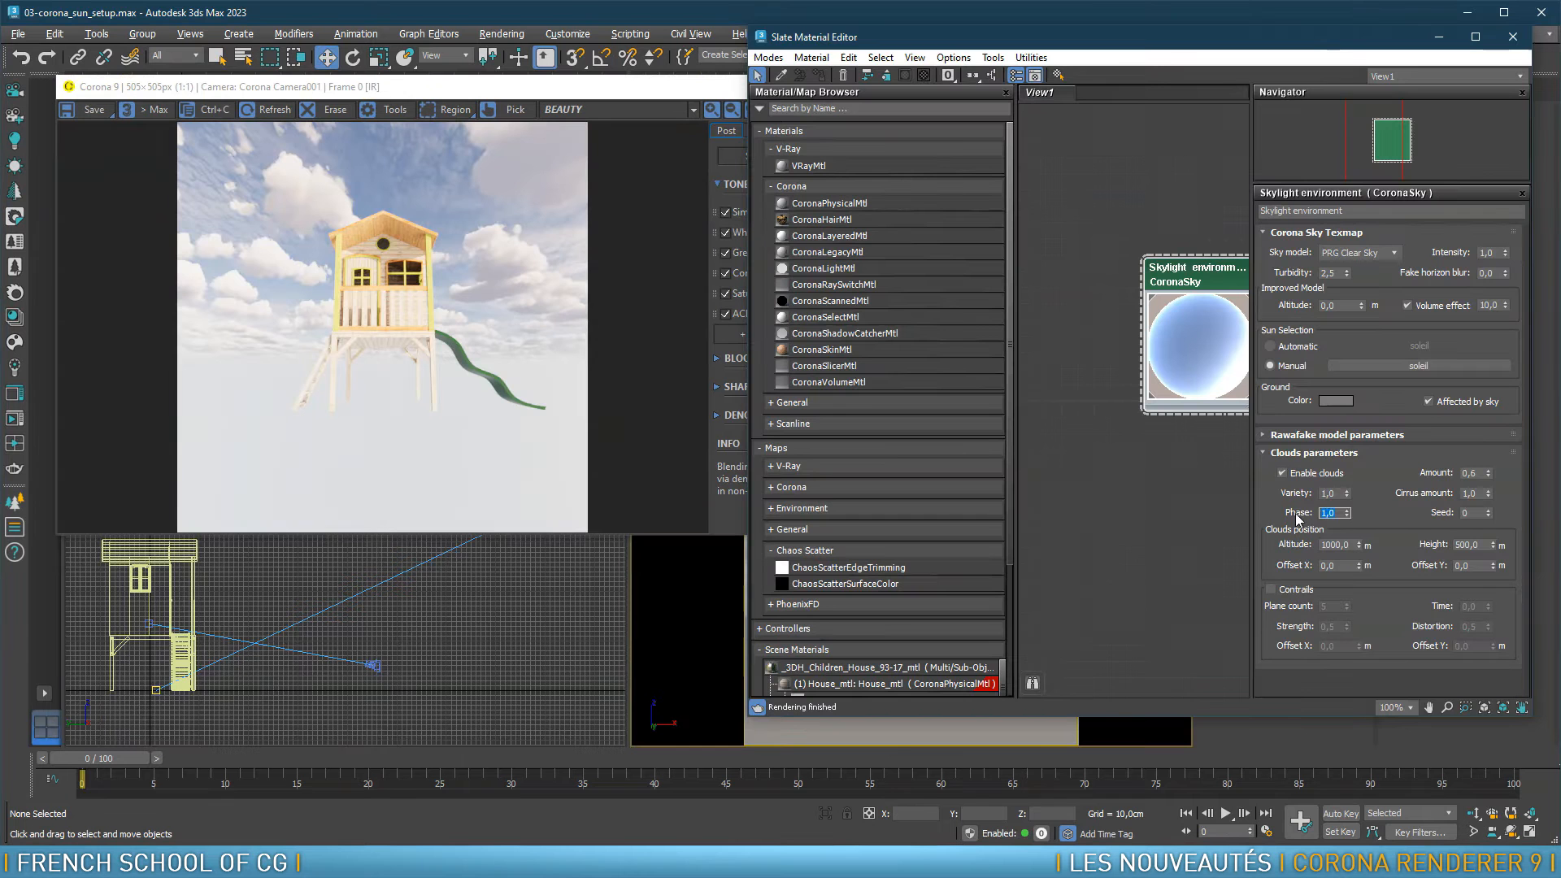
Set the Corona sky's cloud phase to 0 and the cloud seed to 20
{"action": "double_click", "coordinate": [1328, 513]}
{"action": "key", "text": "Tab"}
{"action": "type", "text": "10"}
{"action": "type", "text": "20"}
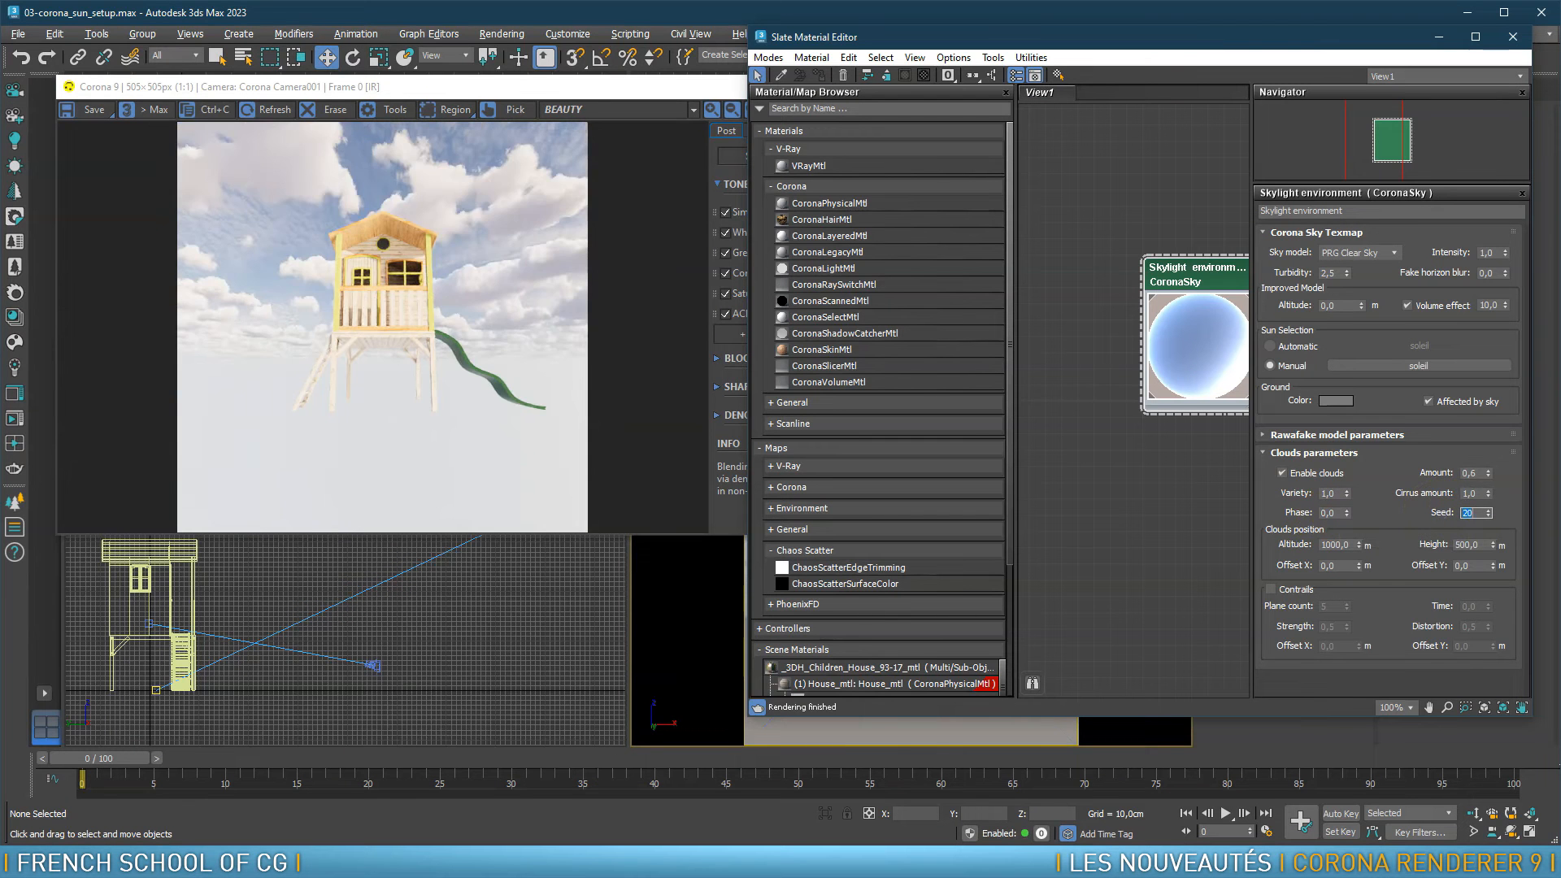
{"action": "key", "text": "Return"}
Try cloud altitudes of 500 m and 5000 m, and settle on 2000 m
{"action": "double_click", "coordinate": [1333, 544]}
{"action": "type", "text": "500"}
{"action": "key", "text": "Return"}
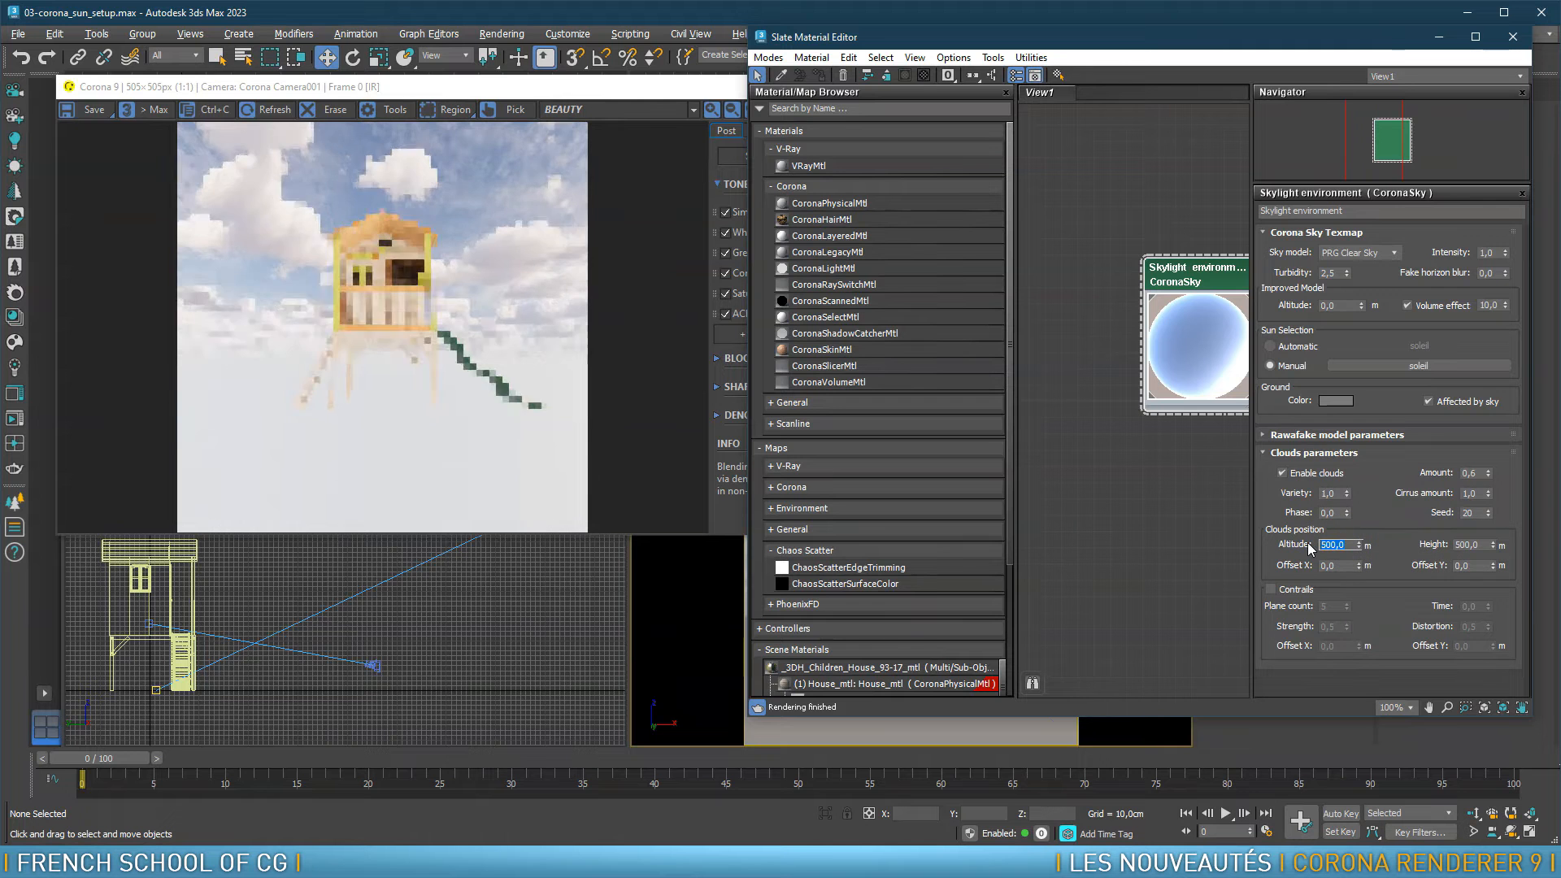
{"action": "type", "text": "0"}
{"action": "key", "text": "Return"}
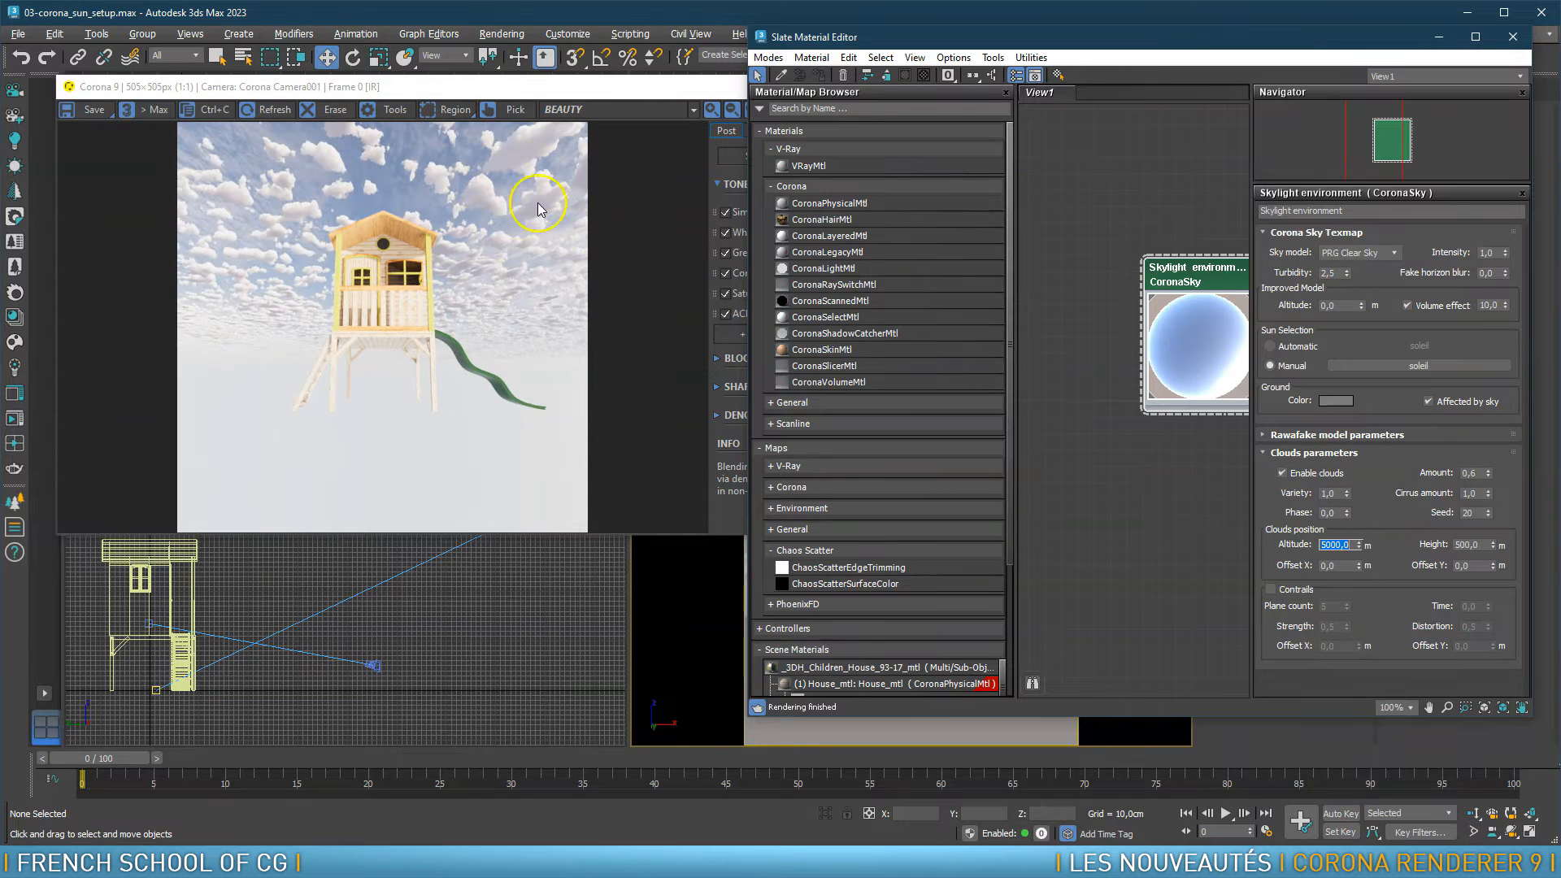
{"action": "type", "text": "2000"}
{"action": "key", "text": "Return"}
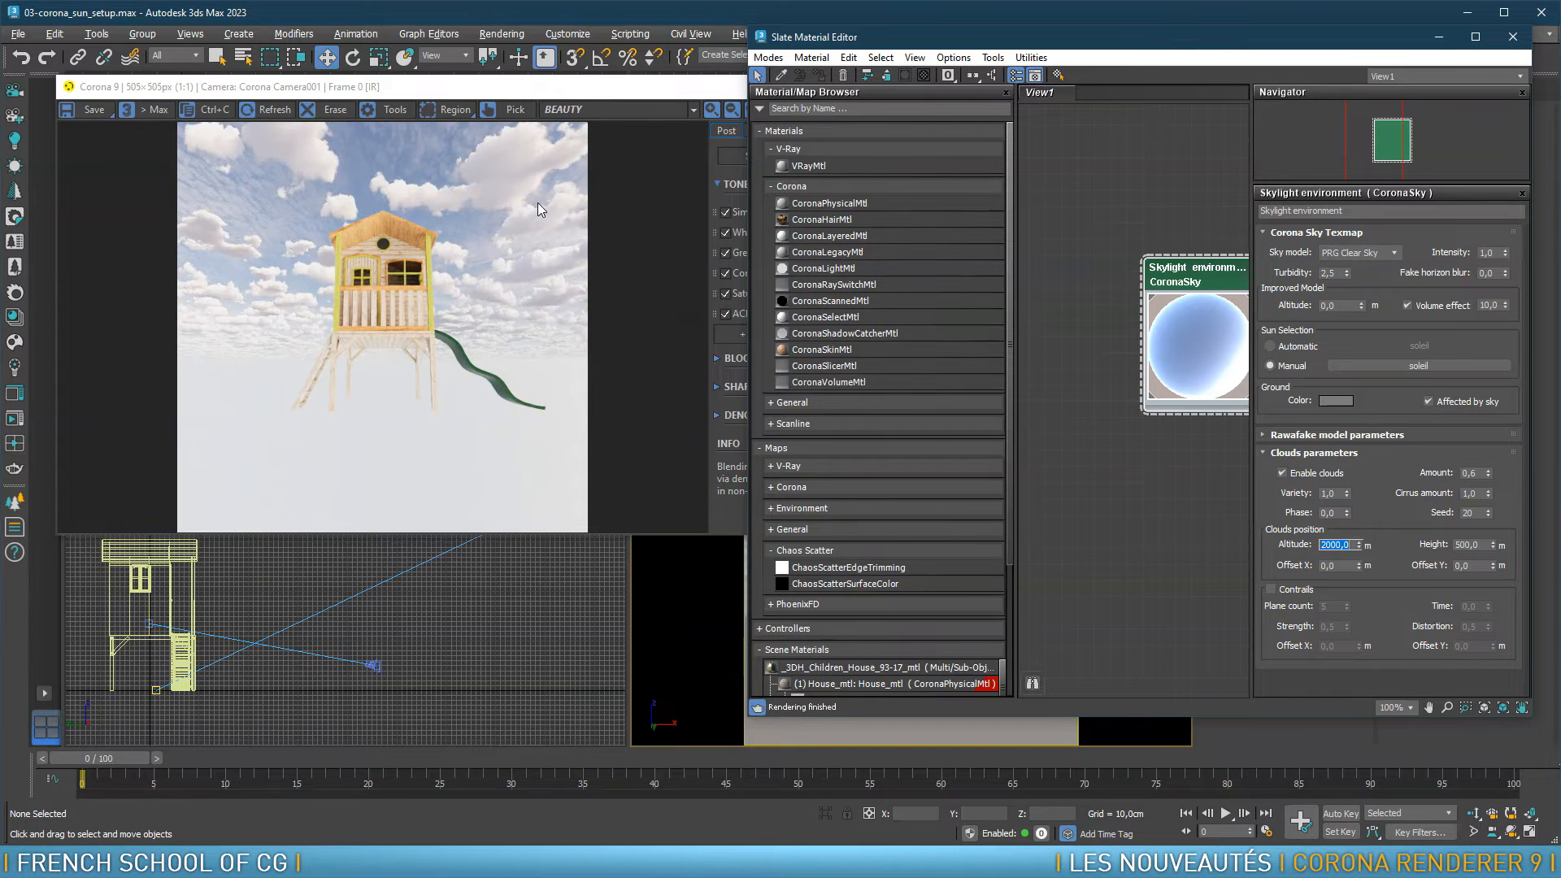
Try cloud heights of 50 m and 1000 m, and finish with 600 m
{"action": "double_click", "coordinate": [1463, 544]}
{"action": "type", "text": "50"}
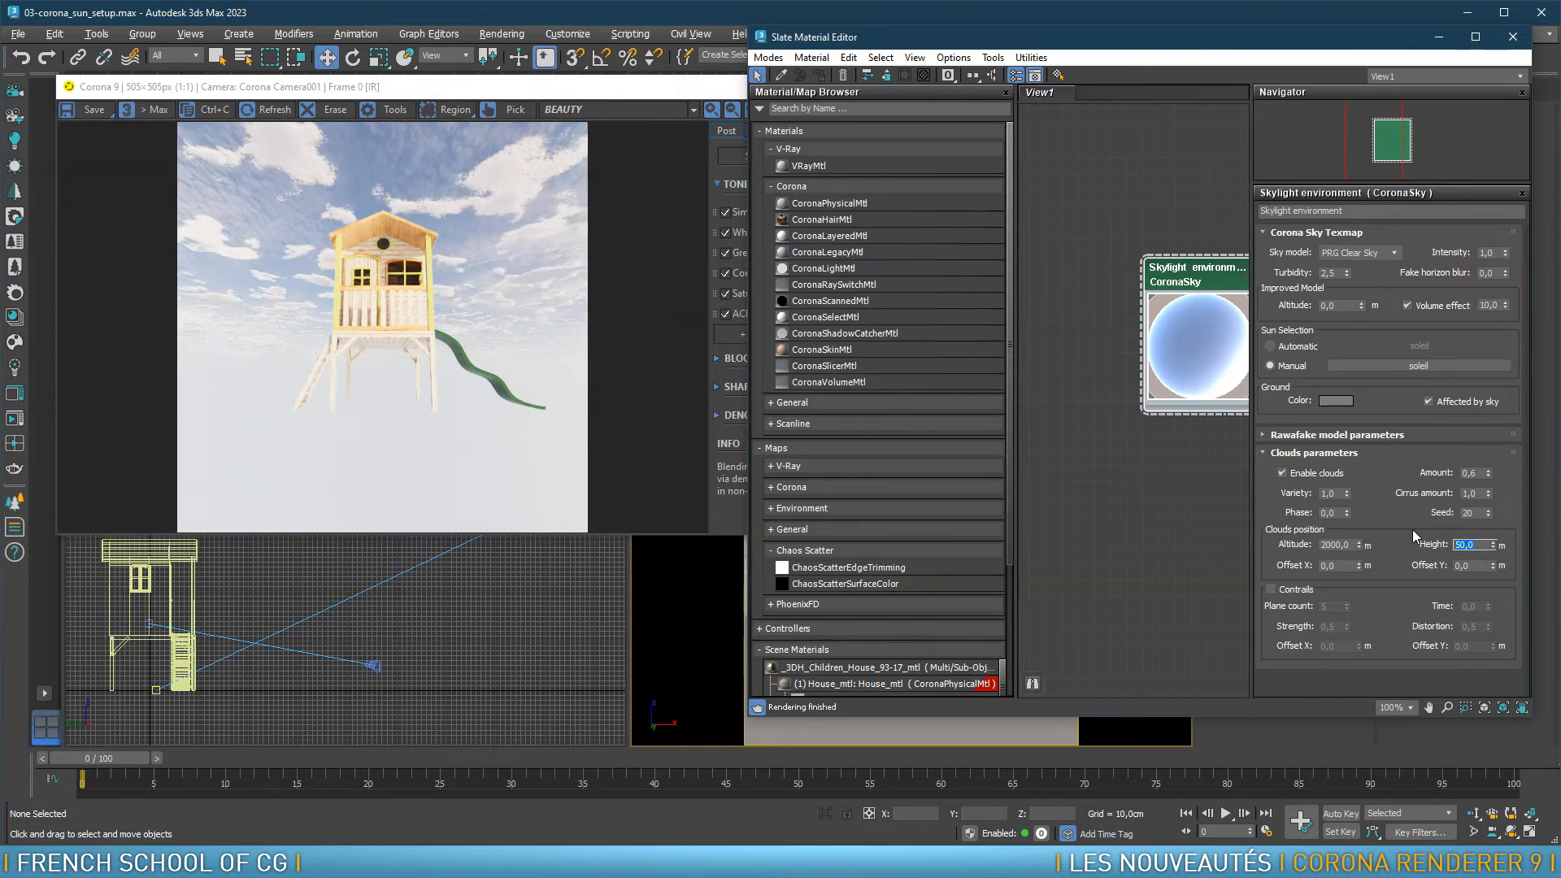
{"action": "type", "text": "1000"}
{"action": "key", "text": "Return"}
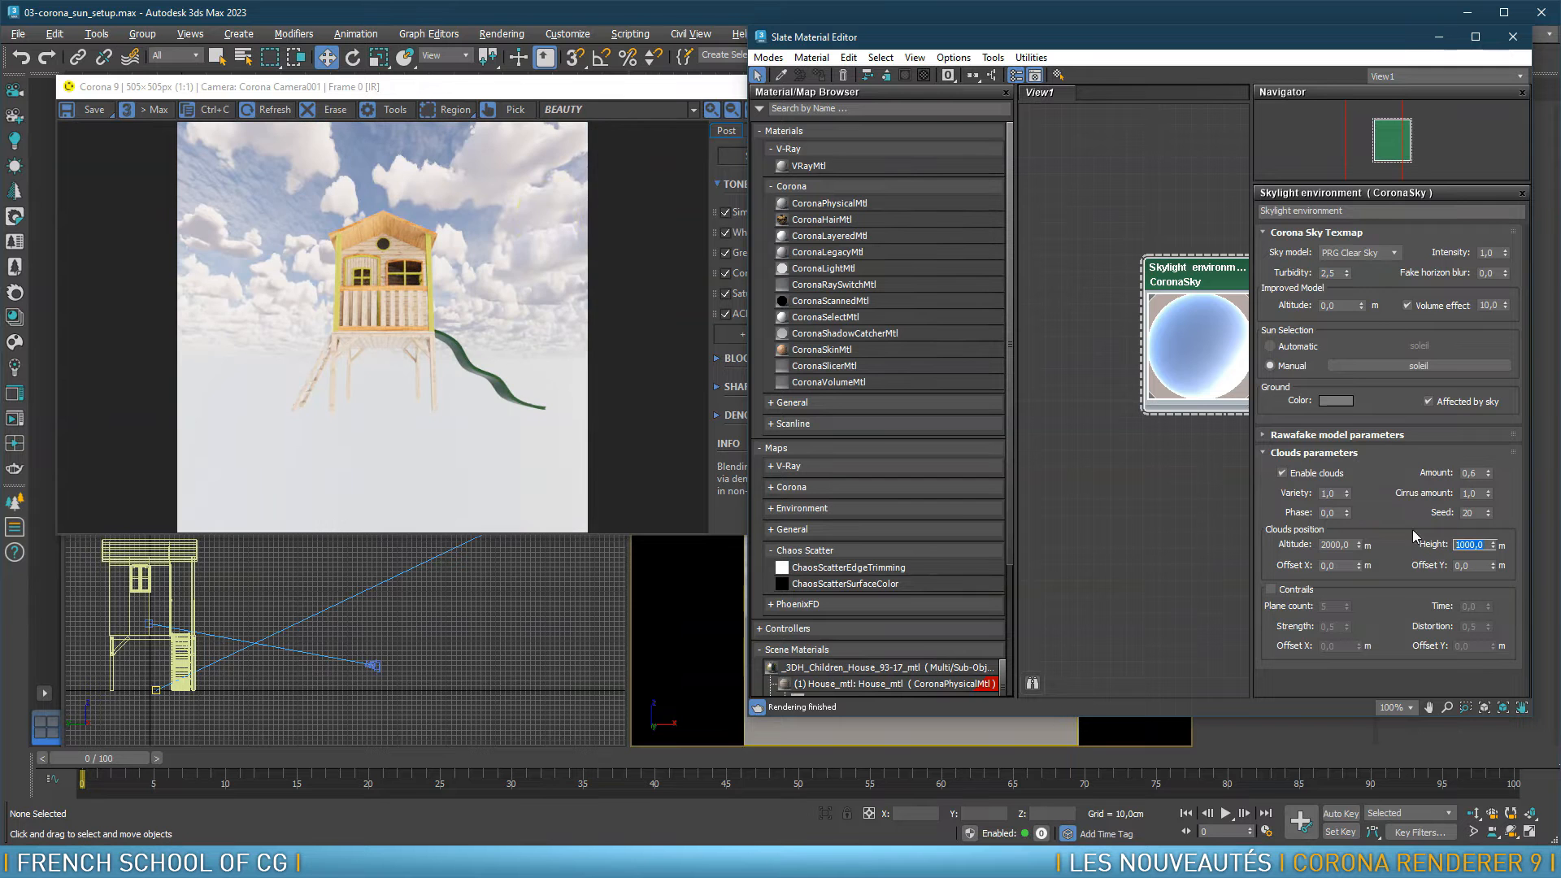
{"action": "type", "text": "600"}
{"action": "key", "text": "Return"}
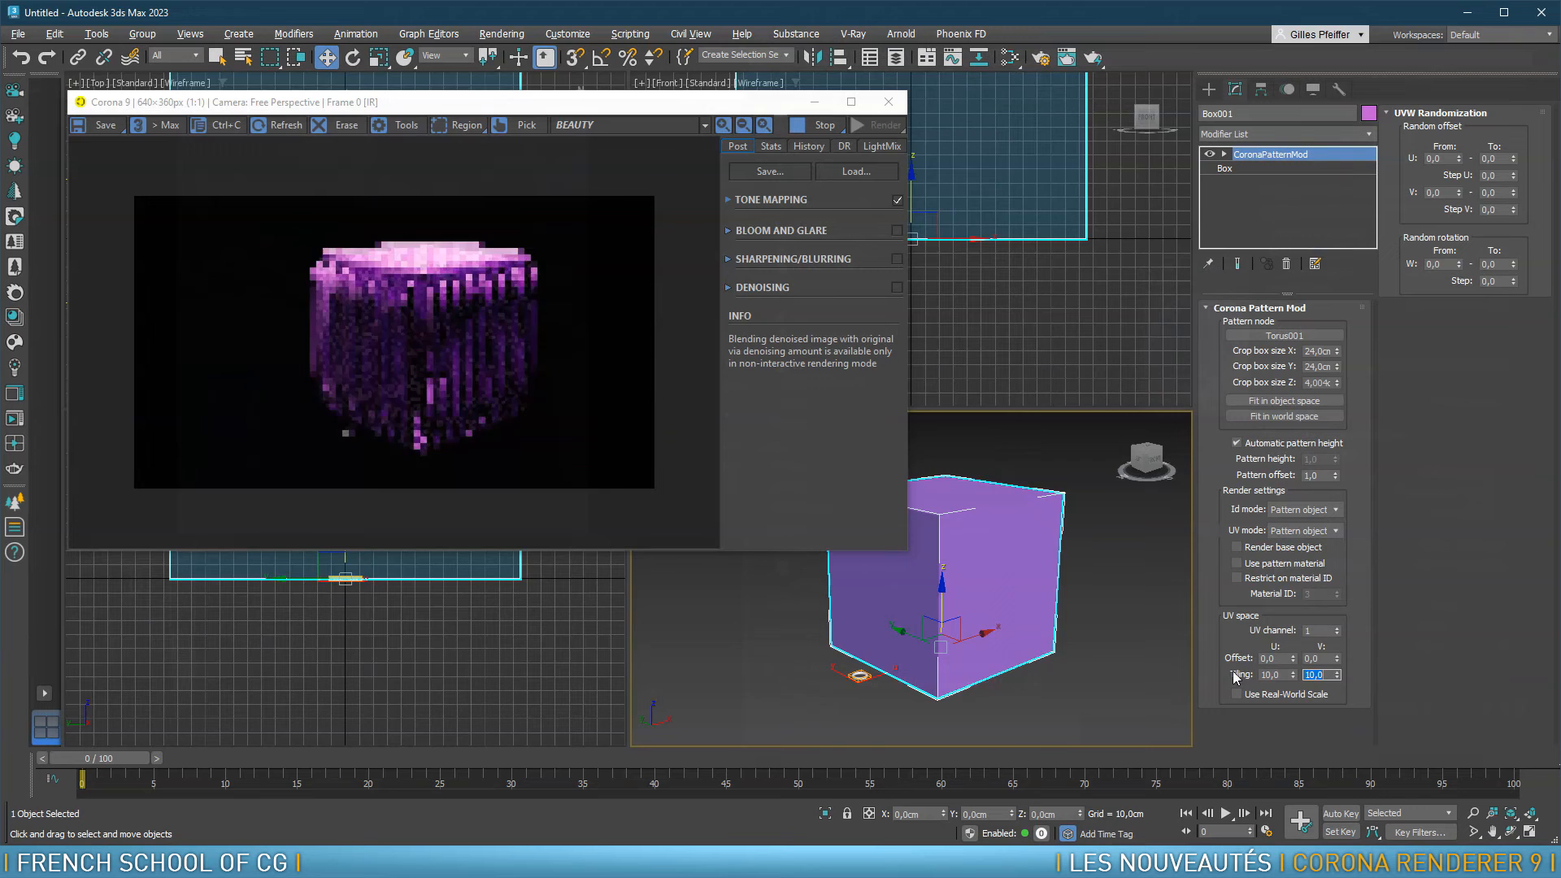
Set the upper limit of the box pattern's random U offset to 100
{"action": "scroll", "coordinate": [991, 547], "scroll_direction": "up", "scroll_amount": 4}
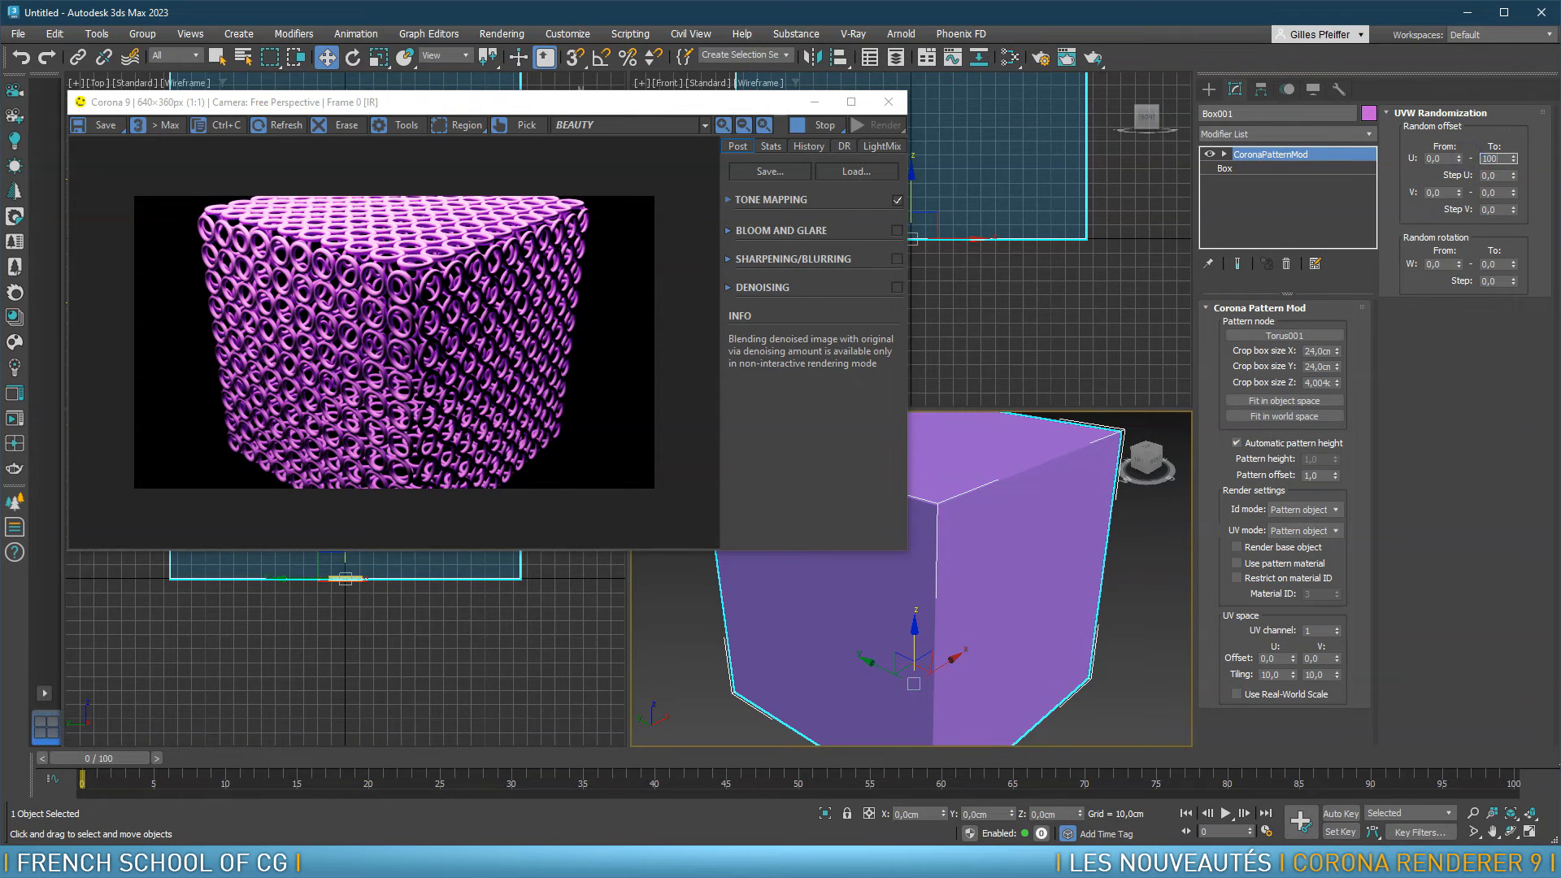
{"action": "key", "text": "Tab"}
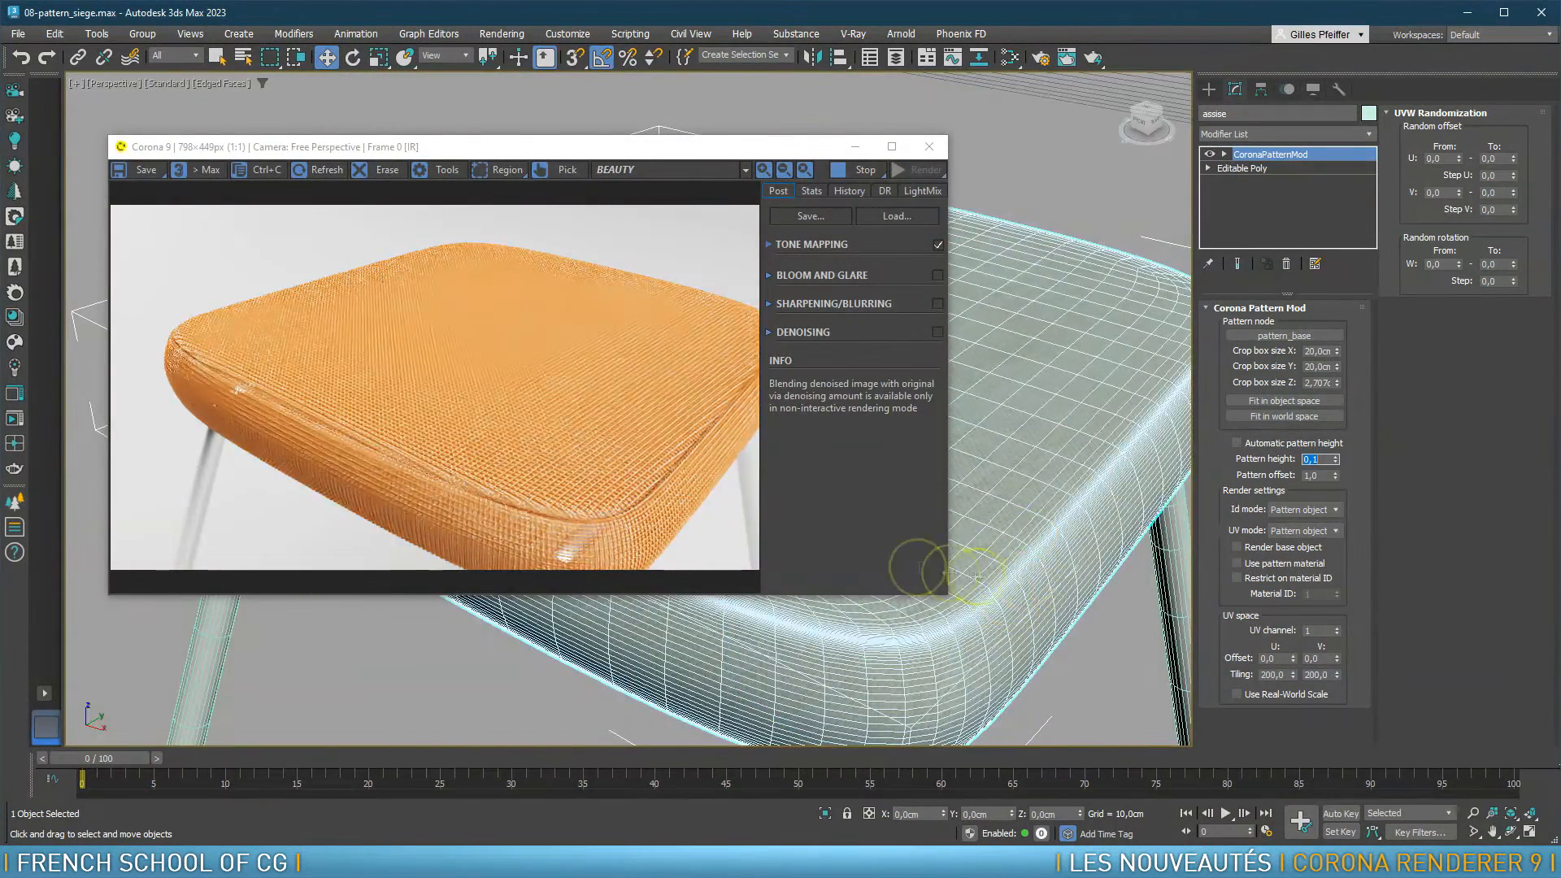
{"action": "scroll", "coordinate": [989, 582], "scroll_direction": "up", "scroll_amount": 4}
{"action": "scroll", "coordinate": [981, 503], "scroll_direction": "down", "scroll_amount": 5}
{"action": "mouse_move", "coordinate": [982, 503]}
{"action": "middle_mouse_down"}
{"action": "mouse_move", "coordinate": [1051, 530]}
{"action": "mouse_move", "coordinate": [982, 503]}
{"action": "middle_mouse_up"}
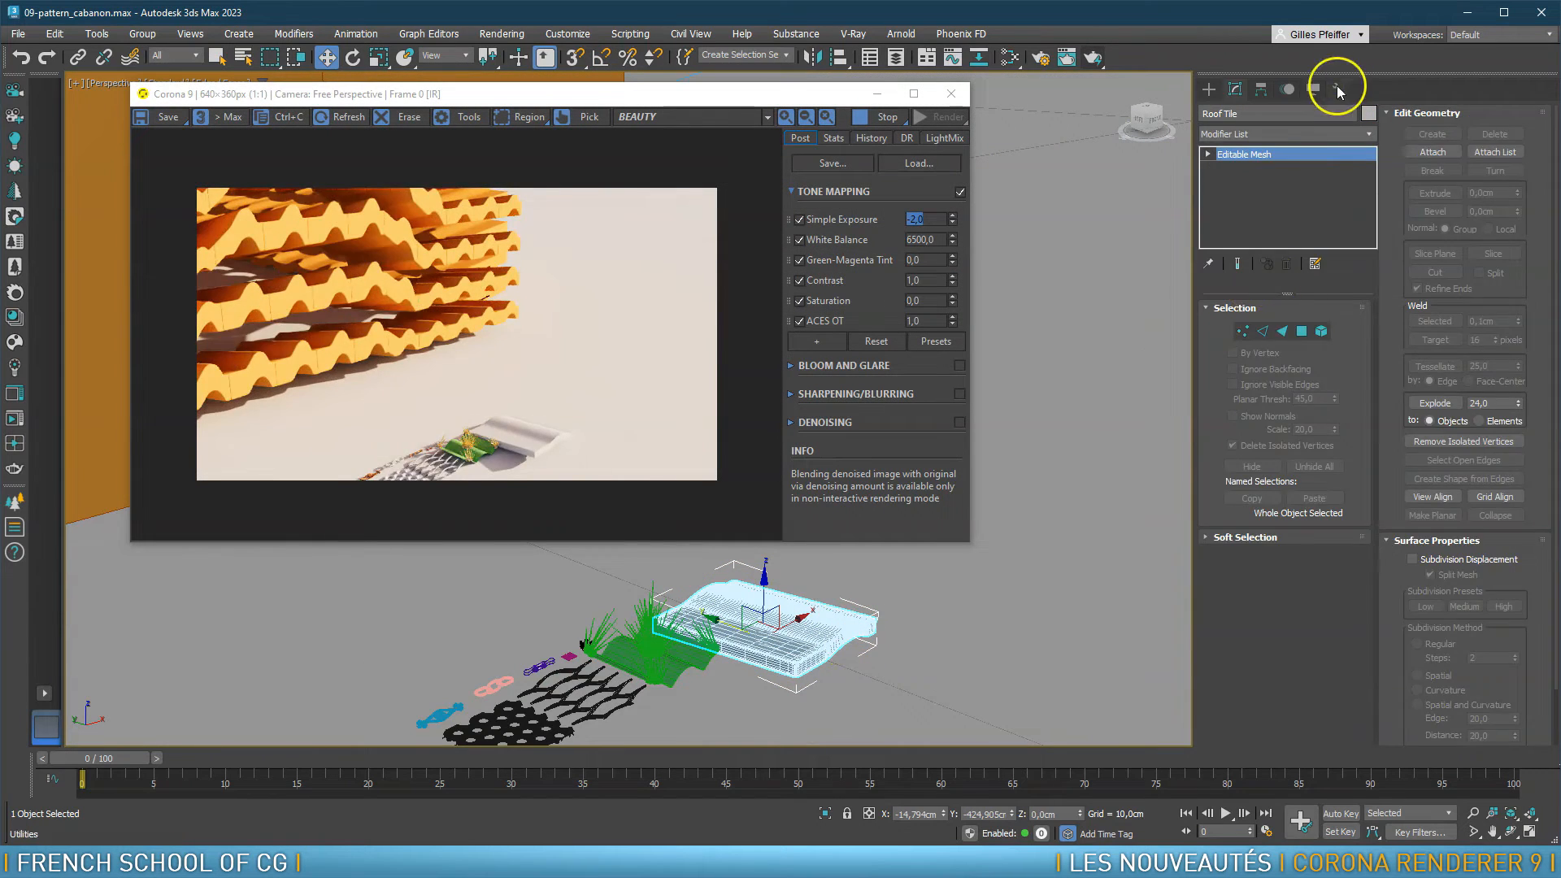
Reset the selected roof tile's transform with Reset XForm
{"action": "left_click", "coordinate": [1339, 89]}
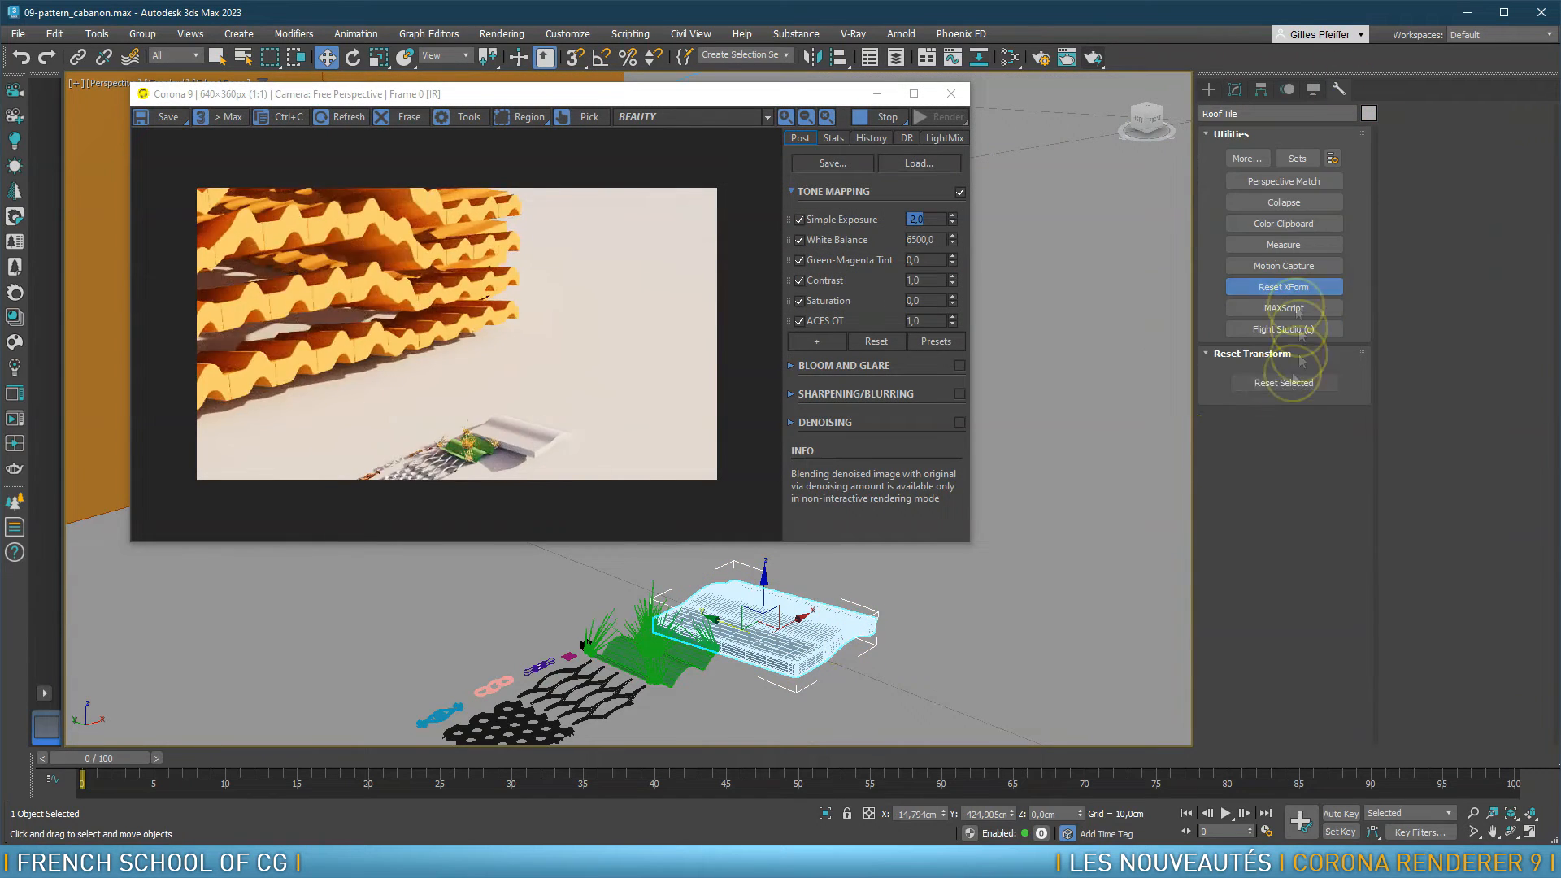
Set the pattern height of the seat's Corona Pattern modifier to 0.02
{"action": "scroll", "coordinate": [701, 576], "scroll_direction": "down", "scroll_amount": 5}
{"action": "middle_click_drag", "start_coordinate": [621, 565], "coordinate": [758, 599]}
{"action": "scroll", "coordinate": [763, 599], "scroll_direction": "up", "scroll_amount": 5}
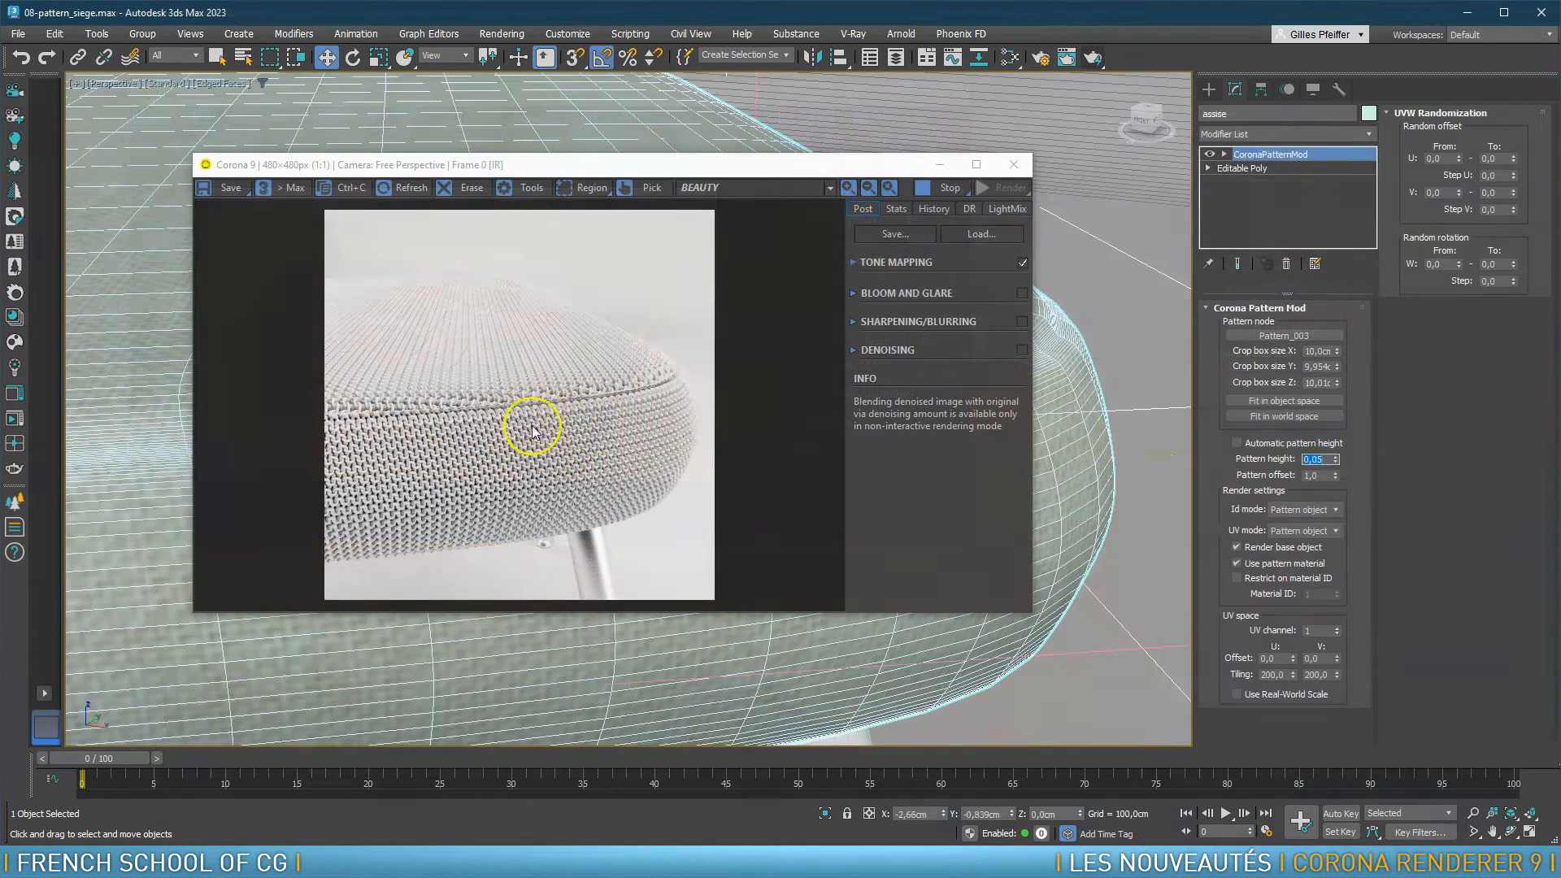
{"action": "type", "text": "0,02"}
{"action": "key", "text": "Return"}
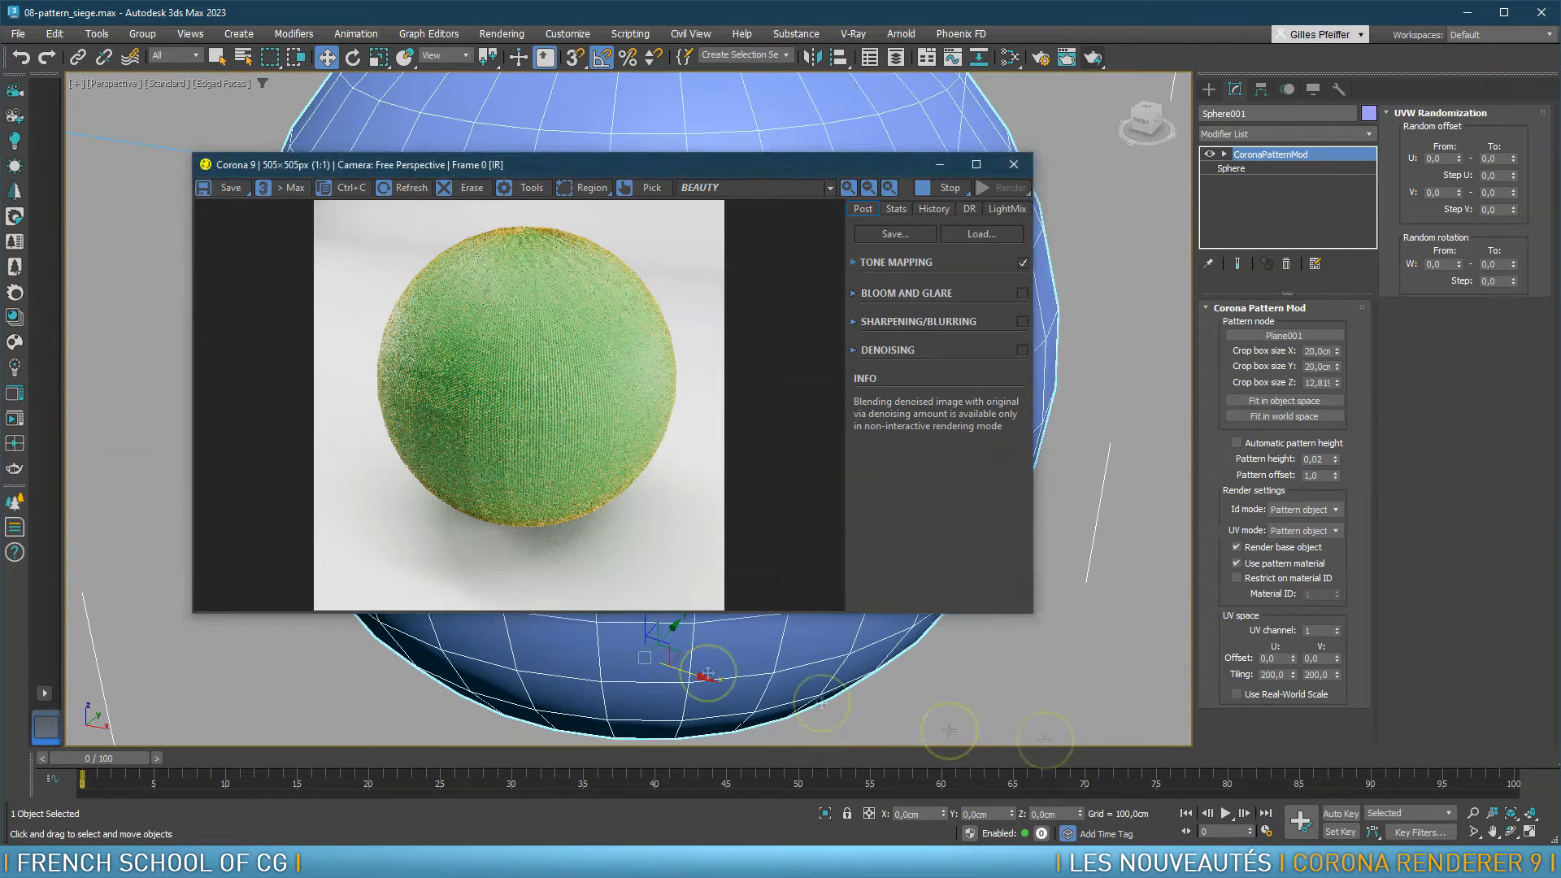
Try a tiling of 20 on the sphere's pattern, set both U and V to 10, and enable automatic pattern height
{"action": "double_click", "coordinate": [1259, 673]}
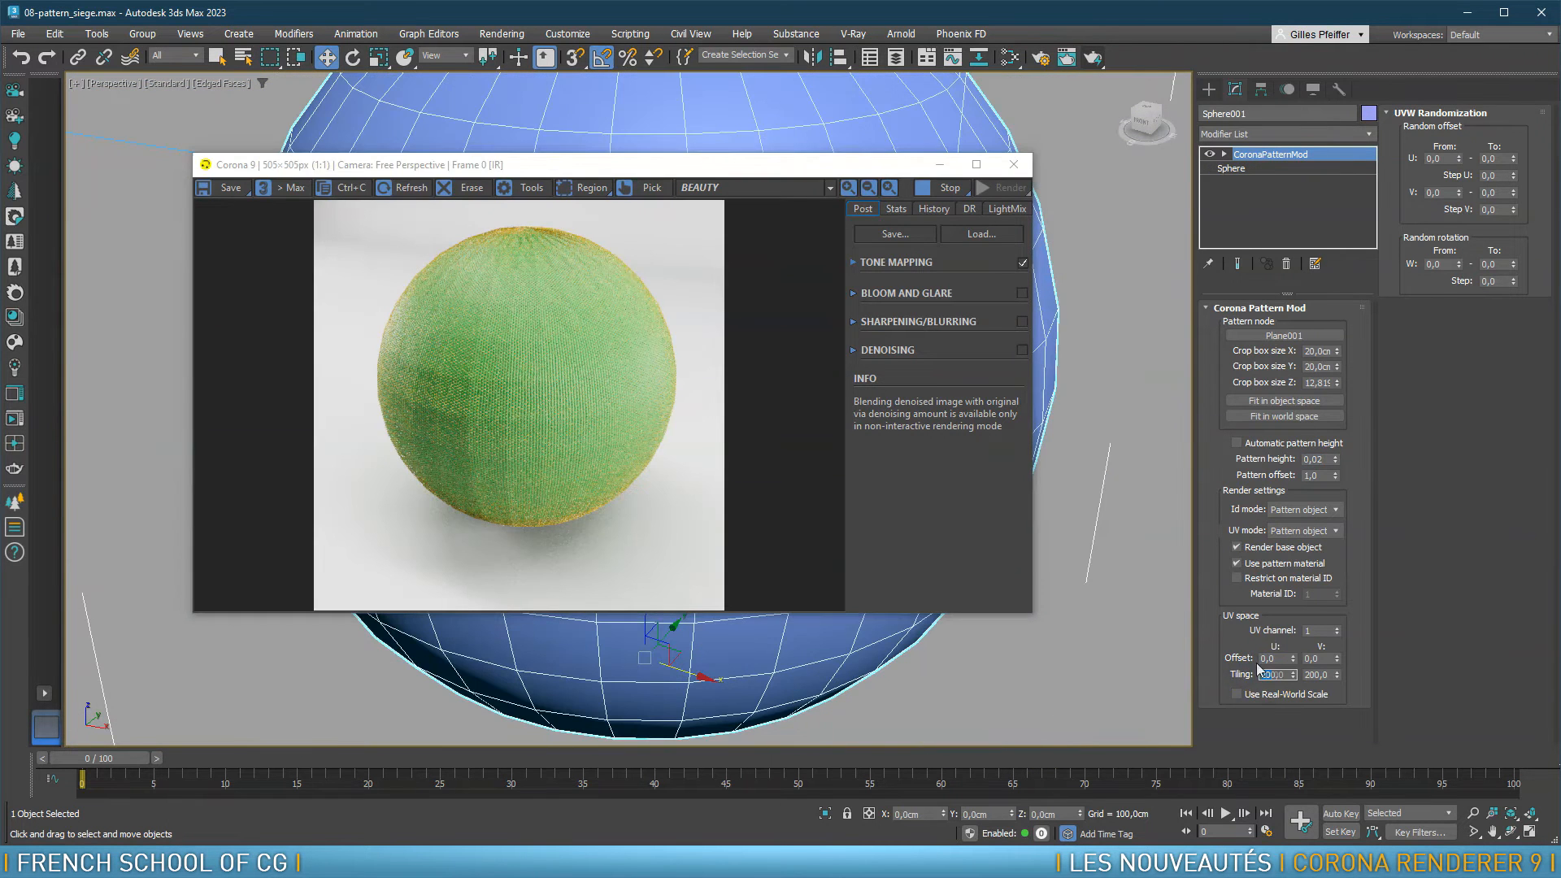
{"action": "key", "text": "Tab"}
{"action": "type", "text": "20"}
{"action": "key", "text": "Return"}
{"action": "type", "text": "10"}
{"action": "key", "text": "Tab"}
{"action": "type", "text": "10"}
{"action": "key", "text": "Return"}
{"action": "left_click", "coordinate": [1237, 443]}
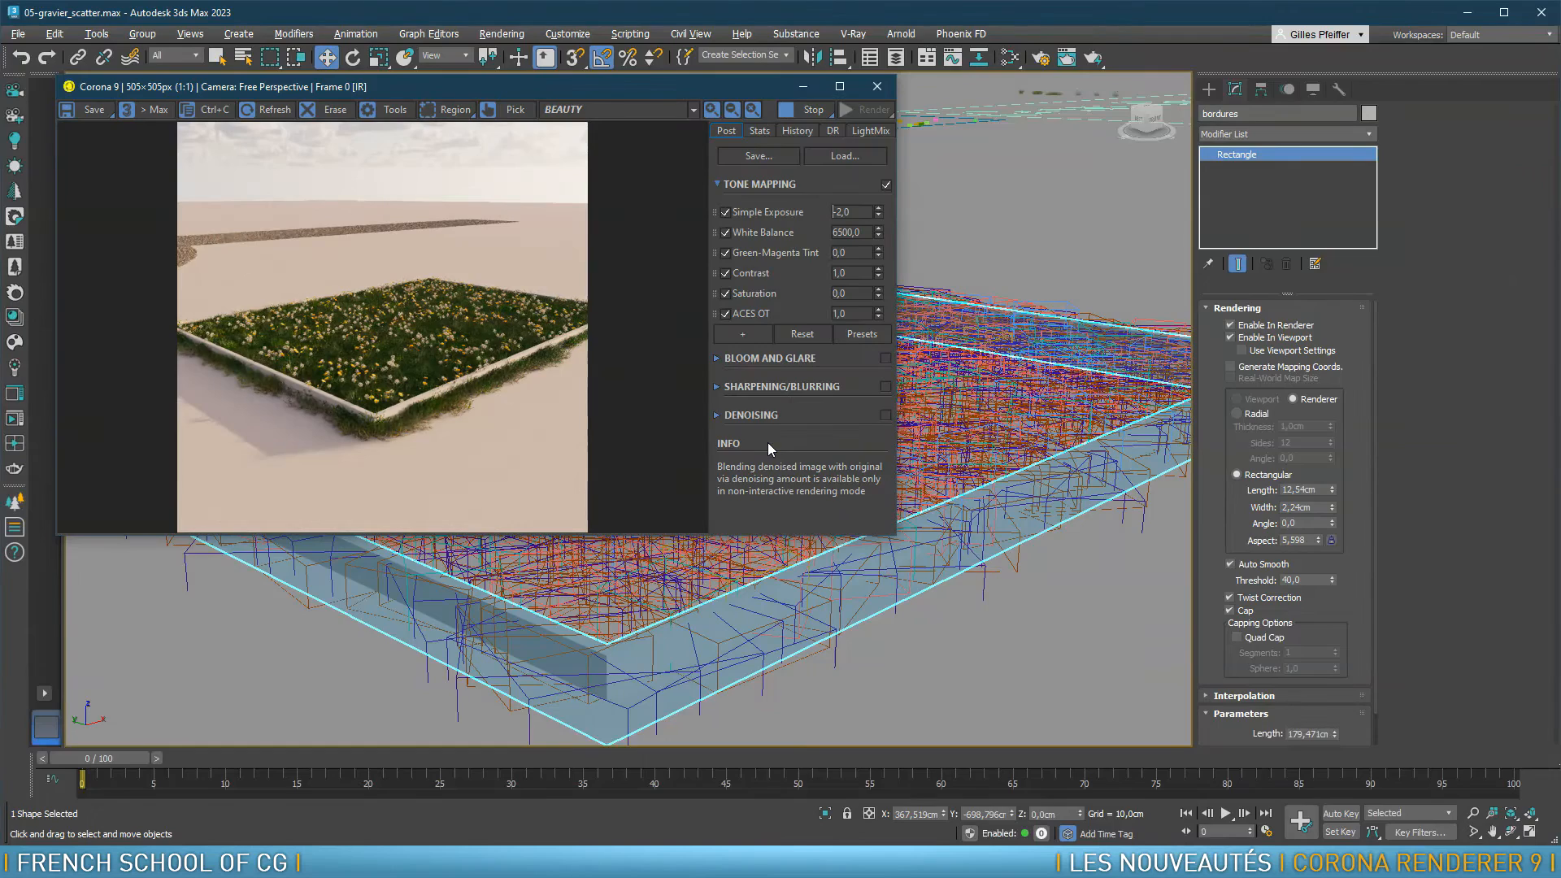
Close the render window and connect the ChaosScatterEdgeTrimming map to the opacity color inputs of the scattered flower materials
{"action": "left_click", "coordinate": [882, 89]}
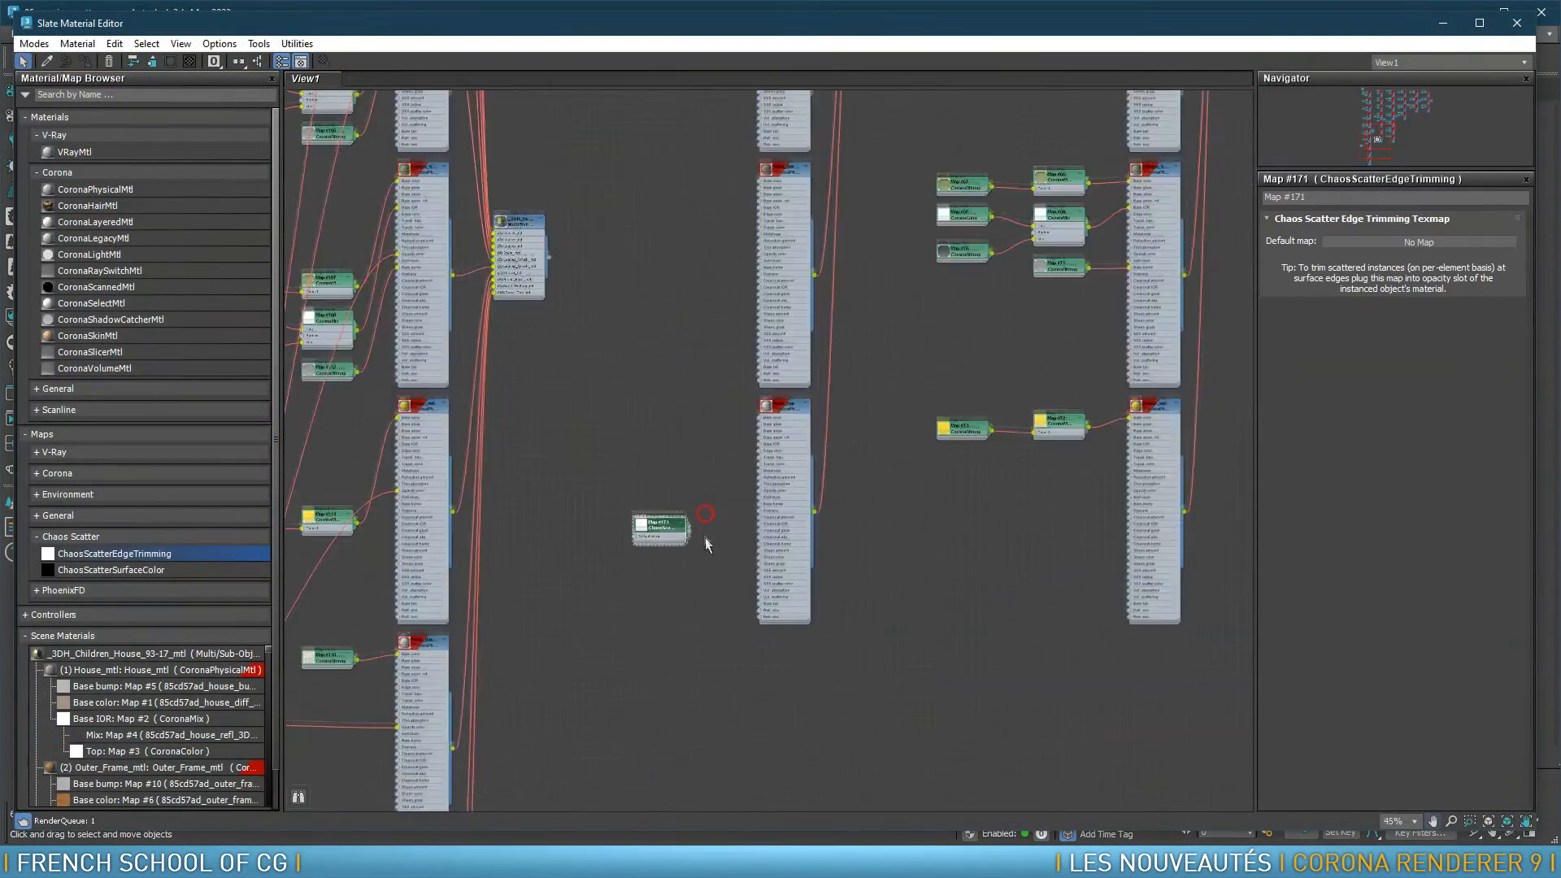
{"action": "scroll", "coordinate": [723, 509], "scroll_direction": "up", "scroll_amount": 3}
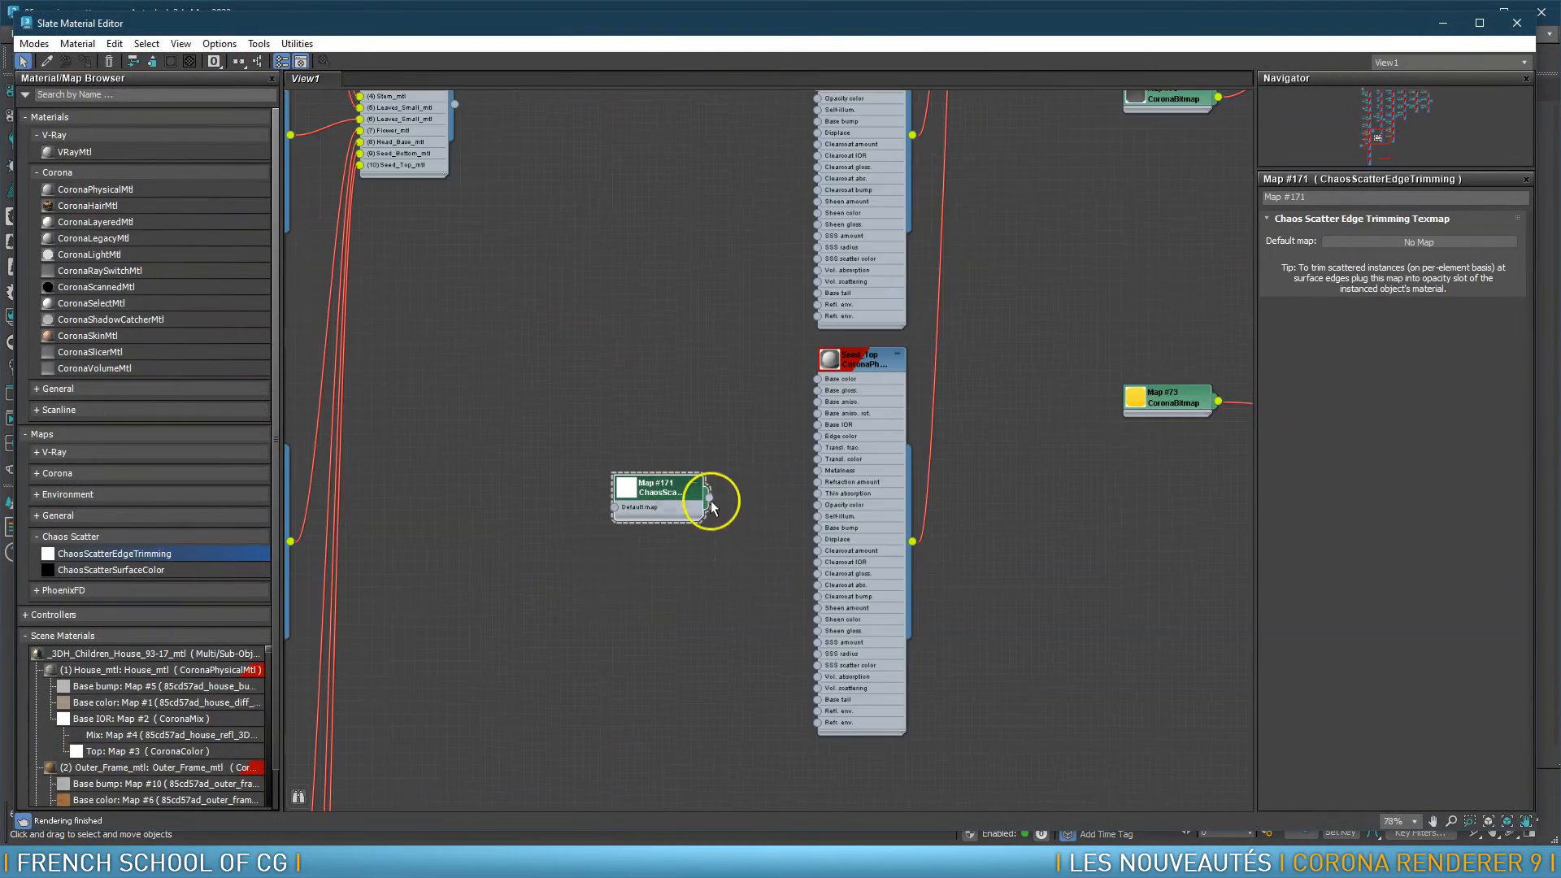
{"action": "left_click_drag", "start_coordinate": [818, 506], "coordinate": [818, 506]}
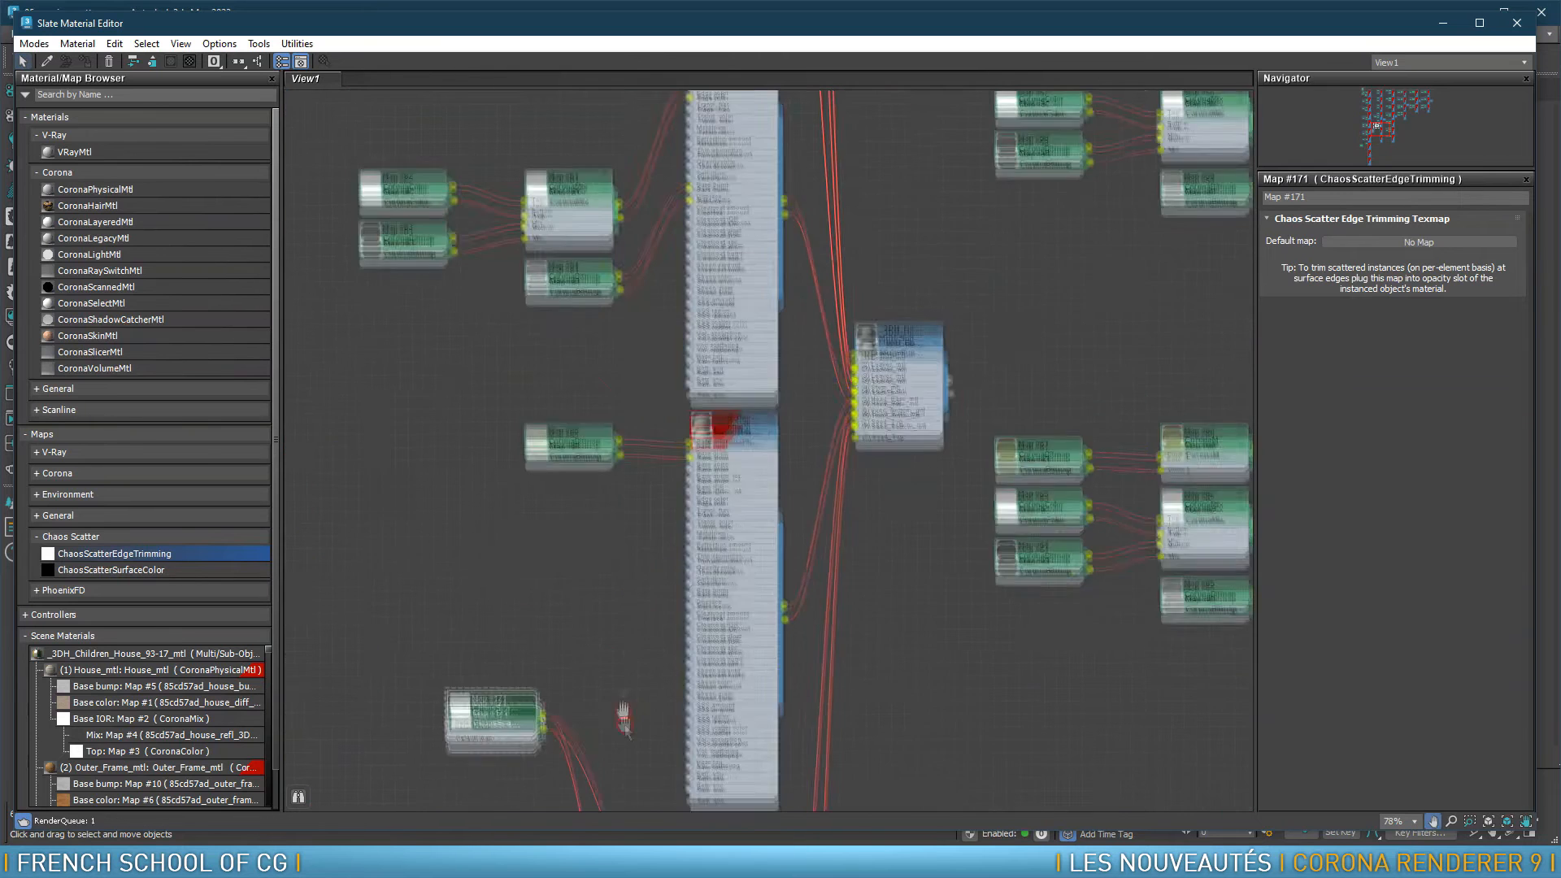
{"action": "left_click_drag", "start_coordinate": [543, 731], "coordinate": [653, 658]}
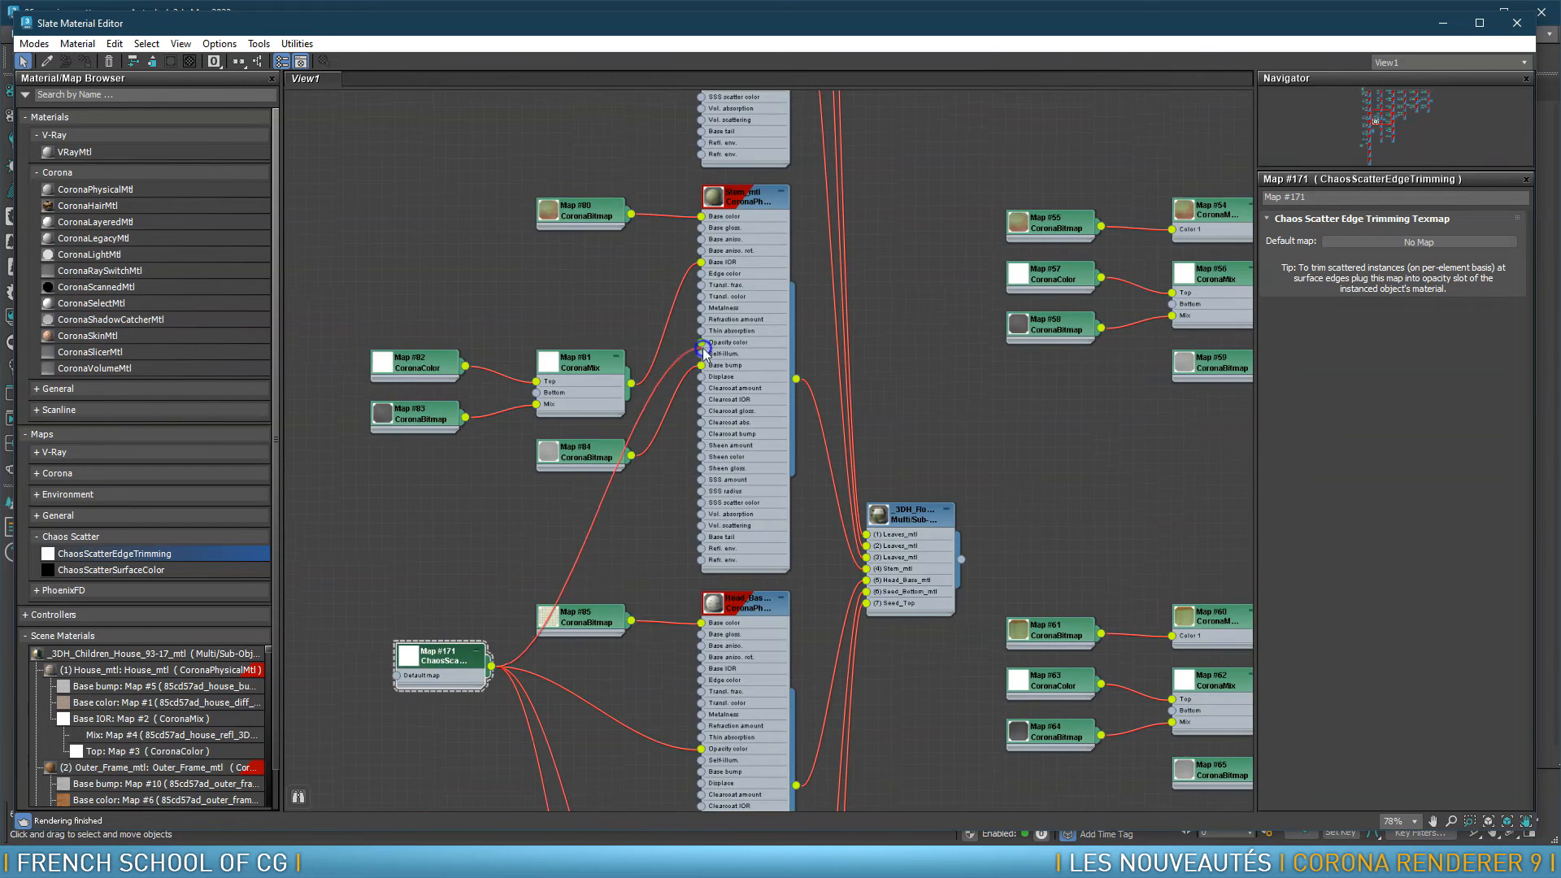
{"action": "left_click", "coordinate": [412, 630]}
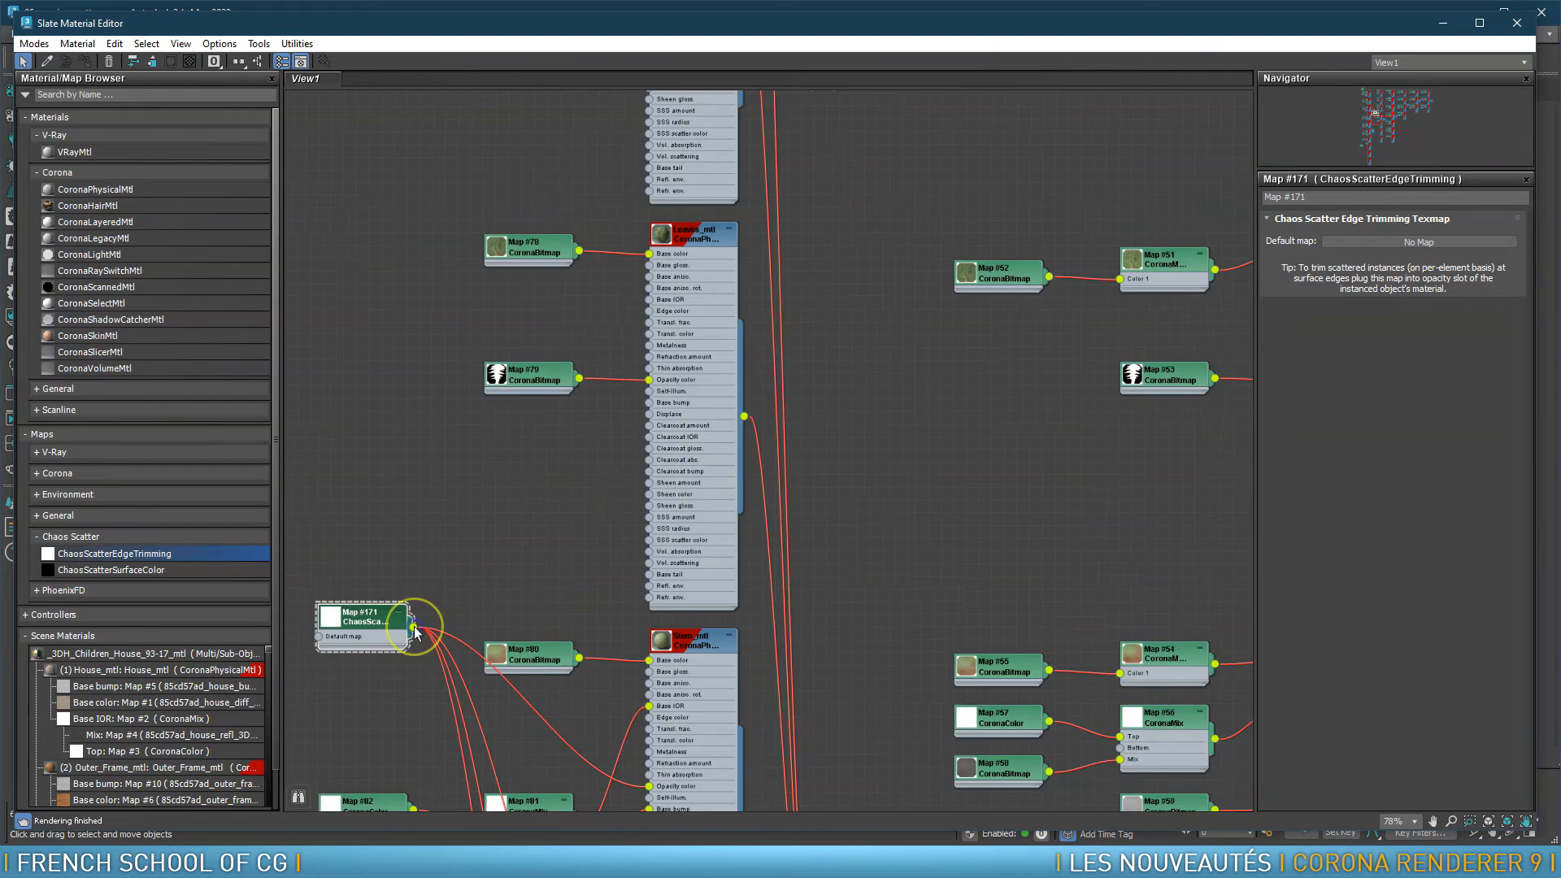
{"action": "left_click_drag", "start_coordinate": [413, 629], "coordinate": [455, 622]}
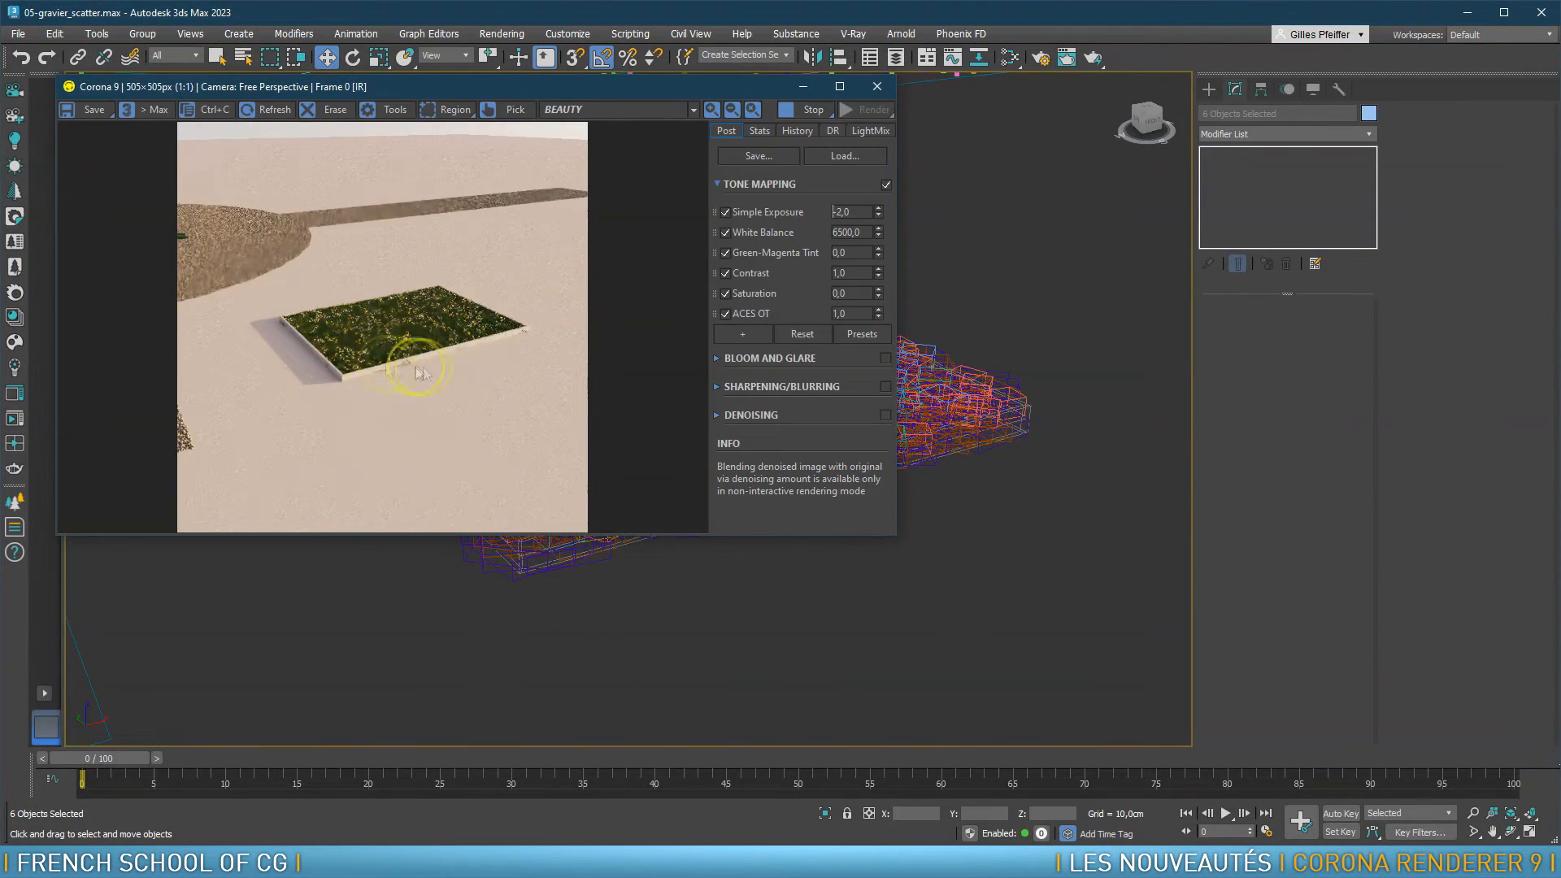
{"action": "scroll", "coordinate": [510, 559], "scroll_direction": "up", "scroll_amount": 5}
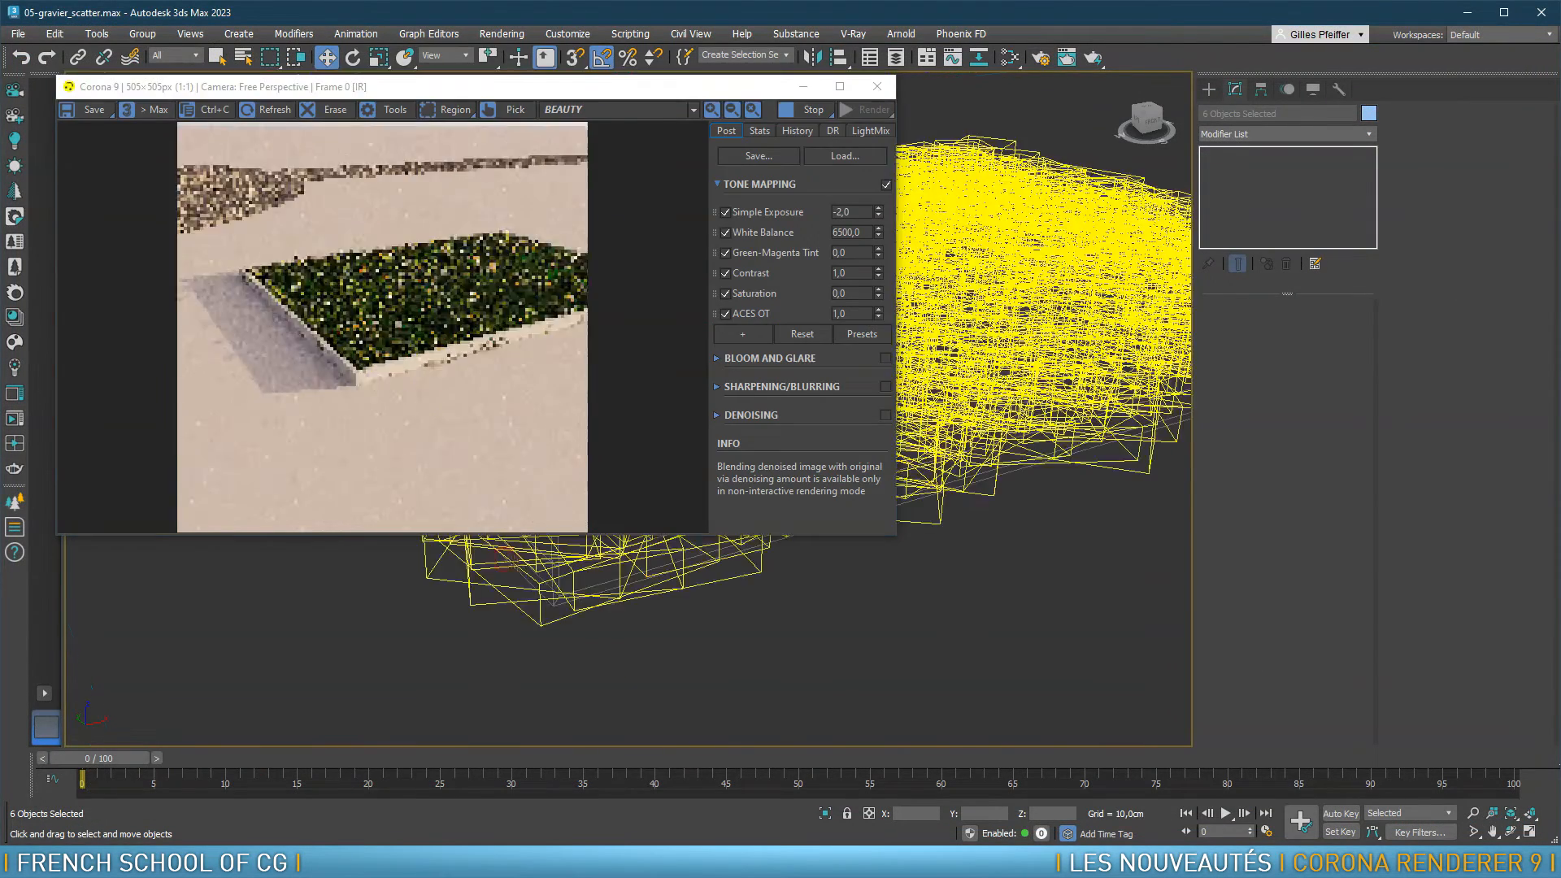
{"action": "left_click", "coordinate": [551, 615]}
{"action": "right_click", "coordinate": [550, 615]}
{"action": "left_click", "coordinate": [564, 522]}
{"action": "scroll", "coordinate": [536, 558], "scroll_direction": "up", "scroll_amount": 5}
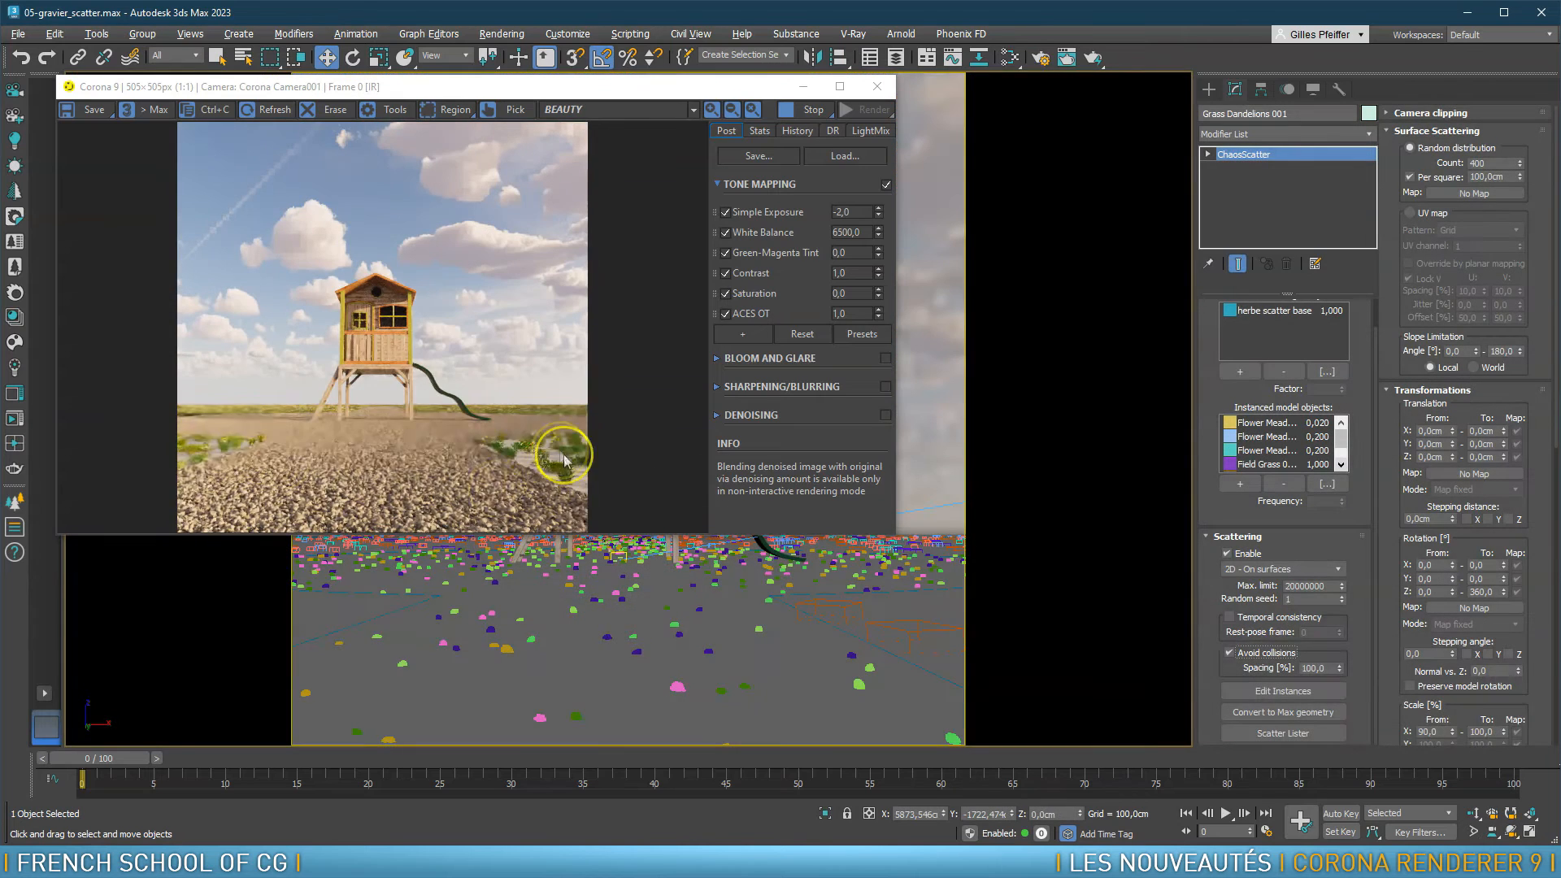
Set the avoid-collisions spacing of the Grass Dandelions scatter to 30%
{"action": "left_click_drag", "start_coordinate": [1321, 668], "coordinate": [1259, 666]}
{"action": "type", "text": "30"}
{"action": "key", "text": "Return"}
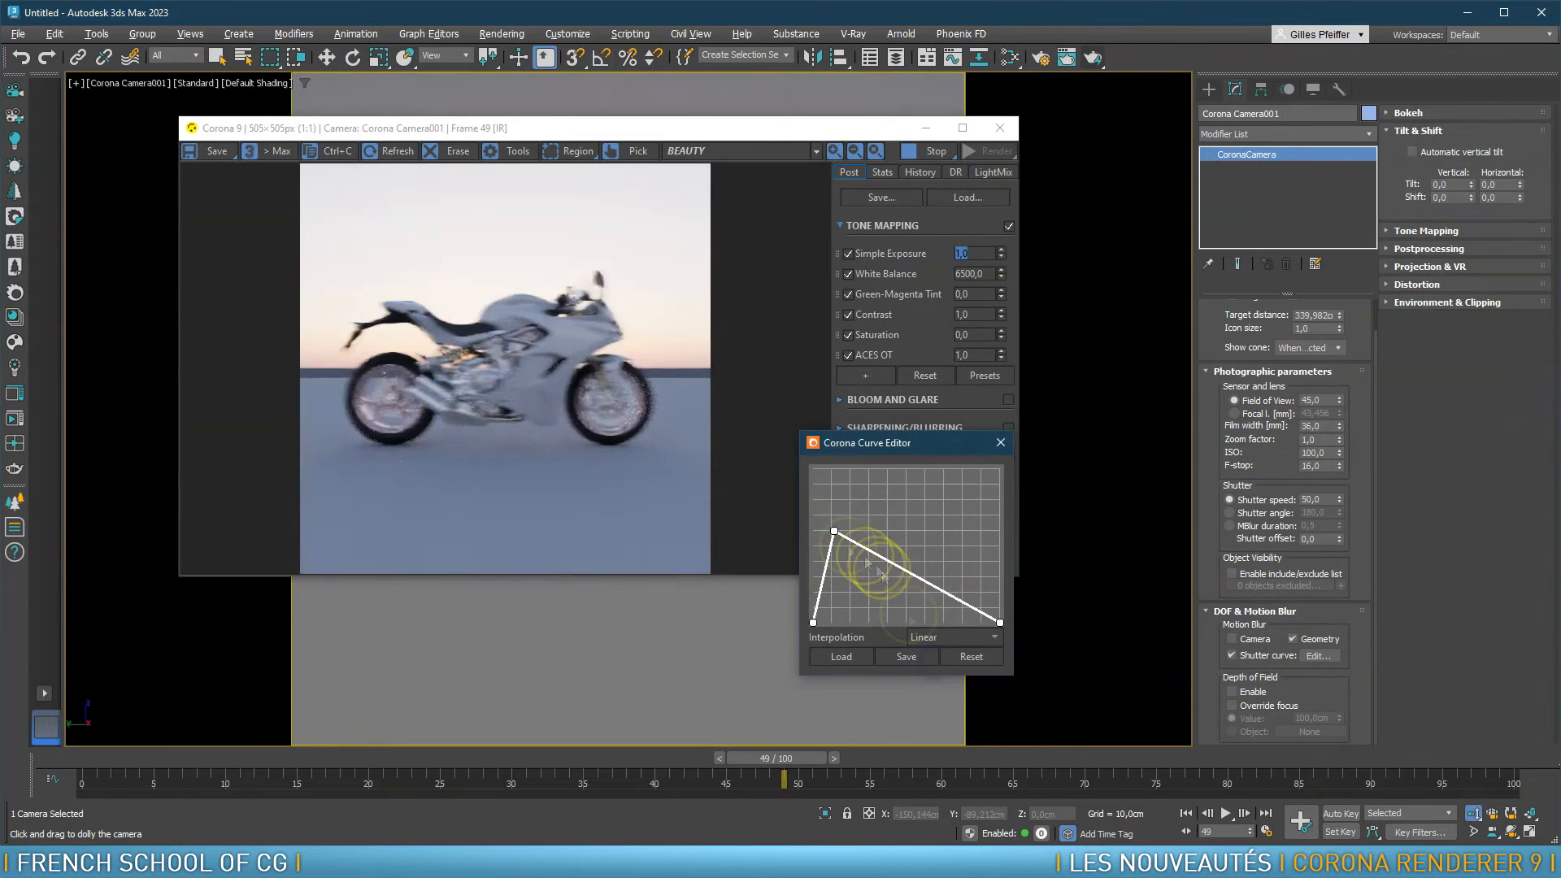
Reshape the camera's shutter curve into three full-height peaks separated by low points at the baseline
{"action": "left_click_drag", "start_coordinate": [869, 528], "coordinate": [905, 623]}
{"action": "left_click_drag", "start_coordinate": [946, 540], "coordinate": [954, 468]}
{"action": "left_click_drag", "start_coordinate": [831, 469], "coordinate": [843, 468]}
{"action": "left_click_drag", "start_coordinate": [906, 623], "coordinate": [898, 471]}
{"action": "left_click_drag", "start_coordinate": [870, 469], "coordinate": [872, 620]}
{"action": "left_click_drag", "start_coordinate": [927, 470], "coordinate": [933, 623]}
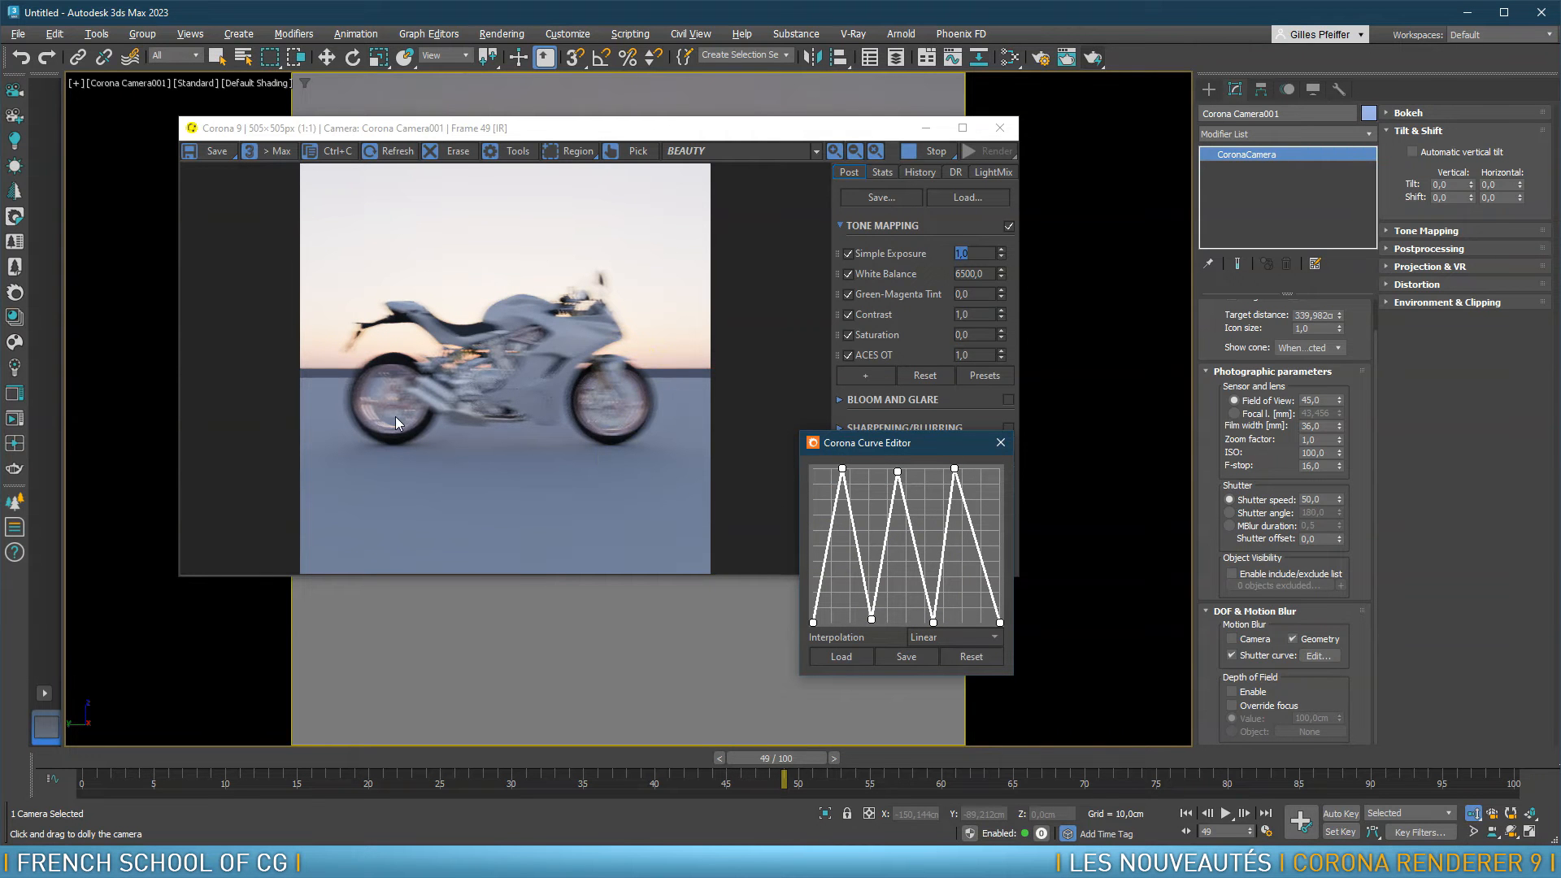
Fine-tune the shutter curve's peak and valley points and change the curve's interpolation type
{"action": "left_click_drag", "start_coordinate": [871, 619], "coordinate": [870, 624]}
{"action": "left_click_drag", "start_coordinate": [842, 468], "coordinate": [840, 468]}
{"action": "left_click_drag", "start_coordinate": [897, 471], "coordinate": [962, 468]}
{"action": "left_click", "coordinate": [954, 636]}
{"action": "left_click", "coordinate": [934, 663]}
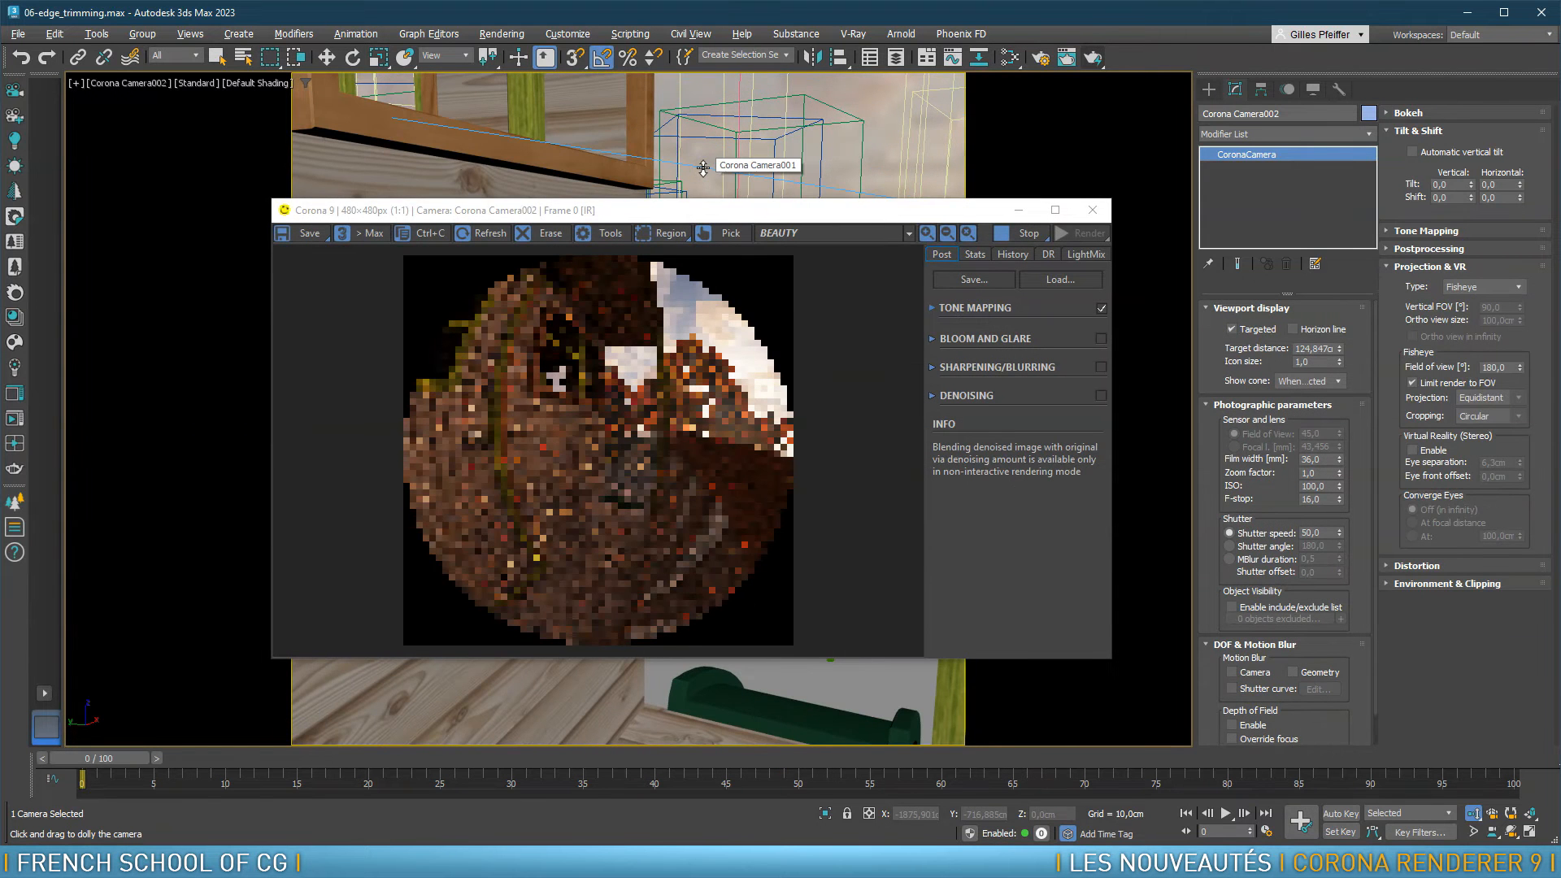
Enable depth of field on the fisheye camera, try an F-stop of 1, and set it to 0.1
{"action": "scroll", "coordinate": [1341, 660], "scroll_direction": "down", "scroll_amount": 1}
{"action": "left_click", "coordinate": [1231, 691]}
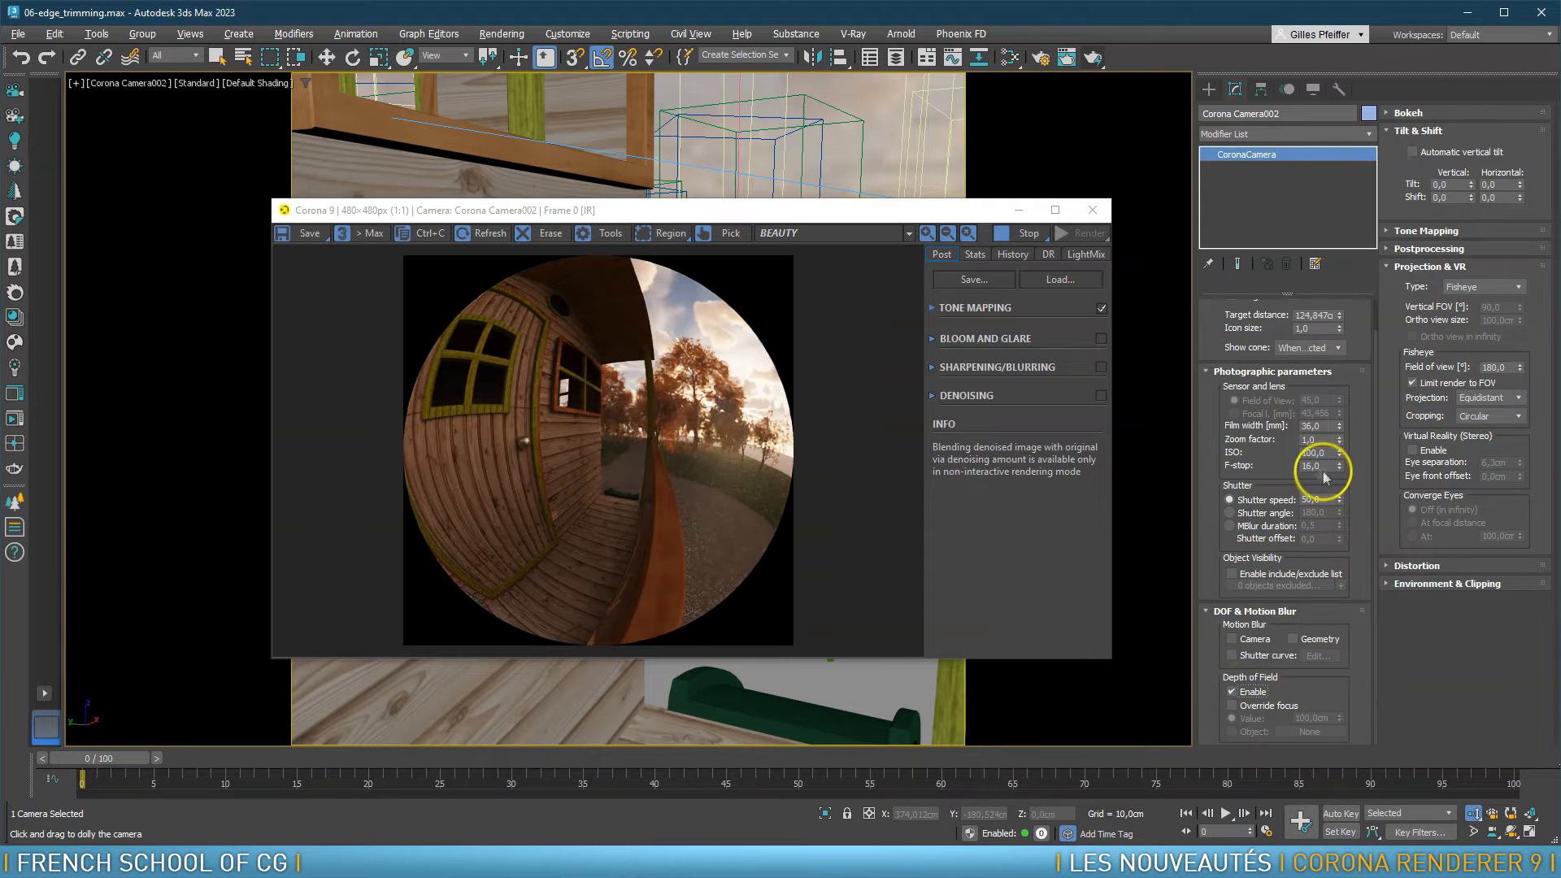
{"action": "type", "text": "1"}
{"action": "key", "text": "Return"}
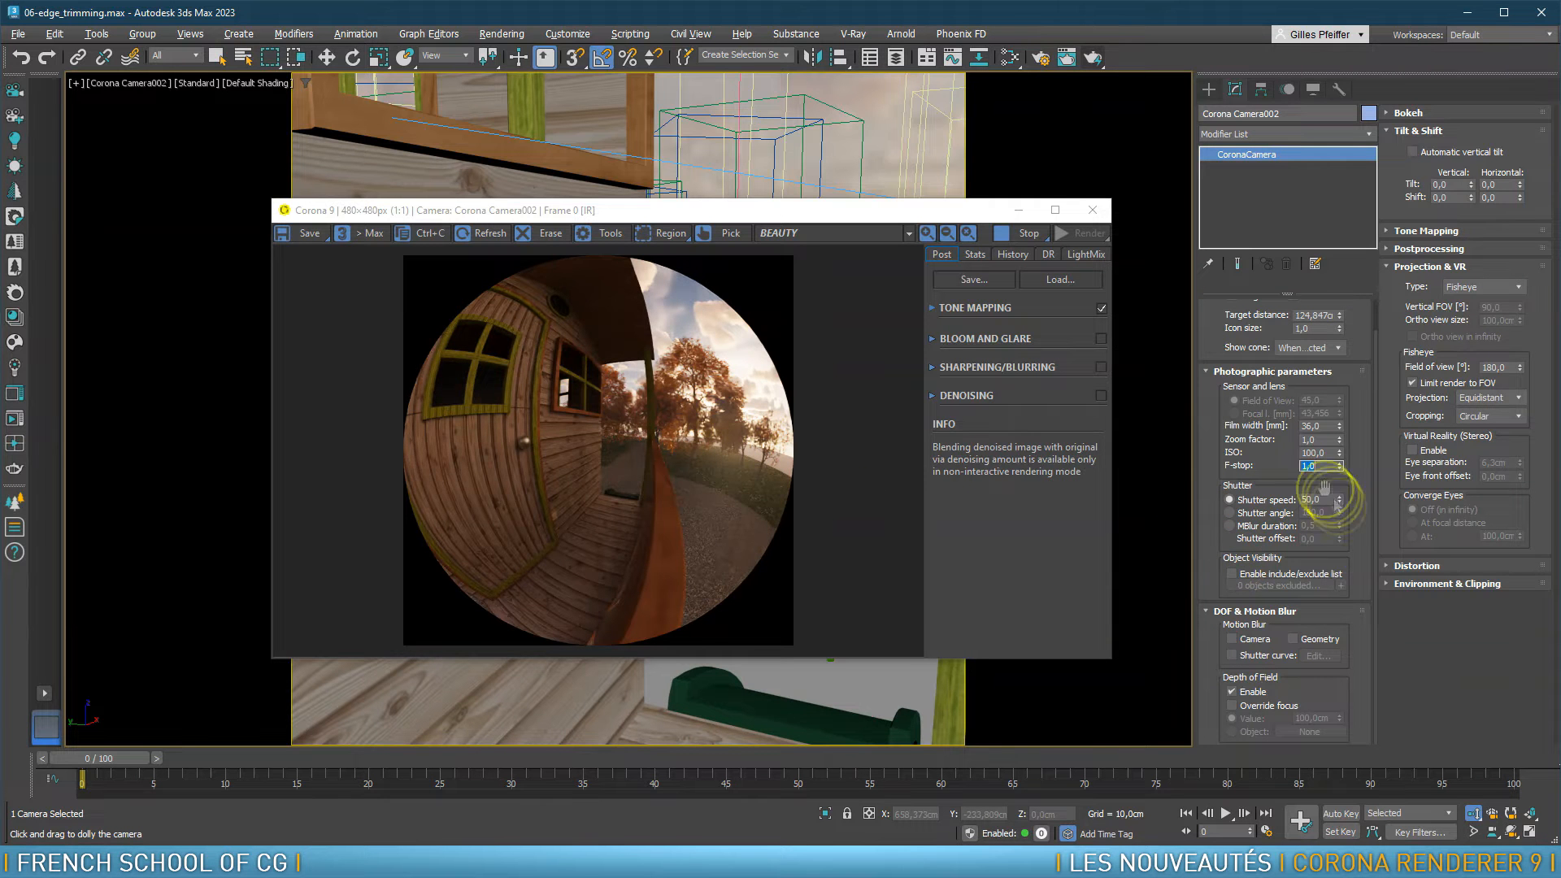
{"action": "type", "text": "0,1"}
{"action": "key", "text": "Return"}
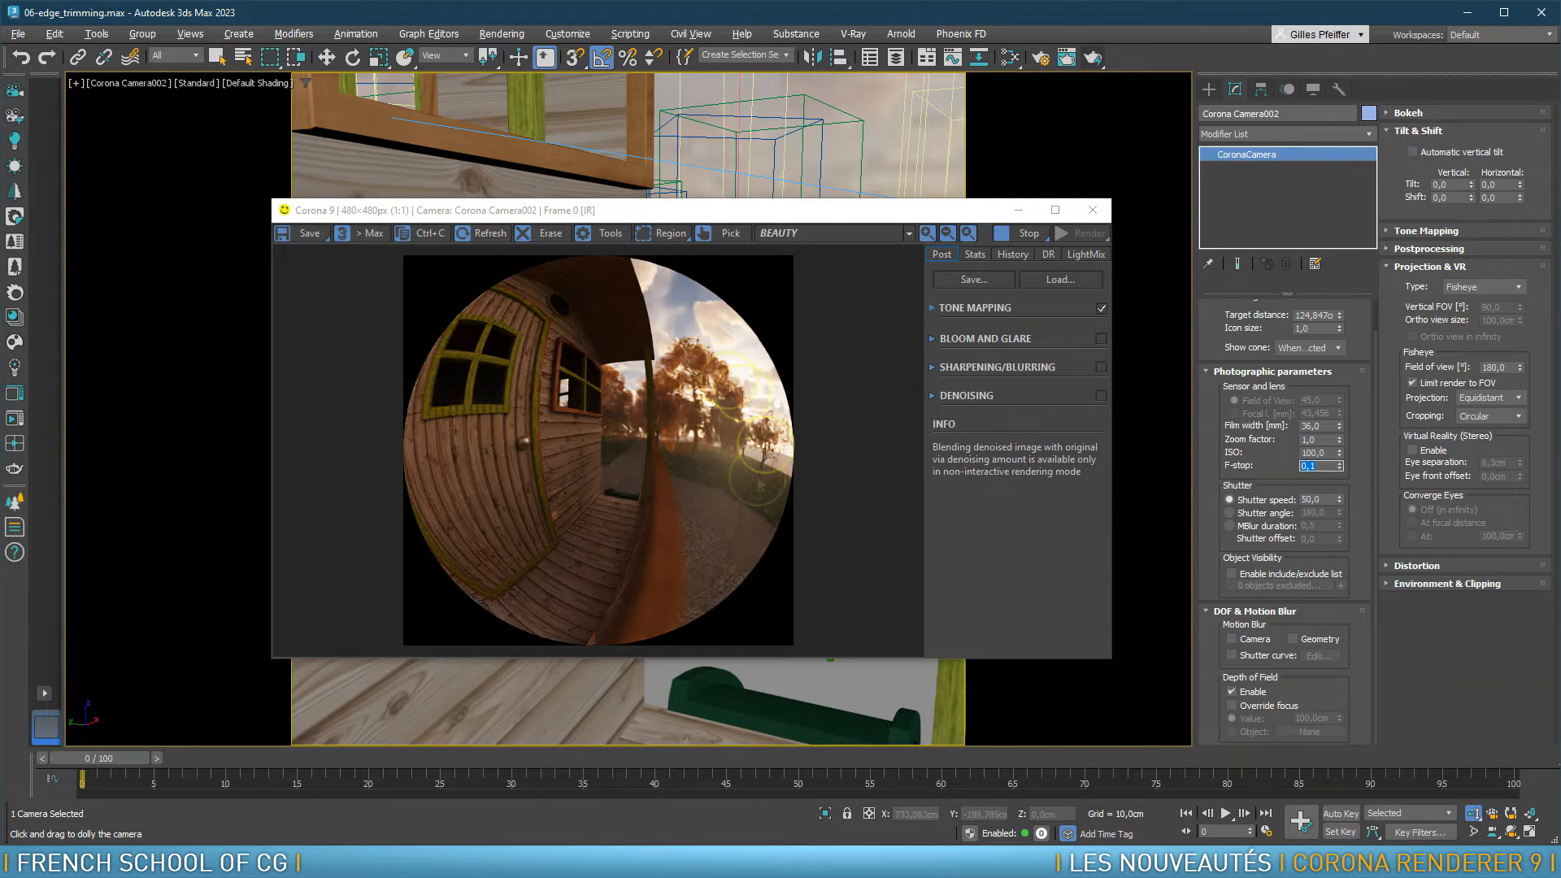
Pick the focus point in the render on the foreground railing, and then refocus on the playhouse's wooden wall
{"action": "left_click", "coordinate": [719, 237]}
{"action": "left_click", "coordinate": [650, 596]}
{"action": "left_click", "coordinate": [655, 617]}
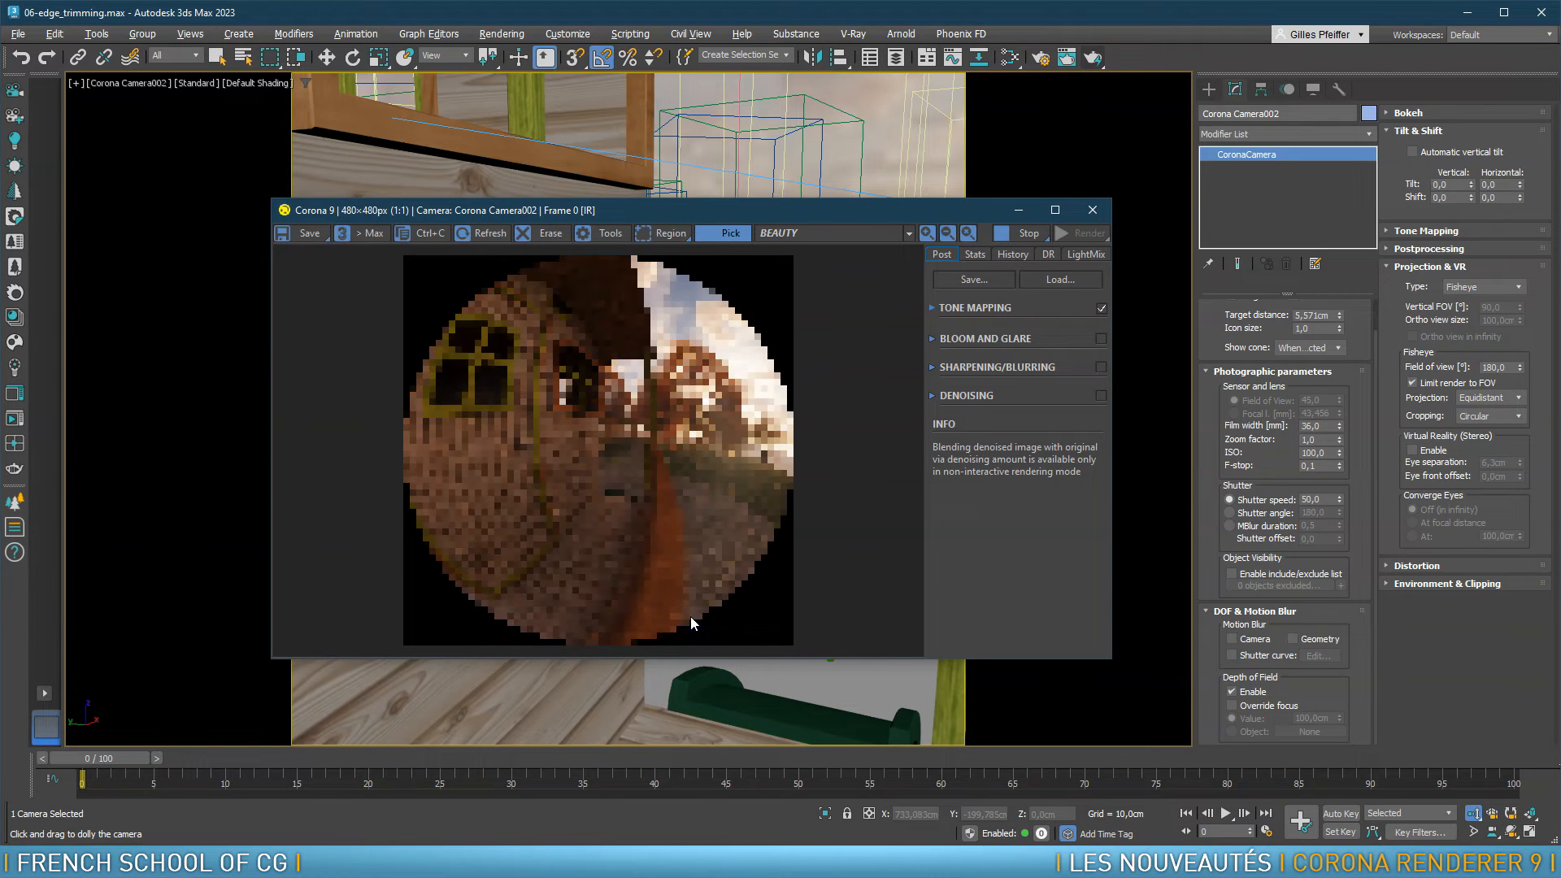
{"action": "left_click", "coordinate": [521, 443]}
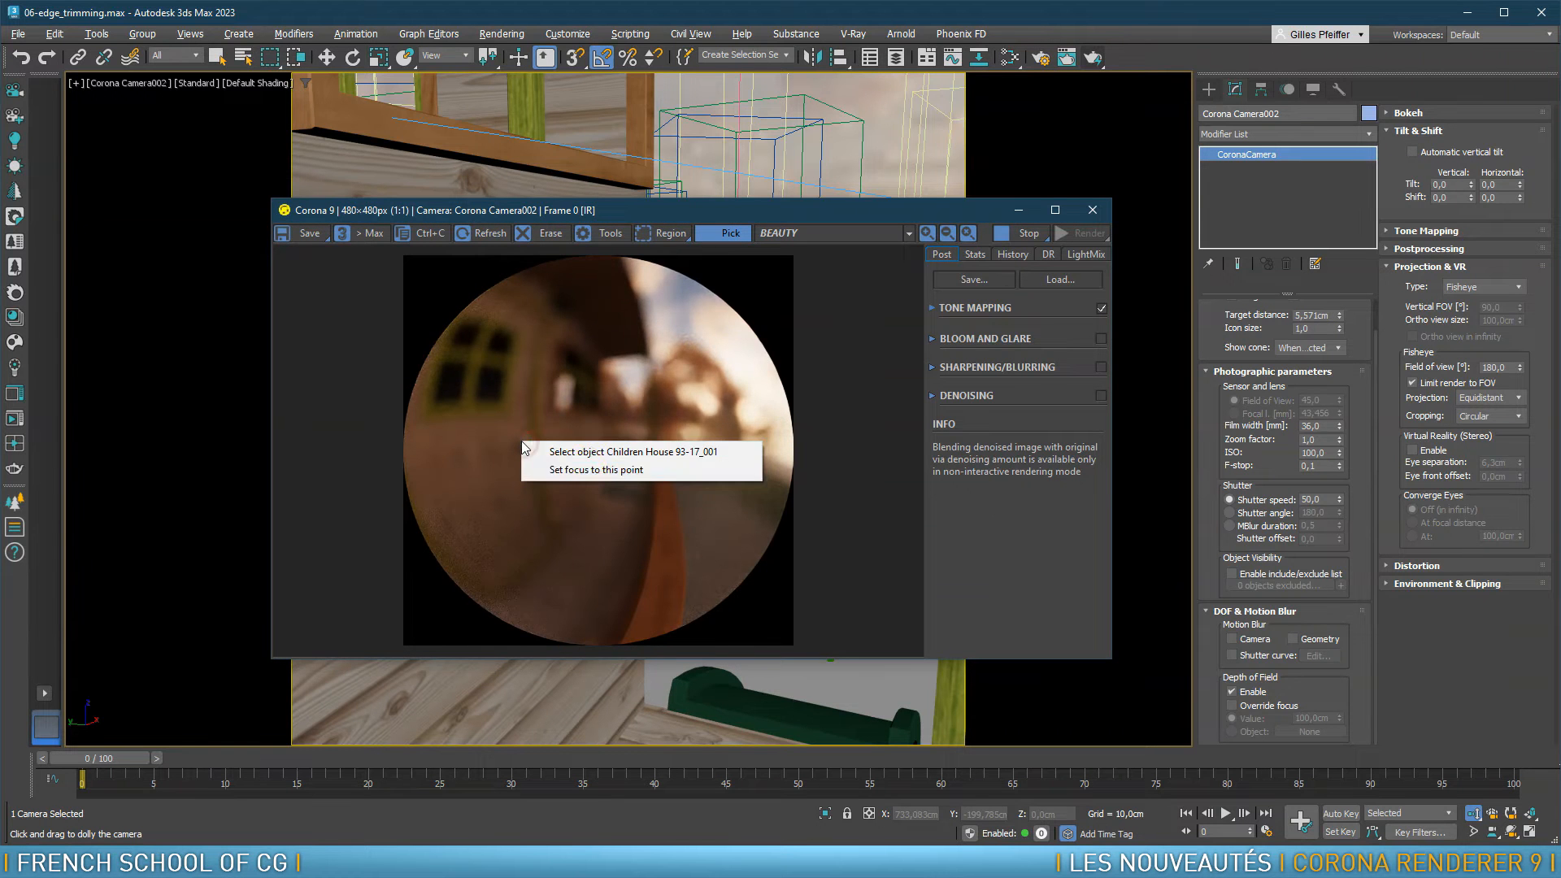
{"action": "left_click", "coordinate": [596, 473]}
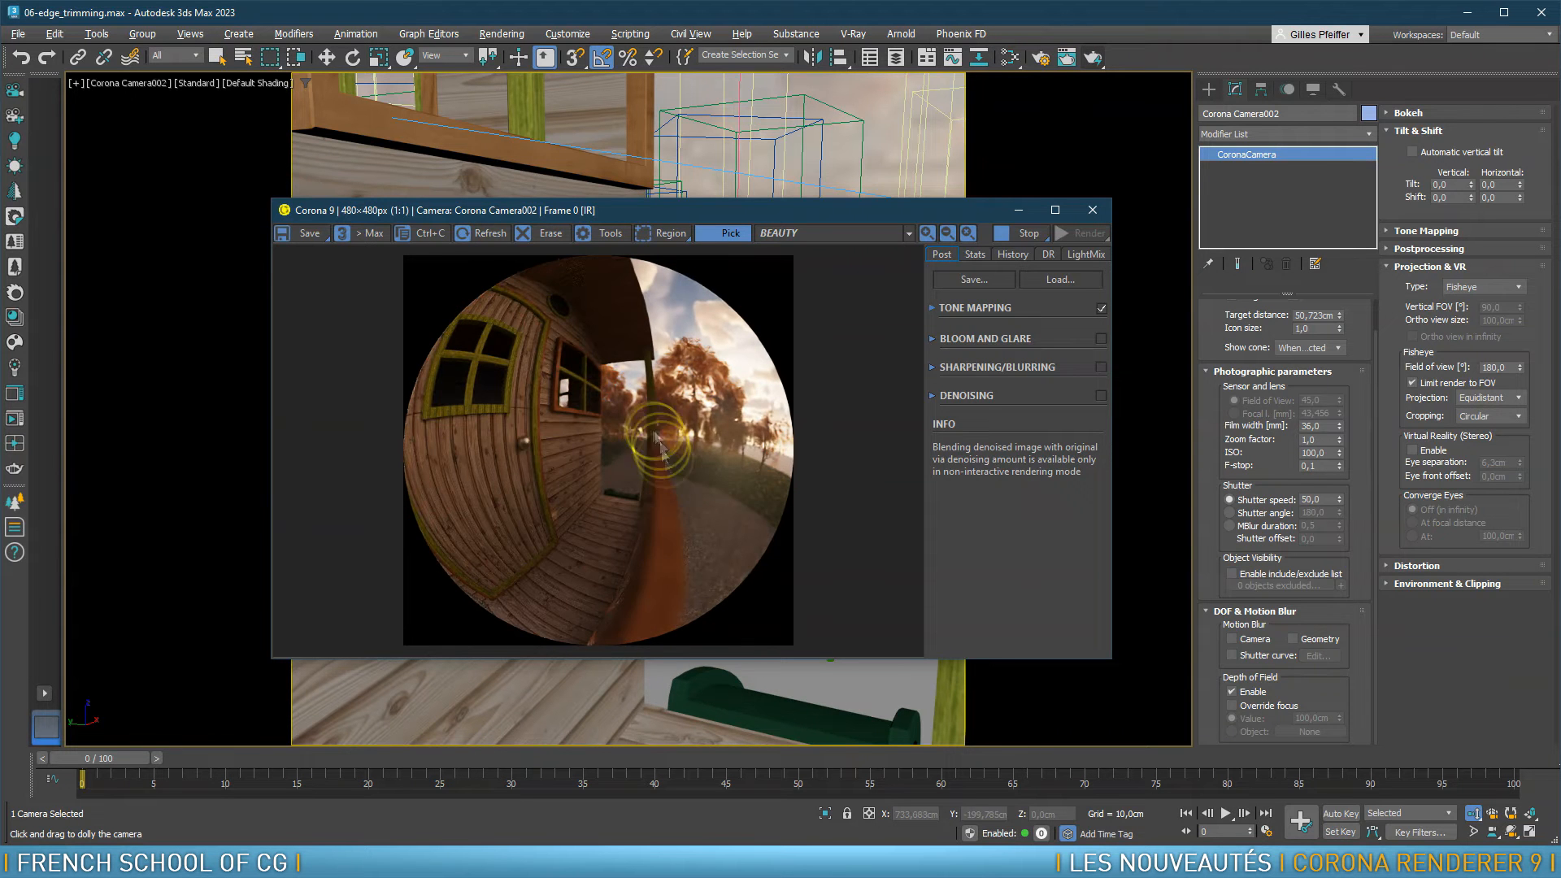
Move the render window and enlarge it so the fisheye render measures about 957 by 957 px
{"action": "left_click_drag", "start_coordinate": [655, 211], "coordinate": [412, 24]}
{"action": "left_click_drag", "start_coordinate": [869, 471], "coordinate": [1297, 840]}
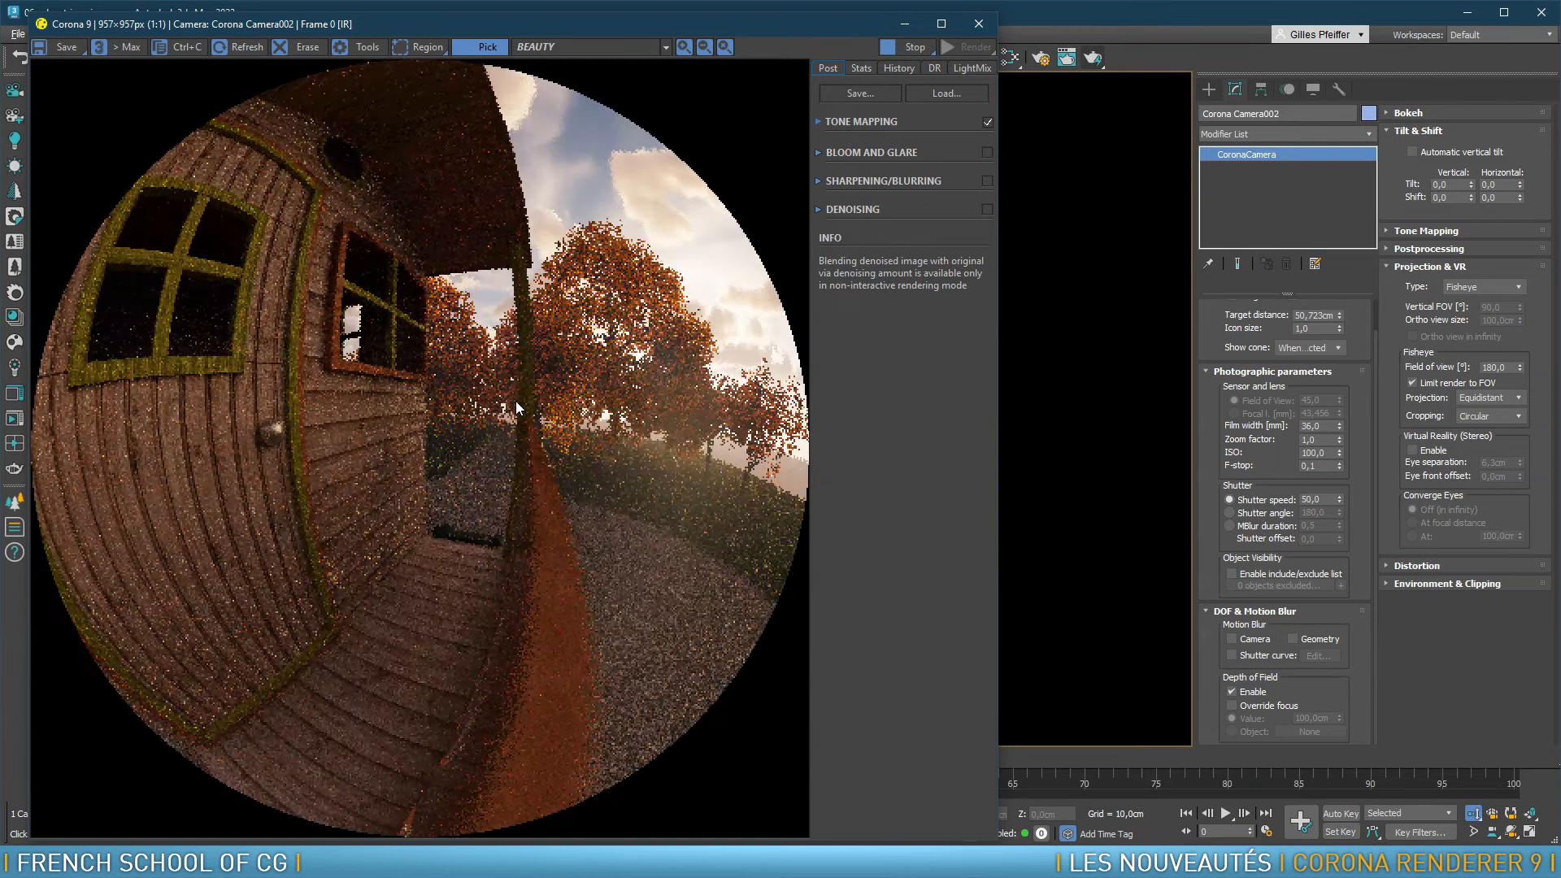
{"action": "mouse_move", "coordinate": [562, 629]}
{"action": "left_mouse_down"}
{"action": "mouse_move", "coordinate": [647, 553]}
{"action": "mouse_move", "coordinate": [640, 539]}
{"action": "left_mouse_up"}
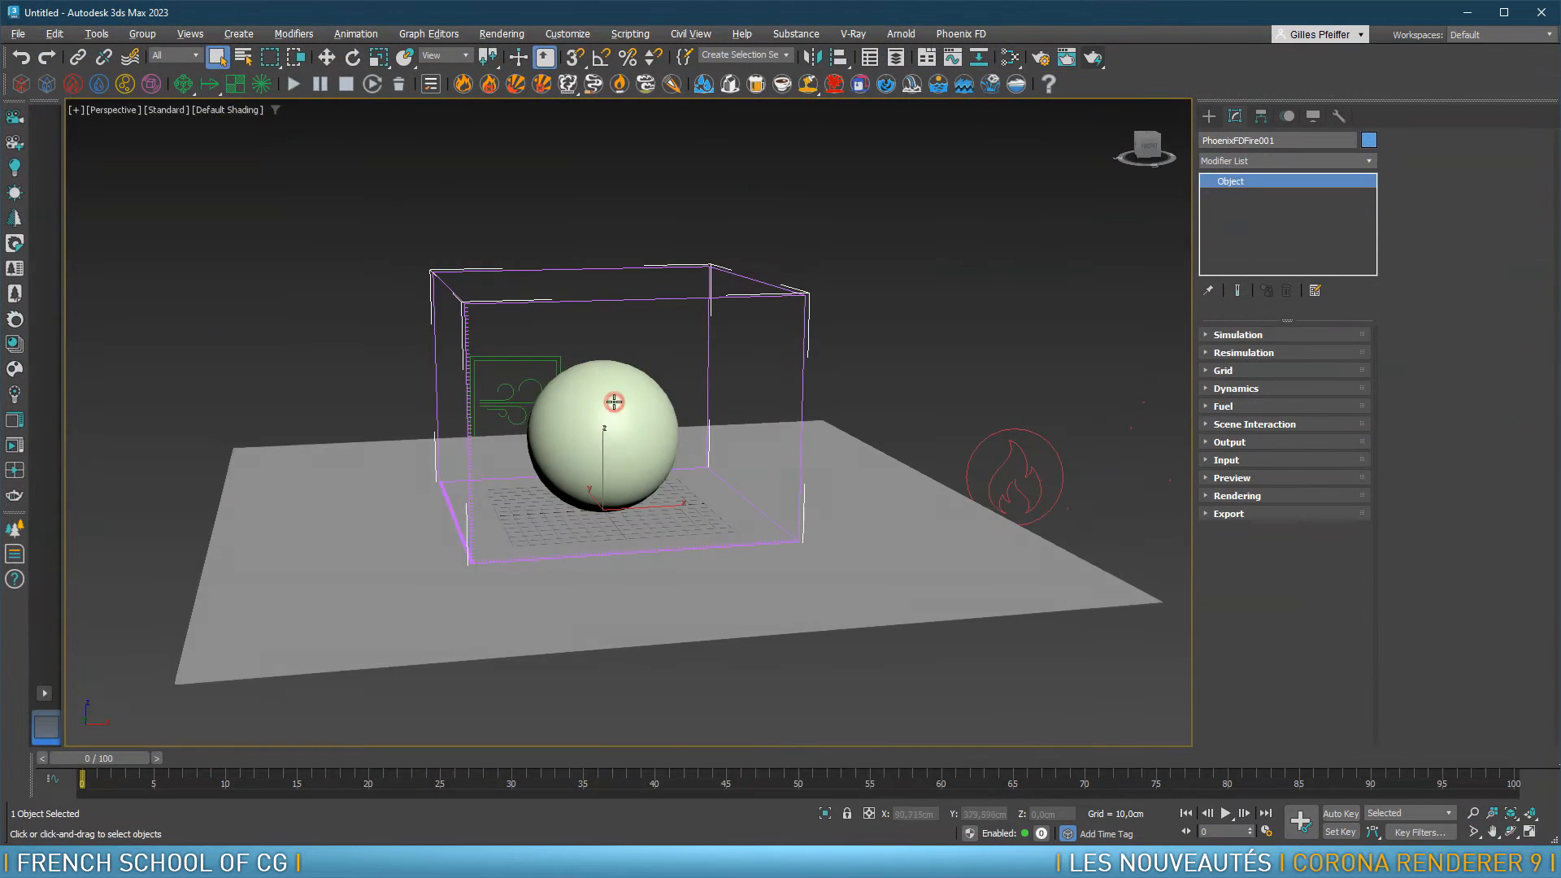
Start the Phoenix fire simulation around the sphere
{"action": "left_click", "coordinate": [294, 86]}
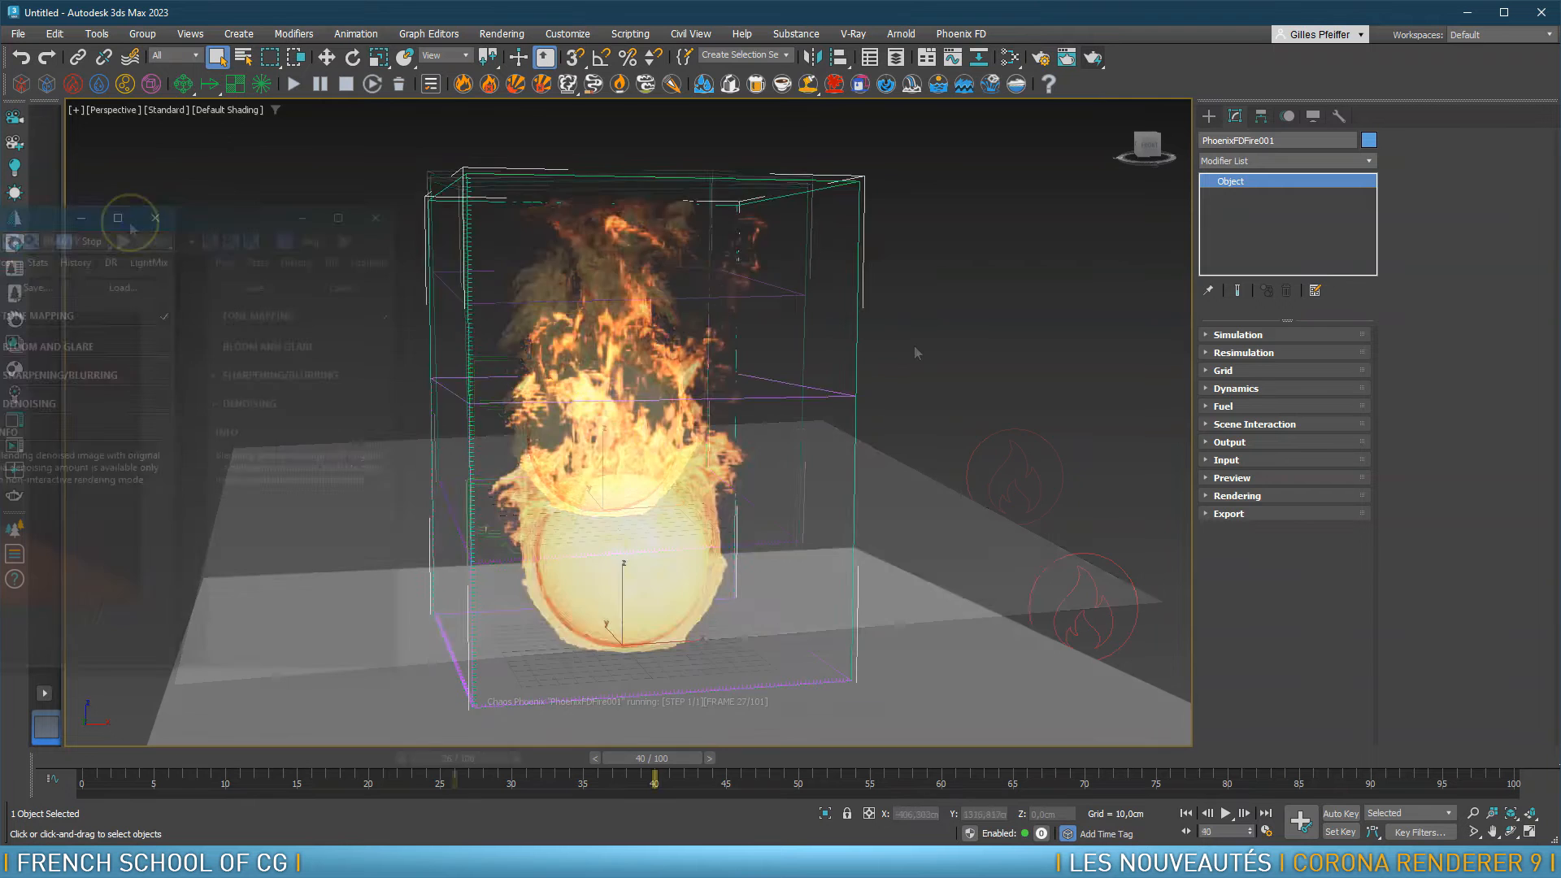
Run the Phoenix smoke simulation around the sphere in the perspective view
{"action": "left_click", "coordinate": [586, 461]}
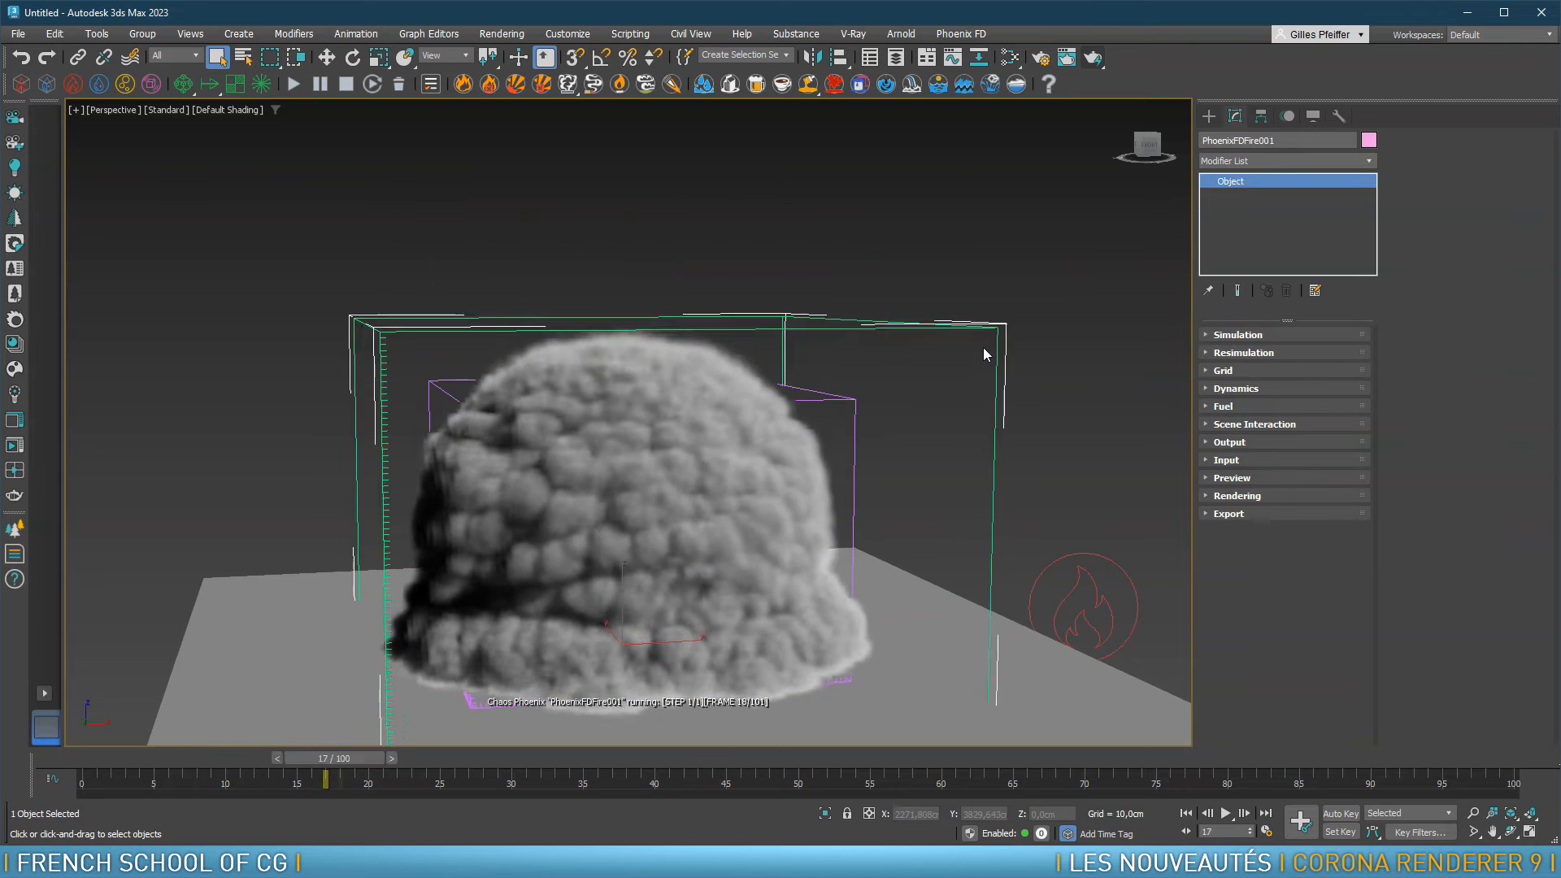
{"action": "scroll", "coordinate": [913, 362], "scroll_direction": "down", "scroll_amount": 5}
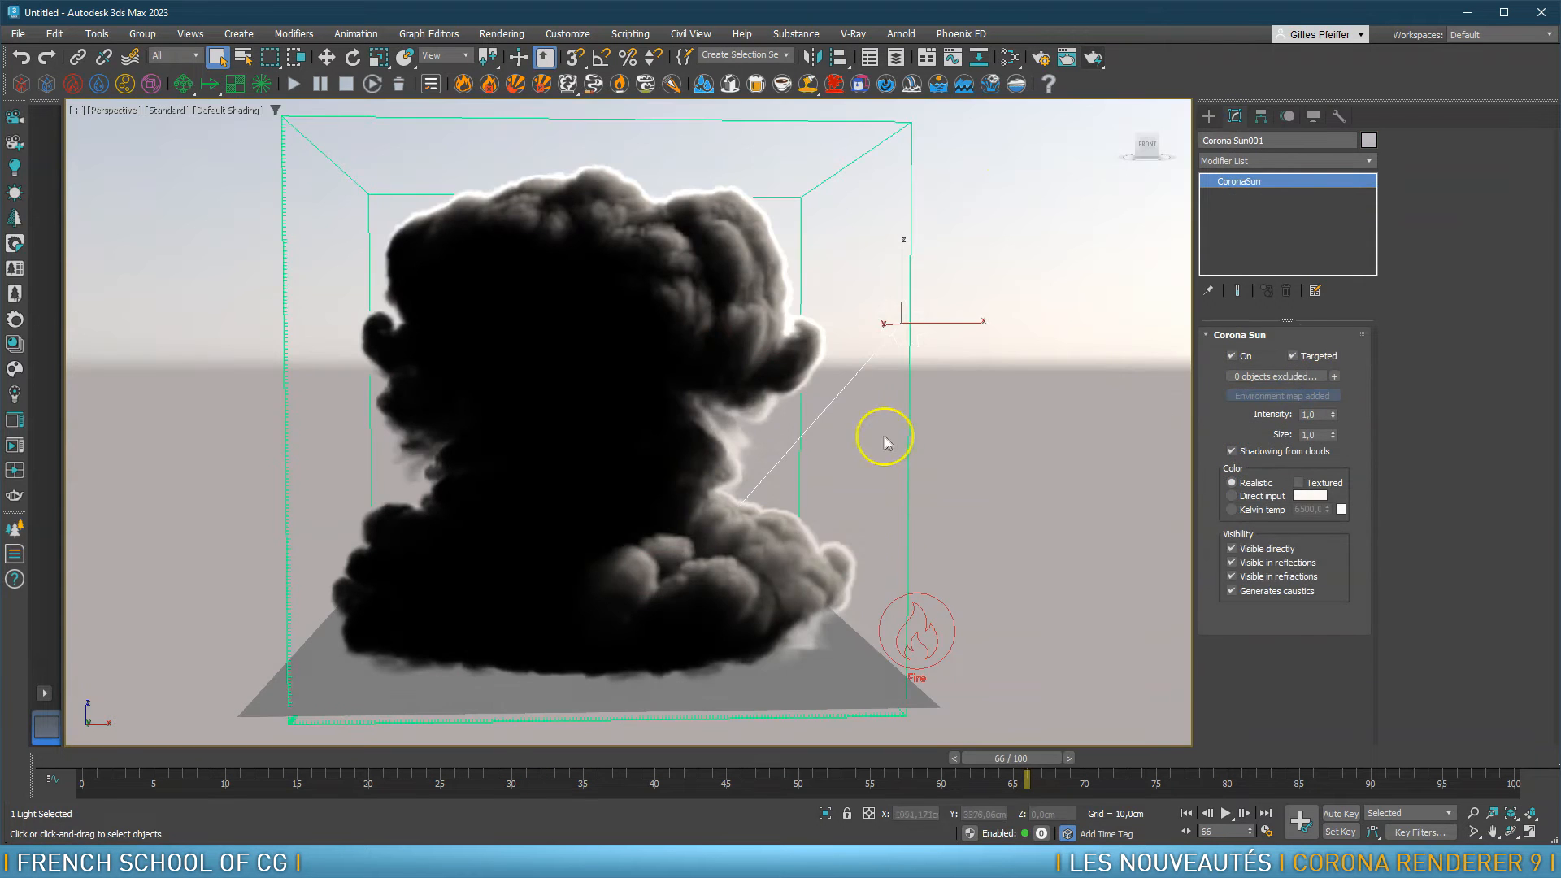
Bring the scene's environment map from the environment settings into the Slate Material Editor
{"action": "left_click", "coordinate": [1010, 59]}
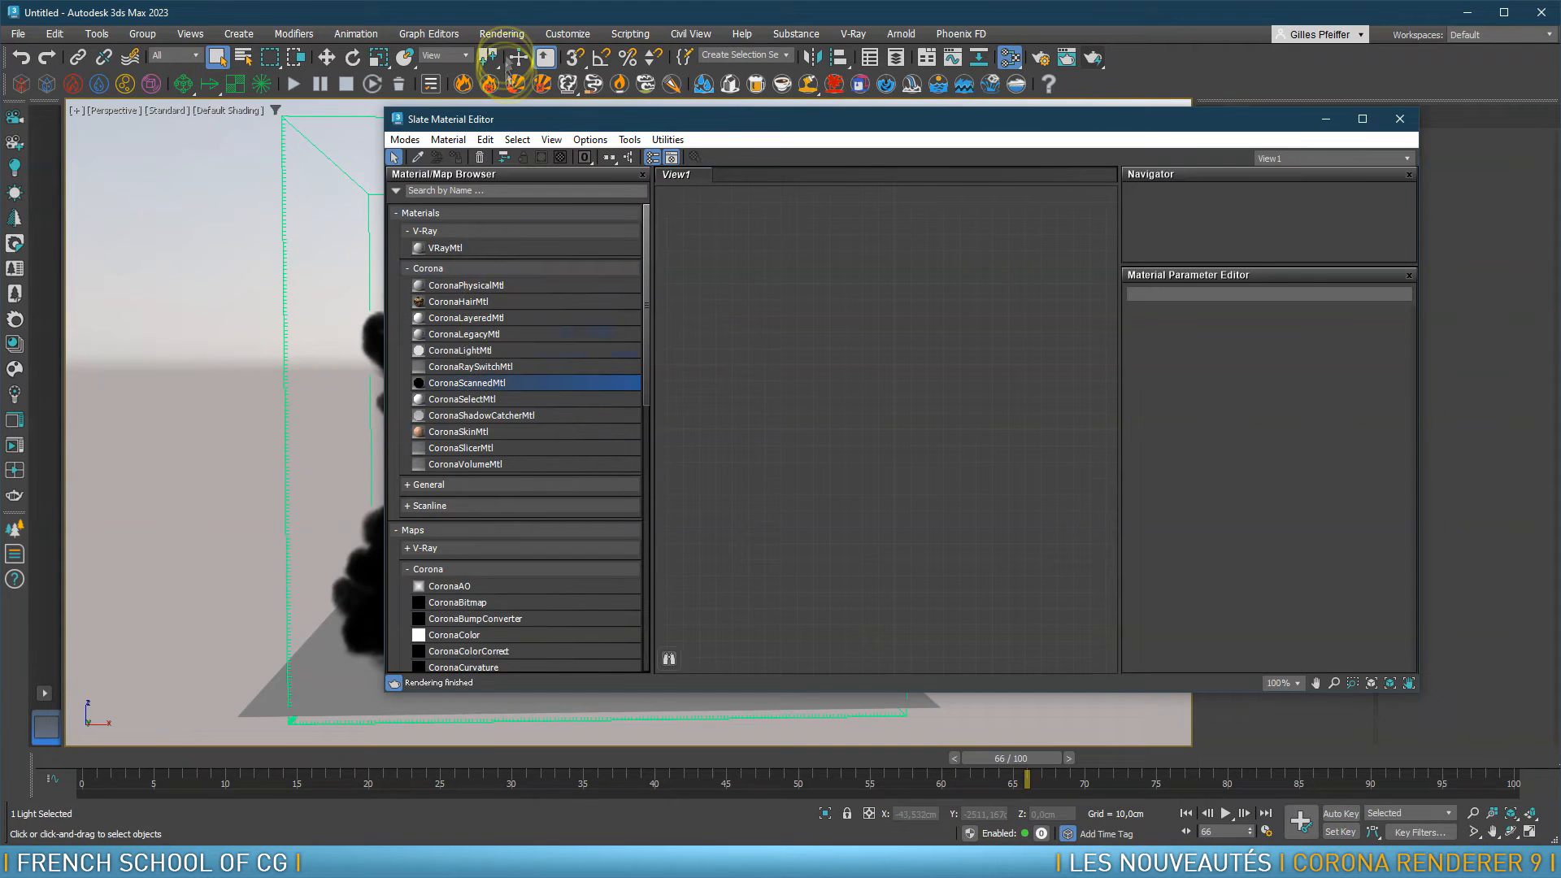
{"action": "left_click", "coordinate": [502, 33]}
{"action": "left_click", "coordinate": [558, 236]}
{"action": "left_click_drag", "start_coordinate": [246, 201], "coordinate": [813, 319]}
{"action": "left_click", "coordinate": [871, 453]}
{"action": "left_click", "coordinate": [347, 104]}
Adjust the environment map's parameters and start a render of the smoke scene with the Corona Sun
{"action": "left_click", "coordinate": [1294, 388]}
{"action": "left_click", "coordinate": [1169, 555]}
{"action": "left_click", "coordinate": [1399, 119]}
{"action": "left_click", "coordinate": [15, 446]}
{"action": "left_click", "coordinate": [885, 297]}
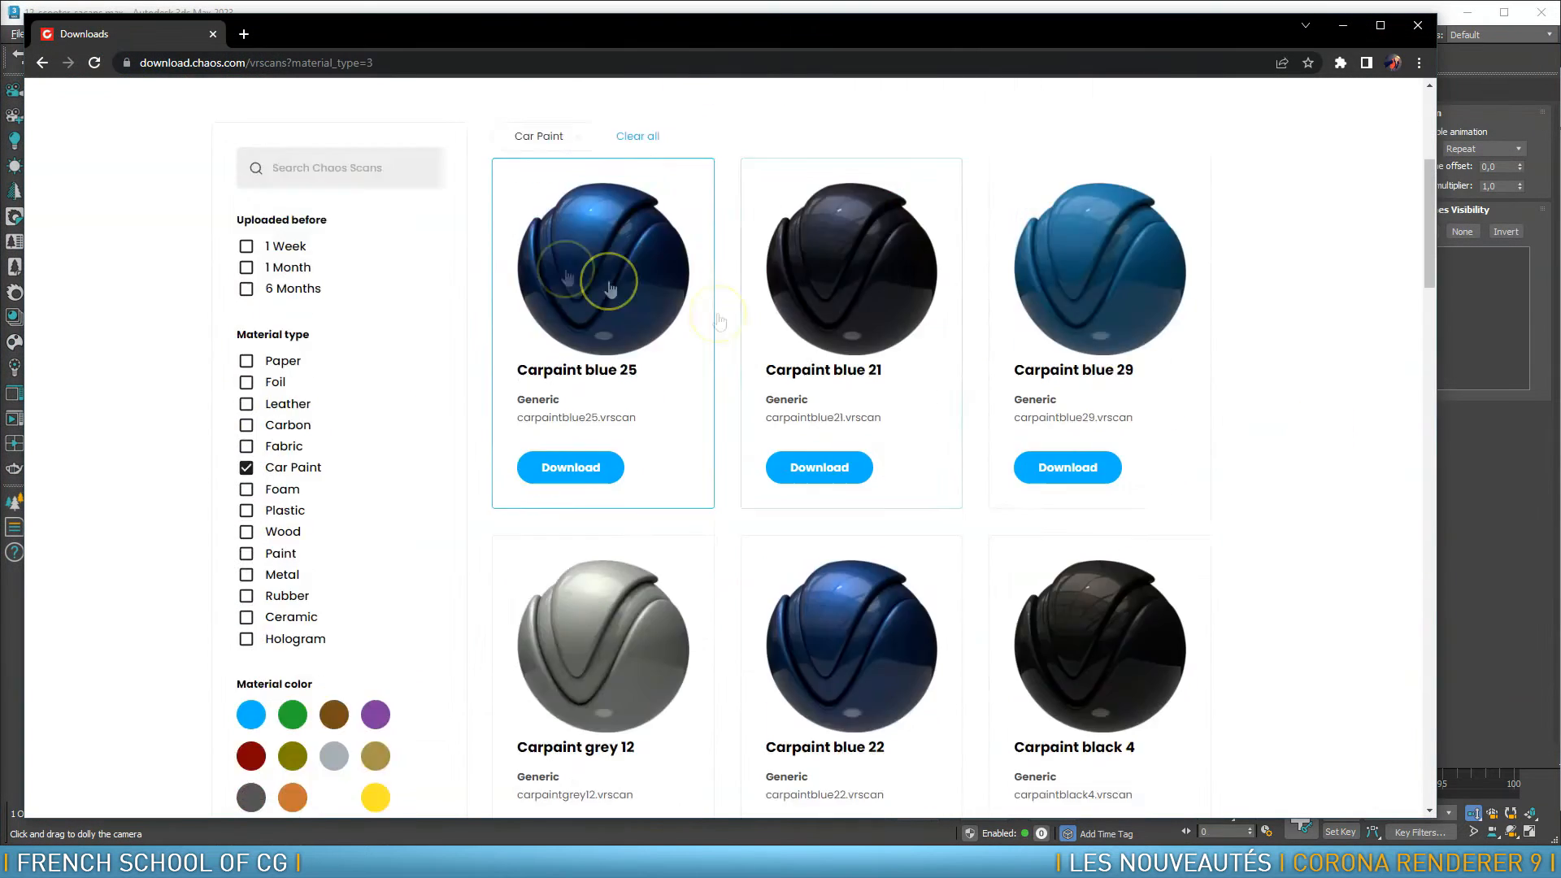
Download the Carpaint red 14 scan from the car paint materials and save it in the project's material library folder
{"action": "scroll", "coordinate": [566, 393], "scroll_direction": "down", "scroll_amount": 8}
{"action": "left_click", "coordinate": [569, 569]}
{"action": "double_click", "coordinate": [332, 167]}
{"action": "double_click", "coordinate": [340, 234]}
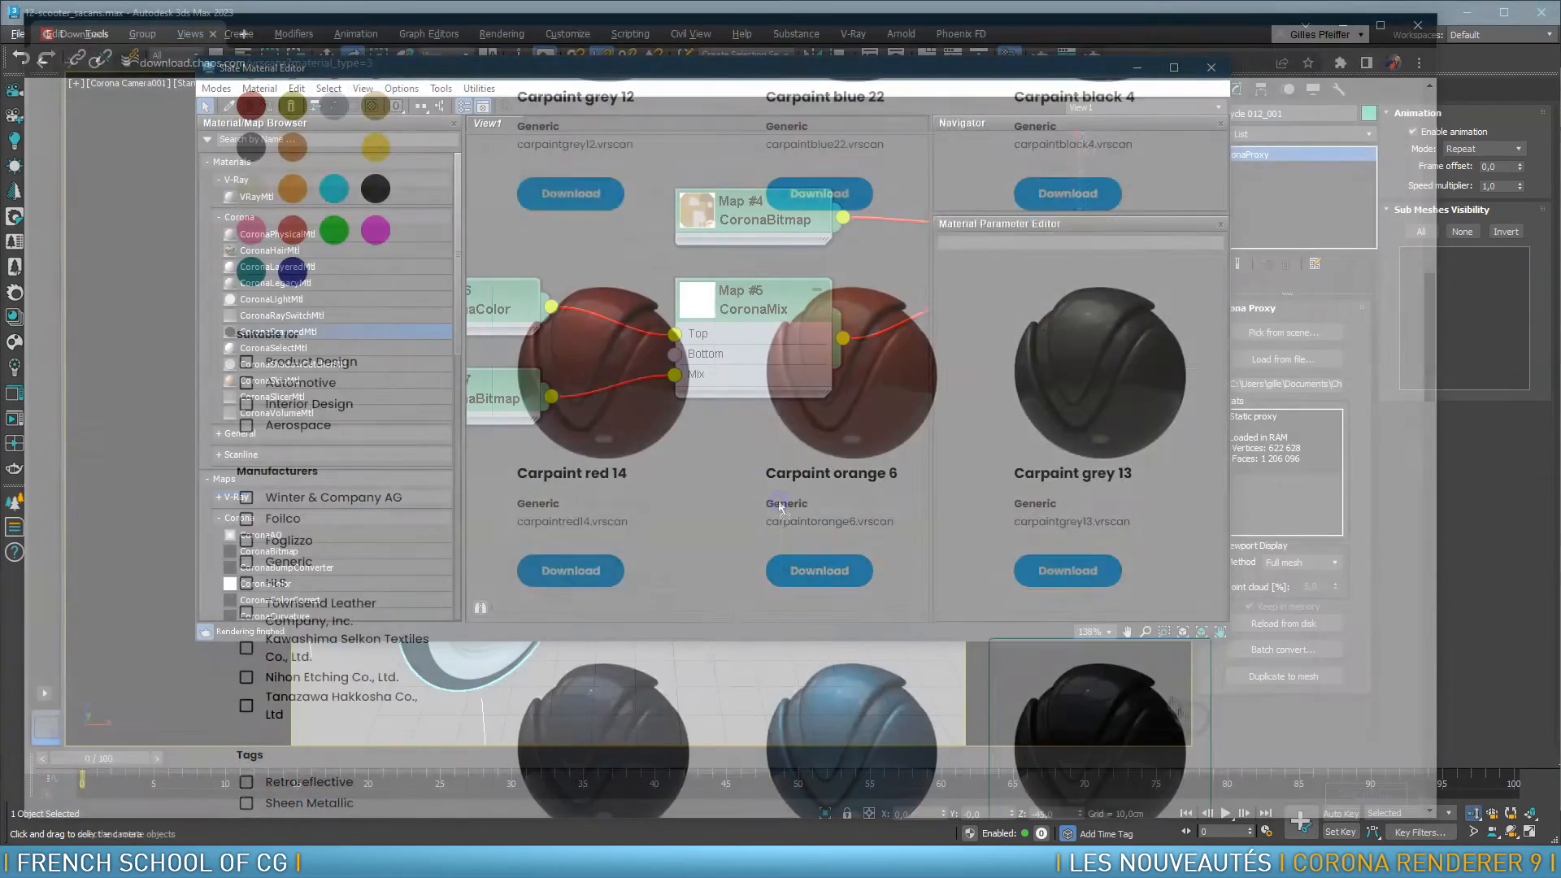
Add a CoronaScannedMtl node to the scooter's material graph and load carpaintred14.vrscan from the materiallibraries folder
{"action": "middle_click_drag", "start_coordinate": [784, 500], "coordinate": [697, 384]}
{"action": "left_click_drag", "start_coordinate": [697, 384], "coordinate": [631, 407]}
{"action": "left_click", "coordinate": [1073, 288]}
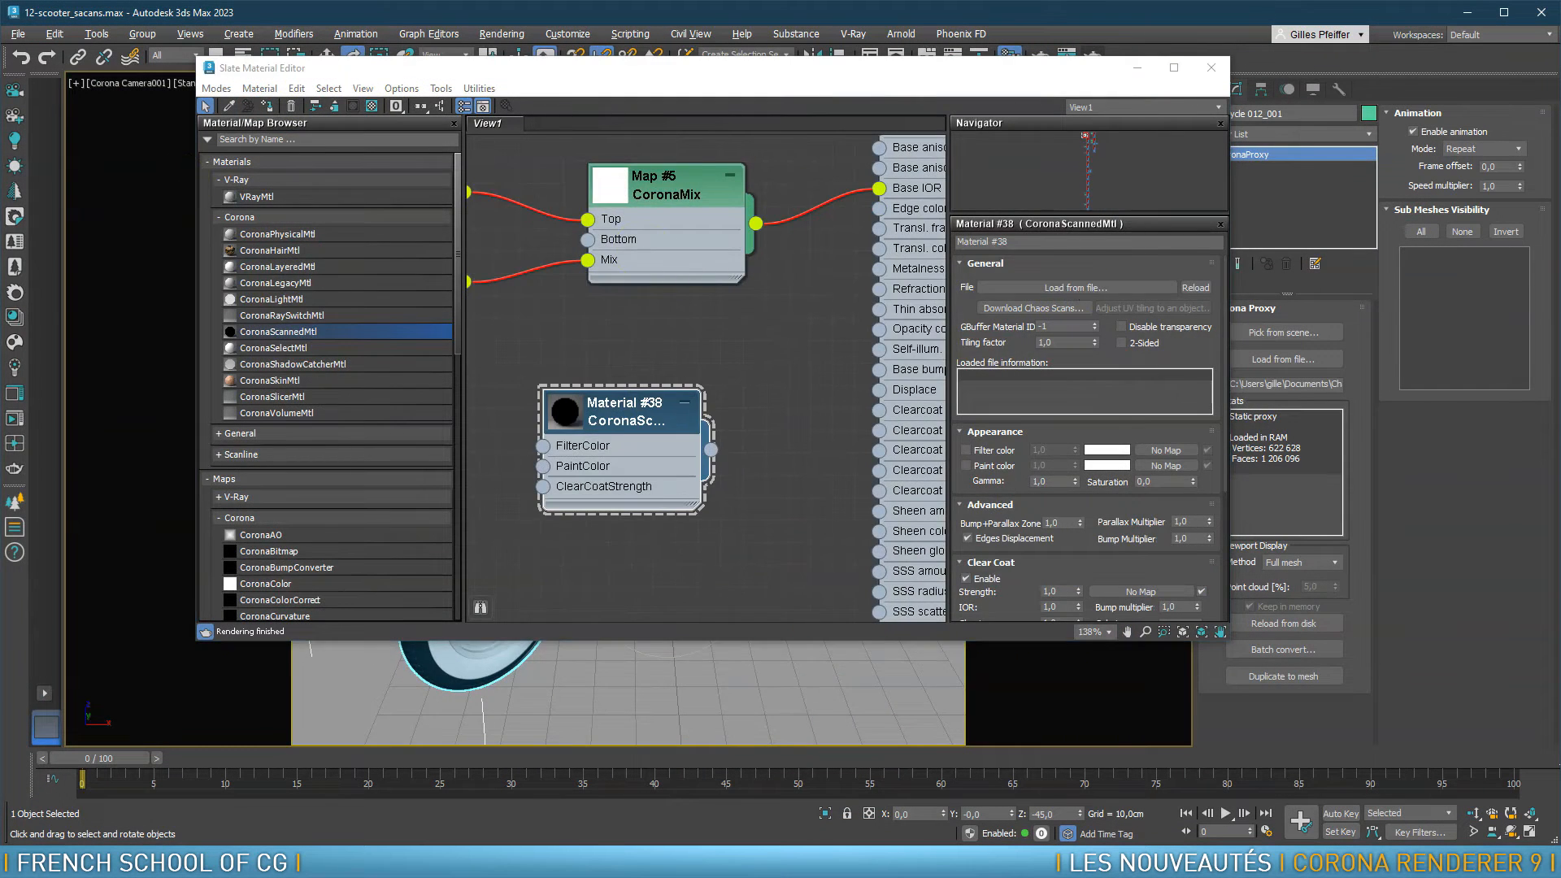
{"action": "left_click", "coordinate": [722, 155]}
{"action": "double_click", "coordinate": [540, 278]}
{"action": "double_click", "coordinate": [541, 338]}
{"action": "left_click", "coordinate": [512, 234]}
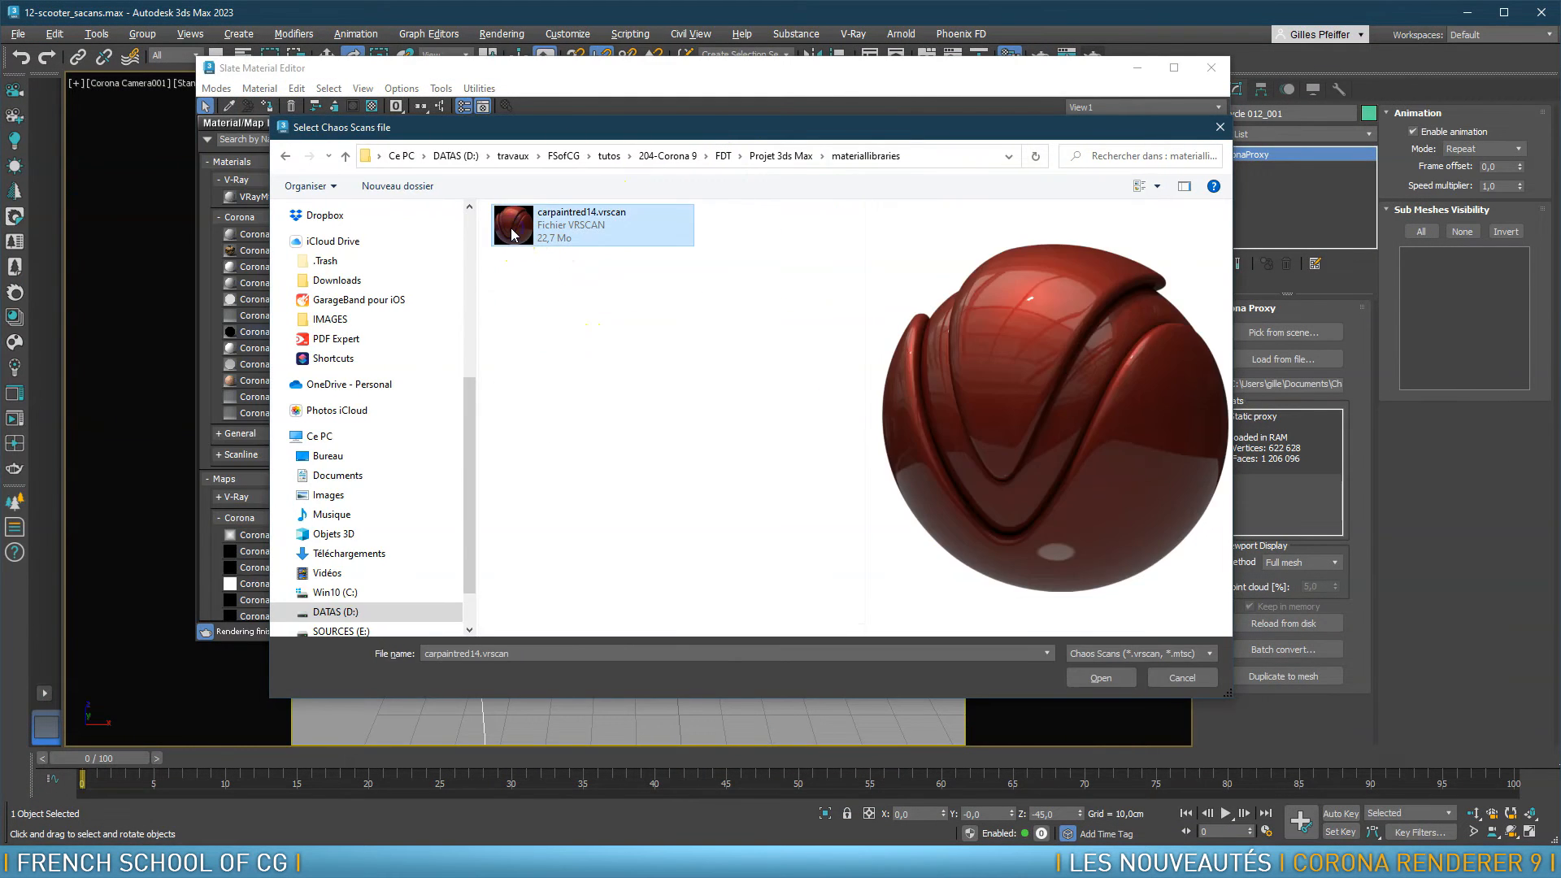
{"action": "left_click", "coordinate": [1100, 677]}
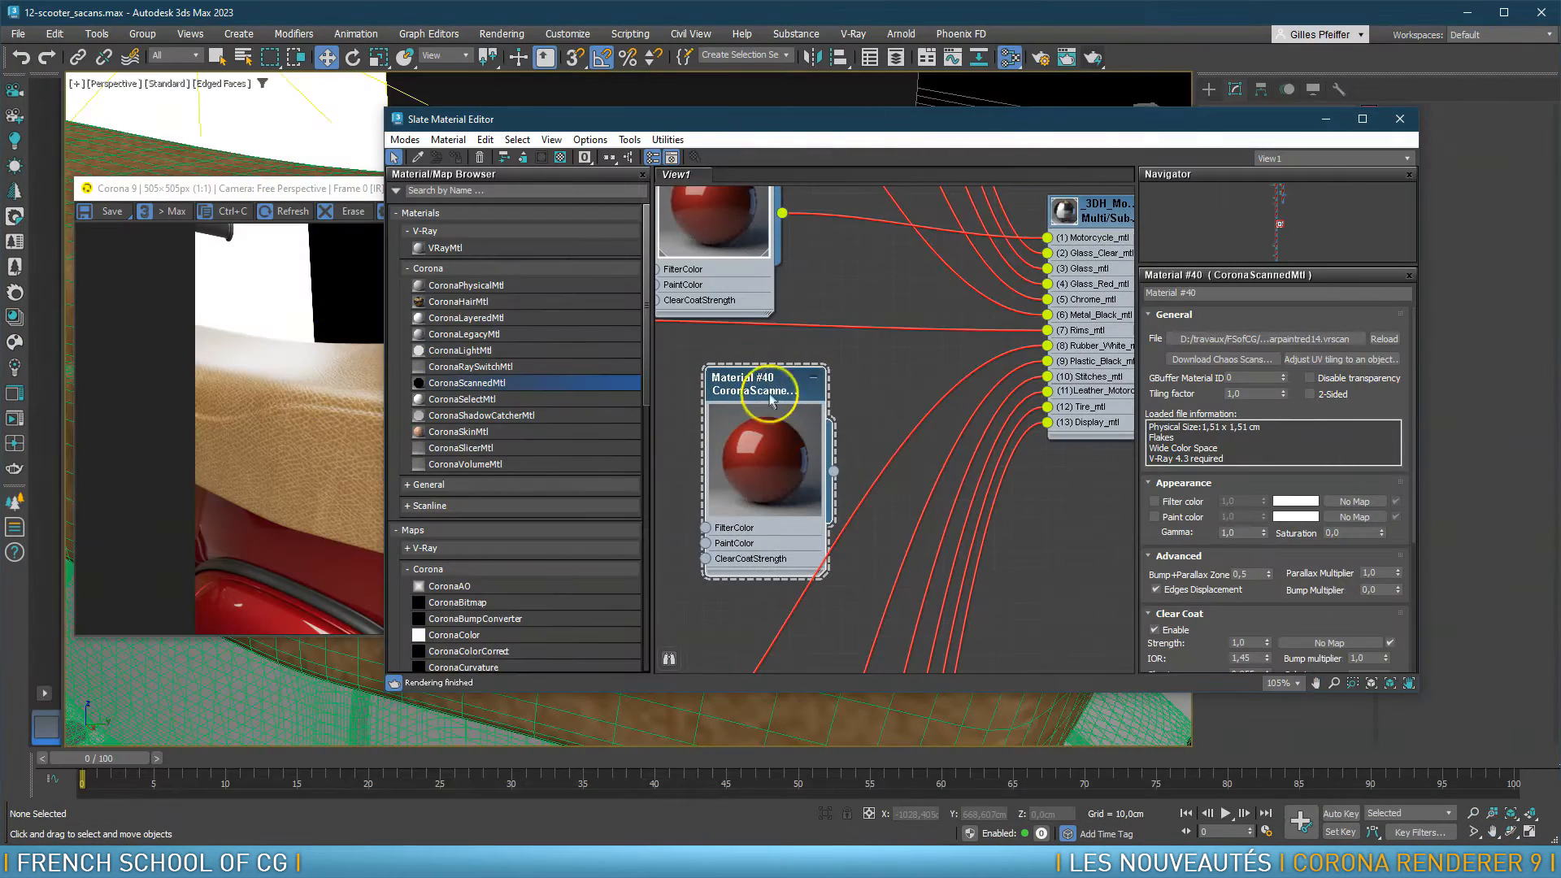
Load a leather scan file into the second CoronaScannedMtl for the scooter seat, and close the render window after checking it
{"action": "middle_click_drag", "start_coordinate": [904, 424], "coordinate": [878, 447]}
{"action": "left_click_drag", "start_coordinate": [752, 416], "coordinate": [769, 416]}
{"action": "left_click", "coordinate": [1221, 341]}
{"action": "double_click", "coordinate": [561, 268]}
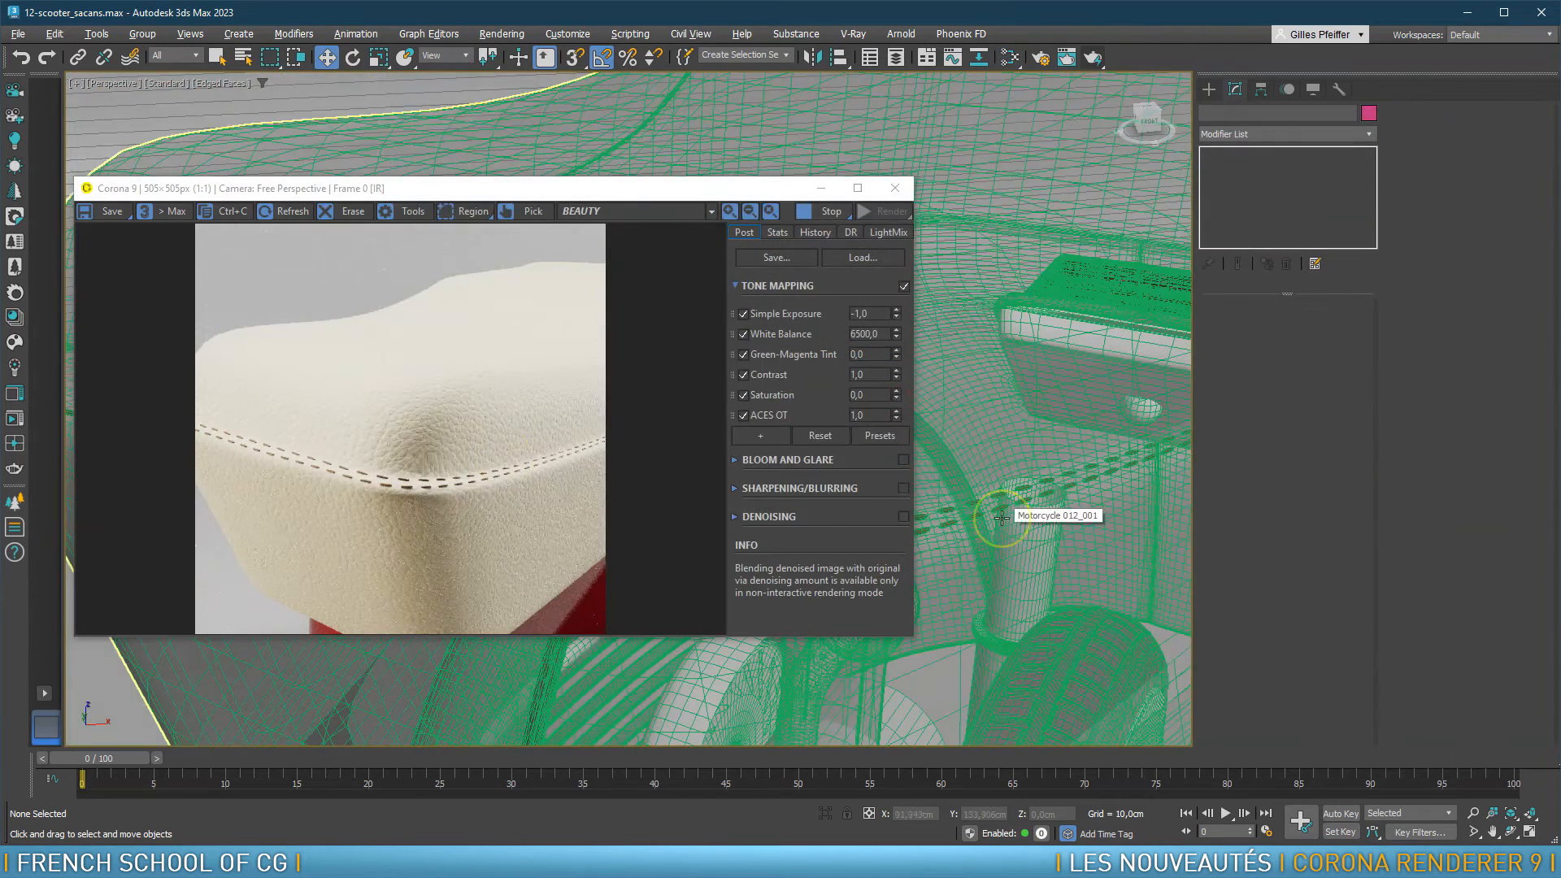
{"action": "left_click", "coordinate": [504, 462]}
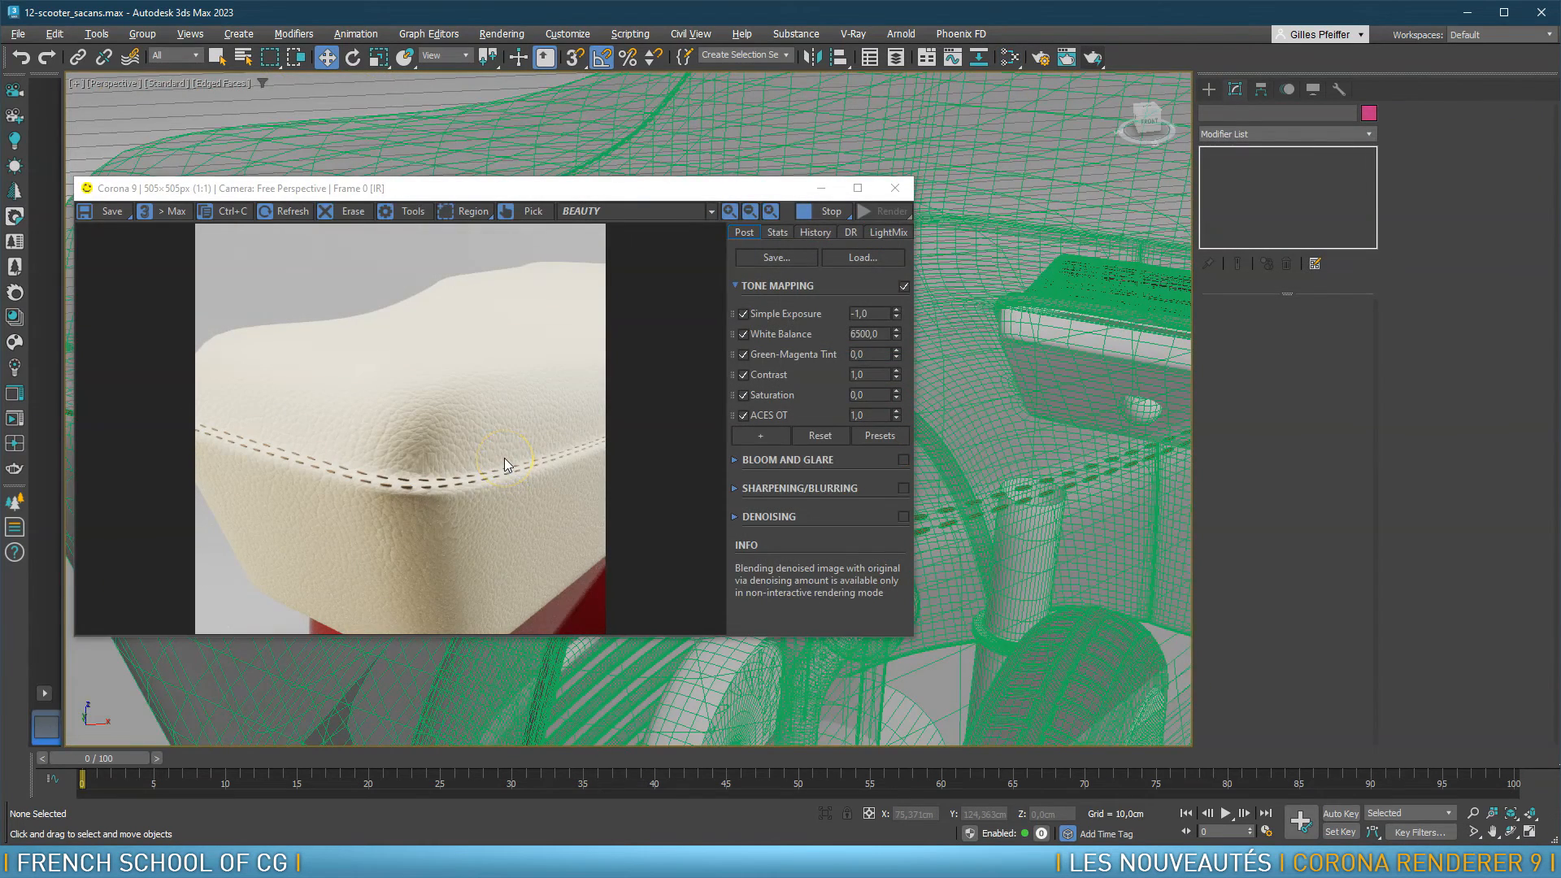
{"action": "left_click", "coordinate": [895, 188]}
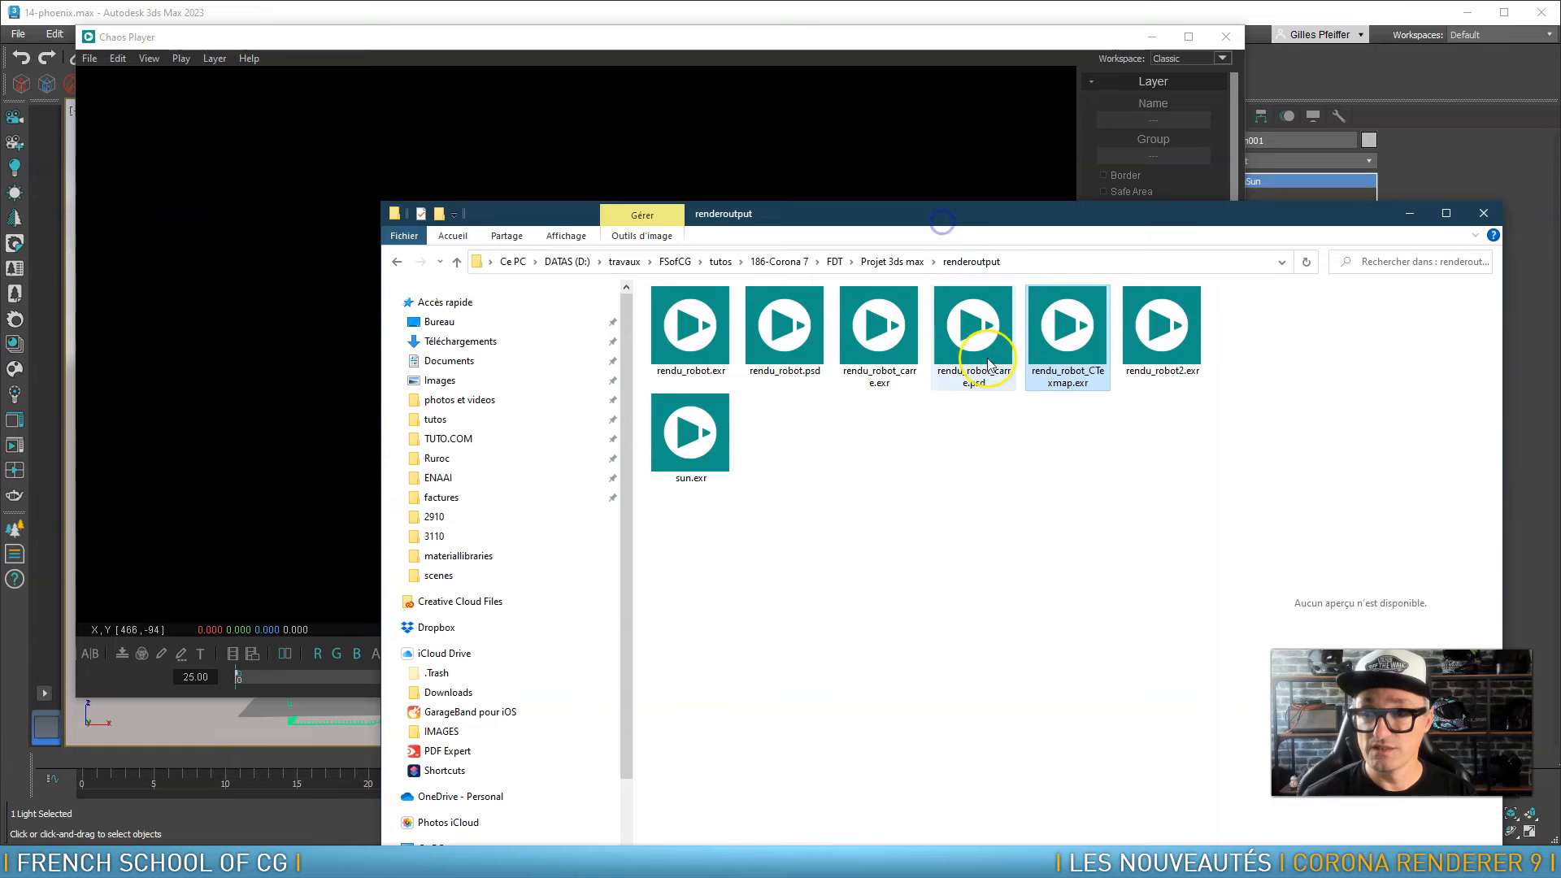
Load rendu_robot.exr and rendu_robot_CTexmap.exr from the renderoutput folder into Chaos Player as layers
{"action": "left_click", "coordinate": [689, 329]}
{"action": "left_click_drag", "start_coordinate": [689, 329], "coordinate": [294, 288]}
{"action": "left_click", "coordinate": [784, 40]}
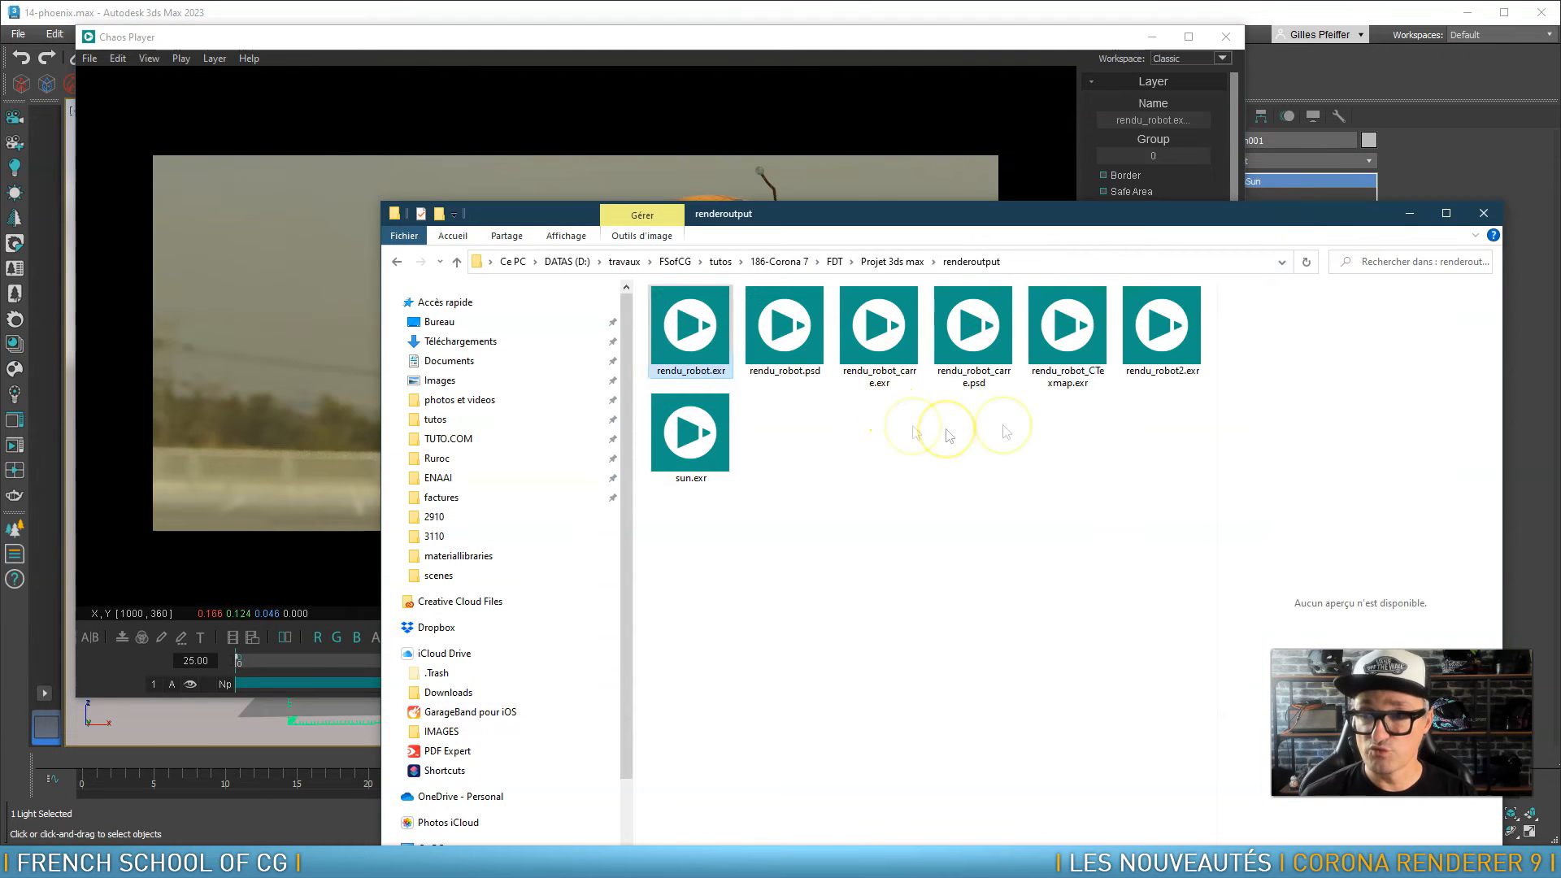
{"action": "left_click", "coordinate": [1069, 340]}
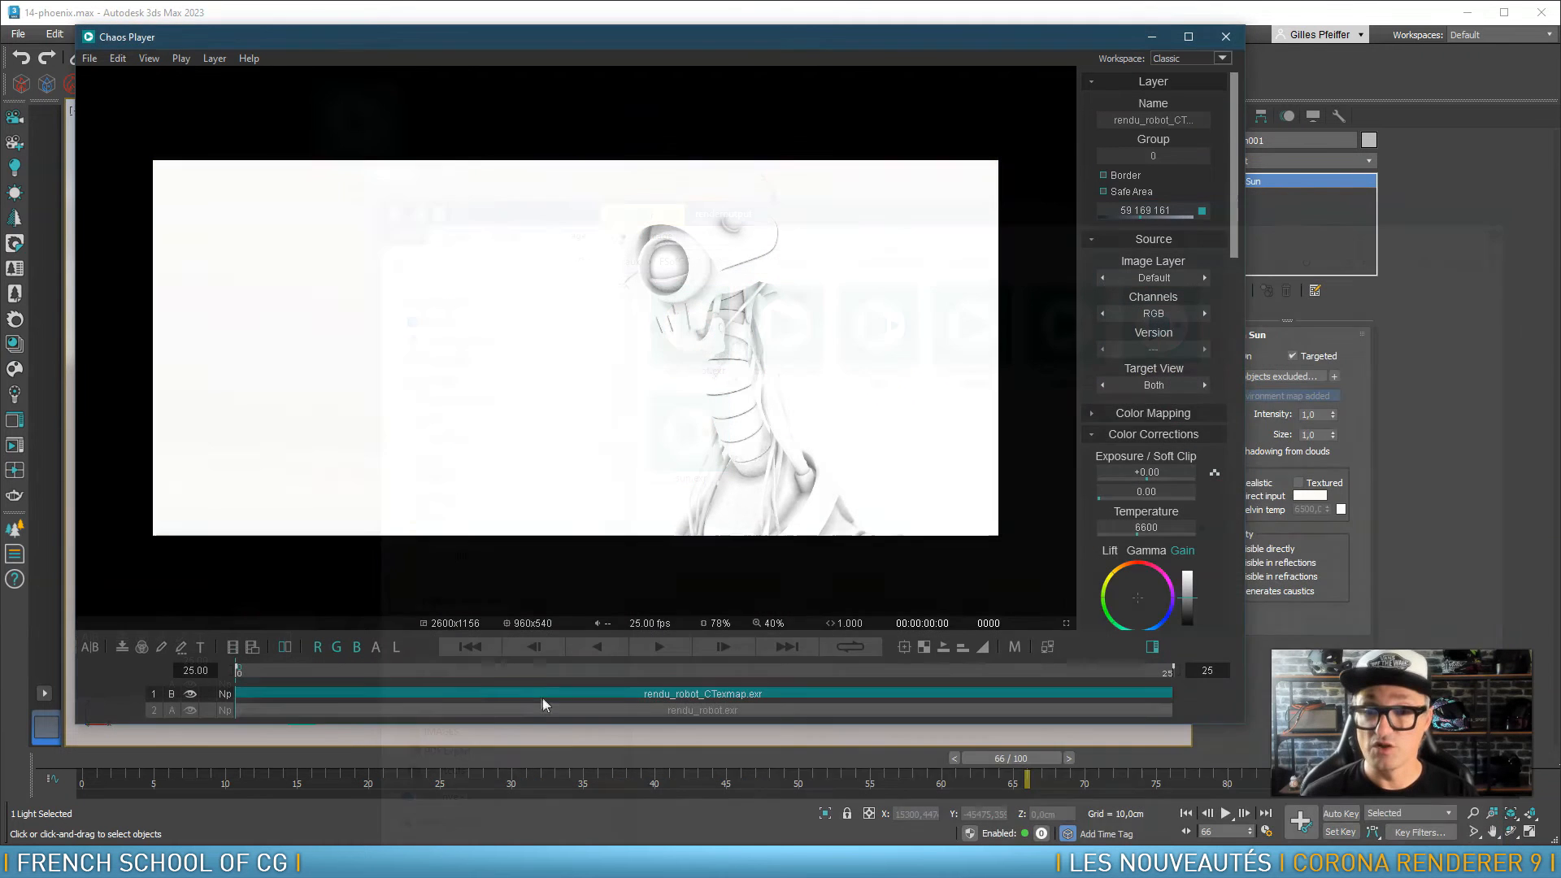
Select the rendu_robot_CTexmap.exr layer and change one of its layer properties
{"action": "left_click", "coordinate": [515, 689]}
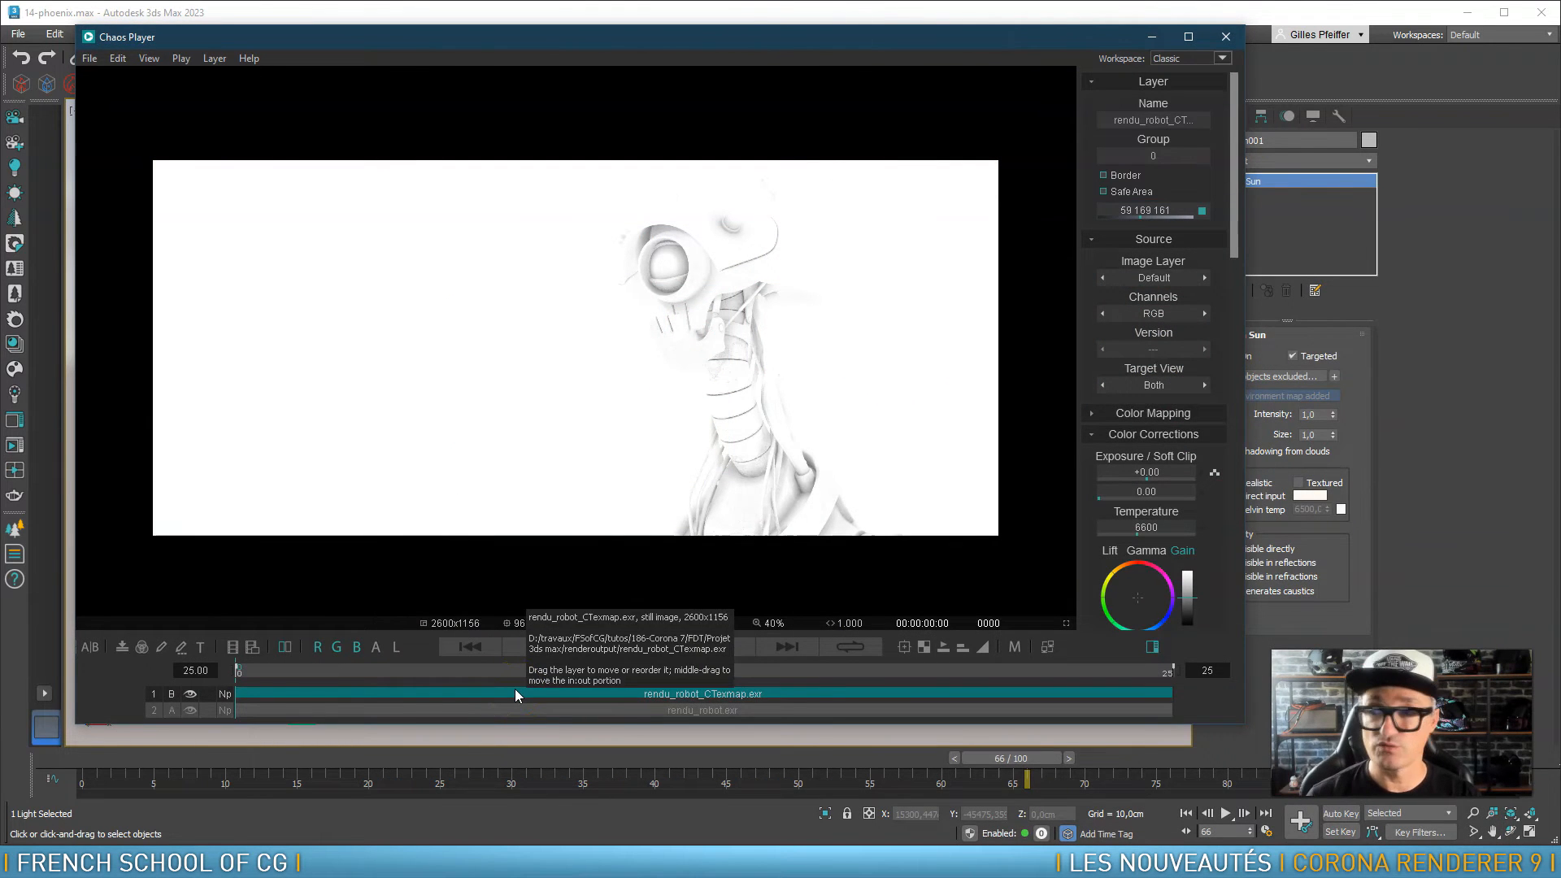
{"action": "left_click_drag", "start_coordinate": [1234, 134], "coordinate": [1232, 424]}
{"action": "left_click", "coordinate": [1204, 318]}
{"action": "left_click", "coordinate": [1178, 323]}
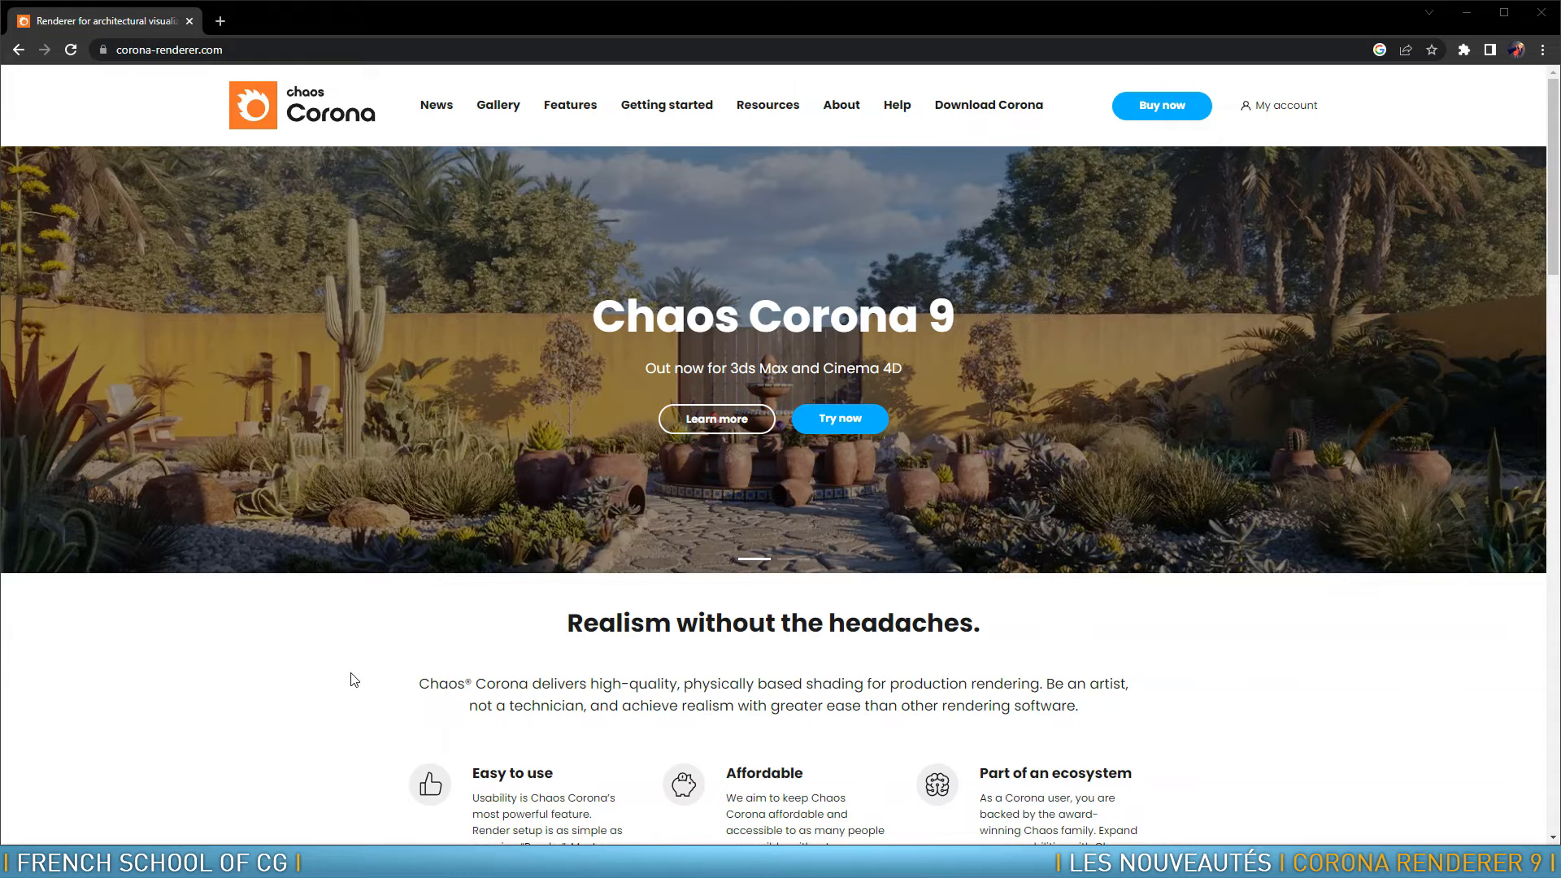
Open the Chaos Corona 9 What's new page in the browser and play its release video
{"action": "left_click", "coordinate": [706, 424]}
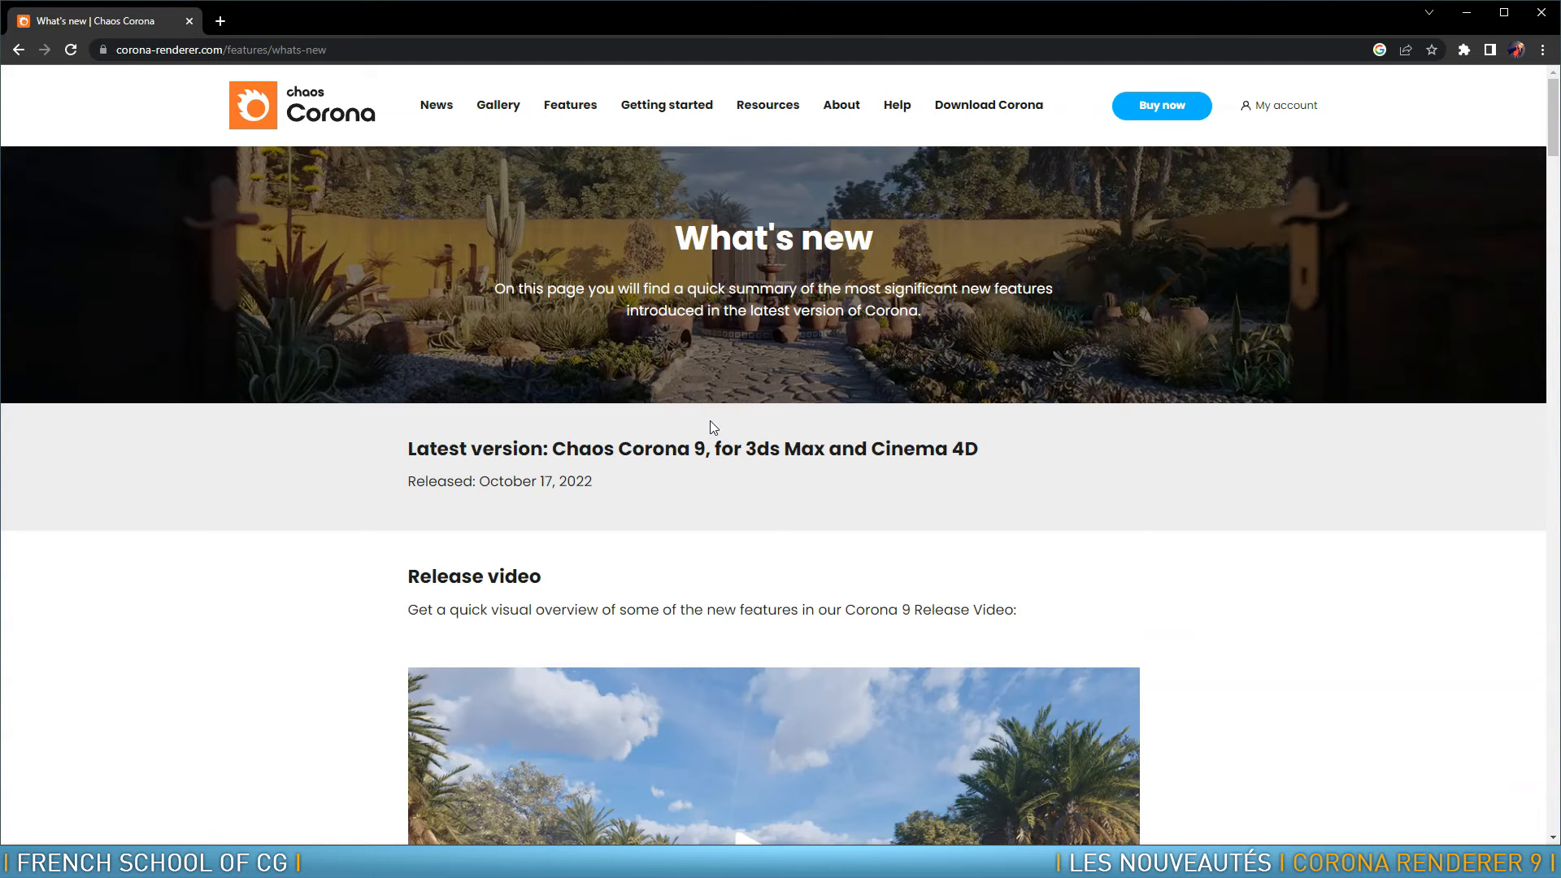
{"action": "scroll", "coordinate": [1147, 561], "scroll_direction": "down", "scroll_amount": 5}
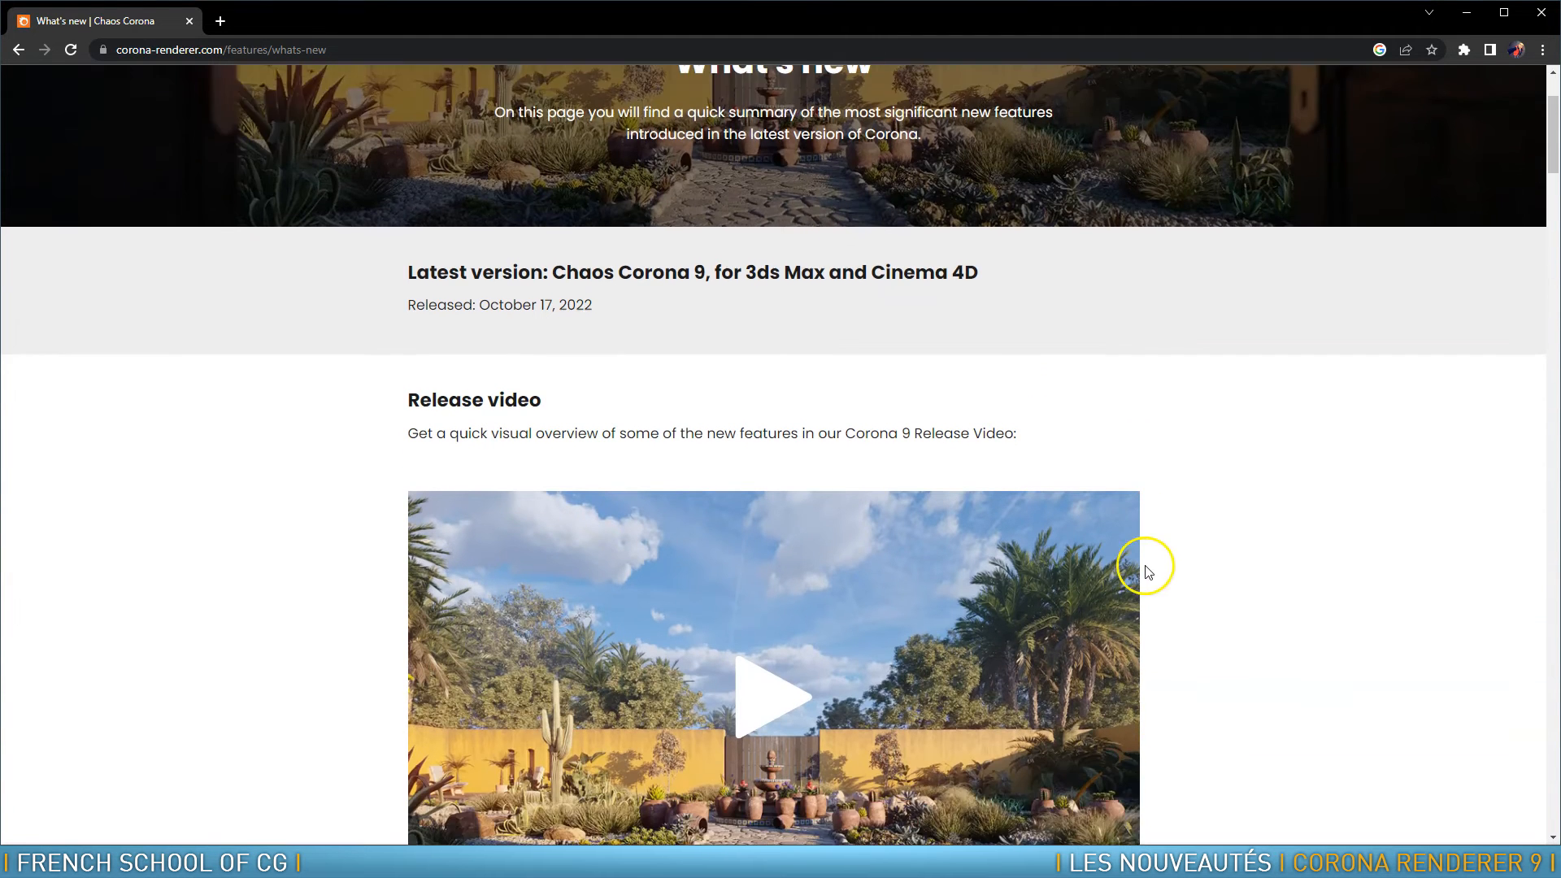
{"action": "scroll", "coordinate": [1244, 522], "scroll_direction": "down", "scroll_amount": 2}
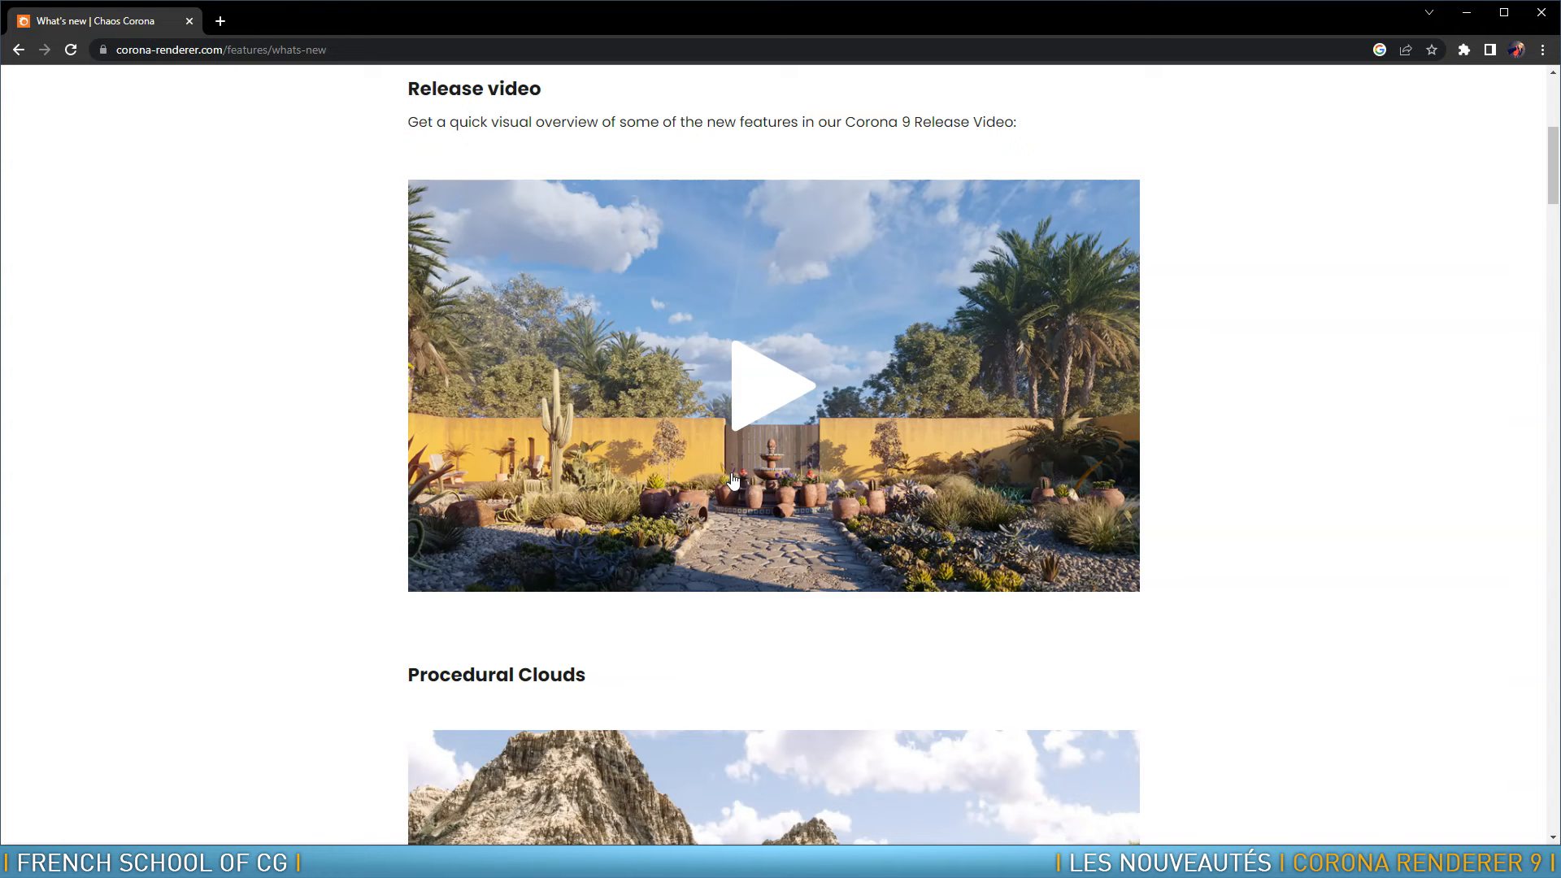
{"action": "left_click", "coordinate": [768, 398]}
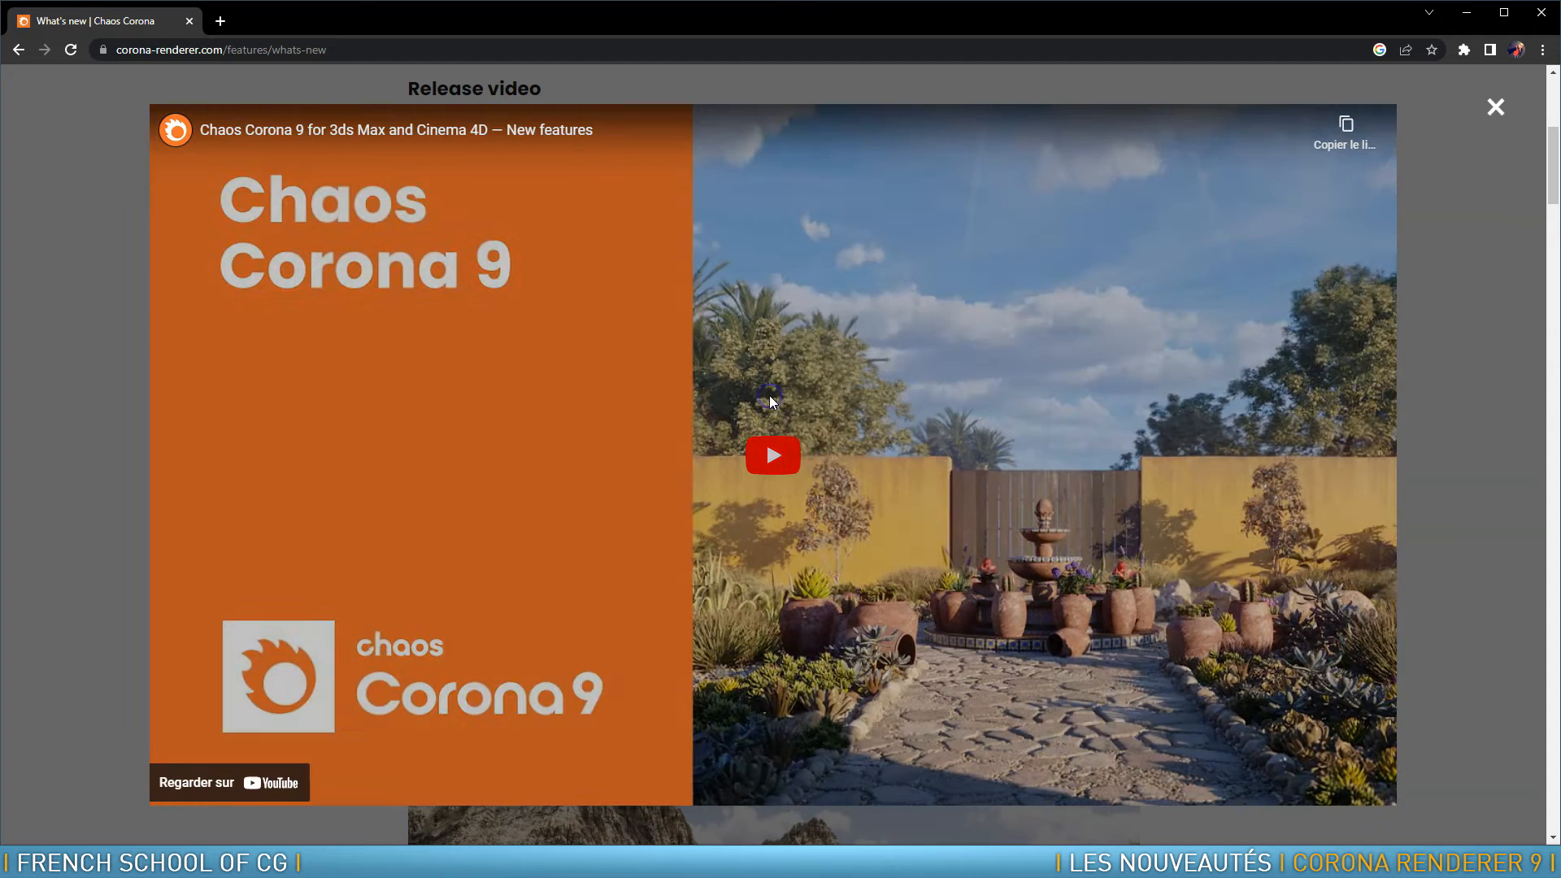
{"action": "left_click", "coordinate": [776, 457]}
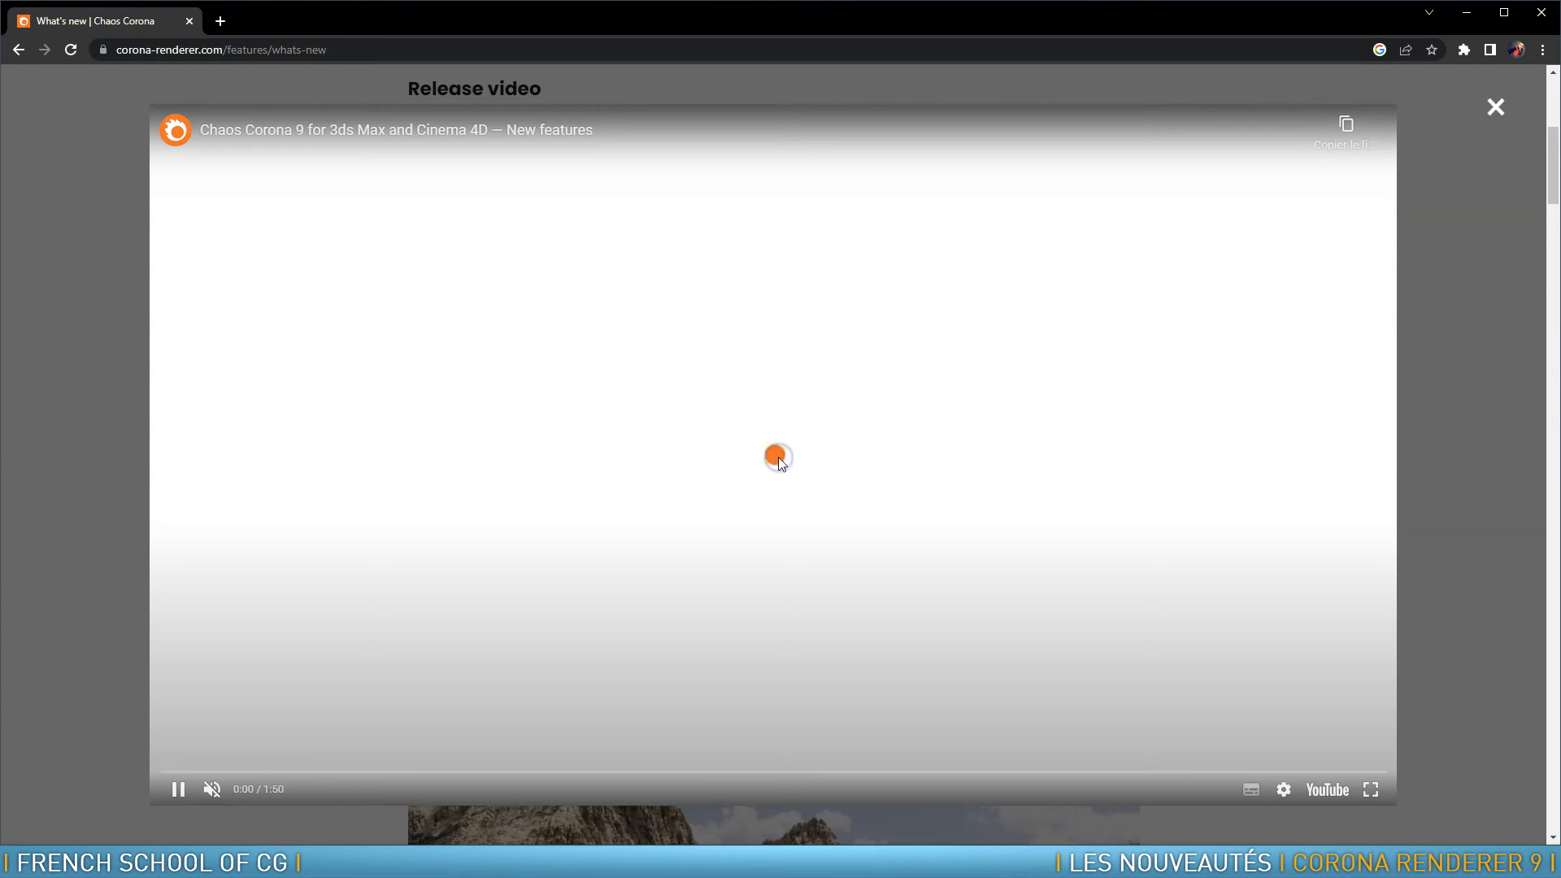
Skip through the video's Procedural Clouds, Corona Pattern, Chaos Scans and fisheye depth of field chapters, pausing on the last
{"action": "left_click", "coordinate": [280, 771]}
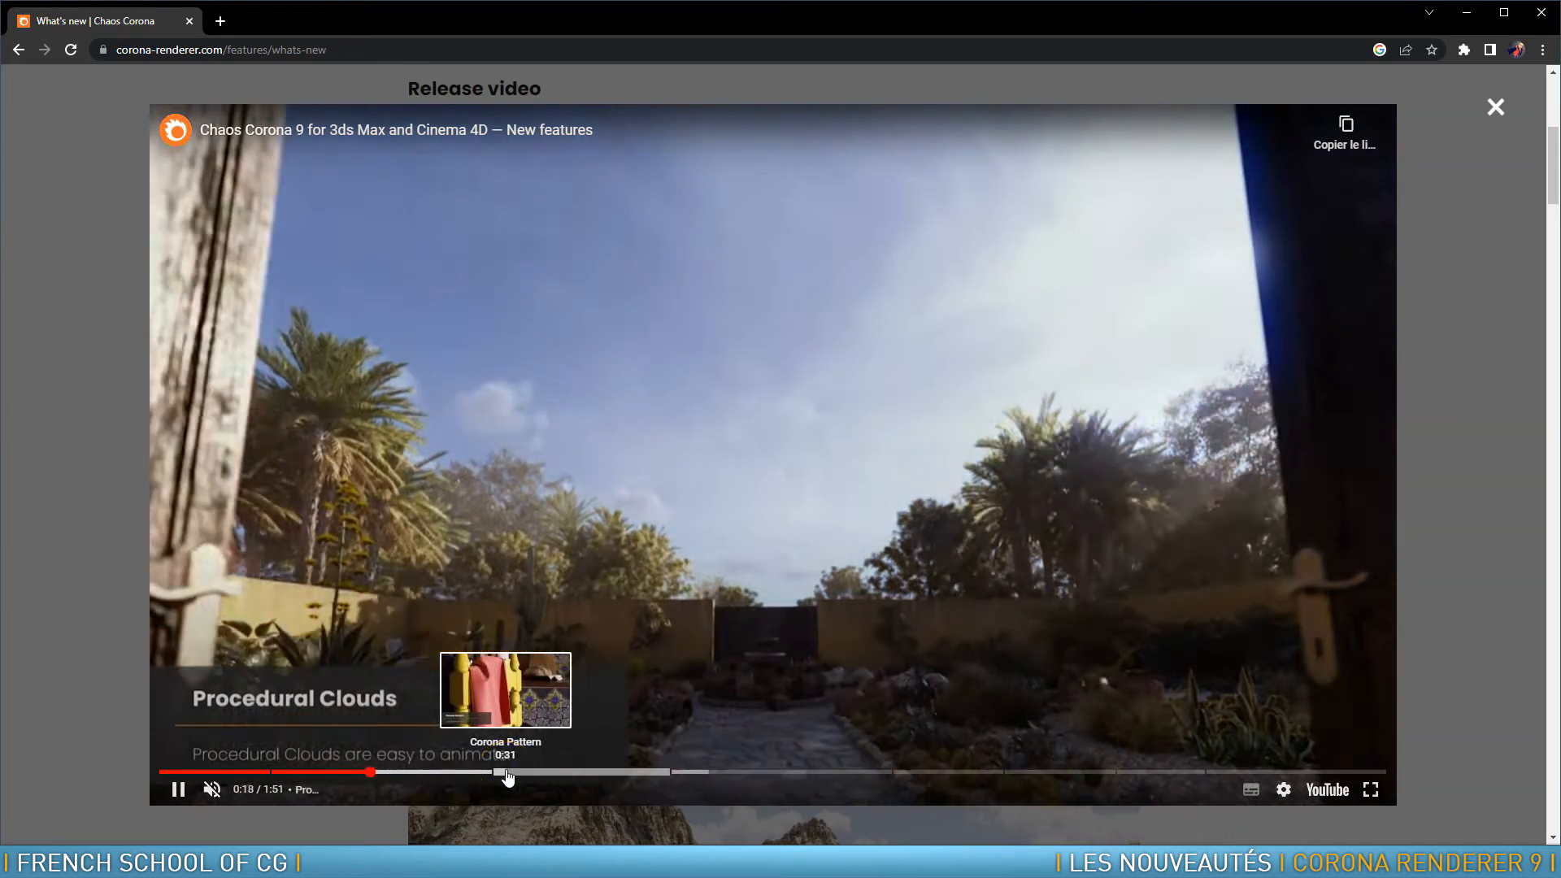
{"action": "left_click", "coordinate": [505, 772]}
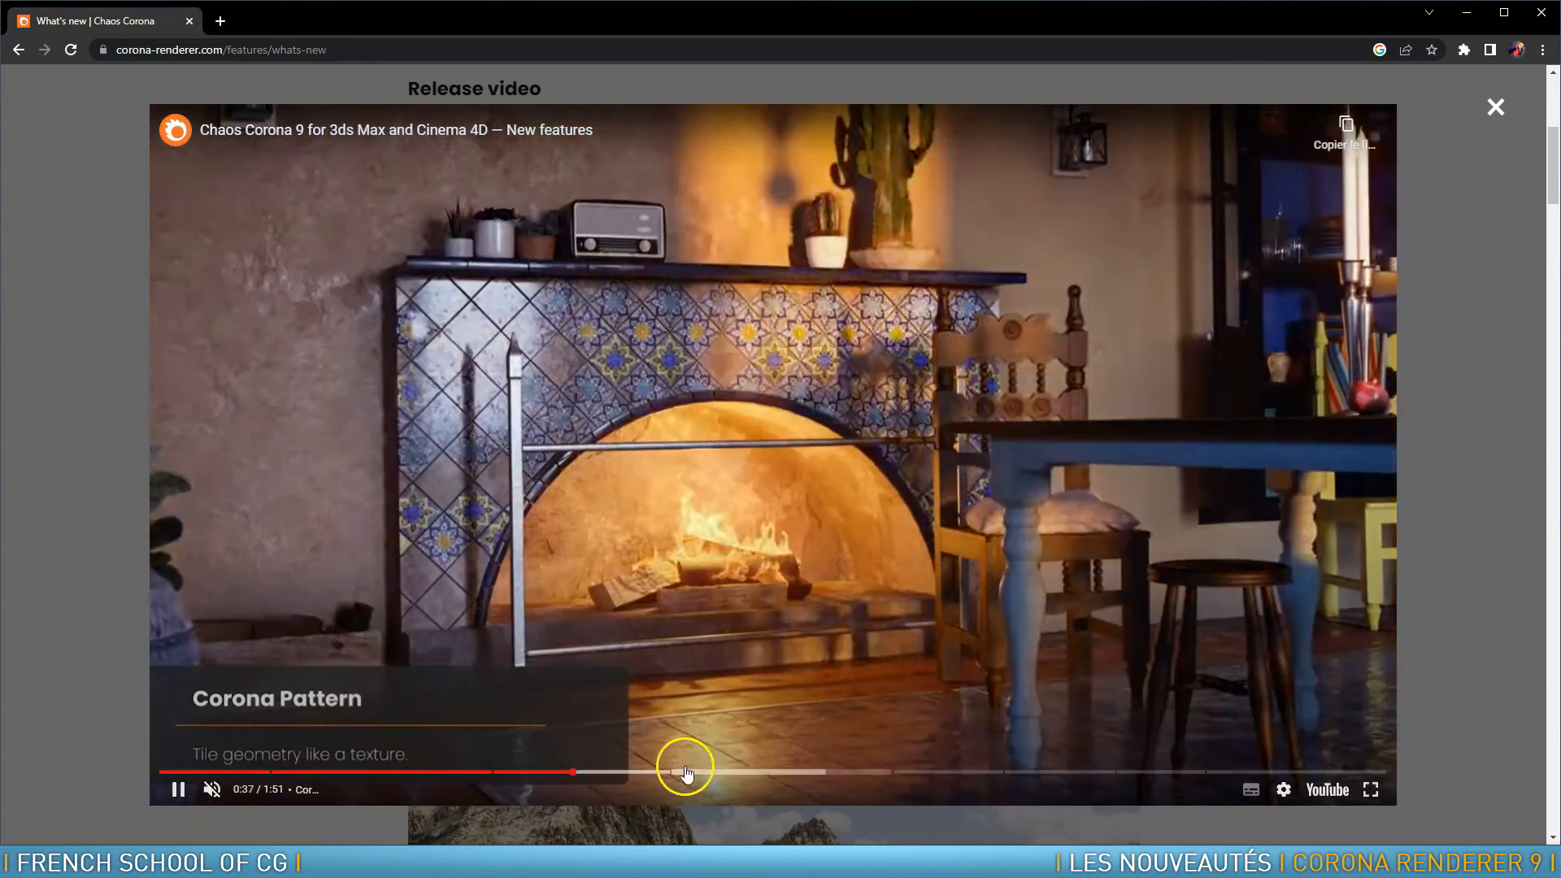
{"action": "left_click", "coordinate": [689, 773]}
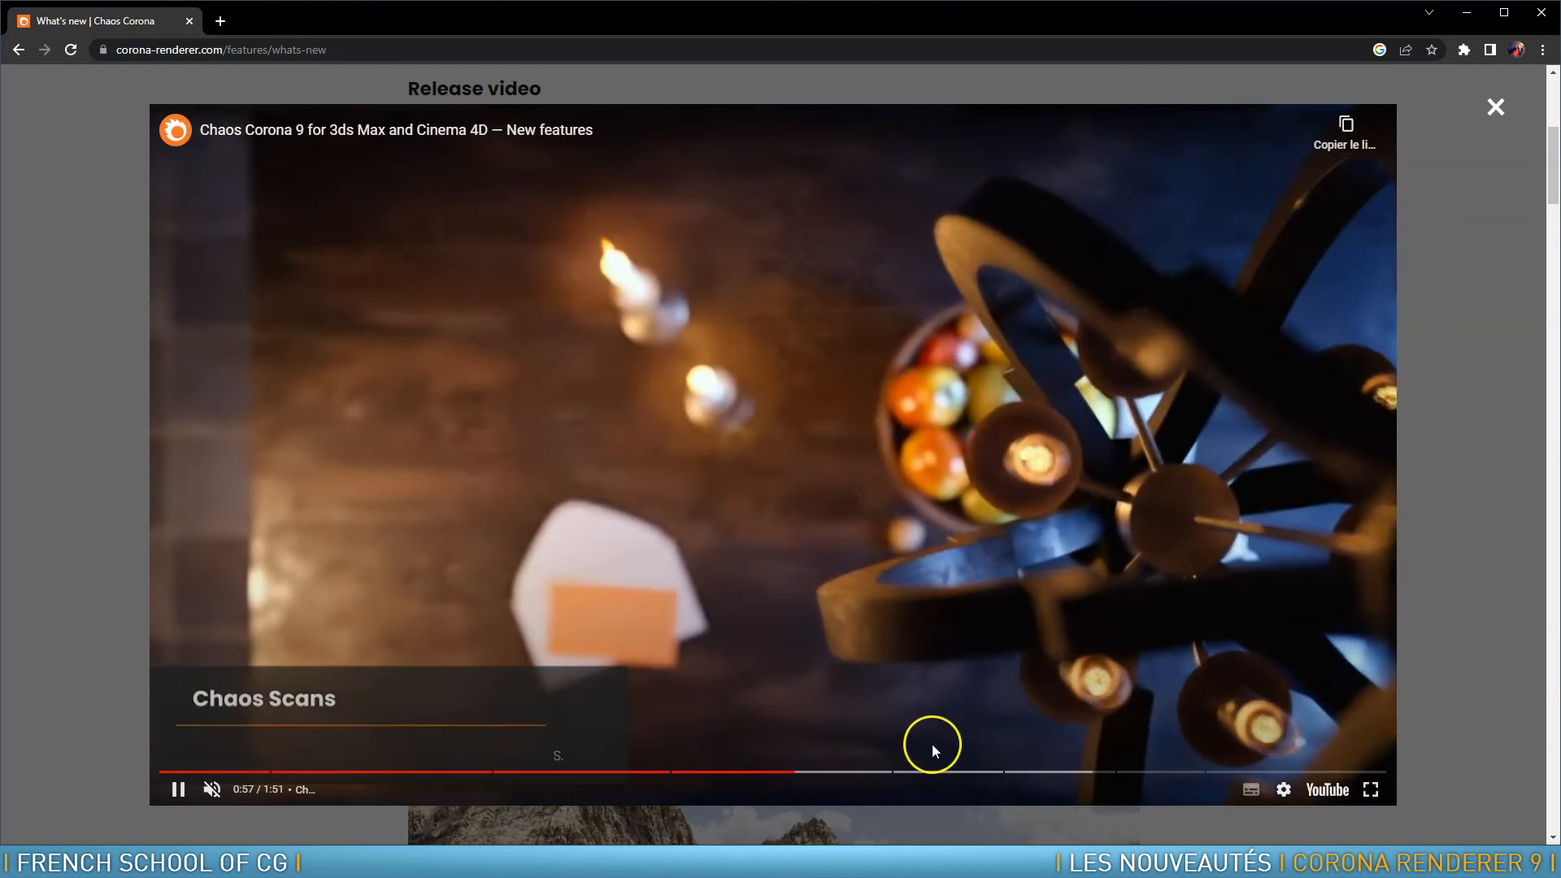
{"action": "left_click", "coordinate": [914, 773]}
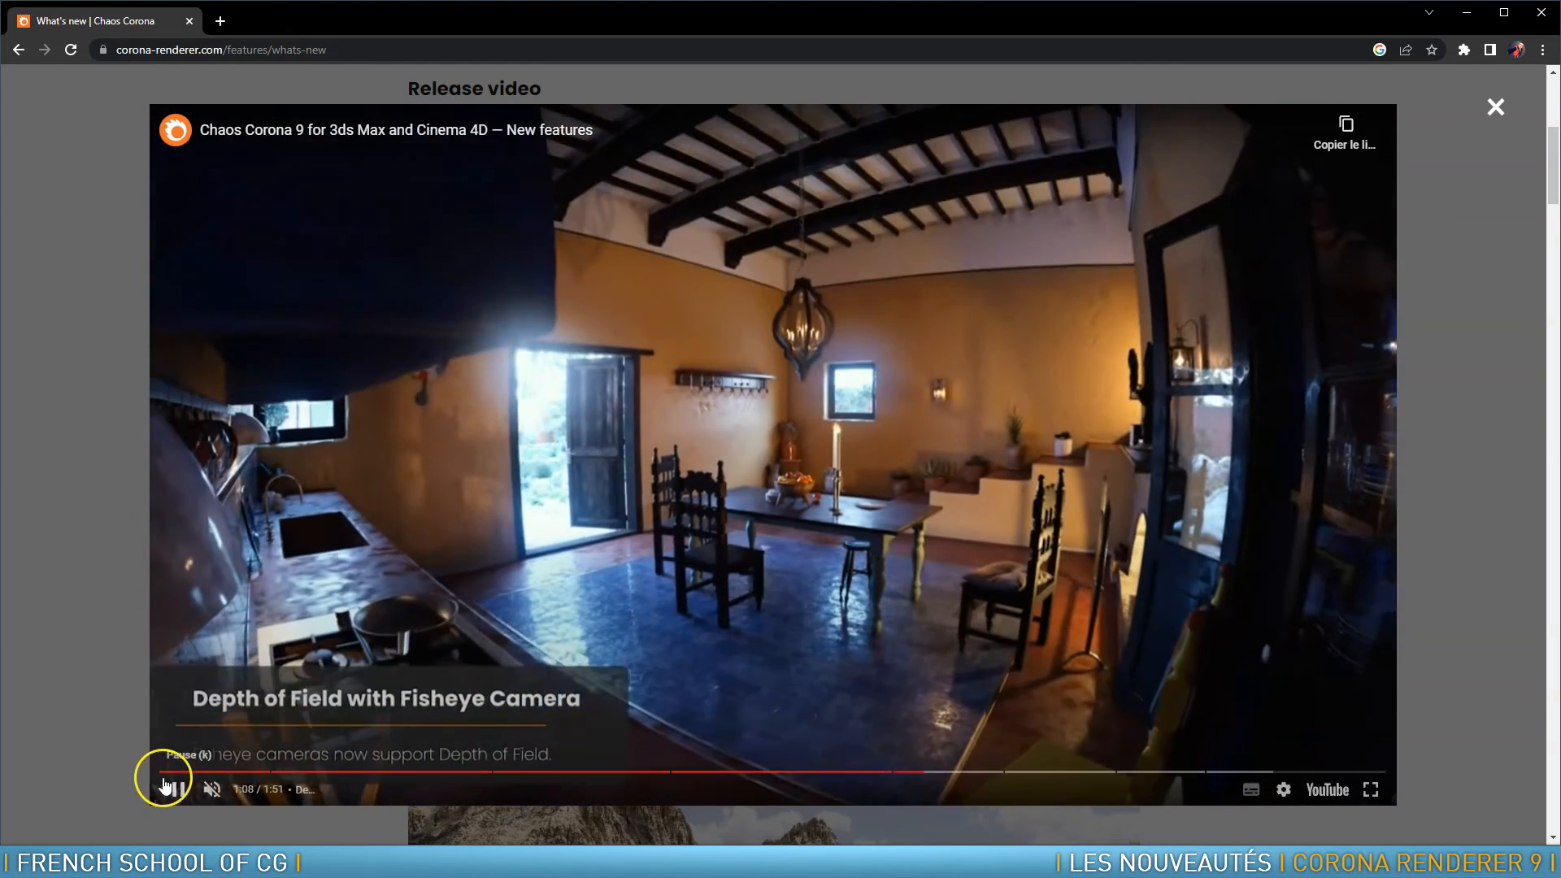
{"action": "left_click", "coordinate": [175, 789]}
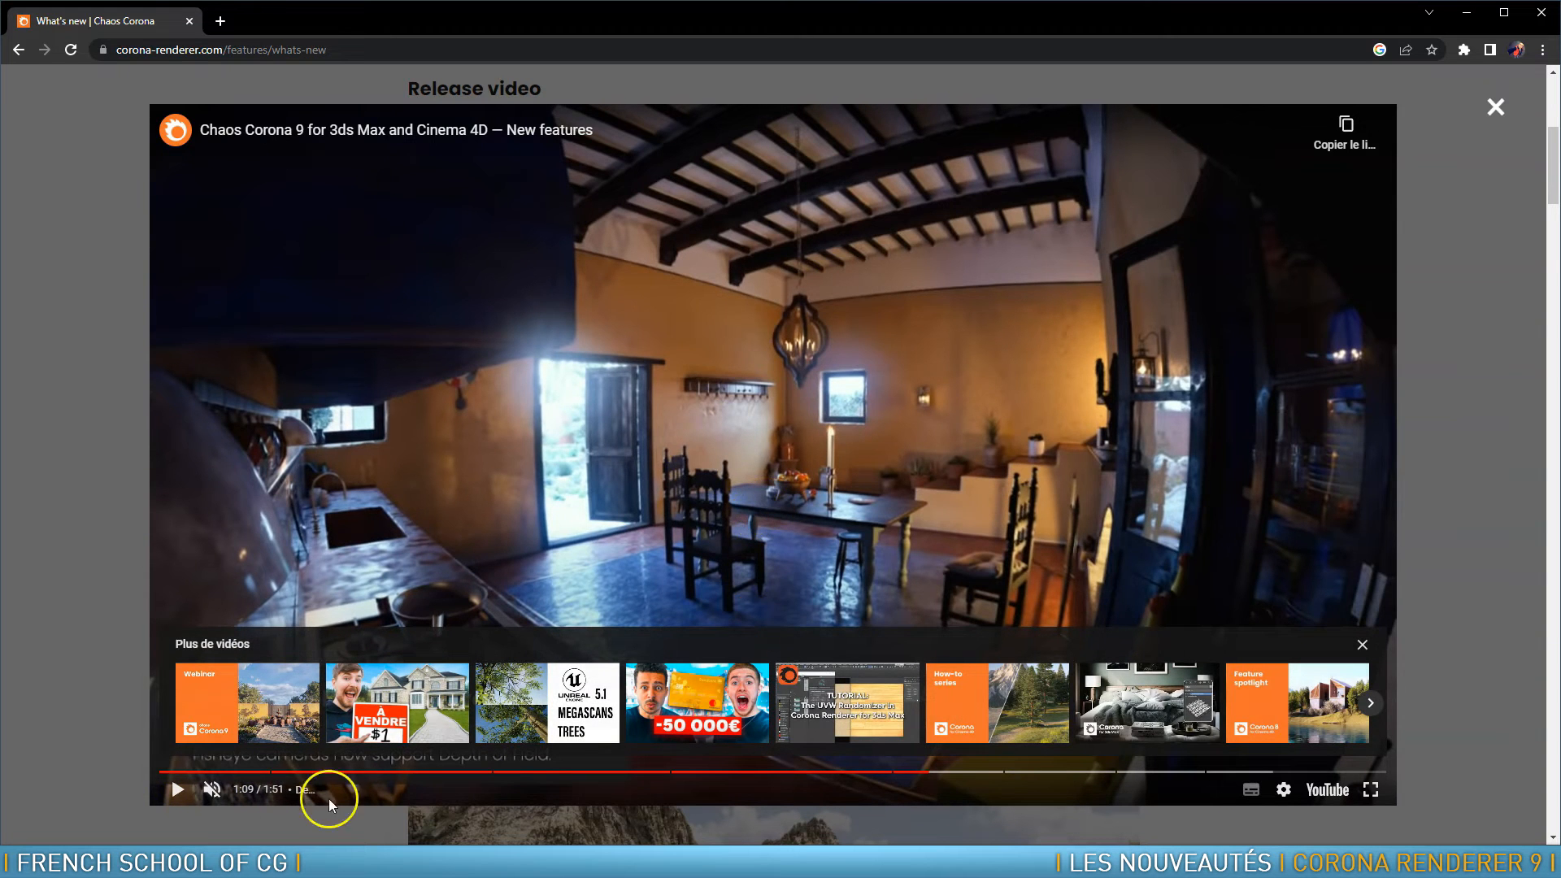
Resume the video to the motion blur shutter curve part, pause there, and skip on to pause in the Chaos Player chapter
{"action": "left_click", "coordinate": [177, 789]}
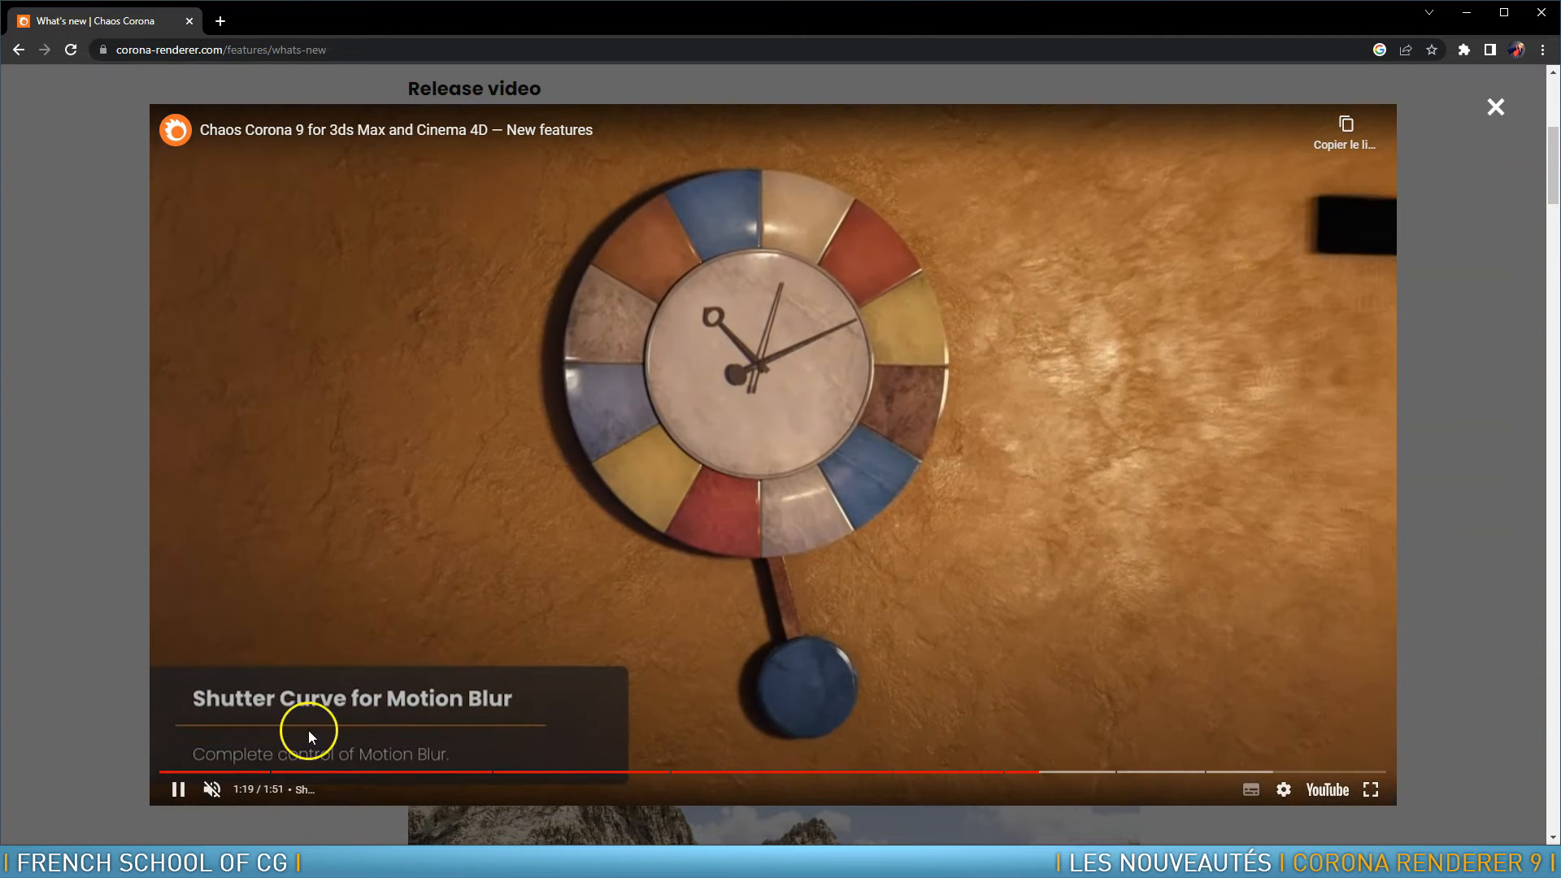
{"action": "left_click", "coordinate": [178, 789]}
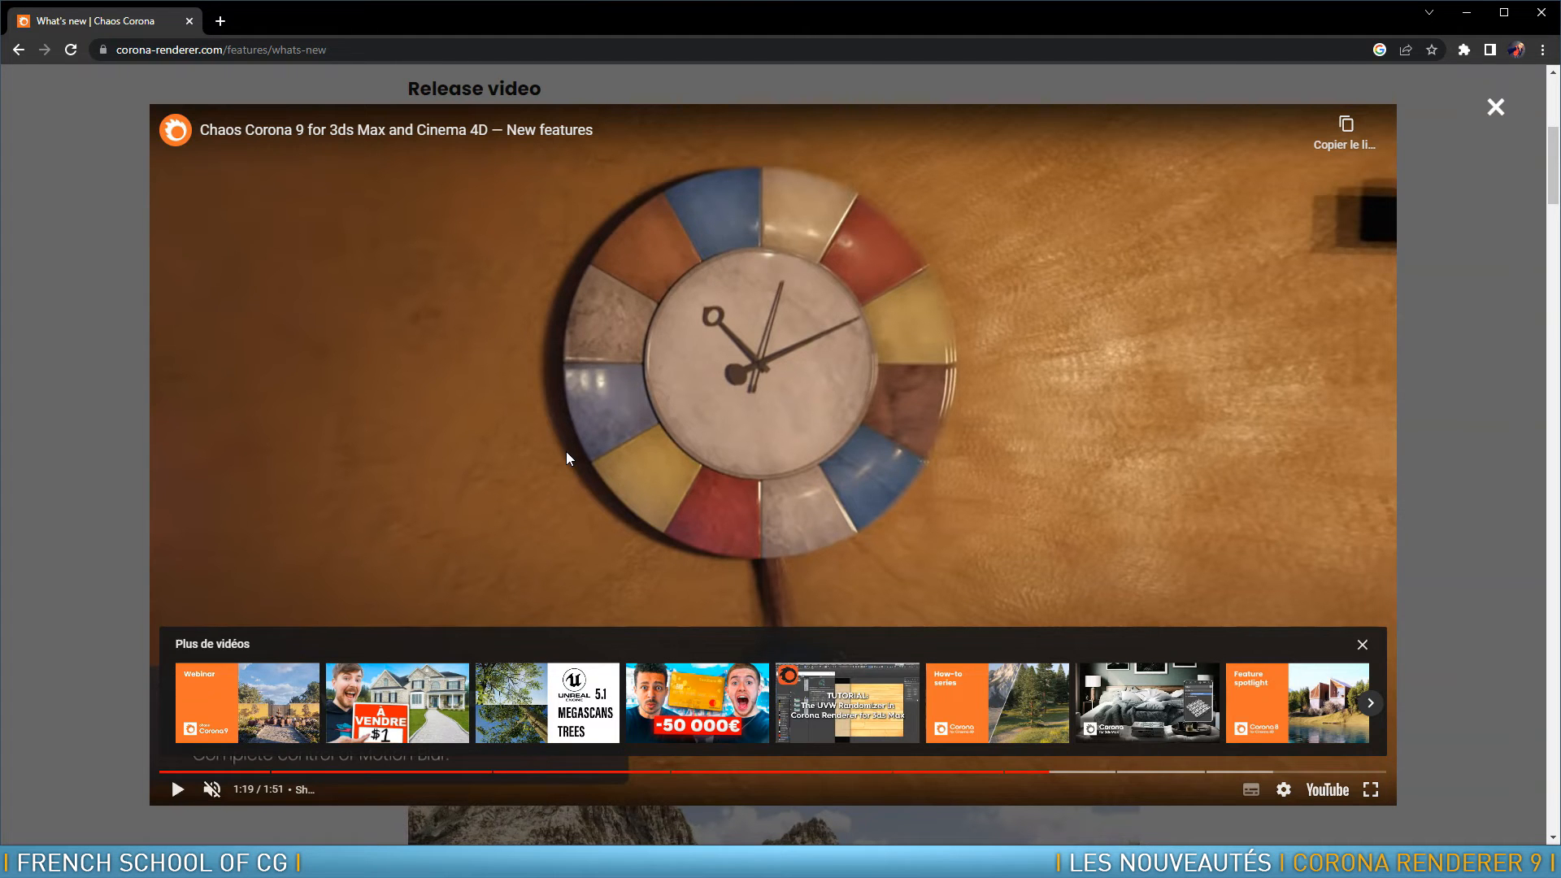
{"action": "left_click", "coordinate": [264, 744]}
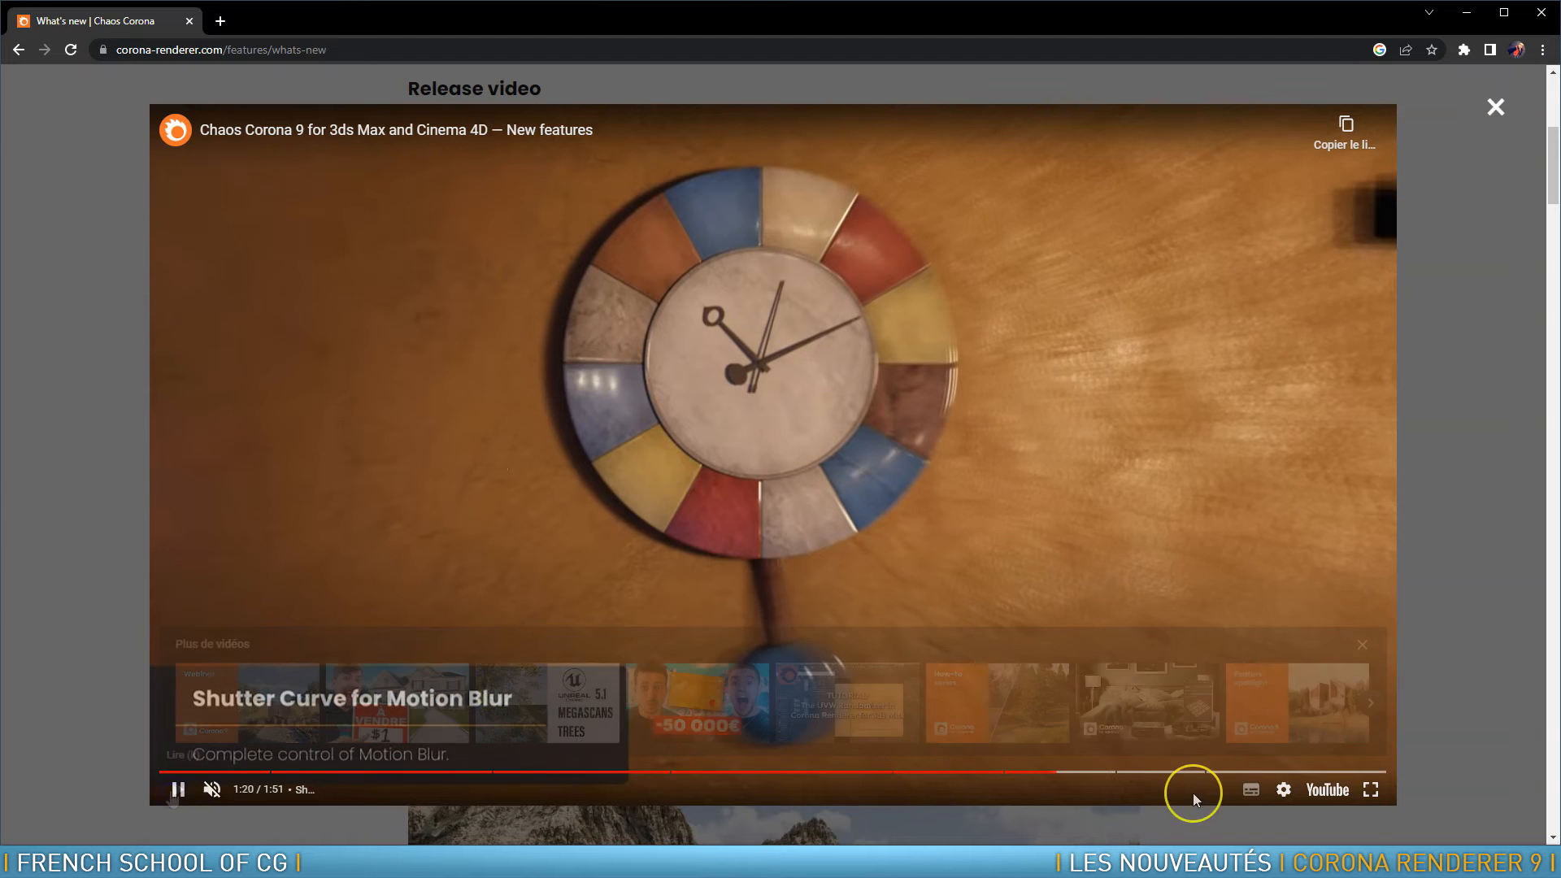
{"action": "left_click", "coordinate": [1130, 773]}
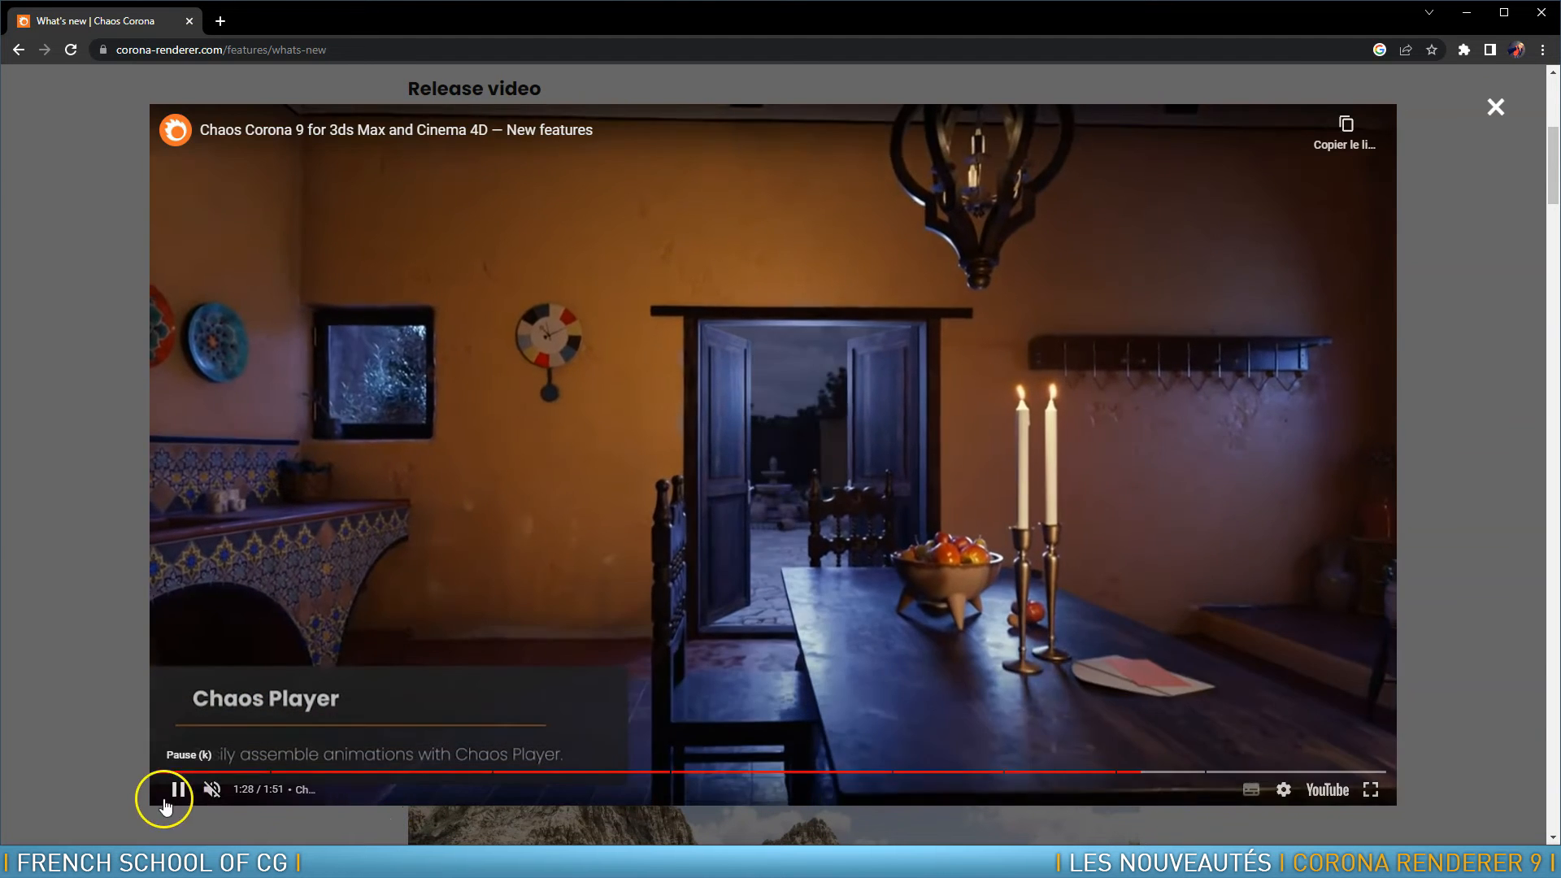
{"action": "left_click", "coordinate": [176, 795]}
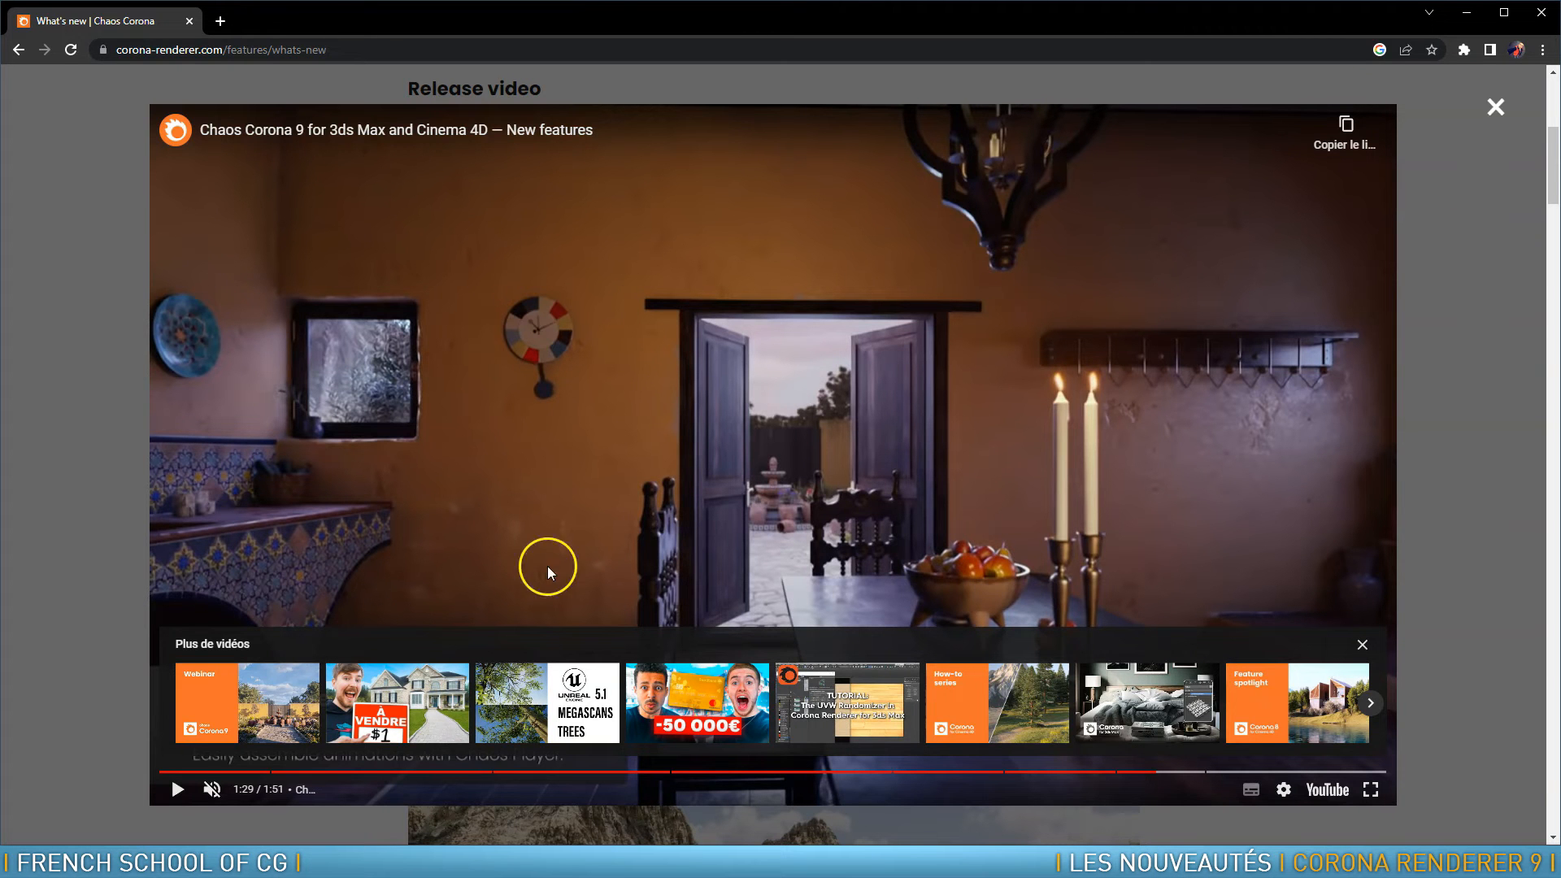
Skip to the closing part of the release video, pause it and close the video overlay
{"action": "left_click", "coordinate": [177, 789]}
{"action": "left_click", "coordinate": [1224, 772]}
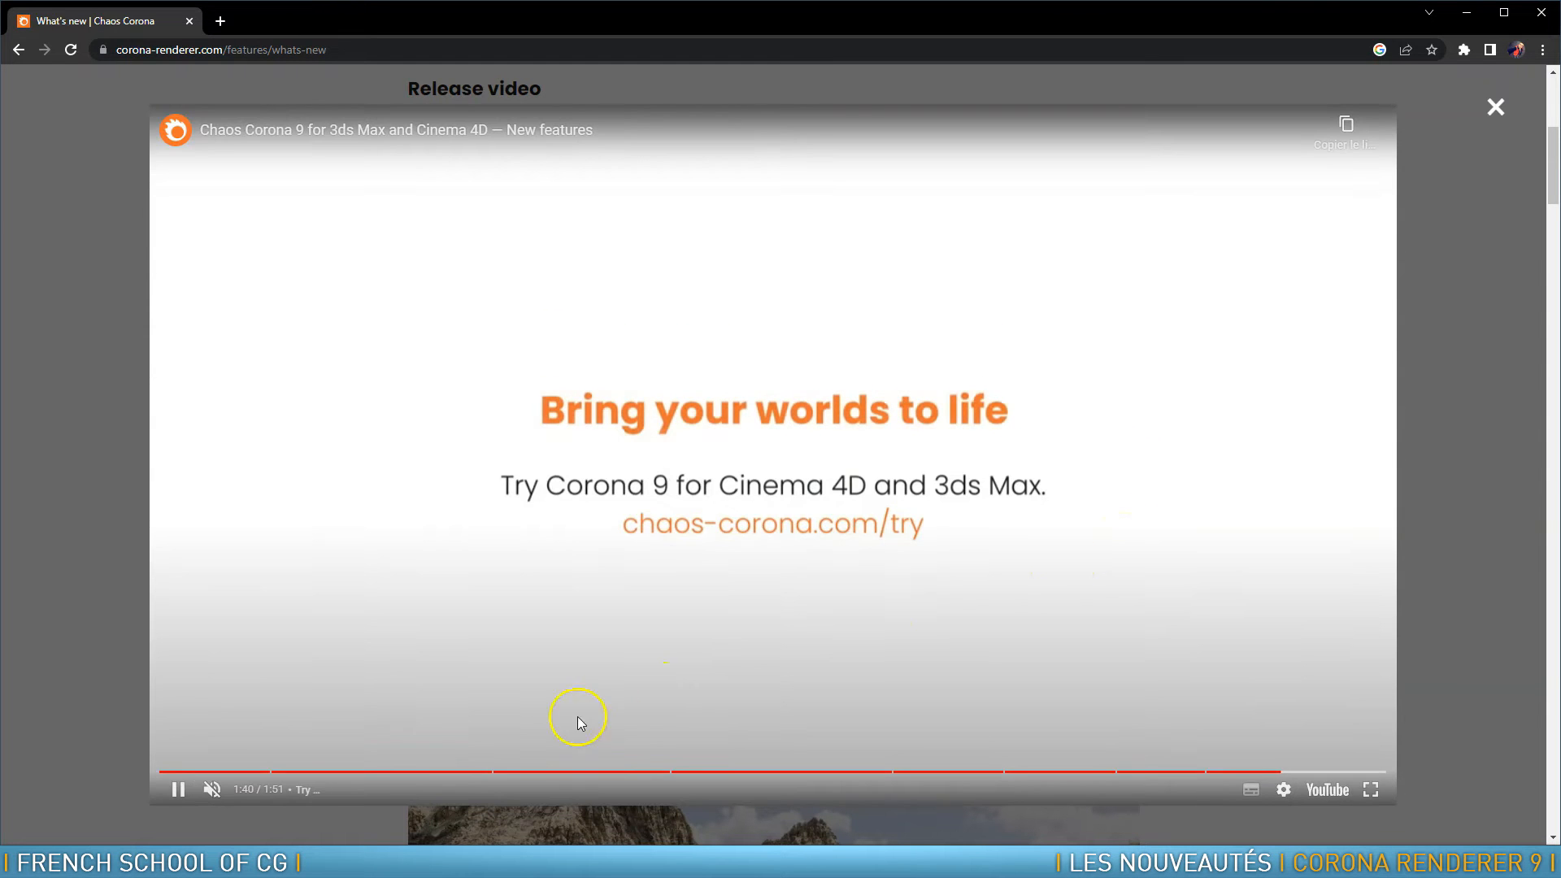
{"action": "left_click", "coordinate": [177, 790]}
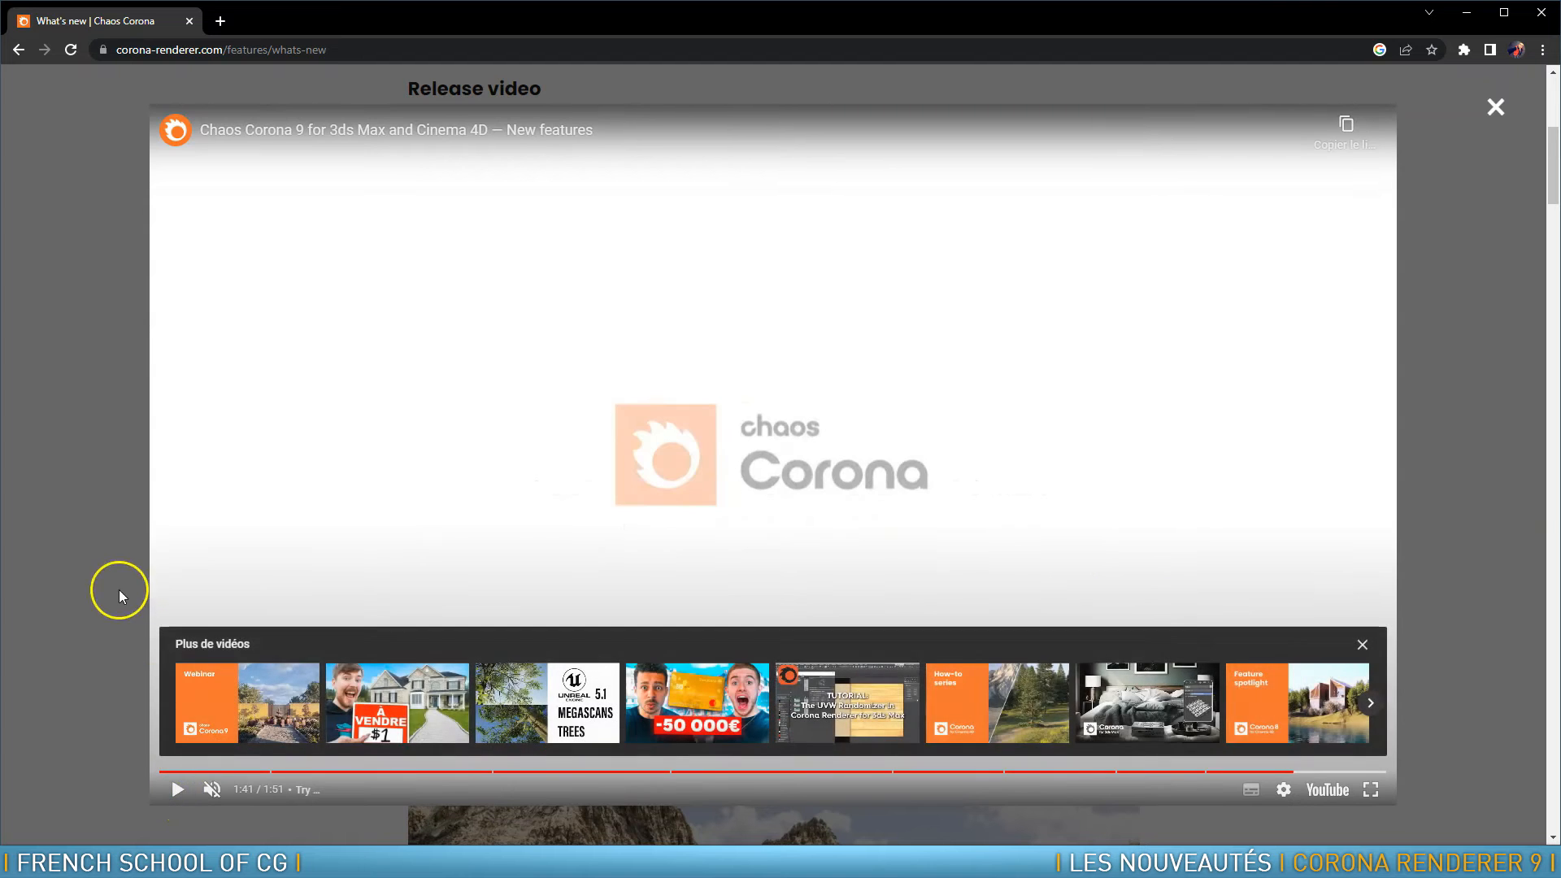
{"action": "left_click", "coordinate": [106, 260]}
Review the Procedural Clouds, Corona Pattern and Edge Trimming sections, shifting the Off/On comparison slider on the Edge Trimming image
{"action": "scroll", "coordinate": [349, 452], "scroll_direction": "down", "scroll_amount": 6}
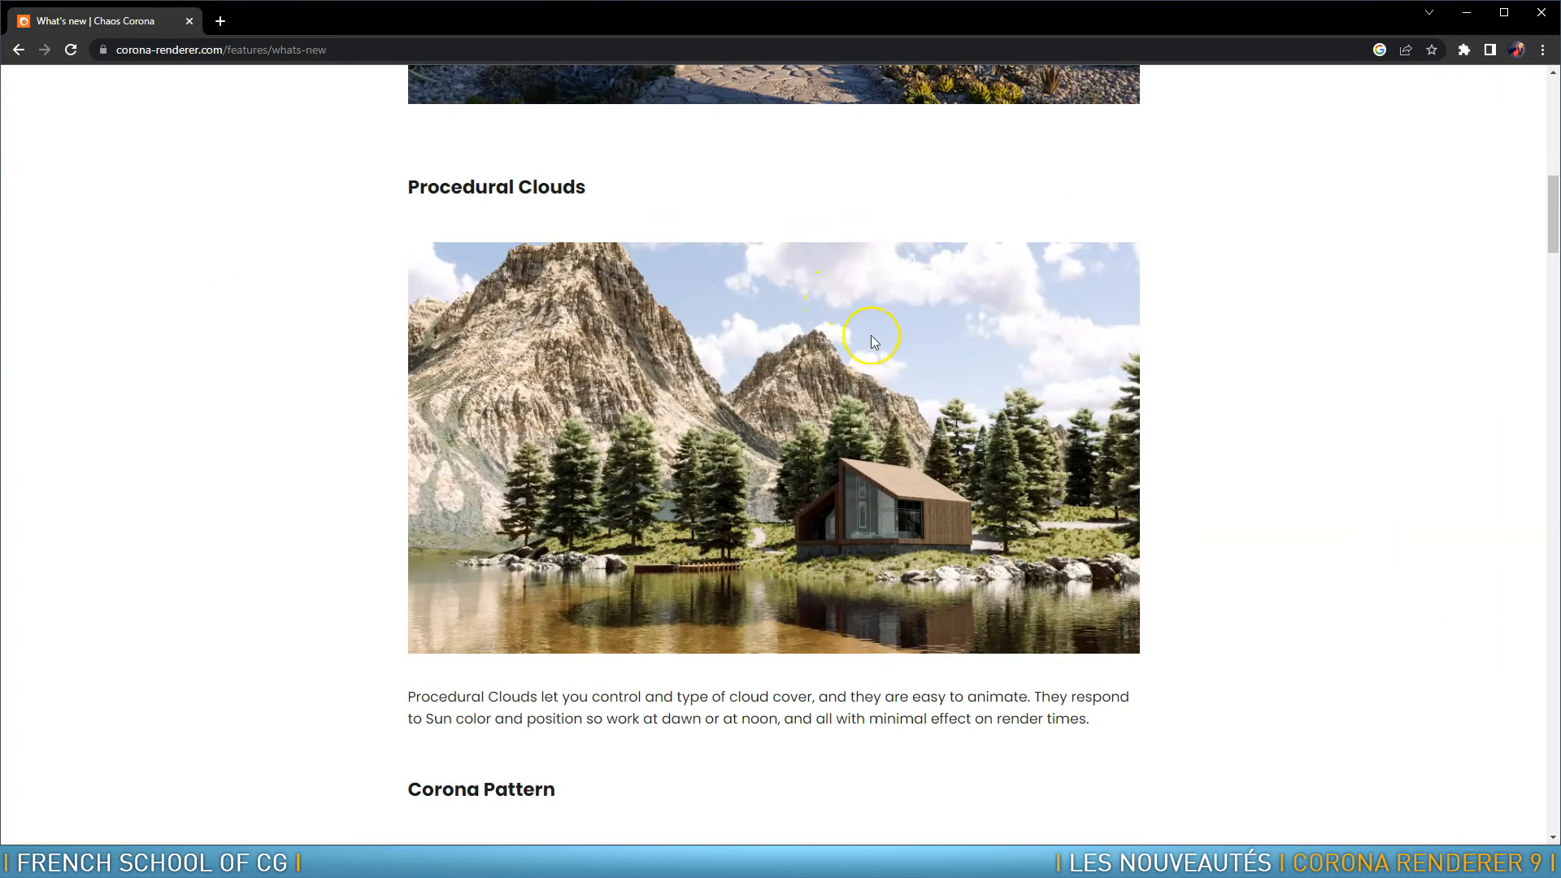
{"action": "scroll", "coordinate": [772, 464], "scroll_direction": "down", "scroll_amount": 6}
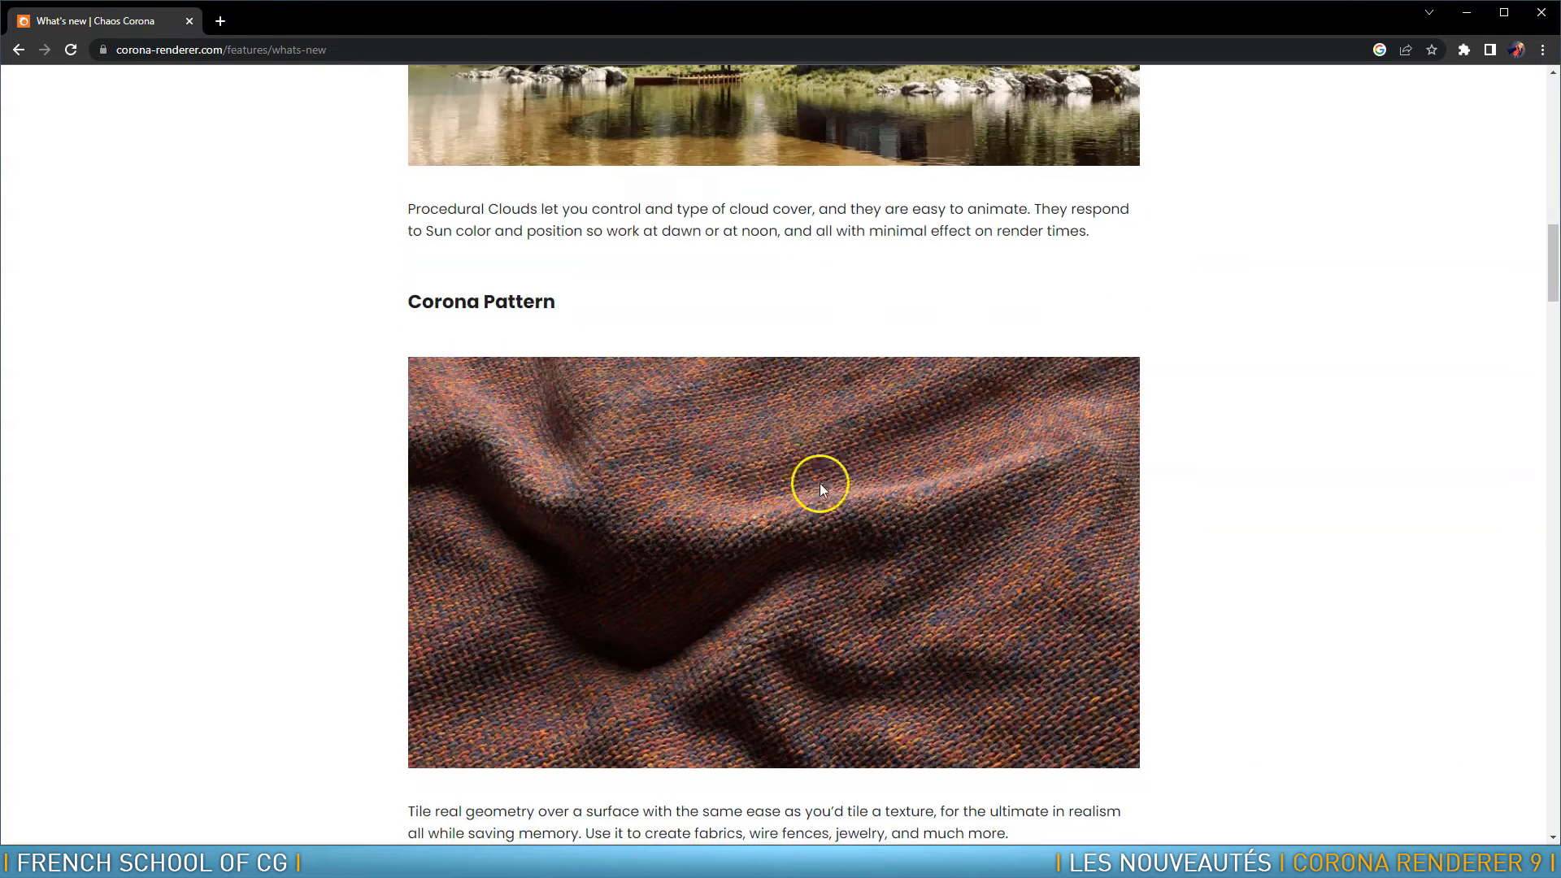
{"action": "scroll", "coordinate": [801, 418], "scroll_direction": "down", "scroll_amount": 8}
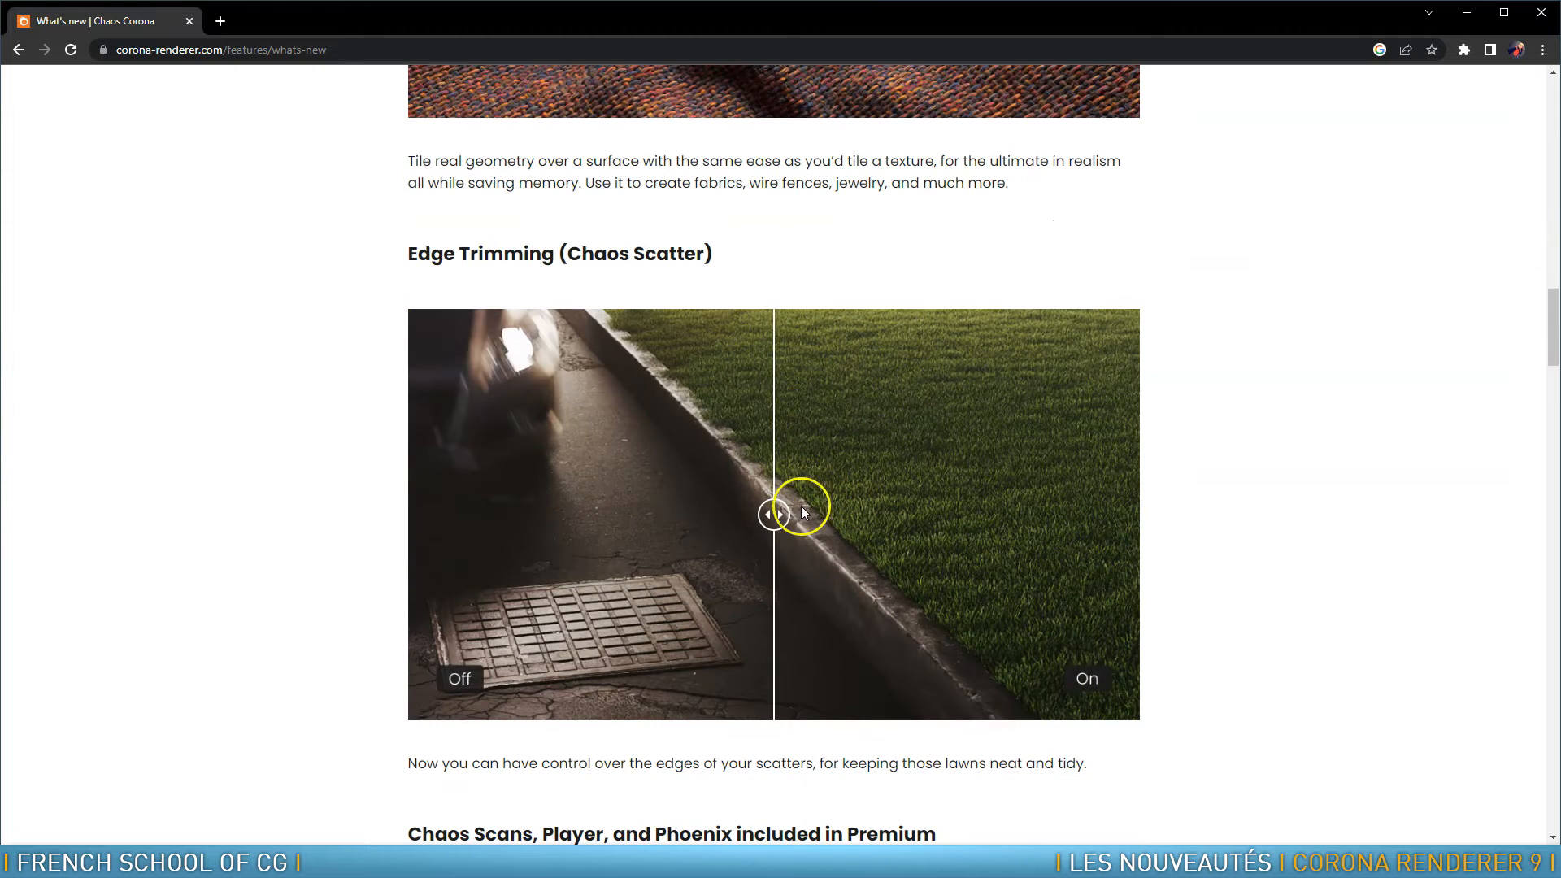
{"action": "left_click_drag", "start_coordinate": [773, 514], "coordinate": [730, 524]}
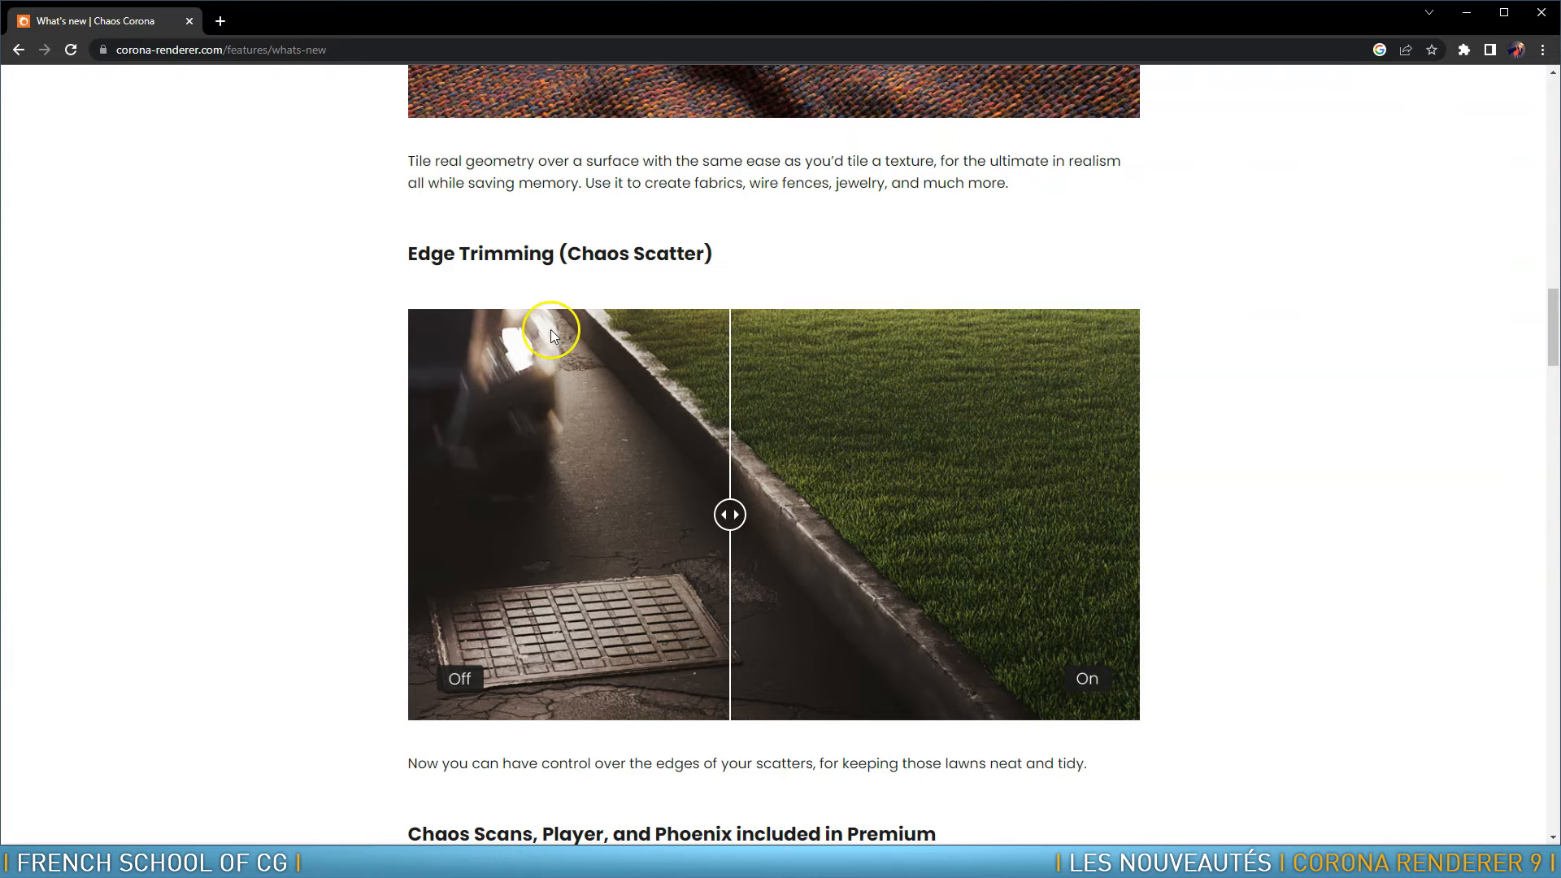
Review the section on Chaos Scans, Player, and Phoenix included in Premium
{"action": "scroll", "coordinate": [846, 455], "scroll_direction": "down", "scroll_amount": 5}
{"action": "scroll", "coordinate": [857, 457], "scroll_direction": "down", "scroll_amount": 2}
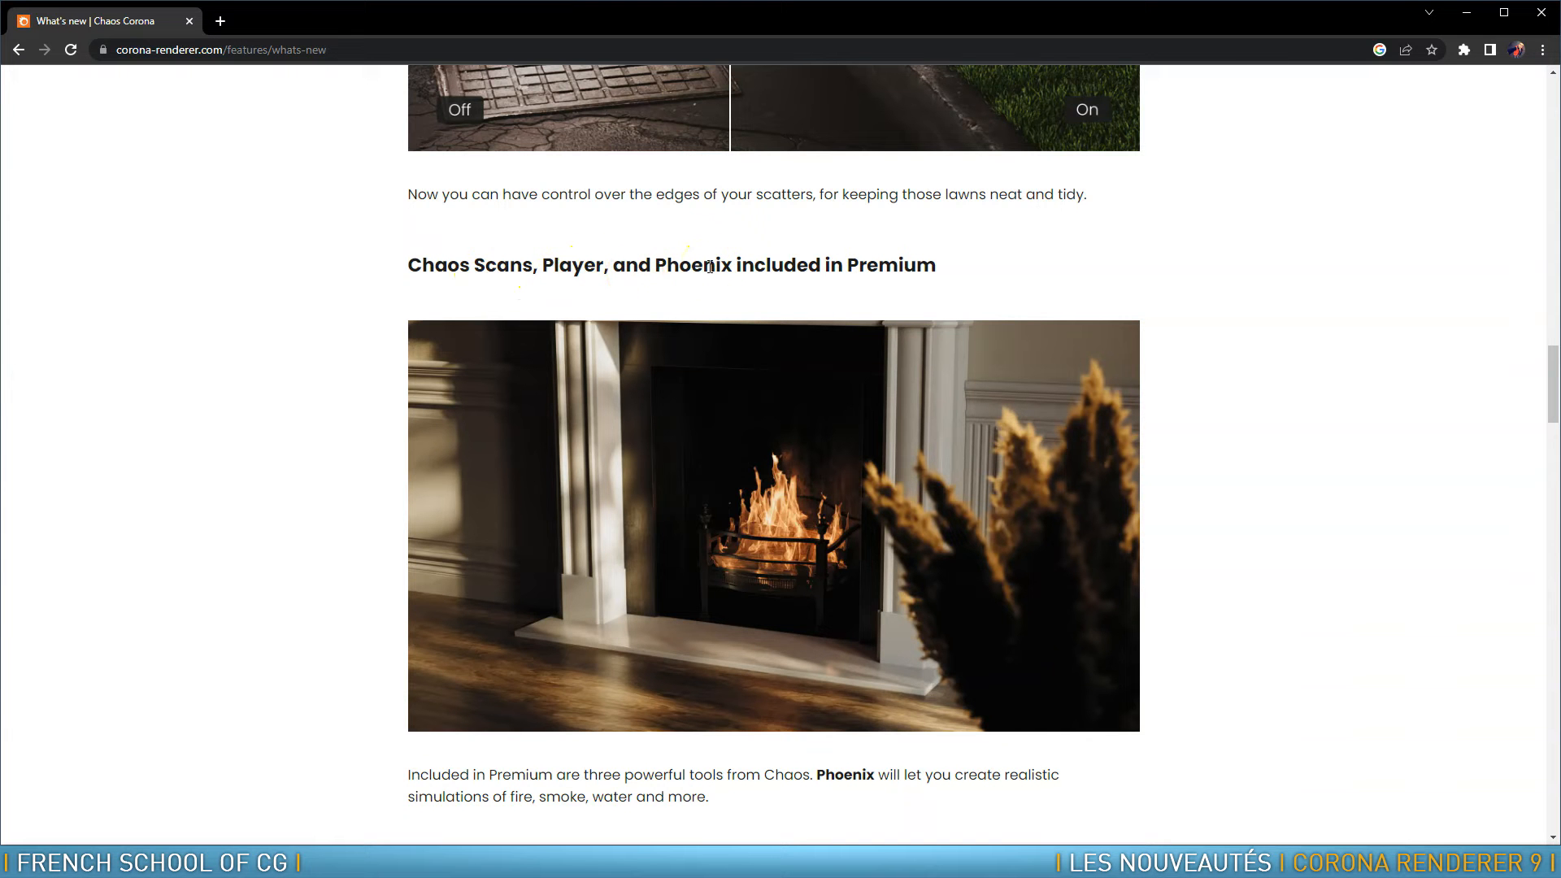
{"action": "scroll", "coordinate": [796, 485], "scroll_direction": "down", "scroll_amount": 5}
{"action": "scroll", "coordinate": [797, 485], "scroll_direction": "down", "scroll_amount": 2}
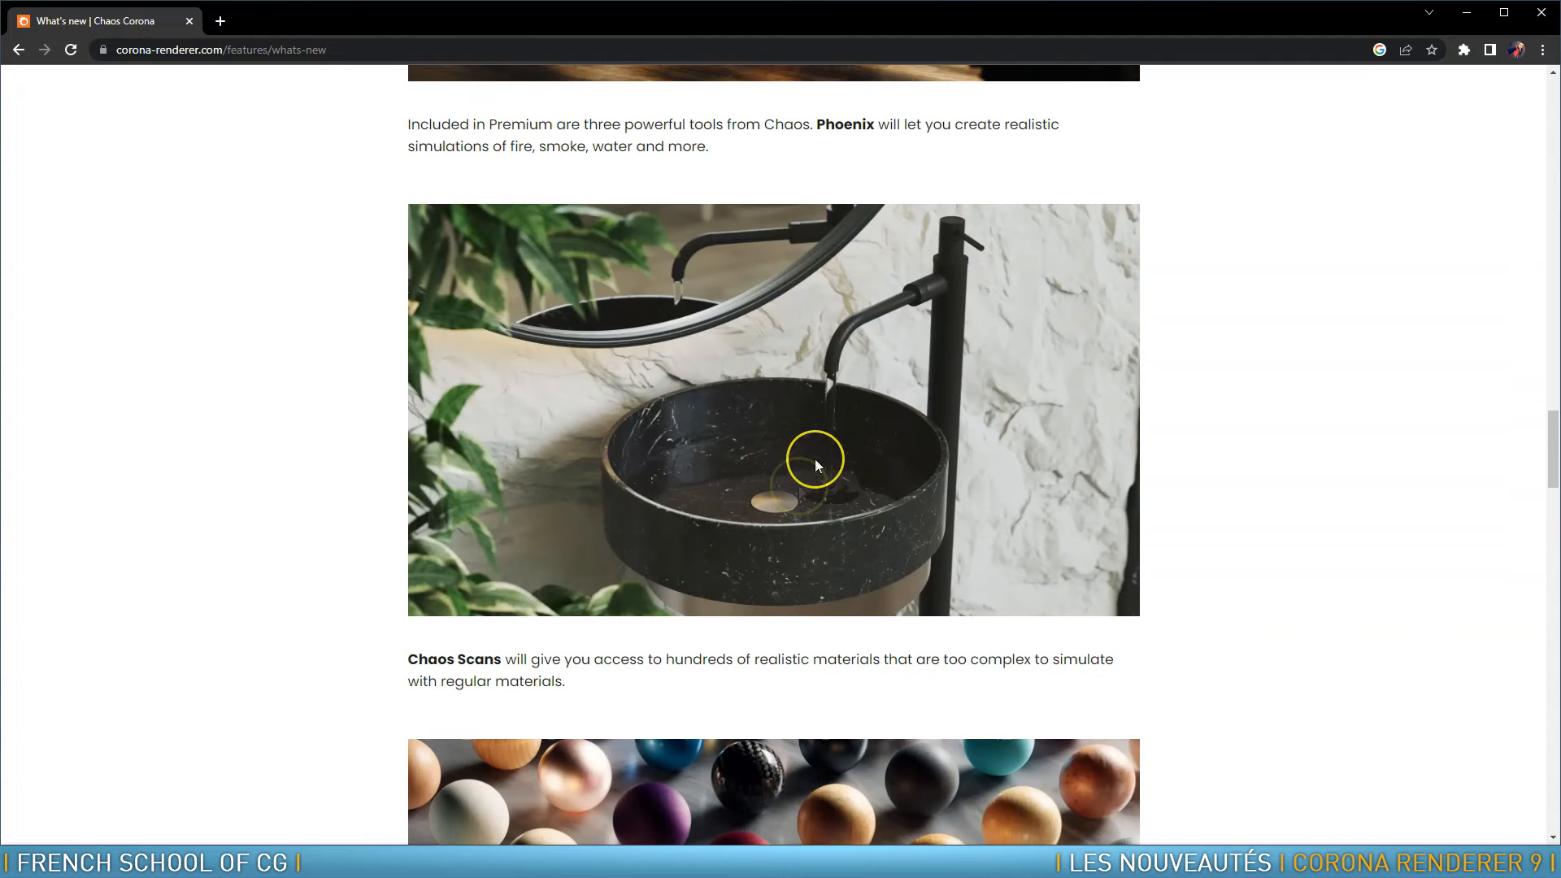
{"action": "scroll", "coordinate": [855, 502], "scroll_direction": "down", "scroll_amount": 5}
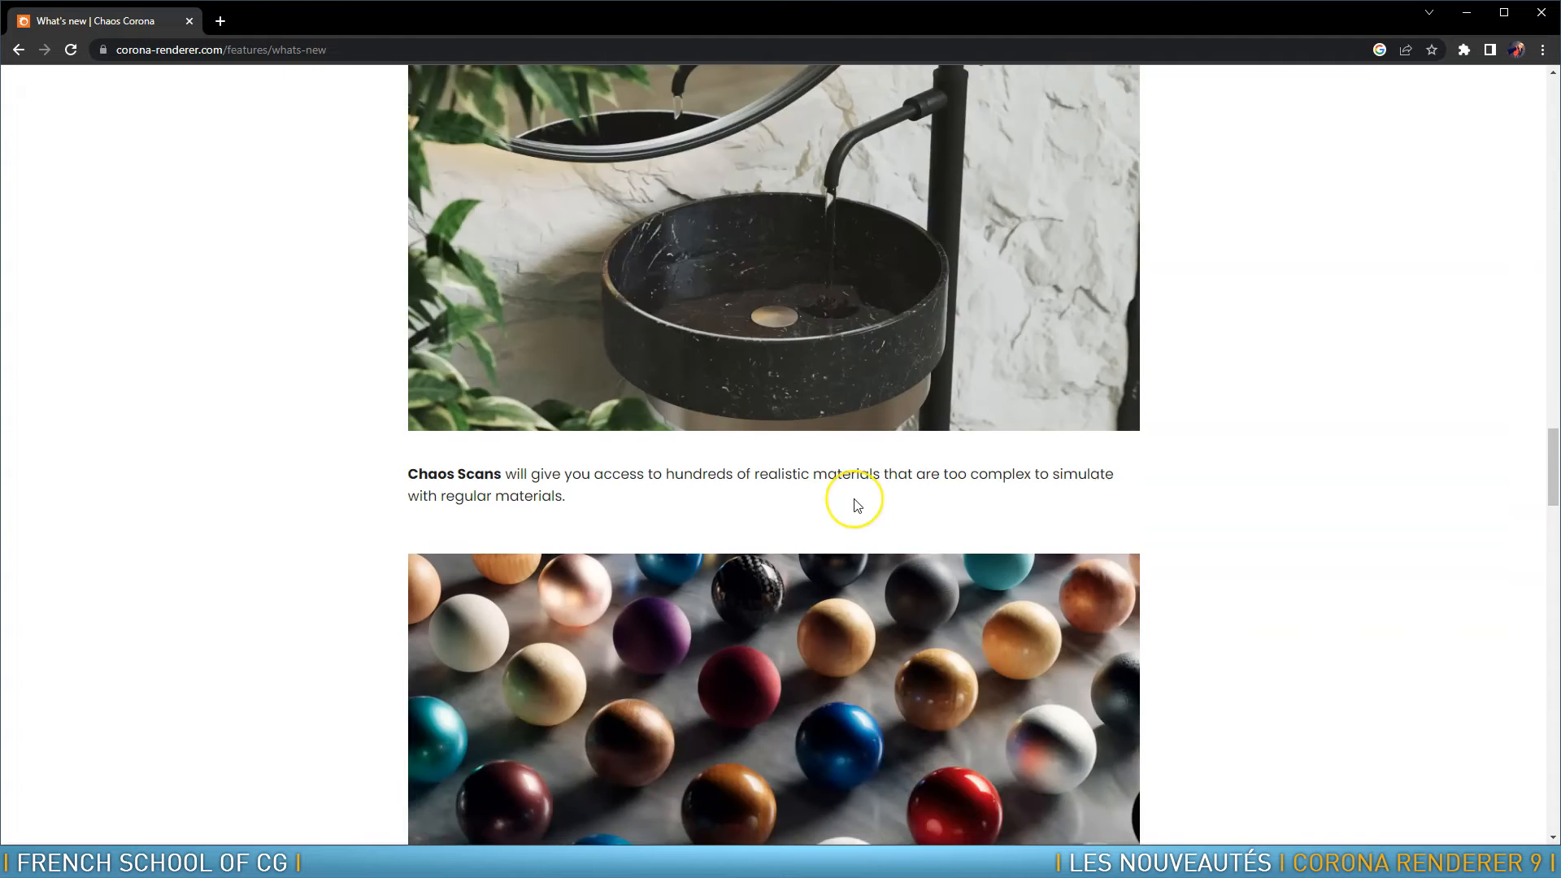
Review the sections on the motion blur shutter curve, depth of field for fisheye cameras and under the hood improvements
{"action": "scroll", "coordinate": [854, 504], "scroll_direction": "down", "scroll_amount": 5}
{"action": "scroll", "coordinate": [791, 582], "scroll_direction": "down", "scroll_amount": 5}
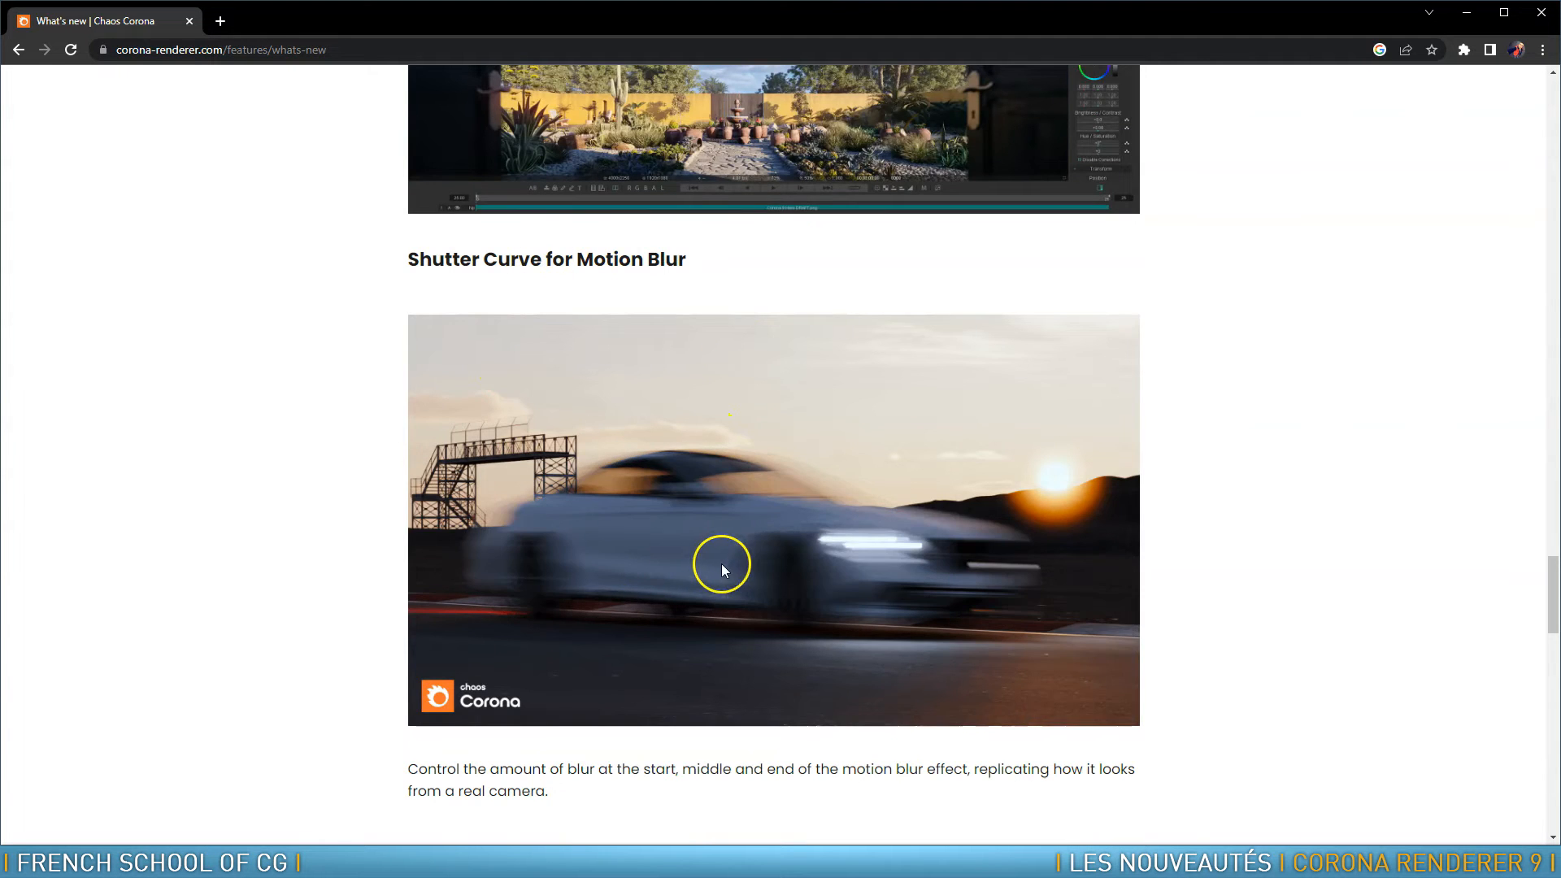
{"action": "scroll", "coordinate": [770, 547], "scroll_direction": "down", "scroll_amount": 5}
{"action": "scroll", "coordinate": [773, 551], "scroll_direction": "down", "scroll_amount": 3}
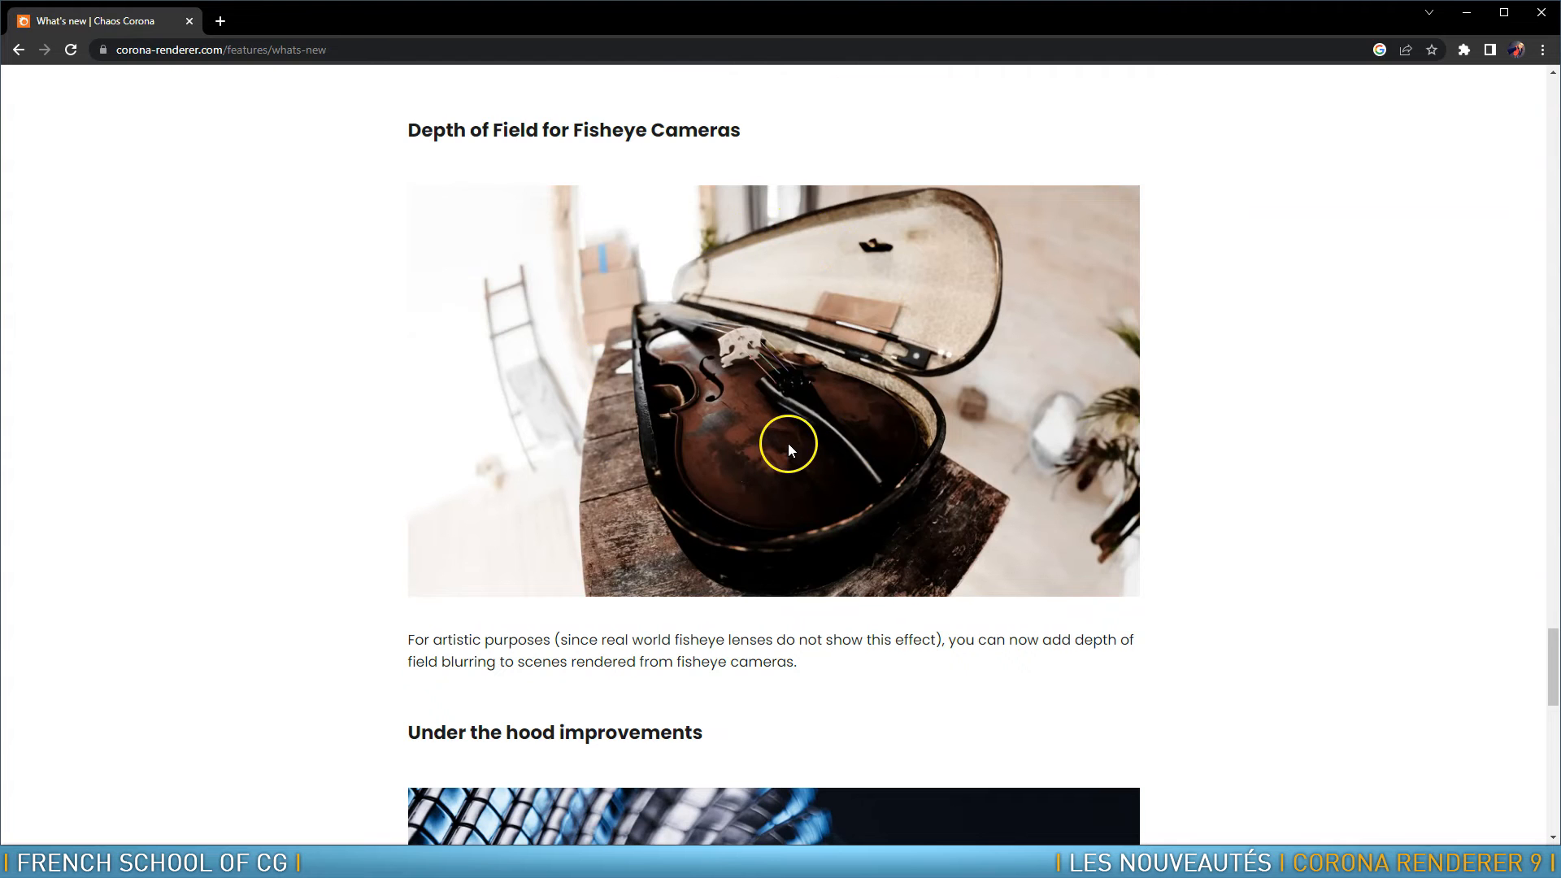
{"action": "scroll", "coordinate": [787, 441], "scroll_direction": "down", "scroll_amount": 6}
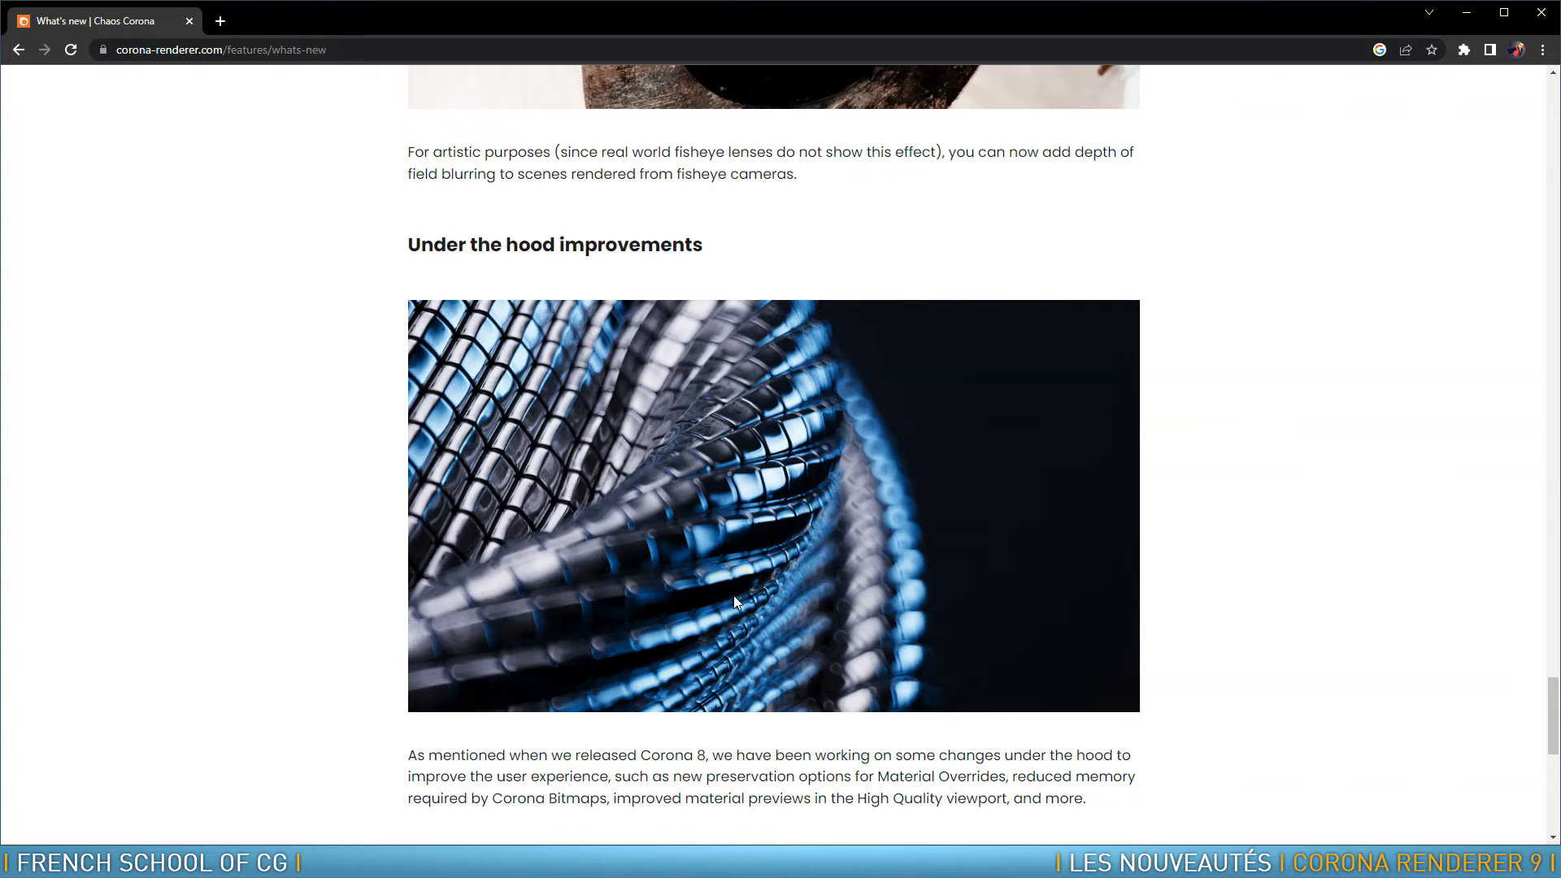
{"action": "scroll", "coordinate": [766, 594], "scroll_direction": "down", "scroll_amount": 7}
Open the site's Download Corona page and download Corona 9 for 3ds Max
{"action": "scroll", "coordinate": [766, 594], "scroll_direction": "up", "scroll_amount": 8}
{"action": "scroll", "coordinate": [854, 480], "scroll_direction": "up", "scroll_amount": 20}
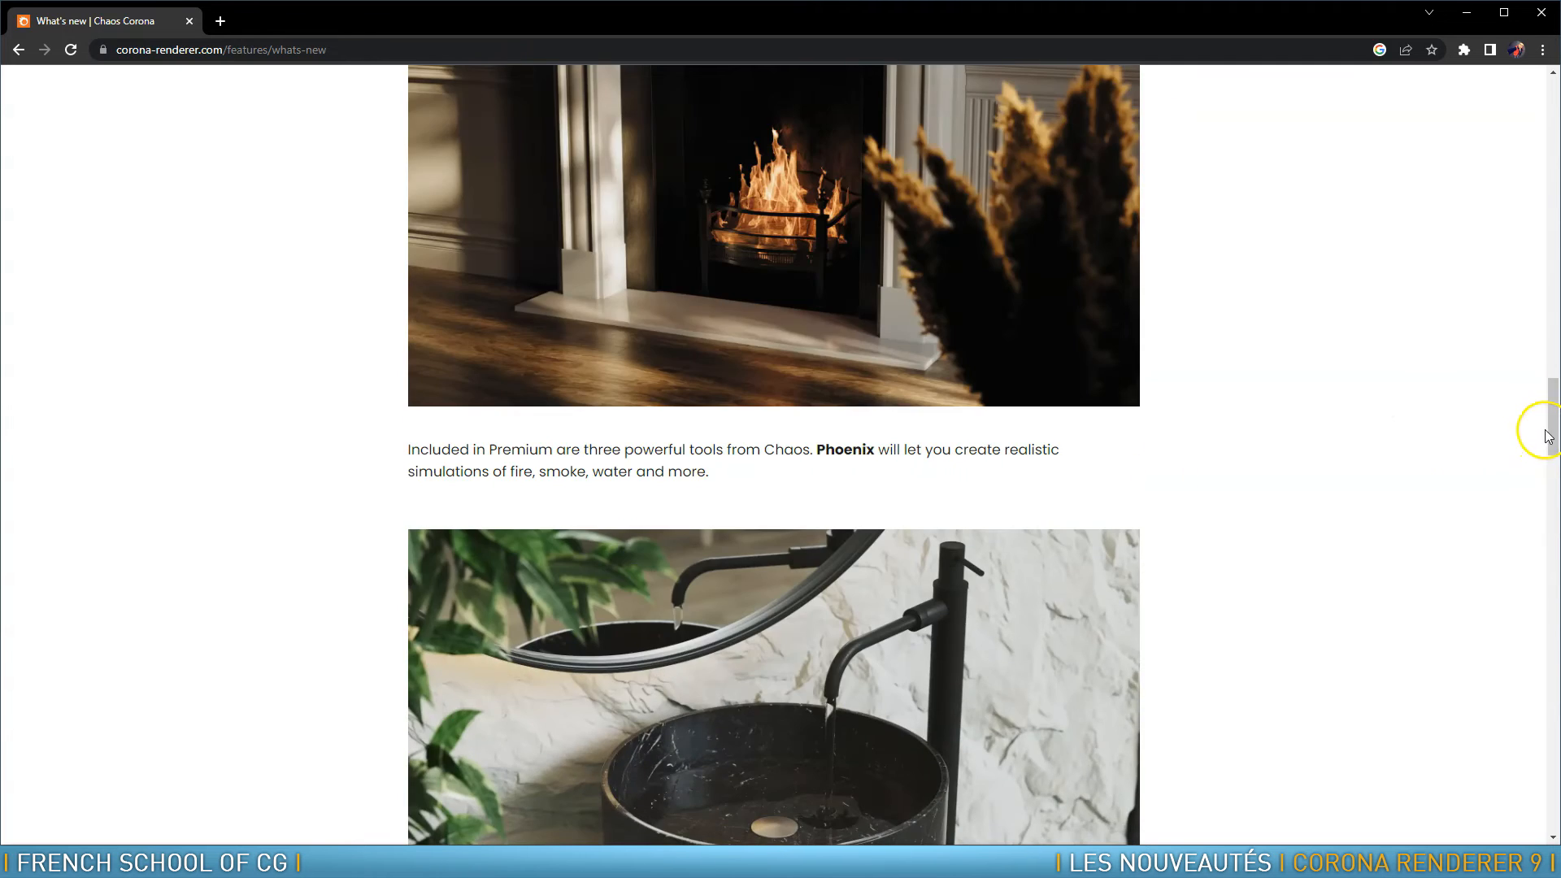
{"action": "left_click_drag", "start_coordinate": [1547, 435], "coordinate": [1548, 114]}
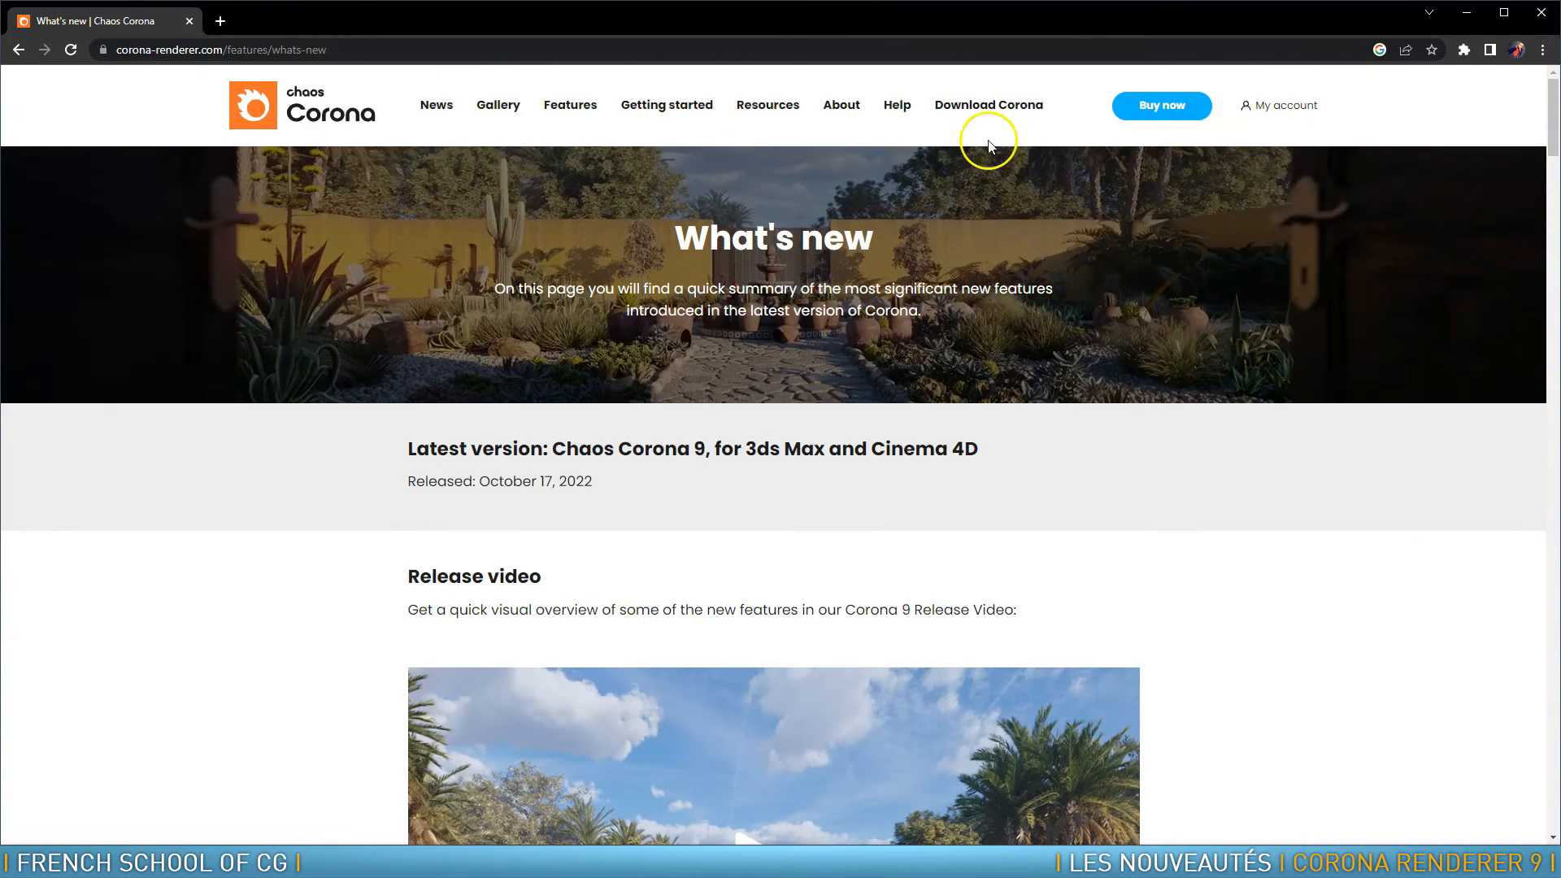
{"action": "left_click", "coordinate": [989, 109]}
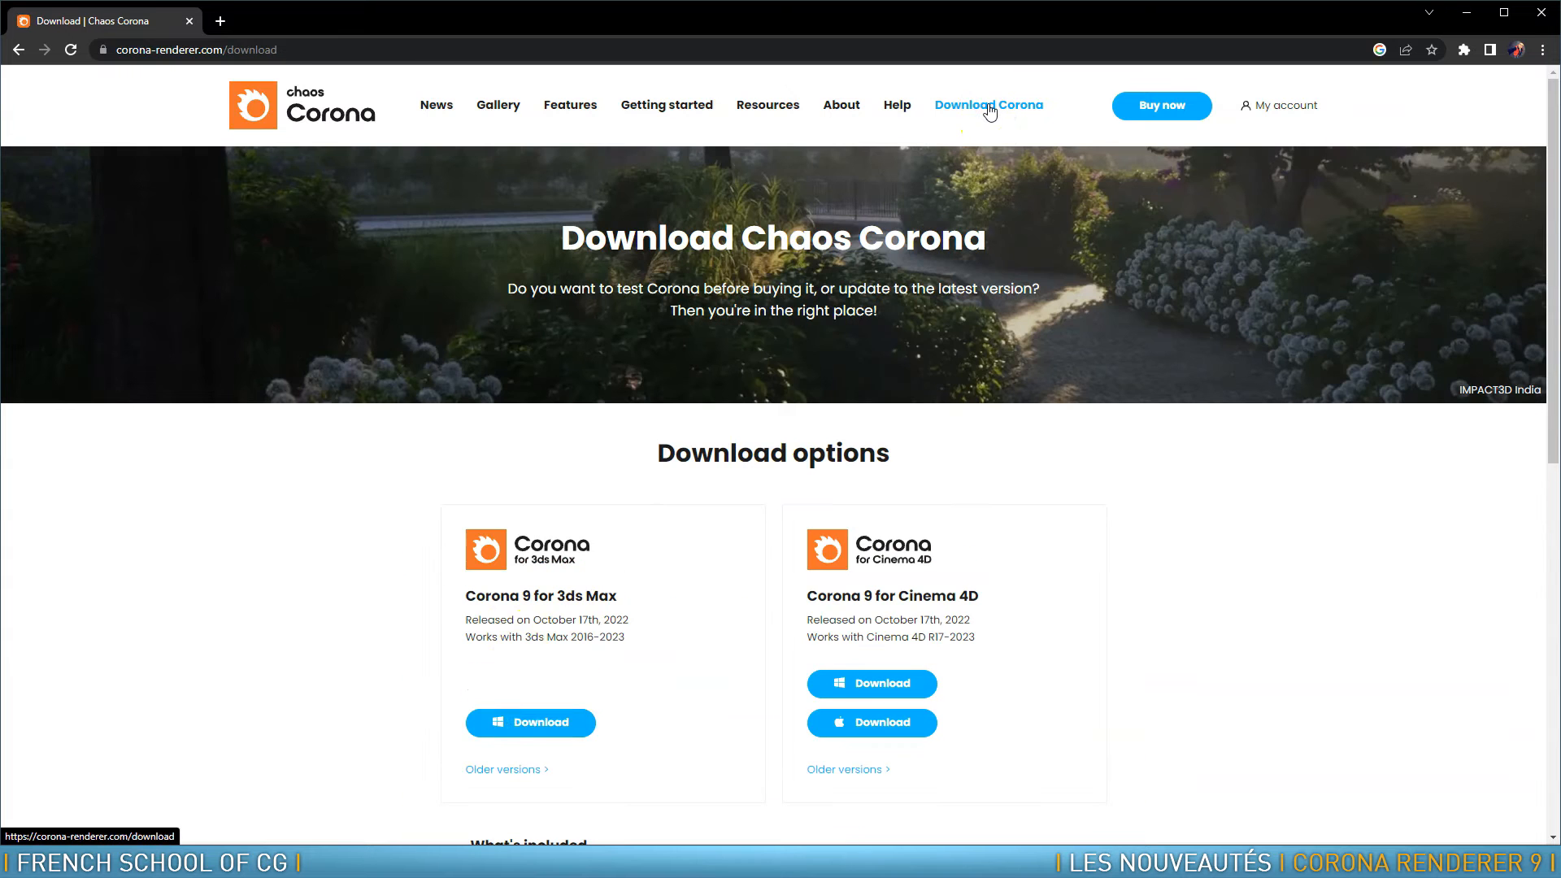
{"action": "left_click", "coordinate": [537, 724]}
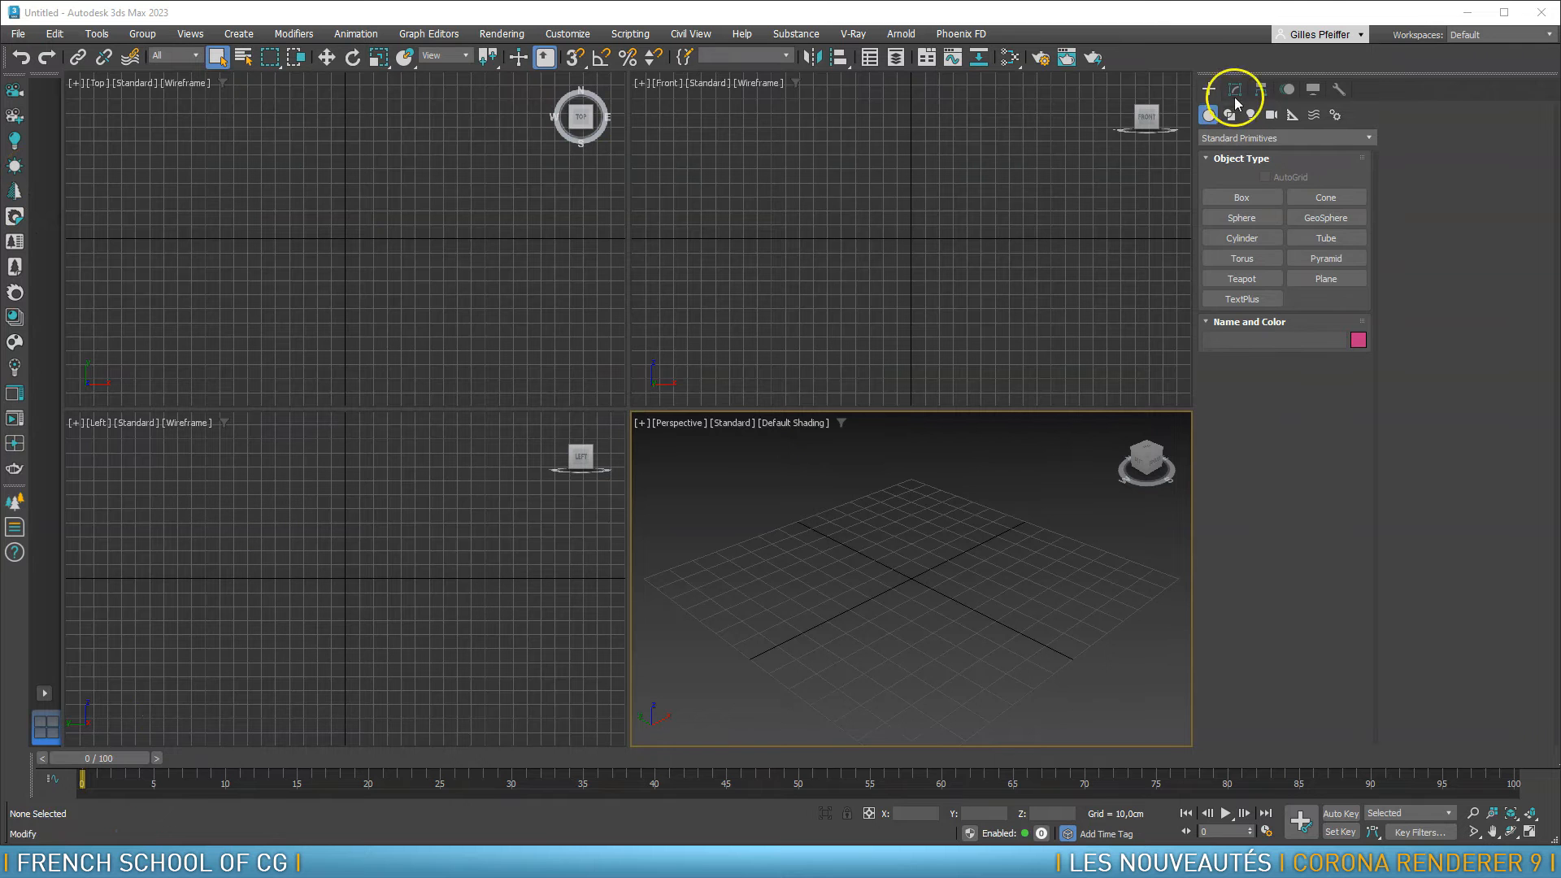
In 3ds Max, create a plane at the origin with a length and width of 10000 cm using exact entry
{"action": "left_click", "coordinate": [1326, 279]}
{"action": "left_click", "coordinate": [1250, 405]}
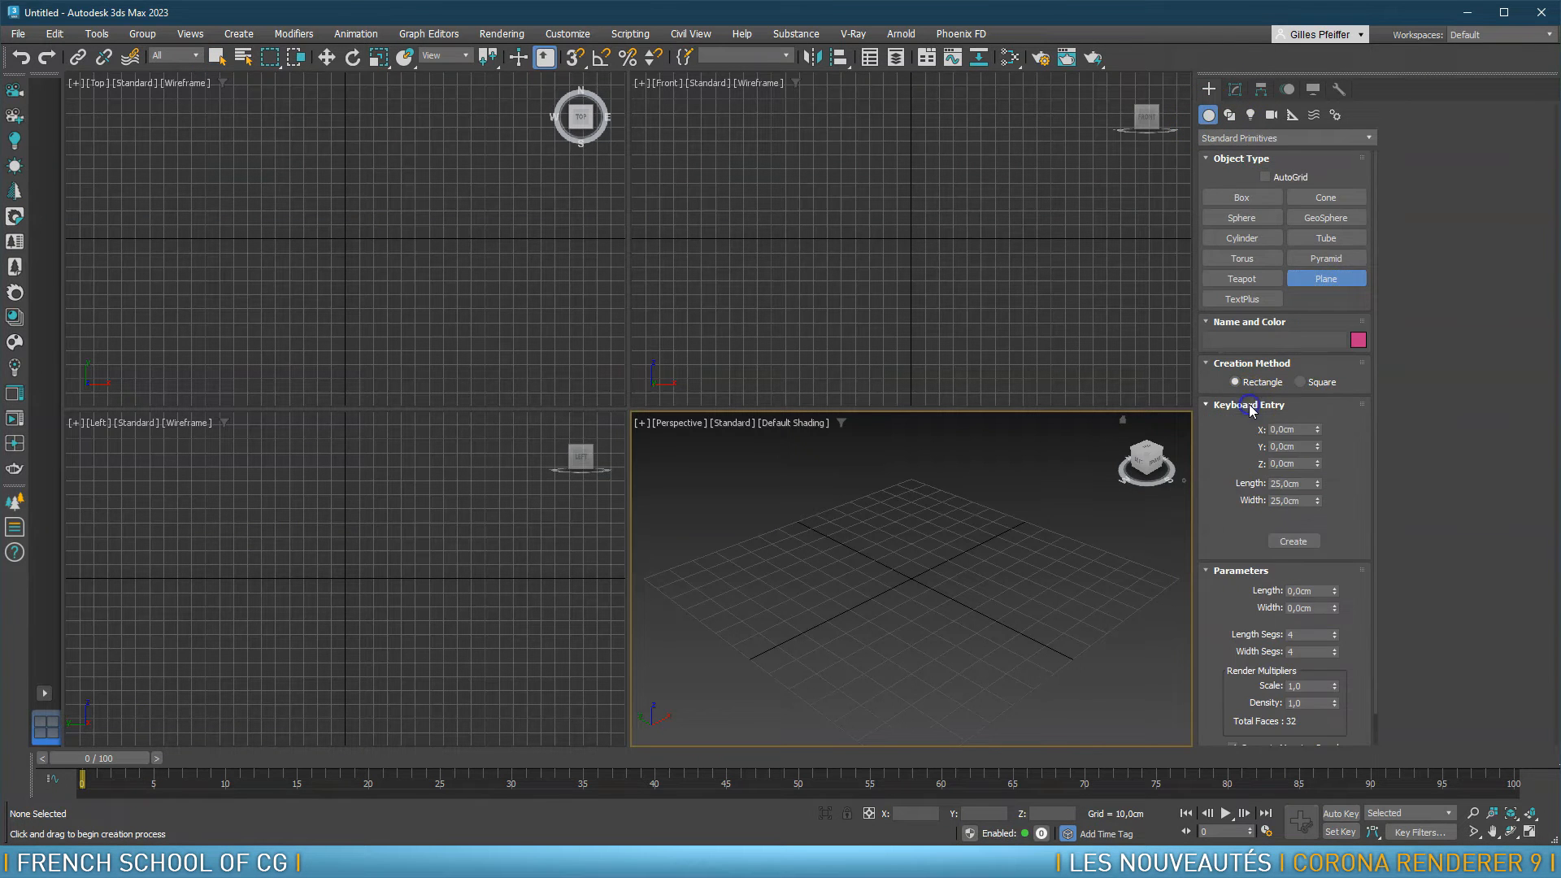
{"action": "left_click", "coordinate": [1302, 483]}
{"action": "left_click_drag", "start_coordinate": [1303, 483], "coordinate": [1257, 480]}
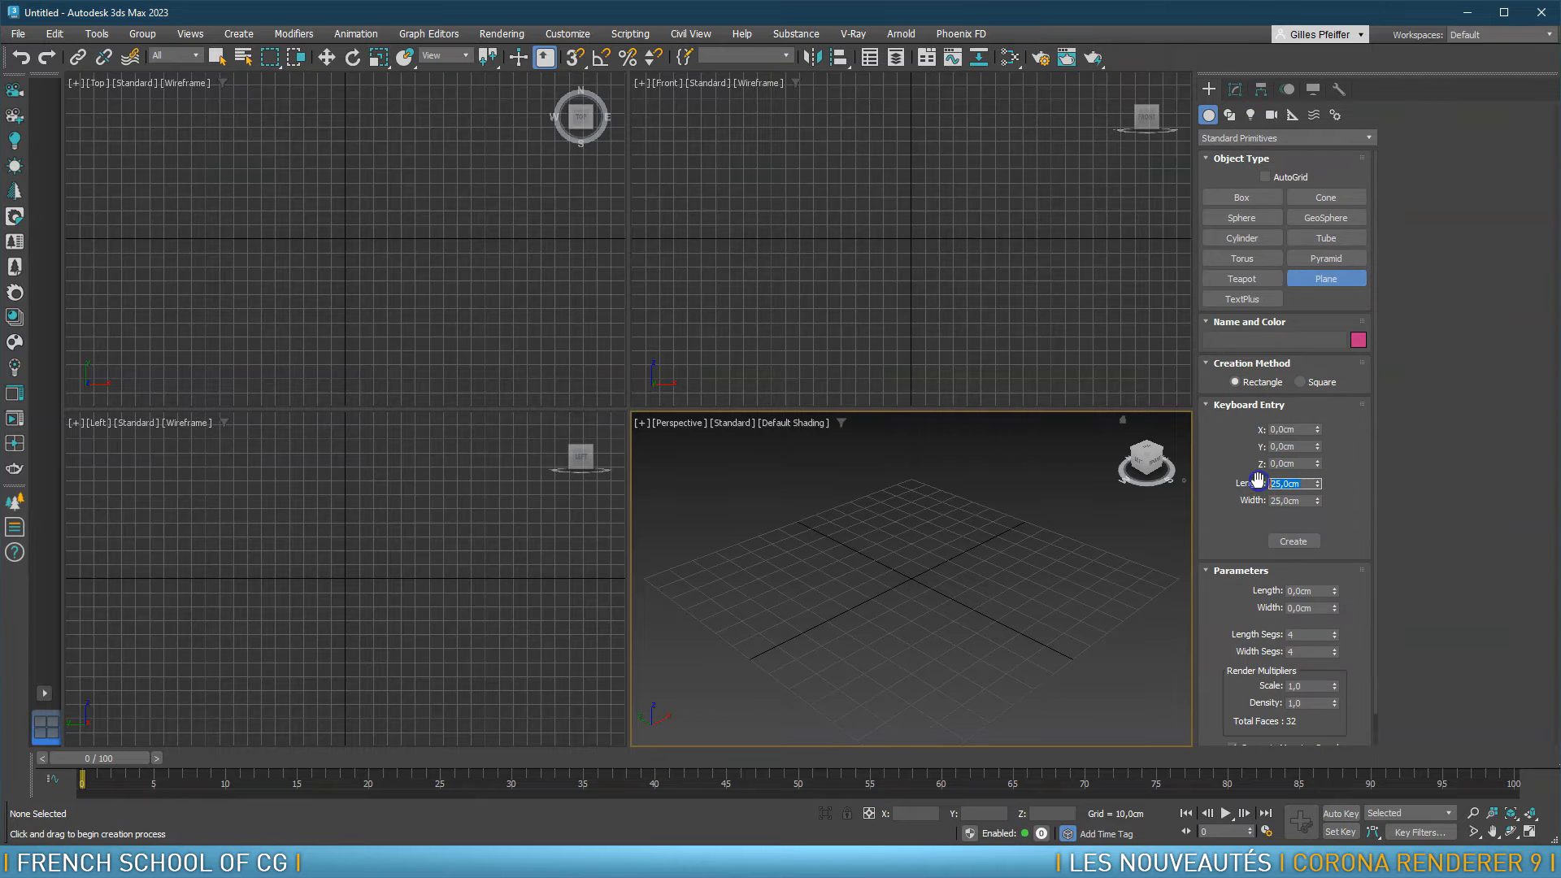
{"action": "type", "text": "10000"}
{"action": "key", "text": "Tab"}
{"action": "type", "text": "10000"}
{"action": "key", "text": "Tab"}
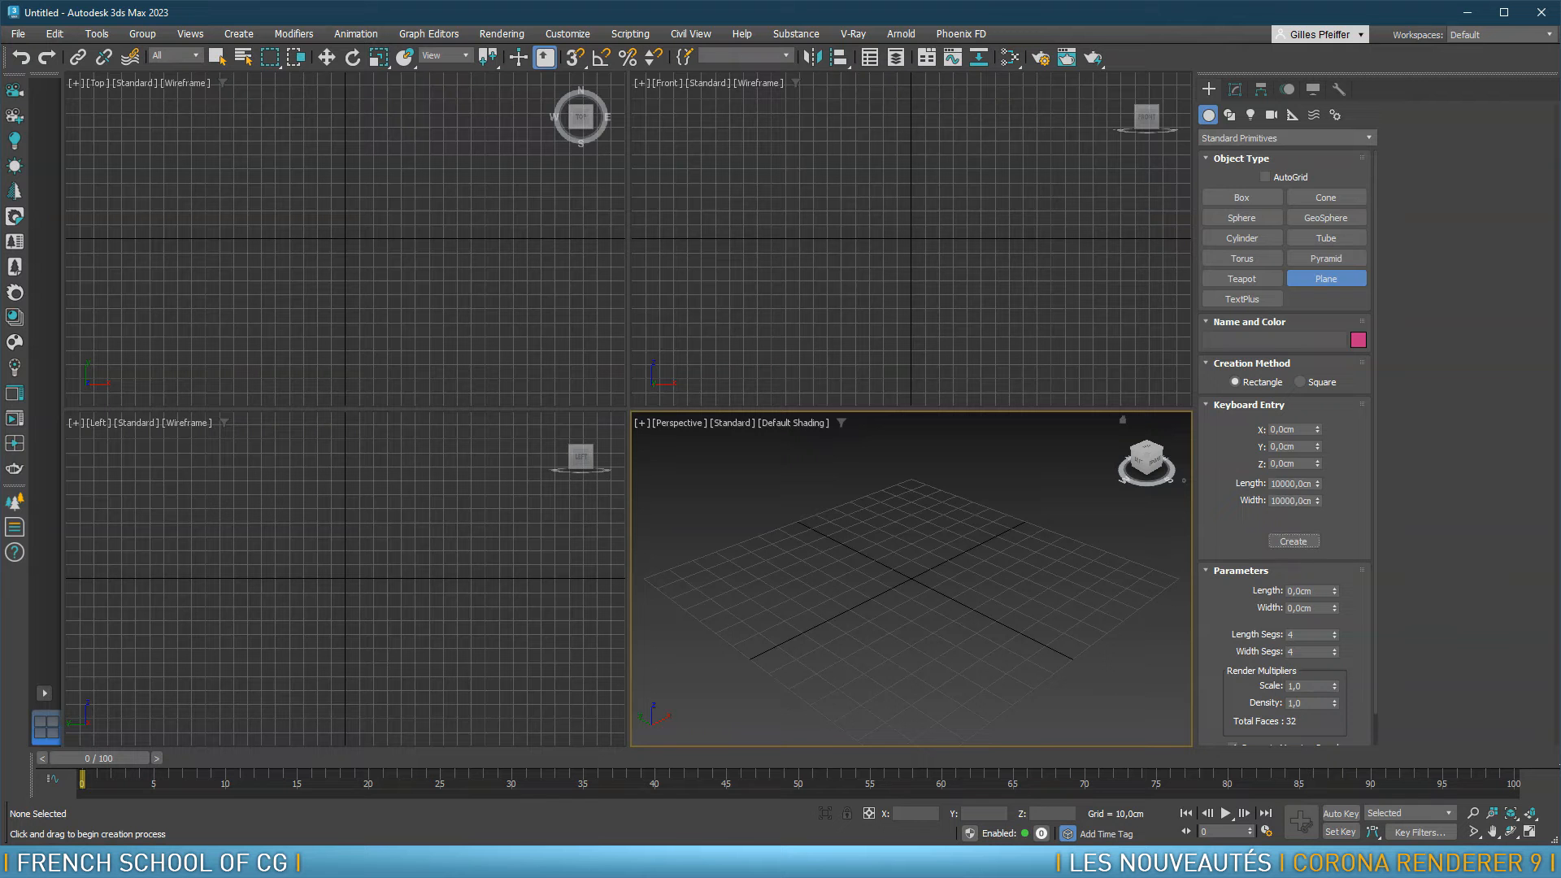
{"action": "left_click", "coordinate": [1293, 541]}
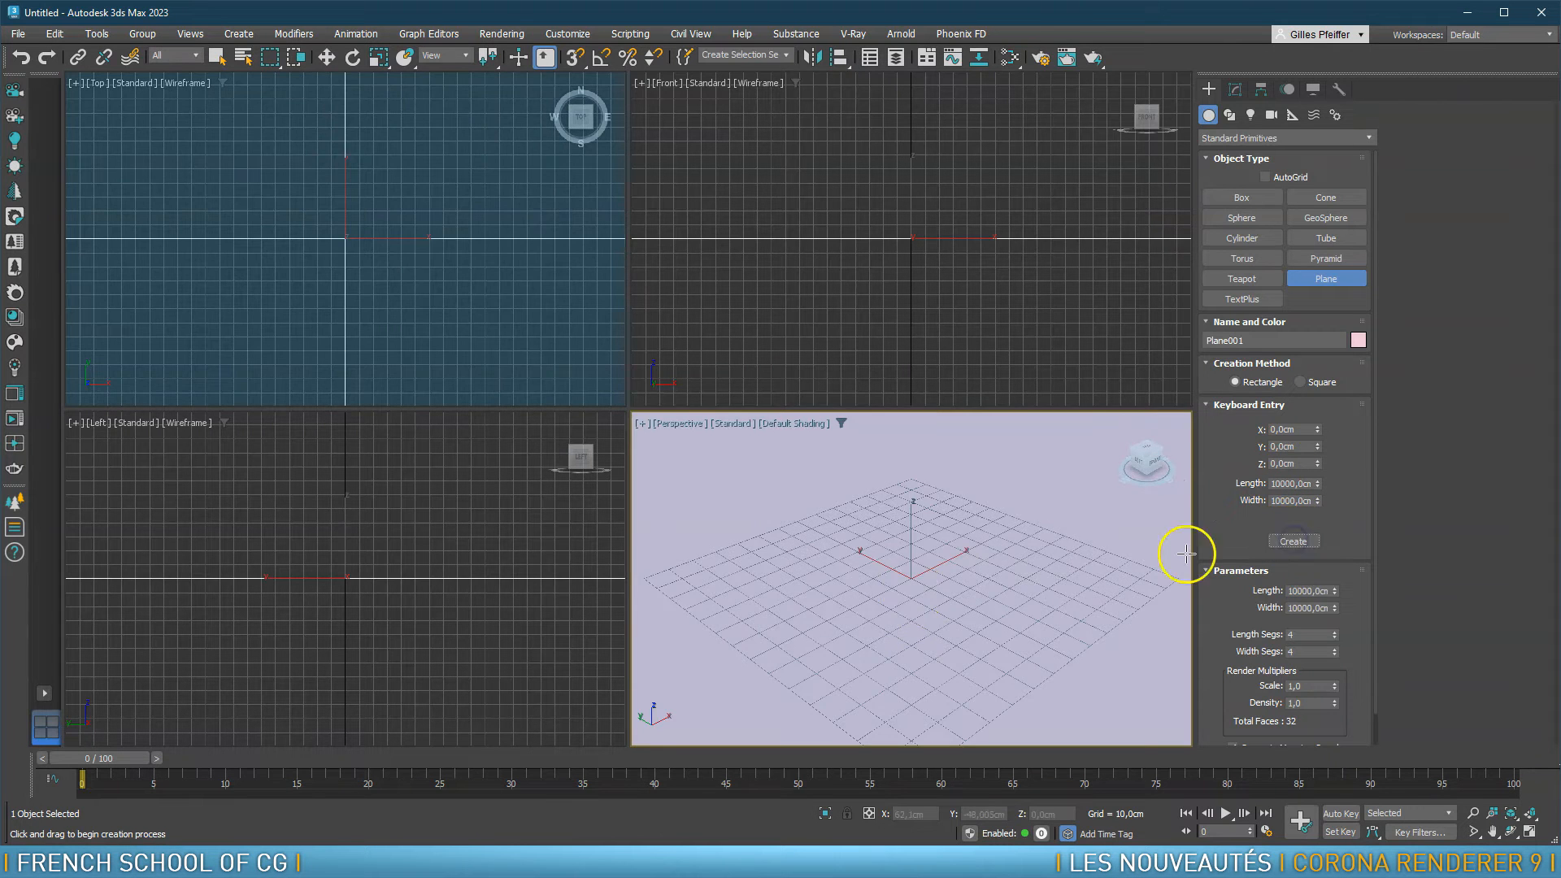
{"action": "scroll", "coordinate": [900, 595], "scroll_direction": "down", "scroll_amount": 10}
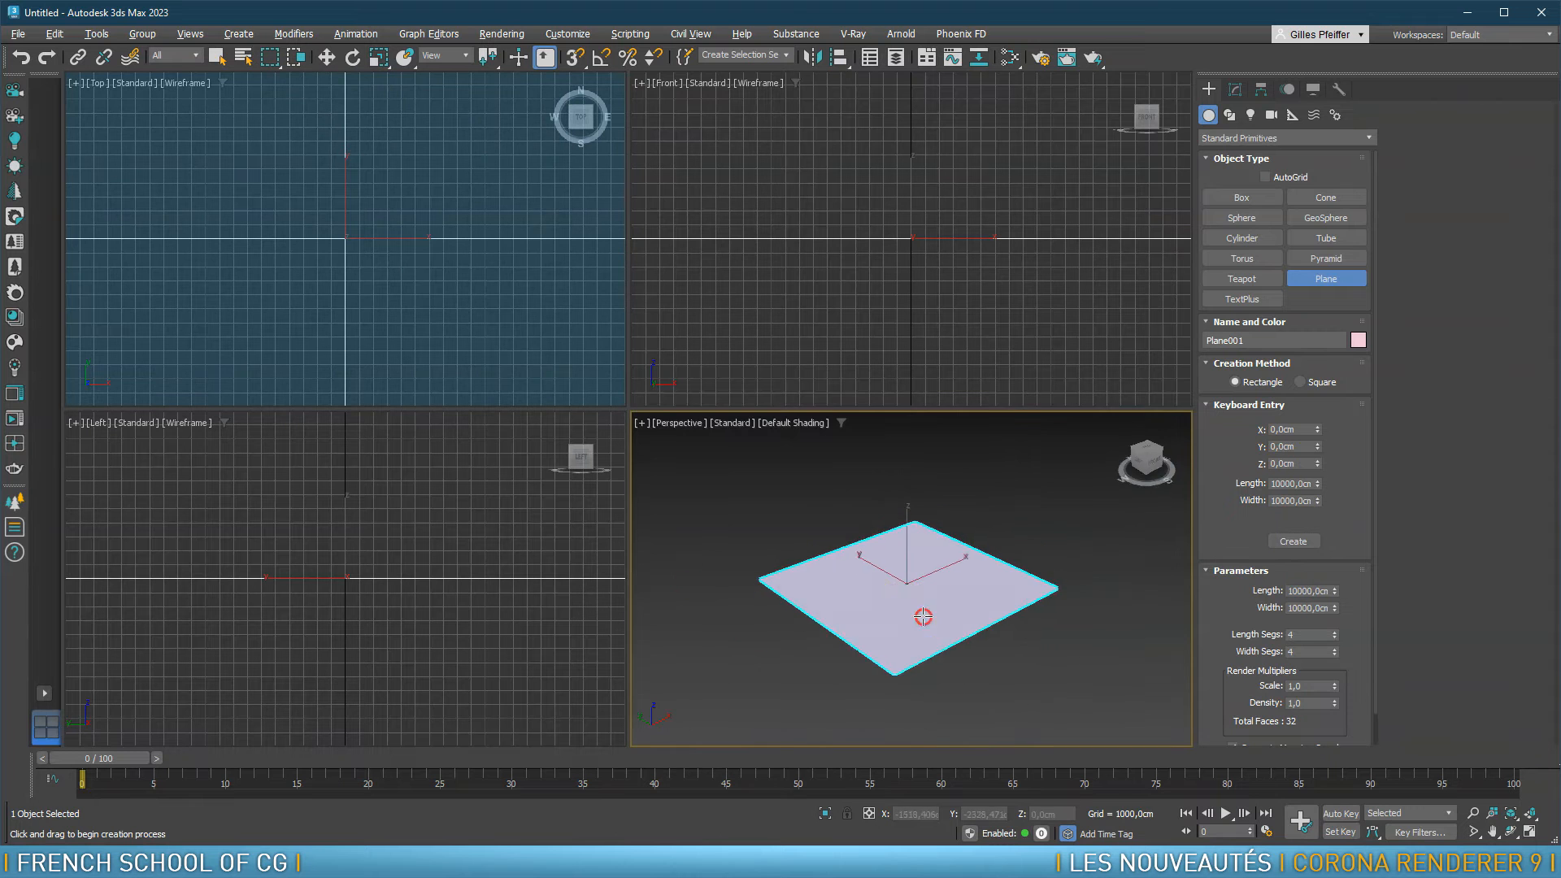
{"action": "scroll", "coordinate": [907, 598], "scroll_direction": "up", "scroll_amount": 2}
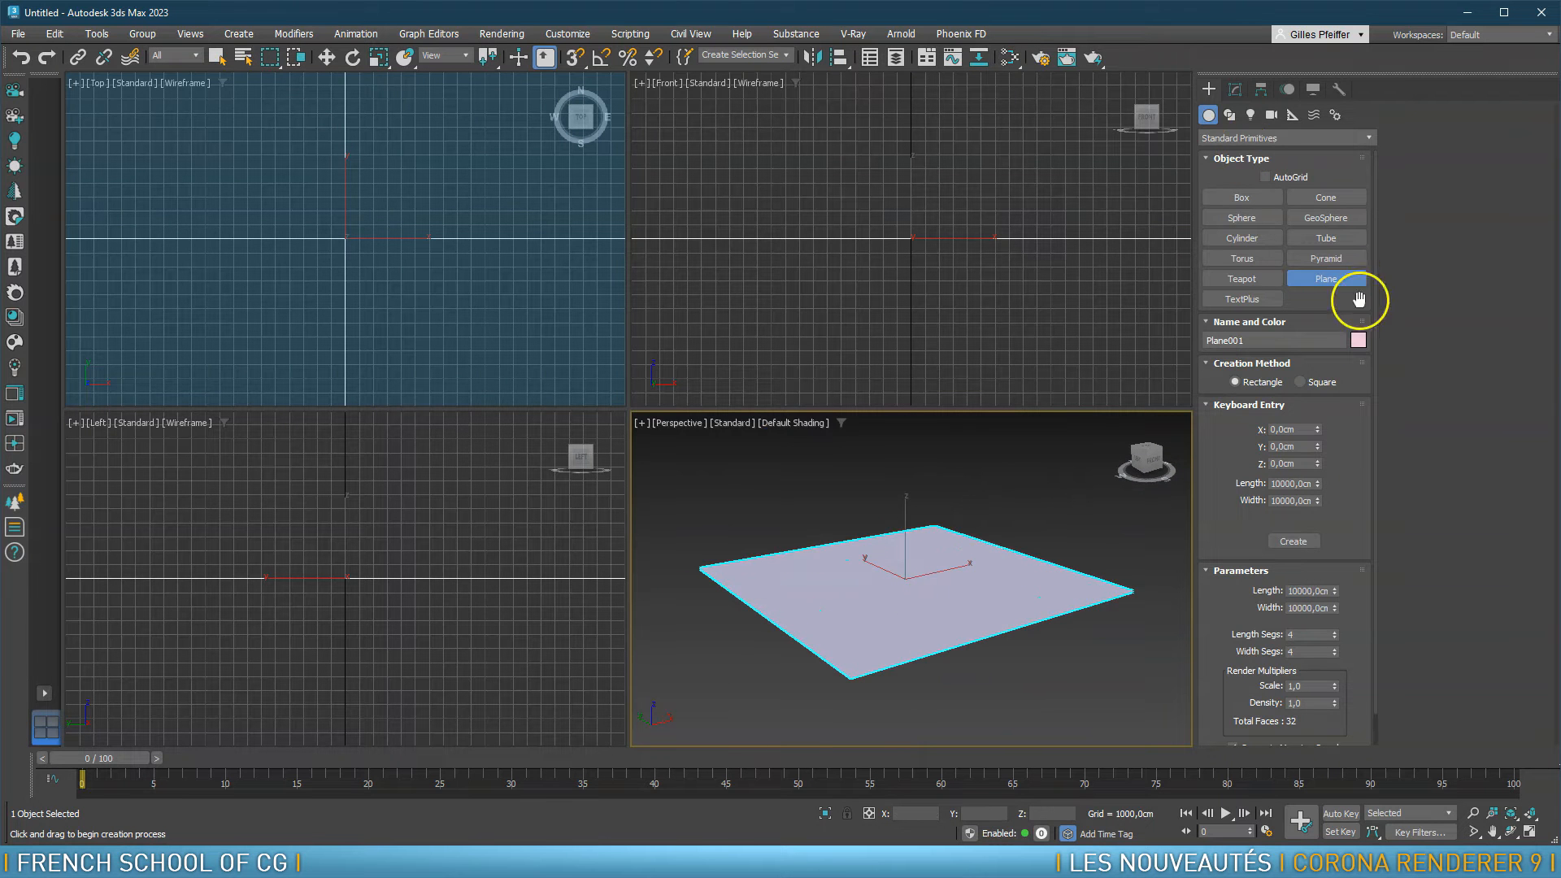
Rename the plane as sol and change its object color to light grey
{"action": "left_click", "coordinate": [1234, 88]}
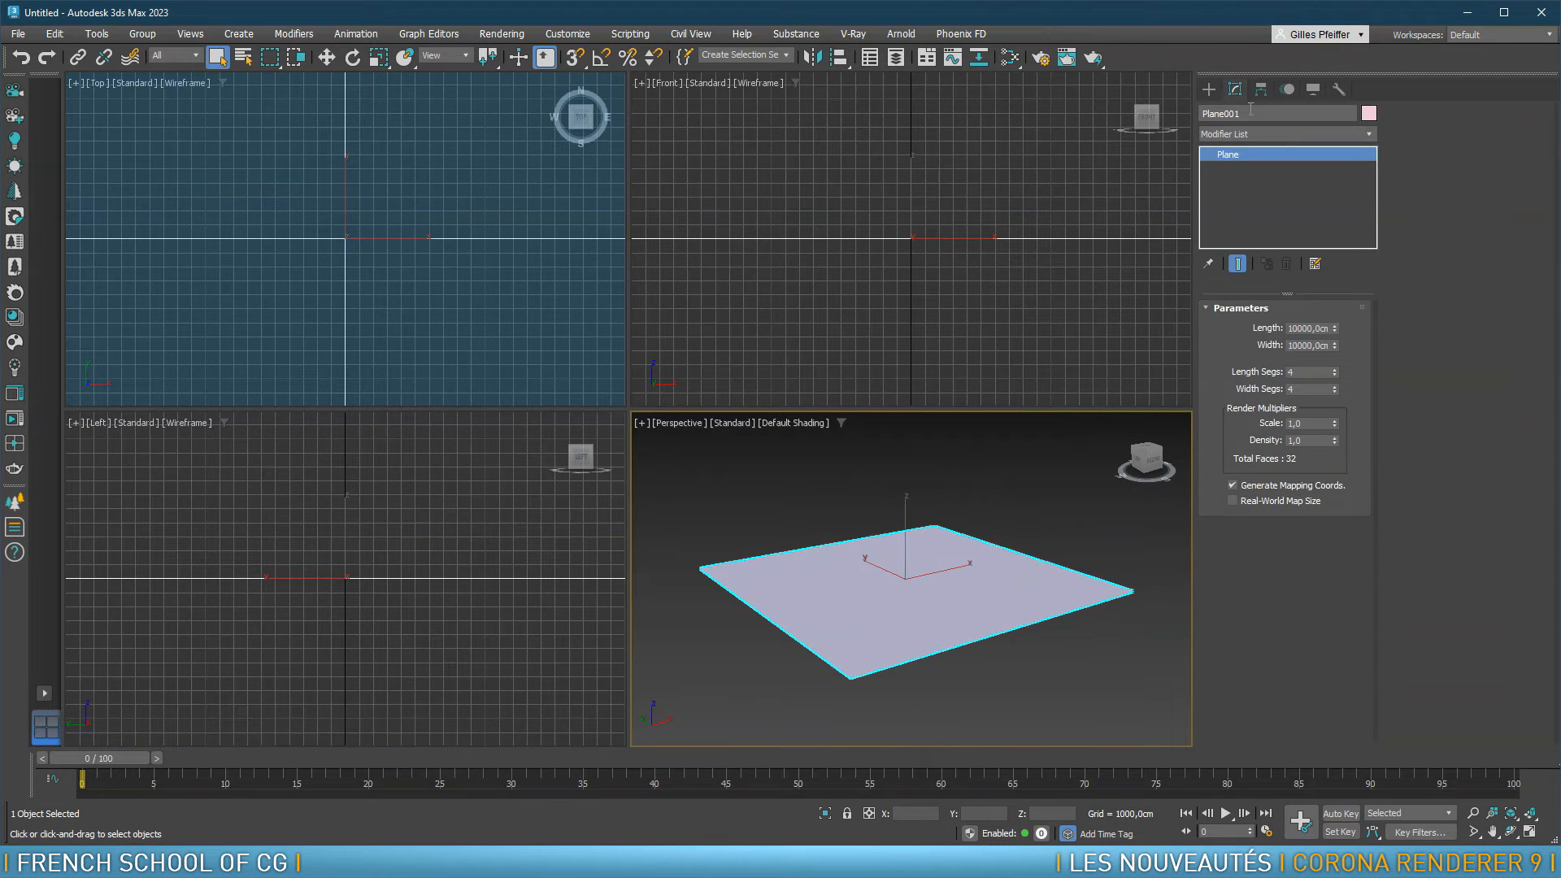
{"action": "type", "text": "sol"}
{"action": "key", "text": "Return"}
{"action": "left_click", "coordinate": [1369, 113]}
{"action": "left_click", "coordinate": [886, 470]}
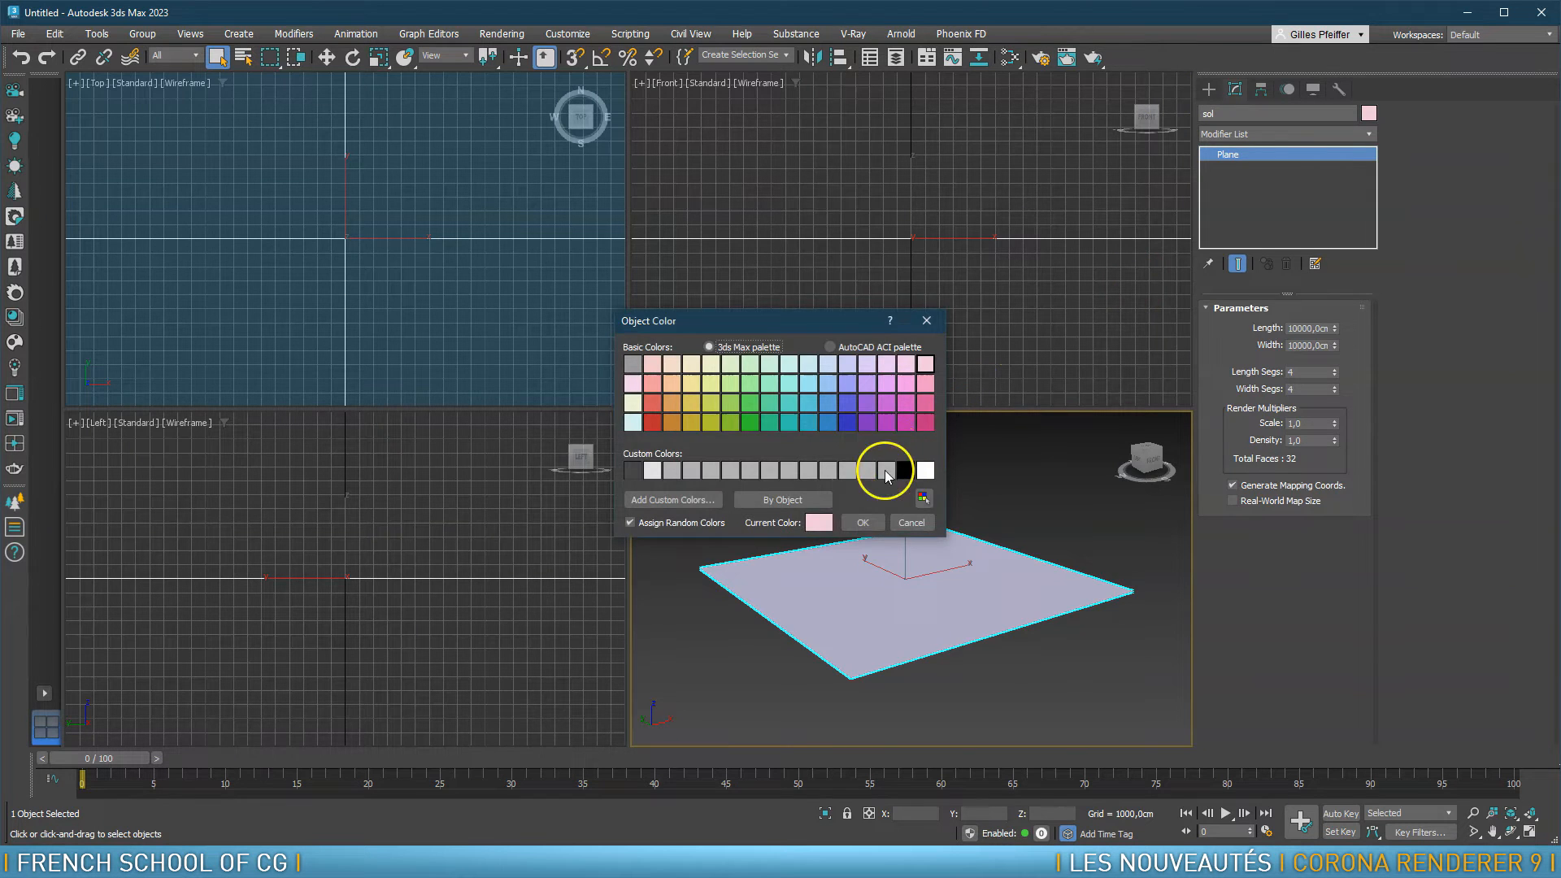
{"action": "left_click", "coordinate": [861, 523]}
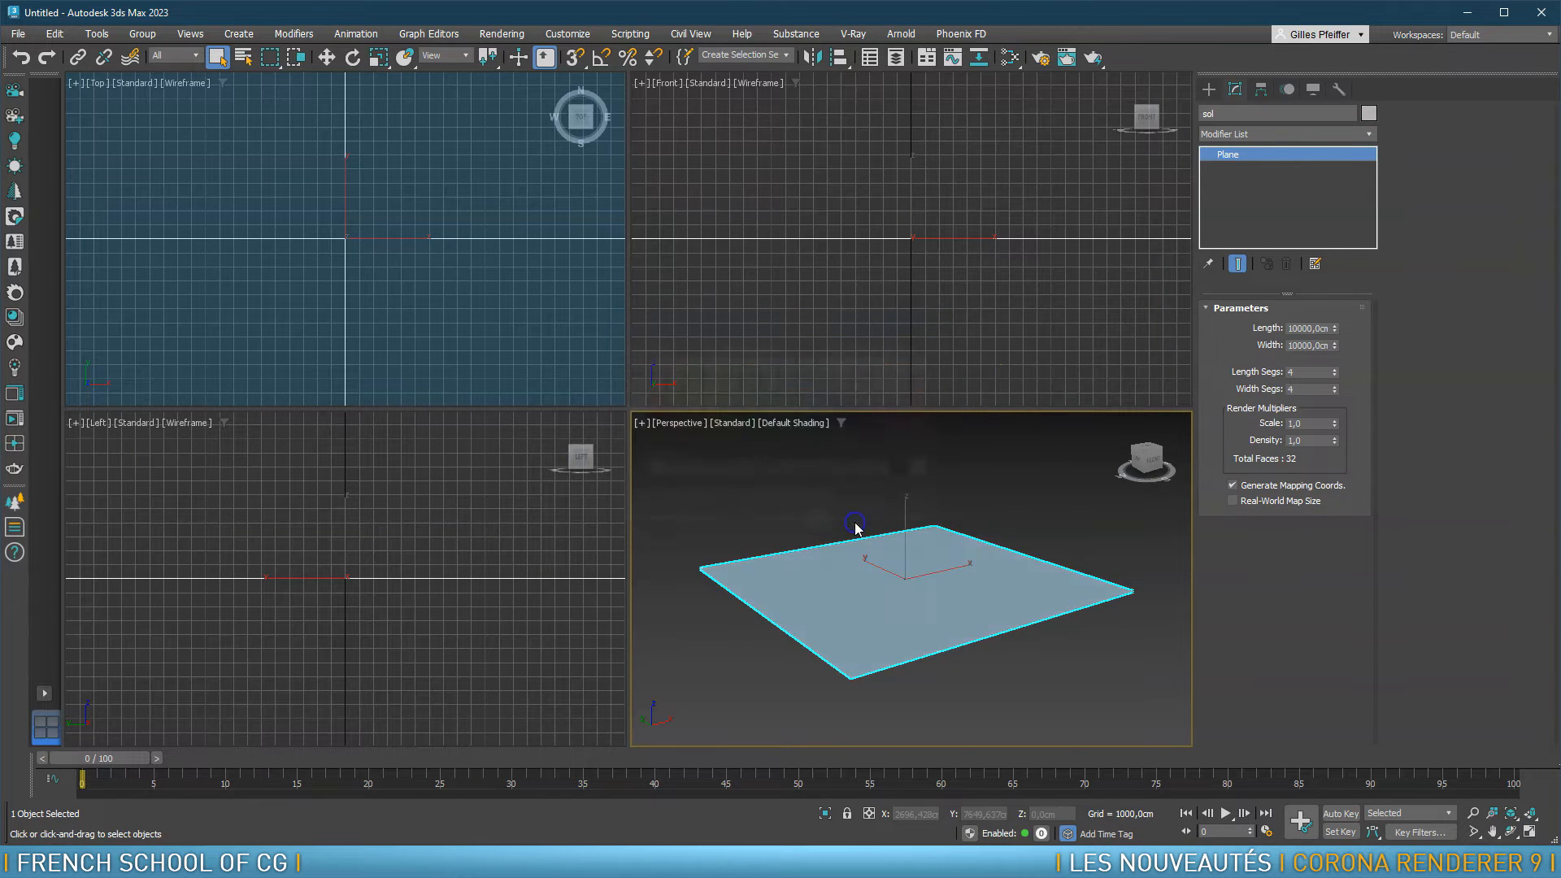
{"action": "left_click", "coordinate": [902, 526]}
{"action": "left_click", "coordinate": [1210, 89]}
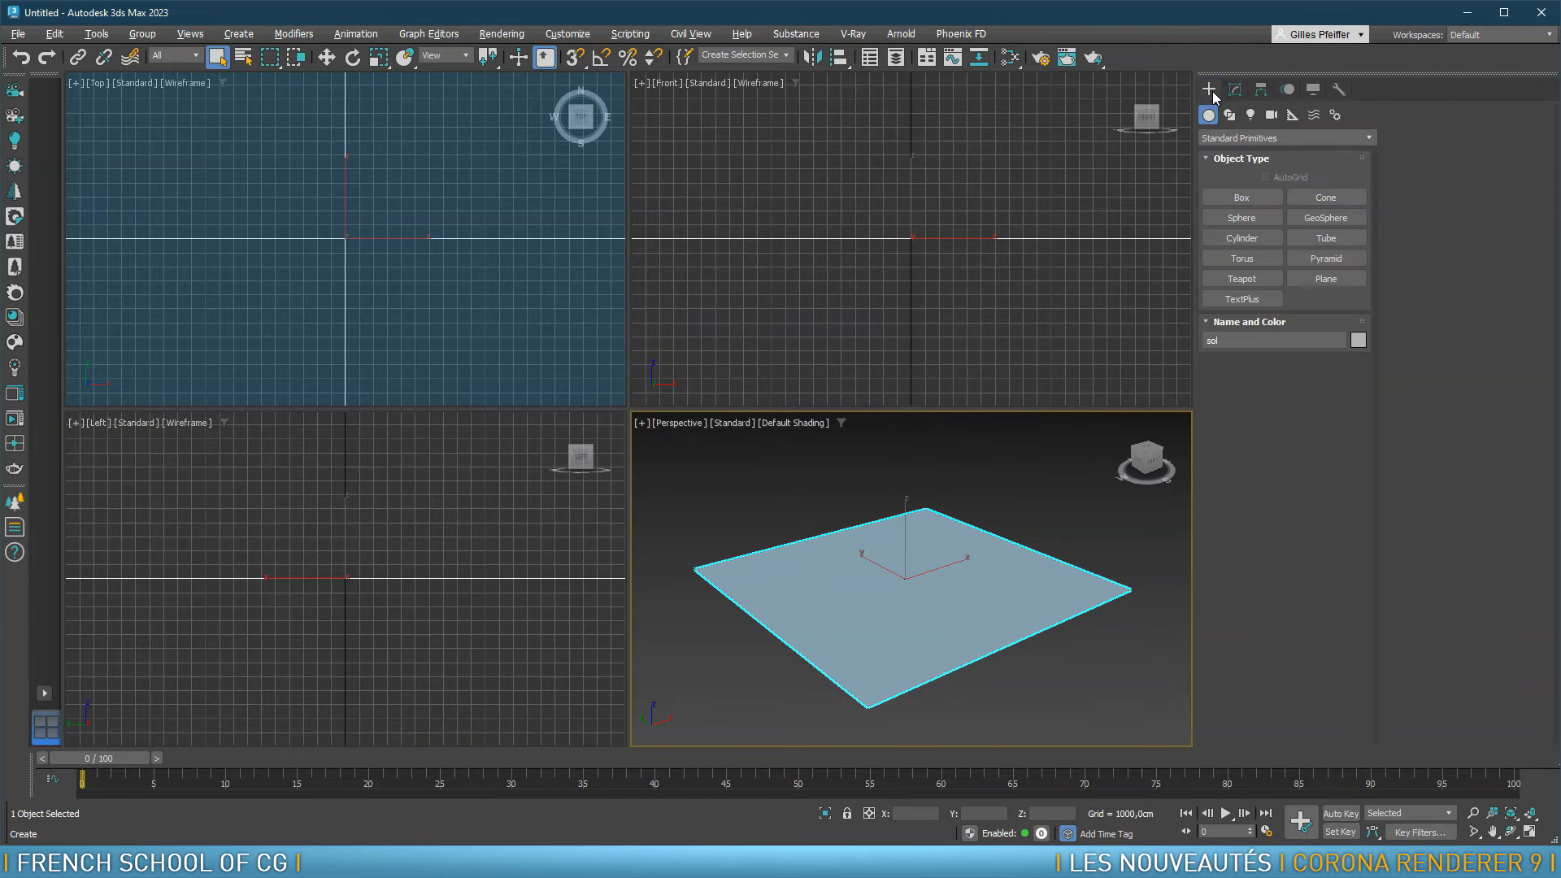
{"action": "left_click", "coordinate": [1211, 242]}
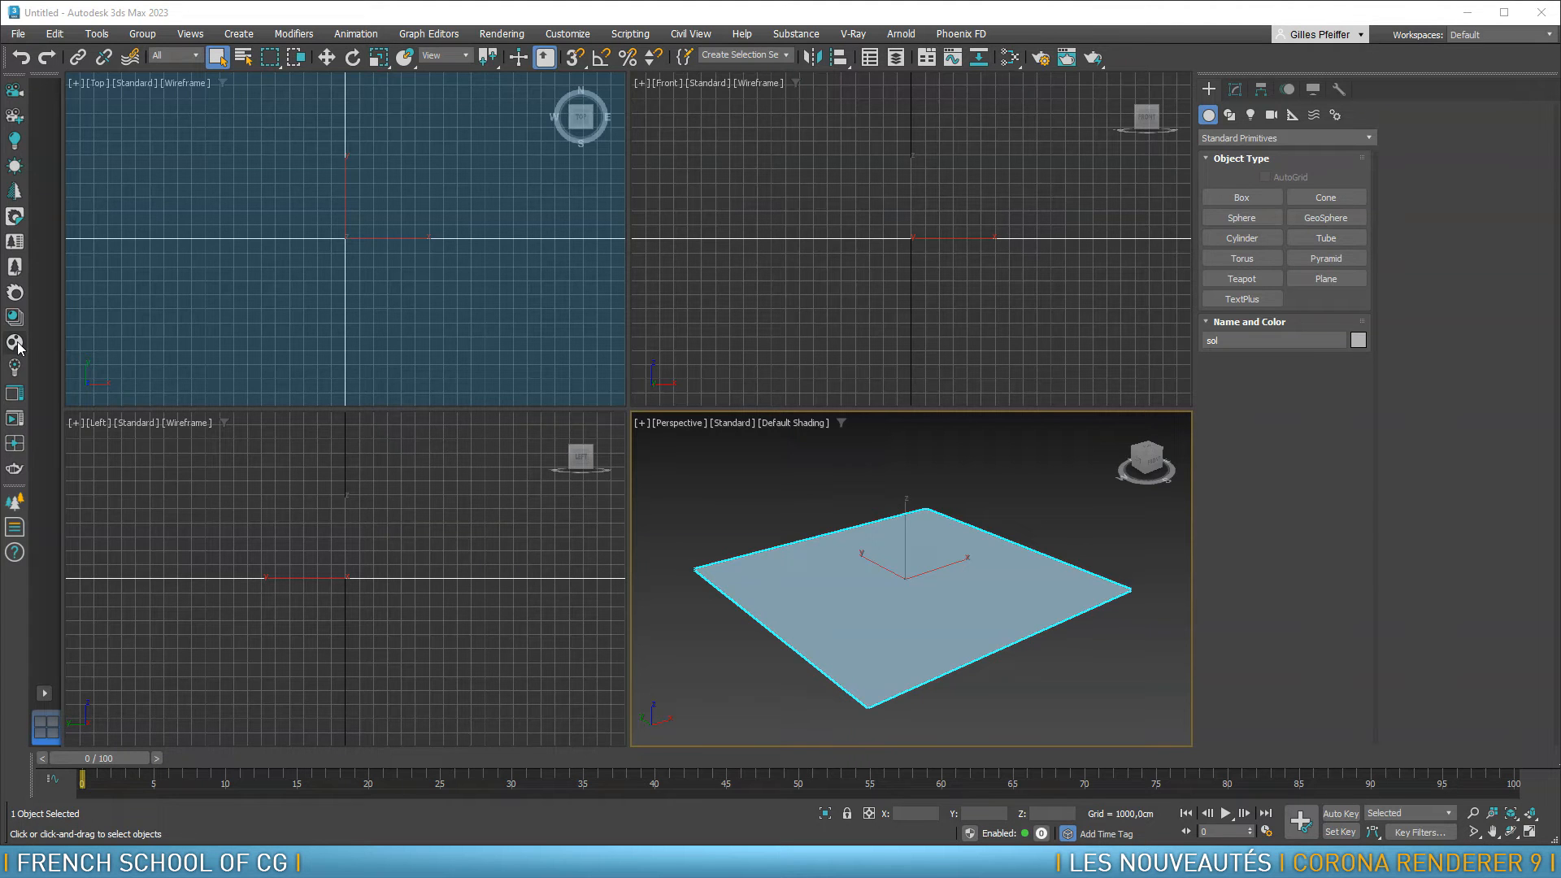
{"action": "left_click_drag", "start_coordinate": [48, 258], "coordinate": [648, 258]}
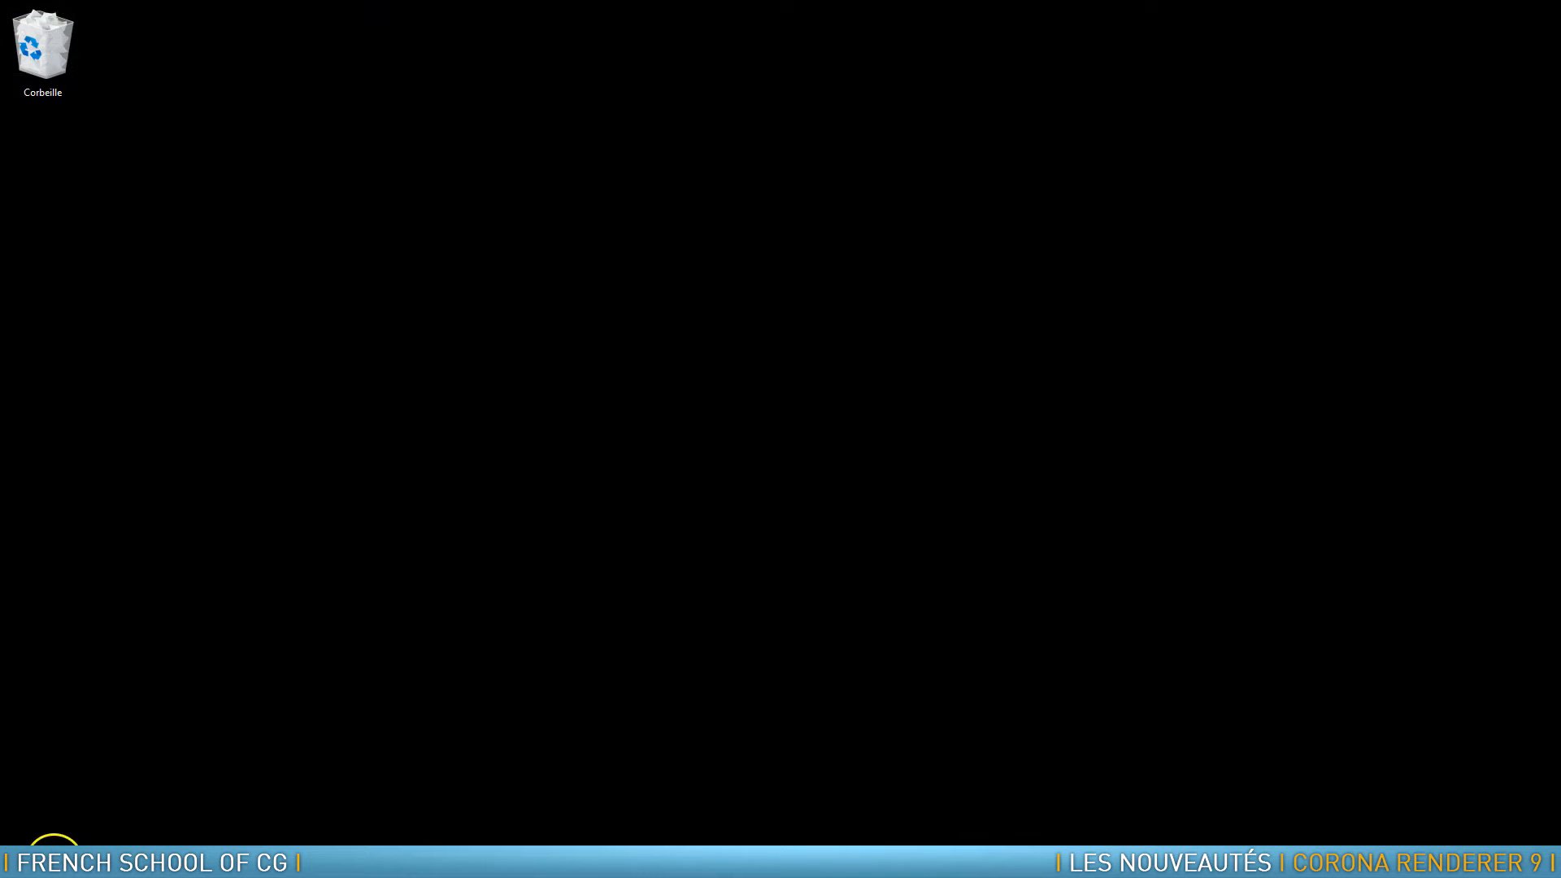
Search Windows for "cosm" and launch Start Chaos Cosmos Browser
{"action": "left_click", "coordinate": [52, 845]}
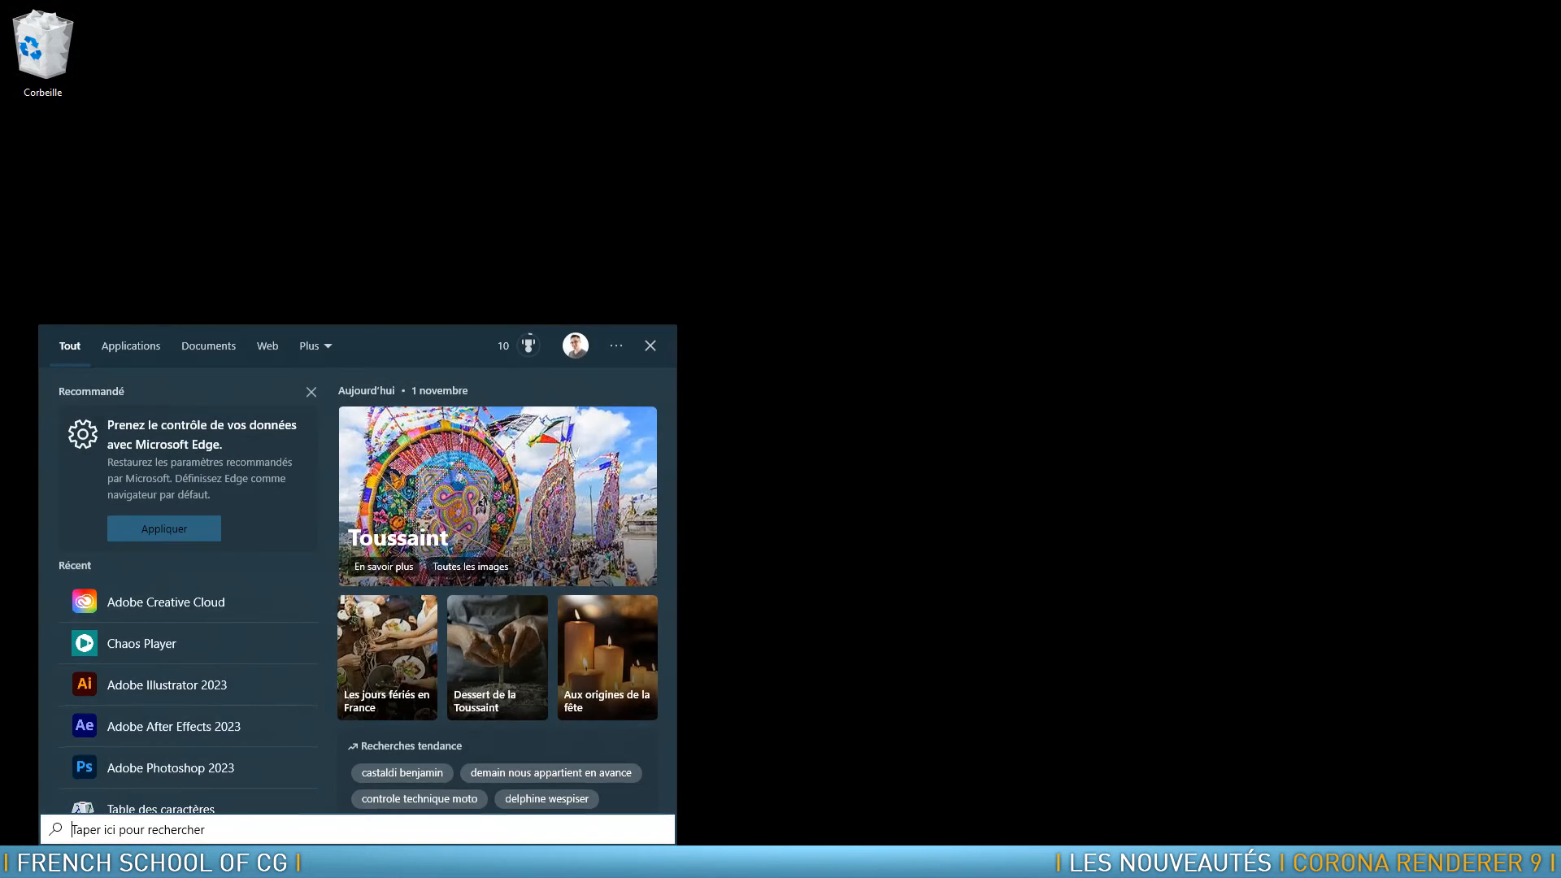
{"action": "type", "text": "cosm"}
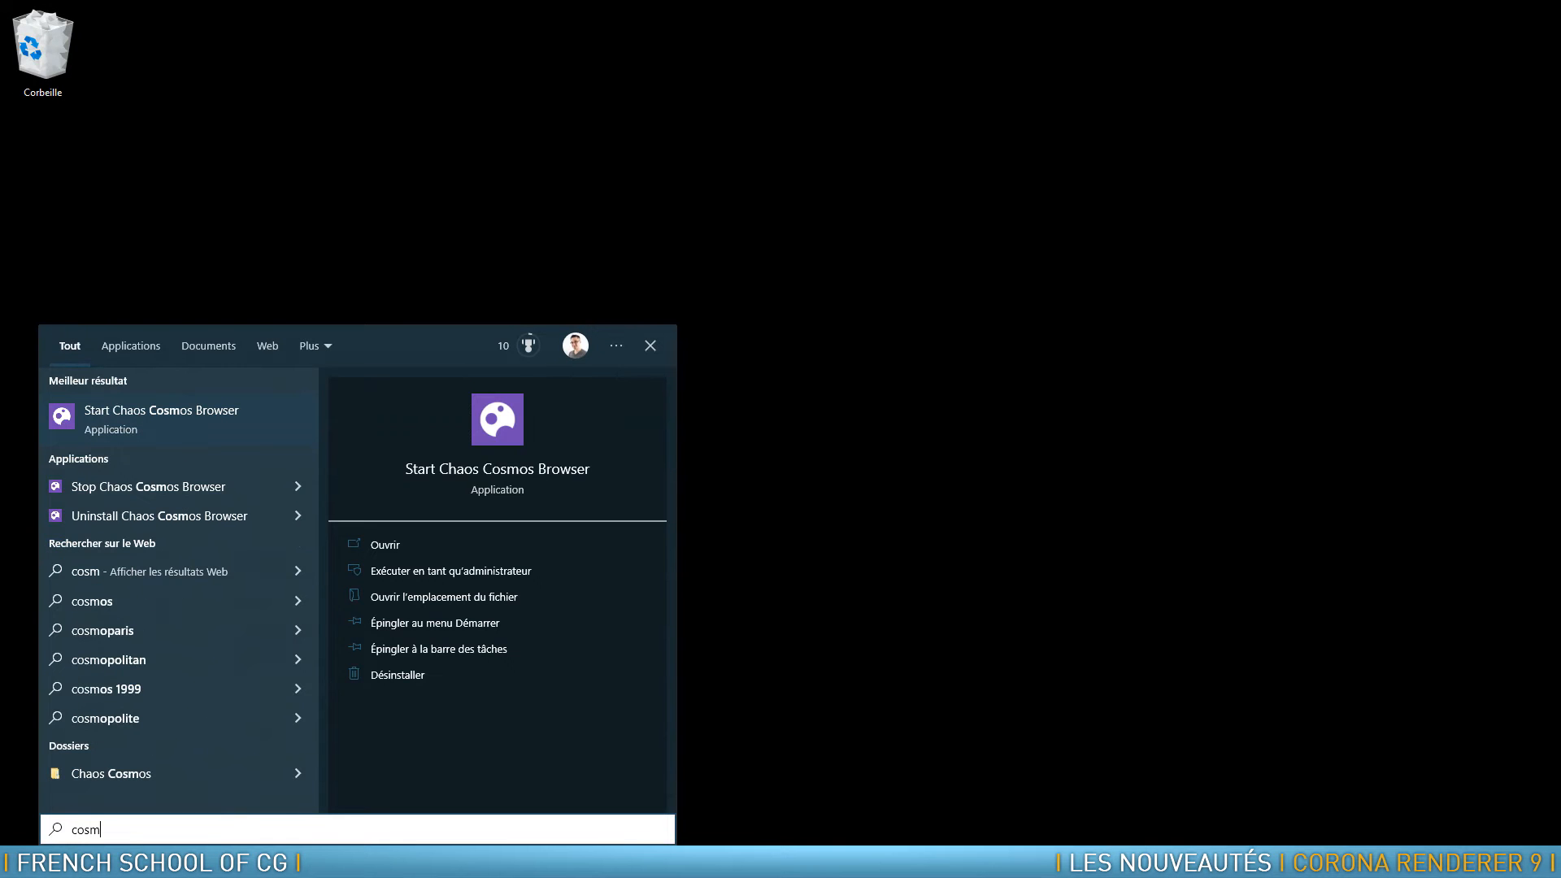
{"action": "left_click", "coordinate": [157, 421]}
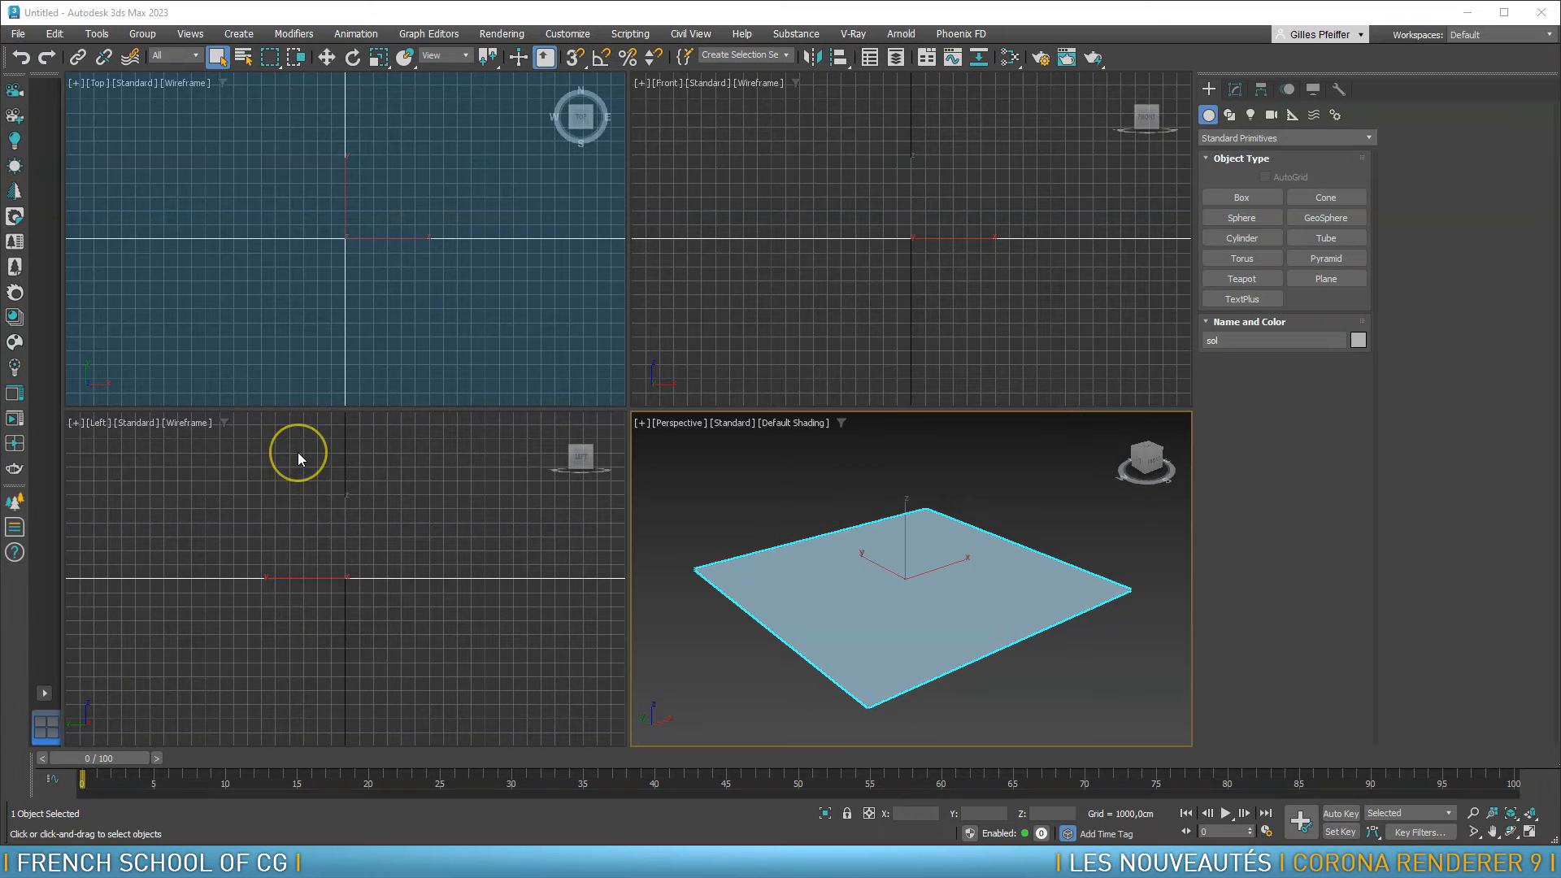
Open the Chaos Cosmos browser from 3ds Max and reposition its window over the viewports
{"action": "left_click", "coordinate": [16, 347]}
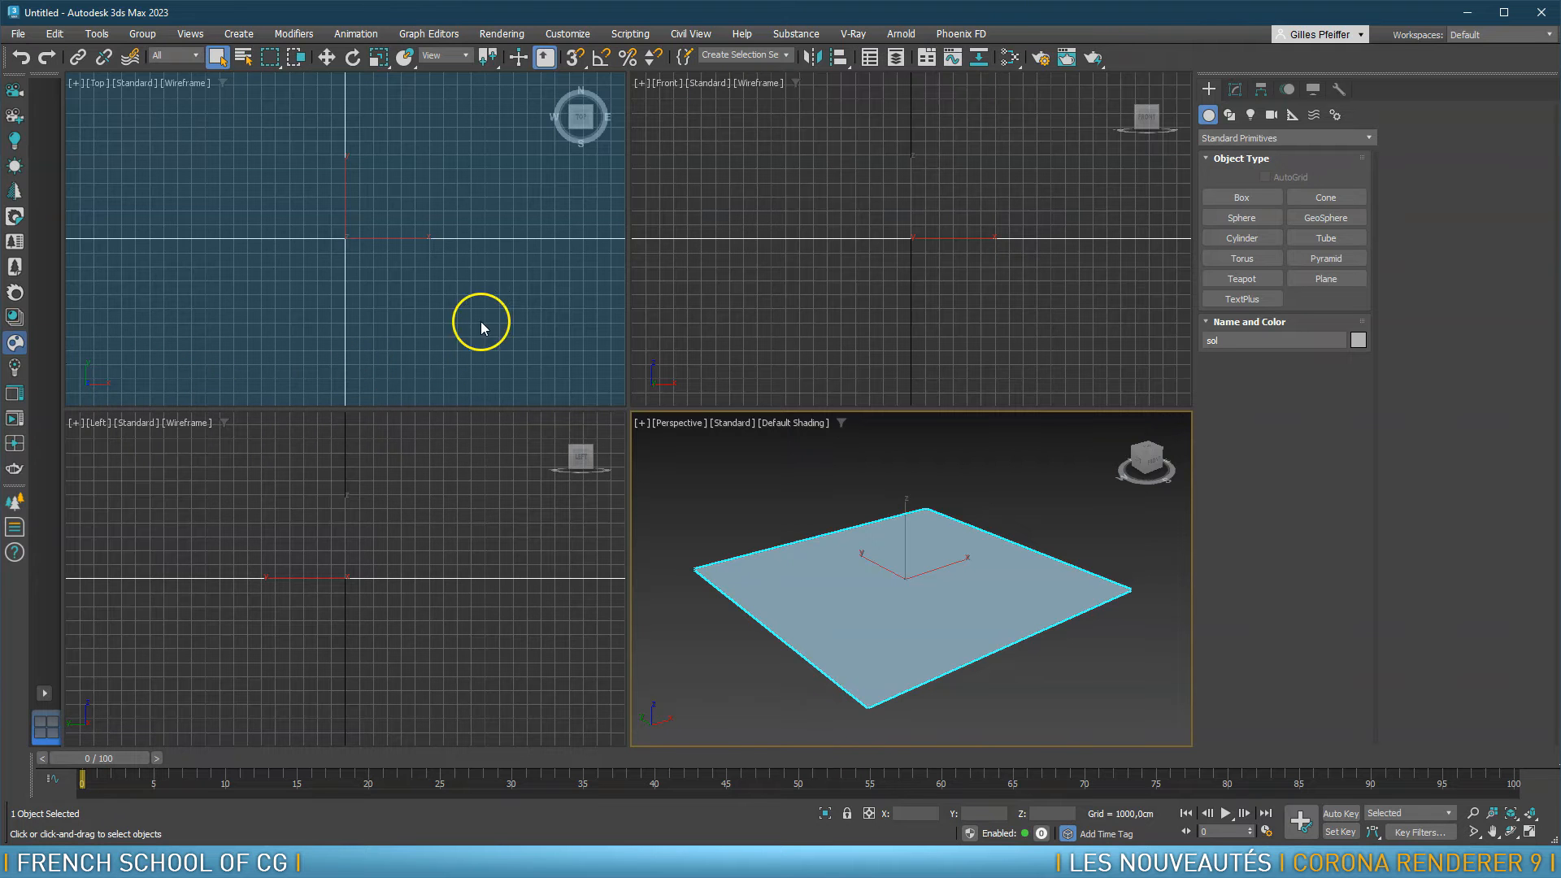
{"action": "left_click", "coordinate": [361, 348]}
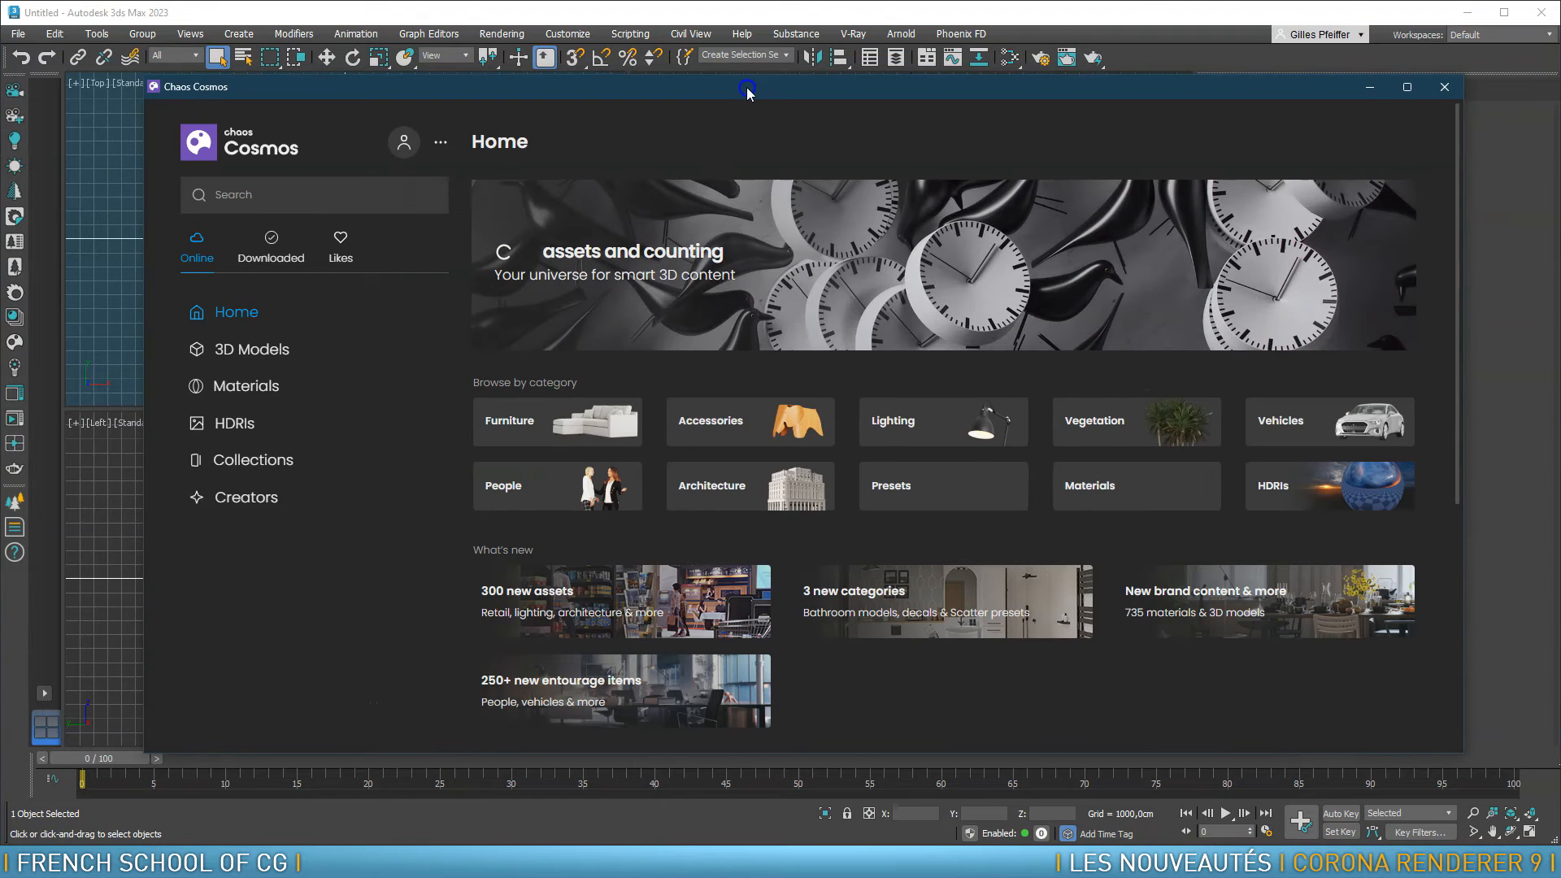
{"action": "left_click_drag", "start_coordinate": [746, 87], "coordinate": [708, 82]}
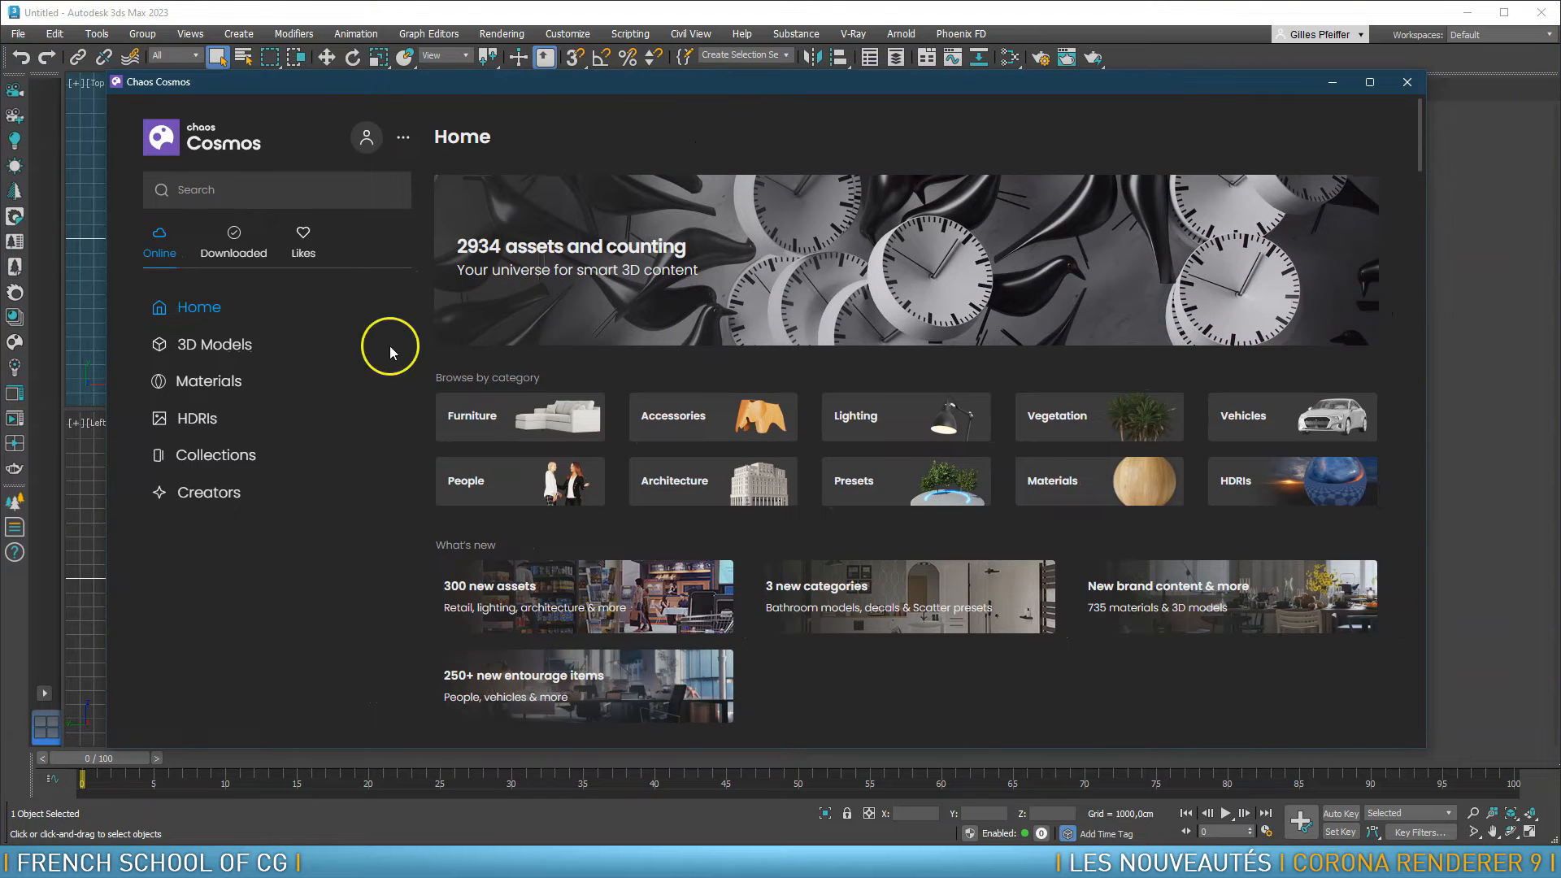
Check the signed-in account in Chaos Cosmos and open the 3D Models category
{"action": "left_click", "coordinate": [345, 416]}
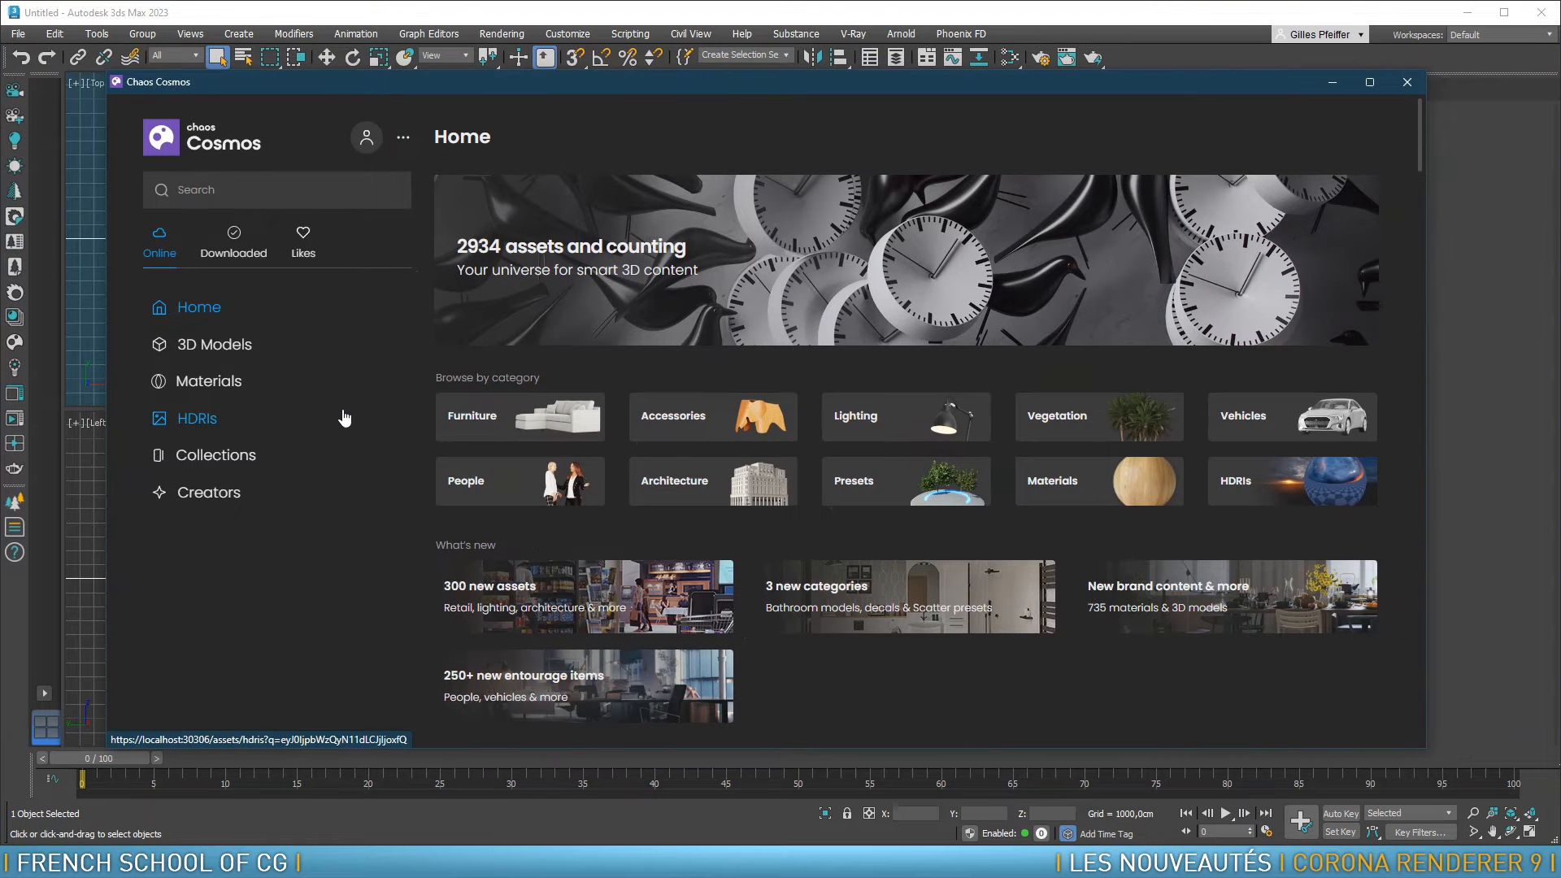
{"action": "left_click", "coordinate": [366, 138]}
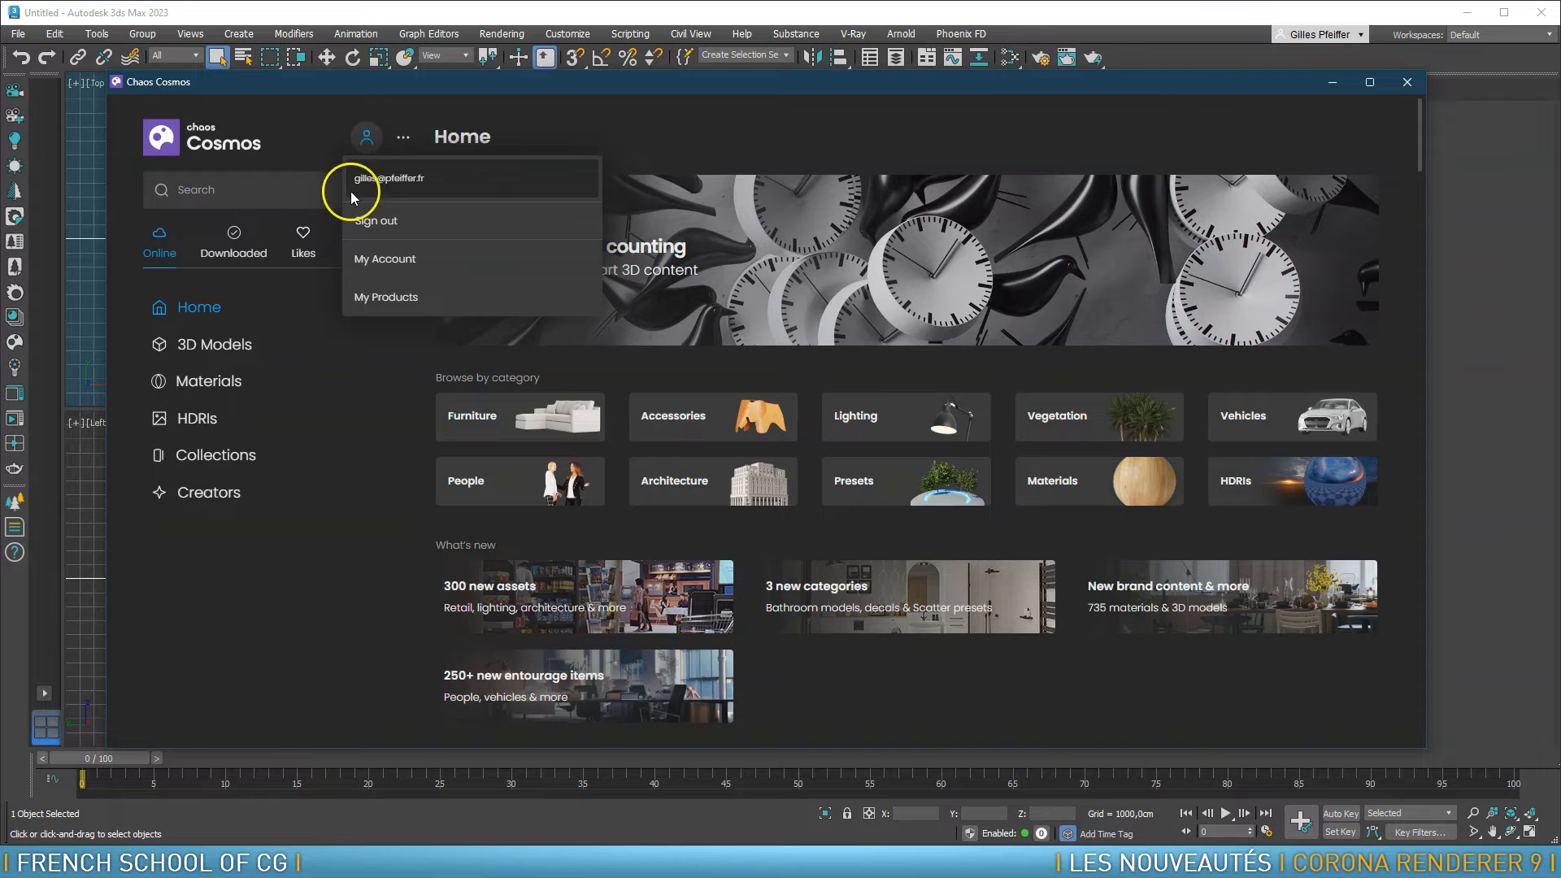
{"action": "left_click", "coordinate": [213, 346]}
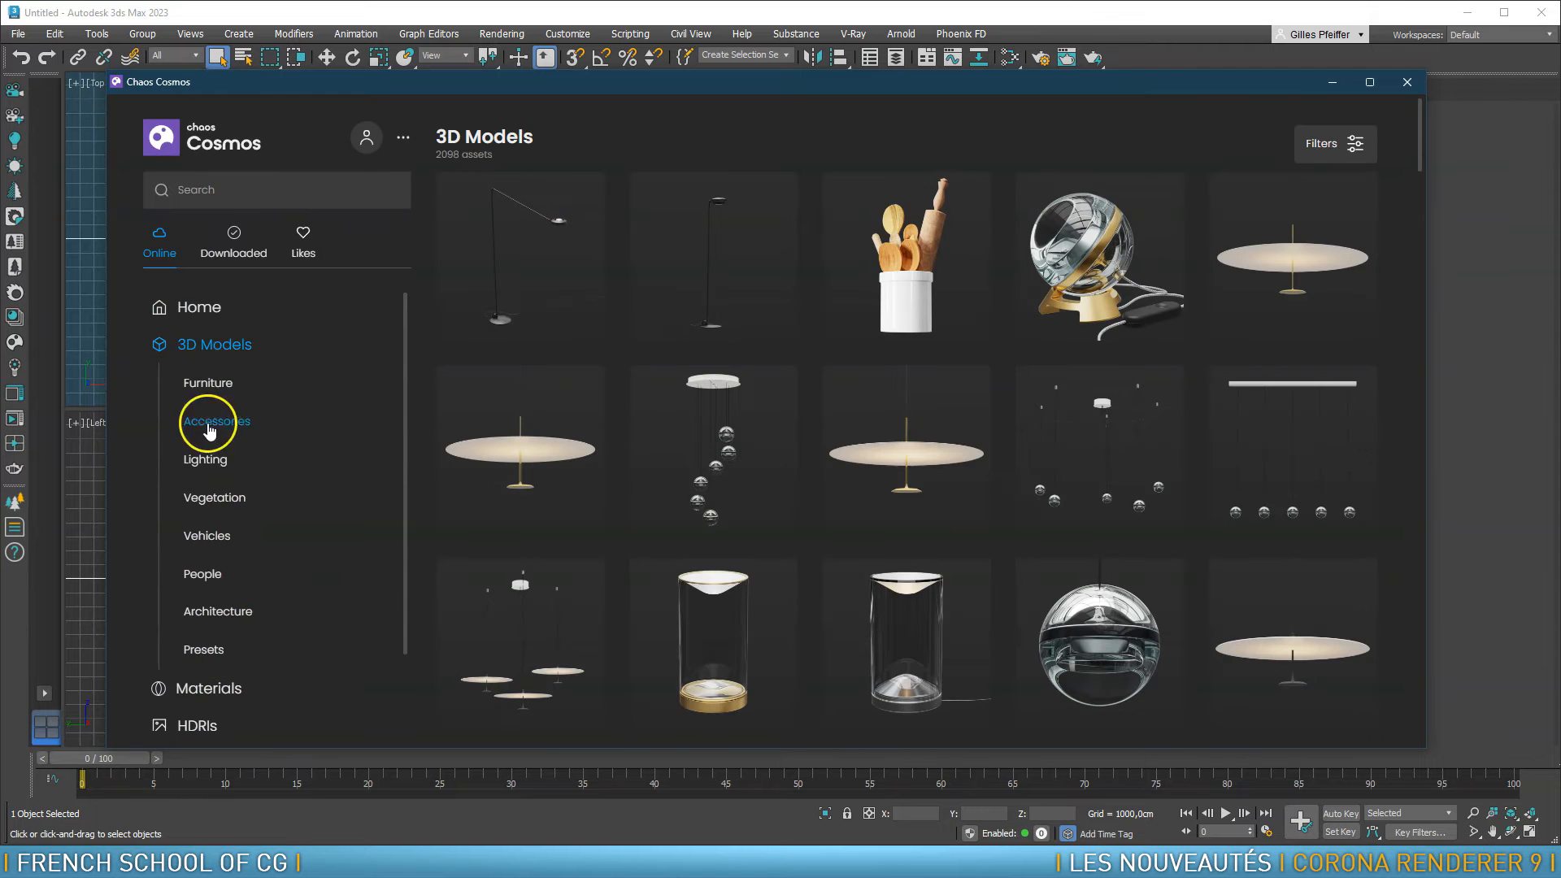
Import the Children House 93-17 model from the Architecture category of Chaos Cosmos and move the browser window off the viewports
{"action": "left_click", "coordinate": [218, 616]}
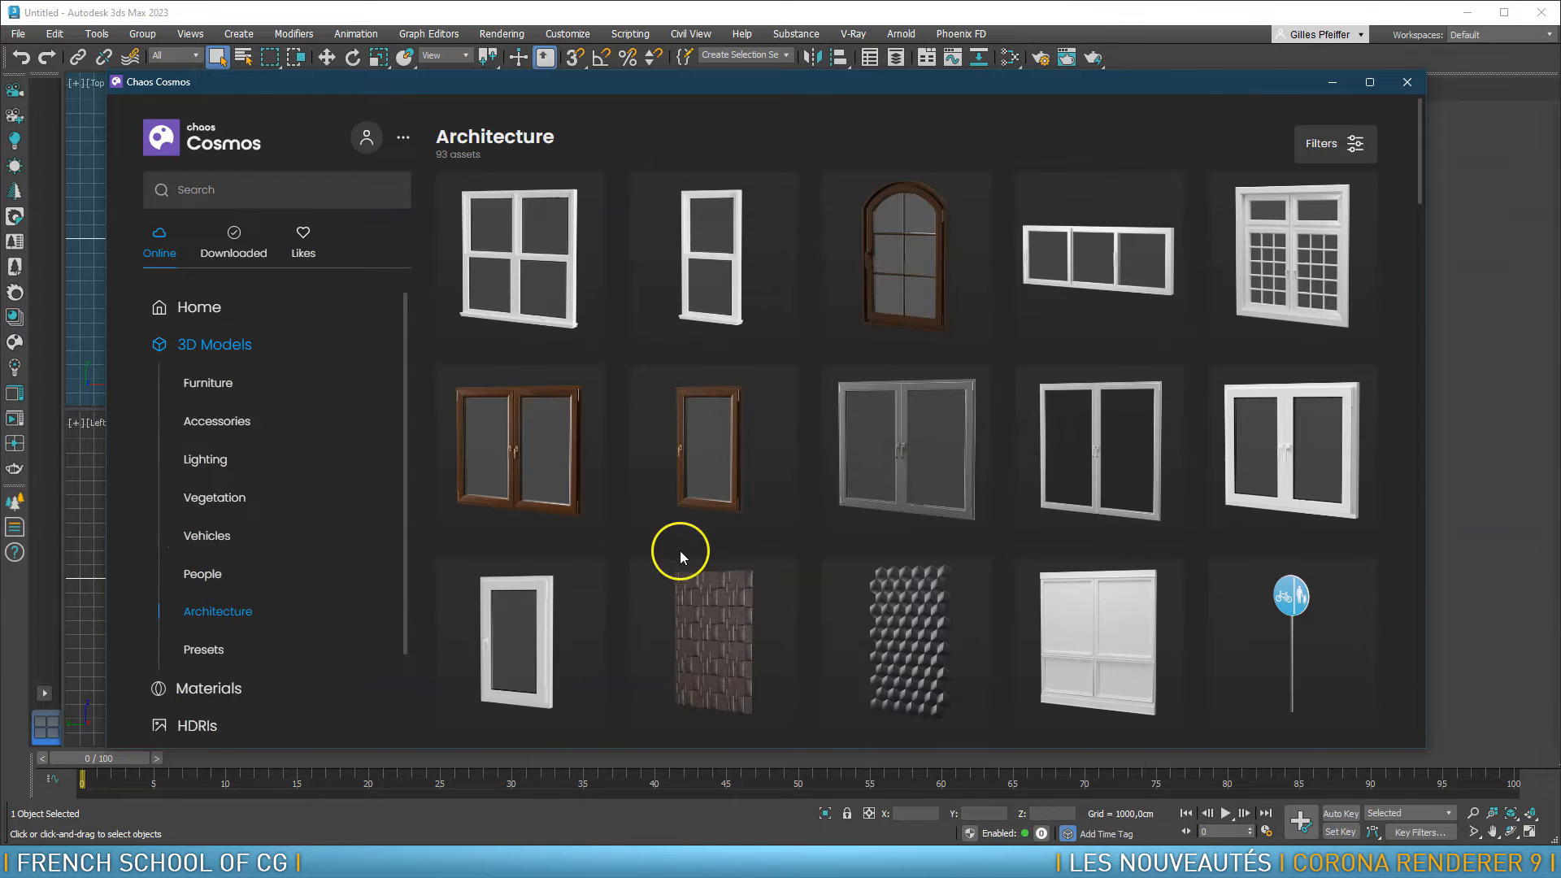
{"action": "scroll", "coordinate": [899, 465], "scroll_direction": "down", "scroll_amount": 5}
{"action": "scroll", "coordinate": [901, 465], "scroll_direction": "down", "scroll_amount": 7}
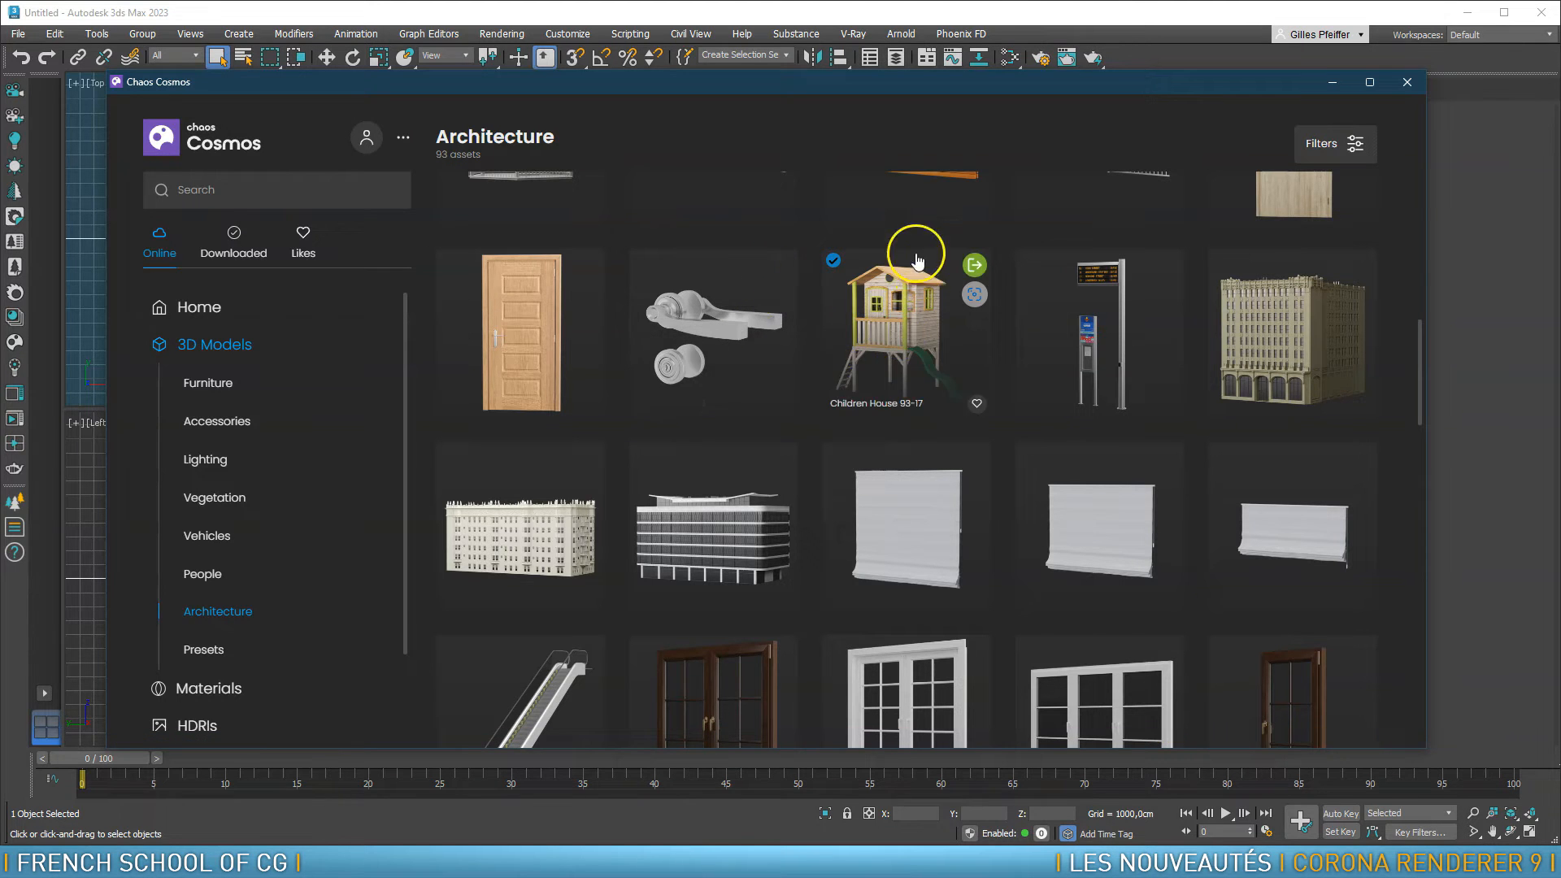
{"action": "left_click", "coordinate": [975, 268]}
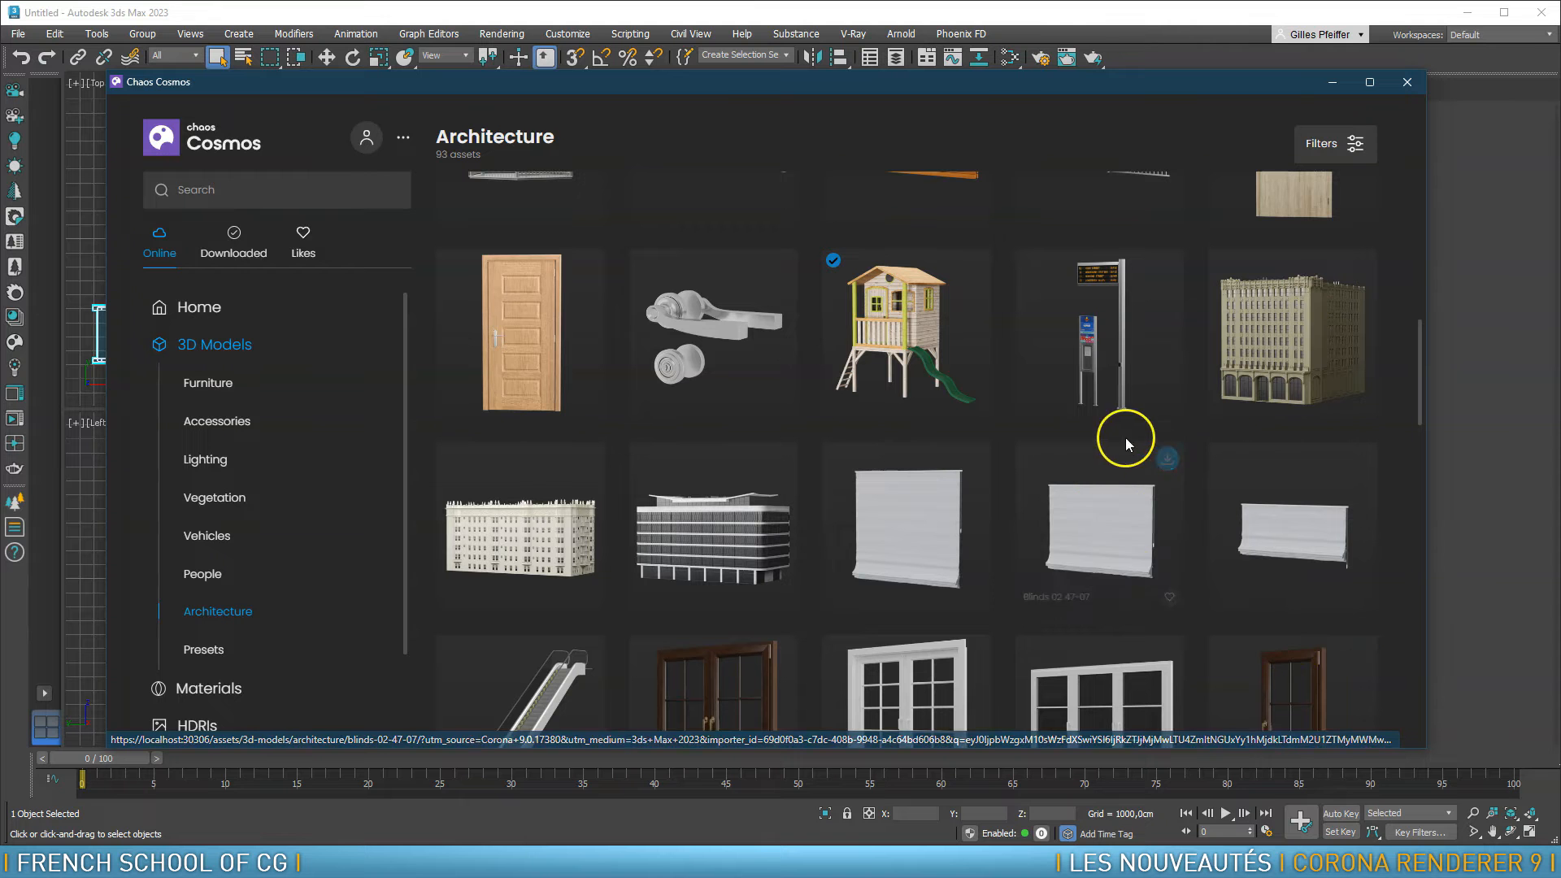
{"action": "left_click_drag", "start_coordinate": [1289, 85], "coordinate": [0, 95]}
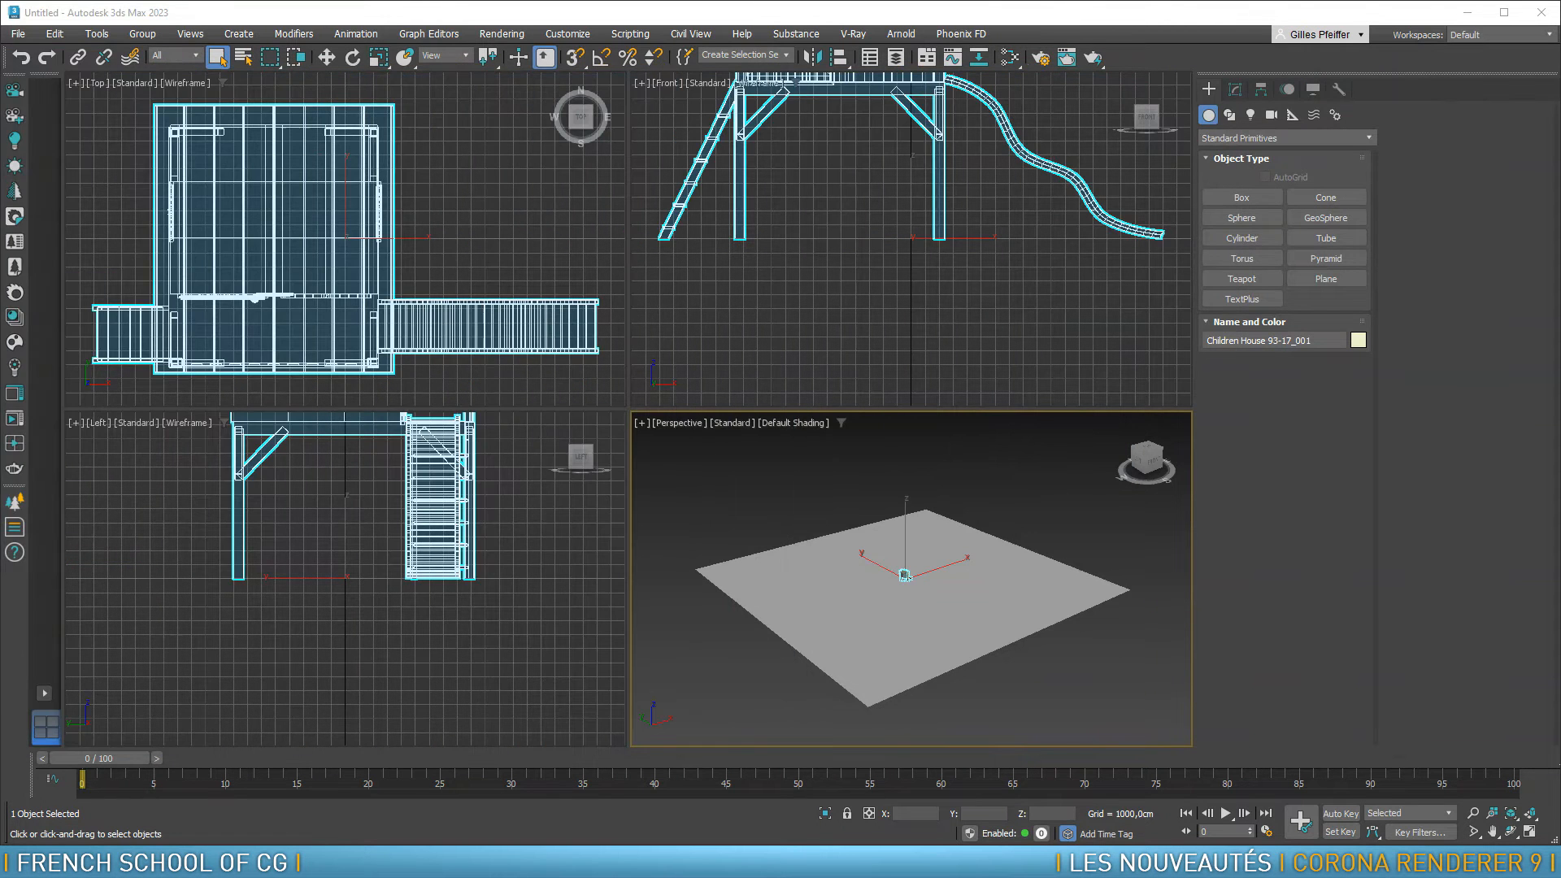
{"action": "middle_click_drag", "start_coordinate": [926, 588], "coordinate": [789, 573], "text": "alt"}
{"action": "key", "text": "z"}
{"action": "middle_click_drag", "start_coordinate": [861, 632], "coordinate": [929, 625], "text": "alt"}
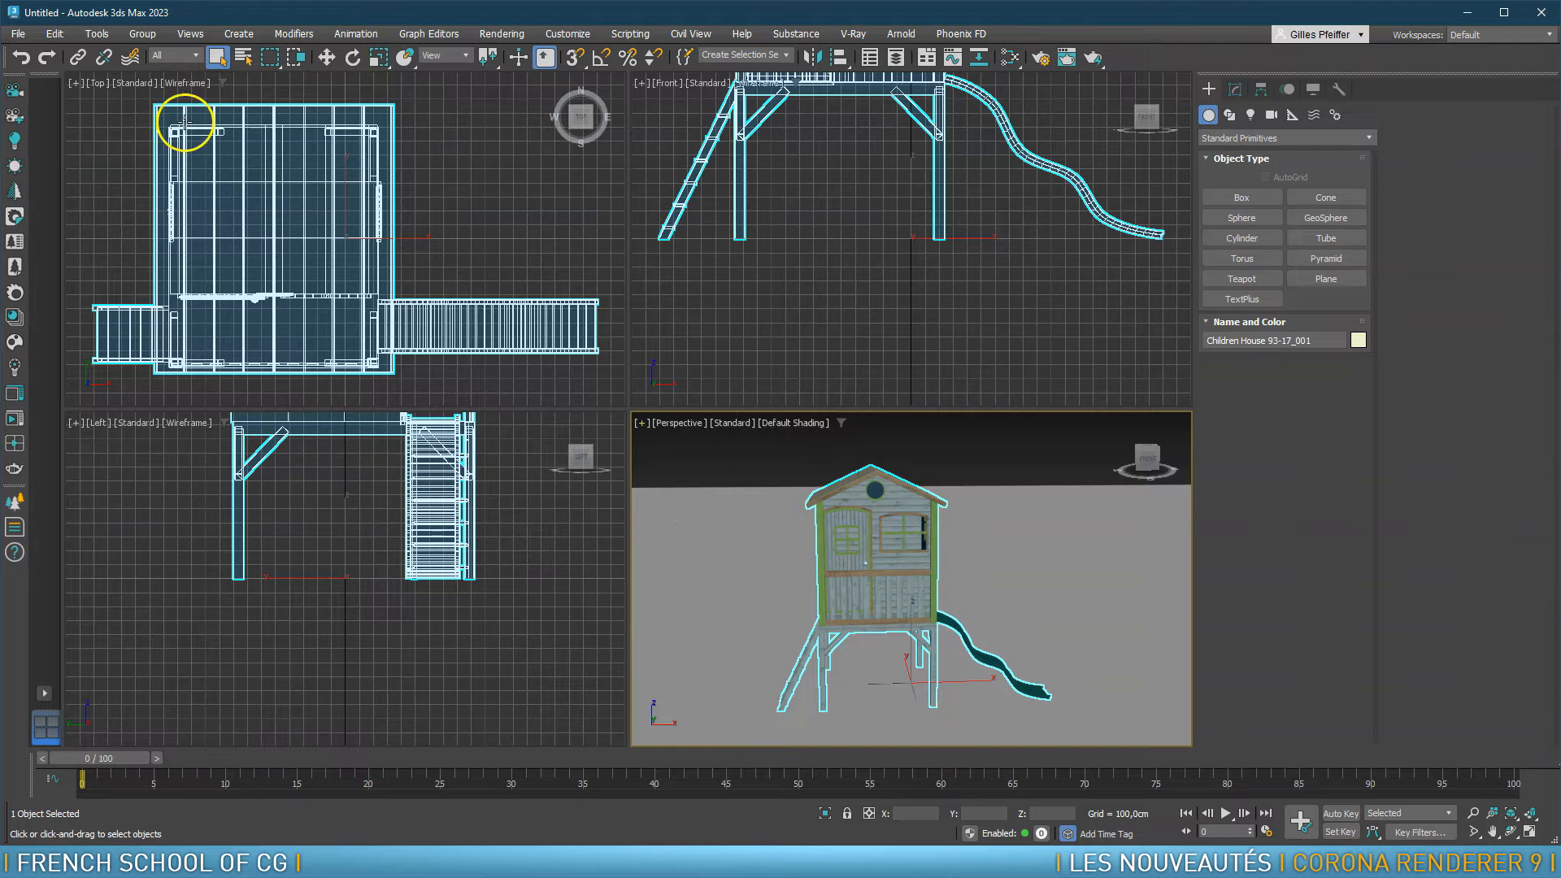
Create a targeted Corona Sun in the Top view, aimed diagonally at the playhouse and raised above the ground
{"action": "left_click", "coordinate": [15, 171]}
{"action": "scroll", "coordinate": [366, 213], "scroll_direction": "down", "scroll_amount": 5}
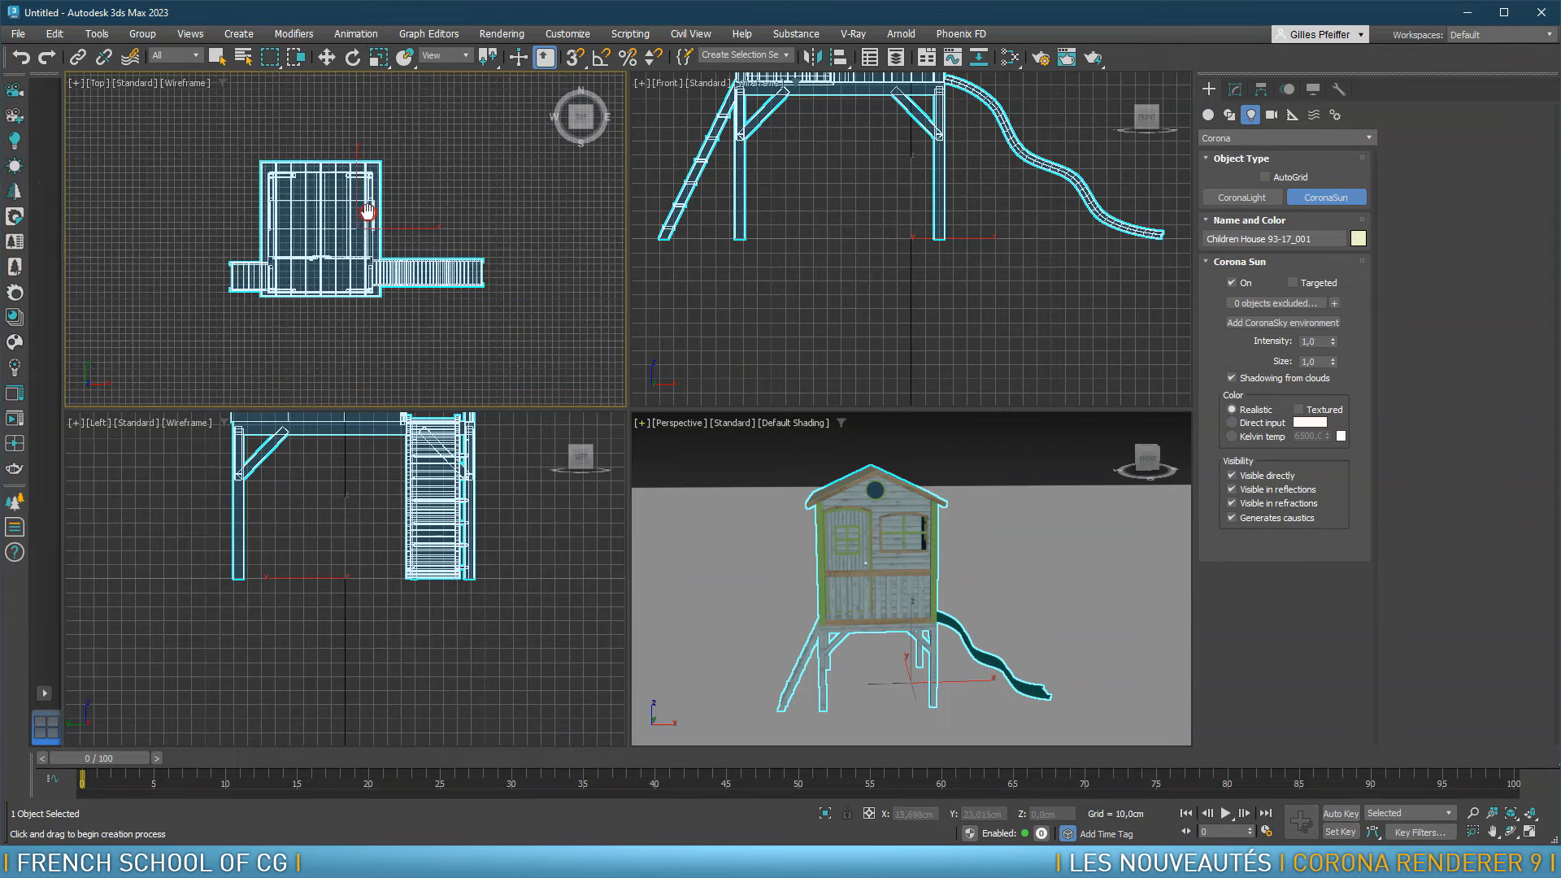
{"action": "scroll", "coordinate": [368, 225], "scroll_direction": "down", "scroll_amount": 4}
{"action": "left_click", "coordinate": [381, 116]}
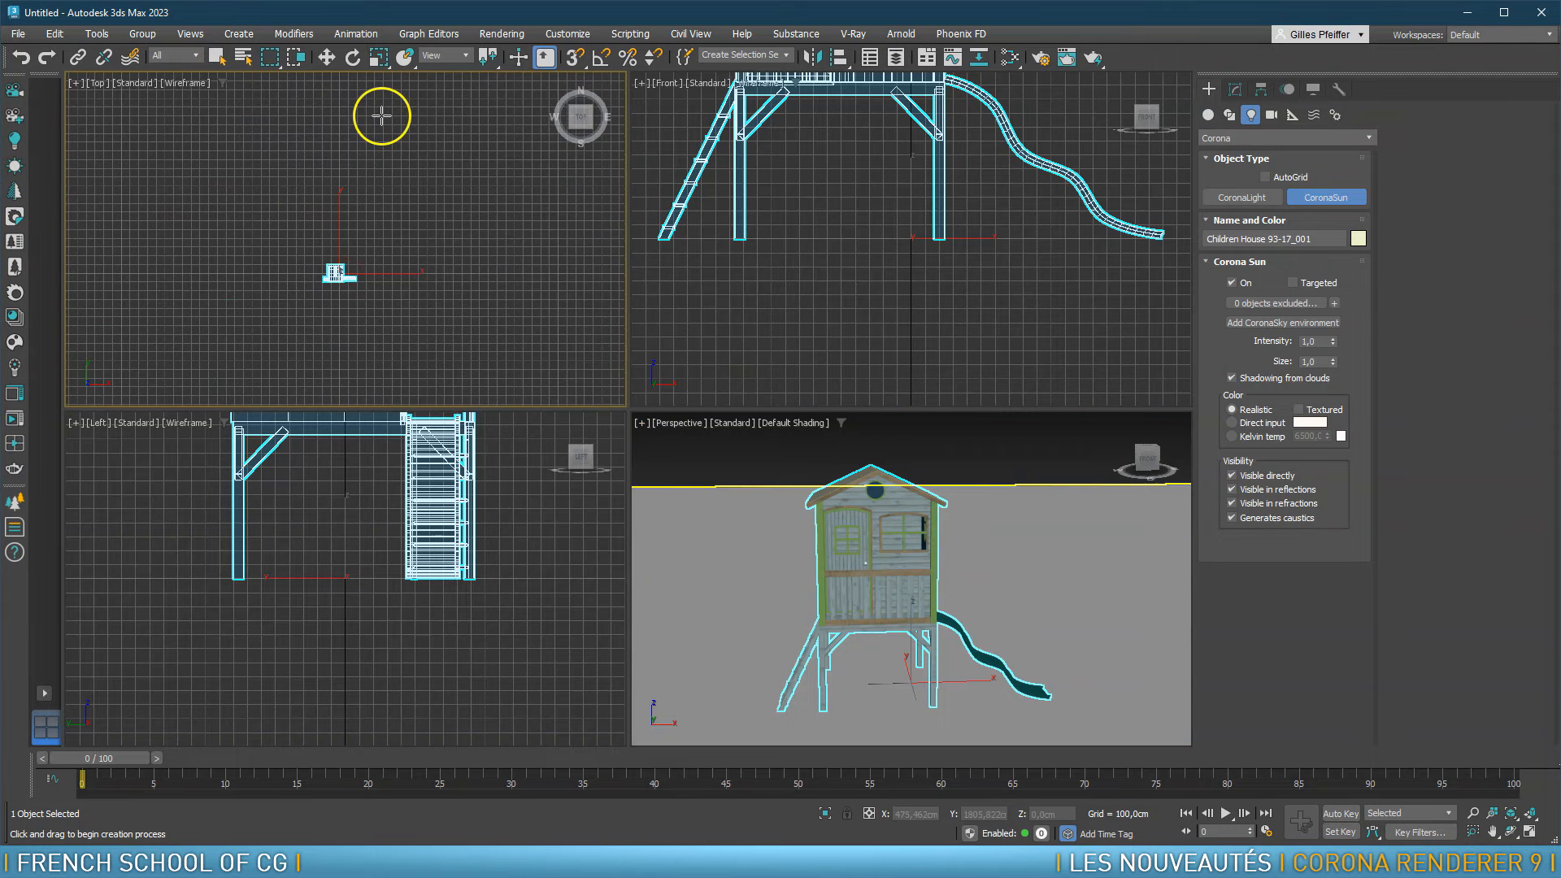
{"action": "left_click", "coordinate": [447, 349]}
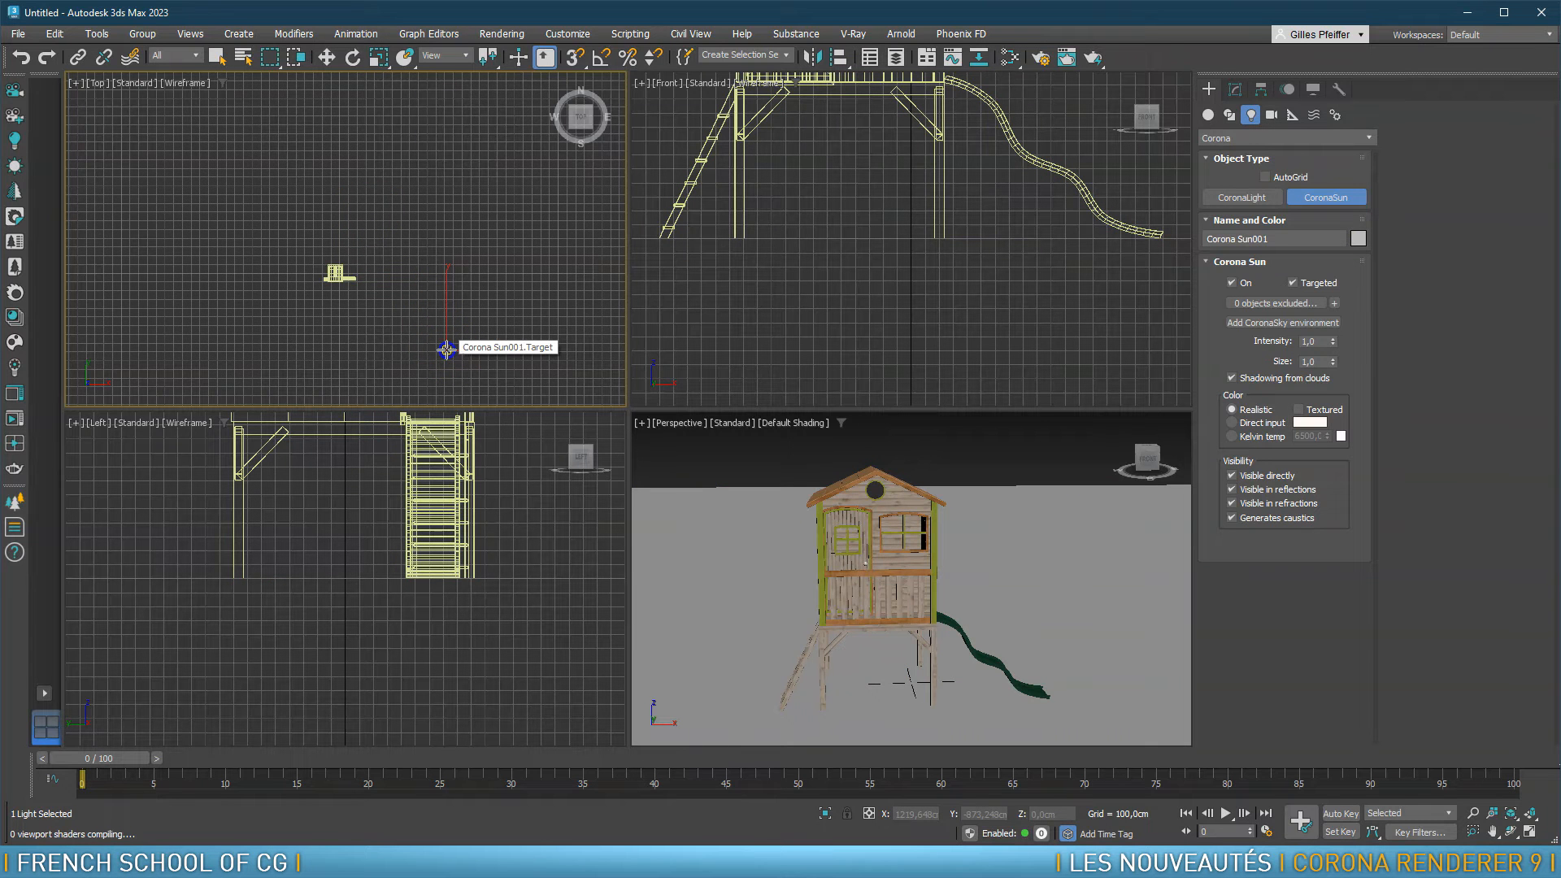
{"action": "left_click_drag", "start_coordinate": [430, 336], "coordinate": [339, 274]}
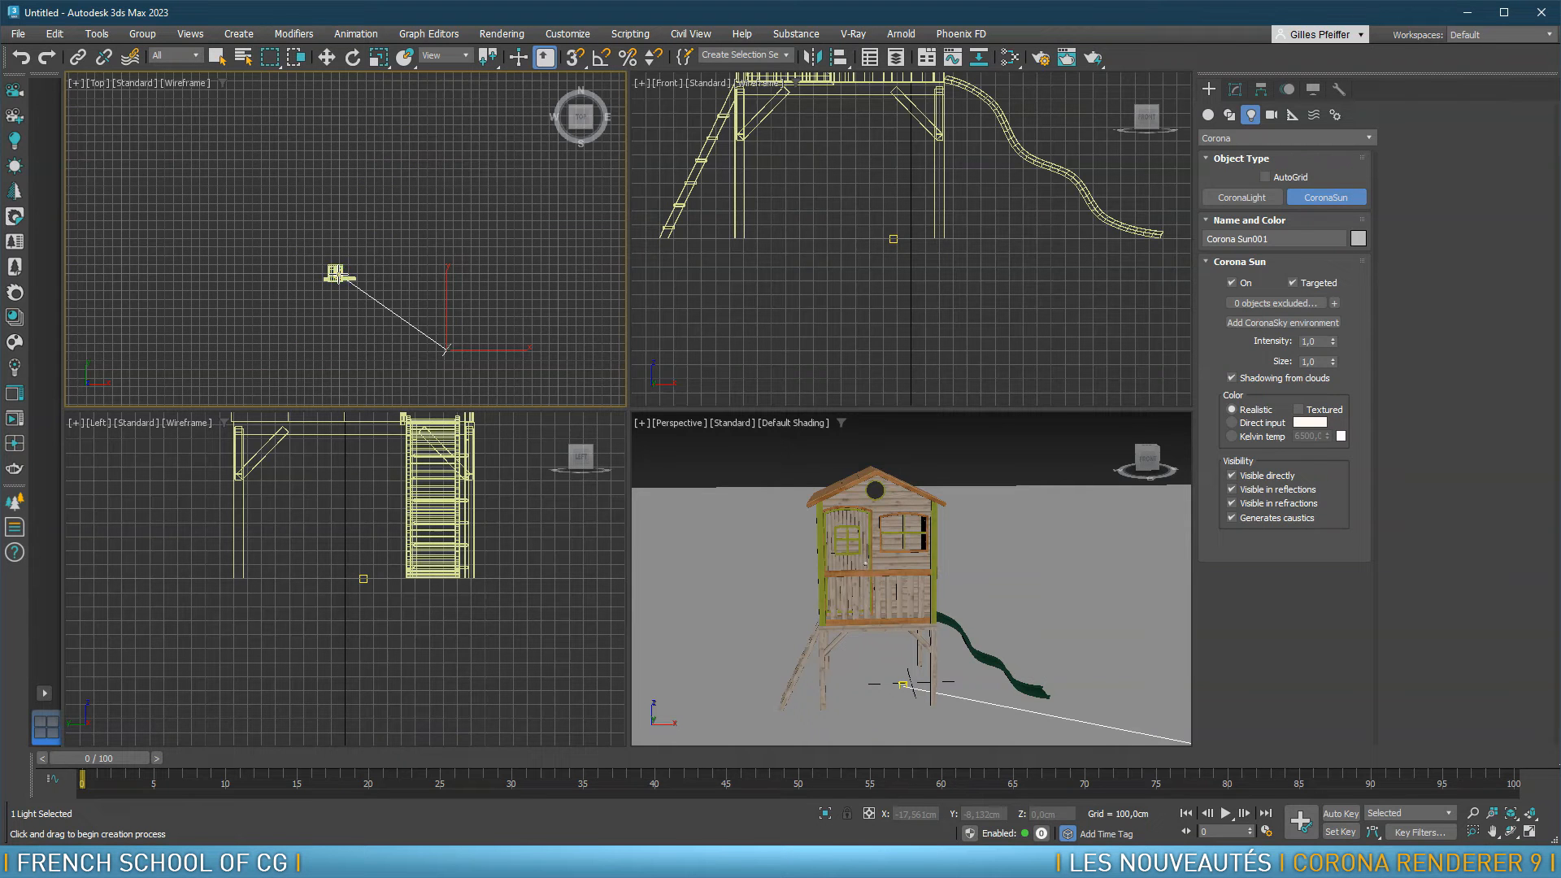
{"action": "left_click_drag", "start_coordinate": [338, 274], "coordinate": [338, 274]}
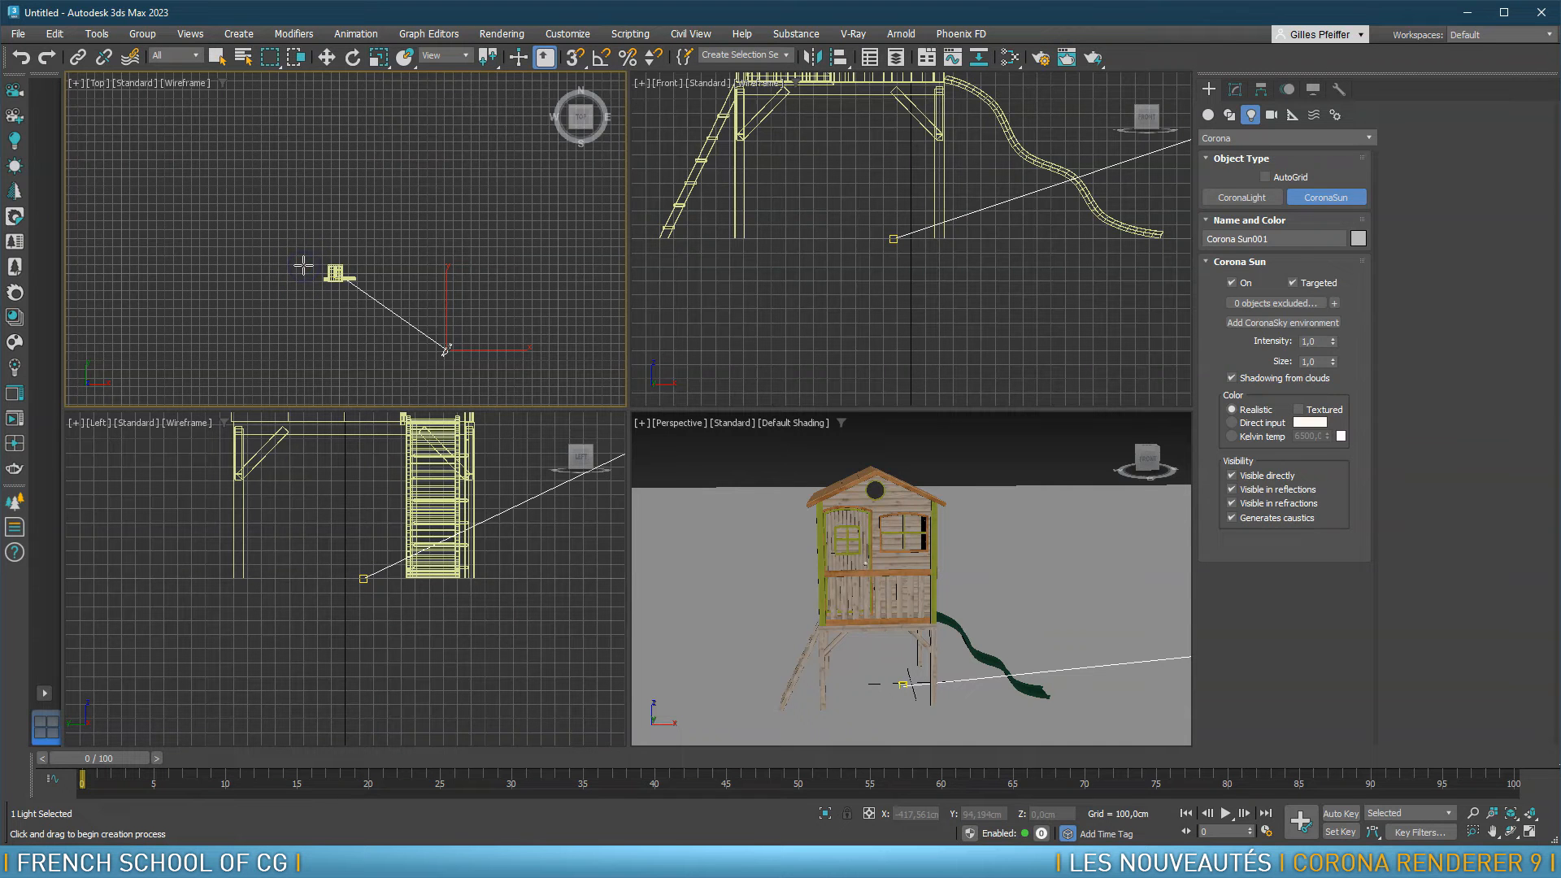
{"action": "right_click", "coordinate": [304, 268]}
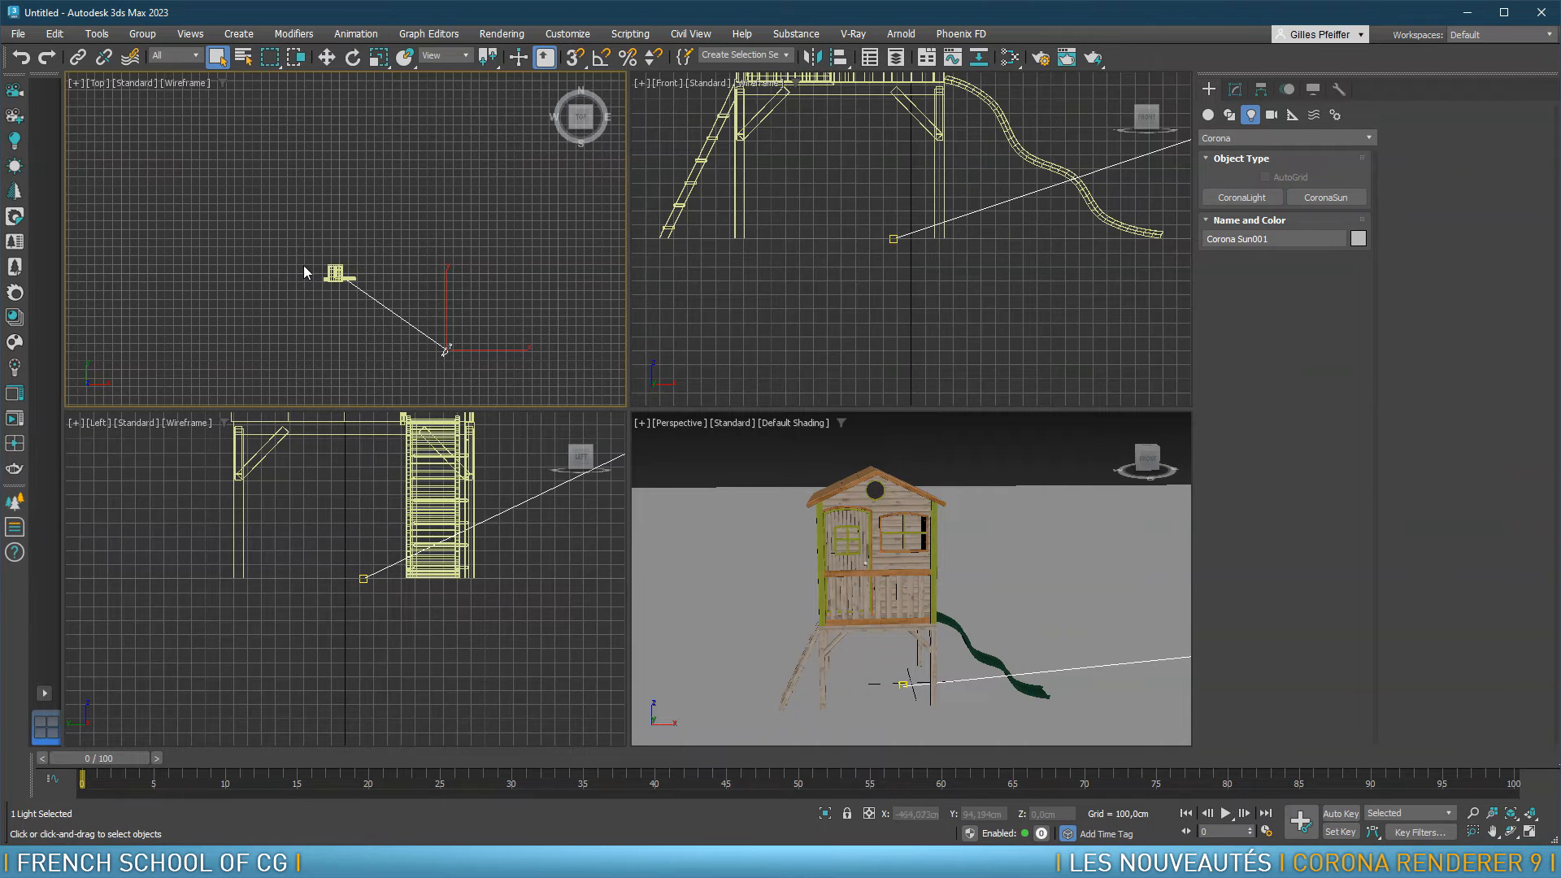
Place a targeted Corona camera in the Top view in front of the playhouse, with a target distance of about 645 cm
{"action": "scroll", "coordinate": [1034, 589], "scroll_direction": "down", "scroll_amount": 10}
{"action": "middle_click_drag", "start_coordinate": [1035, 589], "coordinate": [934, 631]}
{"action": "scroll", "coordinate": [347, 325], "scroll_direction": "up", "scroll_amount": 4}
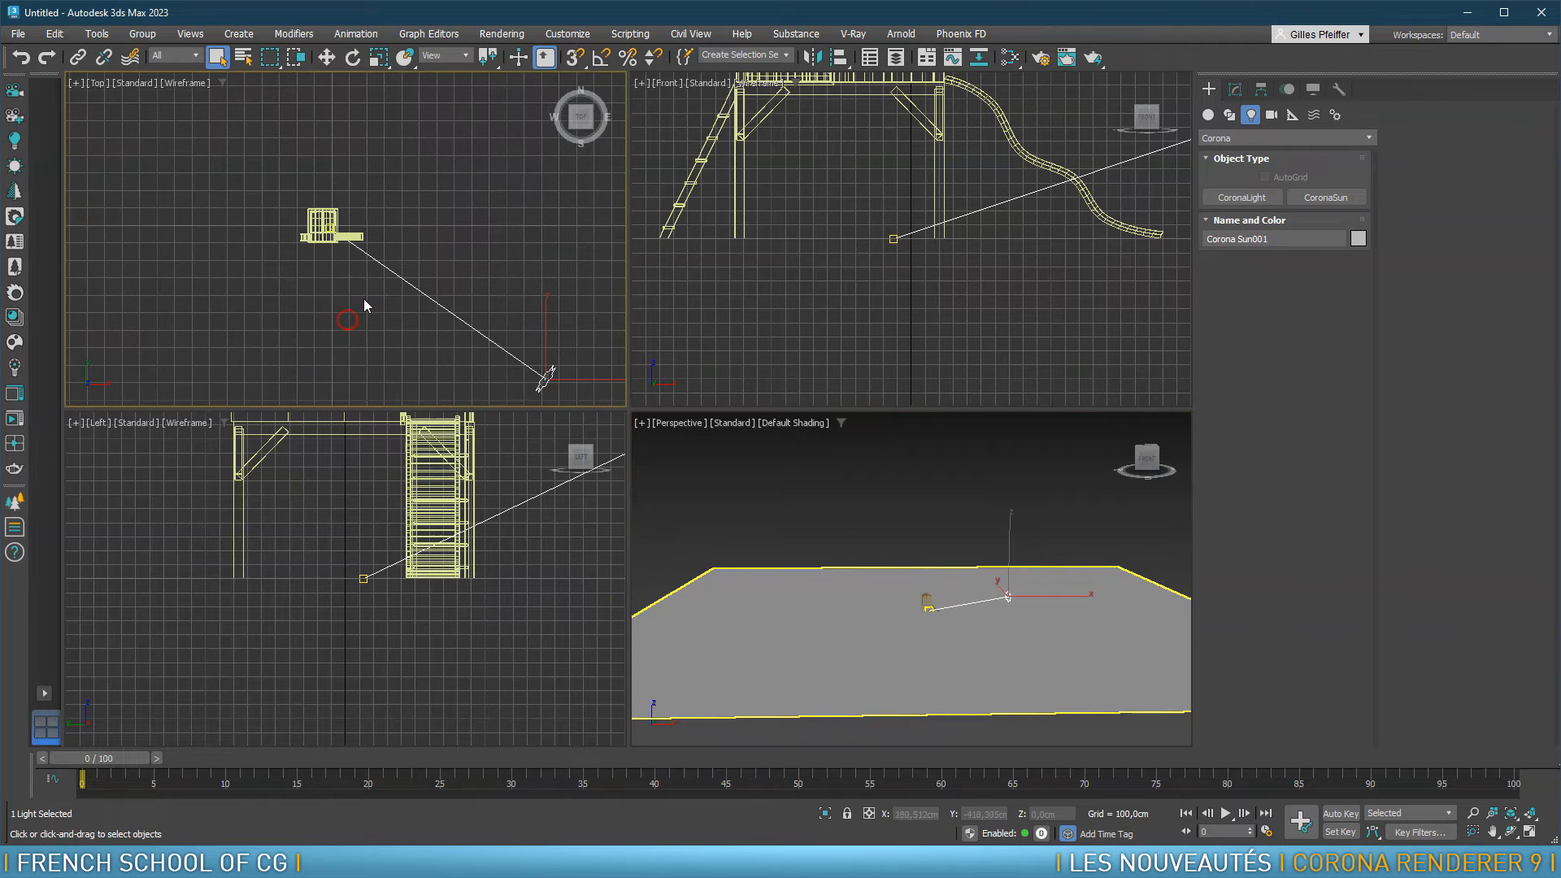
{"action": "left_click", "coordinate": [15, 93]}
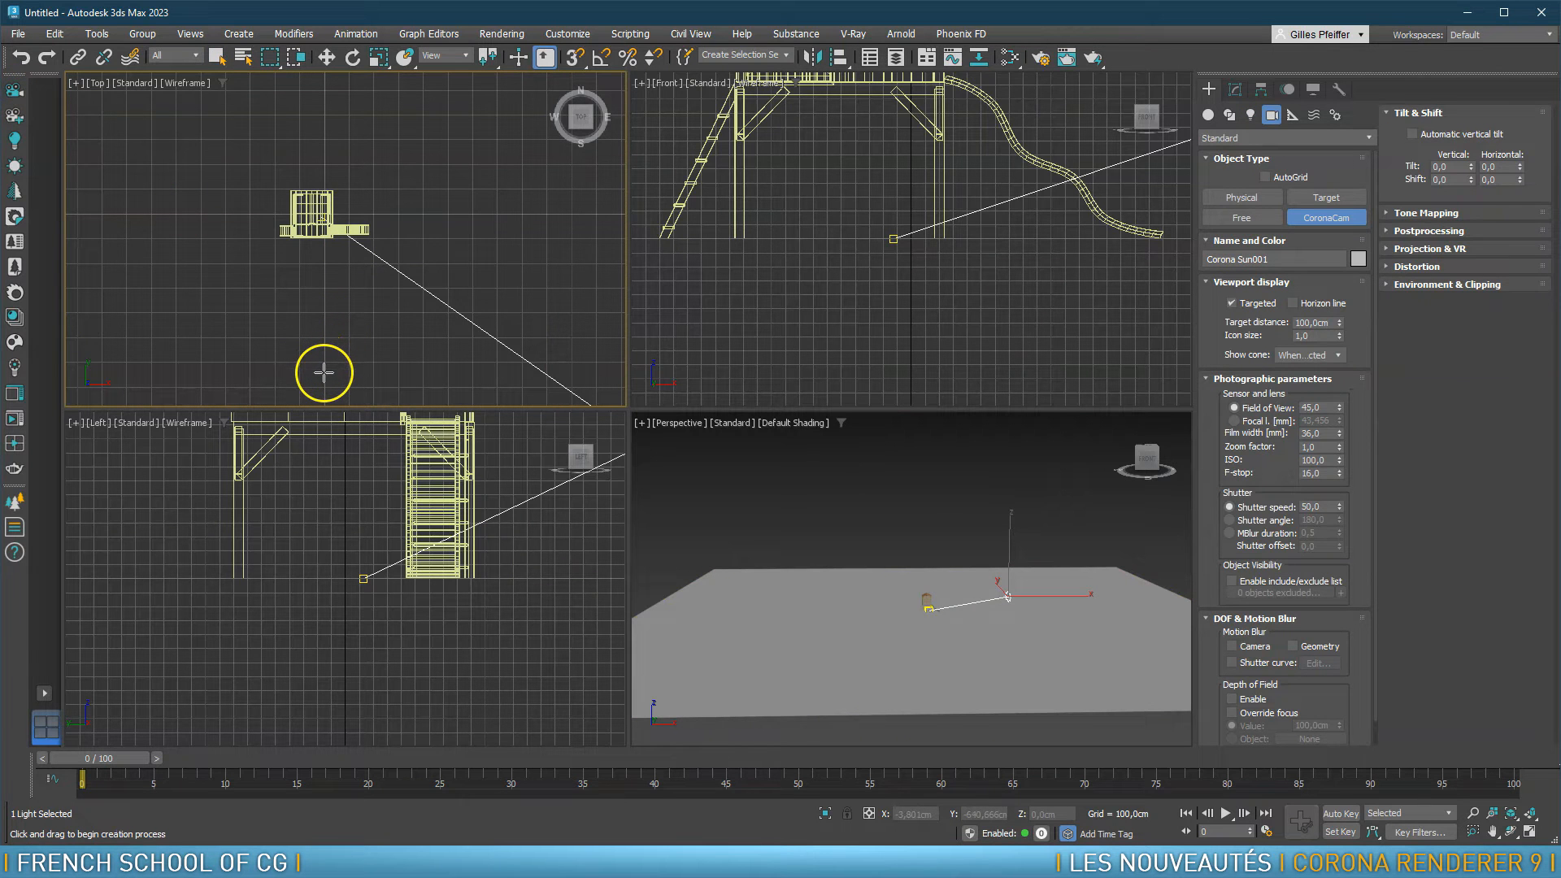
{"action": "left_click_drag", "start_coordinate": [323, 372], "coordinate": [324, 214]}
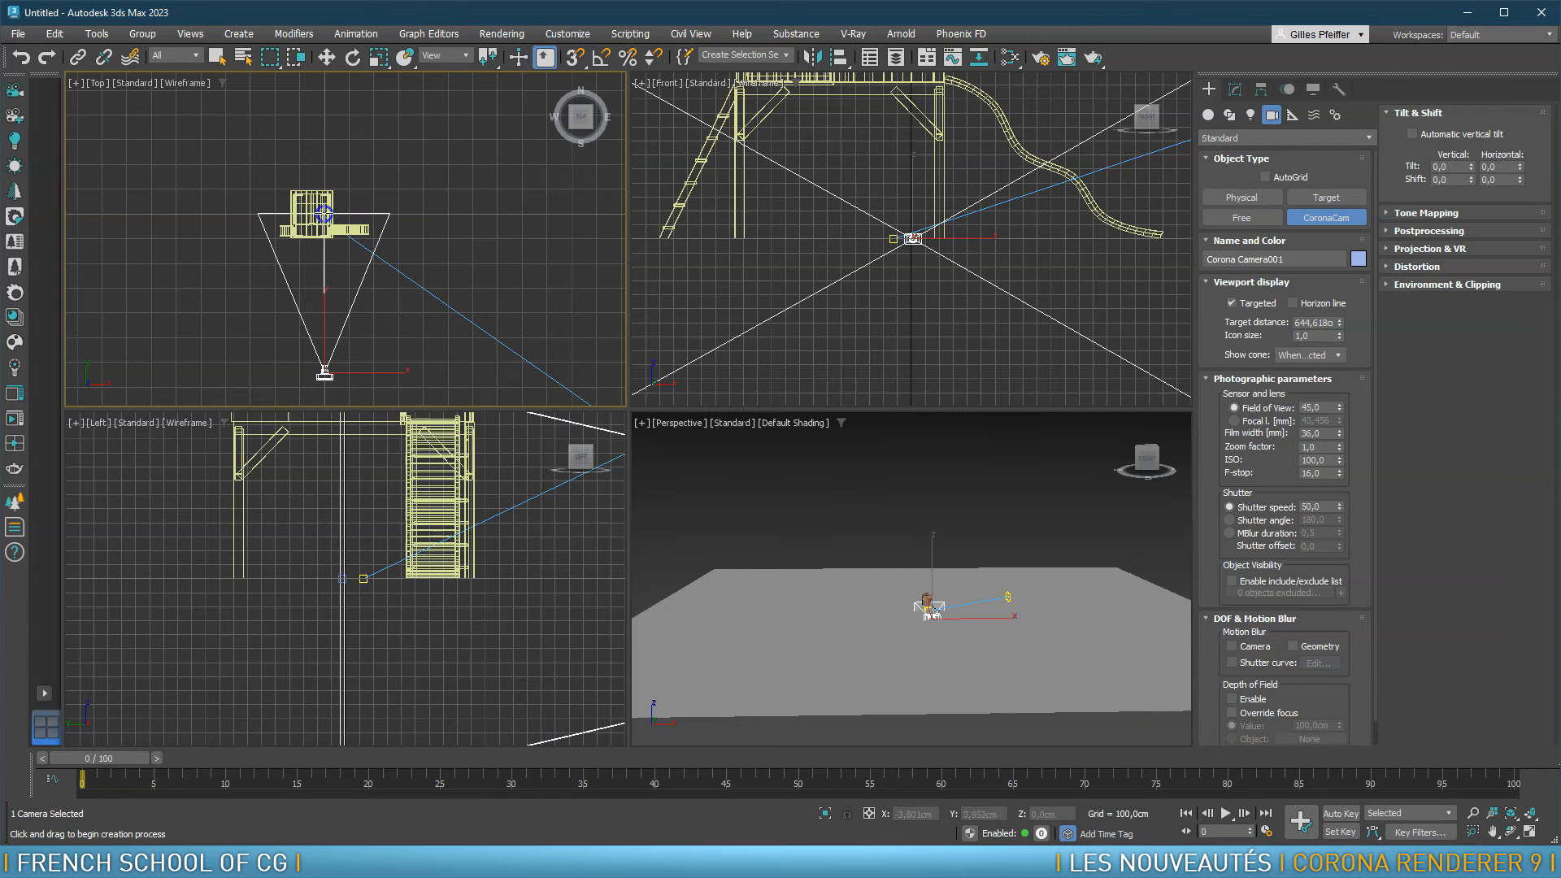
{"action": "right_click", "coordinate": [374, 212]}
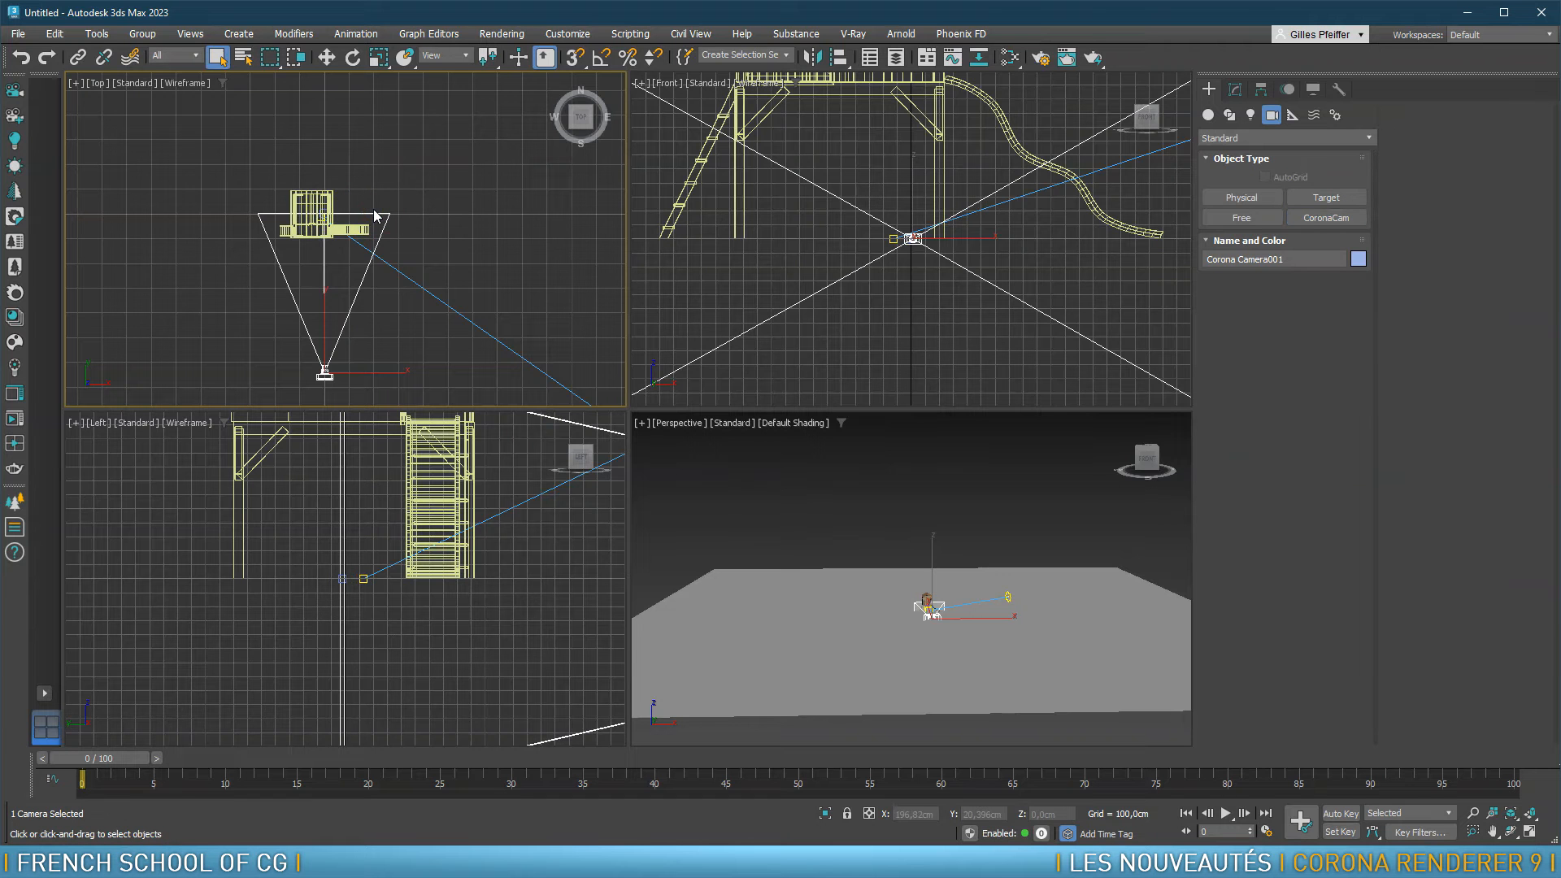
Select the Corona camera with the Move tool and set its X position to 0 cm
{"action": "middle_click_drag", "start_coordinate": [383, 373], "coordinate": [404, 311]}
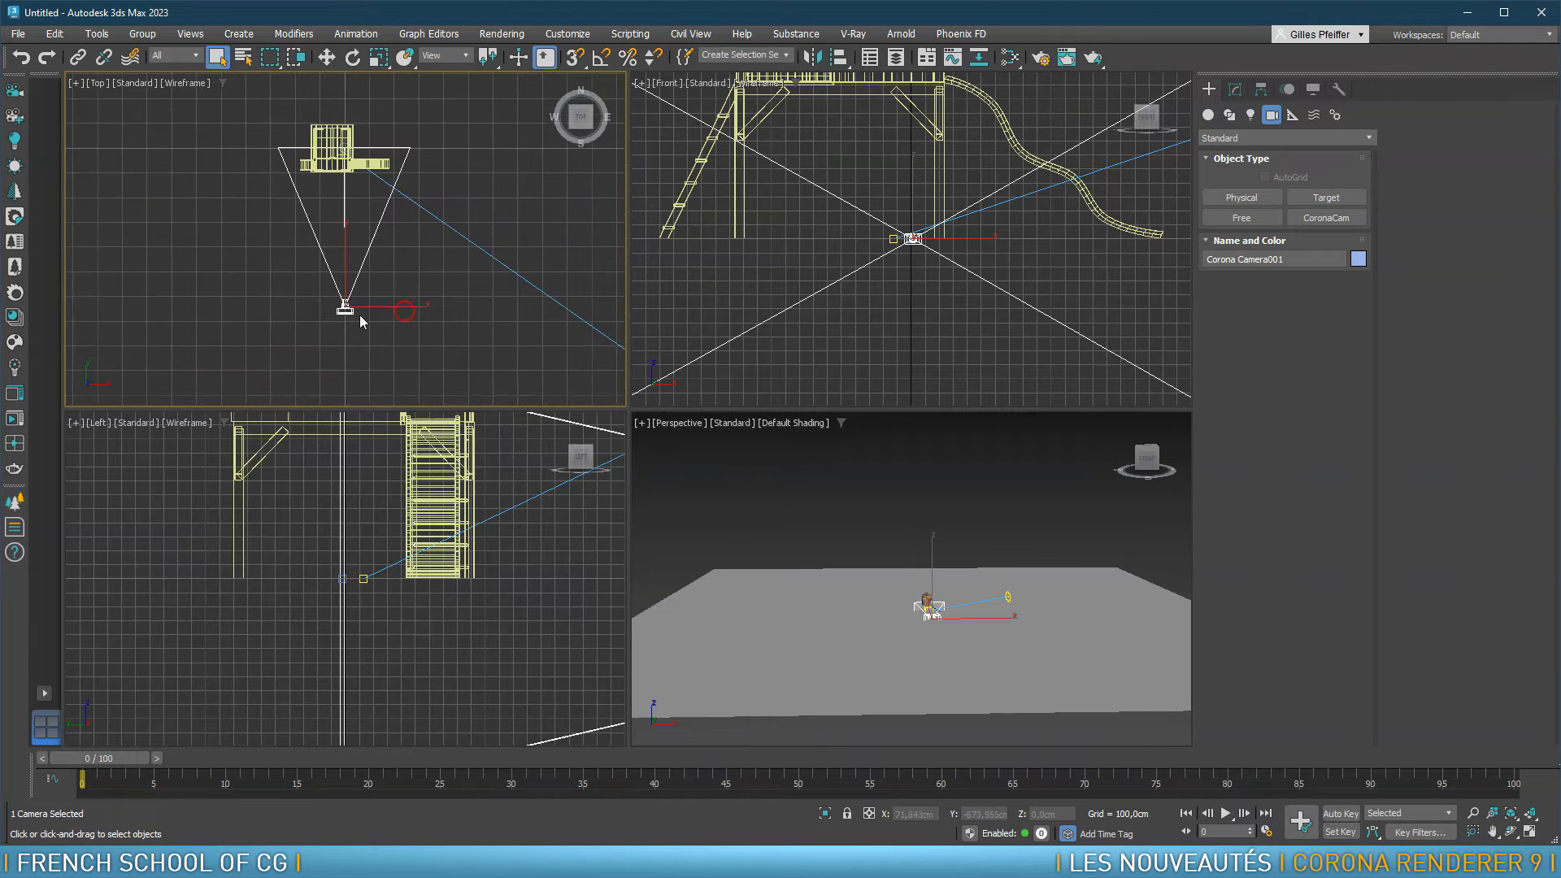
{"action": "scroll", "coordinate": [342, 309], "scroll_direction": "up", "scroll_amount": 5}
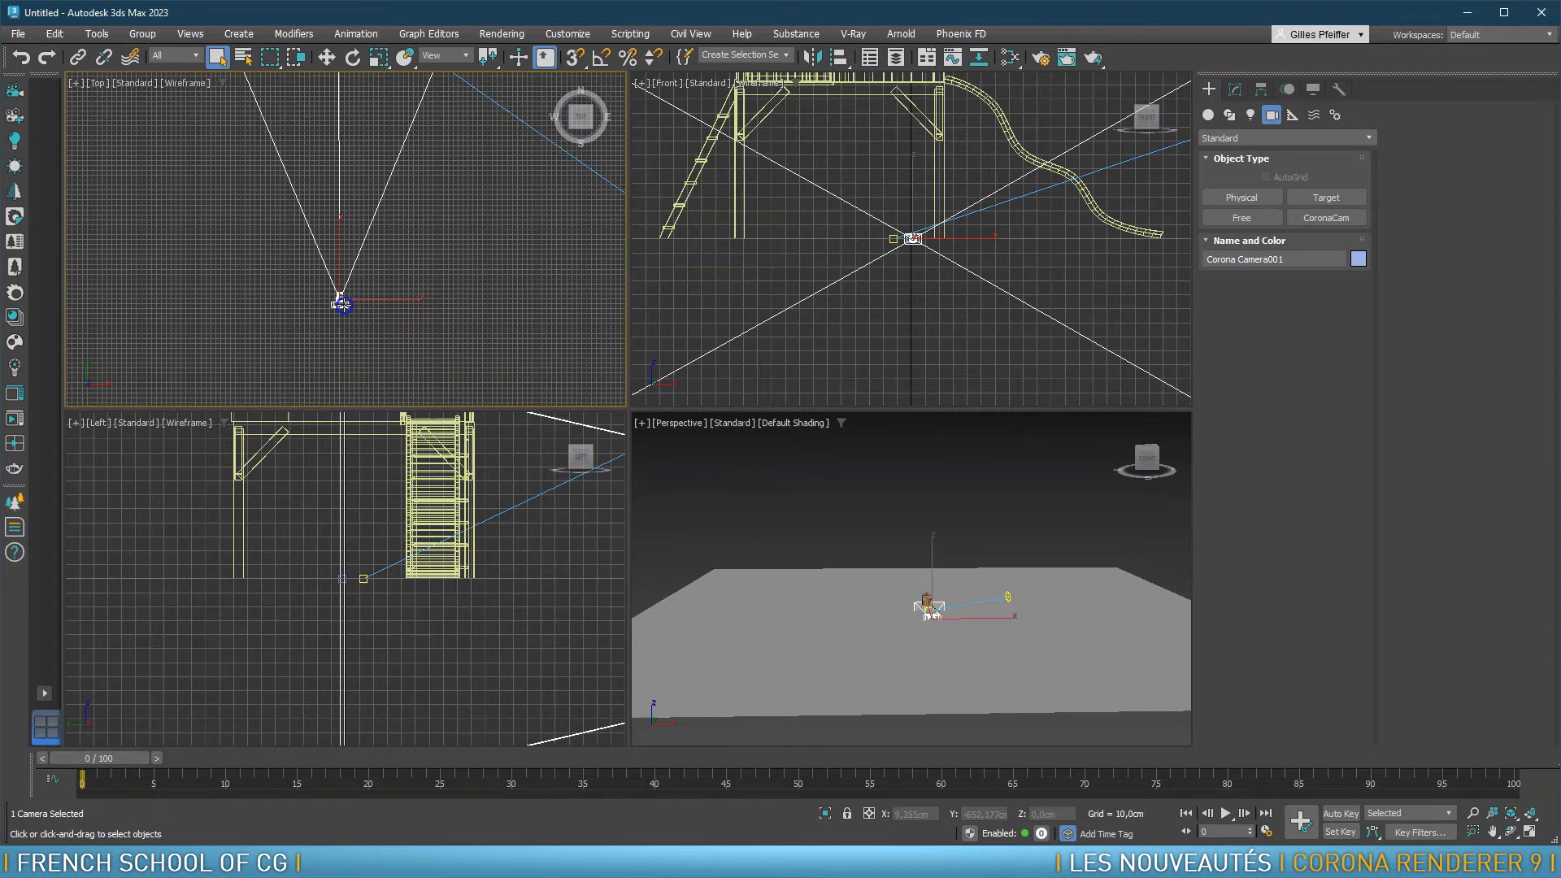
{"action": "left_click", "coordinate": [243, 271]}
{"action": "left_click", "coordinate": [339, 300]}
{"action": "left_click", "coordinate": [326, 57]}
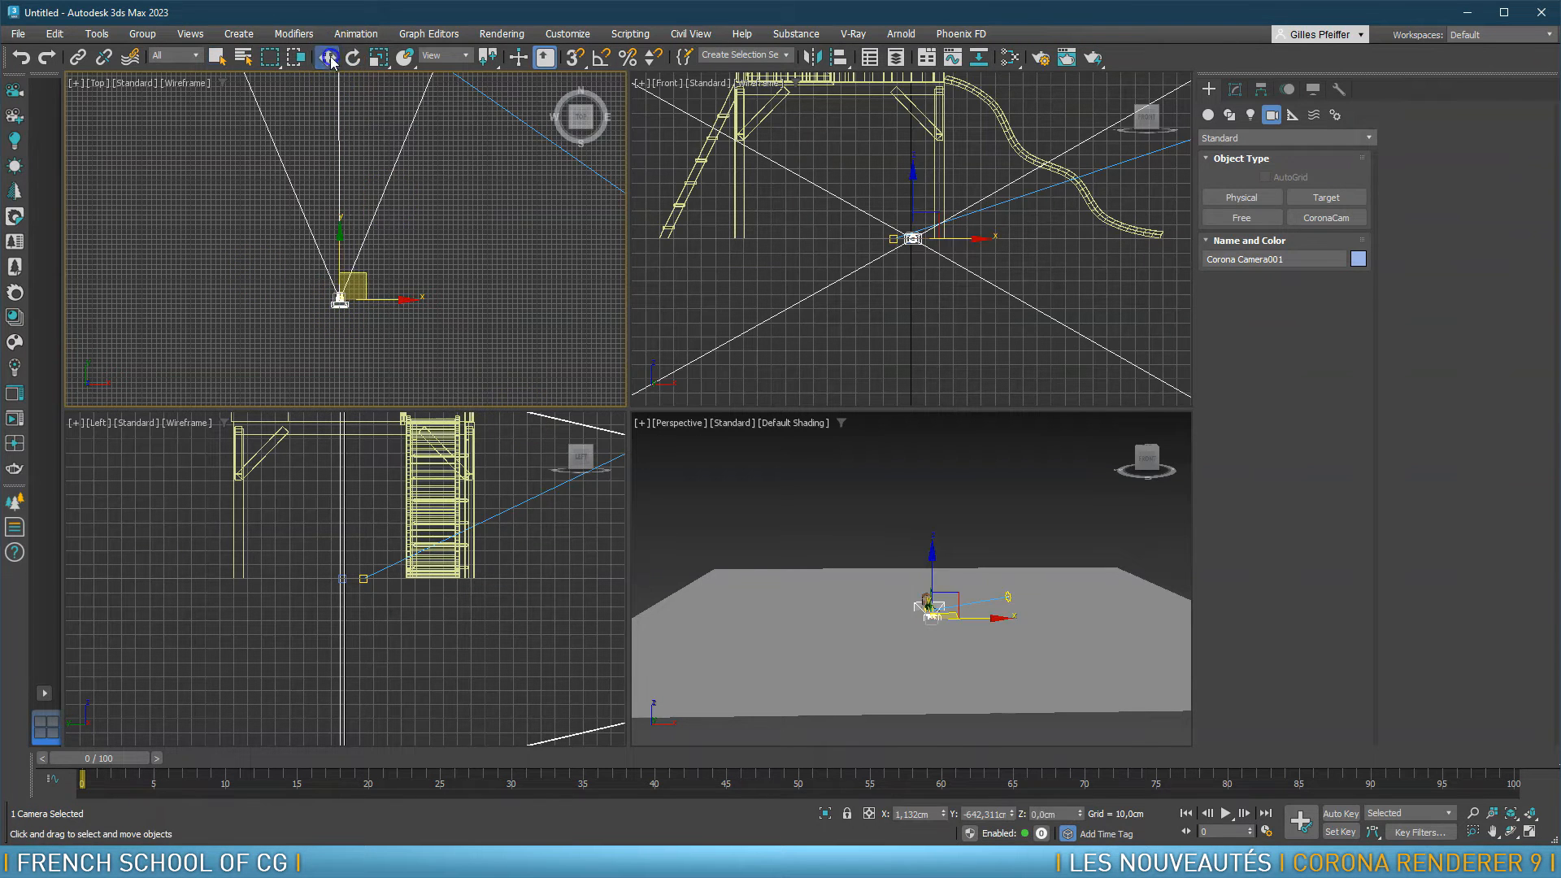
{"action": "left_click", "coordinate": [932, 815]}
{"action": "key", "text": "Return"}
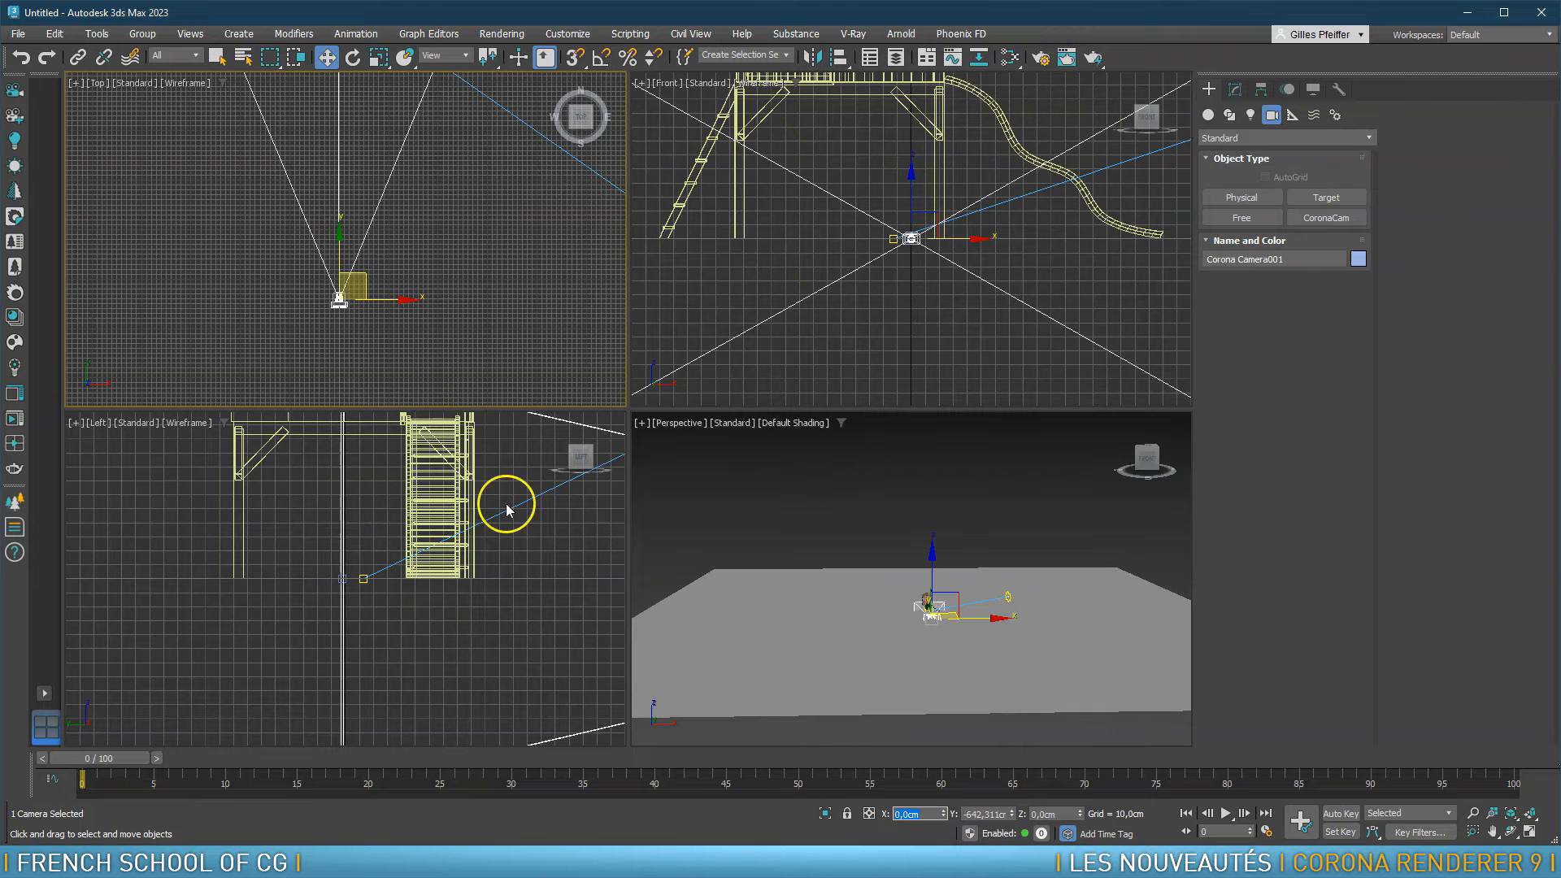
Select the Corona Sun's target under the playhouse and set its X position to 0 cm
{"action": "middle_click_drag", "start_coordinate": [365, 272], "coordinate": [338, 416]}
{"action": "scroll", "coordinate": [341, 179], "scroll_direction": "up", "scroll_amount": 8}
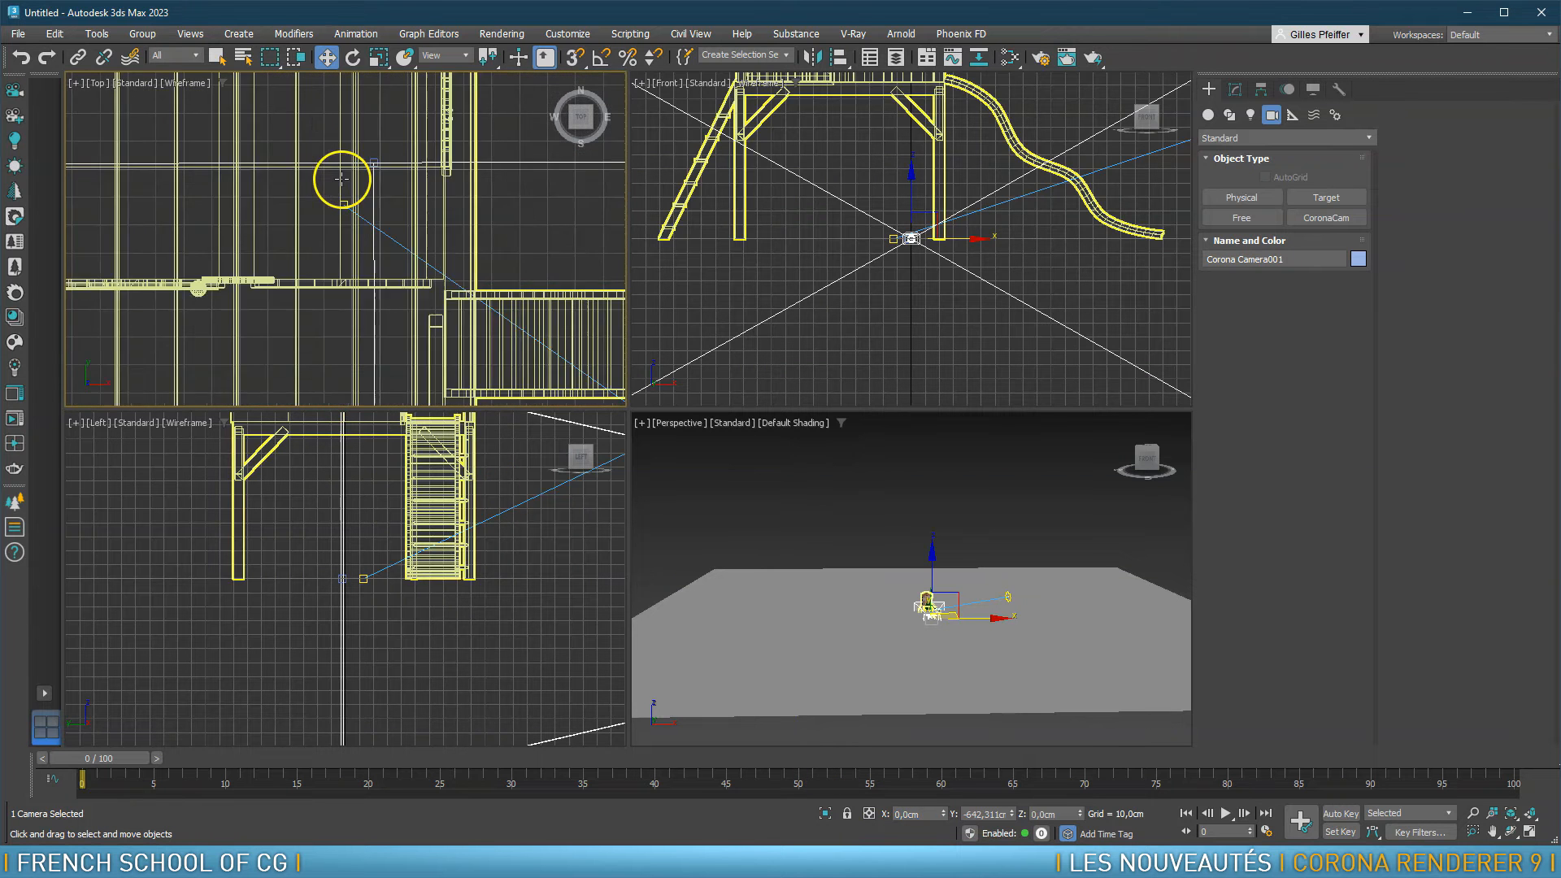
{"action": "left_click", "coordinate": [348, 214]}
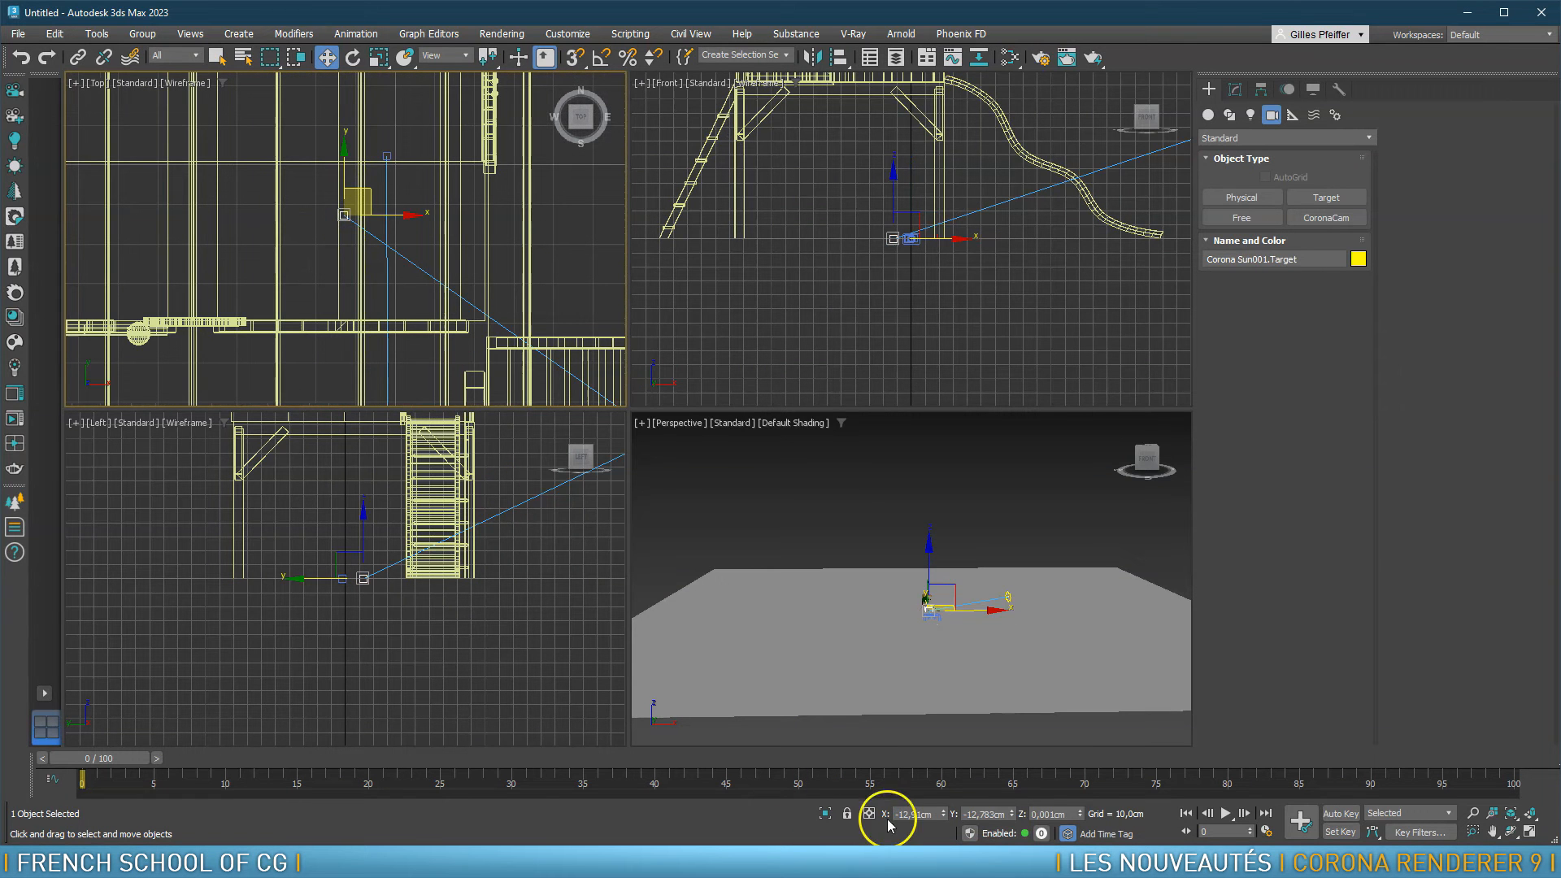
{"action": "double_click", "coordinate": [935, 814]}
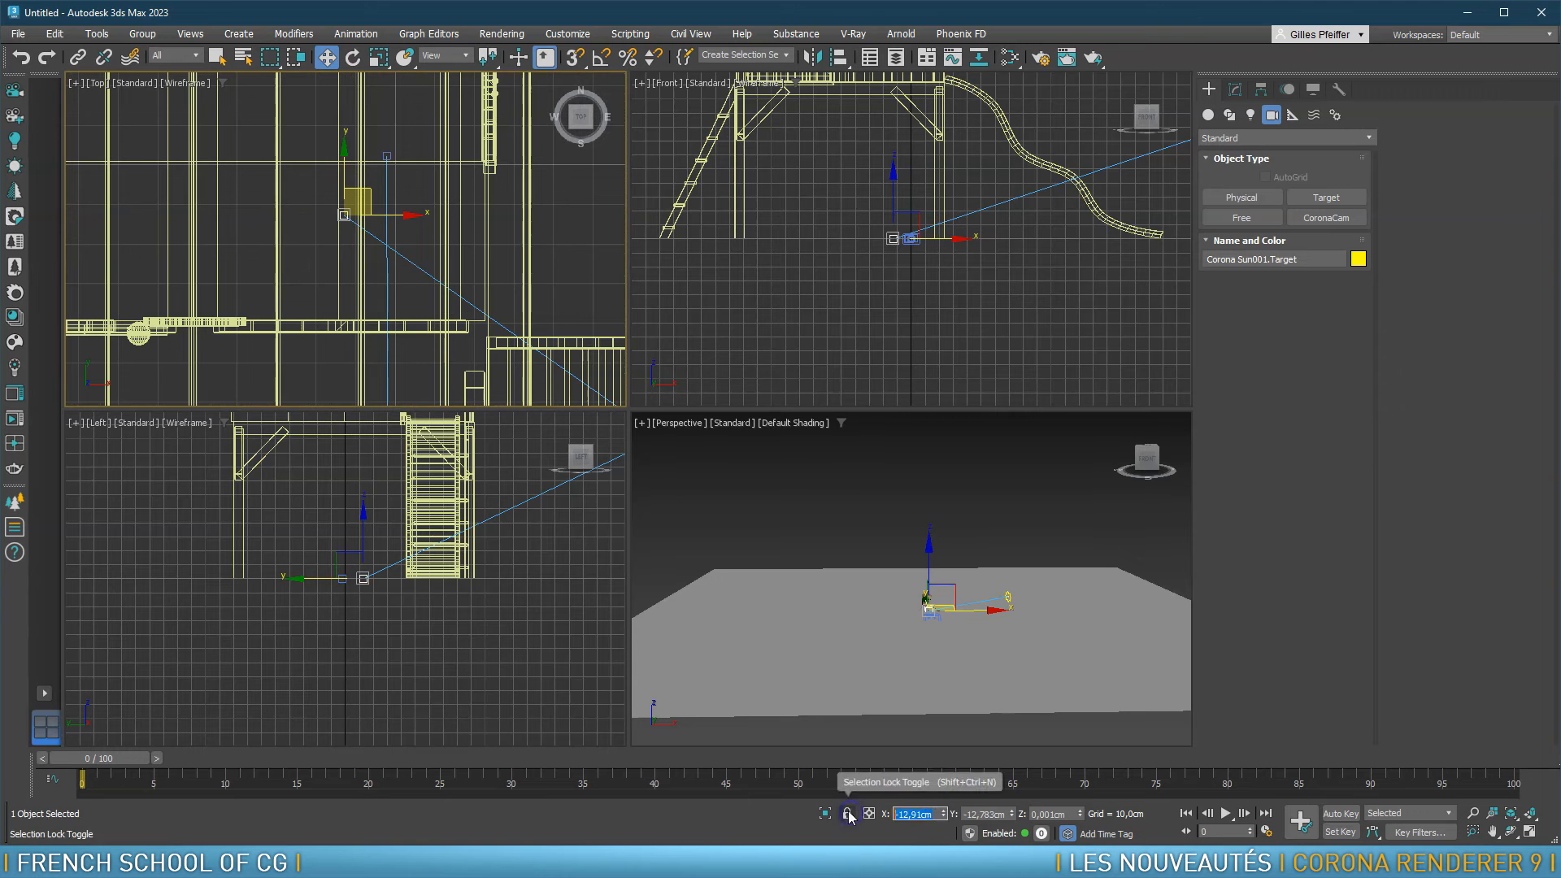
{"action": "type", "text": "0"}
{"action": "key", "text": "Return"}
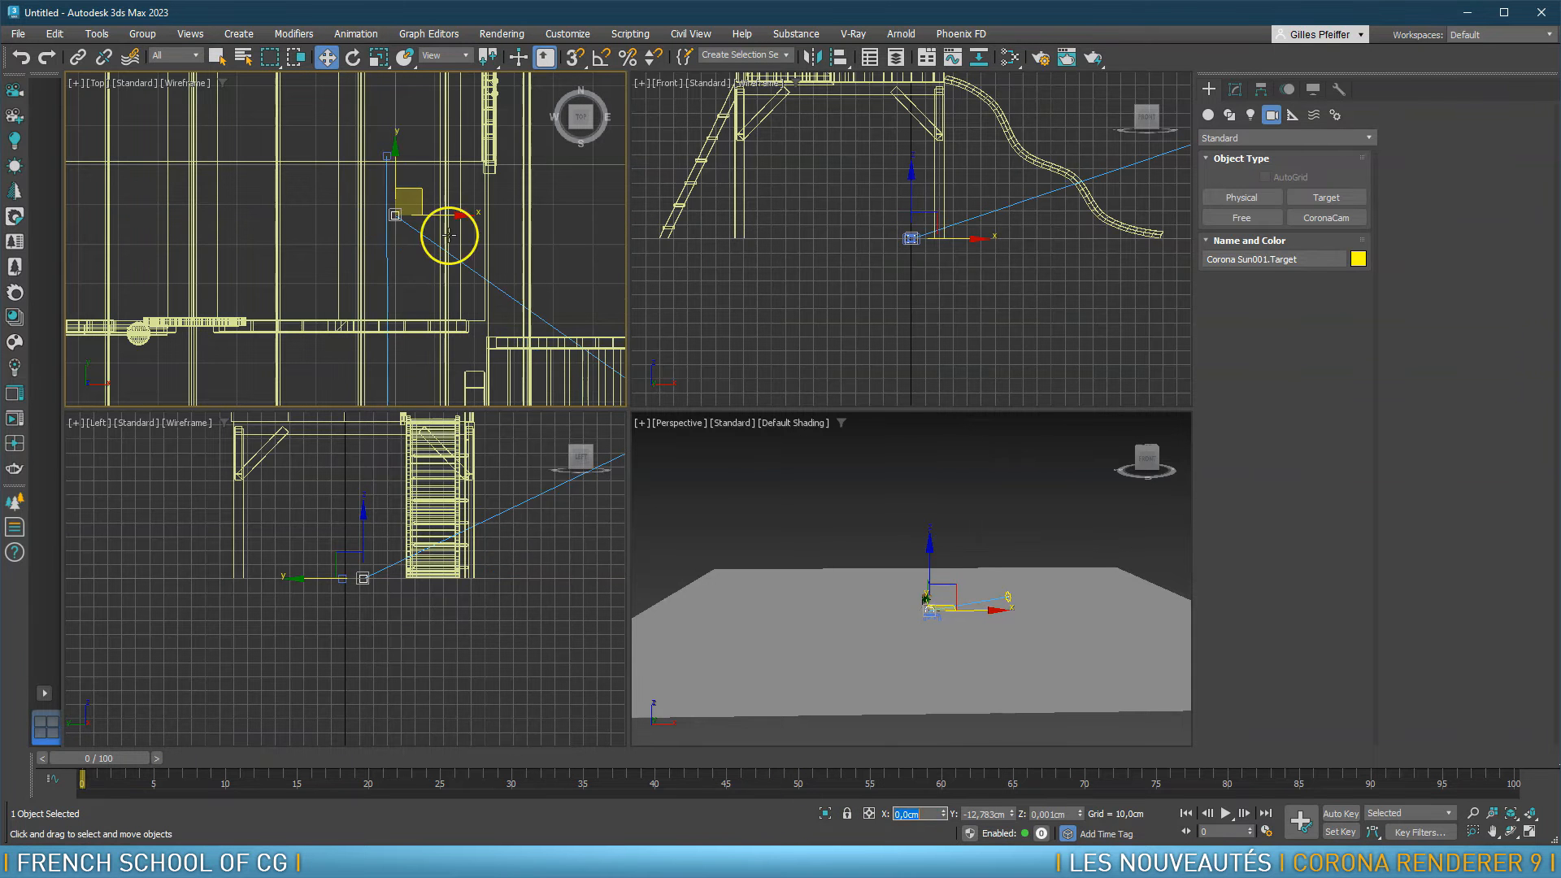
{"action": "scroll", "coordinate": [382, 210], "scroll_direction": "down", "scroll_amount": 5}
{"action": "scroll", "coordinate": [411, 283], "scroll_direction": "down", "scroll_amount": 6}
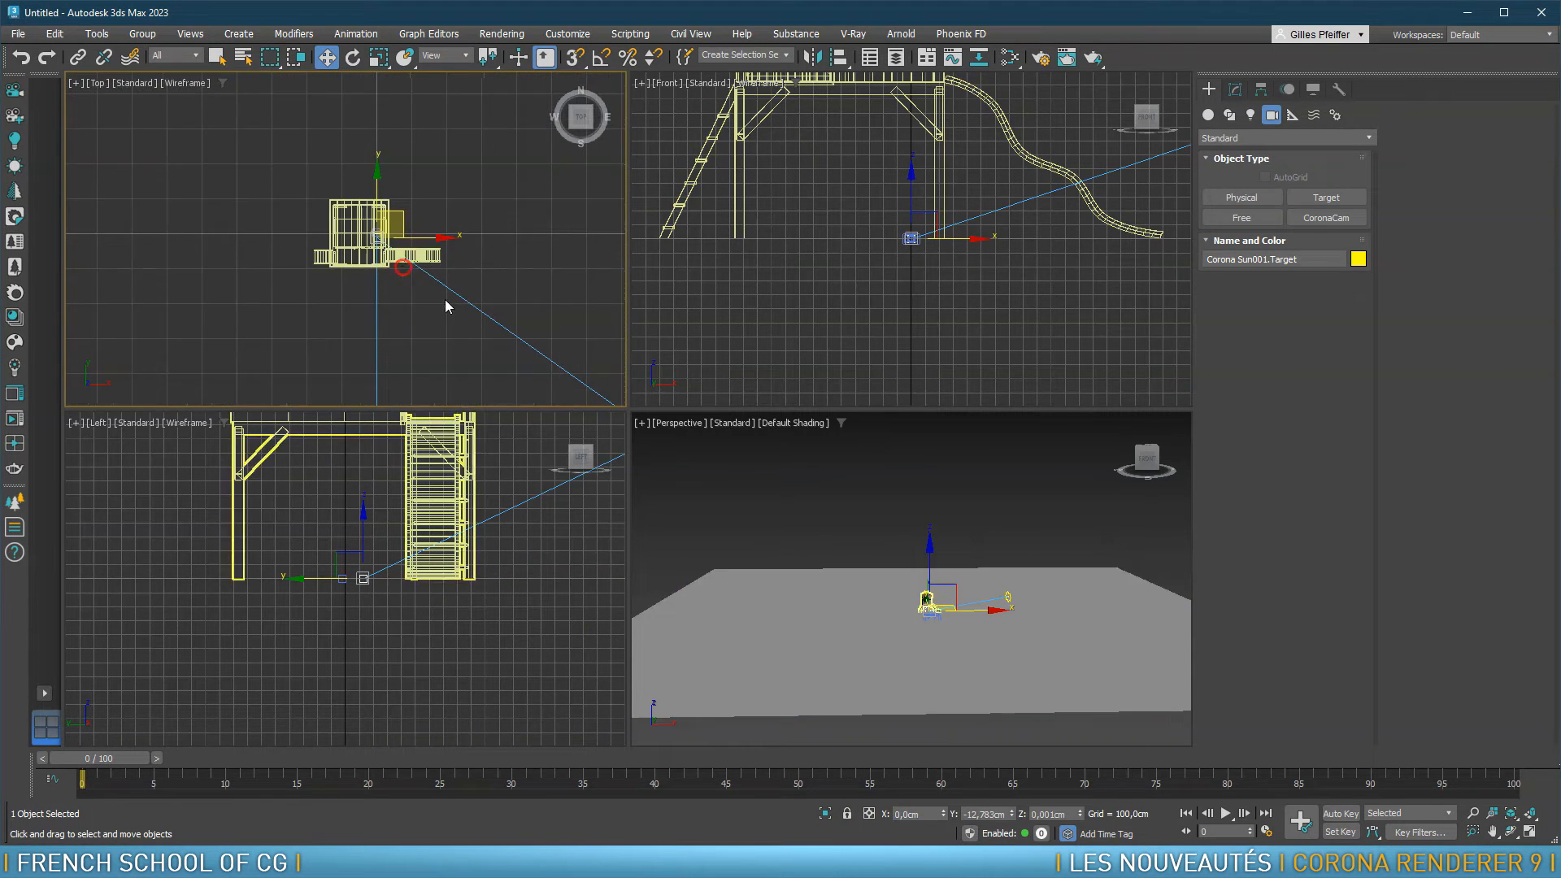
Switch the Perspective viewport to the Corona camera's view
{"action": "right_click", "coordinate": [752, 495]}
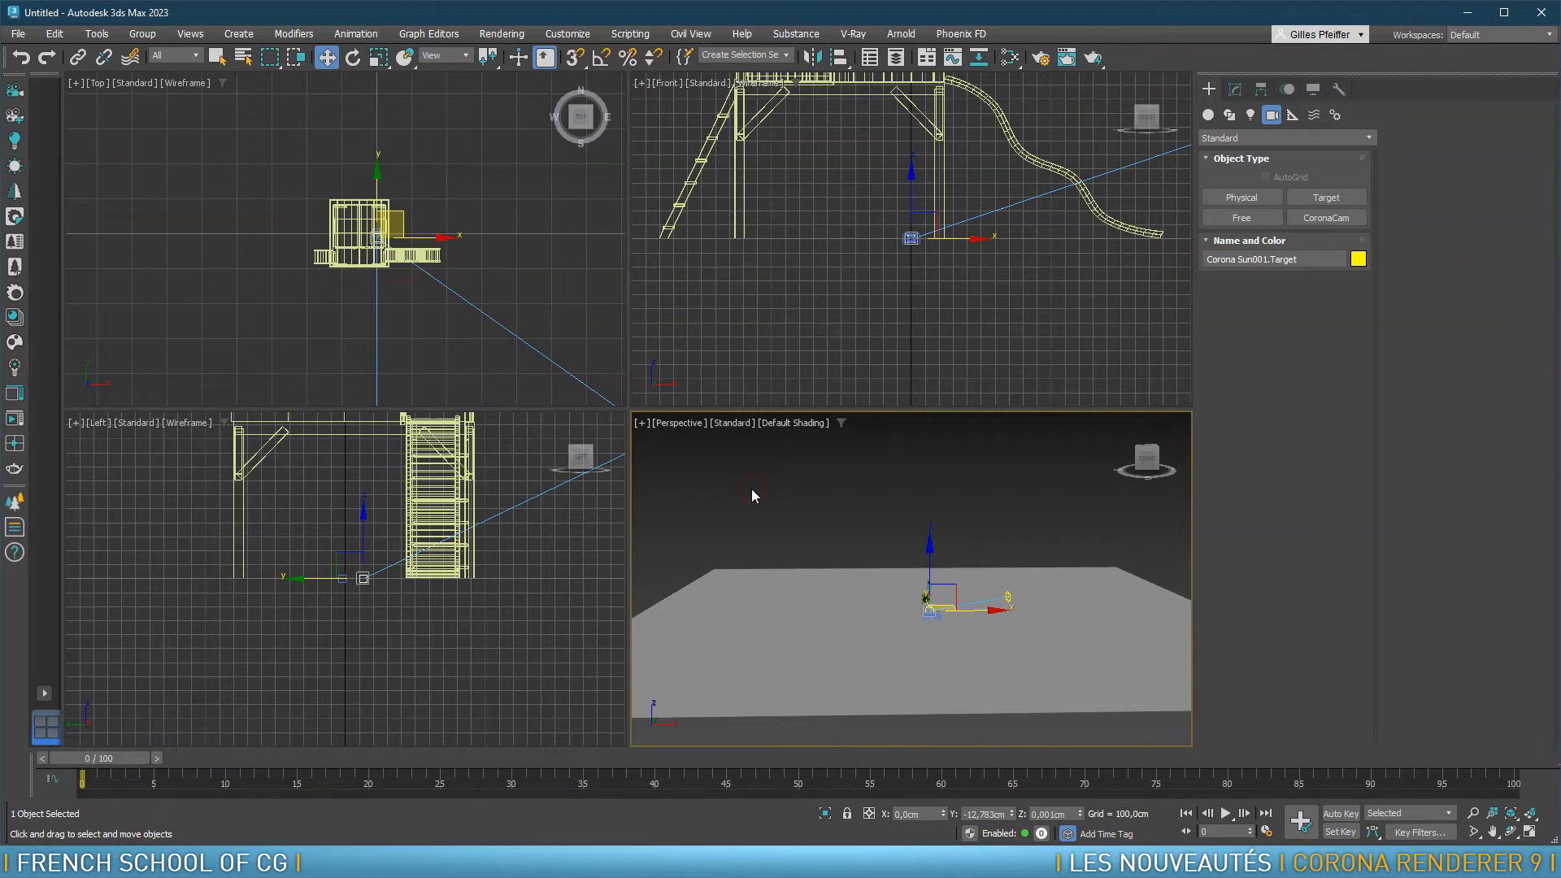
{"action": "key", "text": "c"}
{"action": "left_click", "coordinate": [949, 559]}
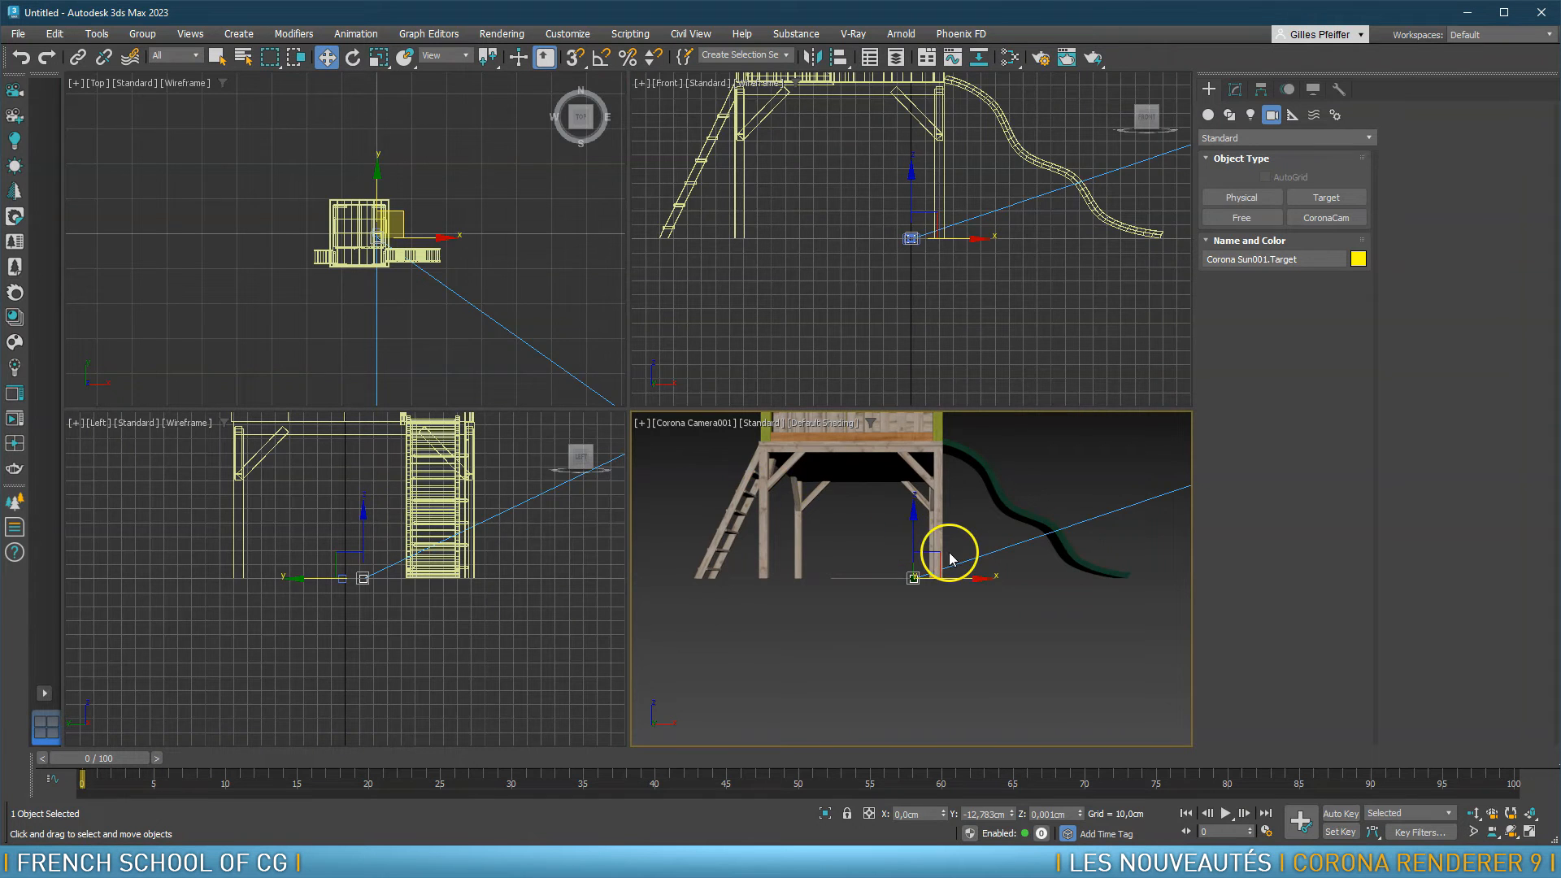
Raise the Corona camera vertically in the Left view to a height of about 170 cm
{"action": "right_click", "coordinate": [319, 599]}
{"action": "scroll", "coordinate": [390, 550], "scroll_direction": "down", "scroll_amount": 5}
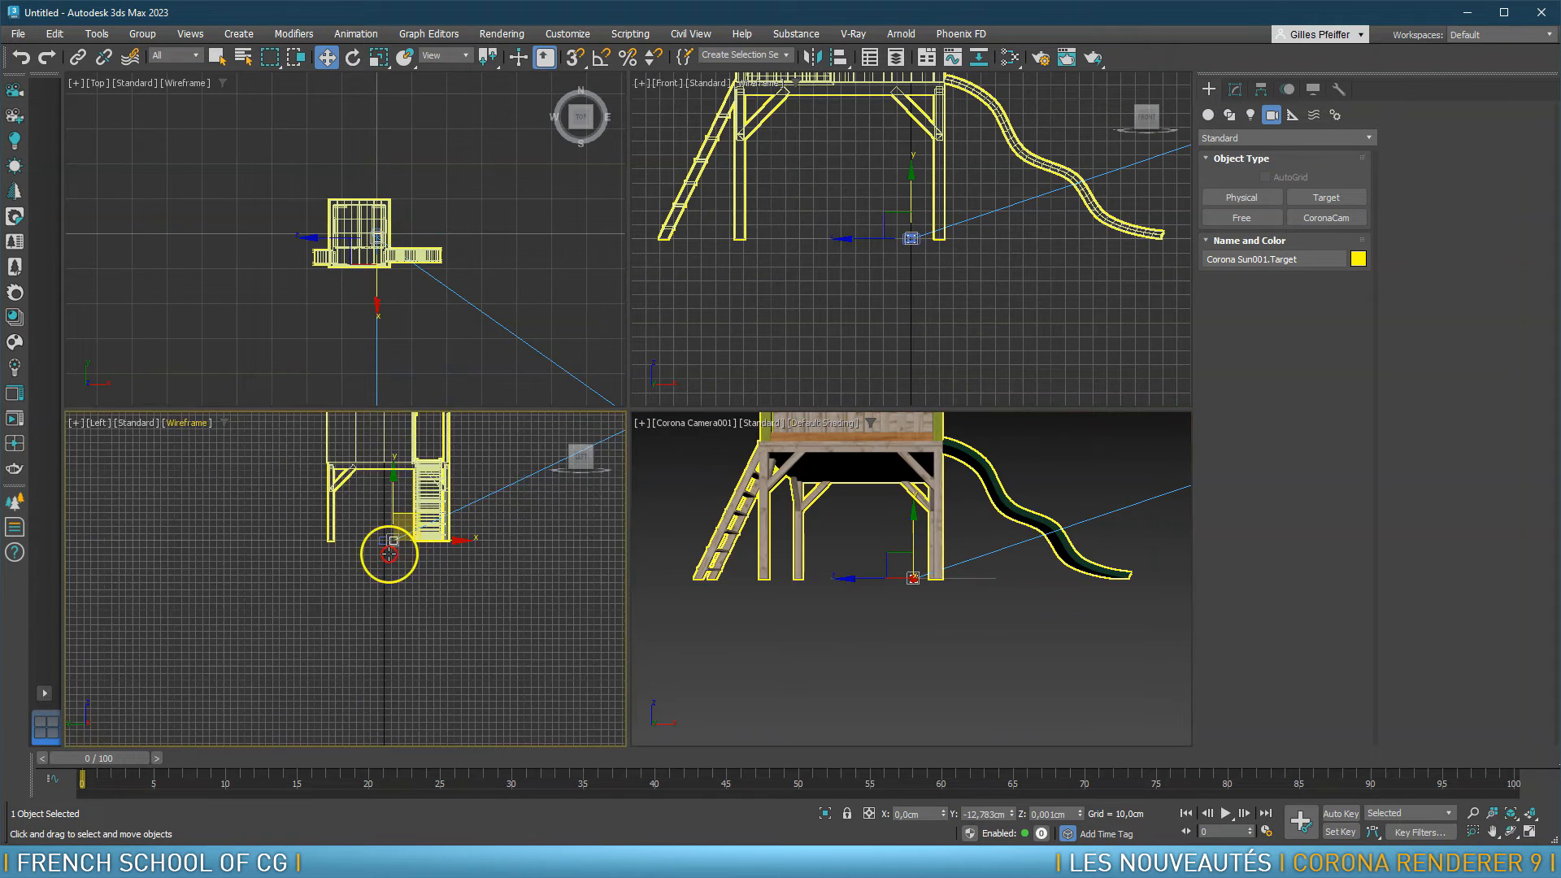
{"action": "scroll", "coordinate": [500, 502], "scroll_direction": "down", "scroll_amount": 4}
{"action": "middle_click_drag", "start_coordinate": [499, 502], "coordinate": [401, 631]}
{"action": "scroll", "coordinate": [401, 631], "scroll_direction": "up", "scroll_amount": 4}
{"action": "middle_click_drag", "start_coordinate": [456, 574], "coordinate": [431, 533]}
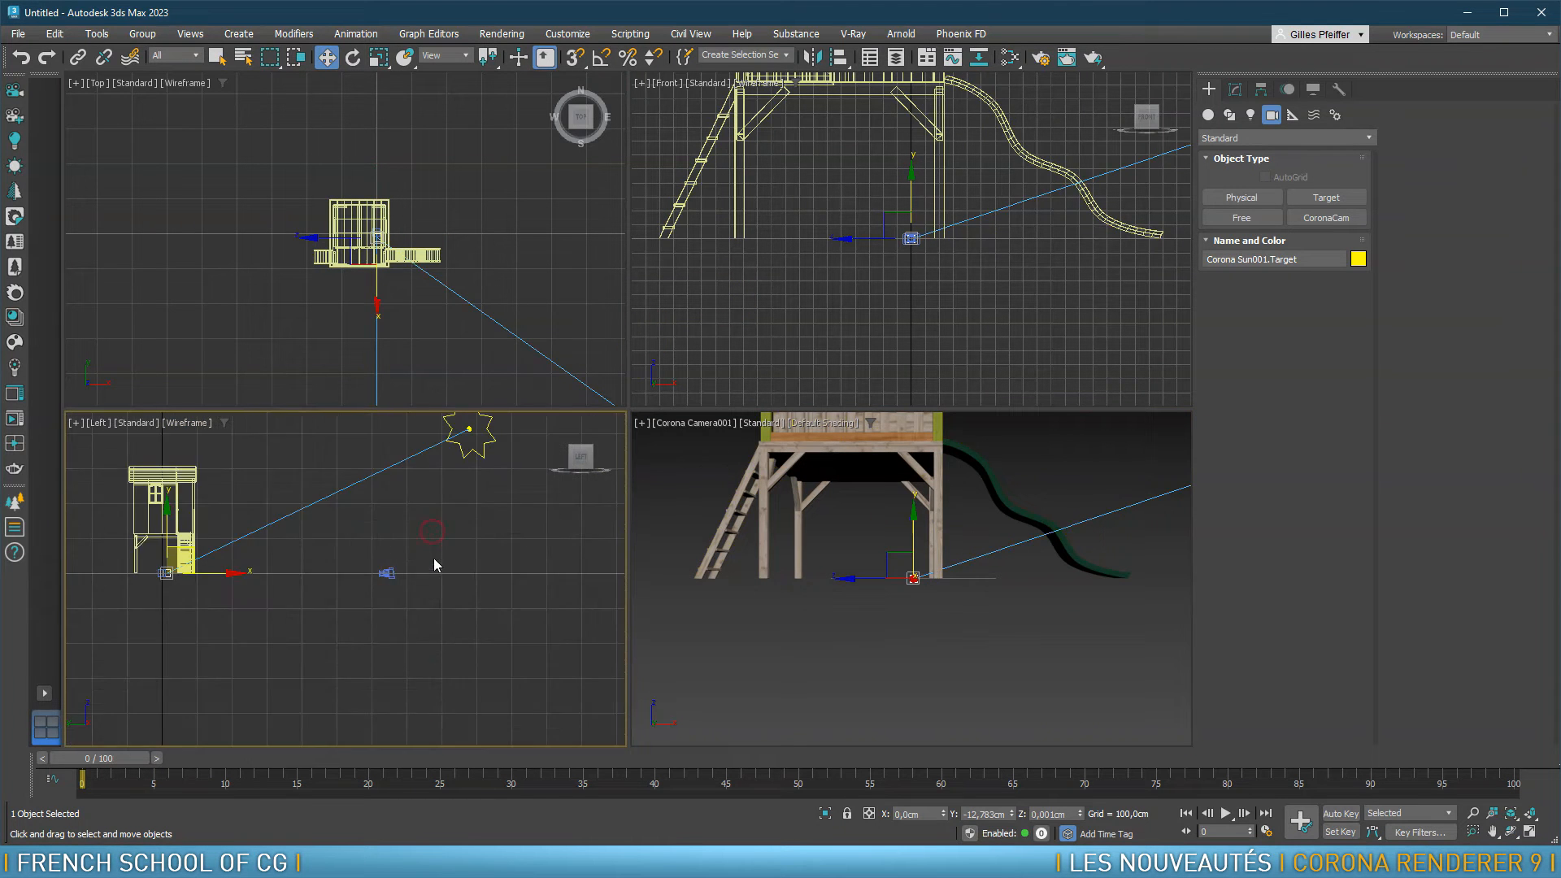
{"action": "middle_click_drag", "start_coordinate": [376, 584], "coordinate": [390, 627]}
{"action": "left_click", "coordinate": [407, 615]}
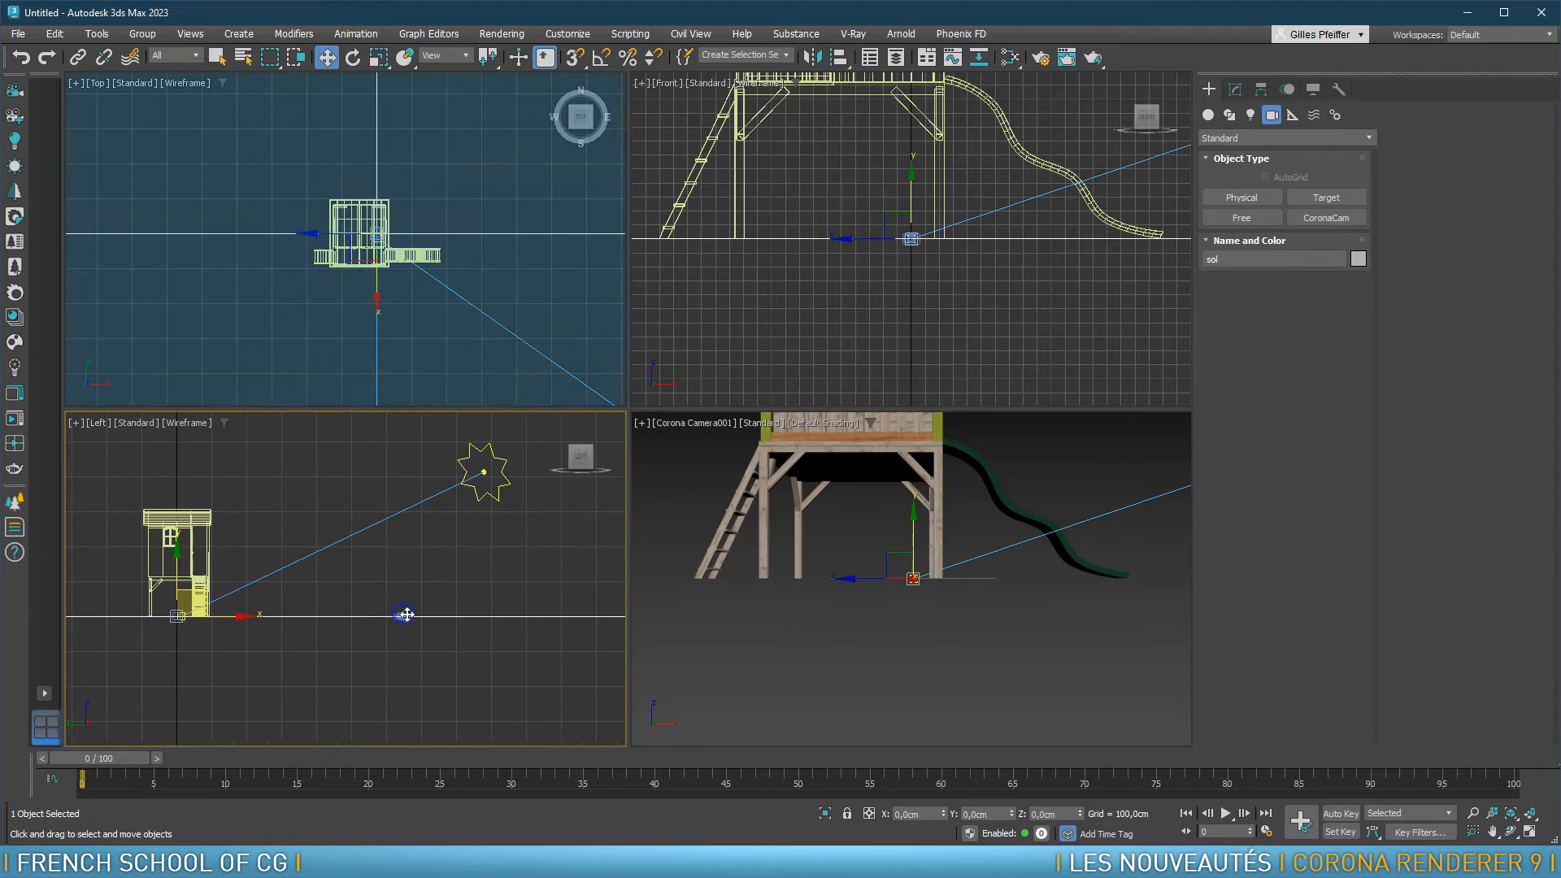
{"action": "left_click", "coordinate": [405, 615]}
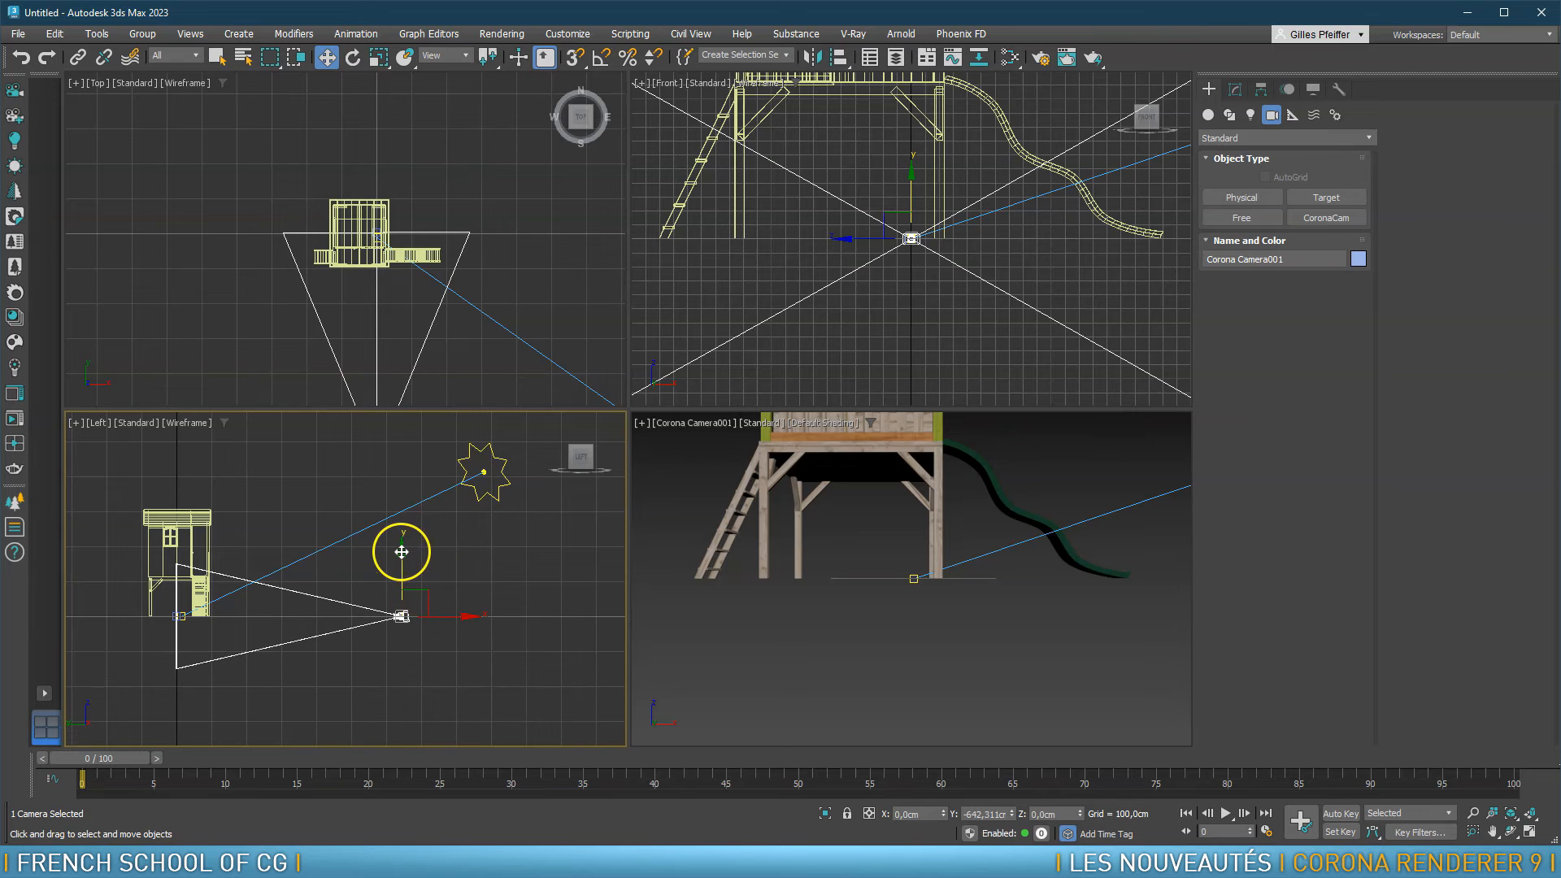
{"action": "left_click_drag", "start_coordinate": [401, 552], "coordinate": [400, 492]}
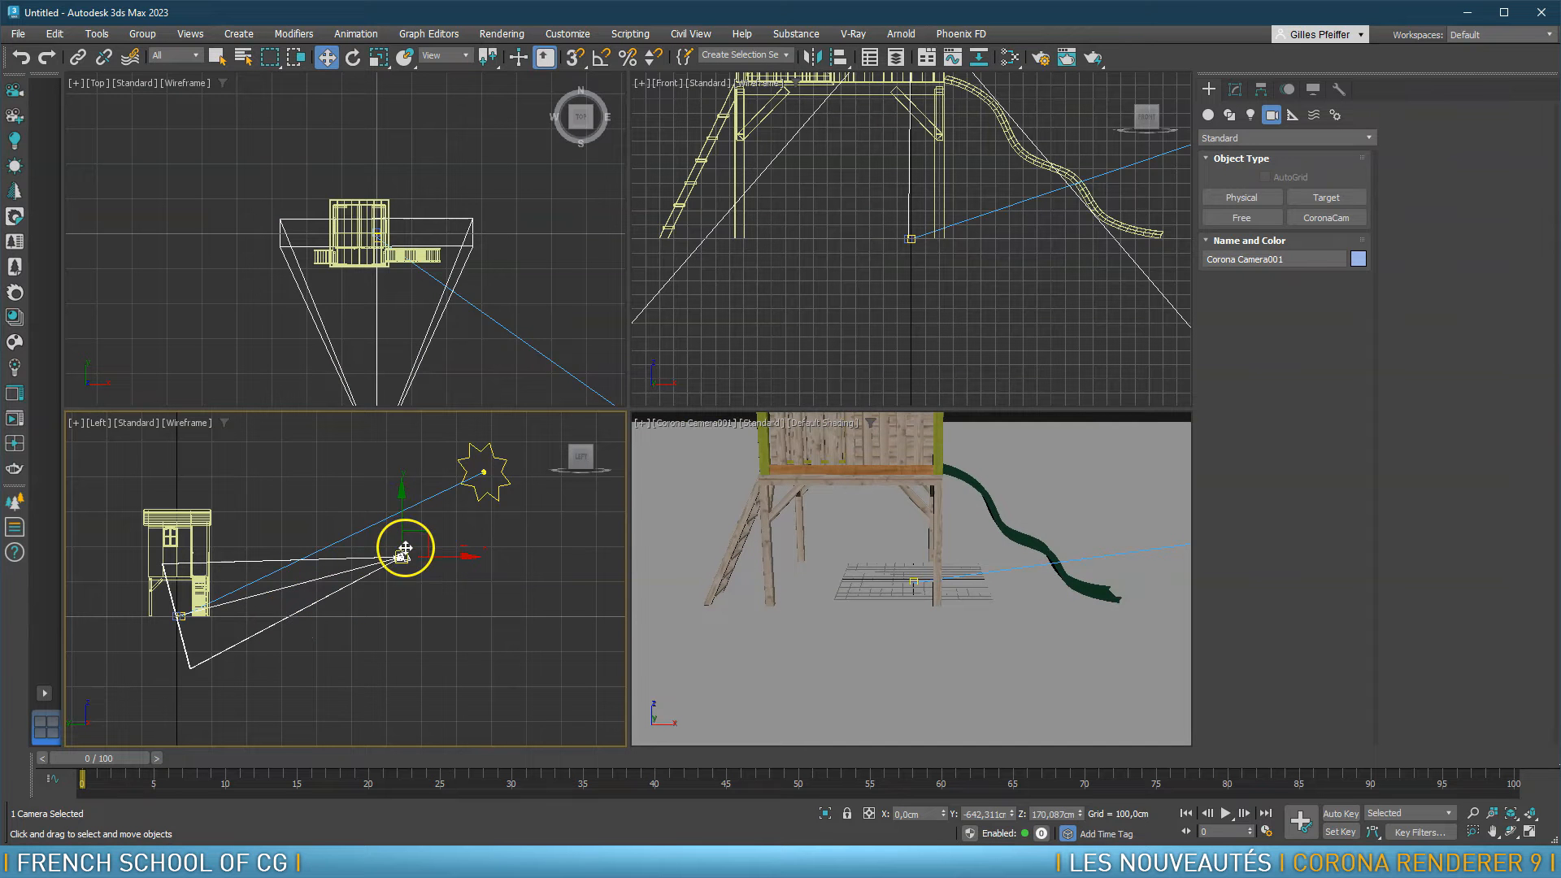
Select the Corona camera's target in the Left view and raise it vertically to a height of about 135 cm
{"action": "left_click", "coordinate": [186, 620]}
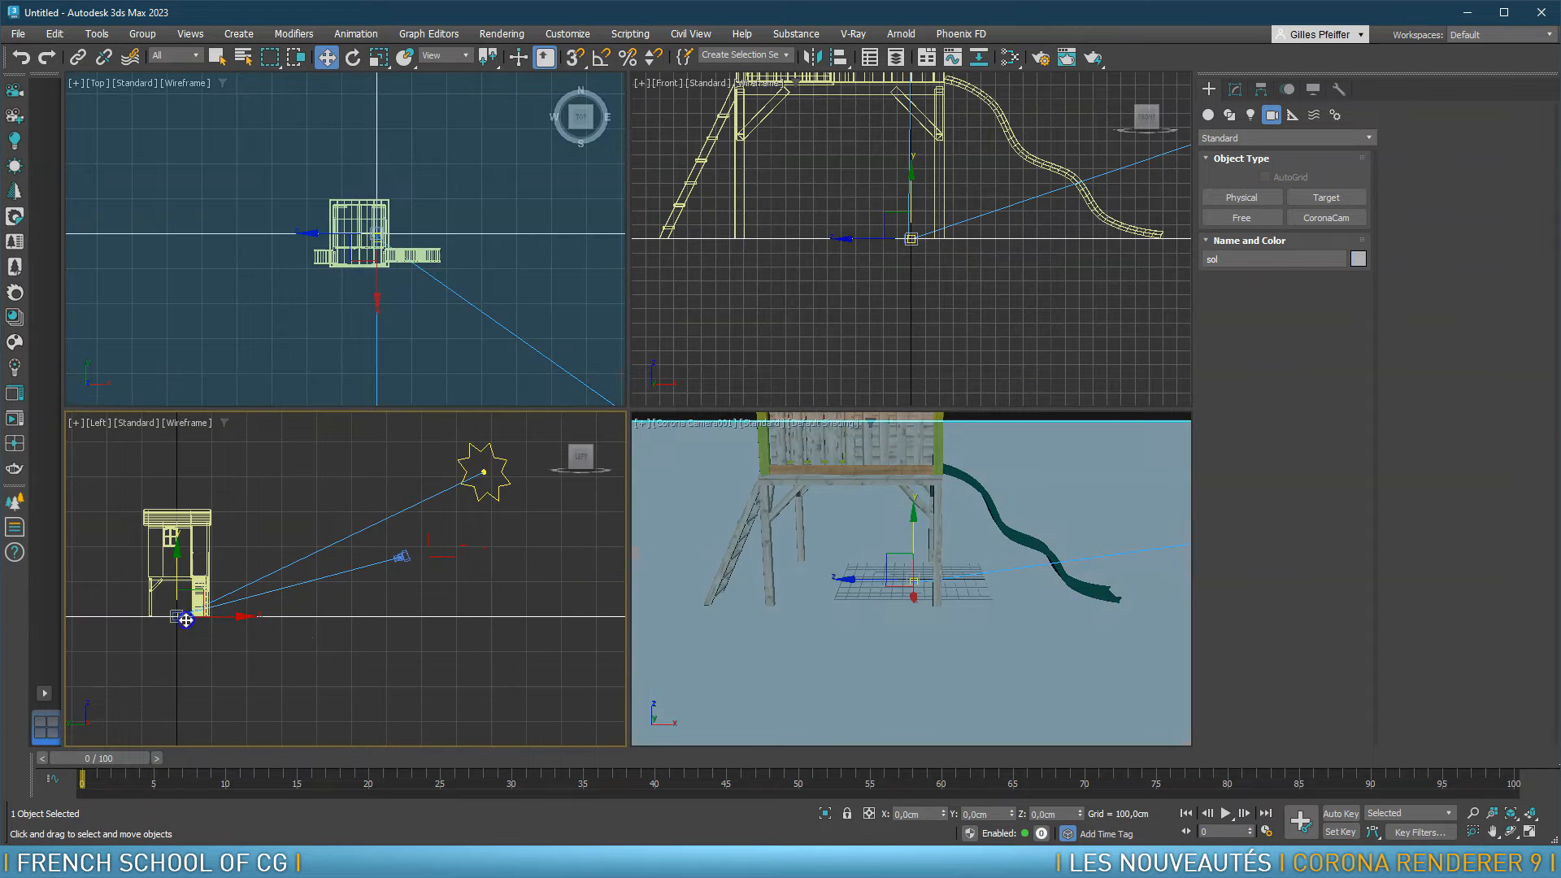
{"action": "left_click", "coordinate": [186, 620]}
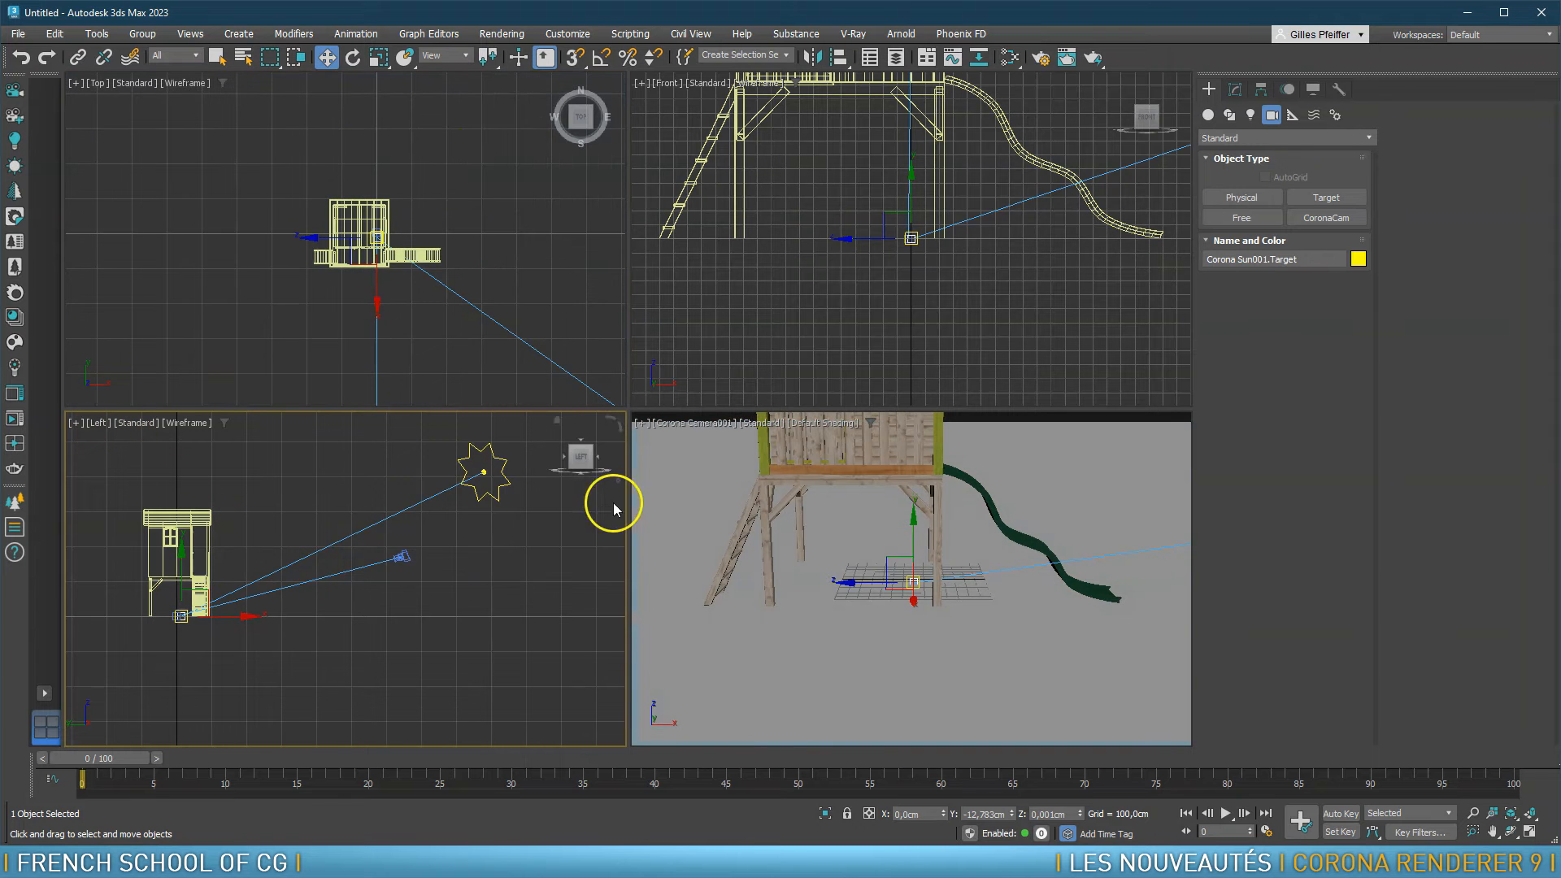
{"action": "scroll", "coordinate": [174, 619], "scroll_direction": "up", "scroll_amount": 5}
{"action": "scroll", "coordinate": [172, 626], "scroll_direction": "up", "scroll_amount": 3}
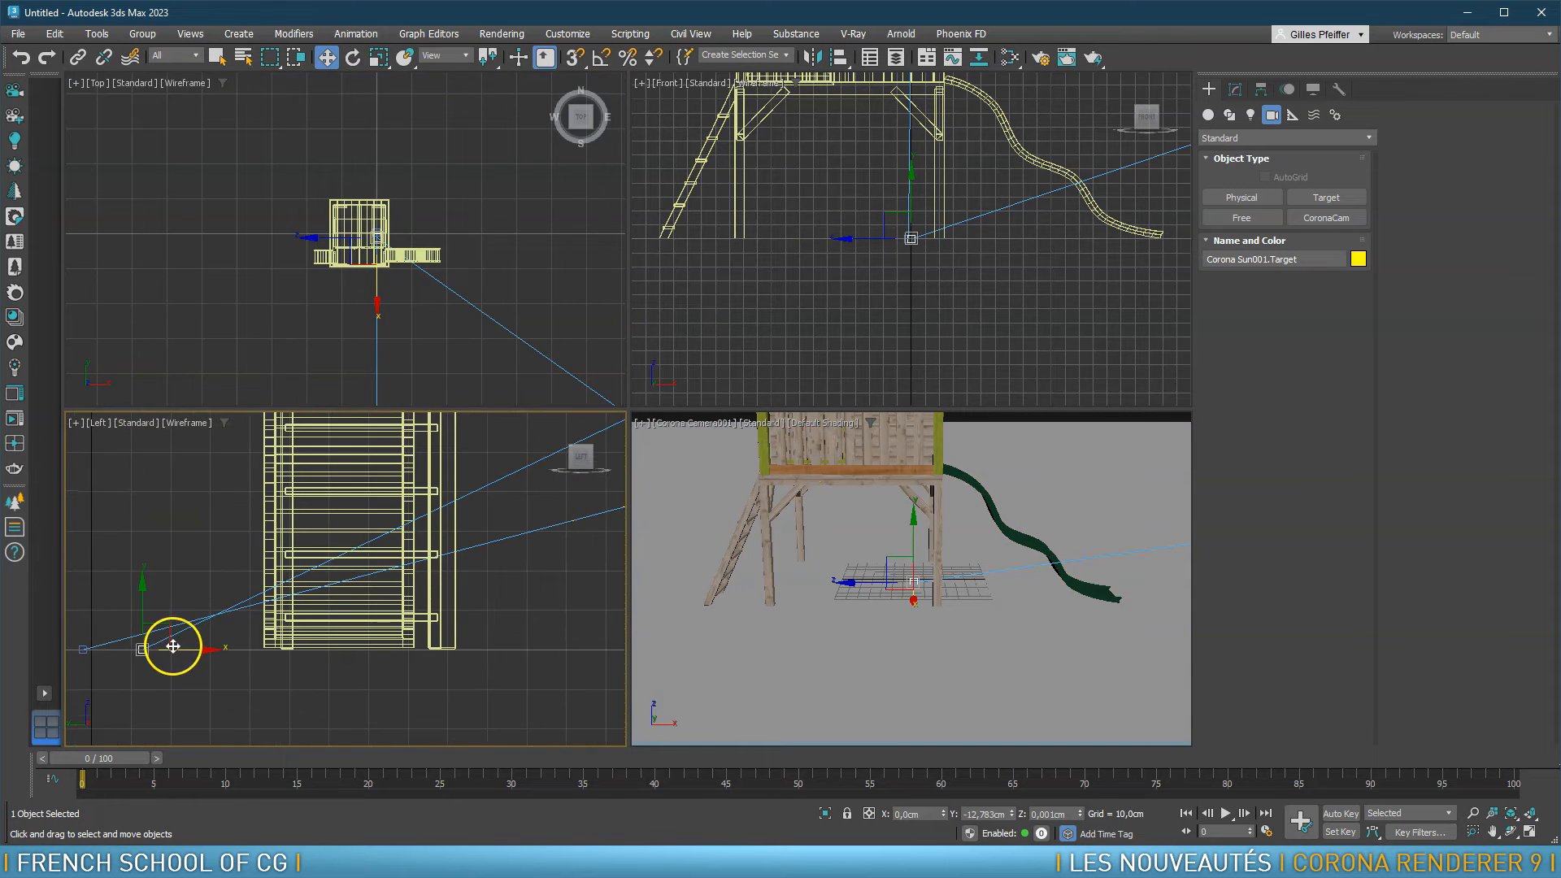
{"action": "left_click", "coordinate": [117, 658]}
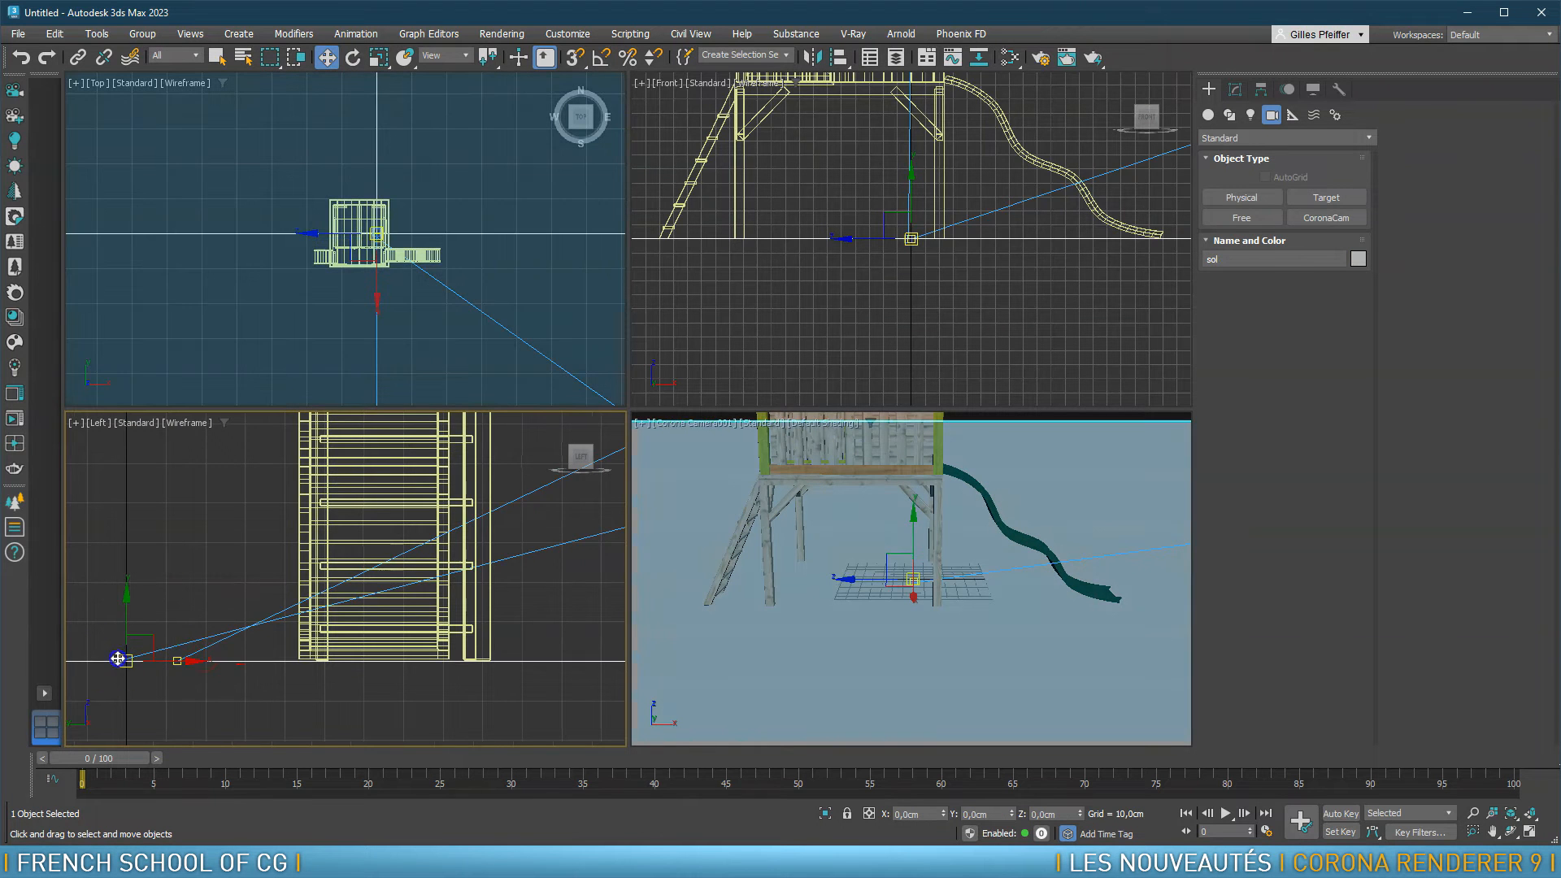
{"action": "left_click", "coordinate": [121, 659]}
{"action": "scroll", "coordinate": [175, 618], "scroll_direction": "down", "scroll_amount": 5}
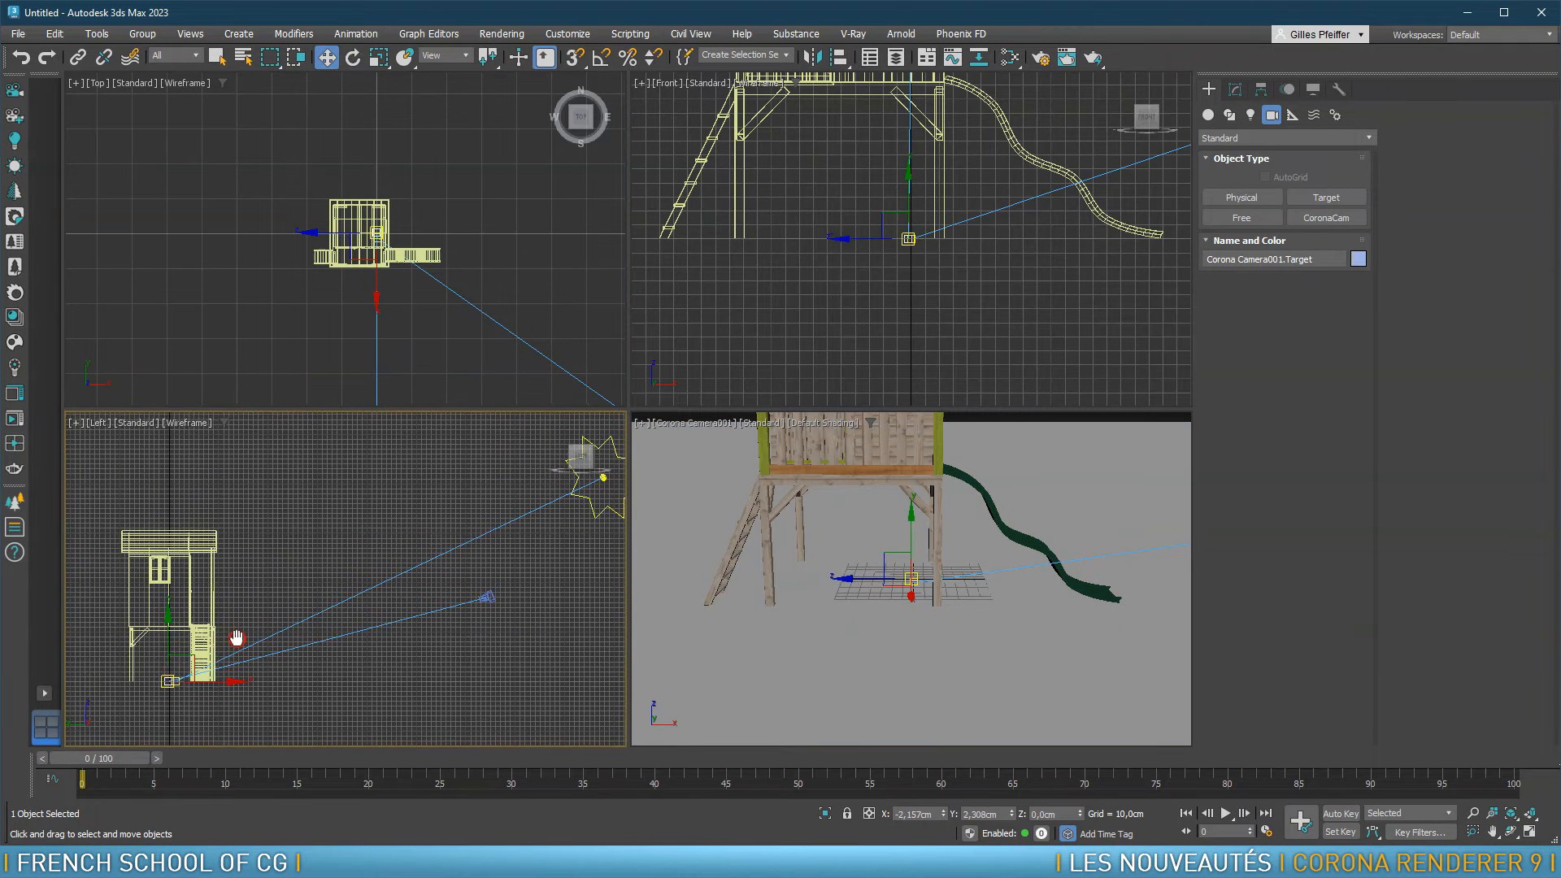
{"action": "left_click_drag", "start_coordinate": [145, 641], "coordinate": [157, 558]}
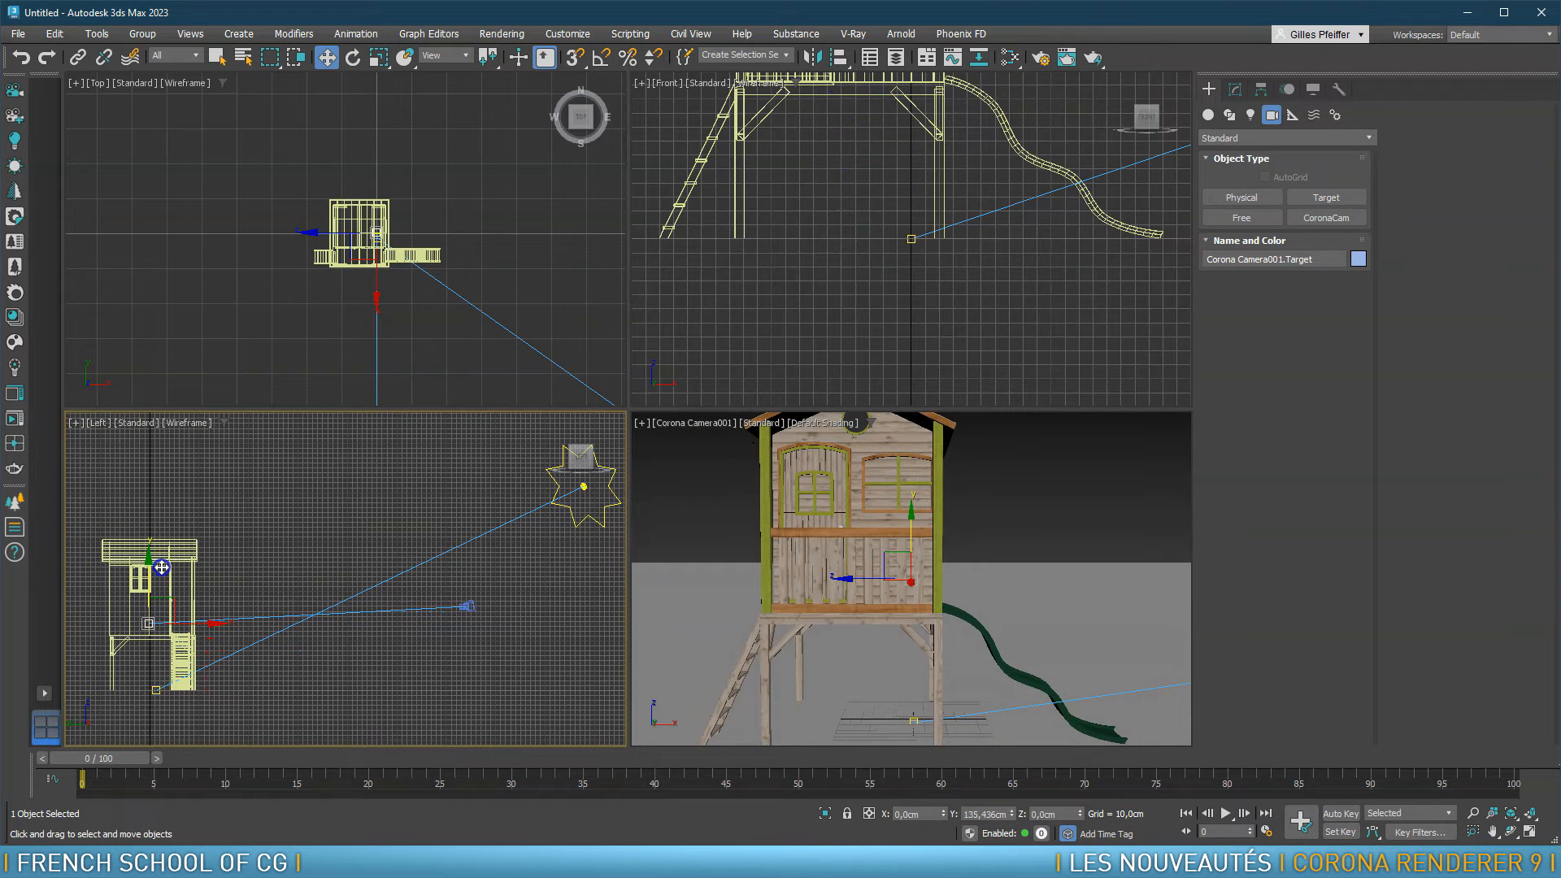
Maximize the Corona camera viewport and show its safe frames
{"action": "right_click", "coordinate": [705, 532]}
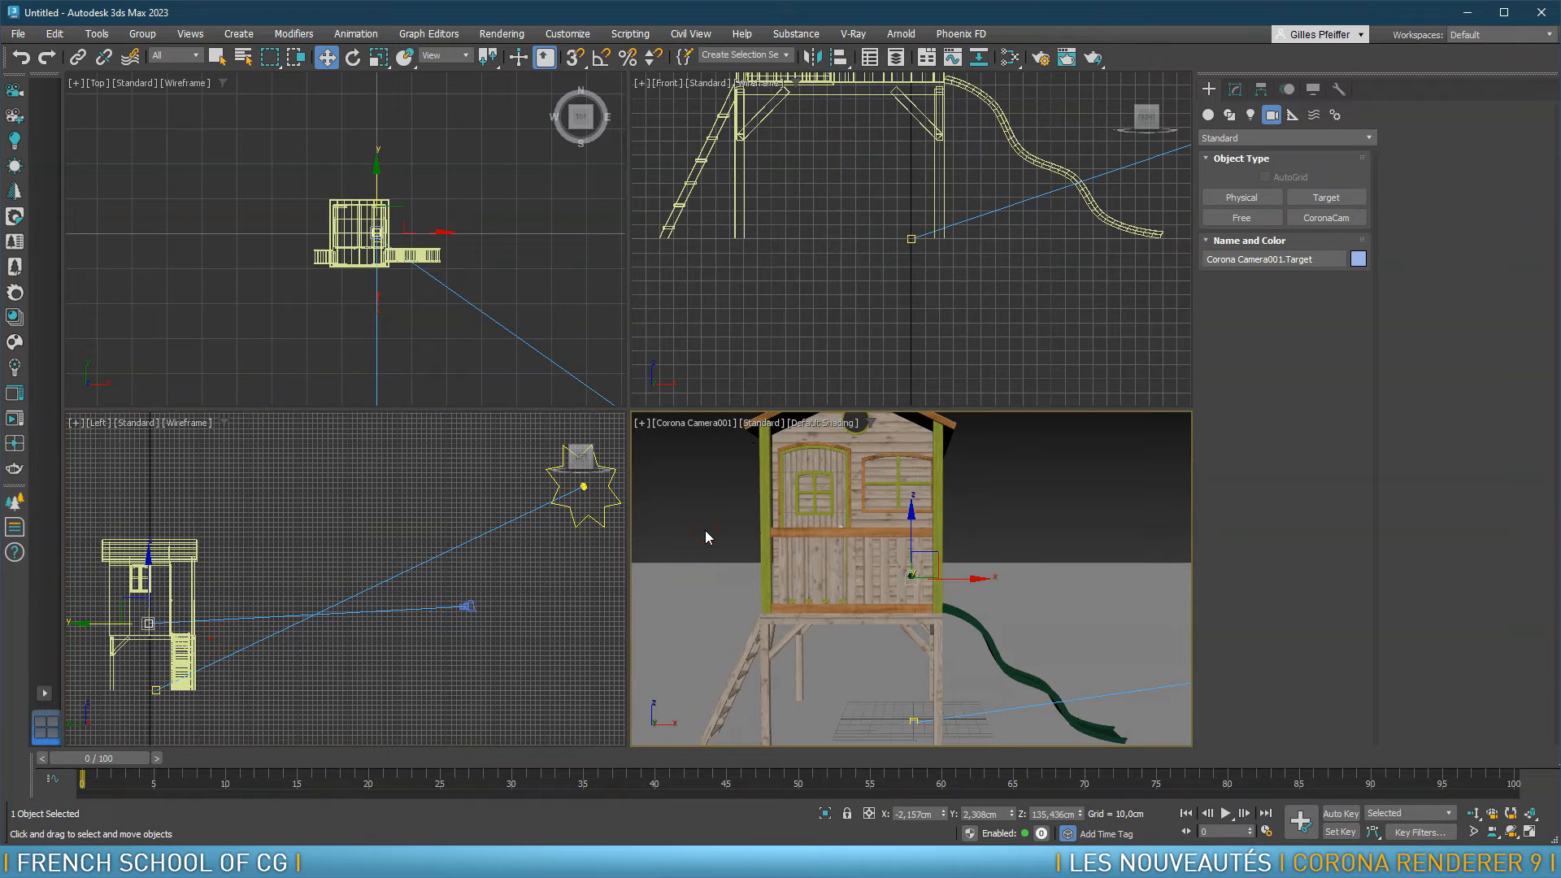
{"action": "key", "text": "alt+w"}
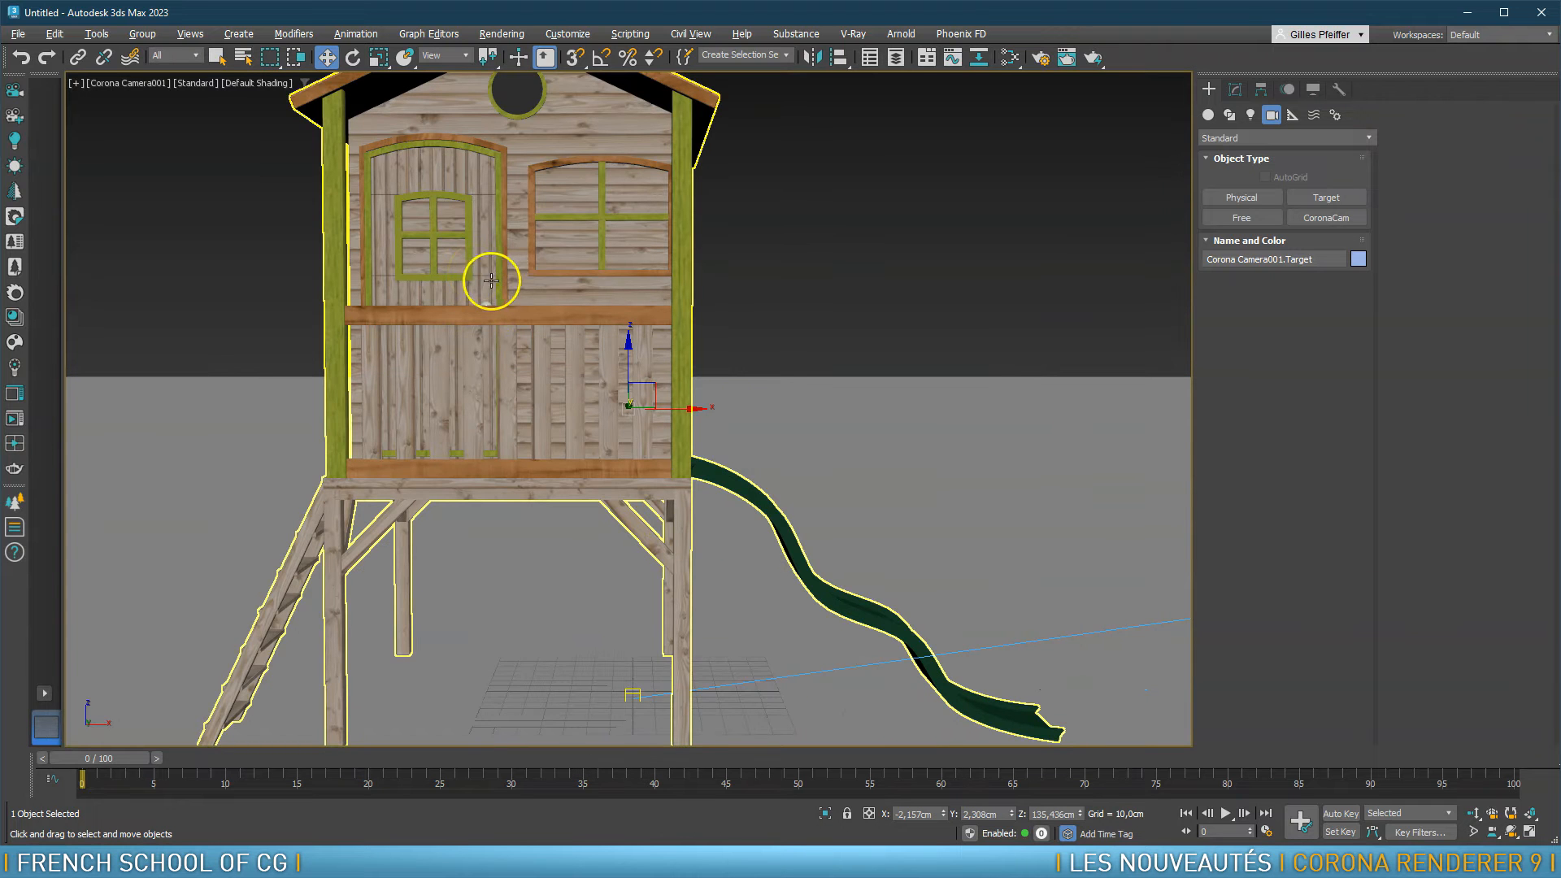
{"action": "left_click", "coordinate": [129, 84]}
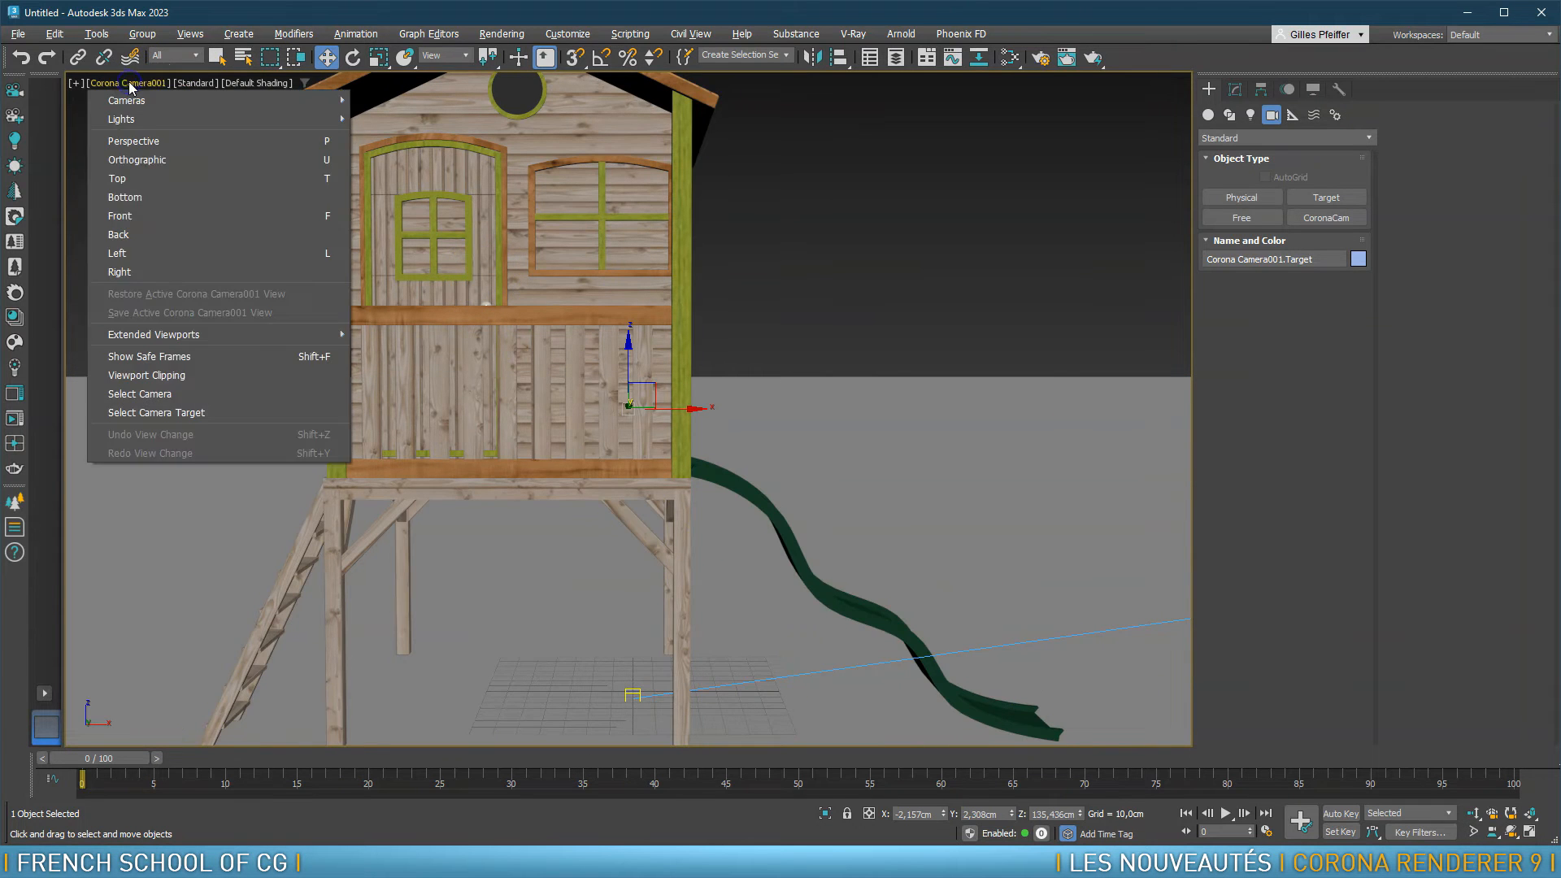
{"action": "left_click", "coordinate": [163, 358]}
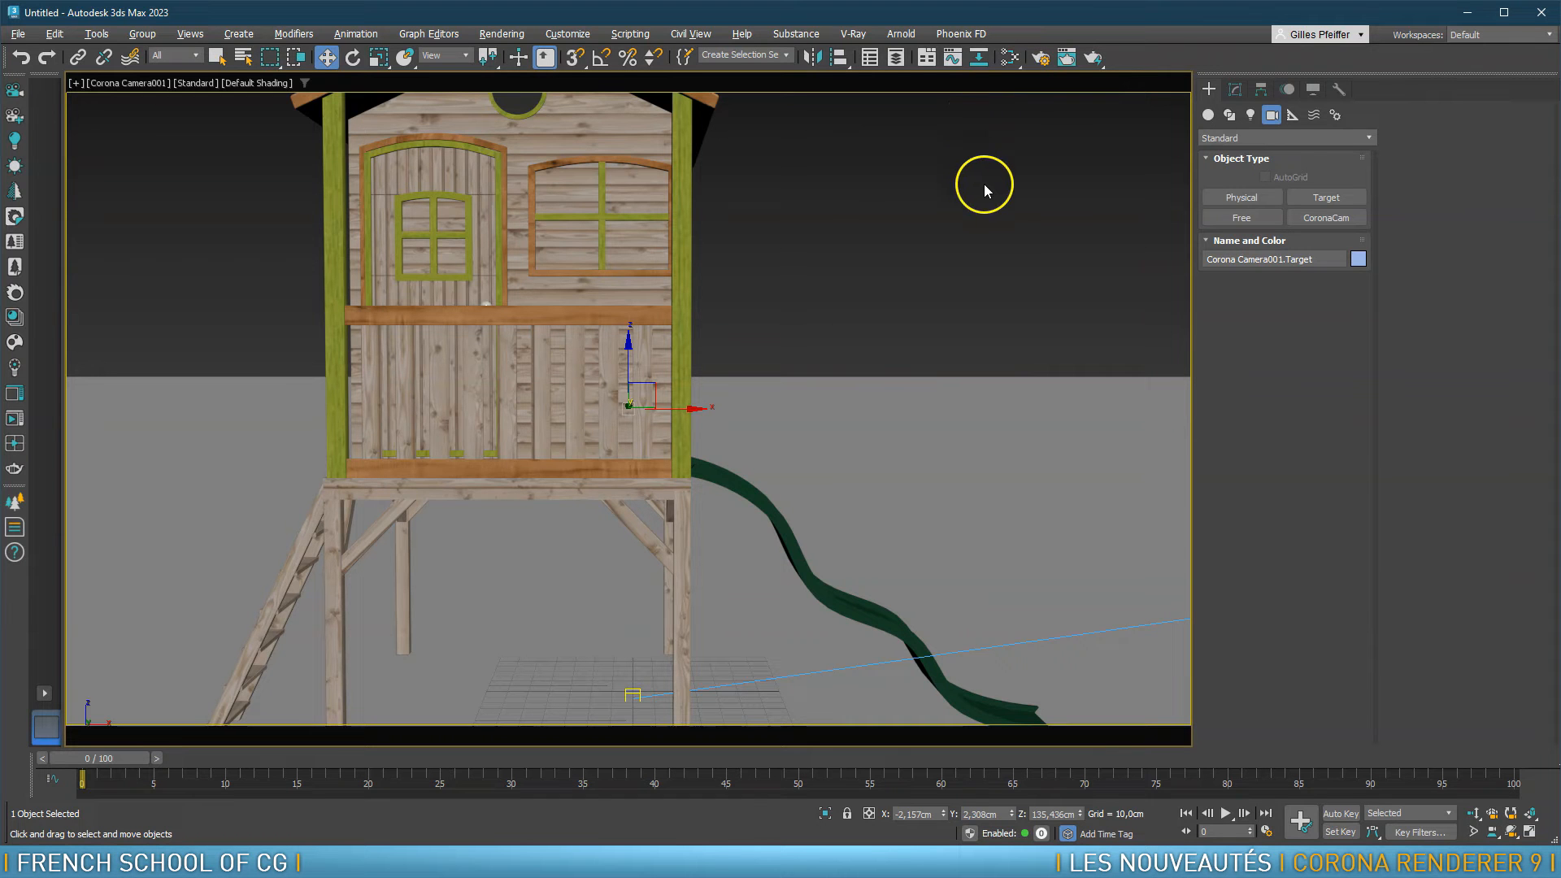
Set the render output size to a custom 1080 x 1080 in the Render Setup
{"action": "left_click", "coordinate": [1040, 59]}
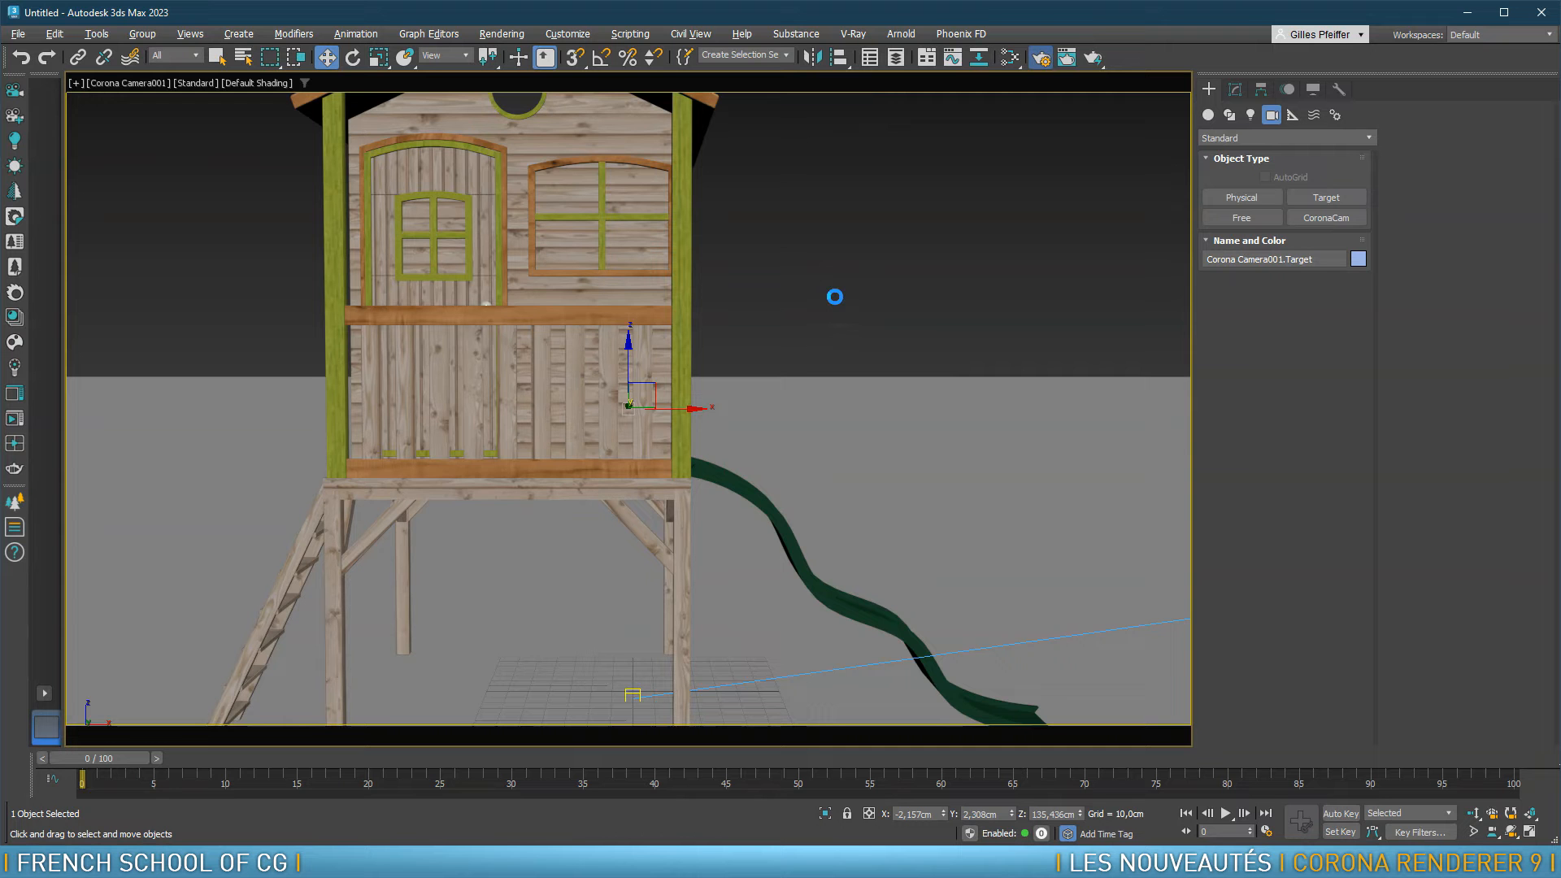
{"action": "key", "text": "F10"}
{"action": "double_click", "coordinate": [748, 413]}
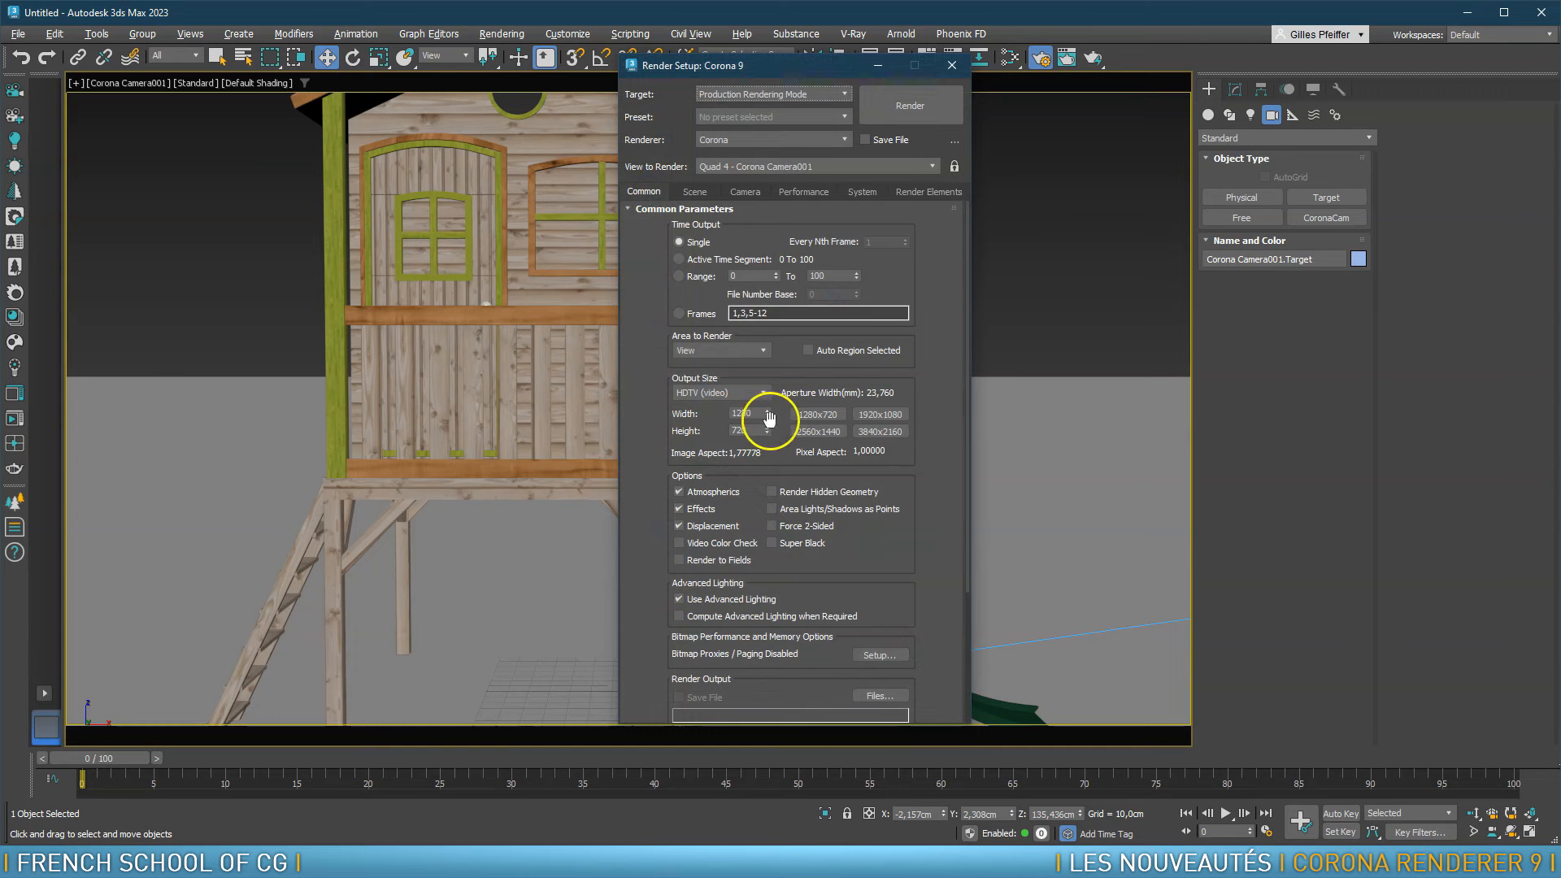
{"action": "left_click", "coordinate": [717, 394]}
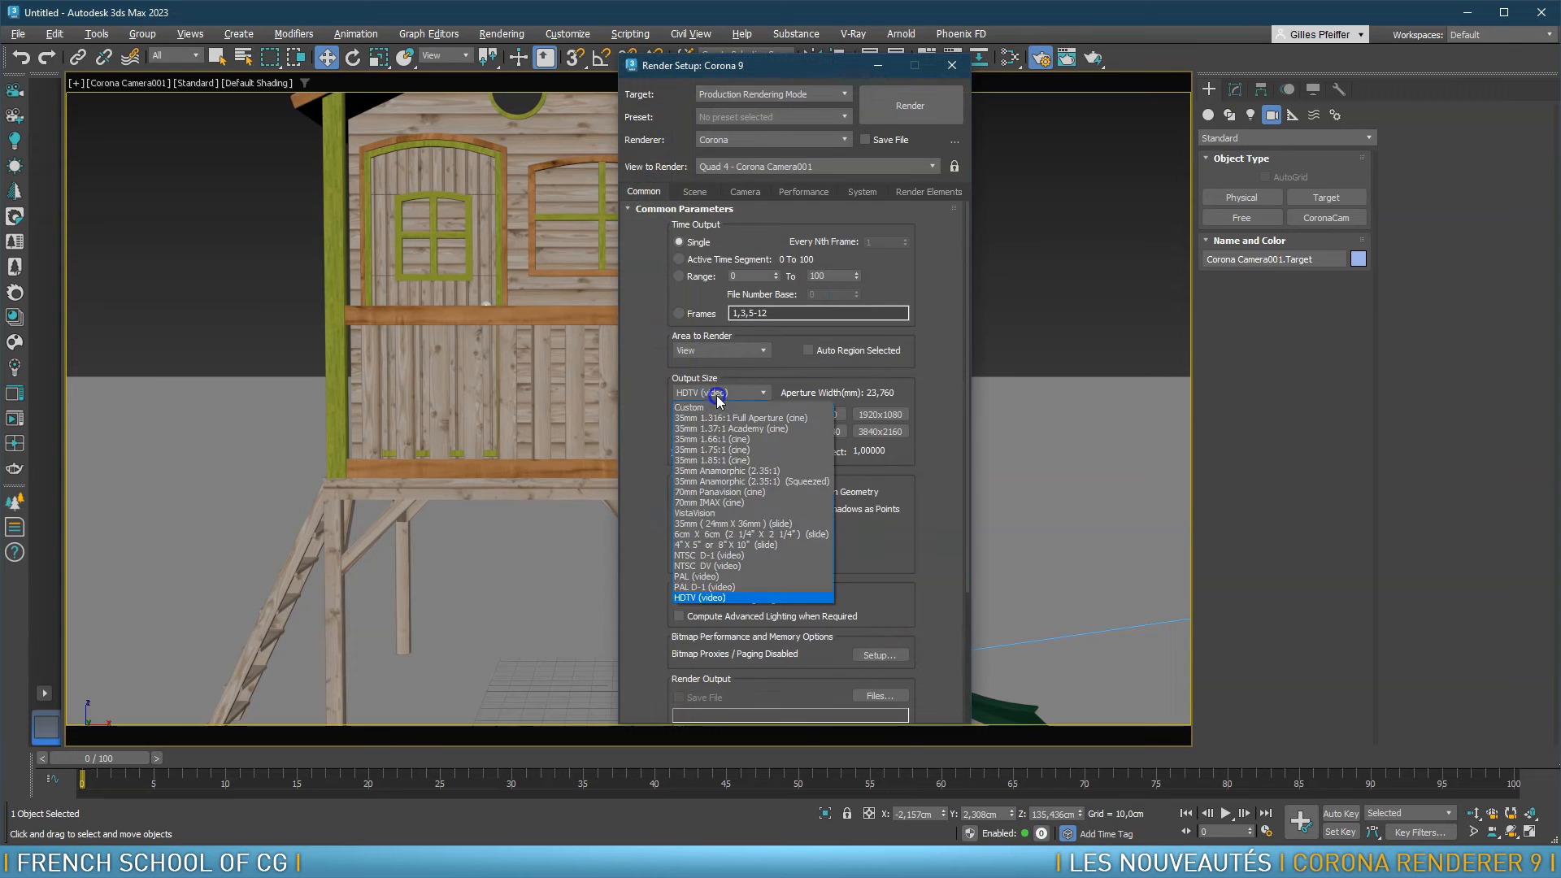
{"action": "left_click_drag", "start_coordinate": [757, 418], "coordinate": [709, 410]}
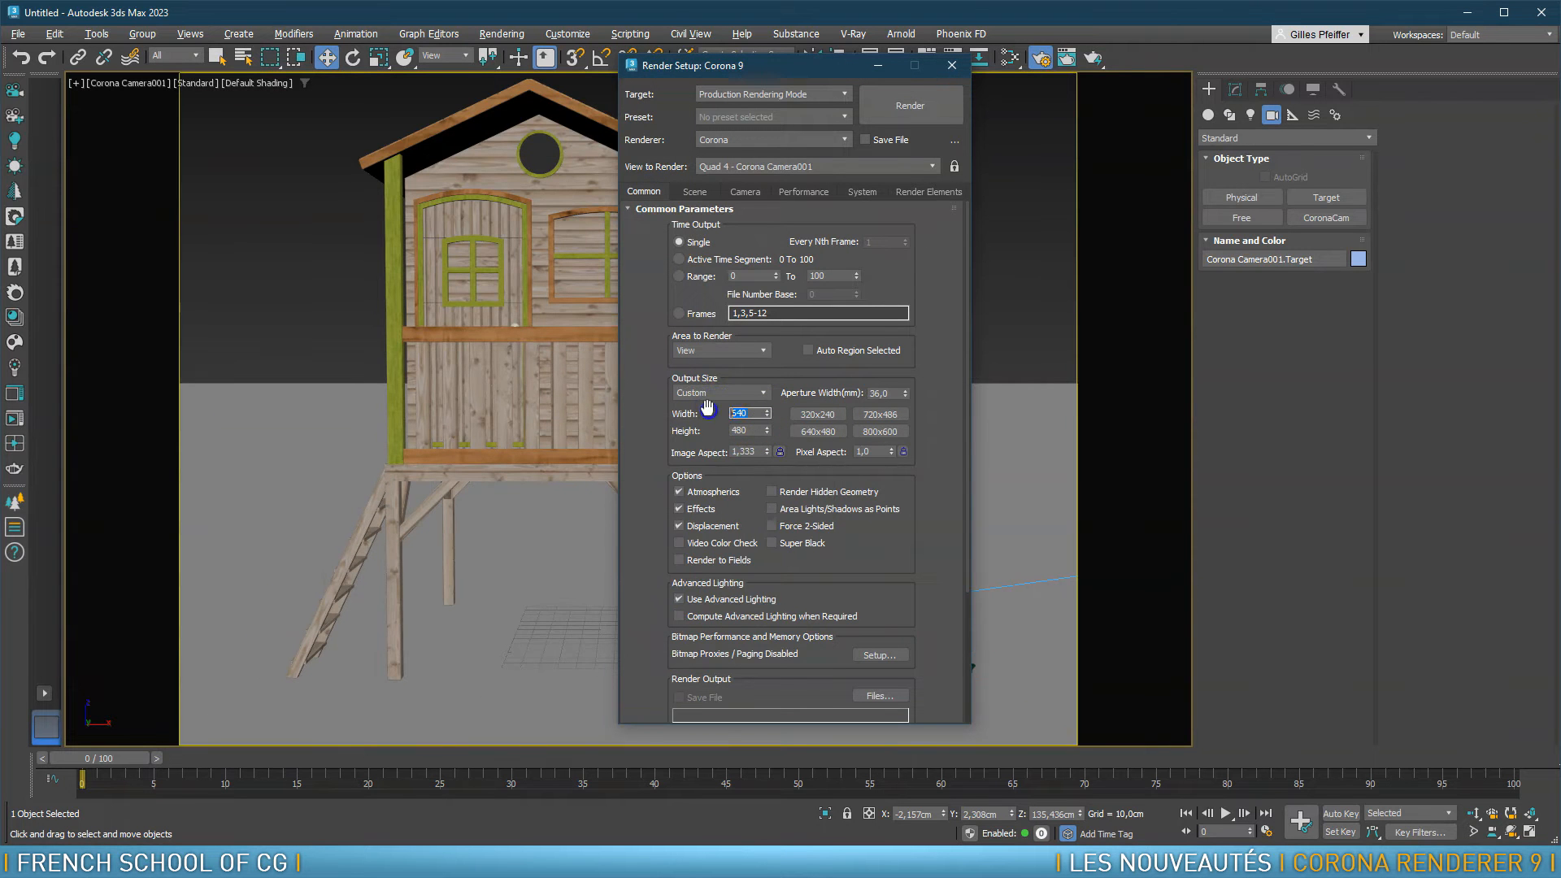
{"action": "type", "text": "1080"}
{"action": "key", "text": "Tab"}
{"action": "type", "text": "1"}
{"action": "key", "text": "Tab"}
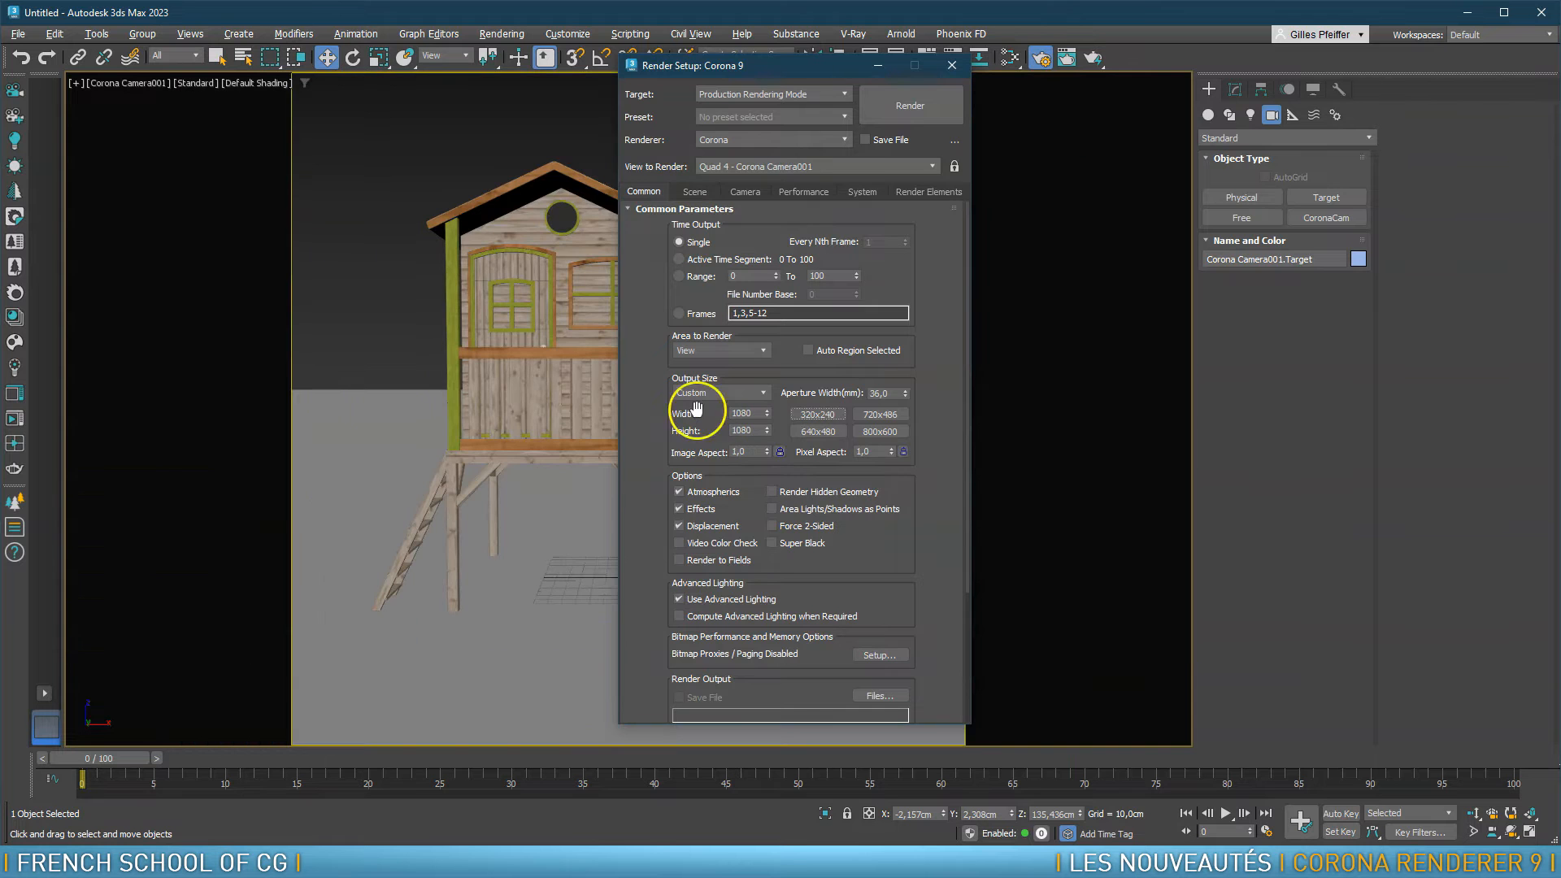
{"action": "left_click", "coordinate": [953, 67]}
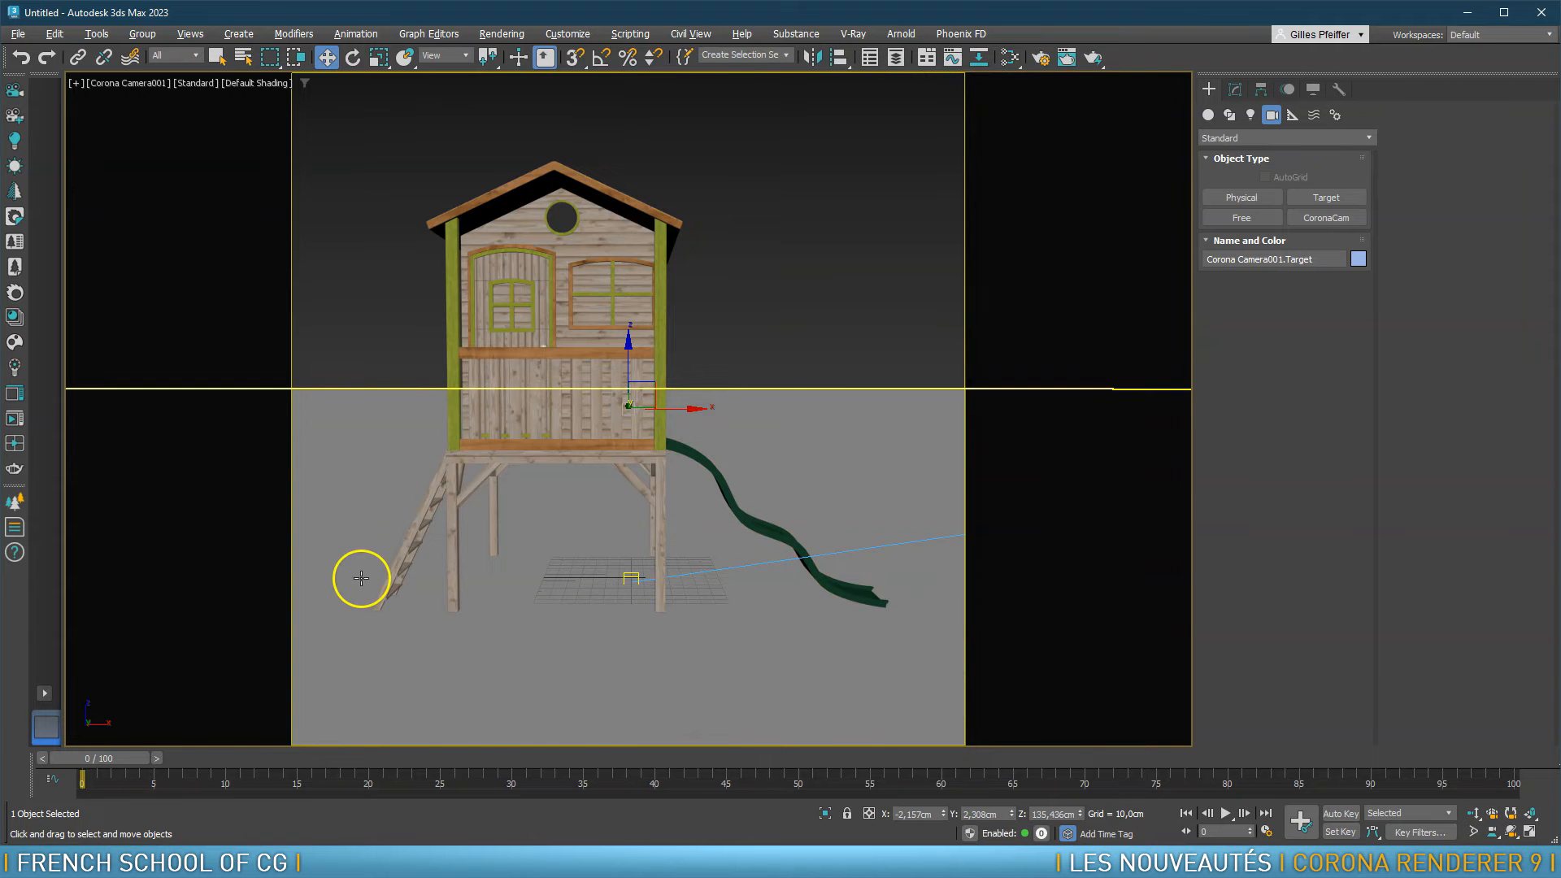
Restore the four-viewport layout, lower the Corona camera to about 114 cm and shift the playhouse about 50 cm along X
{"action": "key", "text": "alt+w"}
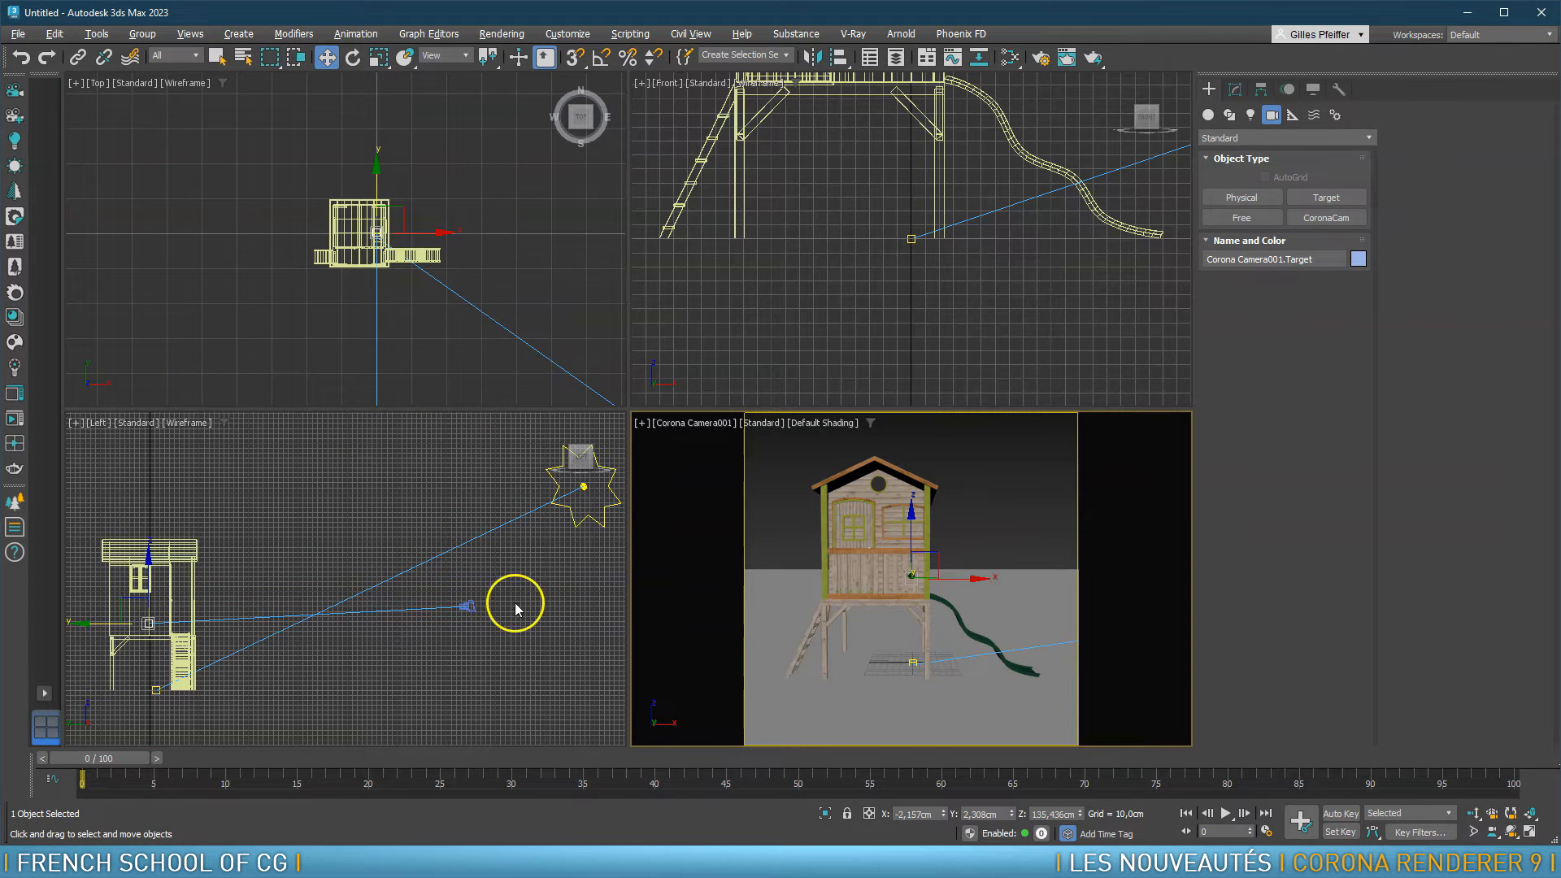
{"action": "left_click", "coordinate": [465, 603]}
{"action": "left_click_drag", "start_coordinate": [463, 547], "coordinate": [480, 578]}
{"action": "left_click", "coordinate": [886, 567]}
{"action": "left_click_drag", "start_coordinate": [974, 665], "coordinate": [1002, 665]}
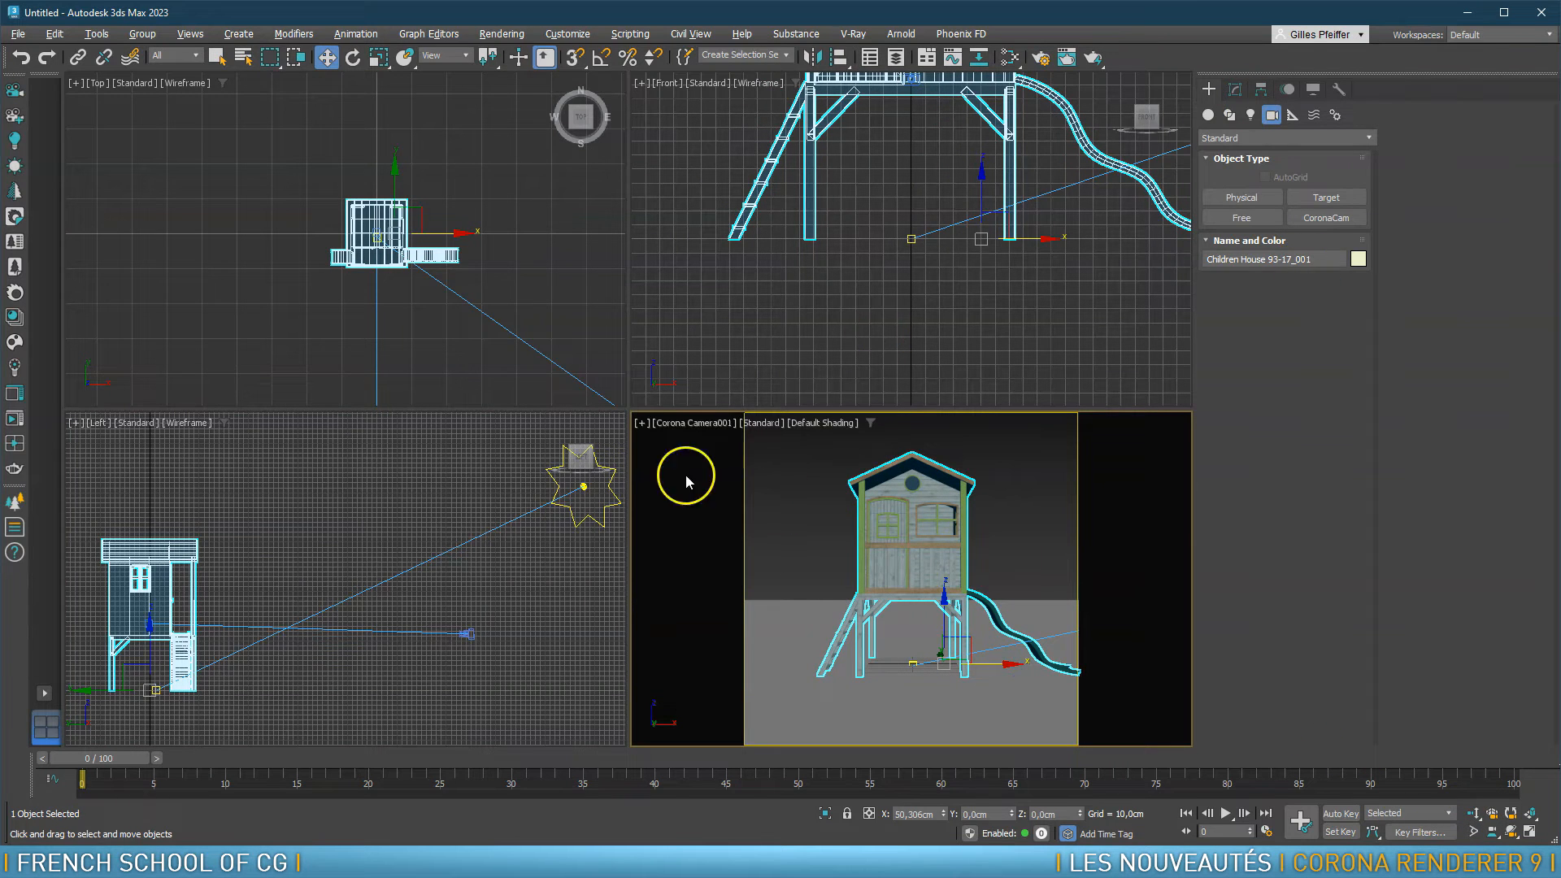
Switch the Corona camera from field of view to focal length and set it to 22 mm
{"action": "left_click", "coordinate": [465, 634]}
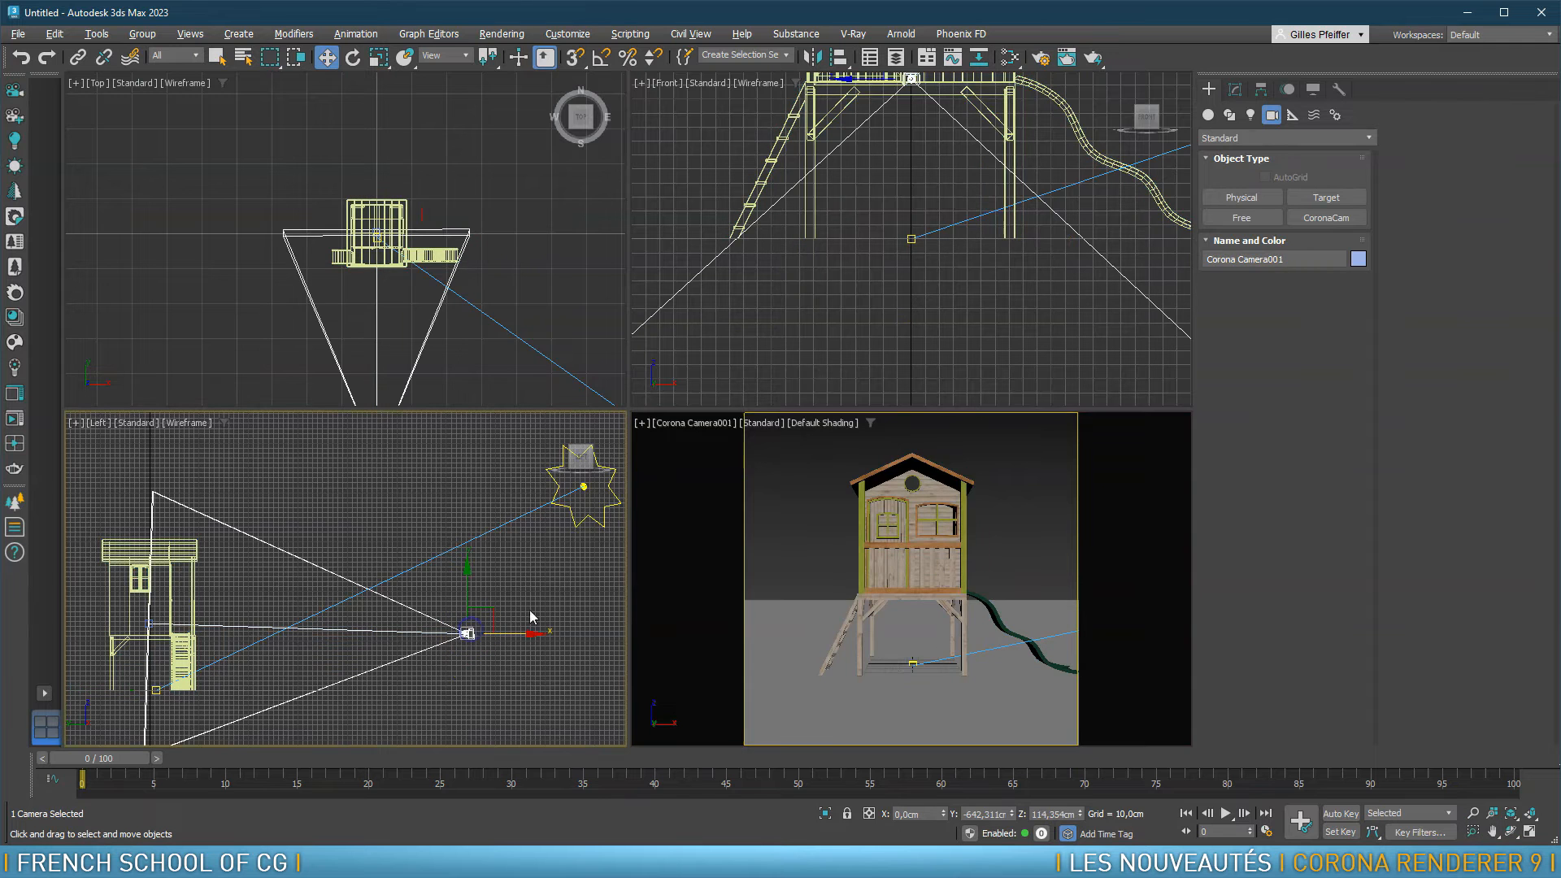
{"action": "left_click", "coordinate": [1235, 91]}
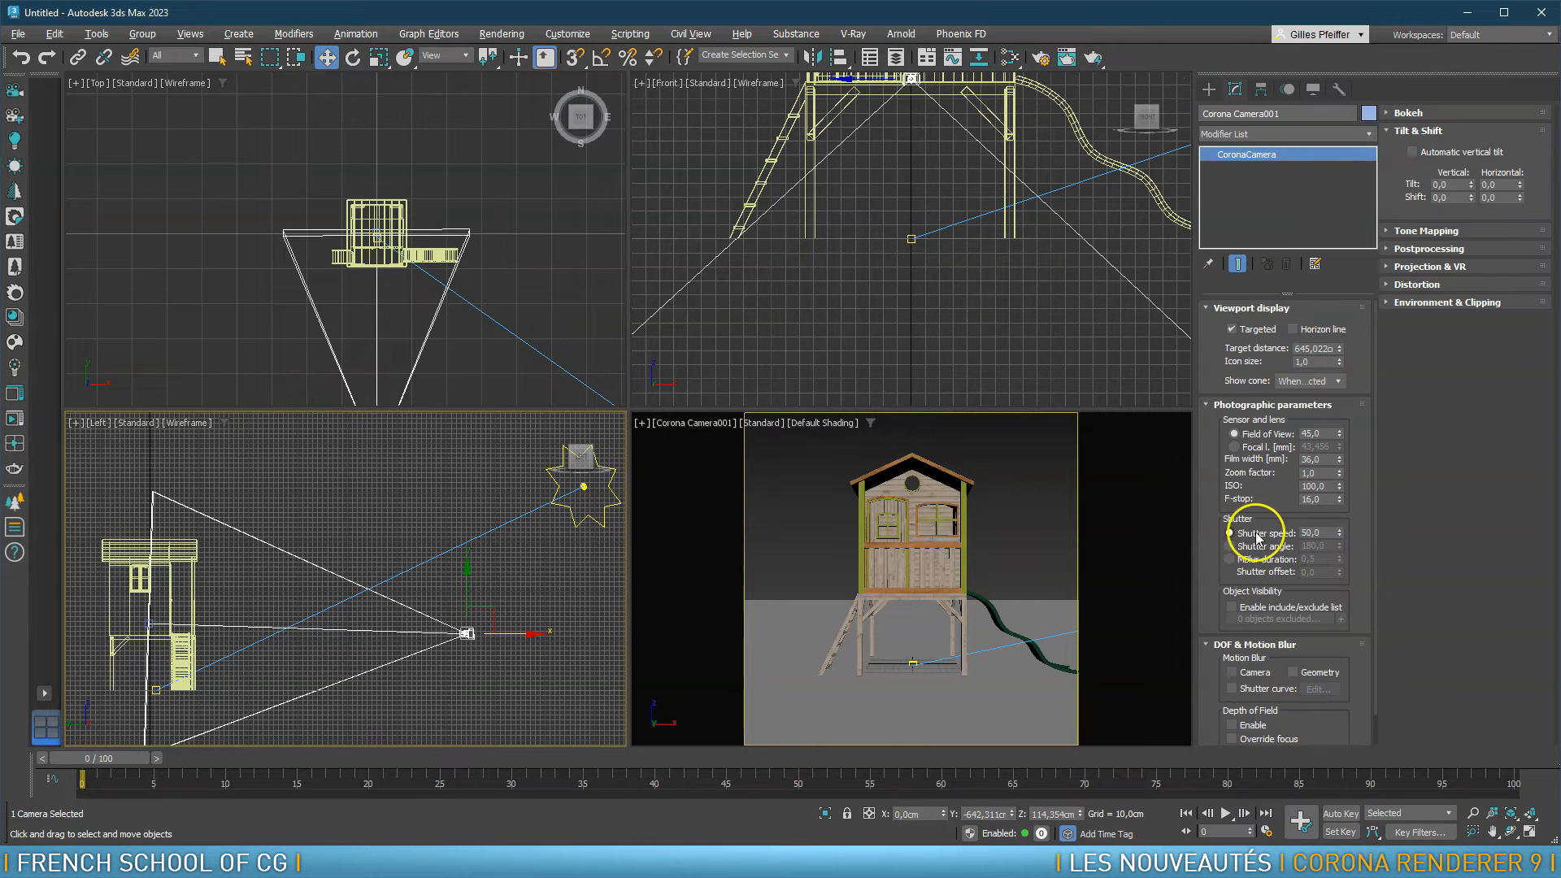
{"action": "left_click", "coordinate": [1234, 447]}
{"action": "double_click", "coordinate": [1329, 447]}
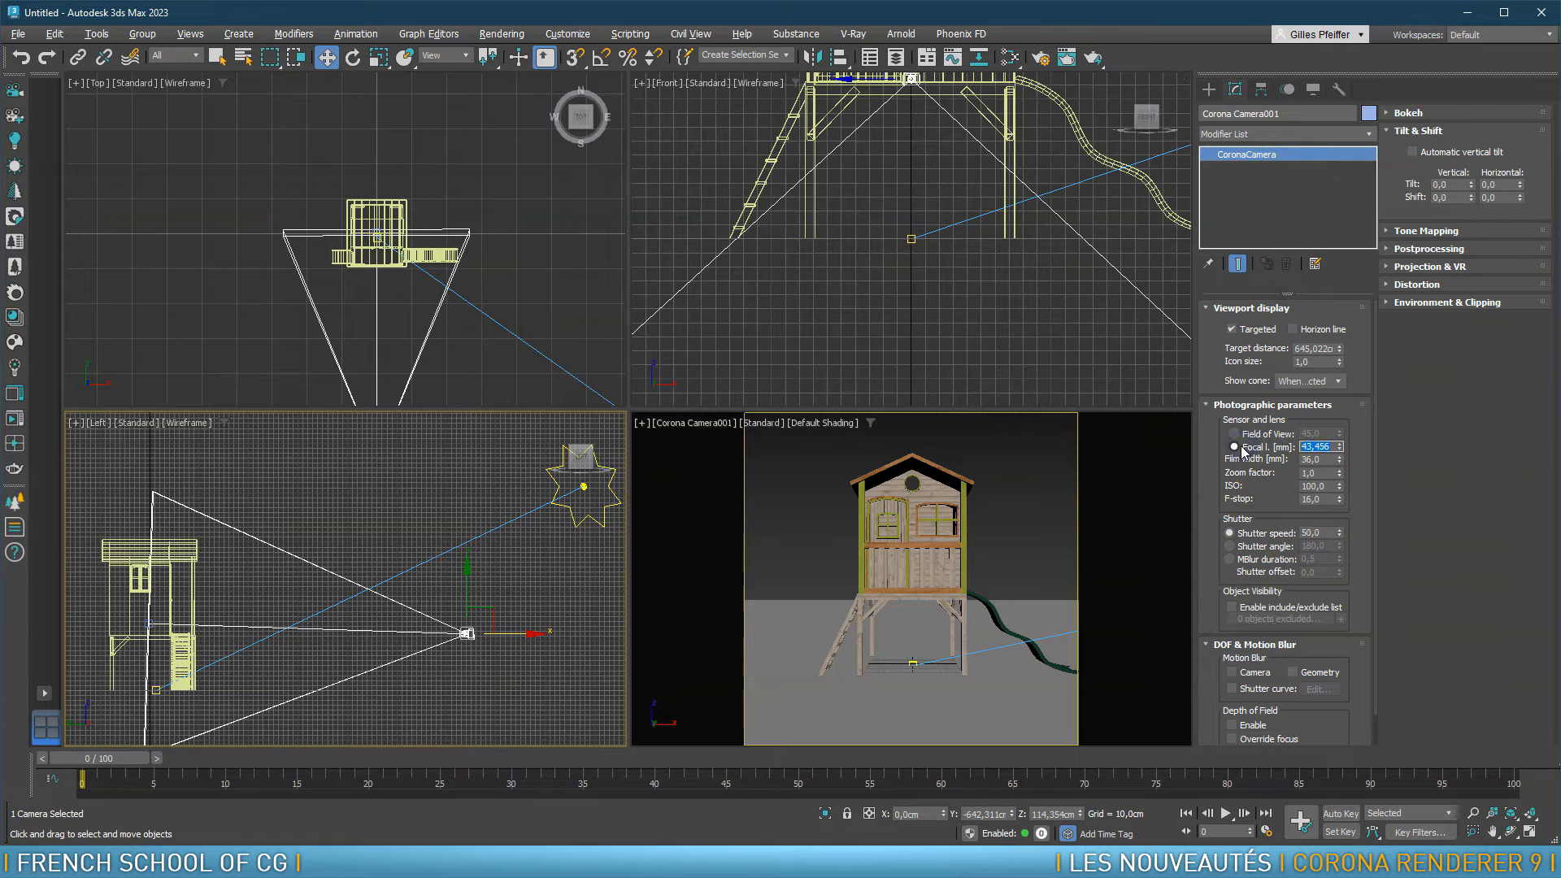
{"action": "key", "text": "Return"}
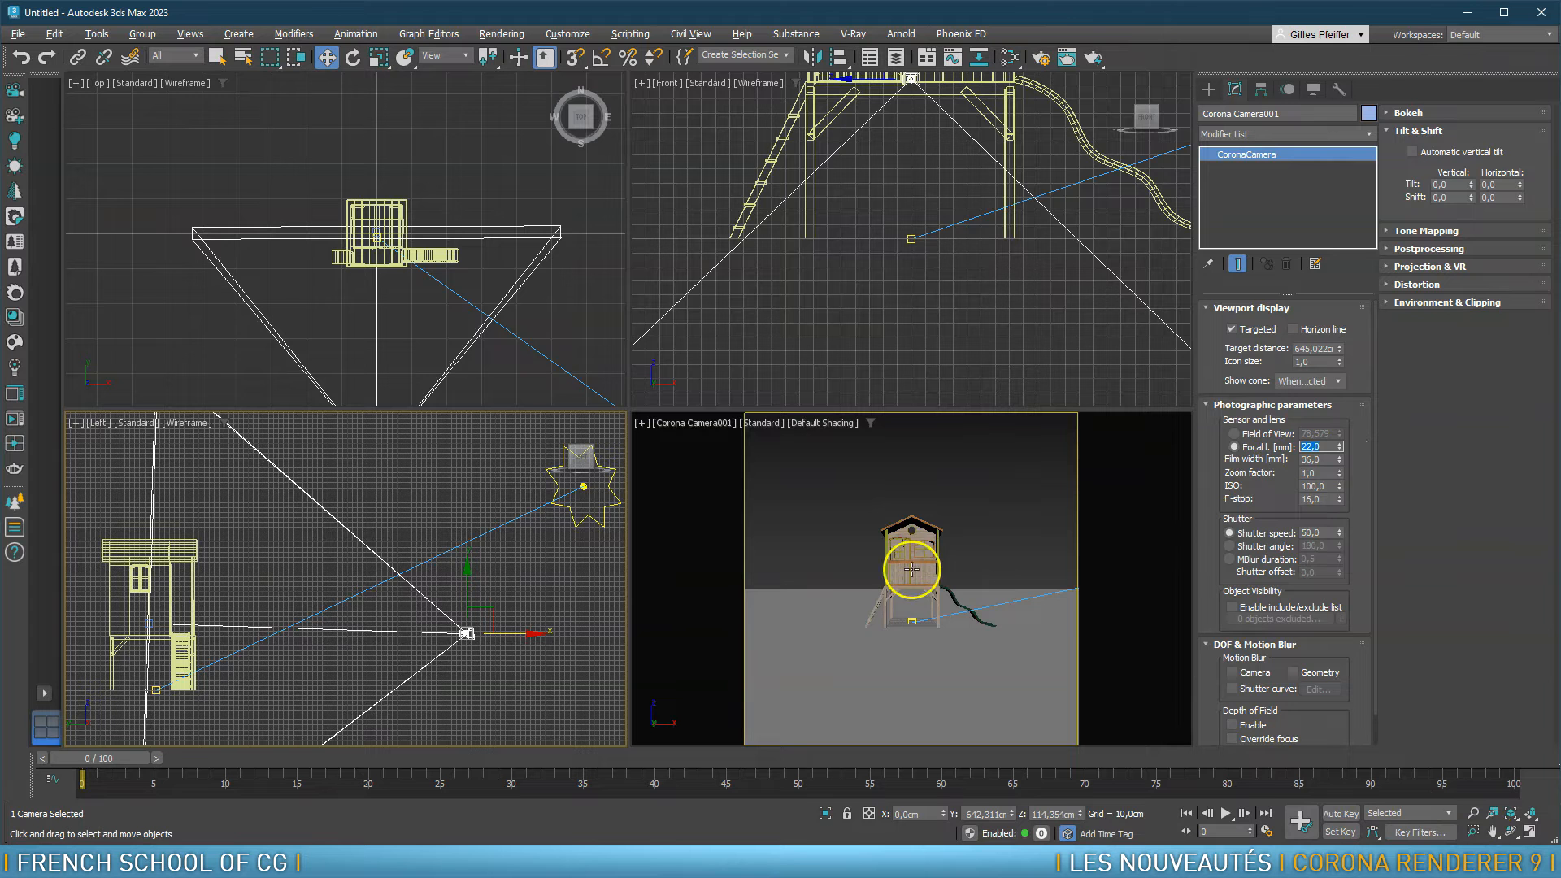
Dolly the Corona camera closer to the playhouse, to a target distance of about 455 cm
{"action": "mouse_move", "coordinate": [530, 632]}
{"action": "left_mouse_down"}
{"action": "mouse_move", "coordinate": [404, 631]}
{"action": "mouse_move", "coordinate": [520, 633]}
{"action": "left_mouse_up"}
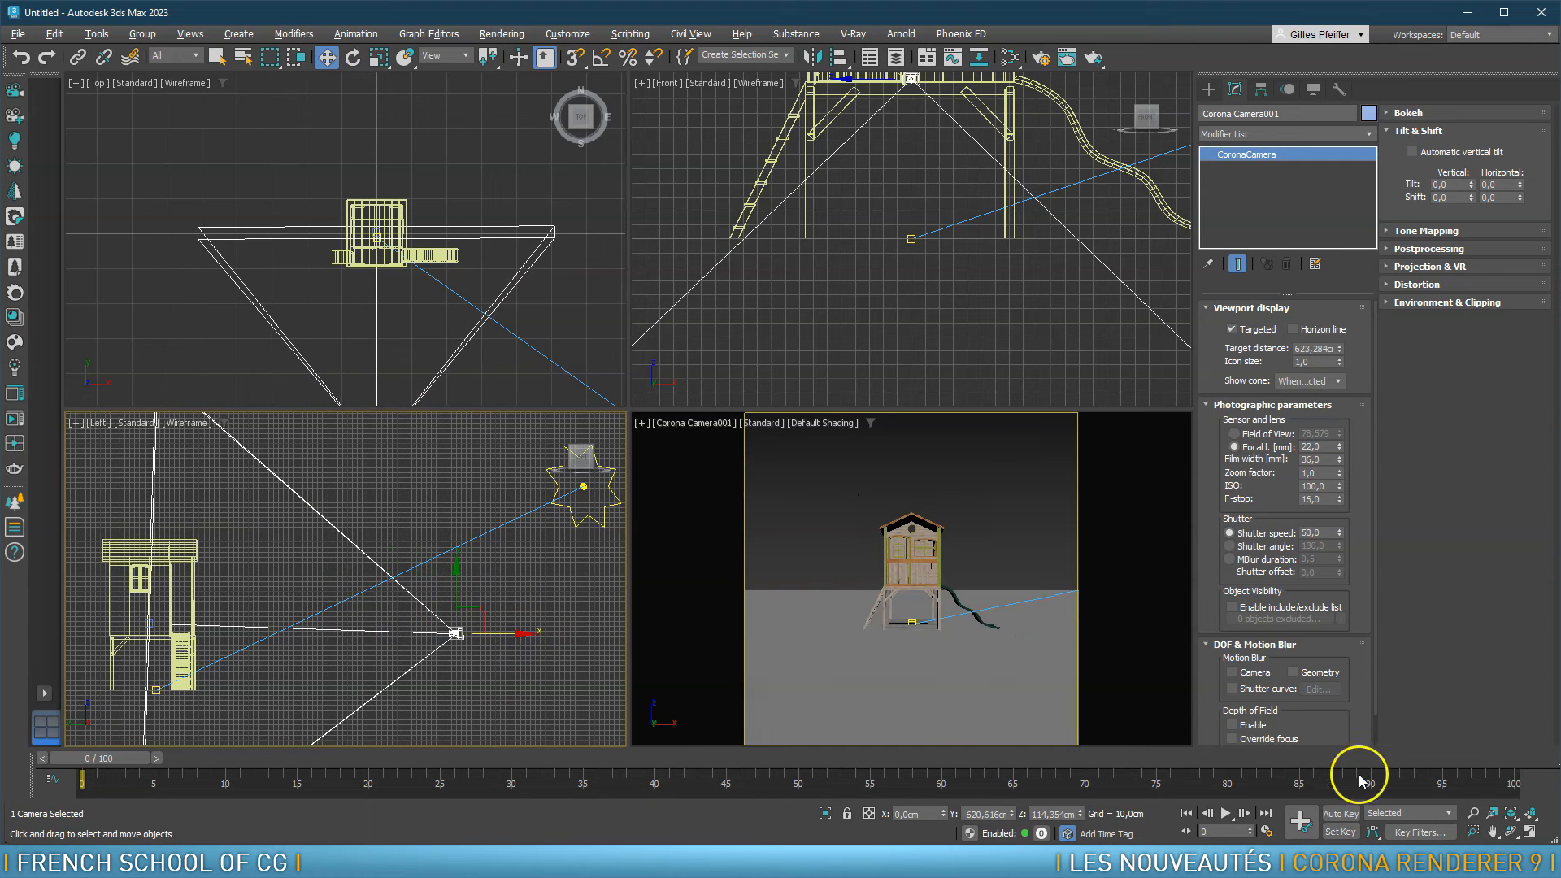
{"action": "left_click", "coordinate": [1473, 831]}
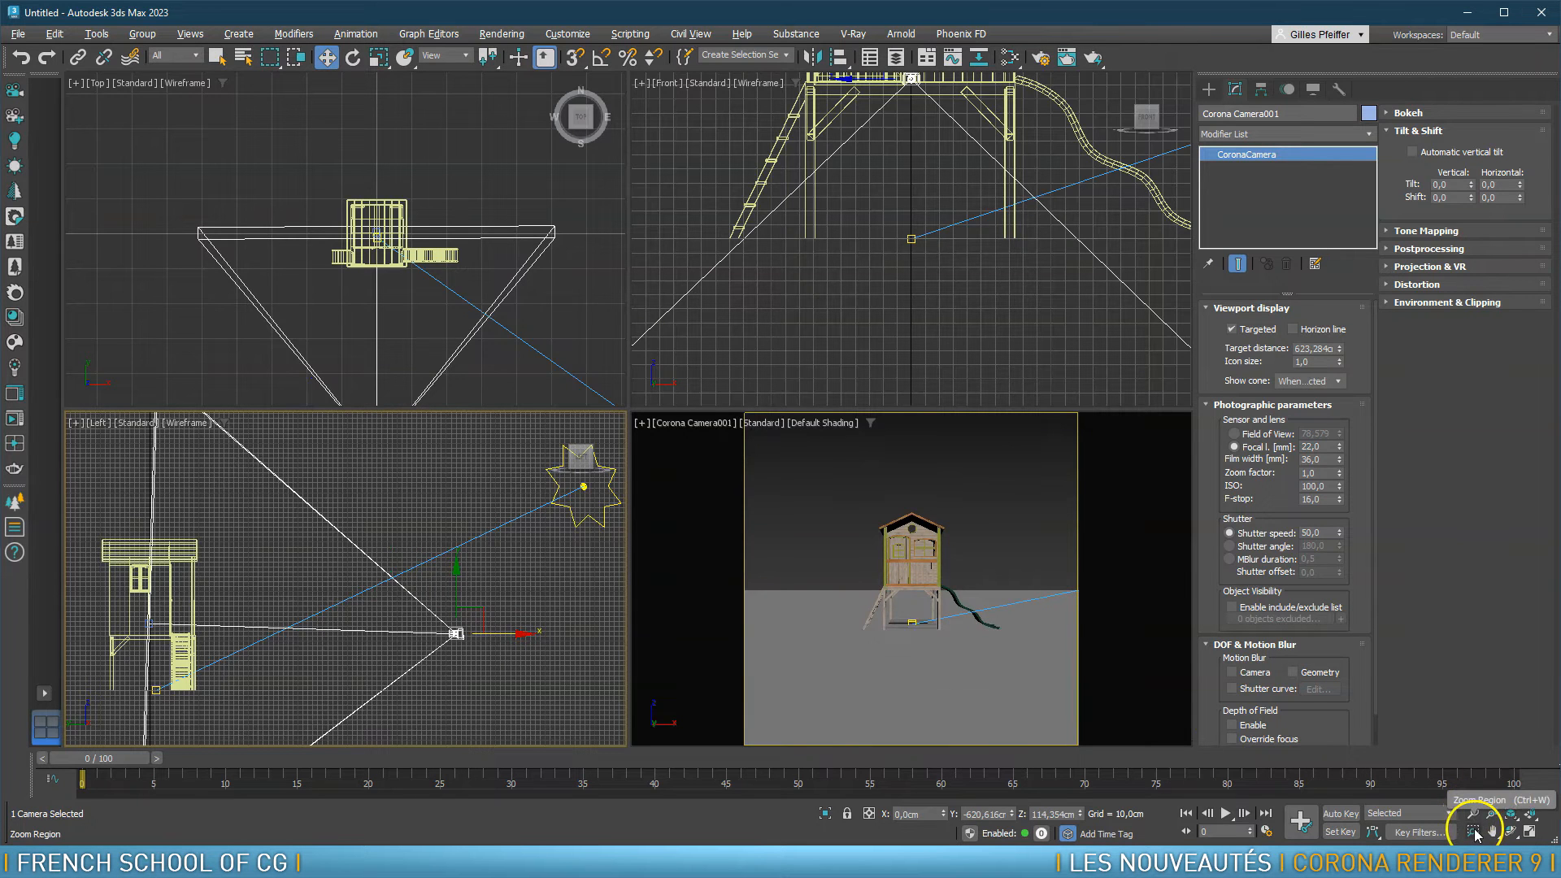
{"action": "left_click", "coordinate": [1473, 813]}
{"action": "left_click", "coordinate": [948, 563]}
{"action": "right_click", "coordinate": [773, 492]}
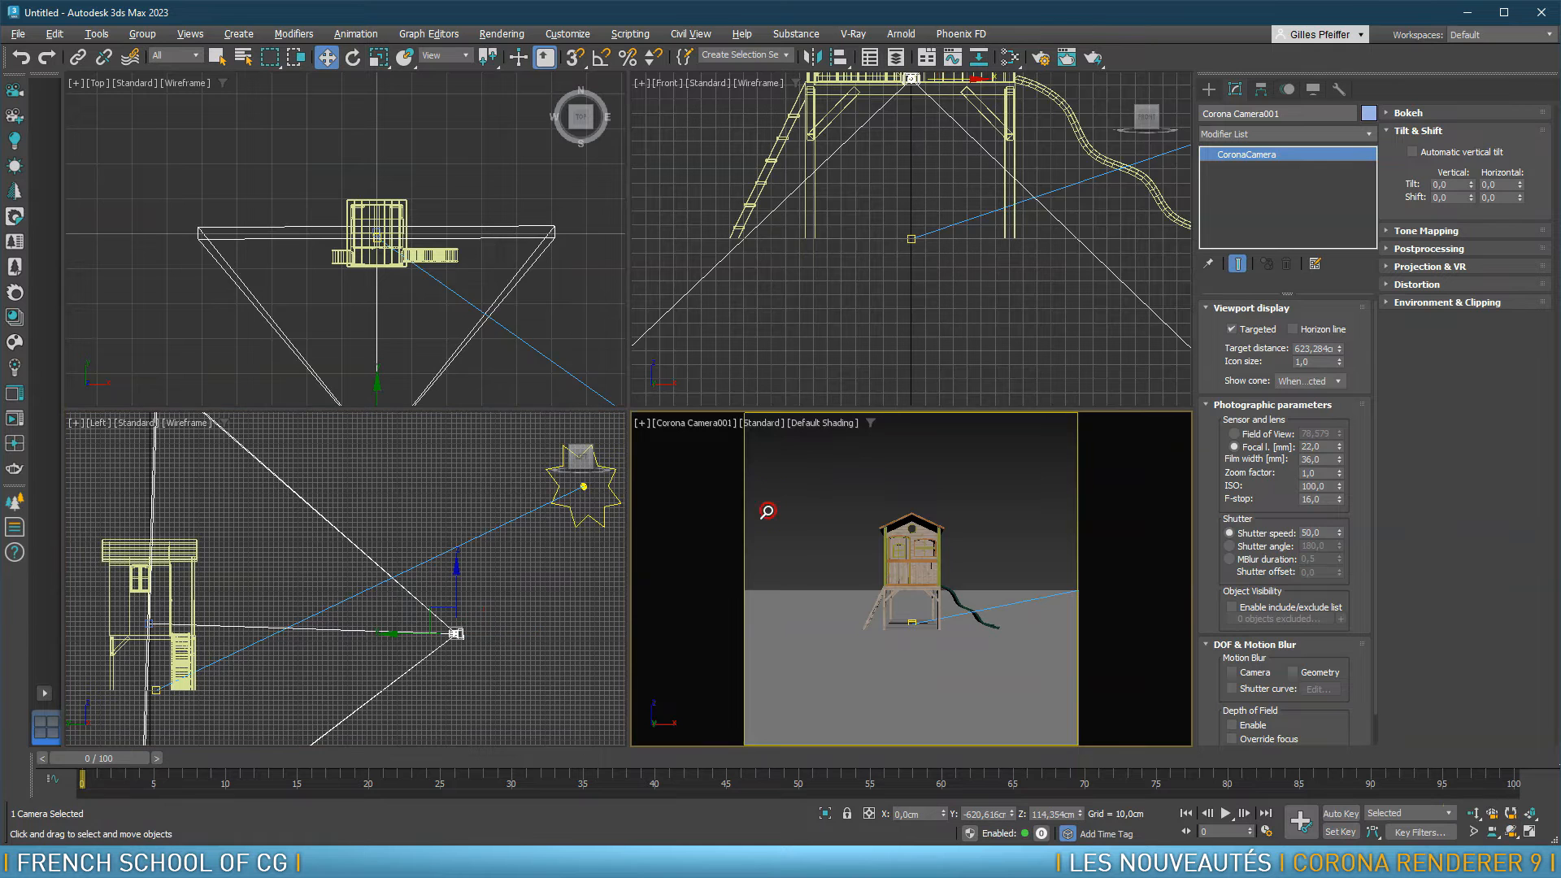
{"action": "left_click", "coordinate": [1474, 814]}
{"action": "left_click_drag", "start_coordinate": [886, 602], "coordinate": [926, 588]}
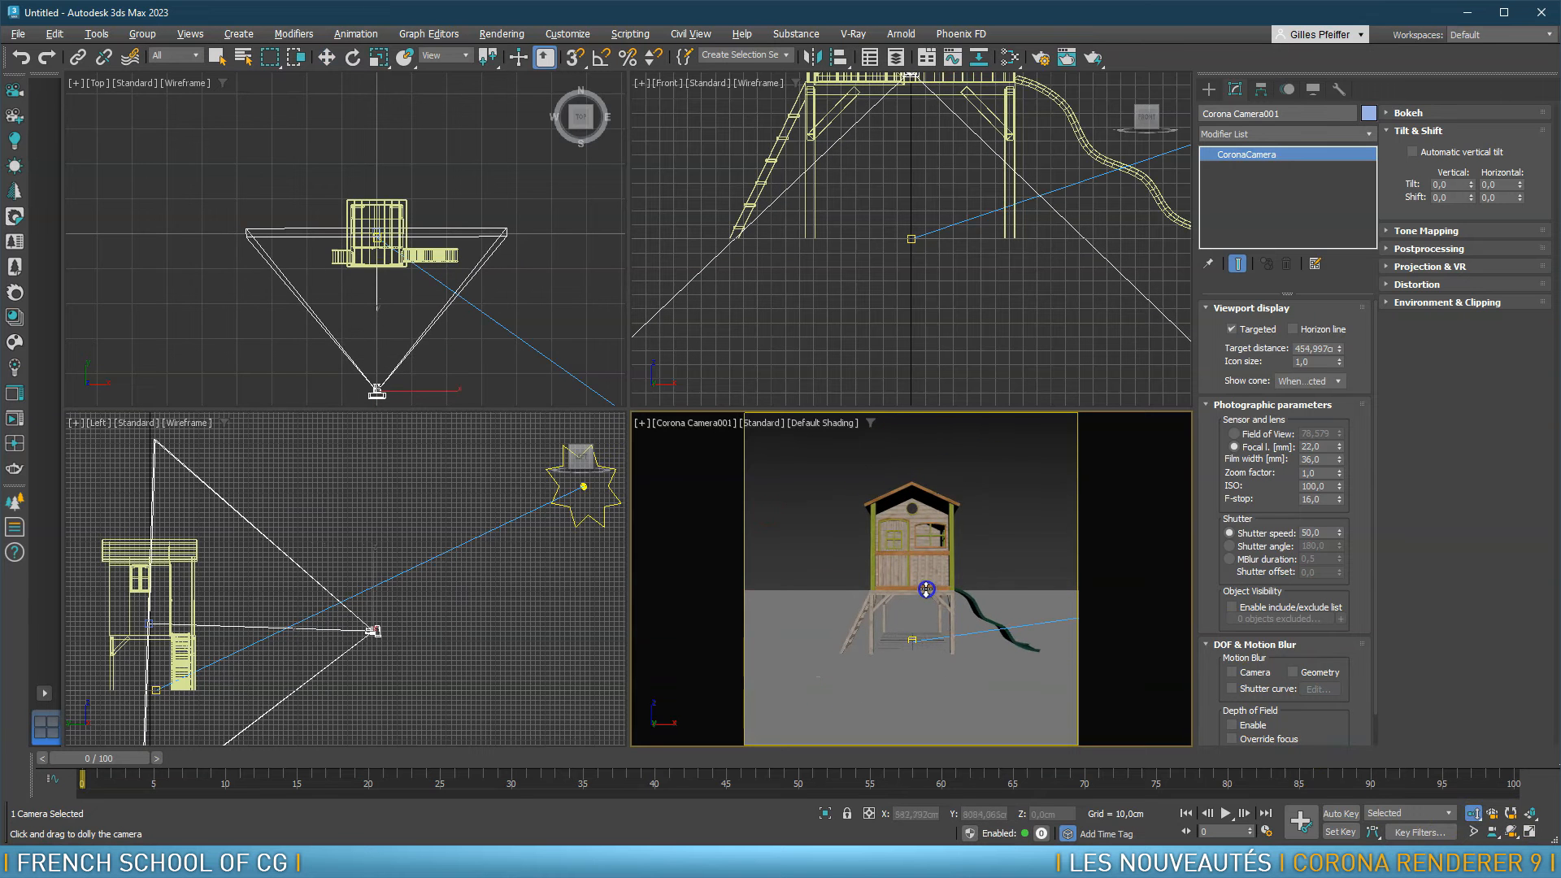
Lower the Corona camera in the Left view to a height of about 51 cm and reactivate the camera viewport
{"action": "right_click", "coordinate": [468, 630]}
{"action": "left_click_drag", "start_coordinate": [374, 569], "coordinate": [389, 604]}
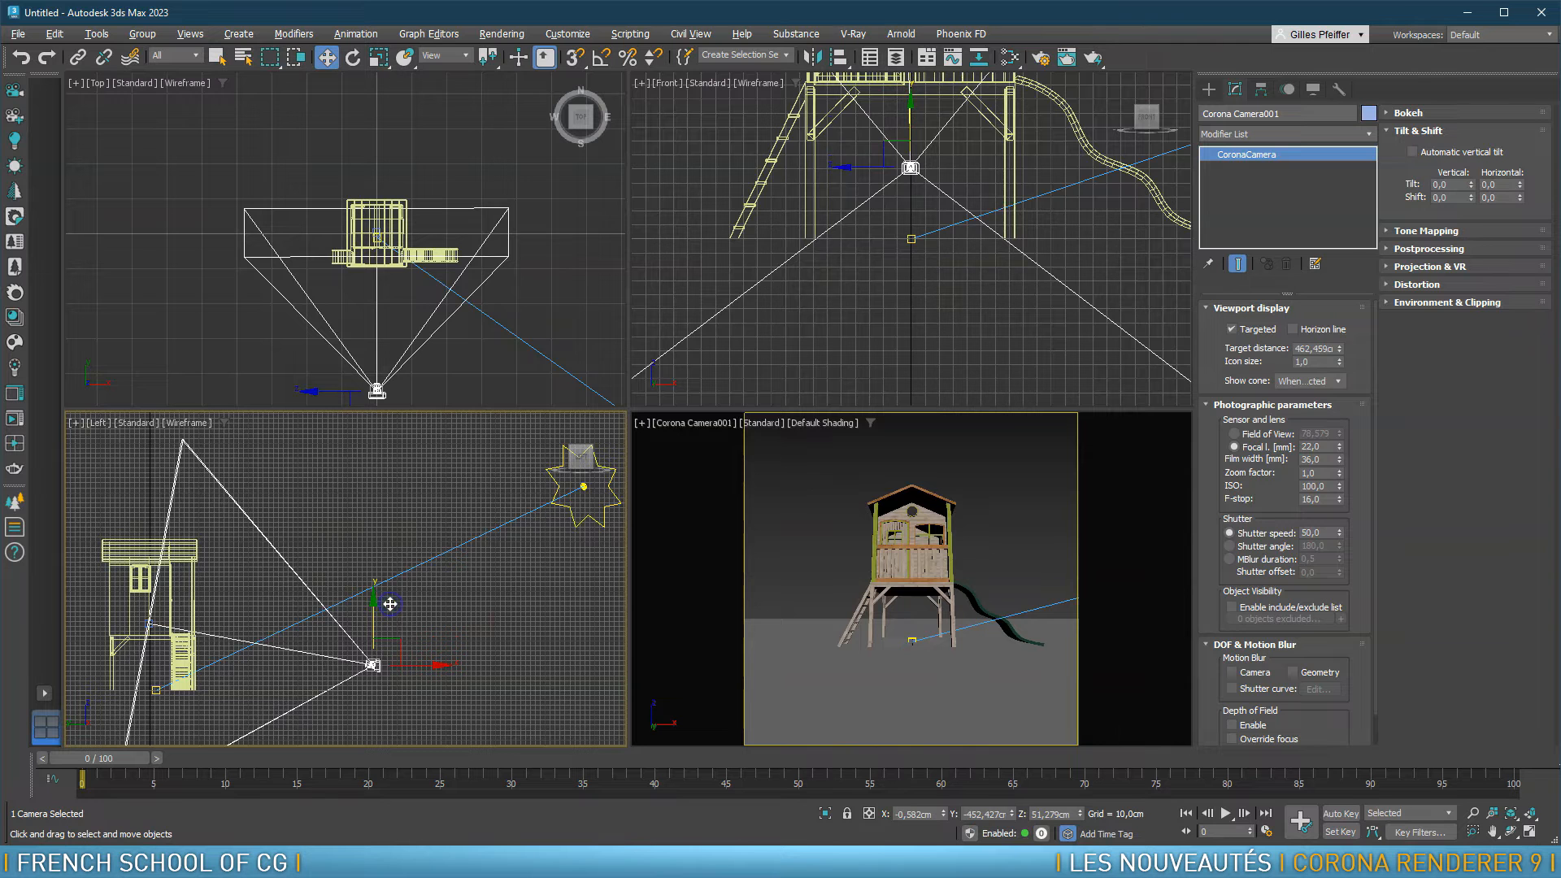
{"action": "right_click", "coordinate": [697, 489]}
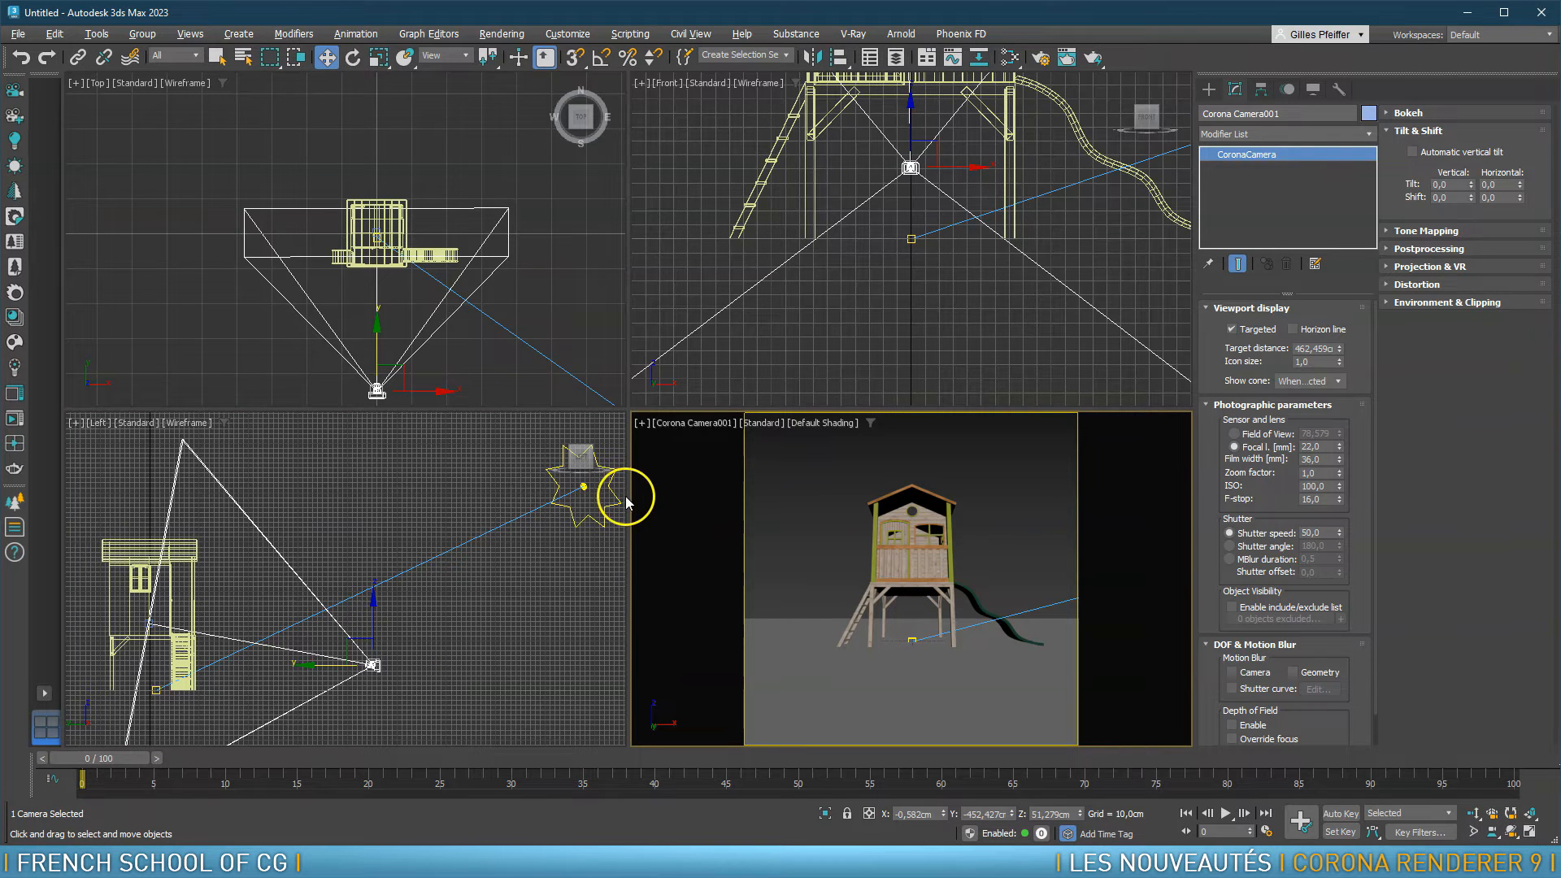
Select the Corona Sun in the Top view, rename it soleil and add a CoronaSky environment from its parameters
{"action": "scroll", "coordinate": [450, 308], "scroll_direction": "down", "scroll_amount": 6}
{"action": "middle_click_drag", "start_coordinate": [519, 349], "coordinate": [423, 266]}
{"action": "scroll", "coordinate": [484, 319], "scroll_direction": "up", "scroll_amount": 2}
{"action": "scroll", "coordinate": [485, 318], "scroll_direction": "up", "scroll_amount": 2}
{"action": "left_click", "coordinate": [497, 305]}
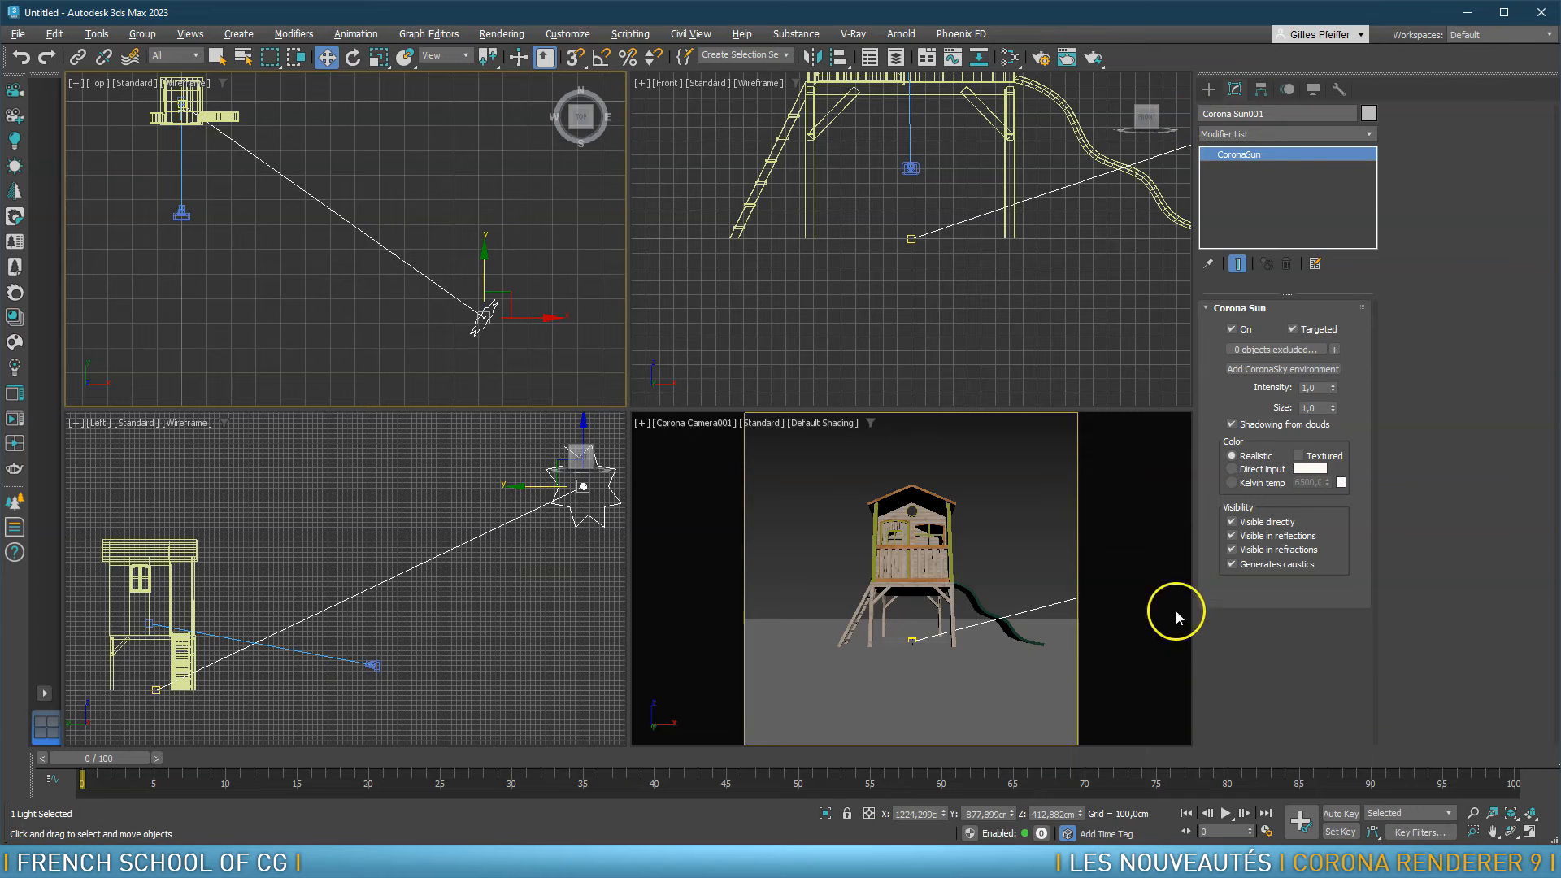
{"action": "left_click", "coordinate": [1279, 114]}
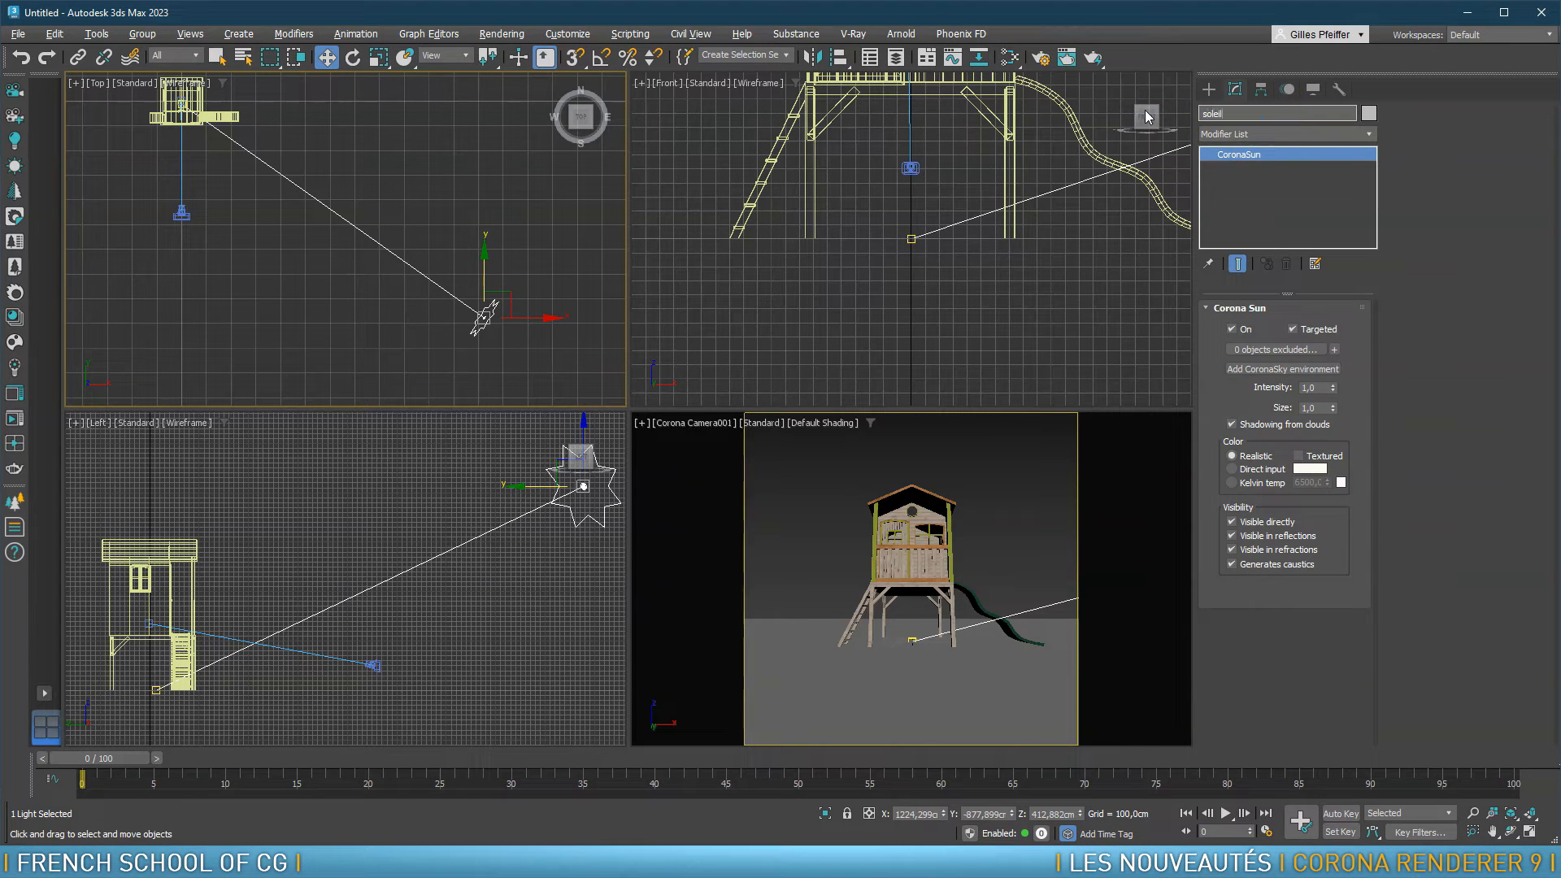
{"action": "left_click", "coordinate": [1281, 370]}
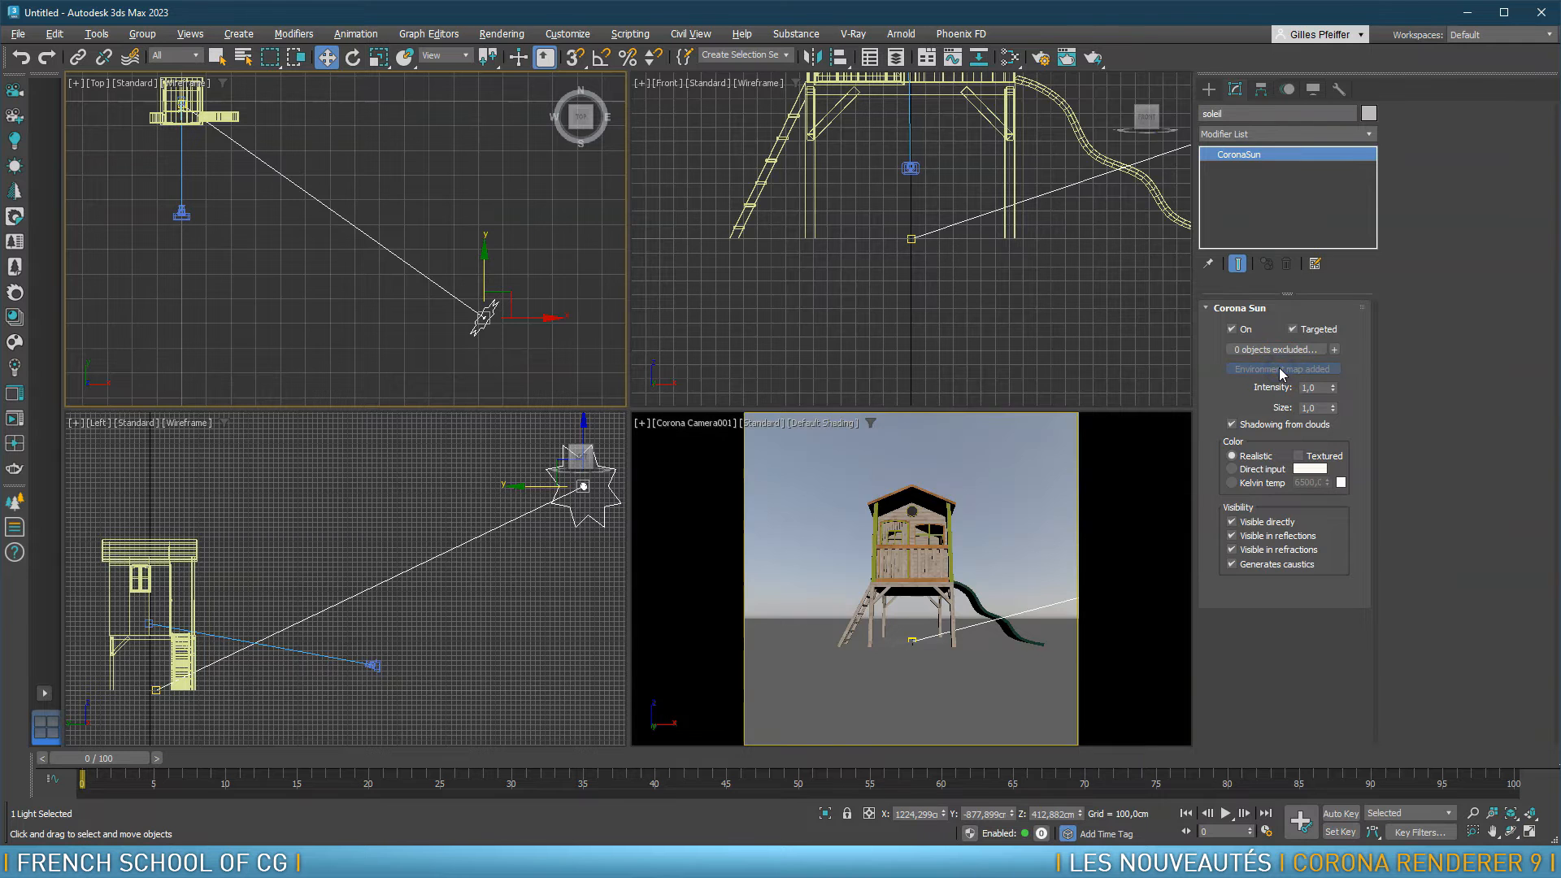
Try to start a Corona rendering of the camera view and open the license server from the Chaos Licensing dialog
{"action": "right_click", "coordinate": [1027, 516]}
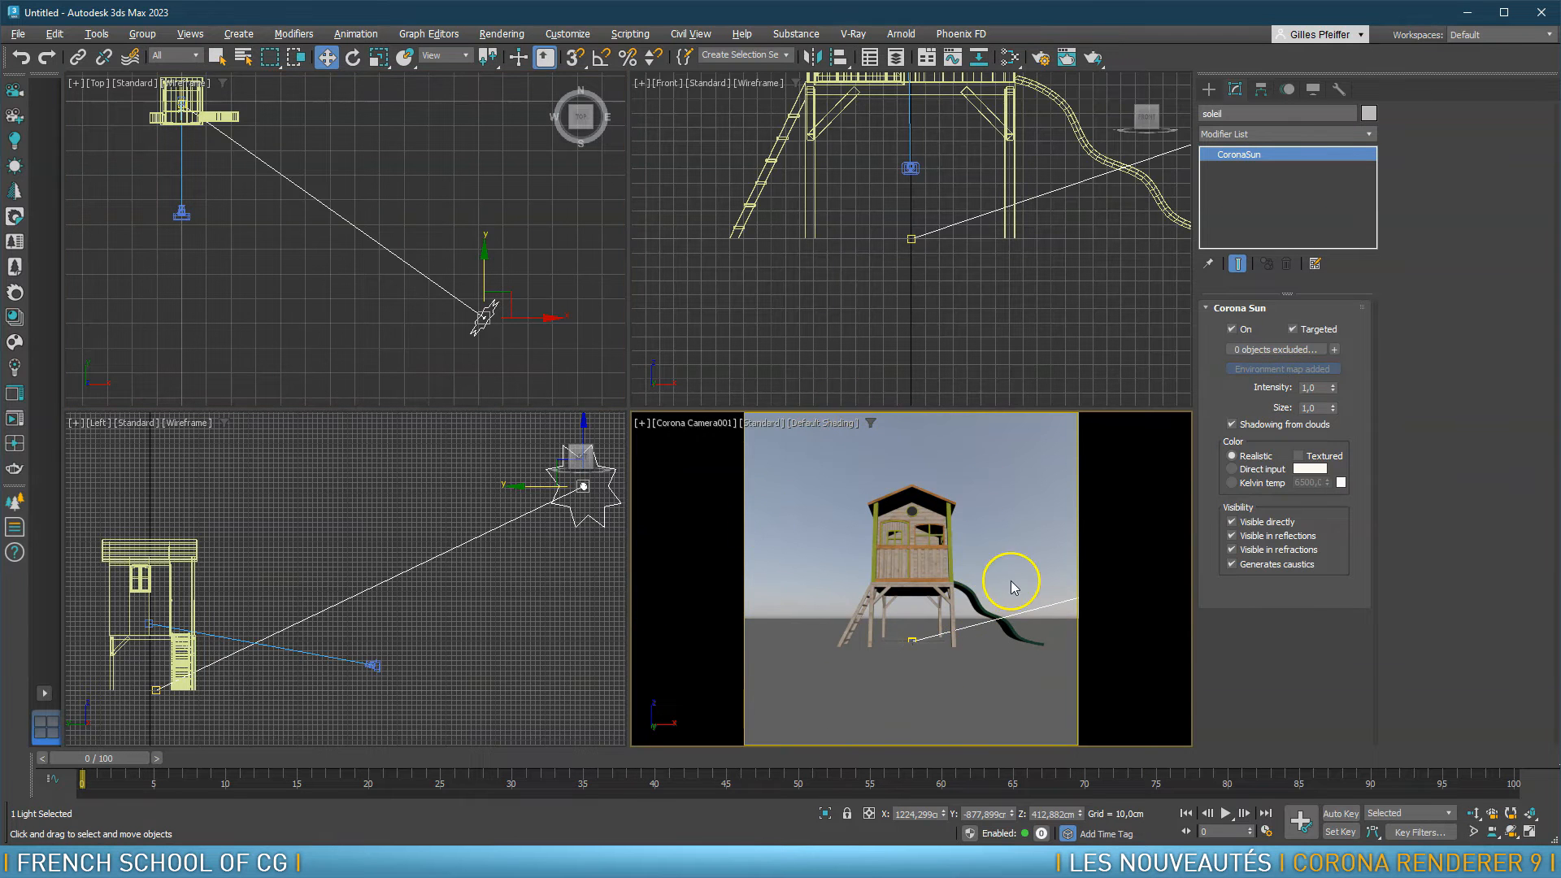
{"action": "left_click", "coordinate": [14, 419]}
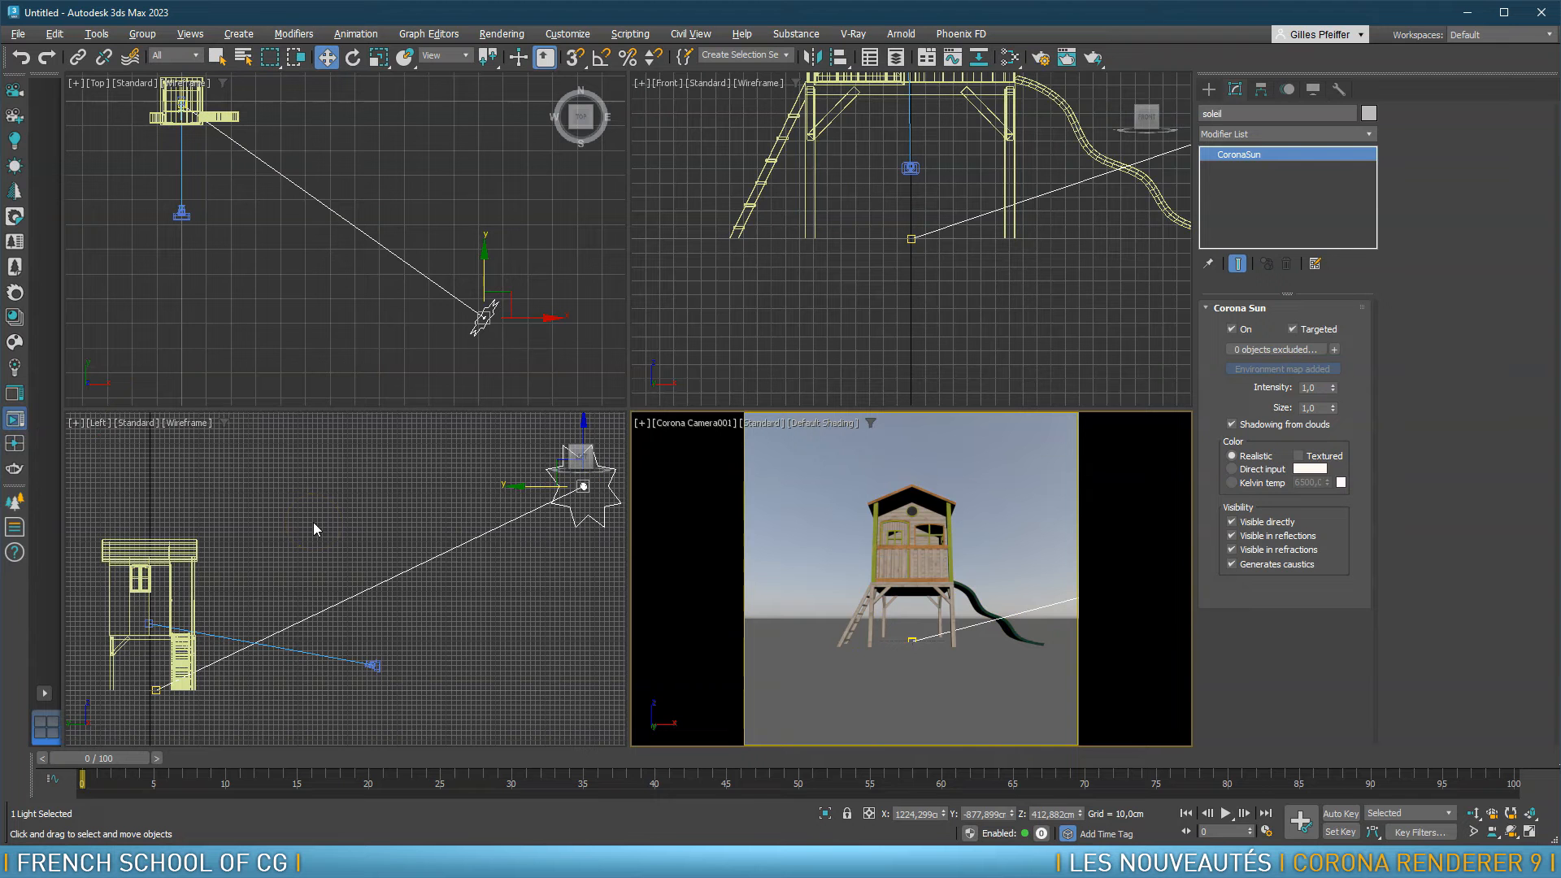
{"action": "left_click_drag", "start_coordinate": [338, 500], "coordinate": [375, 244]}
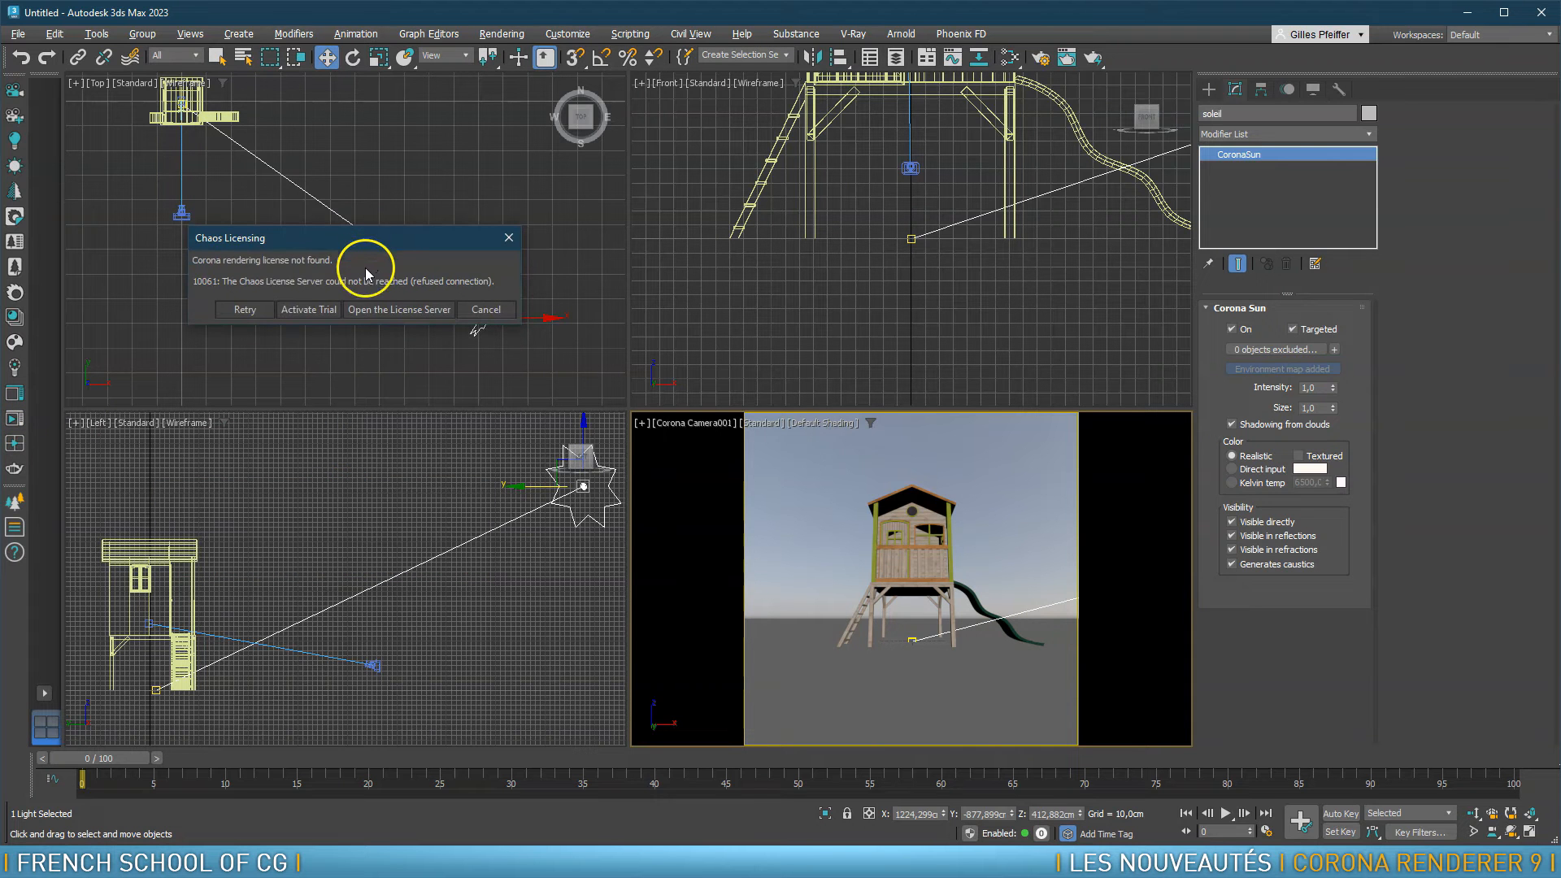
{"action": "left_click", "coordinate": [391, 314]}
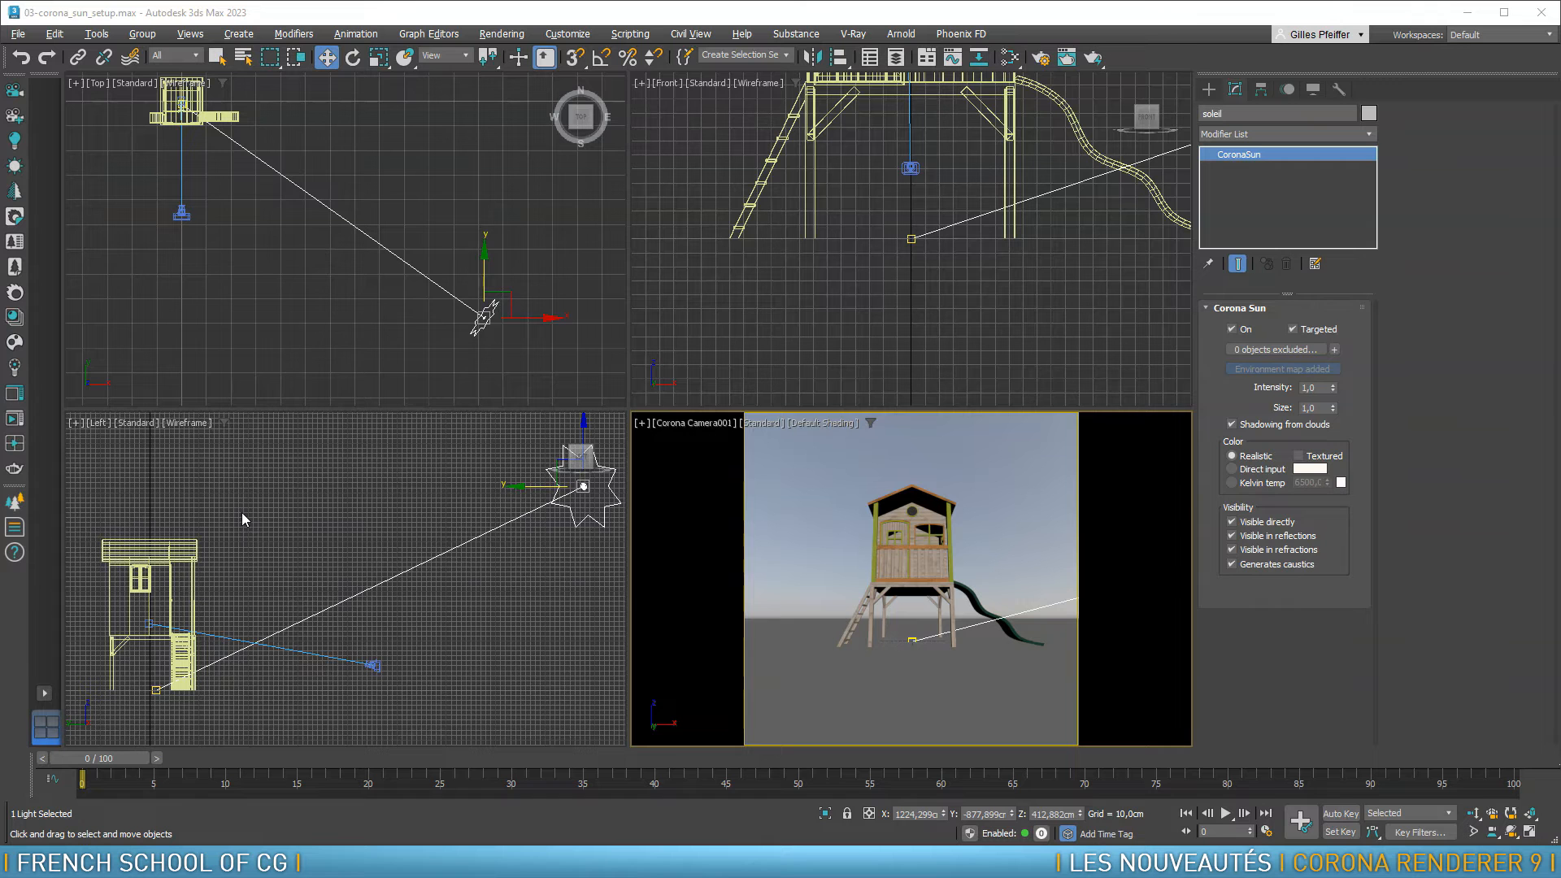
Start Corona interactive rendering and return it to the Corona Camera001 view after activating the Top view
{"action": "left_click", "coordinate": [13, 420]}
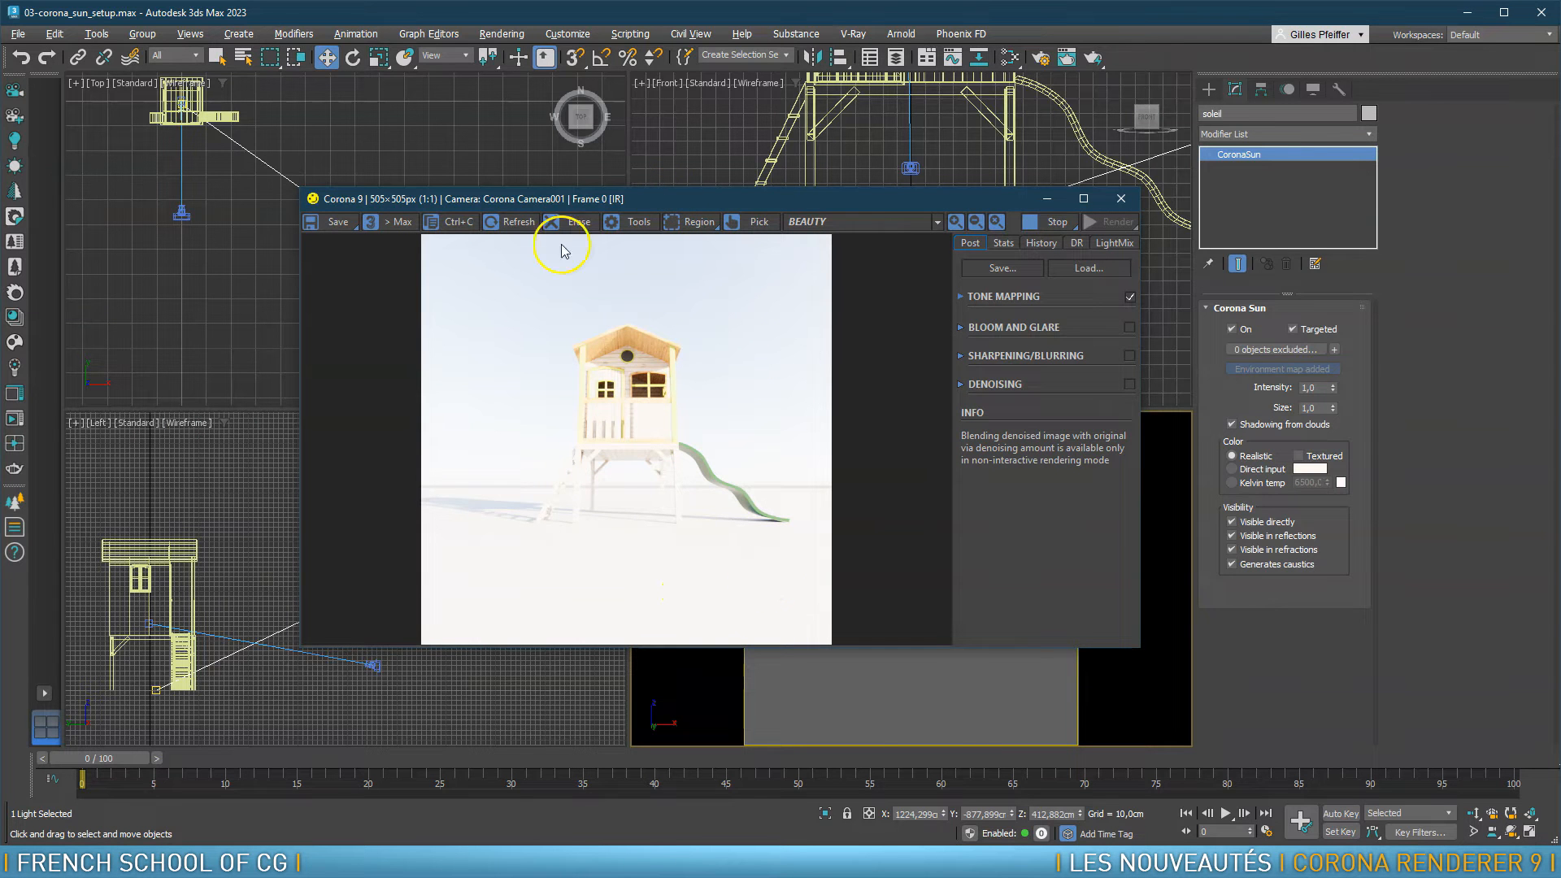
{"action": "left_click_drag", "start_coordinate": [543, 202], "coordinate": [770, 161]}
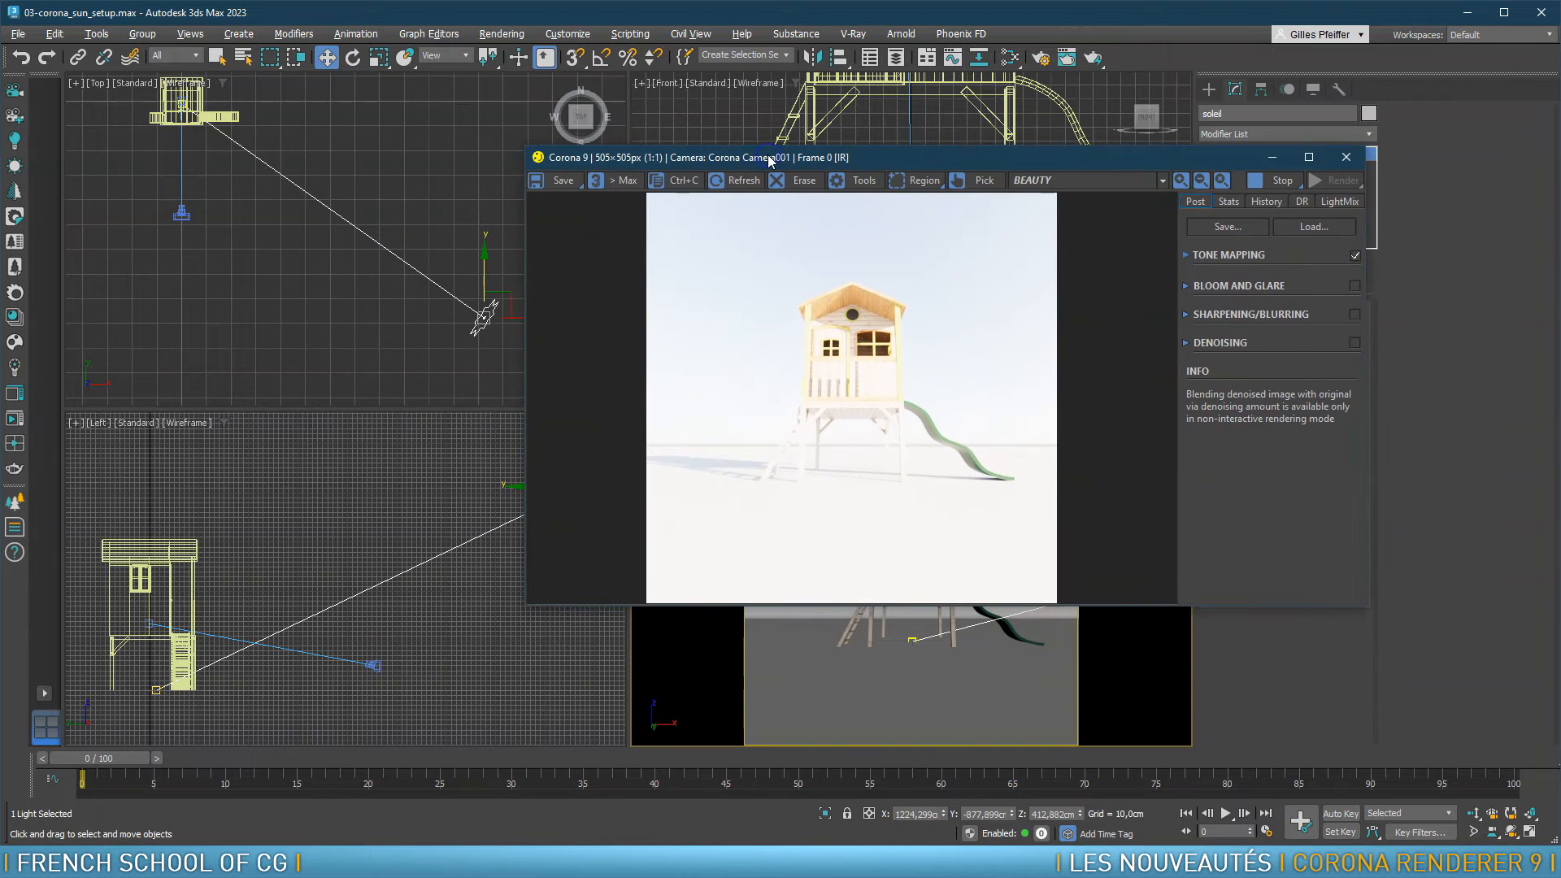
{"action": "left_click", "coordinate": [490, 315]}
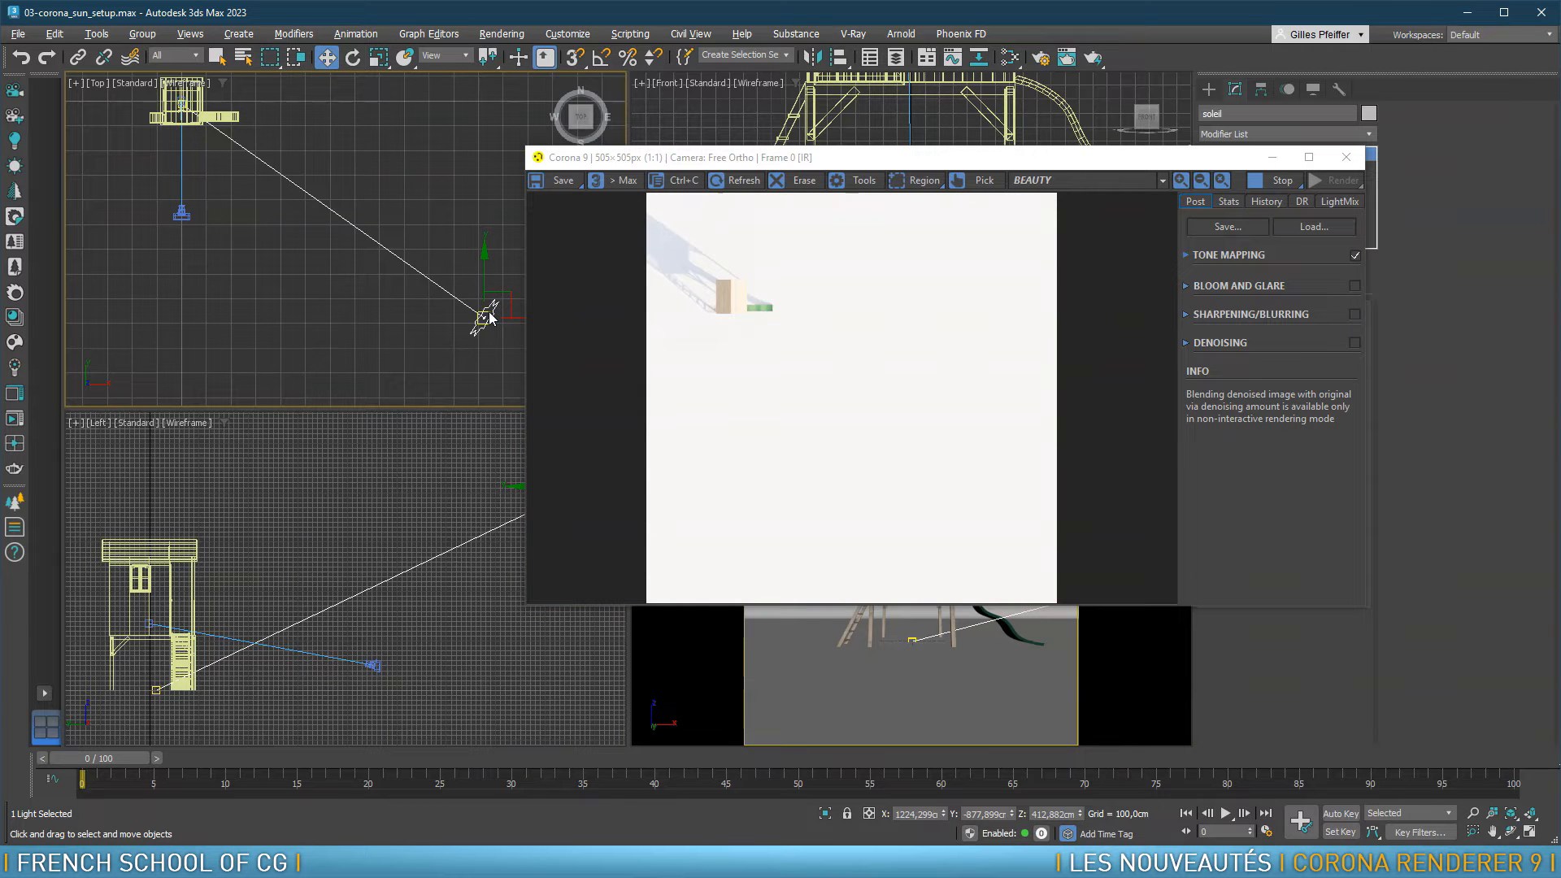
{"action": "left_click_drag", "start_coordinate": [1090, 158], "coordinate": [847, 168]}
{"action": "right_click", "coordinate": [1169, 697]}
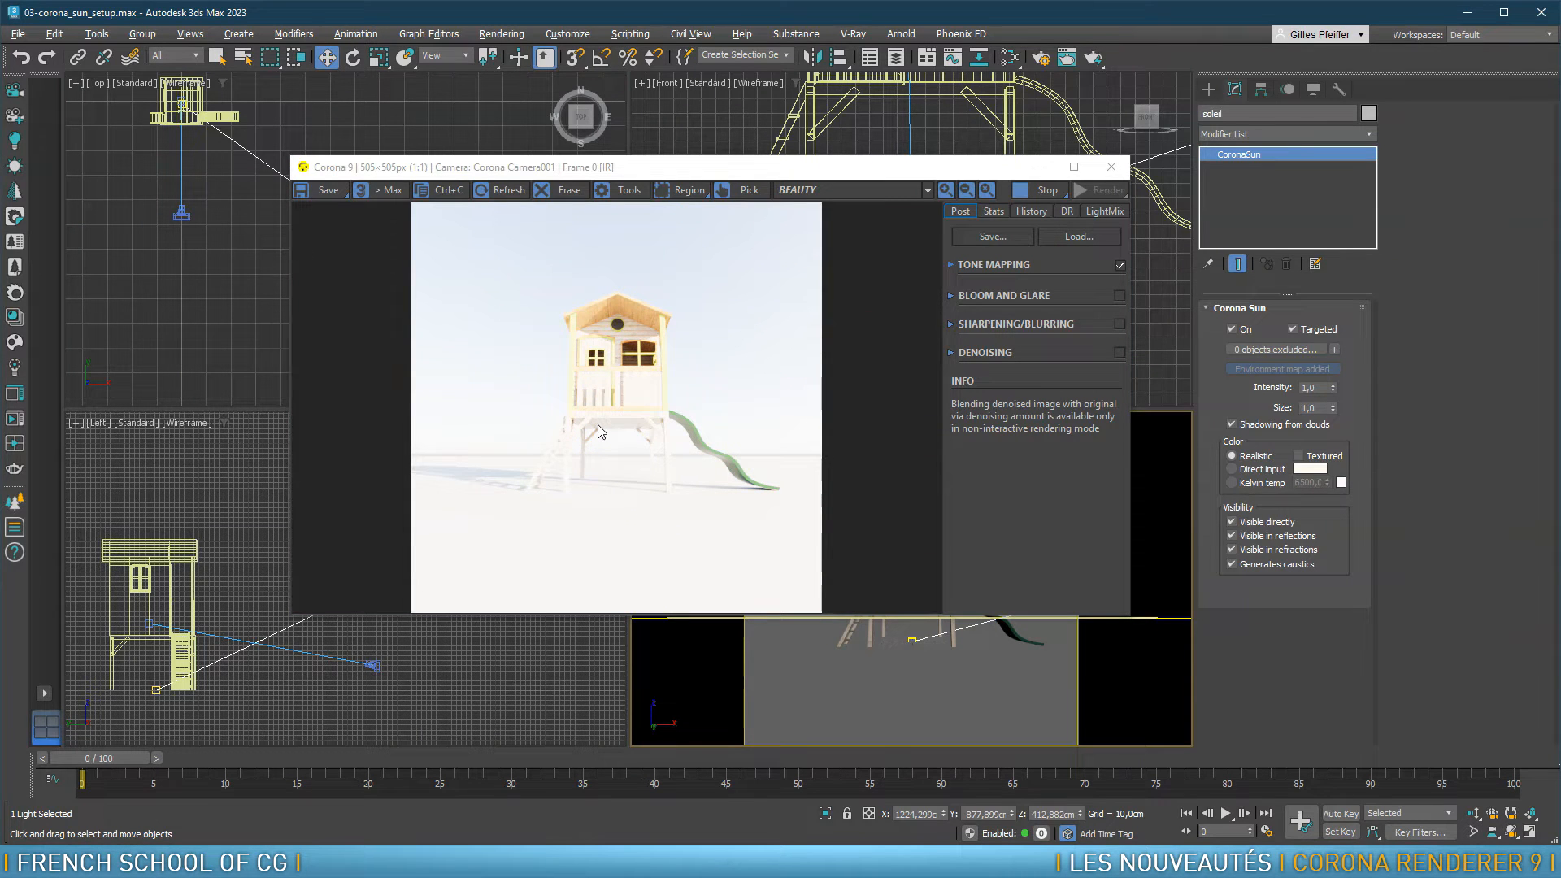
Set the tone mapping Simple Exposure to -2 in the Corona frame buffer
{"action": "left_click", "coordinate": [951, 269]}
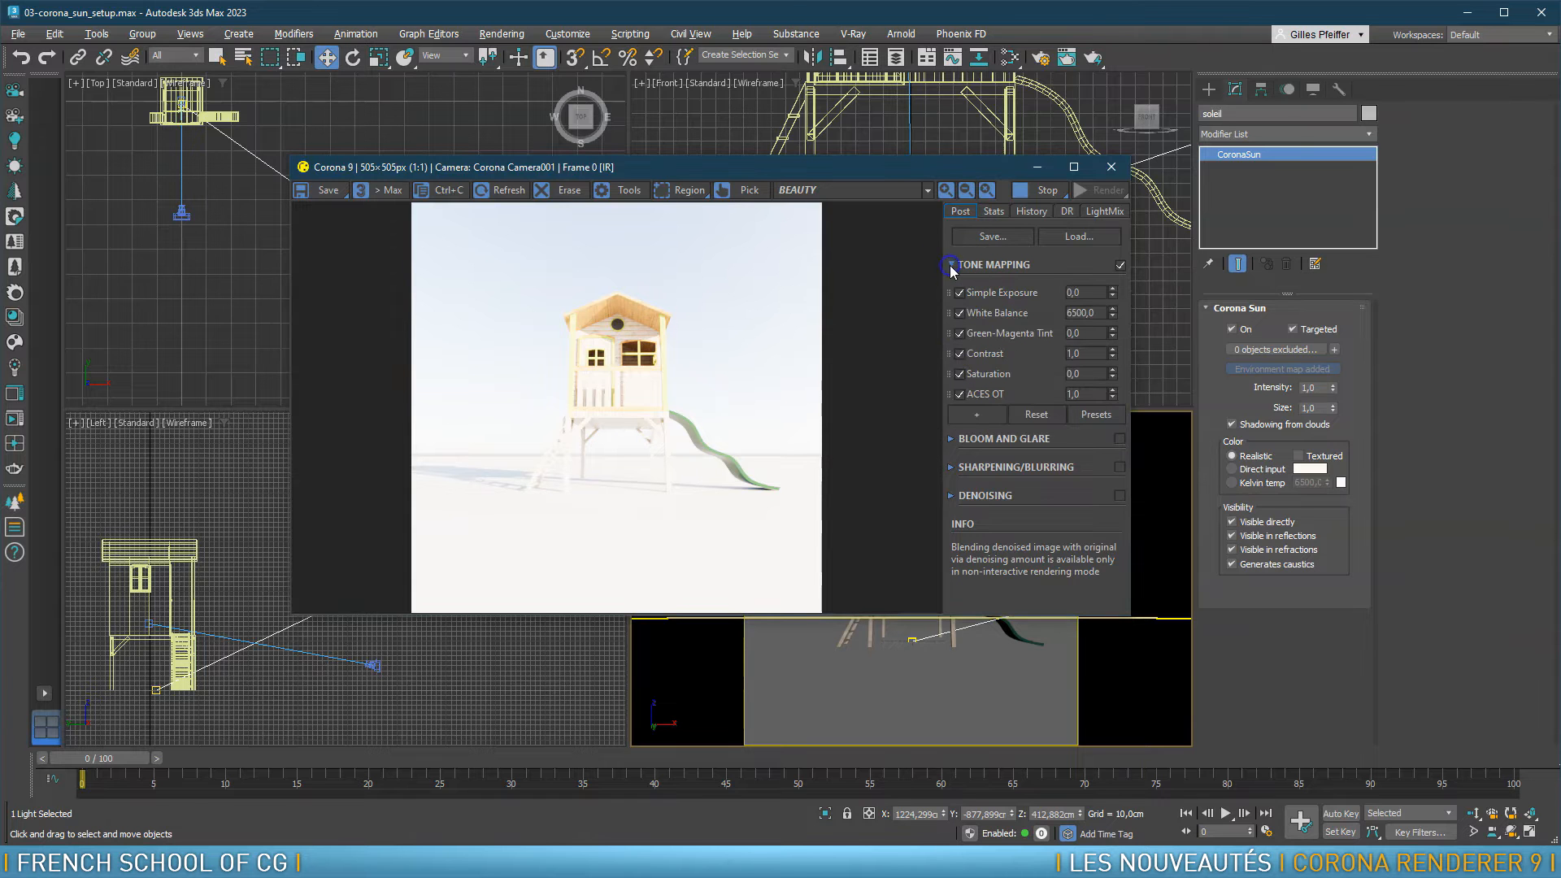
{"action": "double_click", "coordinate": [1057, 290]}
{"action": "type", "text": "-2"}
{"action": "key", "text": "Return"}
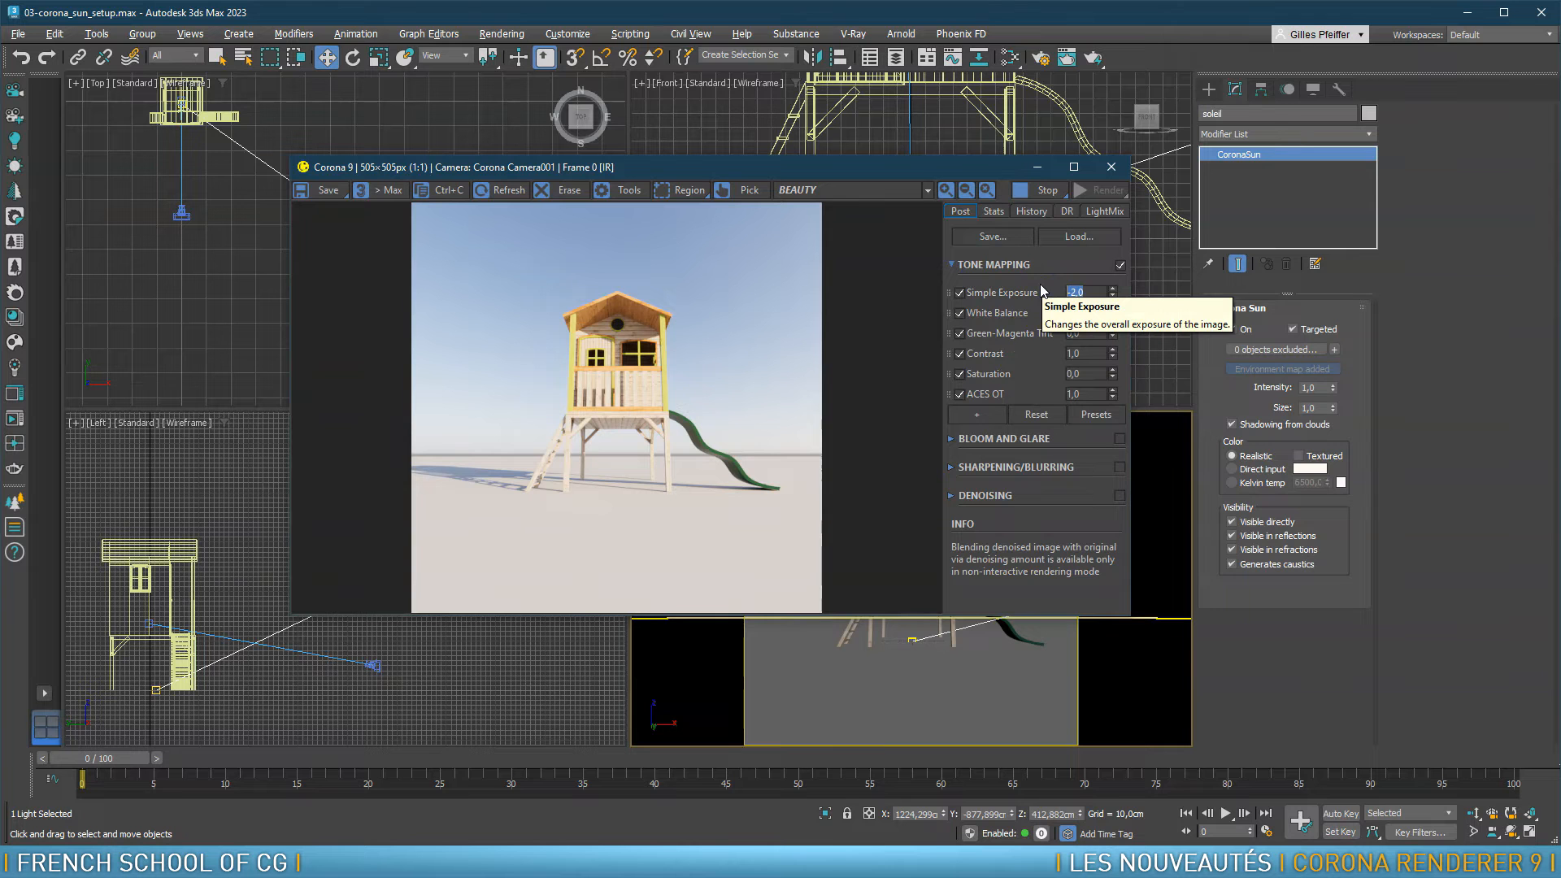
{"action": "left_click_drag", "start_coordinate": [926, 158], "coordinate": [876, 346]}
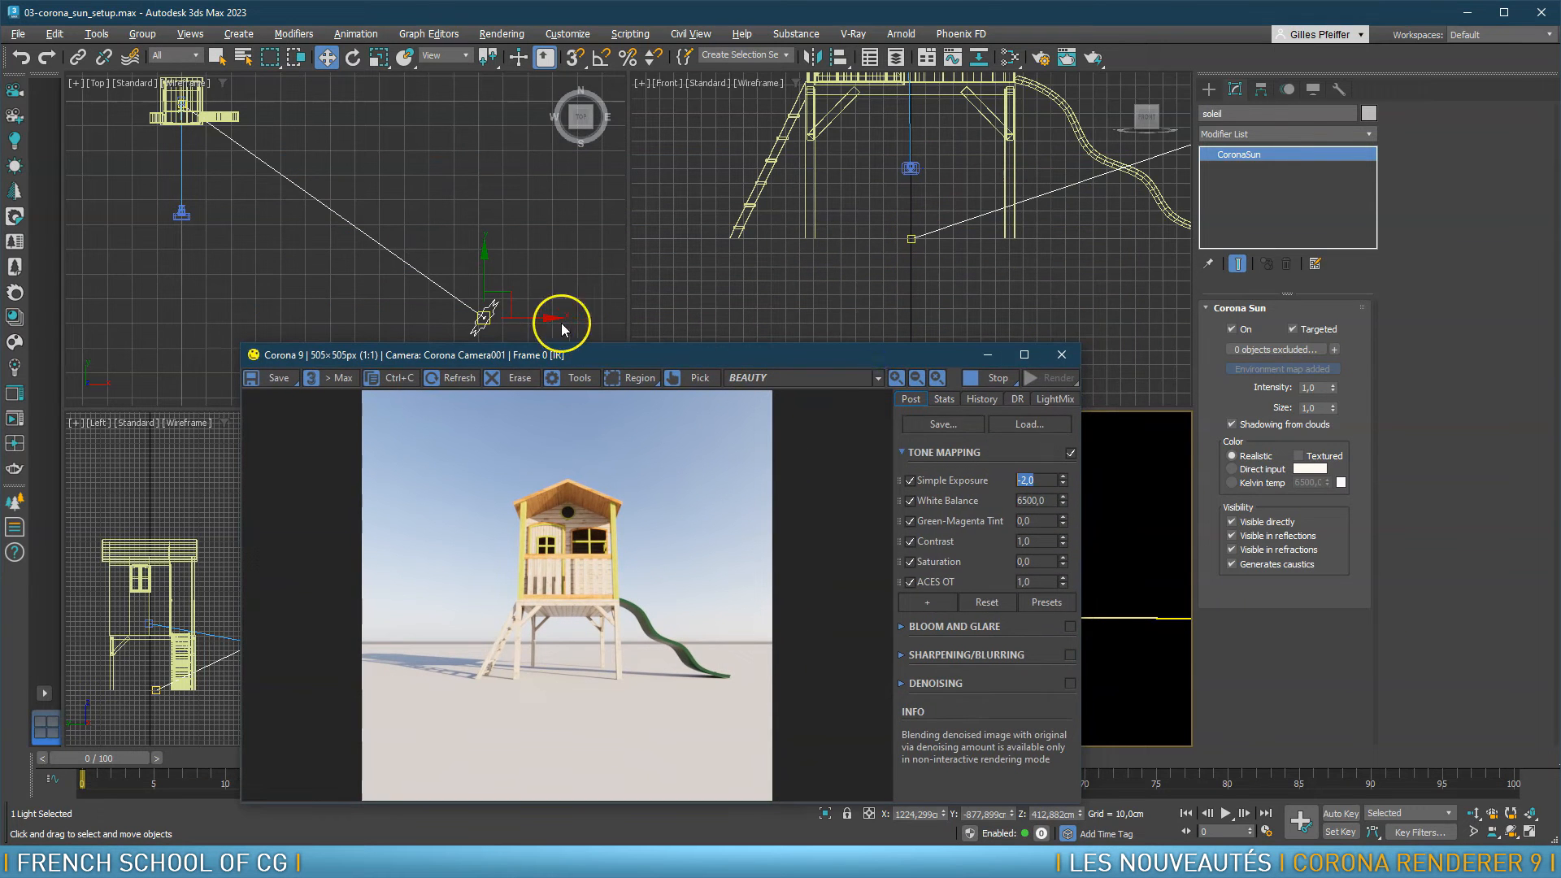
{"action": "left_click_drag", "start_coordinate": [1319, 389], "coordinate": [1232, 395]}
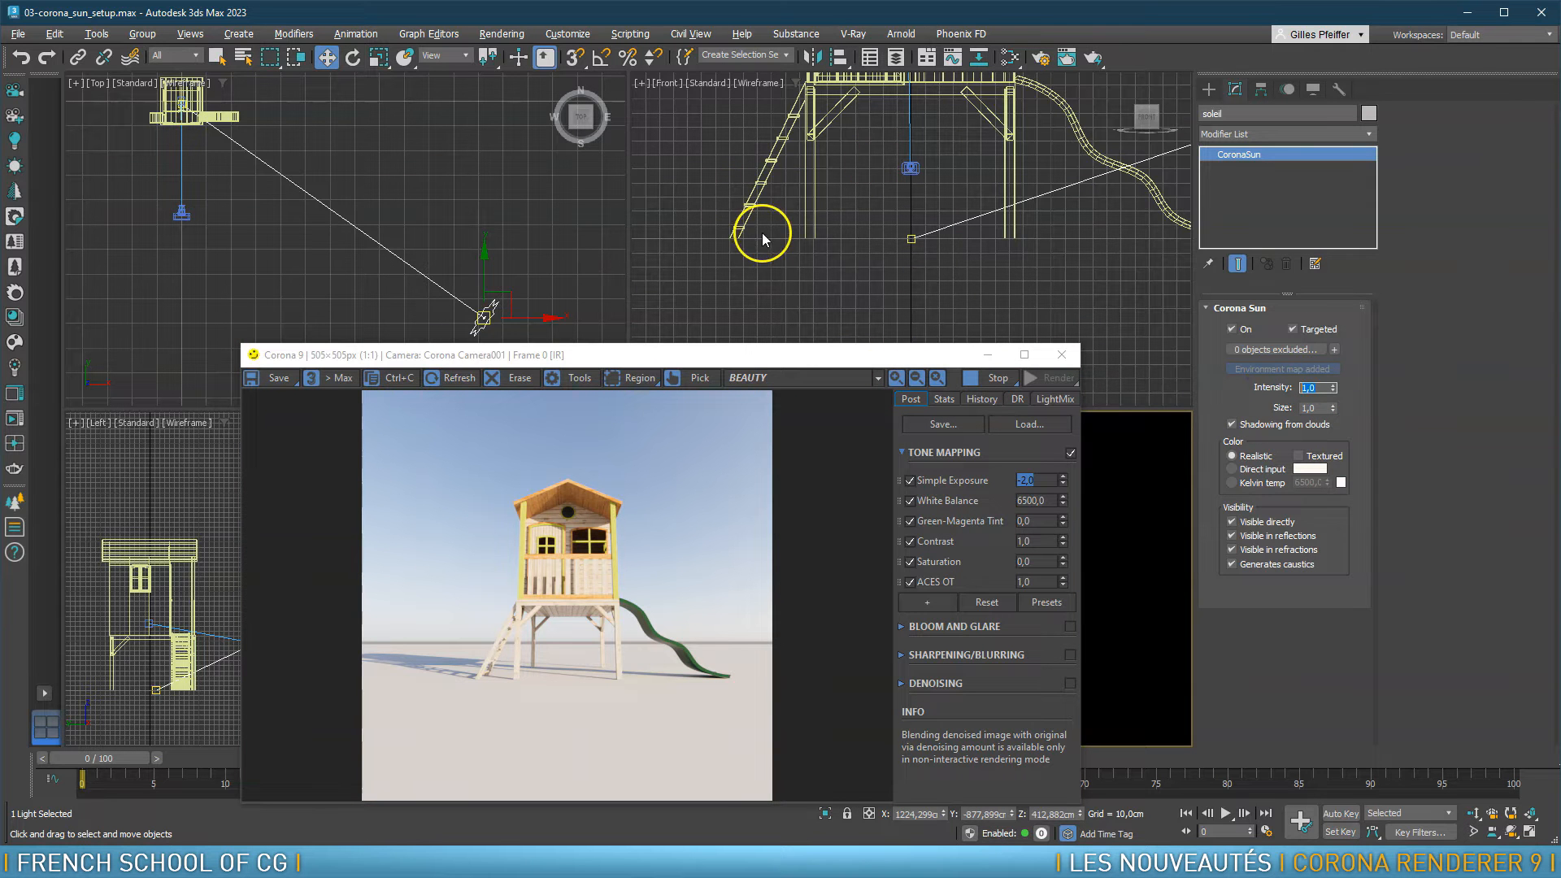
{"action": "left_click_drag", "start_coordinate": [764, 360], "coordinate": [660, 143]}
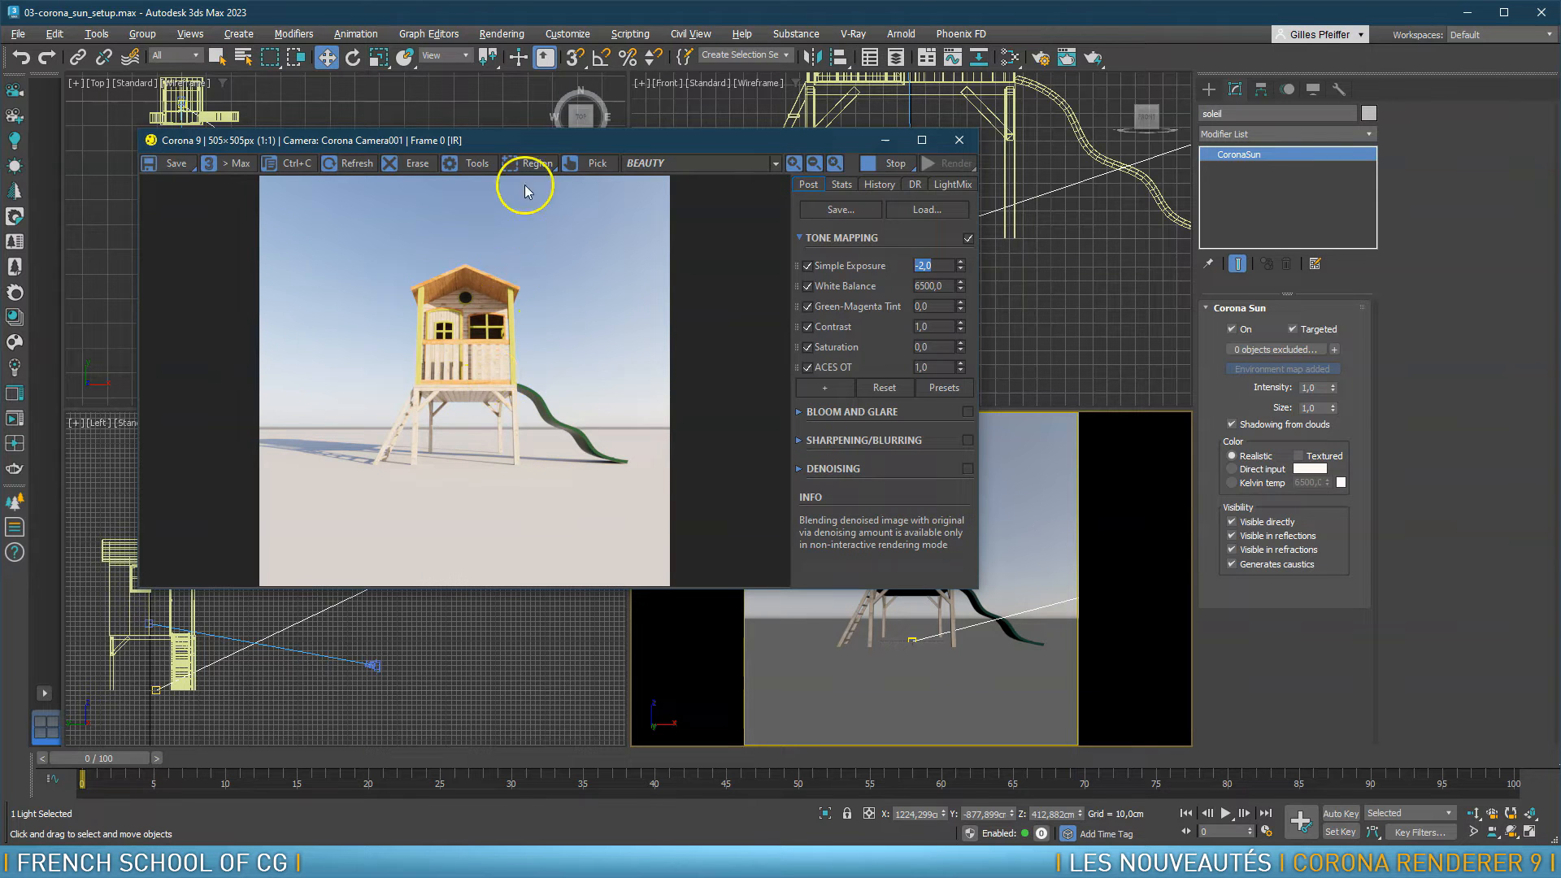
Close the Corona render window and place the Environment and Effects dialog and Slate Material Editor side by side
{"action": "left_click", "coordinate": [500, 36]}
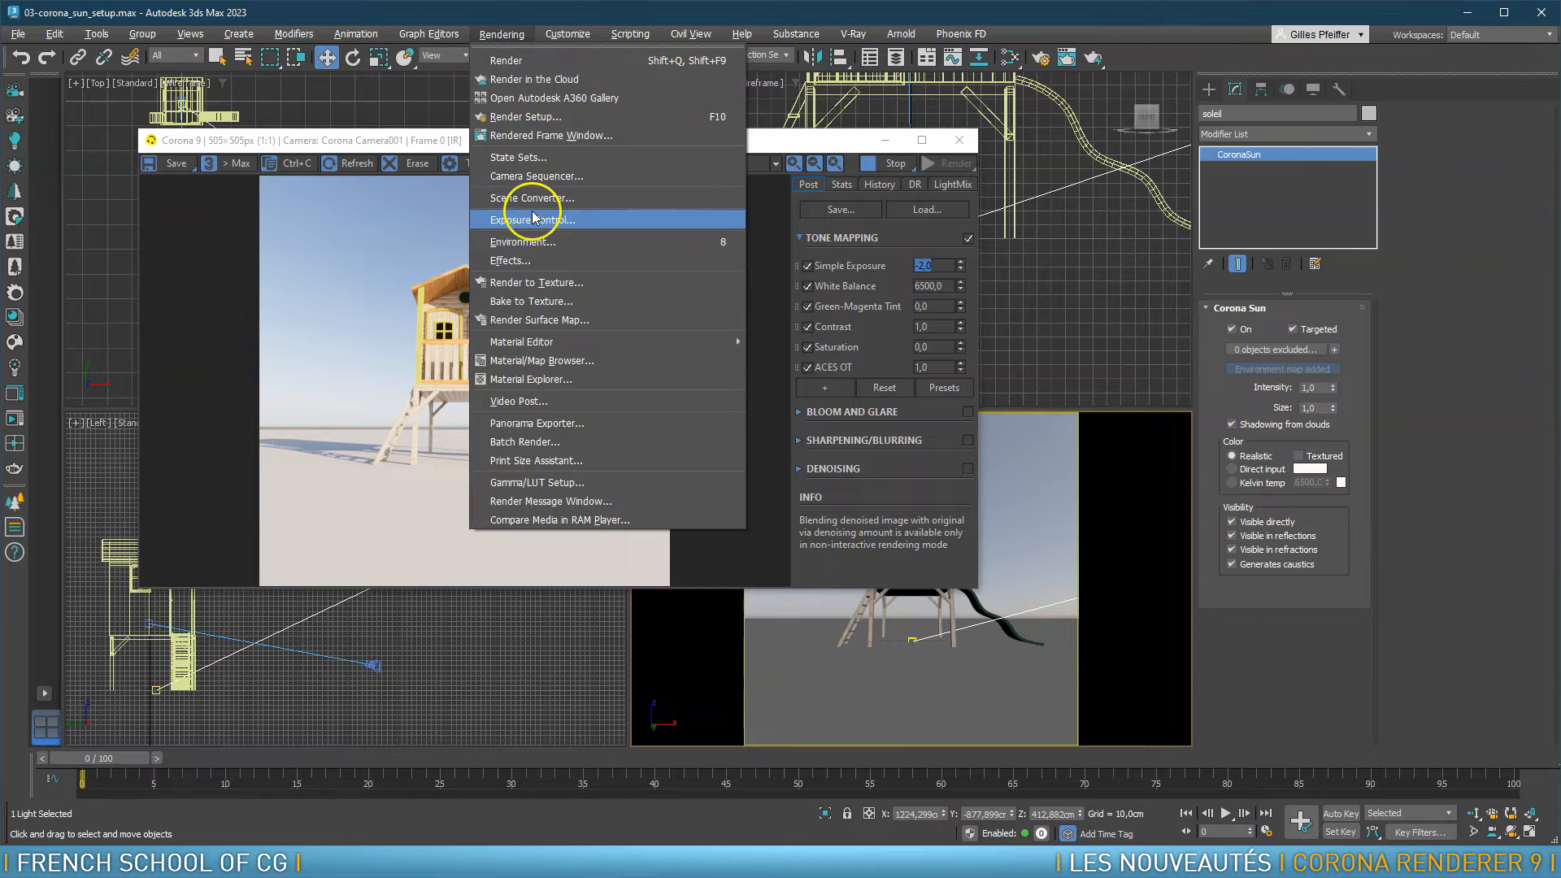
{"action": "left_click", "coordinate": [531, 243]}
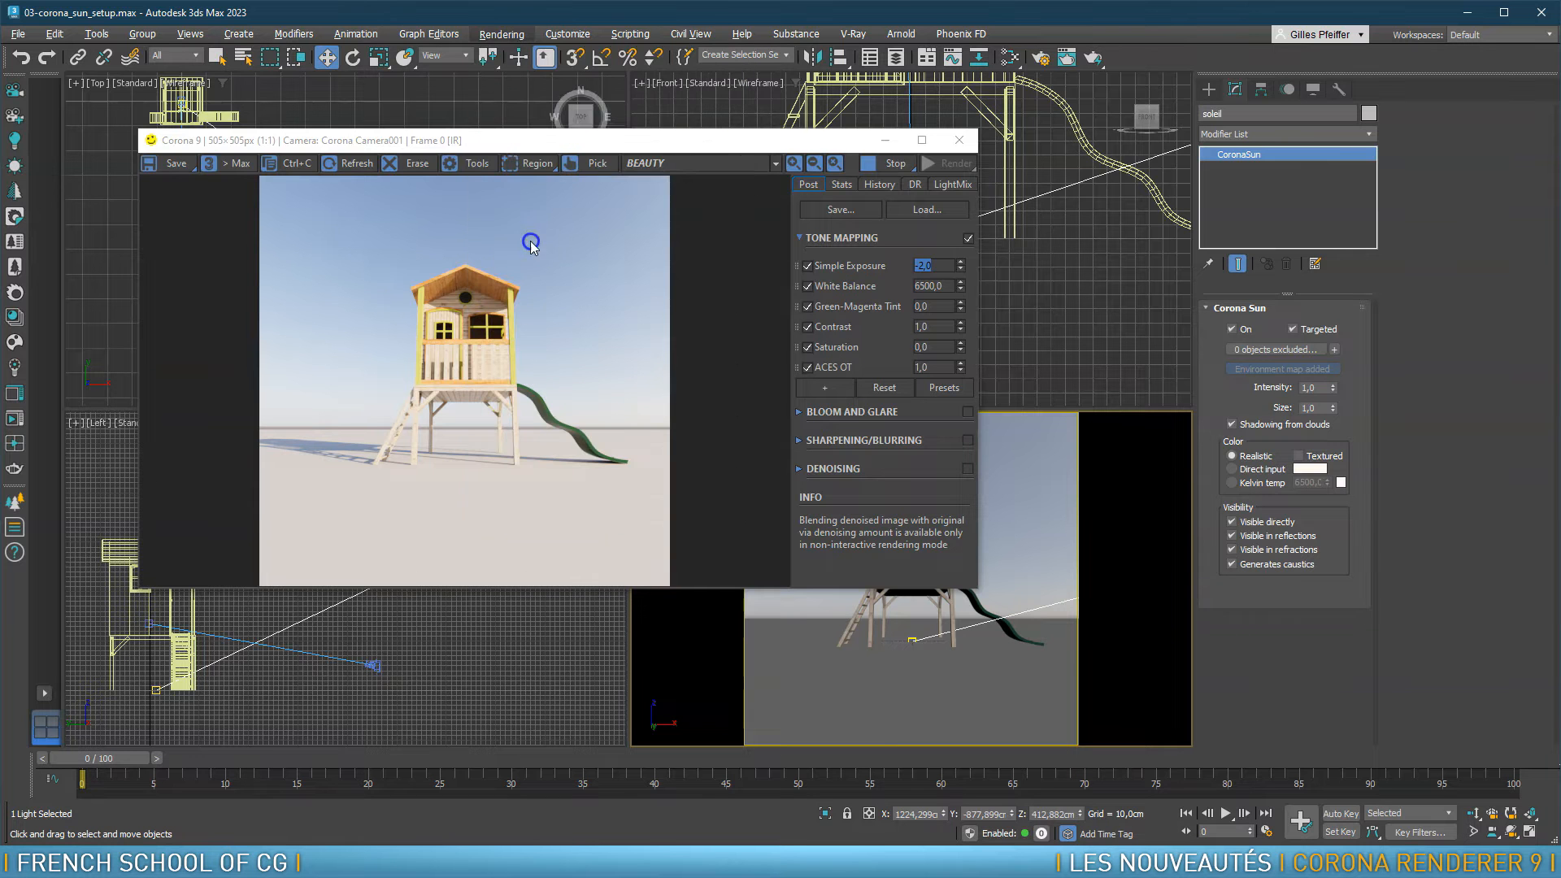
{"action": "left_click_drag", "start_coordinate": [297, 137], "coordinate": [443, 132]}
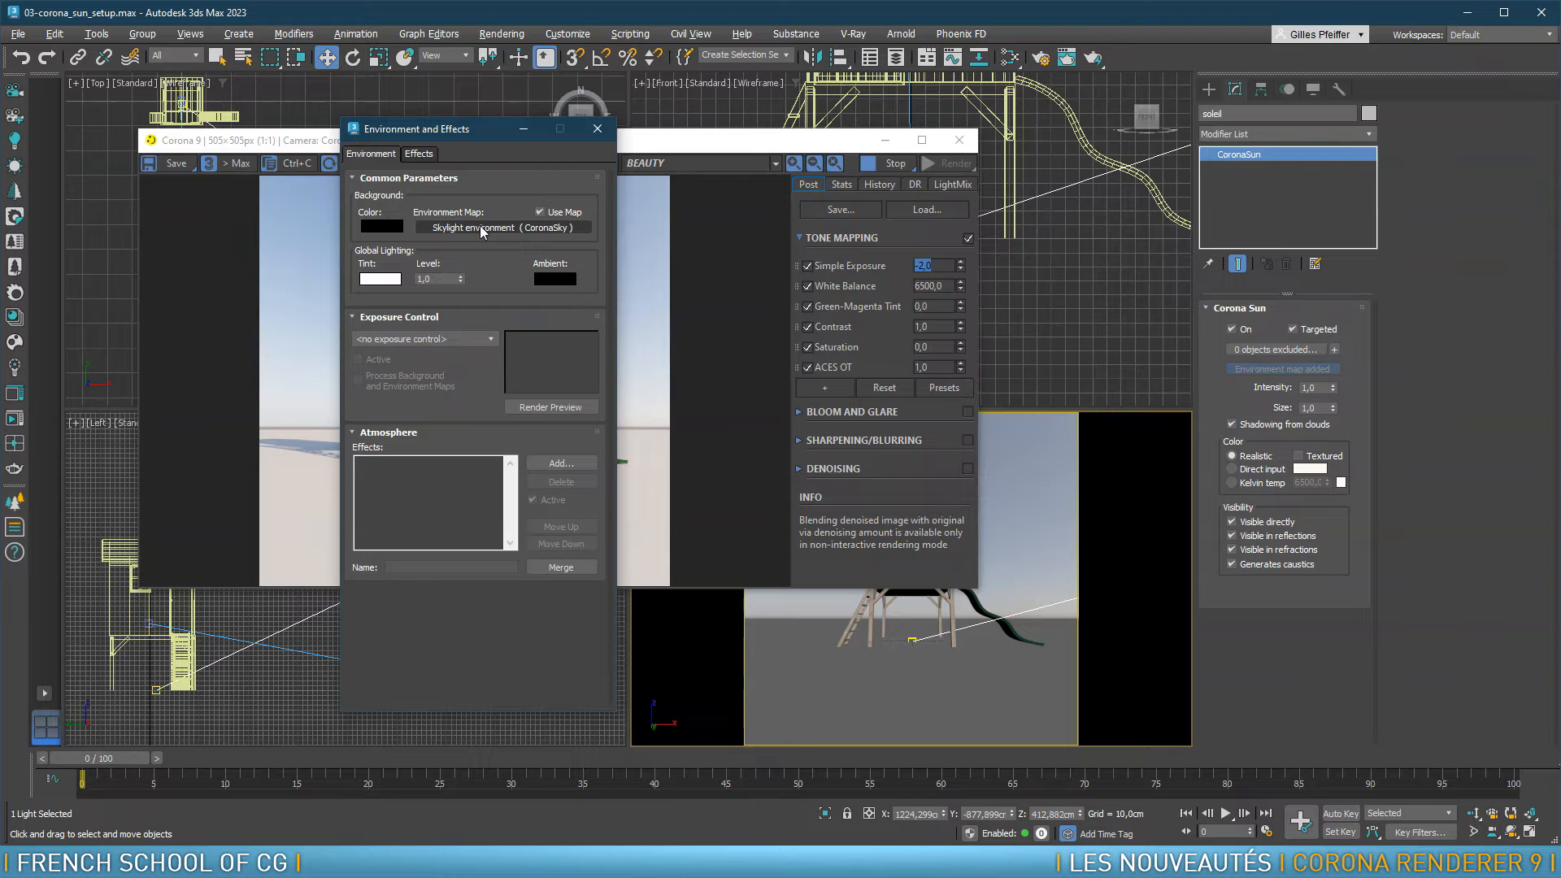
{"action": "left_click_drag", "start_coordinate": [480, 134], "coordinate": [223, 107]}
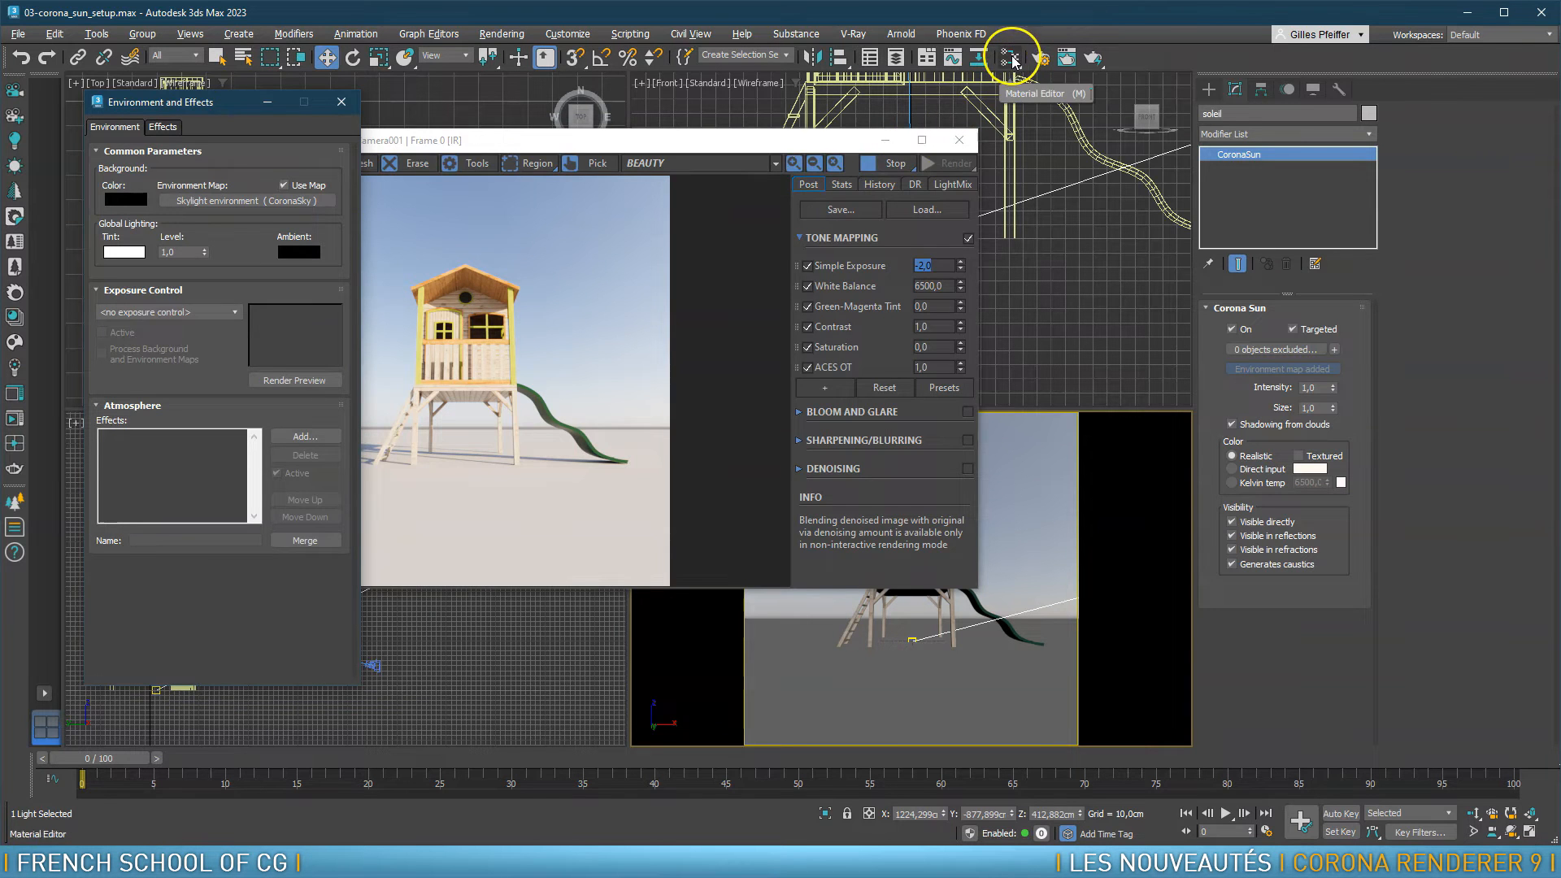
{"action": "left_click", "coordinate": [959, 140]}
{"action": "left_click", "coordinate": [1011, 58]}
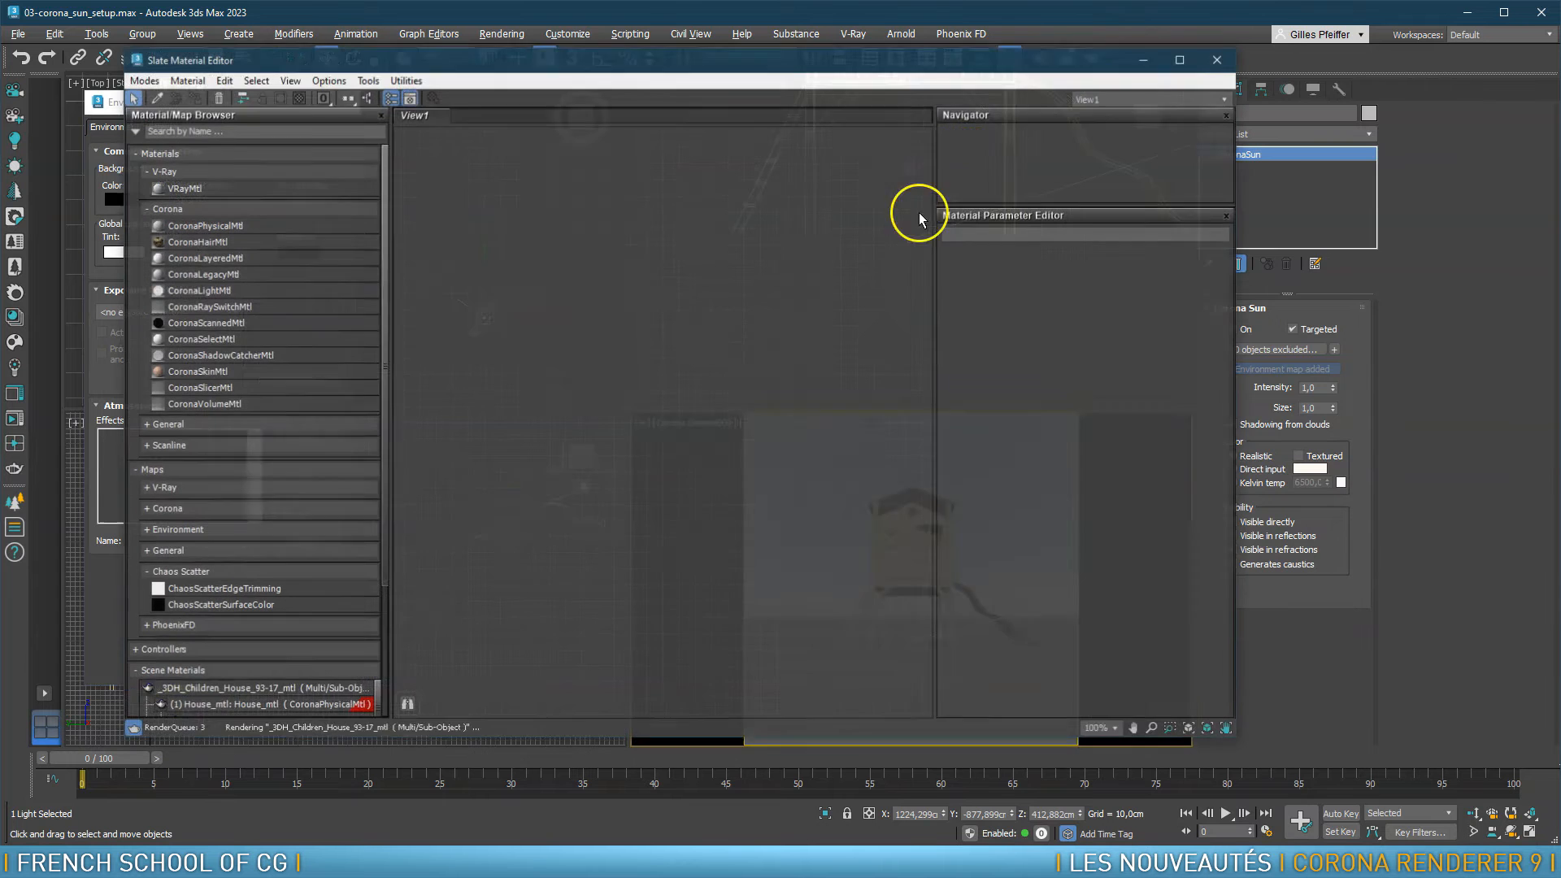
{"action": "left_click_drag", "start_coordinate": [742, 59], "coordinate": [1074, 72]}
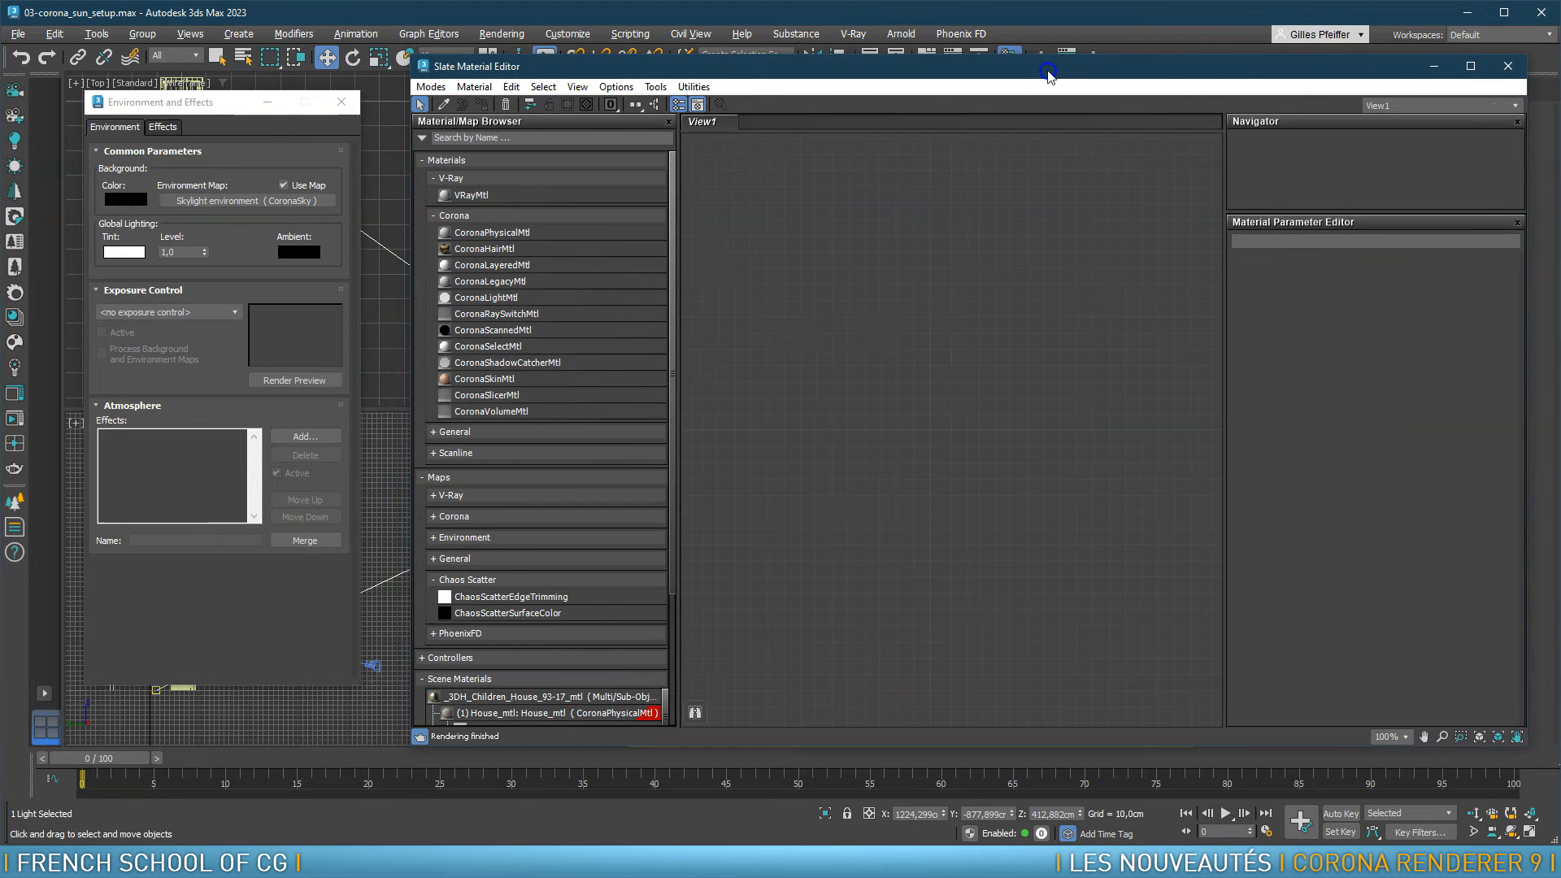
Bring the CoronaSky environment map into the Slate view as an instance and enlarge its preview
{"action": "left_click", "coordinate": [218, 200]}
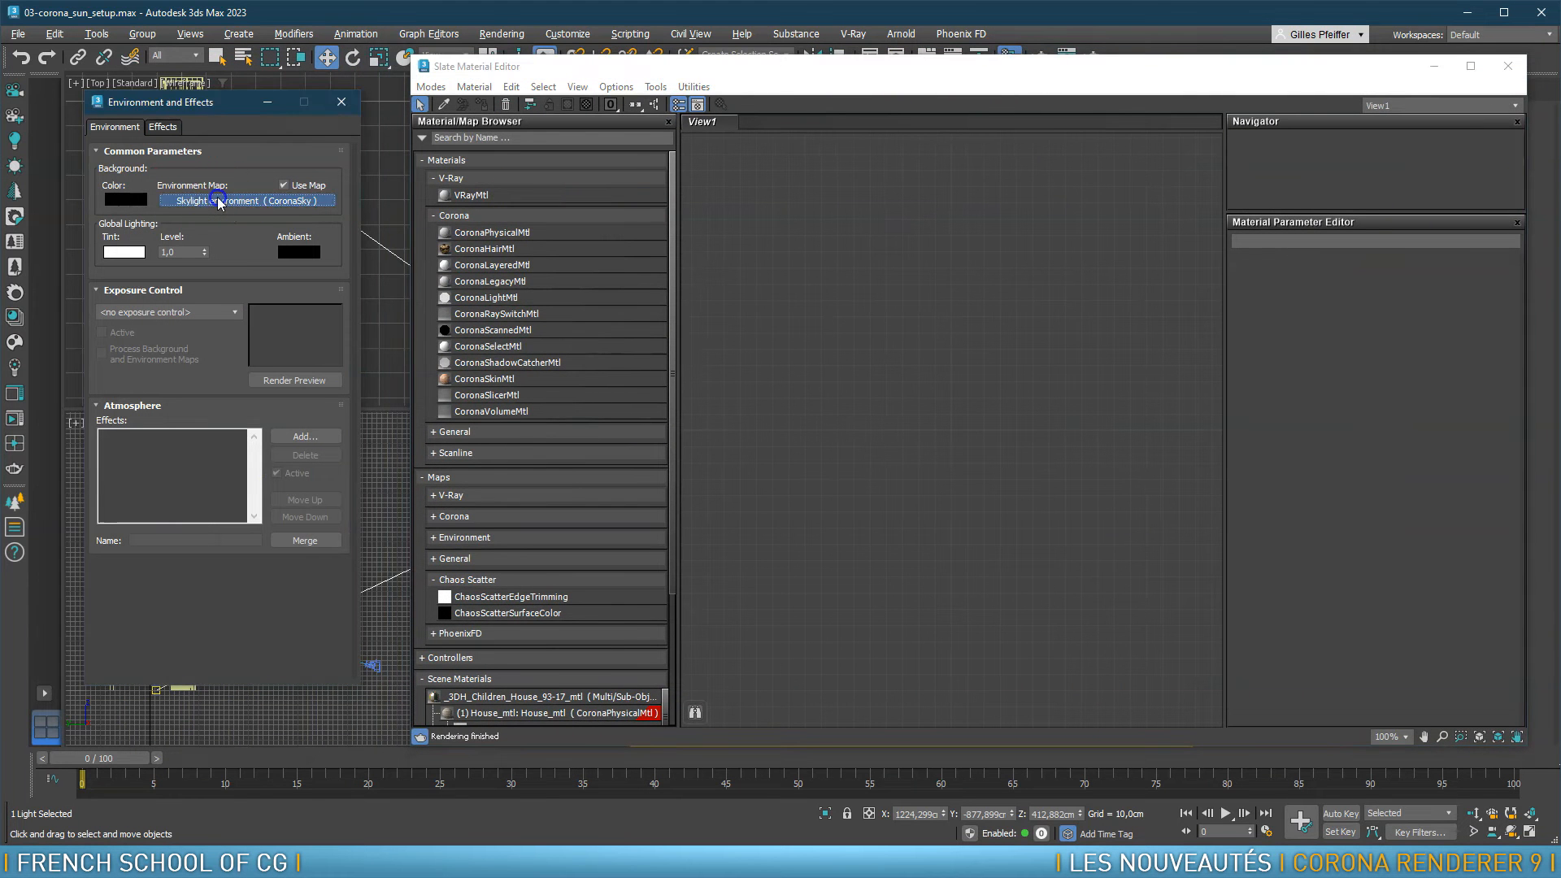
{"action": "left_click_drag", "start_coordinate": [218, 201], "coordinate": [932, 344]}
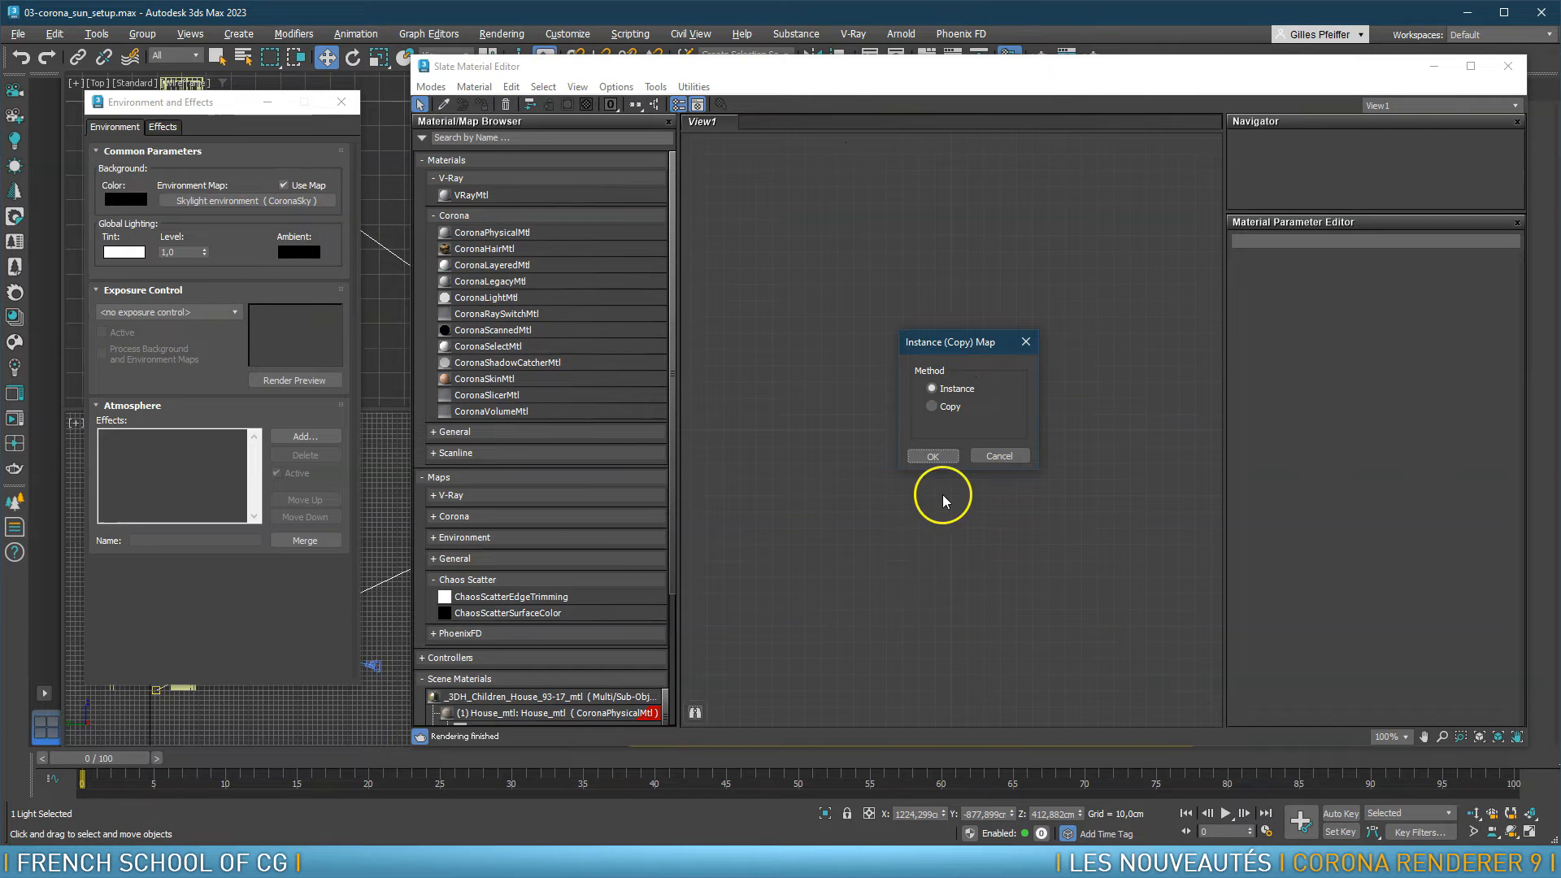
{"action": "left_click", "coordinate": [933, 456]}
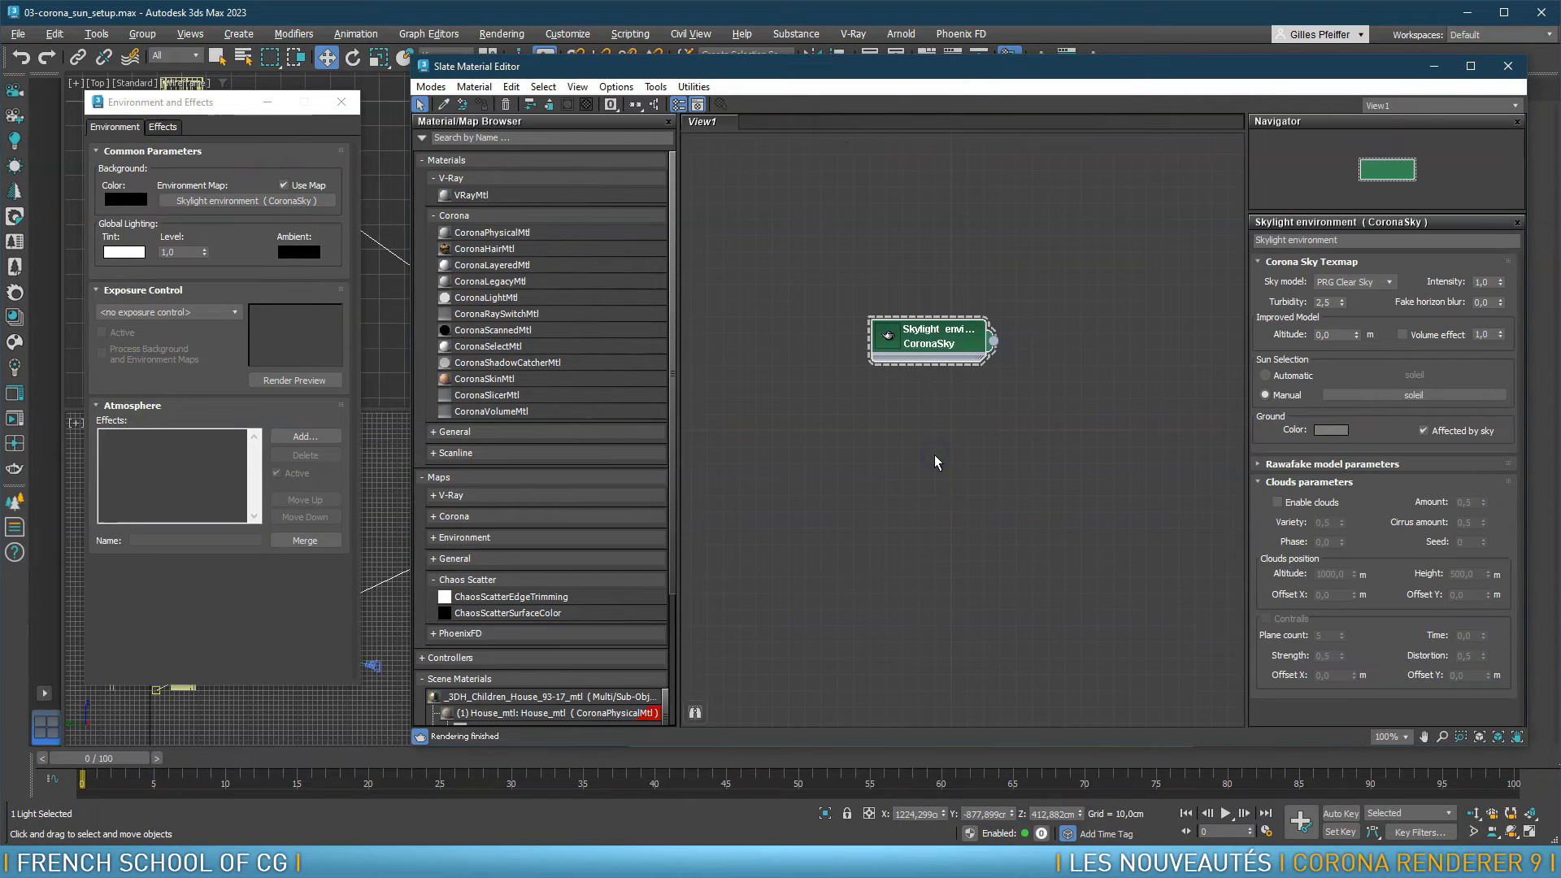
{"action": "left_click_drag", "start_coordinate": [945, 336], "coordinate": [897, 336]}
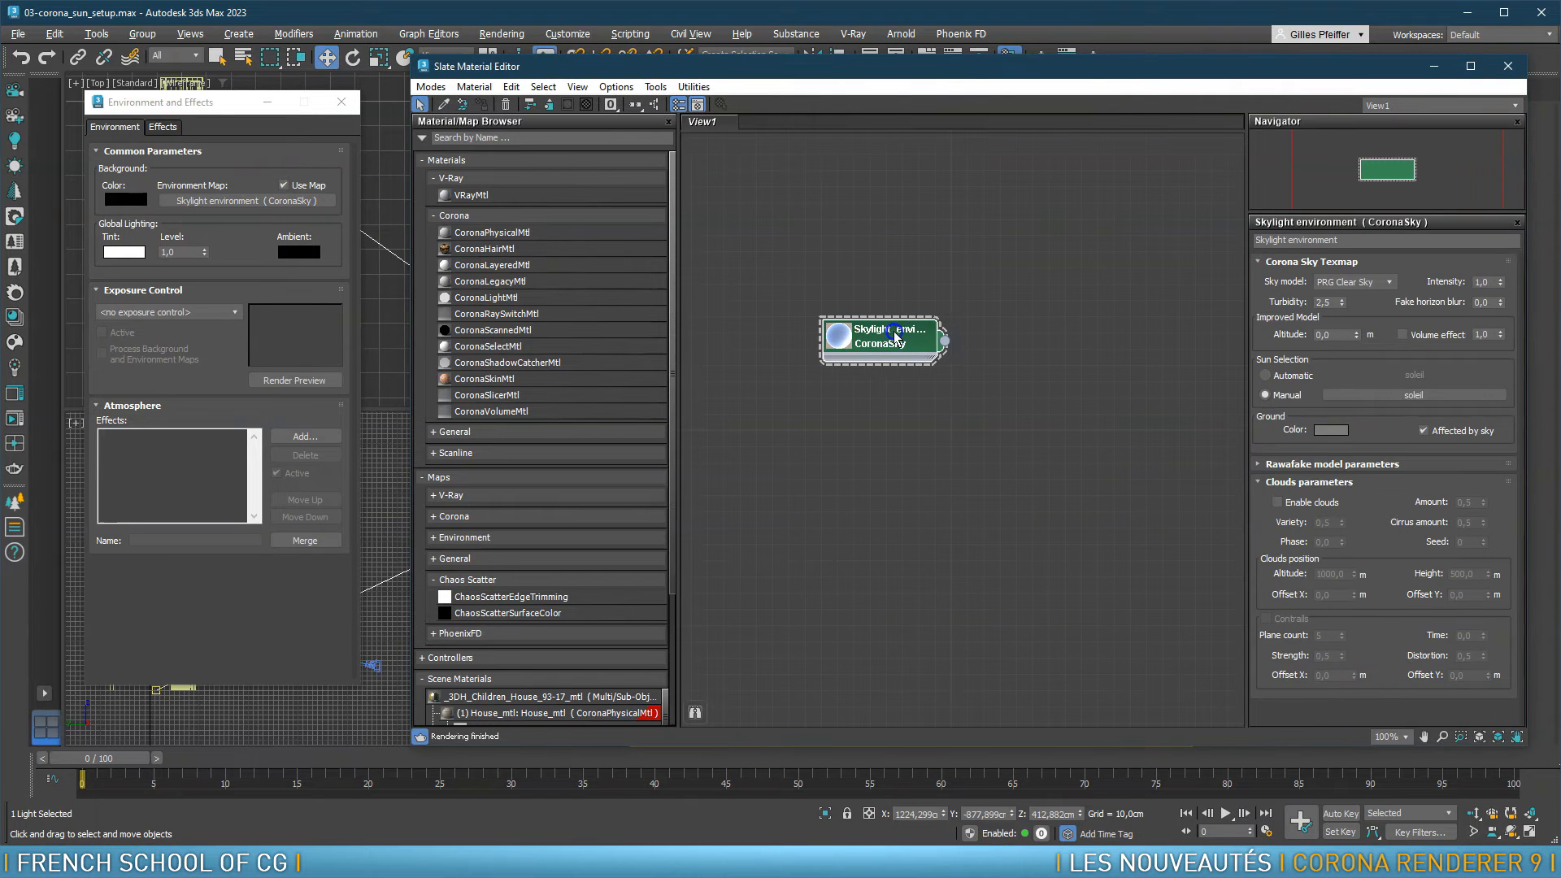
{"action": "double_click", "coordinate": [878, 348]}
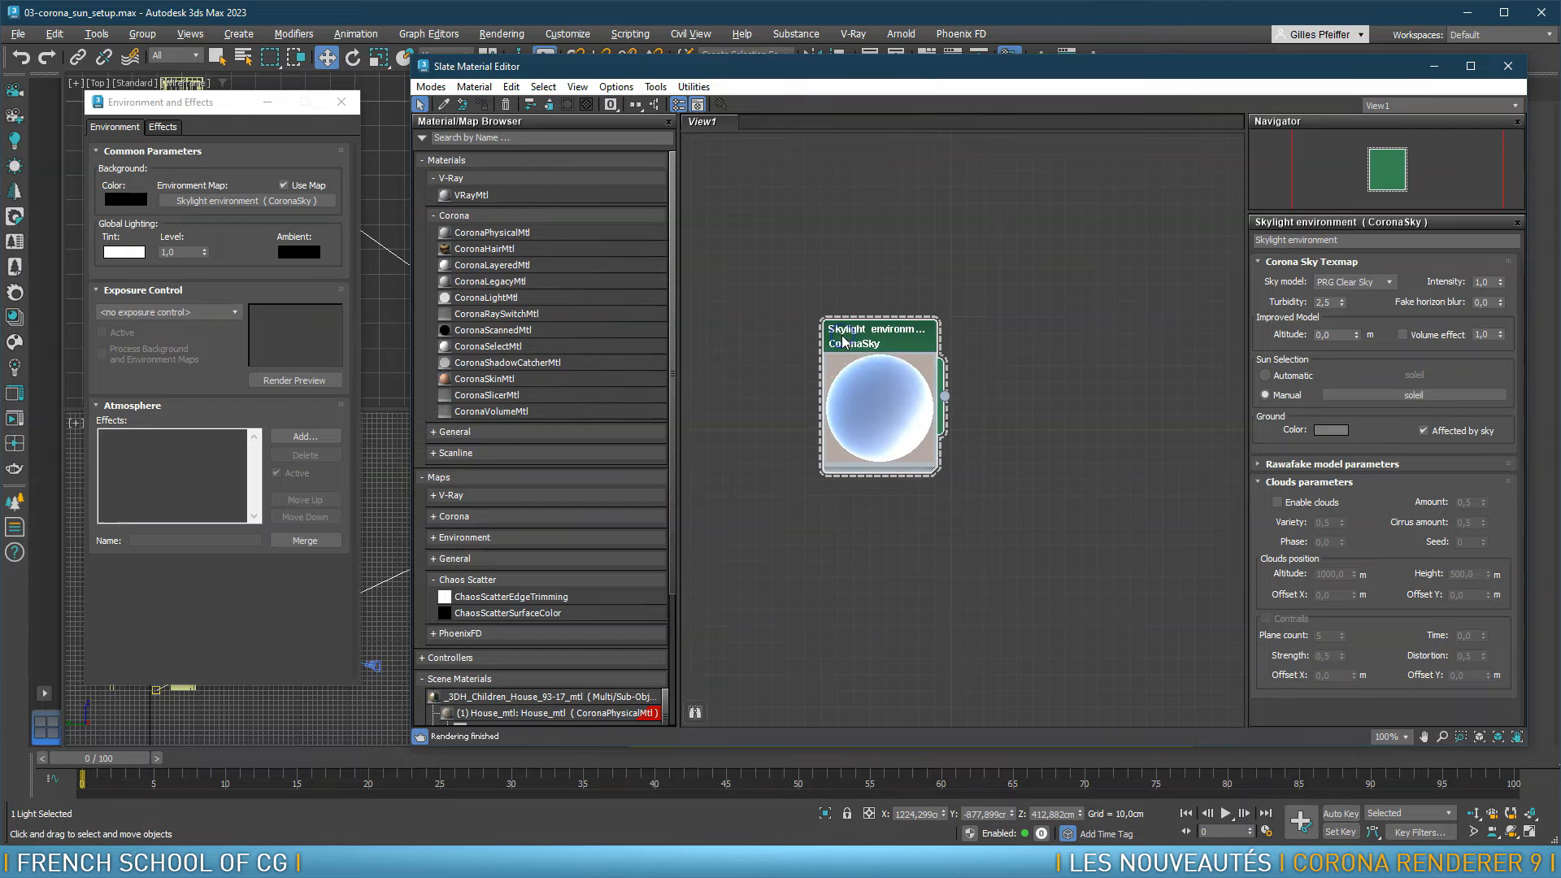
{"action": "left_click_drag", "start_coordinate": [886, 344], "coordinate": [868, 313]}
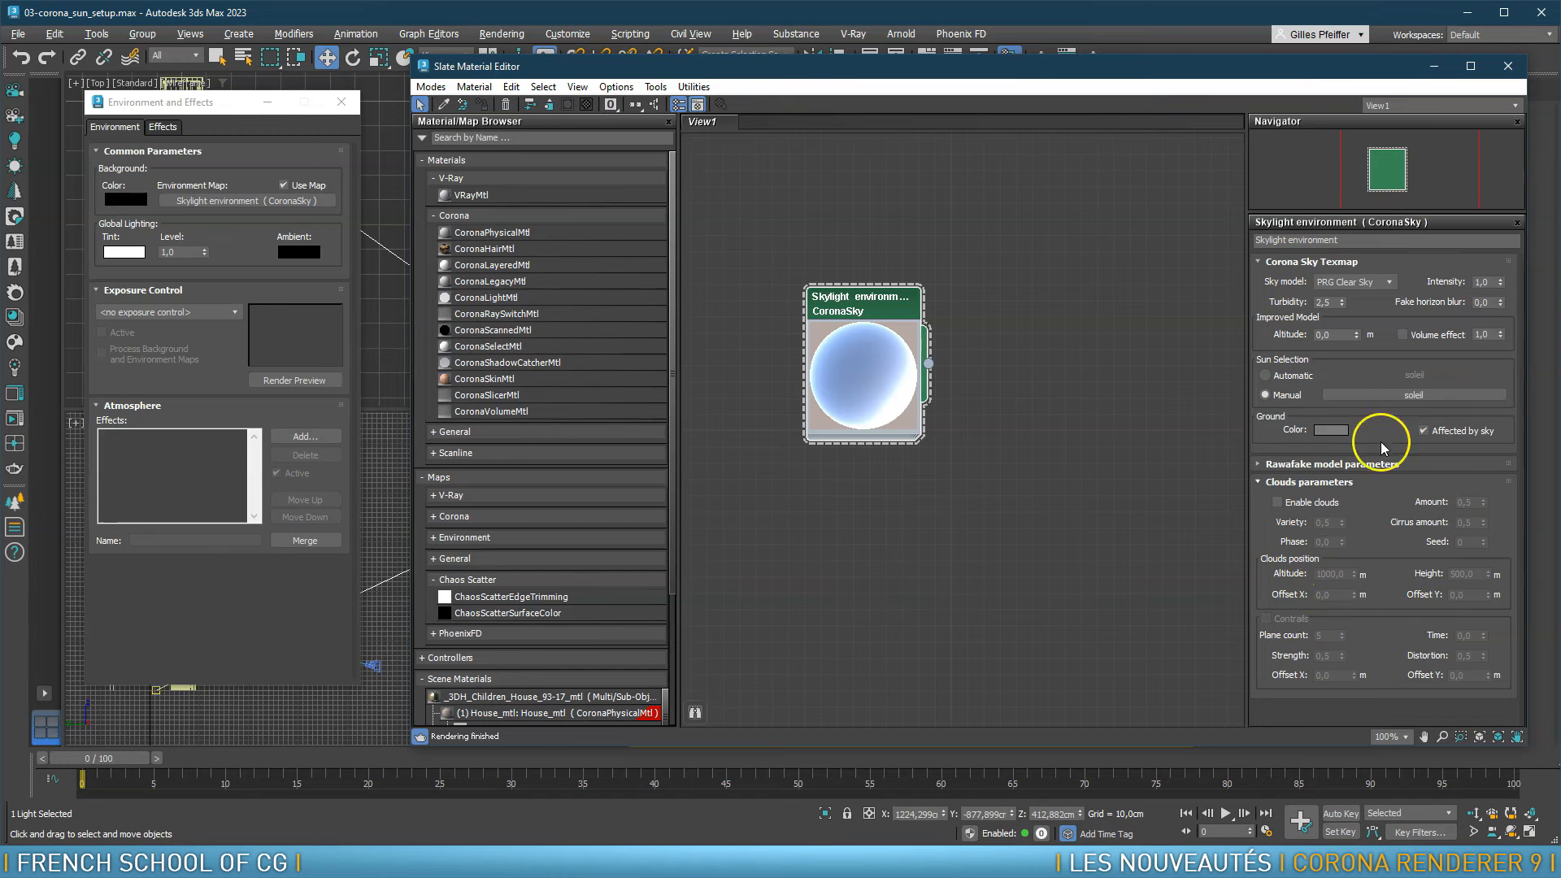
Enable the CoronaSky's Volume effect with a value of 3 and close the environment settings
{"action": "left_click", "coordinate": [1402, 335]}
{"action": "left_click_drag", "start_coordinate": [1488, 335], "coordinate": [1454, 334]}
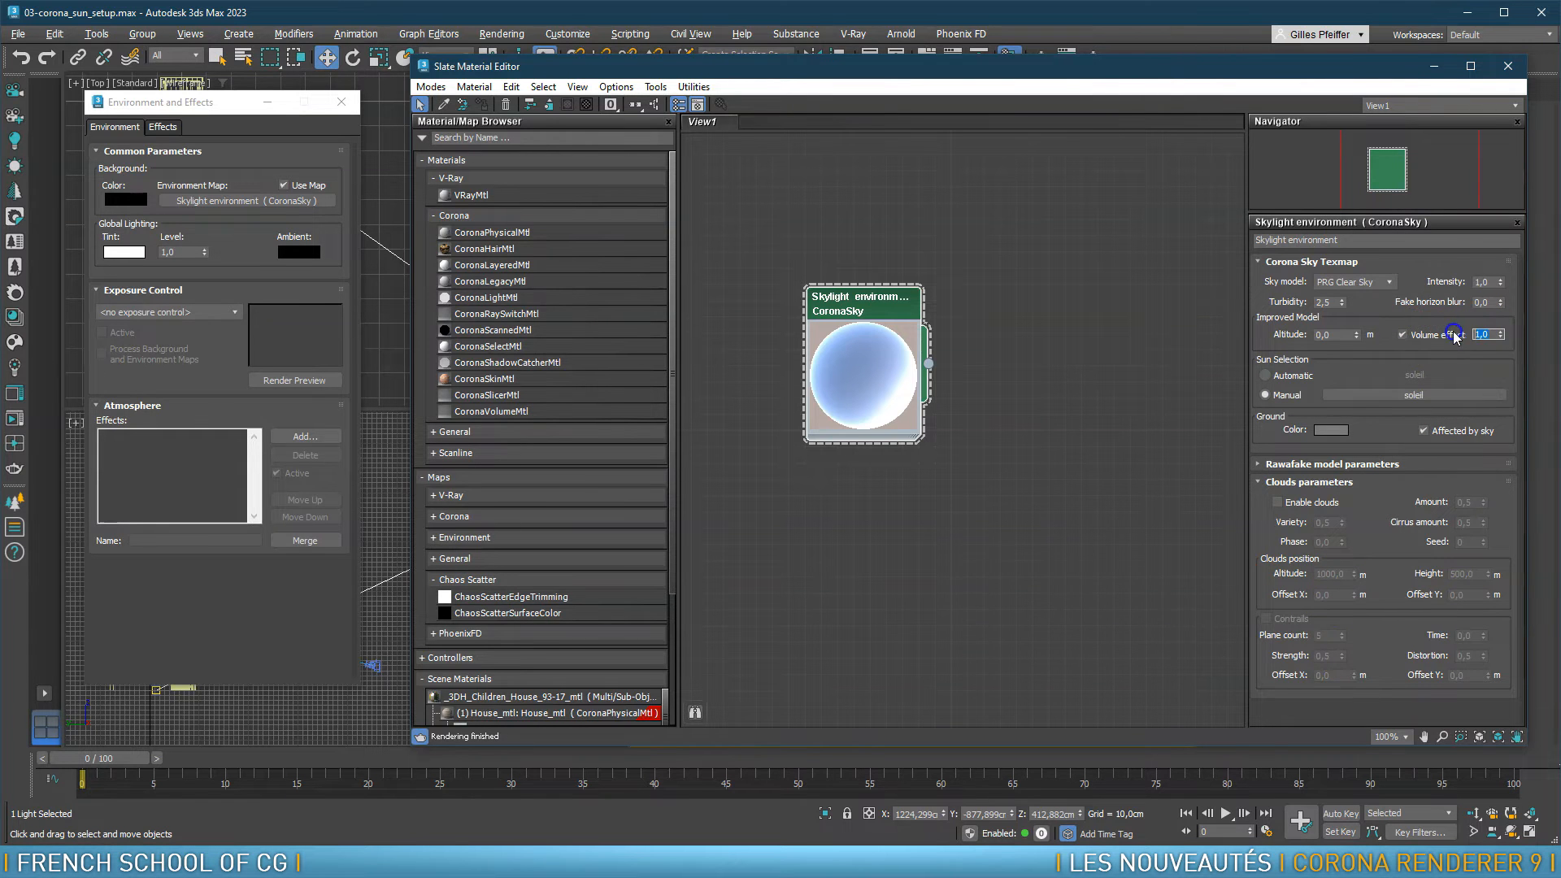
{"action": "type", "text": "3"}
{"action": "key", "text": "Return"}
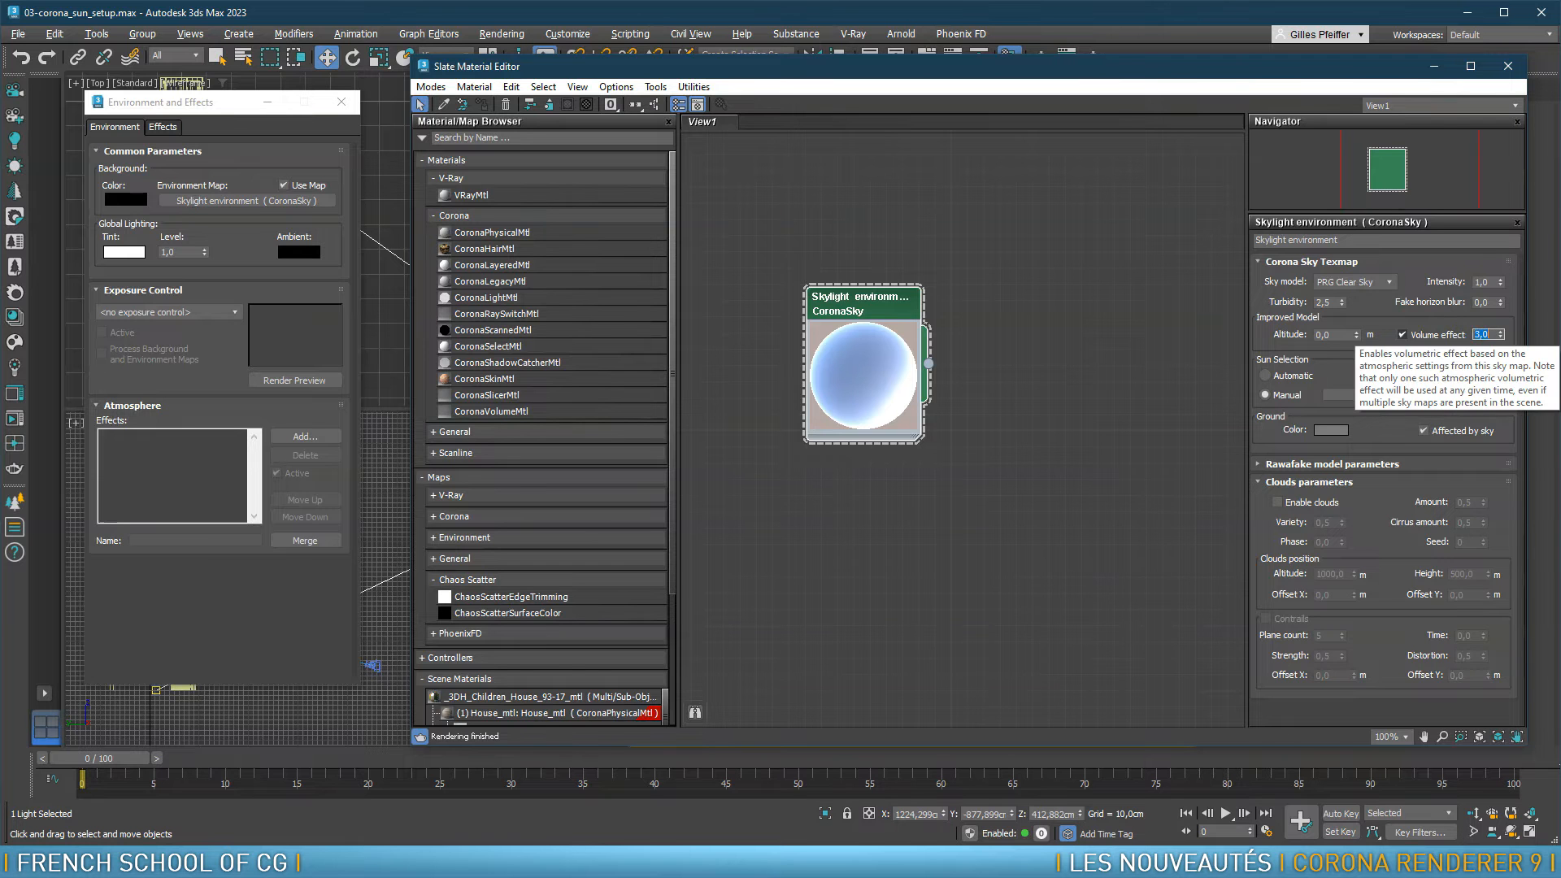
{"action": "left_click", "coordinate": [342, 101]}
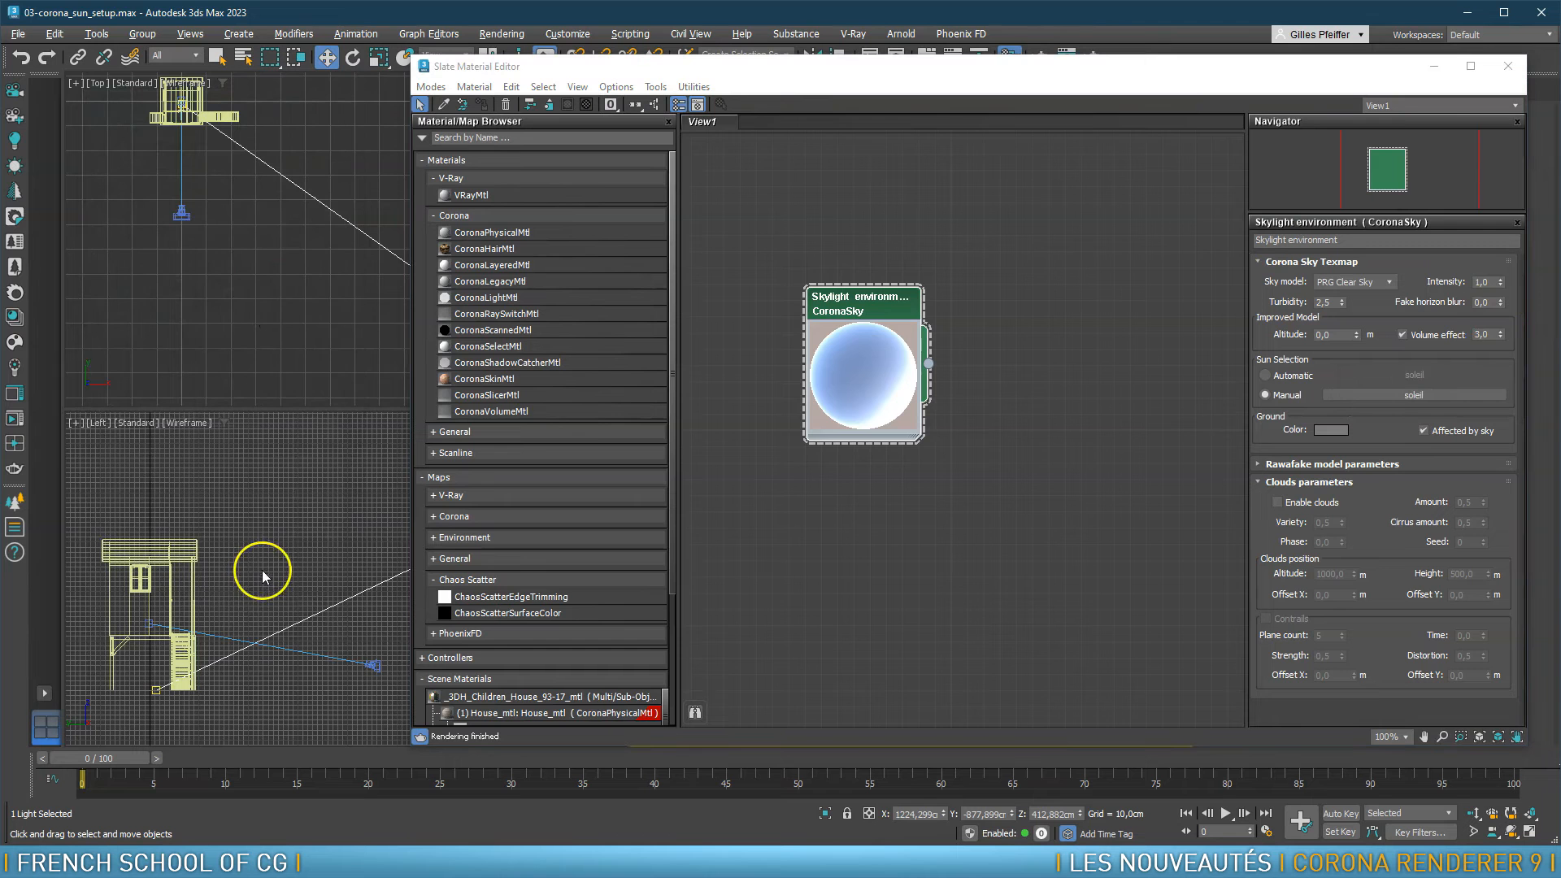
Restart Corona interactive rendering, close the Slate Material Editor and hide the ground plane sol
{"action": "left_click", "coordinate": [15, 418]}
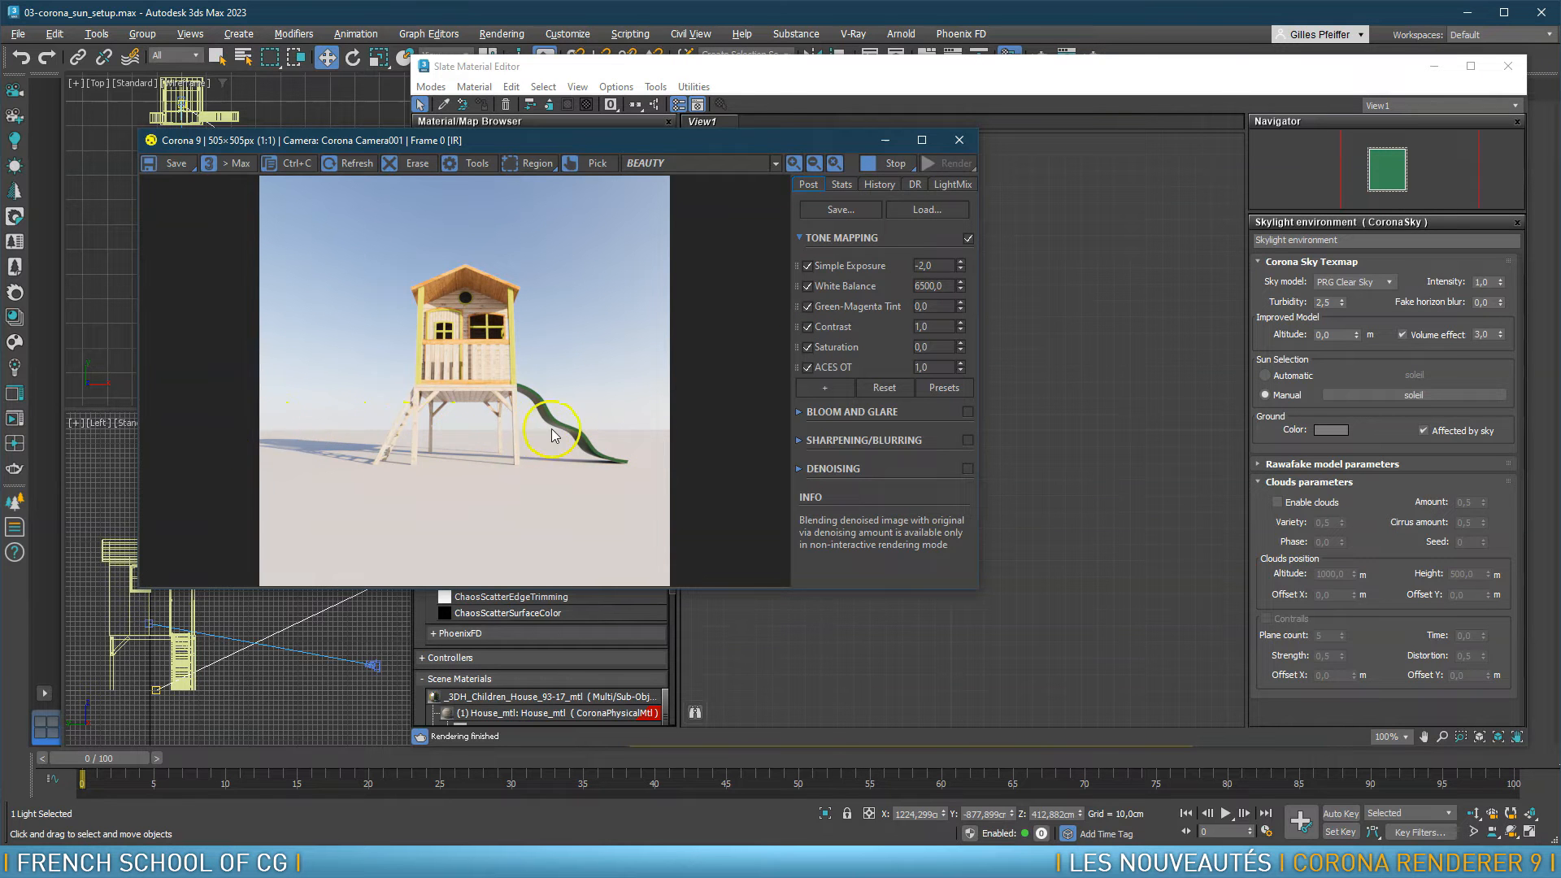
{"action": "left_click", "coordinate": [1508, 66]}
{"action": "left_click", "coordinate": [999, 664]}
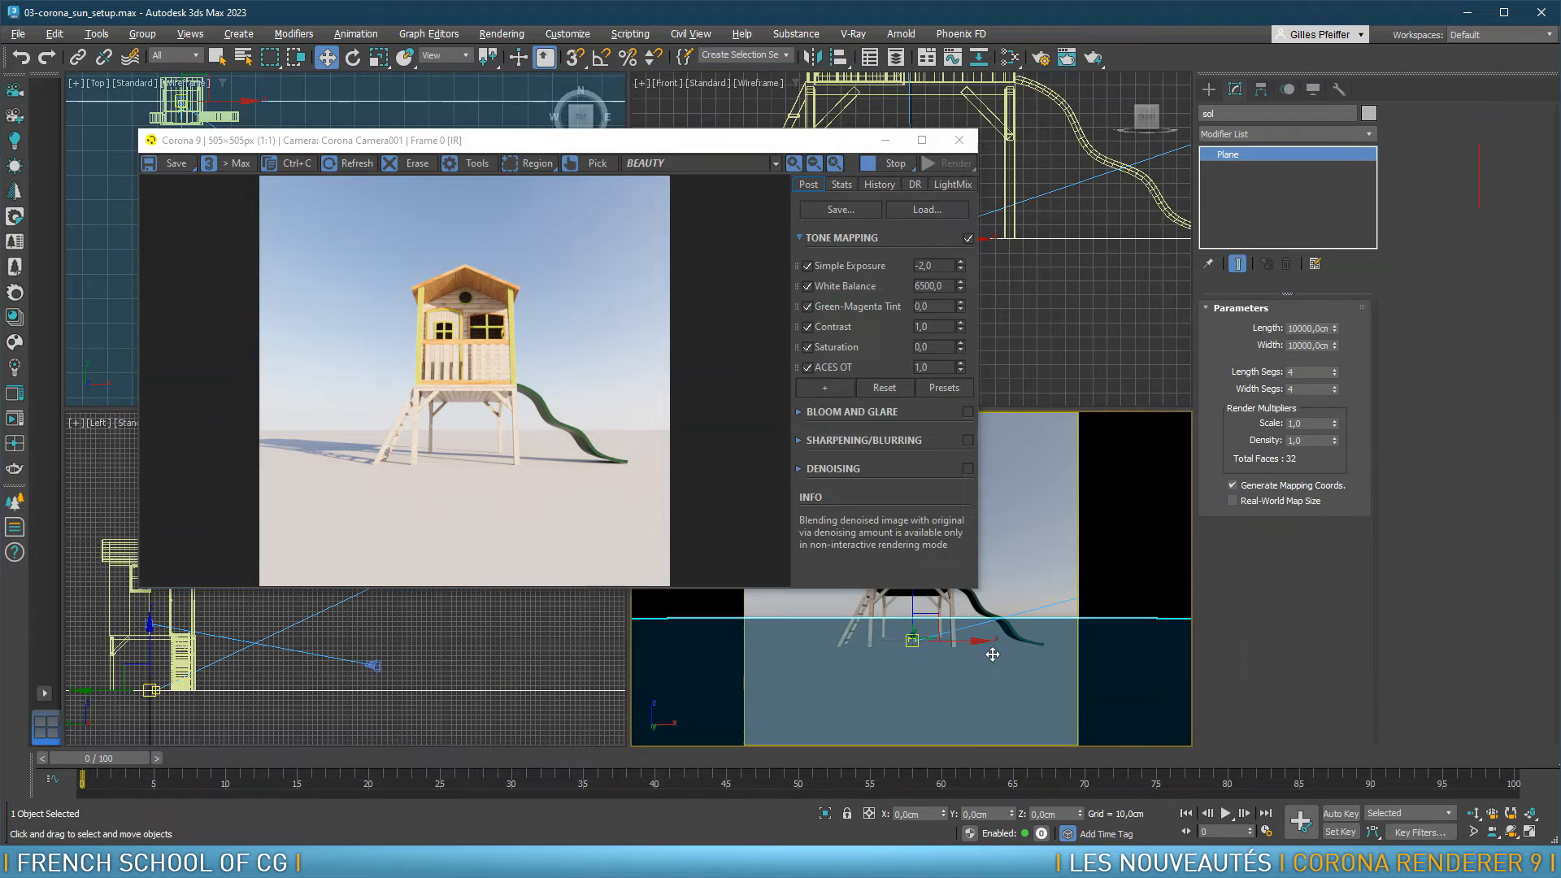
{"action": "right_click", "coordinate": [992, 575]}
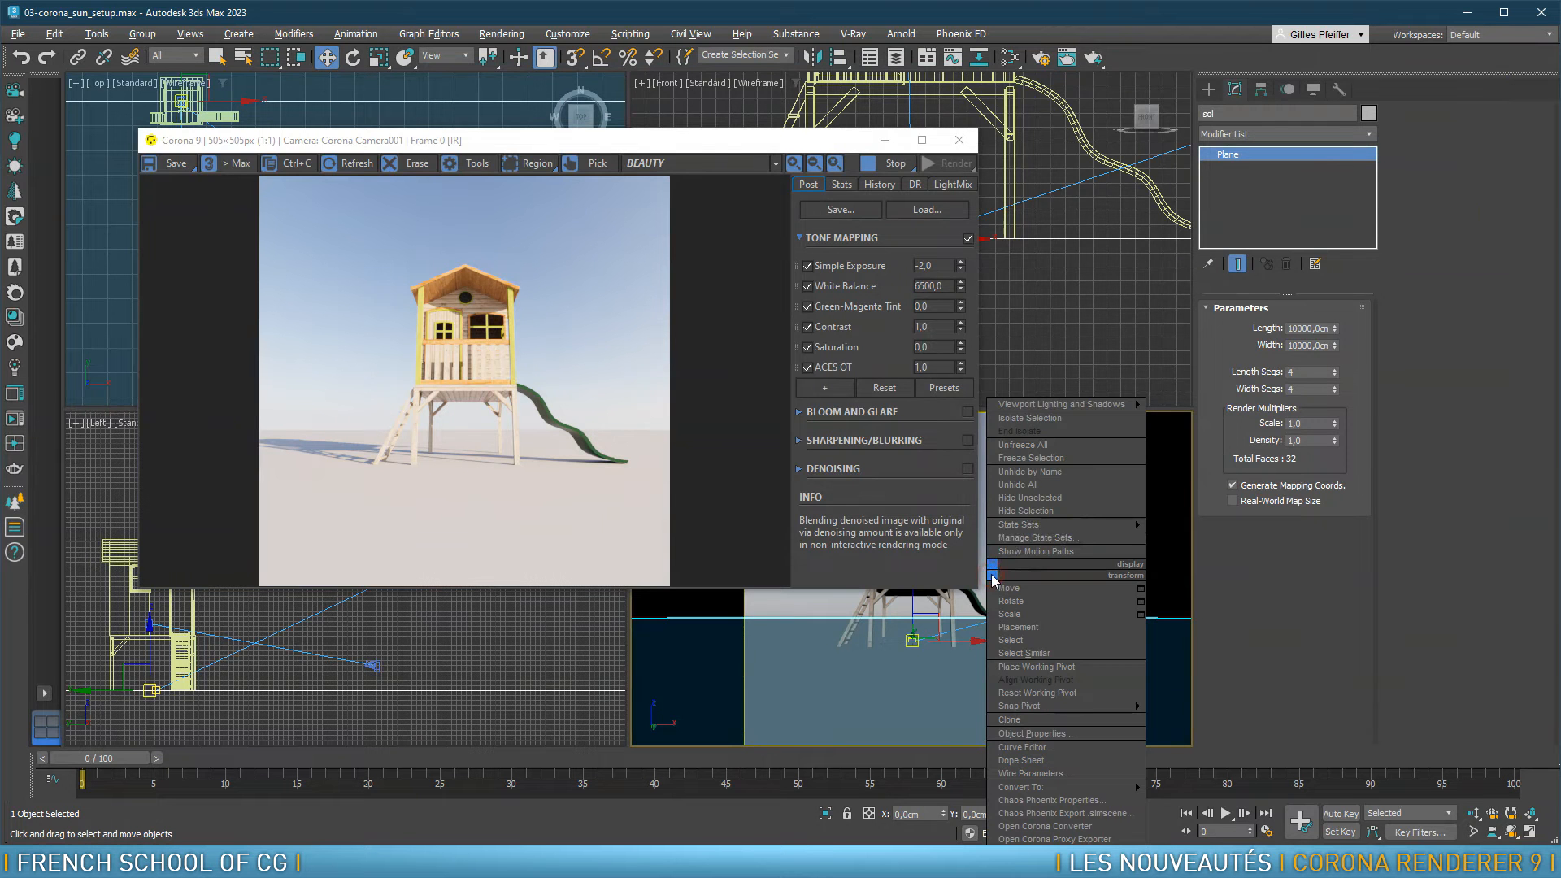
{"action": "left_click", "coordinate": [1029, 517]}
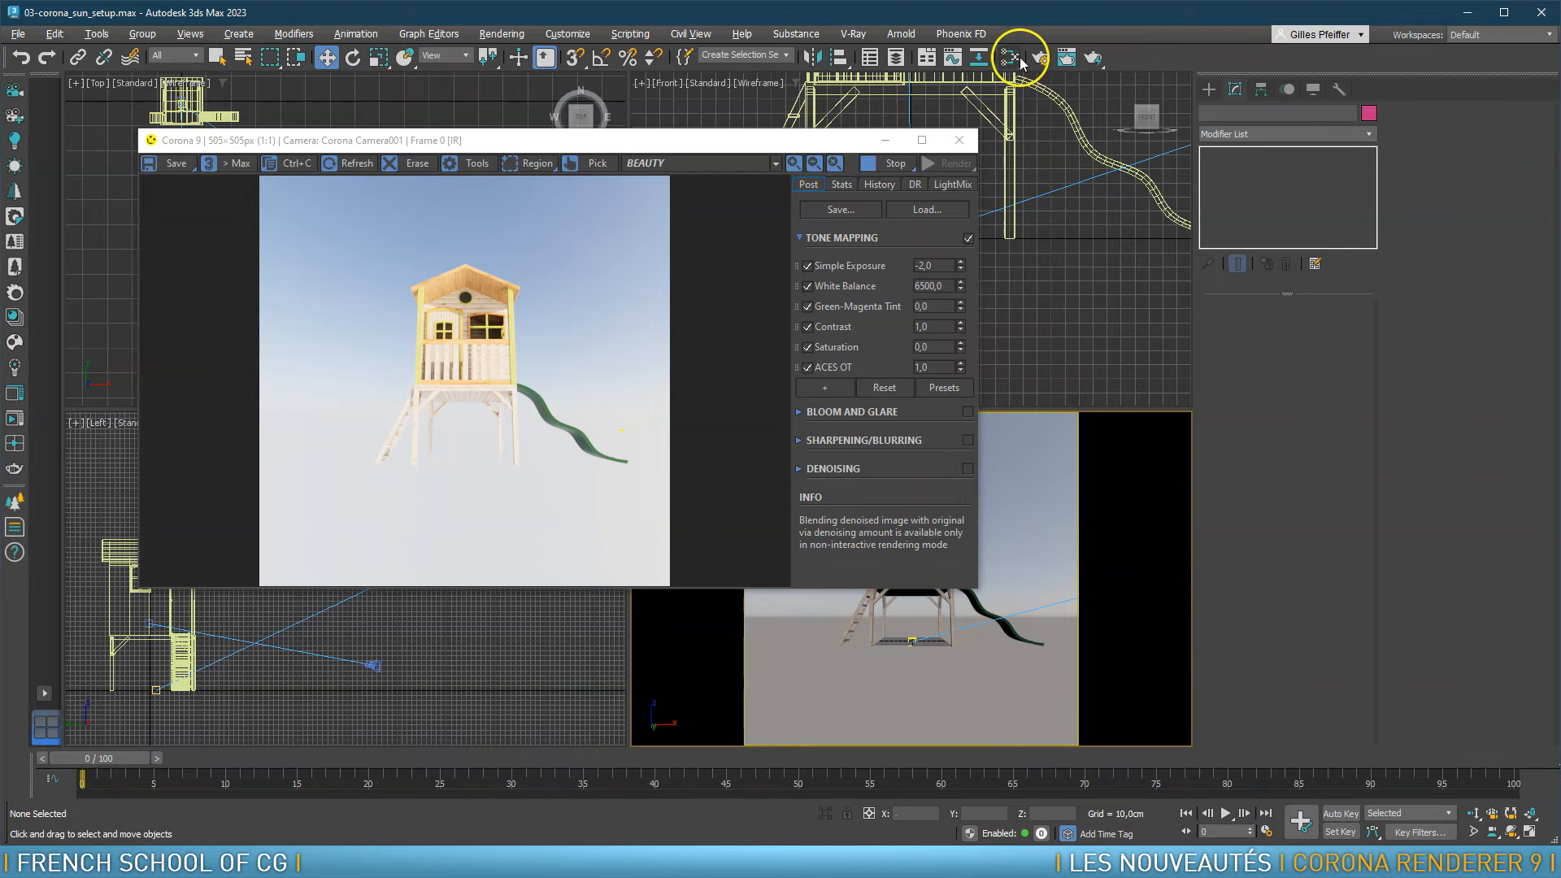
Reopen the Slate Material Editor and compare the render with the CoronaSky's Volume effect turned off and on again
{"action": "left_click", "coordinate": [967, 78]}
{"action": "left_click_drag", "start_coordinate": [363, 139], "coordinate": [276, 87]}
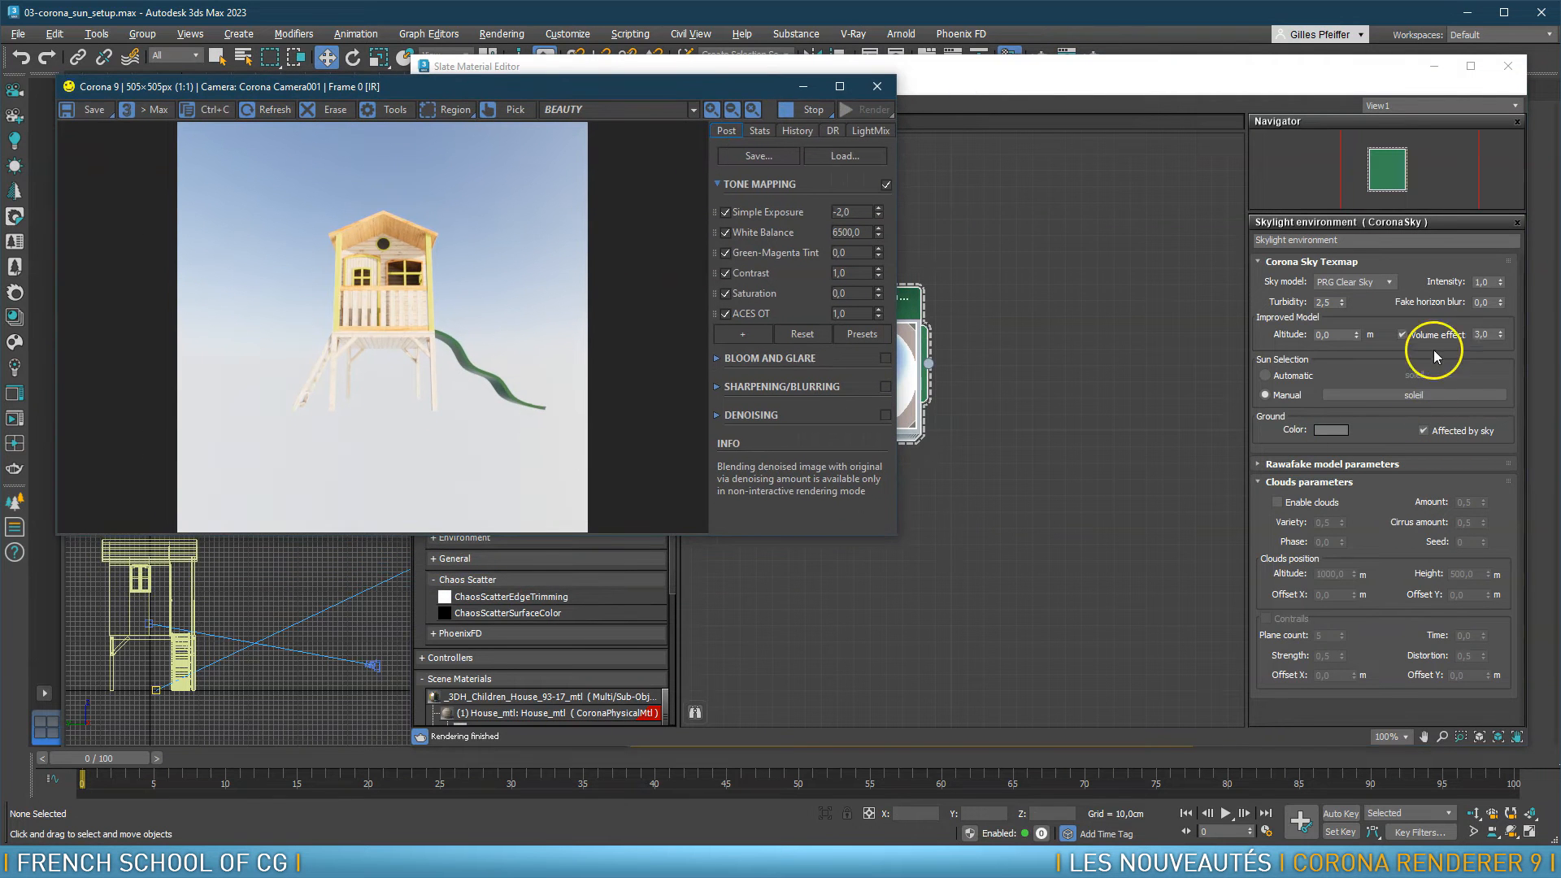
{"action": "left_click", "coordinate": [1405, 333]}
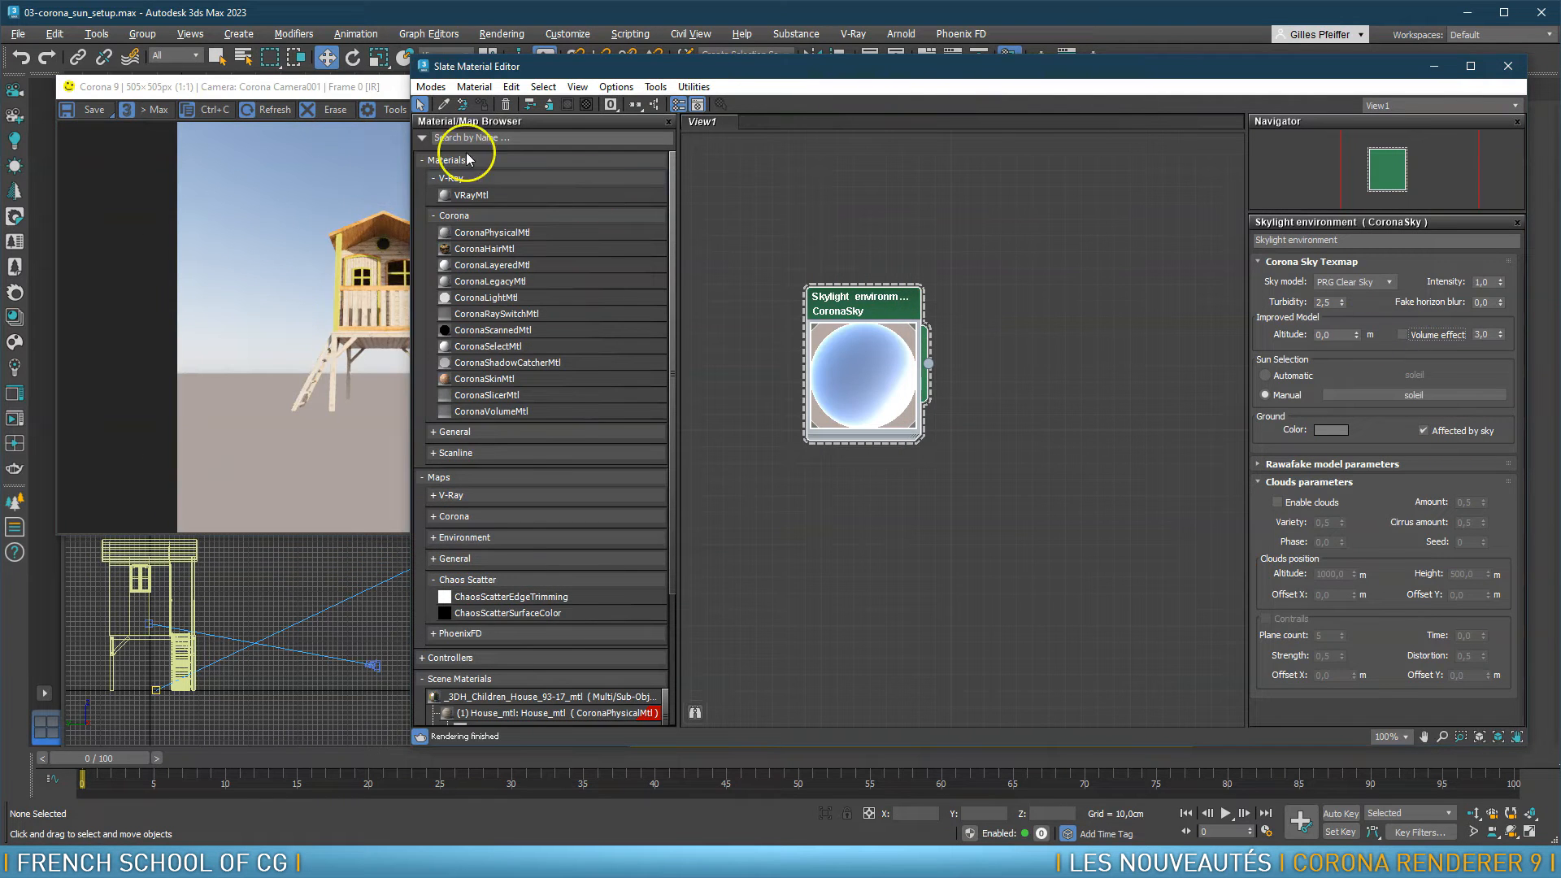
{"action": "left_click", "coordinate": [307, 84]}
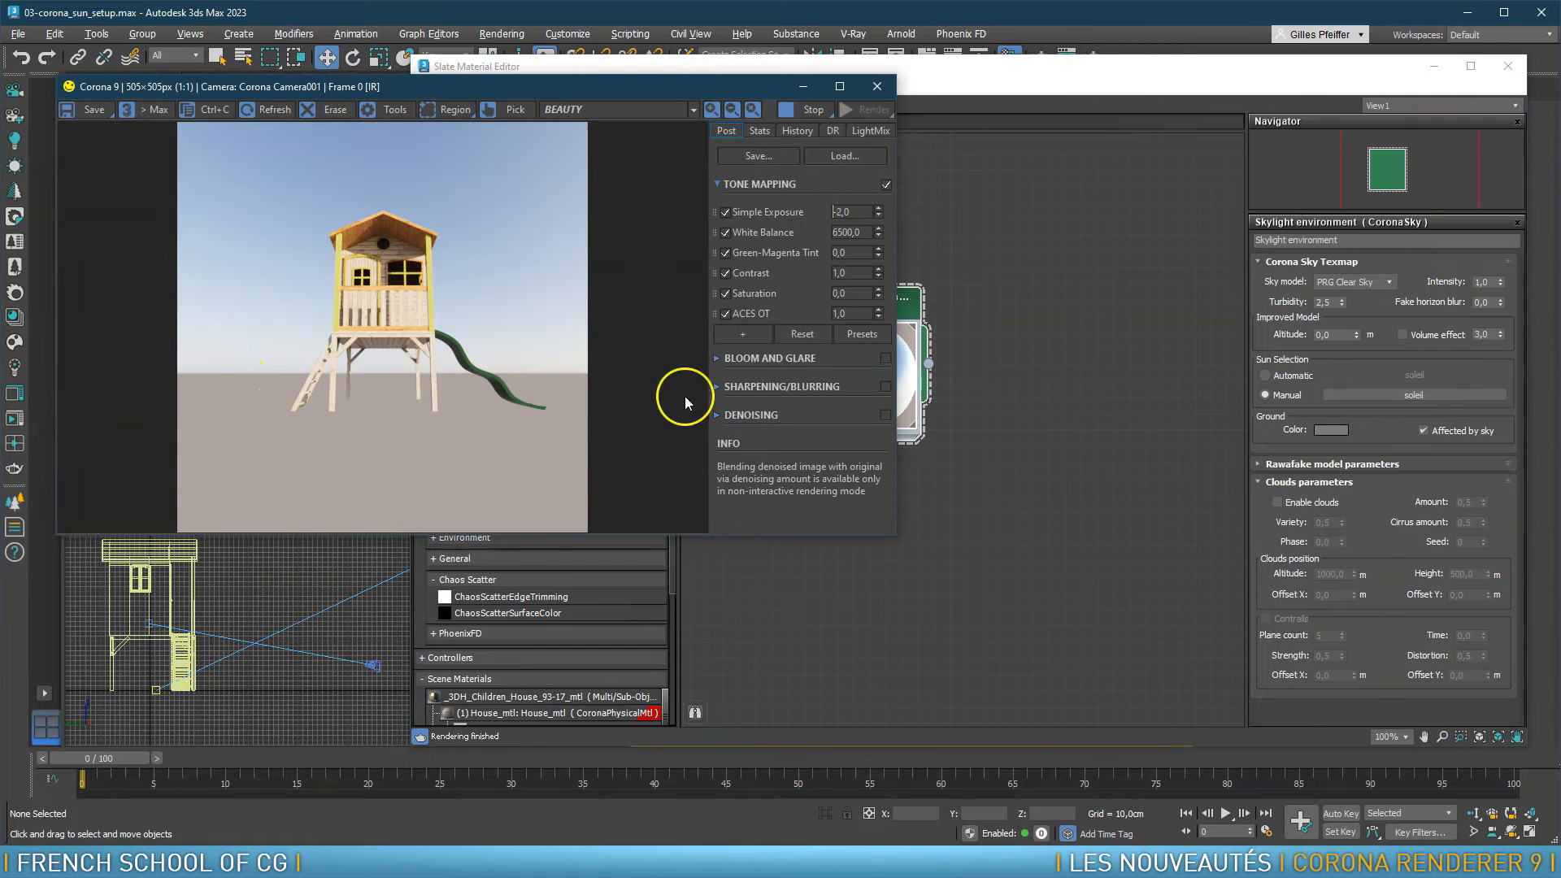
{"action": "left_click", "coordinate": [1402, 335]}
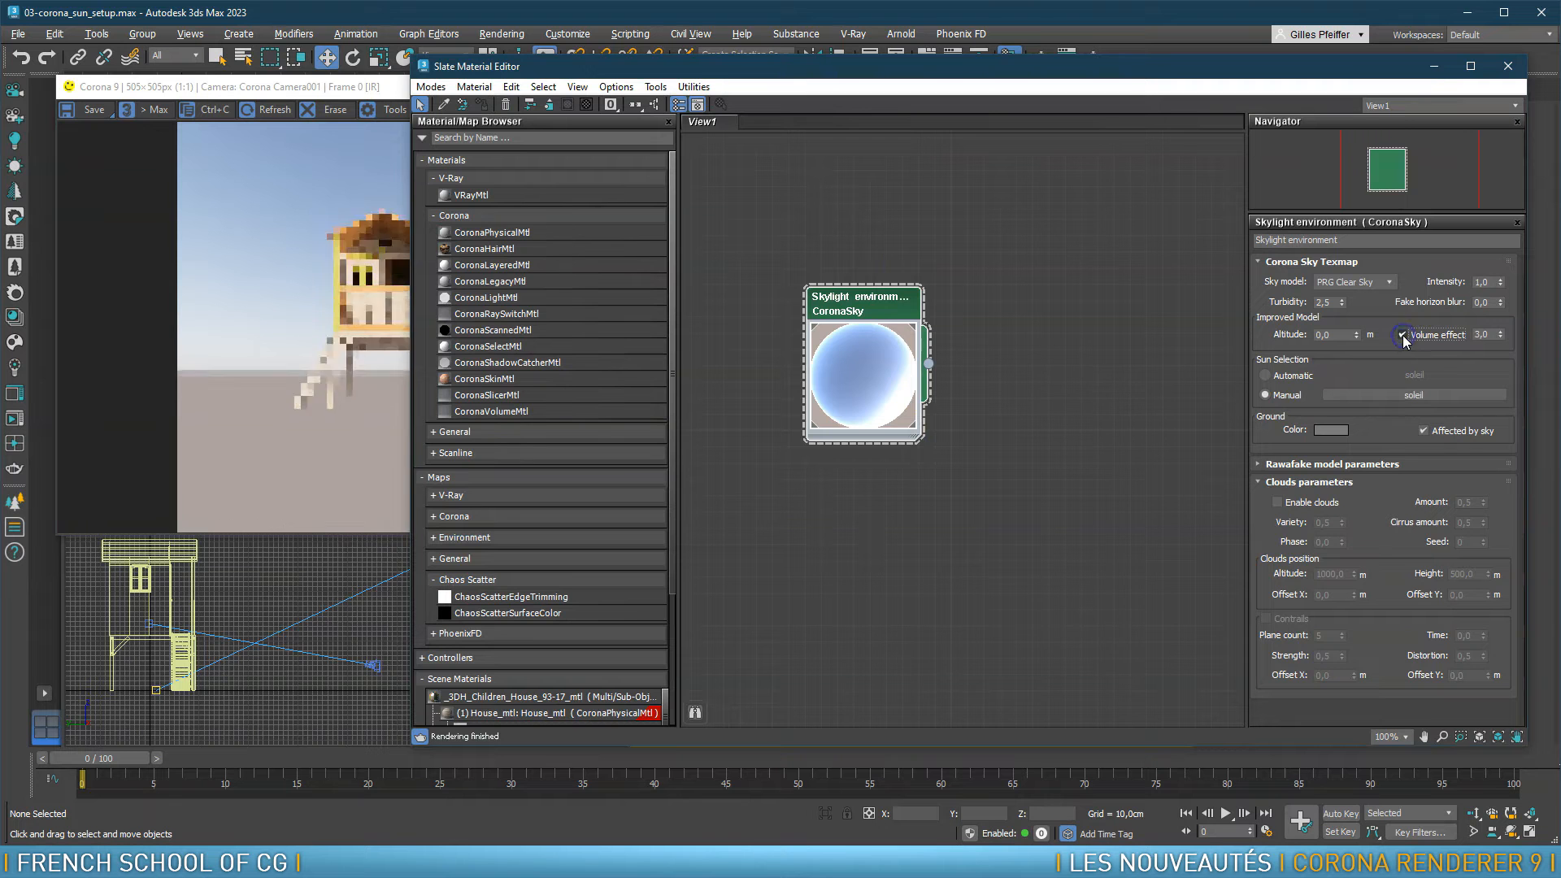
{"action": "left_click", "coordinate": [340, 89]}
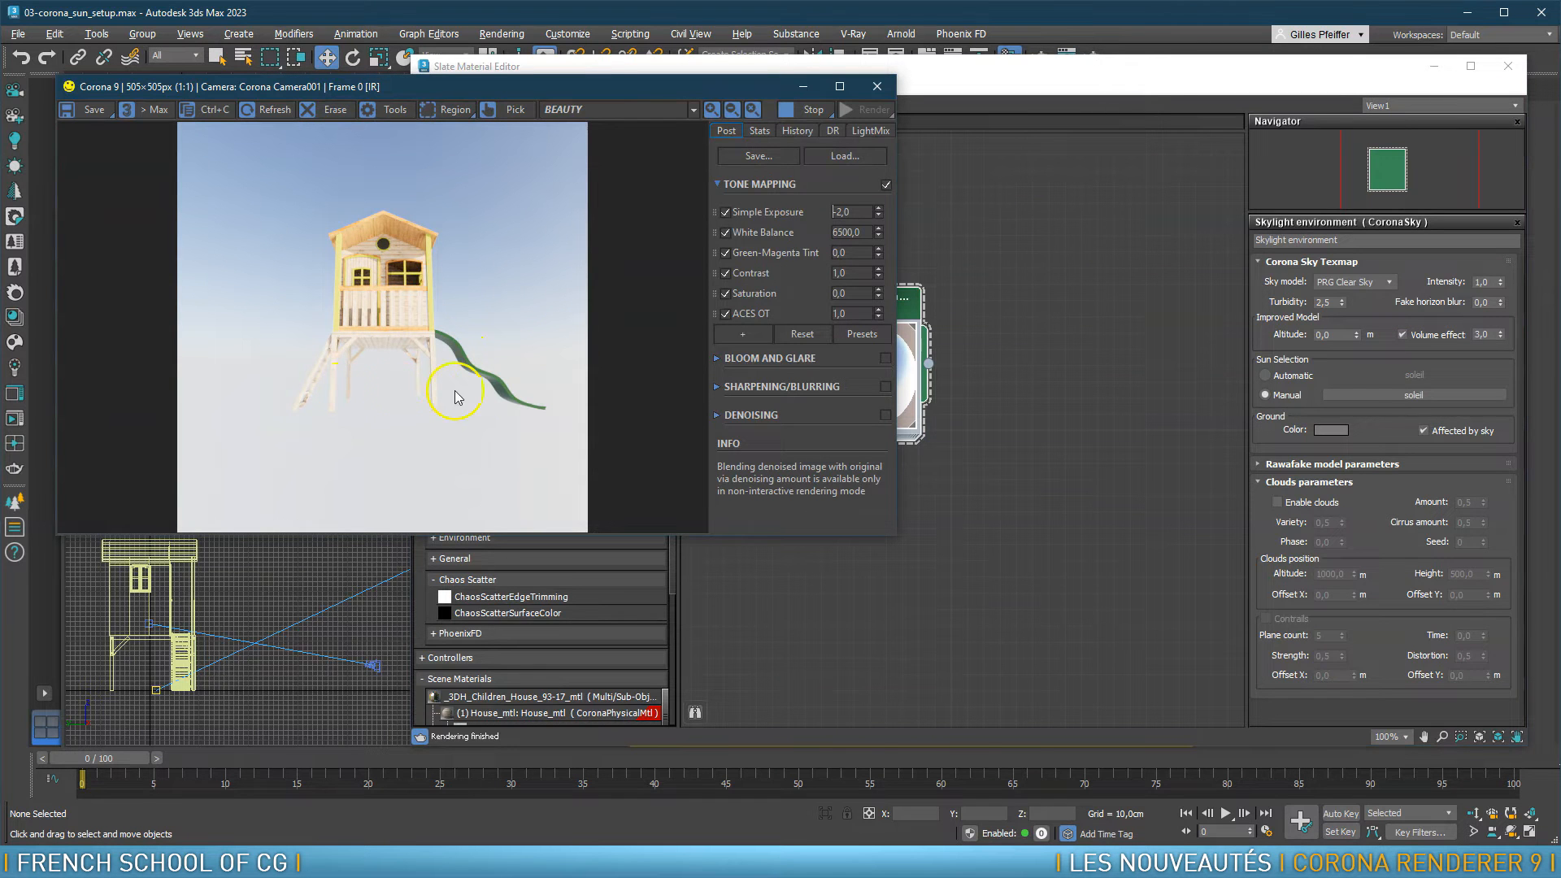
{"action": "scroll", "coordinate": [505, 404], "scroll_direction": "up", "scroll_amount": 2}
{"action": "scroll", "coordinate": [497, 346], "scroll_direction": "down", "scroll_amount": 2}
Set the CoronaSky's Volume effect to 10
{"action": "left_click", "coordinate": [1436, 329]}
{"action": "type", "text": "10"}
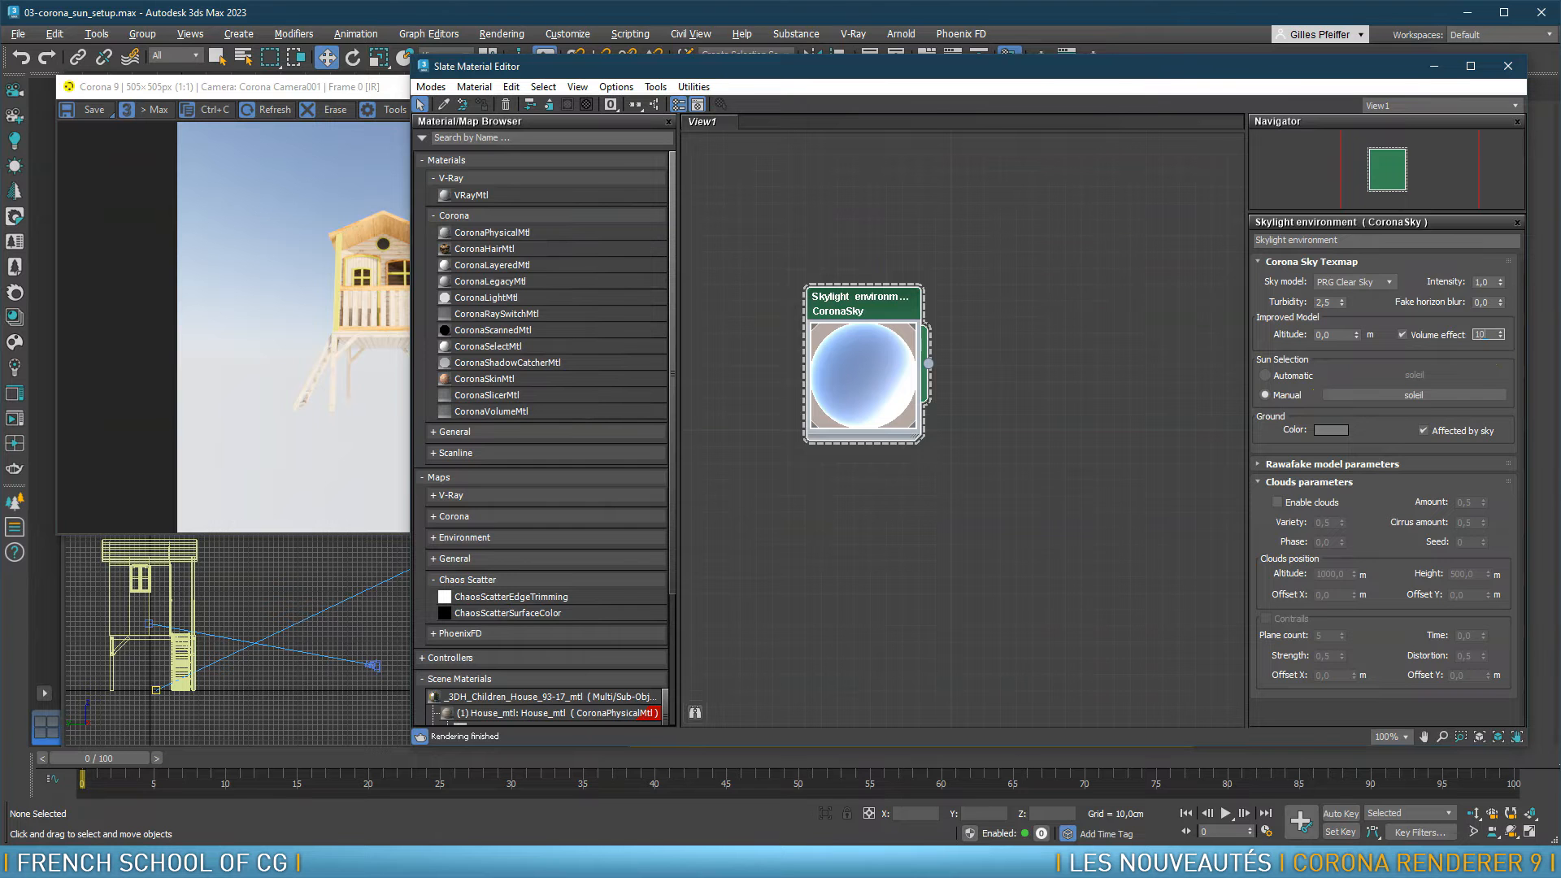
{"action": "key", "text": "Return"}
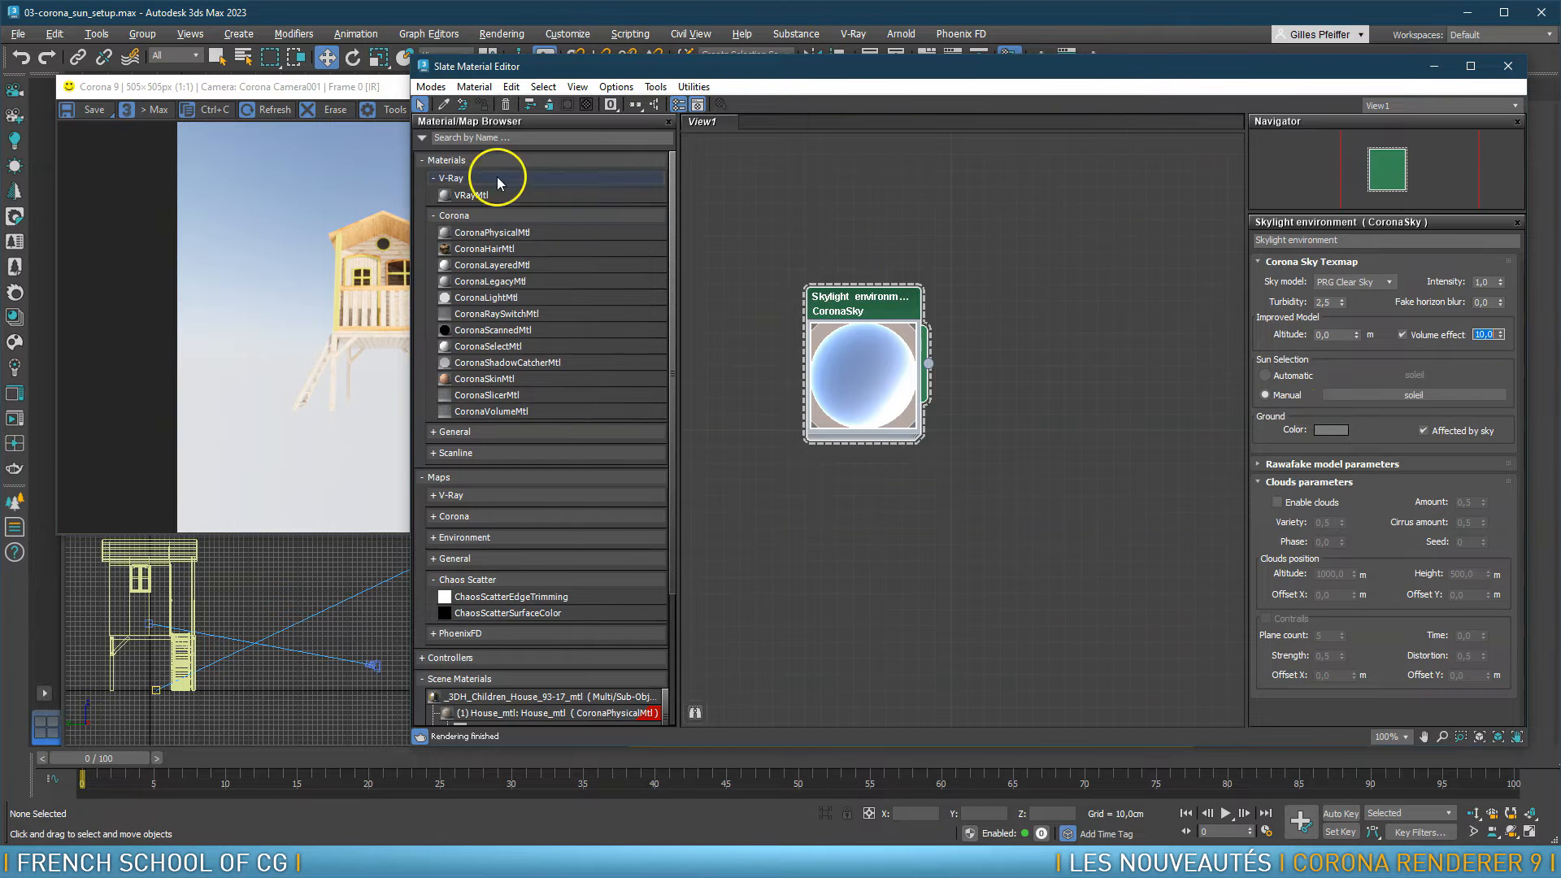
Try a CoronaSky Altitude of 5200 m, check the render and reset the Altitude to 0
{"action": "left_click", "coordinate": [378, 91]}
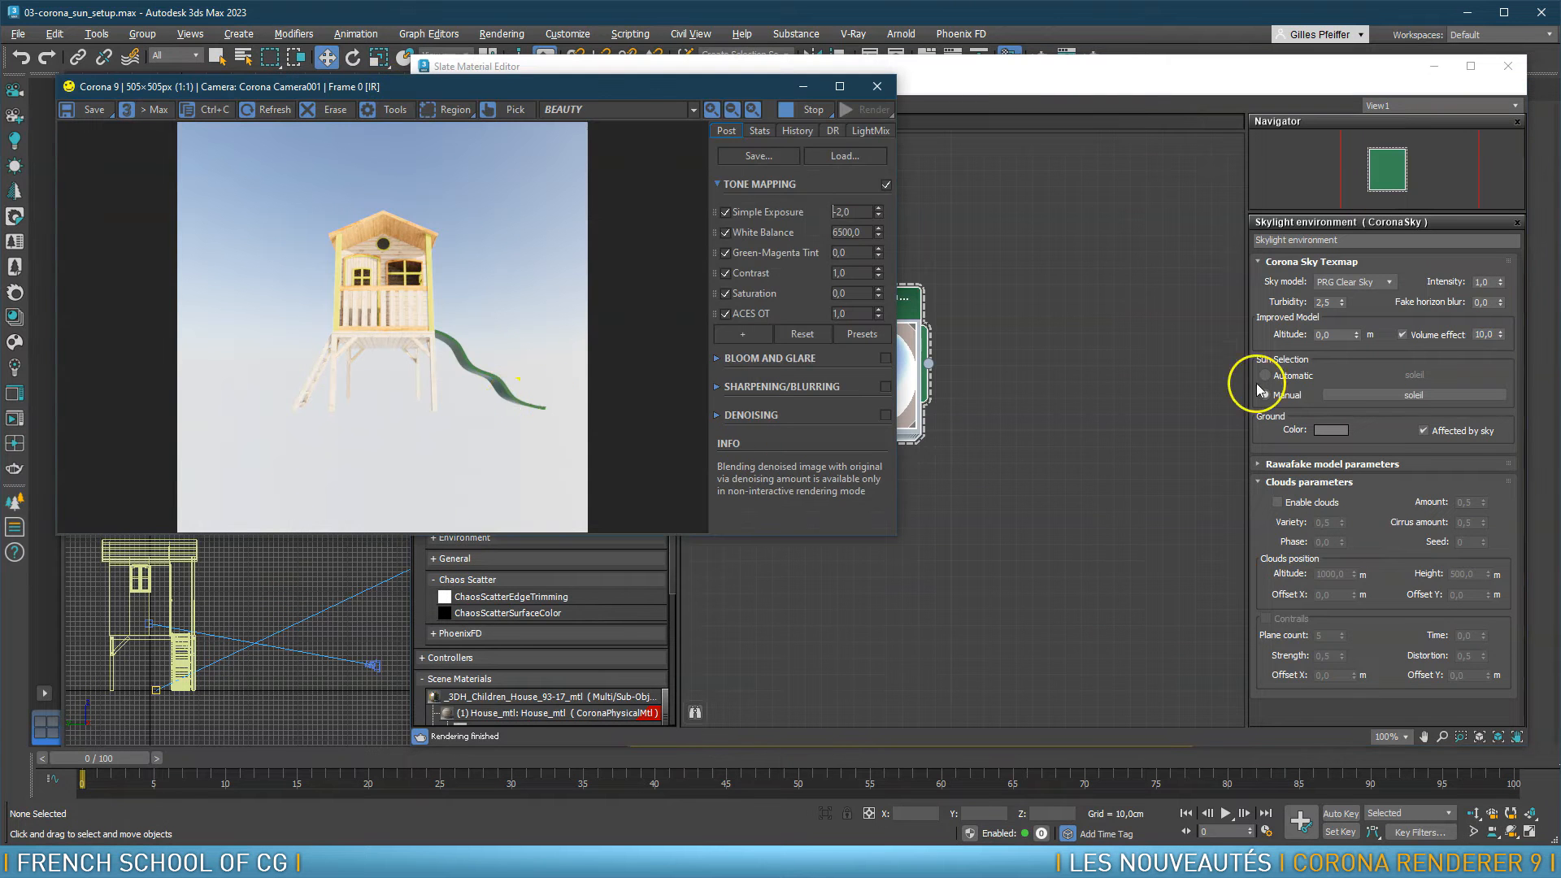
{"action": "left_click", "coordinate": [1327, 334]}
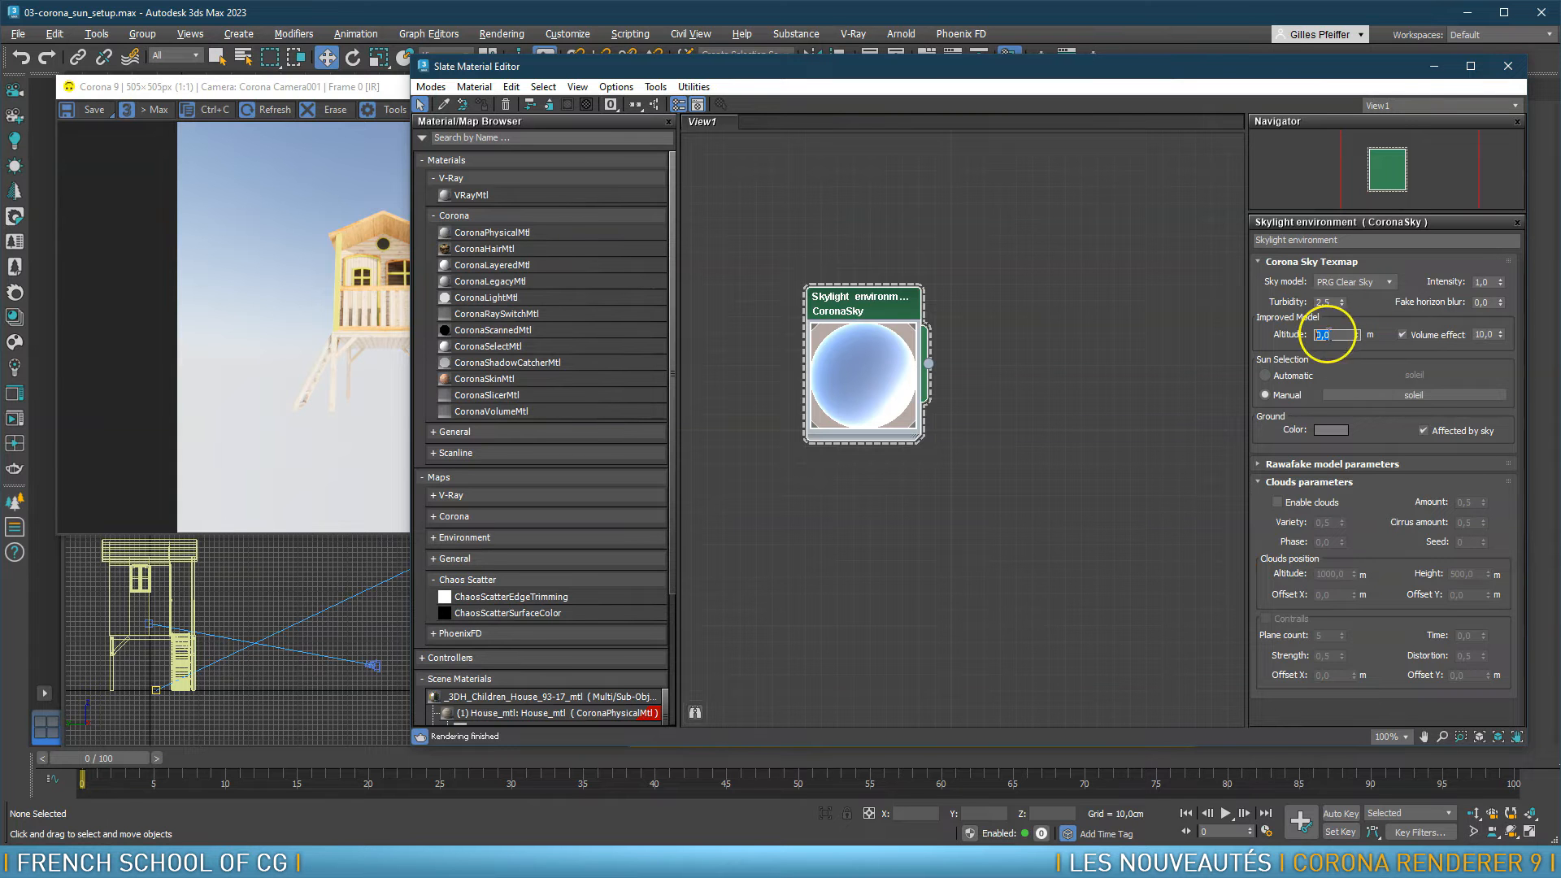
{"action": "type", "text": "5200"}
{"action": "key", "text": "Return"}
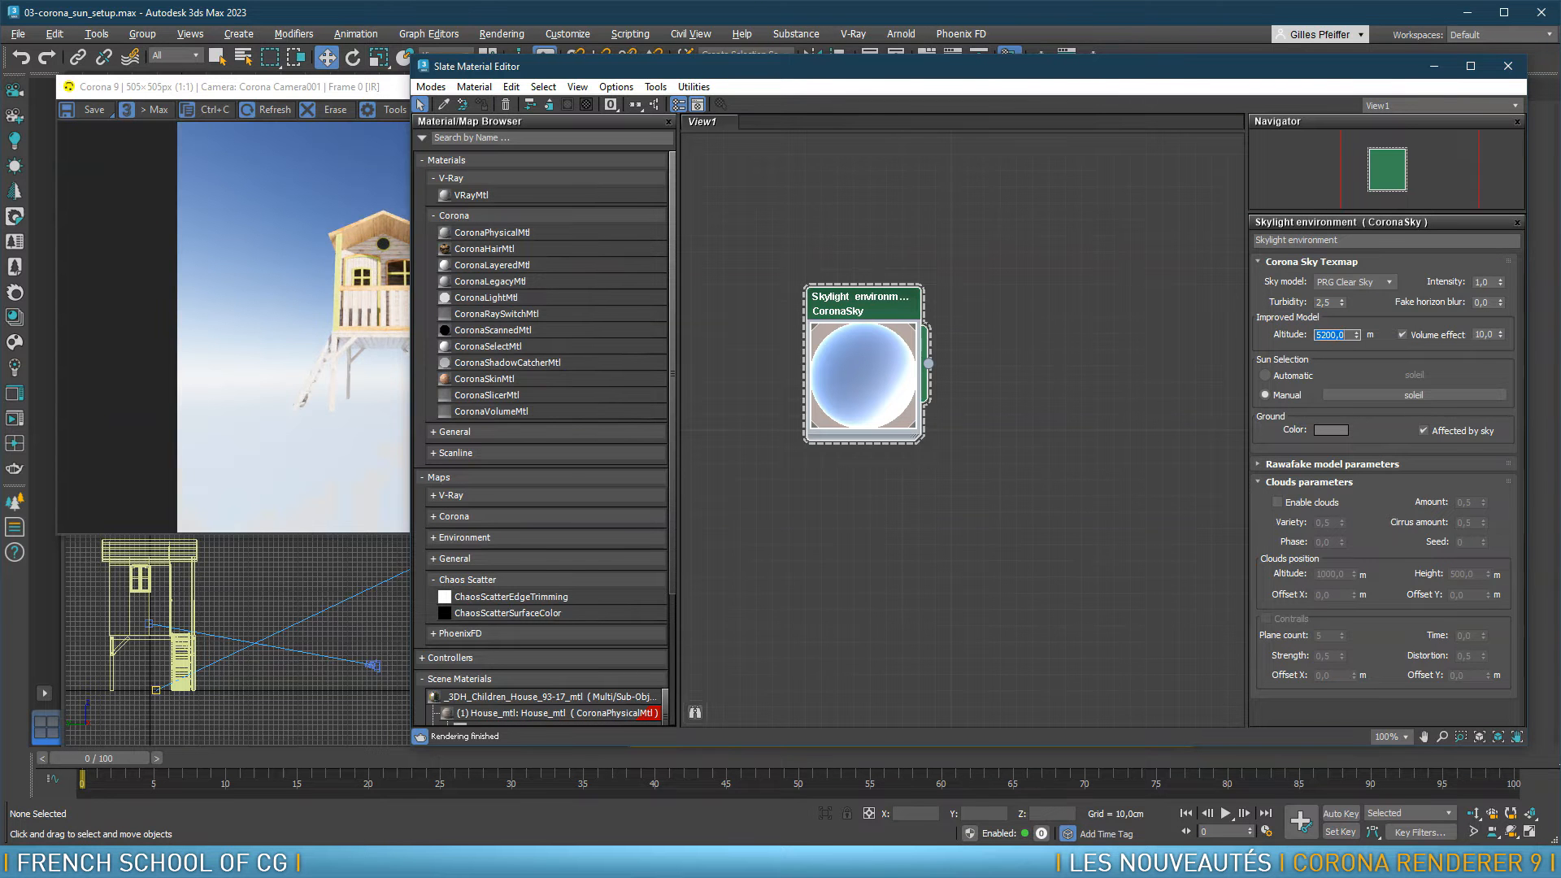
{"action": "left_click", "coordinate": [378, 86]}
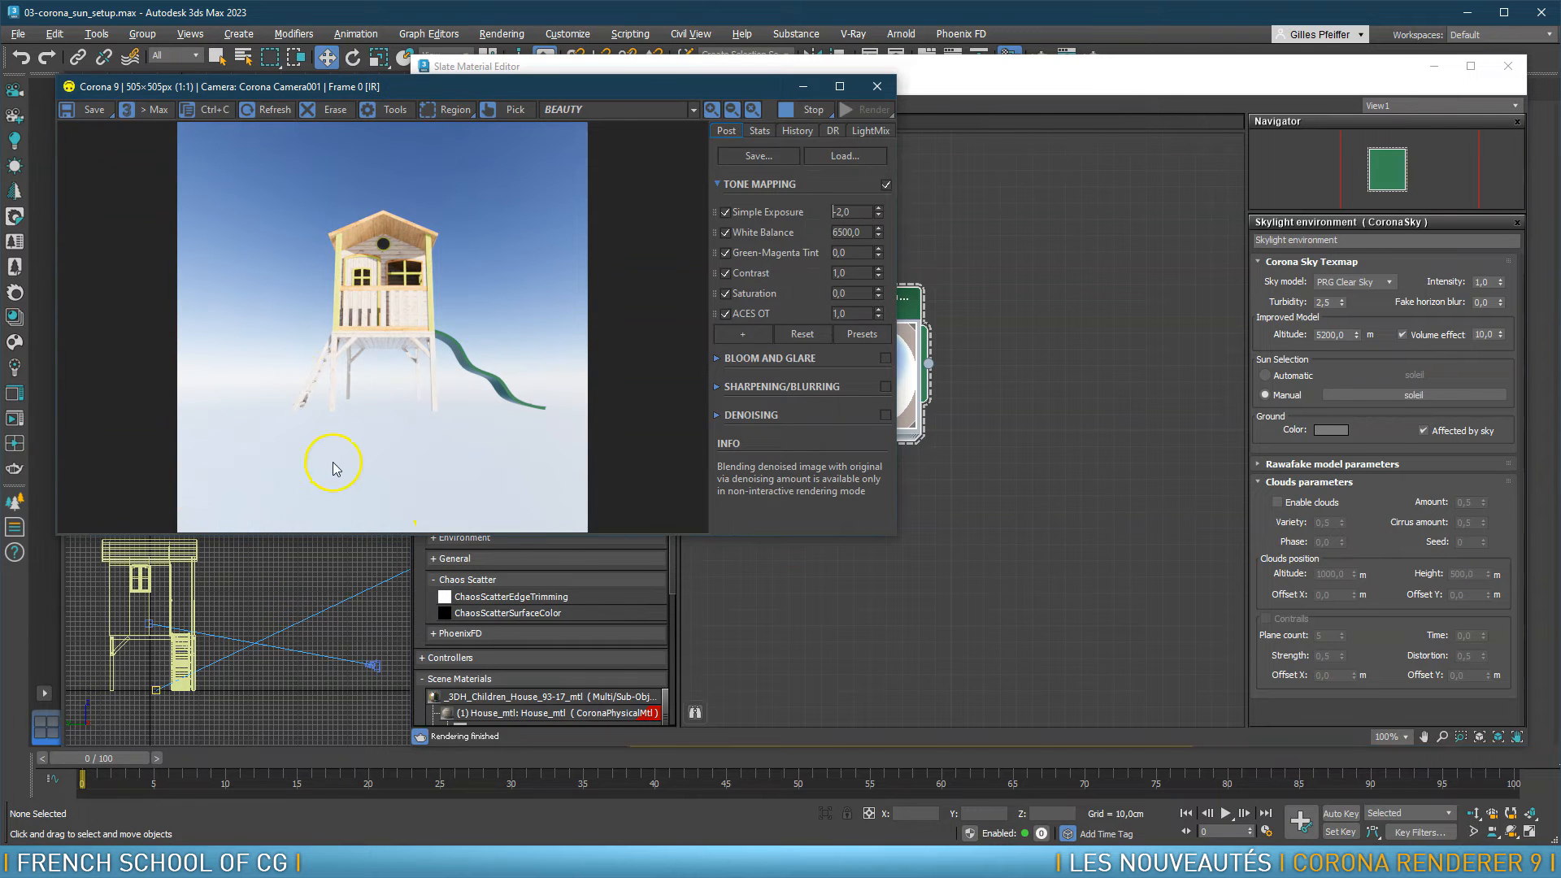
{"action": "right_click", "coordinate": [1353, 336]}
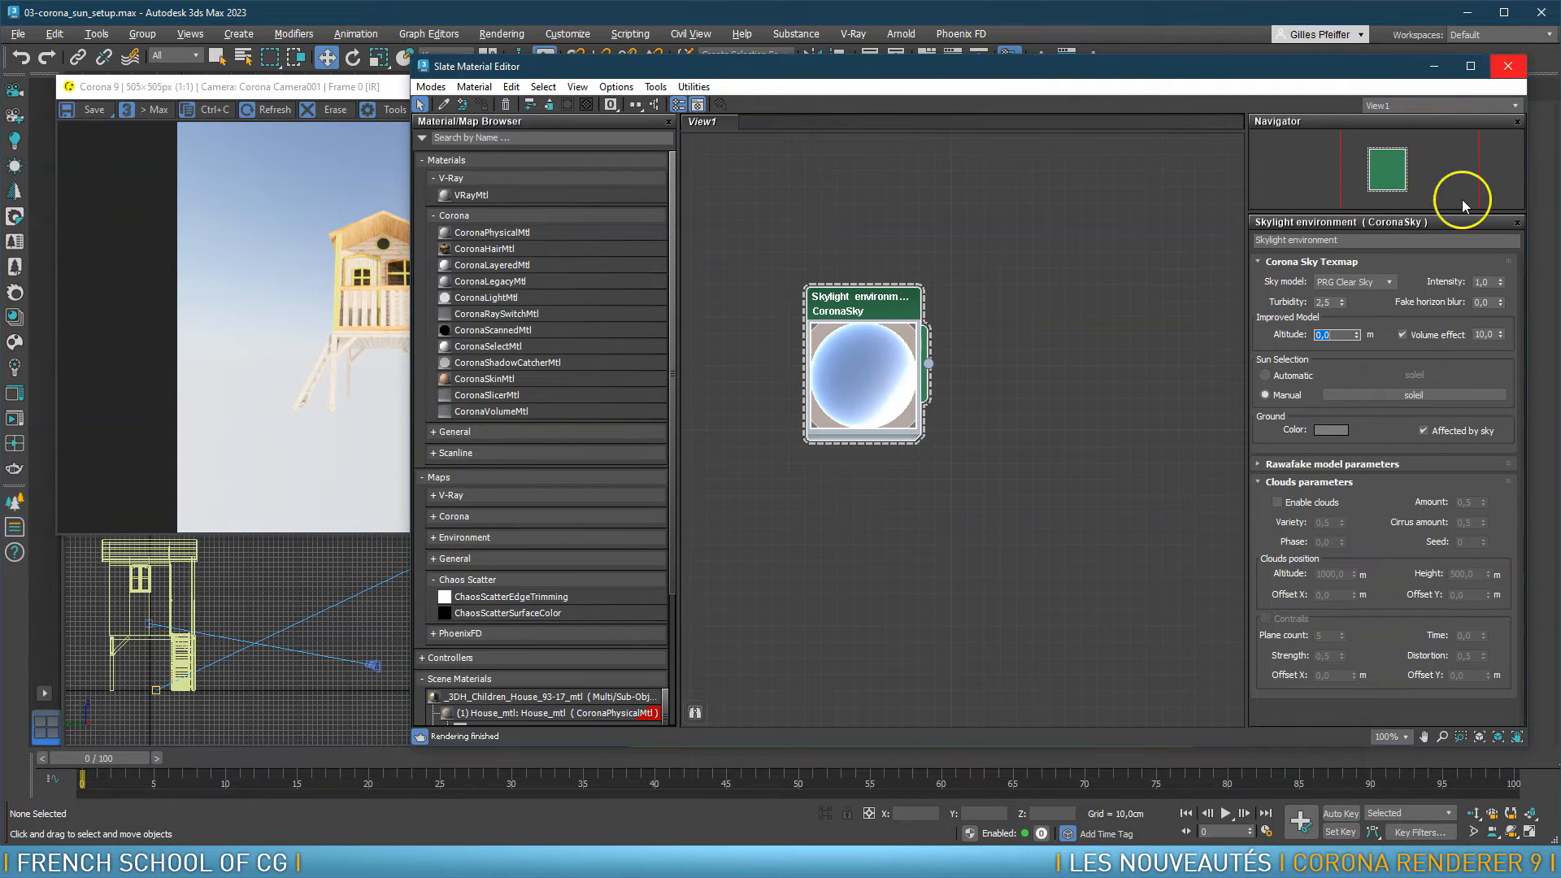
Enable clouds on the CoronaSky and arrange the Slate Material Editor beside the full render image
{"action": "left_click_drag", "start_coordinate": [1192, 70], "coordinate": [1198, 41]}
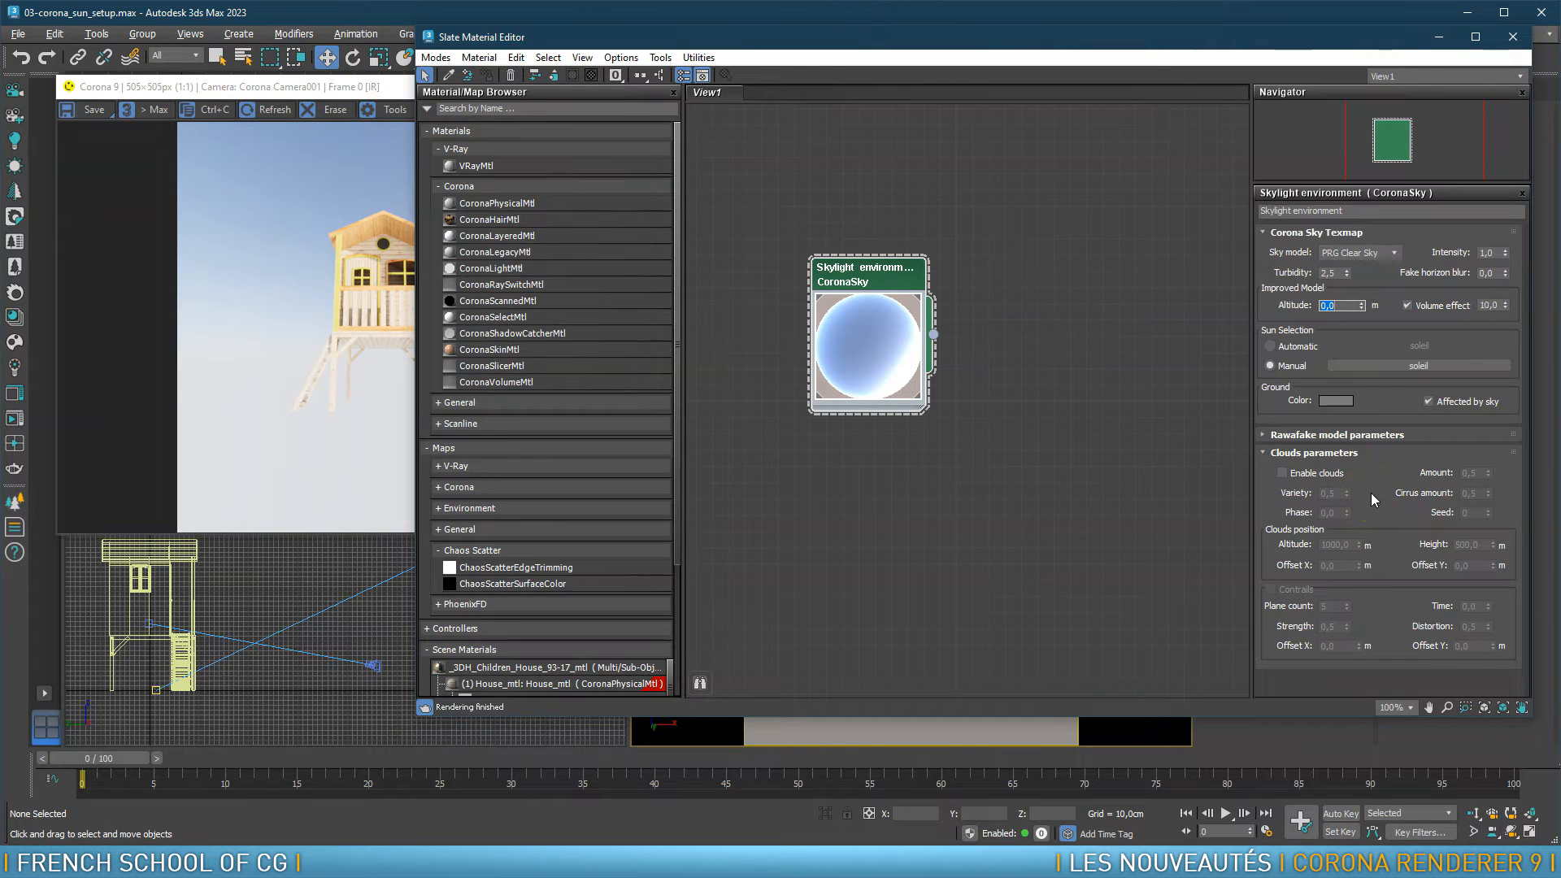
{"action": "left_click", "coordinate": [1281, 473]}
{"action": "left_click", "coordinate": [340, 88]}
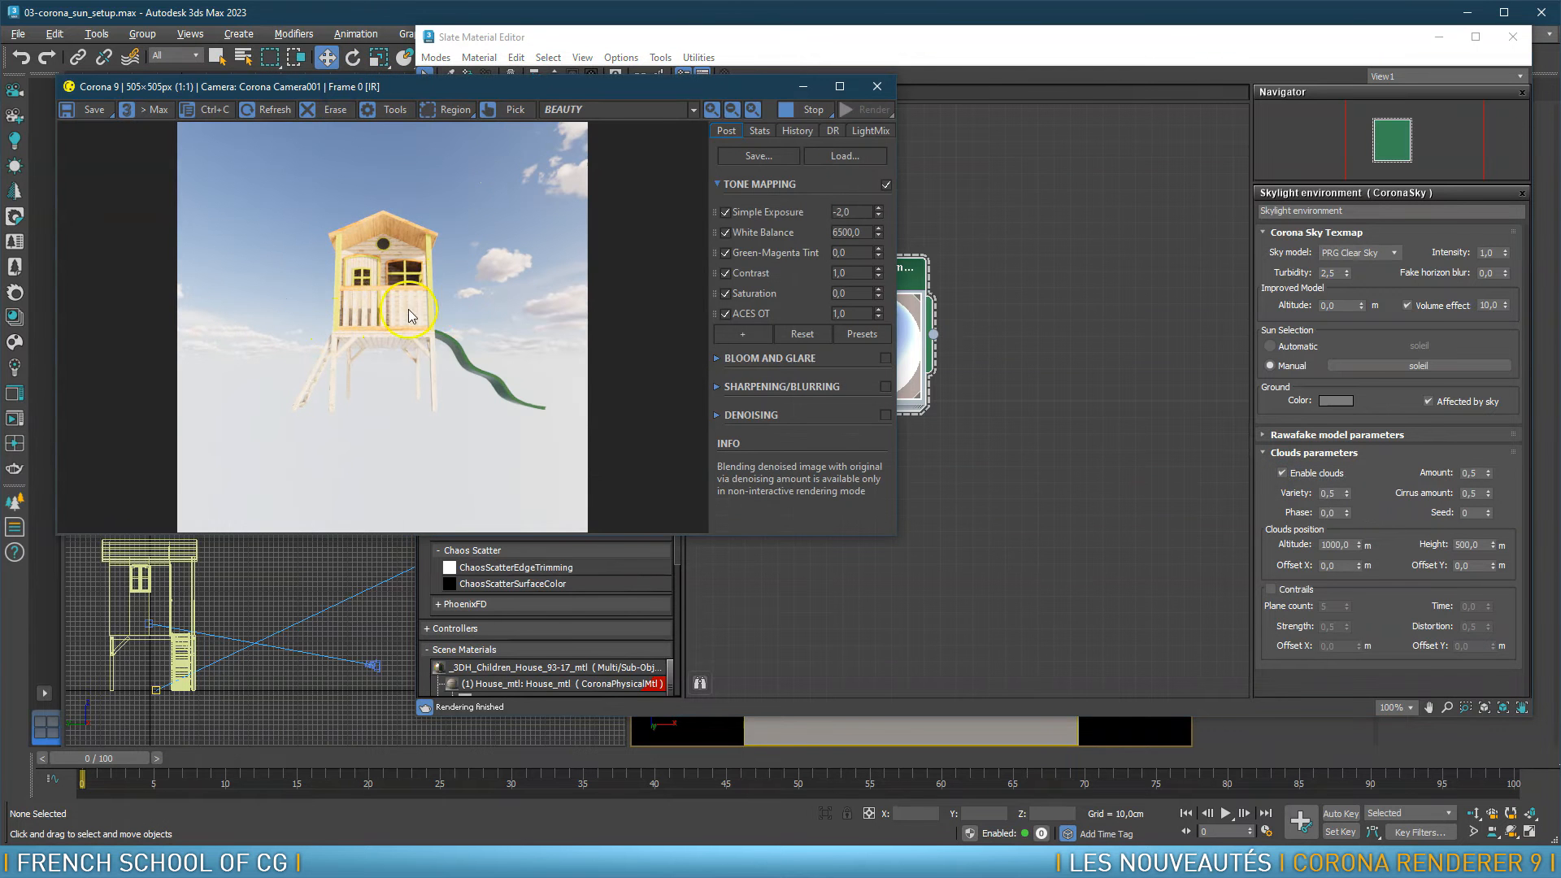
{"action": "left_click", "coordinate": [419, 569]}
{"action": "left_click_drag", "start_coordinate": [417, 569], "coordinate": [746, 569]}
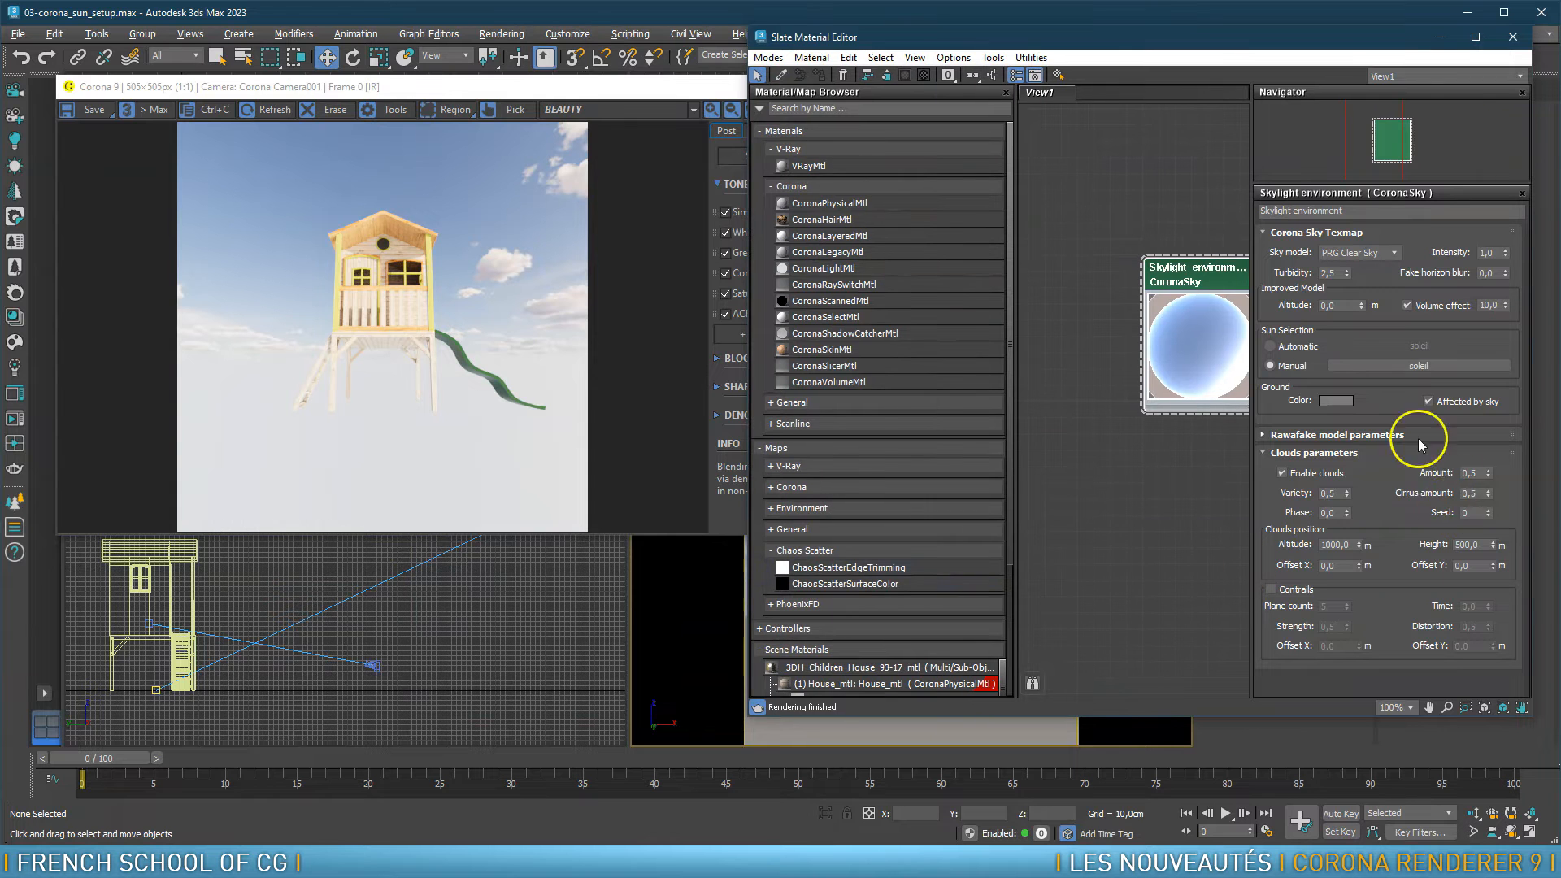
Compare the sky render with the clouds' Amount at 0, at 1 and back at 0
{"action": "left_click", "coordinate": [1480, 473]}
{"action": "type", "text": "0"}
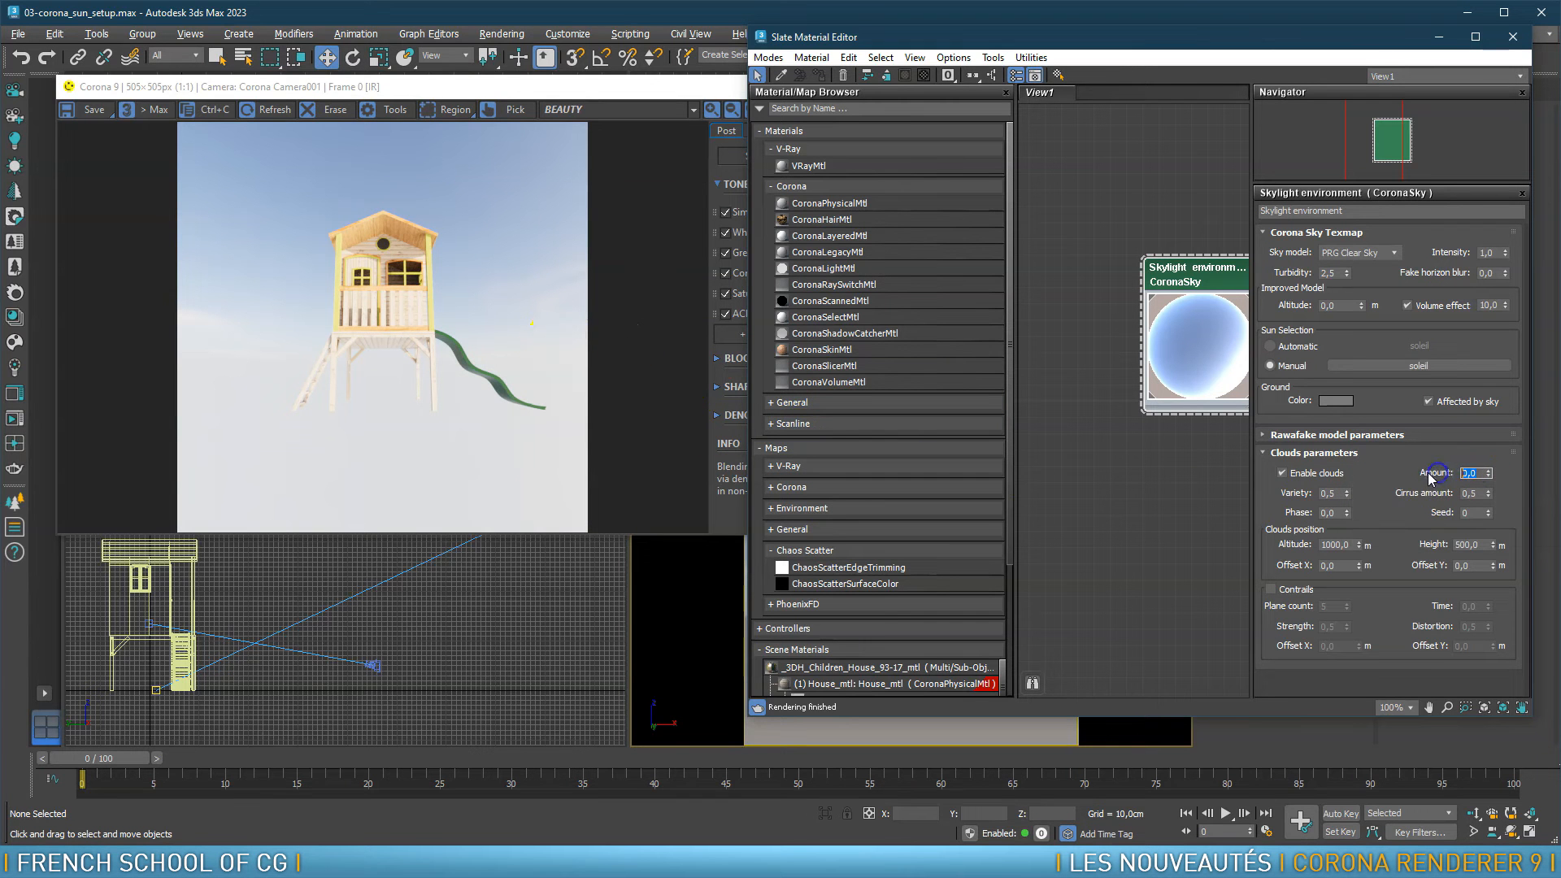
{"action": "type", "text": "1"}
{"action": "key", "text": "Return"}
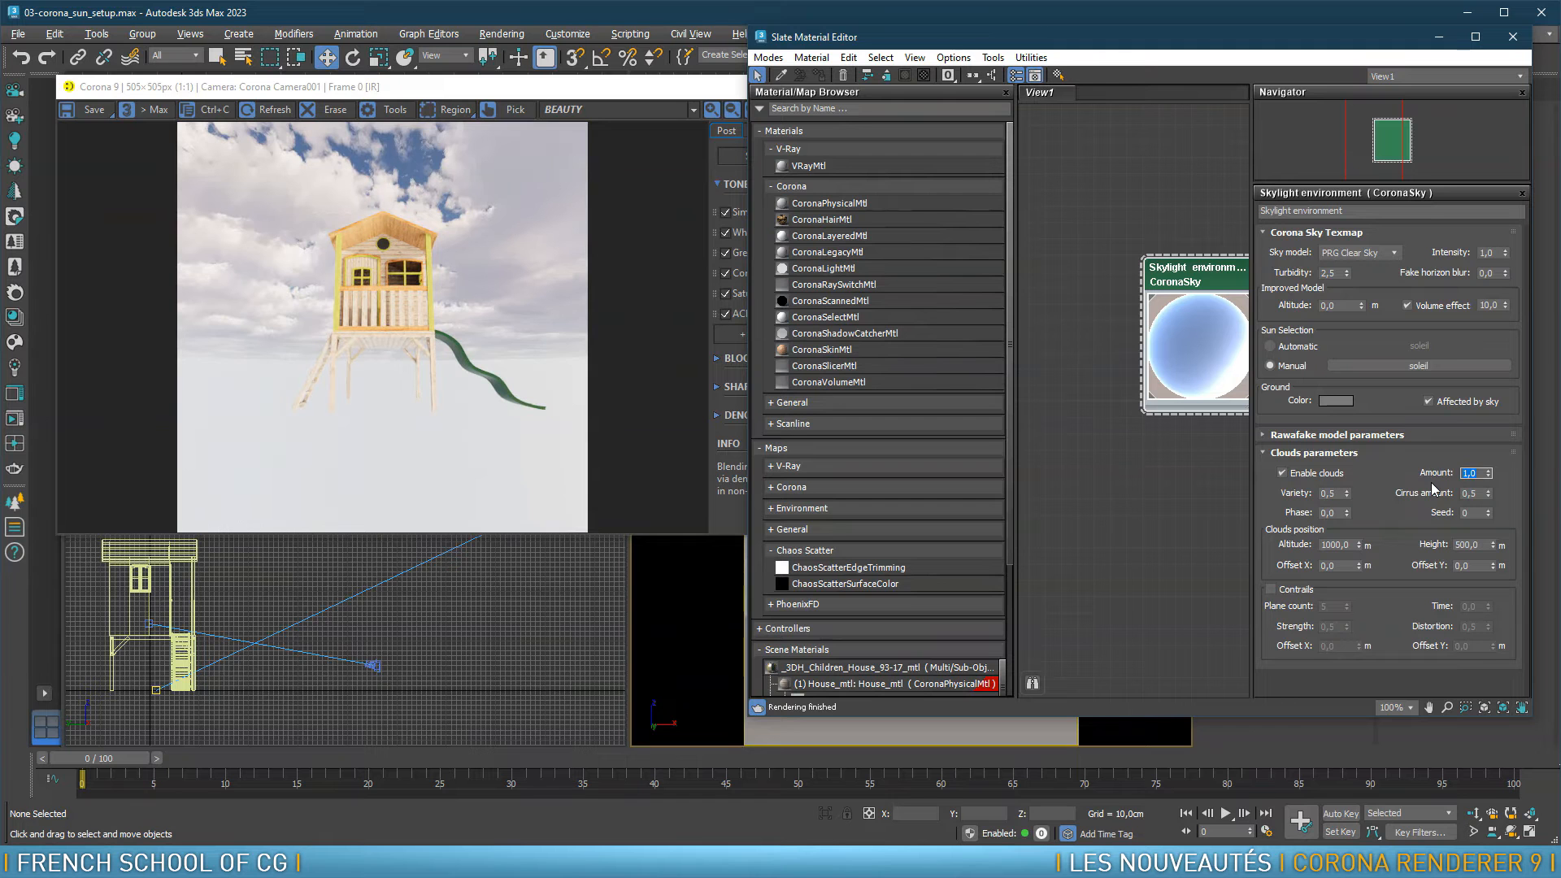
{"action": "type", "text": "0"}
{"action": "key", "text": "Return"}
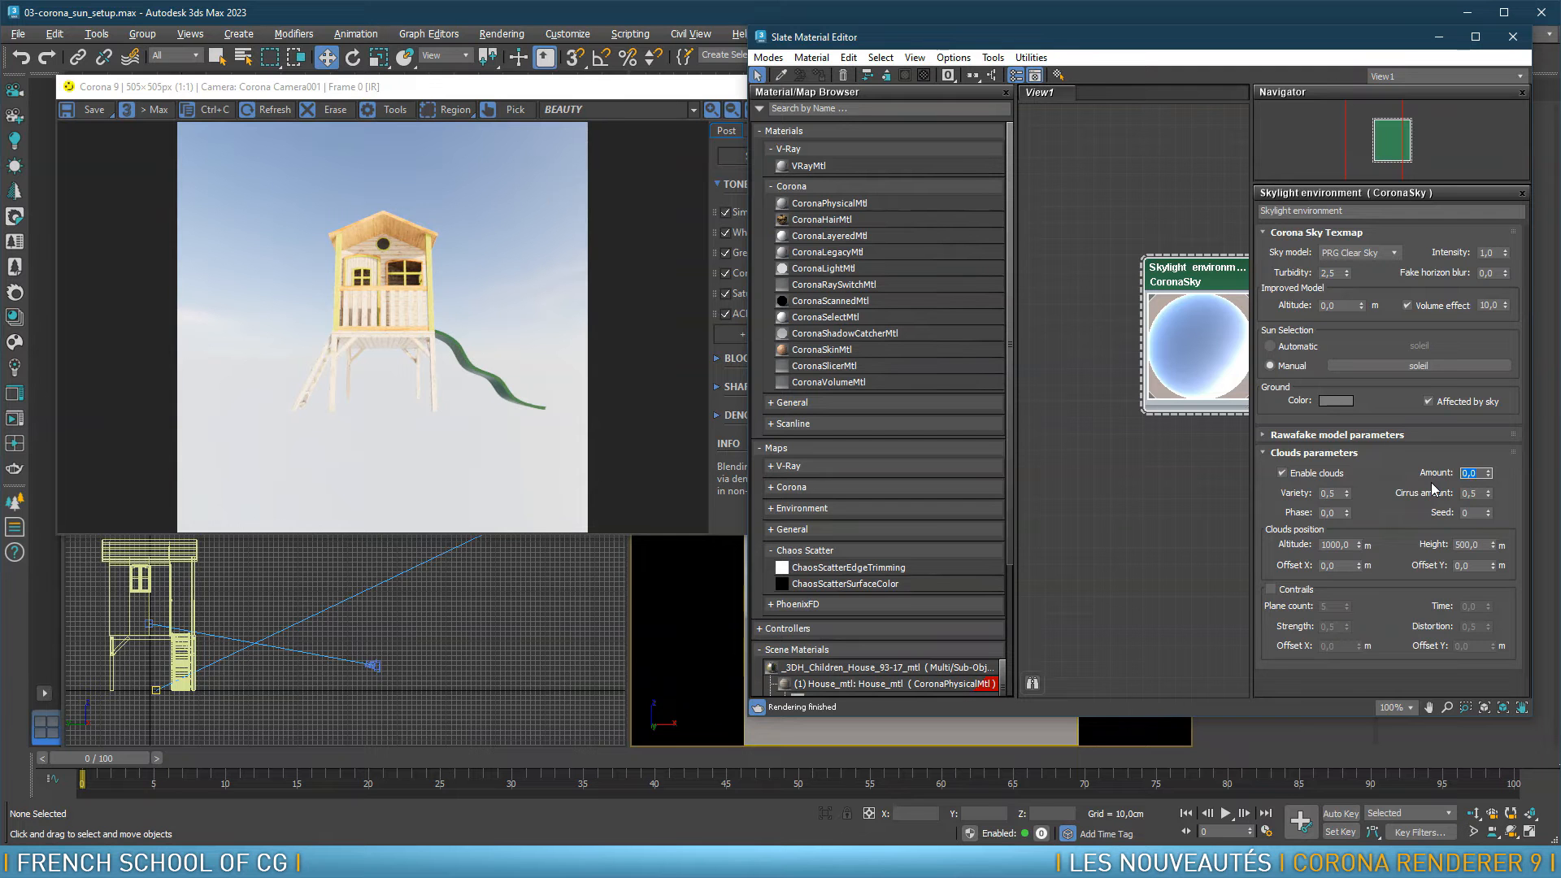
Set the clouds' Cirrus amount to 1, the Amount to 0.6 and the Variety to 1
{"action": "double_click", "coordinate": [1468, 494]}
{"action": "type", "text": "1"}
{"action": "key", "text": "Return"}
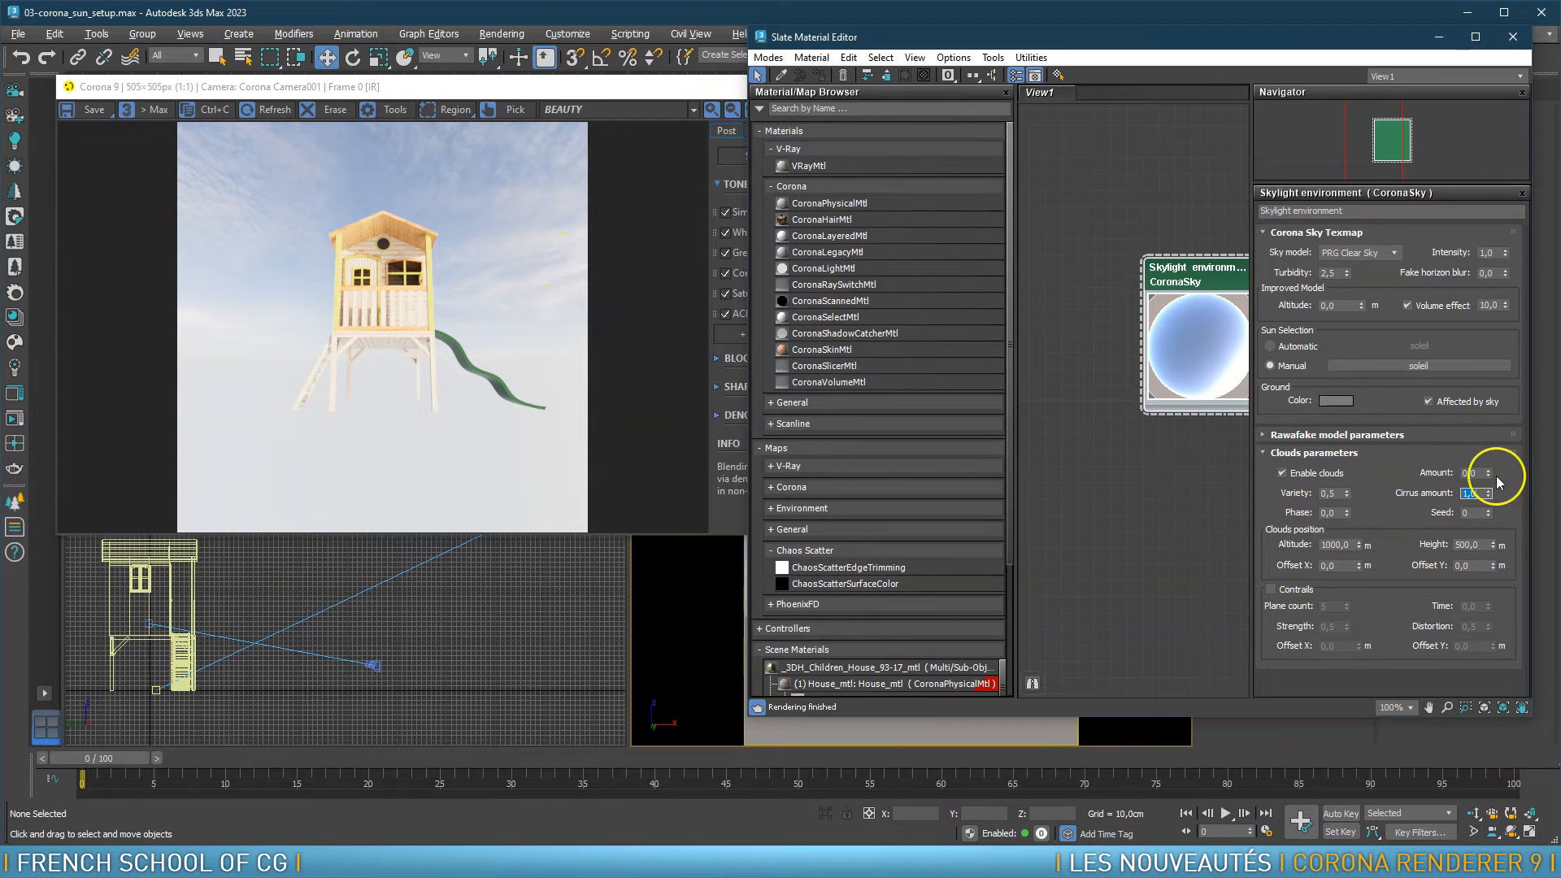
{"action": "left_click", "coordinate": [1470, 473]}
{"action": "type", "text": "0,6"}
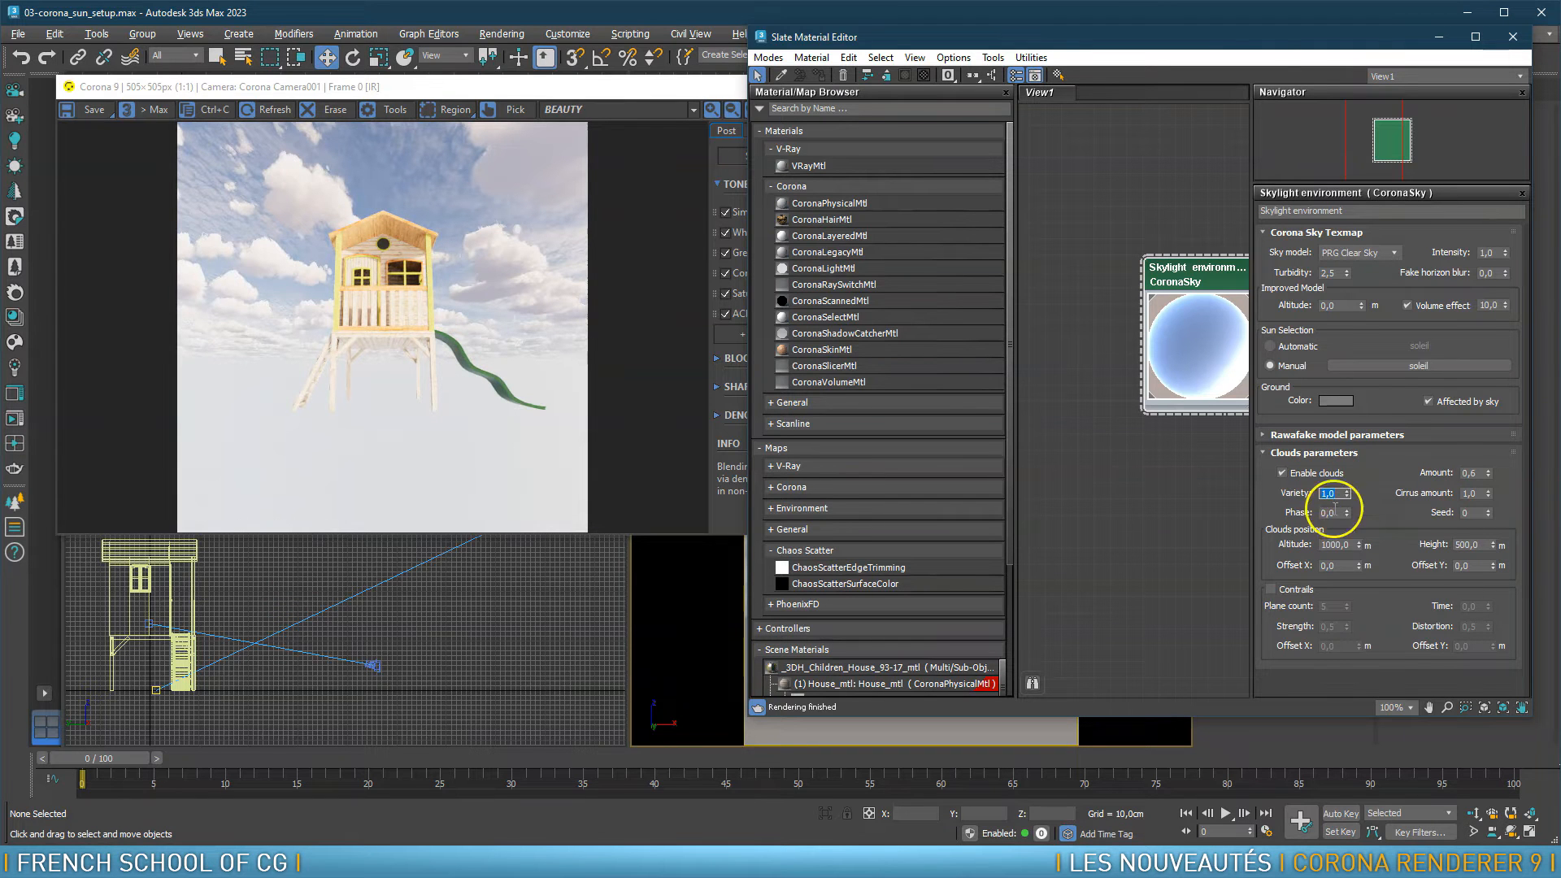
Set the clouds' Seed to 20, try a cloud Altitude of 5000 m and settle on 2000 m
{"action": "left_click_drag", "start_coordinate": [1338, 514], "coordinate": [1296, 514]}
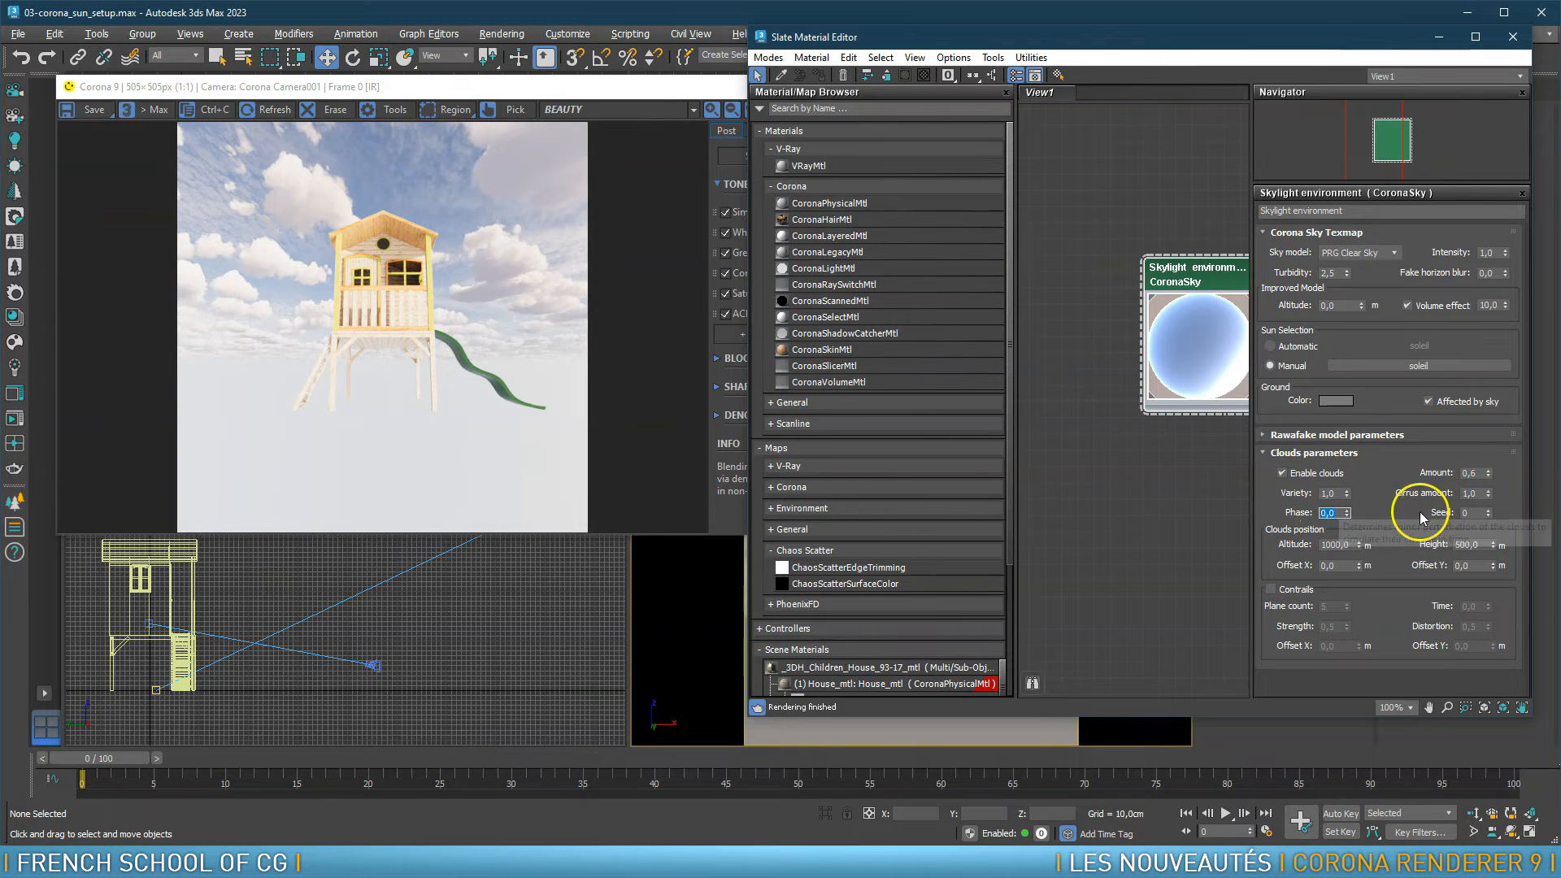
{"action": "left_click", "coordinate": [1463, 512]}
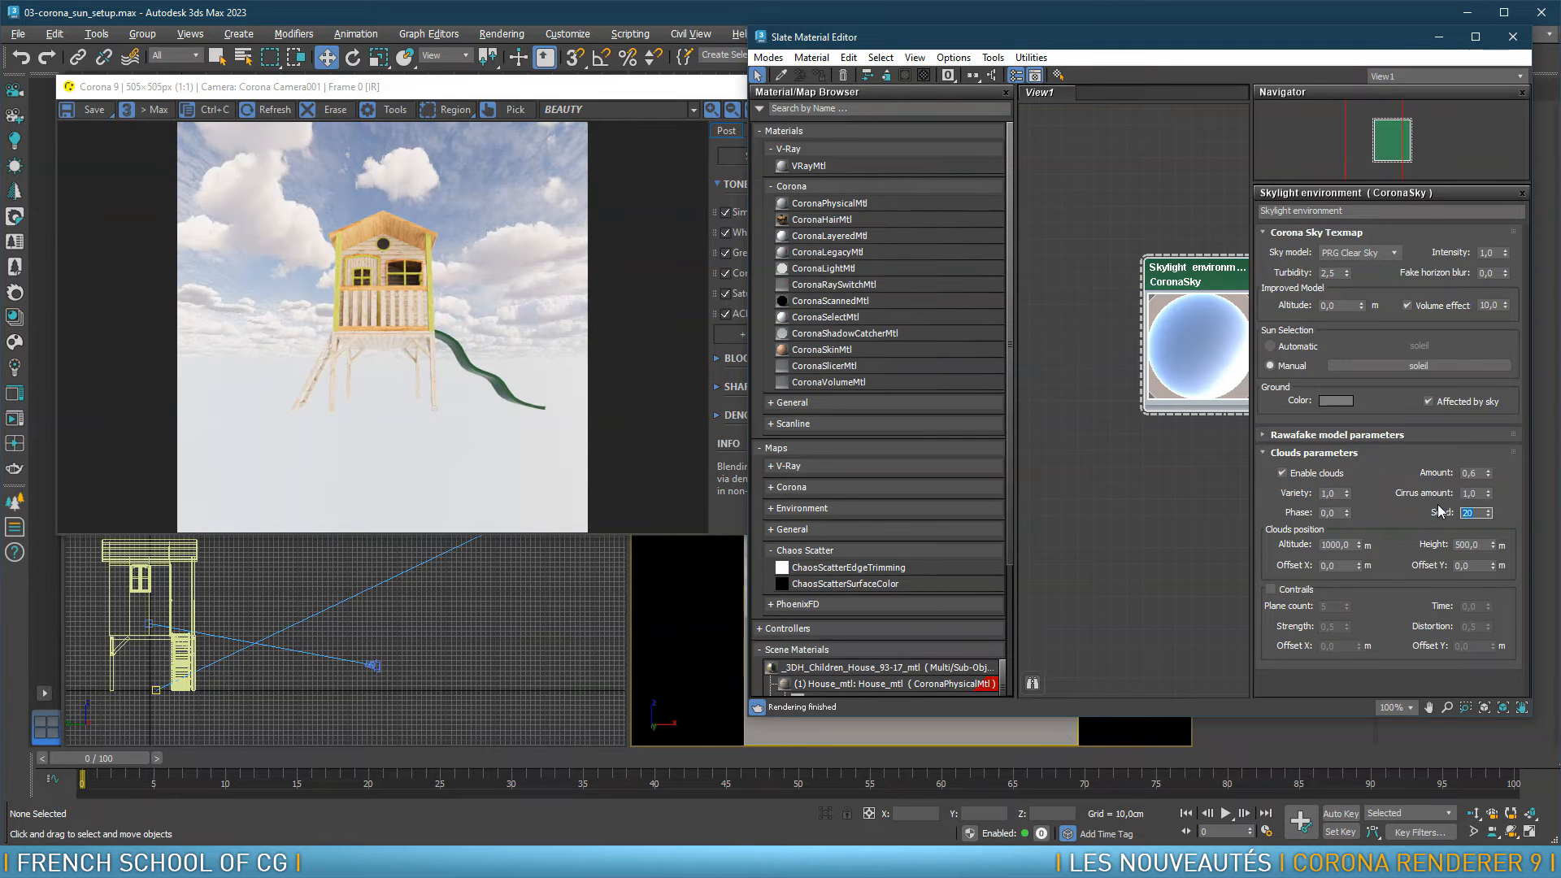
{"action": "left_click_drag", "start_coordinate": [1351, 543], "coordinate": [1308, 543]}
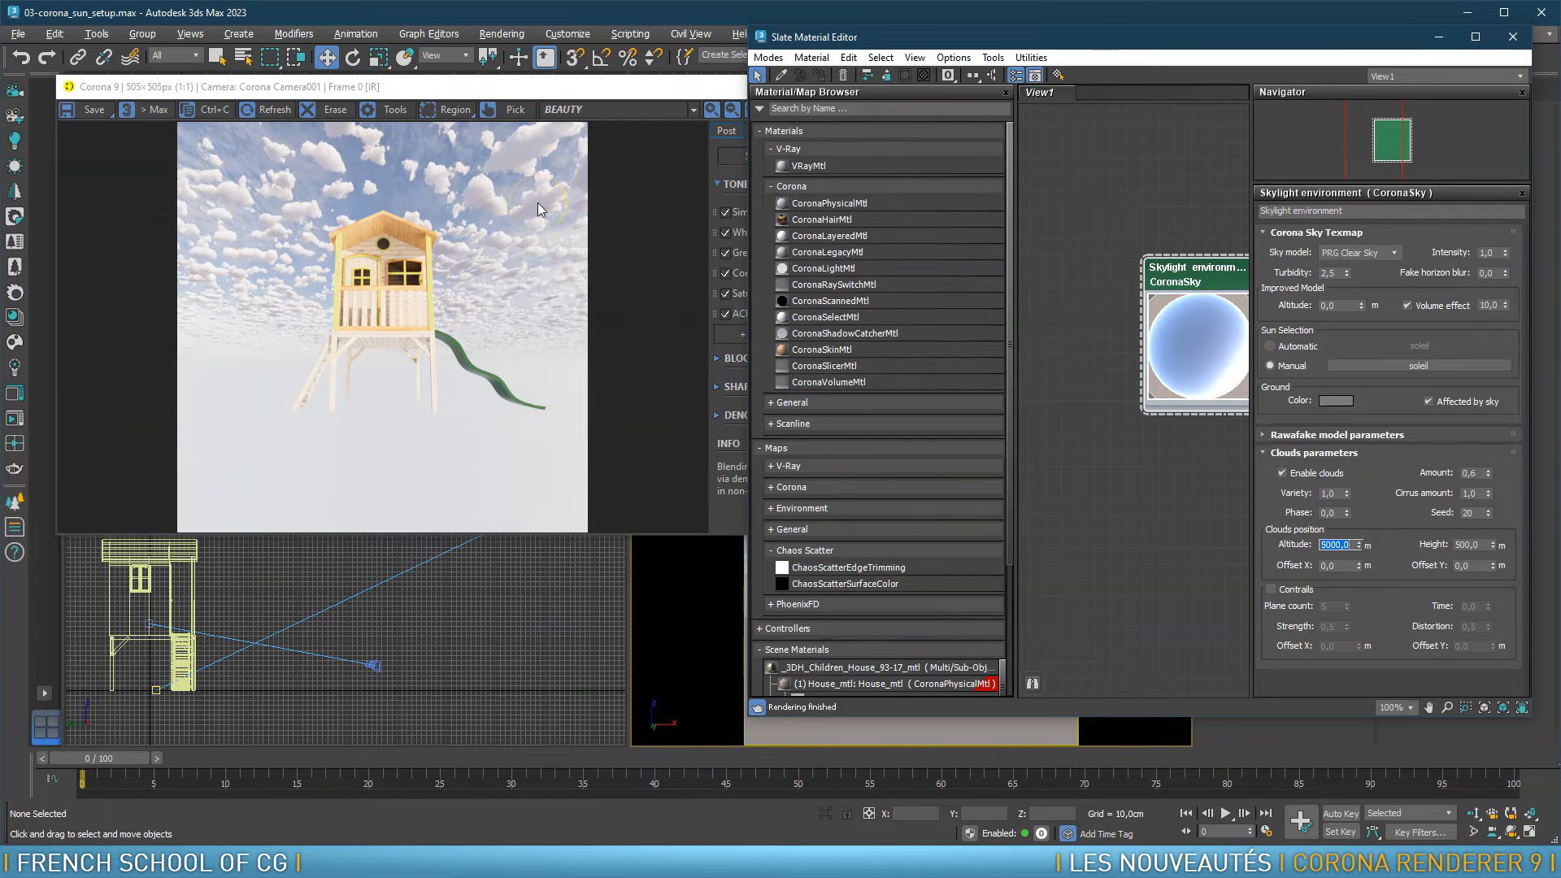
{"action": "type", "text": "2"}
{"action": "key", "text": "Return"}
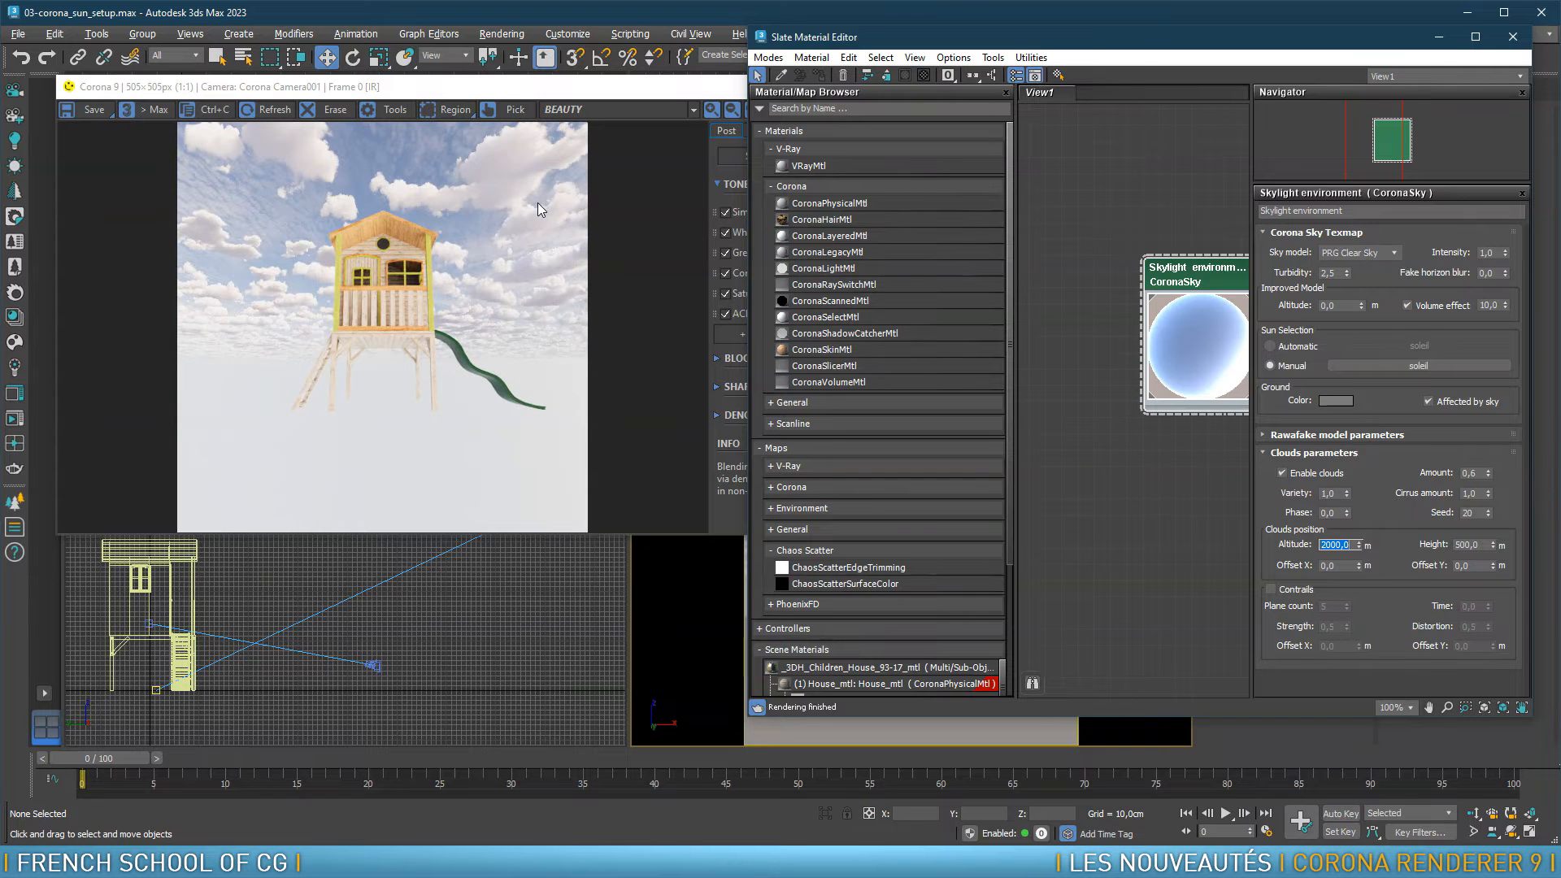
Test cloud Heights of 50 and 1000 m, settle on 600 m, and offset the clouds 2000 m in X and 5000 m in Y
{"action": "left_click", "coordinate": [1480, 544]}
{"action": "left_click_drag", "start_coordinate": [1481, 545], "coordinate": [1424, 541]}
{"action": "type", "text": "50,0"}
{"action": "key", "text": "Return"}
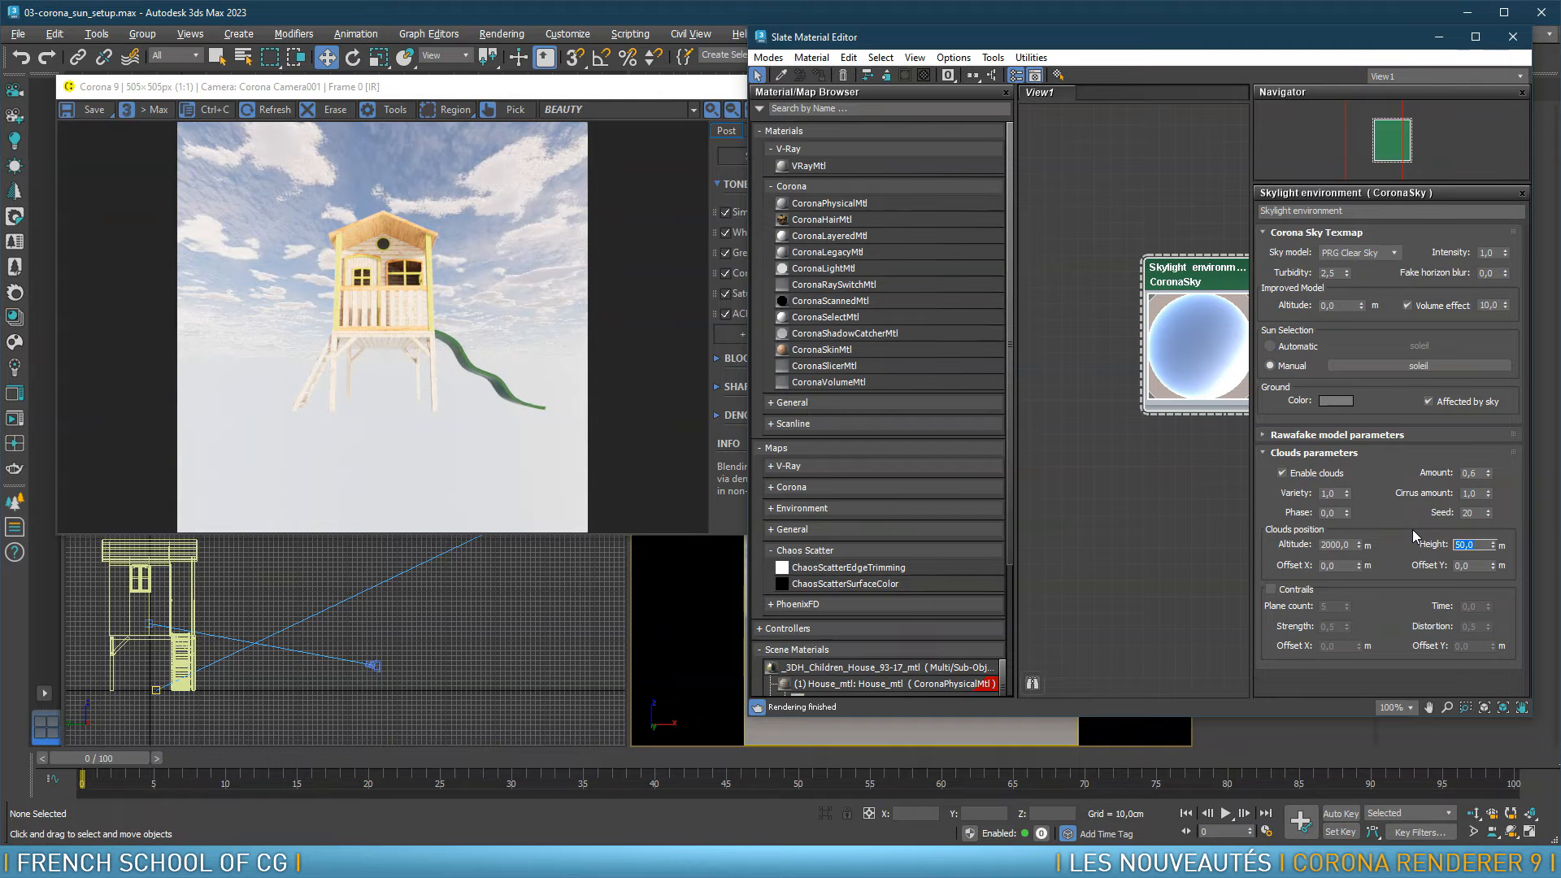
{"action": "type", "text": "100"}
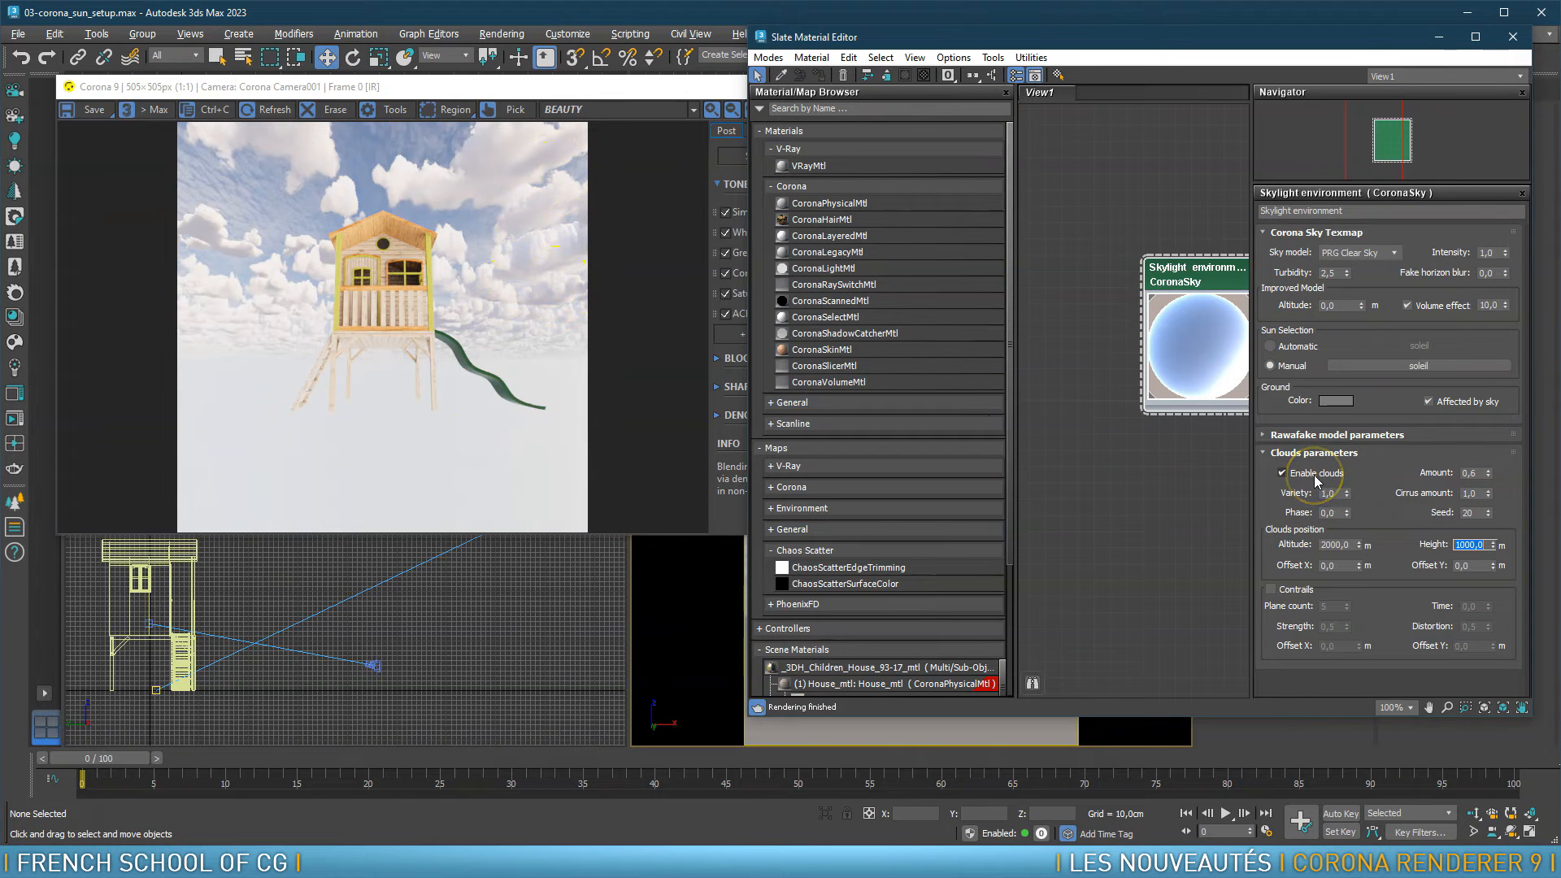
{"action": "type", "text": "60"}
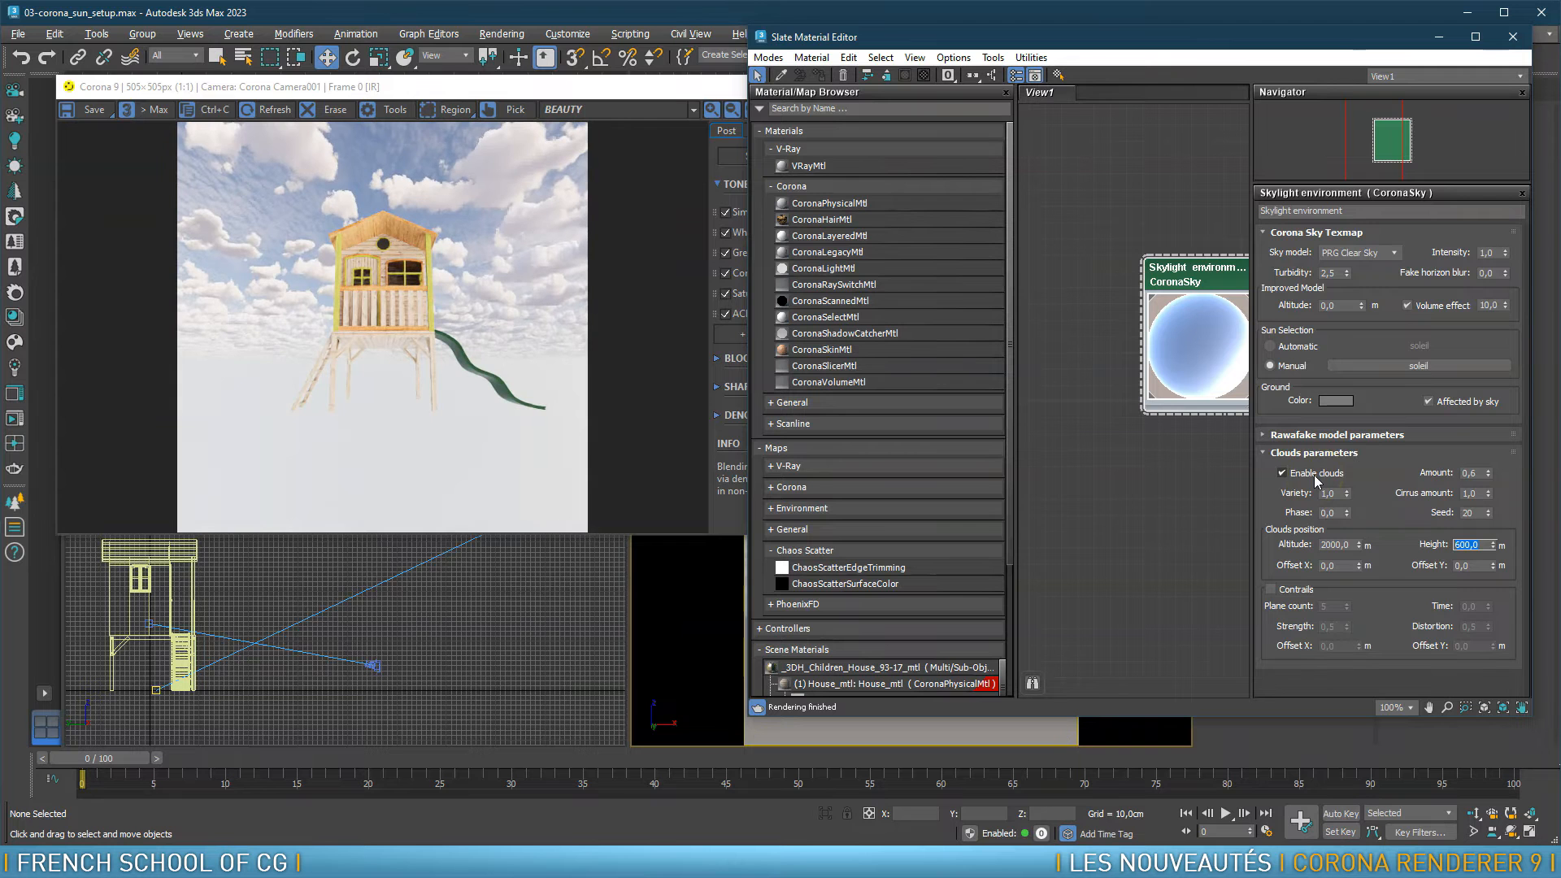
{"action": "left_click", "coordinate": [1334, 566]}
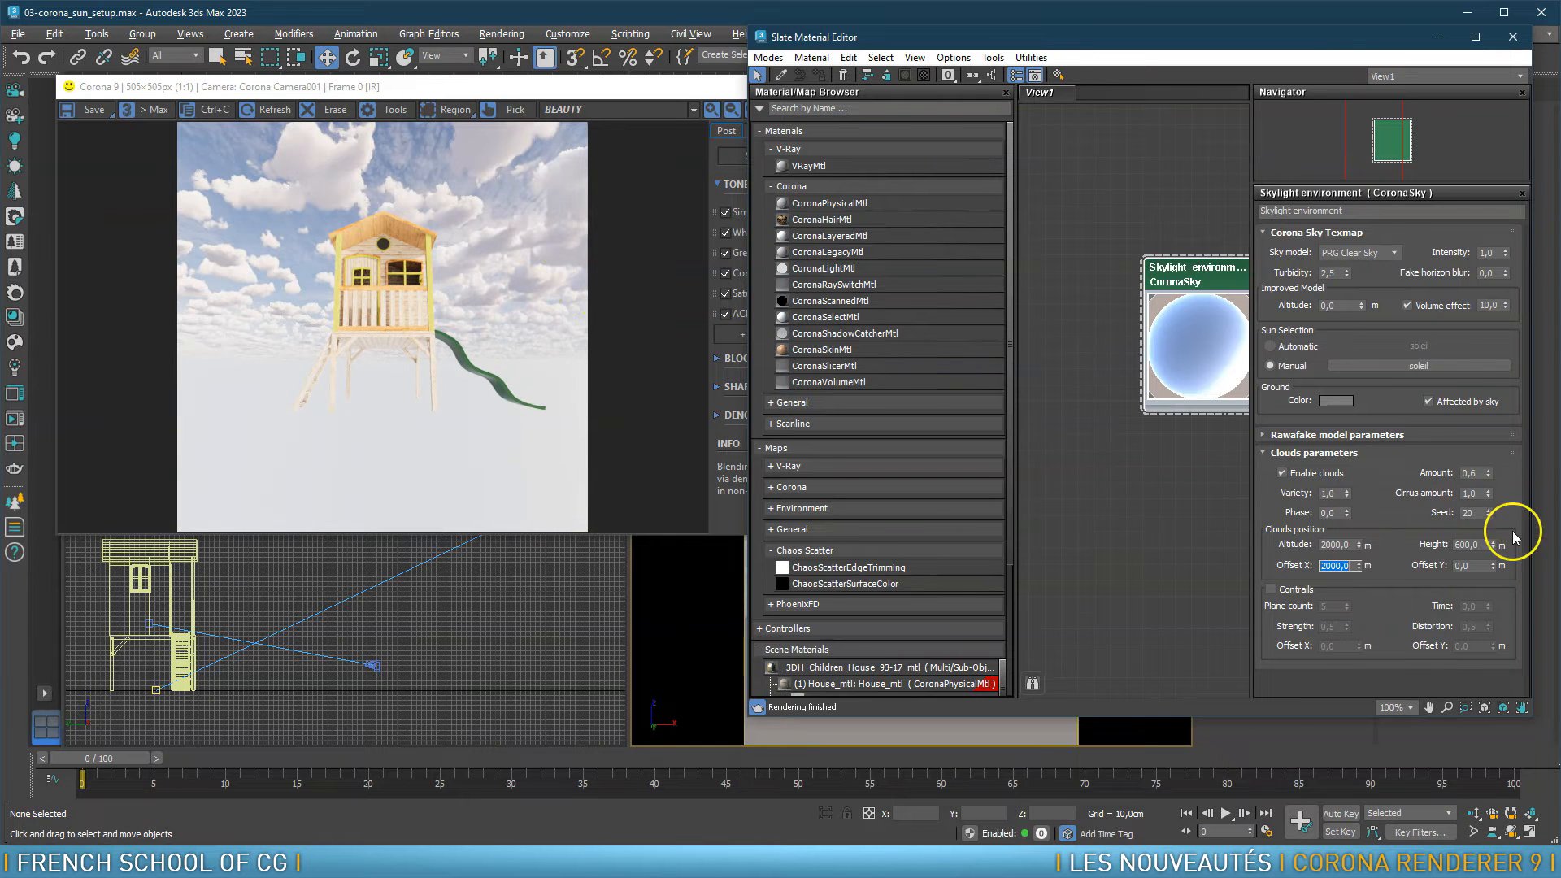
{"action": "left_click", "coordinate": [1468, 565]}
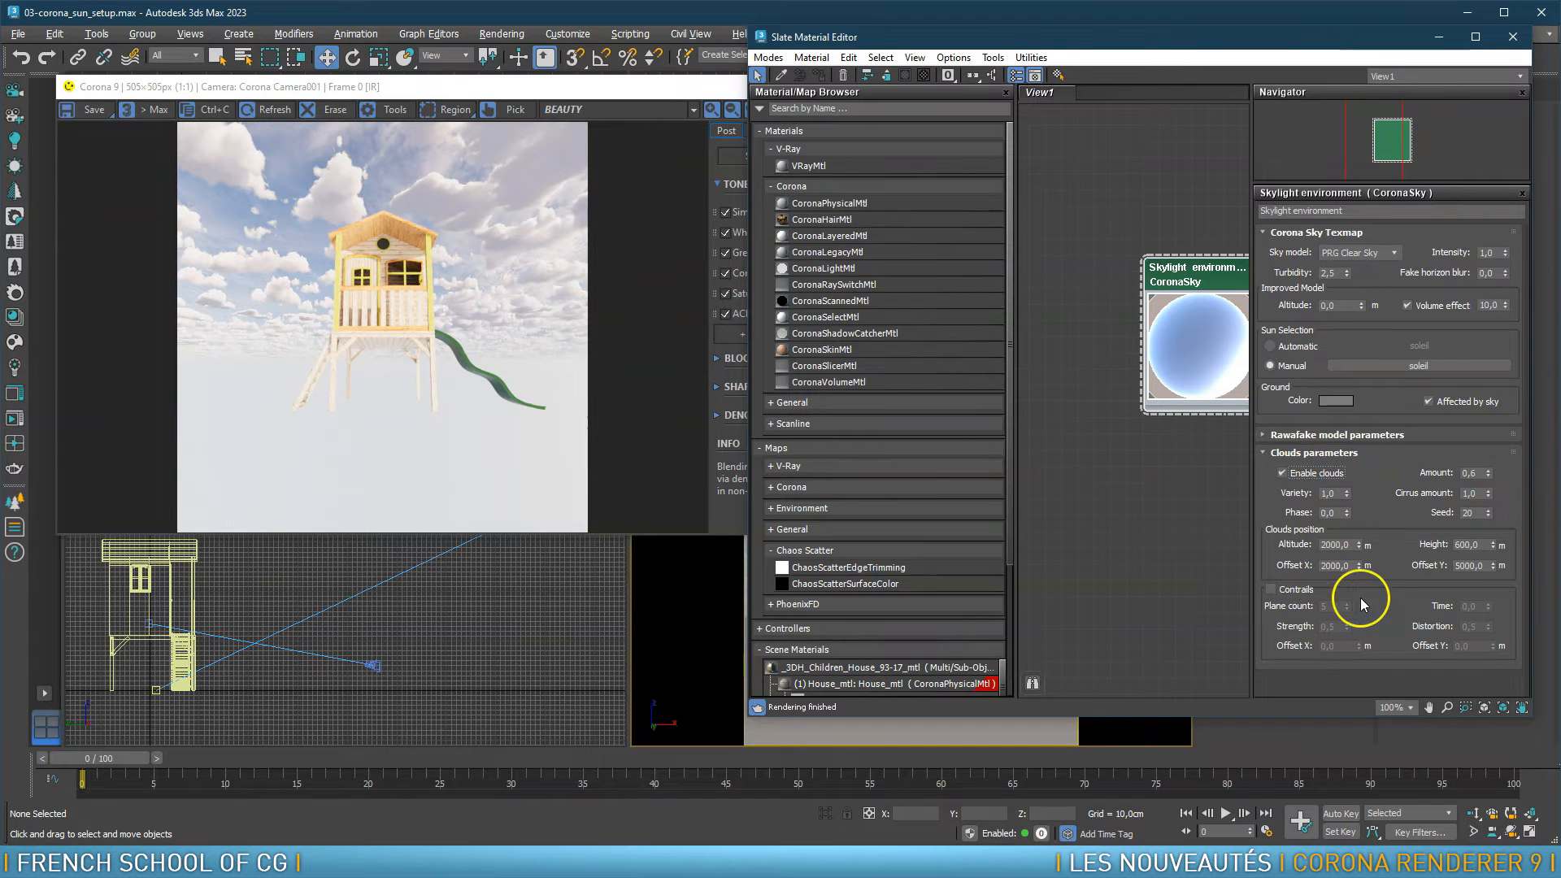
Enable Contrails and set both the clouds' Amount and Cirrus amount to 0
{"action": "left_click", "coordinate": [1270, 590]}
{"action": "double_click", "coordinate": [1469, 472]}
{"action": "type", "text": "0"}
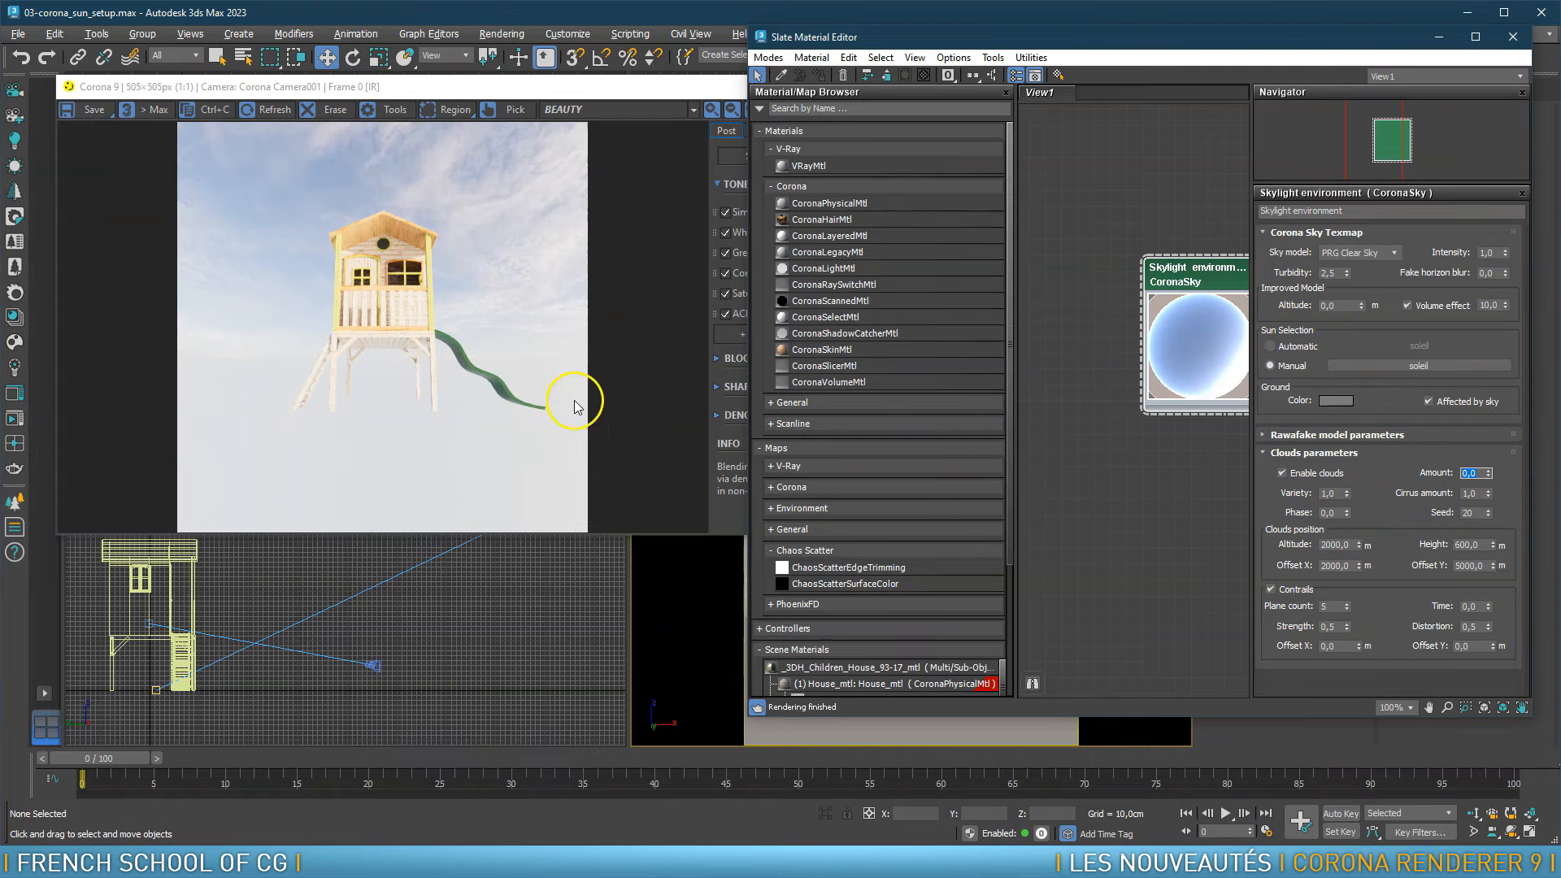
{"action": "double_click", "coordinate": [1470, 493]}
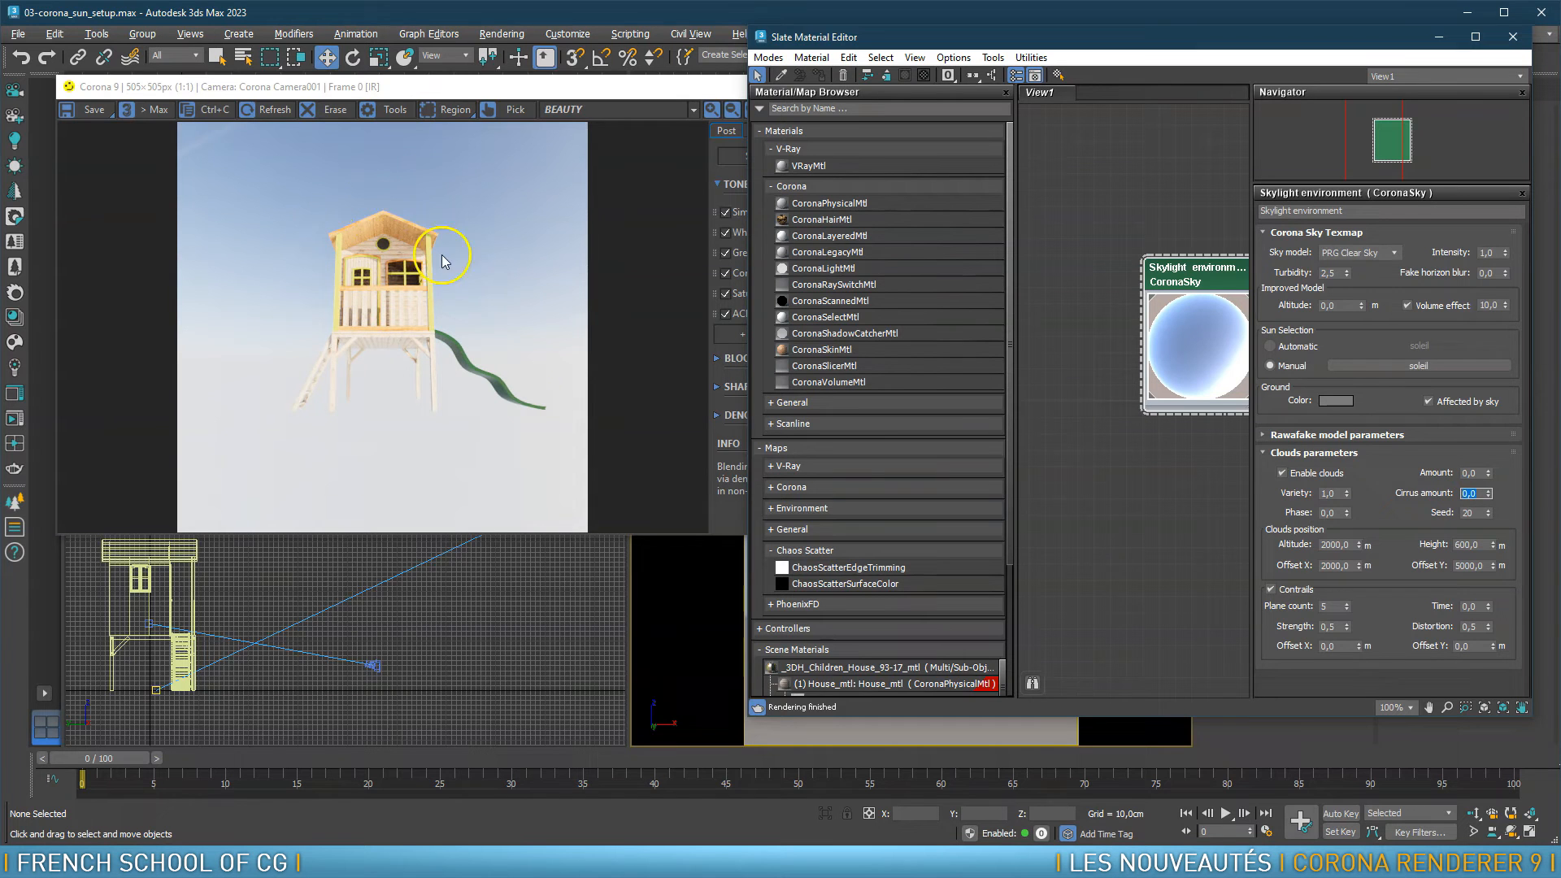
Raise the contrails' Strength to 1, try a Time of 1.33 and reset the Time to 0
{"action": "left_click_drag", "start_coordinate": [1346, 627], "coordinate": [1345, 520]}
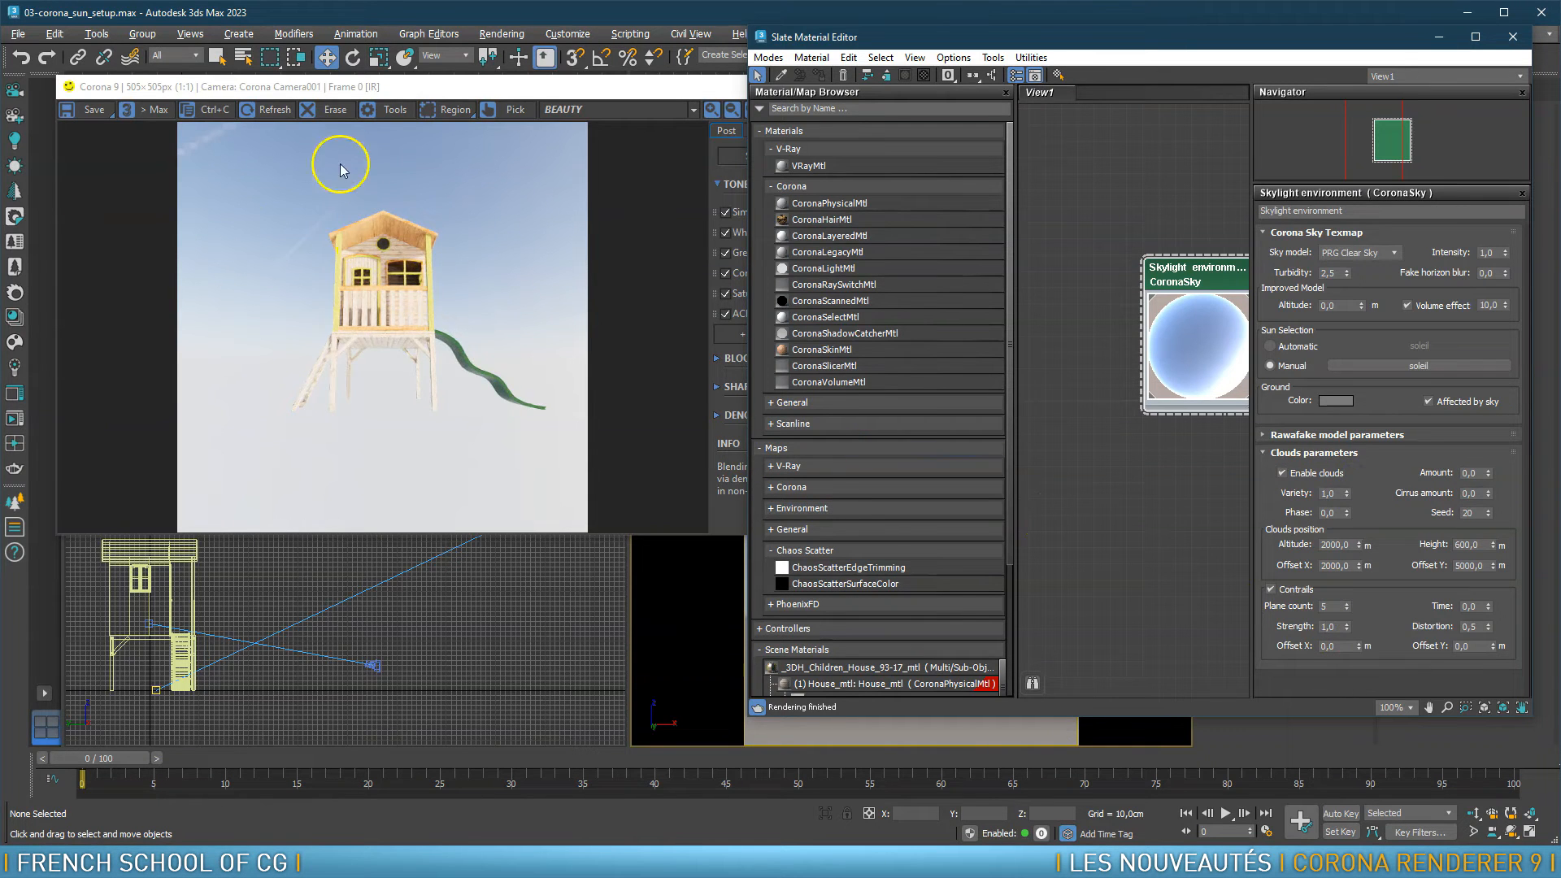
{"action": "left_click_drag", "start_coordinate": [1488, 607], "coordinate": [1496, 498]}
{"action": "left_click", "coordinate": [364, 358]}
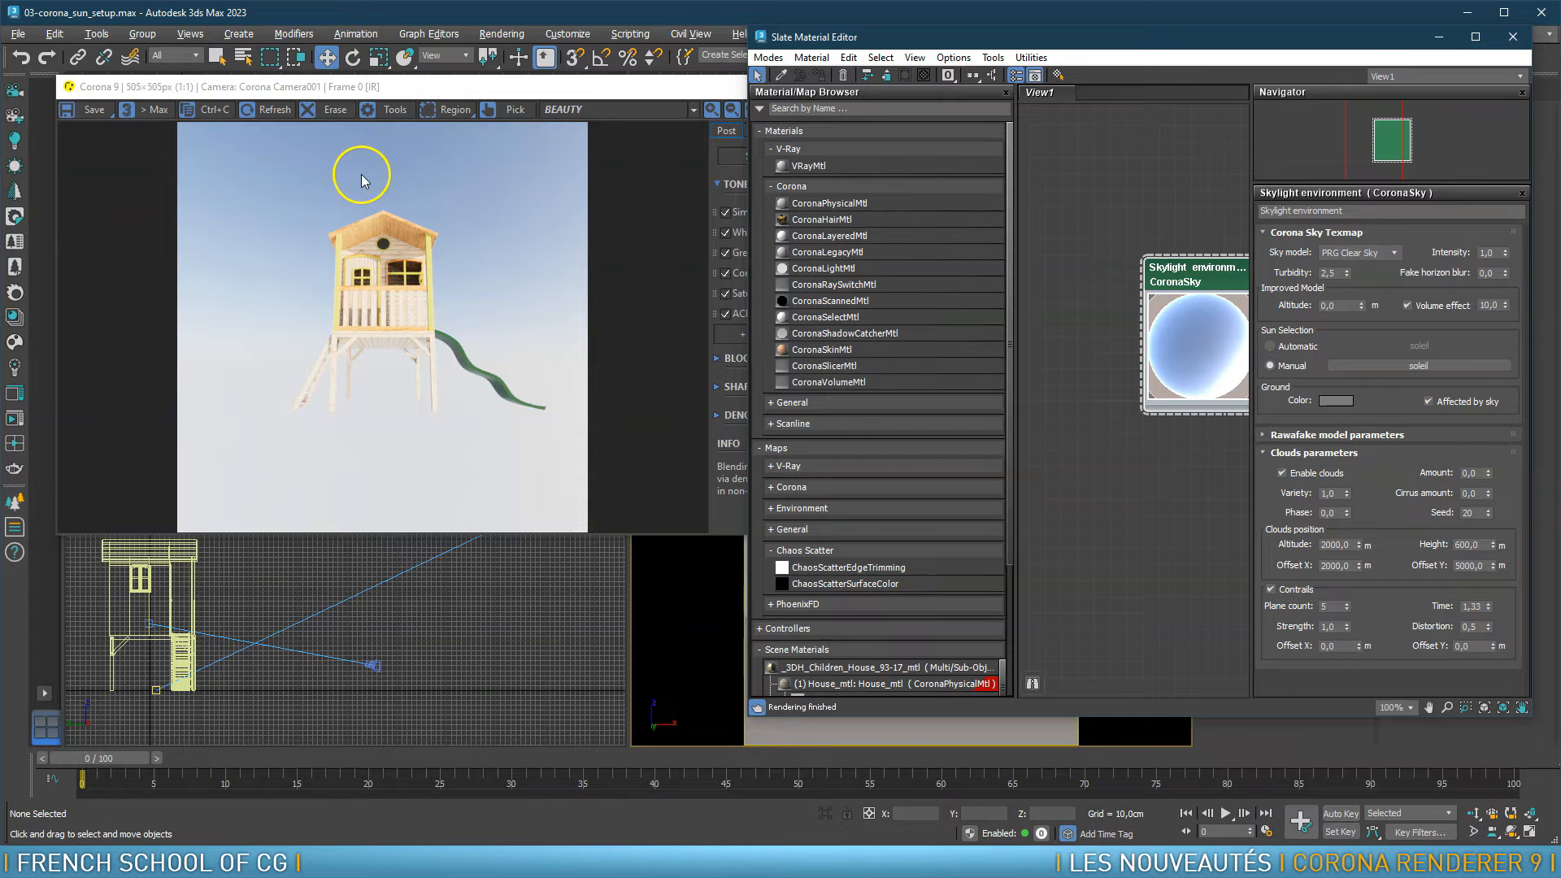
{"action": "right_click", "coordinate": [1487, 606]}
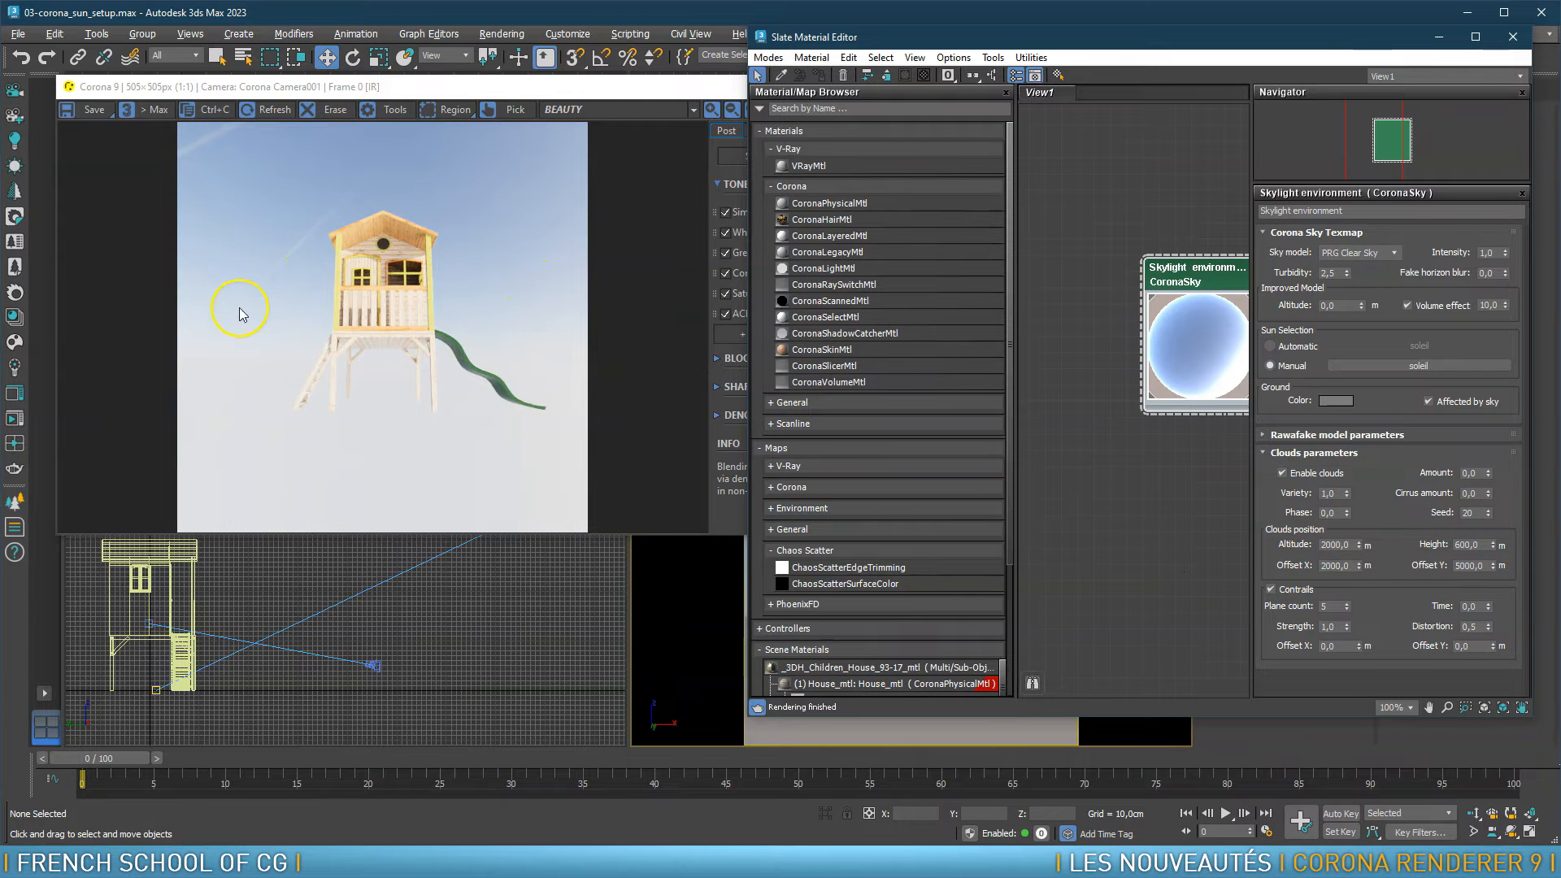
Compare the contrails in the render at a Strength of 0.1 and restore the Strength to 1
{"action": "left_click", "coordinate": [1325, 623]}
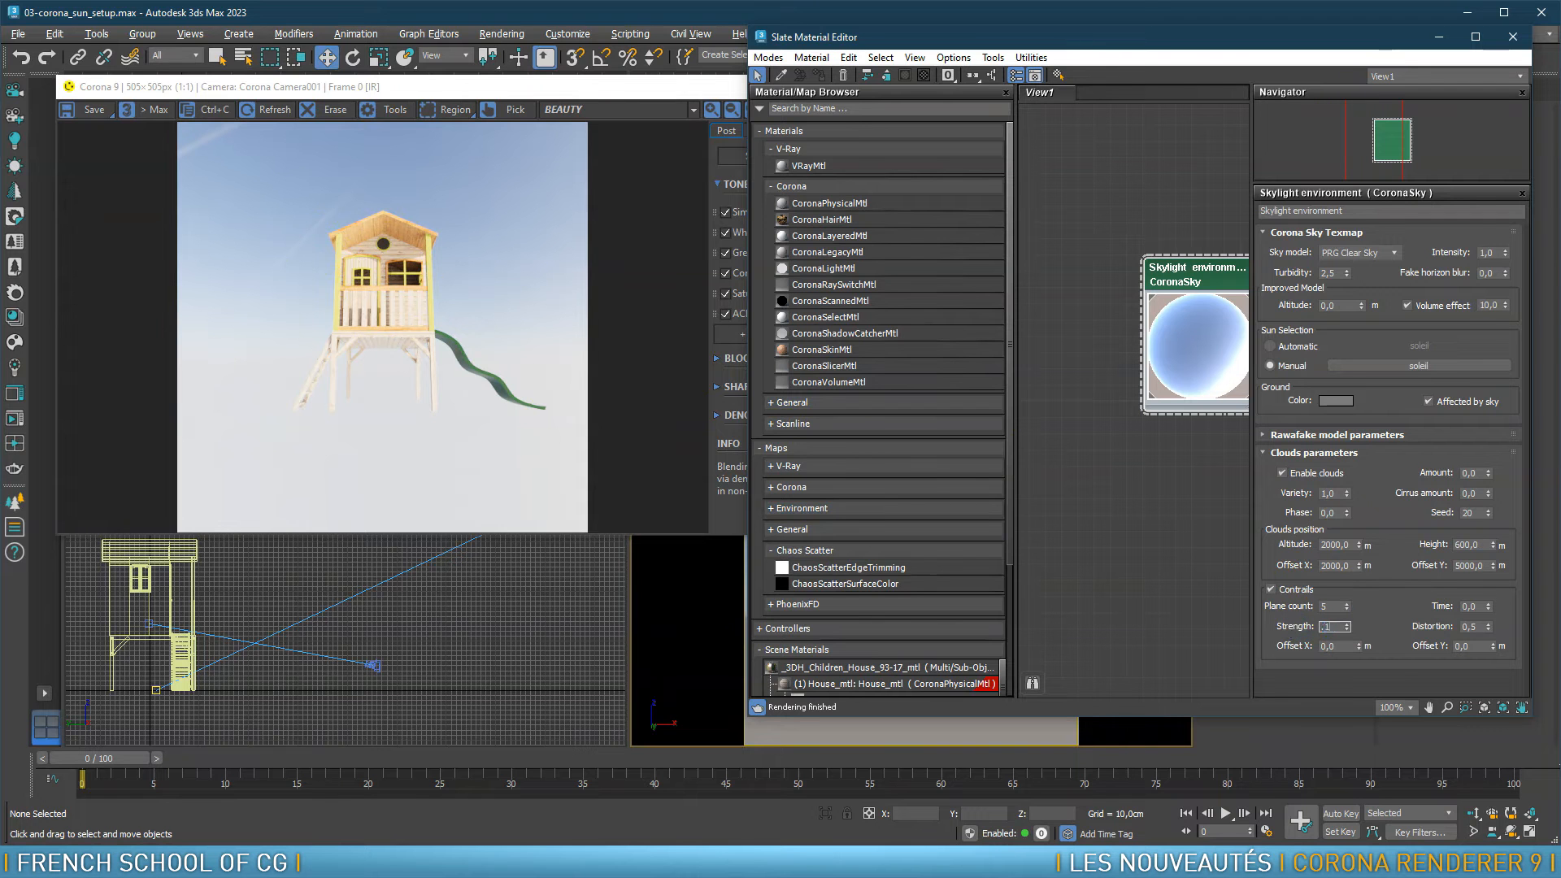
{"action": "type", "text": ",1"}
{"action": "key", "text": "Return"}
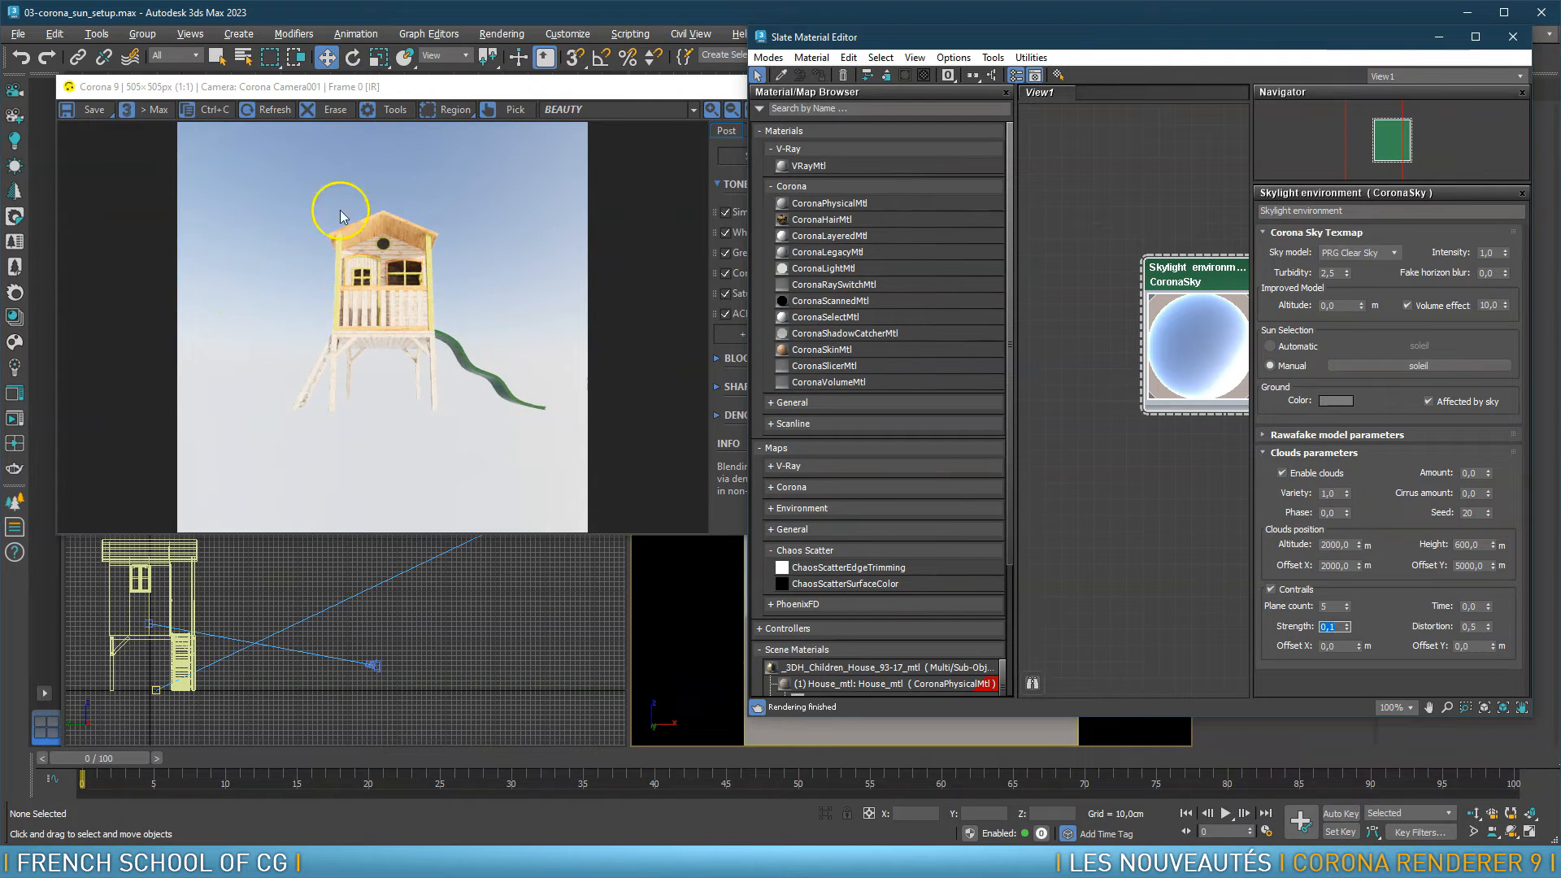
{"action": "left_click_drag", "start_coordinate": [1343, 628], "coordinate": [1340, 569]}
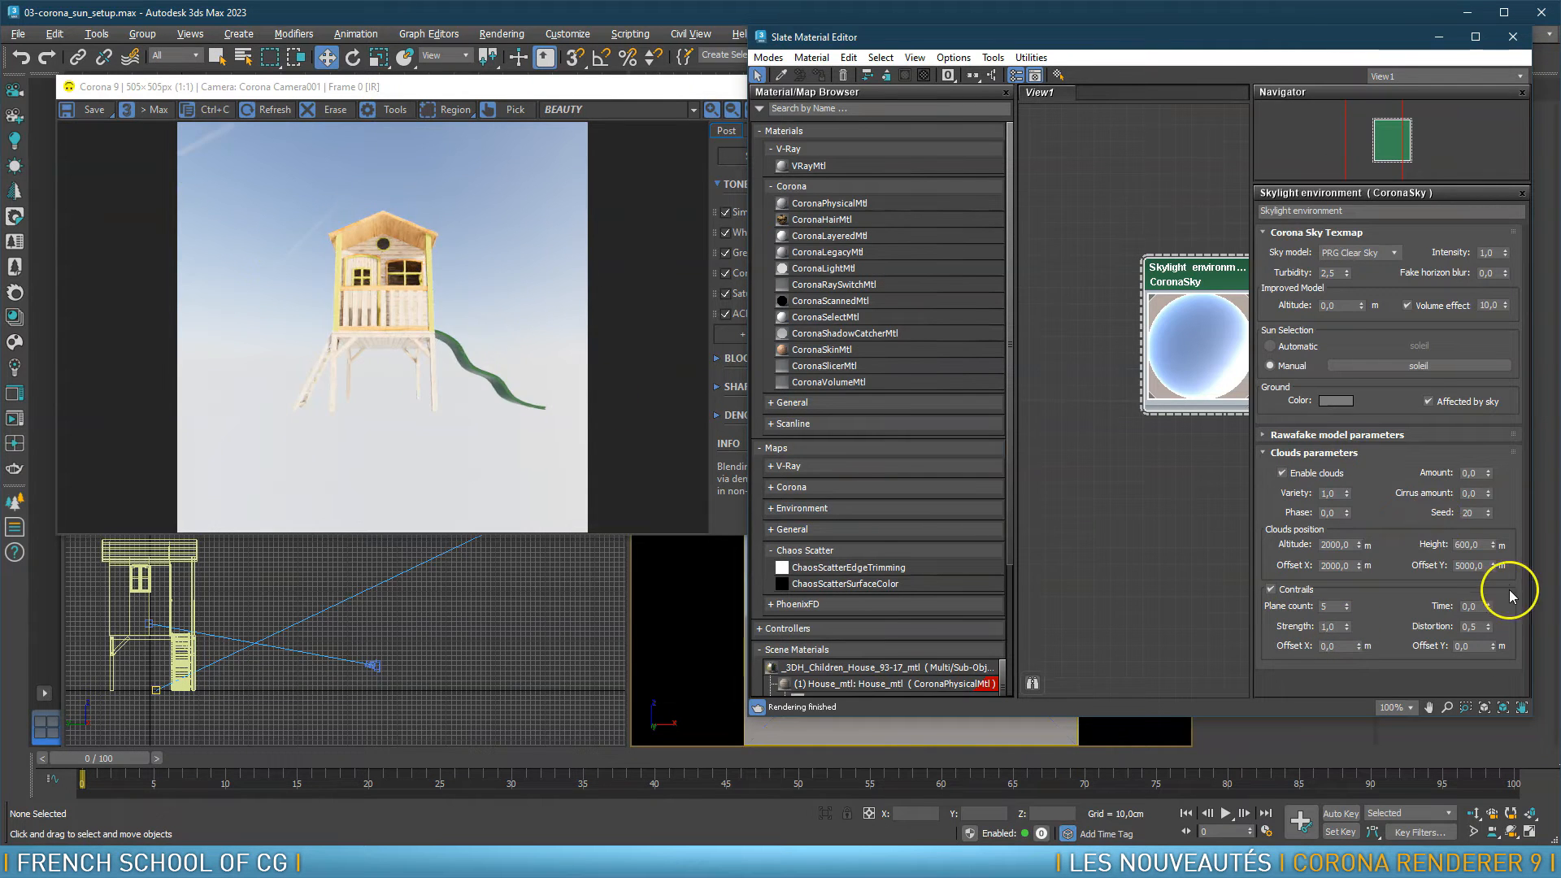
Reset the contrails' Distortion to 0, try a Plane count of 50 and reduce it to 10
{"action": "right_click", "coordinate": [1488, 626]}
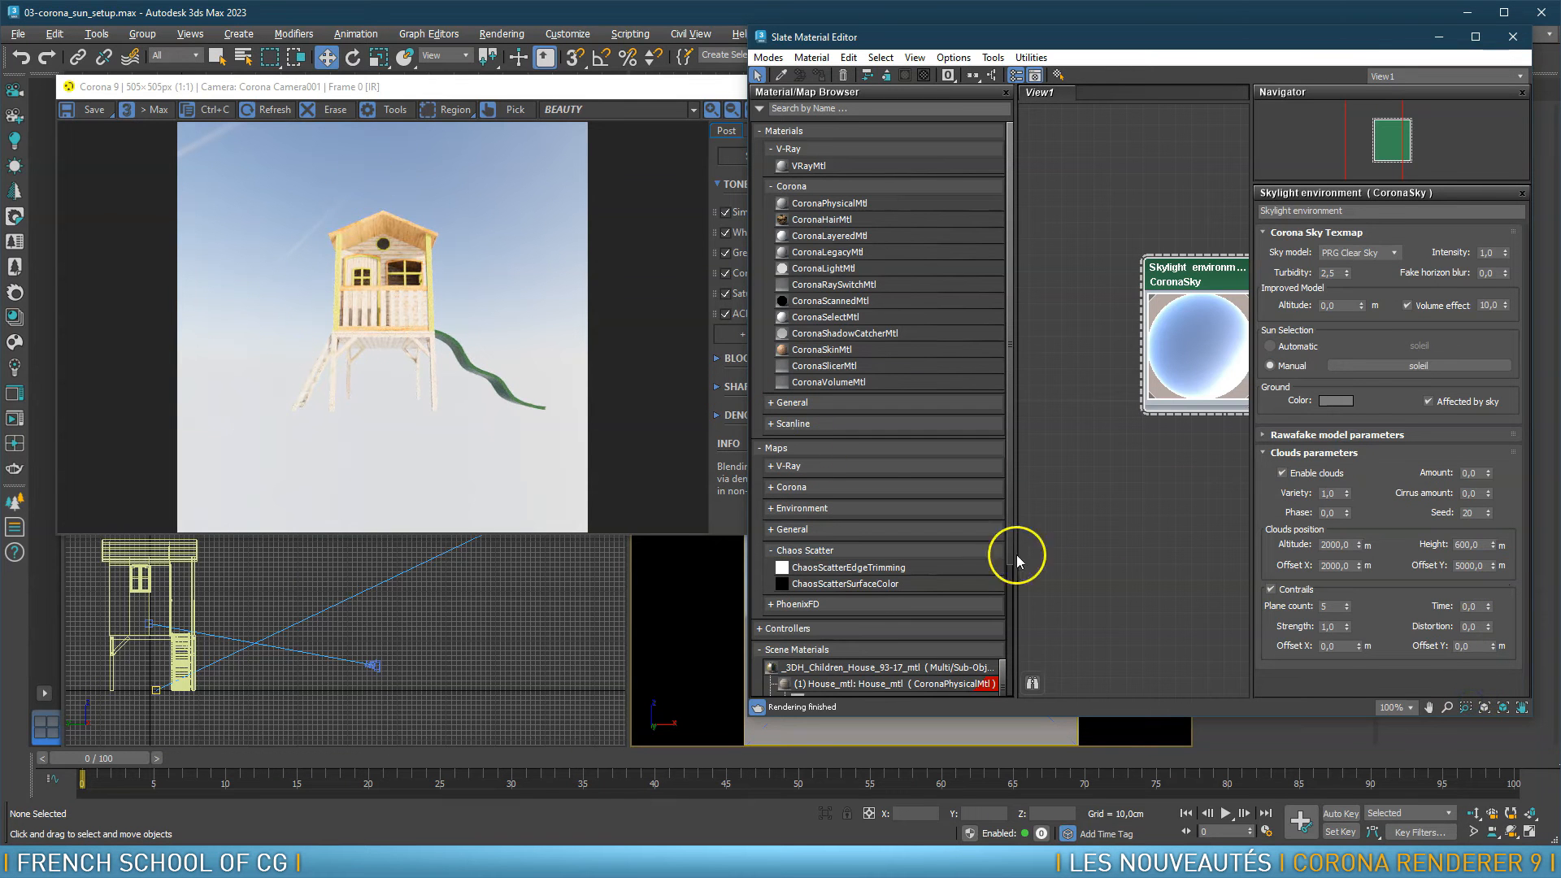
{"action": "double_click", "coordinate": [1331, 645]}
{"action": "double_click", "coordinate": [1331, 606]}
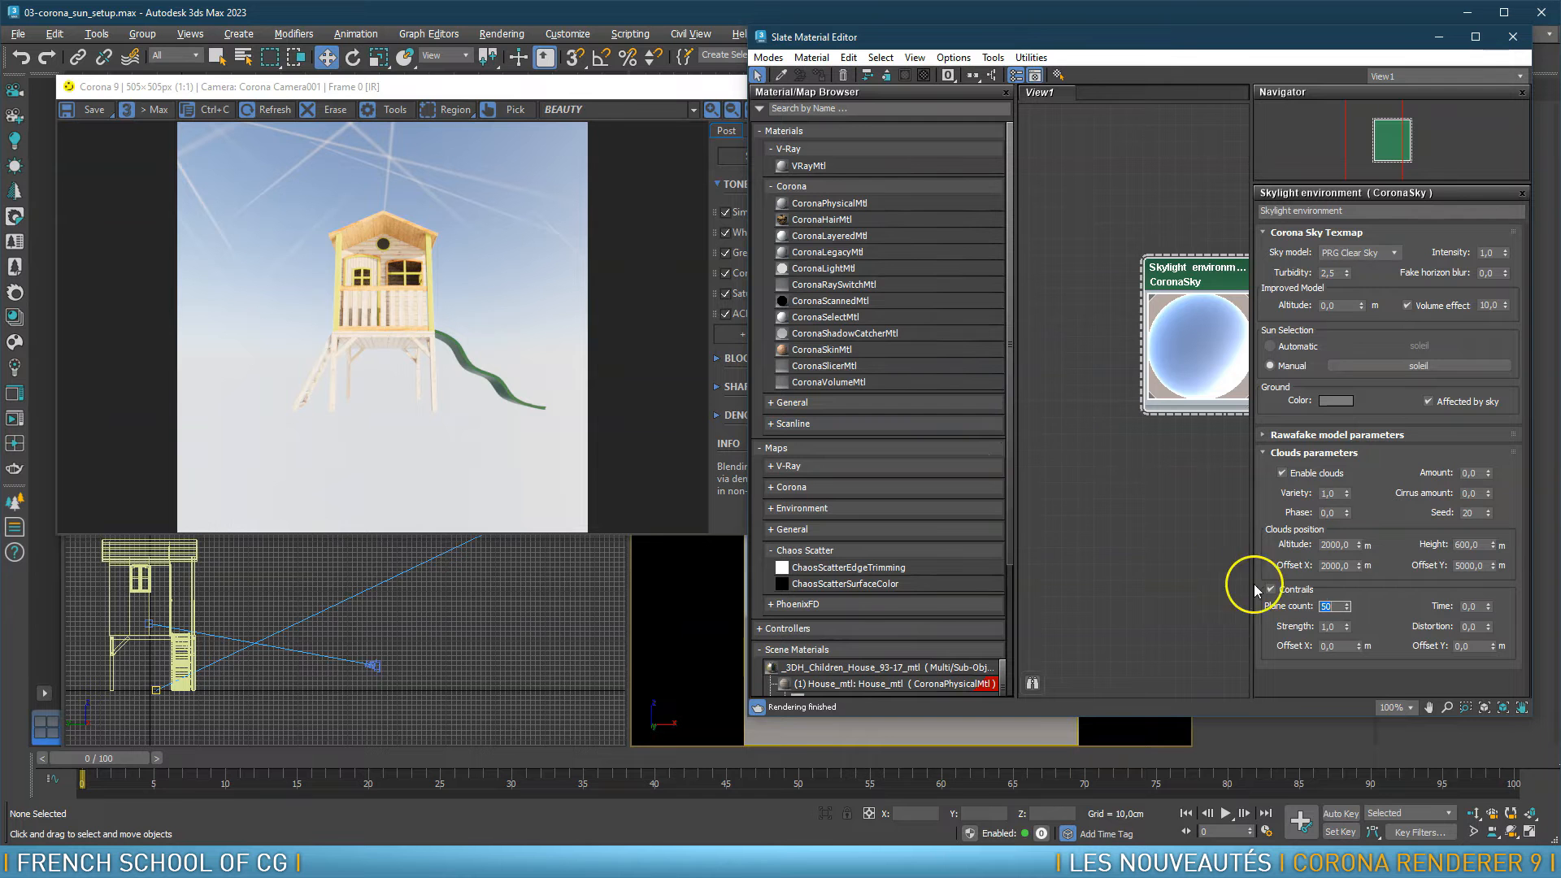
{"action": "left_click_drag", "start_coordinate": [1333, 608], "coordinate": [1277, 600]}
{"action": "type", "text": "1"}
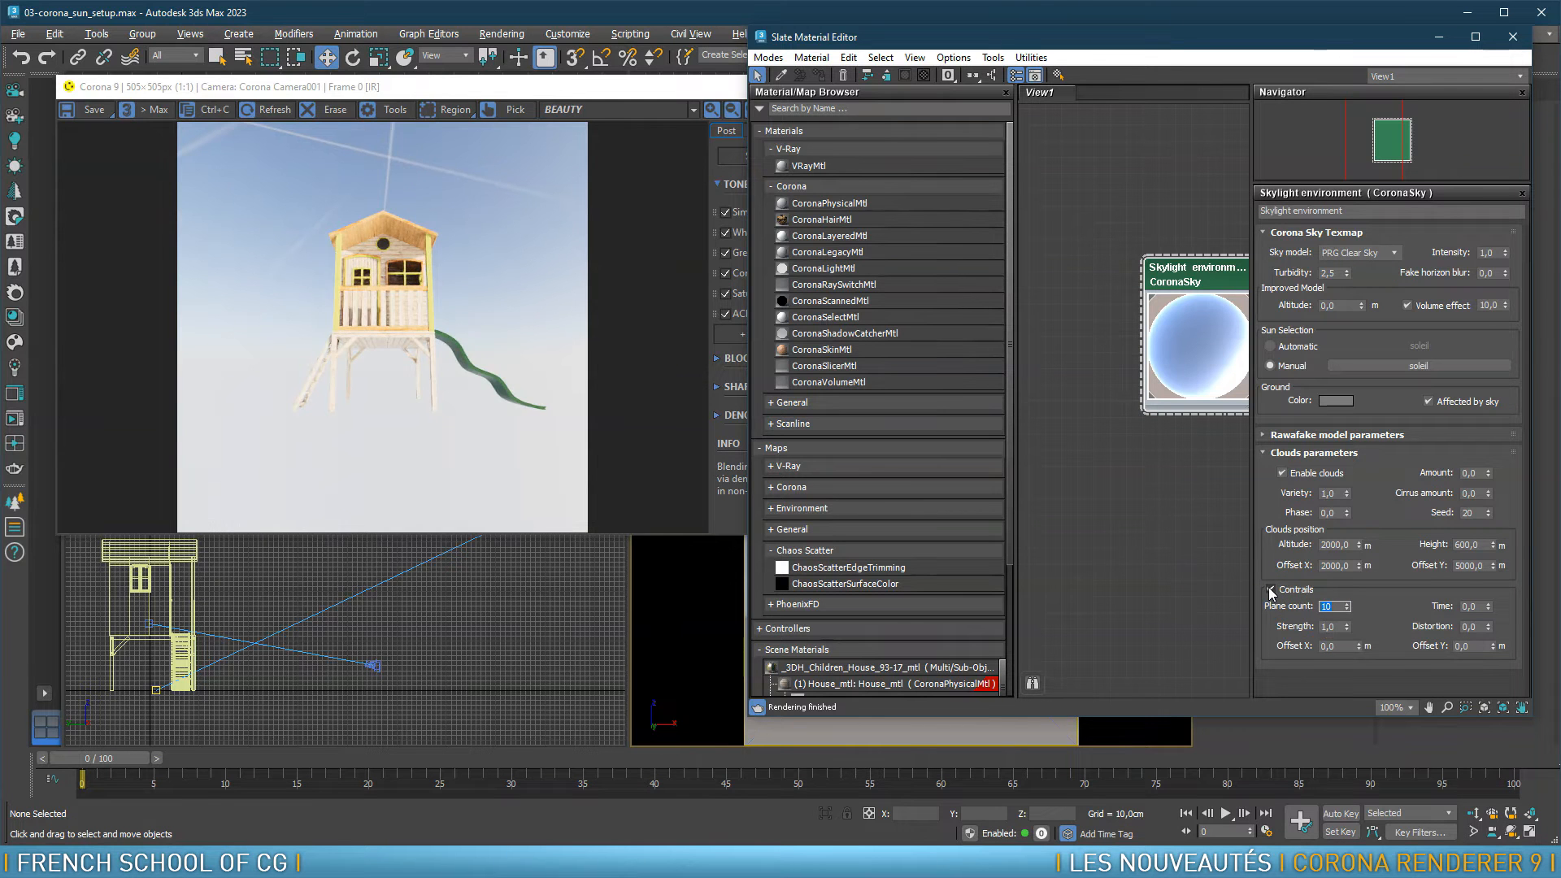
Set the contrails' Time to 1.81 and the Plane count to 5
{"action": "left_click_drag", "start_coordinate": [1490, 610], "coordinate": [1500, 505]}
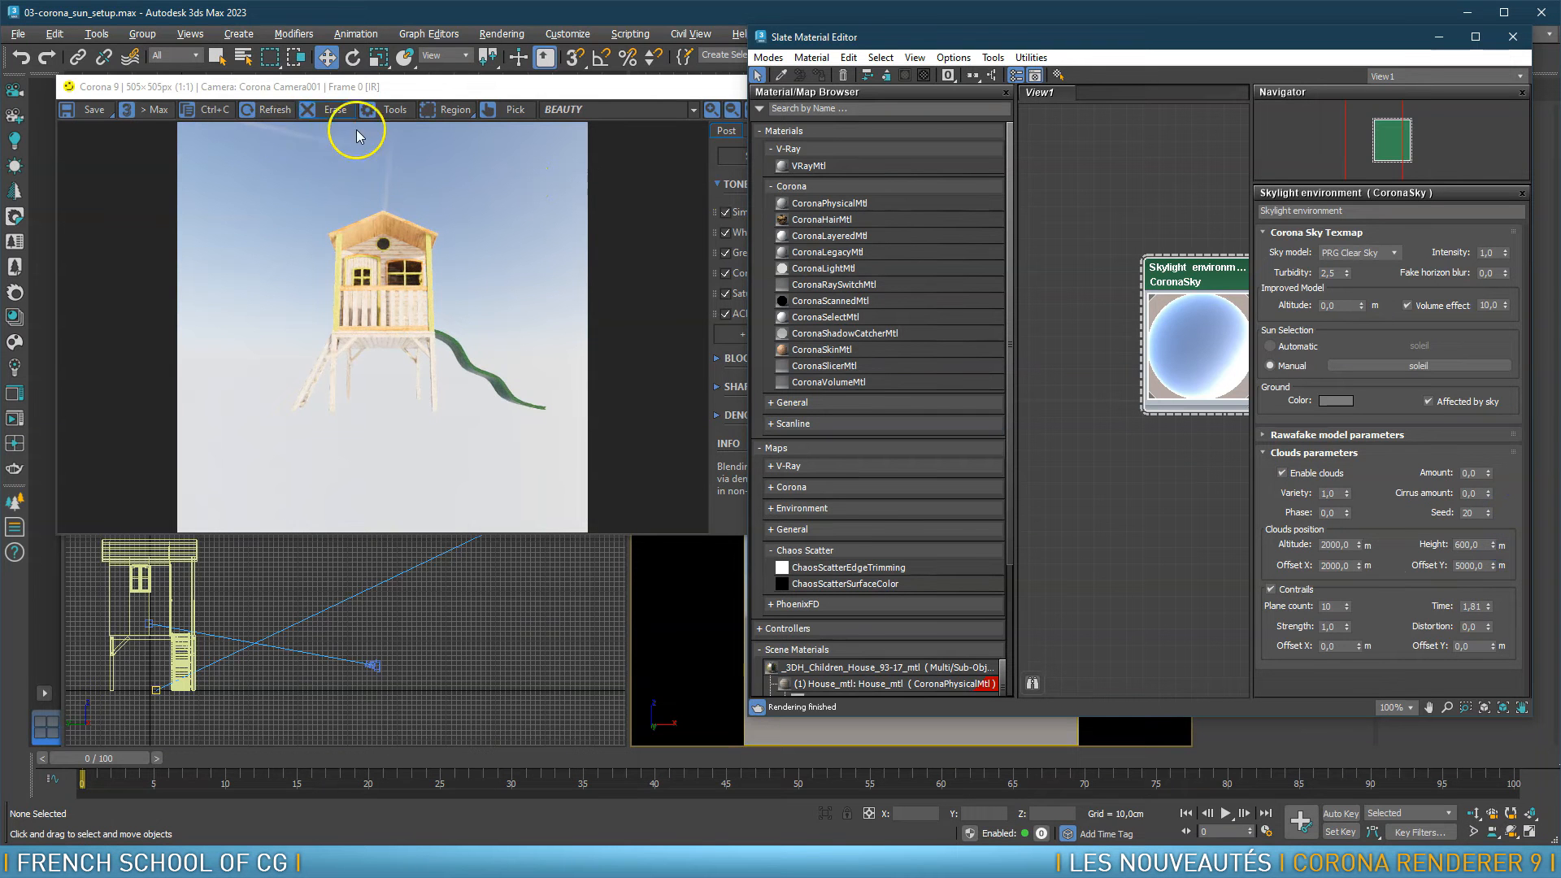
{"action": "left_click", "coordinate": [1331, 627]}
{"action": "left_click", "coordinate": [1325, 607]}
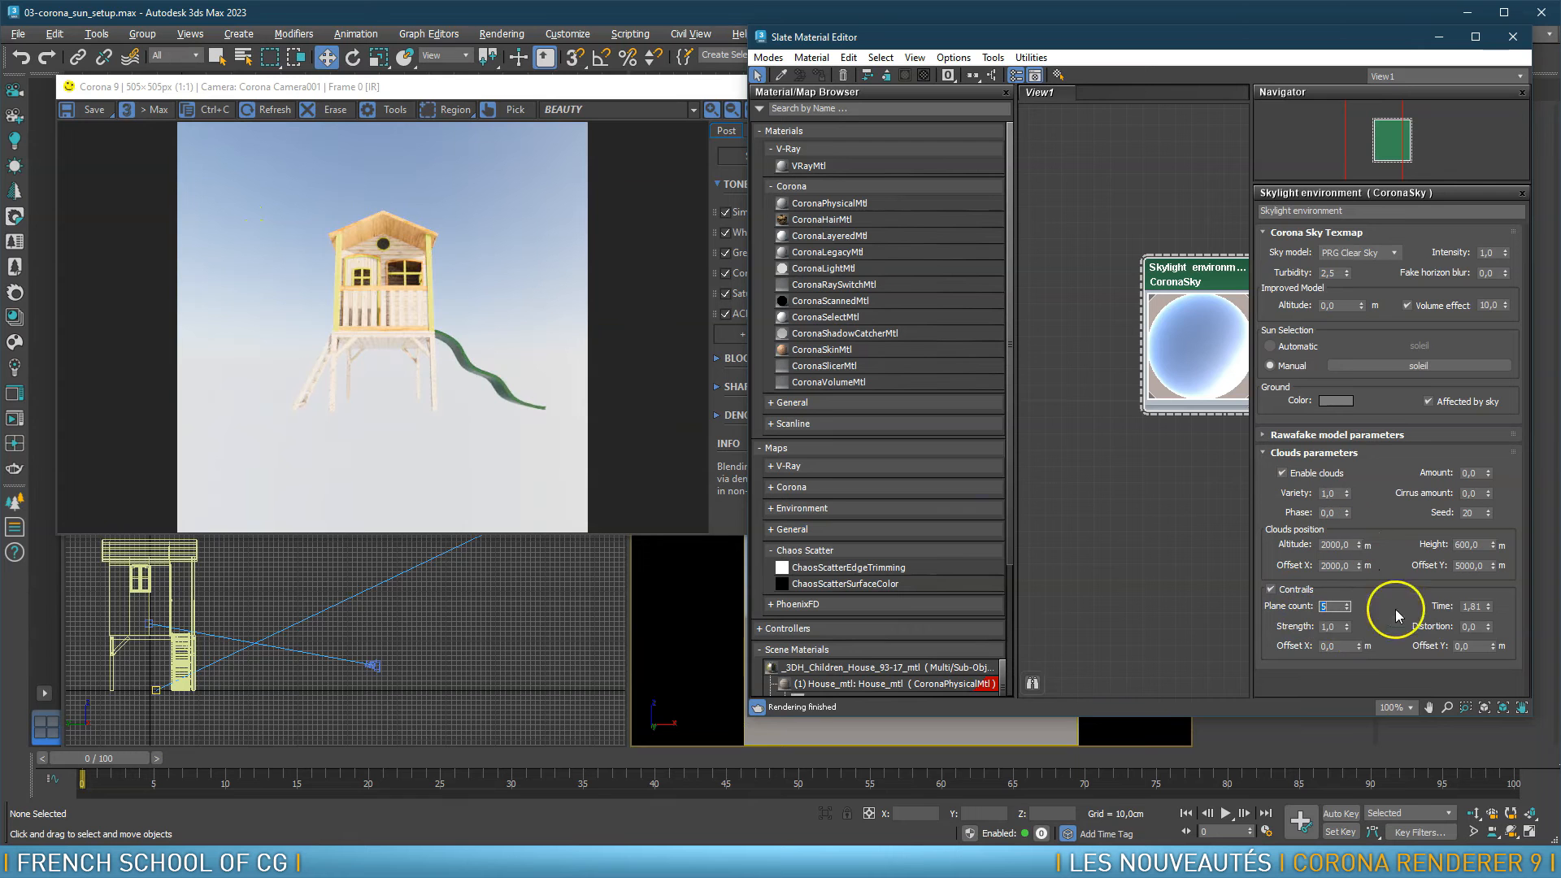
Set the contrails' Time to 0 and Distortion to 0.56, the clouds' Amount to 0.6 and the Cirrus amount to 0.7
{"action": "left_click_drag", "start_coordinate": [1488, 606], "coordinate": [1511, 758]}
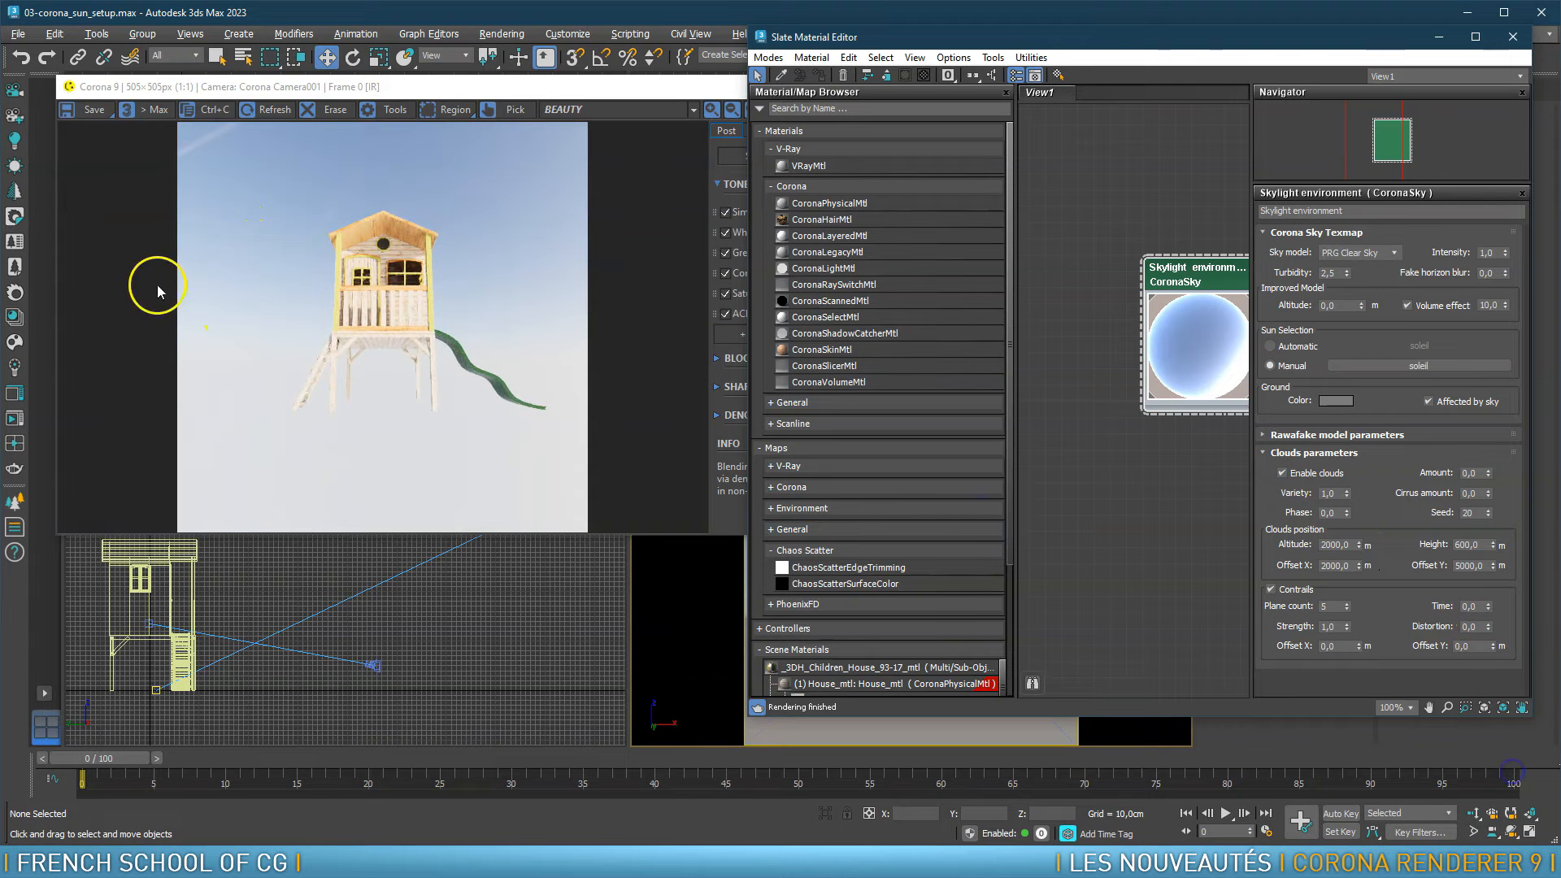
{"action": "left_click_drag", "start_coordinate": [1488, 626], "coordinate": [1492, 581]}
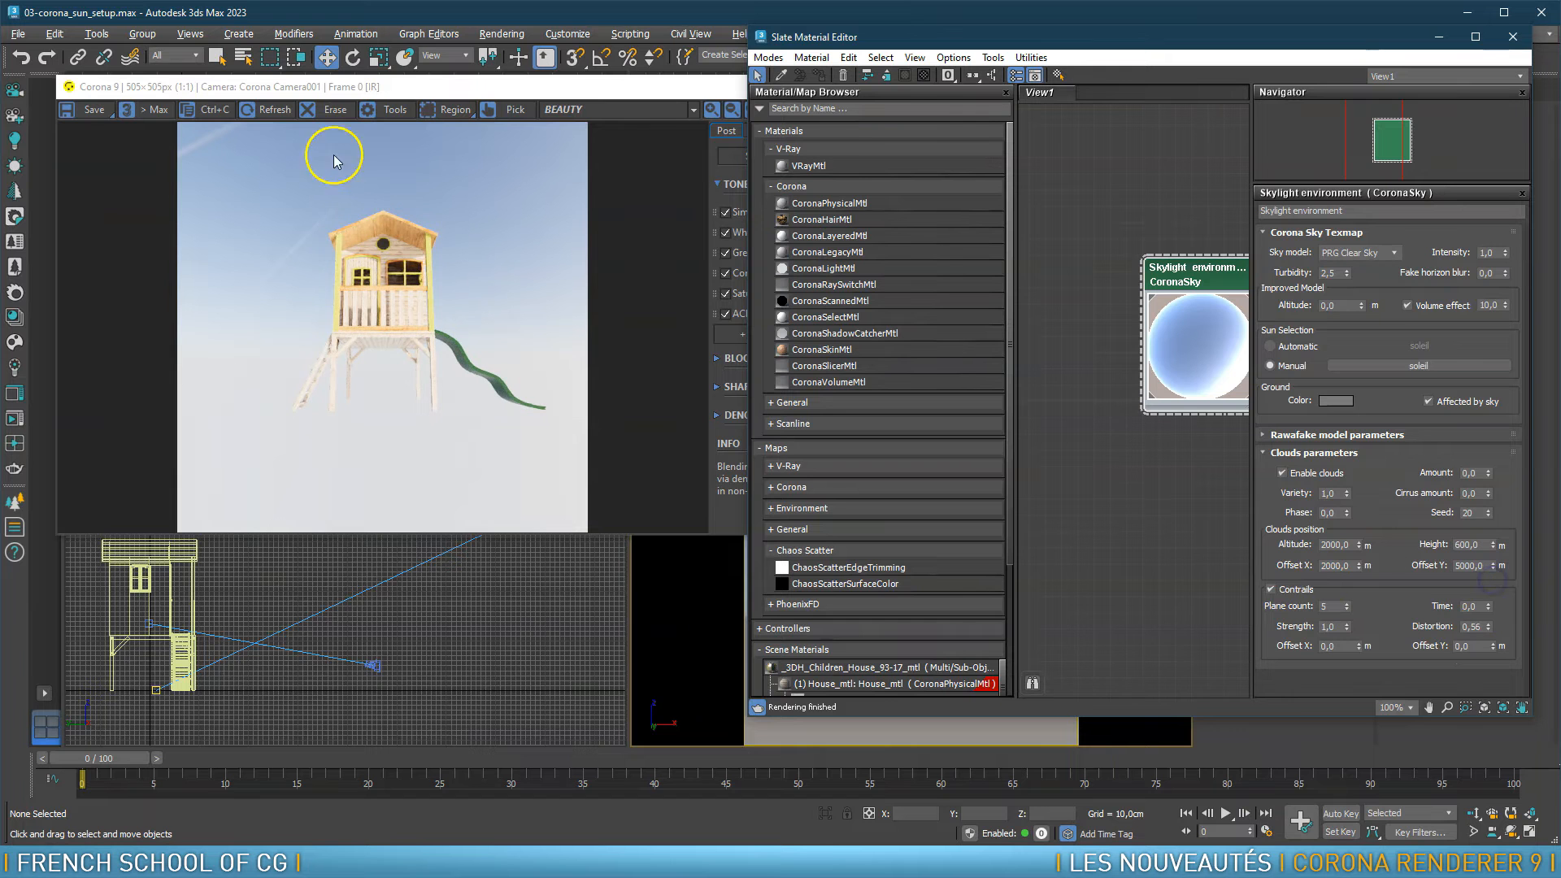
{"action": "double_click", "coordinate": [1468, 473]}
{"action": "left_click_drag", "start_coordinate": [1476, 495], "coordinate": [1428, 494]}
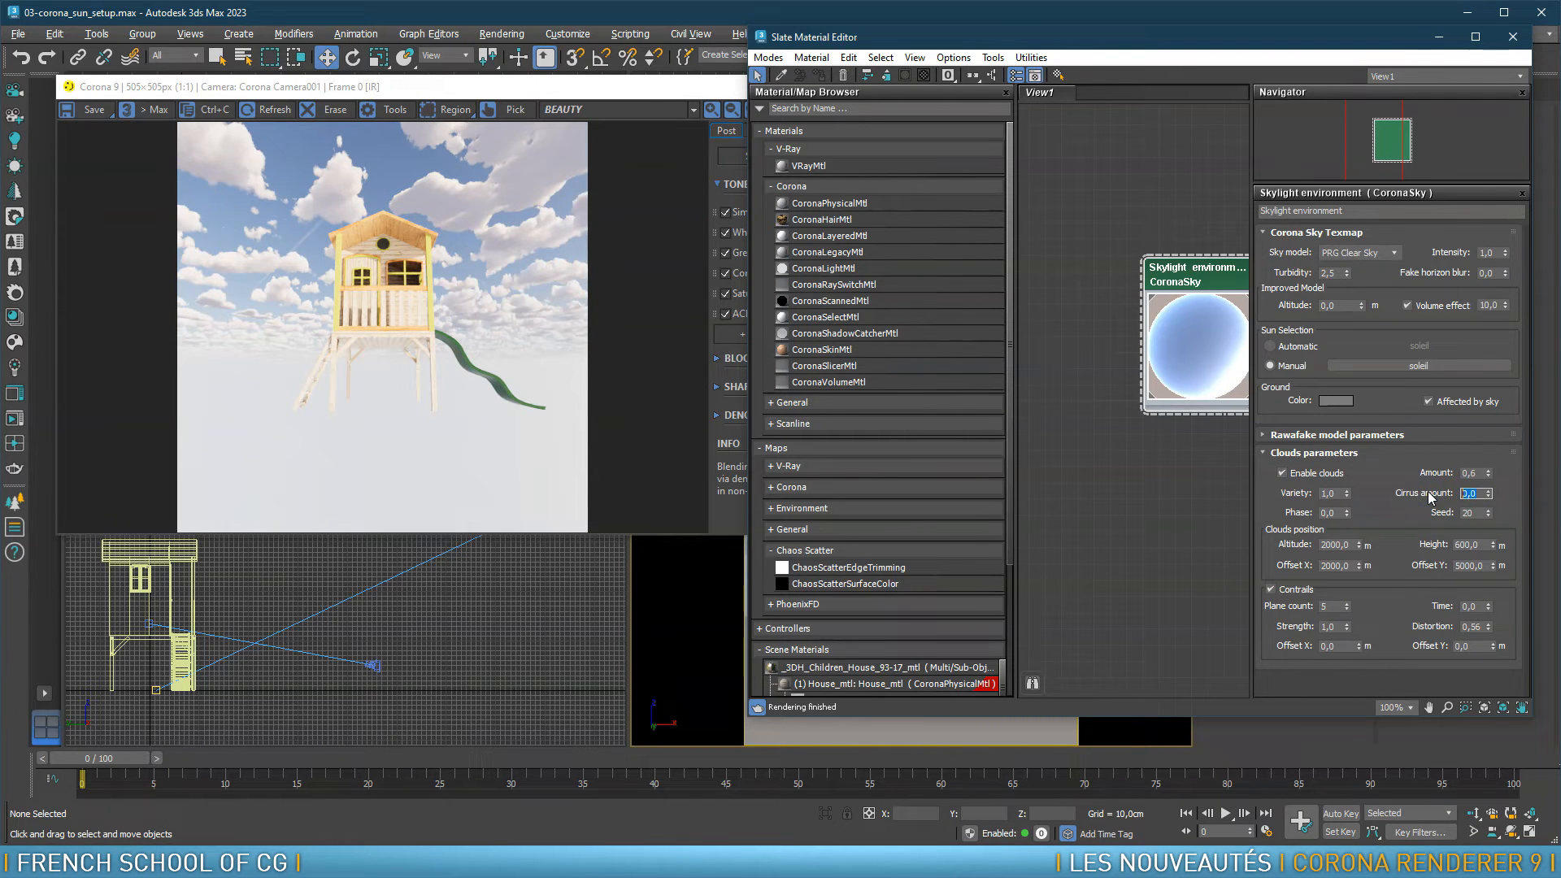
{"action": "key", "text": "BackSpace"}
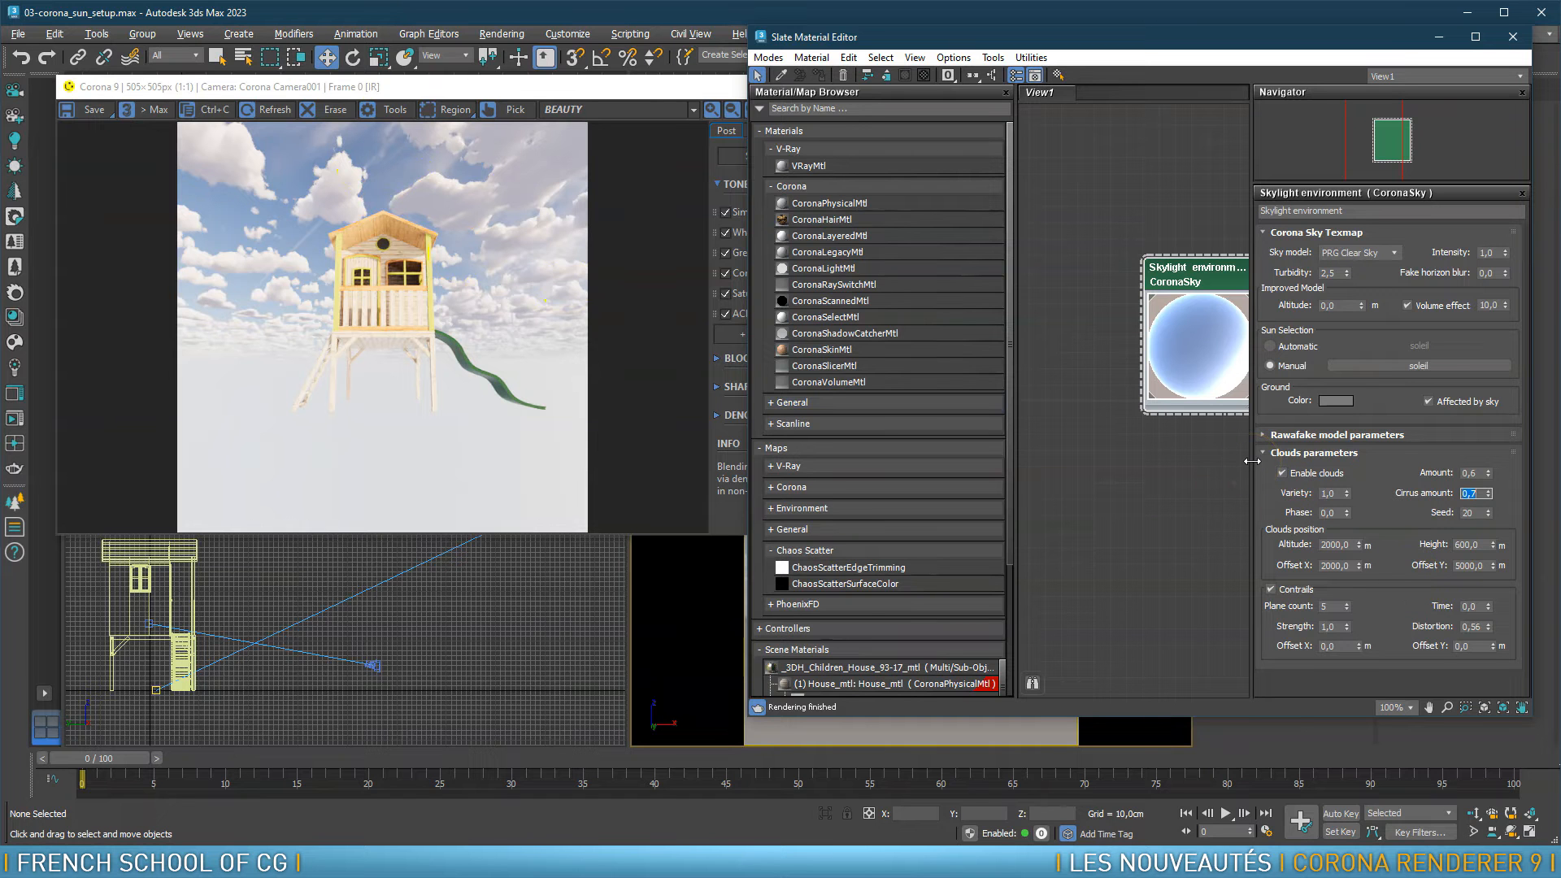
Set the Altitude in the CoronaSky clouds position settings to 500 m
{"action": "left_click", "coordinate": [1276, 543]}
{"action": "right_click", "coordinate": [709, 637]}
{"action": "left_click", "coordinate": [721, 511]}
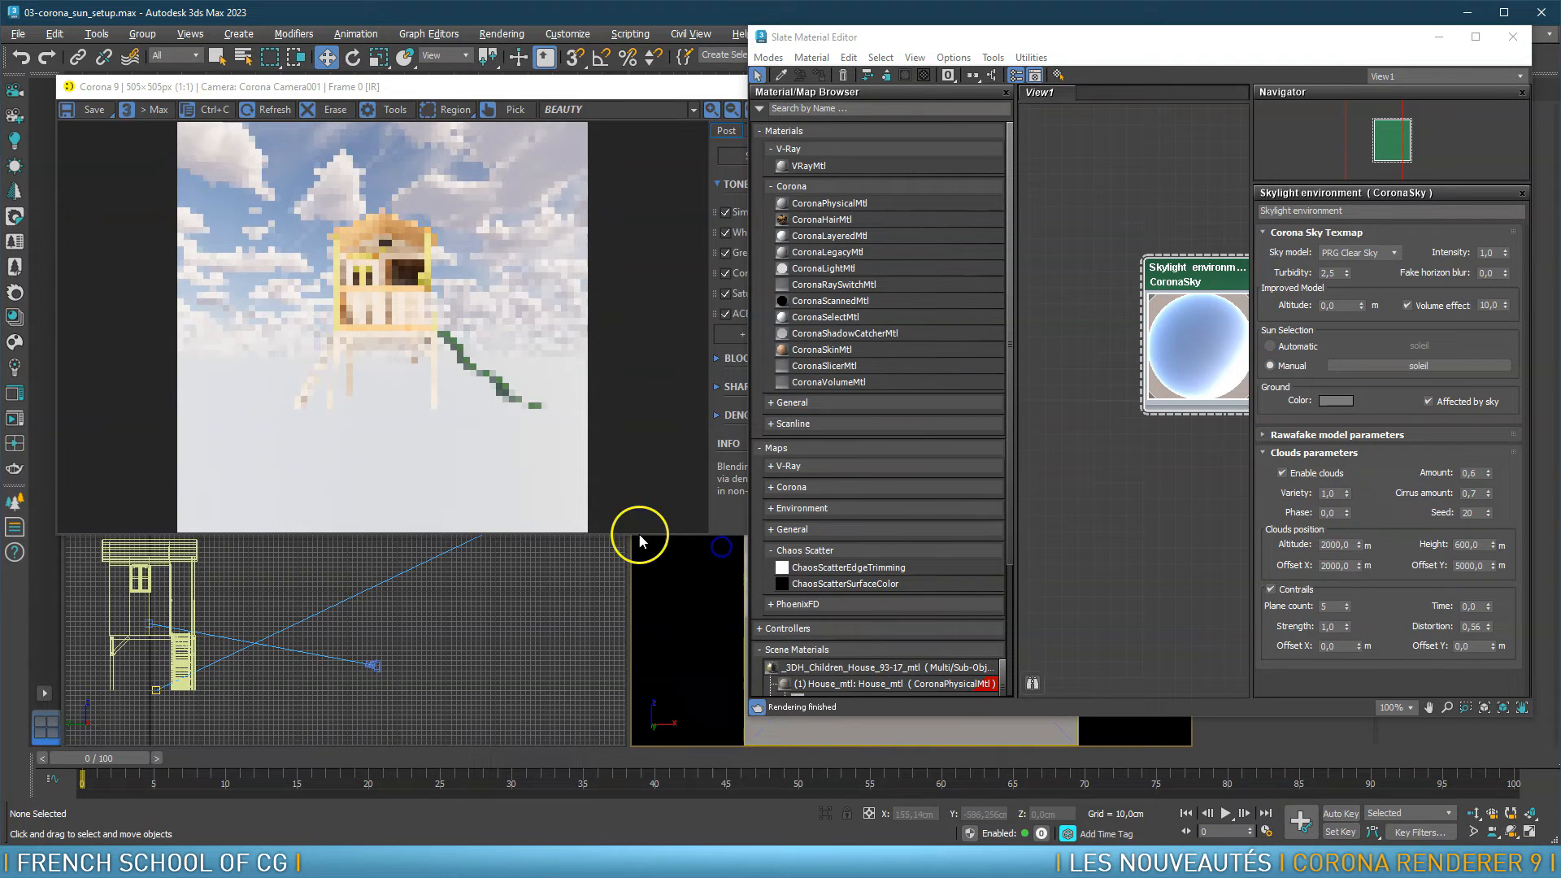
{"action": "left_click", "coordinate": [1340, 545]}
{"action": "type", "text": "5"}
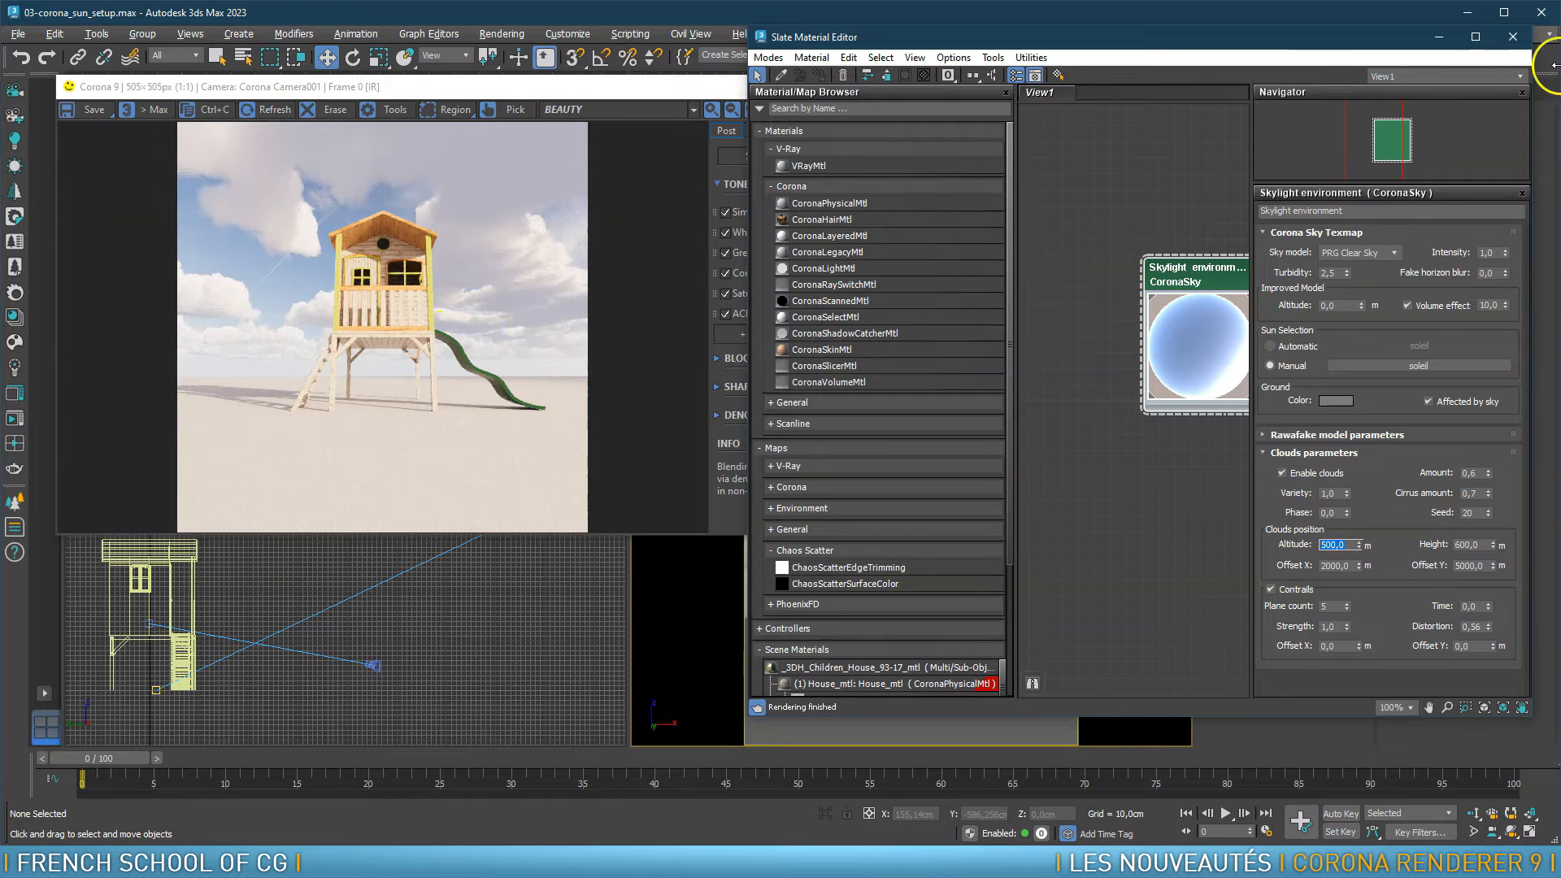
Close the material editor and render window, and move the sun in the Left view to about Y -376 cm, Z 892 cm
{"action": "left_click", "coordinate": [1512, 36]}
{"action": "left_click", "coordinate": [876, 86]}
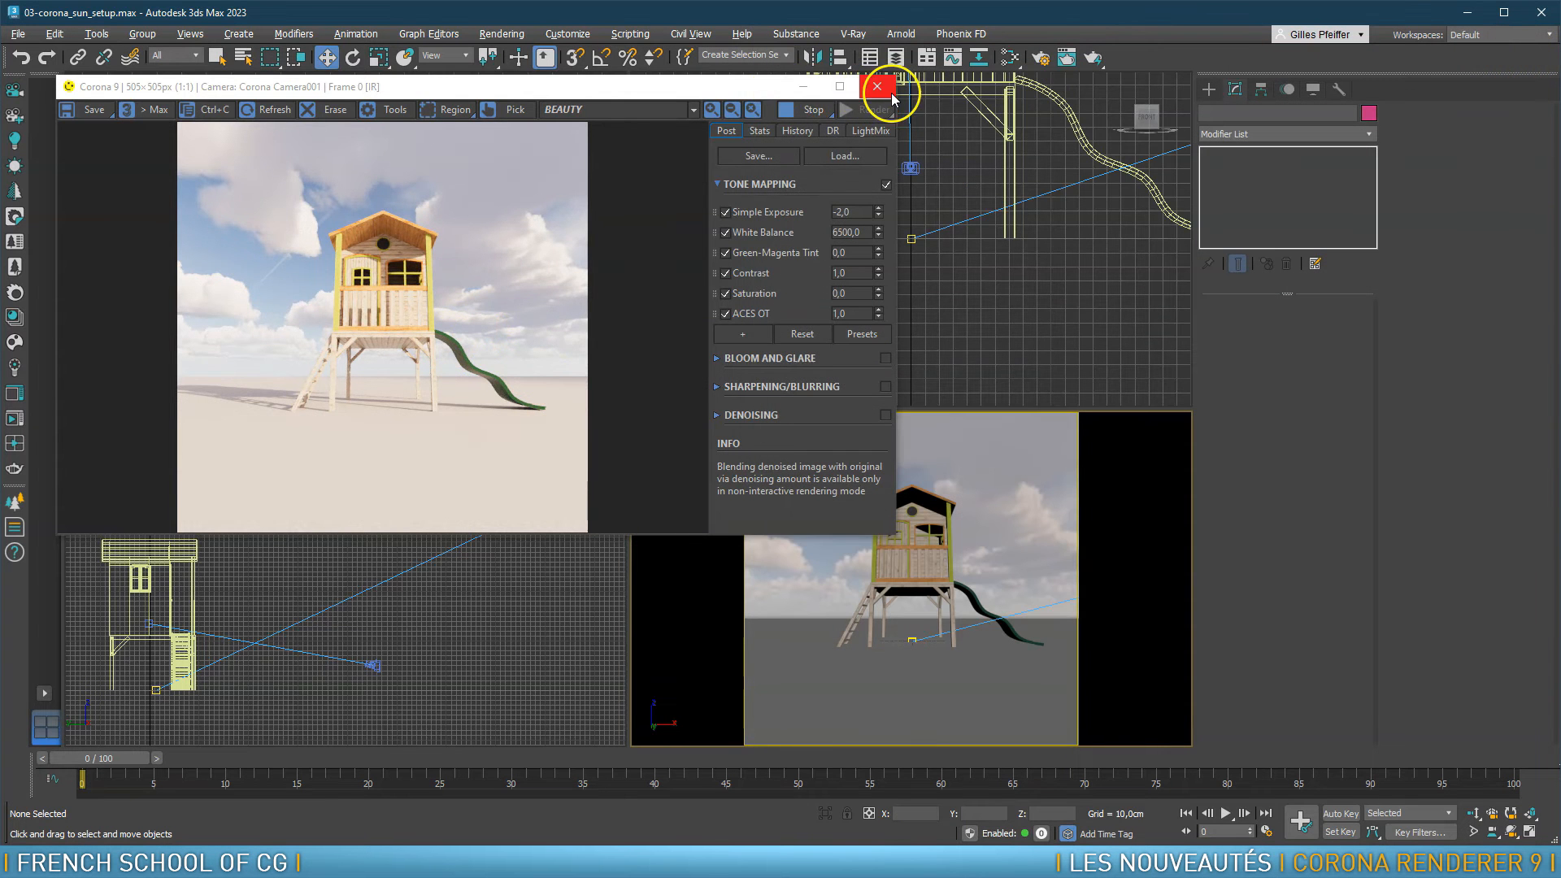
{"action": "left_click", "coordinate": [409, 275]}
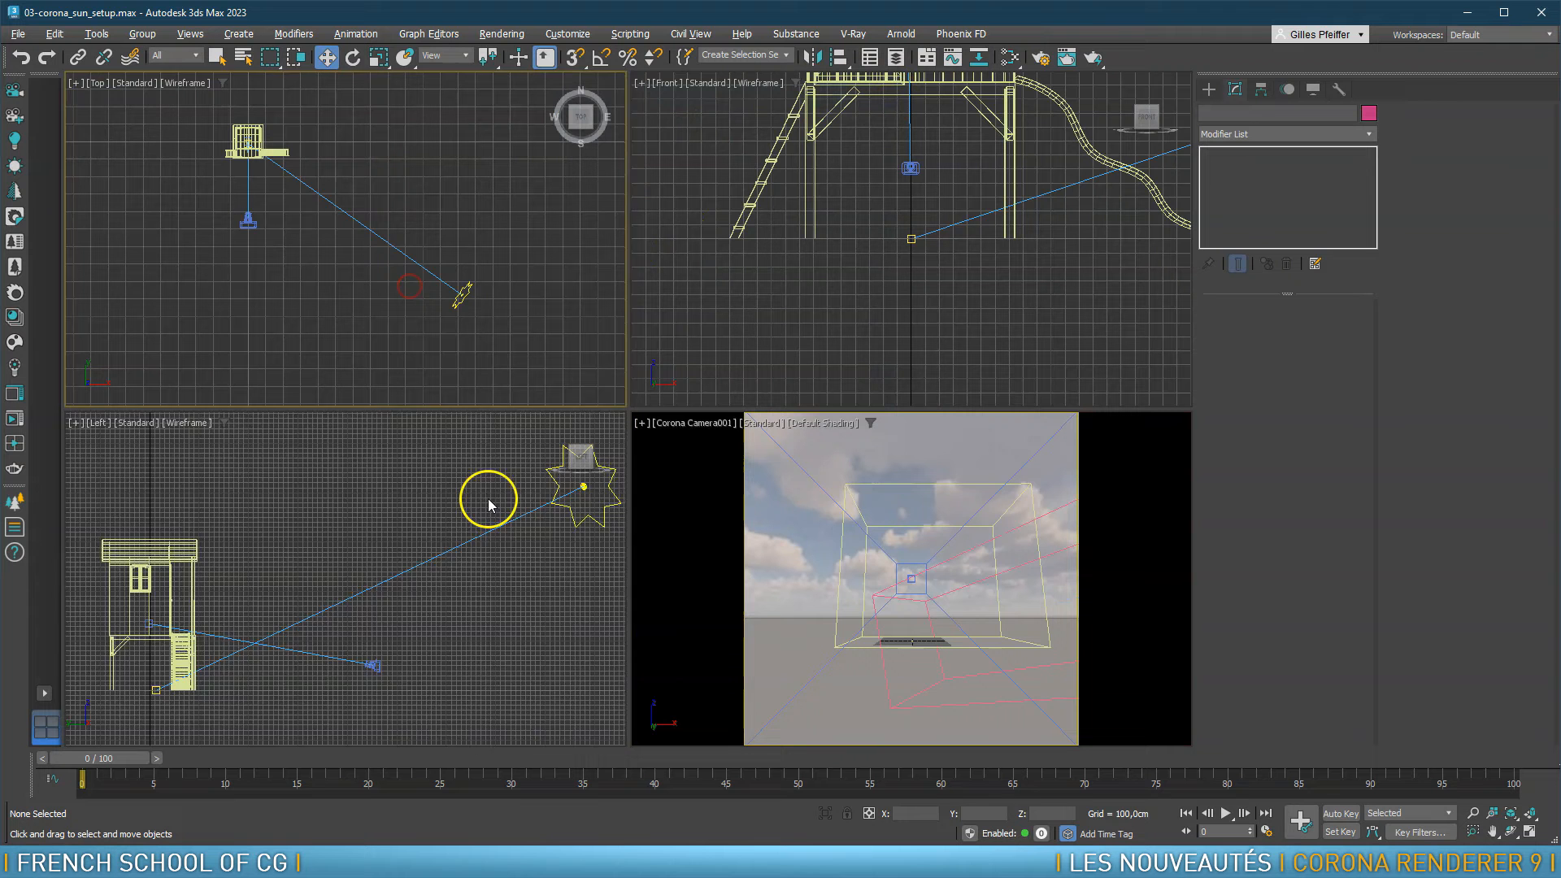
{"action": "scroll", "coordinate": [488, 529], "scroll_direction": "down", "scroll_amount": 6}
{"action": "left_click", "coordinate": [511, 521]}
{"action": "left_click_drag", "start_coordinate": [518, 521], "coordinate": [455, 465]}
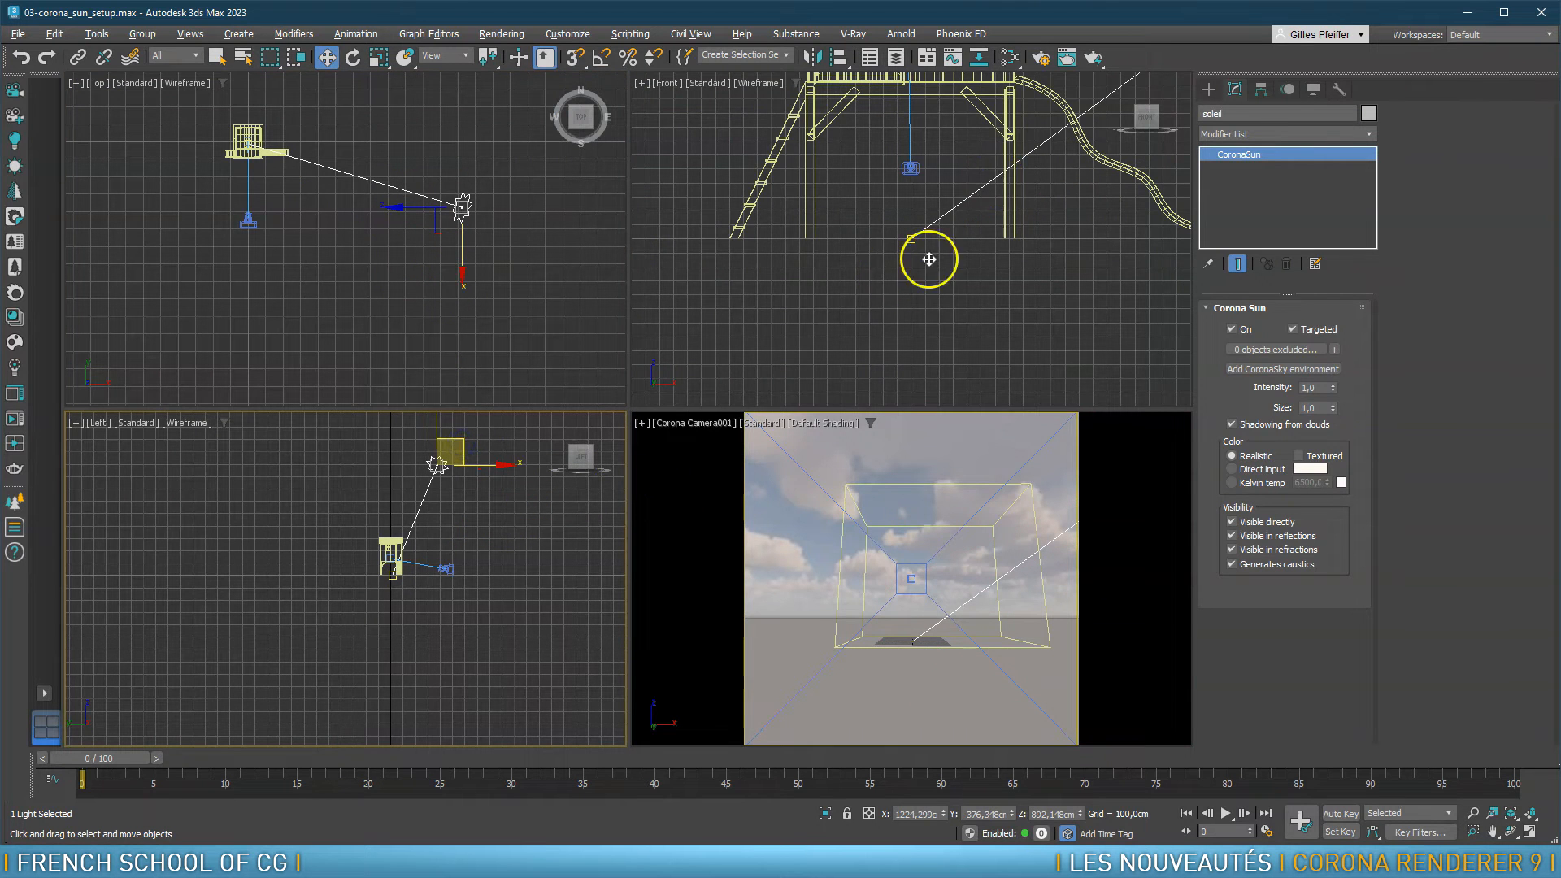
Move the sun in the Front view to about X 553 cm, Z 1180 cm, high above the playhouse
{"action": "scroll", "coordinate": [862, 313], "scroll_direction": "down", "scroll_amount": 5}
{"action": "scroll", "coordinate": [1041, 221], "scroll_direction": "down", "scroll_amount": 5}
{"action": "middle_click_drag", "start_coordinate": [1022, 251], "coordinate": [919, 311]}
{"action": "left_click_drag", "start_coordinate": [975, 244], "coordinate": [919, 221]}
{"action": "right_click", "coordinate": [747, 477]}
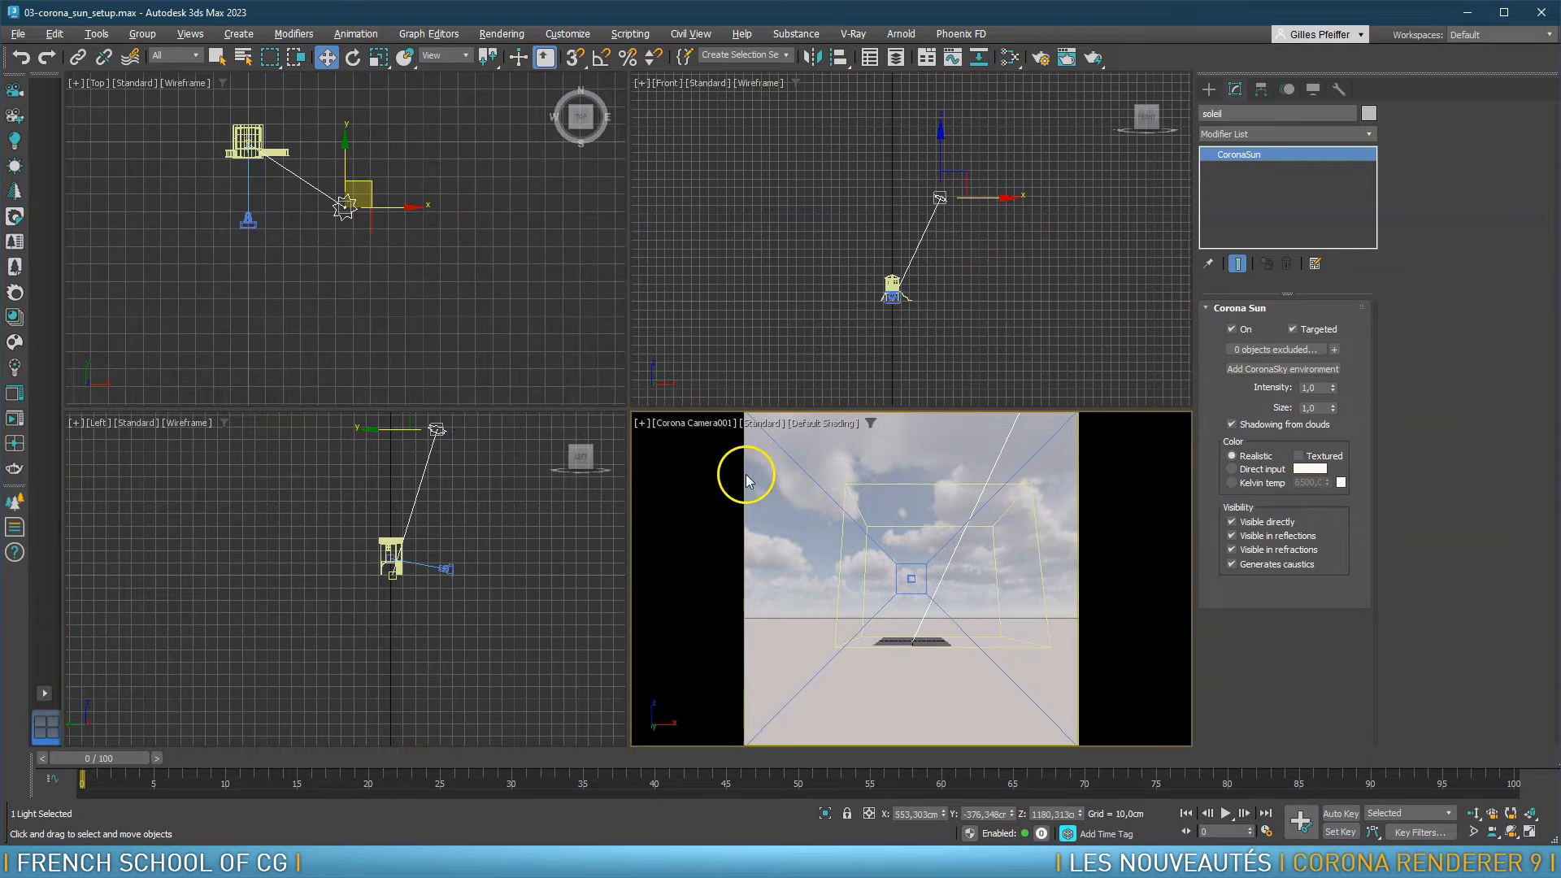
Restart interactive rendering and set the CoronaSky clouds' Amount to 0.5
{"action": "left_click", "coordinate": [14, 422]}
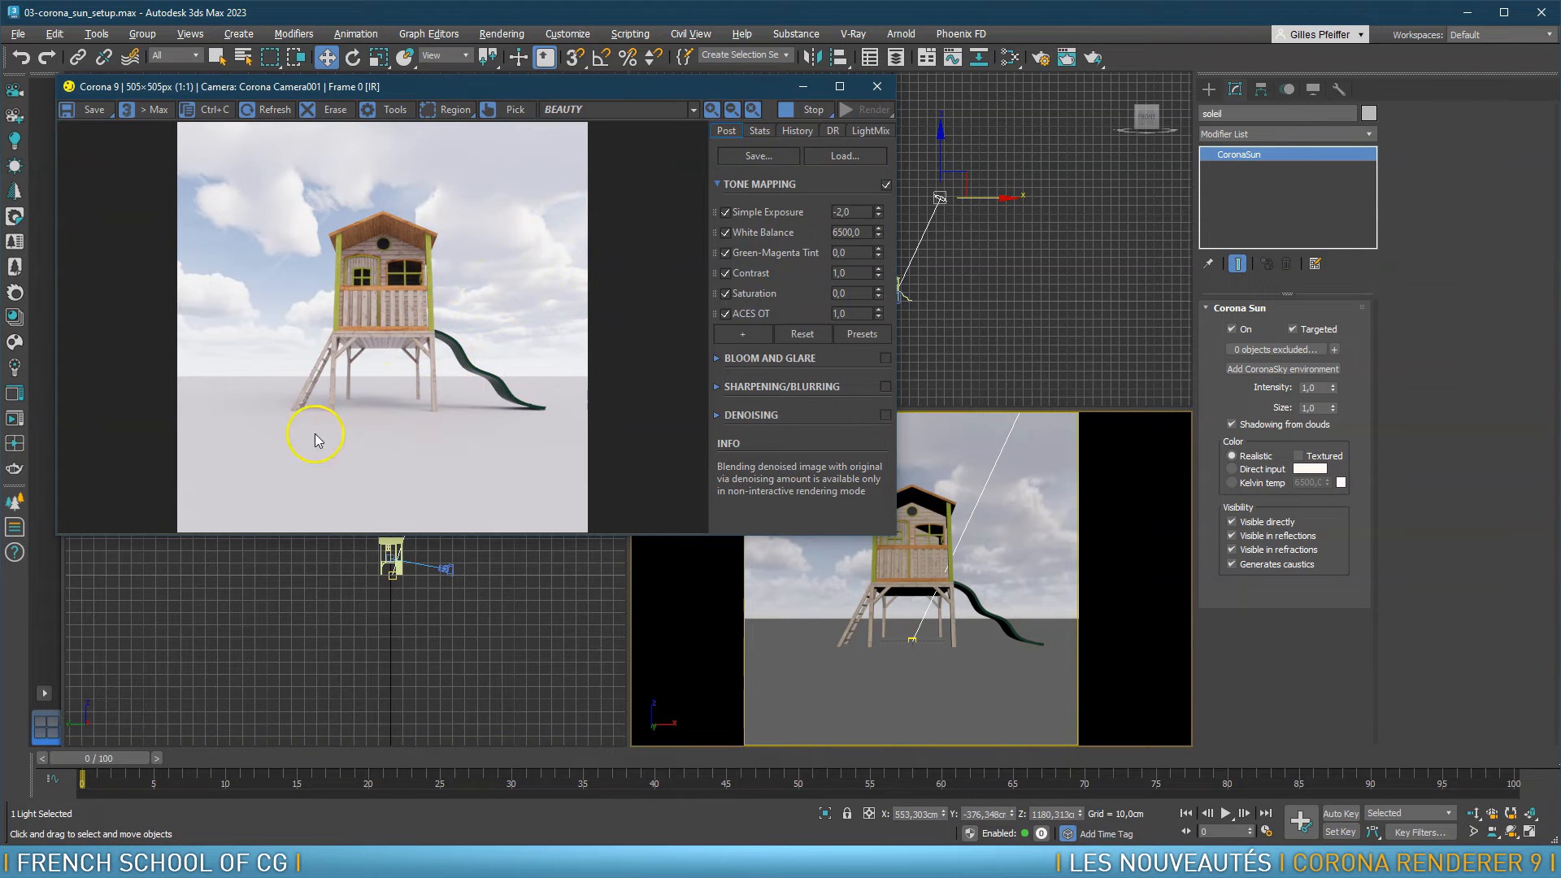
{"action": "left_click", "coordinate": [1008, 60]}
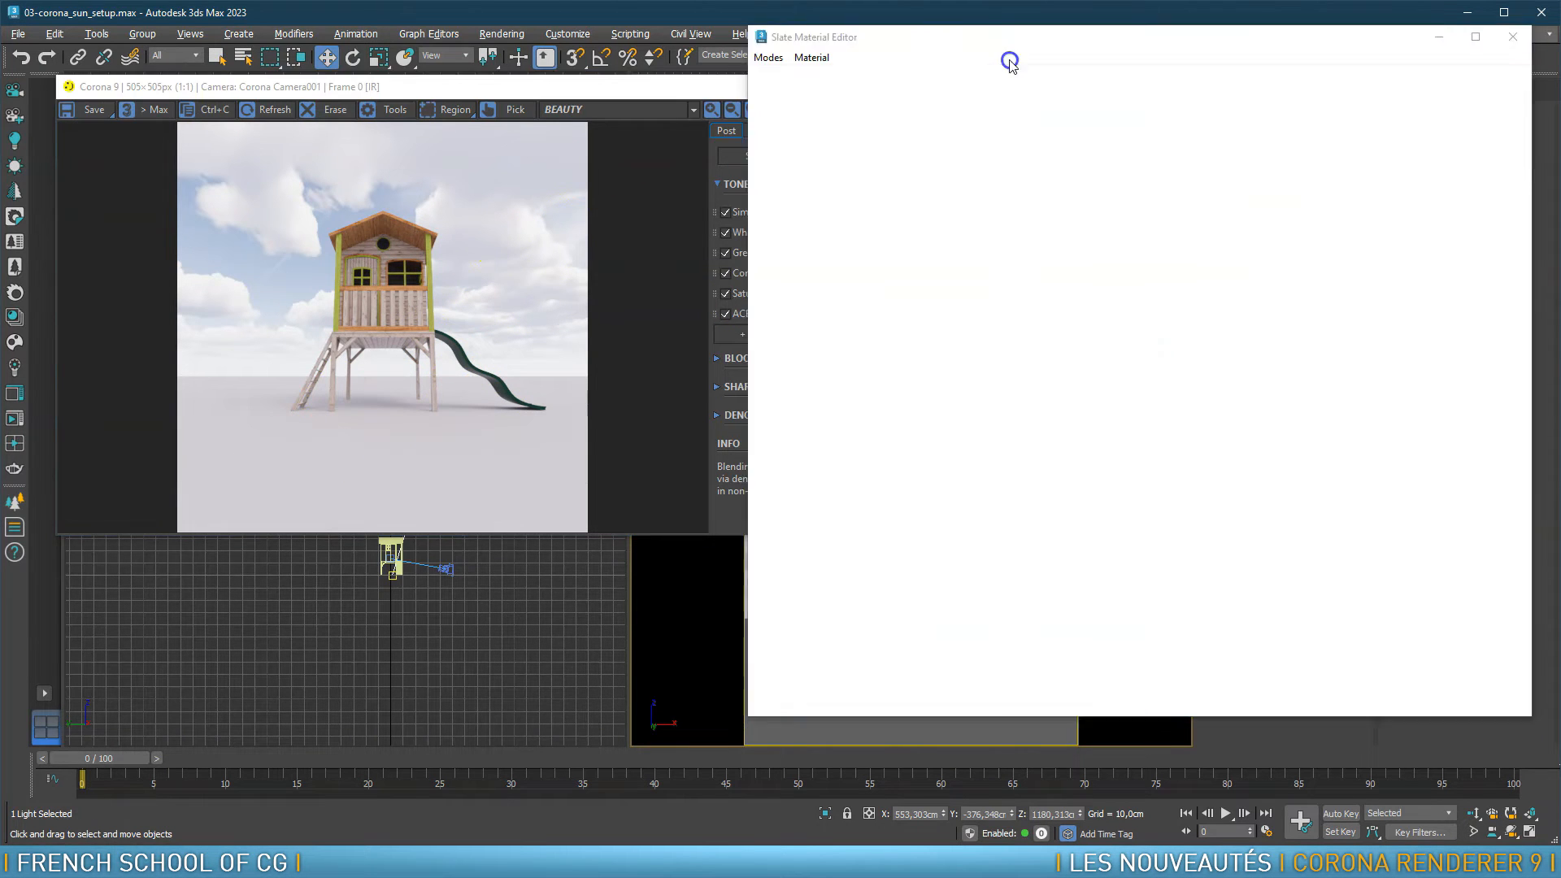
{"action": "left_click_drag", "start_coordinate": [1162, 46], "coordinate": [1109, 87]}
{"action": "left_click_drag", "start_coordinate": [1152, 316], "coordinate": [1071, 315]}
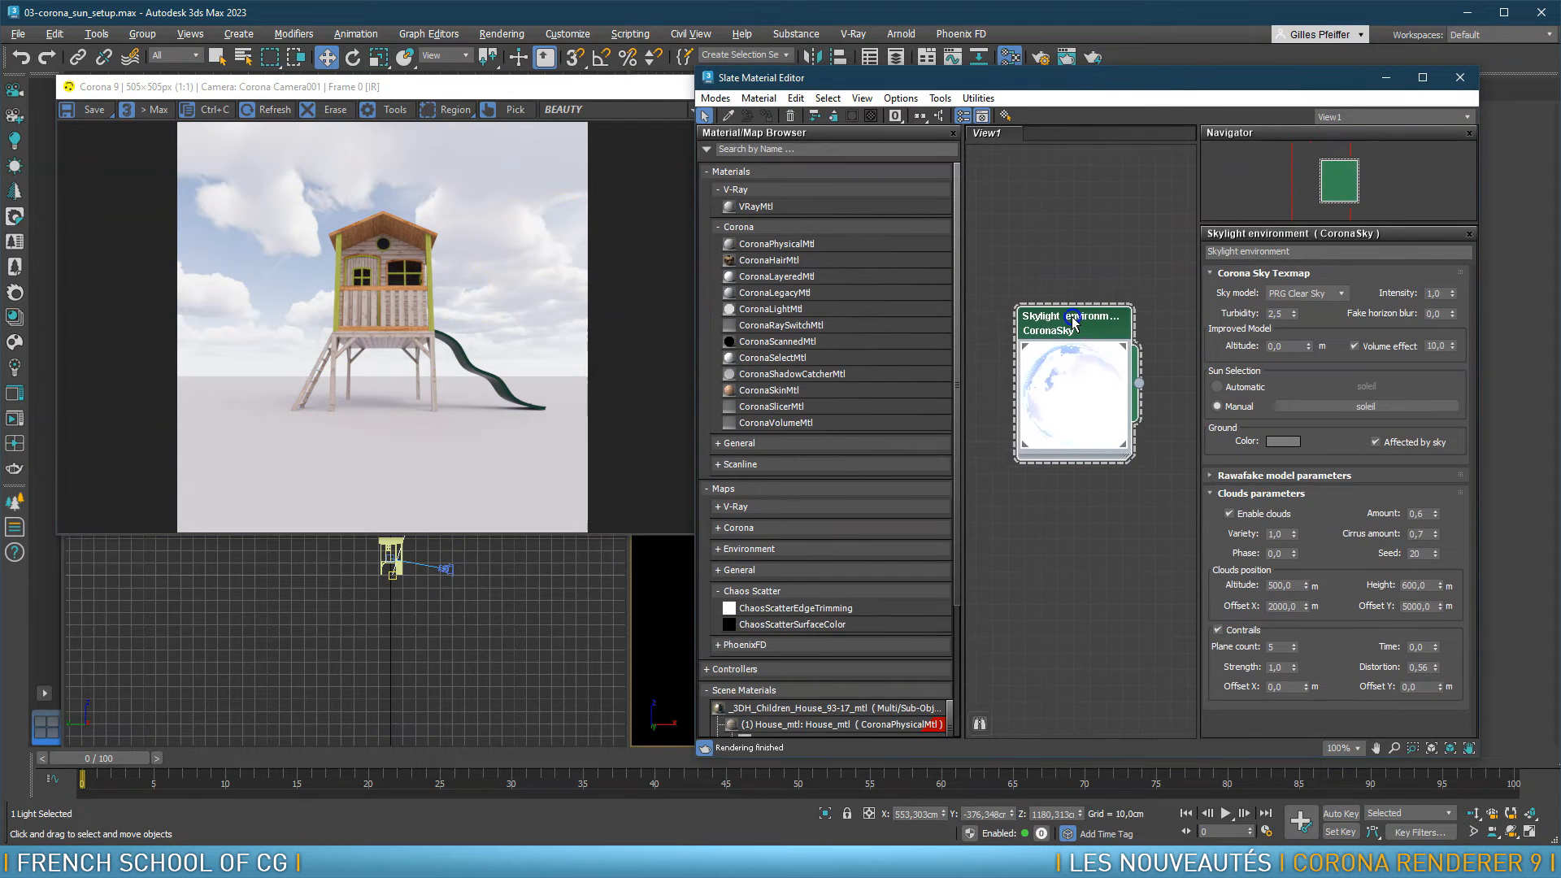
{"action": "left_click", "coordinate": [1421, 513]}
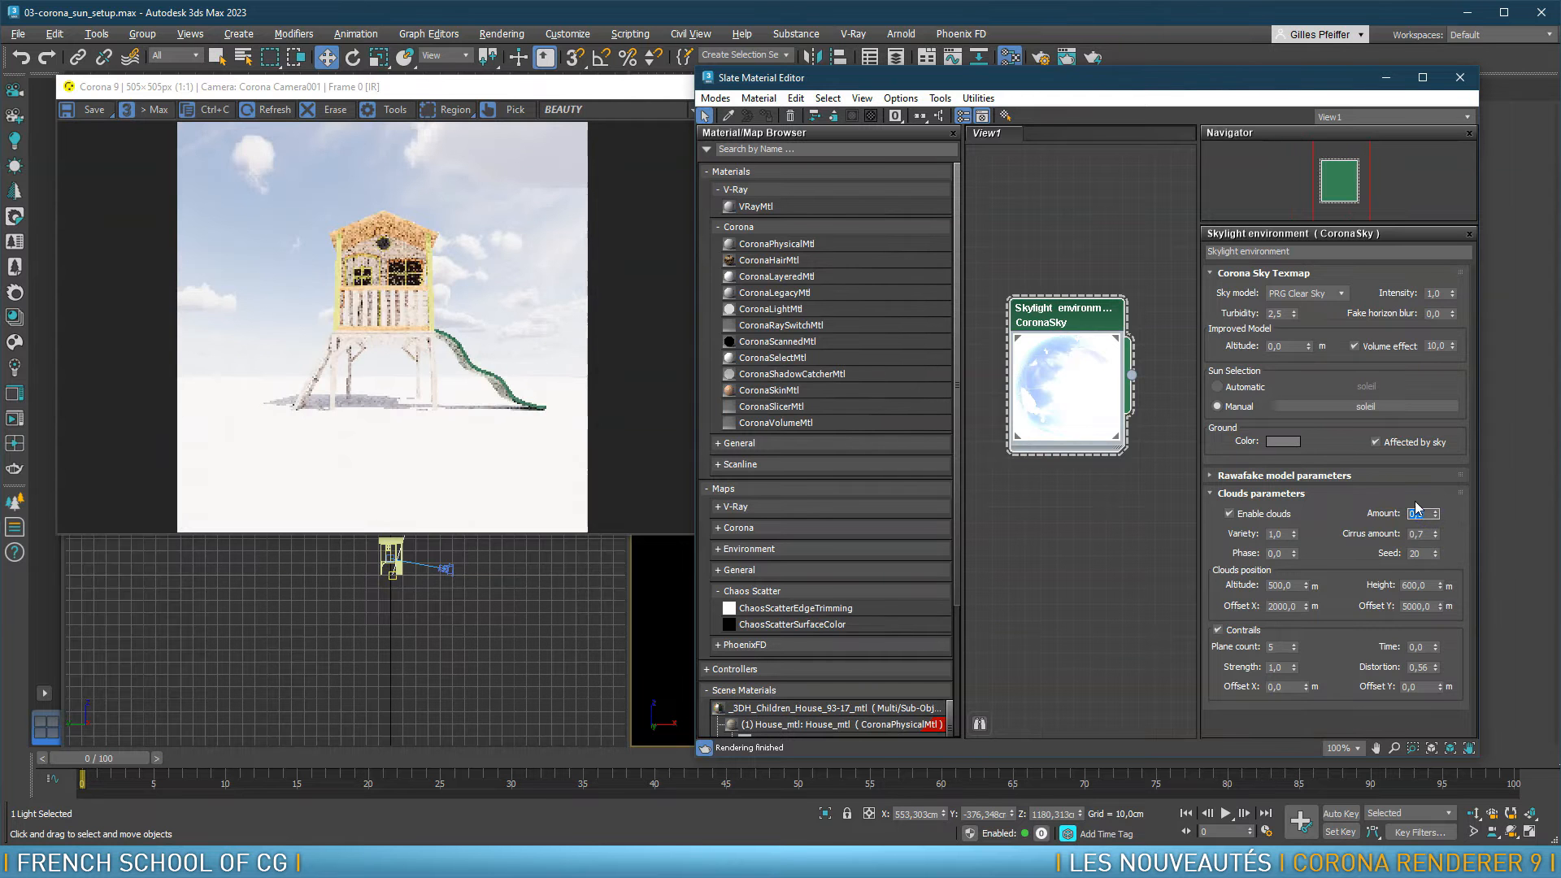
{"action": "left_click", "coordinate": [1416, 513]}
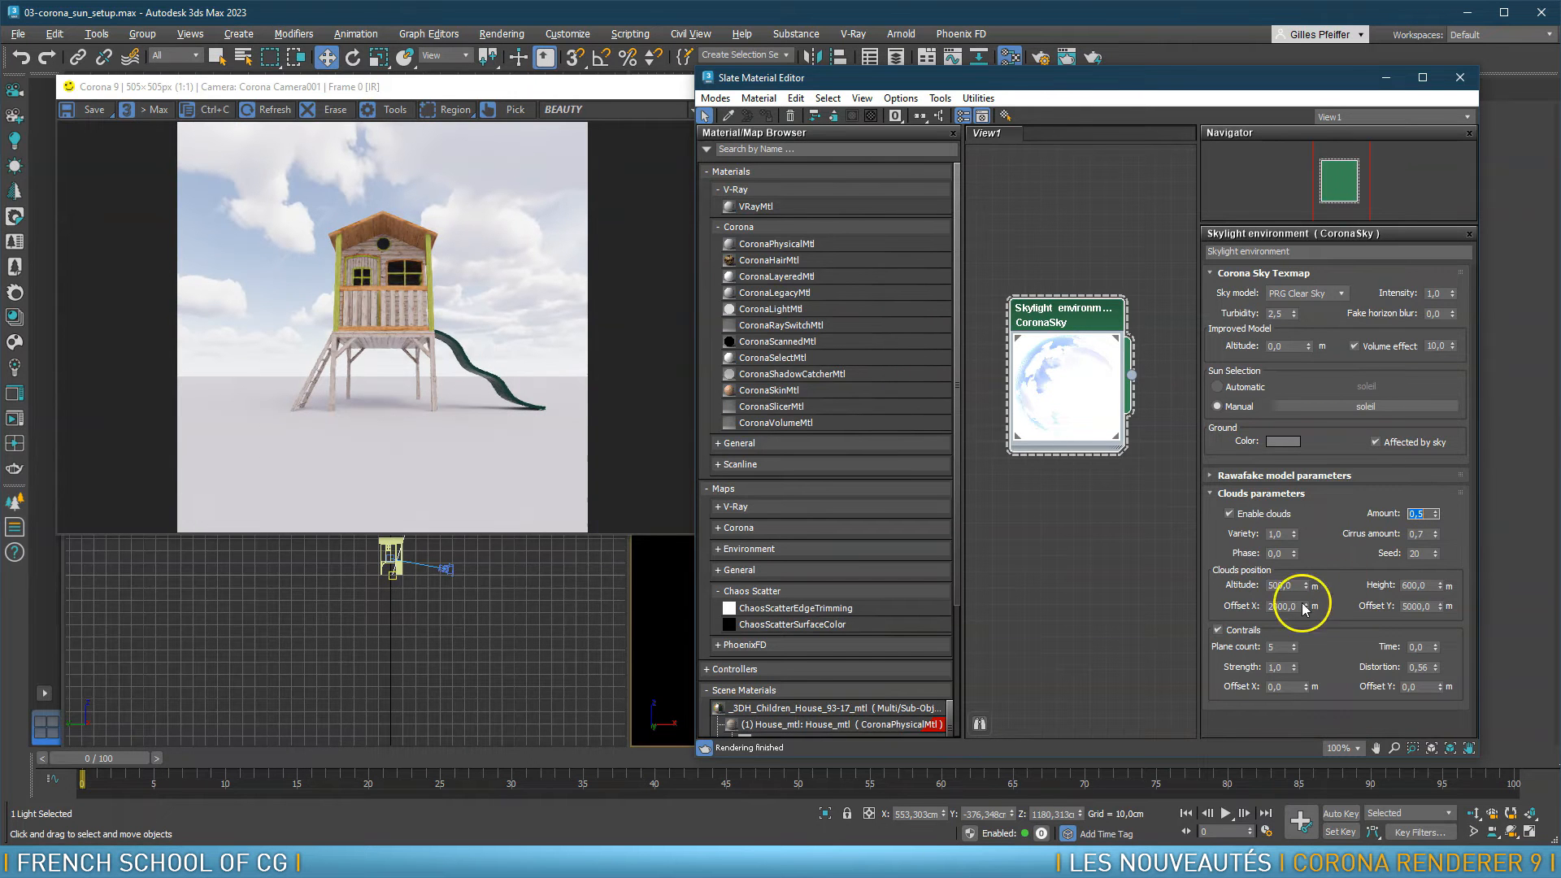
Try cloud Offset X values of 500, 1000, 800 and 680 m, and restore the offset to 2000 m
{"action": "left_click", "coordinate": [1277, 605]}
{"action": "left_click_drag", "start_coordinate": [1278, 605], "coordinate": [1206, 604]}
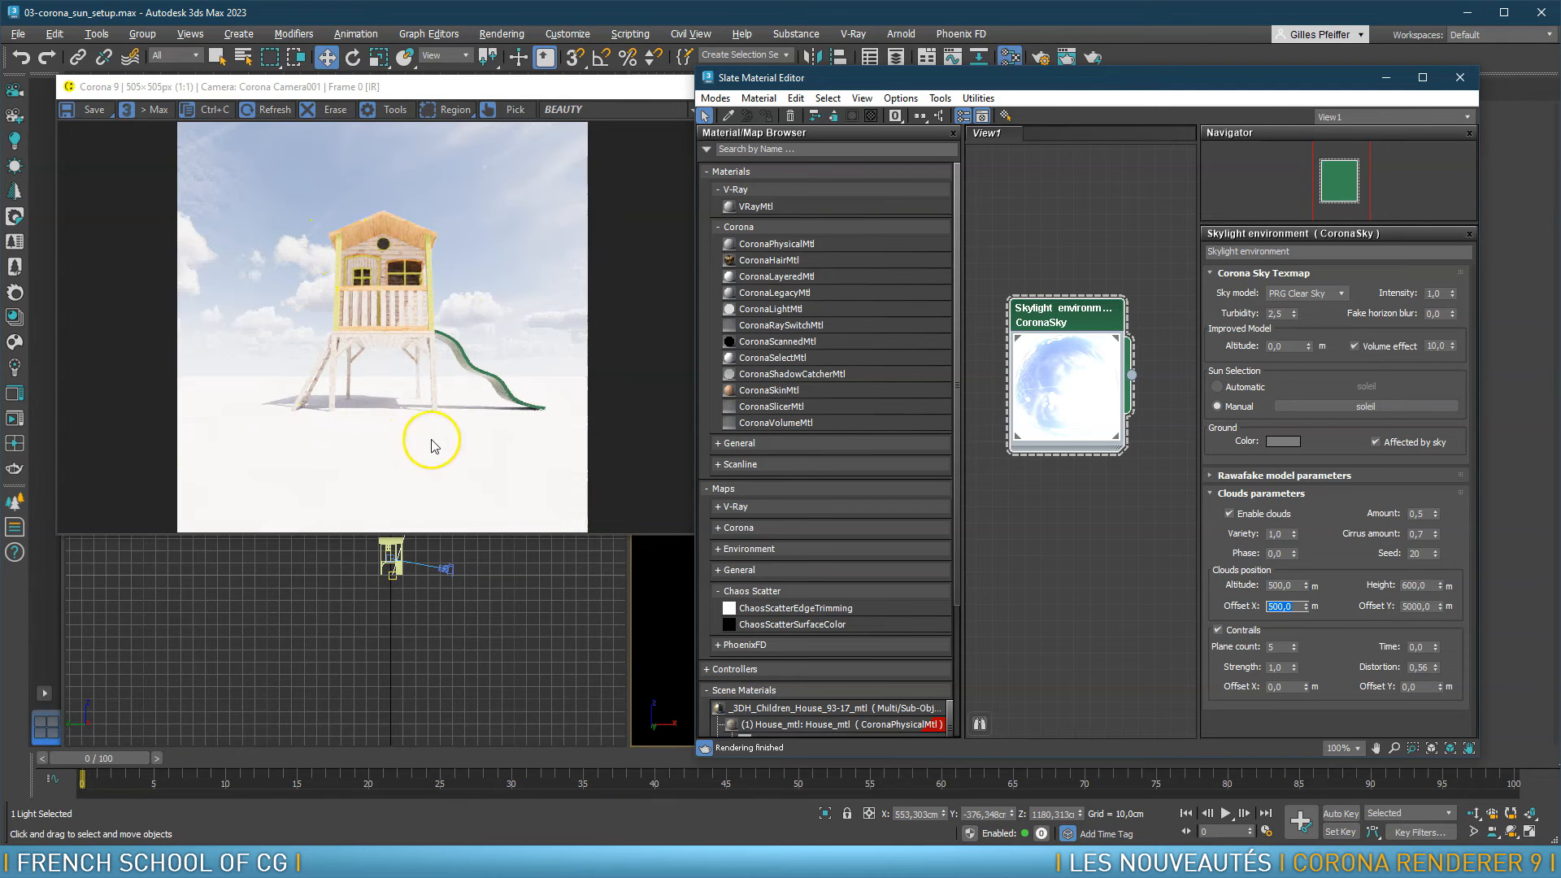
{"action": "type", "text": "1000"}
{"action": "key", "text": "Return"}
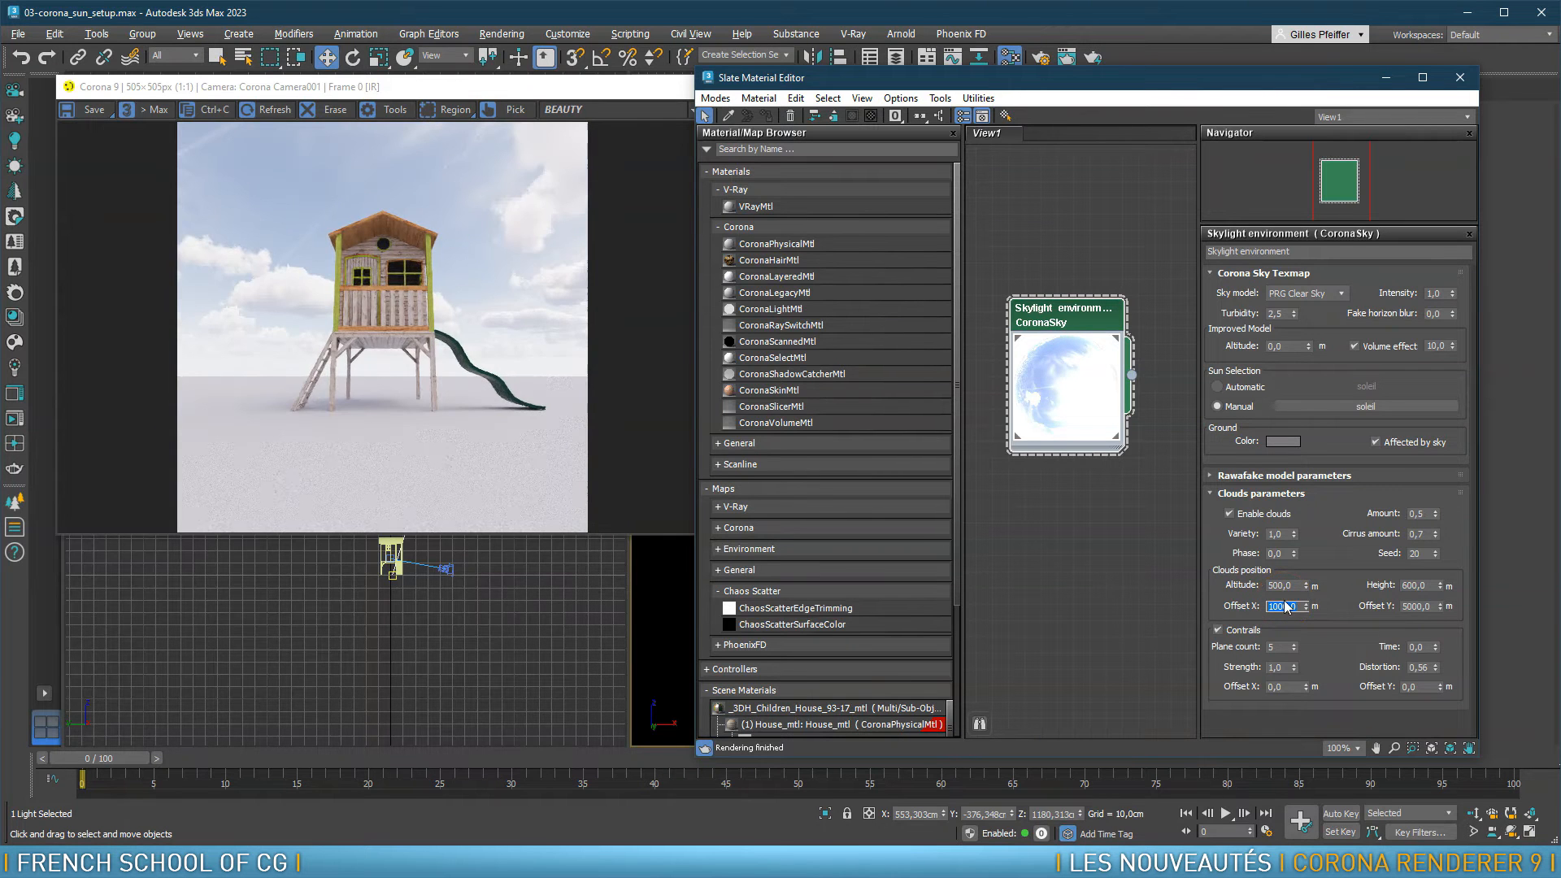
{"action": "type", "text": "8"}
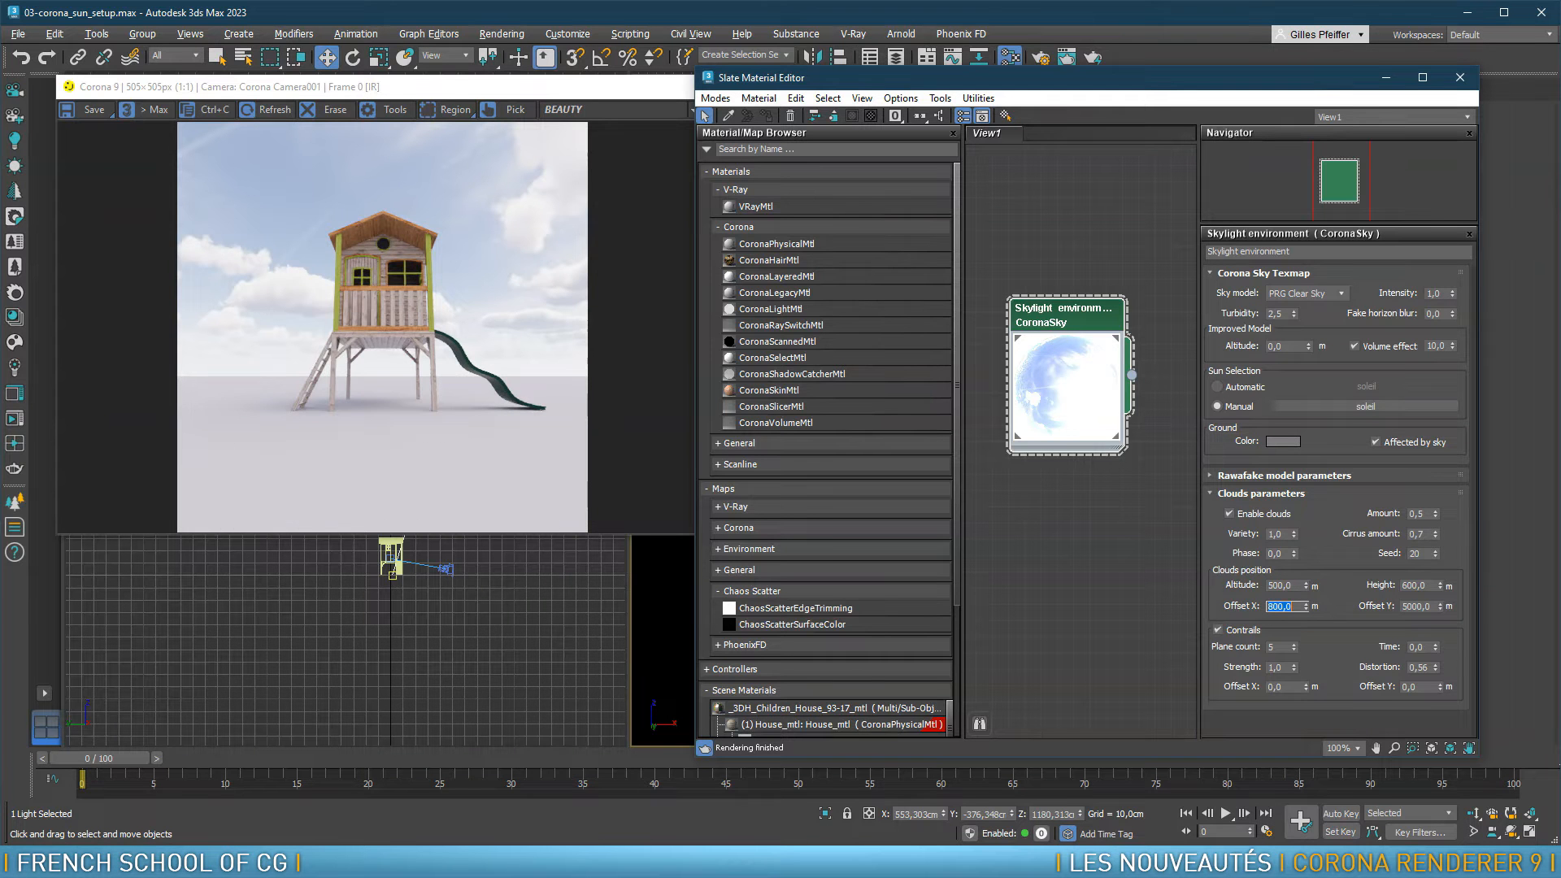
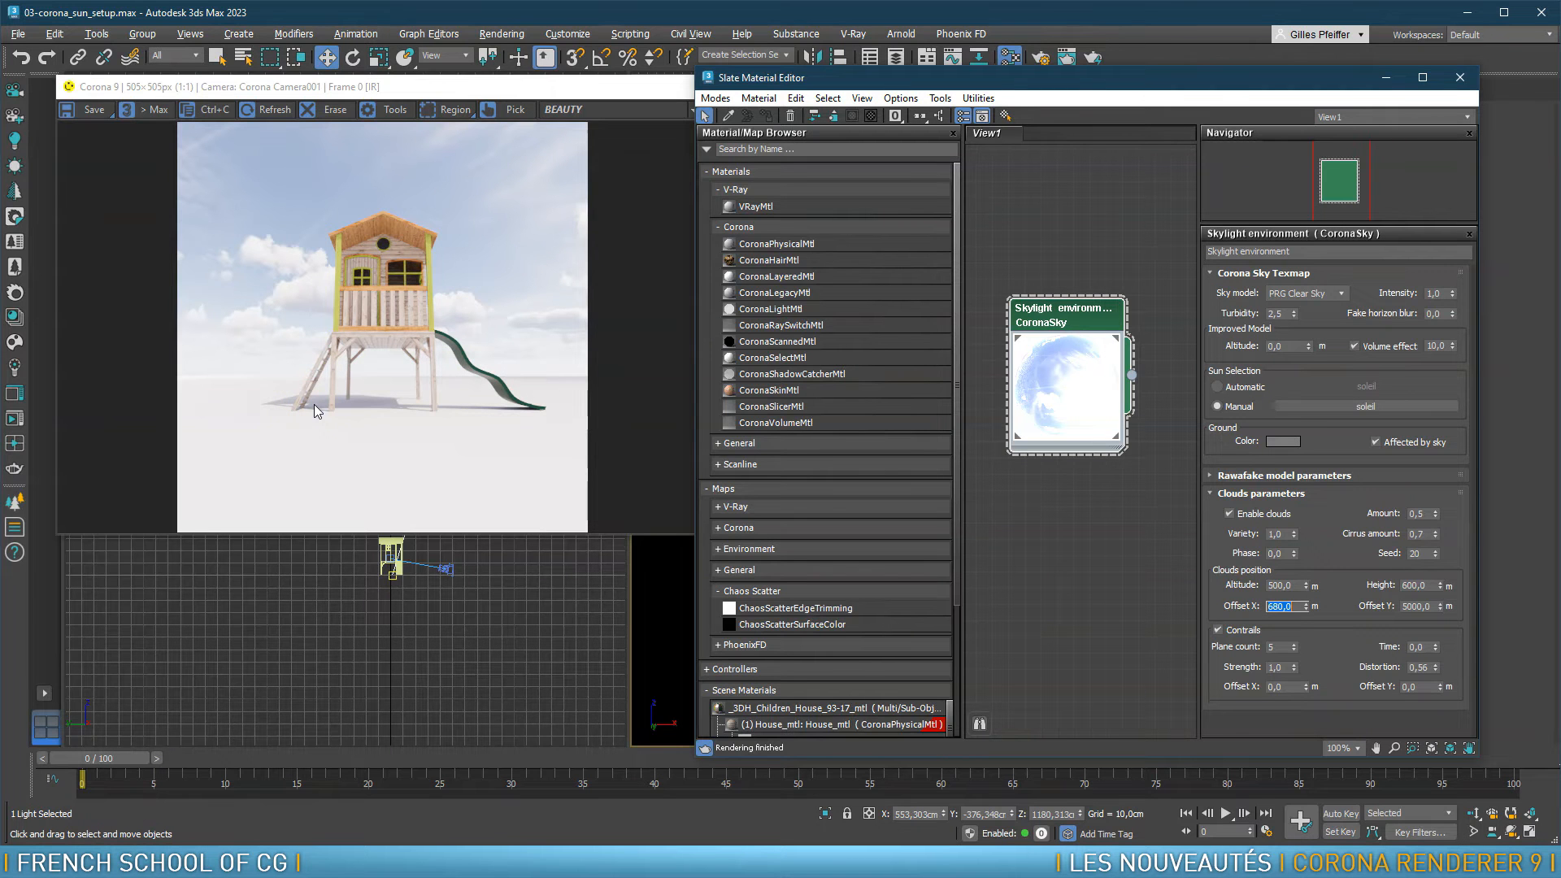
{"action": "type", "text": "2000"}
{"action": "key", "text": "Return"}
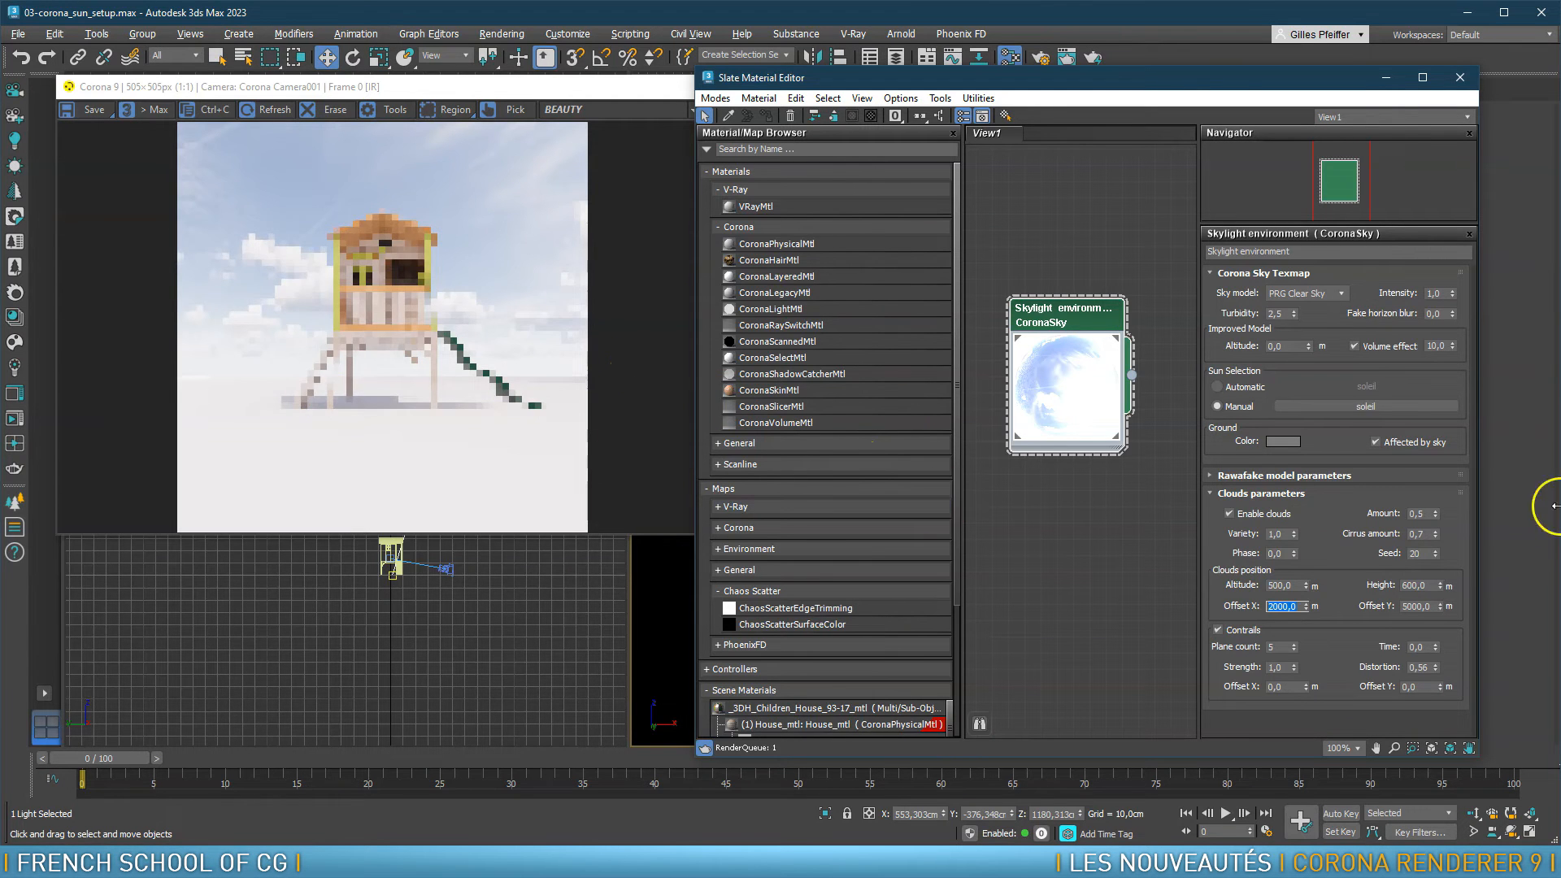
Change the Altitude in the CoronaSky clouds position settings
{"action": "left_click", "coordinate": [1287, 584]}
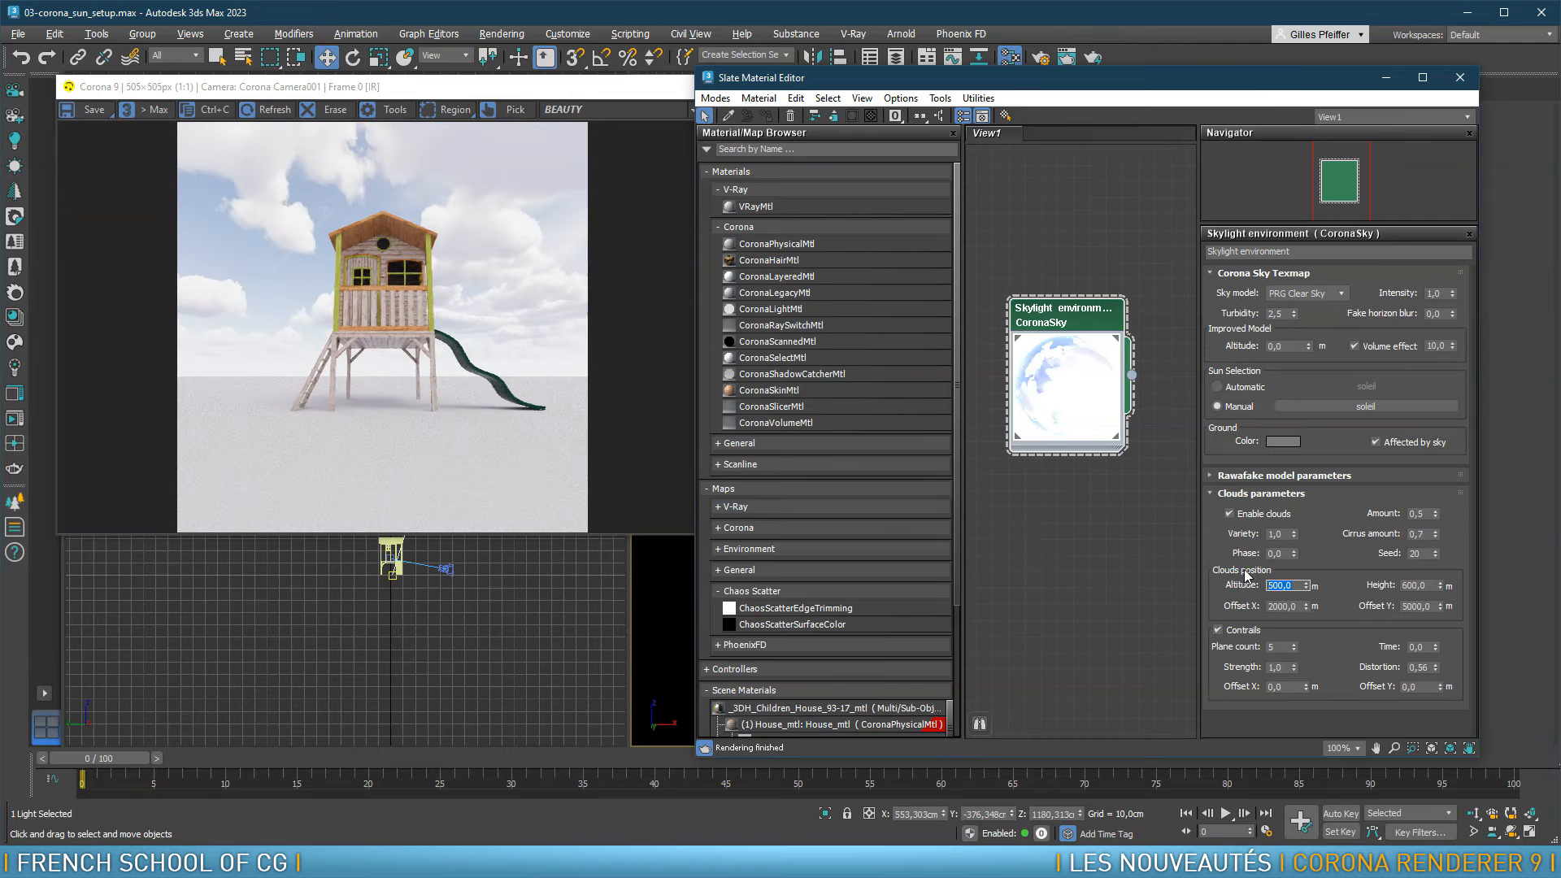
{"action": "type", "text": "1"}
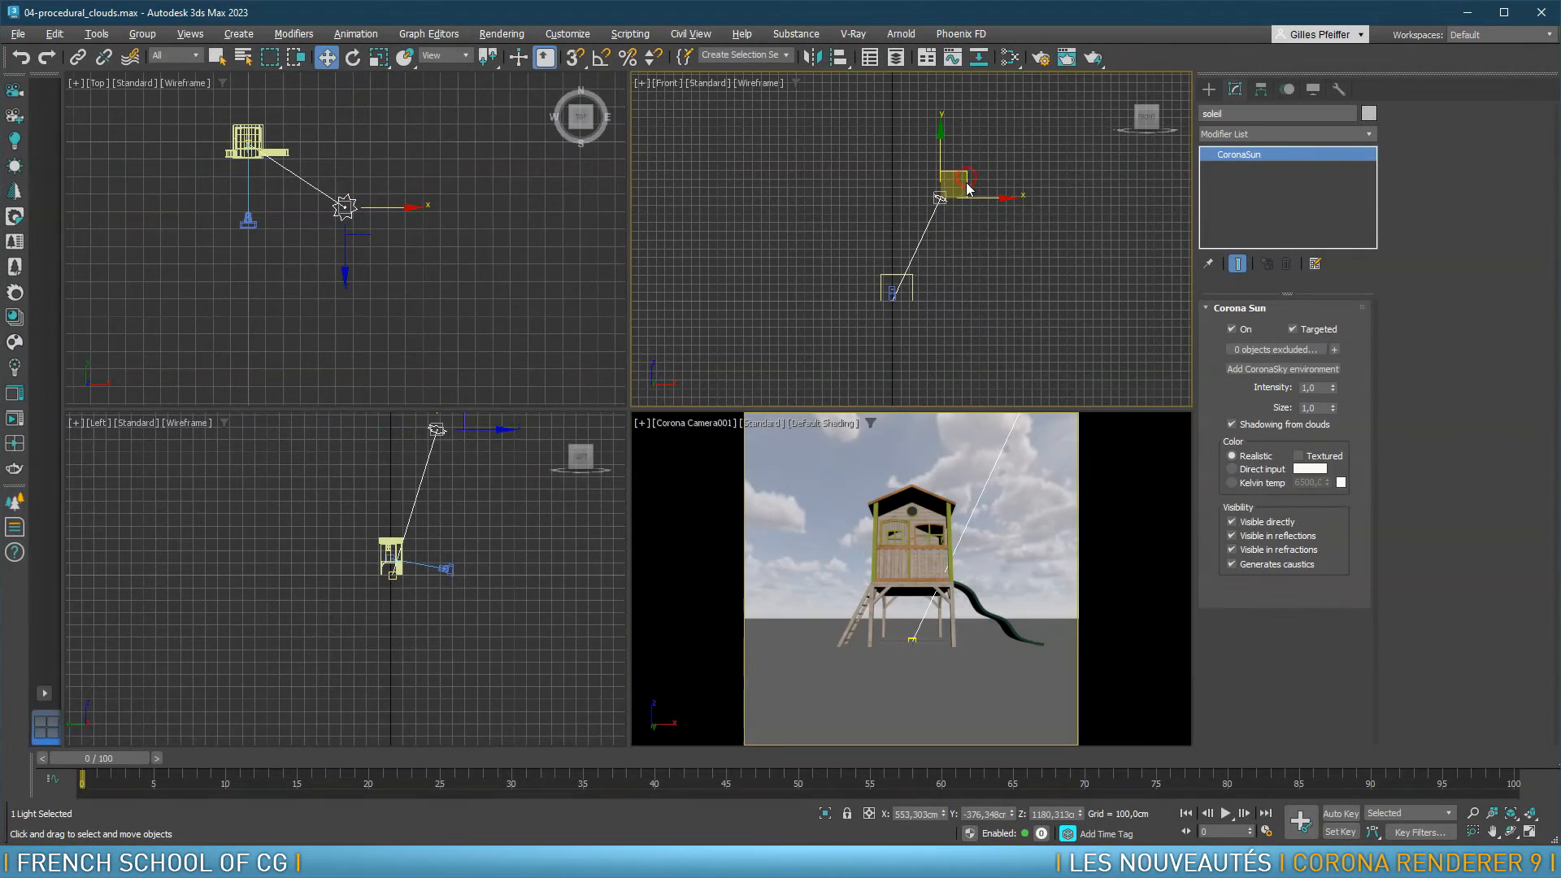
Lower the sun toward the horizon in the Front and Left views to about X 1027 cm, Z 184 cm
{"action": "left_click_drag", "start_coordinate": [968, 188], "coordinate": [1000, 242]}
{"action": "middle_click_drag", "start_coordinate": [441, 517], "coordinate": [422, 538]}
{"action": "scroll", "coordinate": [423, 540], "scroll_direction": "up", "scroll_amount": 4}
{"action": "left_click_drag", "start_coordinate": [408, 463], "coordinate": [428, 541]}
{"action": "right_click", "coordinate": [706, 556]}
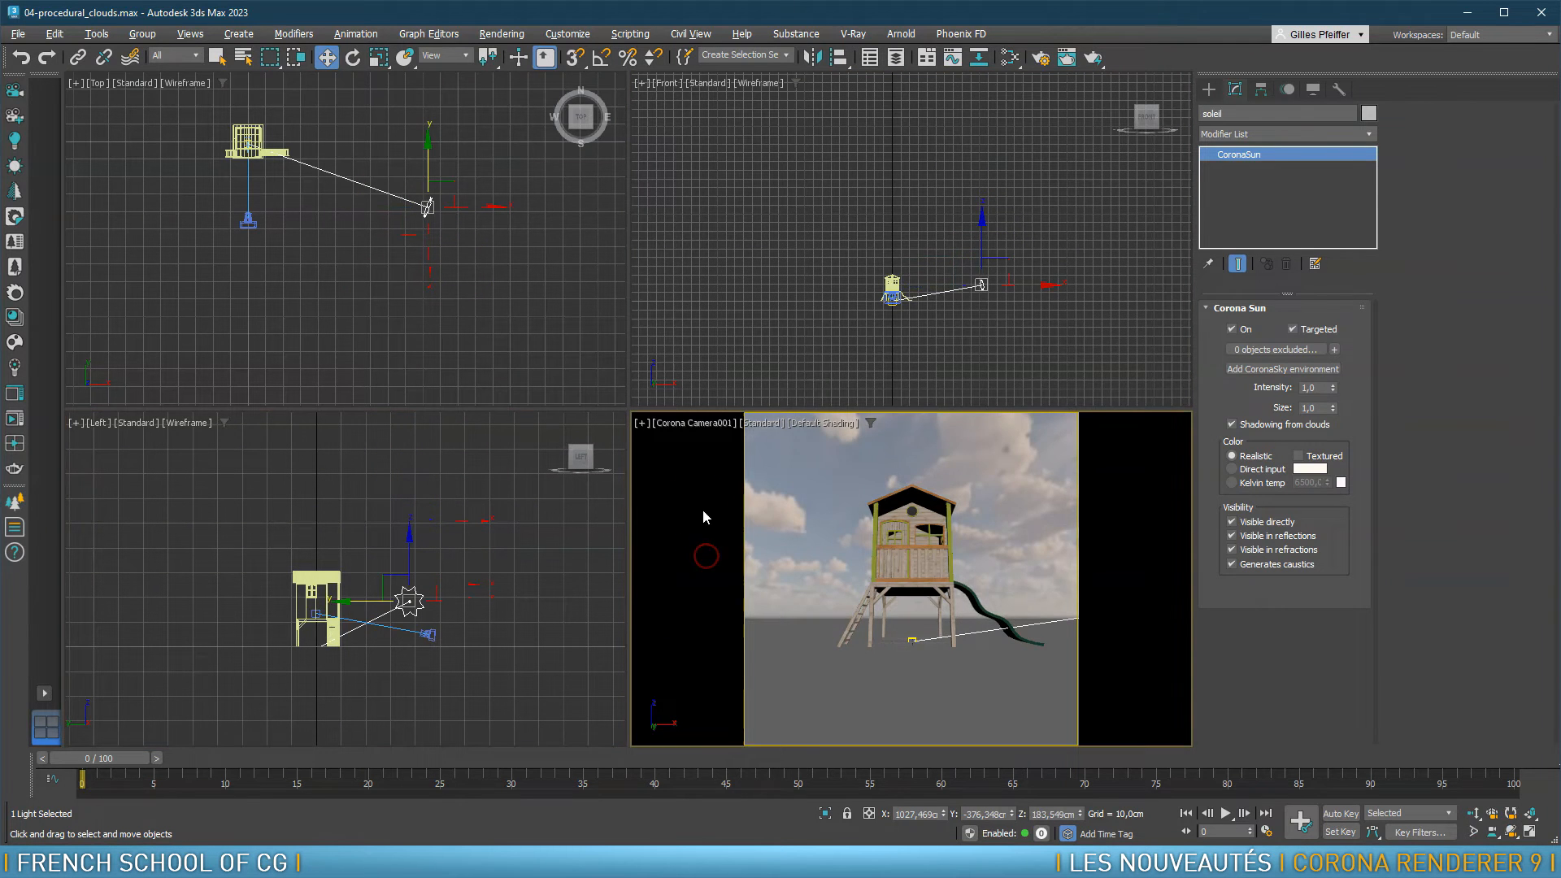
Render the camera view interactively with Simple Exposure set to -2, and close the render window
{"action": "left_click", "coordinate": [15, 418]}
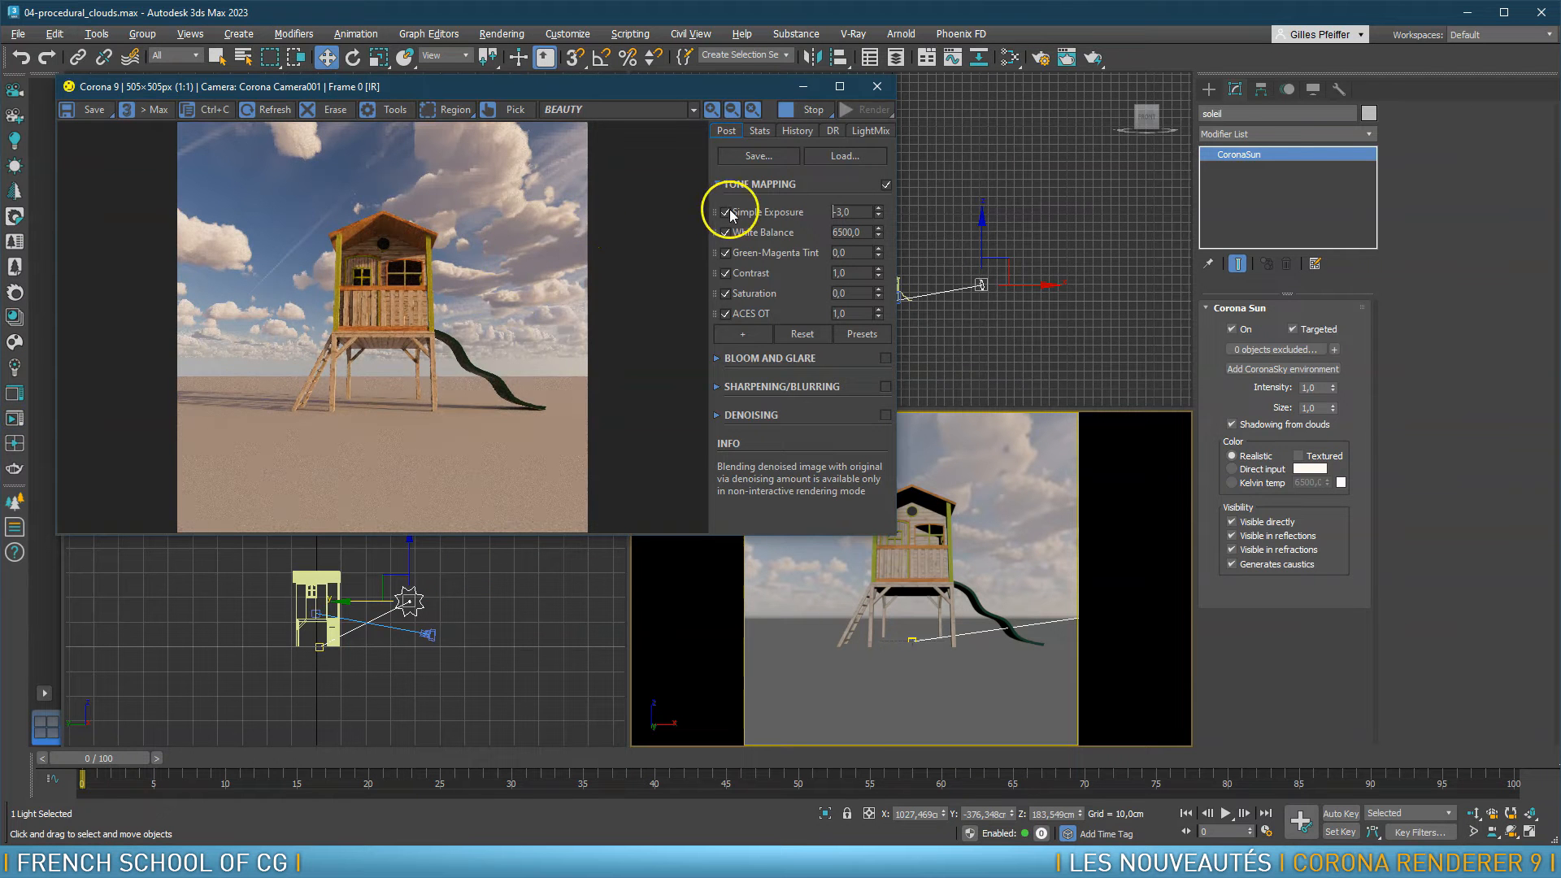
{"action": "double_click", "coordinate": [838, 212]}
{"action": "type", "text": "-2"}
{"action": "key", "text": "Return"}
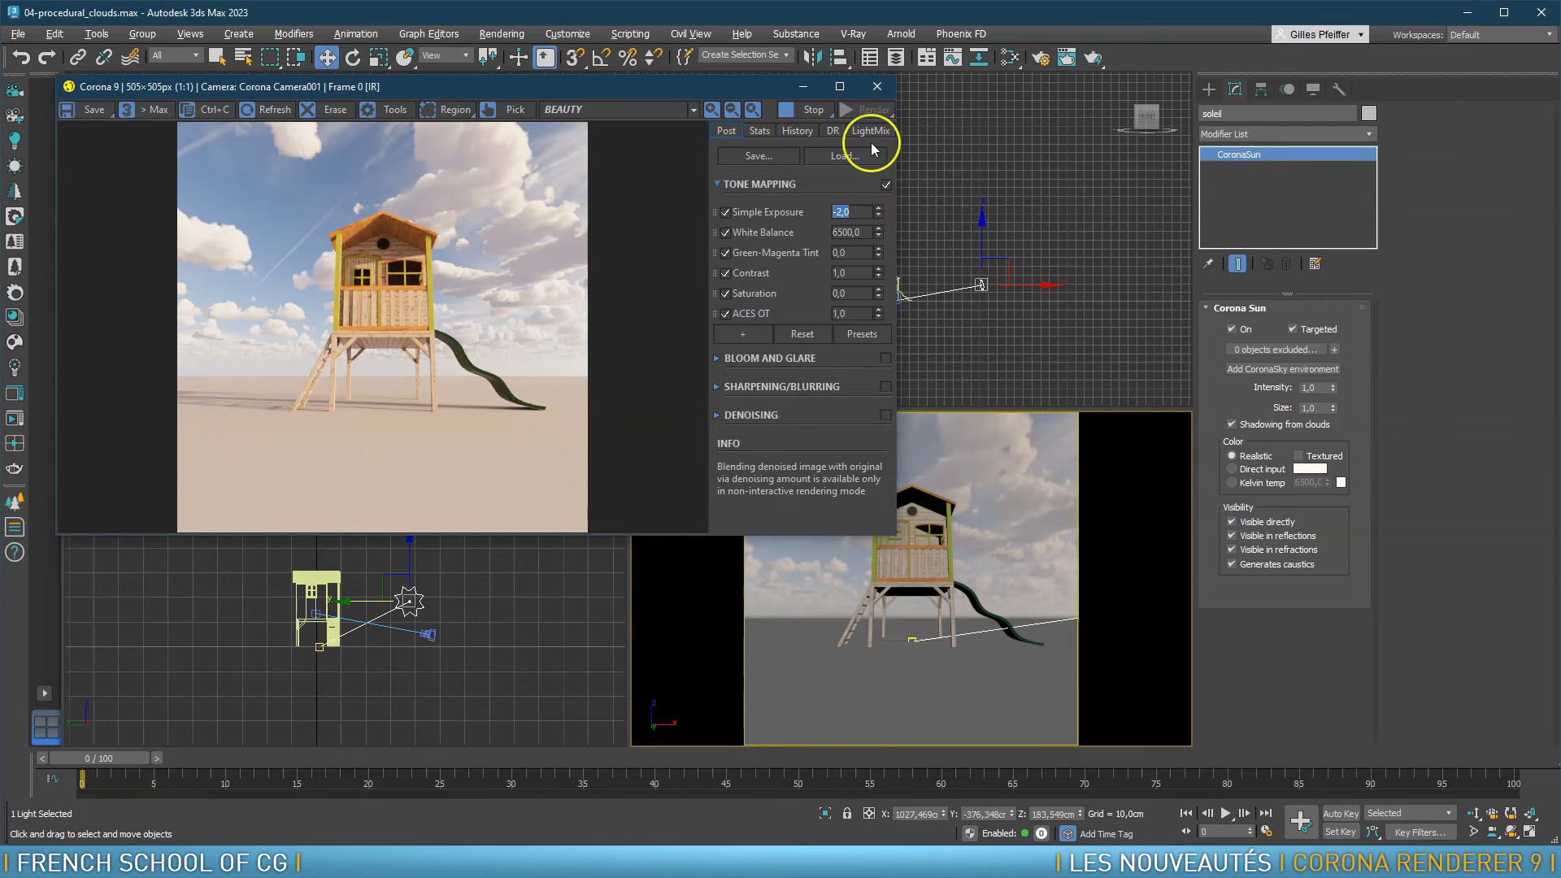
{"action": "left_click", "coordinate": [877, 86]}
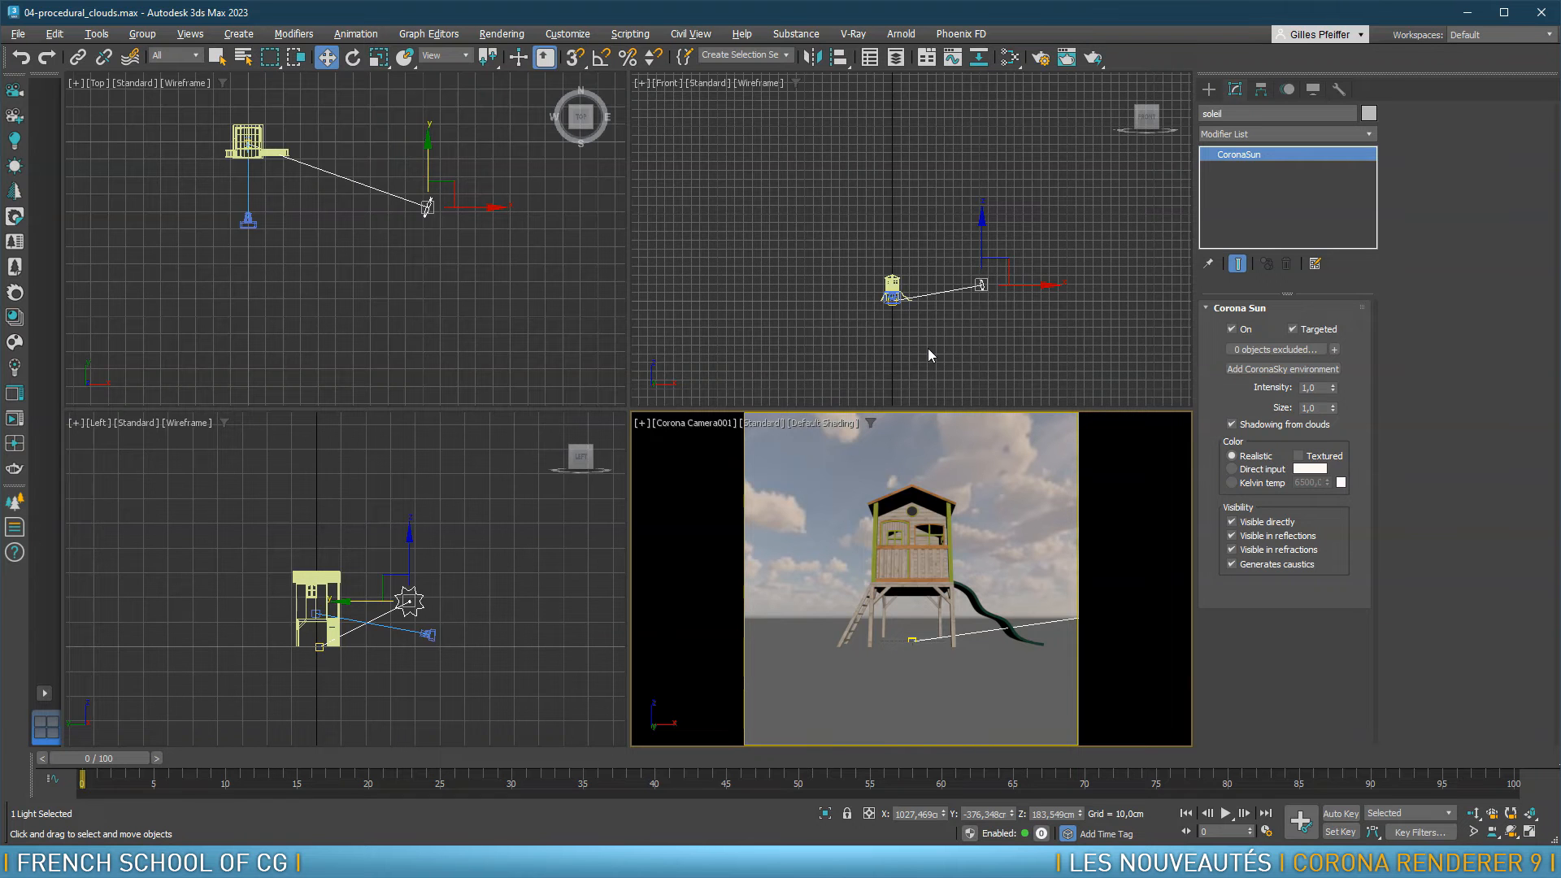
Maximize the Top view around the playhouse and clear the sun selection
{"action": "scroll", "coordinate": [414, 168], "scroll_direction": "down", "scroll_amount": 2}
{"action": "middle_click_drag", "start_coordinate": [174, 192], "coordinate": [279, 308]}
{"action": "middle_click_drag", "start_coordinate": [404, 265], "coordinate": [341, 251]}
{"action": "key", "text": "alt+w"}
{"action": "scroll", "coordinate": [681, 539], "scroll_direction": "up", "scroll_amount": 8}
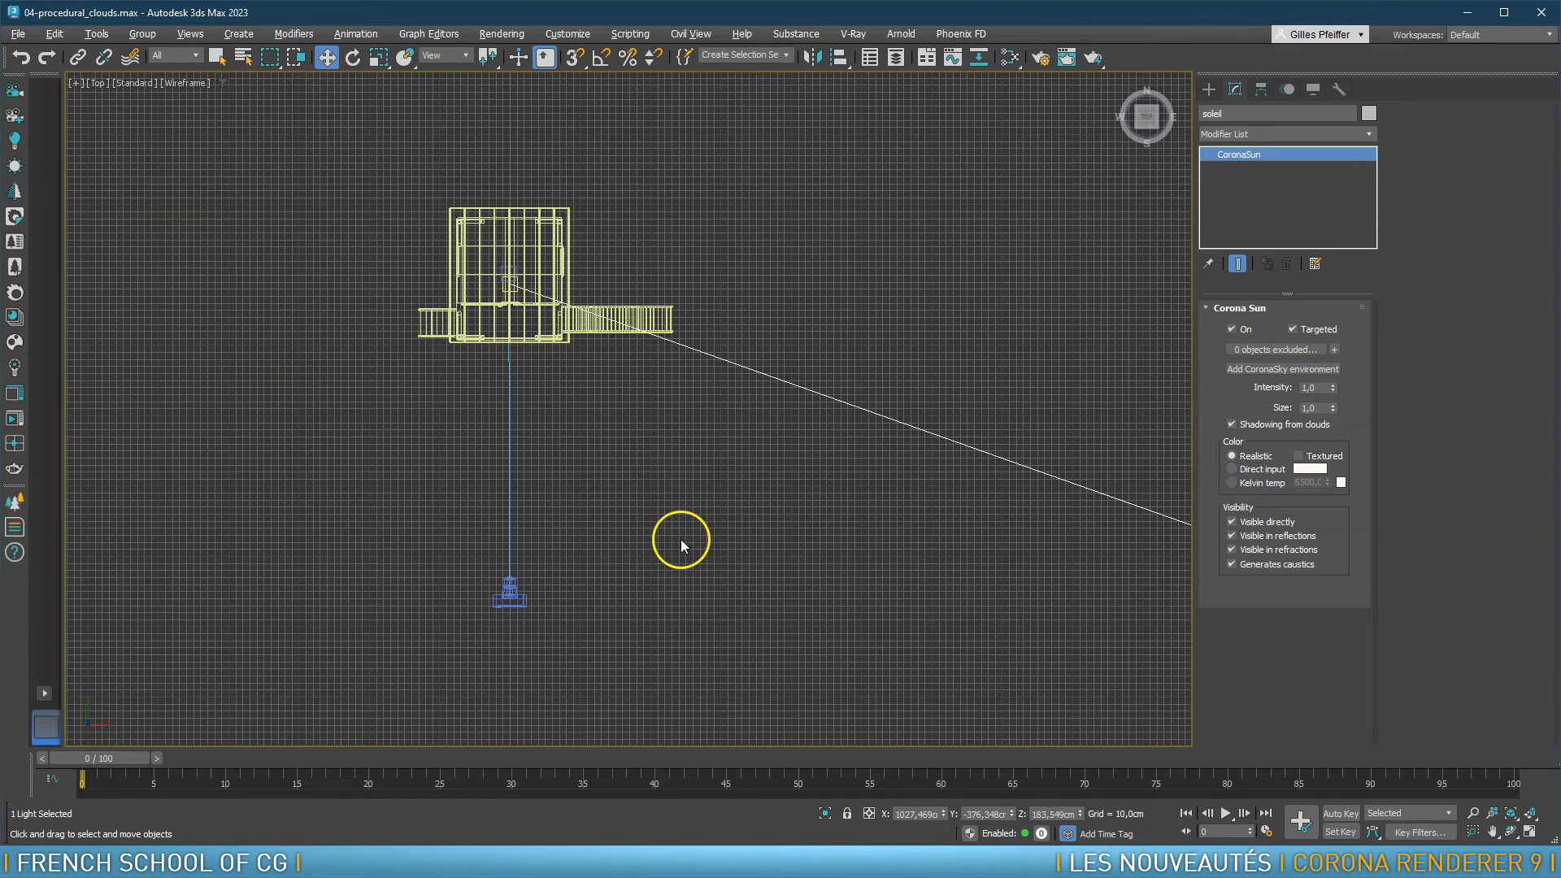
{"action": "left_click", "coordinate": [709, 509]}
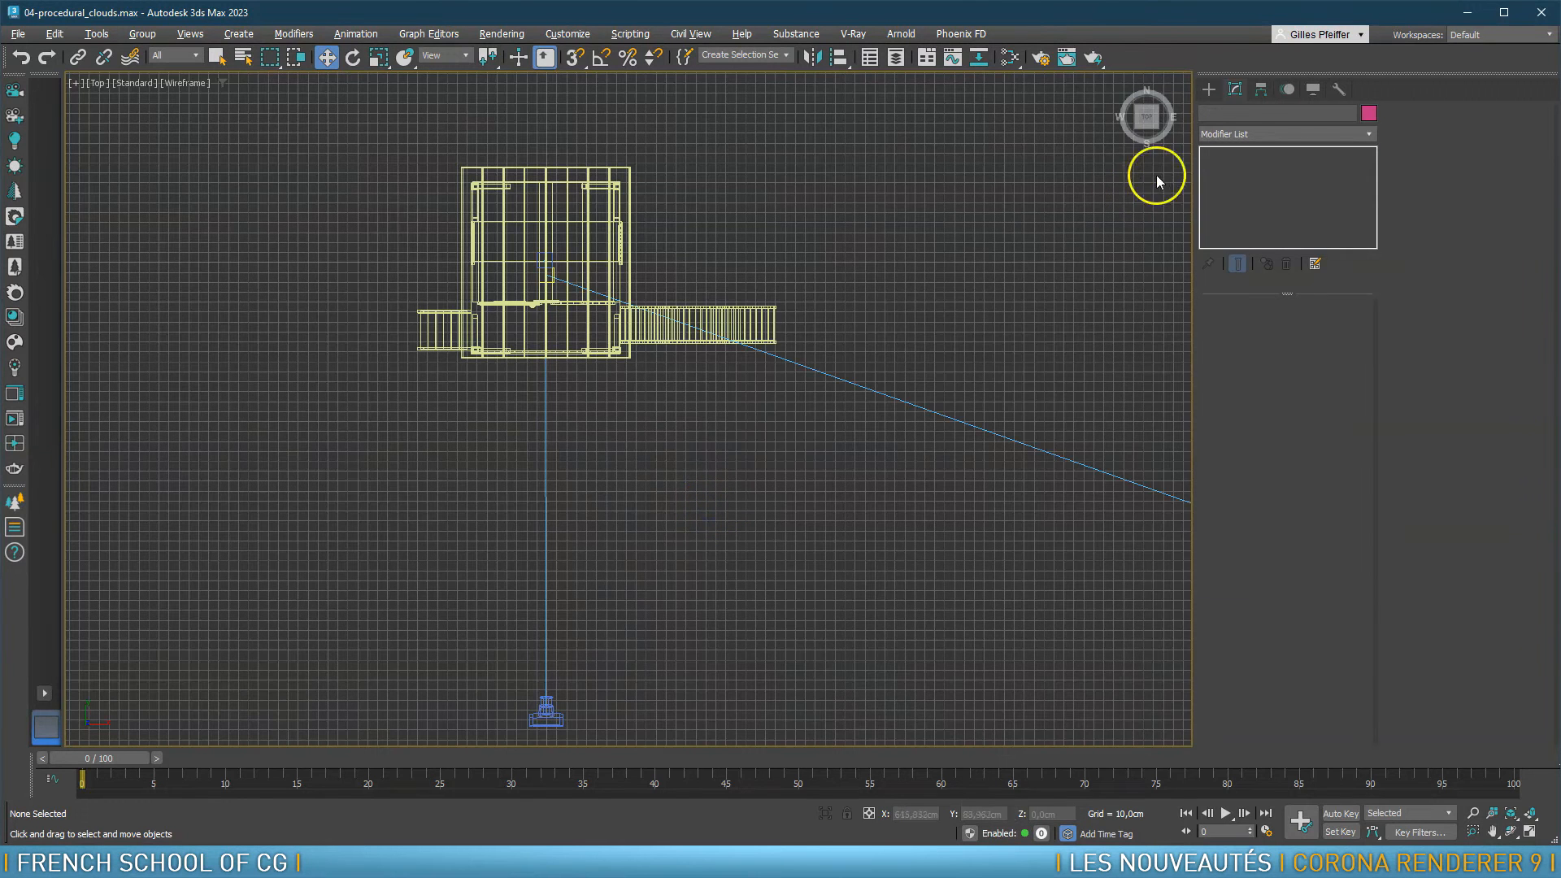
Create a circle spline with a radius of 500 cm centred on the origin, around the playhouse
{"action": "left_click", "coordinate": [1209, 90]}
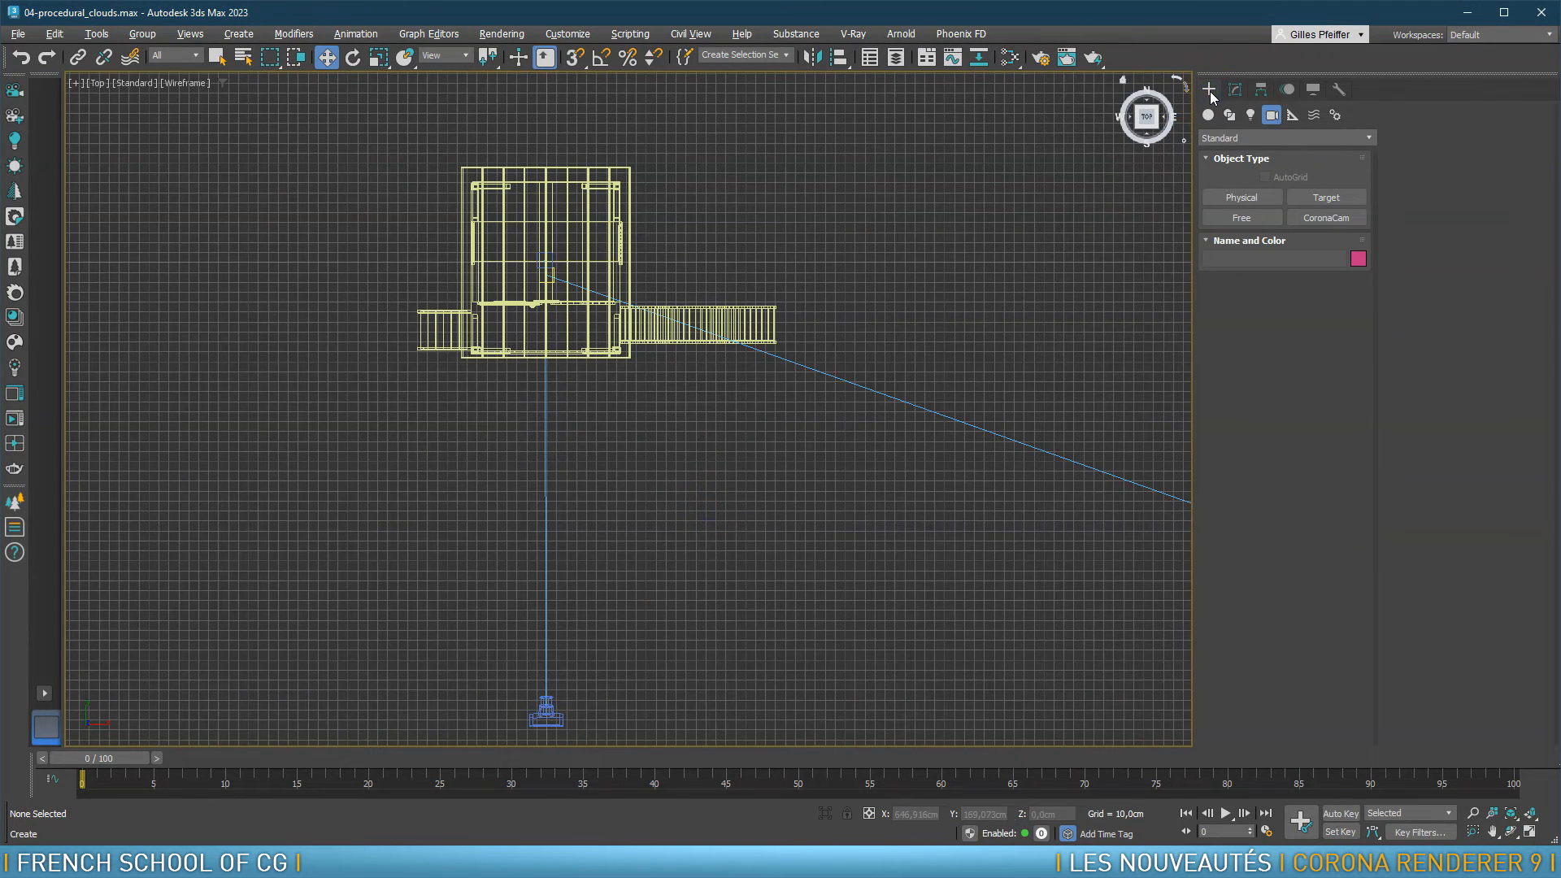
{"action": "left_click", "coordinate": [1229, 115]}
{"action": "scroll", "coordinate": [612, 265], "scroll_direction": "down", "scroll_amount": 5}
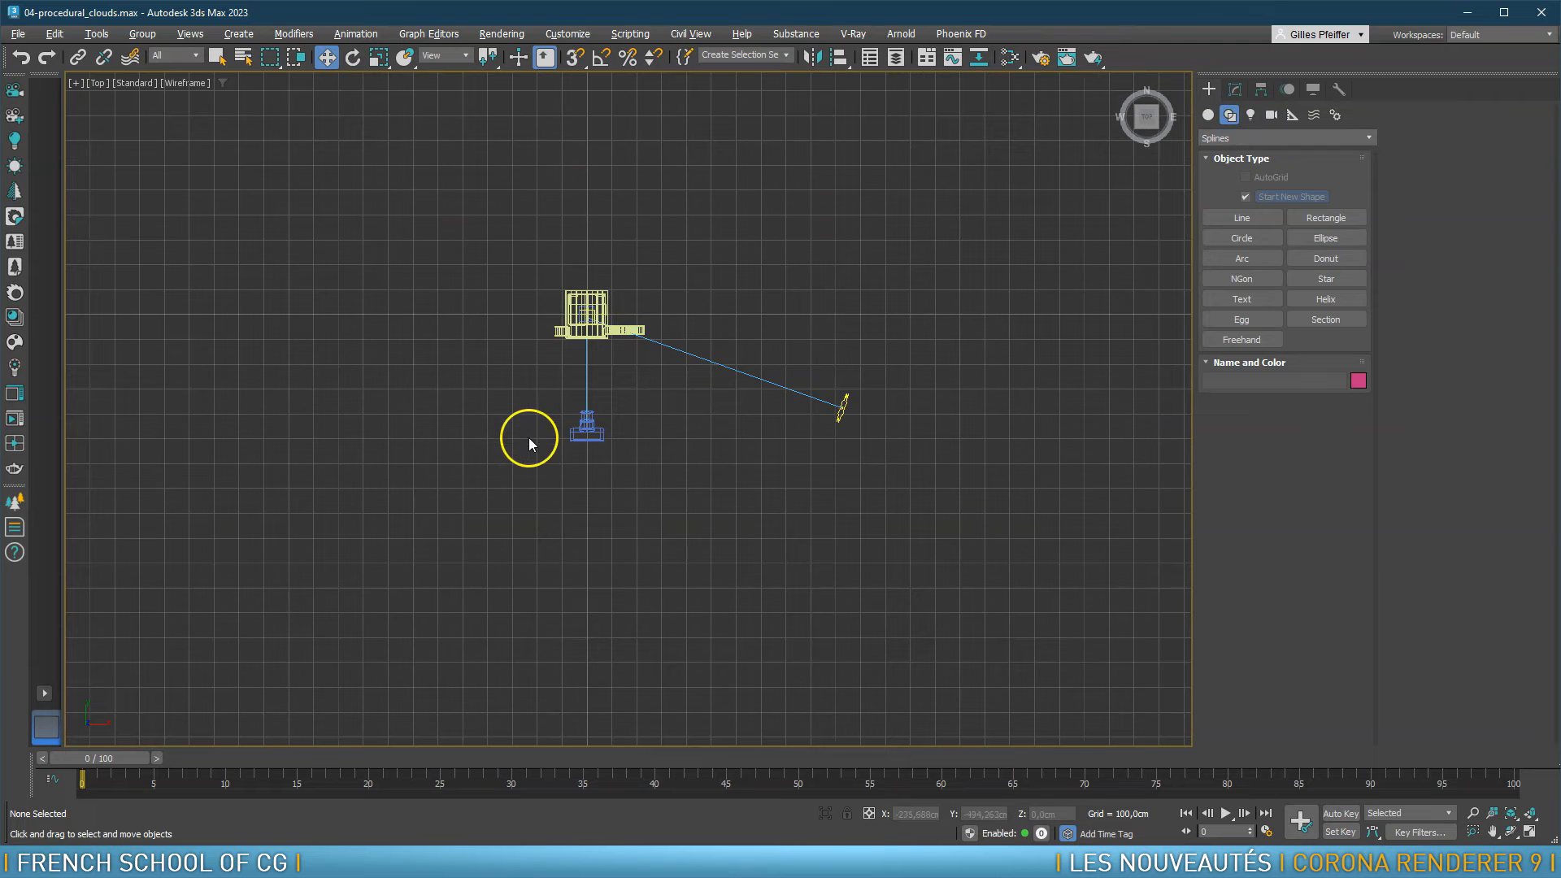
{"action": "left_click", "coordinate": [1240, 236]}
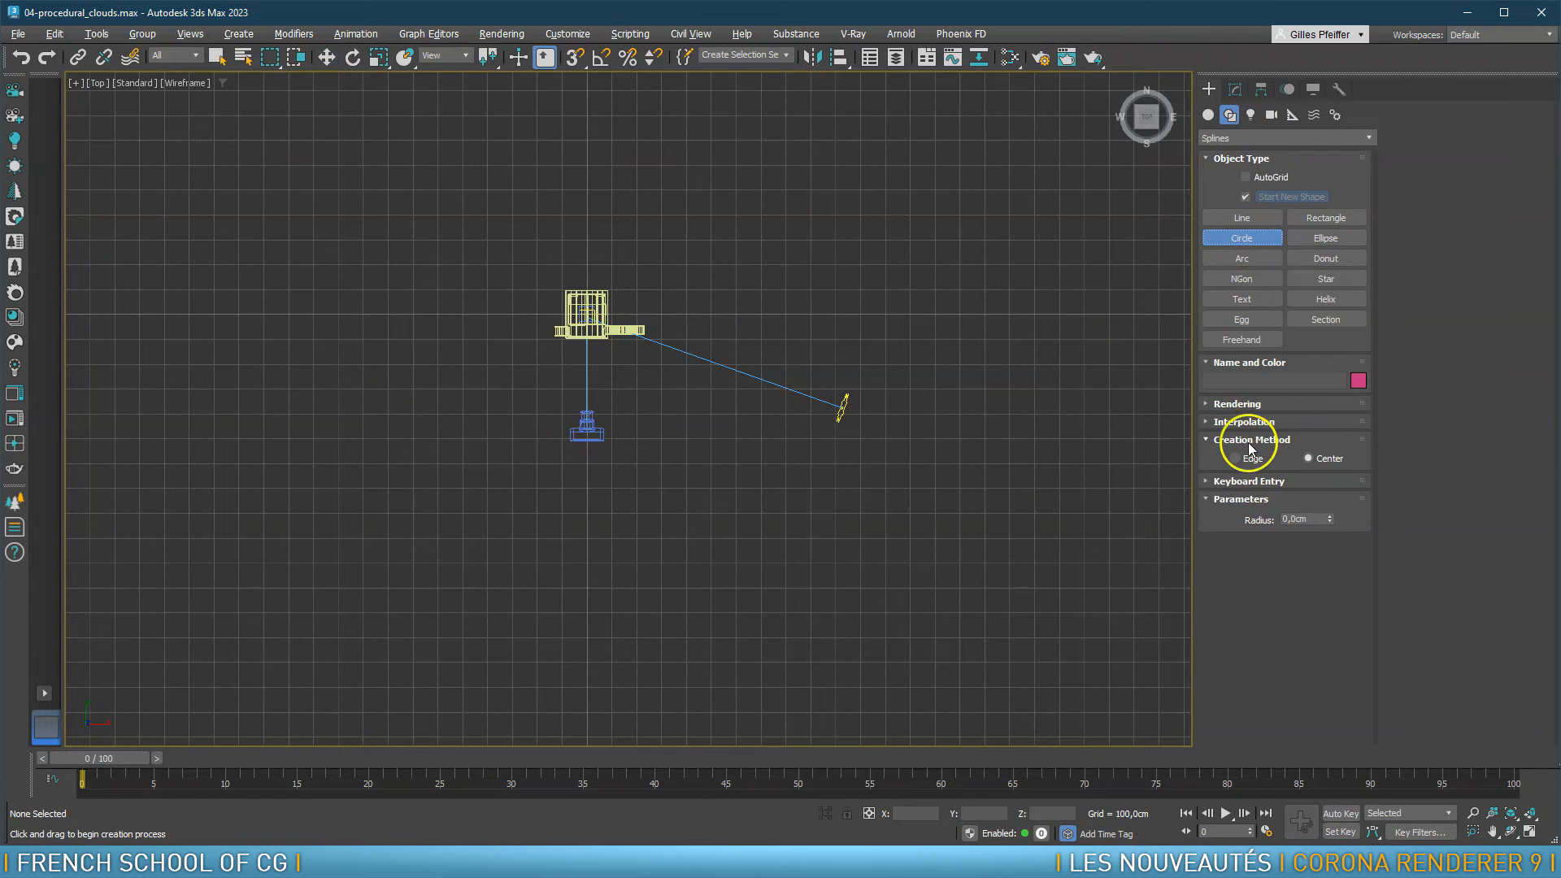
{"action": "left_click", "coordinate": [1223, 481]}
{"action": "left_click", "coordinate": [1301, 553]}
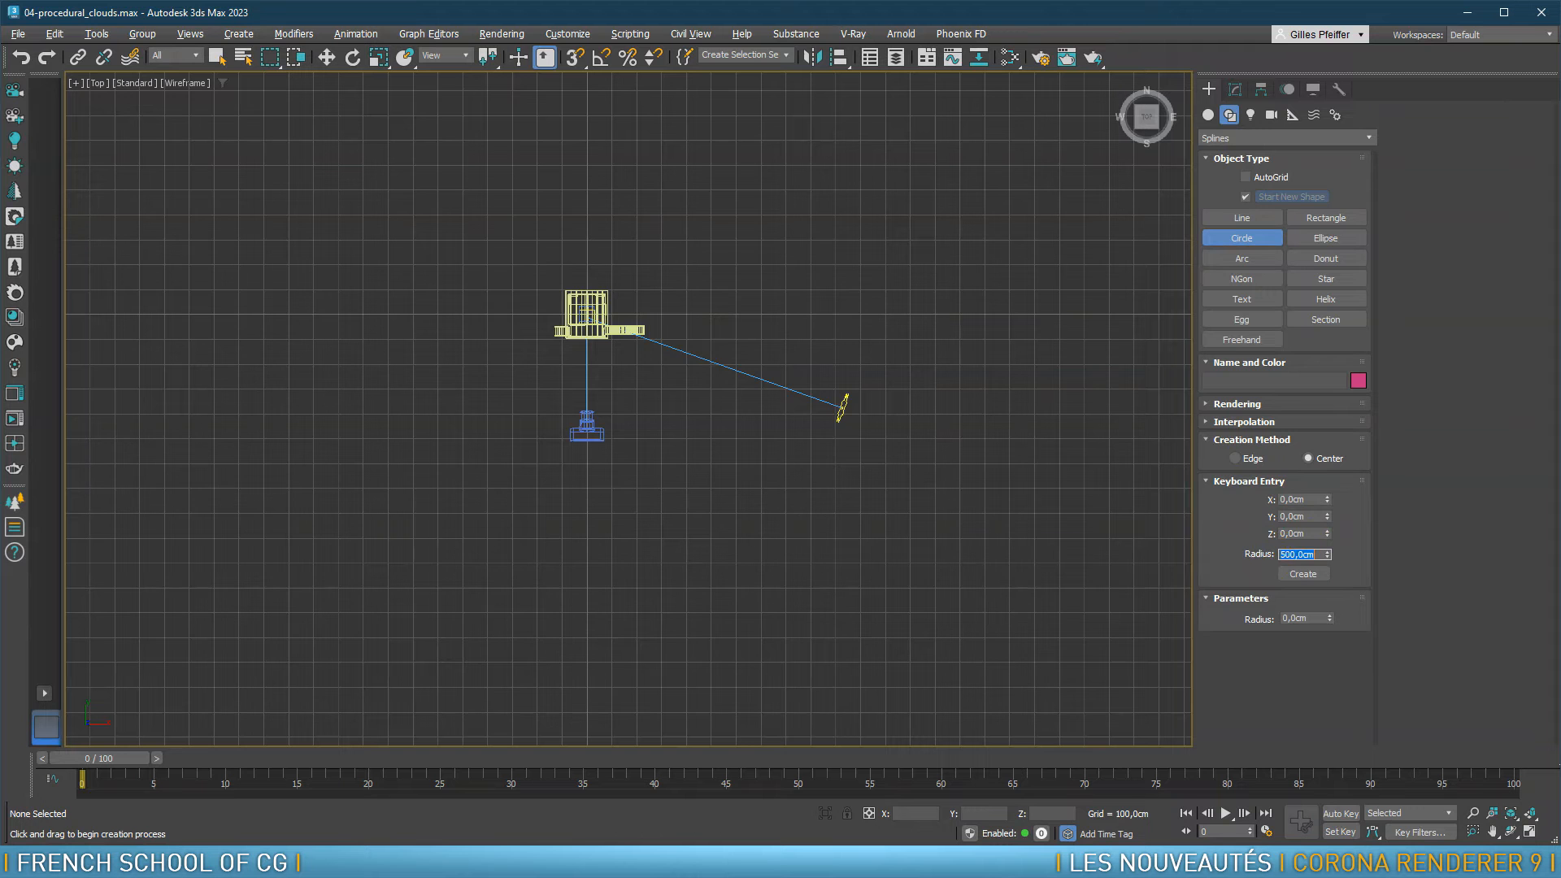
{"action": "left_click", "coordinate": [1303, 574]}
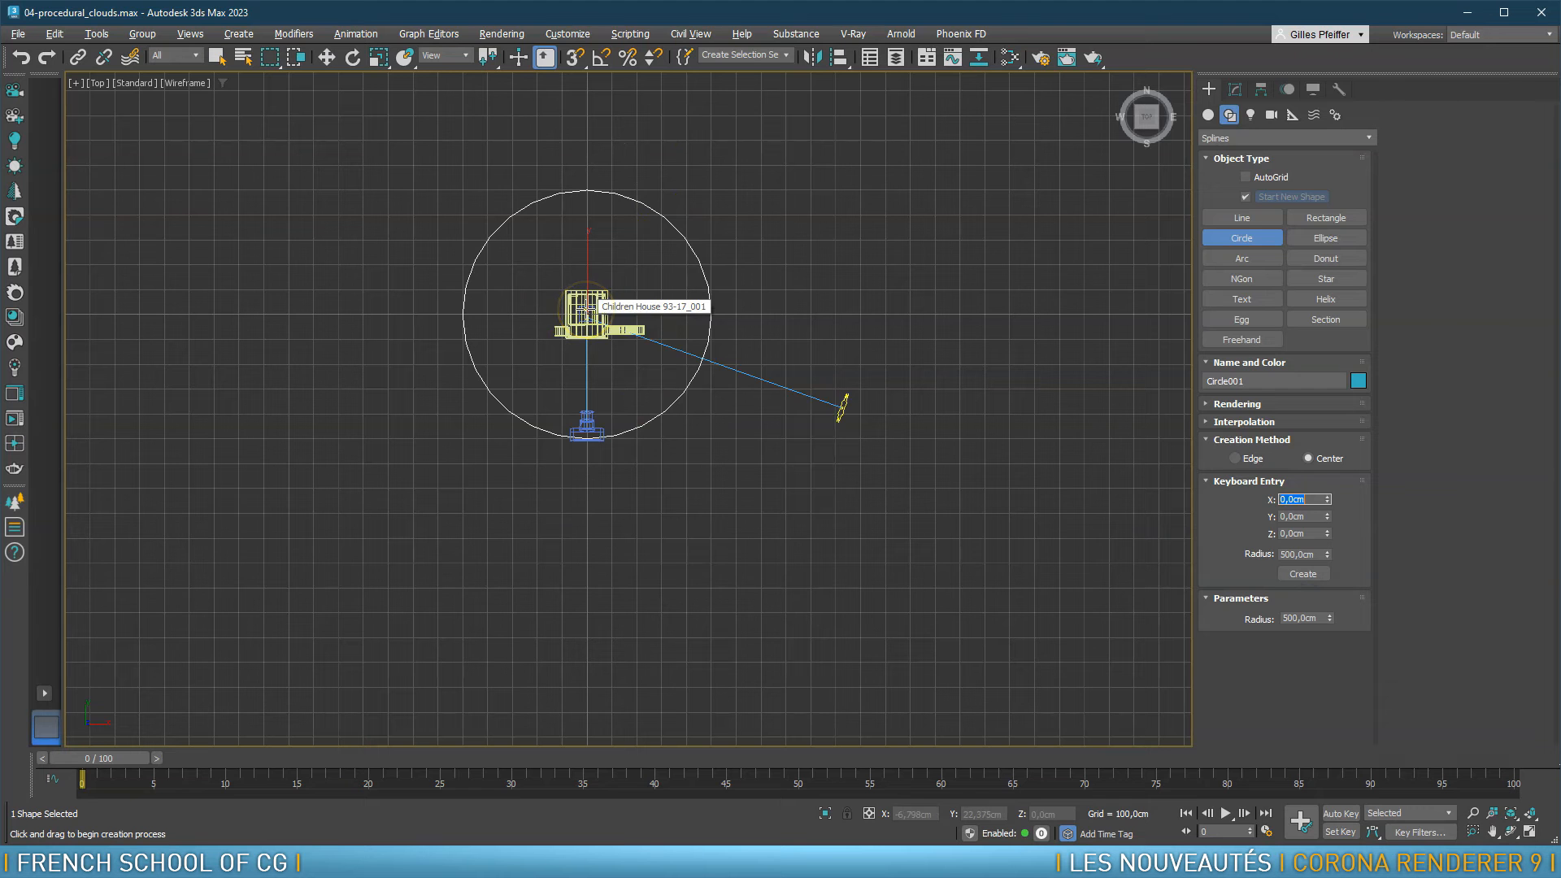
Create a rectangle spline with a length of 2000 cm and a width of 200 cm, centred on the origin
{"action": "left_click", "coordinate": [1327, 218]}
{"action": "left_click", "coordinate": [1246, 480]}
{"action": "left_click", "coordinate": [1301, 561]}
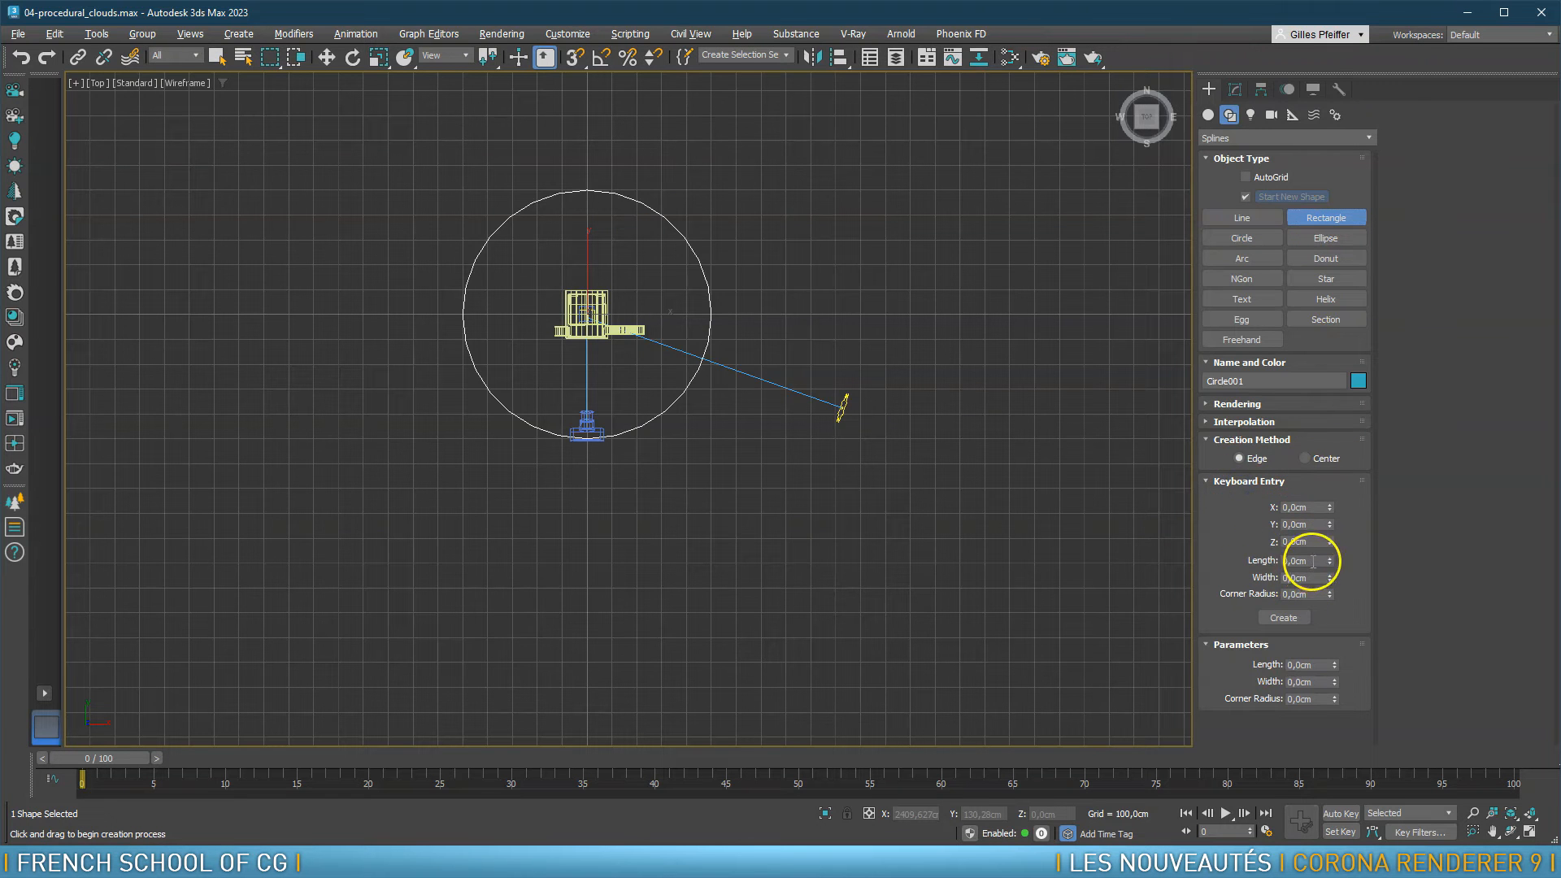
{"action": "type", "text": "2000"}
{"action": "left_click", "coordinate": [1299, 577]}
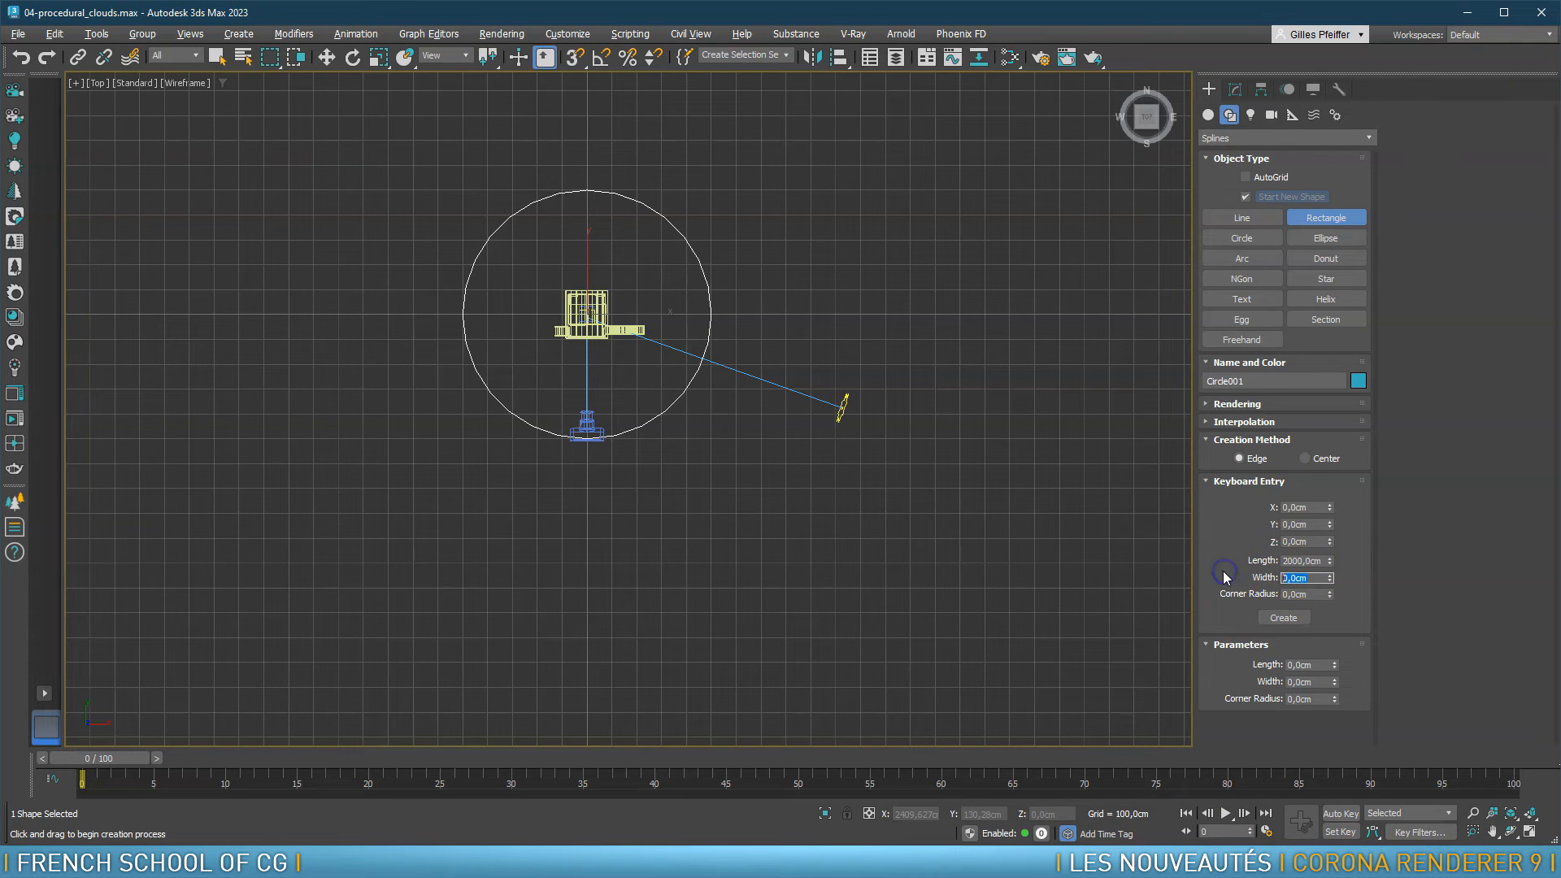
{"action": "type", "text": "200"}
{"action": "left_click", "coordinate": [1287, 618]}
Clone the rectangle as a copy rotated by -90 degrees about Z, using the angle snap, so the two form a cross
{"action": "middle_click_drag", "start_coordinate": [744, 433], "coordinate": [711, 515]}
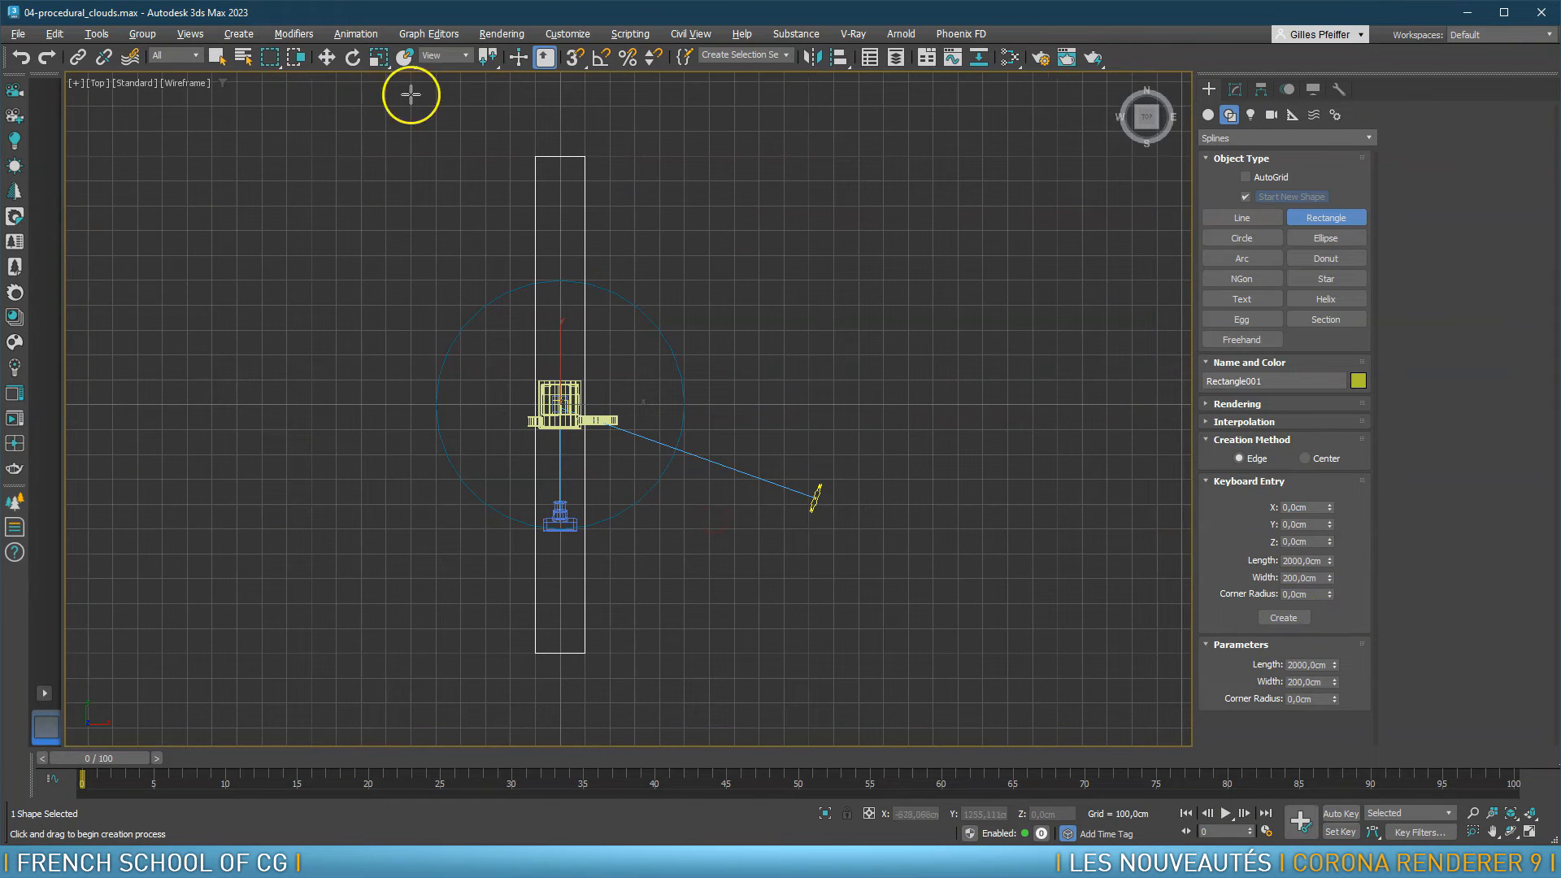
{"action": "left_click", "coordinate": [355, 60]}
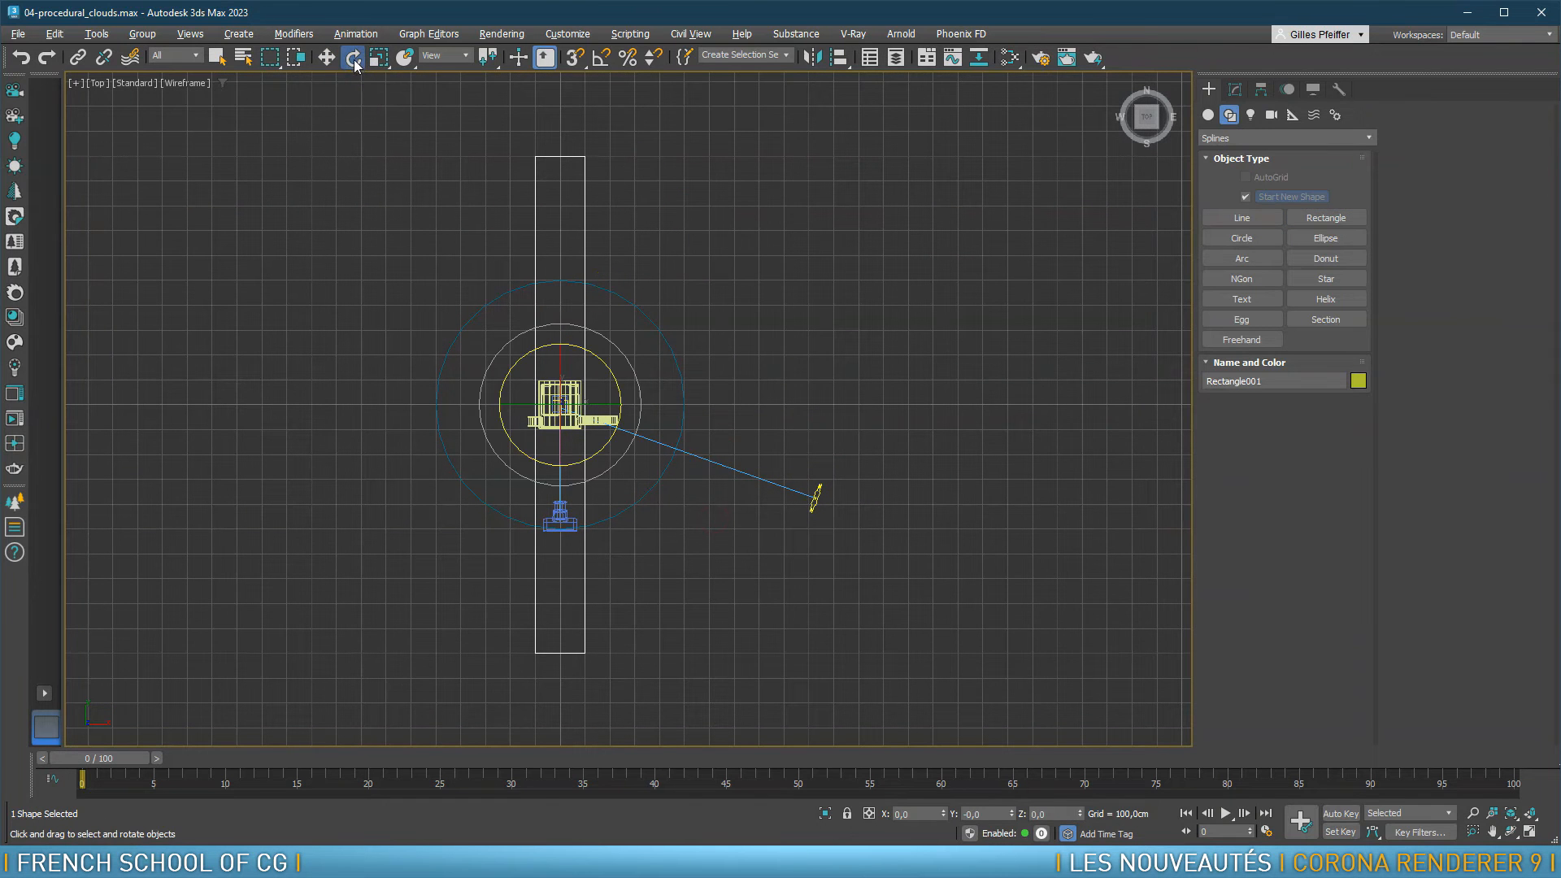
{"action": "left_click", "coordinate": [600, 59]}
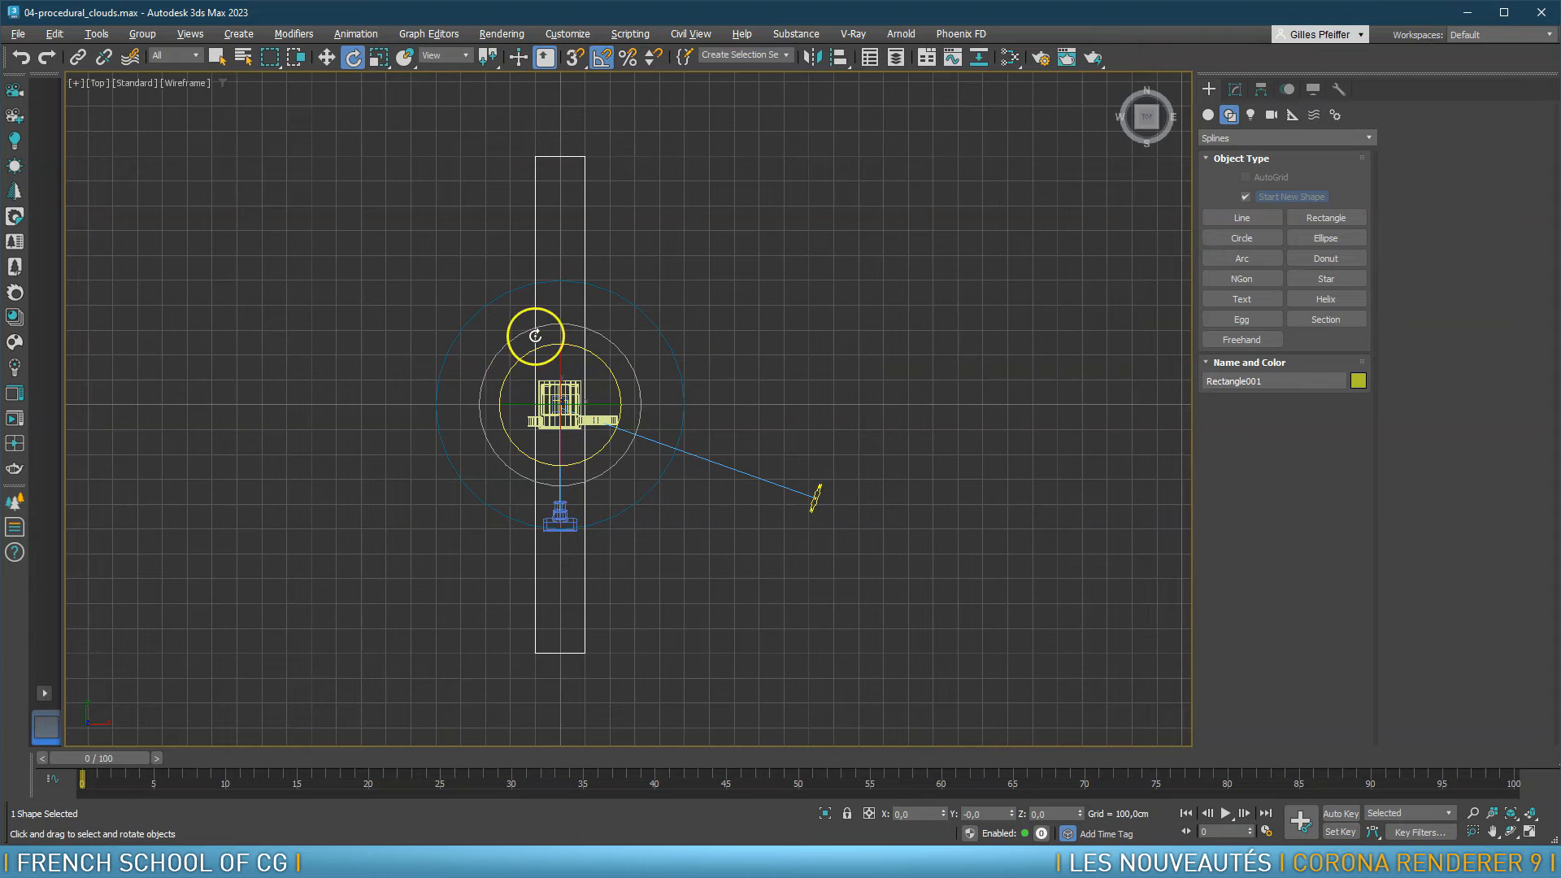
{"action": "mouse_move", "coordinate": [504, 379]}
{"action": "left_mouse_down", "text": "shift"}
{"action": "mouse_move", "coordinate": [523, 324]}
{"action": "mouse_move", "coordinate": [673, 358]}
{"action": "left_mouse_up", "text": "shift"}
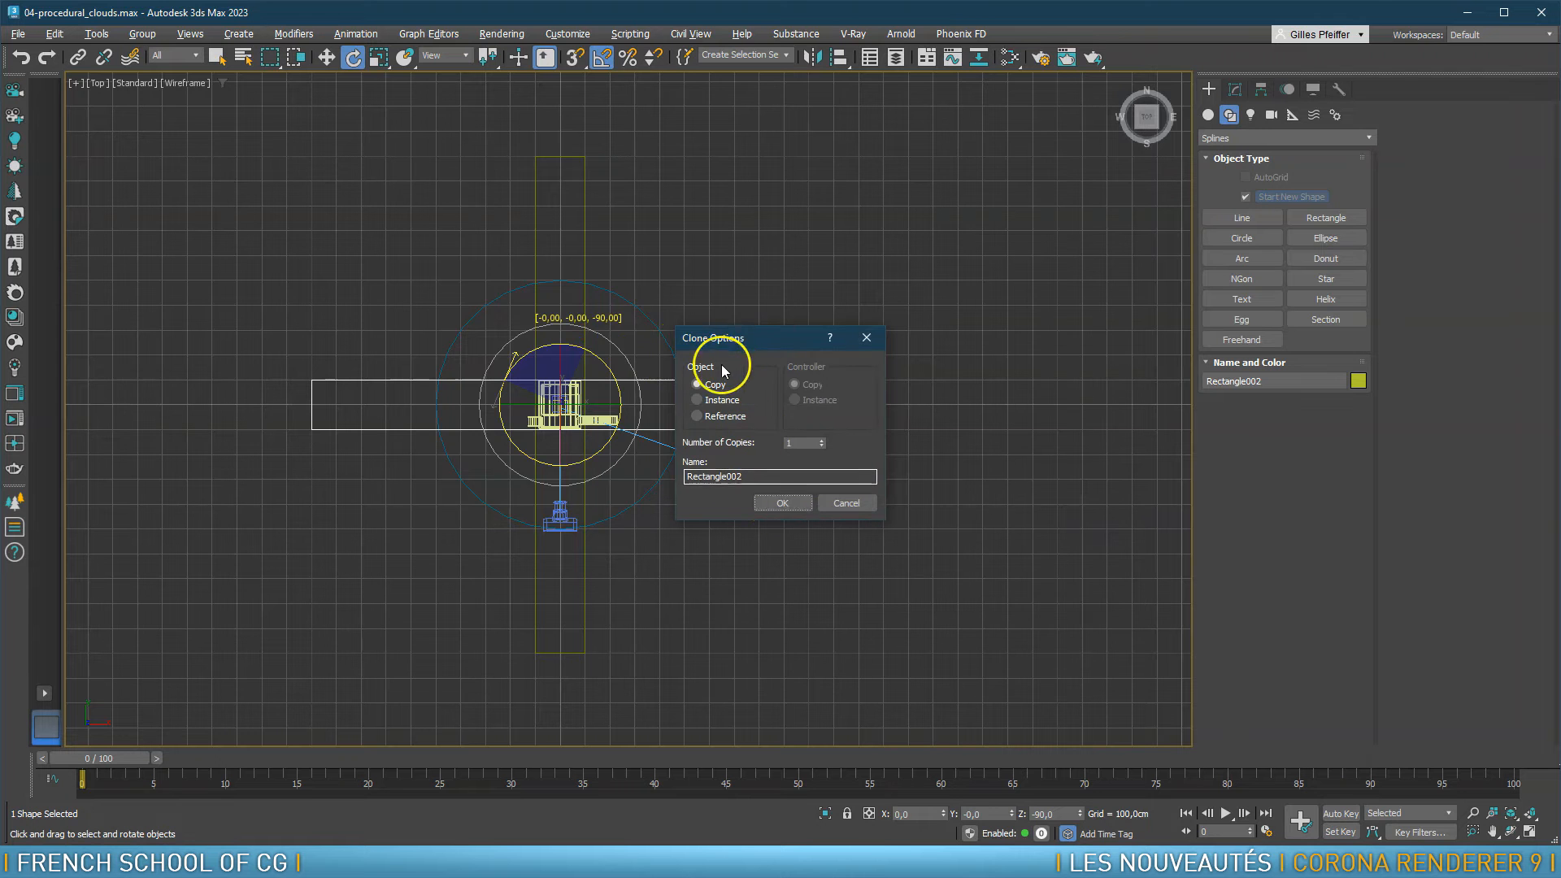
{"action": "left_click", "coordinate": [782, 503]}
Show the Perspective view shaded and without the grid, and convert the circle around the playhouse to an Editable Spline
{"action": "key", "text": "p"}
{"action": "key", "text": "g"}
{"action": "middle_click_drag", "start_coordinate": [662, 557], "coordinate": [728, 443], "text": "alt"}
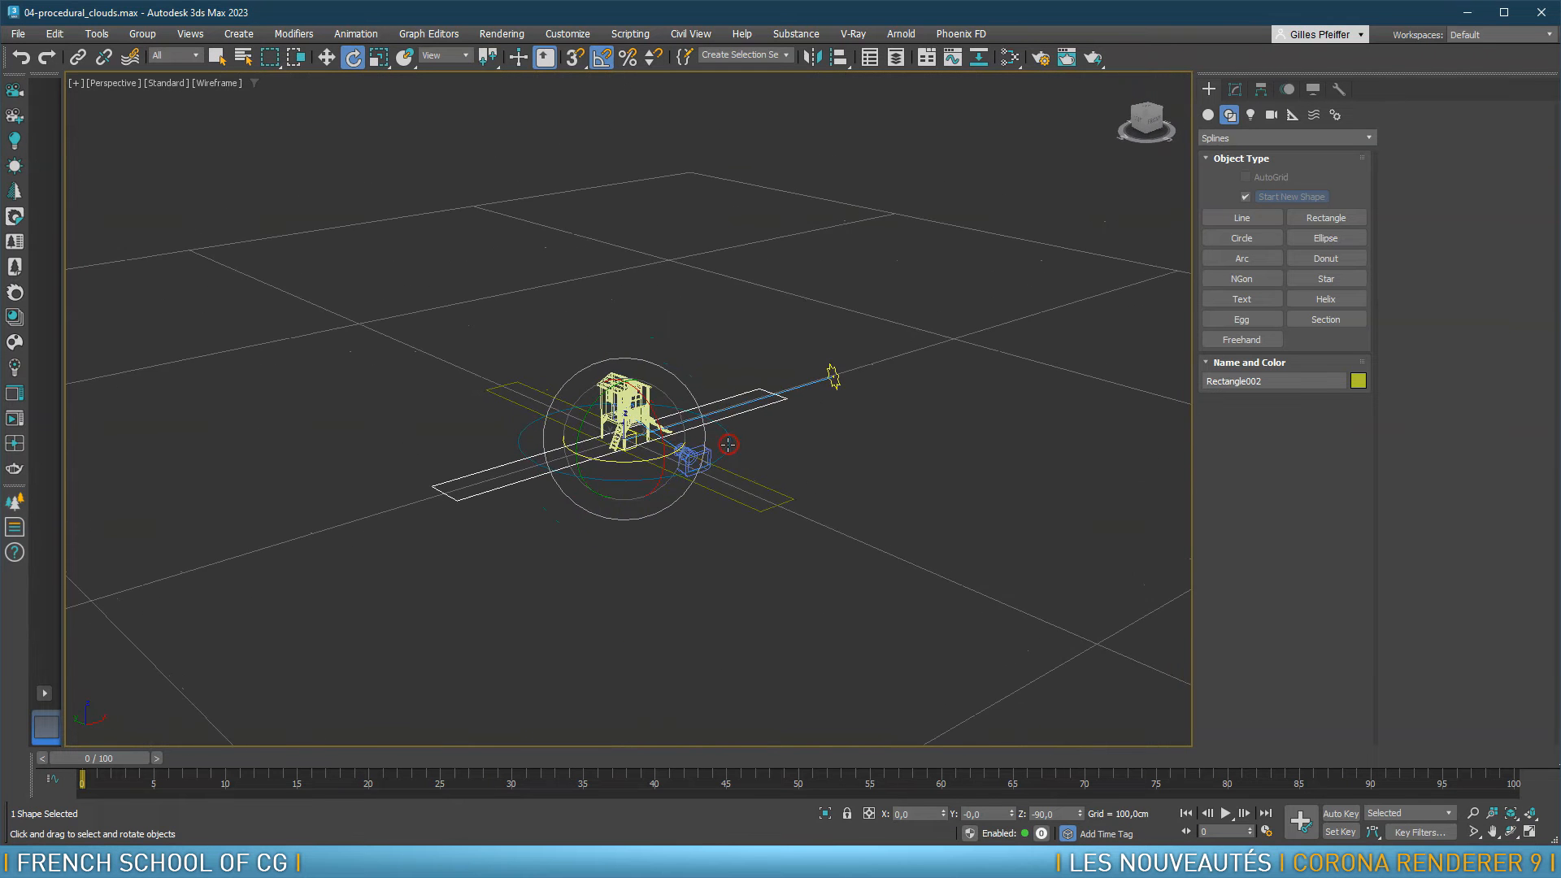
{"action": "key", "text": "F3"}
{"action": "scroll", "coordinate": [716, 439], "scroll_direction": "up", "scroll_amount": 4}
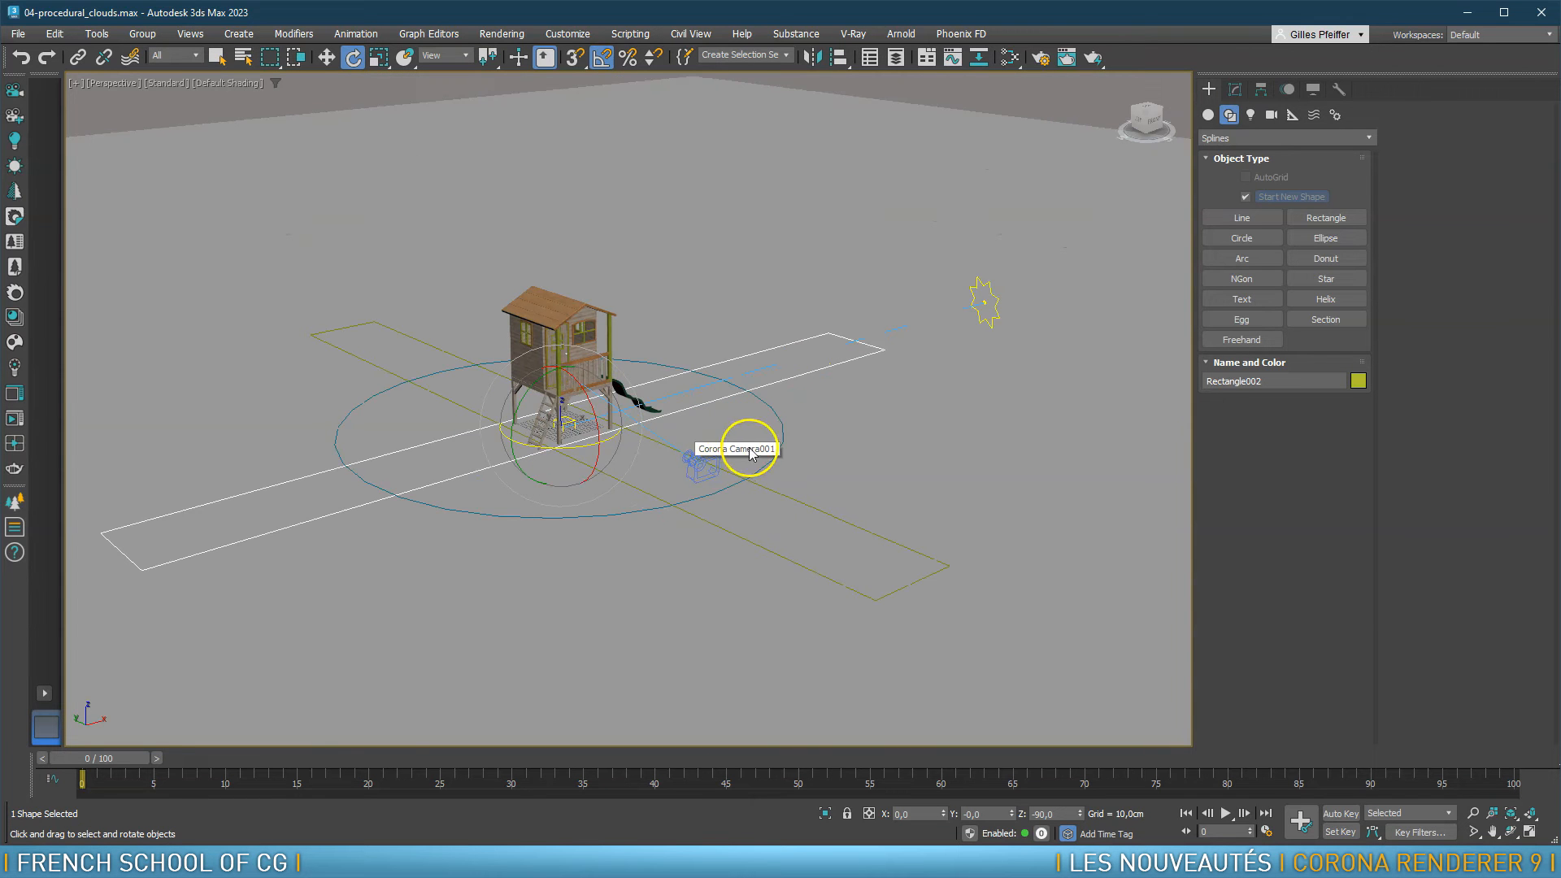
{"action": "left_click_drag", "start_coordinate": [790, 432], "coordinate": [785, 430]}
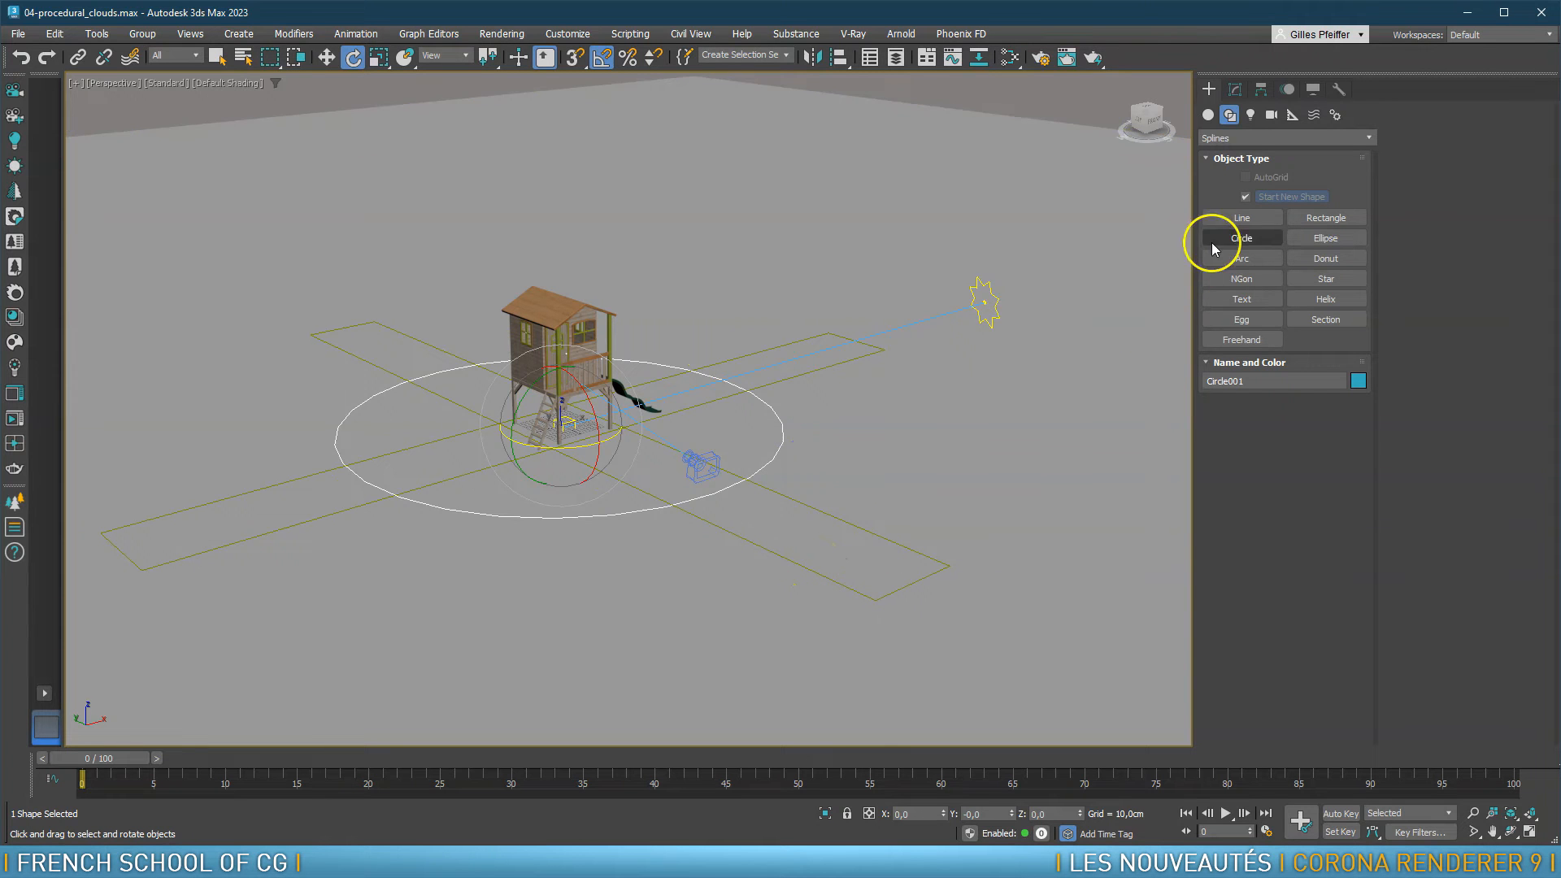
{"action": "left_click", "coordinate": [1234, 90]}
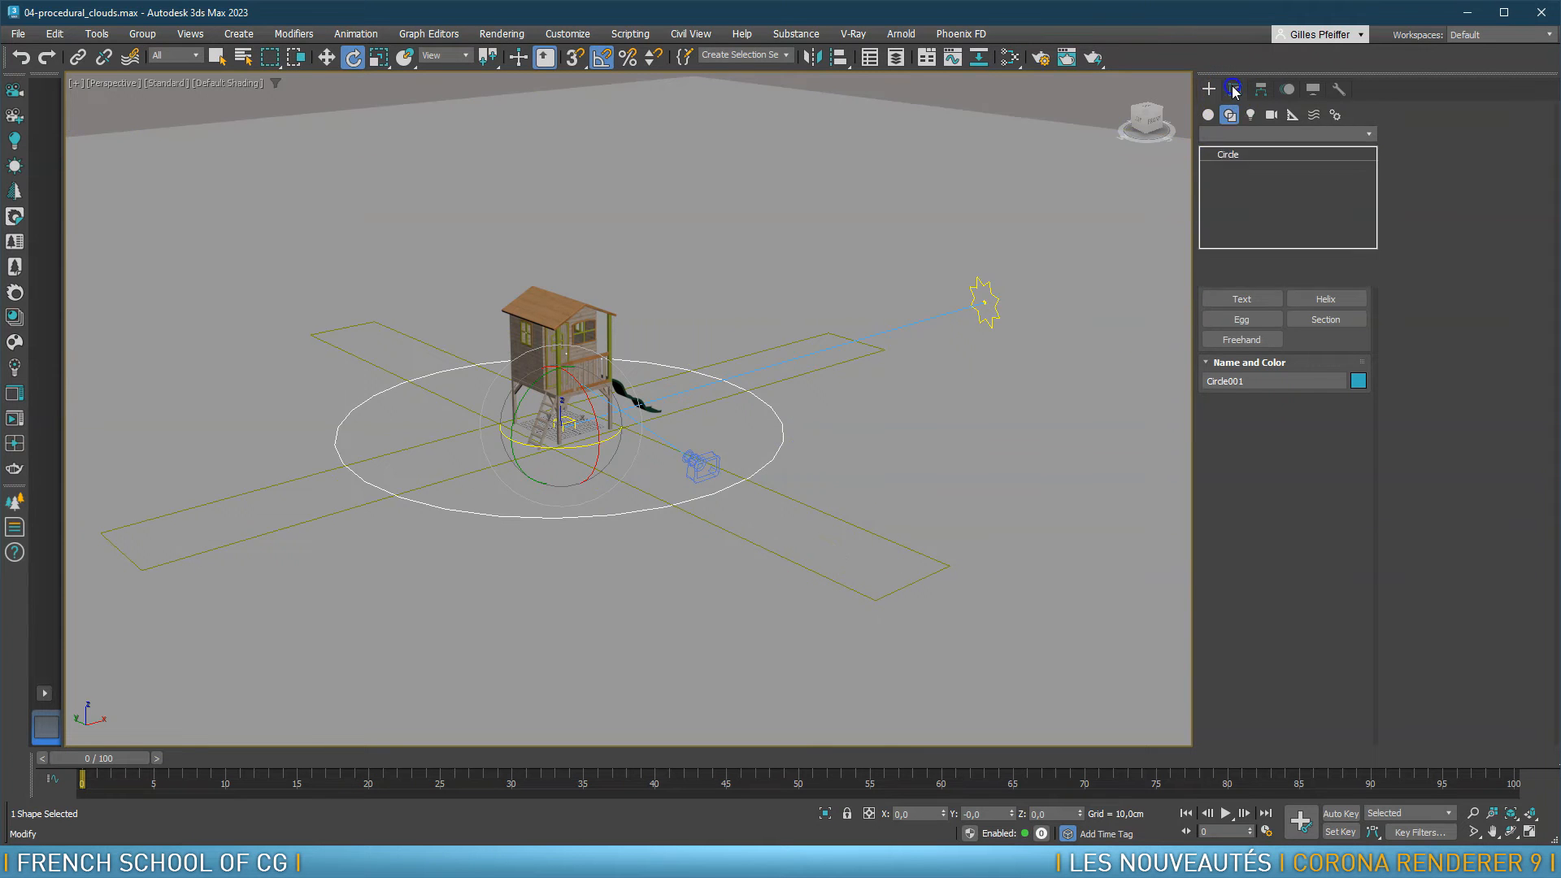
{"action": "right_click", "coordinate": [1257, 154]}
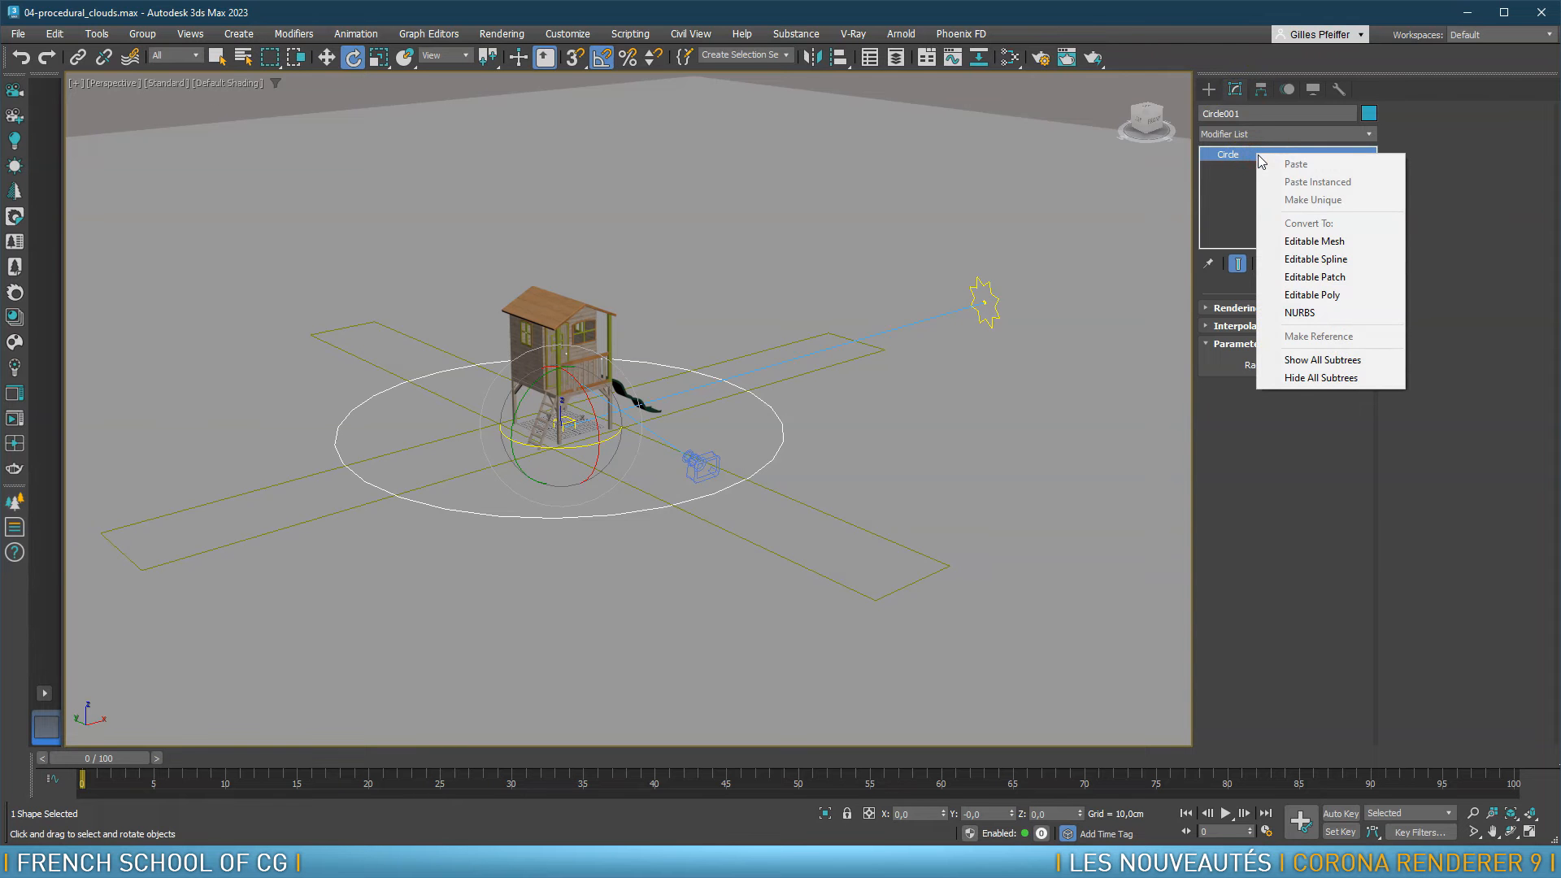
{"action": "left_click", "coordinate": [1314, 260]}
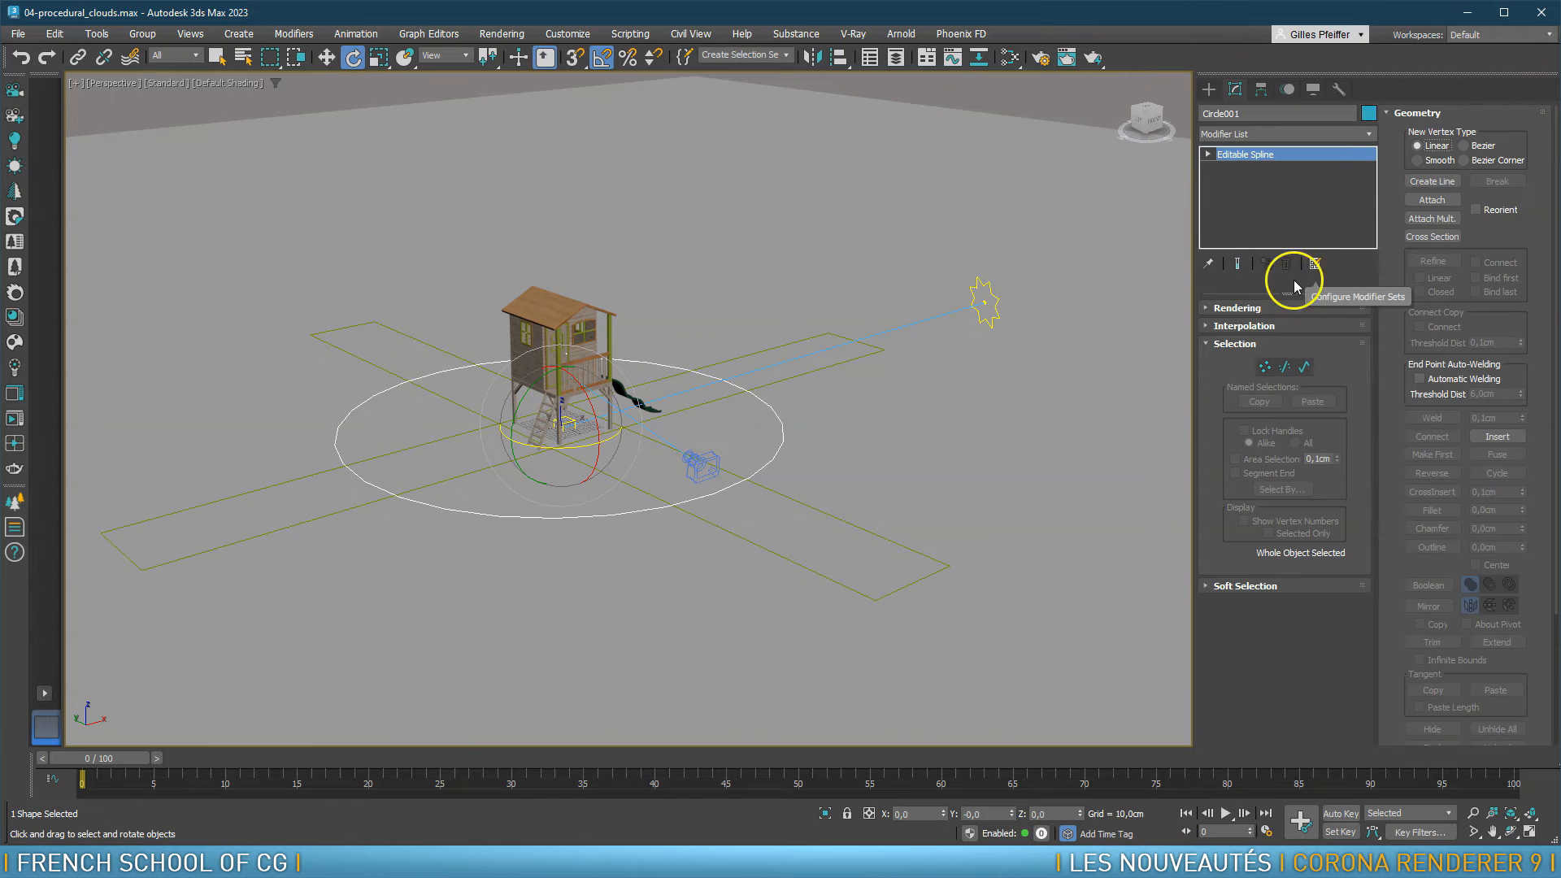
Attach both rectangles to the circle's editable spline
{"action": "left_click", "coordinate": [1429, 203]}
{"action": "left_click", "coordinate": [864, 356]}
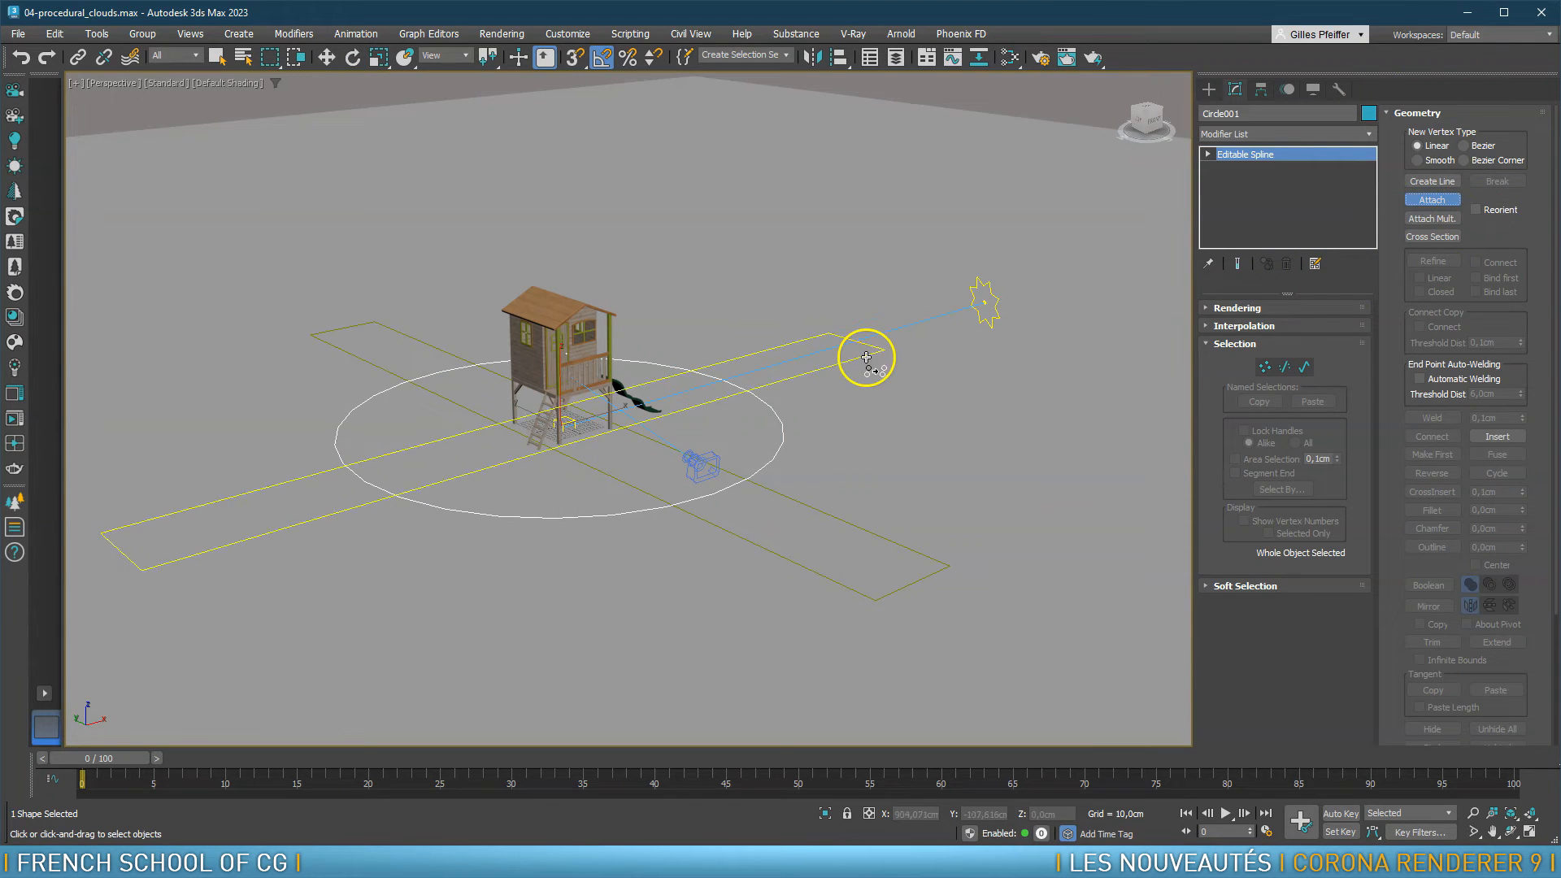
{"action": "left_click", "coordinate": [849, 460]}
{"action": "left_click", "coordinate": [837, 518]}
{"action": "key", "text": "w"}
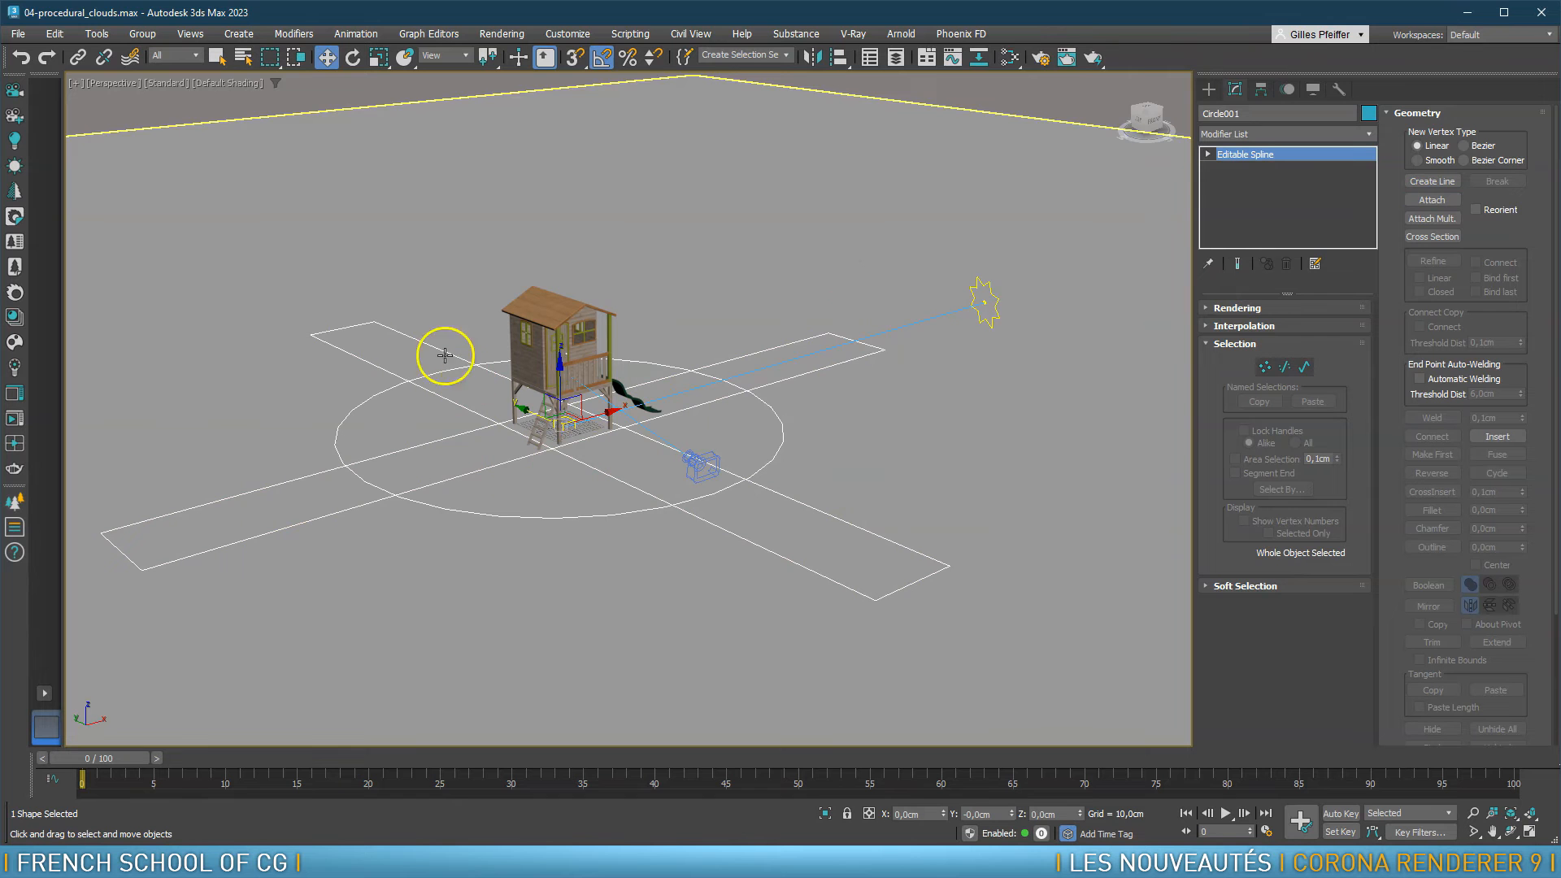
Merge the circle spline with both rectangle splines using Boolean Union
{"action": "left_click", "coordinate": [1303, 369]}
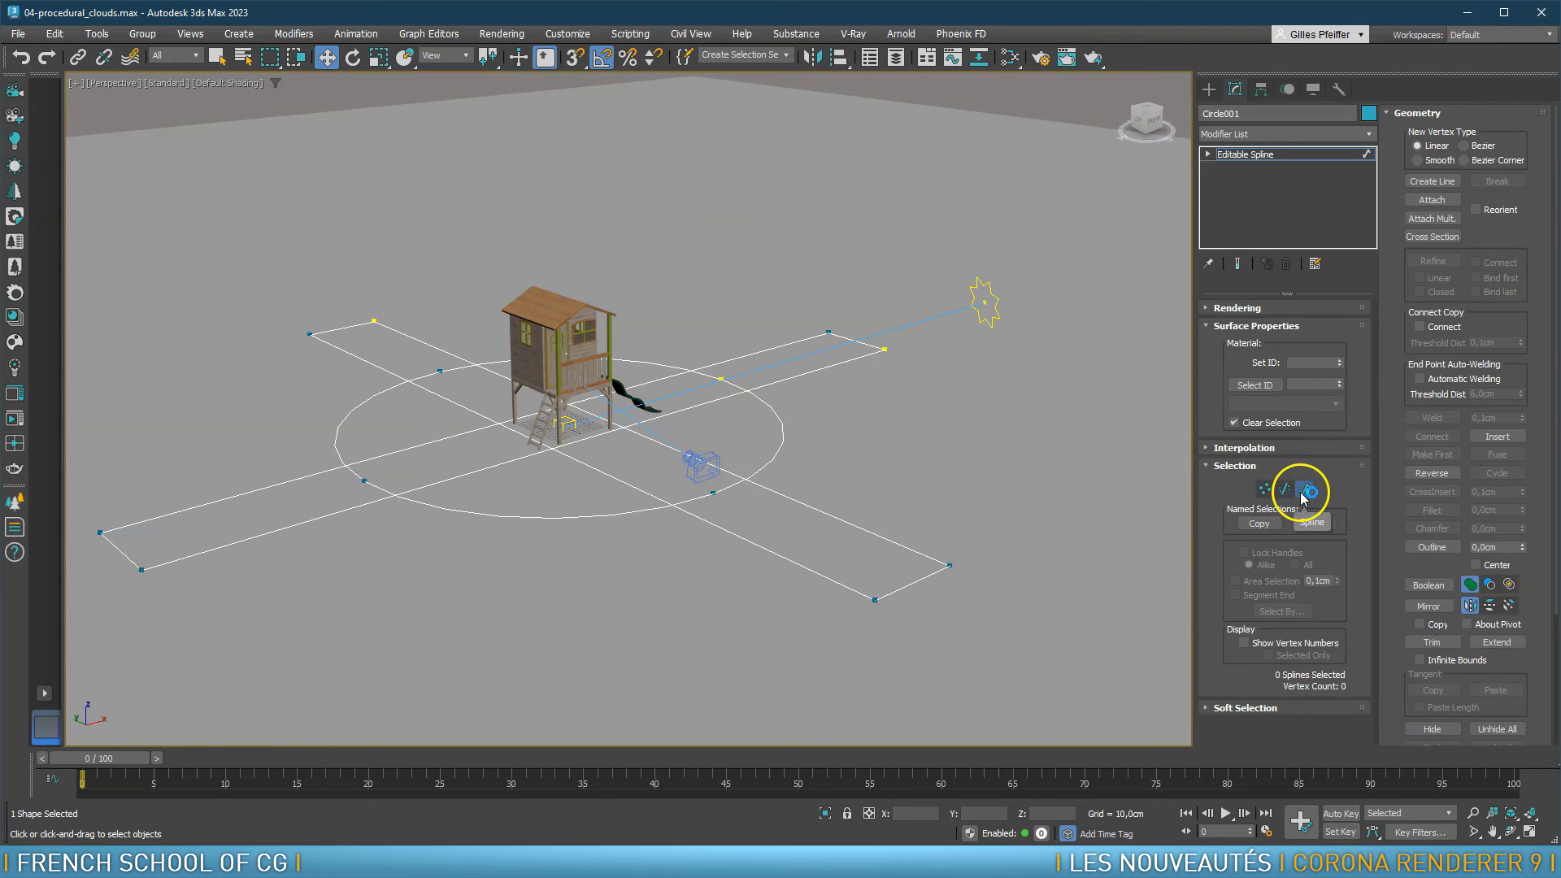
{"action": "left_click", "coordinate": [782, 434]}
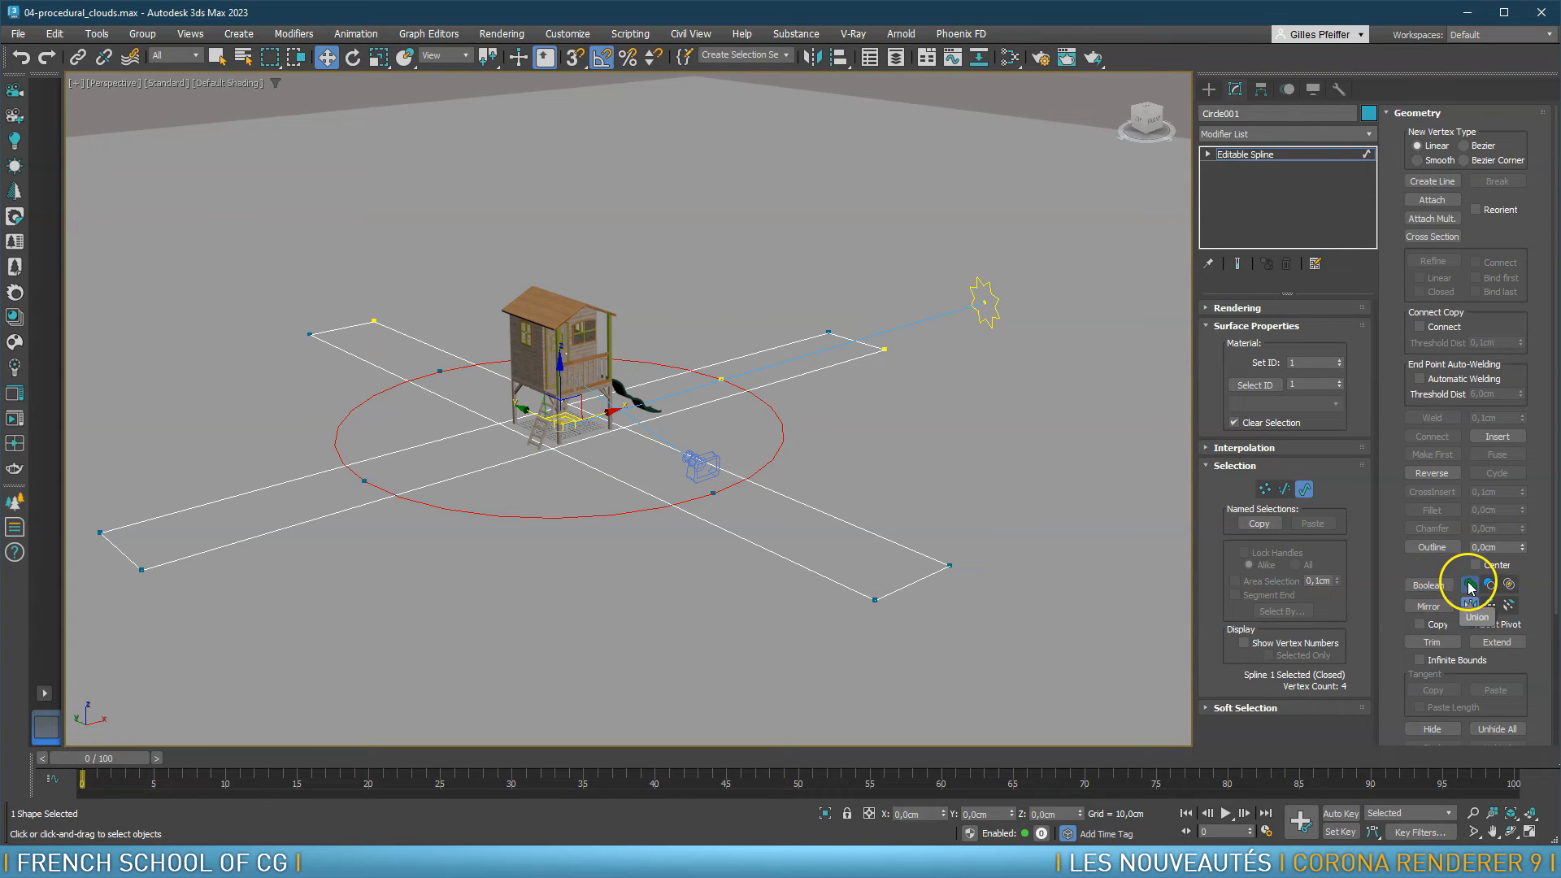
{"action": "left_click", "coordinate": [1431, 590]}
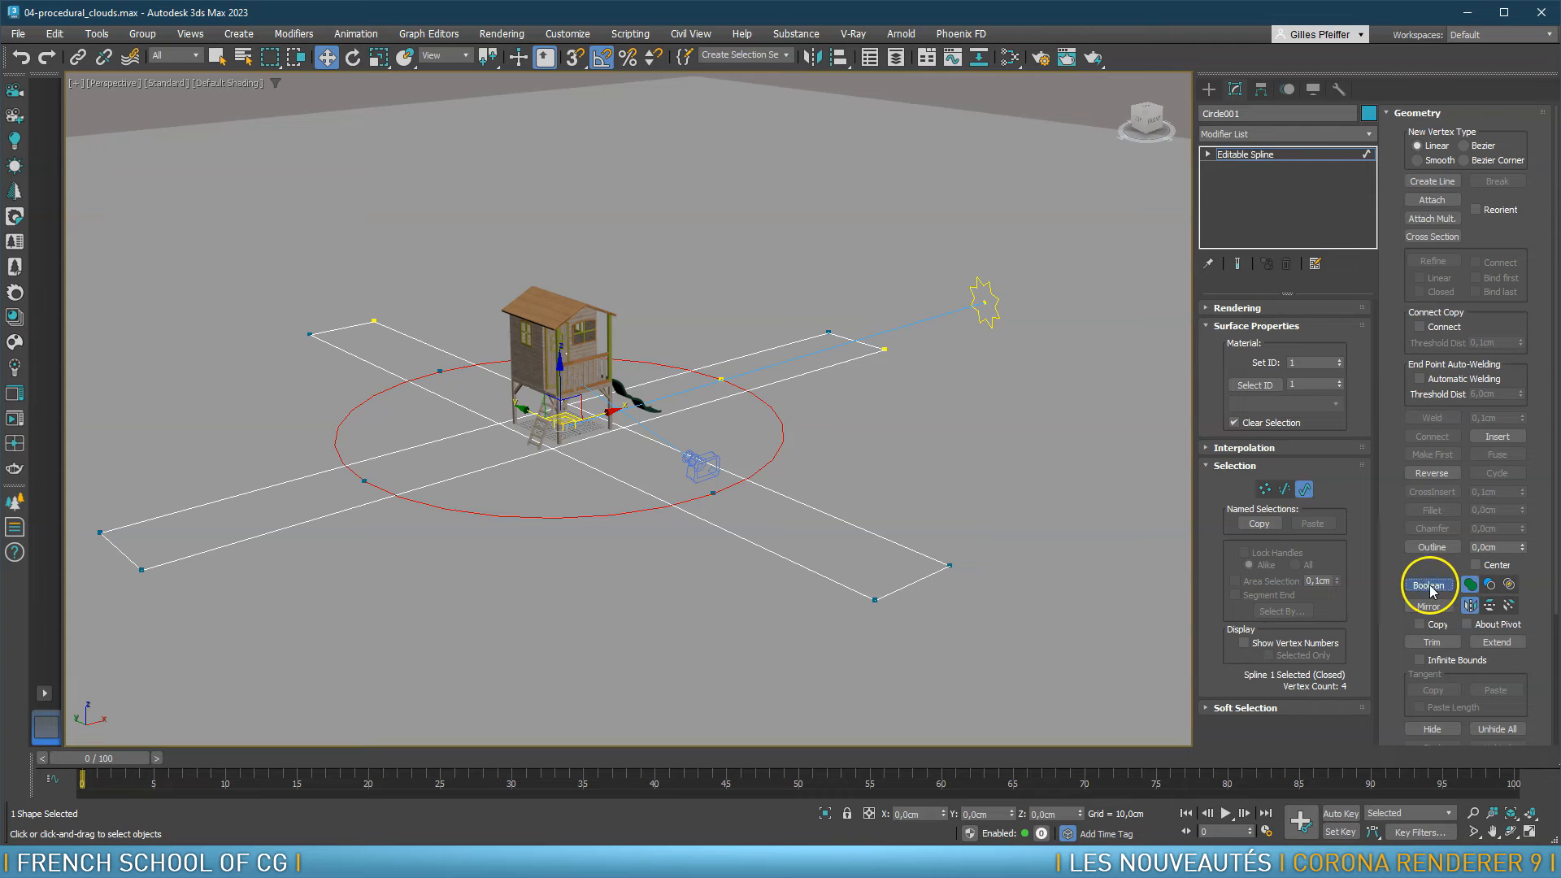
{"action": "left_click", "coordinate": [876, 537]}
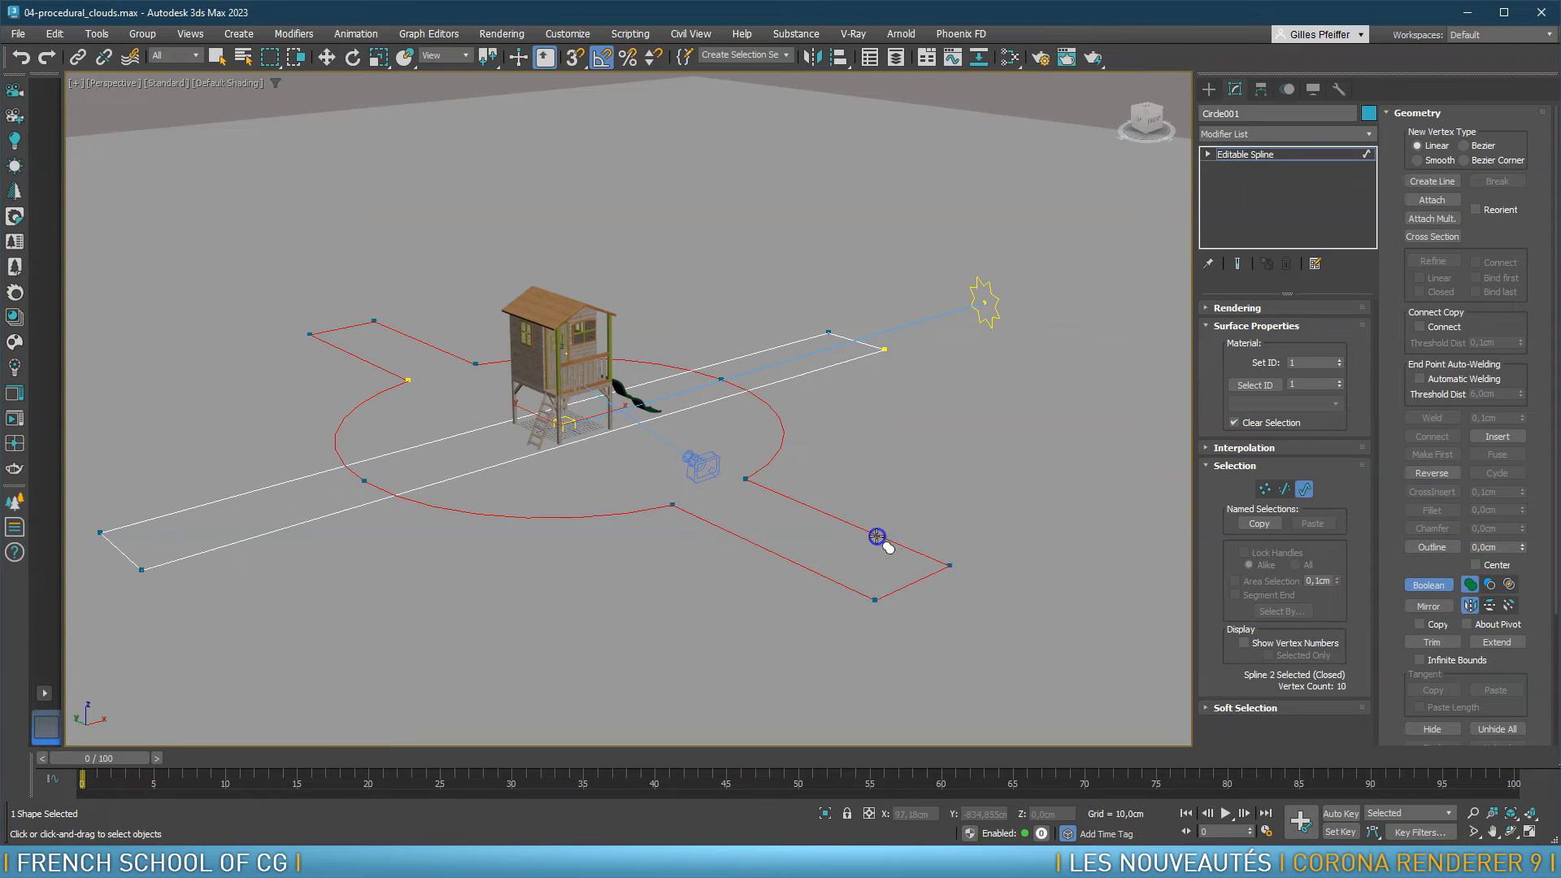
{"action": "left_click", "coordinate": [830, 365]}
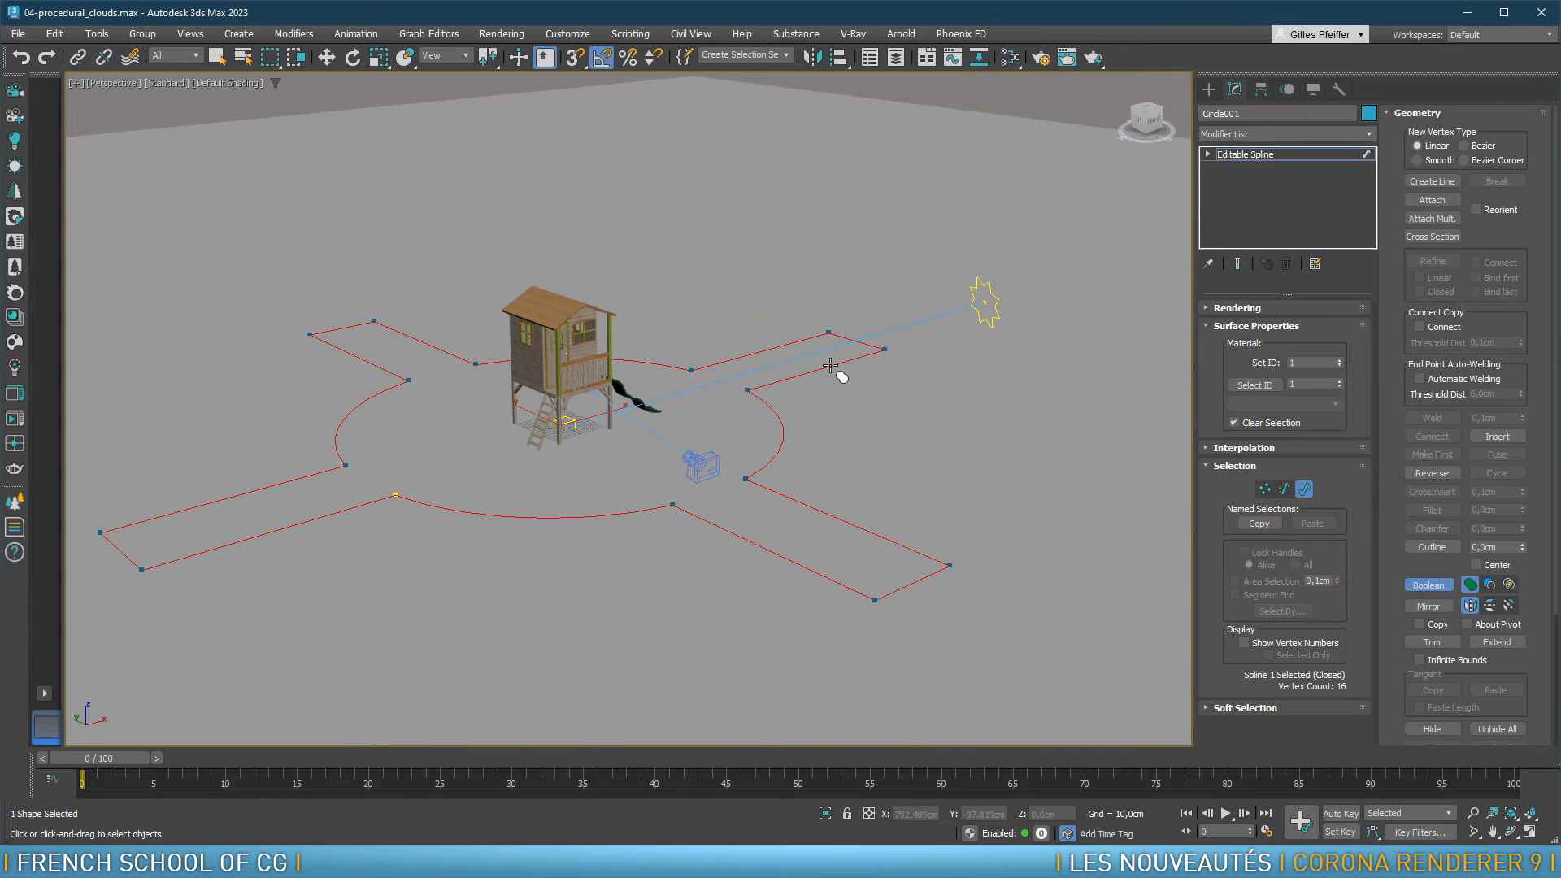
{"action": "right_click", "coordinate": [985, 438]}
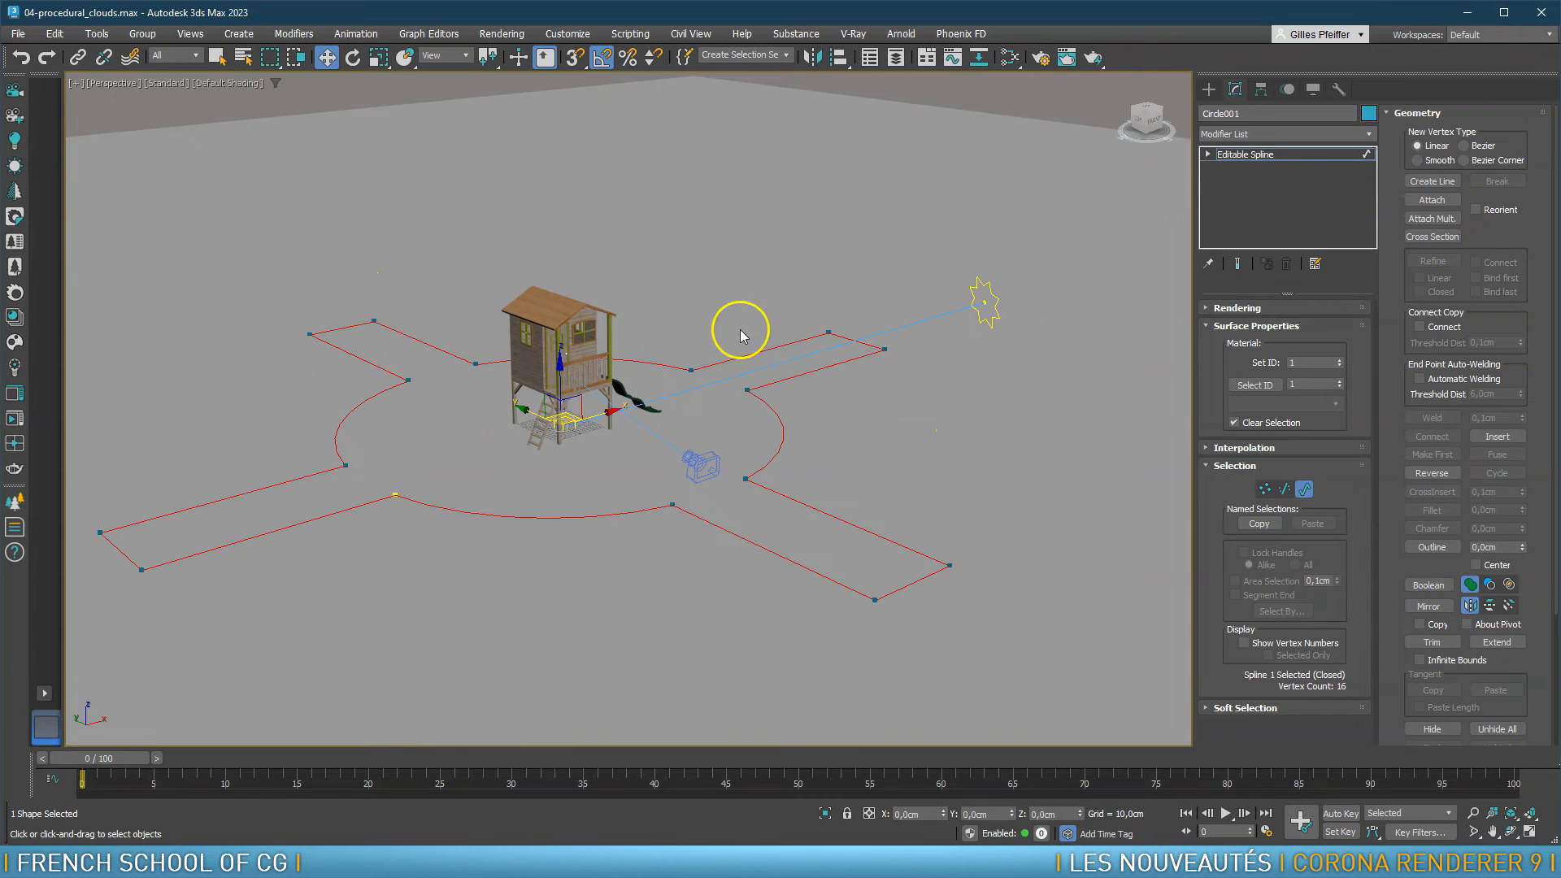
In the Top view, select the eight end vertices of the merged spline's four arms
{"action": "scroll", "coordinate": [820, 355], "scroll_direction": "down", "scroll_amount": 5}
{"action": "middle_click_drag", "start_coordinate": [824, 385], "coordinate": [775, 409], "text": "alt"}
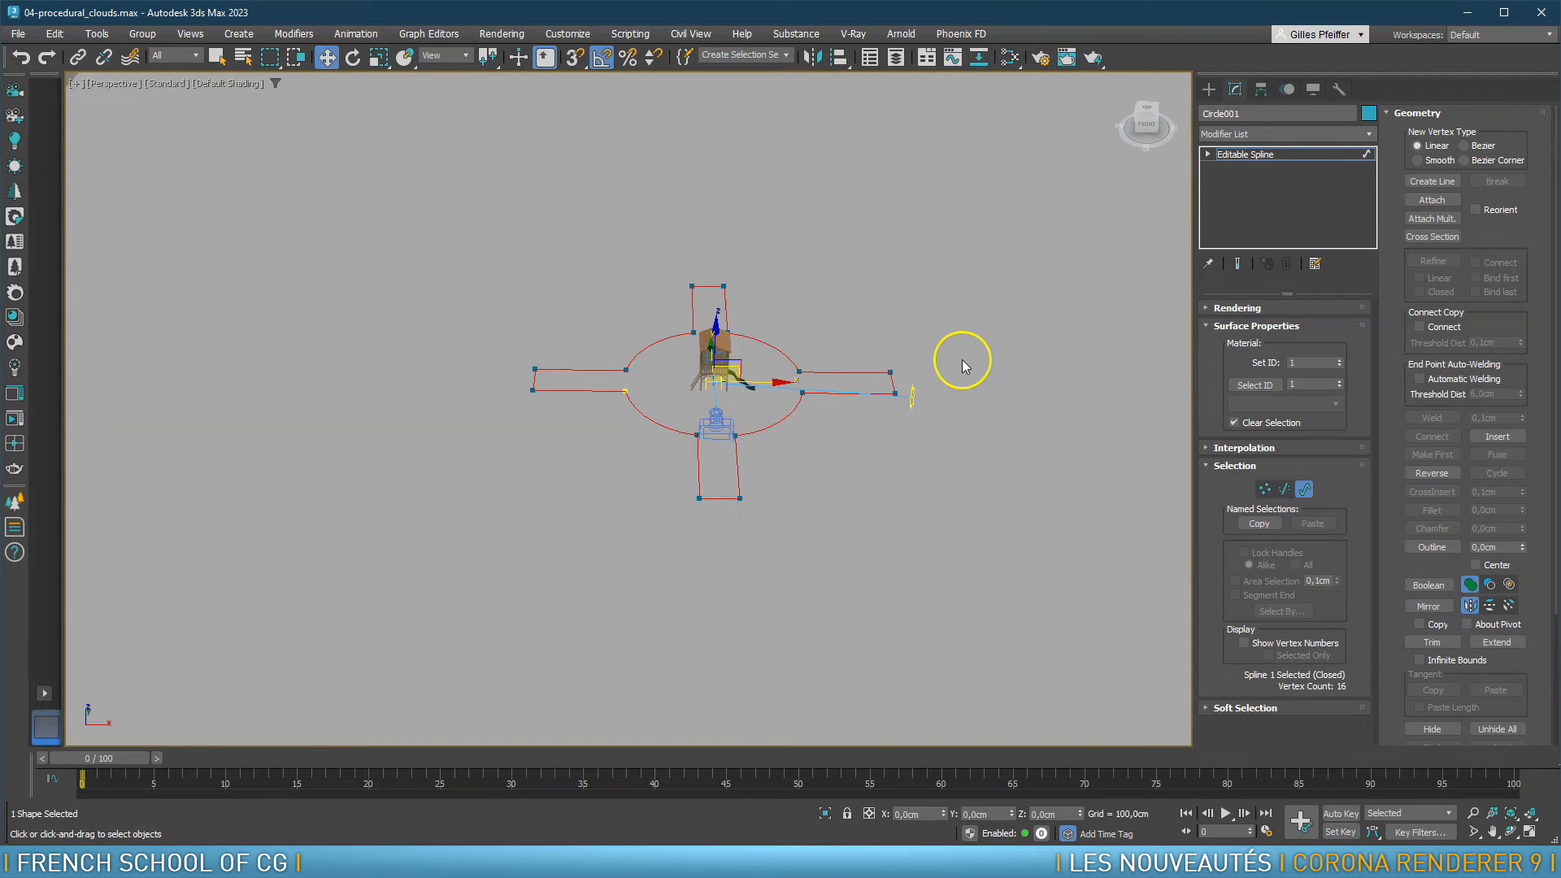
{"action": "key", "text": "t"}
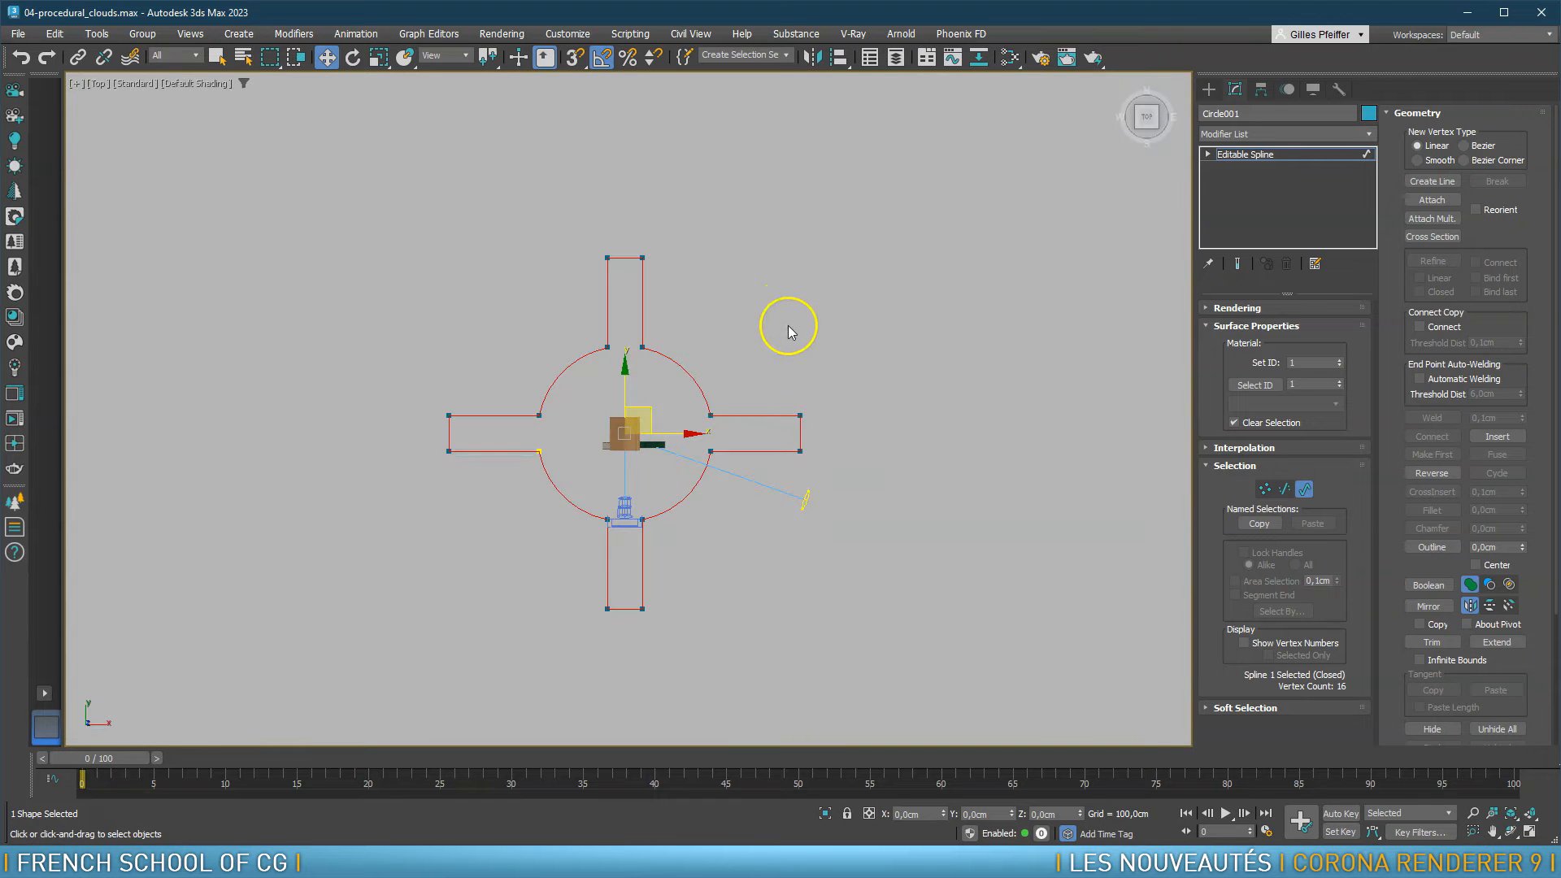
{"action": "left_click", "coordinate": [1263, 488]}
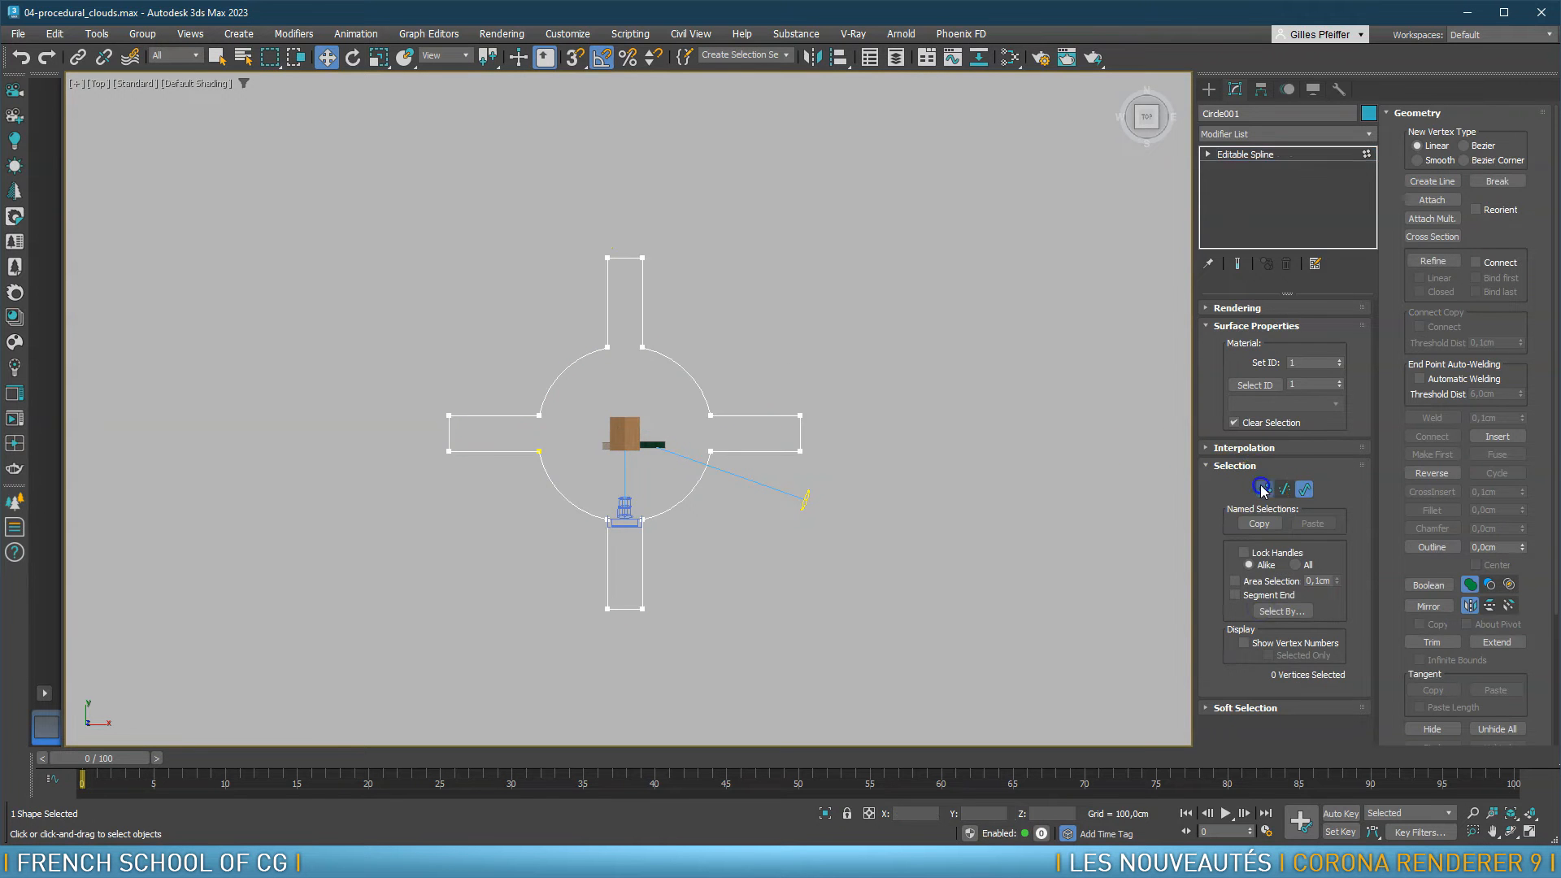
{"action": "left_click_drag", "start_coordinate": [563, 217], "coordinate": [696, 269]}
{"action": "left_click_drag", "start_coordinate": [888, 361], "coordinate": [888, 361], "text": "ctrl"}
{"action": "left_click_drag", "start_coordinate": [795, 474], "coordinate": [794, 476], "text": "ctrl"}
{"action": "left_click_drag", "start_coordinate": [731, 651], "coordinate": [529, 599], "text": "ctrl"}
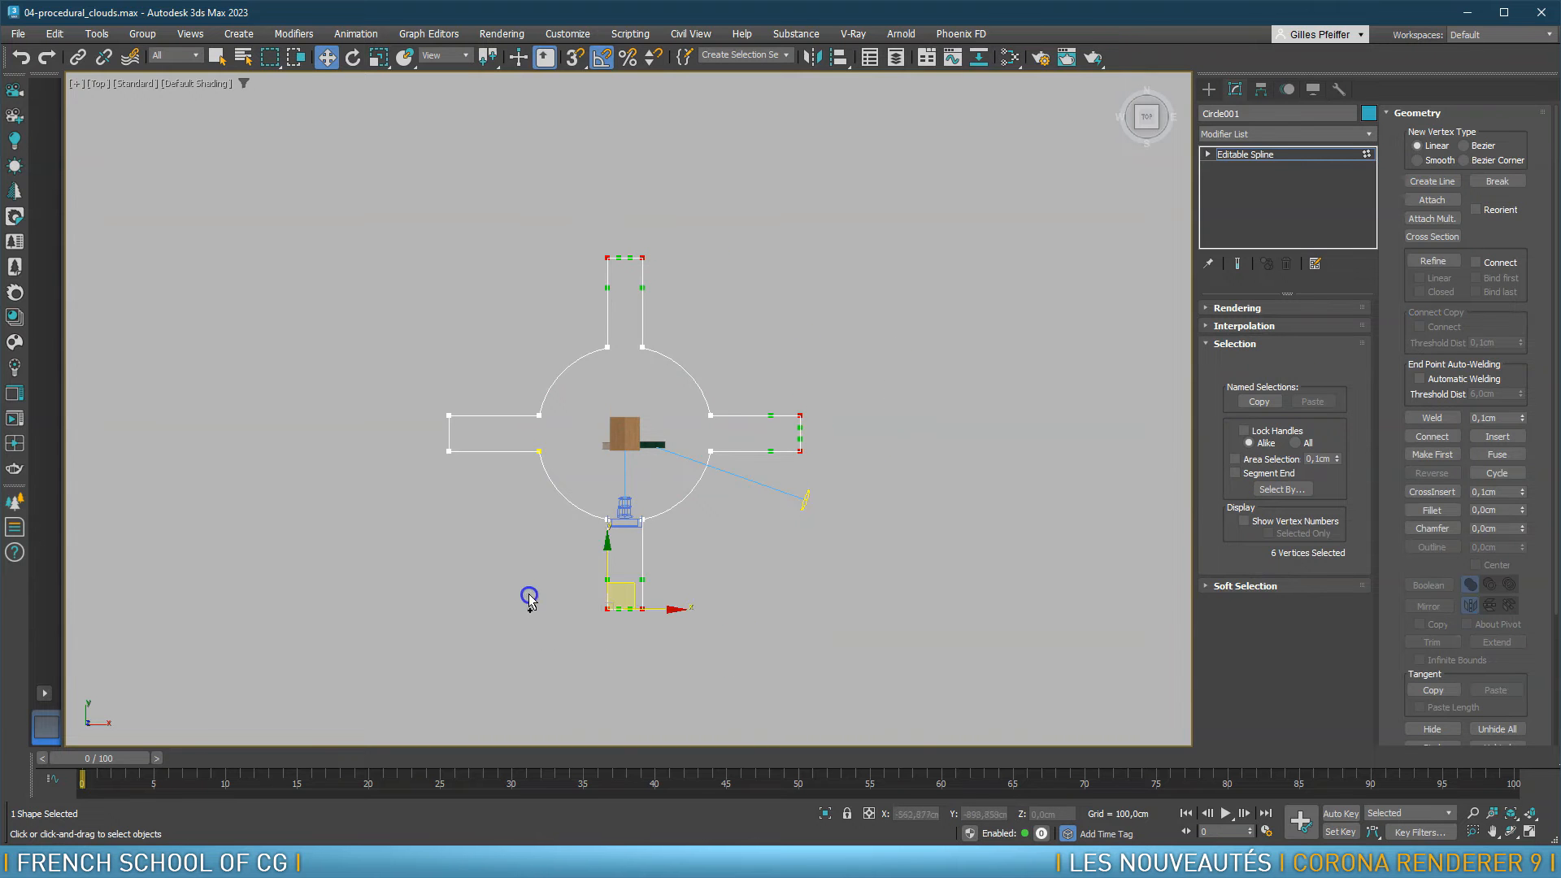
{"action": "left_click_drag", "start_coordinate": [373, 344], "coordinate": [488, 510], "text": "ctrl"}
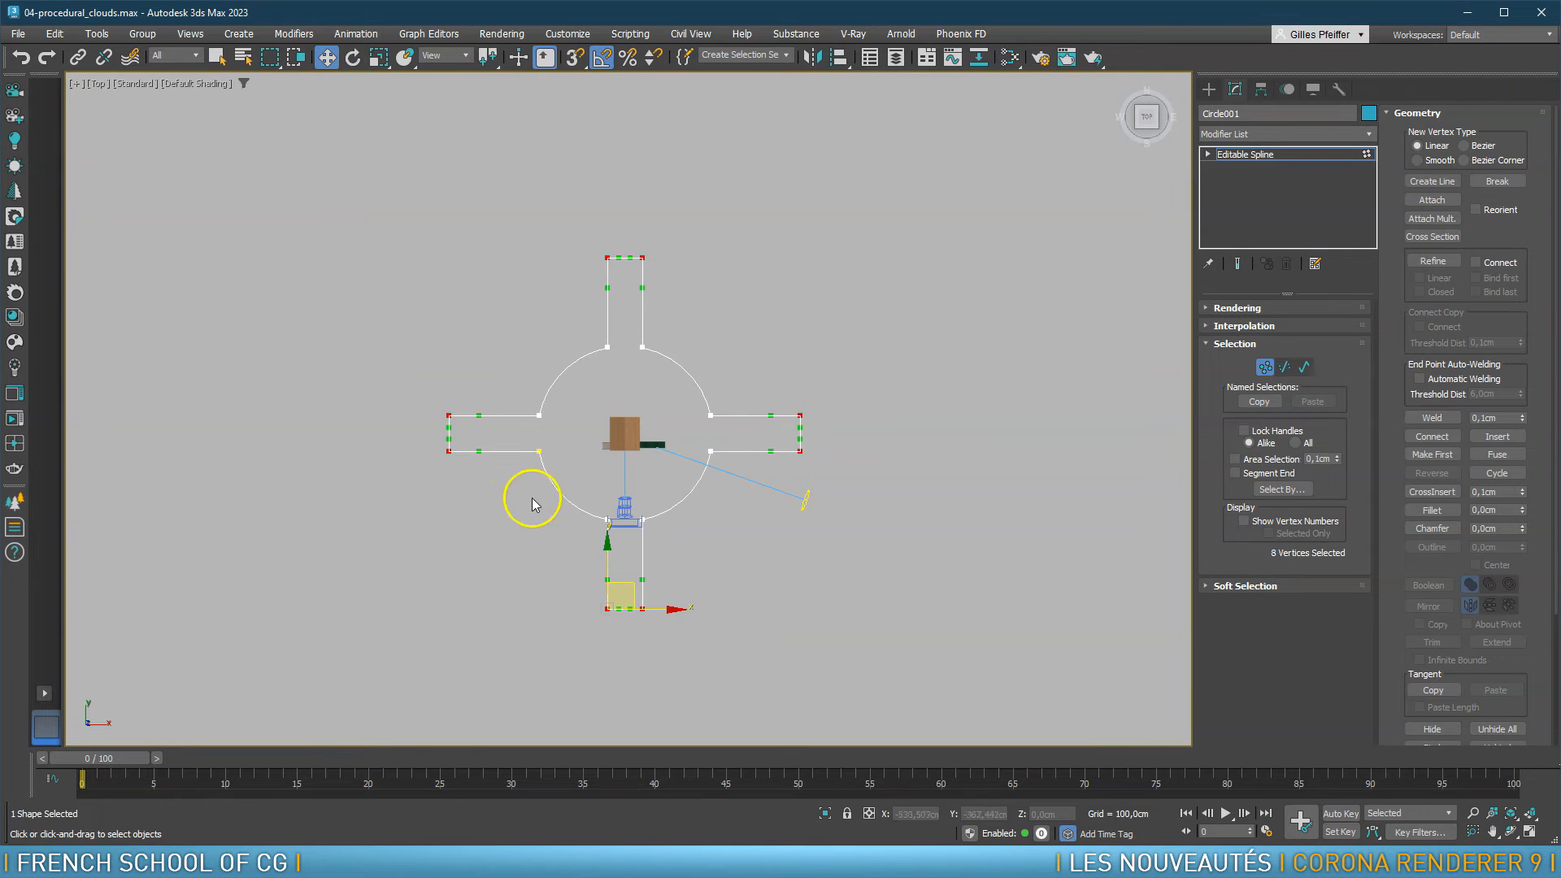
Try to scale the eight selected end vertices uniformly, and undo the scaling
{"action": "left_click", "coordinate": [379, 60]}
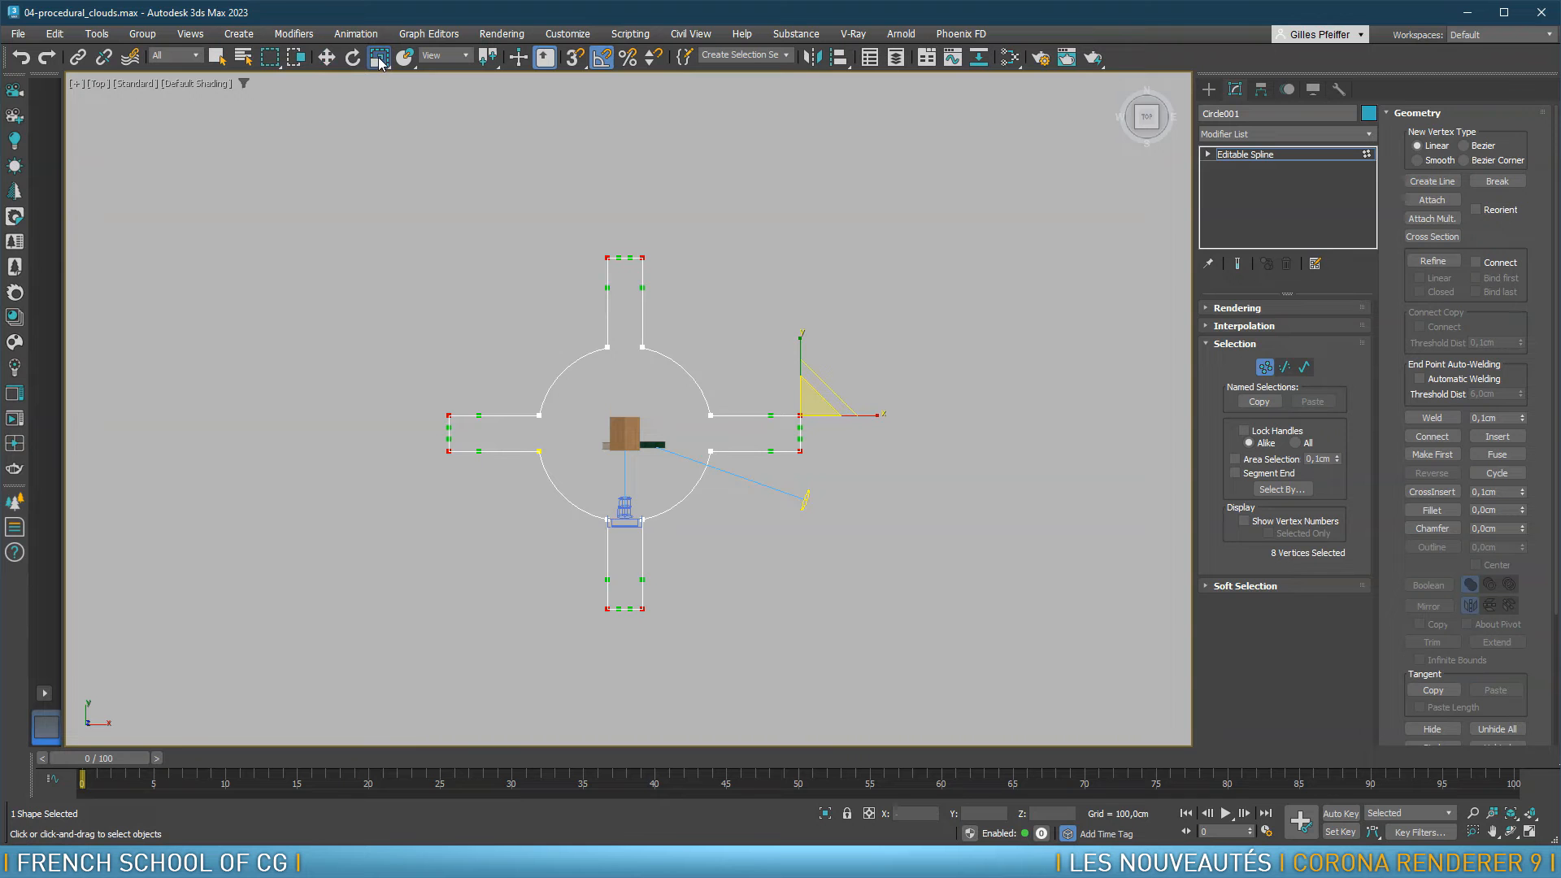
{"action": "left_click_drag", "start_coordinate": [814, 406], "coordinate": [820, 391]}
{"action": "key", "text": "ctrl+z"}
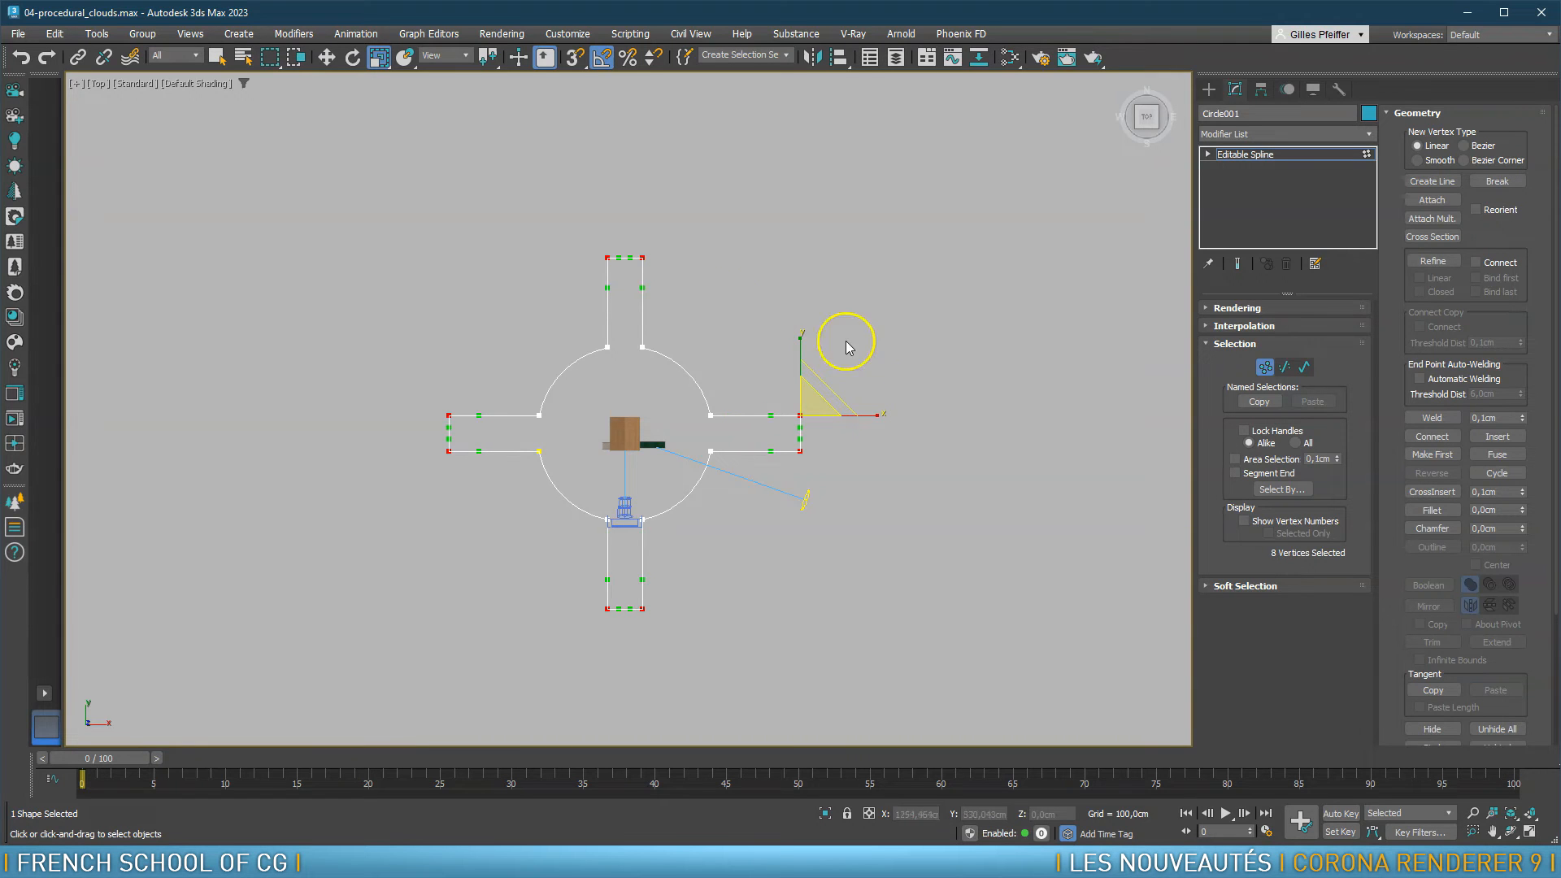
Lengthen the two horizontal arms by scaling only their end vertices along X about the selection center
{"action": "left_click", "coordinate": [488, 57]}
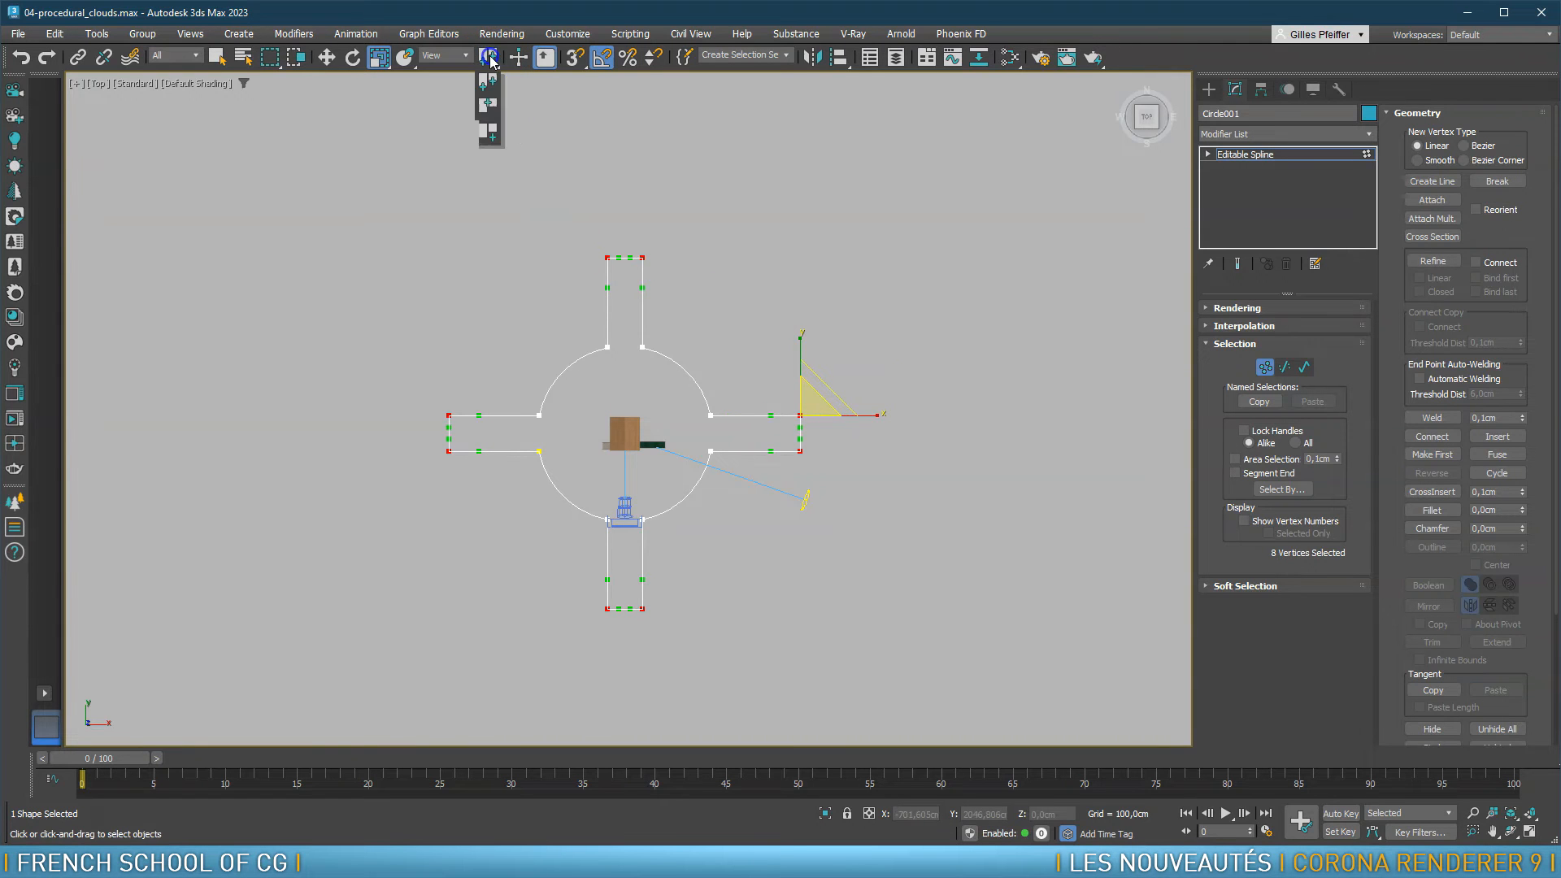
{"action": "left_click", "coordinate": [489, 104]}
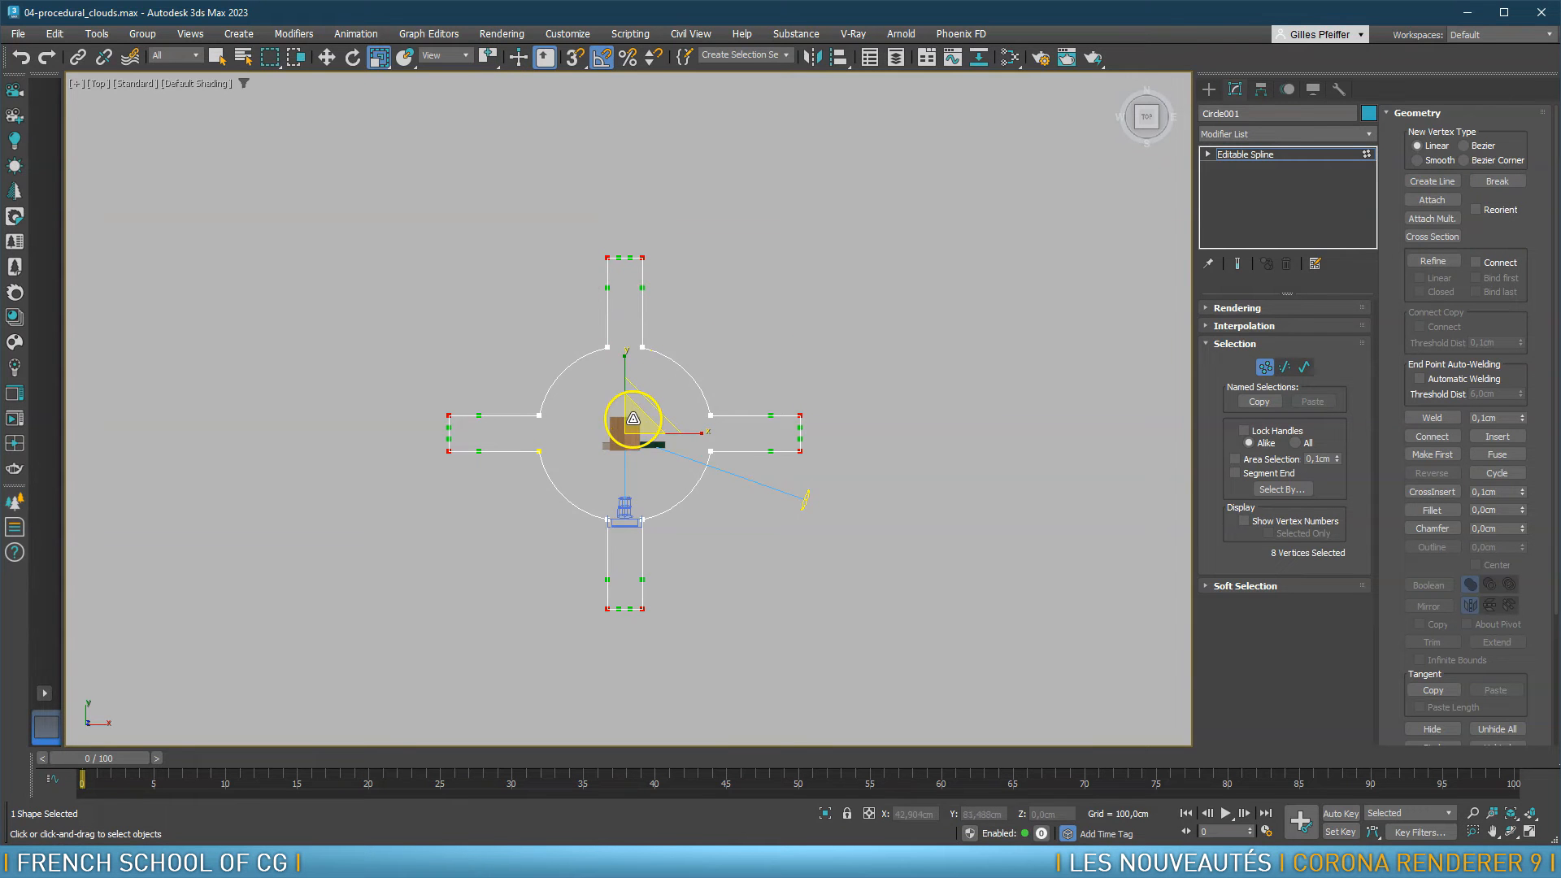
{"action": "left_click_drag", "start_coordinate": [695, 436], "coordinate": [751, 439]}
{"action": "key", "text": "ctrl+z"}
{"action": "left_click_drag", "start_coordinate": [696, 225], "coordinate": [583, 274], "text": "alt"}
{"action": "left_click_drag", "start_coordinate": [704, 641], "coordinate": [524, 579], "text": "alt"}
{"action": "left_click_drag", "start_coordinate": [707, 436], "coordinate": [813, 435]}
Lengthen the two vertical arms by scaling their end vertices along Y, and leave vertex editing
{"action": "left_click_drag", "start_coordinate": [560, 232], "coordinate": [691, 283]}
{"action": "left_click_drag", "start_coordinate": [732, 644], "coordinate": [539, 599], "text": "ctrl"}
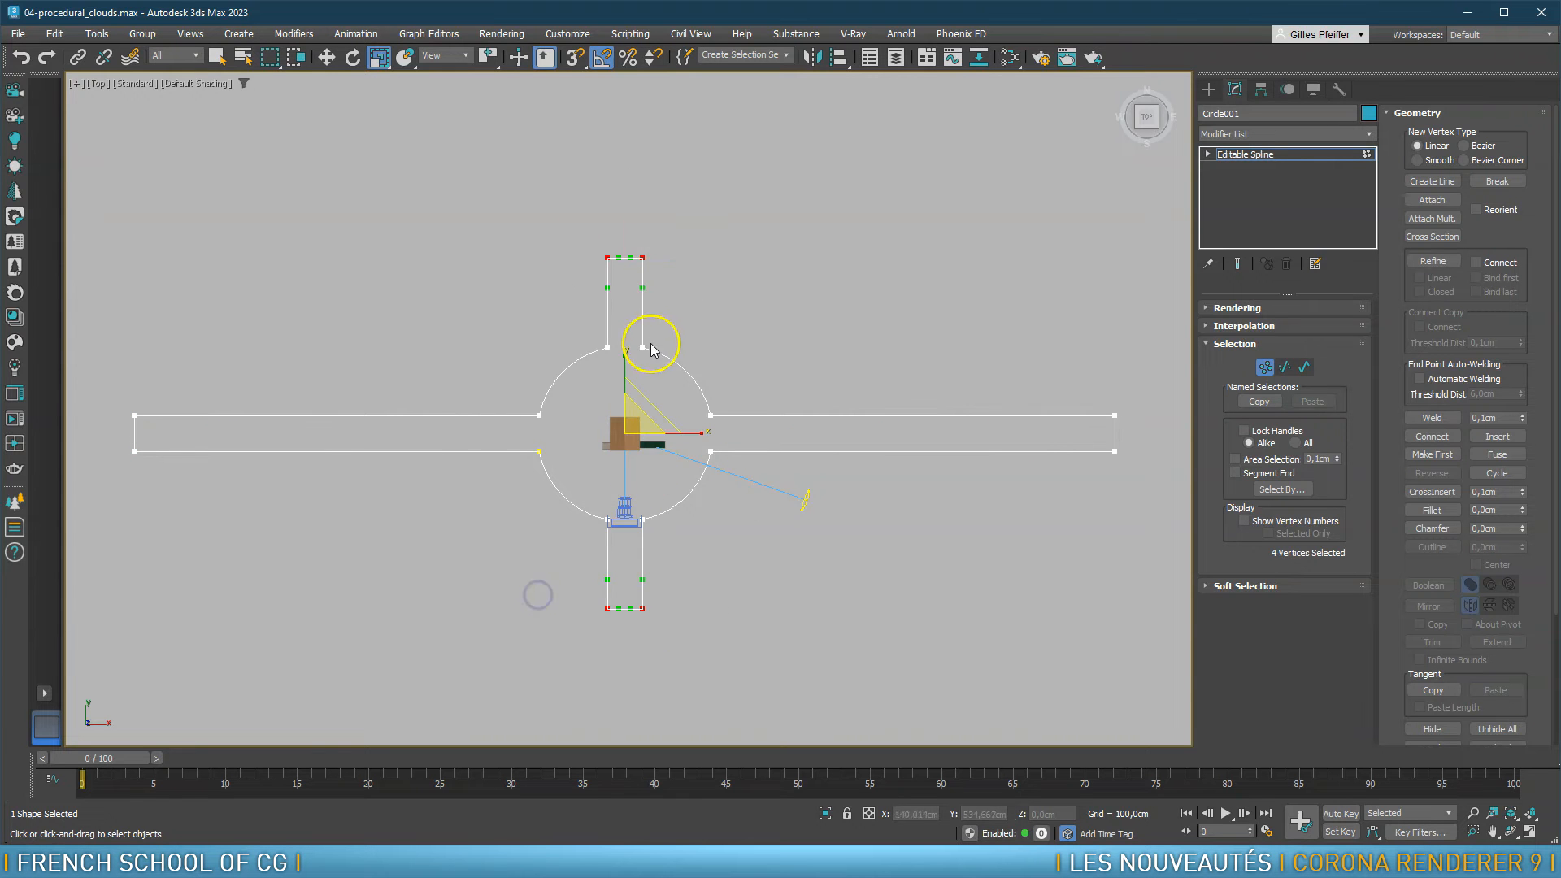
{"action": "left_click_drag", "start_coordinate": [628, 353], "coordinate": [631, 283]}
{"action": "scroll", "coordinate": [735, 360], "scroll_direction": "down", "scroll_amount": 3}
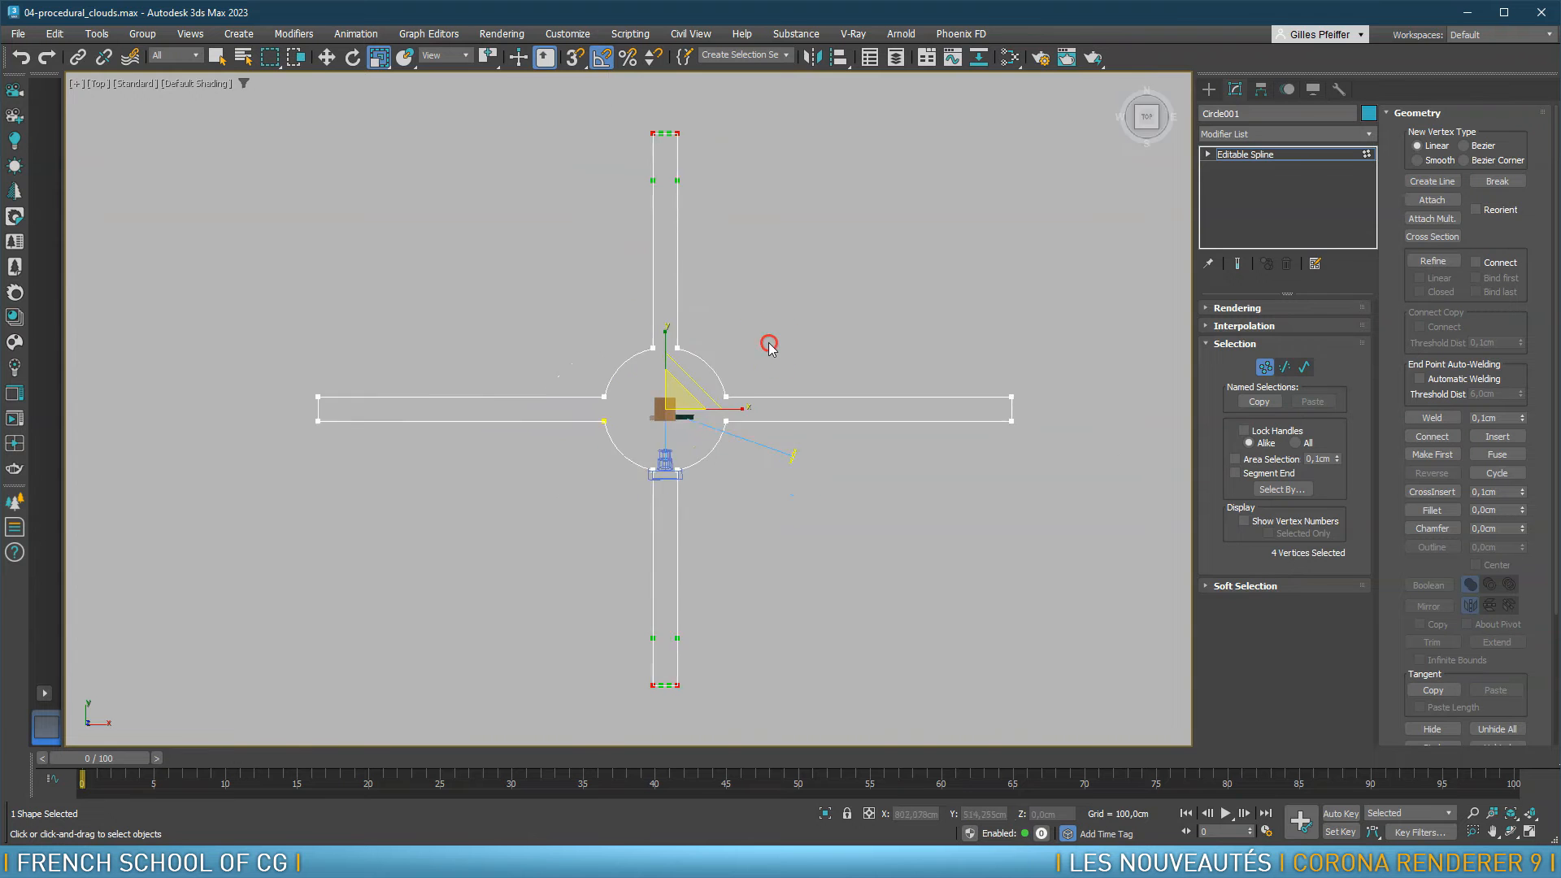
{"action": "left_click", "coordinate": [1266, 366]}
View the playhouse area in Perspective and rename the merged path spline as chemin gravier
{"action": "key", "text": "p"}
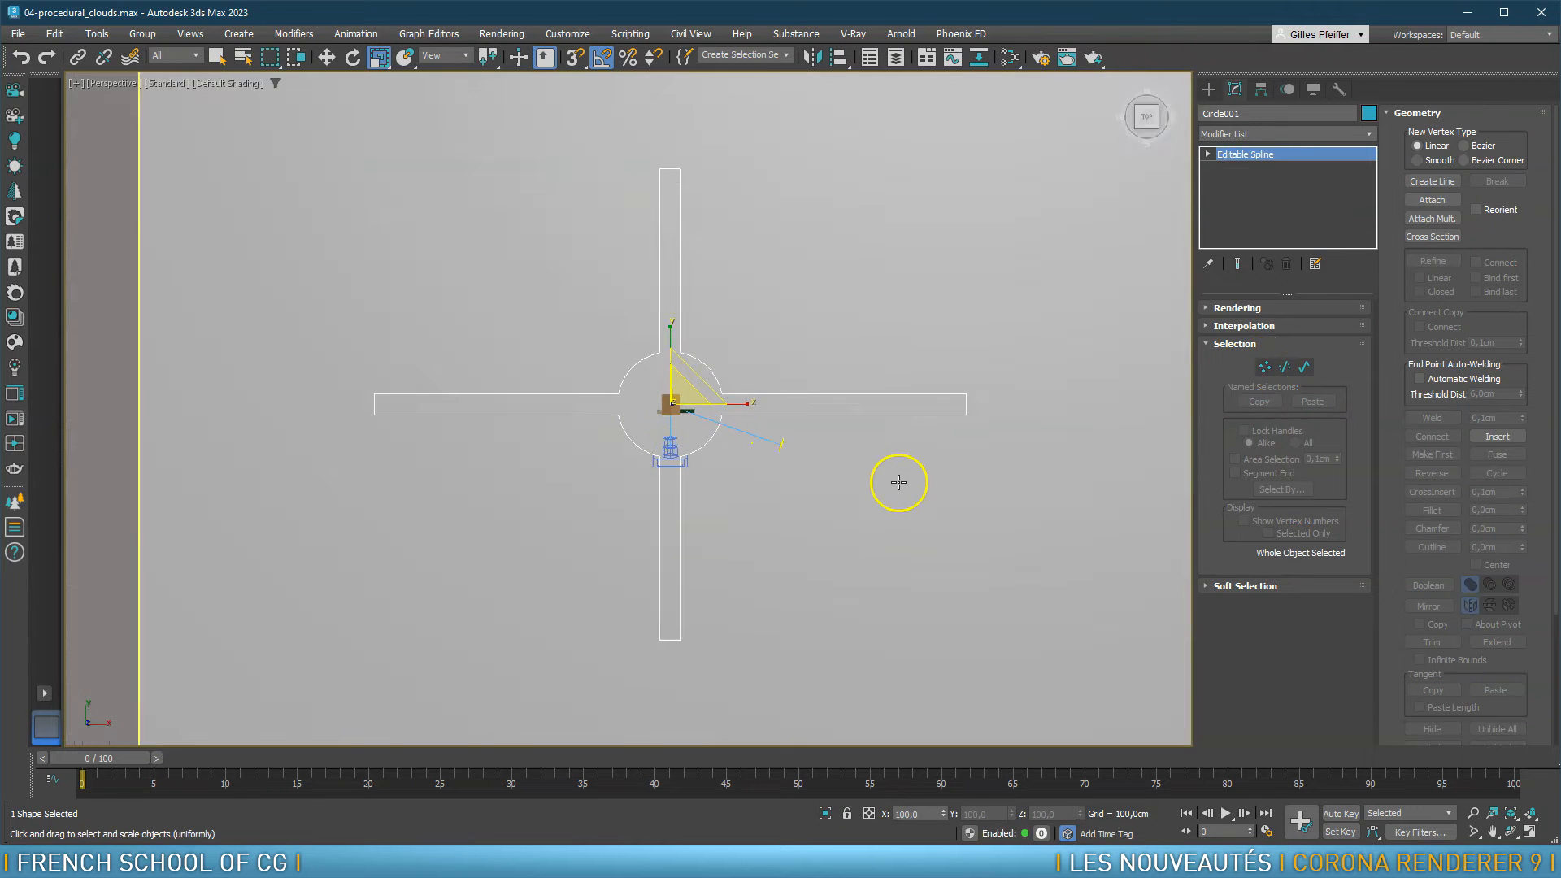
{"action": "middle_click_drag", "start_coordinate": [881, 491], "coordinate": [784, 452], "text": "alt"}
{"action": "scroll", "coordinate": [675, 444], "scroll_direction": "up", "scroll_amount": 3}
{"action": "middle_click_drag", "start_coordinate": [676, 444], "coordinate": [820, 390], "text": "alt"}
{"action": "scroll", "coordinate": [695, 419], "scroll_direction": "up", "scroll_amount": 4}
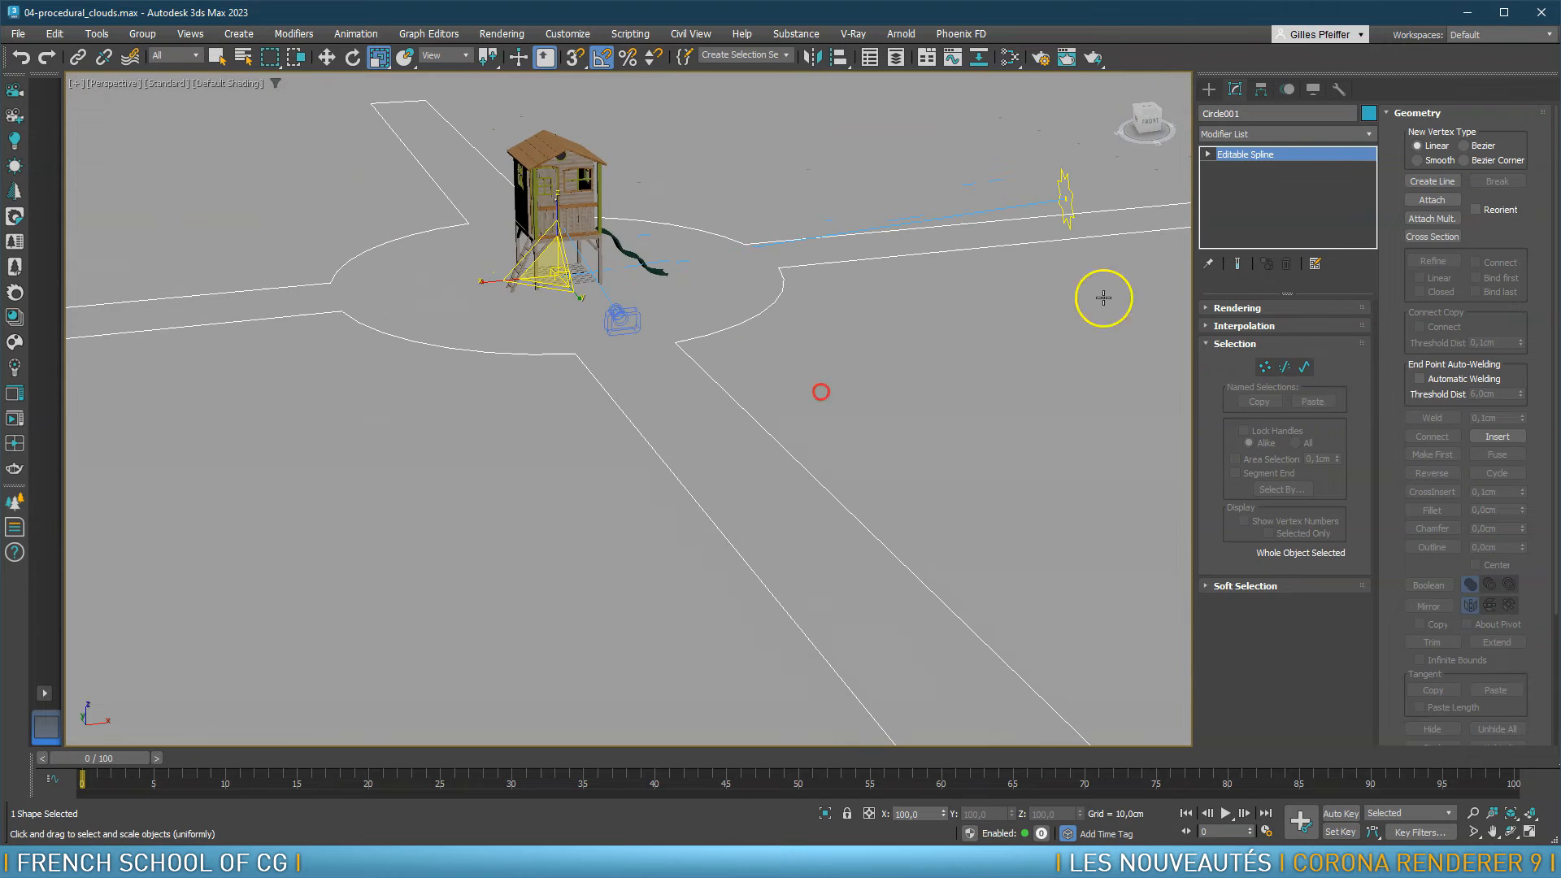
{"action": "left_click_drag", "start_coordinate": [1293, 117], "coordinate": [1111, 104]}
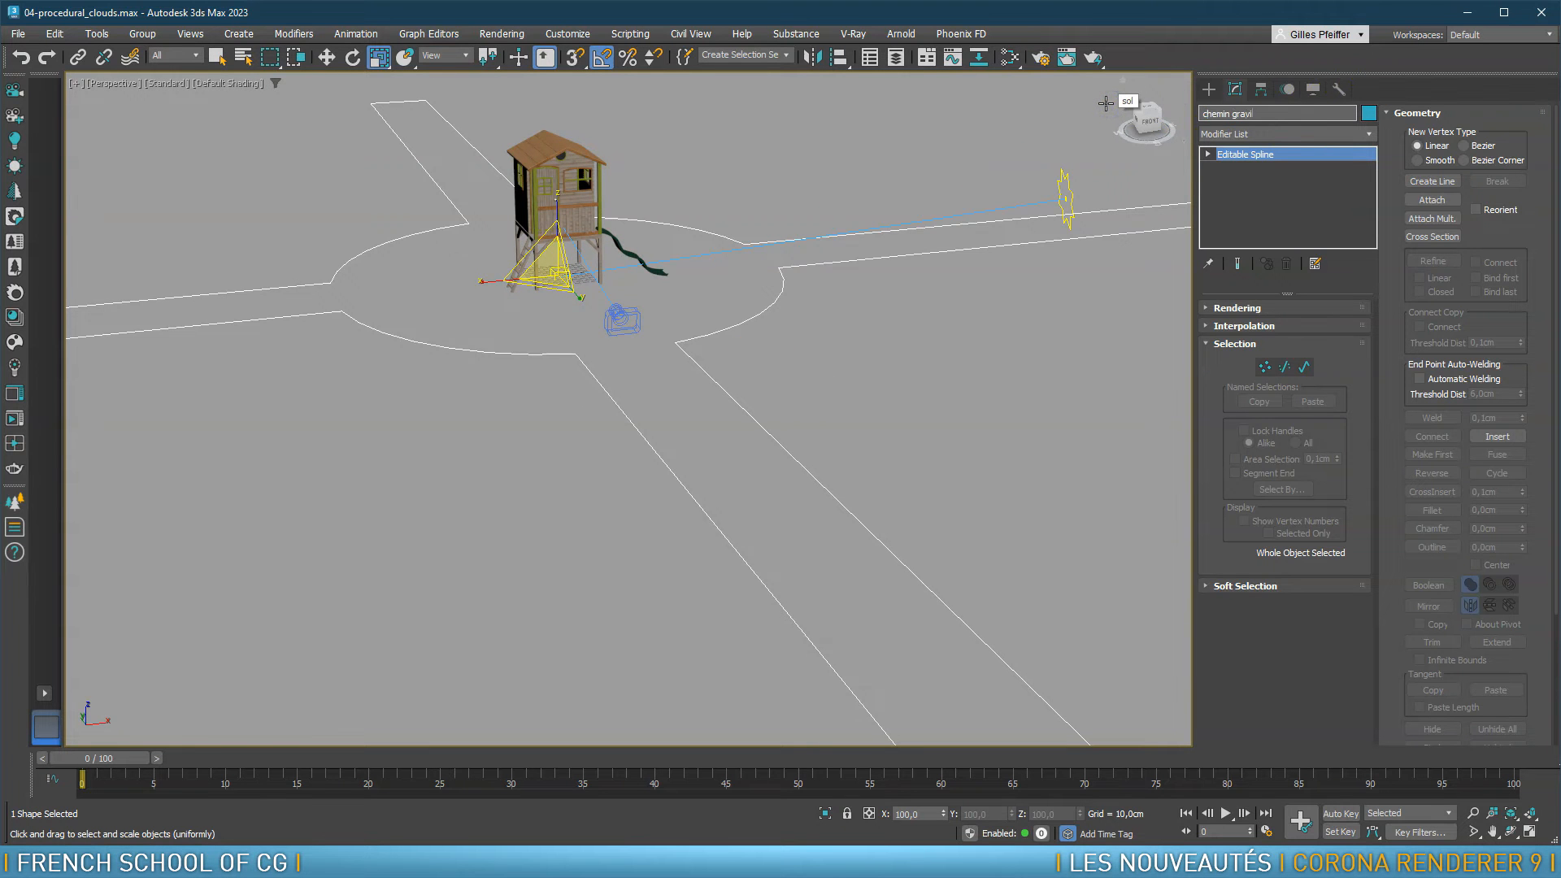
{"action": "key", "text": "Return"}
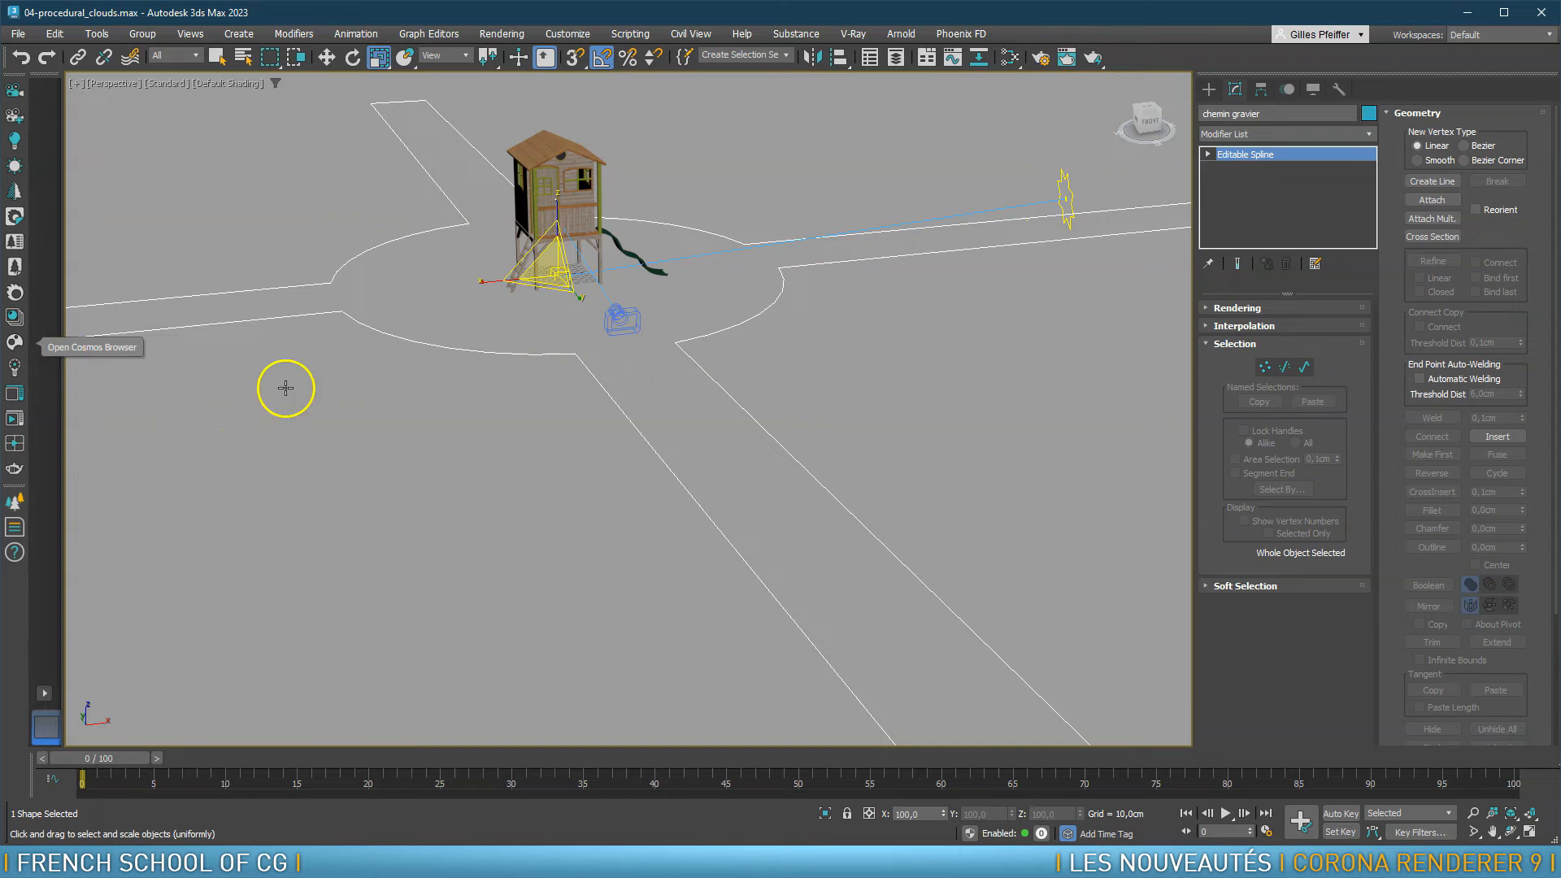
Open the Chaos Cosmos browser and download the Walking People 001 asset from the 3D model presets
{"action": "left_click", "coordinate": [15, 343]}
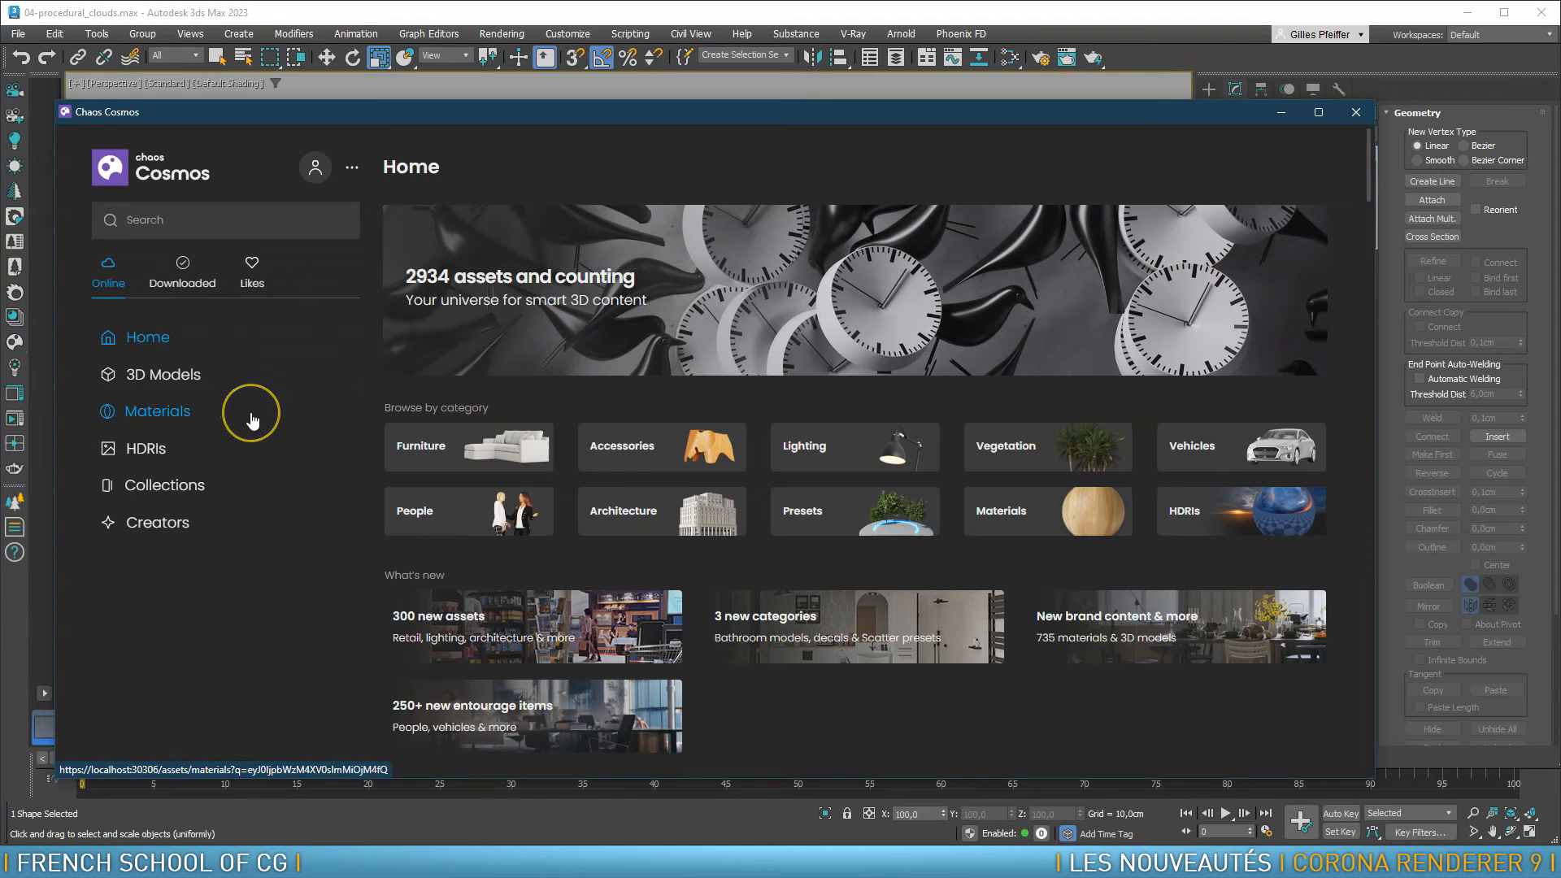
{"action": "left_click", "coordinate": [155, 378]}
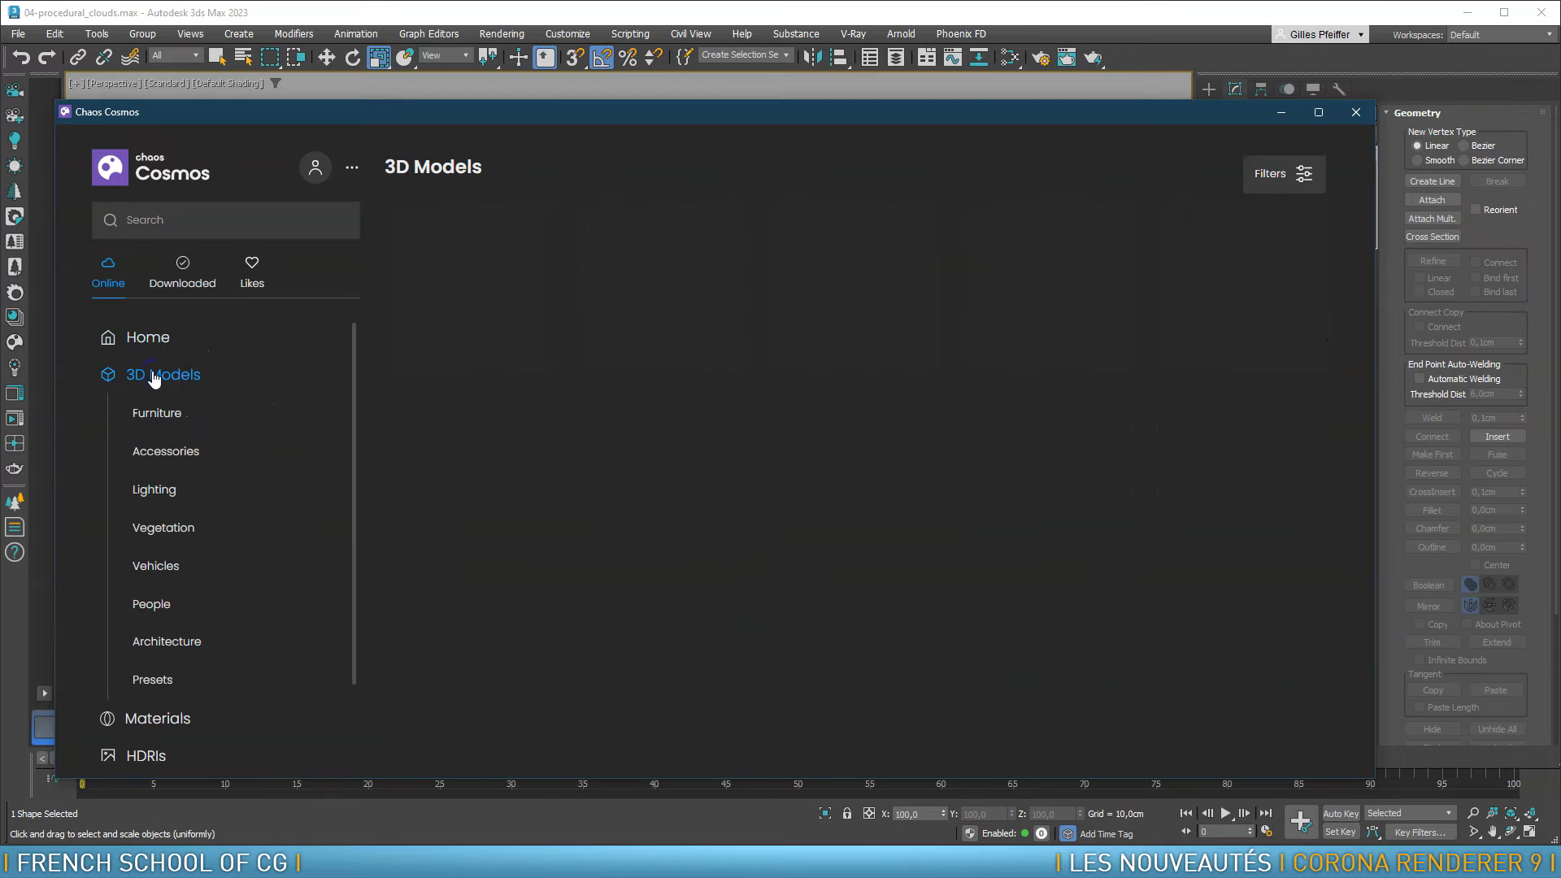
{"action": "left_click", "coordinate": [154, 683]}
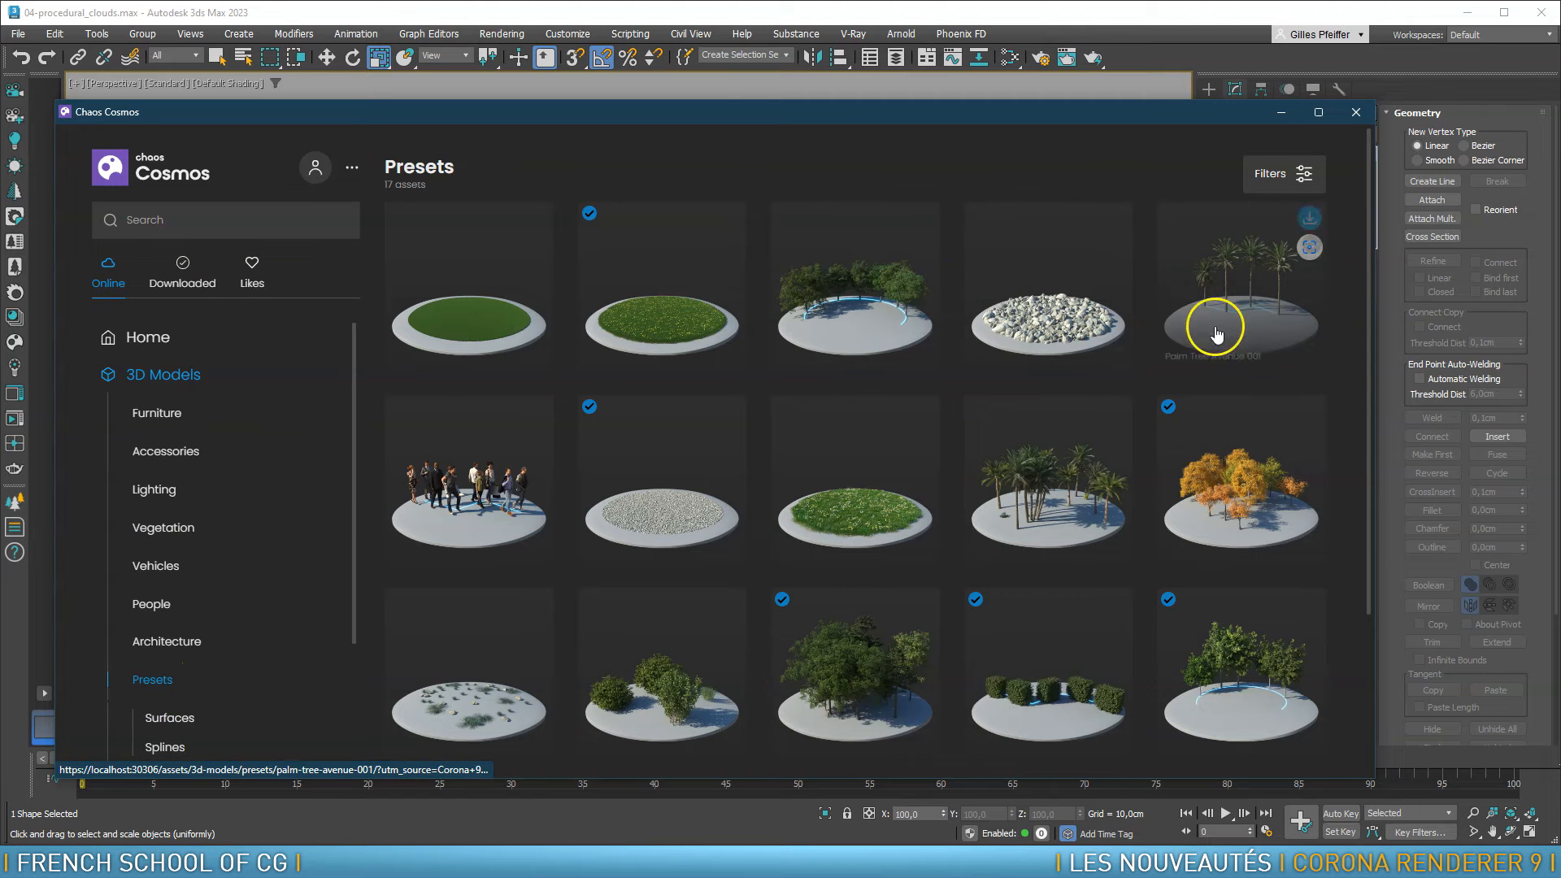
{"action": "scroll", "coordinate": [1202, 523], "scroll_direction": "down", "scroll_amount": 2}
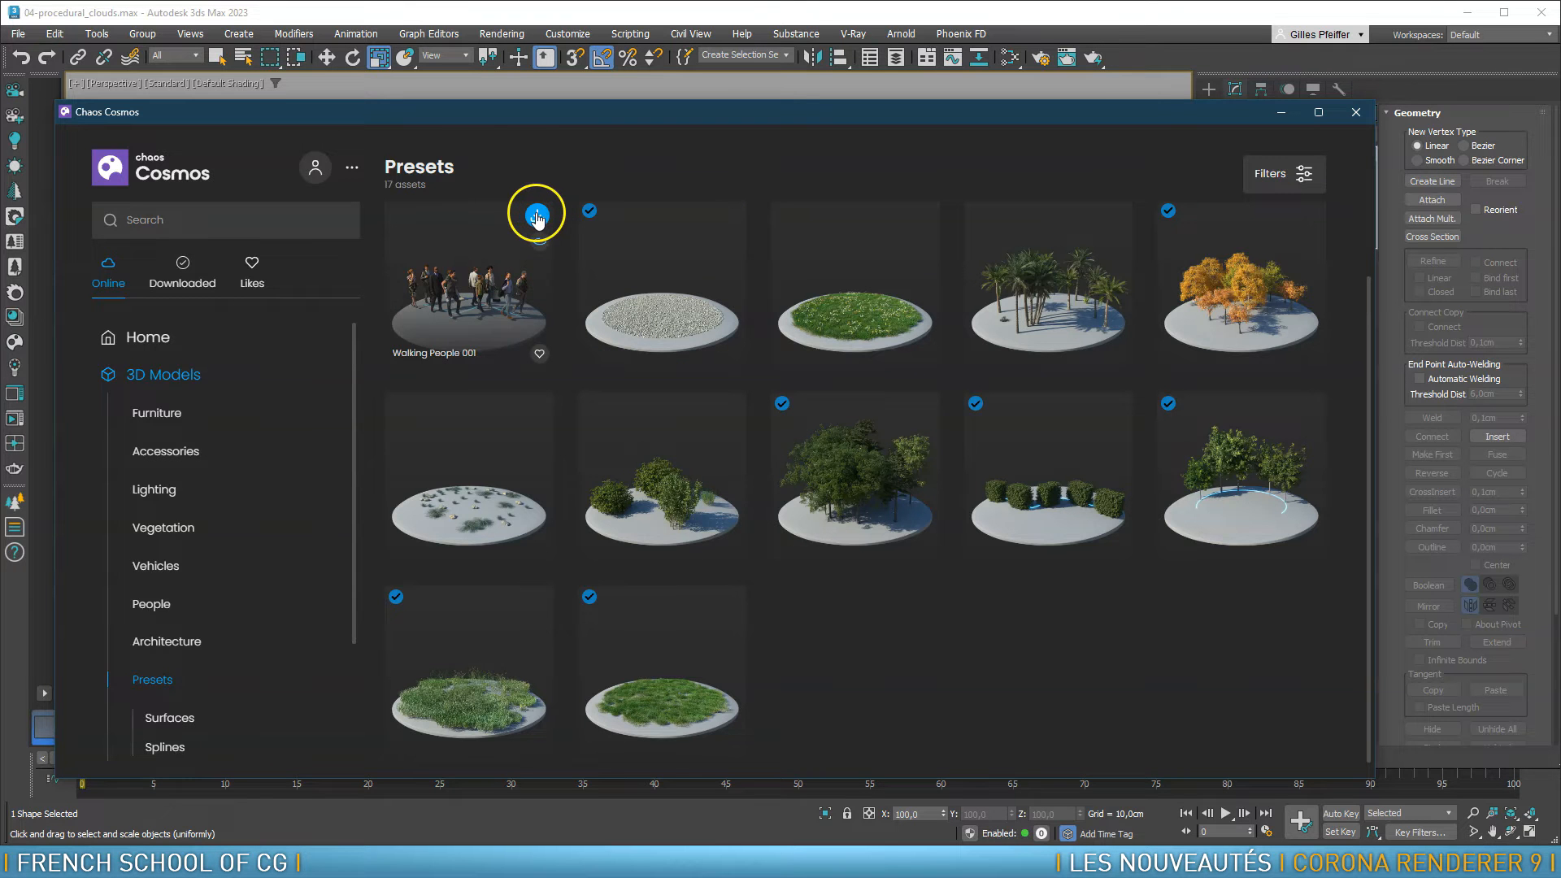
{"action": "left_click", "coordinate": [536, 216]}
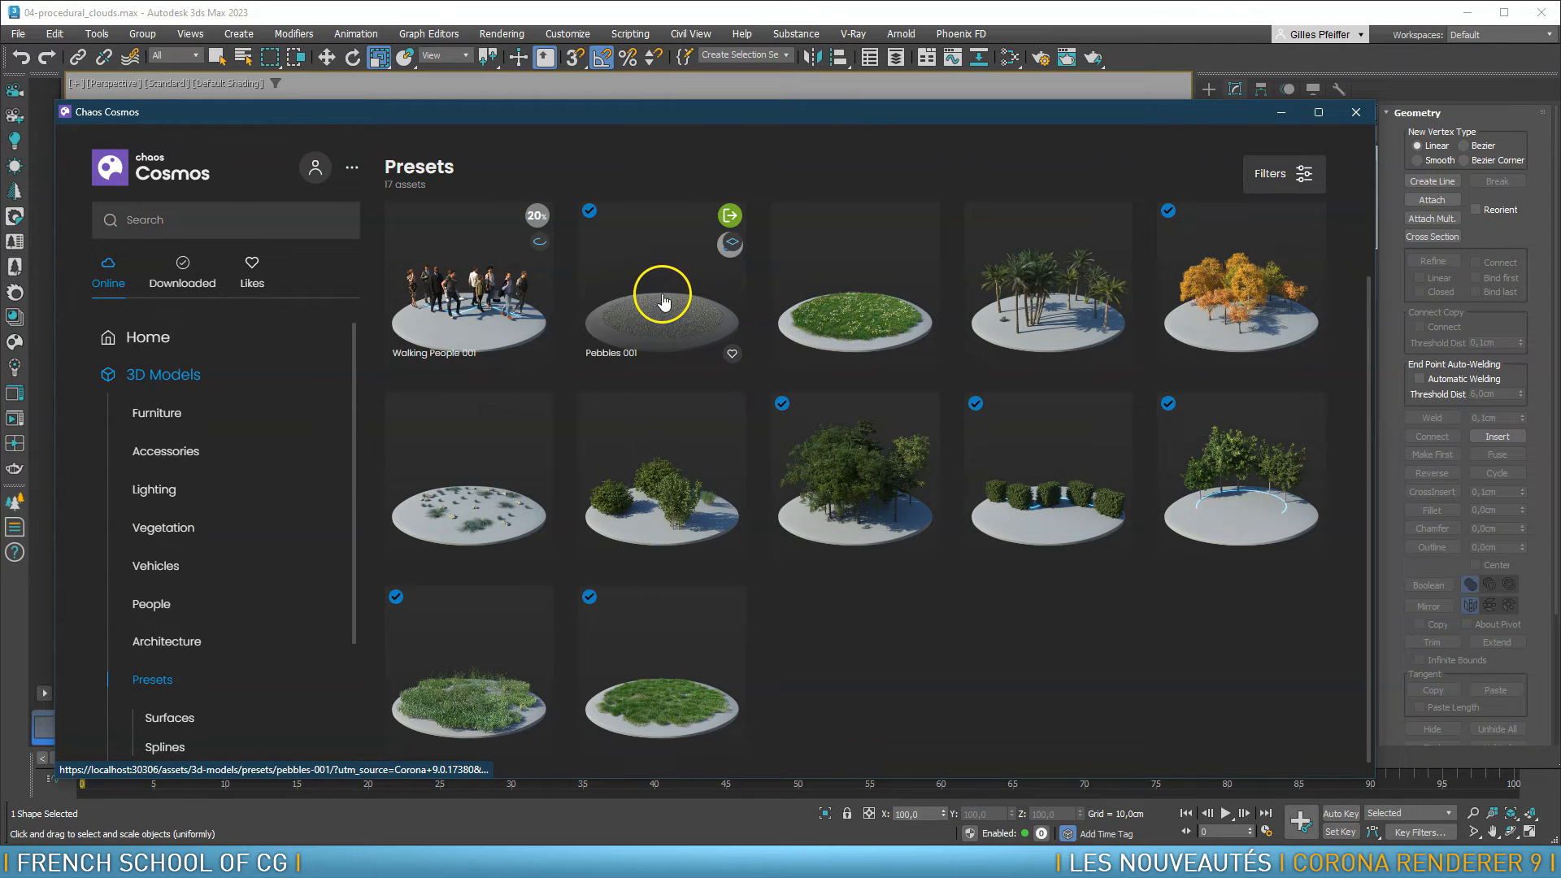
{"action": "left_click_drag", "start_coordinate": [941, 116], "coordinate": [0, 100]}
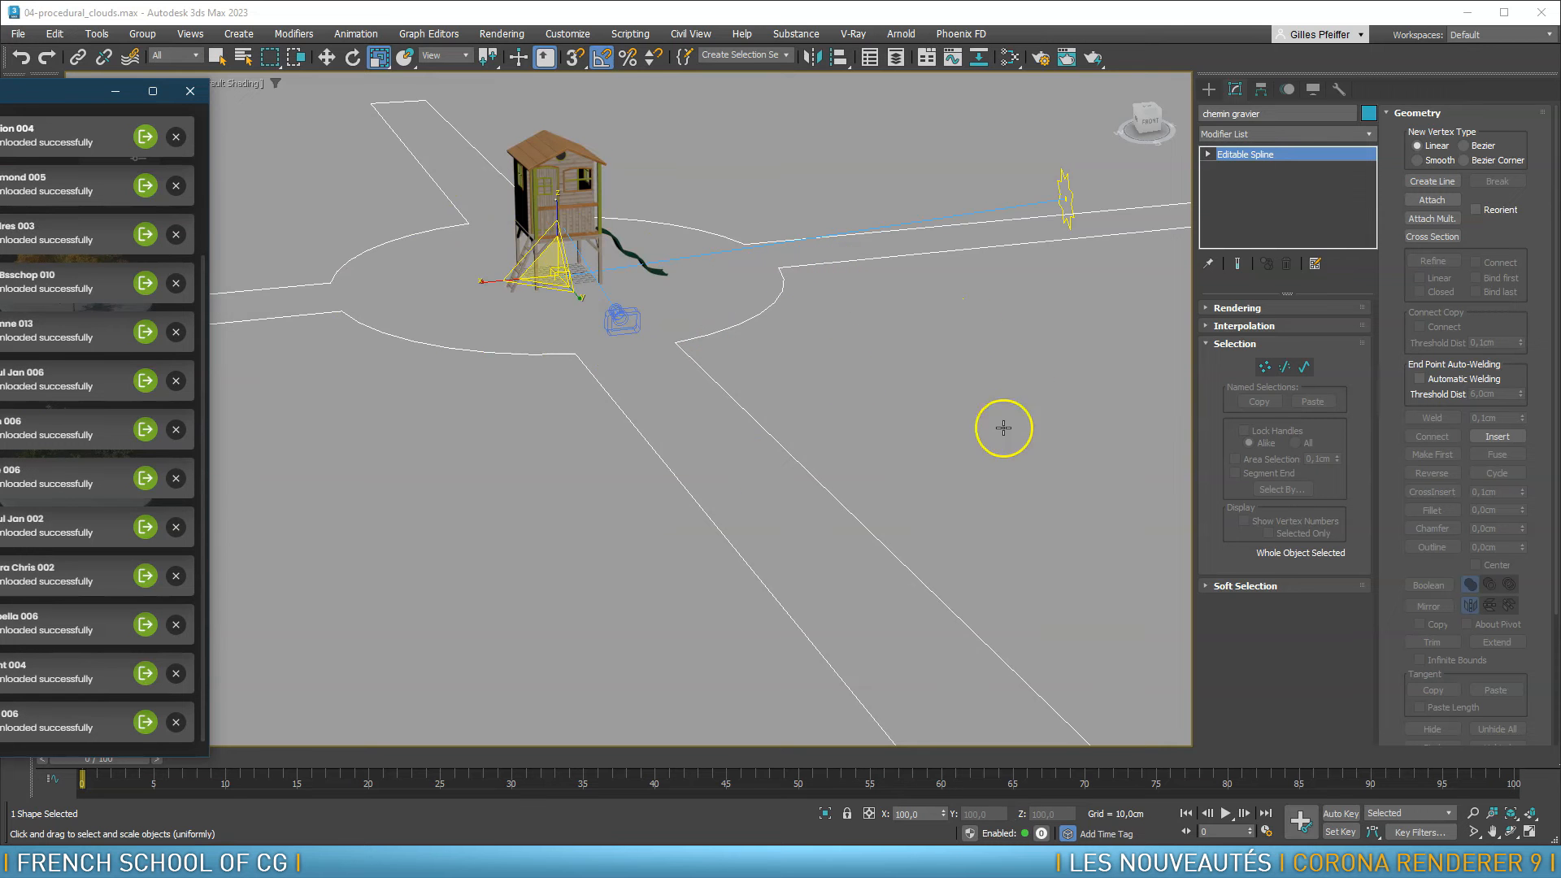
Import the Pebbles 001 preset from Chaos Cosmos into the scene with the chemin gravier spline as its scatter target
{"action": "scroll", "coordinate": [939, 405], "scroll_direction": "down", "scroll_amount": 2}
{"action": "scroll", "coordinate": [939, 405], "scroll_direction": "down", "scroll_amount": 4}
{"action": "middle_click", "coordinate": [939, 404]}
{"action": "left_click", "coordinate": [952, 271]}
{"action": "left_click", "coordinate": [908, 428]}
{"action": "left_click_drag", "start_coordinate": [0, 87], "coordinate": [836, 92]}
{"action": "mouse_move", "coordinate": [794, 217]}
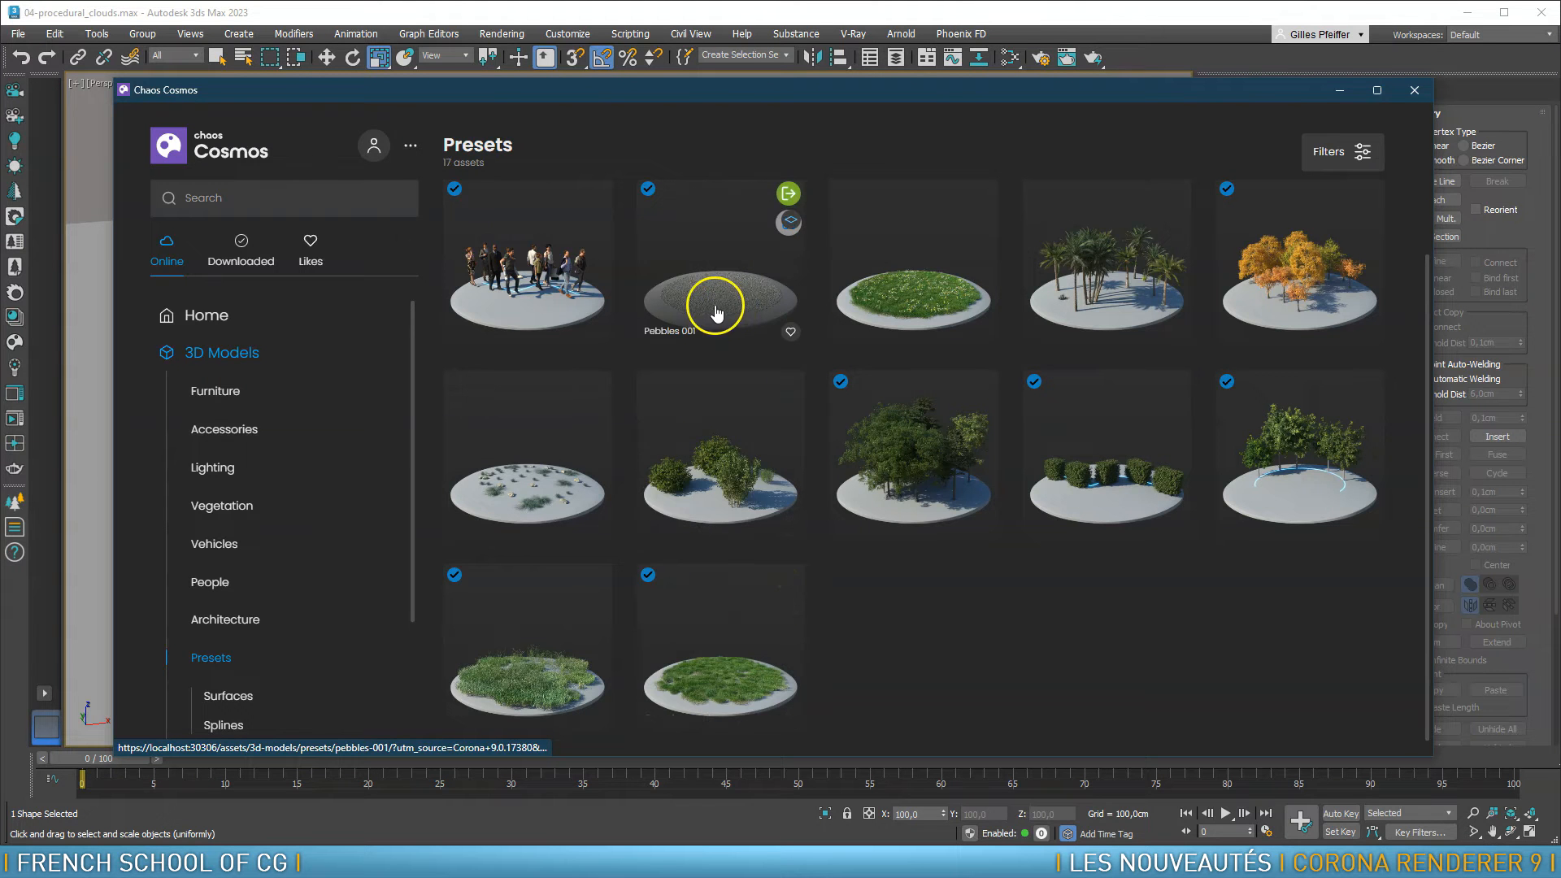
{"action": "left_click", "coordinate": [788, 195]}
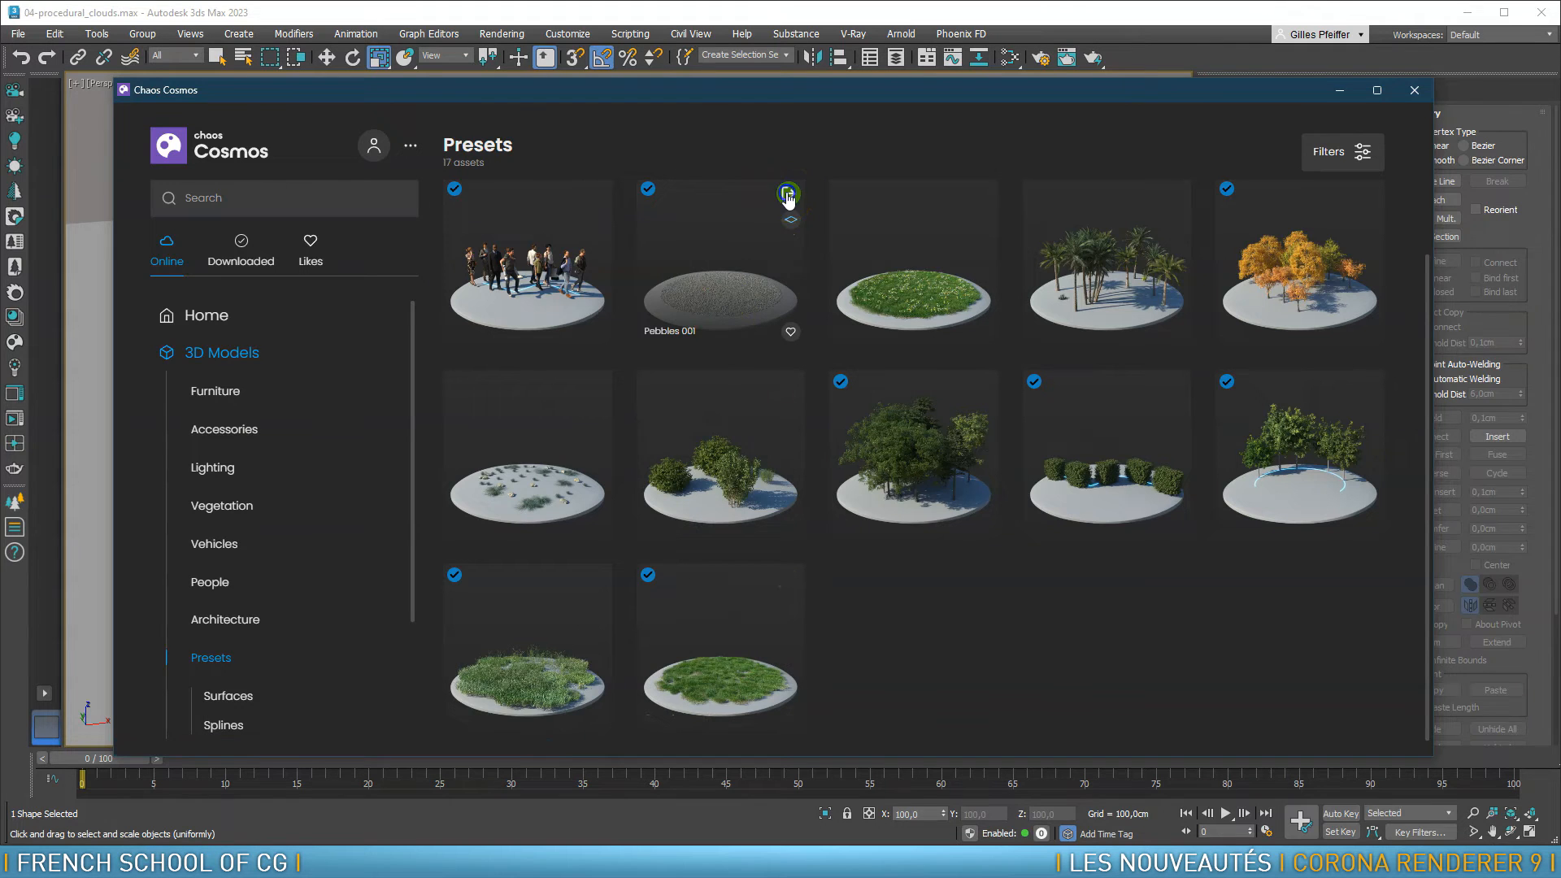
{"action": "left_click_drag", "start_coordinate": [1096, 95], "coordinate": [0, 94]}
{"action": "left_click", "coordinate": [697, 364]}
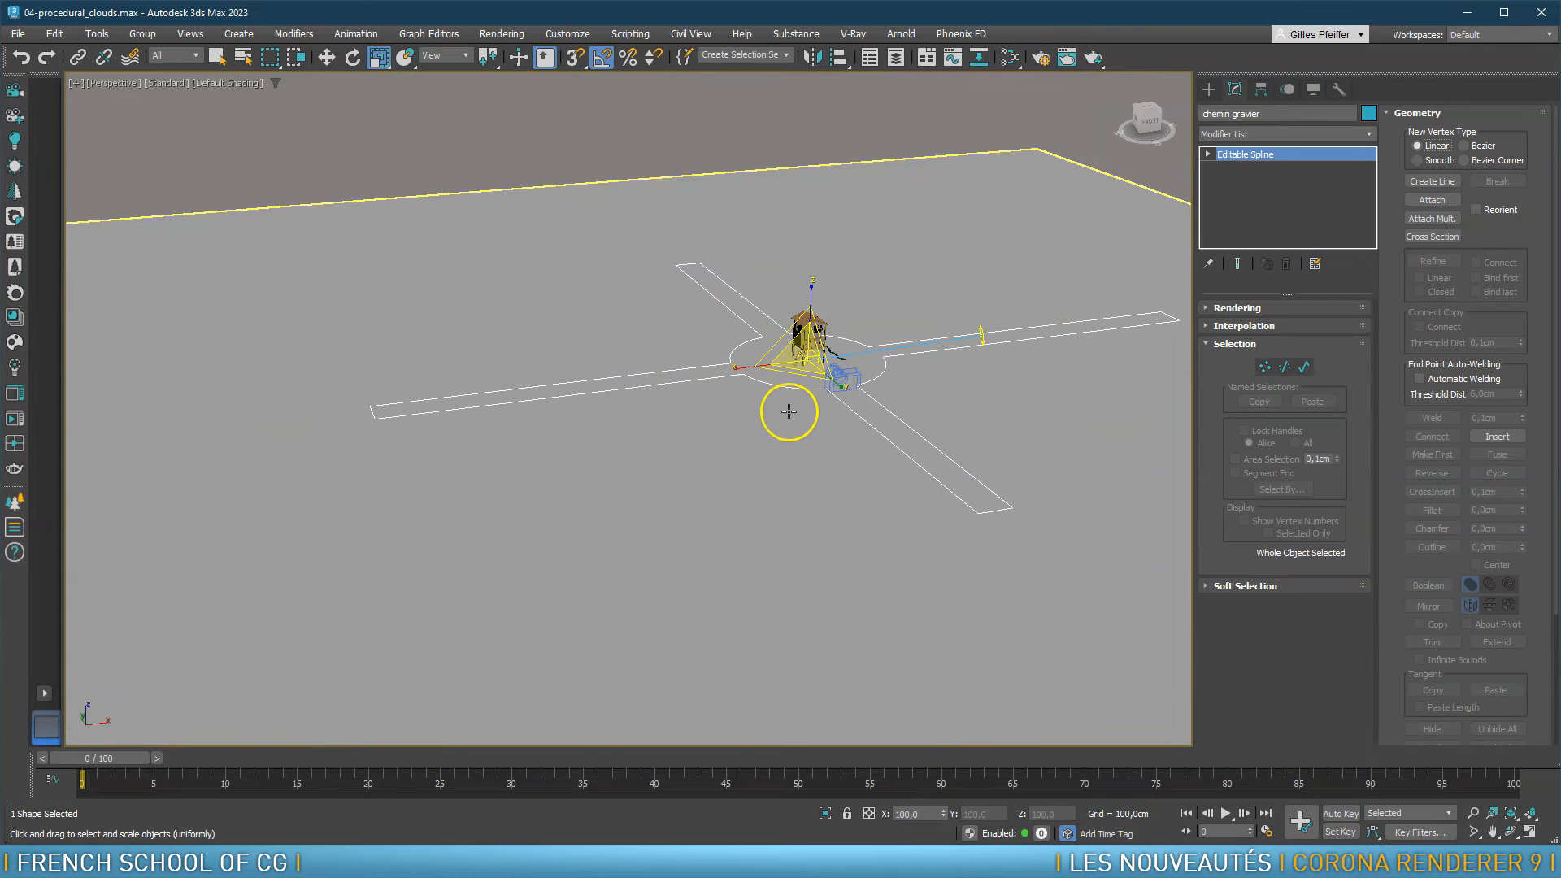
{"action": "middle_click_drag", "start_coordinate": [872, 363], "coordinate": [450, 418]}
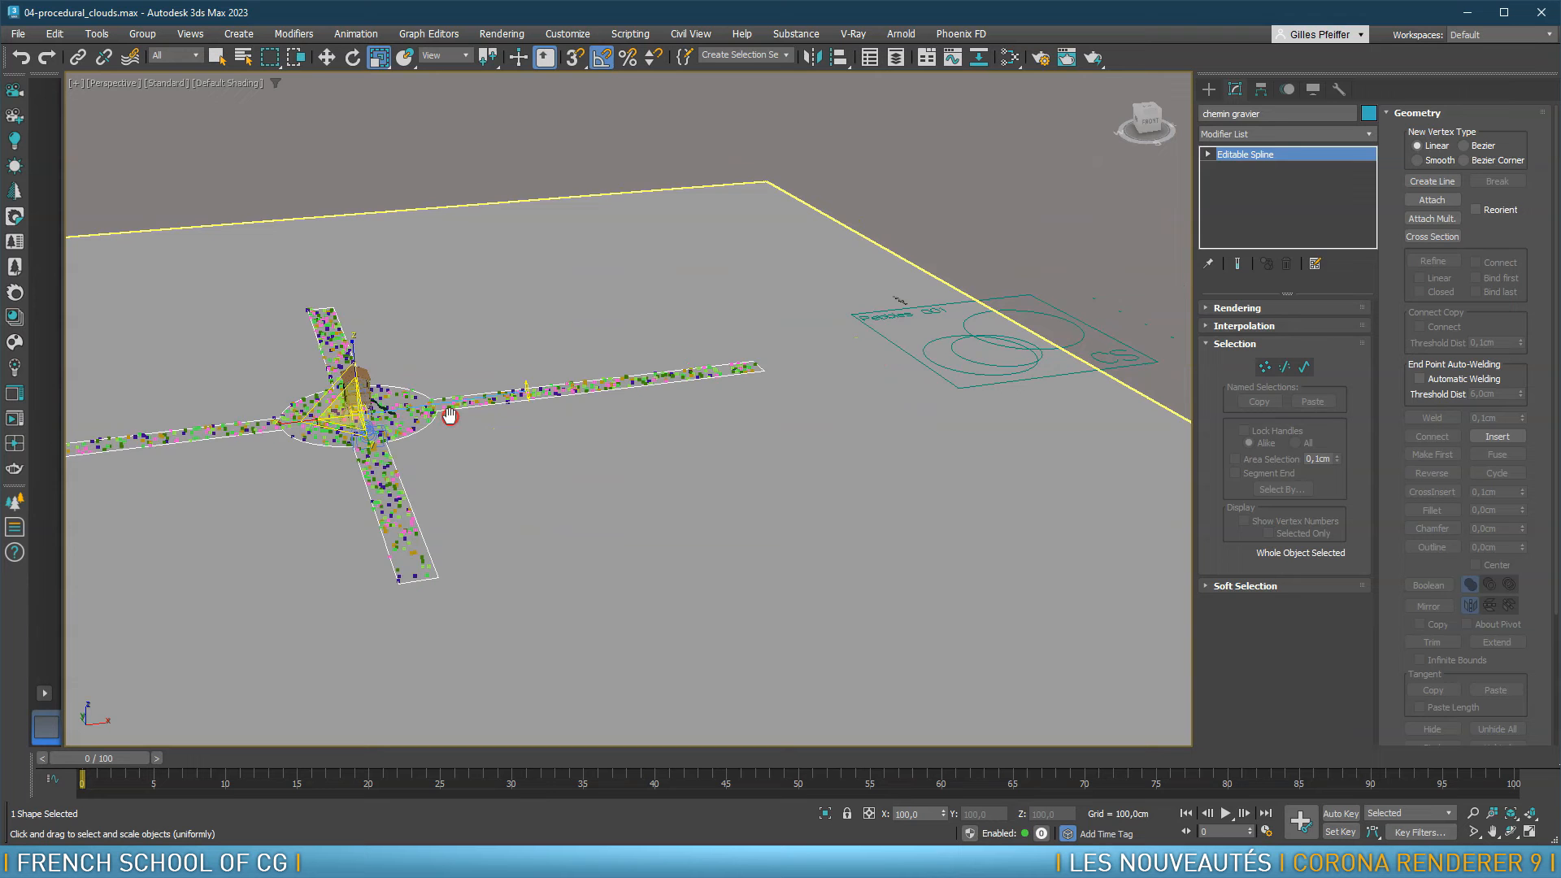
Select the Pebbles 001 scatter and move its icon along X off the ground plane to about 5911 cm
{"action": "left_click", "coordinate": [979, 339]}
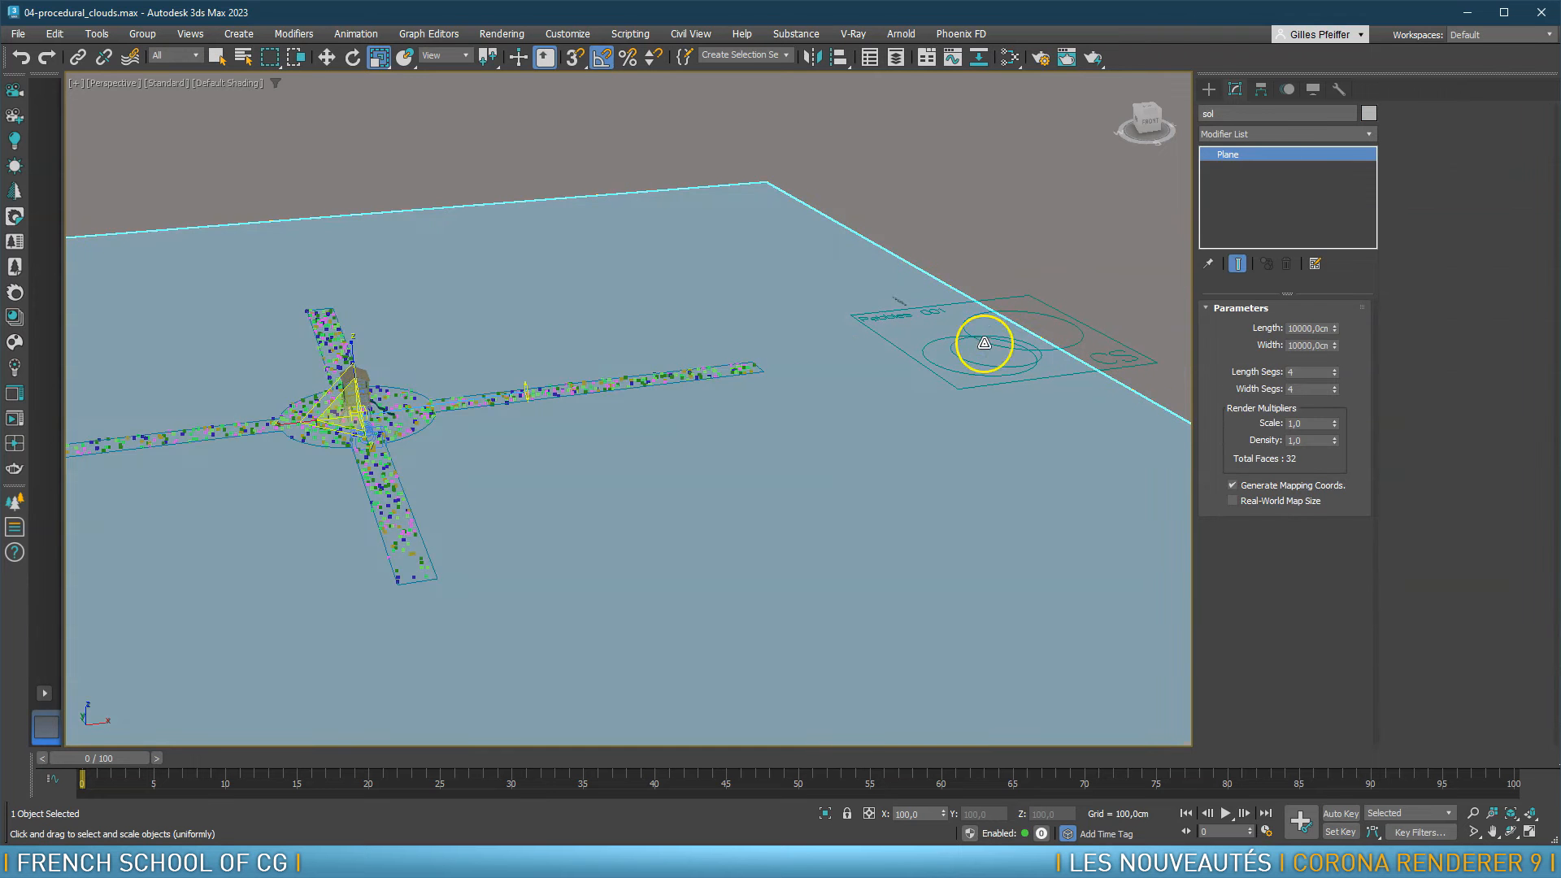
{"action": "scroll", "coordinate": [729, 439], "scroll_direction": "up", "scroll_amount": 8}
{"action": "scroll", "coordinate": [500, 340], "scroll_direction": "up", "scroll_amount": 5}
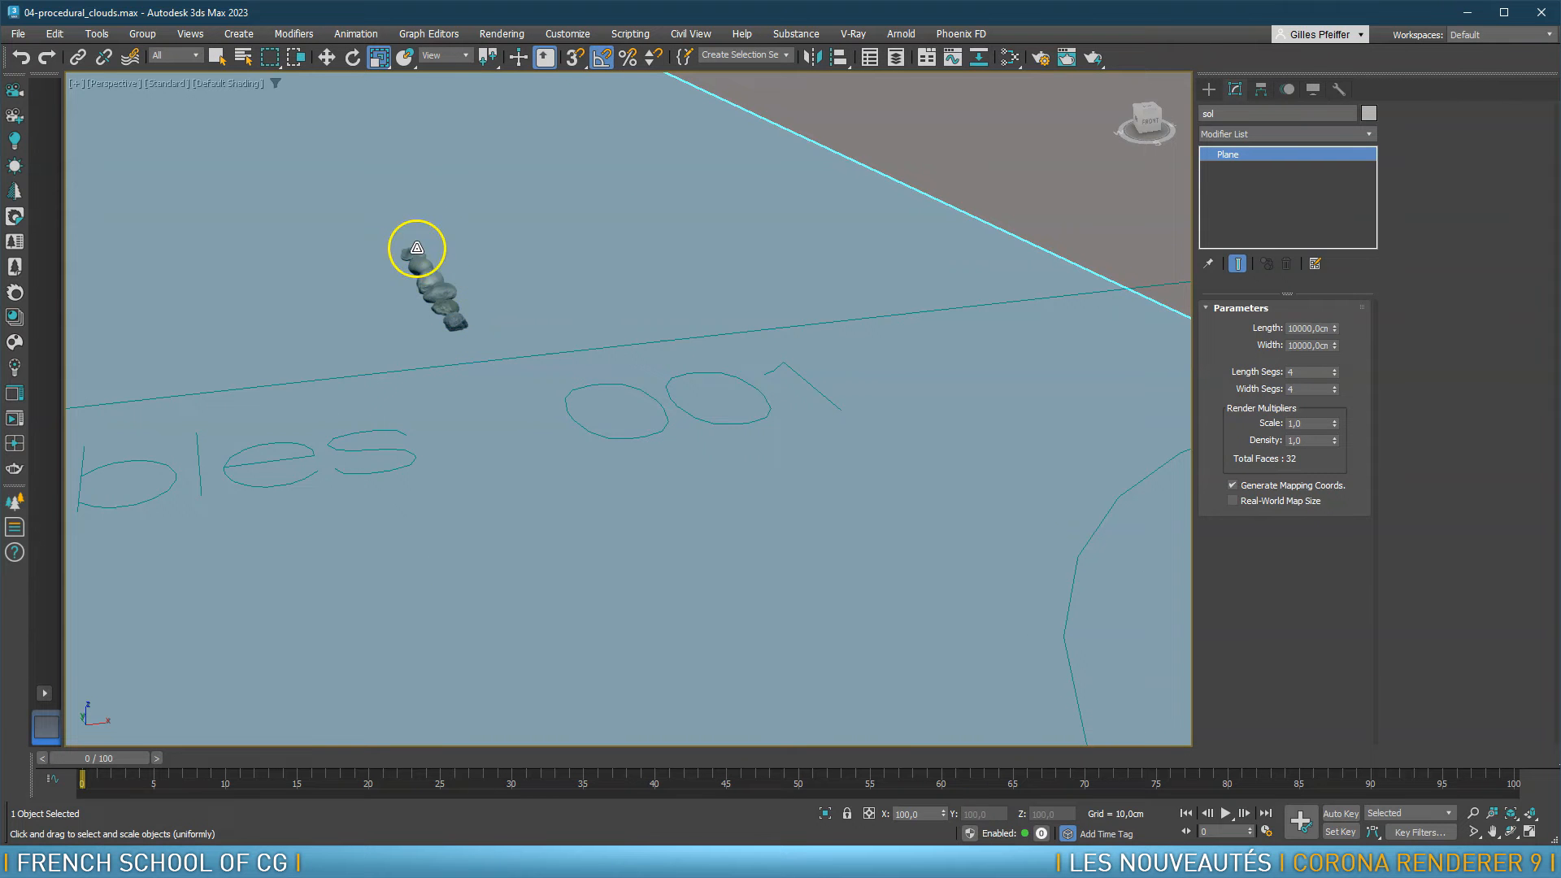
{"action": "scroll", "coordinate": [659, 396], "scroll_direction": "down", "scroll_amount": 3}
{"action": "scroll", "coordinate": [659, 396], "scroll_direction": "down", "scroll_amount": 5}
{"action": "left_click", "coordinate": [864, 453]}
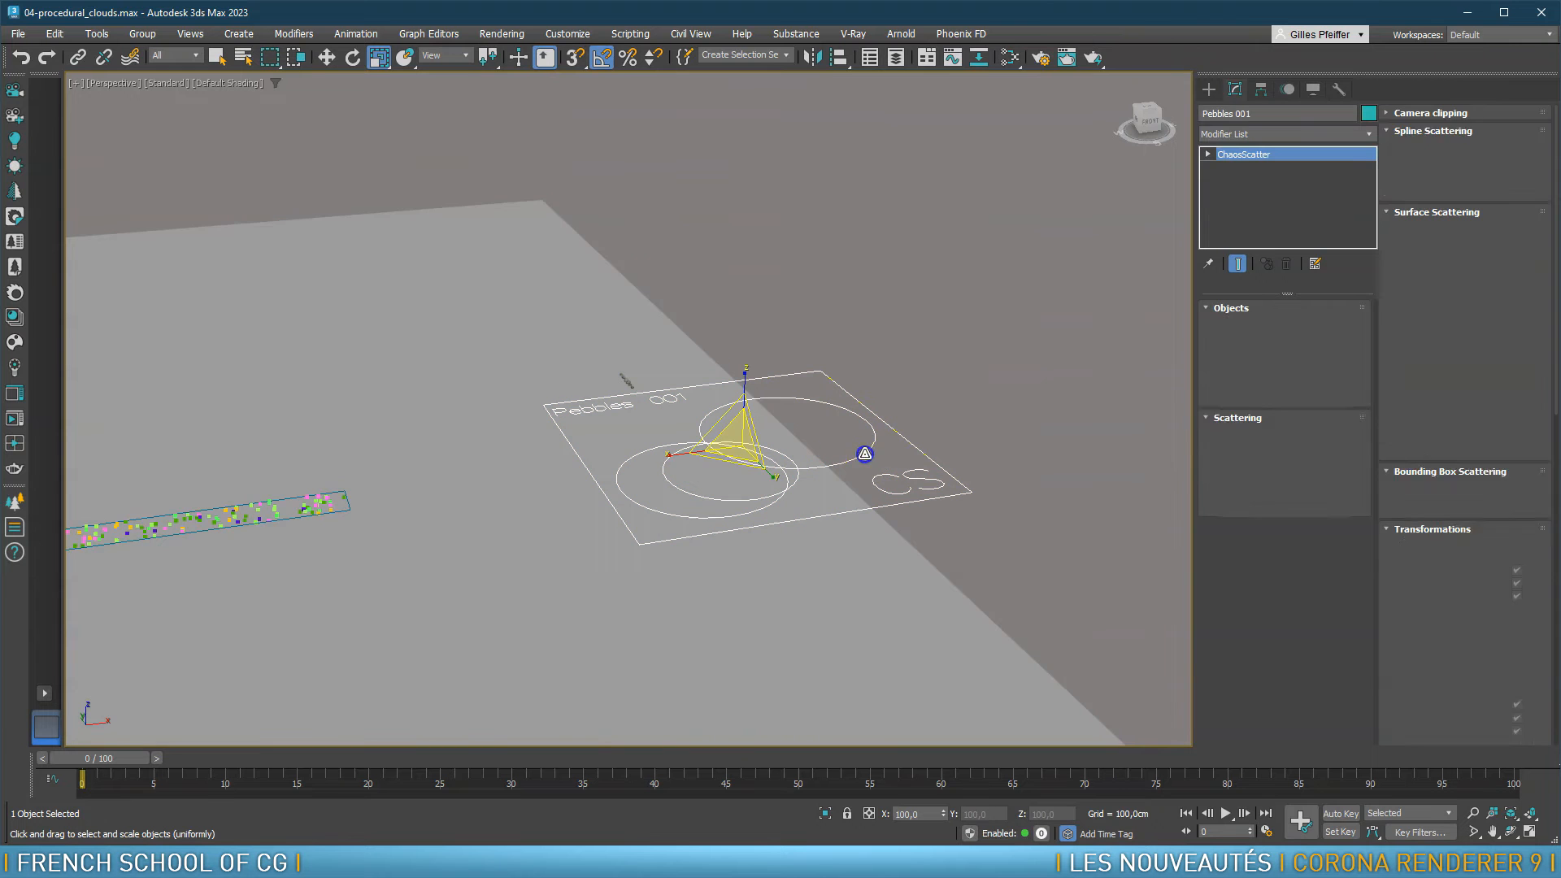
{"action": "left_click", "coordinate": [324, 58]}
{"action": "left_click_drag", "start_coordinate": [776, 438], "coordinate": [1009, 407]}
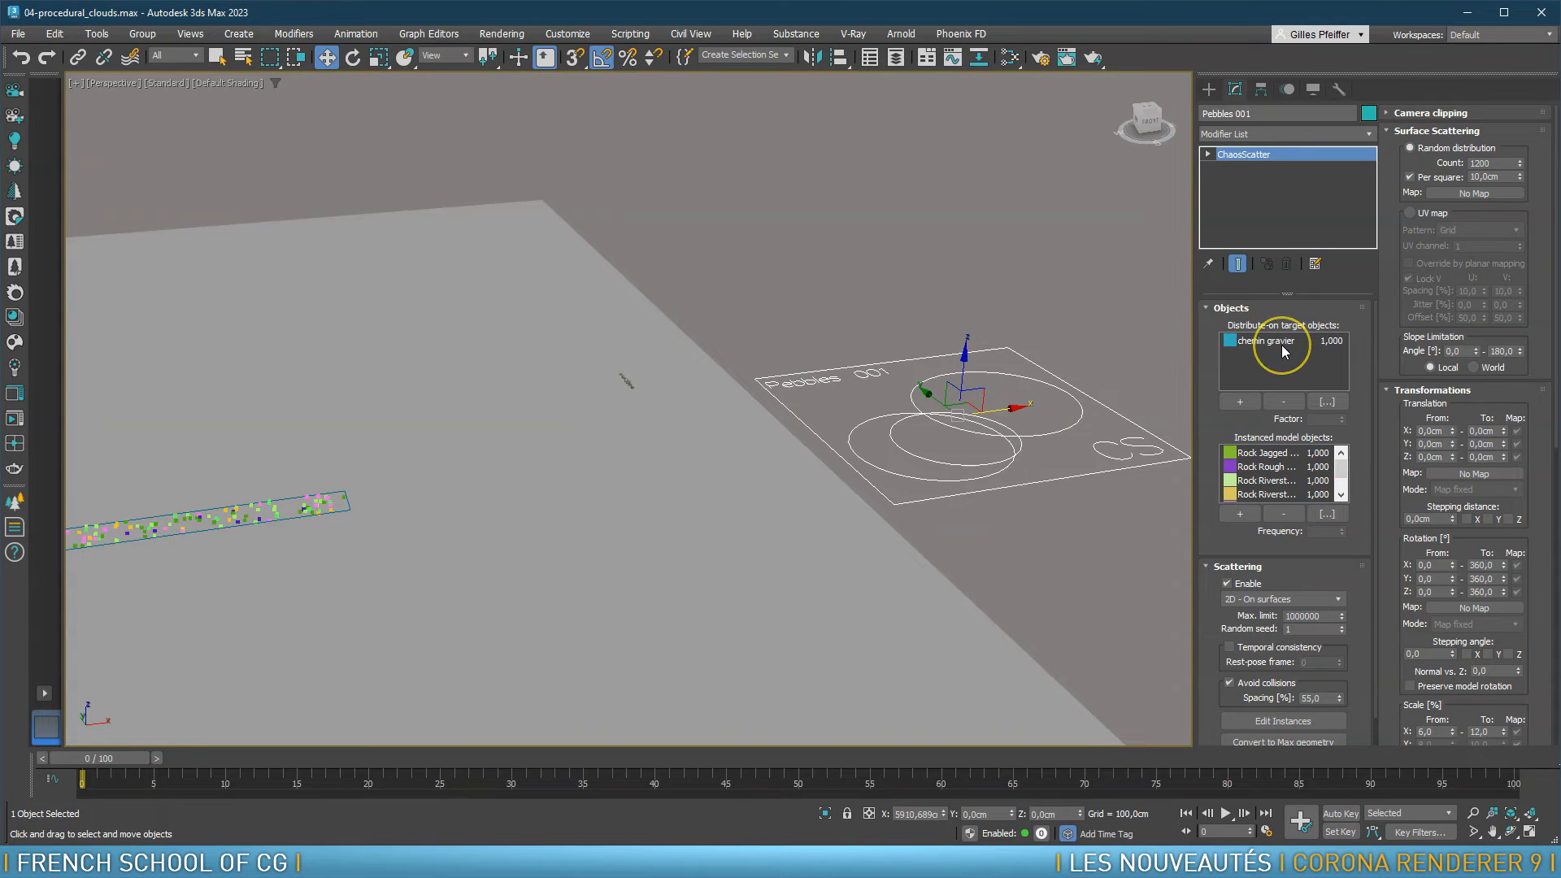
Try the 1D - On splines scattering mode for the pebbles, and return to 2D - On surfaces
{"action": "middle_click_drag", "start_coordinate": [266, 553], "coordinate": [1059, 396]}
{"action": "middle_click_drag", "start_coordinate": [539, 455], "coordinate": [659, 458]}
{"action": "scroll", "coordinate": [608, 458], "scroll_direction": "up", "scroll_amount": 3}
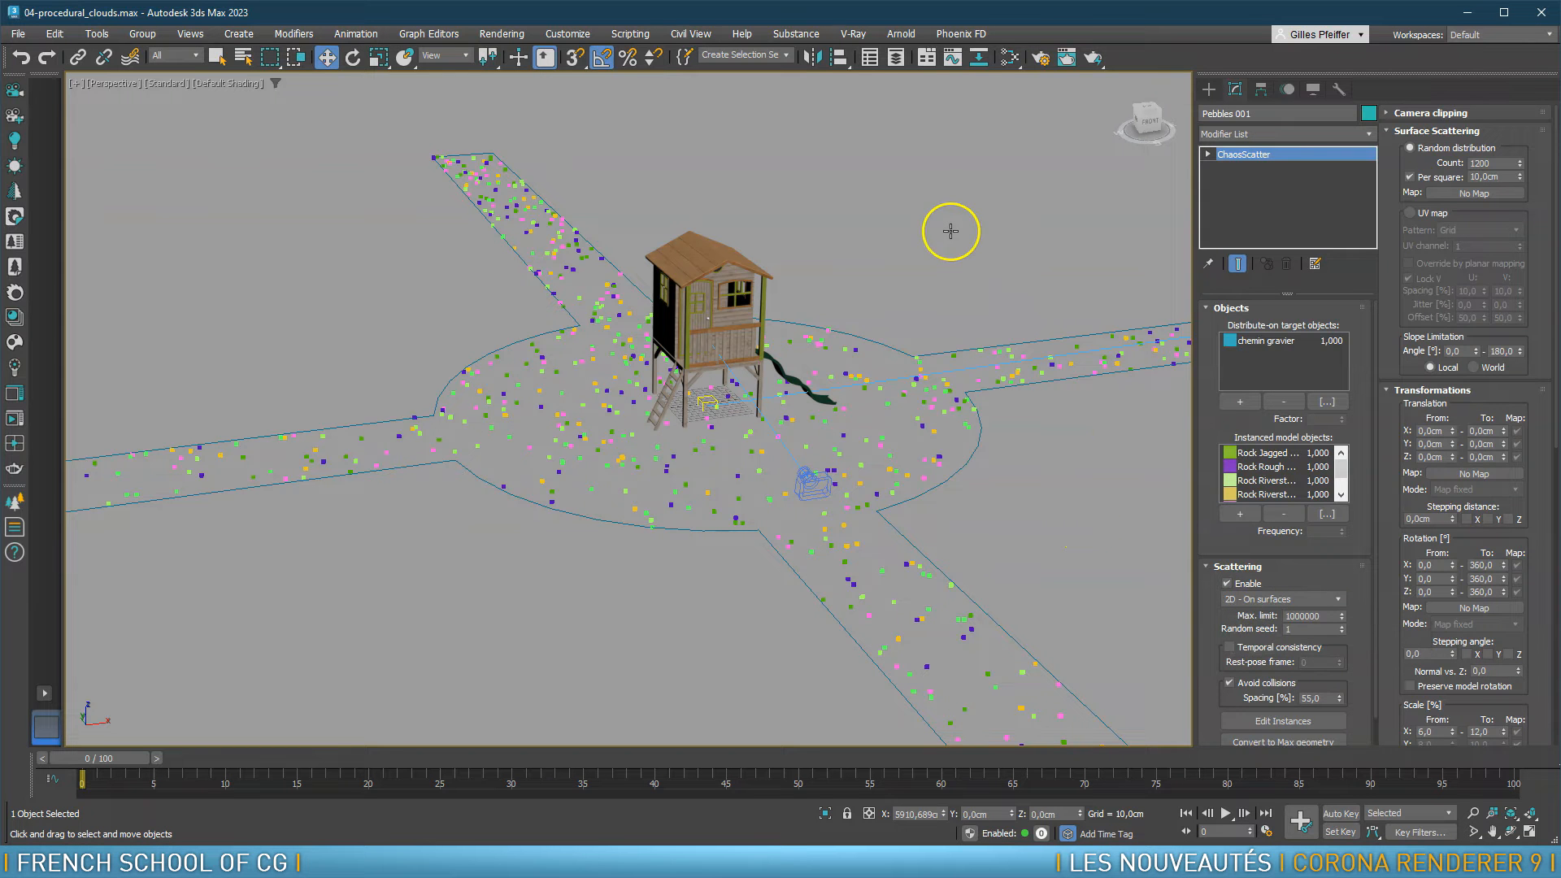
{"action": "left_click", "coordinate": [1263, 601]}
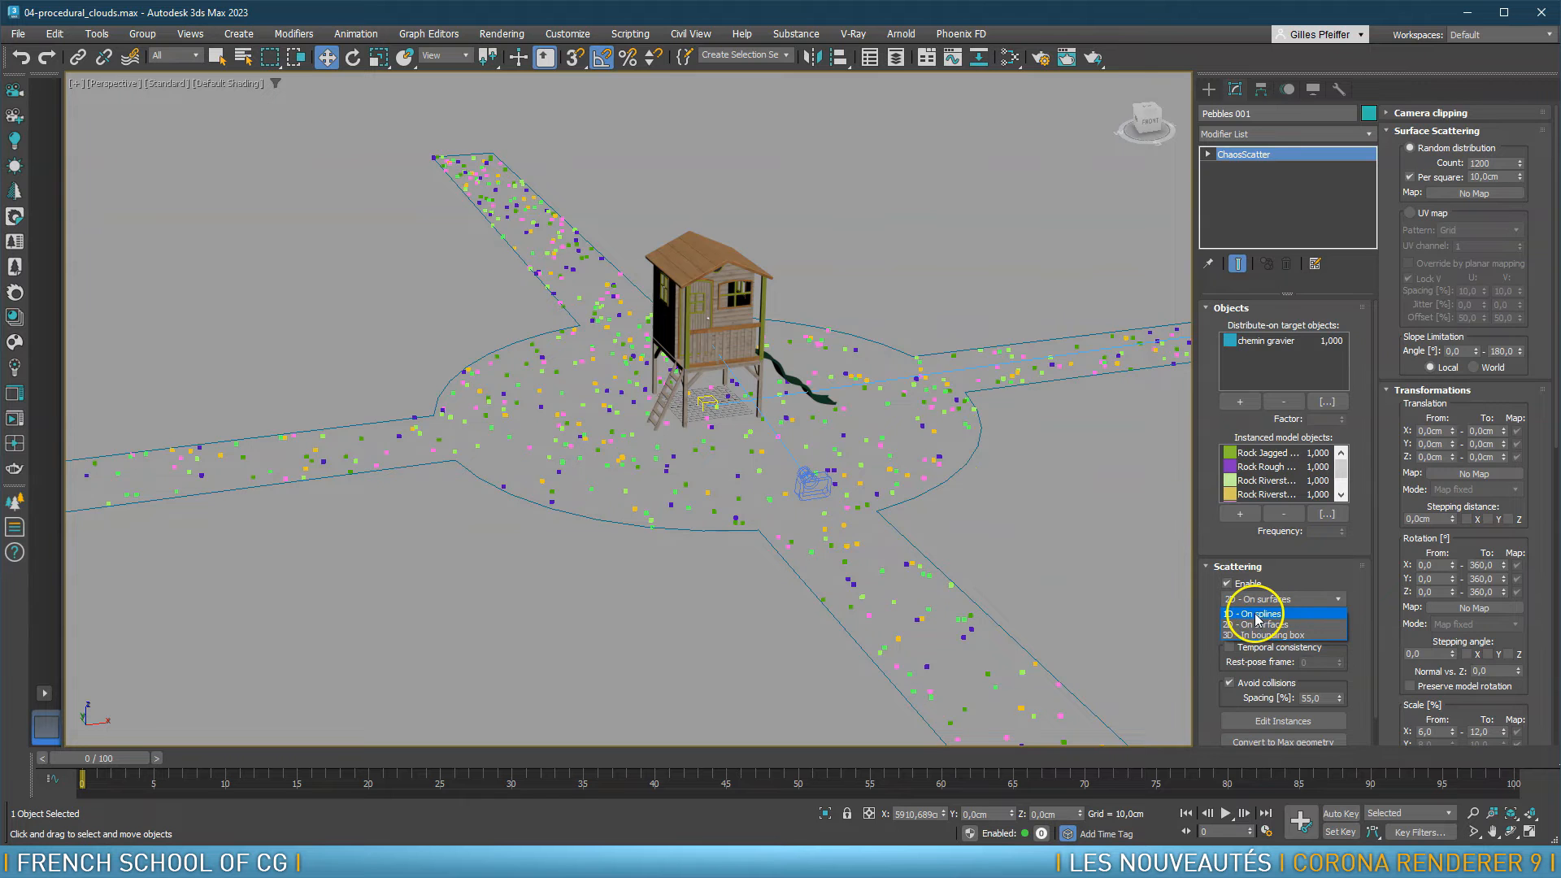
{"action": "left_click", "coordinate": [1258, 615]}
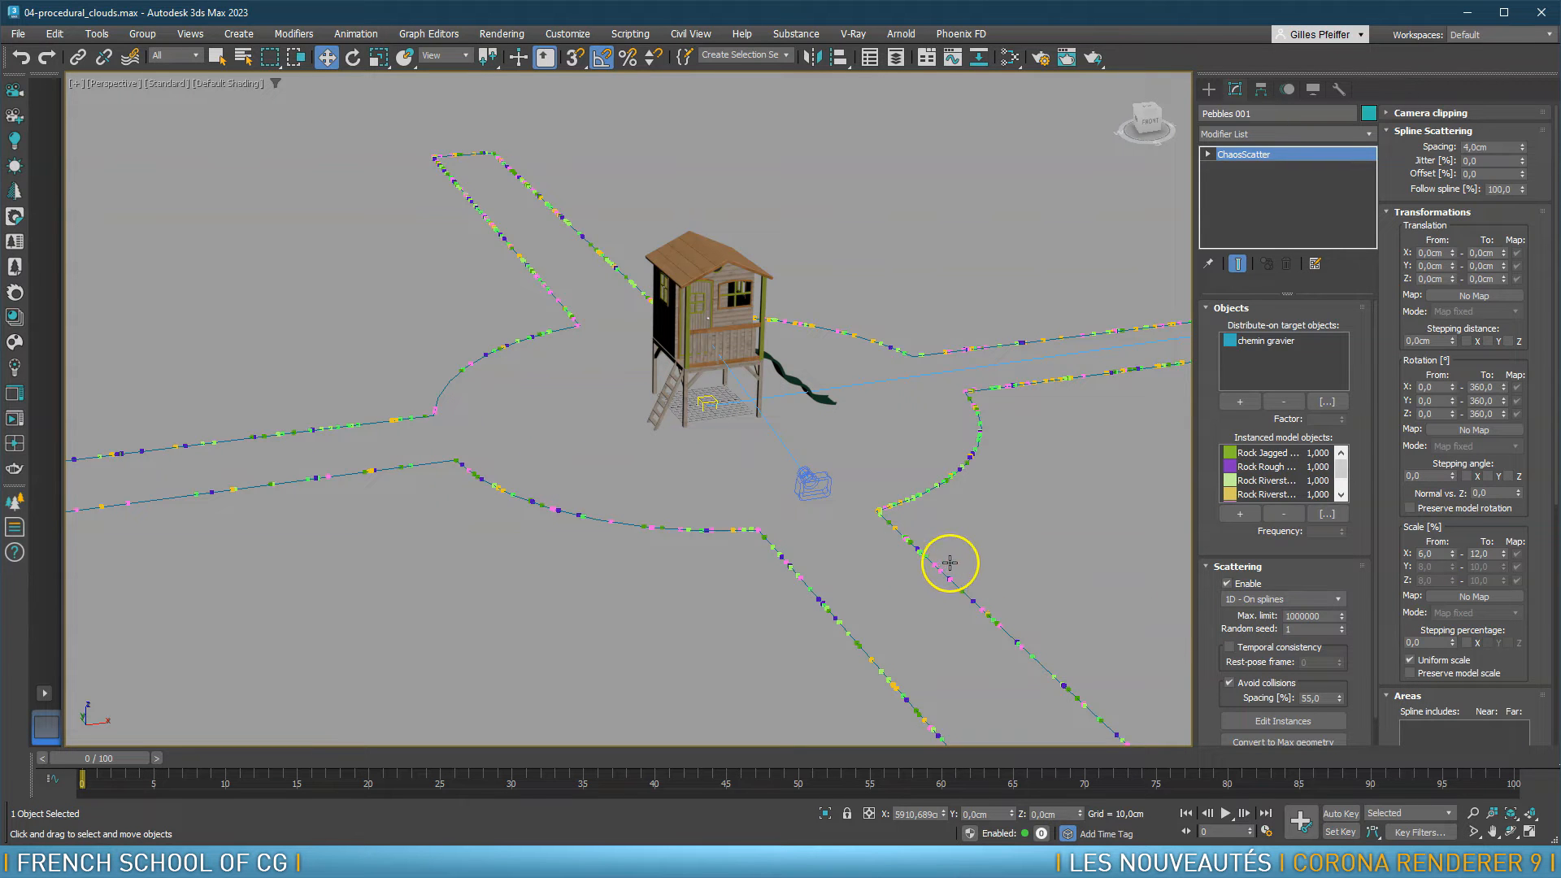
{"action": "left_click", "coordinate": [1298, 601]}
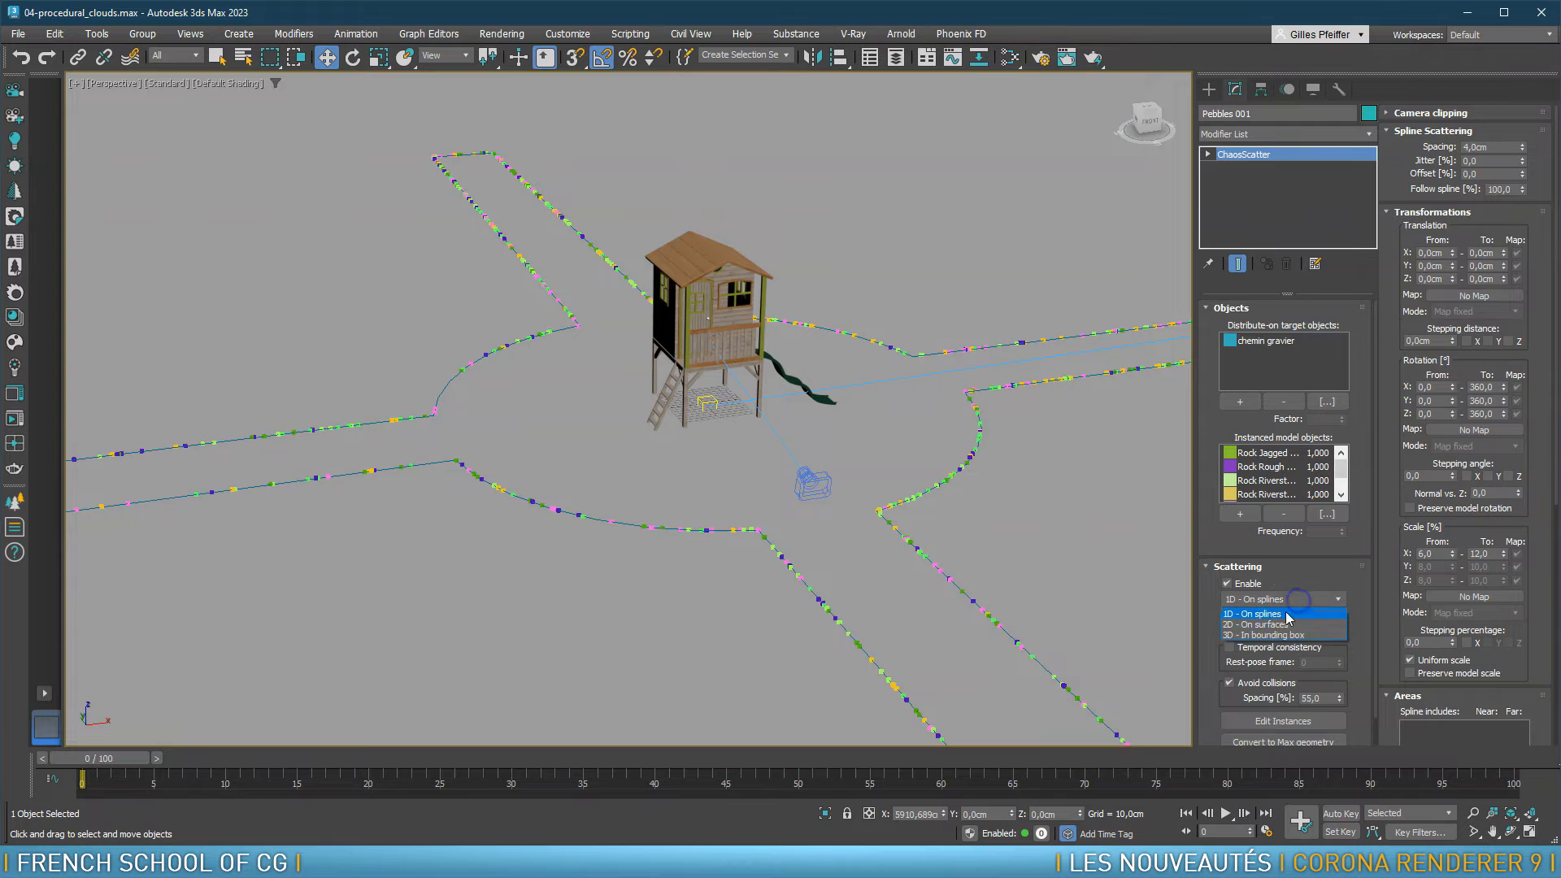
{"action": "left_click", "coordinate": [1277, 624]}
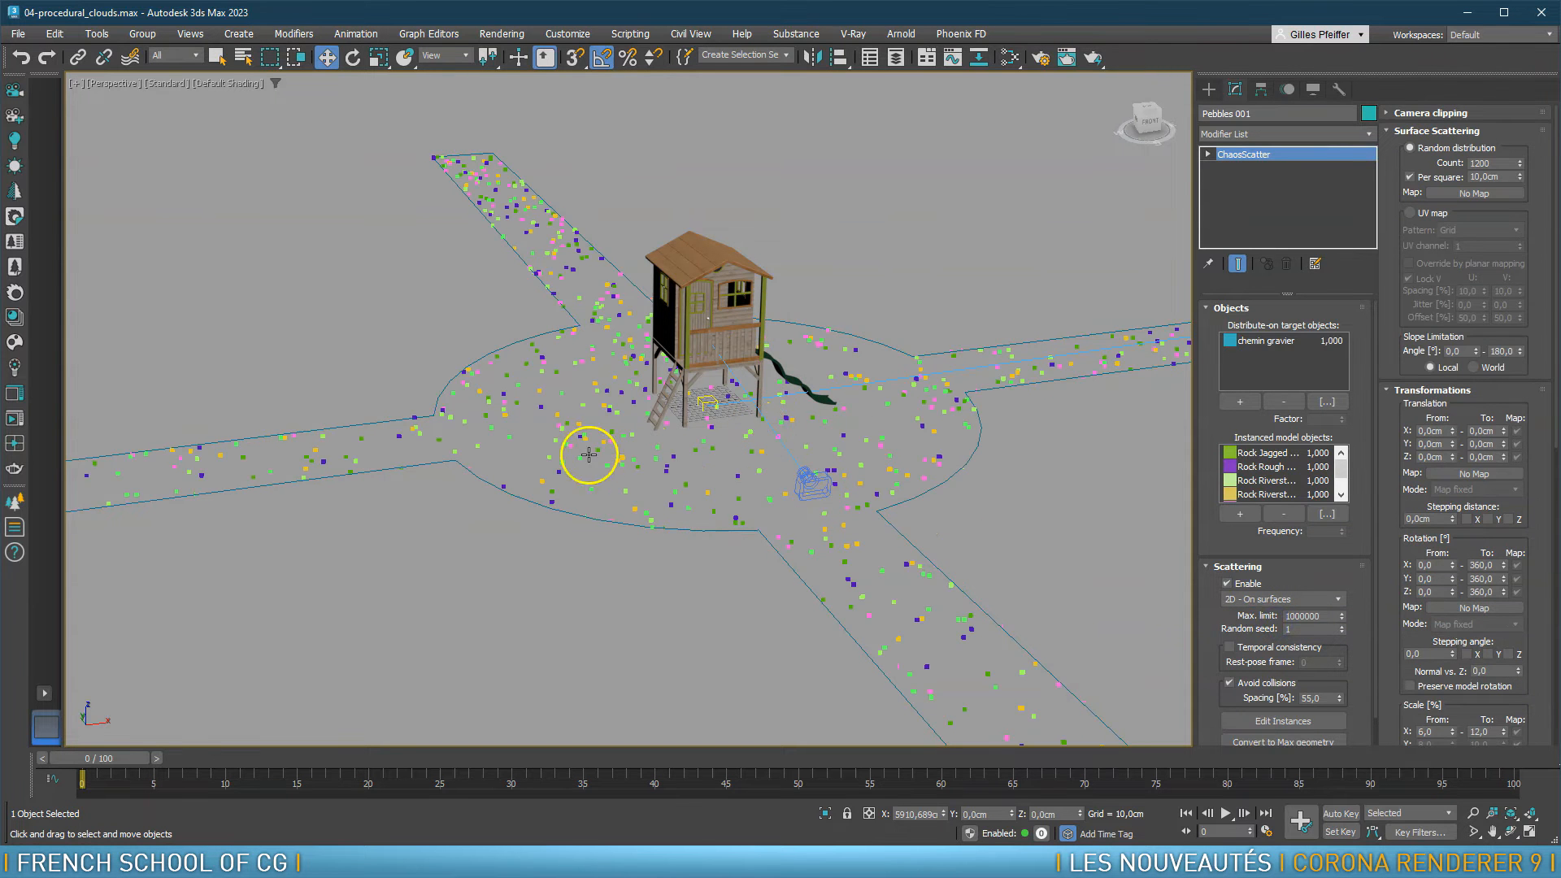
Show the Corona camera view and save the scene as 05-gravier_scatter
{"action": "key", "text": "c"}
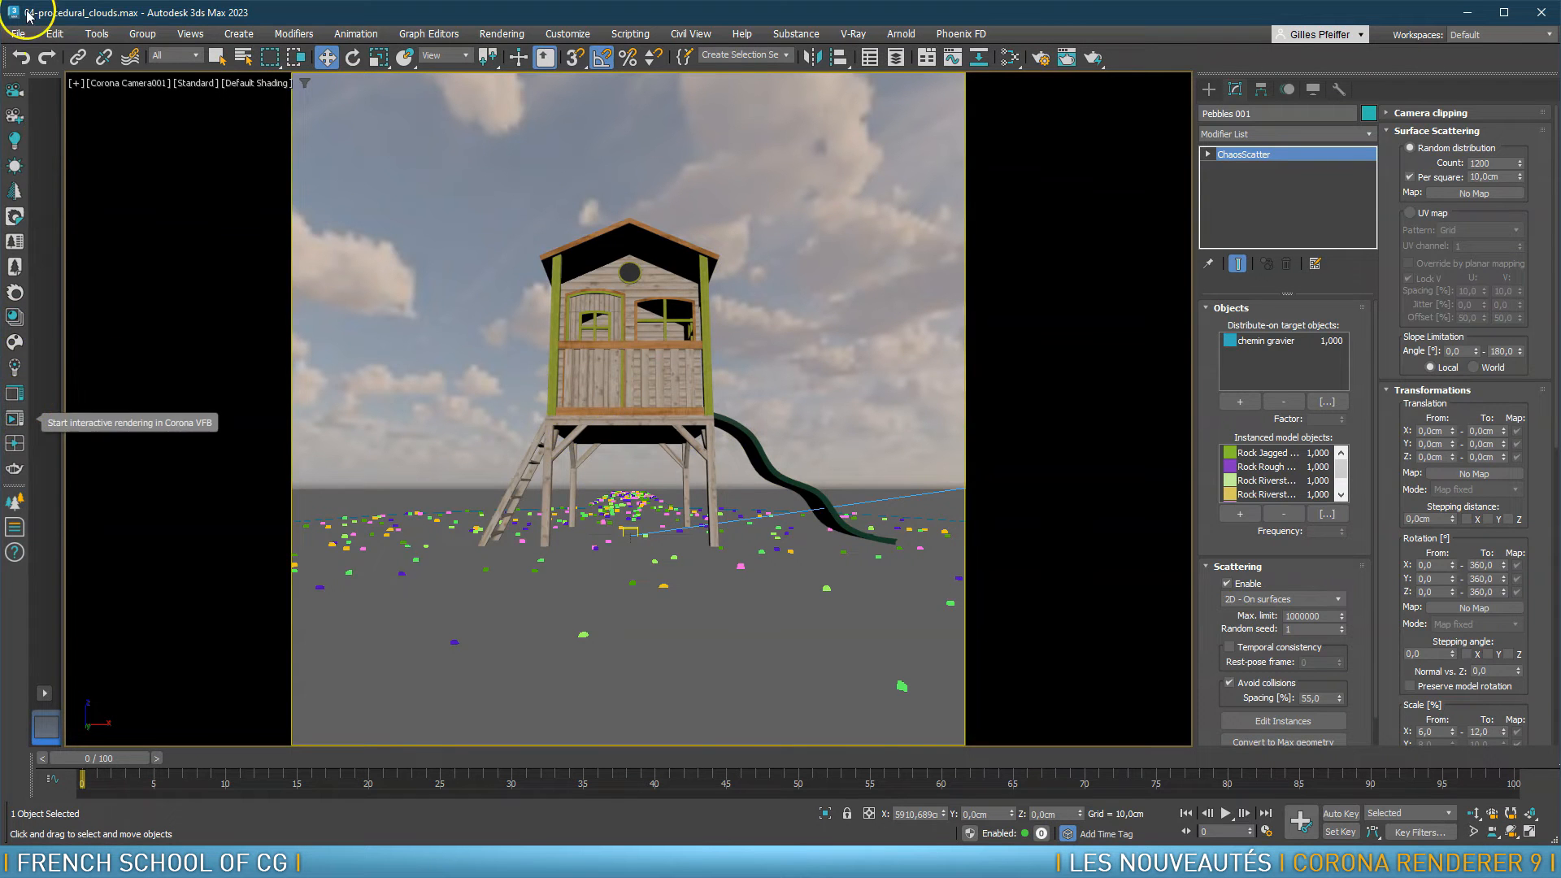
{"action": "left_click", "coordinate": [18, 33]}
{"action": "left_click", "coordinate": [57, 196]}
{"action": "type", "text": "05-gravier_scat"}
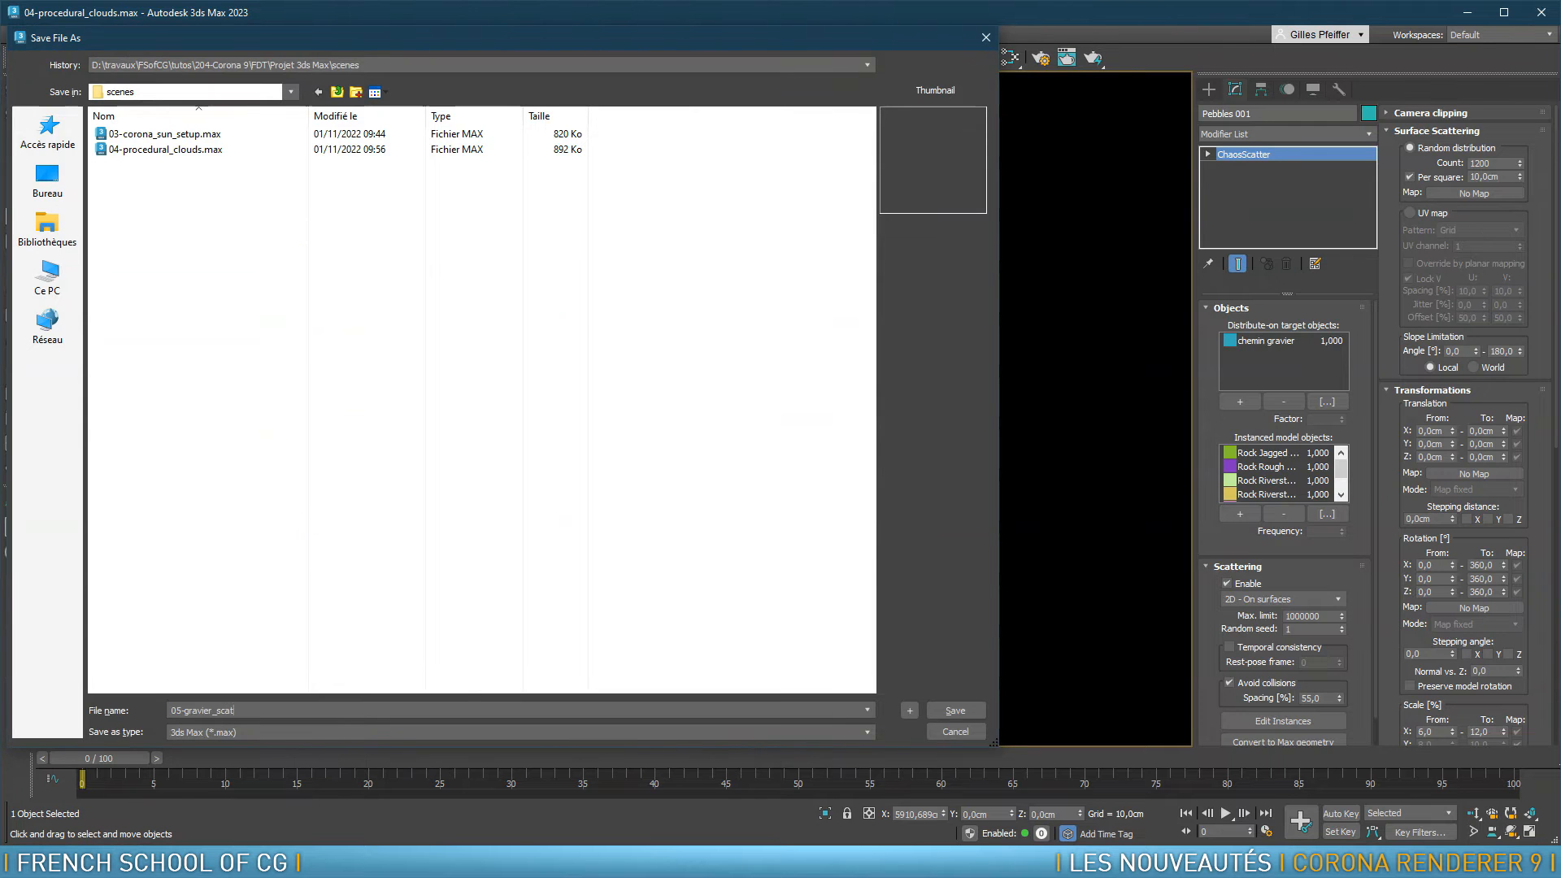
{"action": "key", "text": "Return"}
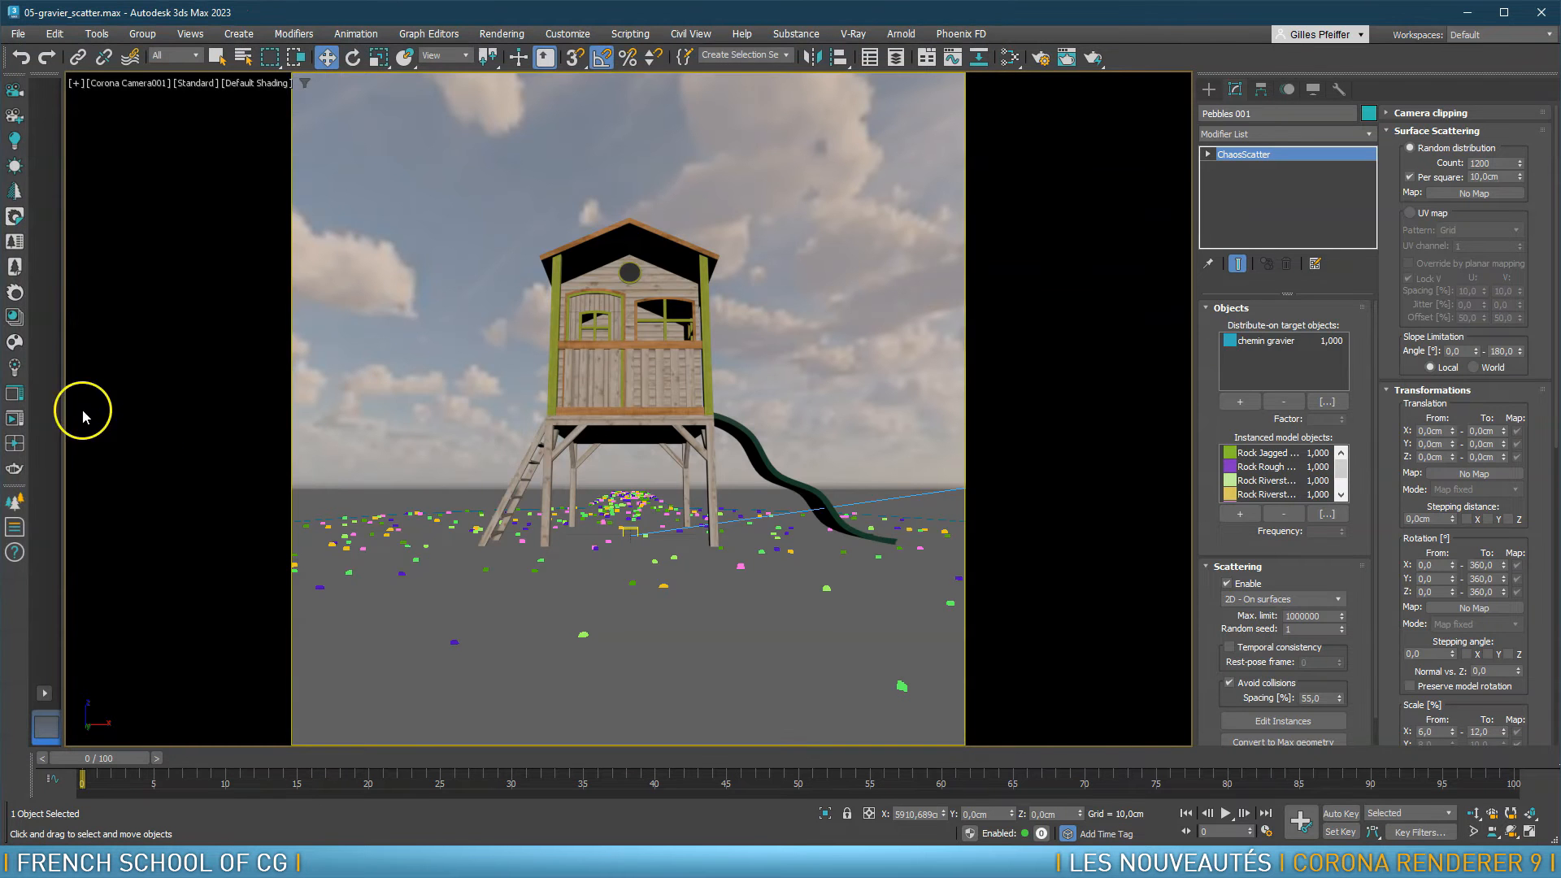
Start interactive rendering and set the pebble scatter's Count to 2200 and Max. limit to 2000000
{"action": "left_click", "coordinate": [15, 418]}
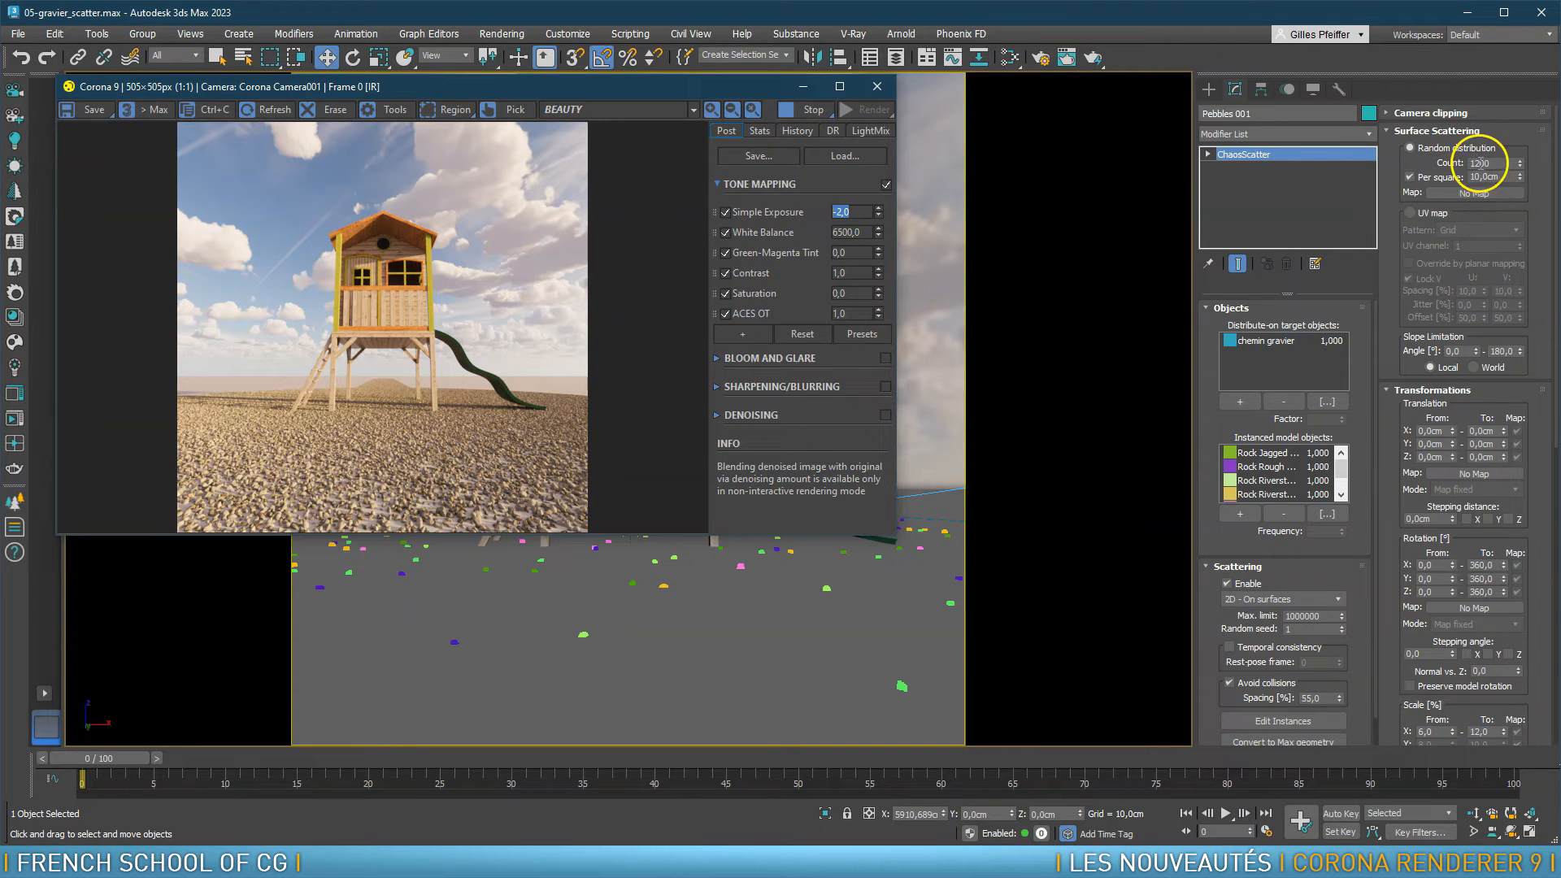
{"action": "left_click_drag", "start_coordinate": [1474, 162], "coordinate": [1458, 160]}
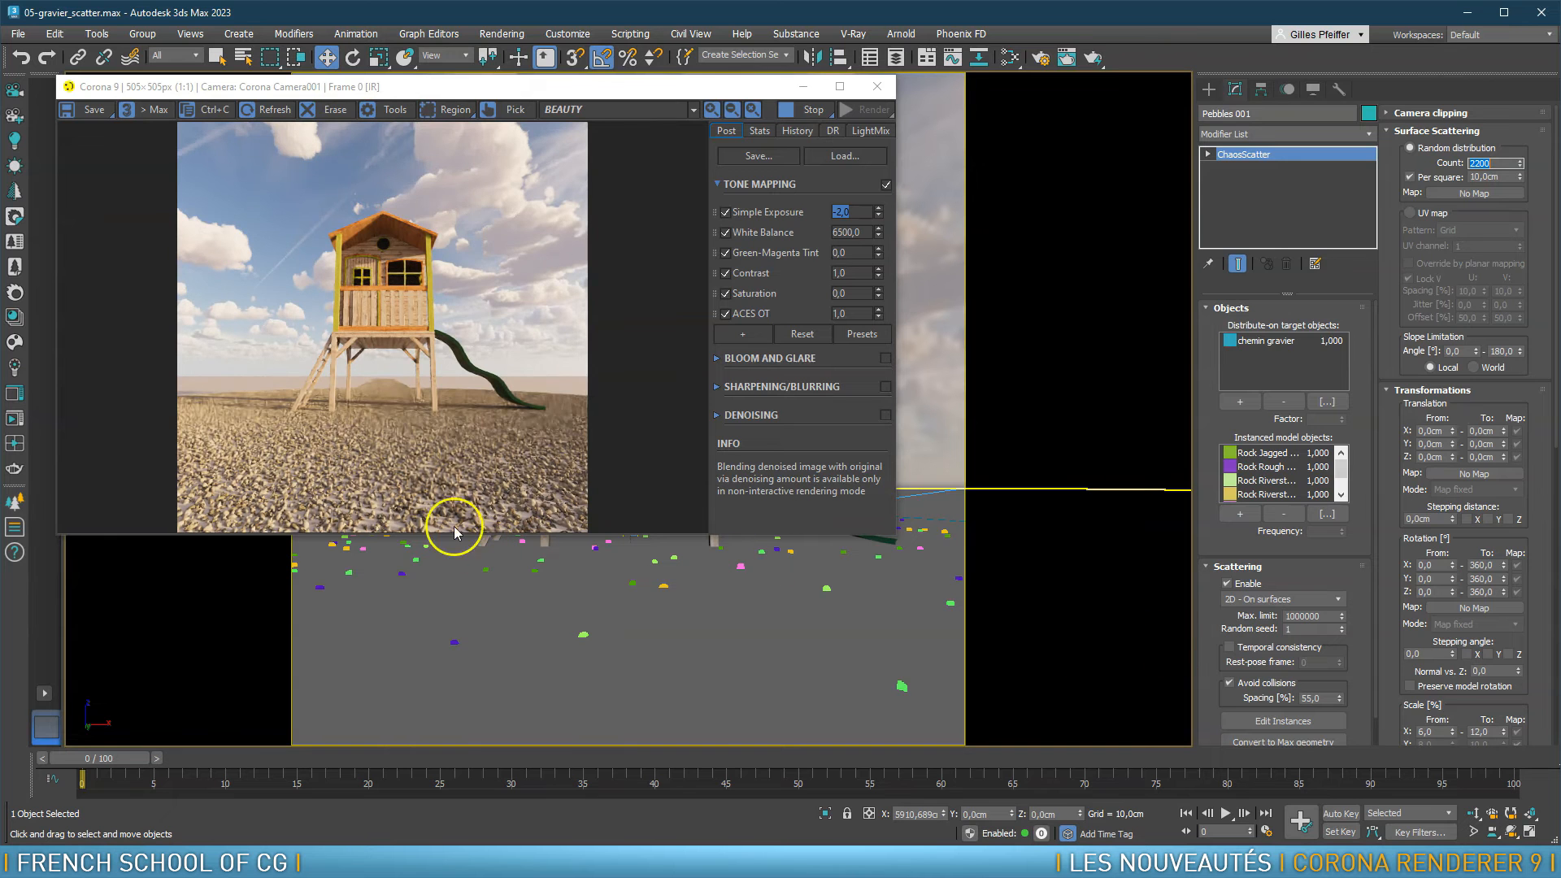
{"action": "left_click", "coordinate": [1293, 616]}
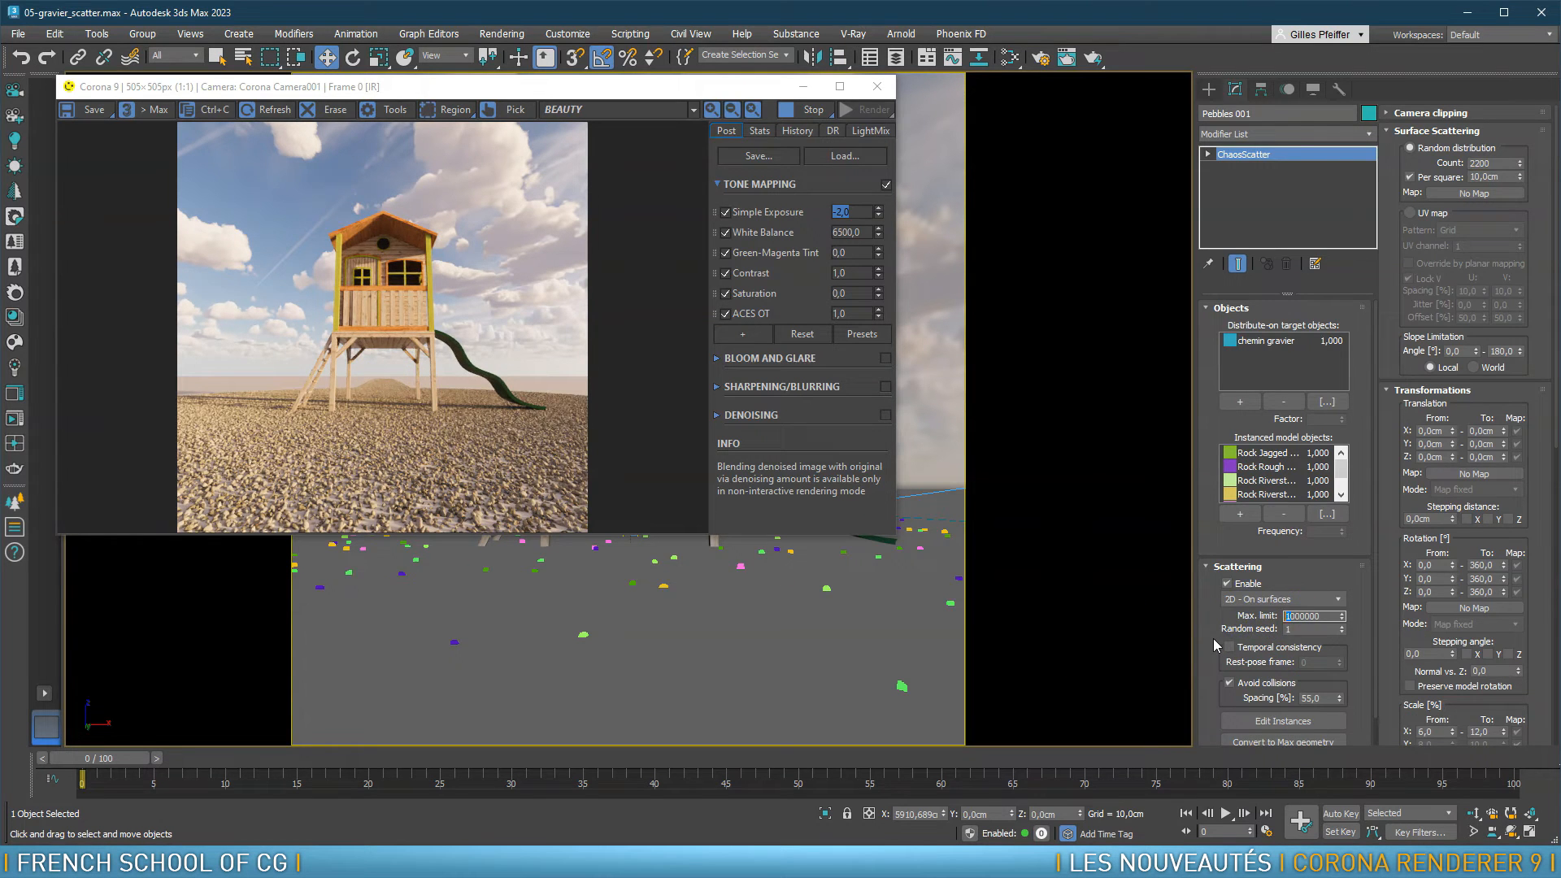
{"action": "type", "text": "2000000"}
{"action": "key", "text": "Return"}
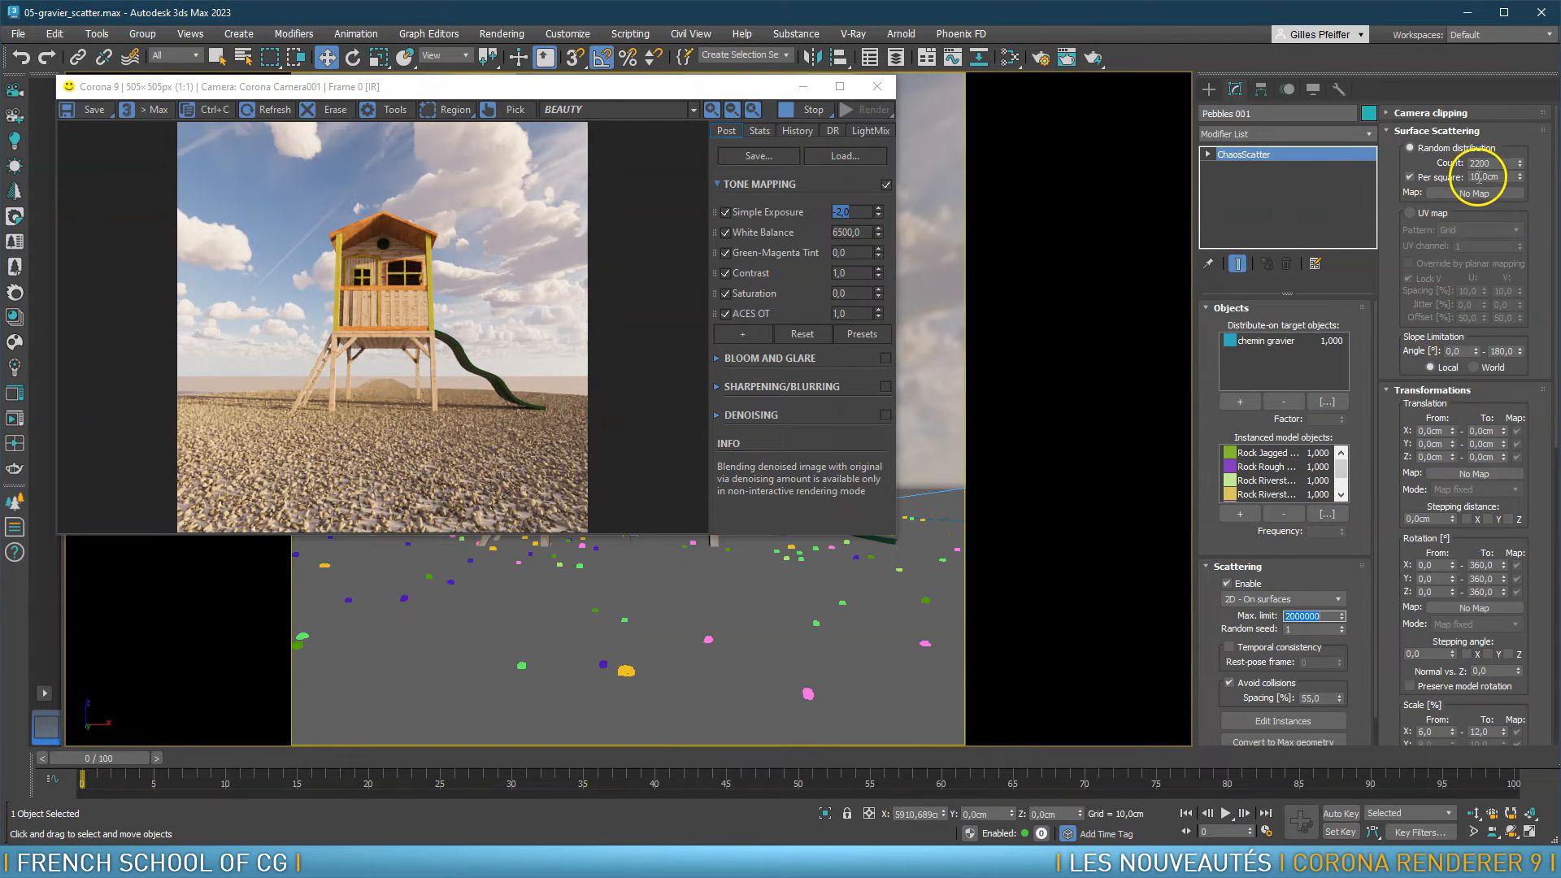
Try denser pebbles with Count values of 5000 and 10000, raising Max. limit to 3000000
{"action": "left_click", "coordinate": [1476, 162]}
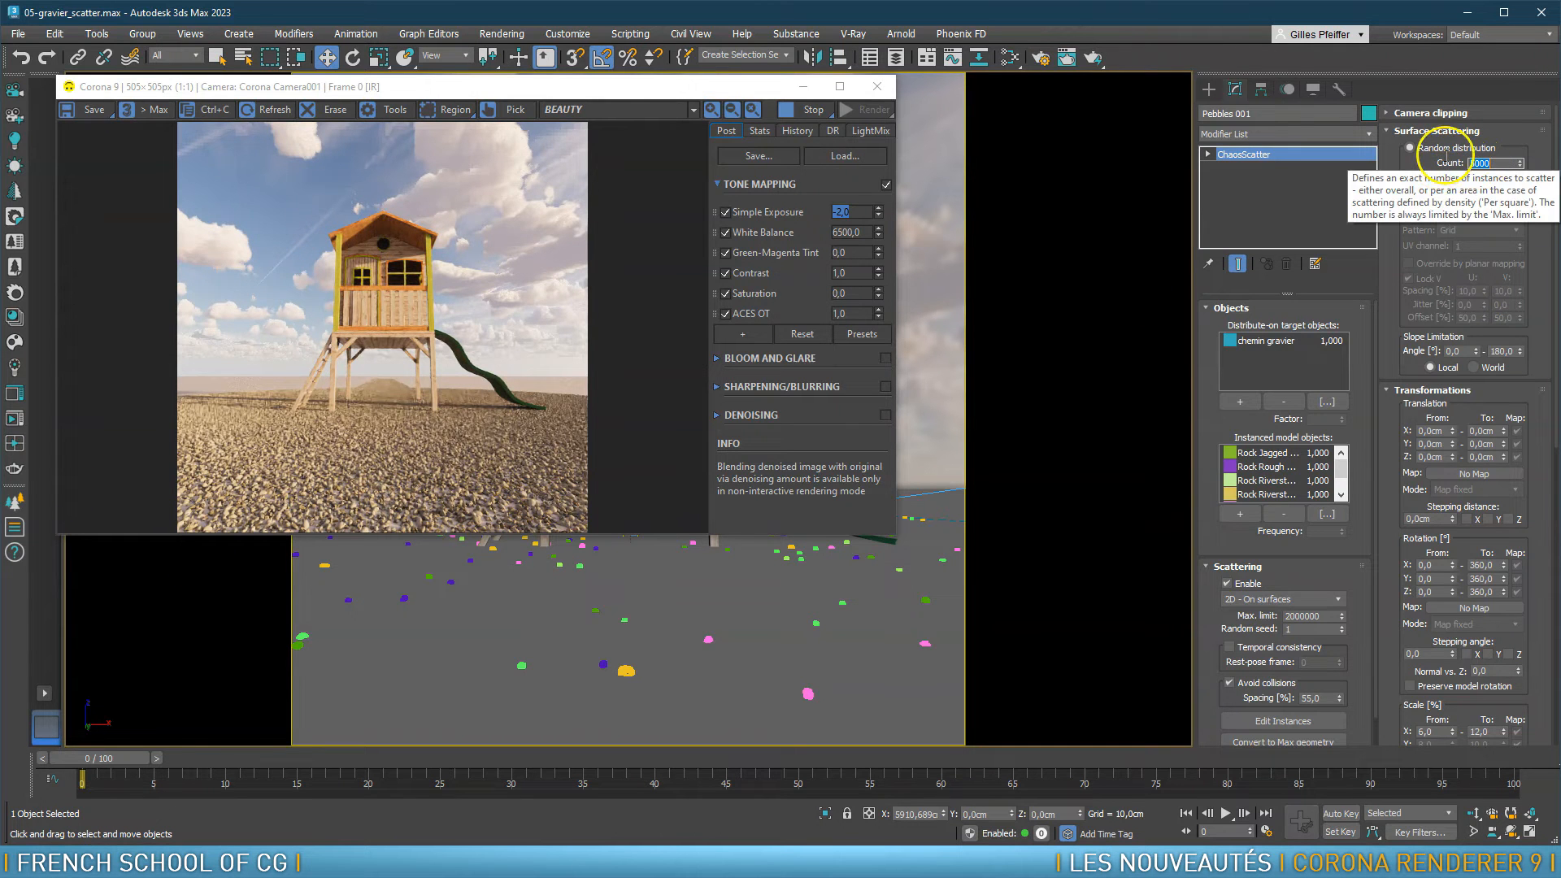
{"action": "type", "text": "5000"}
{"action": "key", "text": "Return"}
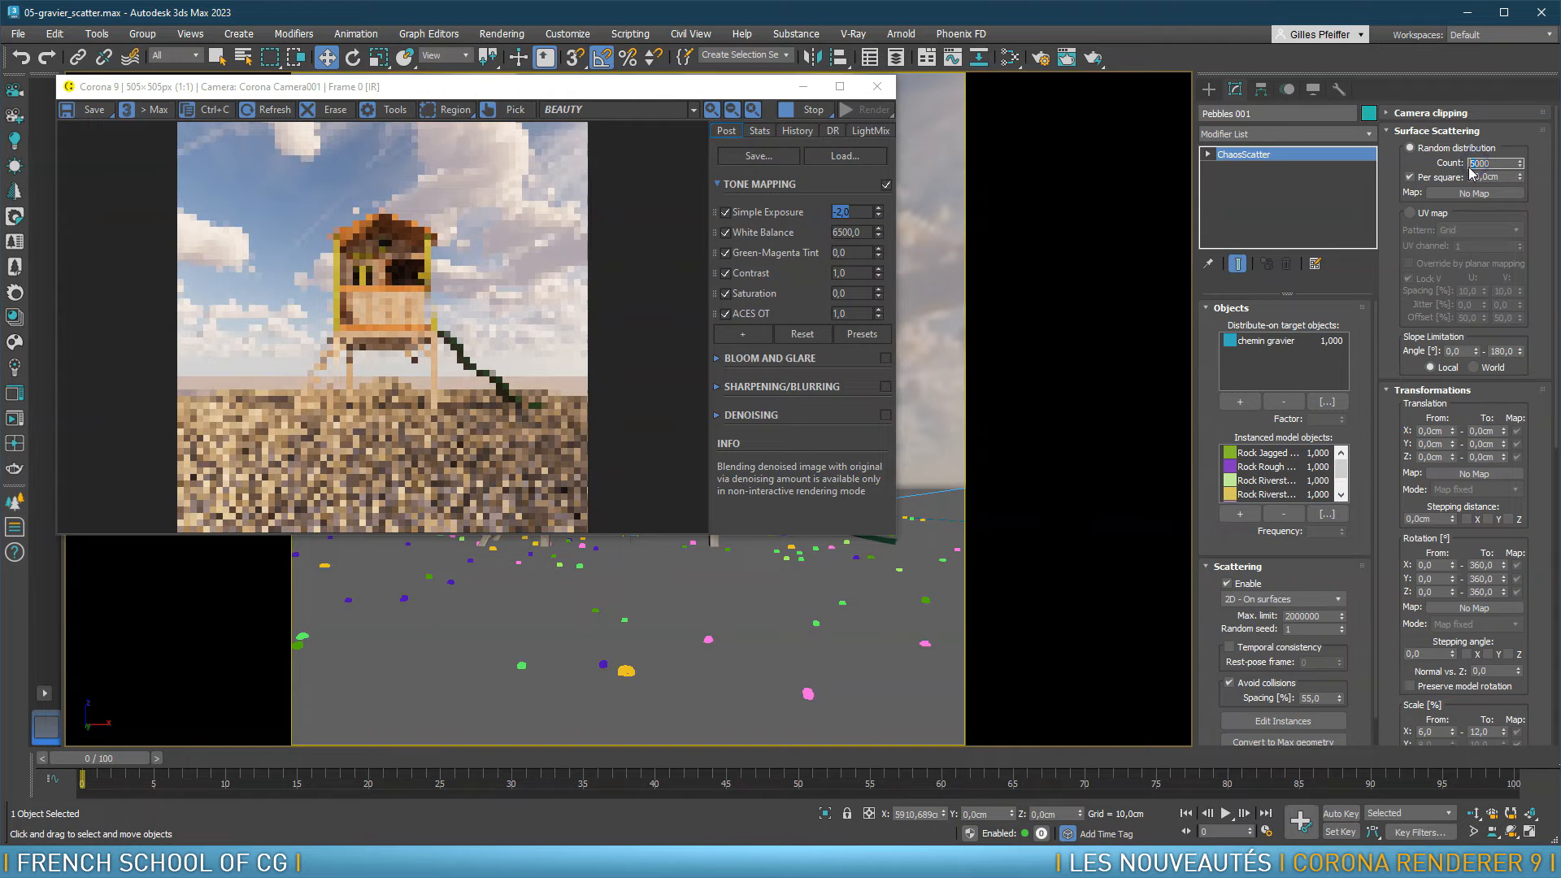
{"action": "type", "text": "10000"}
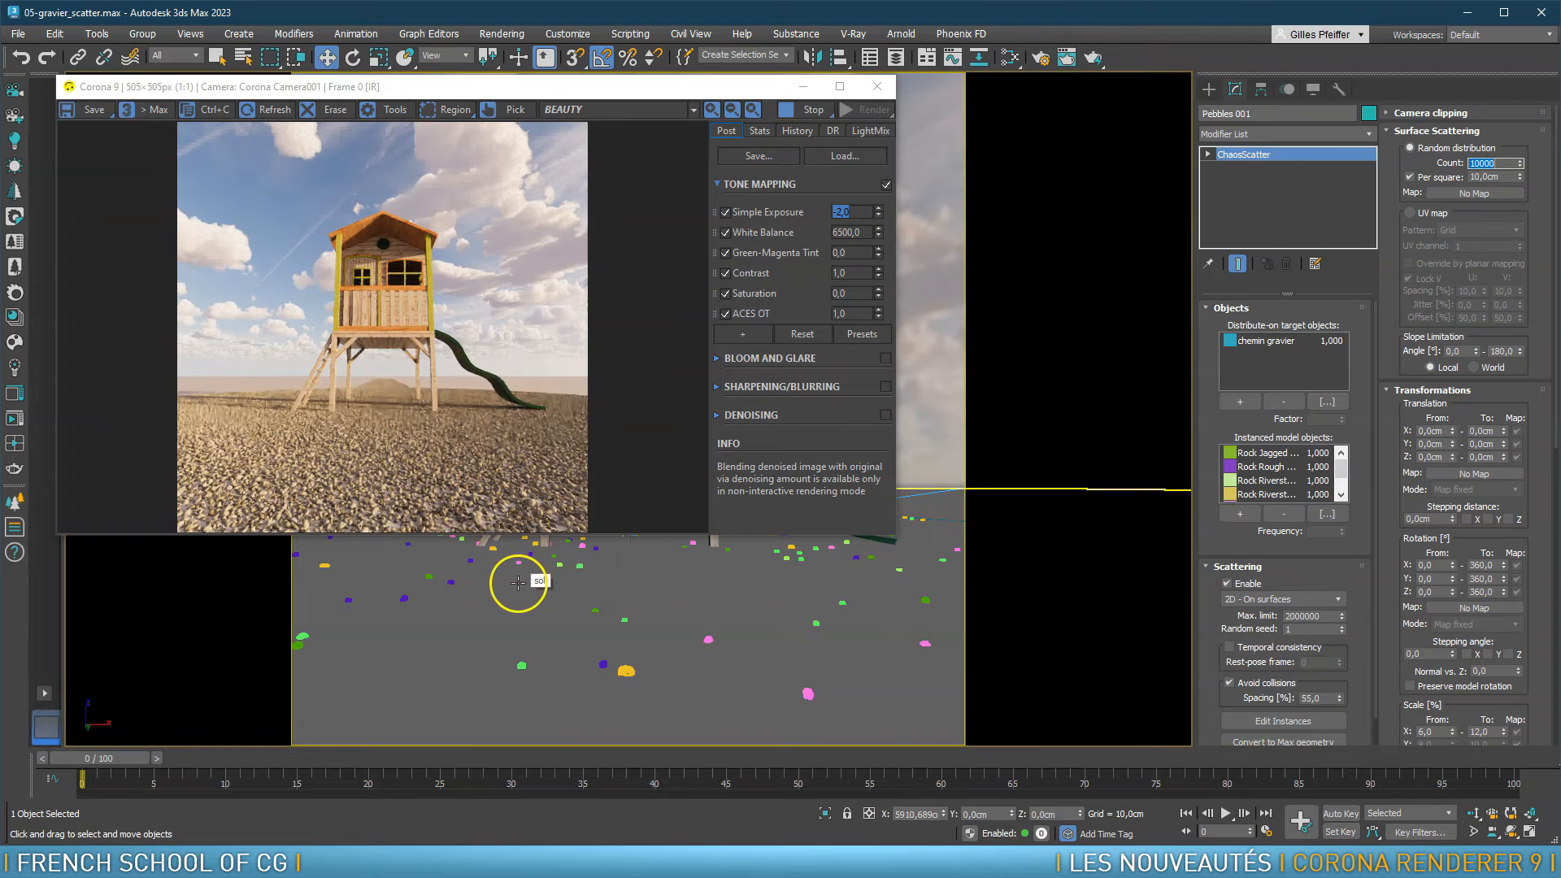
{"action": "left_click", "coordinate": [1289, 616]}
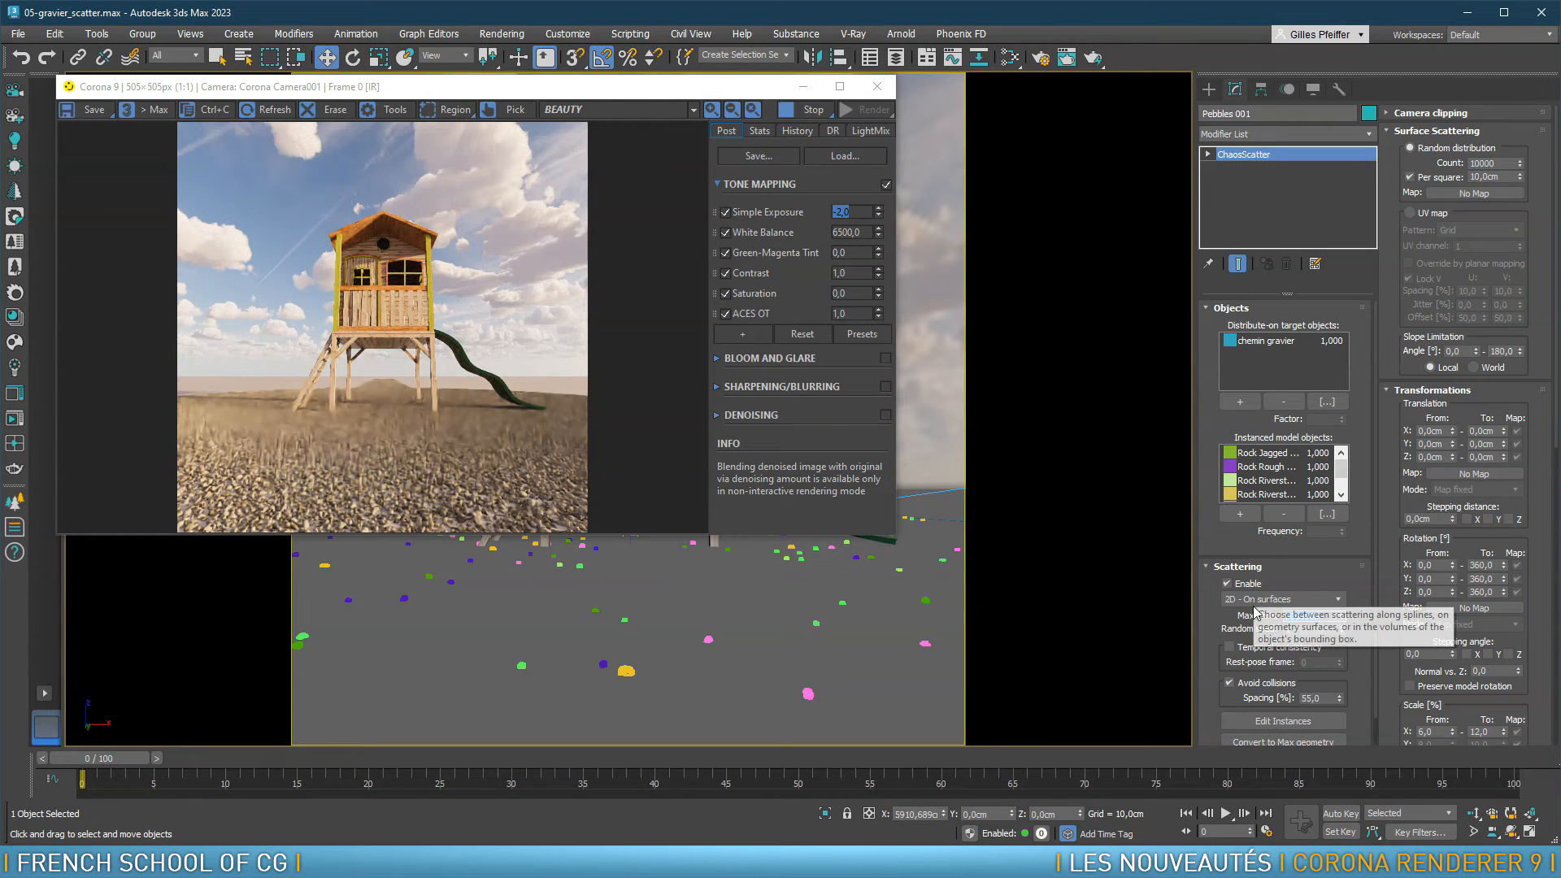
{"action": "key", "text": "Return"}
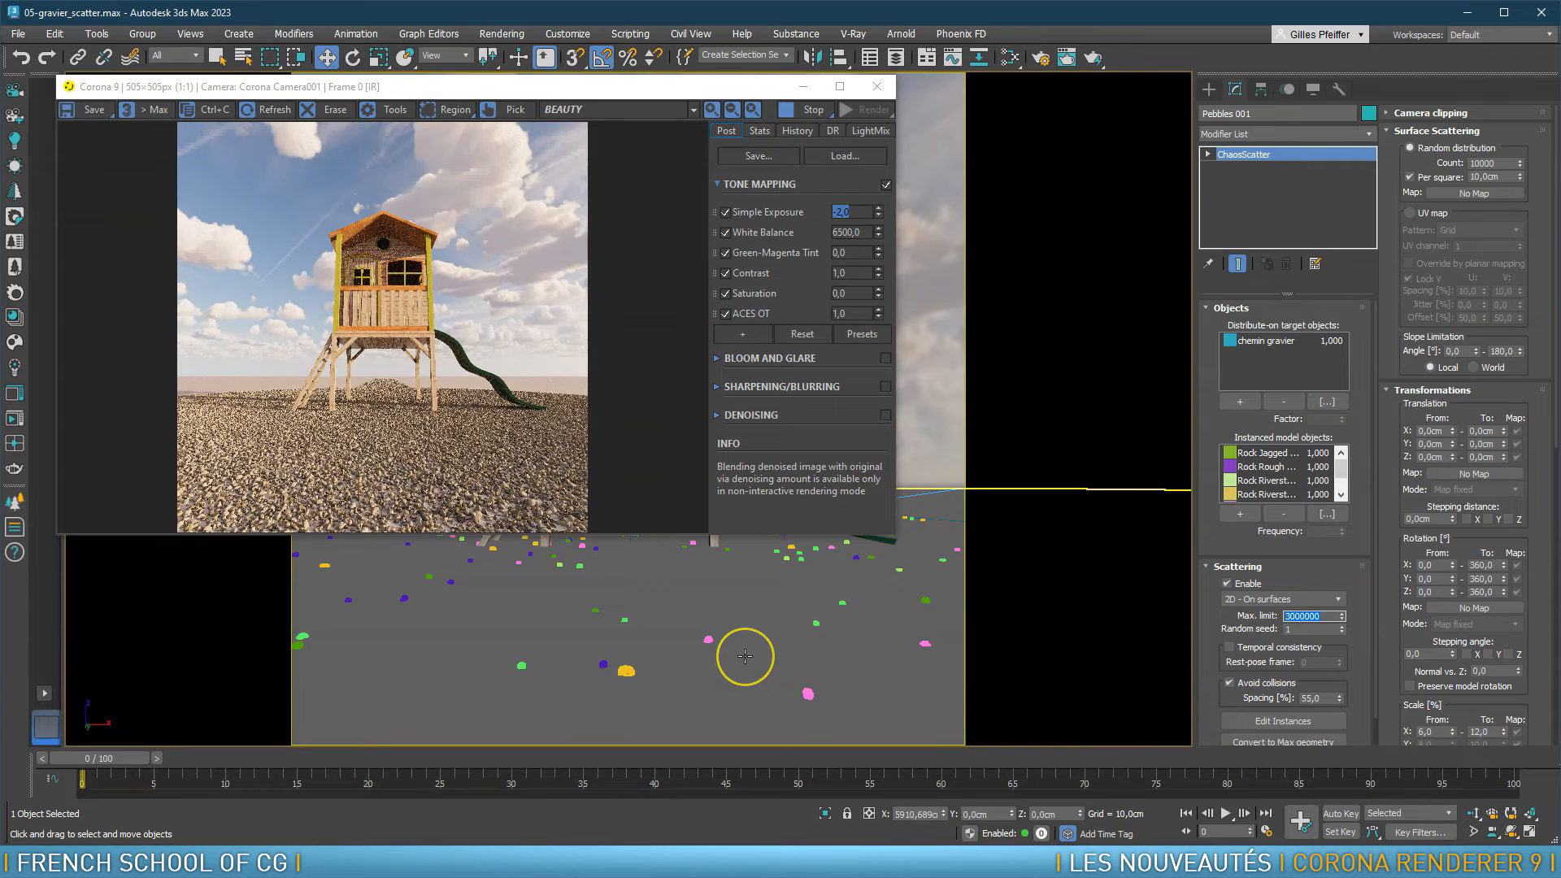
Set the pebble scatter's Max. limit to 1000000, Count to 2000 and collision-avoidance Spacing to 25%
{"action": "left_click", "coordinate": [1290, 616]}
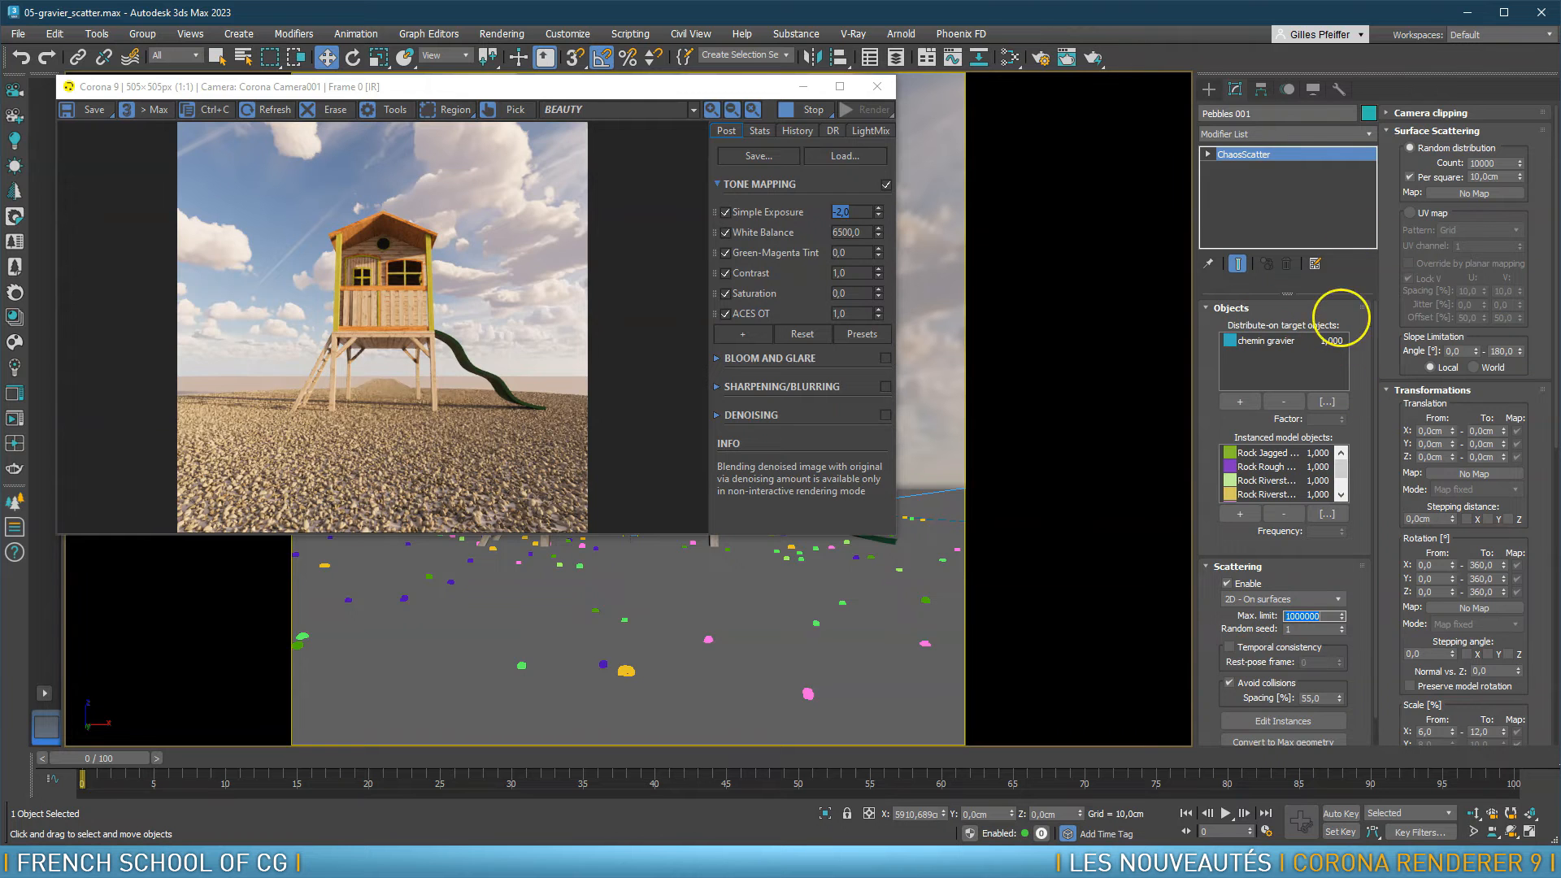
{"action": "left_click_drag", "start_coordinate": [1480, 164], "coordinate": [1451, 163]}
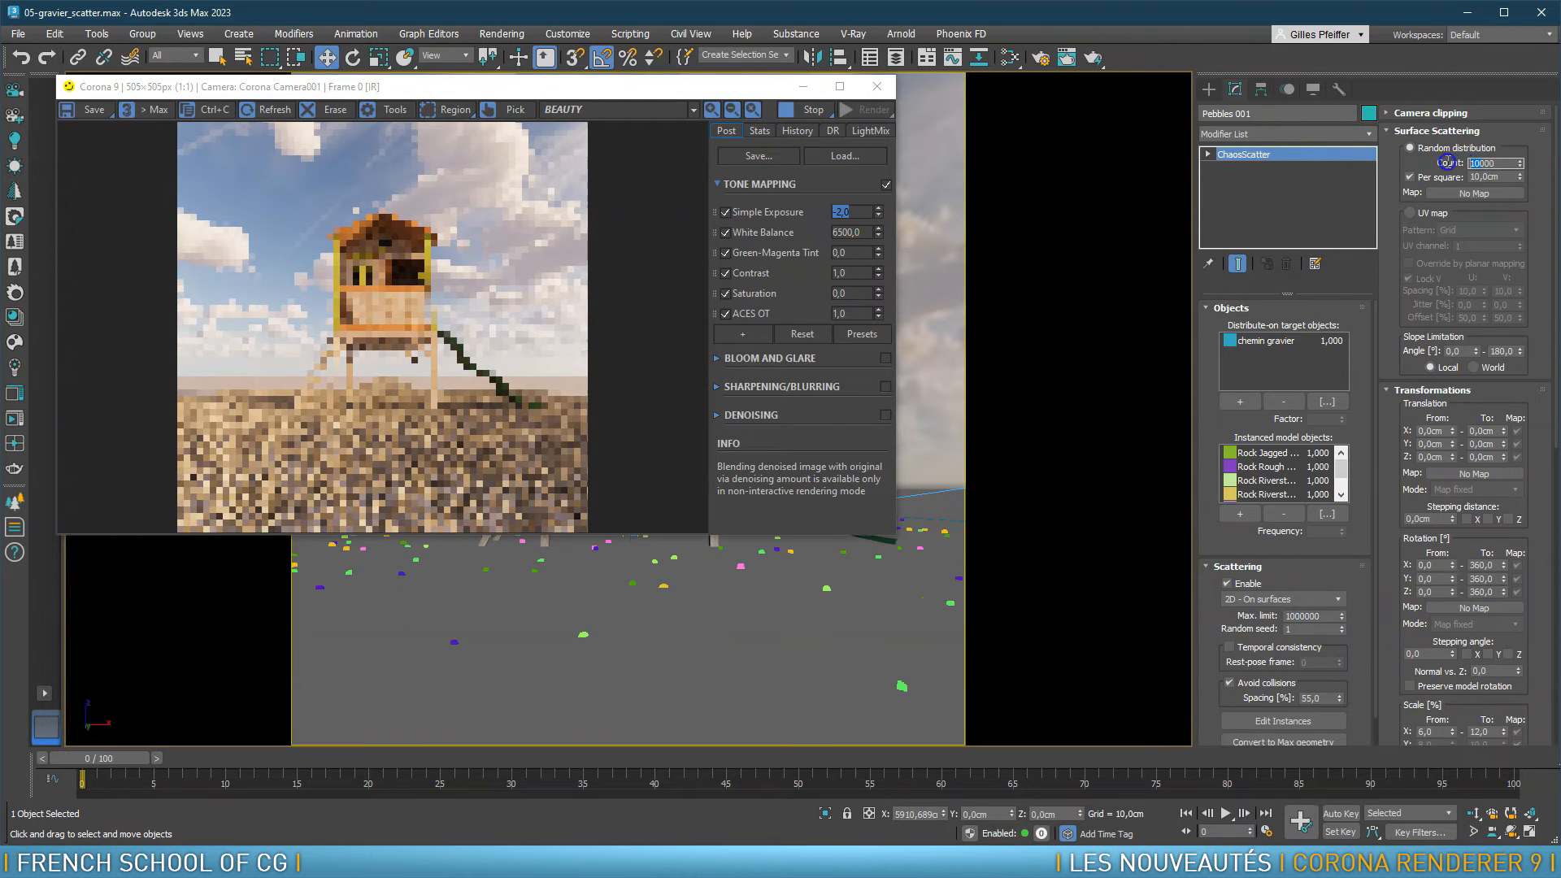
{"action": "type", "text": "2000"}
{"action": "key", "text": "Return"}
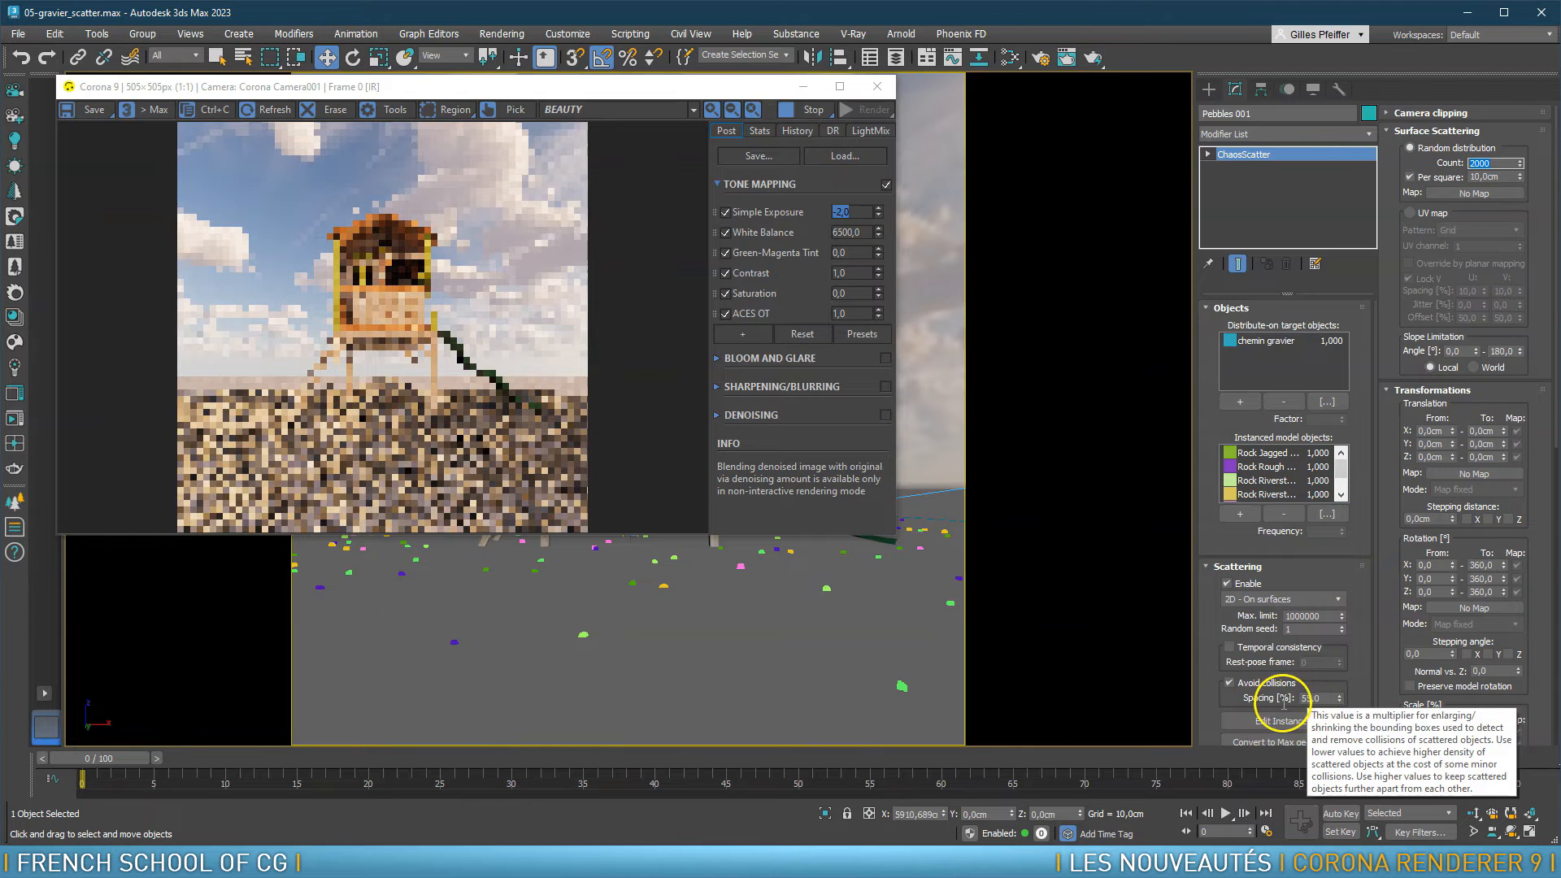
{"action": "left_click_drag", "start_coordinate": [1312, 699], "coordinate": [1283, 704]}
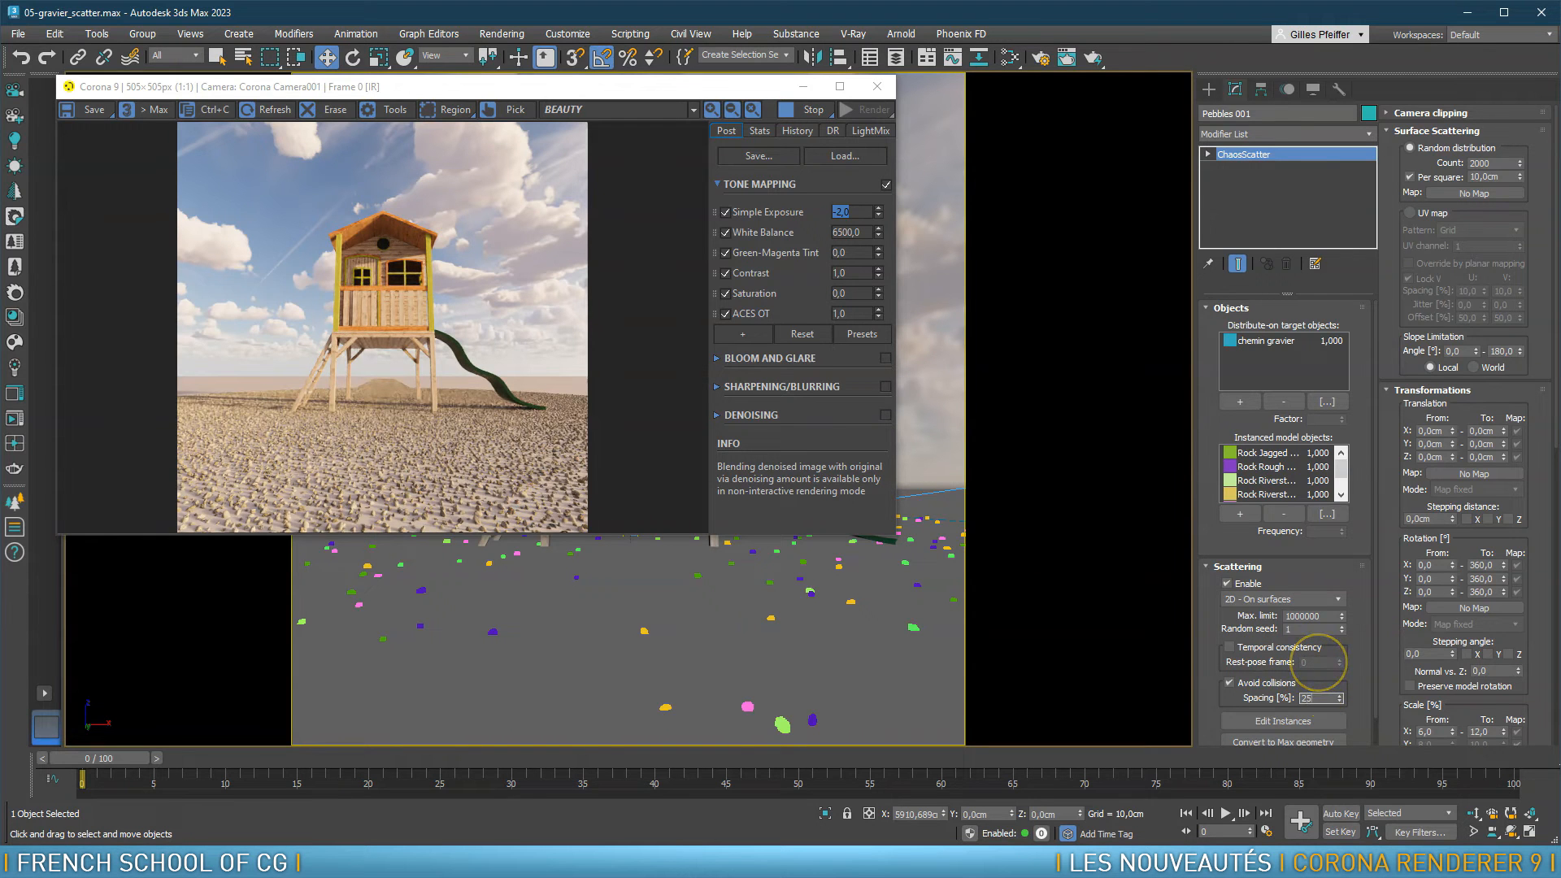
{"action": "key", "text": "Return"}
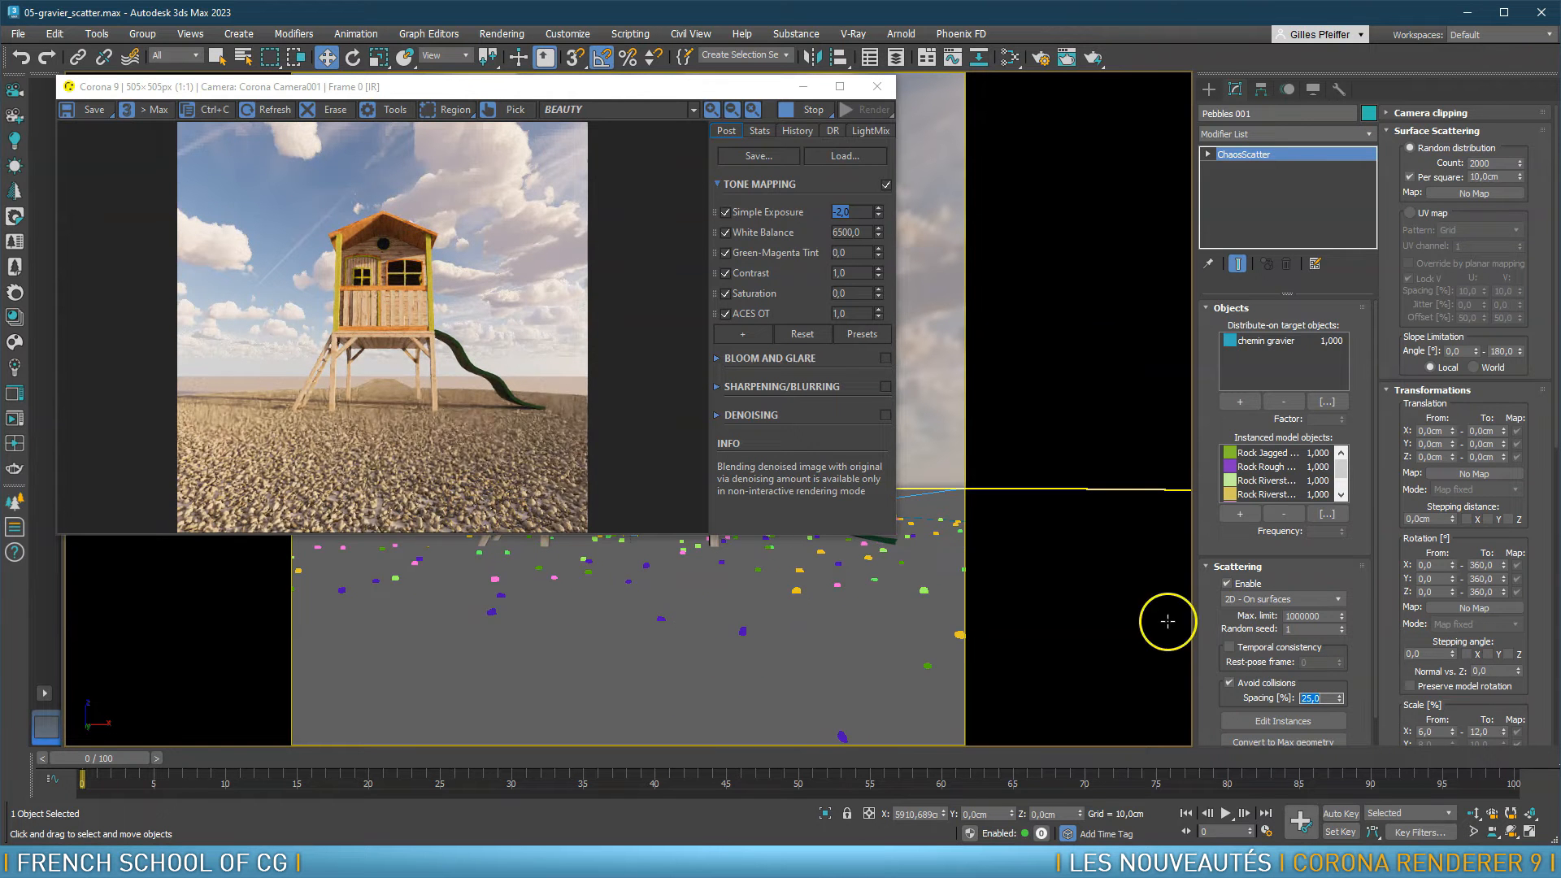
Set the avoid-collisions spacing of the Pebbles 001 scatter to 15% and close the interactive render
{"action": "left_click", "coordinate": [1299, 698]}
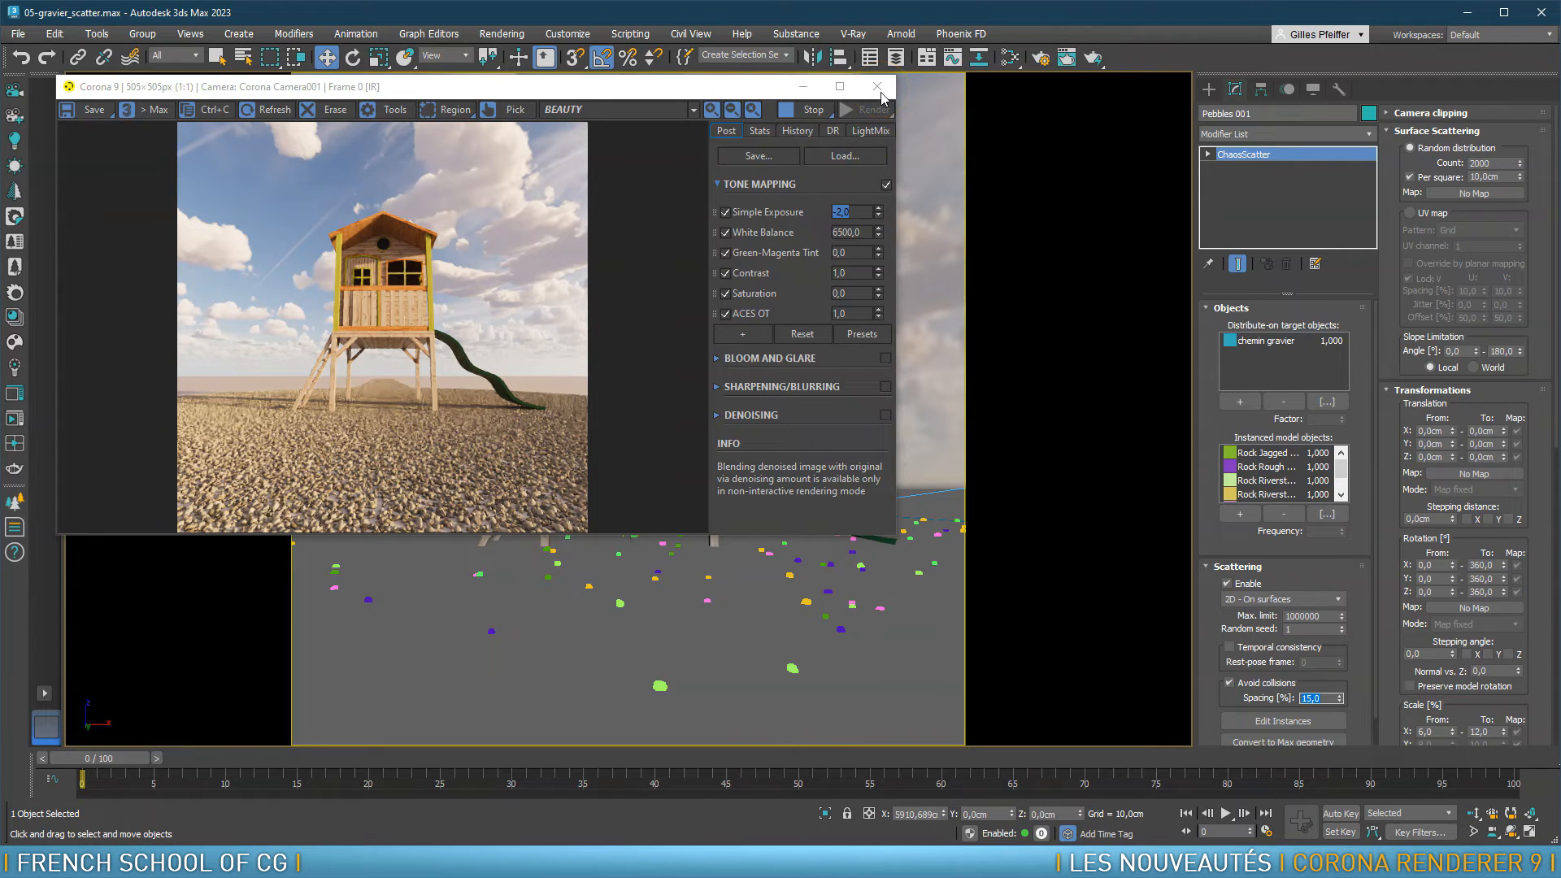
{"action": "left_click", "coordinate": [882, 89]}
{"action": "left_click", "coordinate": [877, 92]}
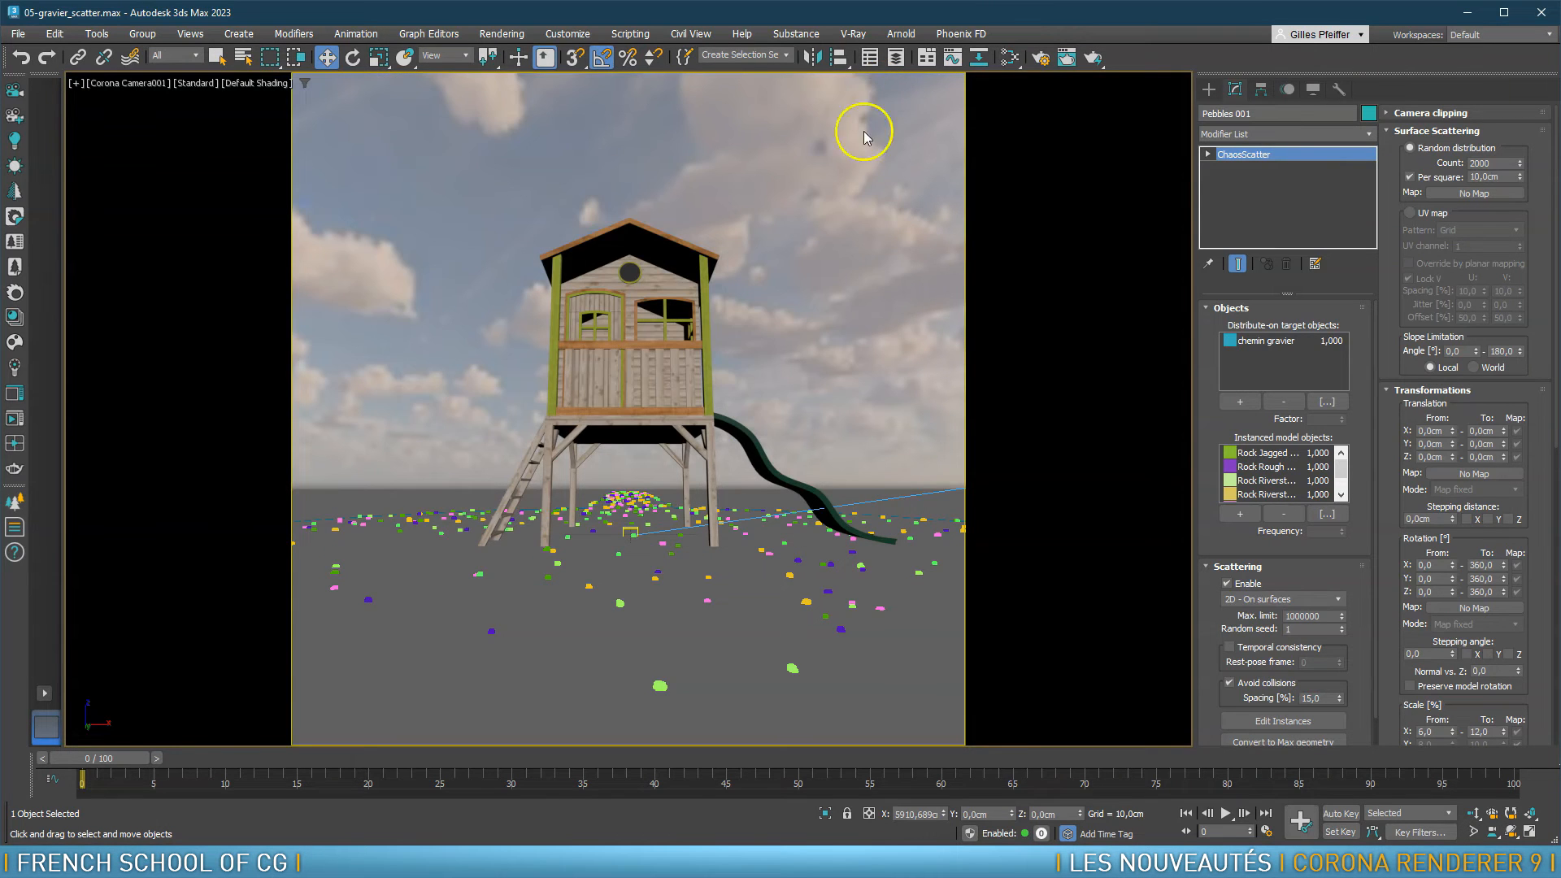
In the Top view, scale the end vertices of the chemin gravier spline's two horizontal arms to 55% along X
{"action": "key", "text": "t"}
{"action": "scroll", "coordinate": [687, 345], "scroll_direction": "down", "scroll_amount": 6}
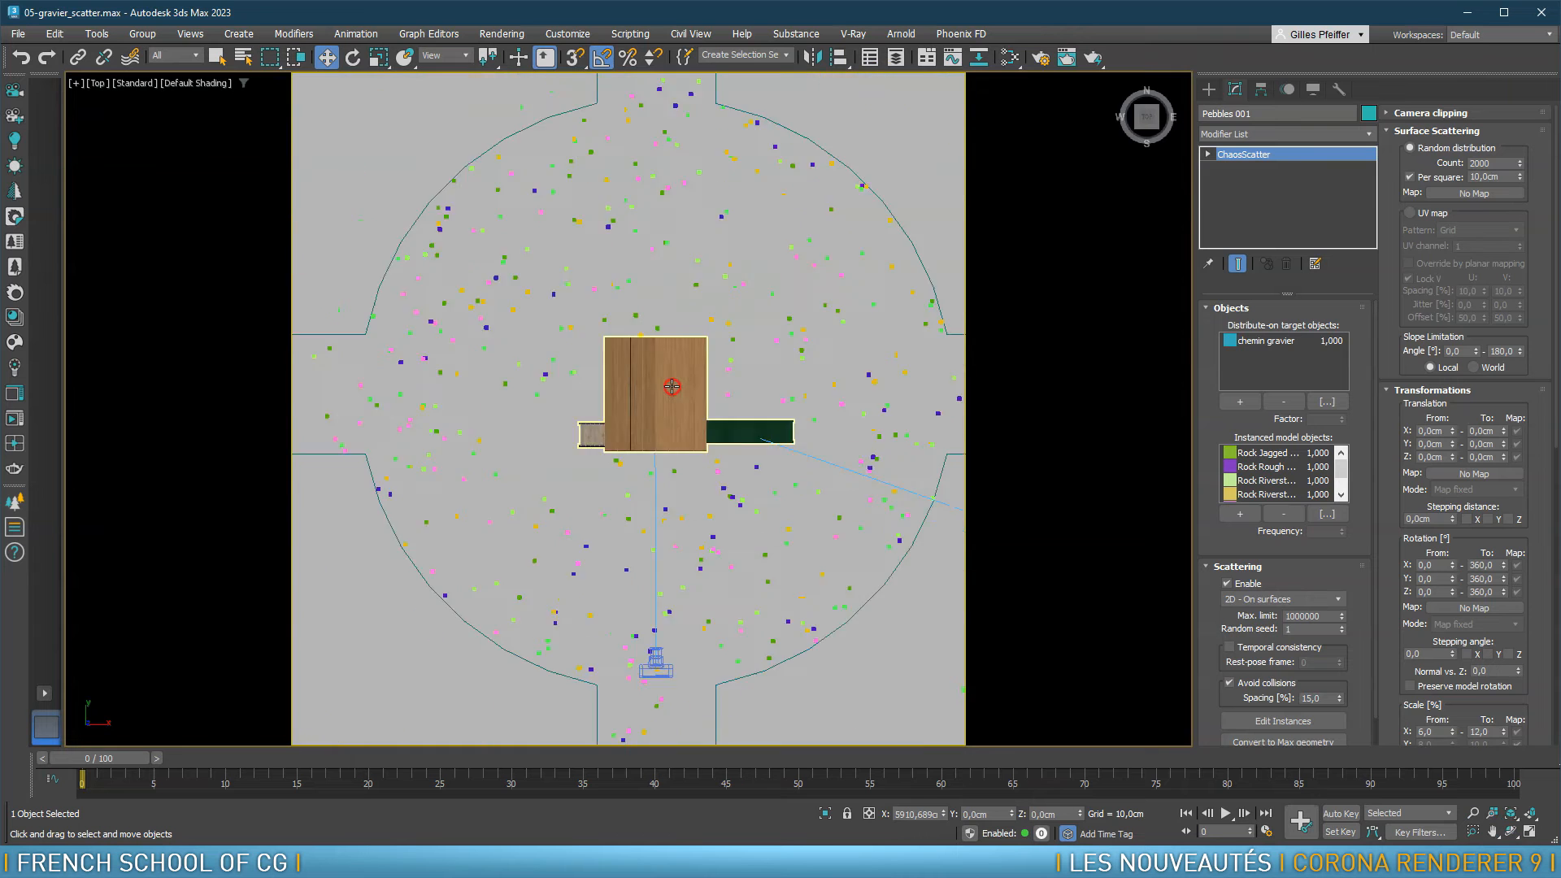
{"action": "scroll", "coordinate": [691, 340], "scroll_direction": "down", "scroll_amount": 5}
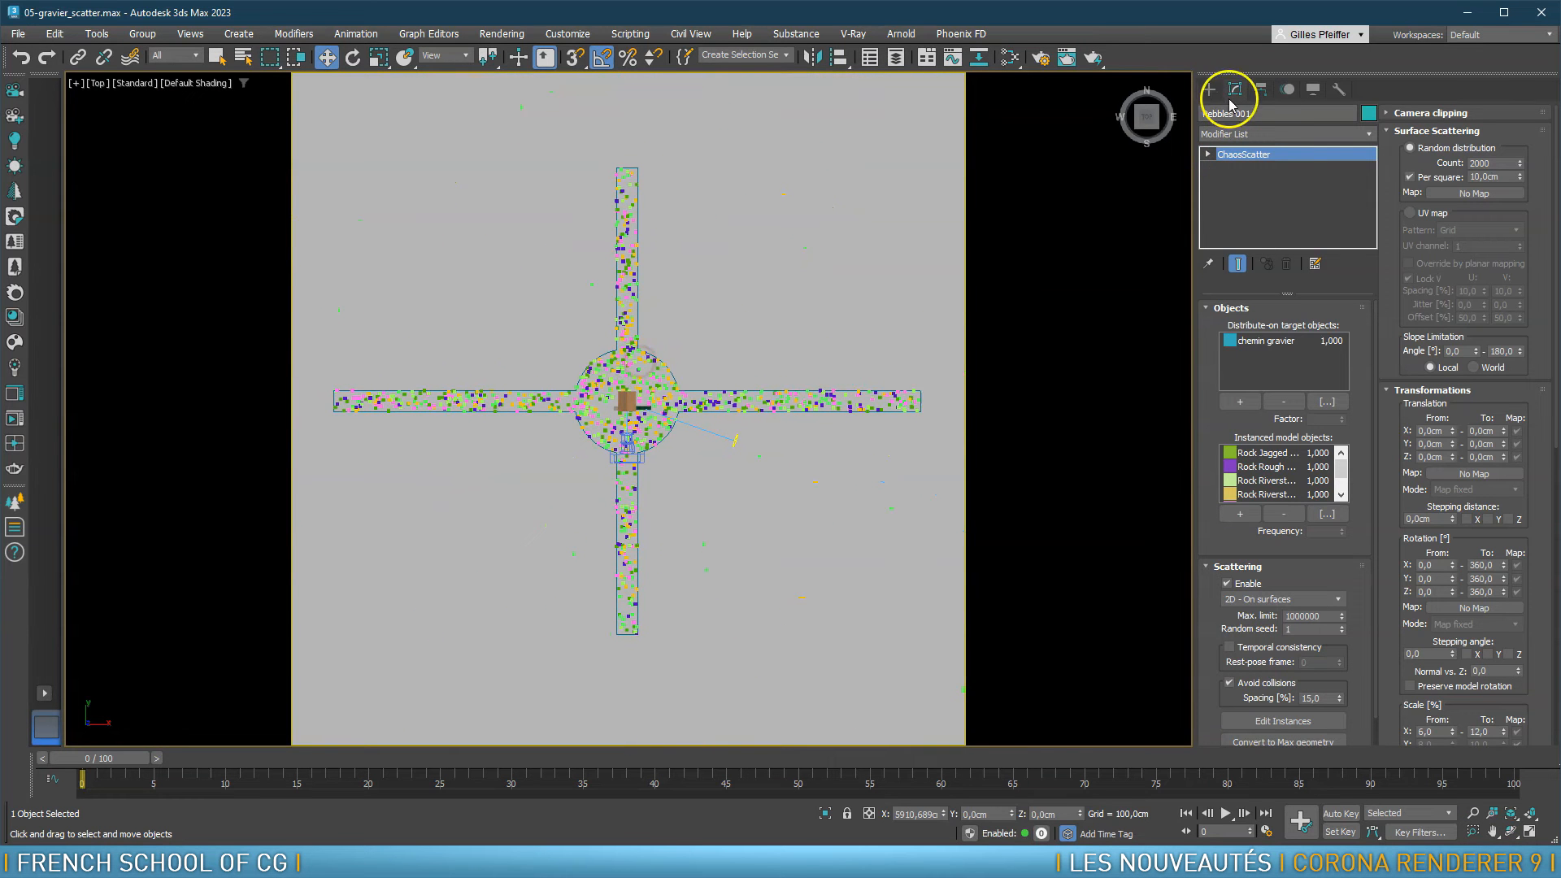
{"action": "left_click", "coordinate": [919, 401]}
{"action": "left_click", "coordinate": [1264, 367]}
{"action": "left_click_drag", "start_coordinate": [953, 386], "coordinate": [899, 443]}
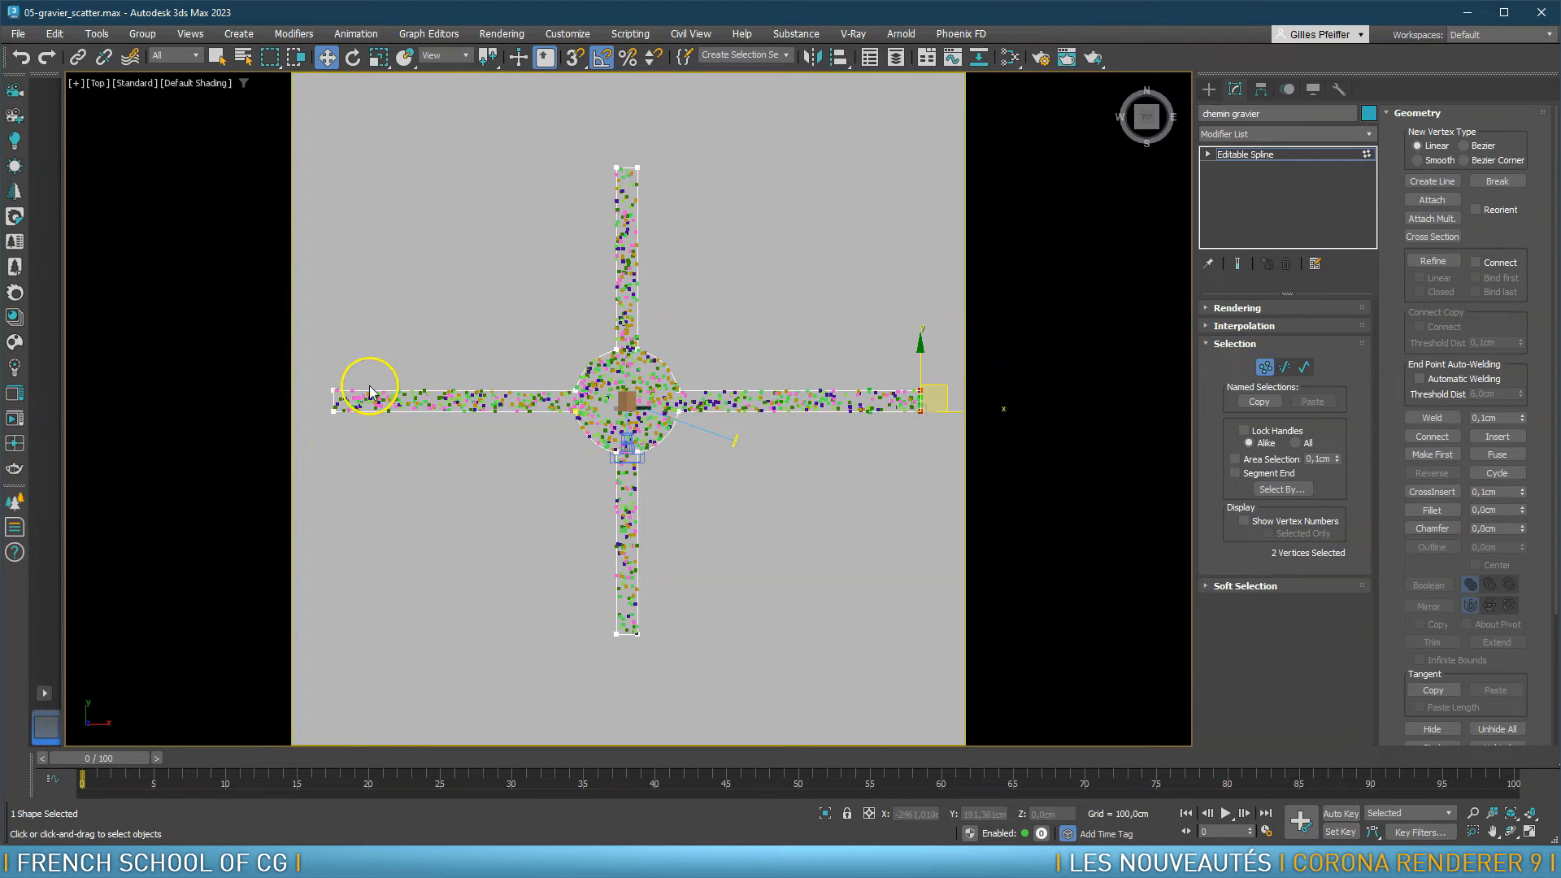
{"action": "key", "text": "r"}
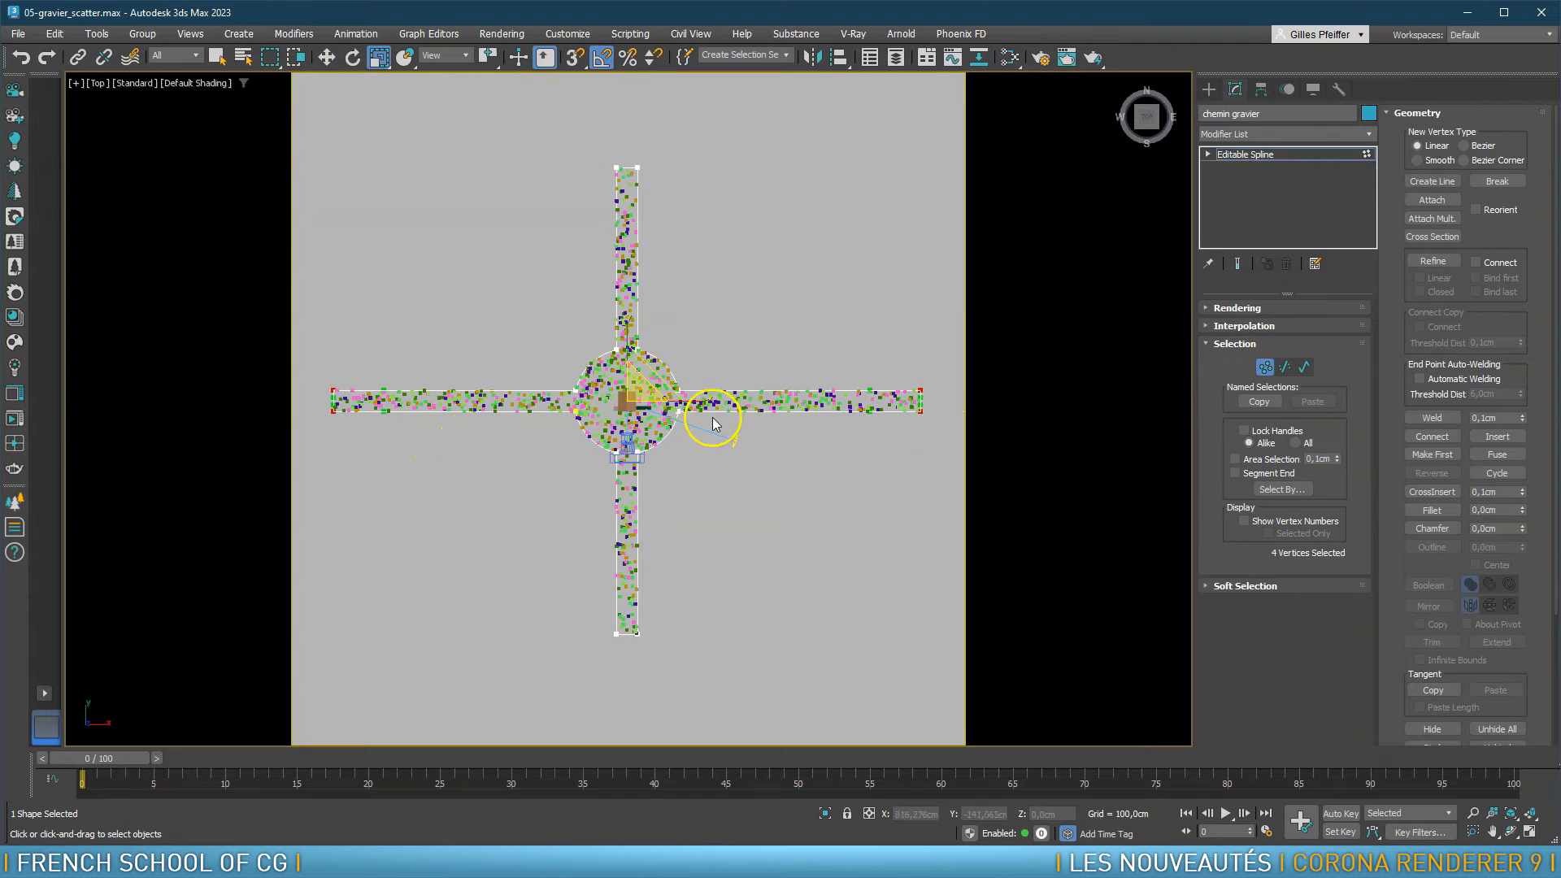
{"action": "left_click_drag", "start_coordinate": [700, 400], "coordinate": [674, 400]}
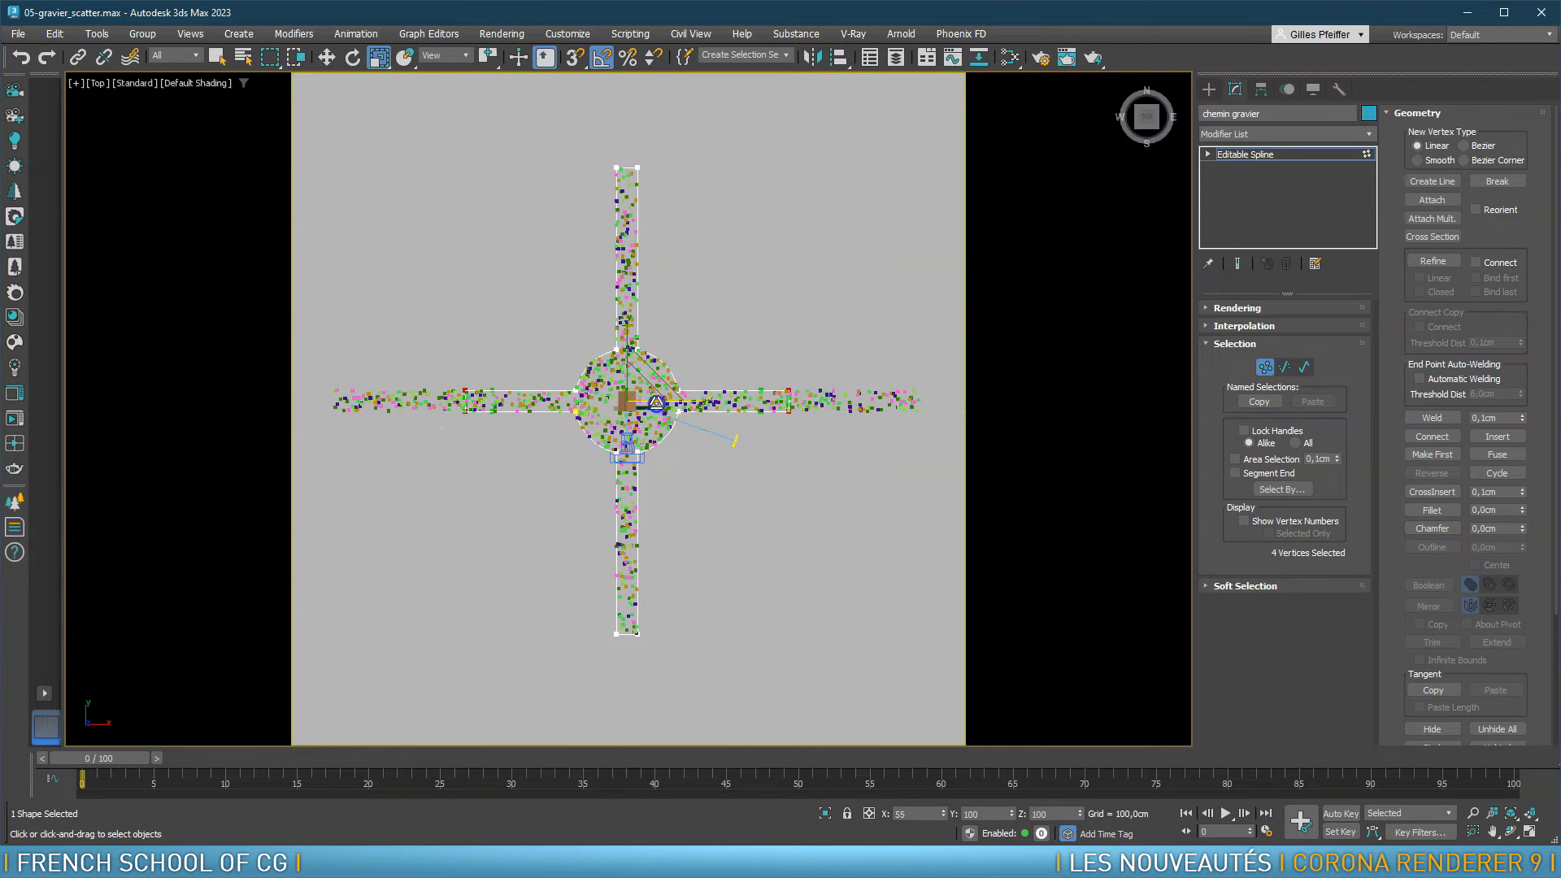
Shorten the gravel path's lower arm by moving its two end vertices toward the central circle, and finish vertex editing
{"action": "left_click_drag", "start_coordinate": [686, 669], "coordinate": [587, 612]}
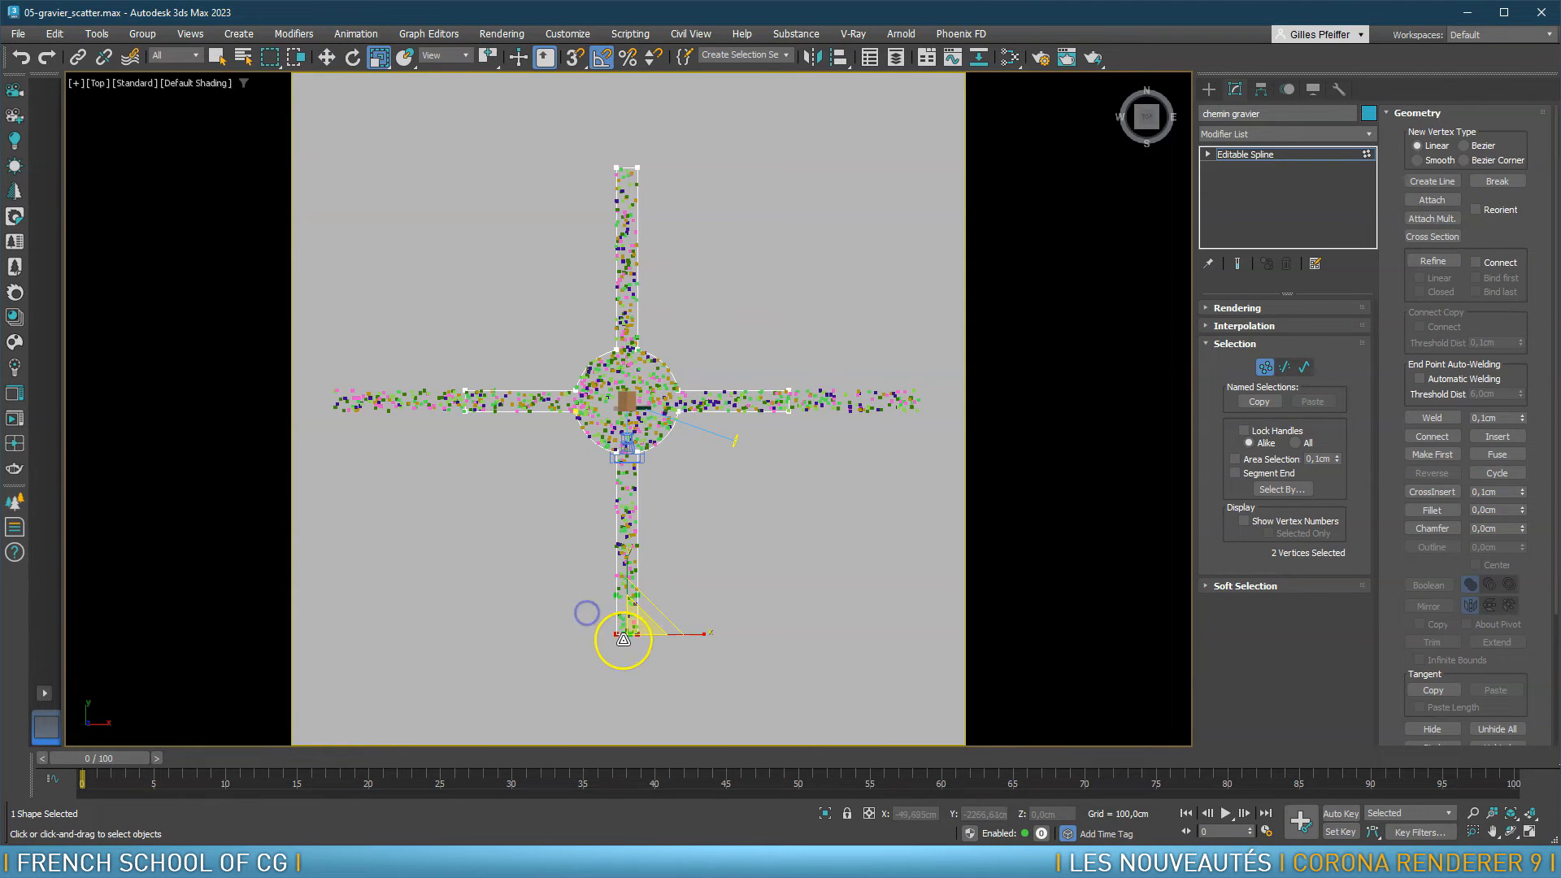
{"action": "key", "text": "w"}
{"action": "left_click_drag", "start_coordinate": [619, 485], "coordinate": [619, 429]}
{"action": "middle_click_drag", "start_coordinate": [649, 425], "coordinate": [646, 437]}
{"action": "left_click", "coordinate": [1265, 367]}
Check the gravel path in an interactive render of the camera view, and close the render
{"action": "key", "text": "c"}
{"action": "left_click", "coordinate": [14, 420]}
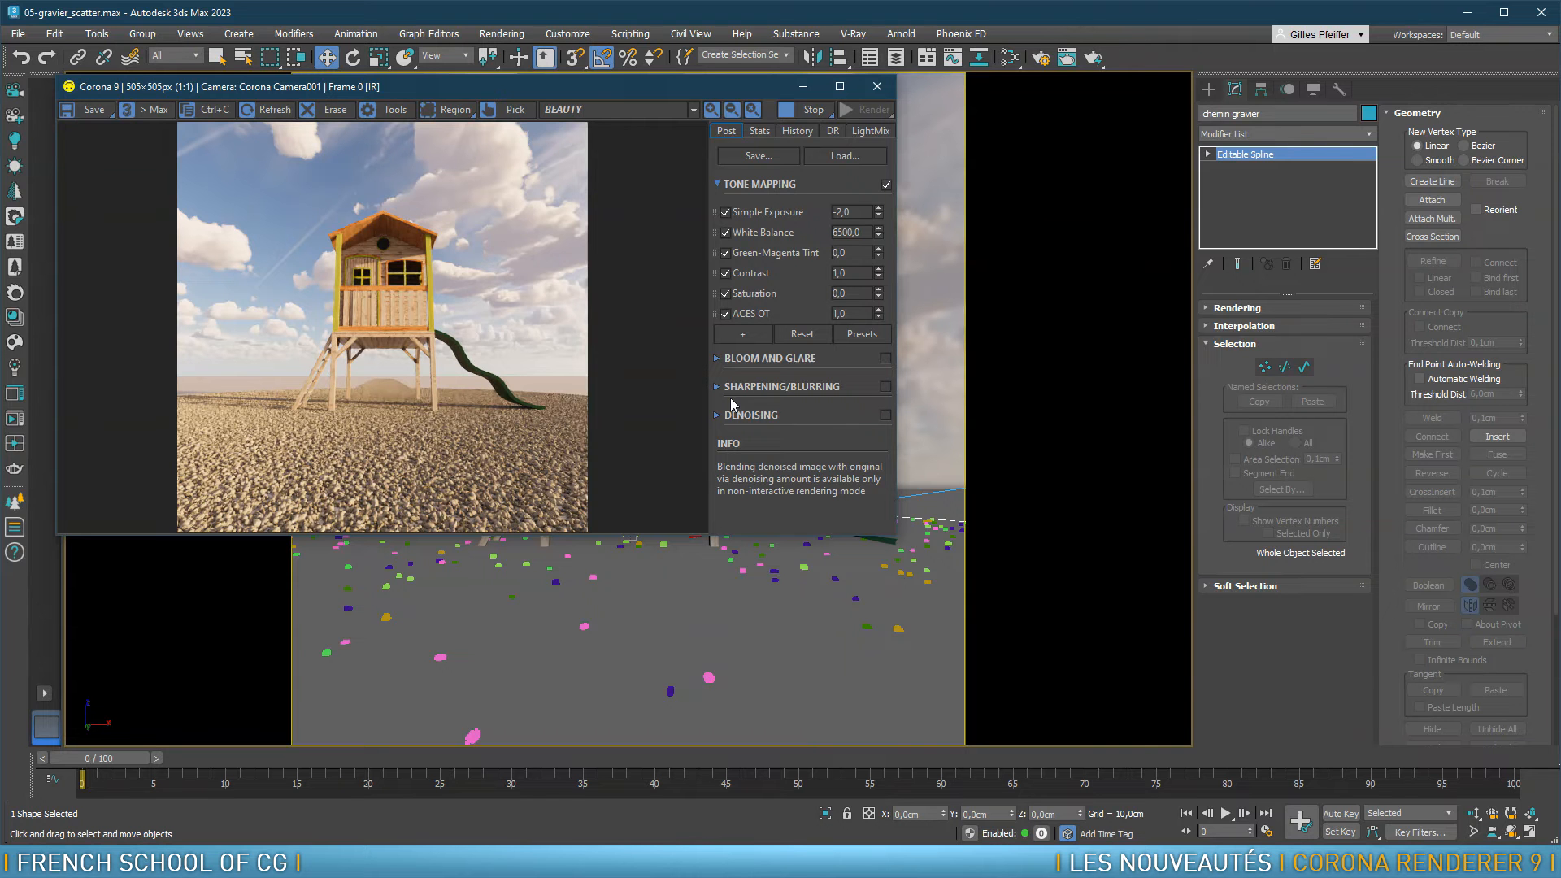
{"action": "left_click", "coordinate": [876, 86]}
Dolly Corona Camera001 away from the playhouse and set its focal length to 35 mm
{"action": "left_click", "coordinate": [1473, 813]}
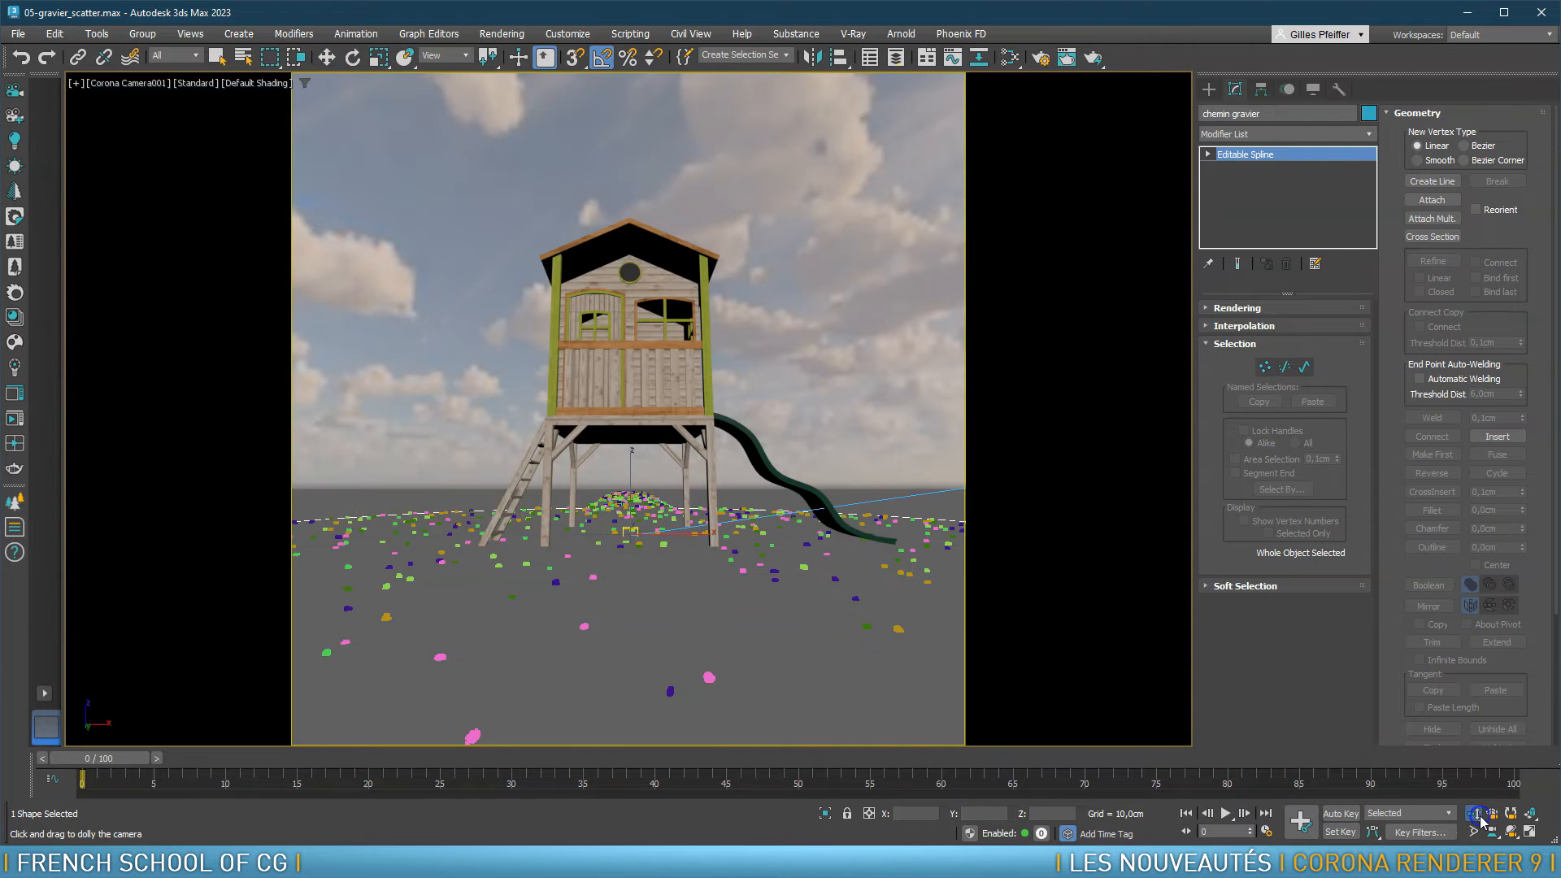
{"action": "left_click_drag", "start_coordinate": [604, 507], "coordinate": [624, 541]}
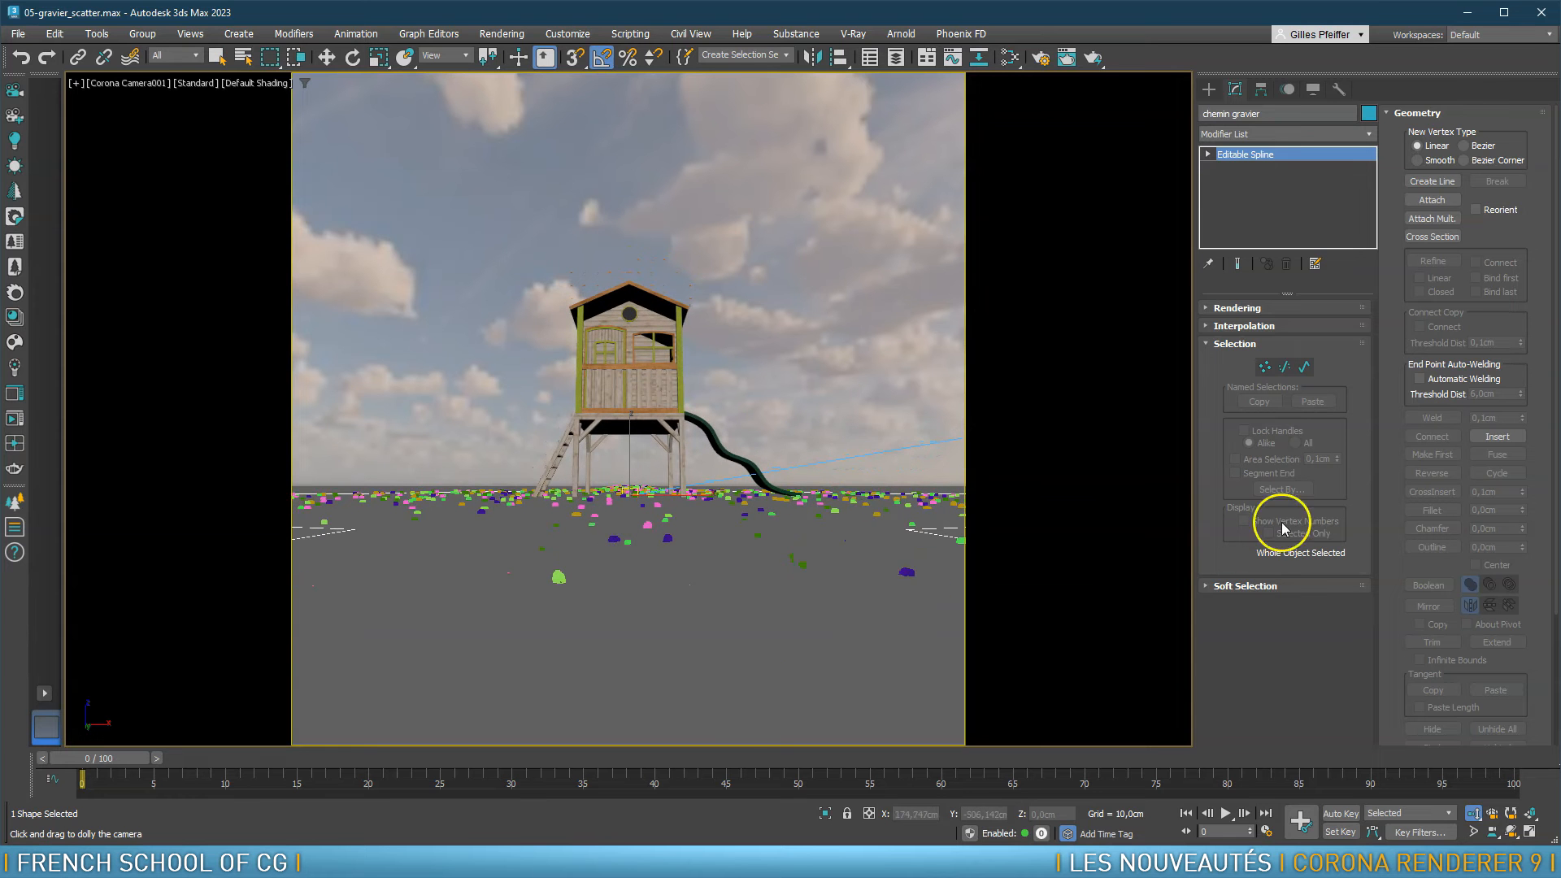
{"action": "left_click", "coordinate": [143, 91]}
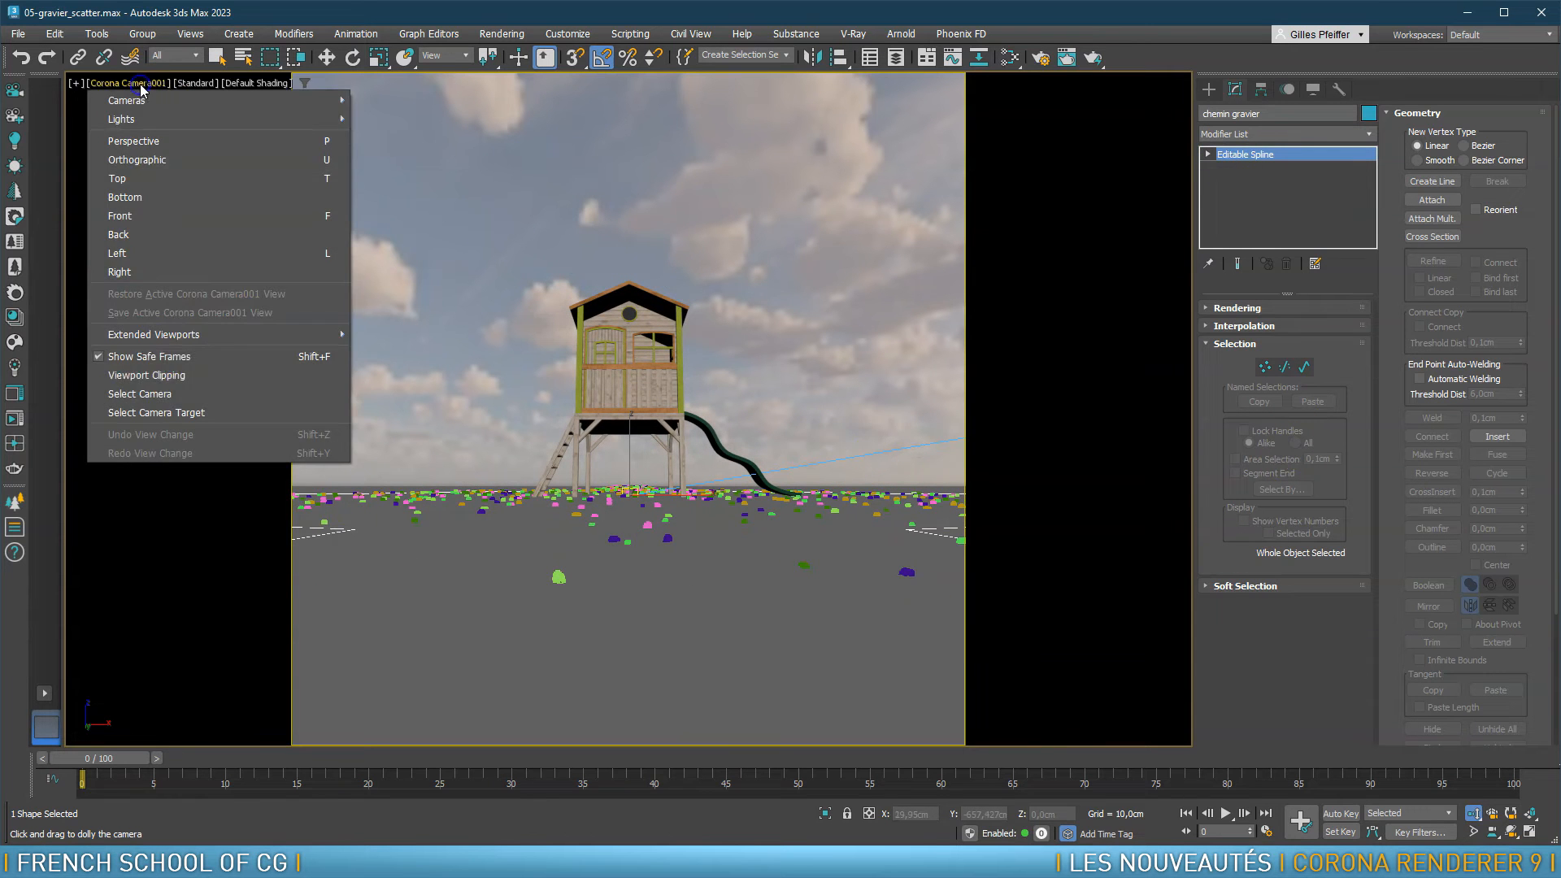
{"action": "left_click", "coordinate": [169, 393]}
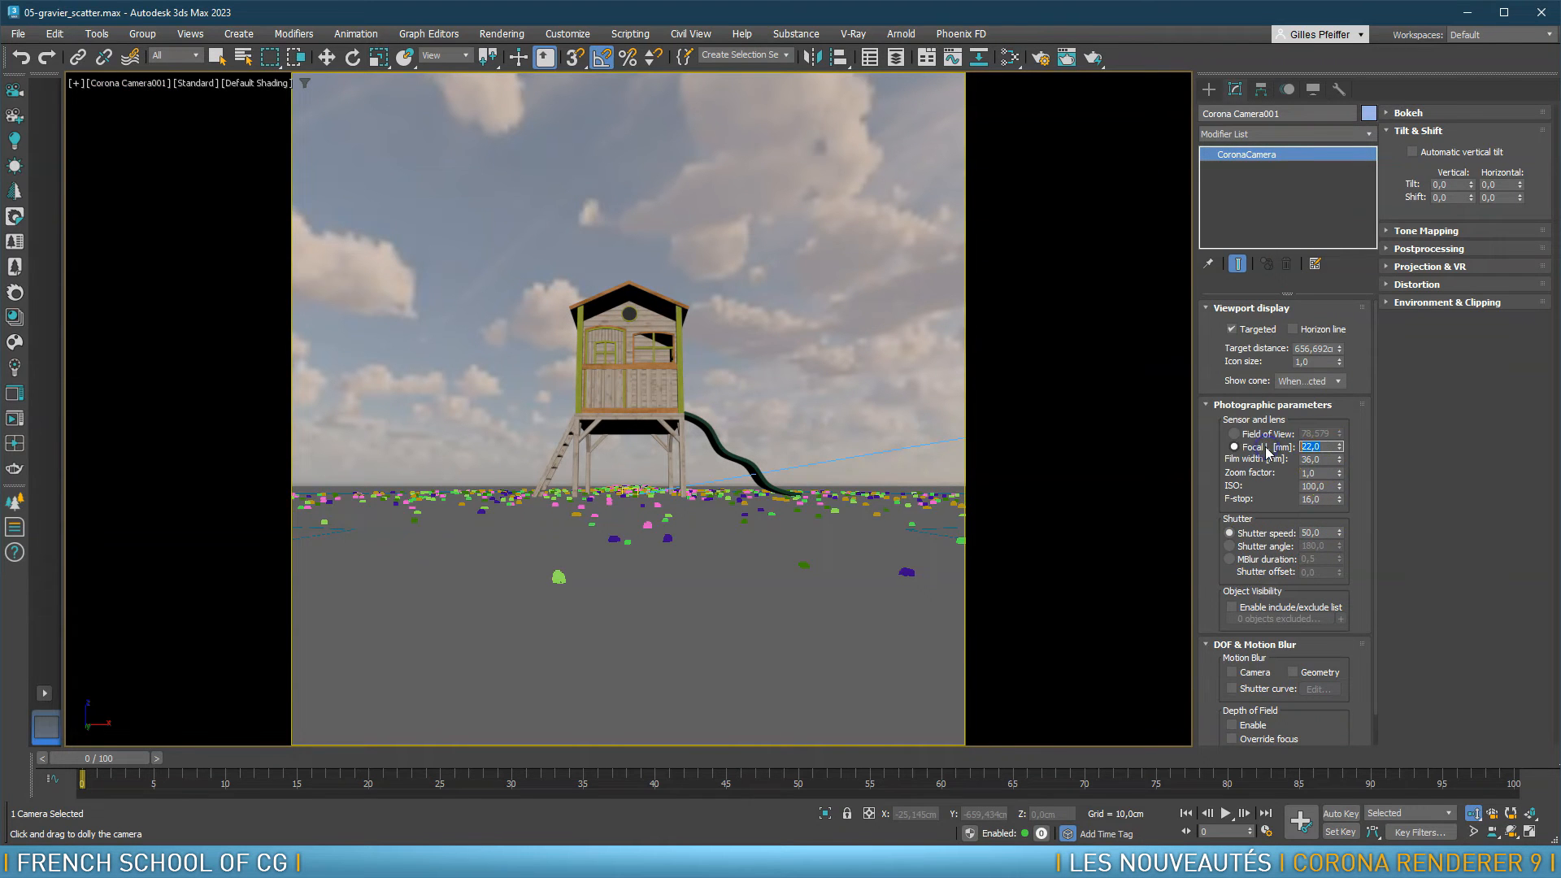
{"action": "key", "text": "Return"}
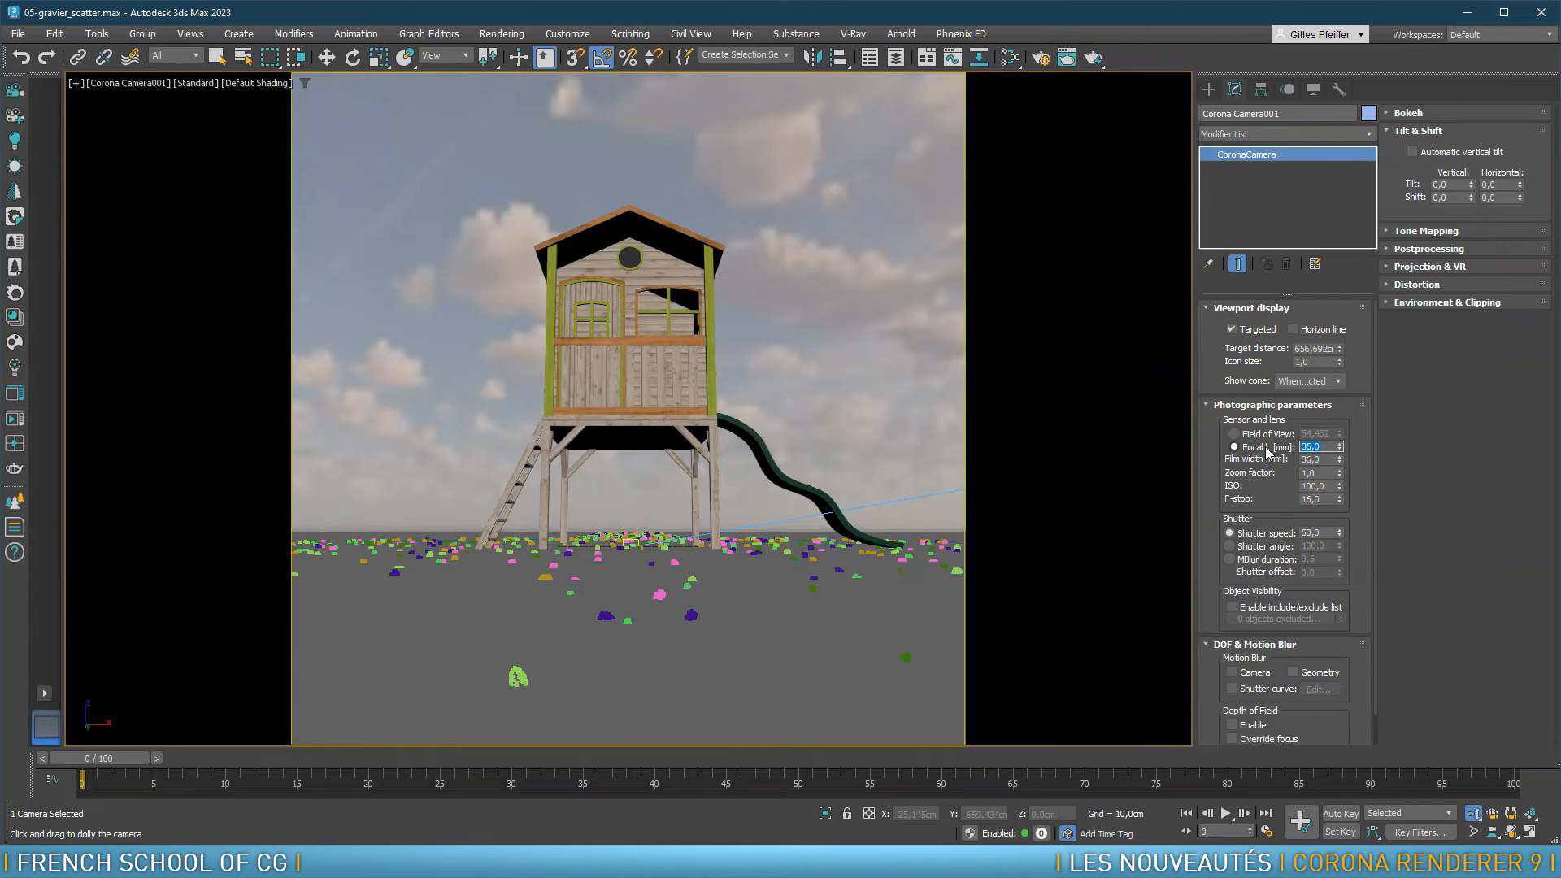
Reframe the playhouse with the camera at a target distance of about 906 cm, and check it in an interactive render
{"action": "left_click_drag", "start_coordinate": [655, 418], "coordinate": [662, 435]}
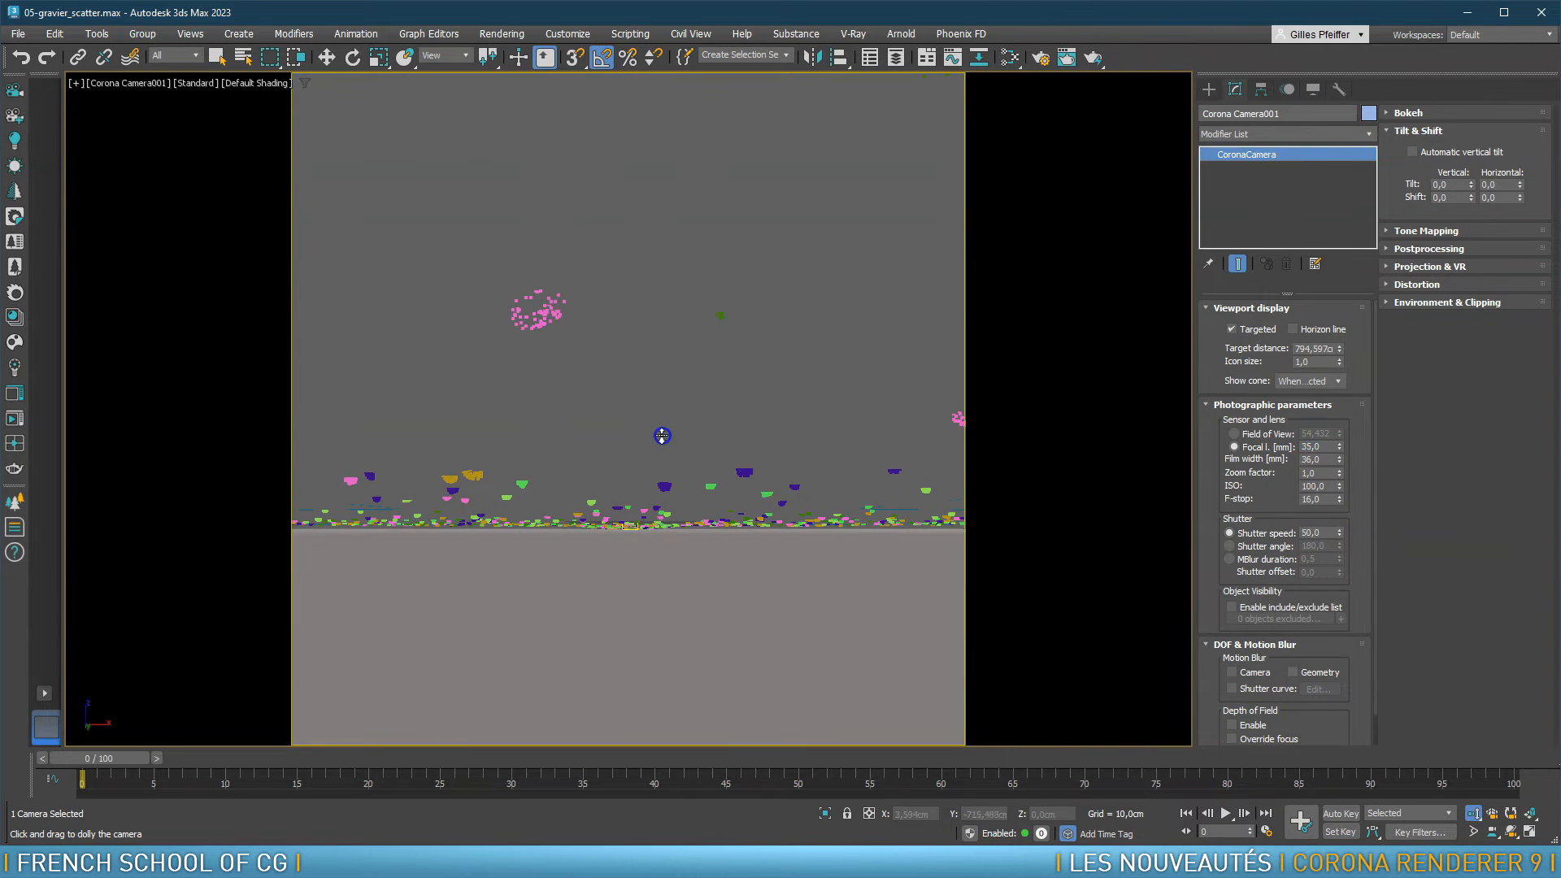
{"action": "middle_click_drag", "start_coordinate": [590, 370], "coordinate": [628, 439]}
{"action": "scroll", "coordinate": [638, 431], "scroll_direction": "down", "scroll_amount": 2}
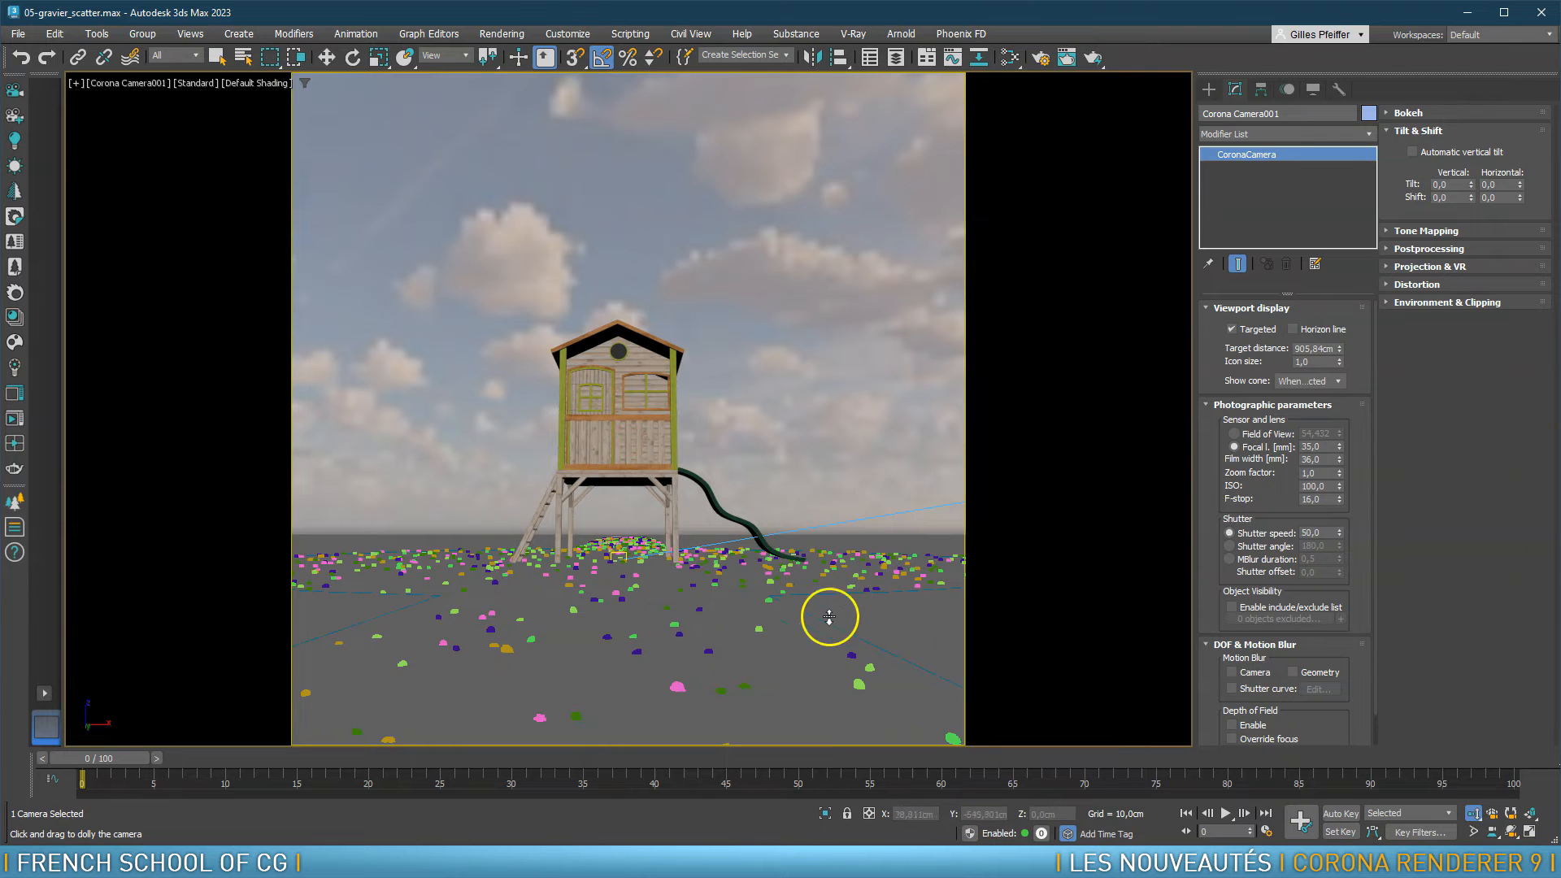
{"action": "left_click", "coordinate": [14, 417]}
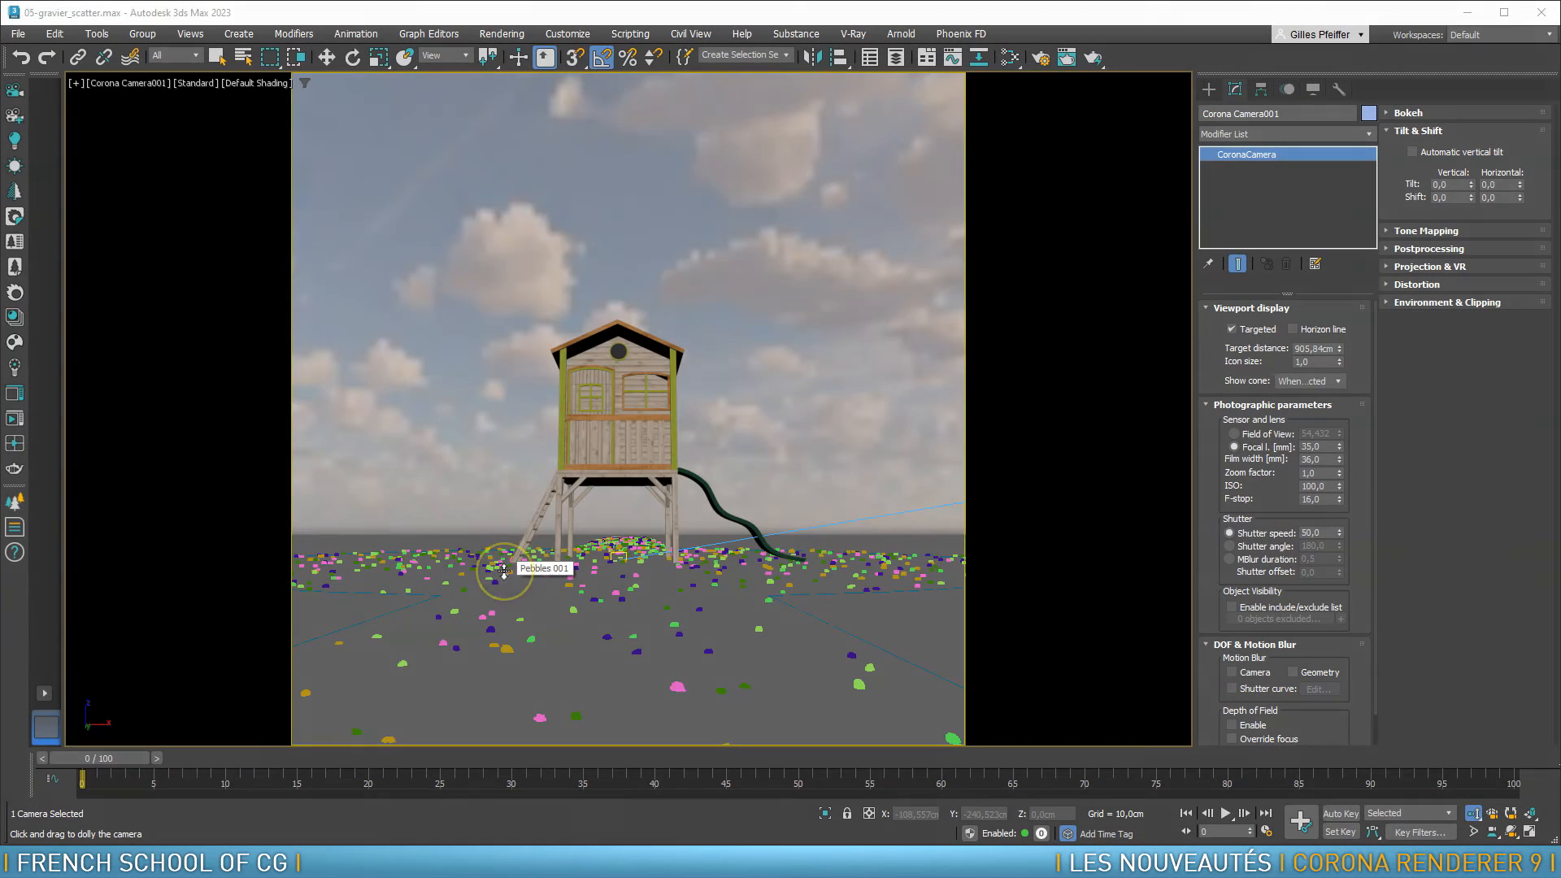
{"action": "right_click", "coordinate": [568, 516]}
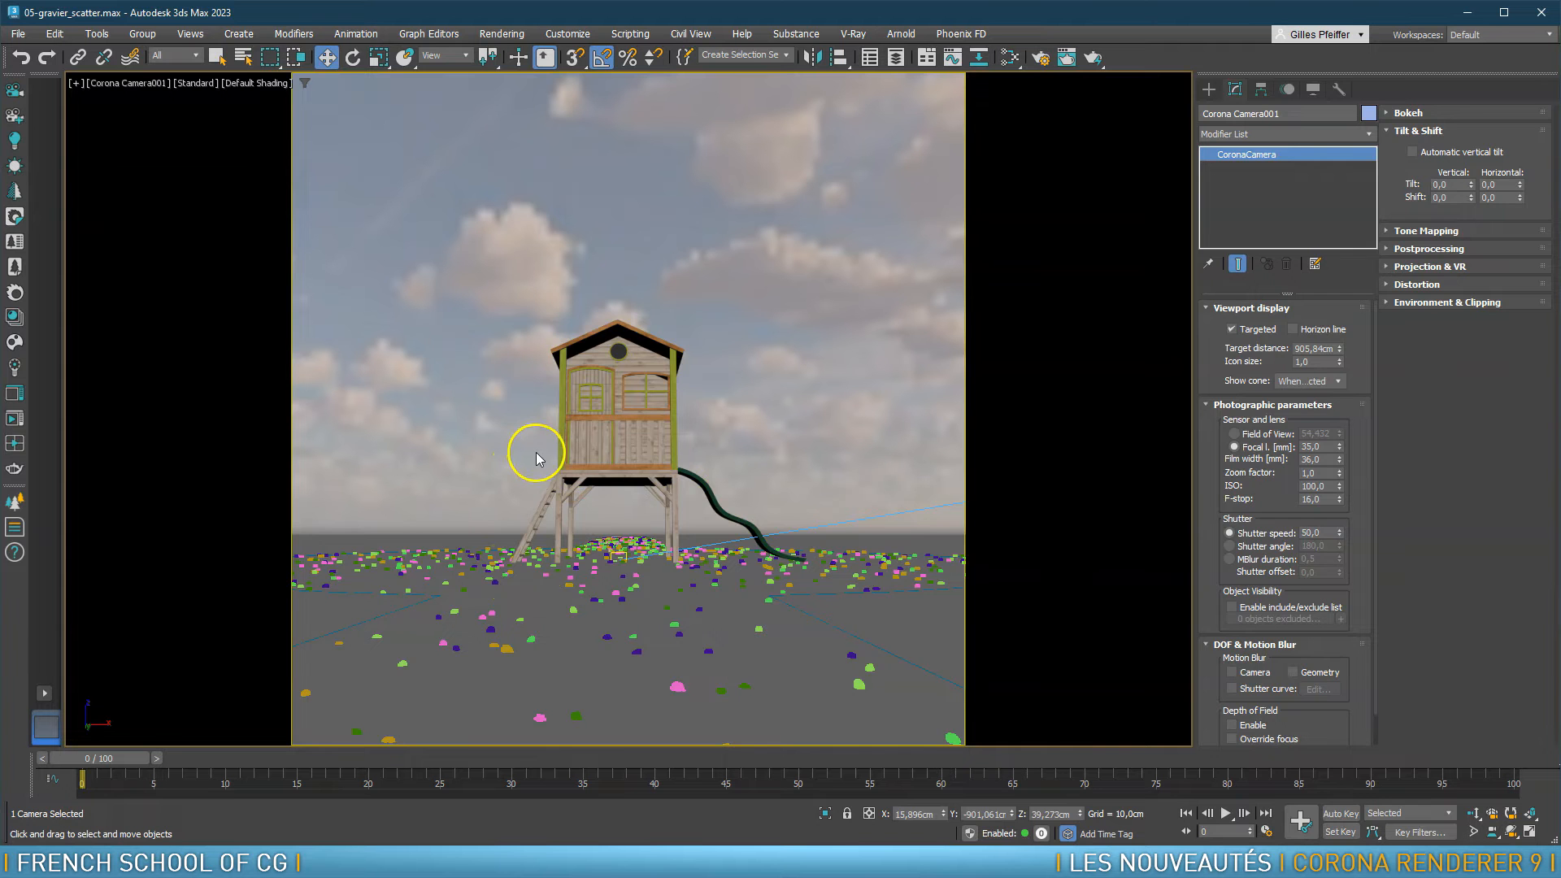
In a Perspective view, draw a rectangle spline about 179 cm long and 244 cm wide on the ground beside the gravel path
{"action": "left_click", "coordinate": [450, 357]}
{"action": "key", "text": "p"}
{"action": "middle_click_drag", "start_coordinate": [579, 378], "coordinate": [690, 463], "text": "alt"}
{"action": "scroll", "coordinate": [690, 463], "scroll_direction": "up", "scroll_amount": 5}
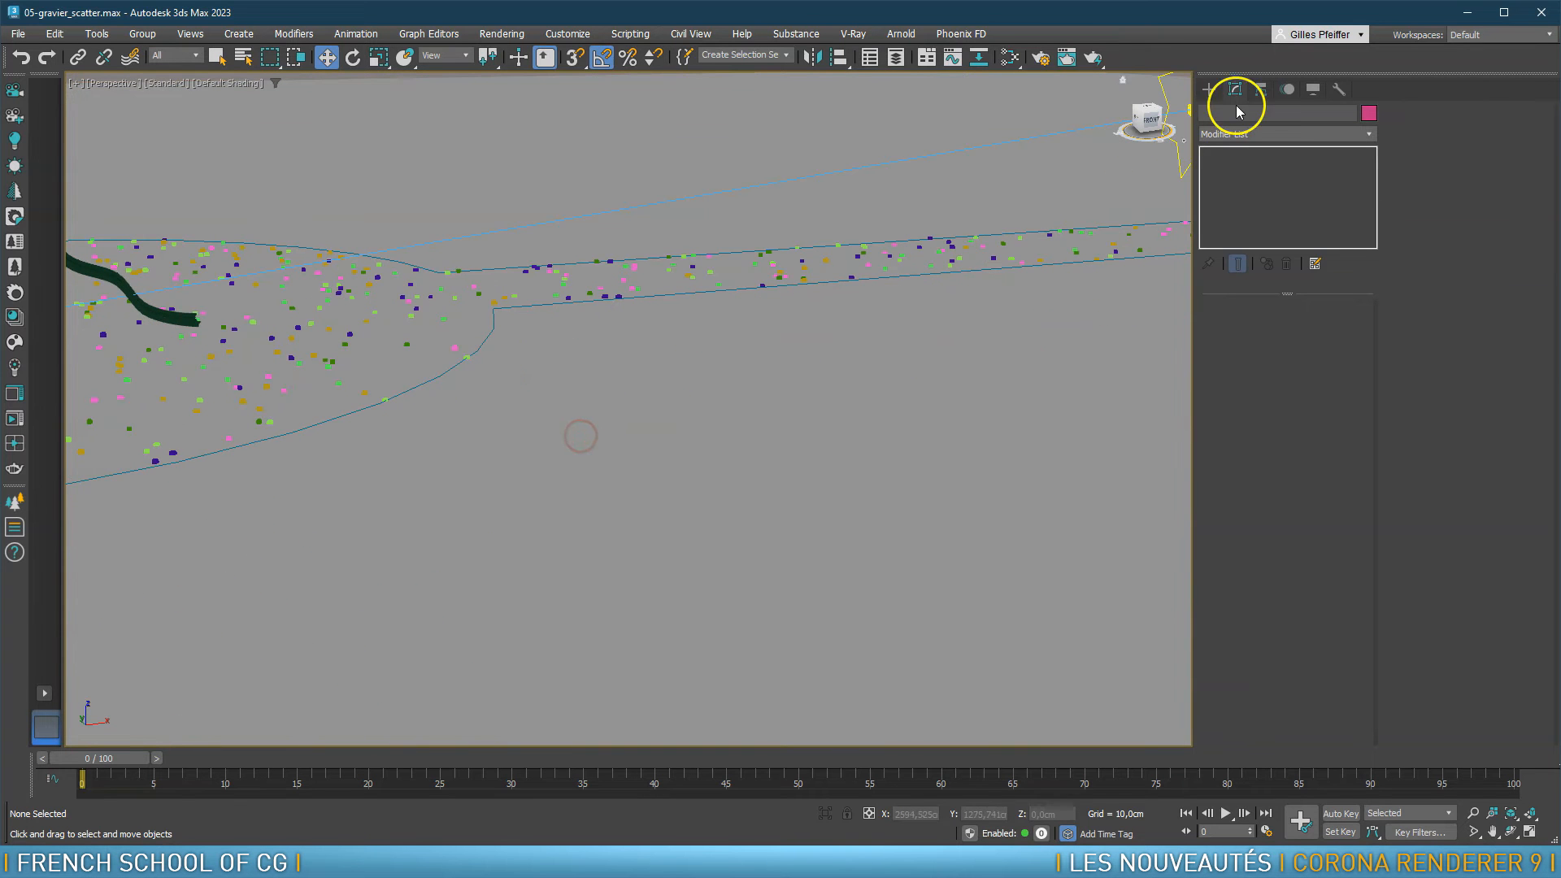
{"action": "left_click", "coordinate": [1209, 89]}
{"action": "left_click", "coordinate": [1325, 217]}
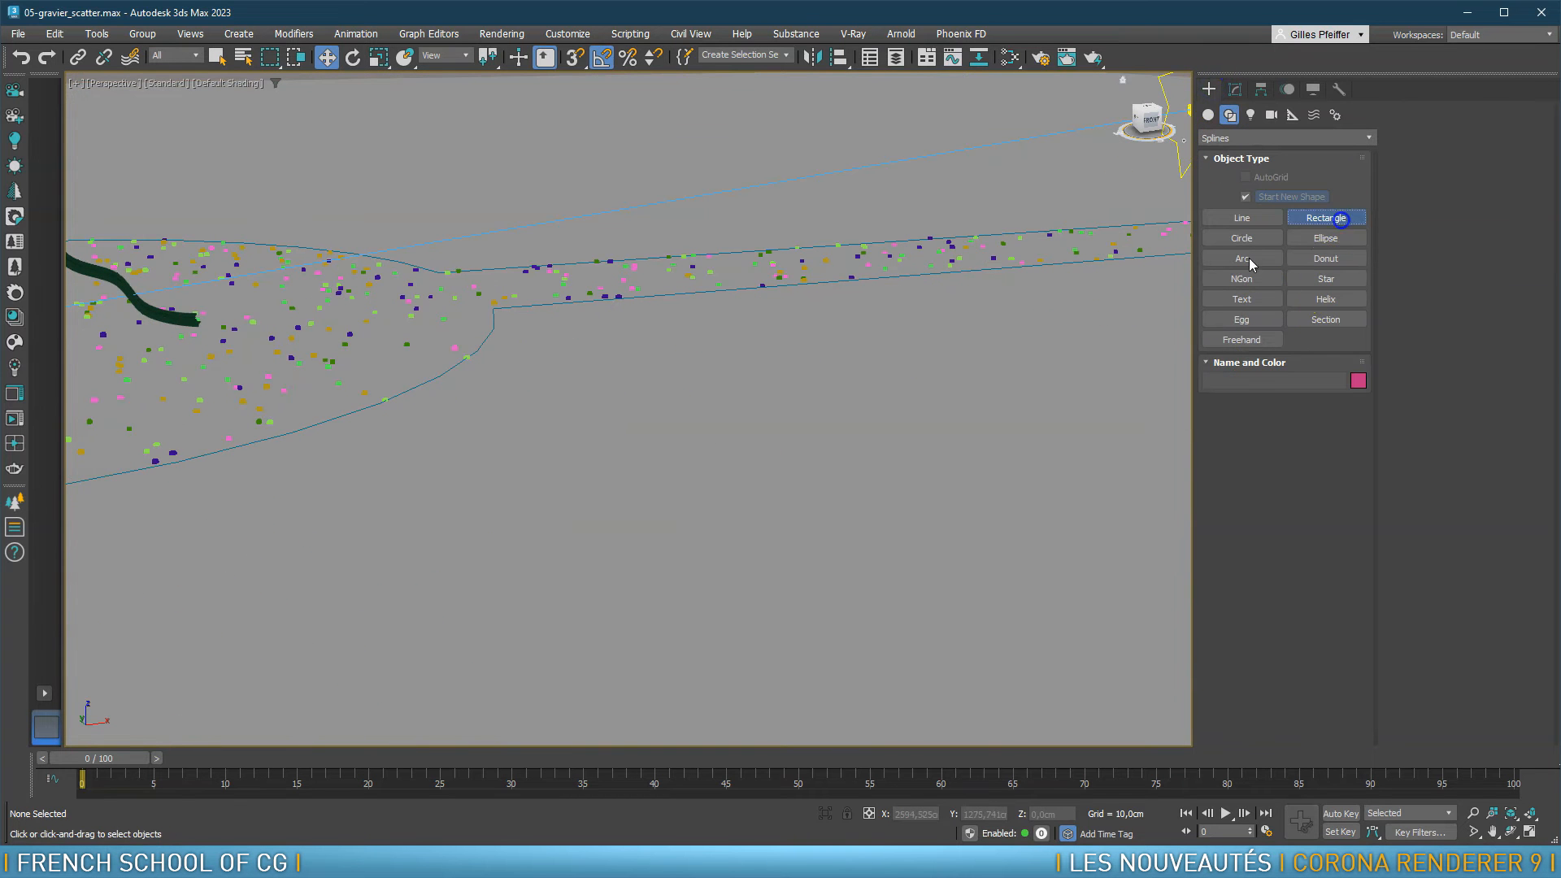
{"action": "left_click_drag", "start_coordinate": [325, 527], "coordinate": [908, 582]}
{"action": "right_click", "coordinate": [930, 495]}
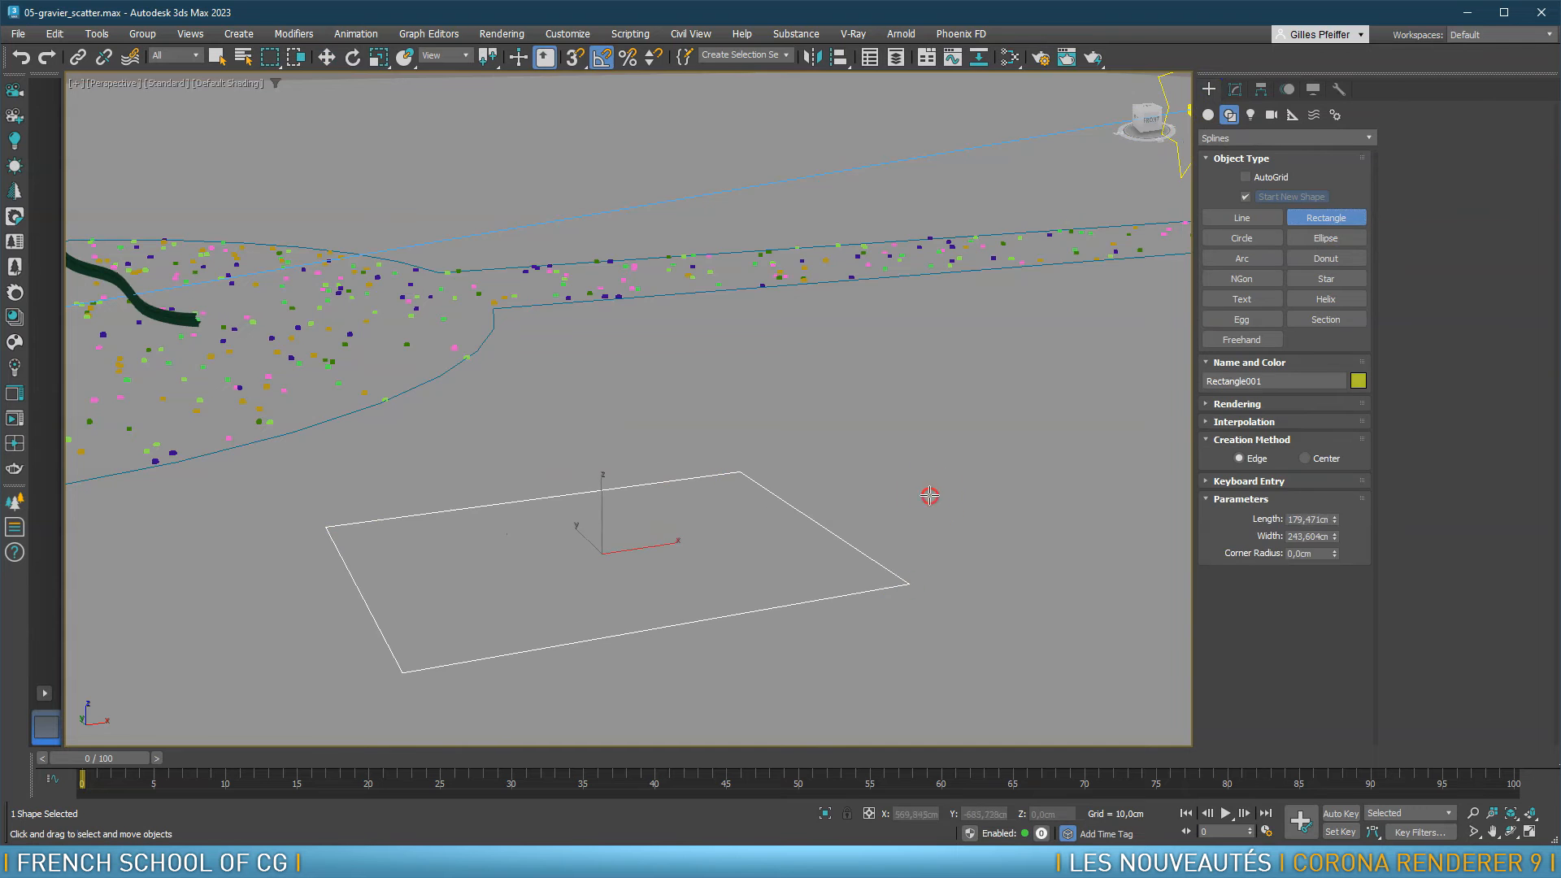
Download the Grass Dandelions 001 preset from Chaos Cosmos and import it onto the selected rectangle
{"action": "middle_click_drag", "start_coordinate": [700, 621], "coordinate": [645, 575], "text": "alt"}
{"action": "scroll", "coordinate": [646, 576], "scroll_direction": "down", "scroll_amount": 2}
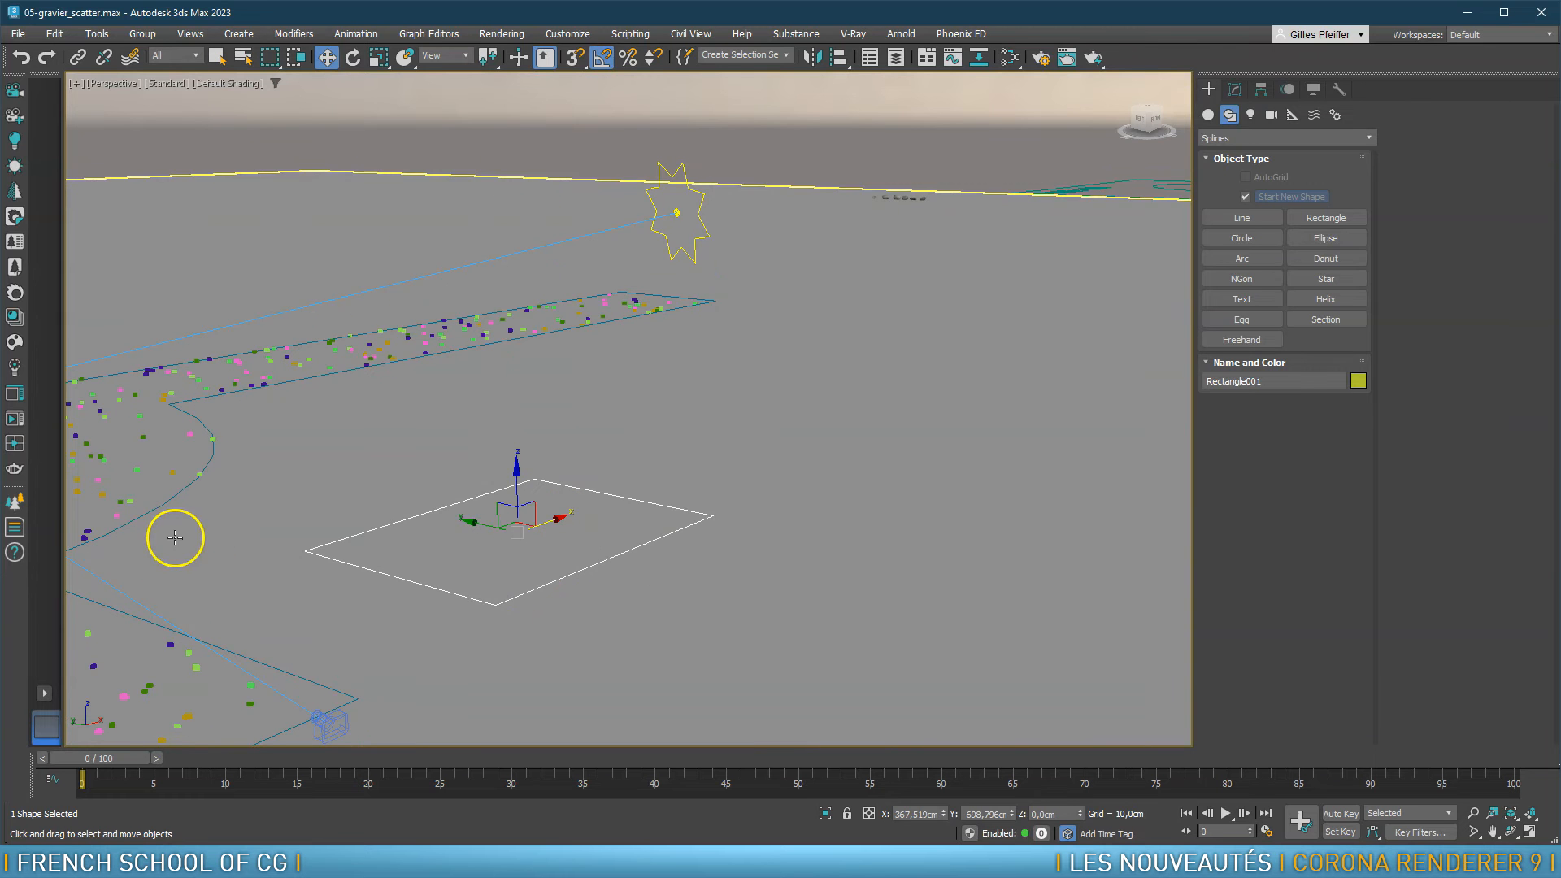
{"action": "left_click", "coordinate": [14, 344]}
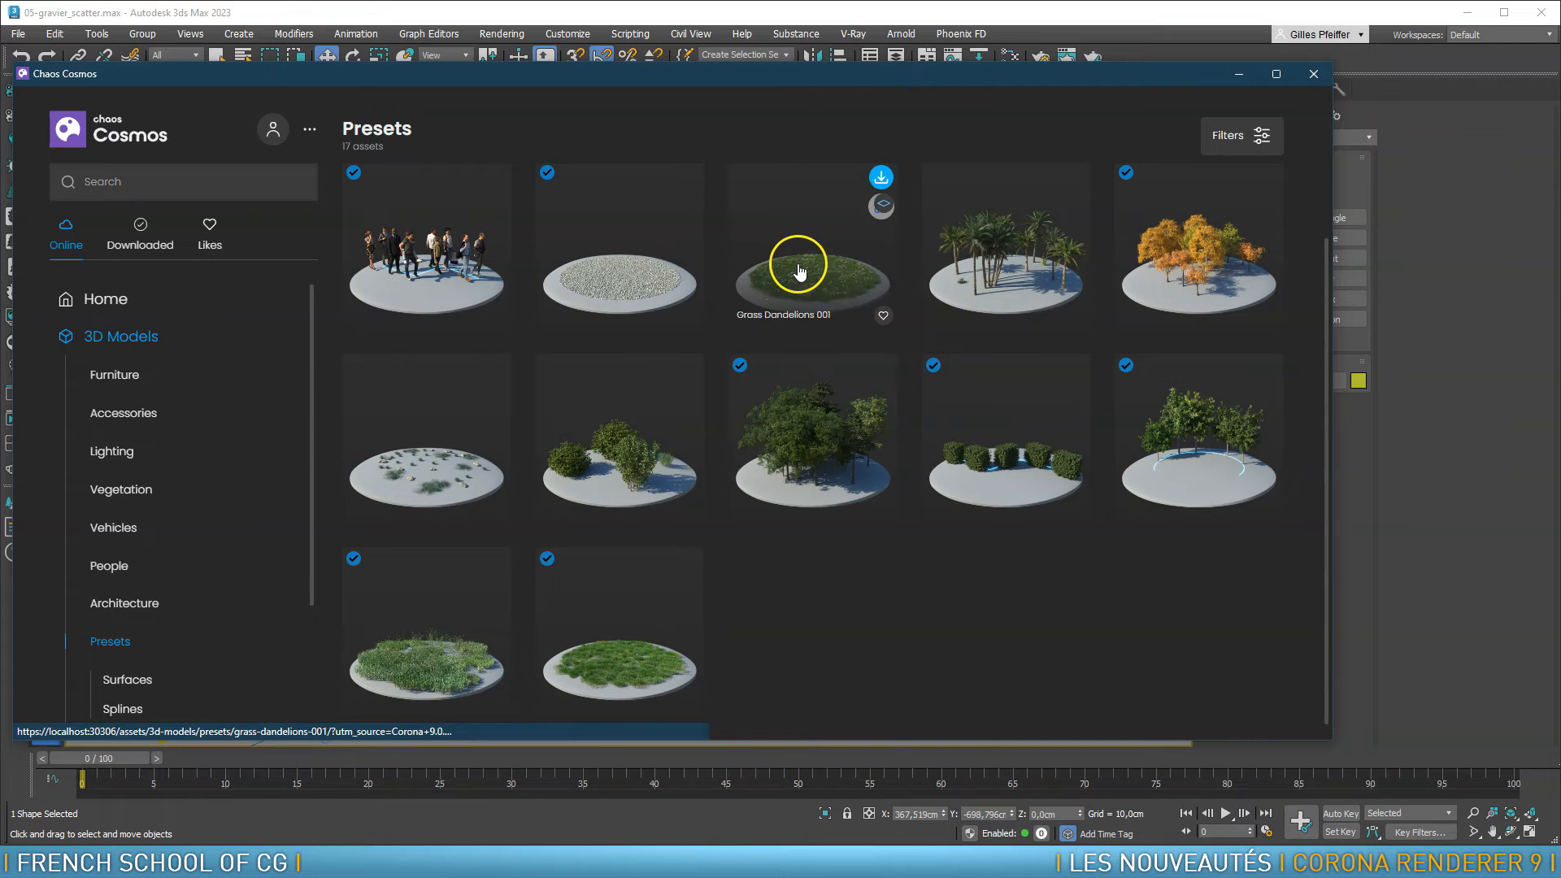
{"action": "left_click", "coordinate": [881, 177]}
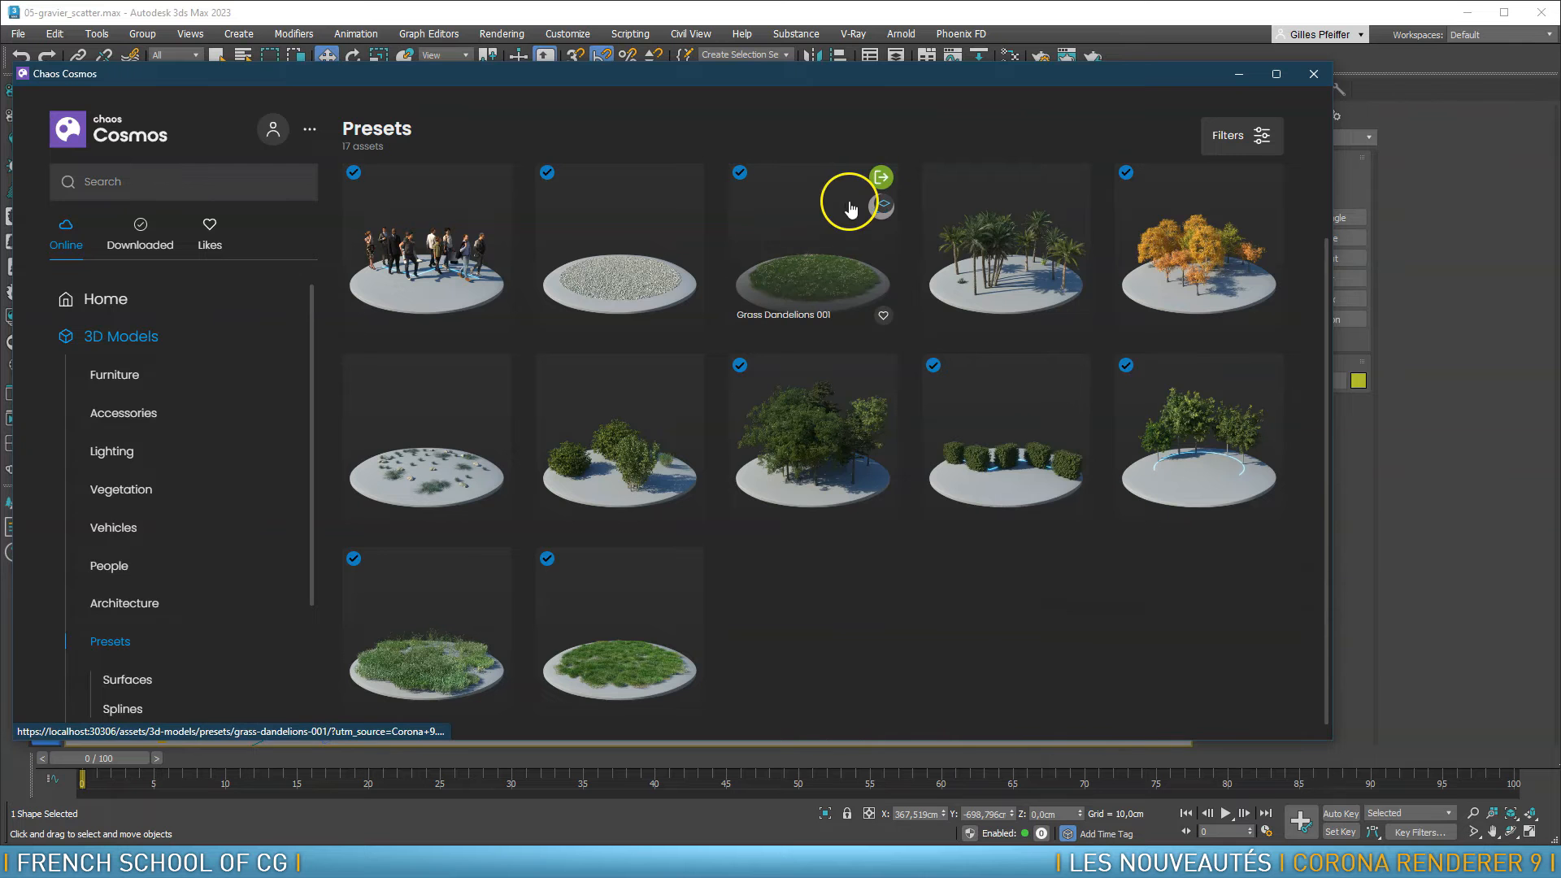
{"action": "left_click_drag", "start_coordinate": [879, 77], "coordinate": [604, 78]}
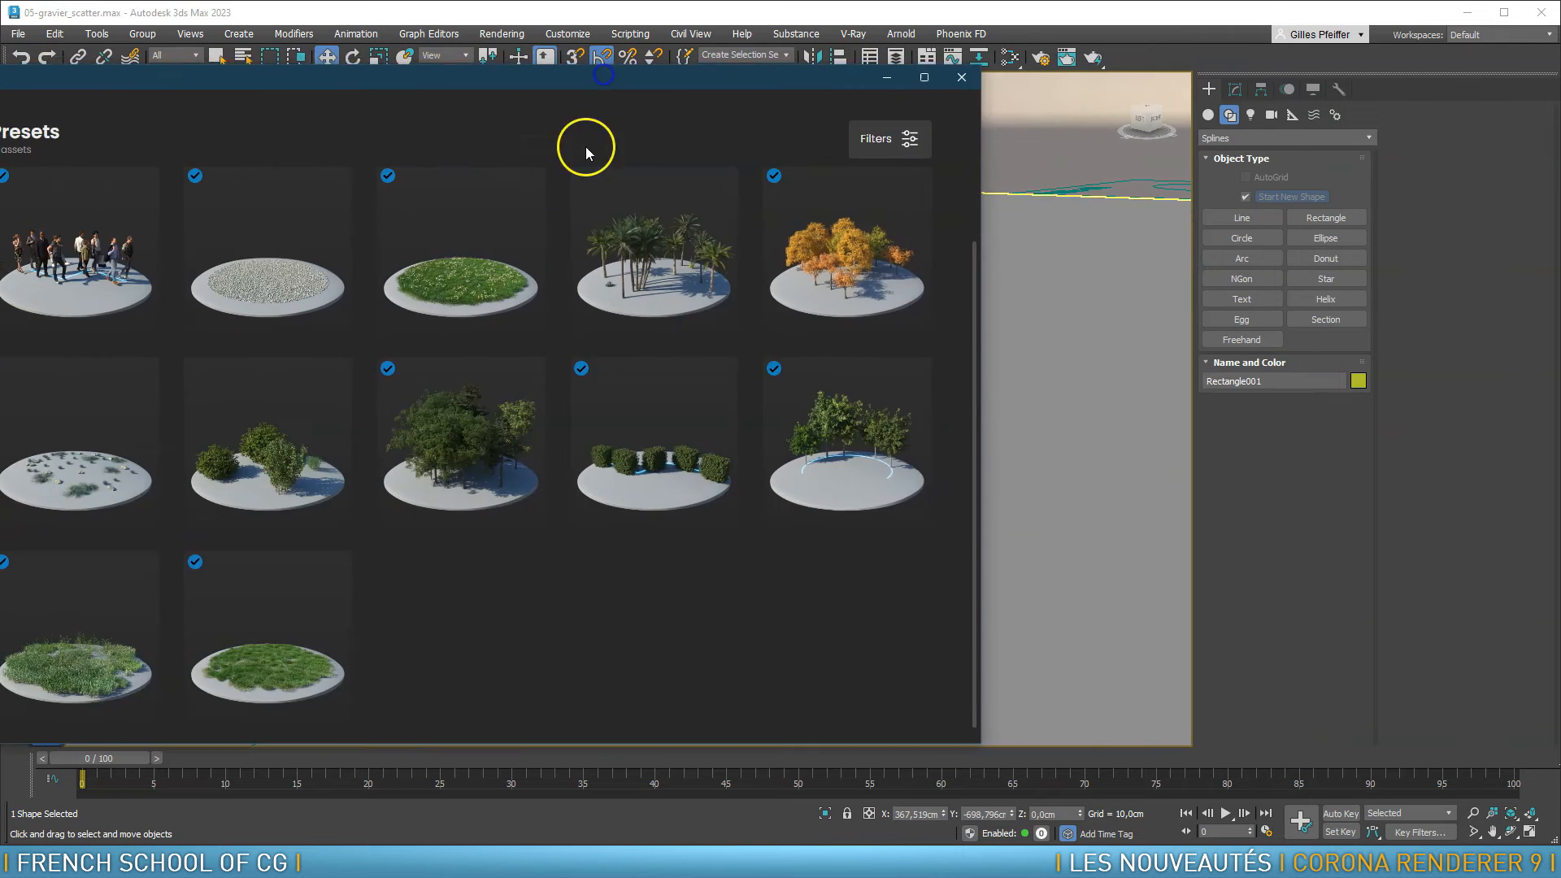
{"action": "left_click", "coordinate": [529, 180]}
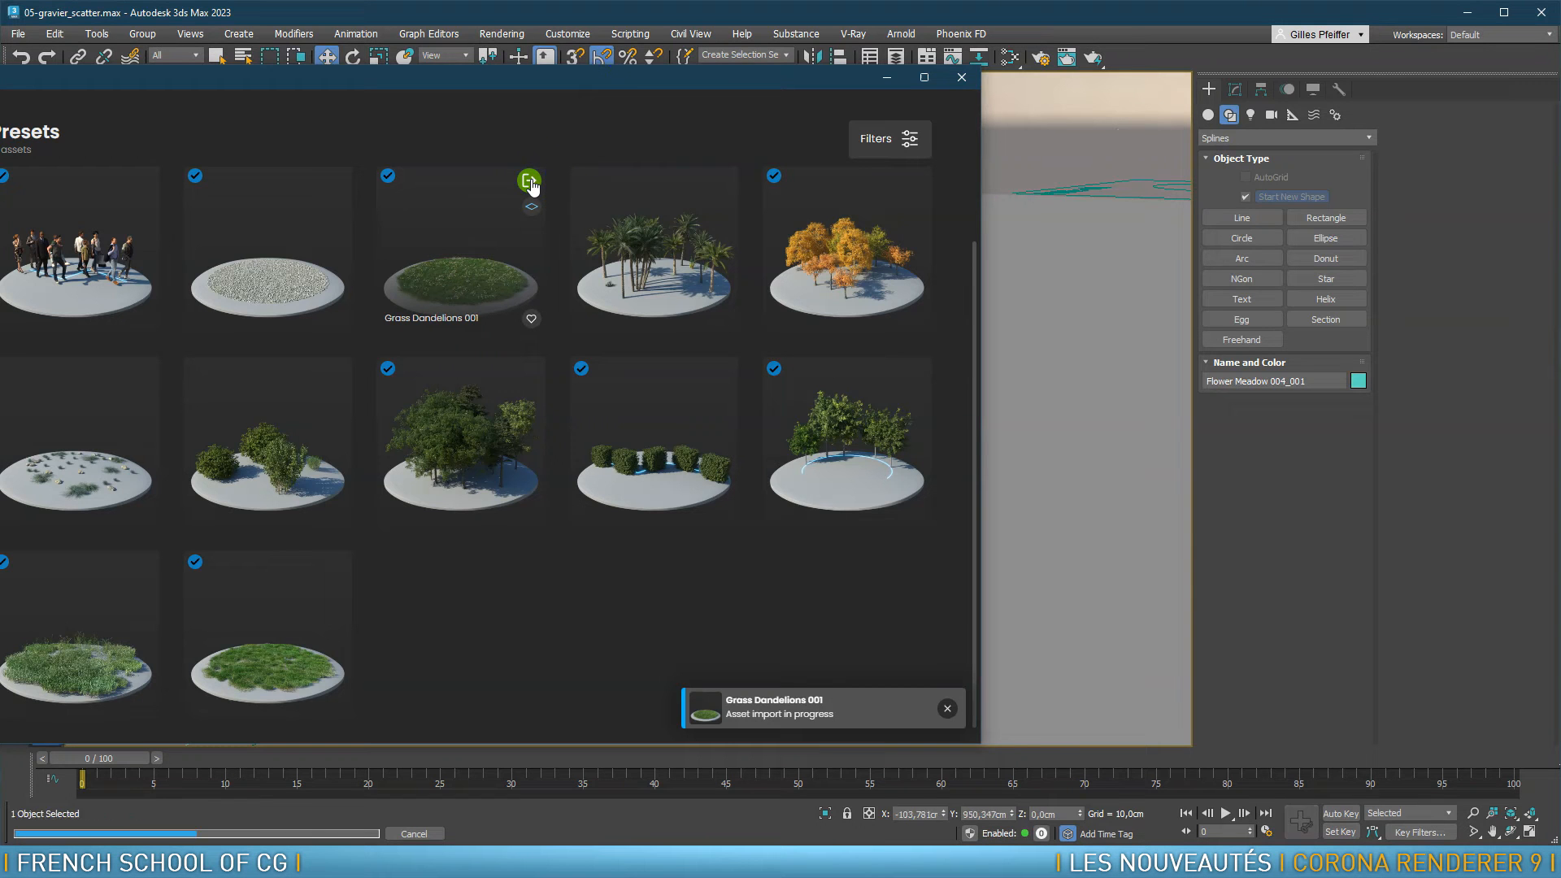
{"action": "left_click", "coordinate": [963, 79]}
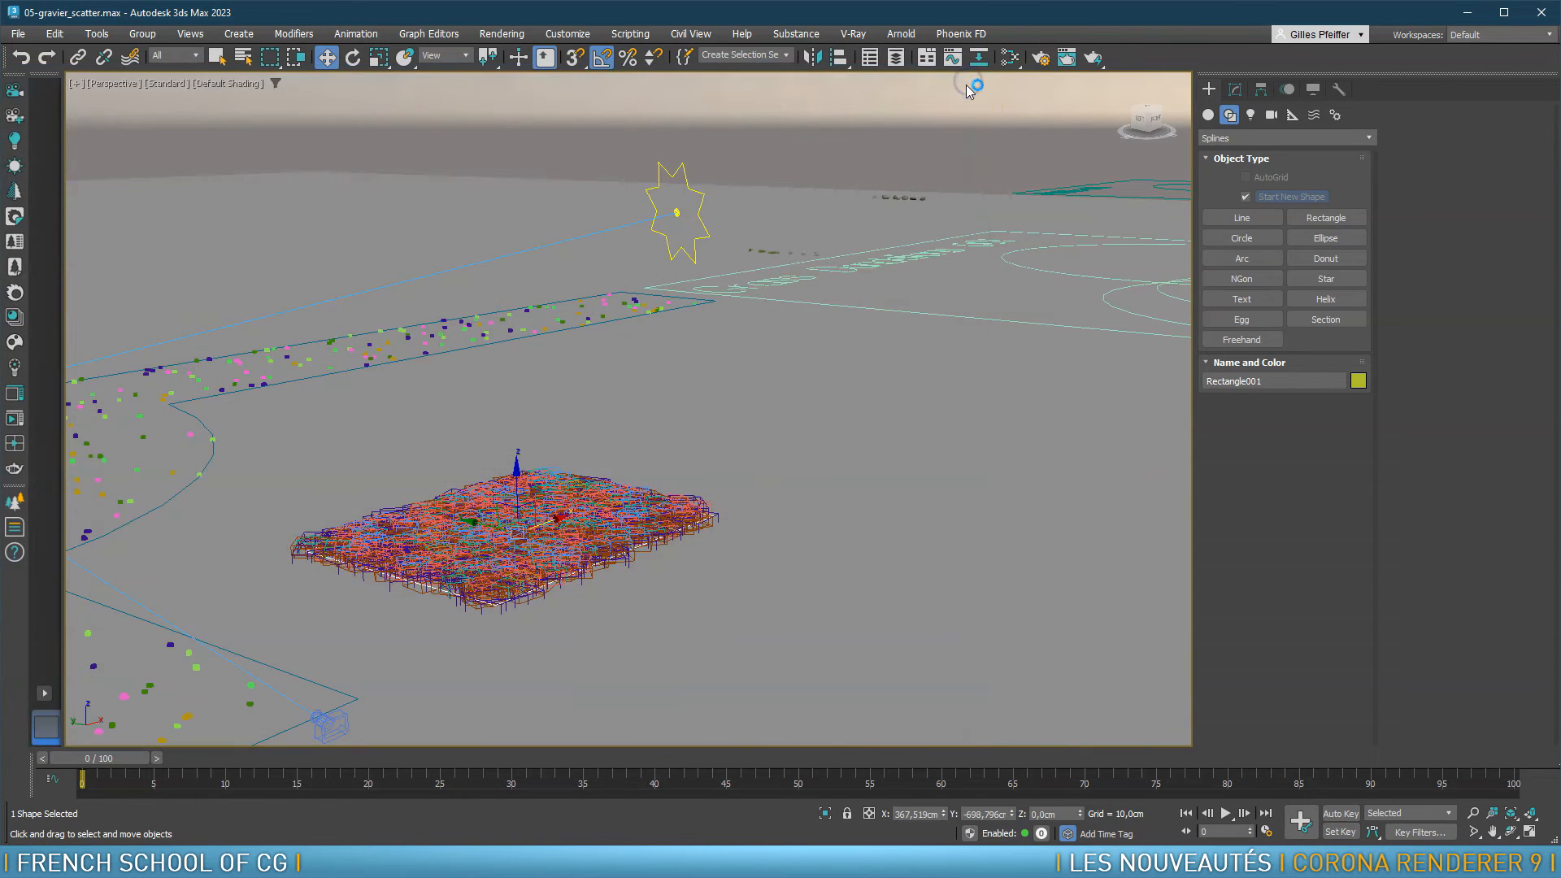
Render the perspective view interactively and examine the dandelion grass patch up close, especially along its edges
{"action": "scroll", "coordinate": [485, 547], "scroll_direction": "up", "scroll_amount": 6}
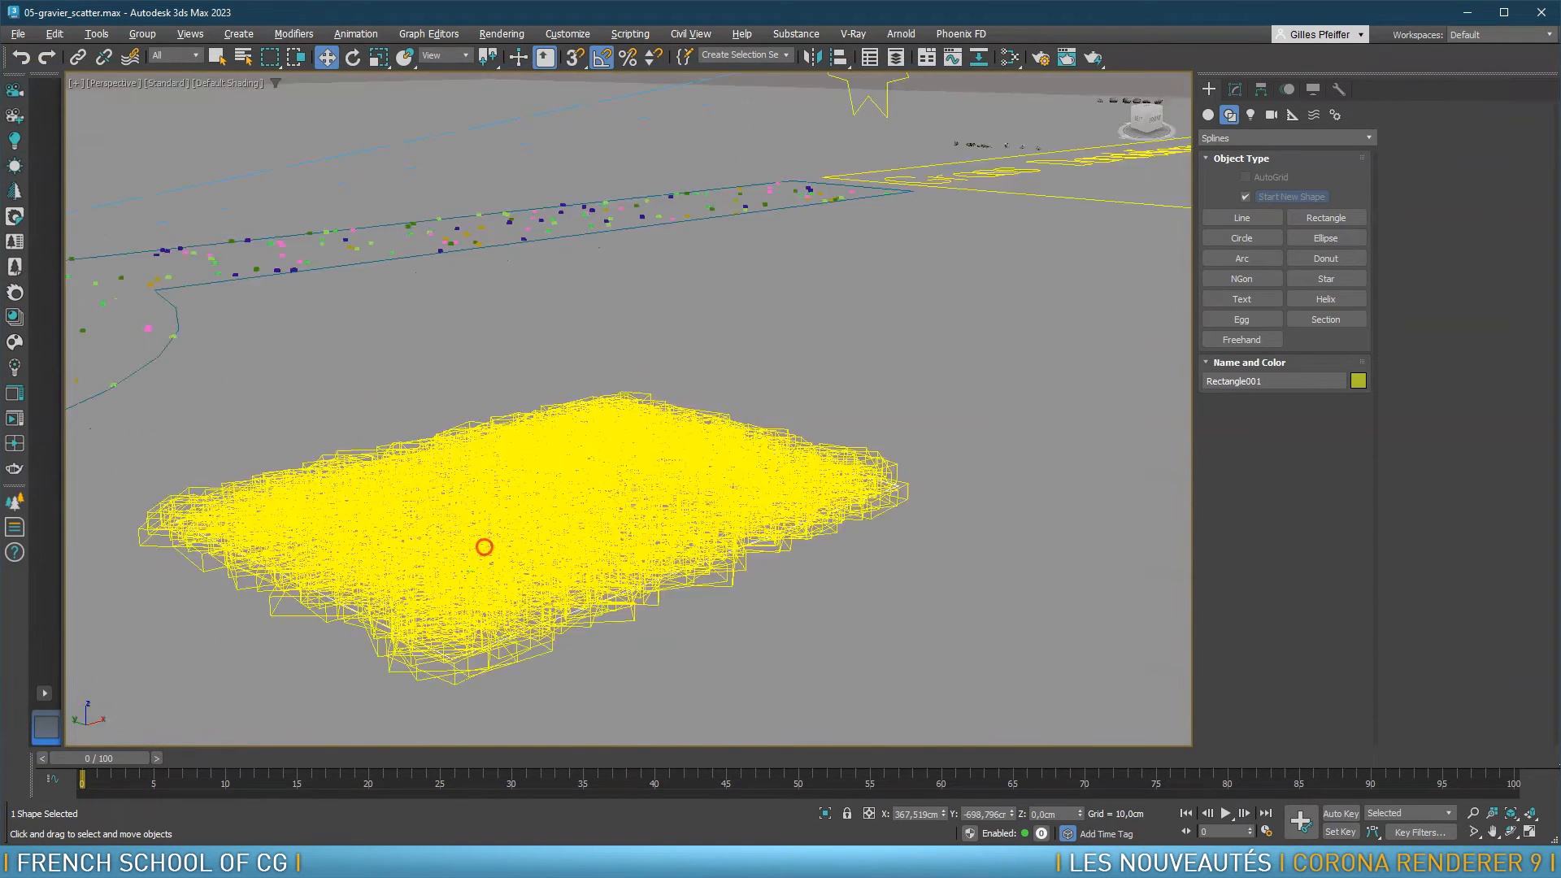
{"action": "scroll", "coordinate": [491, 539], "scroll_direction": "down", "scroll_amount": 3}
{"action": "middle_click_drag", "start_coordinate": [540, 546], "coordinate": [613, 477]}
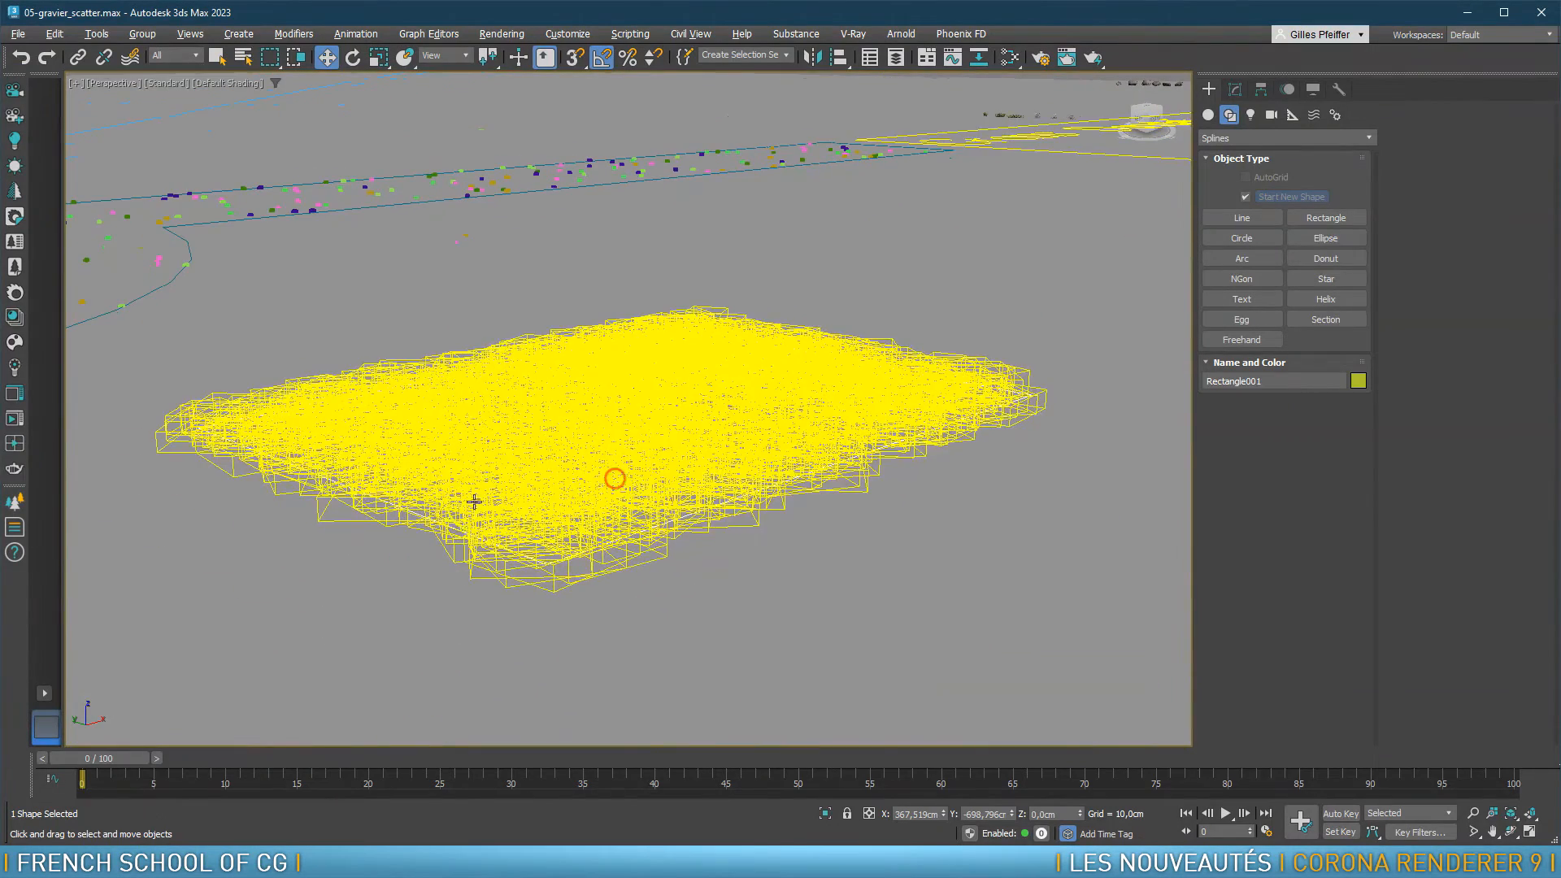
{"action": "left_click", "coordinate": [17, 420]}
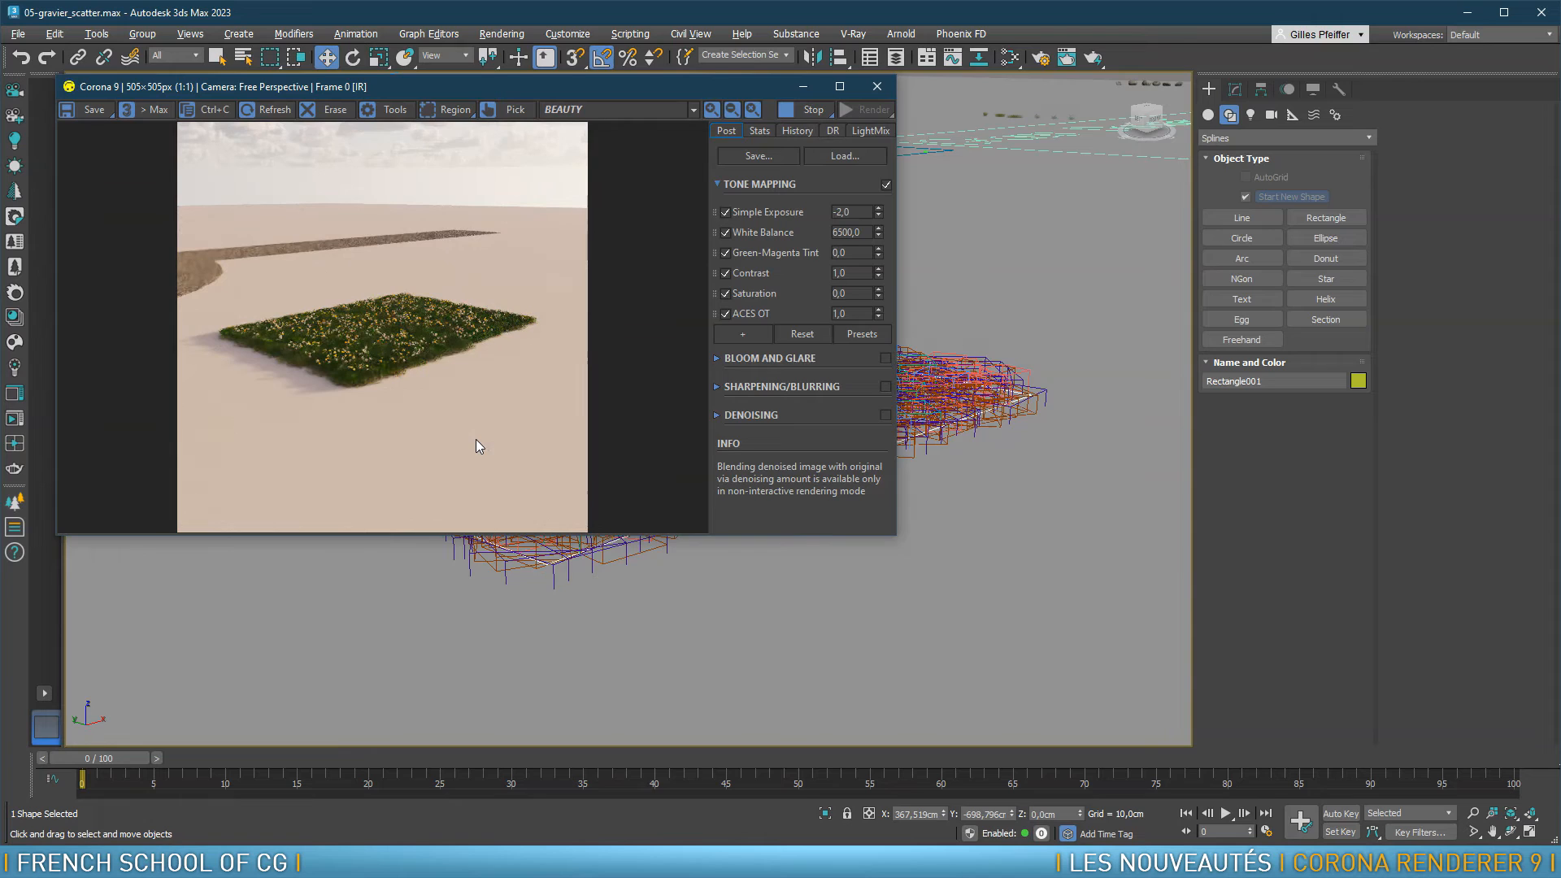
{"action": "scroll", "coordinate": [958, 372], "scroll_direction": "up", "scroll_amount": 4}
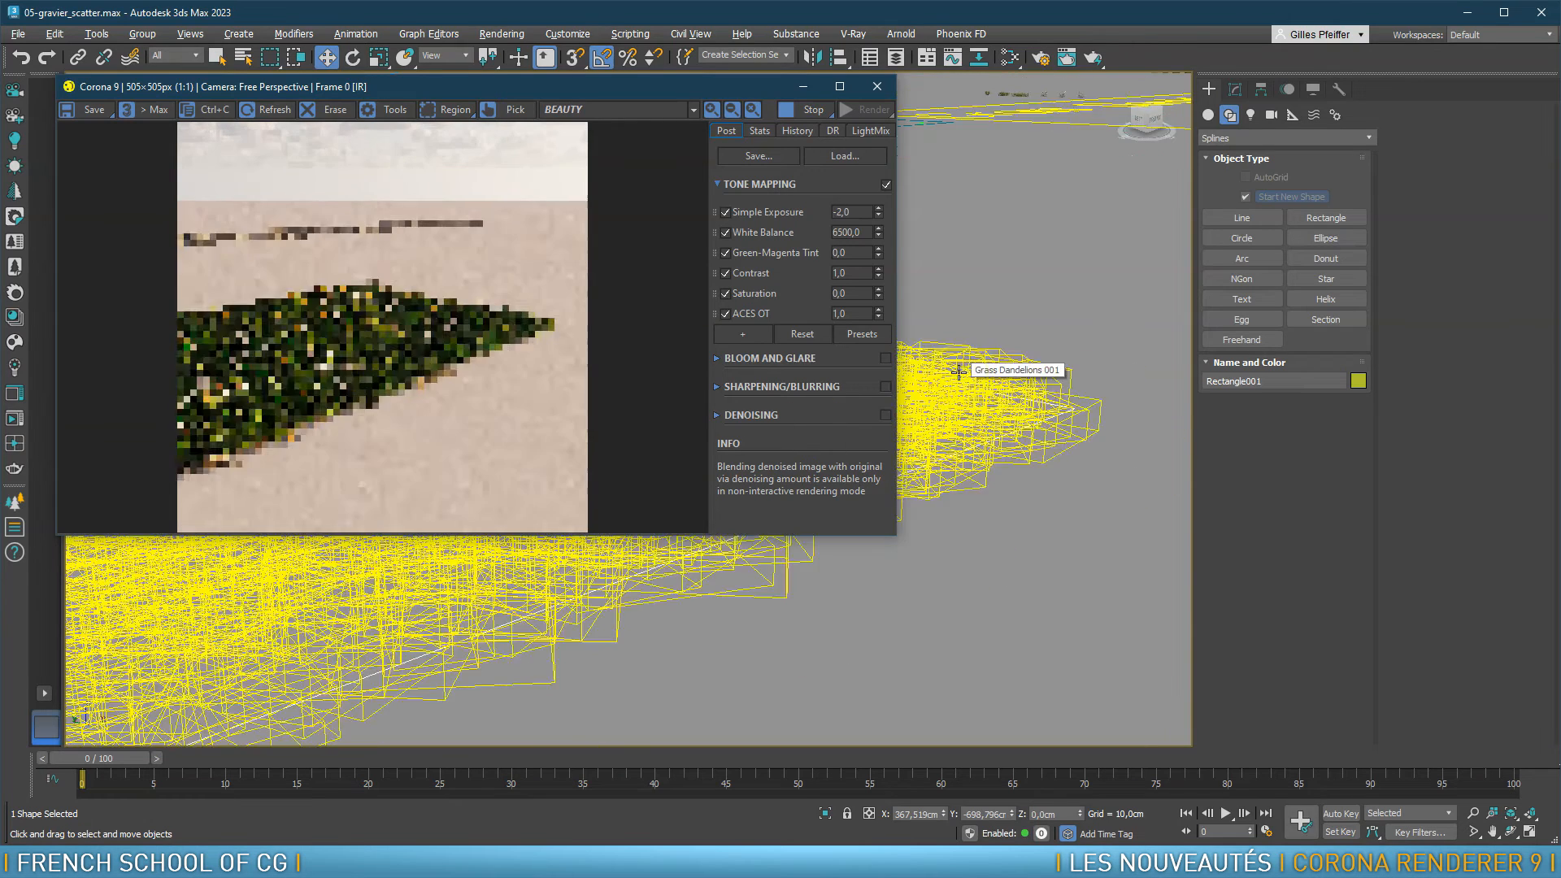
{"action": "middle_click_drag", "start_coordinate": [991, 374], "coordinate": [1273, 279]}
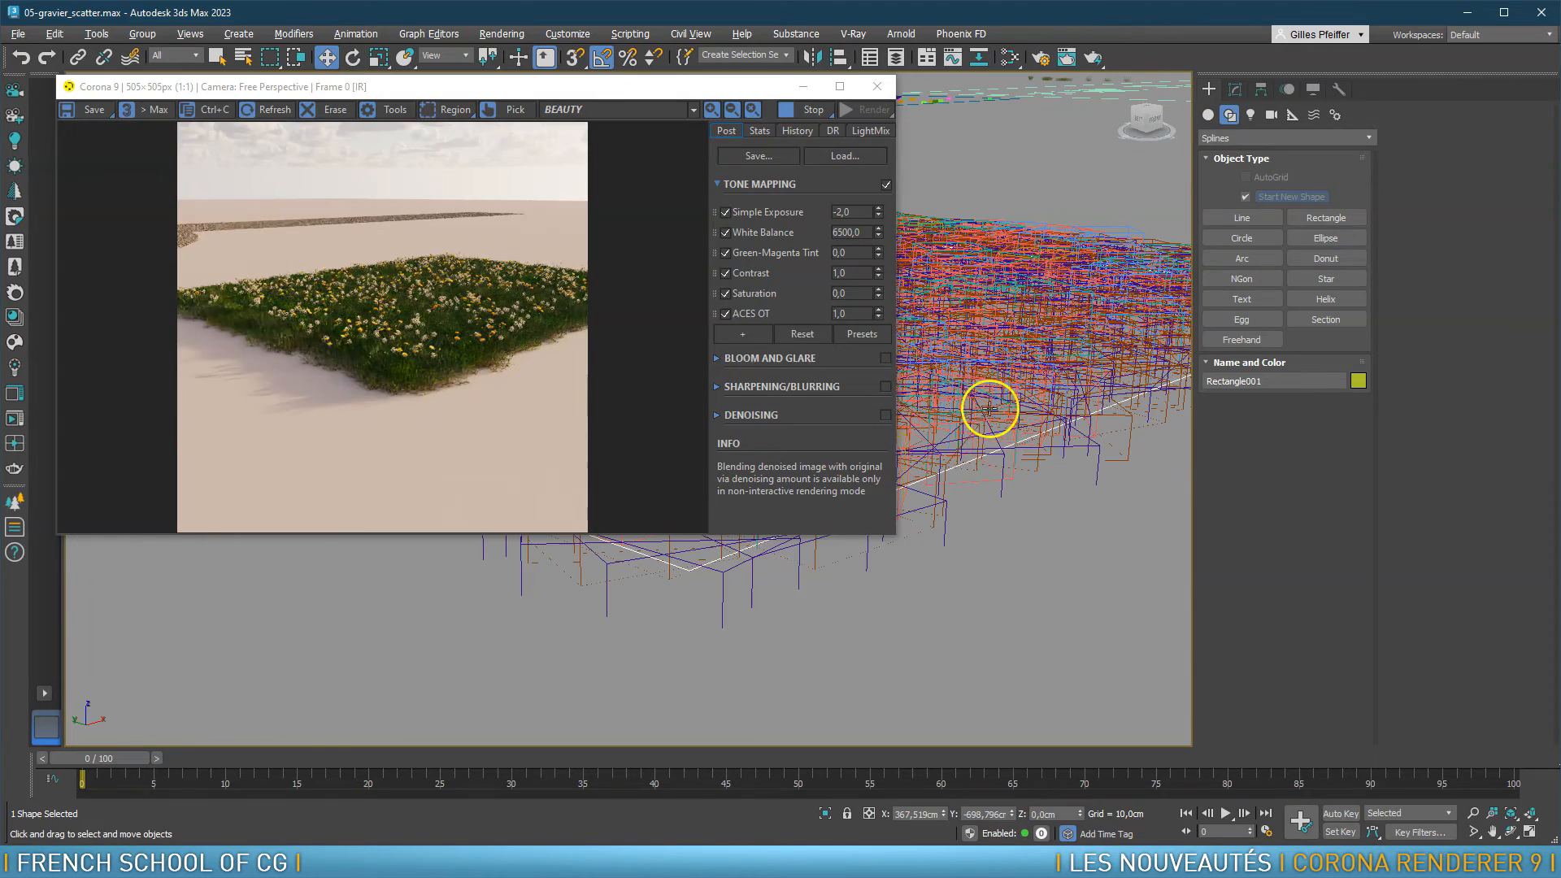
{"action": "scroll", "coordinate": [1048, 407], "scroll_direction": "up", "scroll_amount": 4}
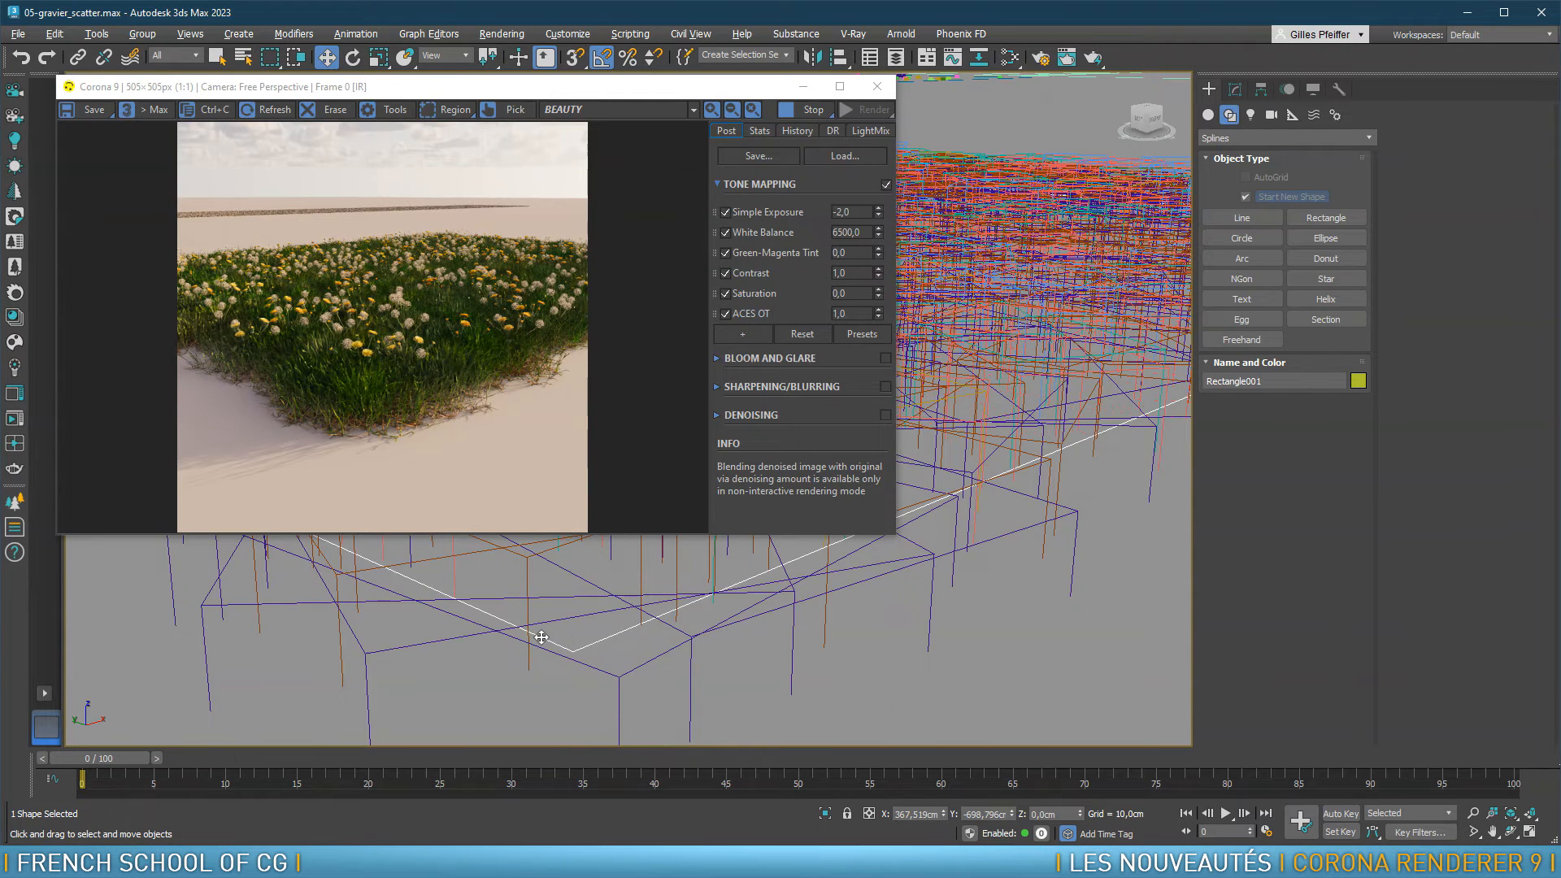
{"action": "middle_click_drag", "start_coordinate": [542, 637], "coordinate": [471, 622], "text": "alt"}
Close the interactive render and select the rectangle spline beneath the grass
{"action": "left_click", "coordinate": [436, 616]}
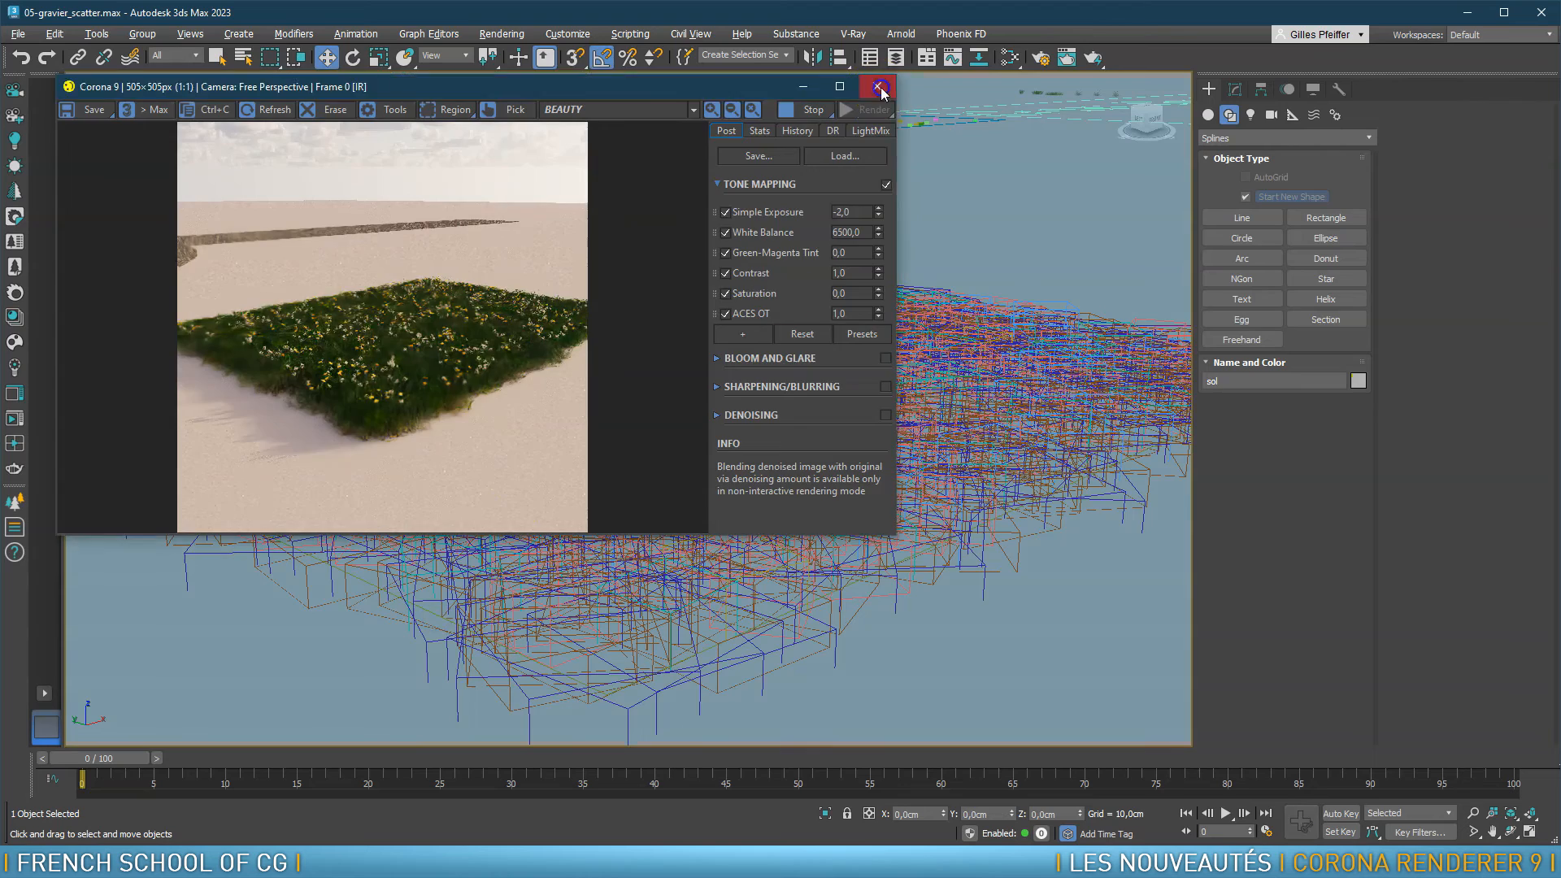
{"action": "left_click", "coordinate": [876, 86]}
{"action": "left_click", "coordinate": [358, 577]}
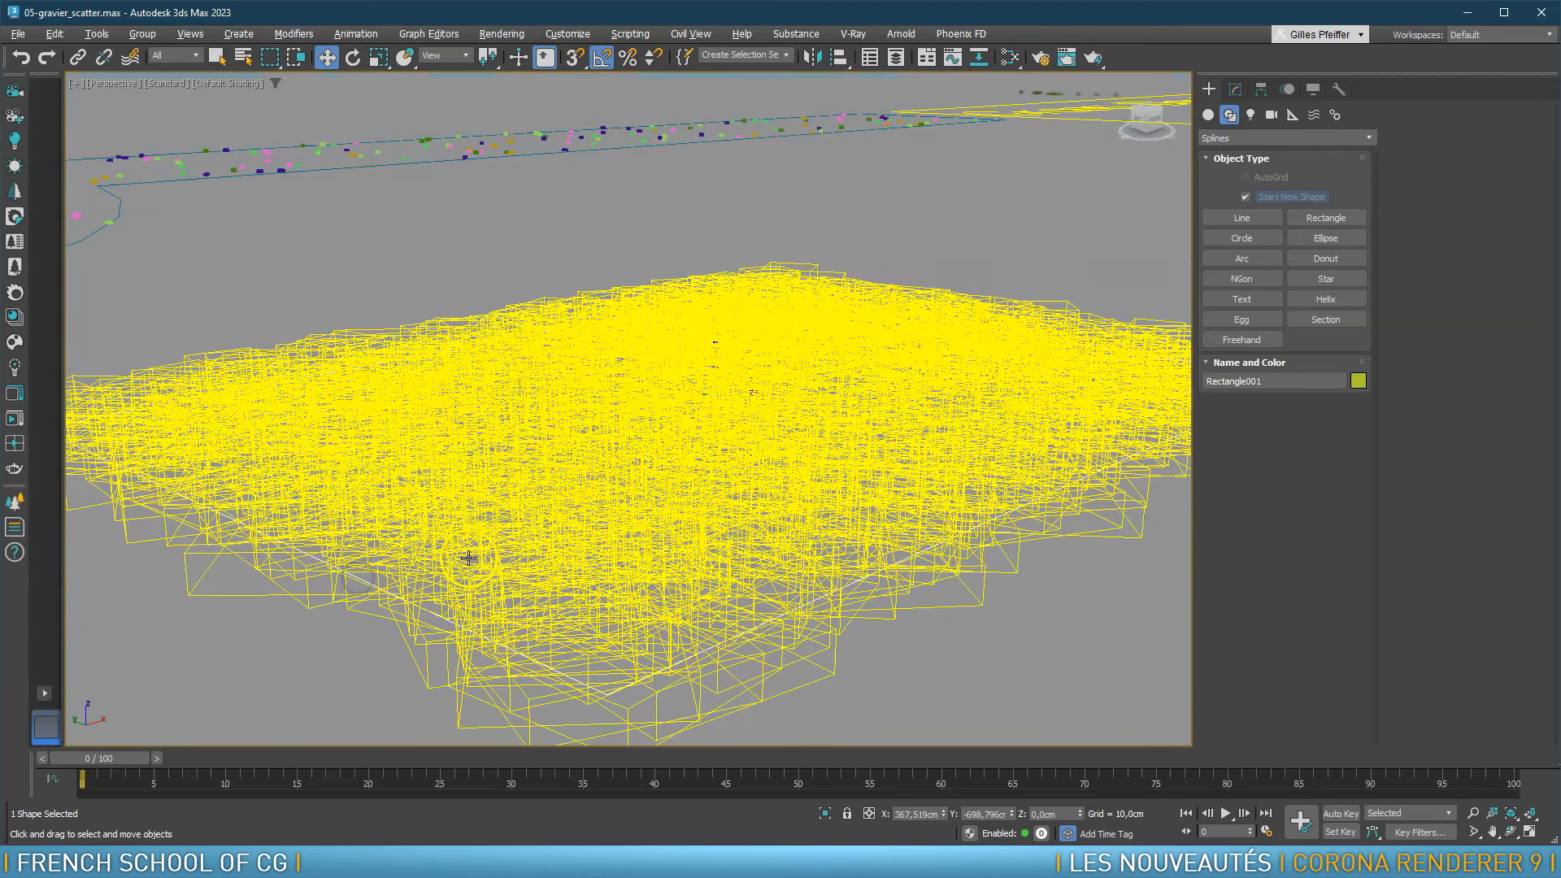
Clone the rectangle spline under the grass as an independent copy named bordures
{"action": "left_click", "coordinate": [690, 490]}
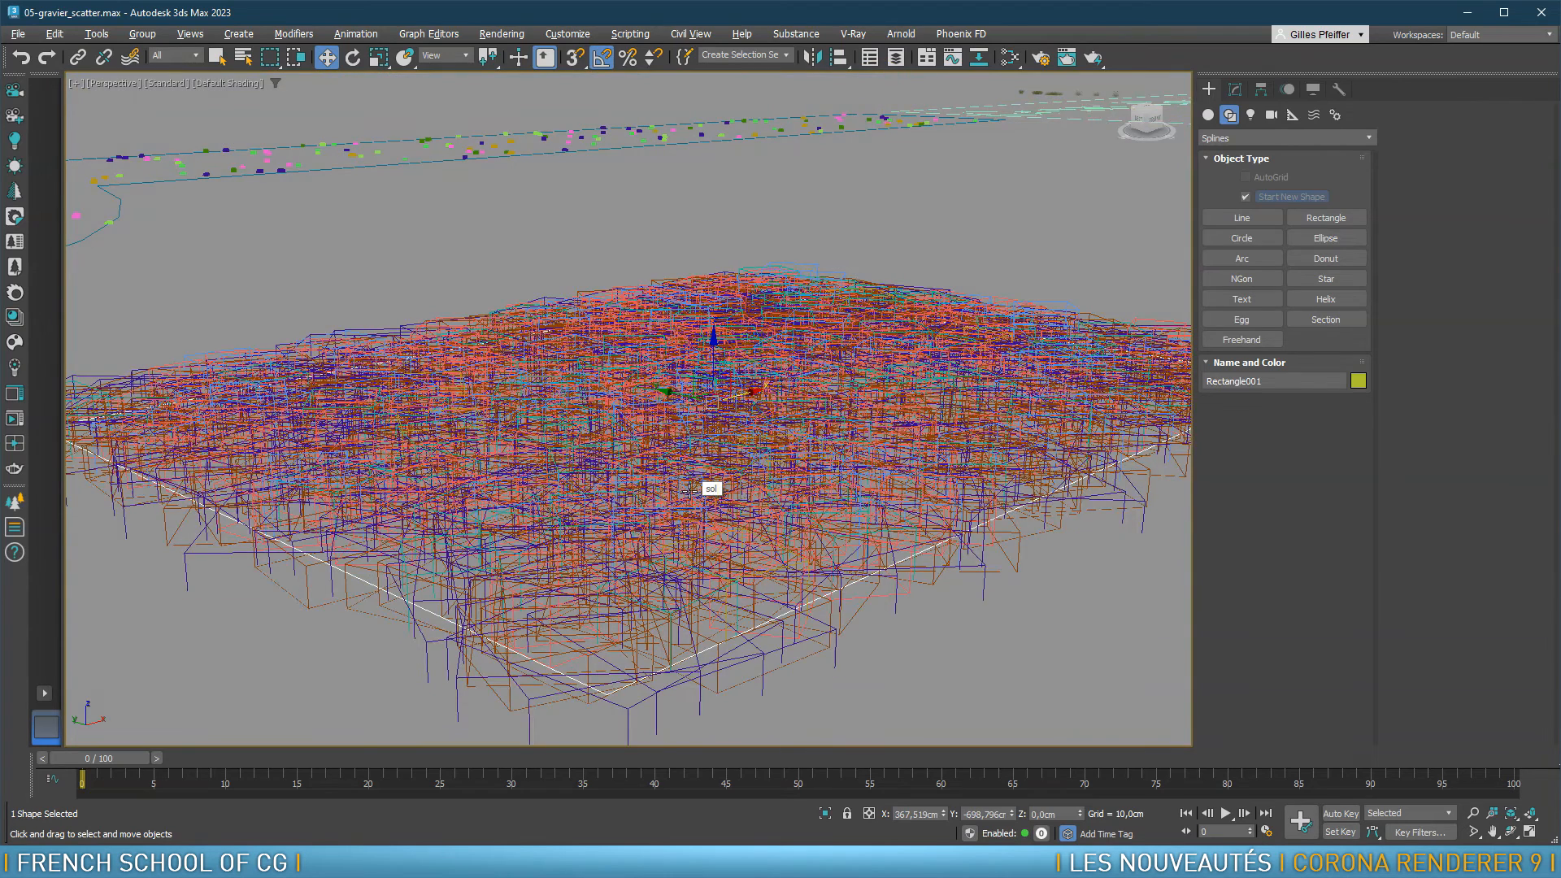
{"action": "key", "text": "ctrl+v"}
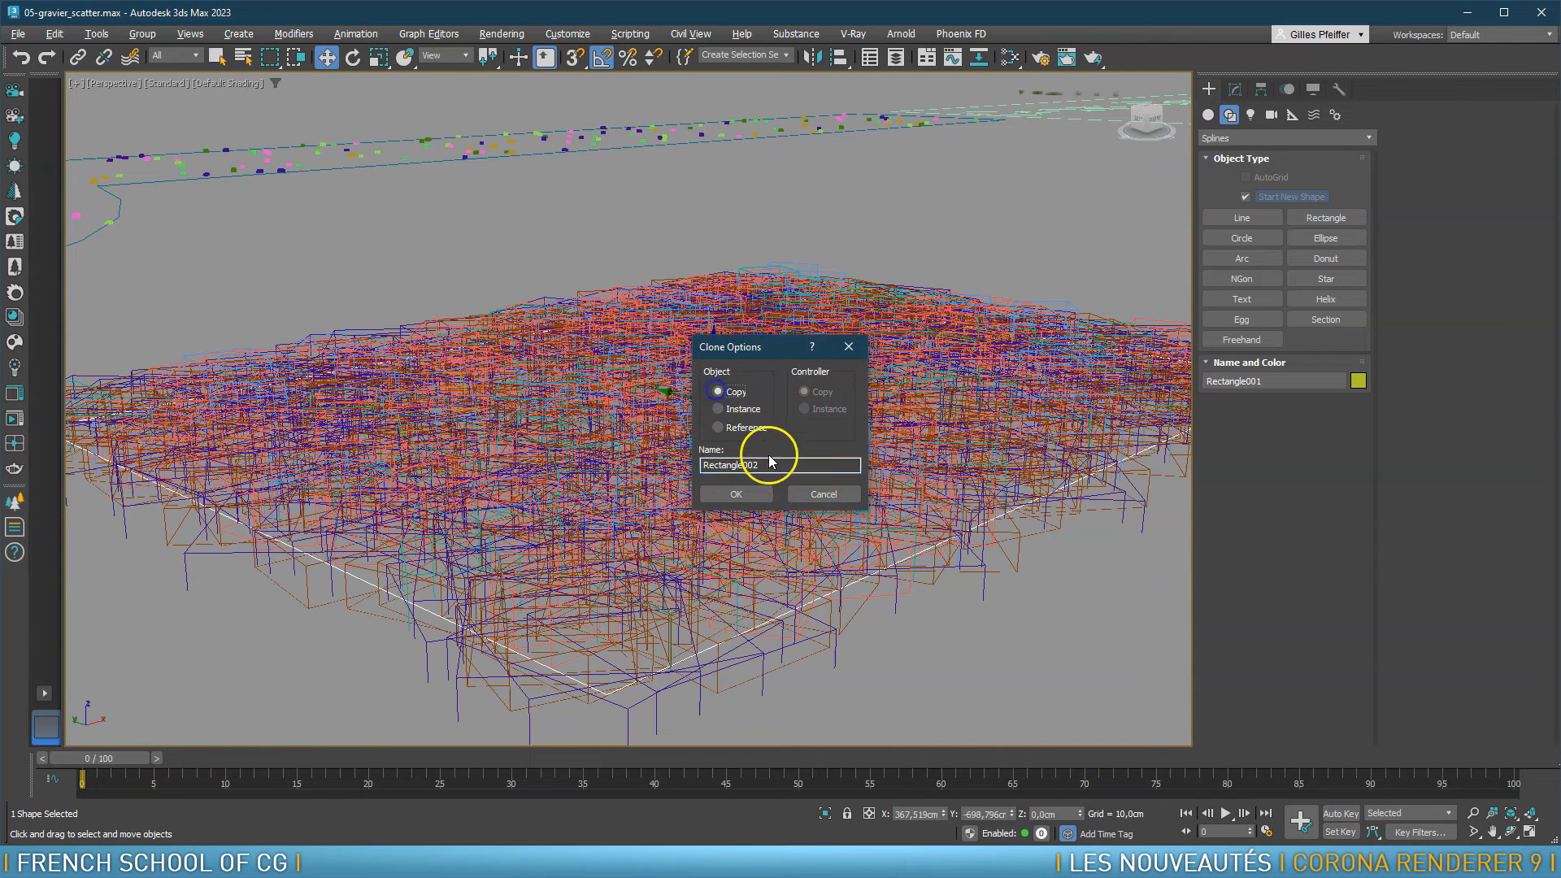
{"action": "double_click", "coordinate": [771, 464]}
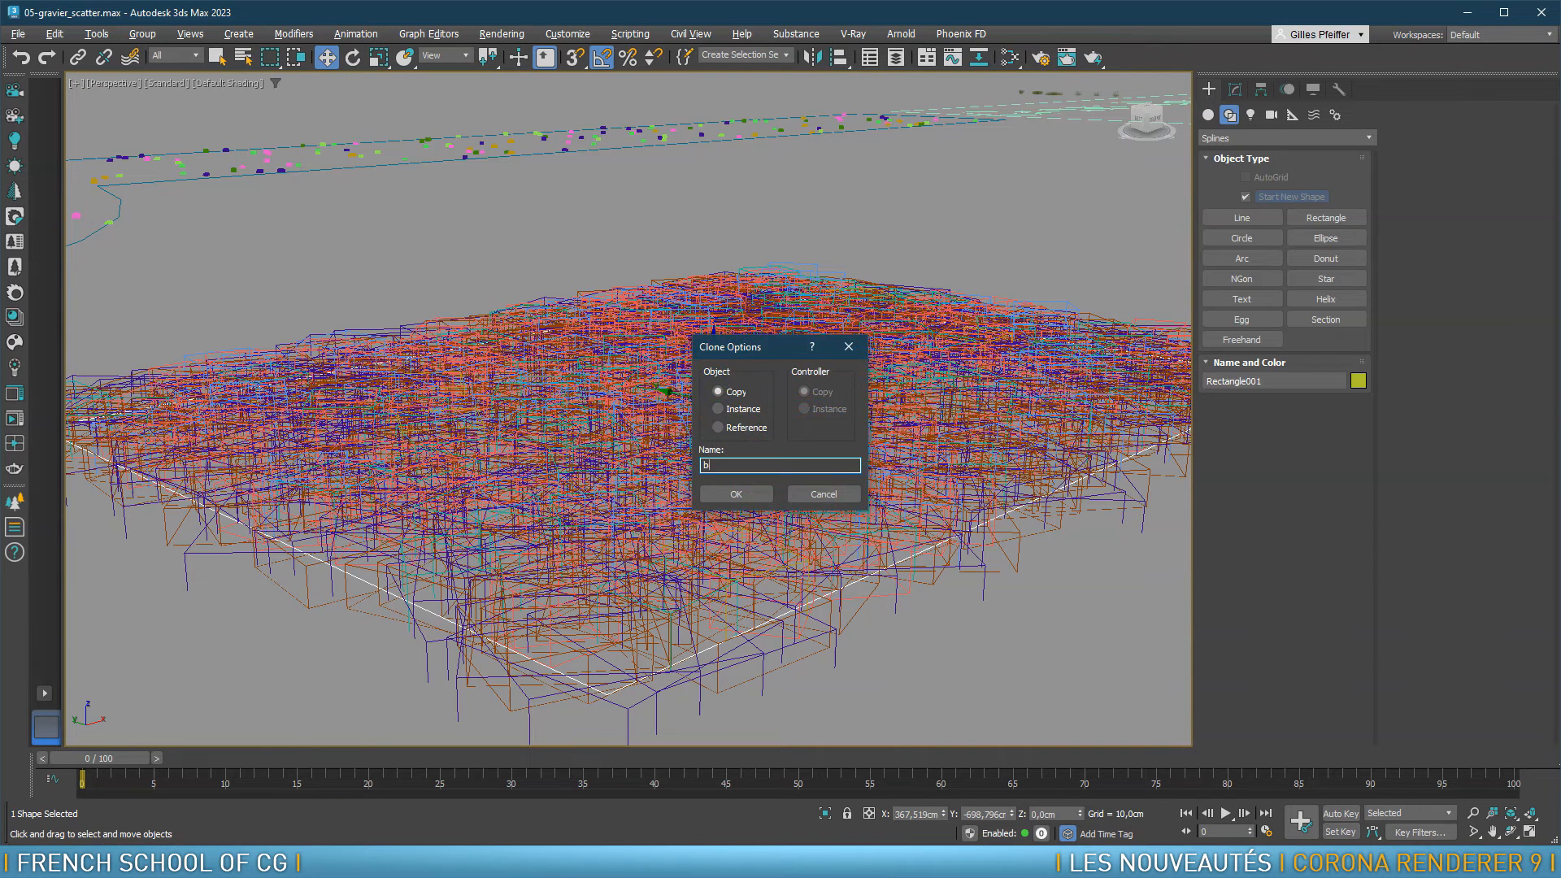
{"action": "type", "text": "bordures"}
{"action": "key", "text": "Return"}
{"action": "left_click", "coordinate": [767, 387]}
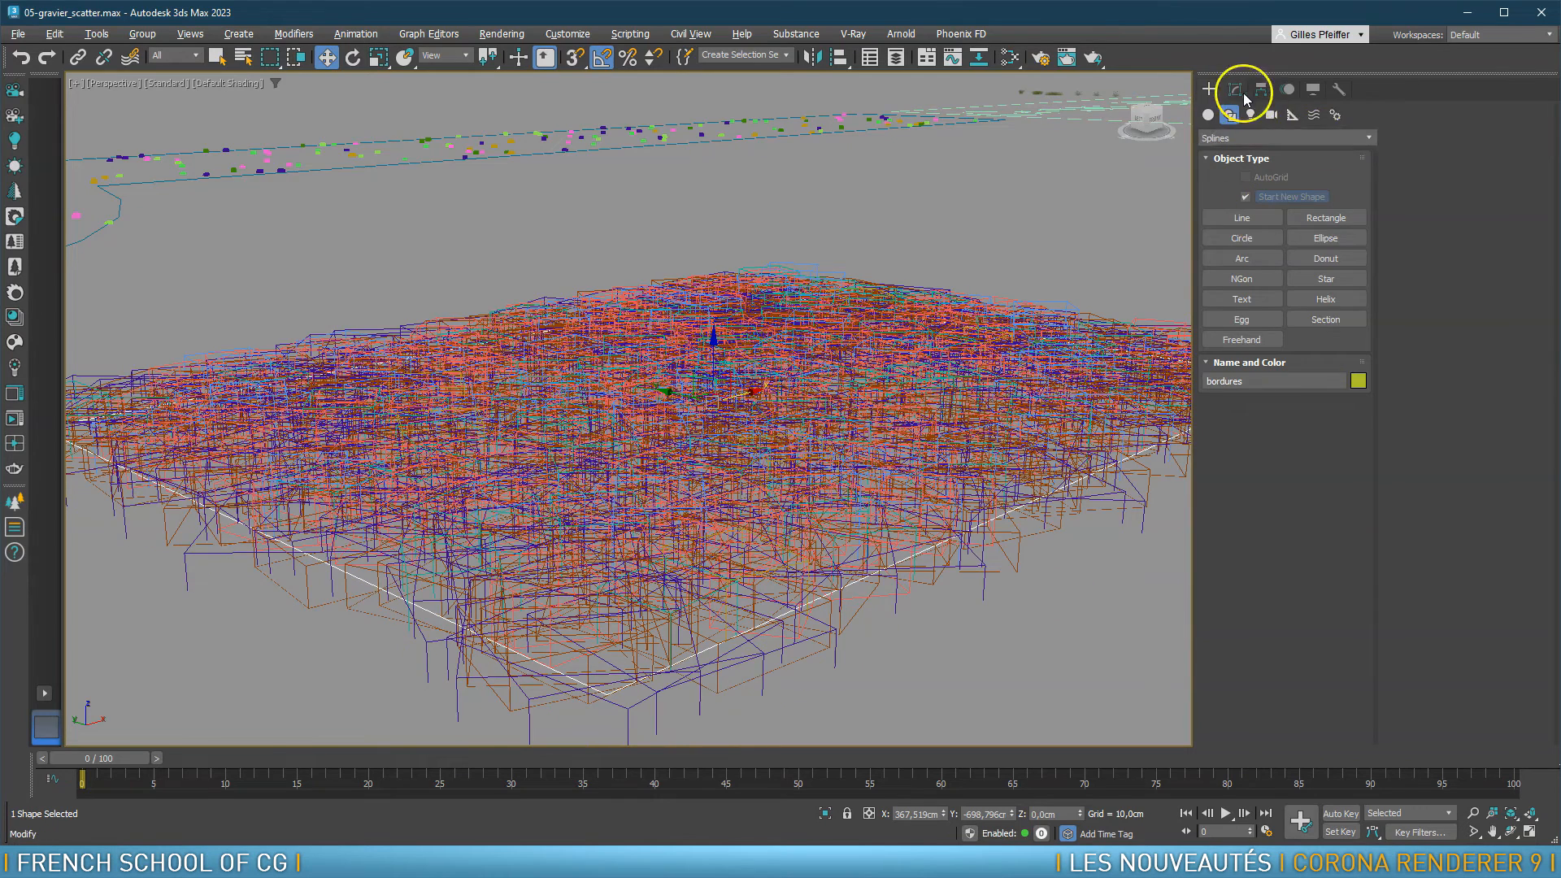
Make the bordures spline visible in renderer and viewport with a rectangular section, length 12,54 cm and width 2,24 cm
{"action": "left_click", "coordinate": [1237, 91]}
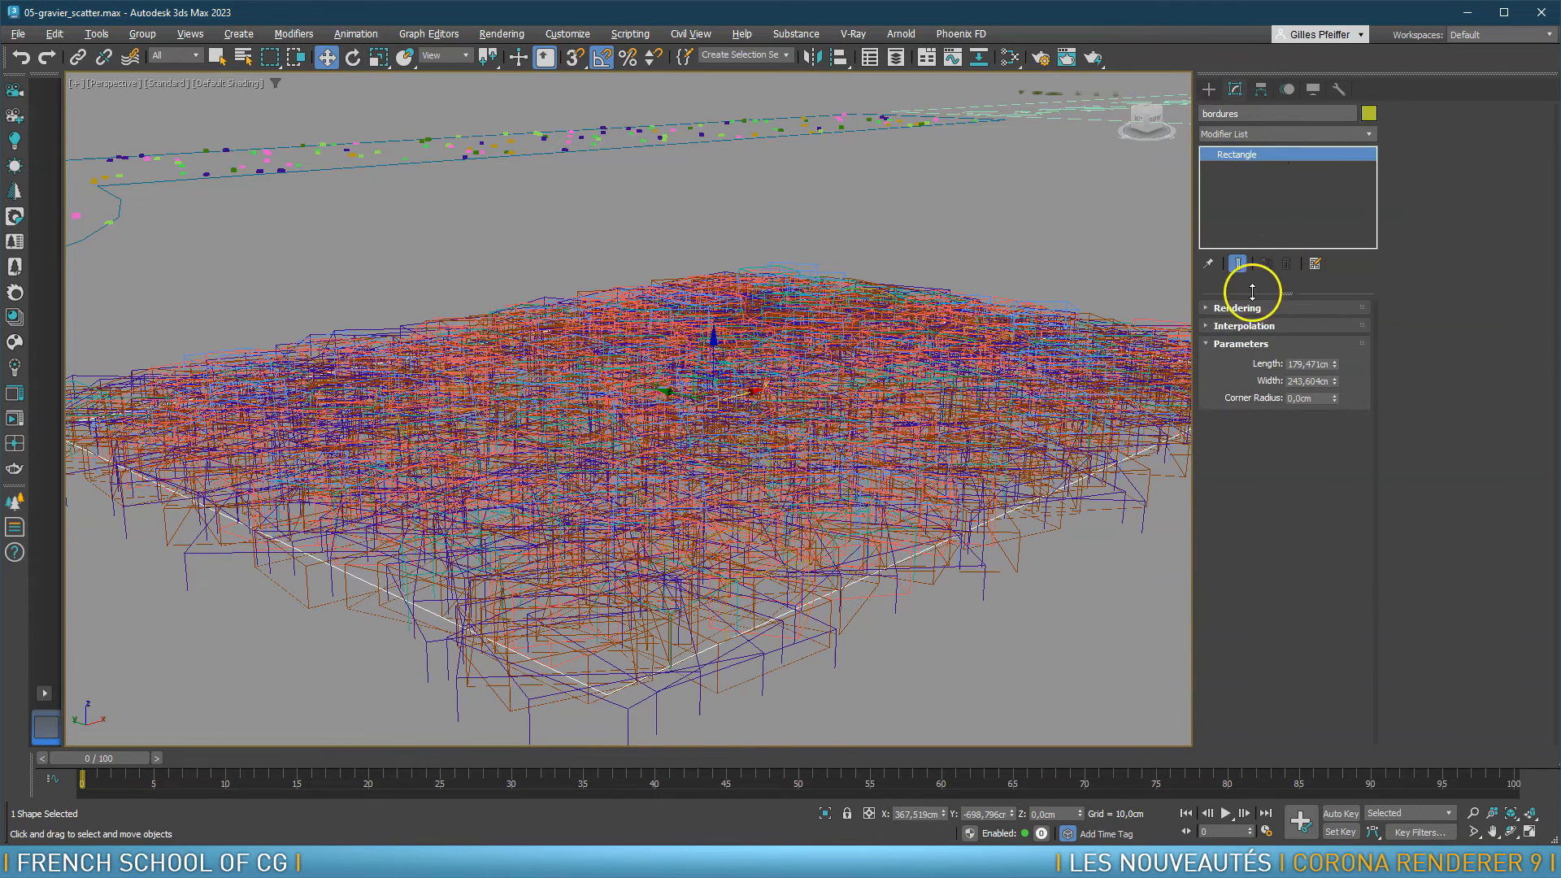
{"action": "left_click", "coordinate": [1214, 308]}
{"action": "left_click", "coordinate": [1232, 326]}
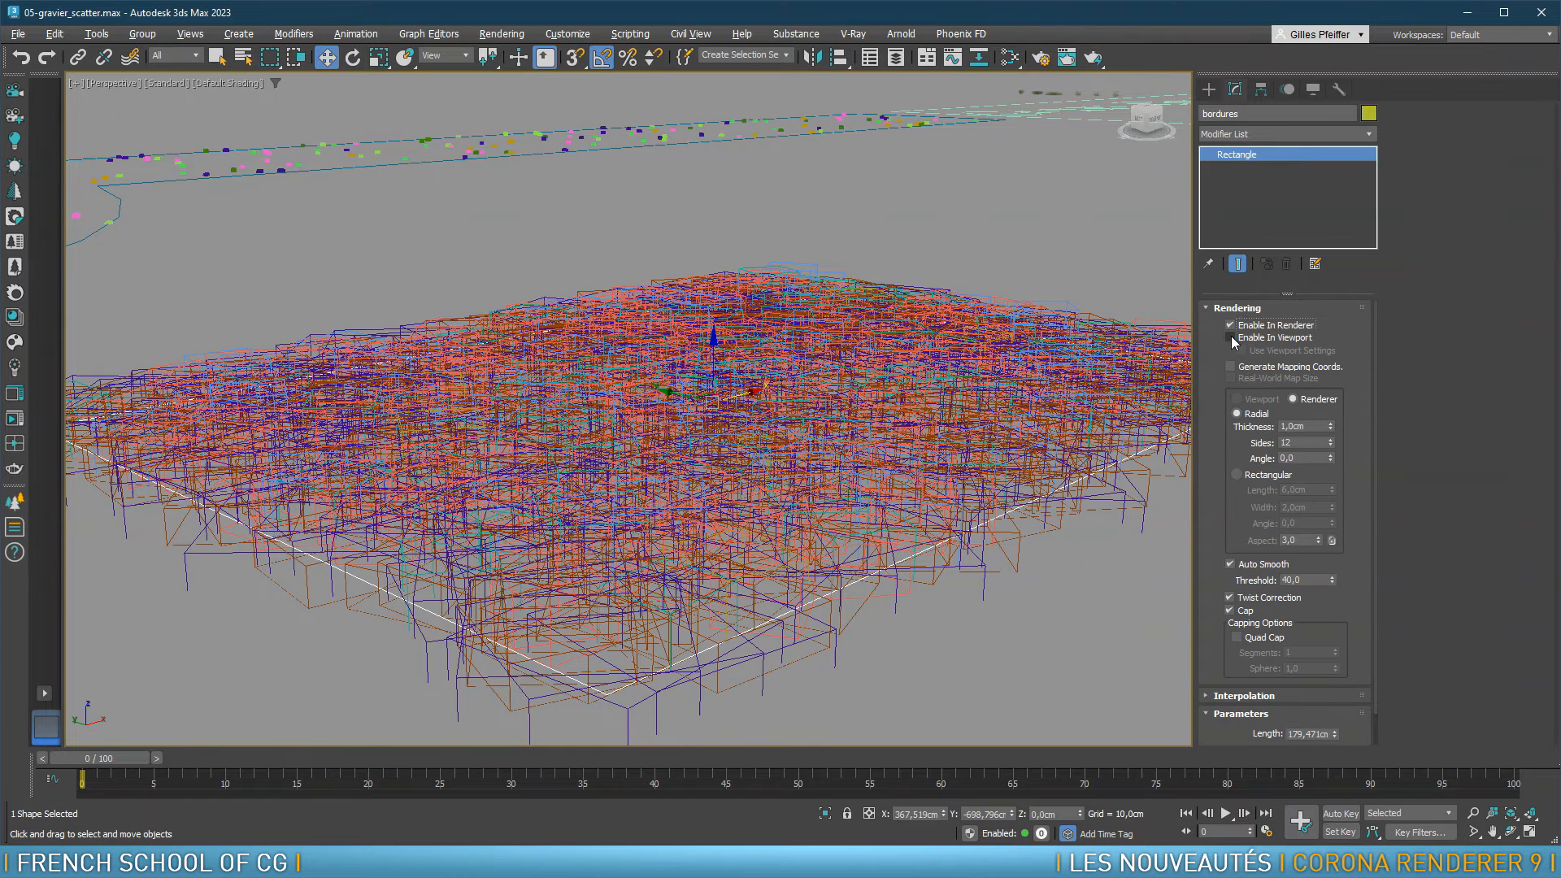
{"action": "left_click", "coordinate": [1230, 337]}
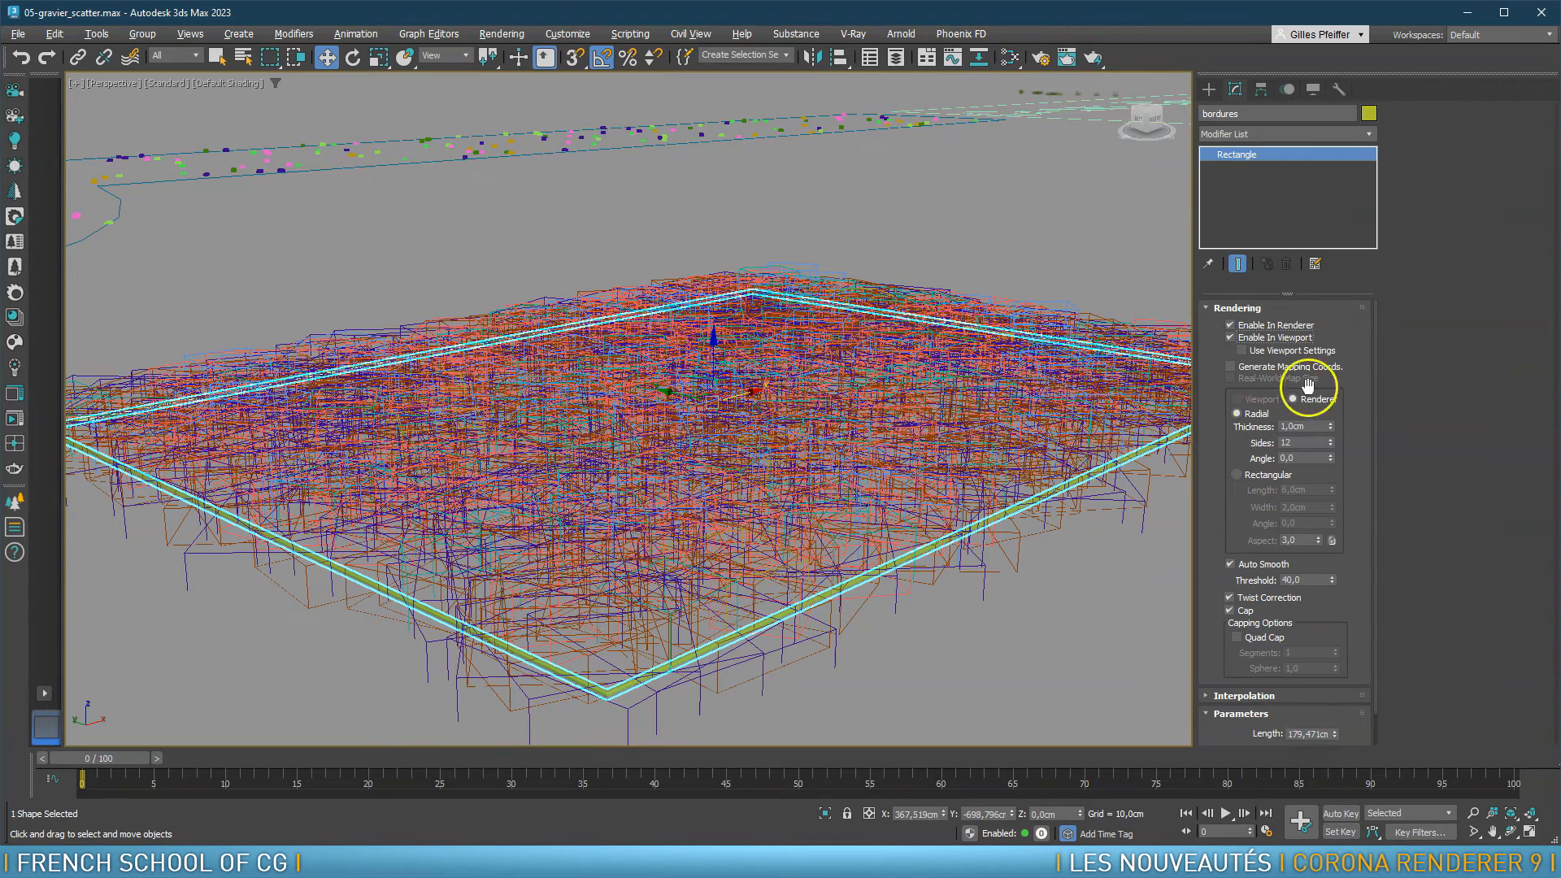
{"action": "left_click", "coordinate": [1237, 475]}
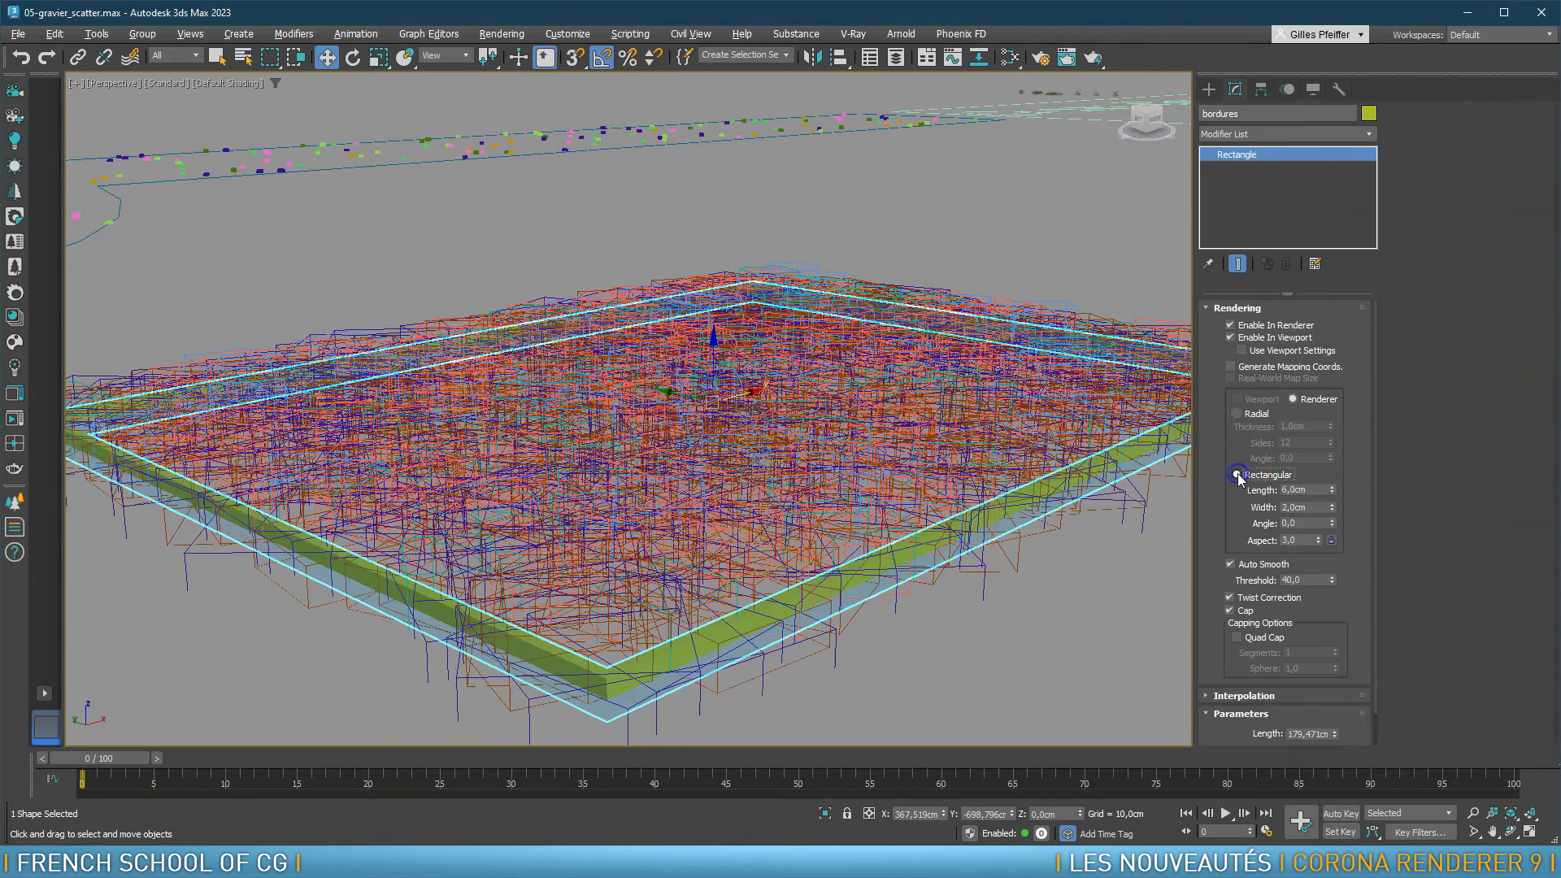
{"action": "left_click_drag", "start_coordinate": [1333, 493], "coordinate": [1347, 399]}
{"action": "left_click_drag", "start_coordinate": [1333, 507], "coordinate": [1333, 496]}
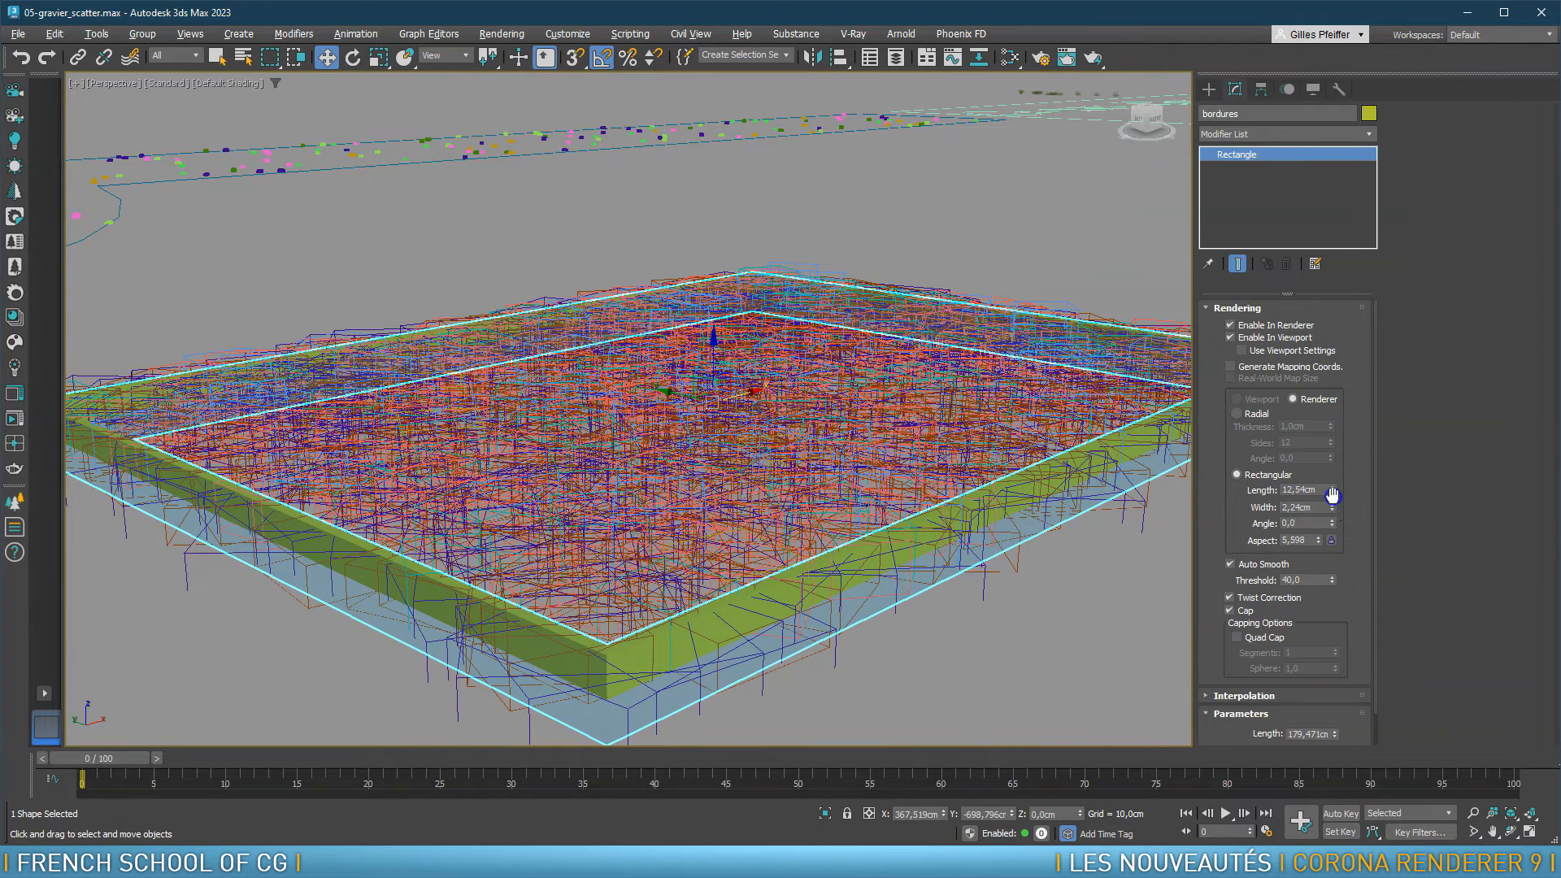
Change the border's object color to light grey and preview it around the grass in an interactive render
{"action": "left_click", "coordinate": [1370, 115]}
{"action": "left_click", "coordinate": [886, 469]}
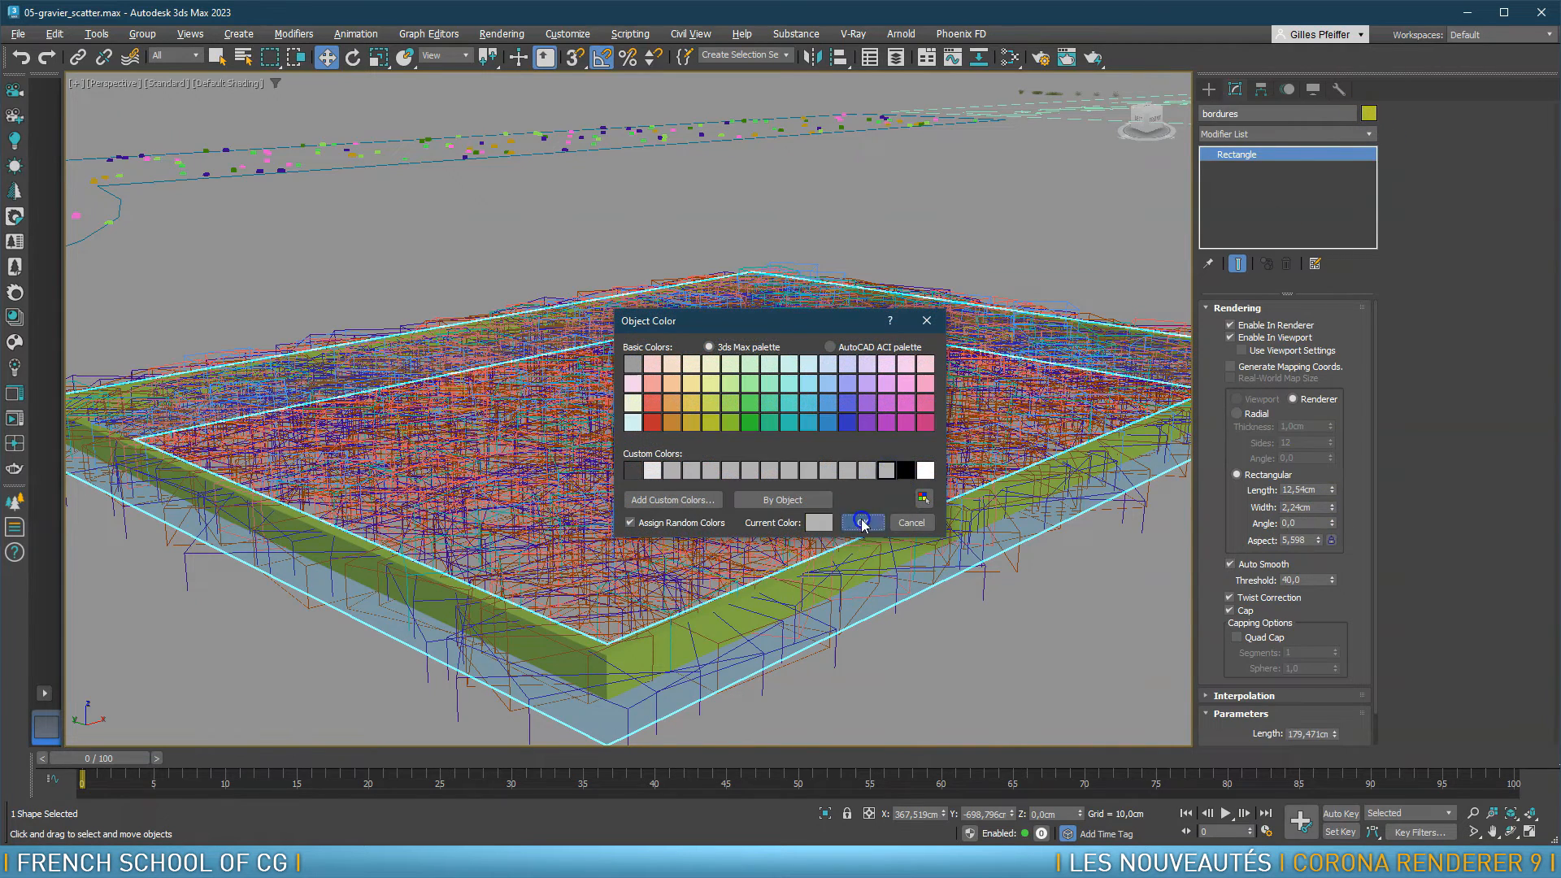
{"action": "left_click", "coordinate": [862, 523]}
{"action": "left_click", "coordinate": [14, 420]}
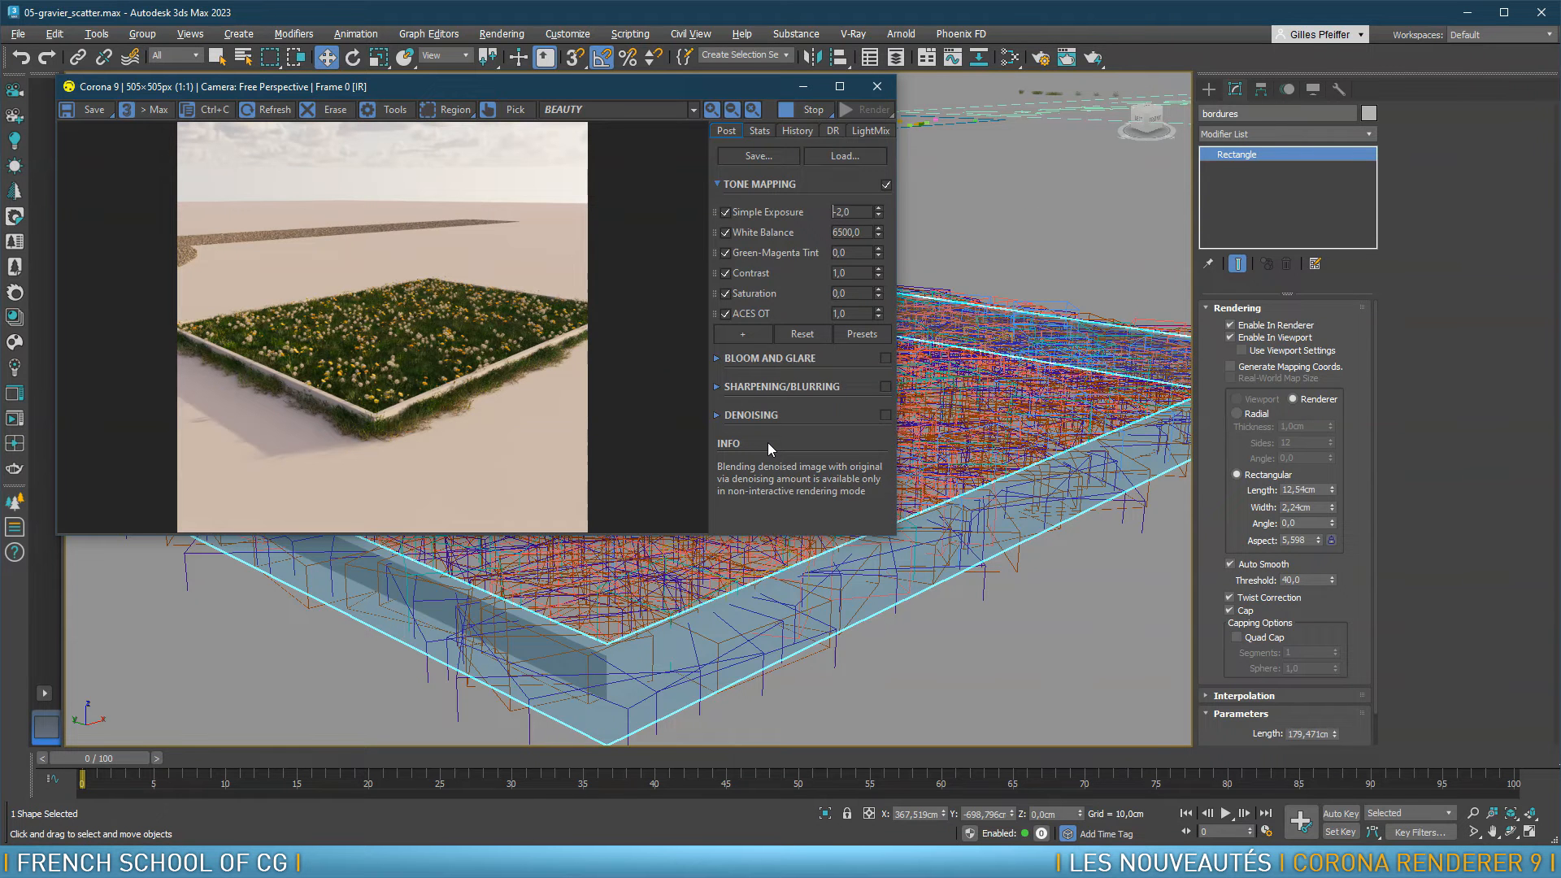
{"action": "left_click", "coordinate": [882, 96]}
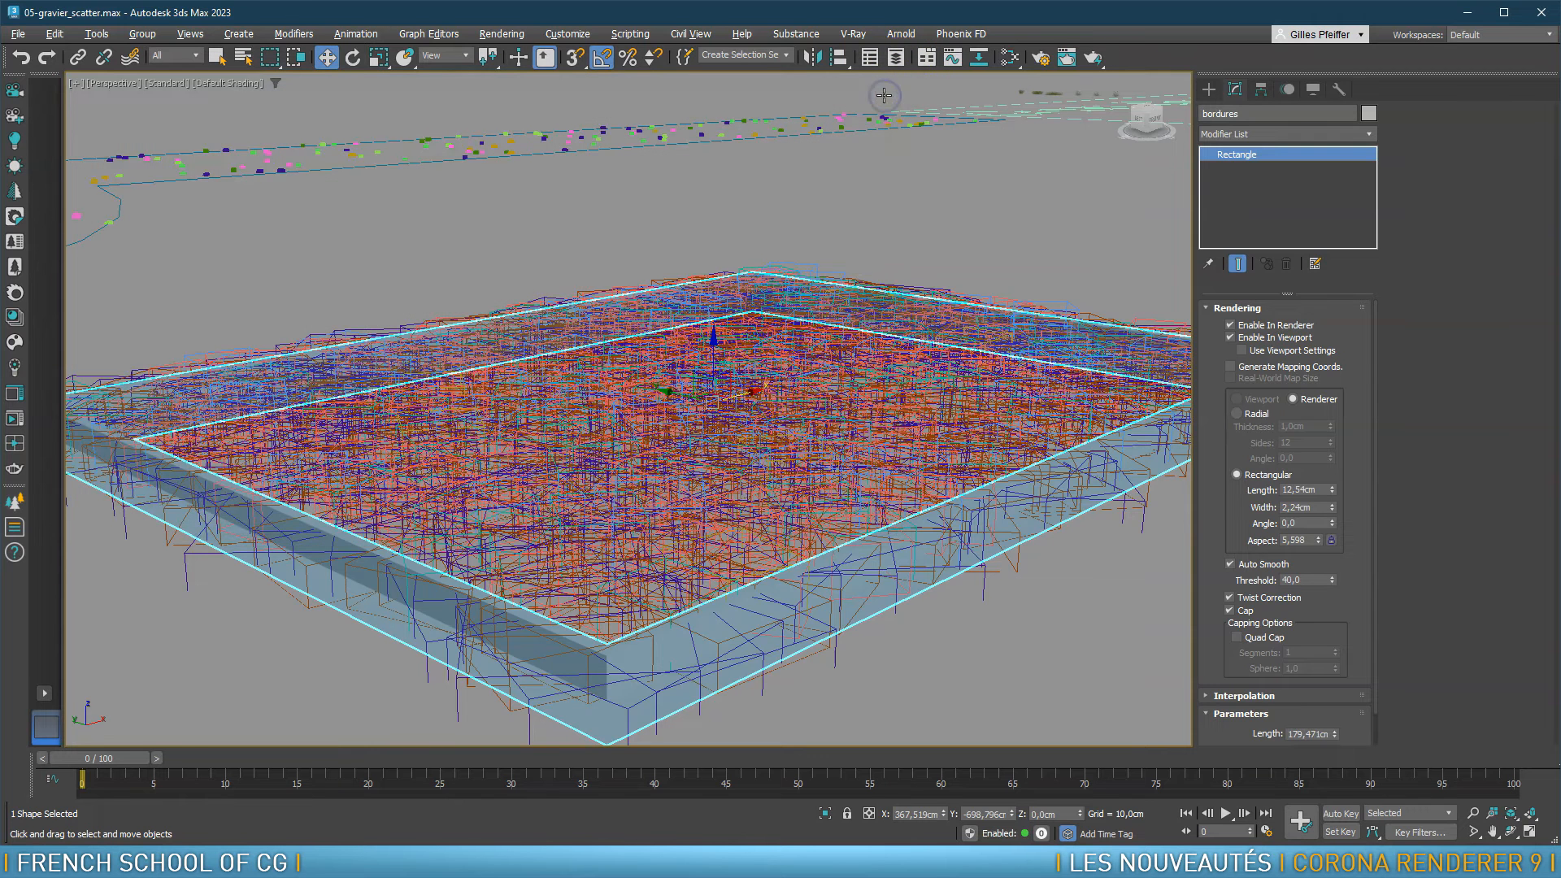
Select the Grass Dandelions 001 scatter and open the Slate Material Editor, placed clear of the viewport
{"action": "left_click", "coordinate": [581, 440]}
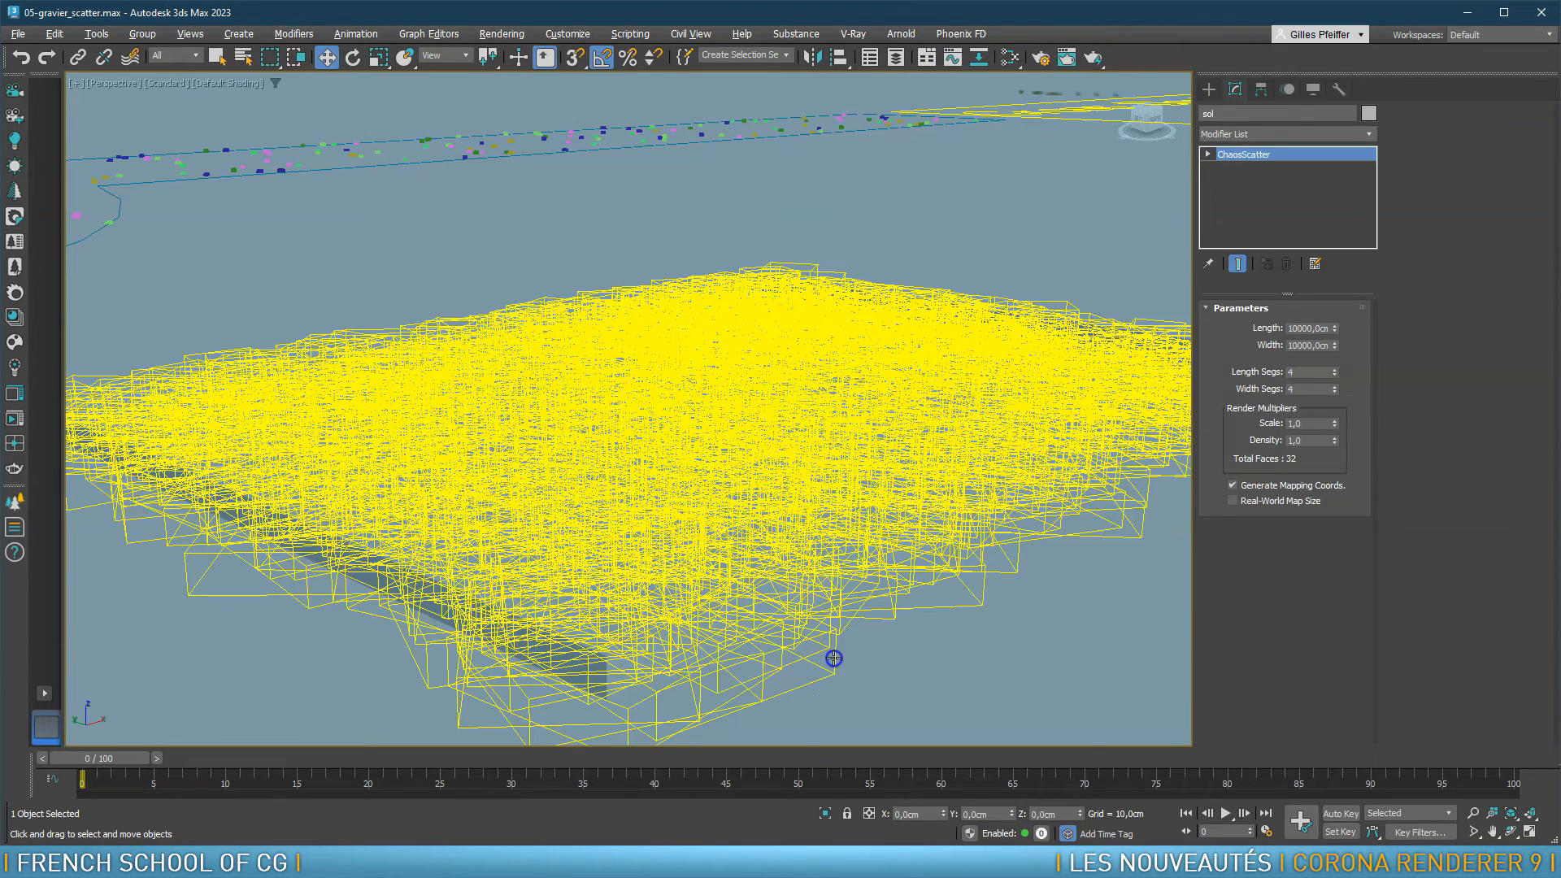
{"action": "left_click", "coordinate": [834, 657]}
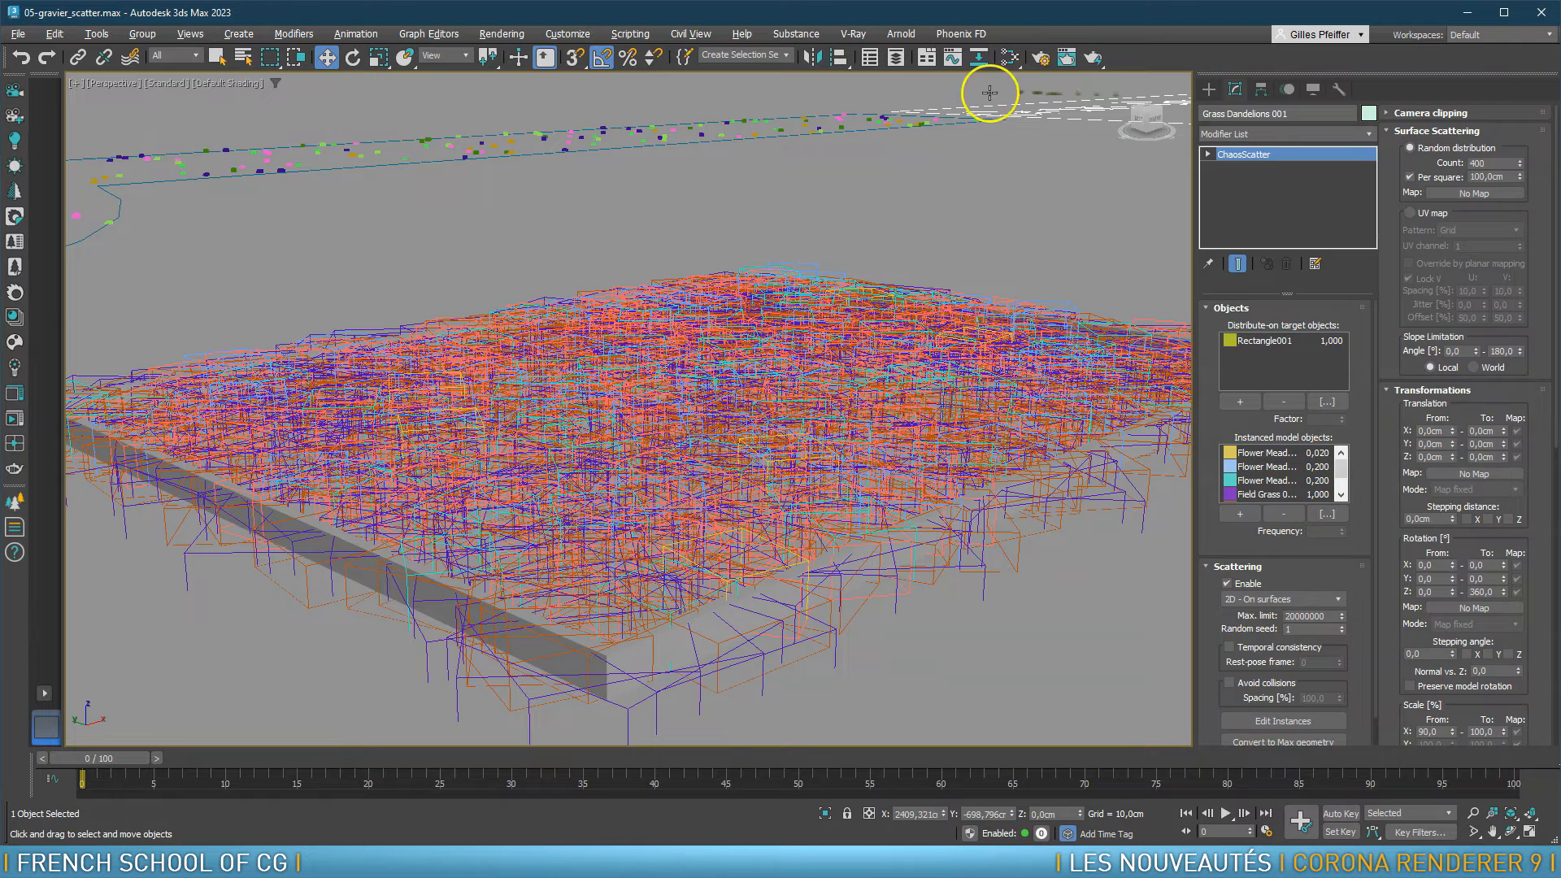
{"action": "left_click", "coordinate": [1010, 58]}
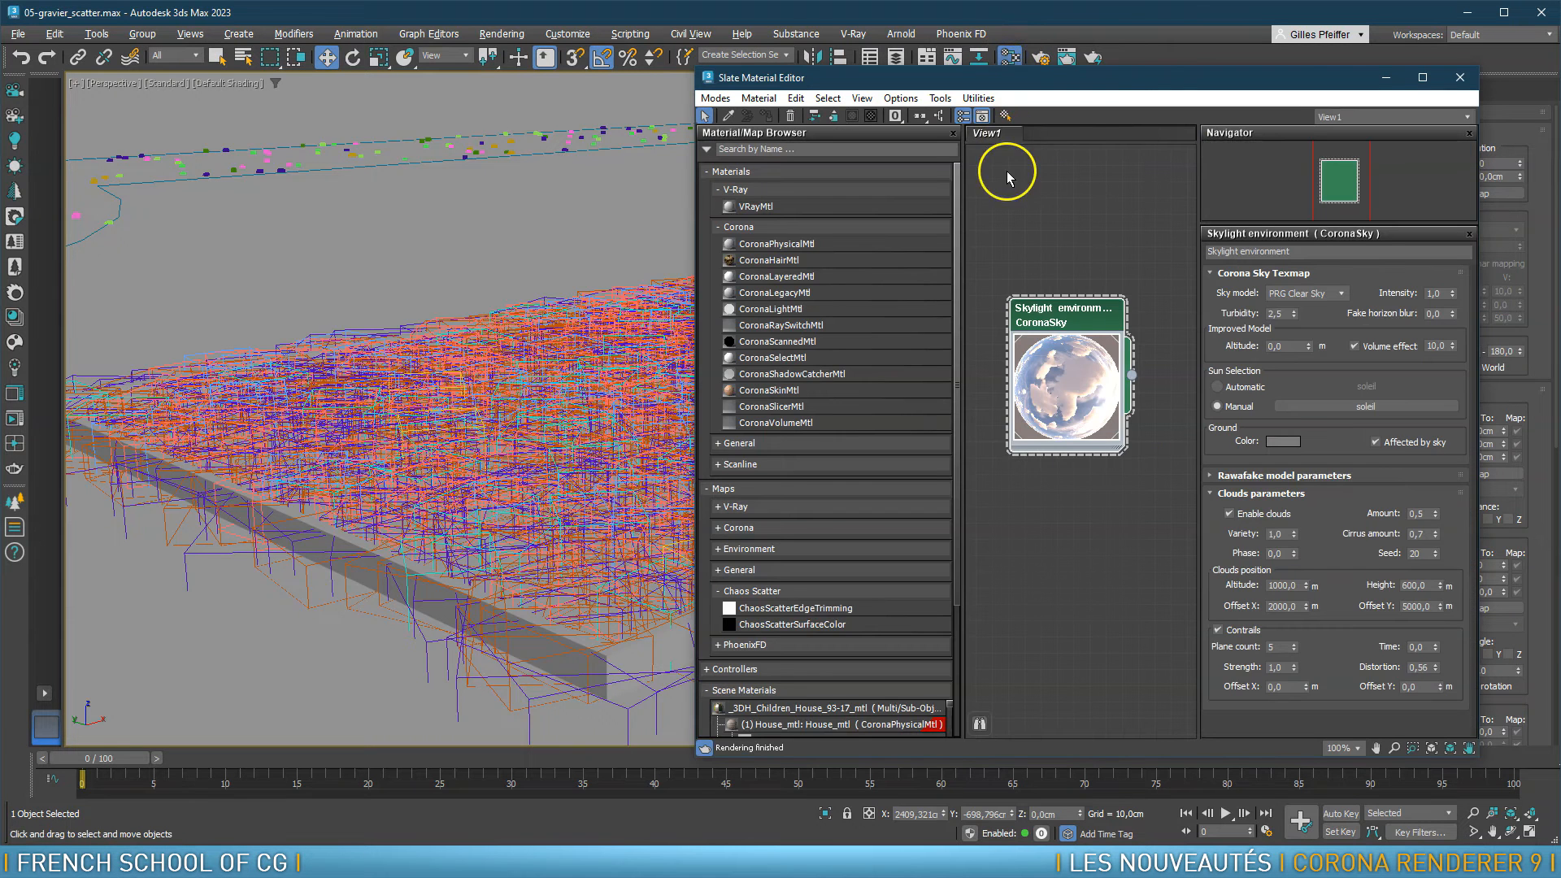
{"action": "left_click_drag", "start_coordinate": [1101, 75], "coordinate": [654, 73]}
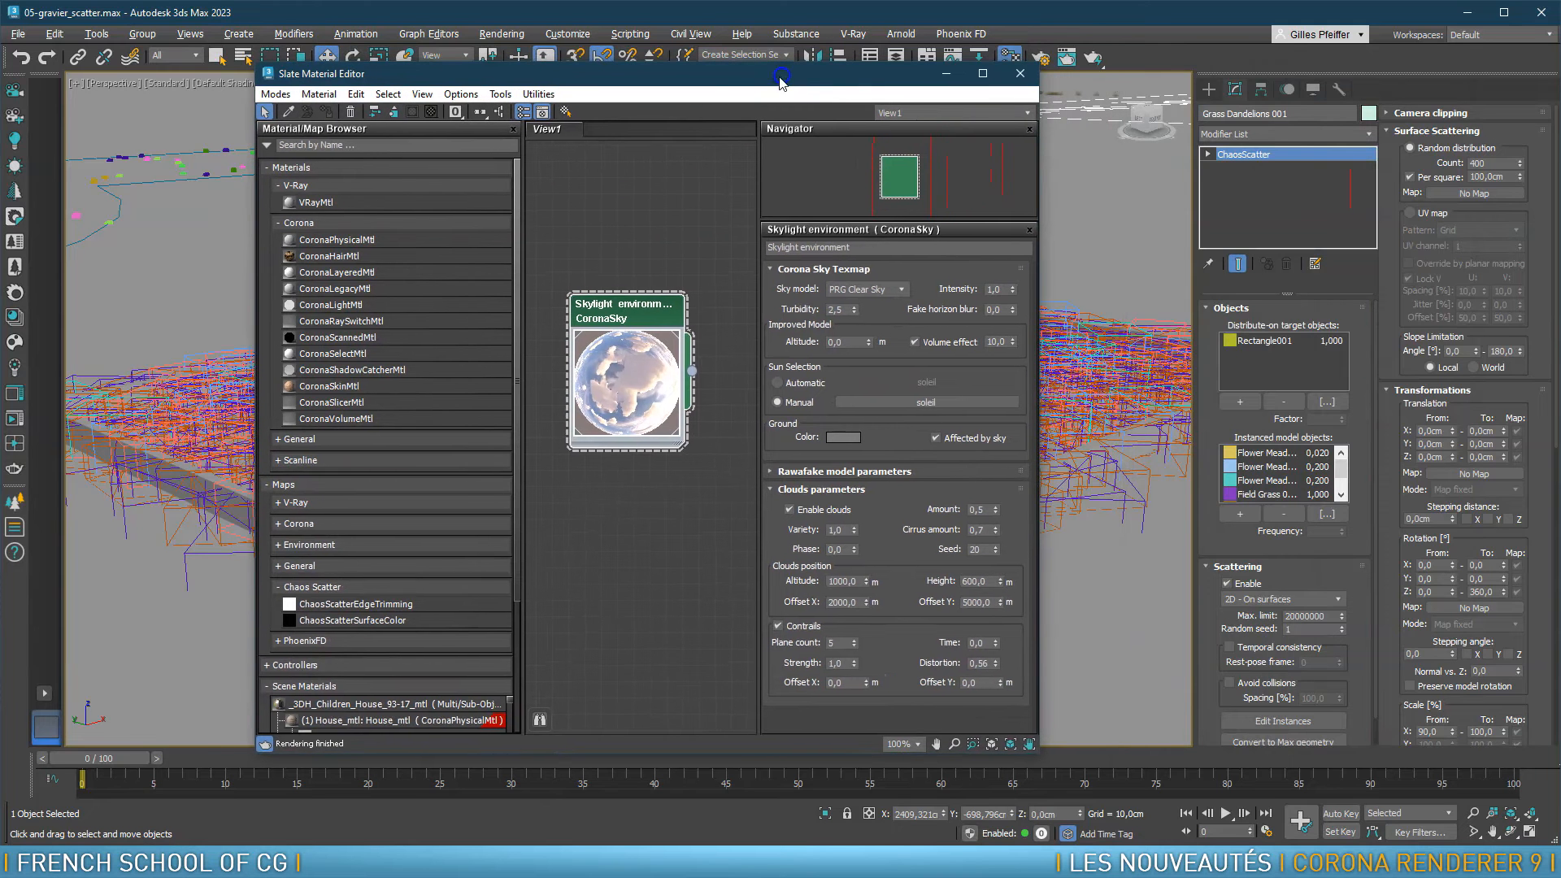
{"action": "left_click_drag", "start_coordinate": [872, 79], "coordinate": [1, 128]}
Switch the viewport to wireframe and select the six source grass and flower models of the scatter
{"action": "scroll", "coordinate": [1032, 342], "scroll_direction": "down", "scroll_amount": 8}
{"action": "middle_click_drag", "start_coordinate": [951, 416], "coordinate": [396, 489]}
{"action": "middle_click_drag", "start_coordinate": [776, 329], "coordinate": [707, 402], "text": "alt"}
{"action": "middle_click_drag", "start_coordinate": [862, 198], "coordinate": [679, 358]}
{"action": "scroll", "coordinate": [592, 352], "scroll_direction": "up", "scroll_amount": 10}
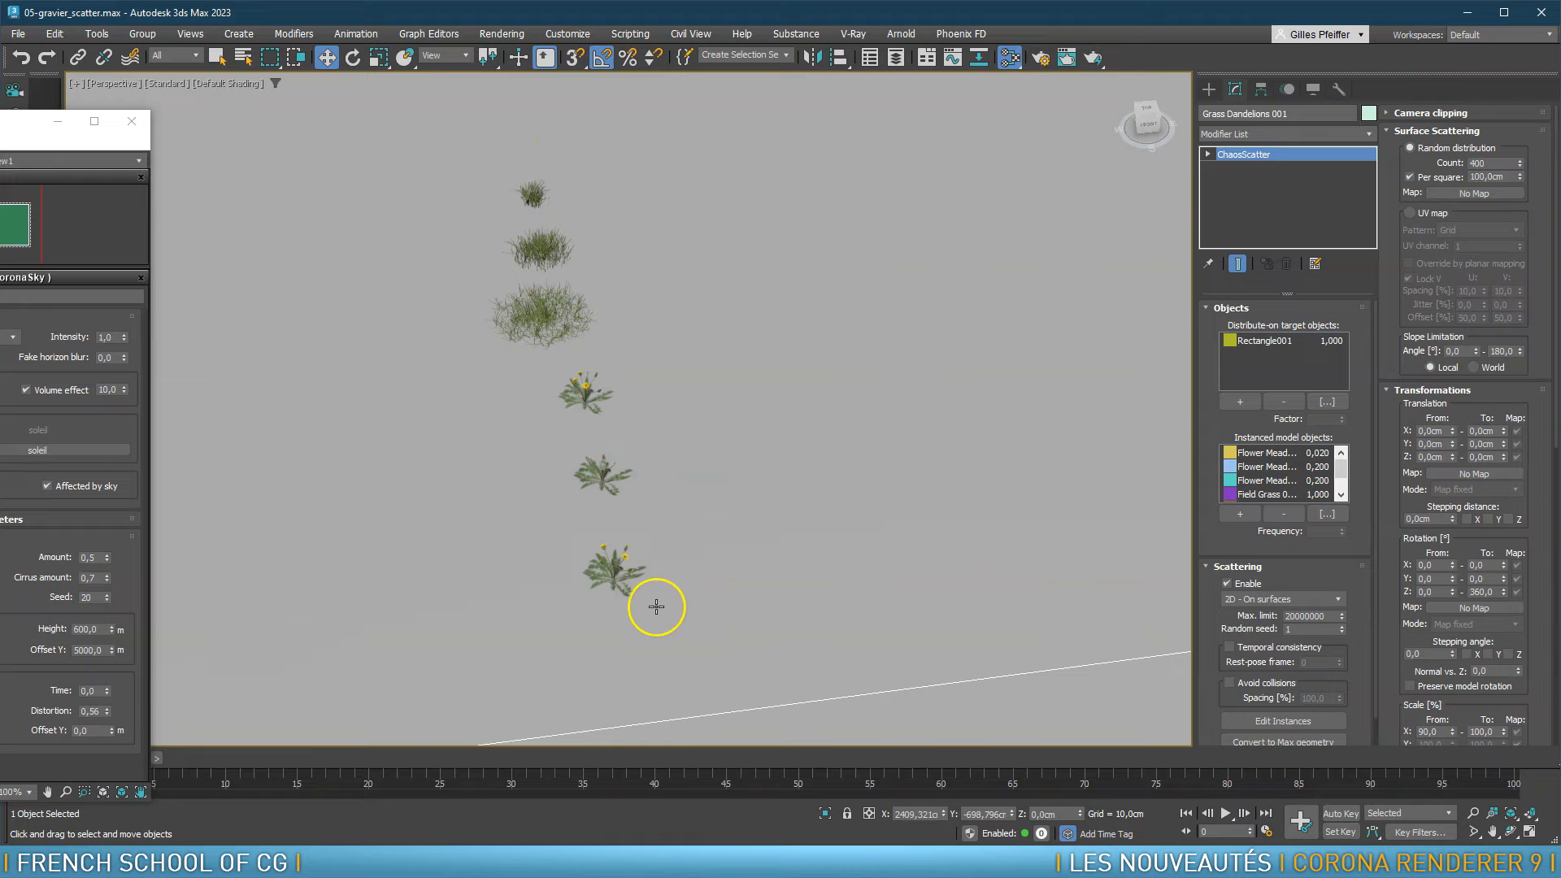
{"action": "key", "text": "F3"}
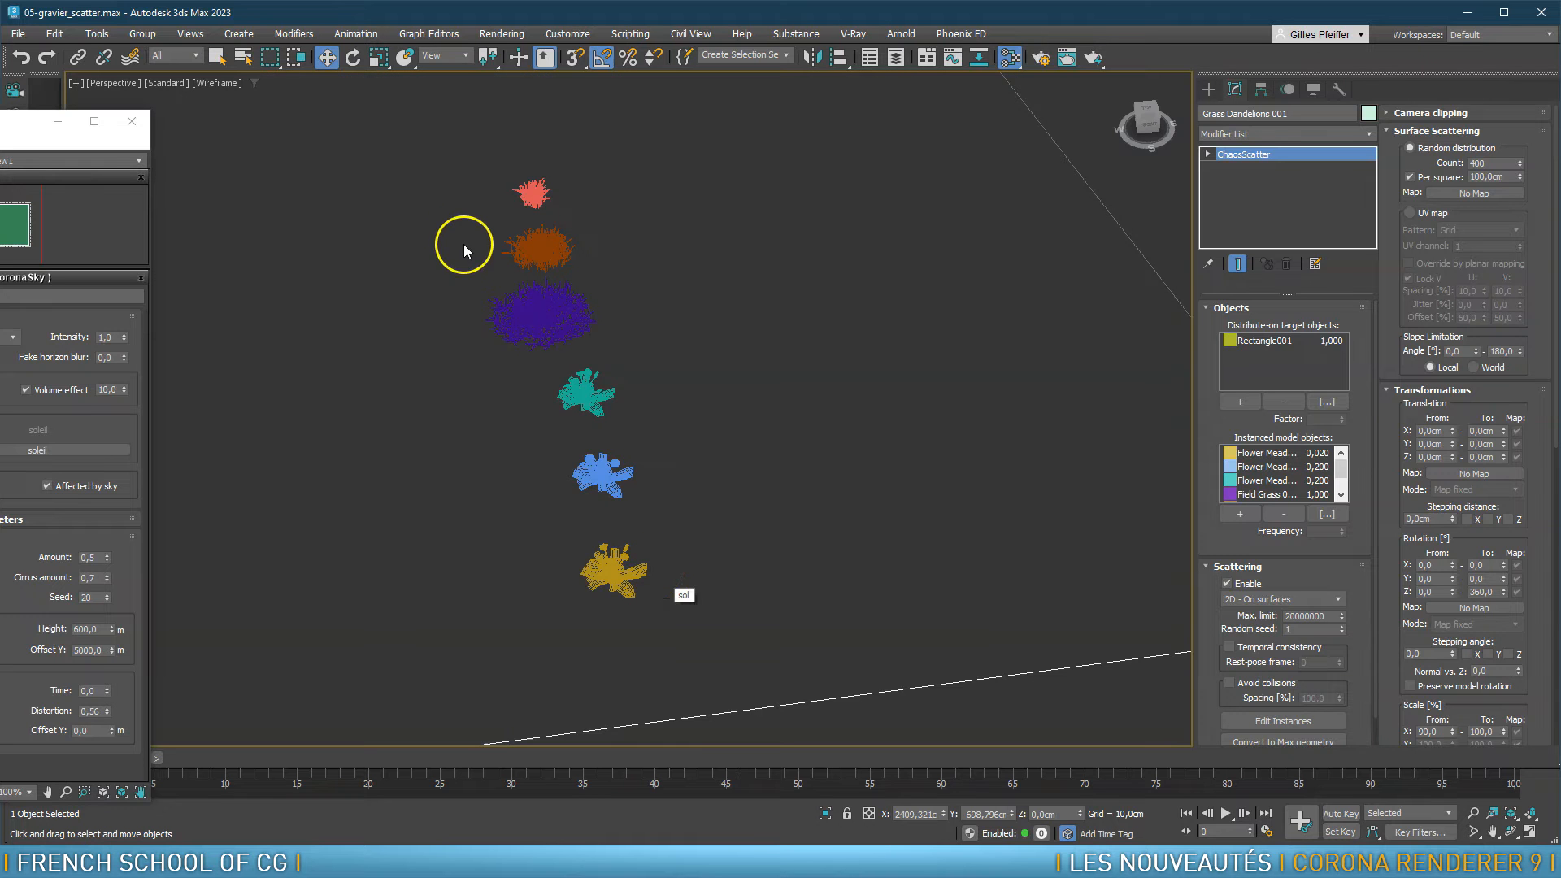
{"action": "left_click_drag", "start_coordinate": [442, 153], "coordinate": [680, 618]}
Load the materials of the six selected plants into the Slate Material Editor and enlarge its window
{"action": "left_click_drag", "start_coordinate": [0, 132], "coordinate": [749, 98]}
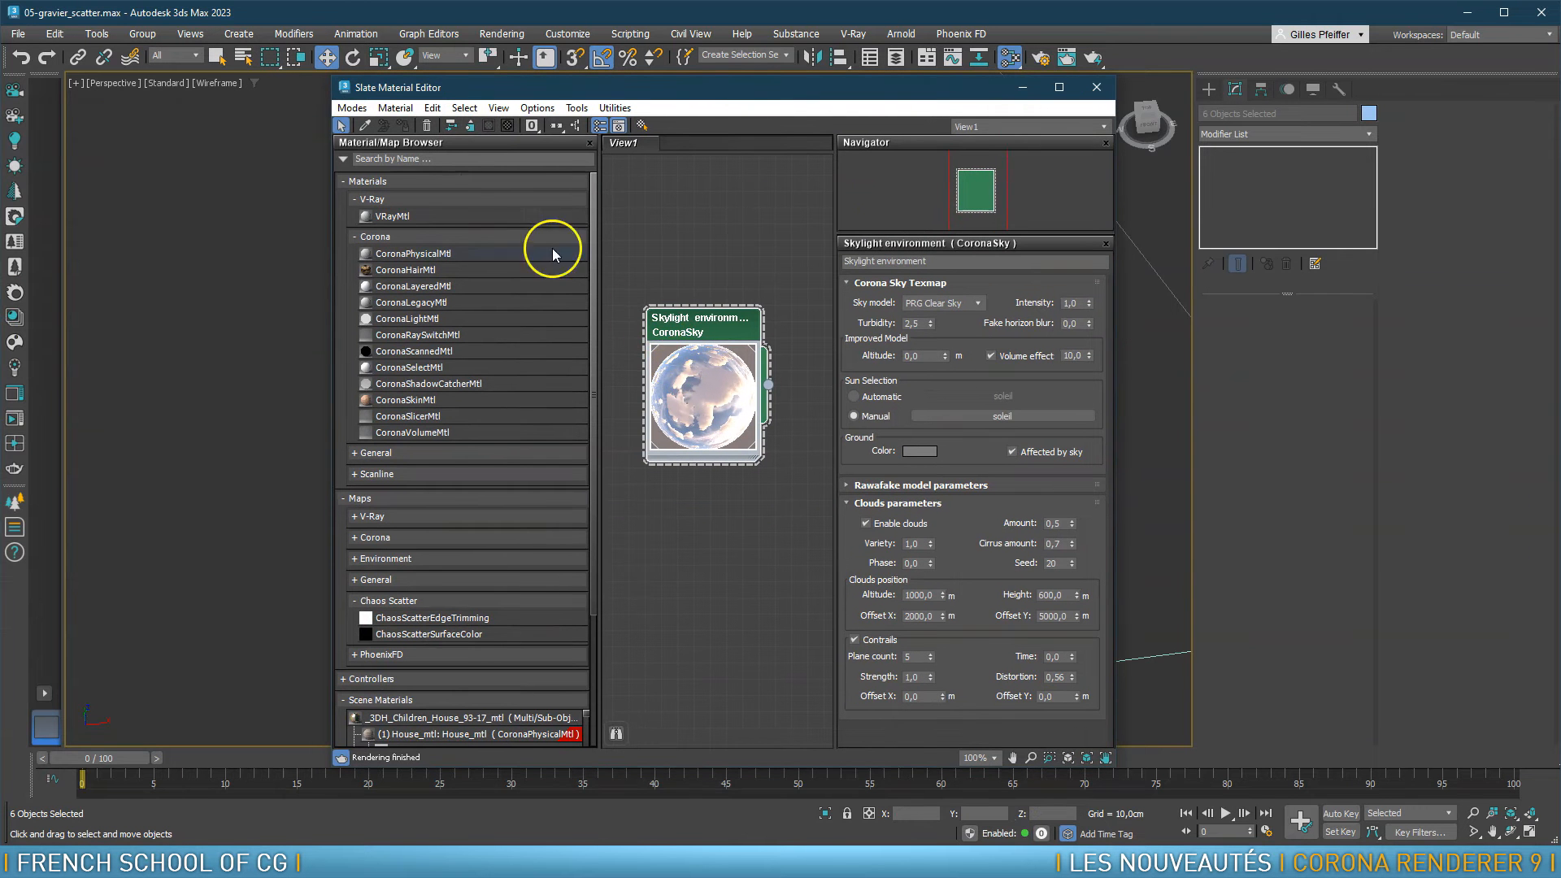
{"action": "left_click", "coordinate": [396, 108]}
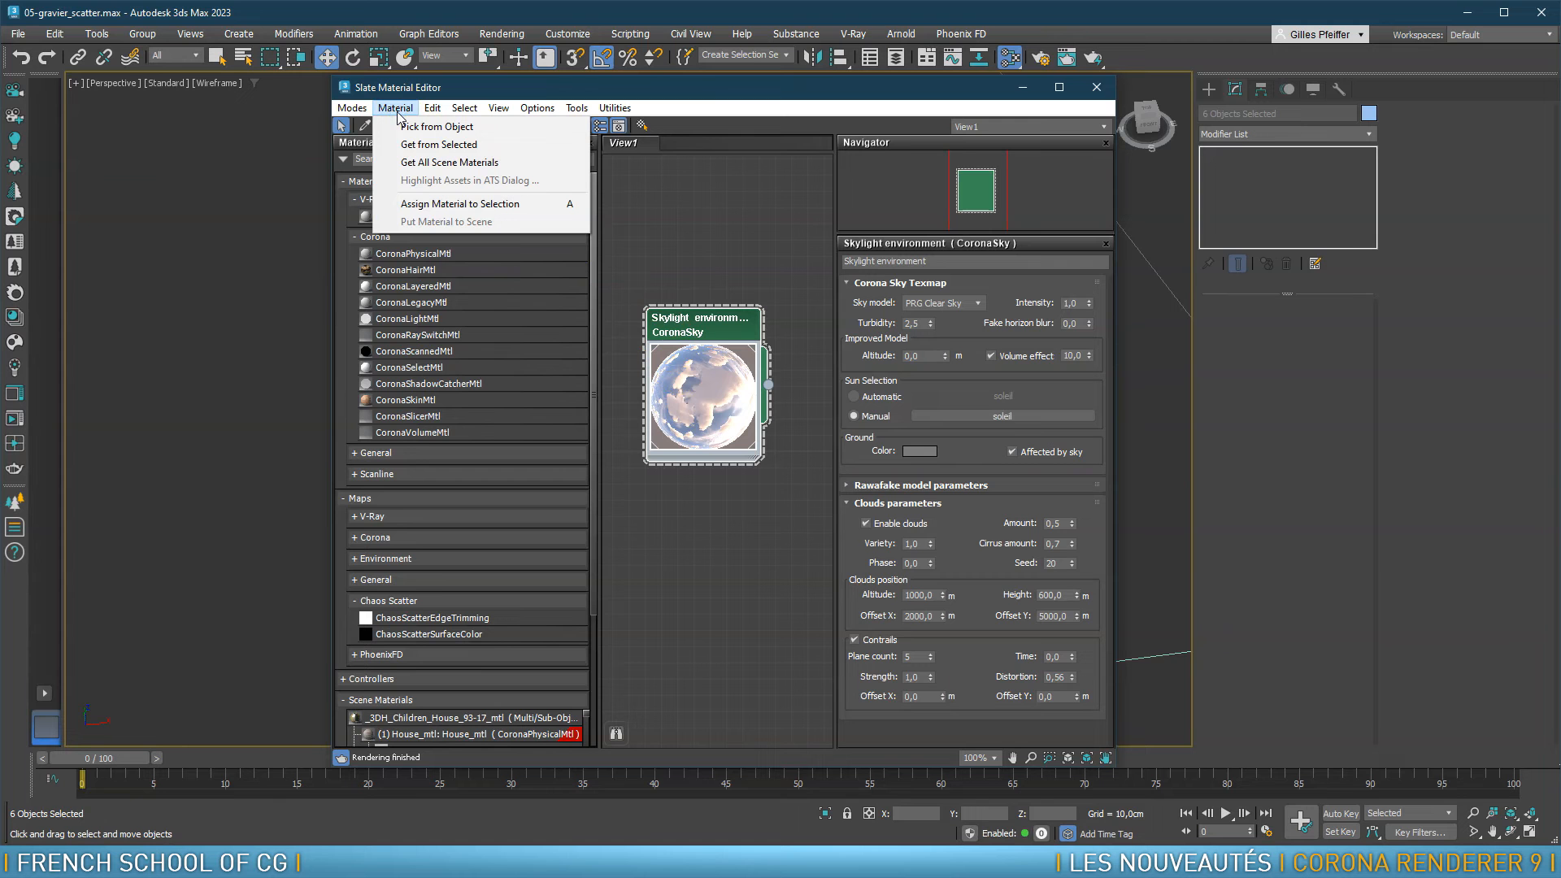
{"action": "left_click", "coordinate": [453, 147]}
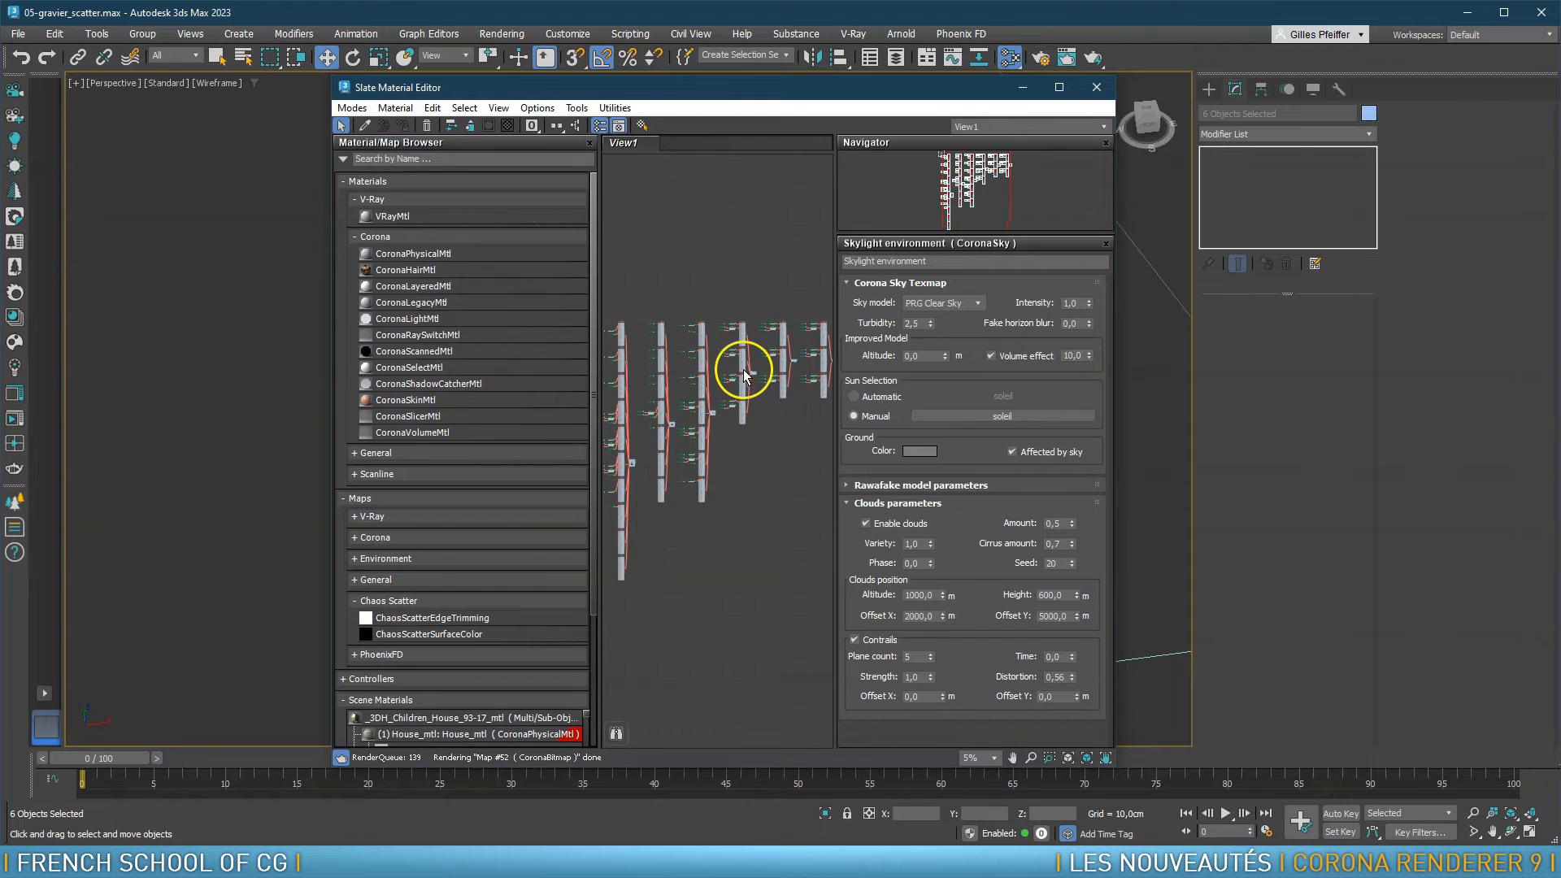
{"action": "left_click_drag", "start_coordinate": [698, 96], "coordinate": [374, 27]}
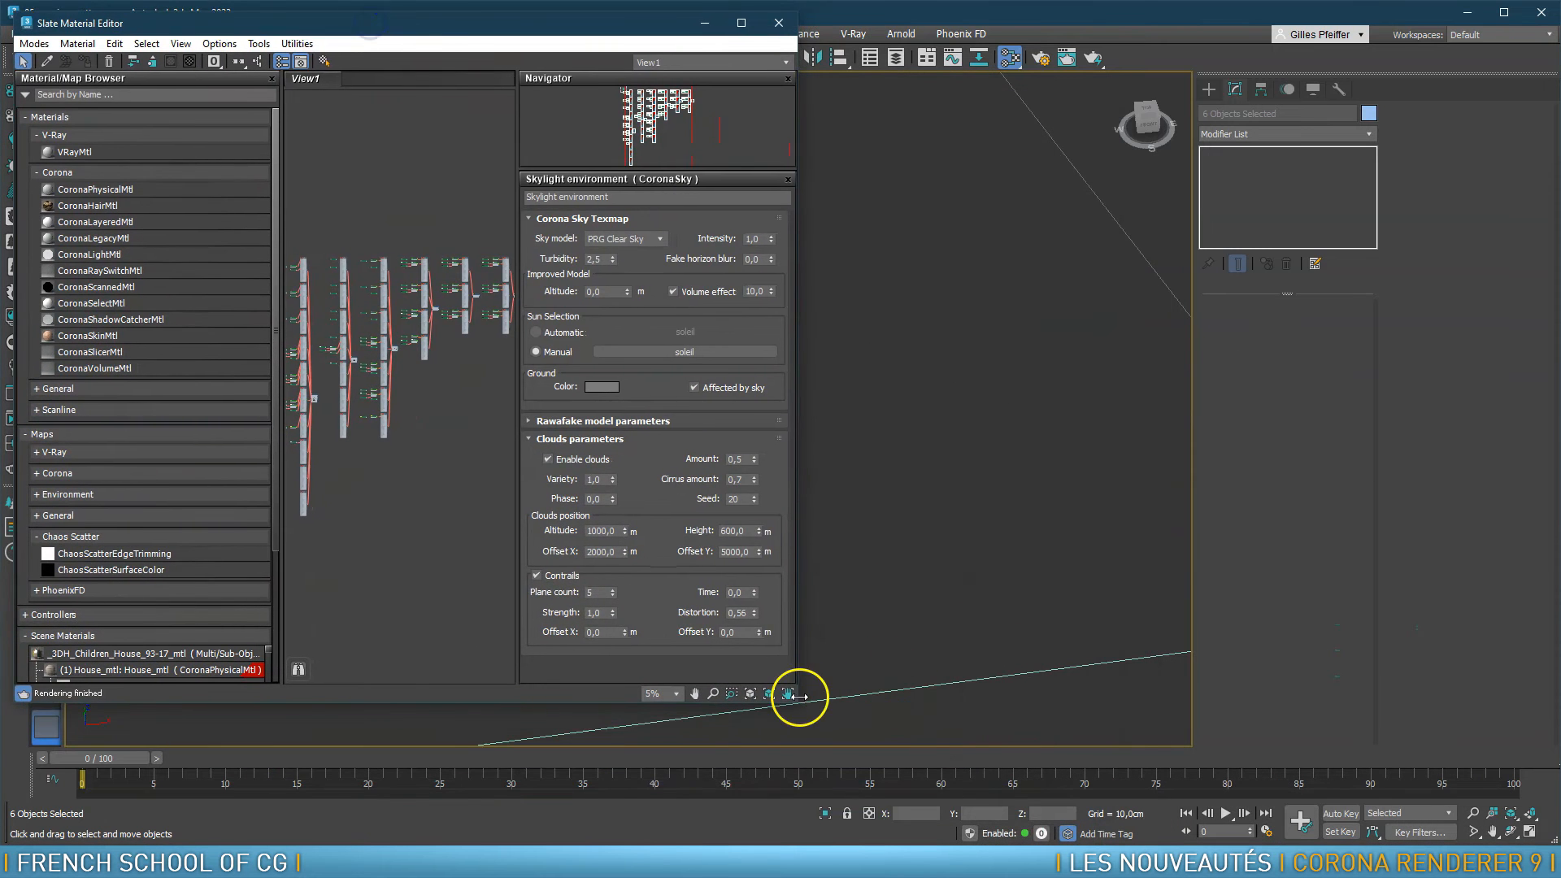
{"action": "left_click_drag", "start_coordinate": [829, 710], "coordinate": [1541, 837]}
Add a ChaosScatterEdgeTrimming map to the node view beside the first Leaves_mtl material
{"action": "middle_click_drag", "start_coordinate": [410, 342], "coordinate": [756, 378]}
{"action": "scroll", "coordinate": [637, 280], "scroll_direction": "up", "scroll_amount": 5}
{"action": "scroll", "coordinate": [637, 280], "scroll_direction": "up", "scroll_amount": 4}
{"action": "middle_click_drag", "start_coordinate": [848, 553], "coordinate": [862, 379]}
{"action": "scroll", "coordinate": [768, 301], "scroll_direction": "up", "scroll_amount": 2}
{"action": "scroll", "coordinate": [745, 370], "scroll_direction": "up", "scroll_amount": 2}
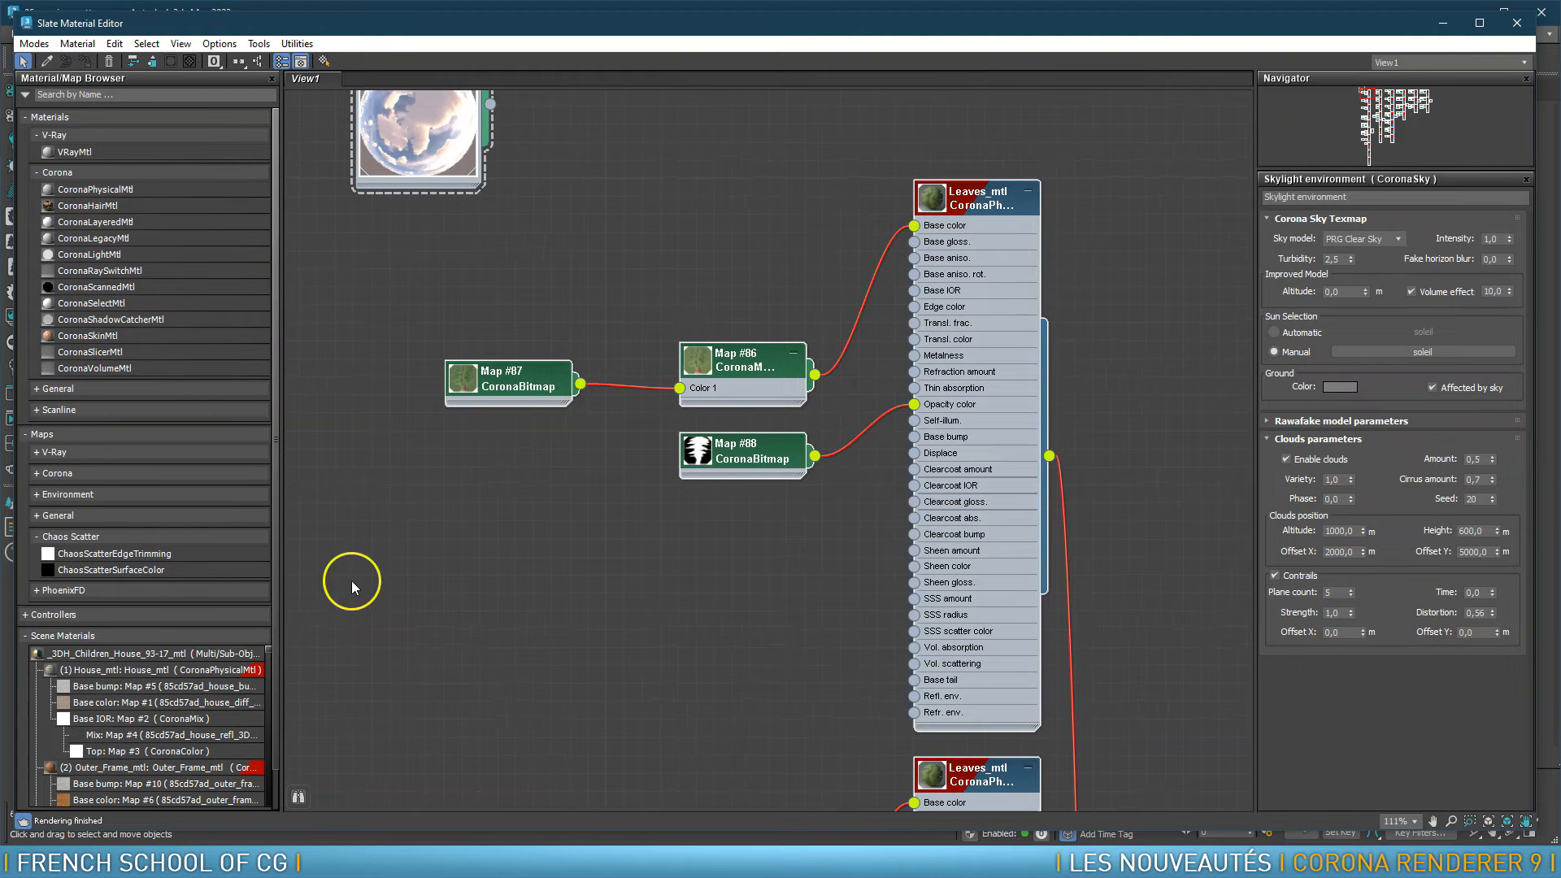
{"action": "left_click", "coordinate": [51, 536]}
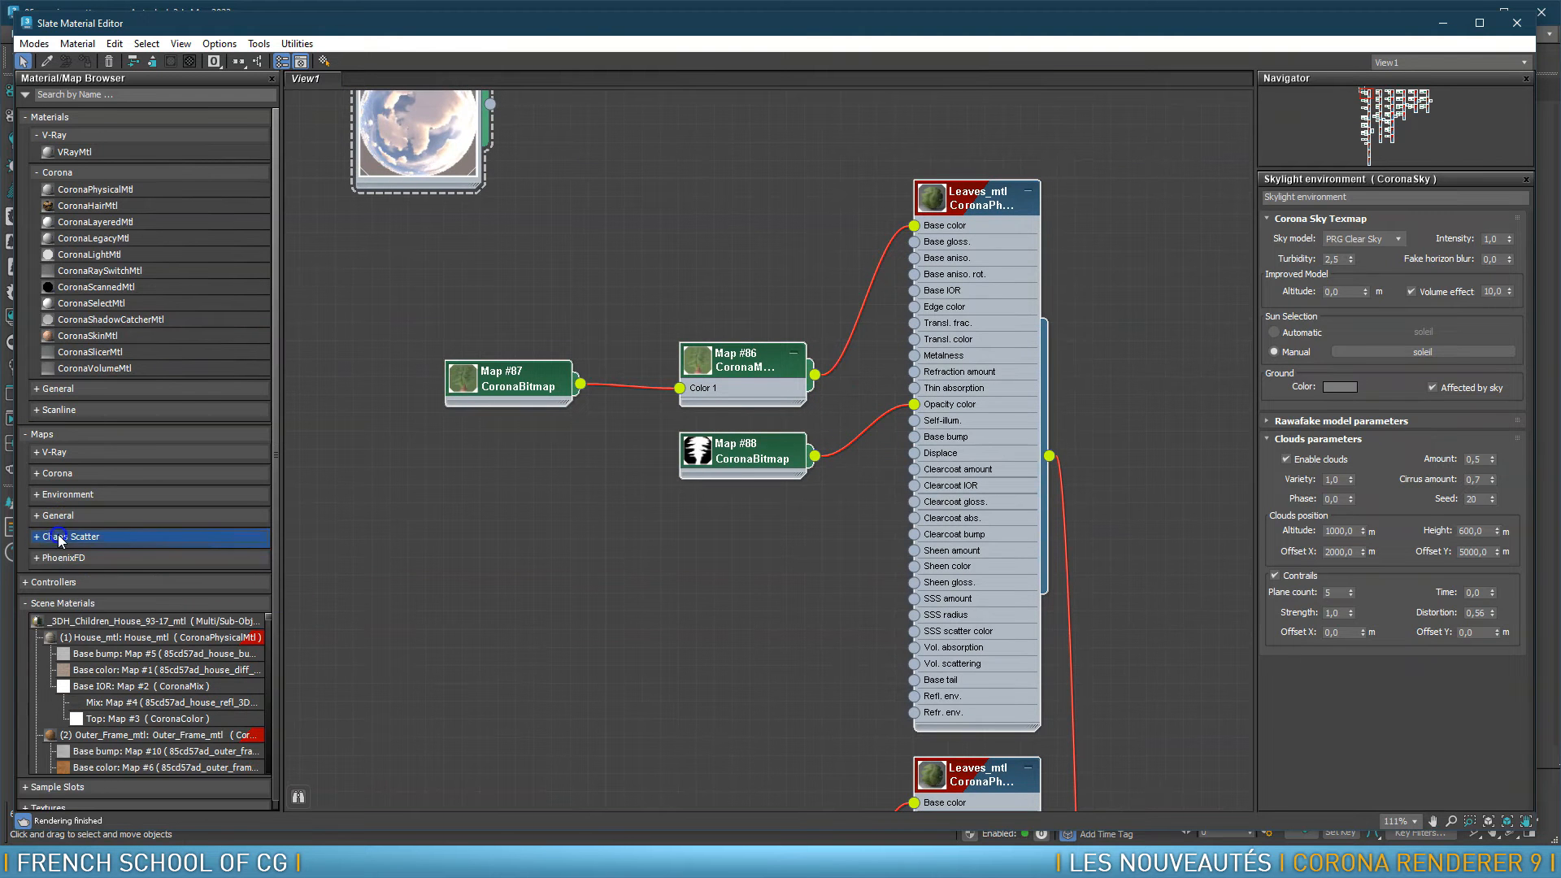
{"action": "left_click", "coordinate": [42, 435]}
{"action": "left_click", "coordinate": [47, 438]}
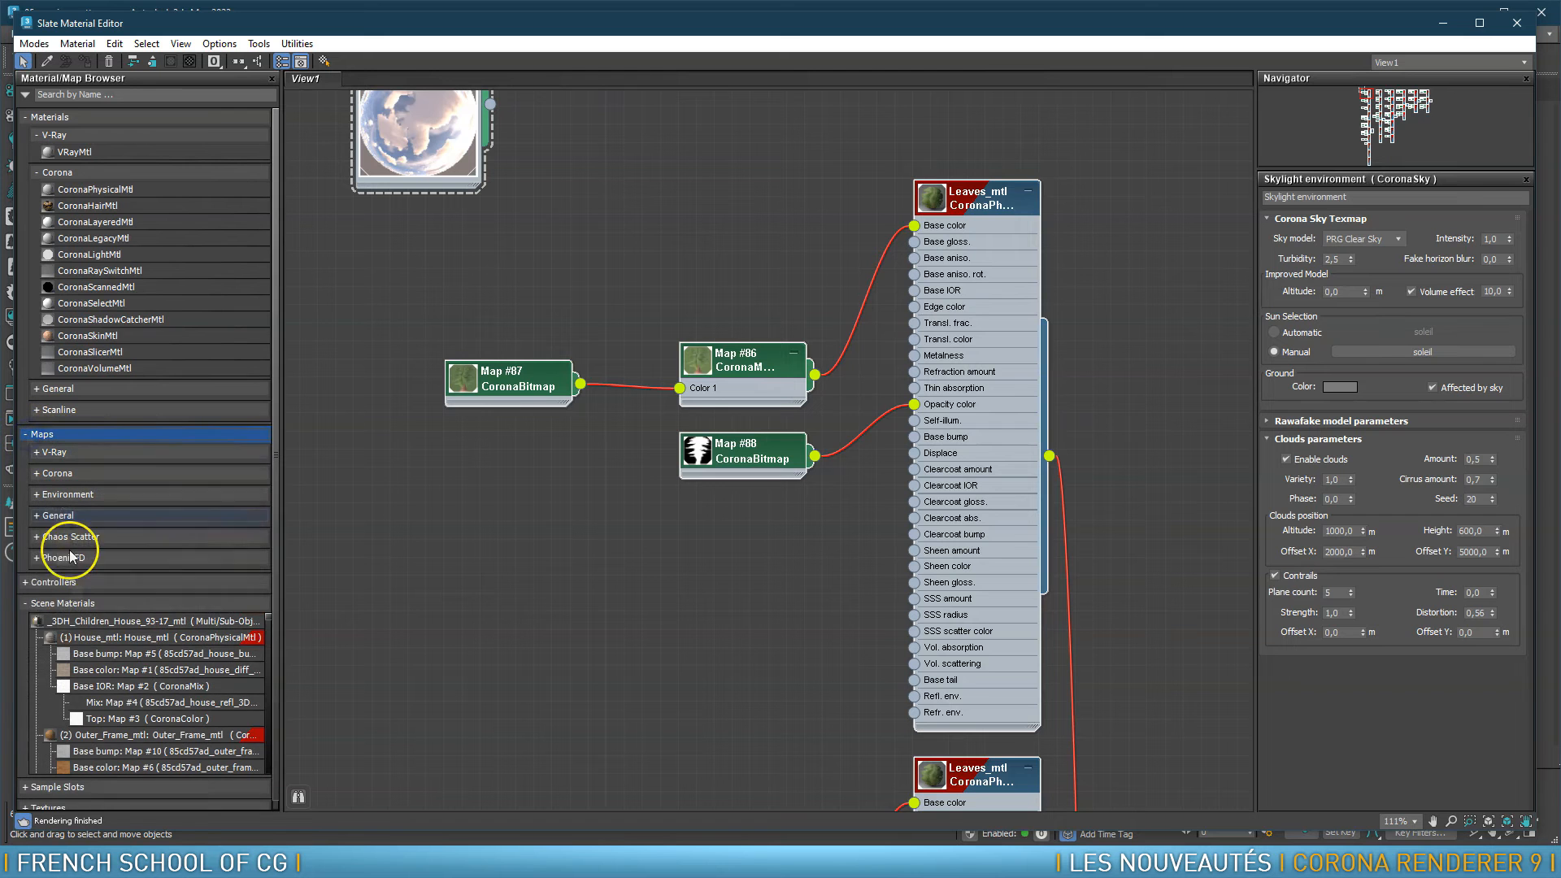
{"action": "left_click", "coordinate": [38, 539]}
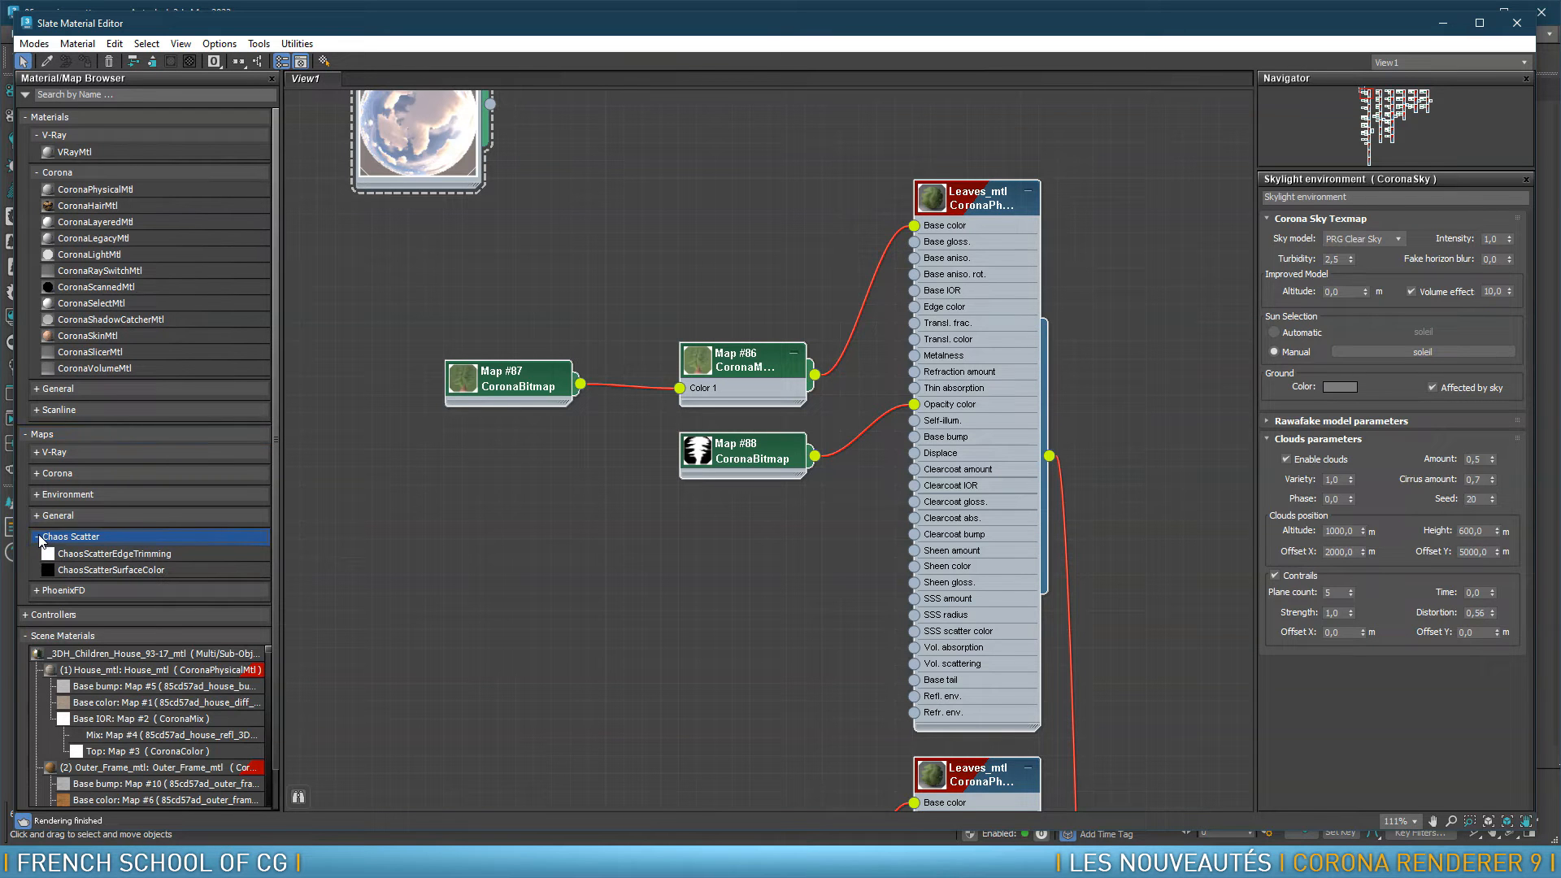
{"action": "left_click", "coordinate": [104, 553]}
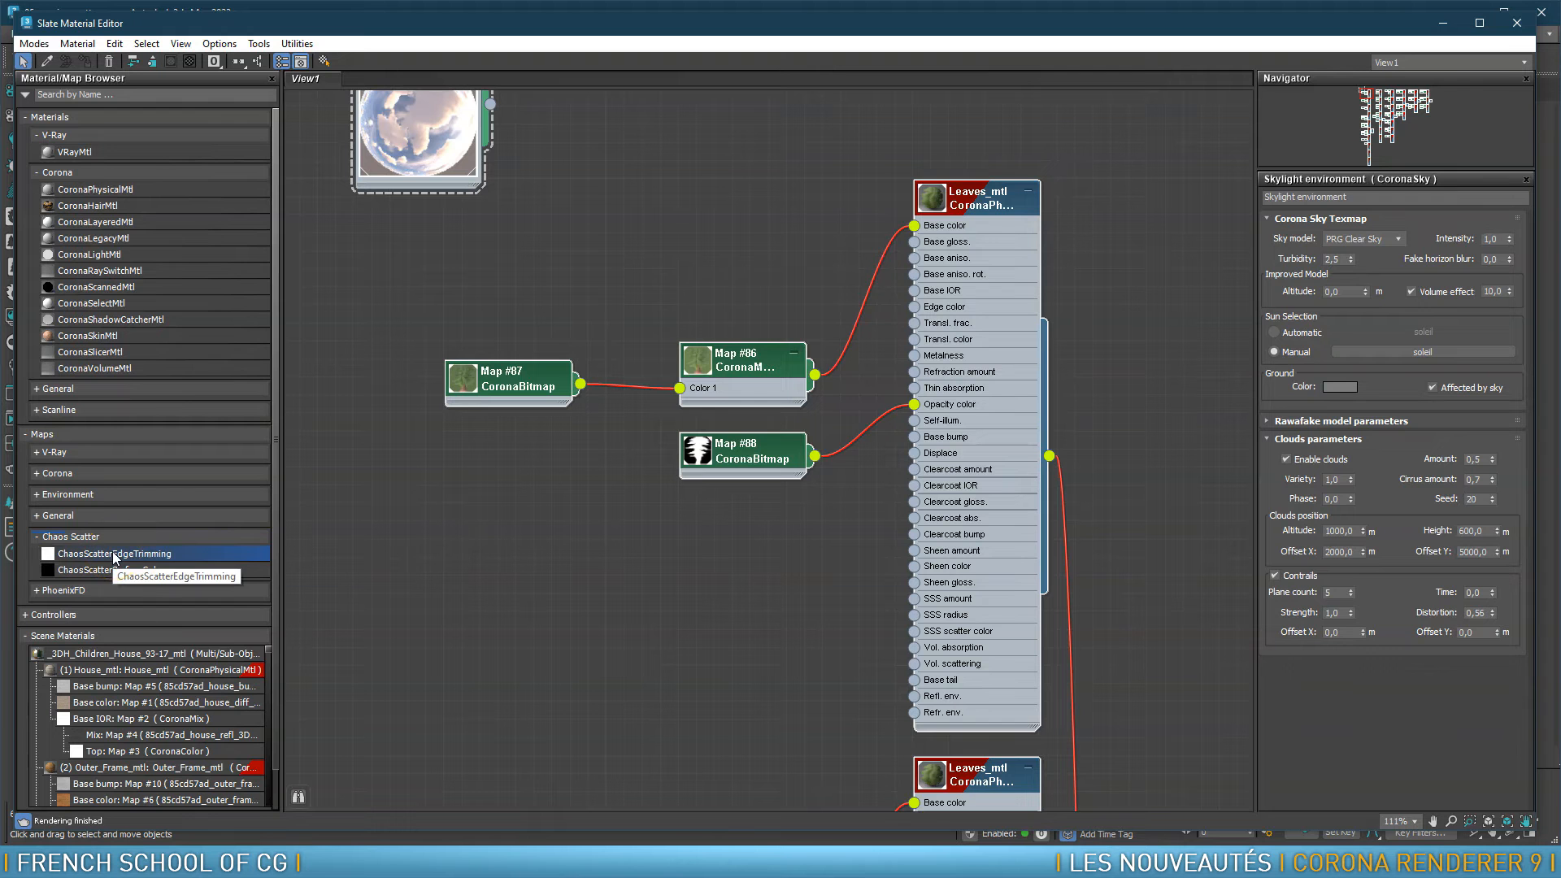
{"action": "left_click_drag", "start_coordinate": [112, 551], "coordinate": [456, 556]}
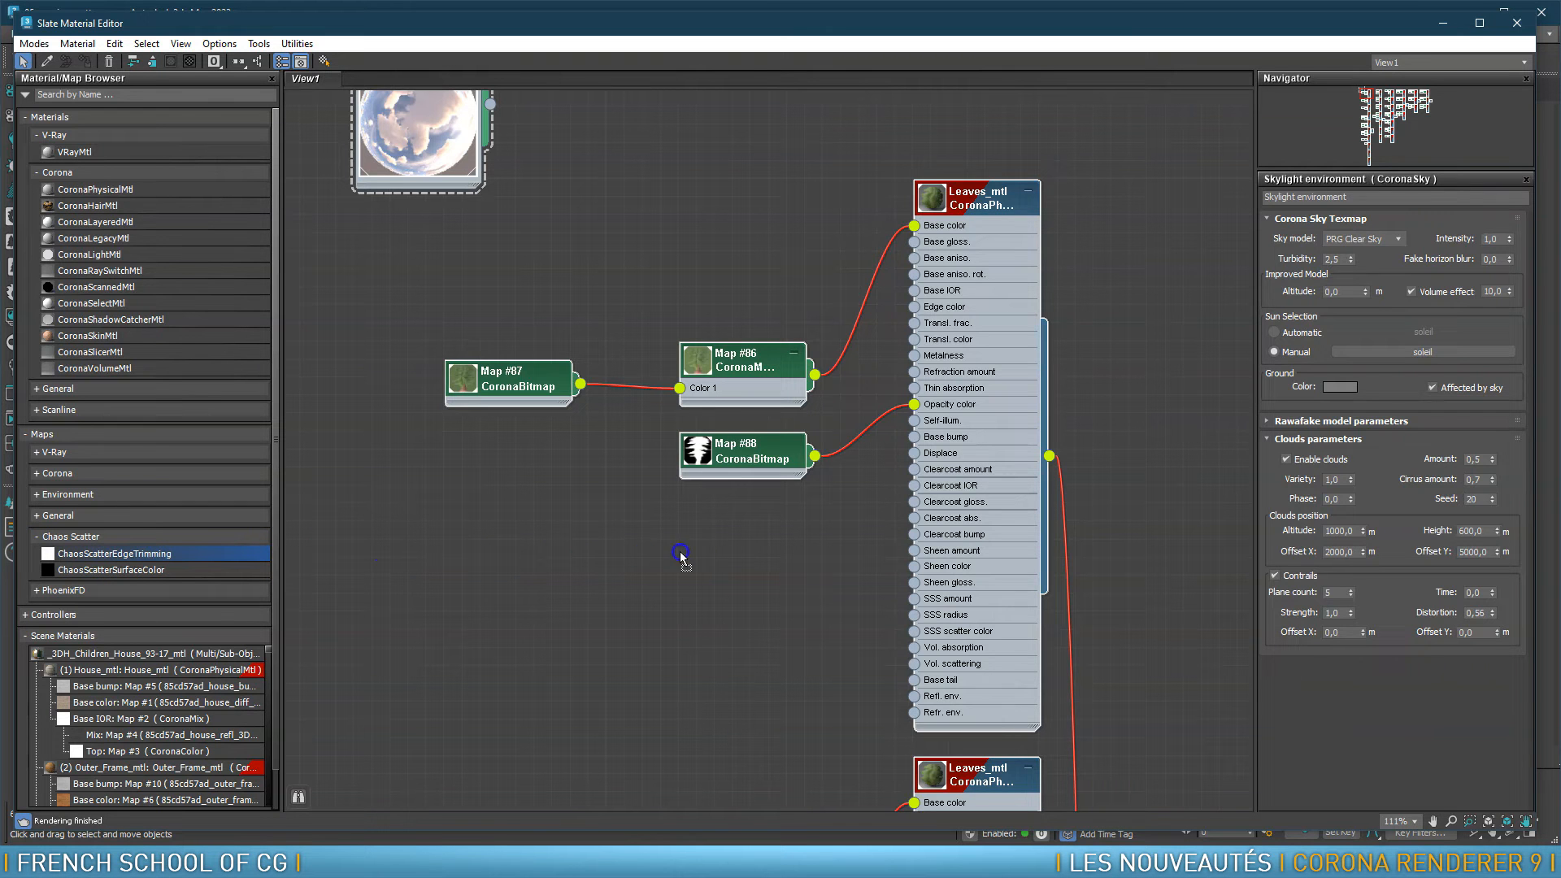
{"action": "left_click_drag", "start_coordinate": [706, 557], "coordinate": [707, 556]}
Insert the edge trimming map between the Map #88 opacity bitmap and the first Leaves_mtl's Opacity color input
{"action": "left_click_drag", "start_coordinate": [736, 448], "coordinate": [505, 447]}
{"action": "mouse_move", "coordinate": [703, 547]}
{"action": "left_mouse_down"}
{"action": "mouse_move", "coordinate": [676, 555]}
{"action": "mouse_move", "coordinate": [686, 546]}
{"action": "left_mouse_up"}
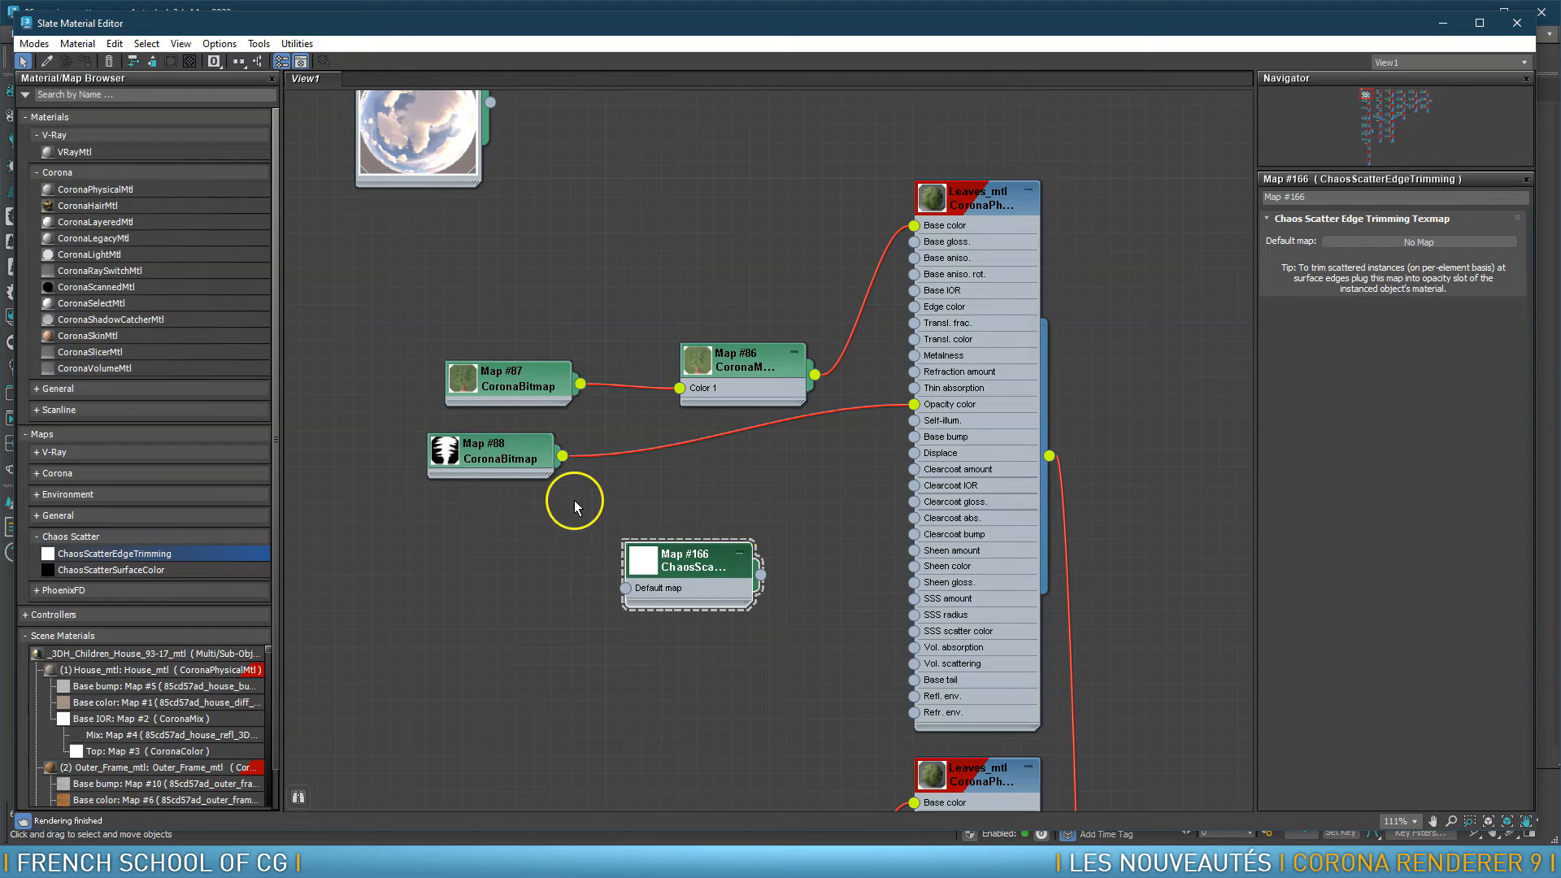
{"action": "left_click_drag", "start_coordinate": [505, 450], "coordinate": [478, 499]}
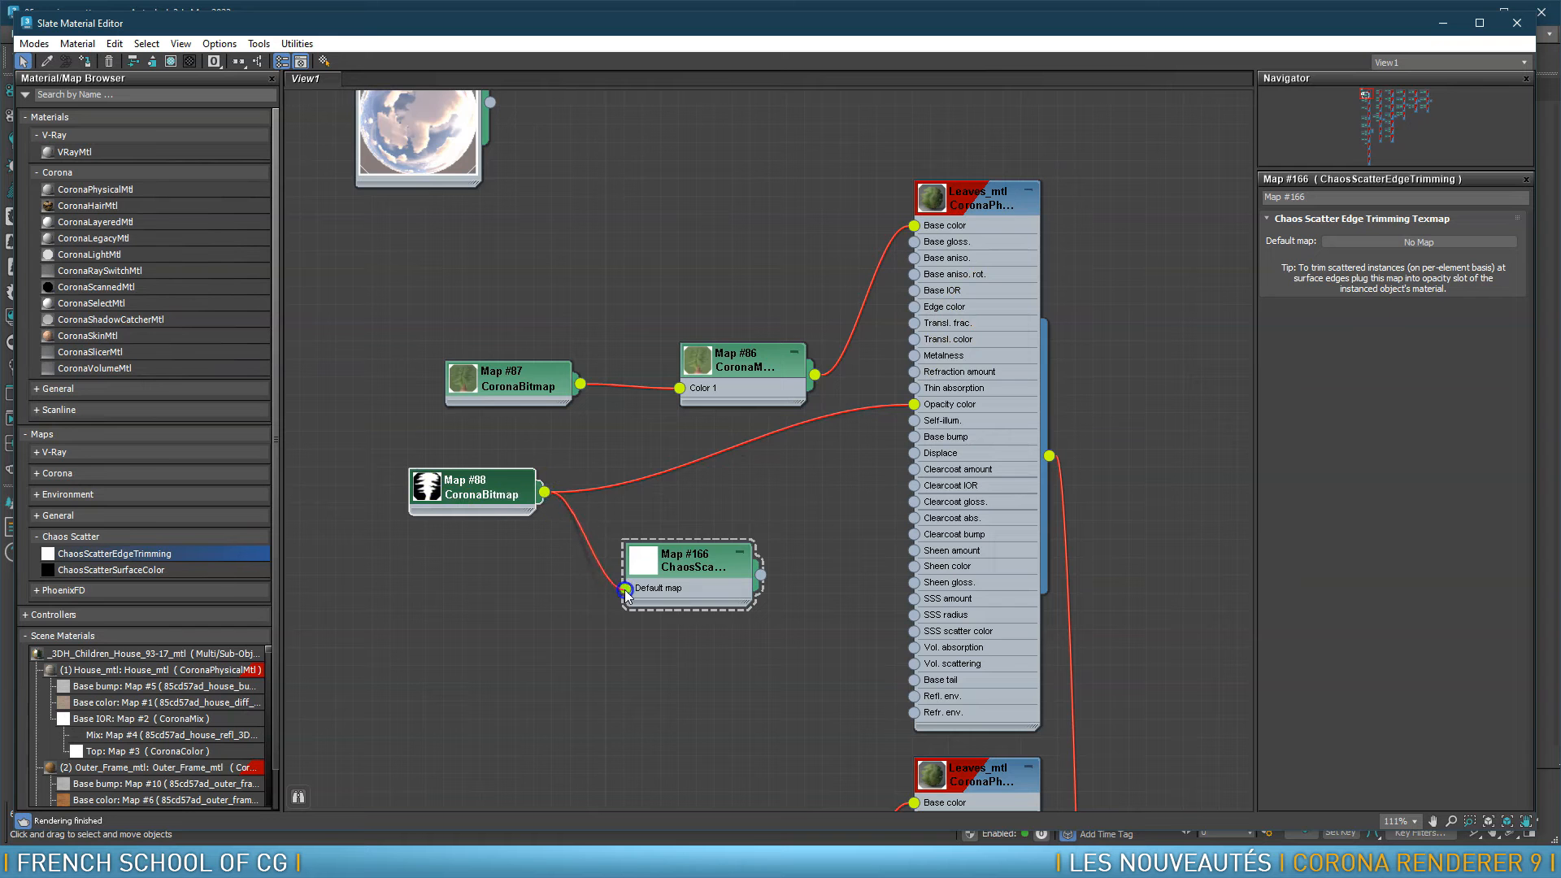
{"action": "left_click_drag", "start_coordinate": [628, 591], "coordinate": [627, 590]}
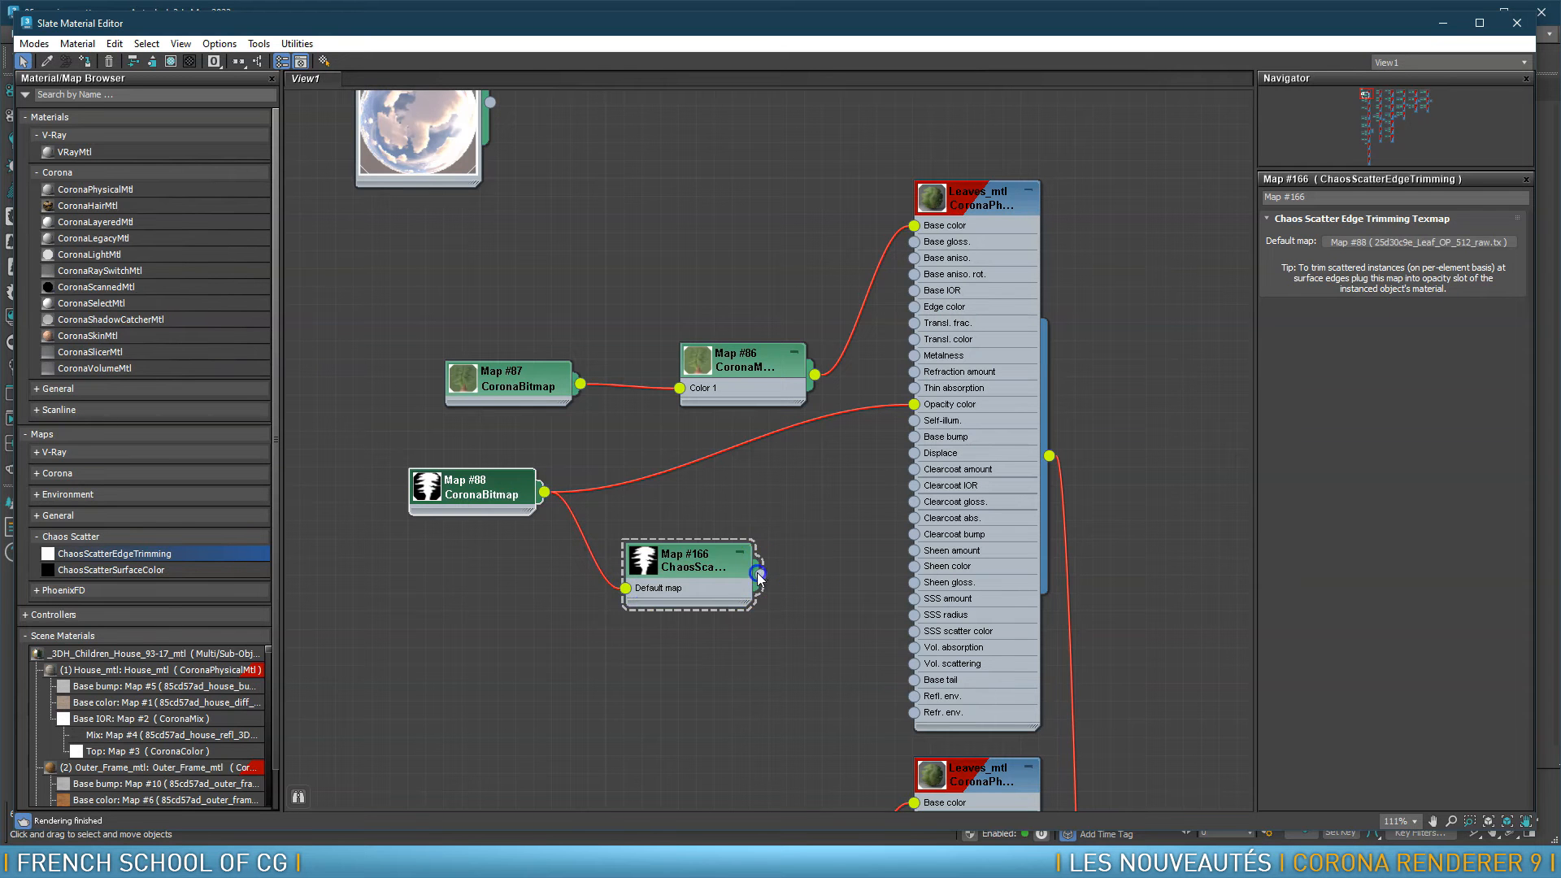
{"action": "left_click_drag", "start_coordinate": [913, 407], "coordinate": [914, 407]}
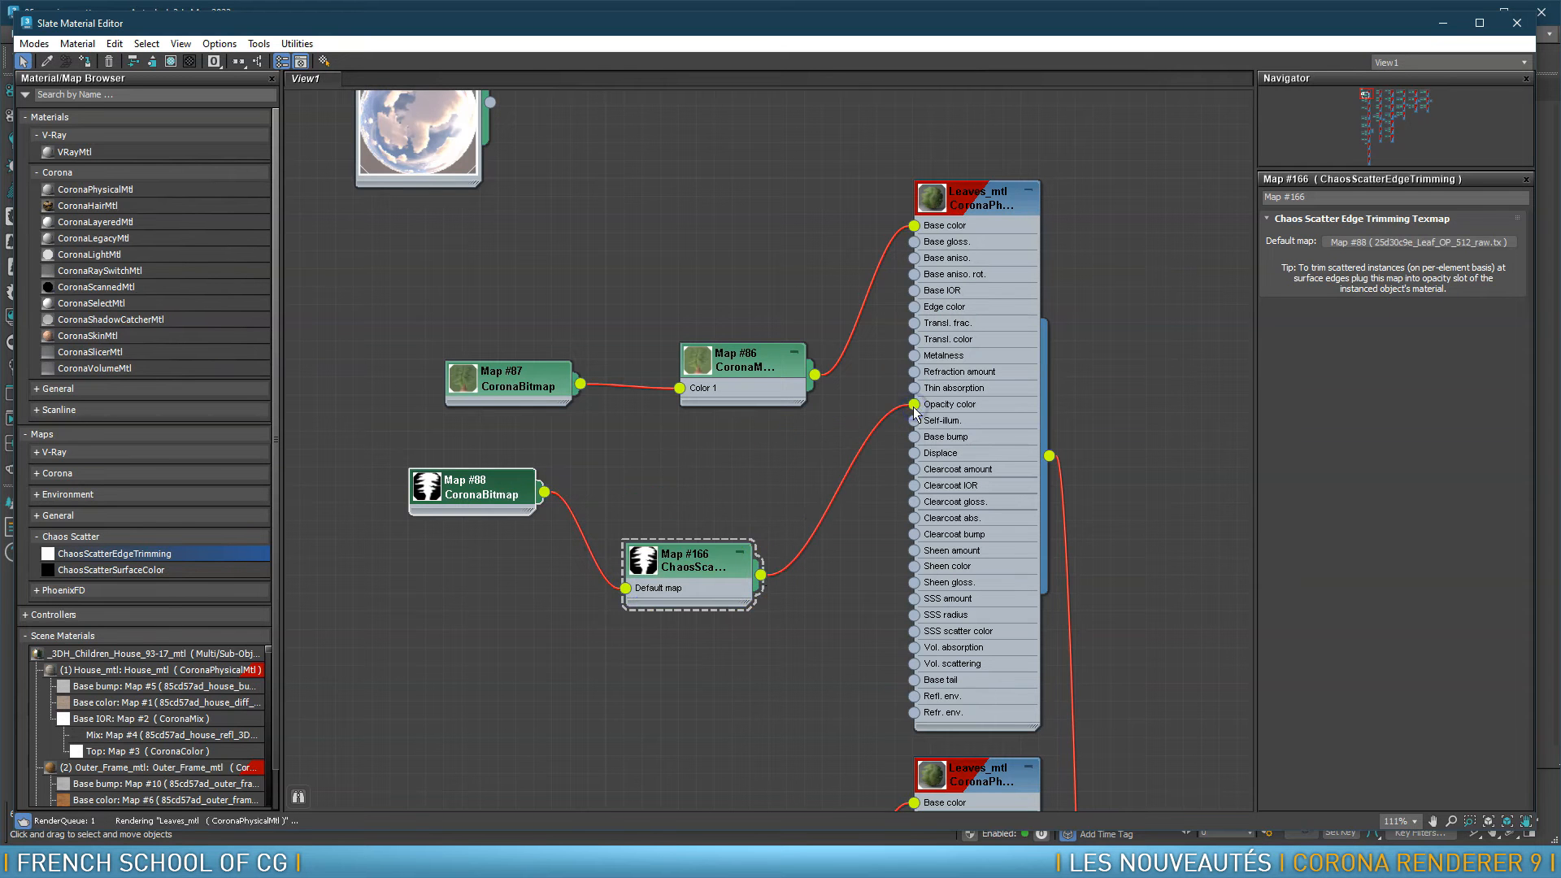
Copy the edge trimming map for the second Leaves_mtl and insert it between the Map #91 bitmap and Opacity color
{"action": "scroll", "coordinate": [698, 643], "scroll_direction": "down", "scroll_amount": 4}
{"action": "middle_click_drag", "start_coordinate": [697, 605], "coordinate": [663, 334]}
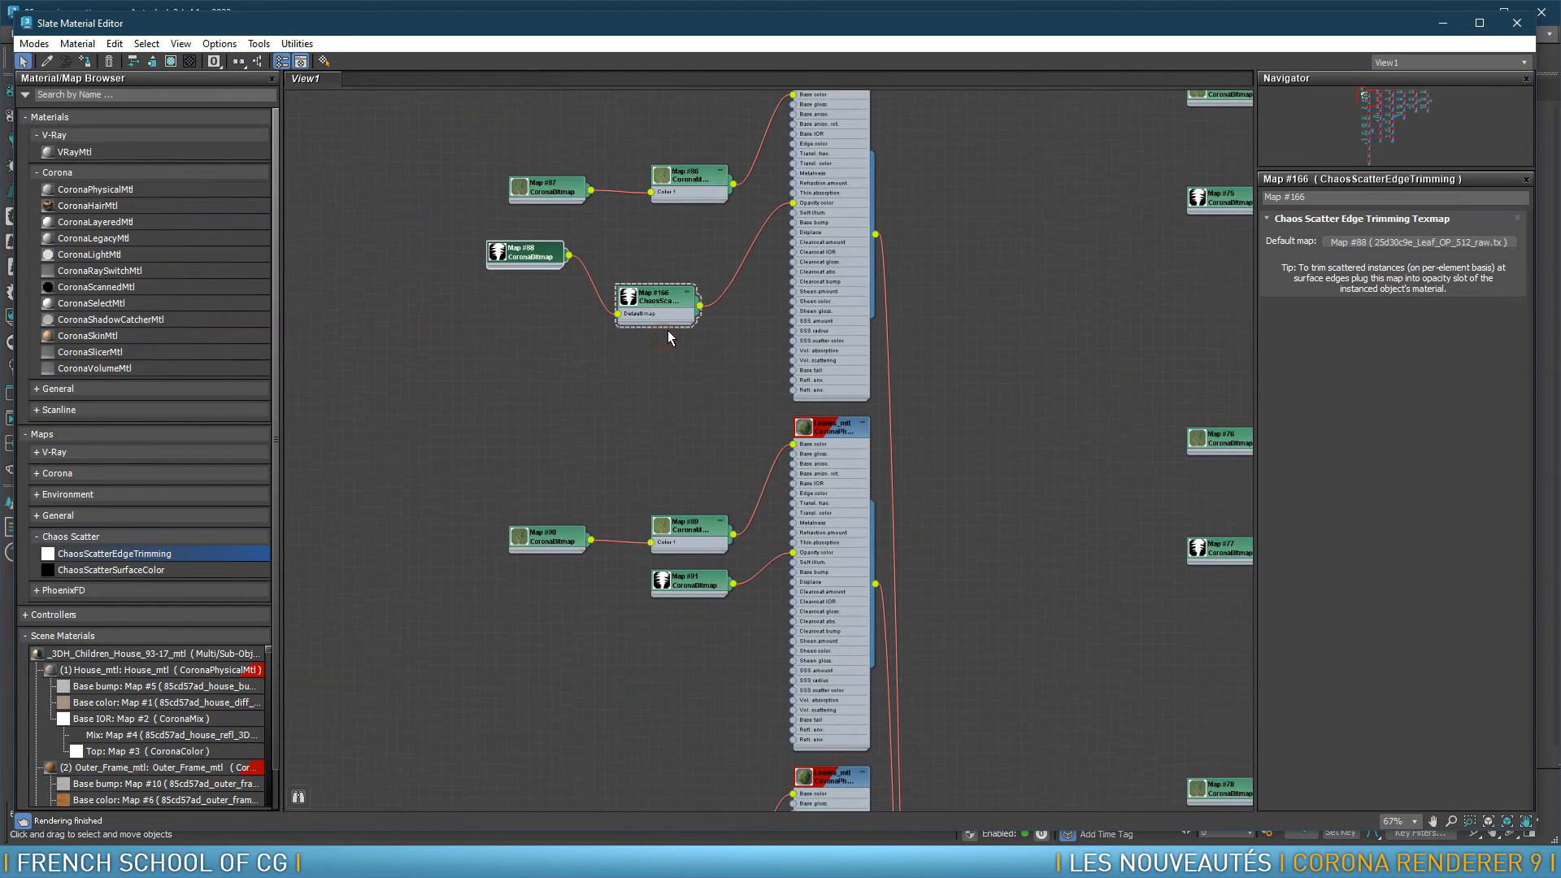
{"action": "left_click_drag", "start_coordinate": [656, 305], "coordinate": [701, 661], "text": "shift"}
{"action": "scroll", "coordinate": [702, 665], "scroll_direction": "up", "scroll_amount": 2}
{"action": "left_click_drag", "start_coordinate": [725, 569], "coordinate": [522, 584]}
{"action": "left_click_drag", "start_coordinate": [648, 679], "coordinate": [651, 678]}
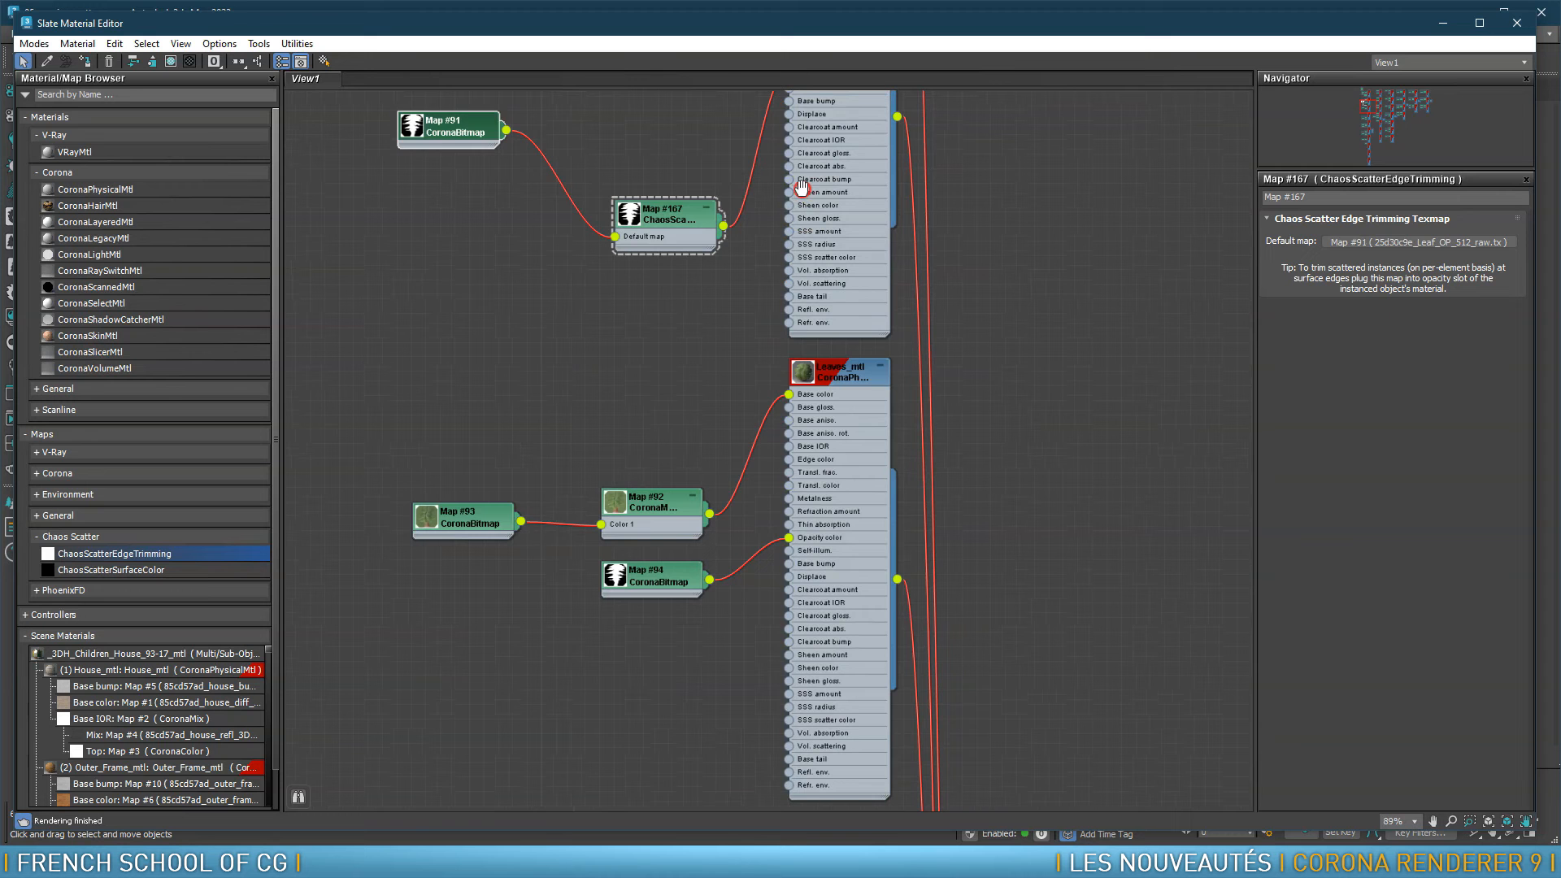
Copy the edge trimming map for the third Leaves_mtl and insert it between the Map #94 bitmap and Opacity color
{"action": "left_click", "coordinate": [667, 215]}
{"action": "left_click", "coordinate": [645, 569]}
{"action": "left_click_drag", "start_coordinate": [645, 569], "coordinate": [639, 666]}
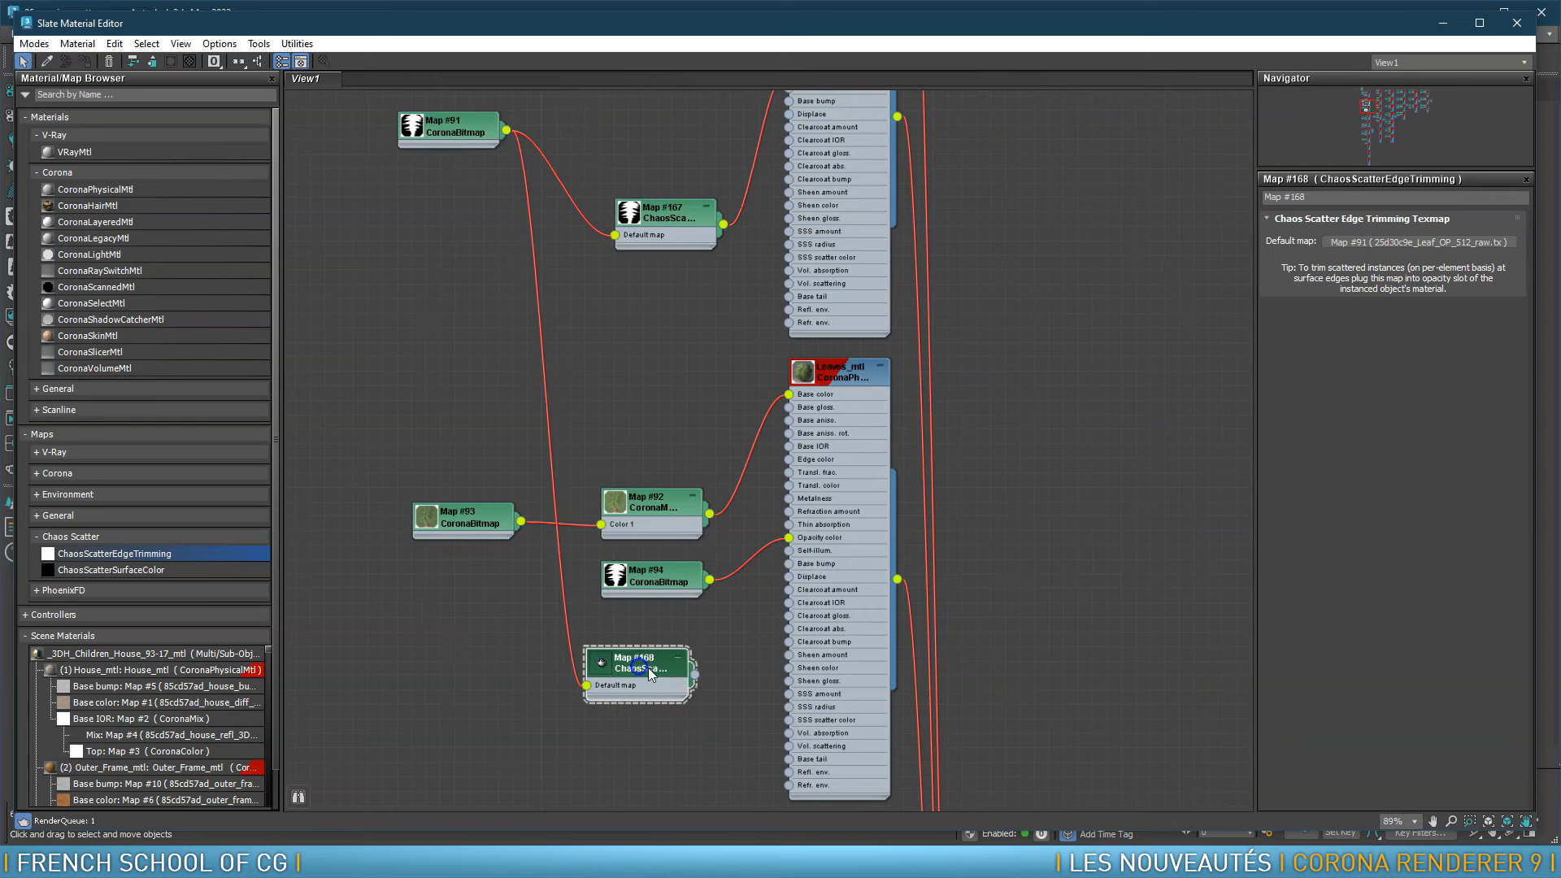
{"action": "left_click_drag", "start_coordinate": [794, 538], "coordinate": [789, 537]}
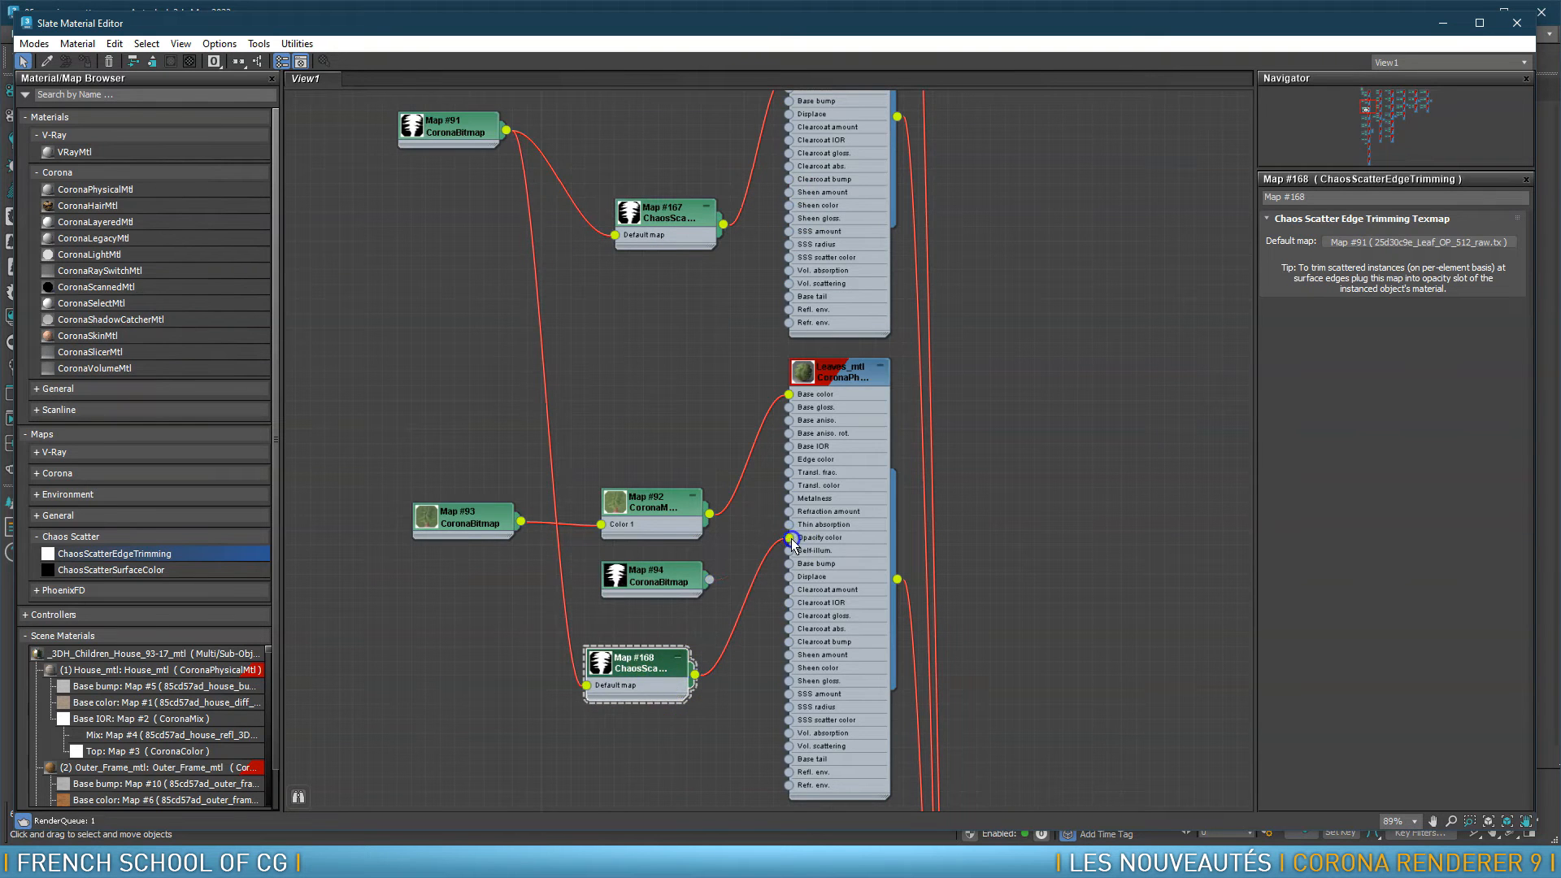
{"action": "mouse_move", "coordinate": [633, 588]}
{"action": "left_mouse_down"}
{"action": "mouse_move", "coordinate": [446, 602]}
{"action": "mouse_move", "coordinate": [588, 688]}
{"action": "left_mouse_up"}
Copy the edge trimming map beside the first plant's Stem_mtl, connect it to Opacity color, and remove its link from the Map #94 bitmap
{"action": "middle_click_drag", "start_coordinate": [714, 671], "coordinate": [646, 266]}
{"action": "left_click_drag", "start_coordinate": [598, 254], "coordinate": [609, 535], "text": "shift"}
{"action": "middle_click_drag", "start_coordinate": [656, 622], "coordinate": [648, 264]}
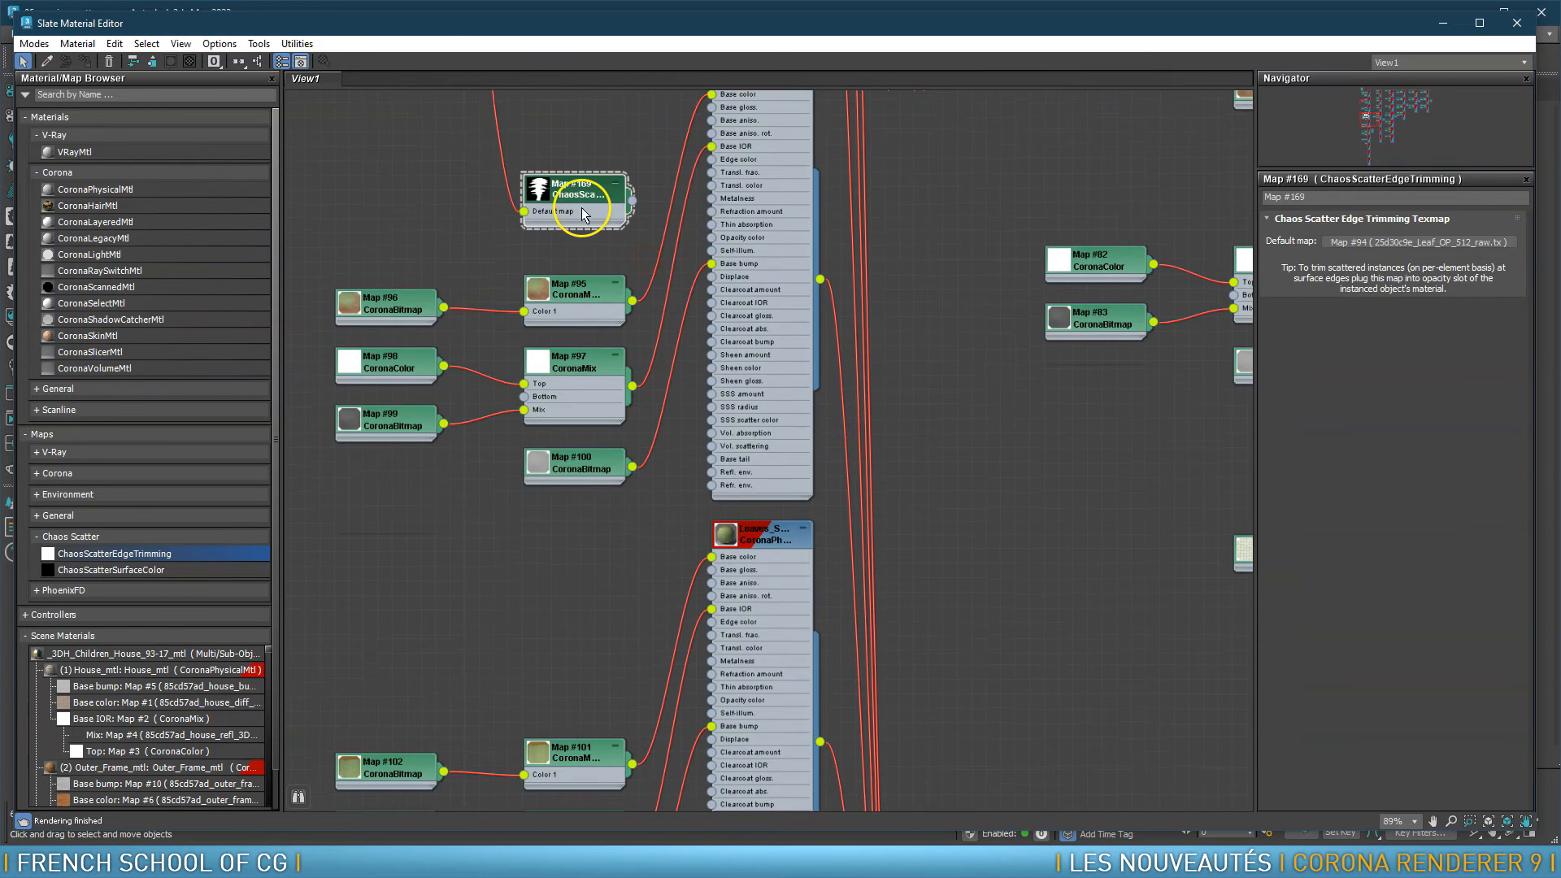
{"action": "mouse_move", "coordinate": [569, 166]}
{"action": "left_mouse_down"}
{"action": "mouse_move", "coordinate": [568, 153]}
{"action": "mouse_move", "coordinate": [585, 543]}
{"action": "mouse_move", "coordinate": [555, 171]}
{"action": "left_mouse_up"}
{"action": "left_click", "coordinate": [562, 180]}
{"action": "middle_click_drag", "start_coordinate": [637, 216], "coordinate": [594, 376]}
{"action": "scroll", "coordinate": [582, 359], "scroll_direction": "up", "scroll_amount": 1}
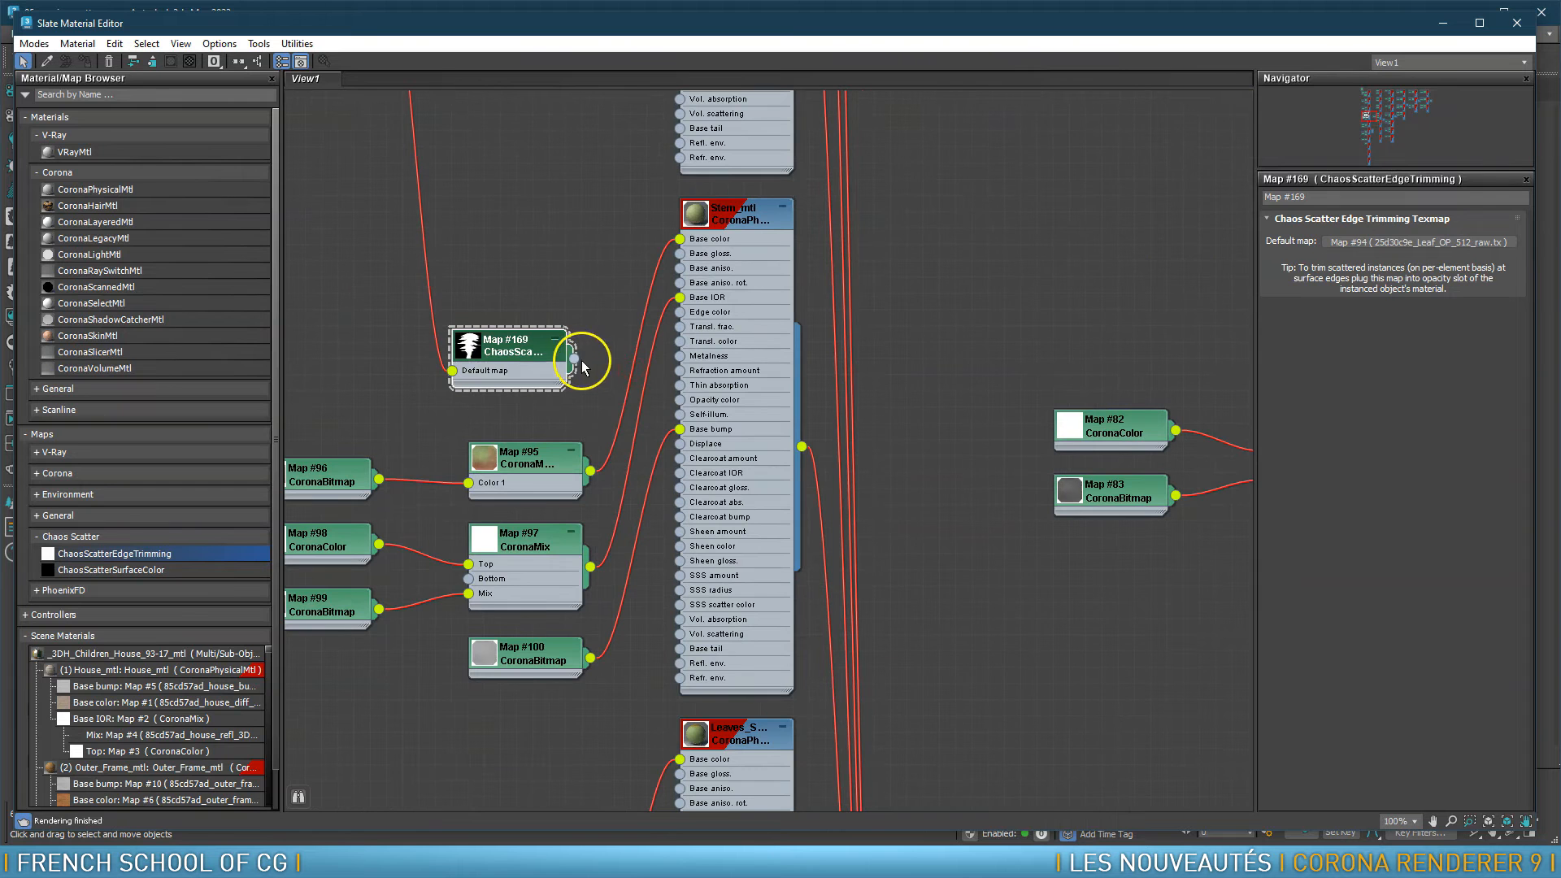
{"action": "left_click_drag", "start_coordinate": [681, 403], "coordinate": [680, 401]}
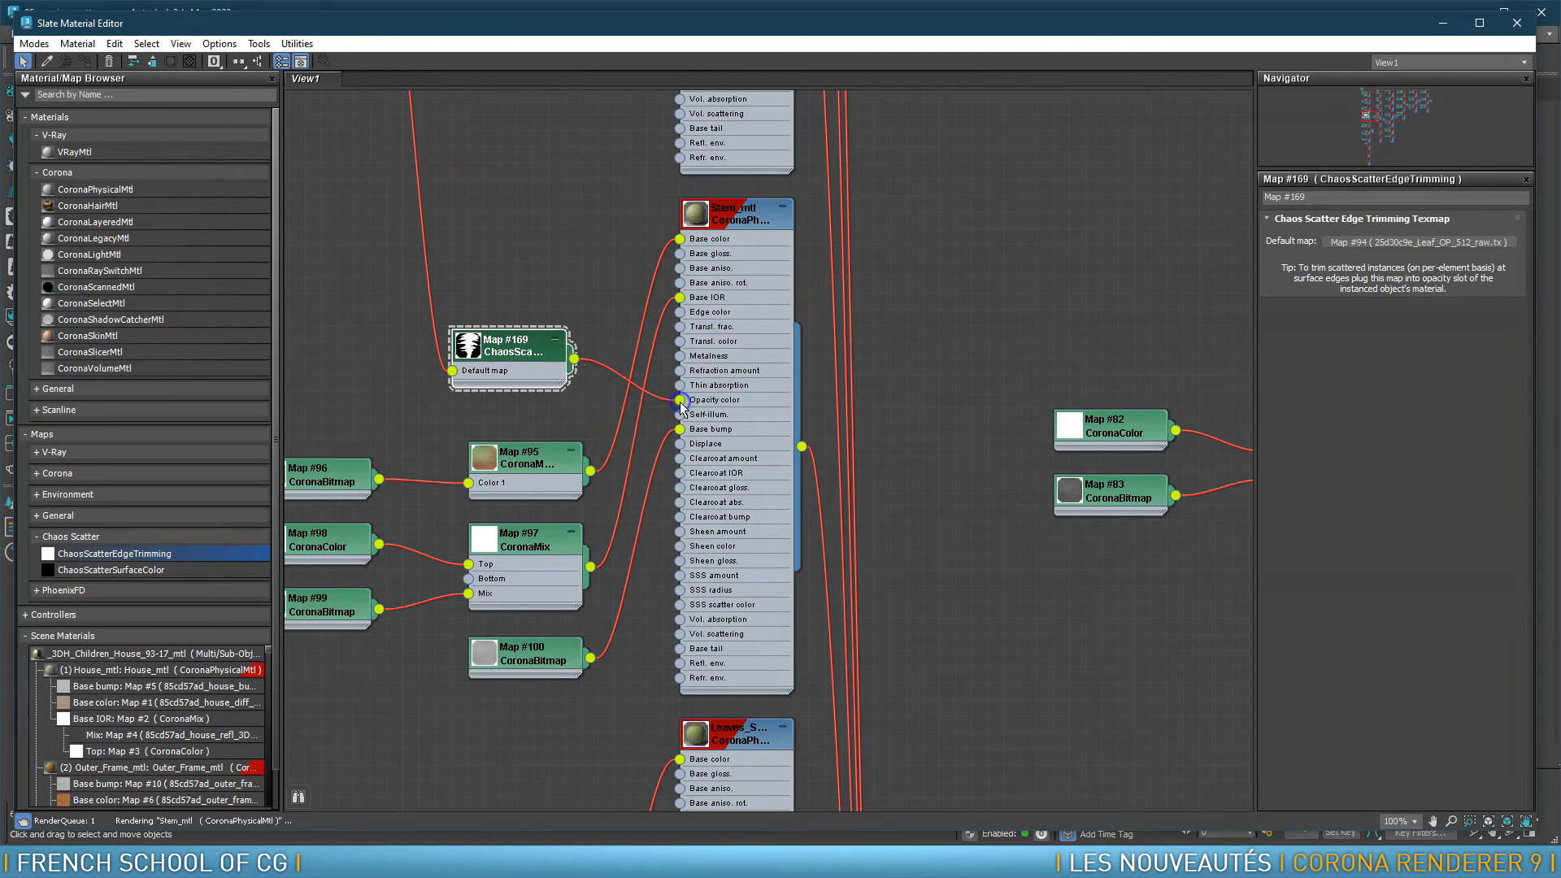
{"action": "key", "text": "Delete"}
{"action": "left_click_drag", "start_coordinate": [531, 345], "coordinate": [532, 378]}
Copy the stem's edge trimming map beside the first Leaves_Small_mtl and connect the copy to Opacity color
{"action": "mouse_move", "coordinate": [611, 405]}
{"action": "middle_mouse_down"}
{"action": "mouse_move", "coordinate": [639, 128]}
{"action": "mouse_move", "coordinate": [620, 154]}
{"action": "middle_mouse_up"}
{"action": "mouse_move", "coordinate": [540, 139]}
{"action": "left_mouse_down", "text": "shift"}
{"action": "mouse_move", "coordinate": [523, 523]}
{"action": "mouse_move", "coordinate": [546, 561]}
{"action": "left_mouse_up", "text": "shift"}
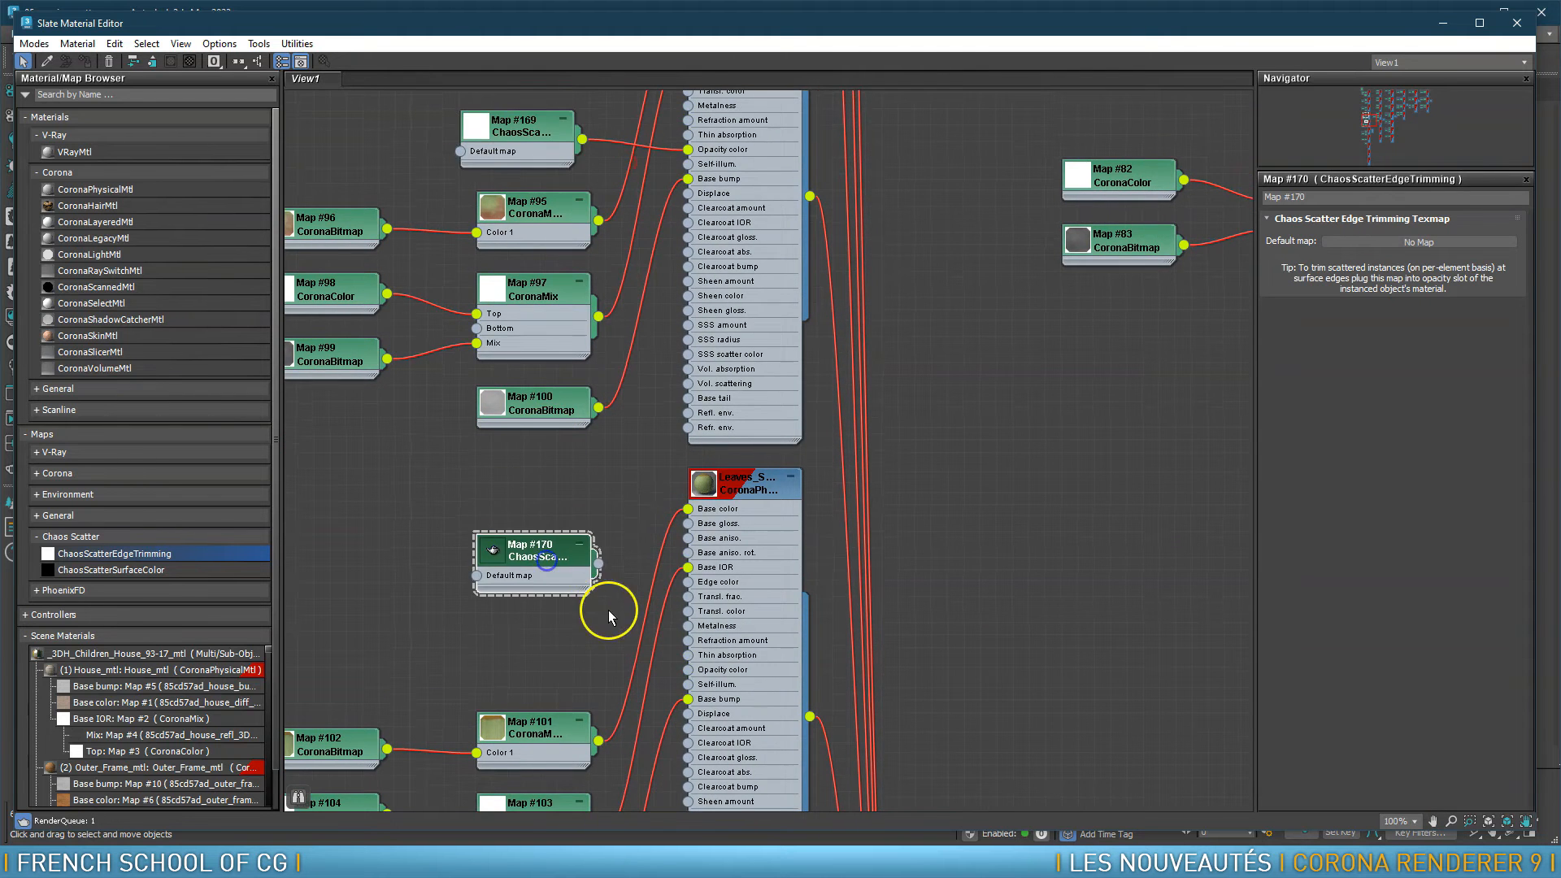
{"action": "middle_click_drag", "start_coordinate": [608, 610], "coordinate": [626, 307]}
{"action": "left_click_drag", "start_coordinate": [596, 272], "coordinate": [586, 360]}
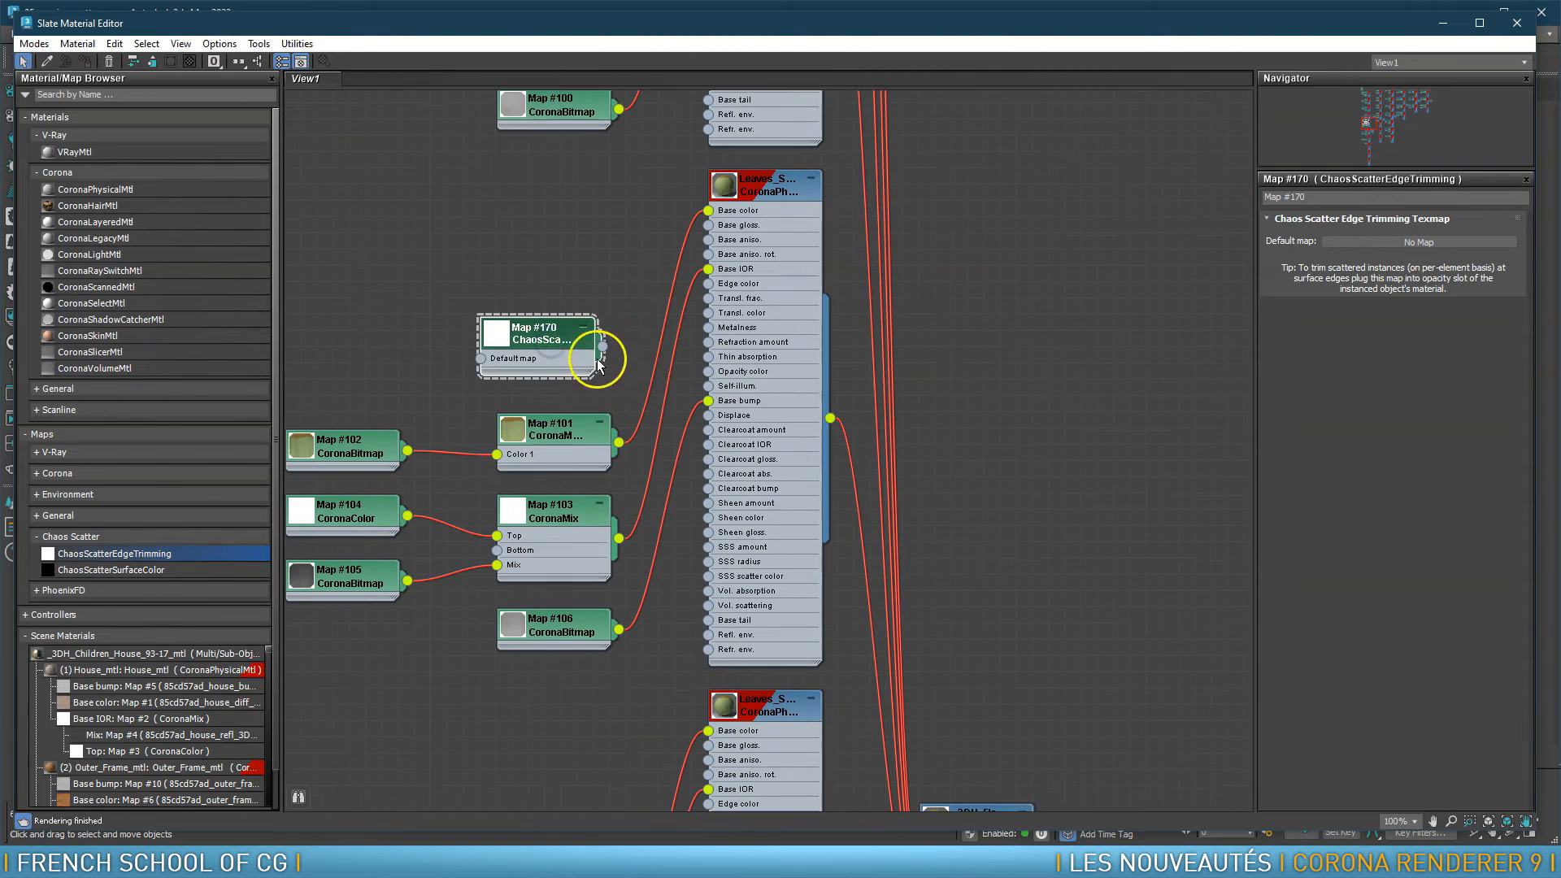
{"action": "left_click_drag", "start_coordinate": [704, 379], "coordinate": [704, 374]}
{"action": "middle_click_drag", "start_coordinate": [752, 446], "coordinate": [741, 236]}
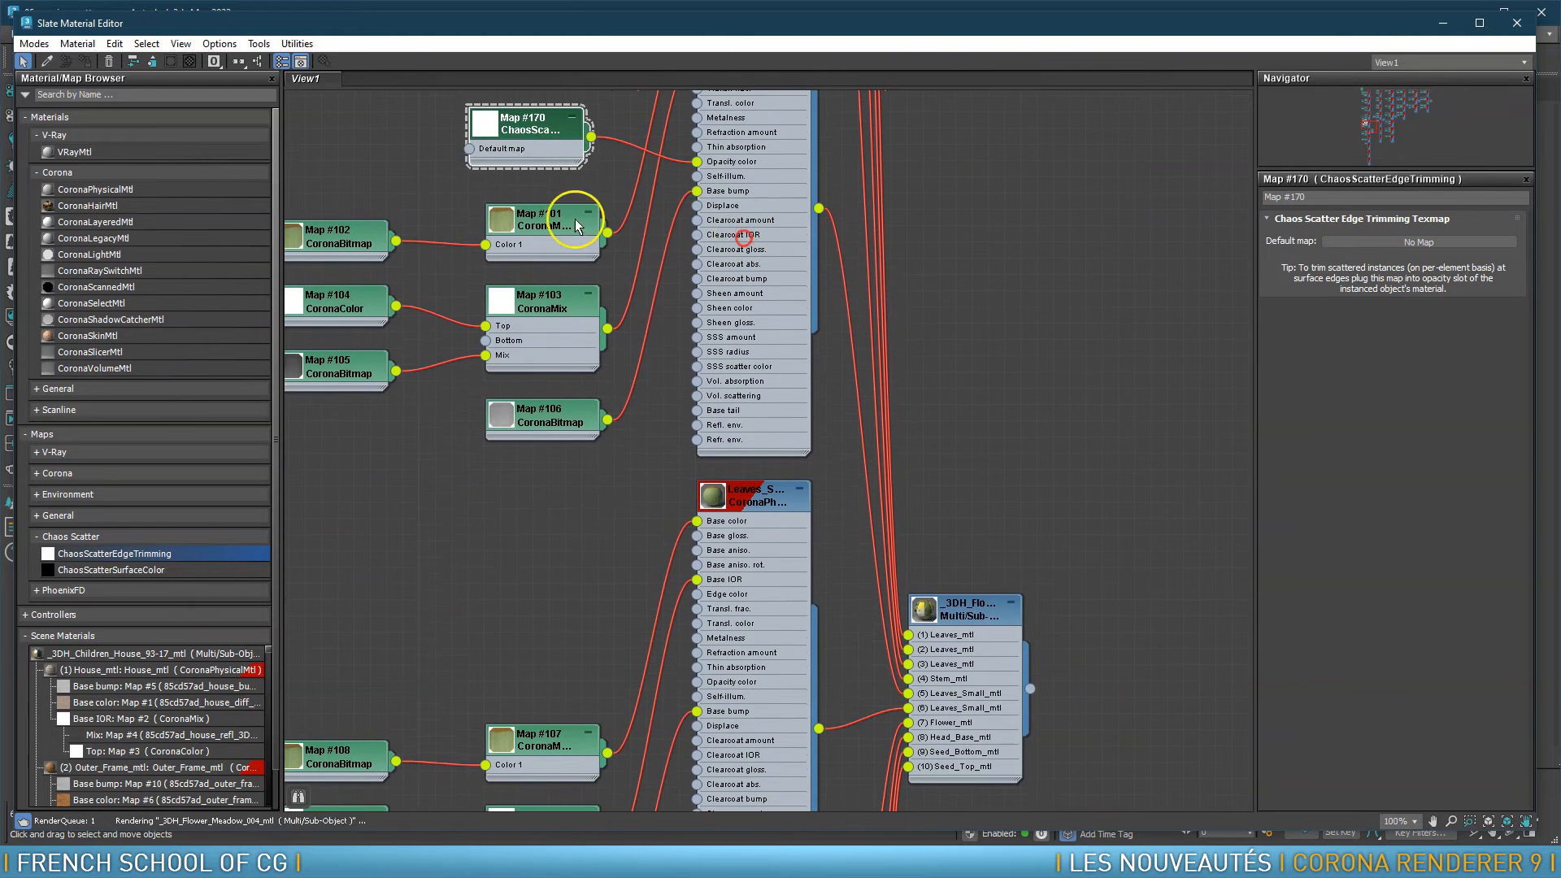
Reposition the copied edge trimming map around the first Leaves_Small_mtl and delete it
{"action": "left_click_drag", "start_coordinate": [518, 143], "coordinate": [453, 544]}
{"action": "middle_click_drag", "start_coordinate": [528, 589], "coordinate": [488, 330]}
{"action": "scroll", "coordinate": [498, 516], "scroll_direction": "down", "scroll_amount": 3}
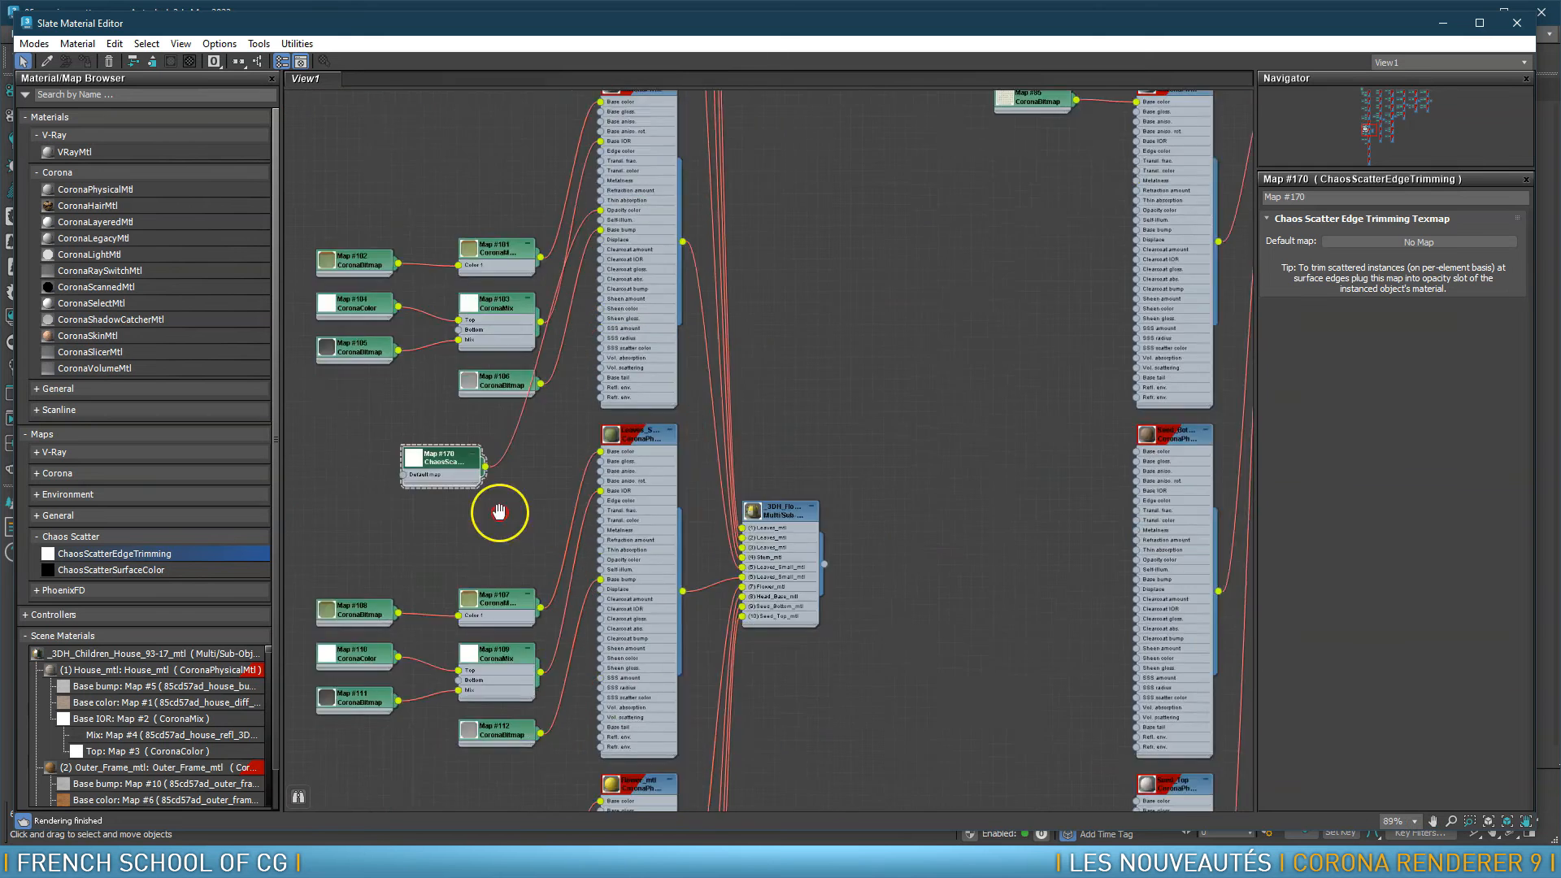
{"action": "middle_click_drag", "start_coordinate": [498, 517], "coordinate": [499, 689]}
{"action": "left_click_drag", "start_coordinate": [465, 661], "coordinate": [421, 317]}
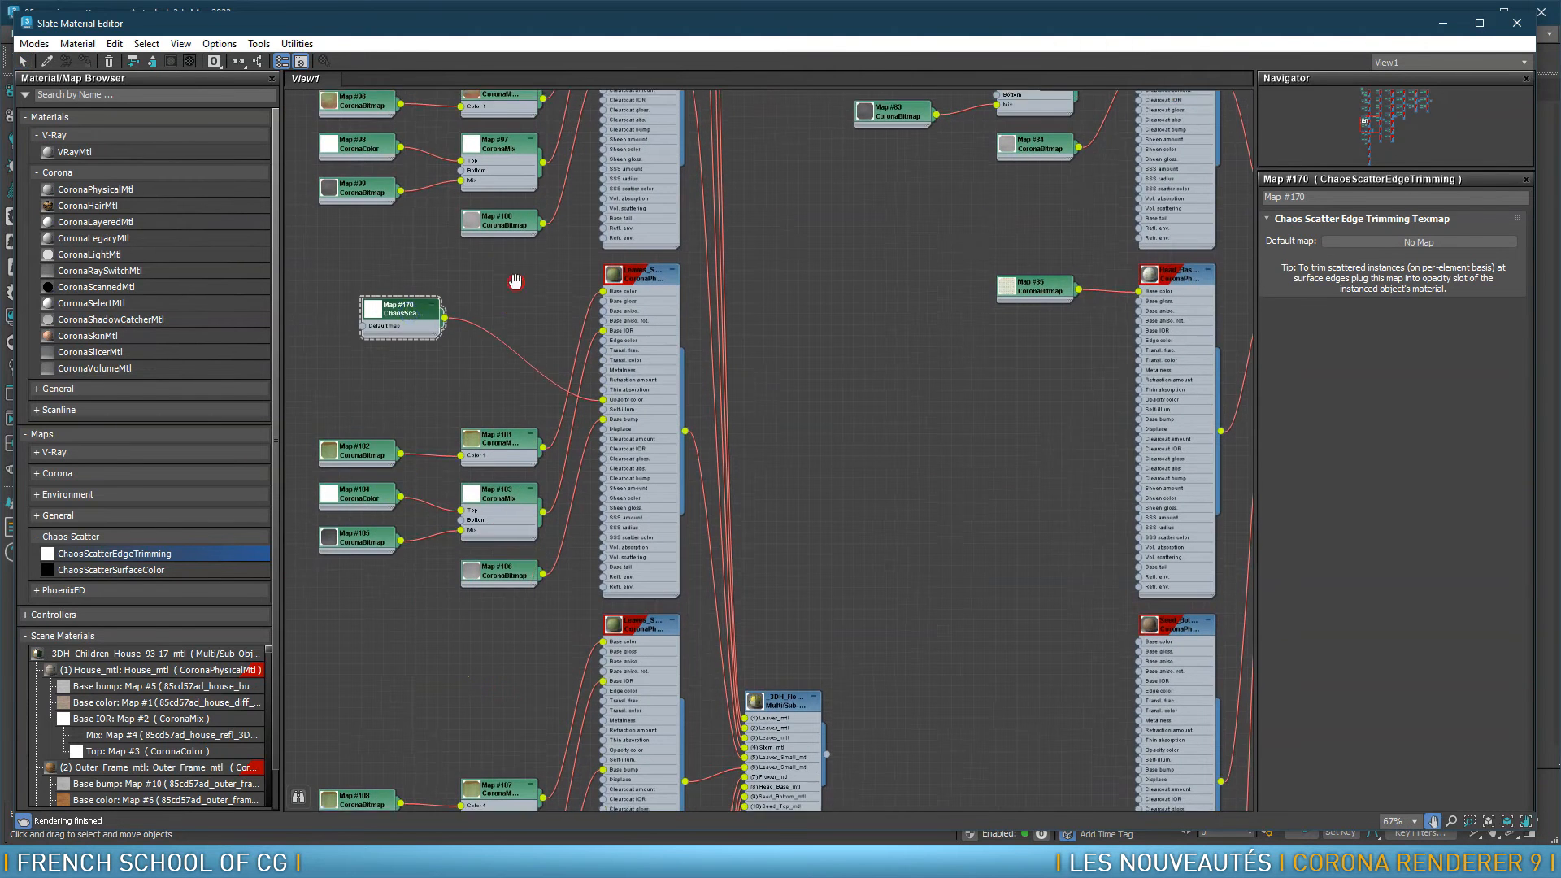
{"action": "middle_click_drag", "start_coordinate": [516, 271], "coordinate": [533, 557]}
{"action": "left_click_drag", "start_coordinate": [512, 319], "coordinate": [483, 325]}
{"action": "key", "text": "Delete"}
Connect the stem's edge trimming map to the Opacity color inputs of both Leaves_Small_mtl materials
{"action": "left_click_drag", "start_coordinate": [554, 392], "coordinate": [622, 679]}
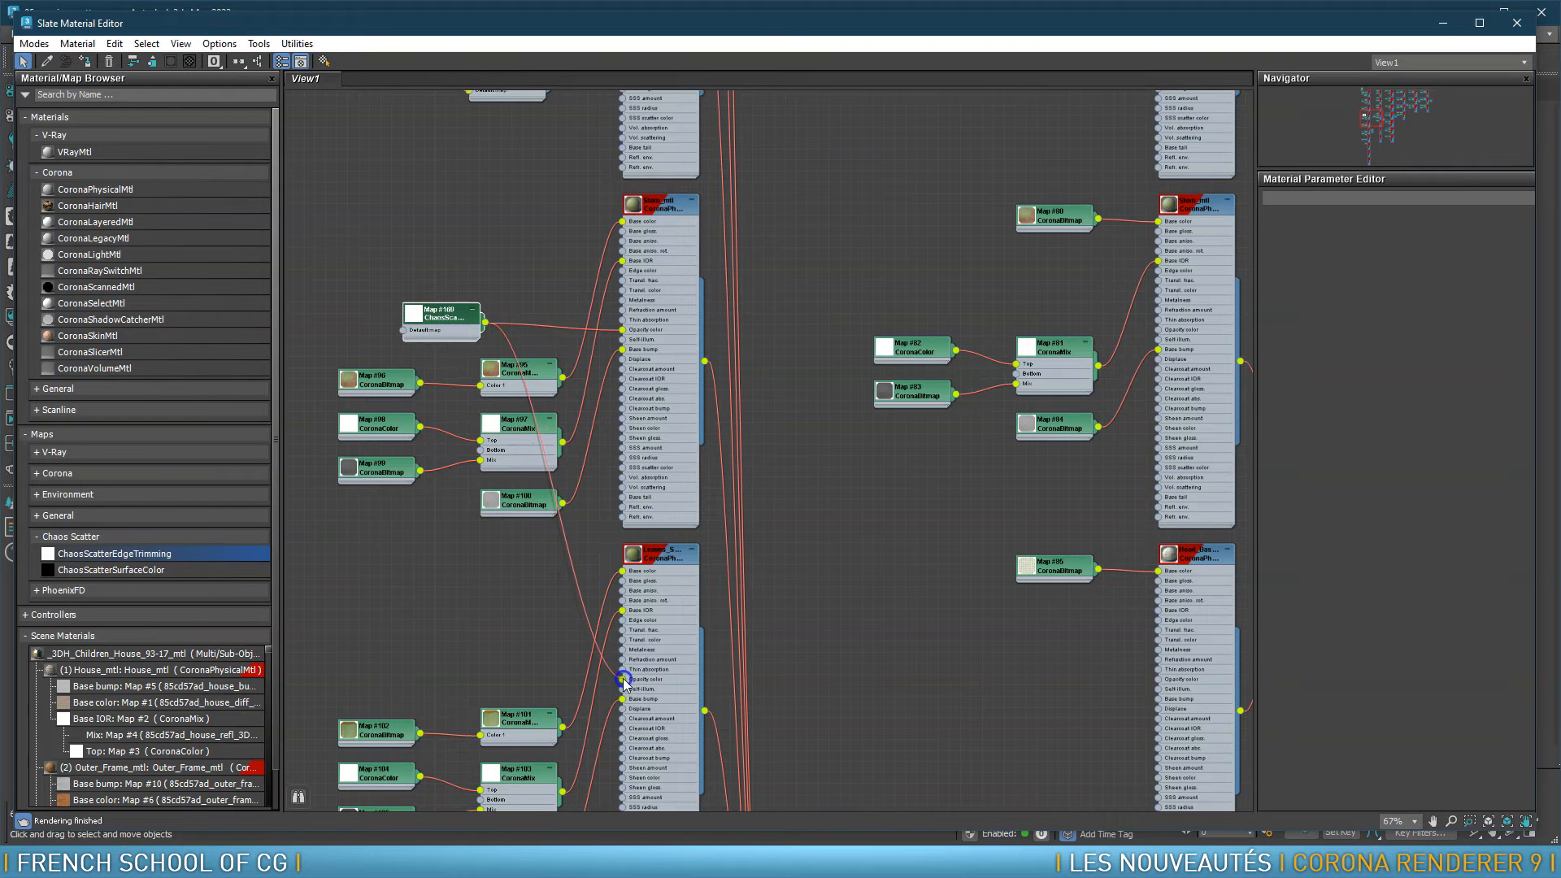
{"action": "left_click_drag", "start_coordinate": [448, 319], "coordinate": [427, 789]}
{"action": "middle_click_drag", "start_coordinate": [566, 768], "coordinate": [630, 185]}
{"action": "left_click_drag", "start_coordinate": [527, 205], "coordinate": [725, 443]}
{"action": "scroll", "coordinate": [559, 457], "scroll_direction": "up", "scroll_amount": 3}
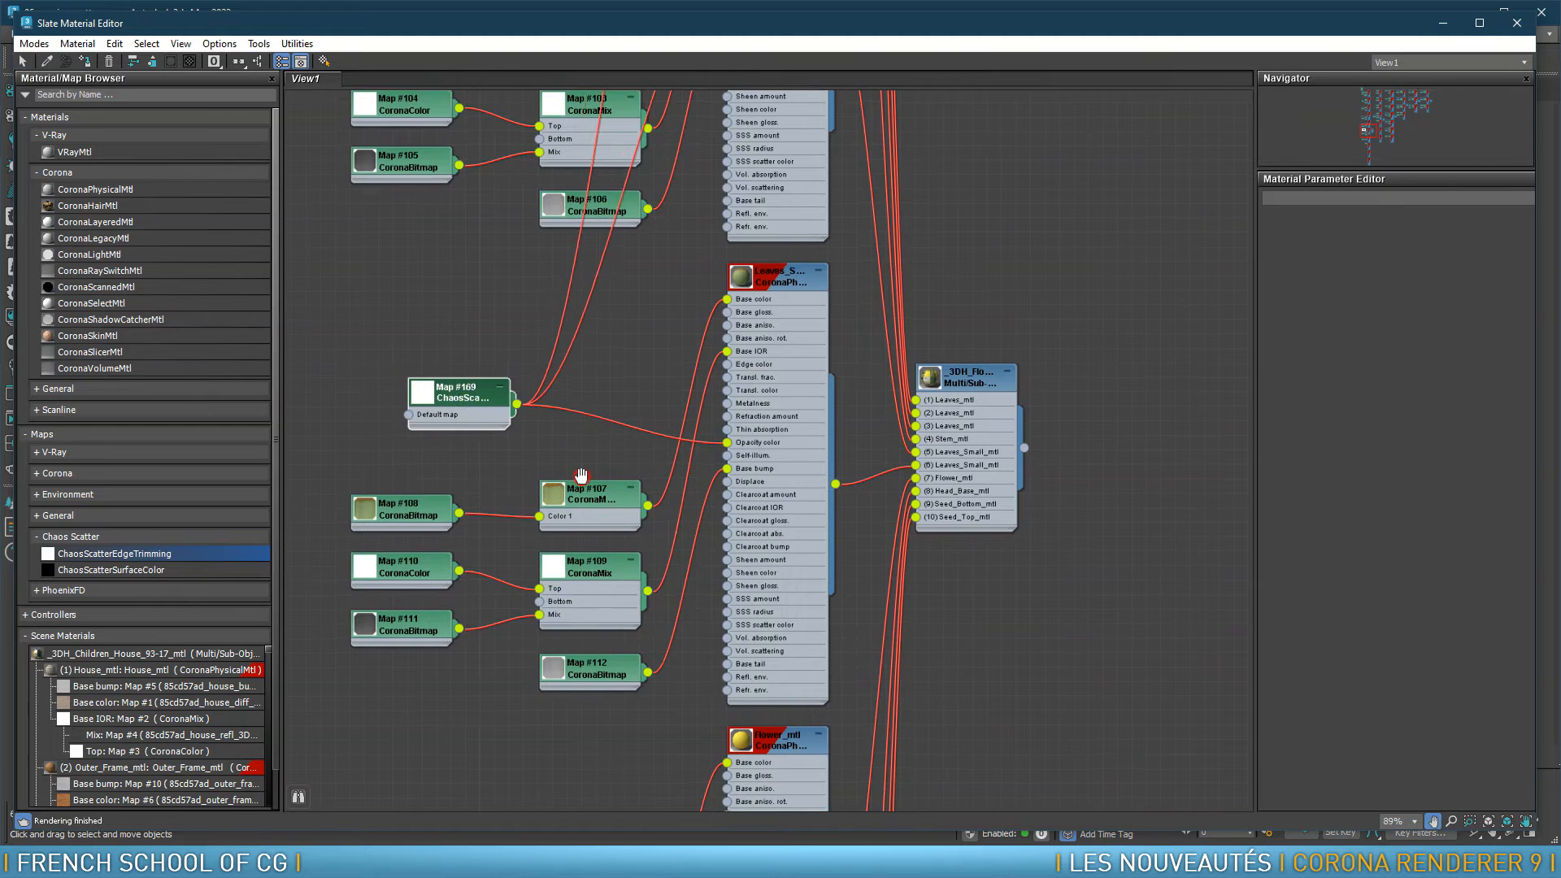
Move the shared edge trimming map along and connect it to the Opacity color of Flower_mtl and Head_Base_mtl
{"action": "middle_click_drag", "start_coordinate": [581, 480], "coordinate": [512, 185]}
{"action": "left_click_drag", "start_coordinate": [407, 110], "coordinate": [391, 498]}
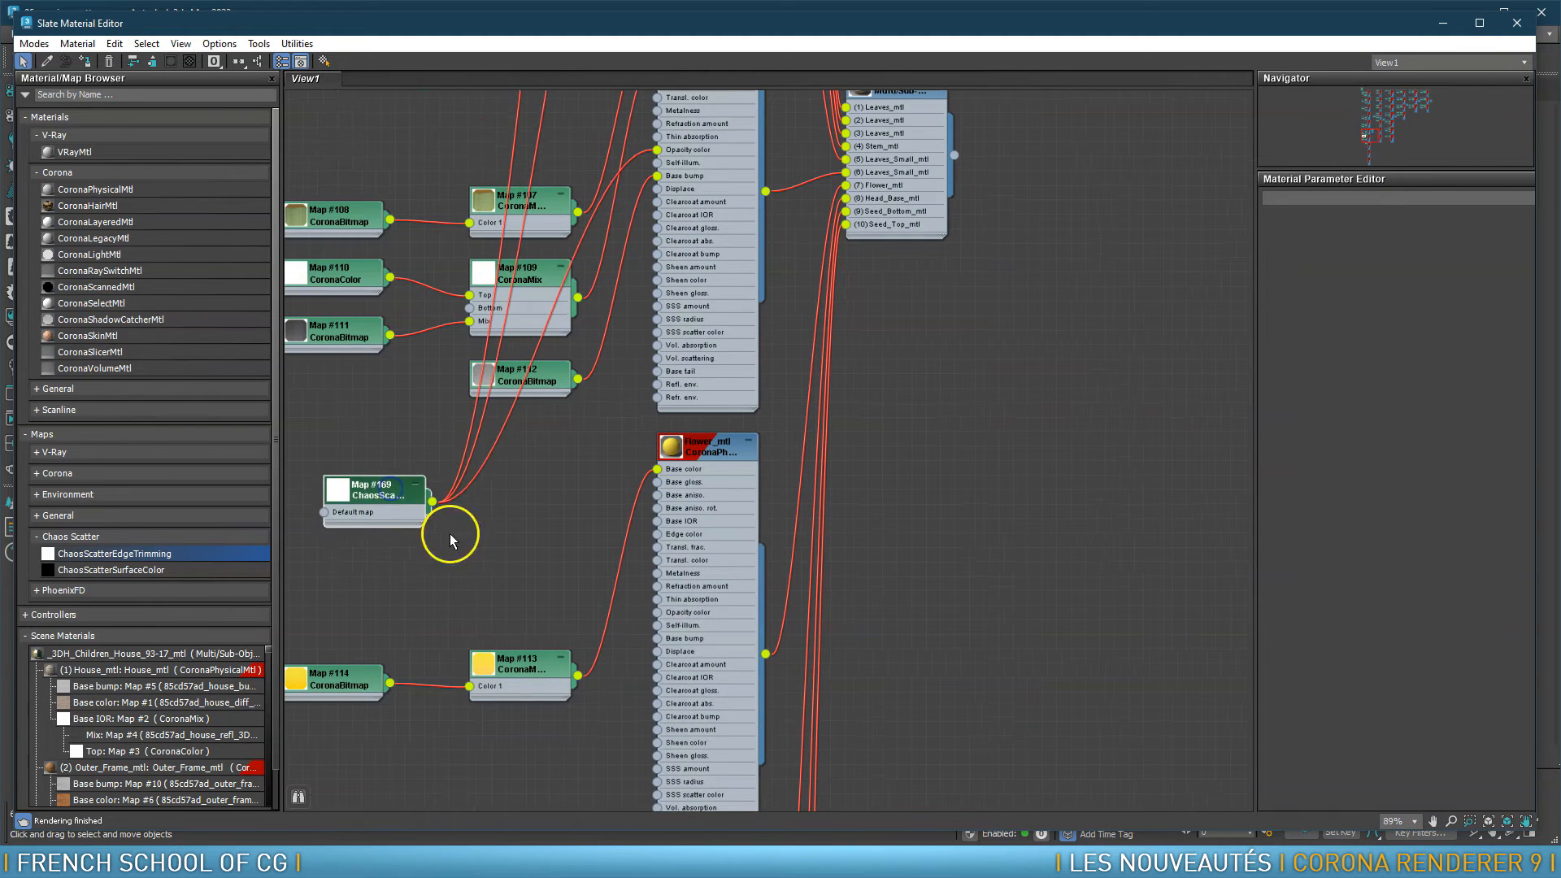
{"action": "middle_click_drag", "start_coordinate": [679, 624], "coordinate": [749, 306]}
{"action": "left_click_drag", "start_coordinate": [433, 175], "coordinate": [463, 686]}
{"action": "middle_click_drag", "start_coordinate": [657, 690], "coordinate": [626, 292]}
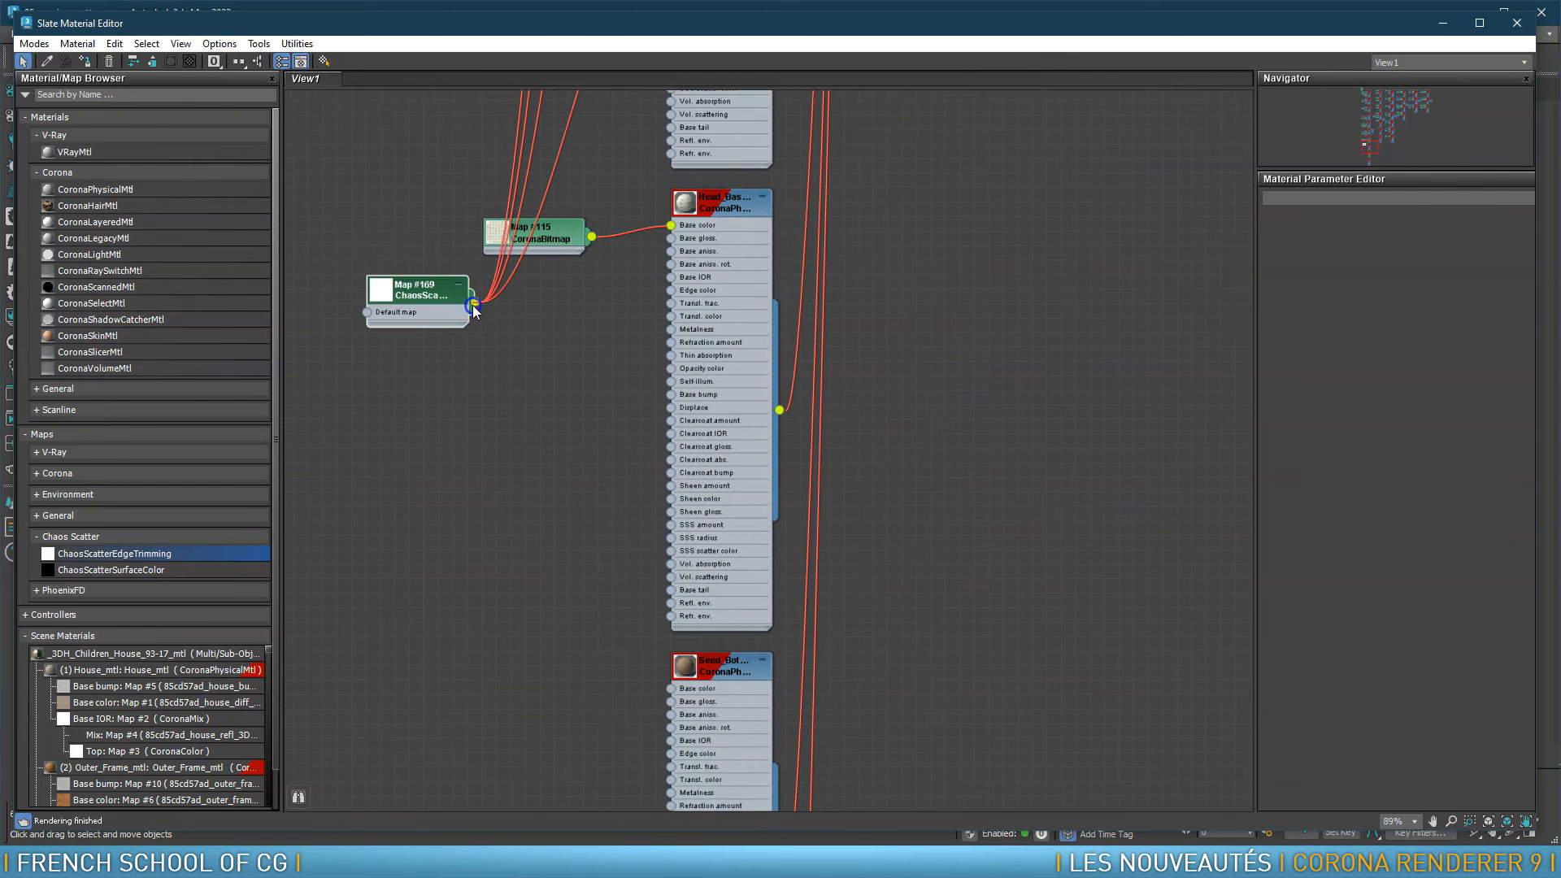
Connect the shared edge trimming map to the Opacity color of Seed_Bottom_mtl and Seed_Top_mtl
{"action": "left_click_drag", "start_coordinate": [431, 300], "coordinate": [460, 574]}
{"action": "middle_click_drag", "start_coordinate": [674, 582], "coordinate": [617, 268]}
{"action": "left_click_drag", "start_coordinate": [449, 263], "coordinate": [611, 523]}
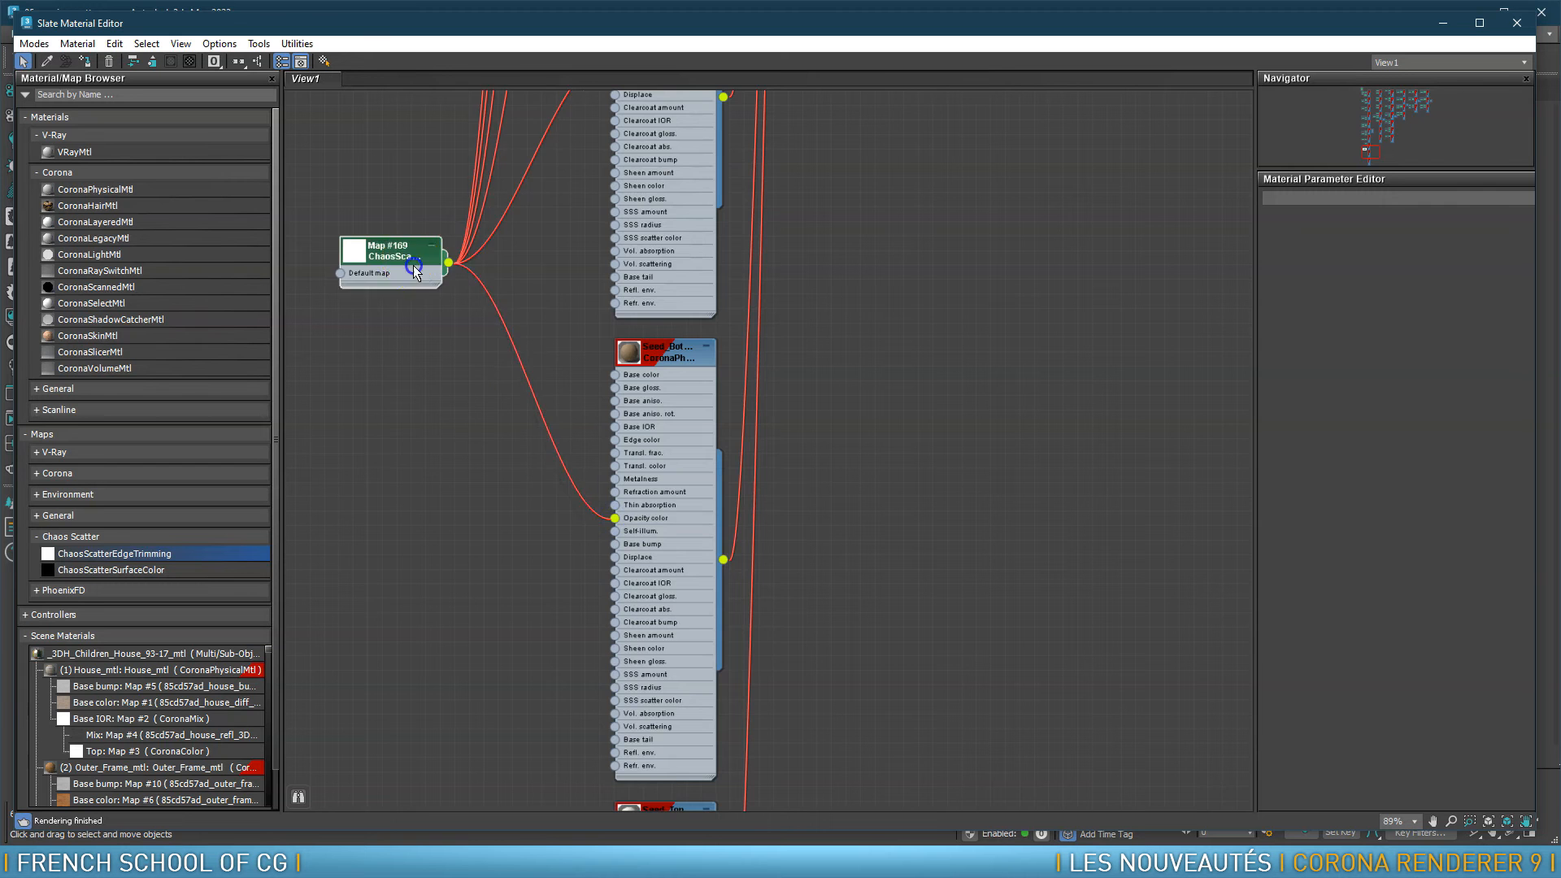
{"action": "left_click_drag", "start_coordinate": [413, 265], "coordinate": [426, 590]}
{"action": "middle_click_drag", "start_coordinate": [578, 634], "coordinate": [545, 189]}
{"action": "left_click_drag", "start_coordinate": [429, 162], "coordinate": [582, 544]}
Copy the unlinked edge trimming map to the second plant's nodes and connect it to Seed_Top's Opacity color
{"action": "middle_click_drag", "start_coordinate": [582, 546], "coordinate": [511, 854]}
{"action": "scroll", "coordinate": [551, 478], "scroll_direction": "down", "scroll_amount": 3}
{"action": "middle_click_drag", "start_coordinate": [551, 478], "coordinate": [631, 709]}
{"action": "mouse_move", "coordinate": [495, 704]}
{"action": "left_mouse_down"}
{"action": "mouse_move", "coordinate": [377, 408]}
{"action": "mouse_move", "coordinate": [355, 431]}
{"action": "mouse_move", "coordinate": [799, 298]}
{"action": "mouse_move", "coordinate": [841, 232]}
{"action": "left_mouse_up"}
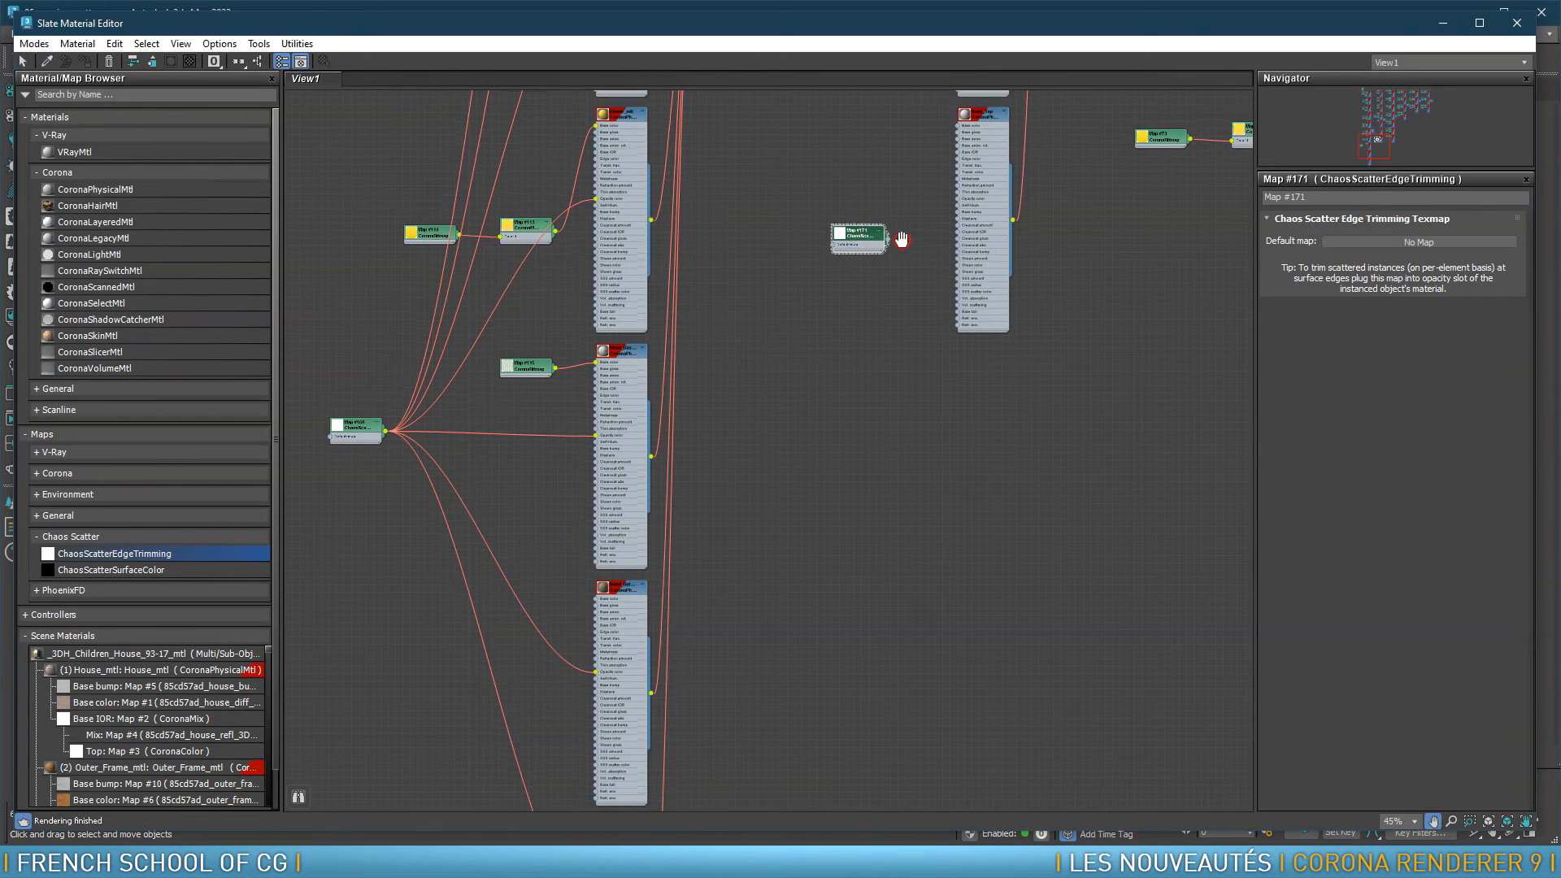
{"action": "middle_click_drag", "start_coordinate": [881, 249], "coordinate": [687, 527]}
{"action": "scroll", "coordinate": [687, 526], "scroll_direction": "up", "scroll_amount": 4}
{"action": "left_click_drag", "start_coordinate": [670, 551], "coordinate": [677, 482]}
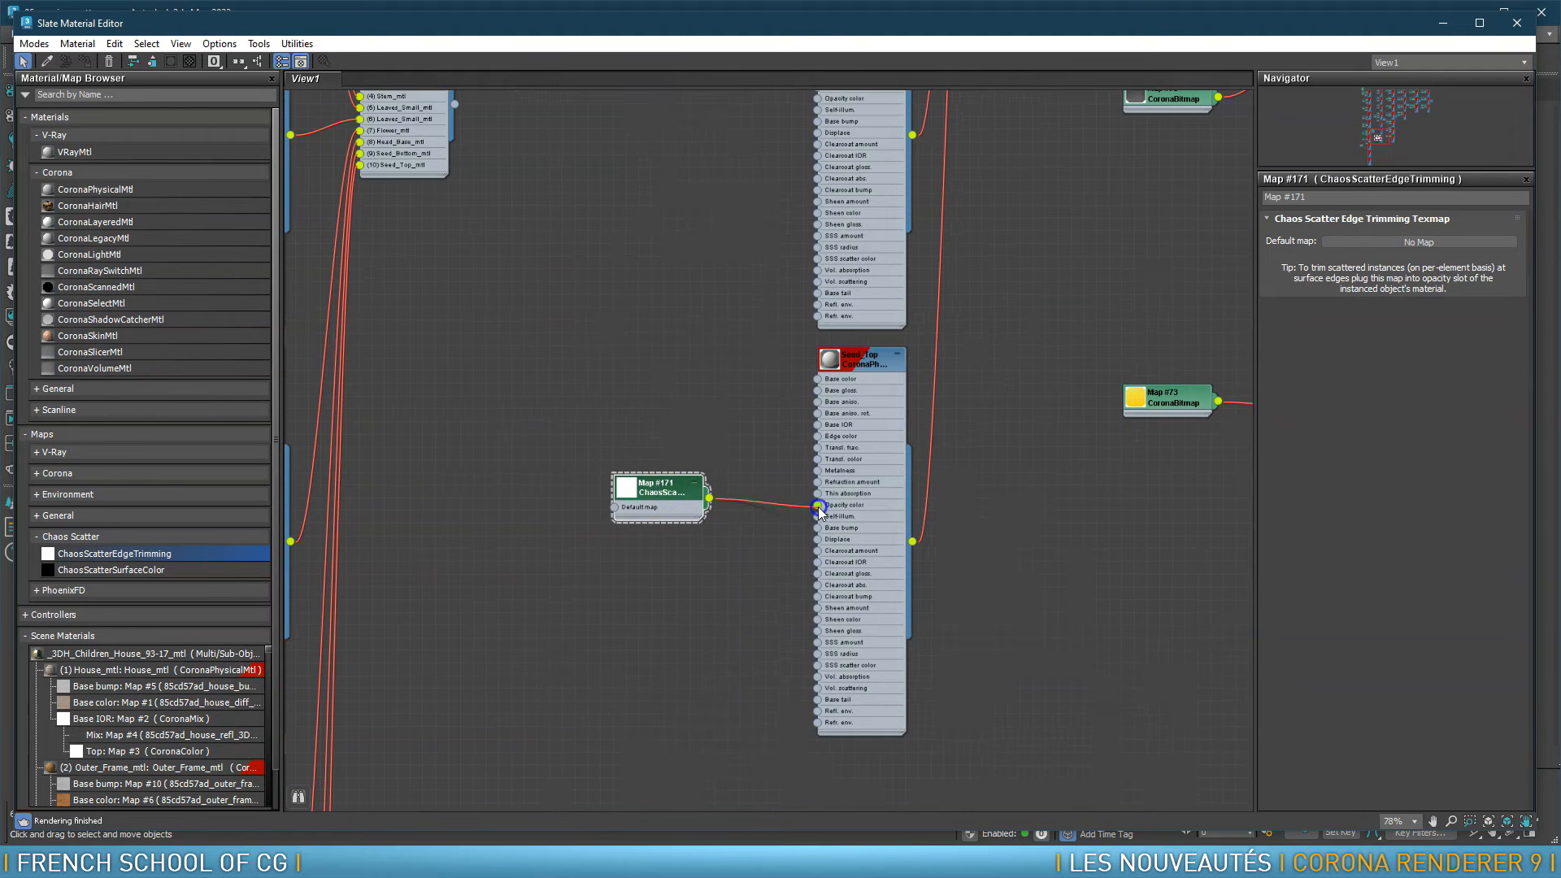
Connect the second plant's edge trimming map to the Opacity color of its Seed_Bottom_mtl and Head_Base_mtl
{"action": "left_click_drag", "start_coordinate": [695, 488], "coordinate": [638, 142]}
{"action": "middle_click_drag", "start_coordinate": [759, 164], "coordinate": [695, 591]}
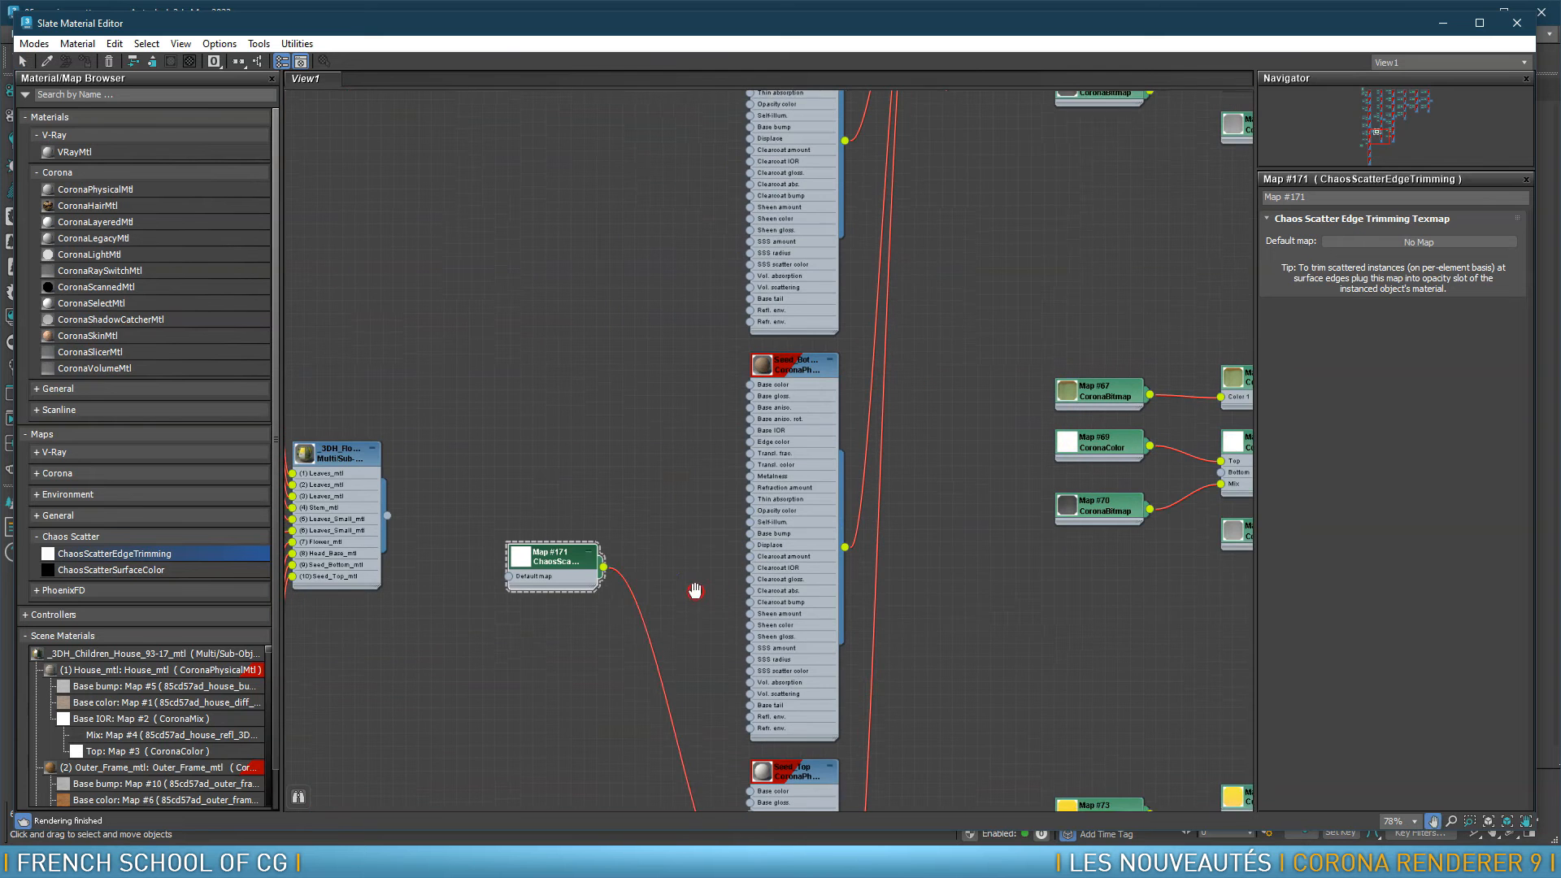
{"action": "left_click_drag", "start_coordinate": [738, 535], "coordinate": [749, 515]}
{"action": "left_click_drag", "start_coordinate": [558, 558], "coordinate": [557, 252]}
{"action": "middle_click_drag", "start_coordinate": [684, 247], "coordinate": [625, 730]}
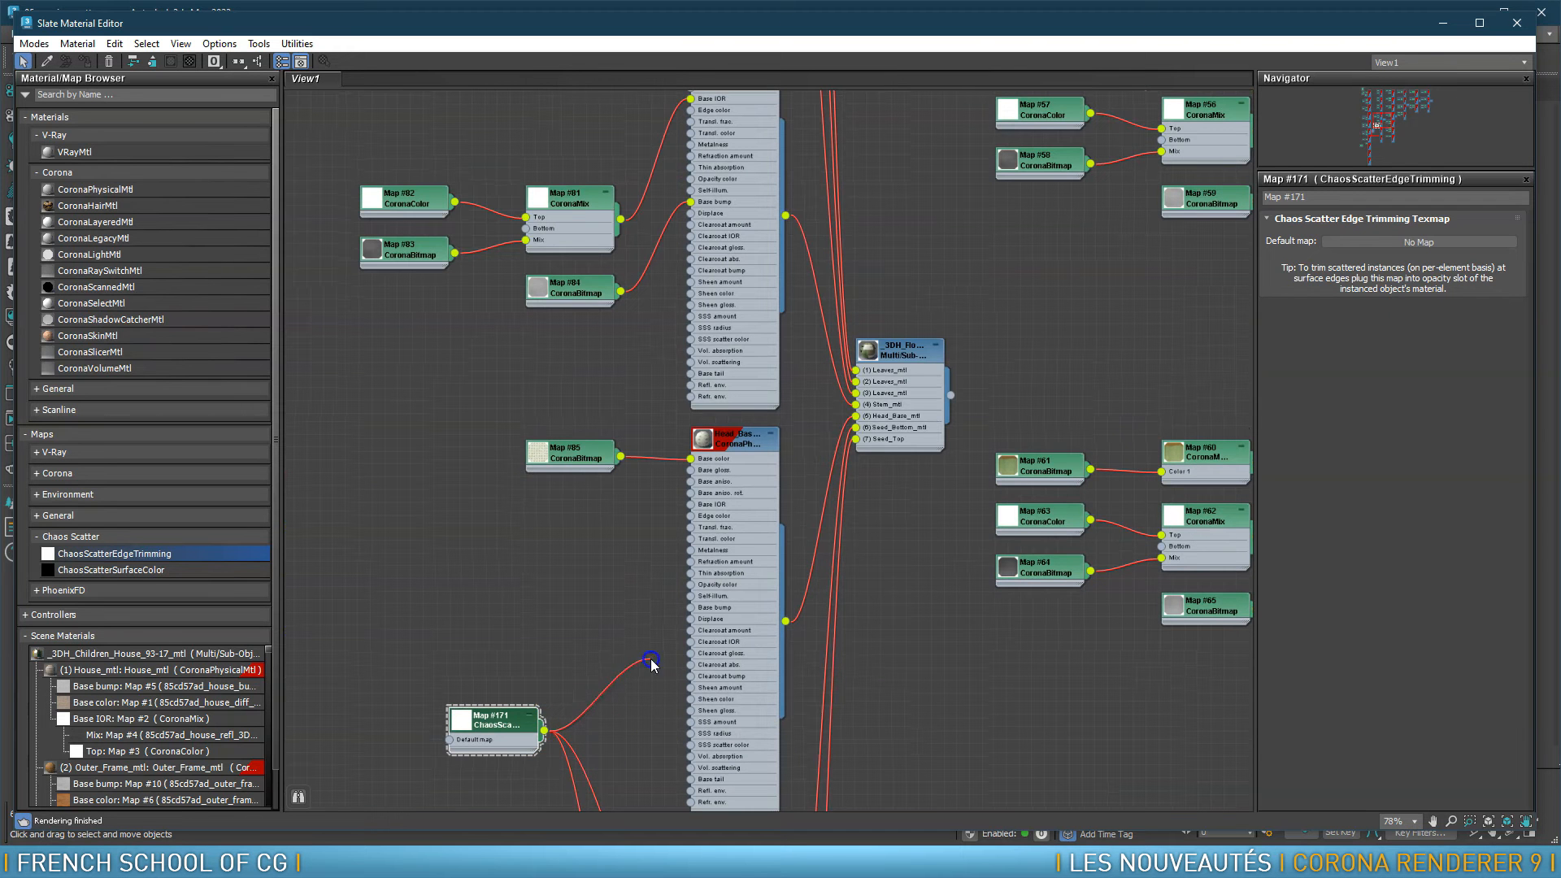
Move the second plant's edge trimming map up and connect it to the Opacity color of Stem_mtl
{"action": "left_click", "coordinate": [495, 709]}
{"action": "left_click_drag", "start_coordinate": [502, 724], "coordinate": [464, 497]}
{"action": "middle_click_drag", "start_coordinate": [544, 462], "coordinate": [555, 625]}
{"action": "left_click_drag", "start_coordinate": [478, 671], "coordinate": [704, 351]}
Place a copy of the edge trimming map beside each of the second plant's three Leaves_mtl materials
{"action": "left_click", "coordinate": [457, 665]}
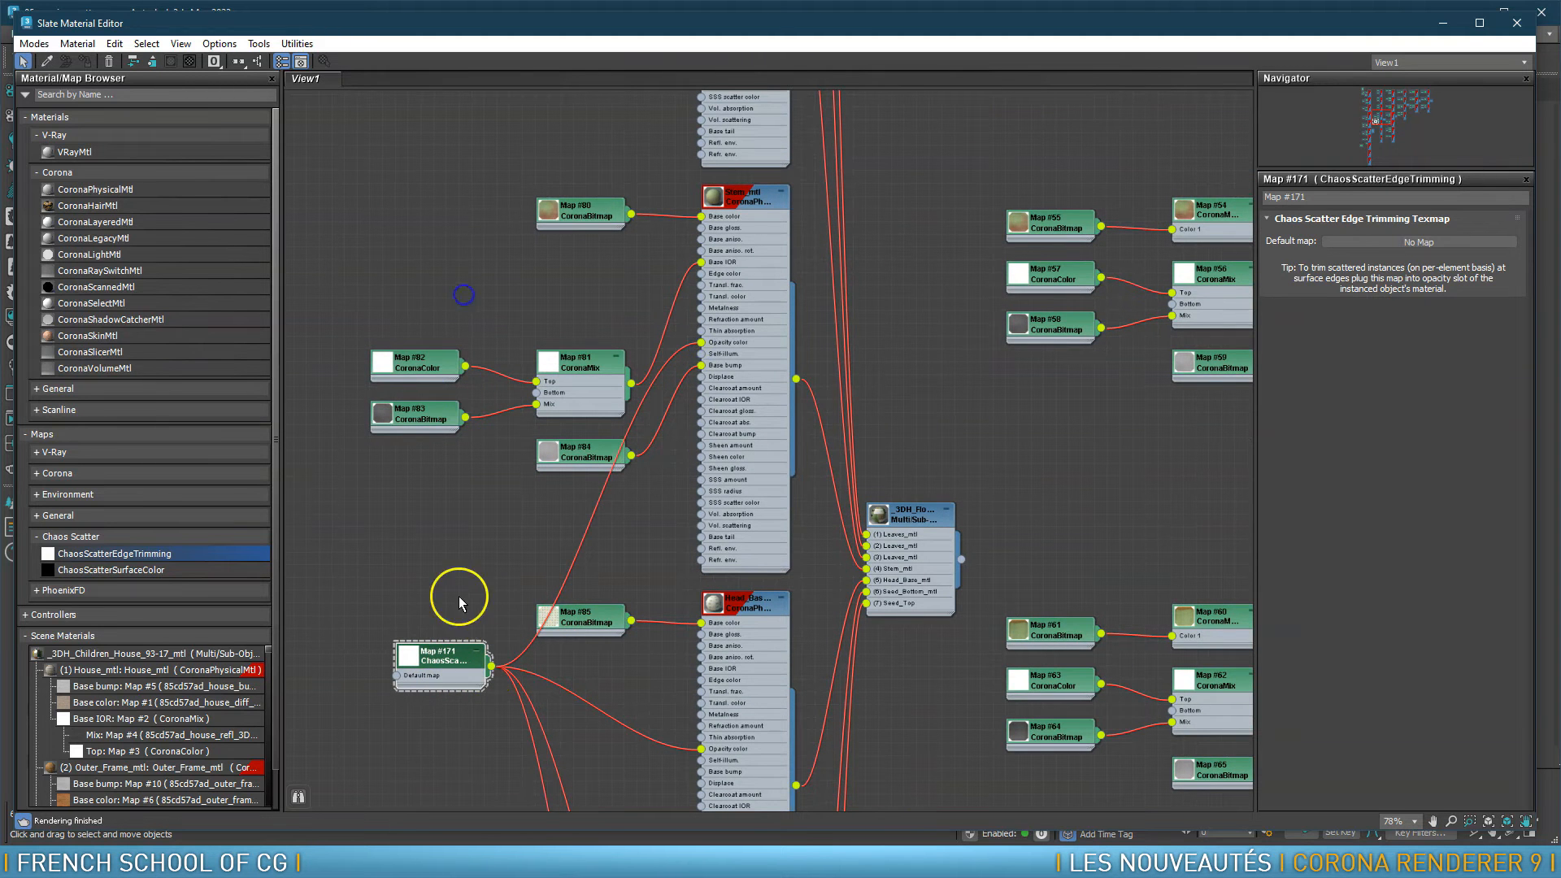
{"action": "left_click_drag", "start_coordinate": [443, 654], "coordinate": [416, 167]}
{"action": "middle_click_drag", "start_coordinate": [608, 182], "coordinate": [557, 623]}
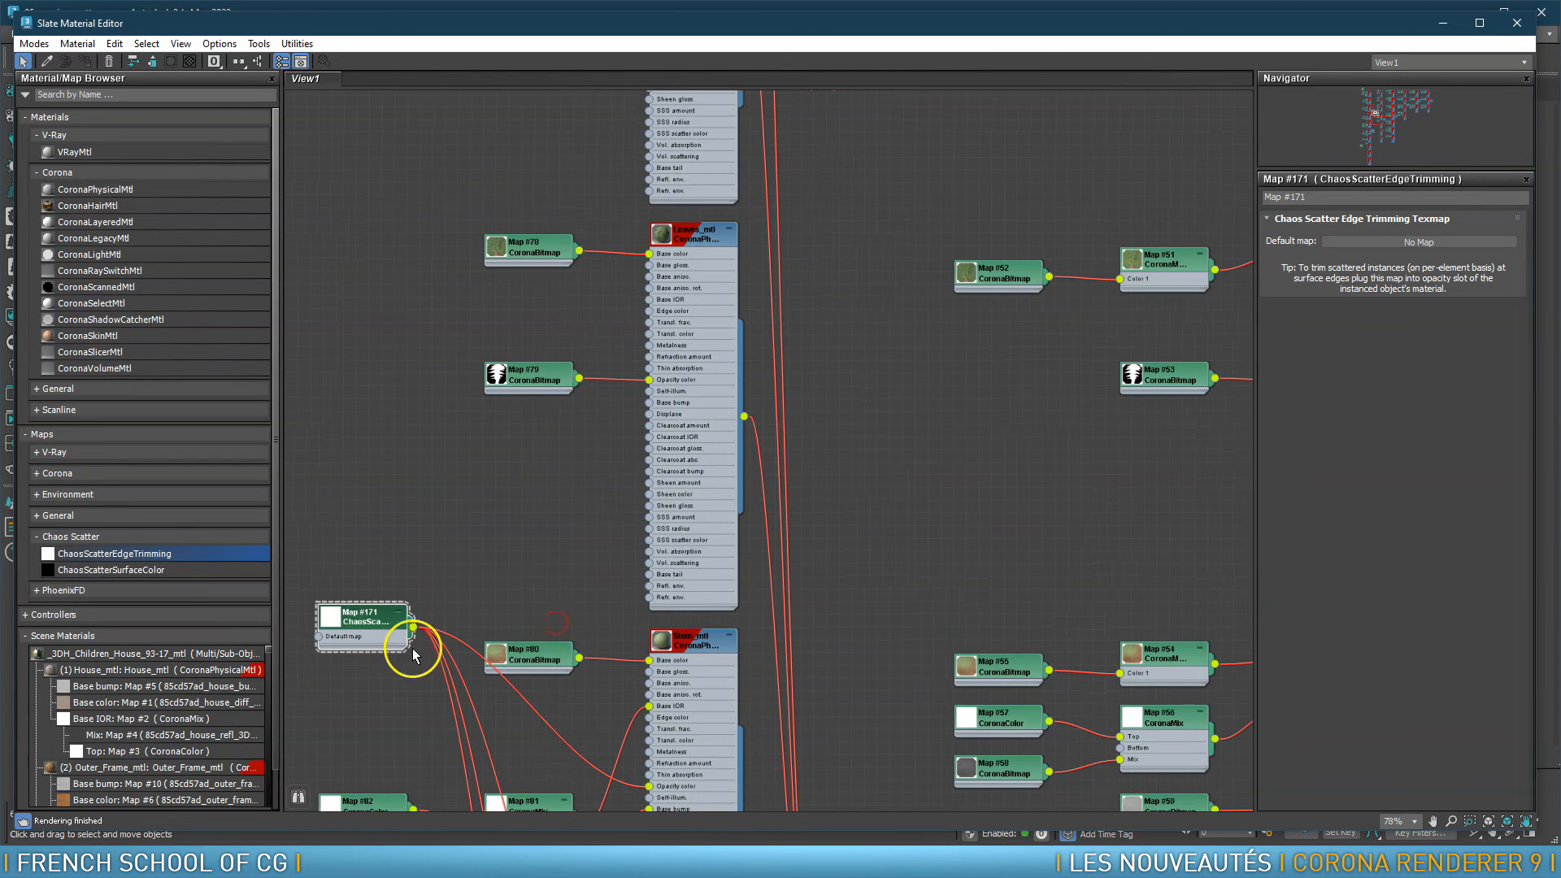
{"action": "left_click_drag", "start_coordinate": [413, 626], "coordinate": [508, 322]}
{"action": "left_click", "coordinate": [388, 615]}
{"action": "middle_click_drag", "start_coordinate": [585, 318], "coordinate": [625, 629]}
{"action": "left_click_drag", "start_coordinate": [565, 627], "coordinate": [602, 376], "text": "shift"}
{"action": "scroll", "coordinate": [607, 647], "scroll_direction": "down", "scroll_amount": 3}
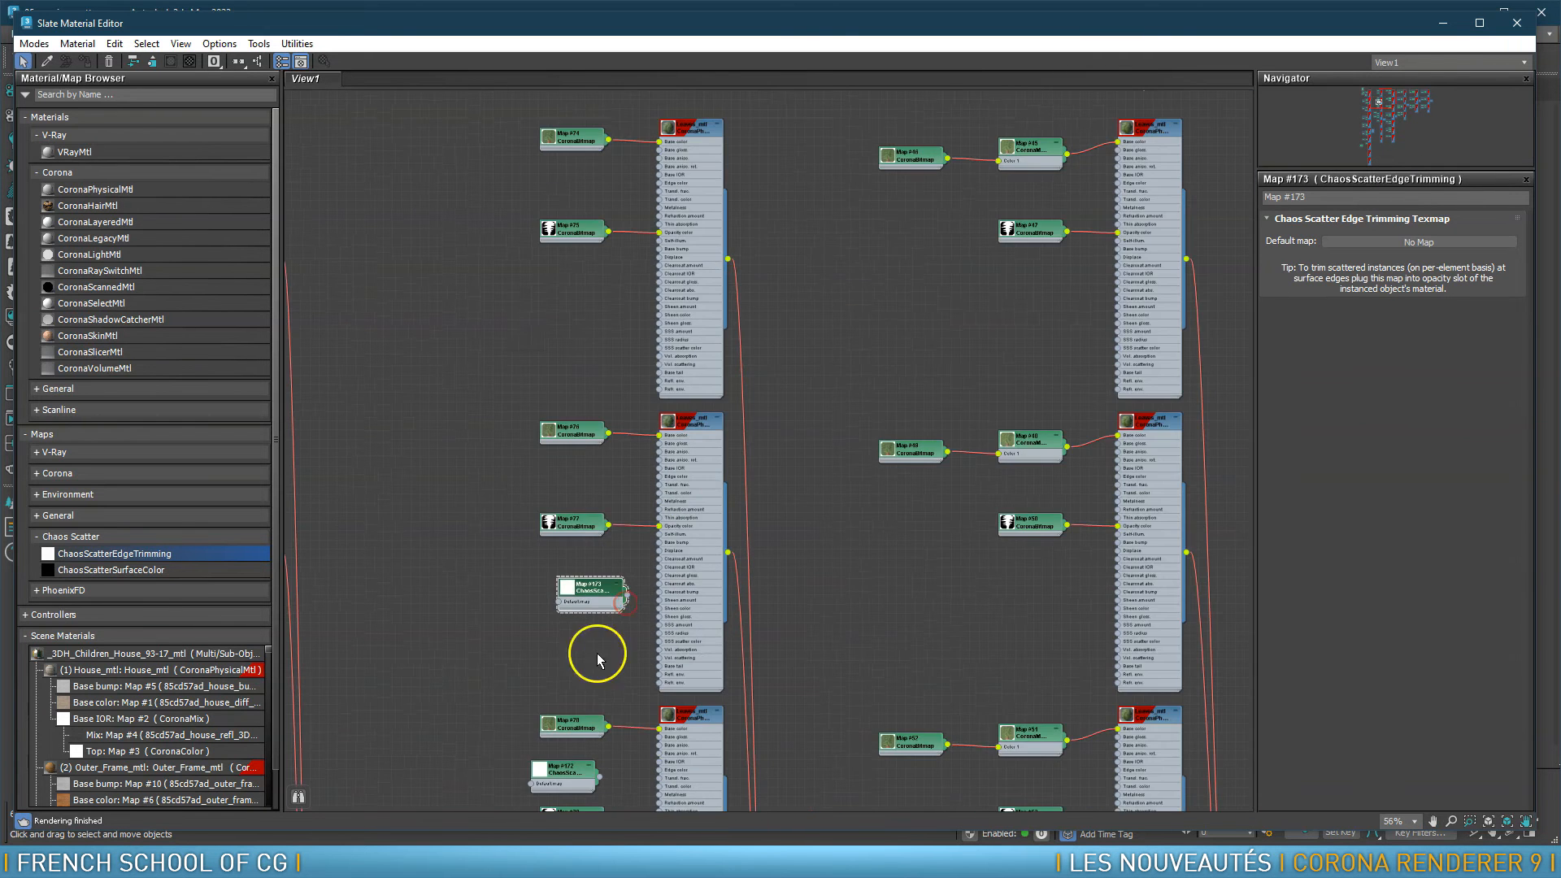
{"action": "left_click_drag", "start_coordinate": [590, 595], "coordinate": [580, 282], "text": "shift"}
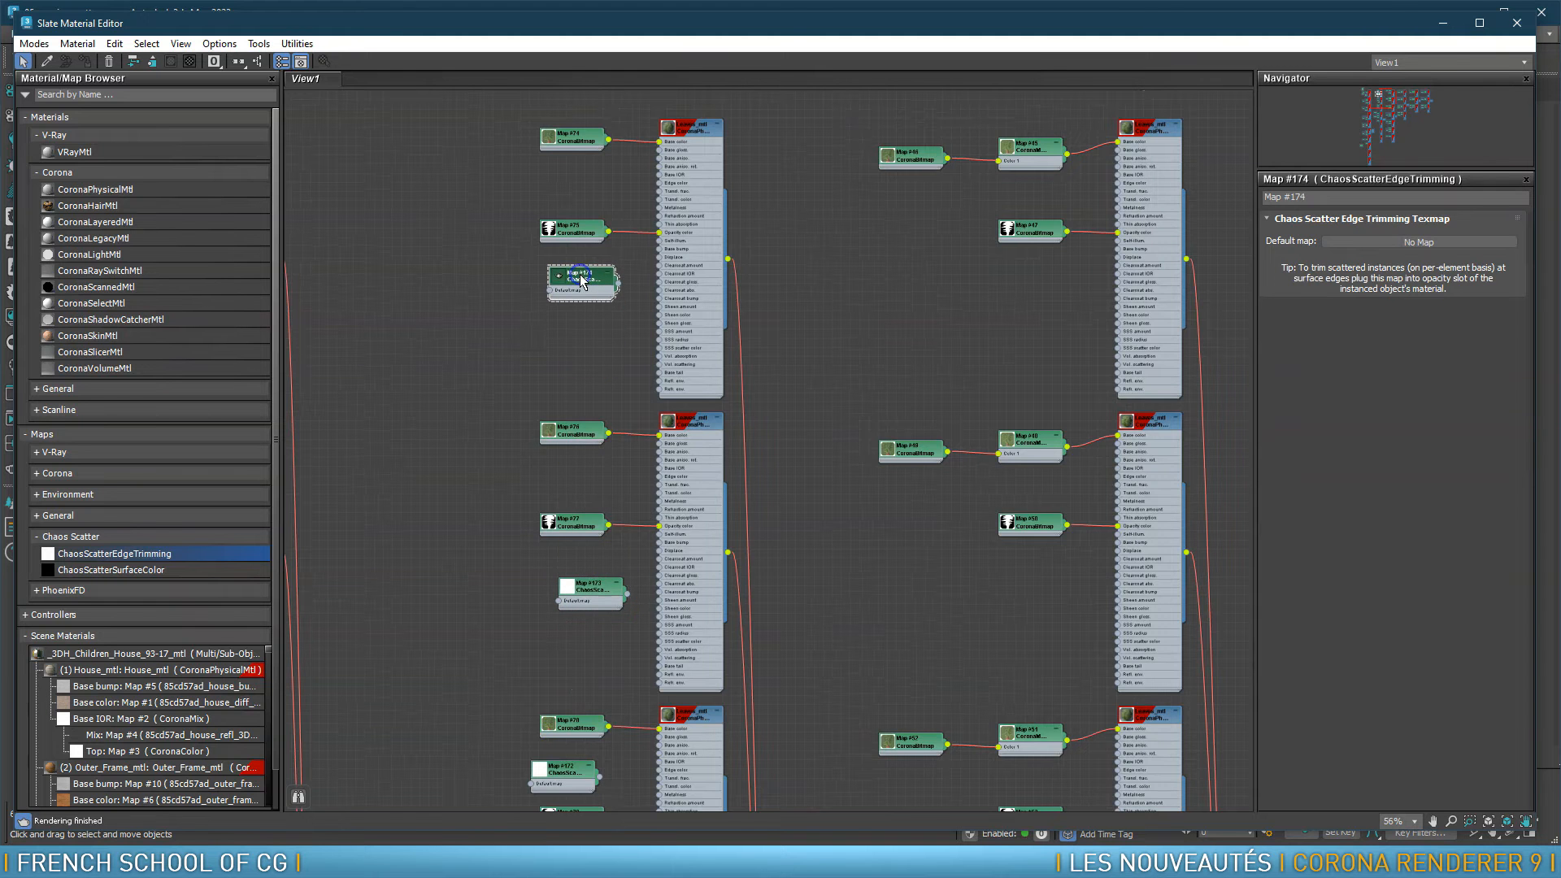
{"action": "middle_click_drag", "start_coordinate": [631, 685], "coordinate": [636, 657]}
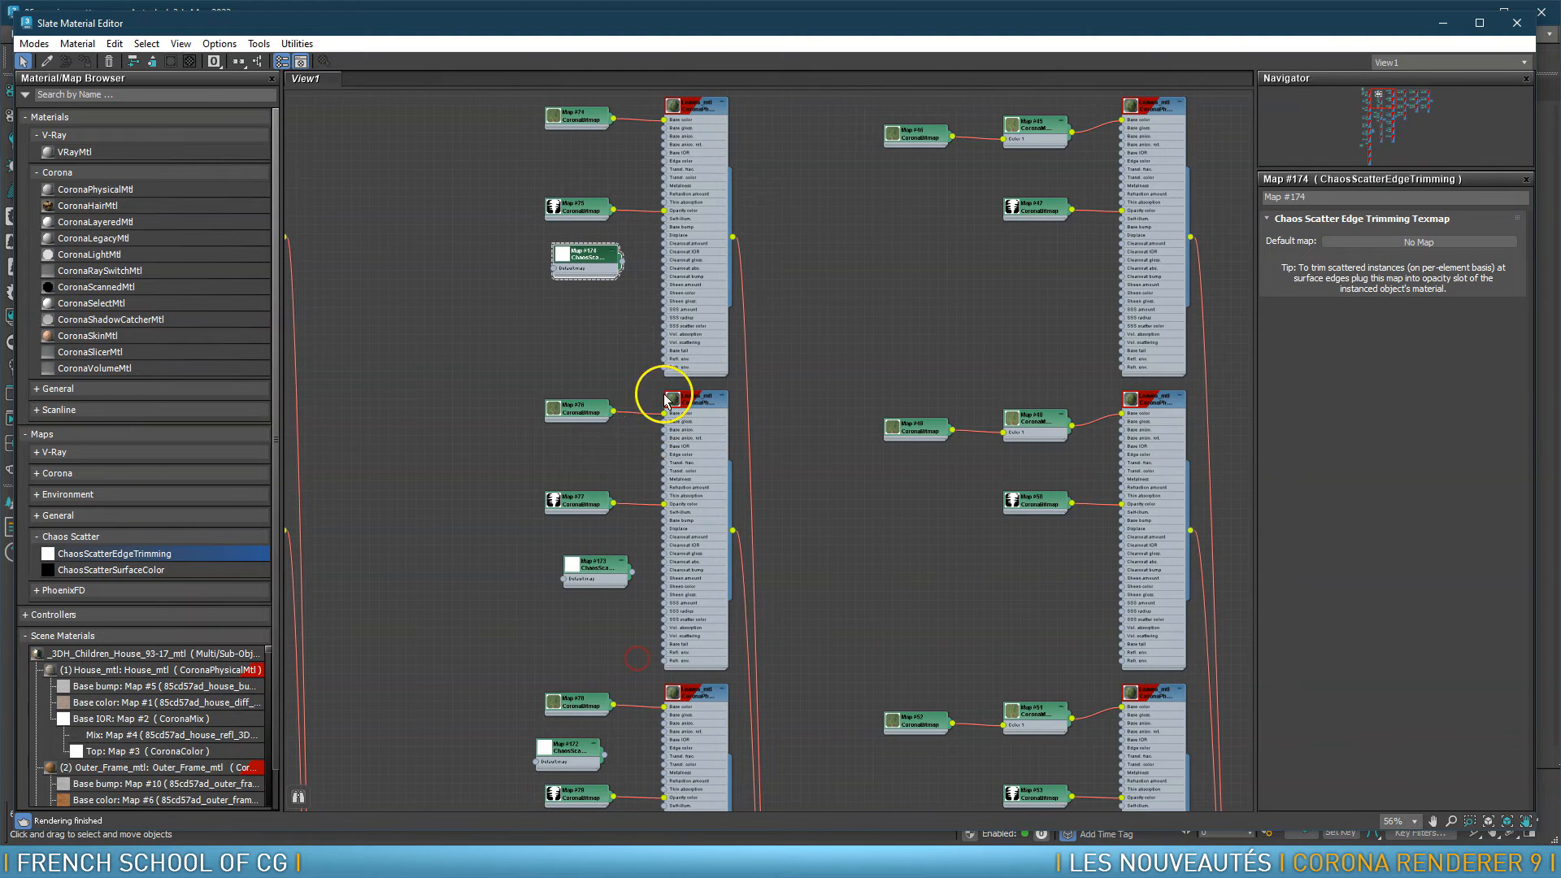
Delete the topmost trimming map copy and insert the middle copy between the Map #75 bitmap and the first Leaves_mtl's Opacity color
{"action": "scroll", "coordinate": [584, 261], "scroll_direction": "up", "scroll_amount": 5}
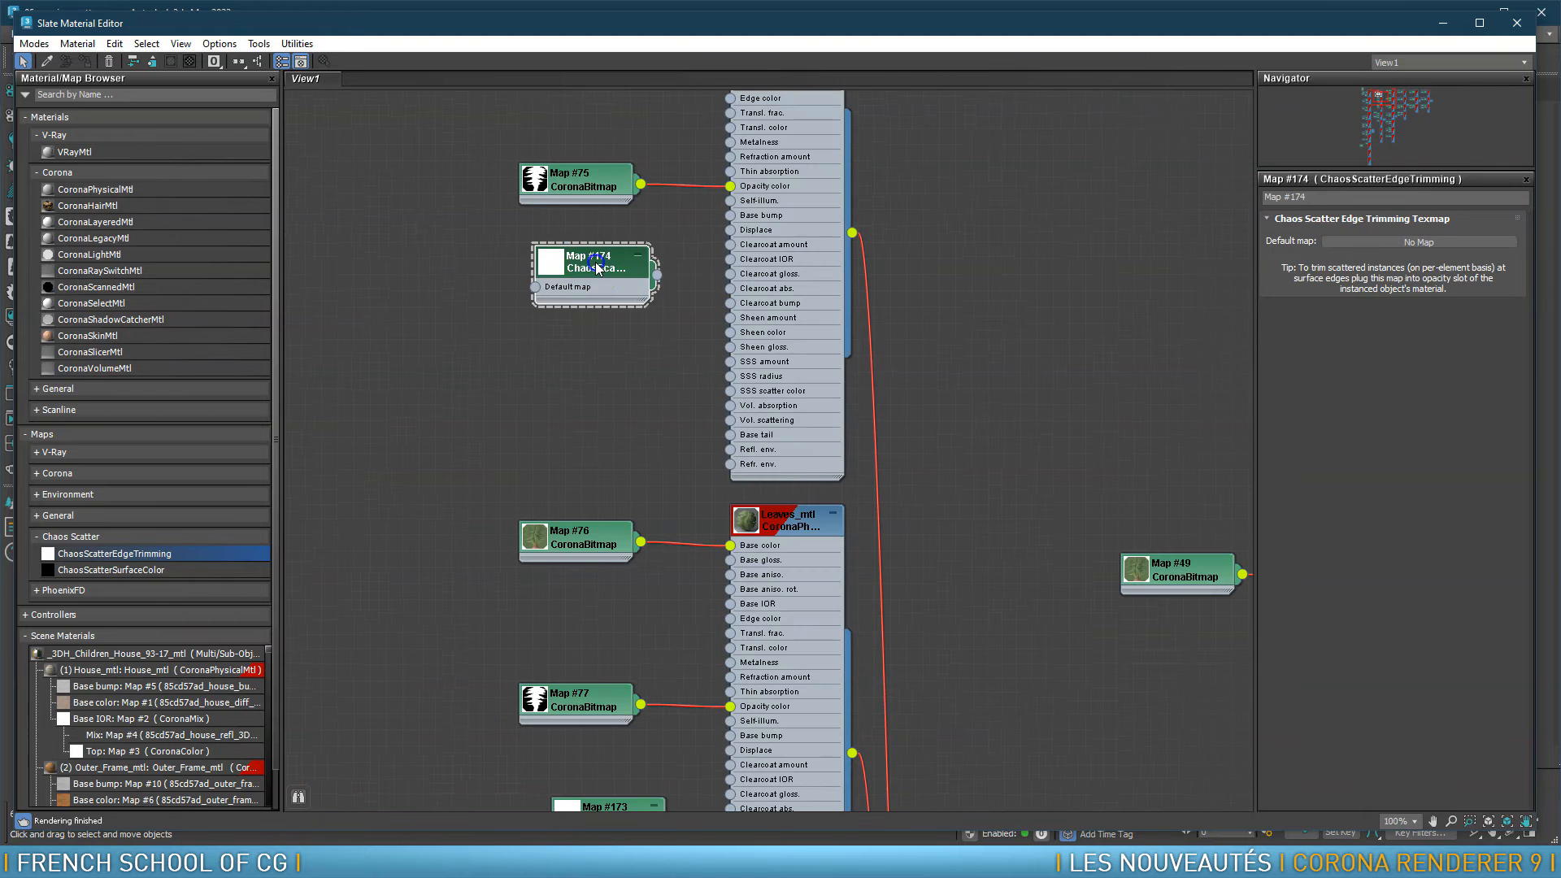
{"action": "key", "text": "Delete"}
{"action": "left_click_drag", "start_coordinate": [461, 272], "coordinate": [350, 349]}
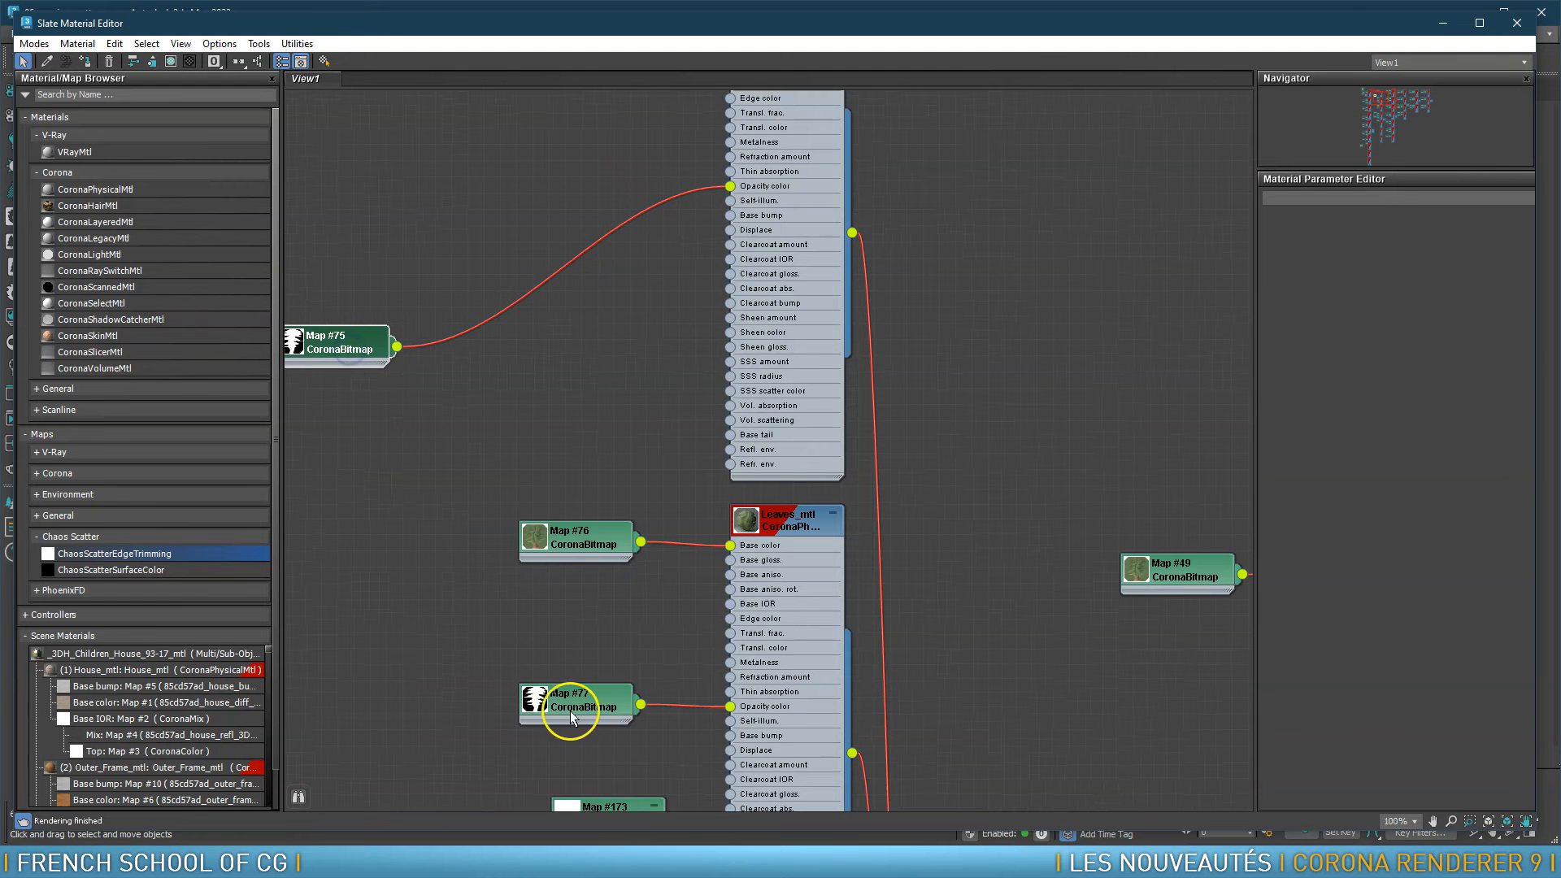
{"action": "left_click_drag", "start_coordinate": [626, 804], "coordinate": [692, 257]}
{"action": "left_click_drag", "start_coordinate": [726, 190], "coordinate": [727, 189]}
{"action": "left_click_drag", "start_coordinate": [550, 377], "coordinate": [488, 343]}
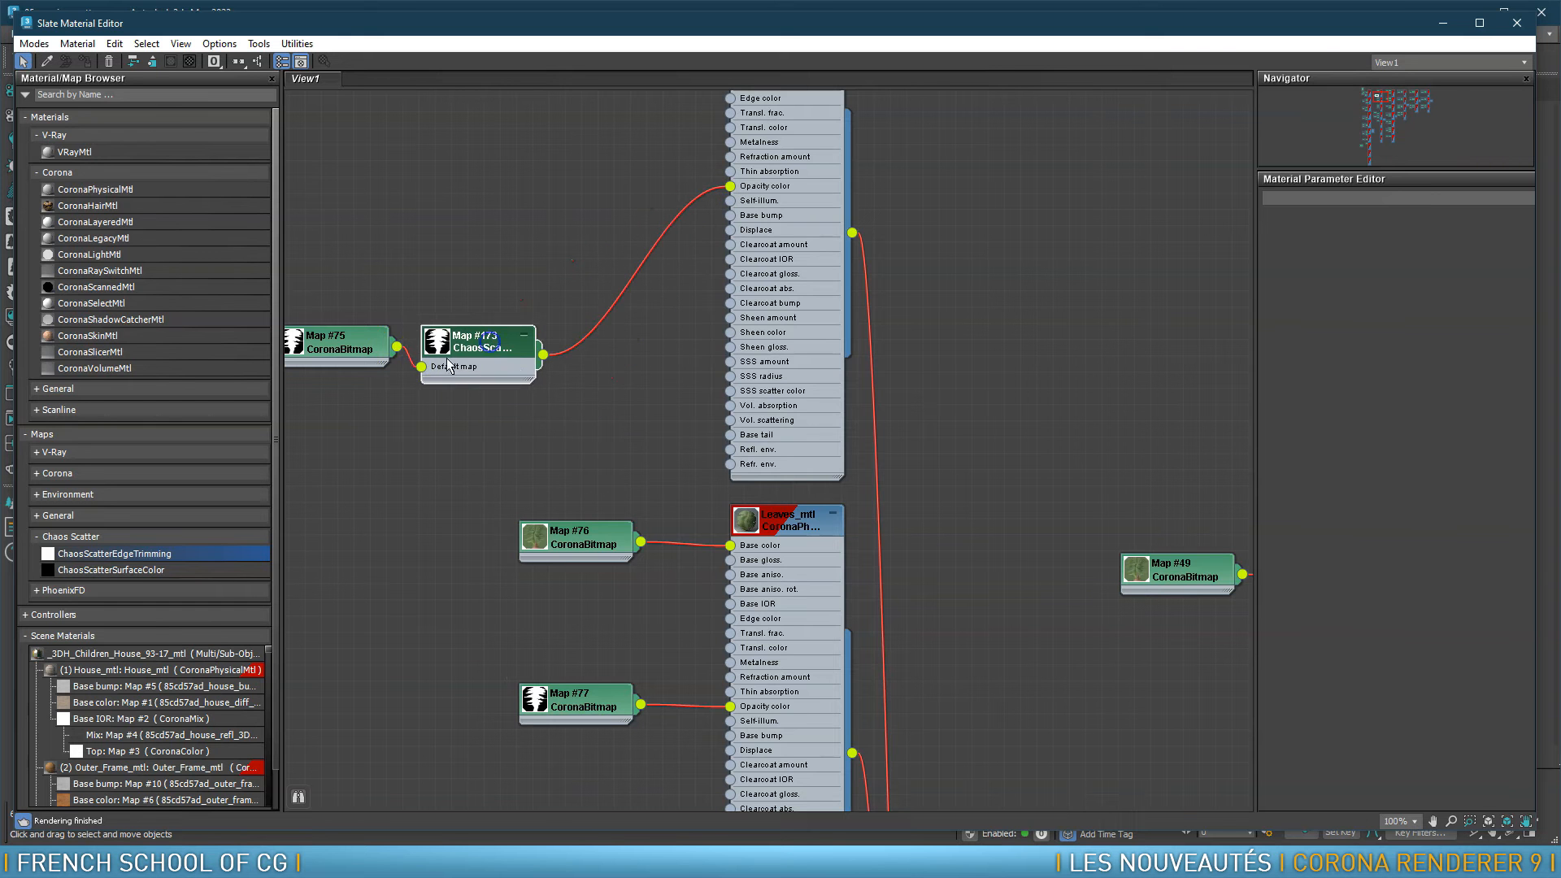
{"action": "left_click", "coordinate": [334, 346]}
Delete the Map #77 bitmap and connect the Map #75 edge trimming map to the second Leaves_mtl's Opacity color
{"action": "middle_click_drag", "start_coordinate": [504, 517], "coordinate": [585, 320]}
{"action": "left_click", "coordinate": [657, 560]}
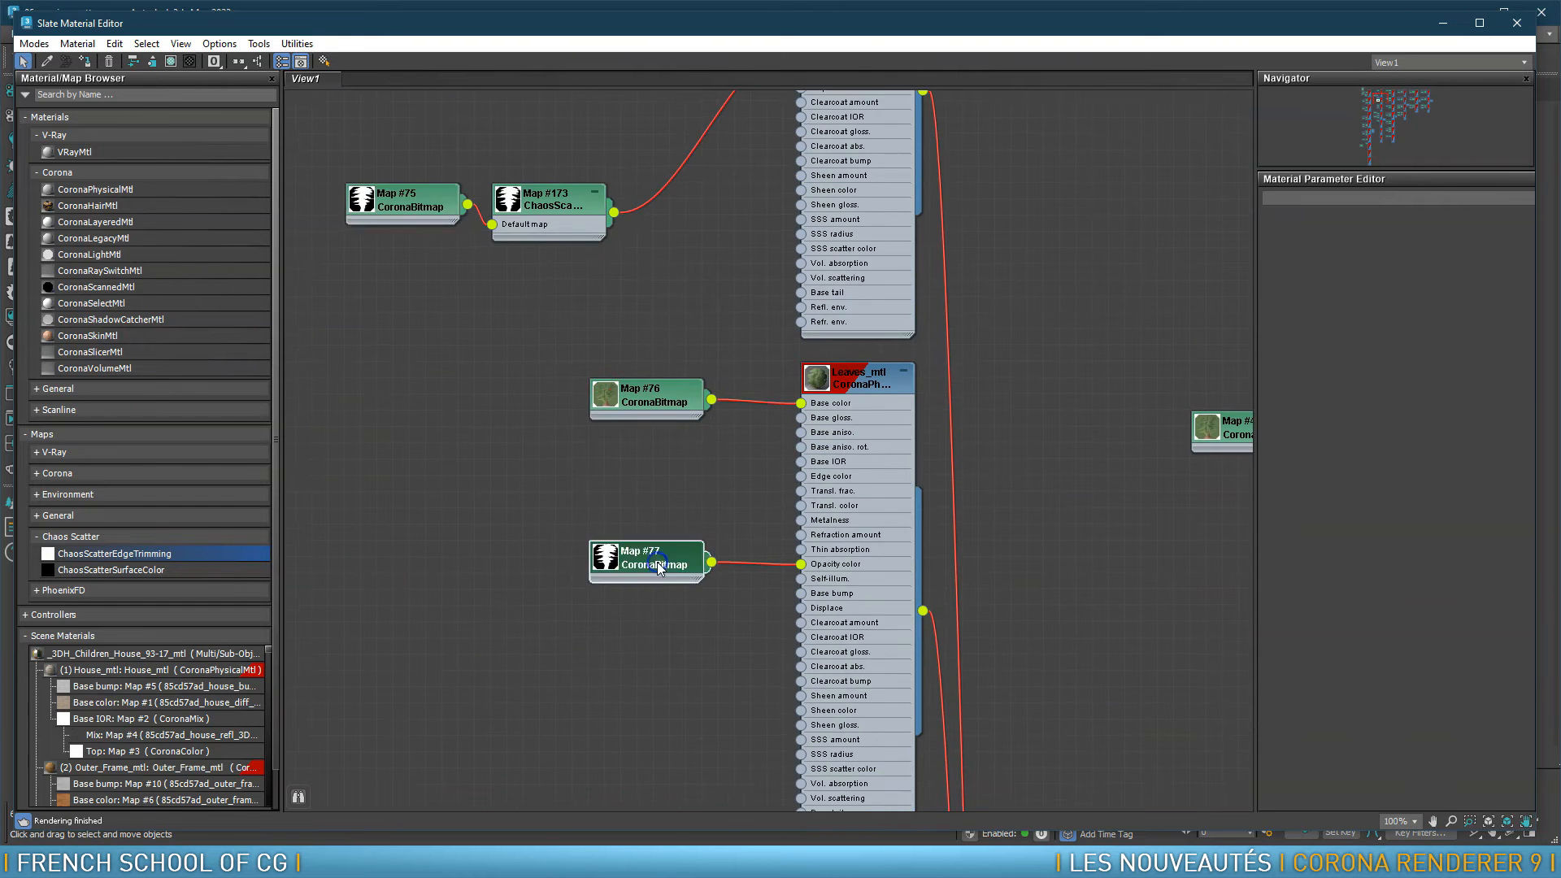
{"action": "key", "text": "Delete"}
{"action": "left_click_drag", "start_coordinate": [616, 212], "coordinate": [801, 564]}
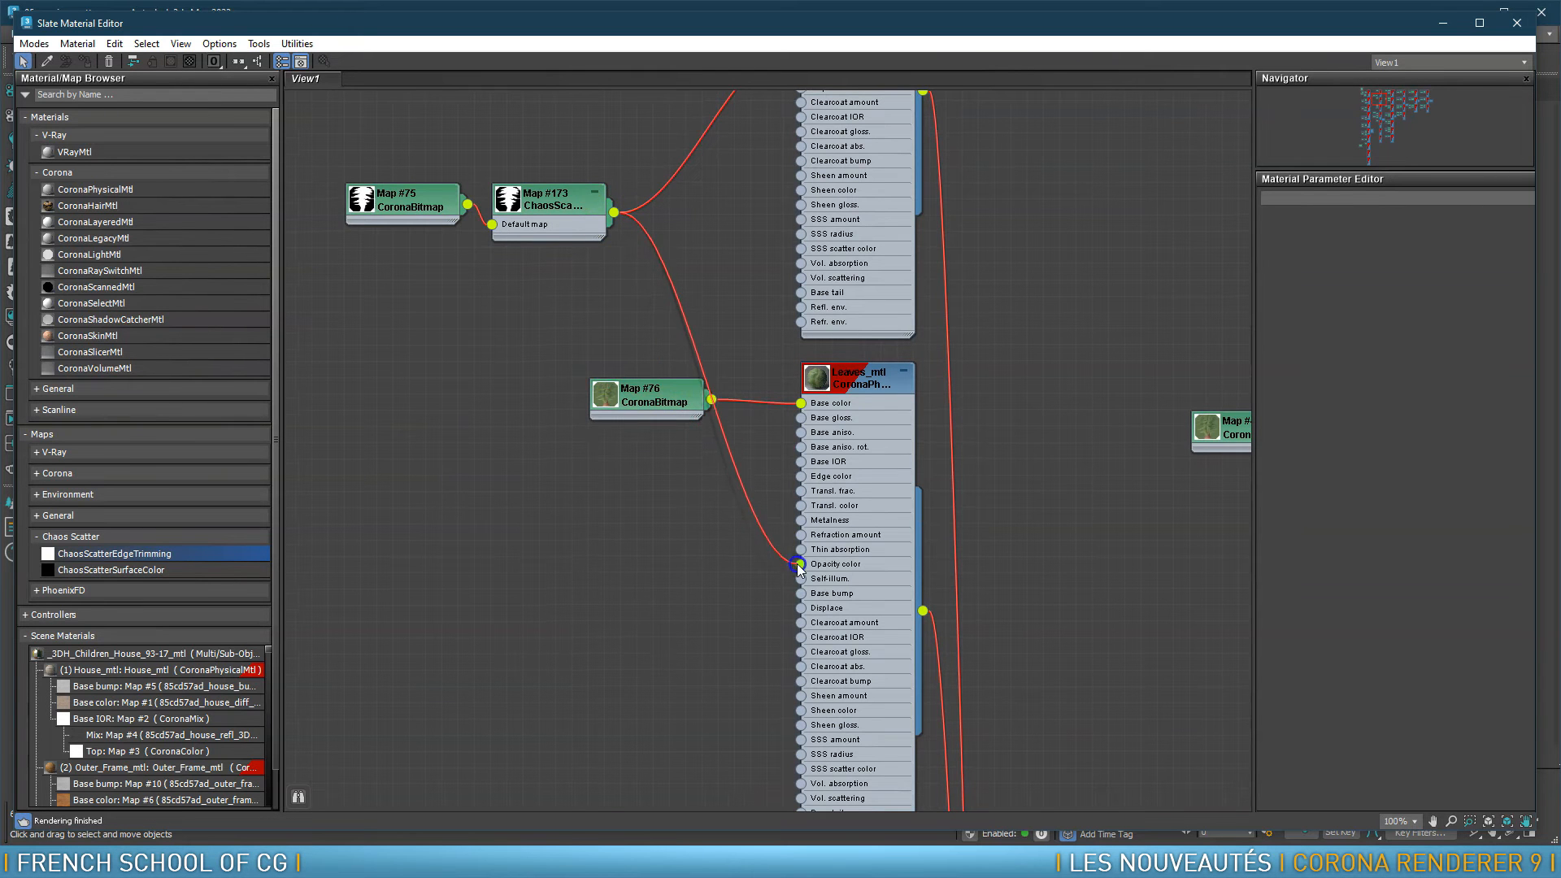
Connect the same edge trimming map to the third Leaves_mtl's Opacity color and delete the Map #79 bitmap
{"action": "left_click_drag", "start_coordinate": [572, 205], "coordinate": [596, 600]}
{"action": "left_click_drag", "start_coordinate": [423, 203], "coordinate": [392, 616]}
{"action": "middle_click_drag", "start_coordinate": [716, 759], "coordinate": [622, 250]}
{"action": "middle_click_drag", "start_coordinate": [514, 161], "coordinate": [525, 252]}
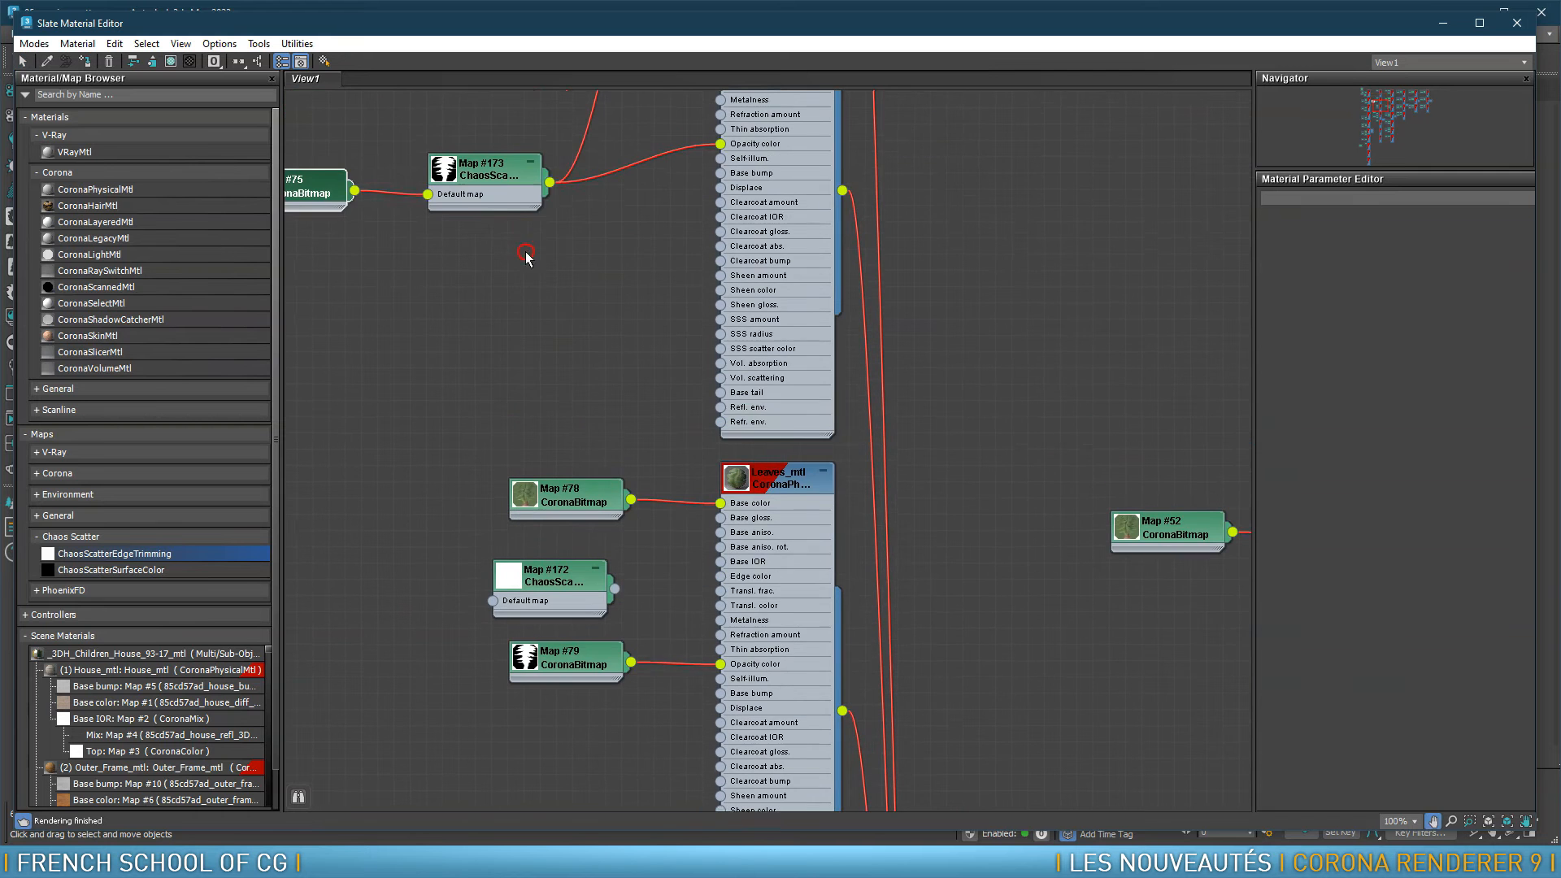
{"action": "left_click_drag", "start_coordinate": [639, 507], "coordinate": [720, 665]}
{"action": "double_click", "coordinate": [602, 657]}
{"action": "key", "text": "Delete"}
{"action": "left_click_drag", "start_coordinate": [498, 188], "coordinate": [547, 760]}
{"action": "middle_click_drag", "start_coordinate": [599, 806], "coordinate": [532, 338]}
{"action": "middle_click_drag", "start_coordinate": [452, 717], "coordinate": [623, 450]}
{"action": "middle_click_drag", "start_coordinate": [716, 403], "coordinate": [717, 874]}
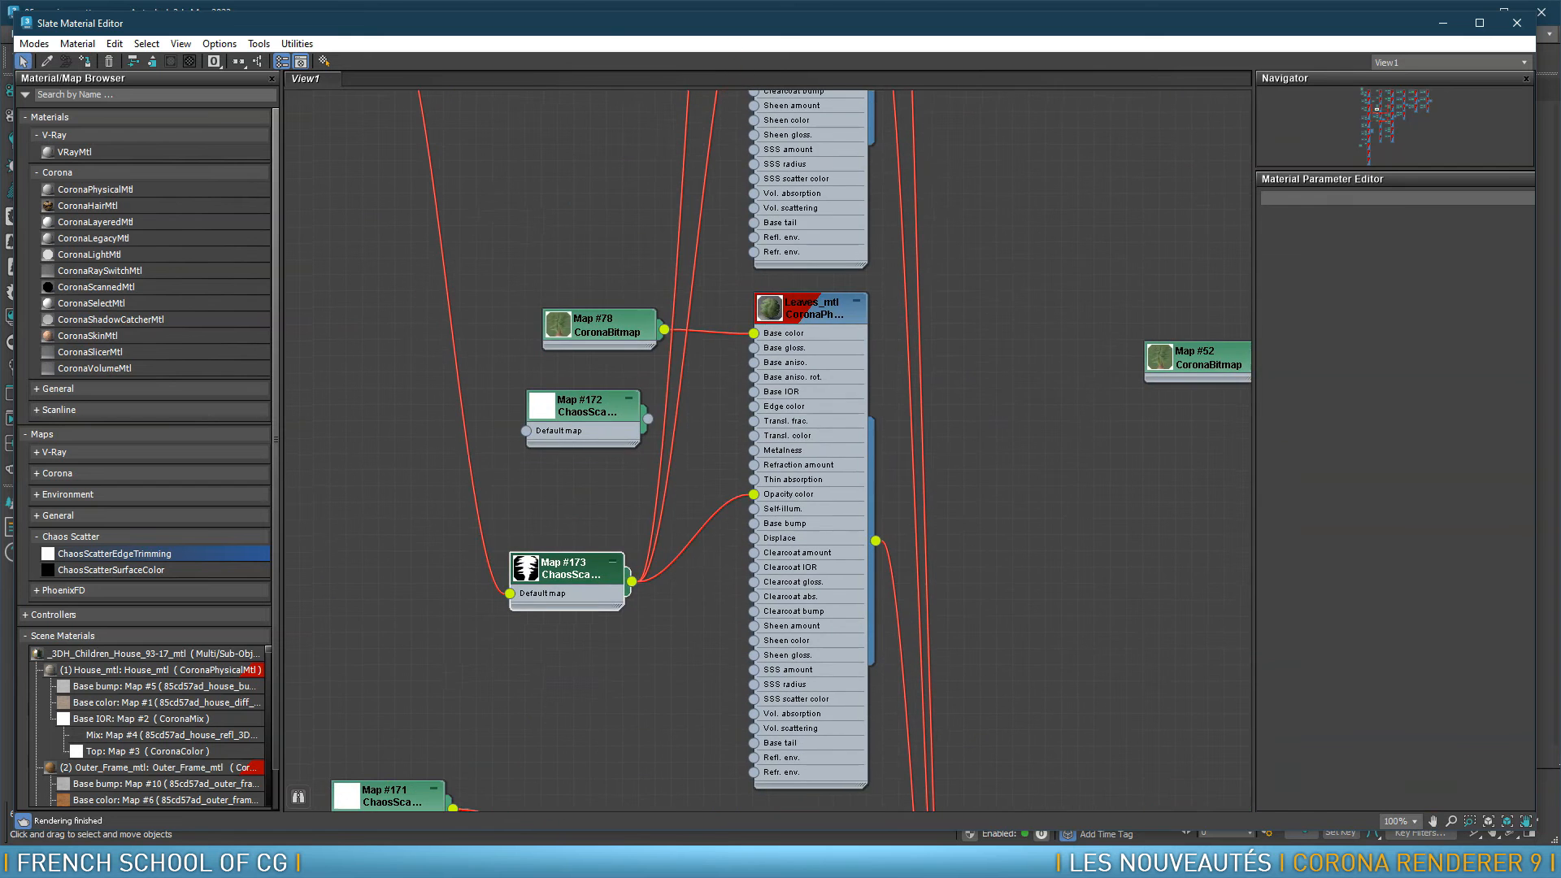
Connect the leaf edge trimming map to the third plant's middle Leaves_mtl Opacity color and delete the replaced opacity bitmap
{"action": "left_click_drag", "start_coordinate": [576, 571], "coordinate": [543, 100]}
{"action": "scroll", "coordinate": [890, 331], "scroll_direction": "down", "scroll_amount": 4}
{"action": "middle_click_drag", "start_coordinate": [891, 331], "coordinate": [631, 450]}
{"action": "middle_click_drag", "start_coordinate": [740, 425], "coordinate": [706, 427]}
{"action": "scroll", "coordinate": [706, 429], "scroll_direction": "up", "scroll_amount": 2}
{"action": "middle_click_drag", "start_coordinate": [561, 382], "coordinate": [587, 453]}
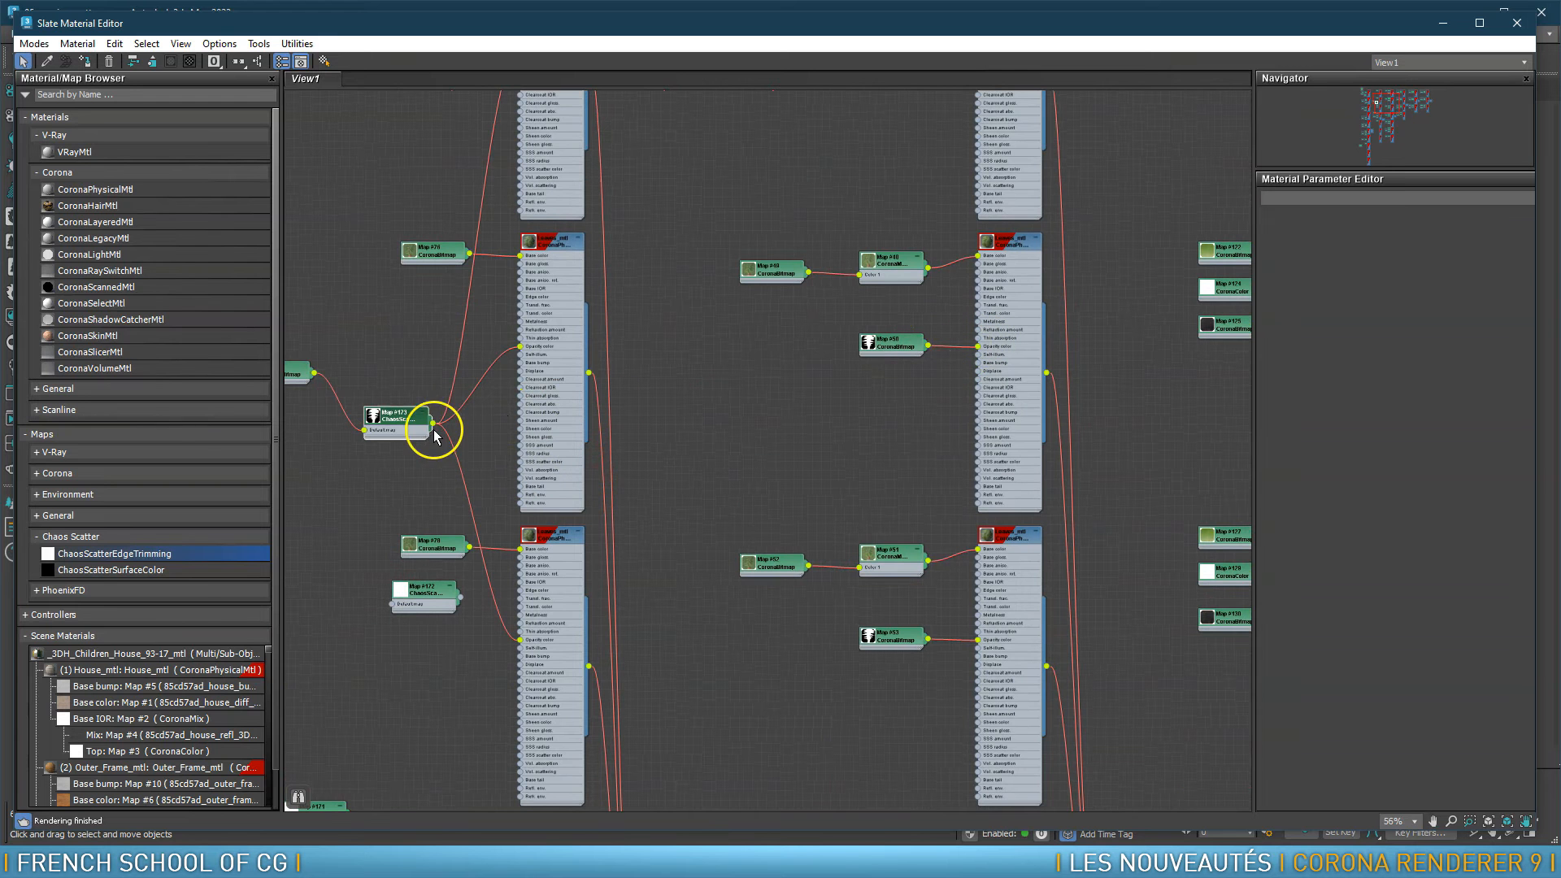
{"action": "left_click_drag", "start_coordinate": [435, 427], "coordinate": [978, 346]}
{"action": "left_click", "coordinate": [882, 343]}
{"action": "left_click_drag", "start_coordinate": [881, 338], "coordinate": [788, 321]}
{"action": "key", "text": "Delete"}
Connect the leaf edge trimming map to the Opacity color of the third plant's other two Leaves_mtl materials and delete their opacity bitmaps
{"action": "left_click_drag", "start_coordinate": [915, 621], "coordinate": [978, 641]}
{"action": "left_click", "coordinate": [885, 639]}
{"action": "key", "text": "Delete"}
{"action": "middle_click_drag", "start_coordinate": [875, 374], "coordinate": [880, 625]}
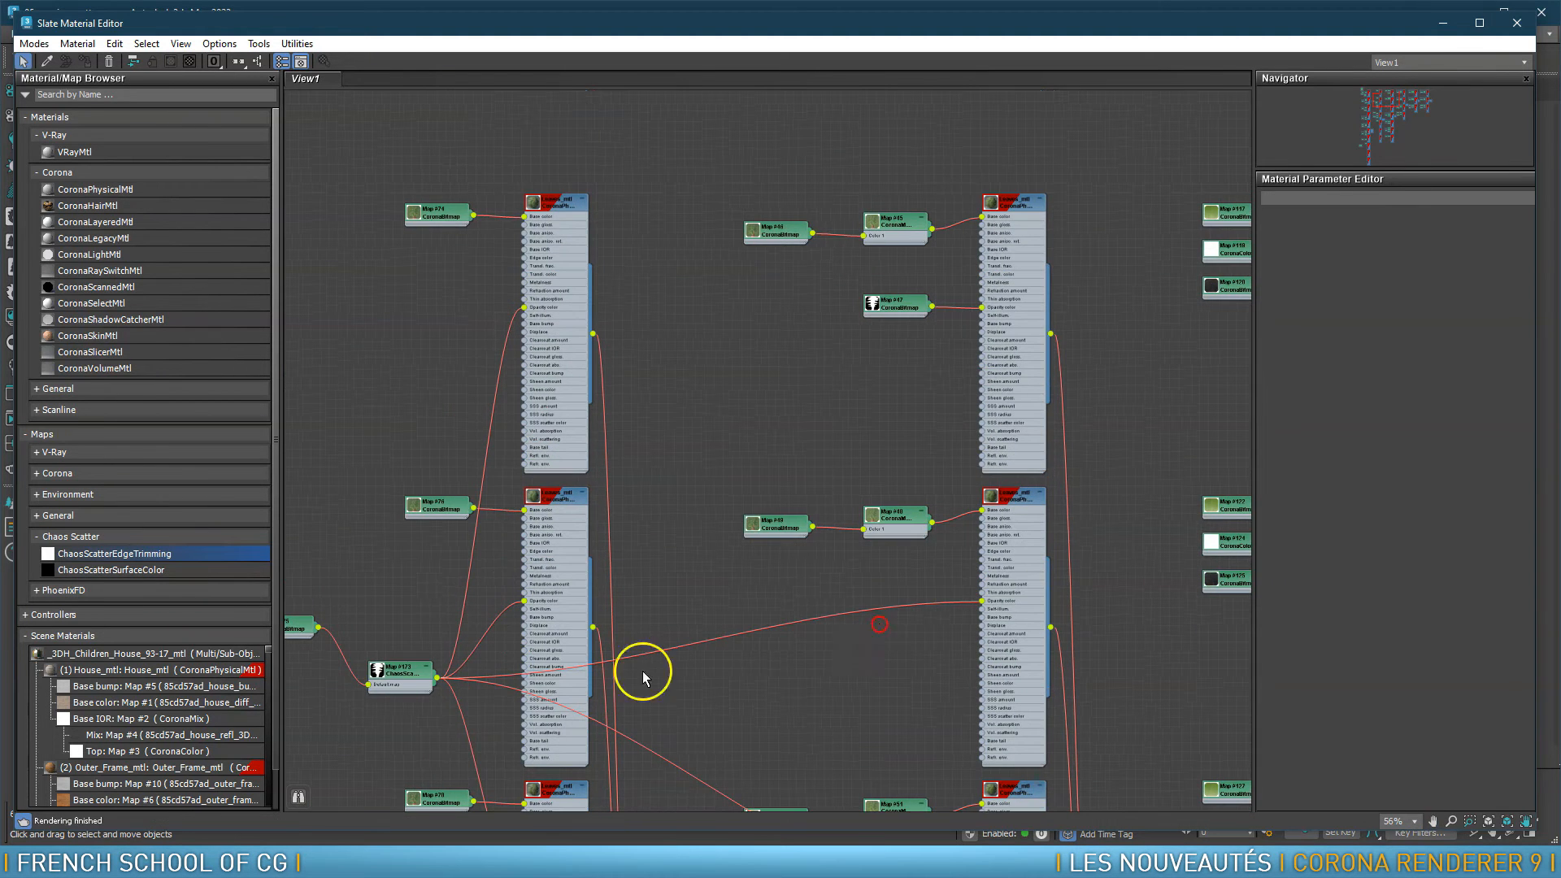
{"action": "left_click_drag", "start_coordinate": [429, 687], "coordinate": [978, 315]}
{"action": "left_click", "coordinate": [914, 303]}
{"action": "key", "text": "Delete"}
Copy the Map #173 edge trimming map beside the flower's Stem_mtl and remove the copy's Default map input
{"action": "middle_click_drag", "start_coordinate": [880, 481], "coordinate": [834, 238]}
{"action": "scroll", "coordinate": [870, 455], "scroll_direction": "down", "scroll_amount": 1}
{"action": "middle_click_drag", "start_coordinate": [773, 388], "coordinate": [788, 572]}
{"action": "scroll", "coordinate": [780, 421], "scroll_direction": "up", "scroll_amount": 1}
{"action": "scroll", "coordinate": [793, 429], "scroll_direction": "up", "scroll_amount": 1}
{"action": "middle_click_drag", "start_coordinate": [916, 565], "coordinate": [905, 533]}
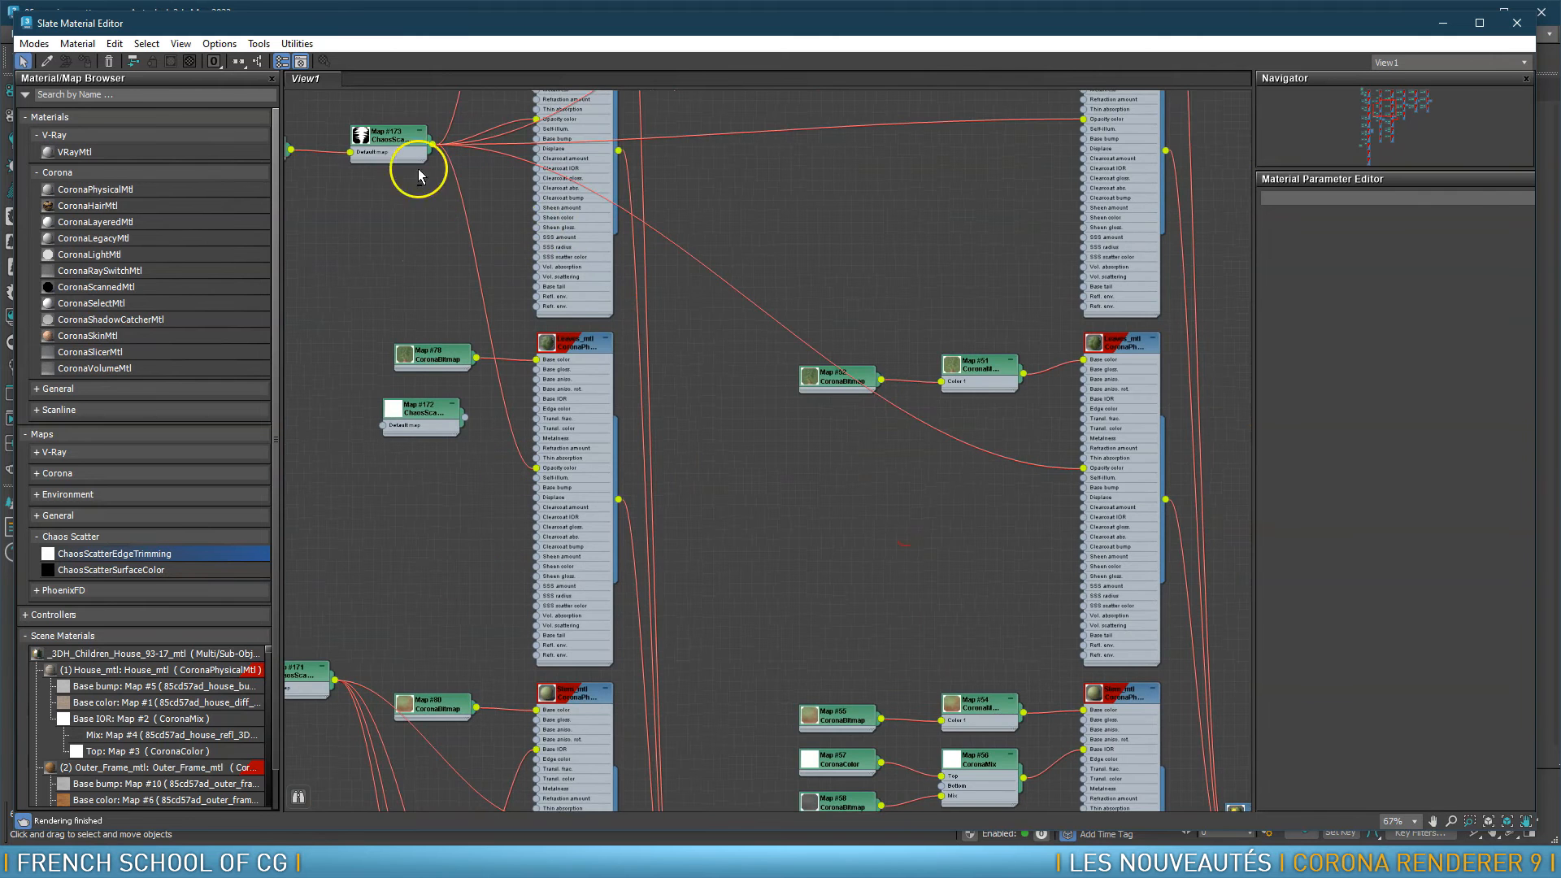
{"action": "left_click_drag", "start_coordinate": [389, 136], "coordinate": [934, 562], "text": "shift"}
{"action": "middle_click_drag", "start_coordinate": [1018, 630], "coordinate": [972, 461]}
{"action": "left_click_drag", "start_coordinate": [766, 351], "coordinate": [693, 471]}
{"action": "key", "text": "Delete"}
{"action": "left_click_drag", "start_coordinate": [892, 401], "coordinate": [925, 730]}
{"action": "middle_click_drag", "start_coordinate": [946, 683], "coordinate": [835, 362]}
{"action": "scroll", "coordinate": [866, 418], "scroll_direction": "up", "scroll_amount": 2}
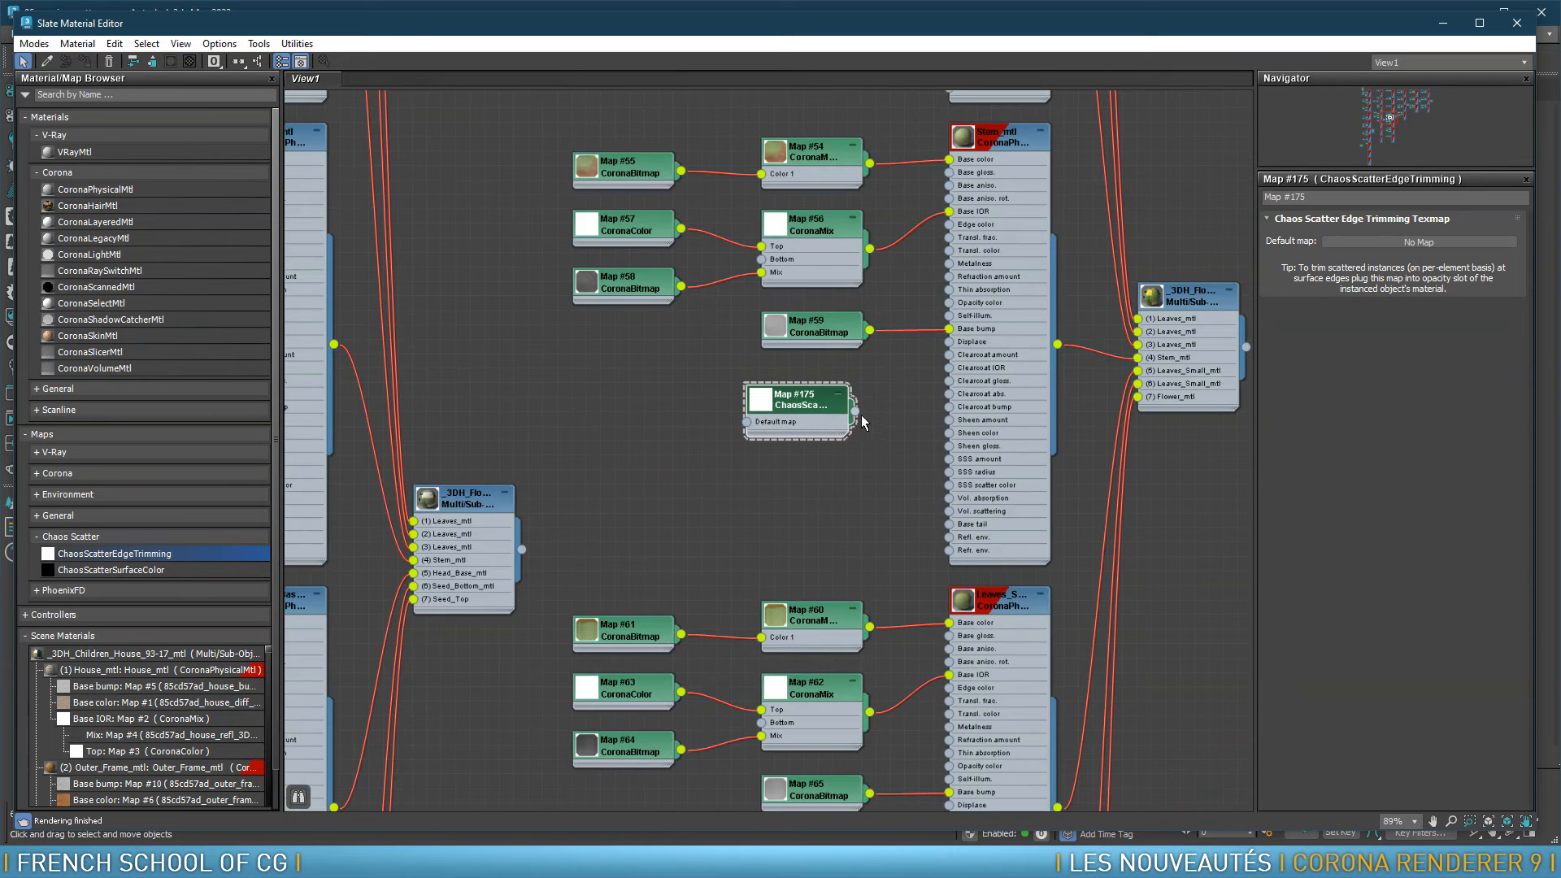
Connect the Map #175 edge trimming map to the Opacity color of Stem_mtl and the first Leaves_Small_mtl
{"action": "left_click_drag", "start_coordinate": [951, 306], "coordinate": [951, 305]}
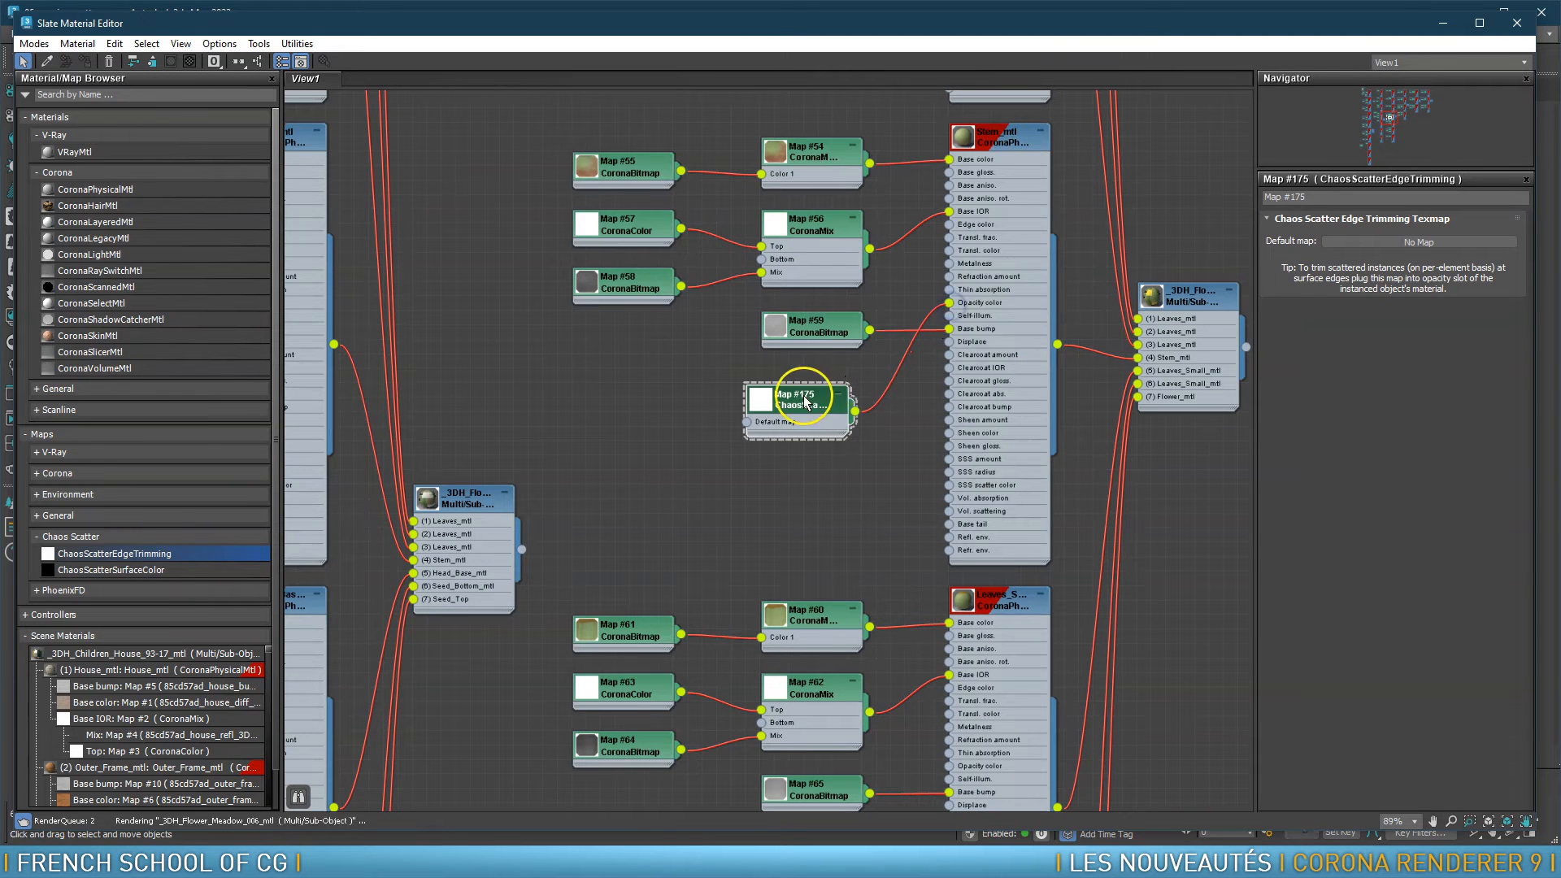
{"action": "left_click_drag", "start_coordinate": [822, 406], "coordinate": [749, 508]}
{"action": "middle_click_drag", "start_coordinate": [811, 561], "coordinate": [756, 321]}
{"action": "left_click_drag", "start_coordinate": [727, 272], "coordinate": [691, 601]}
{"action": "middle_click_drag", "start_coordinate": [819, 687], "coordinate": [737, 313]}
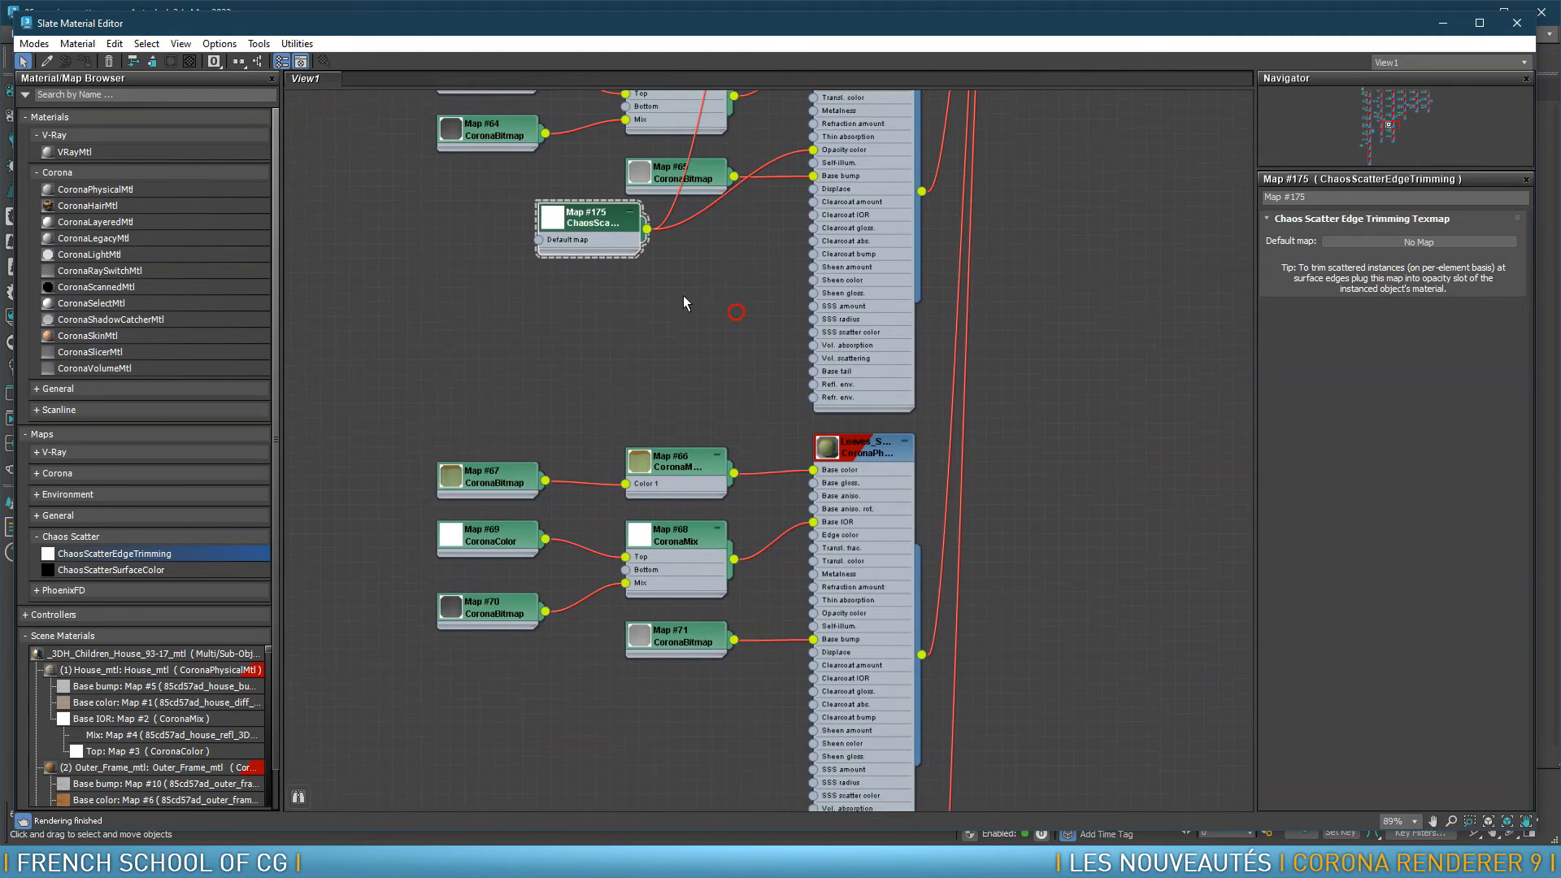
Connect Map #175 to the Opacity color of the second Leaves_Small_mtl and the Flower_mtl, repositioning the map between their nodes
{"action": "left_click_drag", "start_coordinate": [589, 228], "coordinate": [811, 621]}
{"action": "left_click_drag", "start_coordinate": [525, 324], "coordinate": [540, 743]}
{"action": "middle_click_drag", "start_coordinate": [697, 729], "coordinate": [647, 235]}
{"action": "left_click_drag", "start_coordinate": [525, 256], "coordinate": [764, 581]}
{"action": "left_click_drag", "start_coordinate": [486, 257], "coordinate": [525, 624]}
{"action": "middle_click_drag", "start_coordinate": [711, 708], "coordinate": [679, 730]}
{"action": "left_click_drag", "start_coordinate": [505, 574], "coordinate": [476, 127]}
{"action": "middle_click_drag", "start_coordinate": [509, 174], "coordinate": [553, 697]}
{"action": "left_click_drag", "start_coordinate": [509, 665], "coordinate": [522, 329]}
Copy the edge trimming map to the four-blade Field Grass material and connect the copy to the lower two Blade_mtl Opacity colors
{"action": "scroll", "coordinate": [793, 338], "scroll_direction": "down", "scroll_amount": 1}
{"action": "middle_click_drag", "start_coordinate": [792, 338], "coordinate": [693, 623]}
{"action": "scroll", "coordinate": [773, 536], "scroll_direction": "down", "scroll_amount": 1}
{"action": "middle_click_drag", "start_coordinate": [773, 536], "coordinate": [773, 547]}
{"action": "scroll", "coordinate": [788, 543], "scroll_direction": "up", "scroll_amount": 2}
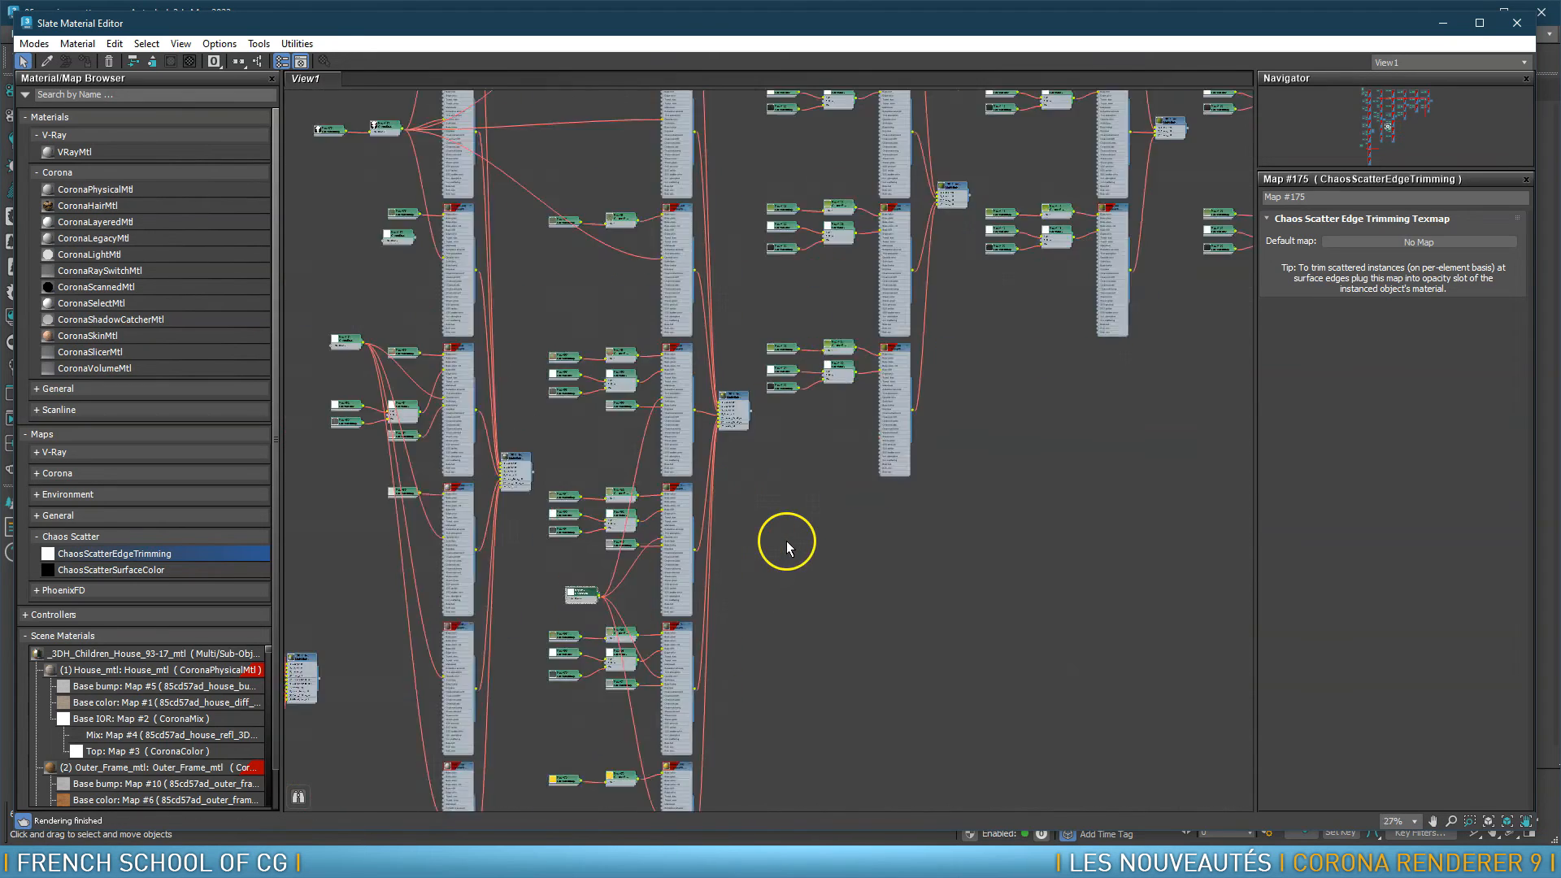
{"action": "middle_click_drag", "start_coordinate": [830, 431], "coordinate": [873, 429]}
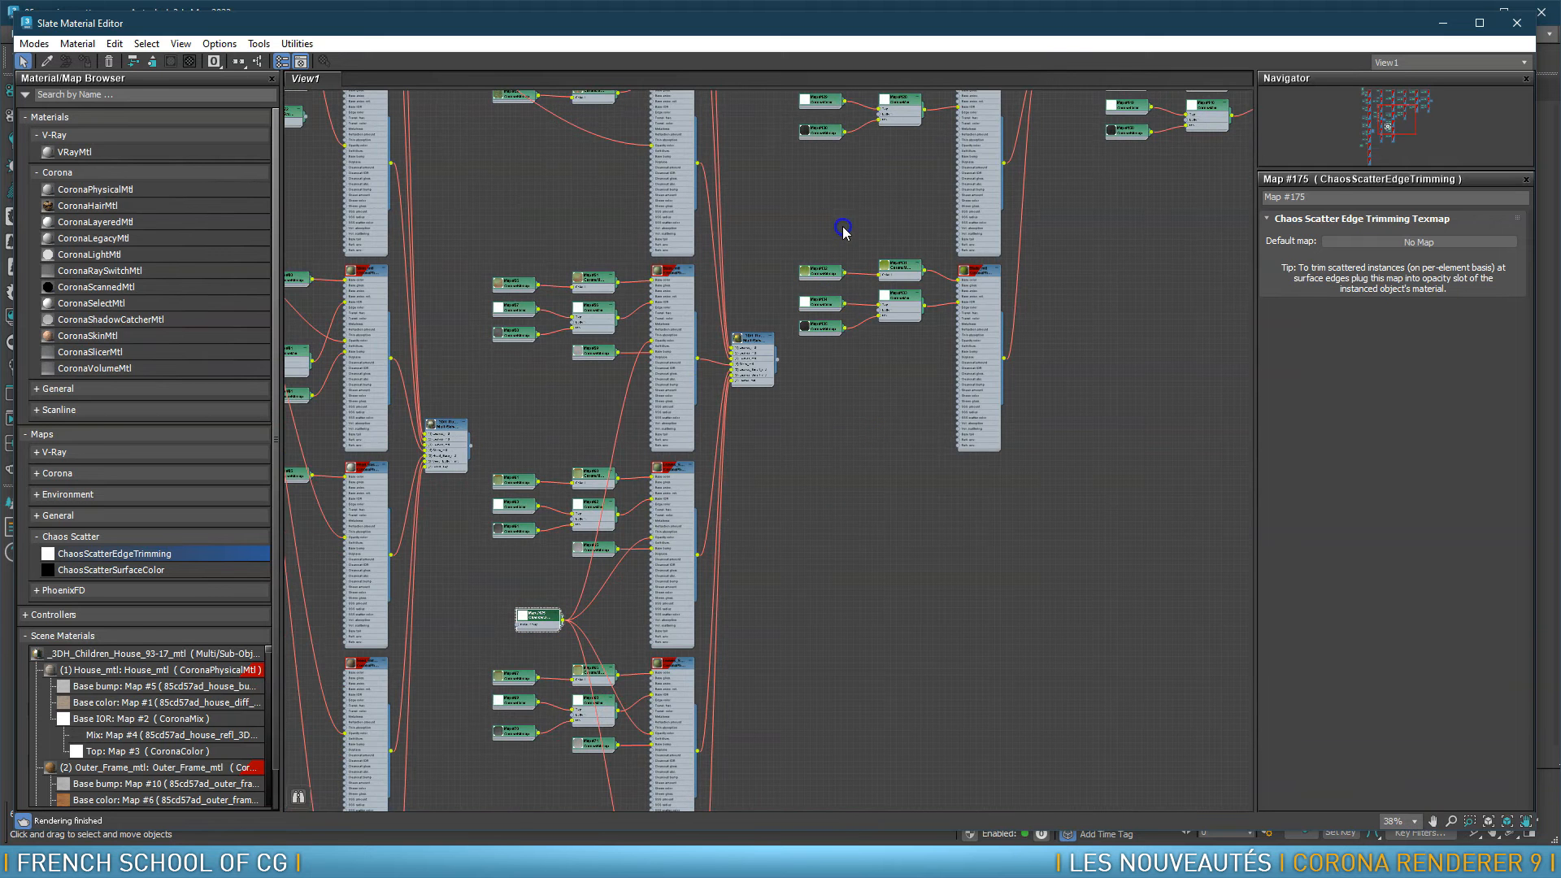
{"action": "mouse_move", "coordinate": [546, 618]}
{"action": "left_mouse_down"}
{"action": "mouse_move", "coordinate": [515, 611]}
{"action": "mouse_move", "coordinate": [663, 482]}
{"action": "mouse_move", "coordinate": [870, 197]}
{"action": "left_mouse_up"}
{"action": "middle_click_drag", "start_coordinate": [891, 237], "coordinate": [829, 324]}
{"action": "scroll", "coordinate": [829, 324], "scroll_direction": "up", "scroll_amount": 3}
{"action": "left_click_drag", "start_coordinate": [792, 286], "coordinate": [913, 553]}
{"action": "middle_click_drag", "start_coordinate": [864, 339], "coordinate": [818, 677]}
{"action": "left_click_drag", "start_coordinate": [706, 617], "coordinate": [706, 261]}
Connect the Map #176 edge trimming map to the Opacity color of the upper two Blade_mtl materials of the four-blade grass
{"action": "middle_click_drag", "start_coordinate": [776, 230], "coordinate": [751, 459]}
{"action": "scroll", "coordinate": [760, 450], "scroll_direction": "up", "scroll_amount": 2}
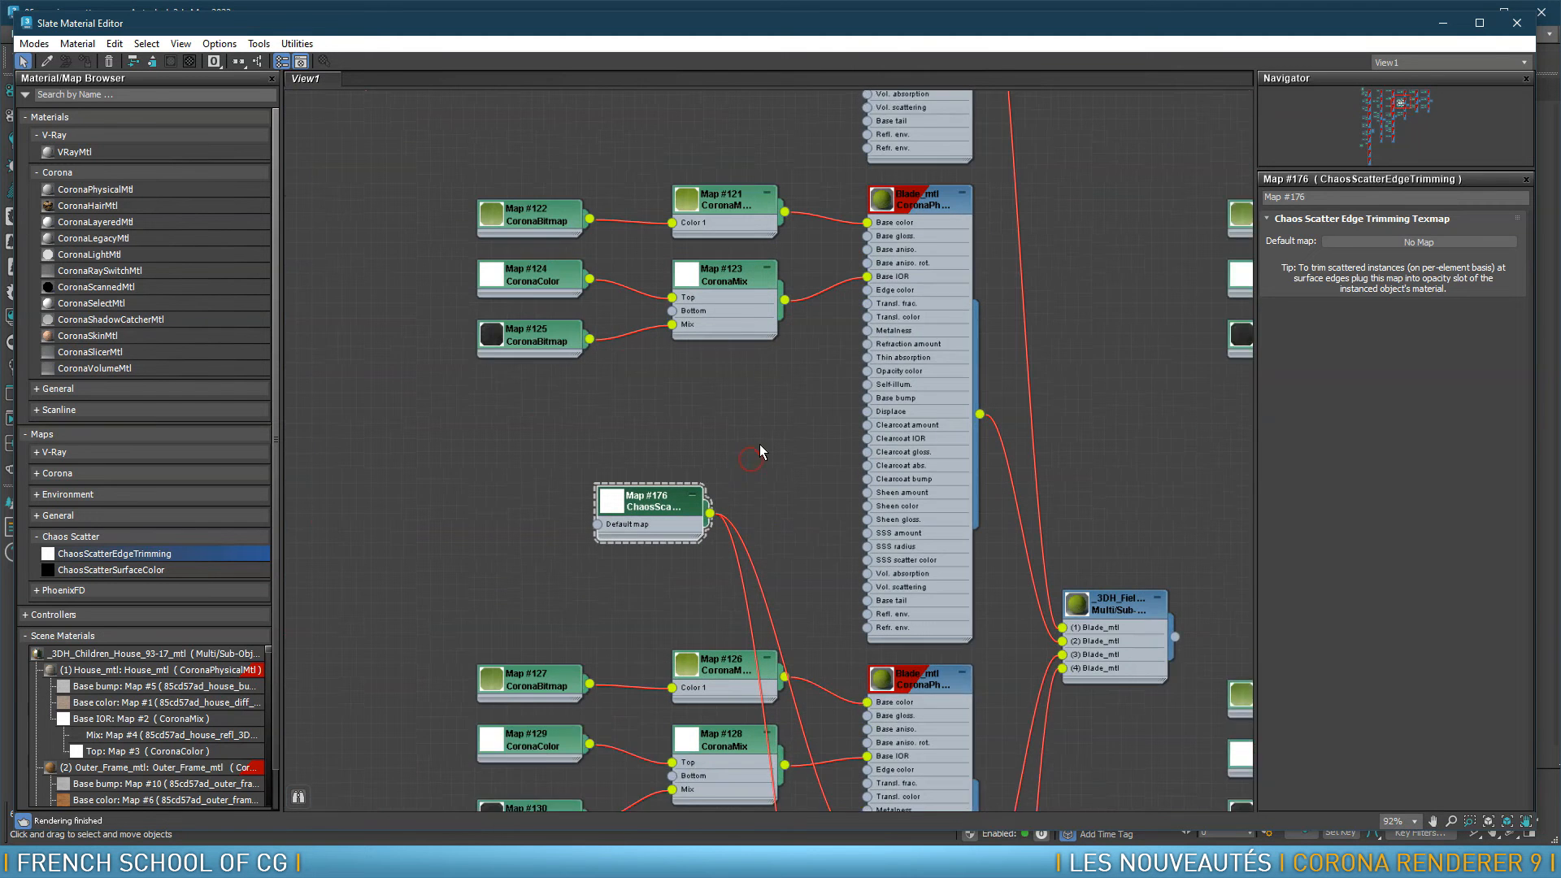
{"action": "scroll", "coordinate": [760, 453], "scroll_direction": "up", "scroll_amount": 1}
{"action": "left_click_drag", "start_coordinate": [706, 519], "coordinate": [828, 403]}
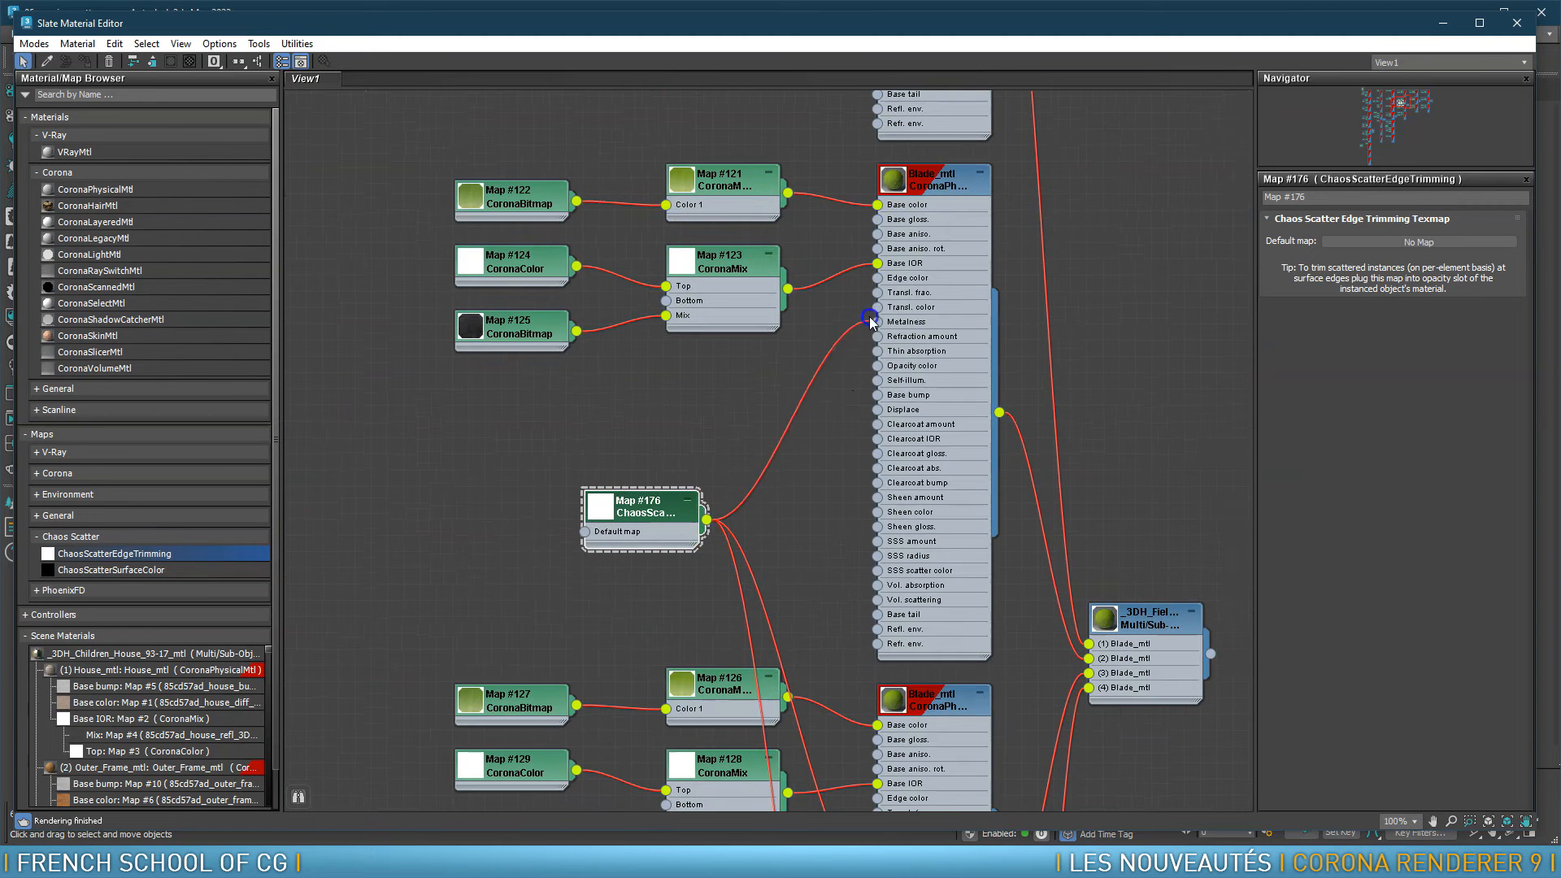
{"action": "left_click_drag", "start_coordinate": [877, 294], "coordinate": [877, 366]}
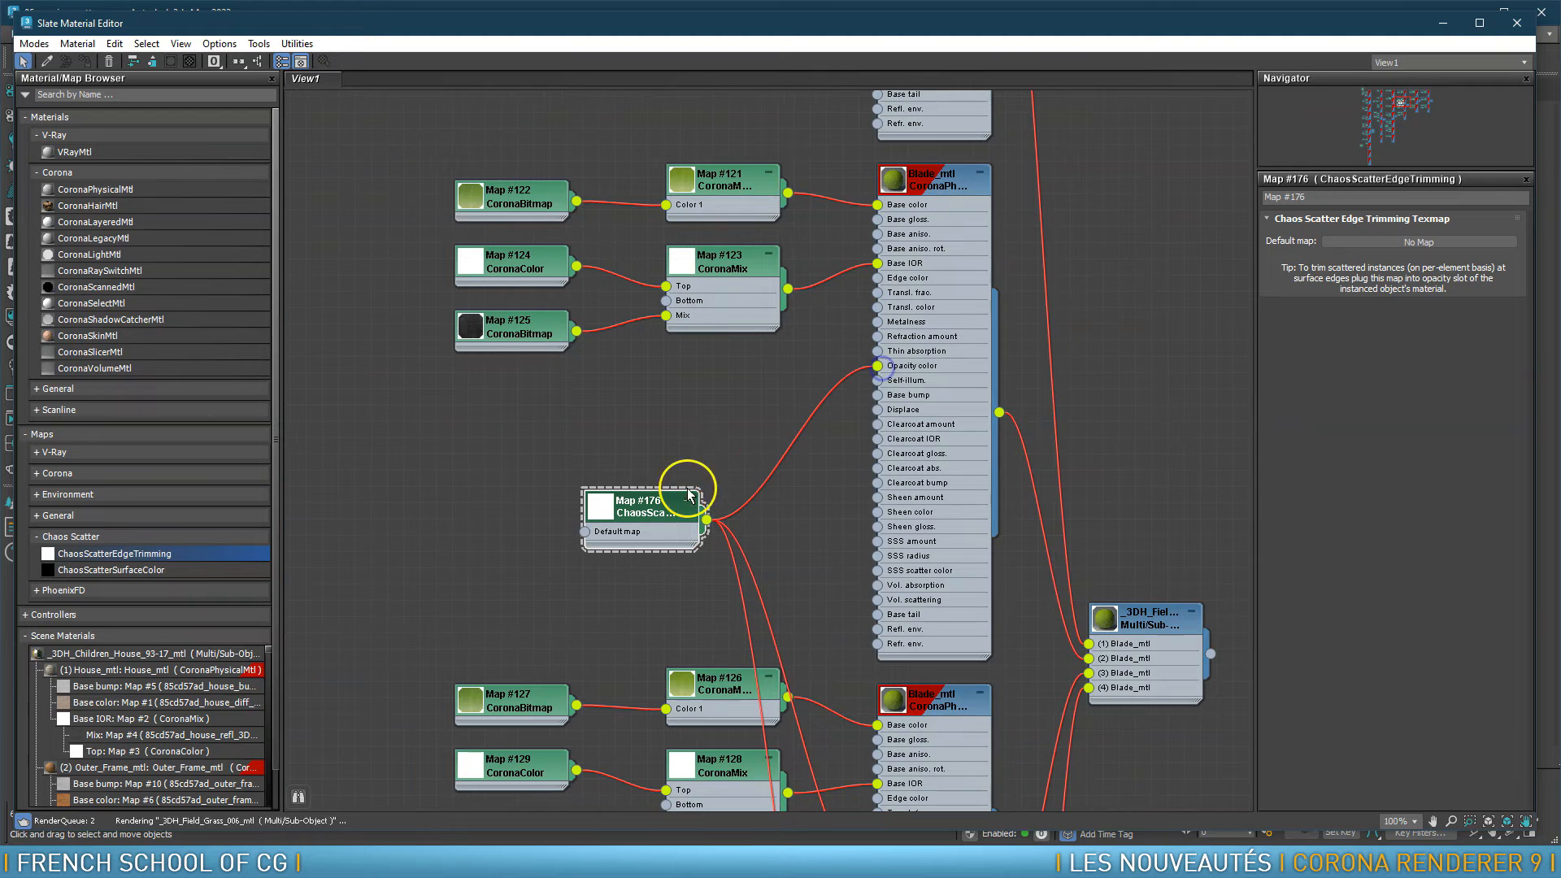
{"action": "left_click_drag", "start_coordinate": [691, 510], "coordinate": [580, 118]}
{"action": "middle_click_drag", "start_coordinate": [580, 117], "coordinate": [609, 805]}
{"action": "left_click_drag", "start_coordinate": [569, 790], "coordinate": [891, 510]}
Copy the edge trimming map to the next grass plant and connect the copy to its first Blade_mtl's Opacity color
{"action": "scroll", "coordinate": [905, 562], "scroll_direction": "down", "scroll_amount": 5}
{"action": "middle_click_drag", "start_coordinate": [948, 580], "coordinate": [631, 431]}
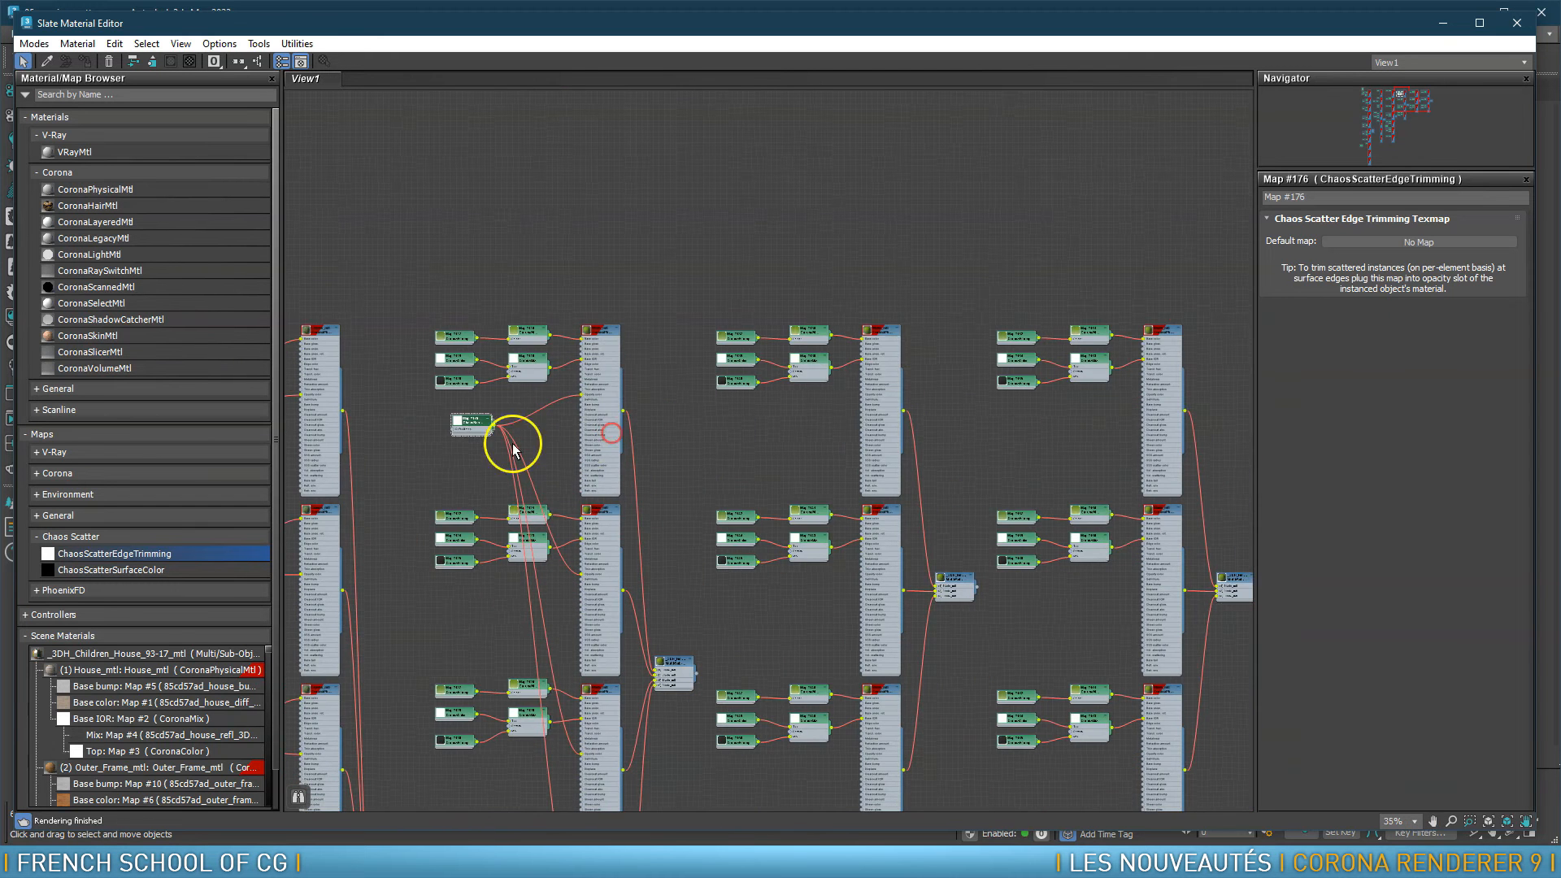
{"action": "mouse_move", "coordinate": [482, 426]}
{"action": "left_mouse_down", "text": "shift"}
{"action": "mouse_move", "coordinate": [729, 455]}
{"action": "mouse_move", "coordinate": [724, 475]}
{"action": "mouse_move", "coordinate": [972, 365]}
{"action": "left_mouse_up", "text": "shift"}
{"action": "scroll", "coordinate": [760, 440], "scroll_direction": "up", "scroll_amount": 5}
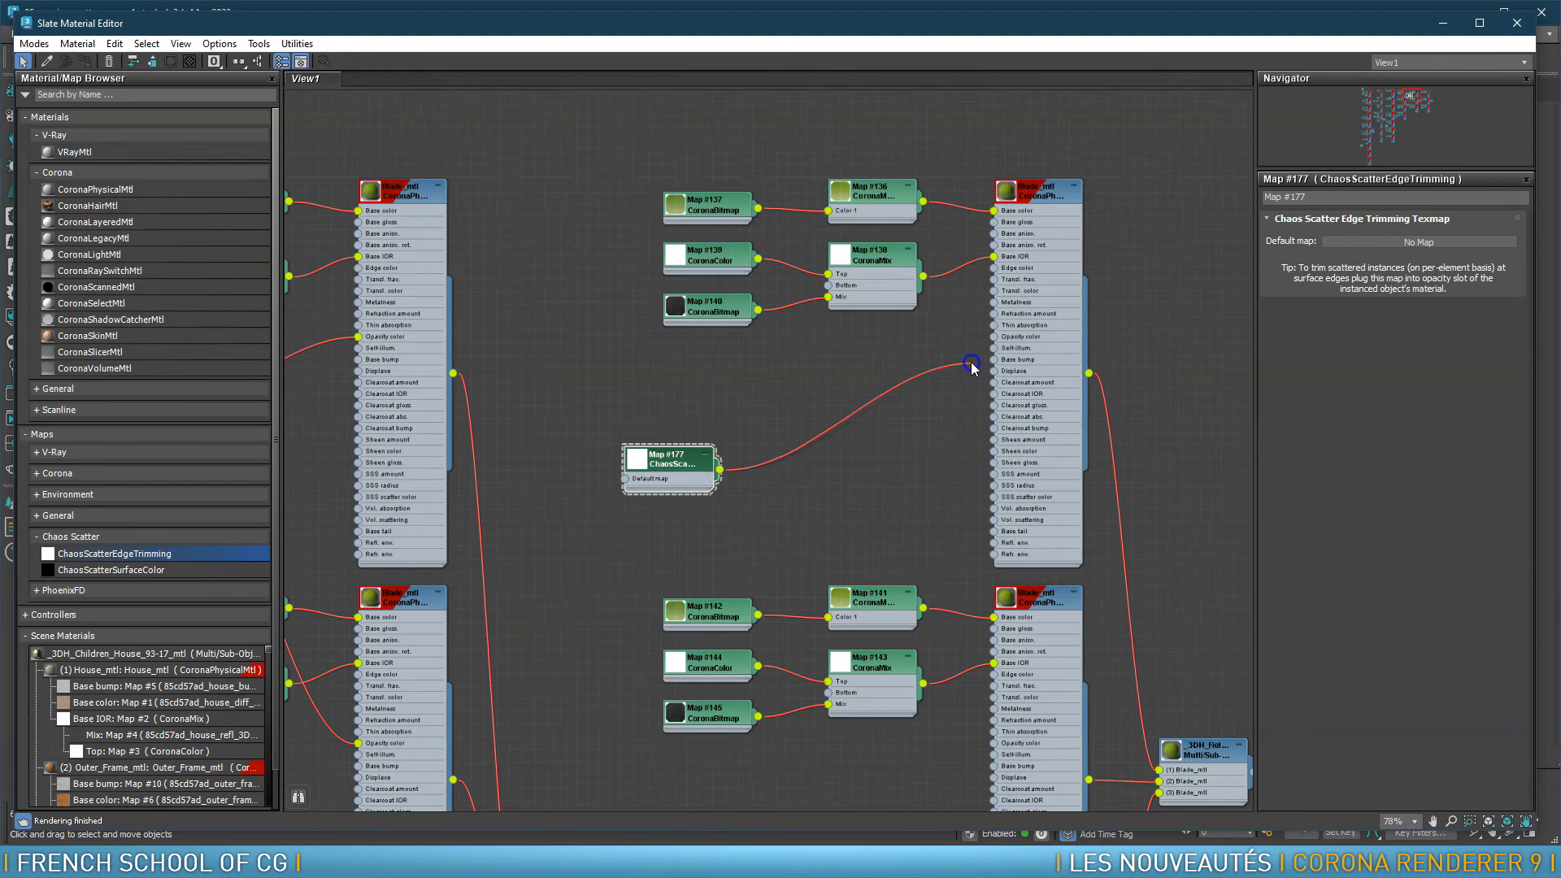
Connect the Map #177 edge trimming map to the Opacity color of the same grass plant's second and third Blade_mtl
{"action": "left_click_drag", "start_coordinate": [690, 466], "coordinate": [766, 783]}
{"action": "middle_click_drag", "start_coordinate": [785, 776], "coordinate": [634, 475]}
{"action": "scroll", "coordinate": [655, 501], "scroll_direction": "up", "scroll_amount": 2}
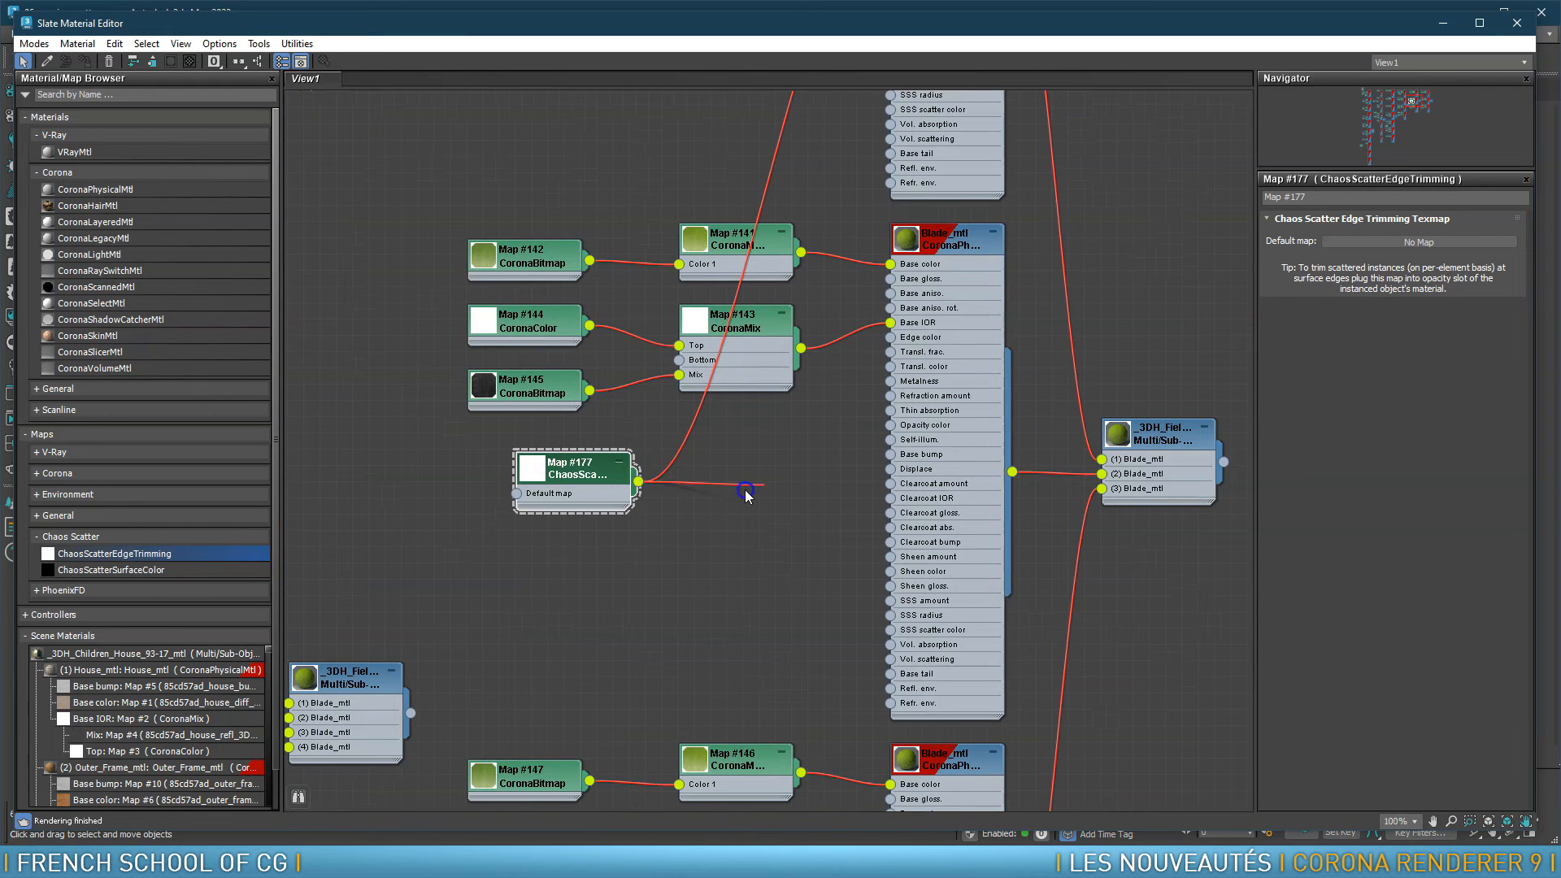
{"action": "left_click_drag", "start_coordinate": [620, 475], "coordinate": [618, 668]}
{"action": "middle_click_drag", "start_coordinate": [657, 700], "coordinate": [612, 291]}
{"action": "left_click_drag", "start_coordinate": [595, 278], "coordinate": [846, 544]}
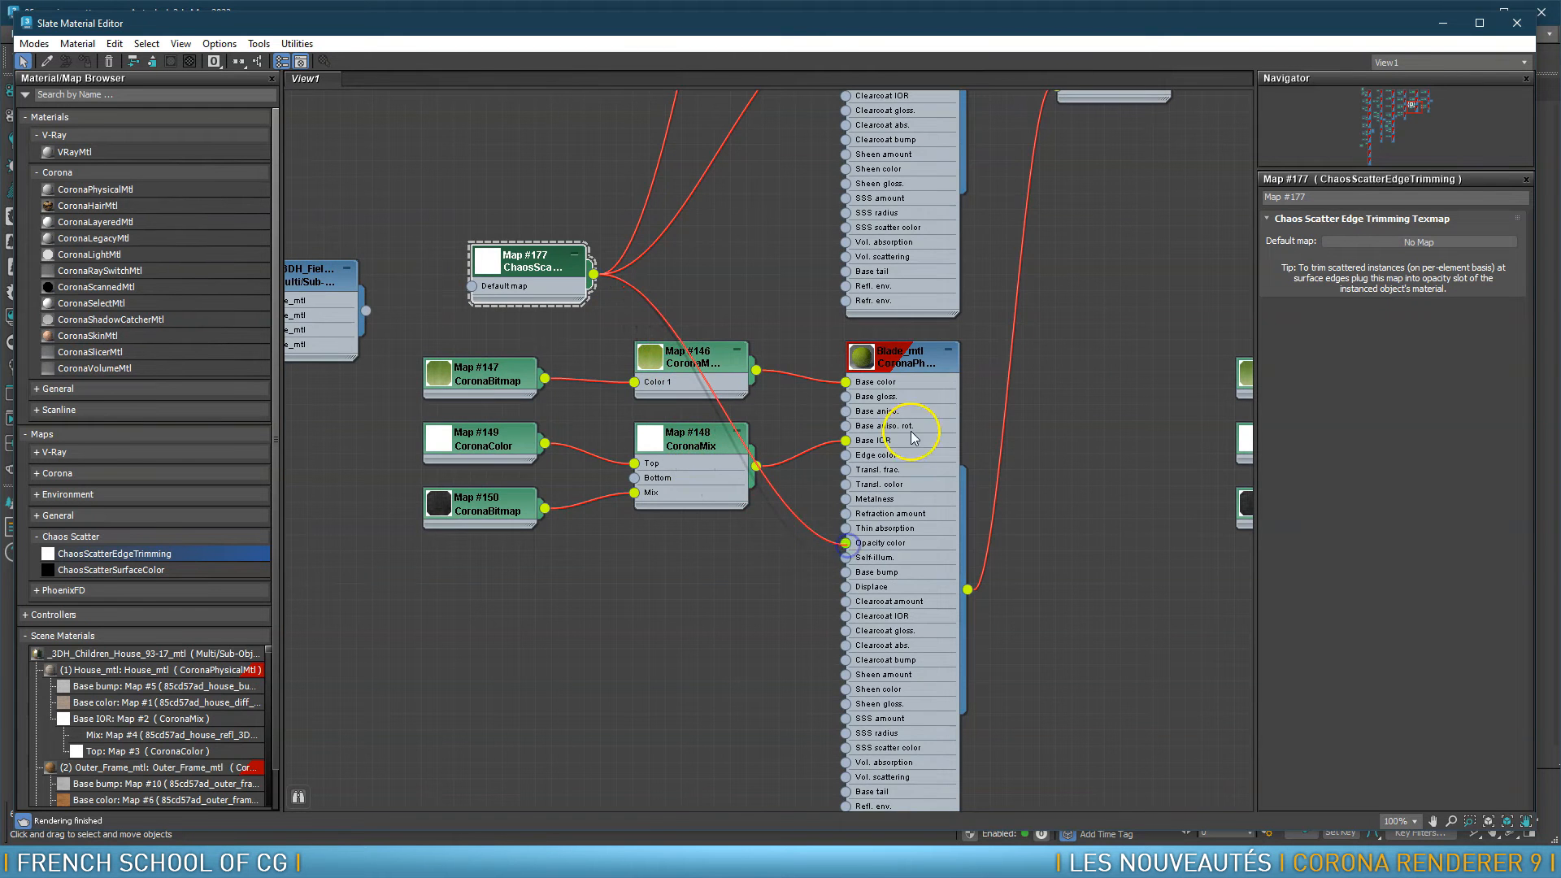
Copy the edge trimming map to the last grass plant and connect the copy to its second and third Blade_mtl Opacity colors
{"action": "scroll", "coordinate": [911, 439], "scroll_direction": "down", "scroll_amount": 1}
{"action": "middle_click_drag", "start_coordinate": [899, 439], "coordinate": [723, 564]}
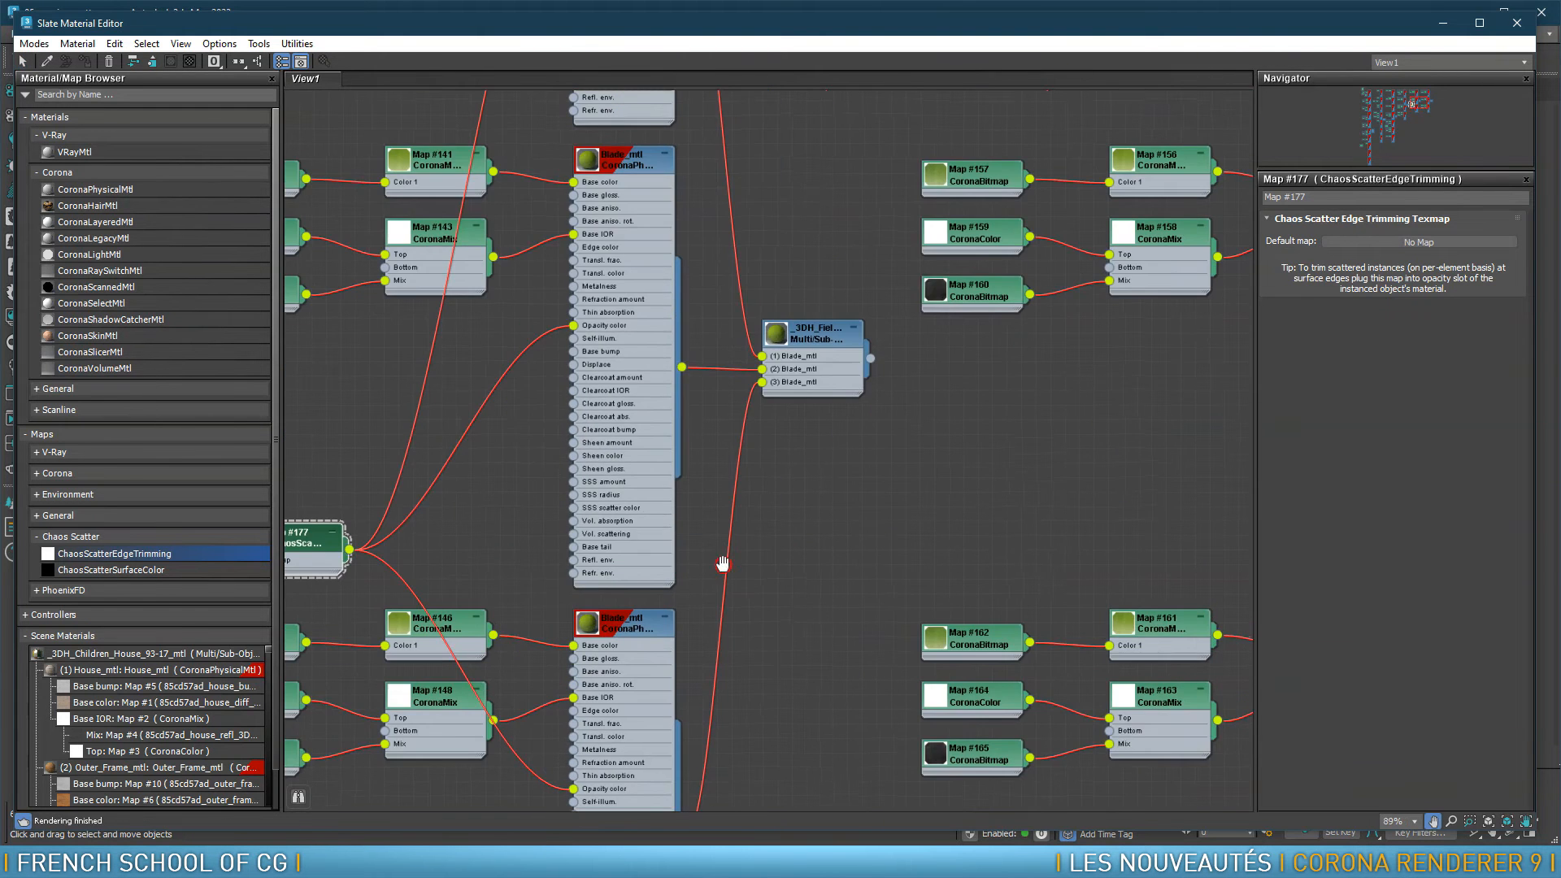
{"action": "left_click_drag", "start_coordinate": [320, 540], "coordinate": [1114, 506], "text": "shift"}
{"action": "middle_click_drag", "start_coordinate": [1187, 493], "coordinate": [740, 584]}
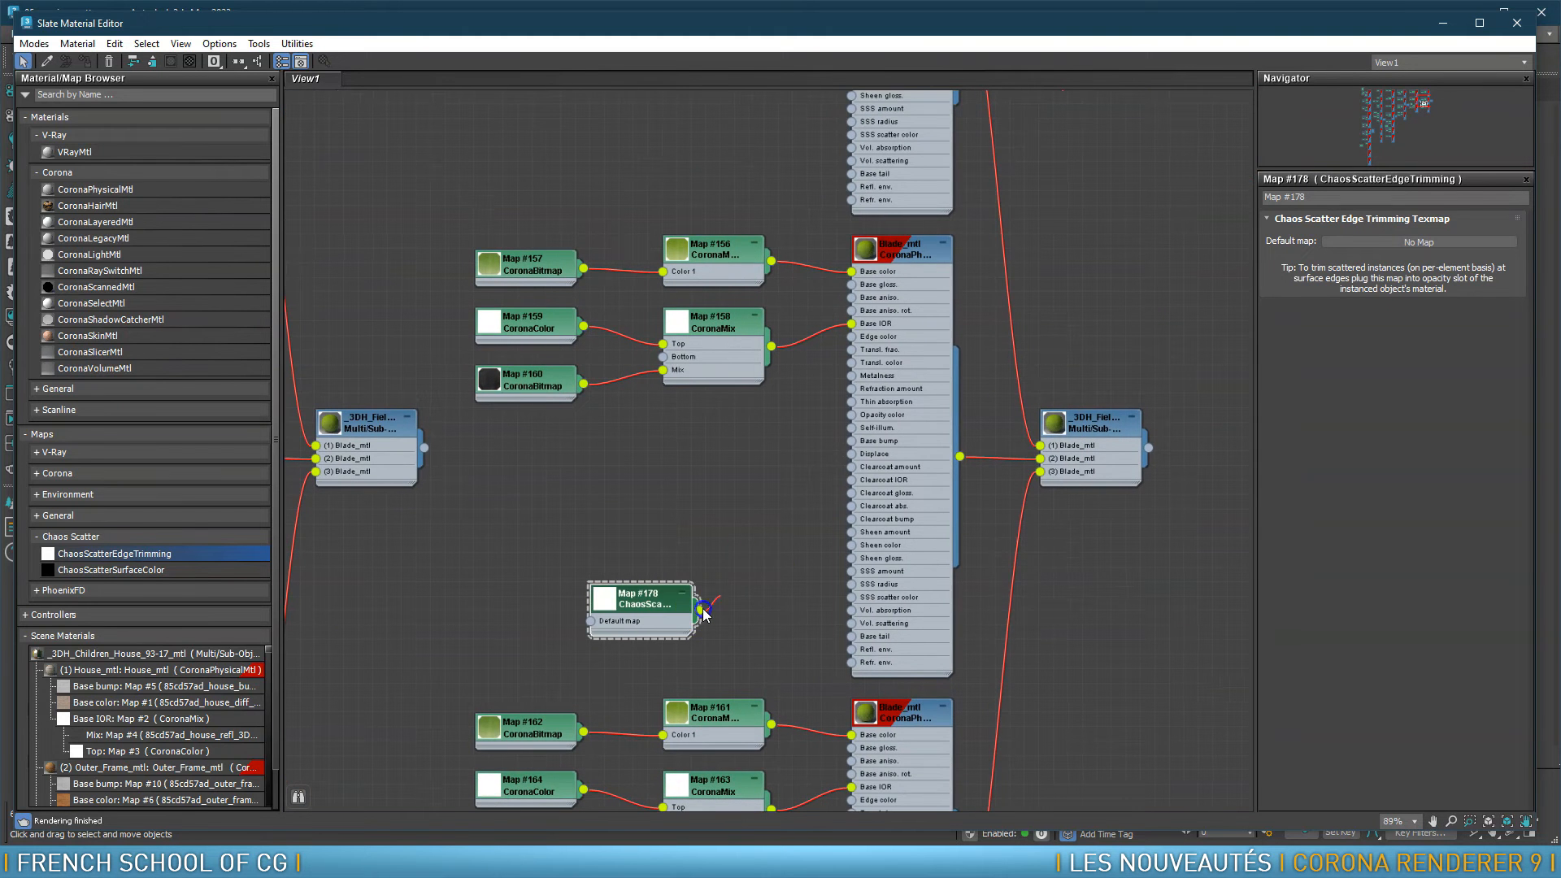
{"action": "left_click_drag", "start_coordinate": [845, 418], "coordinate": [851, 416]}
{"action": "middle_click_drag", "start_coordinate": [842, 512], "coordinate": [840, 295]}
{"action": "left_click_drag", "start_coordinate": [697, 394], "coordinate": [851, 659]}
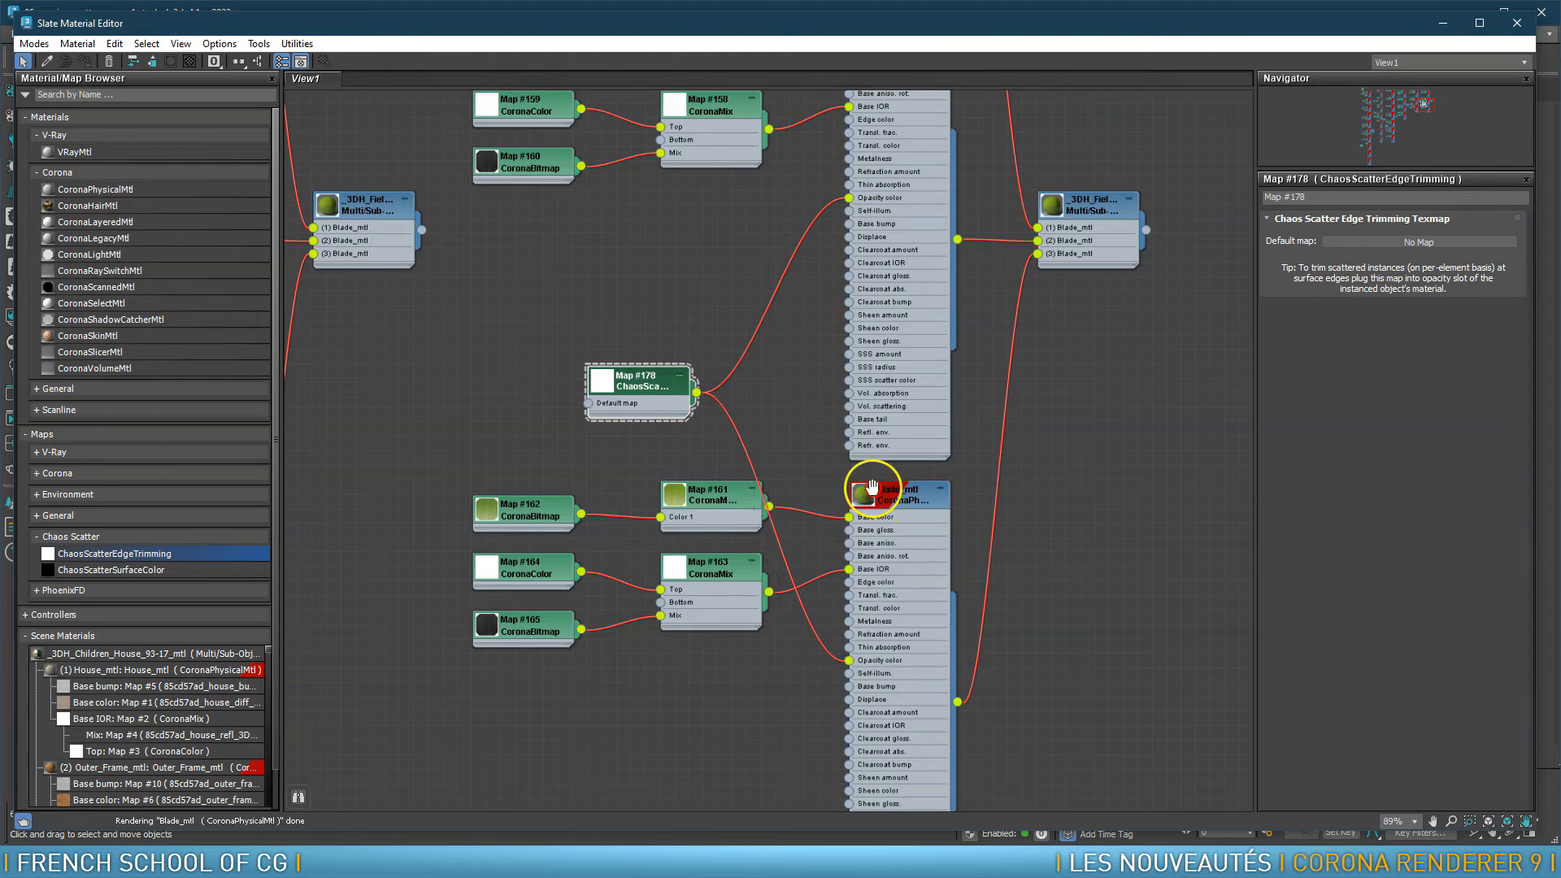
Connect the Map #178 edge trimming map to the Opacity color of the last grass plant's first Blade_mtl
{"action": "middle_click_drag", "start_coordinate": [871, 489], "coordinate": [872, 766]}
{"action": "left_click_drag", "start_coordinate": [660, 652], "coordinate": [667, 215]}
{"action": "middle_click_drag", "start_coordinate": [770, 191], "coordinate": [774, 537]}
{"action": "left_click_drag", "start_coordinate": [689, 571], "coordinate": [807, 373]}
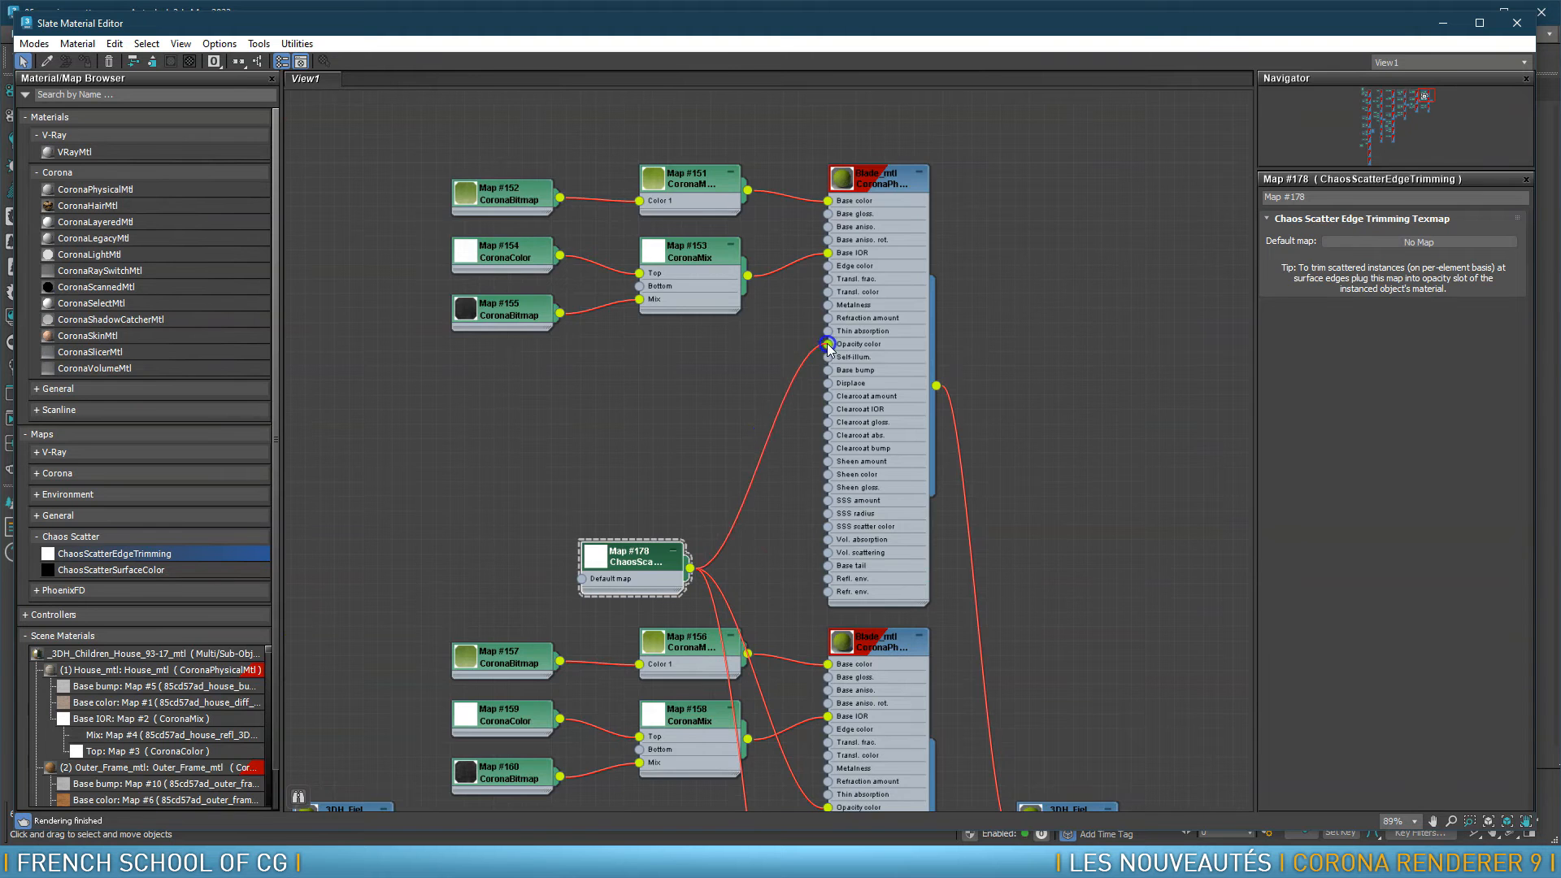
Lay out all nodes of the material graph automatically and close the Slate Material Editor
{"action": "scroll", "coordinate": [1001, 458], "scroll_direction": "down", "scroll_amount": 5}
{"action": "middle_click_drag", "start_coordinate": [1065, 557], "coordinate": [744, 474]}
{"action": "middle_click_drag", "start_coordinate": [656, 525], "coordinate": [1114, 437]}
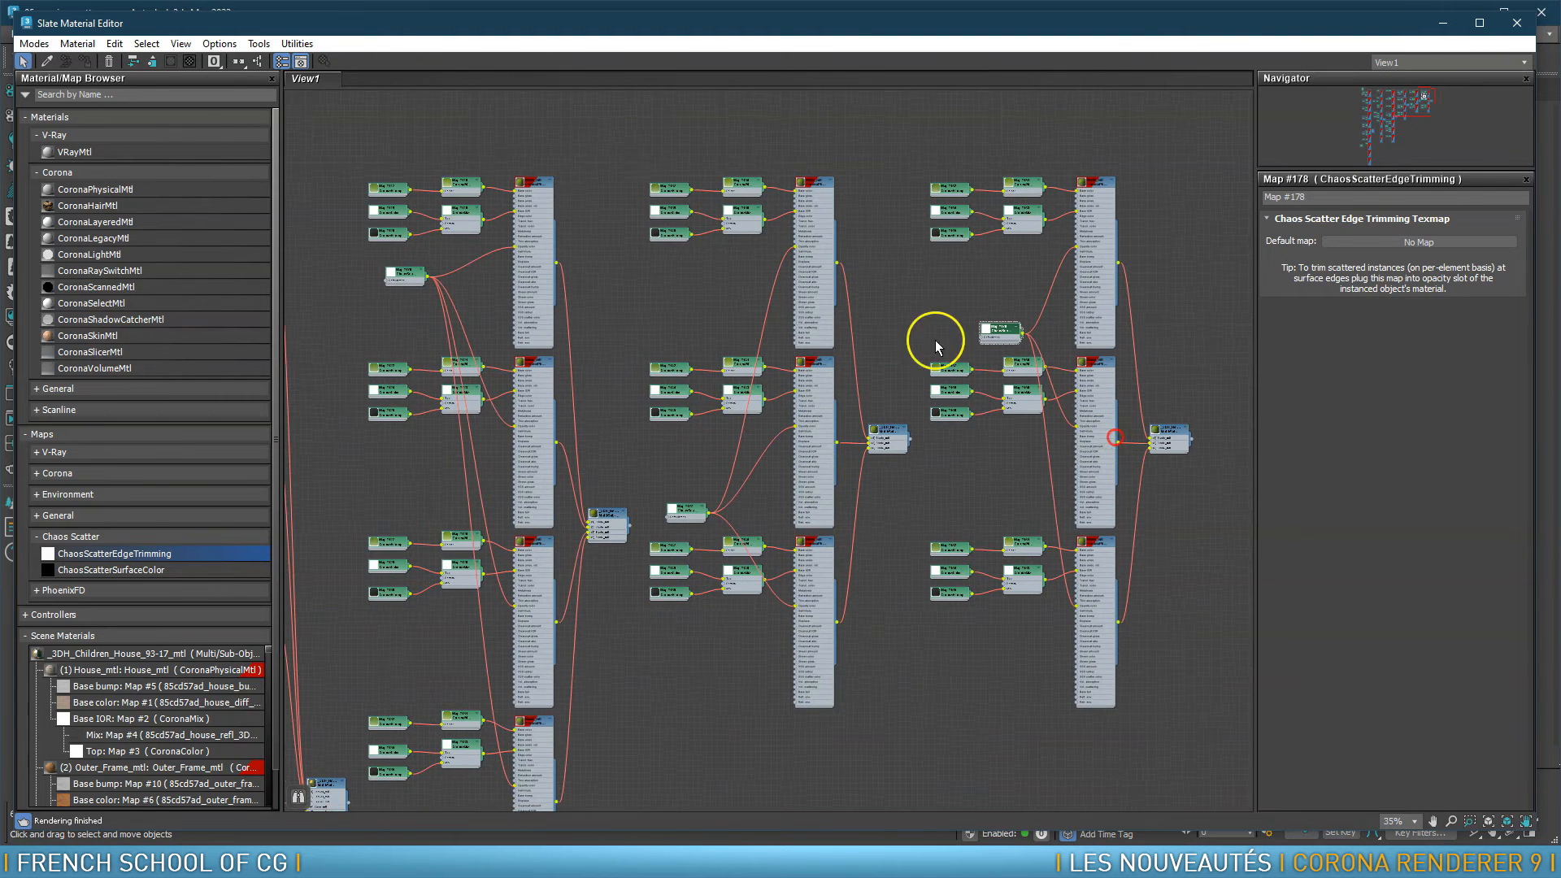
{"action": "left_click", "coordinate": [239, 61]}
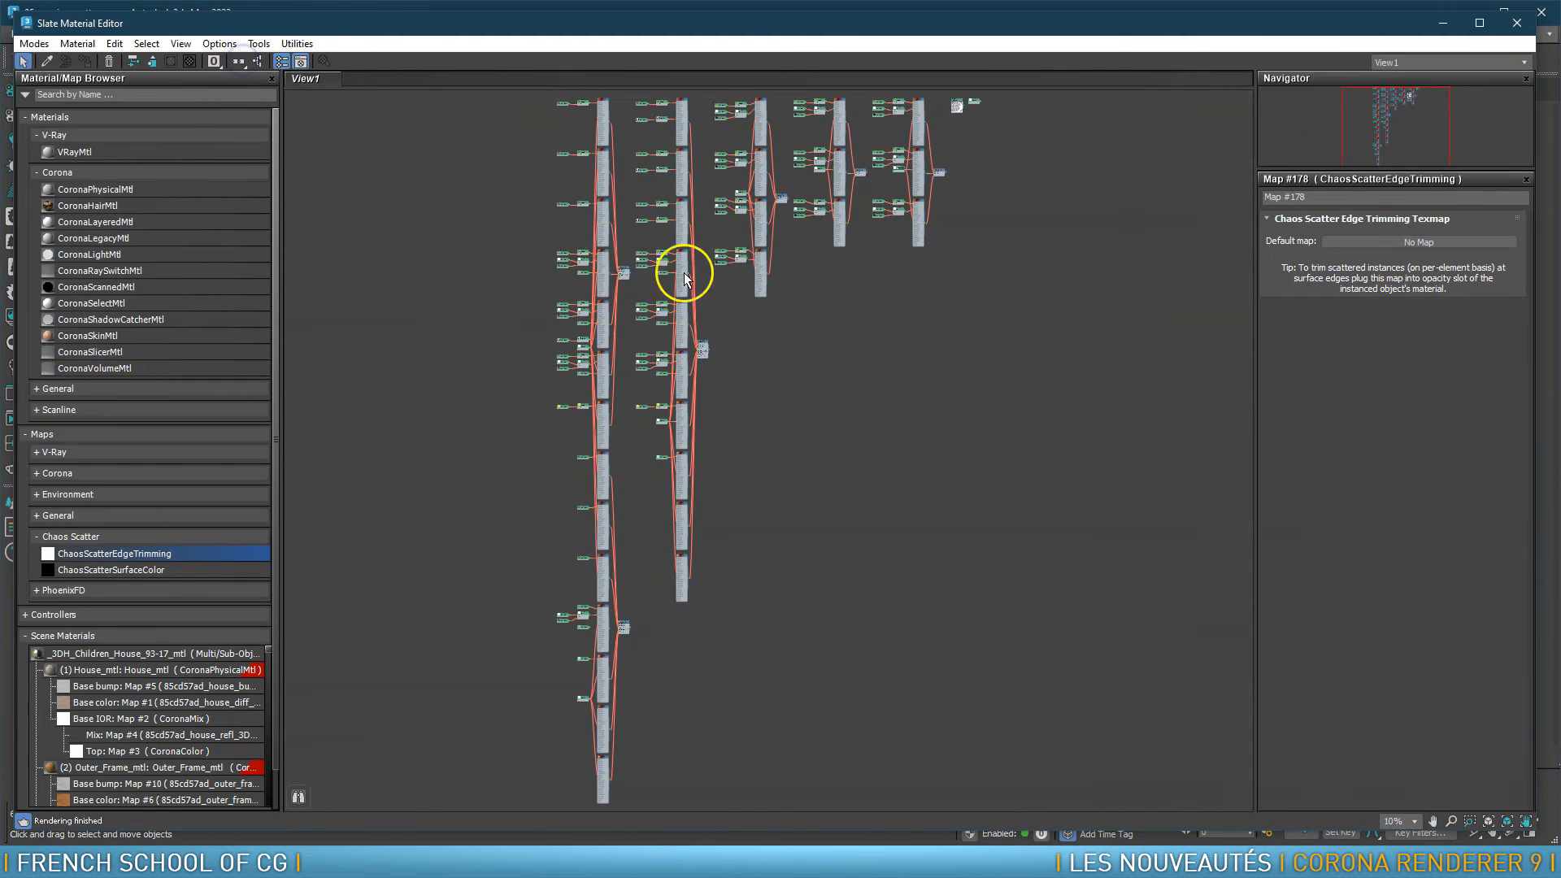
{"action": "left_click", "coordinate": [1517, 23]}
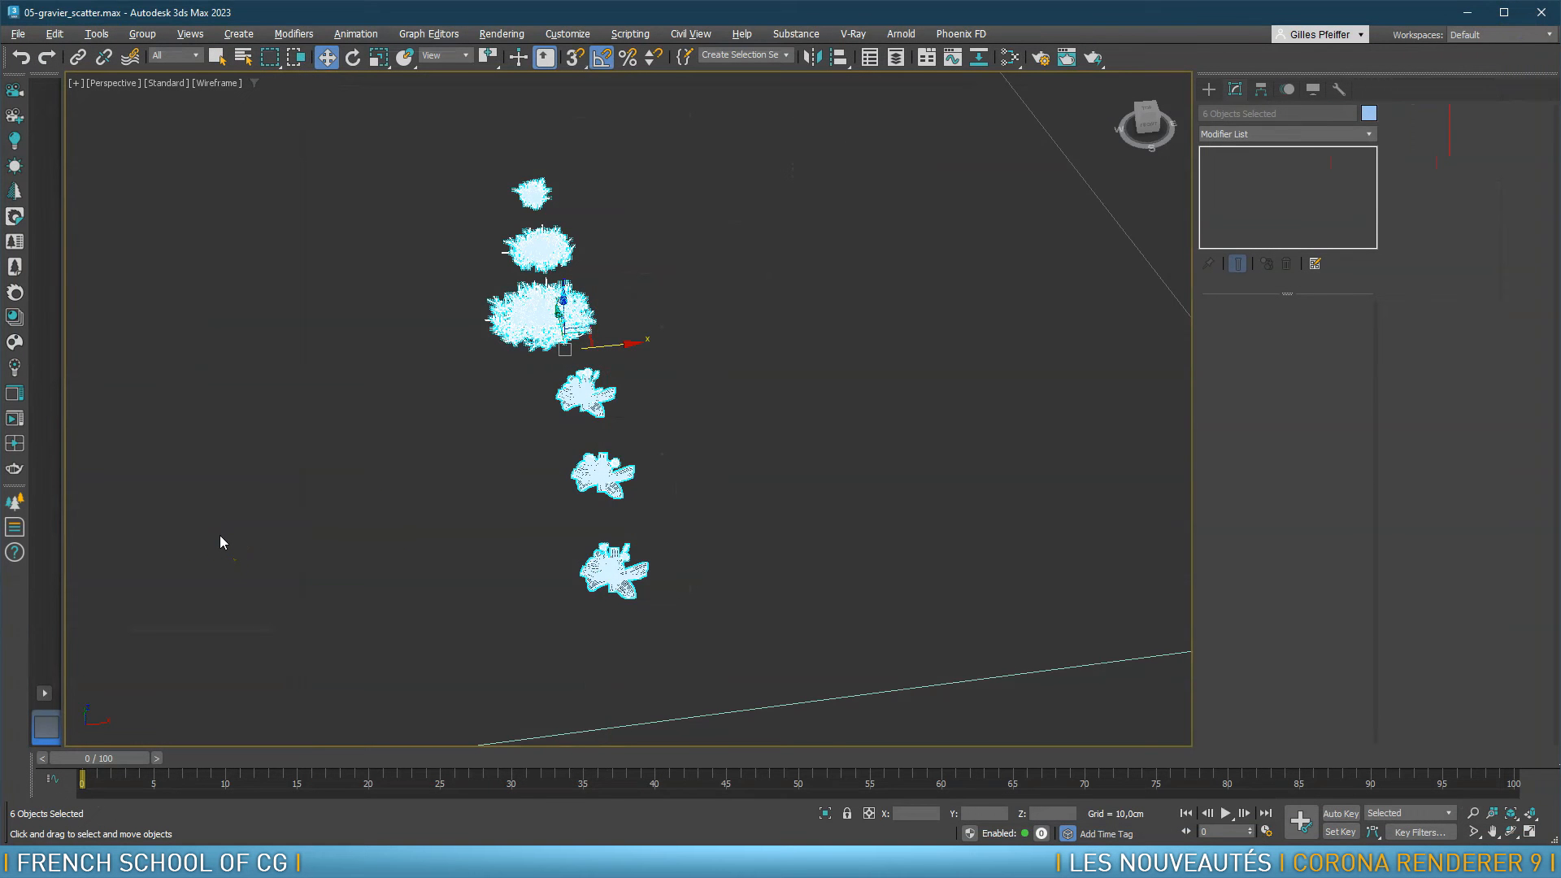
Frame the bordered dandelion grass patch in the perspective view and start Corona interactive rendering
{"action": "left_click", "coordinate": [408, 518]}
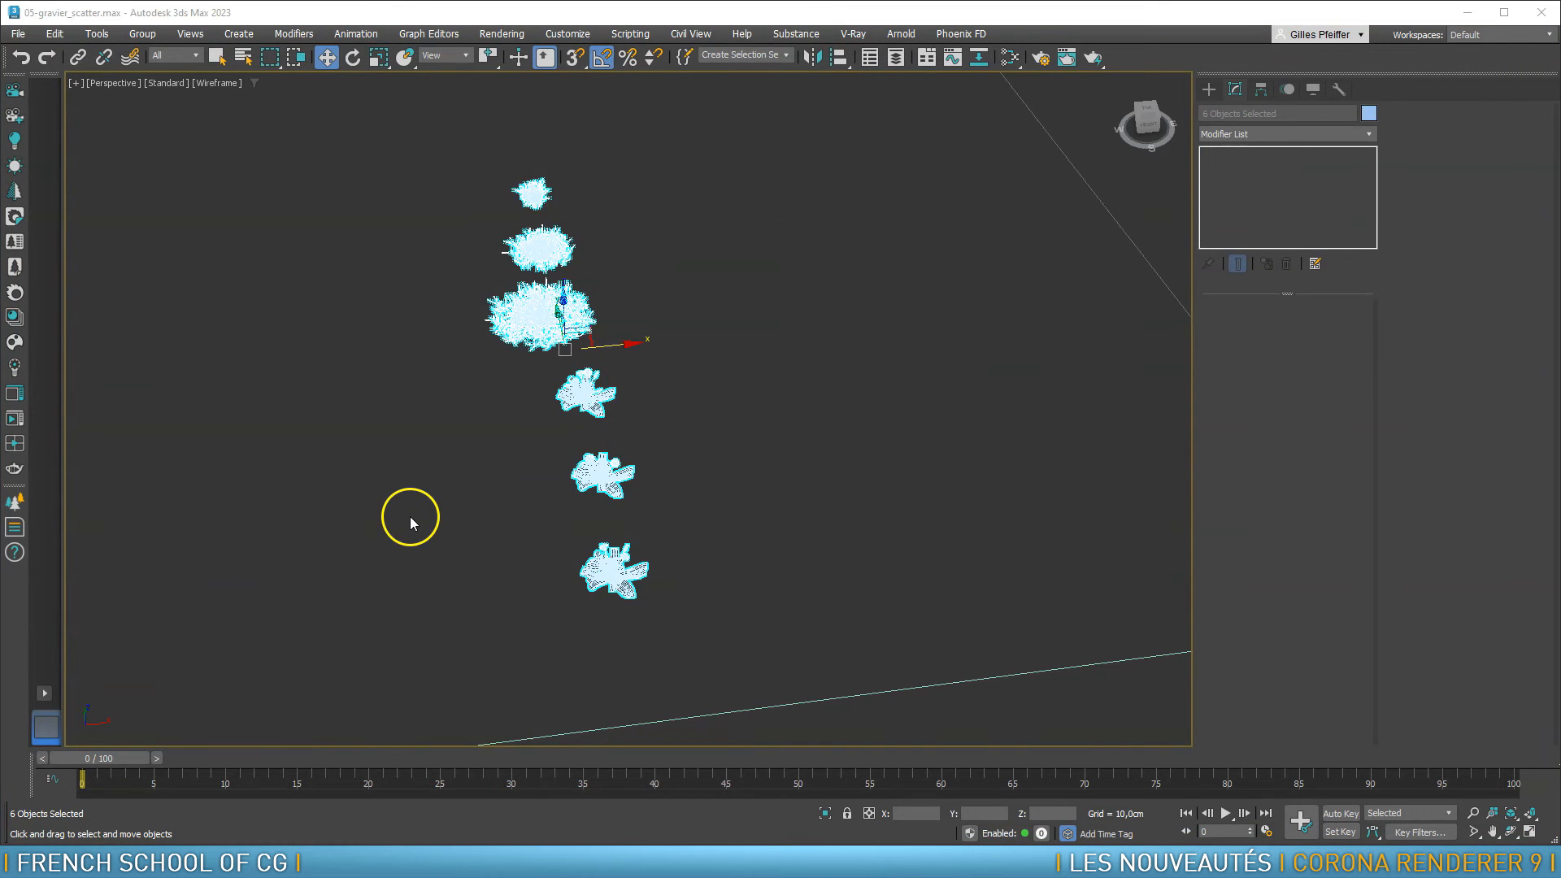
{"action": "scroll", "coordinate": [416, 491], "scroll_direction": "down", "scroll_amount": 10}
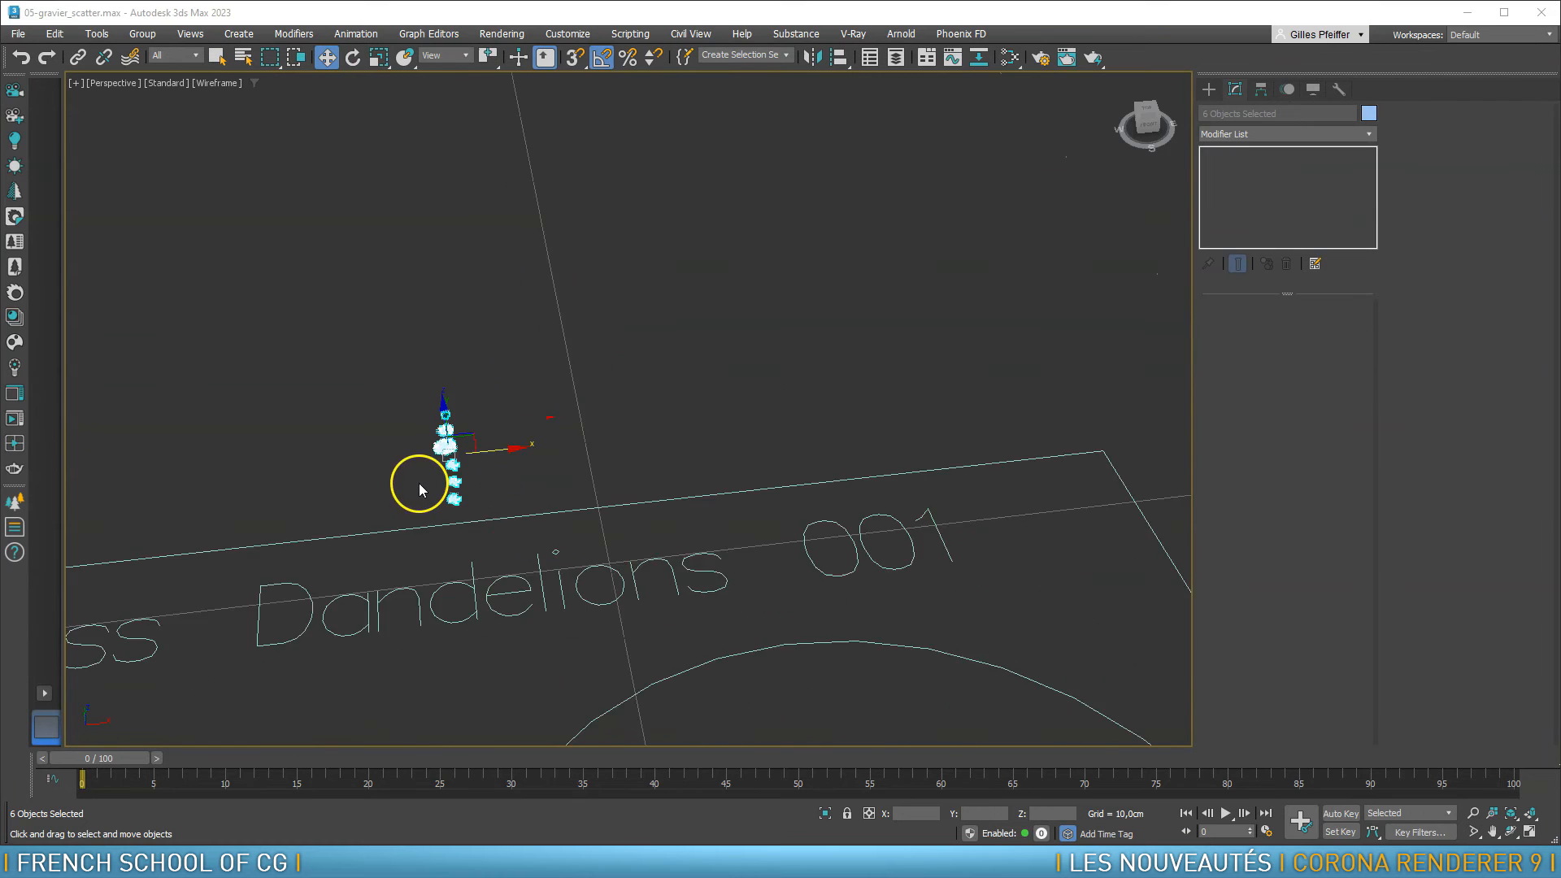
{"action": "middle_click_drag", "start_coordinate": [447, 497], "coordinate": [508, 490]}
{"action": "scroll", "coordinate": [418, 512], "scroll_direction": "up", "scroll_amount": 3}
{"action": "scroll", "coordinate": [417, 512], "scroll_direction": "up", "scroll_amount": 10}
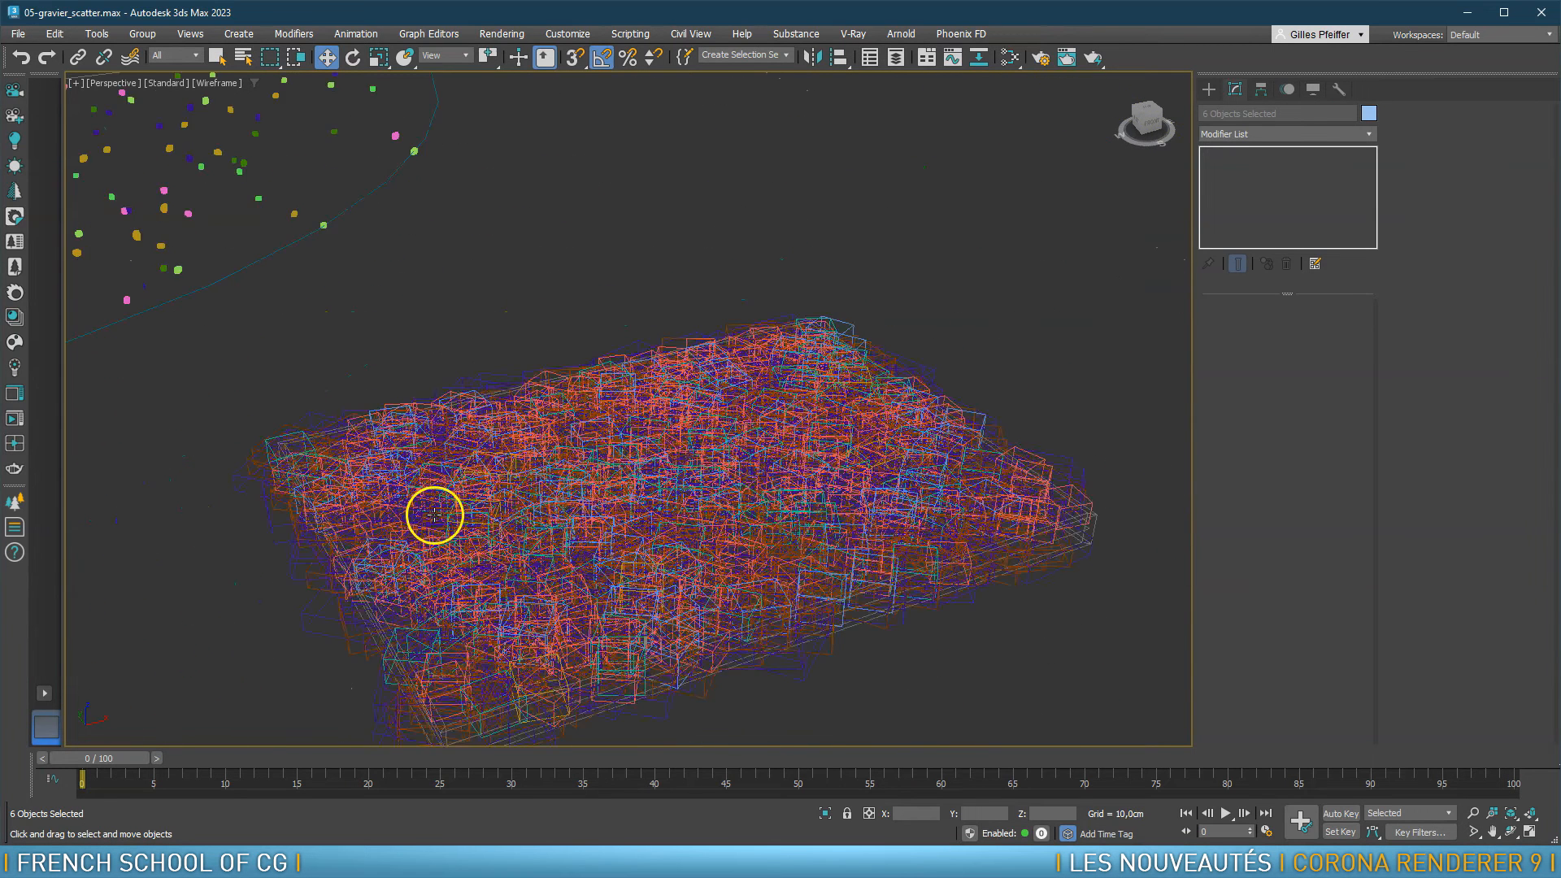
{"action": "scroll", "coordinate": [610, 519], "scroll_direction": "down", "scroll_amount": 2}
{"action": "middle_click_drag", "start_coordinate": [609, 519], "coordinate": [631, 509], "text": "alt"}
{"action": "middle_click_drag", "start_coordinate": [766, 339], "coordinate": [560, 490]}
{"action": "middle_click_drag", "start_coordinate": [659, 435], "coordinate": [656, 446]}
{"action": "scroll", "coordinate": [636, 432], "scroll_direction": "up", "scroll_amount": 3}
{"action": "scroll", "coordinate": [640, 437], "scroll_direction": "down", "scroll_amount": 3}
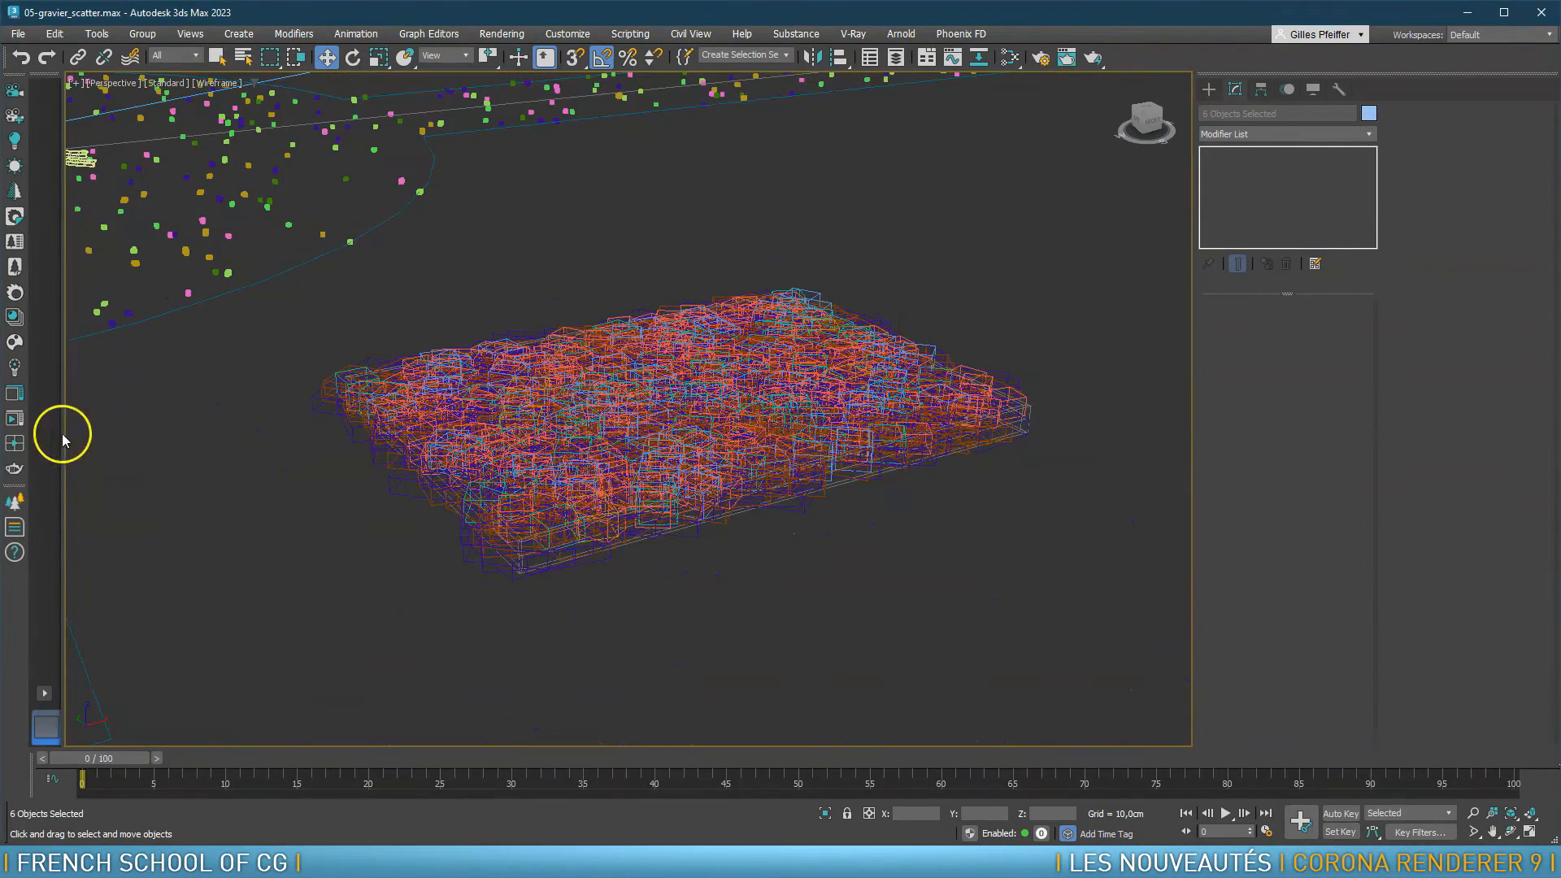
{"action": "left_click", "coordinate": [15, 418]}
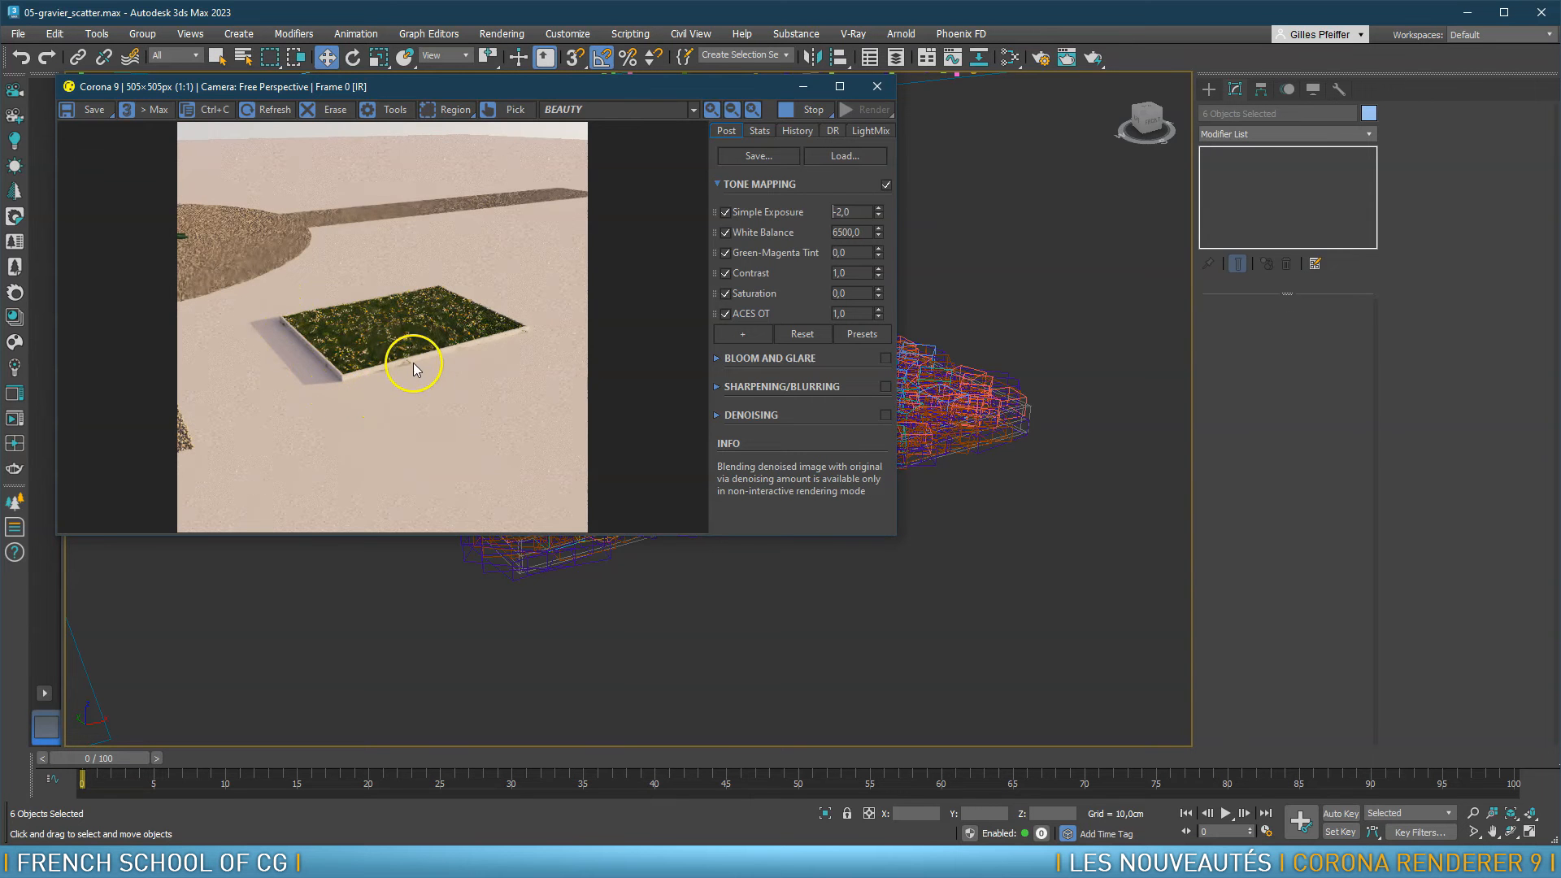
Hide the bordures rectangle around the grass patch to inspect the trimmed plant edges in the interactive render
{"action": "scroll", "coordinate": [502, 556], "scroll_direction": "up", "scroll_amount": 3}
{"action": "middle_click_drag", "start_coordinate": [497, 552], "coordinate": [503, 558]}
{"action": "scroll", "coordinate": [503, 557], "scroll_direction": "up", "scroll_amount": 3}
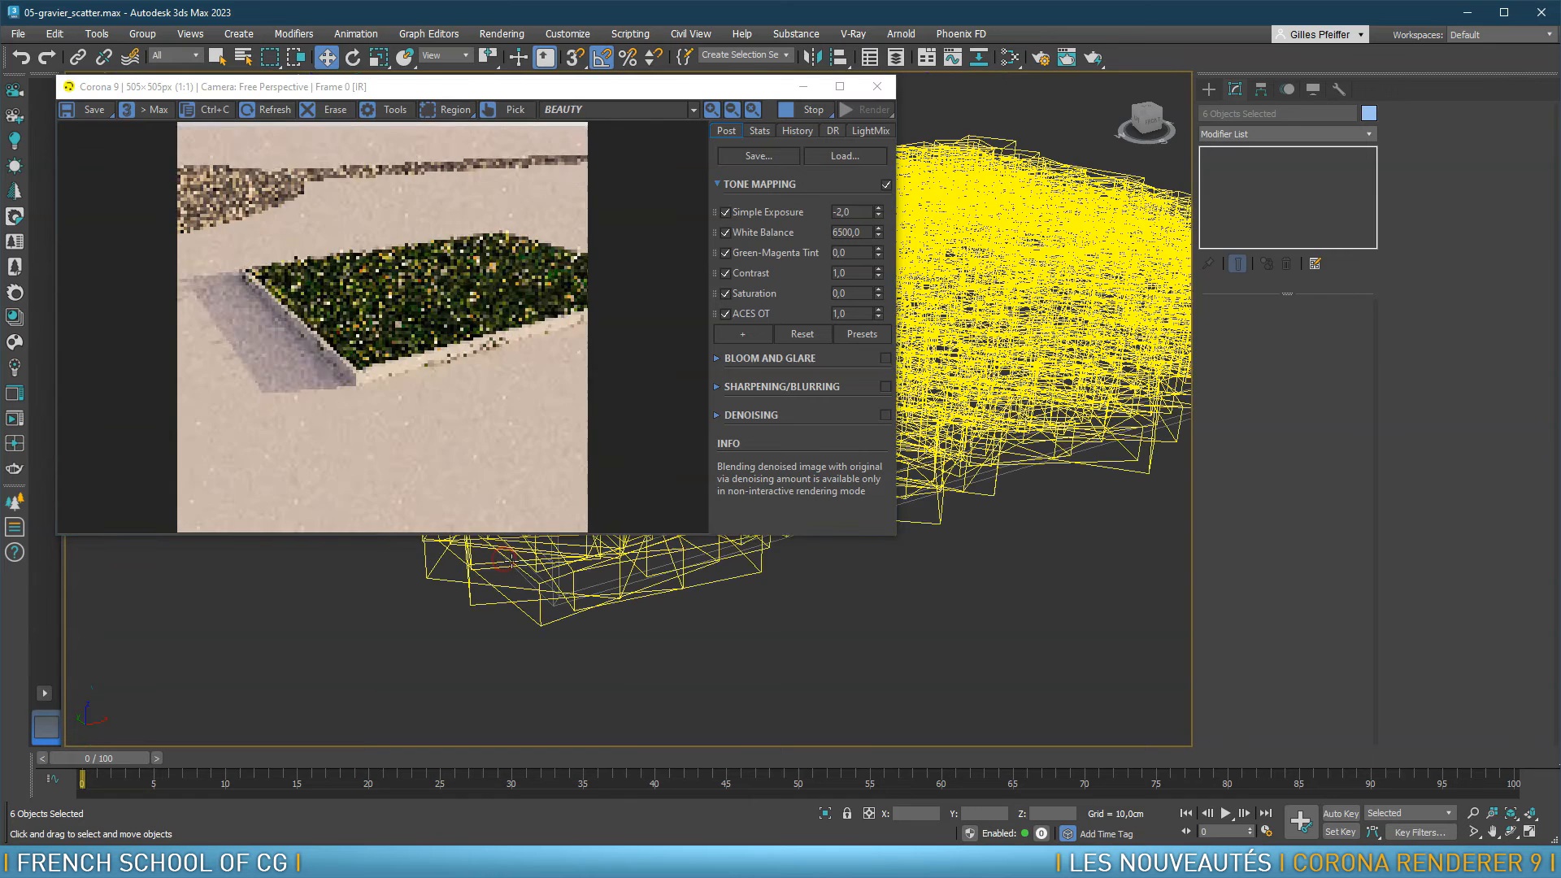
{"action": "scroll", "coordinate": [567, 580], "scroll_direction": "up", "scroll_amount": 1}
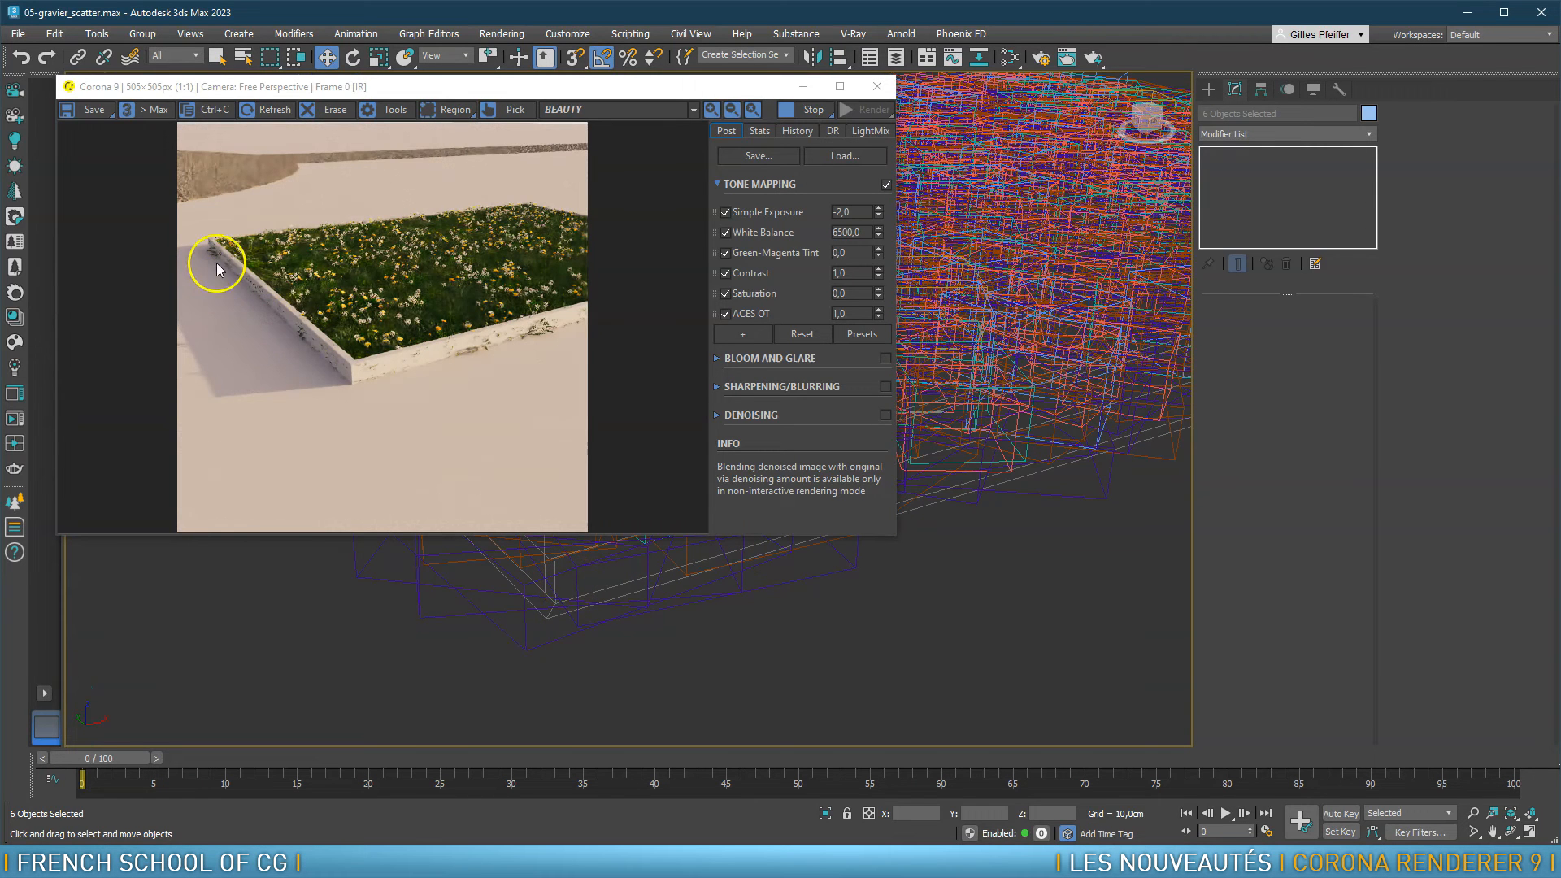
{"action": "left_click", "coordinate": [549, 615]}
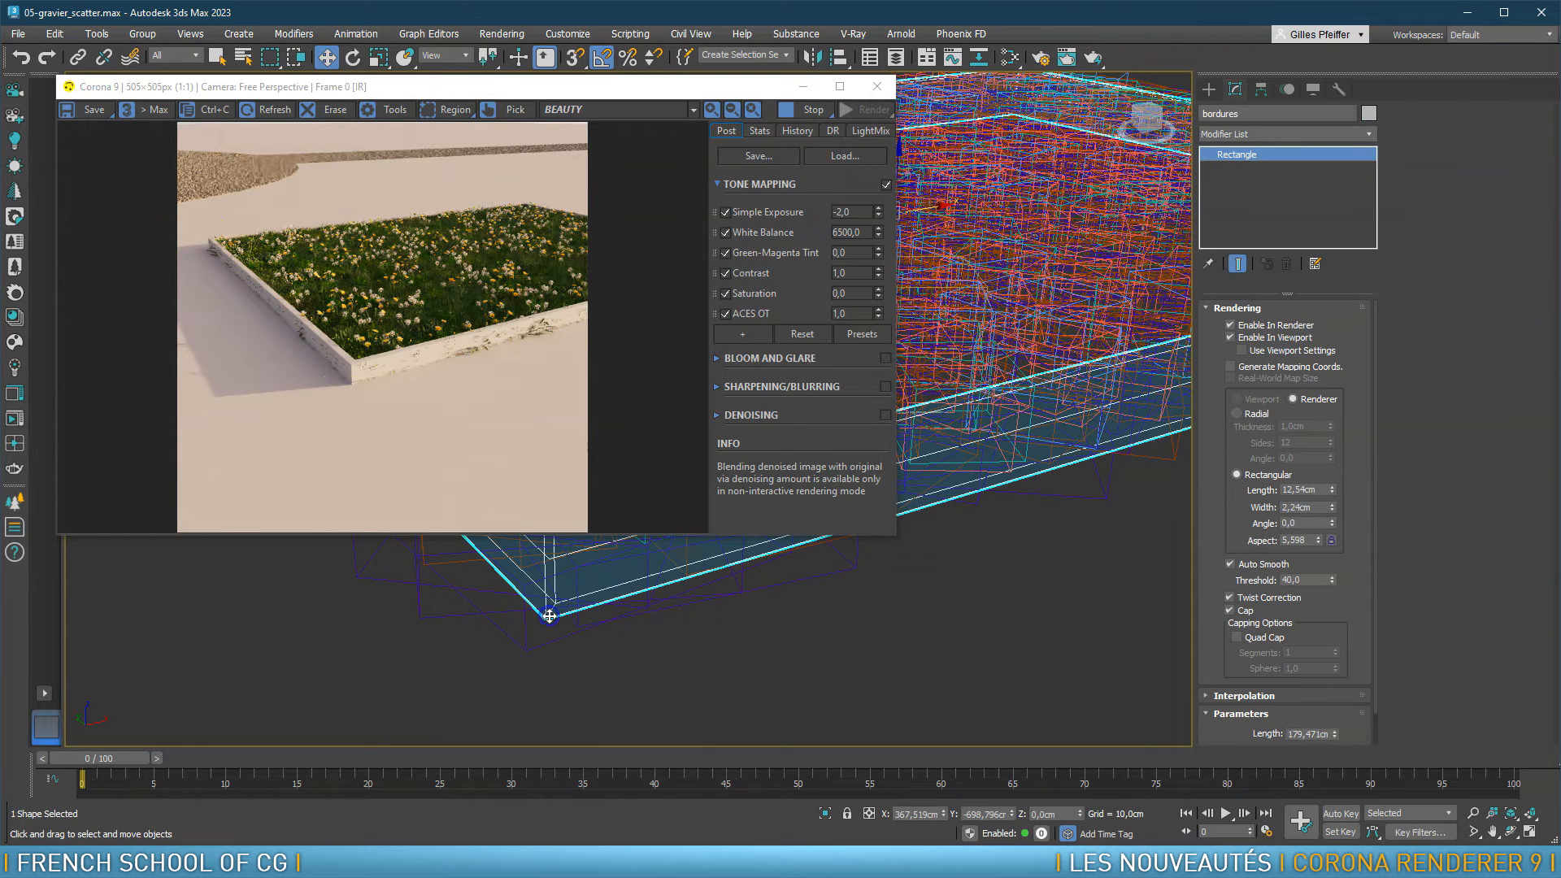
{"action": "right_click", "coordinate": [550, 615]}
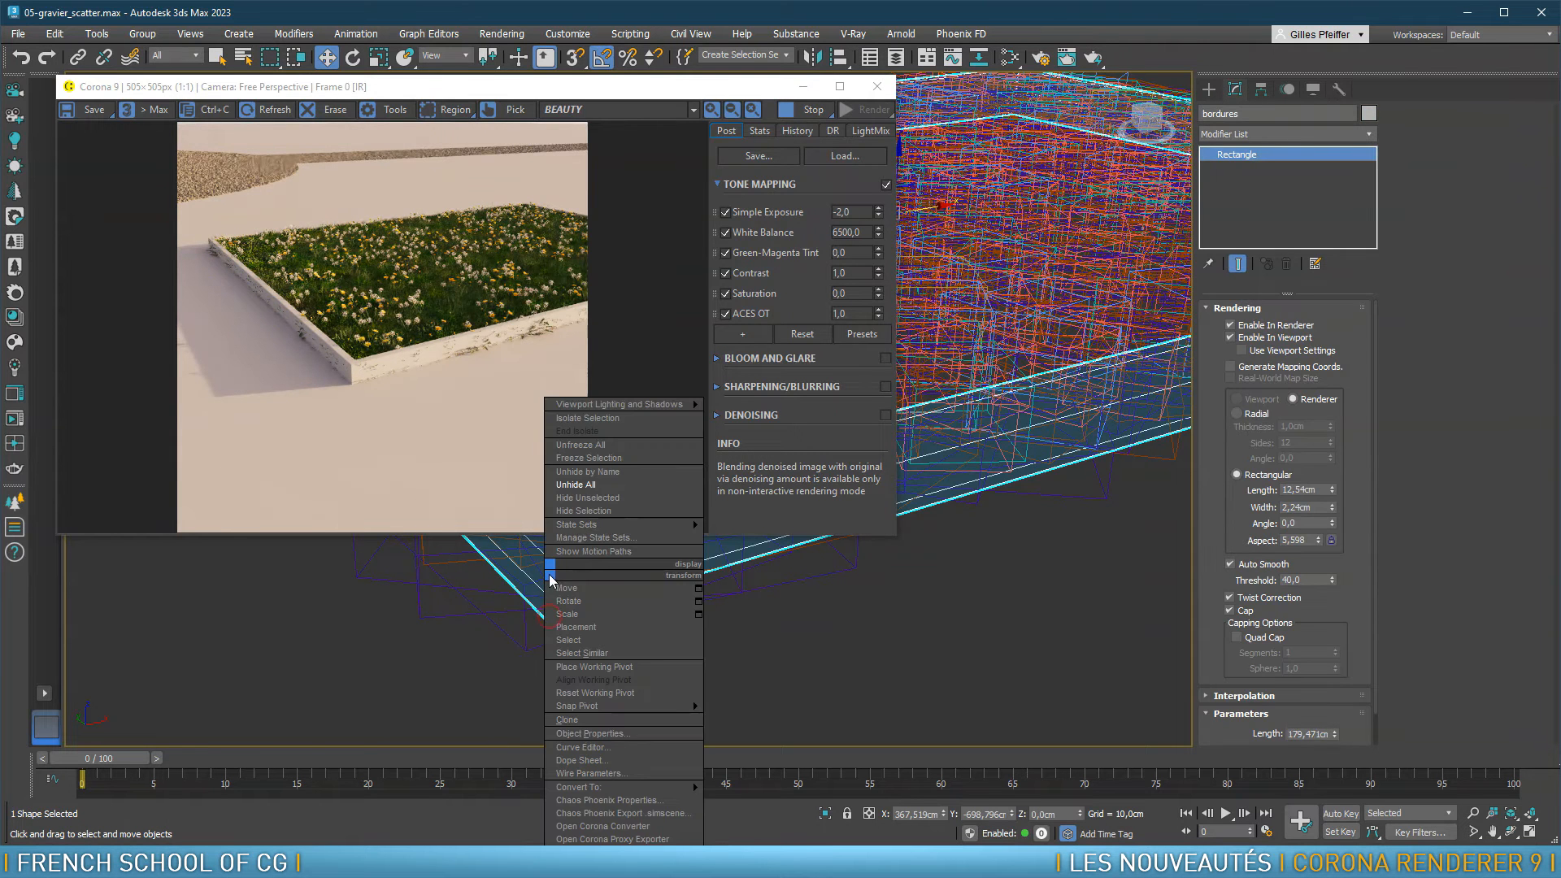
{"action": "left_click", "coordinate": [574, 521]}
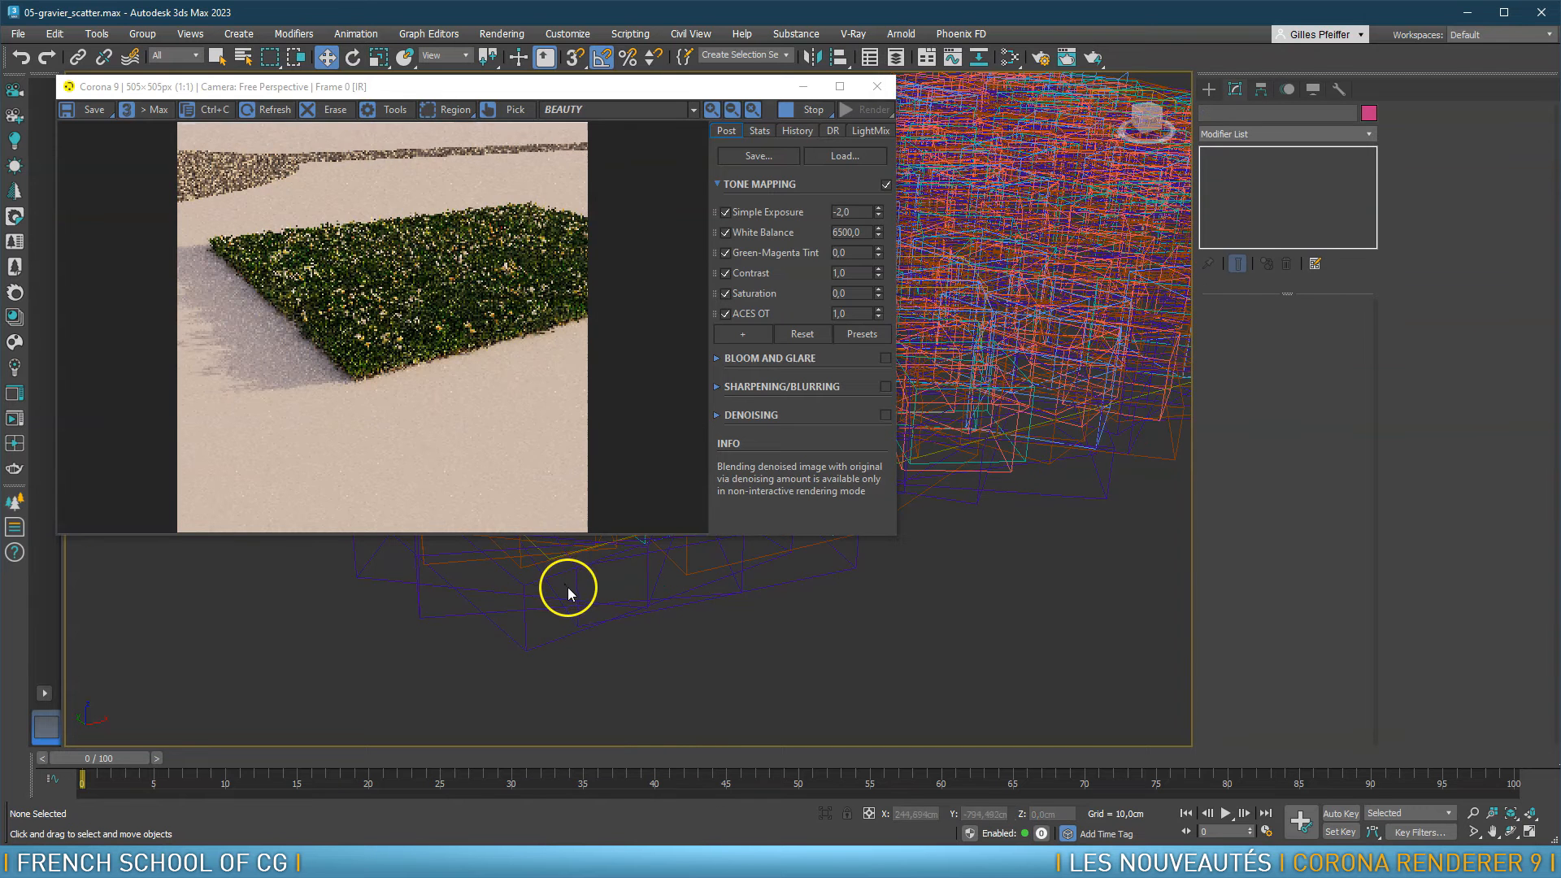
{"action": "scroll", "coordinate": [524, 553], "scroll_direction": "up", "scroll_amount": 3}
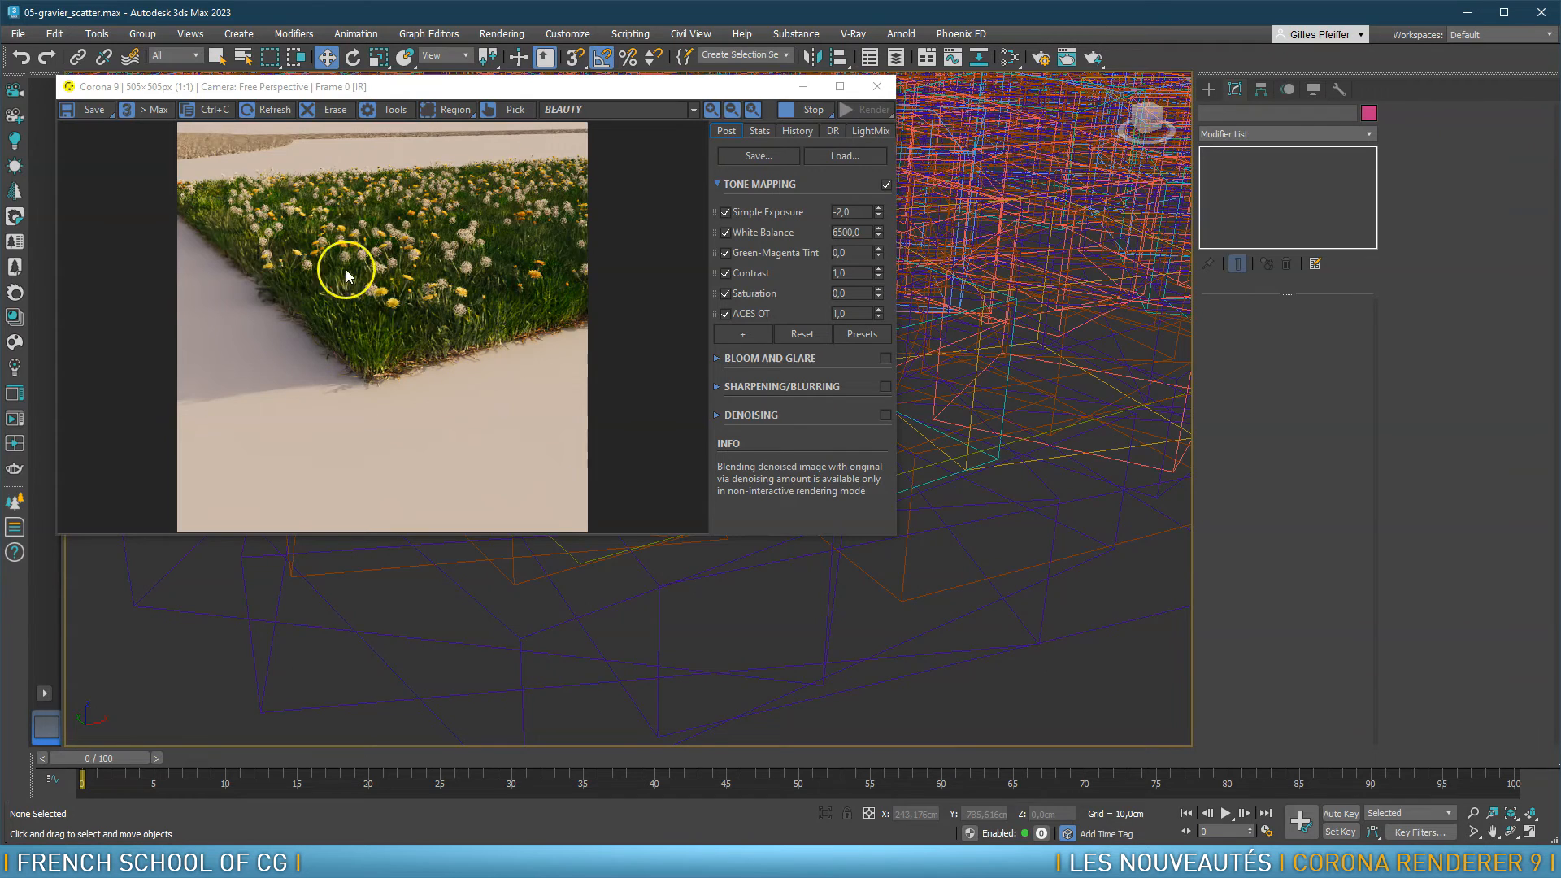
Close the Corona render window and delete the Grass Dandelions 001 scatter from the scene
{"action": "scroll", "coordinate": [573, 573], "scroll_direction": "down", "scroll_amount": 5}
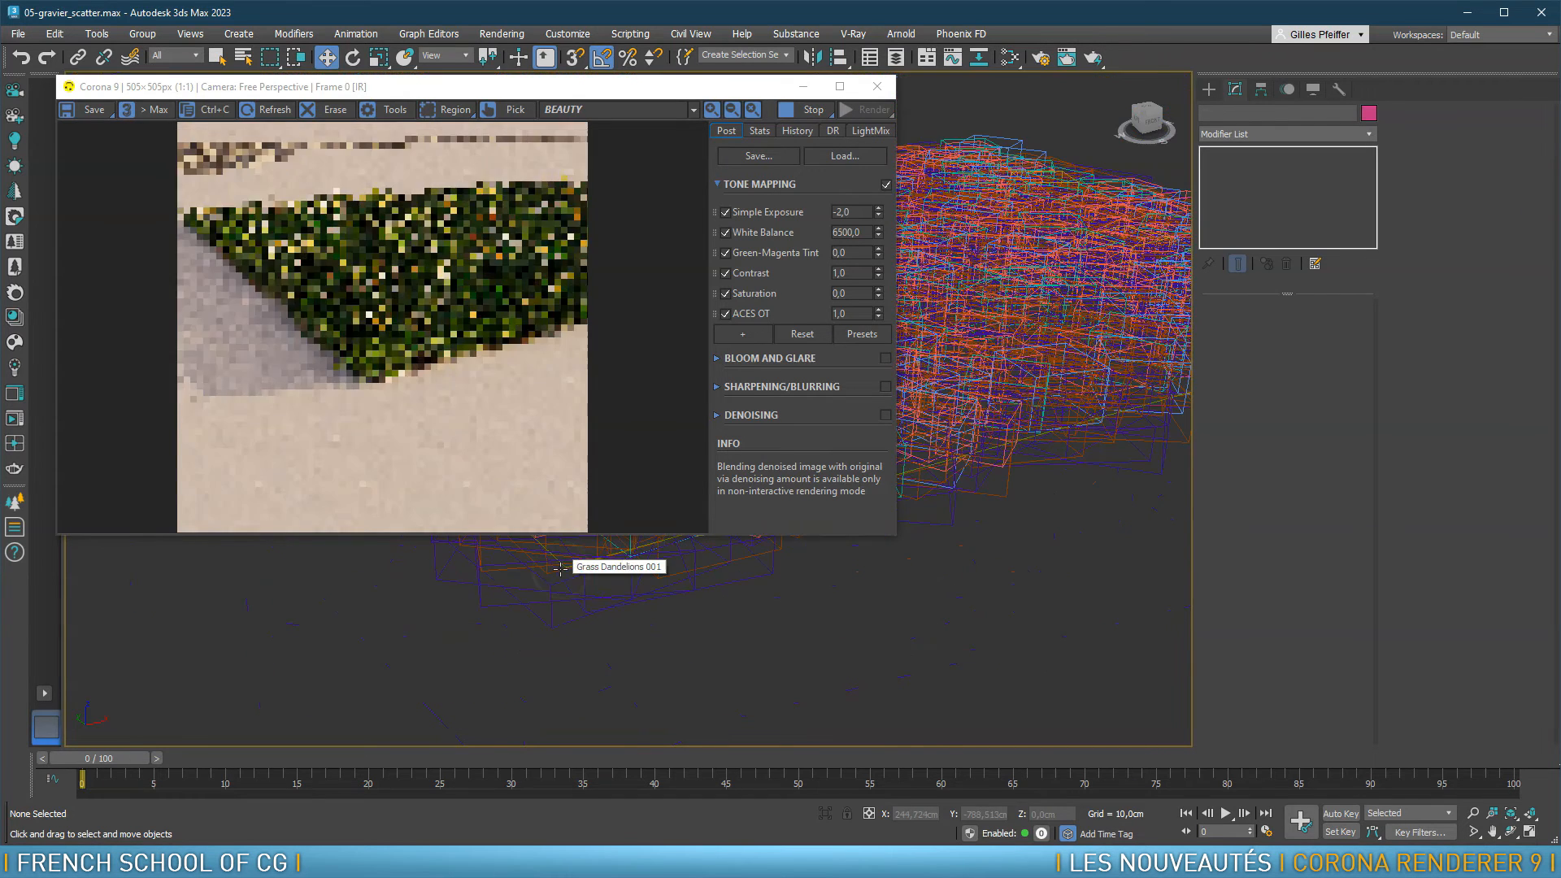
{"action": "scroll", "coordinate": [967, 475], "scroll_direction": "down", "scroll_amount": 5}
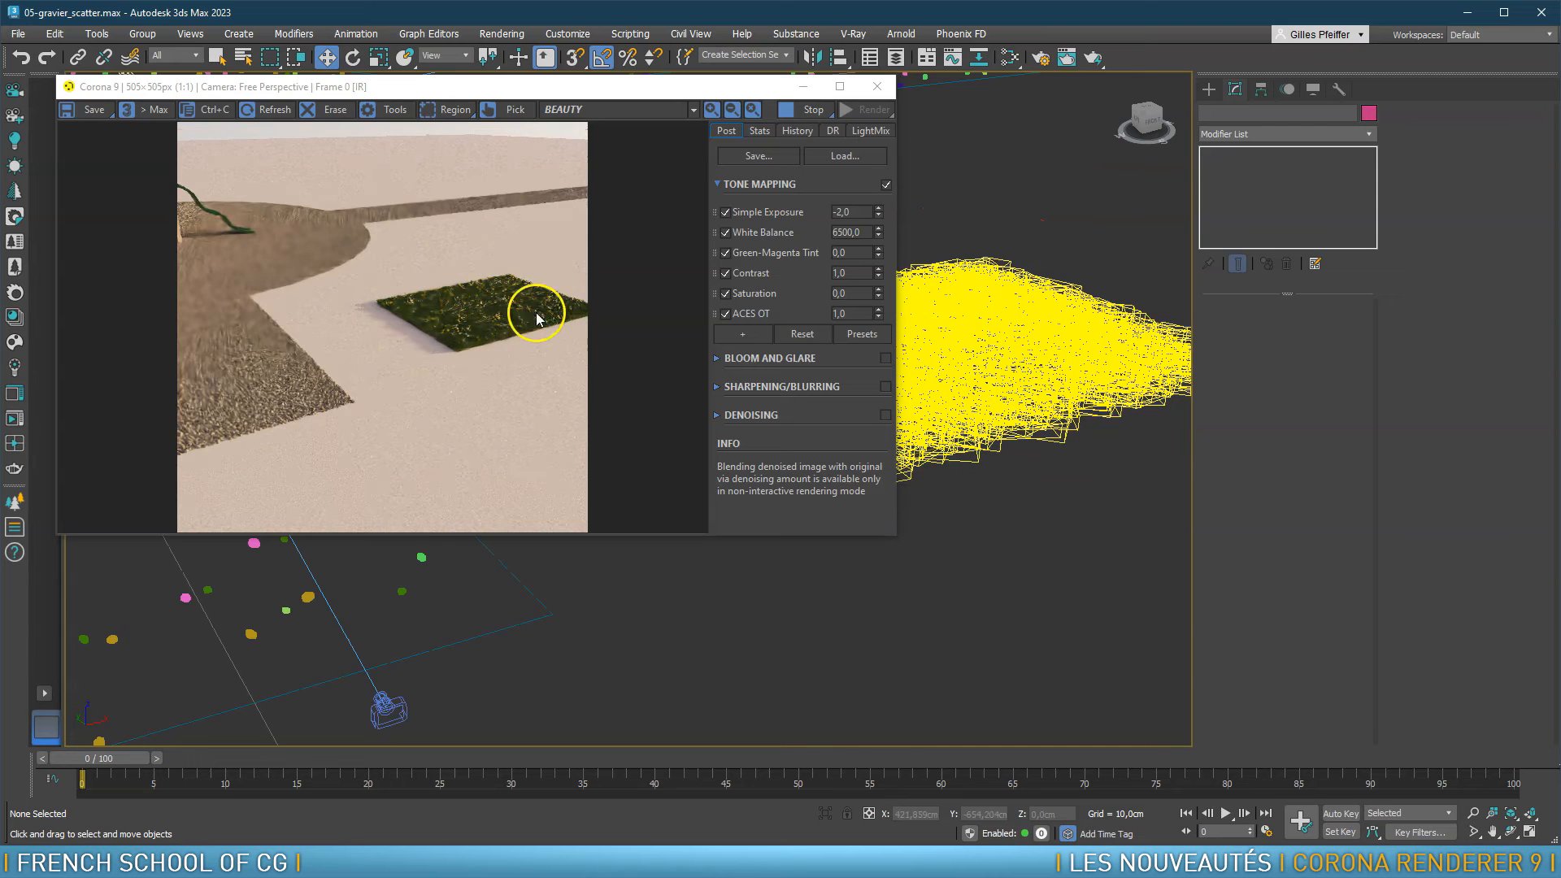
{"action": "left_click", "coordinate": [878, 87]}
{"action": "middle_click_drag", "start_coordinate": [837, 407], "coordinate": [628, 481]}
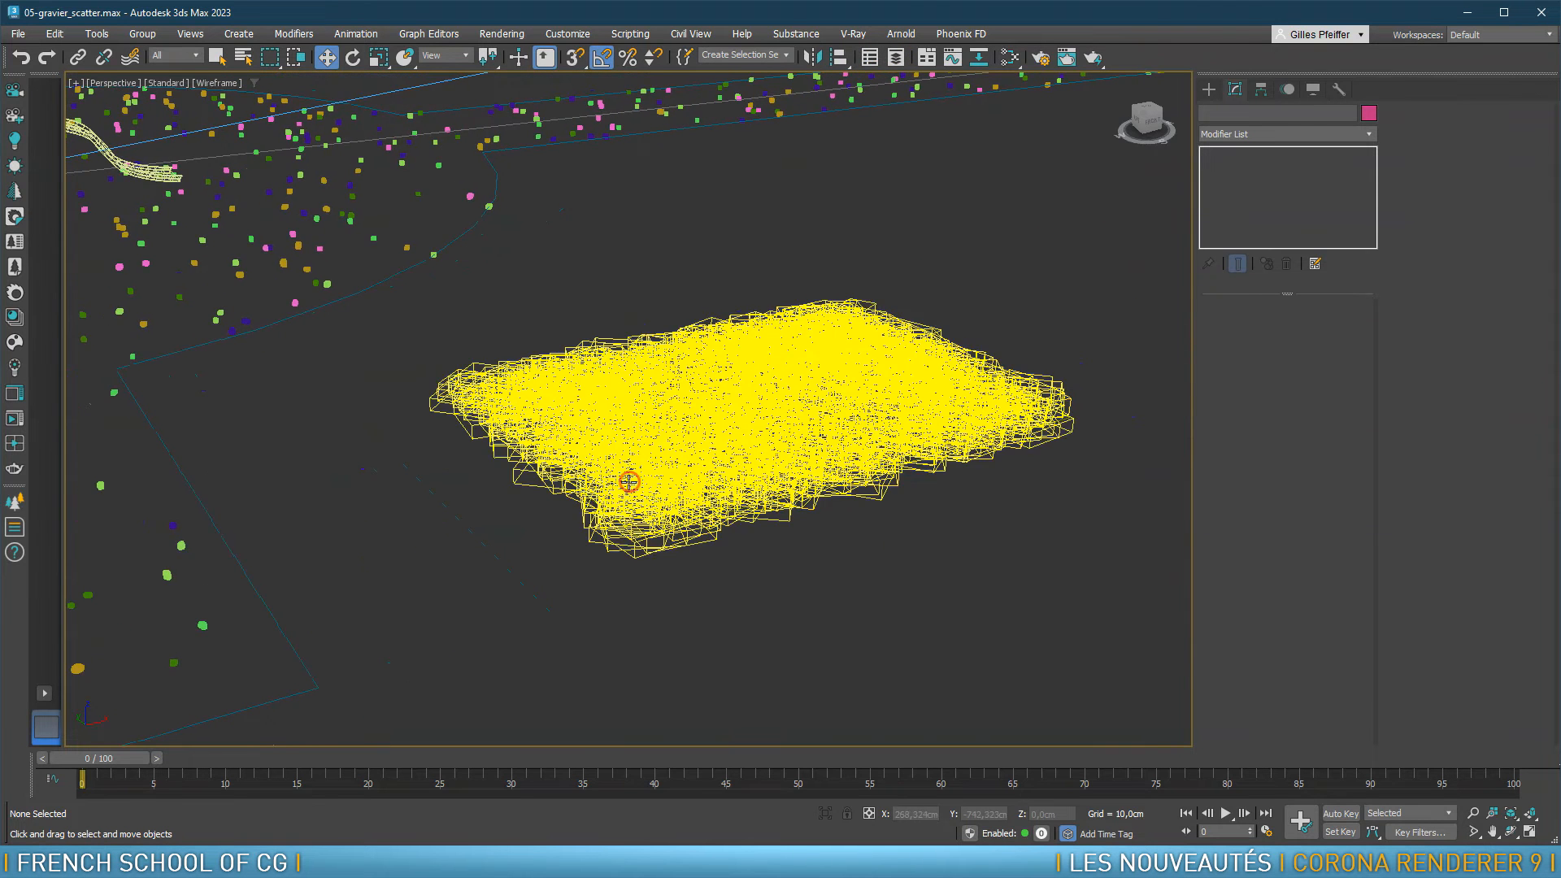
{"action": "left_click", "coordinate": [578, 488]}
{"action": "key", "text": "Delete"}
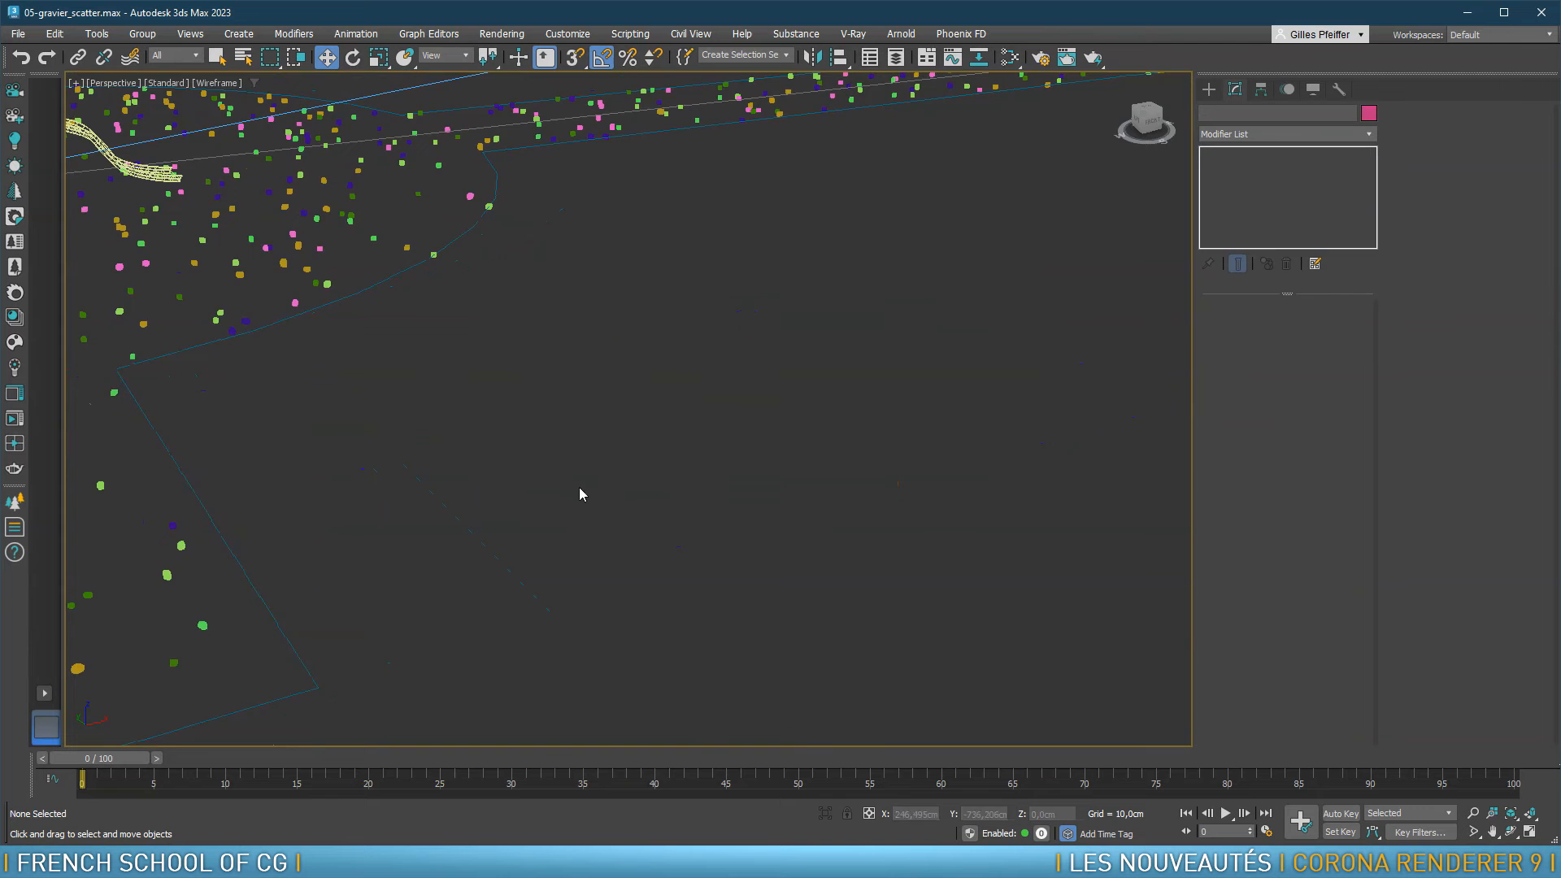
Move the Grass Dandelions 001 scatter icon off the ground beside the Pebbles 001 scatter and remove its deleted distribution target
{"action": "scroll", "coordinate": [720, 425], "scroll_direction": "down", "scroll_amount": 6}
{"action": "middle_click_drag", "start_coordinate": [782, 405], "coordinate": [491, 467]}
{"action": "scroll", "coordinate": [891, 384], "scroll_direction": "down", "scroll_amount": 4}
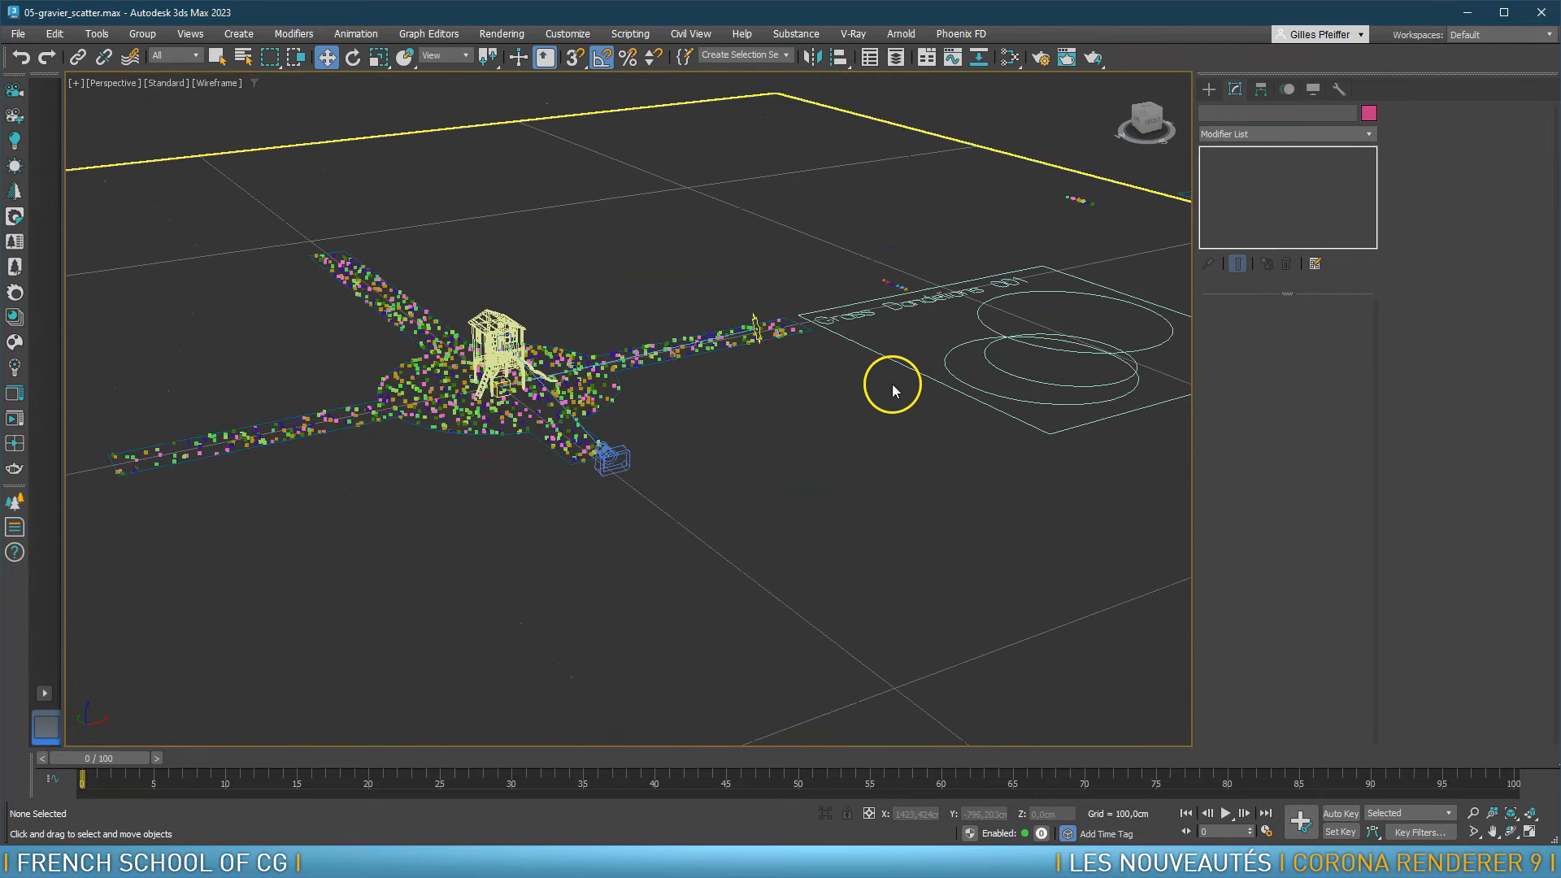
{"action": "middle_click_drag", "start_coordinate": [967, 390], "coordinate": [647, 442]}
{"action": "middle_click_drag", "start_coordinate": [876, 392], "coordinate": [809, 465], "text": "alt"}
{"action": "middle_click_drag", "start_coordinate": [748, 409], "coordinate": [737, 483], "text": "alt"}
{"action": "scroll", "coordinate": [785, 490], "scroll_direction": "down", "scroll_amount": 5}
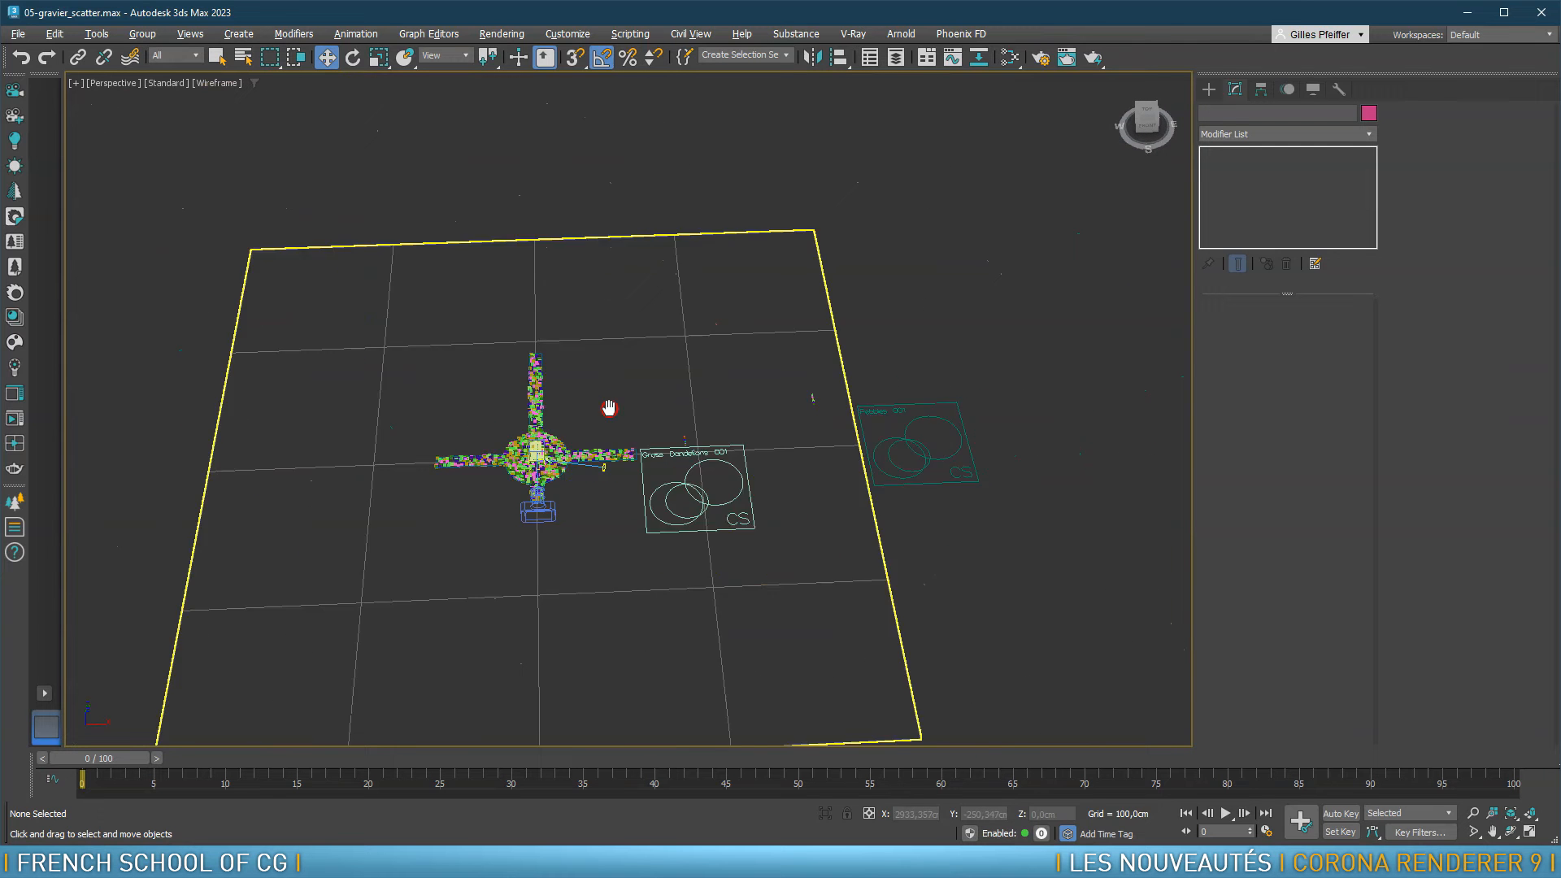
{"action": "left_click", "coordinate": [621, 443]}
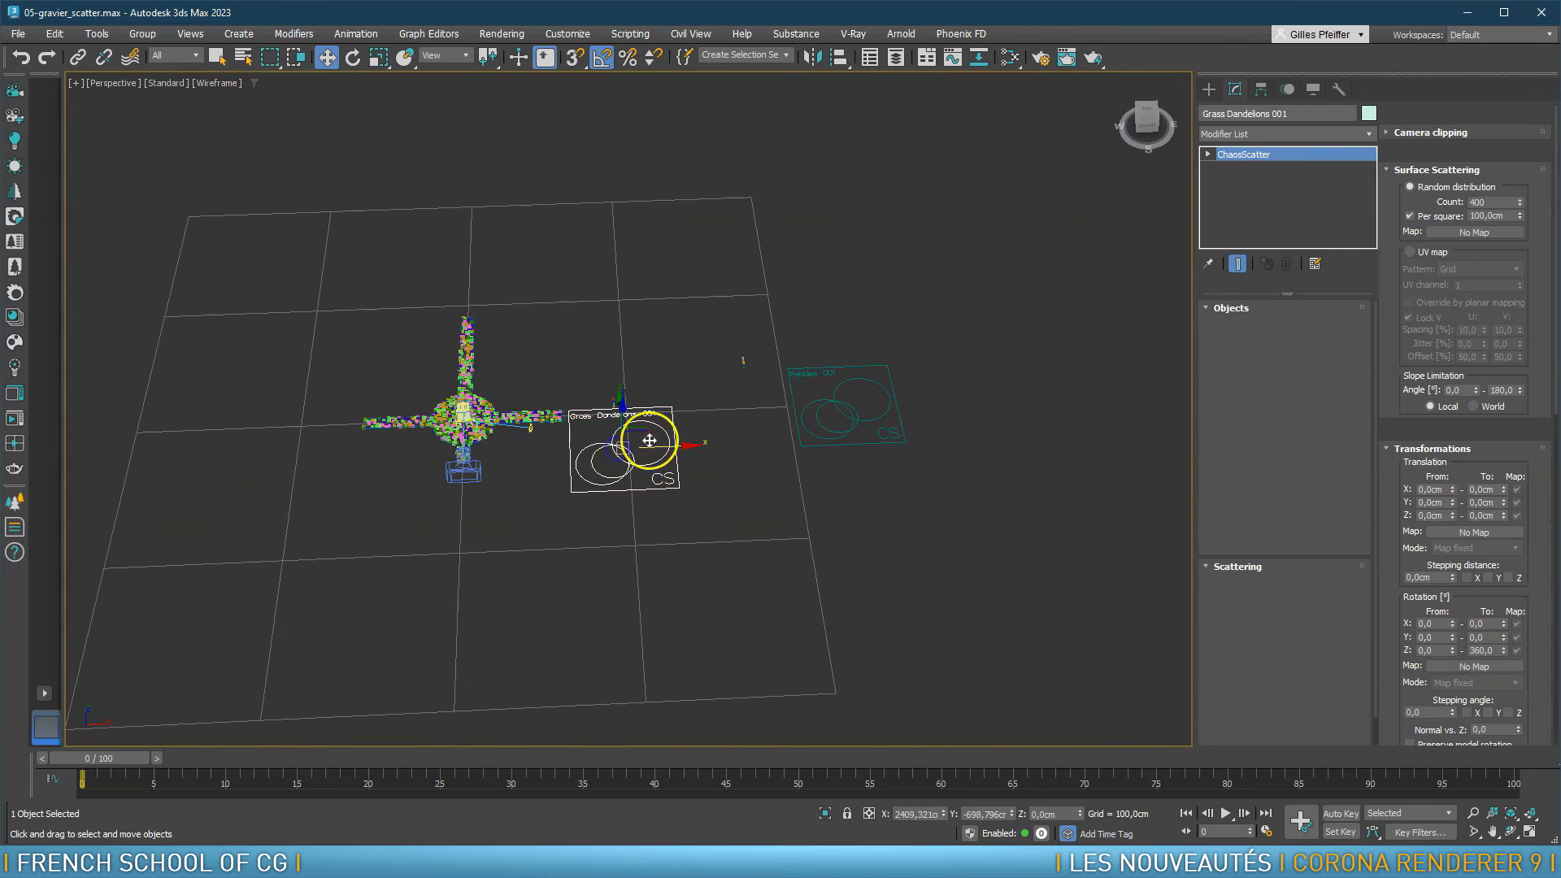
{"action": "middle_click_drag", "start_coordinate": [661, 415], "coordinate": [657, 450], "text": "alt"}
{"action": "left_click_drag", "start_coordinate": [645, 418], "coordinate": [876, 476]}
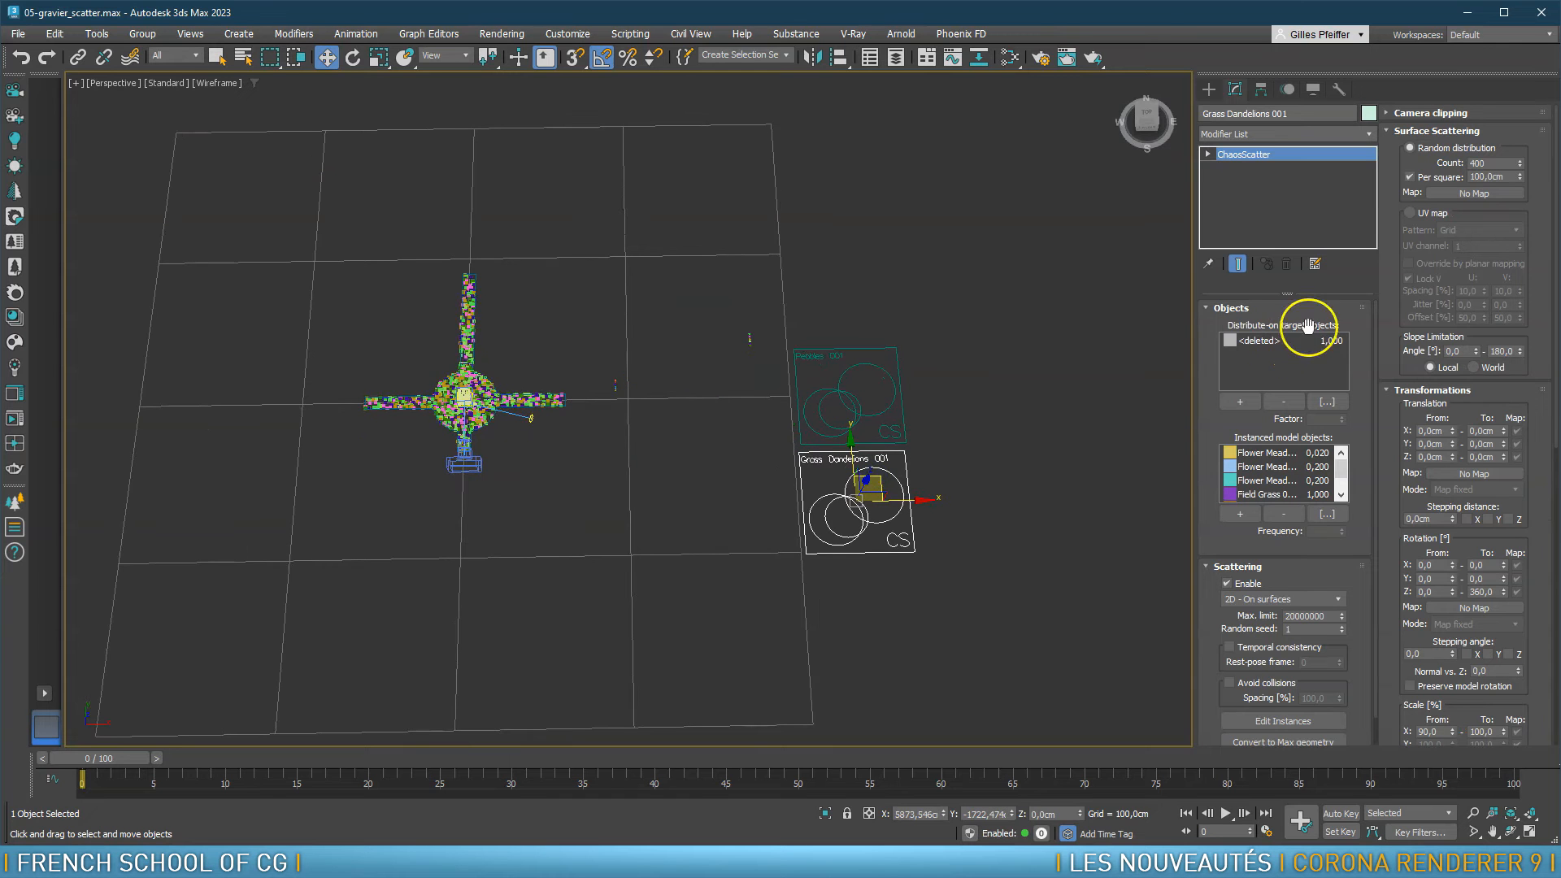
{"action": "left_click", "coordinate": [1266, 343]}
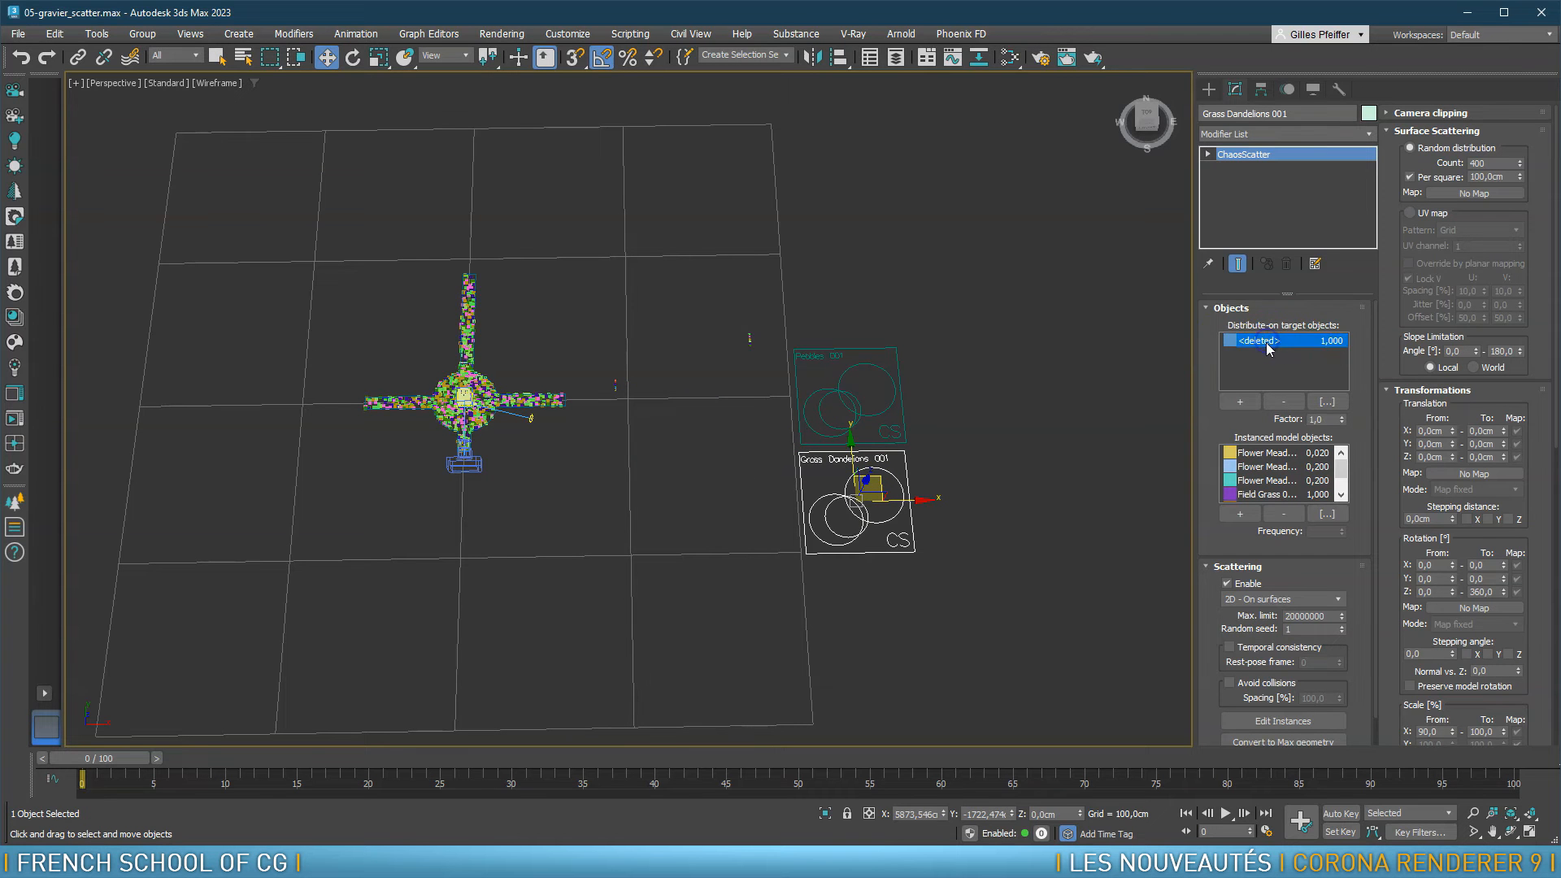
{"action": "left_click", "coordinate": [1285, 402]}
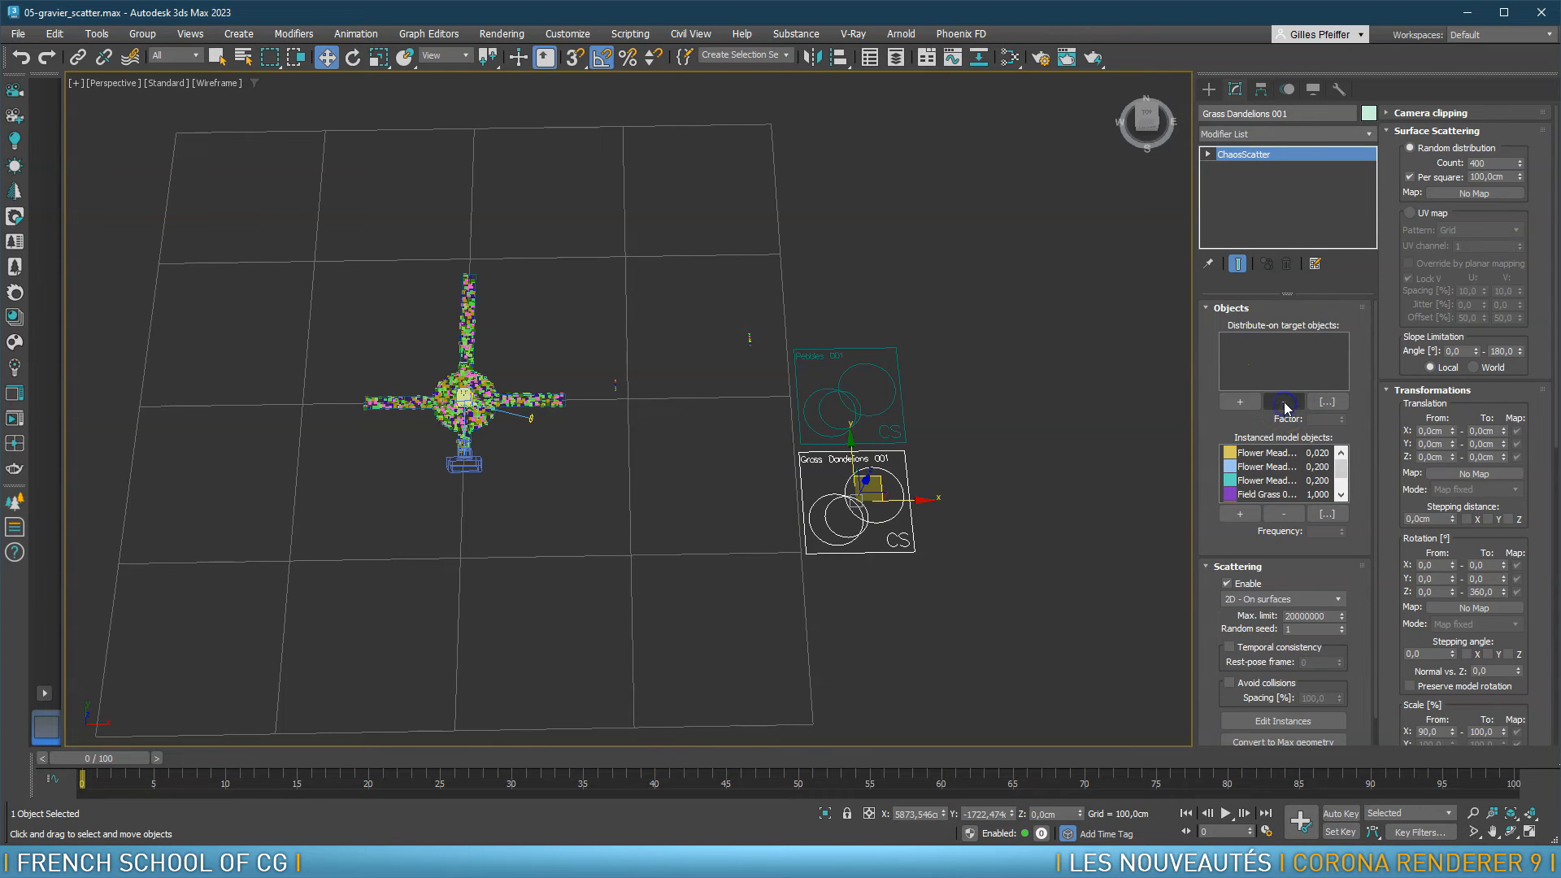
In the top view, draw a rectangle spline about 4338 cm long by 3561 cm wide around the whole gravel path
{"action": "middle_click_drag", "start_coordinate": [535, 372], "coordinate": [533, 383], "text": "alt"}
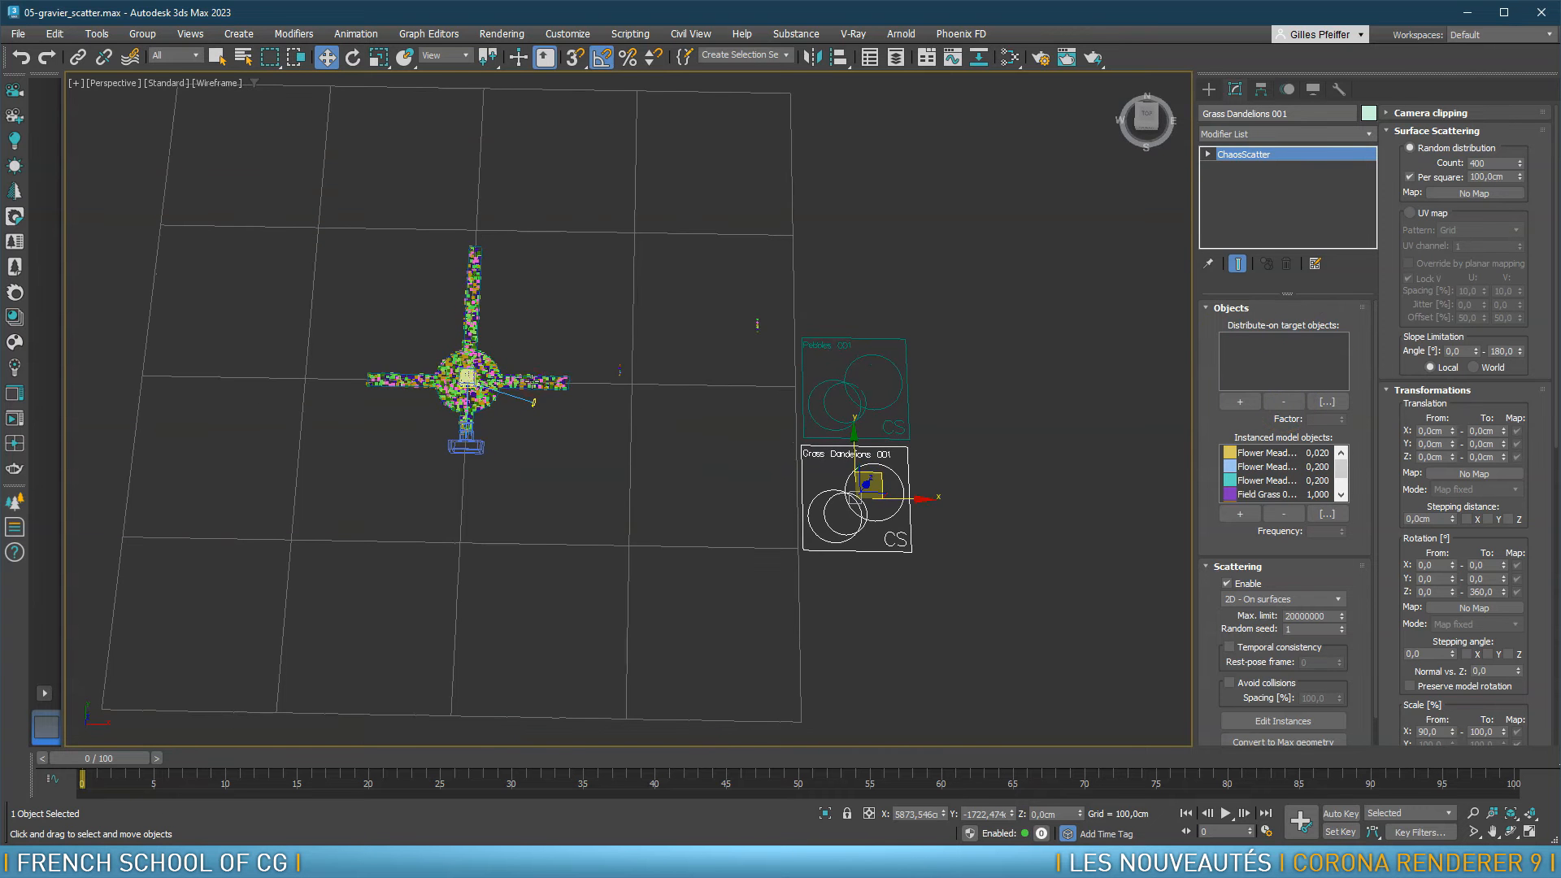
{"action": "key", "text": "t"}
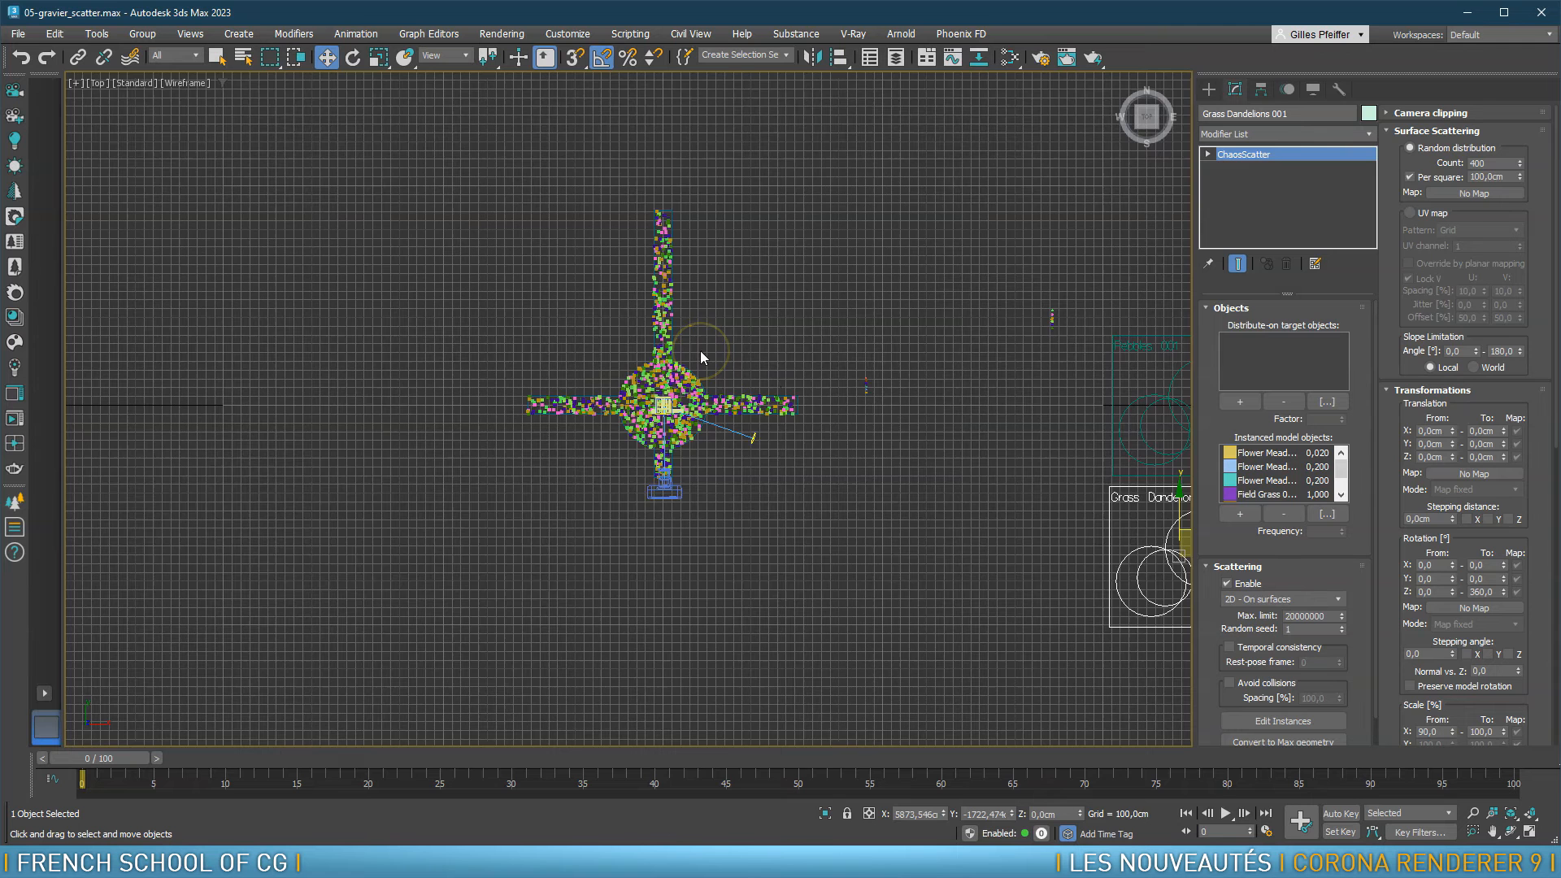
{"action": "key", "text": "g"}
{"action": "middle_click_drag", "start_coordinate": [716, 327], "coordinate": [685, 362]}
{"action": "left_click", "coordinate": [621, 235]}
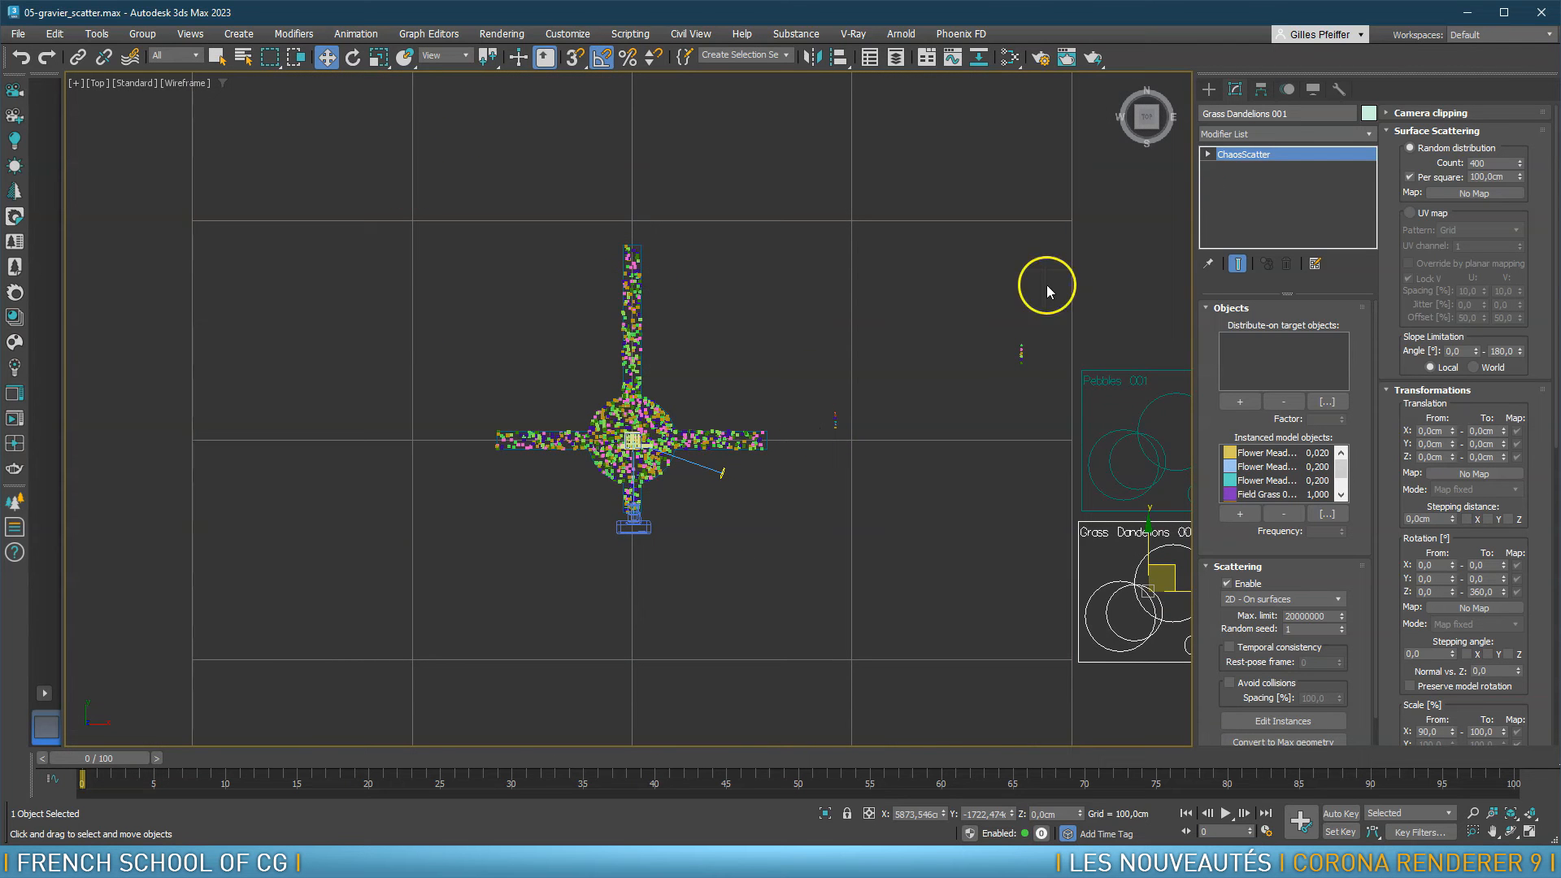
{"action": "left_click", "coordinate": [1208, 88]}
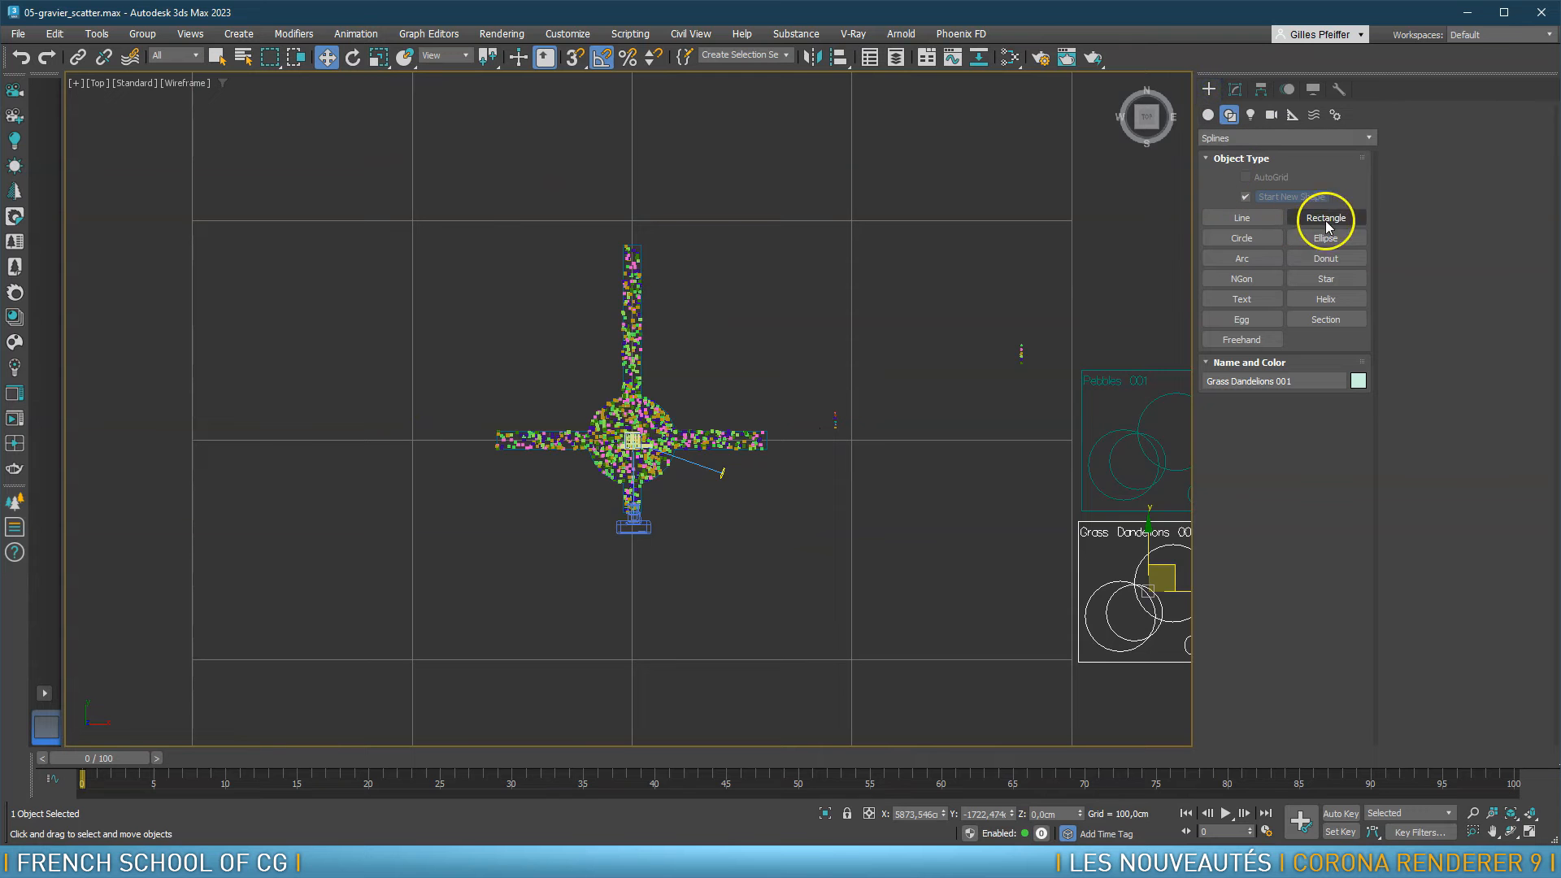
{"action": "left_click", "coordinate": [1326, 220]}
{"action": "left_click_drag", "start_coordinate": [477, 557], "coordinate": [791, 175]}
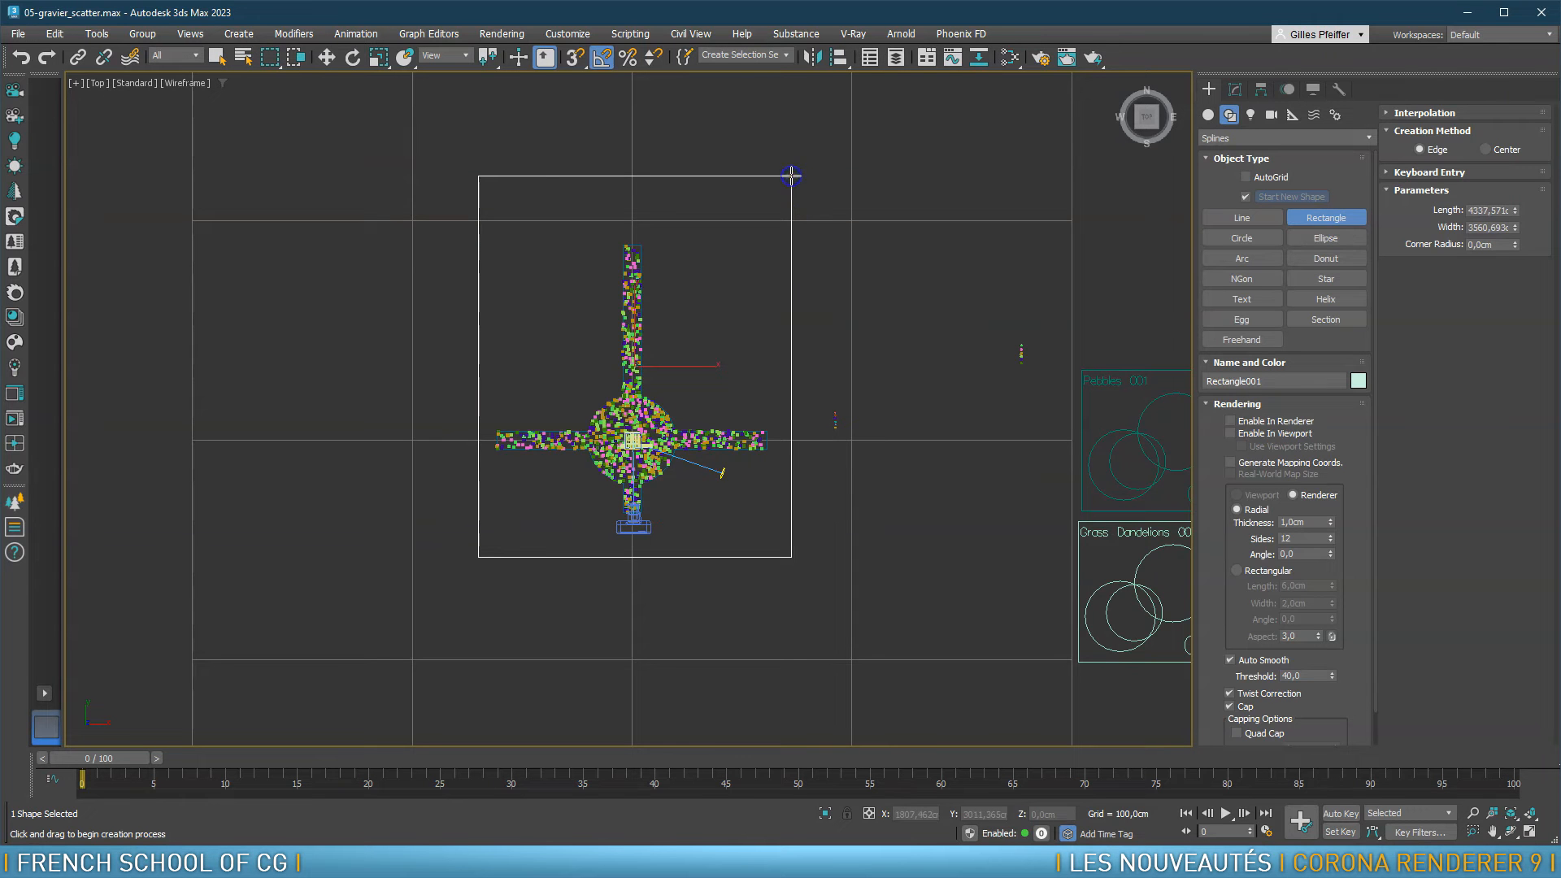
{"action": "right_click", "coordinate": [717, 261]}
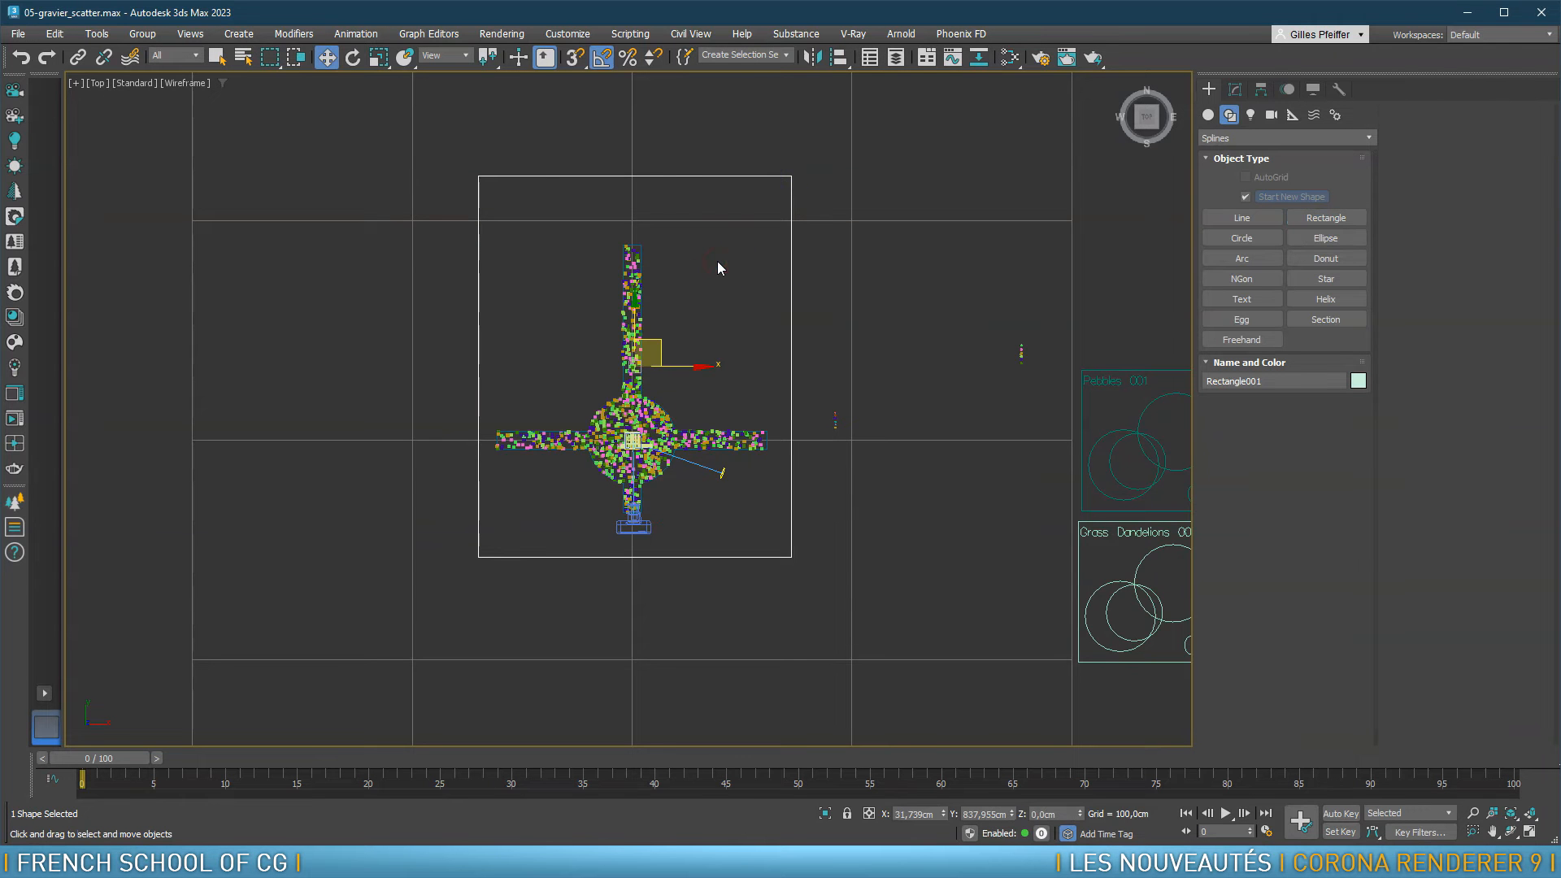
Clone the chemin gravier spline as a copy named "herbe scatter base"
{"action": "scroll", "coordinate": [572, 416], "scroll_direction": "up", "scroll_amount": 2}
{"action": "scroll", "coordinate": [572, 418], "scroll_direction": "up", "scroll_amount": 2}
{"action": "scroll", "coordinate": [571, 421], "scroll_direction": "down", "scroll_amount": 2}
{"action": "scroll", "coordinate": [573, 435], "scroll_direction": "up", "scroll_amount": 4}
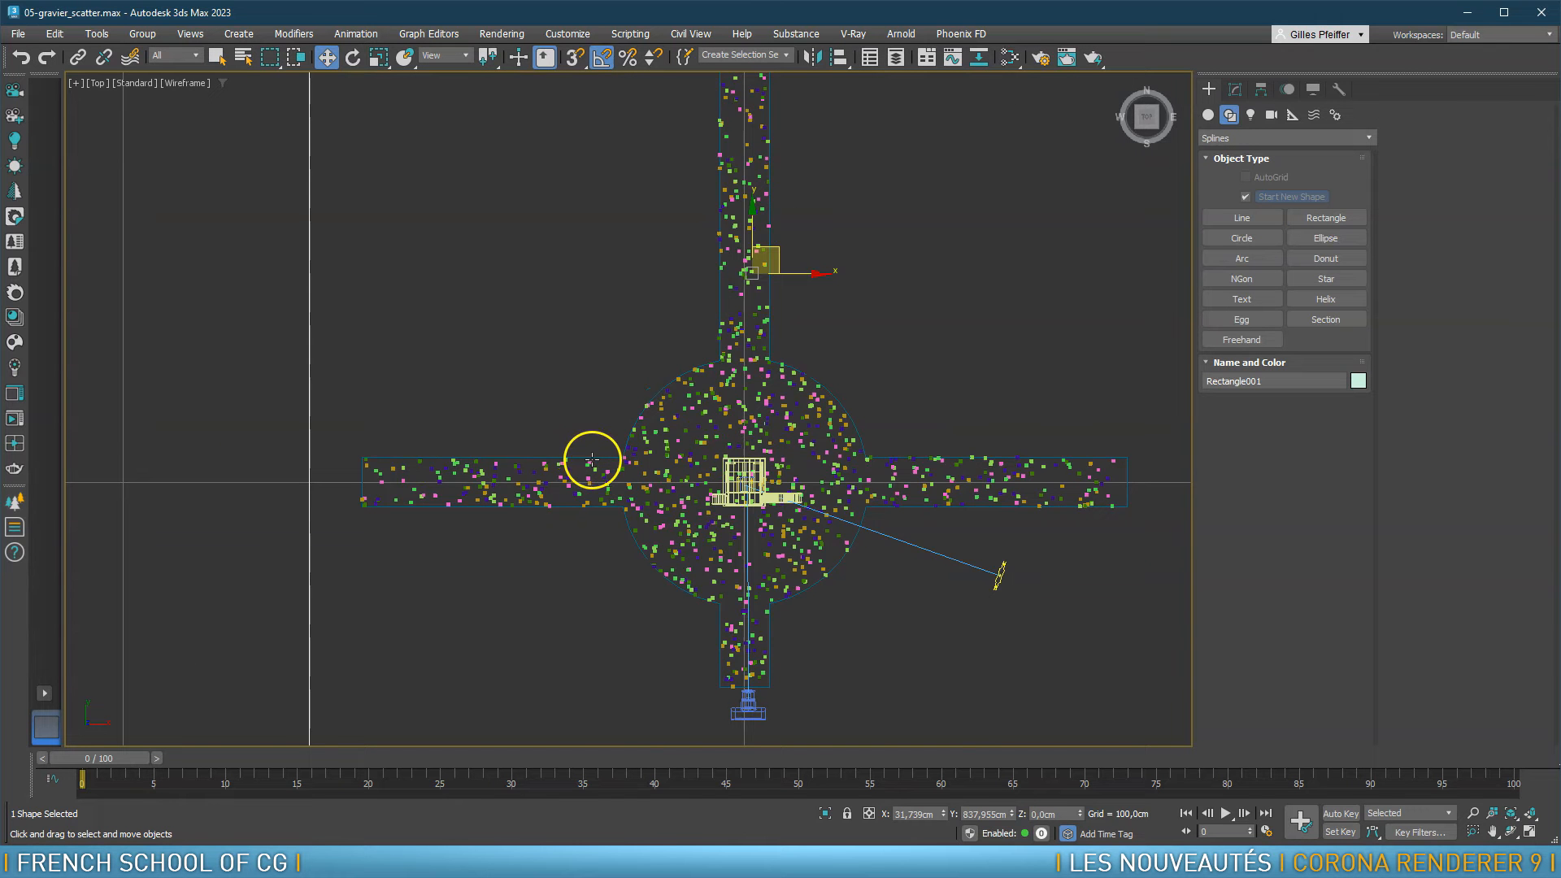
{"action": "left_click", "coordinate": [596, 458]}
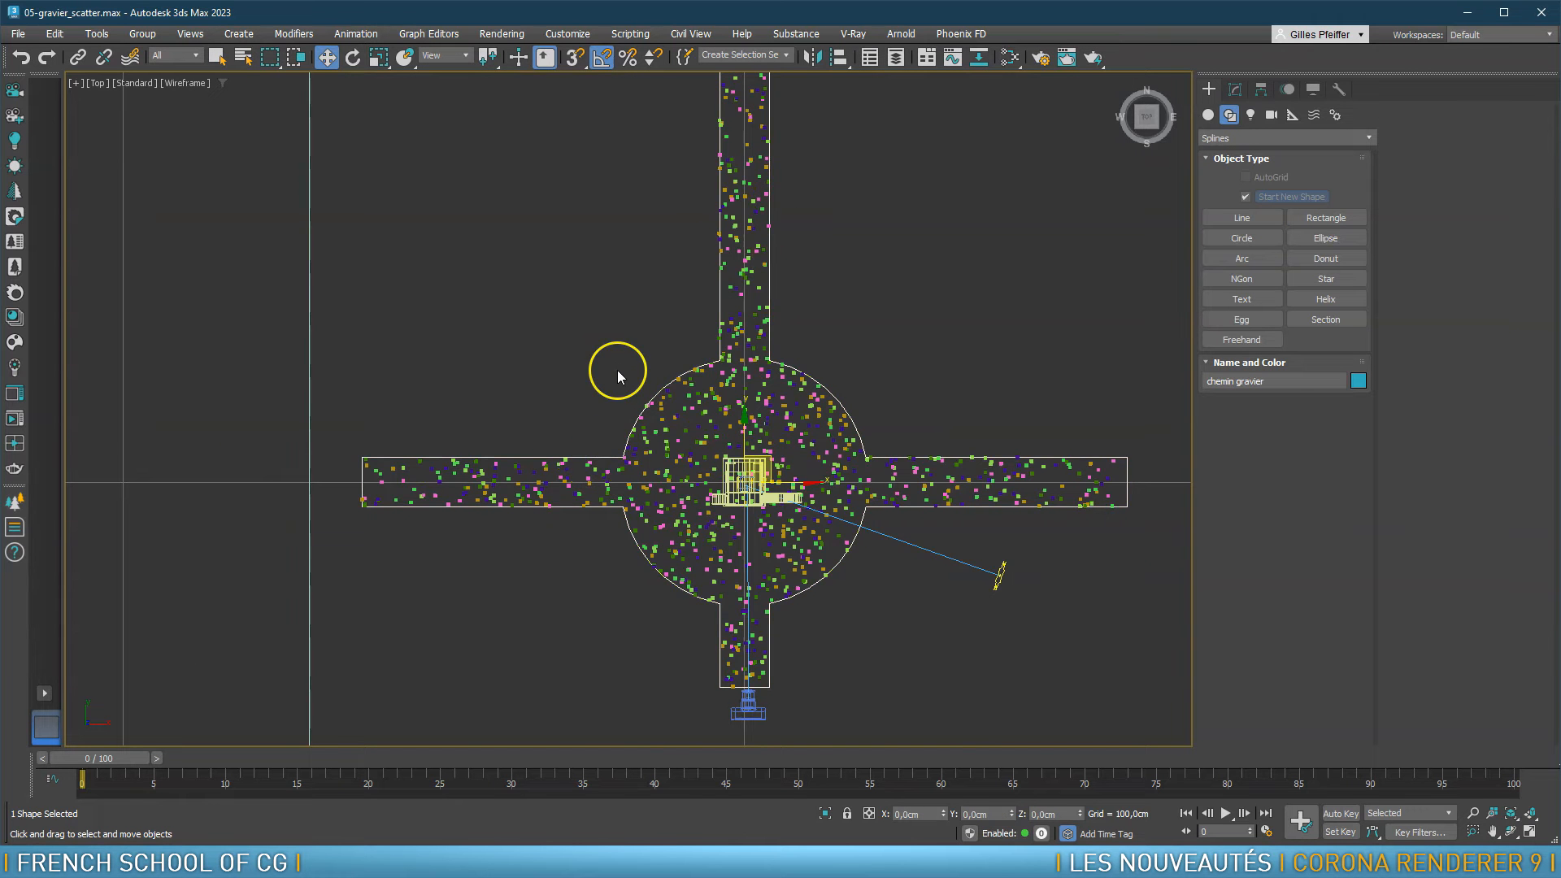
{"action": "key", "text": "ctrl+v"}
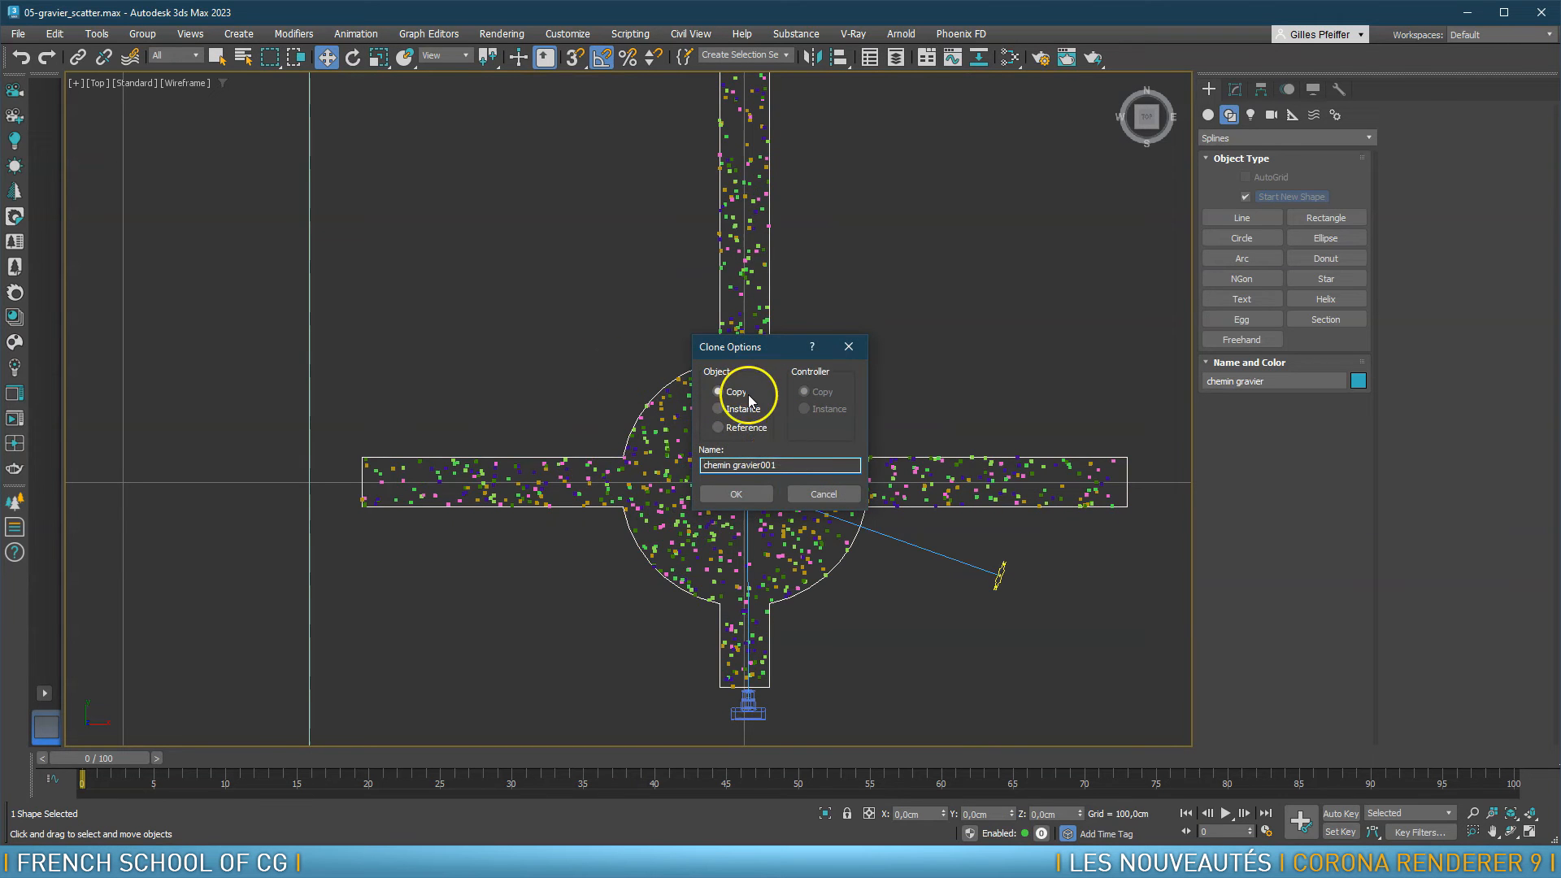
{"action": "left_click_drag", "start_coordinate": [778, 463], "coordinate": [688, 466]}
{"action": "key", "text": "Return"}
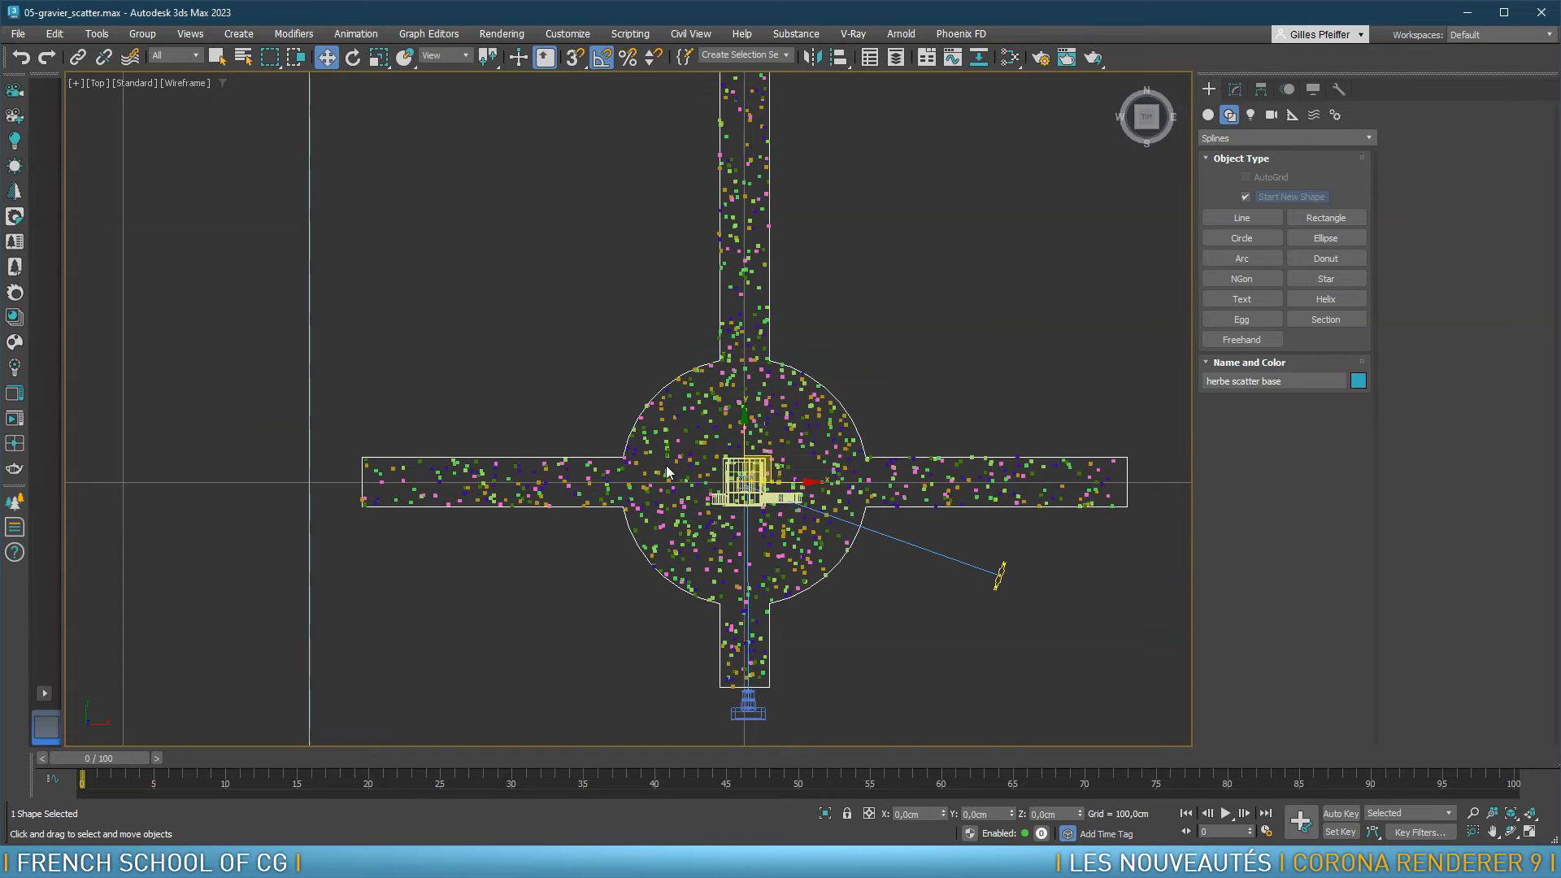
Attach the surrounding rectangle to the herbe scatter base spline
{"action": "scroll", "coordinate": [845, 374], "scroll_direction": "down", "scroll_amount": 5}
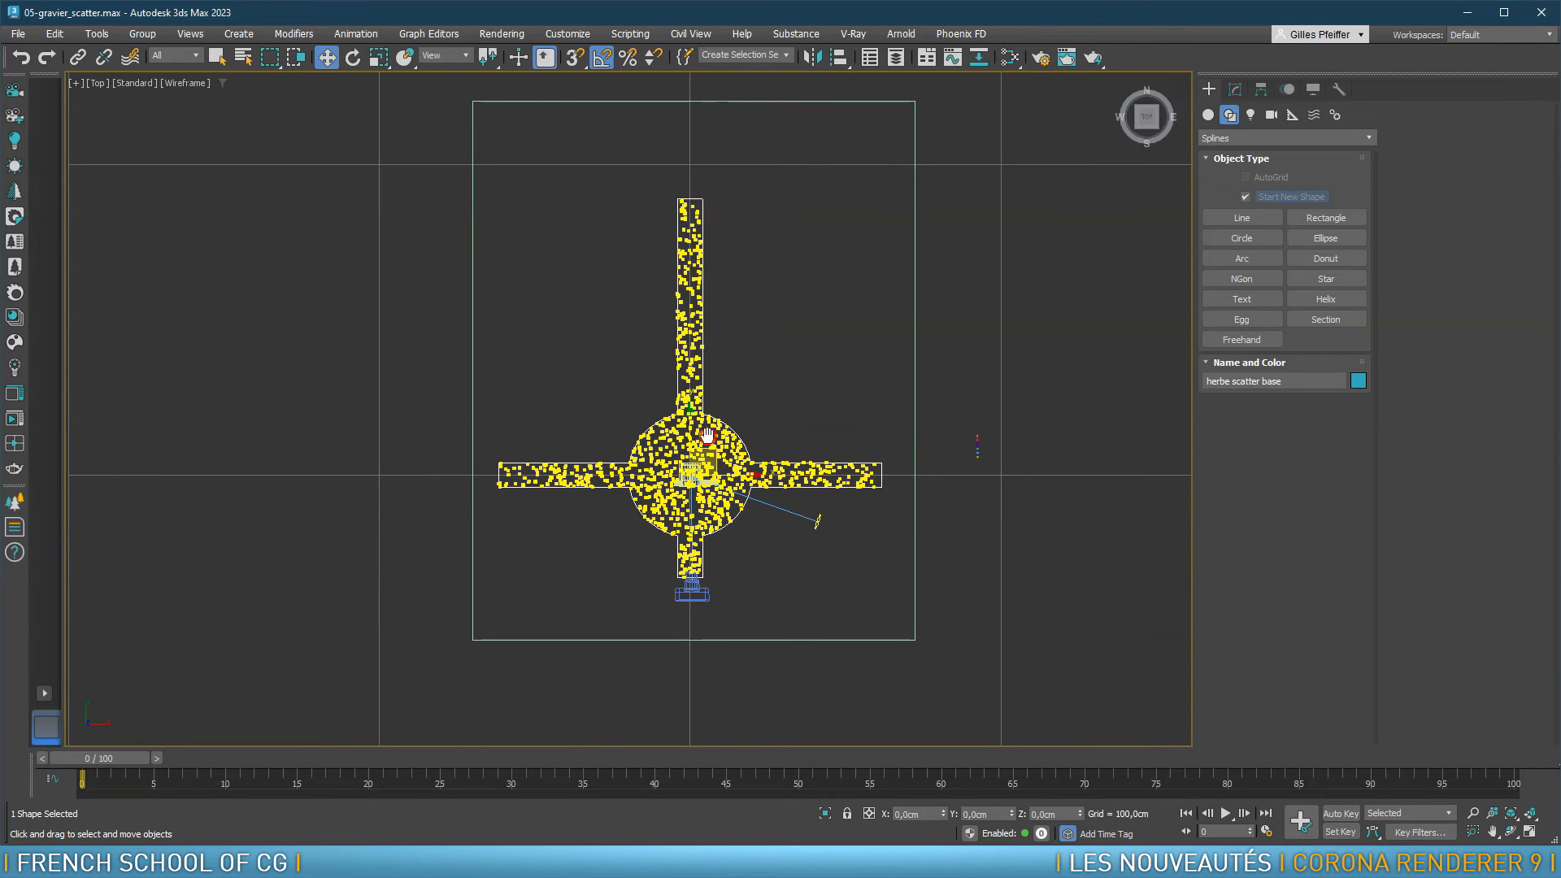
{"action": "left_click", "coordinate": [1236, 89]}
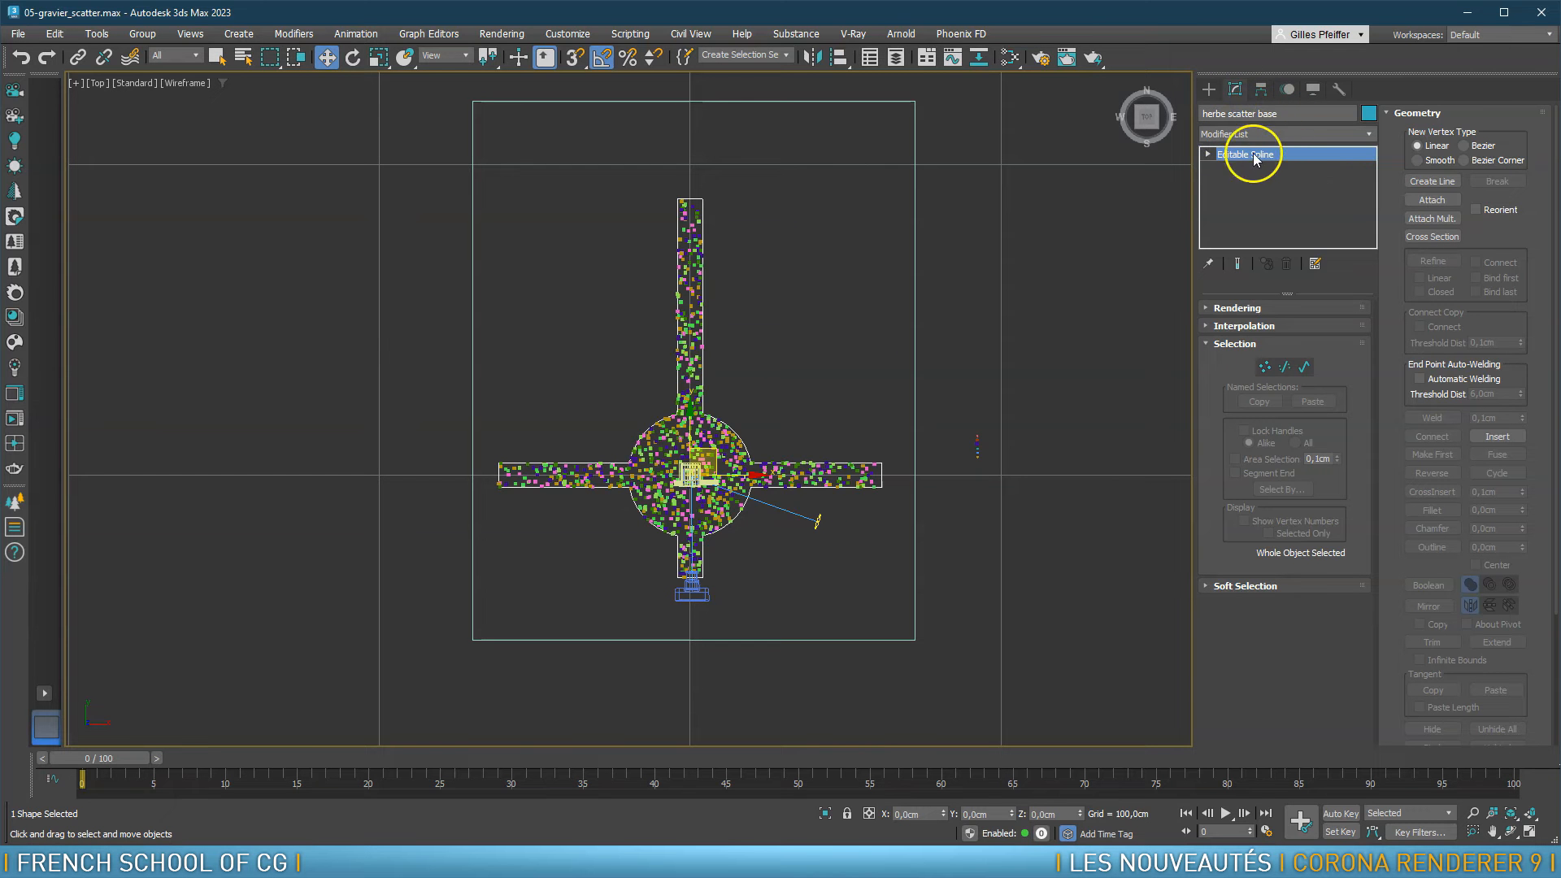
{"action": "left_click", "coordinate": [1431, 200]}
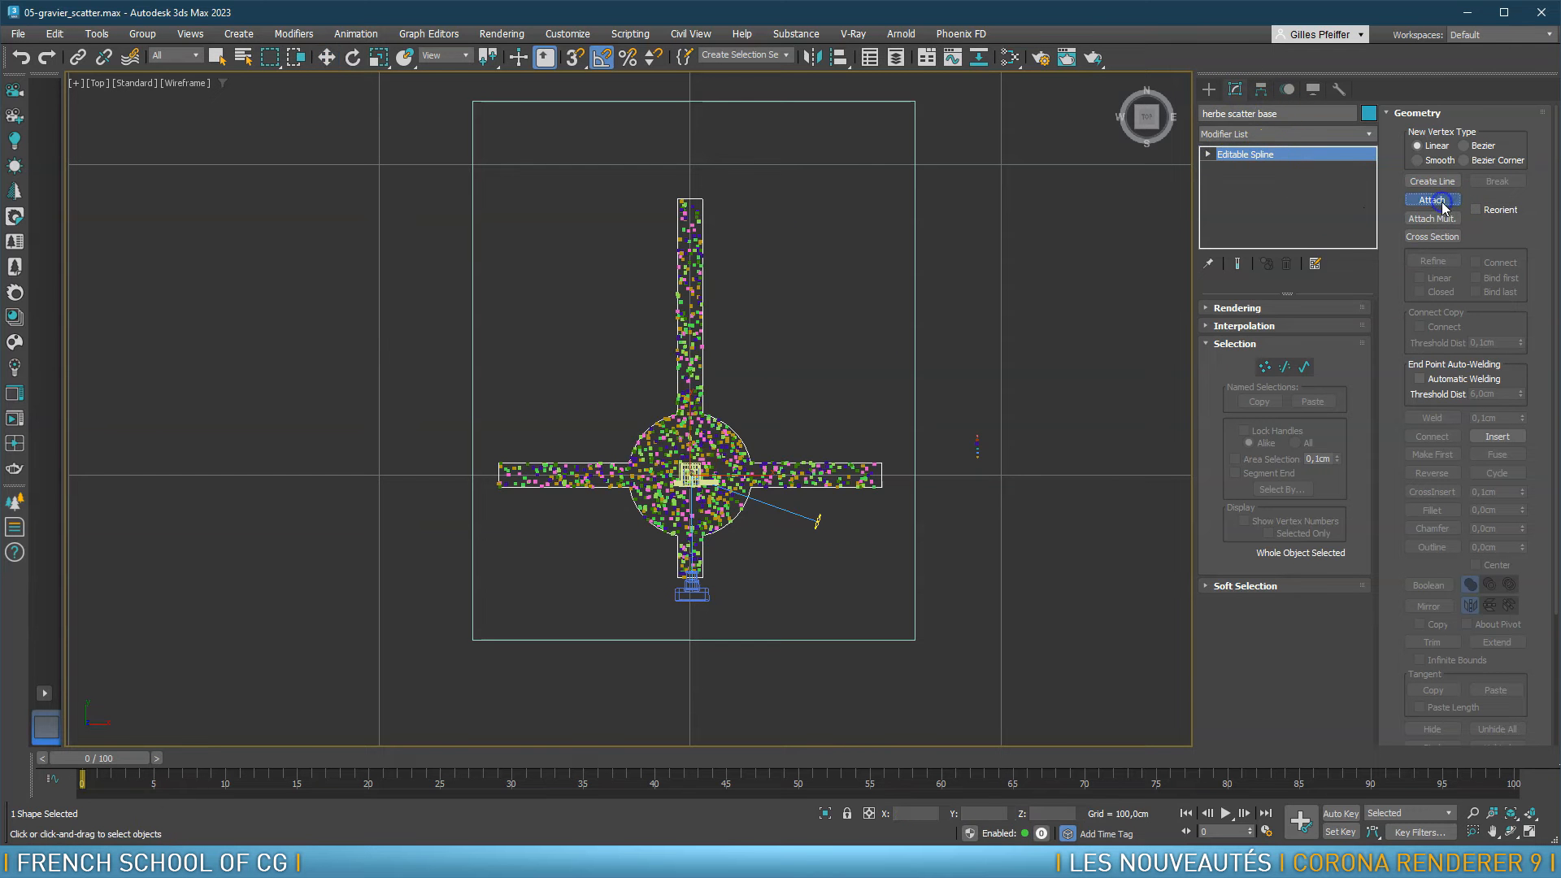
{"action": "left_click", "coordinate": [917, 259]}
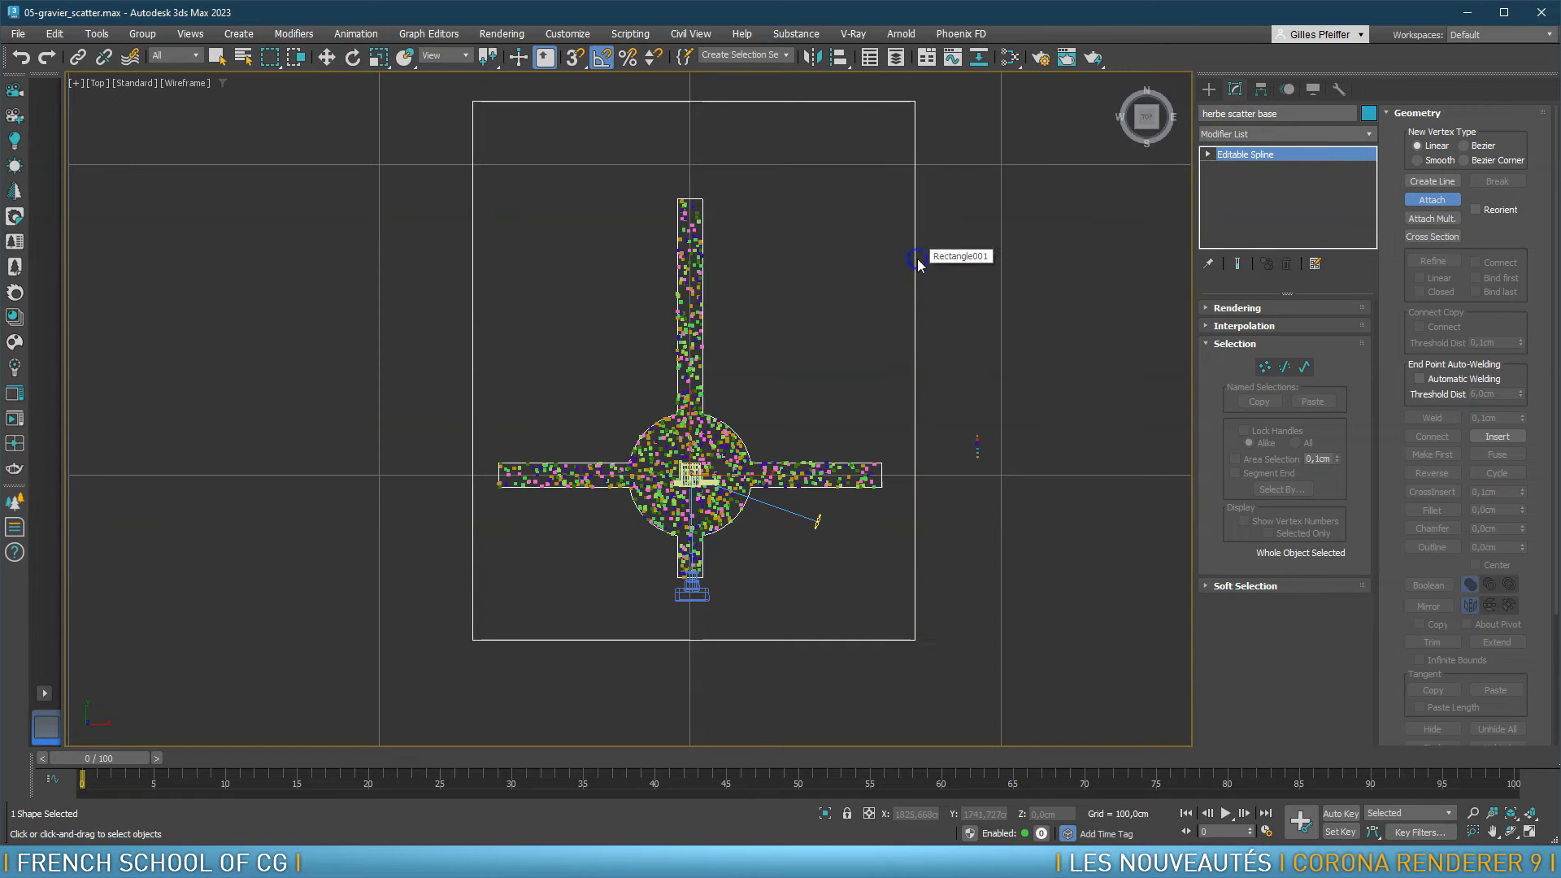
{"action": "right_click", "coordinate": [939, 341]}
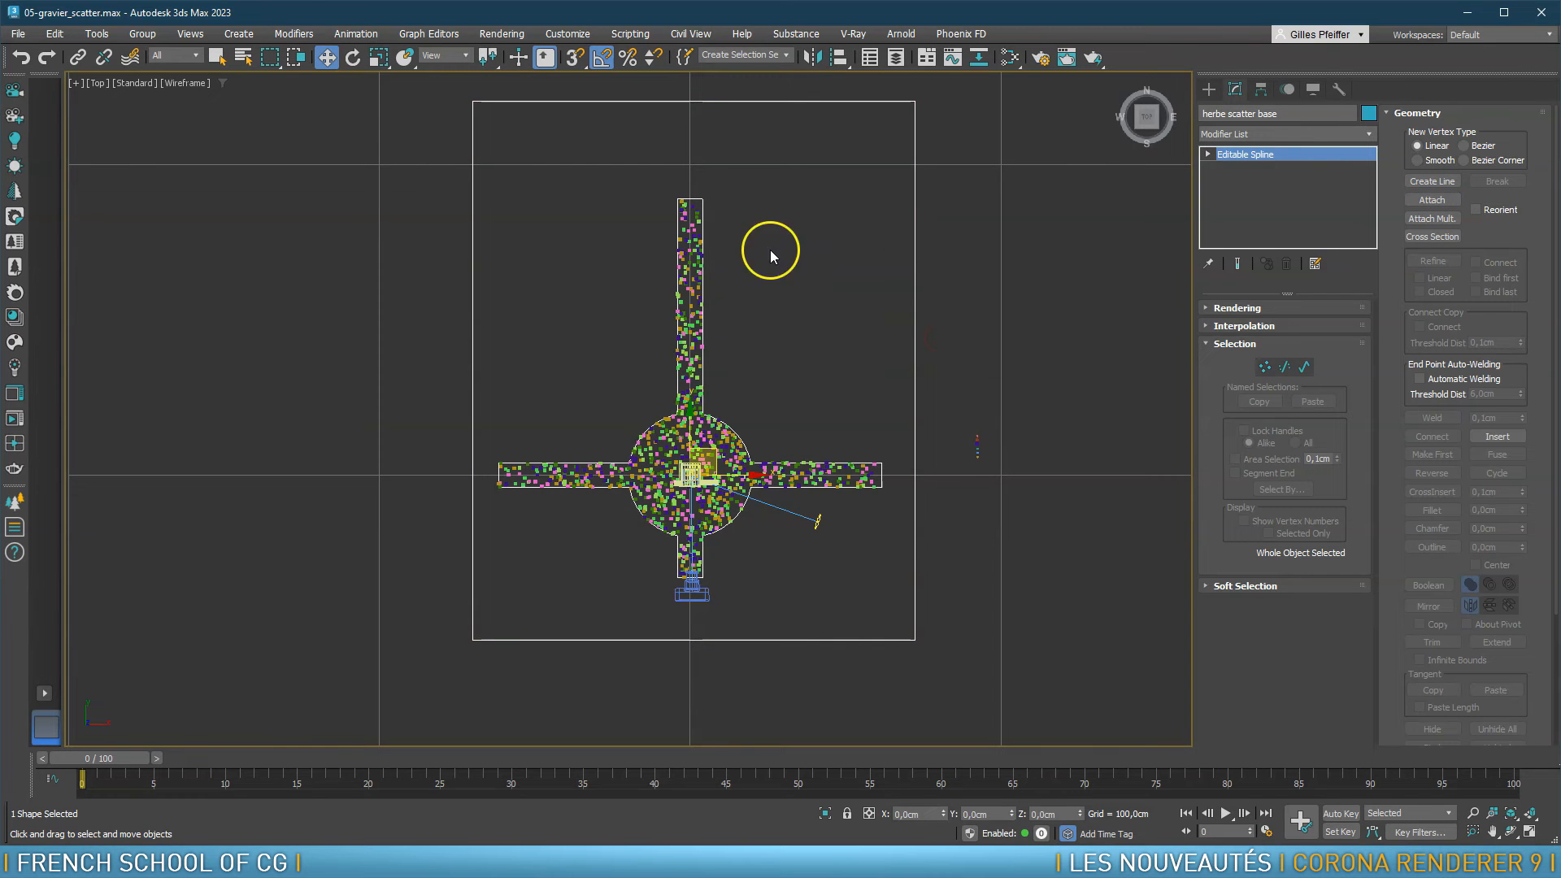
{"action": "key", "text": "m"}
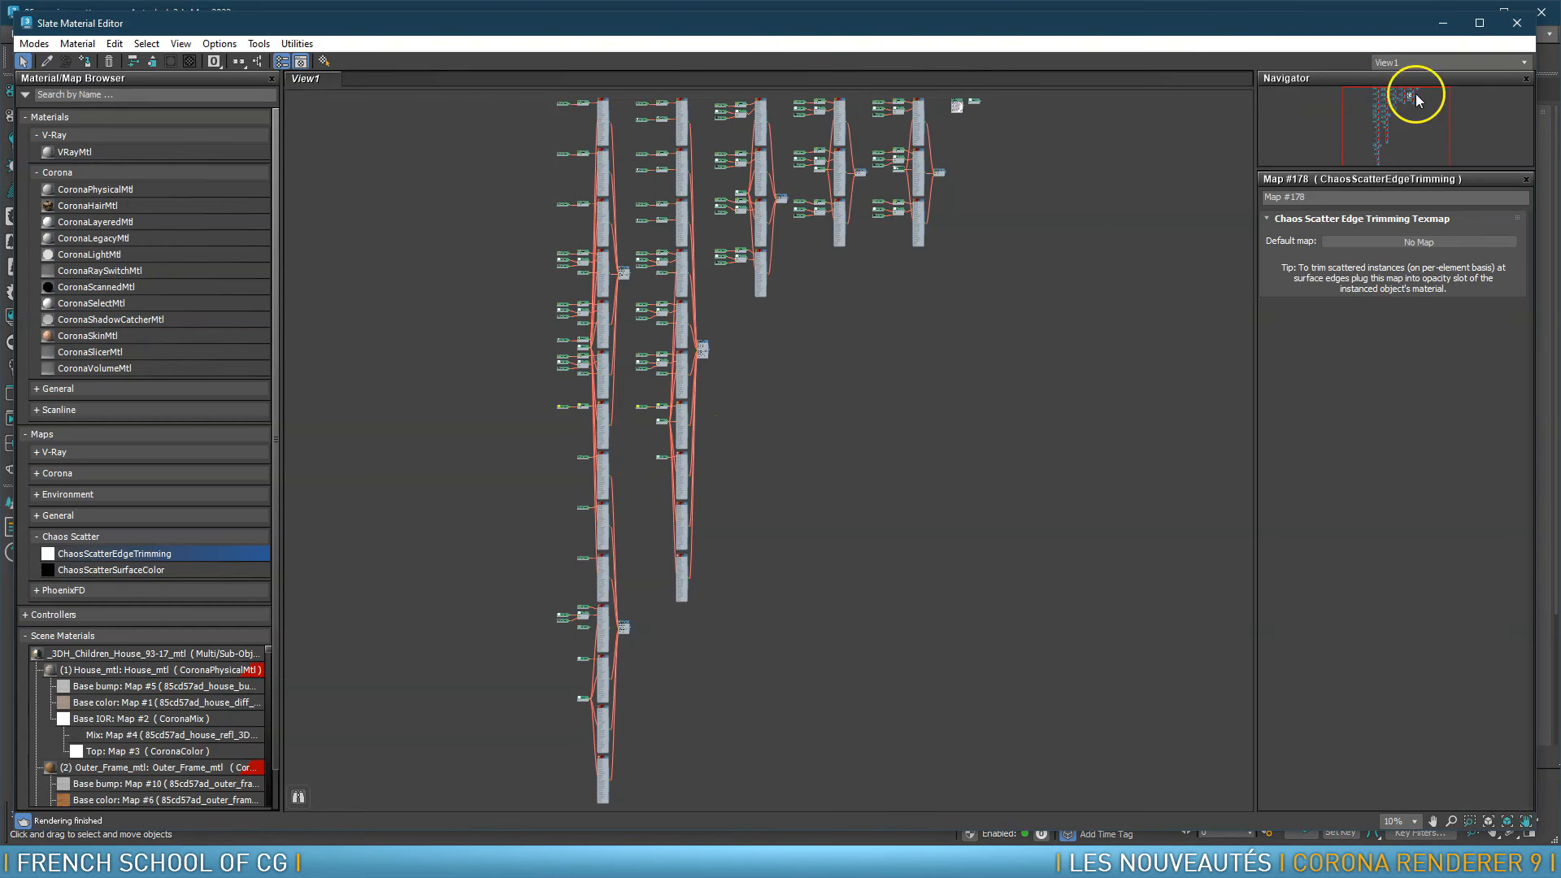
{"action": "left_click", "coordinate": [1515, 22]}
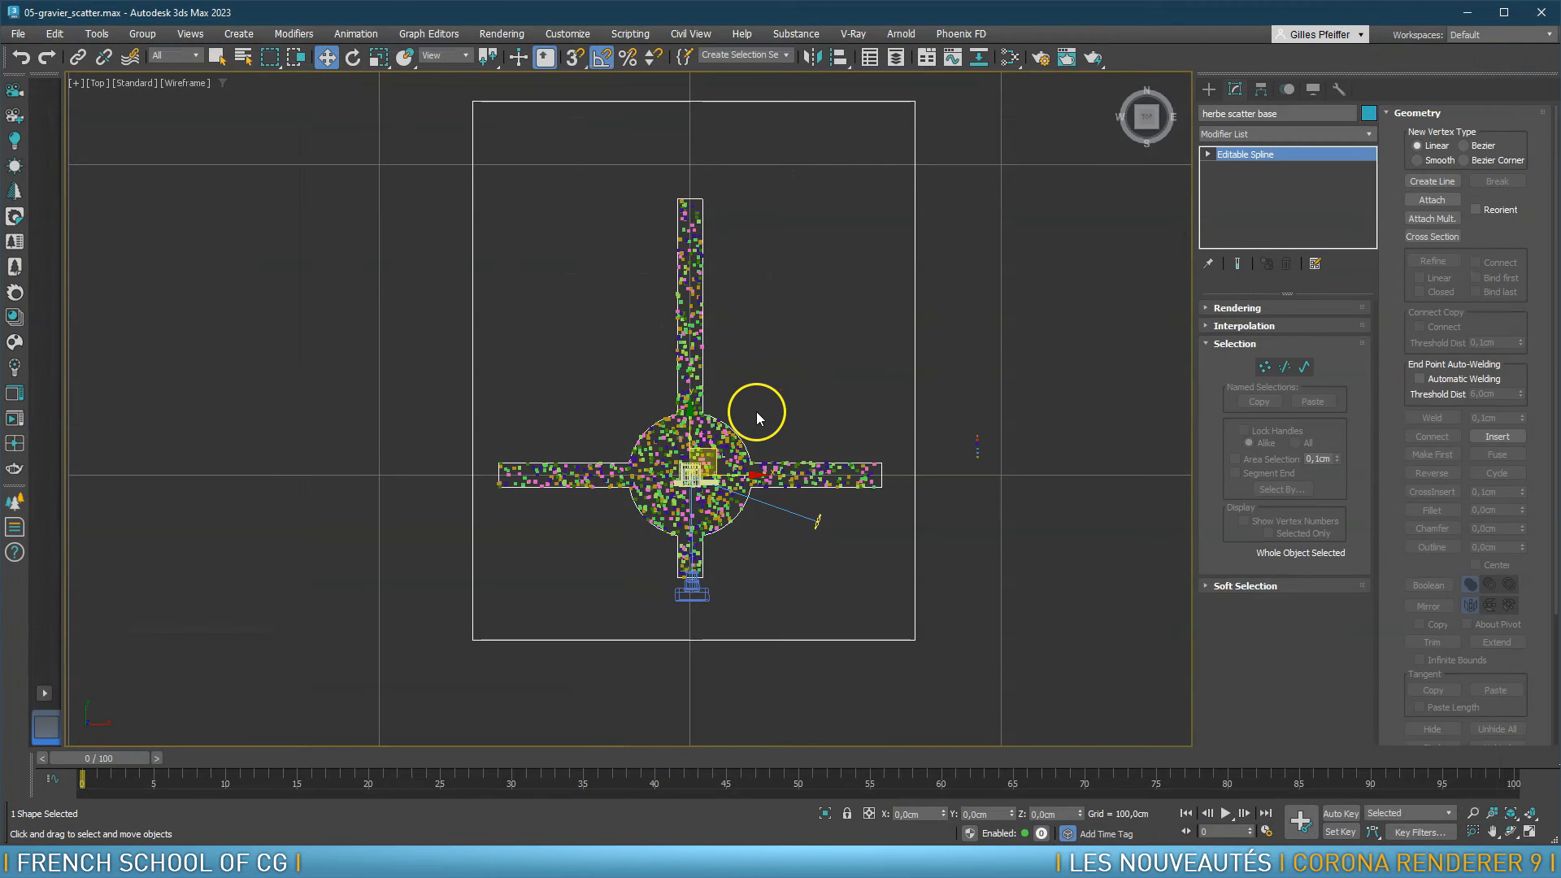
Add the herbe scatter base spline as the distribution target of the Grass Dandelions 001 scatter
{"action": "key", "text": "p"}
{"action": "right_click", "coordinate": [816, 457]}
{"action": "middle_click_drag", "start_coordinate": [815, 457], "coordinate": [977, 371], "text": "alt"}
{"action": "right_click", "coordinate": [682, 441]}
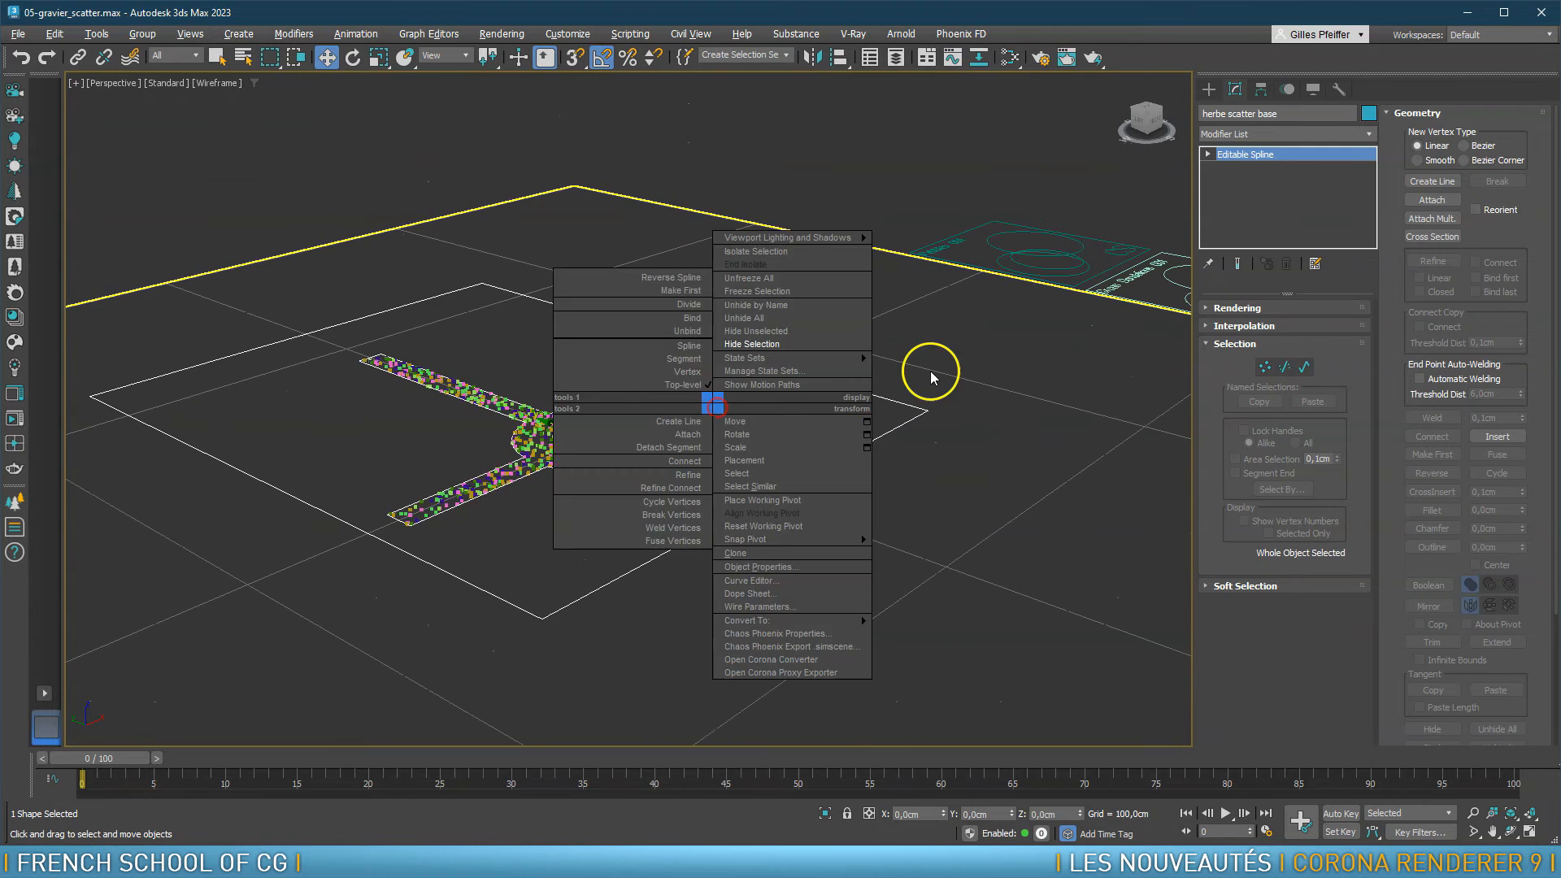
{"action": "middle_click_drag", "start_coordinate": [931, 379], "coordinate": [759, 435]}
{"action": "left_click", "coordinate": [1067, 354]}
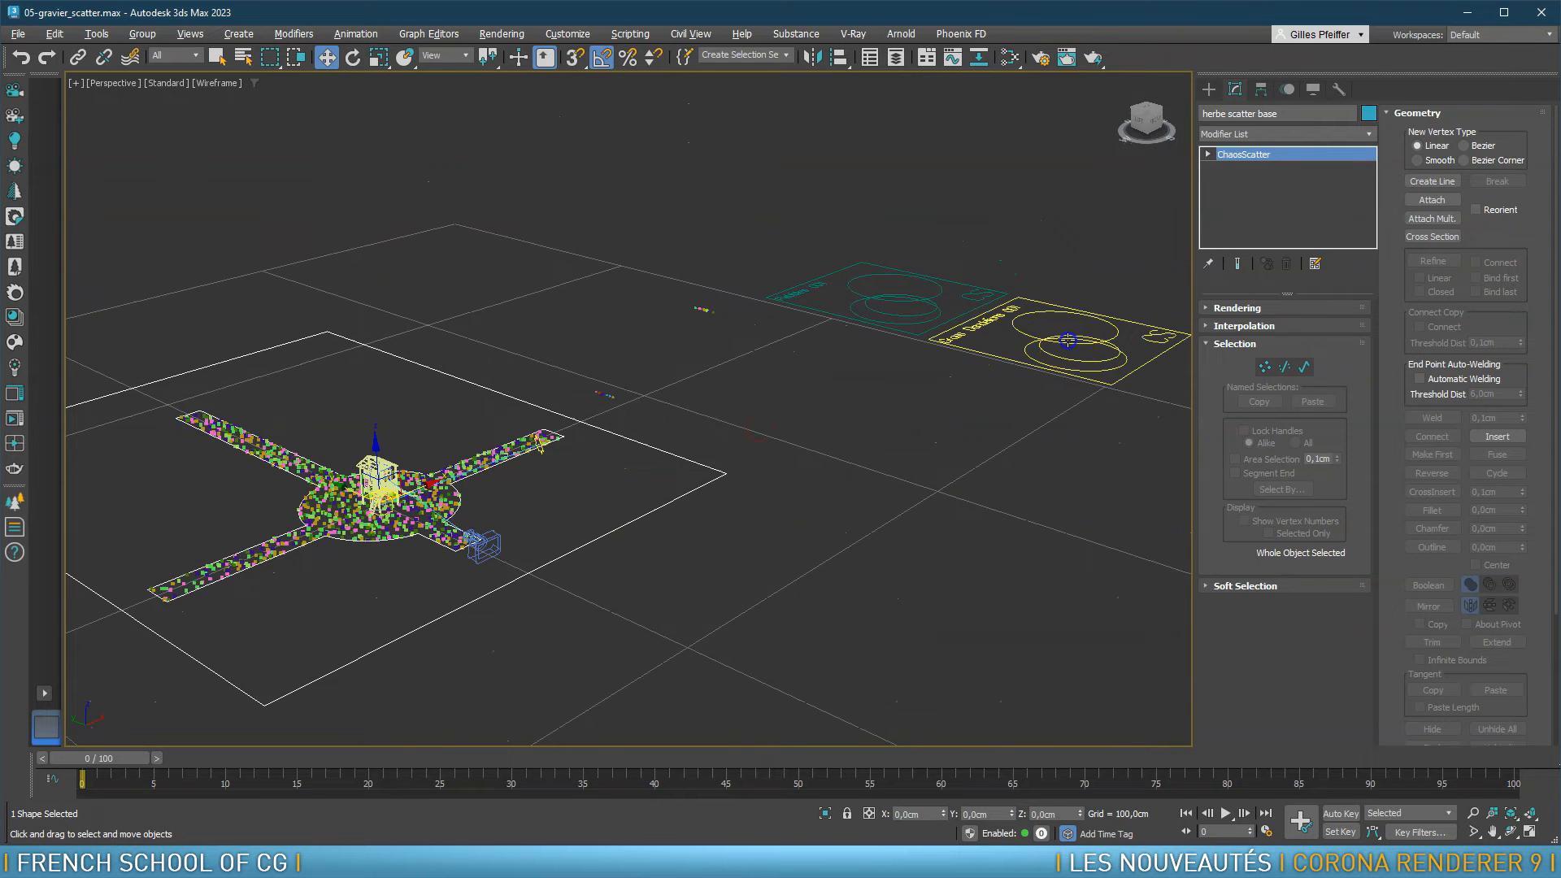
{"action": "left_click", "coordinate": [1102, 392]}
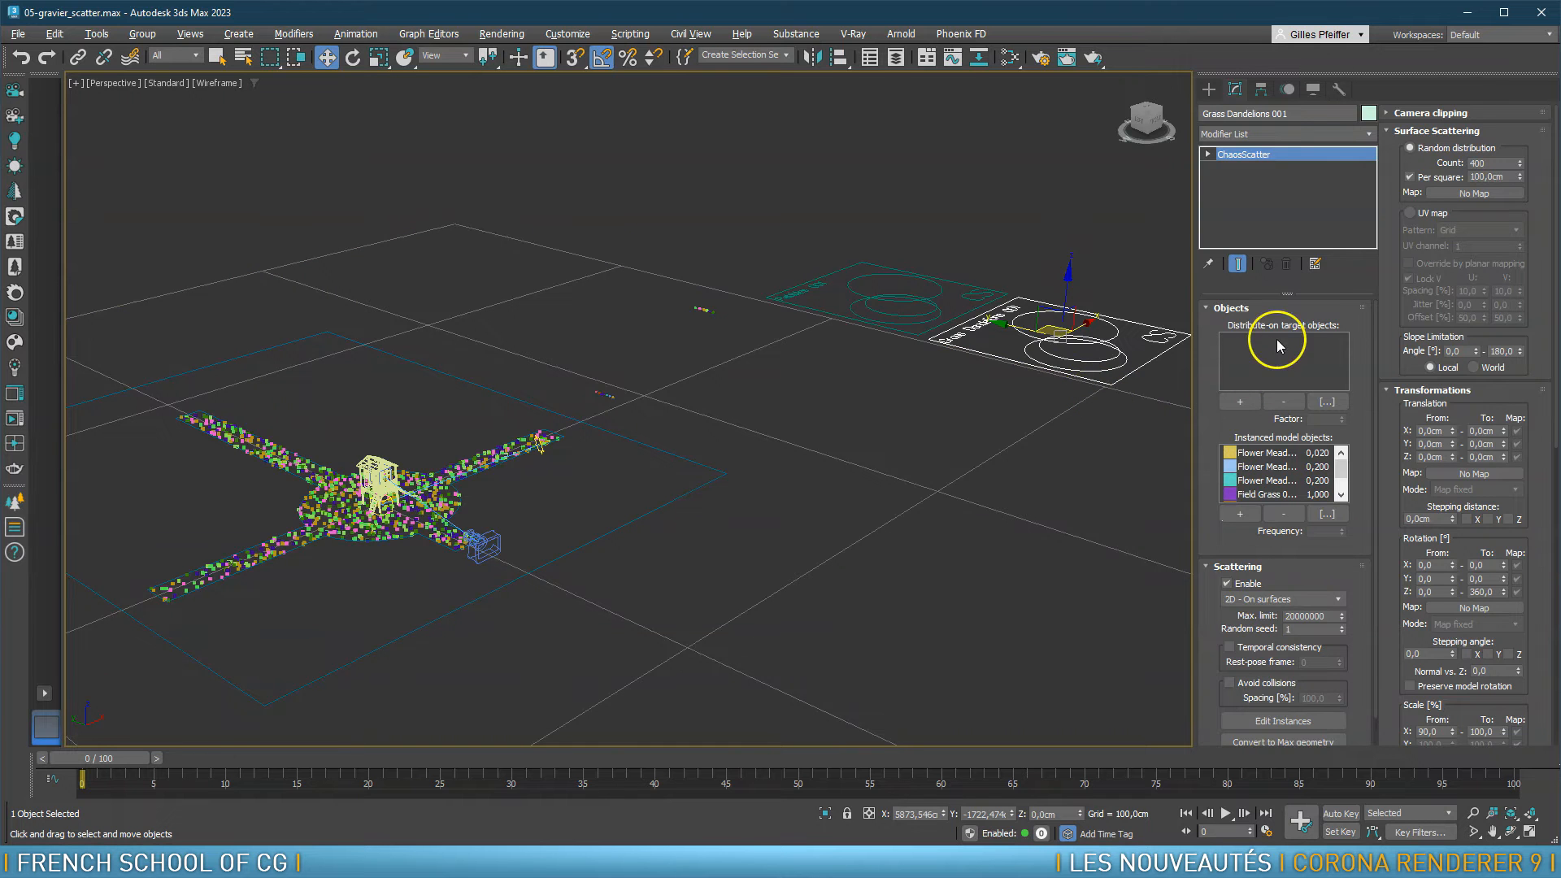
{"action": "left_click", "coordinate": [1238, 403]}
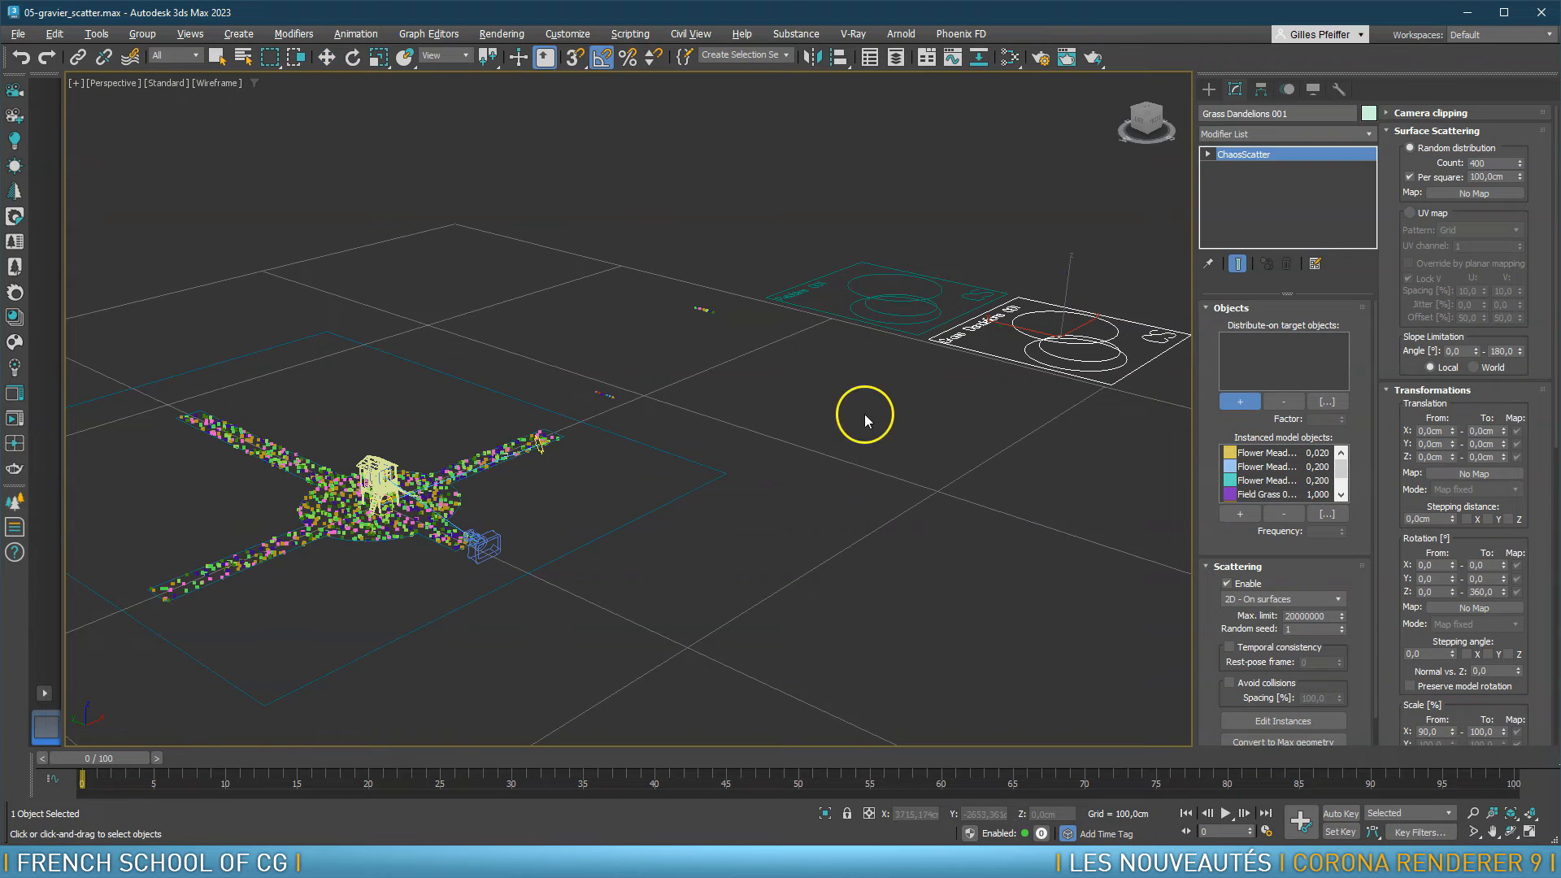
{"action": "left_click", "coordinate": [719, 472]}
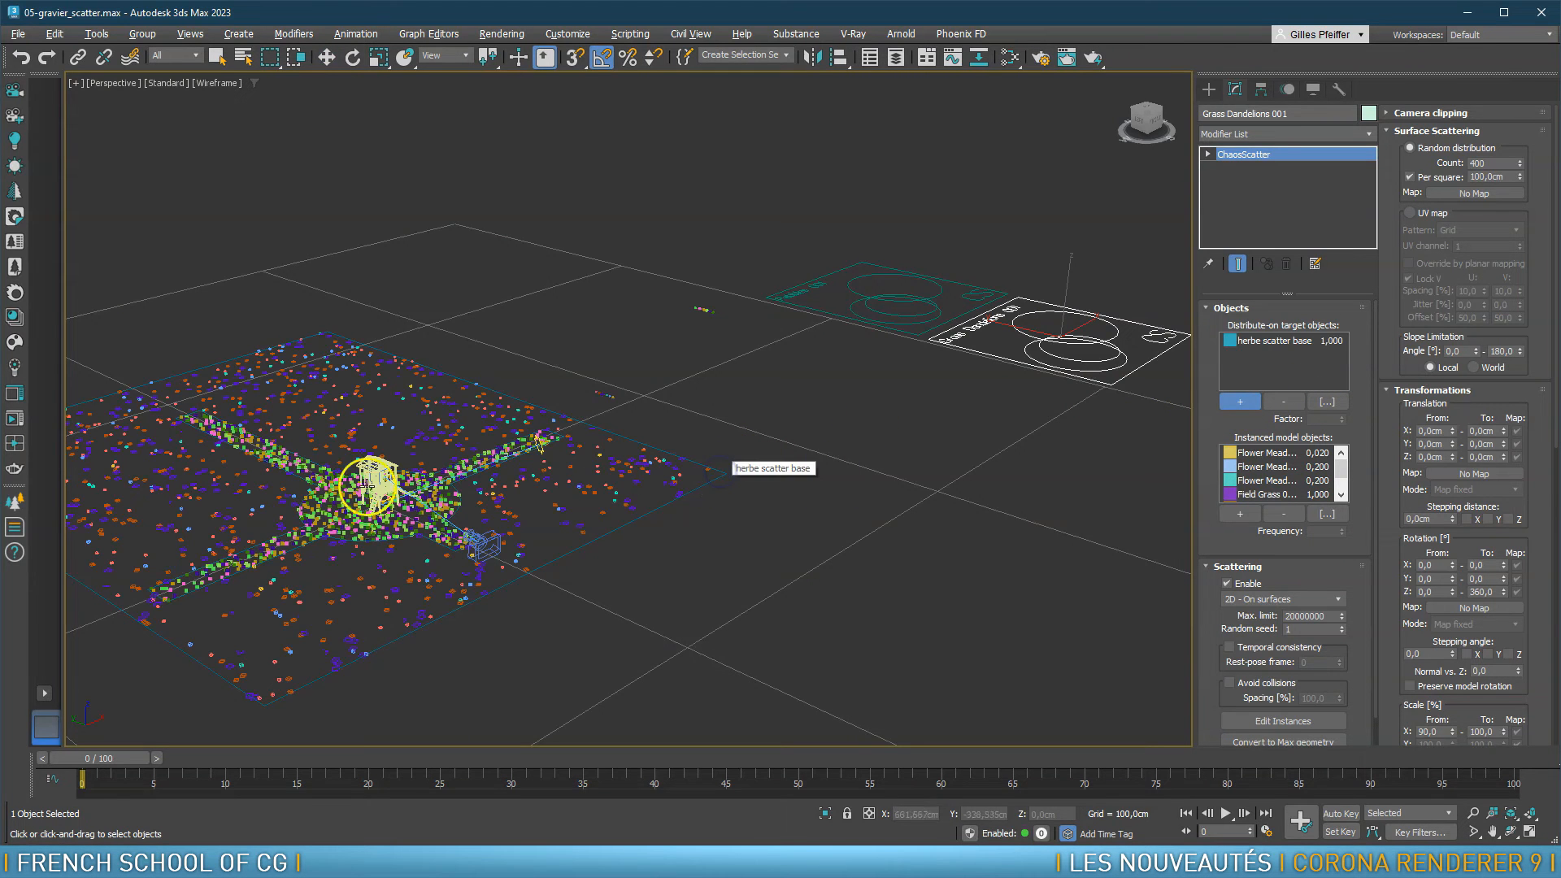
{"action": "right_click", "coordinate": [564, 323]}
Switch to the Corona Camera001 view and start Corona interactive rendering to inspect the grass around the gravel path
{"action": "middle_click_drag", "start_coordinate": [583, 402], "coordinate": [634, 383]}
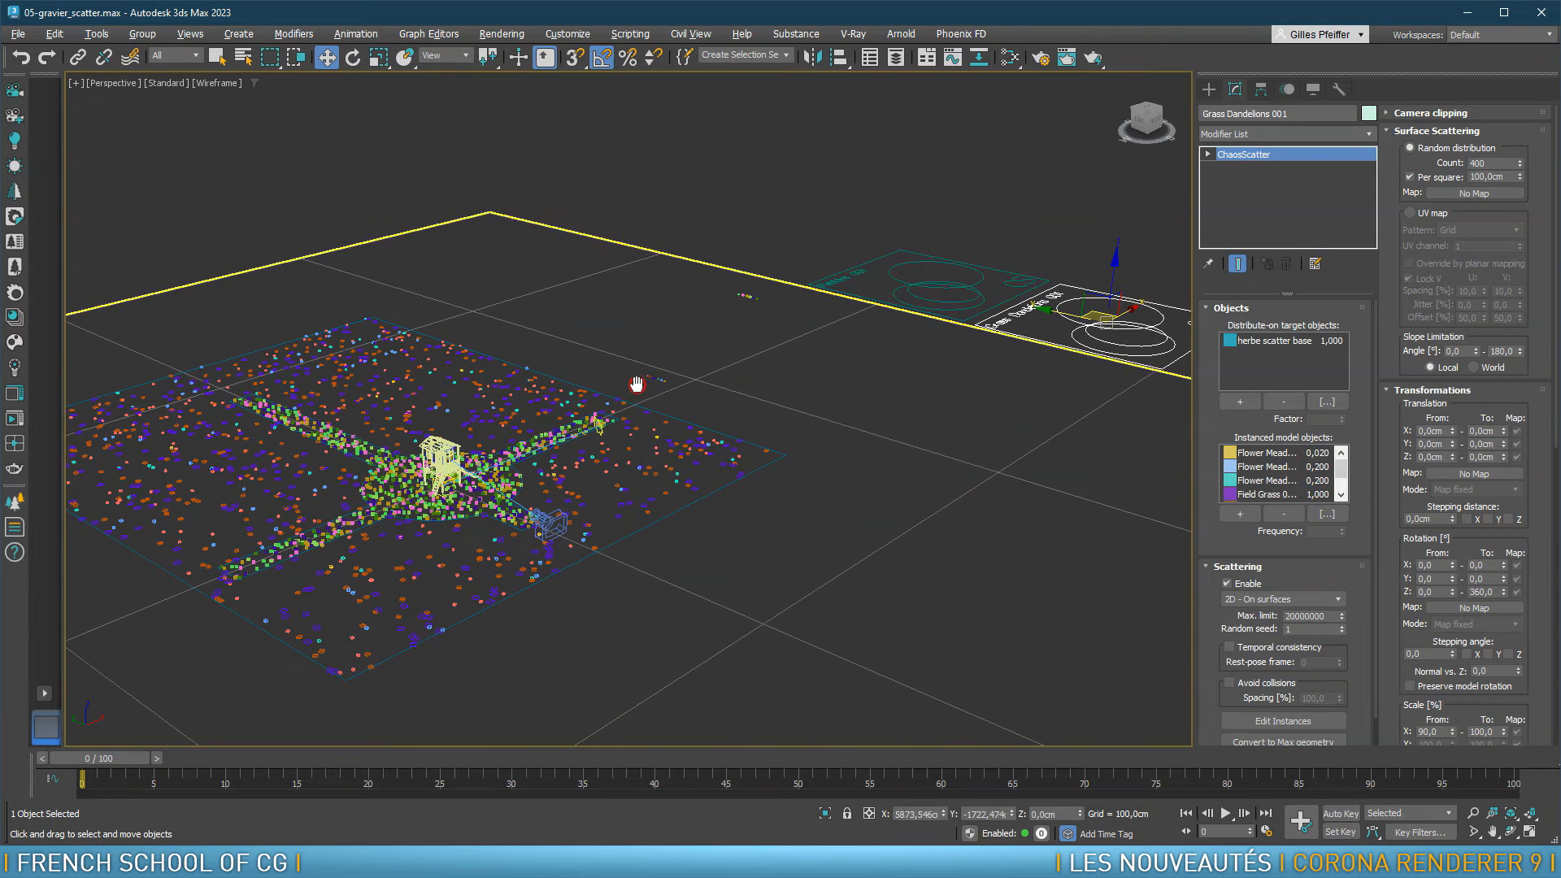
{"action": "key", "text": "c"}
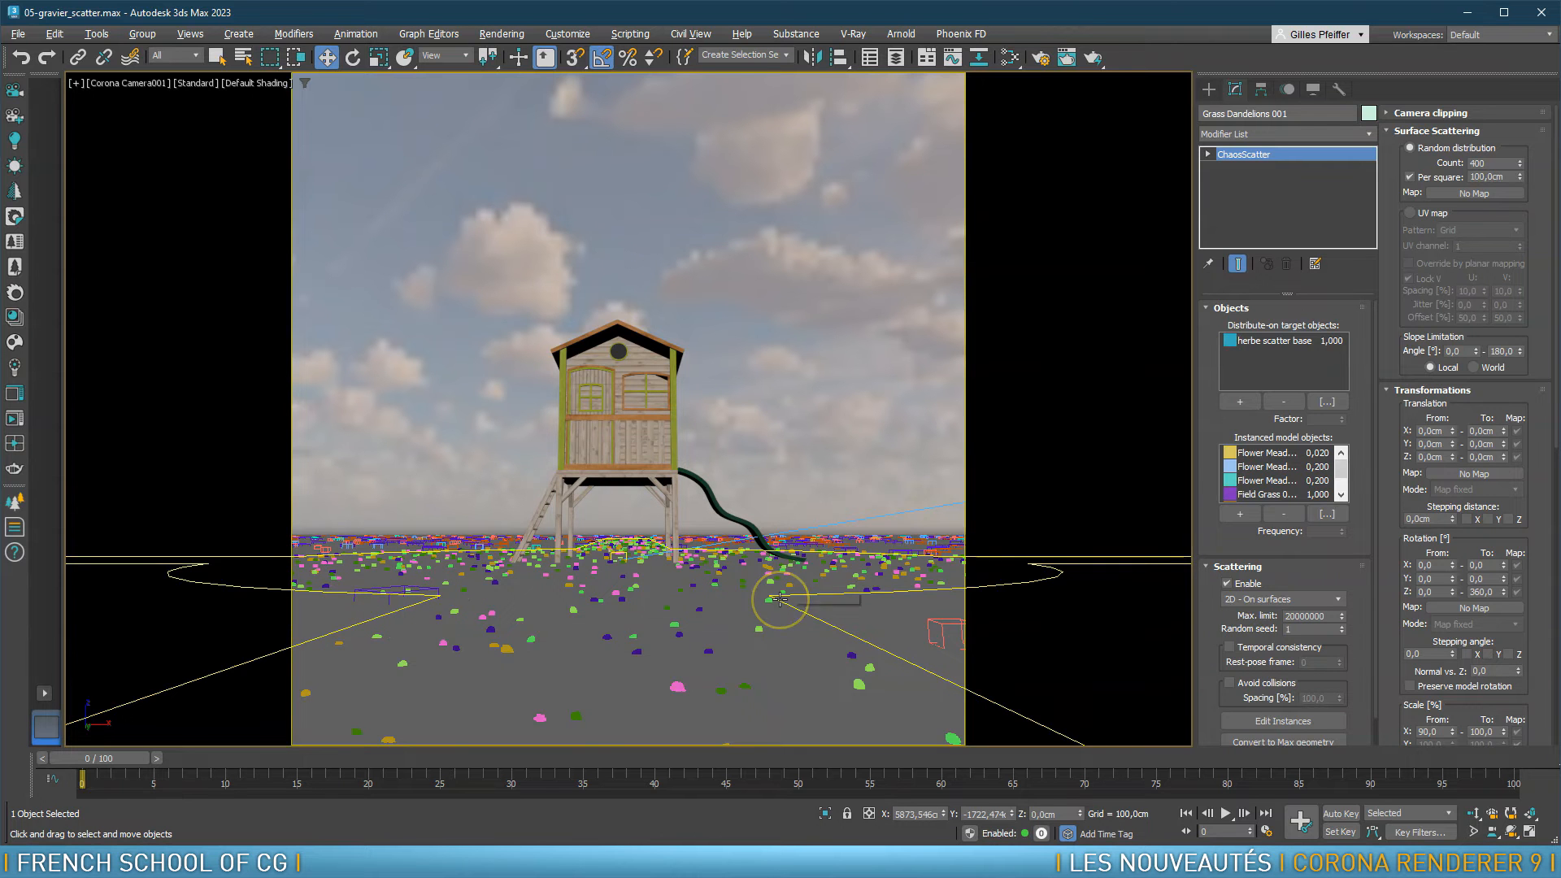
{"action": "left_click", "coordinate": [15, 418]}
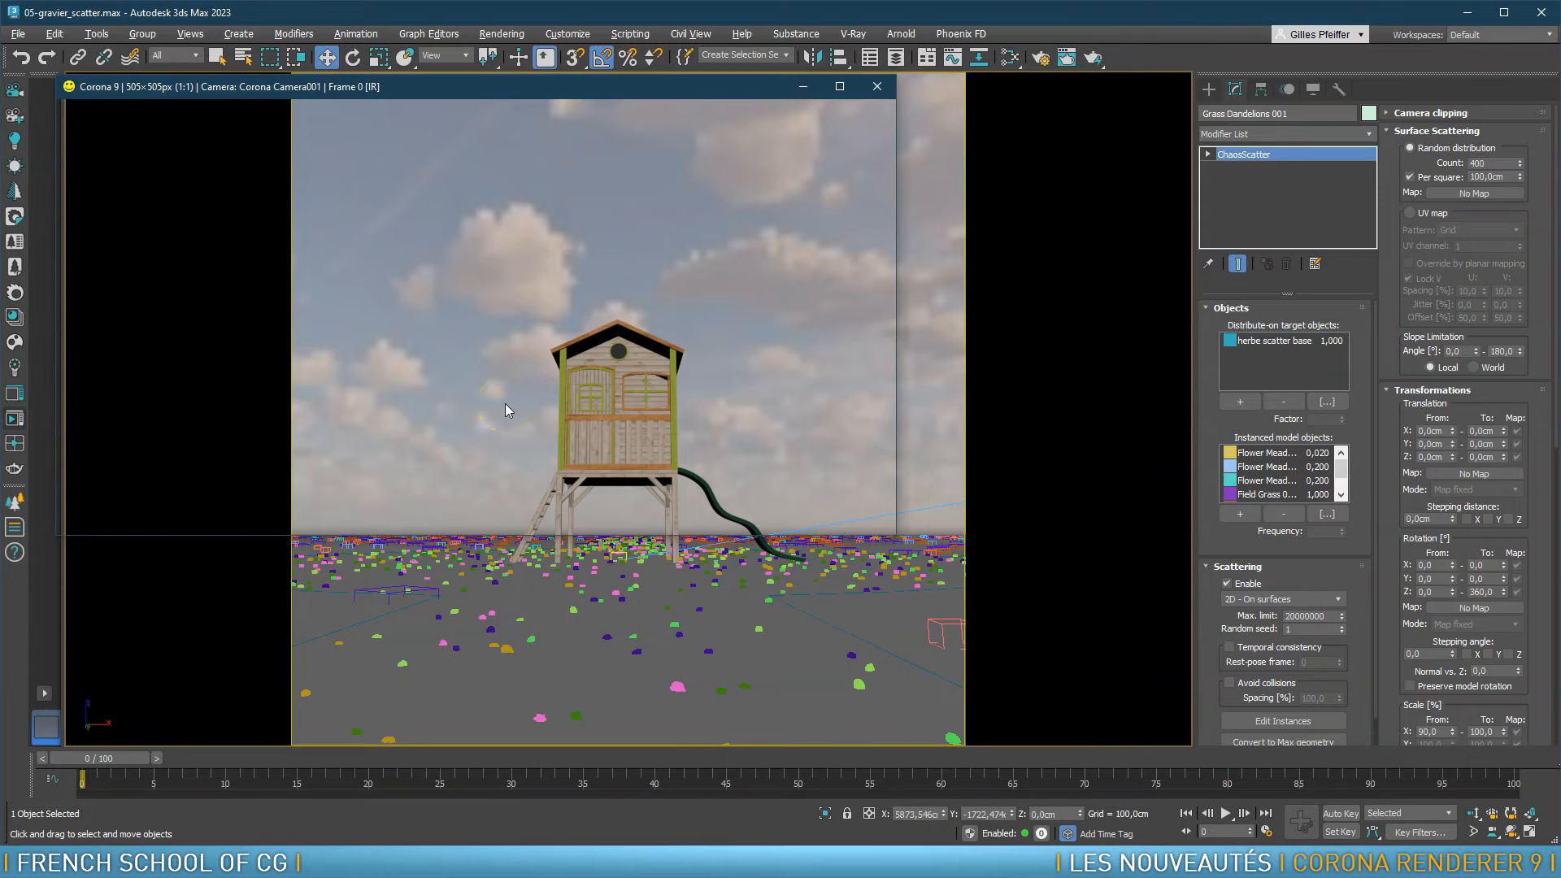
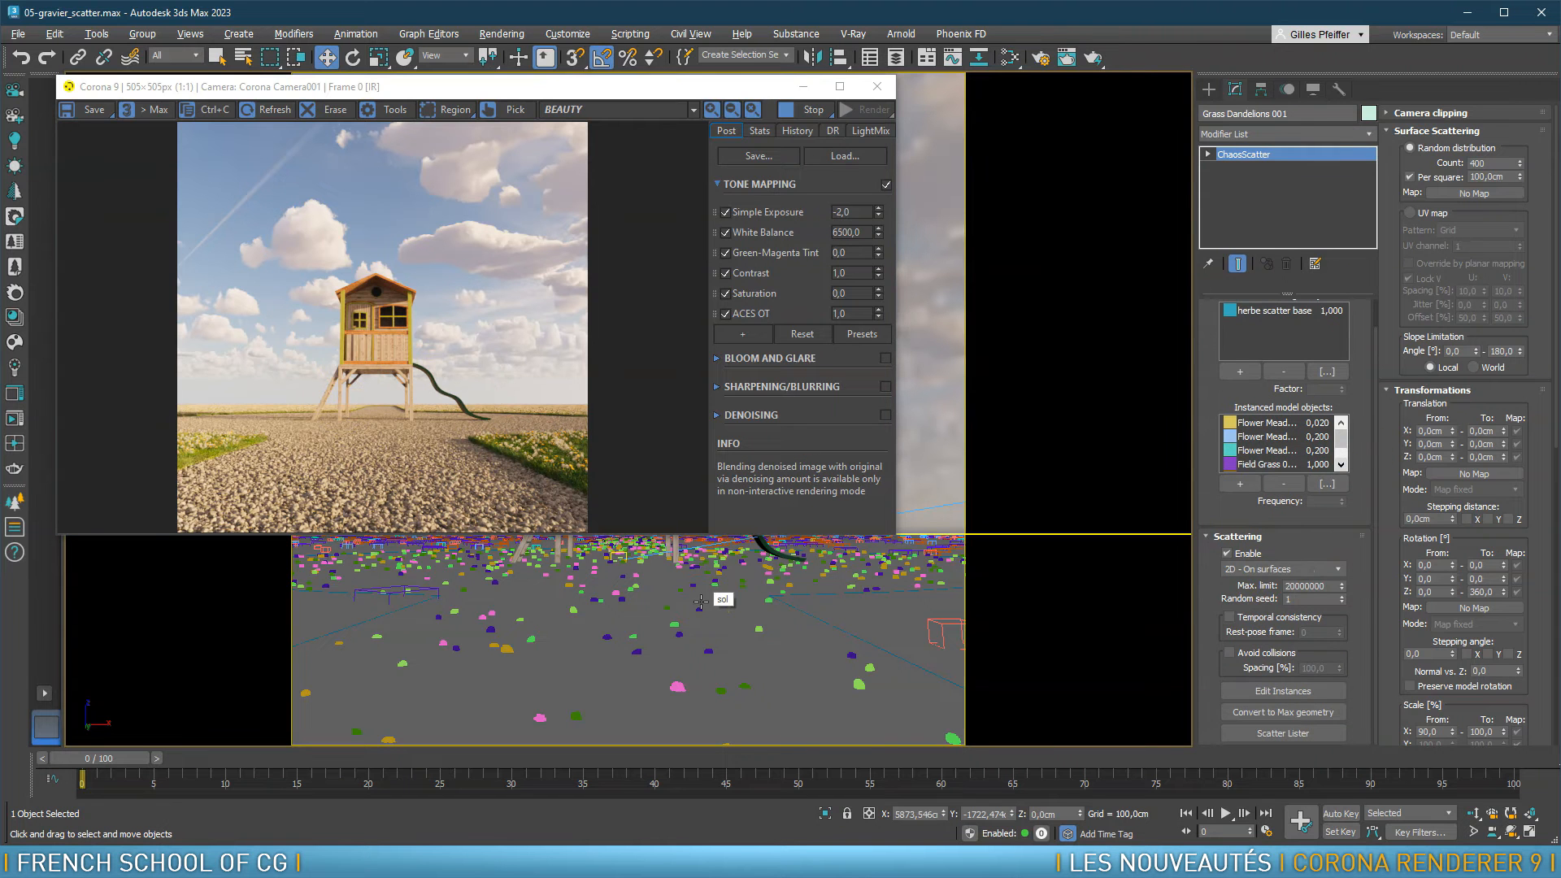
Enable collision avoidance on the grass scatter with 30% spacing and close the Corona render window
{"action": "left_click", "coordinate": [1229, 653]}
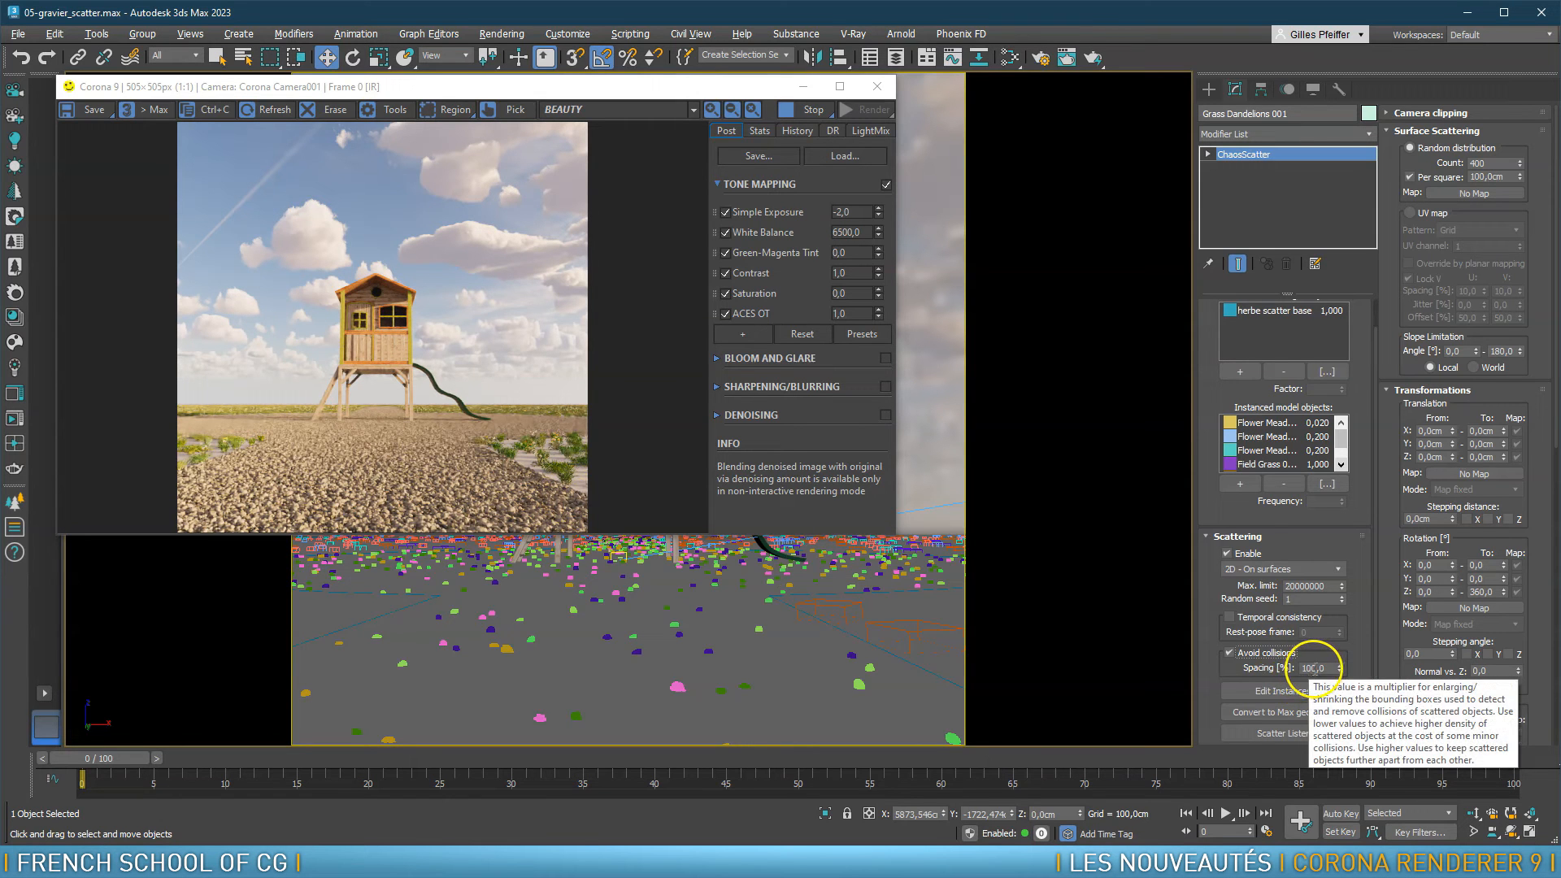
{"action": "double_click", "coordinate": [1301, 668]}
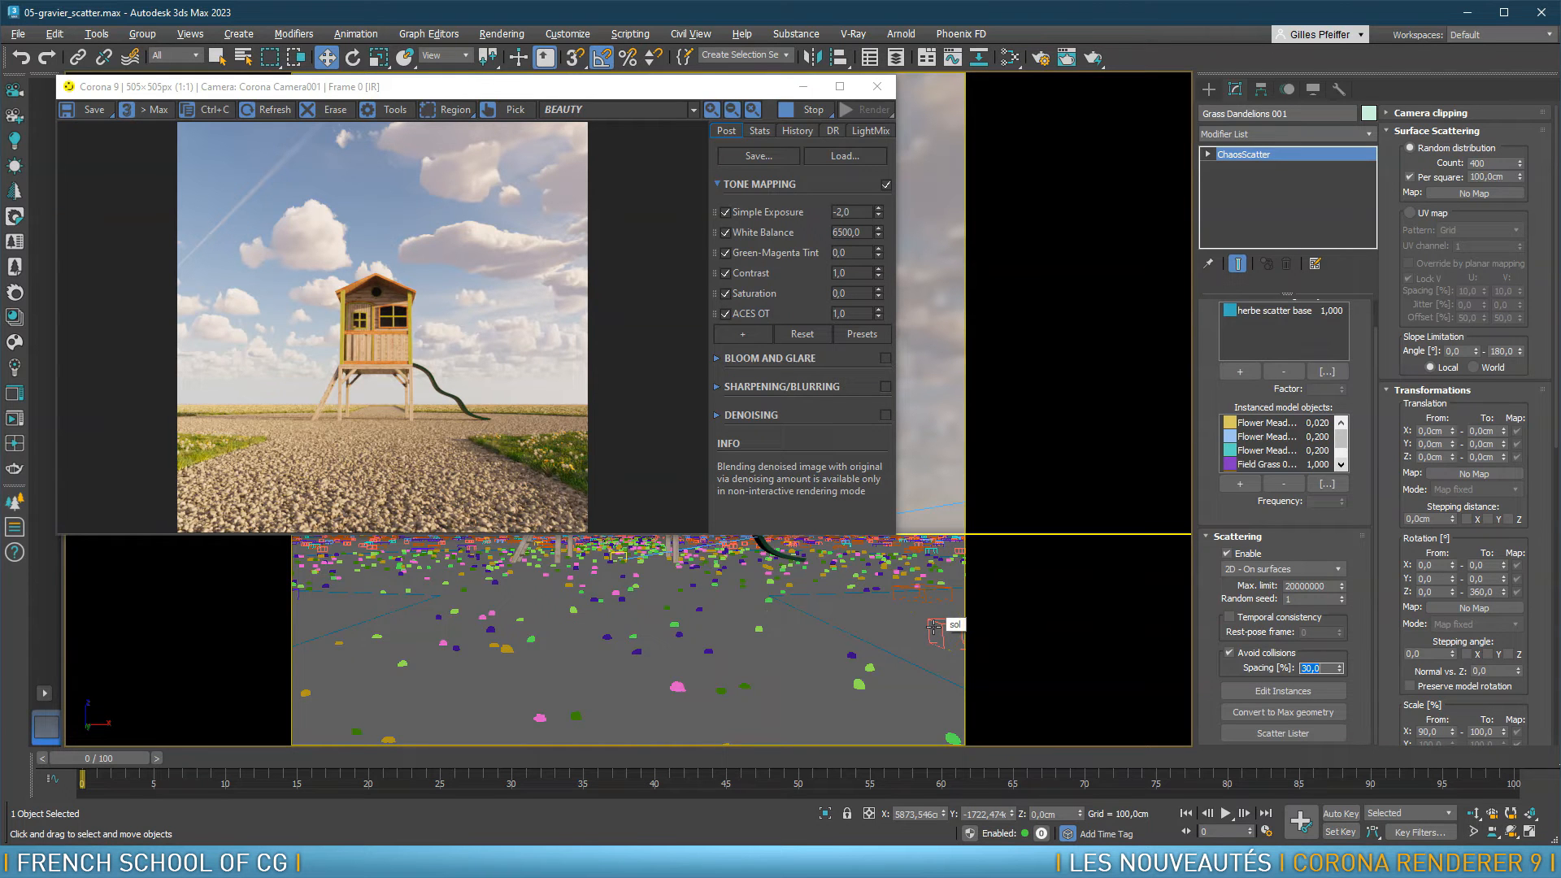
{"action": "left_click", "coordinate": [876, 86]}
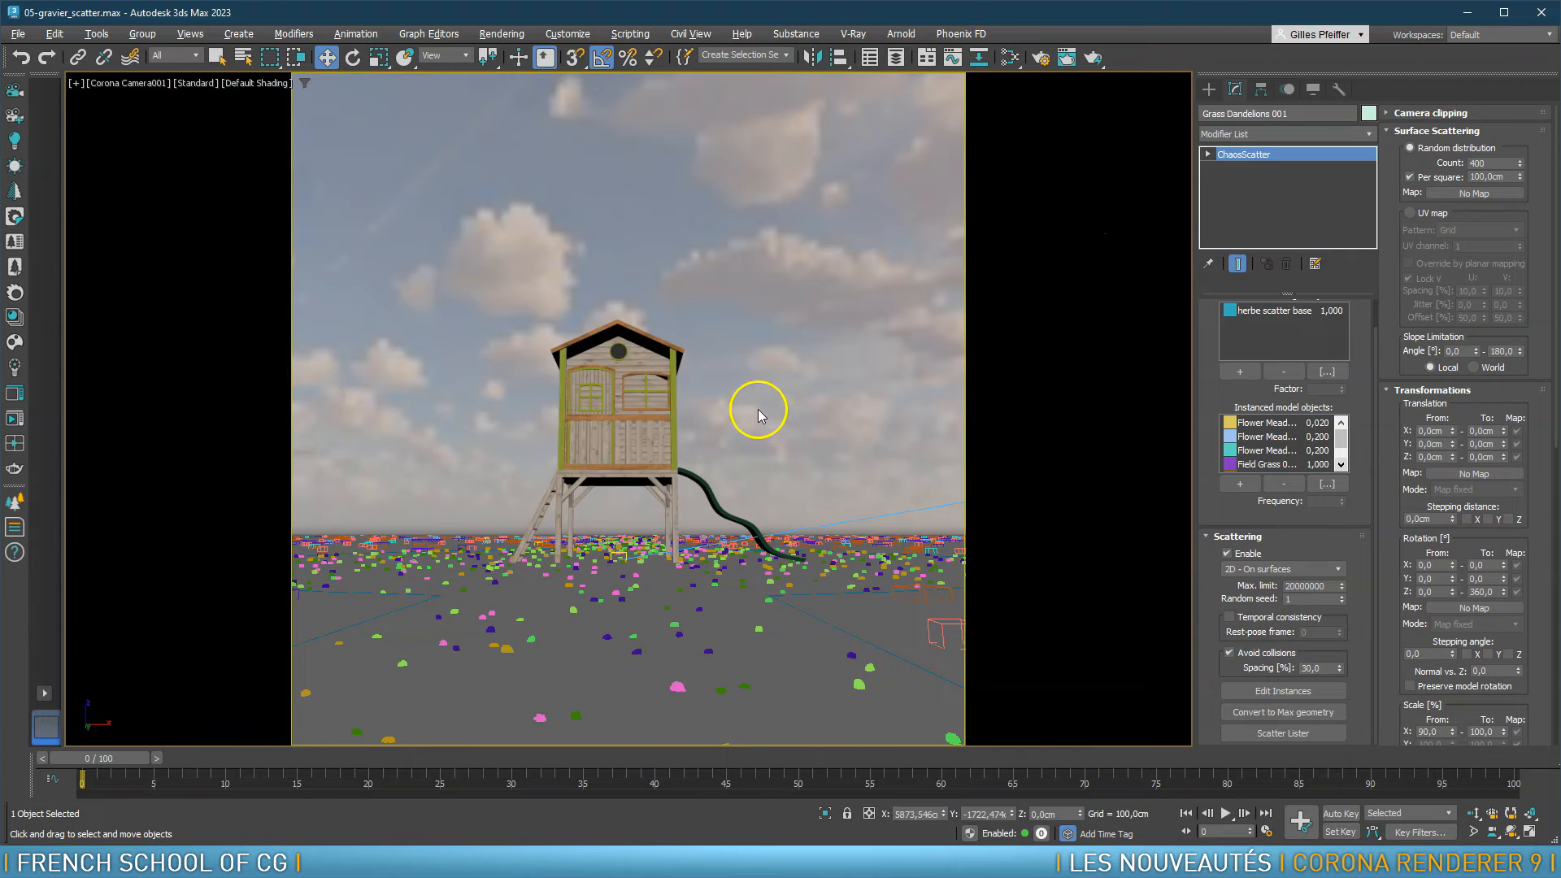
Select the herbe scatter base spline in the perspective view and import the Forest Fall 001 preset from the Chaos Cosmos 3D model presets
{"action": "key", "text": "p"}
{"action": "middle_click_drag", "start_coordinate": [675, 455], "coordinate": [756, 540]}
{"action": "left_click", "coordinate": [755, 540]}
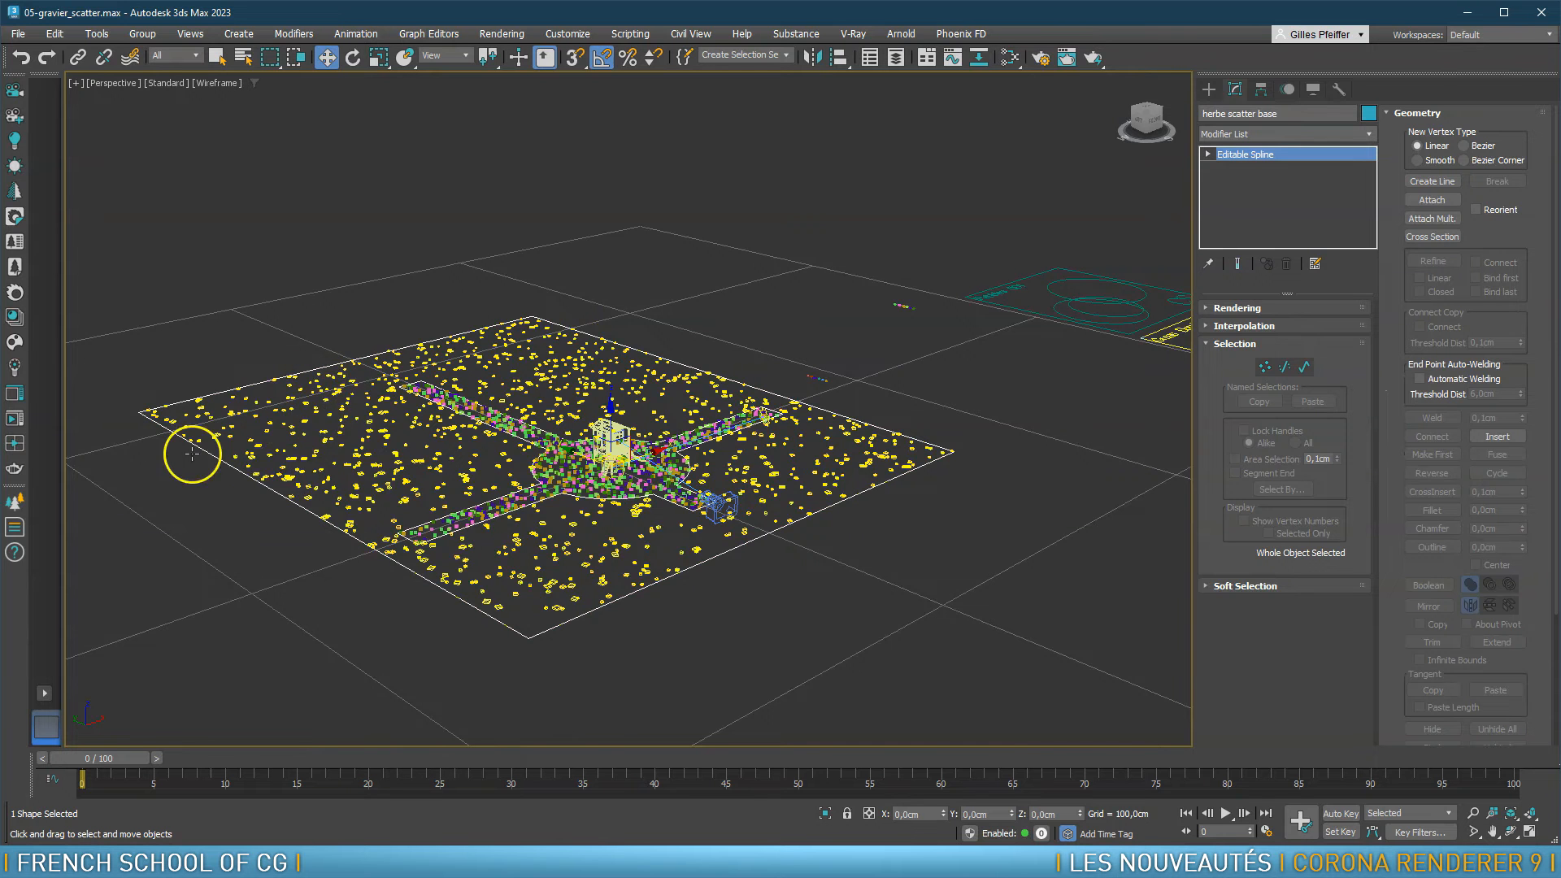
{"action": "left_click", "coordinate": [15, 342]}
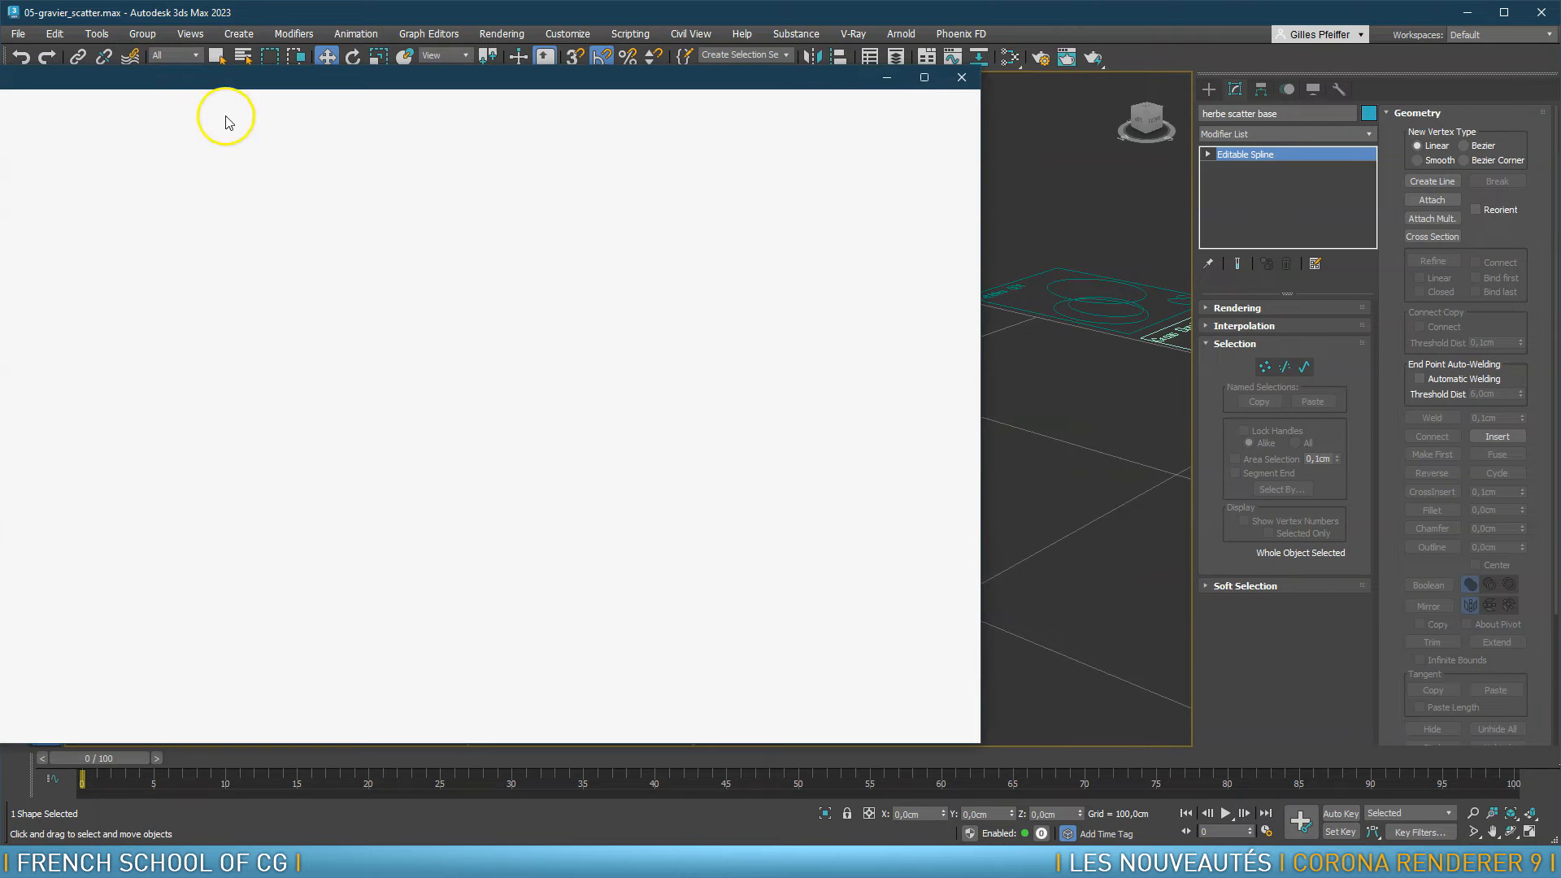
{"action": "left_click_drag", "start_coordinate": [199, 77], "coordinate": [243, 74]}
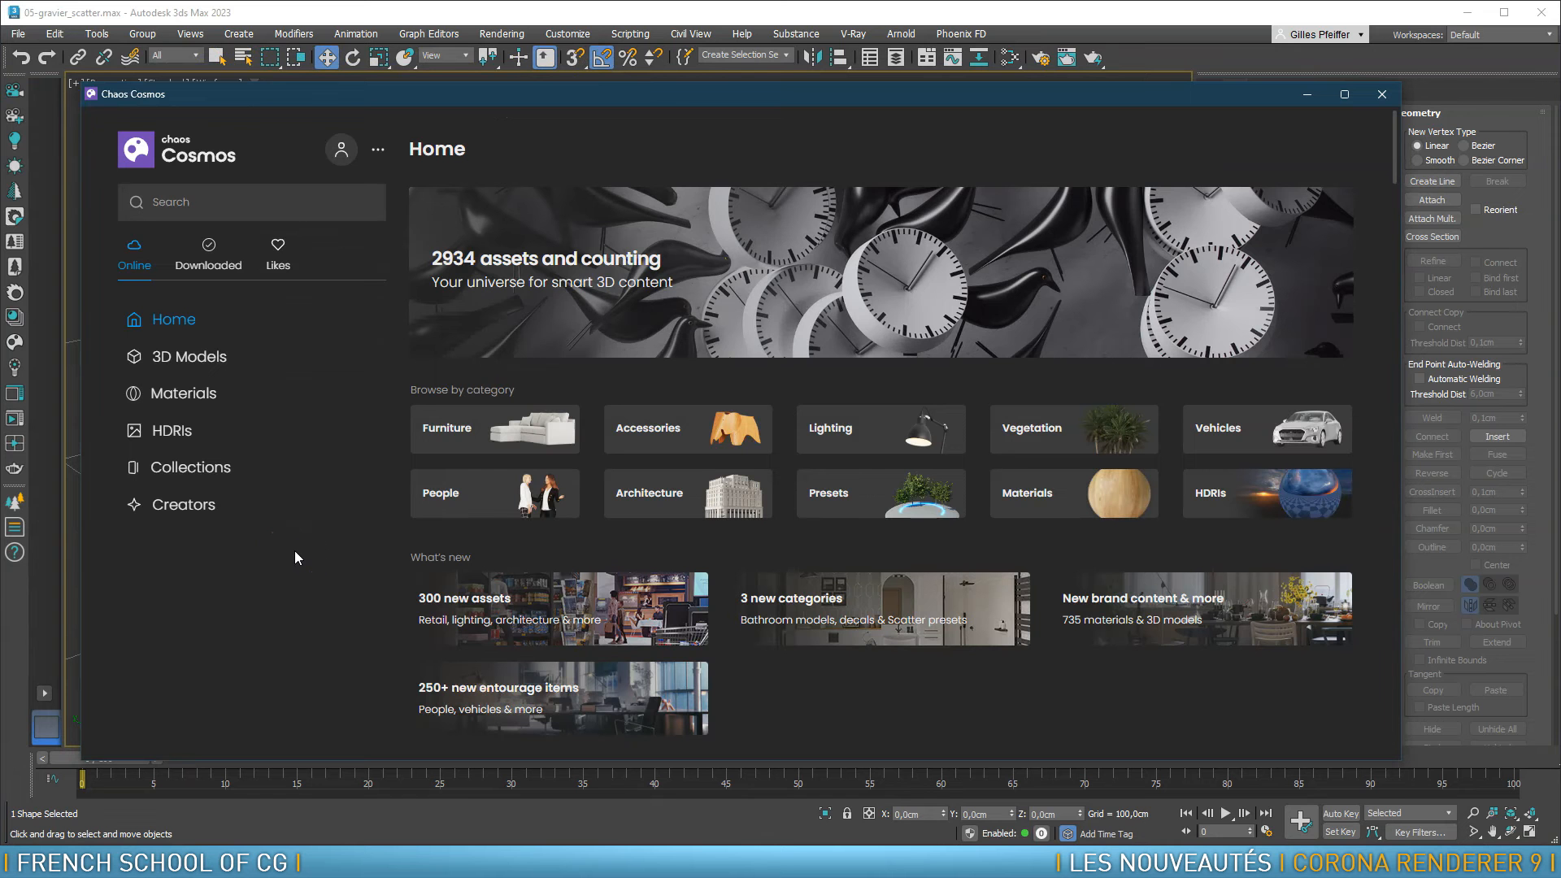
{"action": "left_click", "coordinate": [197, 358]}
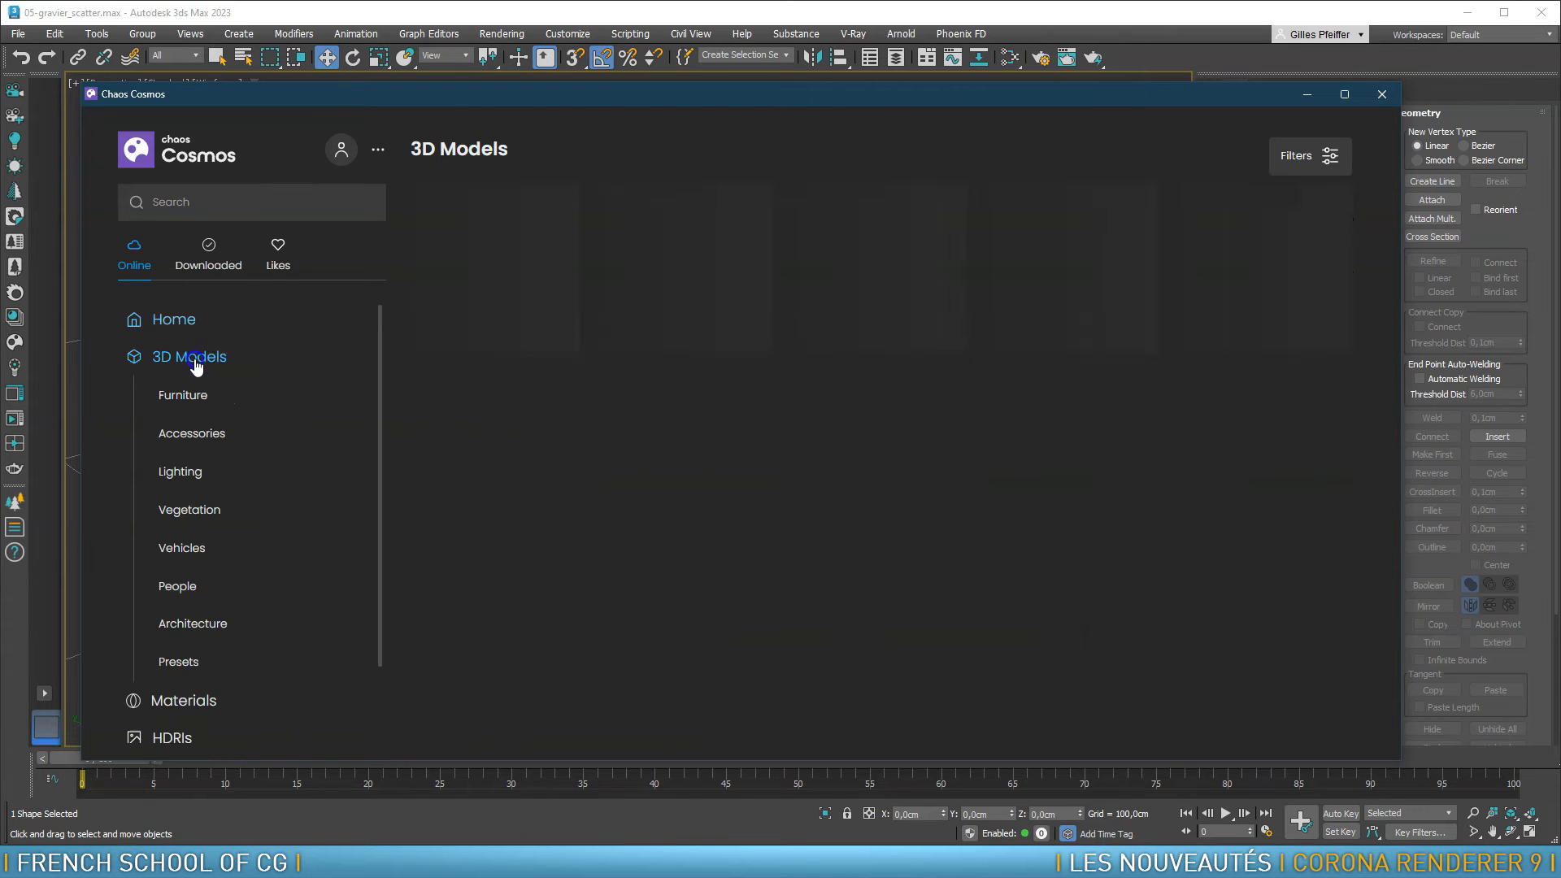
{"action": "left_click", "coordinate": [177, 661]}
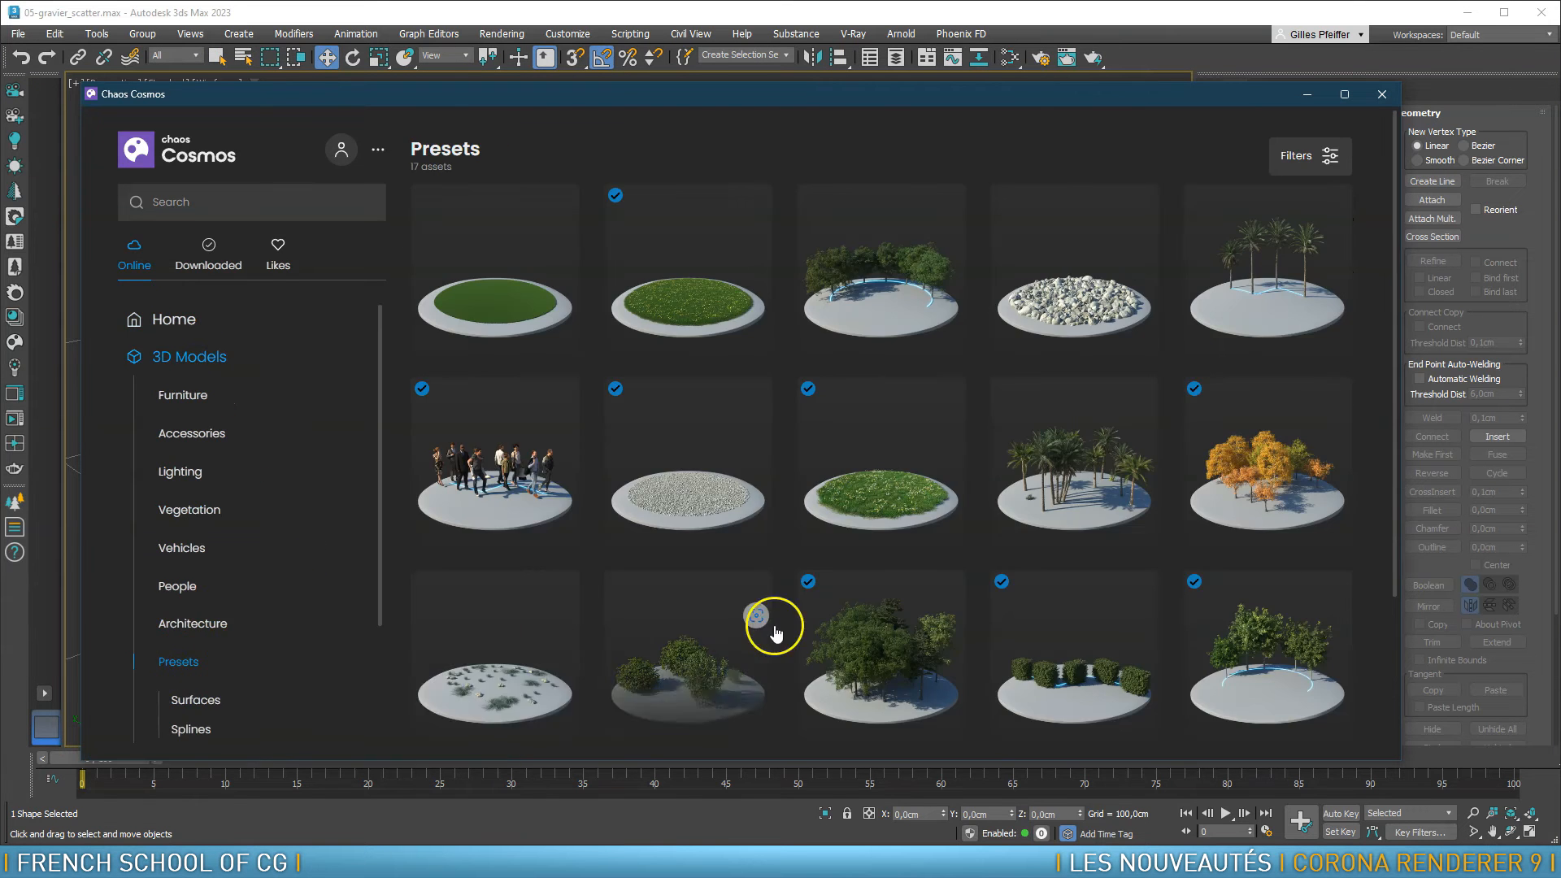
{"action": "mouse_move", "coordinate": [1263, 471]}
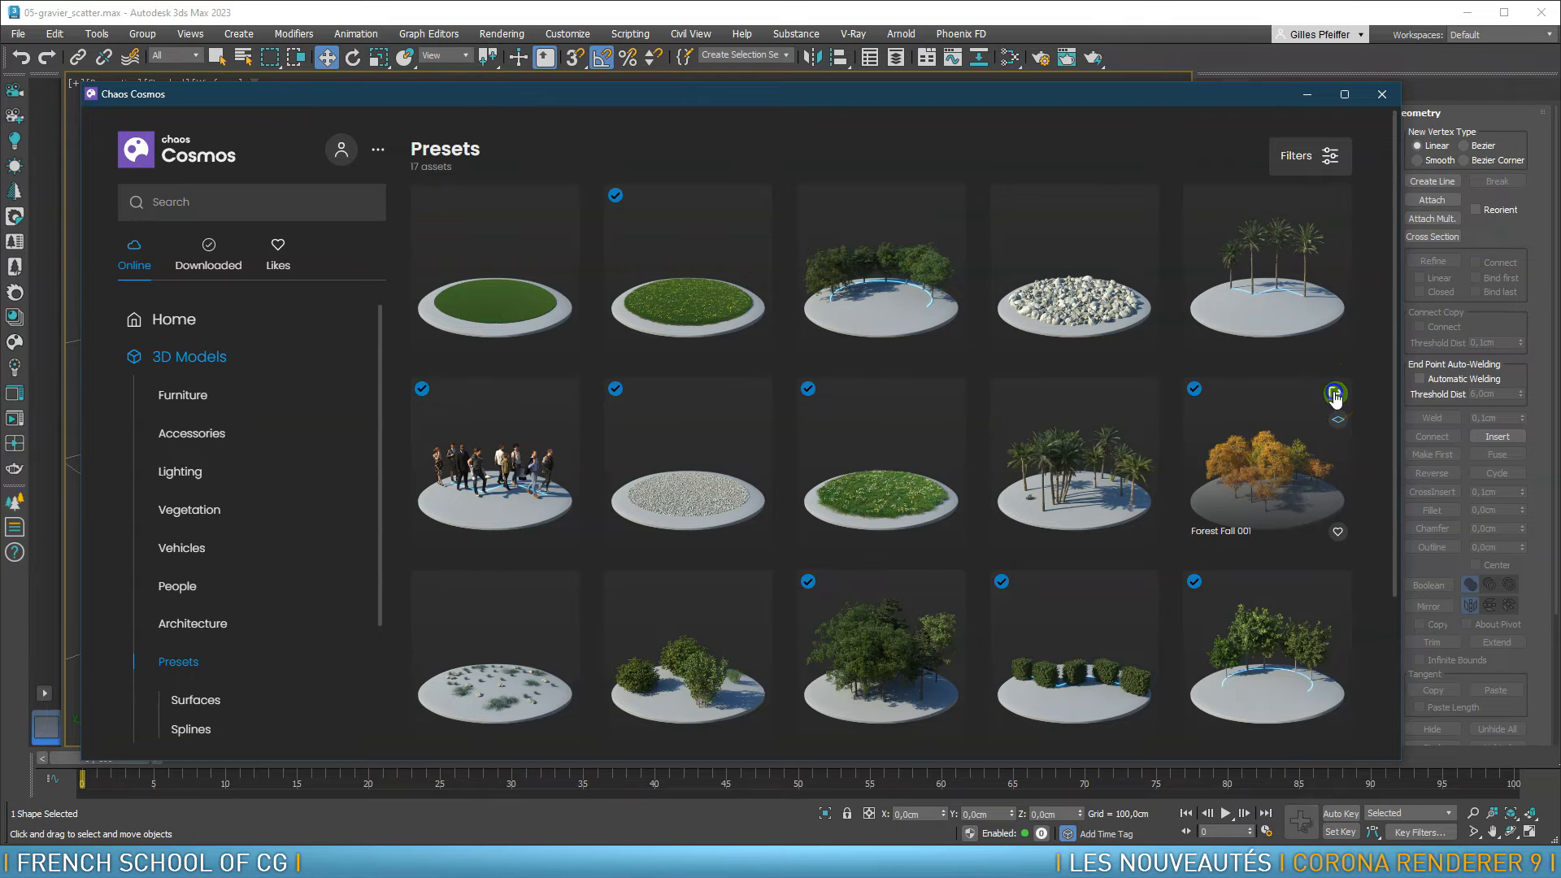
{"action": "left_click", "coordinate": [1335, 394]}
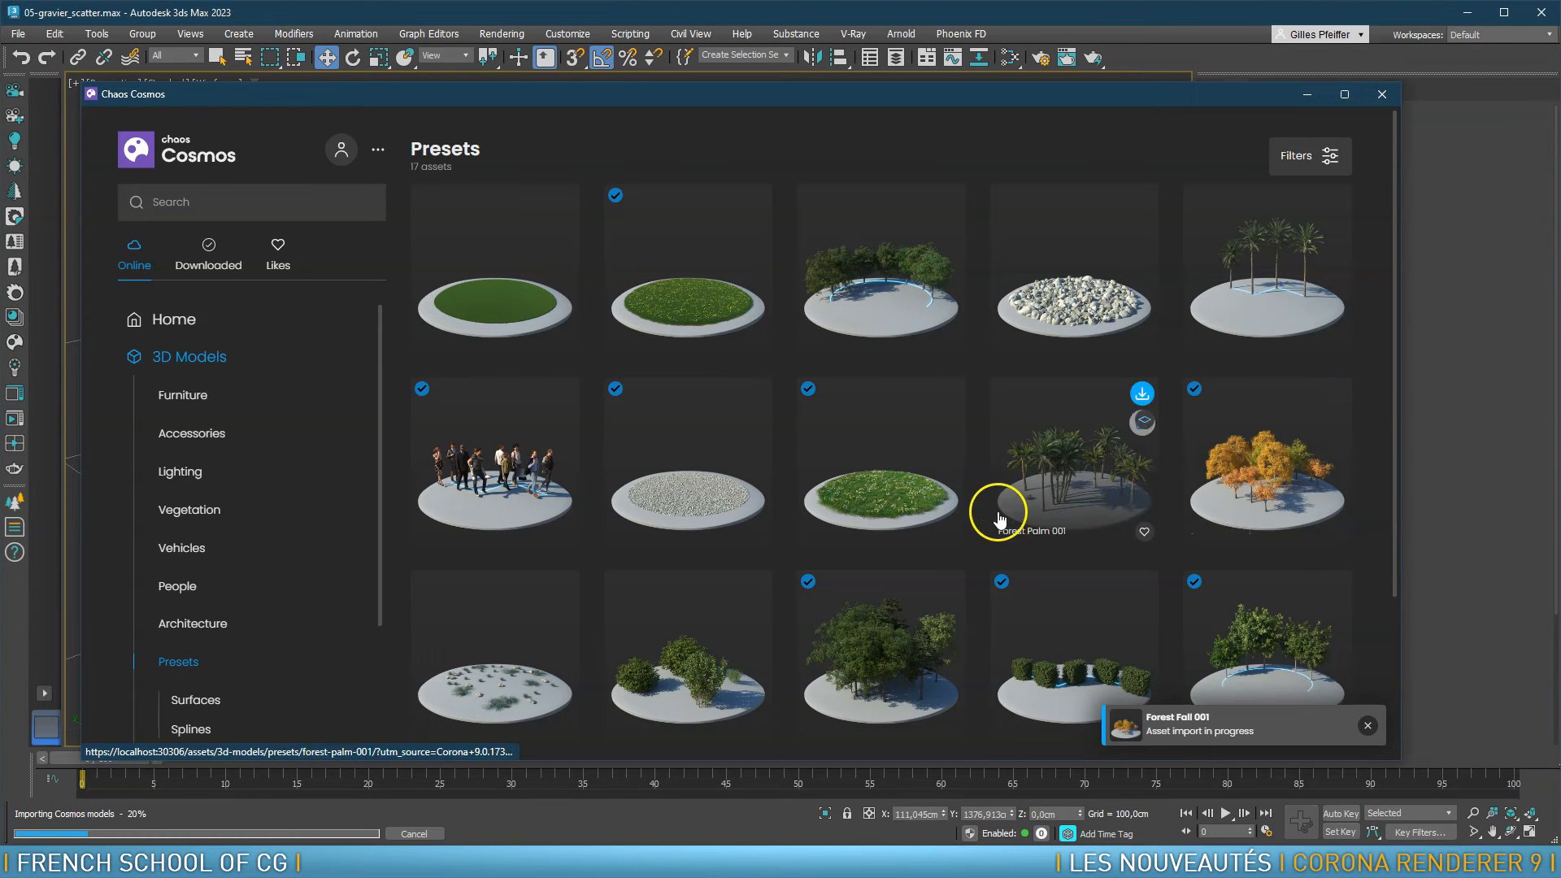
{"action": "left_click", "coordinate": [1381, 95]}
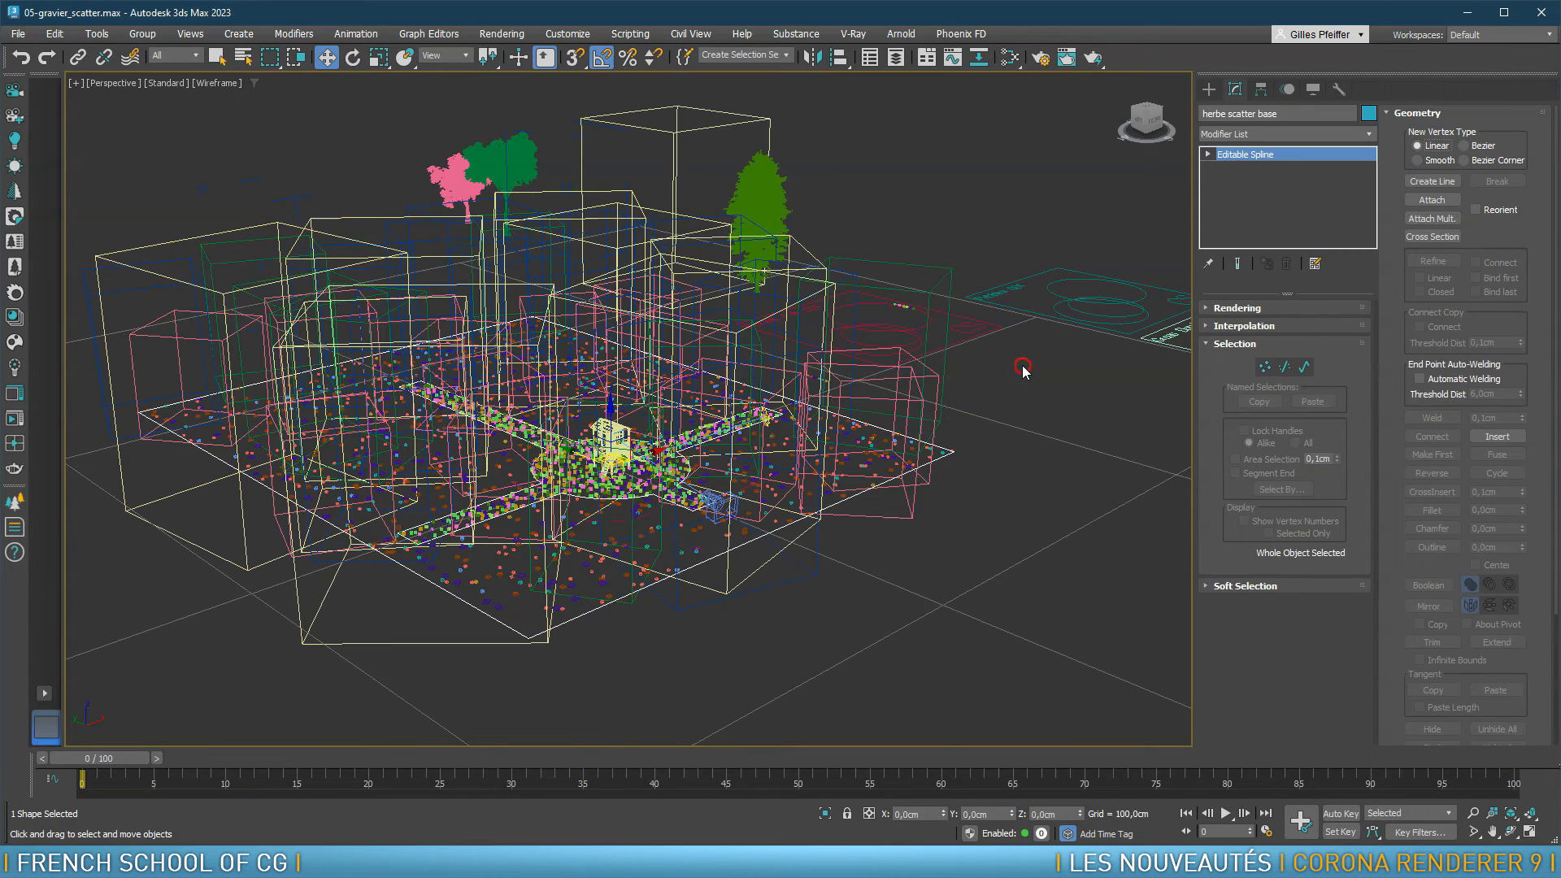
Select the Forest Fall 001 scatter and move its icon next to the Grass Dandelions 001 scatter icon
{"action": "scroll", "coordinate": [1026, 363], "scroll_direction": "down", "scroll_amount": 5}
{"action": "scroll", "coordinate": [1022, 364], "scroll_direction": "up", "scroll_amount": 3}
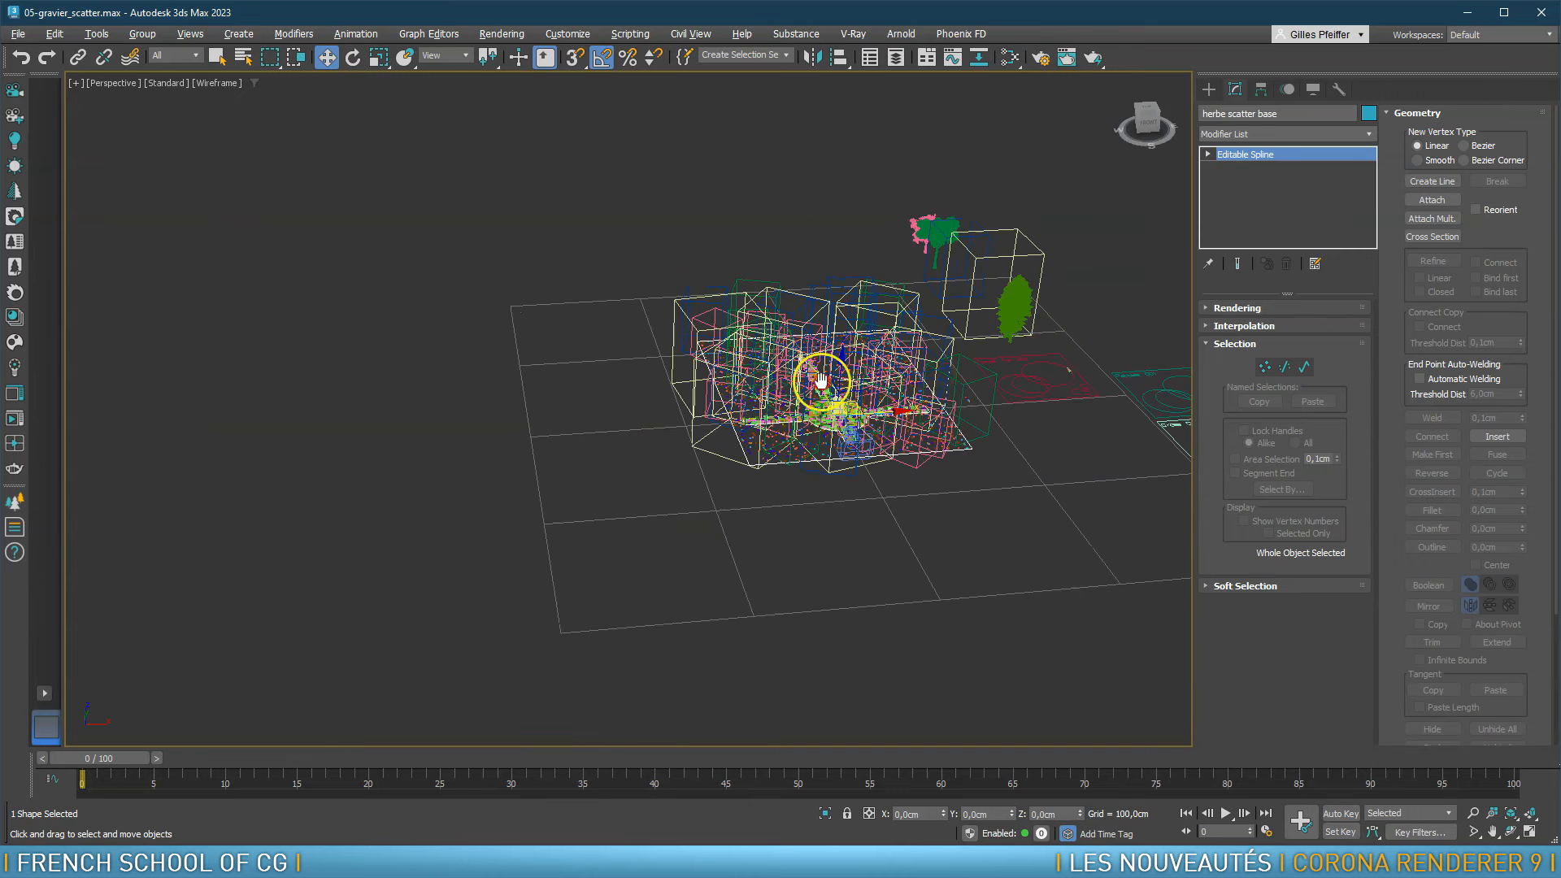
{"action": "middle_click_drag", "start_coordinate": [819, 372], "coordinate": [554, 389], "text": "alt"}
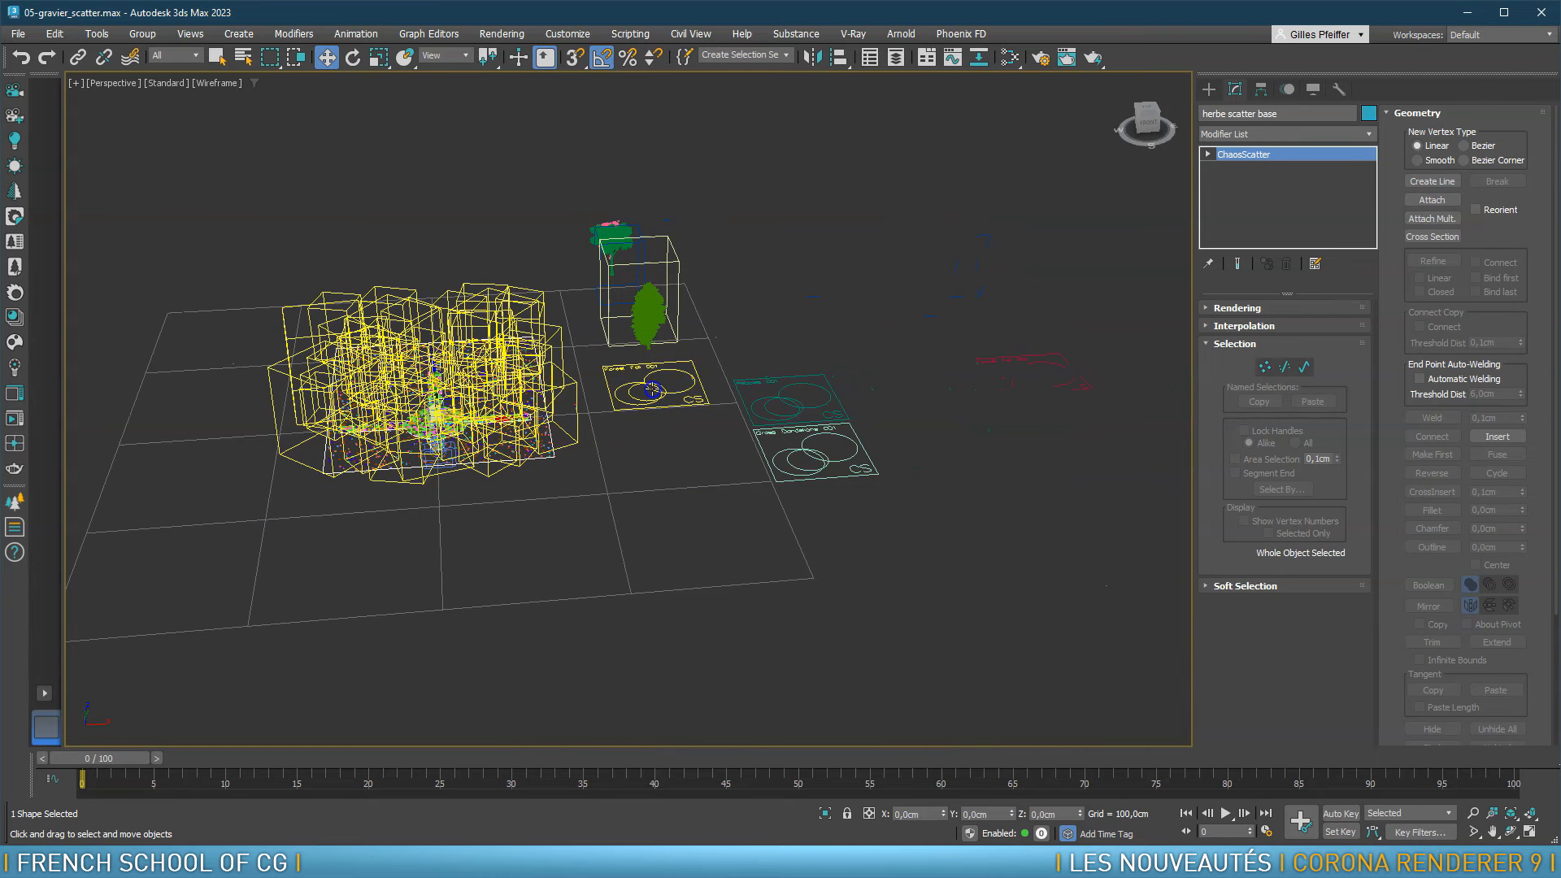
{"action": "left_click", "coordinate": [652, 389]}
{"action": "left_click_drag", "start_coordinate": [674, 375], "coordinate": [869, 498]}
{"action": "middle_click_drag", "start_coordinate": [869, 497], "coordinate": [1008, 516], "text": "alt"}
{"action": "scroll", "coordinate": [878, 495], "scroll_direction": "up", "scroll_amount": 3}
{"action": "scroll", "coordinate": [952, 505], "scroll_direction": "down", "scroll_amount": 2}
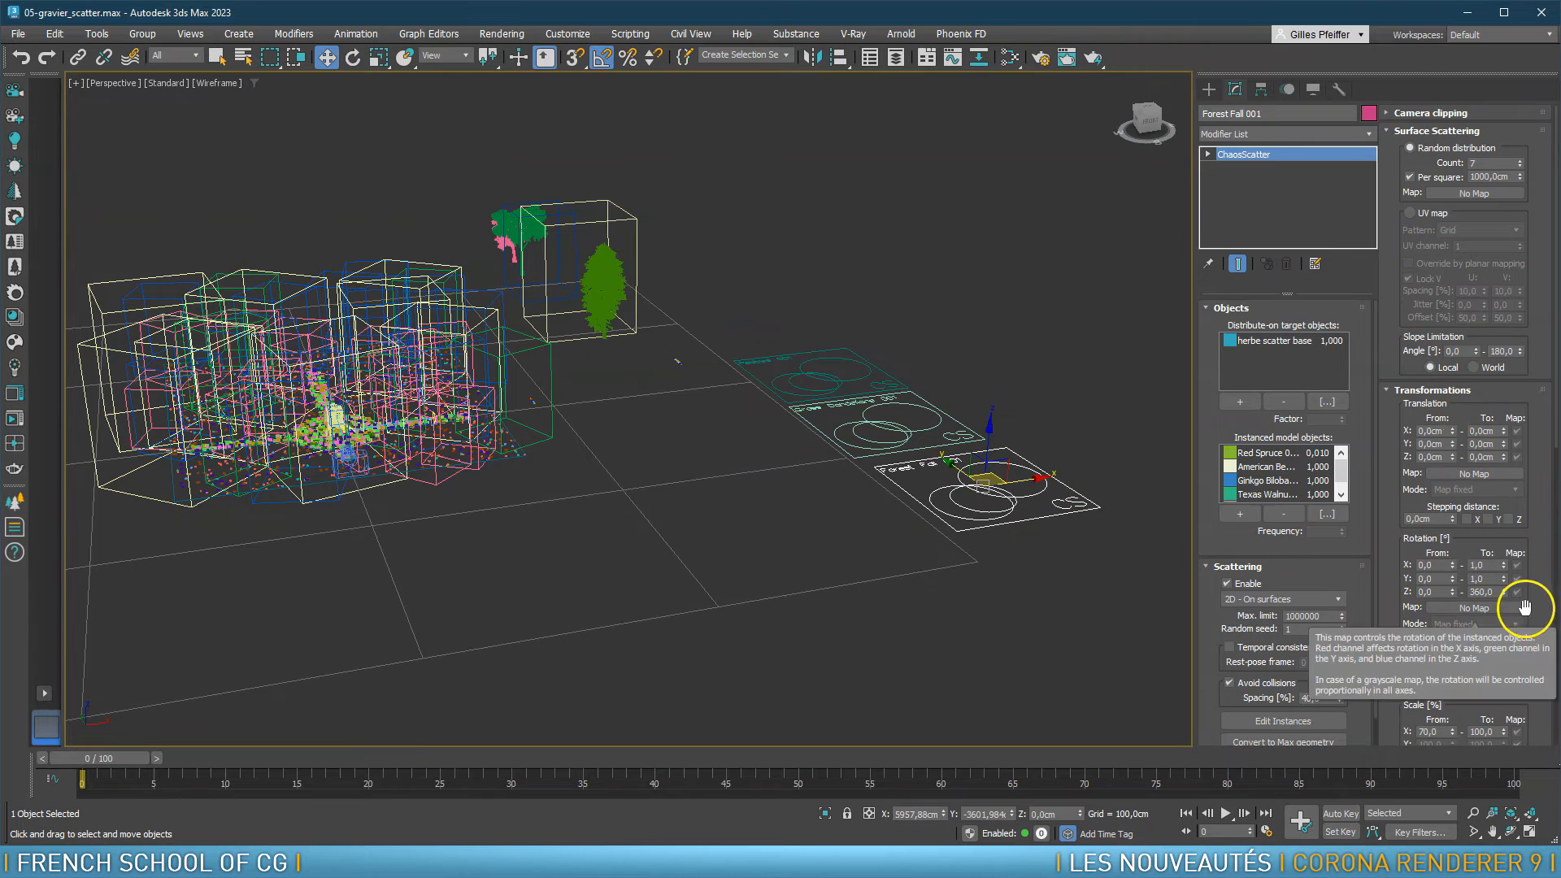
Set the Forest Fall 001 scatter's uniform scale range from 30% to 60%
{"action": "left_click_drag", "start_coordinate": [1537, 616], "coordinate": [1540, 498]}
{"action": "left_click", "coordinate": [1427, 597]}
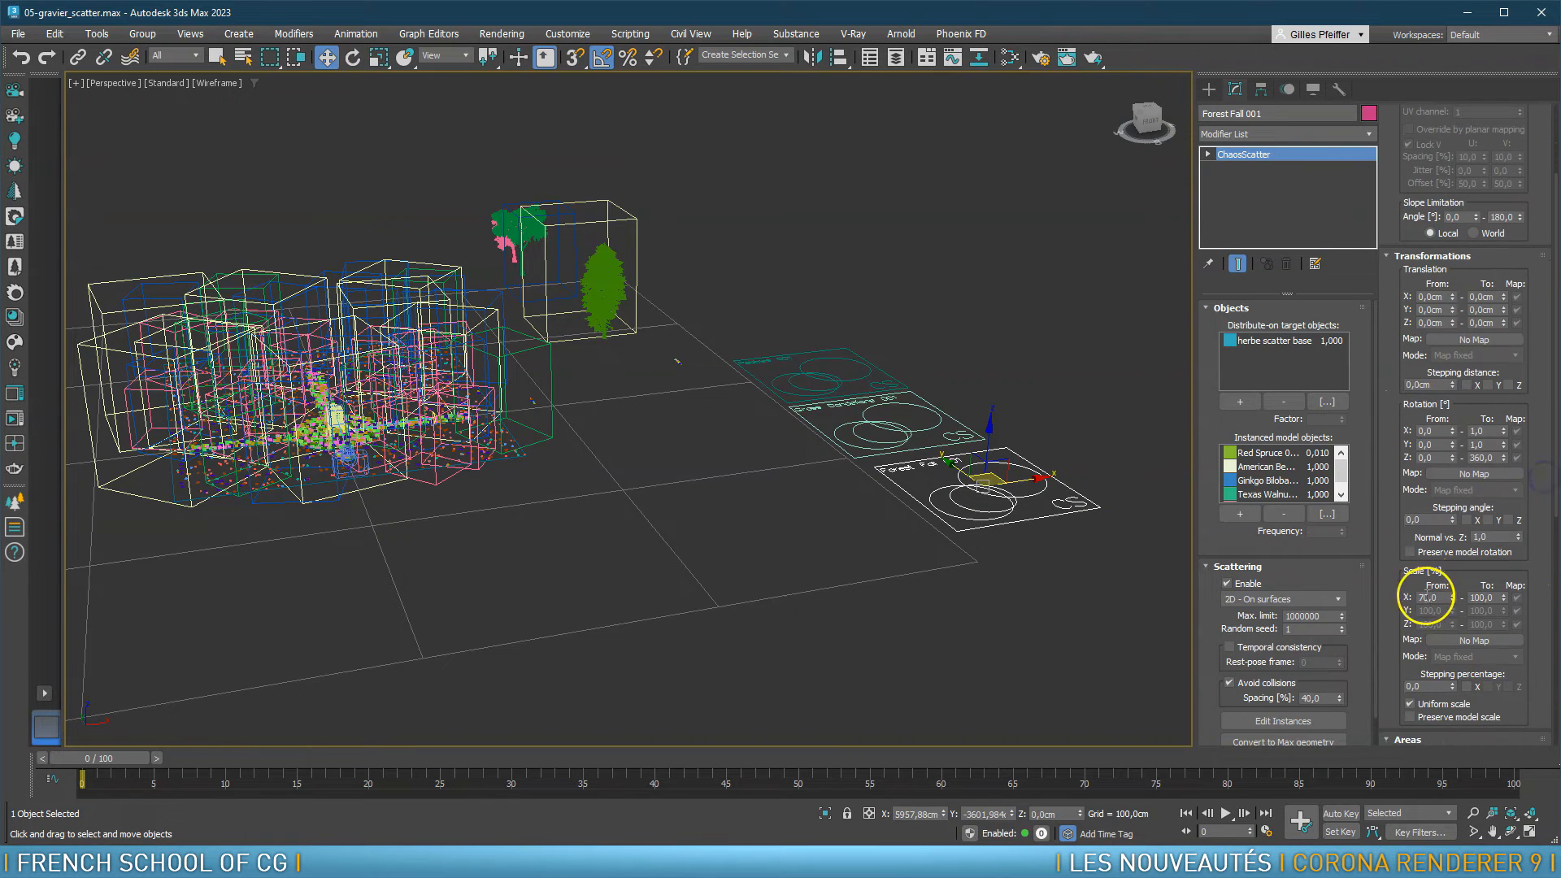
{"action": "type", "text": "3"}
{"action": "left_click", "coordinate": [1480, 597]}
{"action": "type", "text": "60"}
{"action": "key", "text": "Return"}
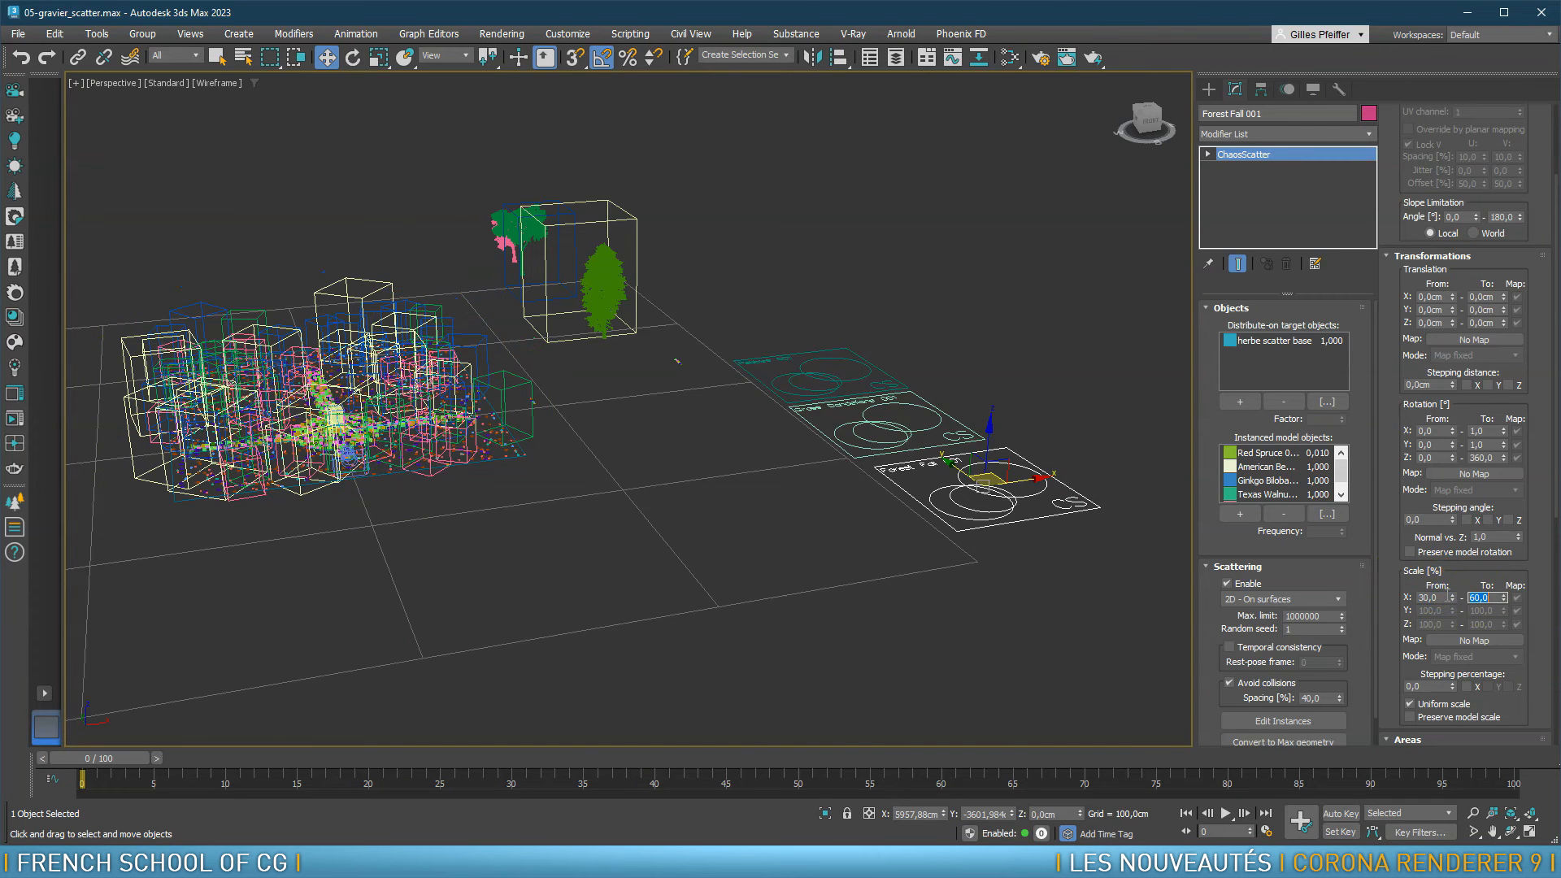
Inspect the scattered trees from above and in a Corona interactive render of Corona Camera001, closing the render window when done
{"action": "mouse_move", "coordinate": [431, 464]}
{"action": "middle_mouse_down", "text": "alt"}
{"action": "mouse_move", "coordinate": [573, 421]}
{"action": "mouse_move", "coordinate": [549, 465]}
{"action": "mouse_move", "coordinate": [337, 535]}
{"action": "middle_mouse_up", "text": "alt"}
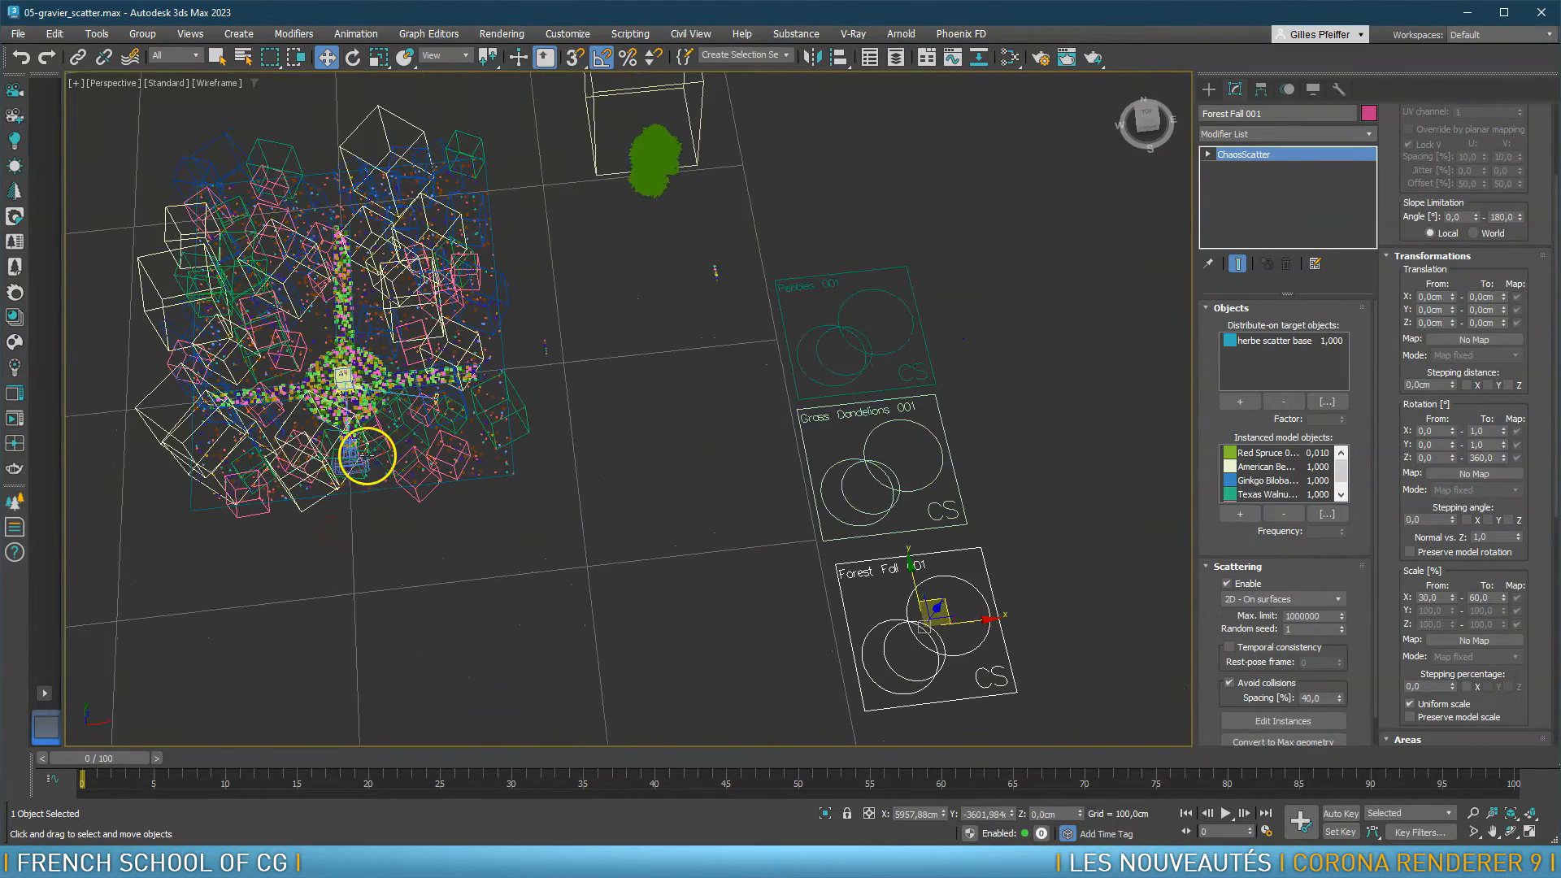
{"action": "scroll", "coordinate": [368, 455], "scroll_direction": "up", "scroll_amount": 4}
{"action": "middle_click_drag", "start_coordinate": [367, 458], "coordinate": [670, 533]}
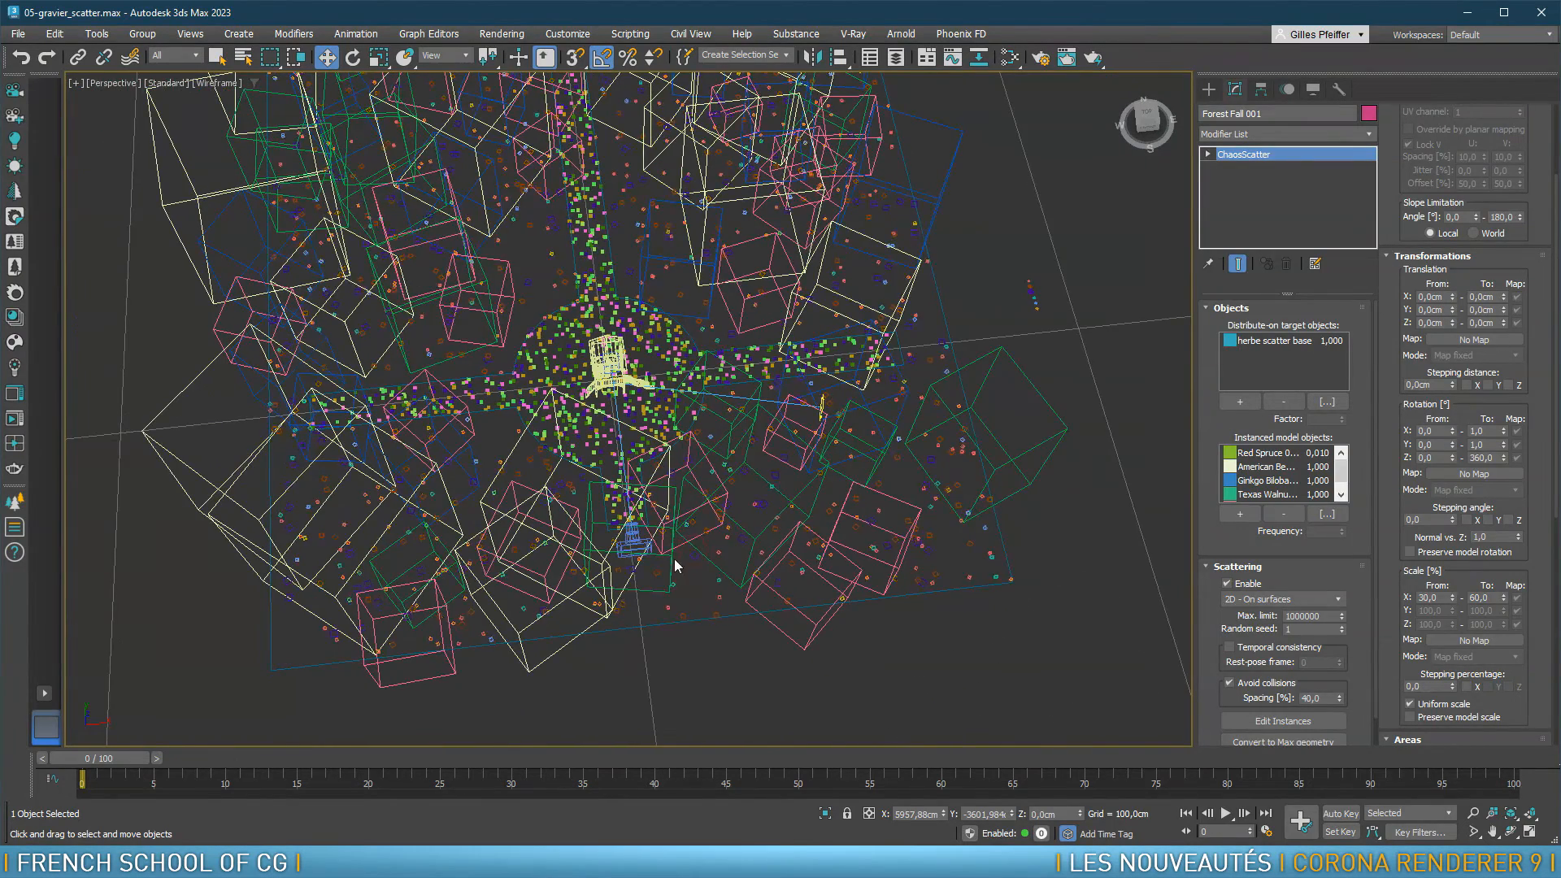
{"action": "key", "text": "c"}
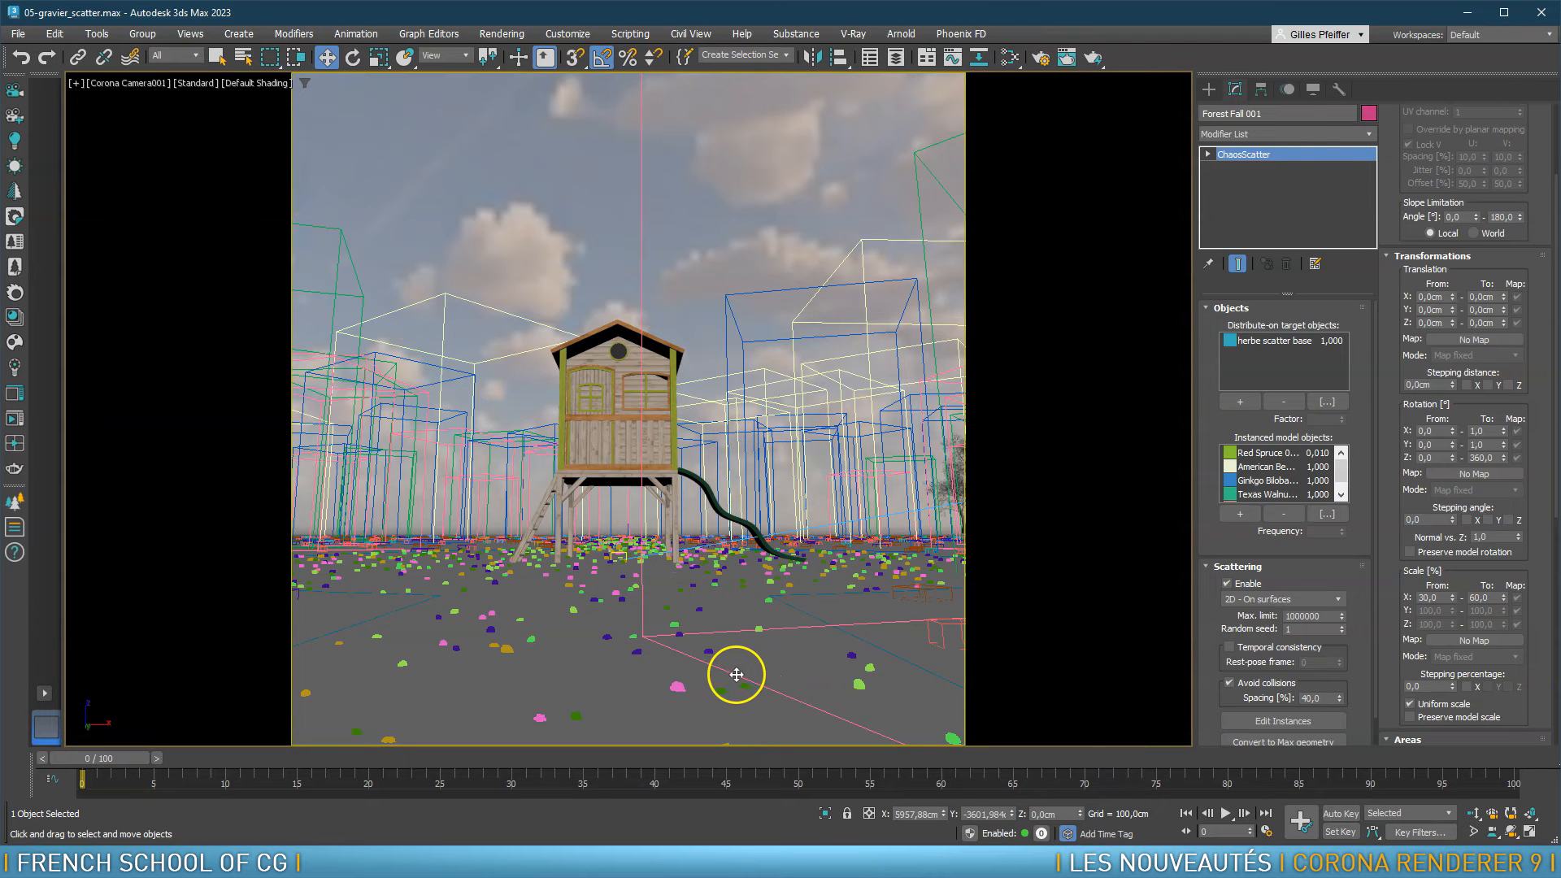
{"action": "left_click", "coordinate": [14, 418]}
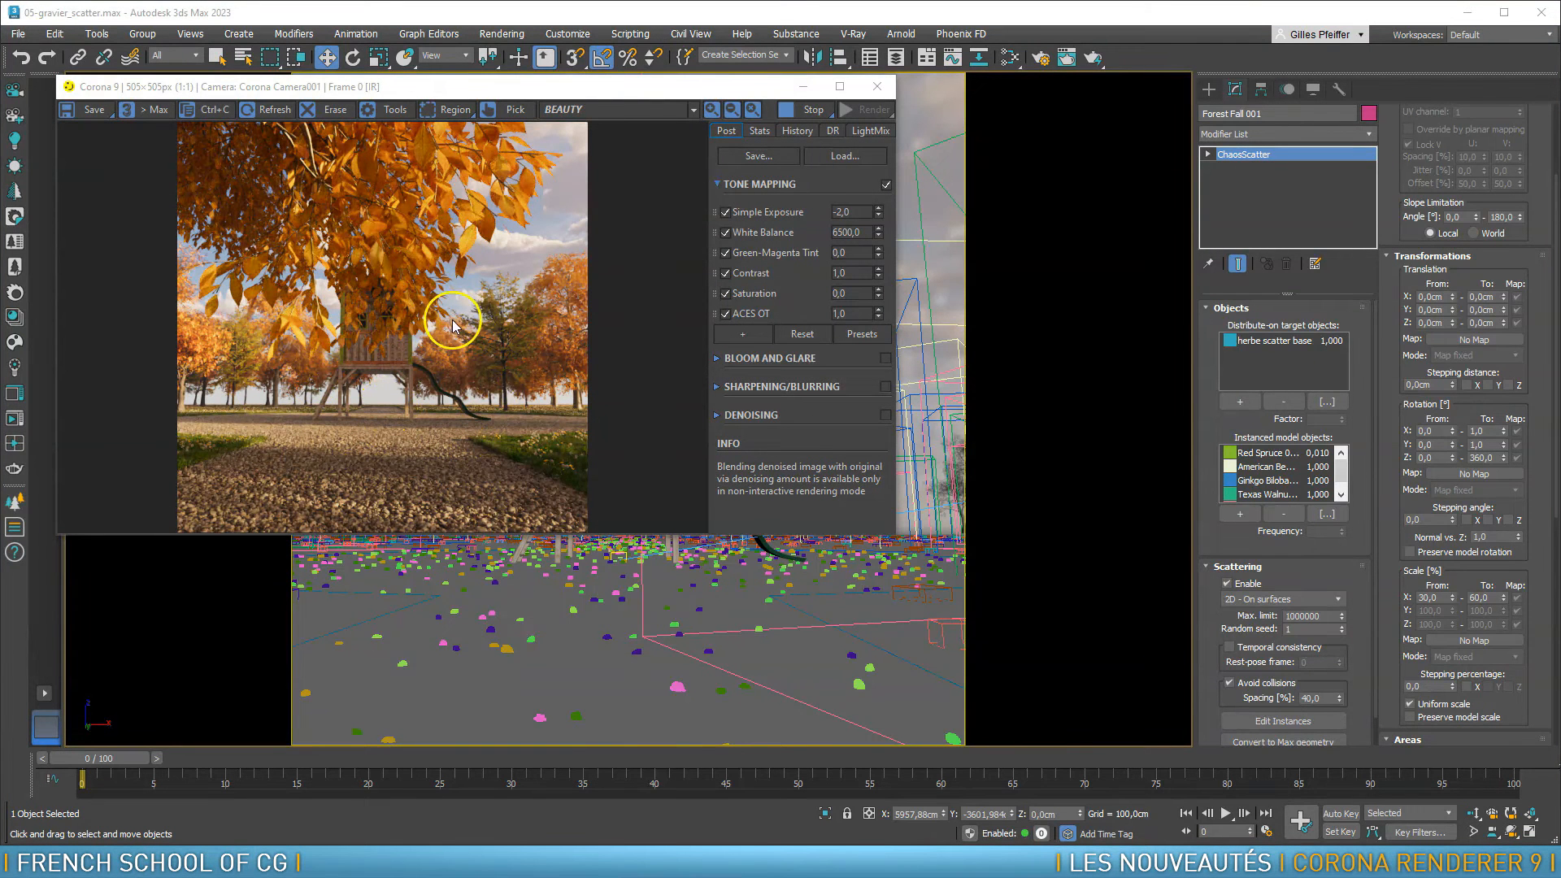
{"action": "left_click", "coordinate": [876, 86]}
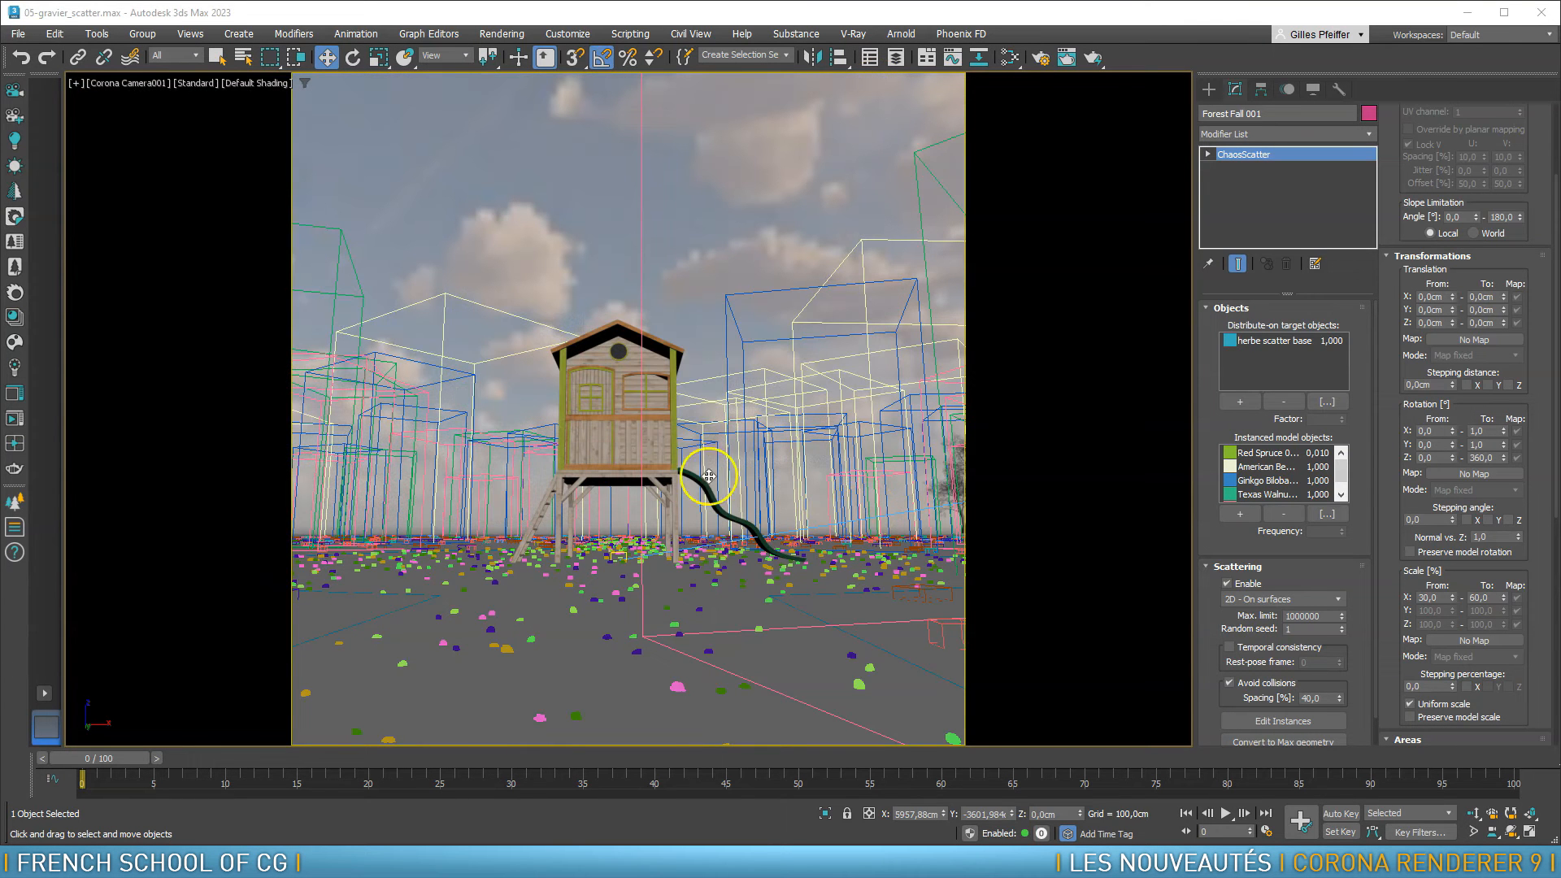
Edit the Forest Fall 001 instances in the perspective view and delete the trees between the camera and the playhouse
{"action": "right_click", "coordinate": [623, 392]}
{"action": "left_click", "coordinate": [438, 466]}
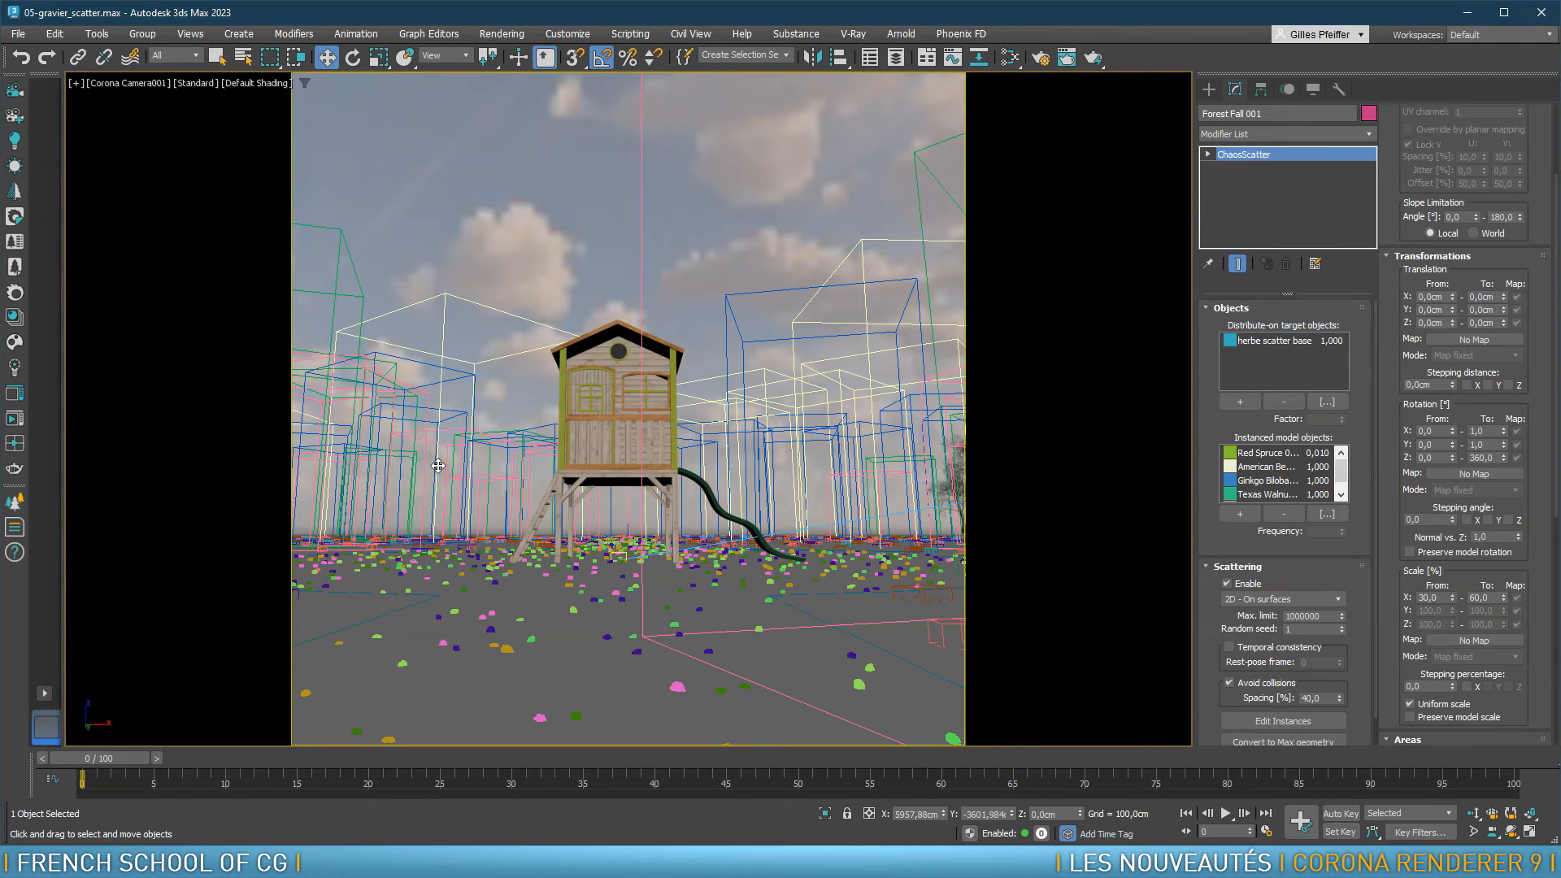
{"action": "key", "text": "p"}
{"action": "middle_click_drag", "start_coordinate": [696, 504], "coordinate": [647, 480], "text": "alt"}
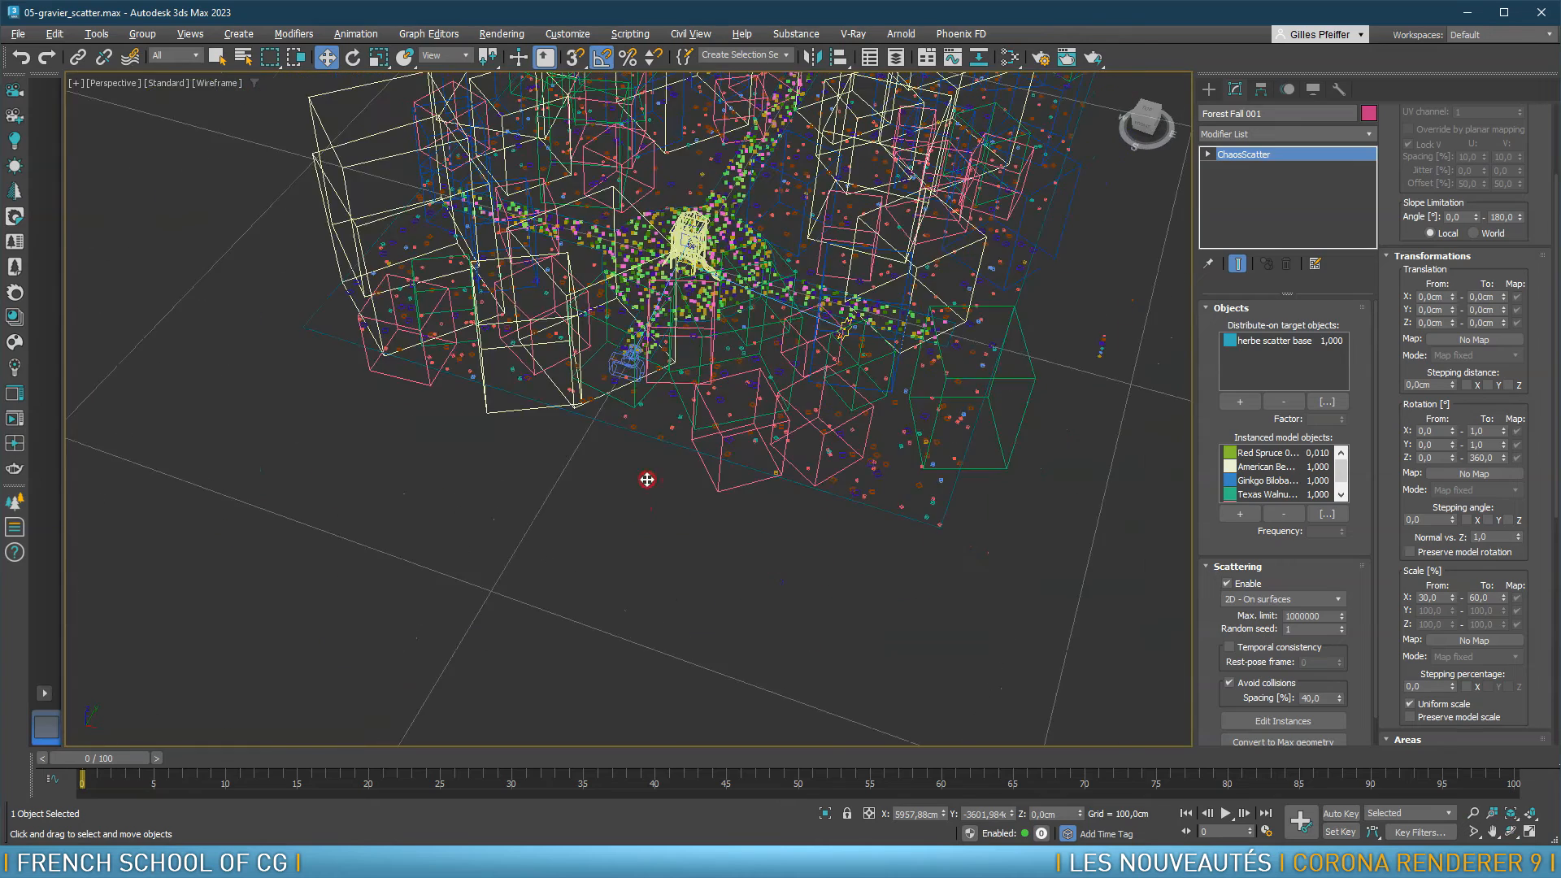
{"action": "middle_click_drag", "start_coordinate": [715, 402], "coordinate": [733, 587]}
{"action": "scroll", "coordinate": [746, 488], "scroll_direction": "up", "scroll_amount": 6}
{"action": "scroll", "coordinate": [741, 475], "scroll_direction": "down", "scroll_amount": 3}
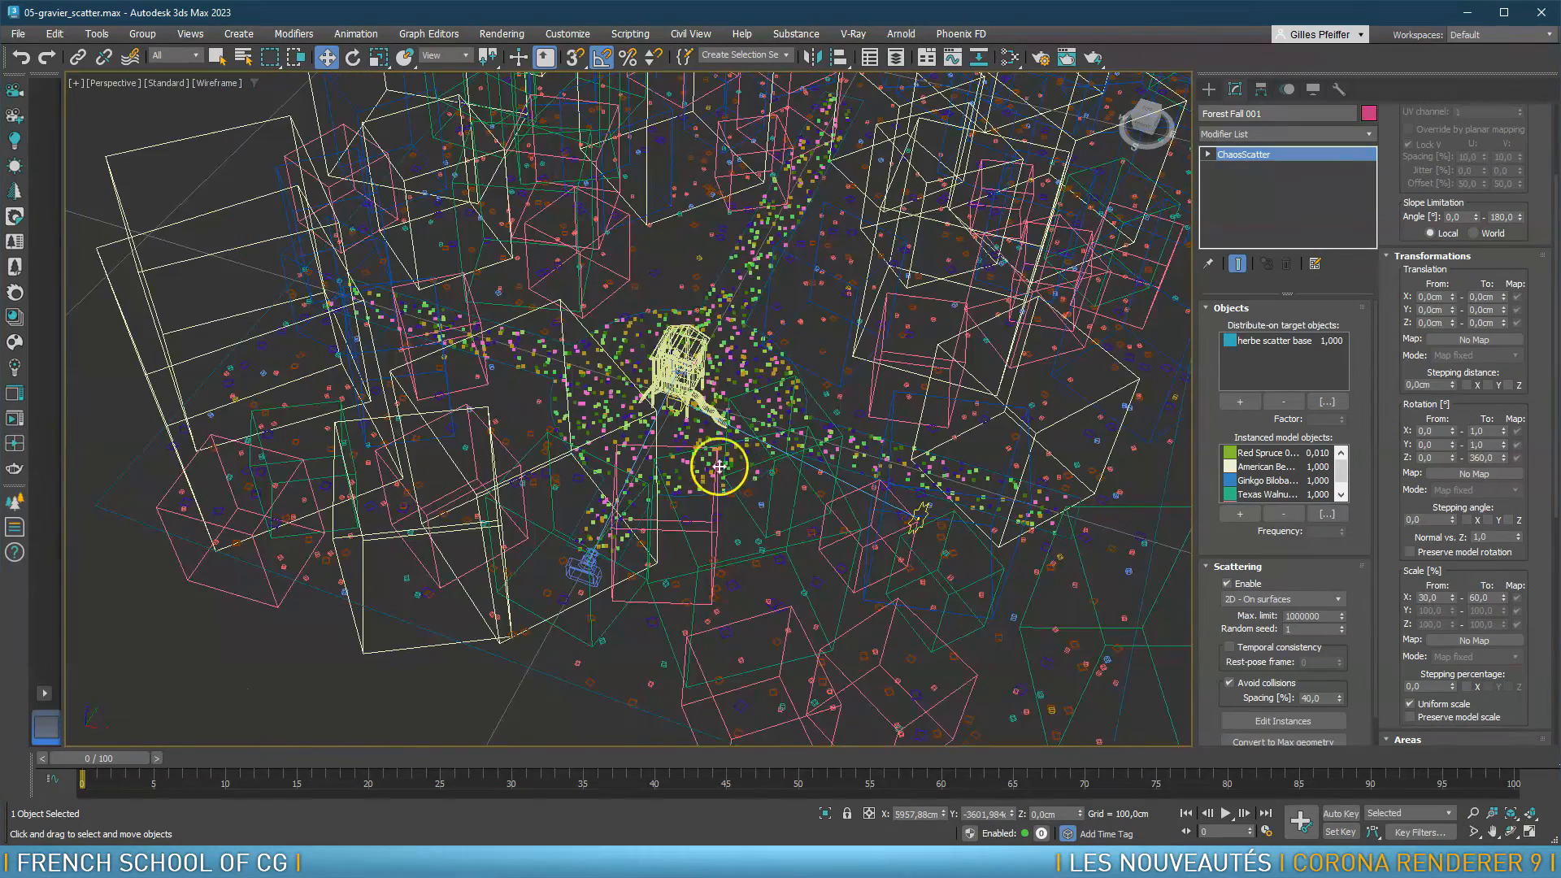
{"action": "left_click", "coordinate": [1281, 721]}
{"action": "left_click", "coordinate": [687, 550]}
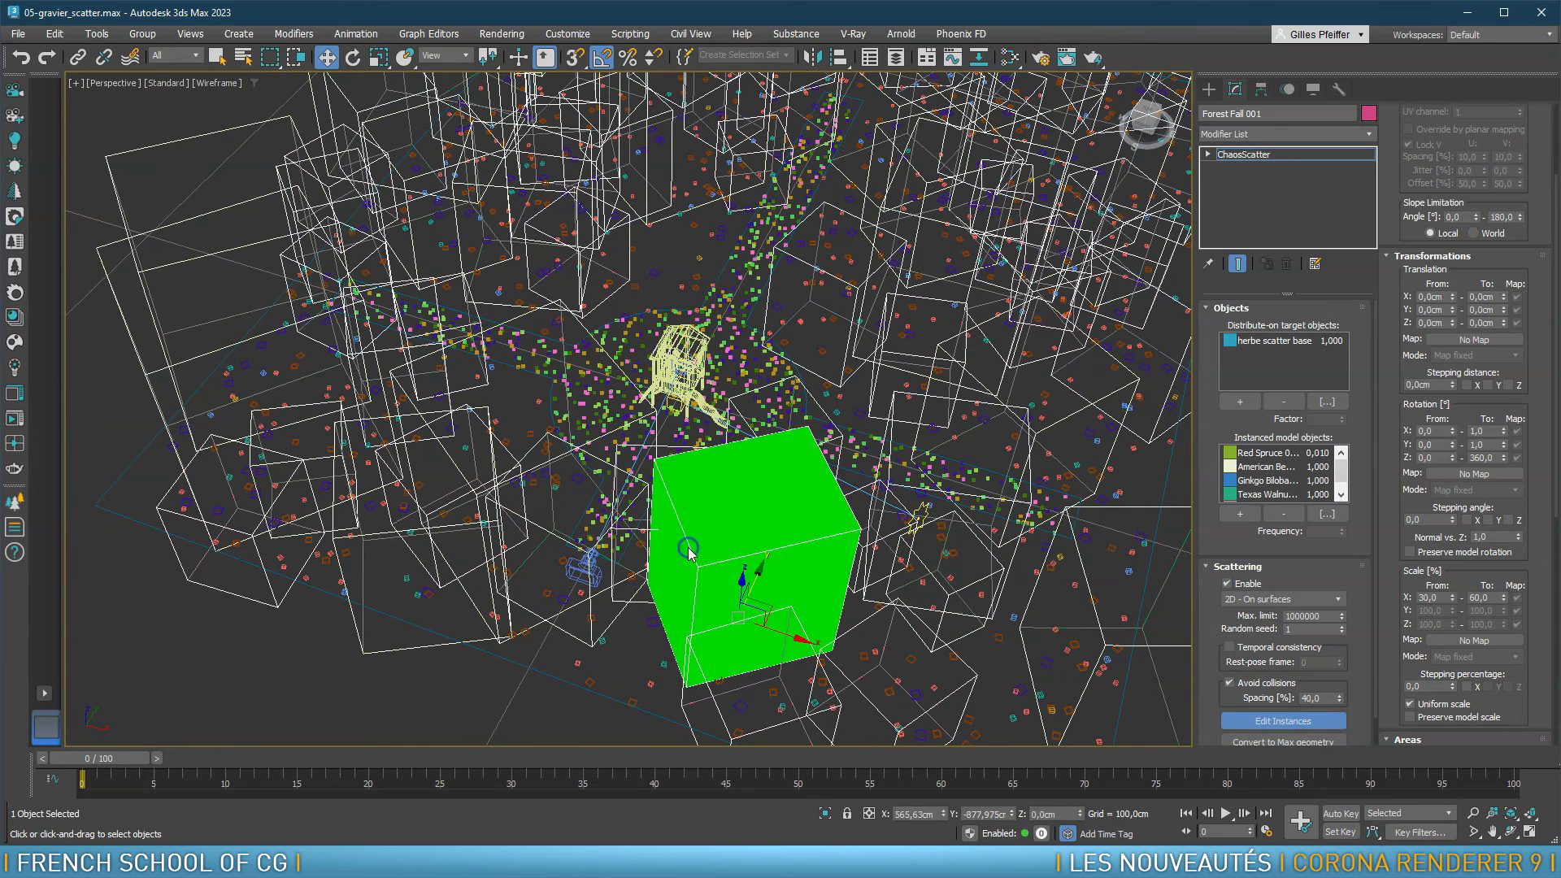
{"action": "key", "text": "Delete"}
{"action": "left_click", "coordinate": [693, 537]}
{"action": "left_click", "coordinate": [710, 532]}
{"action": "key", "text": "Delete"}
{"action": "left_click", "coordinate": [620, 439]}
{"action": "key", "text": "Delete"}
{"action": "left_click", "coordinate": [627, 470]}
{"action": "left_click", "coordinate": [630, 494]}
{"action": "key", "text": "Delete"}
{"action": "left_click", "coordinate": [770, 467]}
{"action": "key", "text": "Delete"}
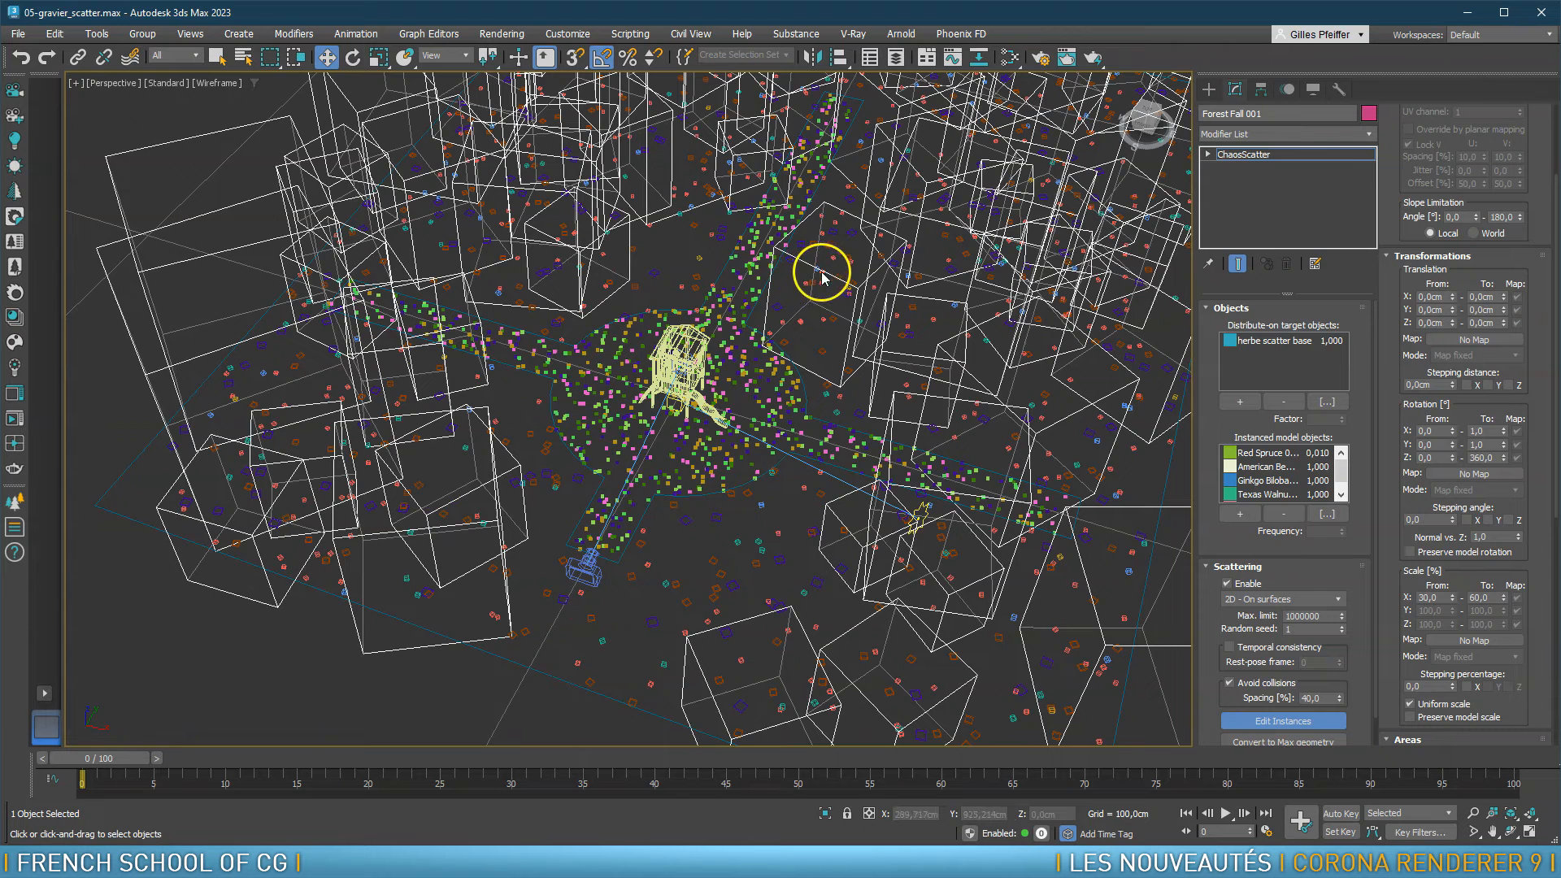
Reposition individual tree instances beside and behind the playhouse, checking from above, and leave instance editing
{"action": "left_click", "coordinate": [825, 284]}
{"action": "left_click_drag", "start_coordinate": [860, 333], "coordinate": [836, 314]}
{"action": "mouse_move", "coordinate": [635, 274]}
{"action": "left_mouse_down"}
{"action": "mouse_move", "coordinate": [618, 277]}
{"action": "mouse_move", "coordinate": [663, 277]}
{"action": "left_mouse_up"}
{"action": "left_click", "coordinate": [561, 312]}
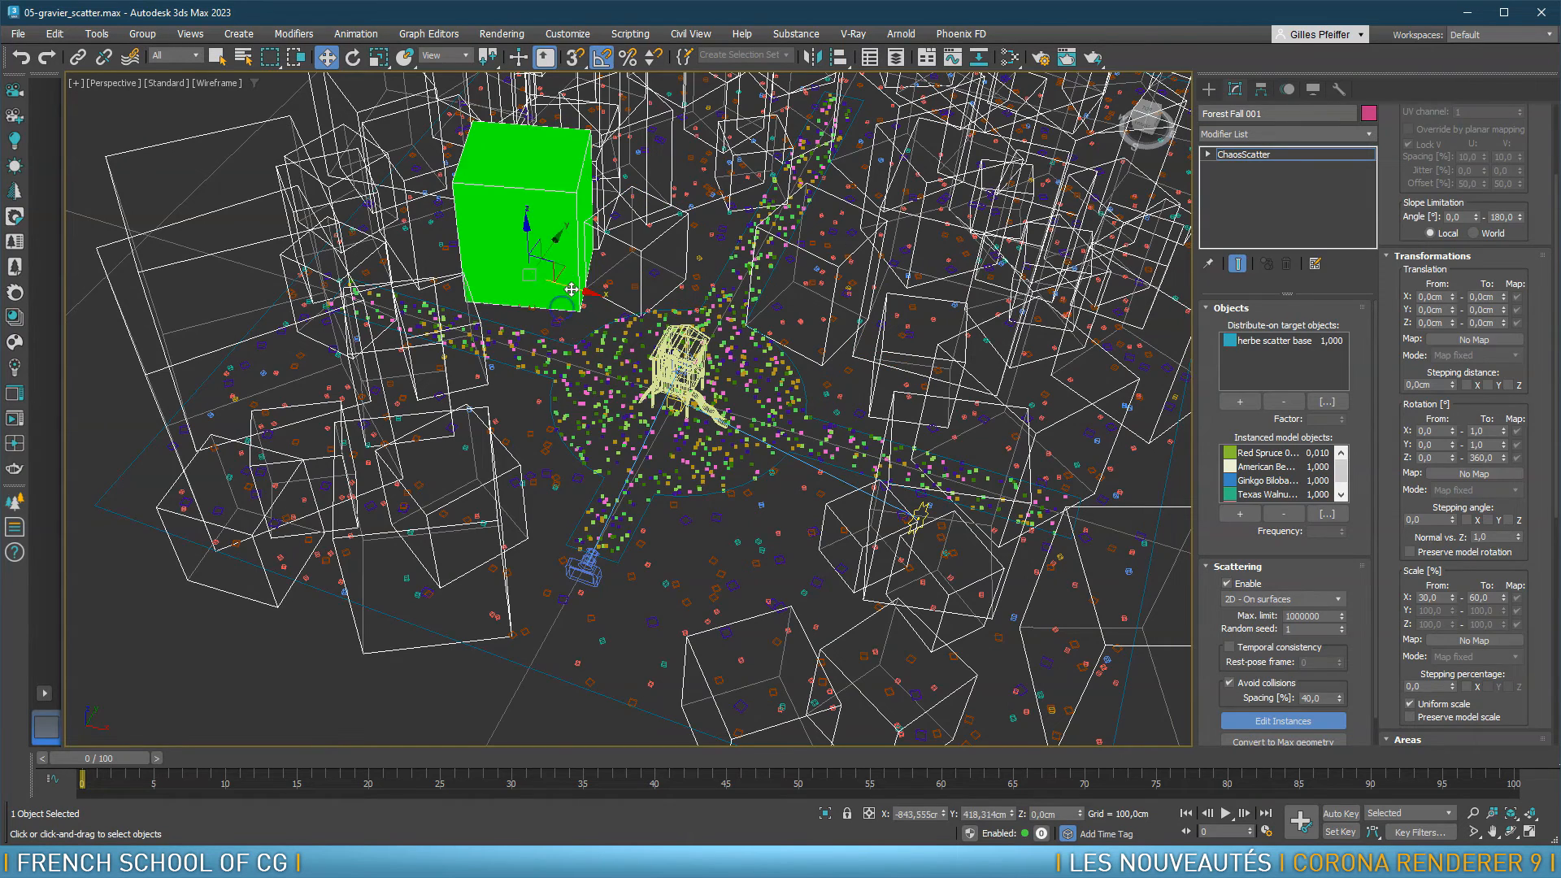
{"action": "left_click_drag", "start_coordinate": [567, 269], "coordinate": [557, 316]}
{"action": "scroll", "coordinate": [615, 357], "scroll_direction": "down", "scroll_amount": 5}
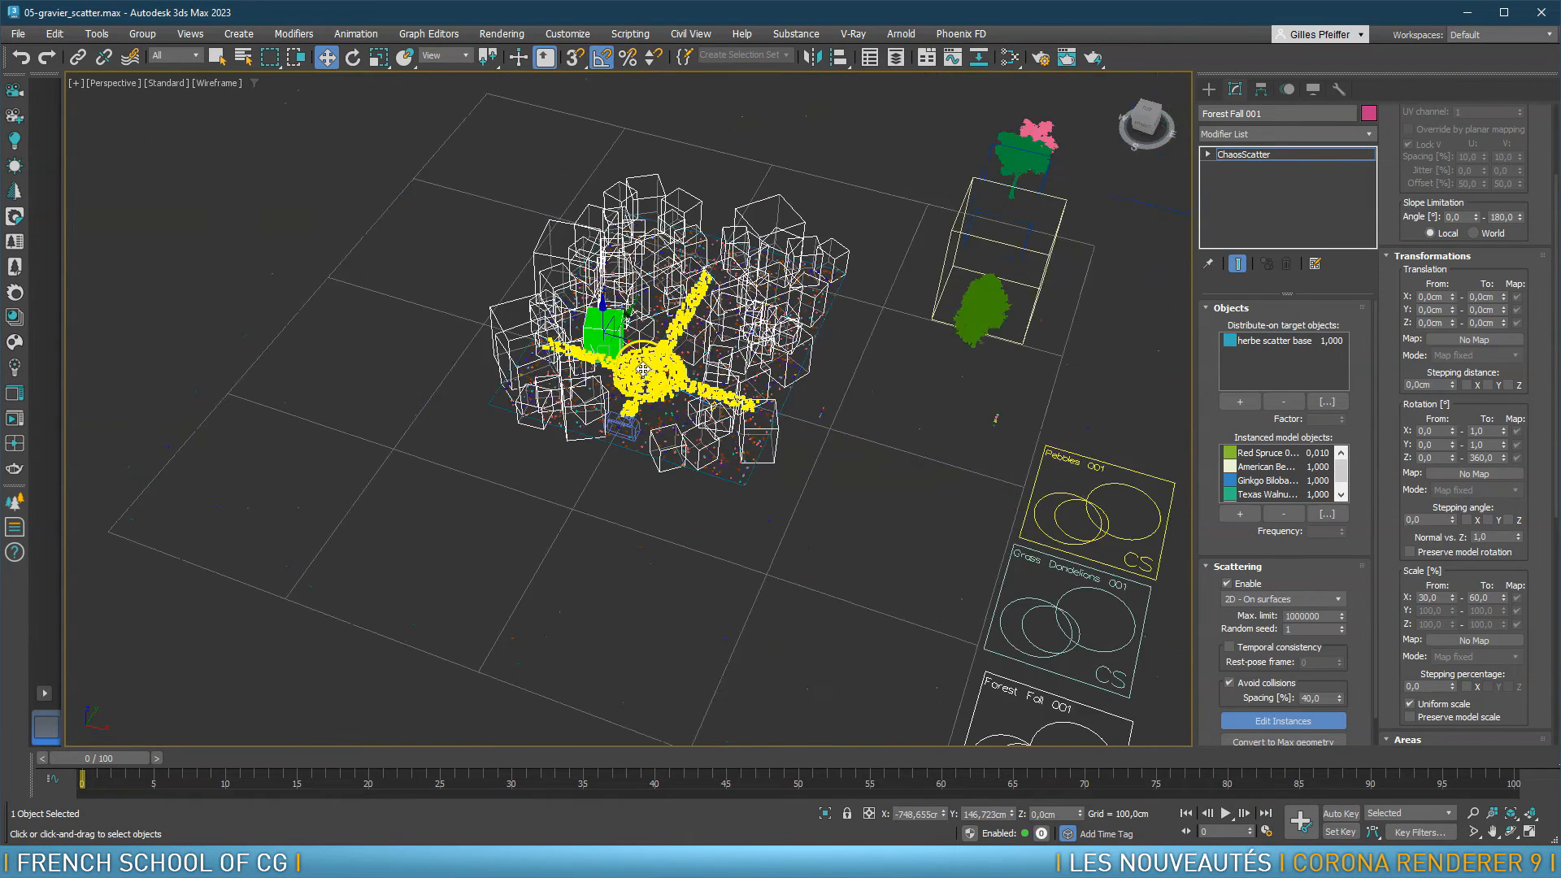
{"action": "middle_click_drag", "start_coordinate": [704, 332], "coordinate": [741, 393], "text": "alt"}
{"action": "middle_click_drag", "start_coordinate": [725, 212], "coordinate": [732, 412]}
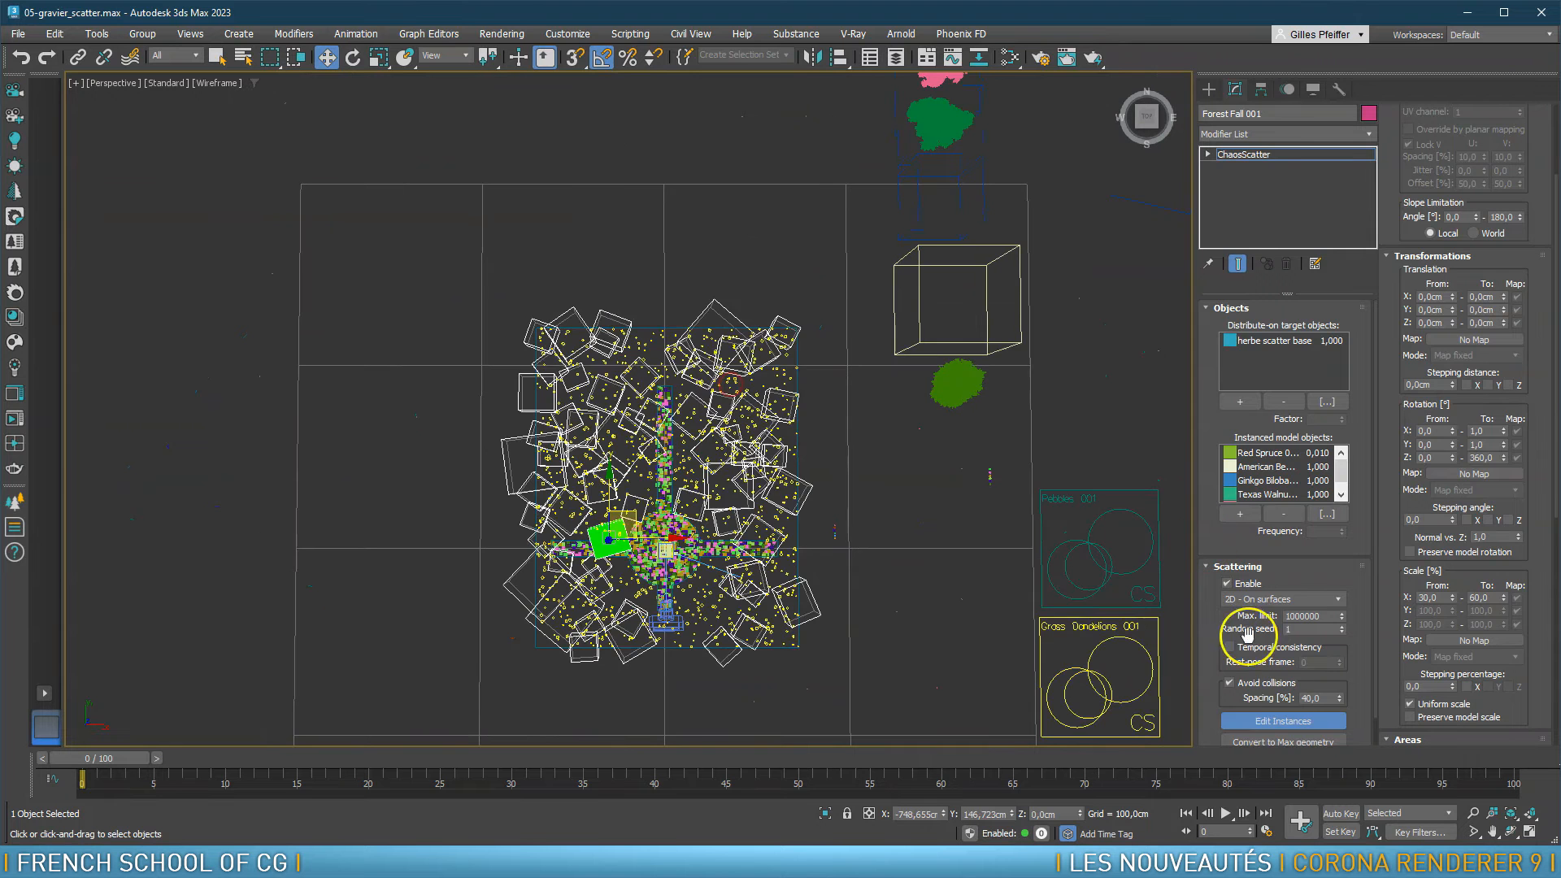
{"action": "left_click", "coordinate": [1283, 721]}
Move the two far corner vertices of the herbe scatter base spline away from the playhouse and scale them apart to widen the far edge
{"action": "left_click", "coordinate": [669, 330]}
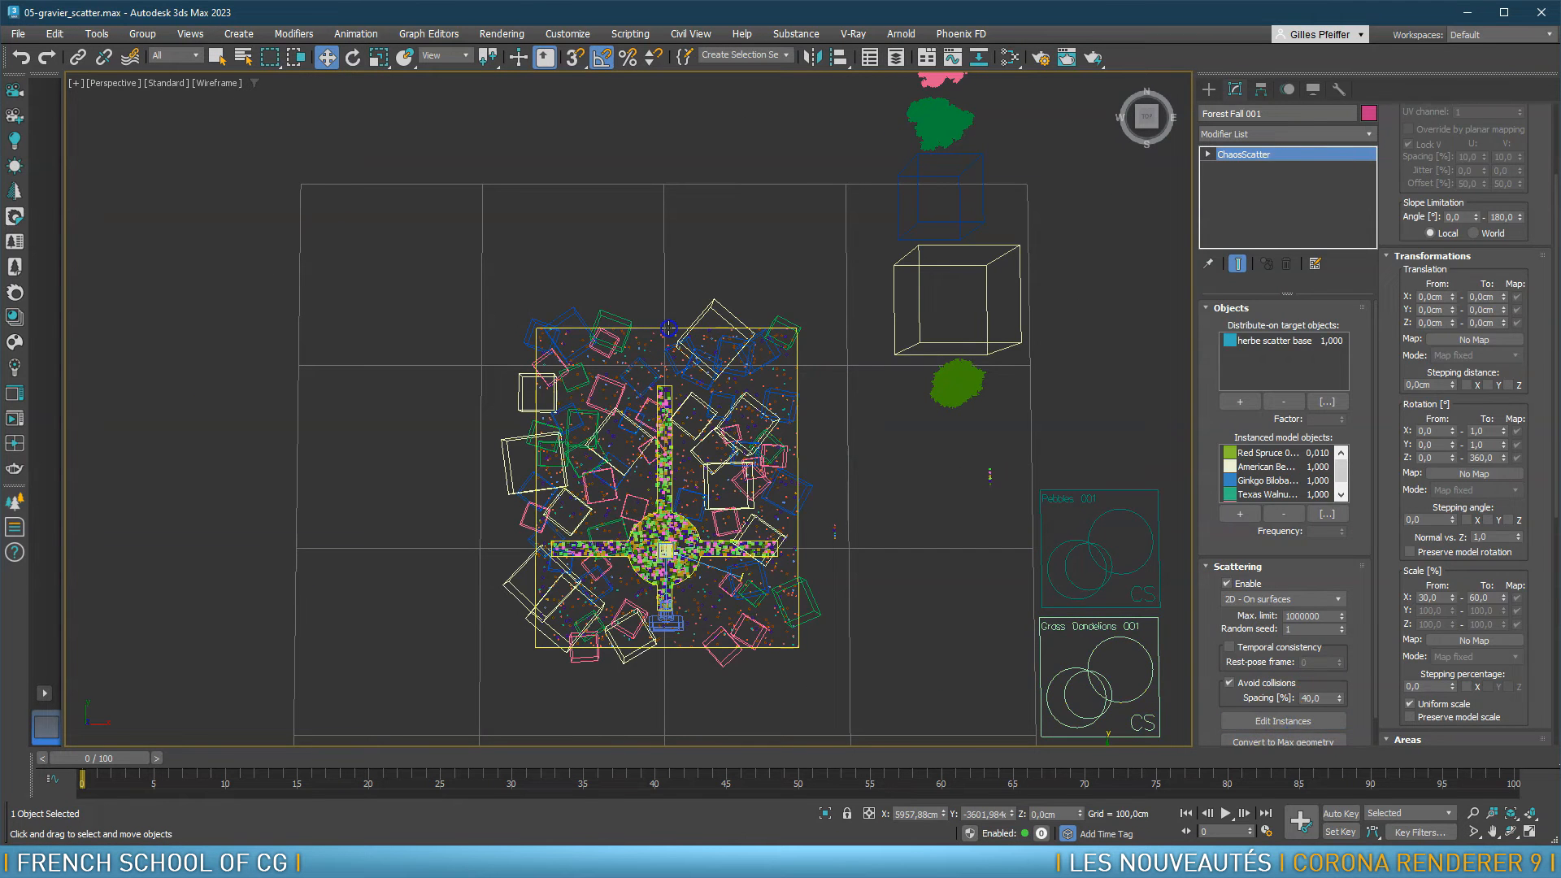
{"action": "left_click", "coordinate": [1265, 367]}
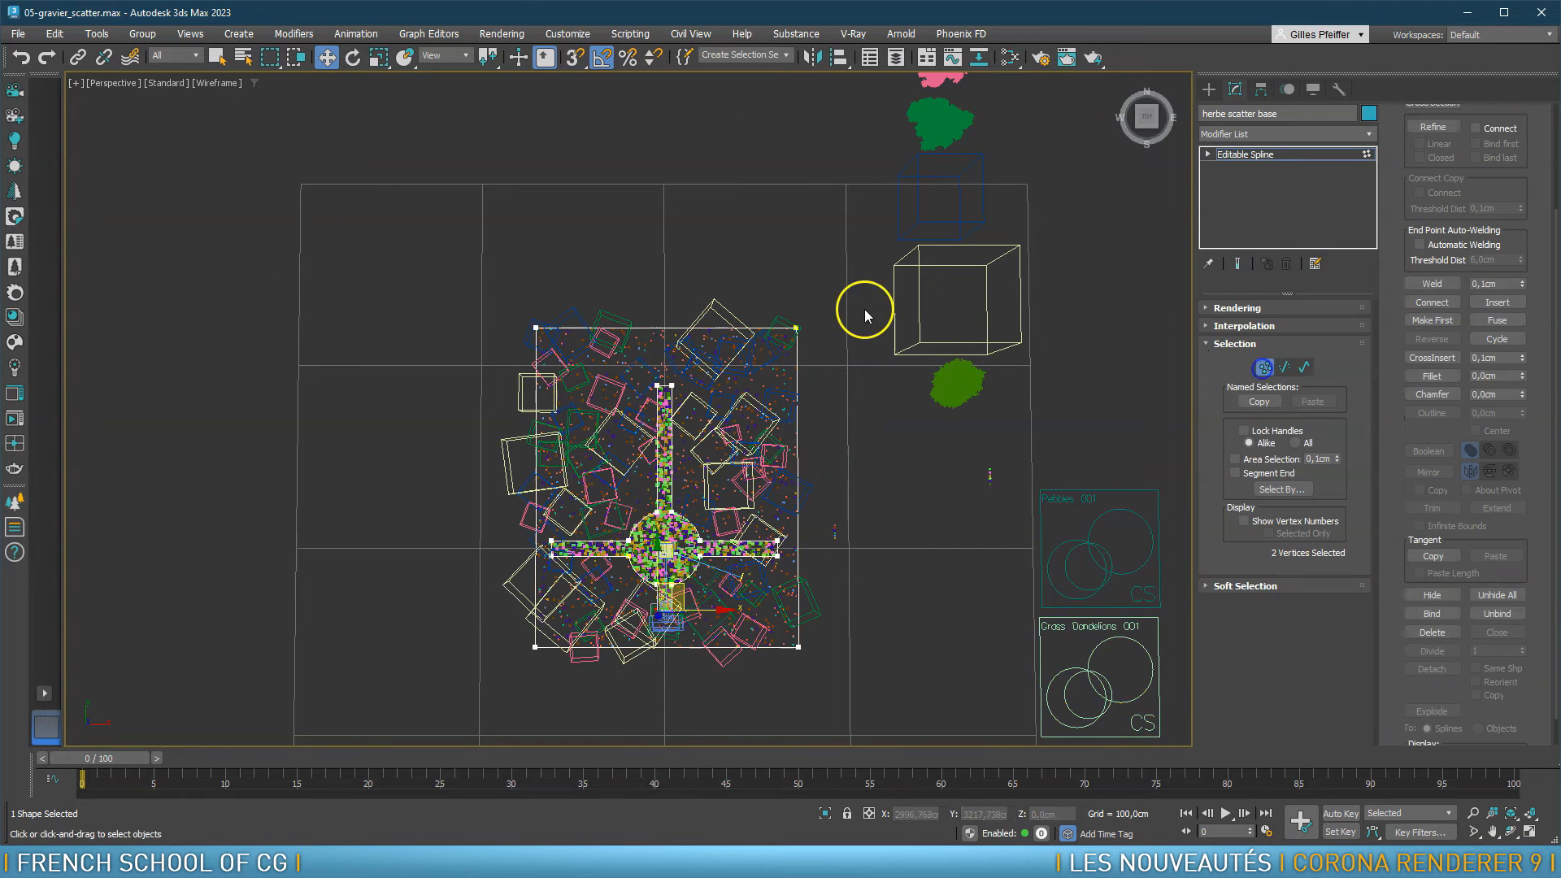
{"action": "left_click_drag", "start_coordinate": [827, 286], "coordinate": [494, 355]}
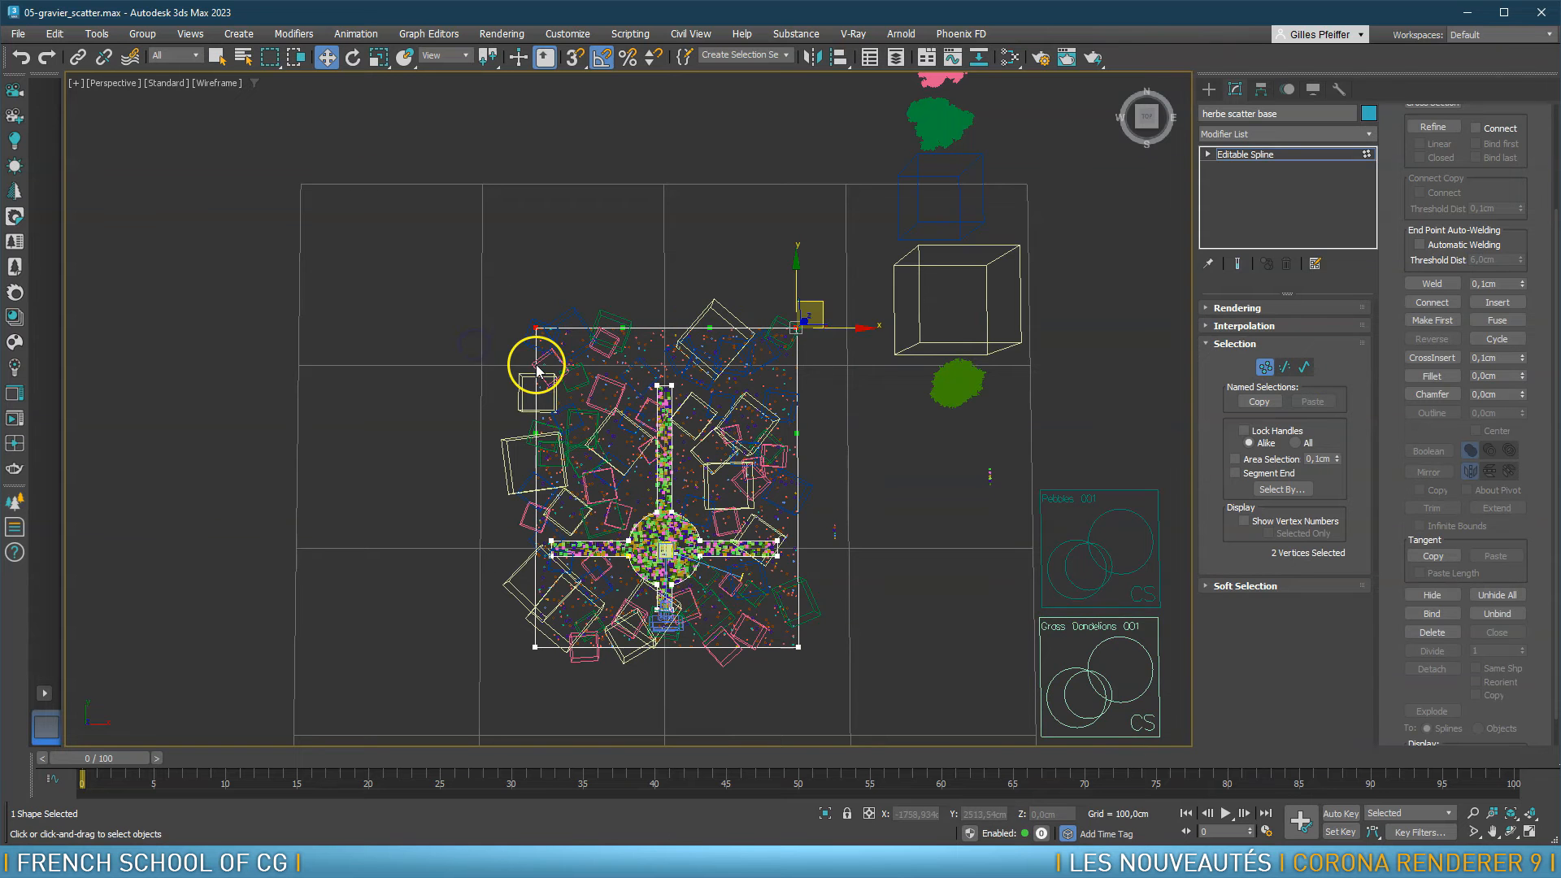
{"action": "left_click_drag", "start_coordinate": [797, 268], "coordinate": [815, 122]}
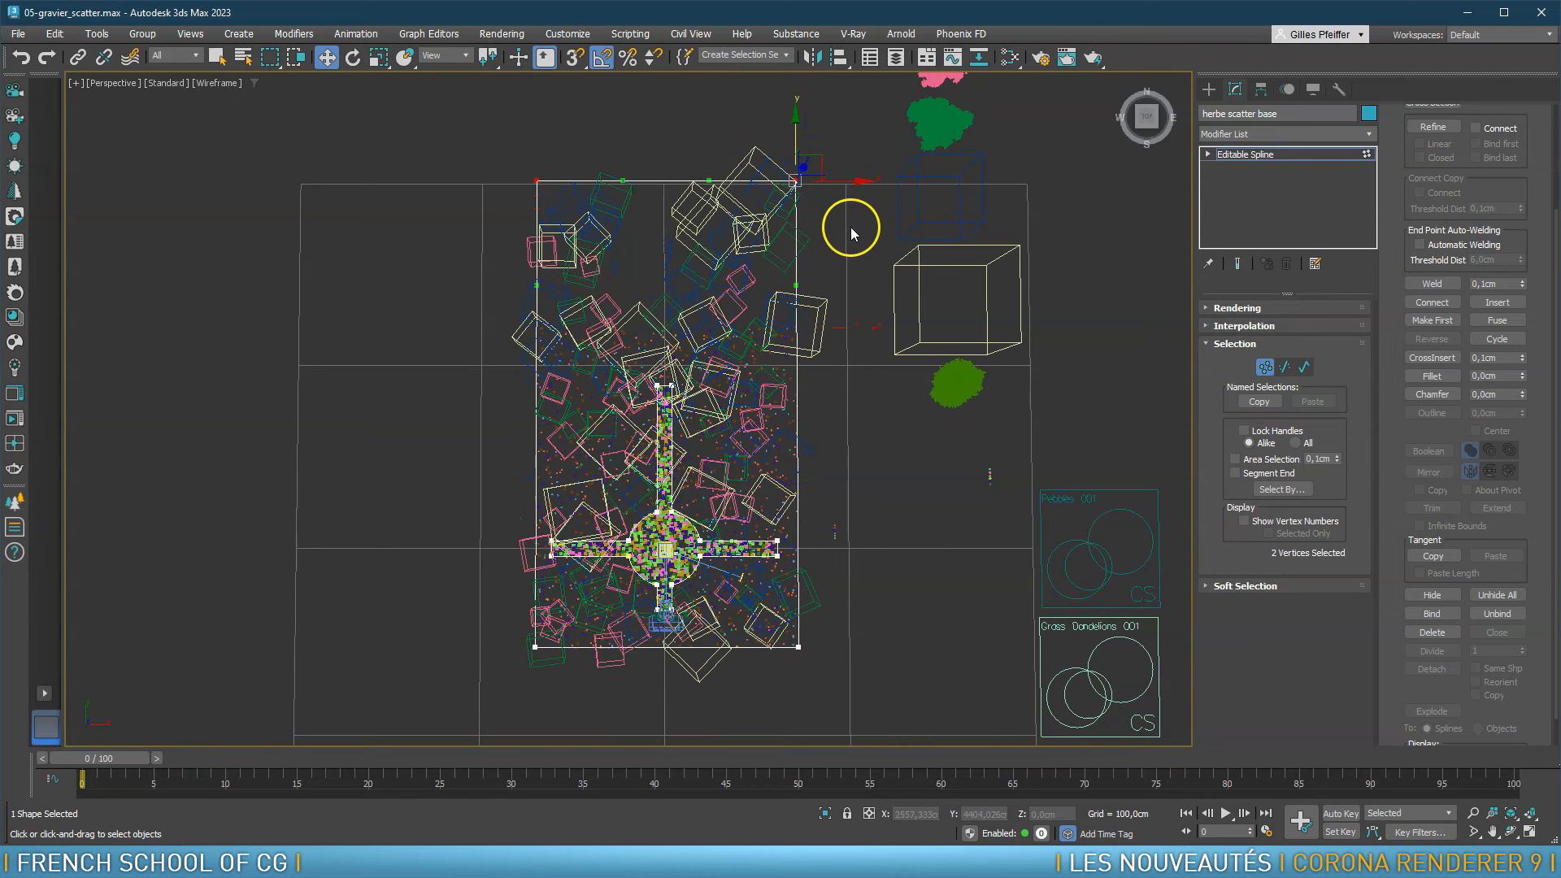
{"action": "key", "text": "r"}
{"action": "left_click_drag", "start_coordinate": [742, 180], "coordinate": [833, 203]}
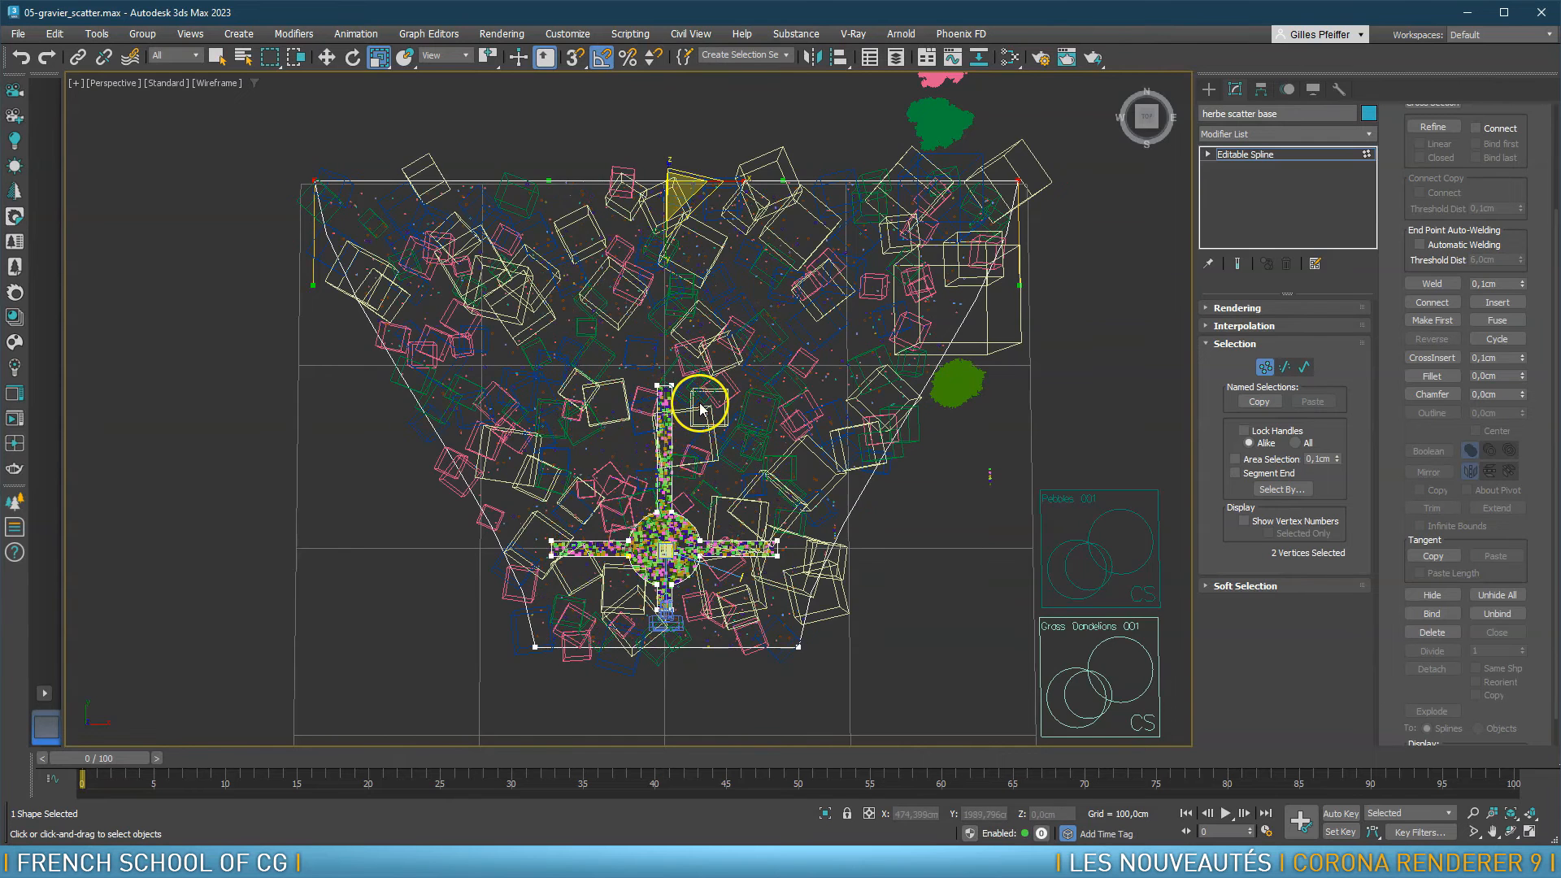
Leave vertex editing and check the enlarged forest in a Corona interactive render of the Corona Camera001 view
{"action": "key", "text": "c"}
{"action": "left_click", "coordinate": [1265, 366]}
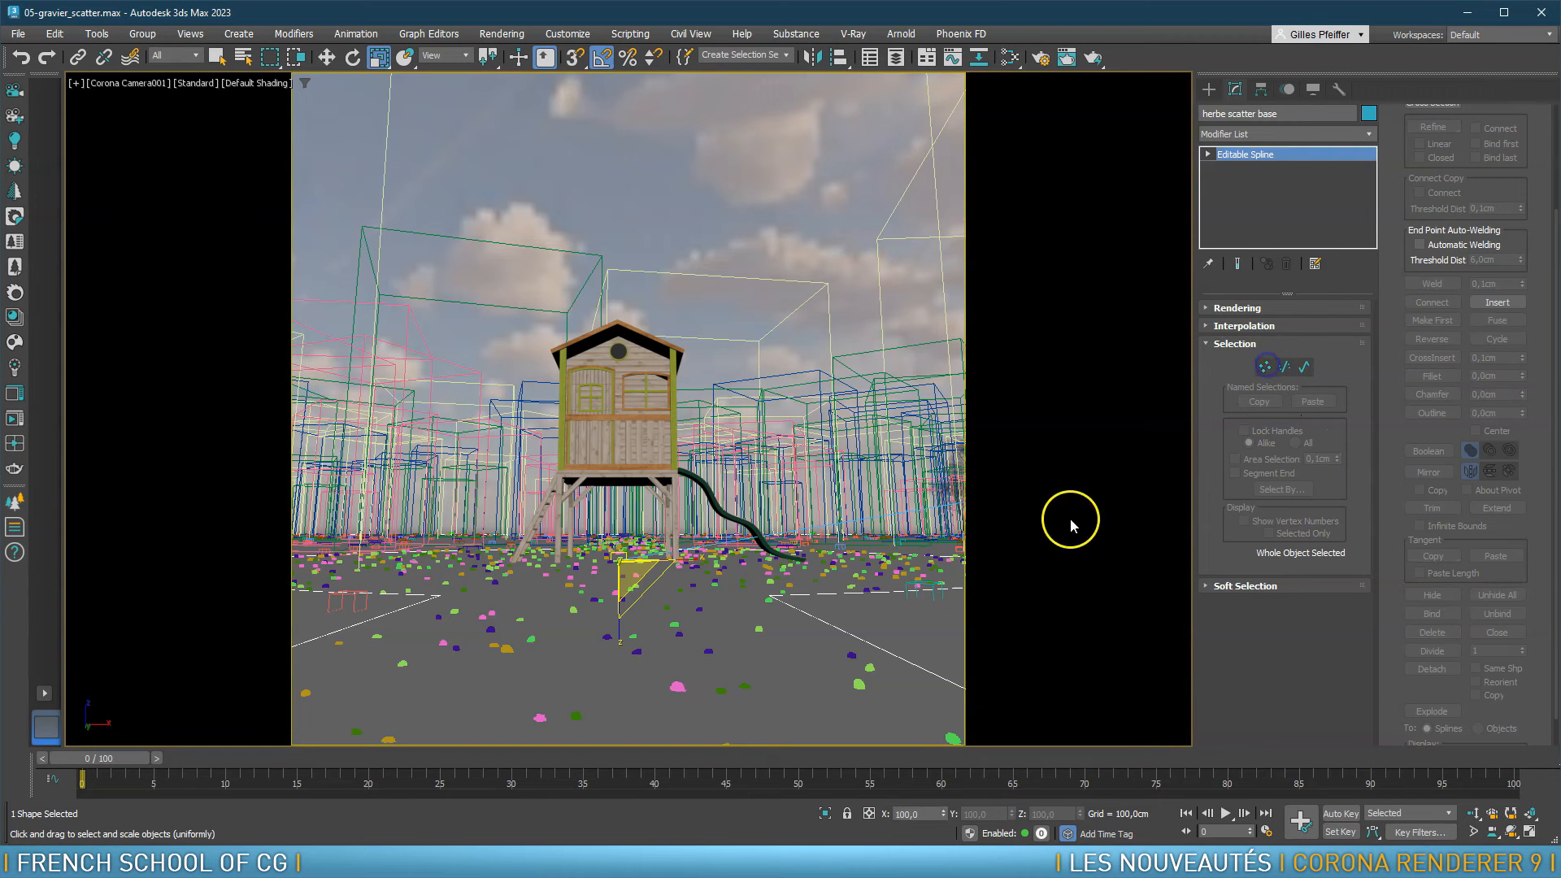
{"action": "left_click", "coordinate": [15, 420]}
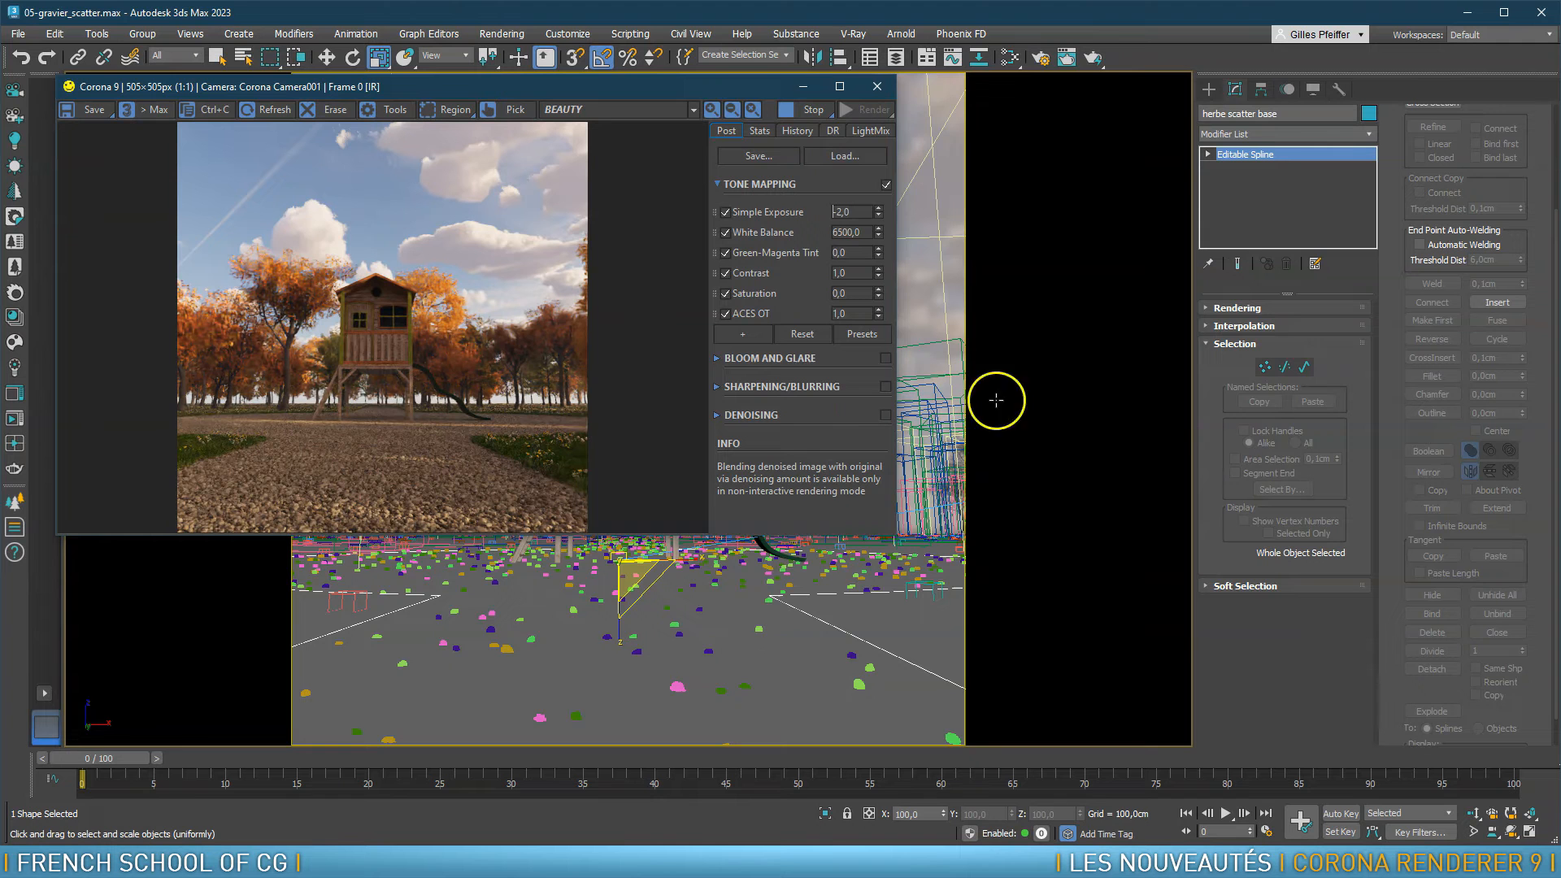
{"action": "left_click", "coordinate": [458, 456]}
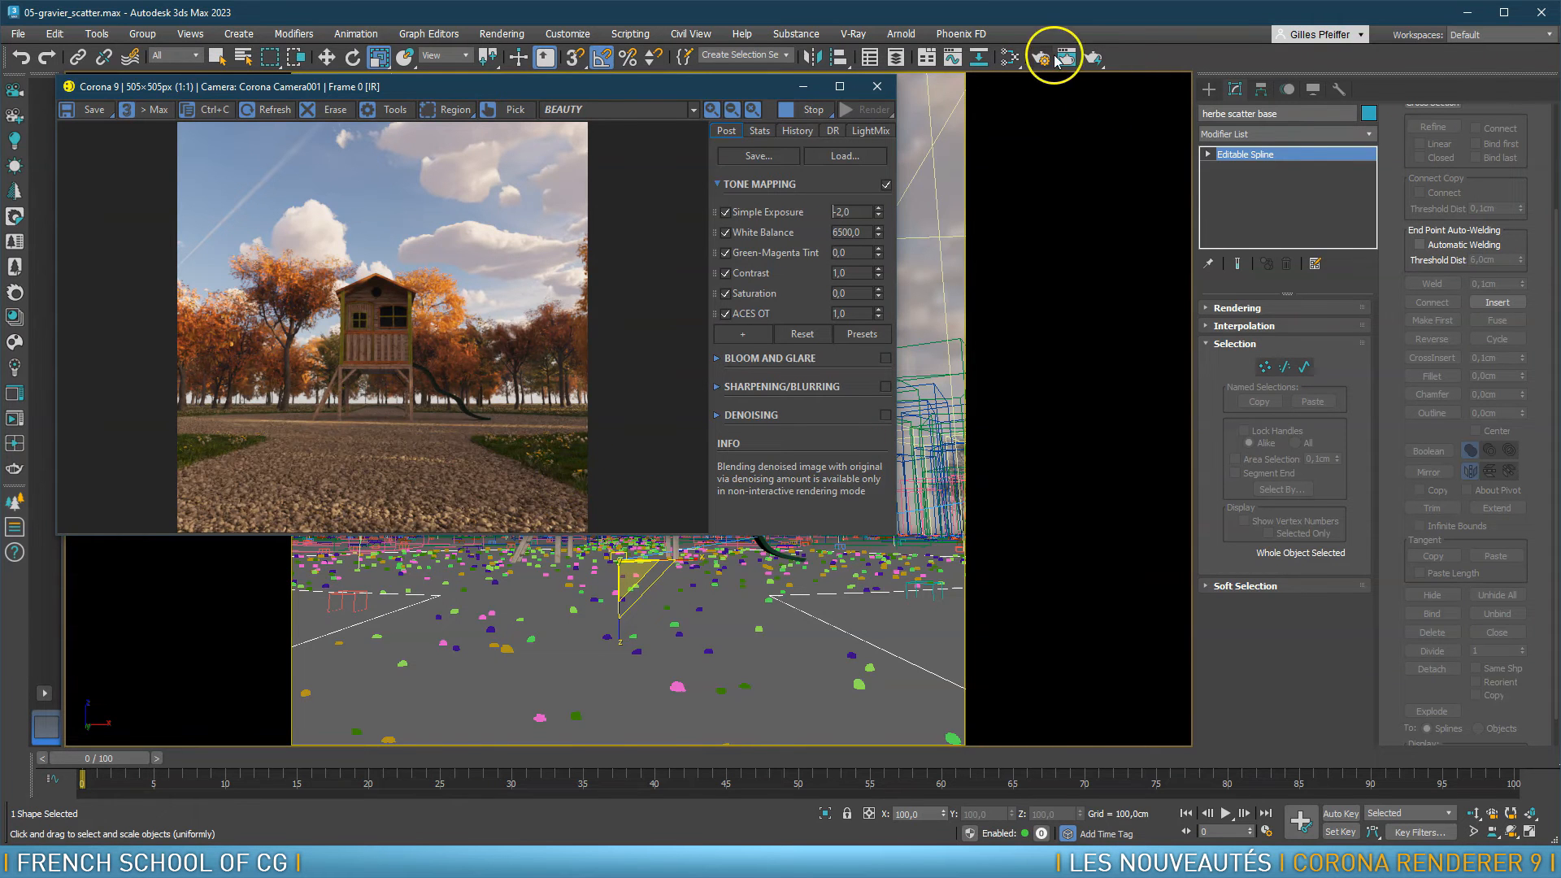
Set the volume effect of the Skylight environment CoronaSky map to 20 and check it in the interactive render
{"action": "left_click", "coordinate": [1009, 57]}
{"action": "middle_click_drag", "start_coordinate": [1001, 118], "coordinate": [958, 308]}
{"action": "scroll", "coordinate": [921, 301], "scroll_direction": "up", "scroll_amount": 6}
{"action": "scroll", "coordinate": [920, 301], "scroll_direction": "up", "scroll_amount": 5}
{"action": "double_click", "coordinate": [836, 320]}
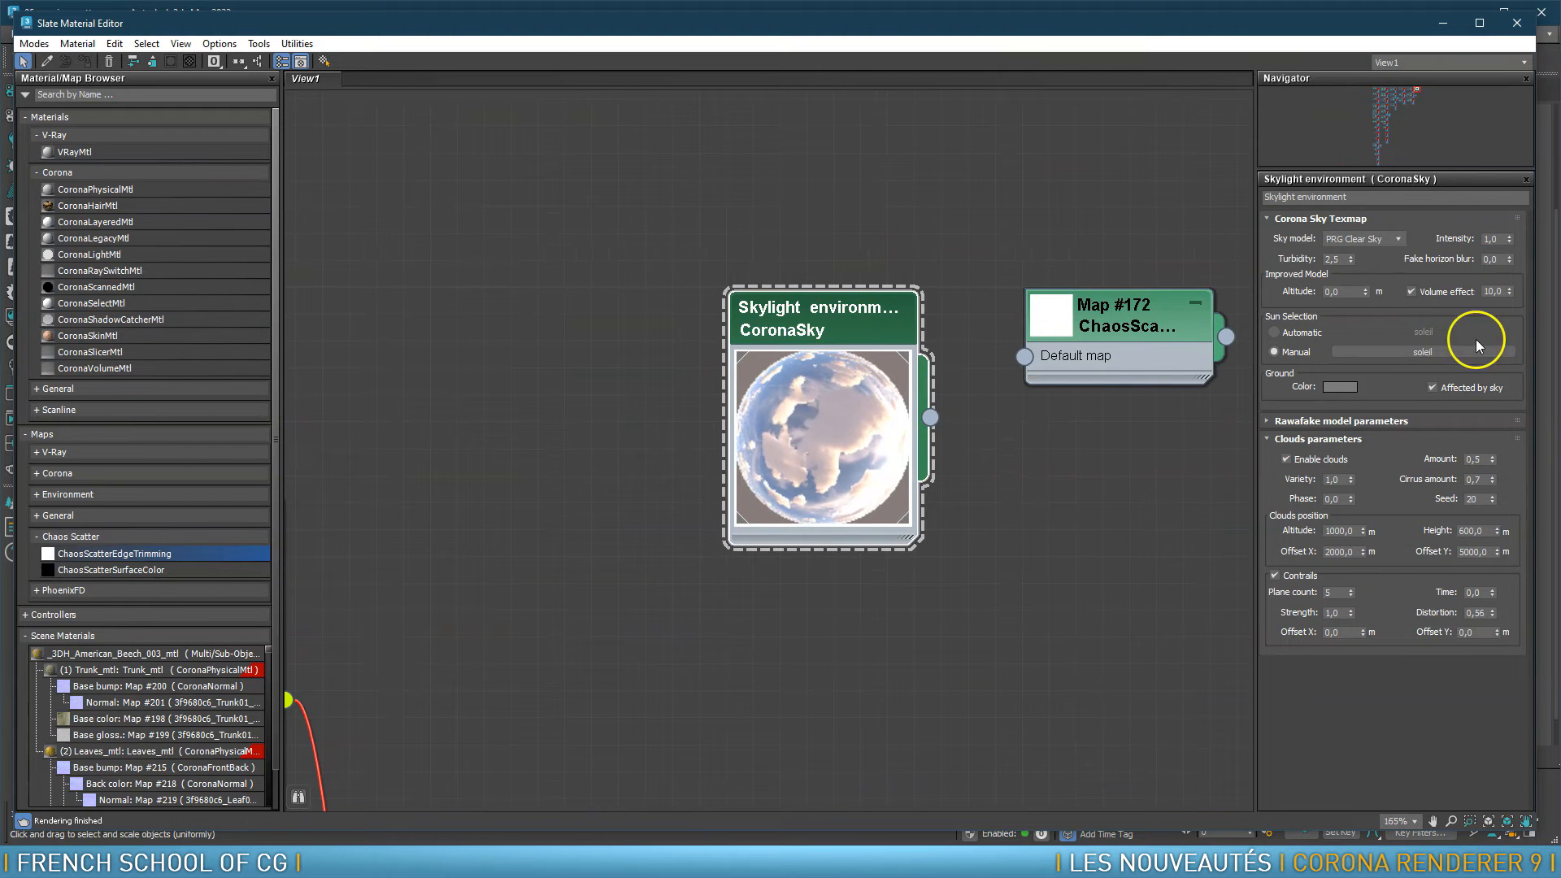
{"action": "left_click", "coordinate": [1486, 291]}
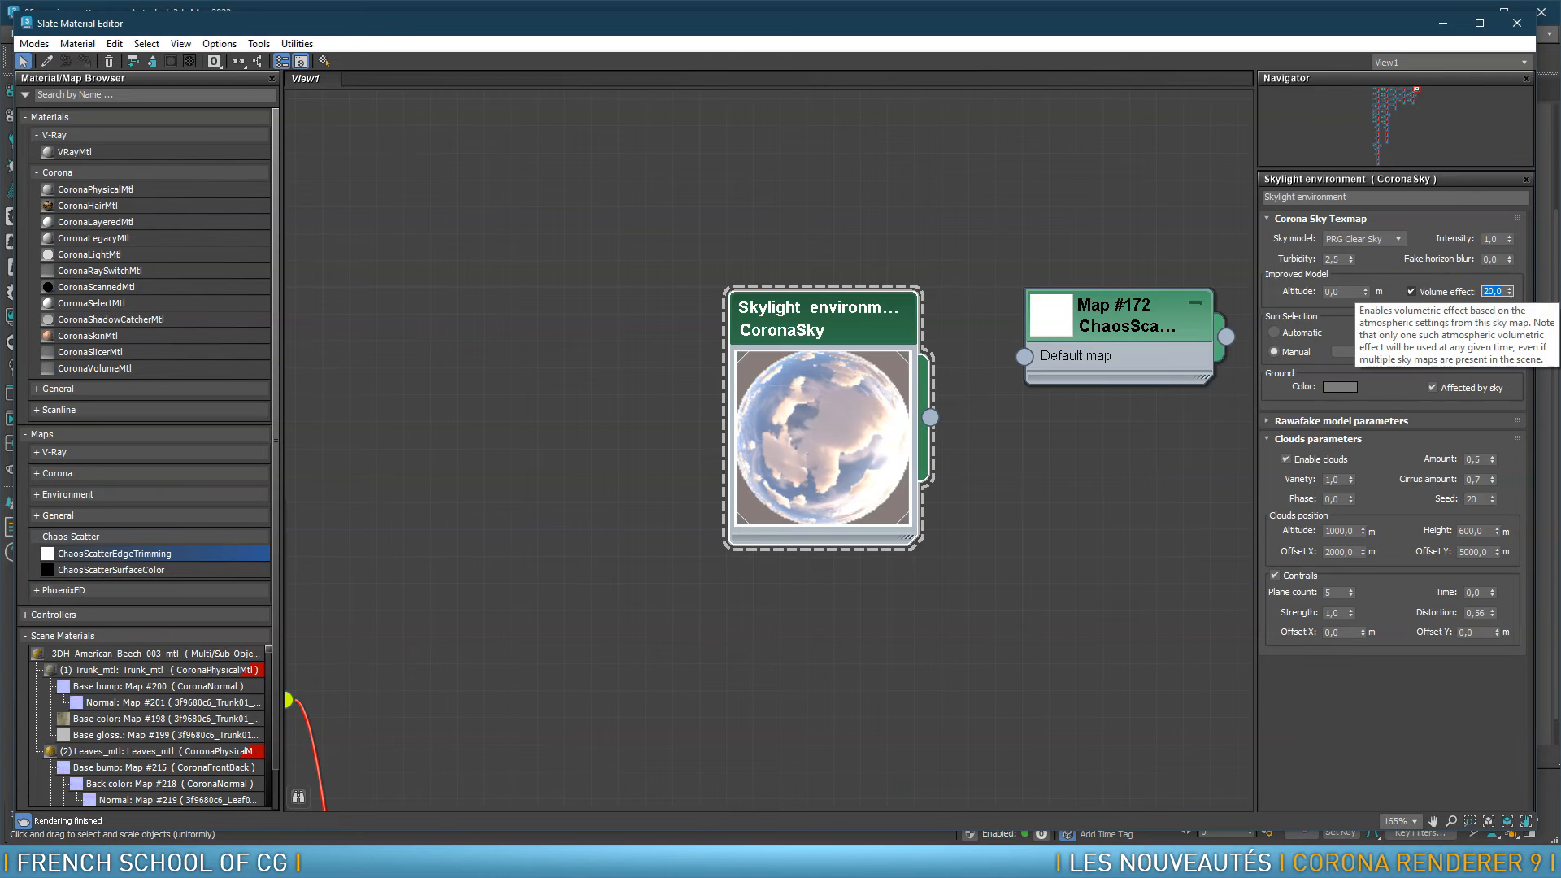
{"action": "left_click", "coordinate": [1516, 22]}
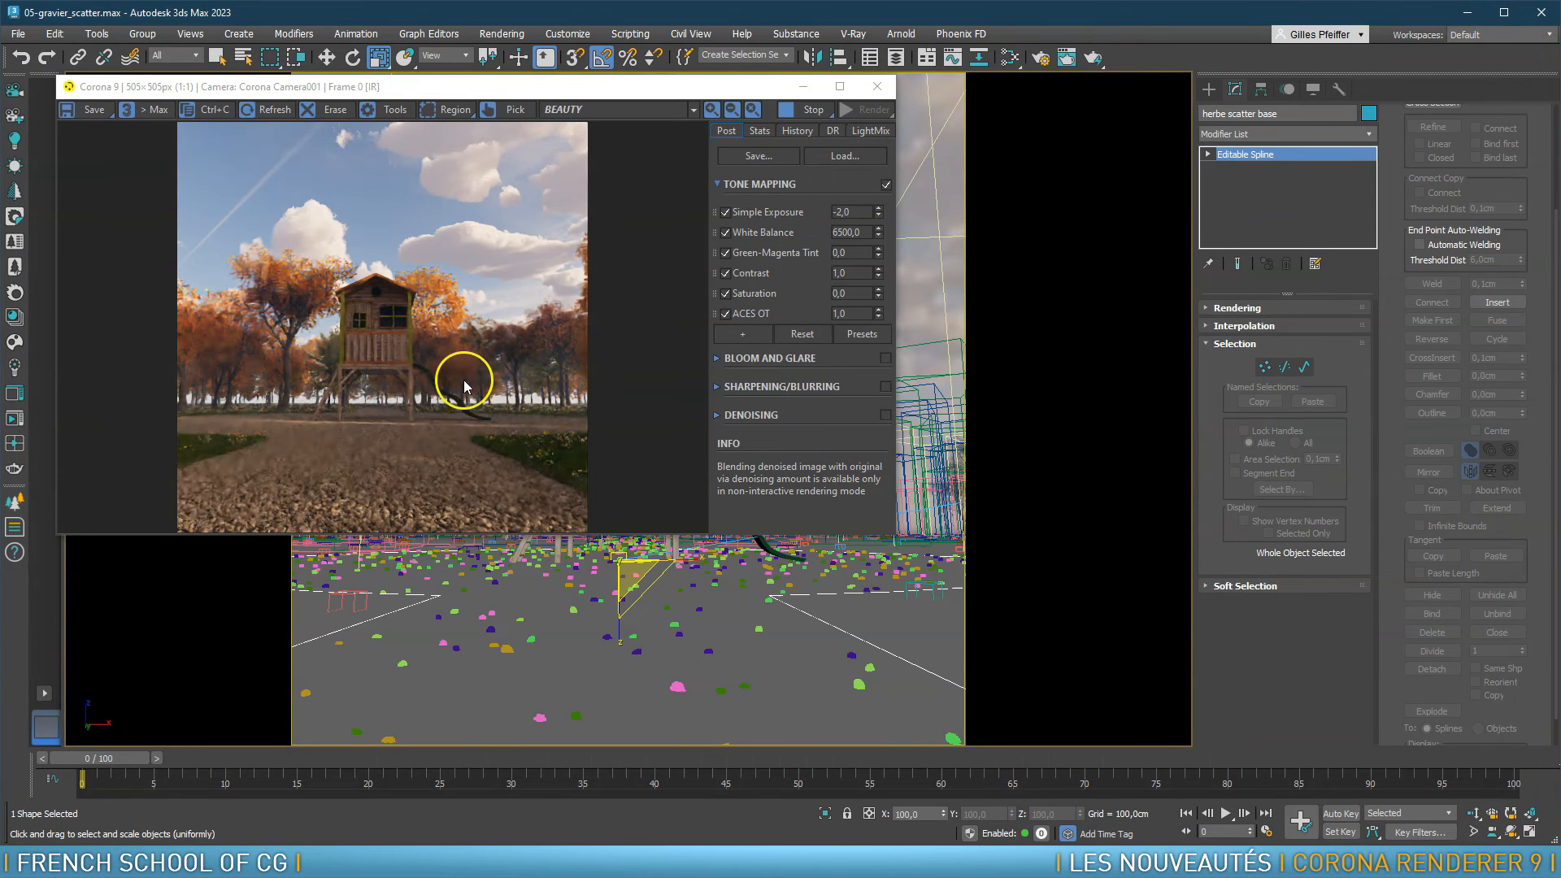
{"action": "left_click", "coordinate": [878, 89]}
Select the soleil sun and move it in the front view to about X 6731 cm and Z 864 cm
{"action": "key", "text": "t"}
{"action": "scroll", "coordinate": [700, 347], "scroll_direction": "down", "scroll_amount": 8}
{"action": "key", "text": "f"}
{"action": "scroll", "coordinate": [653, 422], "scroll_direction": "down", "scroll_amount": 10}
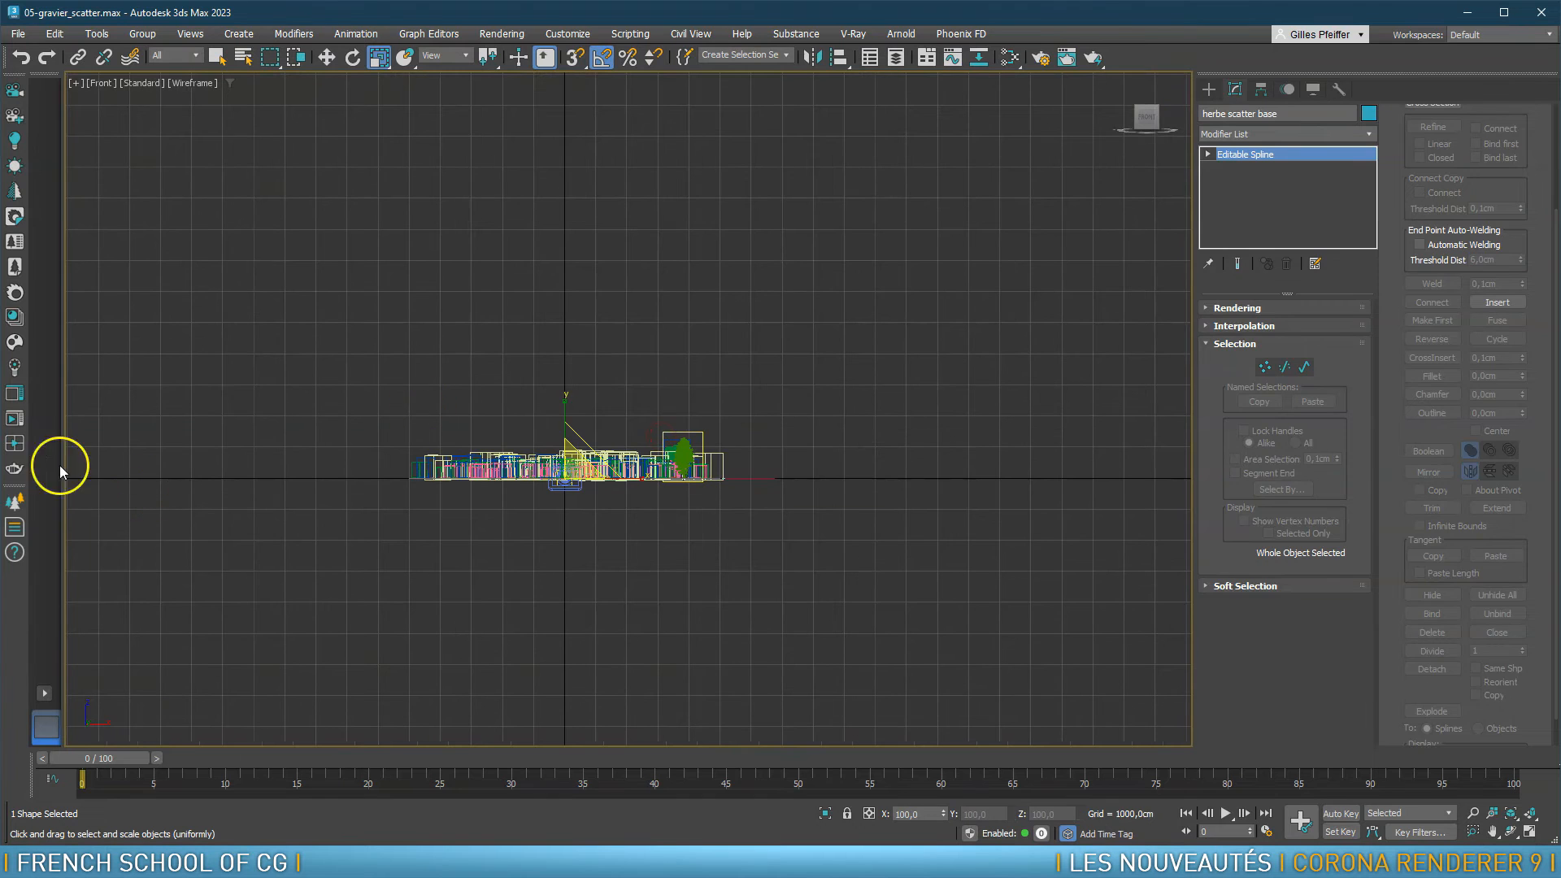
{"action": "left_click", "coordinate": [470, 283]}
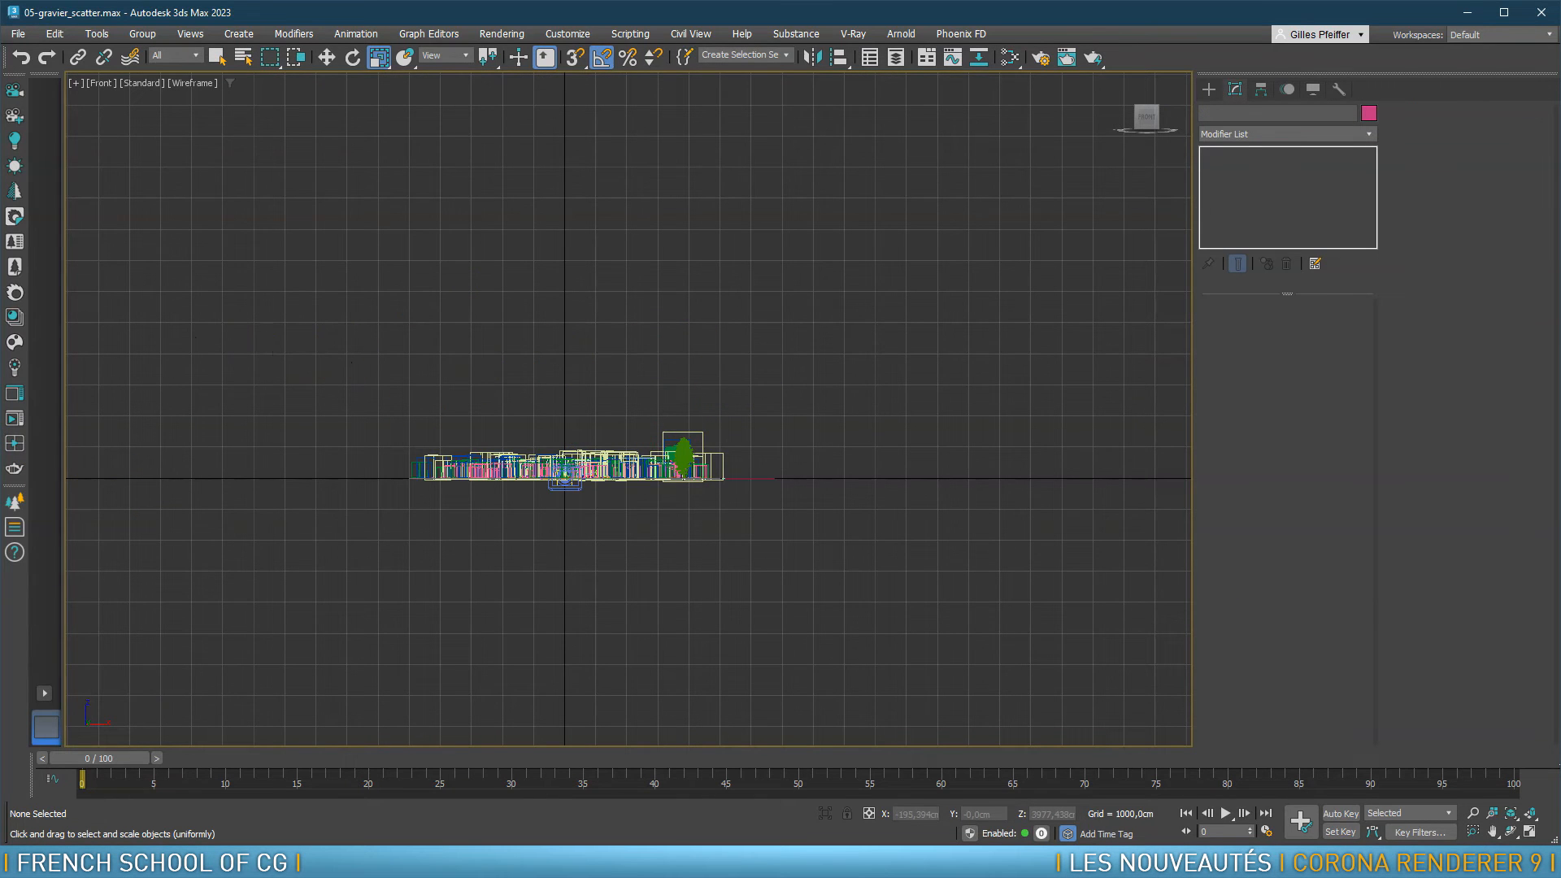
{"action": "key", "text": "h"}
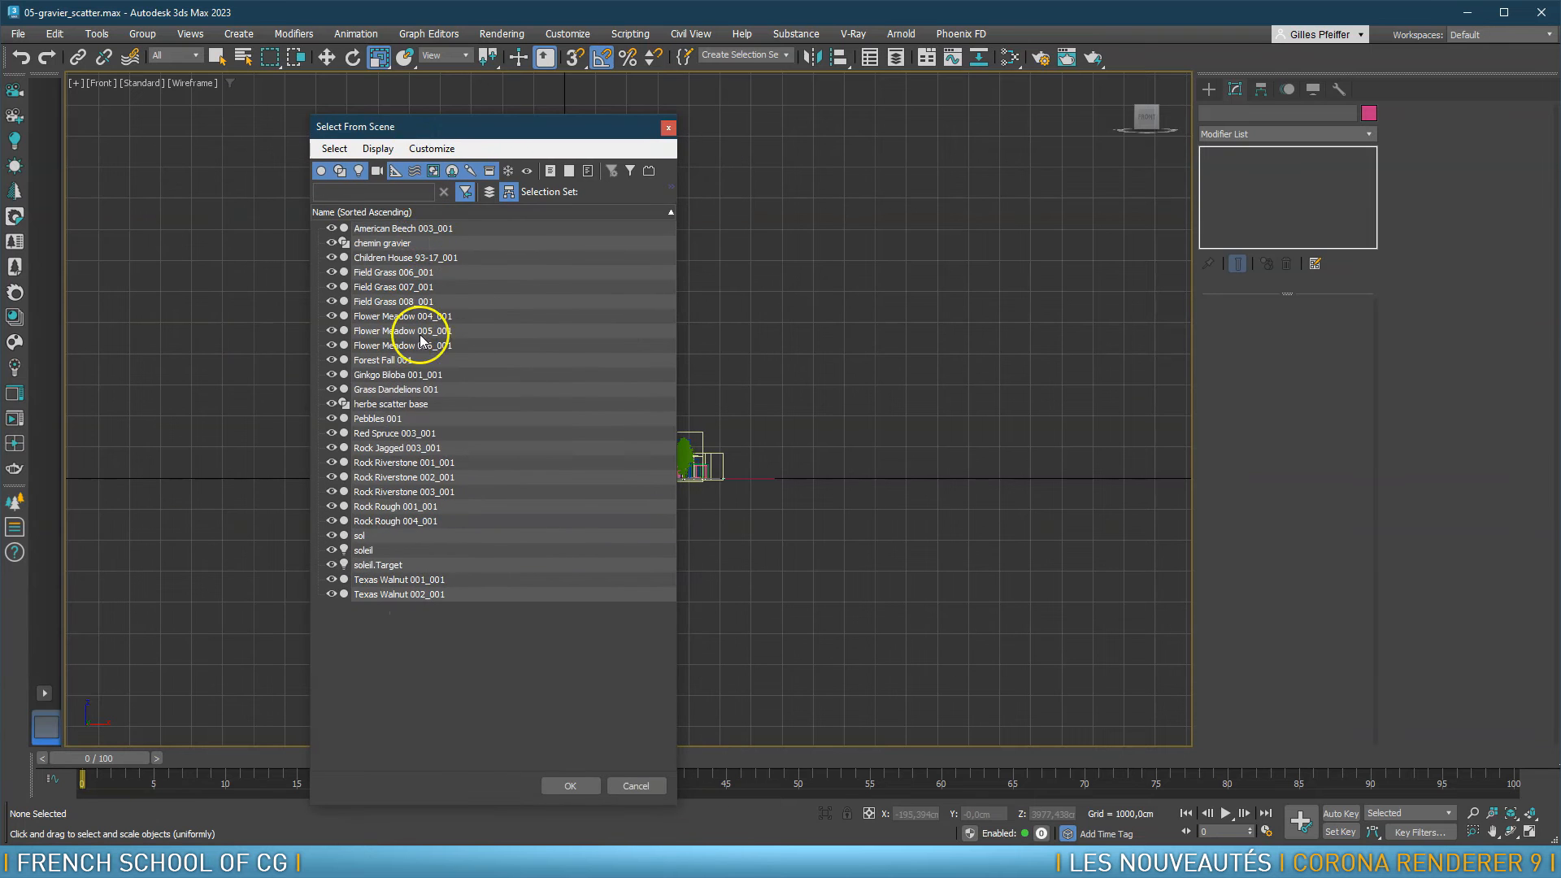
{"action": "double_click", "coordinate": [370, 550]}
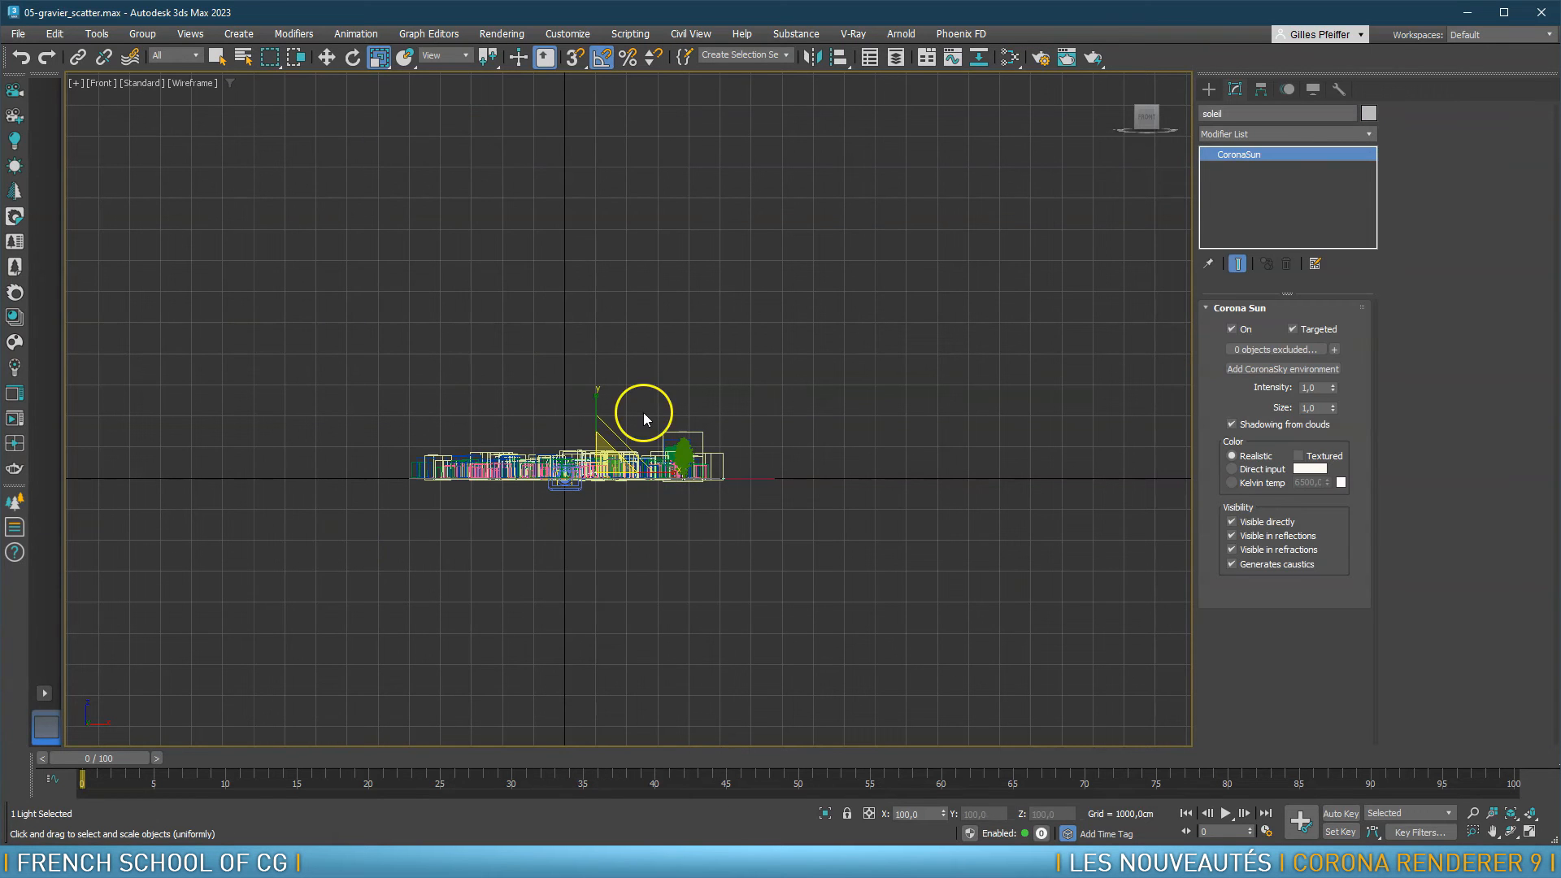
{"action": "key", "text": "w"}
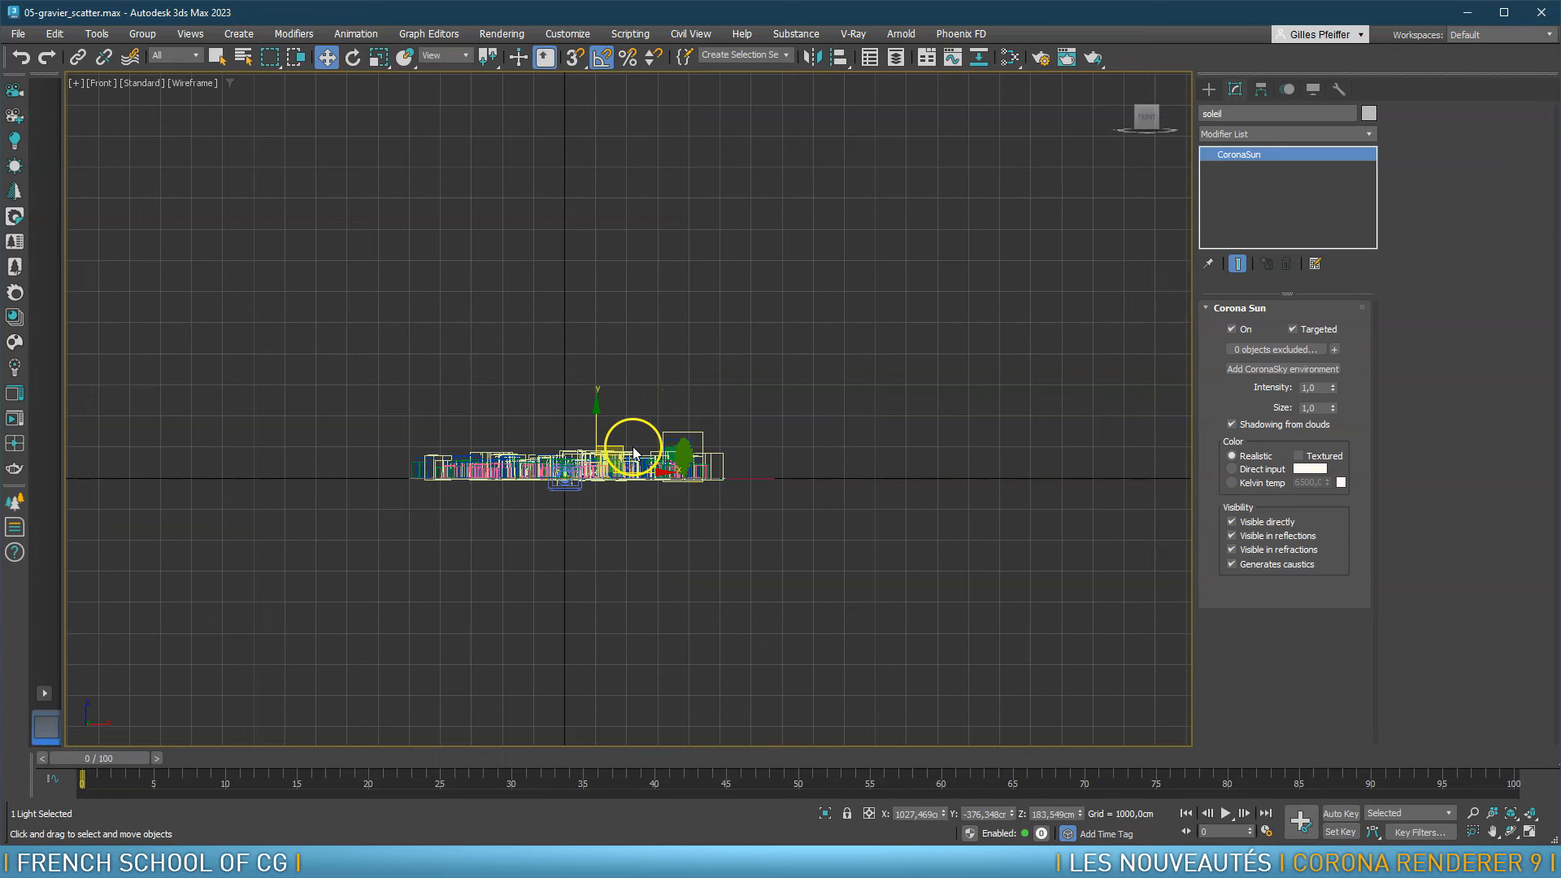
{"action": "left_click_drag", "start_coordinate": [617, 443], "coordinate": [792, 395]}
{"action": "scroll", "coordinate": [793, 416], "scroll_direction": "up", "scroll_amount": 3}
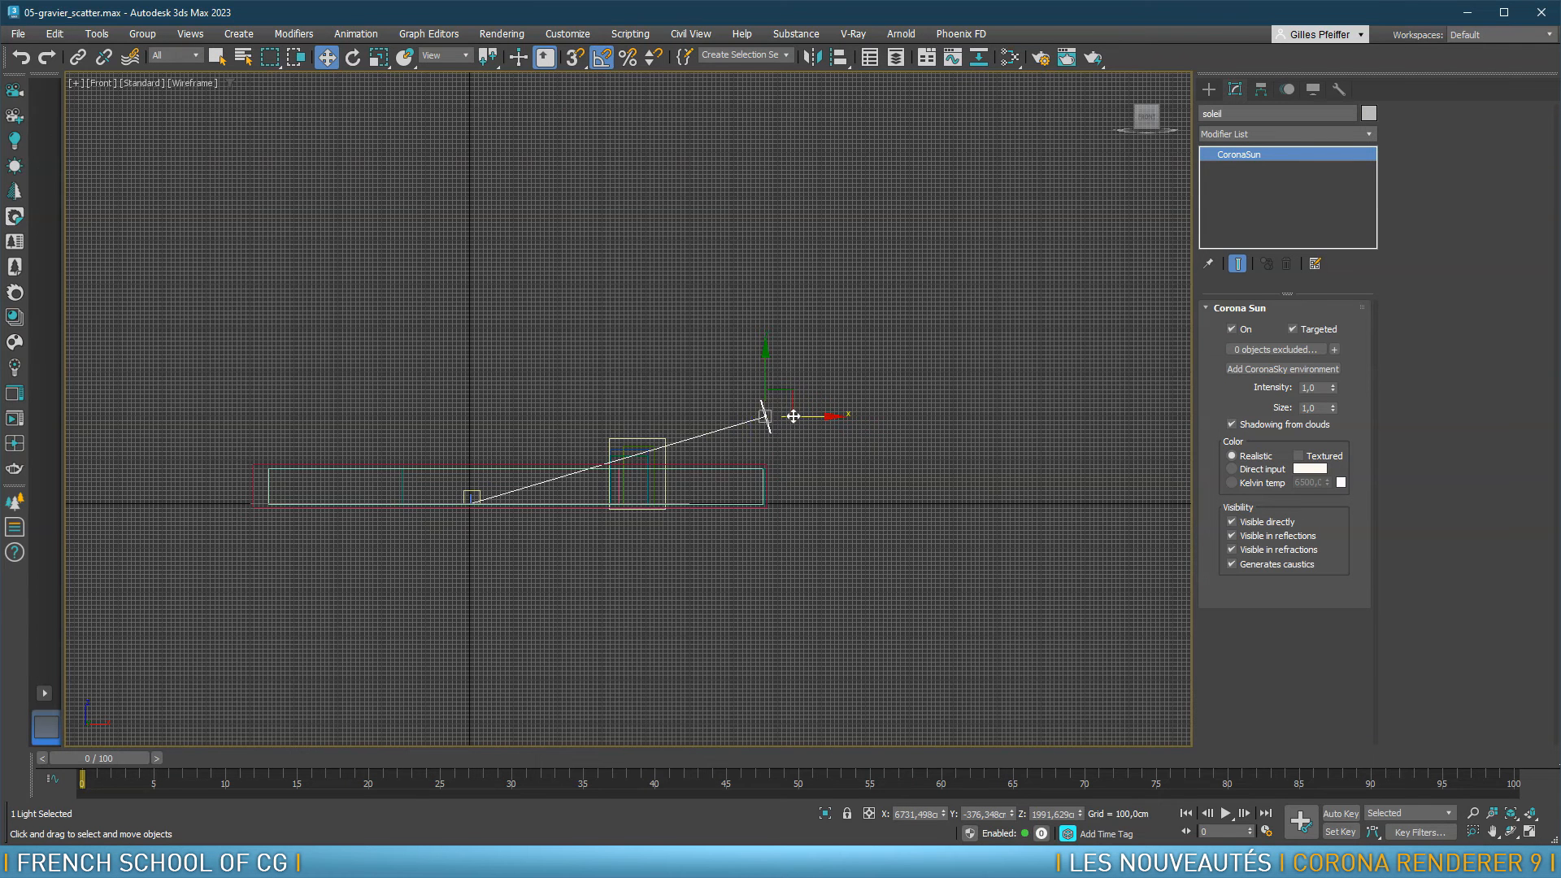
{"action": "left_click_drag", "start_coordinate": [767, 355], "coordinate": [779, 403]}
Move the sun from above to about X 6337 cm, Y -5163 cm and start an interactive render from Corona Camera001
{"action": "key", "text": "t"}
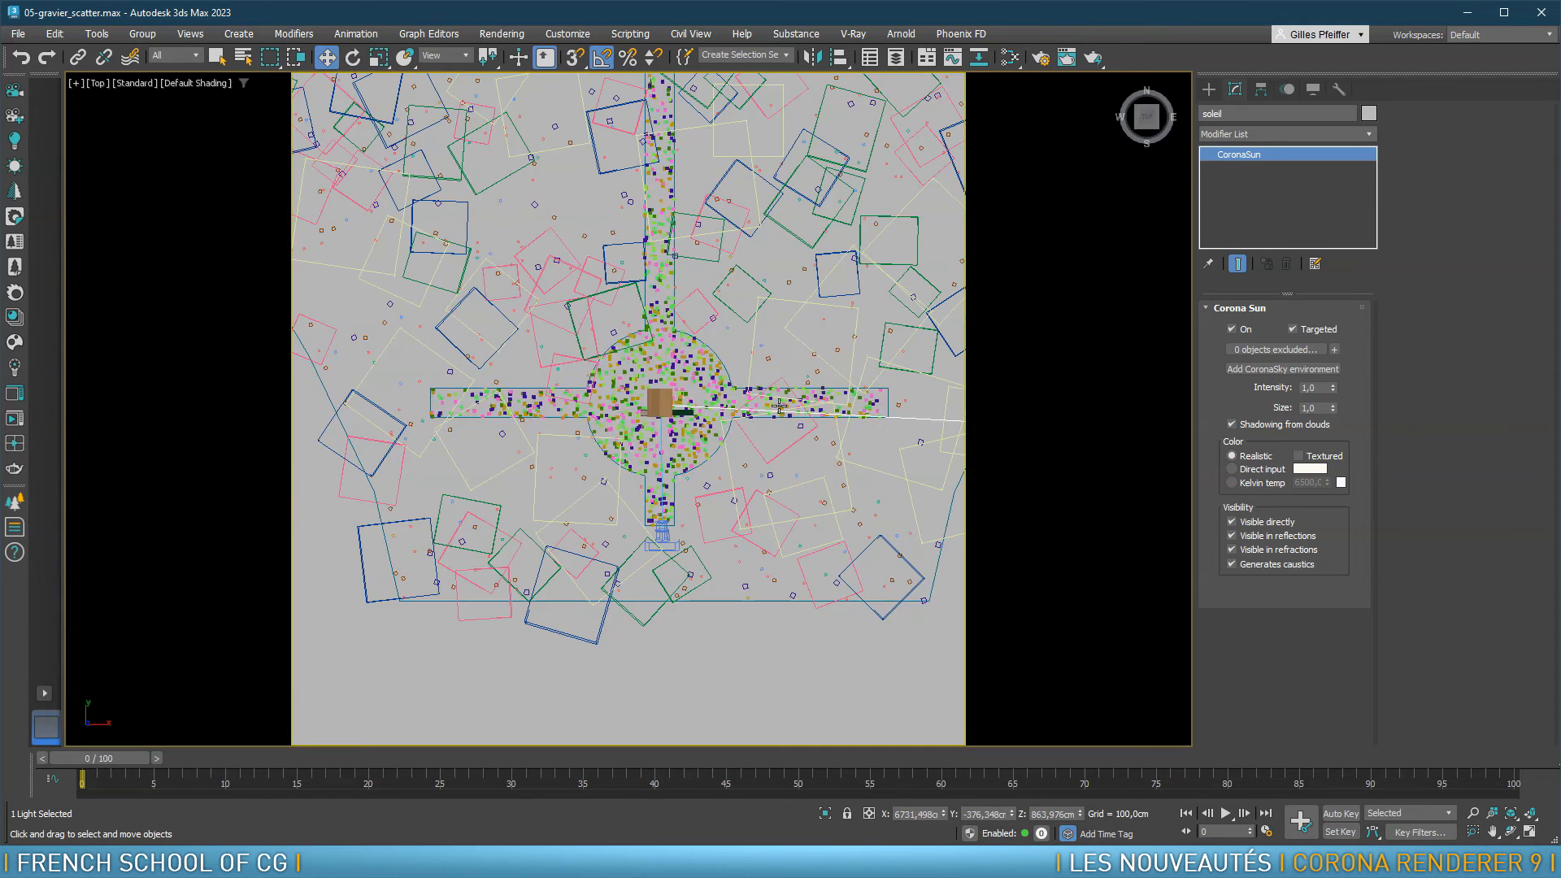
{"action": "scroll", "coordinate": [797, 374], "scroll_direction": "down", "scroll_amount": 4}
{"action": "middle_click_drag", "start_coordinate": [792, 391], "coordinate": [392, 406]}
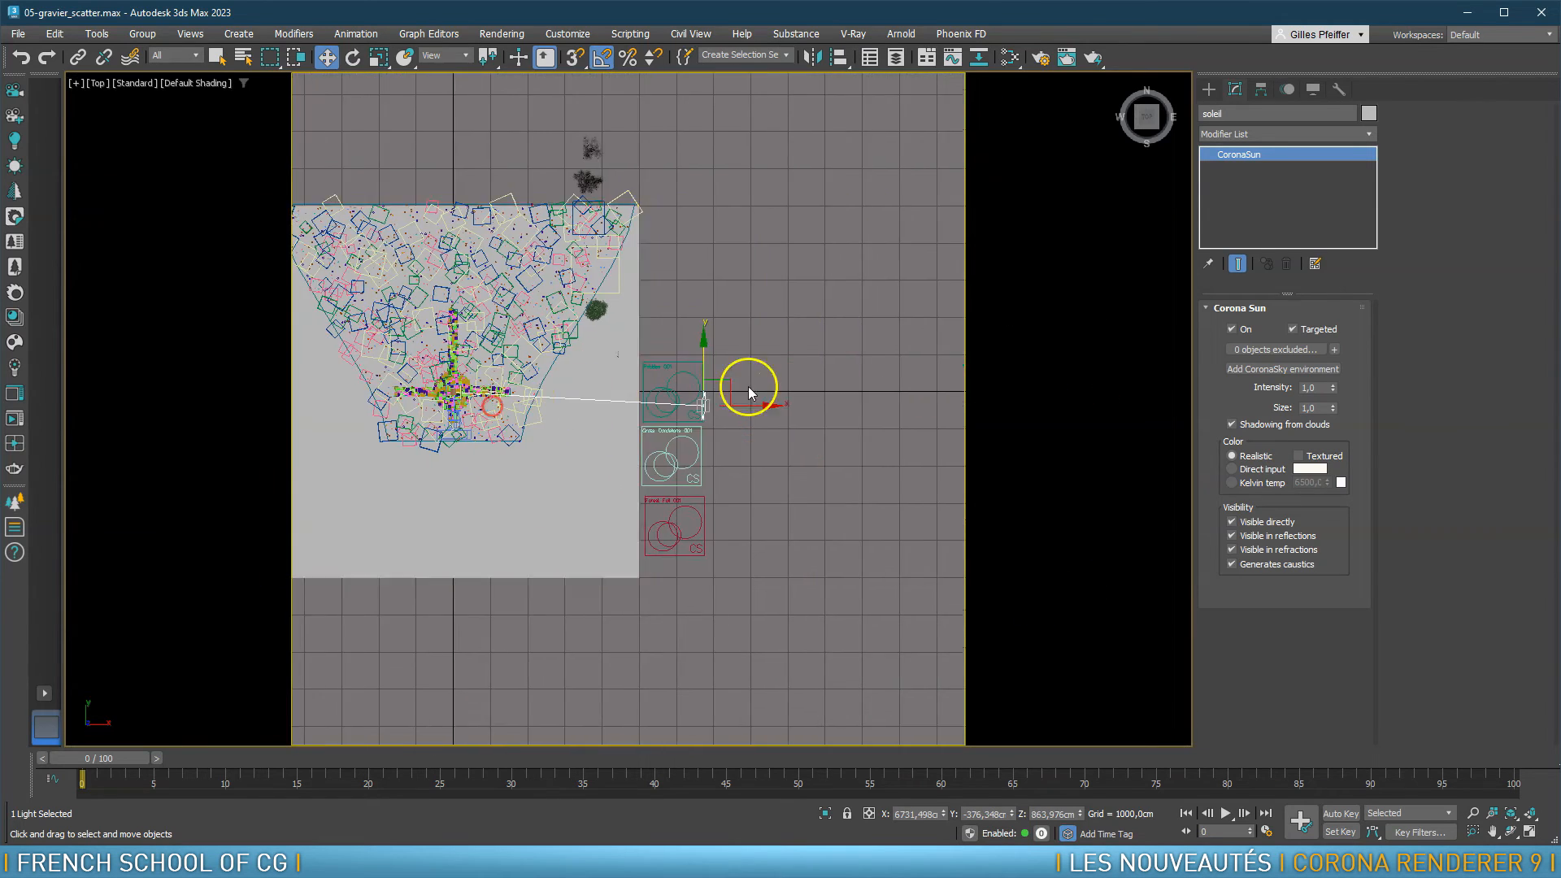
{"action": "left_click_drag", "start_coordinate": [732, 374], "coordinate": [716, 554]}
{"action": "key", "text": "c"}
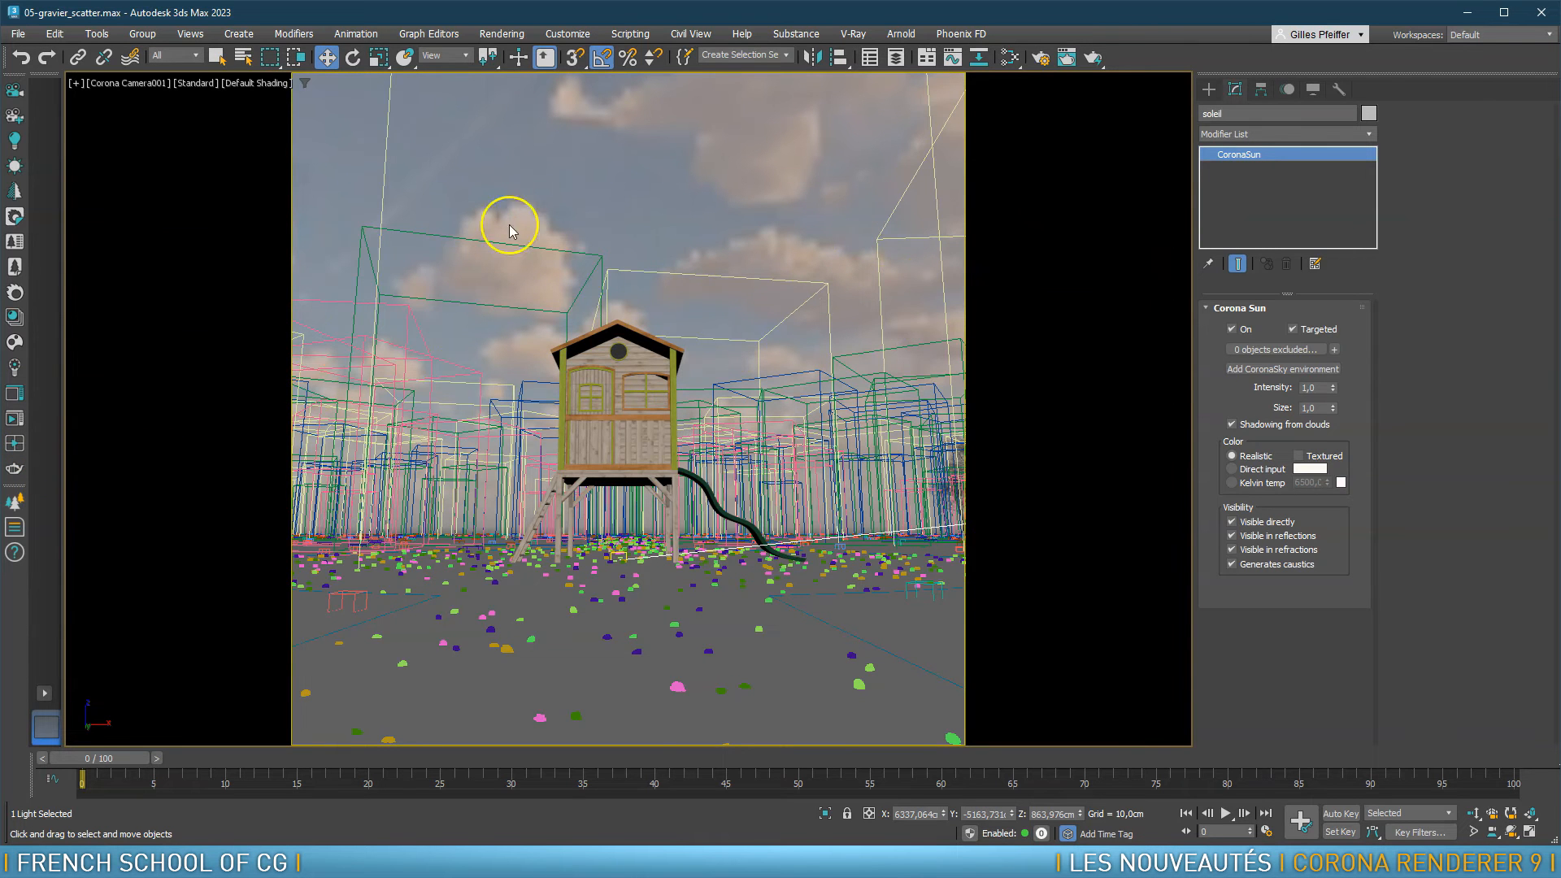
{"action": "left_click", "coordinate": [9, 419]}
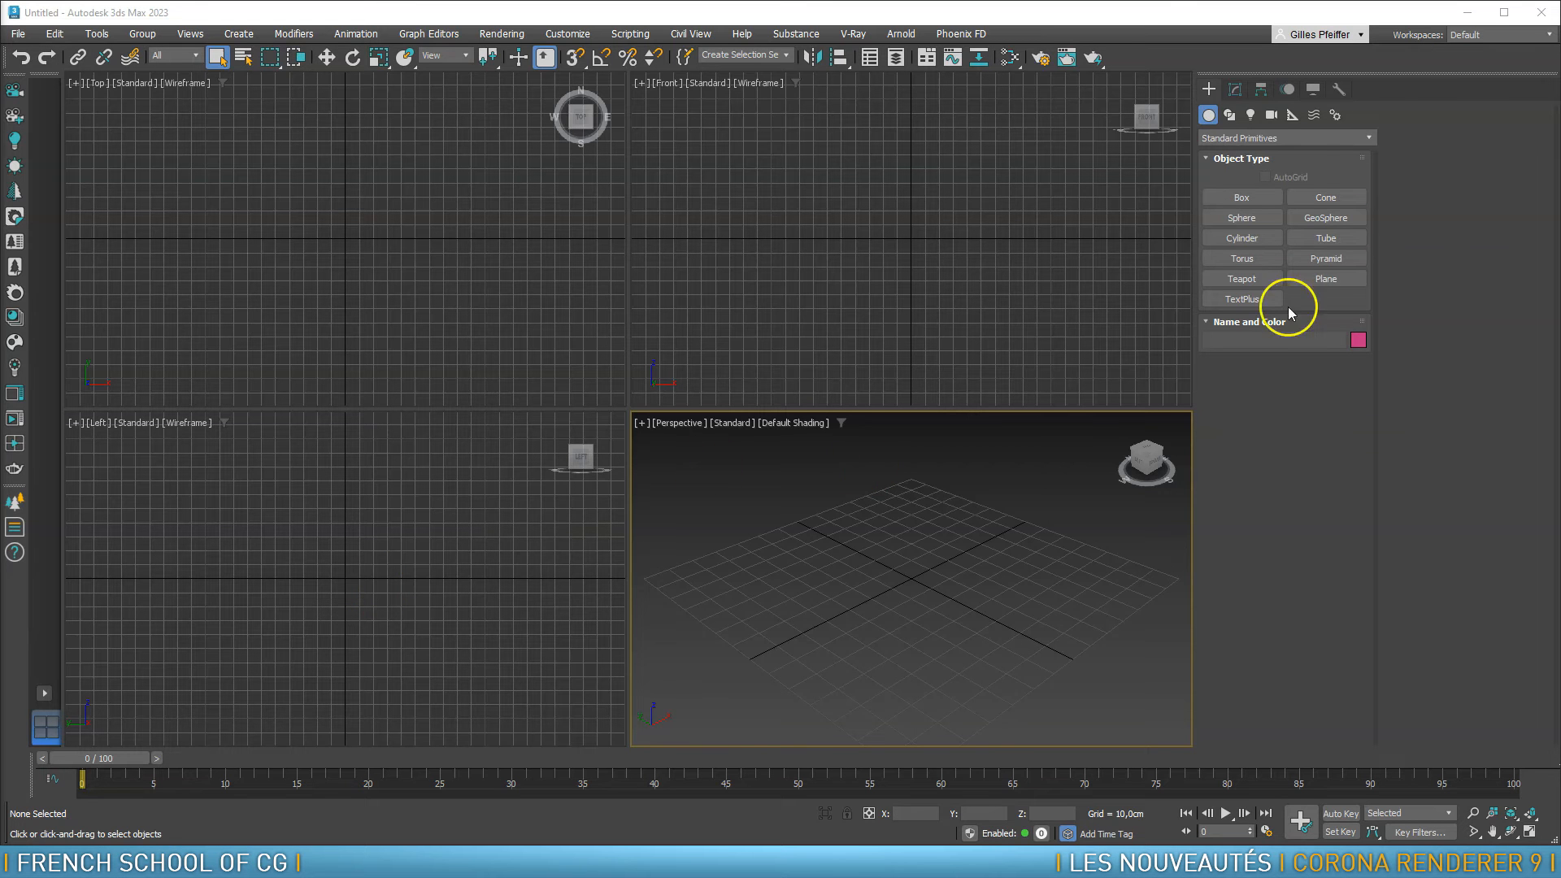
Create a 250 cm cube at the origin of the empty scene by entering its exact size
{"action": "left_click", "coordinate": [1256, 199]}
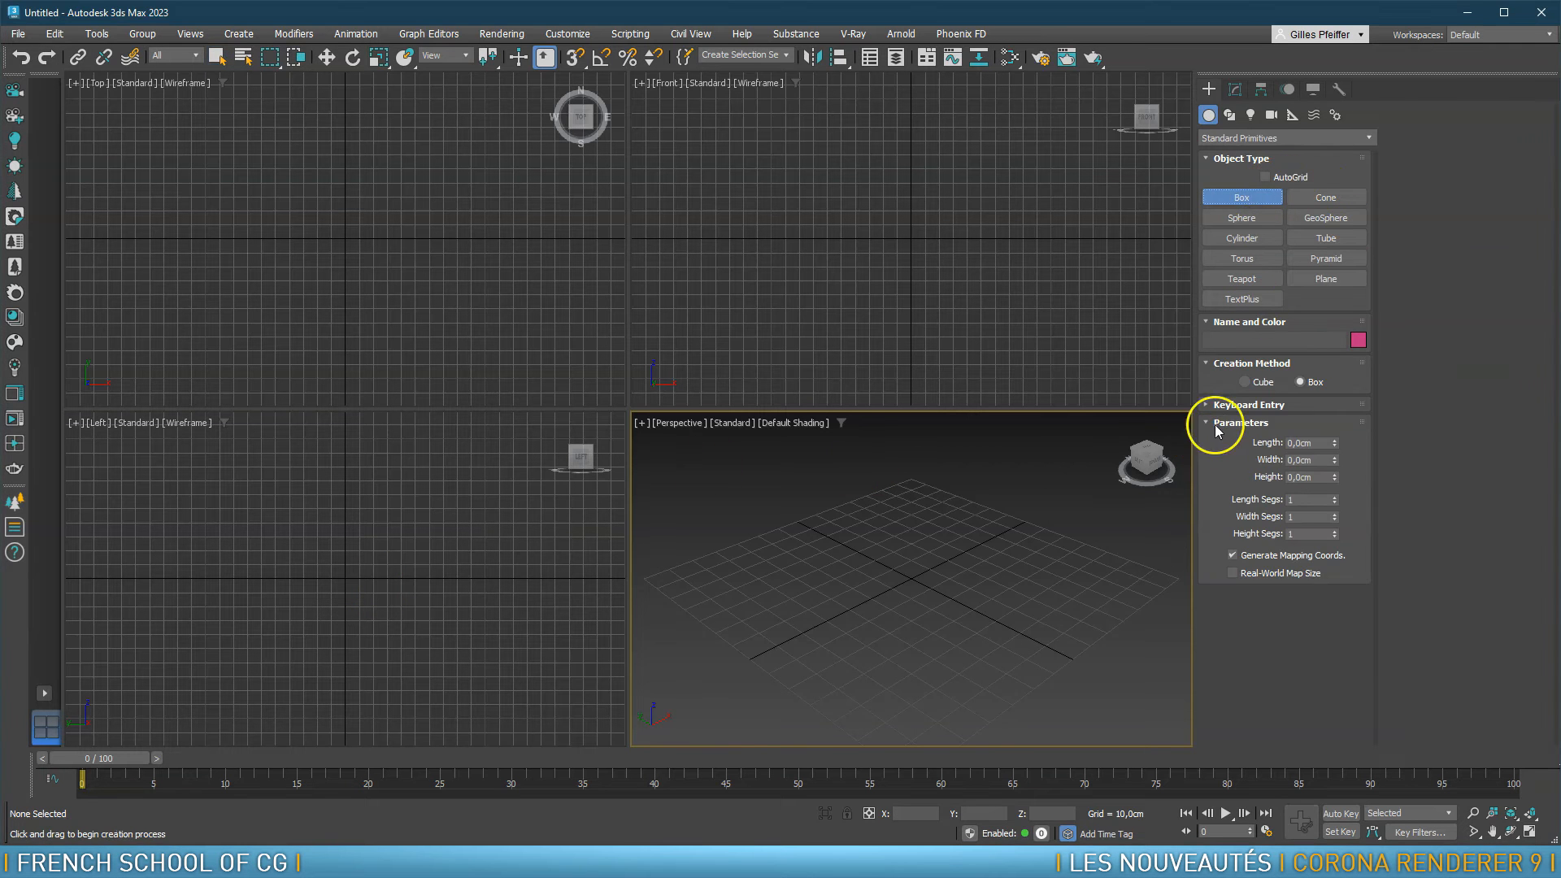
{"action": "left_click", "coordinate": [1206, 405]}
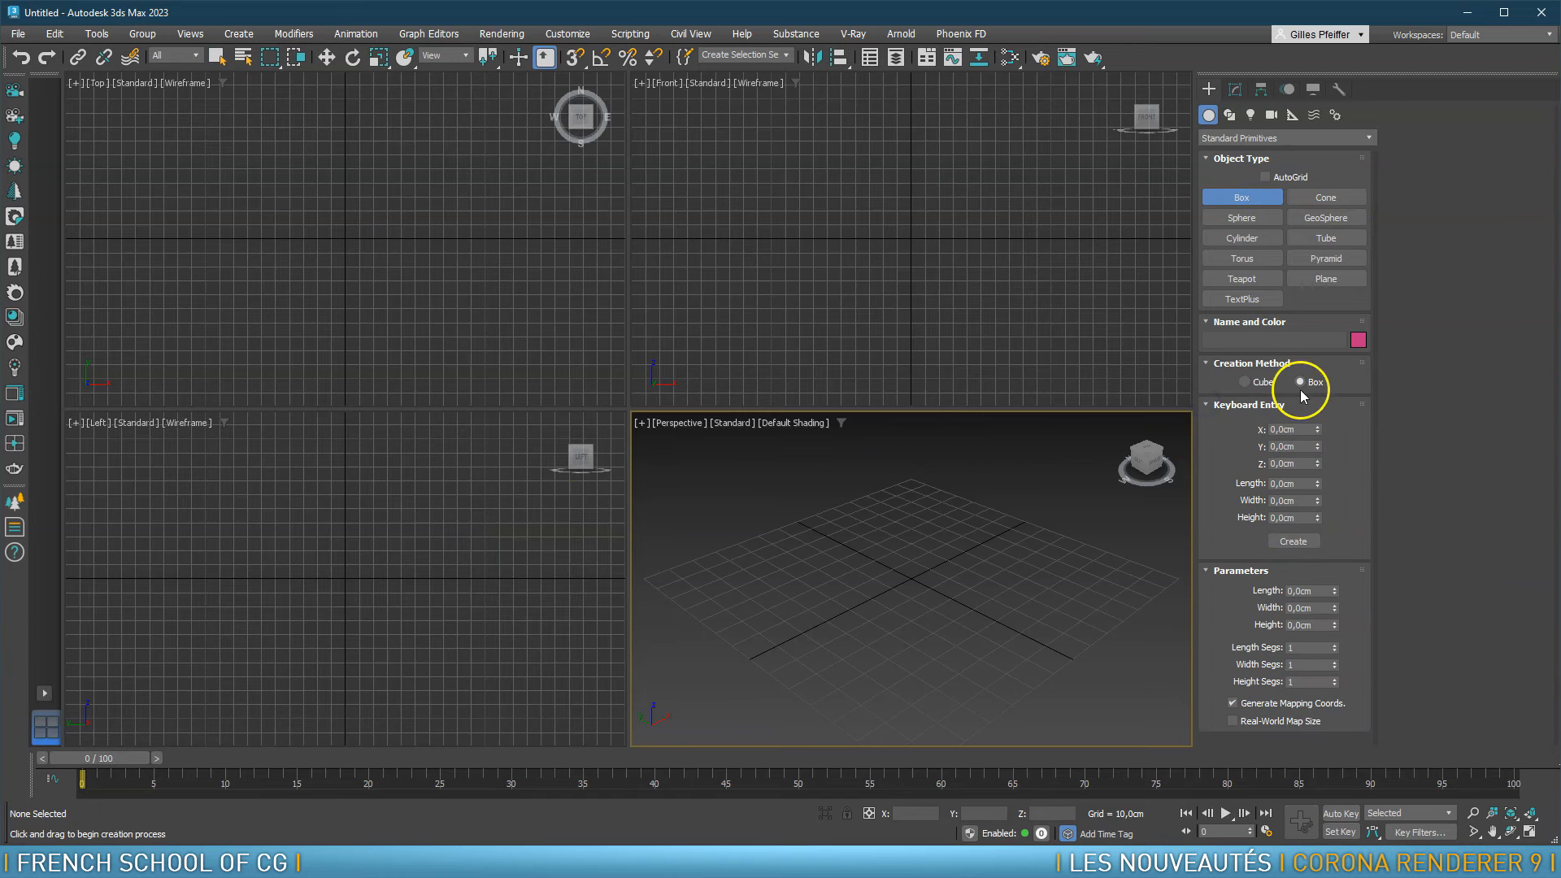
{"action": "left_click", "coordinate": [1243, 383]}
{"action": "left_click", "coordinate": [1243, 481]}
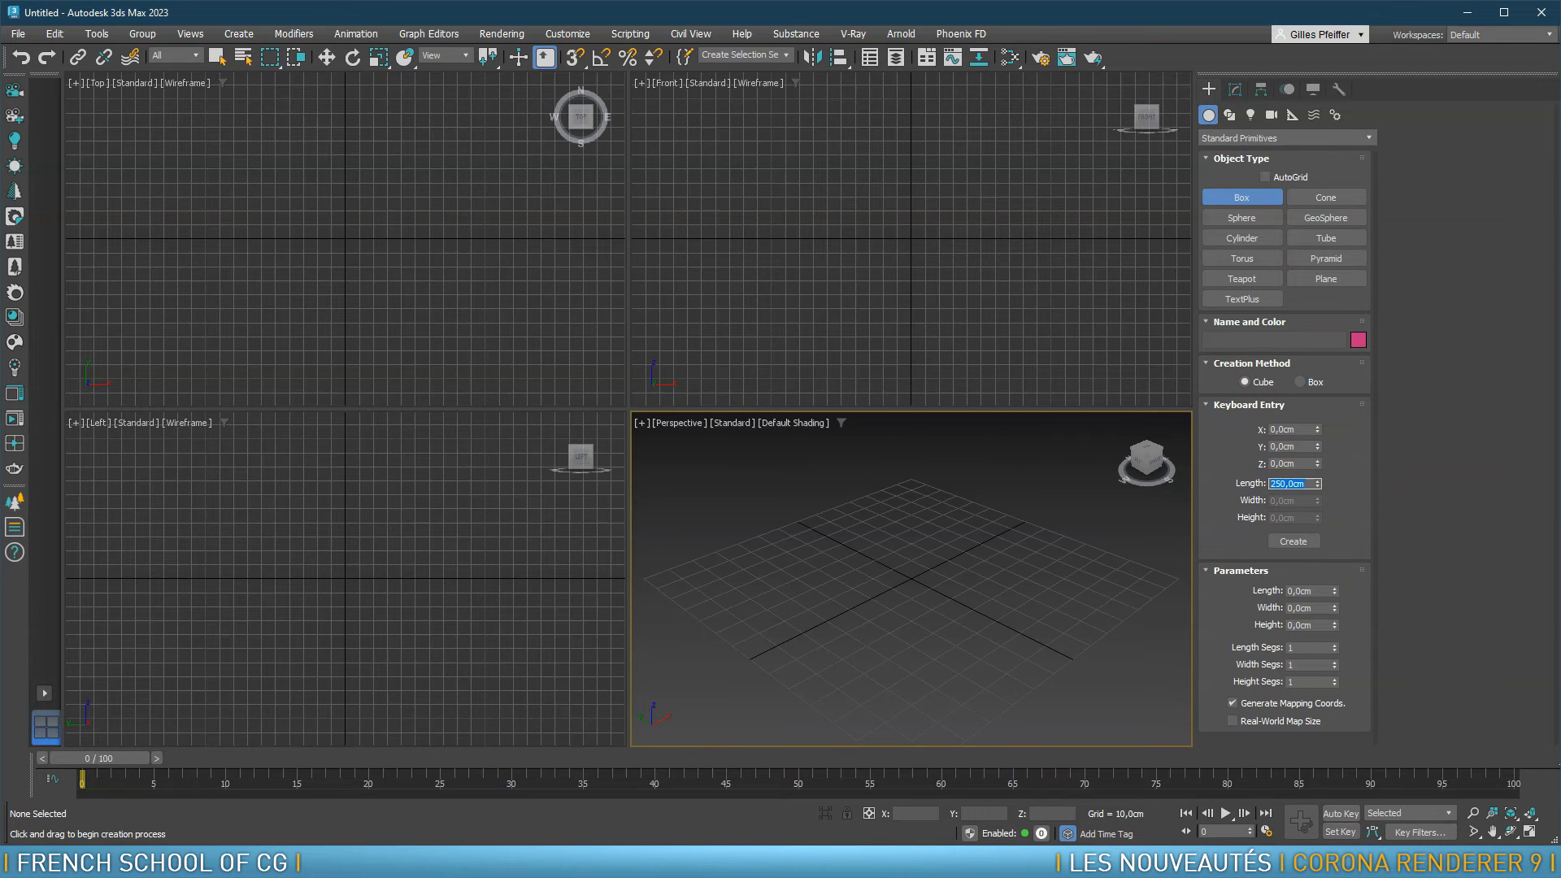
{"action": "left_click", "coordinate": [1294, 540]}
{"action": "middle_click_drag", "start_coordinate": [1042, 556], "coordinate": [939, 597]}
{"action": "scroll", "coordinate": [1007, 592], "scroll_direction": "down", "scroll_amount": 5}
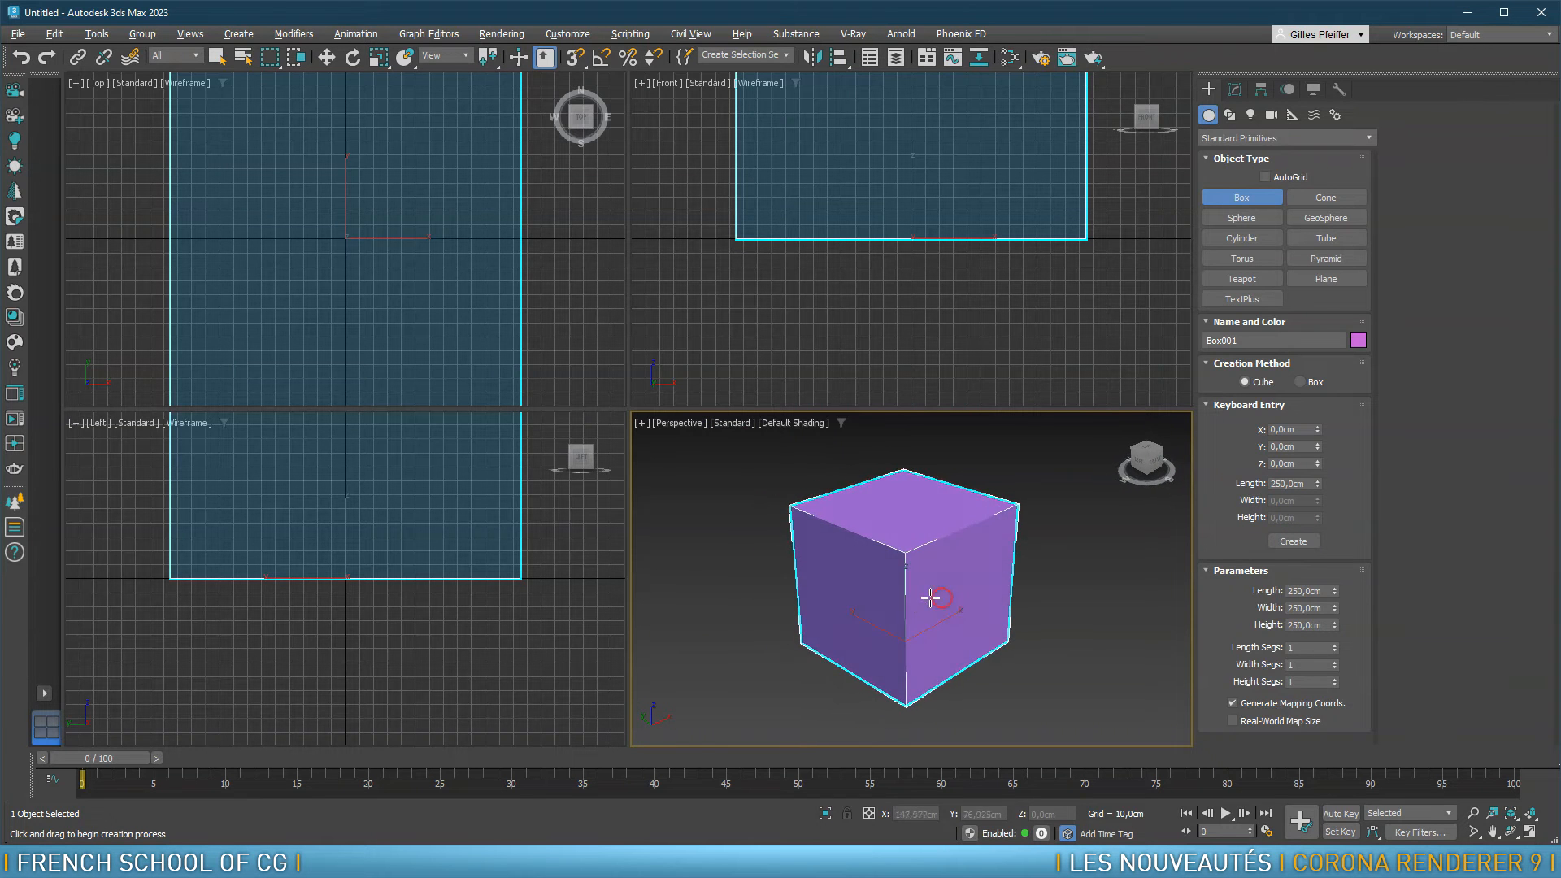
{"action": "scroll", "coordinate": [927, 593], "scroll_direction": "up", "scroll_amount": 1}
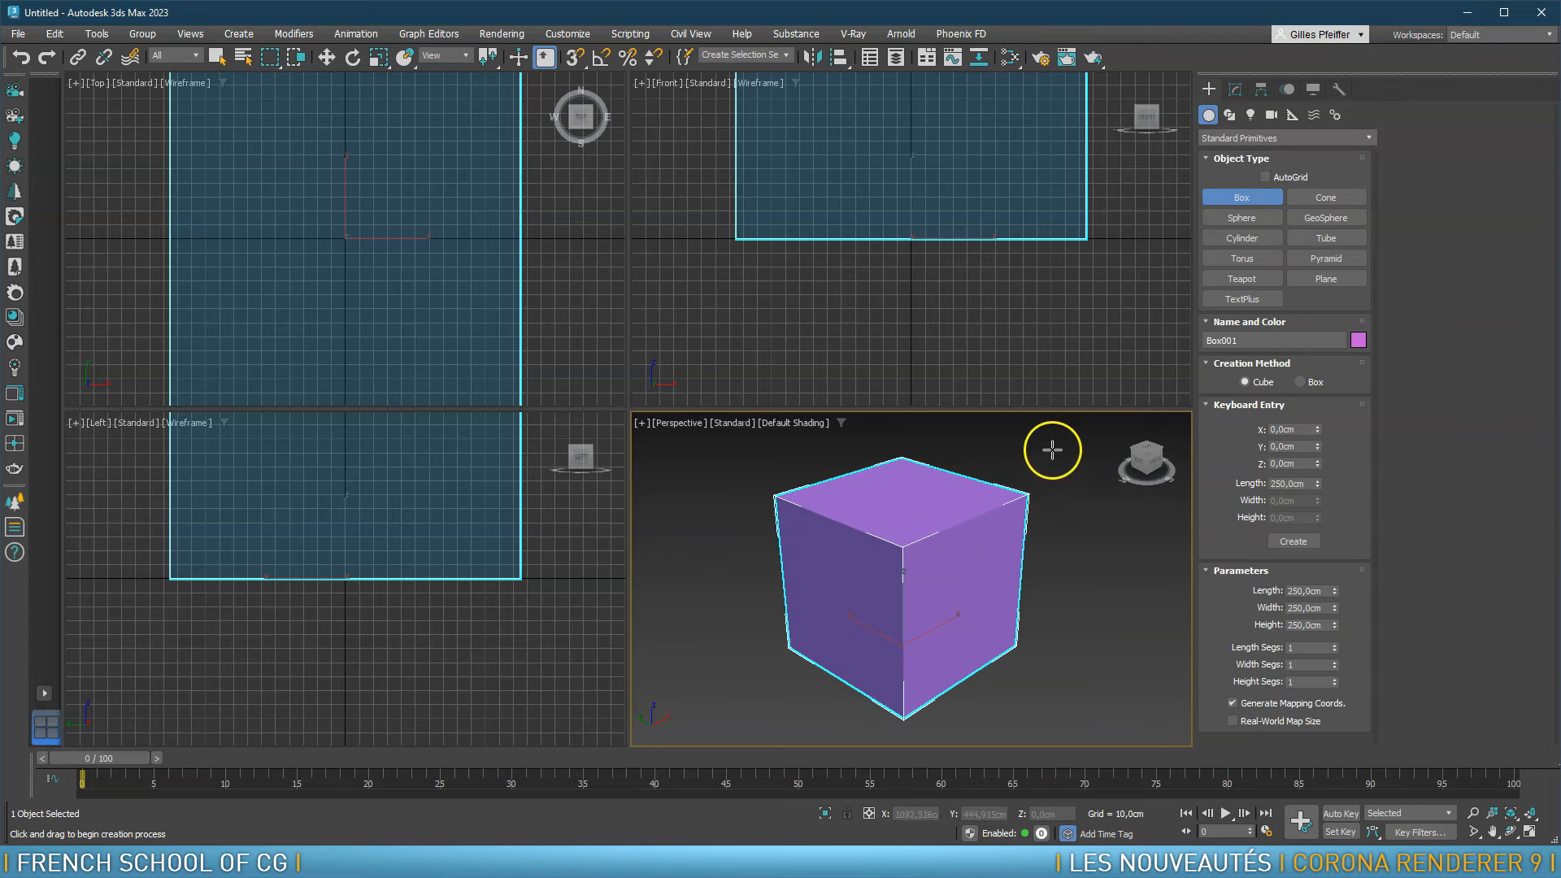
Add a CoronaPatternMod modifier to the cube and start choosing its pattern node
{"action": "left_click", "coordinate": [1236, 90]}
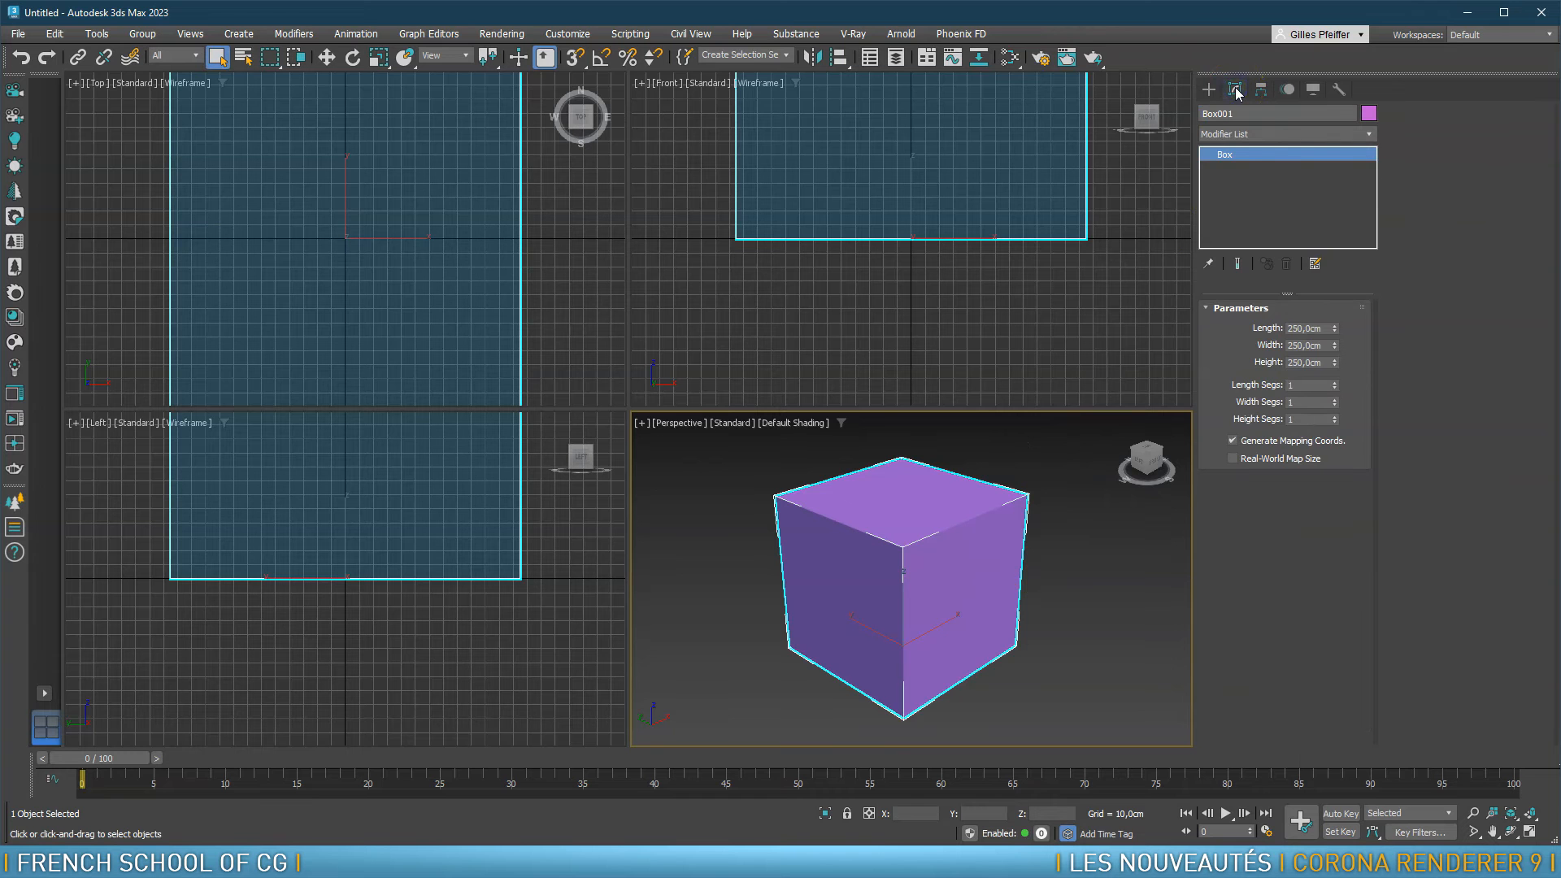
{"action": "left_click", "coordinate": [1248, 134]}
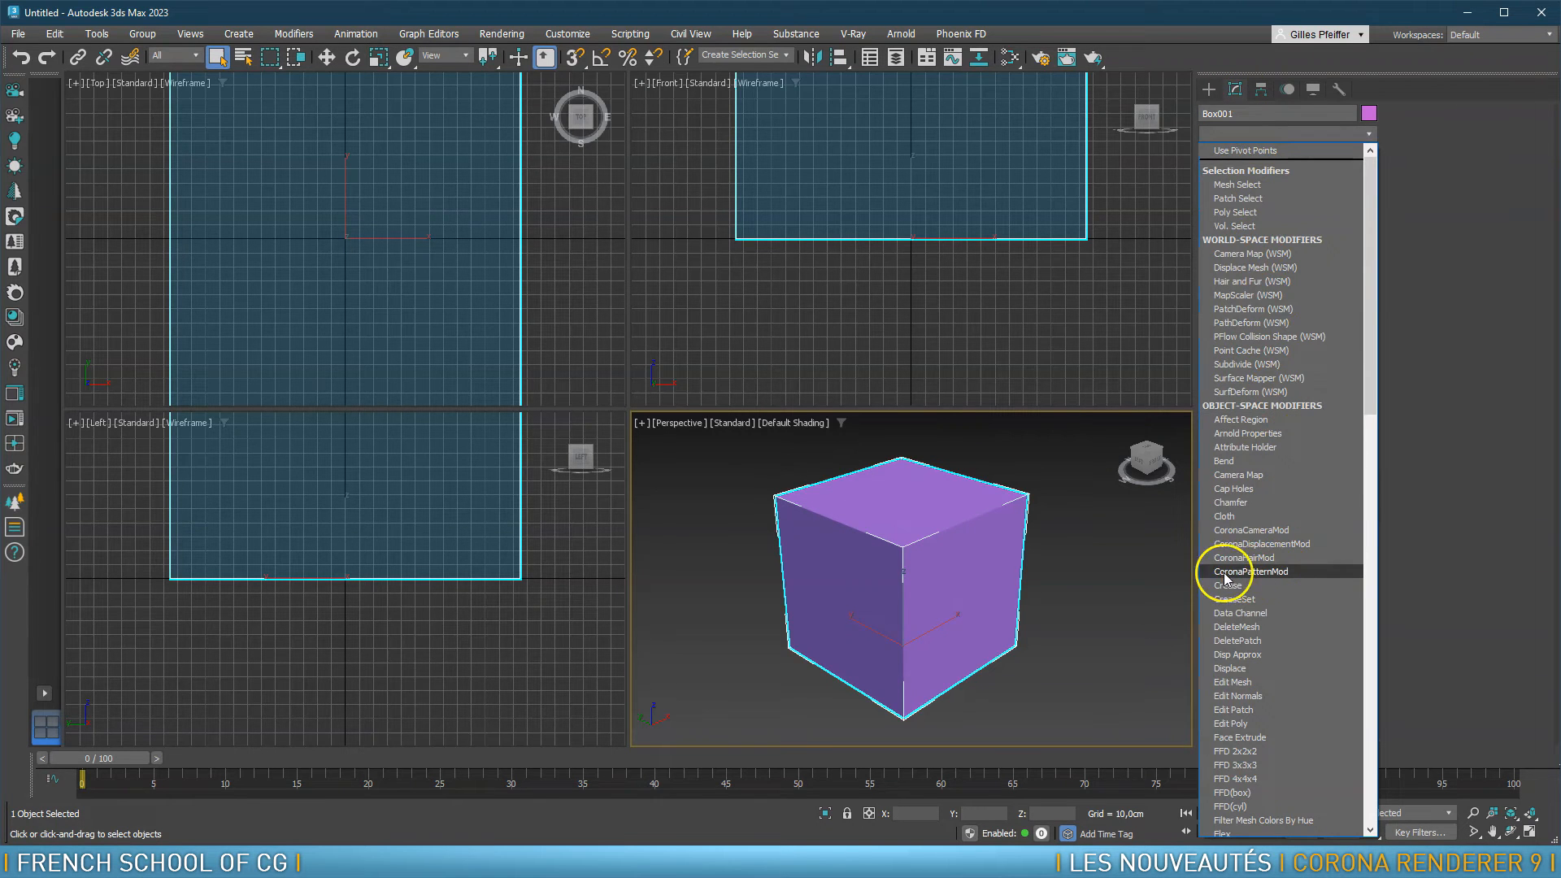
{"action": "left_click", "coordinate": [1259, 573]}
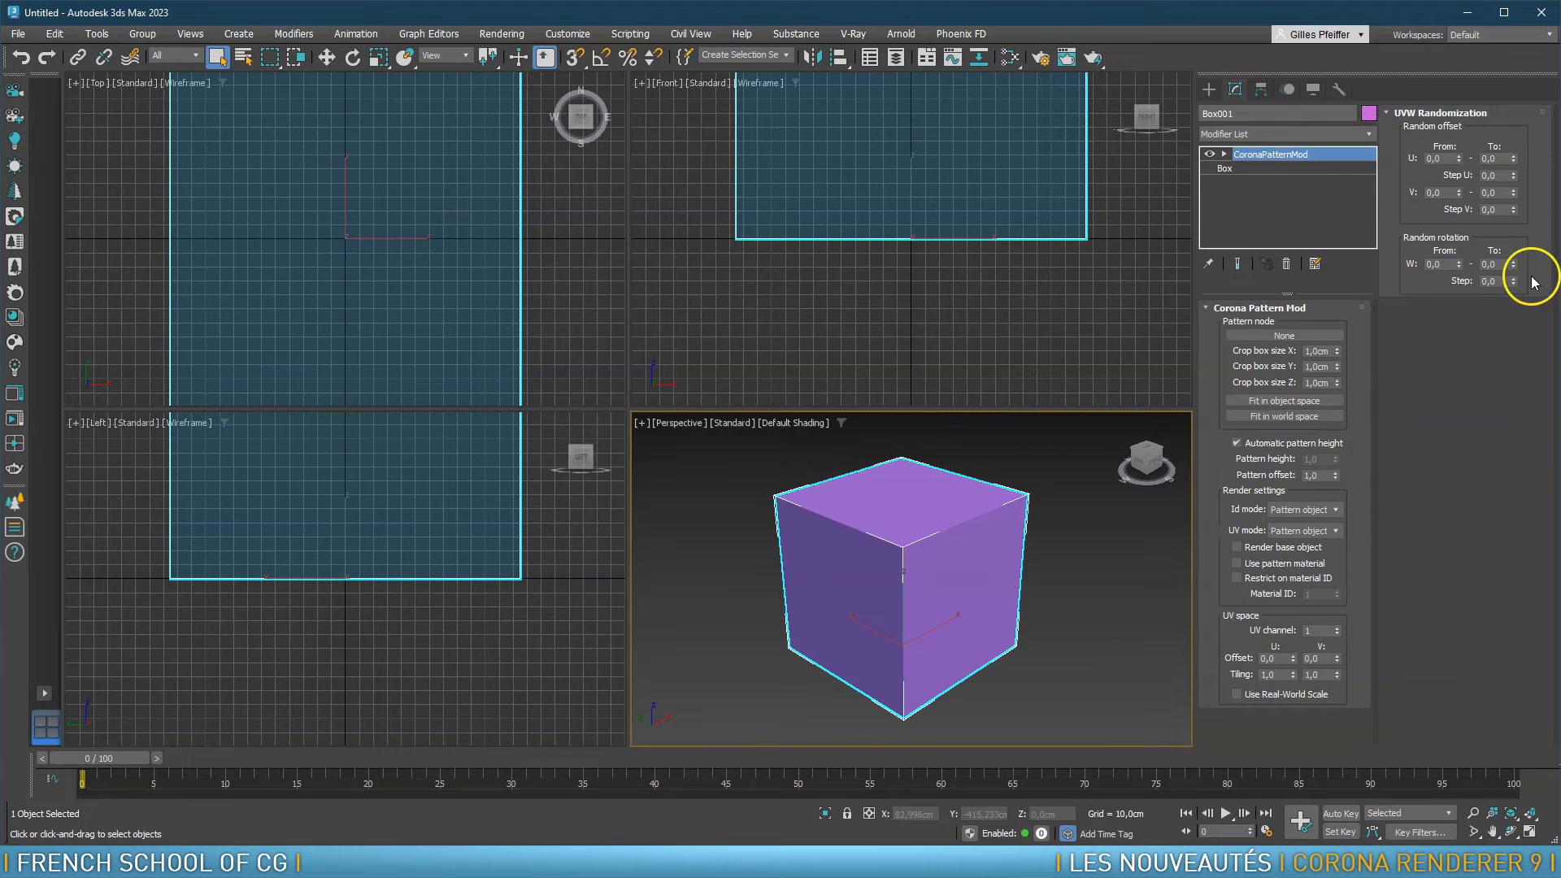
{"action": "left_click", "coordinate": [1292, 336]}
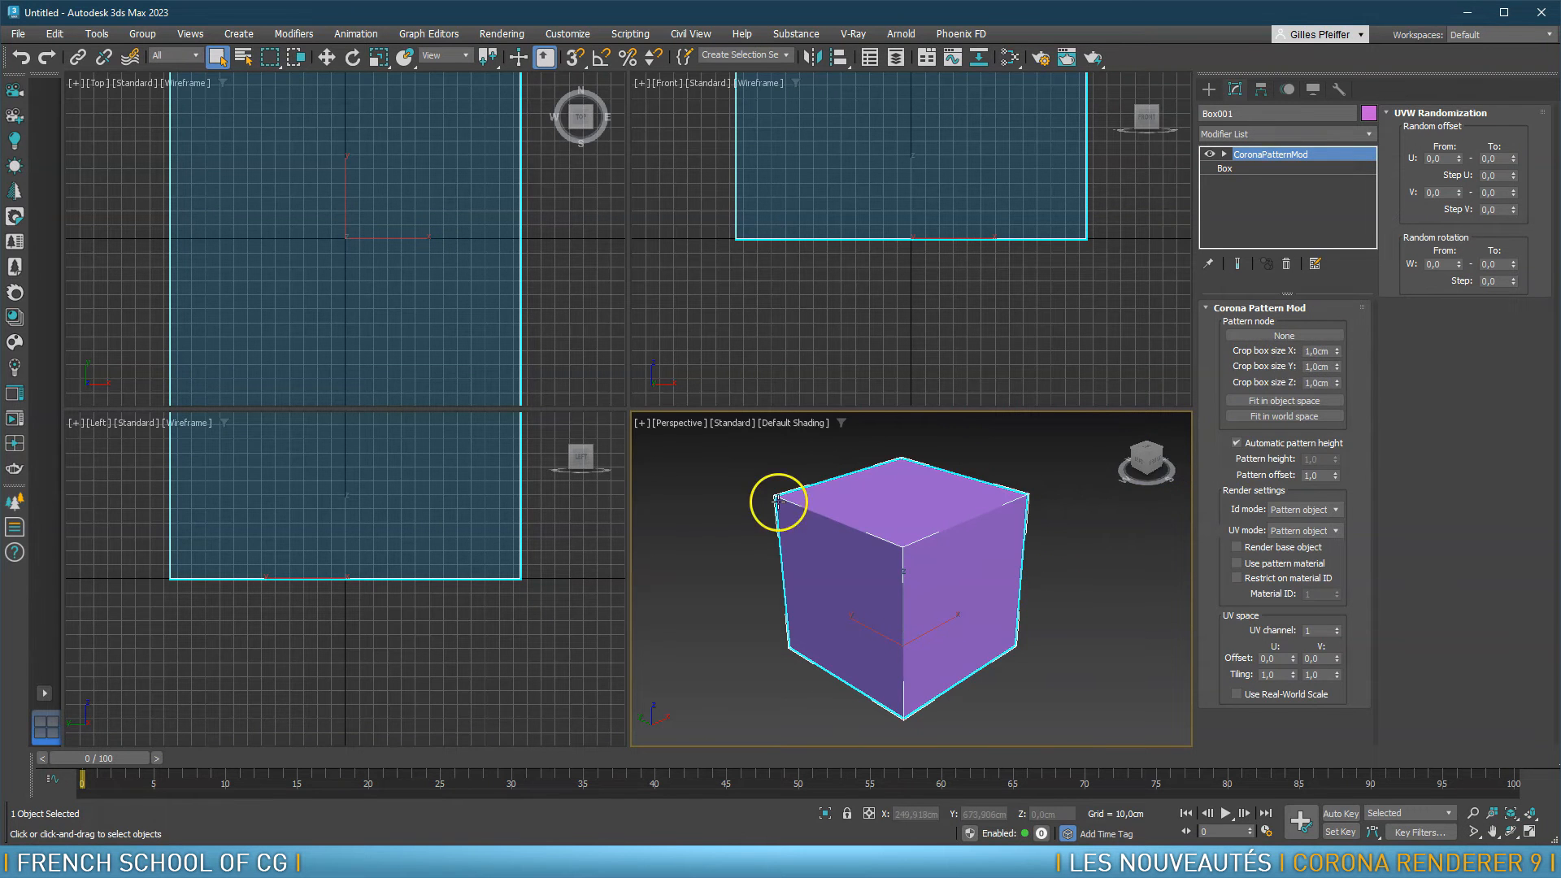
Create a torus at the origin with a major radius of 5 cm and a minor radius of 10 cm
{"action": "key", "text": "t"}
{"action": "scroll", "coordinate": [900, 548], "scroll_direction": "down", "scroll_amount": 5}
{"action": "scroll", "coordinate": [900, 551], "scroll_direction": "up", "scroll_amount": 3}
{"action": "middle_click_drag", "start_coordinate": [904, 555], "coordinate": [918, 563]}
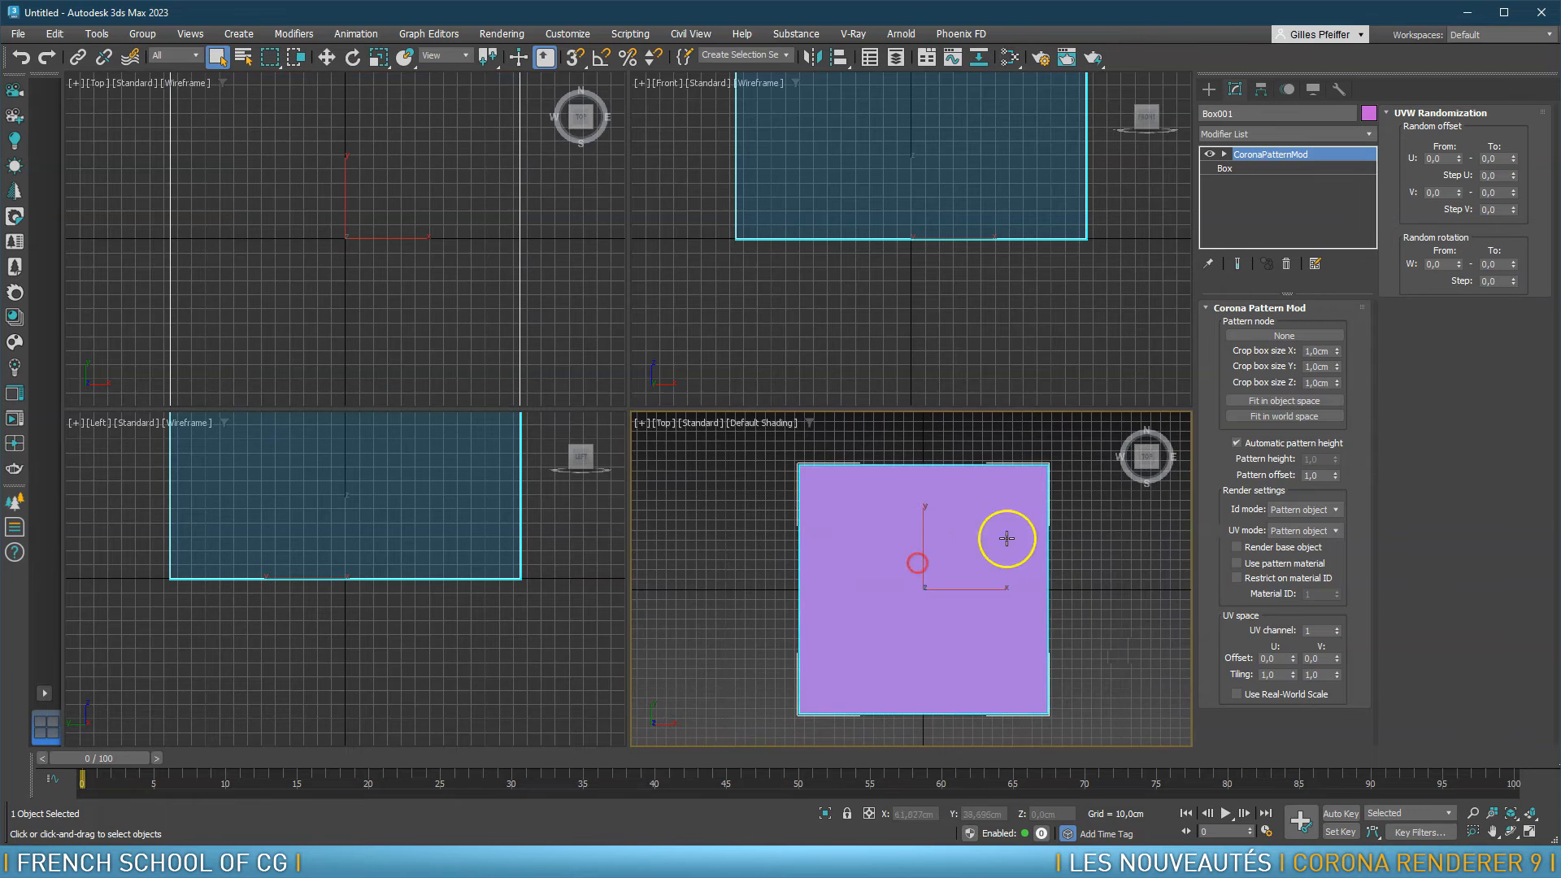
{"action": "left_click", "coordinate": [1210, 89]}
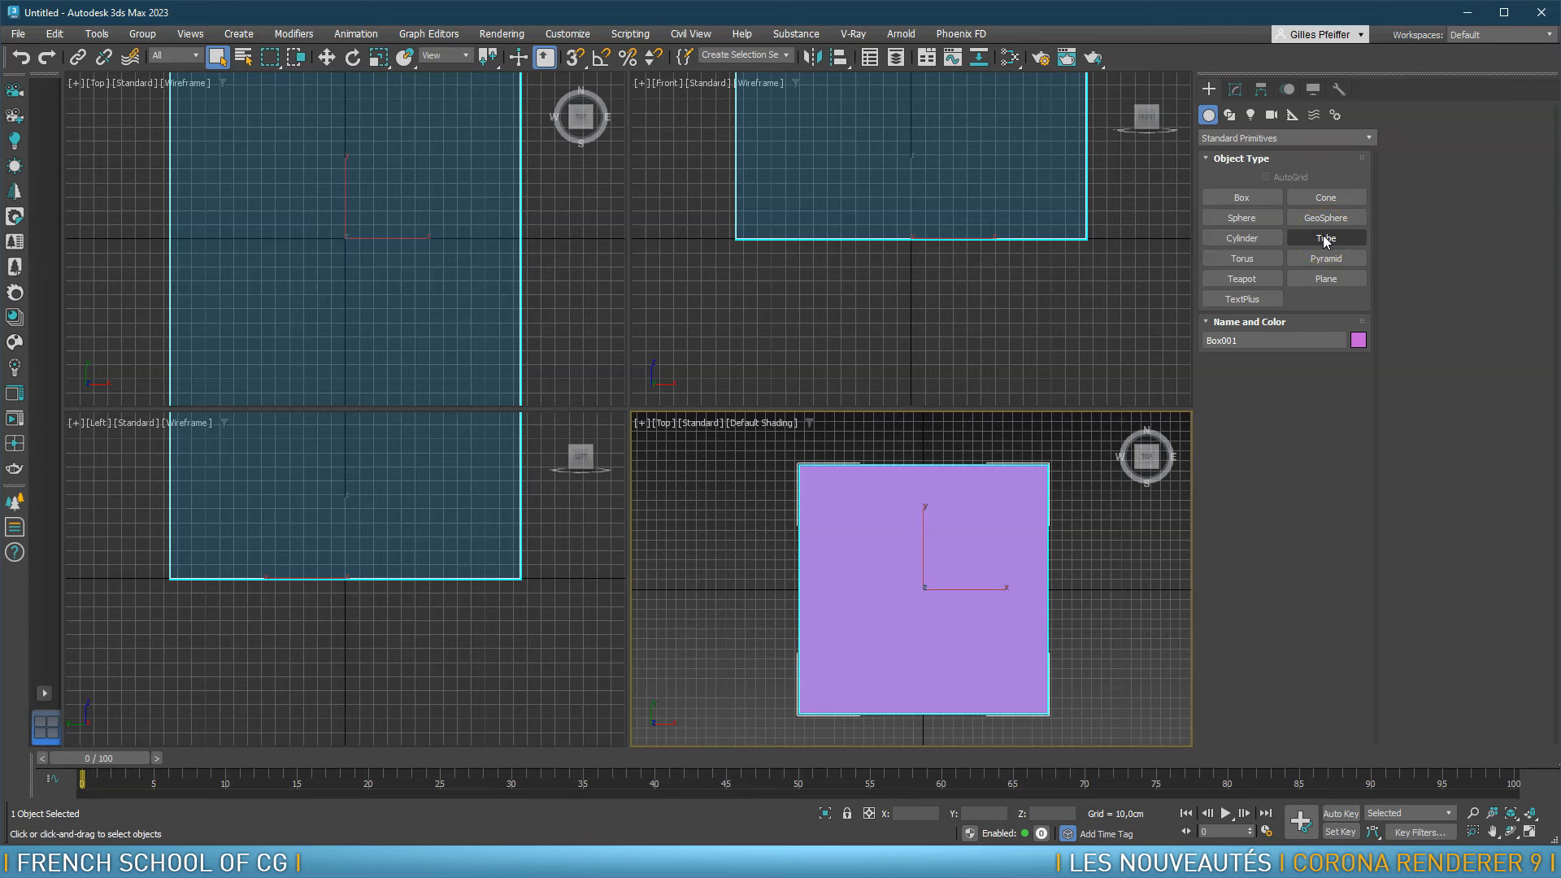
{"action": "left_click", "coordinate": [1242, 259]}
{"action": "scroll", "coordinate": [757, 597], "scroll_direction": "up", "scroll_amount": 4}
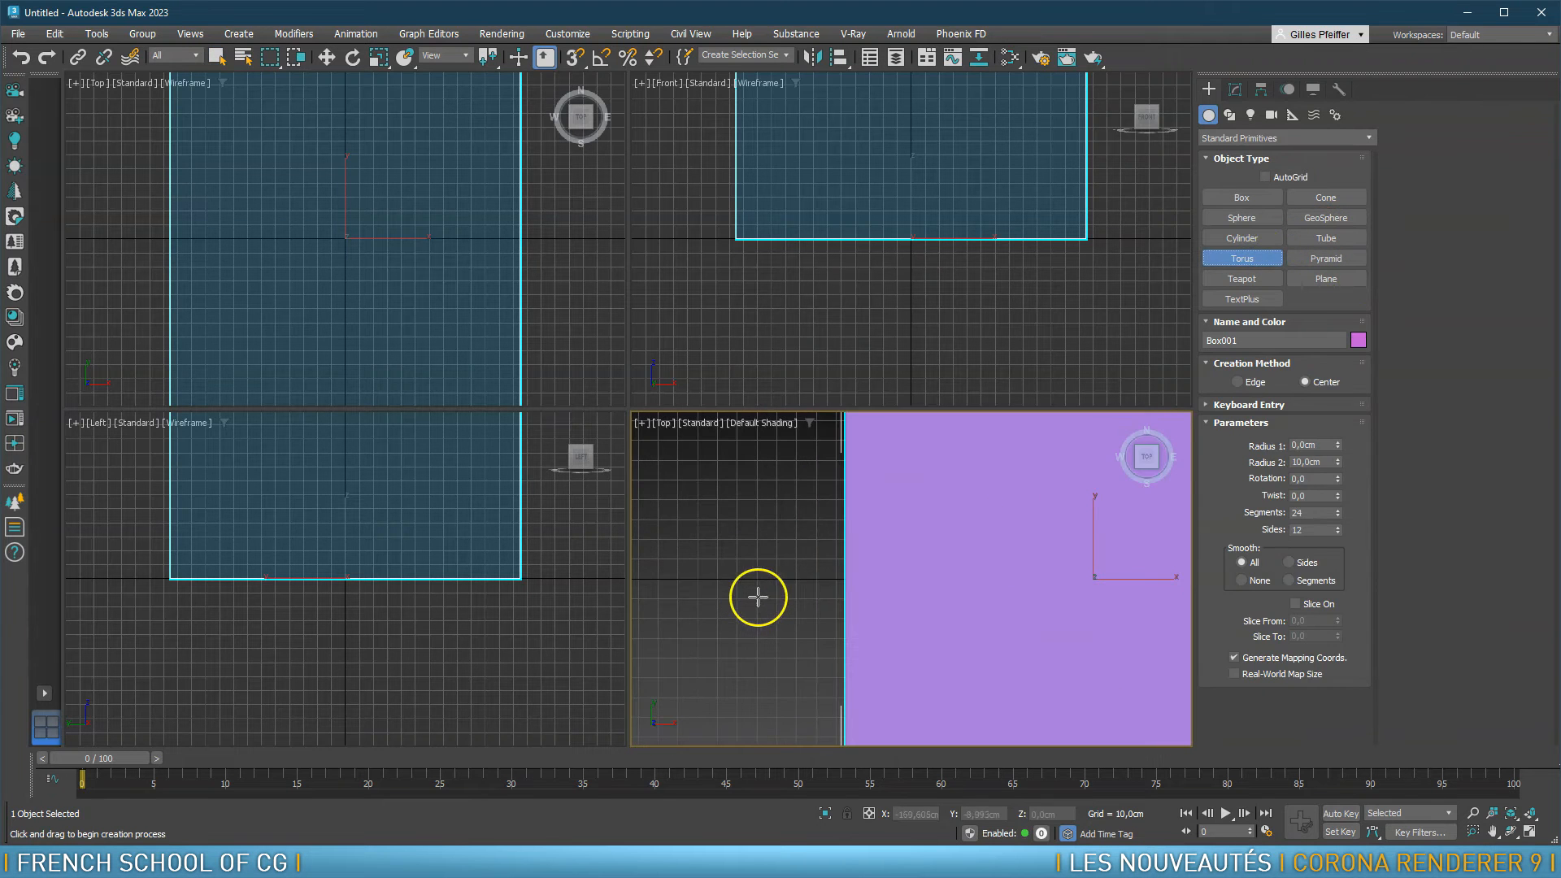
{"action": "left_click", "coordinate": [1243, 404]}
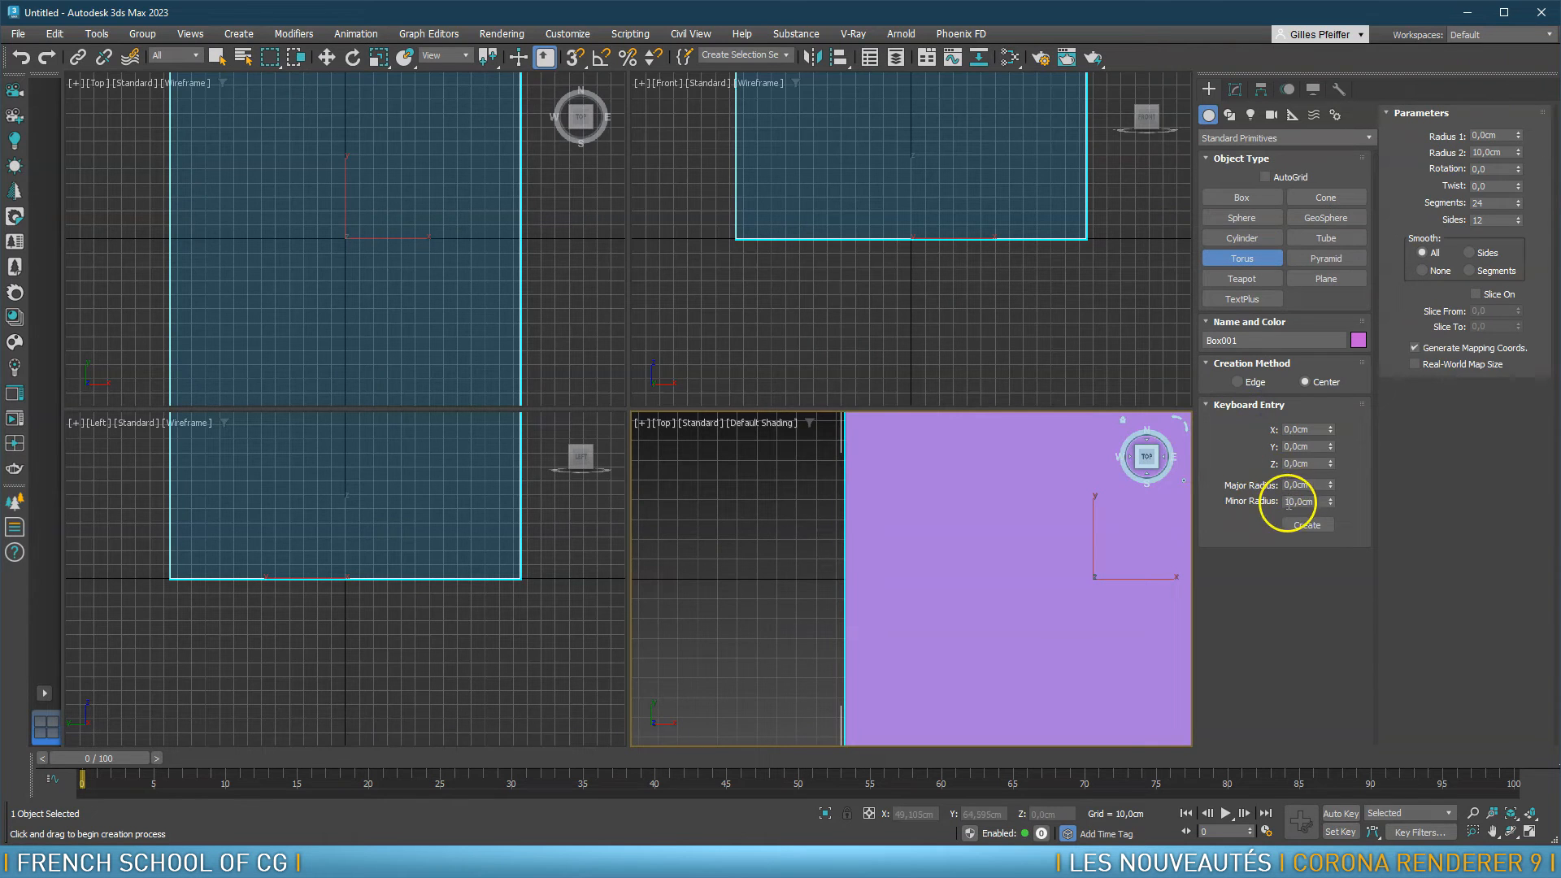
{"action": "left_click", "coordinate": [1317, 485]}
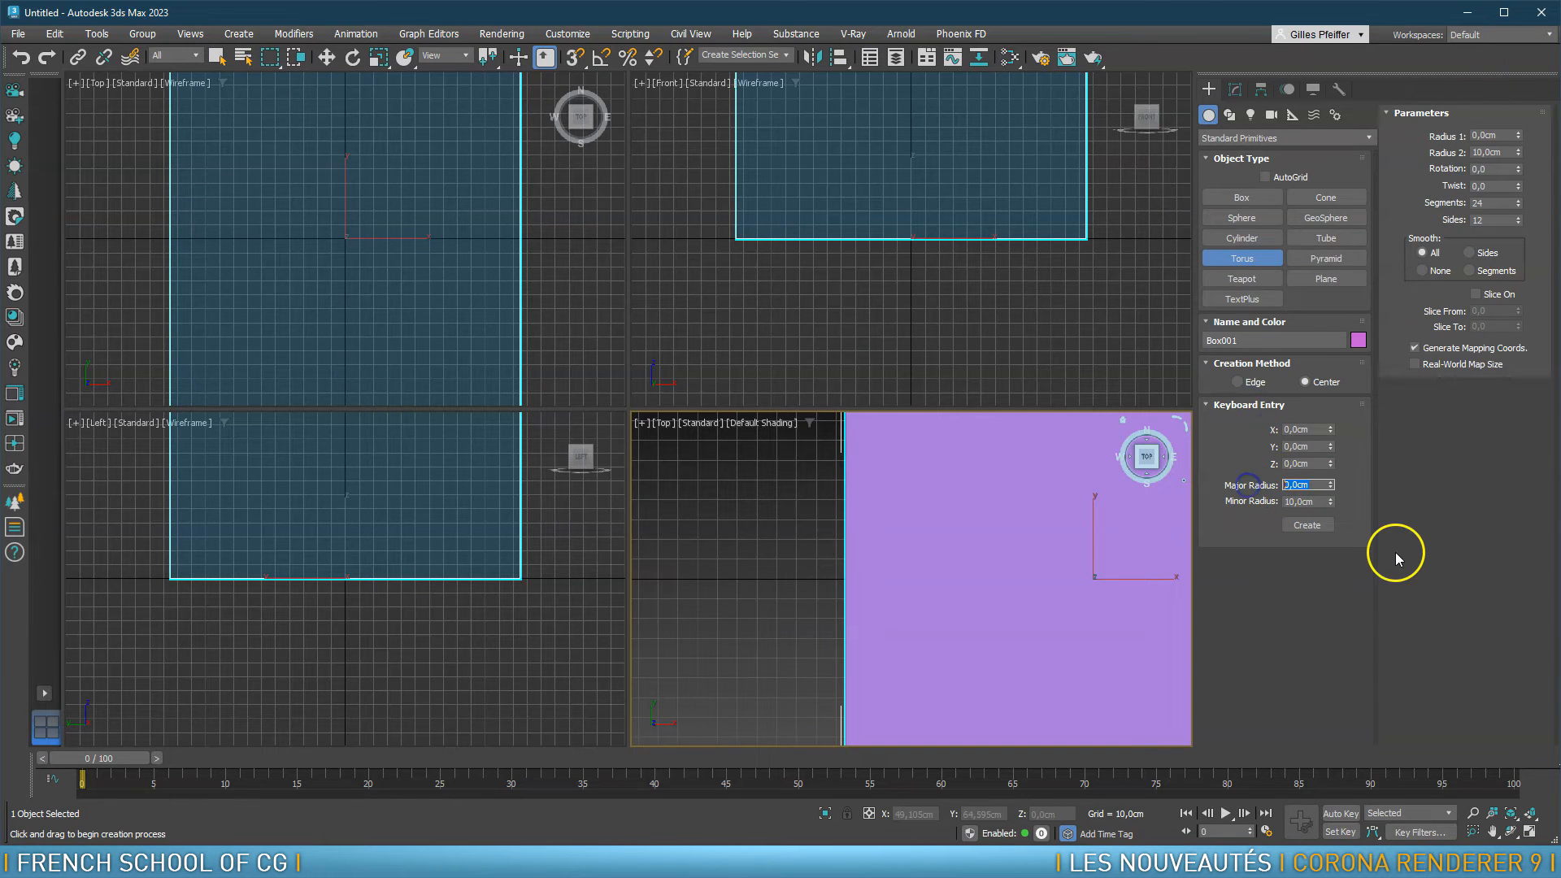
{"action": "type", "text": "5"}
{"action": "key", "text": "Return"}
{"action": "left_click", "coordinate": [1306, 526]}
Move the torus out of the cube along the X axis to about -163 cm
{"action": "middle_click_drag", "start_coordinate": [1075, 587], "coordinate": [1005, 599]}
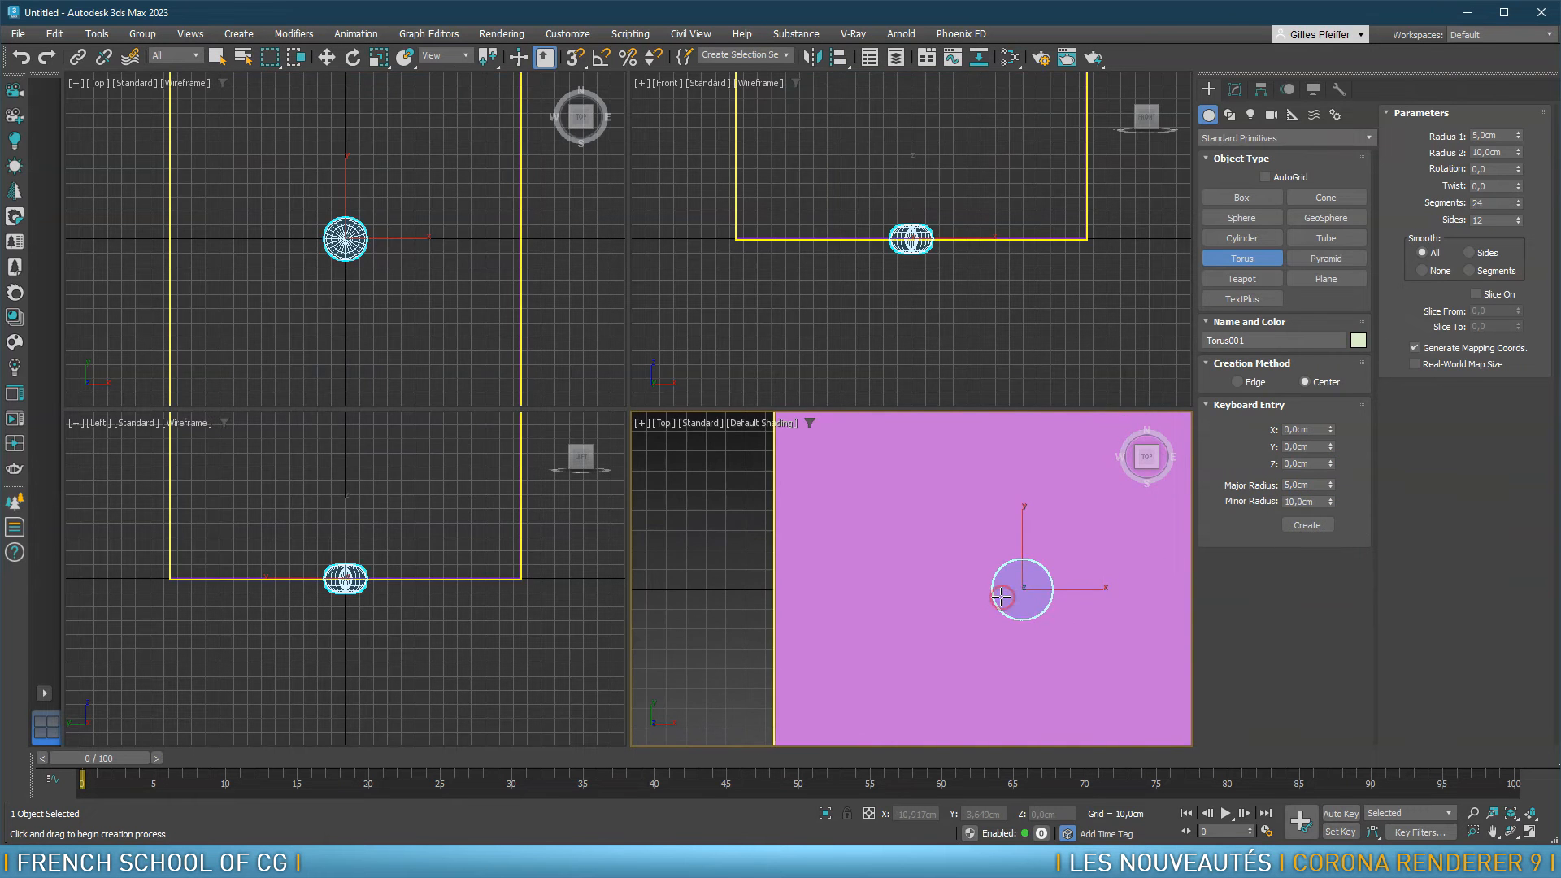
{"action": "key", "text": "w"}
{"action": "left_click_drag", "start_coordinate": [1083, 587], "coordinate": [763, 586]}
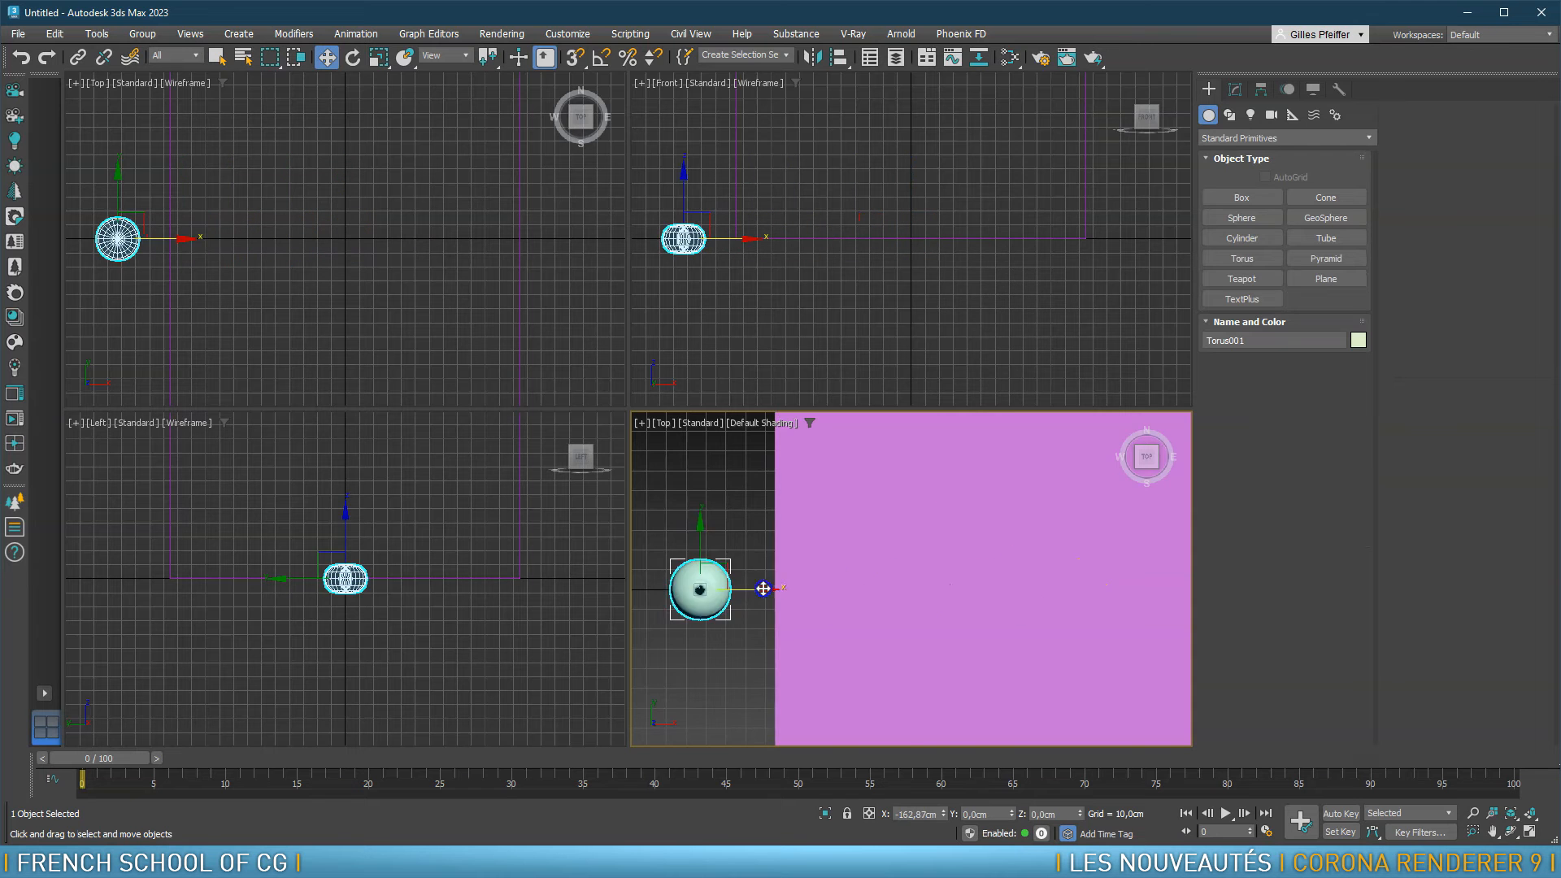
{"action": "middle_click_drag", "start_coordinate": [763, 586], "coordinate": [961, 602]}
{"action": "key", "text": "z"}
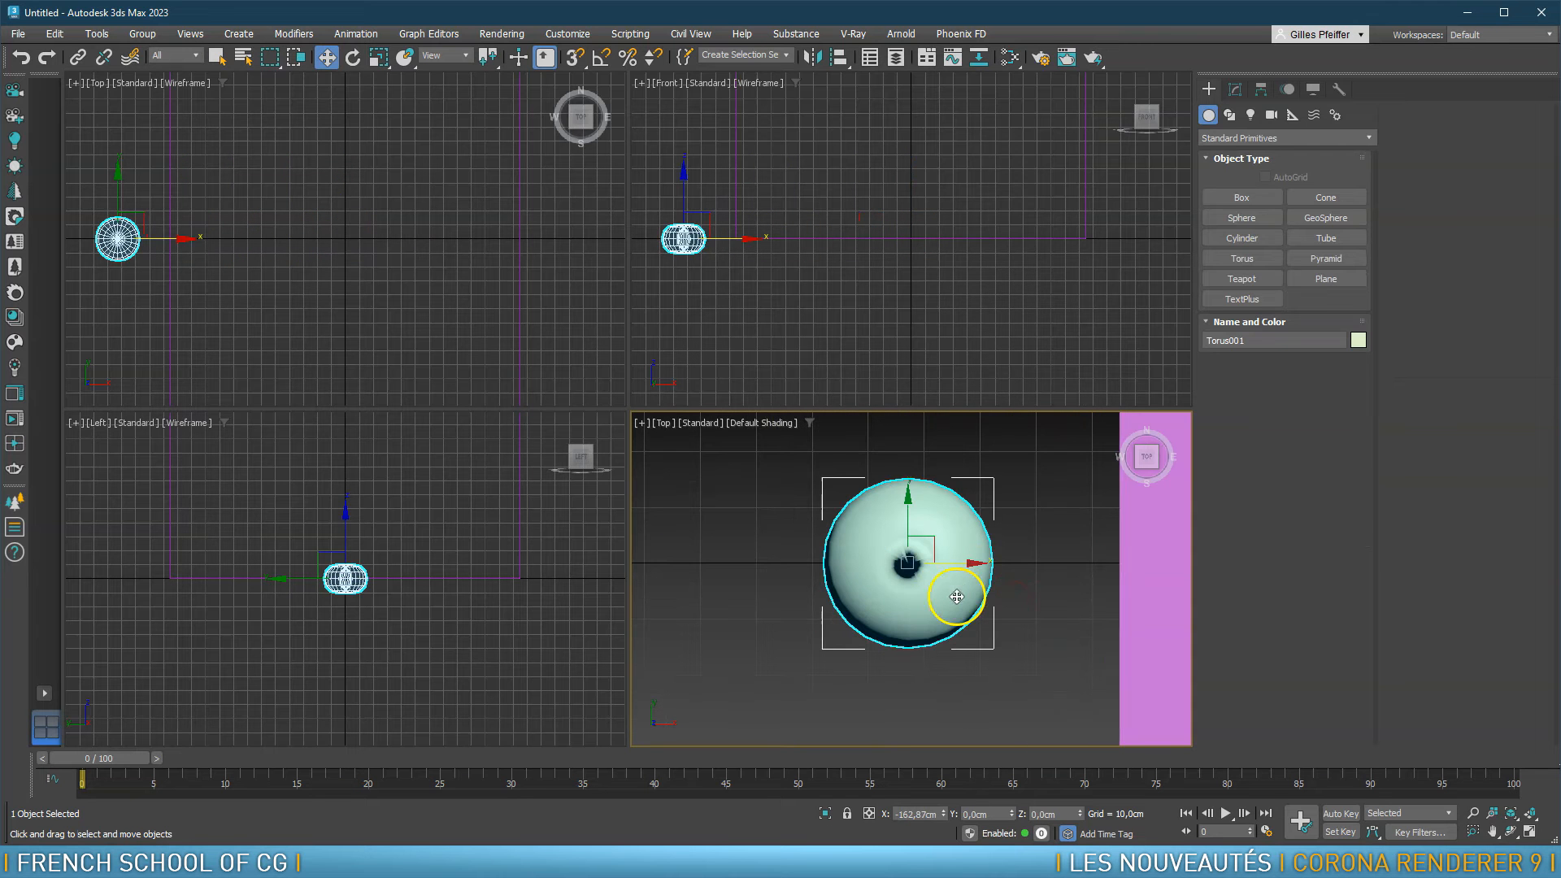
Set the torus's Radius 1 to 10 cm and Radius 2 to 2 cm
{"action": "left_click", "coordinate": [1236, 89]}
{"action": "left_click_drag", "start_coordinate": [1337, 330], "coordinate": [1341, 225]}
{"action": "left_click_drag", "start_coordinate": [1338, 347], "coordinate": [1336, 411]}
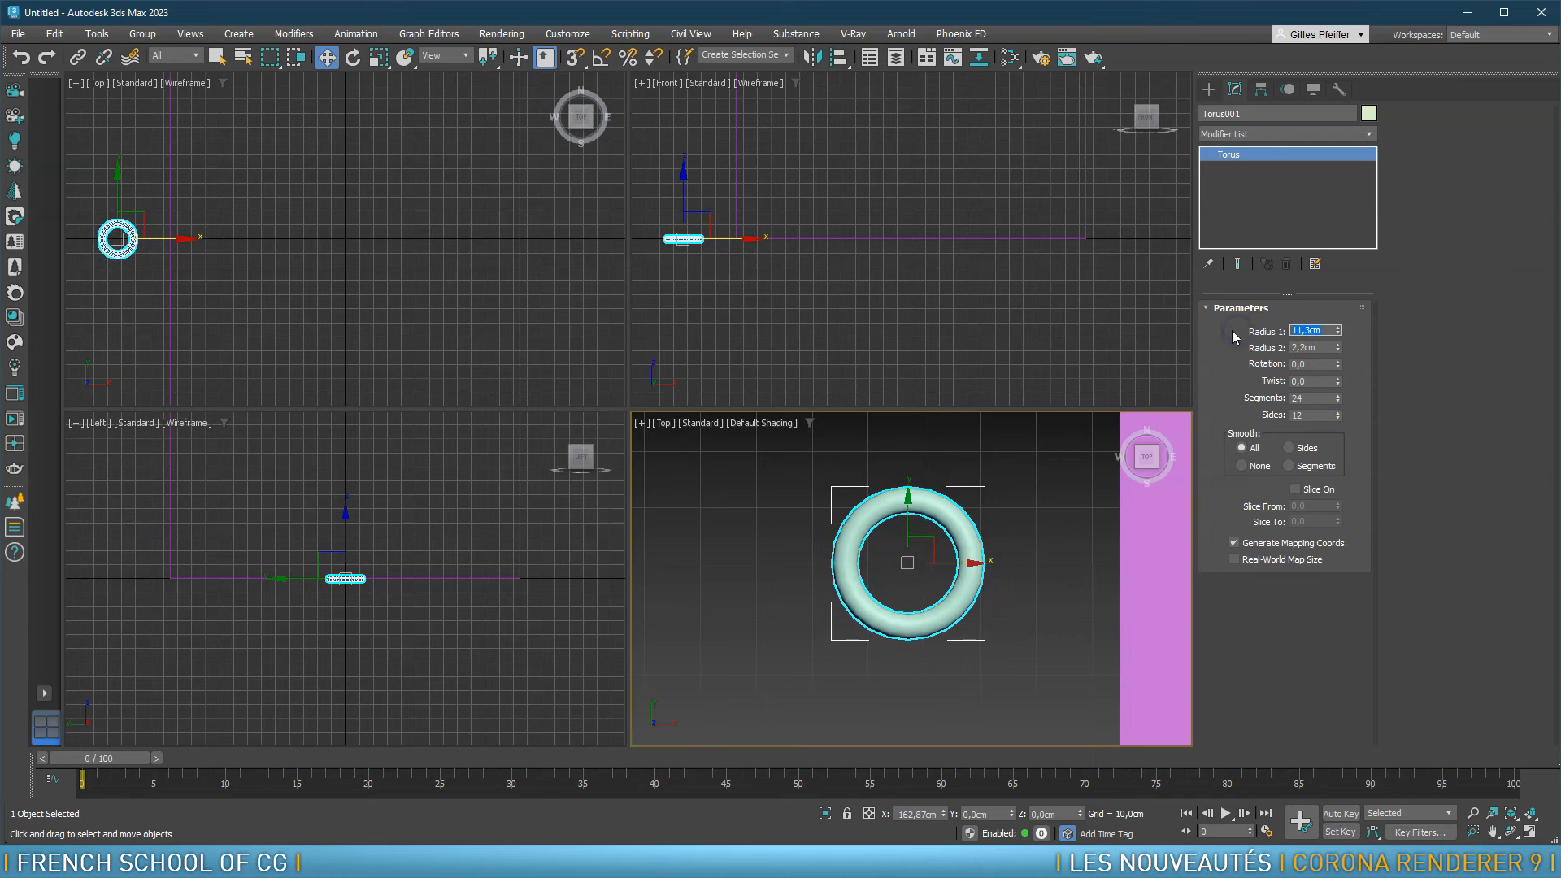
{"action": "key", "text": "Return"}
{"action": "left_click", "coordinate": [1274, 348]}
{"action": "type", "text": "2"}
{"action": "key", "text": "Return"}
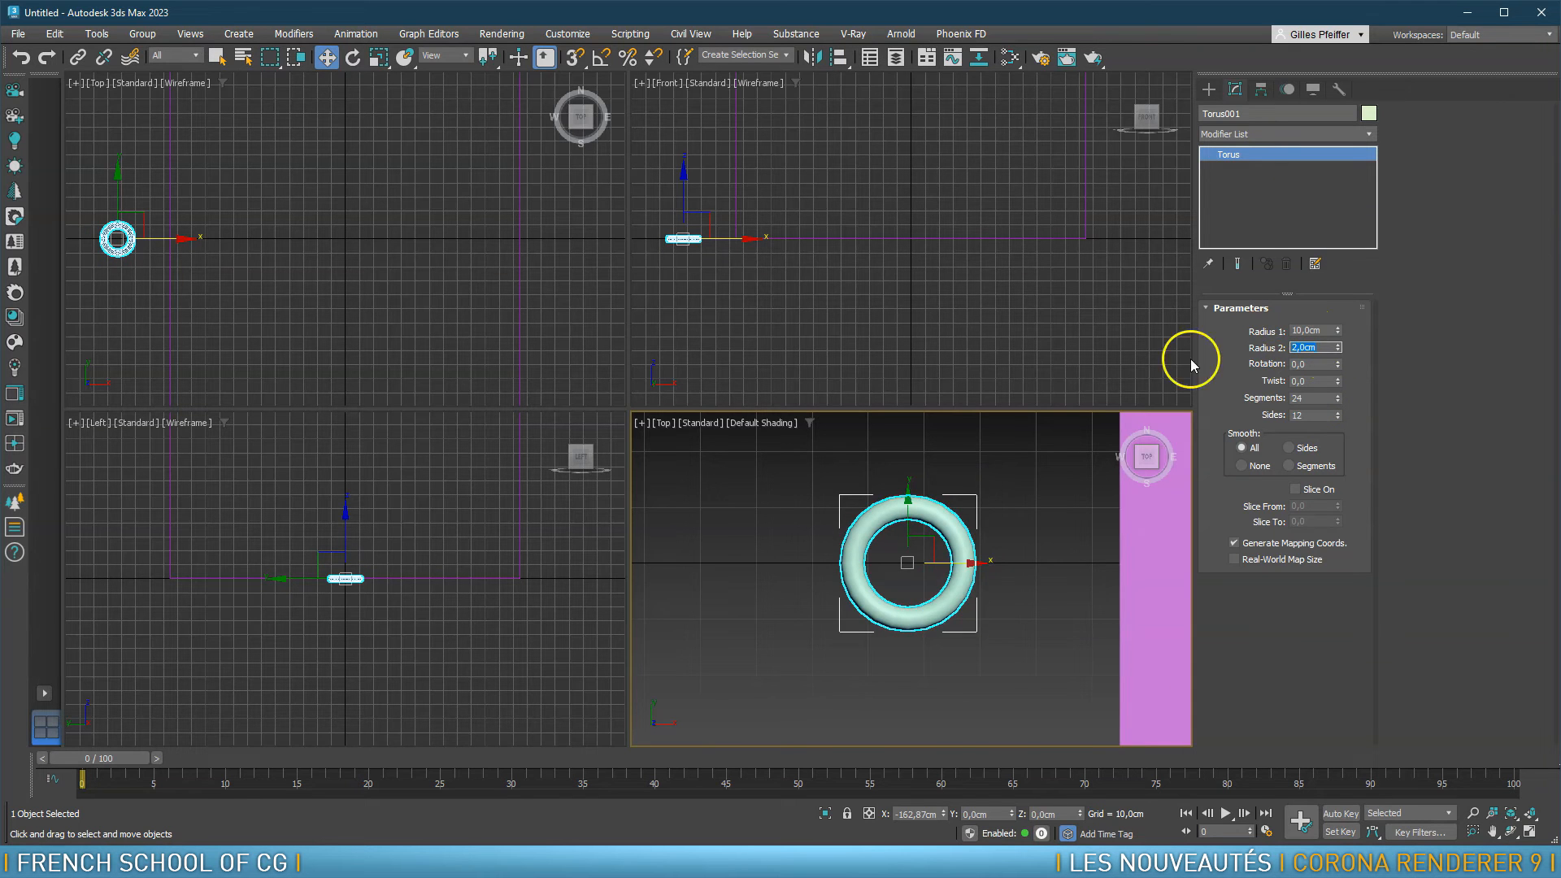
Reset the torus's transform with Reset XForm, working in a perspective view that shows both the torus and the cube
{"action": "scroll", "coordinate": [902, 609], "scroll_direction": "down", "scroll_amount": 4}
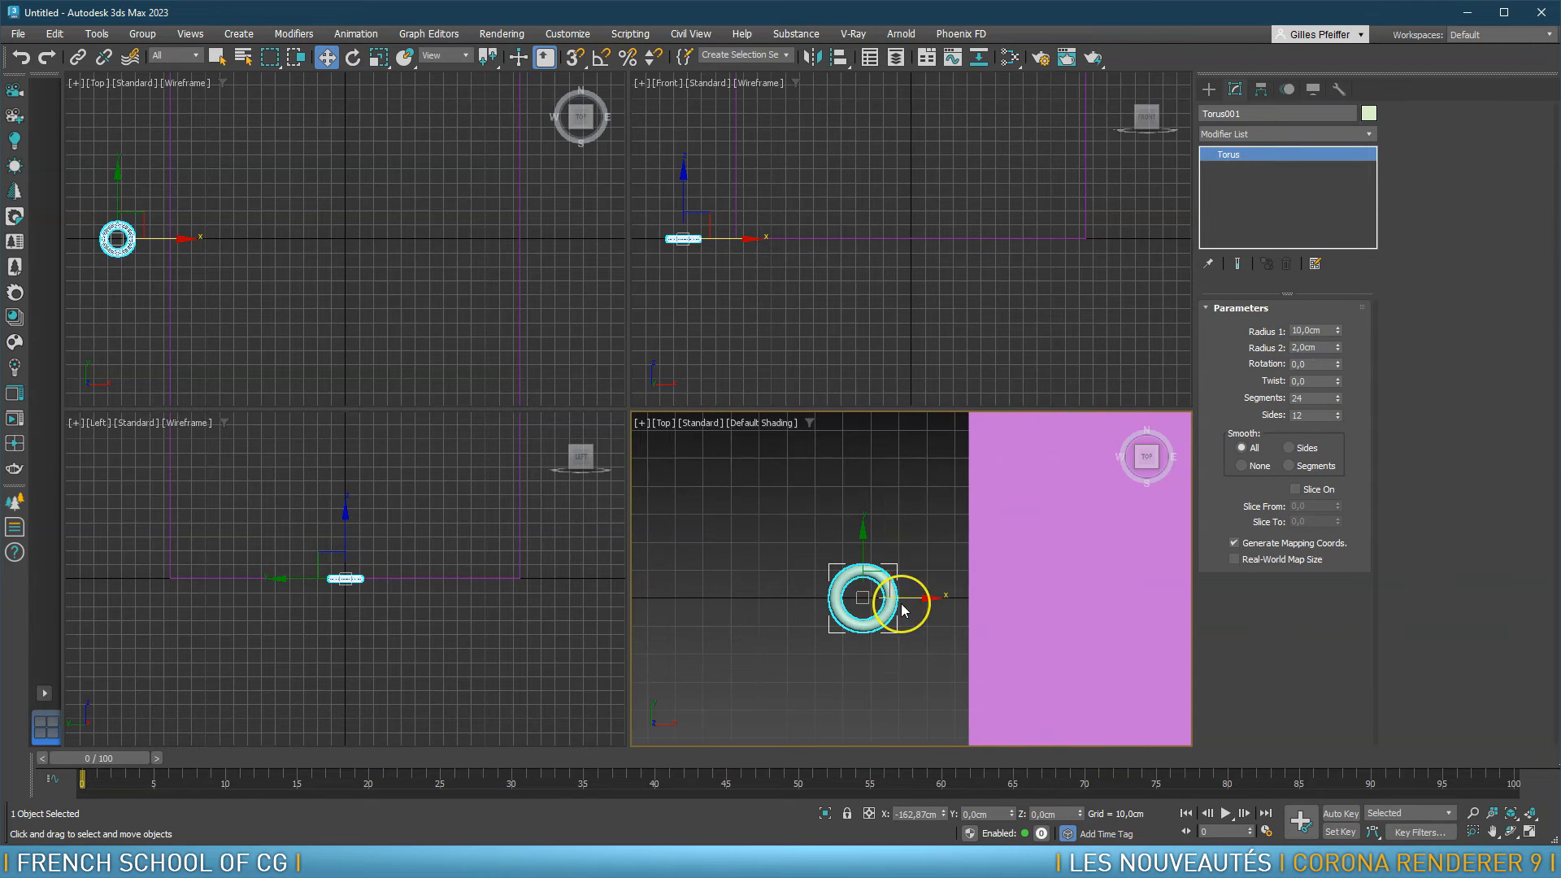
{"action": "key", "text": "p"}
{"action": "mouse_move", "coordinate": [883, 655]}
{"action": "middle_mouse_down", "text": "alt"}
{"action": "mouse_move", "coordinate": [985, 600]}
{"action": "mouse_move", "coordinate": [1004, 551]}
{"action": "mouse_move", "coordinate": [902, 683]}
{"action": "middle_mouse_up", "text": "alt"}
{"action": "scroll", "coordinate": [983, 546], "scroll_direction": "down", "scroll_amount": 4}
{"action": "scroll", "coordinate": [951, 582], "scroll_direction": "down", "scroll_amount": 2}
{"action": "middle_click_drag", "start_coordinate": [949, 592], "coordinate": [928, 638]}
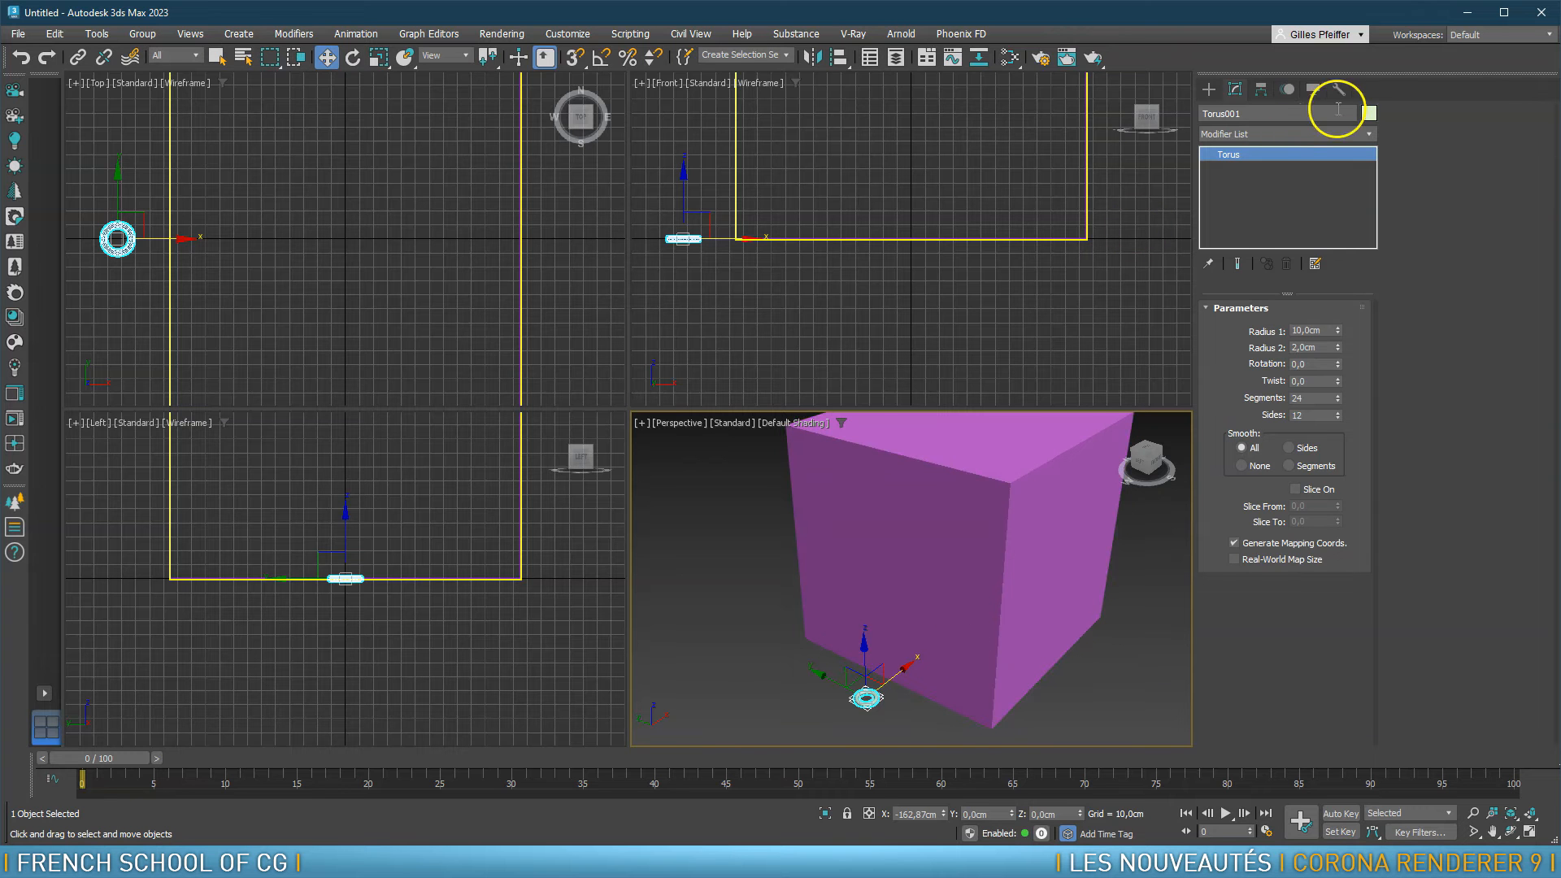
{"action": "left_click", "coordinate": [1338, 90]}
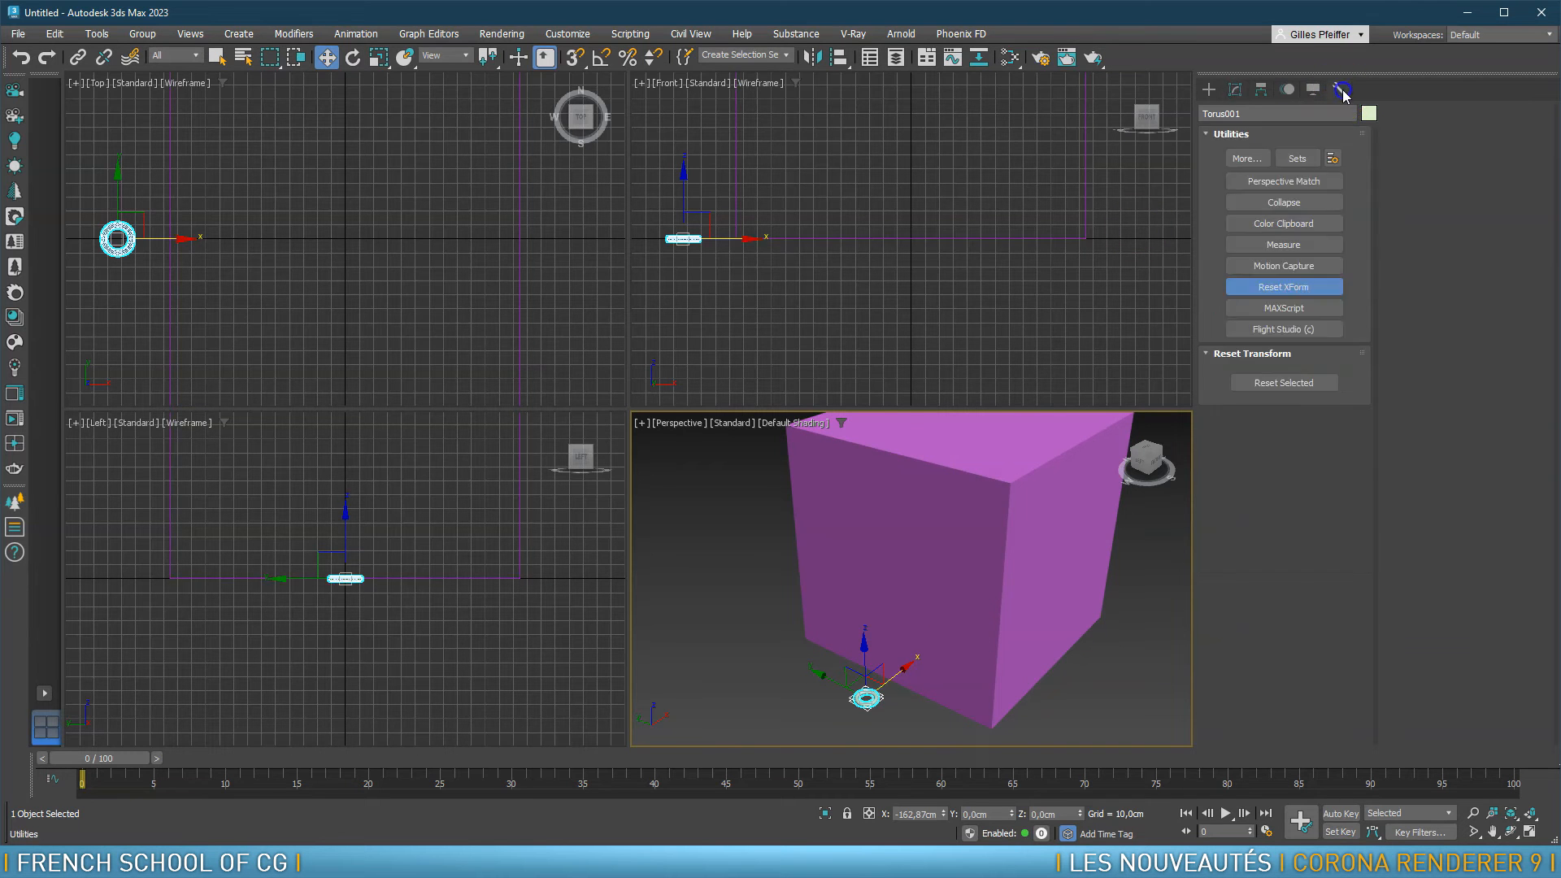
{"action": "left_click", "coordinate": [1281, 289]}
{"action": "left_click", "coordinate": [1280, 291]}
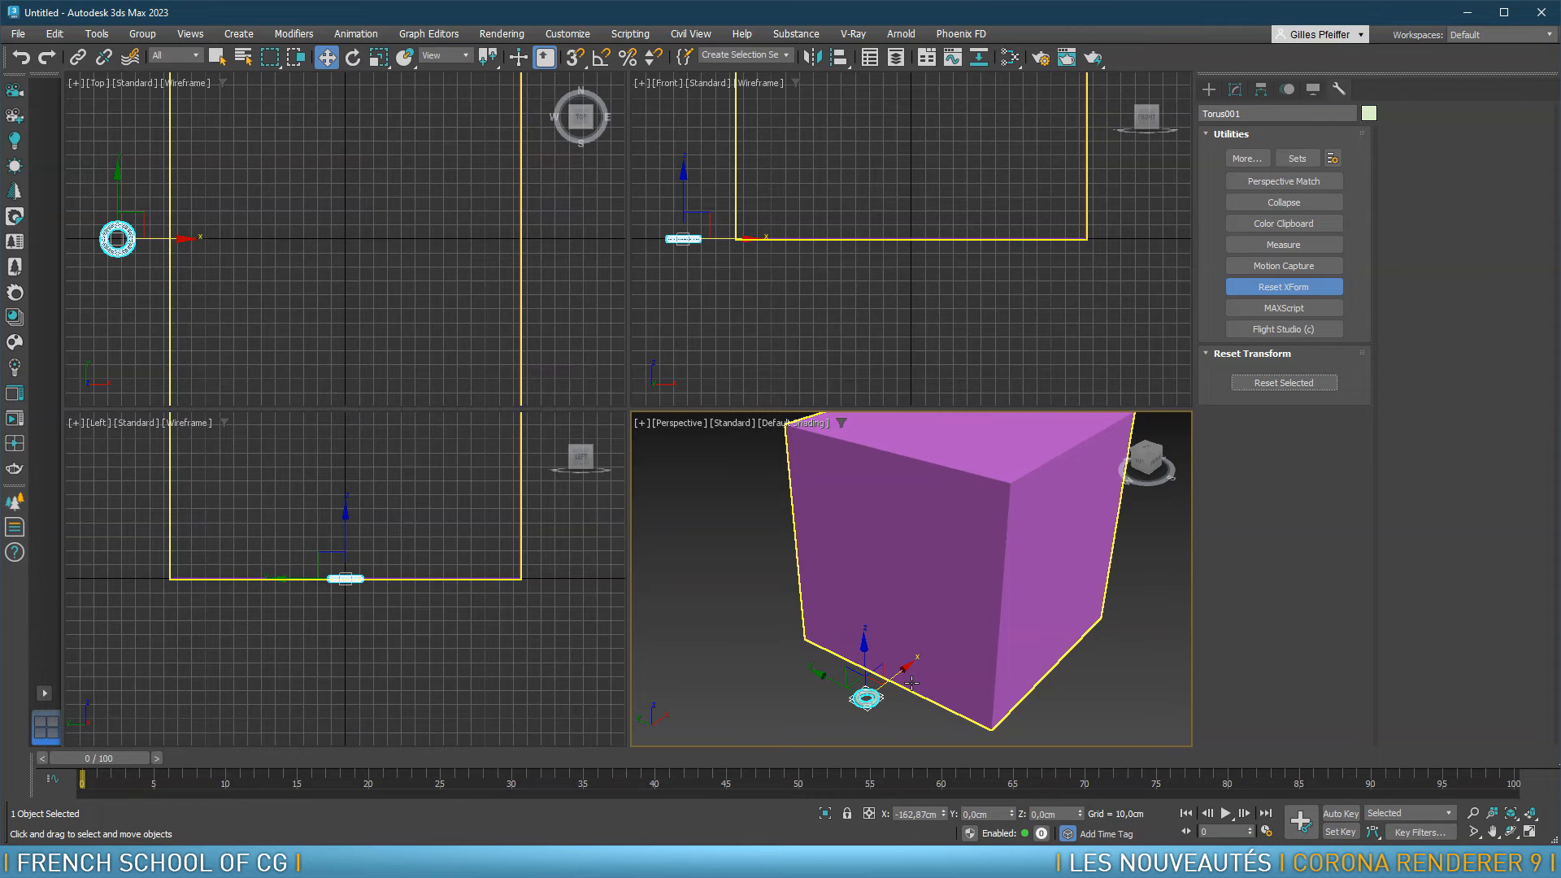
{"action": "left_click", "coordinate": [1286, 386]}
Assign the torus as the pattern node of the cube's CoronaPatternMod modifier
{"action": "left_click", "coordinate": [1068, 560]}
{"action": "key", "text": "z"}
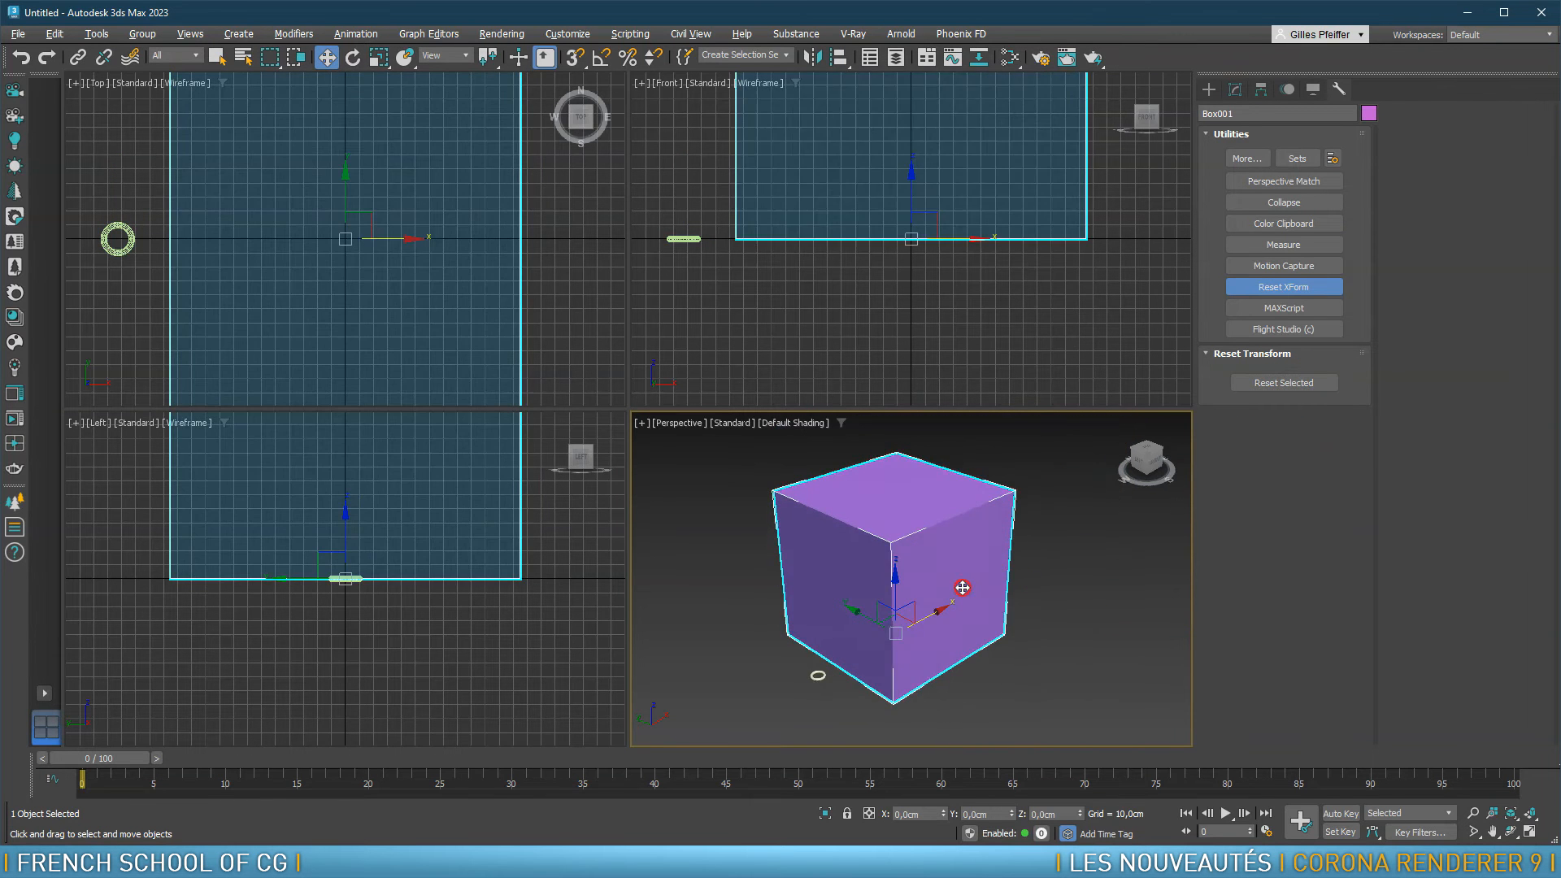
{"action": "left_click", "coordinate": [1235, 90]}
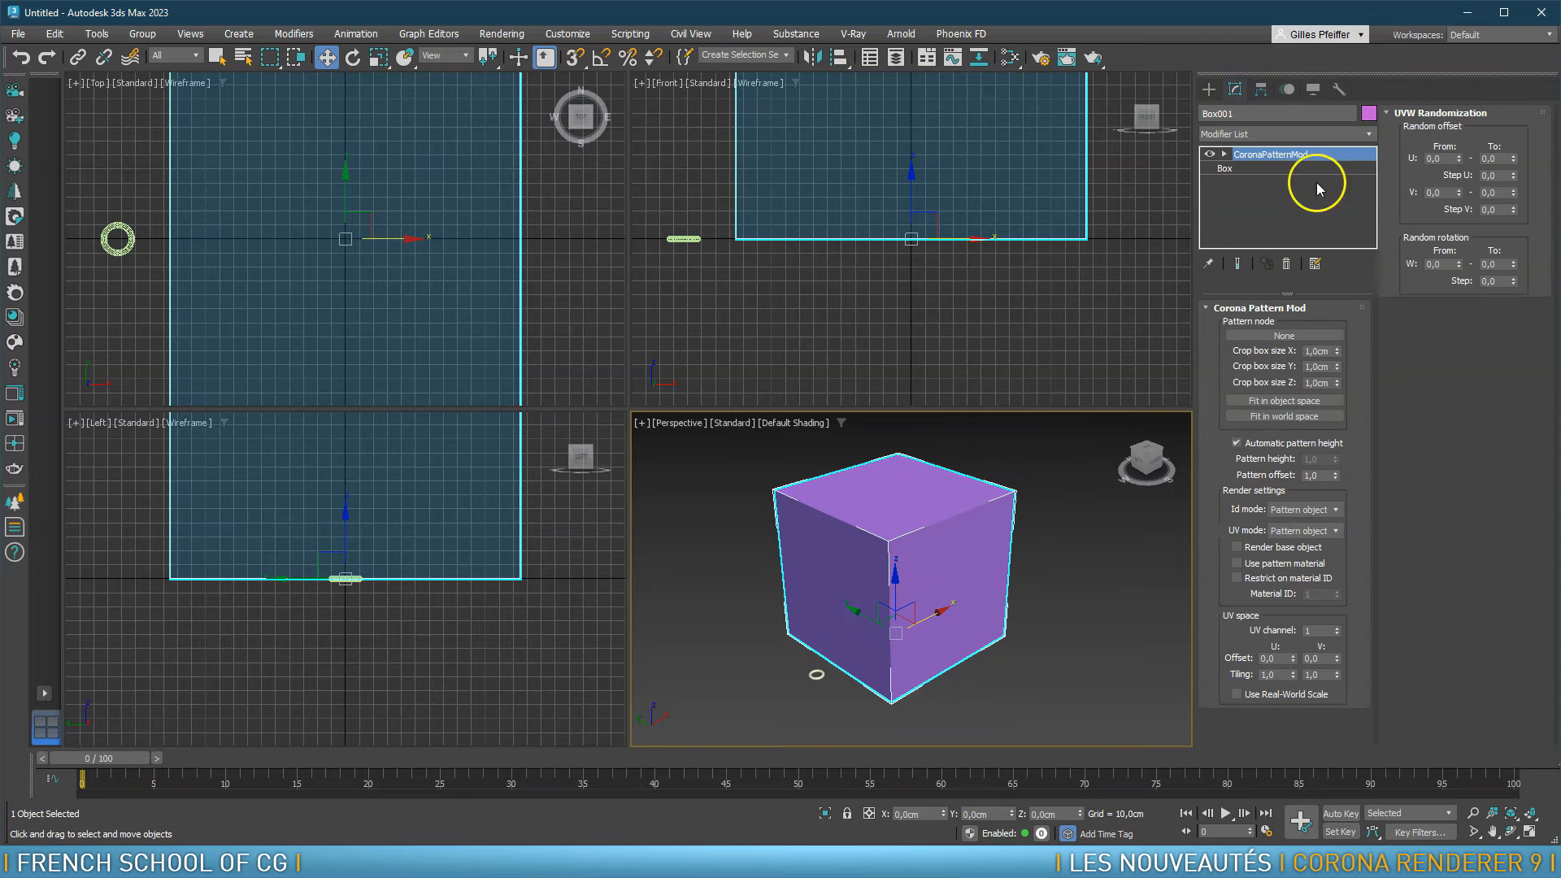
{"action": "left_click", "coordinate": [1283, 337]}
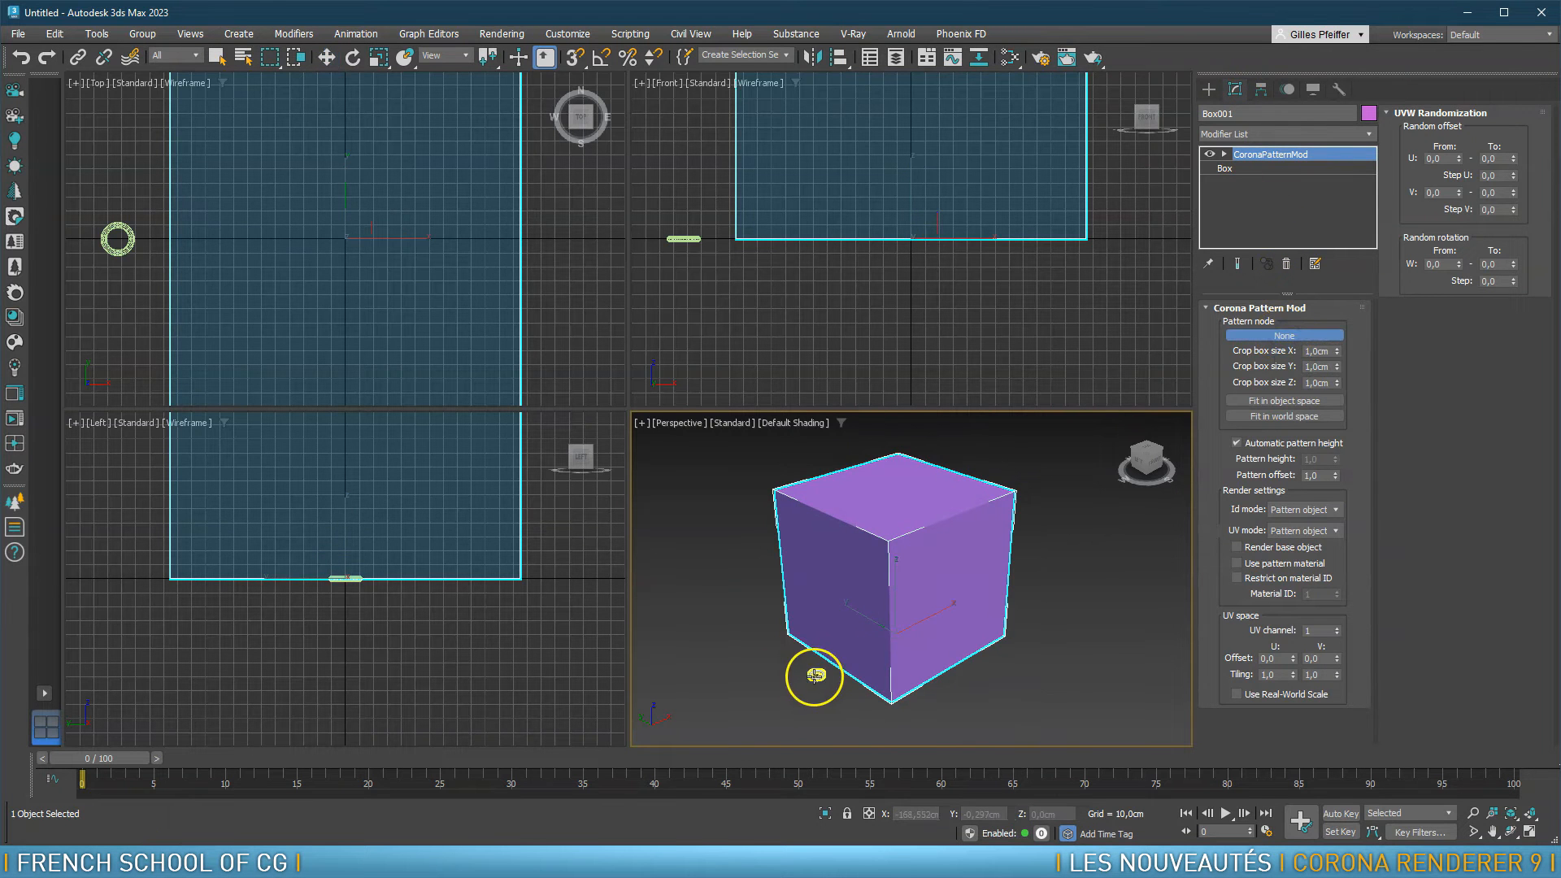
{"action": "left_click", "coordinate": [814, 675]}
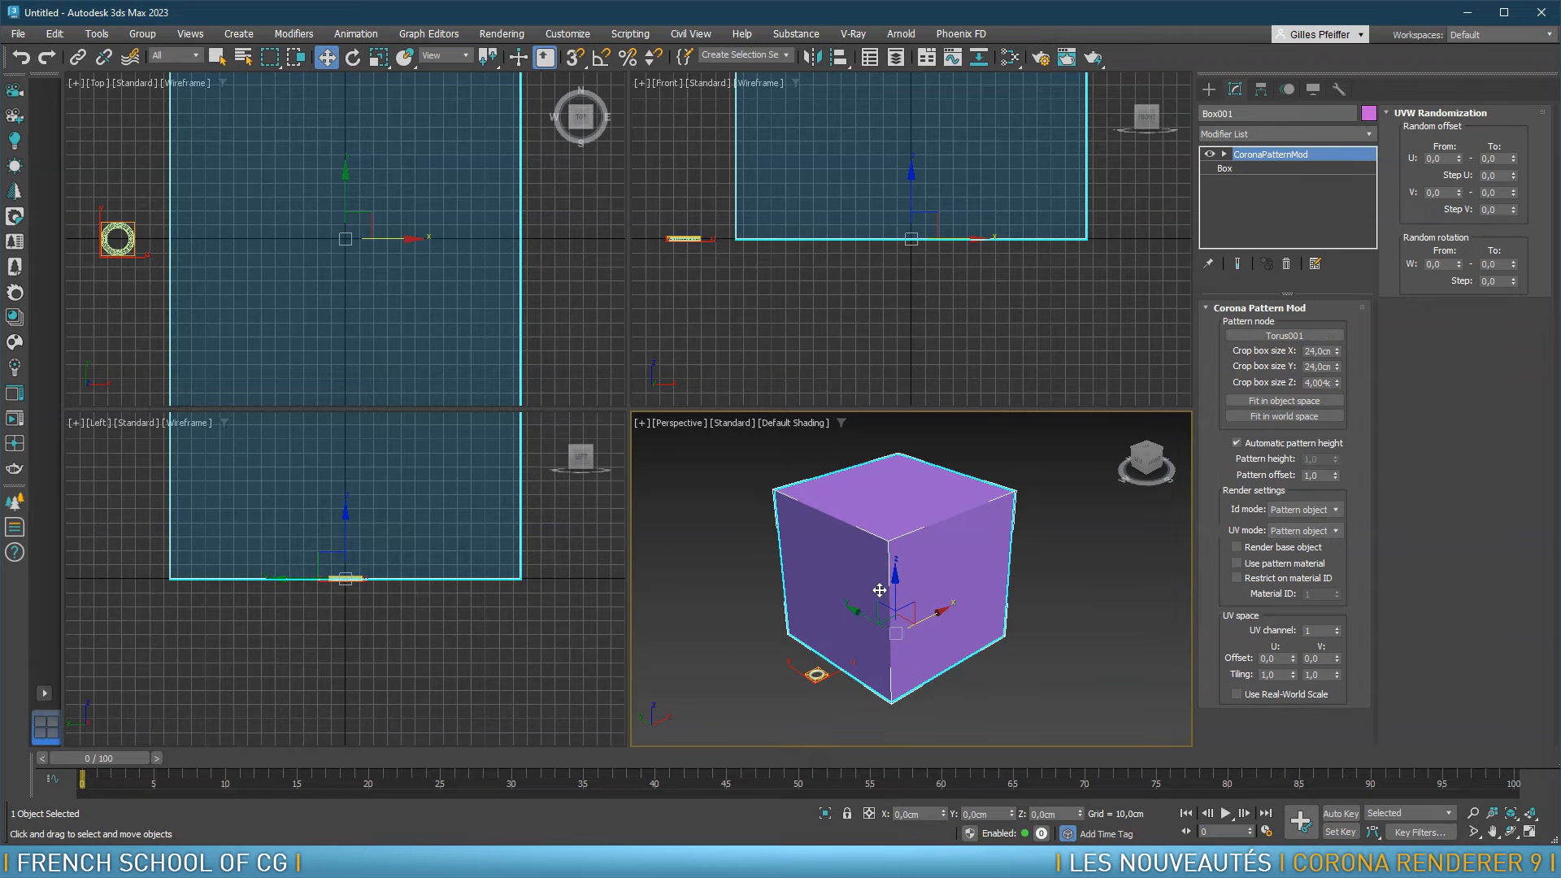
{"action": "right_click", "coordinate": [837, 707]}
{"action": "left_click", "coordinate": [681, 737]}
Set the pattern's crop box size to 10 cm in X and Y and inspect it around the torus
{"action": "scroll", "coordinate": [816, 680], "scroll_direction": "up", "scroll_amount": 5}
{"action": "scroll", "coordinate": [817, 679], "scroll_direction": "down", "scroll_amount": 3}
{"action": "middle_click_drag", "start_coordinate": [830, 681], "coordinate": [847, 649]}
{"action": "scroll", "coordinate": [837, 650], "scroll_direction": "up", "scroll_amount": 5}
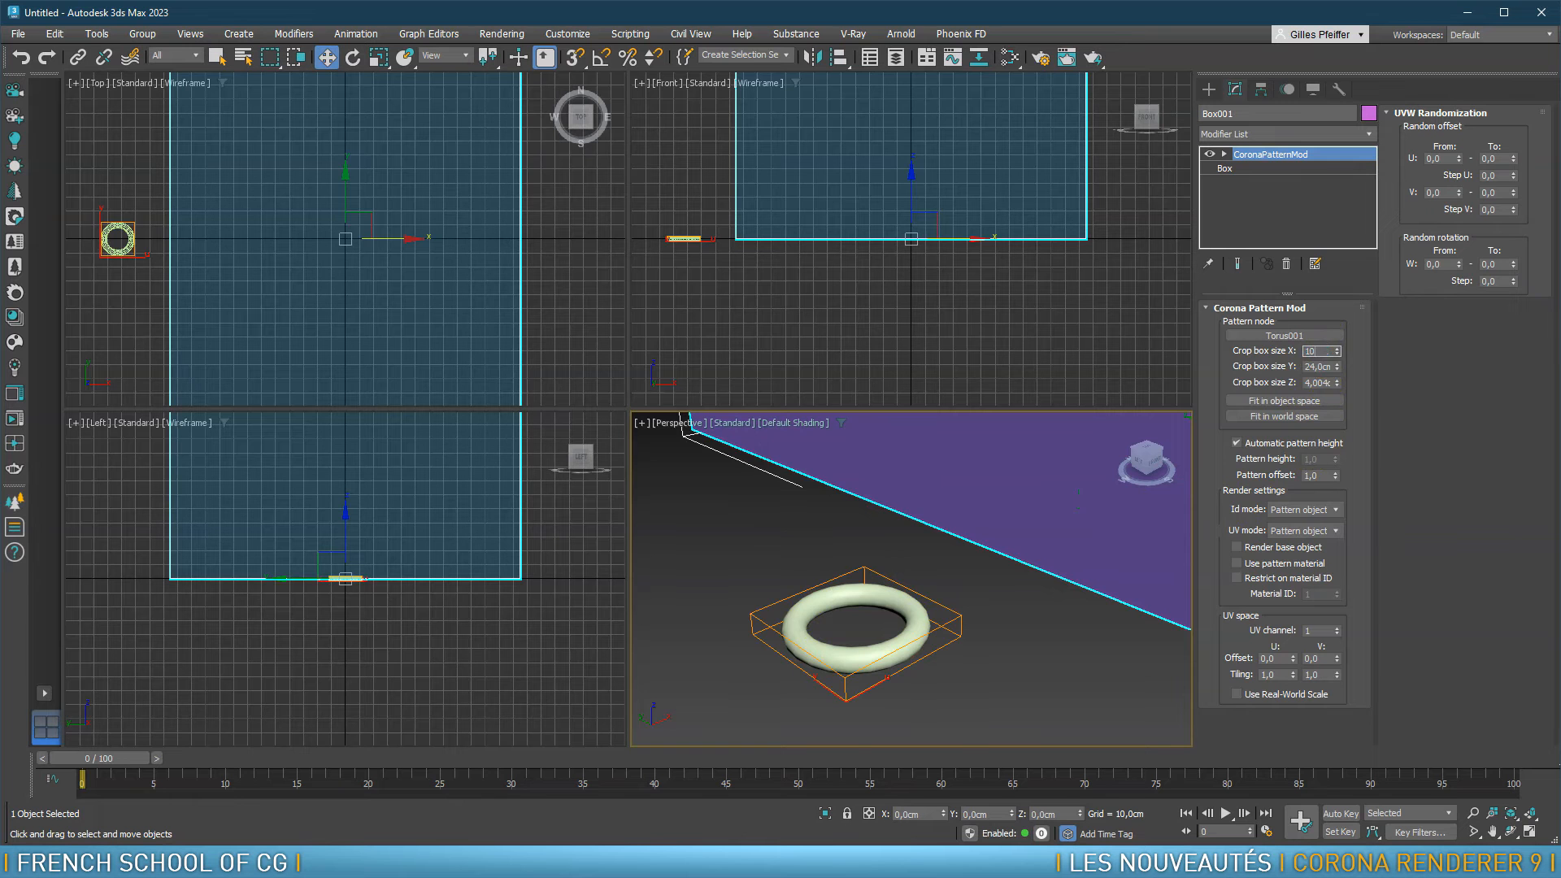
{"action": "key", "text": "Tab"}
{"action": "type", "text": "10"}
{"action": "key", "text": "Tab"}
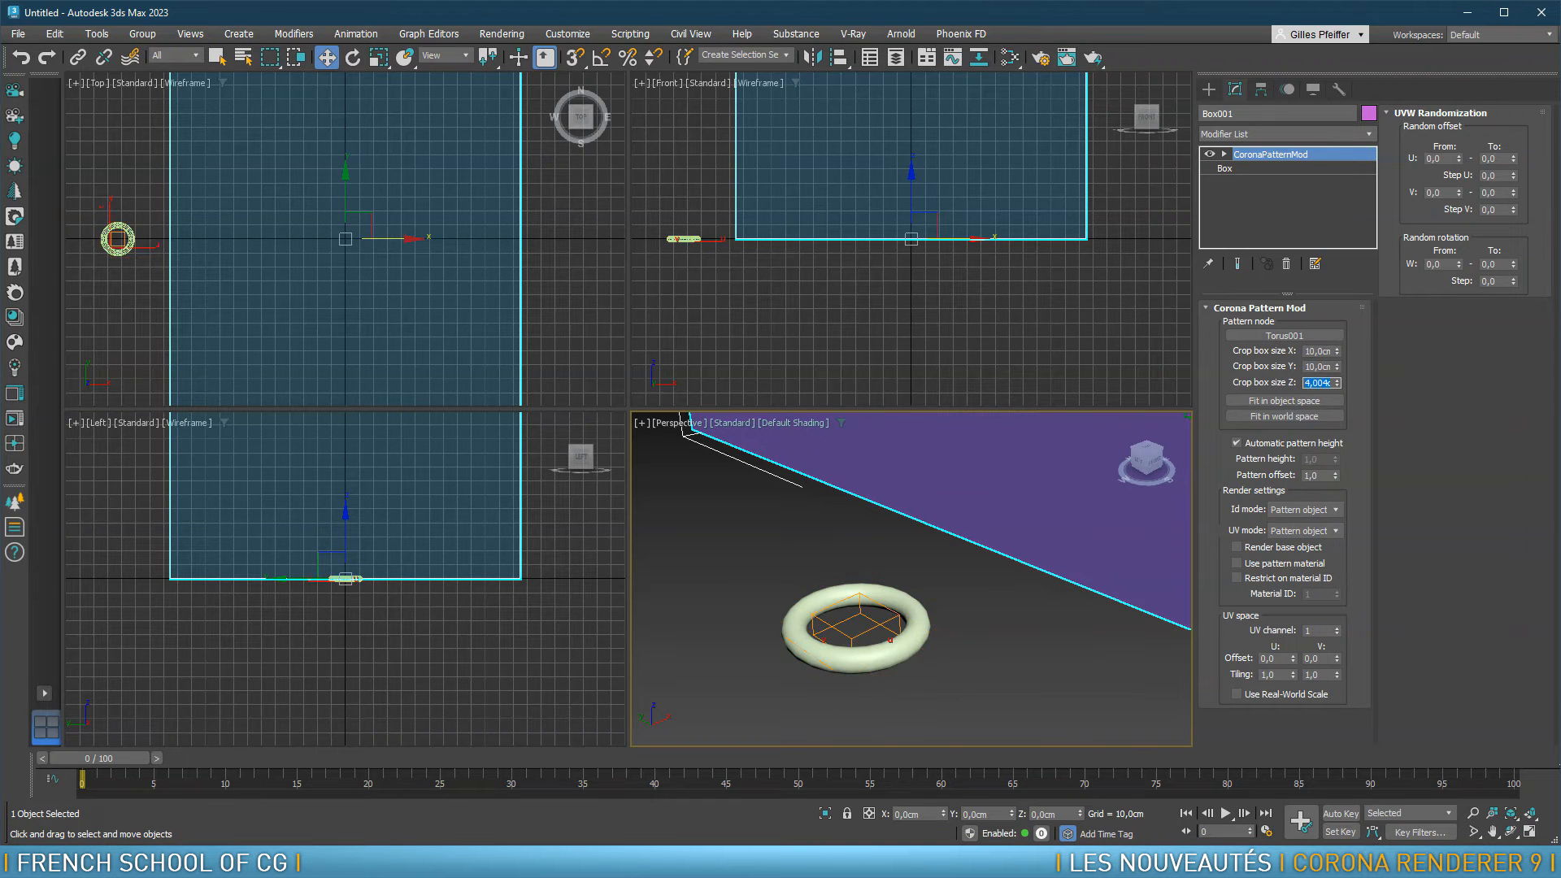
{"action": "middle_click_drag", "start_coordinate": [943, 597], "coordinate": [958, 640], "text": "alt"}
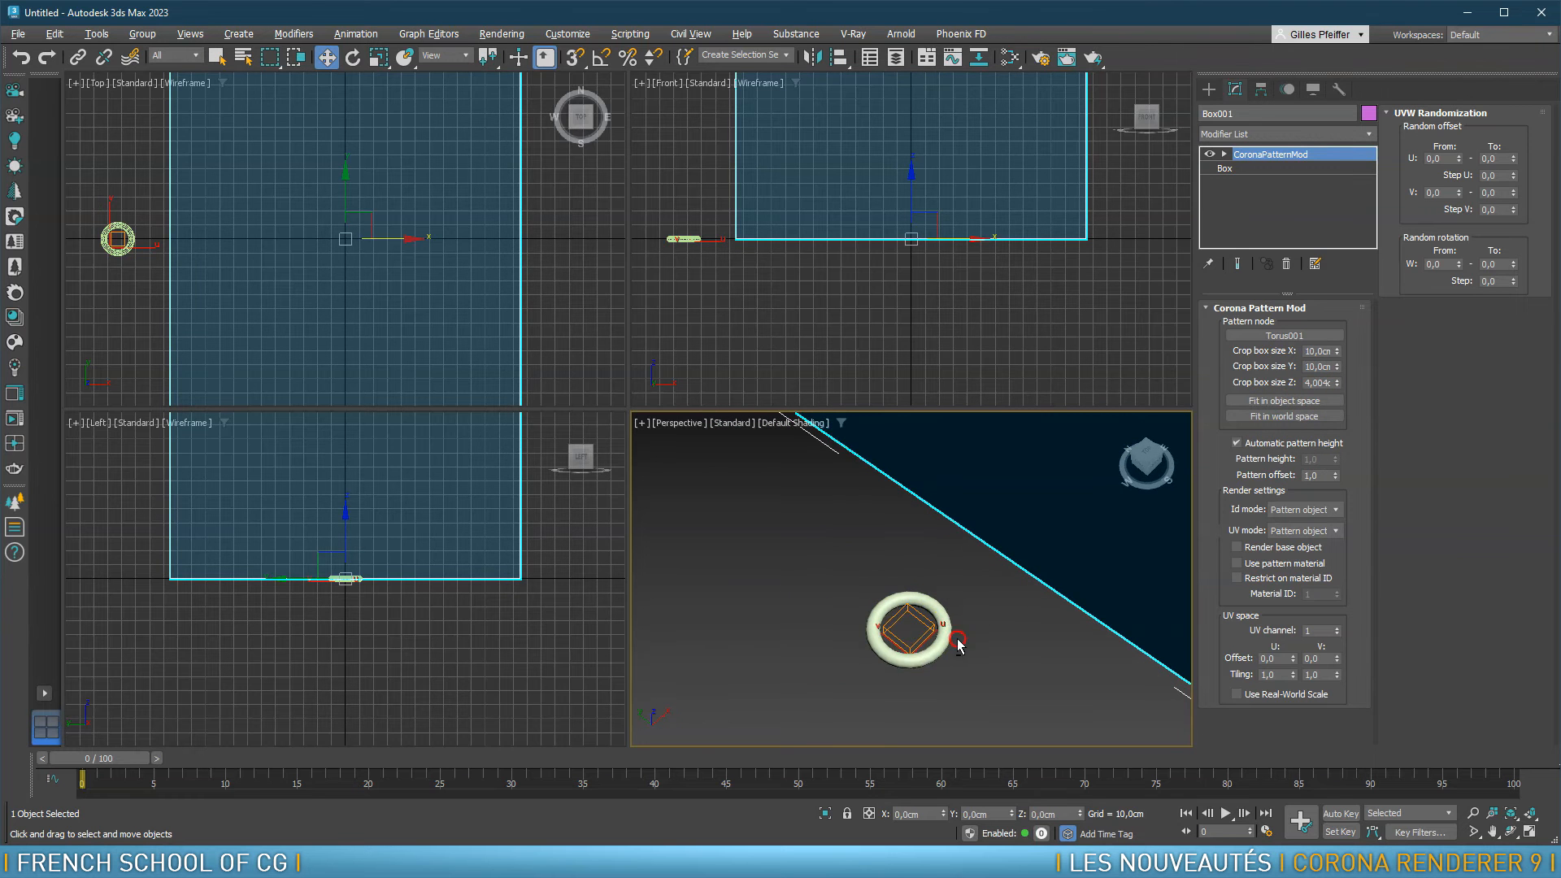
{"action": "scroll", "coordinate": [925, 639], "scroll_direction": "up", "scroll_amount": 4}
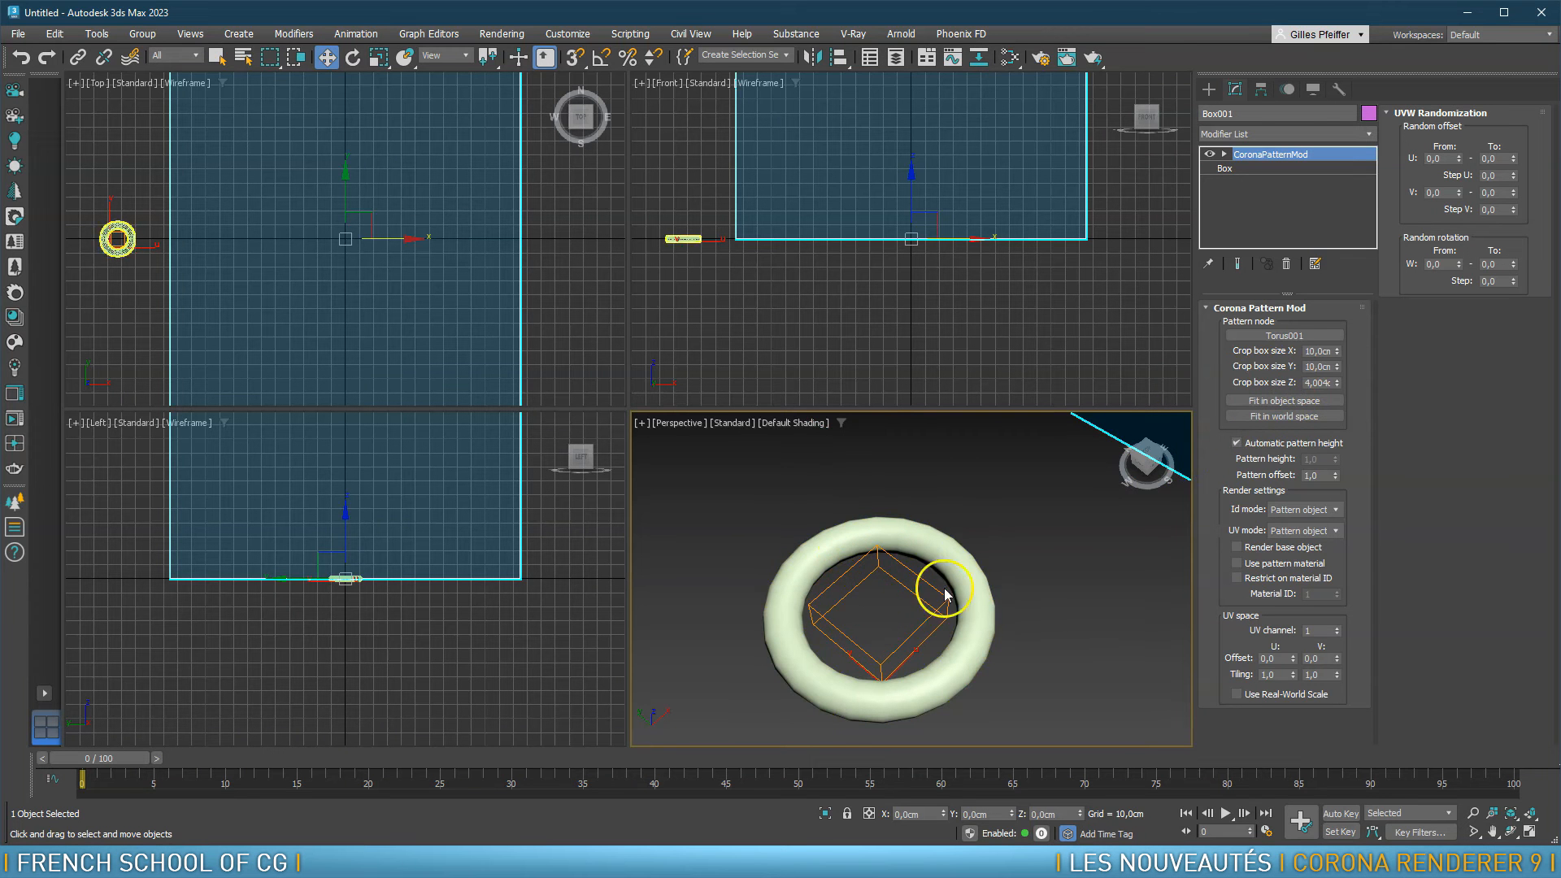
Fit the pattern's crop box to the torus in object space
{"action": "left_click", "coordinate": [1296, 403]}
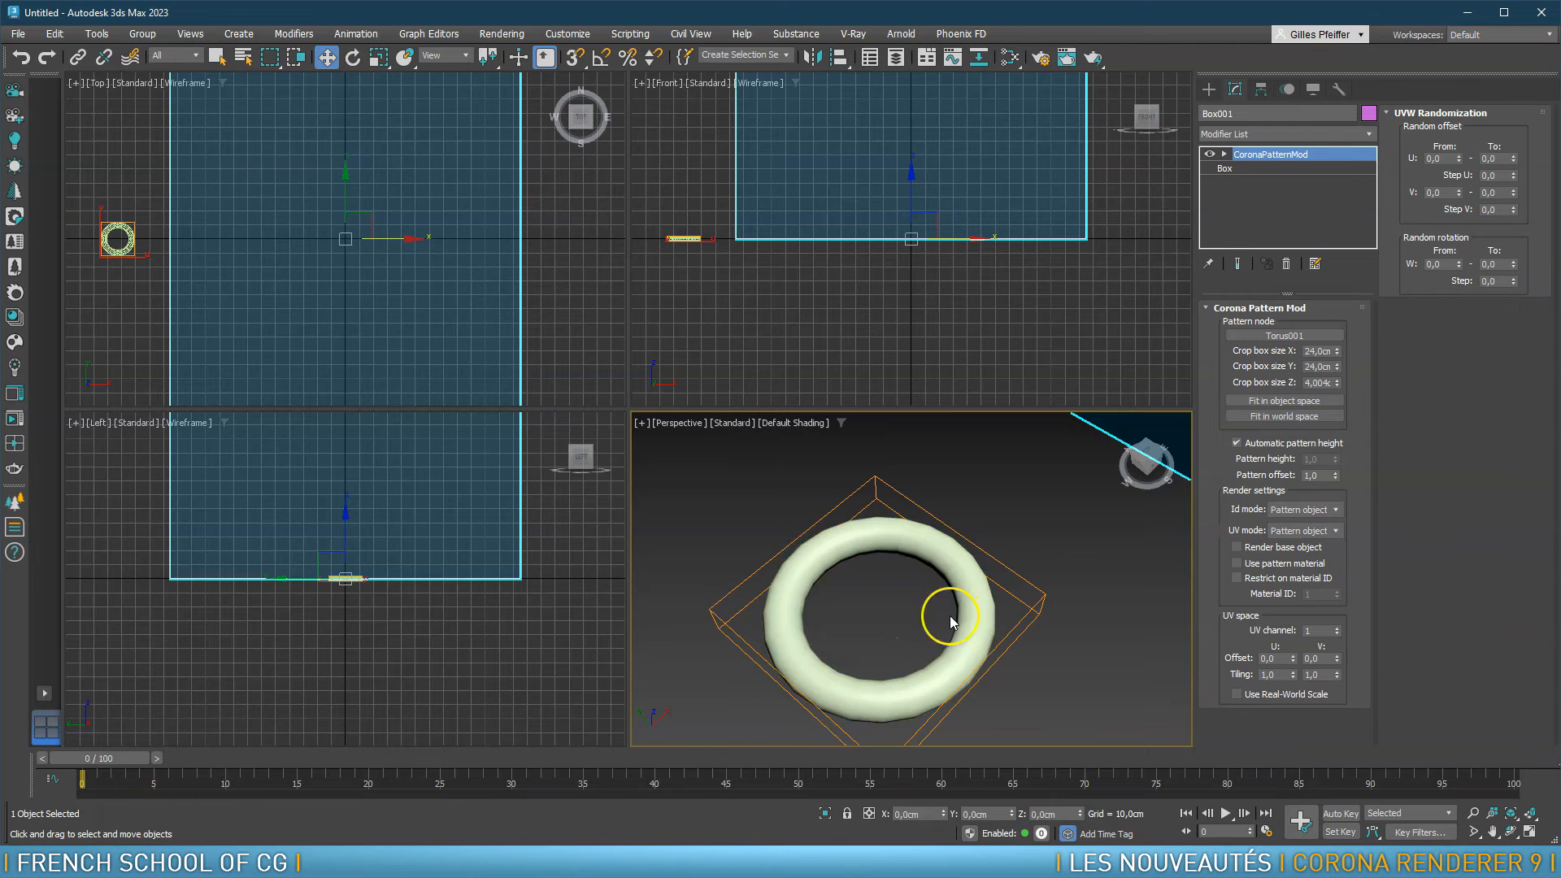
{"action": "scroll", "coordinate": [949, 616], "scroll_direction": "down", "scroll_amount": 5}
{"action": "scroll", "coordinate": [1015, 533], "scroll_direction": "down", "scroll_amount": 2}
{"action": "middle_click_drag", "start_coordinate": [1076, 539], "coordinate": [872, 653], "text": "alt"}
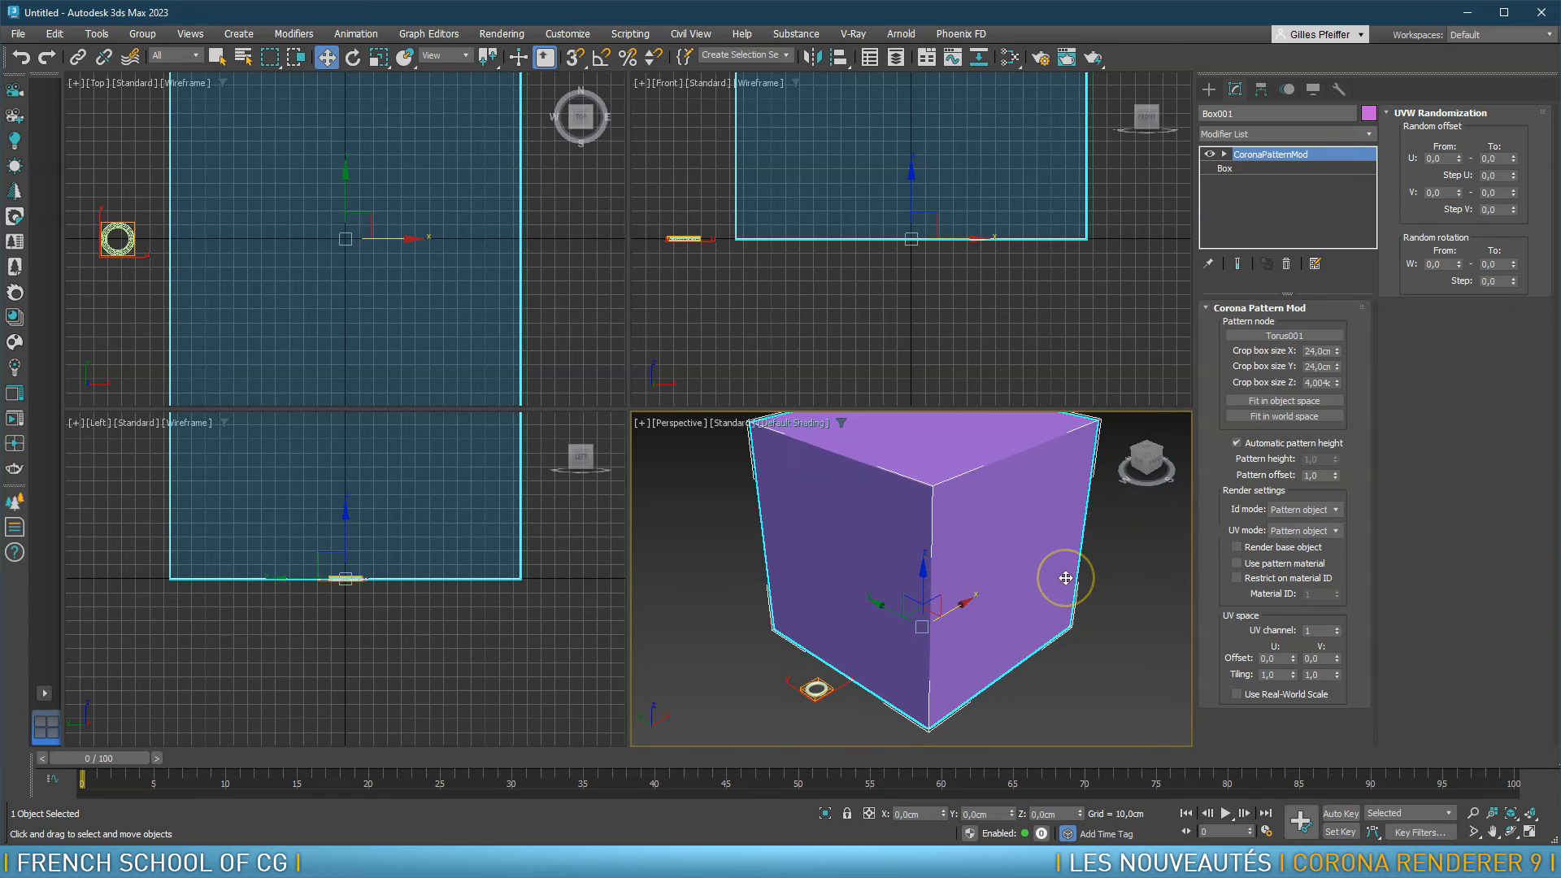
{"action": "scroll", "coordinate": [1051, 574], "scroll_direction": "down", "scroll_amount": 2}
{"action": "scroll", "coordinate": [987, 536], "scroll_direction": "up", "scroll_amount": 2}
{"action": "middle_click_drag", "start_coordinate": [988, 533], "coordinate": [949, 553]}
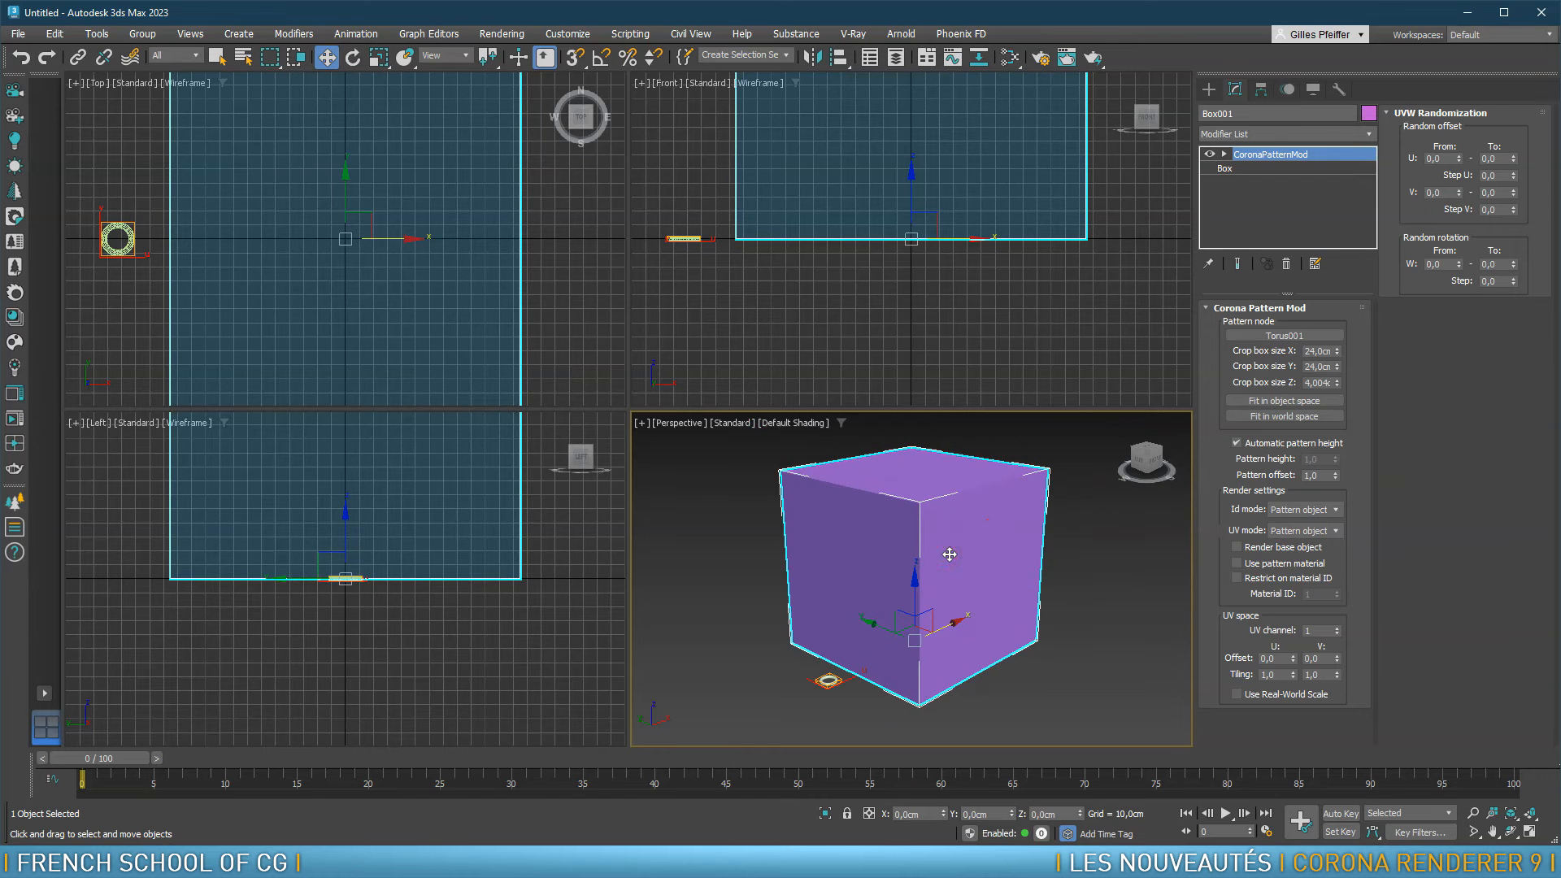
Create a rectangular Corona light spanning the cube's width in the top view
{"action": "key", "text": "t"}
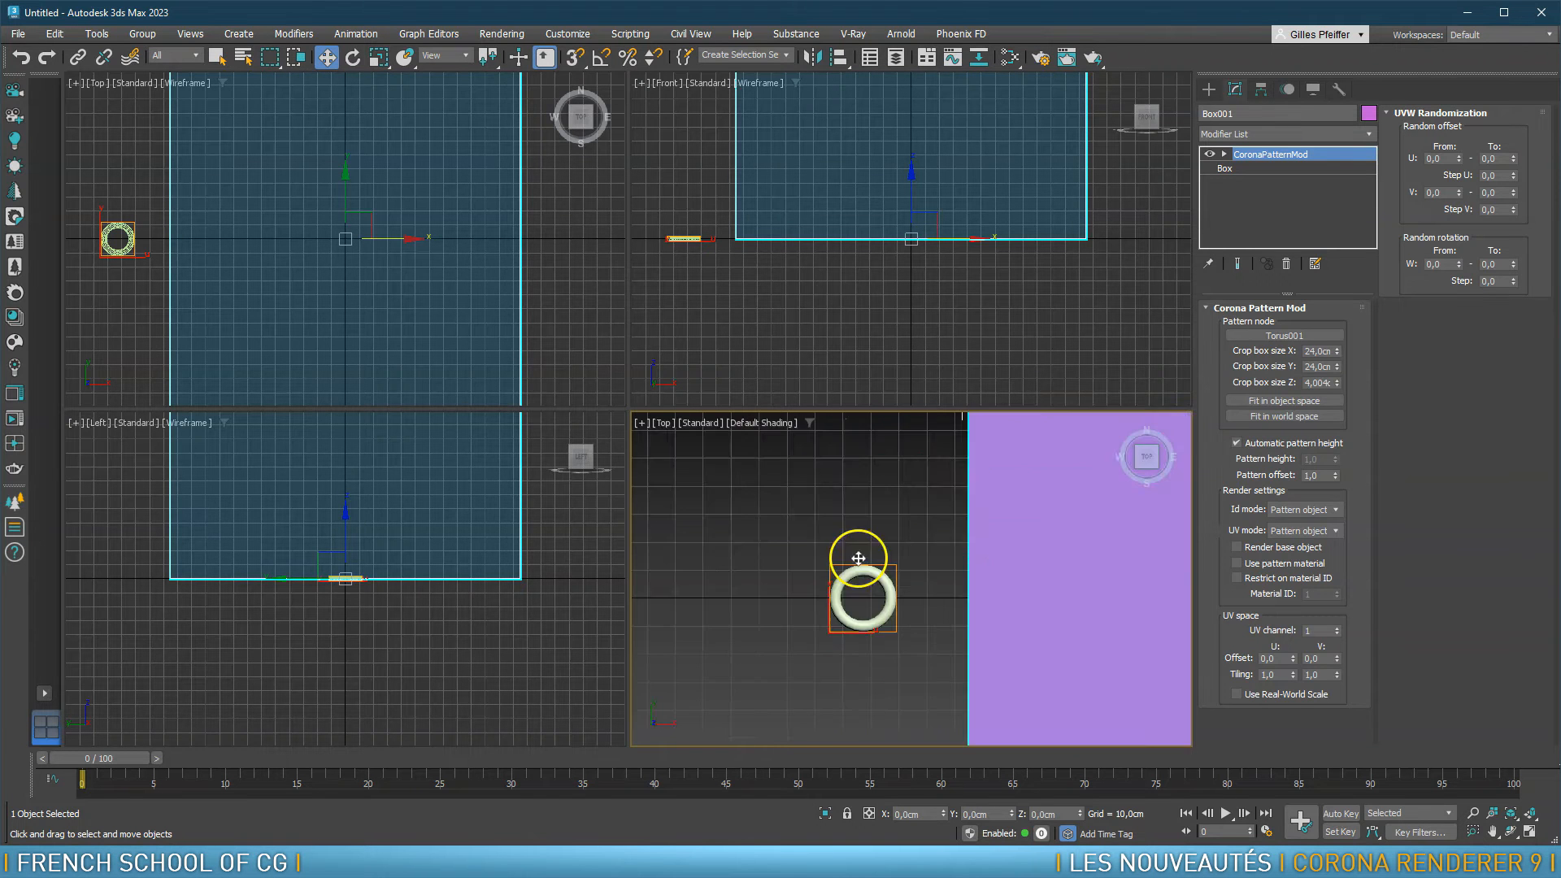
{"action": "scroll", "coordinate": [1016, 523], "scroll_direction": "down", "scroll_amount": 6}
{"action": "middle_click_drag", "start_coordinate": [974, 536], "coordinate": [890, 547]}
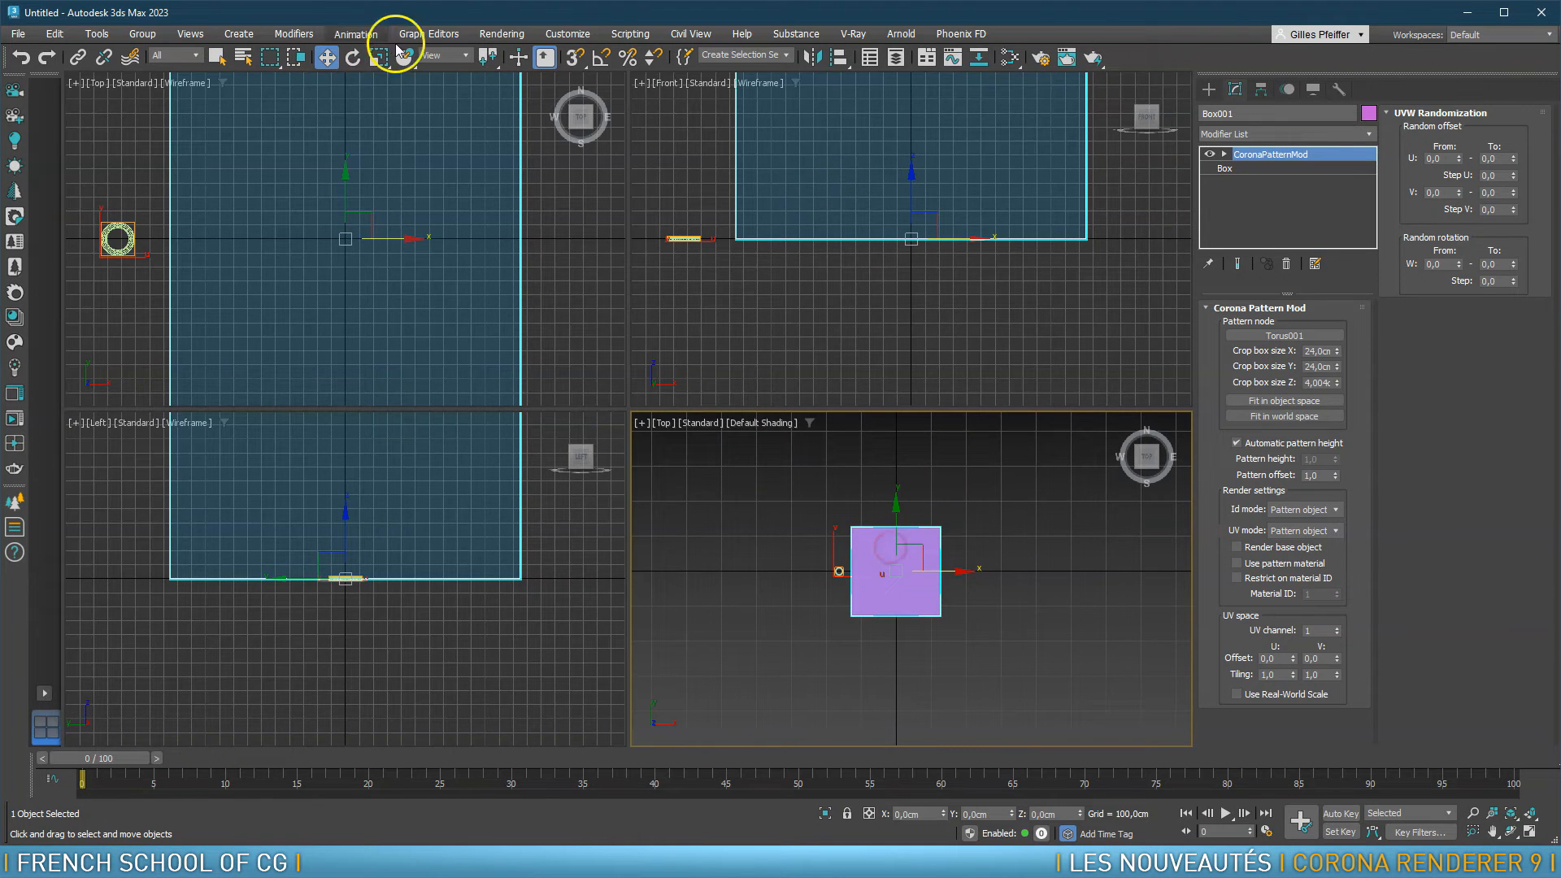
{"action": "left_click", "coordinate": [16, 140]}
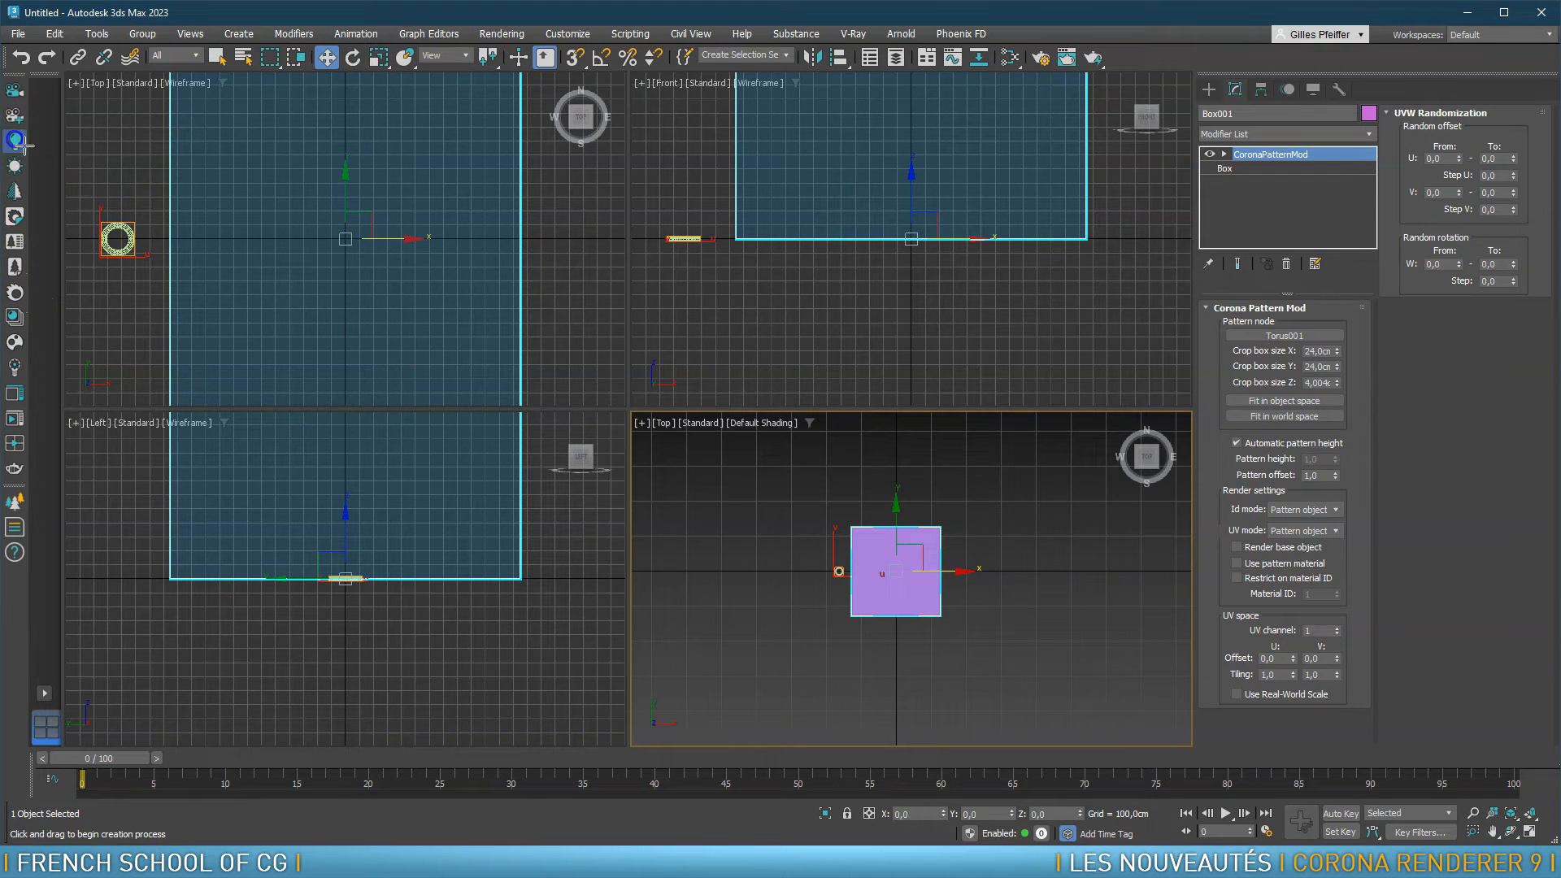
{"action": "left_click", "coordinate": [1277, 417]}
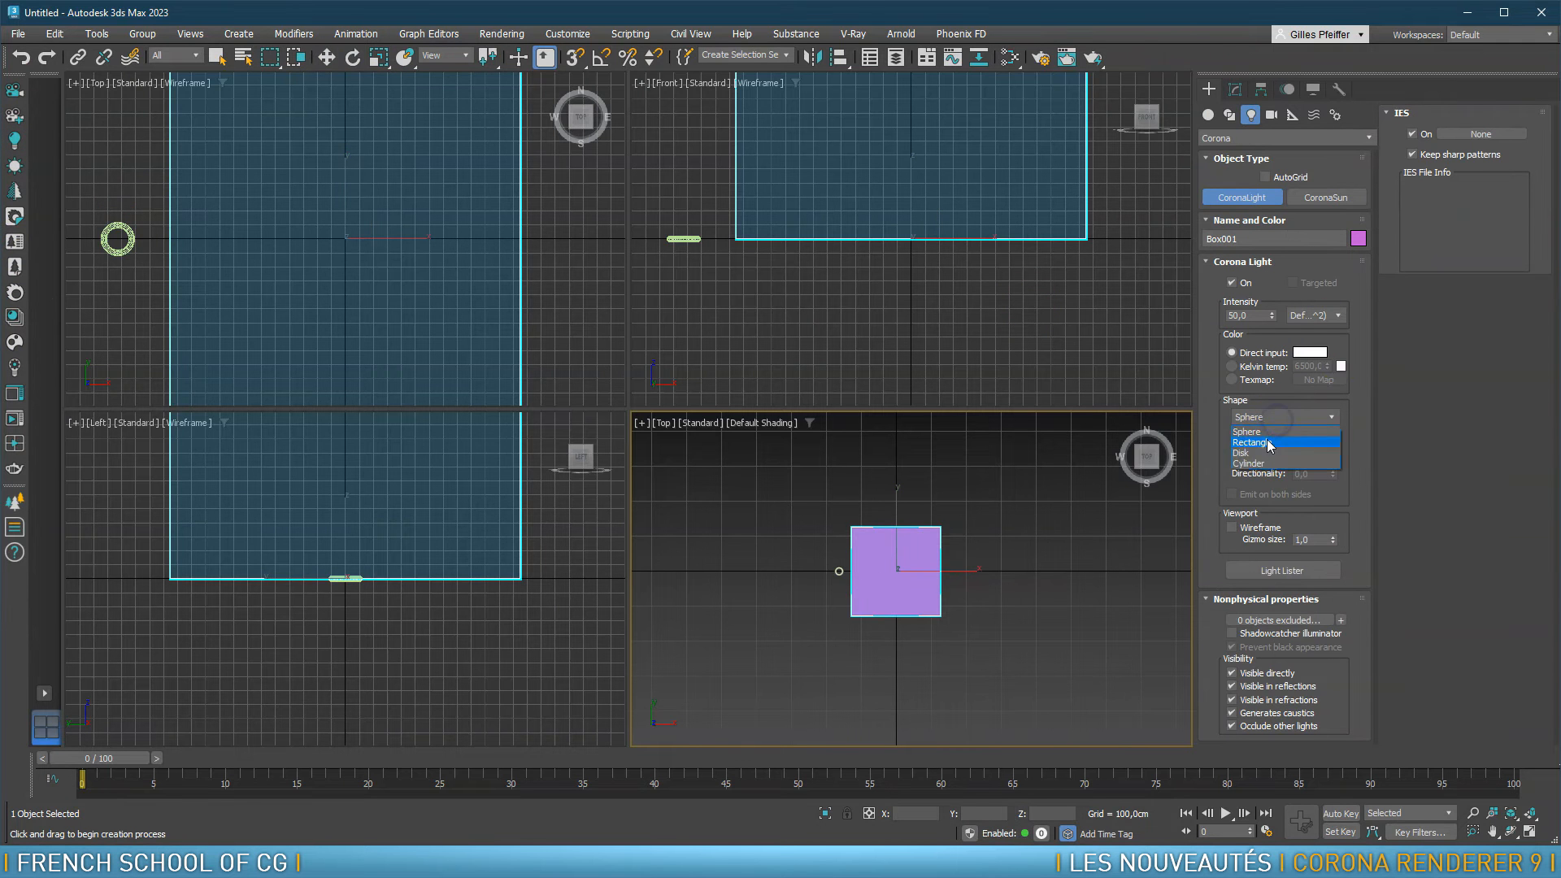
{"action": "left_click", "coordinate": [1250, 442]}
{"action": "left_click_drag", "start_coordinate": [781, 555], "coordinate": [1010, 586]}
{"action": "right_click", "coordinate": [1022, 572]}
Raise the rectangular light above the cube to a height of about 485 cm on Z
{"action": "key", "text": "p"}
{"action": "mouse_move", "coordinate": [979, 565]}
{"action": "middle_mouse_down", "text": "alt"}
{"action": "mouse_move", "coordinate": [998, 505]}
{"action": "mouse_move", "coordinate": [1000, 572]}
{"action": "middle_mouse_up", "text": "alt"}
{"action": "left_click_drag", "start_coordinate": [904, 579], "coordinate": [949, 459]}
Start an interactive Corona render of the perspective view and move the render window clear of the cube and its parameters
{"action": "scroll", "coordinate": [948, 459], "scroll_direction": "up", "scroll_amount": 10}
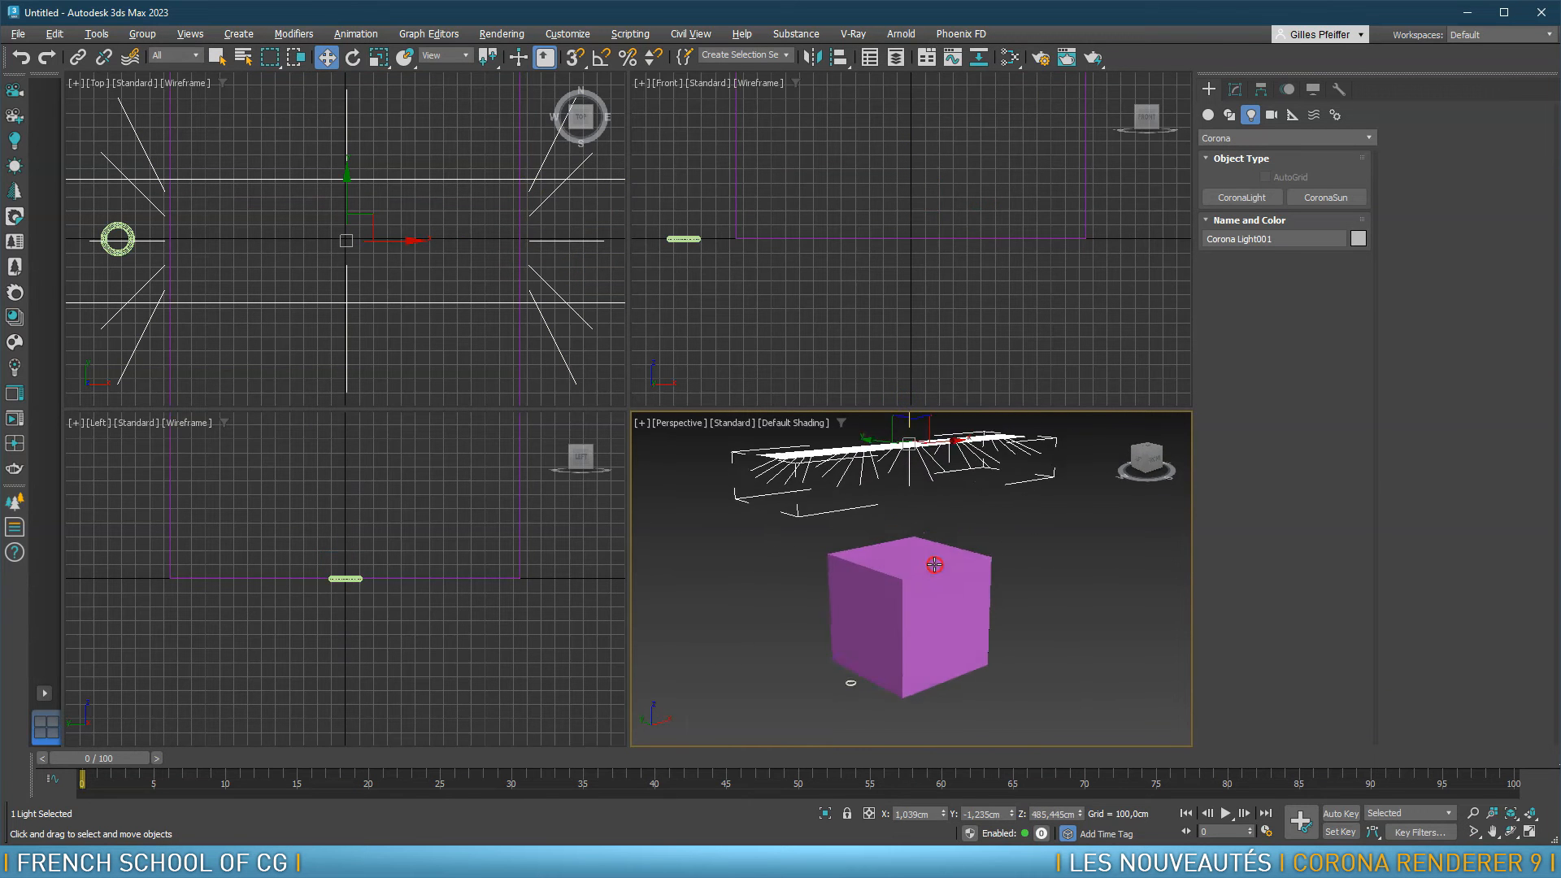
{"action": "scroll", "coordinate": [949, 495], "scroll_direction": "down", "scroll_amount": 3}
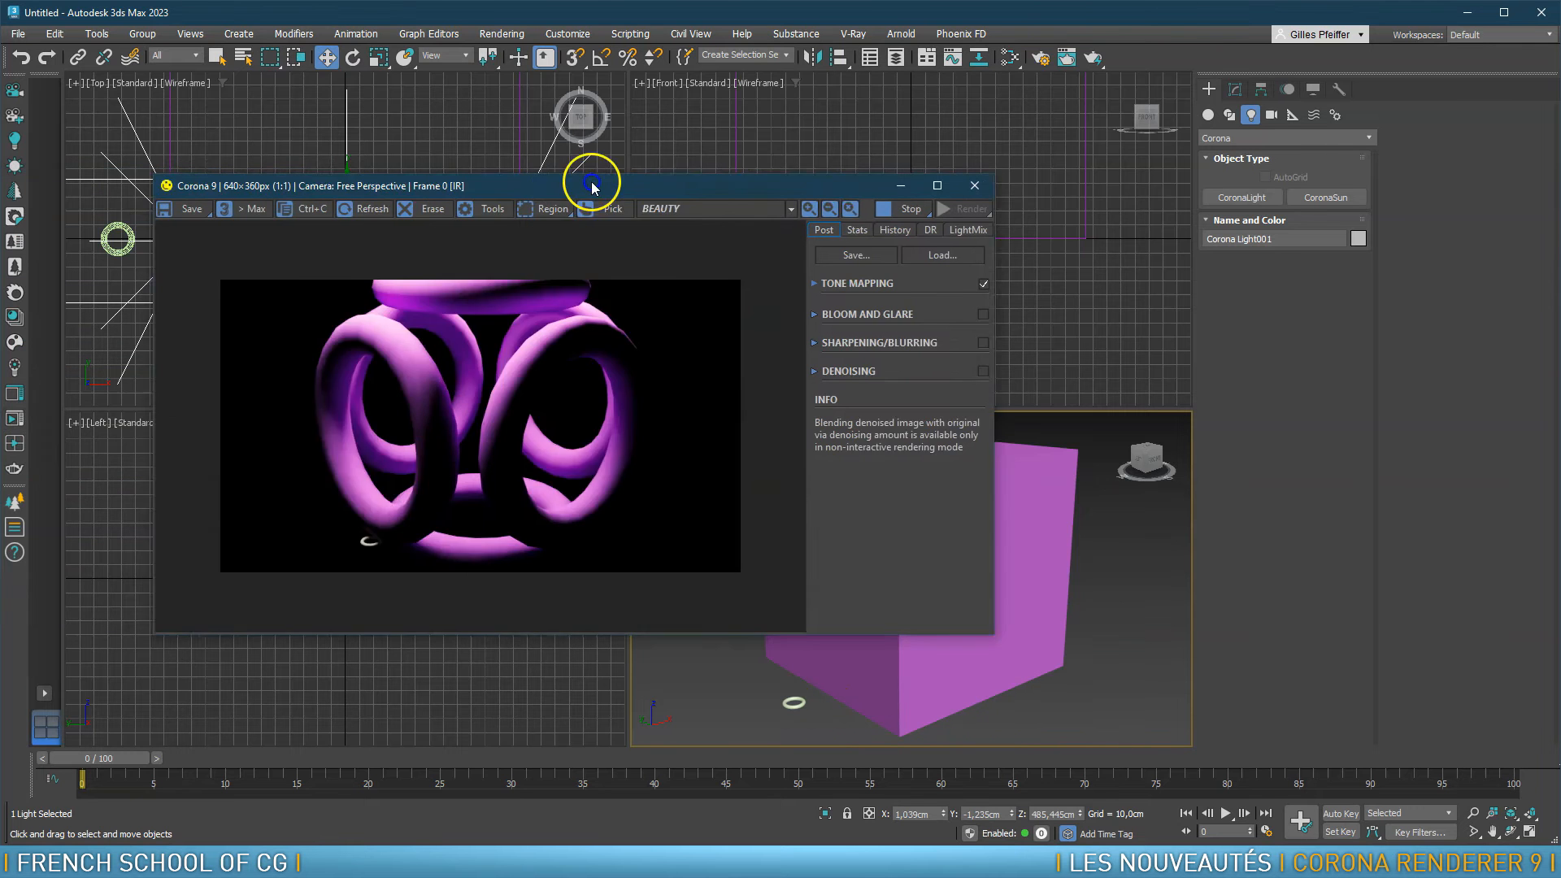
{"action": "left_click_drag", "start_coordinate": [593, 181], "coordinate": [720, 158]}
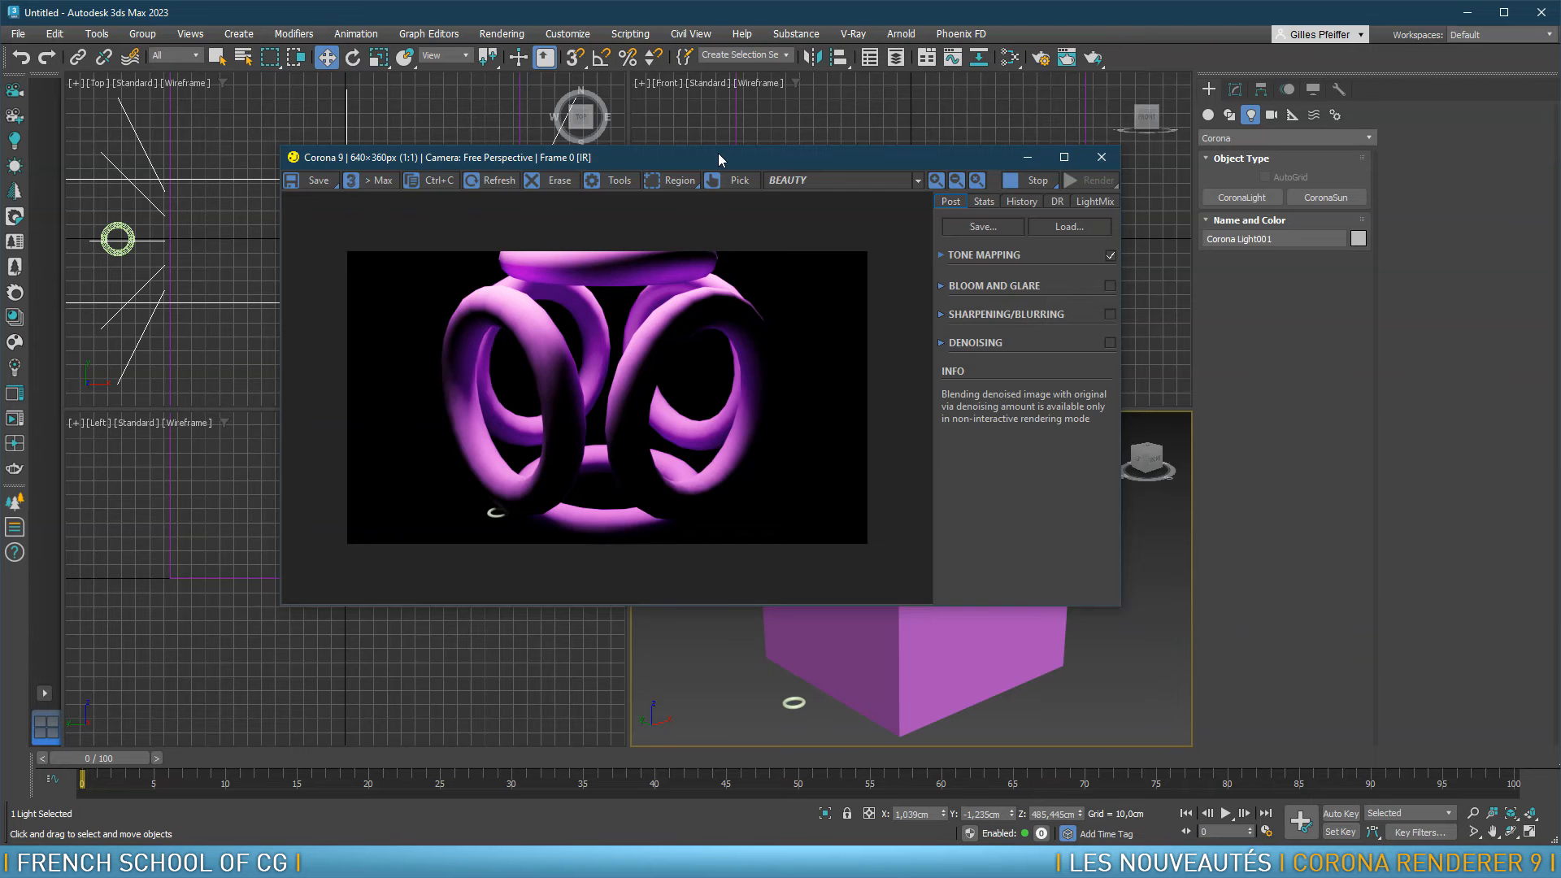
{"action": "left_click_drag", "start_coordinate": [714, 152], "coordinate": [505, 98]}
Try a pattern offset of 0 on the cube's CoronaPatternMod and set it back to 1
{"action": "left_click", "coordinate": [973, 533]}
{"action": "left_click", "coordinate": [1234, 89]}
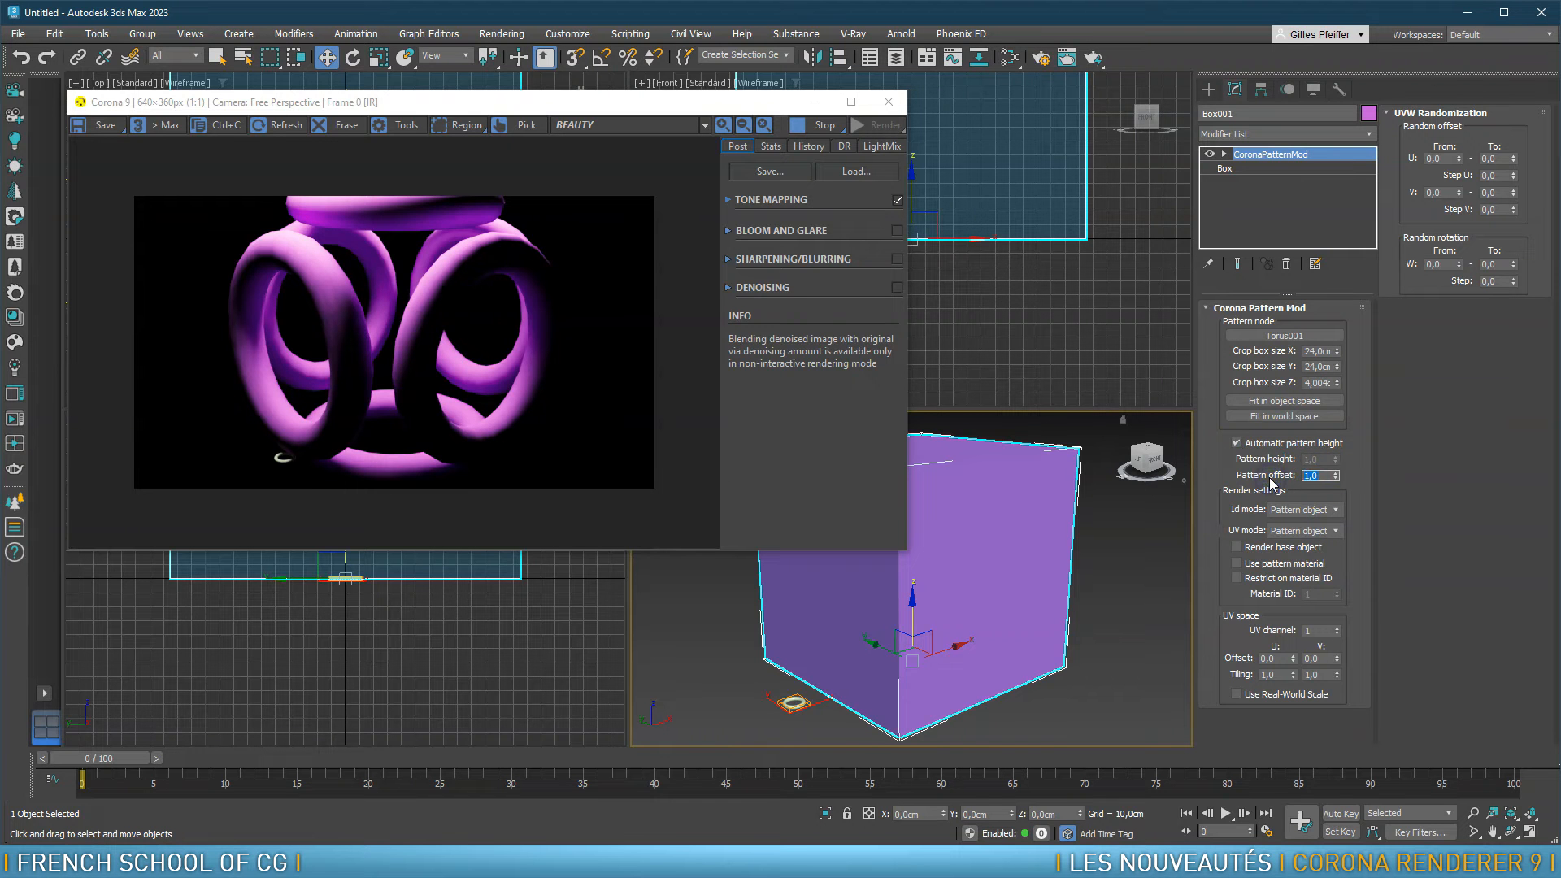
{"action": "key", "text": "Return"}
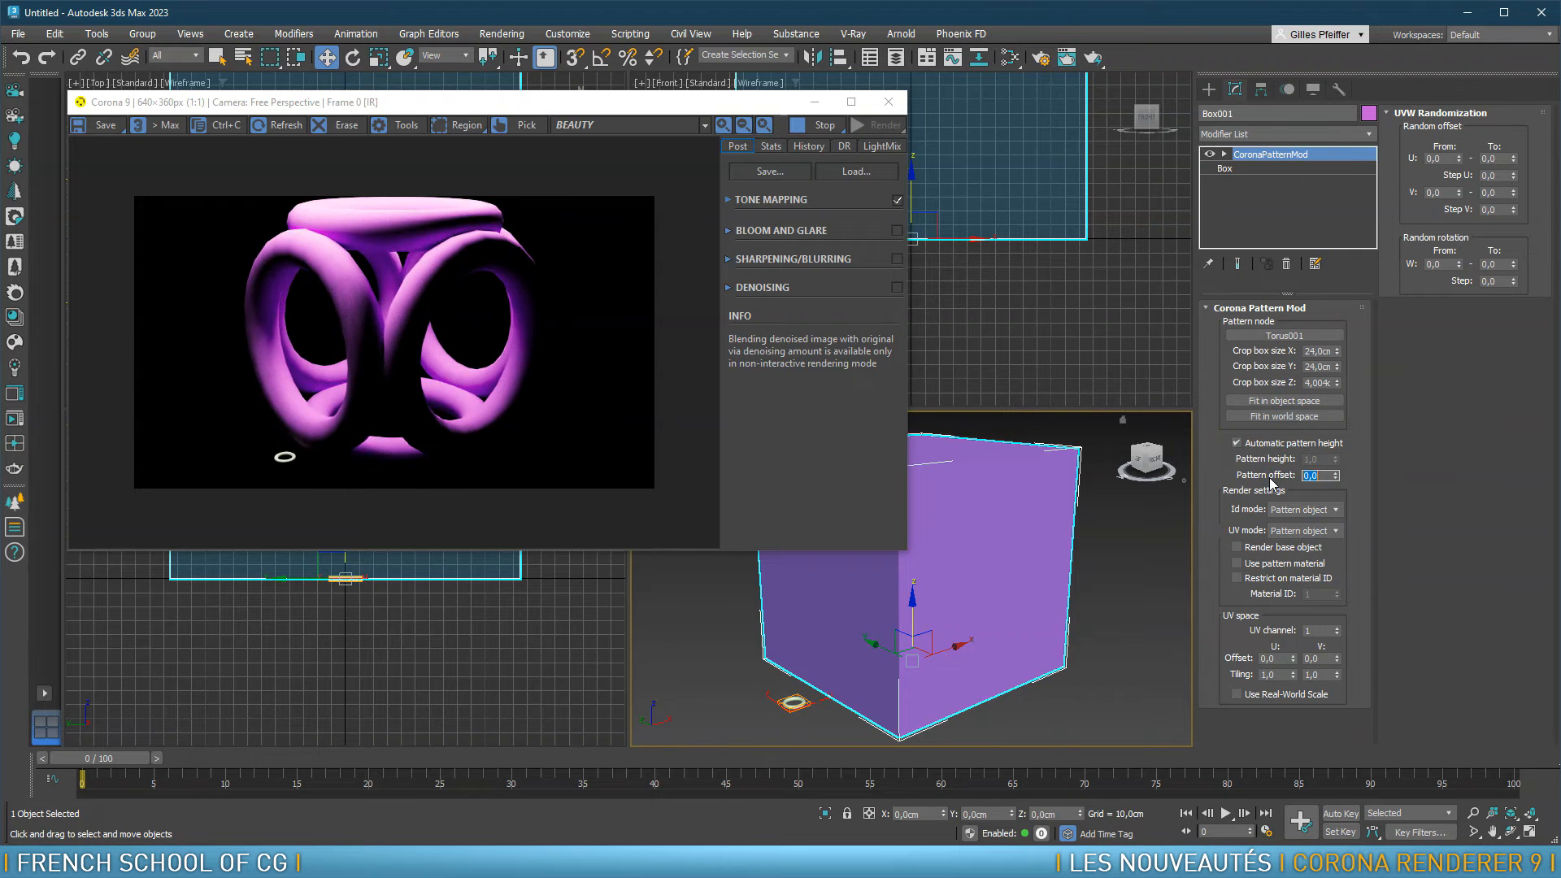
{"action": "type", "text": "1"}
{"action": "key", "text": "Return"}
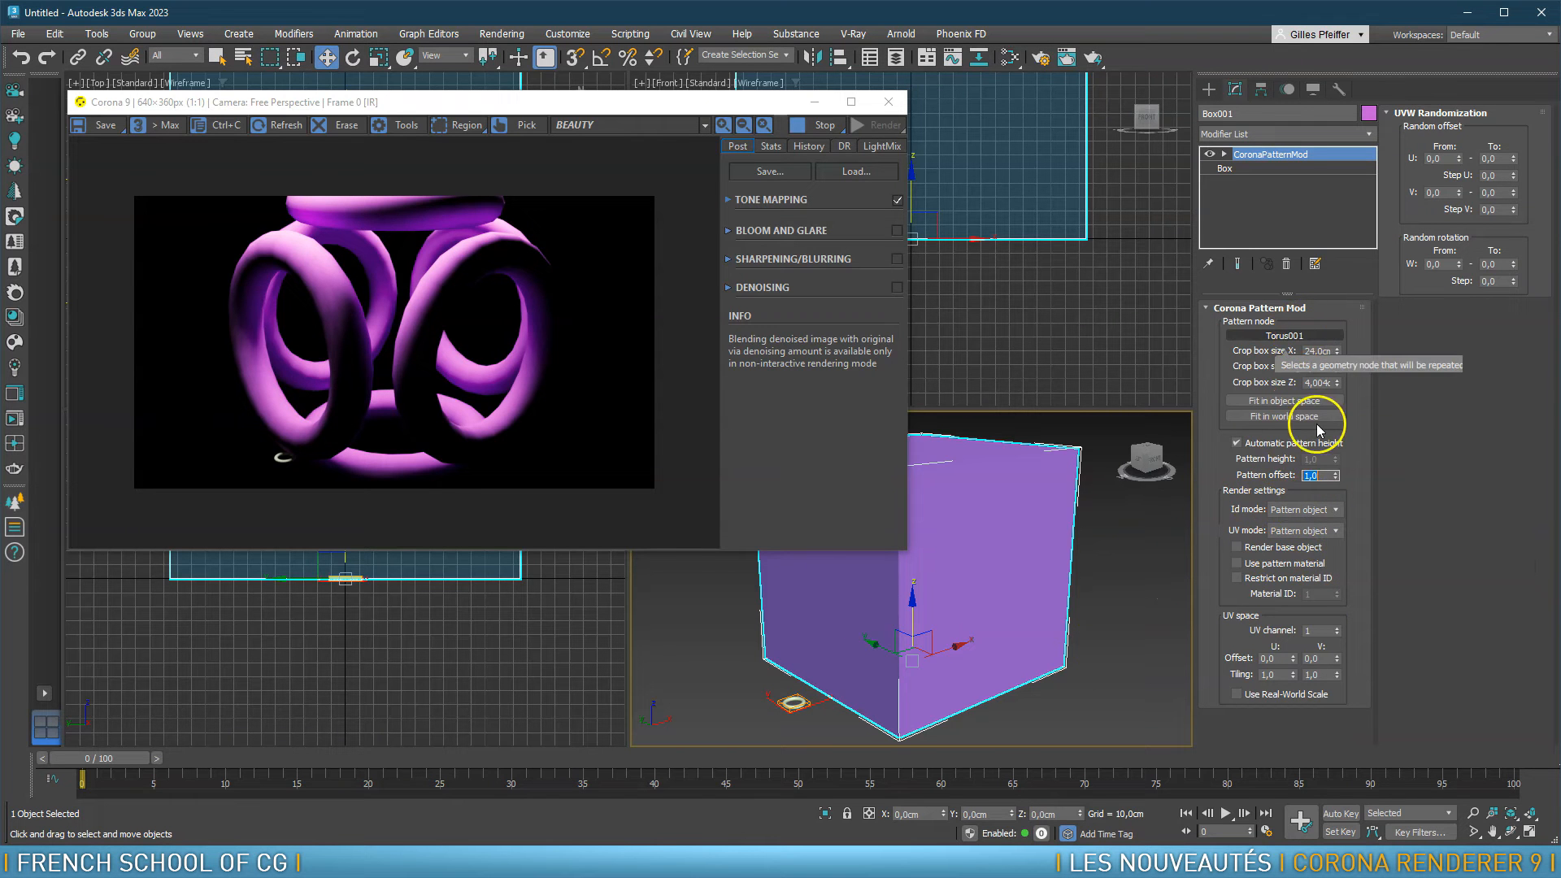
Set both the Id mode and the UV mode of the pattern modifier to Base object
{"action": "left_click", "coordinate": [1315, 511]}
{"action": "left_click", "coordinate": [1293, 534]}
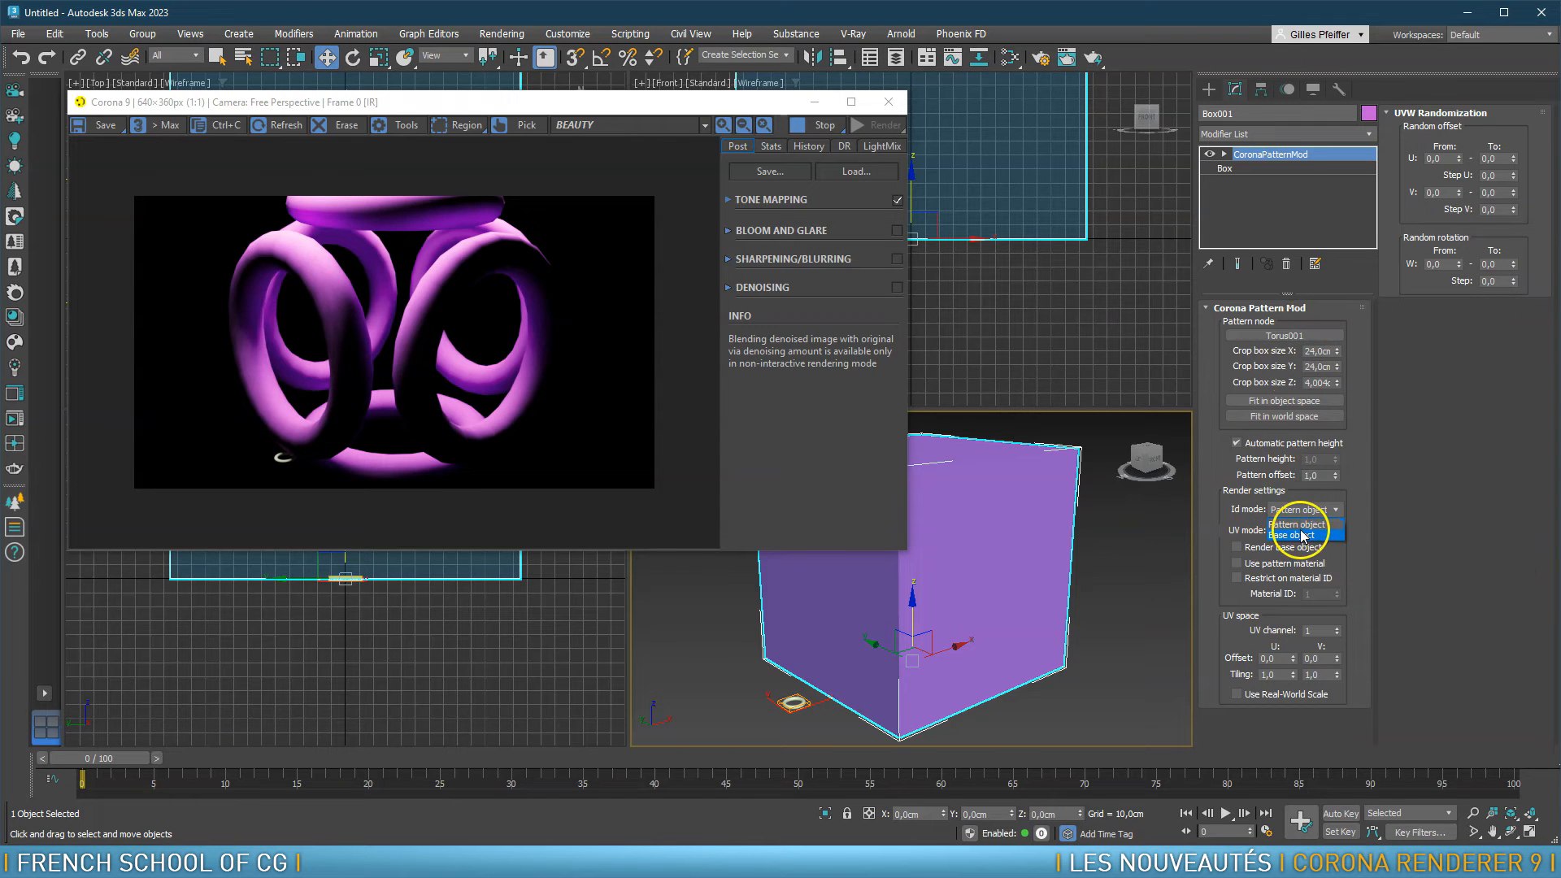
{"action": "left_click", "coordinate": [1293, 508]}
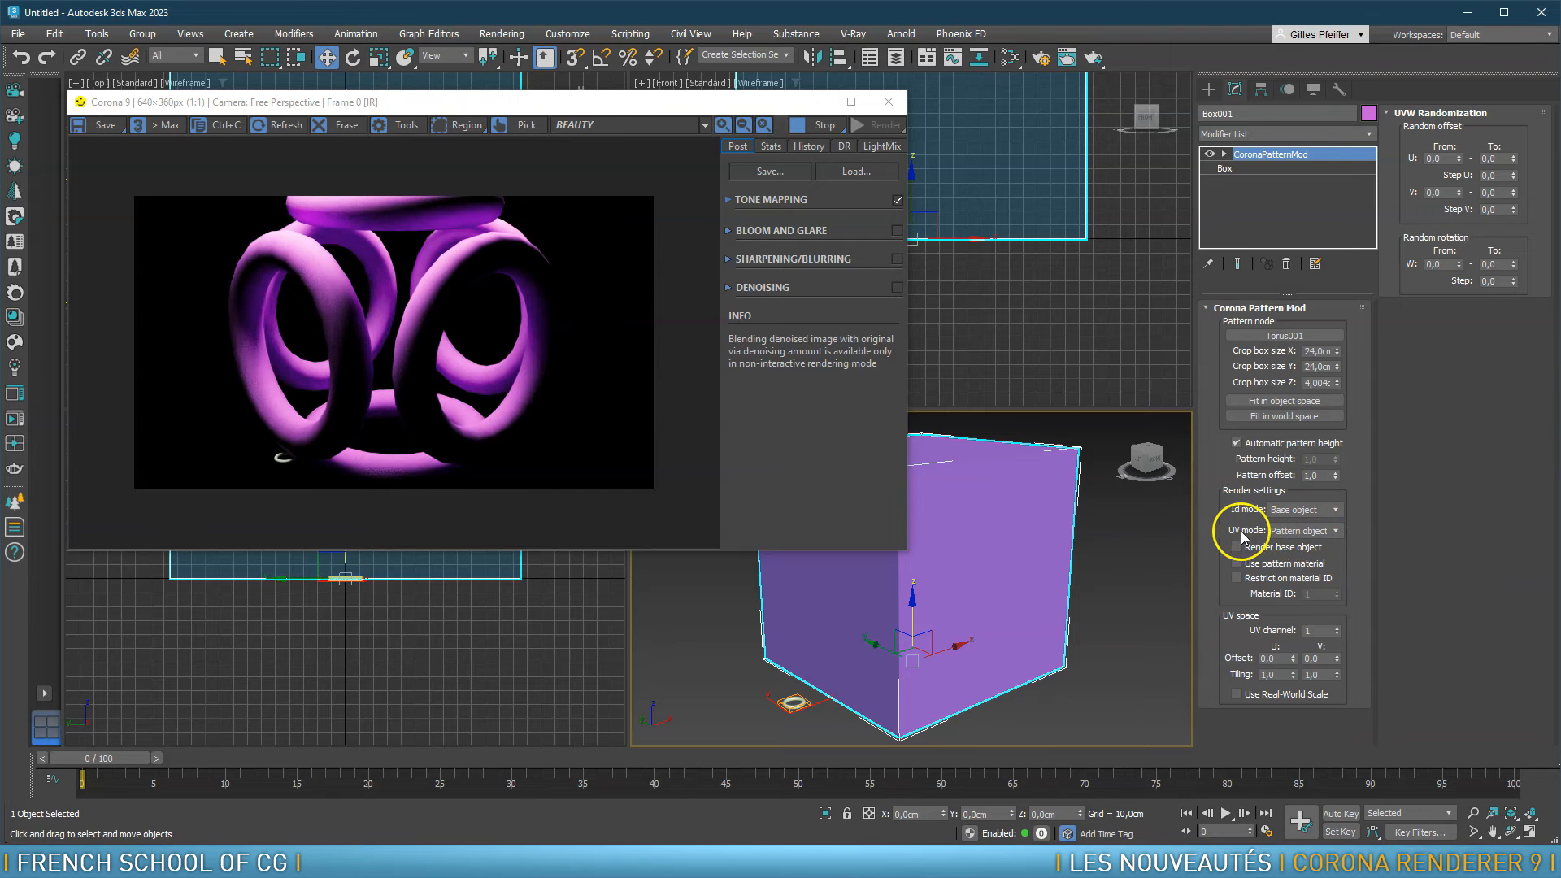
{"action": "left_click", "coordinate": [1307, 531]}
{"action": "left_click", "coordinate": [1292, 556]}
Return the pattern modifier's UV mode and Id mode to Pattern object
{"action": "left_click", "coordinate": [1306, 530]}
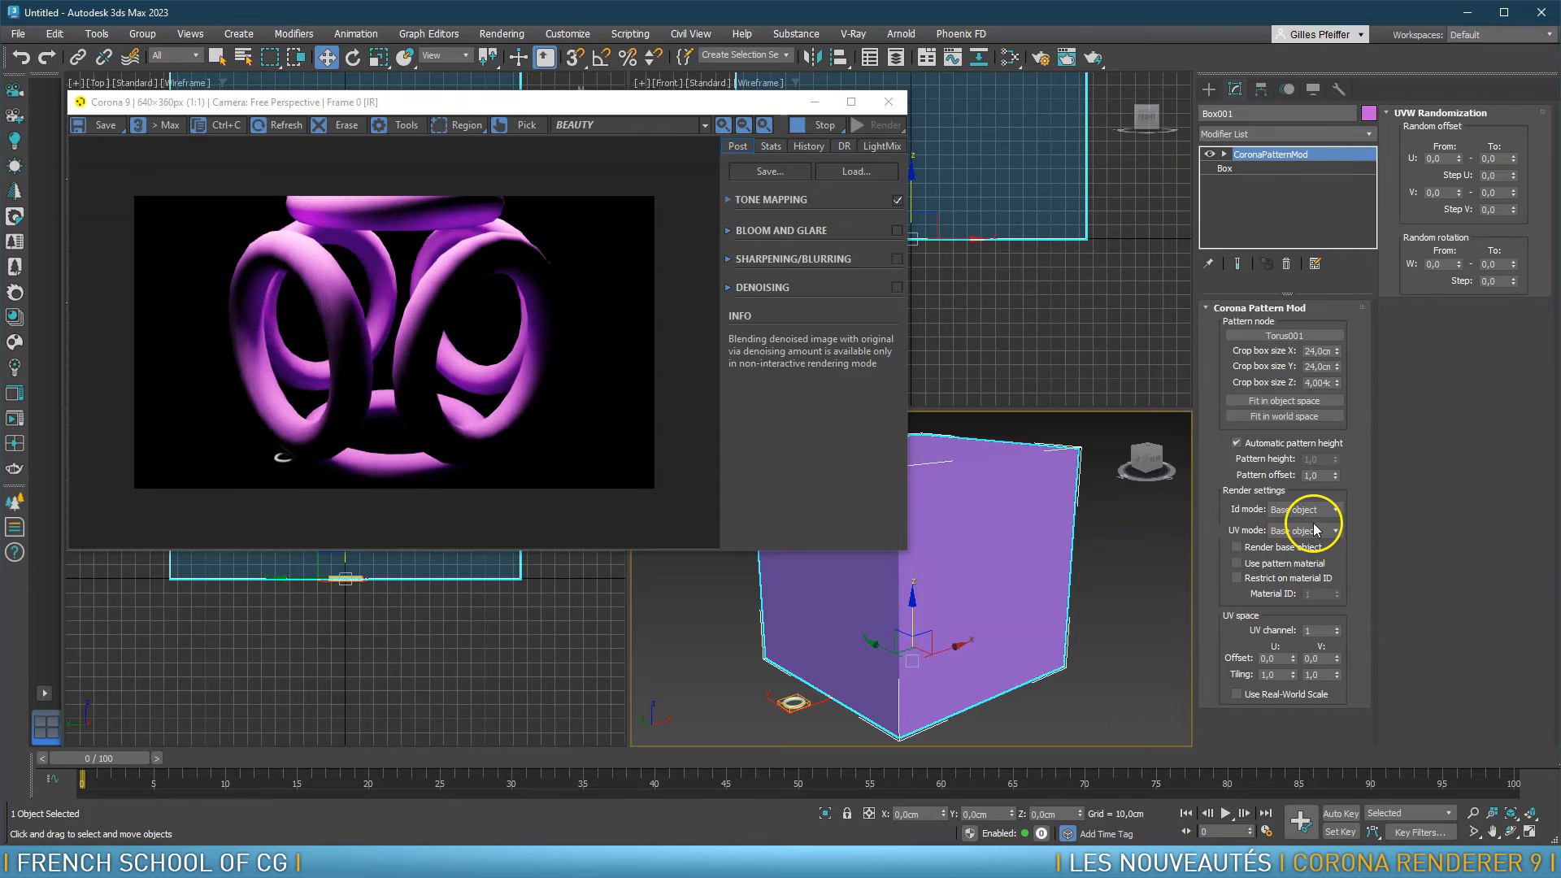
{"action": "left_click", "coordinate": [1304, 542]}
{"action": "left_click", "coordinate": [1303, 509]}
{"action": "left_click", "coordinate": [1303, 521]}
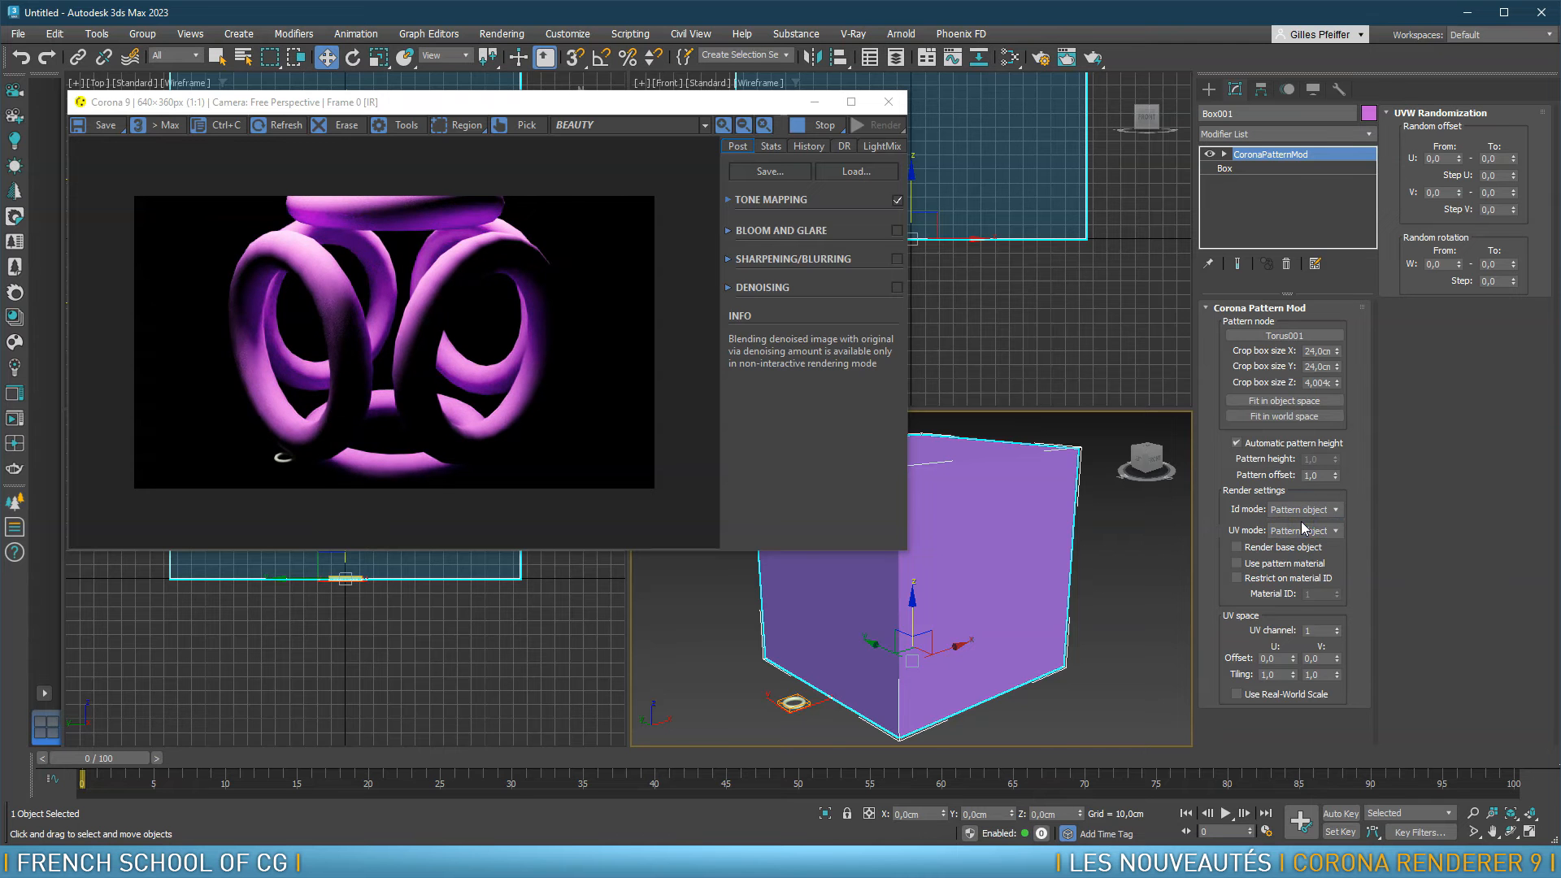
Try Render base object on the pattern modifier, turn it off again, and enable Use pattern material
{"action": "left_click", "coordinate": [1237, 547]}
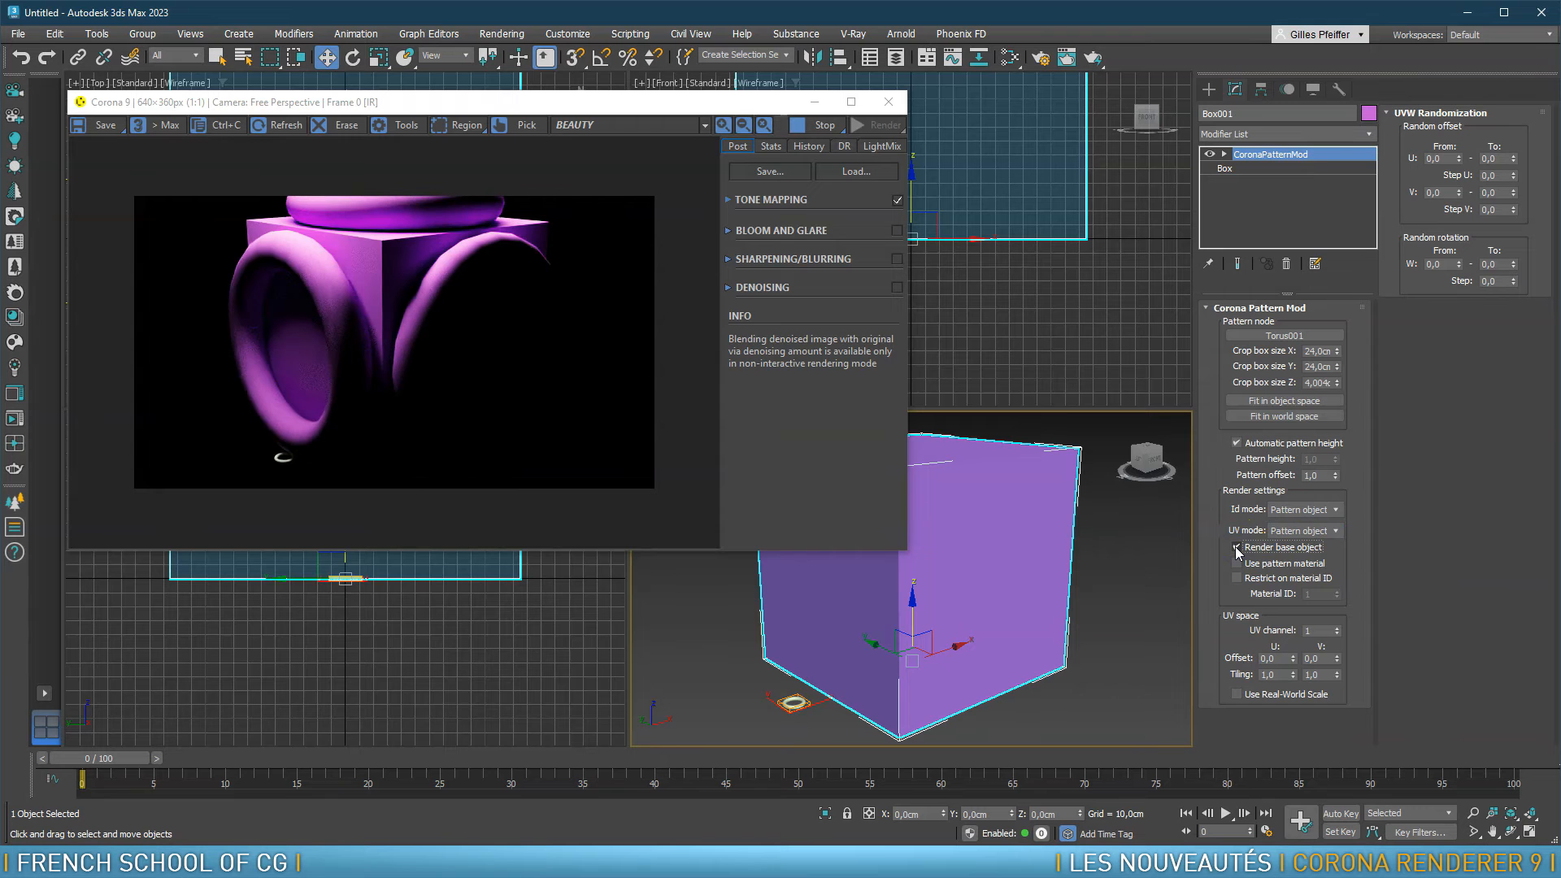
{"action": "left_click", "coordinate": [1236, 547]}
{"action": "left_click", "coordinate": [1236, 562]}
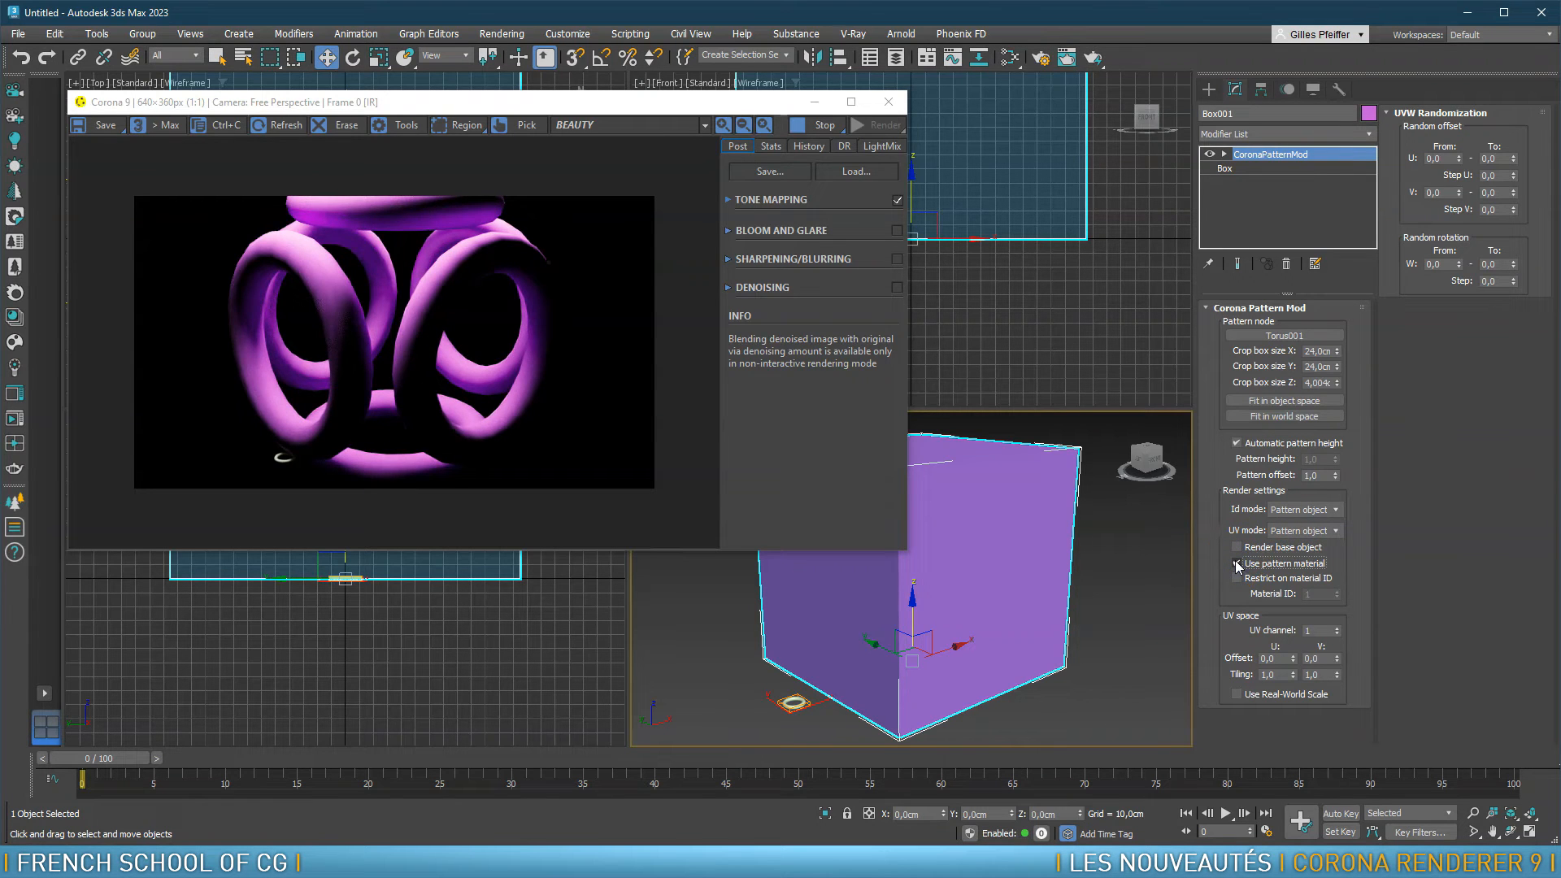
Select the torus and create a CoronaPhysicalMtl with the Aluminium foil preset in the Slate Material Editor
{"action": "left_click", "coordinate": [800, 703]}
{"action": "left_click", "coordinate": [1010, 57]}
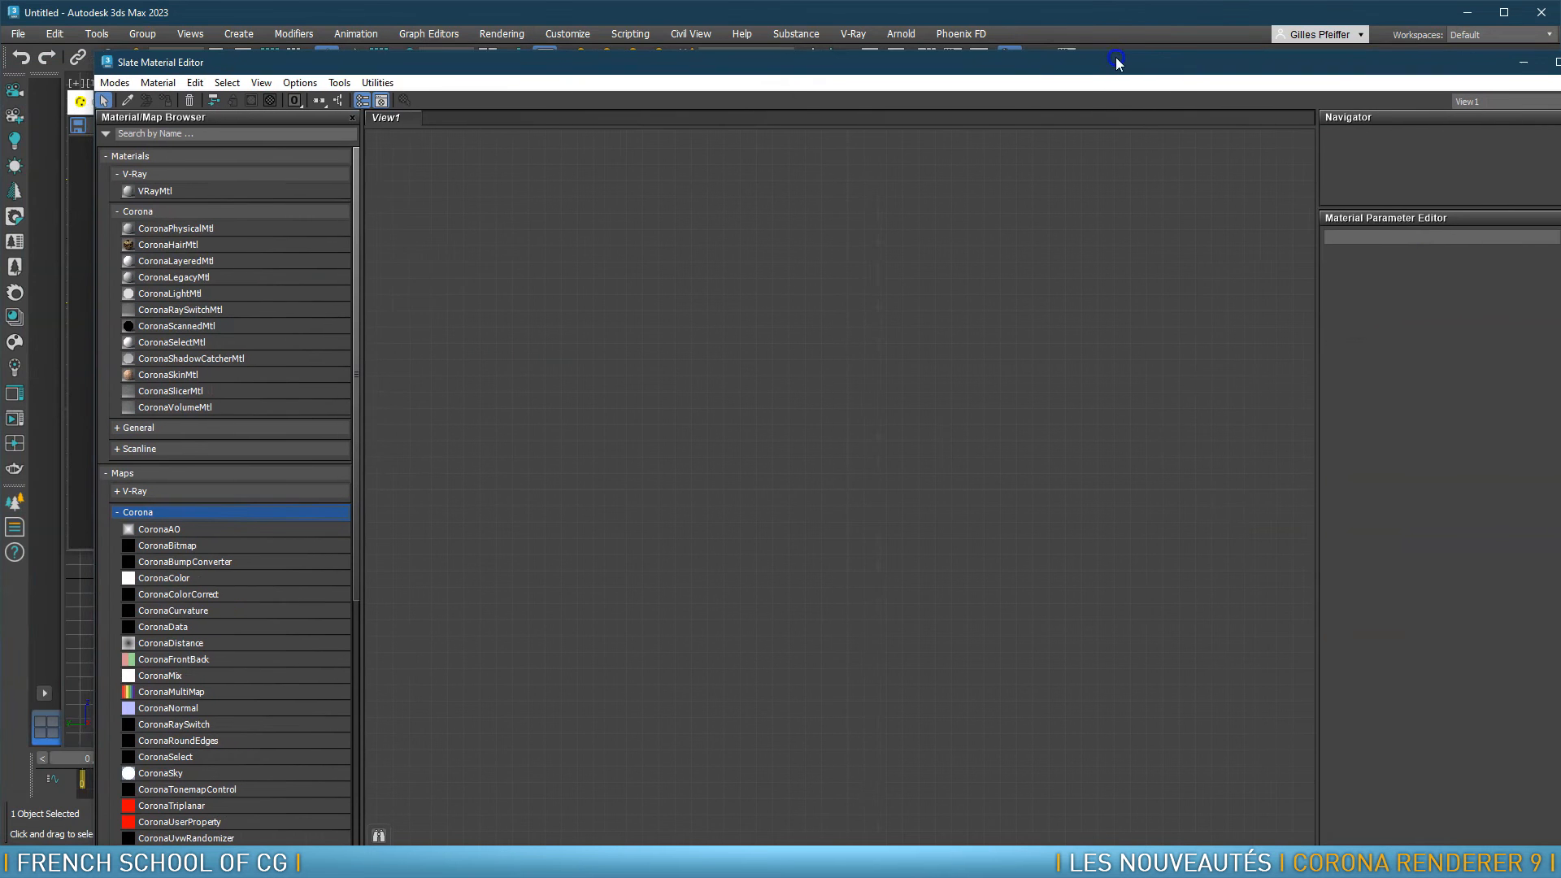
{"action": "left_click_drag", "start_coordinate": [185, 235], "coordinate": [750, 333]}
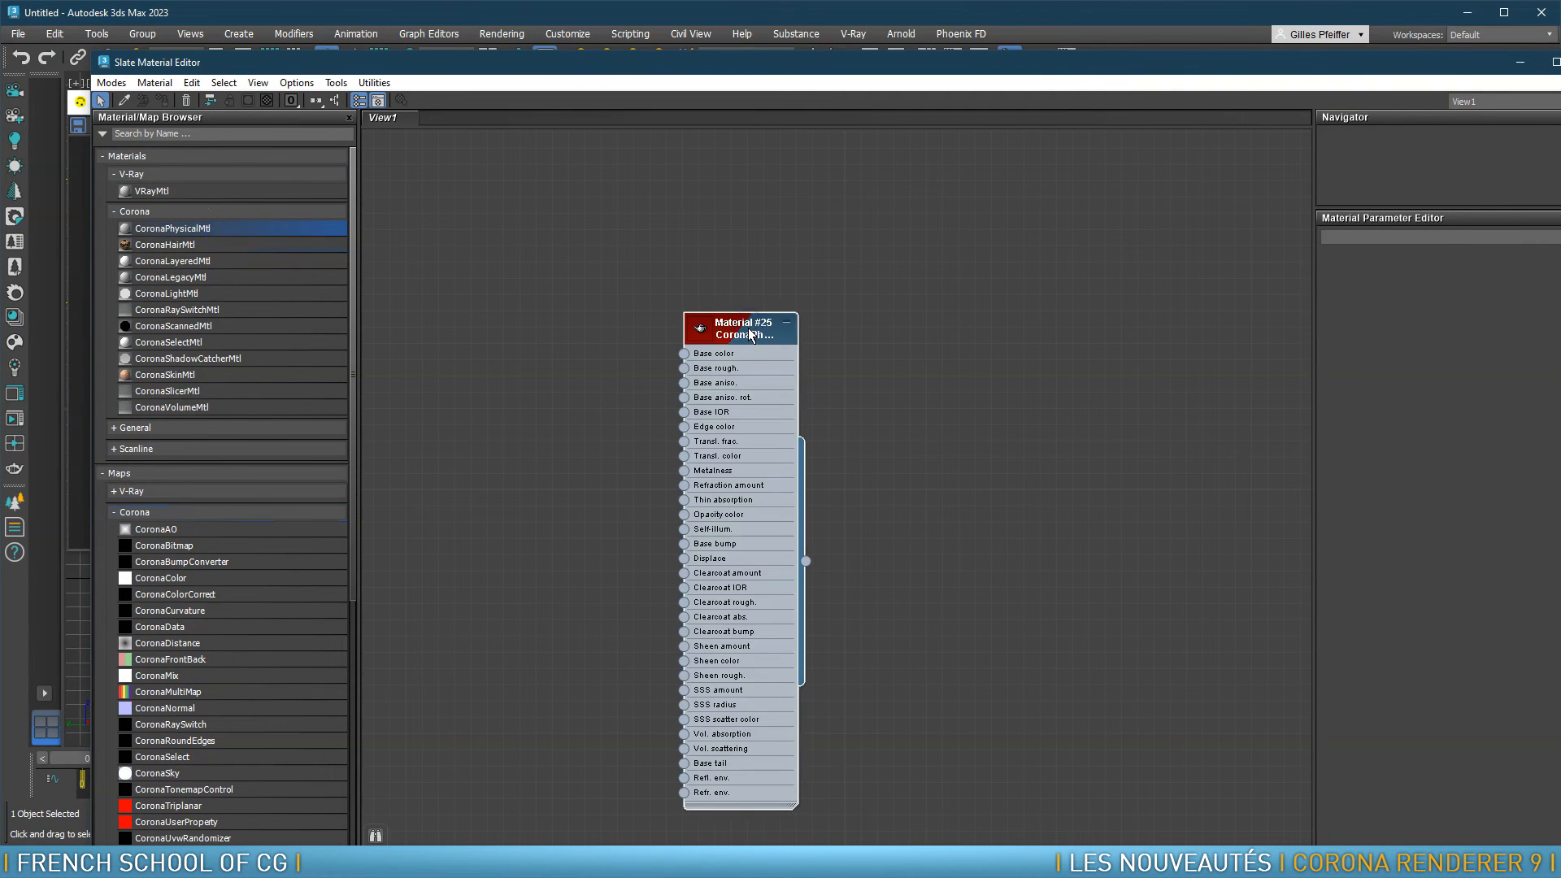
{"action": "double_click", "coordinate": [749, 333]}
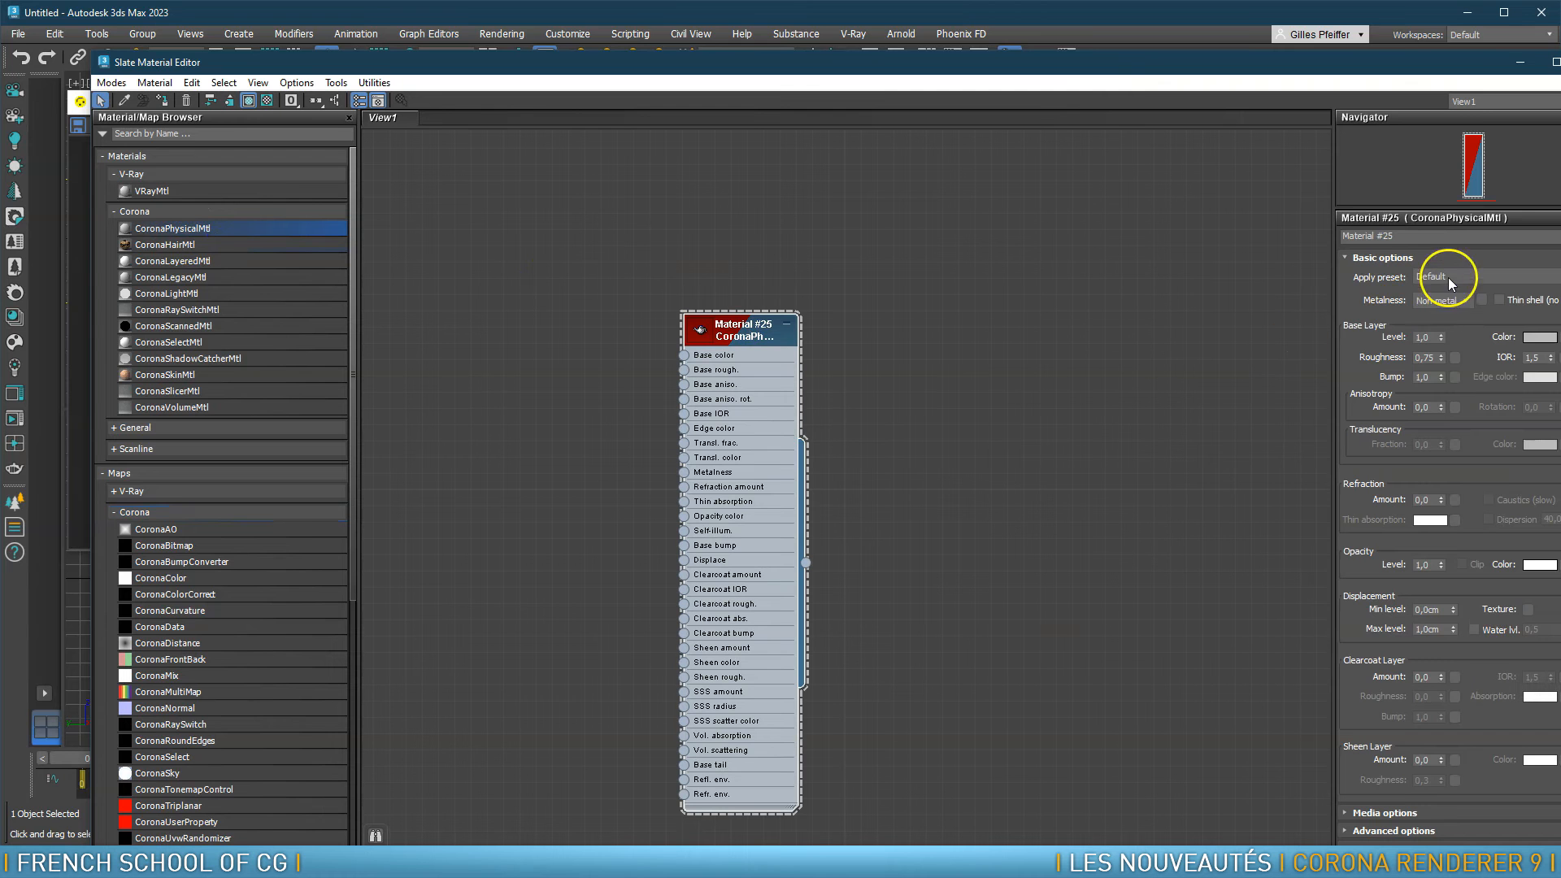
{"action": "left_click", "coordinate": [1448, 277]}
{"action": "left_click", "coordinate": [1450, 312]}
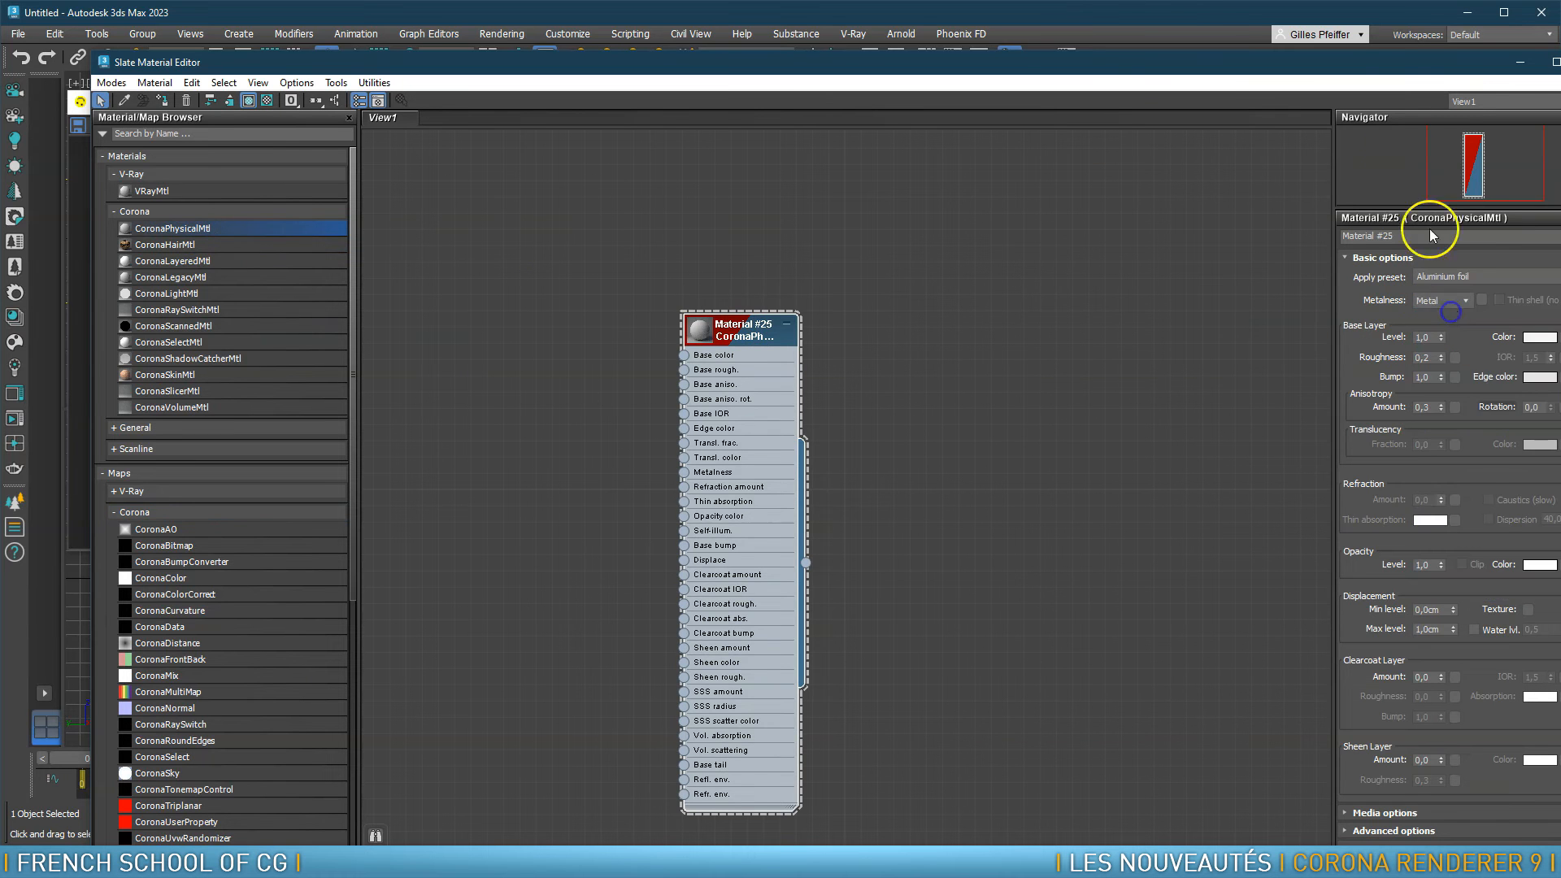
Assign the Aluminium foil CoronaPhysicalMtl to the selected torus and close the material editor
{"action": "left_click_drag", "start_coordinate": [1263, 78], "coordinate": [499, 62]}
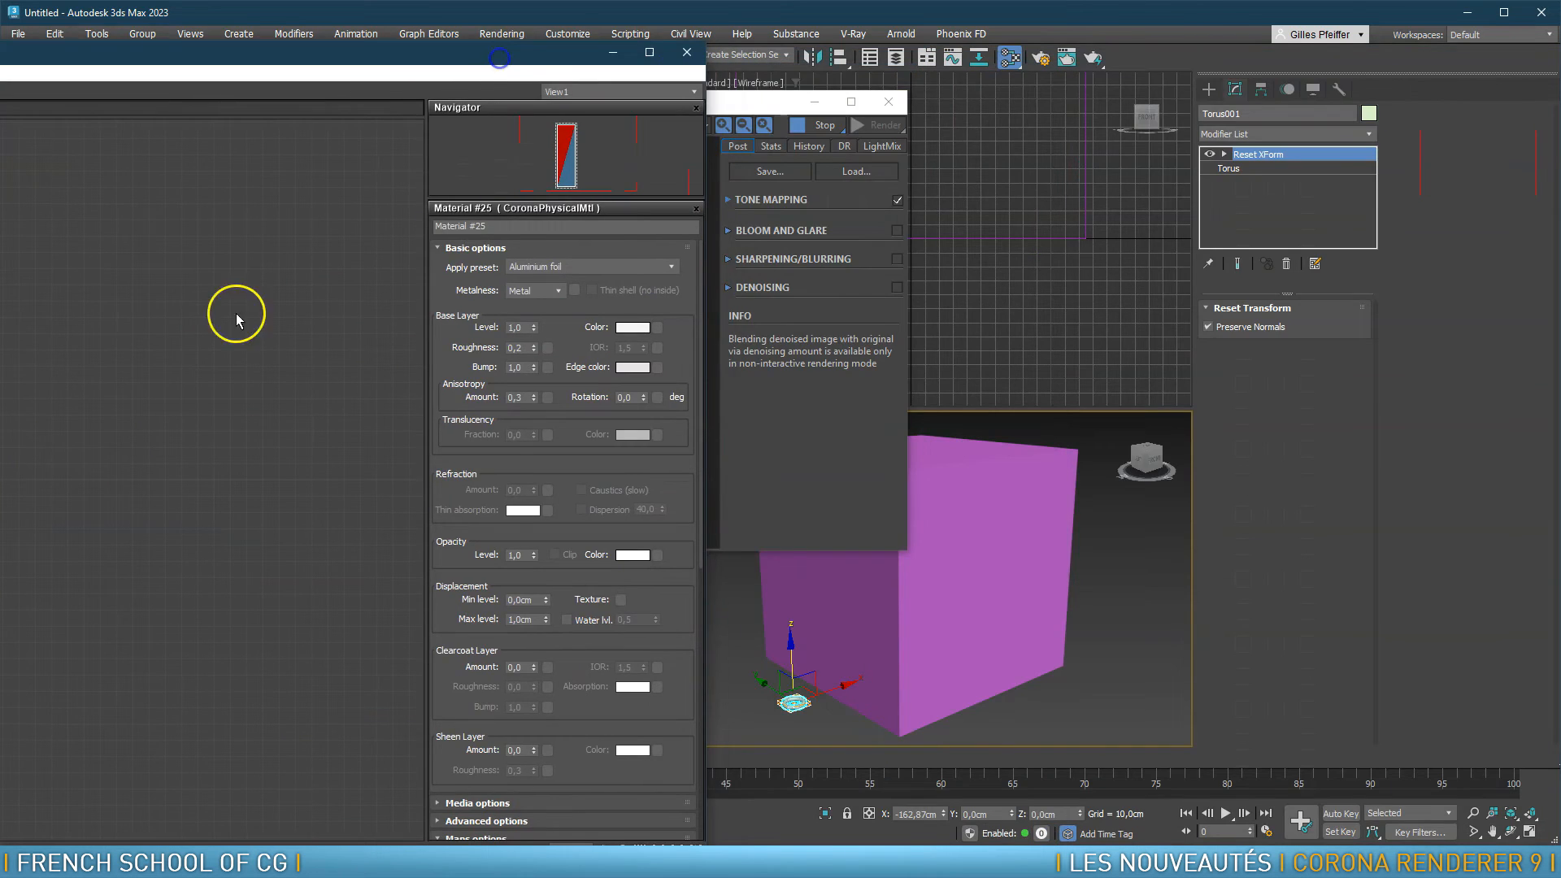
{"action": "left_click_drag", "start_coordinate": [138, 71], "coordinate": [888, 65]}
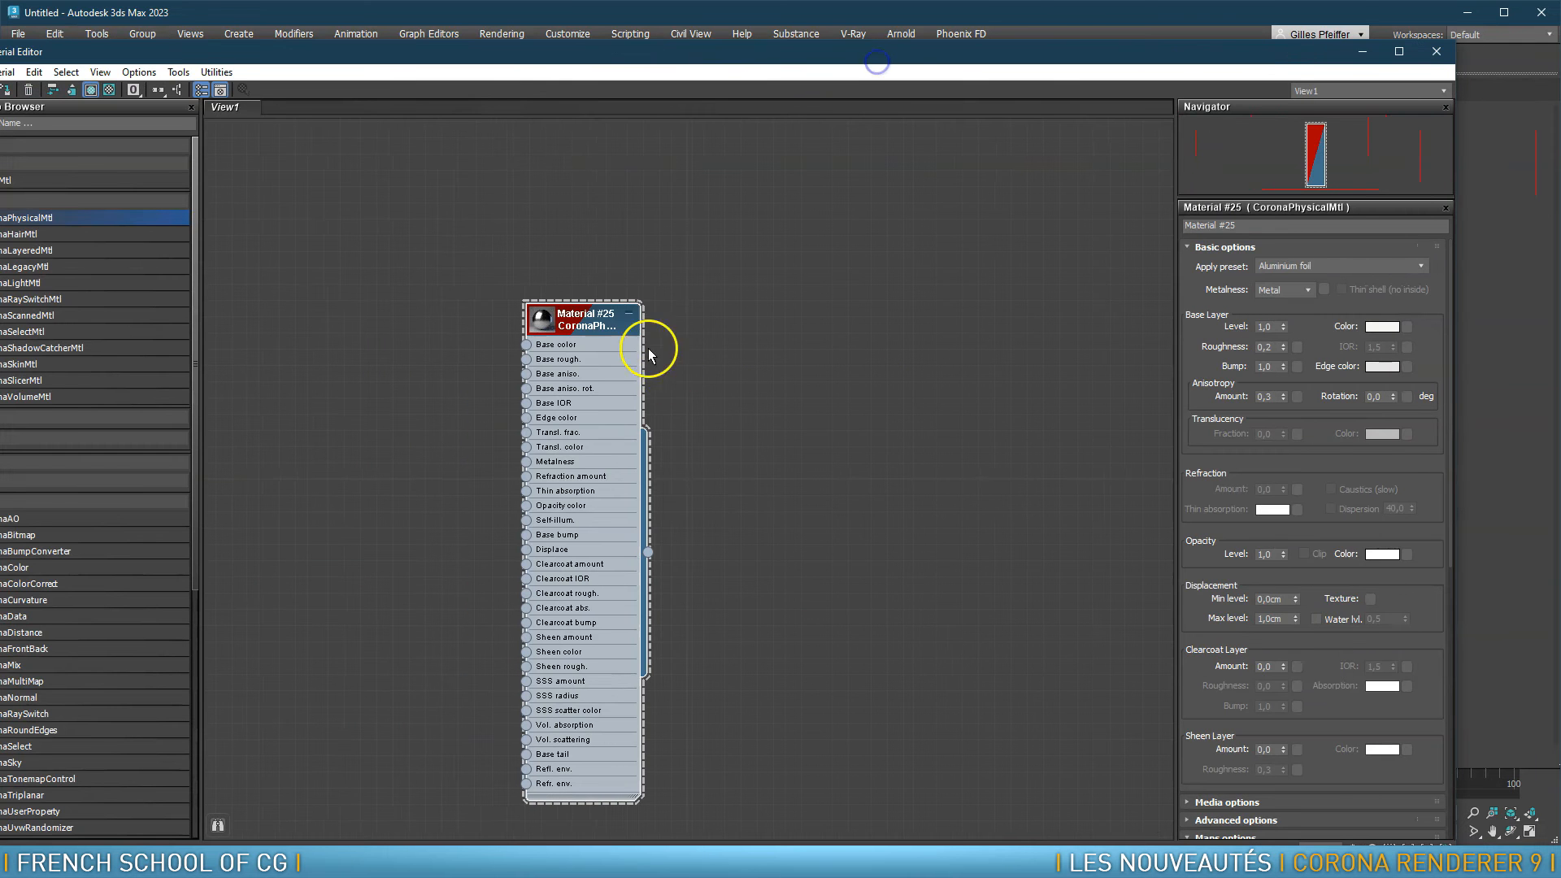
{"action": "right_click", "coordinate": [647, 348]}
{"action": "left_click", "coordinate": [644, 345]}
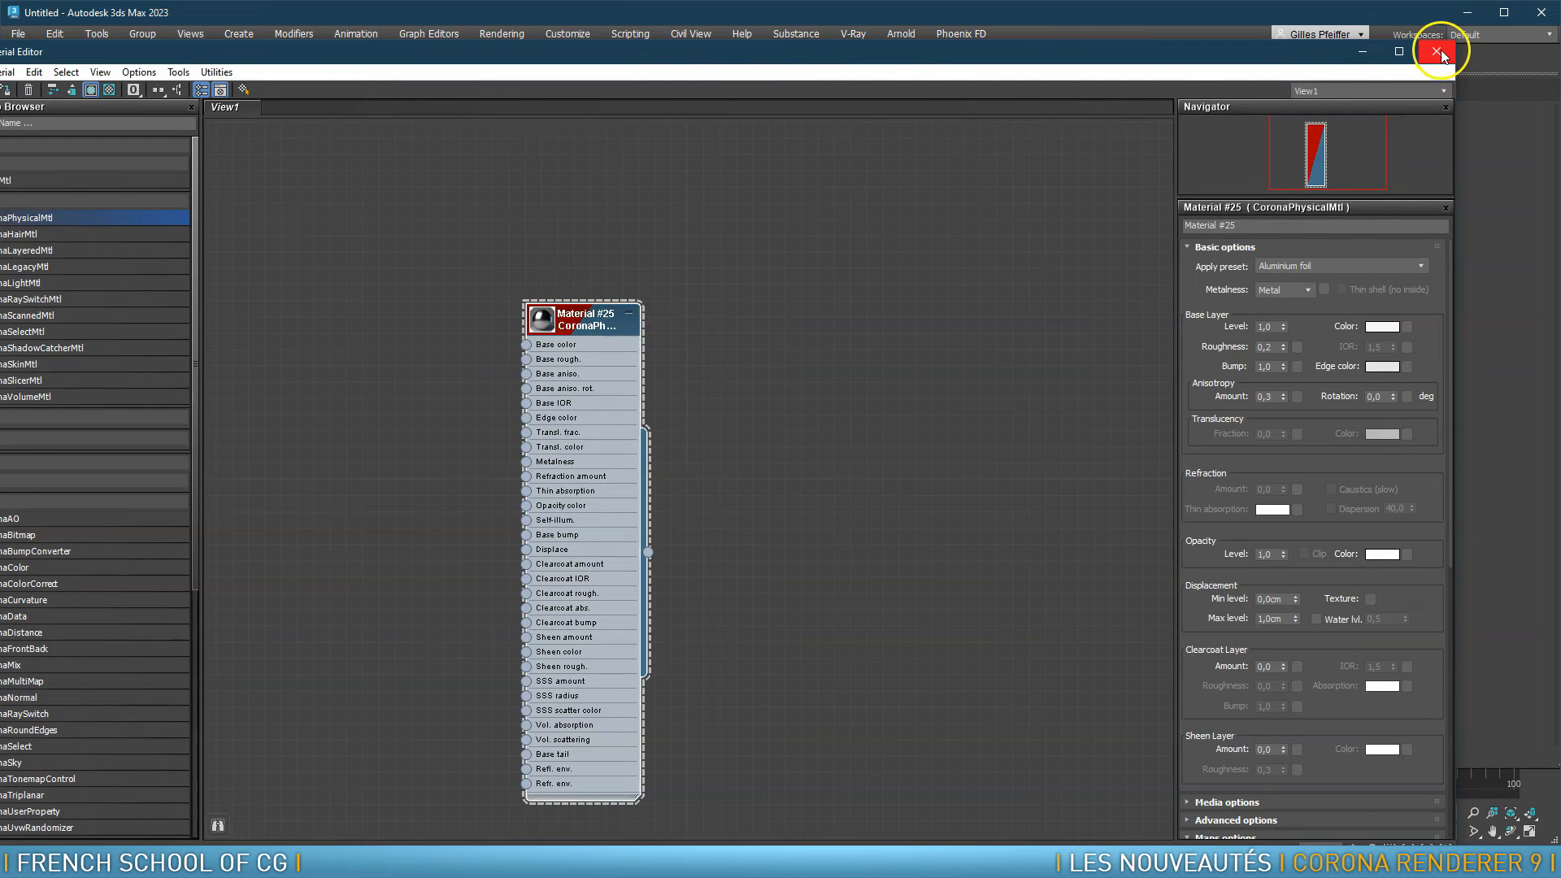
{"action": "left_click", "coordinate": [1437, 51]}
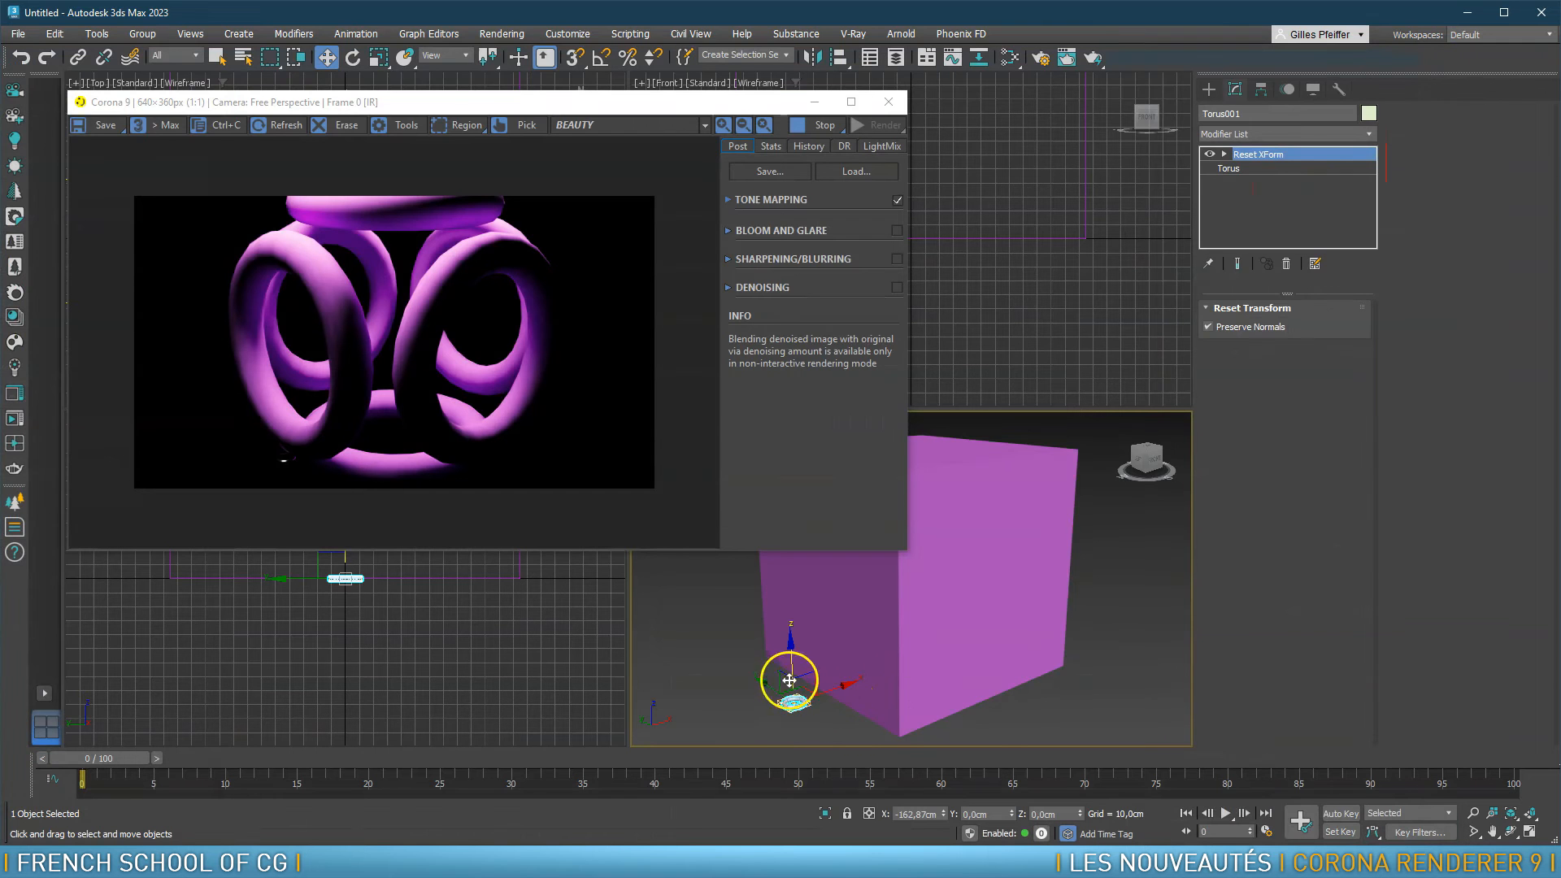
Inspect the torus up close, select the cube and try Use pattern material on its pattern modifier, switching it off again
{"action": "left_click", "coordinate": [796, 704]}
{"action": "key", "text": "z"}
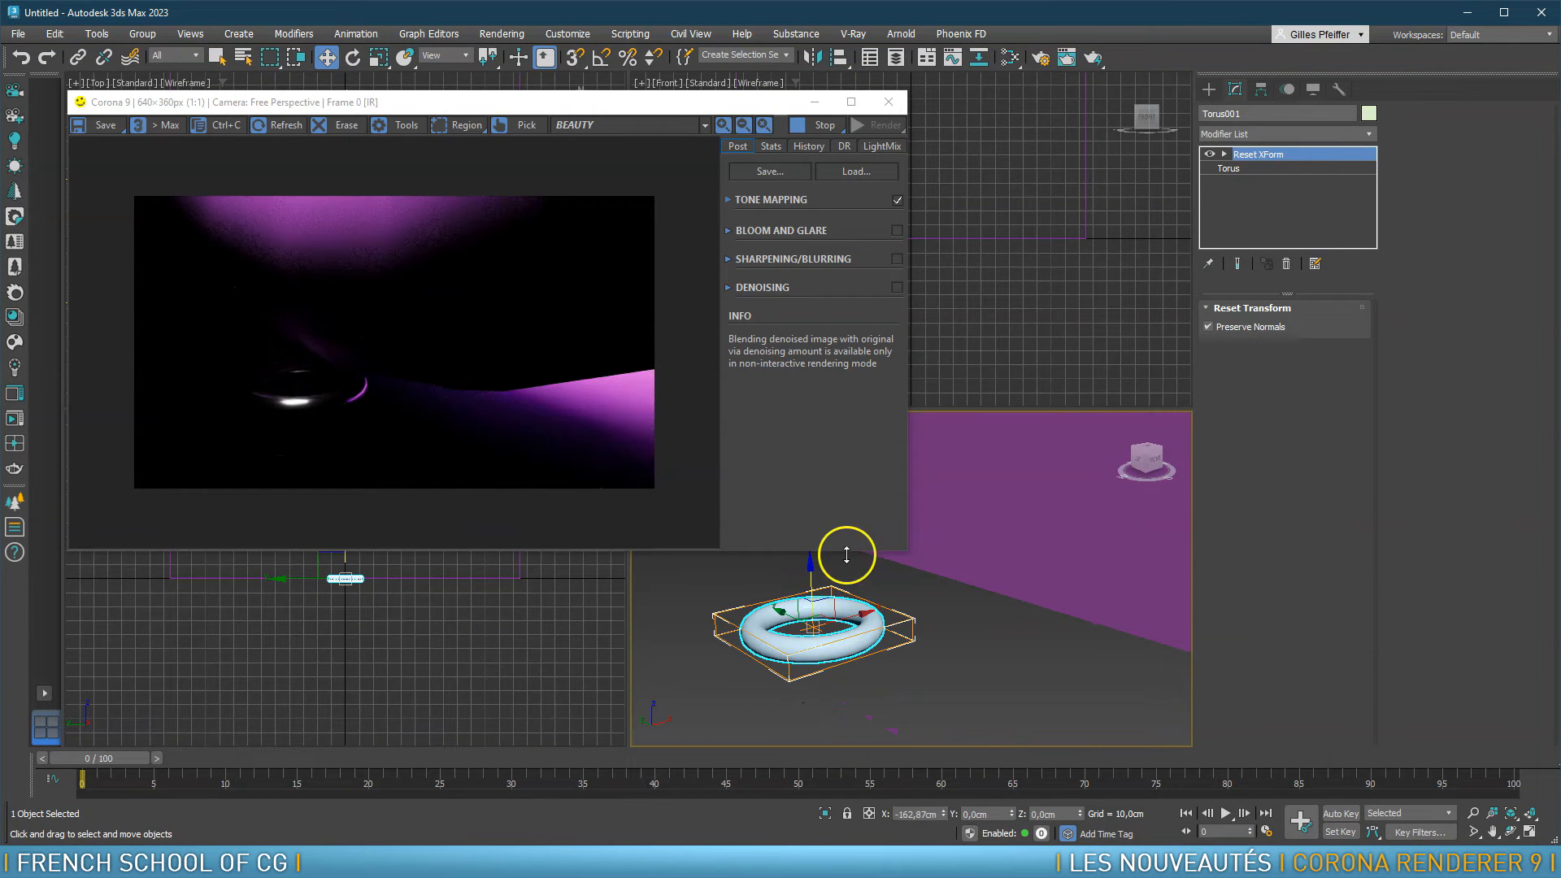
{"action": "scroll", "coordinate": [1013, 564], "scroll_direction": "down", "scroll_amount": 5}
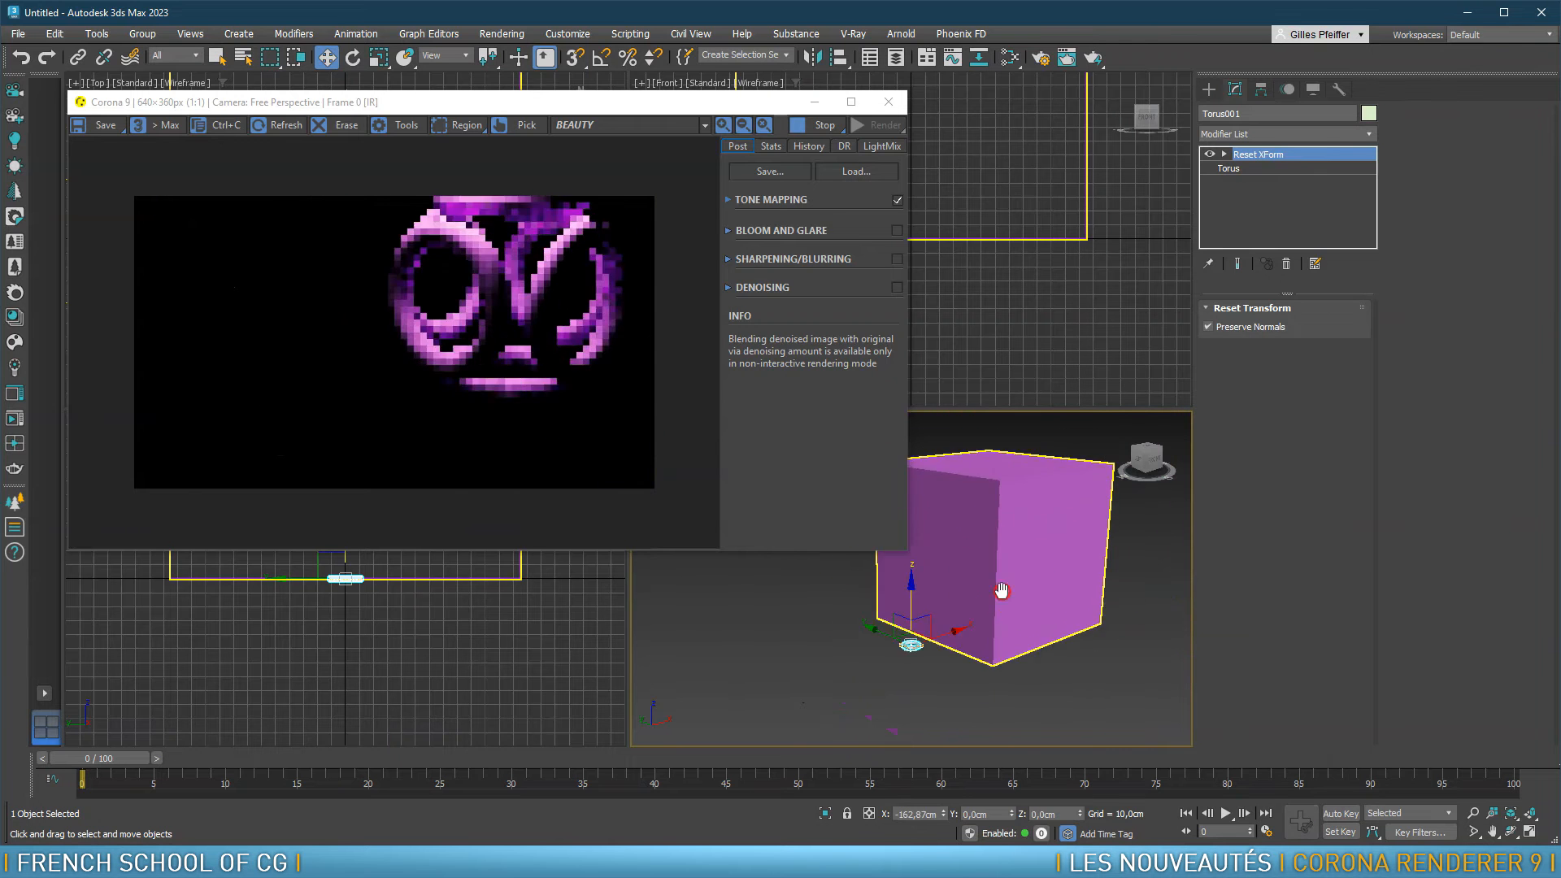
{"action": "left_click", "coordinate": [1013, 564]}
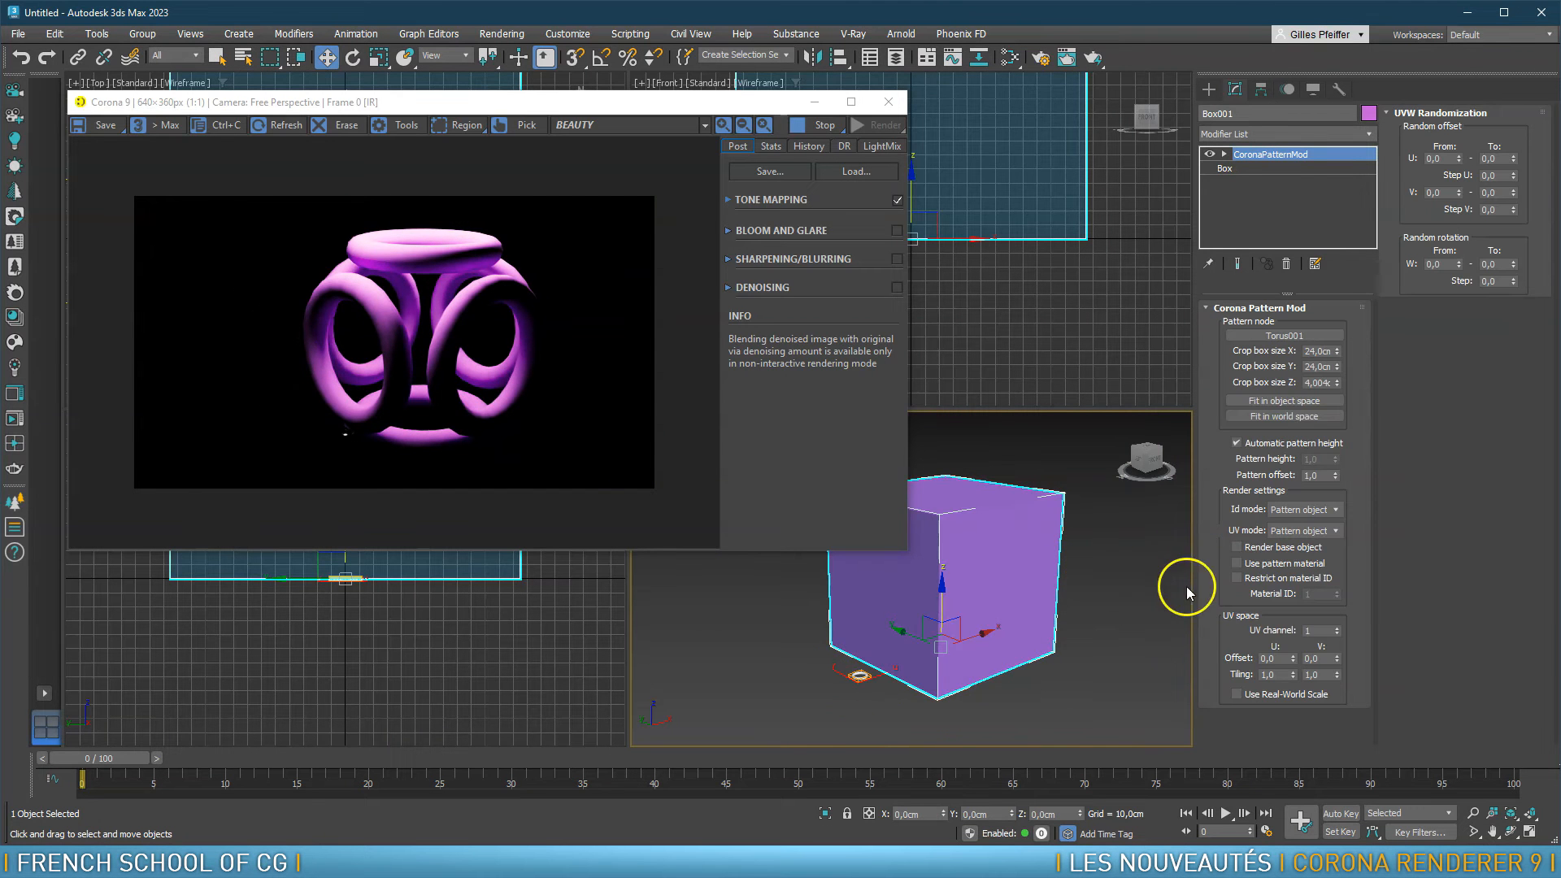
{"action": "left_click", "coordinate": [1236, 564]}
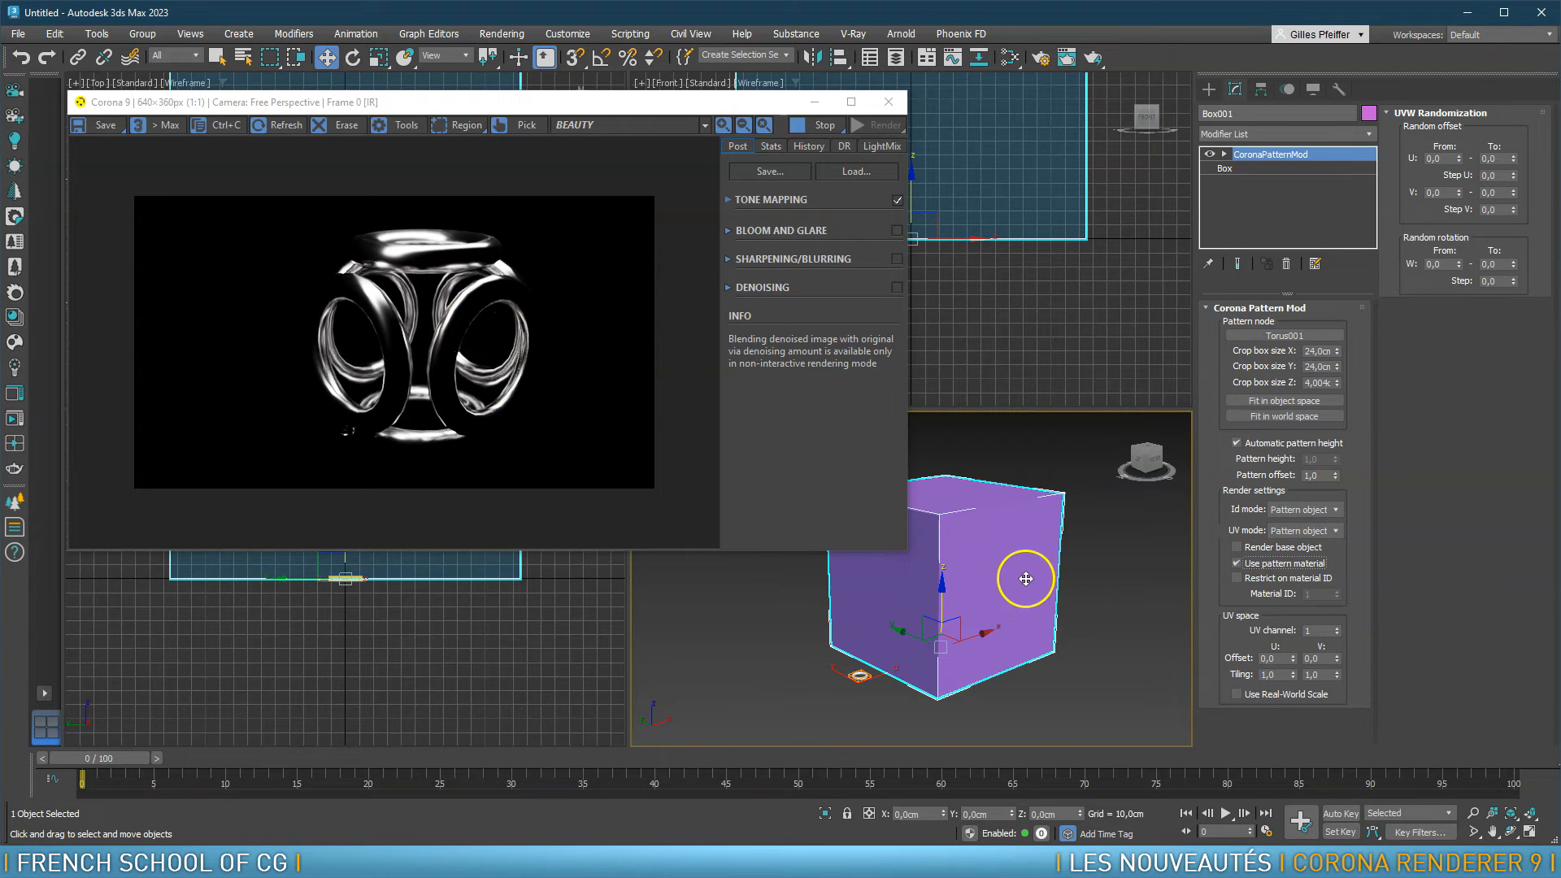
{"action": "left_click", "coordinate": [1236, 563]}
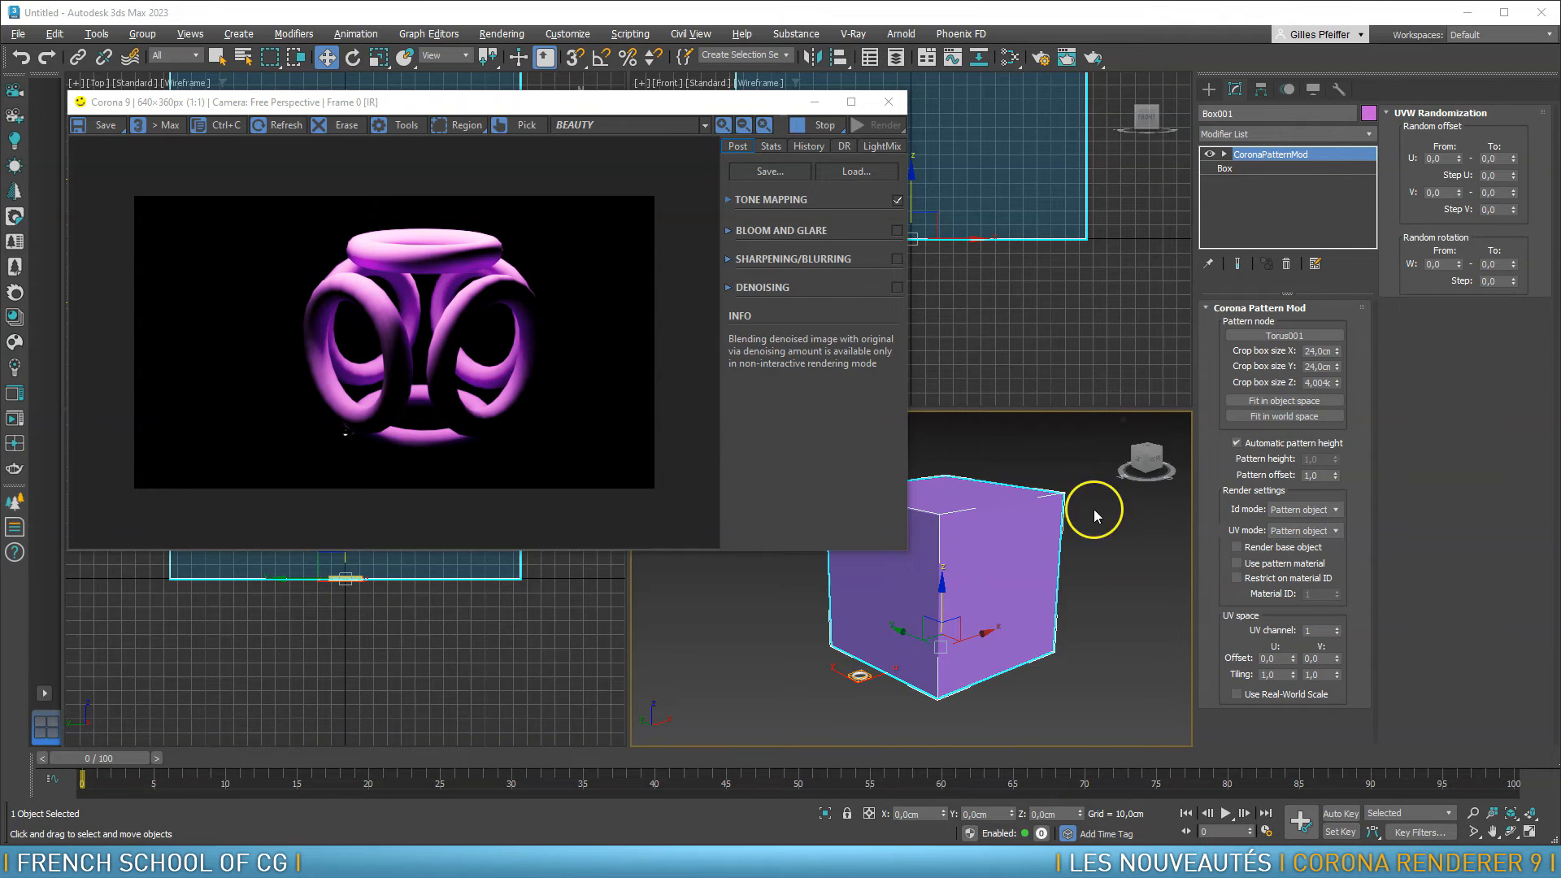
Try Restrict on material ID on the pattern modifier with material IDs 2 and 3, and turn the restriction off again
{"action": "left_click", "coordinate": [1237, 578]}
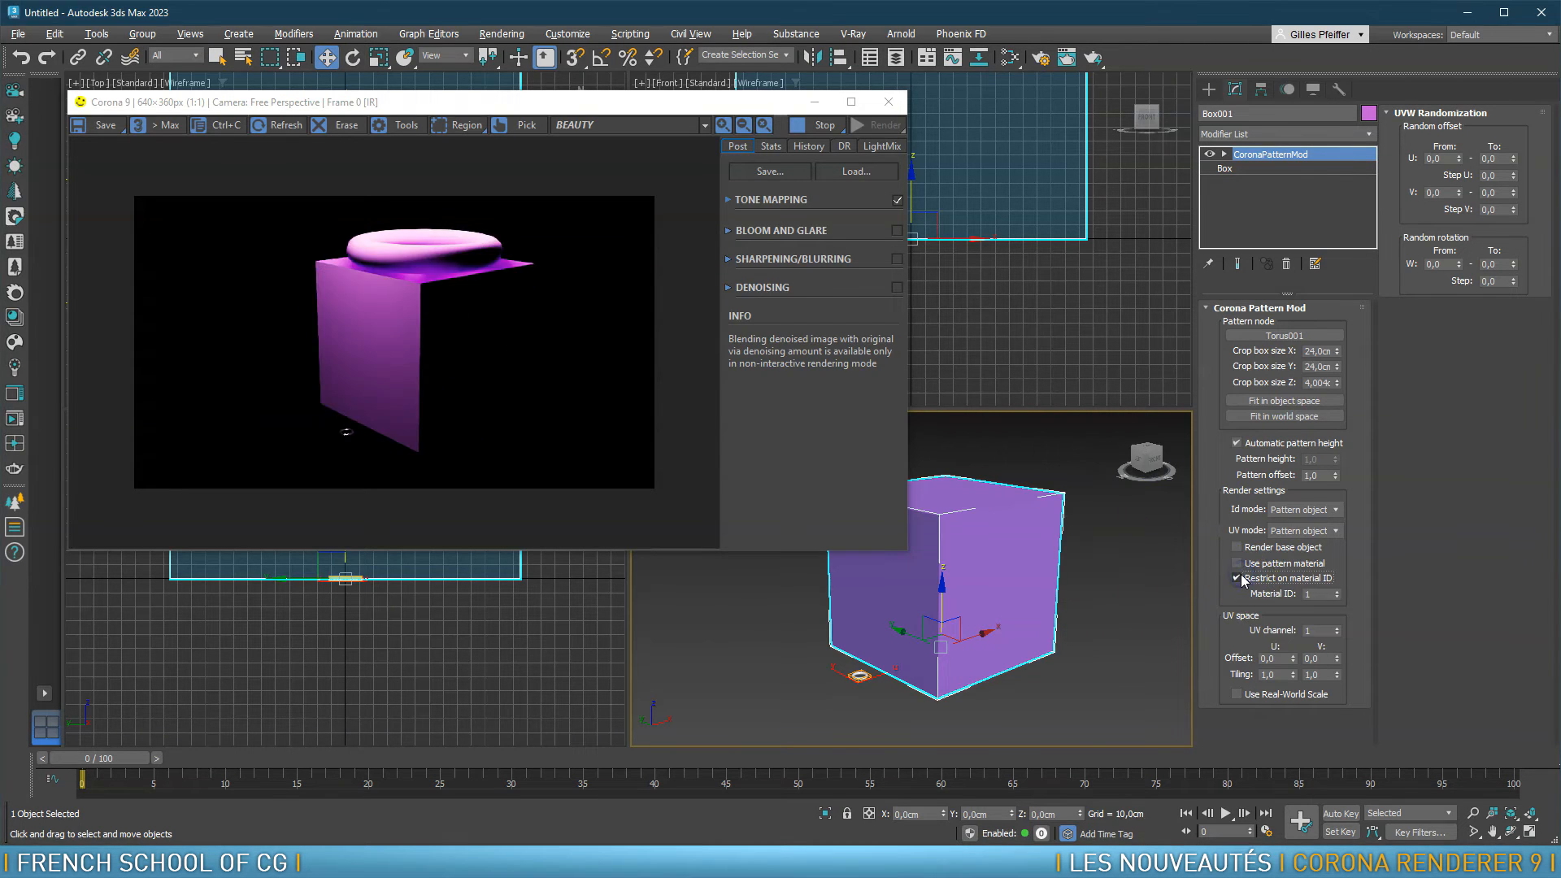
{"action": "left_click", "coordinate": [1311, 594]}
{"action": "left_click", "coordinate": [525, 351]}
{"action": "type", "text": "2"}
{"action": "key", "text": "Return"}
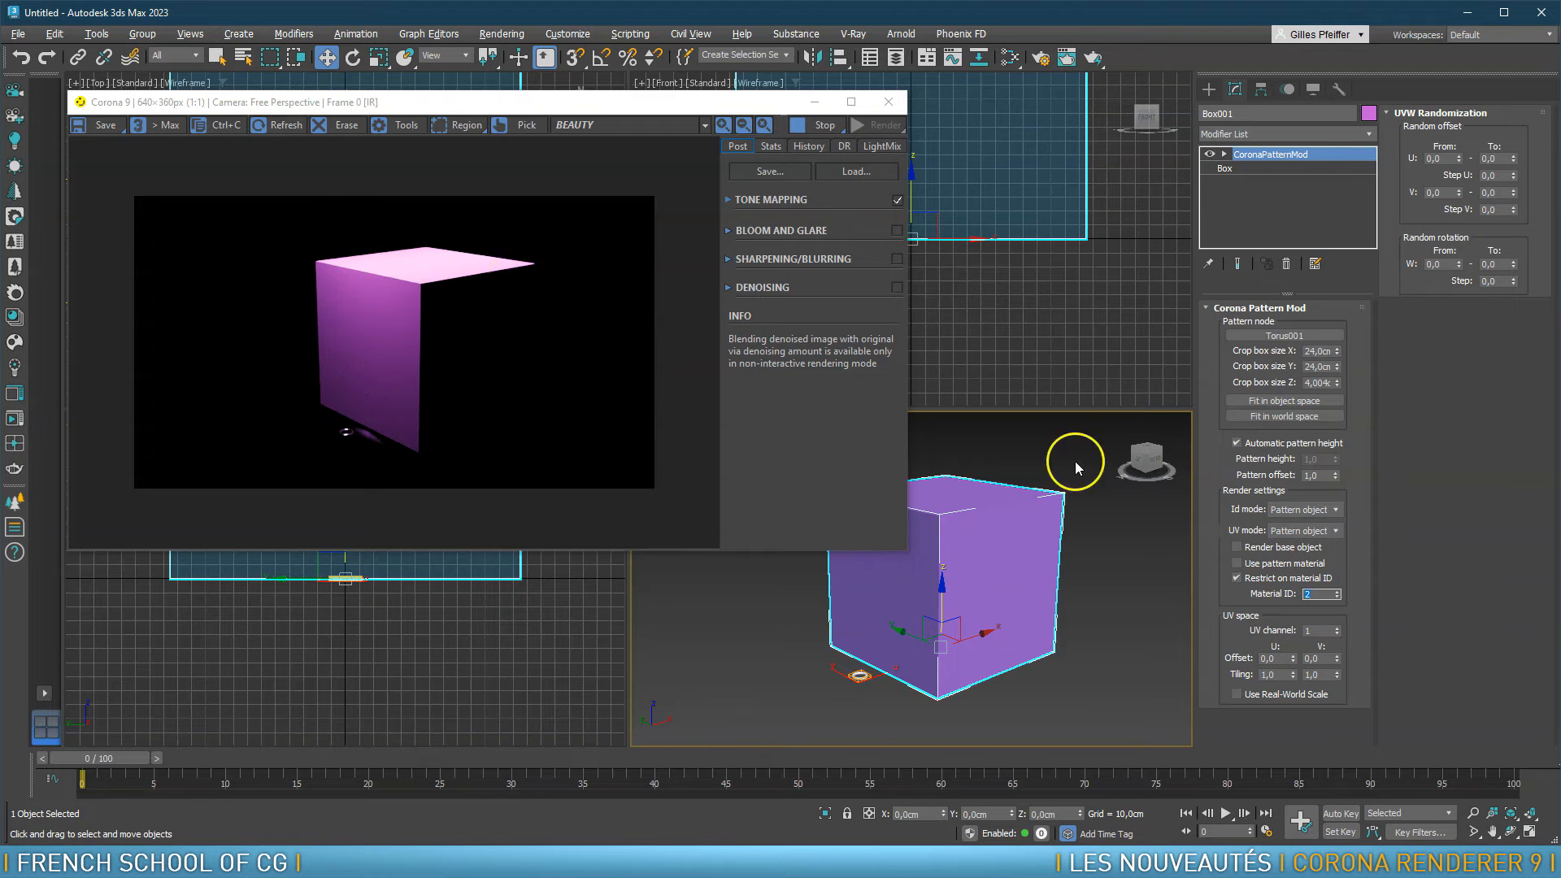
{"action": "type", "text": "3"}
{"action": "key", "text": "Return"}
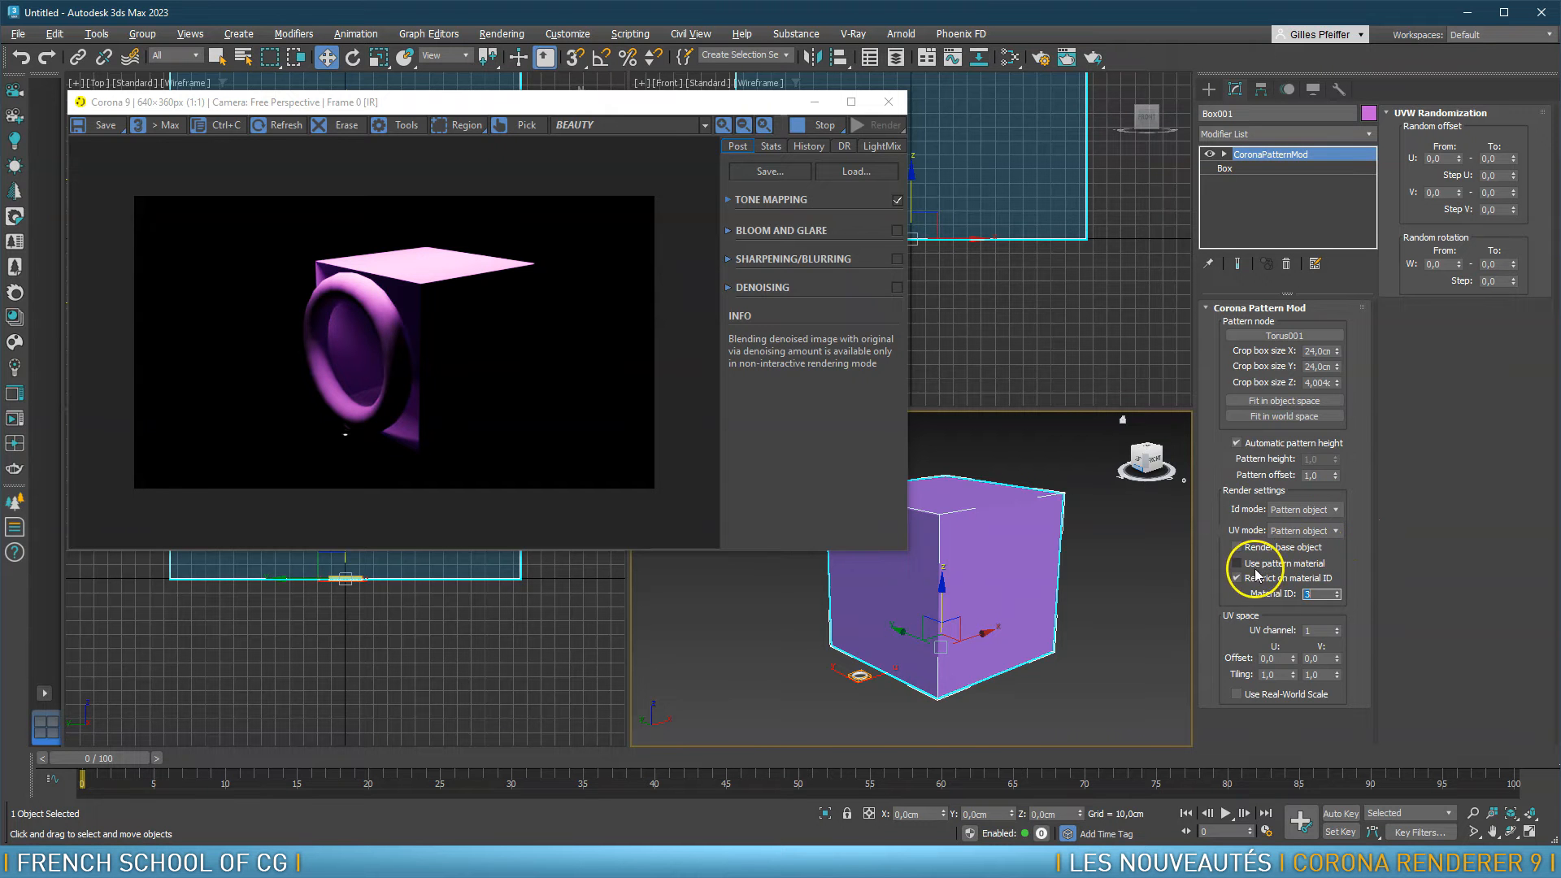
{"action": "left_click", "coordinate": [1237, 578]}
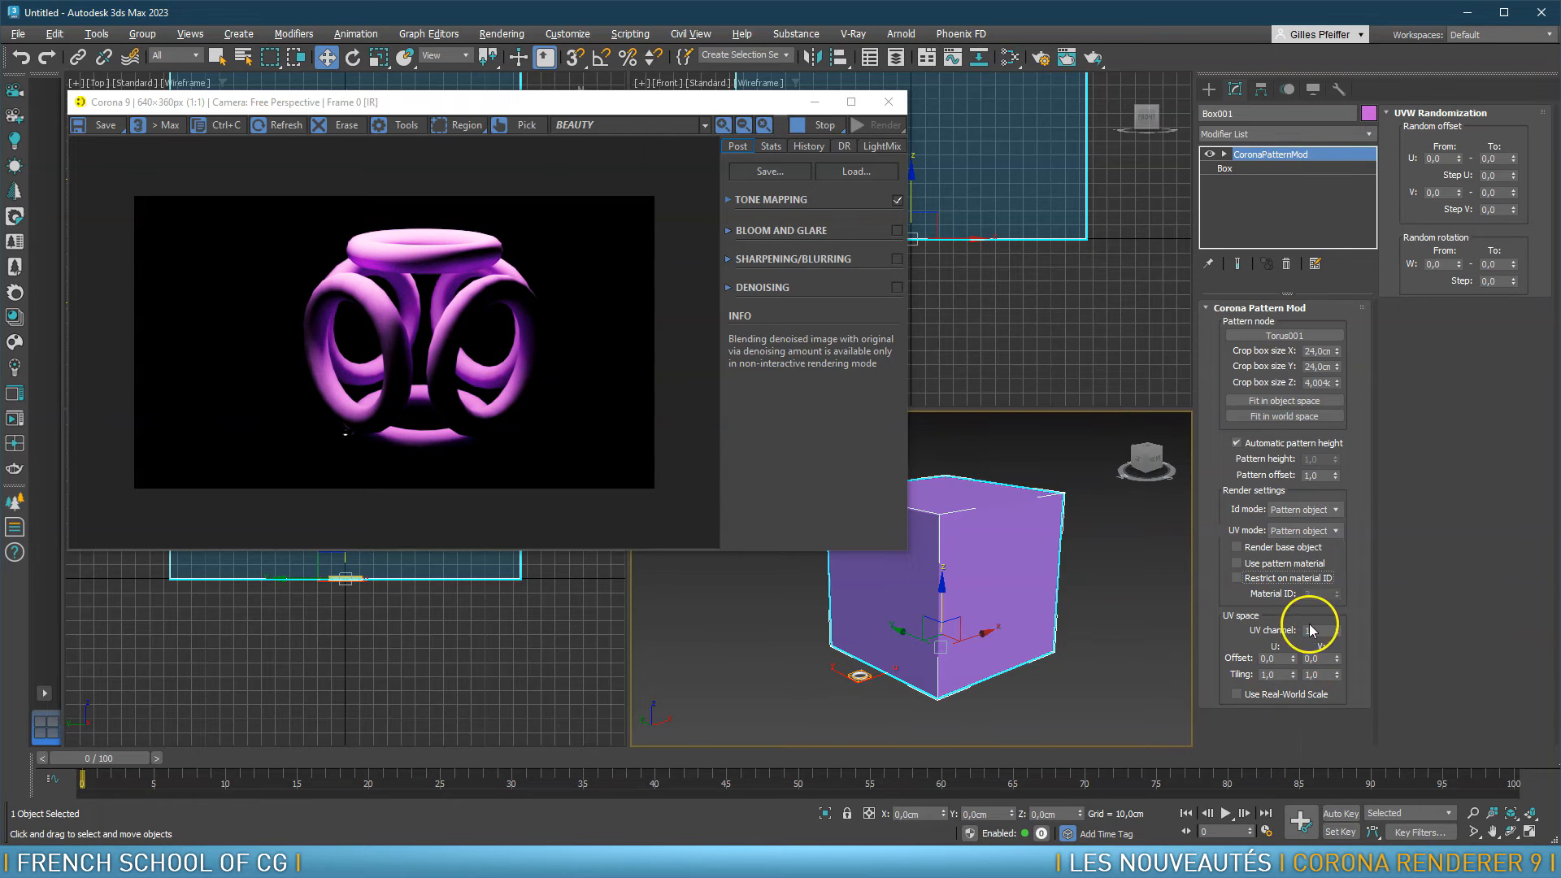
Try a U and V offset of 1 in the pattern modifier's UV space and reset the offsets to 0
{"action": "left_click_drag", "start_coordinate": [1323, 631], "coordinate": [1270, 637]}
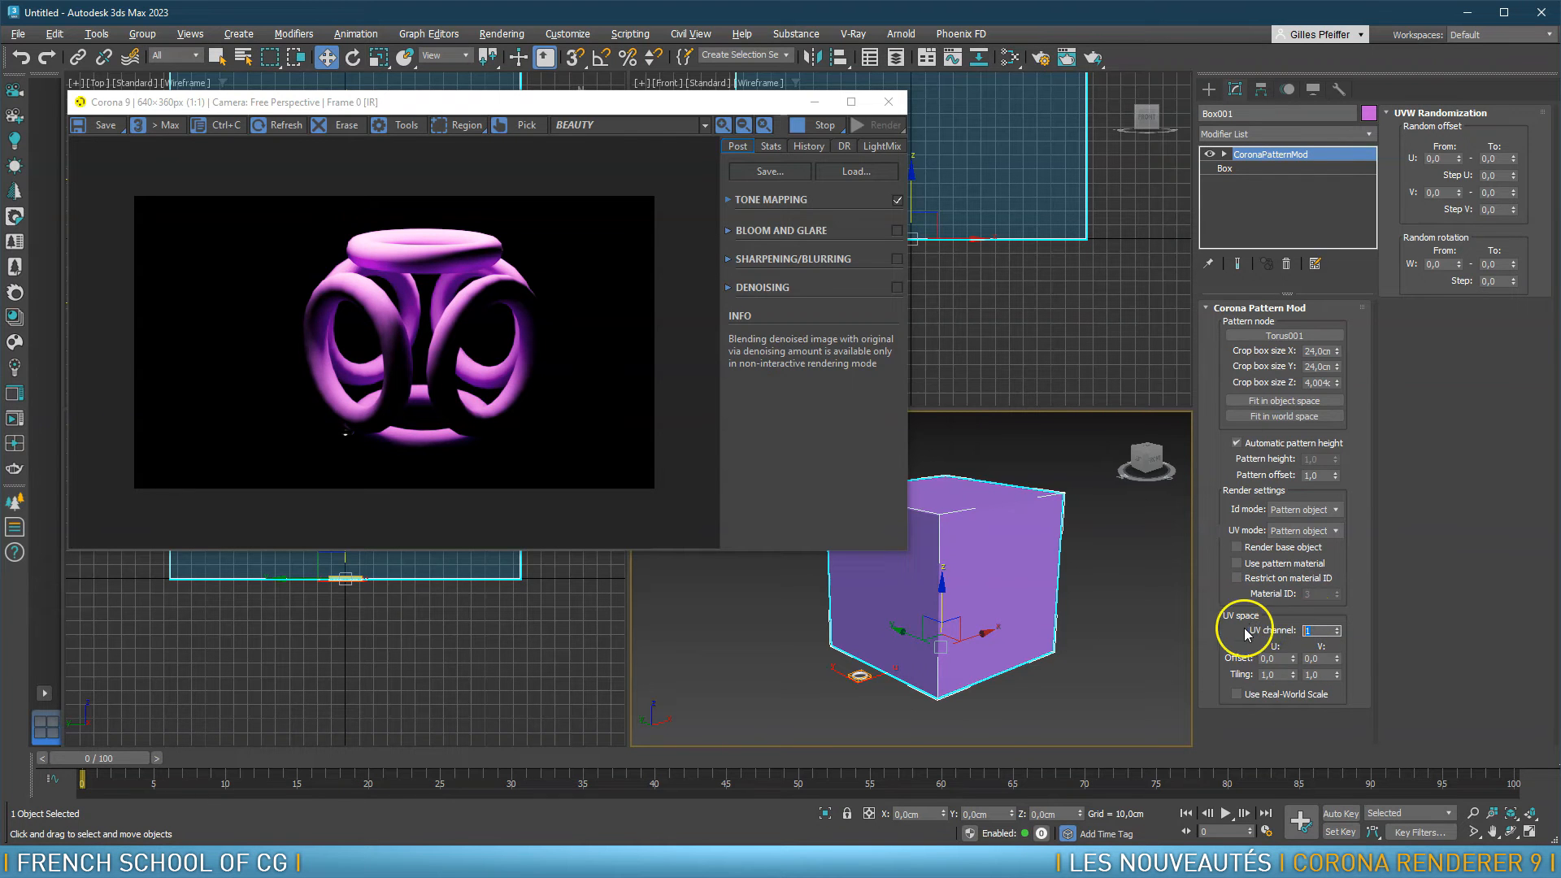
{"action": "left_click", "coordinate": [1280, 659]}
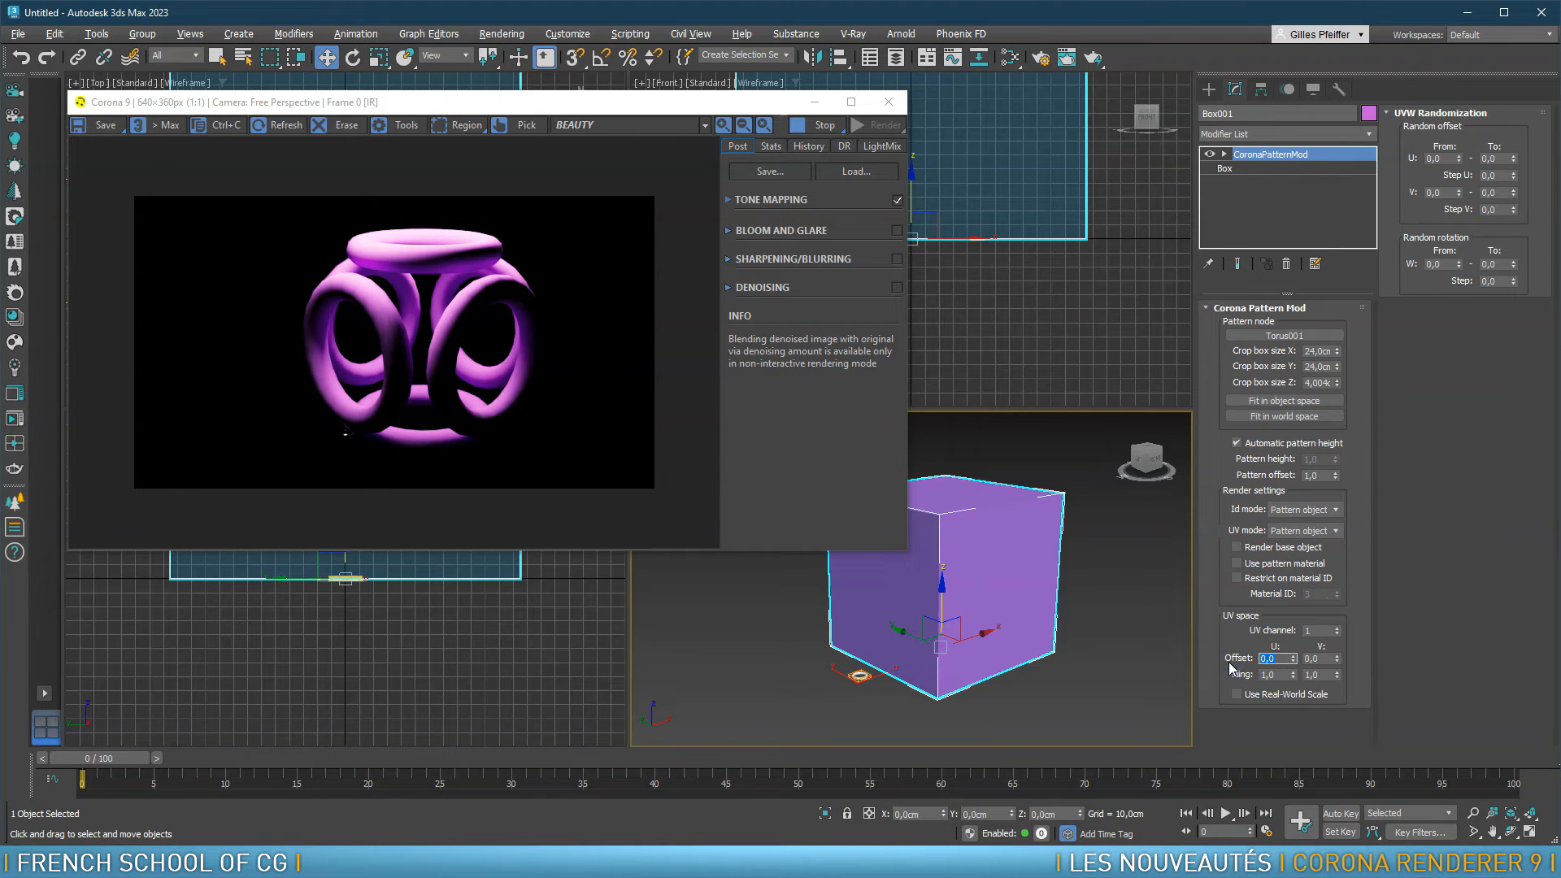
{"action": "type", "text": "1"}
{"action": "key", "text": "Return"}
{"action": "left_click", "coordinate": [1318, 658]}
{"action": "type", "text": "1"}
{"action": "key", "text": "Return"}
{"action": "key", "text": "Tab"}
{"action": "type", "text": "0"}
Set the pattern modifier's UV tiling to 10 in both U and V
{"action": "key", "text": "Tab"}
{"action": "type", "text": "10"}
{"action": "key", "text": "Tab"}
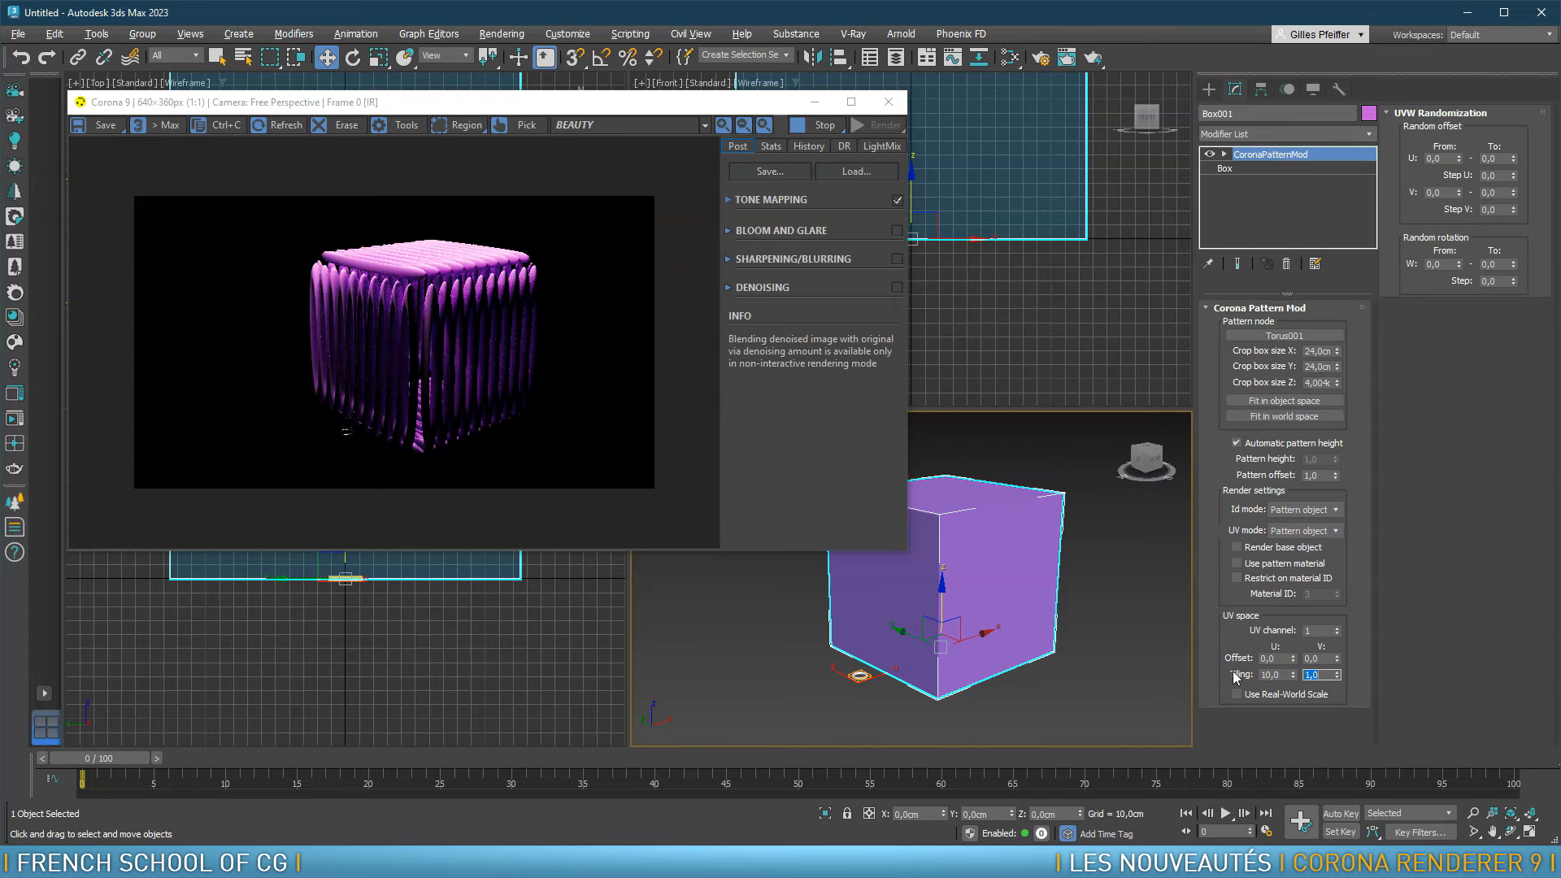
{"action": "type", "text": "10"}
{"action": "key", "text": "Return"}
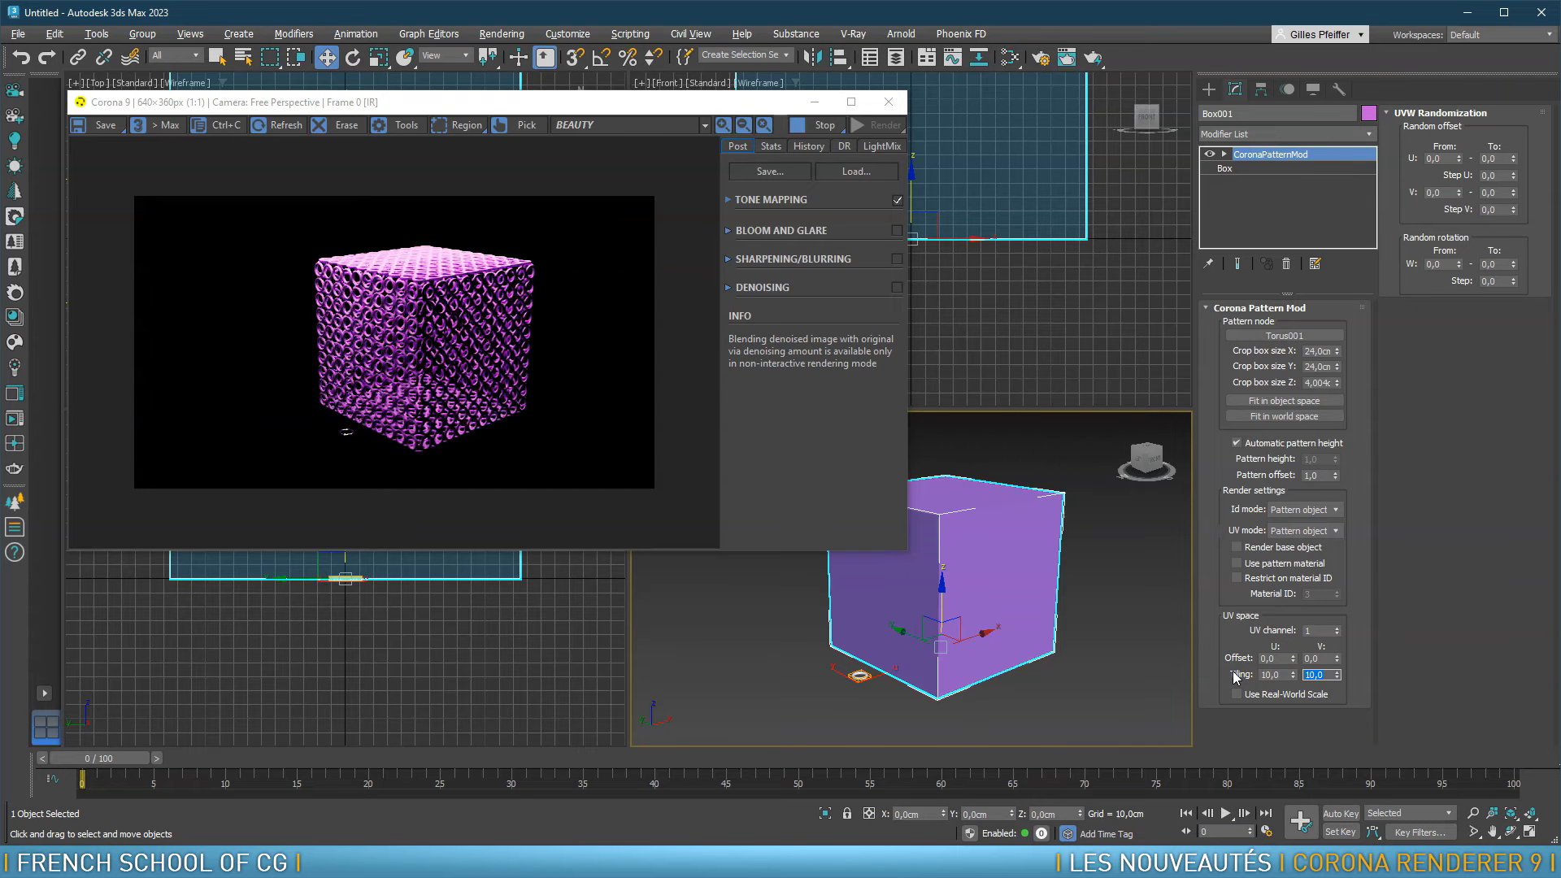
Set the upper limit of the pattern's random offset to 100 for both U and V
{"action": "left_click", "coordinate": [973, 672]}
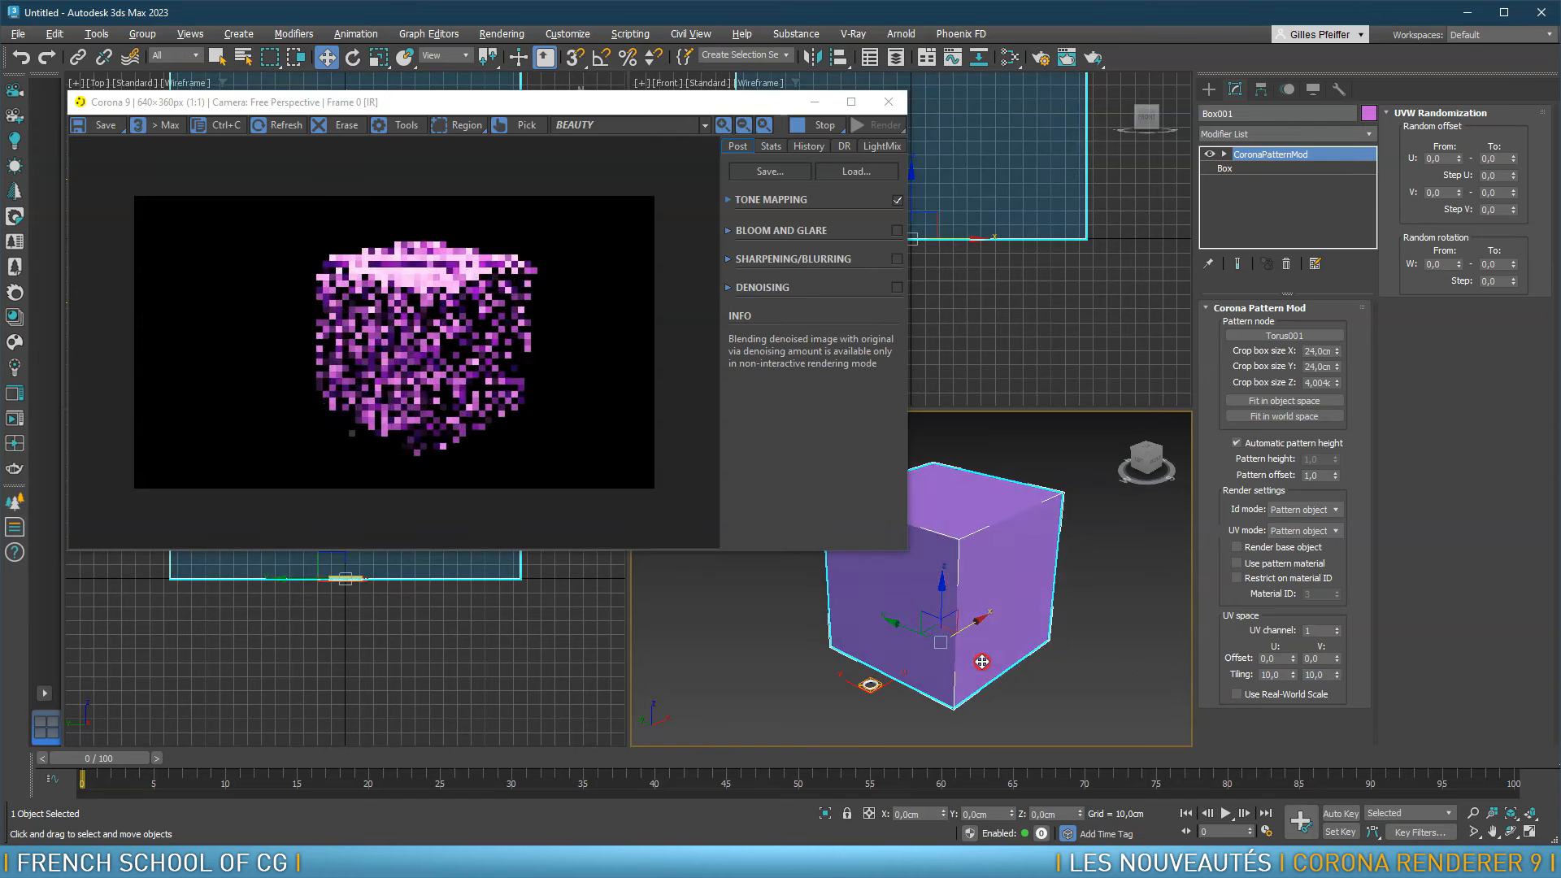
{"action": "scroll", "coordinate": [986, 545], "scroll_direction": "up", "scroll_amount": 4}
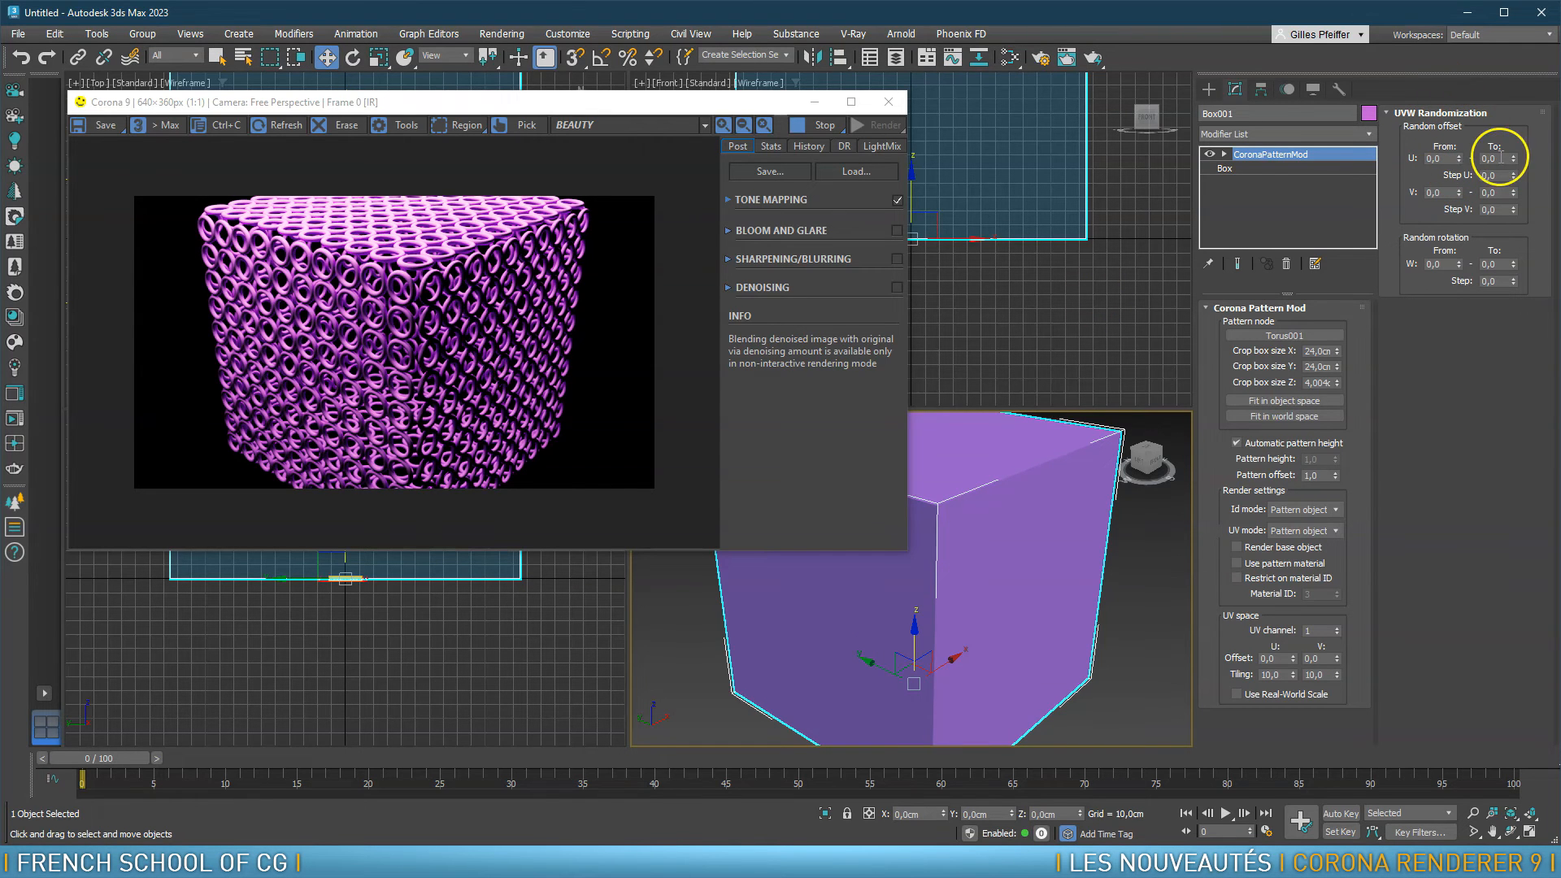
{"action": "left_click_drag", "start_coordinate": [1499, 159], "coordinate": [1464, 157]}
{"action": "key", "text": "Tab"}
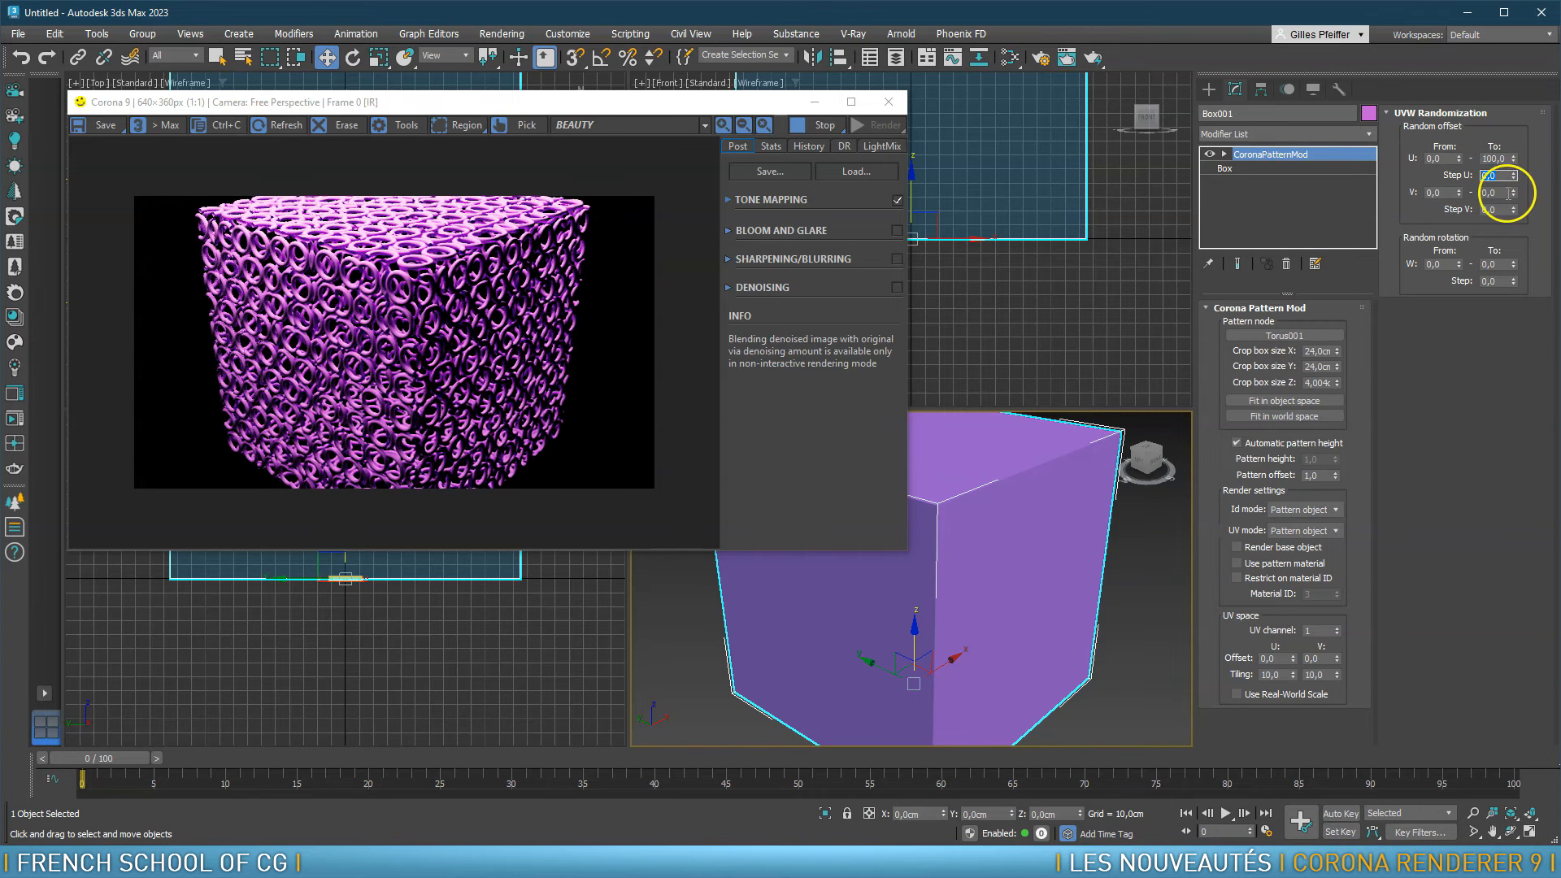
{"action": "left_click_drag", "start_coordinate": [1502, 192], "coordinate": [1453, 192]}
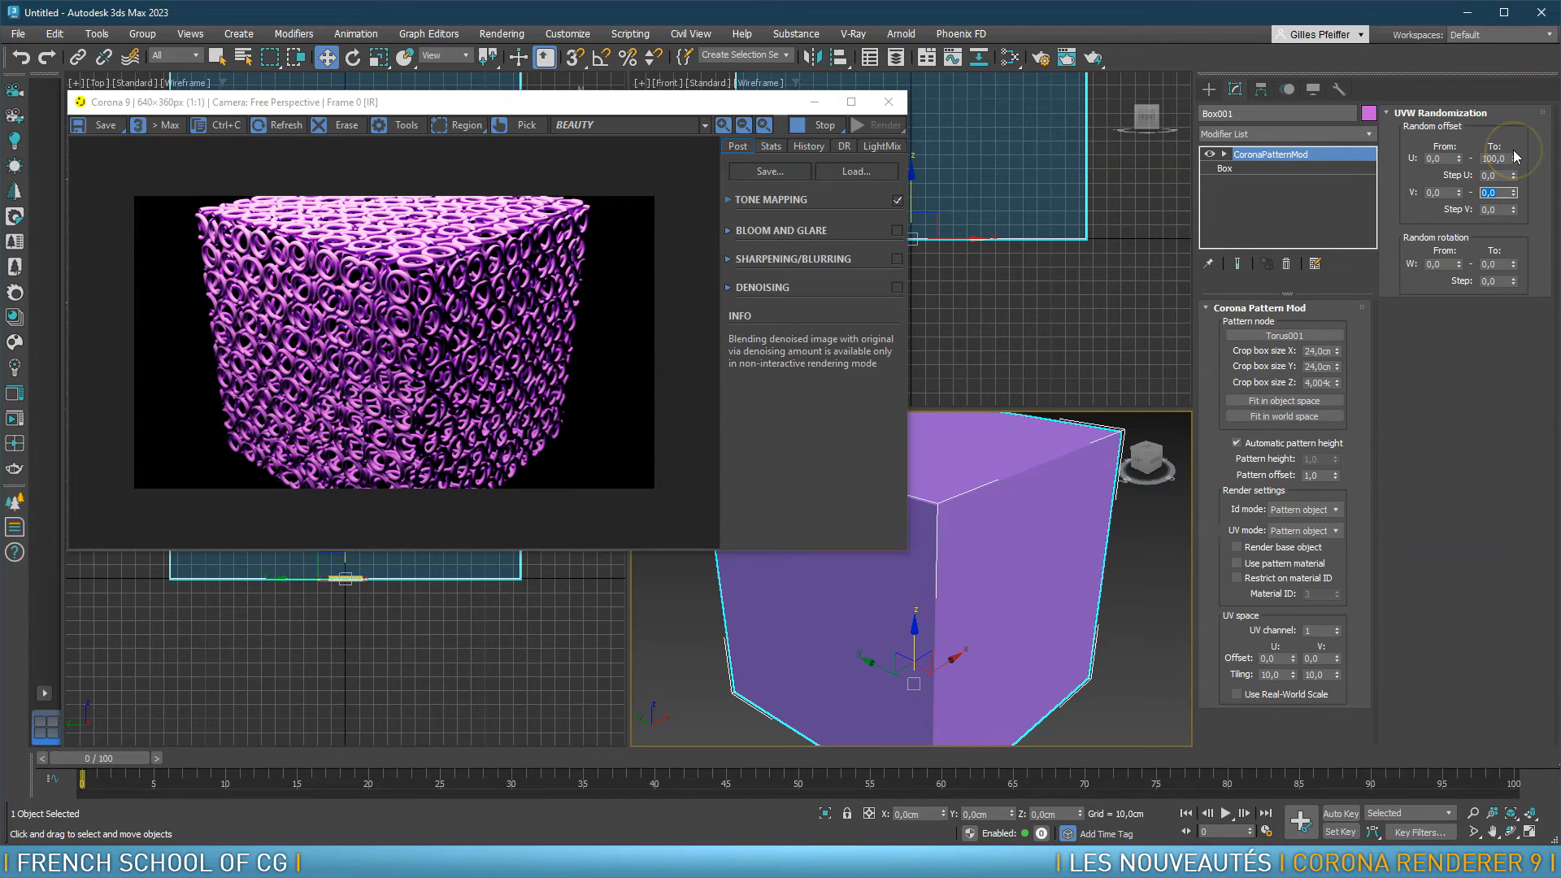
{"action": "key", "text": "Return"}
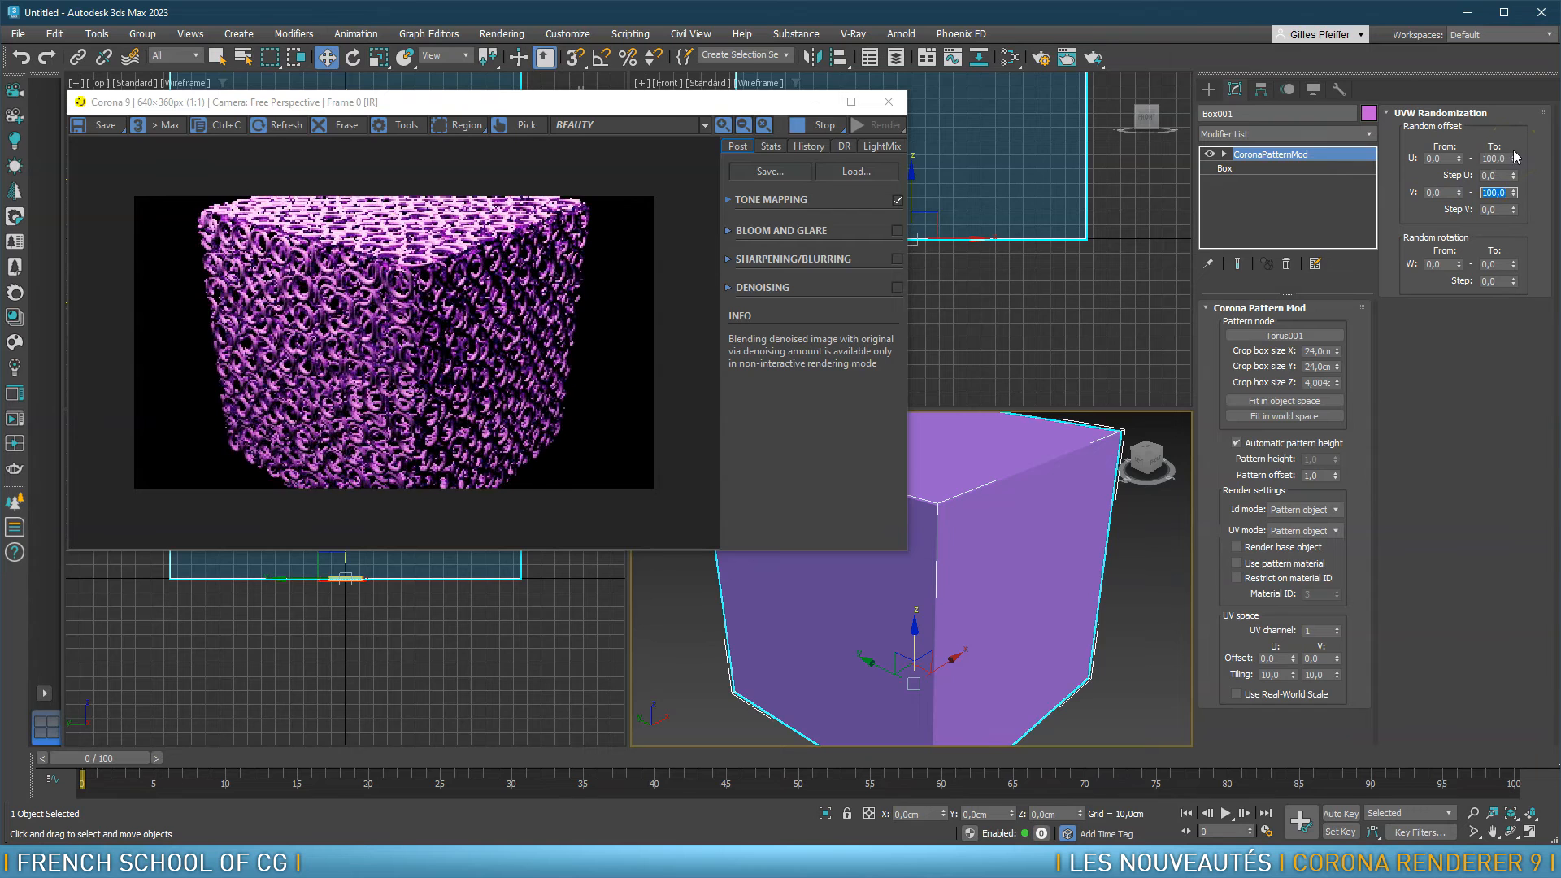
{"action": "middle_click_drag", "start_coordinate": [944, 568], "coordinate": [1000, 551], "text": "alt"}
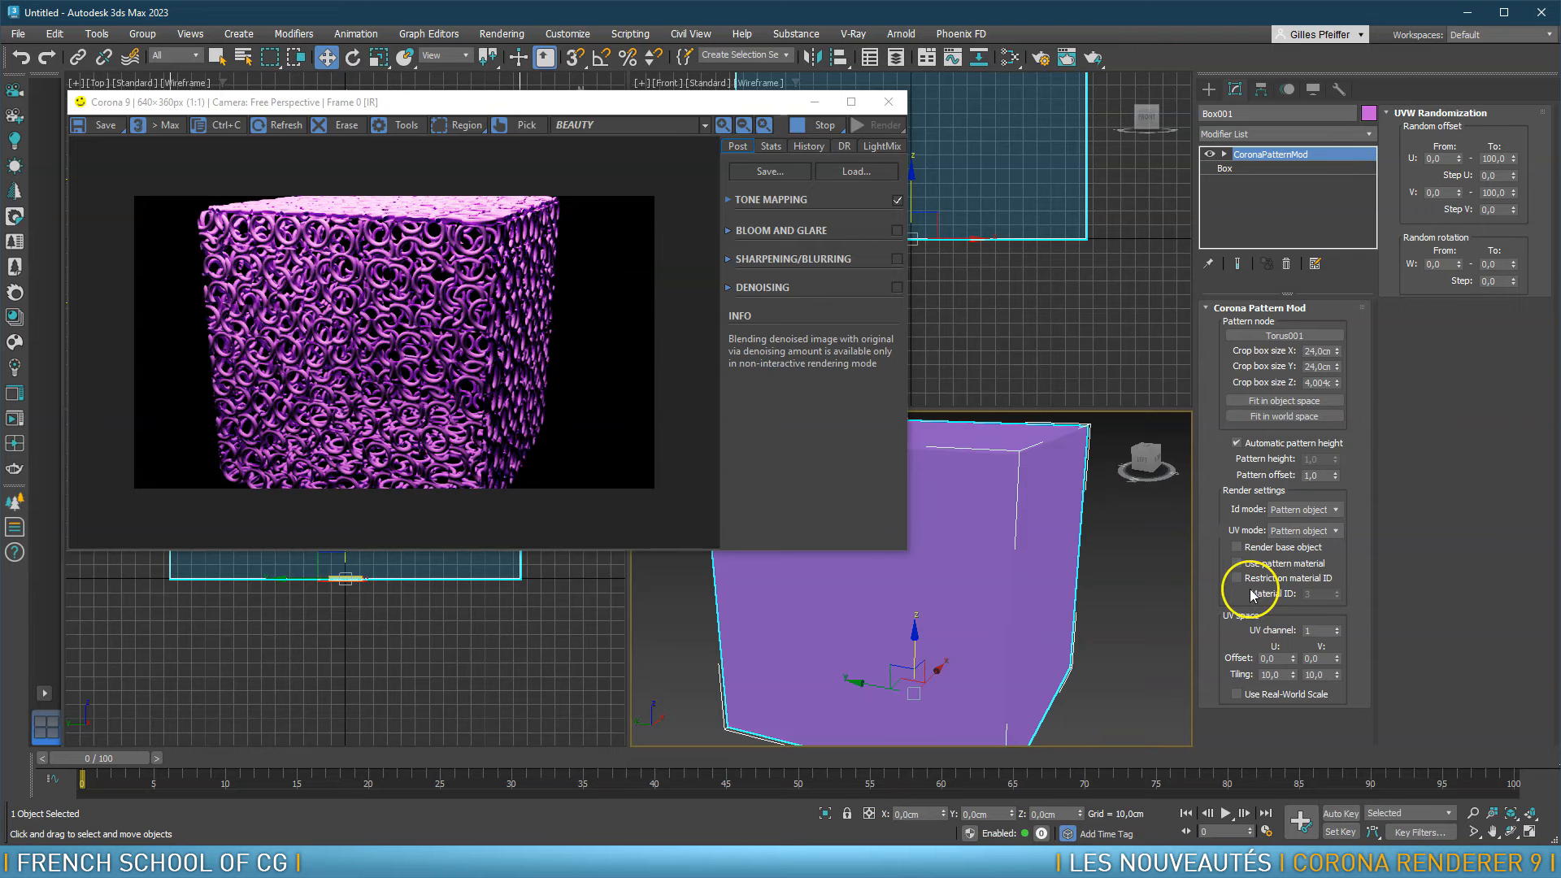
Enable Use pattern material on the cube's pattern modifier and examine the rendered pattern from another angle
{"action": "left_click", "coordinate": [1236, 563]}
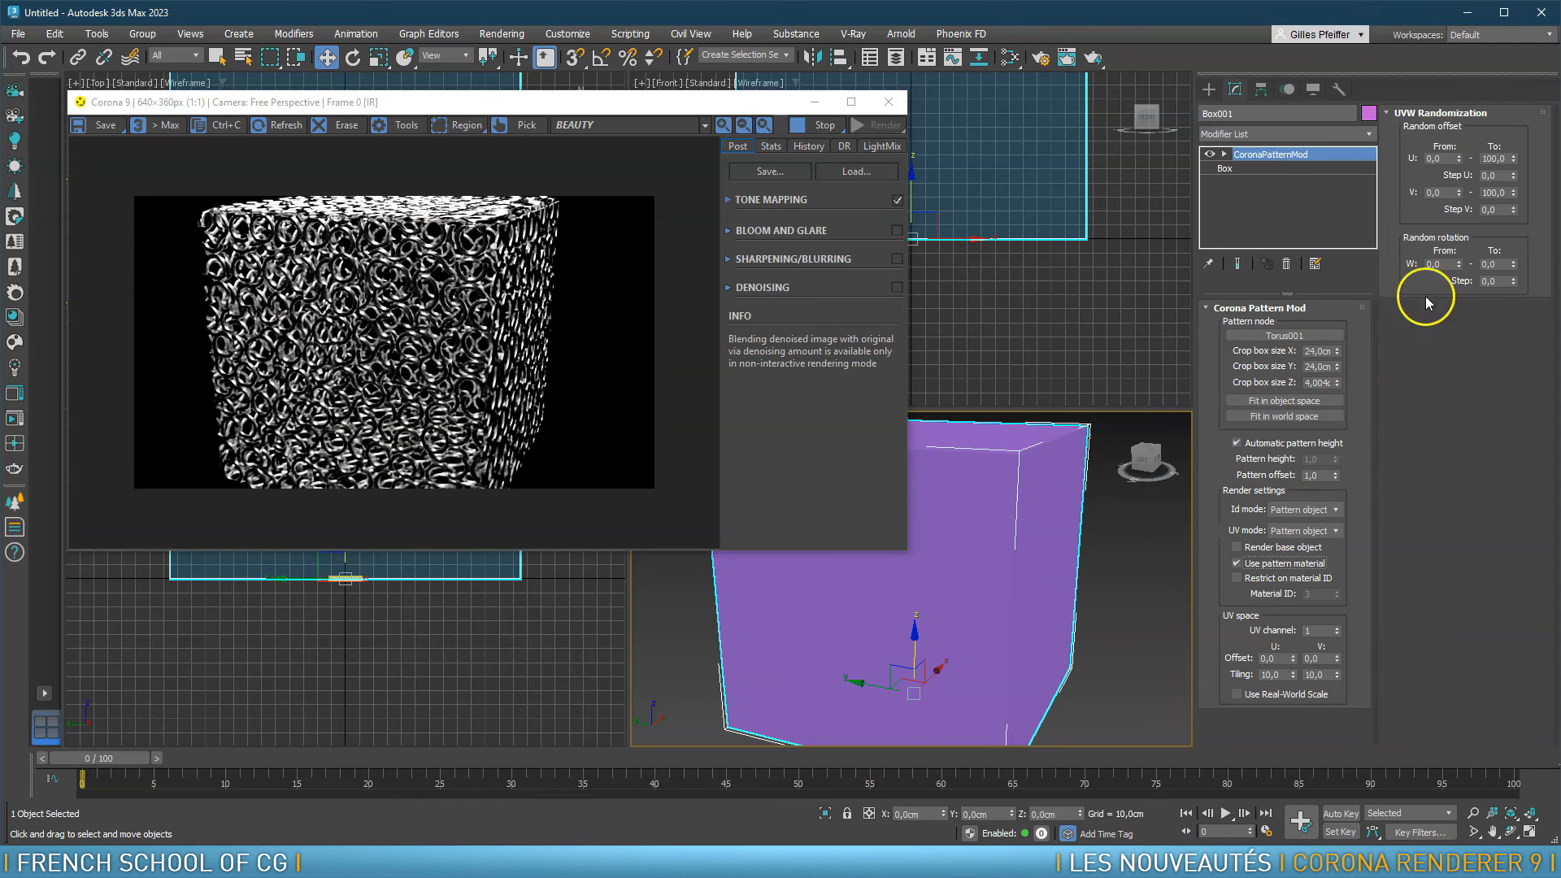
{"action": "left_click", "coordinate": [1489, 264]}
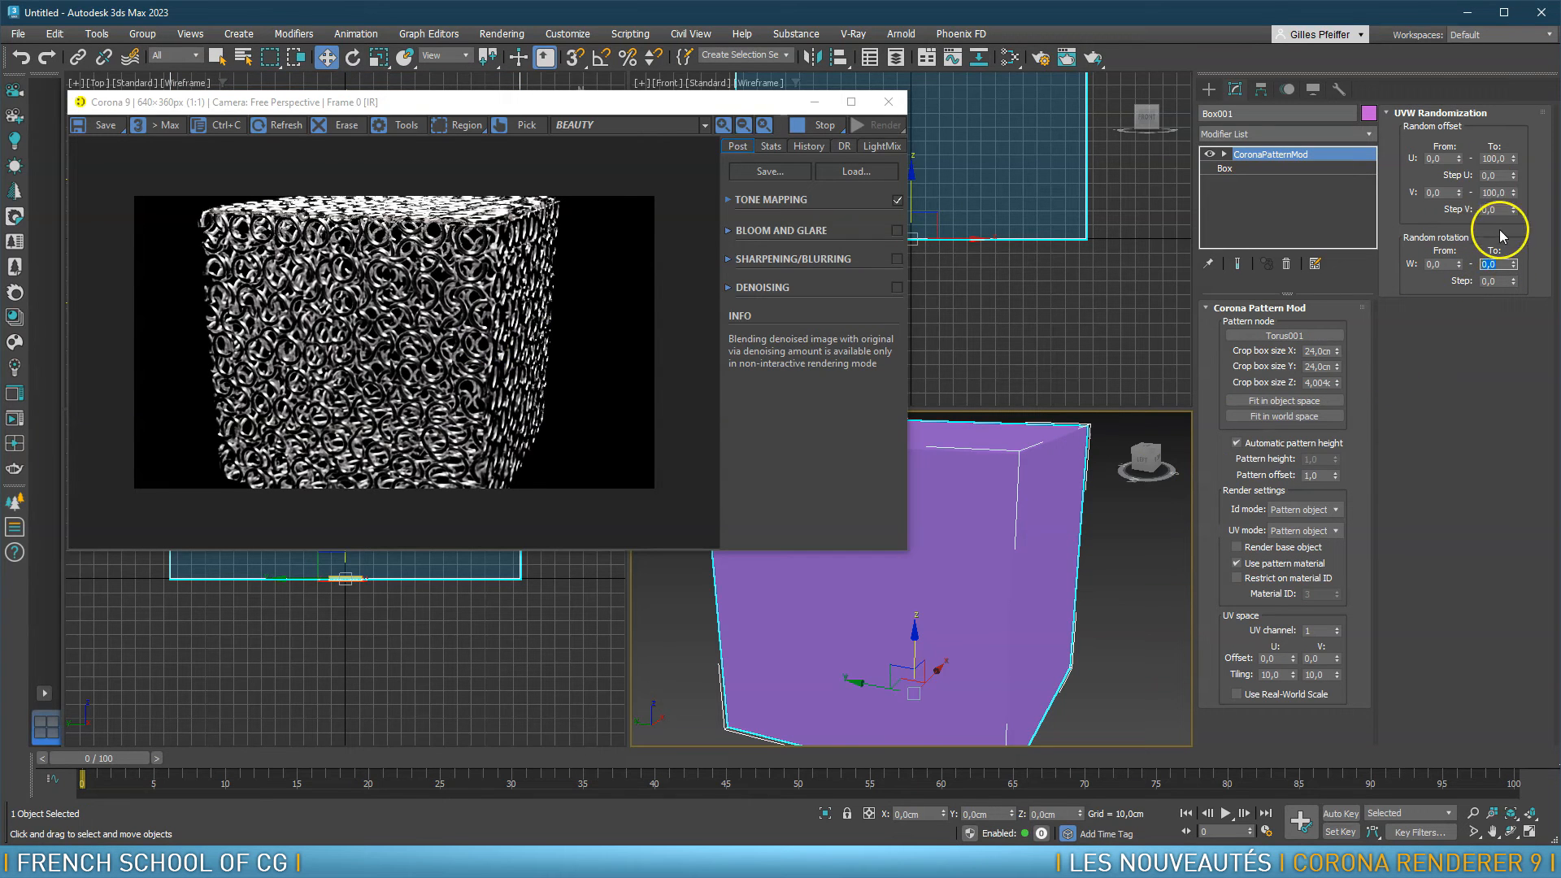
{"action": "left_click", "coordinate": [1469, 210]}
{"action": "mouse_move", "coordinate": [1077, 530]}
{"action": "middle_mouse_down", "text": "alt"}
{"action": "mouse_move", "coordinate": [1007, 553]}
{"action": "mouse_move", "coordinate": [1048, 540]}
{"action": "middle_mouse_up", "text": "alt"}
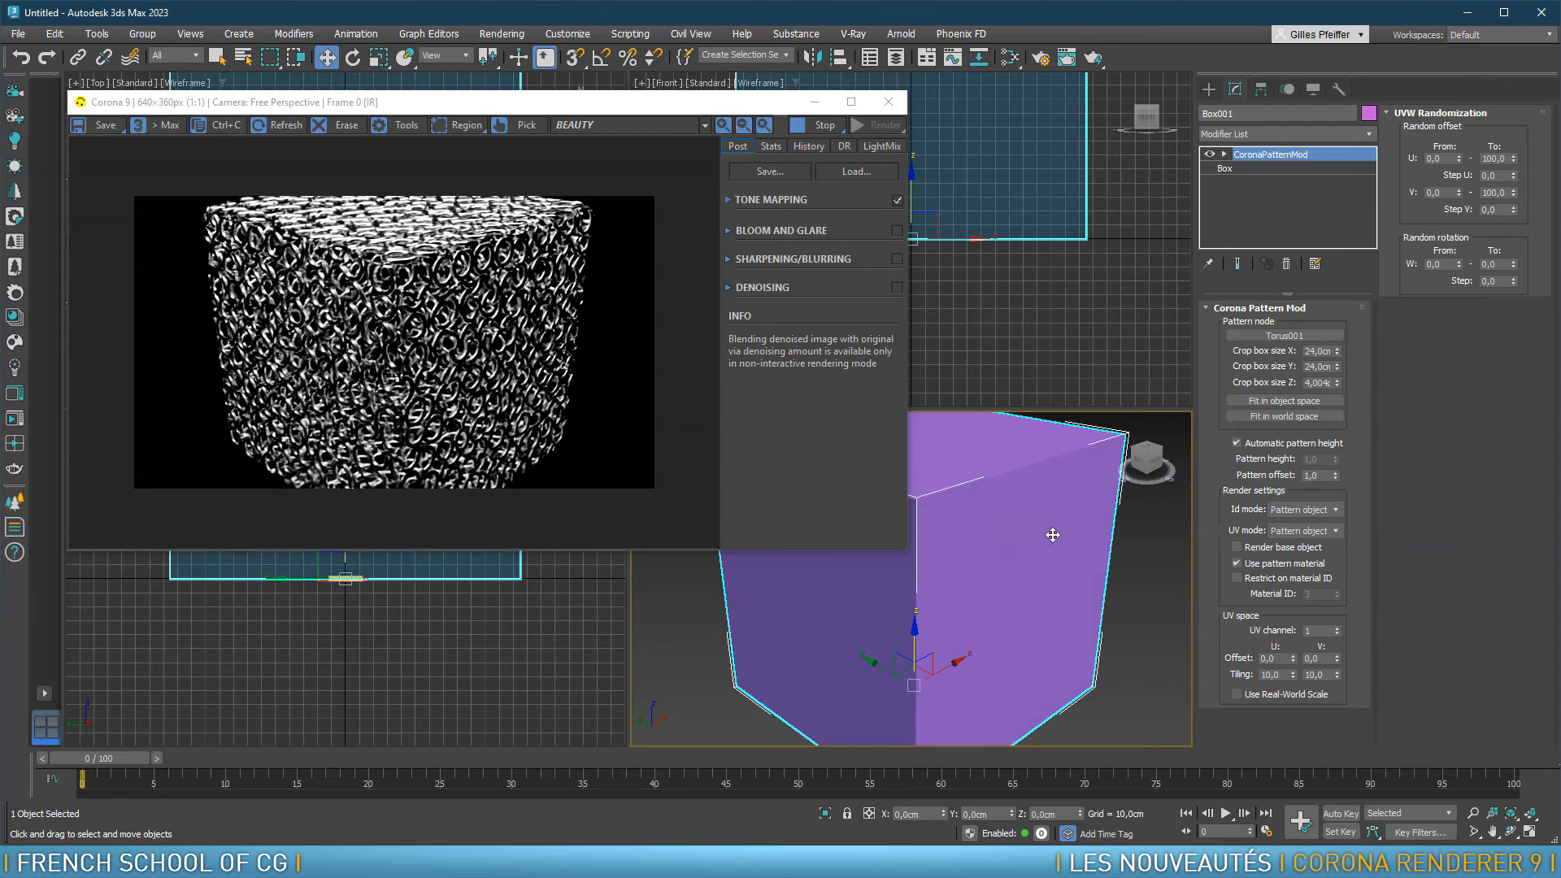
{"action": "scroll", "coordinate": [888, 656], "scroll_direction": "down", "scroll_amount": 3}
{"action": "middle_click_drag", "start_coordinate": [934, 575], "coordinate": [957, 551]}
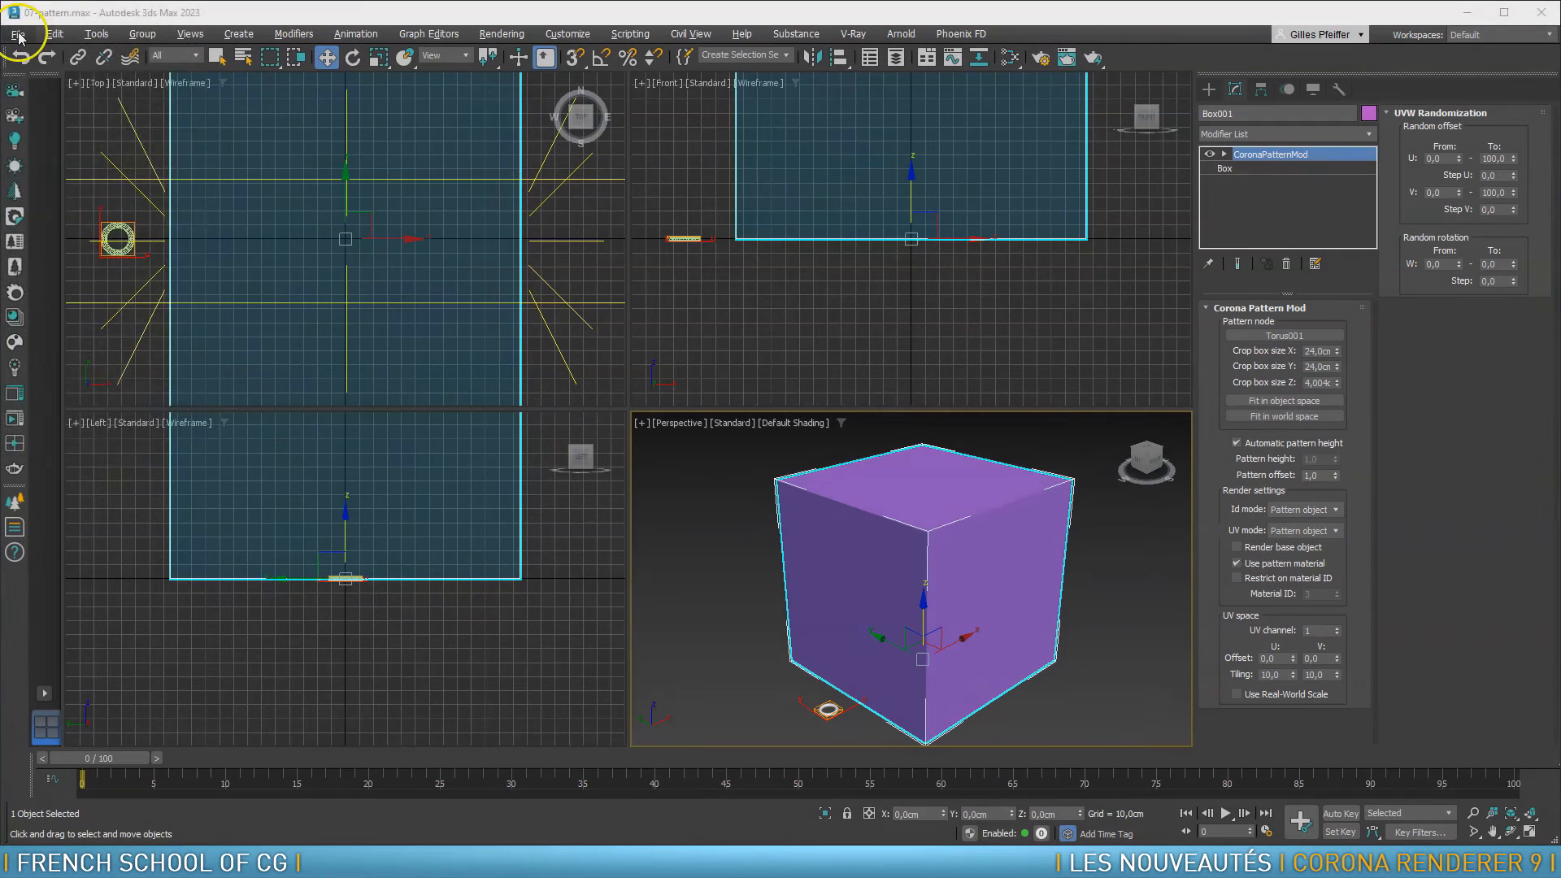
Reset 3ds Max to a new empty scene
{"action": "left_click", "coordinate": [18, 35]}
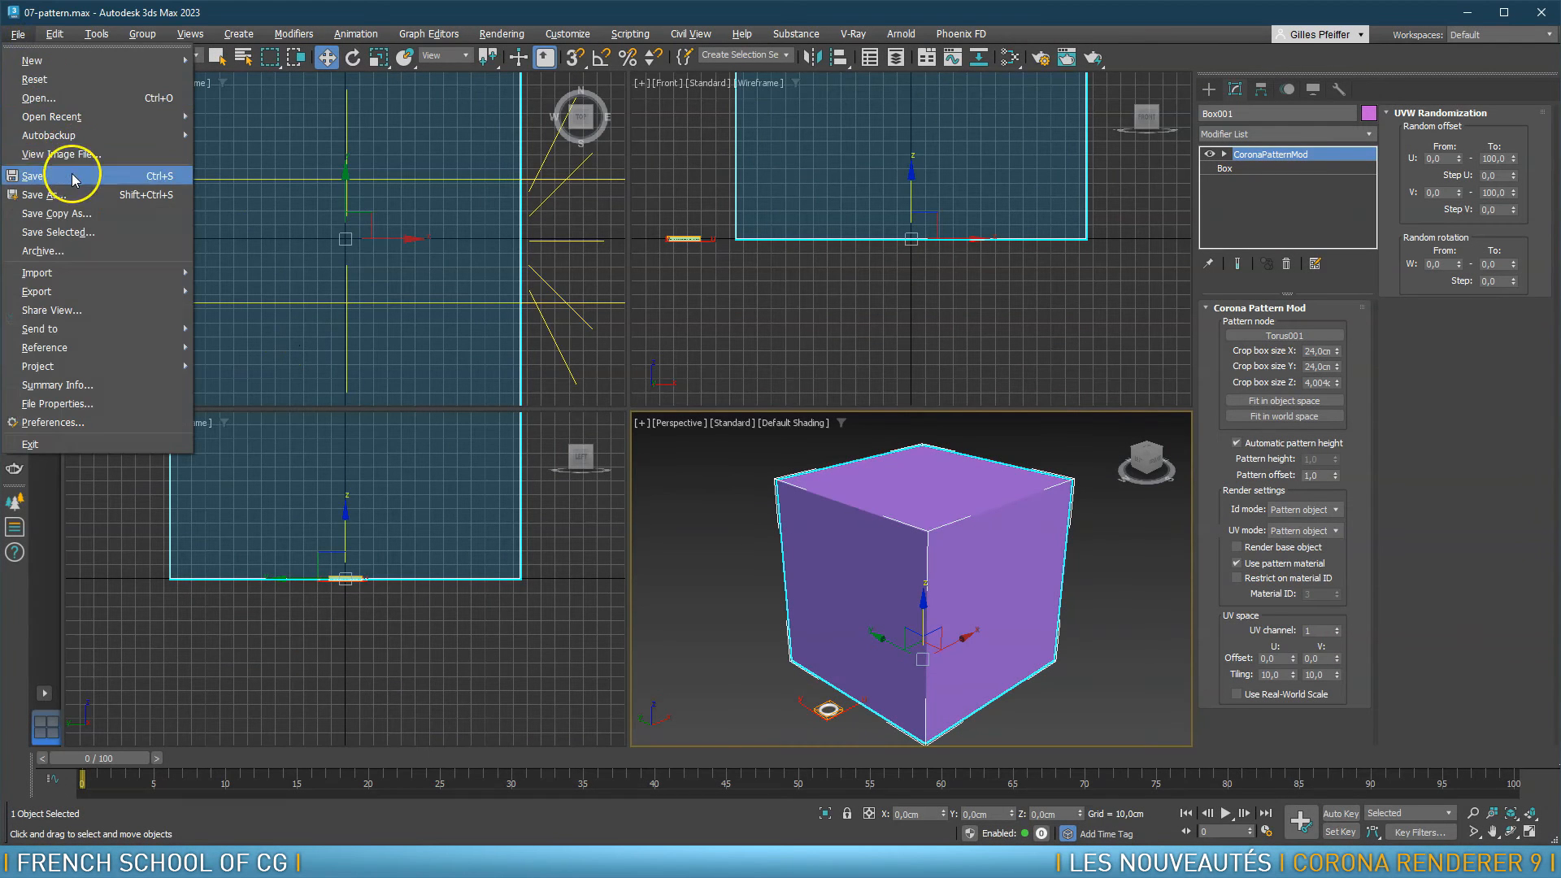
{"action": "left_click", "coordinate": [37, 81]}
{"action": "left_click", "coordinate": [736, 460]}
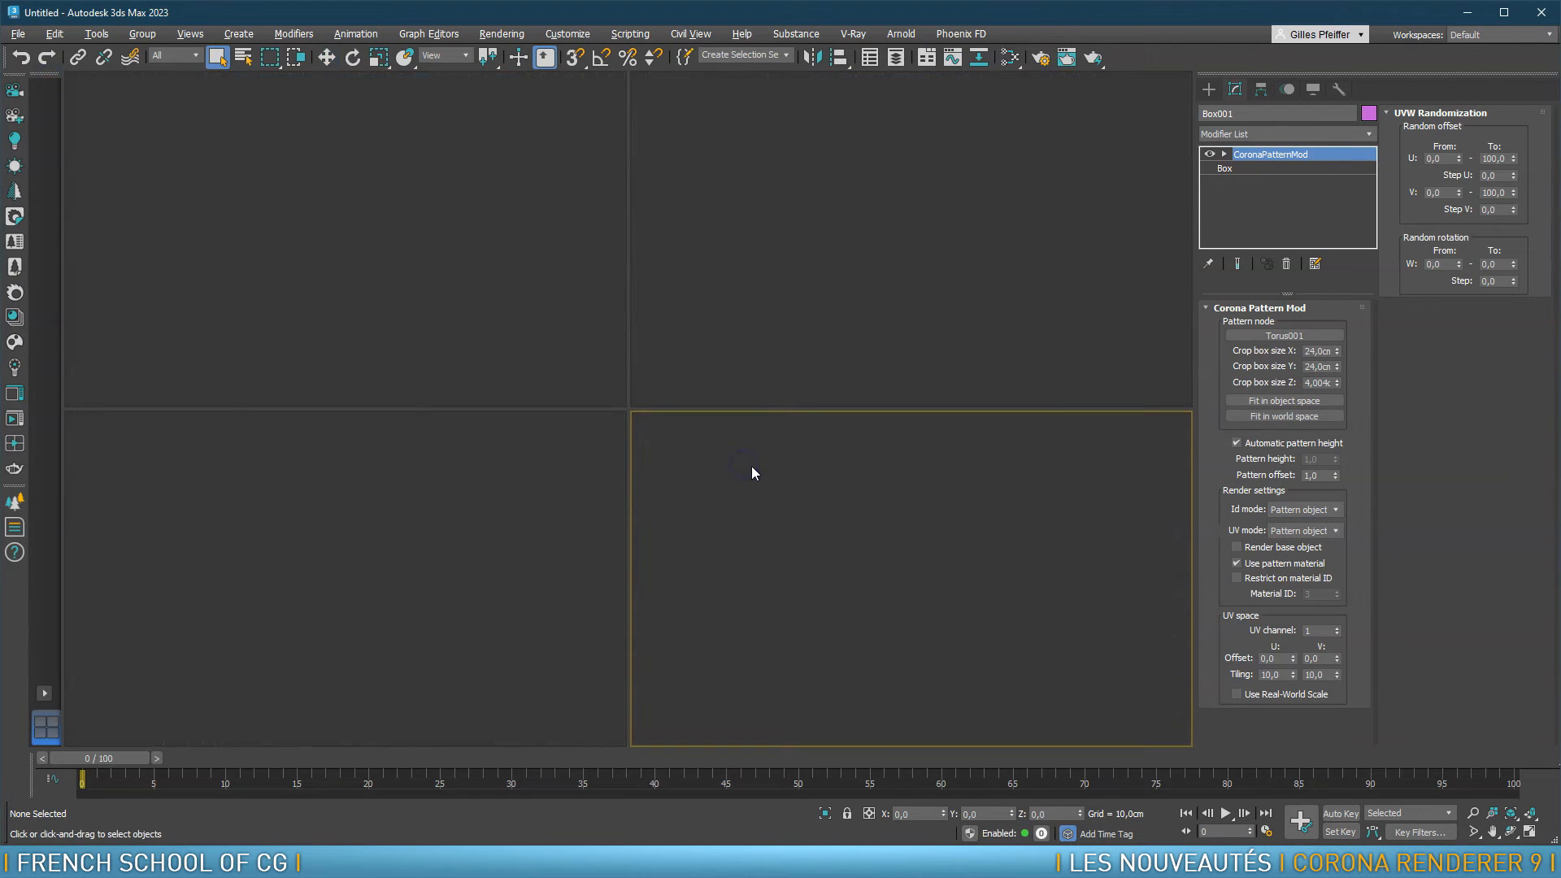
Create a 250 cm cube at the world origin using the Box primitive's Cube creation method and keyboard entry
{"action": "left_click", "coordinate": [1239, 198]}
{"action": "left_click", "coordinate": [1317, 443]}
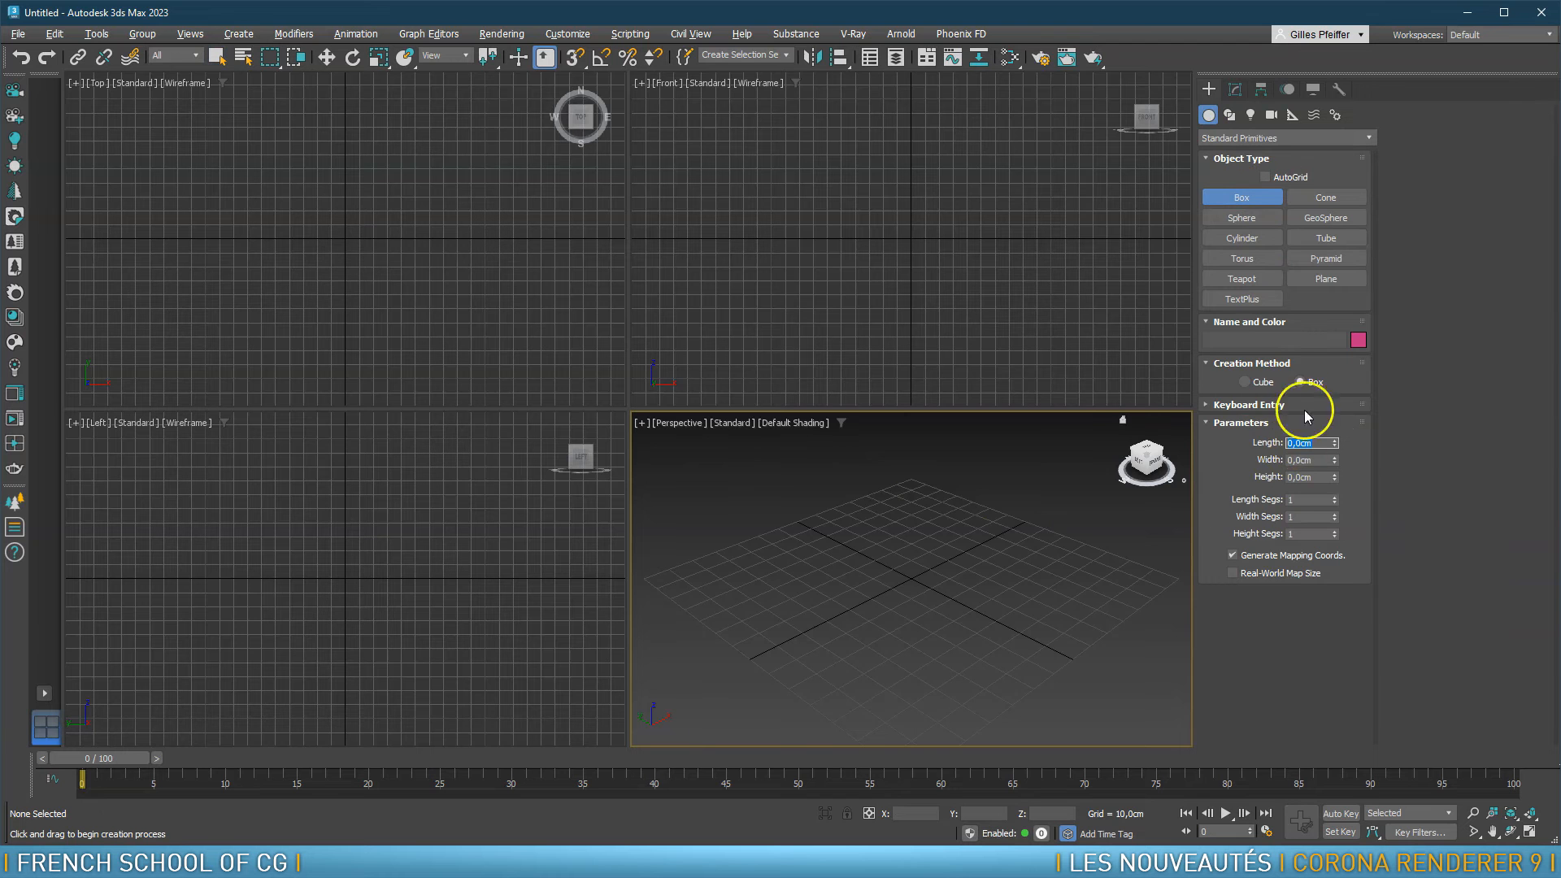
{"action": "left_click", "coordinate": [1244, 381]}
{"action": "left_click", "coordinate": [1206, 404]}
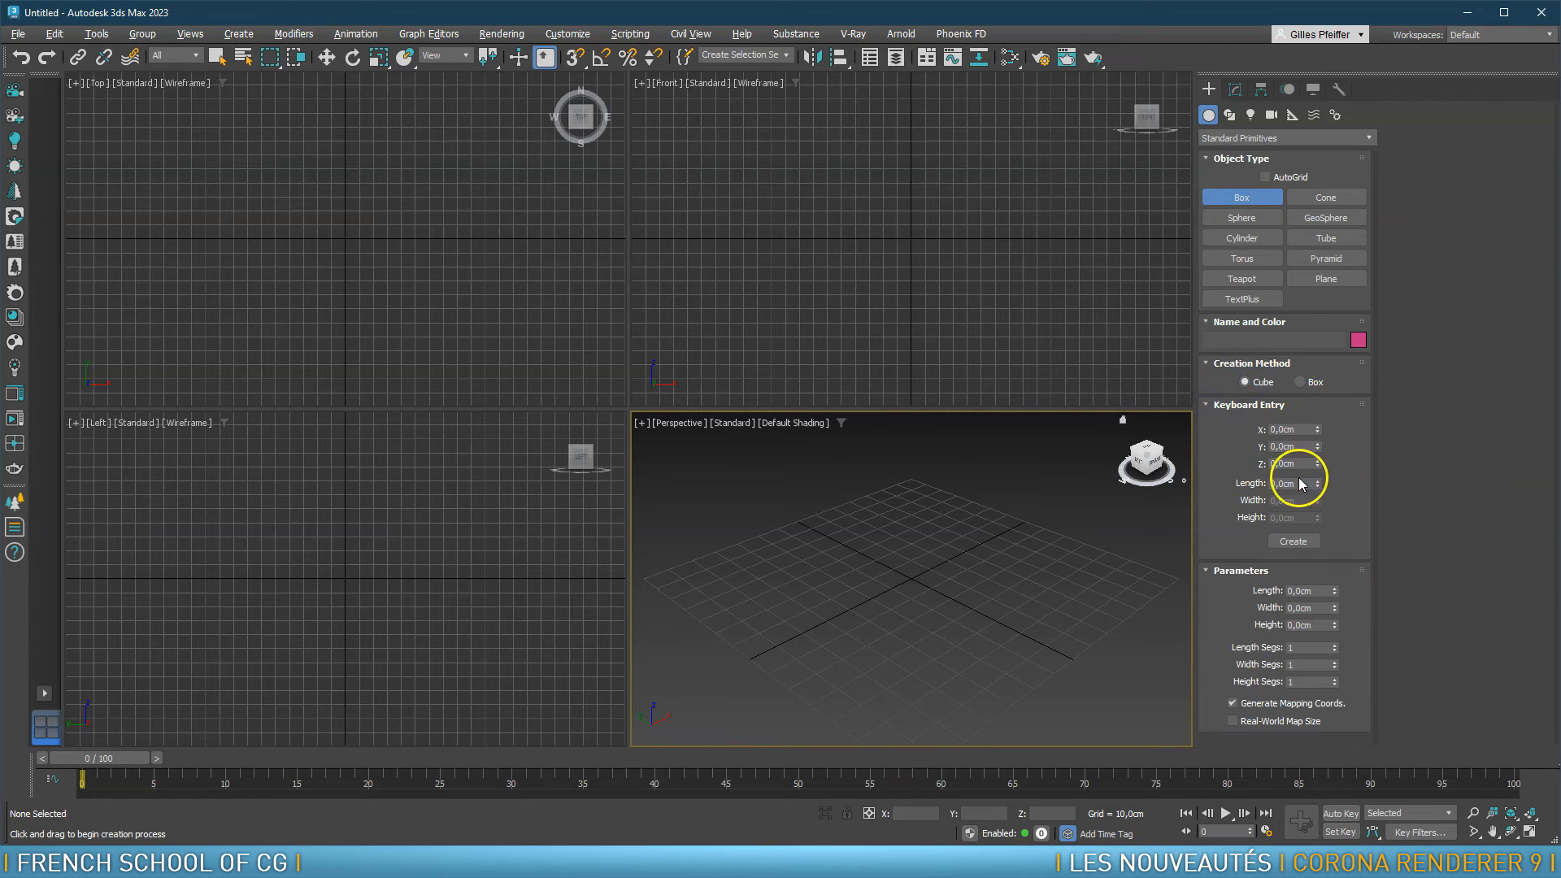
{"action": "left_click_drag", "start_coordinate": [1299, 482], "coordinate": [1252, 487]}
{"action": "left_click", "coordinate": [1292, 540]}
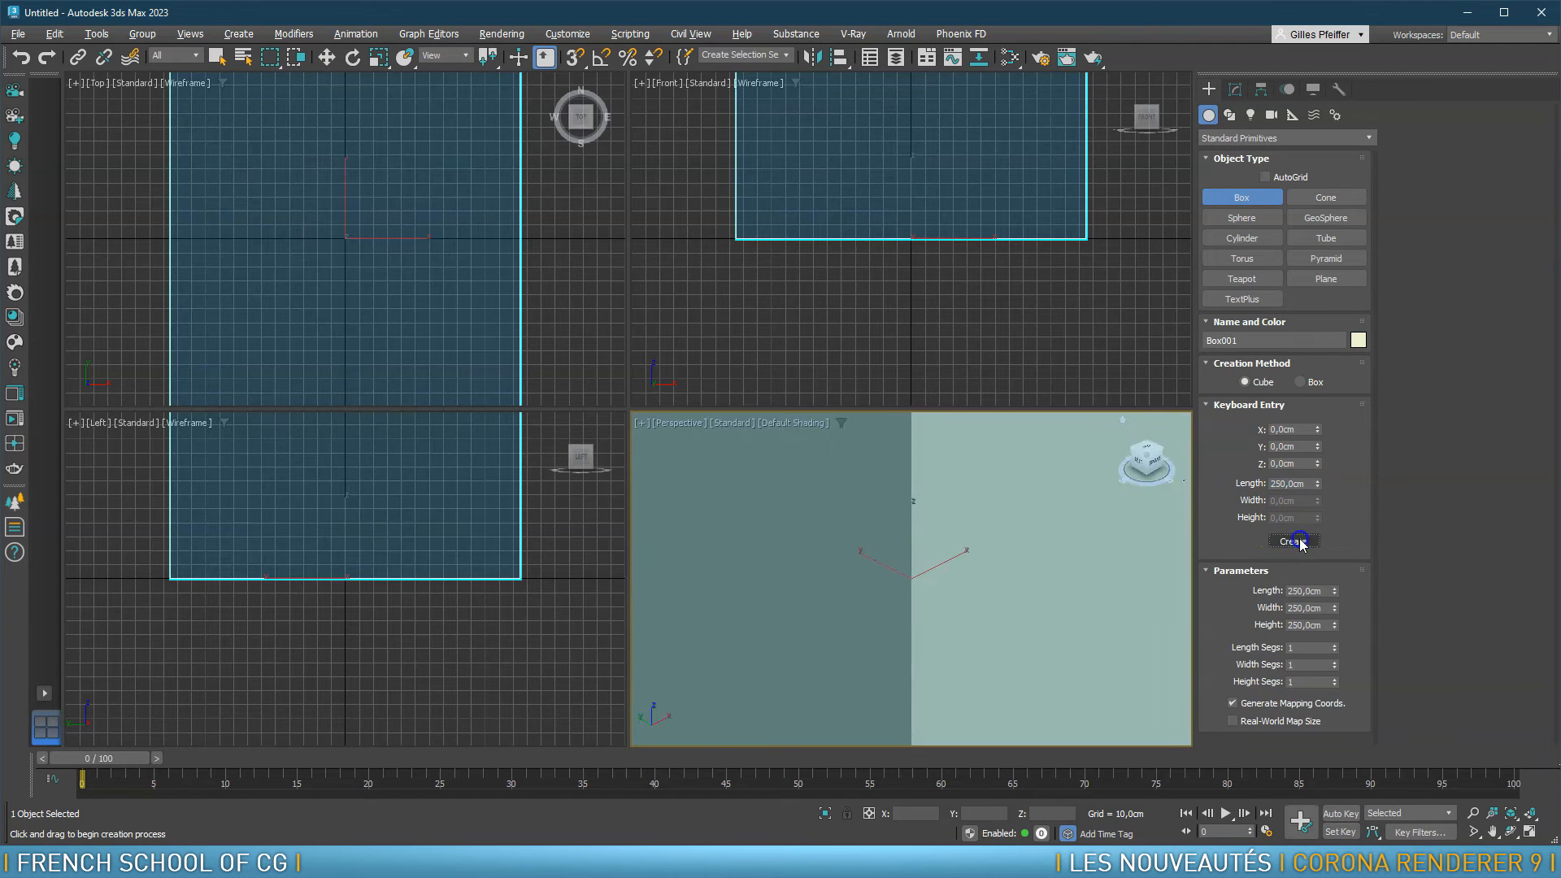
{"action": "scroll", "coordinate": [874, 587], "scroll_direction": "down", "scroll_amount": 5}
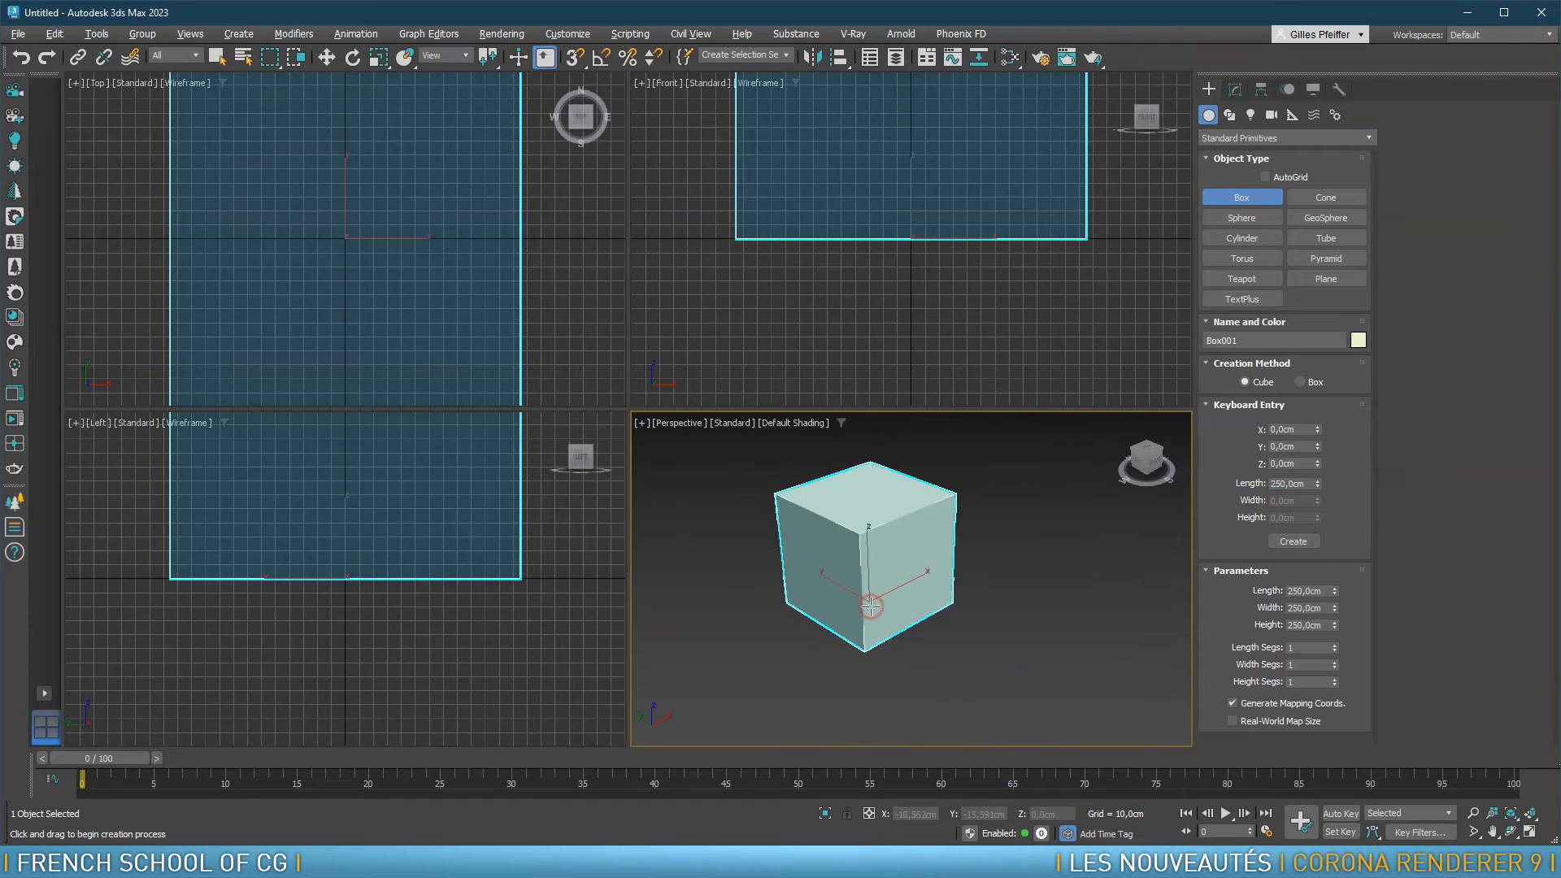
Maximize the perspective viewport, leave box creation and rename the cube as studio
{"action": "key", "text": "alt+w"}
{"action": "middle_click_drag", "start_coordinate": [712, 410], "coordinate": [725, 509]}
{"action": "right_click", "coordinate": [725, 508]}
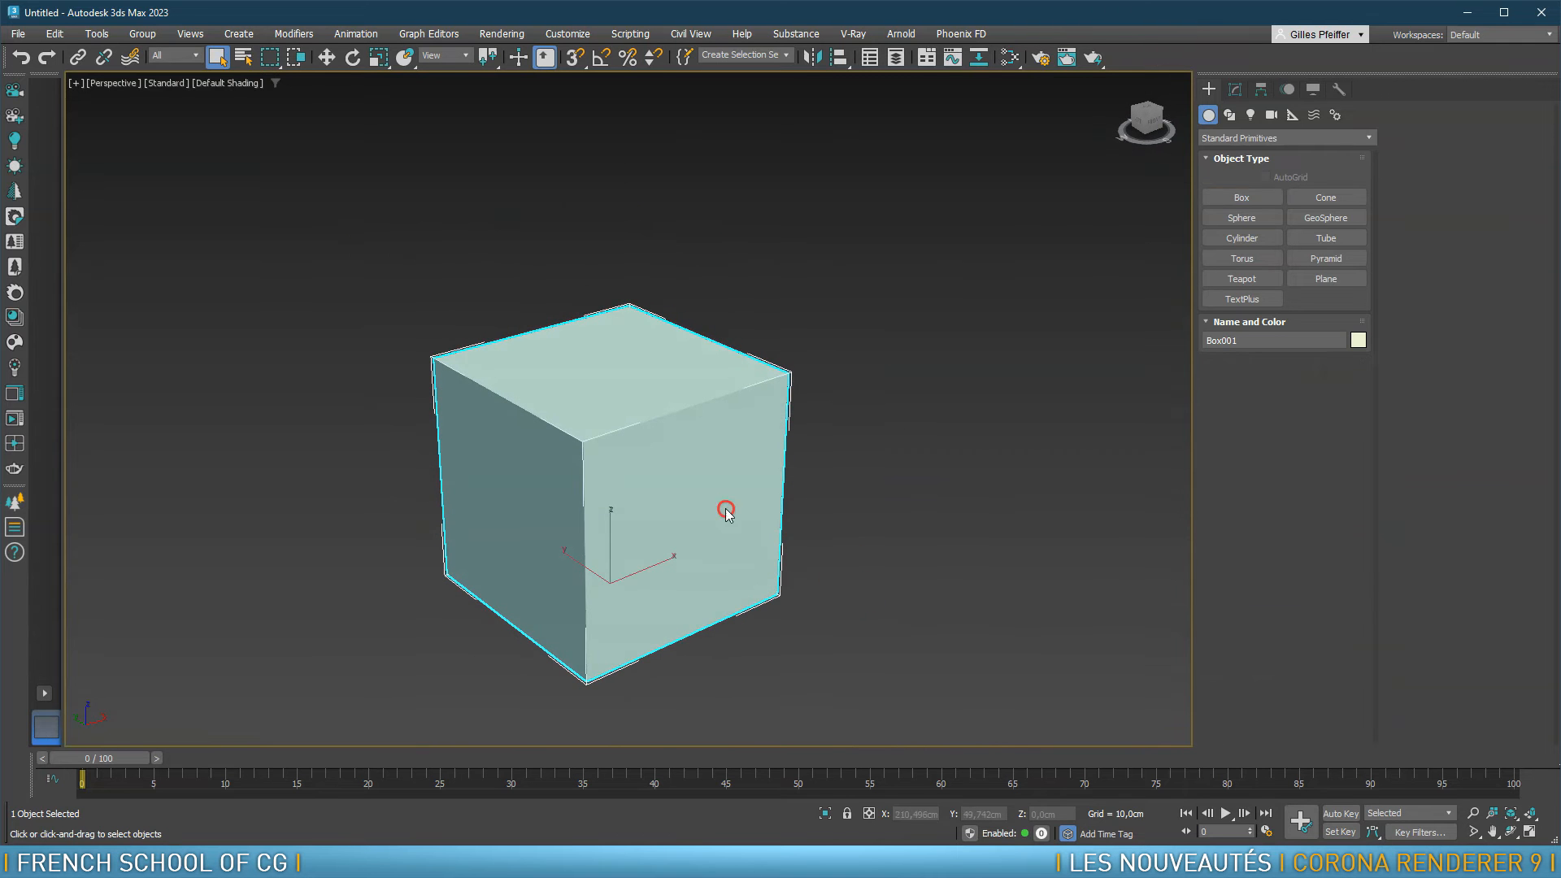
{"action": "left_click", "coordinate": [1235, 89]}
{"action": "left_click", "coordinate": [1265, 113]}
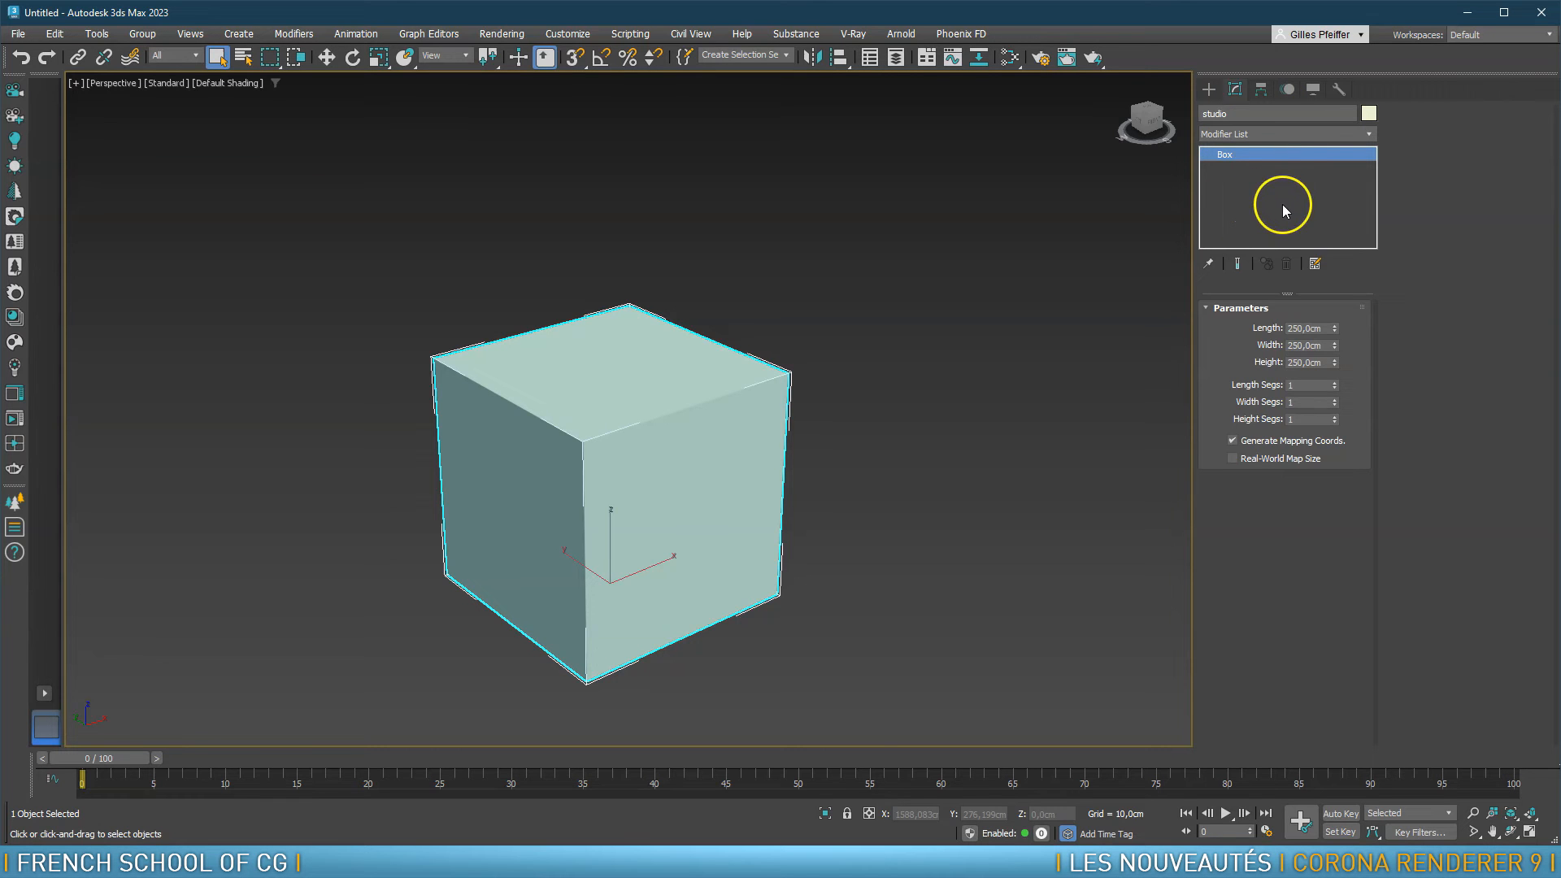
Convert the studio box to Editable Poly and delete three side walls, keeping the ceiling, floor and long back wall
{"action": "right_click", "coordinate": [1310, 161]}
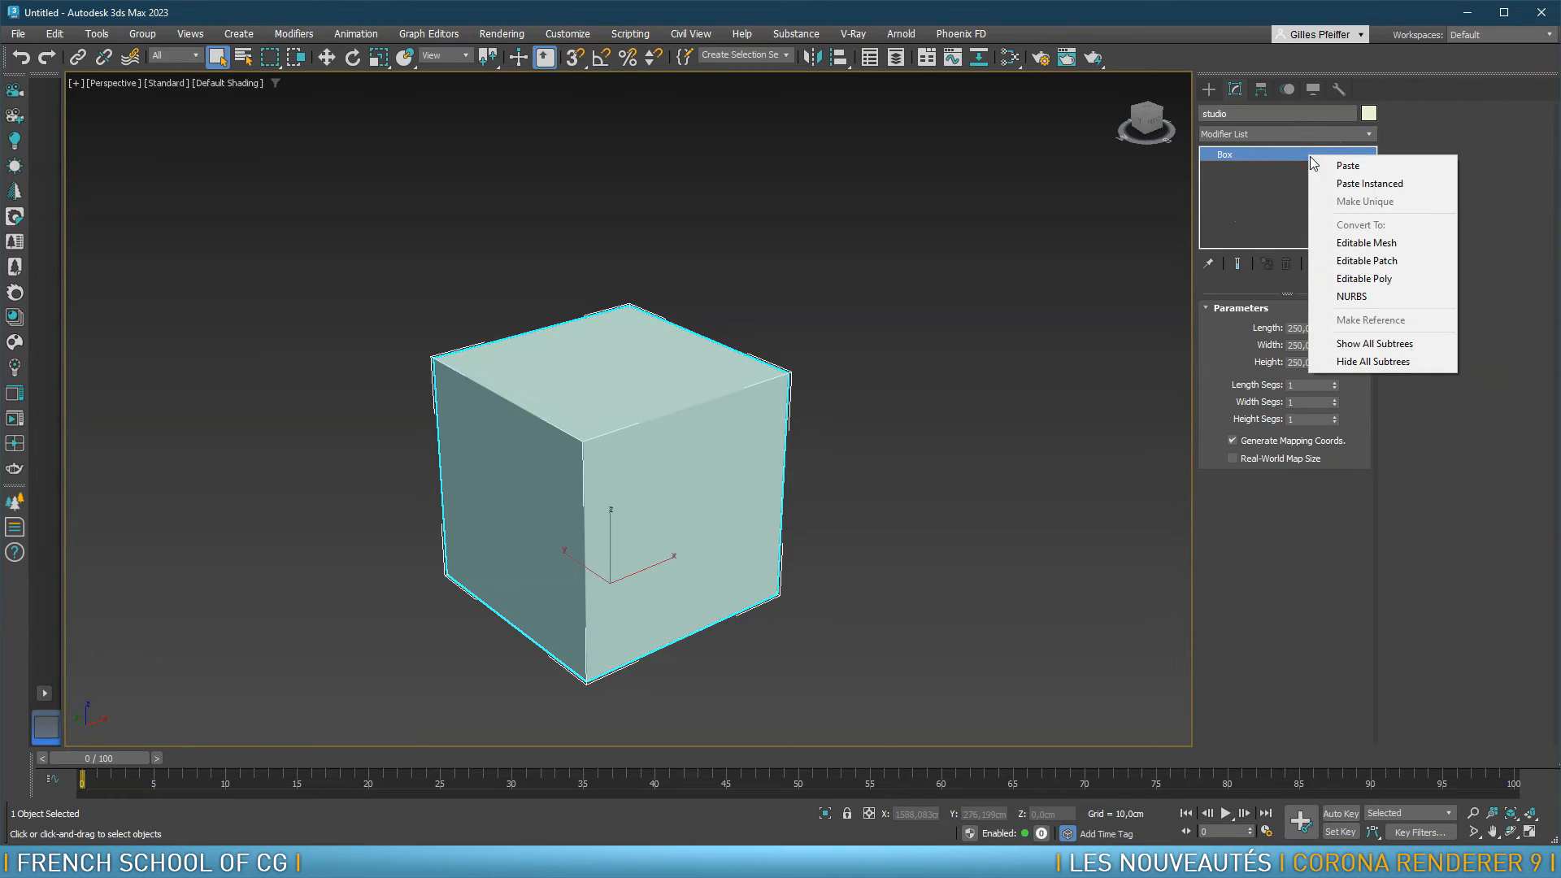
{"action": "left_click", "coordinate": [1364, 278]}
{"action": "left_click", "coordinate": [1301, 327]}
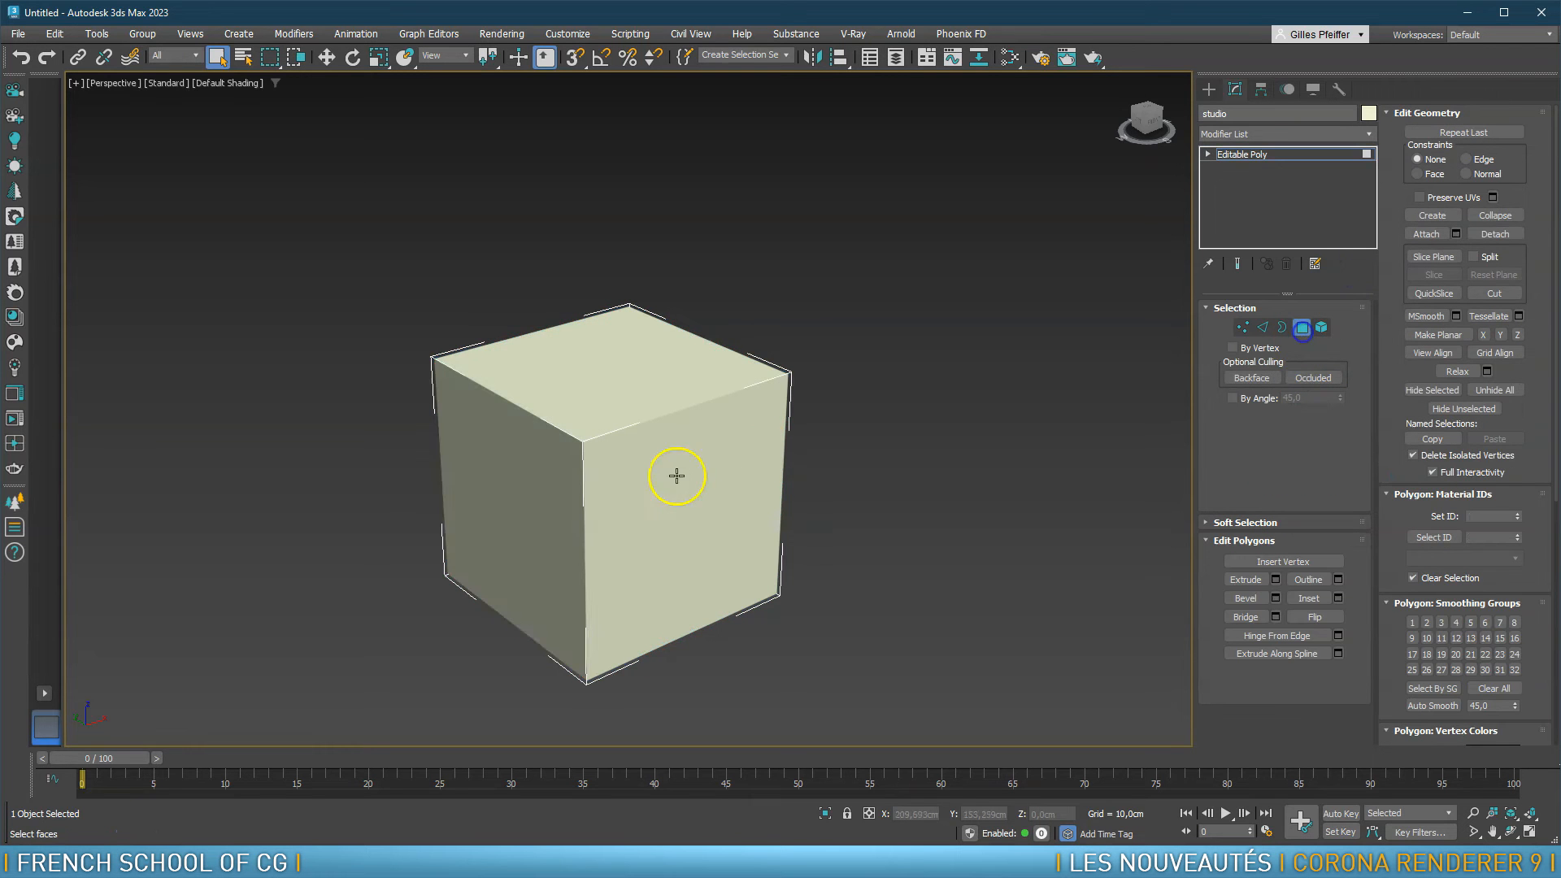
{"action": "left_click", "coordinate": [543, 499]}
{"action": "key", "text": "Delete"}
{"action": "left_click", "coordinate": [644, 529]}
{"action": "key", "text": "Delete"}
{"action": "left_click", "coordinate": [756, 477]}
{"action": "key", "text": "Delete"}
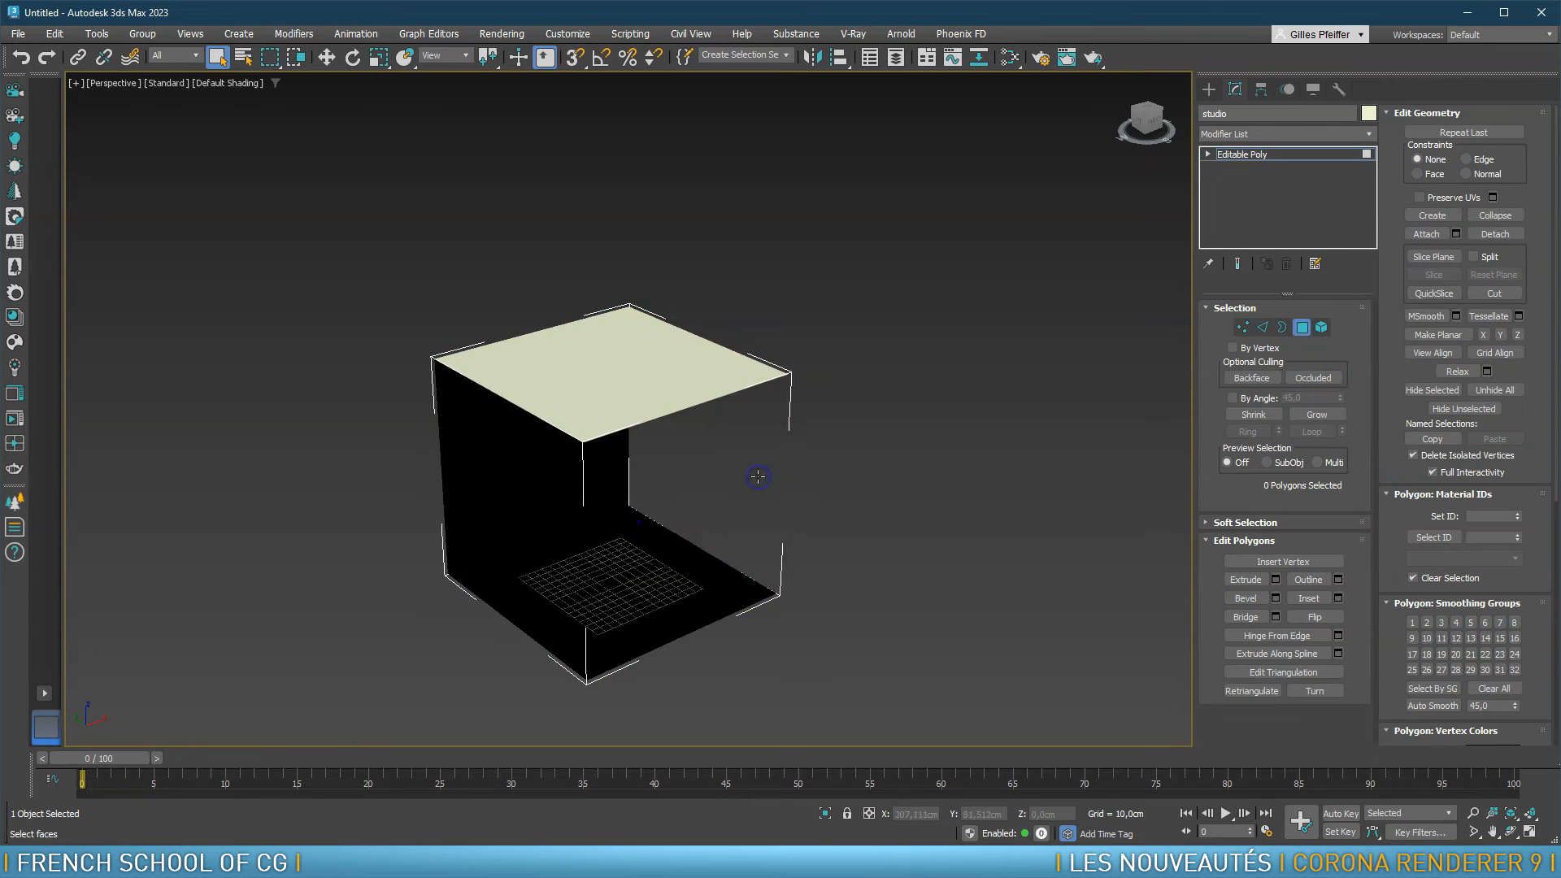
Scale all vertices of the studio along the X axis to make it much wider
{"action": "left_click", "coordinate": [1242, 327]}
{"action": "left_click_drag", "start_coordinate": [281, 235], "coordinate": [1022, 829]}
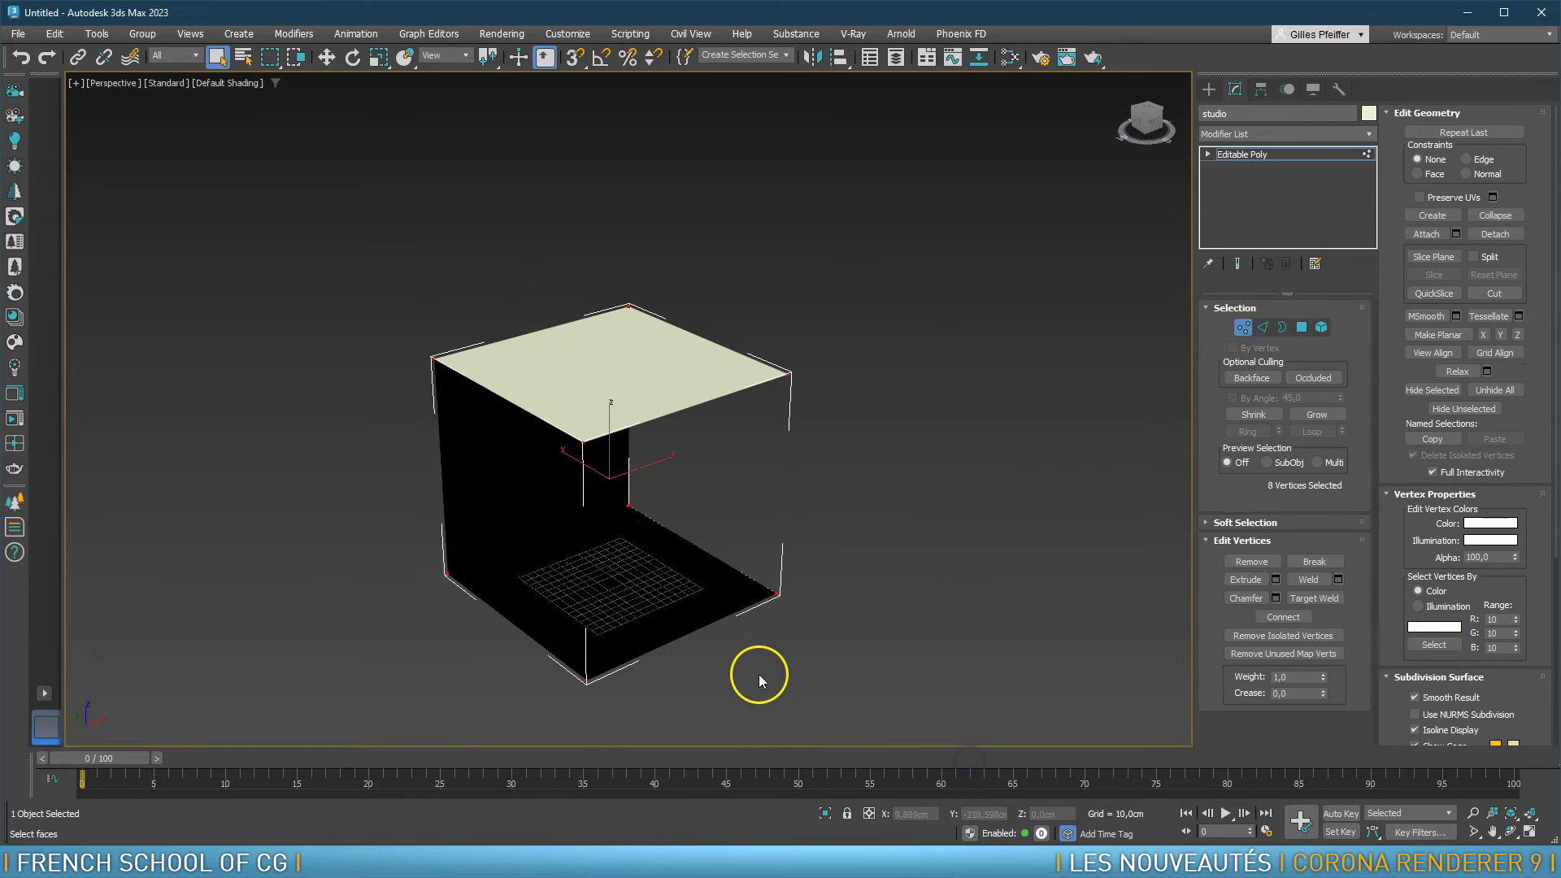
{"action": "key", "text": "r"}
{"action": "left_click_drag", "start_coordinate": [547, 505], "coordinate": [444, 538]}
{"action": "left_click", "coordinate": [1262, 326]}
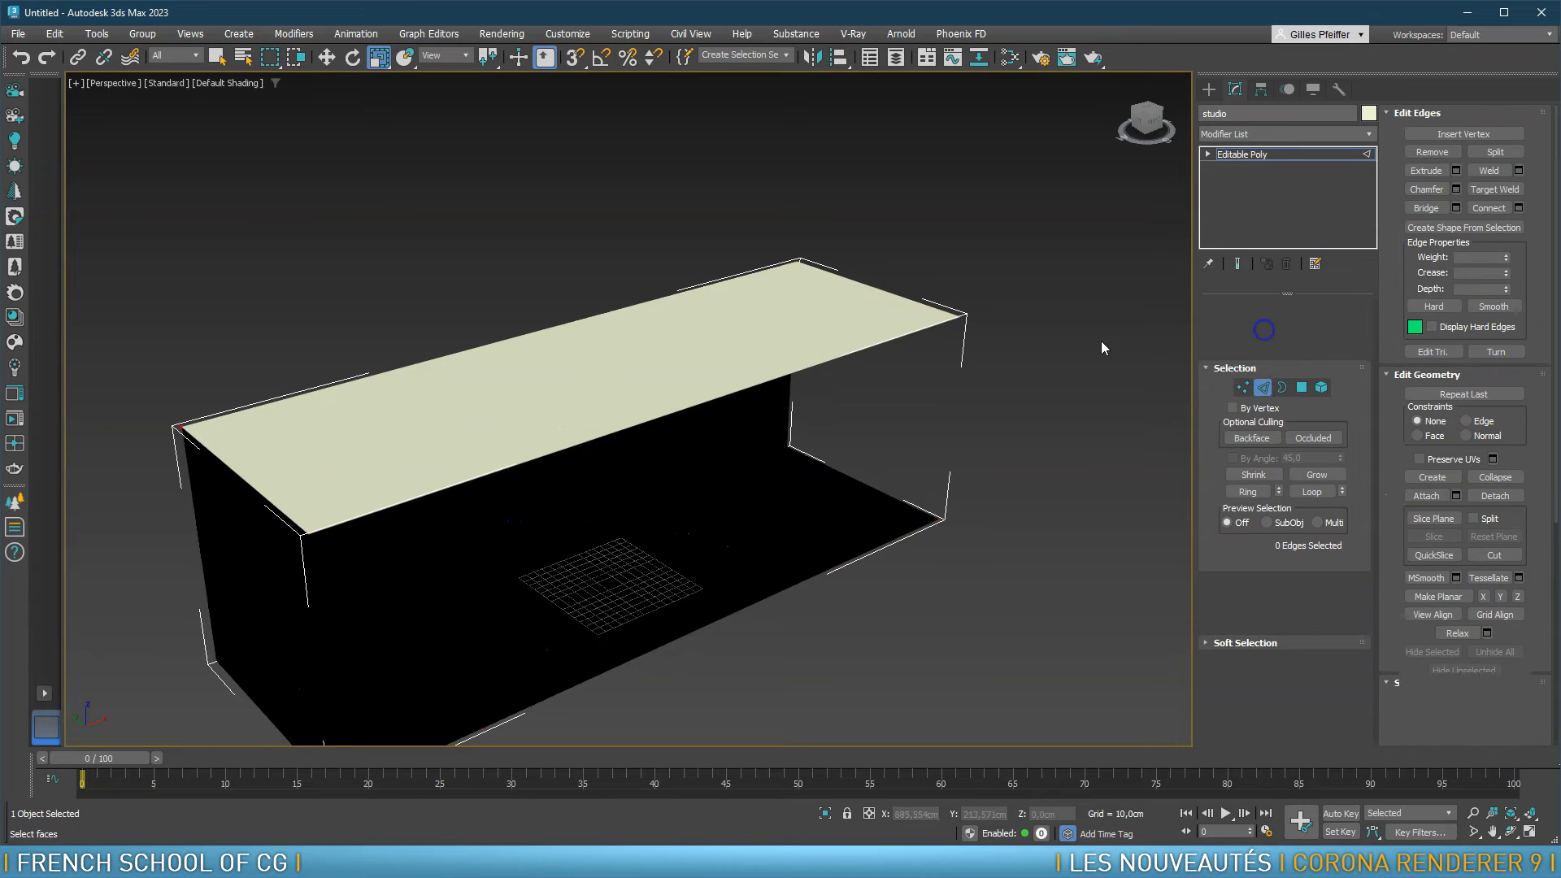
{"action": "left_click", "coordinate": [704, 403]}
{"action": "left_click", "coordinate": [744, 600], "text": "ctrl"}
{"action": "middle_click_drag", "start_coordinate": [739, 617], "coordinate": [826, 593], "text": "alt"}
Move the back wall polygon backward along Y to about 384 cm to deepen the studio
{"action": "left_click", "coordinate": [1301, 327]}
{"action": "left_click", "coordinate": [687, 585]}
{"action": "left_click", "coordinate": [542, 574]}
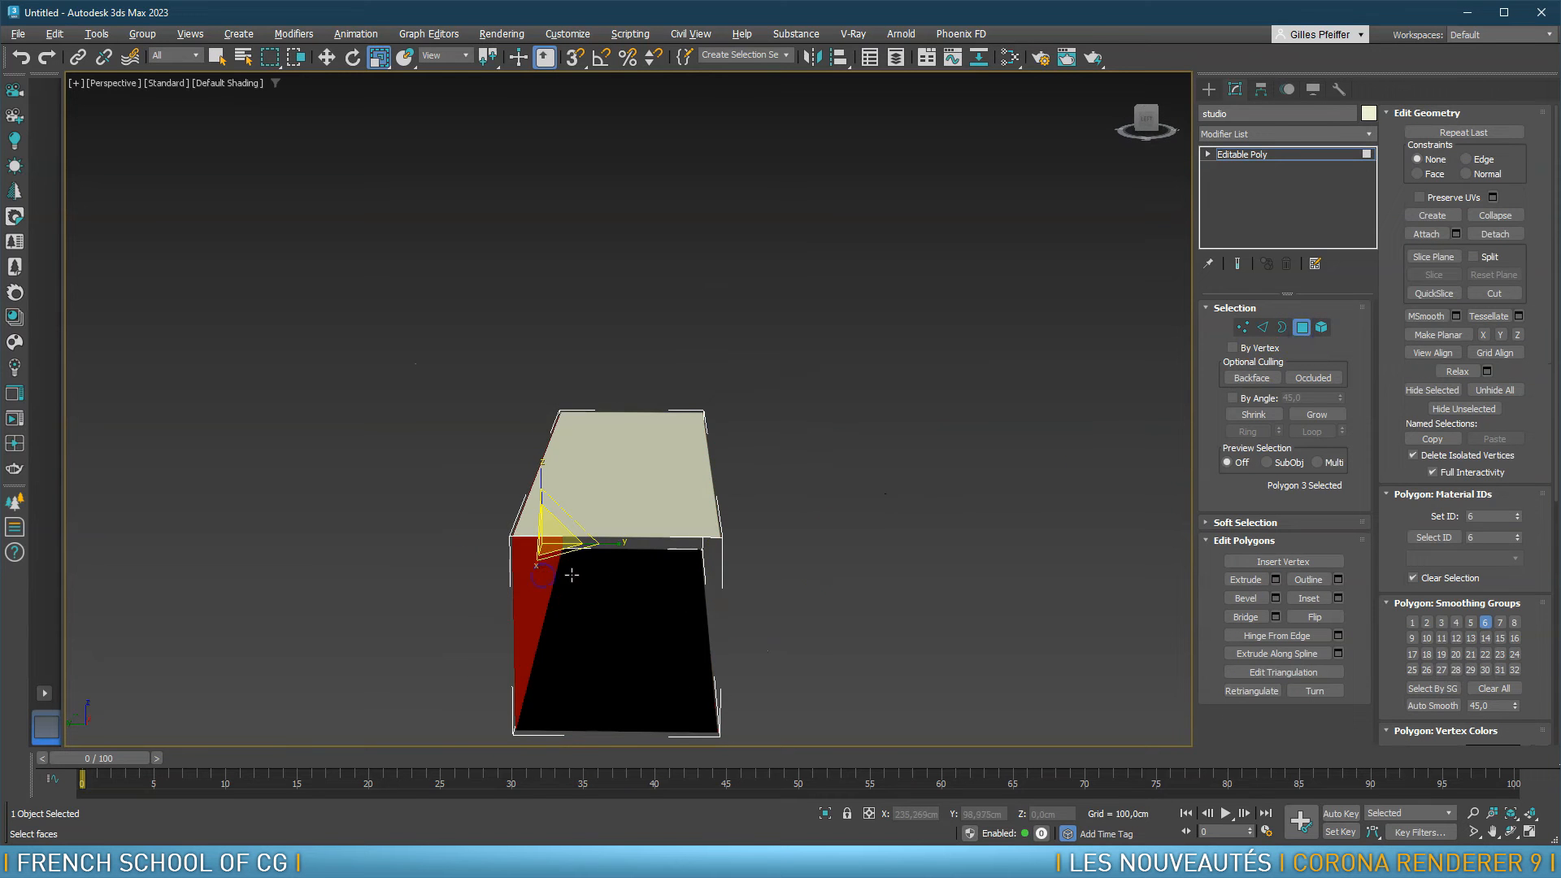
{"action": "middle_click_drag", "start_coordinate": [572, 574], "coordinate": [580, 581], "text": "alt"}
{"action": "key", "text": "w"}
{"action": "left_click_drag", "start_coordinate": [482, 549], "coordinate": [307, 544]}
{"action": "middle_click_drag", "start_coordinate": [672, 583], "coordinate": [581, 564], "text": "alt"}
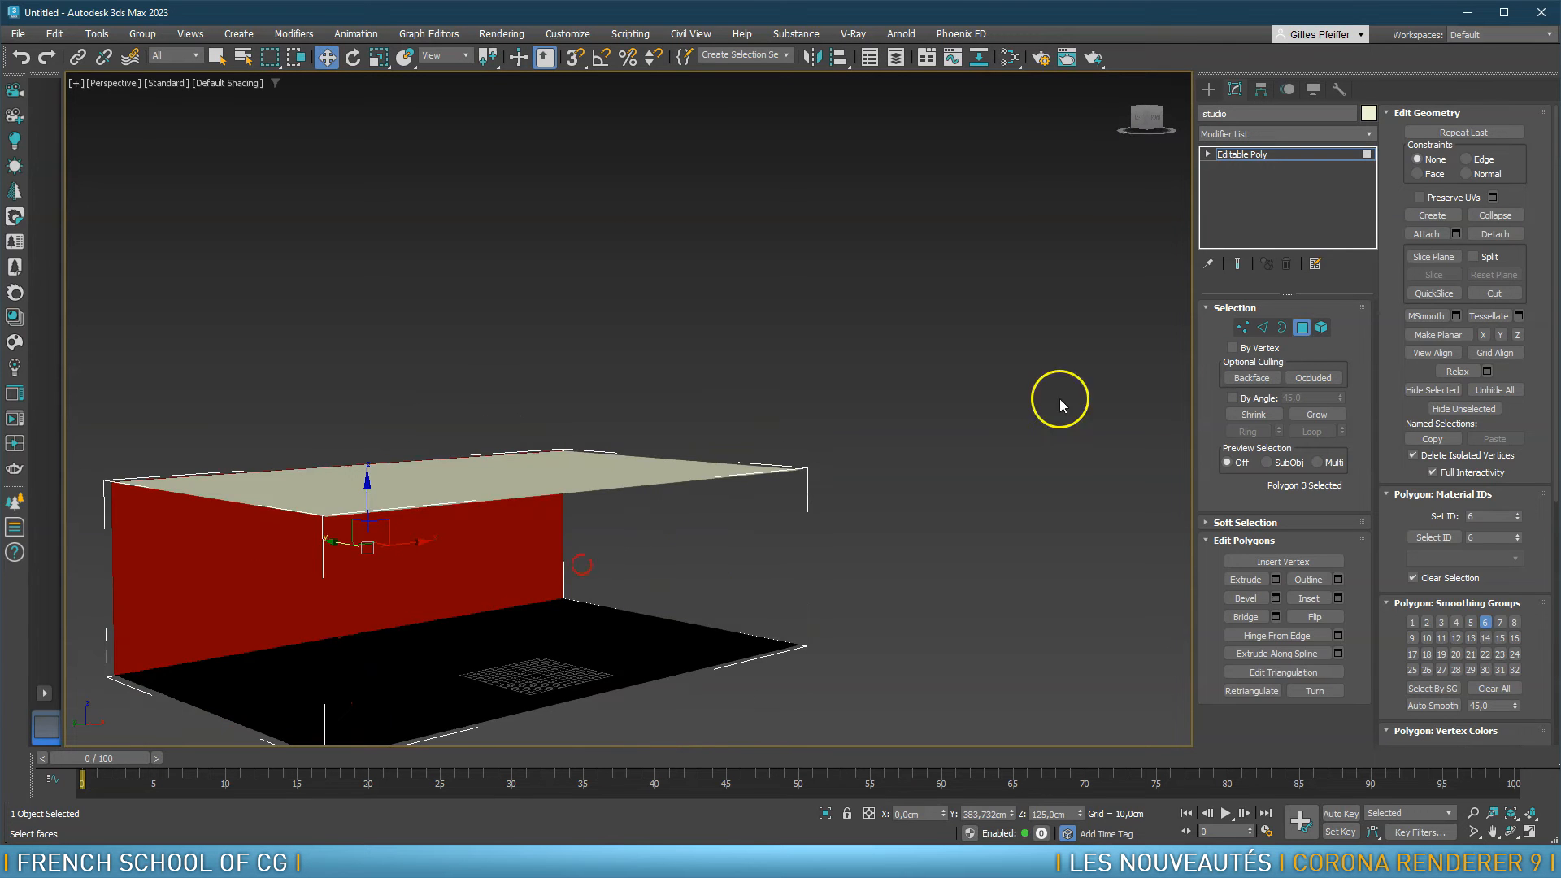
{"action": "left_click", "coordinate": [1302, 326]}
Chamfer the back wall's upper and lower edges by about 49 cm with 18 segments to round the studio's corners
{"action": "left_click", "coordinate": [1262, 326]}
{"action": "key", "text": "F4"}
{"action": "left_click", "coordinate": [424, 630]}
{"action": "middle_click_drag", "start_coordinate": [425, 627], "coordinate": [516, 591], "text": "alt"}
{"action": "left_click", "coordinate": [462, 490], "text": "ctrl"}
{"action": "middle_click_drag", "start_coordinate": [463, 491], "coordinate": [586, 547], "text": "alt"}
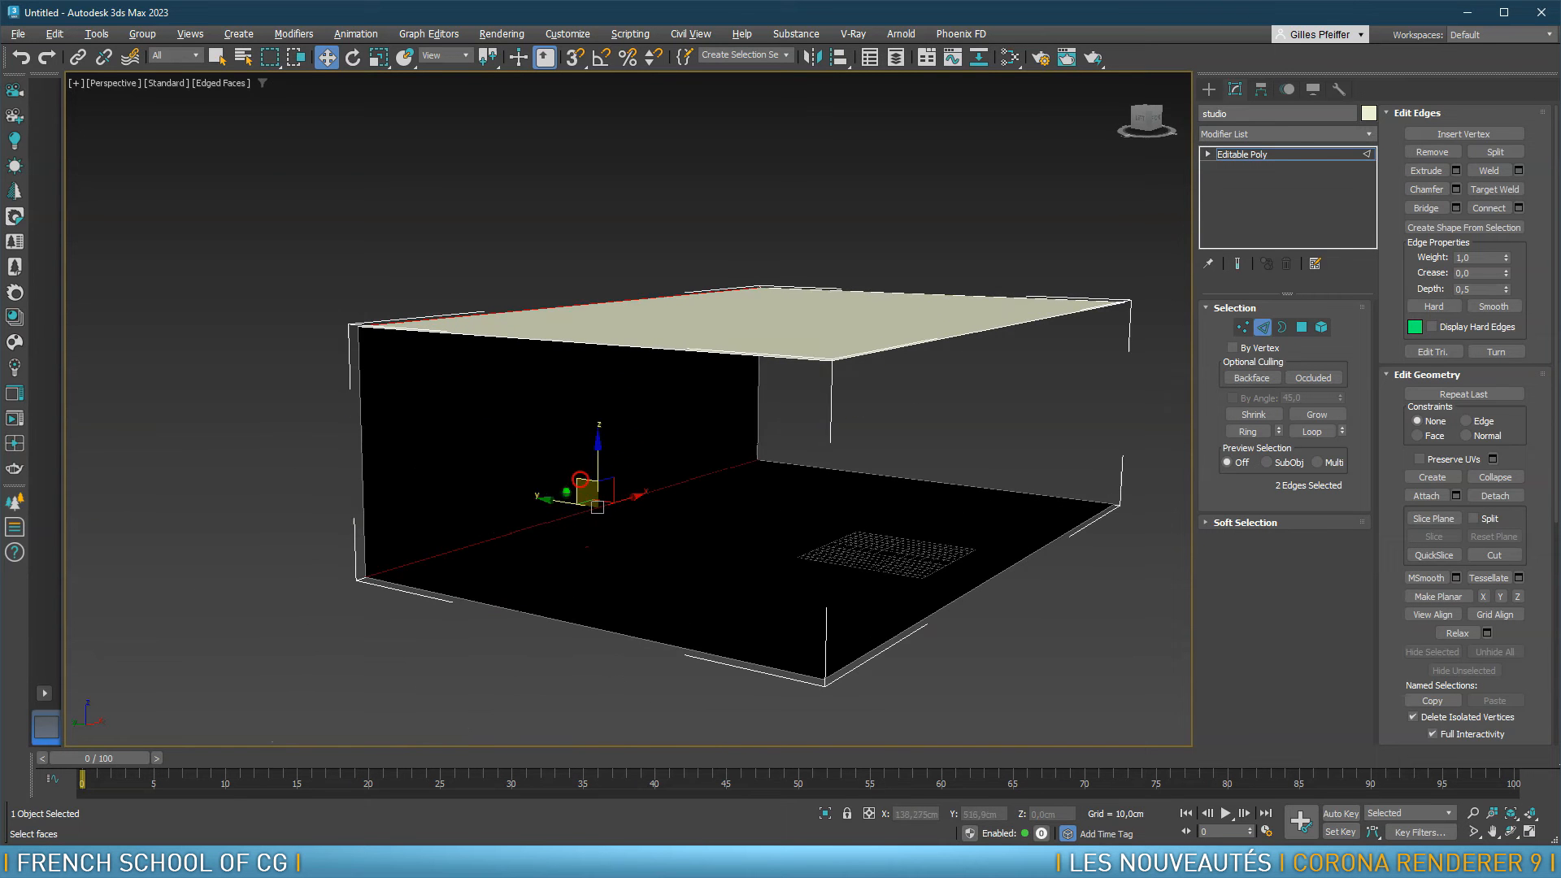
{"action": "left_click", "coordinate": [1455, 189]}
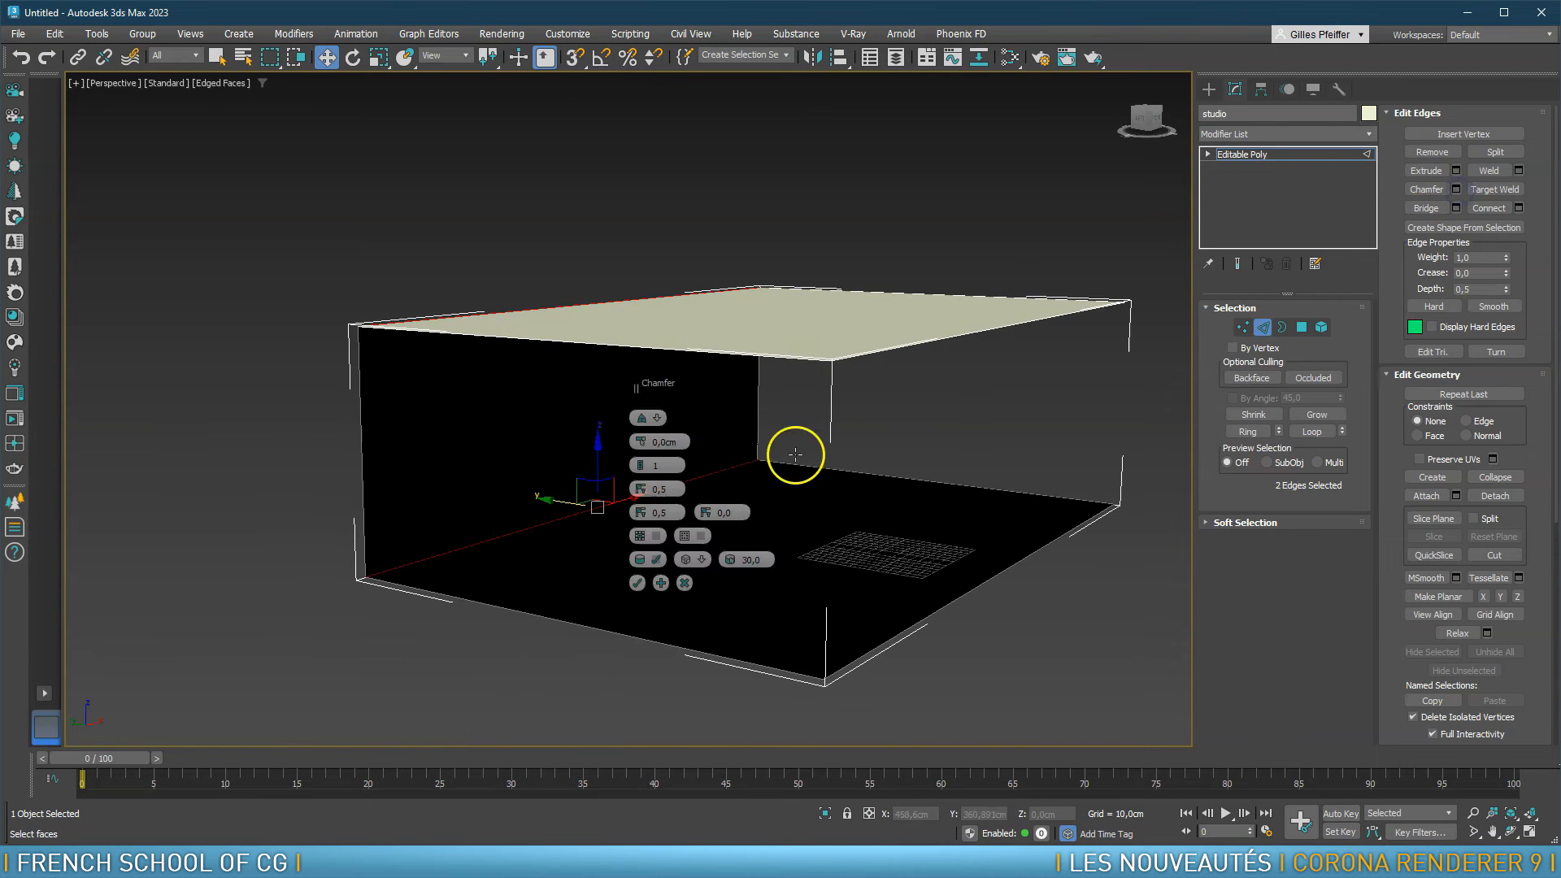
{"action": "left_click_drag", "start_coordinate": [640, 442], "coordinate": [646, 402]}
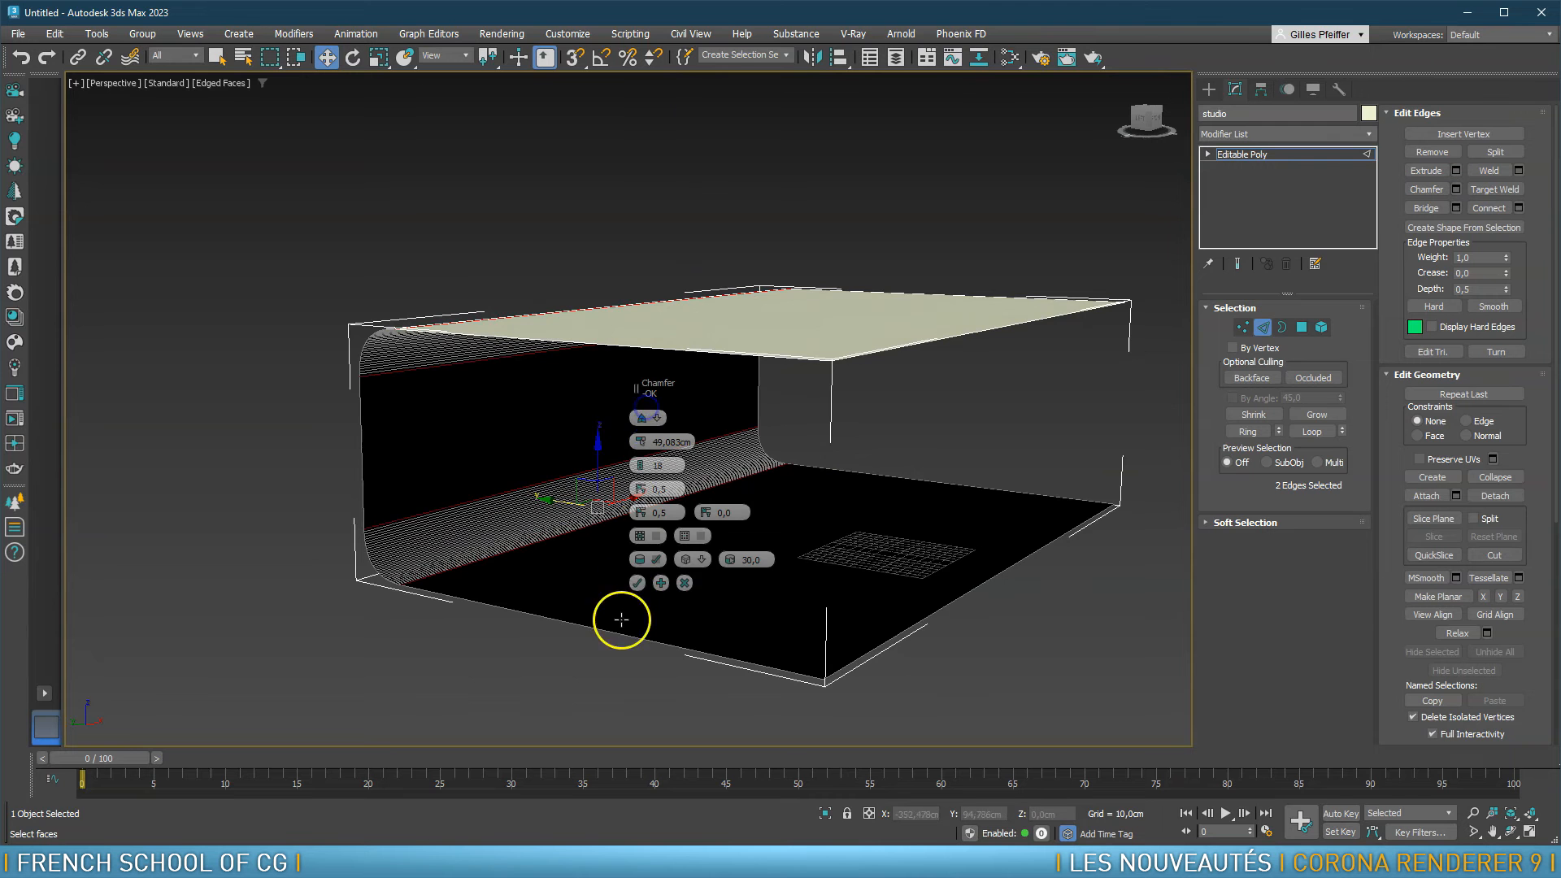
{"action": "left_click", "coordinate": [637, 582]}
{"action": "scroll", "coordinate": [440, 506], "scroll_direction": "up", "scroll_amount": 5}
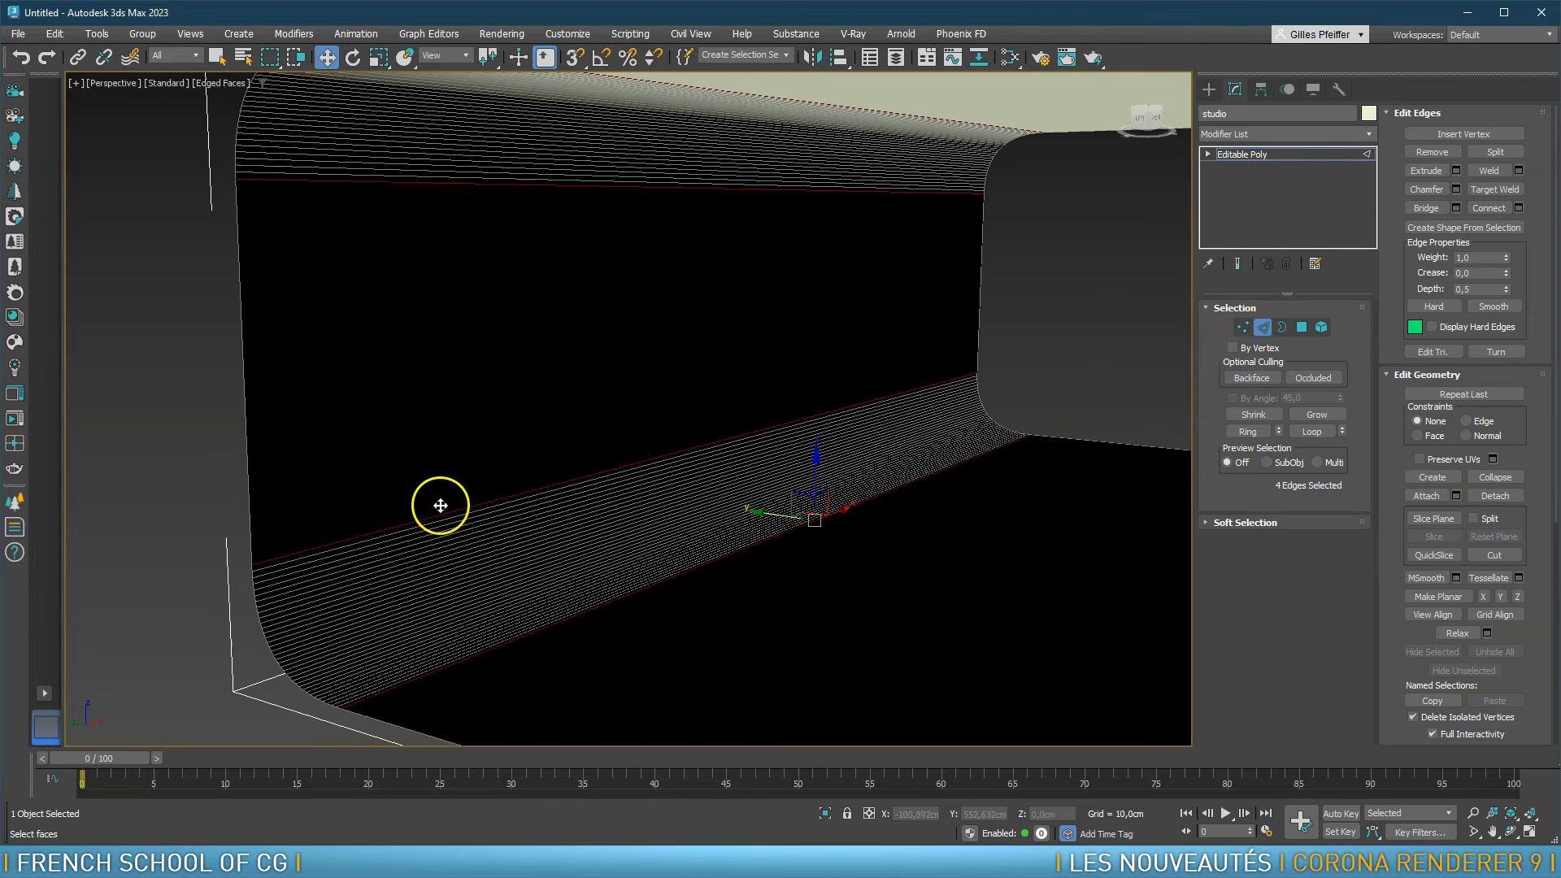
{"action": "scroll", "coordinate": [675, 563], "scroll_direction": "down", "scroll_amount": 6}
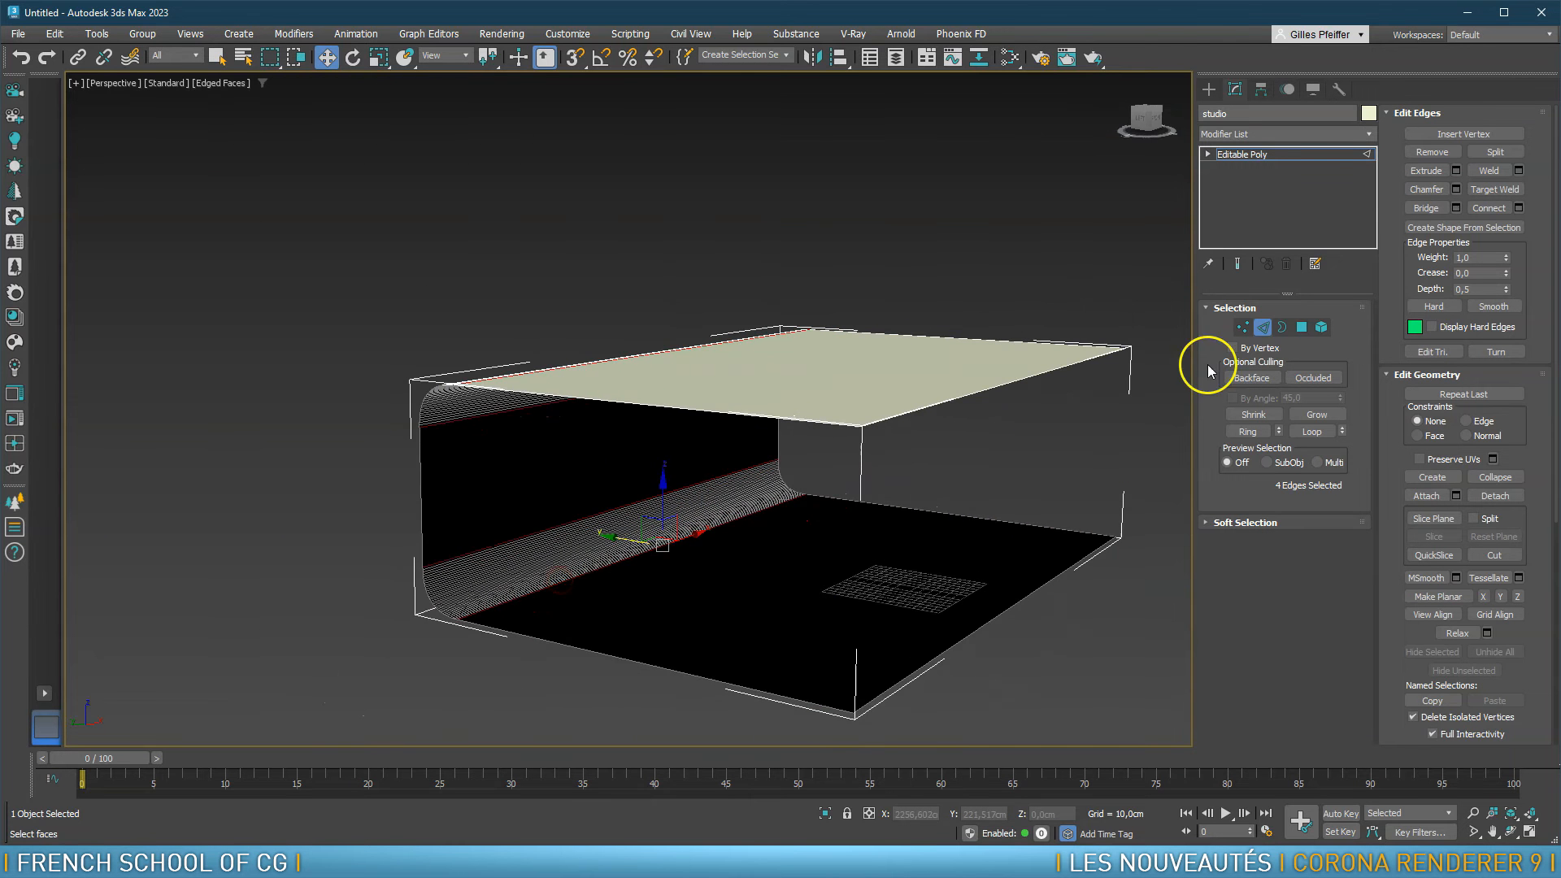
{"action": "left_click", "coordinate": [1261, 326]}
Add a Shell modifier to the studio and change its object color to light grey
{"action": "left_click", "coordinate": [1368, 133]}
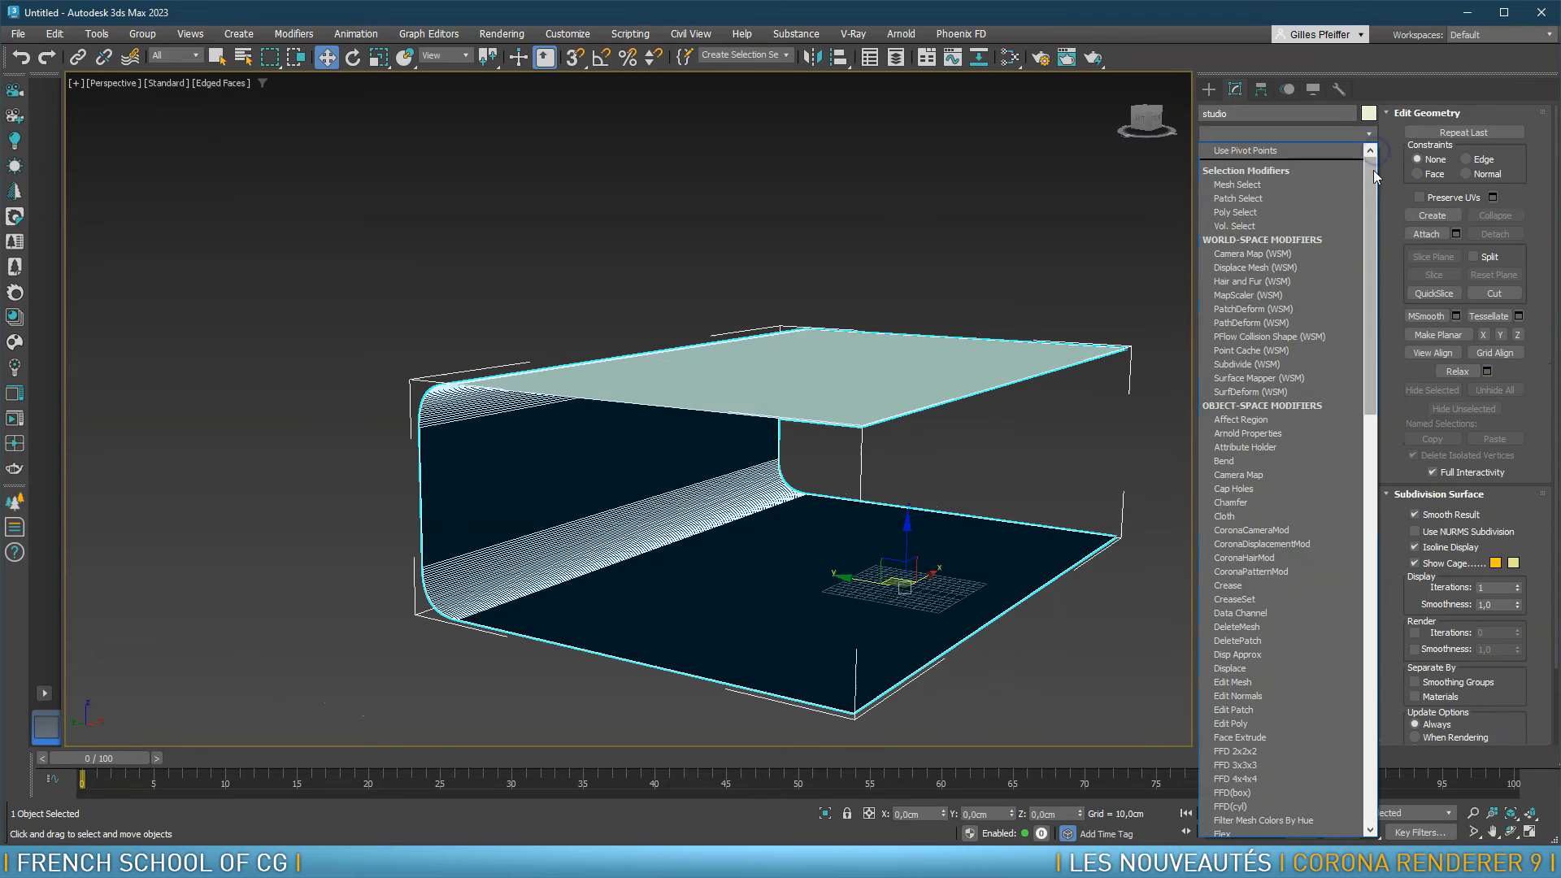
{"action": "left_click_drag", "start_coordinate": [1376, 177], "coordinate": [1407, 686]}
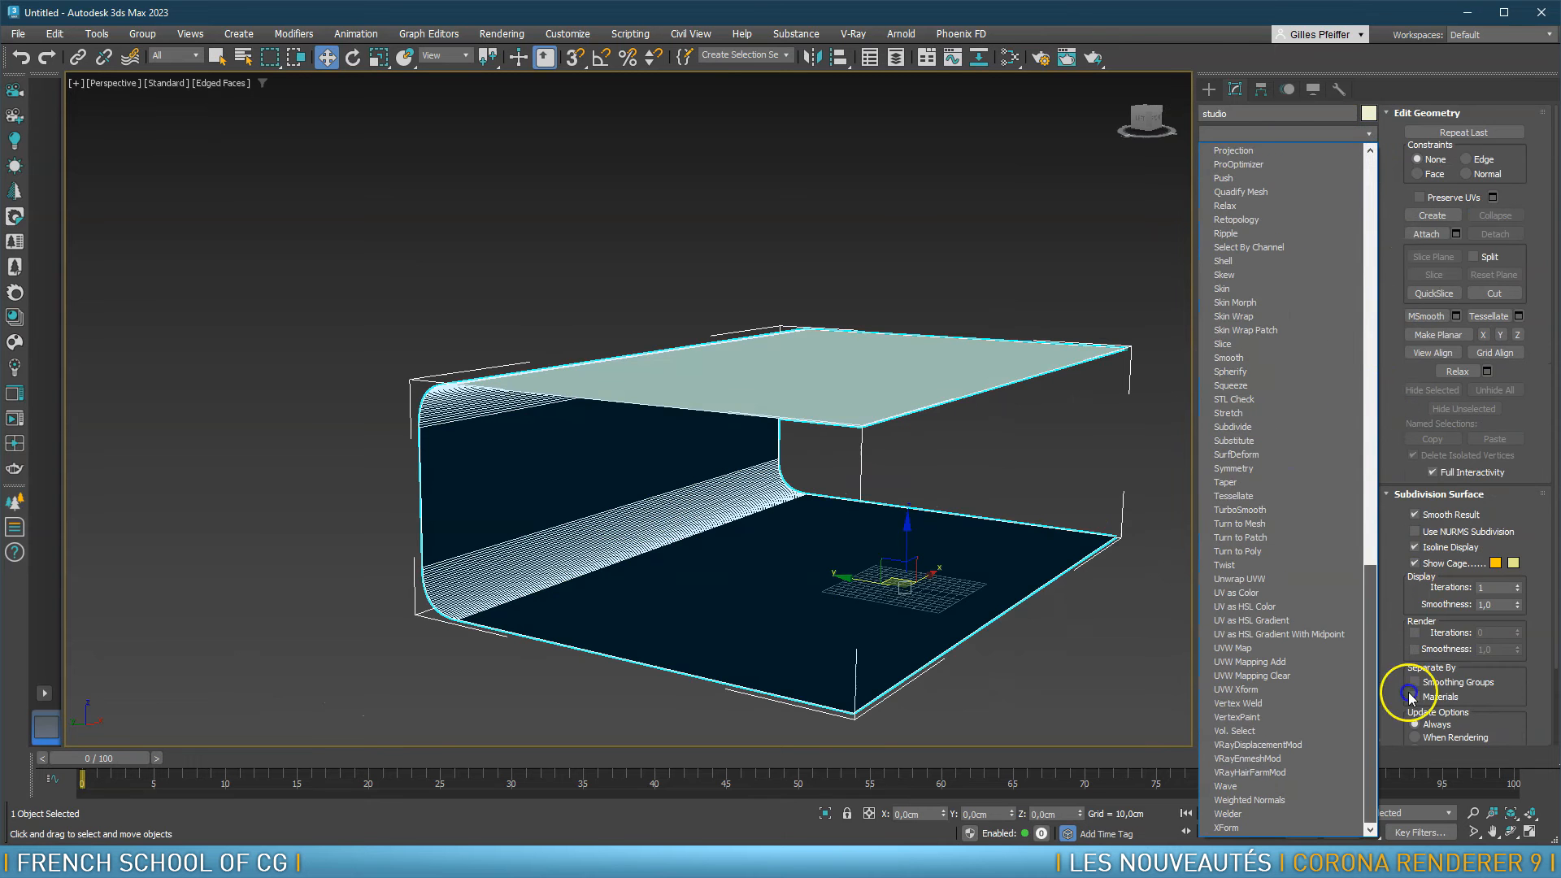
{"action": "left_click", "coordinate": [1243, 261]}
{"action": "middle_click_drag", "start_coordinate": [1006, 420], "coordinate": [795, 420], "text": "alt"}
{"action": "left_click", "coordinate": [1369, 113]}
{"action": "left_click", "coordinate": [891, 463]}
{"action": "left_click", "coordinate": [871, 515]}
{"action": "middle_click_drag", "start_coordinate": [861, 524], "coordinate": [881, 504], "text": "alt"}
Center the studio's pivot on the object and position the studio at X 0, Y 0
{"action": "key", "text": "t"}
{"action": "scroll", "coordinate": [732, 418], "scroll_direction": "down", "scroll_amount": 8}
{"action": "middle_click_drag", "start_coordinate": [777, 428], "coordinate": [720, 504]}
{"action": "scroll", "coordinate": [612, 501], "scroll_direction": "up", "scroll_amount": 5}
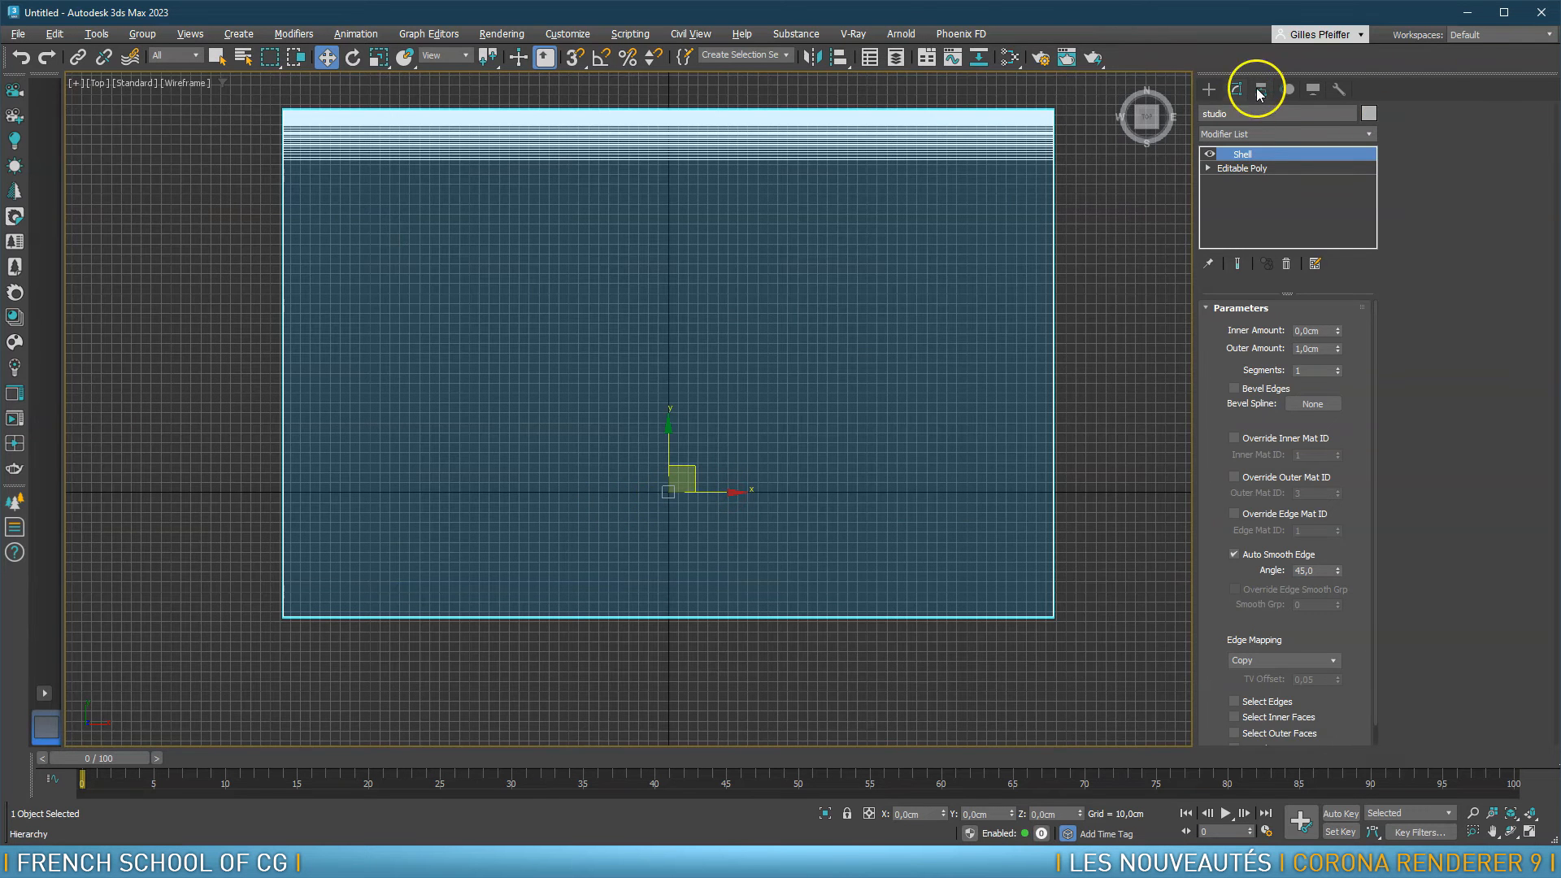
{"action": "left_click", "coordinate": [1259, 91]}
{"action": "left_click", "coordinate": [1292, 203]}
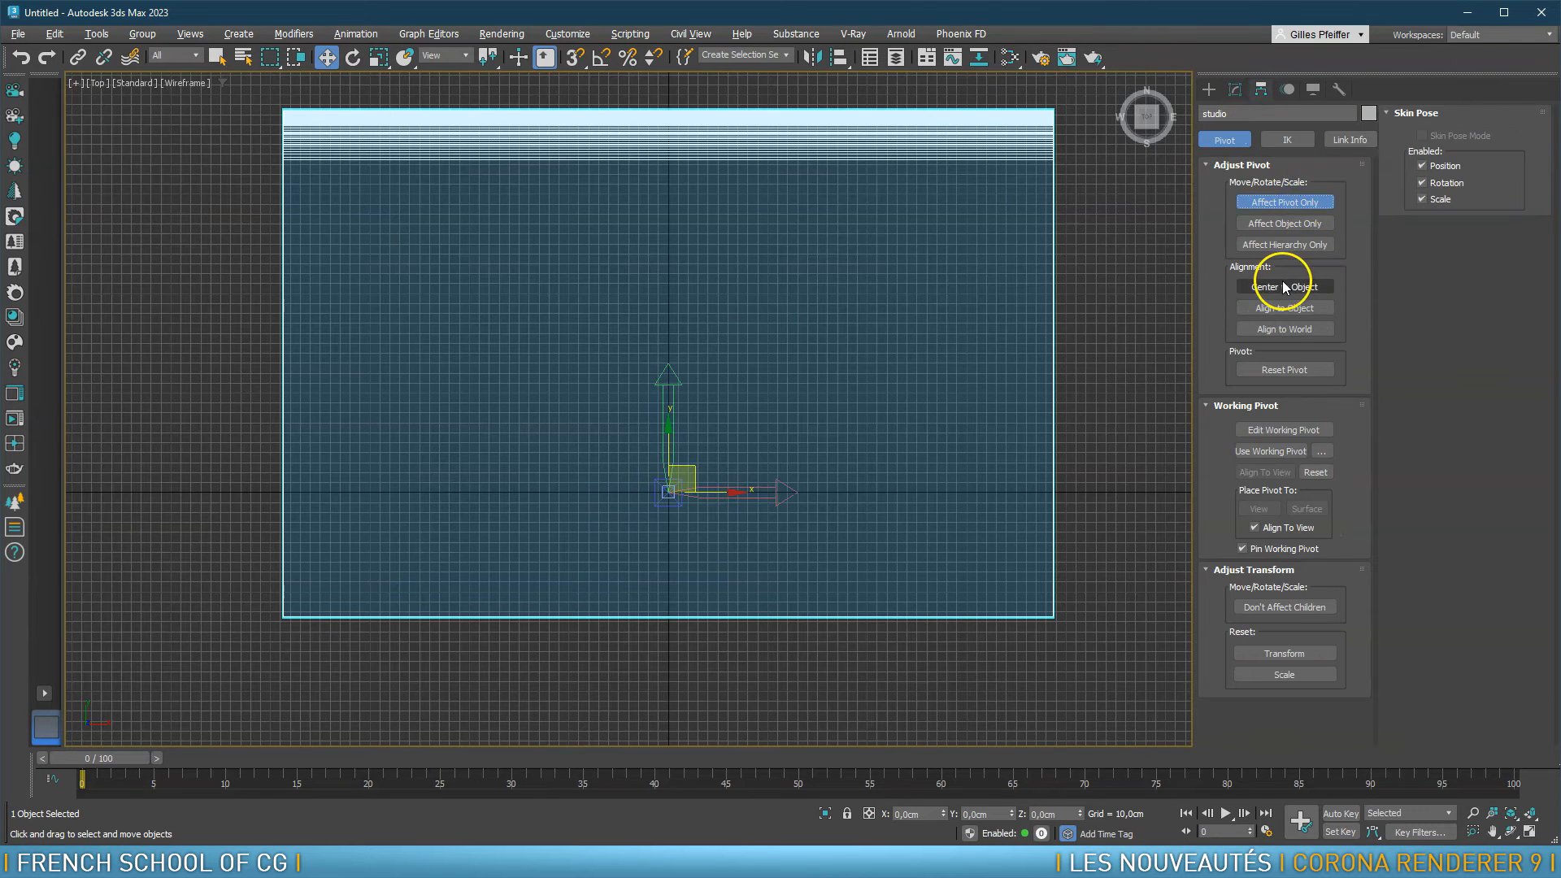
{"action": "left_click", "coordinate": [1285, 287]}
{"action": "left_click", "coordinate": [1294, 202]}
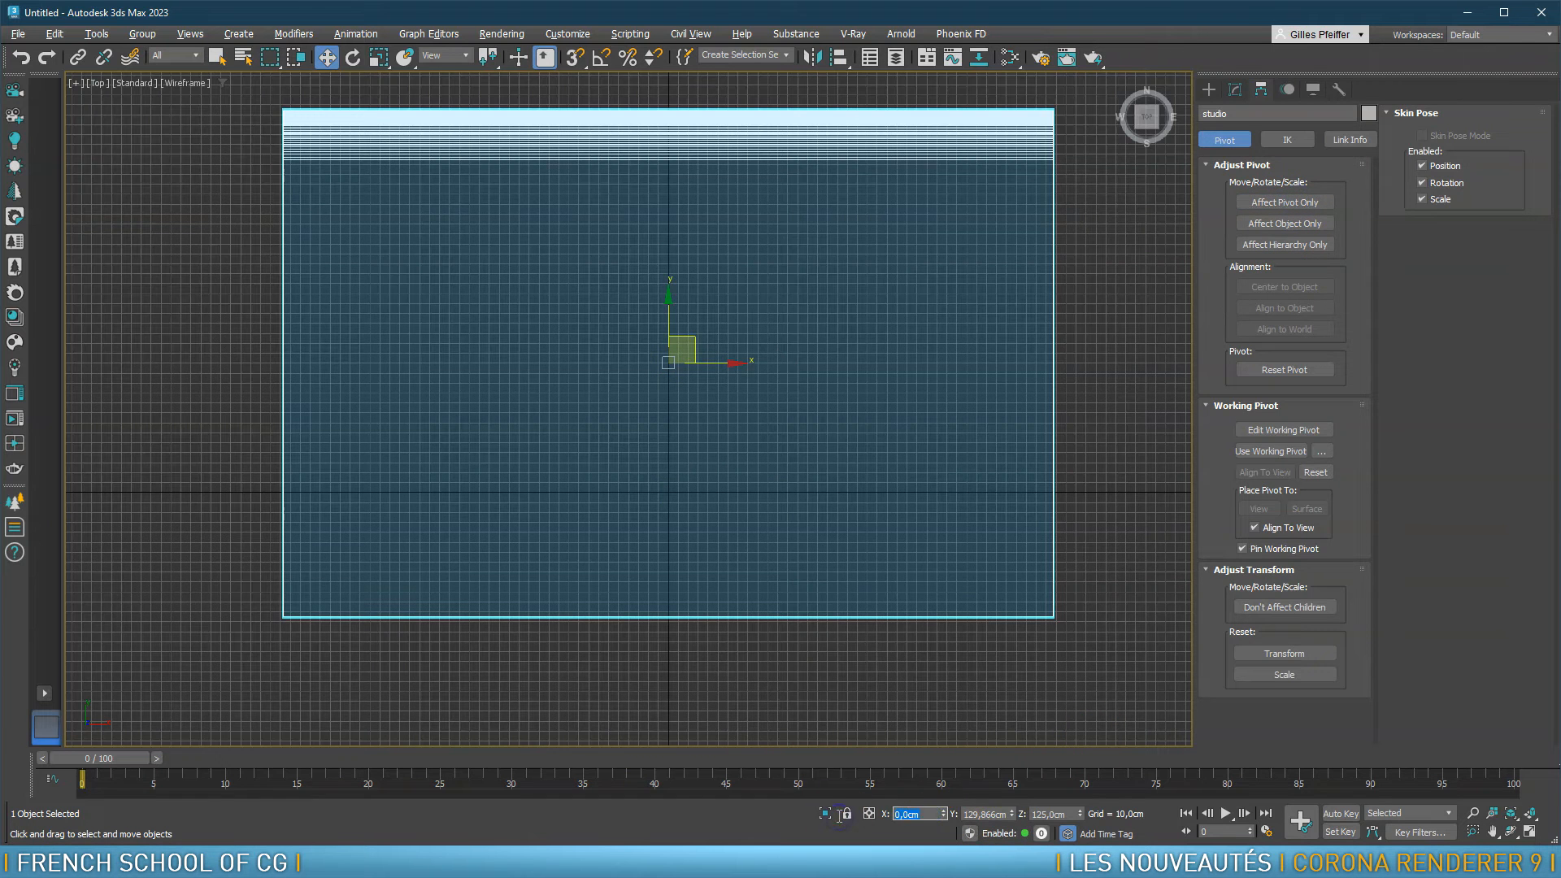
{"action": "scroll", "coordinate": [852, 504], "scroll_direction": "down", "scroll_amount": 2}
{"action": "middle_click_drag", "start_coordinate": [847, 497], "coordinate": [737, 405]}
{"action": "scroll", "coordinate": [694, 398], "scroll_direction": "up", "scroll_amount": 1}
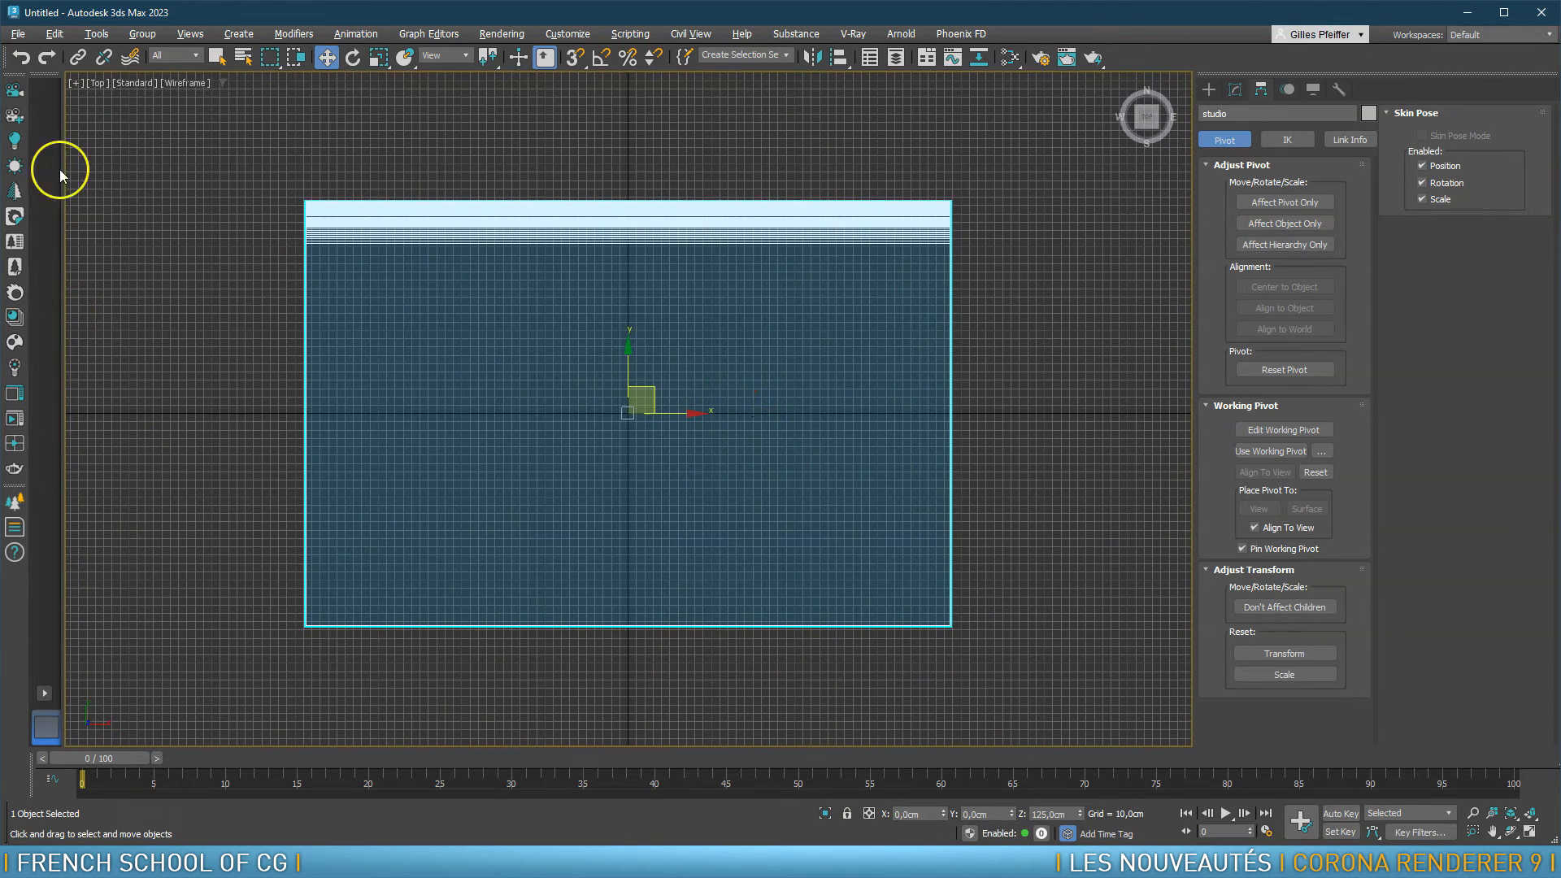
Create a rectangular Corona light about 338 cm by 31 cm at the studio's center in the Top view
{"action": "left_click", "coordinate": [15, 140]}
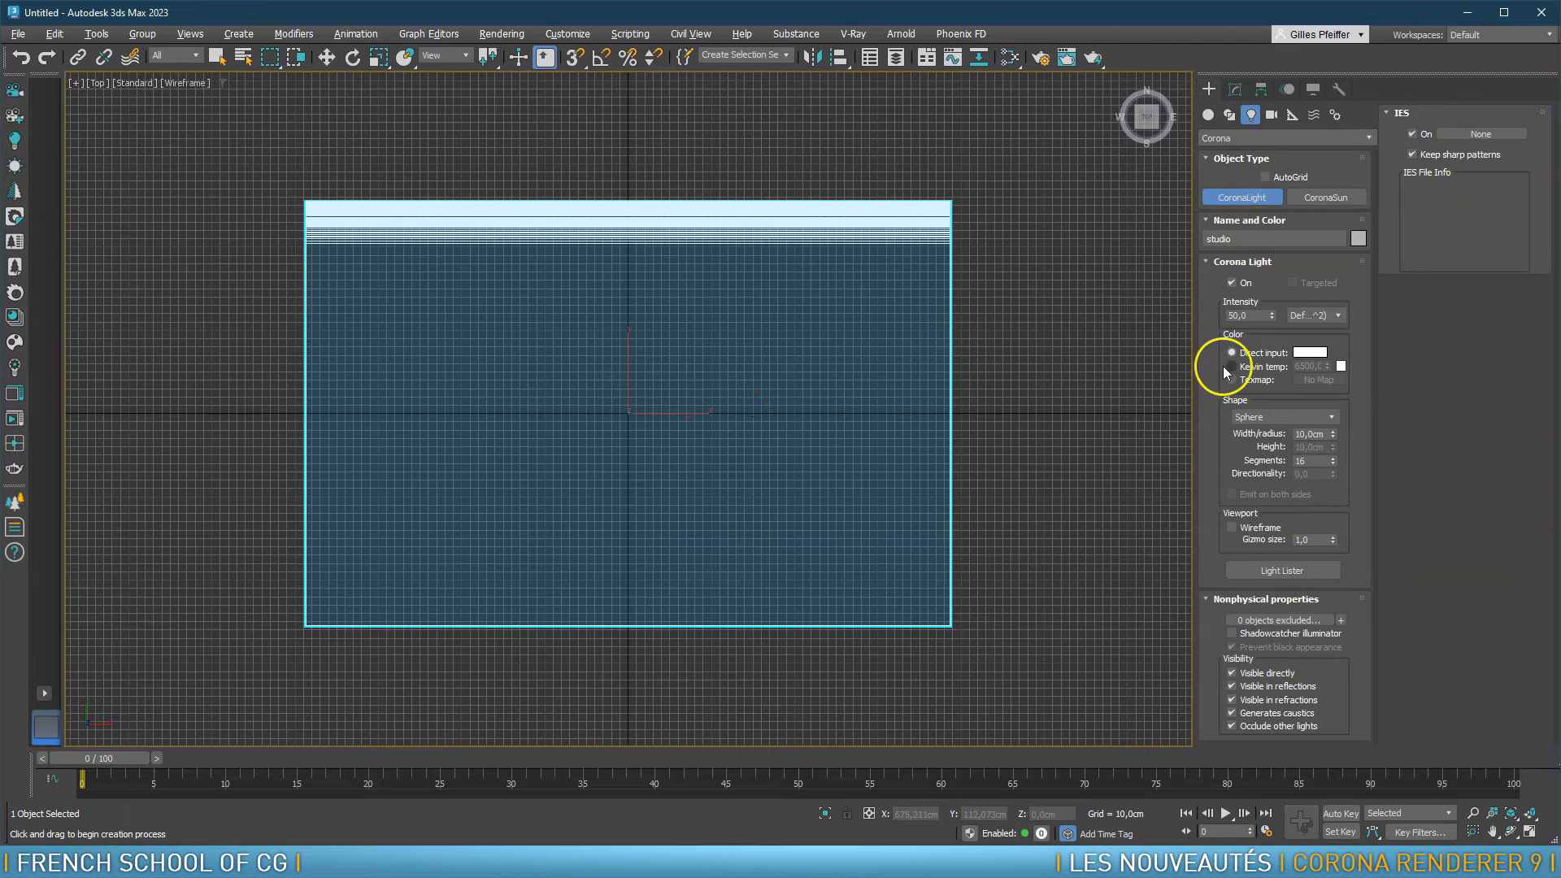
{"action": "left_click_drag", "start_coordinate": [489, 401], "coordinate": [767, 431]}
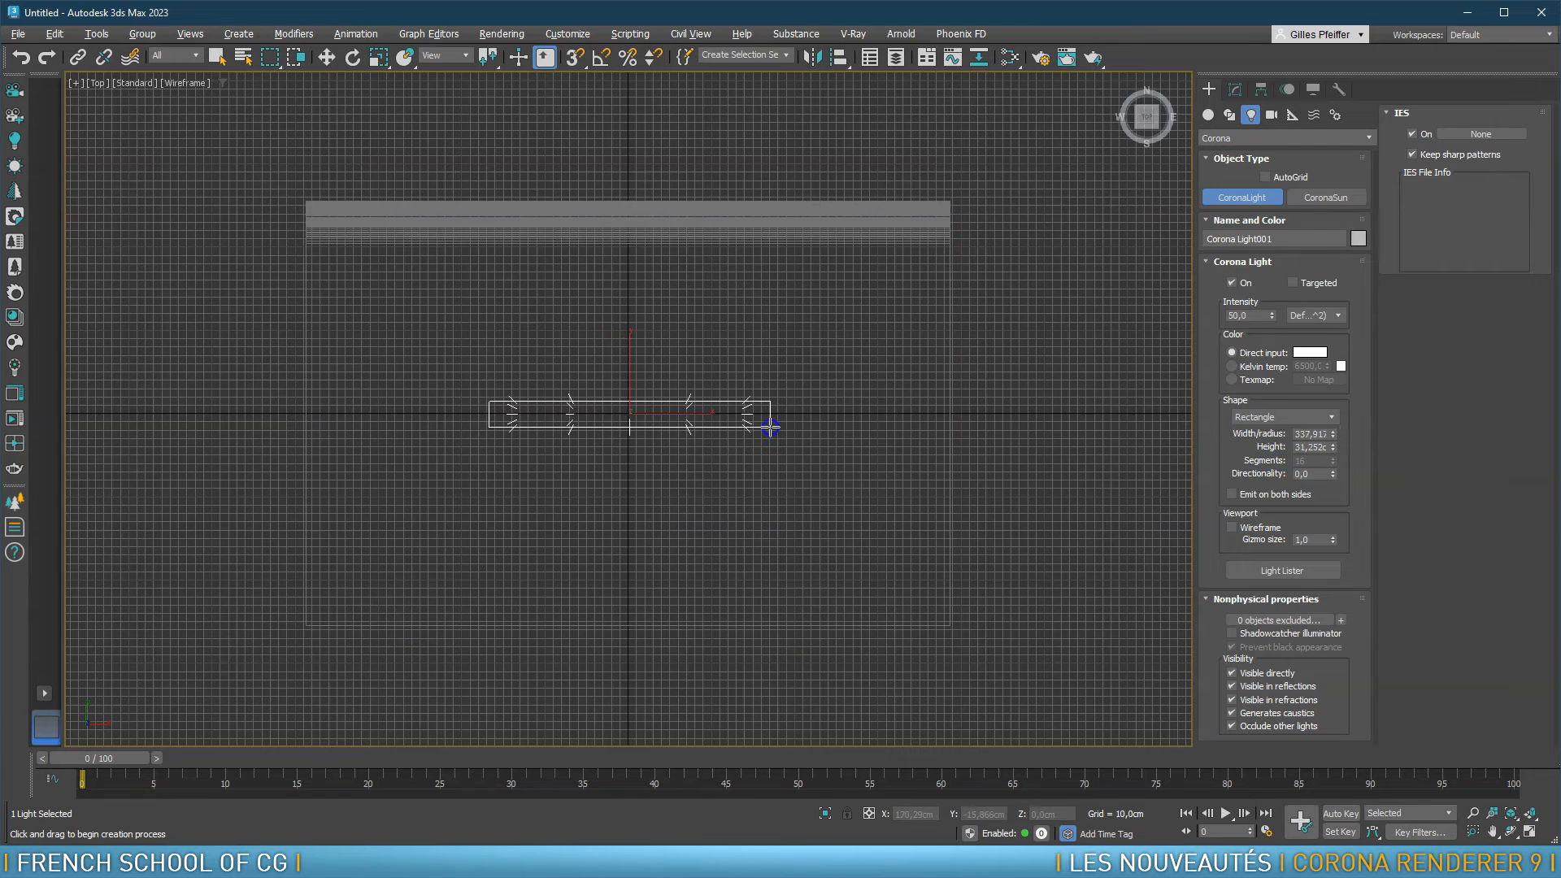
{"action": "key", "text": "w"}
Raise the rectangular light to about Z 232 cm, just below the ceiling, and show the perspective view shaded with edged faces
{"action": "key", "text": "f"}
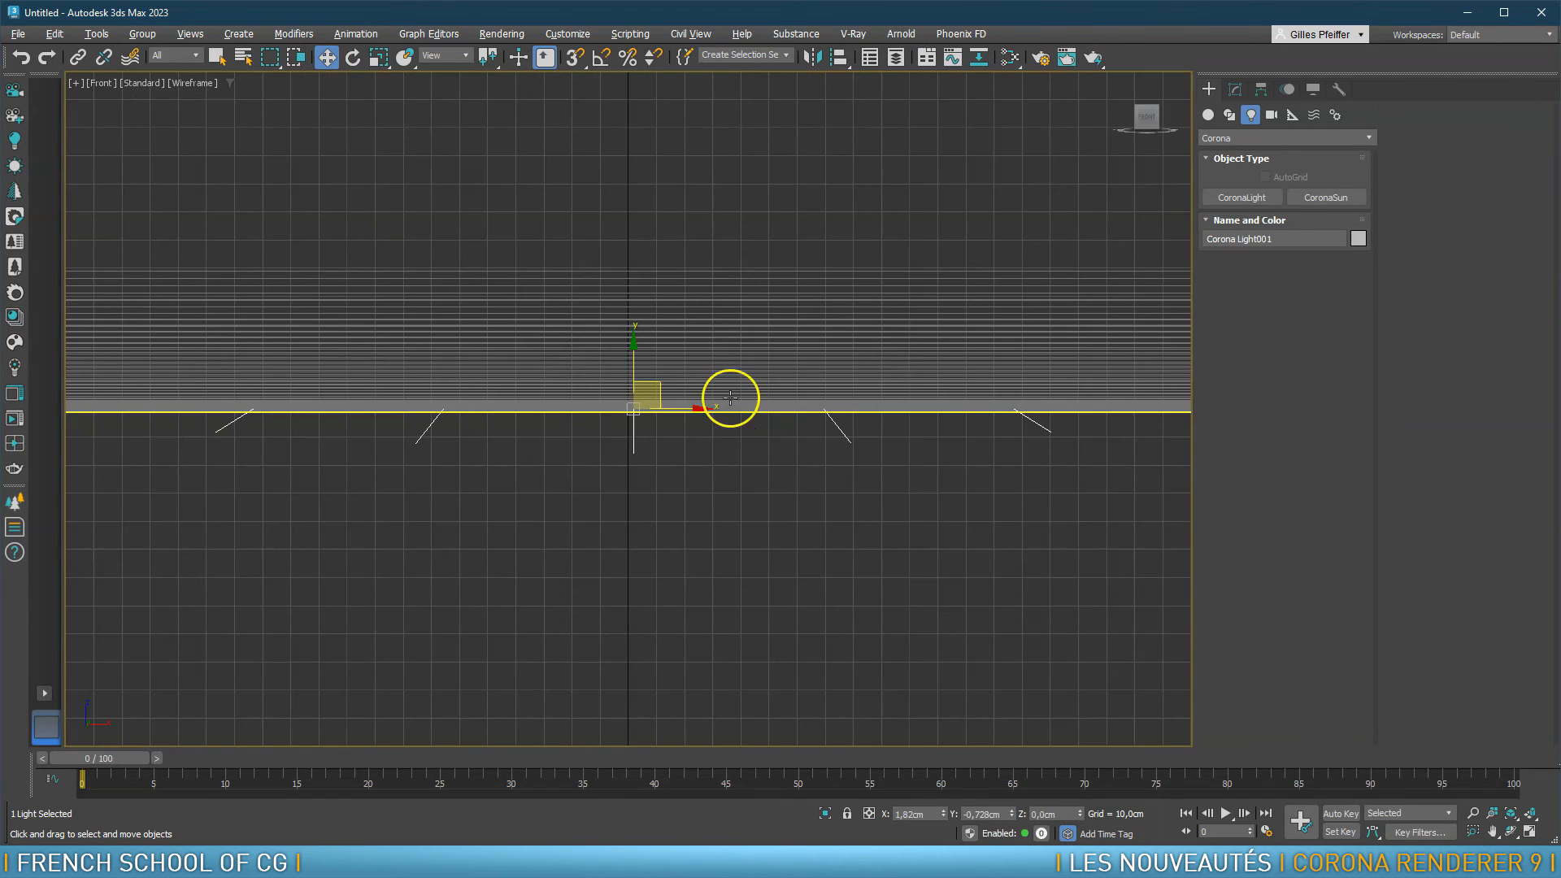
{"action": "scroll", "coordinate": [728, 398], "scroll_direction": "down", "scroll_amount": 8}
{"action": "middle_click_drag", "start_coordinate": [728, 397], "coordinate": [712, 477]}
{"action": "middle_click_drag", "start_coordinate": [770, 412], "coordinate": [757, 442]}
{"action": "left_click_drag", "start_coordinate": [695, 448], "coordinate": [713, 369]}
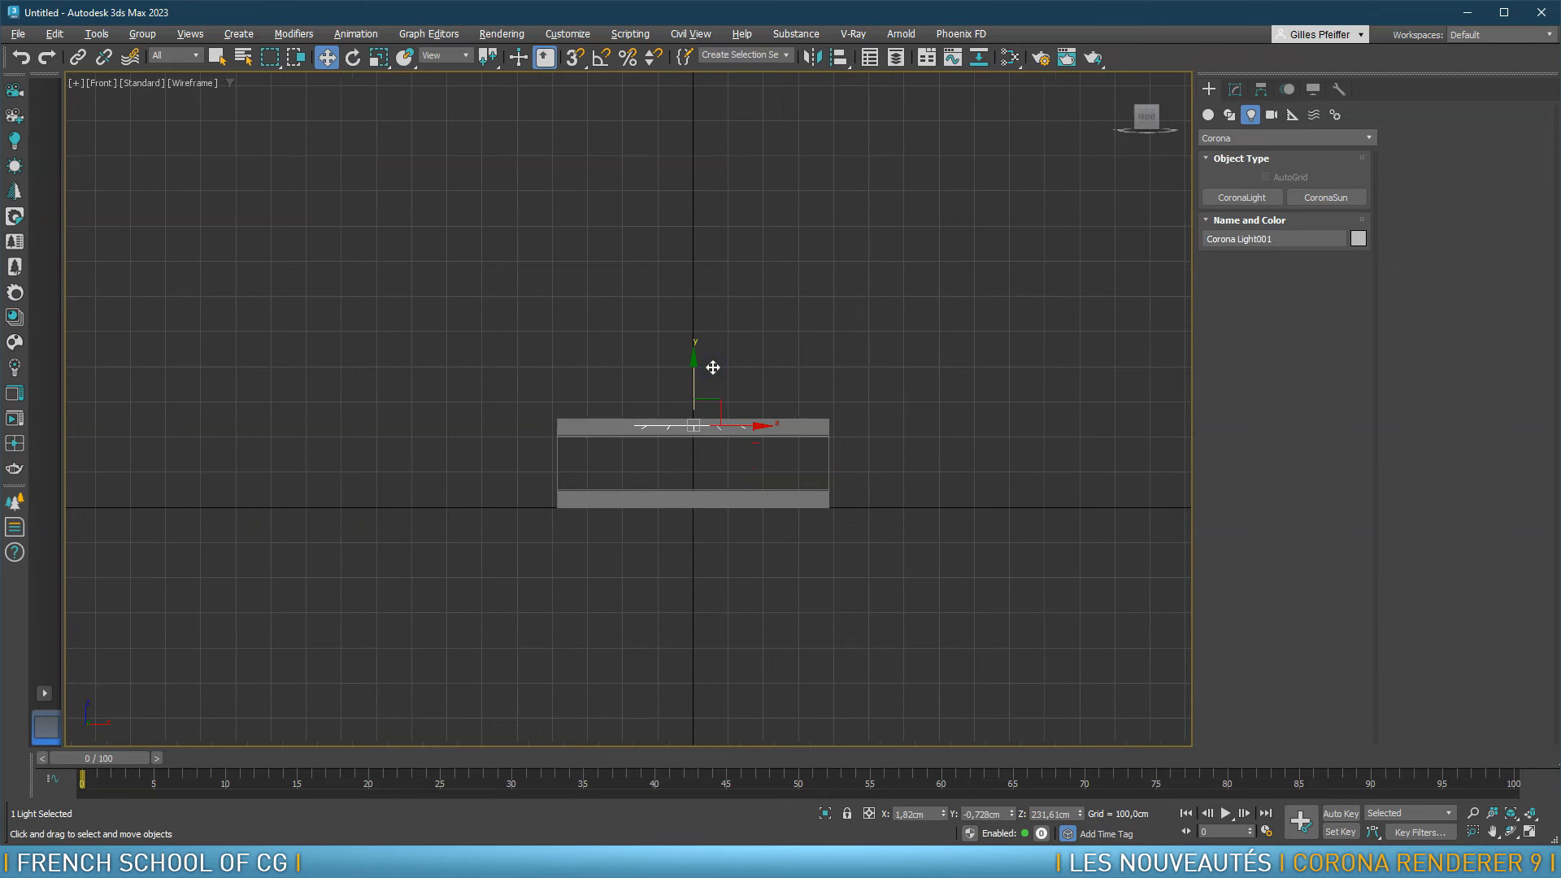
{"action": "key", "text": "p"}
{"action": "key", "text": "F3"}
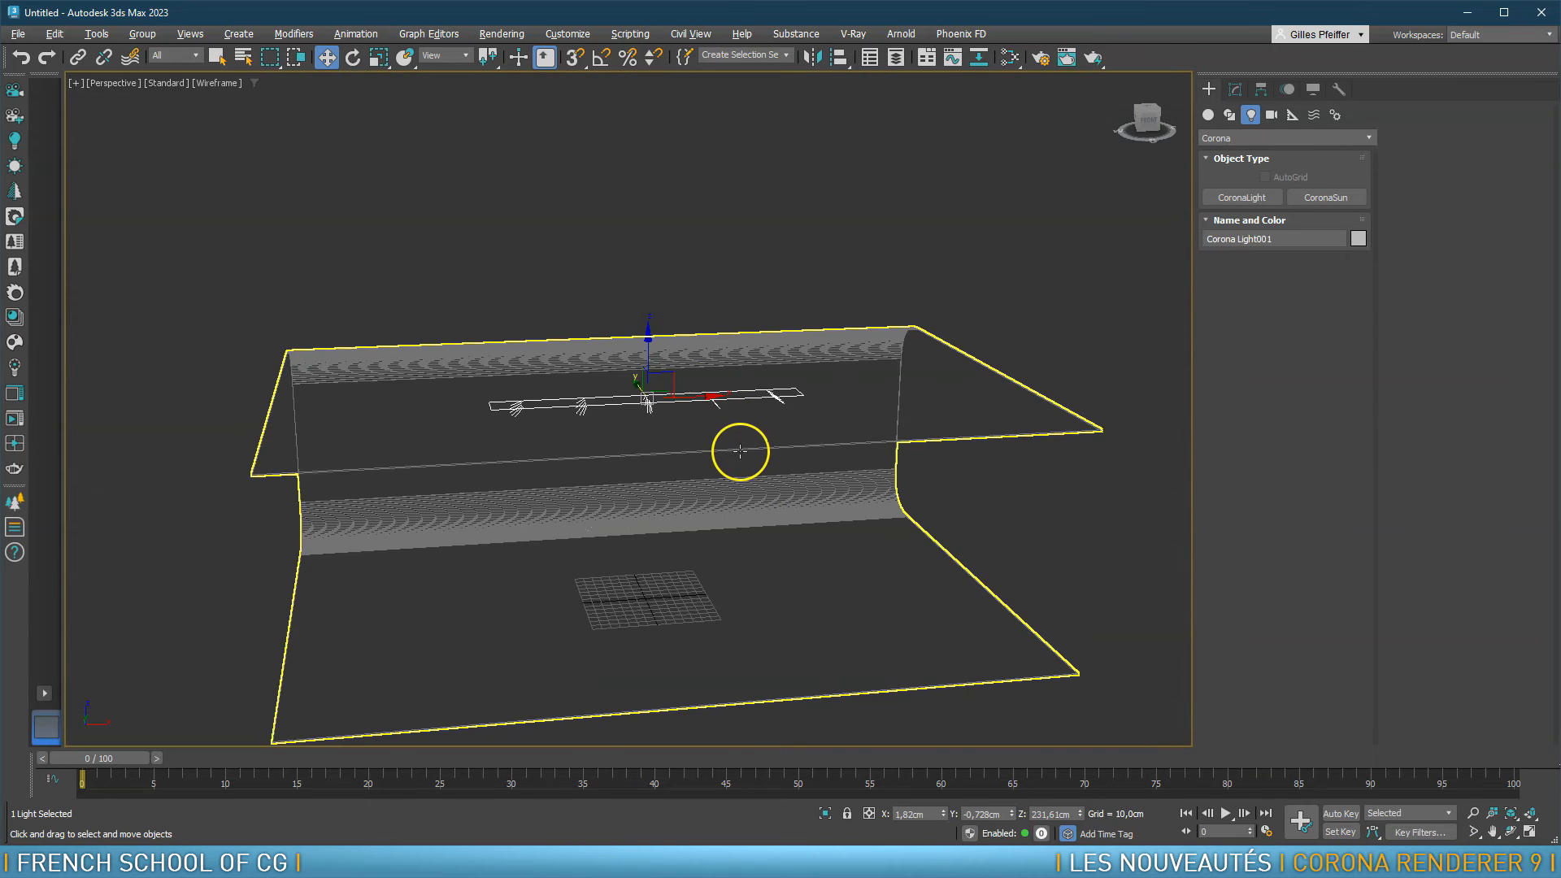
{"action": "key", "text": "F4"}
{"action": "middle_click_drag", "start_coordinate": [714, 463], "coordinate": [763, 459], "text": "alt"}
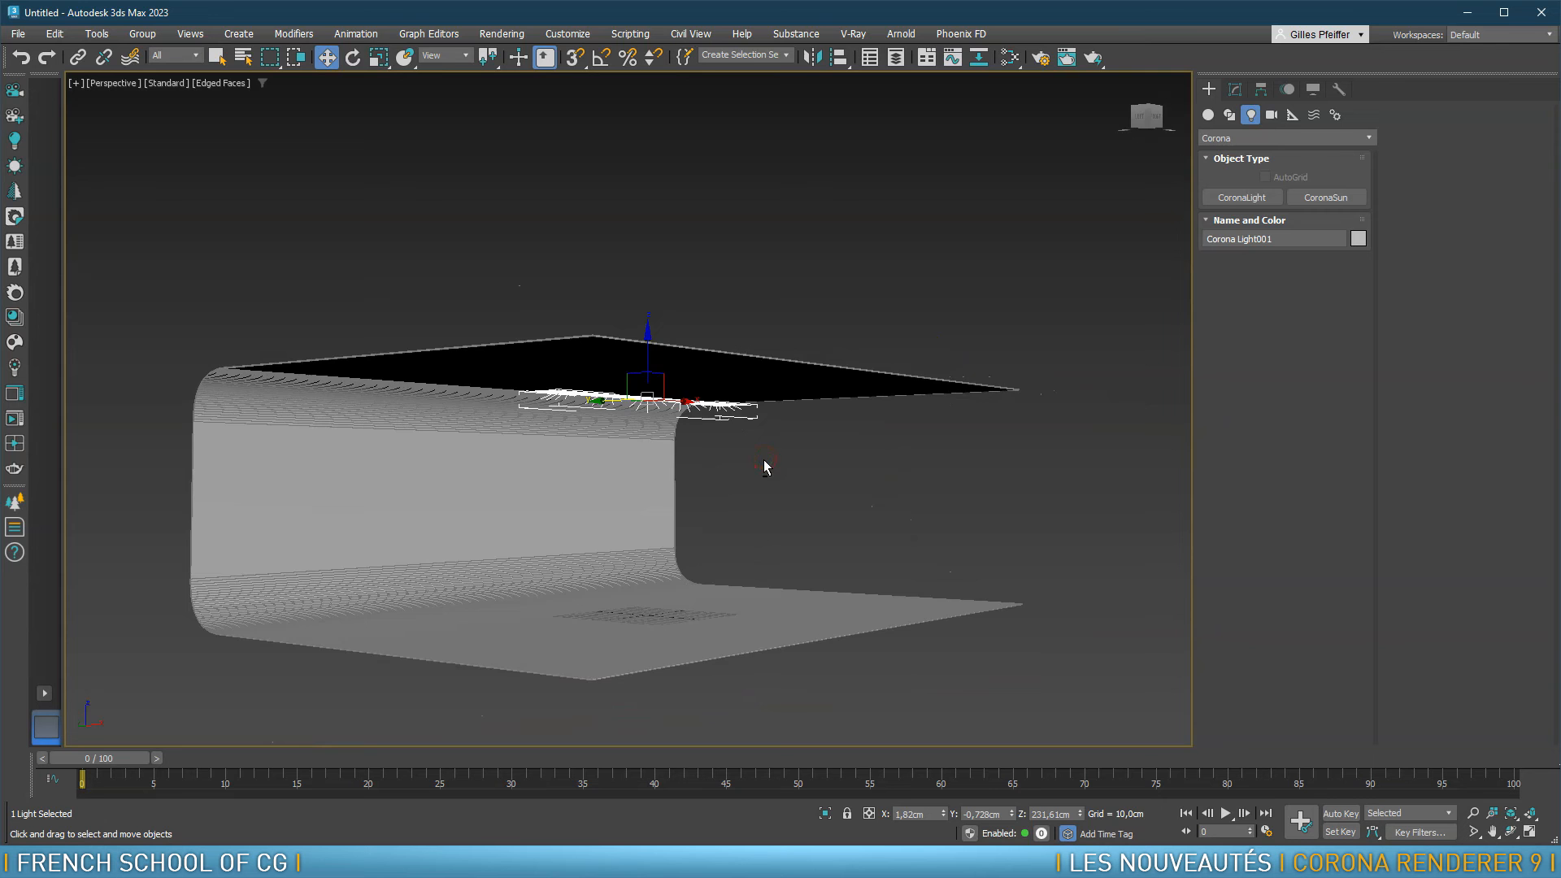
Draw a second rectangular Corona light between floor and ceiling in the Left view and move it to the studio's left end
{"action": "key", "text": "l"}
{"action": "scroll", "coordinate": [736, 434], "scroll_direction": "up", "scroll_amount": 6}
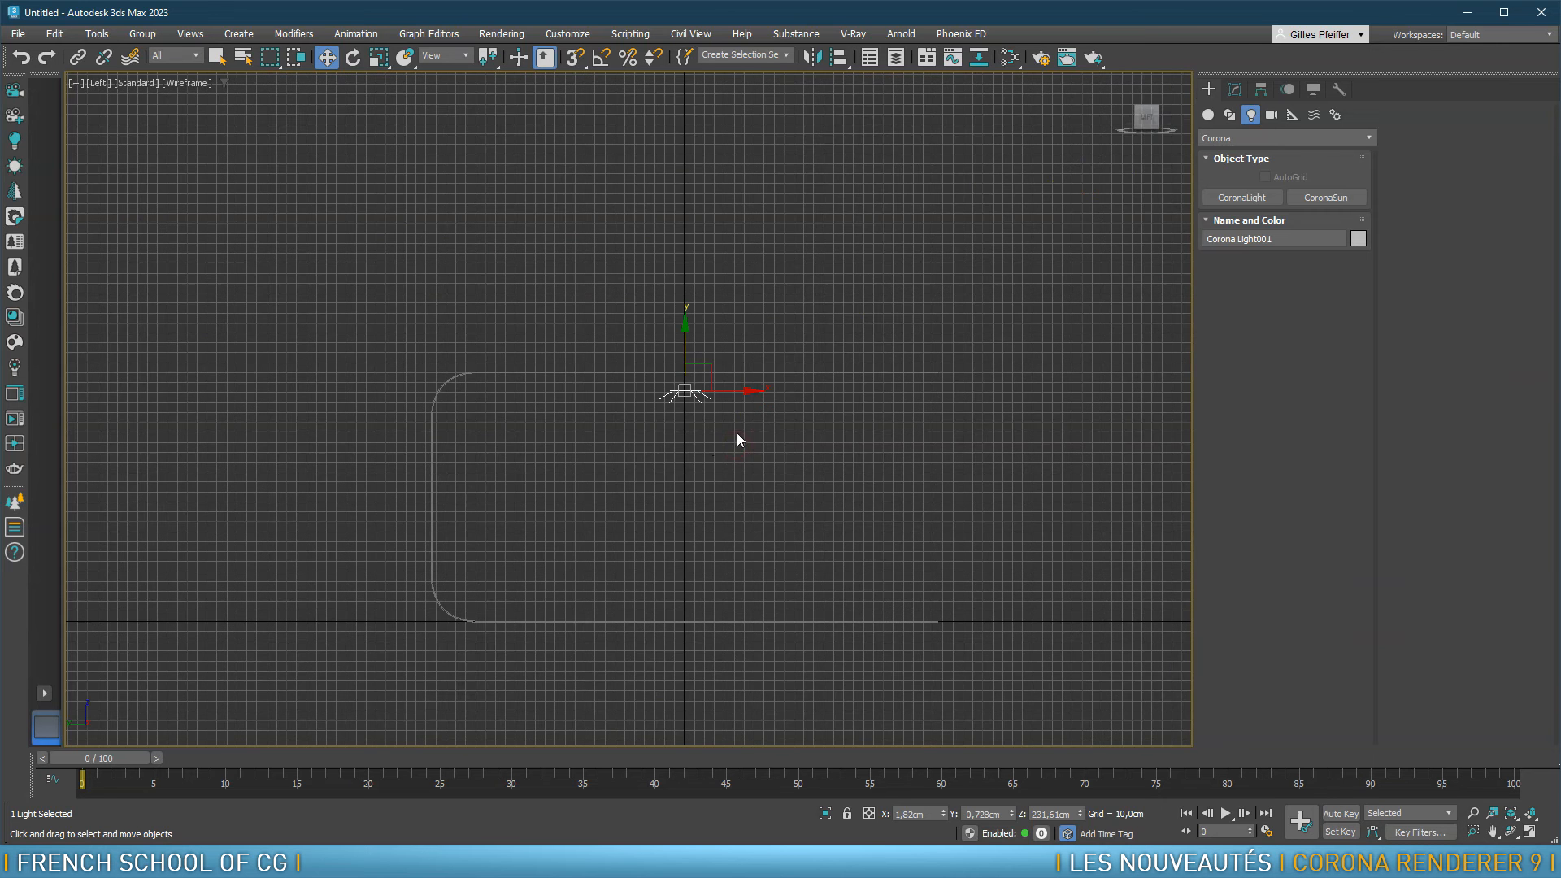
{"action": "left_click", "coordinate": [1256, 197]}
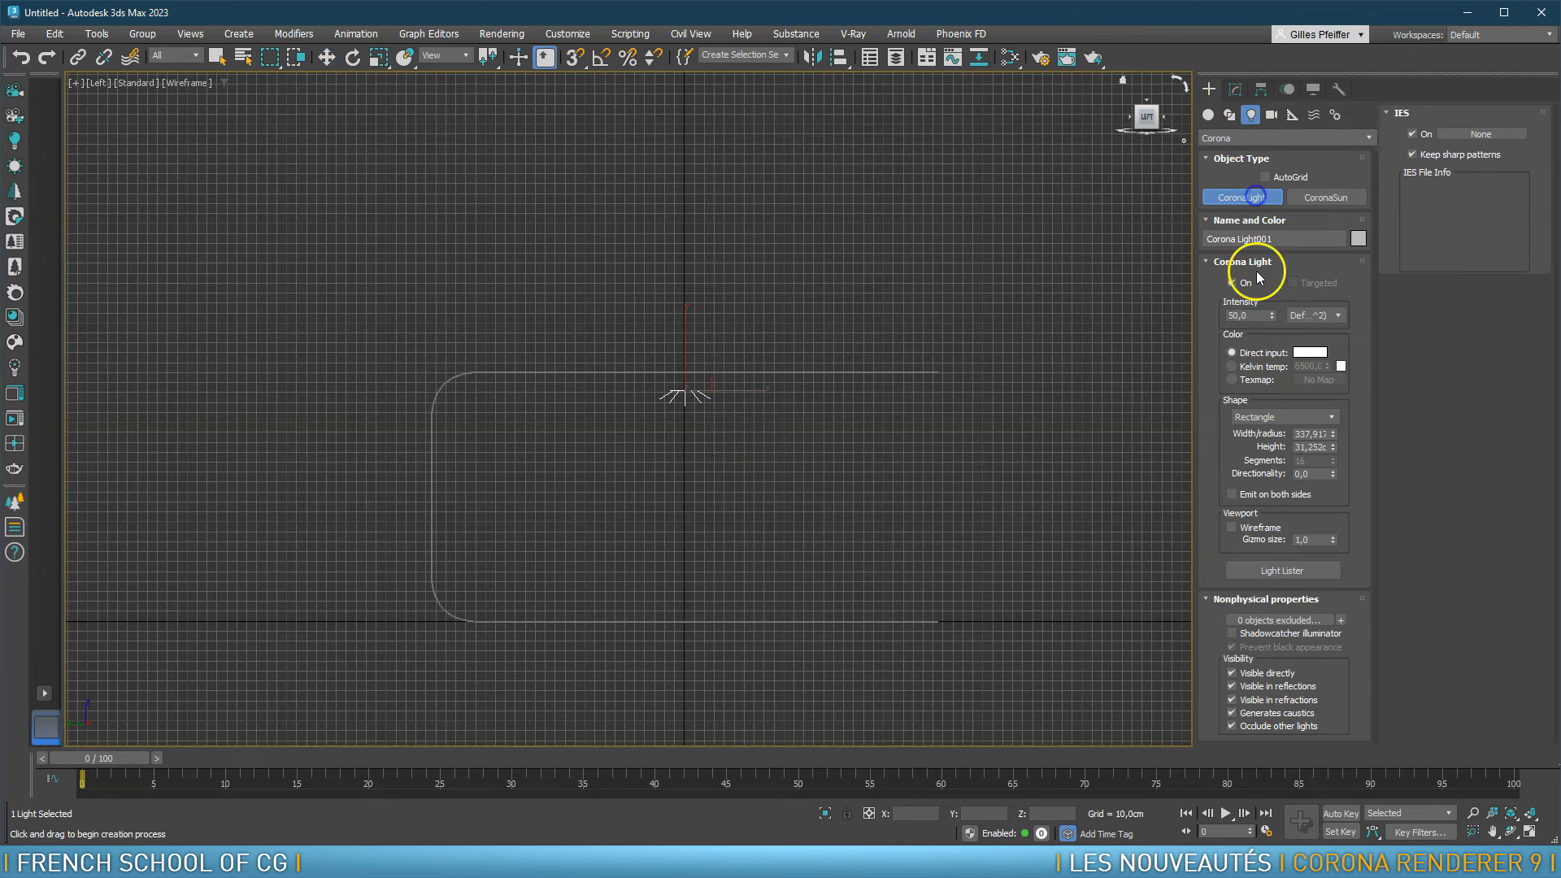
{"action": "left_click_drag", "start_coordinate": [628, 446], "coordinate": [741, 611]}
{"action": "right_click", "coordinate": [747, 600]}
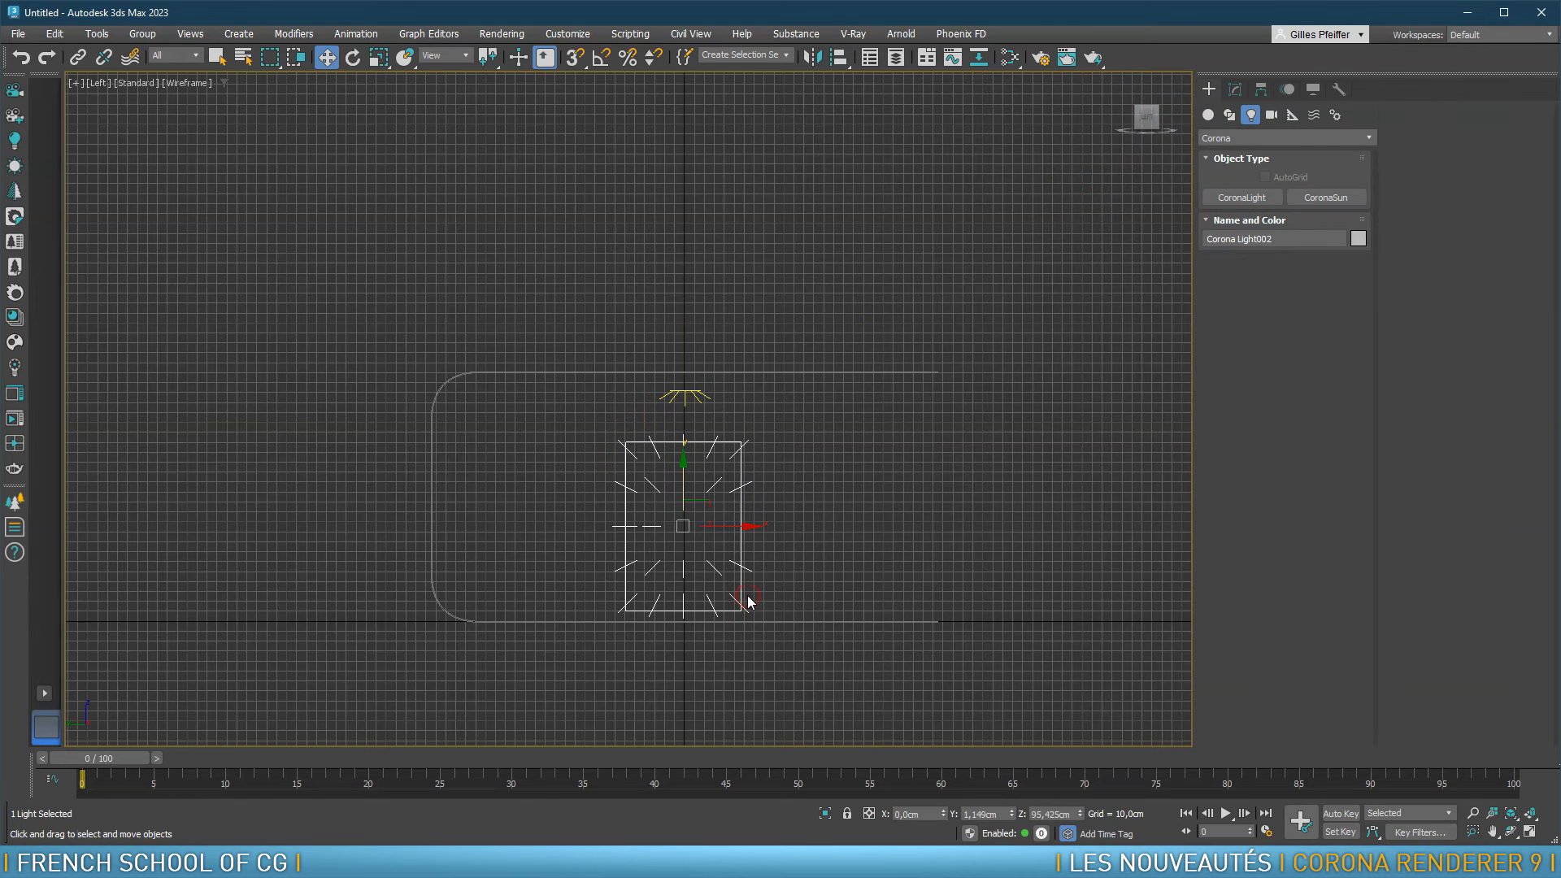
{"action": "key", "text": "f"}
{"action": "scroll", "coordinate": [712, 463], "scroll_direction": "up", "scroll_amount": 2}
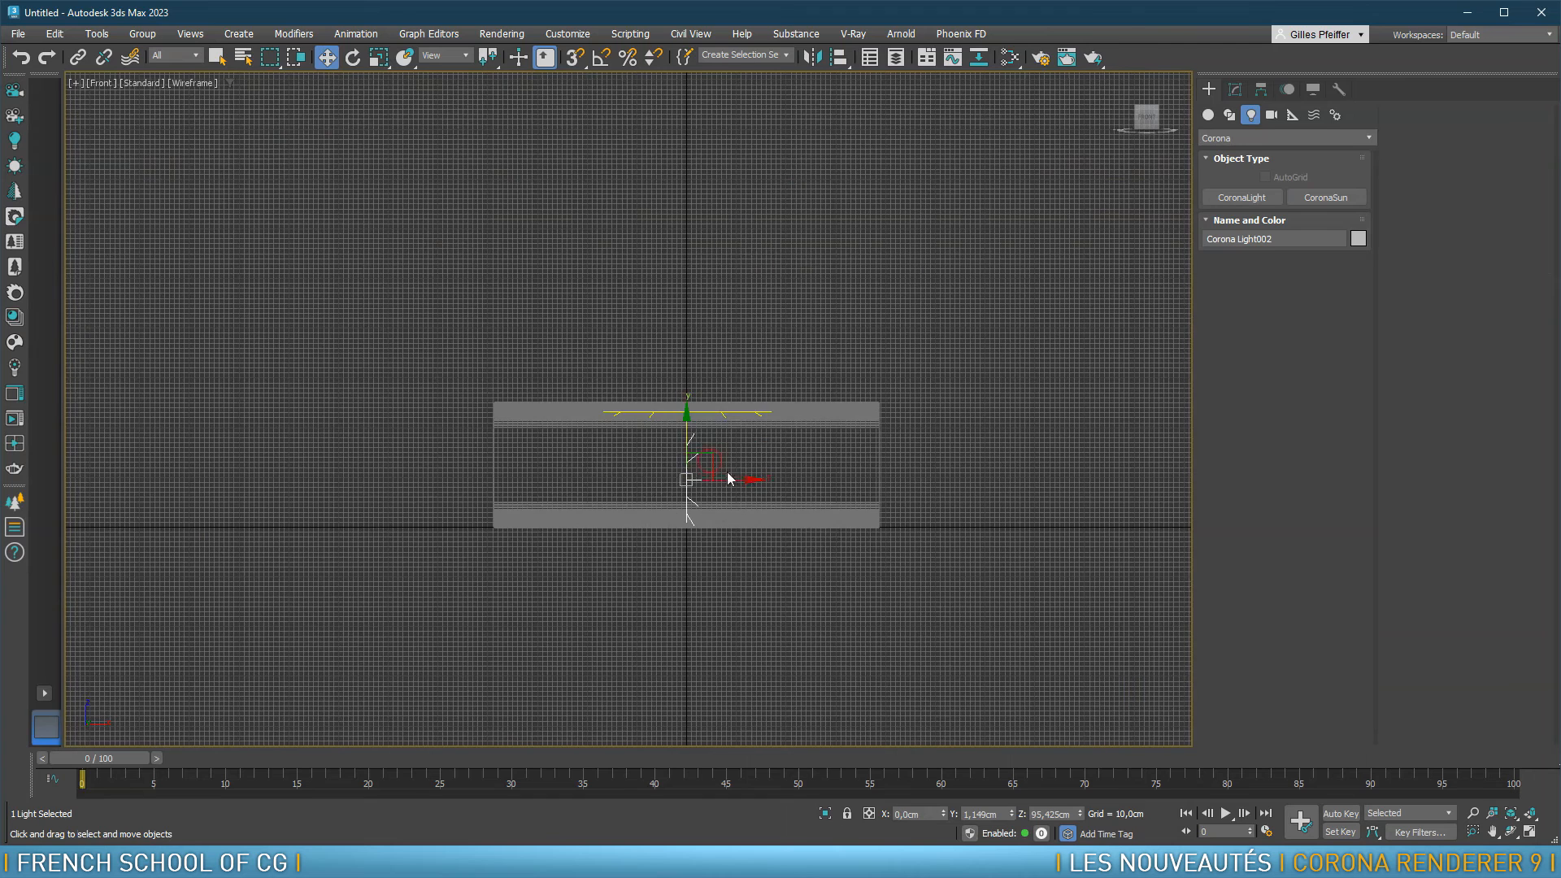
{"action": "left_click_drag", "start_coordinate": [750, 481], "coordinate": [564, 480]}
Clone the side light as a Copy at the studio's opposite end, at about X 374 cm
{"action": "scroll", "coordinate": [564, 480], "scroll_direction": "up", "scroll_amount": 1}
{"action": "middle_click_drag", "start_coordinate": [657, 488], "coordinate": [500, 479]}
{"action": "left_click_drag", "start_coordinate": [379, 469], "coordinate": [899, 481], "text": "shift"}
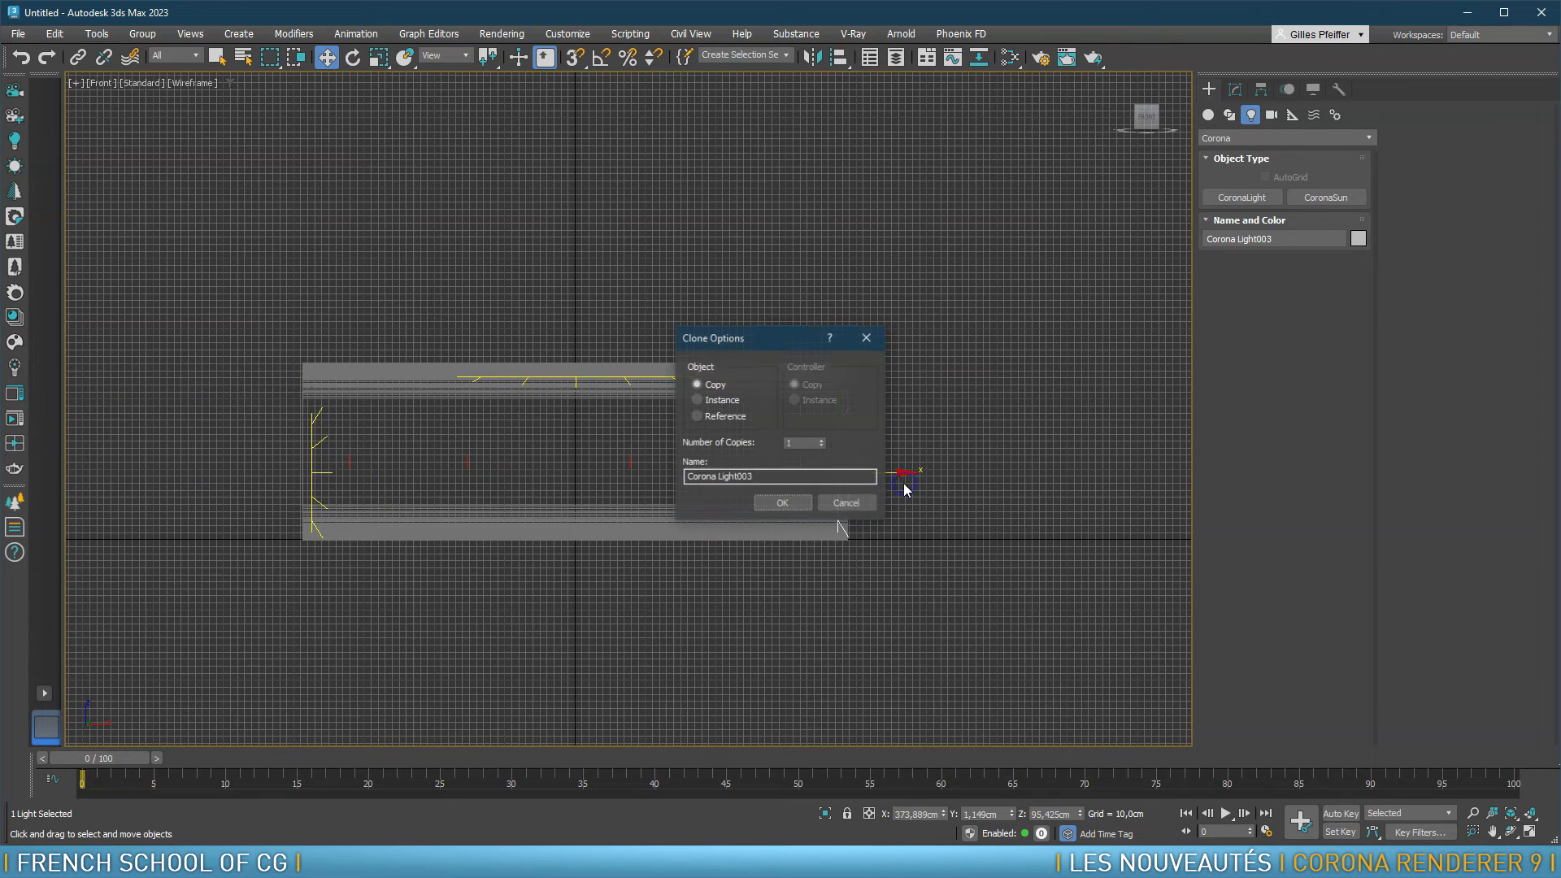
{"action": "left_click", "coordinate": [781, 501]}
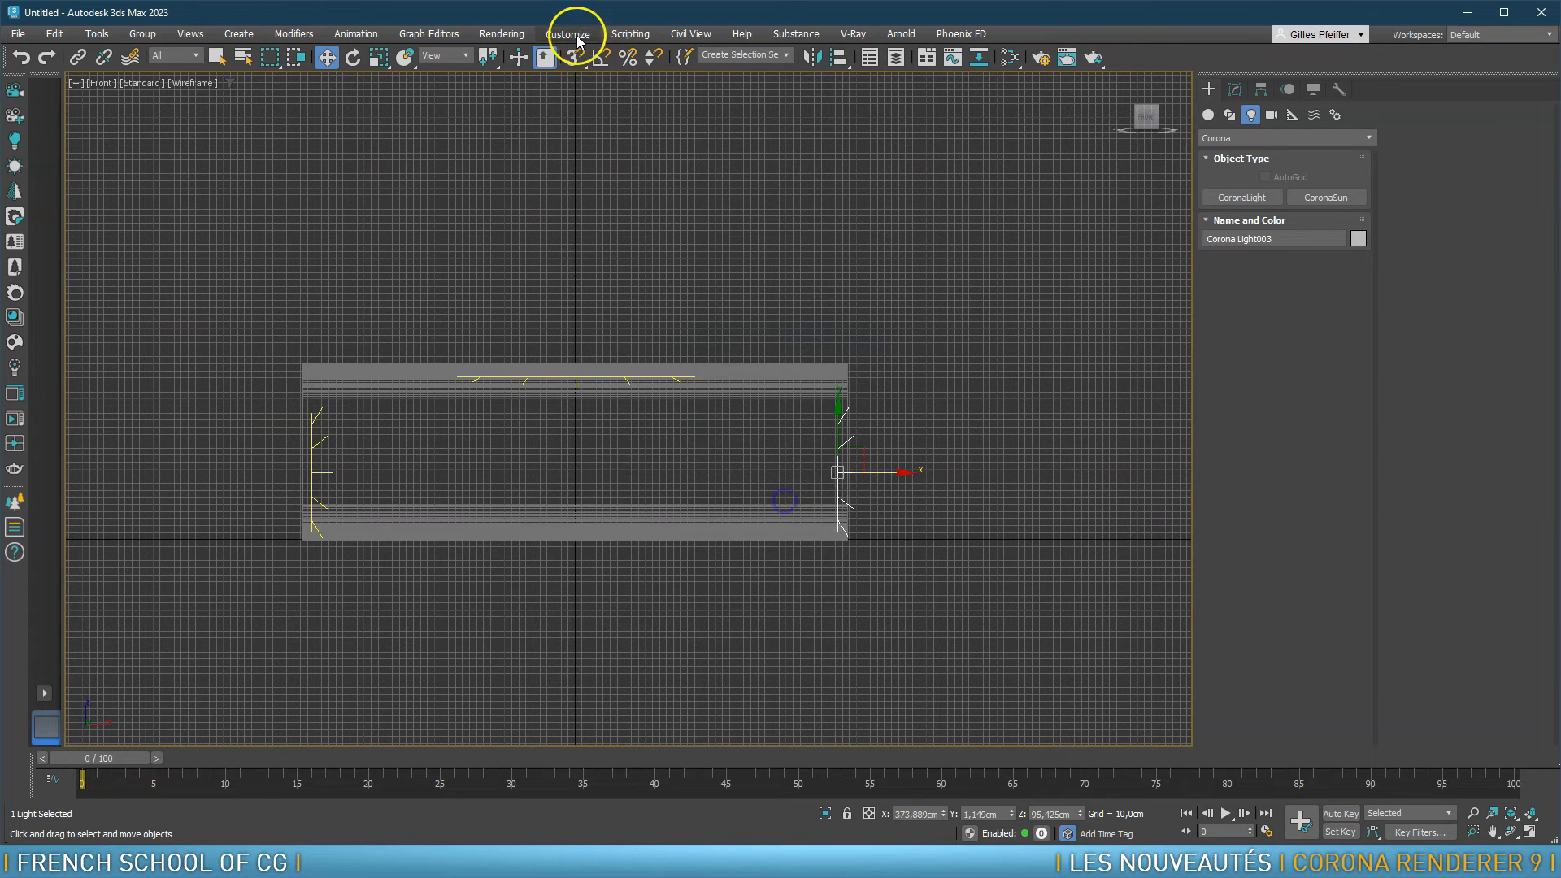
Turn on Angle Snap and rotate the copied side light 180 degrees so it faces the studio's interior
{"action": "left_click", "coordinate": [354, 58]}
{"action": "left_click", "coordinate": [601, 57]}
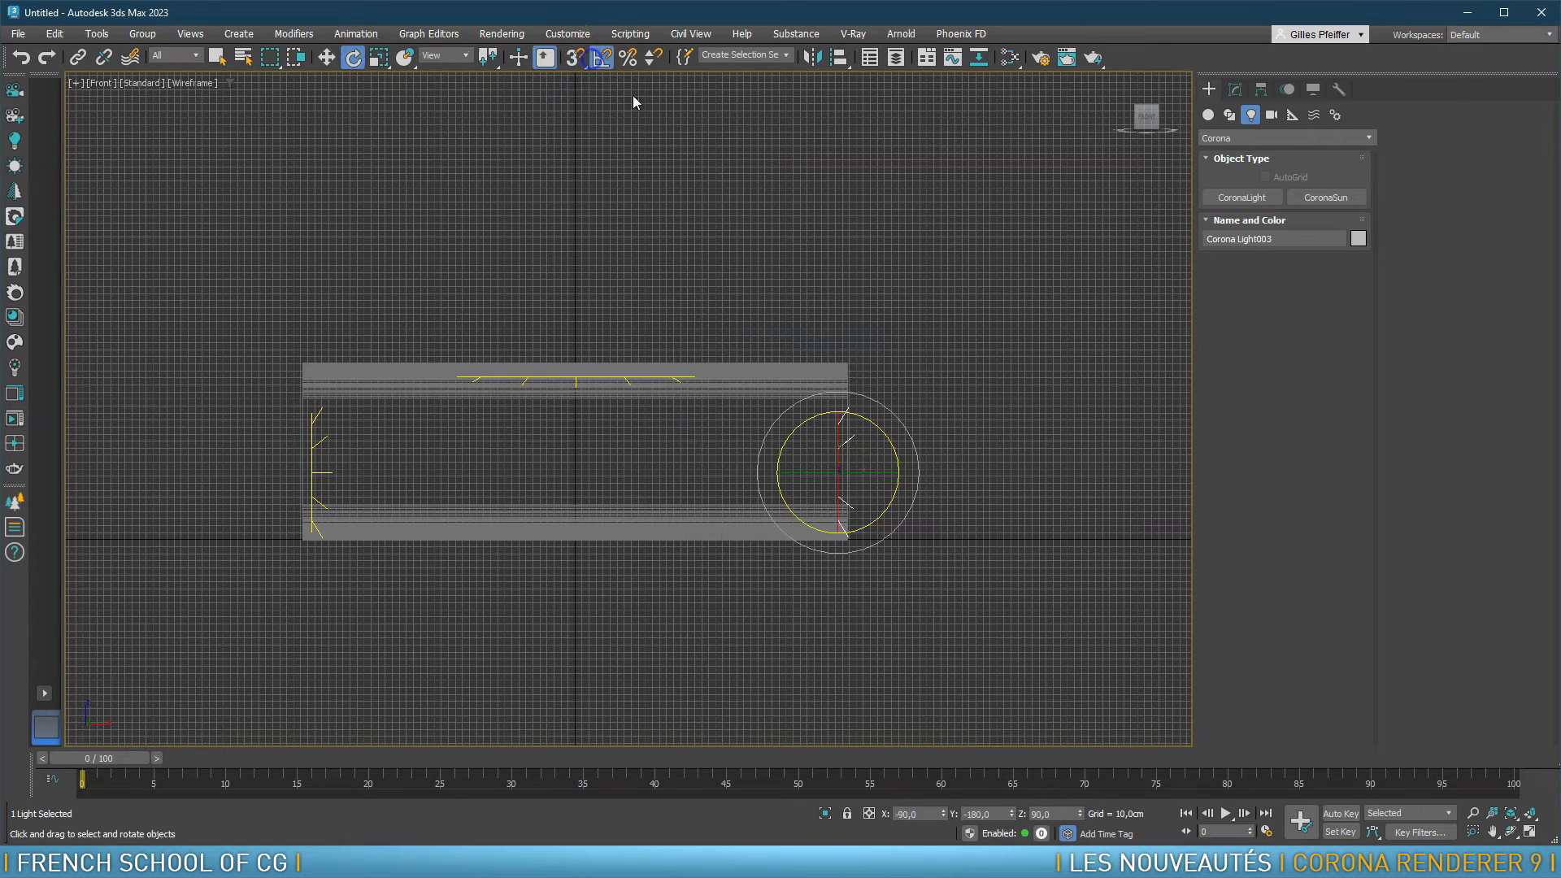
{"action": "left_click_drag", "start_coordinate": [778, 455], "coordinate": [871, 317]}
{"action": "right_click", "coordinate": [876, 299]}
{"action": "left_click", "coordinate": [545, 288]}
Create a targeted CoronaCam in the Top view from the studio's open front edge to its center, with a target distance about 241 cm
{"action": "key", "text": "t"}
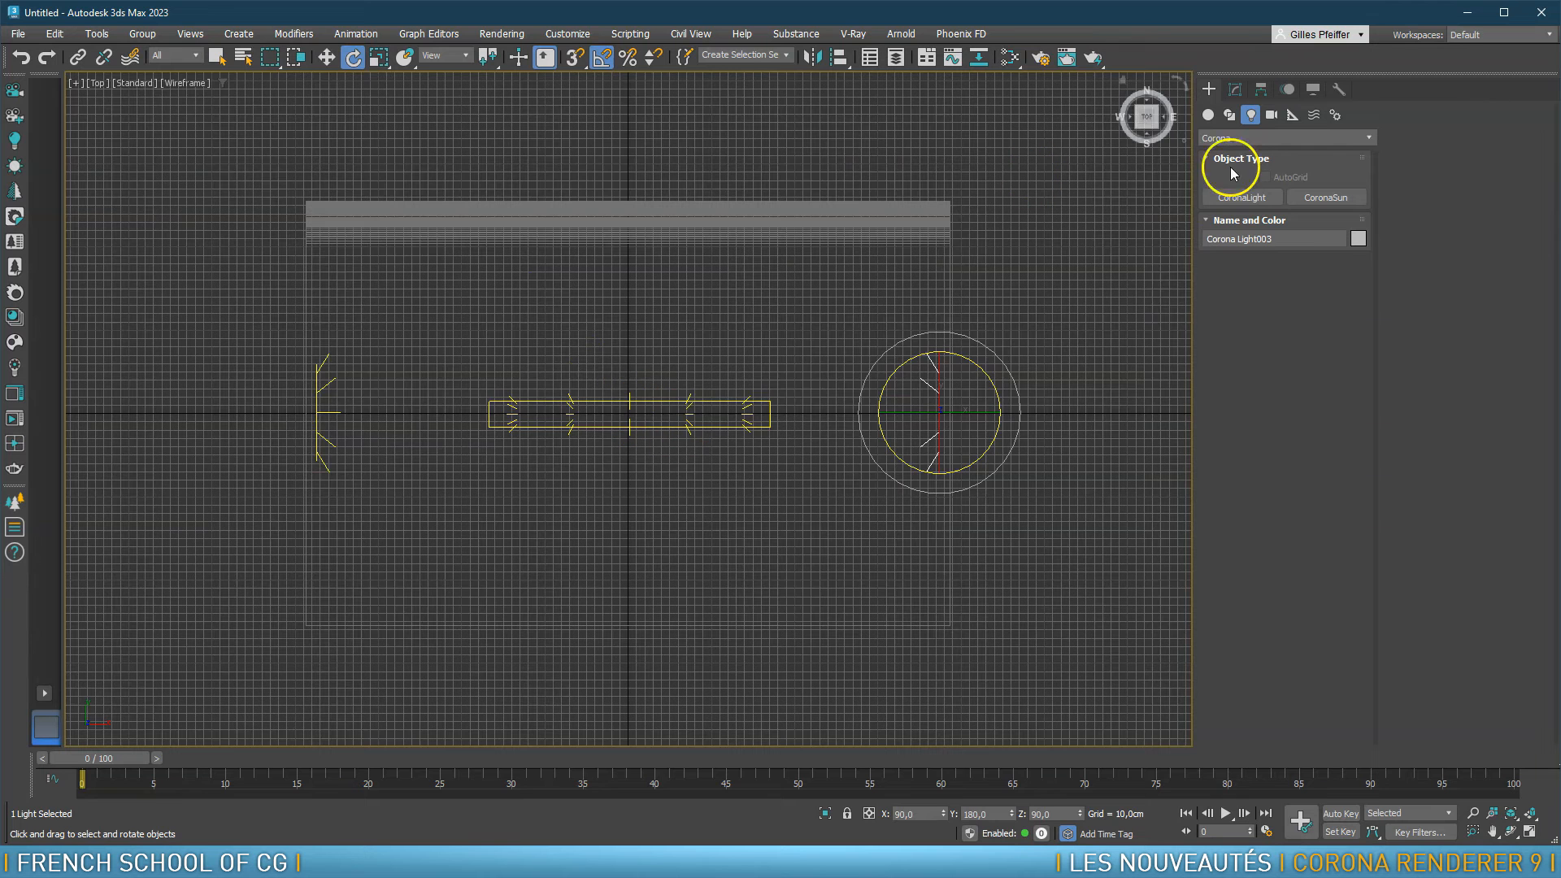
{"action": "left_click", "coordinate": [15, 90]}
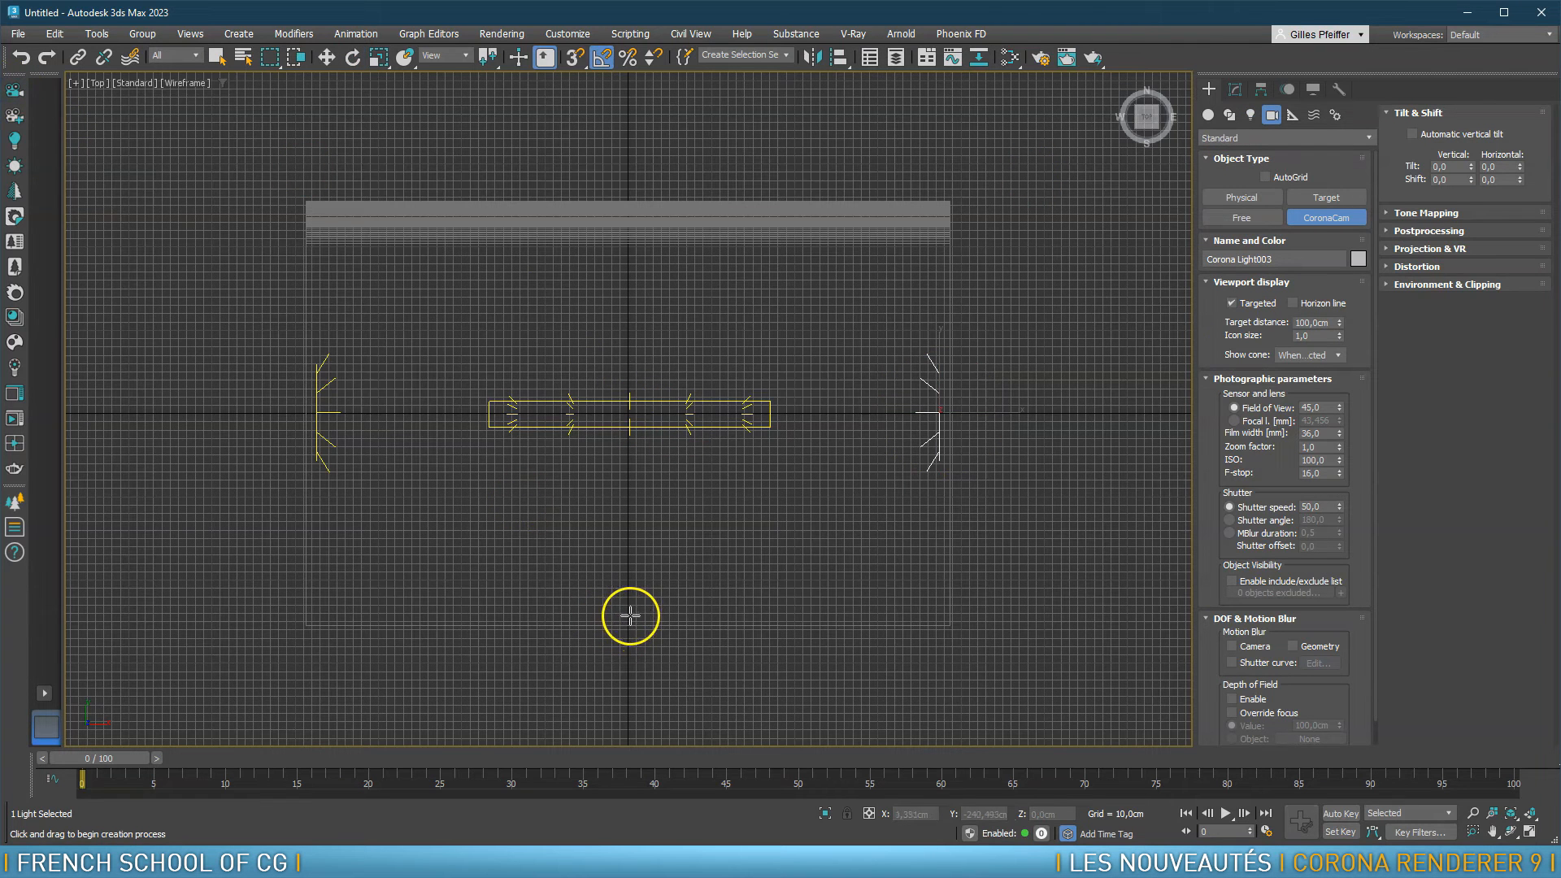
{"action": "left_click_drag", "start_coordinate": [630, 614], "coordinate": [629, 413]}
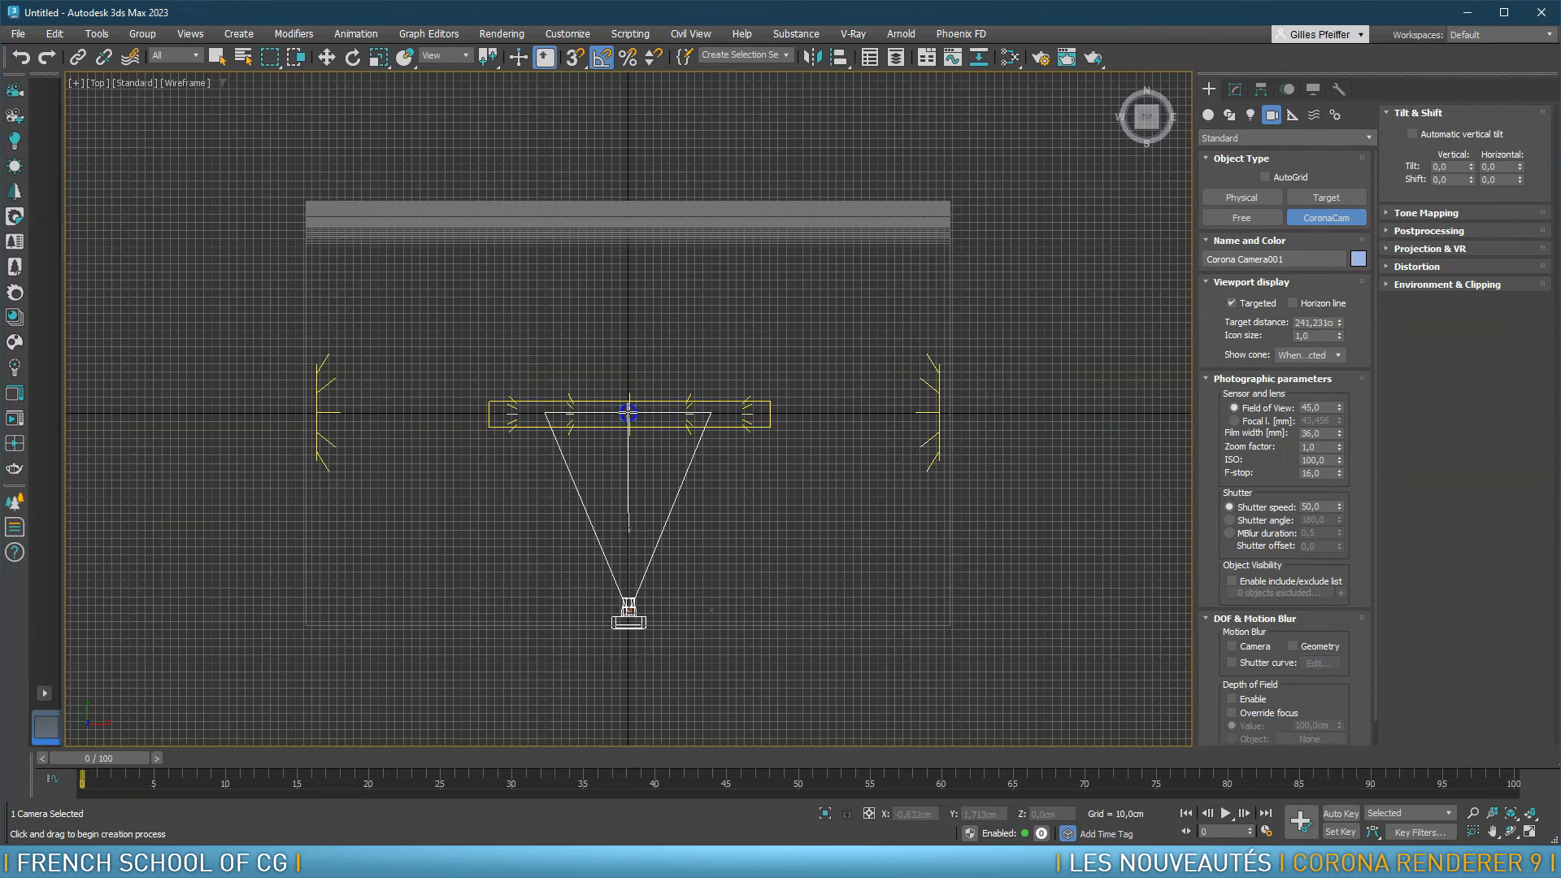
{"action": "key", "text": "e"}
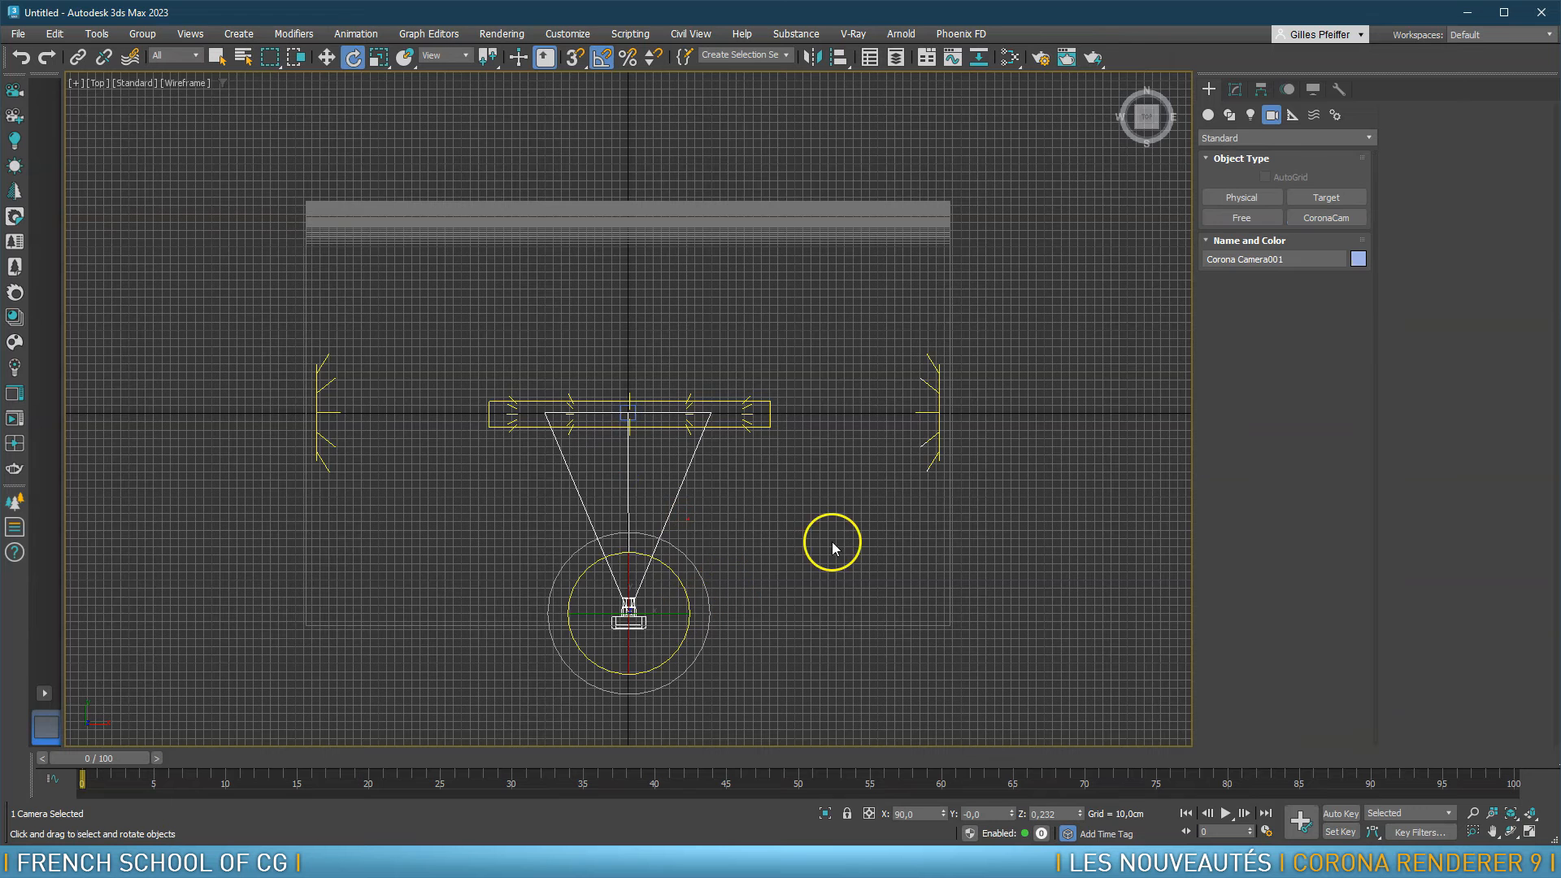
Align the Corona camera and its target on the X axis by setting both X positions to 0 cm
{"action": "key", "text": "w"}
{"action": "left_click", "coordinate": [910, 814]}
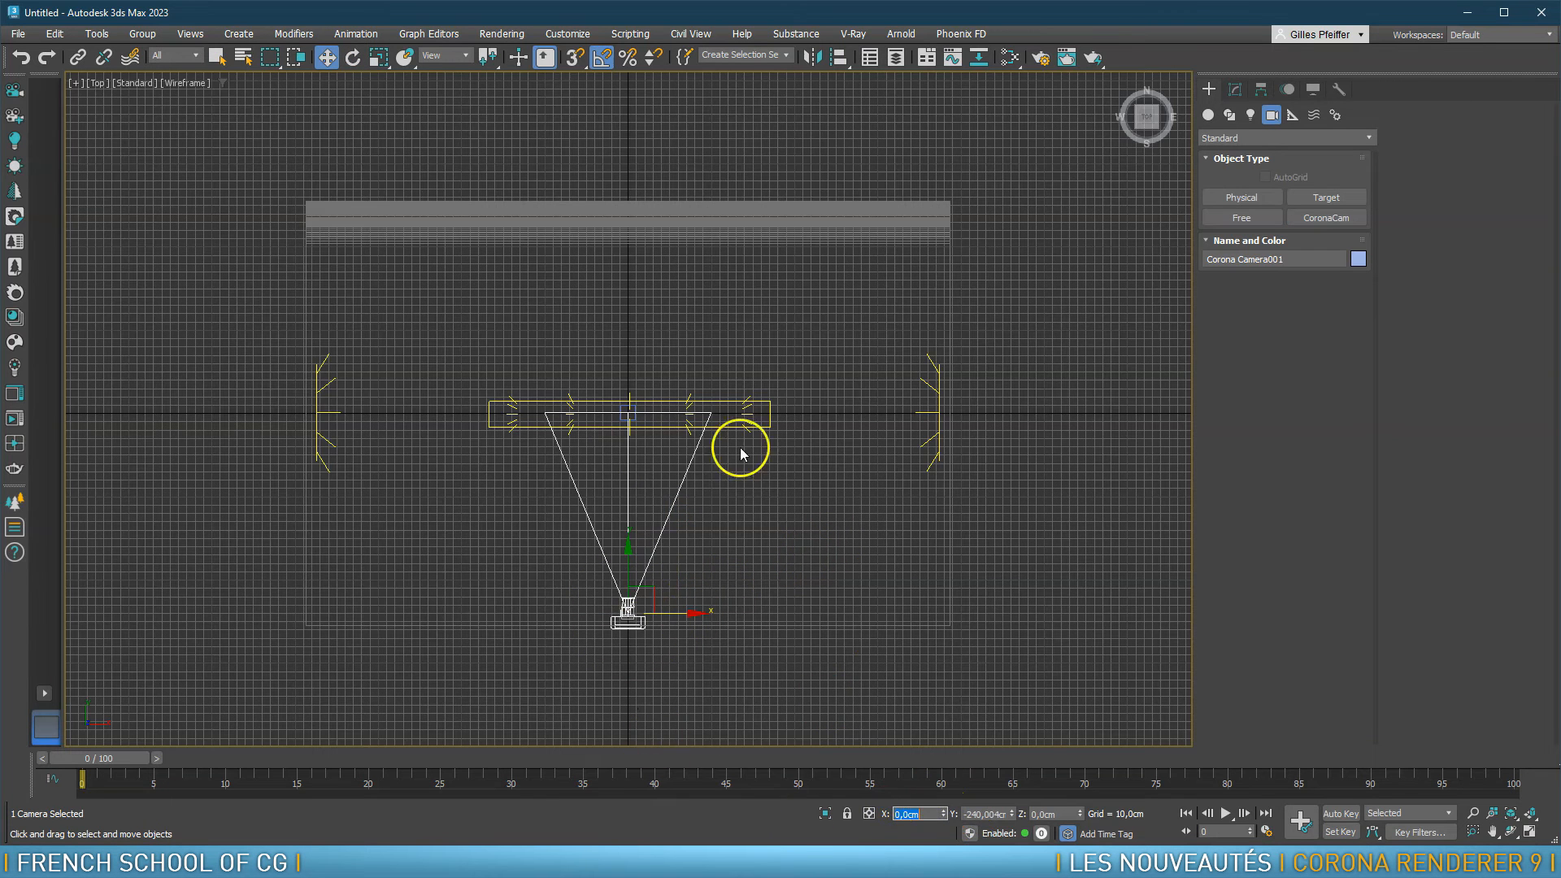
{"action": "scroll", "coordinate": [643, 421], "scroll_direction": "up", "scroll_amount": 5}
{"action": "left_click", "coordinate": [596, 390]}
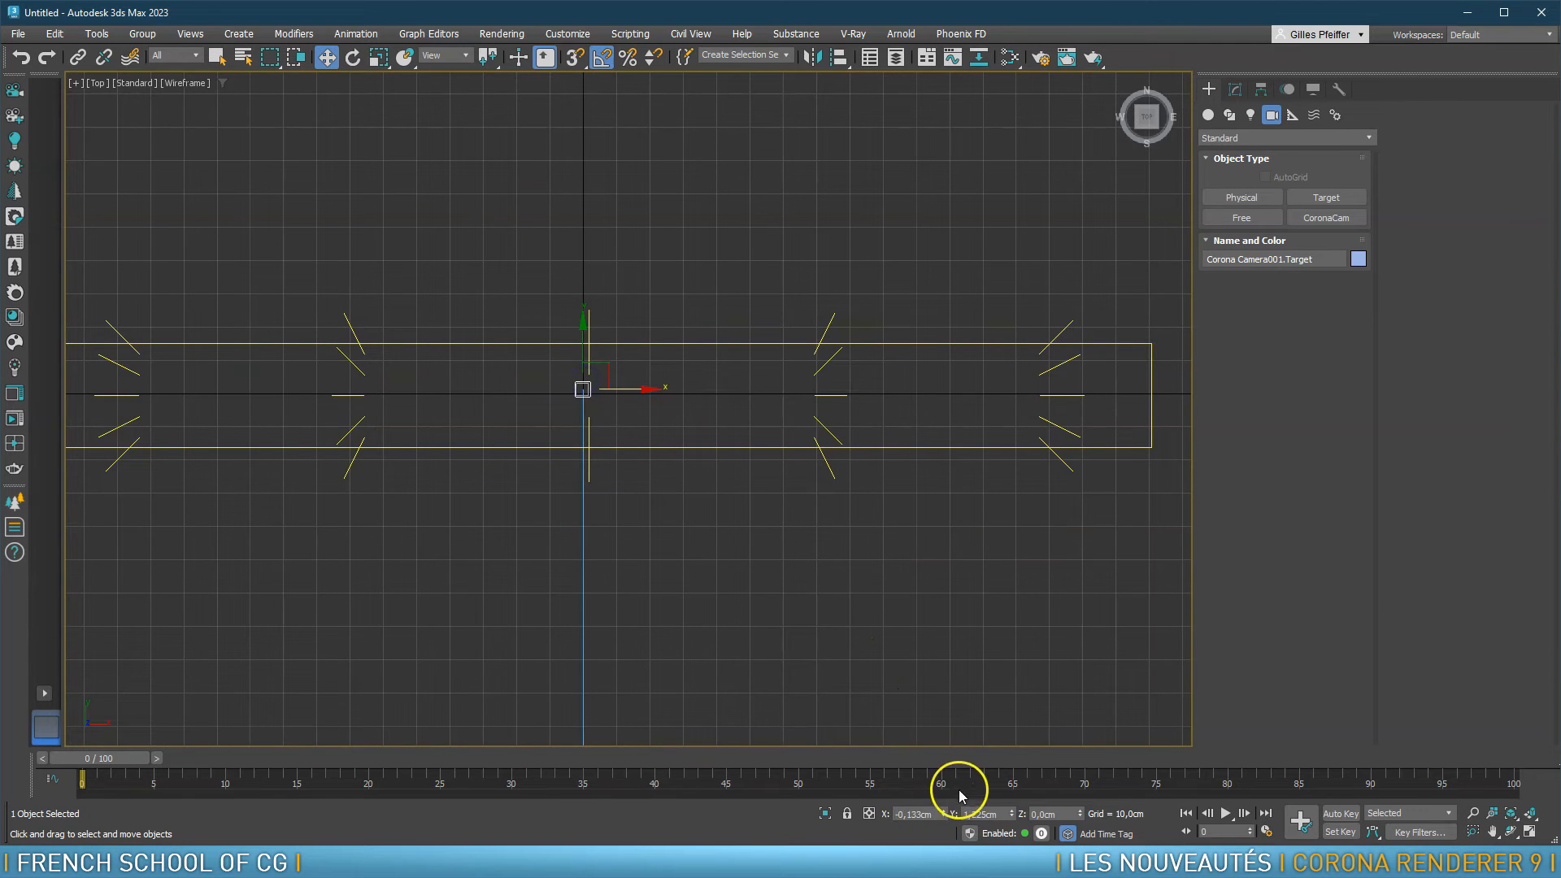
{"action": "type", "text": "0"}
{"action": "key", "text": "Return"}
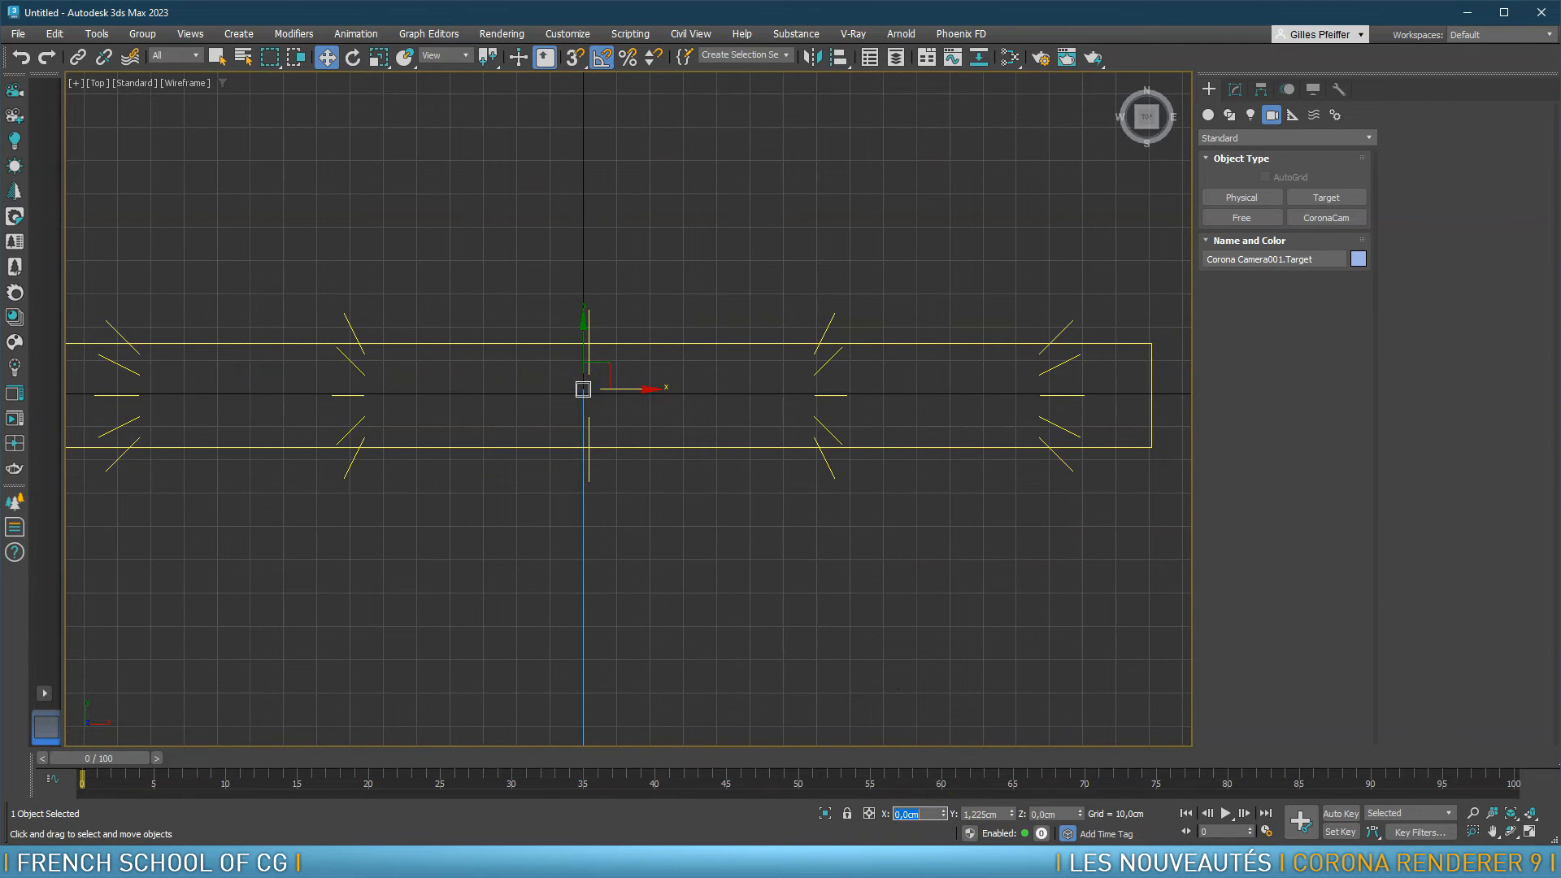
Raise the camera together with its target above the studio floor, working in the left view
{"action": "right_click", "coordinate": [584, 540]}
{"action": "left_click", "coordinate": [529, 566]}
{"action": "key", "text": "l"}
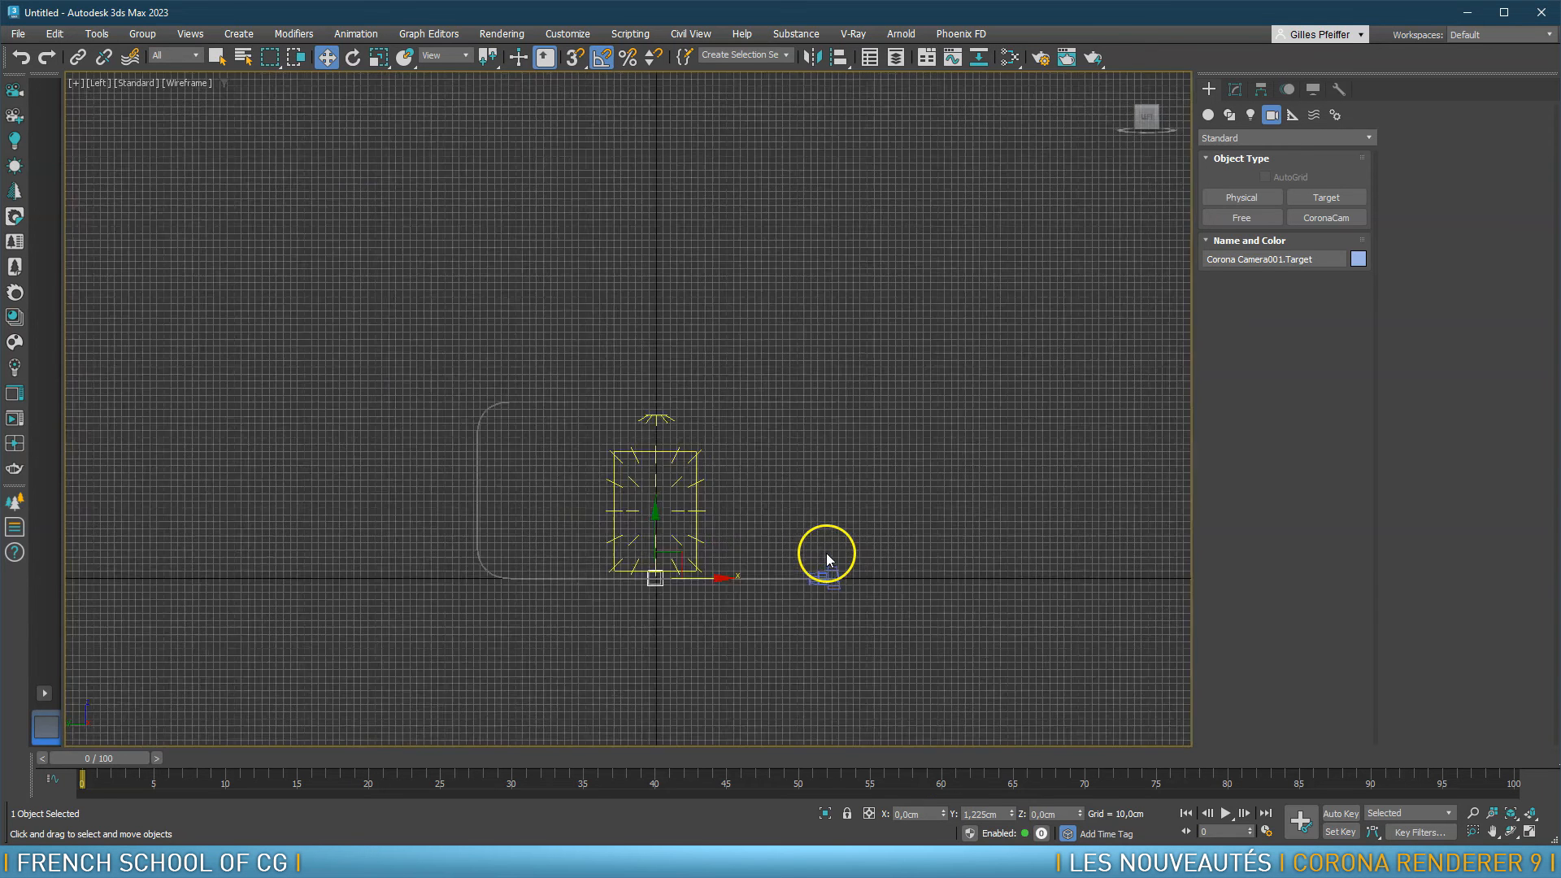
{"action": "scroll", "coordinate": [826, 553], "scroll_direction": "up", "scroll_amount": 2}
{"action": "left_click", "coordinate": [831, 583]}
{"action": "left_click_drag", "start_coordinate": [711, 524], "coordinate": [708, 452]}
Look through the Corona camera with shaded display and check the empty studio in an interactive render
{"action": "key", "text": "c"}
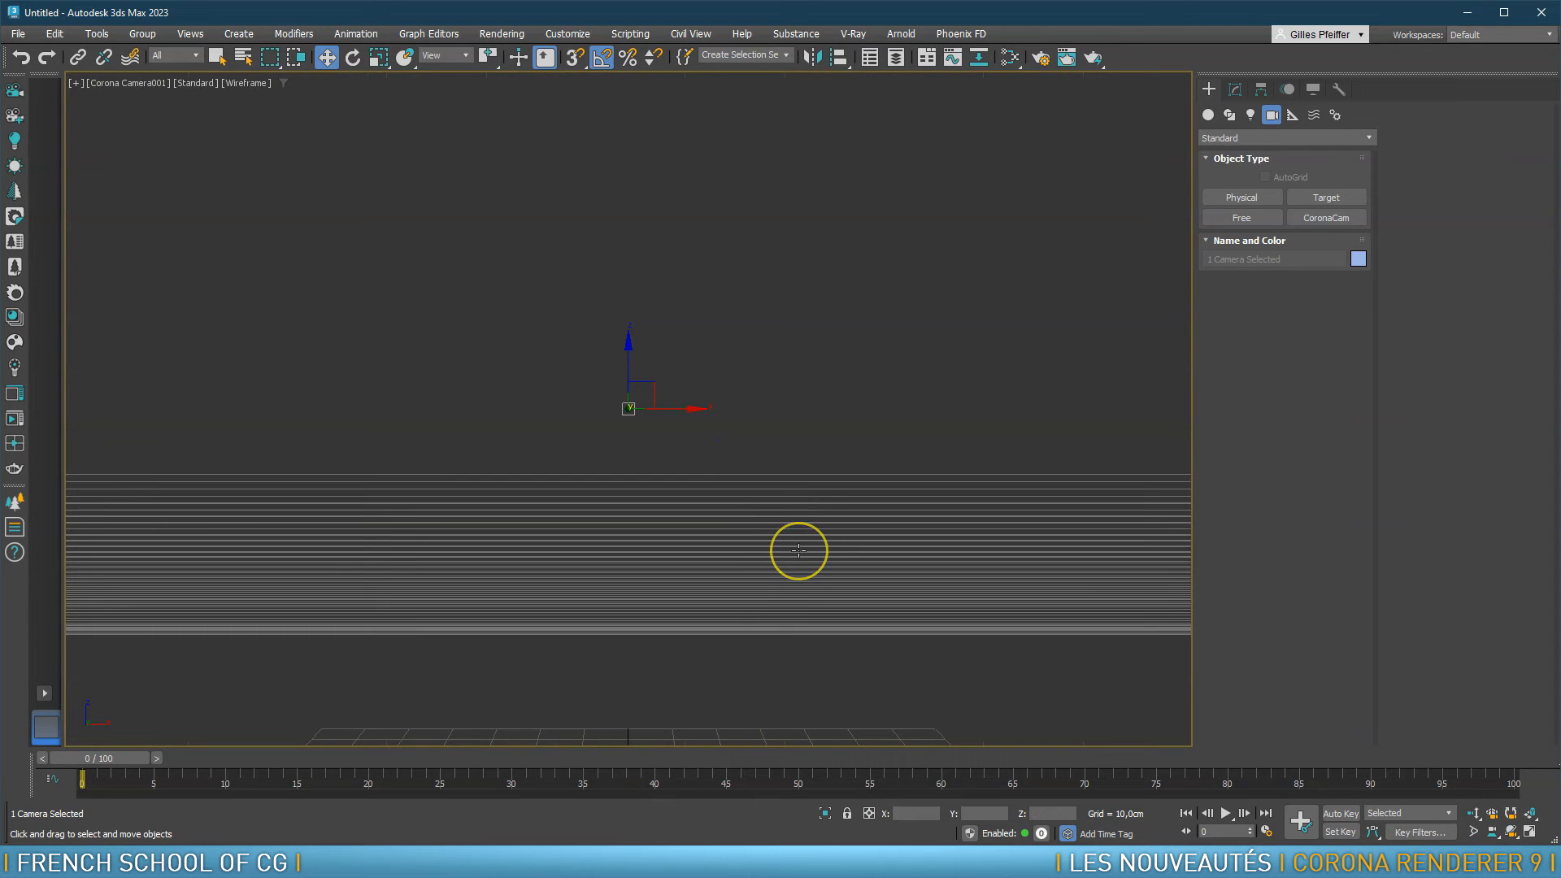
{"action": "key", "text": "F3"}
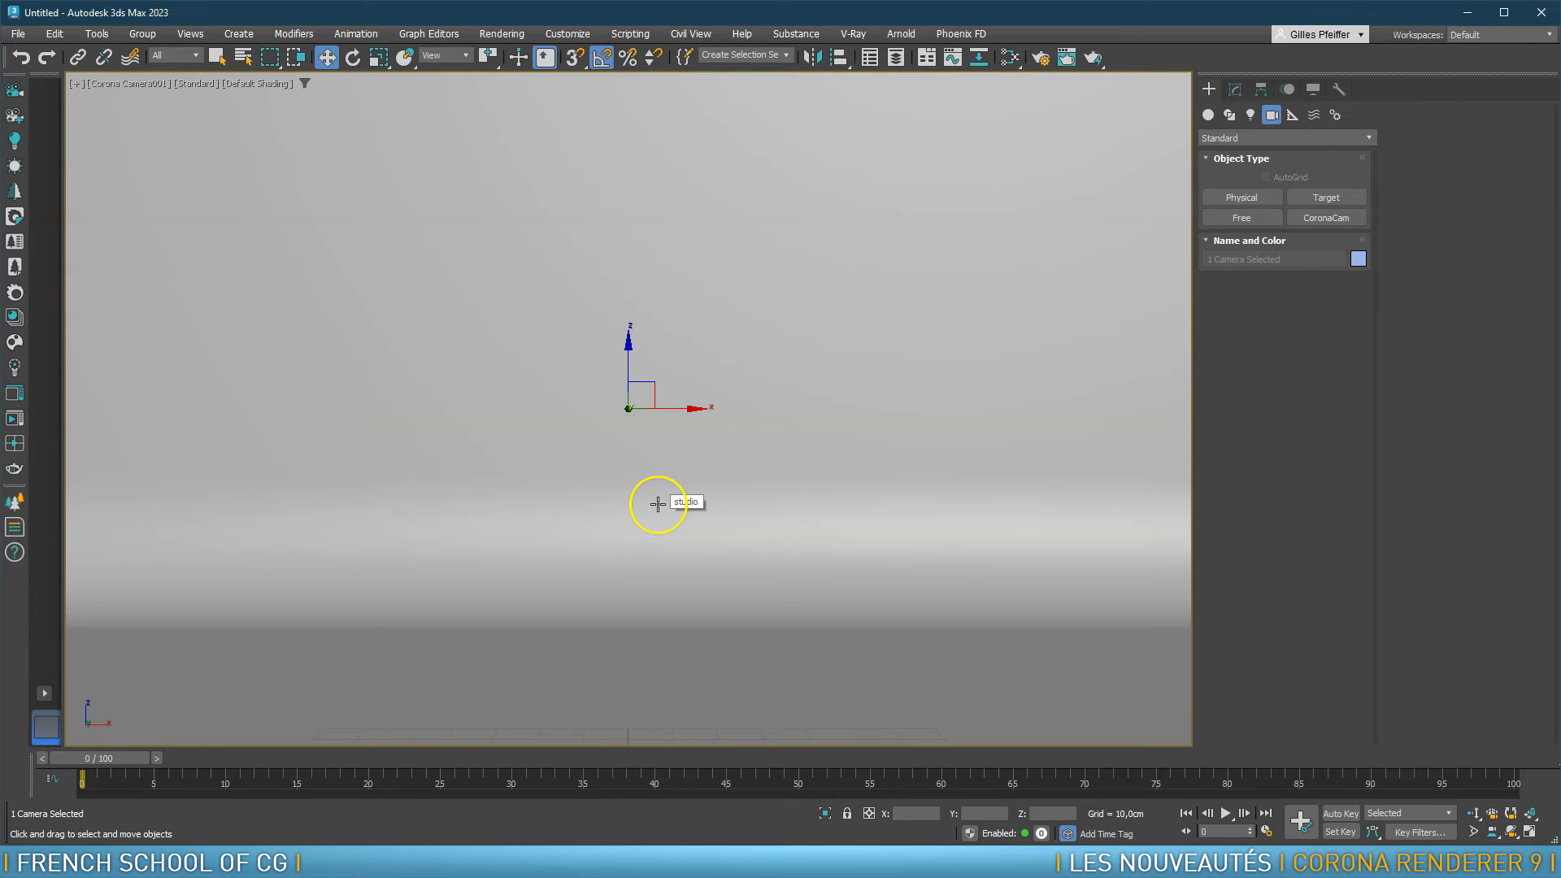
{"action": "left_click_drag", "start_coordinate": [801, 244], "coordinate": [916, 244]}
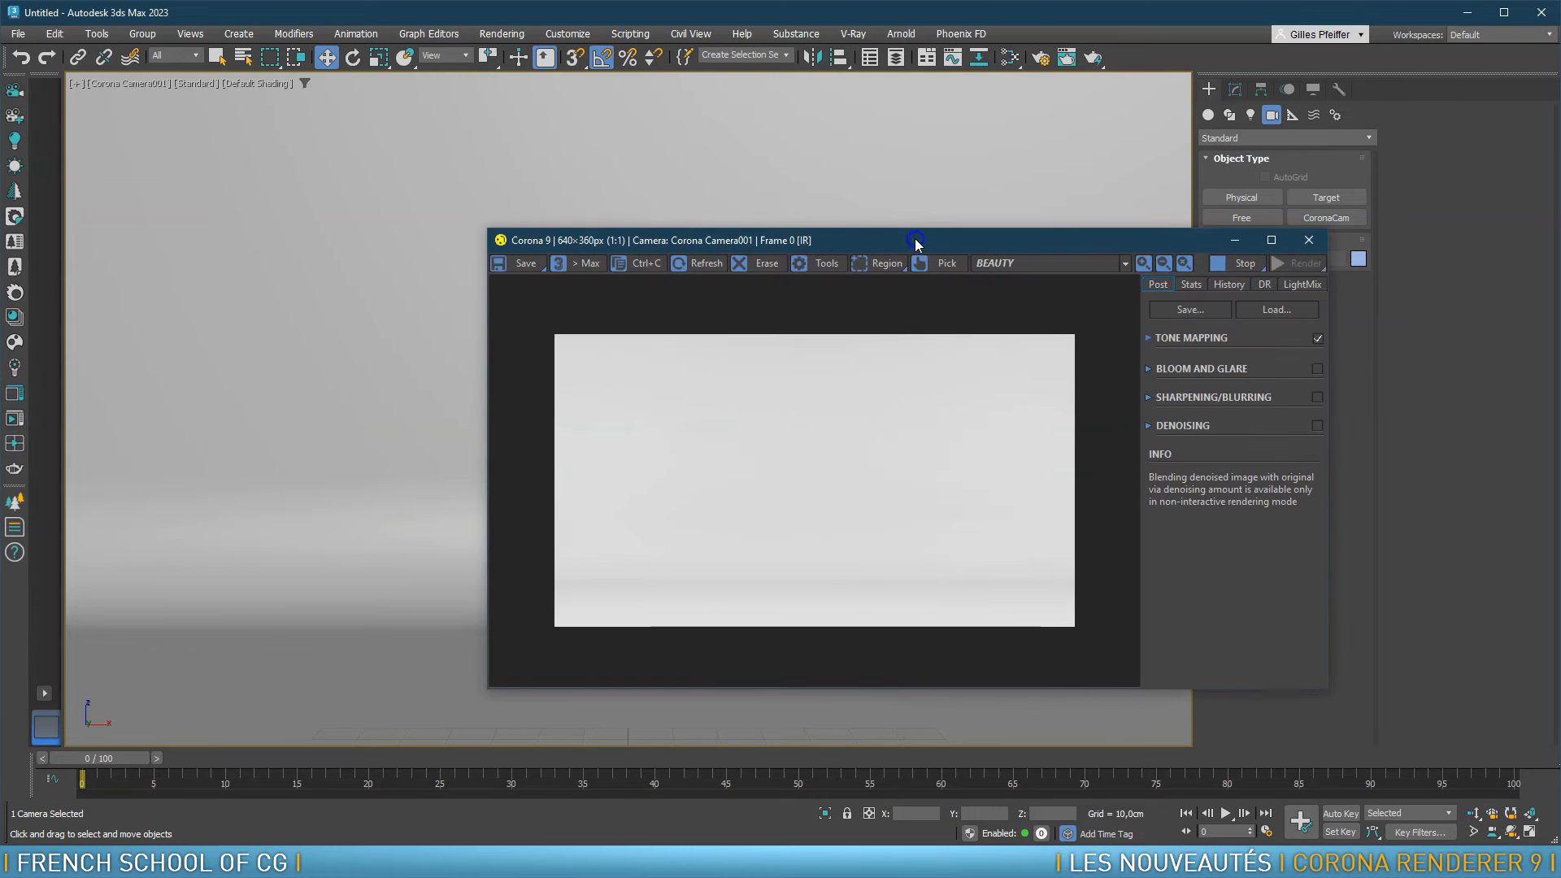
{"action": "left_click", "coordinate": [1317, 242]}
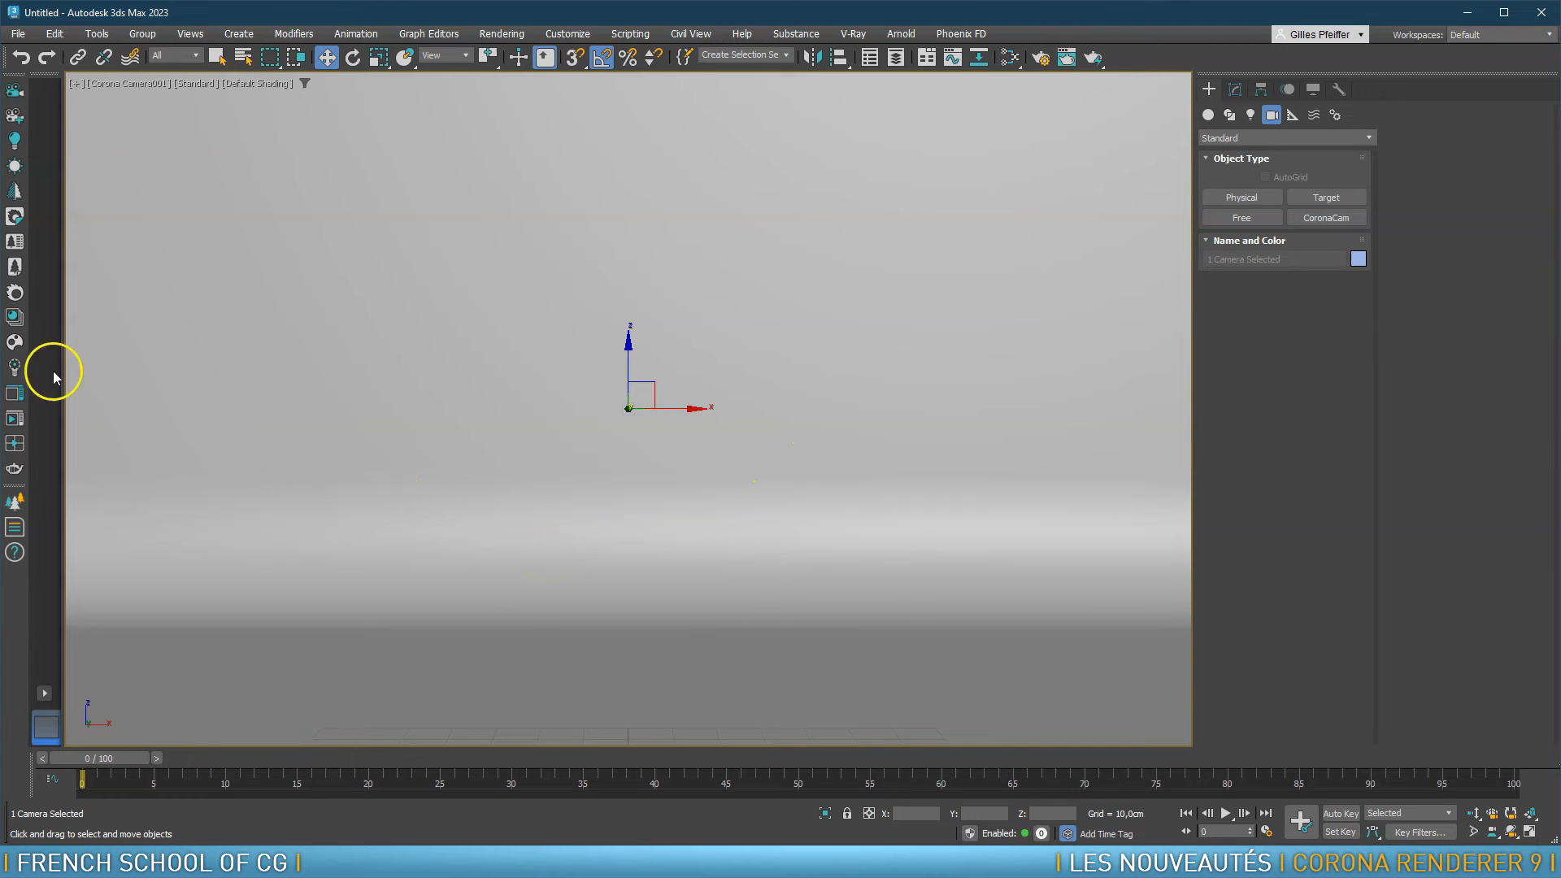
Open the Chaos Cosmos library, browse the Furniture 3D models and open the details of Chair 78-04
{"action": "left_click", "coordinate": [17, 345]}
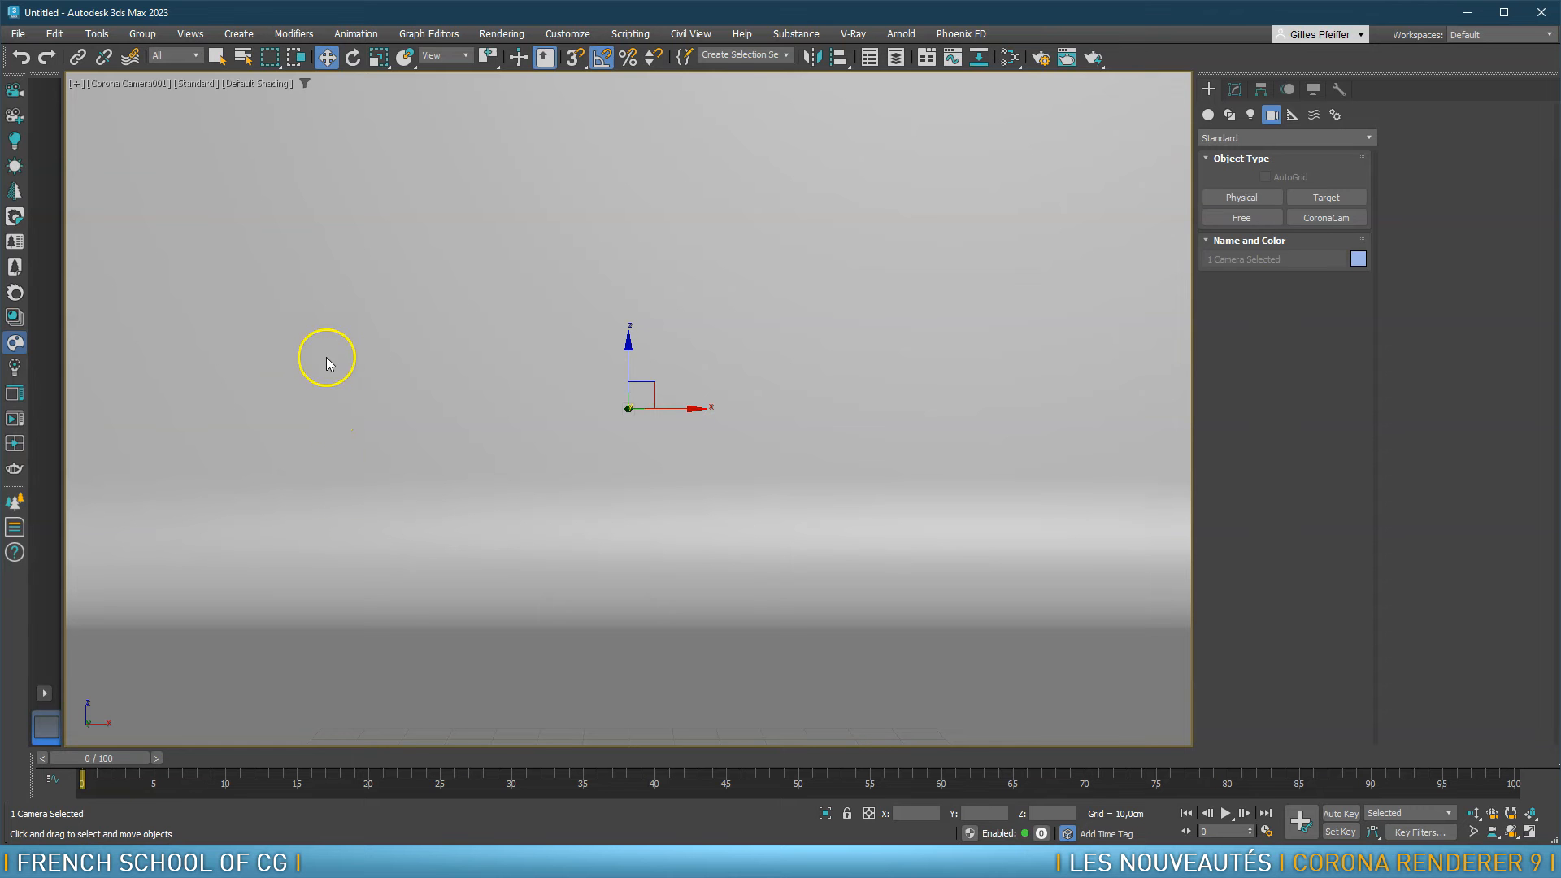
{"action": "left_click_drag", "start_coordinate": [0, 121], "coordinate": [826, 98]}
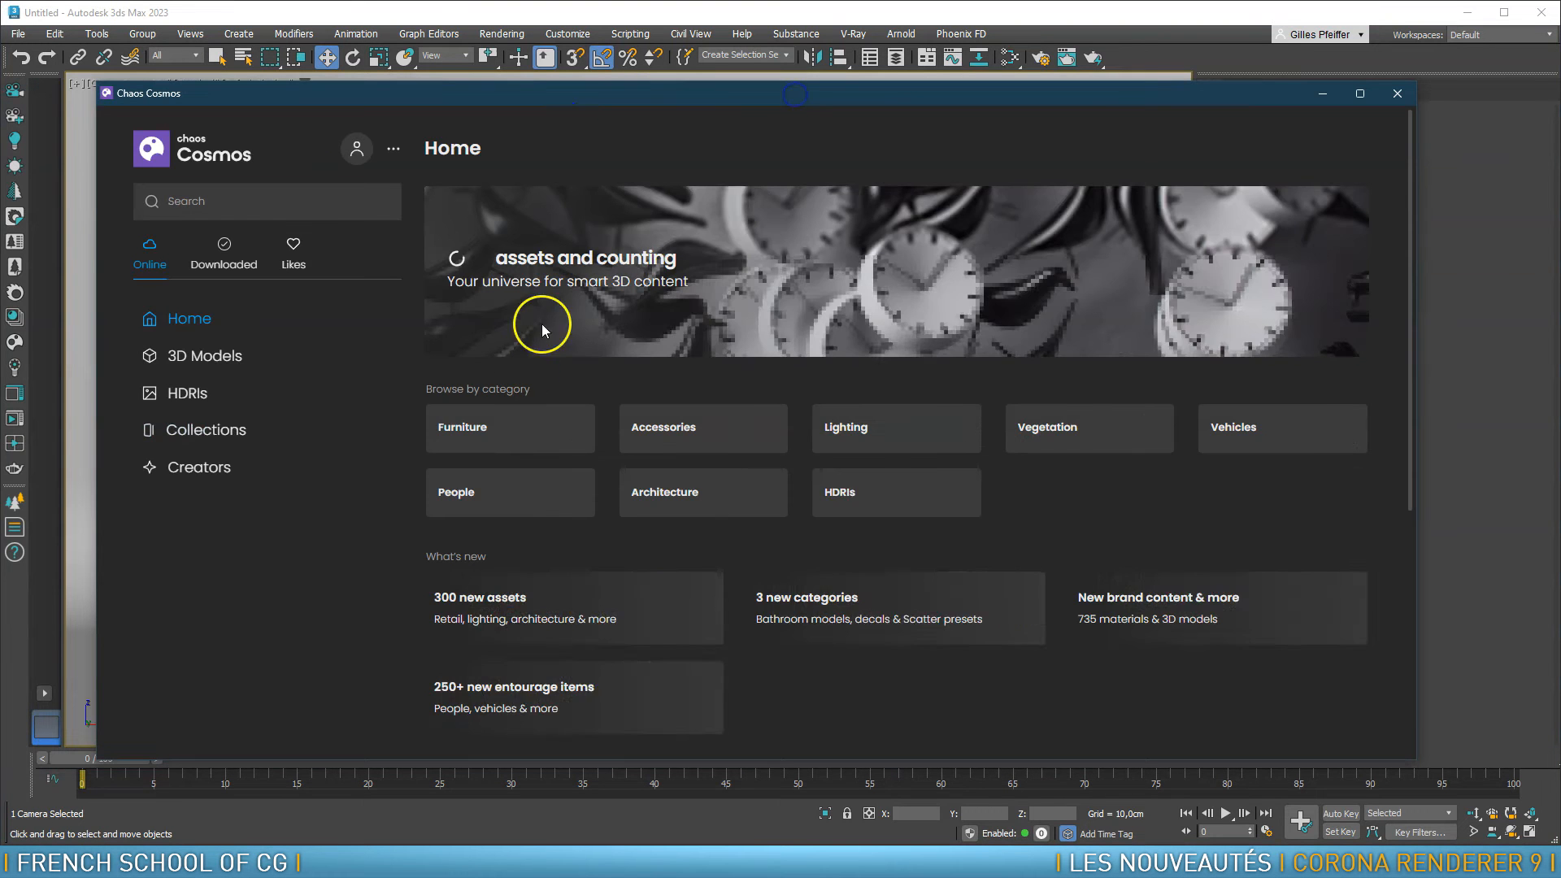
{"action": "left_click", "coordinate": [200, 358]}
{"action": "left_click", "coordinate": [203, 394]}
{"action": "mouse_move", "coordinate": [944, 508]}
{"action": "scroll", "coordinate": [955, 521], "scroll_direction": "down", "scroll_amount": 8}
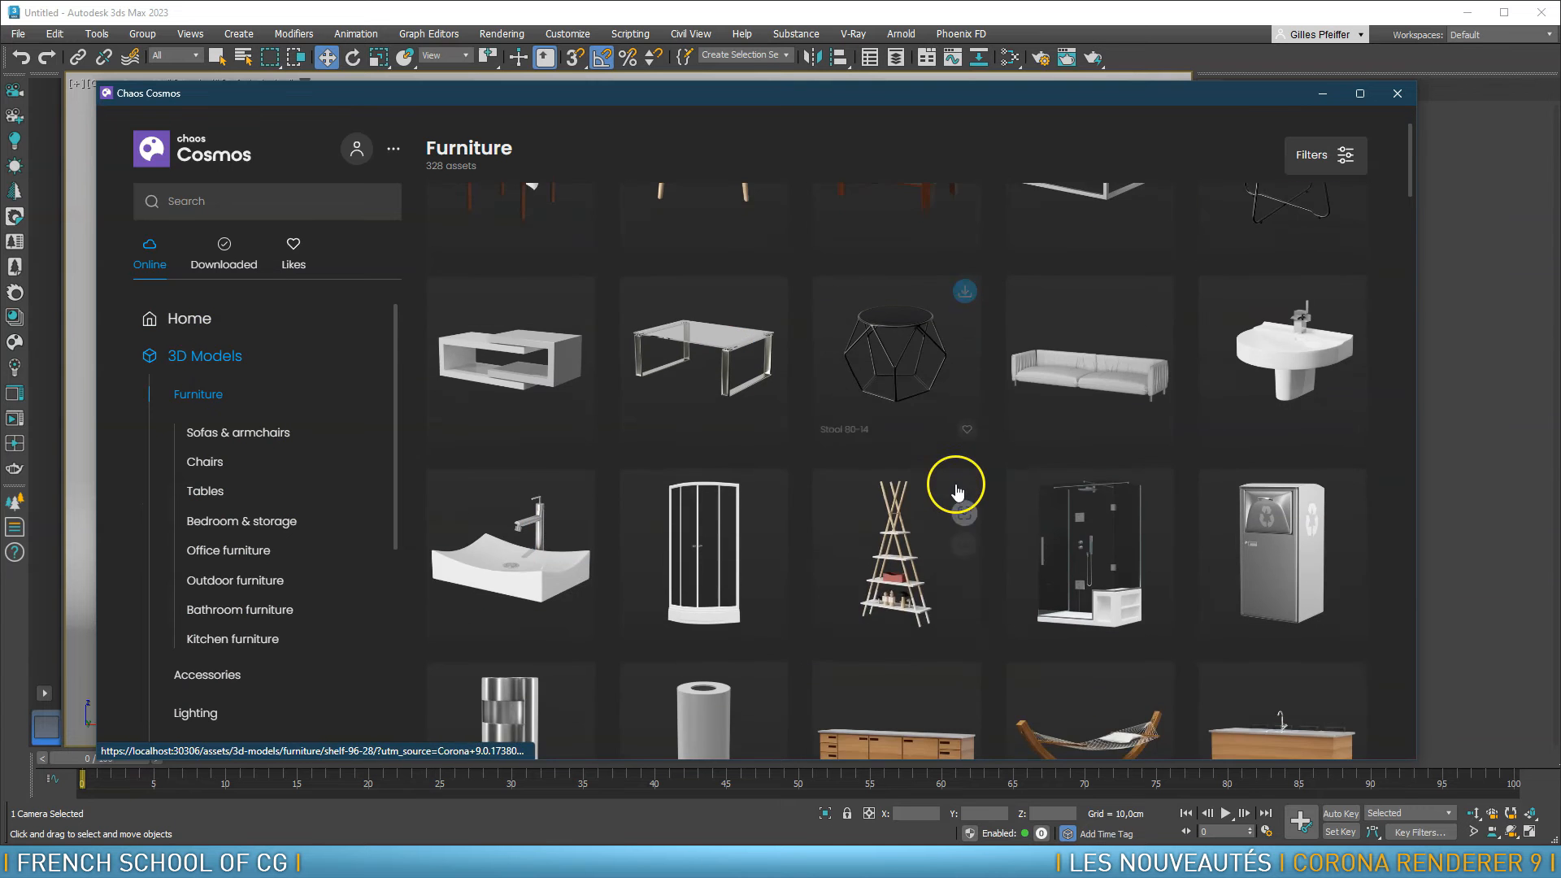
{"action": "scroll", "coordinate": [960, 478], "scroll_direction": "down", "scroll_amount": 4}
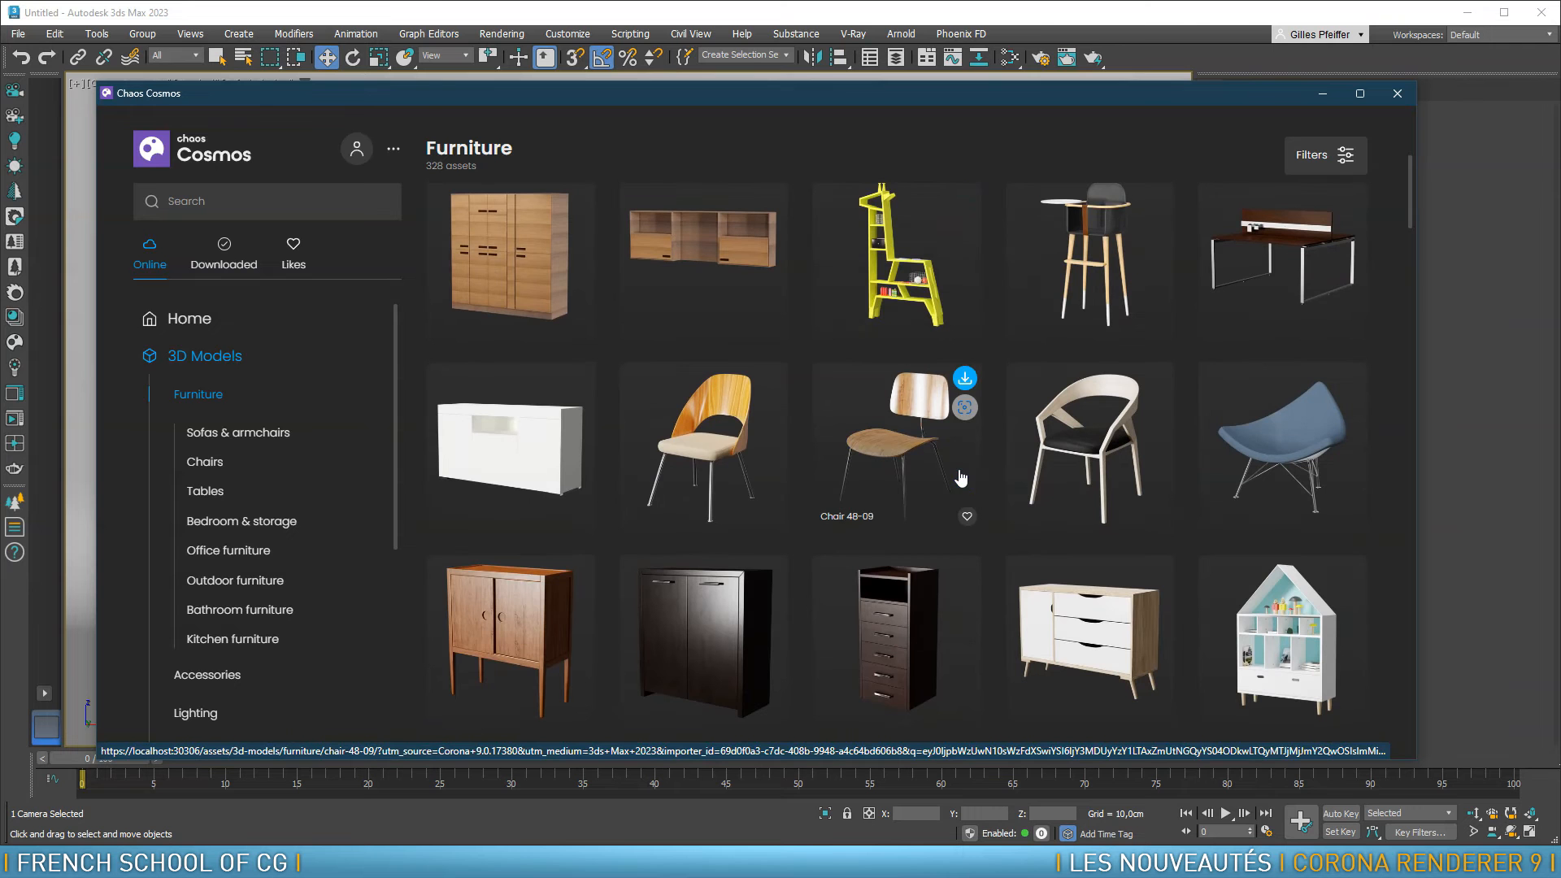
{"action": "left_click", "coordinate": [704, 458]}
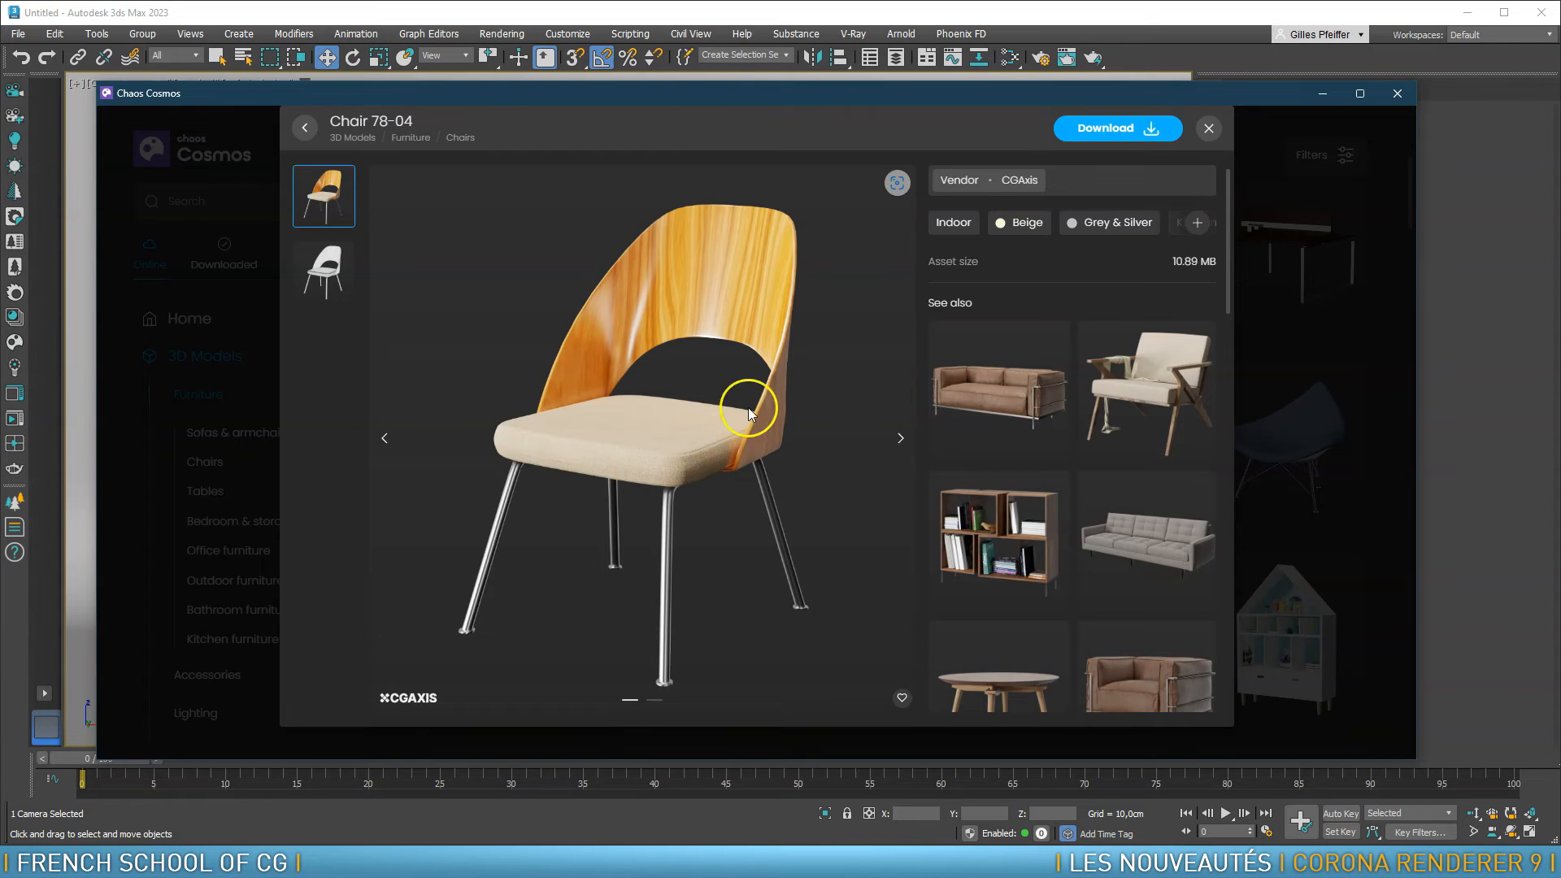
Download Chair 78-04, import it into the scene and move the library window out of the way
{"action": "left_click", "coordinate": [1114, 128]}
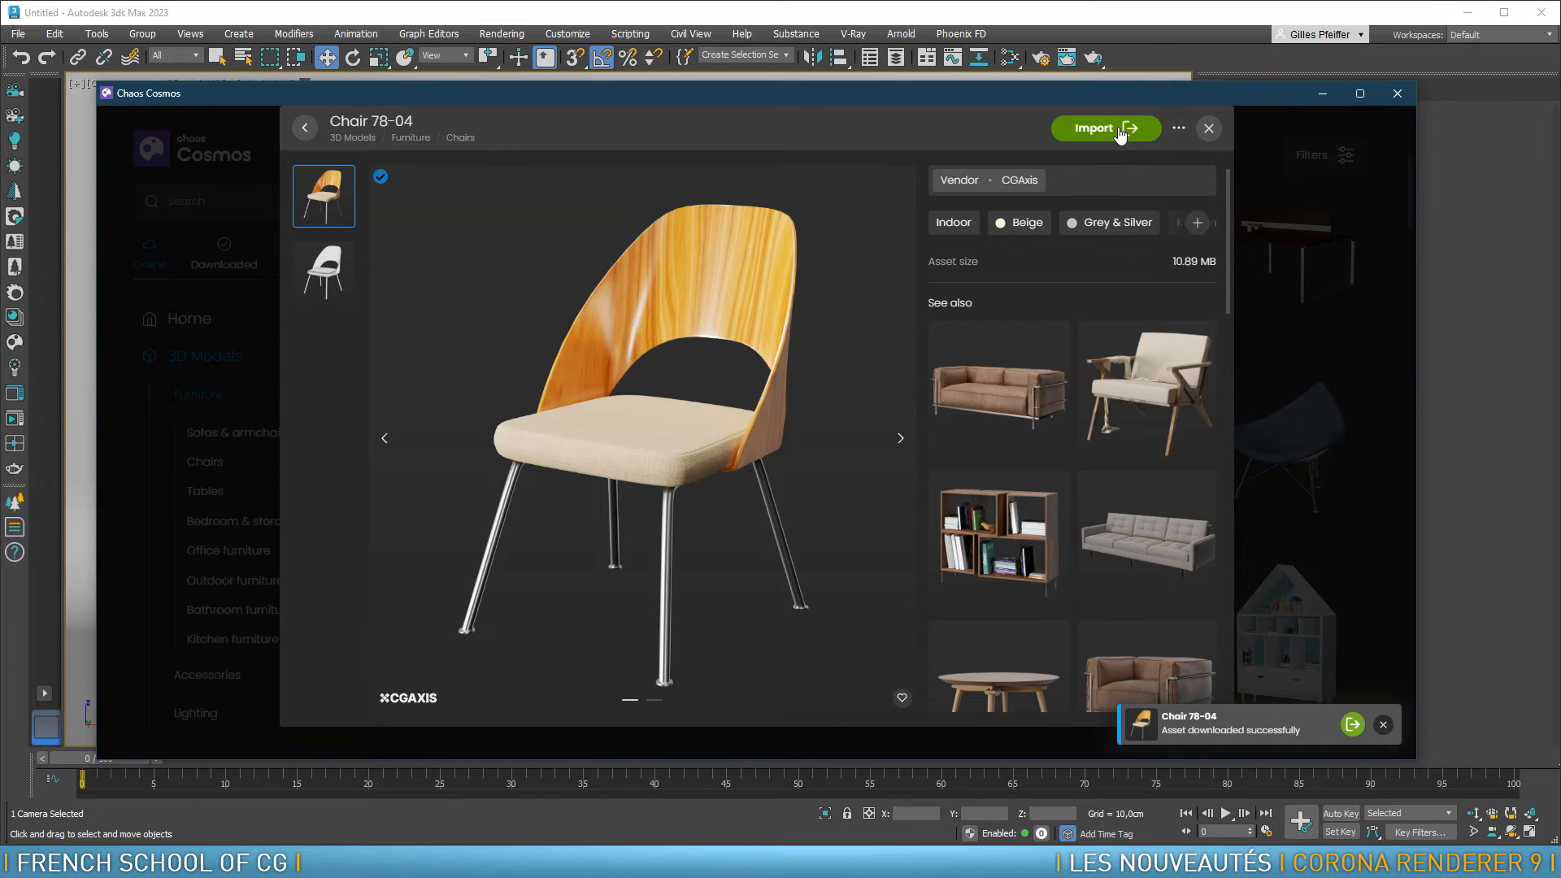
{"action": "left_click", "coordinate": [1100, 132]}
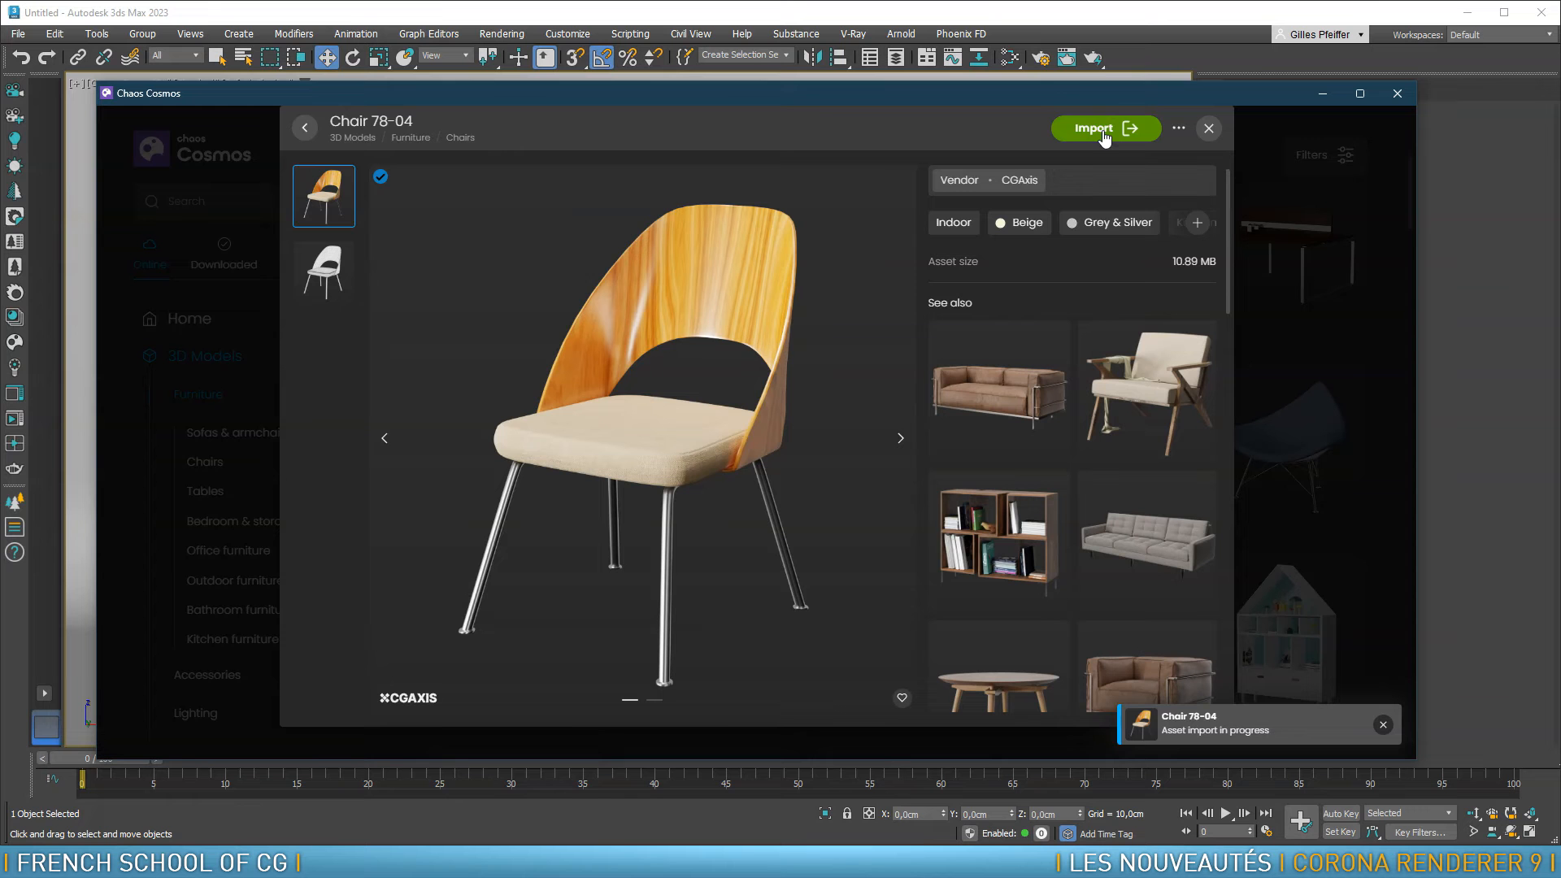
{"action": "left_click_drag", "start_coordinate": [1256, 92], "coordinate": [22, 116]}
{"action": "left_click", "coordinate": [168, 119]}
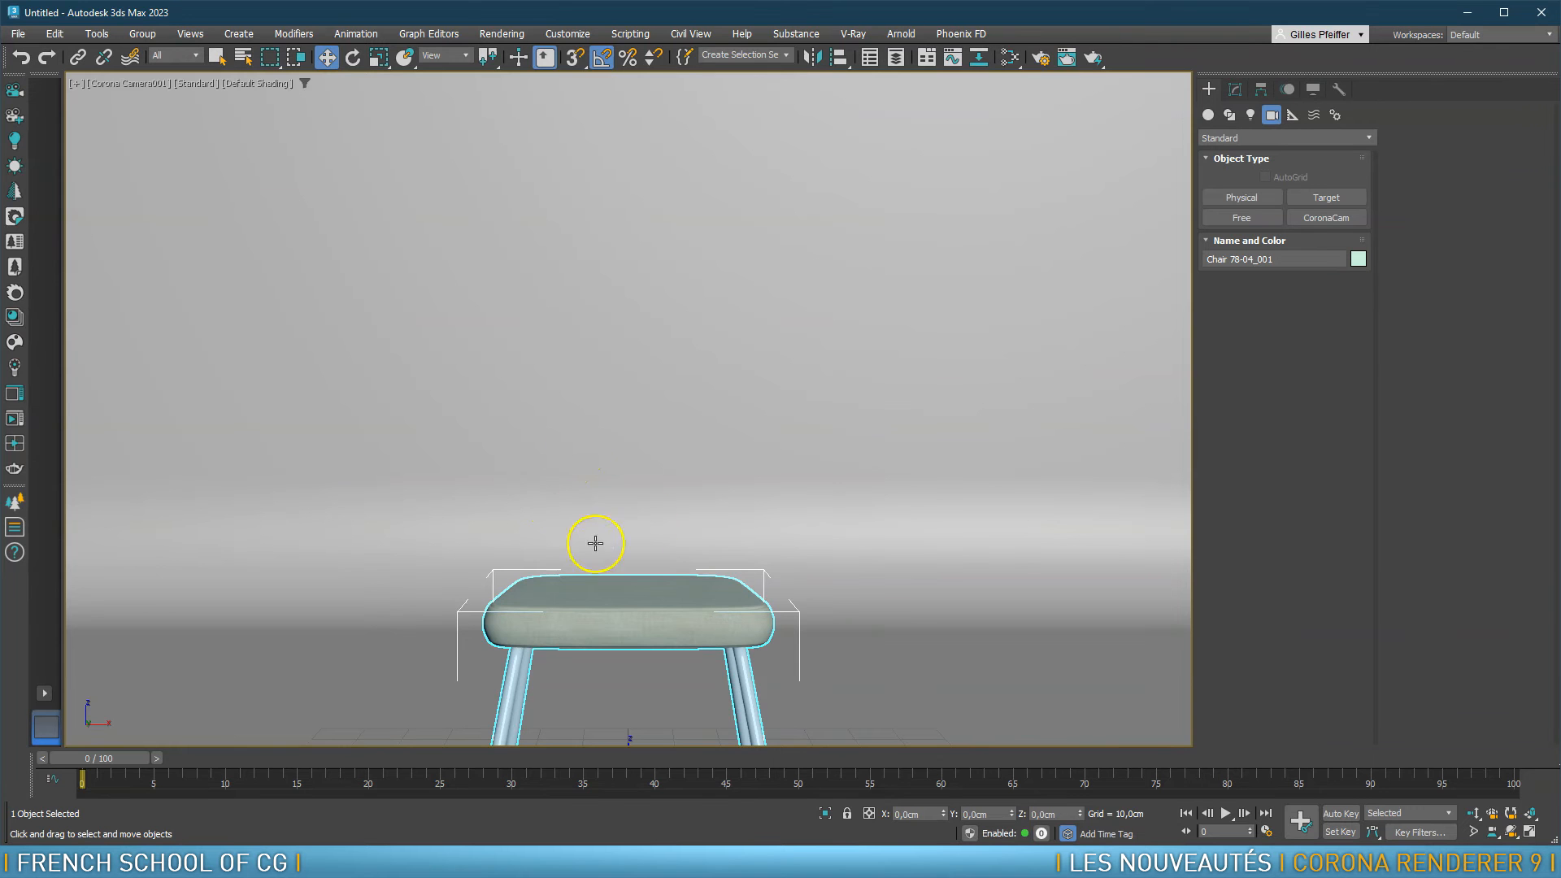
In the perspective view, switch the chair proxy's viewport display to solid bounding box and back to Full mesh
{"action": "key", "text": "p"}
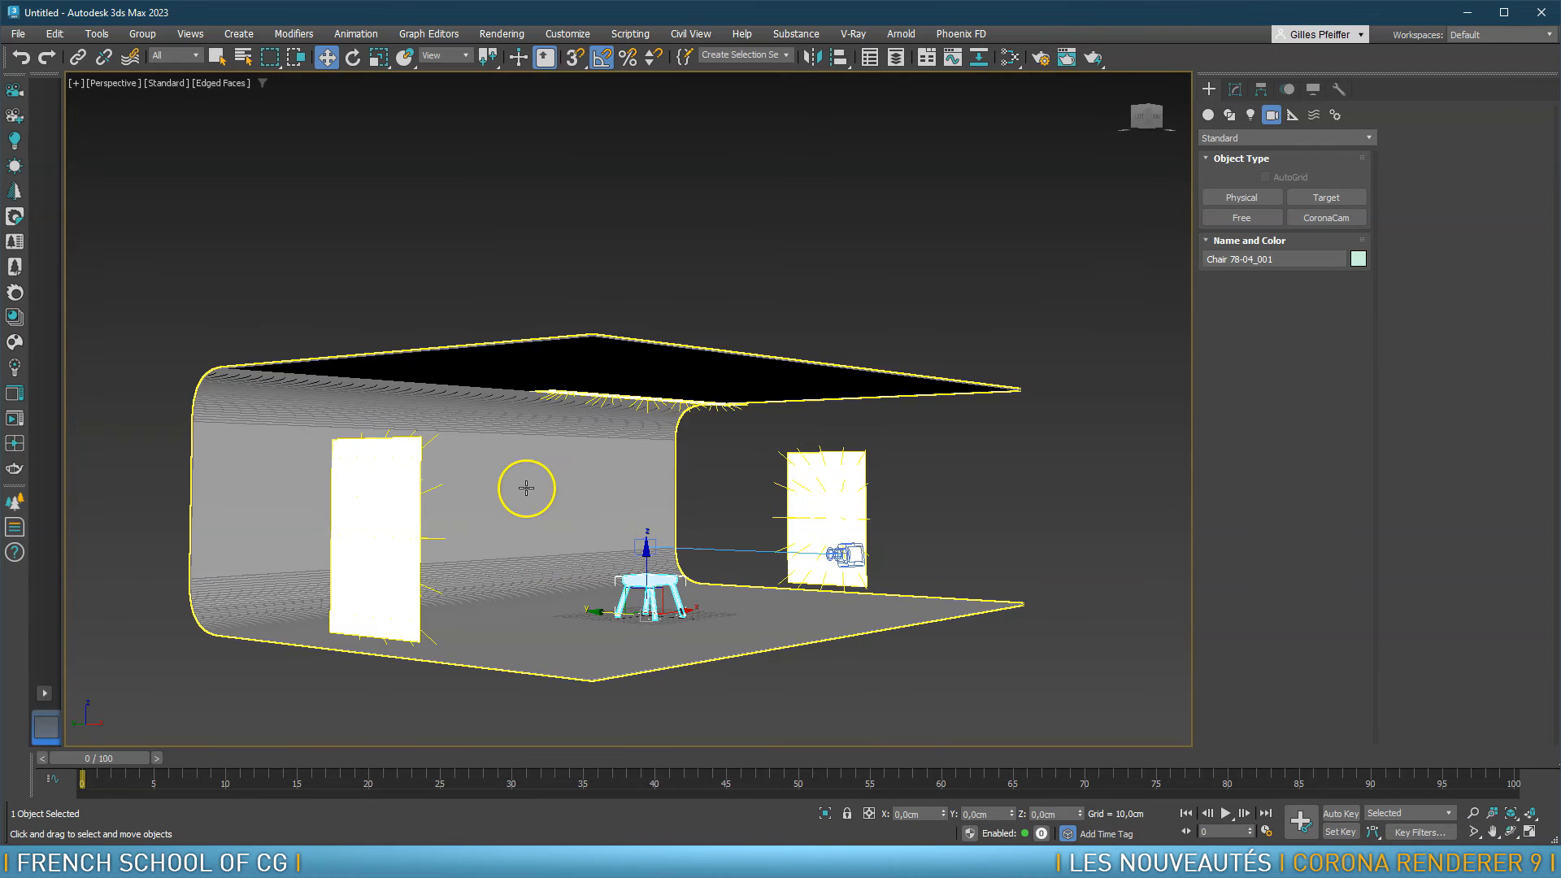
{"action": "middle_click_drag", "start_coordinate": [582, 495], "coordinate": [685, 484], "text": "alt"}
{"action": "scroll", "coordinate": [653, 630], "scroll_direction": "up", "scroll_amount": 10}
{"action": "left_click", "coordinate": [1235, 91]}
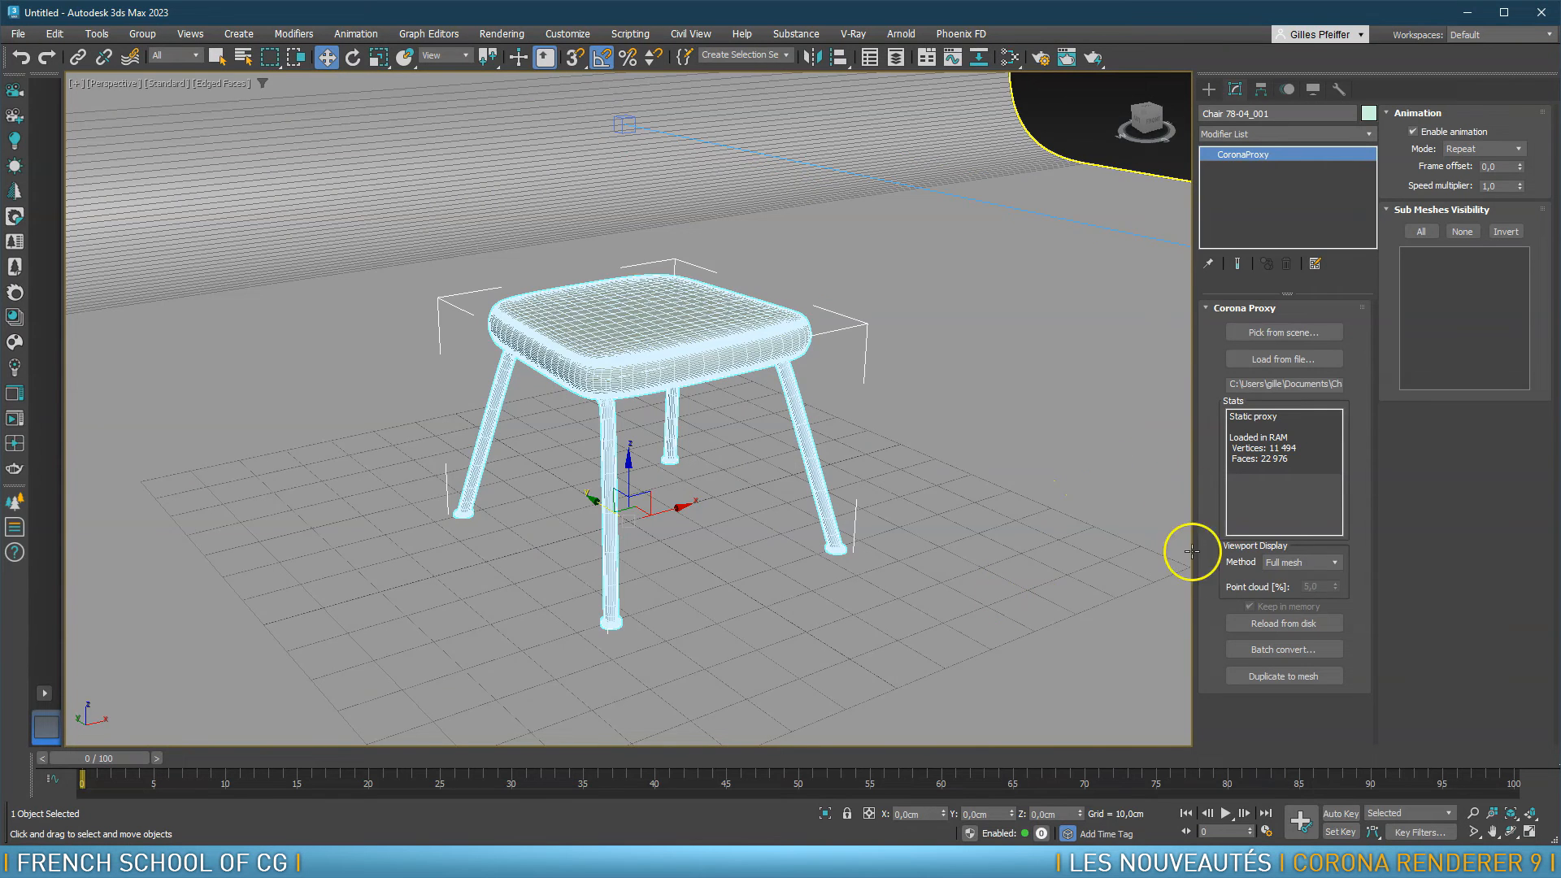
{"action": "left_click", "coordinate": [1321, 562]}
{"action": "left_click", "coordinate": [1299, 577]}
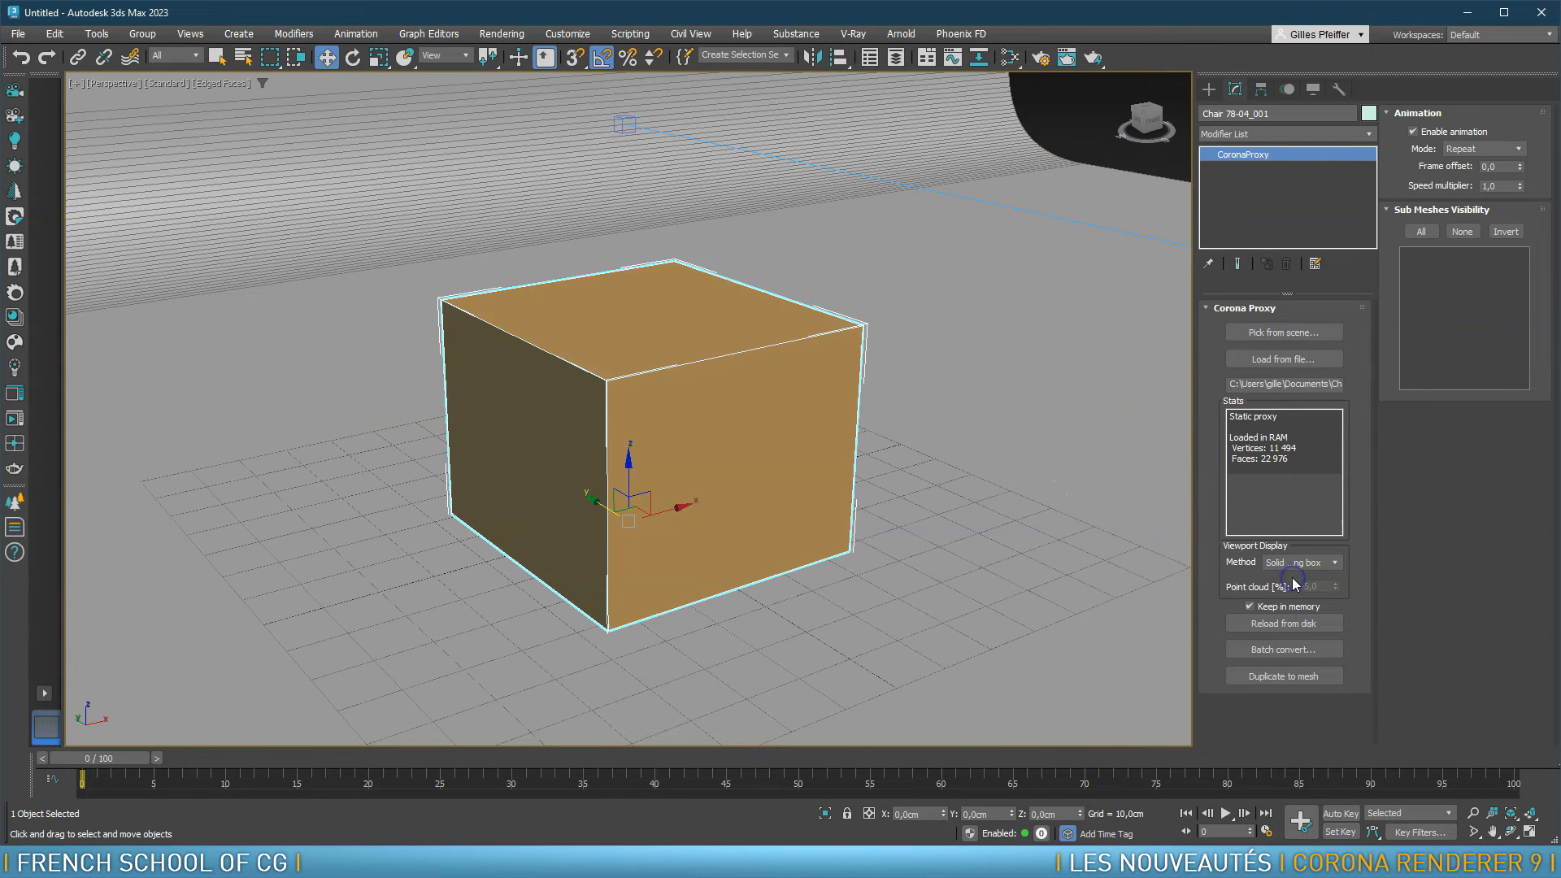
{"action": "left_click", "coordinate": [1297, 565]}
{"action": "left_click", "coordinate": [1287, 609]}
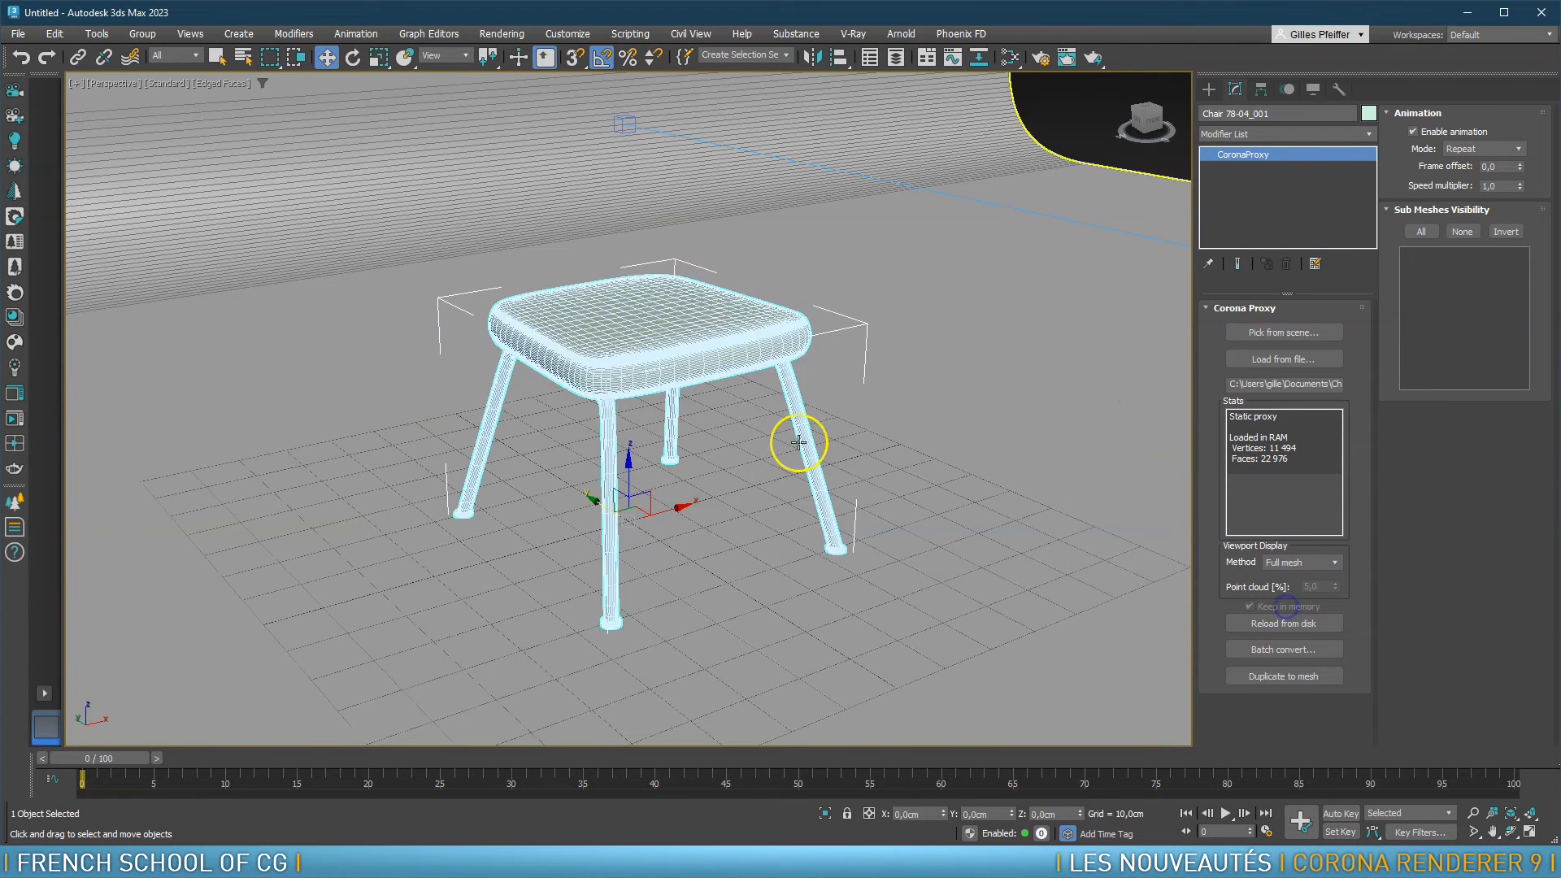
Check the whole imported chair in an interactive render from the perspective view
{"action": "middle_click_drag", "start_coordinate": [794, 446], "coordinate": [731, 370], "text": "alt"}
{"action": "left_click", "coordinate": [14, 443]}
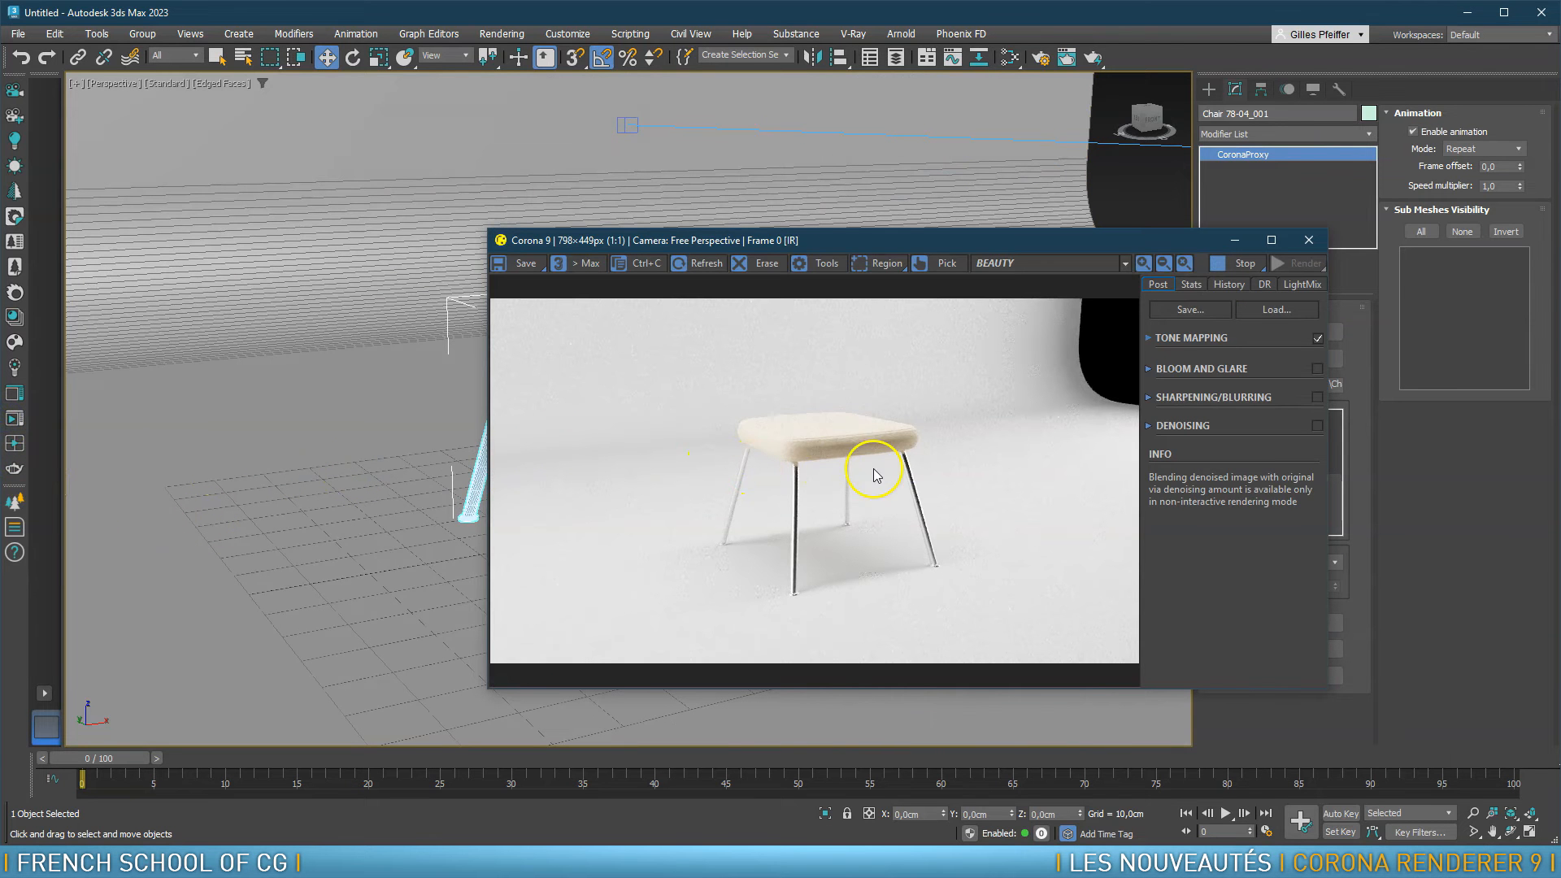
{"action": "left_click", "coordinate": [1308, 240]}
Examine the seat cushion's mesh and edges up close and check its fabric in an interactive render
{"action": "middle_click_drag", "start_coordinate": [645, 393], "coordinate": [583, 388], "text": "alt"}
{"action": "scroll", "coordinate": [581, 382], "scroll_direction": "up", "scroll_amount": 2}
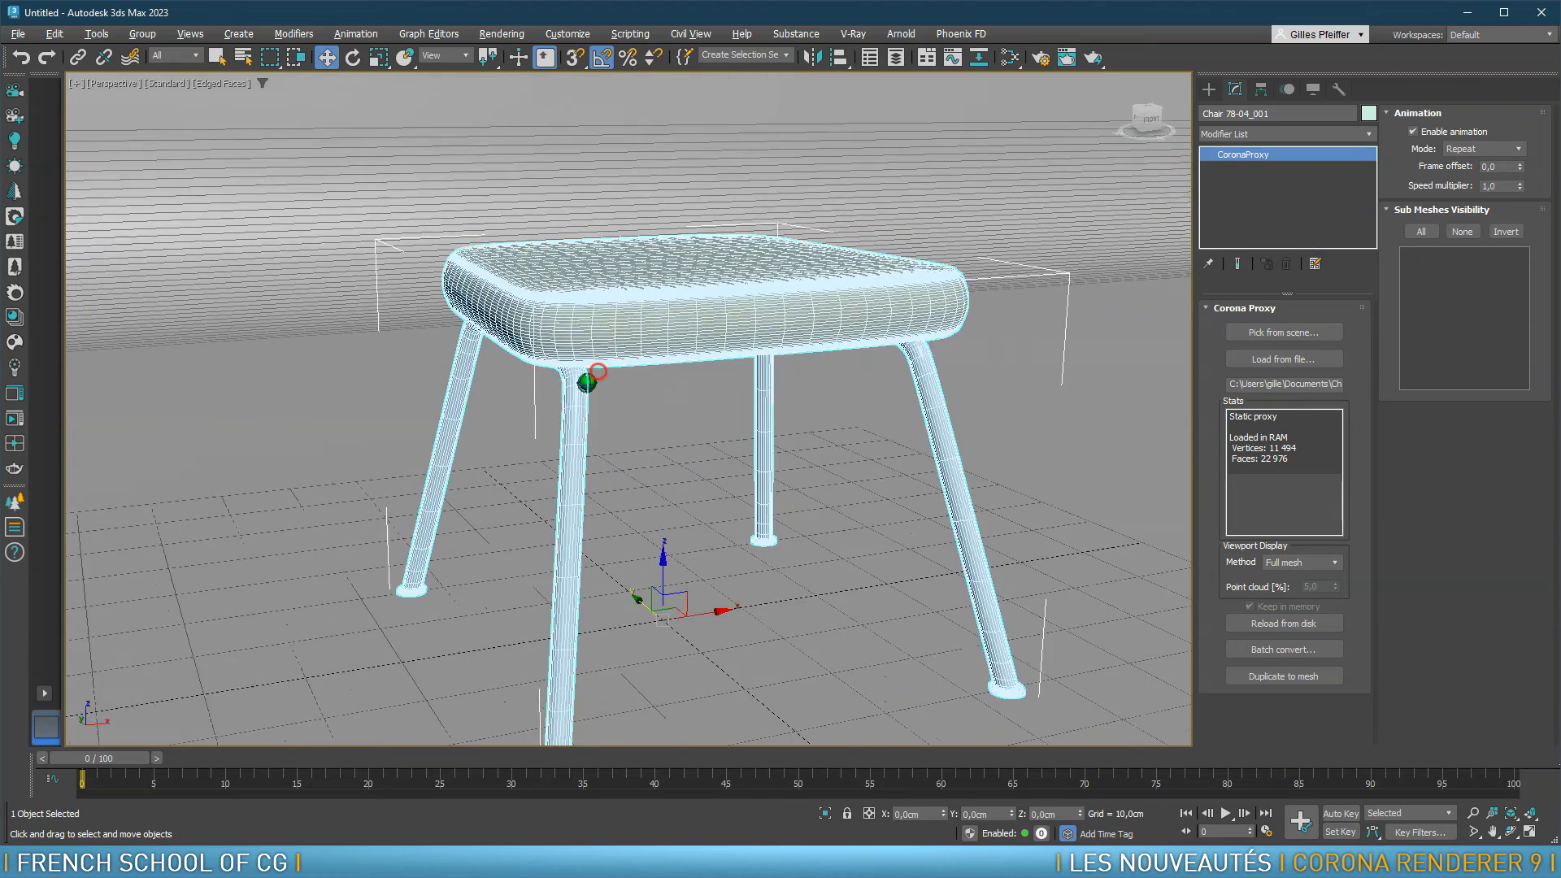
{"action": "scroll", "coordinate": [686, 362], "scroll_direction": "up", "scroll_amount": 3}
{"action": "scroll", "coordinate": [699, 366], "scroll_direction": "up", "scroll_amount": 6}
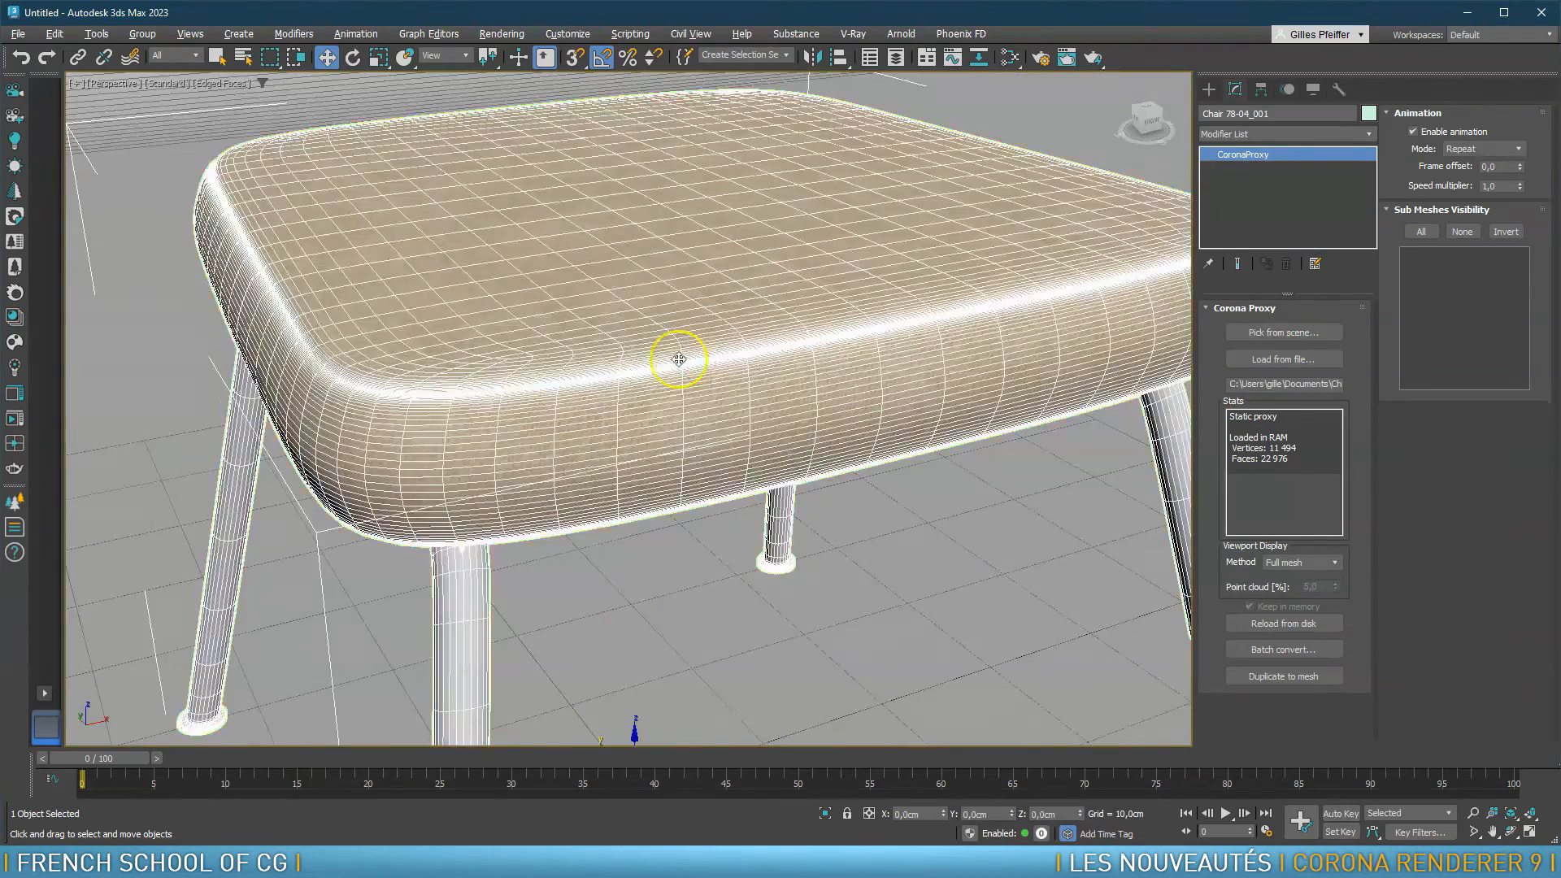
{"action": "scroll", "coordinate": [669, 436], "scroll_direction": "down", "scroll_amount": 6}
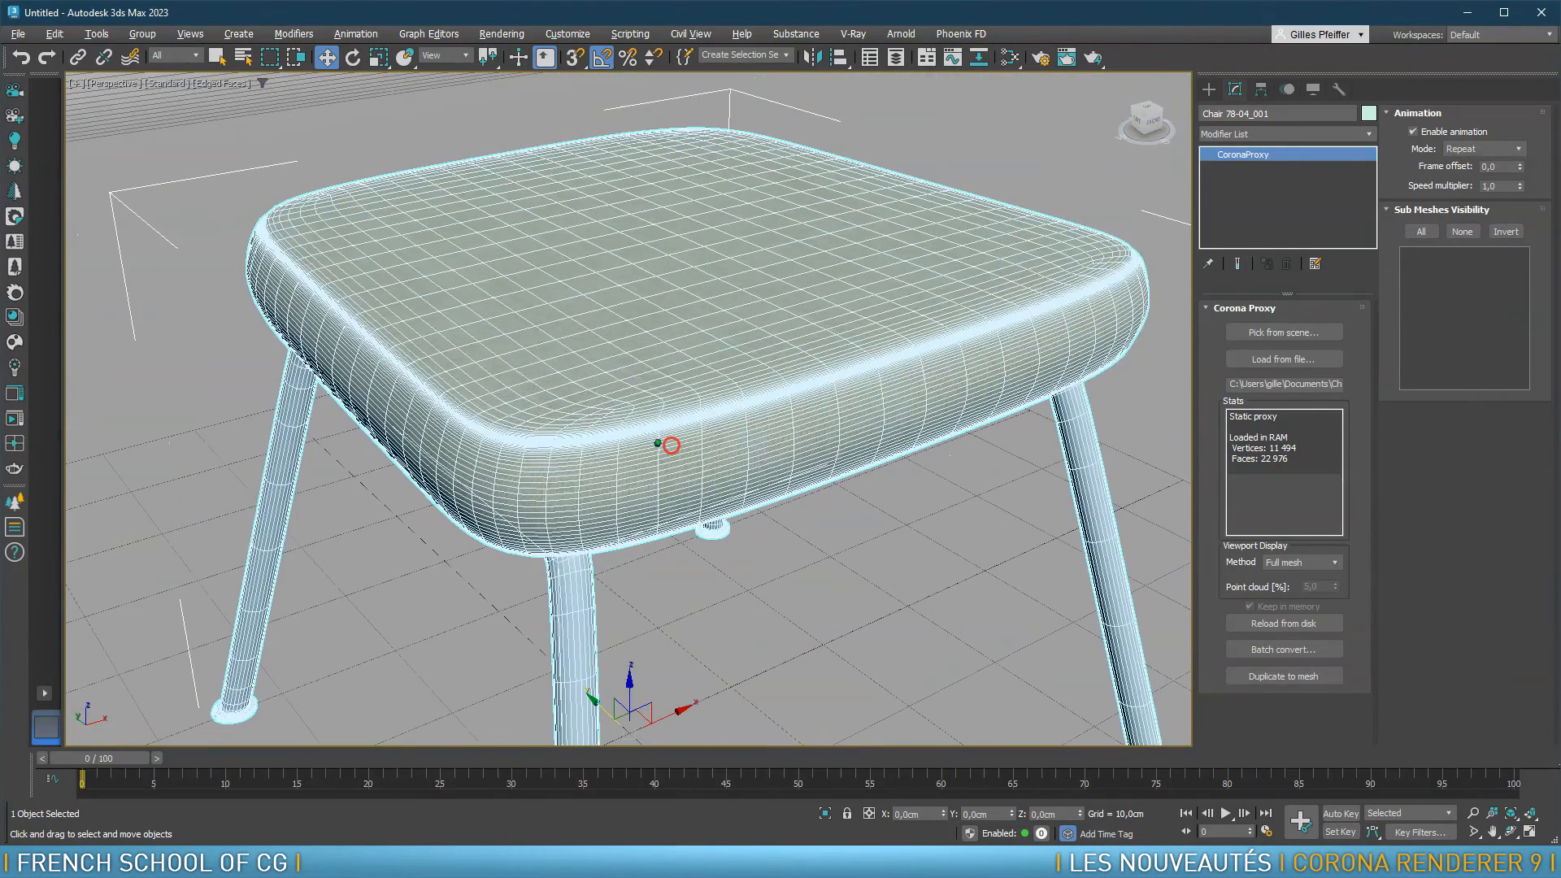
{"action": "left_click", "coordinate": [13, 418]}
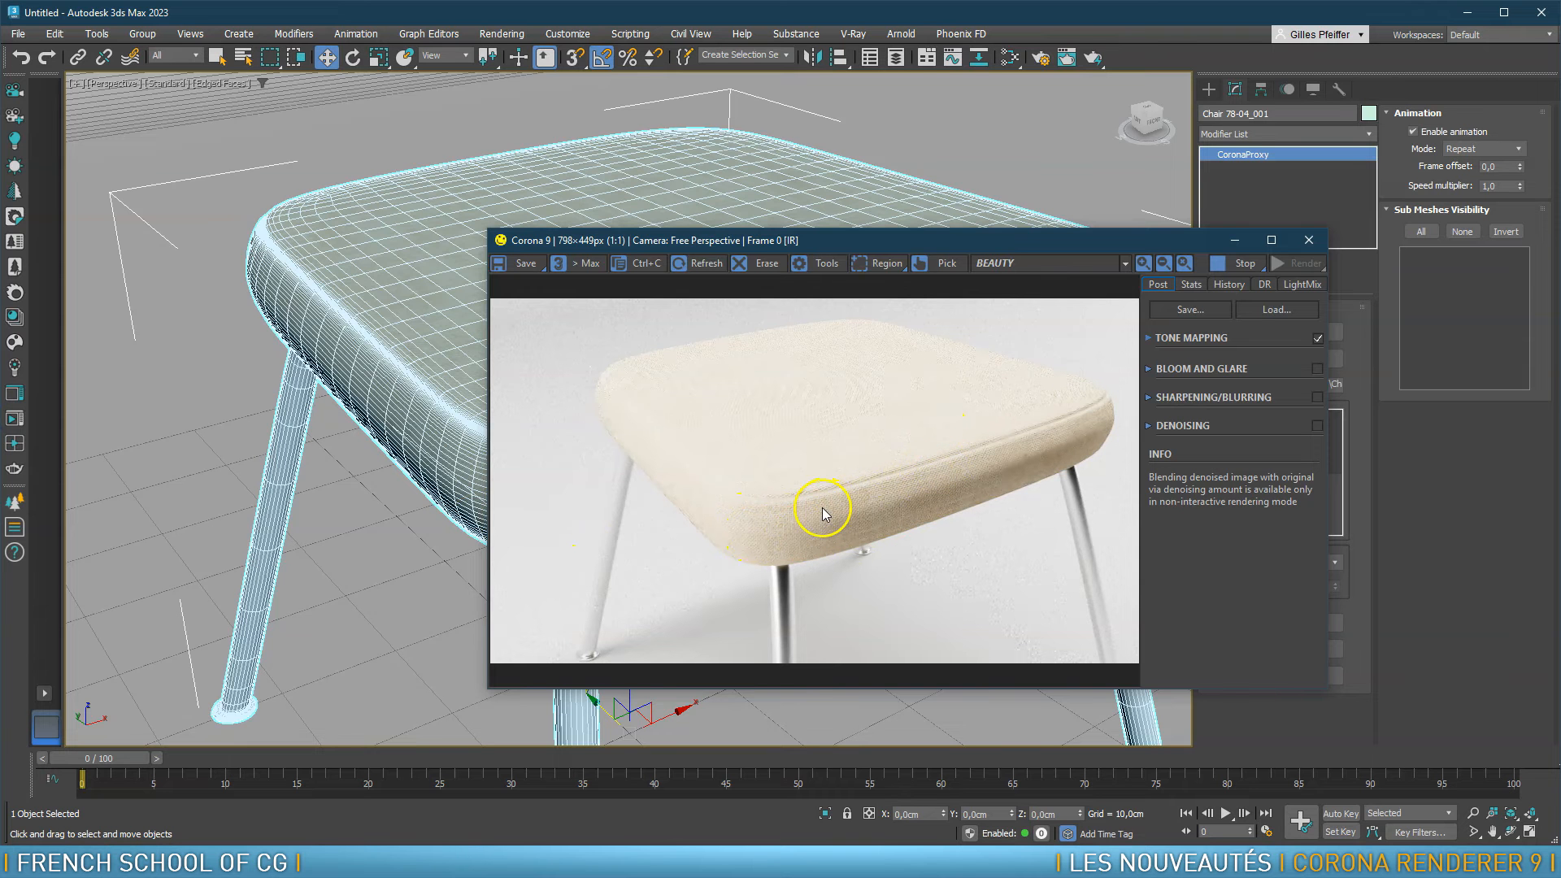
{"action": "left_click", "coordinate": [1308, 240]}
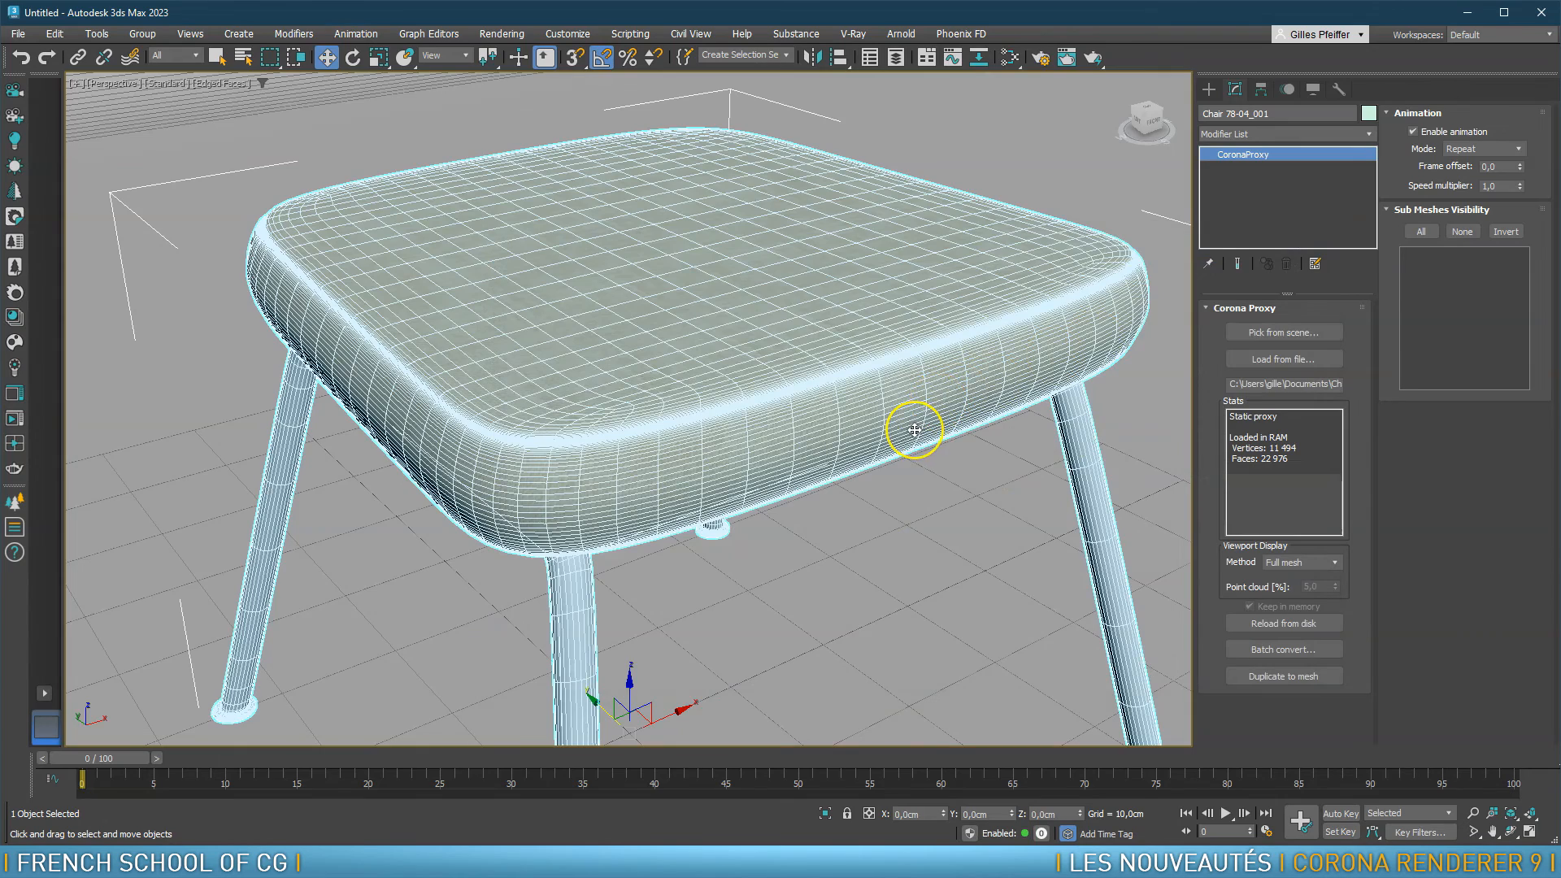
{"action": "scroll", "coordinate": [636, 429], "scroll_direction": "up", "scroll_amount": 6}
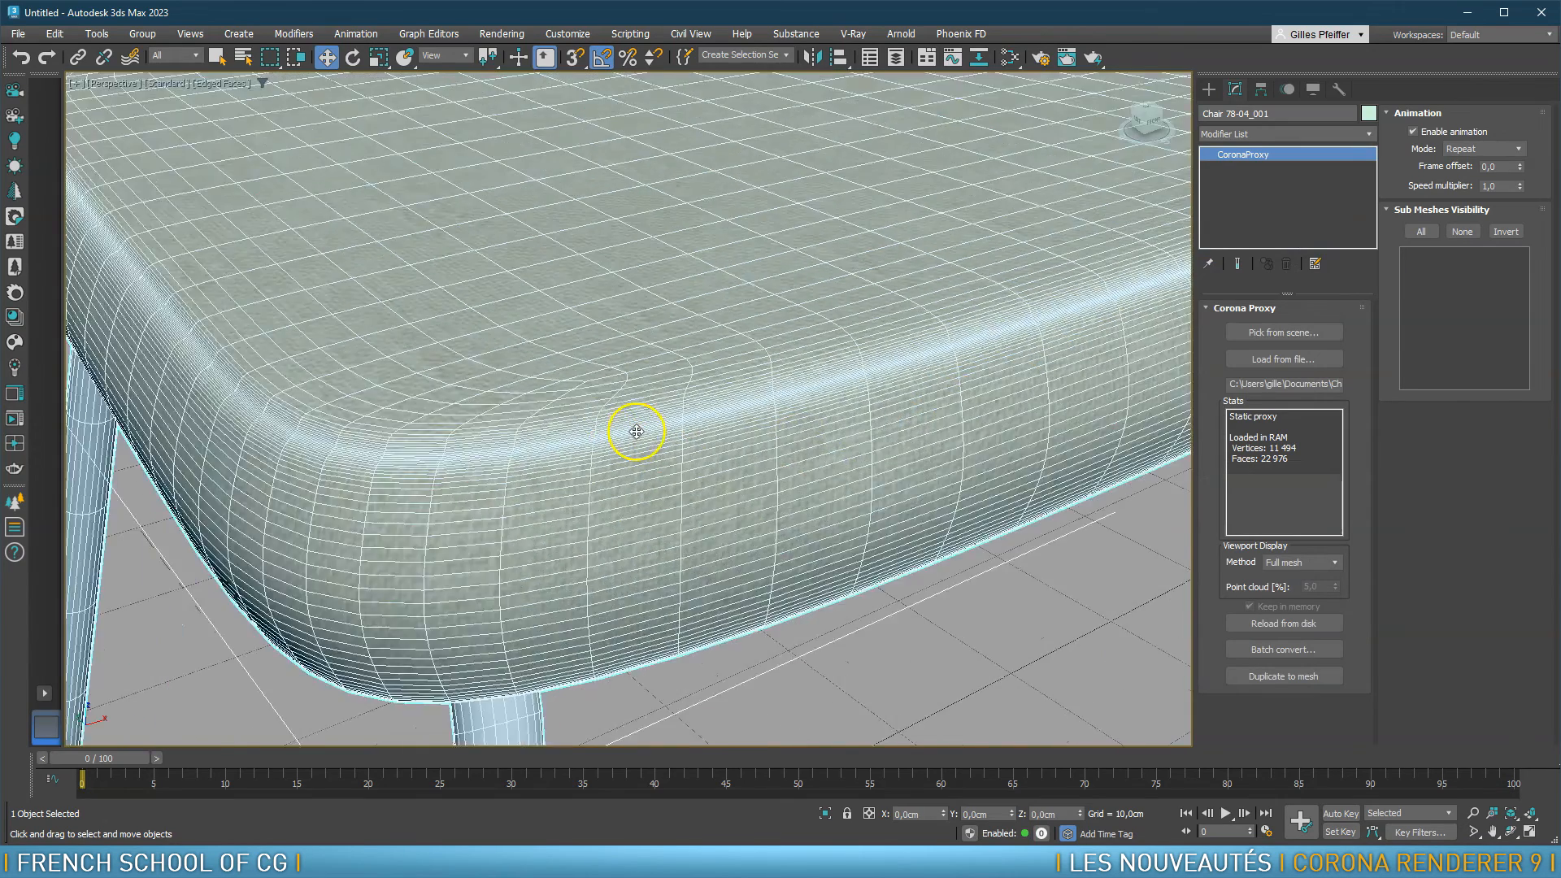
{"action": "scroll", "coordinate": [636, 432], "scroll_direction": "down", "scroll_amount": 10}
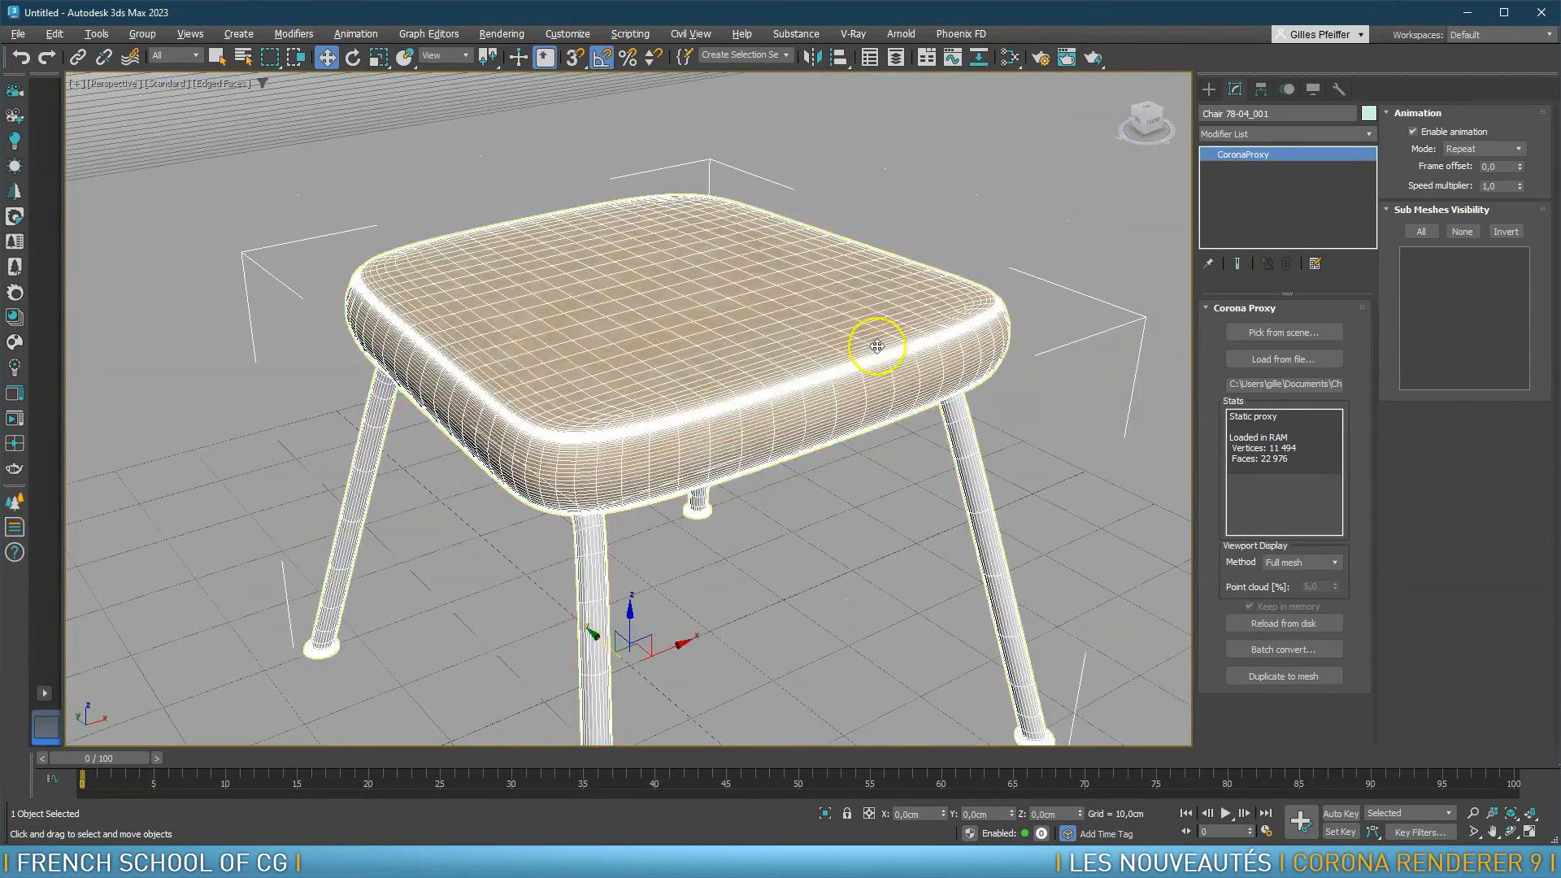
{"action": "middle_click_drag", "start_coordinate": [872, 338], "coordinate": [822, 352], "text": "alt"}
{"action": "middle_click_drag", "start_coordinate": [977, 378], "coordinate": [735, 387], "text": "alt"}
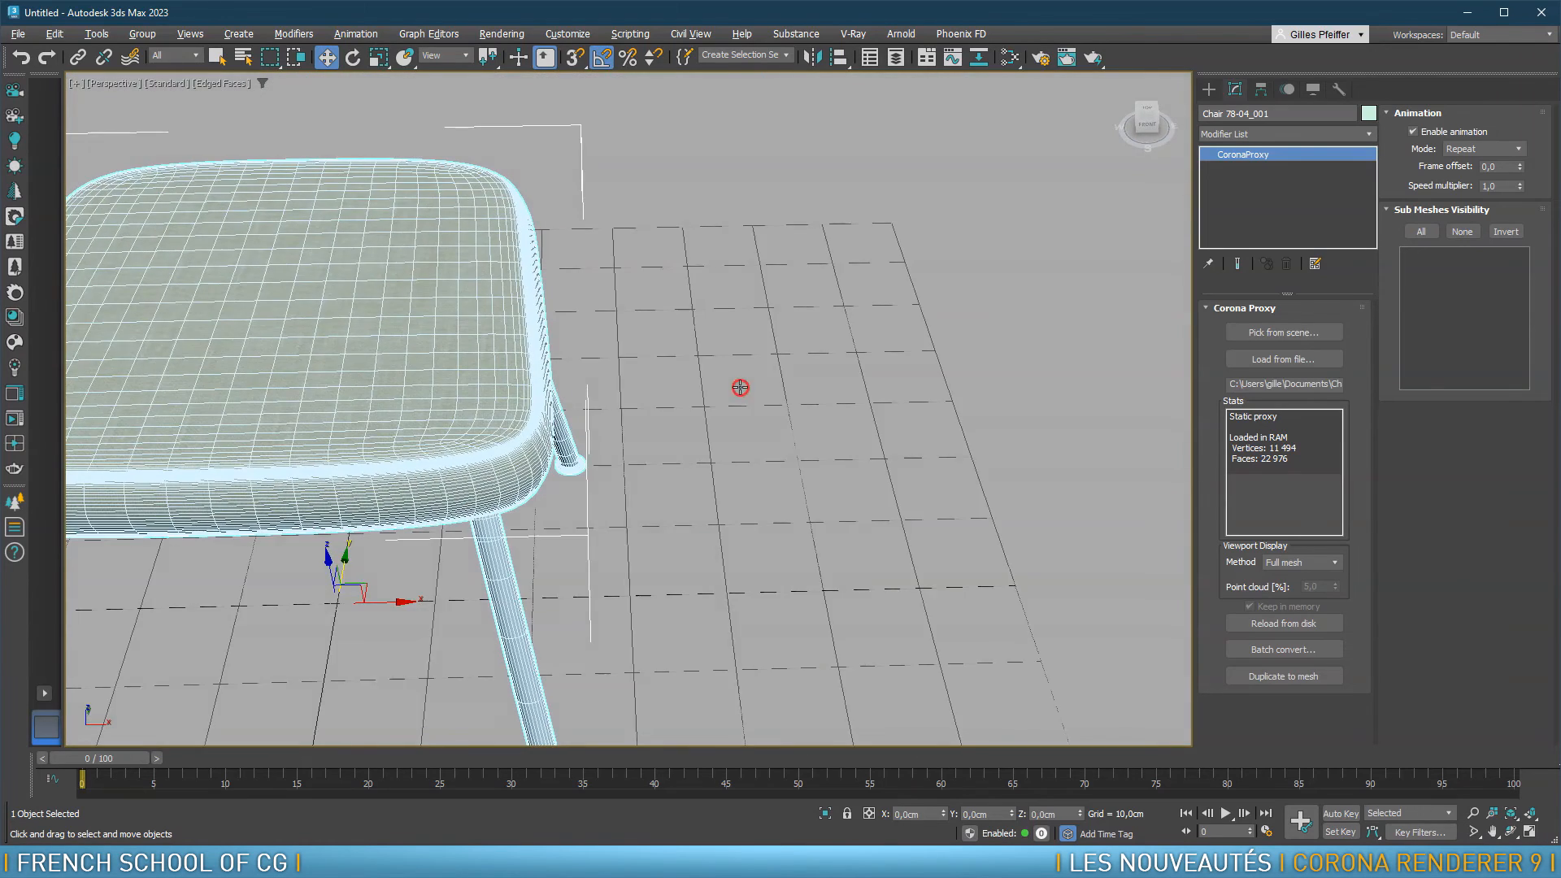
In the top view, start the spline Line tool and turn on 3D snapping to Grid Points only, with Vertex snapping off
{"action": "key", "text": "t"}
{"action": "scroll", "coordinate": [779, 431], "scroll_direction": "up", "scroll_amount": 8}
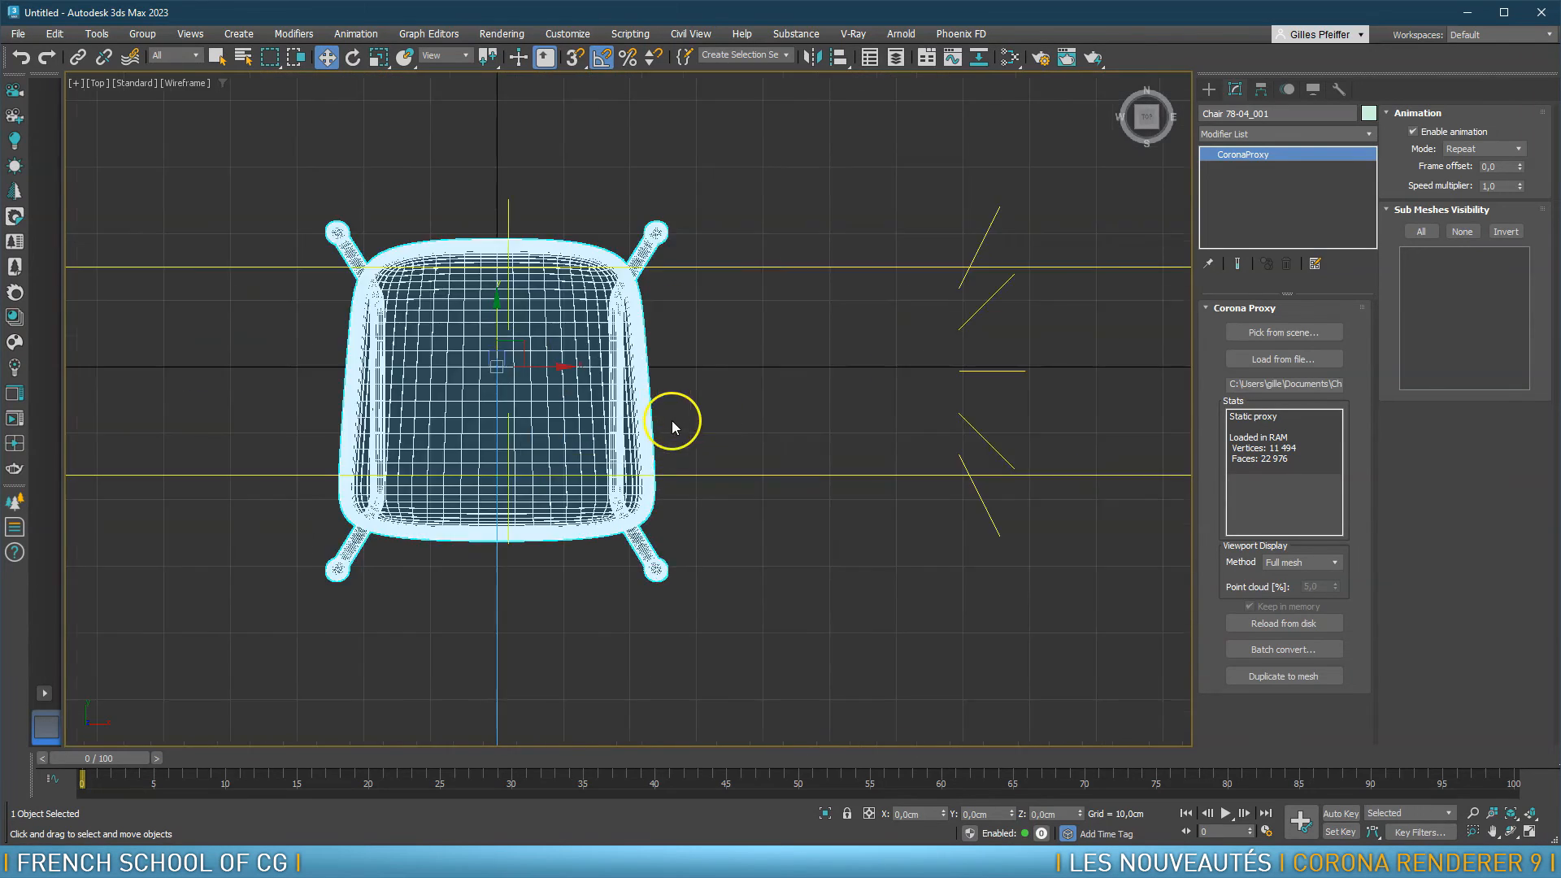
{"action": "scroll", "coordinate": [680, 344], "scroll_direction": "up", "scroll_amount": 3}
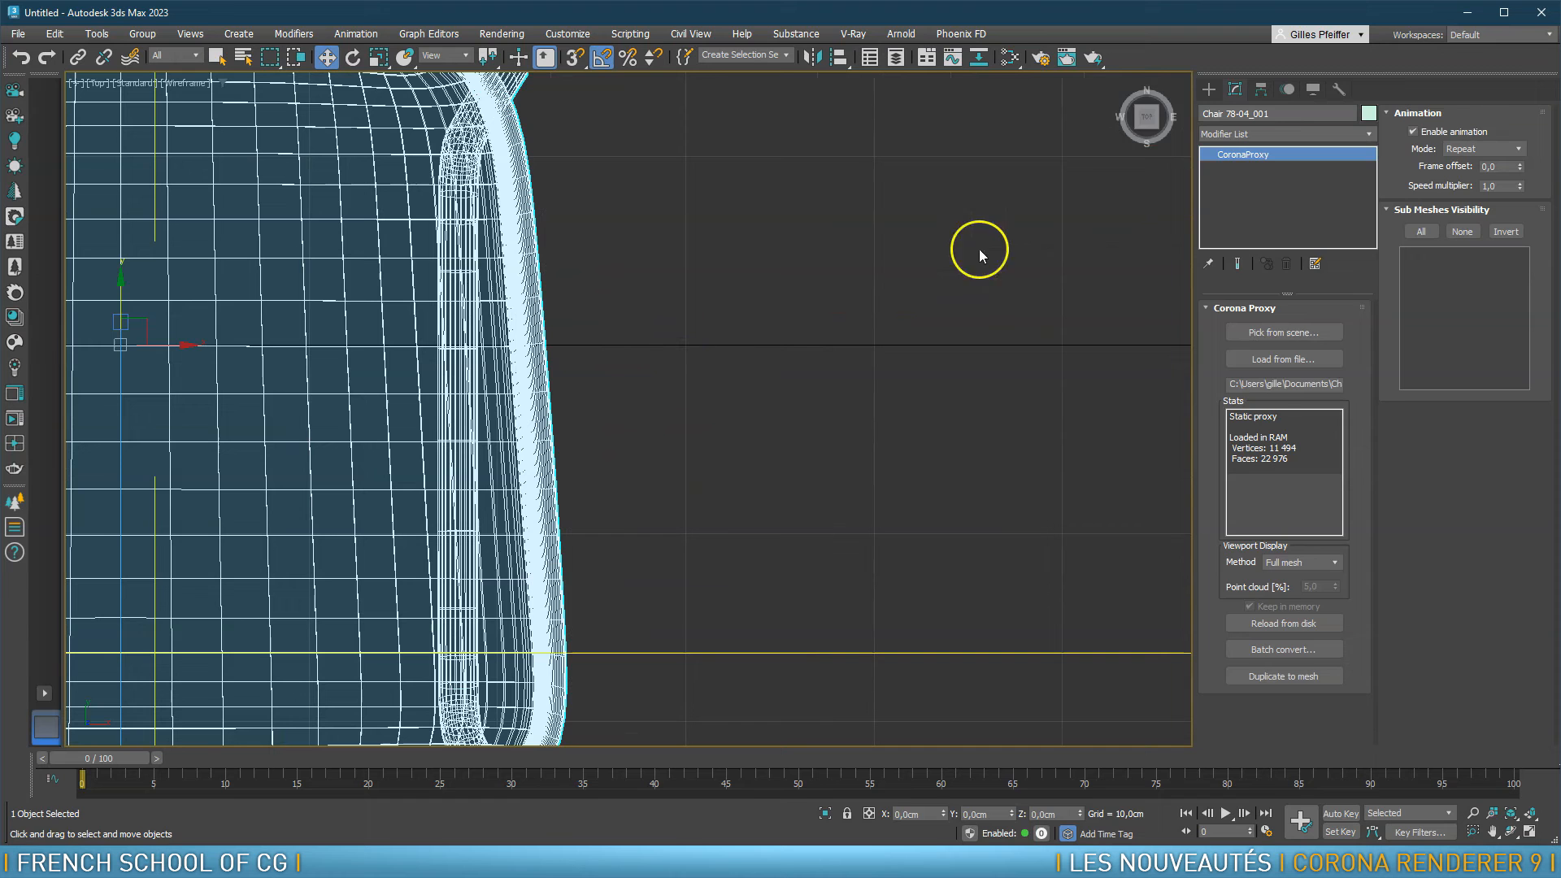
{"action": "left_click", "coordinate": [1212, 91]}
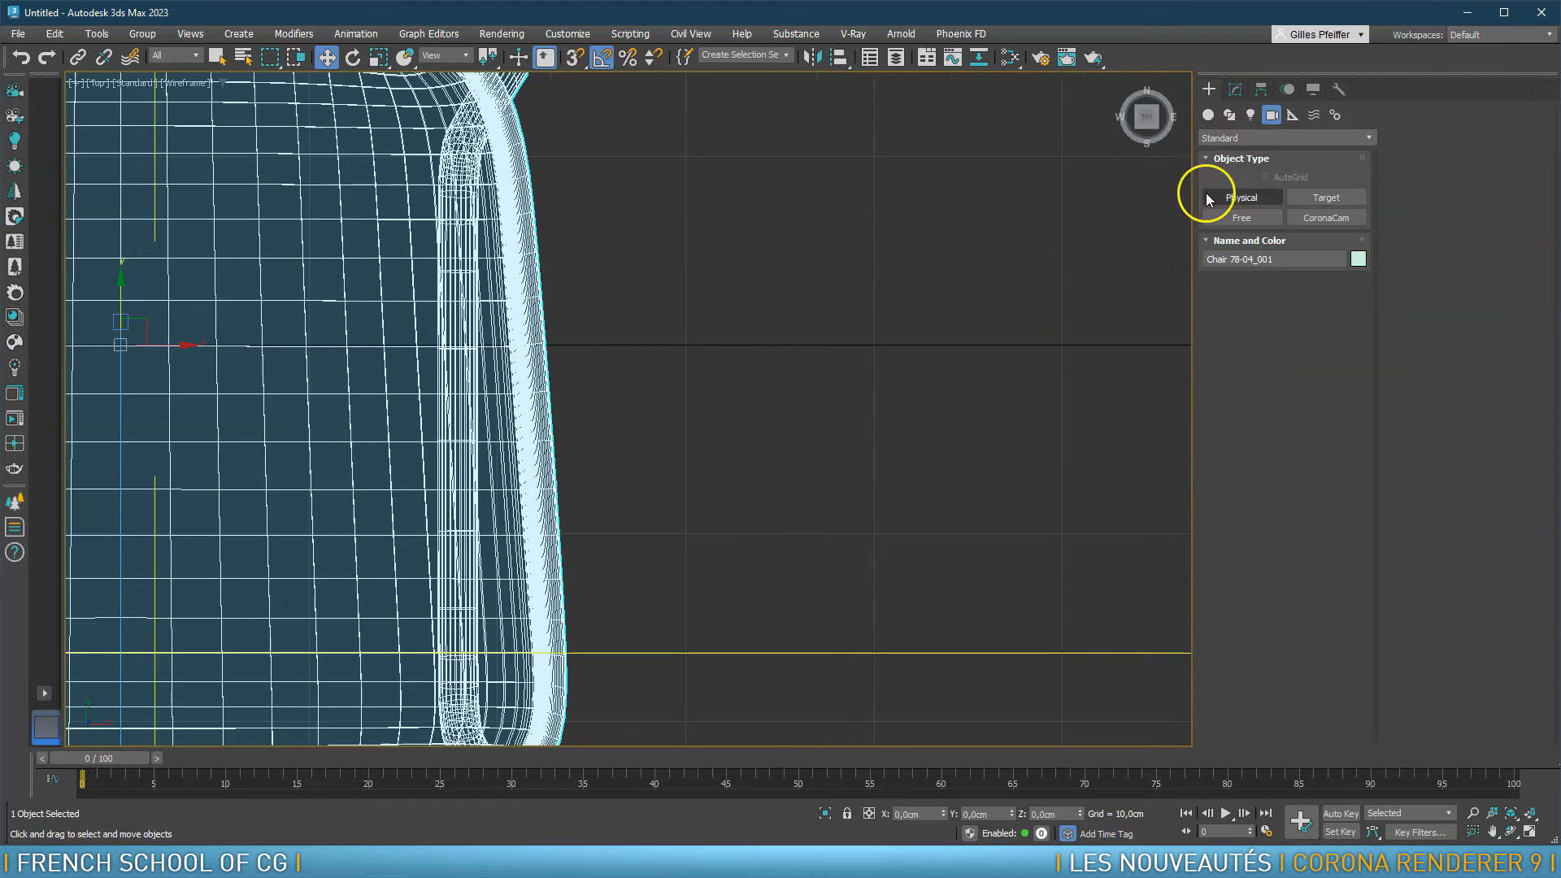
{"action": "left_click", "coordinate": [1229, 116]}
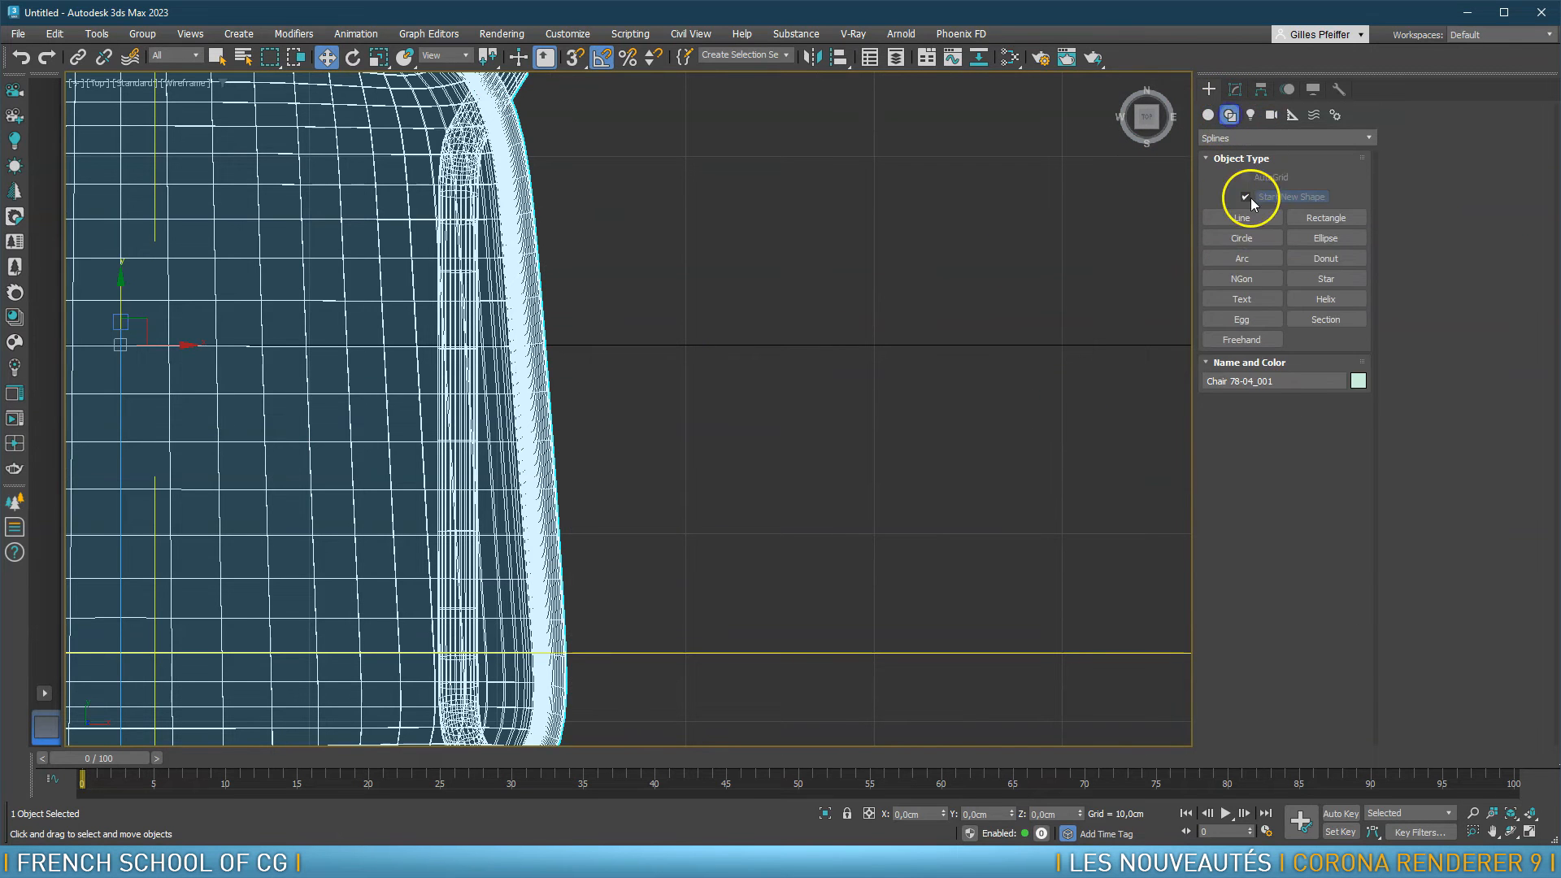
{"action": "left_click", "coordinate": [1242, 218]}
{"action": "middle_click_drag", "start_coordinate": [873, 225], "coordinate": [536, 515]}
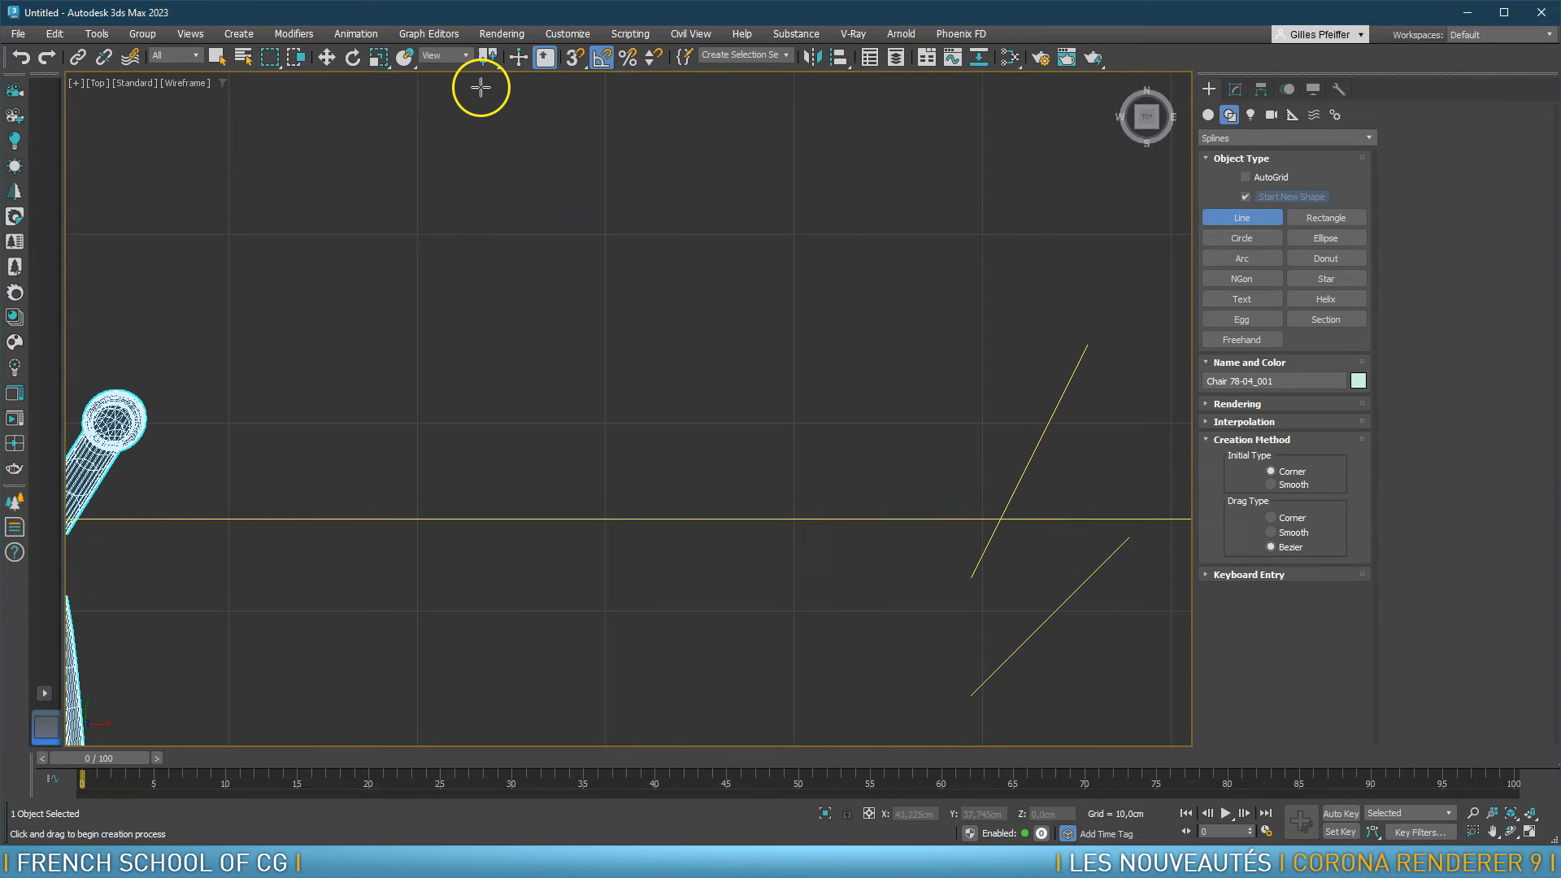
{"action": "left_click", "coordinate": [574, 58]}
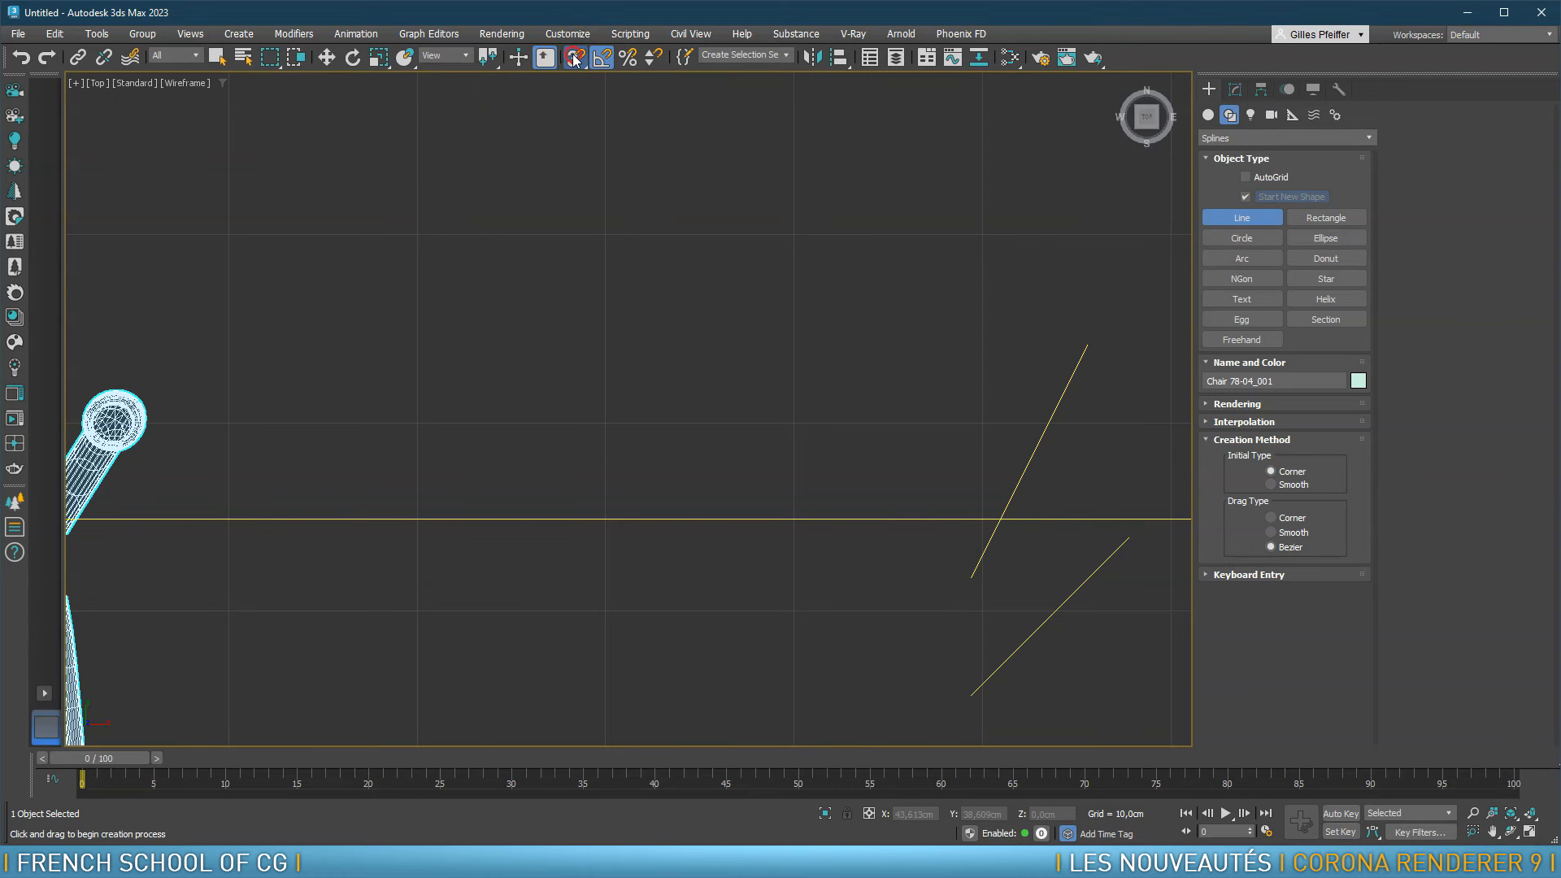
{"action": "right_click", "coordinate": [574, 58]}
{"action": "left_click", "coordinate": [574, 58]}
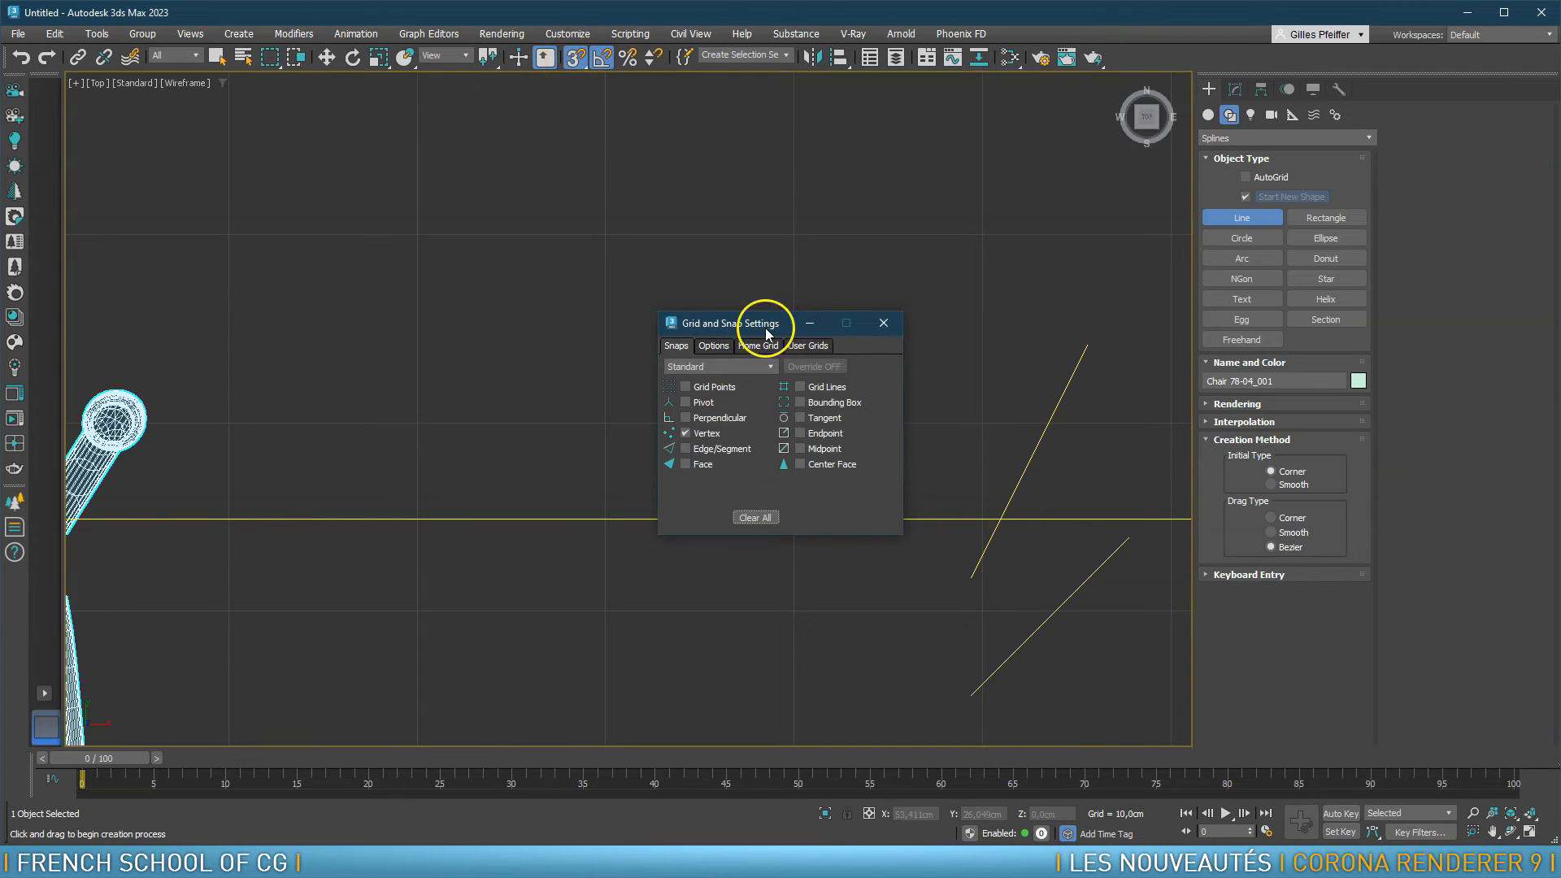
{"action": "left_click_drag", "start_coordinate": [742, 324], "coordinate": [715, 315]}
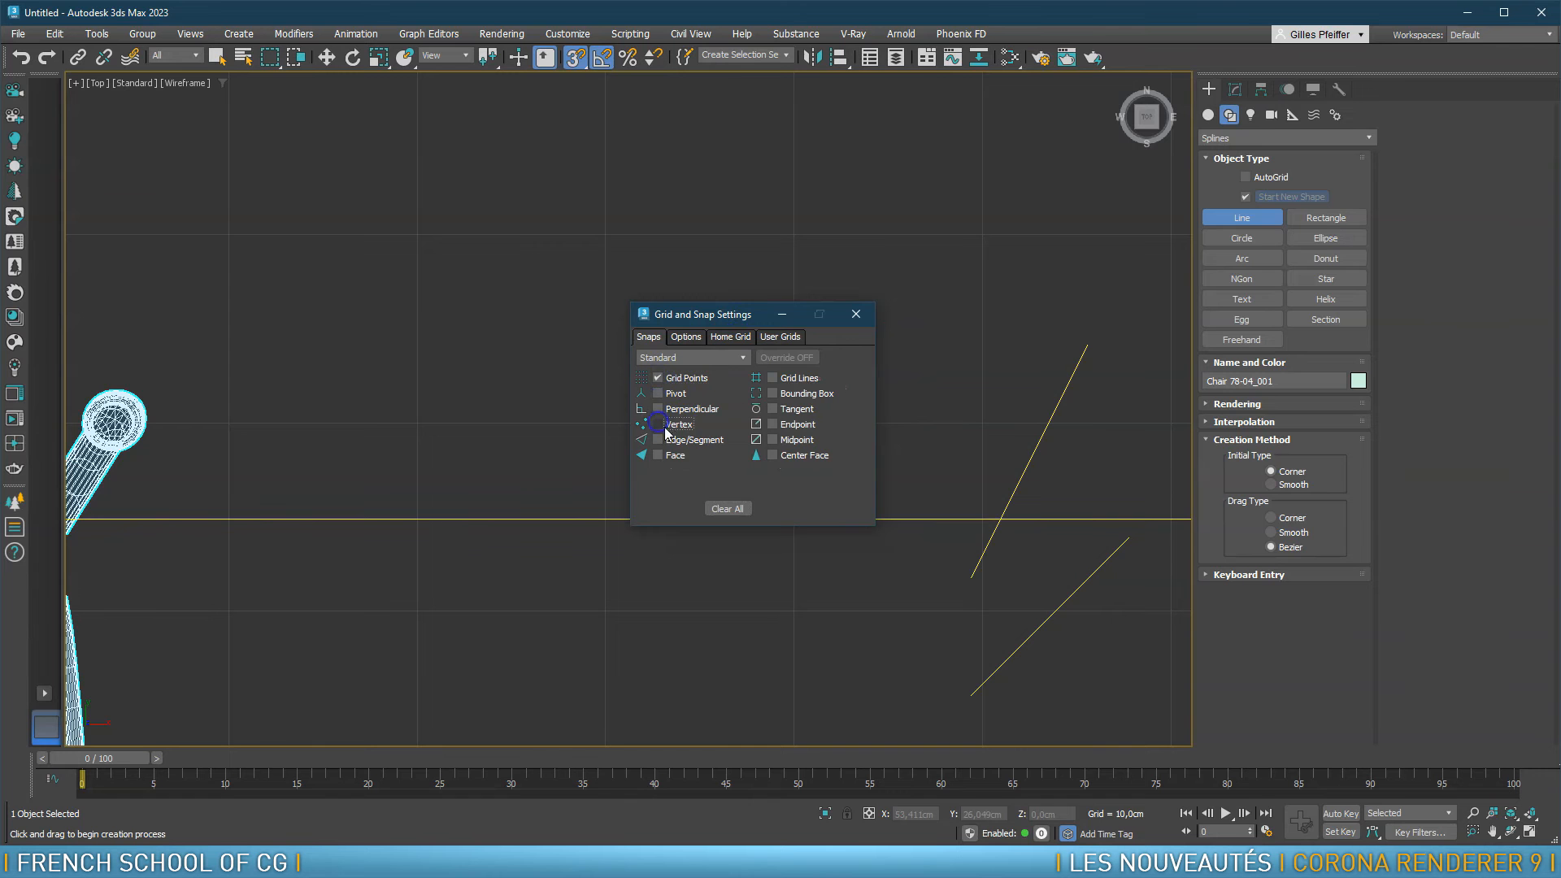
{"action": "left_click", "coordinate": [855, 313]}
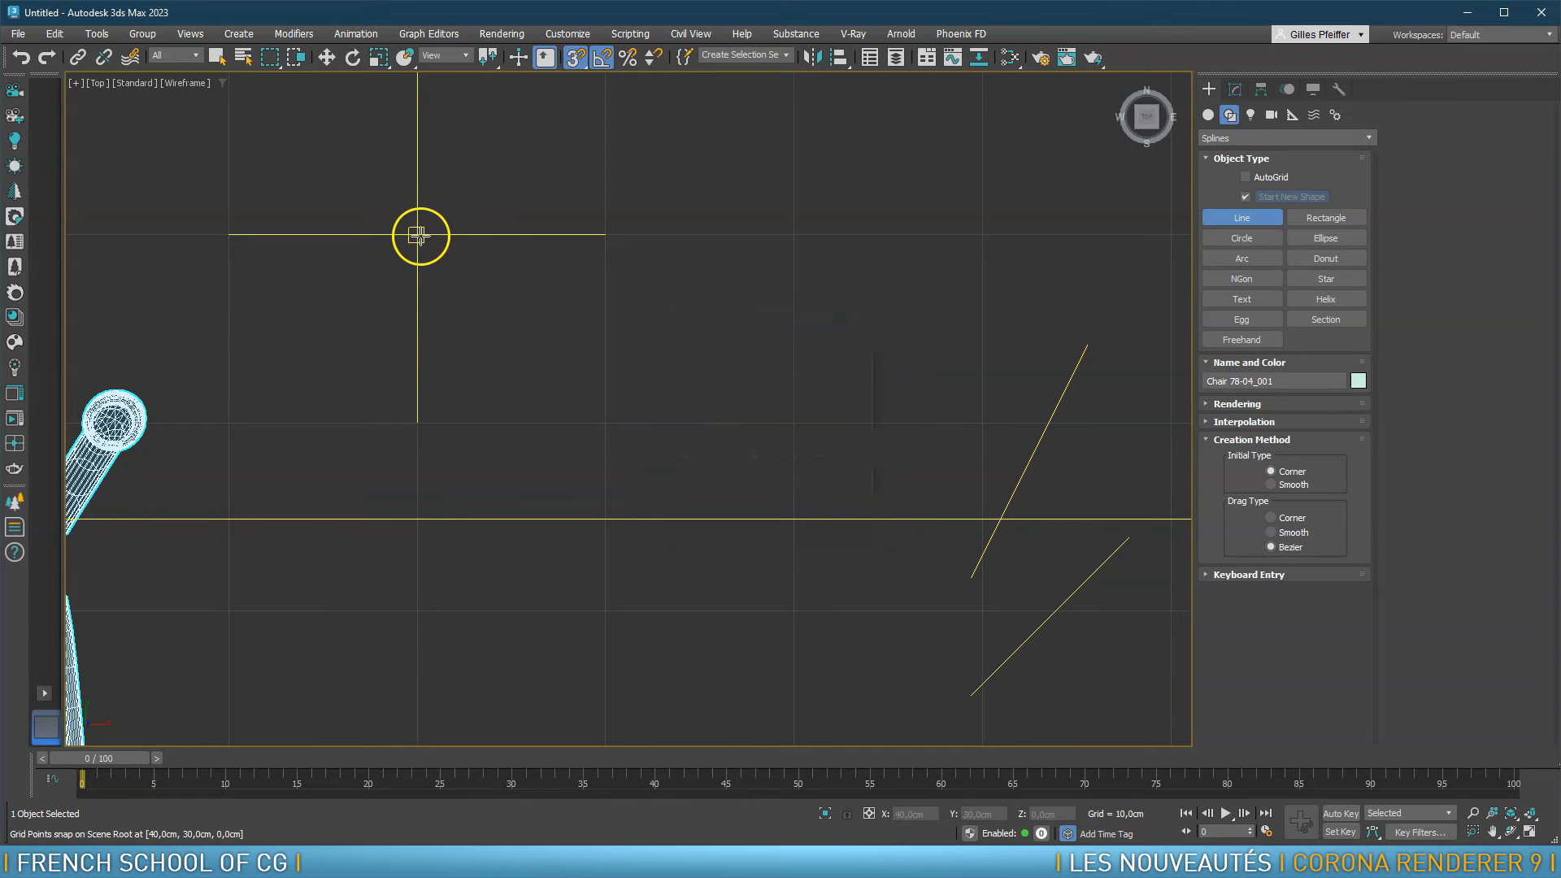
Beside the chair, draw three parallel three-point lines from X 40 to 60 cm, at Y 30, 20 and 40 cm
{"action": "left_click", "coordinate": [417, 235]}
{"action": "left_click", "coordinate": [604, 234]}
{"action": "left_click", "coordinate": [793, 234]}
{"action": "right_click", "coordinate": [793, 235]}
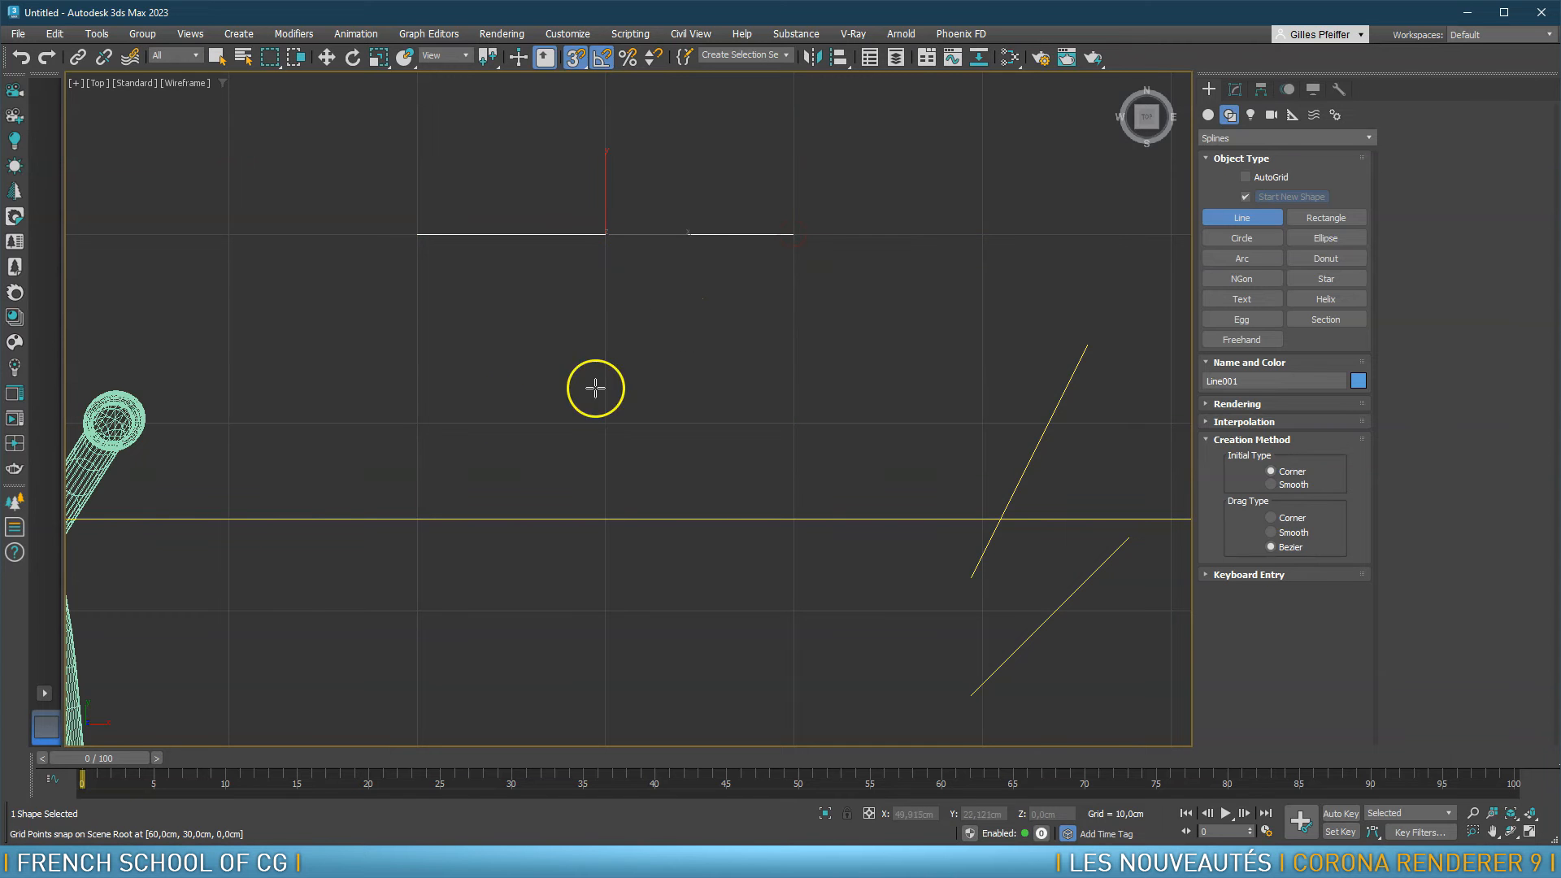
{"action": "left_click", "coordinate": [417, 422]}
{"action": "left_click", "coordinate": [605, 423]}
{"action": "left_click", "coordinate": [798, 423]}
{"action": "right_click", "coordinate": [798, 365]}
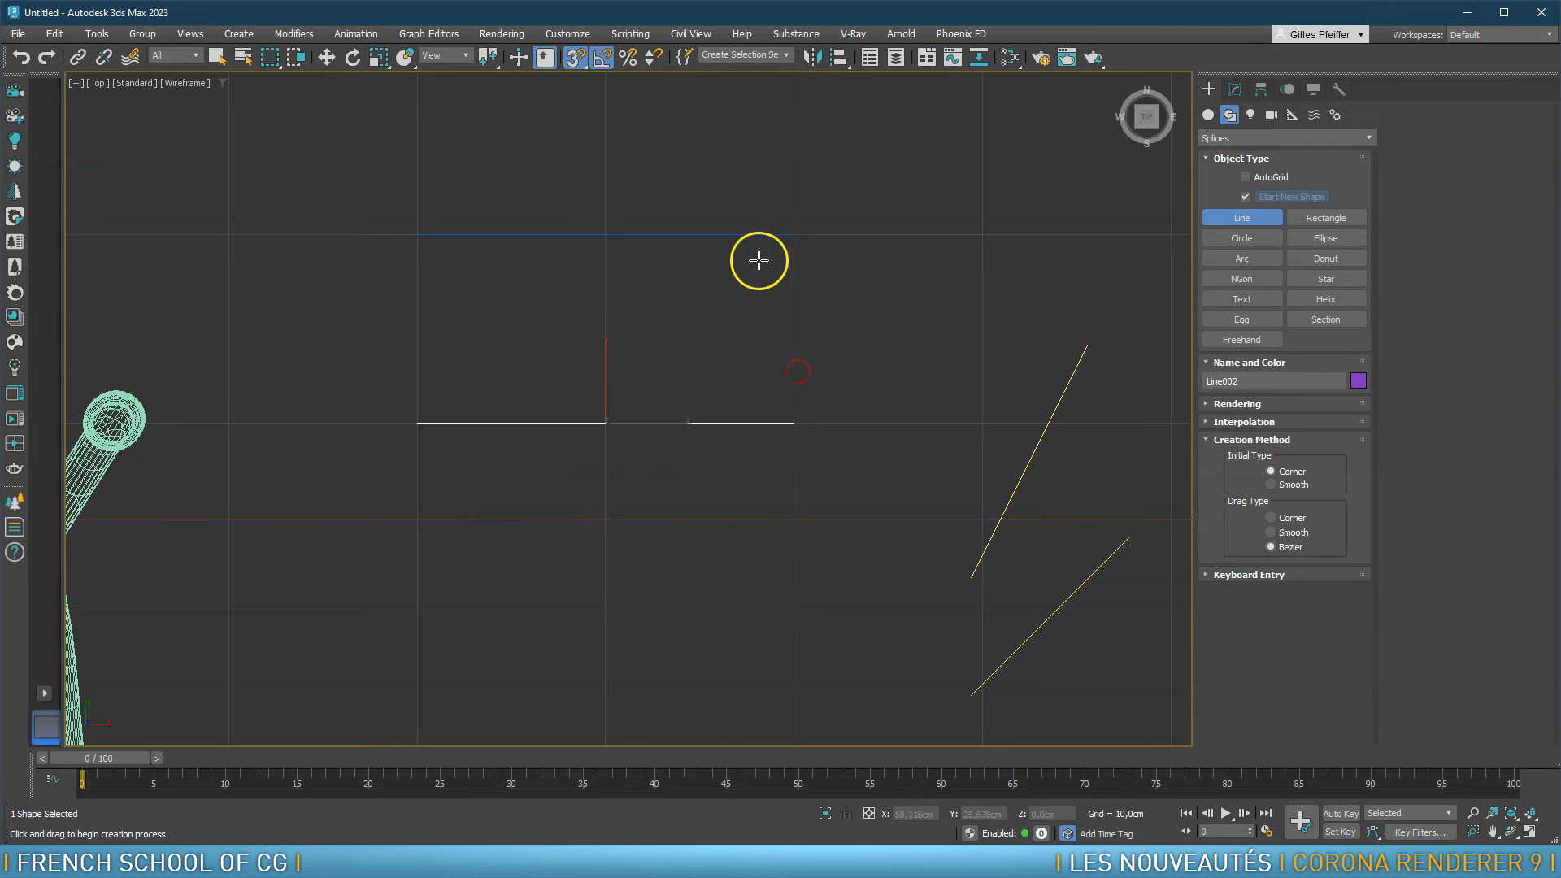
{"action": "middle_click_drag", "start_coordinate": [759, 261], "coordinate": [744, 368]}
{"action": "left_click", "coordinate": [402, 152]}
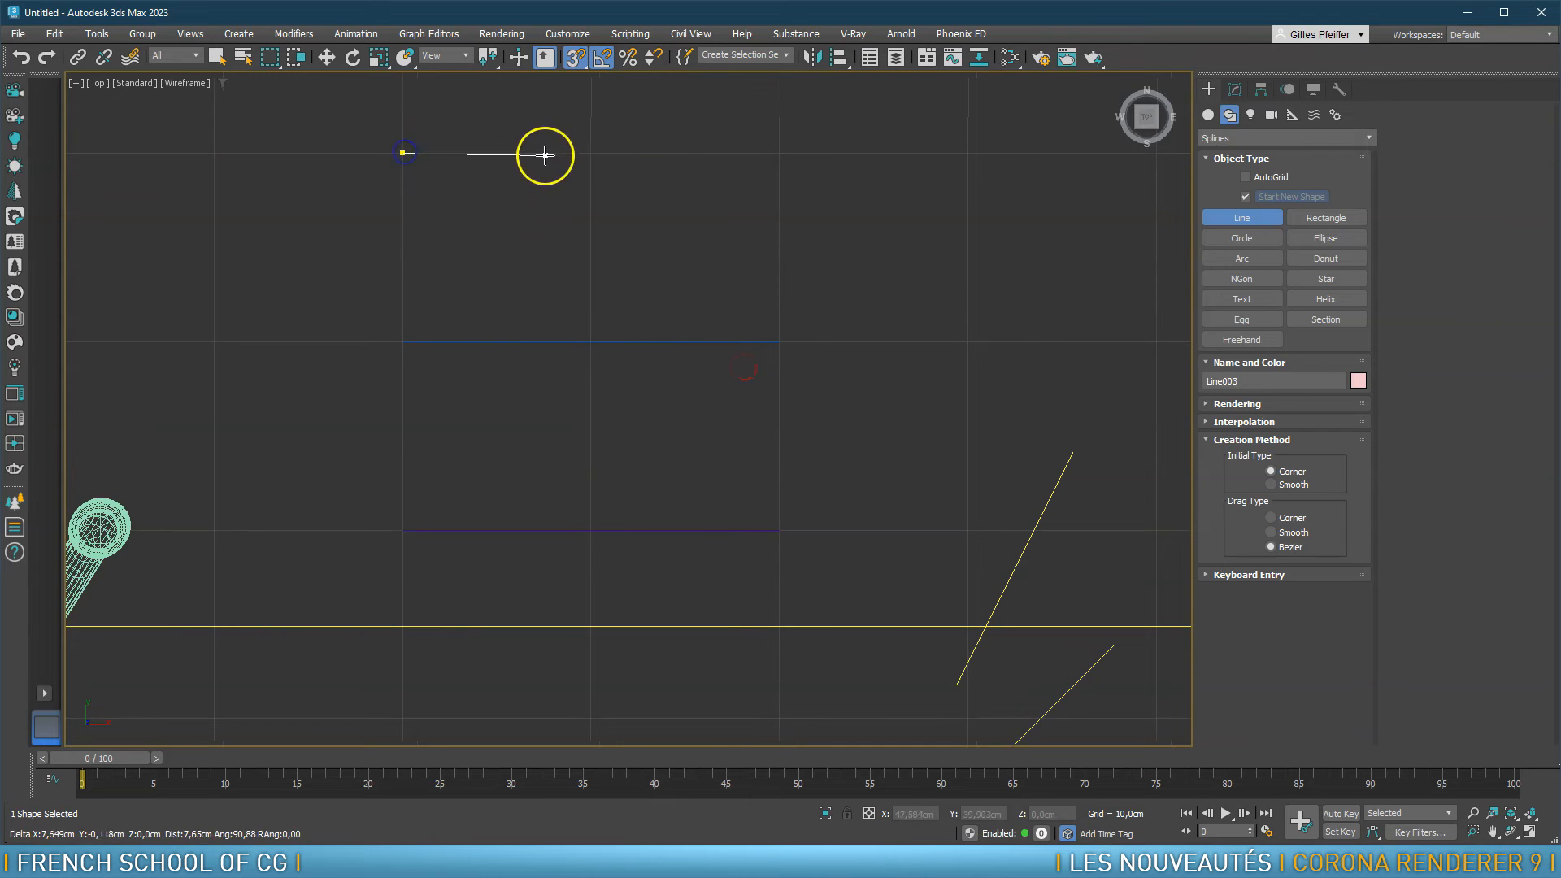
{"action": "left_click", "coordinate": [590, 153]}
{"action": "left_click", "coordinate": [777, 154]}
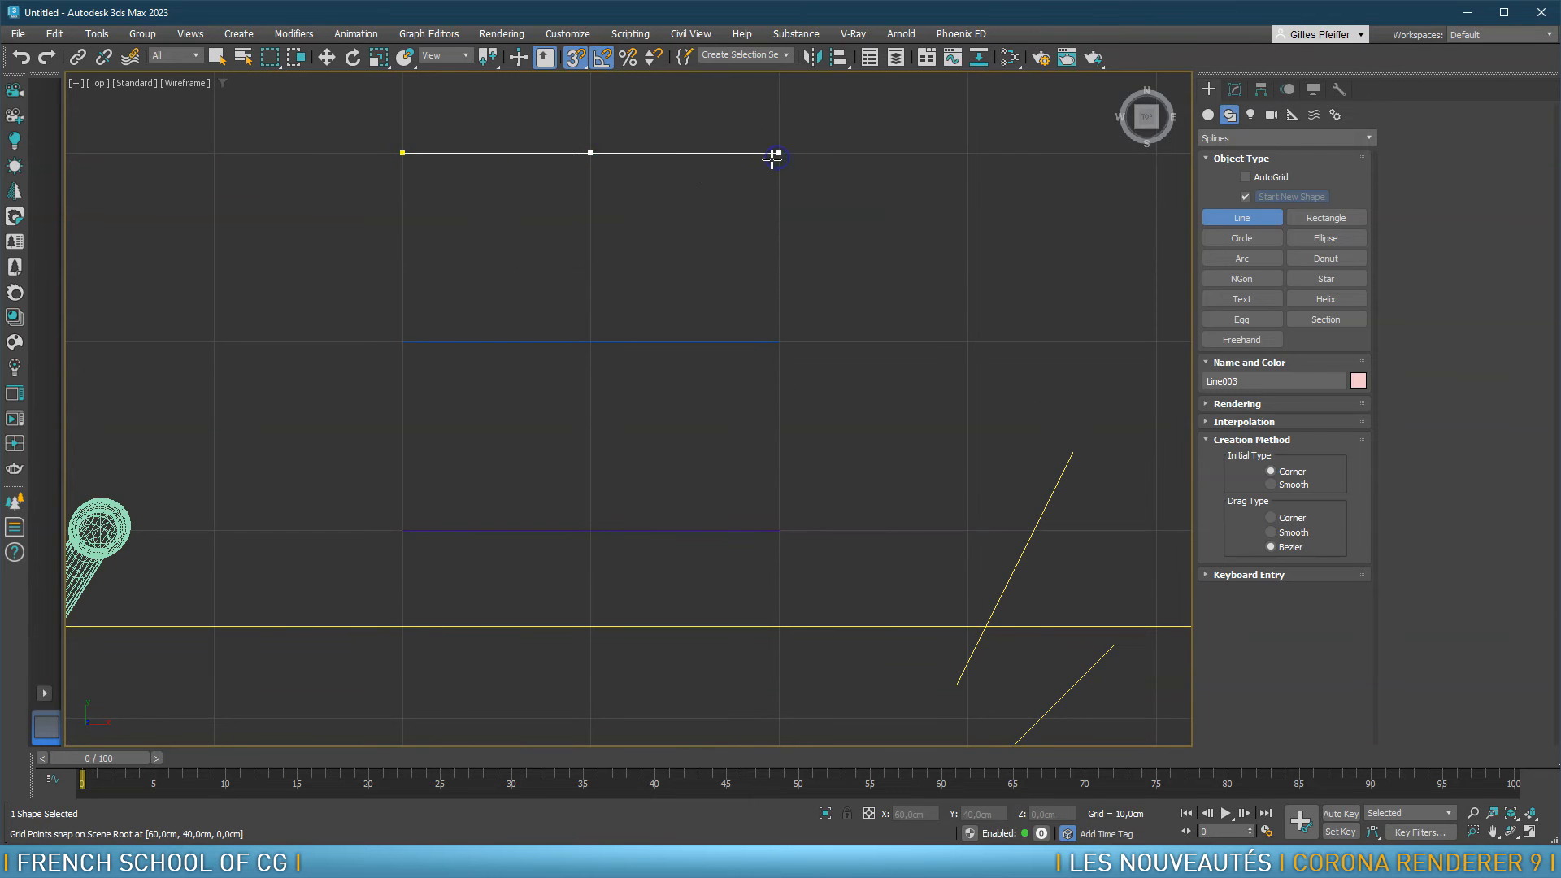
Draw three perpendicular three-point lines from Y 40 to 20 cm, at X 40, 50 and 60 cm, completing the two-by-two grid
{"action": "left_click", "coordinate": [405, 156]}
{"action": "left_click", "coordinate": [403, 335]}
{"action": "left_click", "coordinate": [402, 530]}
{"action": "right_click", "coordinate": [404, 529]}
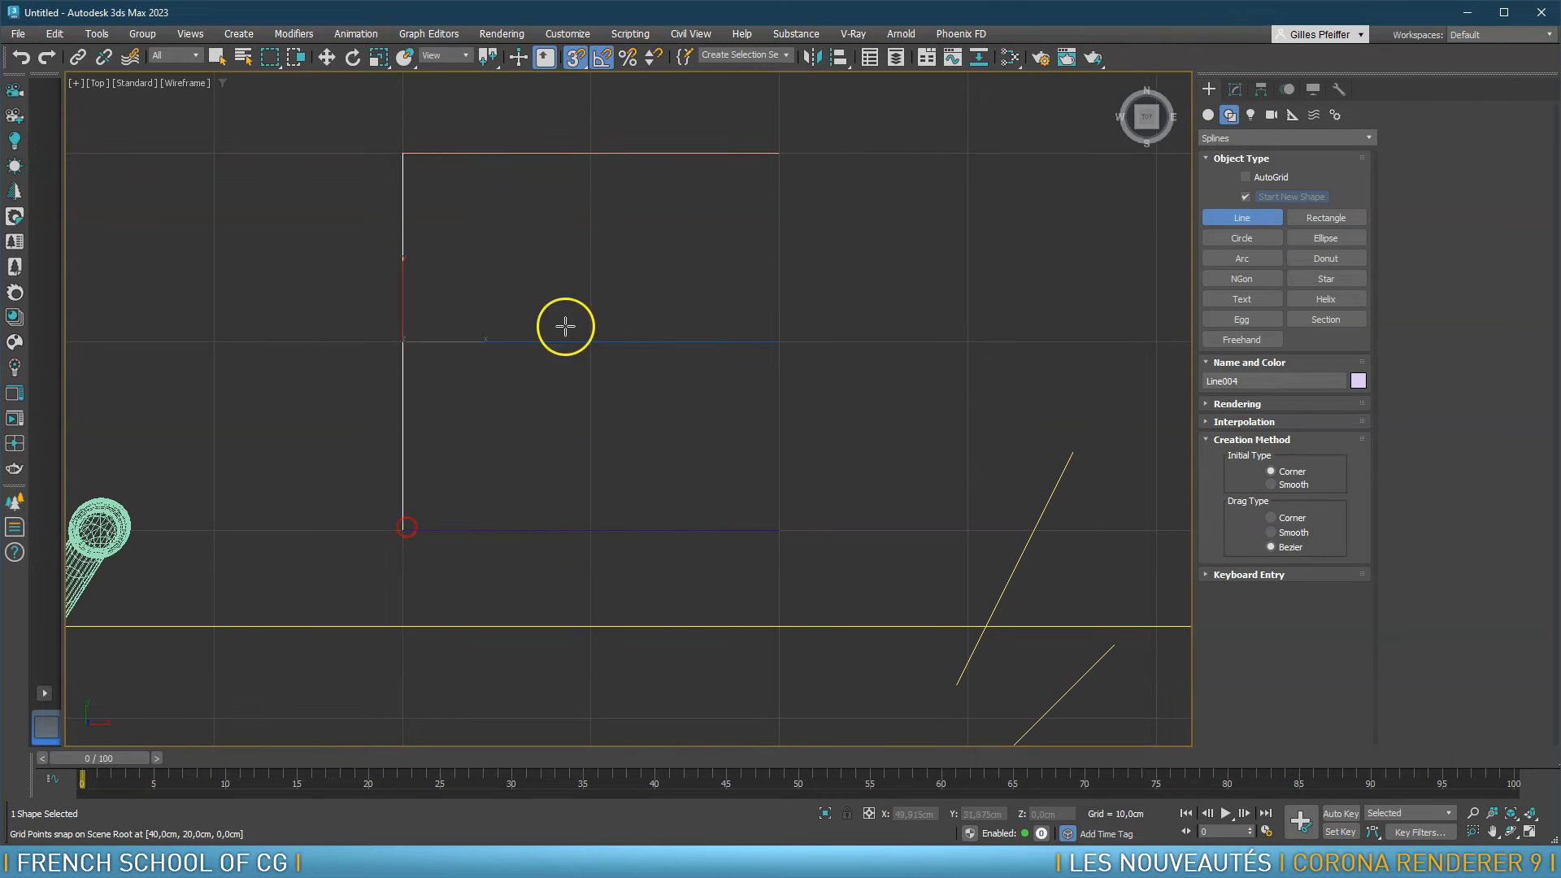
{"action": "left_click", "coordinate": [590, 153]}
{"action": "left_click", "coordinate": [590, 342]}
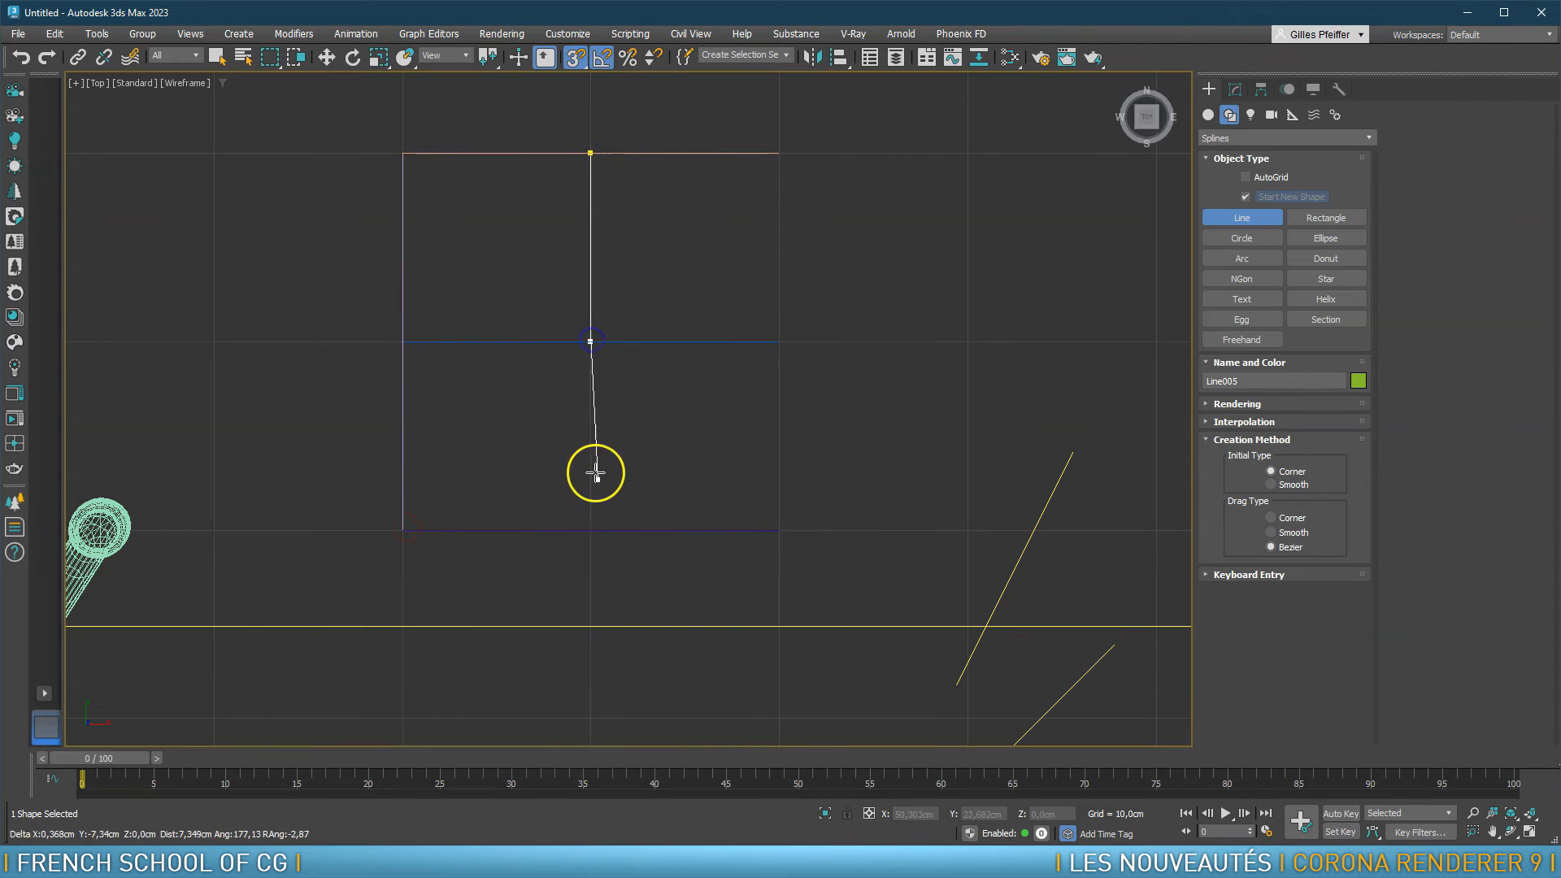
{"action": "left_click", "coordinate": [590, 530]}
{"action": "right_click", "coordinate": [591, 530]}
{"action": "left_click", "coordinate": [778, 153]}
{"action": "left_click", "coordinate": [779, 341]}
{"action": "left_click", "coordinate": [779, 530]}
{"action": "right_click", "coordinate": [780, 528]}
Finish drawing lines, show the spline grid in a wireframe perspective view and turn off 3D snapping
{"action": "key", "text": "p"}
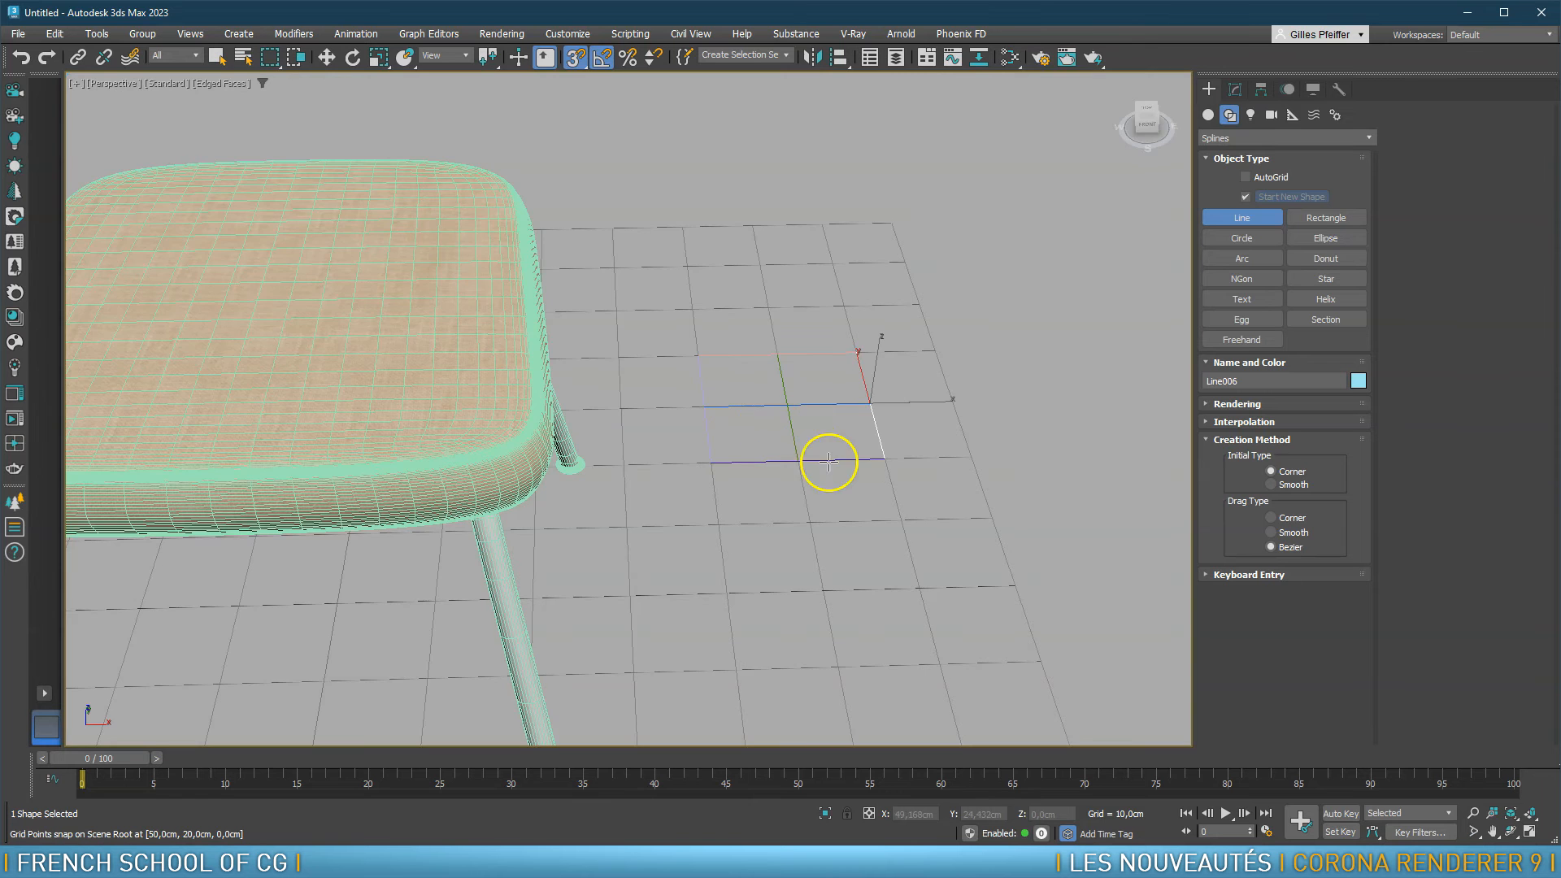
{"action": "key", "text": "F3"}
{"action": "middle_click_drag", "start_coordinate": [822, 460], "coordinate": [780, 413], "text": "alt"}
{"action": "right_click", "coordinate": [864, 390]}
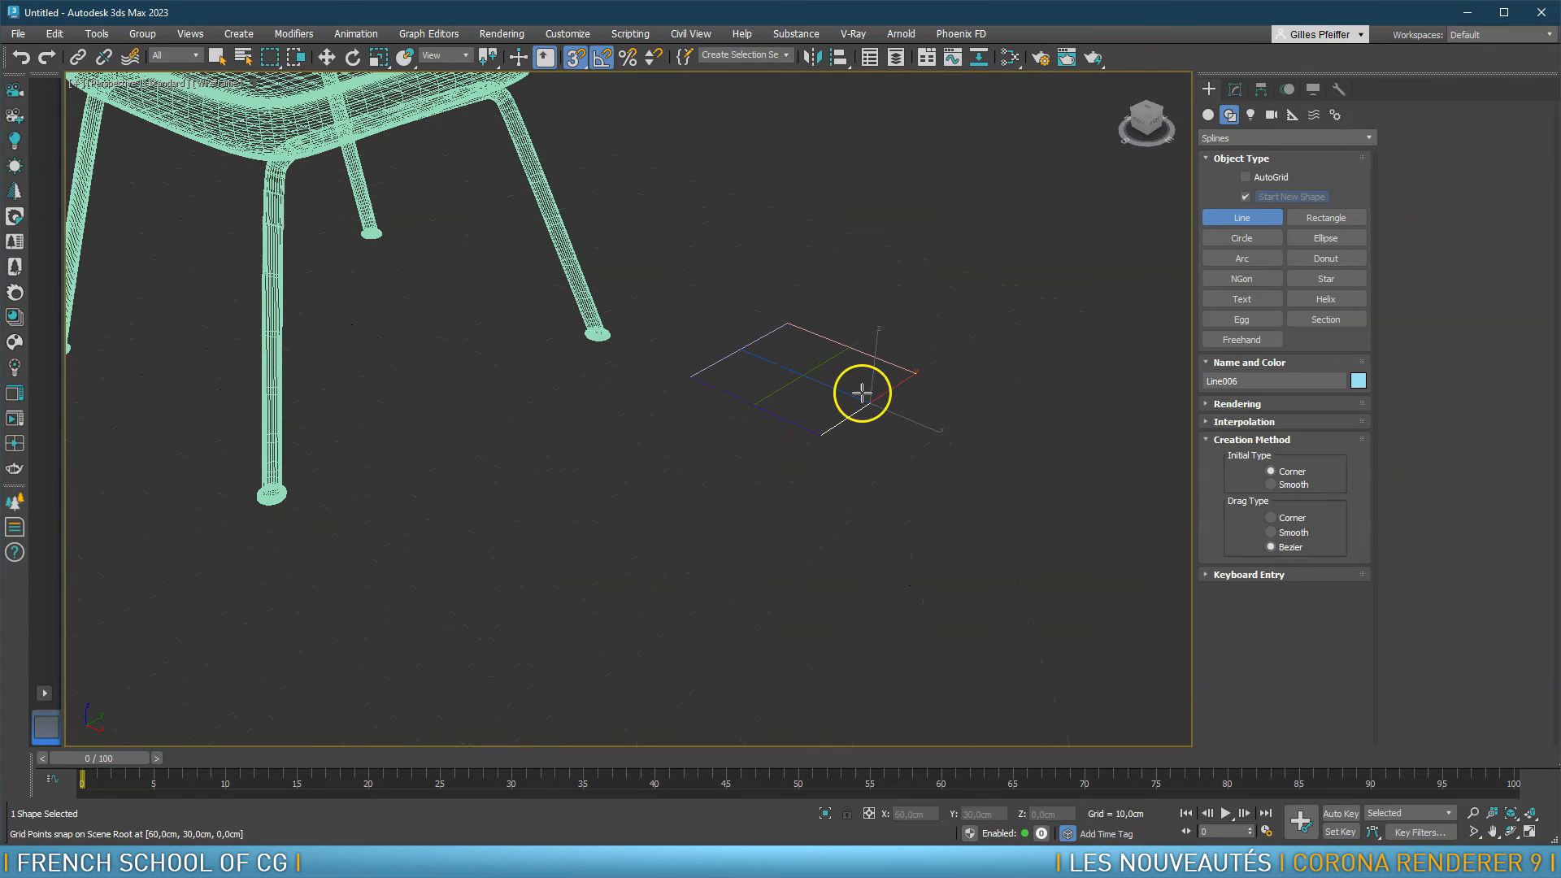
{"action": "scroll", "coordinate": [878, 374], "scroll_direction": "up", "scroll_amount": 3}
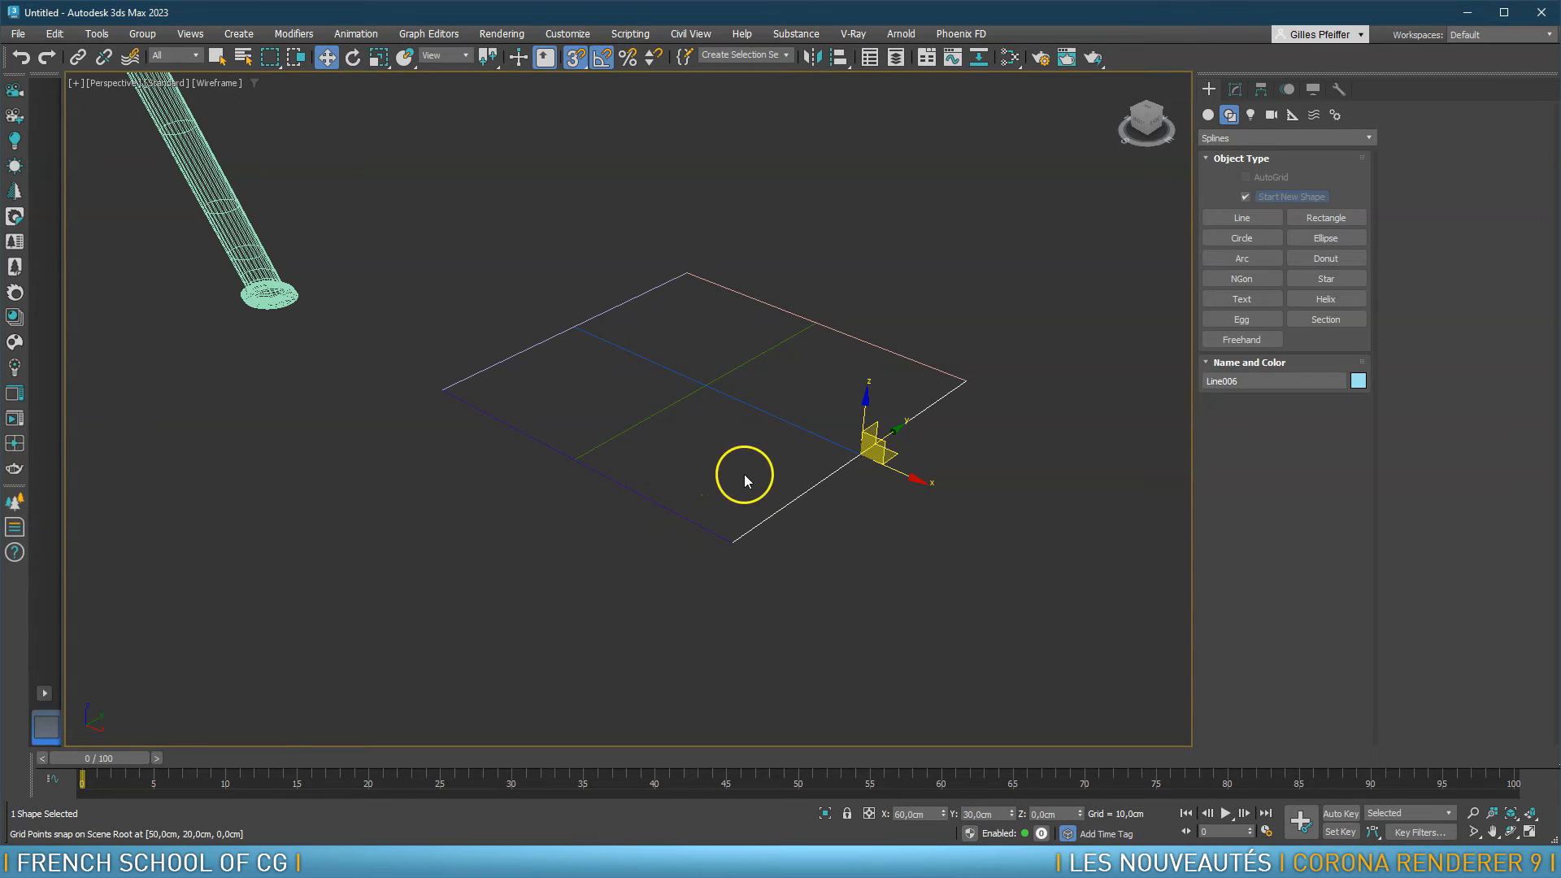
{"action": "left_click", "coordinate": [575, 57]}
Attach the other five lines to the grid's central line along Y so they form one spline object
{"action": "left_click", "coordinate": [731, 373]}
{"action": "scroll", "coordinate": [744, 380], "scroll_direction": "up", "scroll_amount": 2}
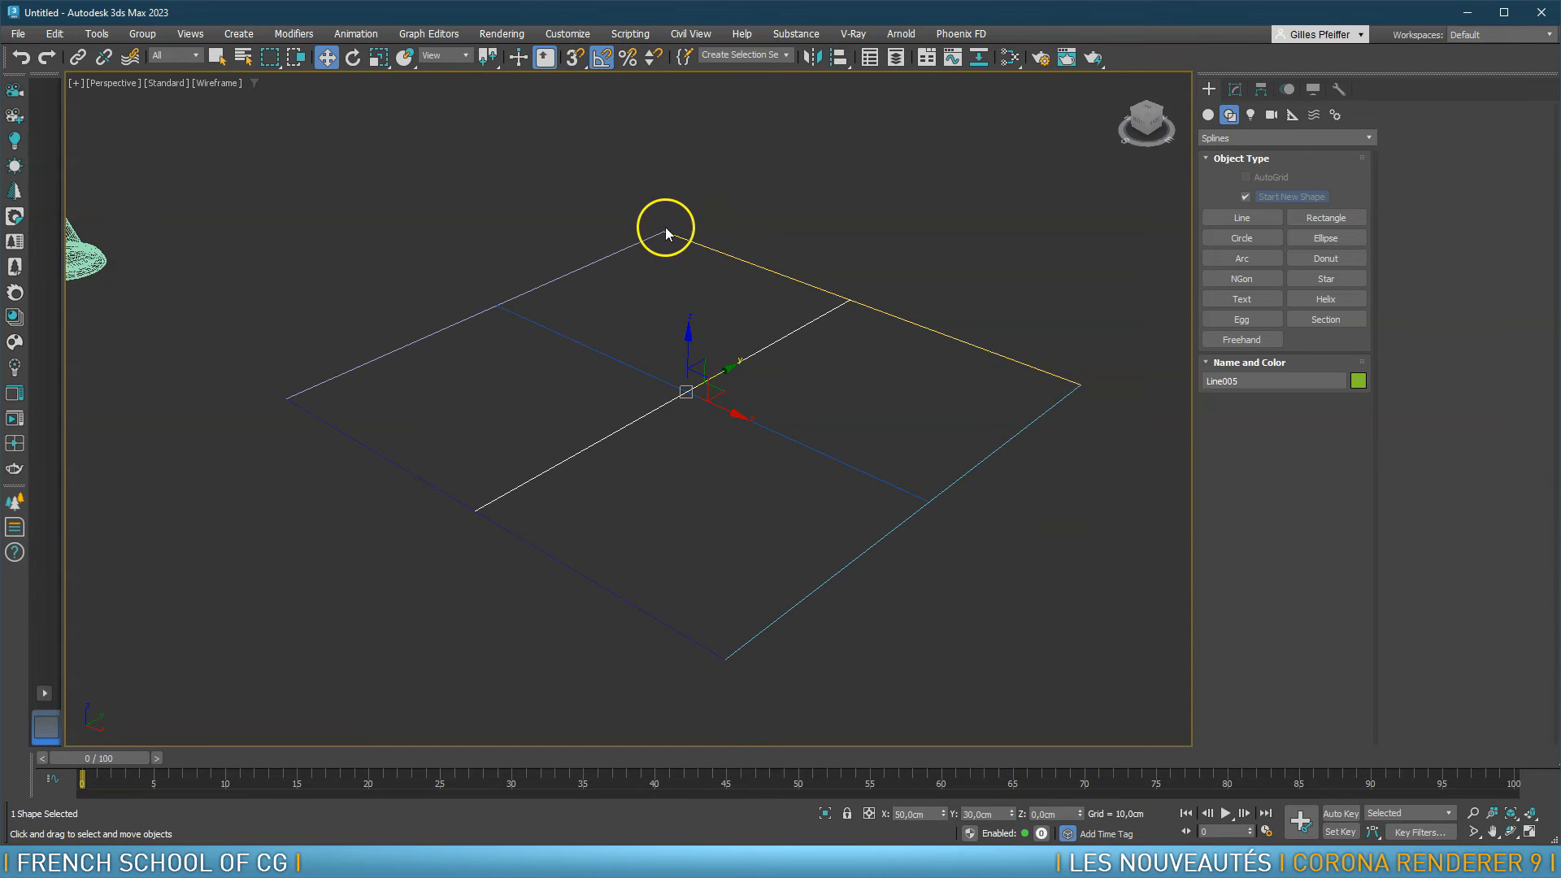
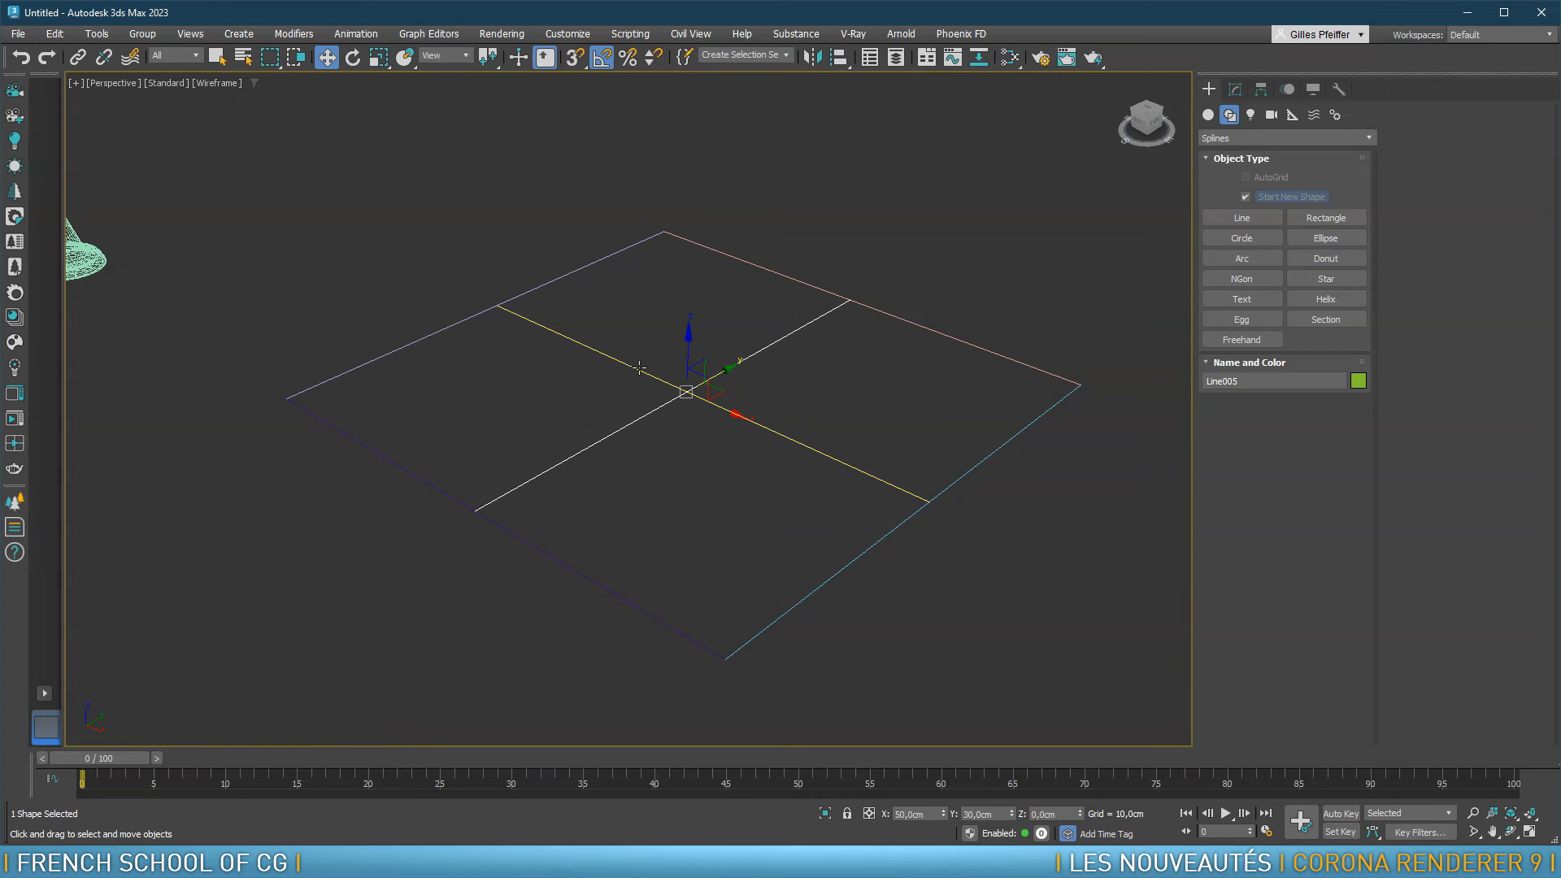
{"action": "left_click", "coordinate": [1234, 88]}
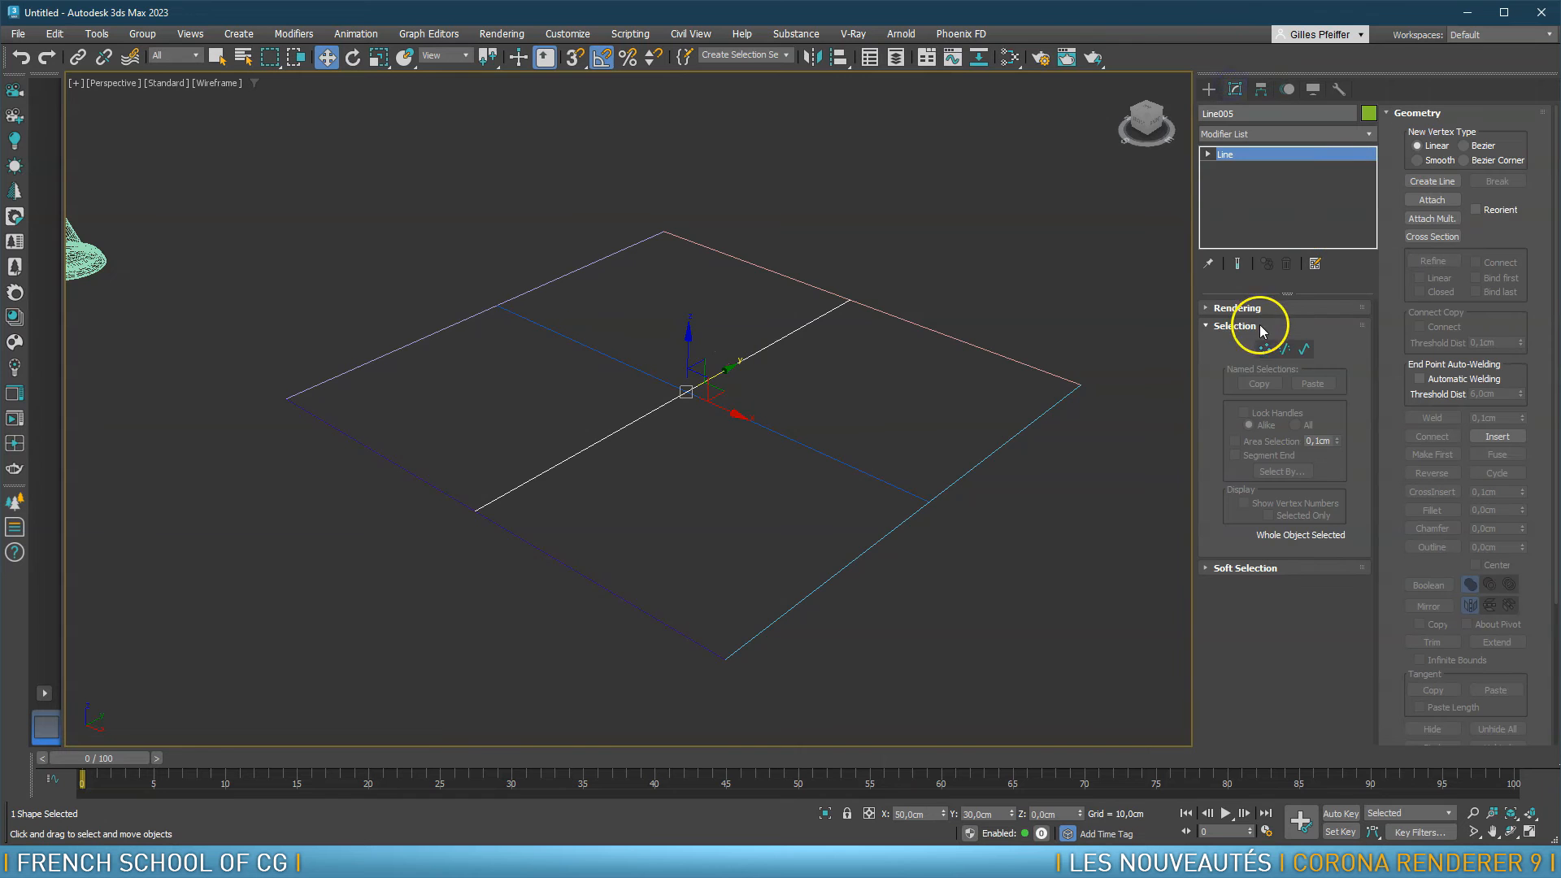
{"action": "left_click", "coordinate": [1431, 199]}
{"action": "left_click", "coordinate": [1050, 376]}
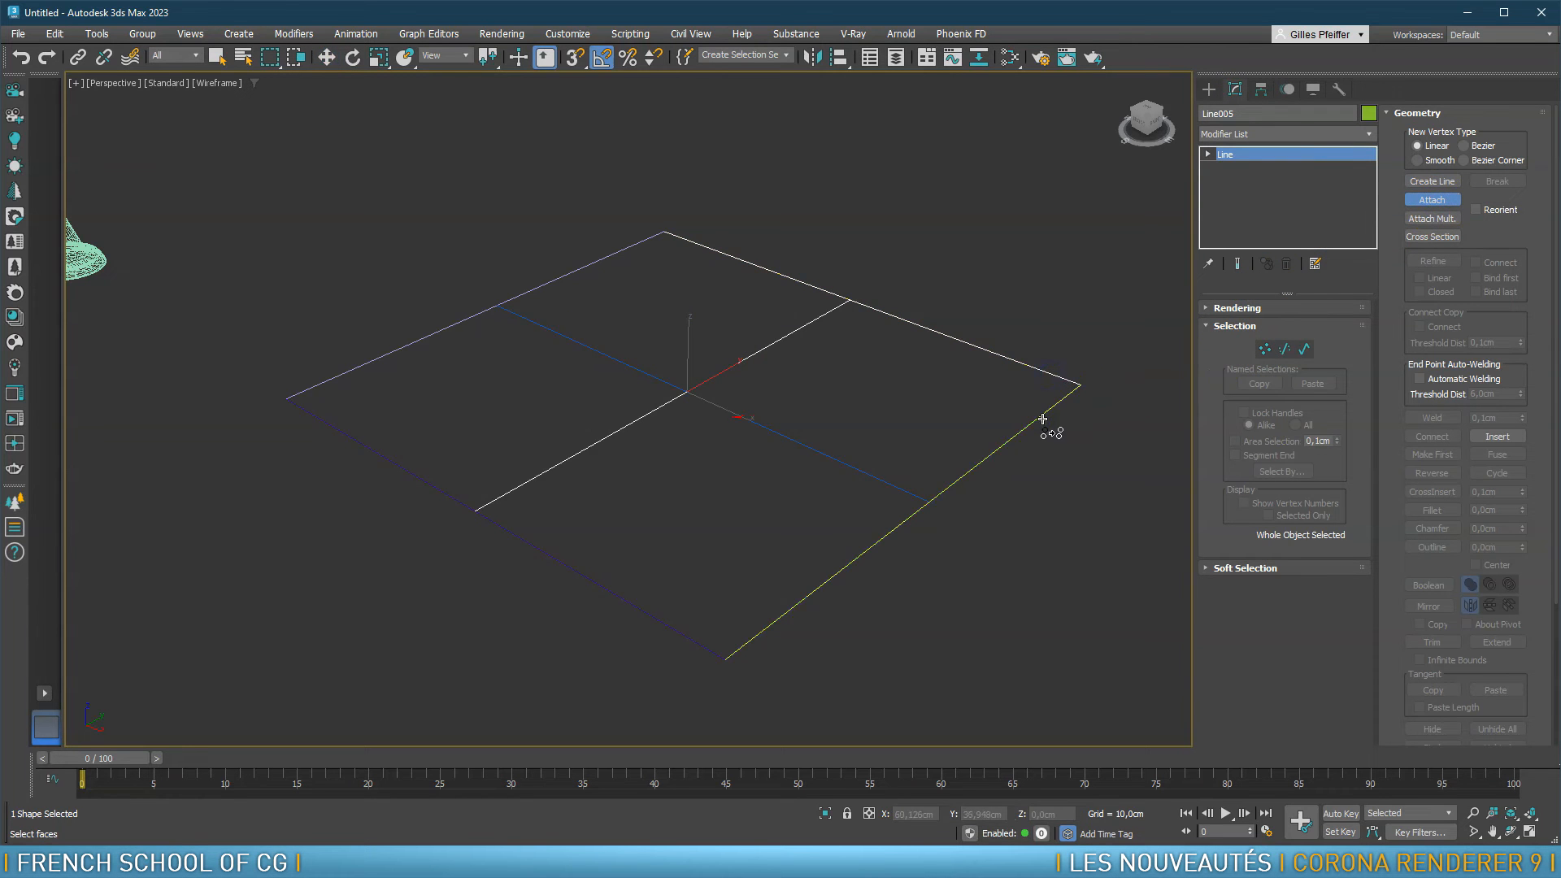
{"action": "left_click", "coordinate": [903, 483]}
{"action": "left_click", "coordinate": [643, 618]}
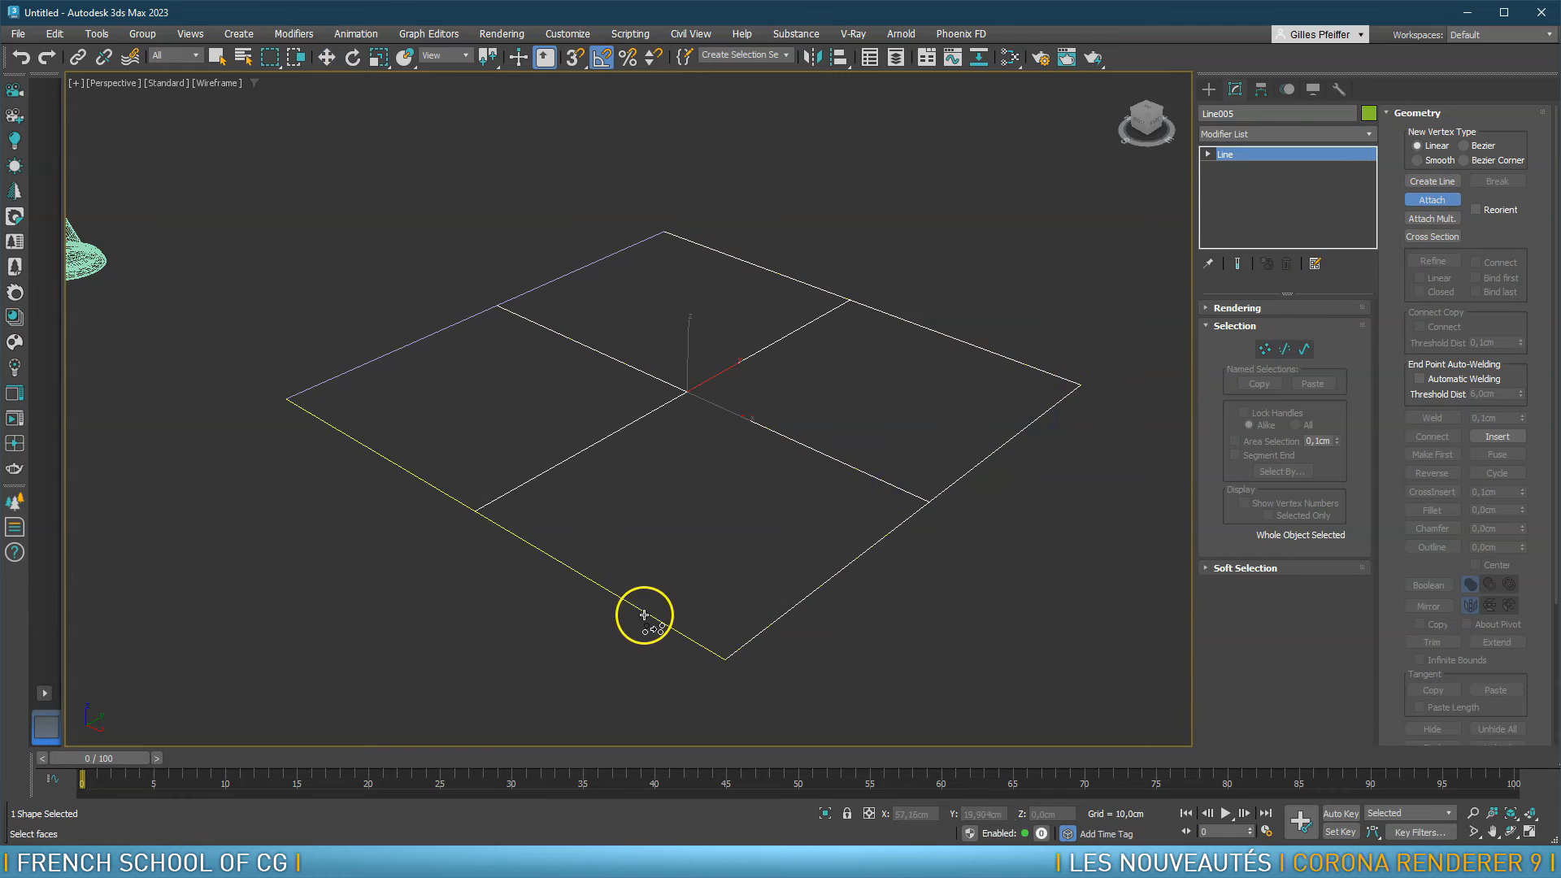
{"action": "left_click", "coordinate": [443, 330]}
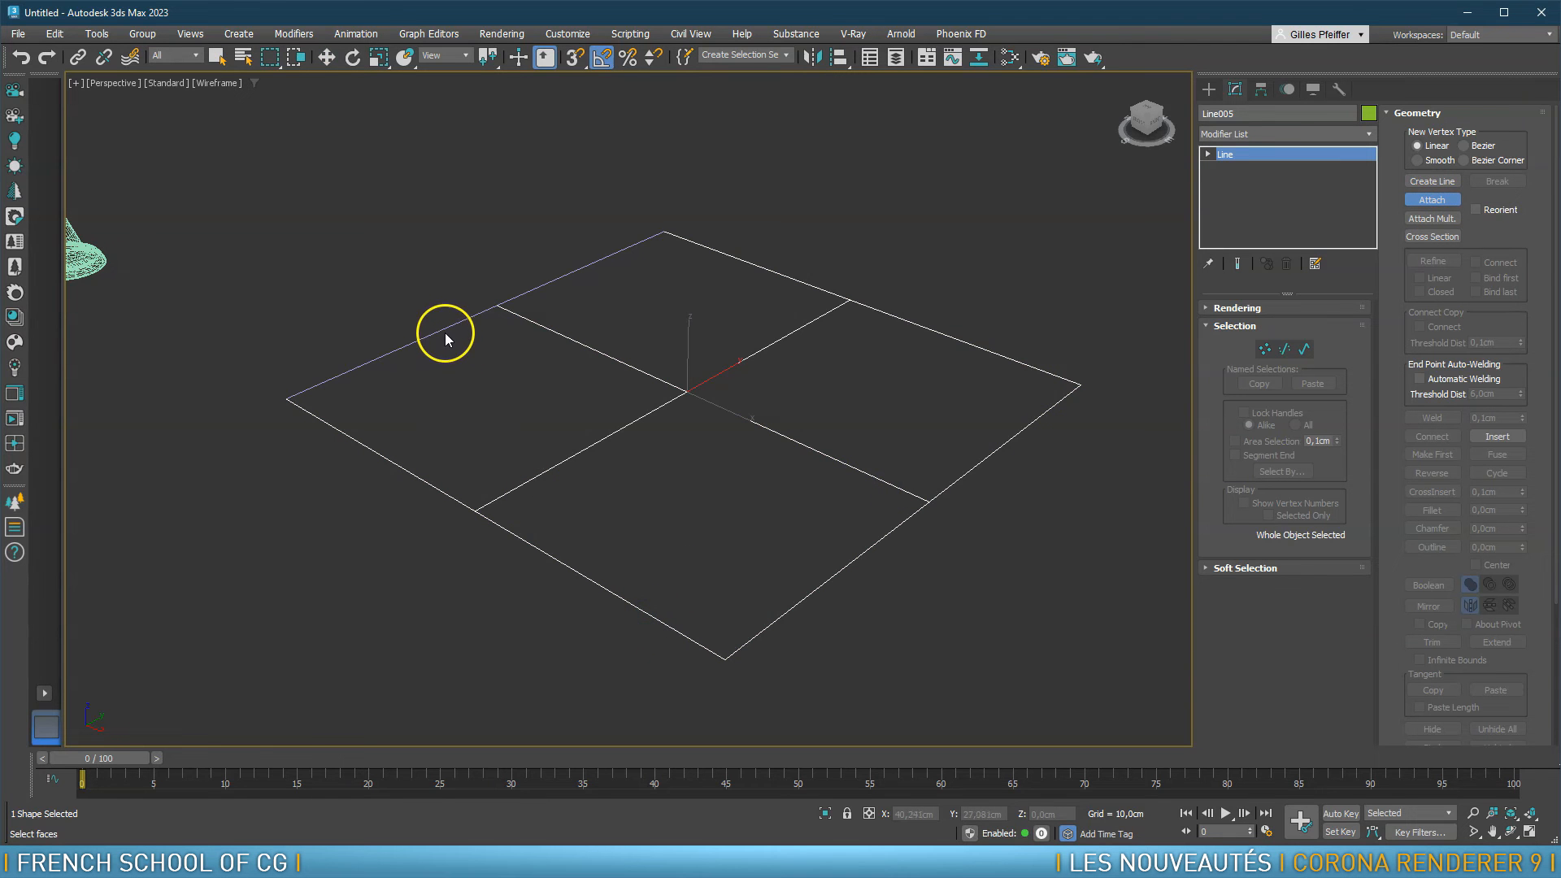
{"action": "right_click", "coordinate": [791, 205]}
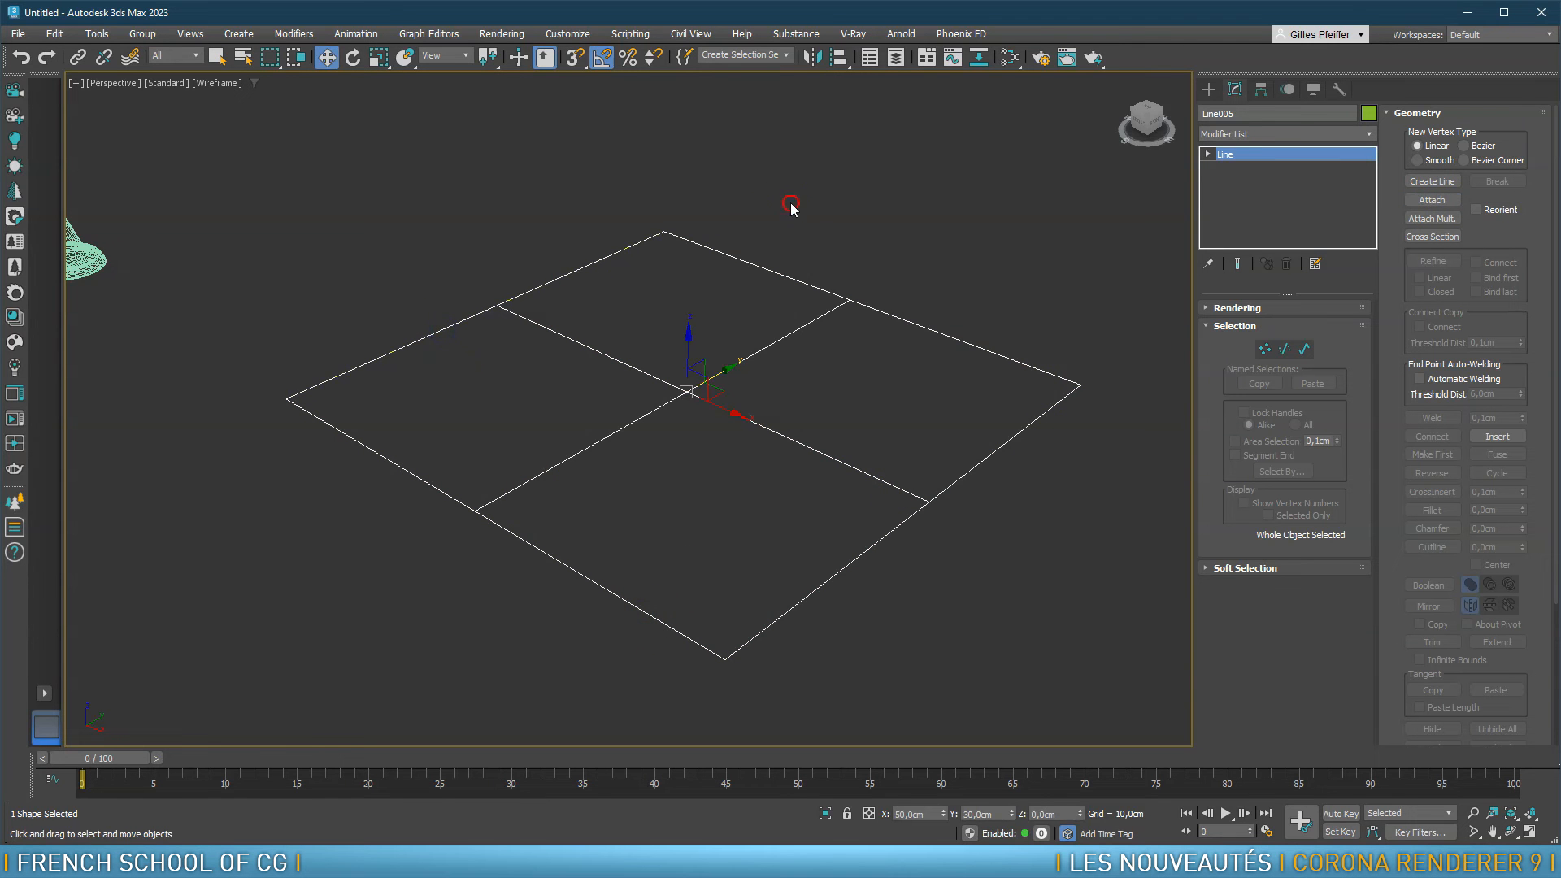
Enable the spline grid's thickness in both renderer and viewport, and inspect it shaded from another angle
{"action": "left_click", "coordinate": [1209, 308]}
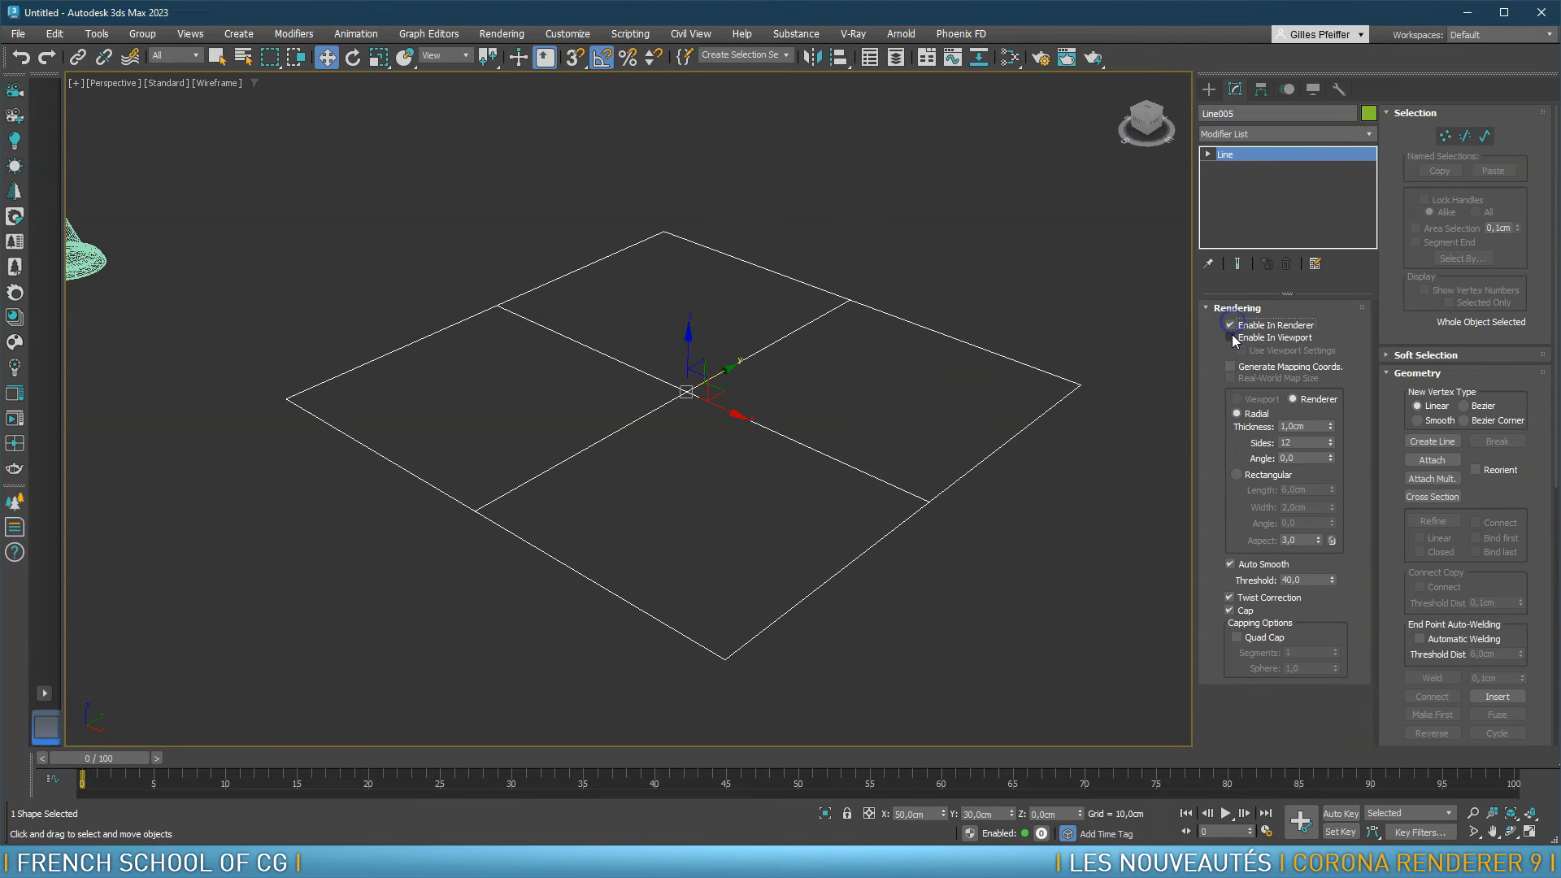
{"action": "left_click", "coordinate": [1231, 337]}
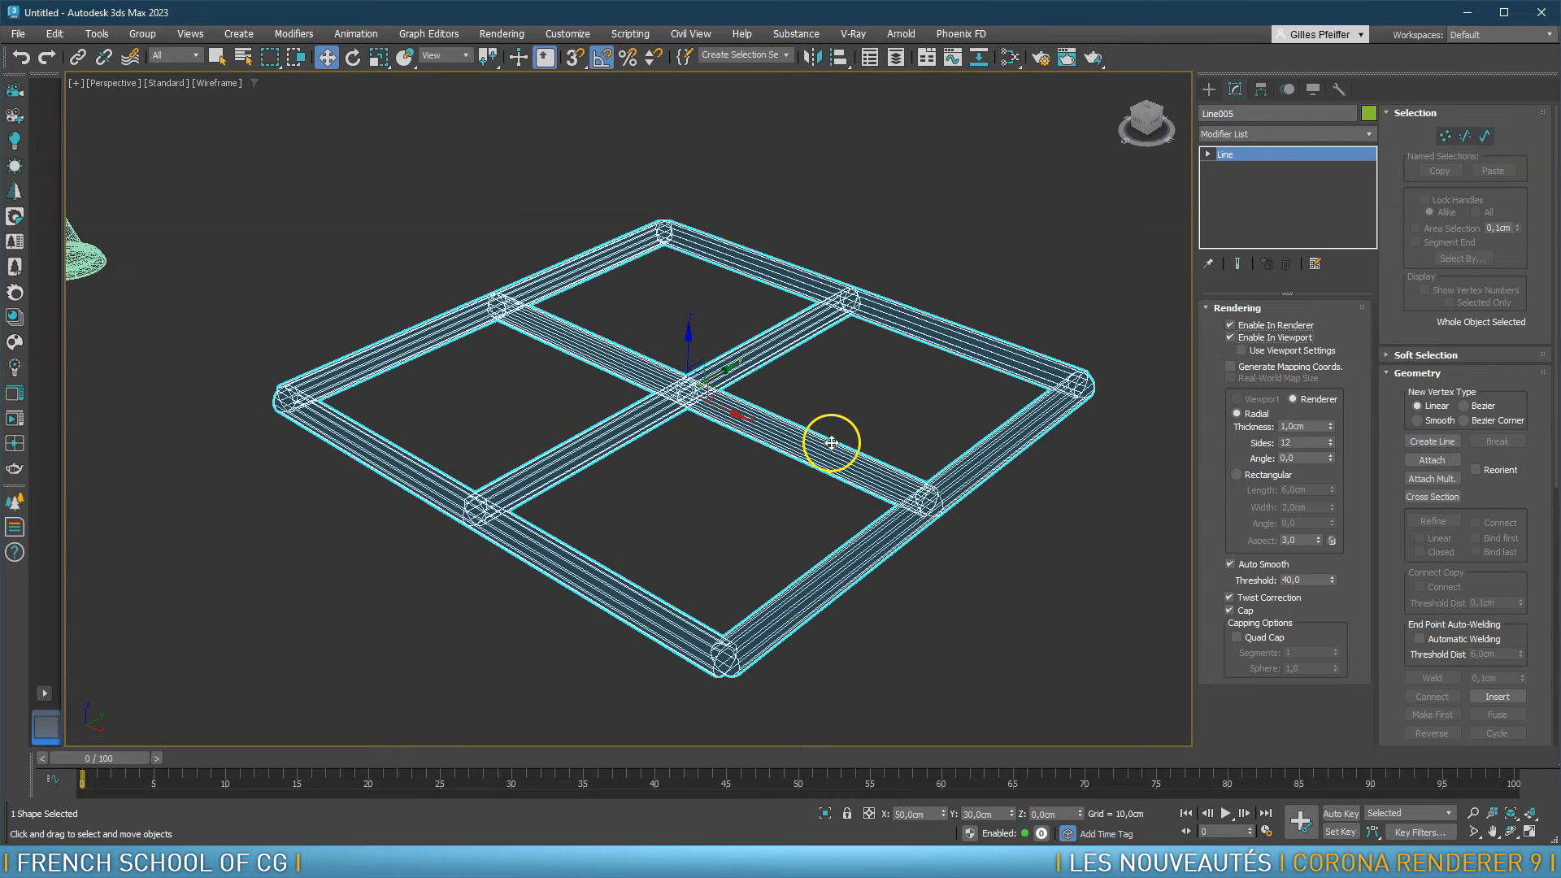
{"action": "key", "text": "F3"}
{"action": "middle_click_drag", "start_coordinate": [760, 470], "coordinate": [1017, 568], "text": "alt"}
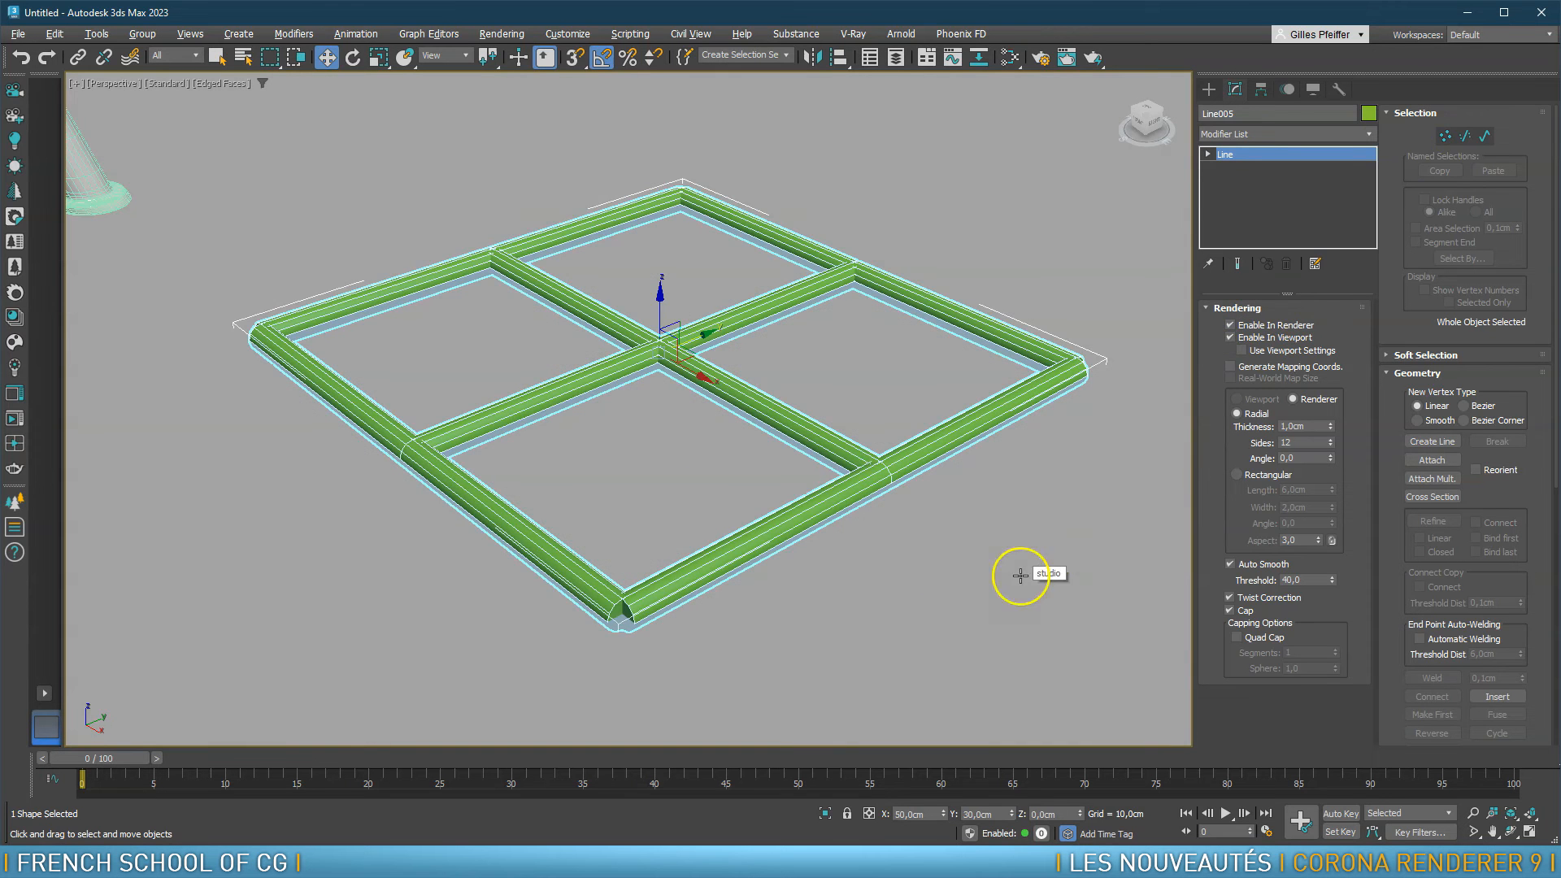
Select all the spline grid's vertices in wireframe display and convert them to Bezier
{"action": "left_click", "coordinate": [1446, 136]}
{"action": "key", "text": "F3"}
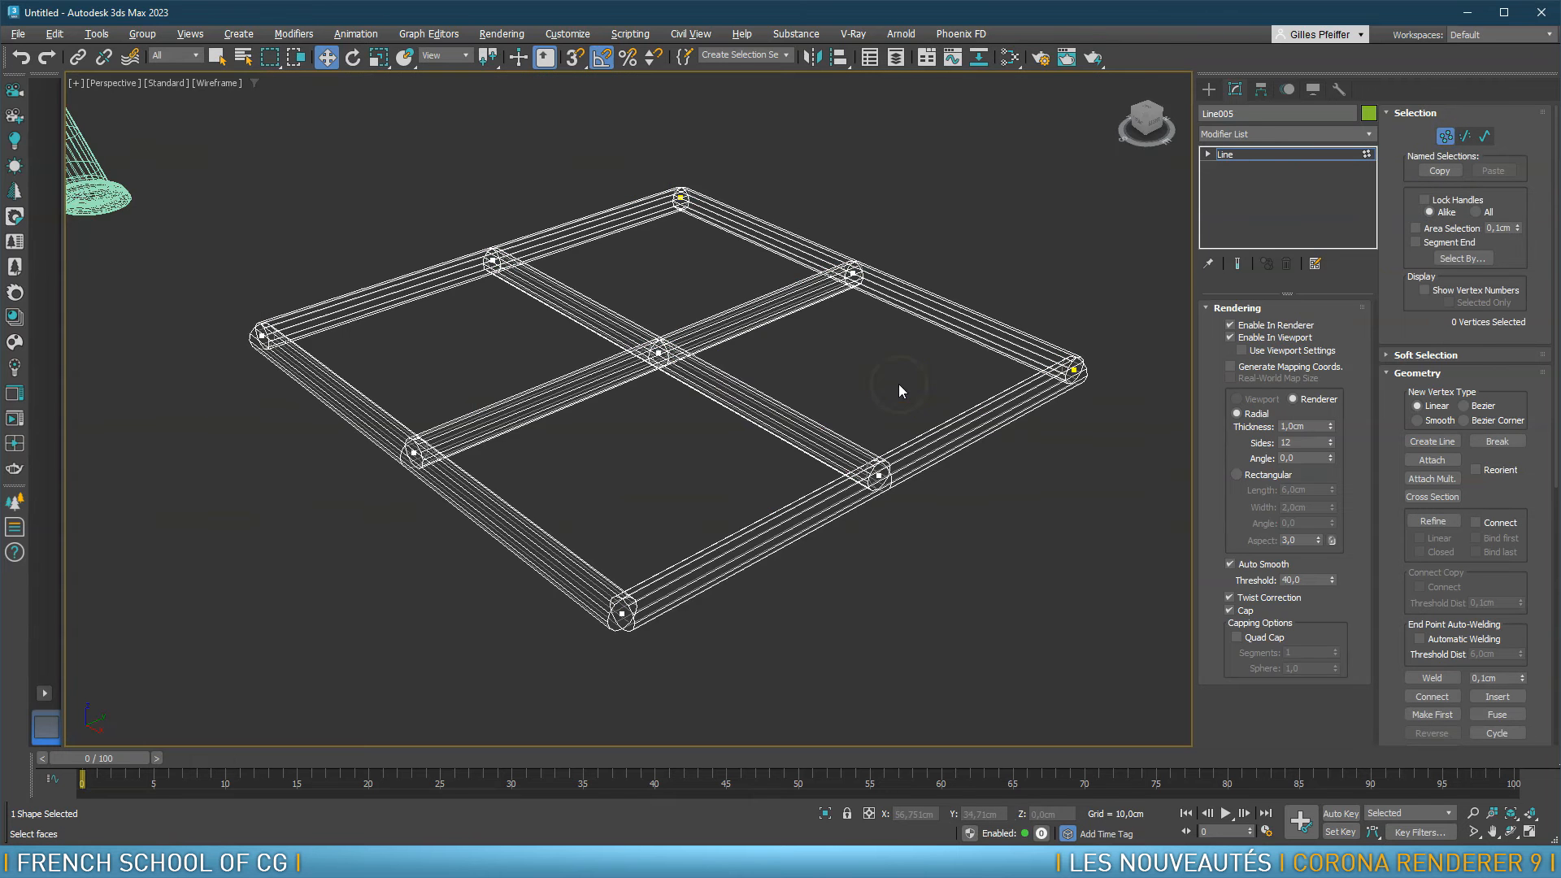
{"action": "middle_click_drag", "start_coordinate": [731, 366], "coordinate": [714, 345], "text": "alt"}
{"action": "left_click_drag", "start_coordinate": [135, 155], "coordinate": [1084, 738]}
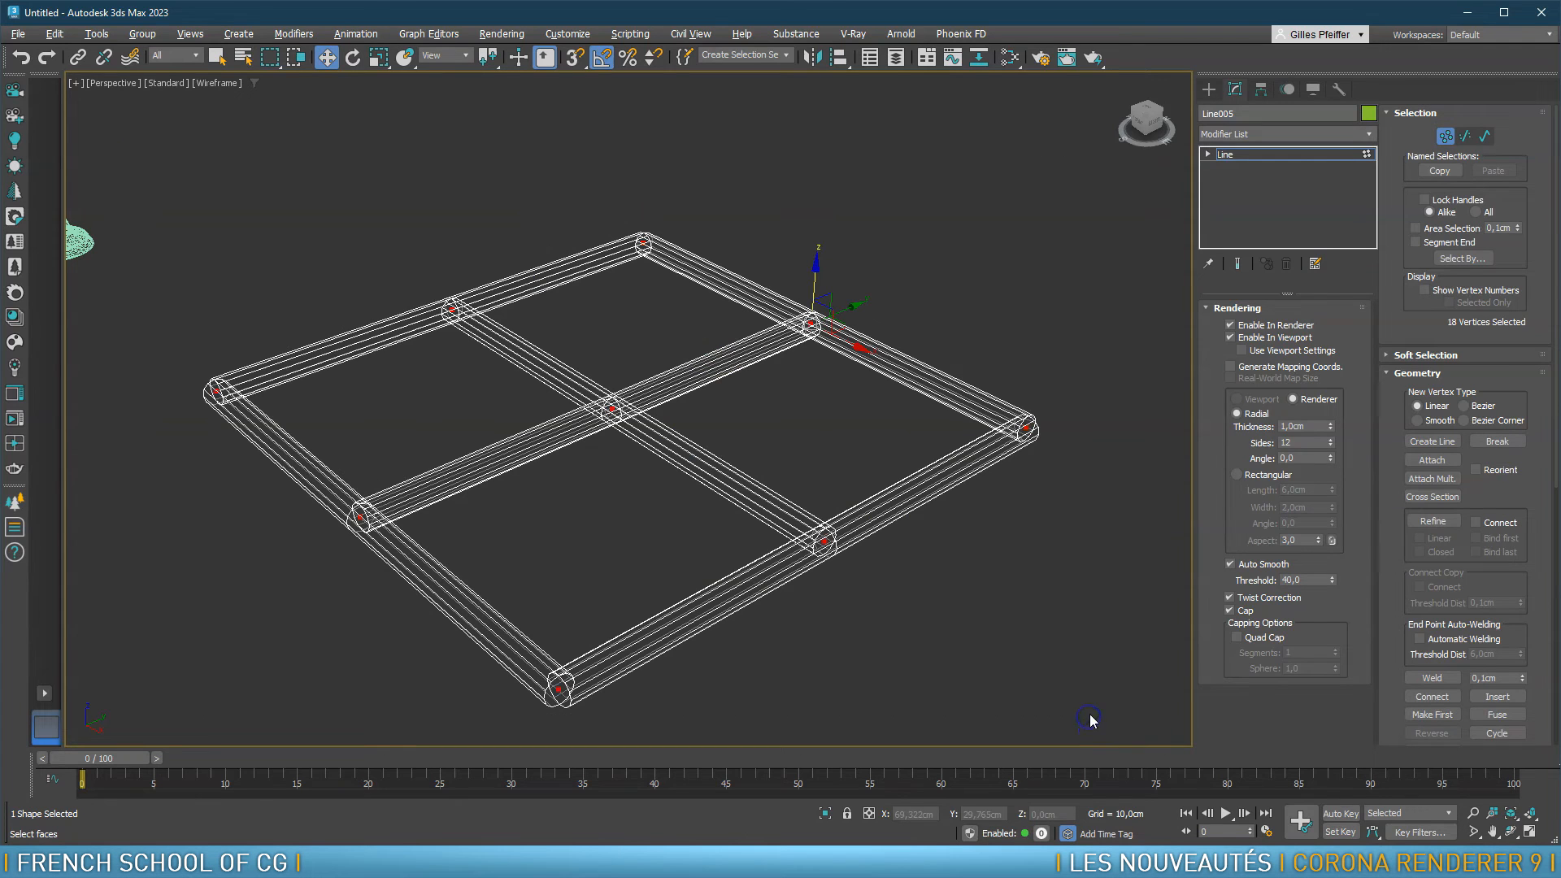
{"action": "left_click", "coordinate": [613, 411]}
{"action": "left_click_drag", "start_coordinate": [615, 410], "coordinate": [615, 403]}
{"action": "right_click", "coordinate": [612, 410]}
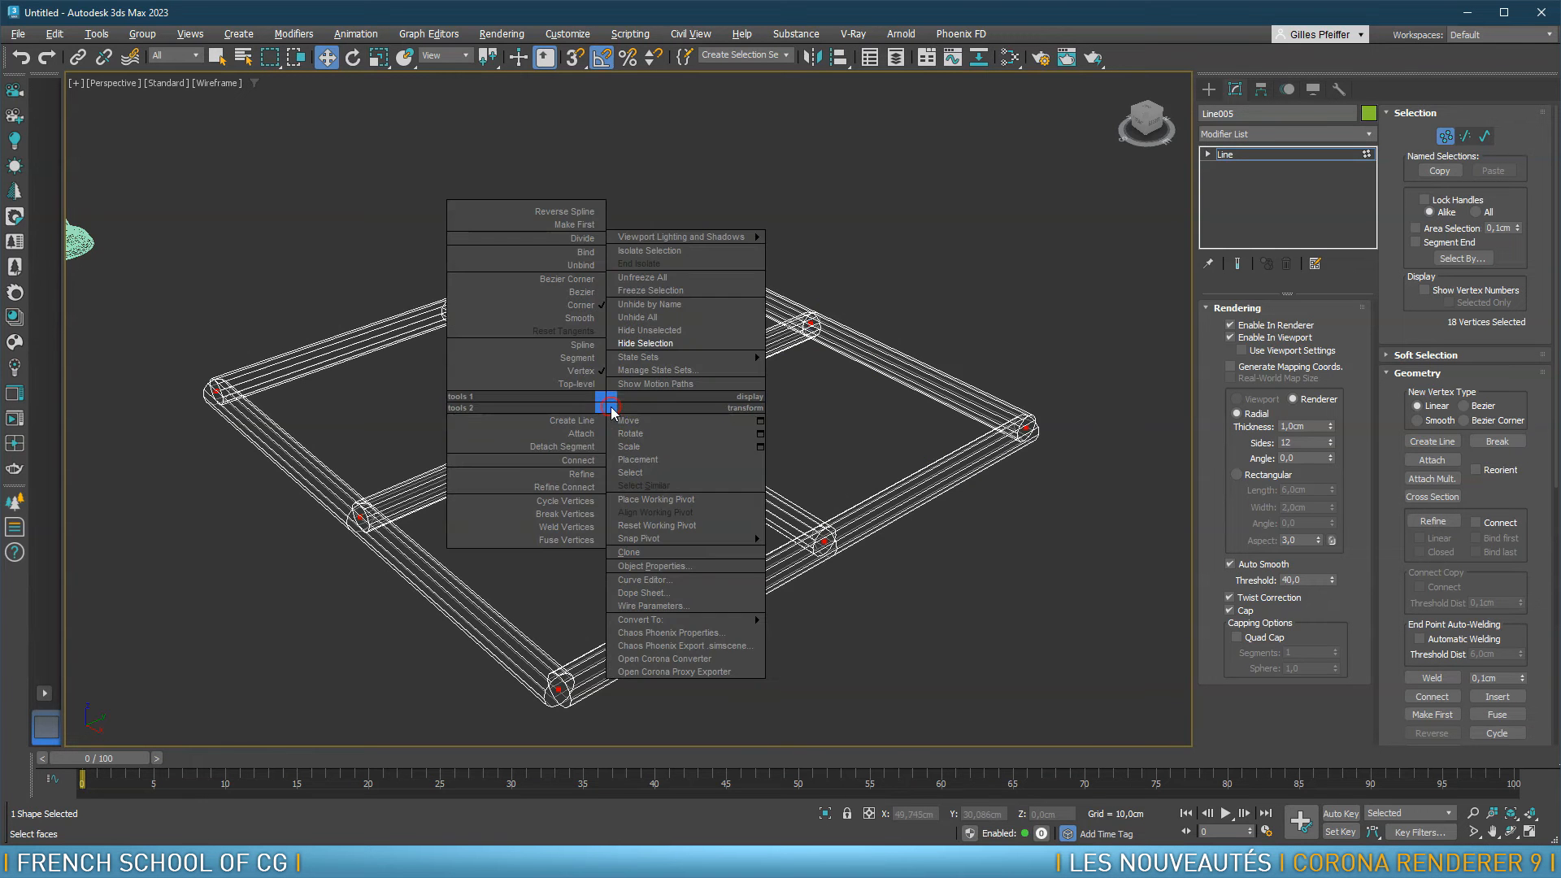
{"action": "left_click", "coordinate": [575, 294]}
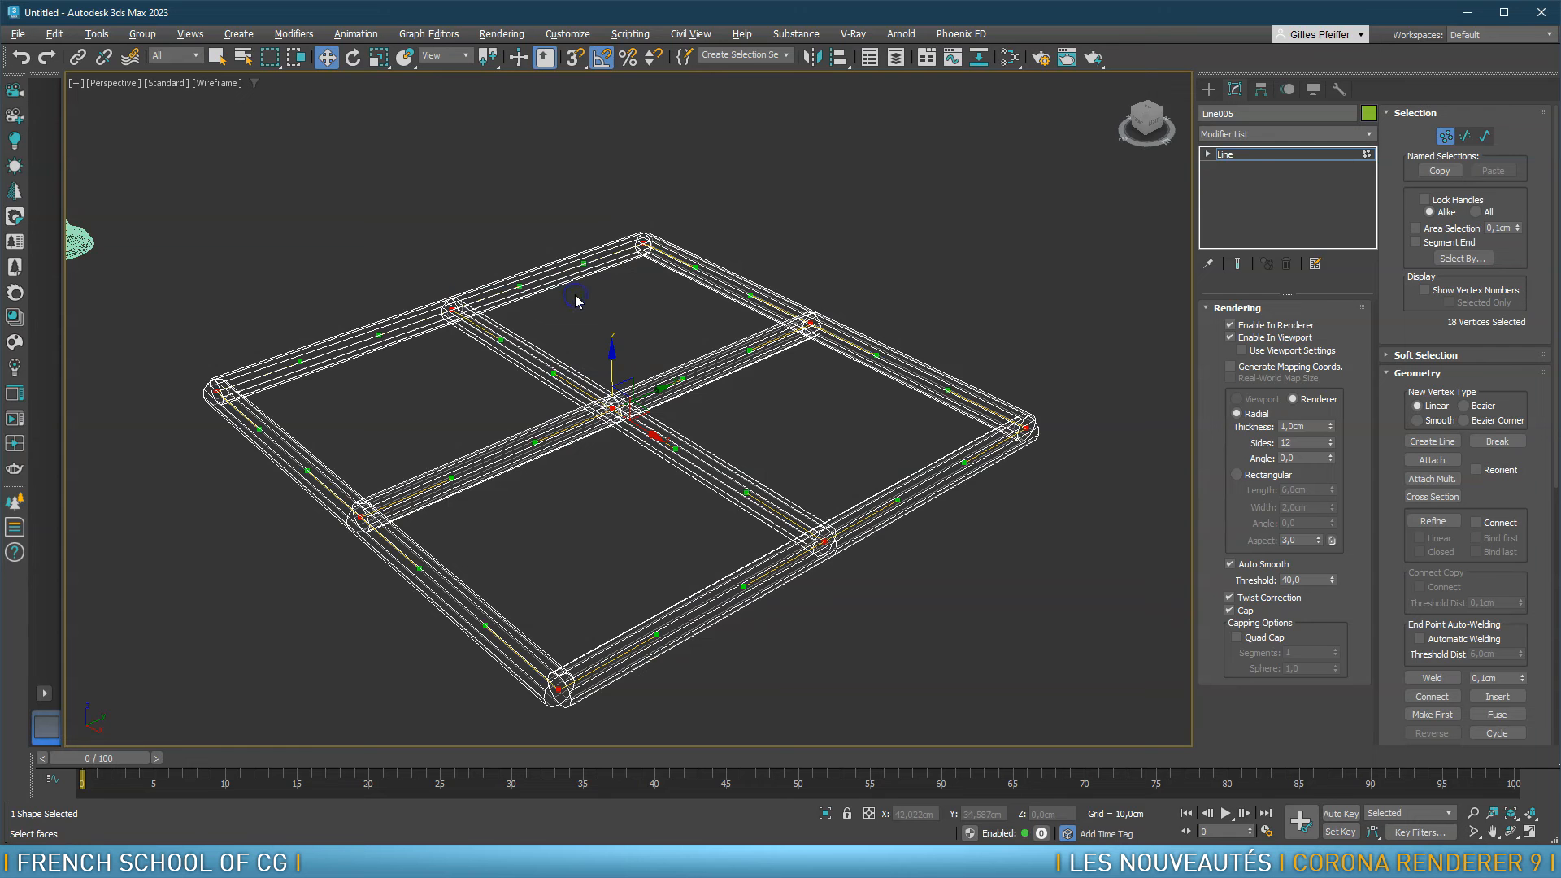
Raise the middle vertex of the grid's front edge line to a height of about 1 cm and change its vertex type
{"action": "mouse_move", "coordinate": [371, 599]}
{"action": "middle_mouse_down", "text": "alt"}
{"action": "mouse_move", "coordinate": [358, 616]}
{"action": "mouse_move", "coordinate": [394, 606]}
{"action": "middle_mouse_up", "text": "alt"}
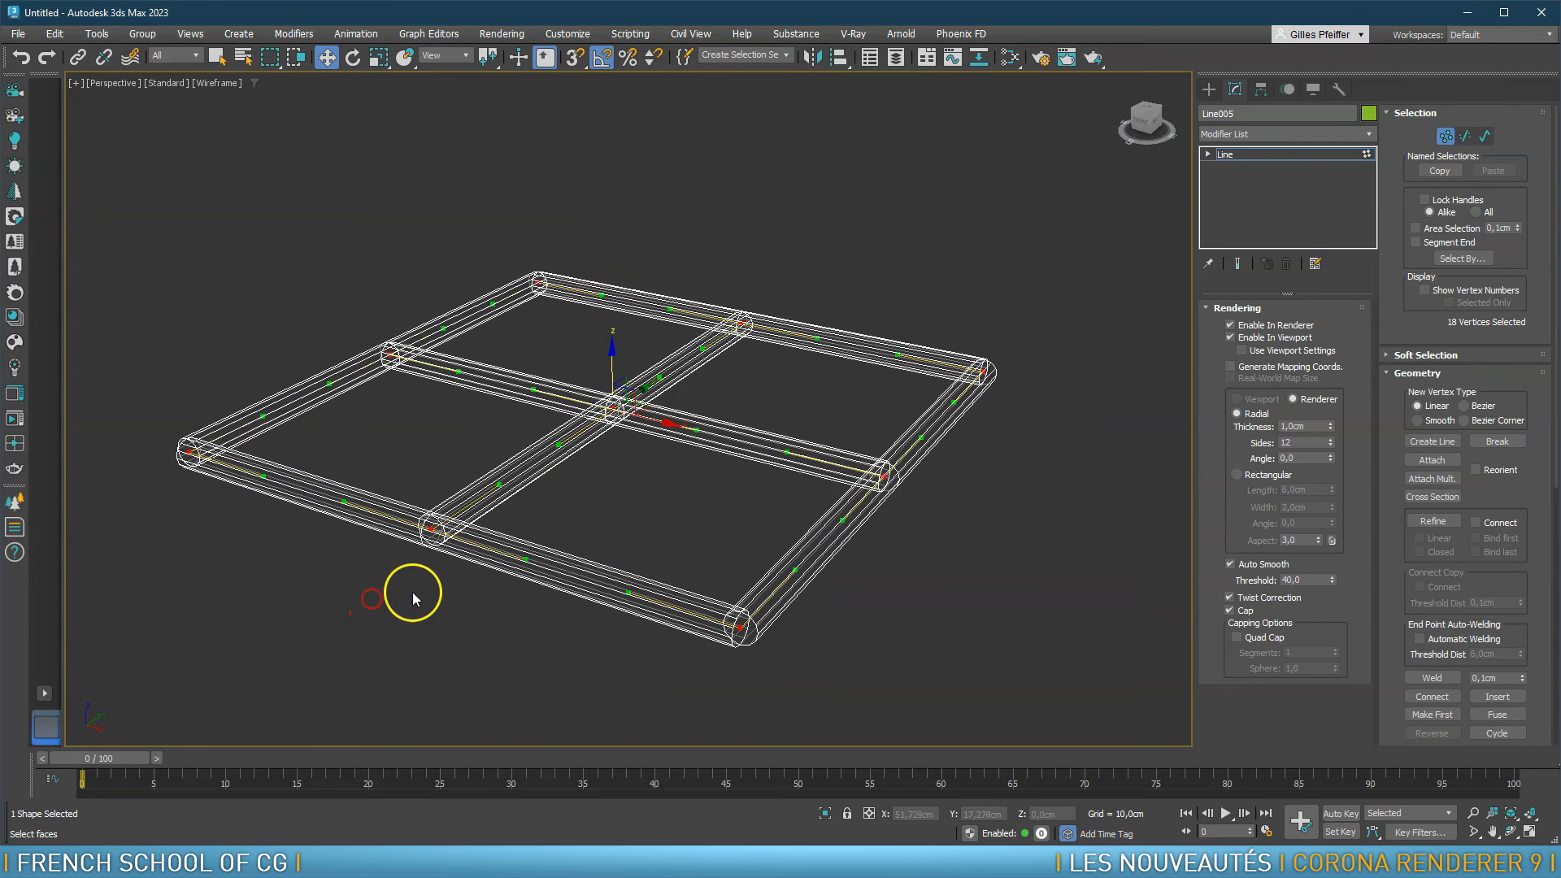
{"action": "left_click", "coordinate": [431, 529]}
{"action": "left_click_drag", "start_coordinate": [426, 478], "coordinate": [426, 450]}
{"action": "mouse_move", "coordinate": [436, 491]}
{"action": "middle_mouse_down", "text": "alt"}
{"action": "mouse_move", "coordinate": [436, 515]}
{"action": "mouse_move", "coordinate": [455, 511]}
{"action": "mouse_move", "coordinate": [436, 516]}
{"action": "middle_mouse_up", "text": "alt"}
{"action": "right_click", "coordinate": [431, 493]}
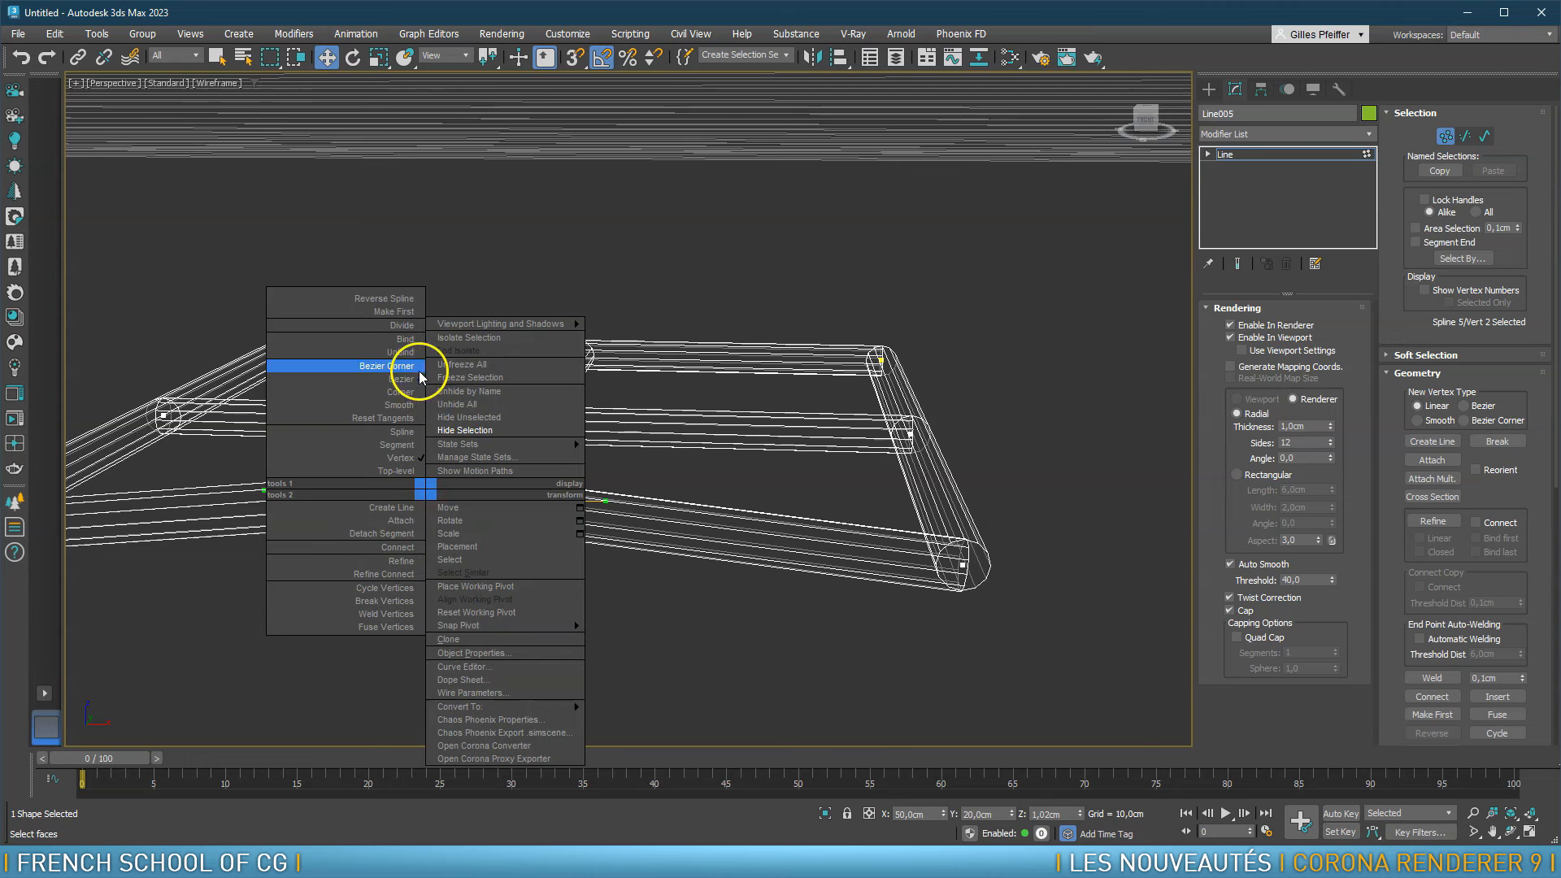
{"action": "left_click", "coordinate": [404, 380]}
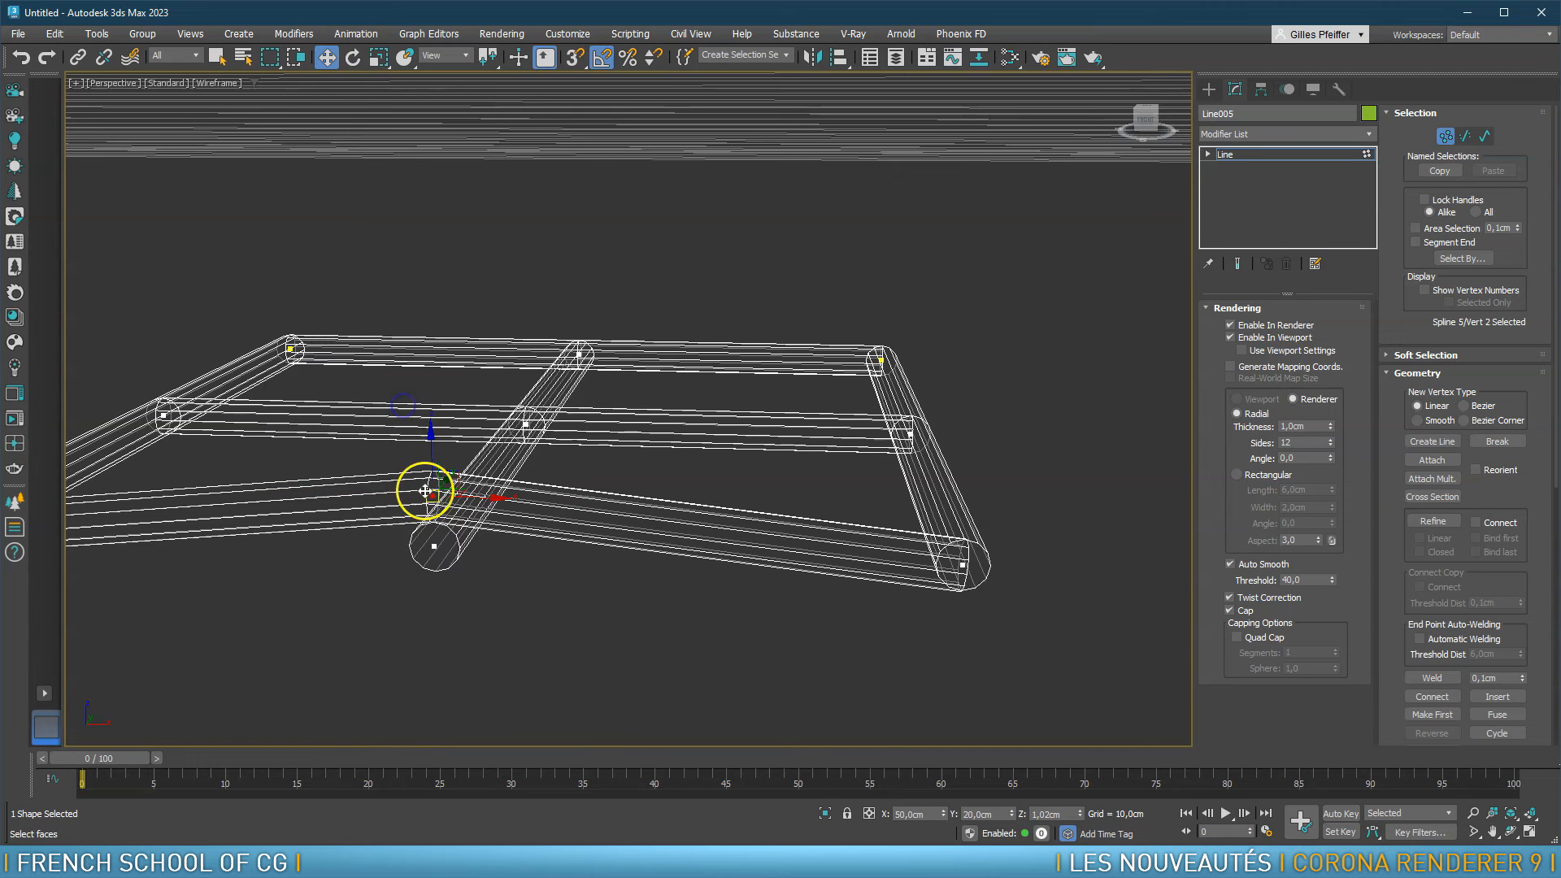
Give the raised middle vertex of the grid's front edge line Bezier handles and adjust them to round the line into a smooth arch
{"action": "right_click", "coordinate": [431, 498]}
{"action": "left_click", "coordinate": [401, 381]}
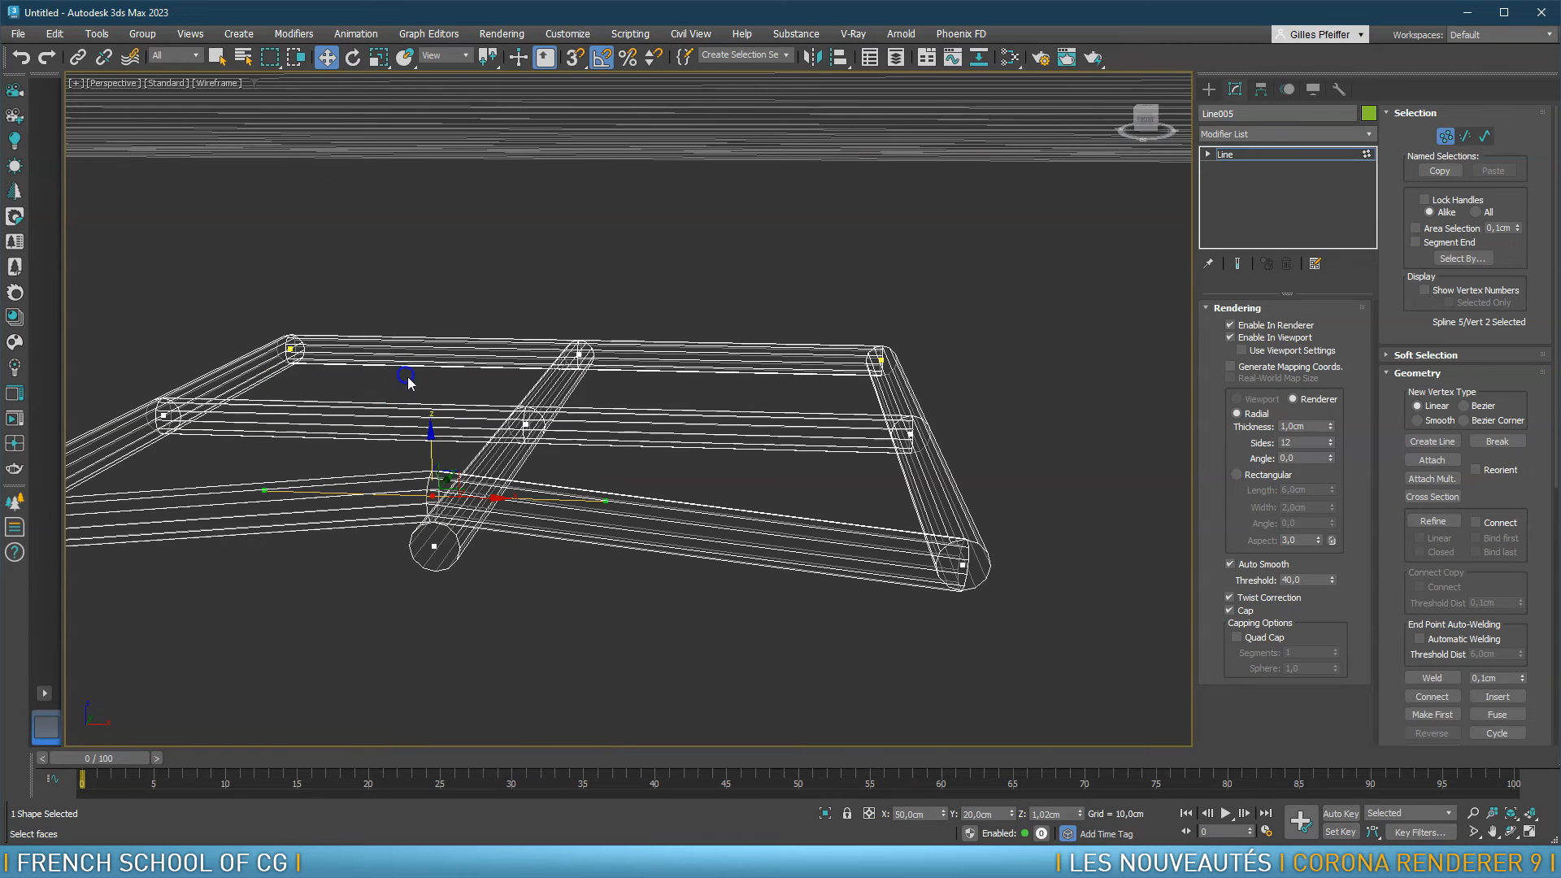
{"action": "mouse_move", "coordinate": [606, 498]}
{"action": "left_mouse_down"}
{"action": "mouse_move", "coordinate": [593, 436]}
{"action": "mouse_move", "coordinate": [603, 504]}
{"action": "left_mouse_up"}
{"action": "left_click_drag", "start_coordinate": [601, 494], "coordinate": [601, 493]}
{"action": "middle_click_drag", "start_coordinate": [626, 533], "coordinate": [655, 539], "text": "alt"}
{"action": "left_click_drag", "start_coordinate": [256, 494], "coordinate": [256, 490]}
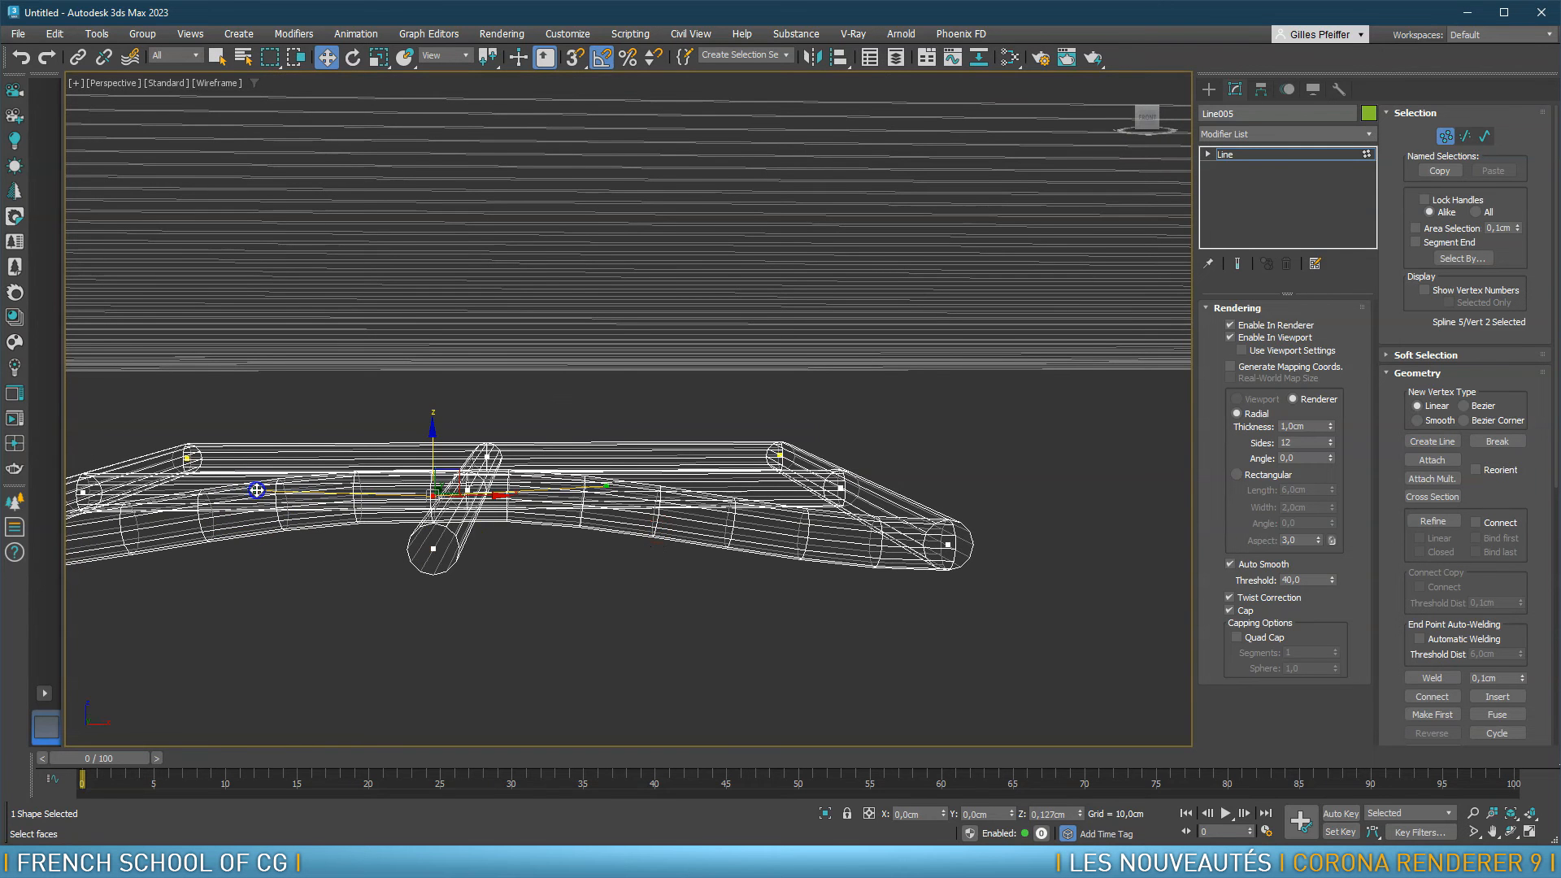
Shift the central line's front end vertex along Y to about 19.6 cm
{"action": "middle_click_drag", "start_coordinate": [524, 512], "coordinate": [470, 585], "text": "alt"}
{"action": "left_click", "coordinate": [446, 544]}
{"action": "left_click_drag", "start_coordinate": [499, 534], "coordinate": [489, 535]}
{"action": "middle_click_drag", "start_coordinate": [479, 538], "coordinate": [527, 553], "text": "alt"}
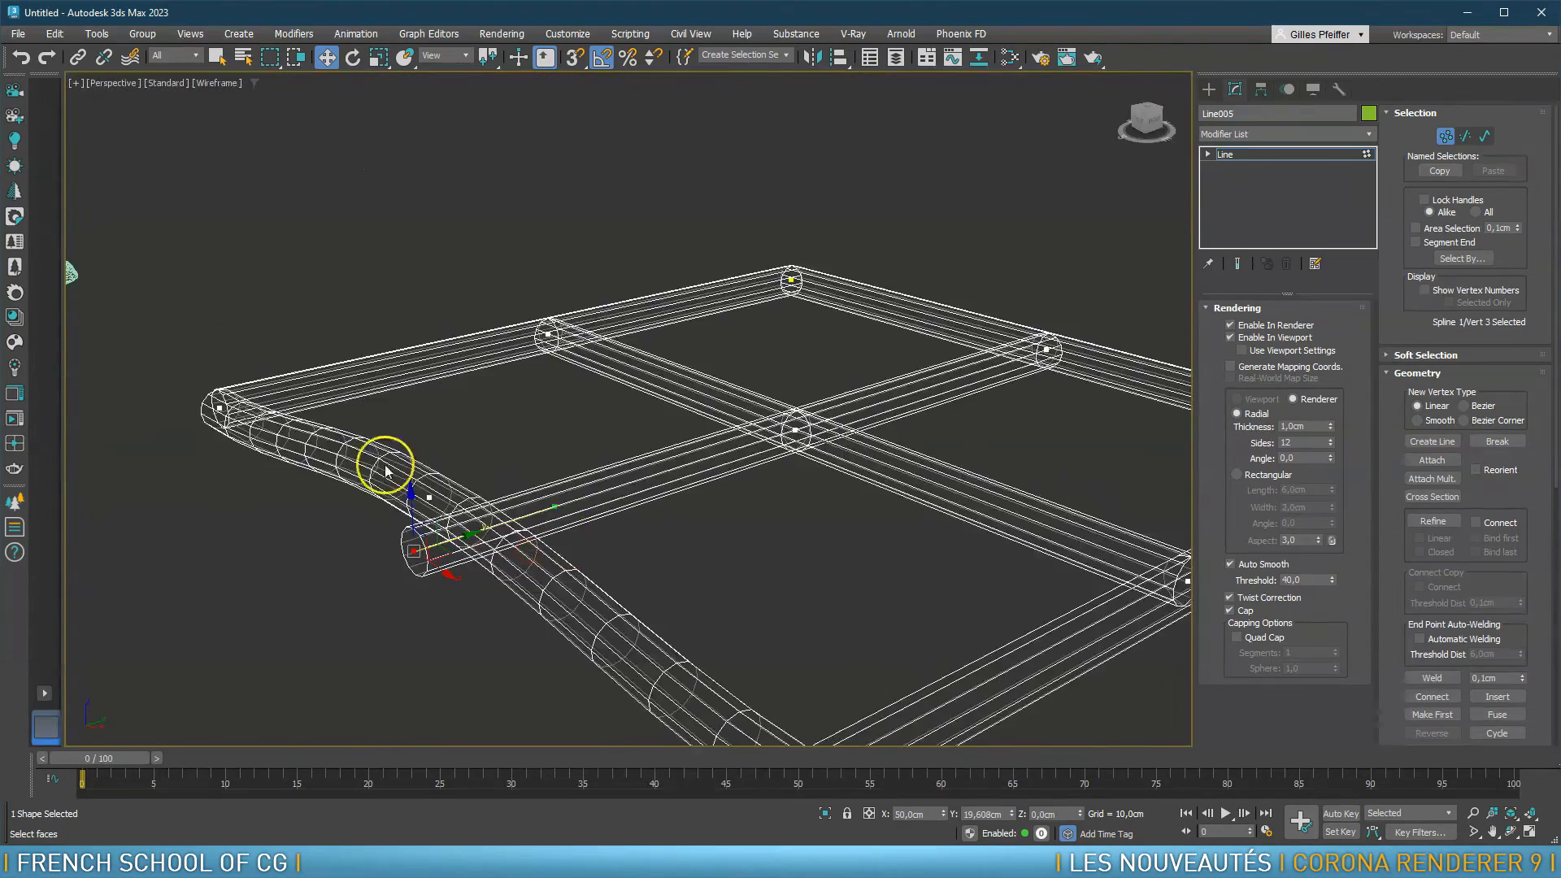
Separate the two overlapping centre vertices, lowering the cross line's by about 0.44 cm and raising the central line's by about 0.61 cm
{"action": "middle_click_drag", "start_coordinate": [663, 467], "coordinate": [495, 459], "text": "alt"}
{"action": "left_click", "coordinate": [608, 445]}
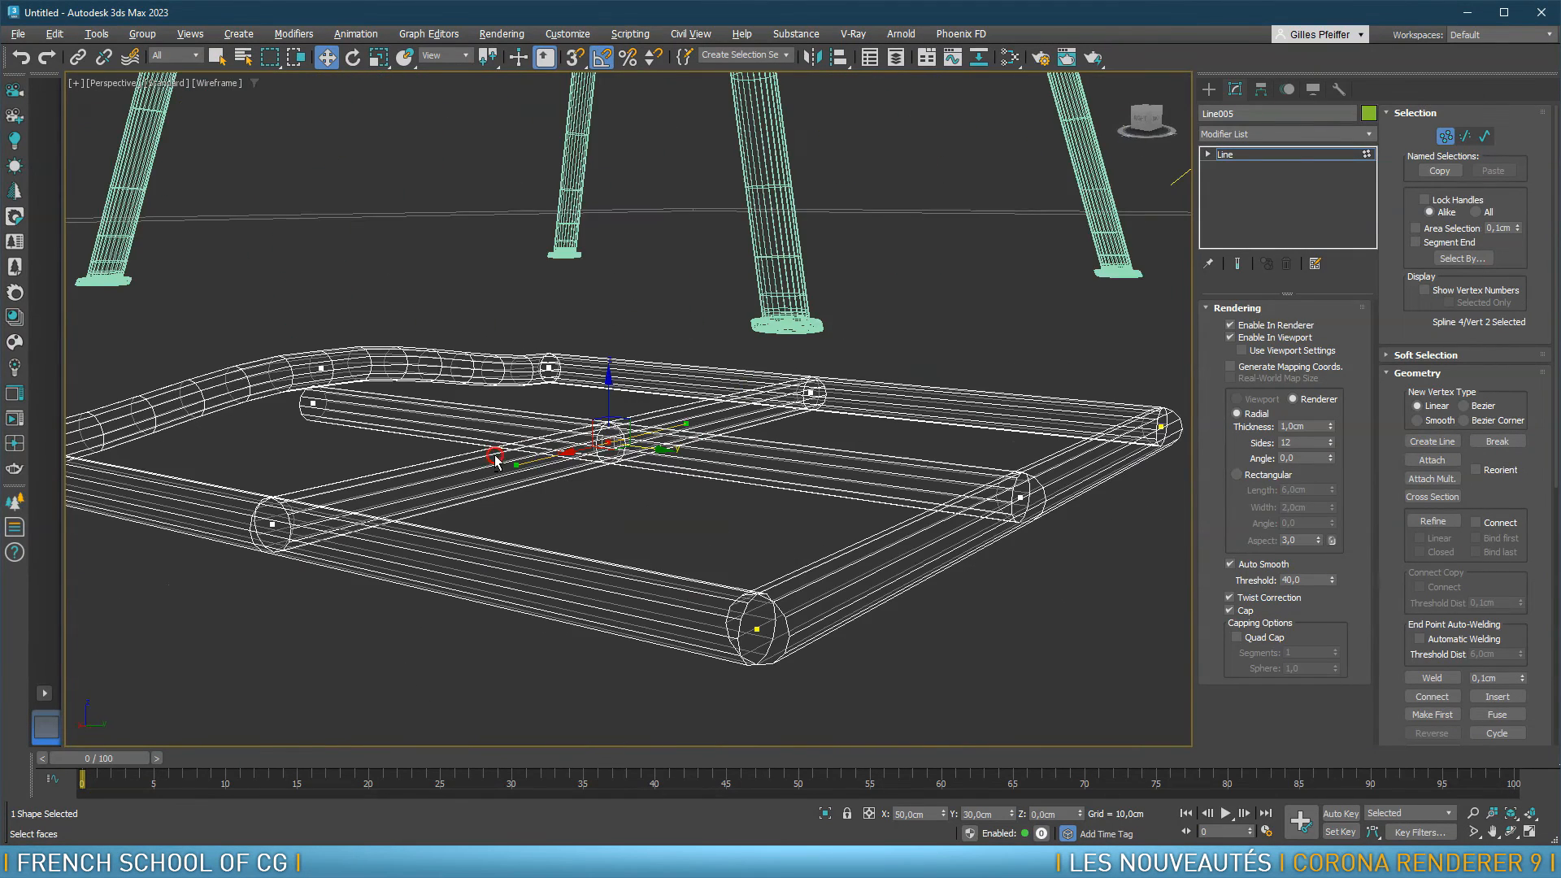
{"action": "left_click_drag", "start_coordinate": [610, 369], "coordinate": [611, 399]}
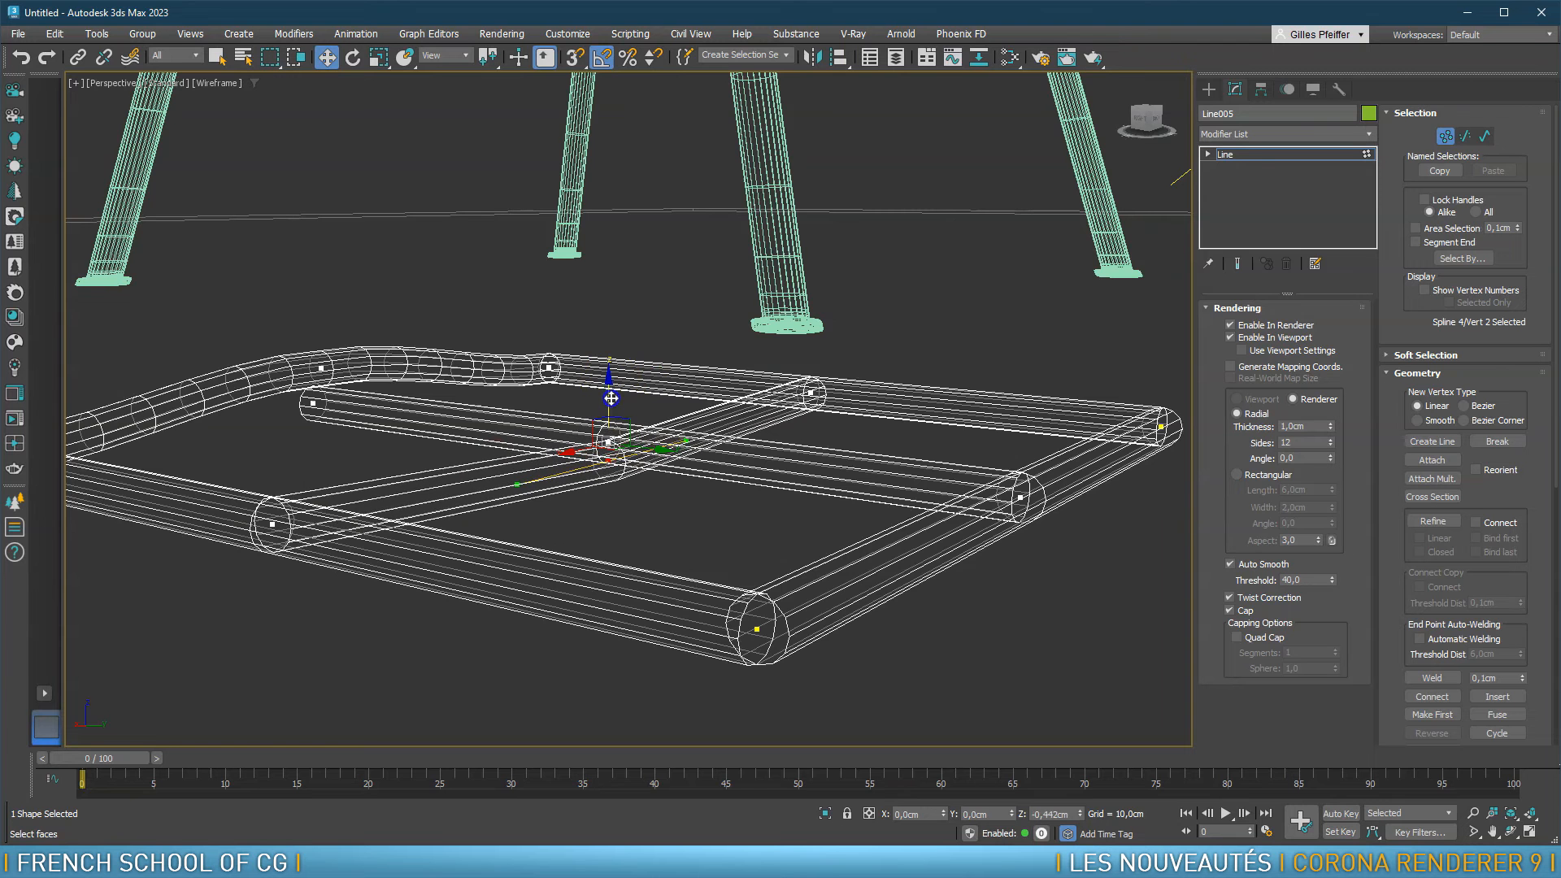
{"action": "scroll", "coordinate": [630, 414], "scroll_direction": "up", "scroll_amount": 5}
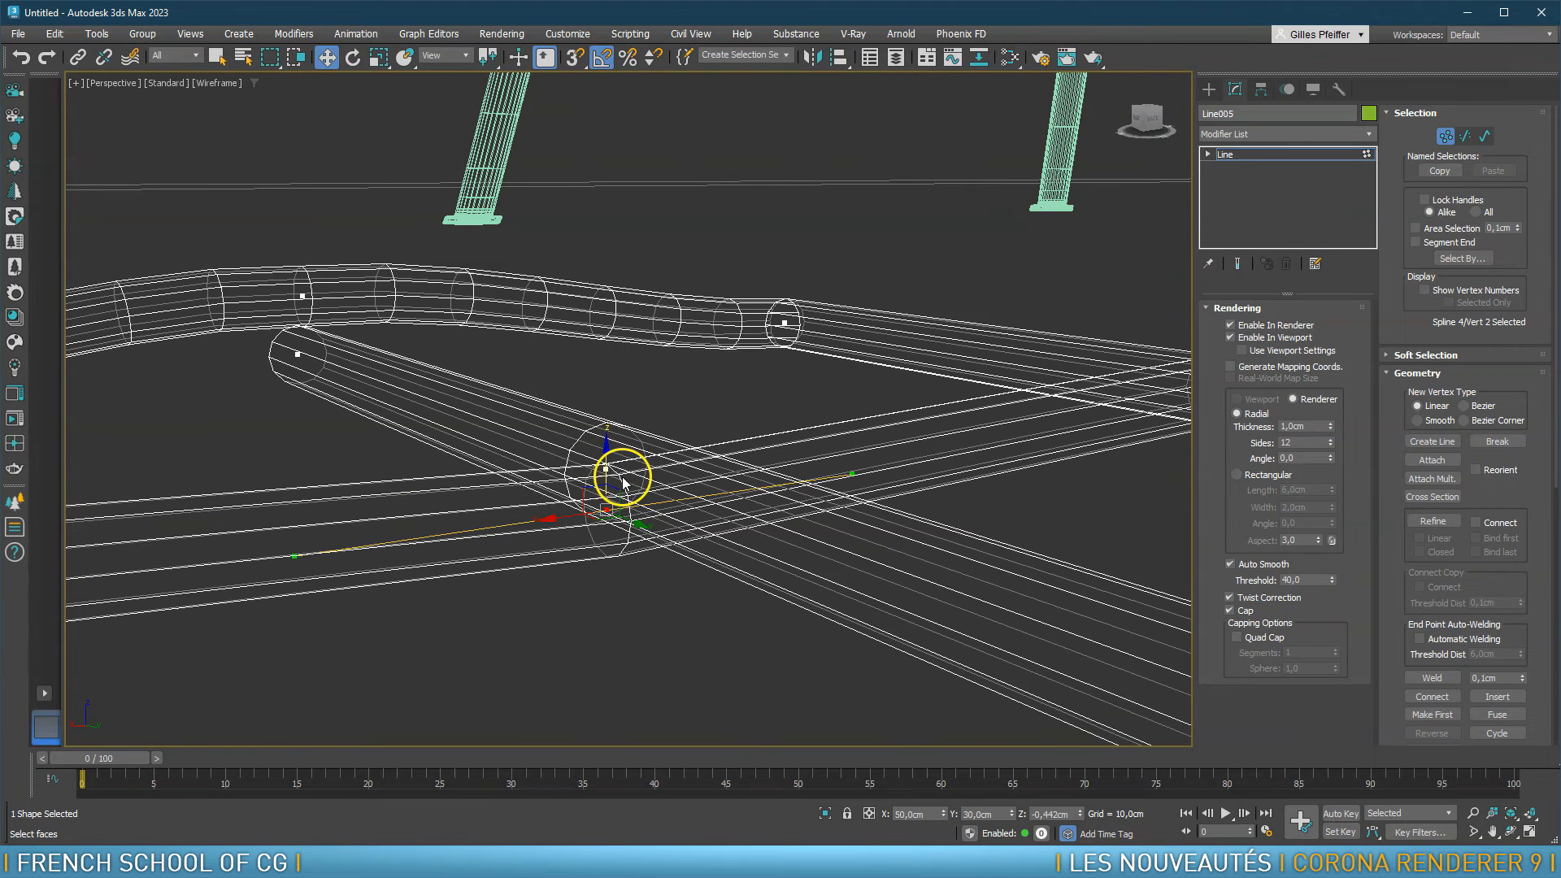
{"action": "left_click", "coordinate": [608, 469]}
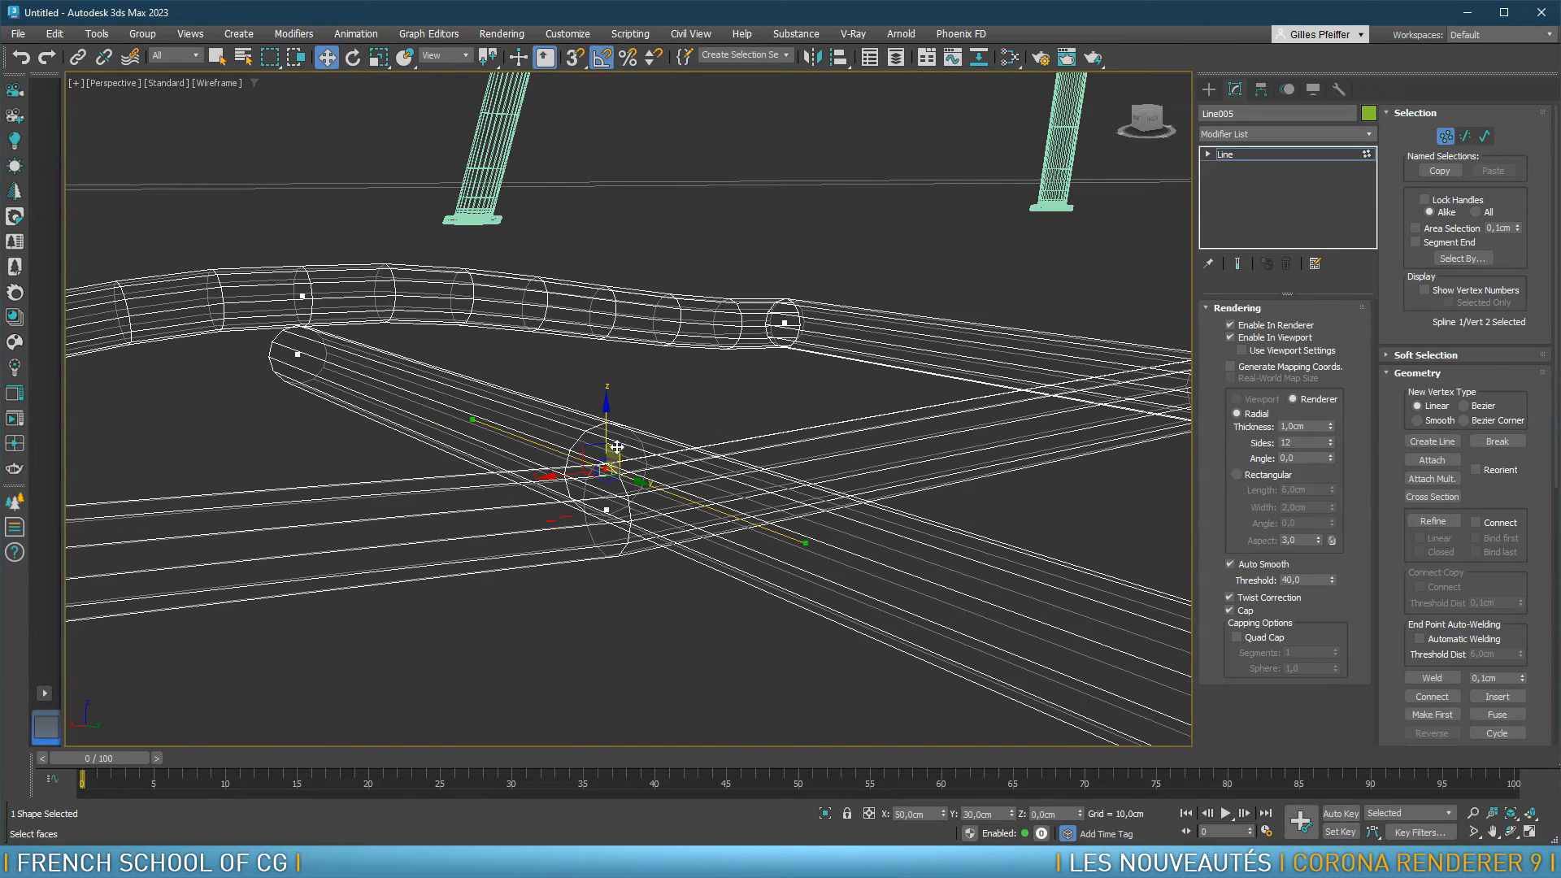
{"action": "left_click_drag", "start_coordinate": [603, 408], "coordinate": [613, 350]}
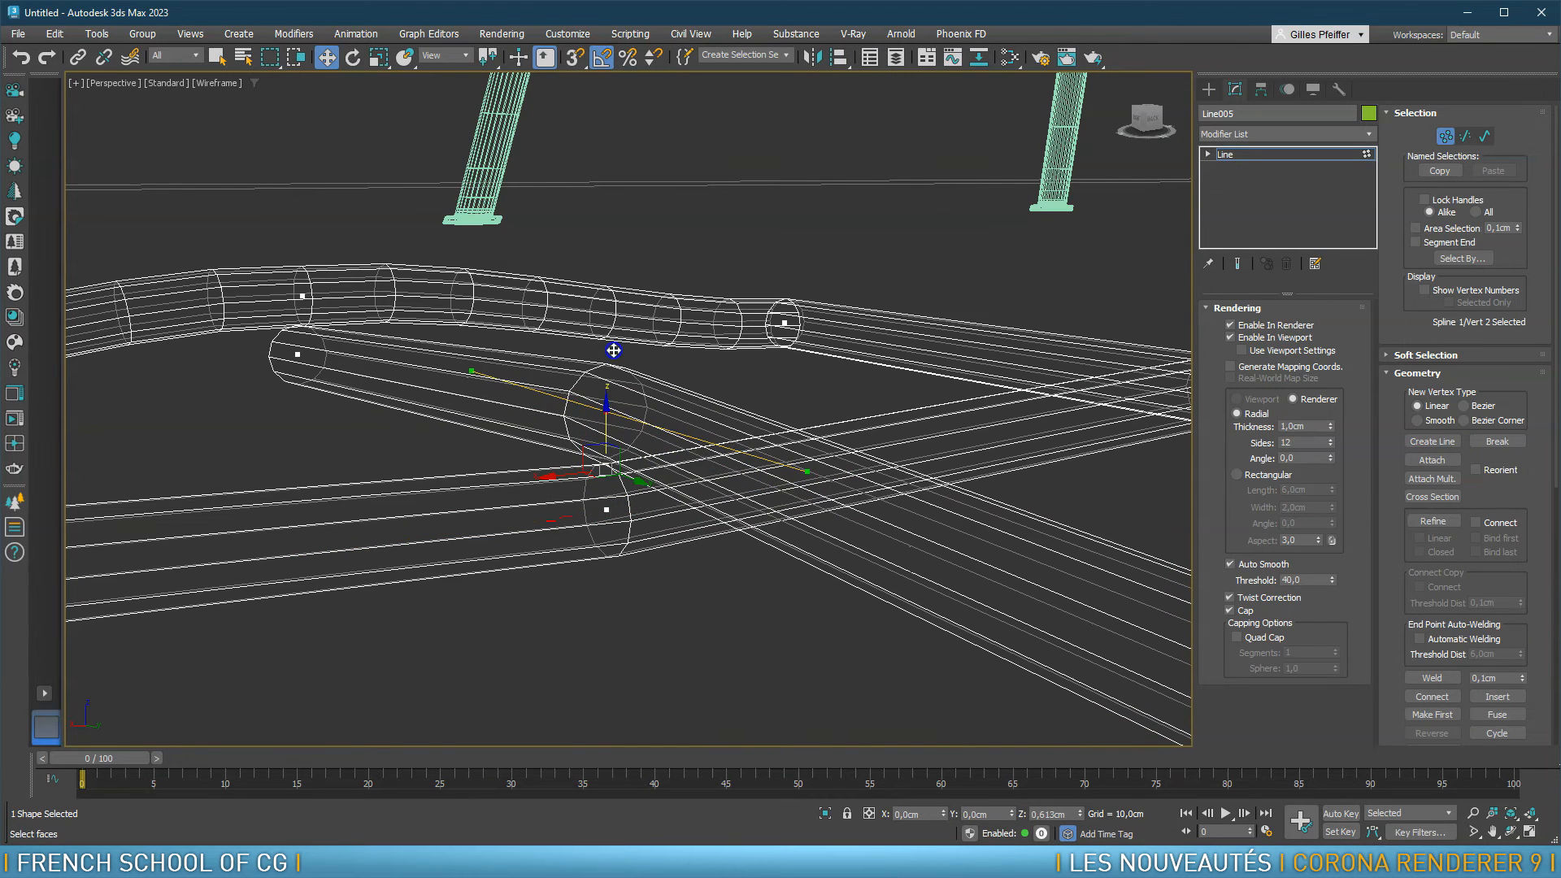
Raise the cross line's middle vertex slightly, to a height of about -0.33 cm
{"action": "middle_click_drag", "start_coordinate": [625, 364], "coordinate": [705, 386], "text": "alt"}
{"action": "left_click", "coordinate": [606, 511]}
{"action": "left_click_drag", "start_coordinate": [608, 446], "coordinate": [608, 437]}
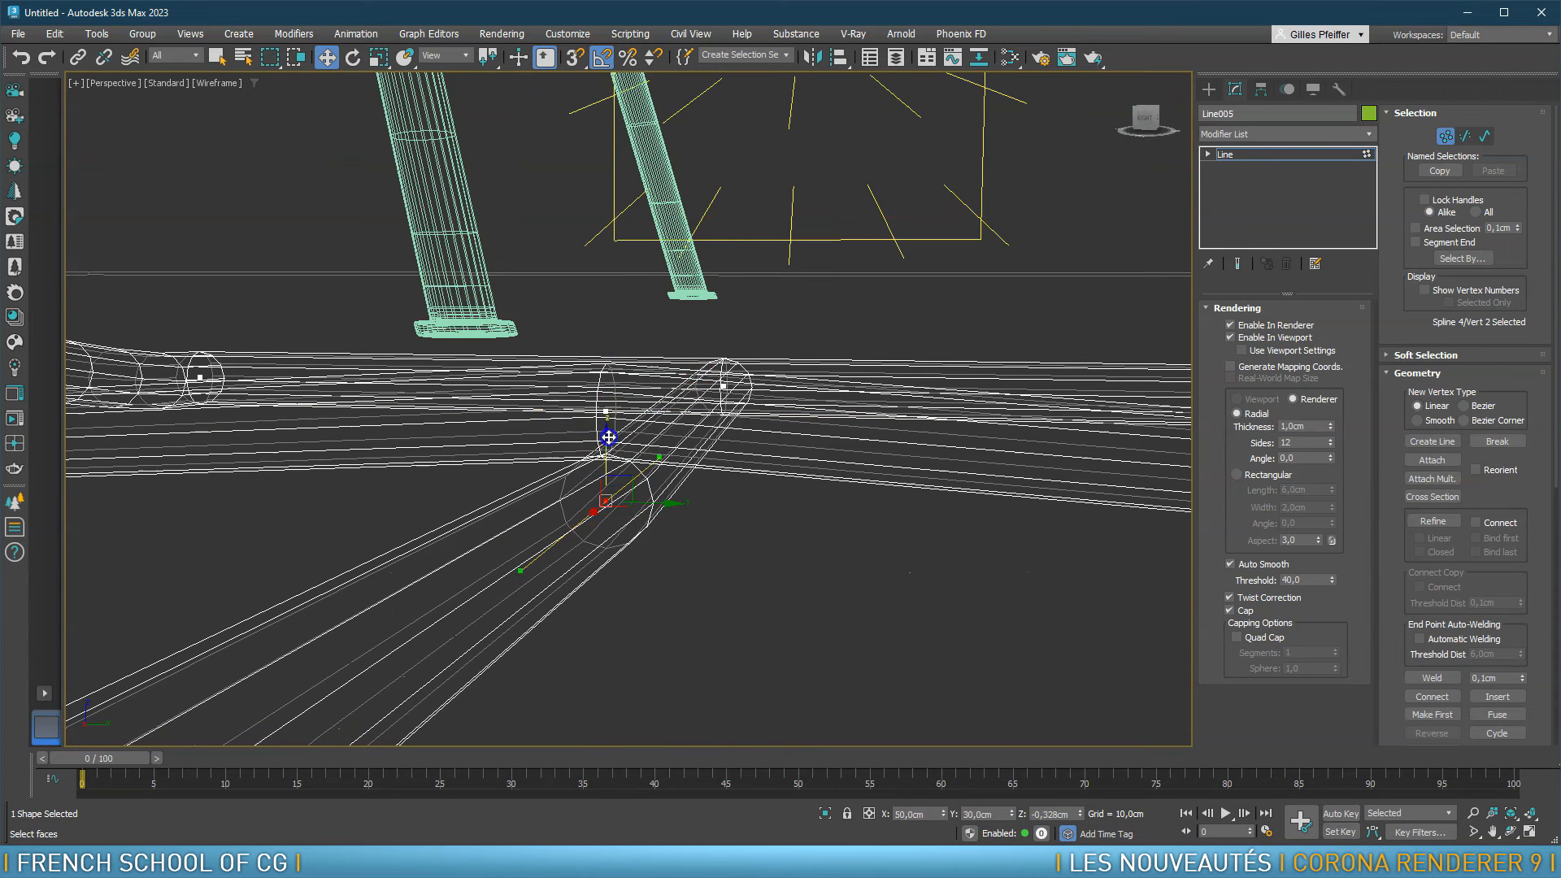
Reshape the central line into a smooth curve by adjusting the tangent handles around its raised middle vertex
{"action": "left_click", "coordinate": [605, 413]}
{"action": "middle_click_drag", "start_coordinate": [727, 435], "coordinate": [776, 431], "text": "alt"}
{"action": "scroll", "coordinate": [787, 433], "scroll_direction": "down", "scroll_amount": 2}
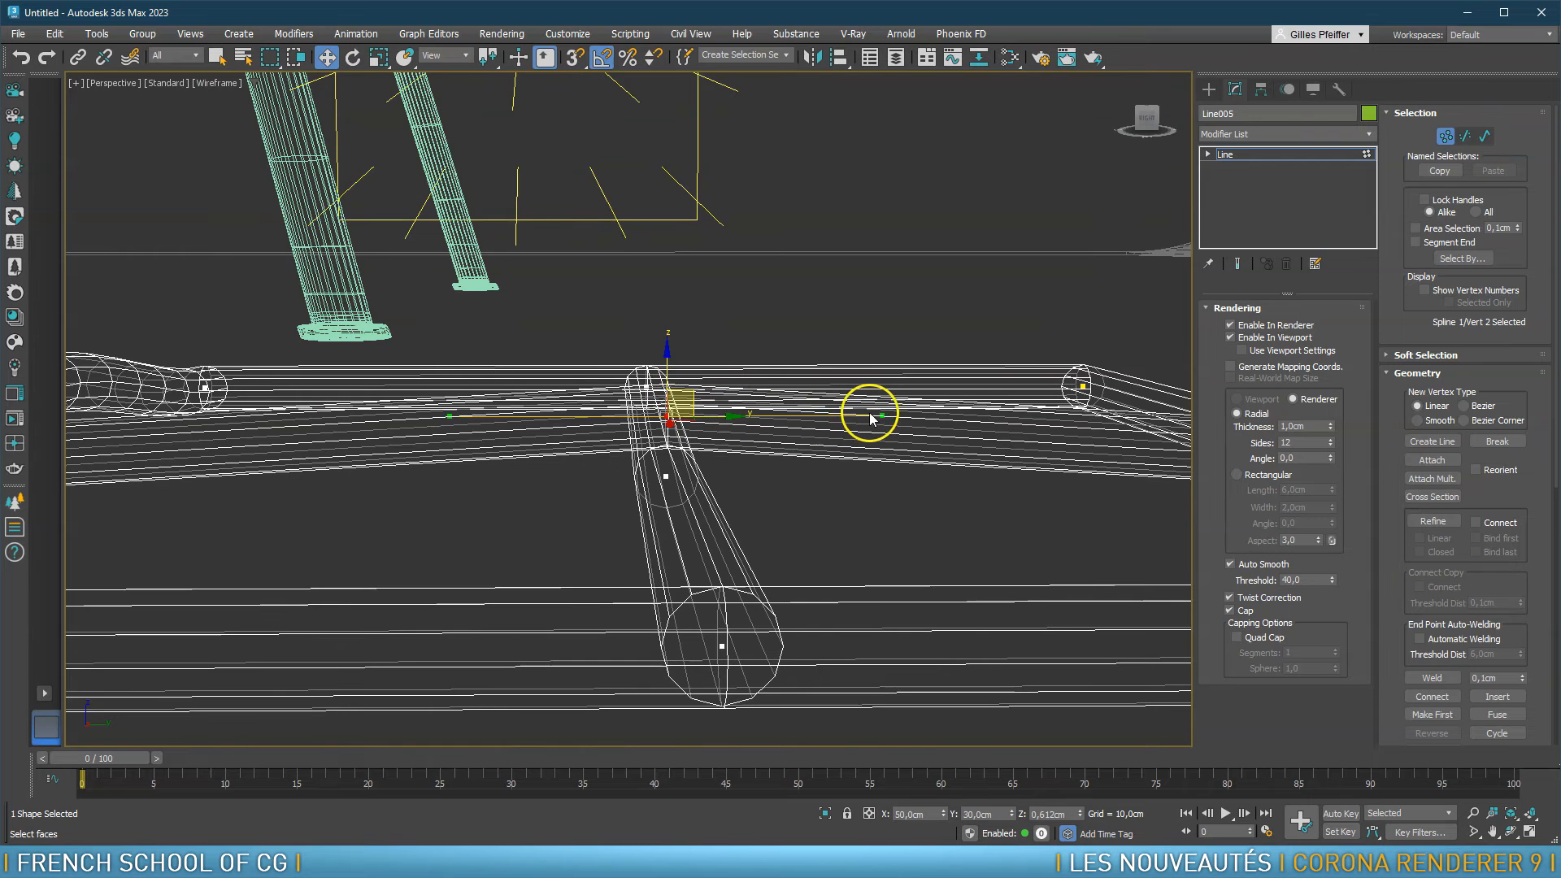
{"action": "left_click_drag", "start_coordinate": [882, 415], "coordinate": [882, 400]}
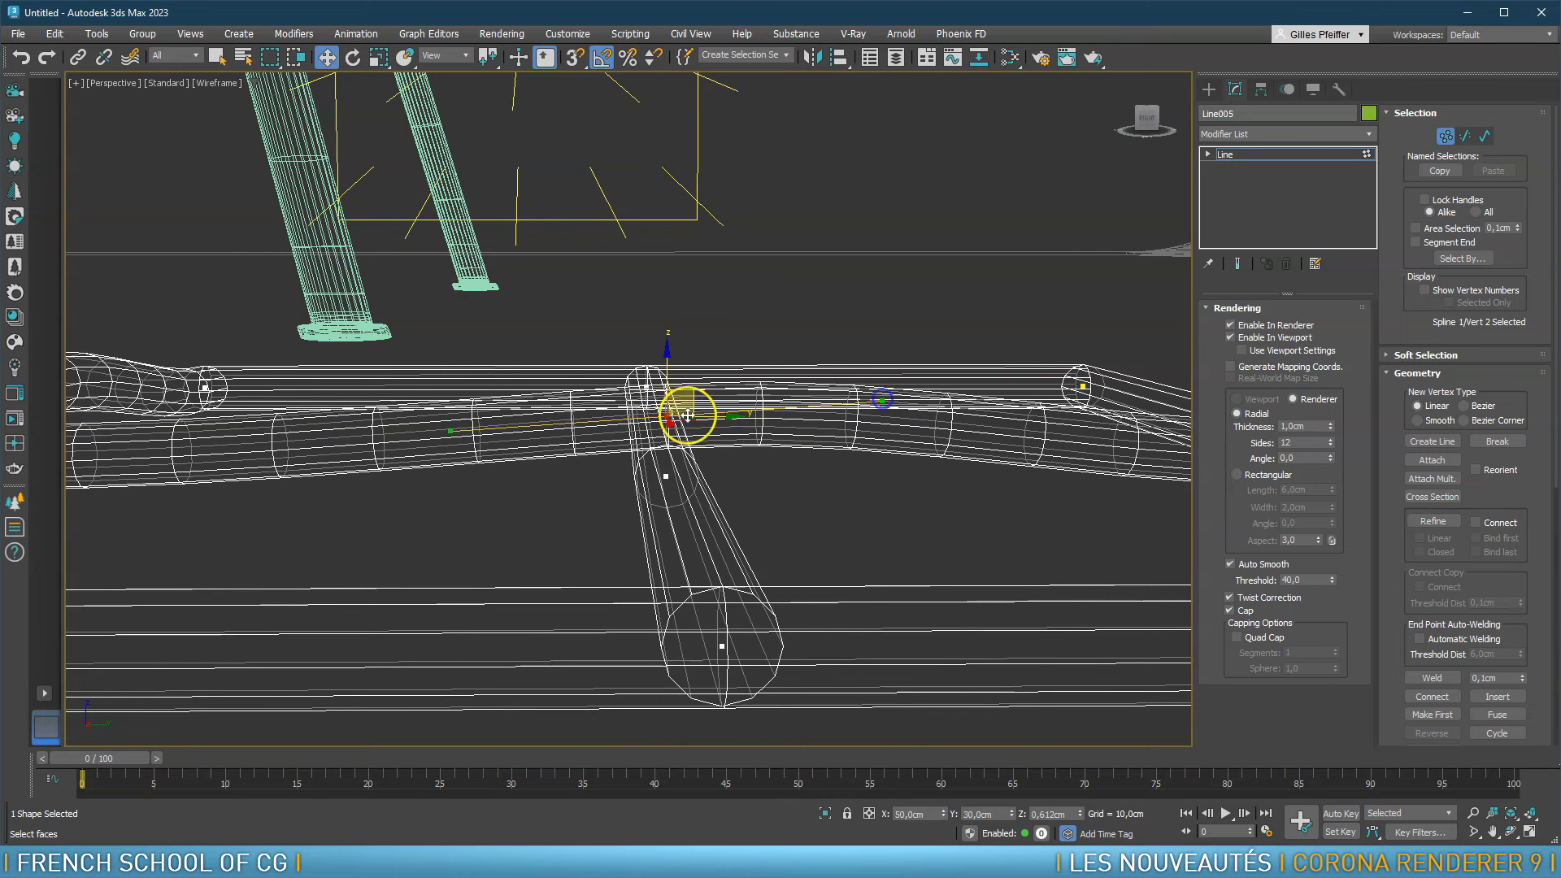
{"action": "left_click_drag", "start_coordinate": [451, 434], "coordinate": [419, 399]}
{"action": "scroll", "coordinate": [663, 422], "scroll_direction": "down", "scroll_amount": 4}
{"action": "middle_click_drag", "start_coordinate": [663, 422], "coordinate": [703, 495], "text": "alt"}
{"action": "left_click", "coordinate": [735, 551]}
{"action": "middle_click_drag", "start_coordinate": [757, 583], "coordinate": [881, 582], "text": "alt"}
{"action": "left_click_drag", "start_coordinate": [631, 551], "coordinate": [592, 557]}
{"action": "middle_click_drag", "start_coordinate": [593, 558], "coordinate": [498, 565], "text": "alt"}
Tilt the tangent handle of the cross line's middle vertex so the line curves gently through the grid's centre
{"action": "left_click", "coordinate": [384, 569]}
{"action": "middle_click_drag", "start_coordinate": [384, 569], "coordinate": [509, 504], "text": "alt"}
{"action": "scroll", "coordinate": [509, 504], "scroll_direction": "up", "scroll_amount": 3}
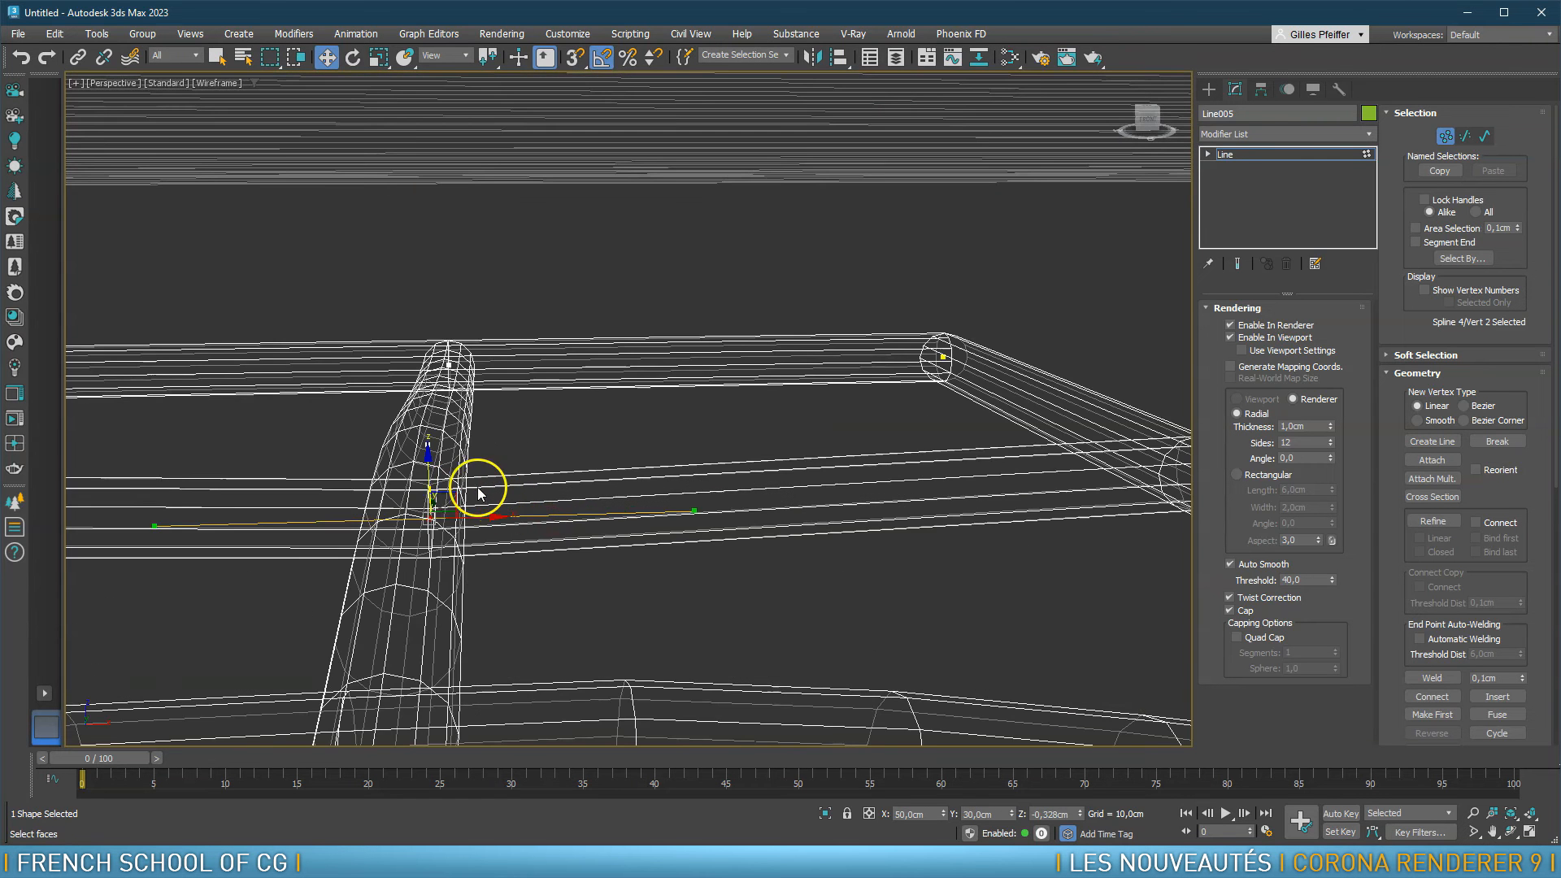
{"action": "left_click_drag", "start_coordinate": [693, 510], "coordinate": [694, 482]}
{"action": "scroll", "coordinate": [695, 483], "scroll_direction": "down", "scroll_amount": 3}
{"action": "middle_click_drag", "start_coordinate": [695, 484], "coordinate": [700, 489], "text": "alt"}
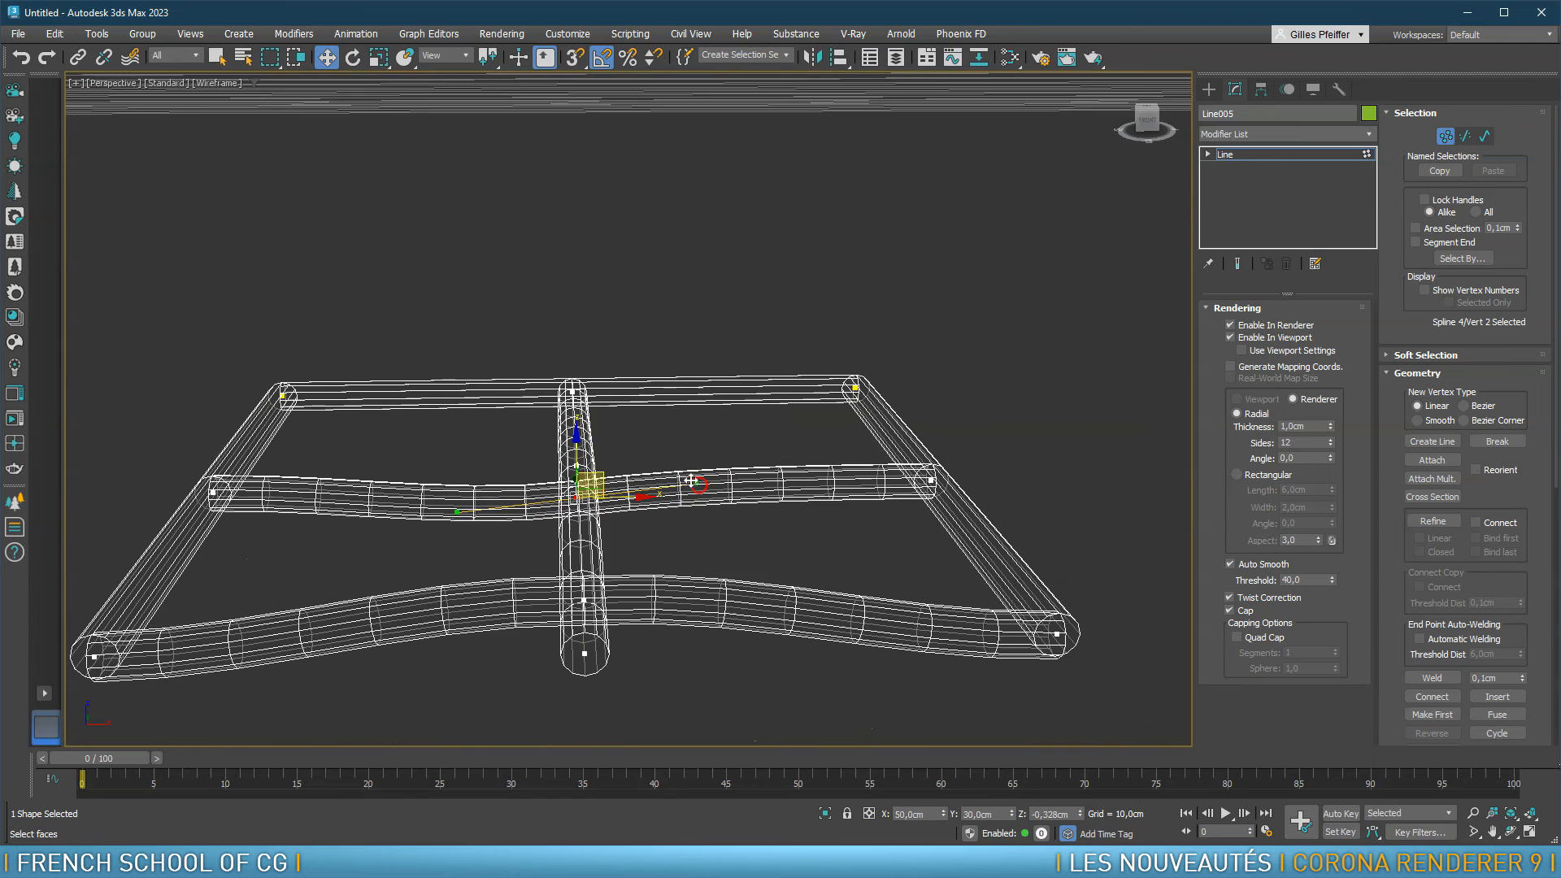
Raise the back edge line's middle vertex to about 0.79 cm and tilt its tangent handle to curve the line
{"action": "left_click", "coordinate": [572, 391]}
{"action": "middle_click_drag", "start_coordinate": [772, 431], "coordinate": [562, 443], "text": "alt"}
{"action": "middle_click_drag", "start_coordinate": [630, 385], "coordinate": [617, 450]}
{"action": "left_click_drag", "start_coordinate": [565, 407], "coordinate": [564, 386]}
{"action": "middle_click_drag", "start_coordinate": [578, 464], "coordinate": [564, 432], "text": "alt"}
{"action": "scroll", "coordinate": [512, 442], "scroll_direction": "up", "scroll_amount": 4}
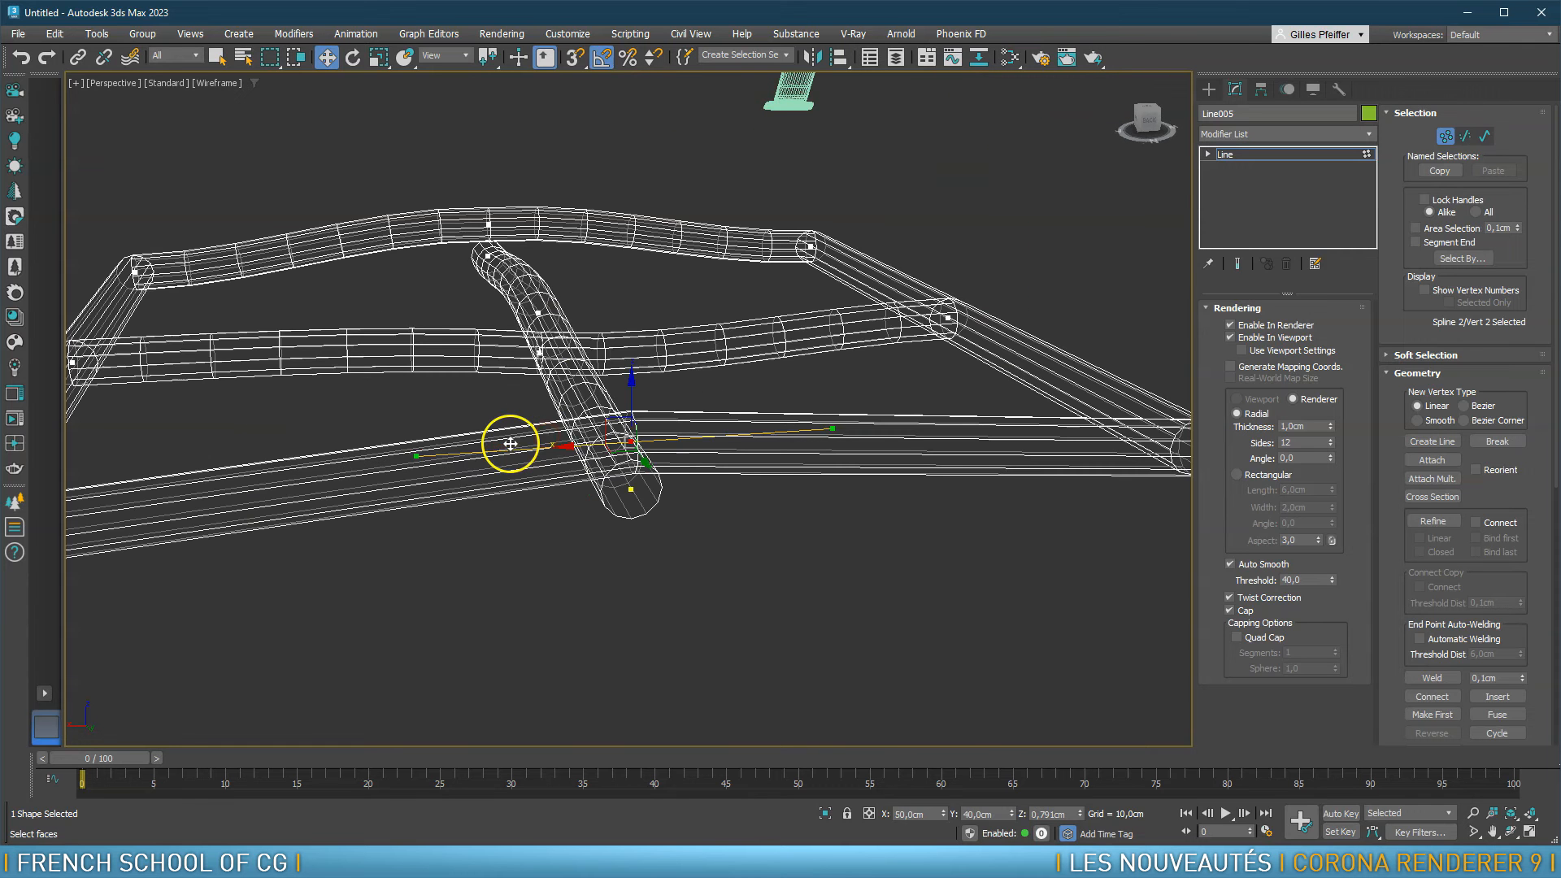
{"action": "left_click_drag", "start_coordinate": [416, 457], "coordinate": [425, 447]}
Raise the cross line's end vertex at X 60 cm by about 0.21 cm
{"action": "middle_click_drag", "start_coordinate": [577, 446], "coordinate": [598, 461], "text": "alt"}
{"action": "scroll", "coordinate": [614, 313], "scroll_direction": "down", "scroll_amount": 3}
{"action": "middle_click_drag", "start_coordinate": [714, 412], "coordinate": [830, 459], "text": "alt"}
{"action": "left_click", "coordinate": [277, 462]}
{"action": "middle_click_drag", "start_coordinate": [402, 483], "coordinate": [433, 462], "text": "alt"}
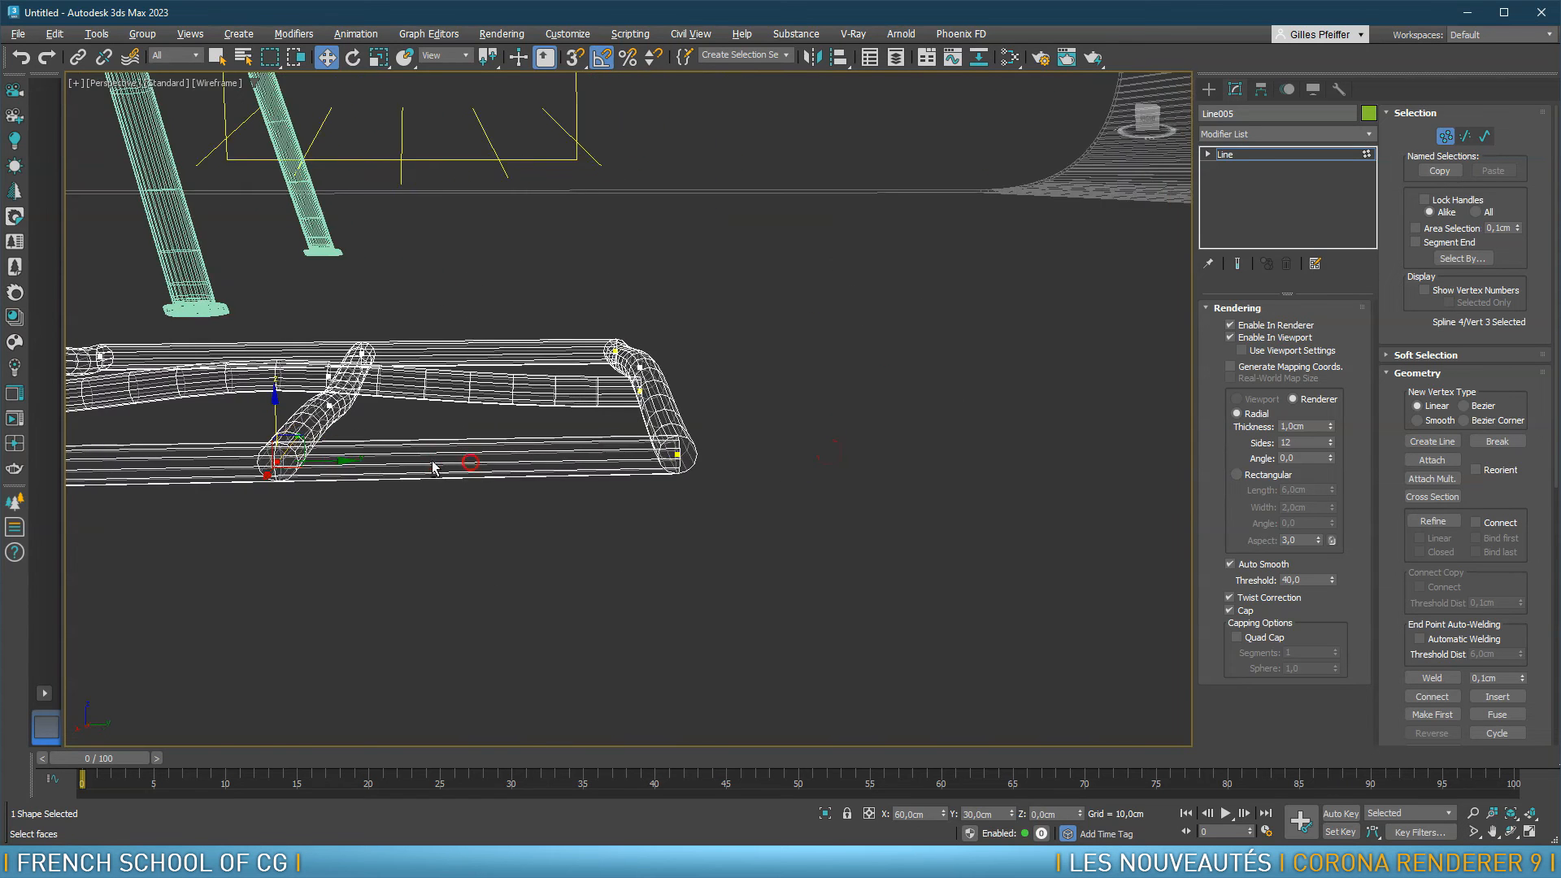
{"action": "left_click", "coordinate": [273, 414]}
{"action": "left_click", "coordinate": [278, 463]}
{"action": "left_click_drag", "start_coordinate": [278, 401], "coordinate": [275, 392]}
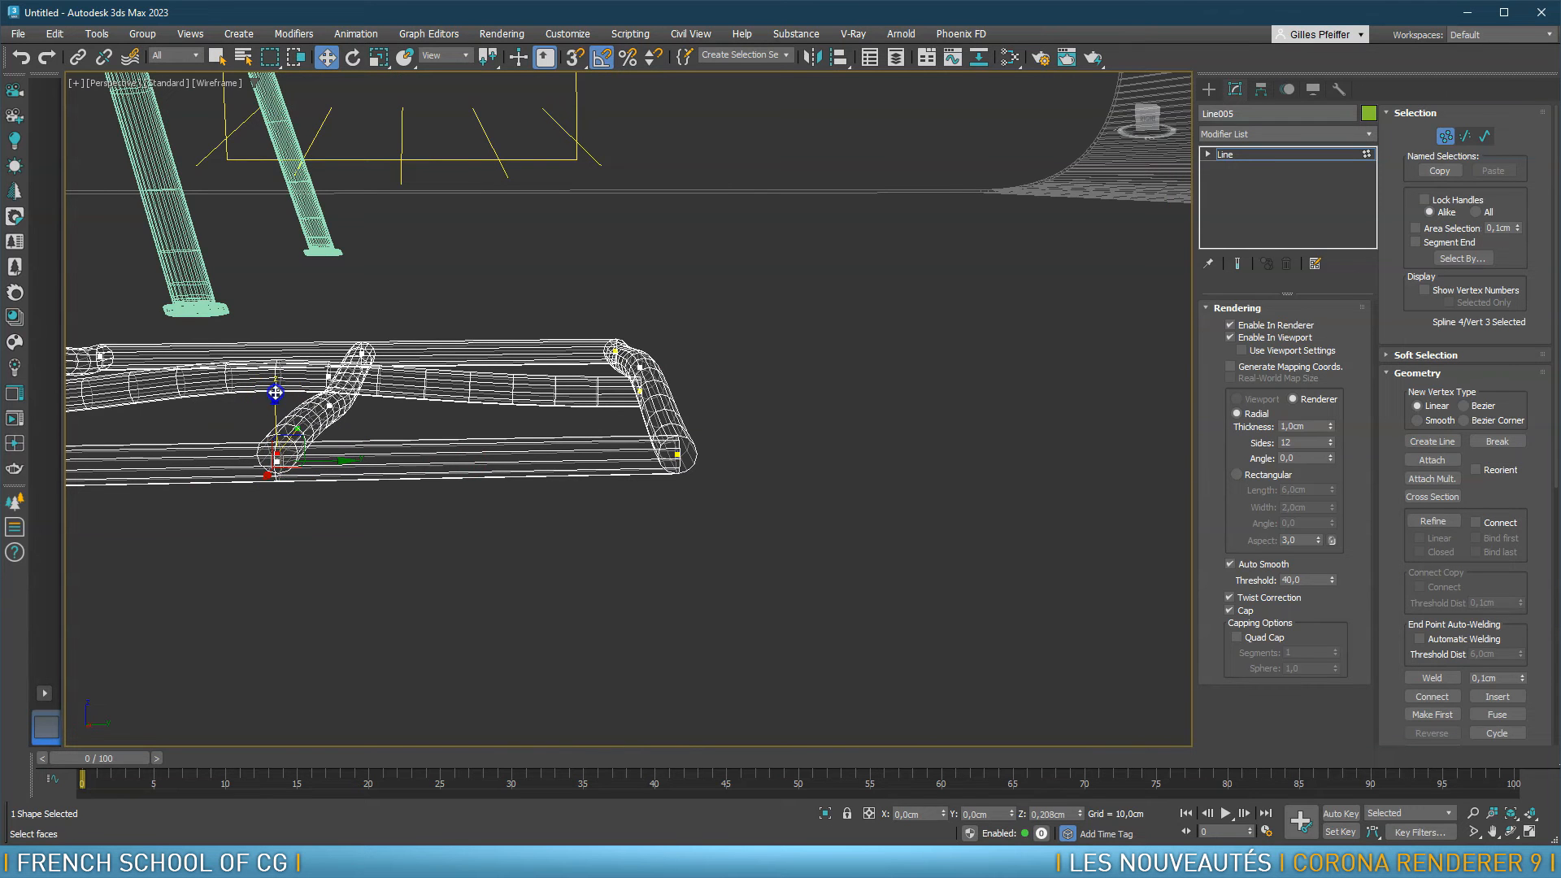
Lower the adjoining side line's middle vertex by about 0.24 cm and tilt its tangent handle to bend the line
{"action": "scroll", "coordinate": [282, 460], "scroll_direction": "up", "scroll_amount": 2}
{"action": "left_click", "coordinate": [269, 461]}
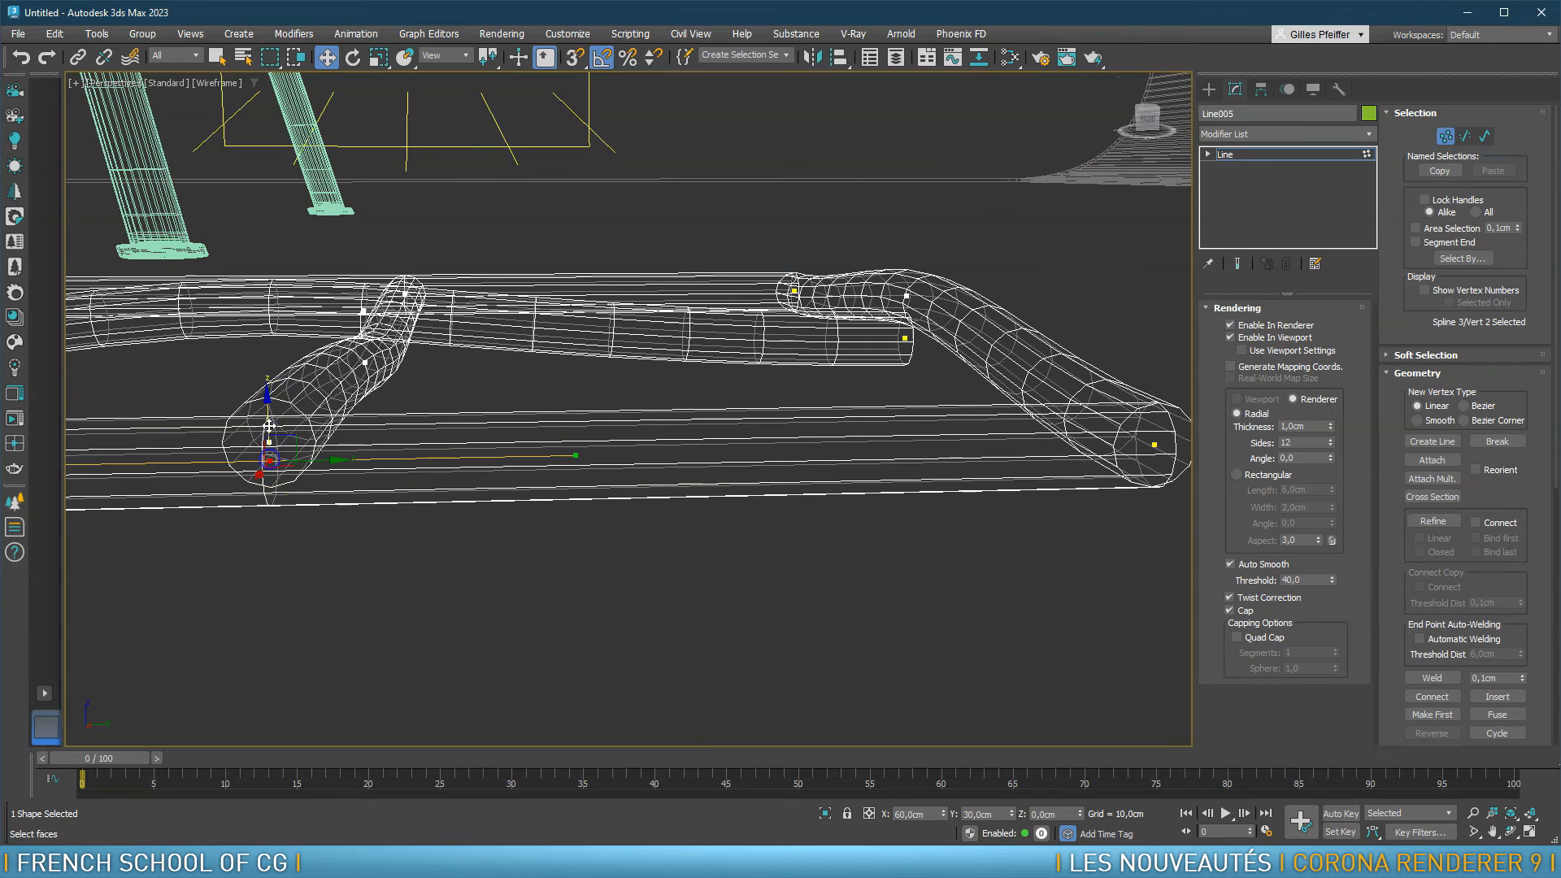
{"action": "left_click_drag", "start_coordinate": [266, 405], "coordinate": [267, 425]}
{"action": "middle_click_drag", "start_coordinate": [595, 482], "coordinate": [725, 426]}
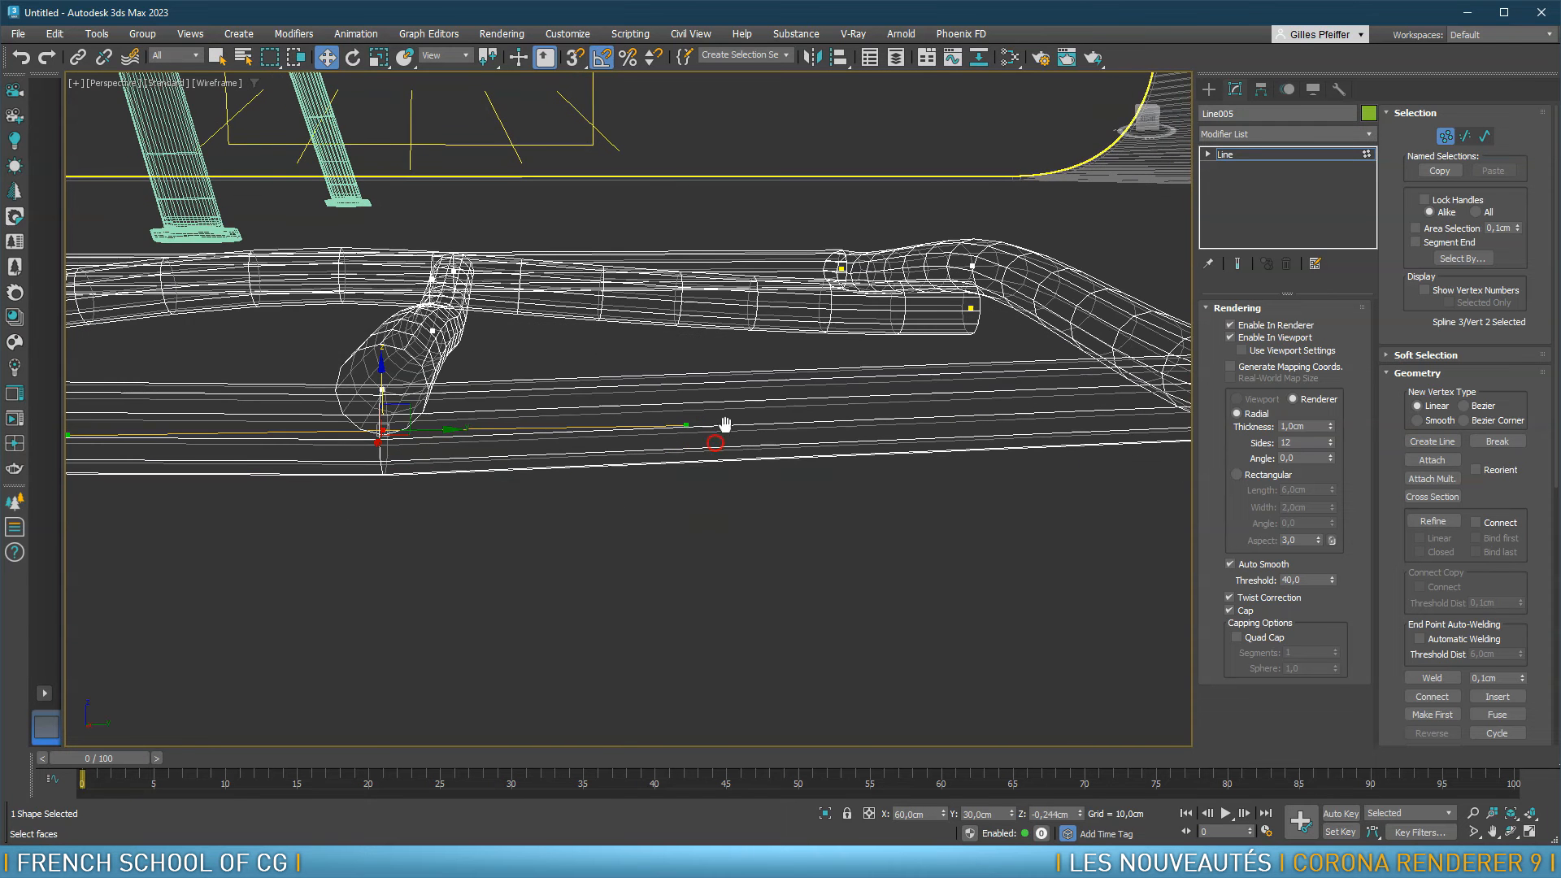
{"action": "left_click_drag", "start_coordinate": [687, 423], "coordinate": [680, 402]}
Lower the middle vertex on the grid's opposite side slightly and tilt its tangent handle to bend the line
{"action": "scroll", "coordinate": [821, 395], "scroll_direction": "down", "scroll_amount": 4}
{"action": "middle_click_drag", "start_coordinate": [822, 396], "coordinate": [643, 432], "text": "alt"}
{"action": "middle_click_drag", "start_coordinate": [884, 436], "coordinate": [561, 390]}
{"action": "scroll", "coordinate": [951, 439], "scroll_direction": "up", "scroll_amount": 1}
{"action": "middle_click_drag", "start_coordinate": [951, 439], "coordinate": [836, 453], "text": "alt"}
{"action": "middle_click_drag", "start_coordinate": [763, 564], "coordinate": [788, 435]}
{"action": "middle_click_drag", "start_coordinate": [787, 435], "coordinate": [794, 369], "text": "alt"}
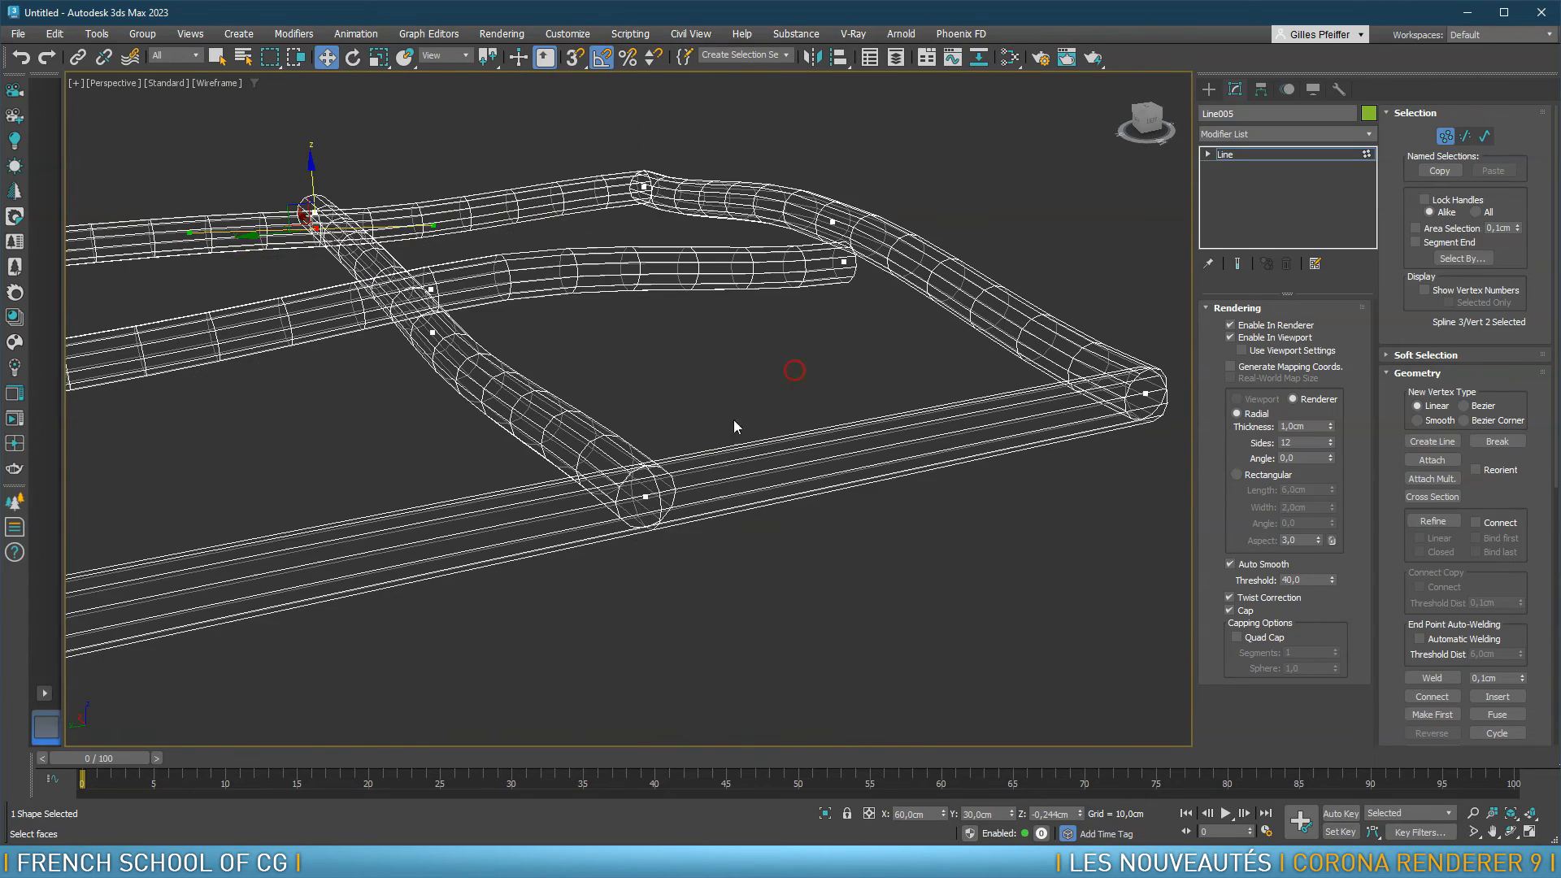
{"action": "left_click", "coordinate": [646, 496]}
{"action": "middle_click_drag", "start_coordinate": [686, 525], "coordinate": [929, 478], "text": "alt"}
{"action": "left_click_drag", "start_coordinate": [901, 423], "coordinate": [906, 437]}
{"action": "middle_click_drag", "start_coordinate": [897, 483], "coordinate": [827, 491], "text": "alt"}
{"action": "left_click_drag", "start_coordinate": [669, 505], "coordinate": [679, 486]}
Raise the next edge vertex slightly, select the central line's back end vertex, and display the grid shaded with edged faces
{"action": "scroll", "coordinate": [764, 478], "scroll_direction": "down", "scroll_amount": 3}
{"action": "middle_click_drag", "start_coordinate": [812, 456], "coordinate": [871, 376], "text": "alt"}
{"action": "left_click", "coordinate": [871, 311]}
{"action": "middle_click_drag", "start_coordinate": [875, 311], "coordinate": [864, 350], "text": "alt"}
{"action": "left_click_drag", "start_coordinate": [875, 264], "coordinate": [877, 249]}
{"action": "left_click", "coordinate": [389, 335]}
{"action": "middle_click_drag", "start_coordinate": [388, 335], "coordinate": [457, 386], "text": "alt"}
{"action": "key", "text": "F3"}
{"action": "mouse_move", "coordinate": [568, 417]}
{"action": "middle_mouse_down", "text": "alt"}
{"action": "mouse_move", "coordinate": [634, 453]}
{"action": "mouse_move", "coordinate": [843, 395]}
{"action": "mouse_move", "coordinate": [840, 443]}
{"action": "middle_mouse_up", "text": "alt"}
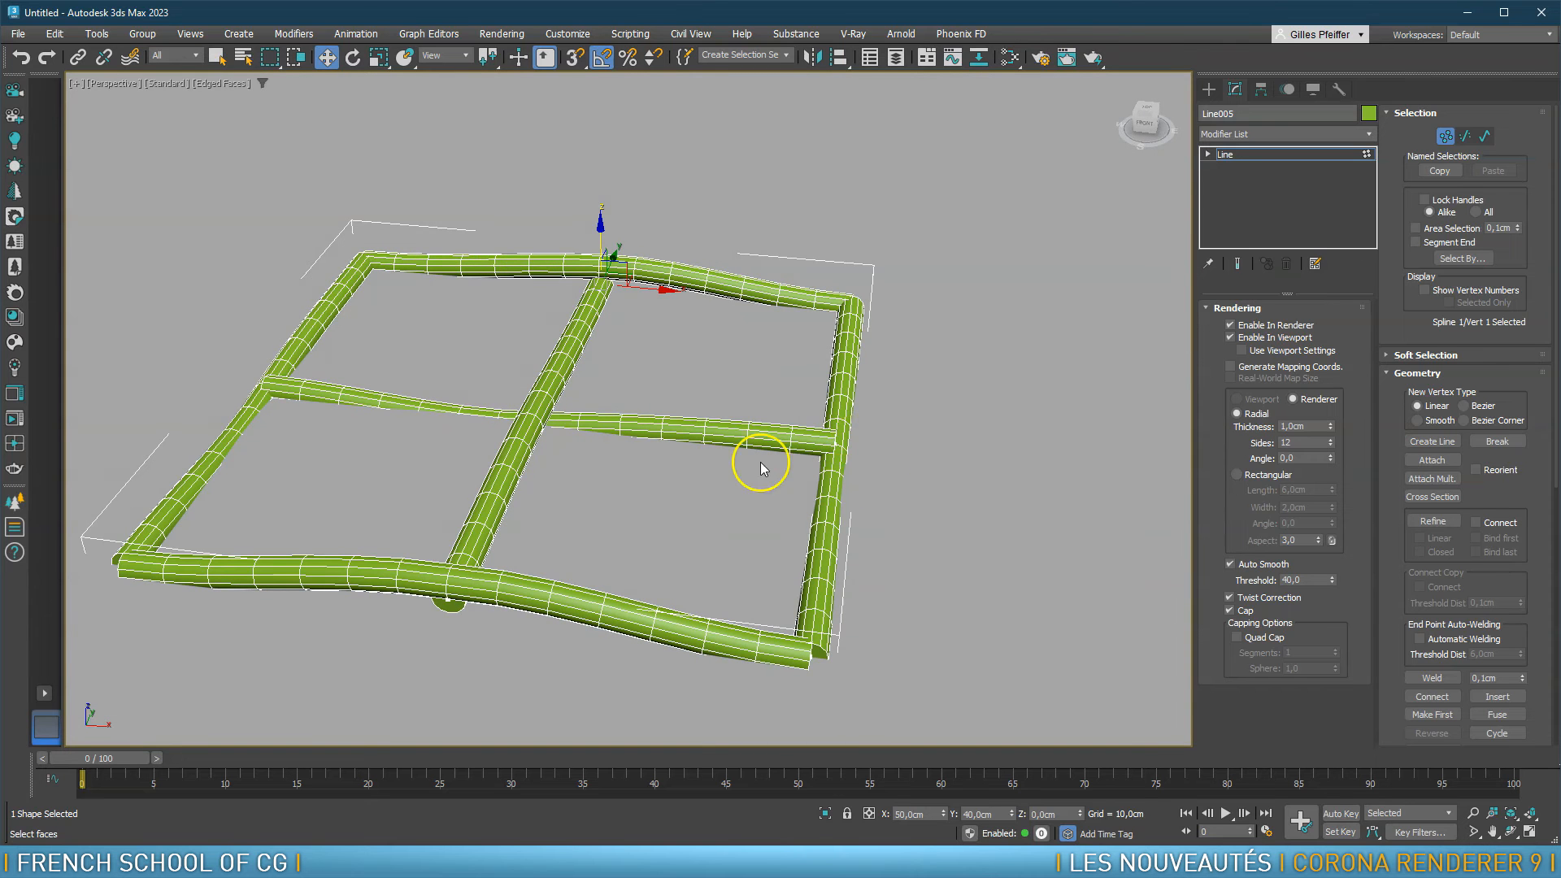
Switch the spline's rendered section to Rectangular with a length of 1.26 cm and a width of 2.3 cm
{"action": "left_click", "coordinate": [1237, 474]}
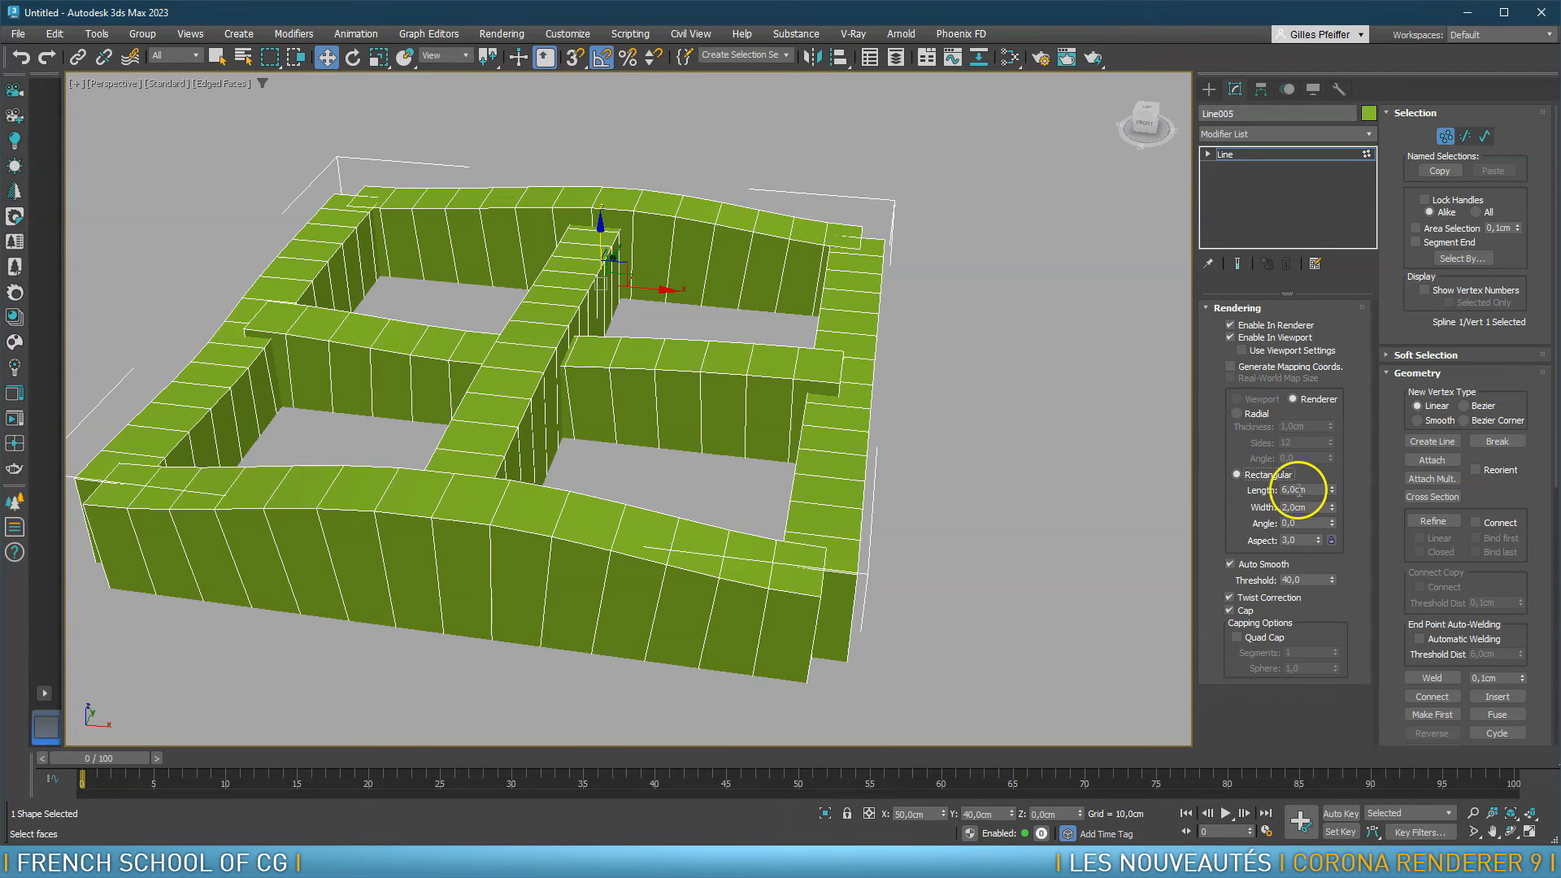
{"action": "mouse_move", "coordinate": [1331, 492]}
{"action": "left_mouse_down"}
{"action": "mouse_move", "coordinate": [1338, 555]}
{"action": "mouse_move", "coordinate": [1334, 498]}
{"action": "left_mouse_up"}
{"action": "middle_click_drag", "start_coordinate": [820, 488], "coordinate": [743, 419], "text": "alt"}
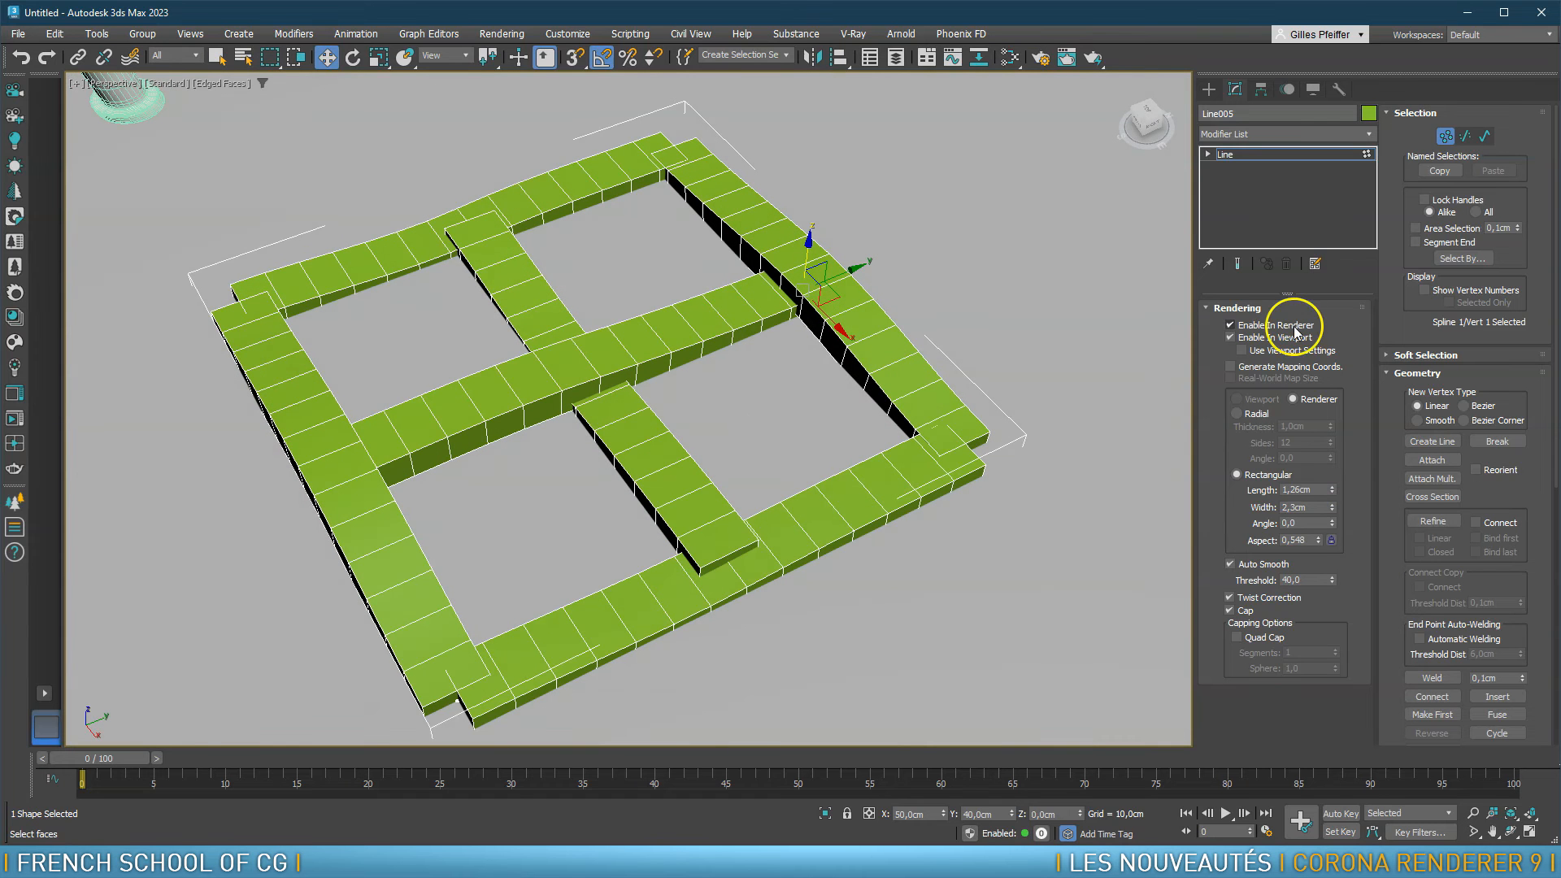
Leave vertex editing, apply an Edit Poly modifier to the grid, and enter its edge sub-object level
{"action": "left_click", "coordinate": [1446, 138]}
{"action": "left_click", "coordinate": [1368, 133]}
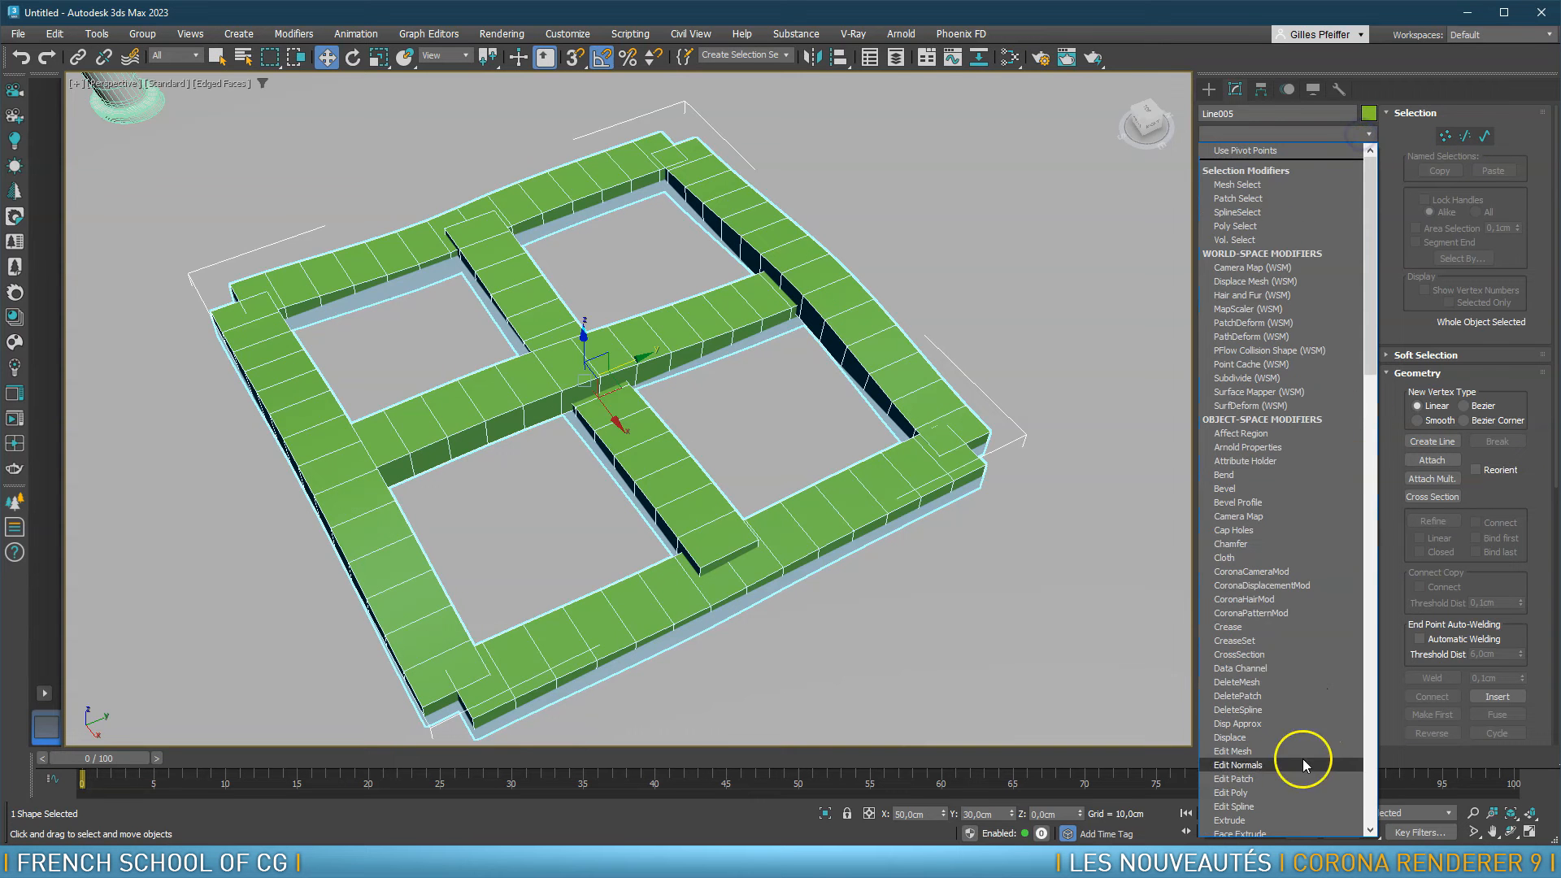
{"action": "left_click", "coordinate": [1266, 793]}
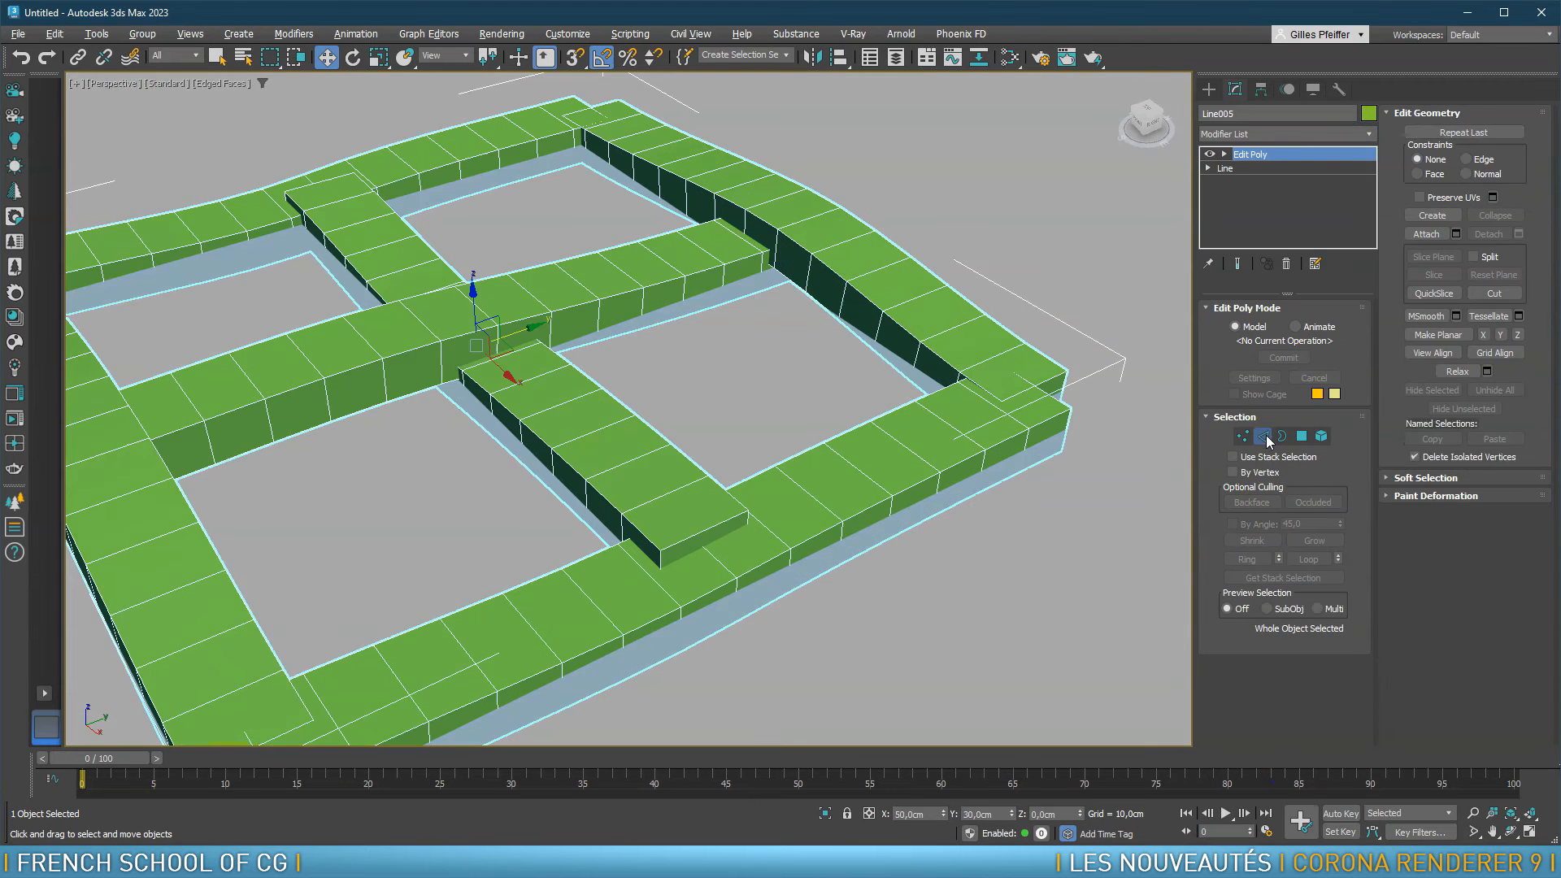
{"action": "left_click", "coordinate": [1262, 437]}
Select the lengthwise edge loops along the upper sides of the grid's rectangular bars
{"action": "double_click", "coordinate": [943, 354]}
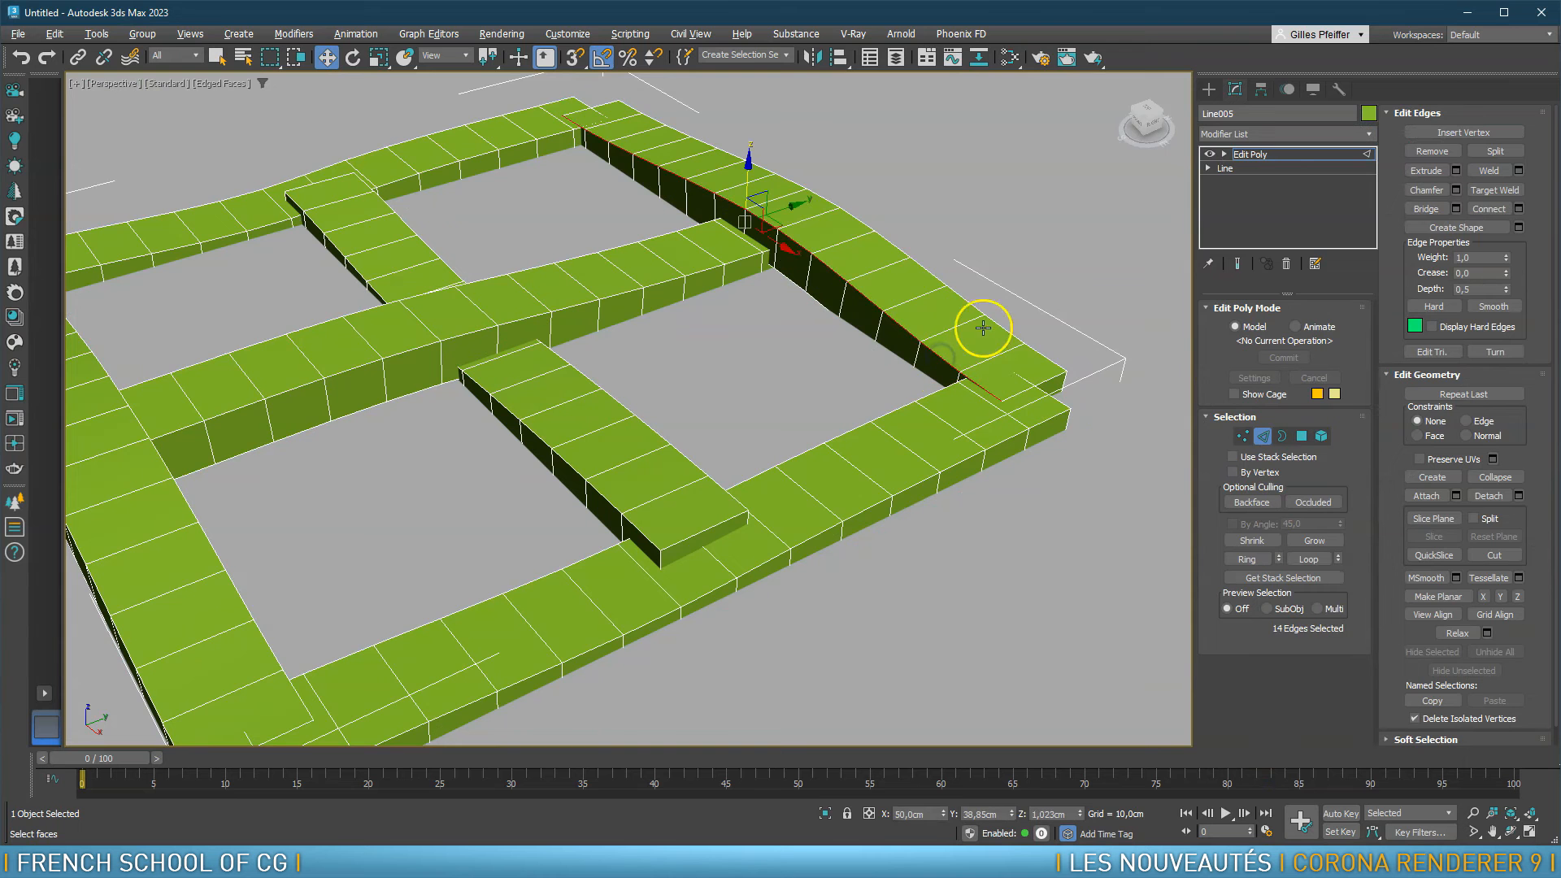
{"action": "double_click", "coordinate": [1000, 323], "text": "ctrl"}
{"action": "double_click", "coordinate": [1003, 442], "text": "ctrl"}
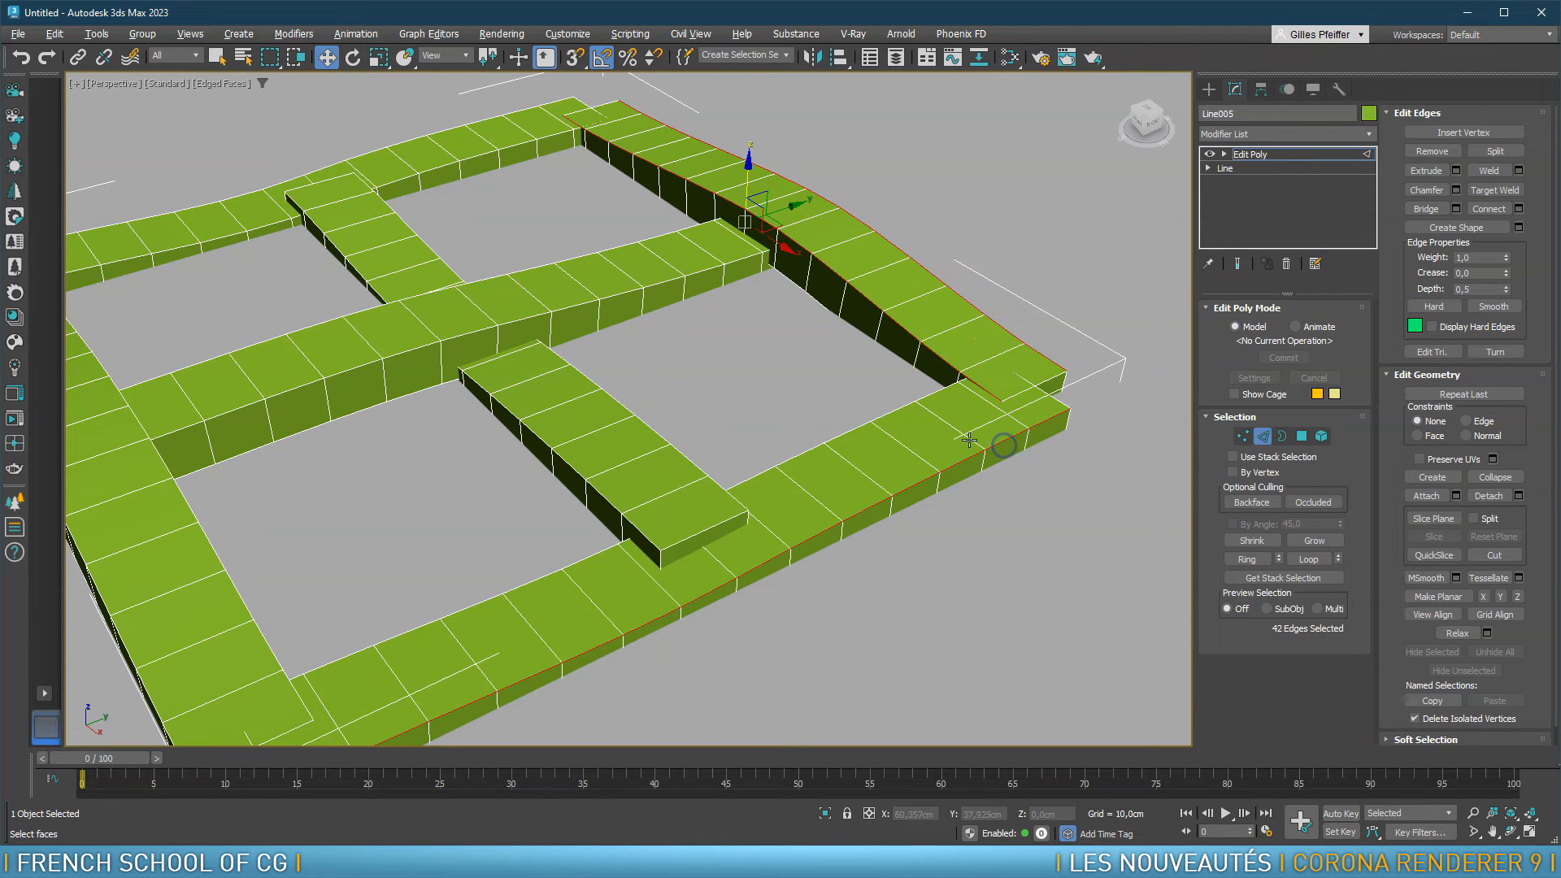
{"action": "double_click", "coordinate": [683, 453], "text": "ctrl"}
{"action": "double_click", "coordinate": [585, 261], "text": "ctrl"}
{"action": "double_click", "coordinate": [582, 257], "text": "ctrl"}
{"action": "double_click", "coordinate": [441, 130], "text": "ctrl"}
{"action": "double_click", "coordinate": [340, 248], "text": "ctrl"}
{"action": "middle_click_drag", "start_coordinate": [894, 431], "coordinate": [488, 557], "text": "alt"}
{"action": "double_click", "coordinate": [501, 474], "text": "ctrl"}
{"action": "double_click", "coordinate": [530, 276], "text": "ctrl"}
Add the lower lengthwise edge loops of the nearest bars to the selection in wireframe display
{"action": "key", "text": "F3"}
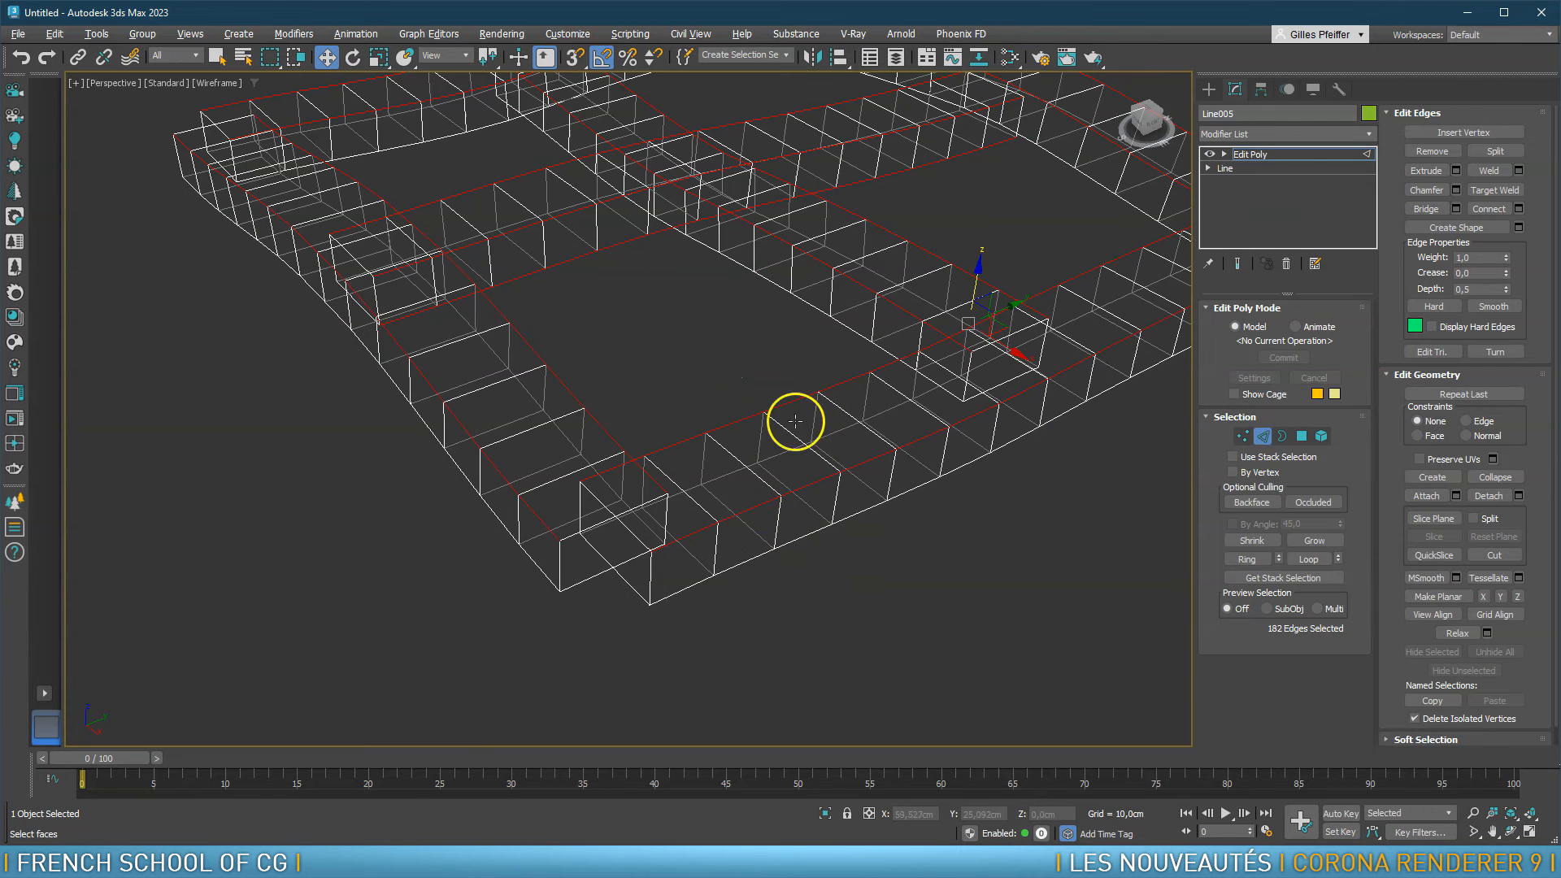
{"action": "double_click", "coordinate": [753, 557], "text": "ctrl"}
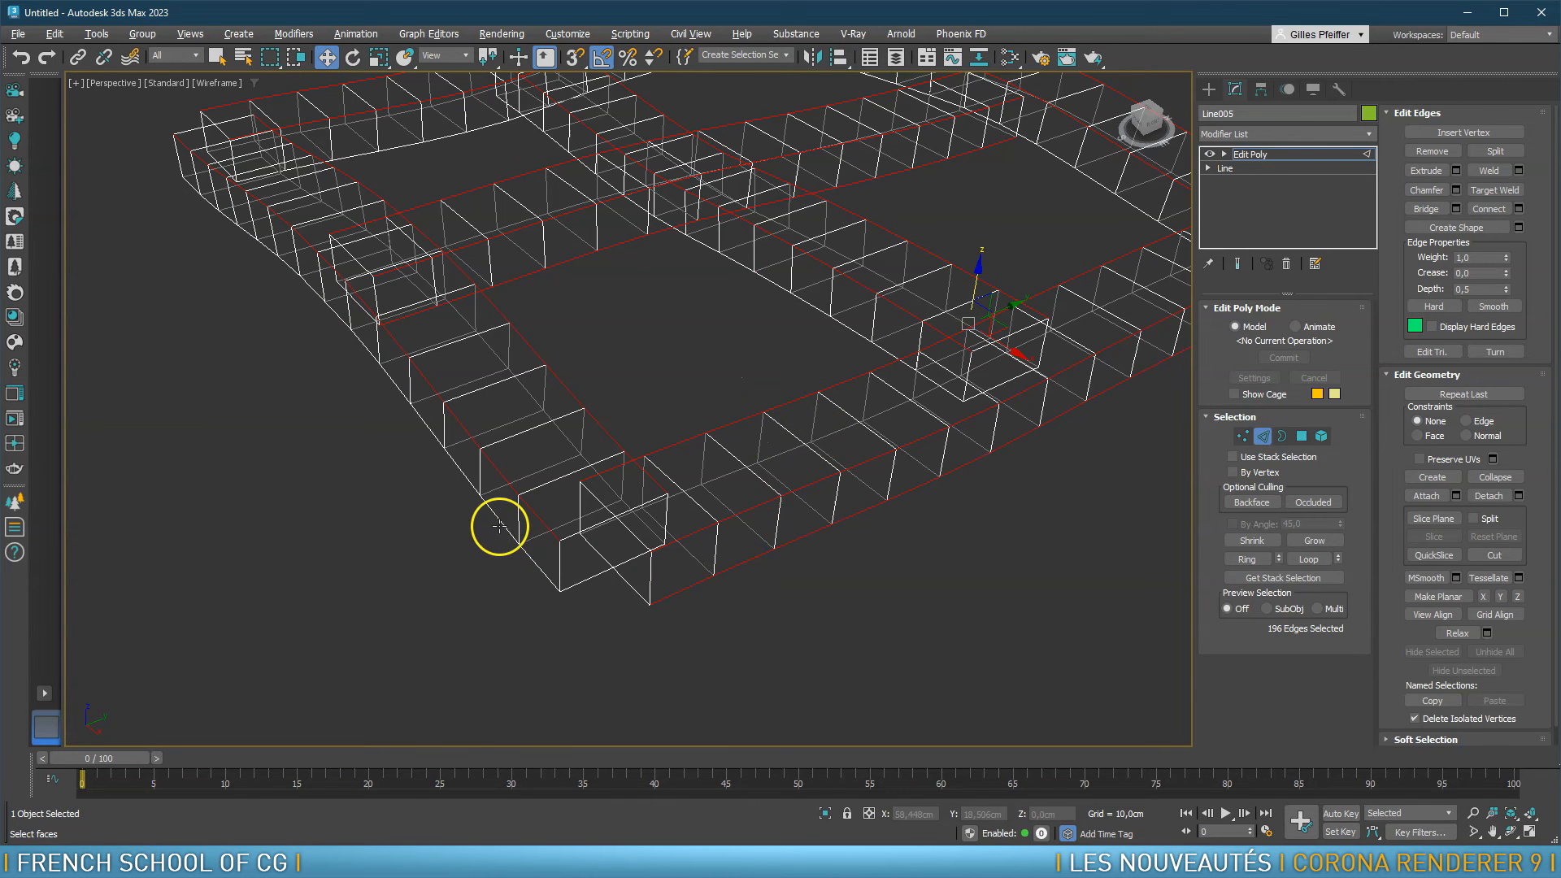
{"action": "double_click", "coordinate": [565, 437], "text": "ctrl"}
{"action": "middle_click_drag", "start_coordinate": [547, 185], "coordinate": [533, 365]}
{"action": "double_click", "coordinate": [841, 197], "text": "ctrl"}
{"action": "middle_click_drag", "start_coordinate": [968, 313], "coordinate": [846, 316], "text": "alt"}
{"action": "double_click", "coordinate": [847, 316], "text": "ctrl"}
Add the remaining lengthwise edge loops on the grid's far side and underside, and return to shaded display
{"action": "middle_click_drag", "start_coordinate": [1090, 532], "coordinate": [707, 457]}
{"action": "middle_click_drag", "start_coordinate": [959, 413], "coordinate": [838, 407], "text": "alt"}
{"action": "double_click", "coordinate": [793, 488], "text": "ctrl"}
{"action": "scroll", "coordinate": [681, 508], "scroll_direction": "down", "scroll_amount": 4}
{"action": "middle_click_drag", "start_coordinate": [543, 532], "coordinate": [643, 437], "text": "alt"}
{"action": "double_click", "coordinate": [638, 434], "text": "ctrl"}
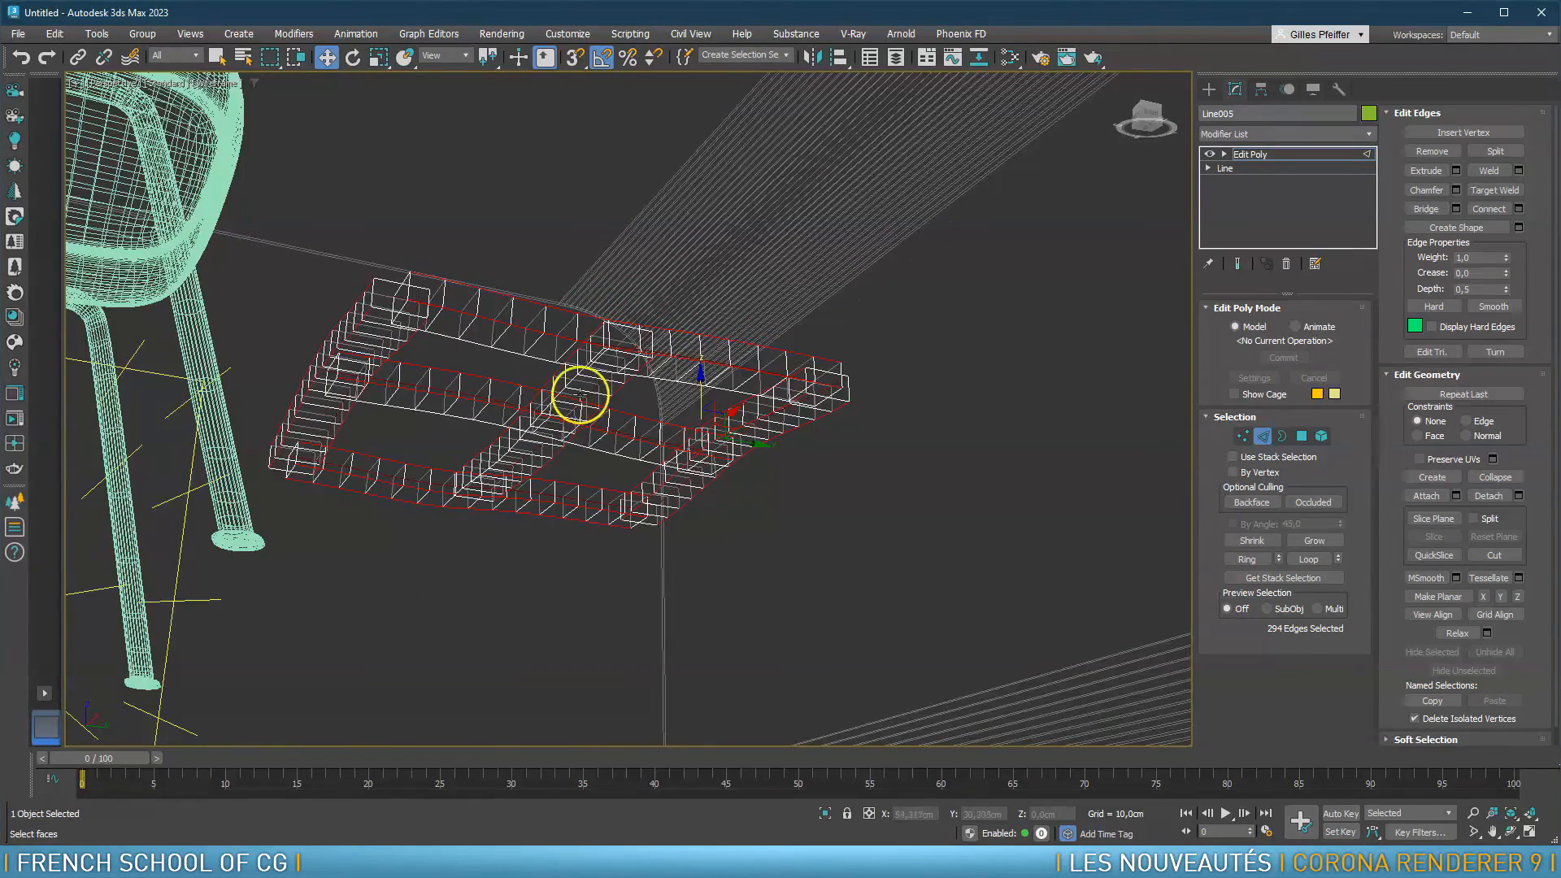
{"action": "double_click", "coordinate": [574, 381], "text": "ctrl"}
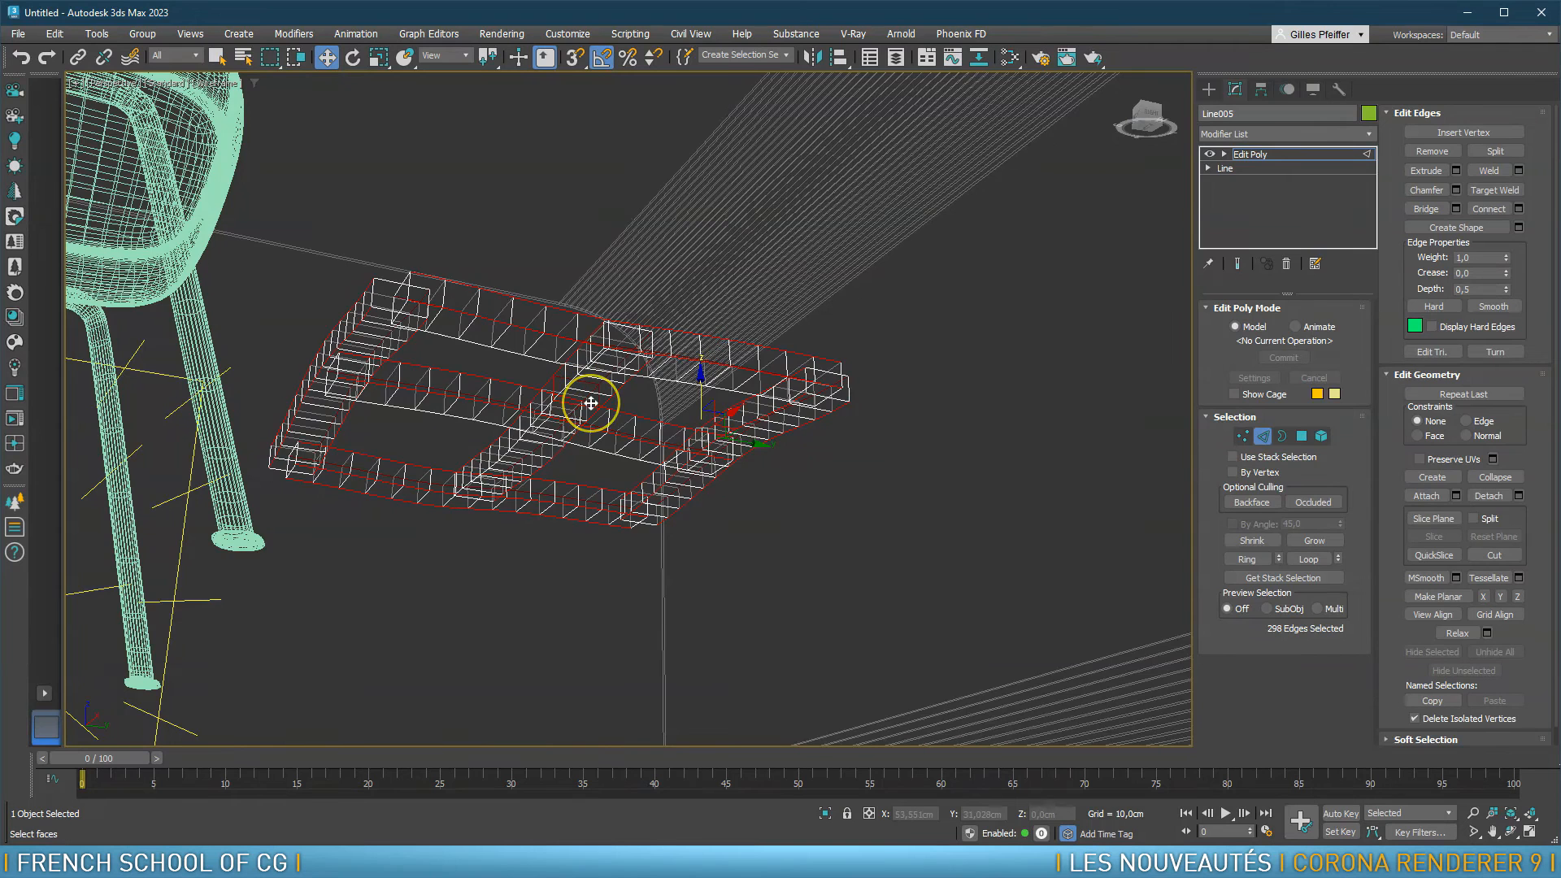
{"action": "scroll", "coordinate": [580, 397], "scroll_direction": "up", "scroll_amount": 3}
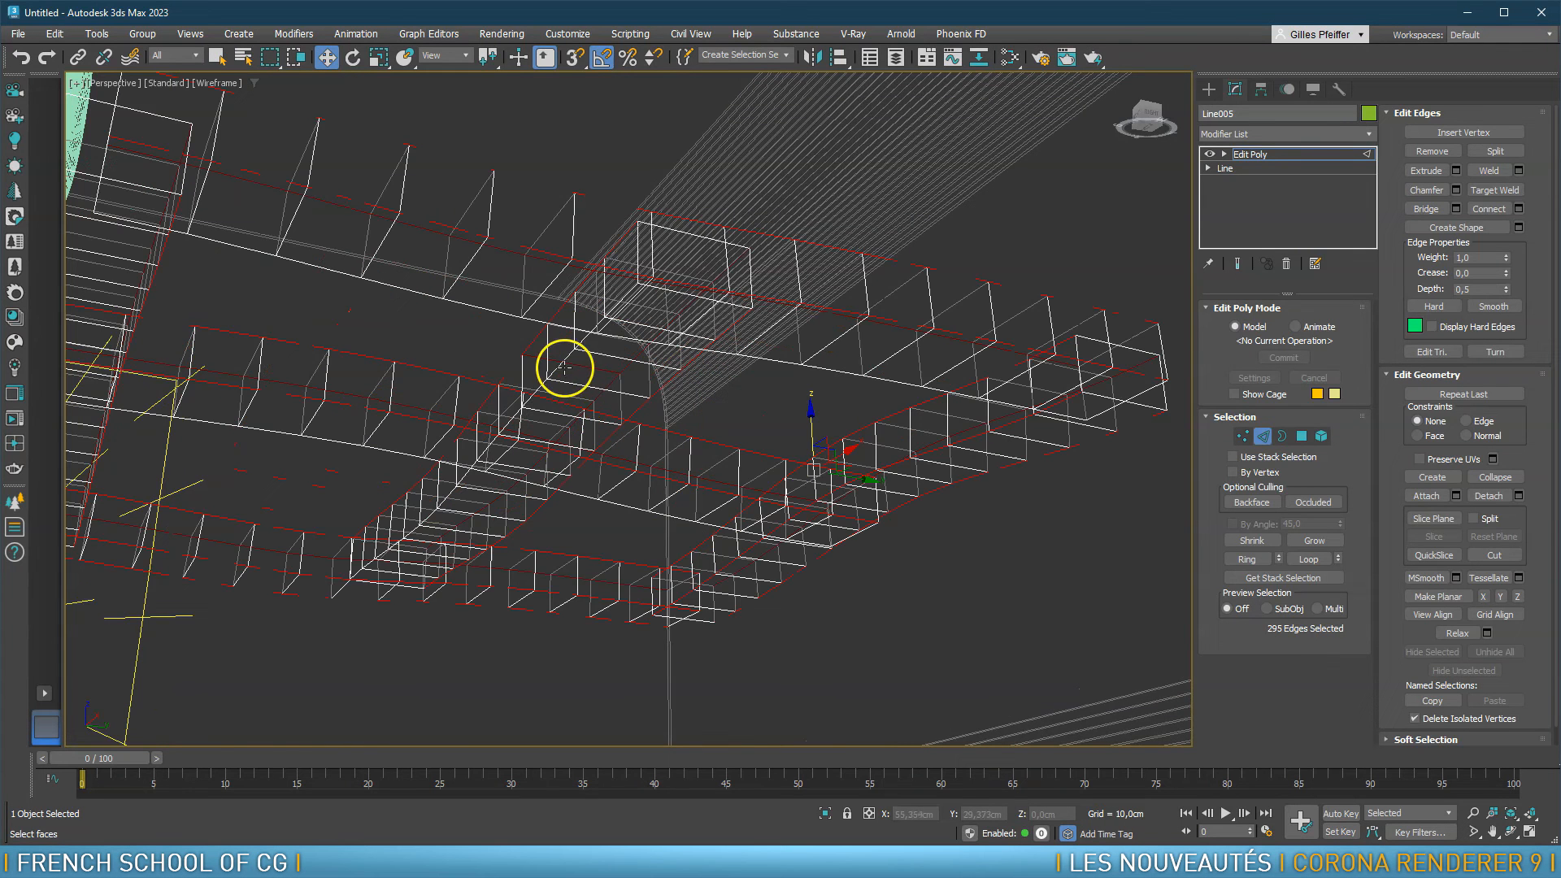
{"action": "scroll", "coordinate": [617, 393], "scroll_direction": "down", "scroll_amount": 4}
{"action": "mouse_move", "coordinate": [617, 393]}
{"action": "middle_mouse_down", "text": "alt"}
{"action": "mouse_move", "coordinate": [618, 477]}
{"action": "mouse_move", "coordinate": [715, 508]}
{"action": "middle_mouse_up", "text": "alt"}
{"action": "key", "text": "F3"}
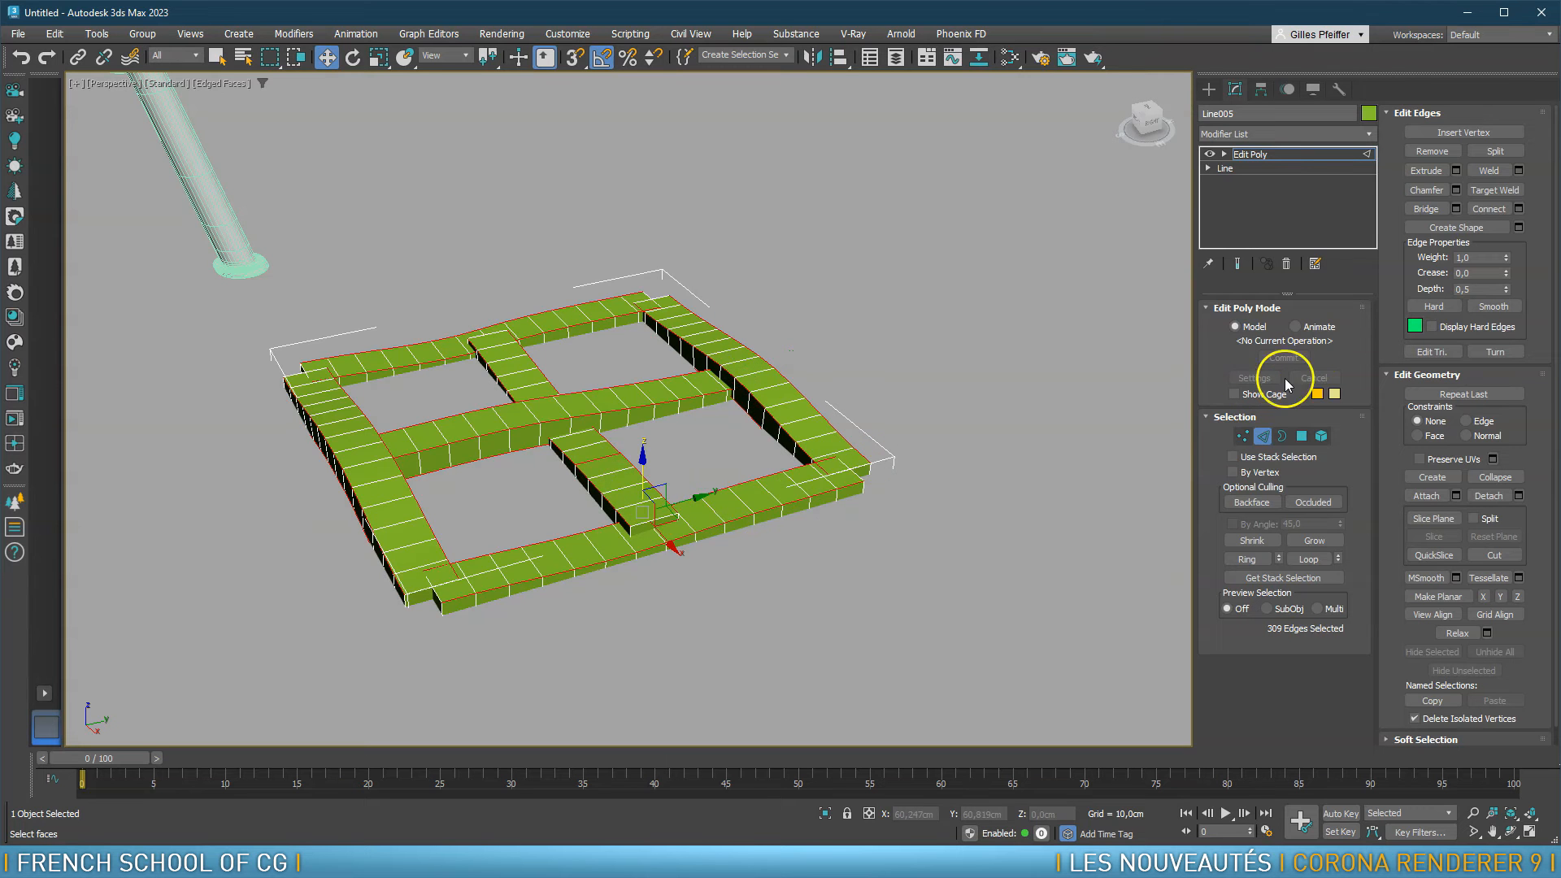
Chamfer the selected edges by 0.22 cm with one segment
{"action": "left_click", "coordinate": [1457, 190]}
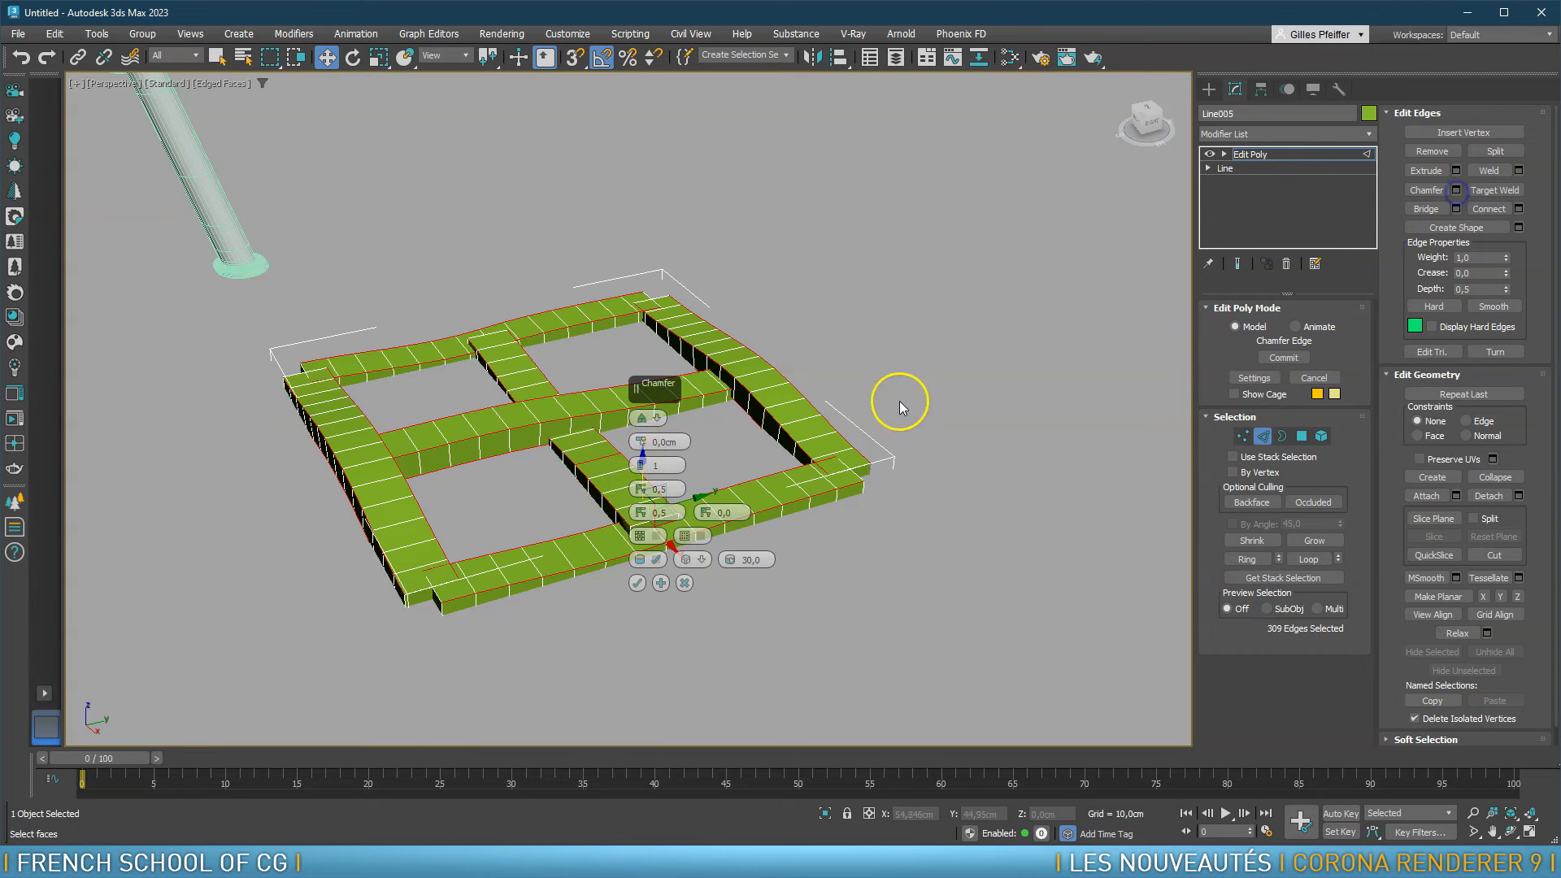
{"action": "left_click_drag", "start_coordinate": [641, 447], "coordinate": [641, 442]}
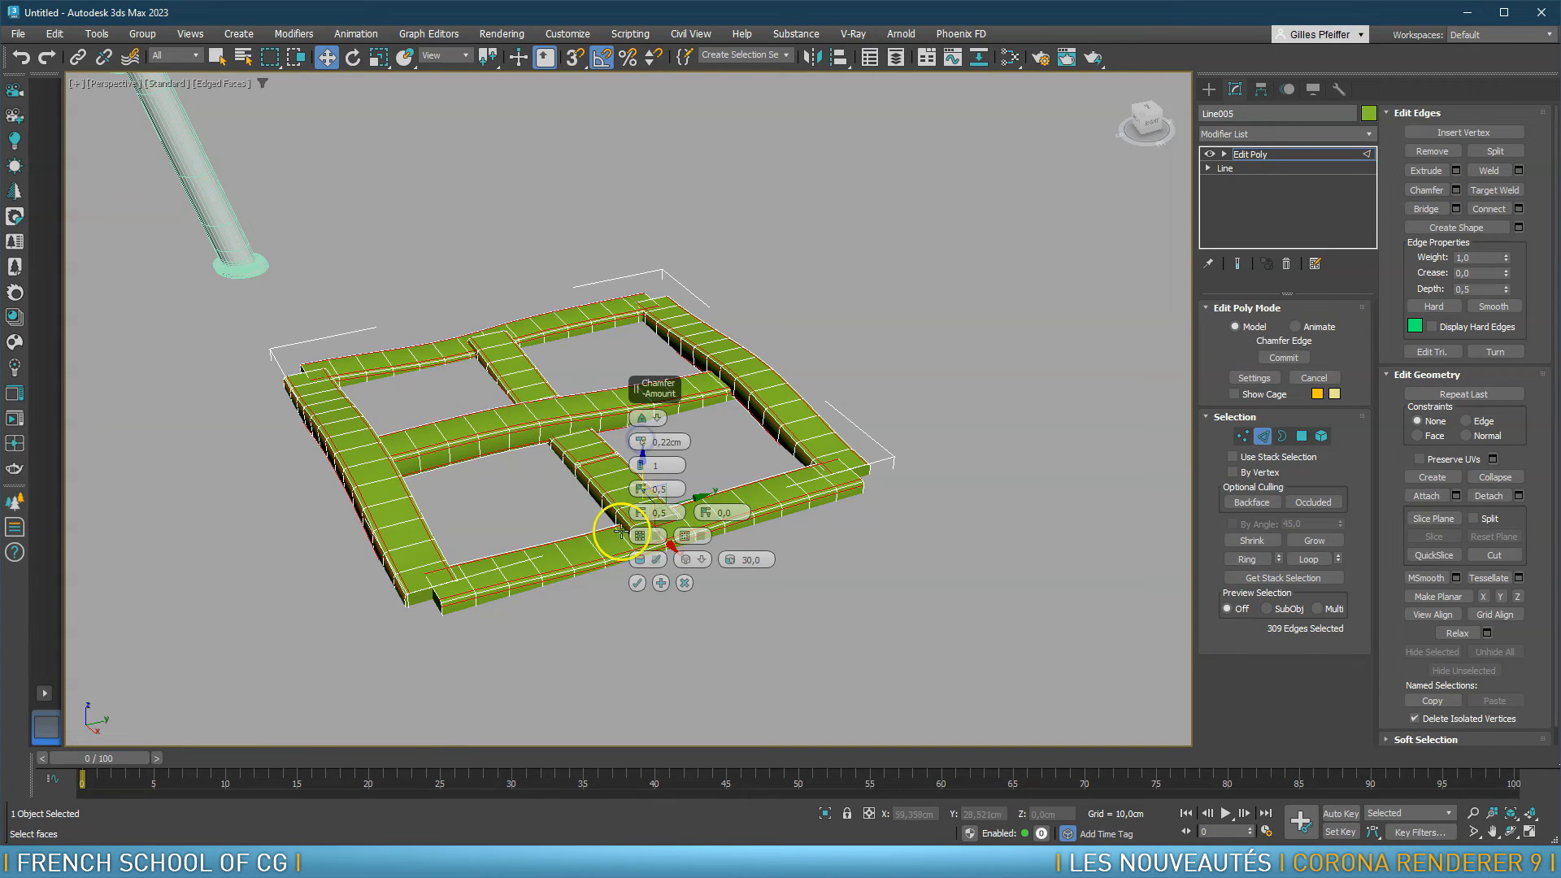
{"action": "left_click", "coordinate": [637, 583]}
{"action": "scroll", "coordinate": [577, 454], "scroll_direction": "up", "scroll_amount": 5}
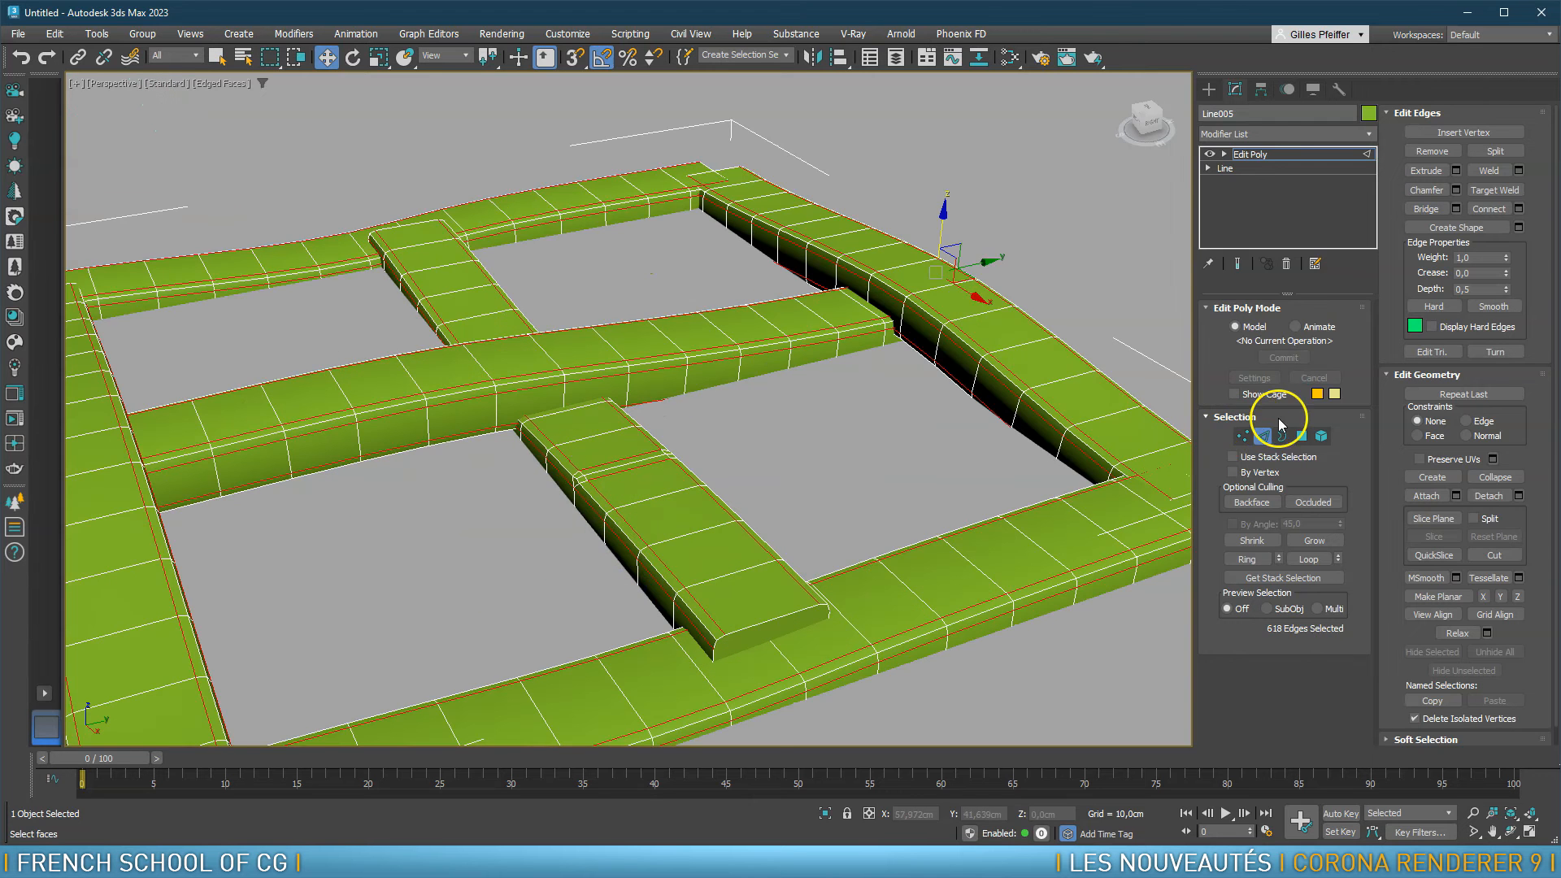
Apply a TurboSmooth modifier above the Edit Poly on the chamfered grid
{"action": "left_click", "coordinate": [1324, 162]}
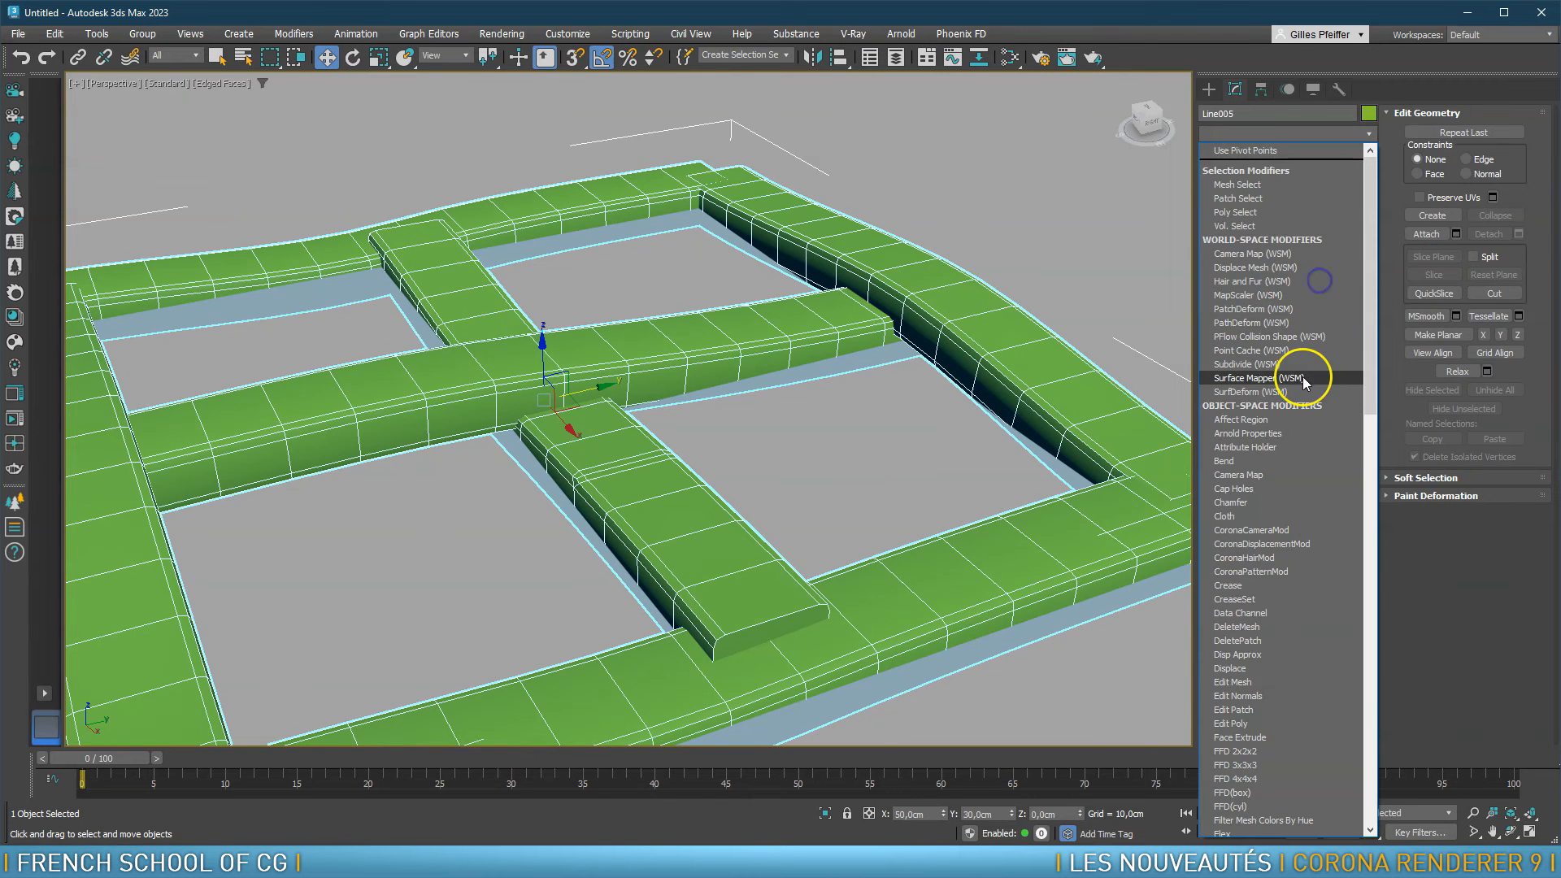
{"action": "key", "text": "t"}
{"action": "key", "text": "u"}
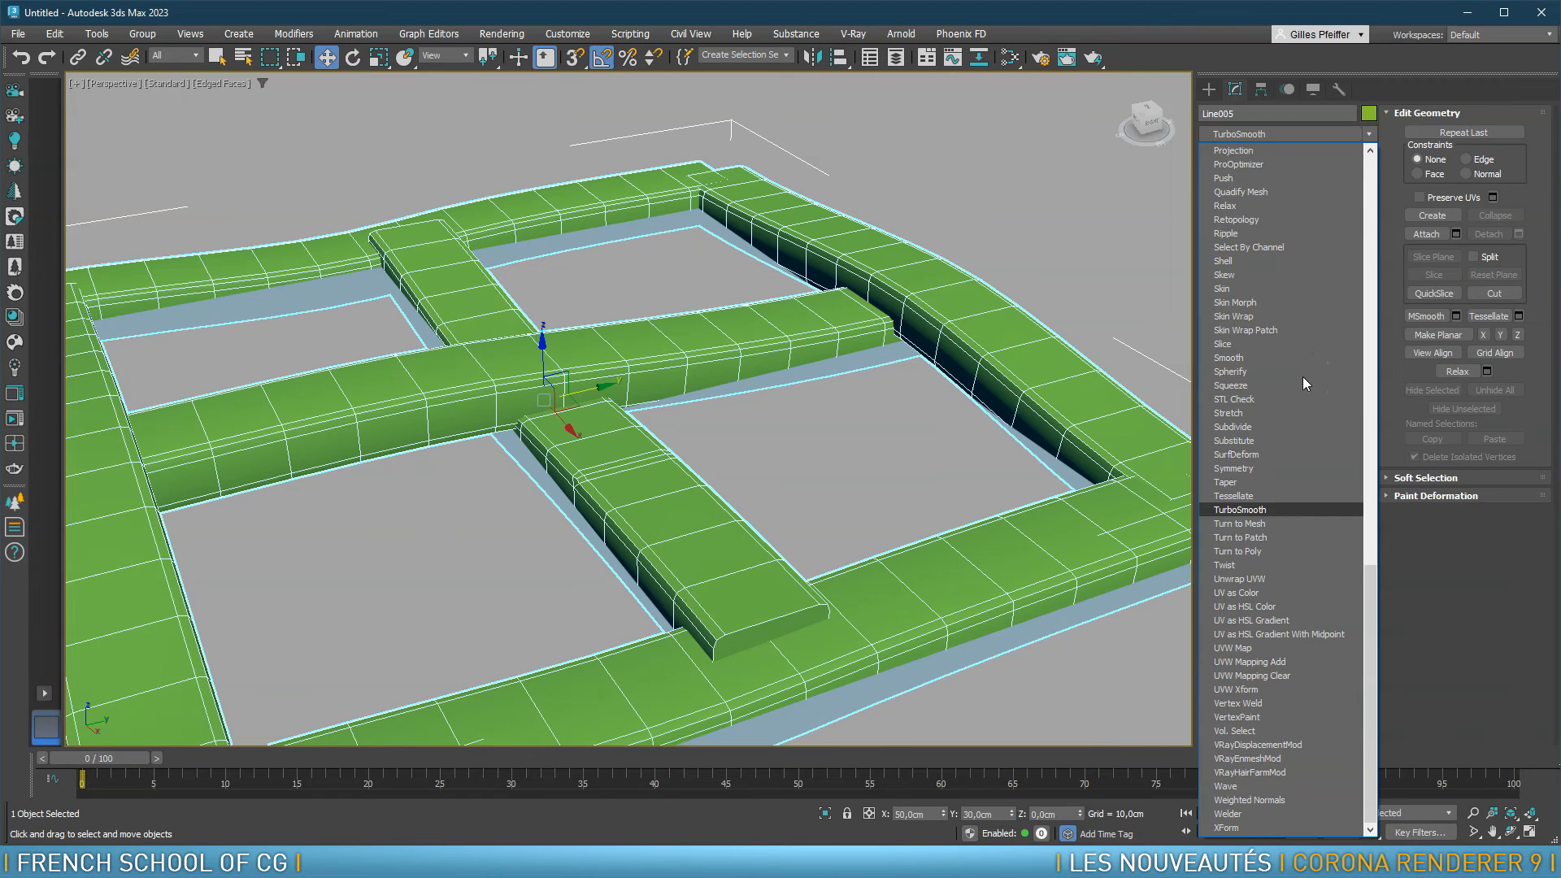
{"action": "left_click", "coordinate": [1299, 509]}
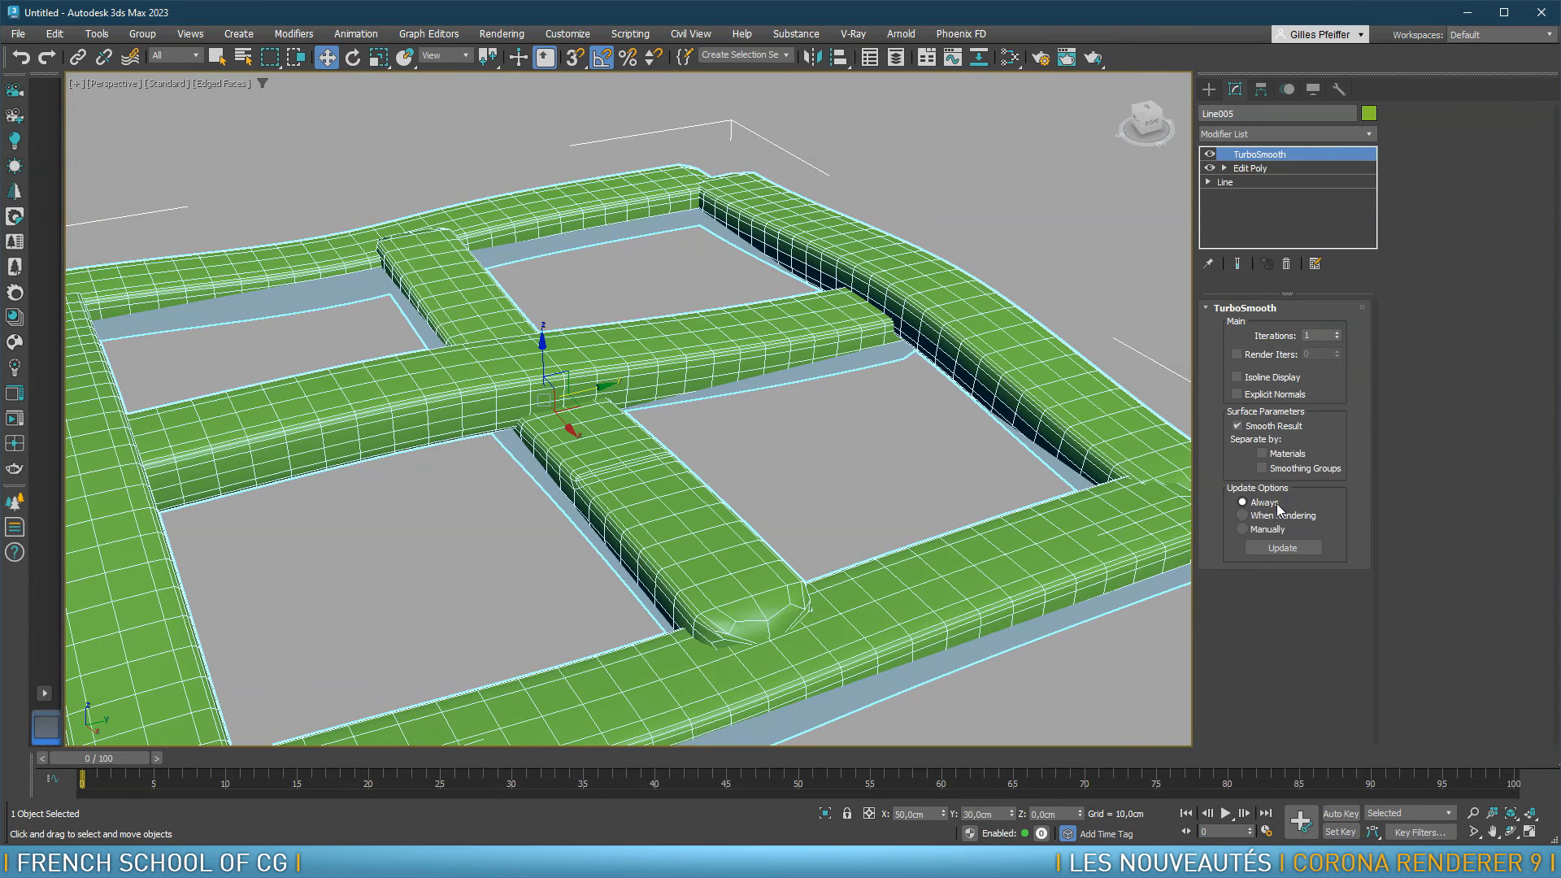
{"action": "scroll", "coordinate": [746, 519], "scroll_direction": "down", "scroll_amount": 3}
{"action": "mouse_move", "coordinate": [788, 520]}
{"action": "middle_mouse_down", "text": "alt"}
{"action": "mouse_move", "coordinate": [816, 520]}
{"action": "mouse_move", "coordinate": [809, 532]}
{"action": "middle_mouse_up", "text": "alt"}
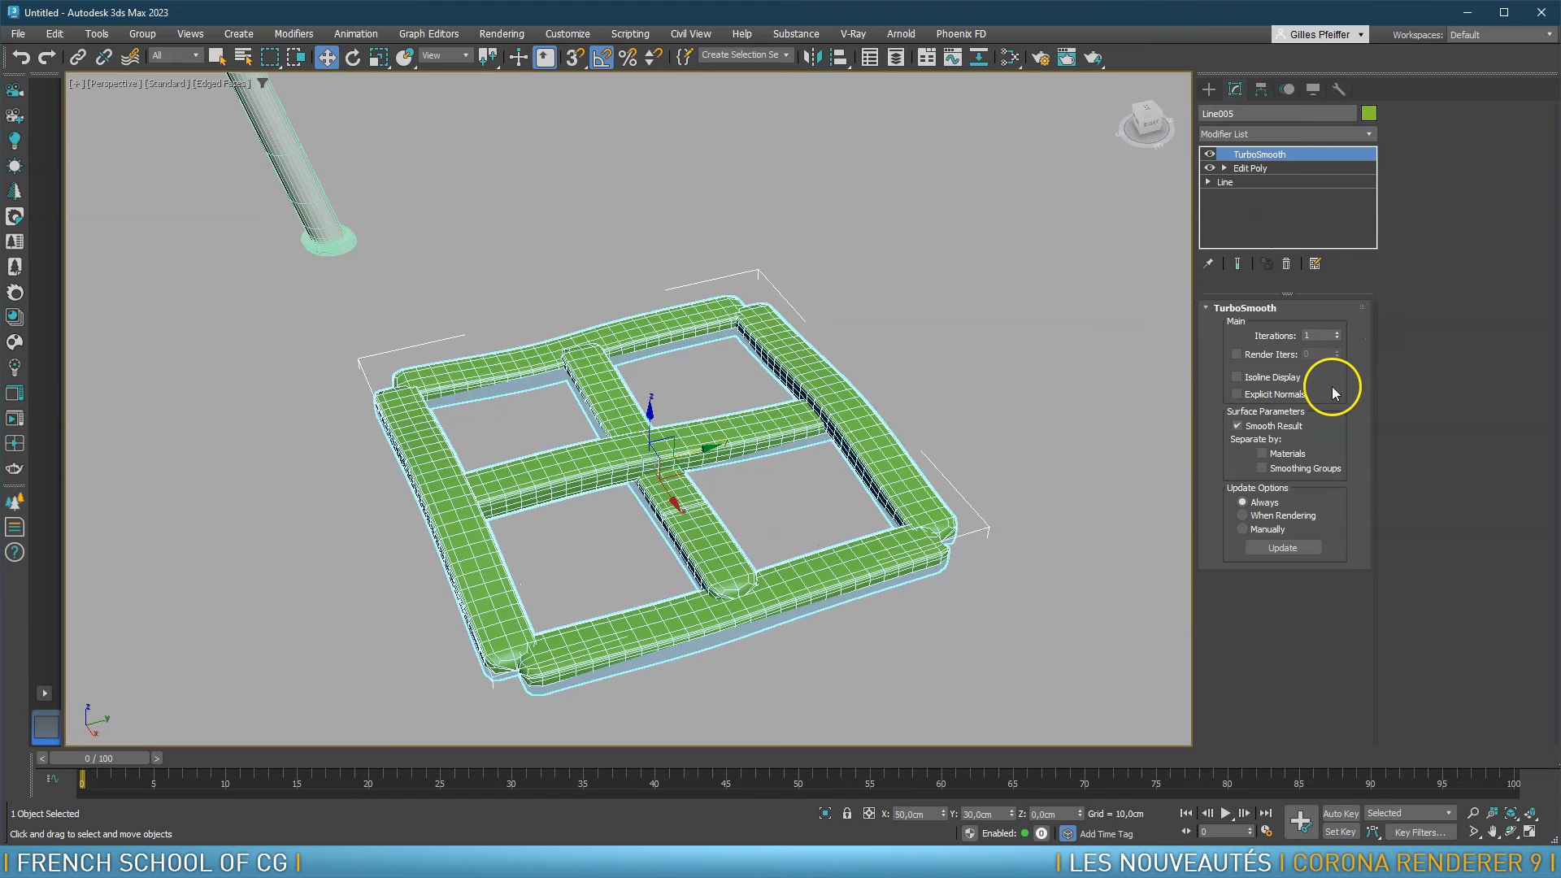
Make the grid's TurboSmooth separate its surface by smoothing groups
{"action": "left_click", "coordinate": [1261, 469]}
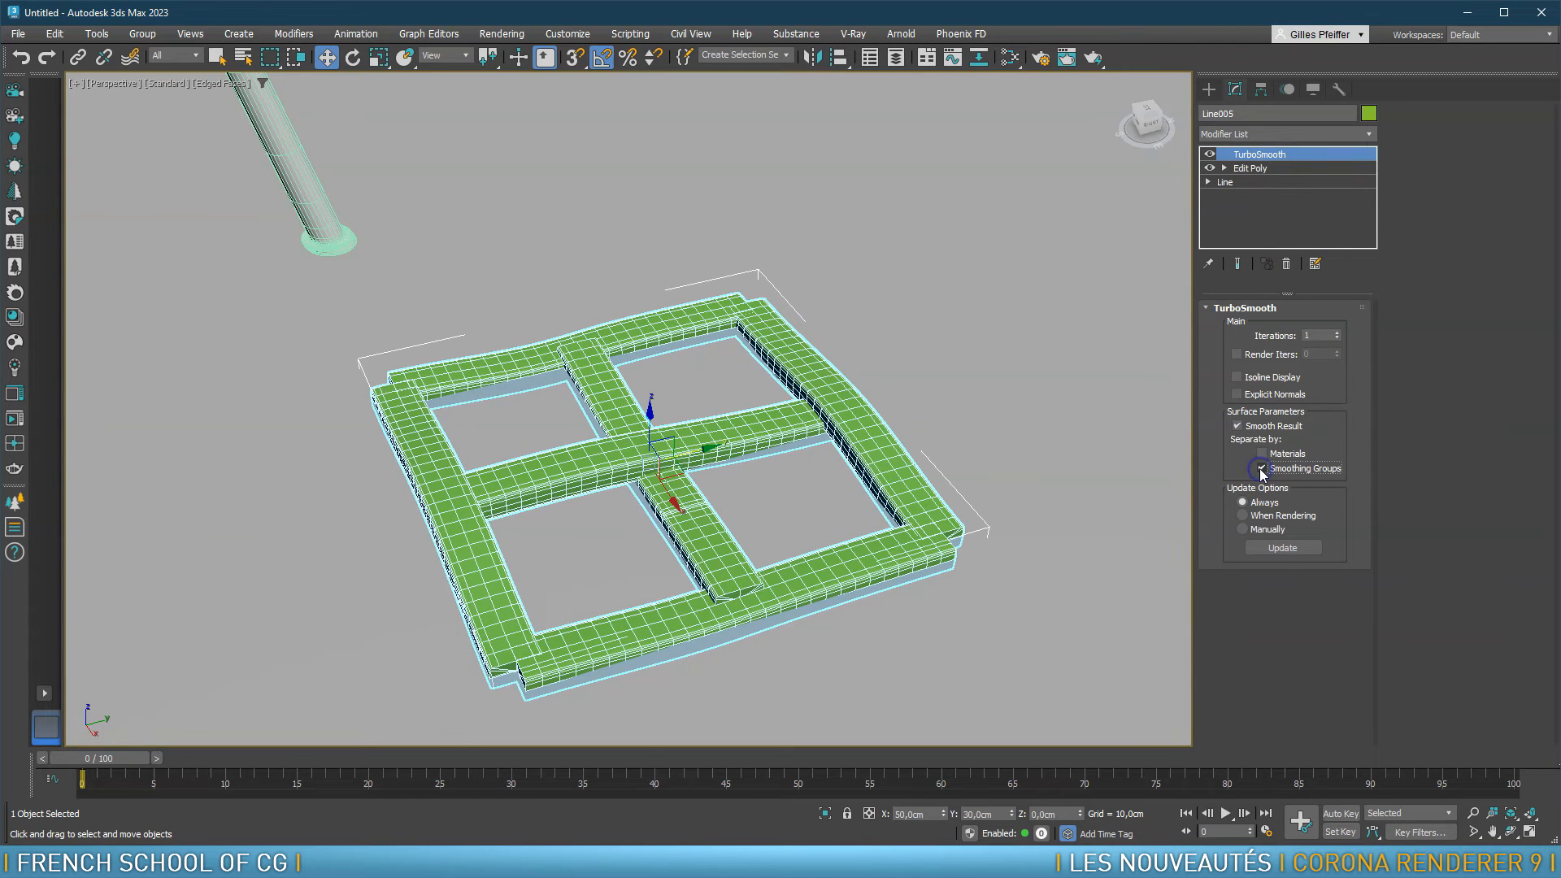
{"action": "left_click", "coordinate": [1260, 469]}
{"action": "left_click", "coordinate": [1260, 469]}
{"action": "middle_click_drag", "start_coordinate": [641, 558], "coordinate": [657, 549], "text": "alt"}
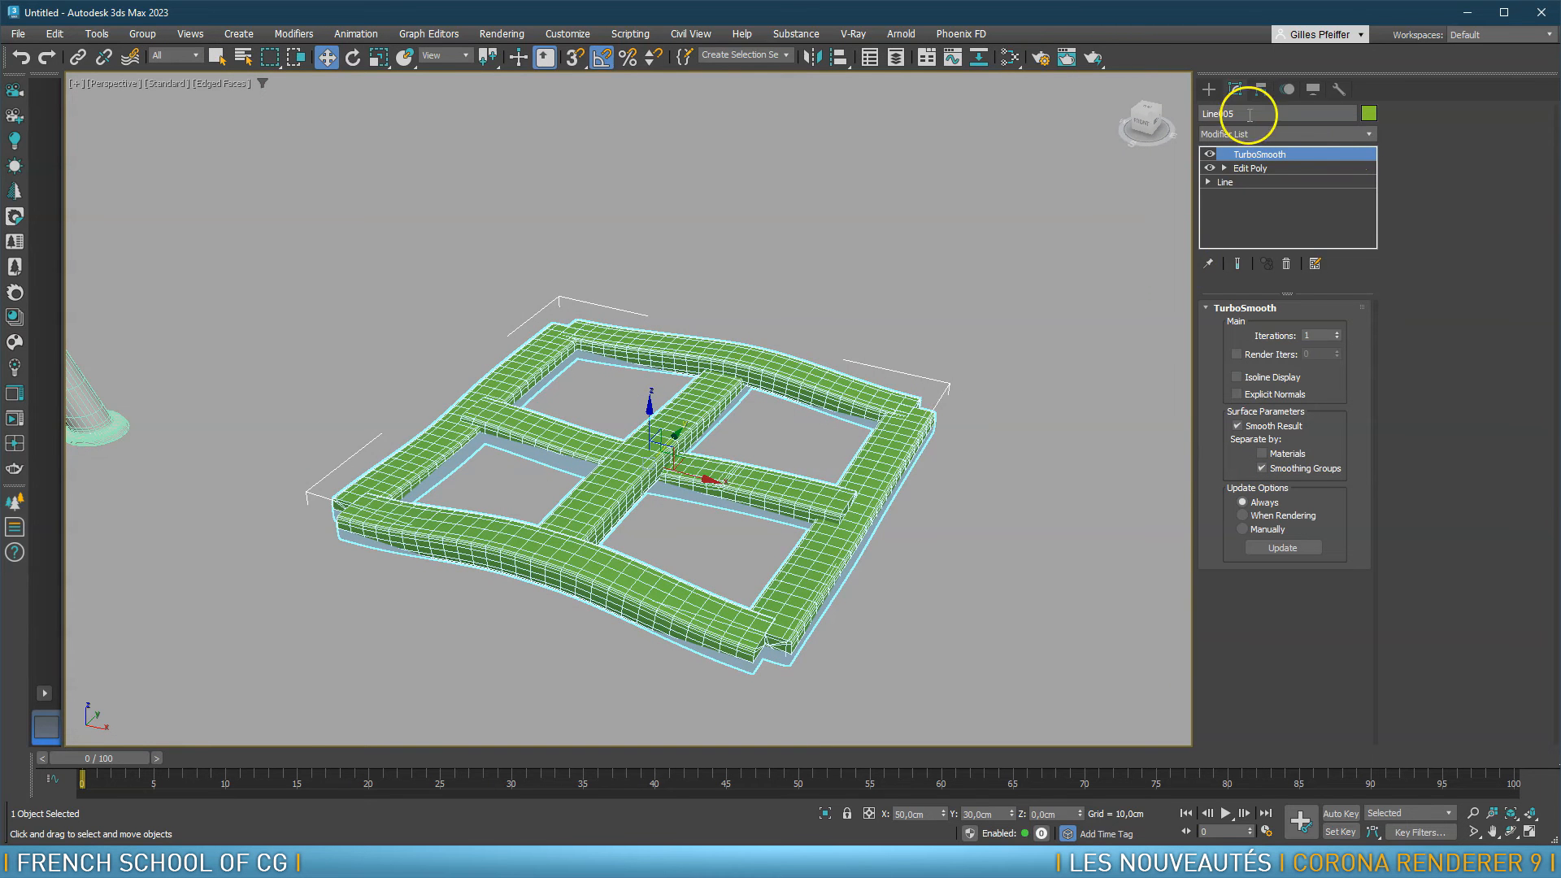
Duplicate the chair's Corona proxy to a mesh and delete the original proxy
{"action": "scroll", "coordinate": [788, 418], "scroll_direction": "down", "scroll_amount": 5}
{"action": "middle_click_drag", "start_coordinate": [810, 411], "coordinate": [797, 419], "text": "alt"}
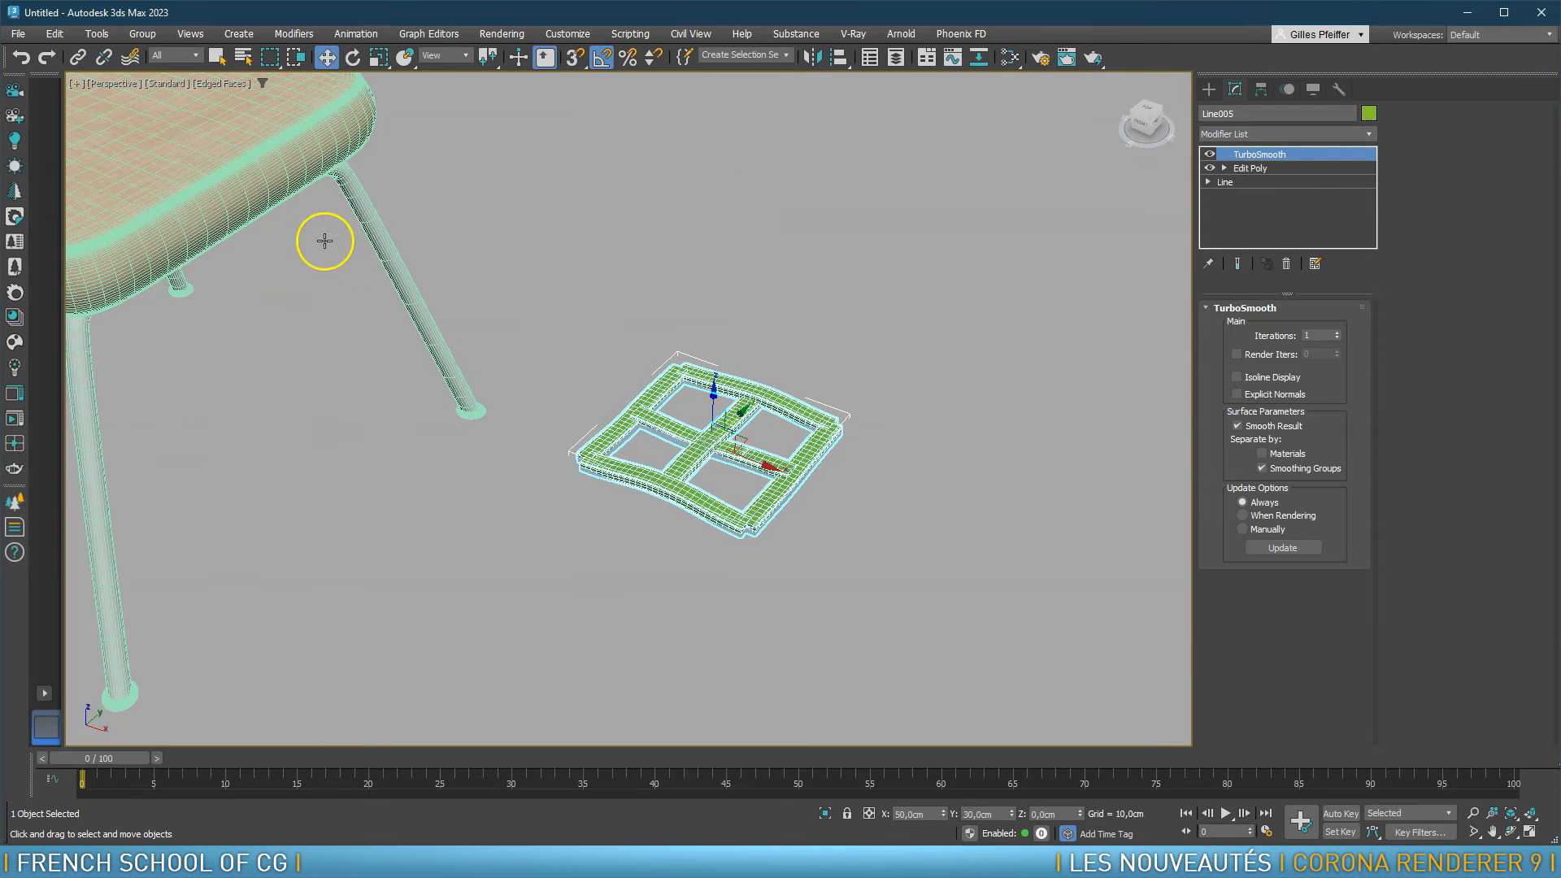
{"action": "middle_click_drag", "start_coordinate": [324, 240], "coordinate": [533, 344]}
{"action": "left_click", "coordinate": [494, 281]}
{"action": "middle_click_drag", "start_coordinate": [870, 448], "coordinate": [831, 437], "text": "alt"}
{"action": "scroll", "coordinate": [843, 401], "scroll_direction": "down", "scroll_amount": 2}
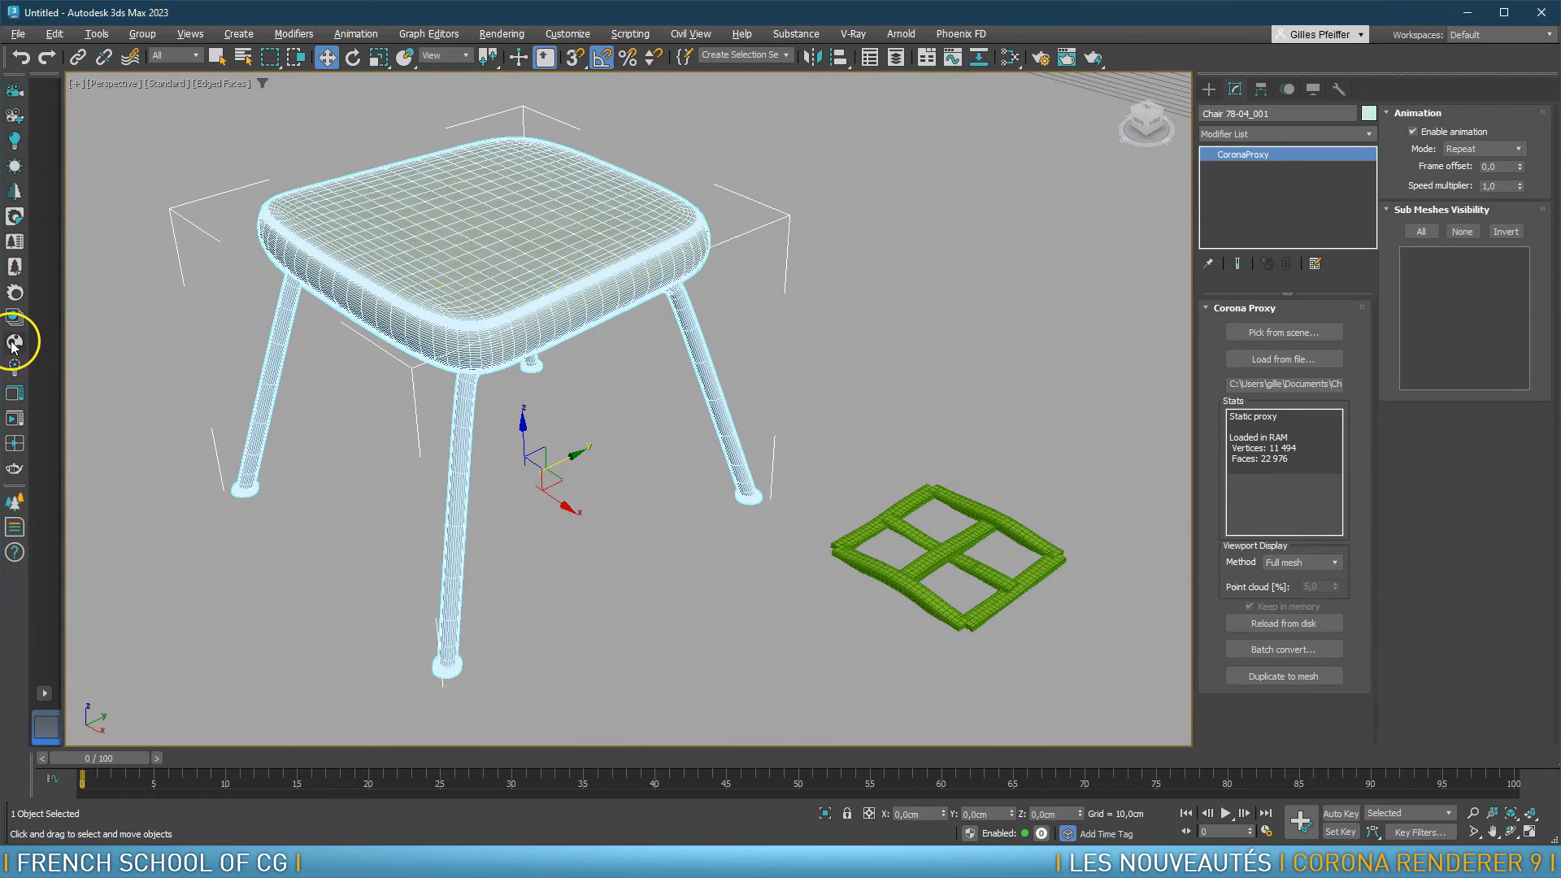
{"action": "left_click", "coordinate": [1280, 678]}
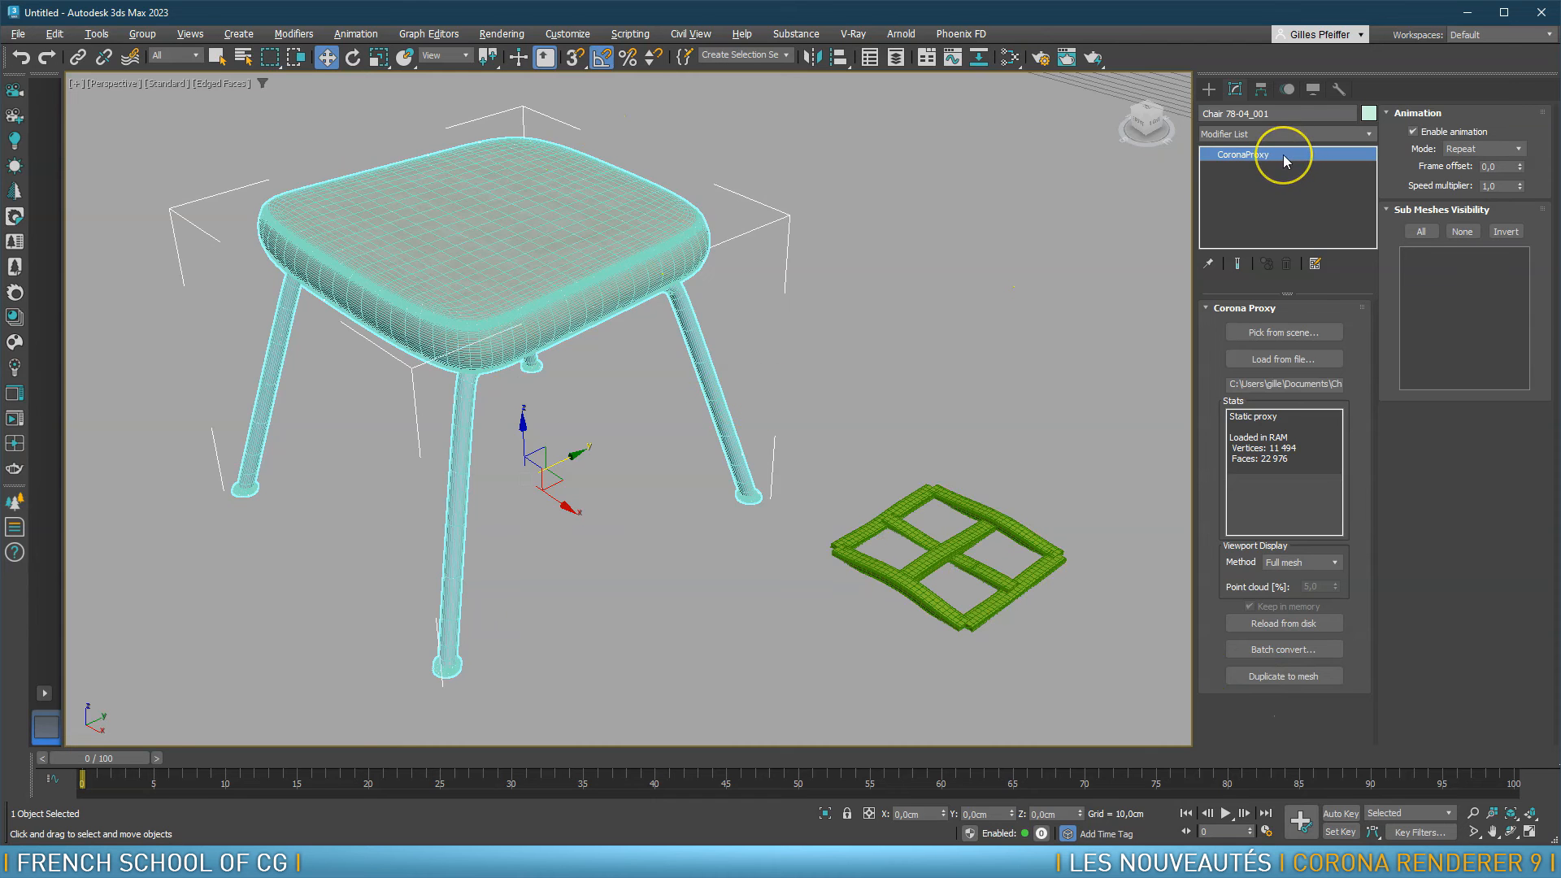
{"action": "key", "text": "Delete"}
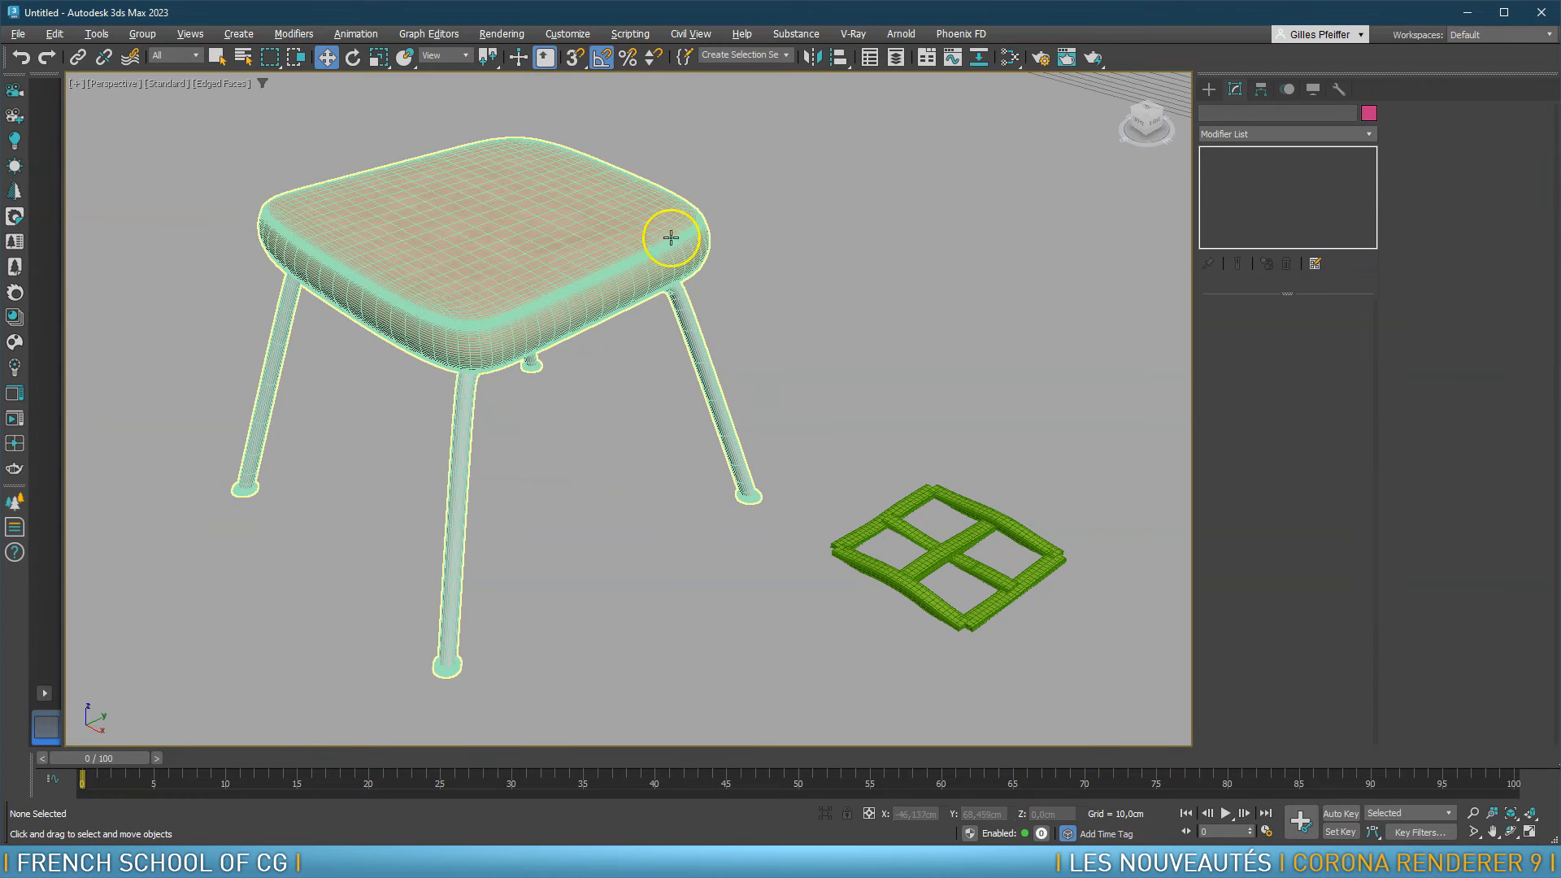
Convert the duplicated chair mesh to an Editable Poly
{"action": "left_click", "coordinate": [644, 244]}
{"action": "mouse_move", "coordinate": [697, 336]}
{"action": "middle_mouse_down", "text": "alt"}
{"action": "mouse_move", "coordinate": [616, 276]}
{"action": "mouse_move", "coordinate": [682, 334]}
{"action": "middle_mouse_up", "text": "alt"}
{"action": "right_click", "coordinate": [1300, 155]}
{"action": "left_click", "coordinate": [1369, 277]}
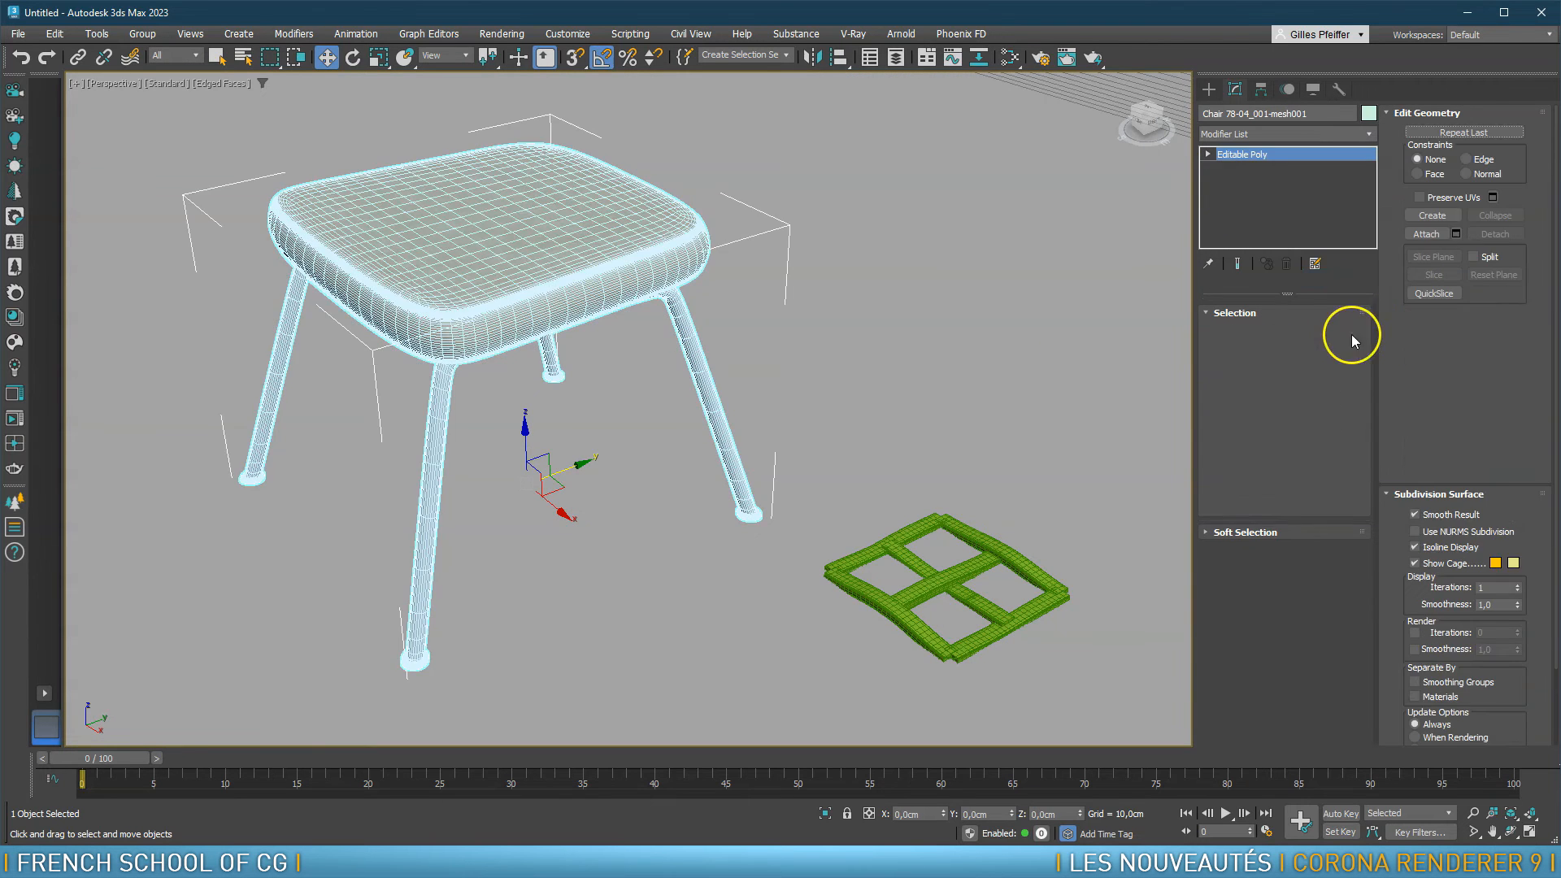
Detach the chair's seat cushion element as a separate object named "assise" and leave element level
{"action": "left_click", "coordinate": [1321, 326]}
{"action": "left_click", "coordinate": [690, 269]}
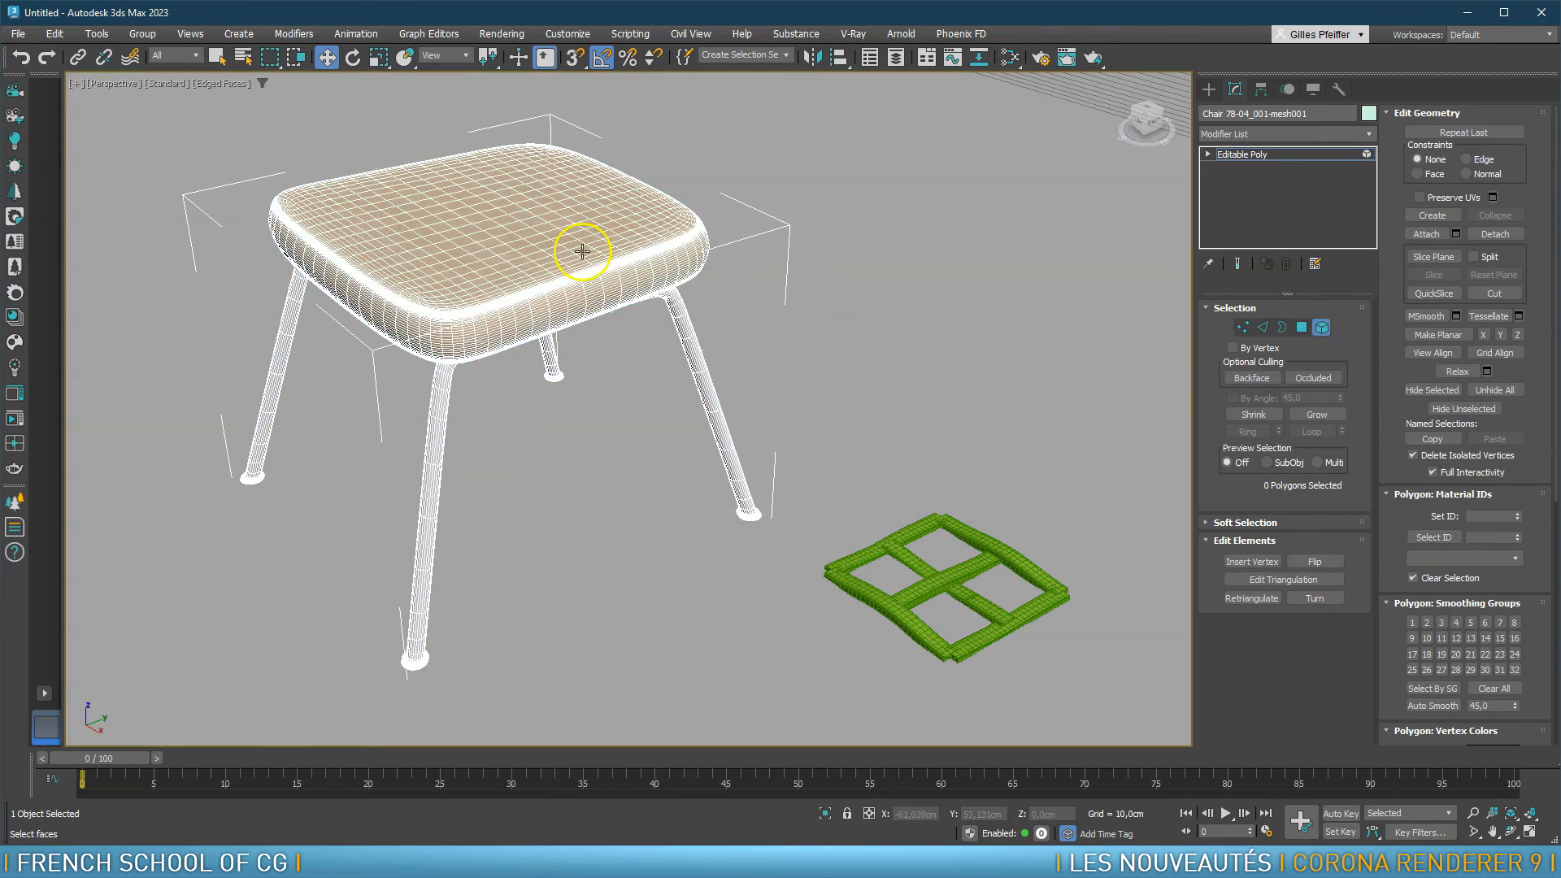
{"action": "mouse_move", "coordinate": [586, 313]}
{"action": "middle_mouse_down", "text": "alt"}
{"action": "mouse_move", "coordinate": [573, 252]}
{"action": "mouse_move", "coordinate": [596, 320]}
{"action": "middle_mouse_up", "text": "alt"}
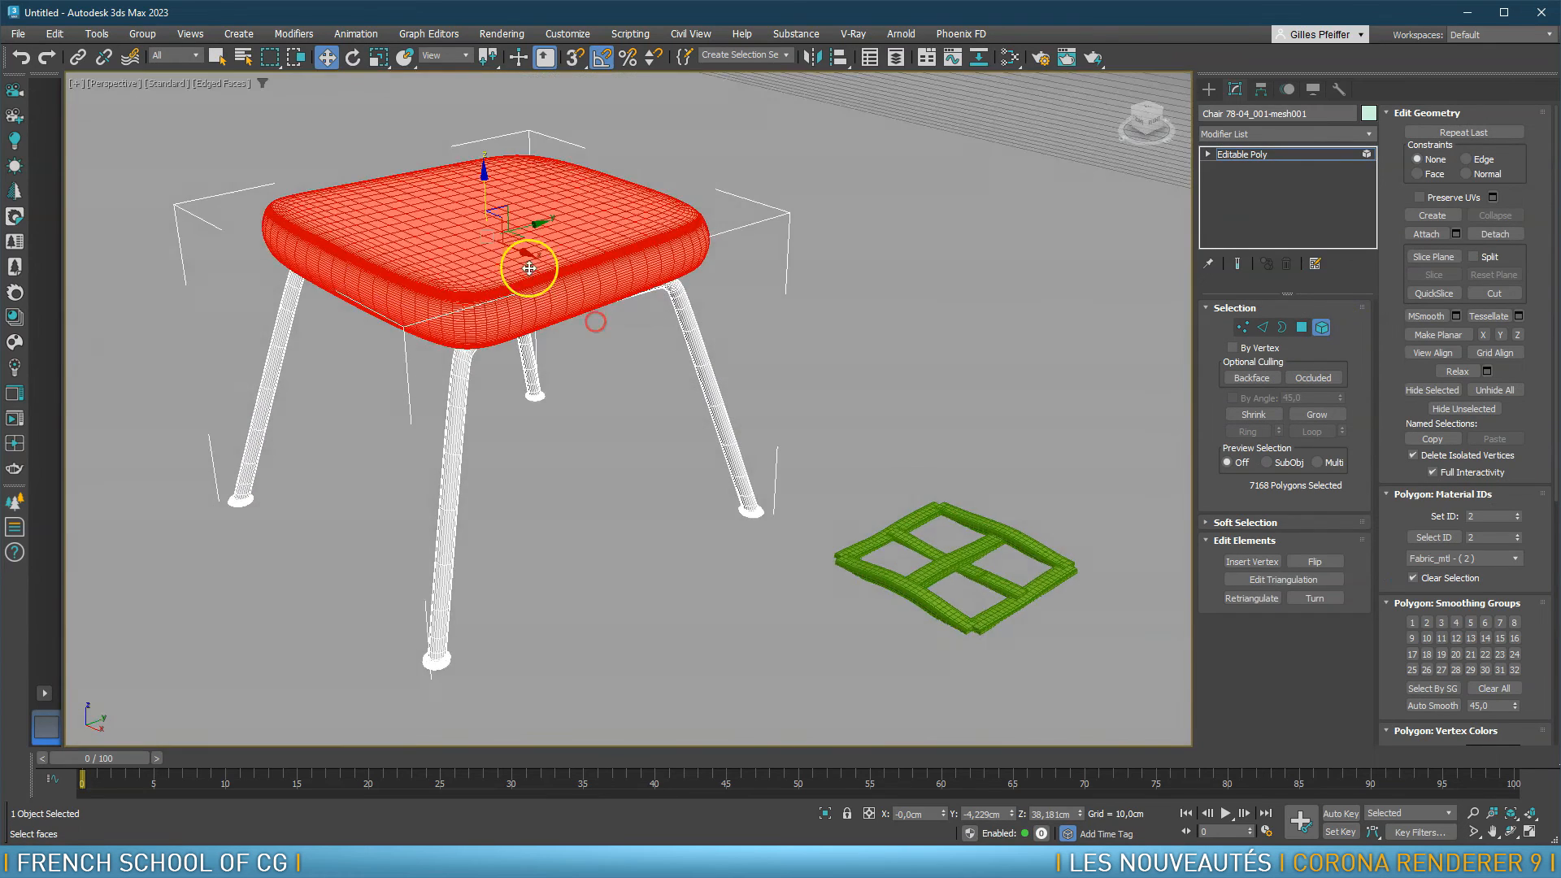
{"action": "scroll", "coordinate": [524, 265], "scroll_direction": "up", "scroll_amount": 3}
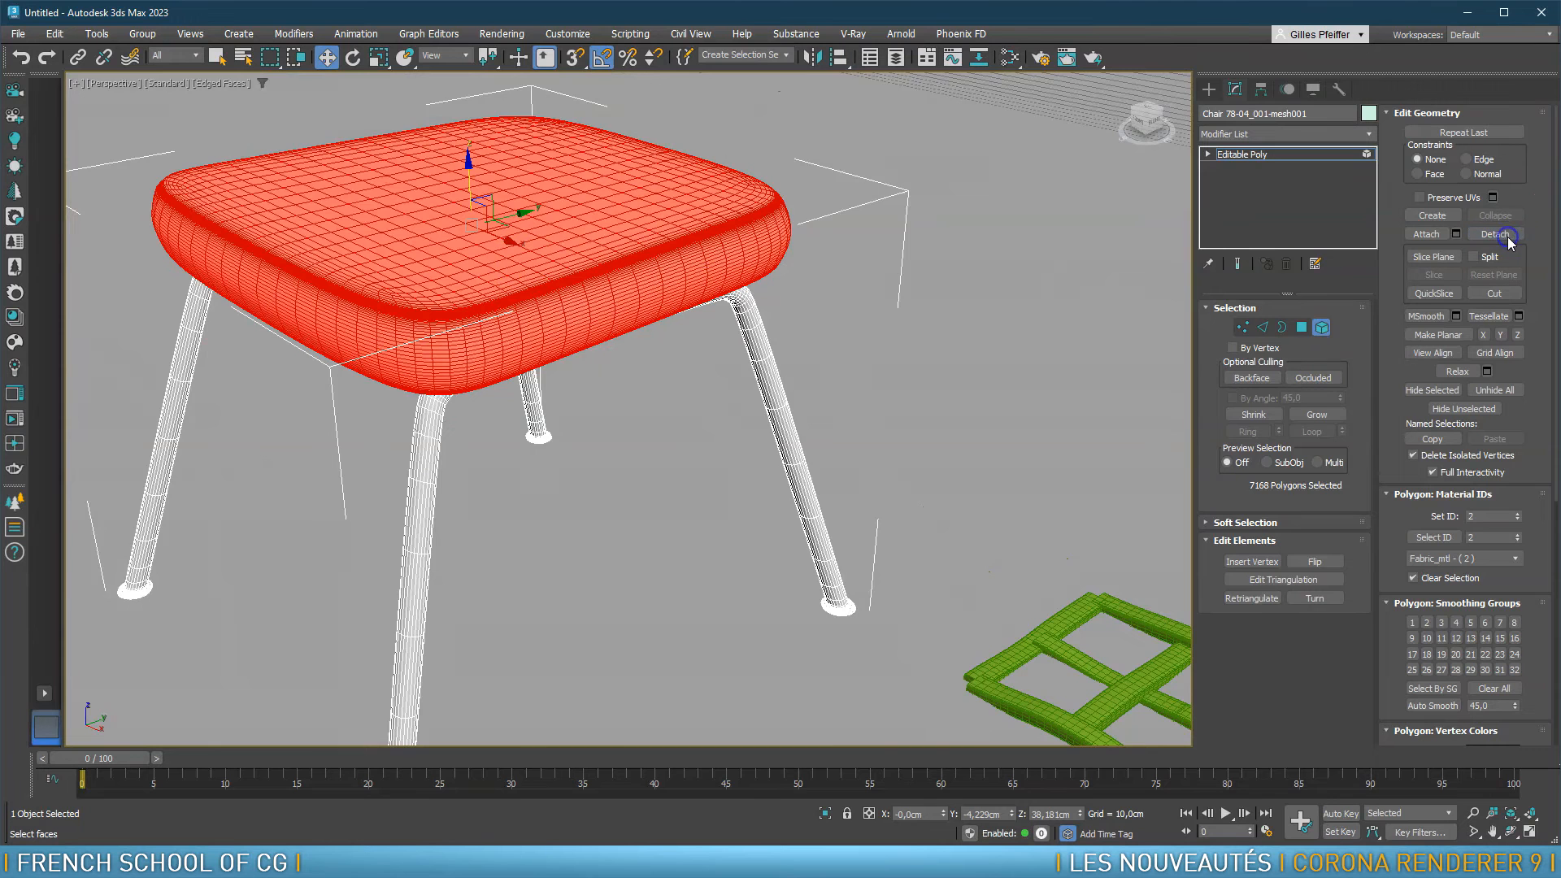
{"action": "left_click", "coordinate": [1505, 236]}
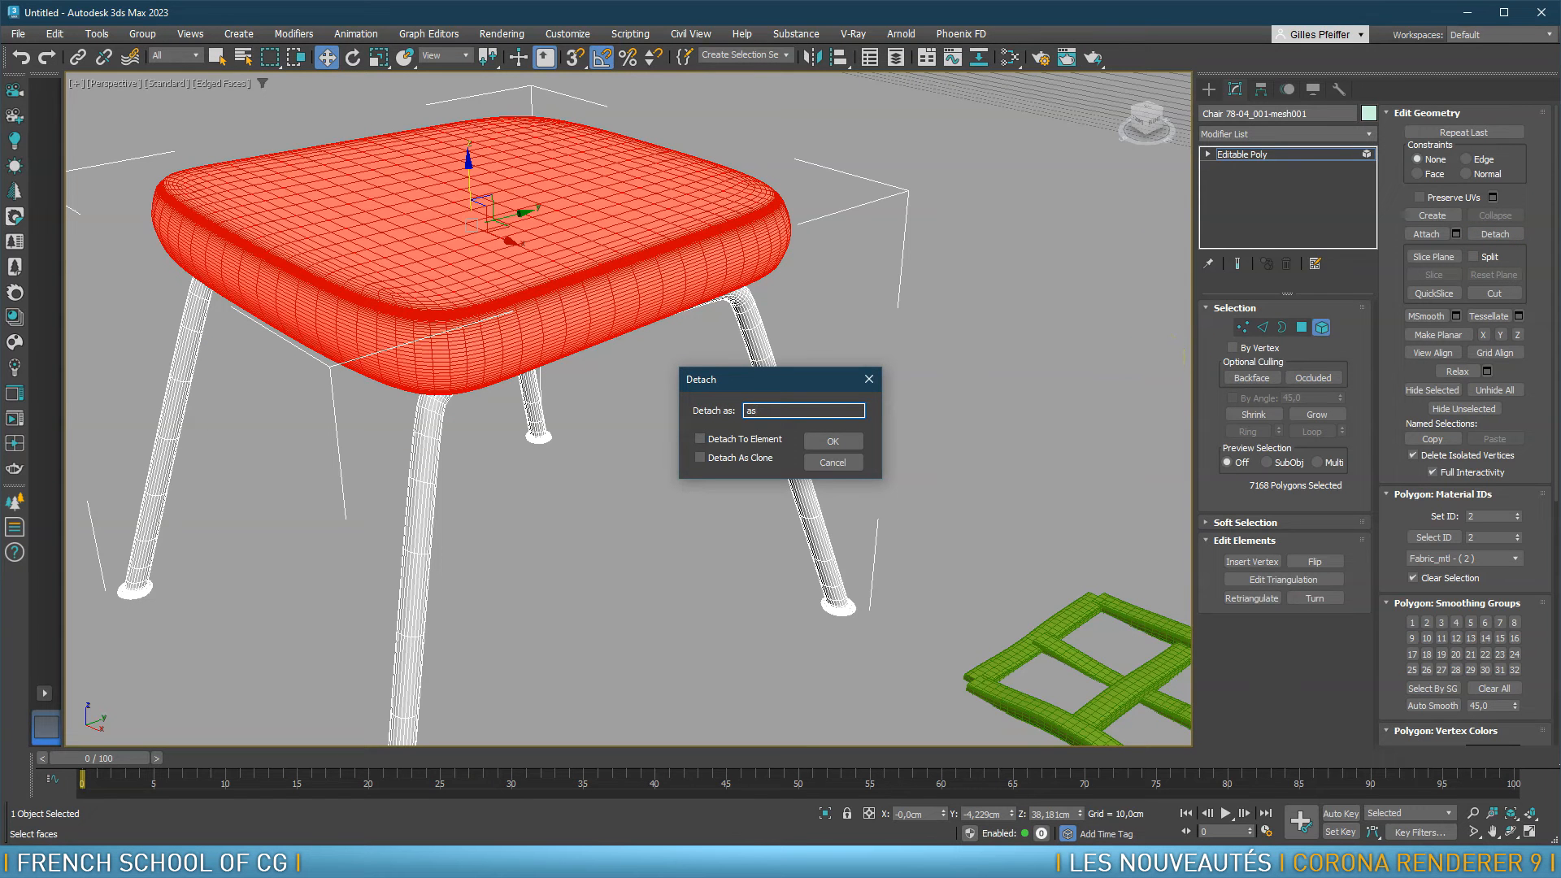
{"action": "key", "text": "Return"}
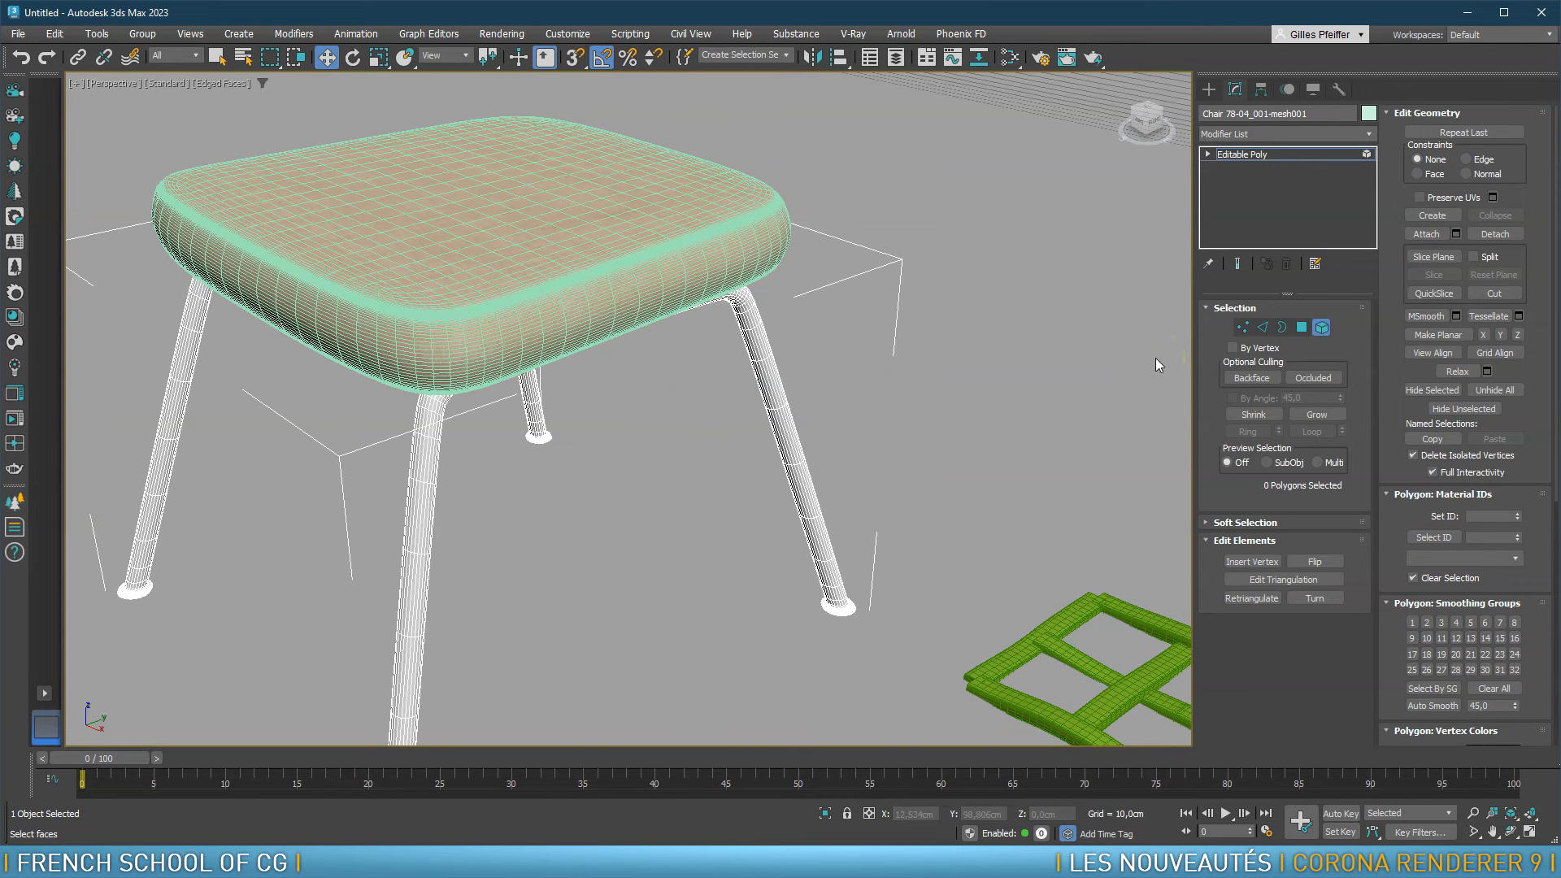
{"action": "left_click", "coordinate": [1316, 327]}
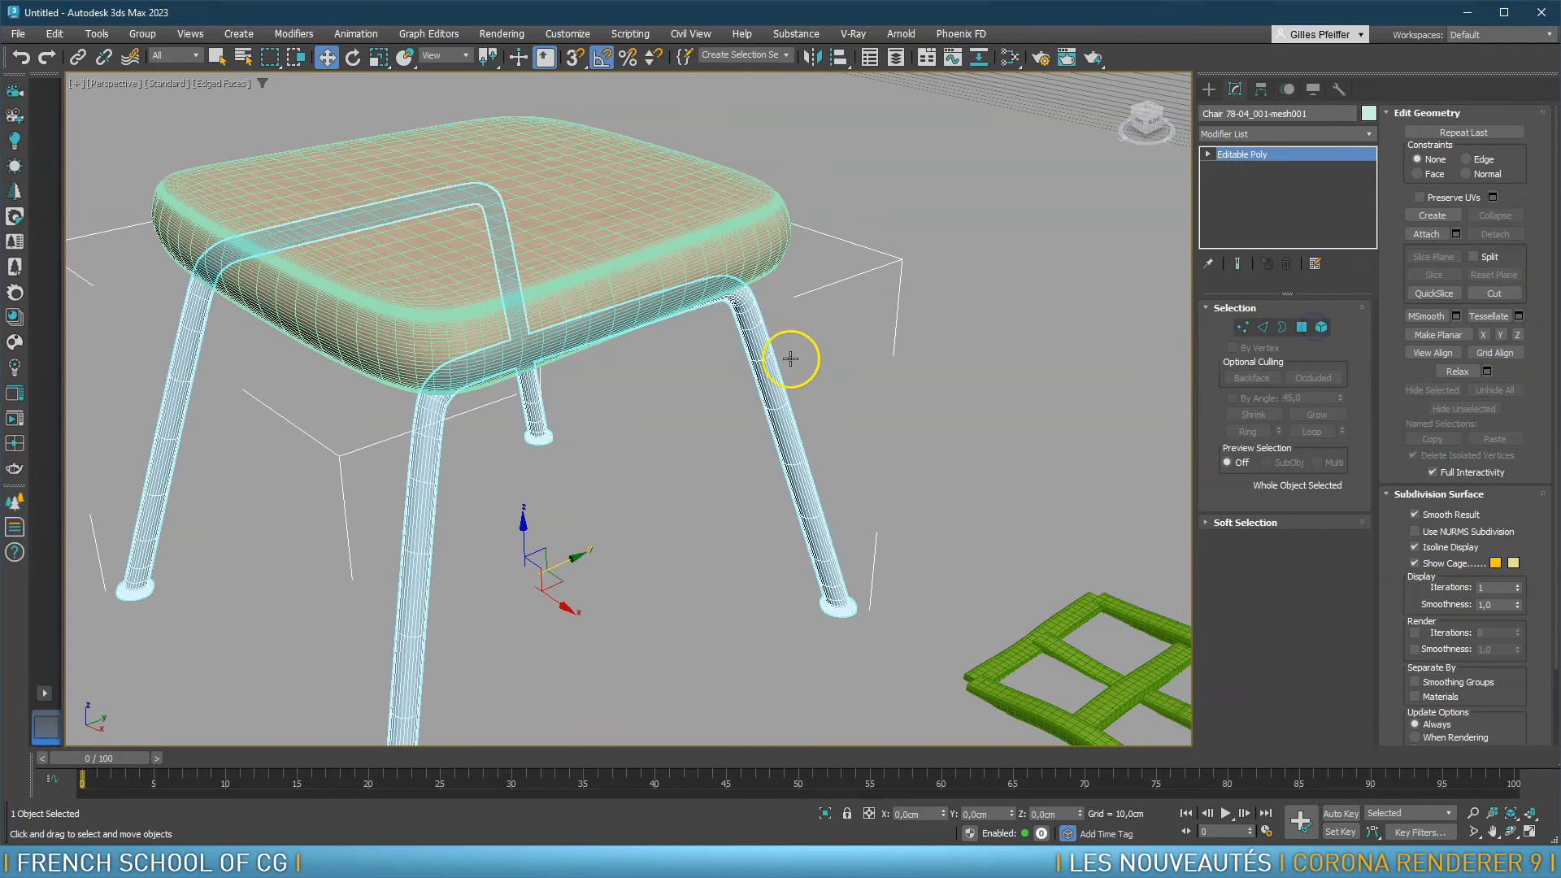
Add a CoronaPatternMod modifier to the detached seat cushion
{"action": "scroll", "coordinate": [763, 369], "scroll_direction": "down", "scroll_amount": 4}
{"action": "middle_click_drag", "start_coordinate": [763, 369], "coordinate": [755, 393], "text": "alt"}
{"action": "scroll", "coordinate": [733, 318], "scroll_direction": "up", "scroll_amount": 2}
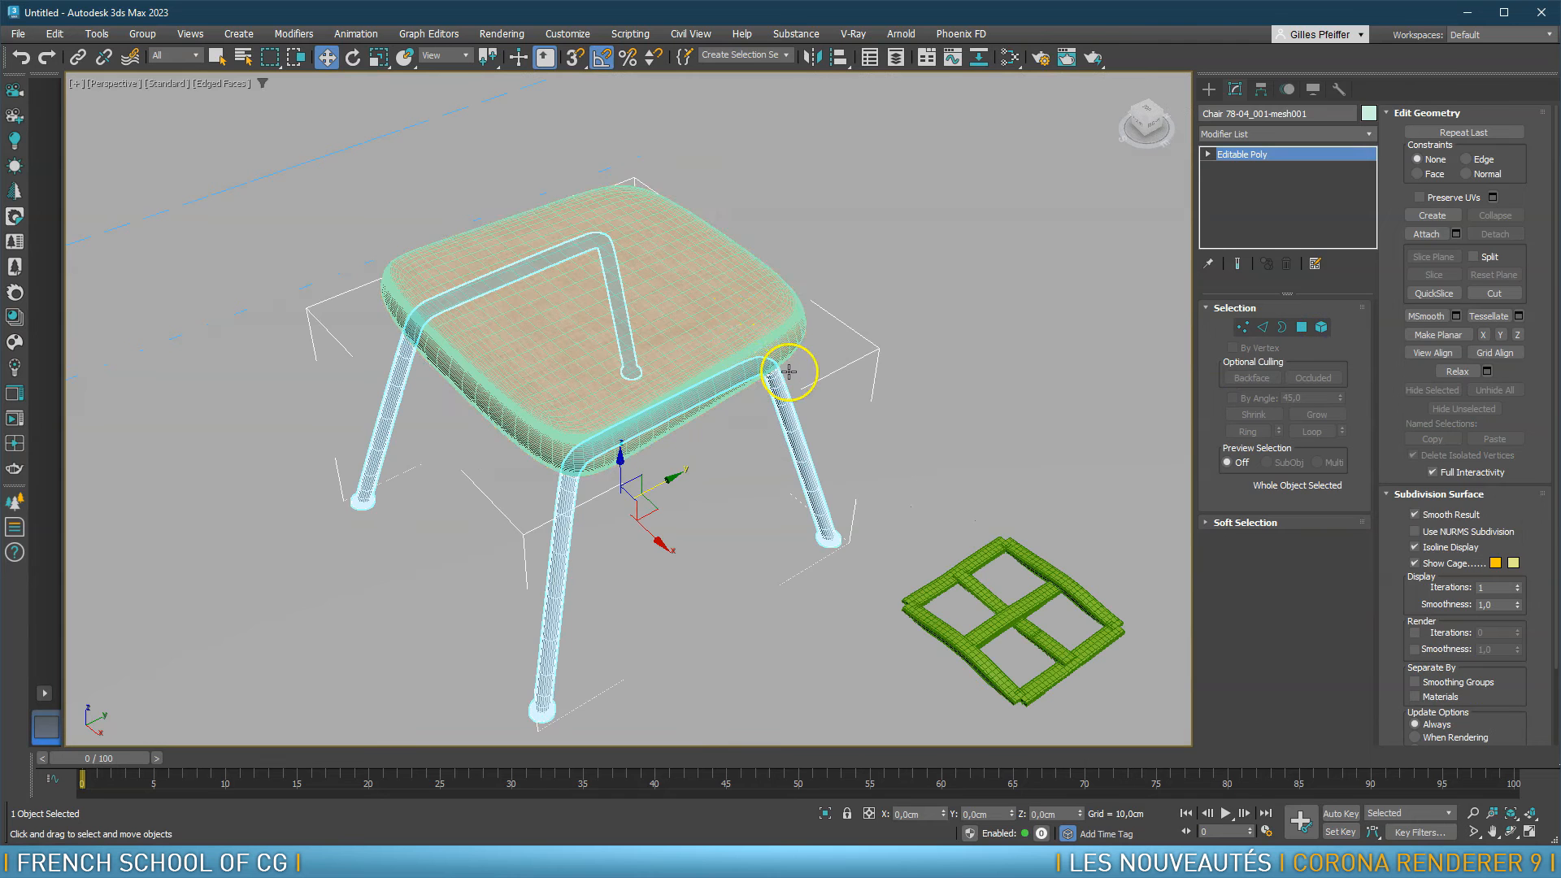
{"action": "left_click", "coordinate": [792, 331]}
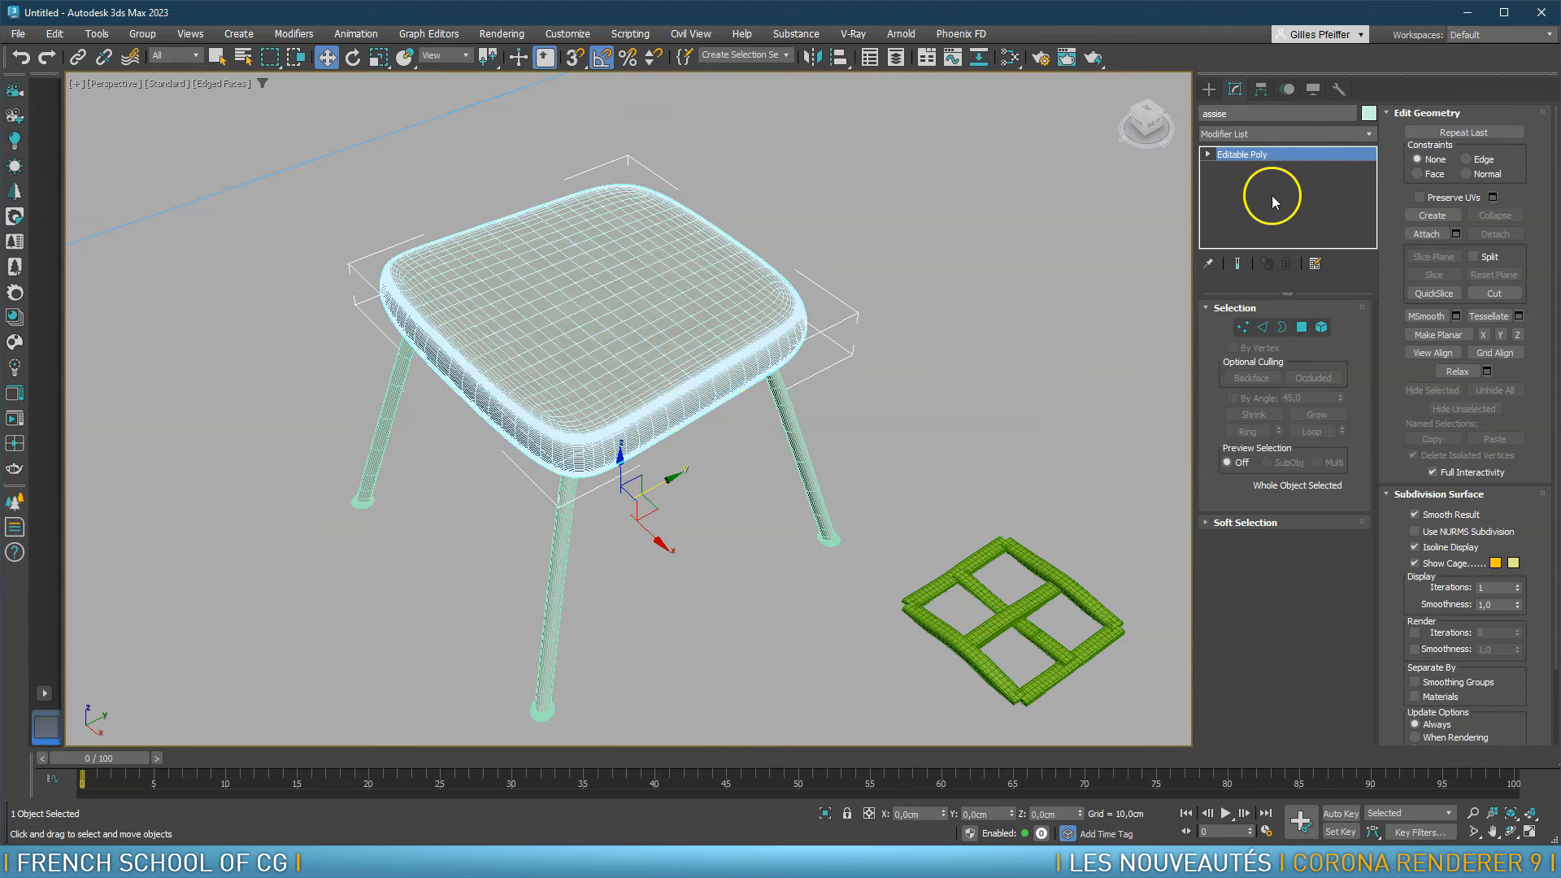
{"action": "left_click", "coordinate": [1359, 138]}
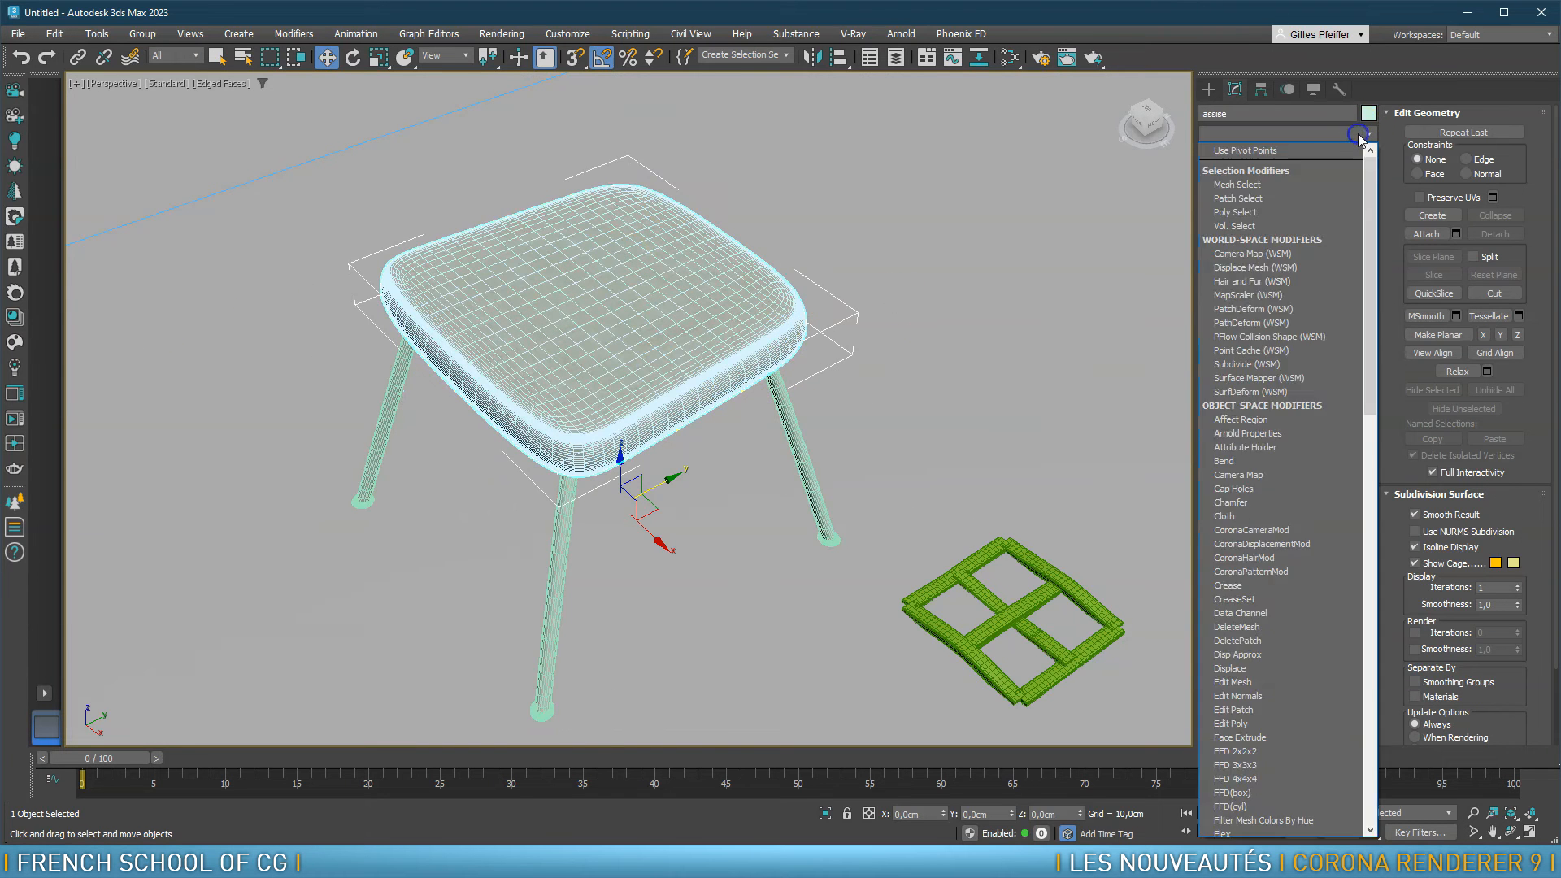
{"action": "left_click", "coordinate": [1270, 573]}
{"action": "middle_click_drag", "start_coordinate": [895, 461], "coordinate": [905, 444], "text": "alt"}
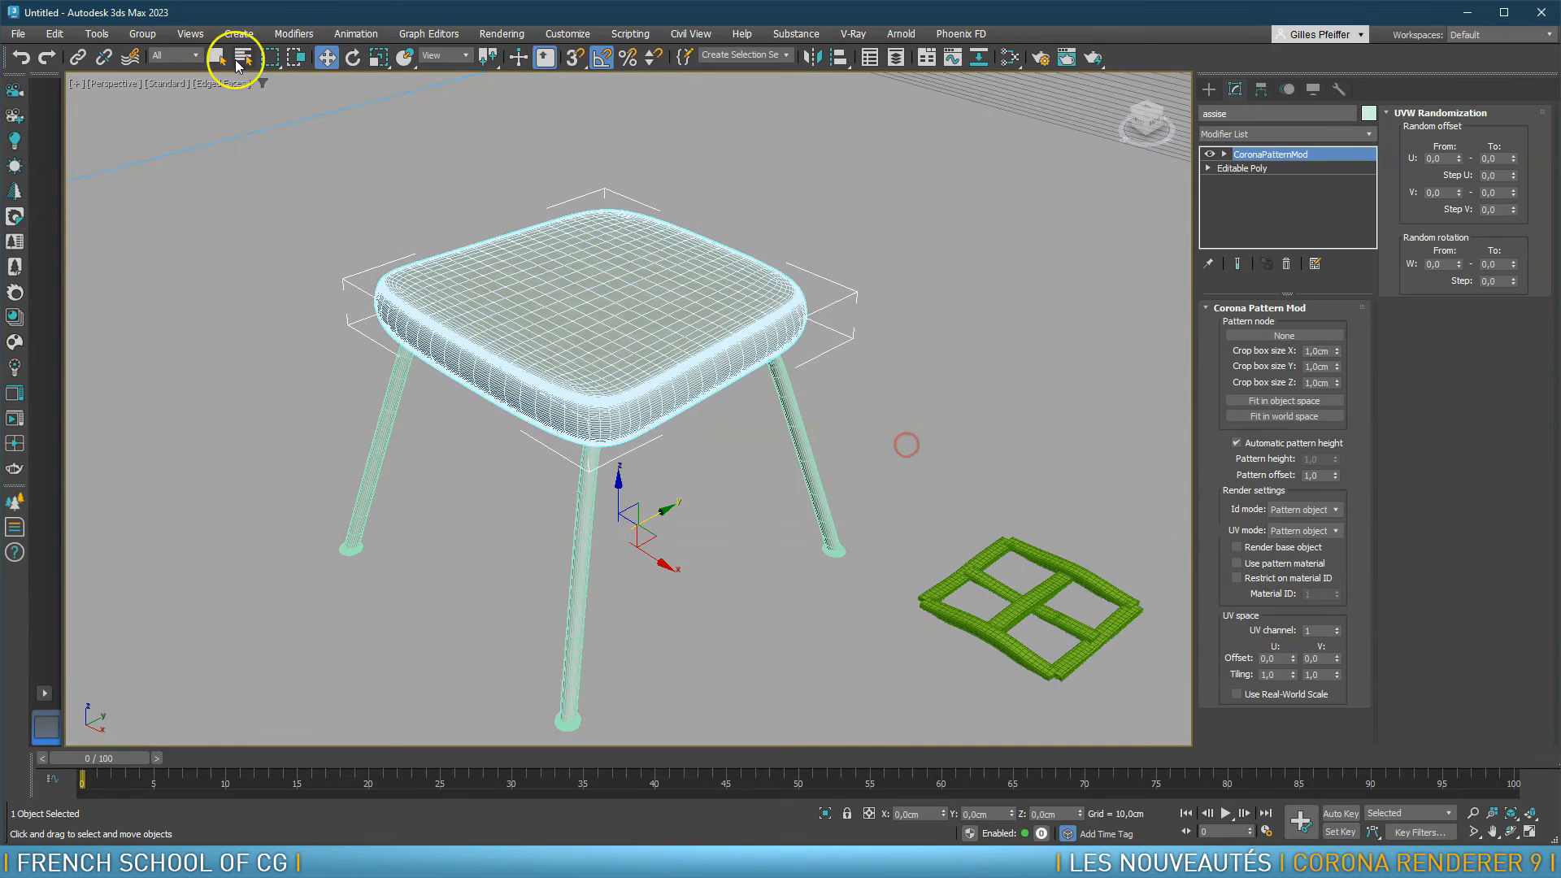
Save the scene as 08-pattern_siege in the project's scenes folder
{"action": "left_click", "coordinate": [17, 33]}
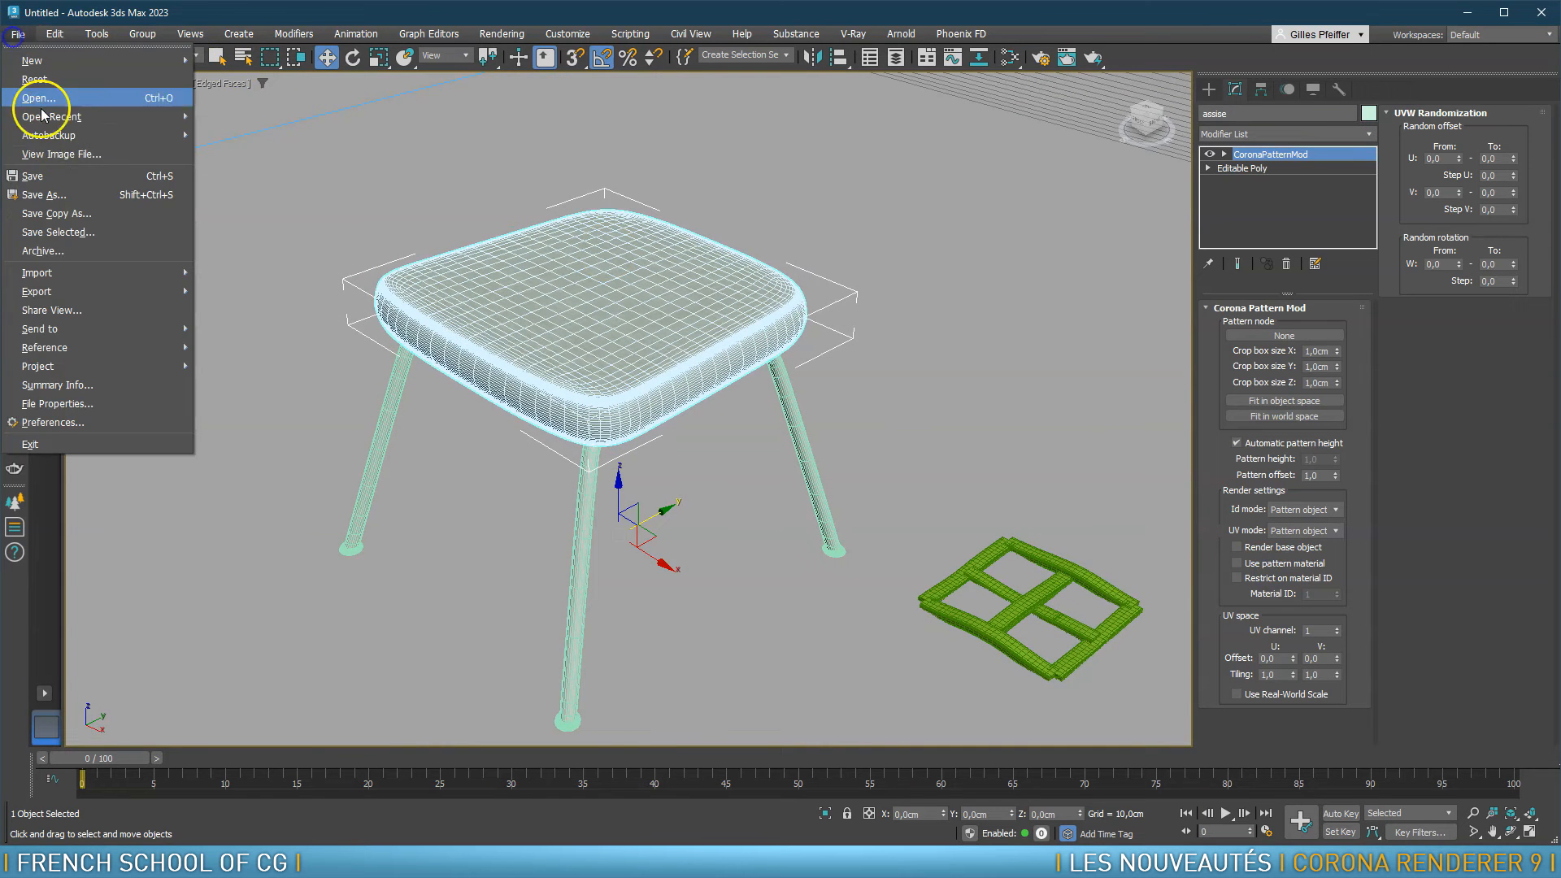
{"action": "left_click", "coordinate": [68, 199]}
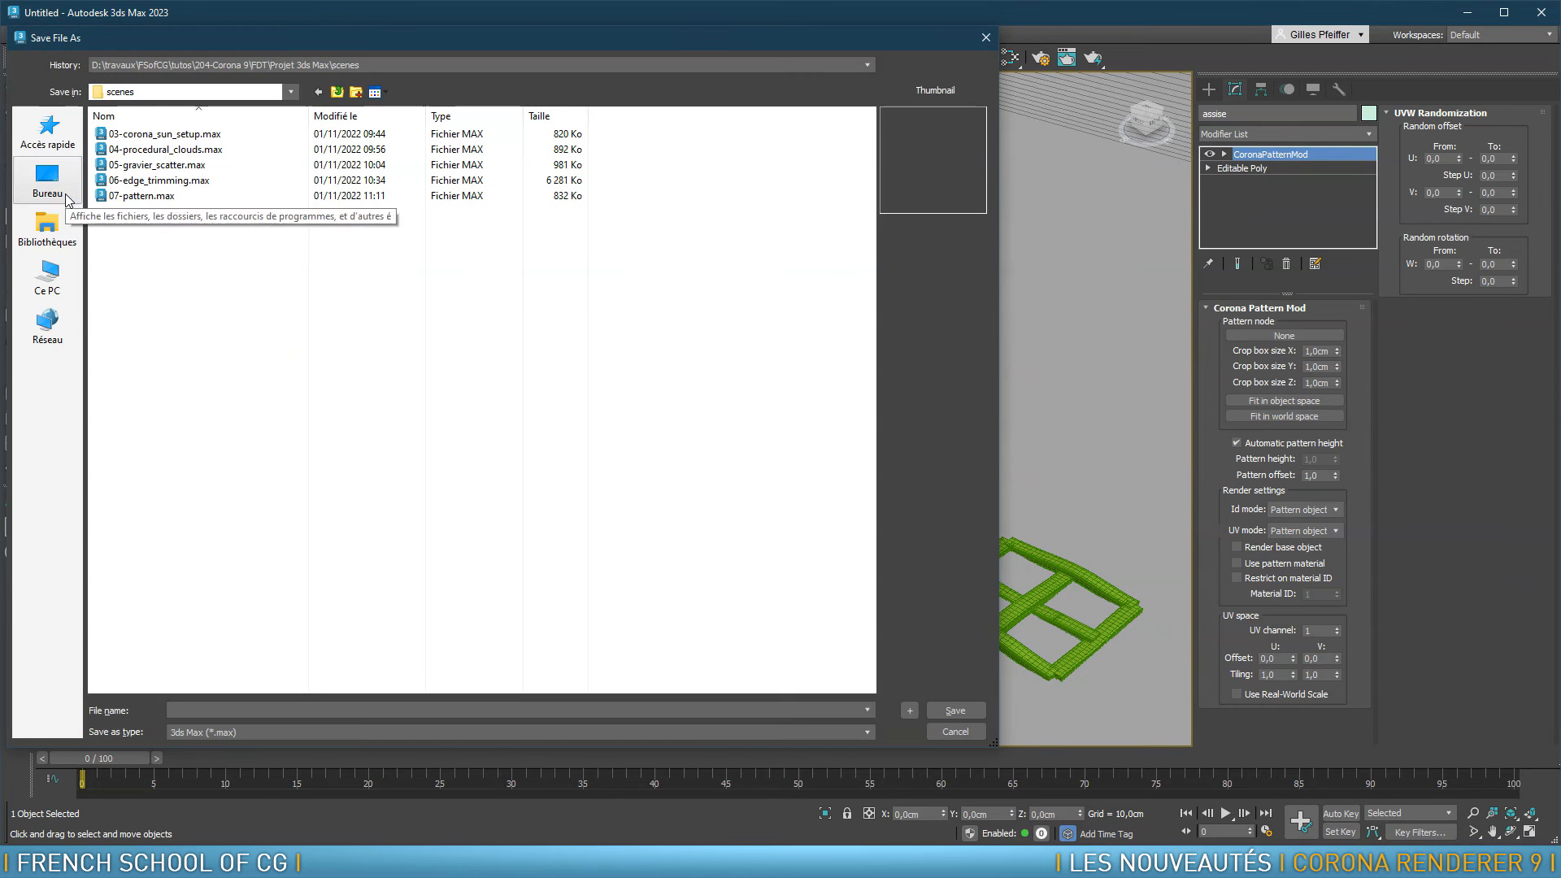
{"action": "type", "text": "08-pattern_siege"}
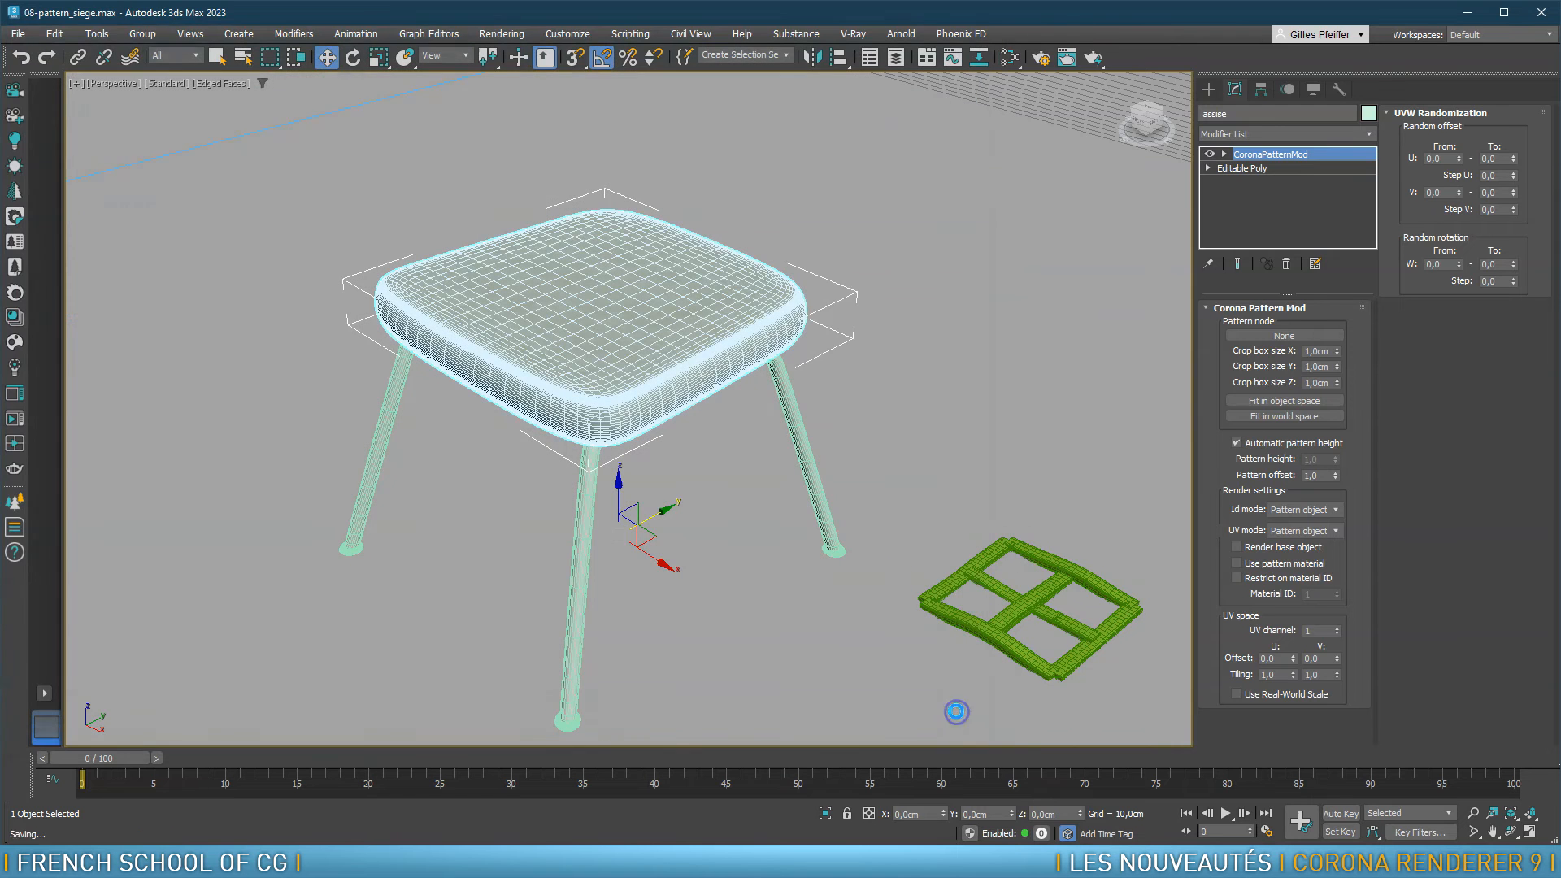
{"action": "left_click", "coordinate": [953, 709]}
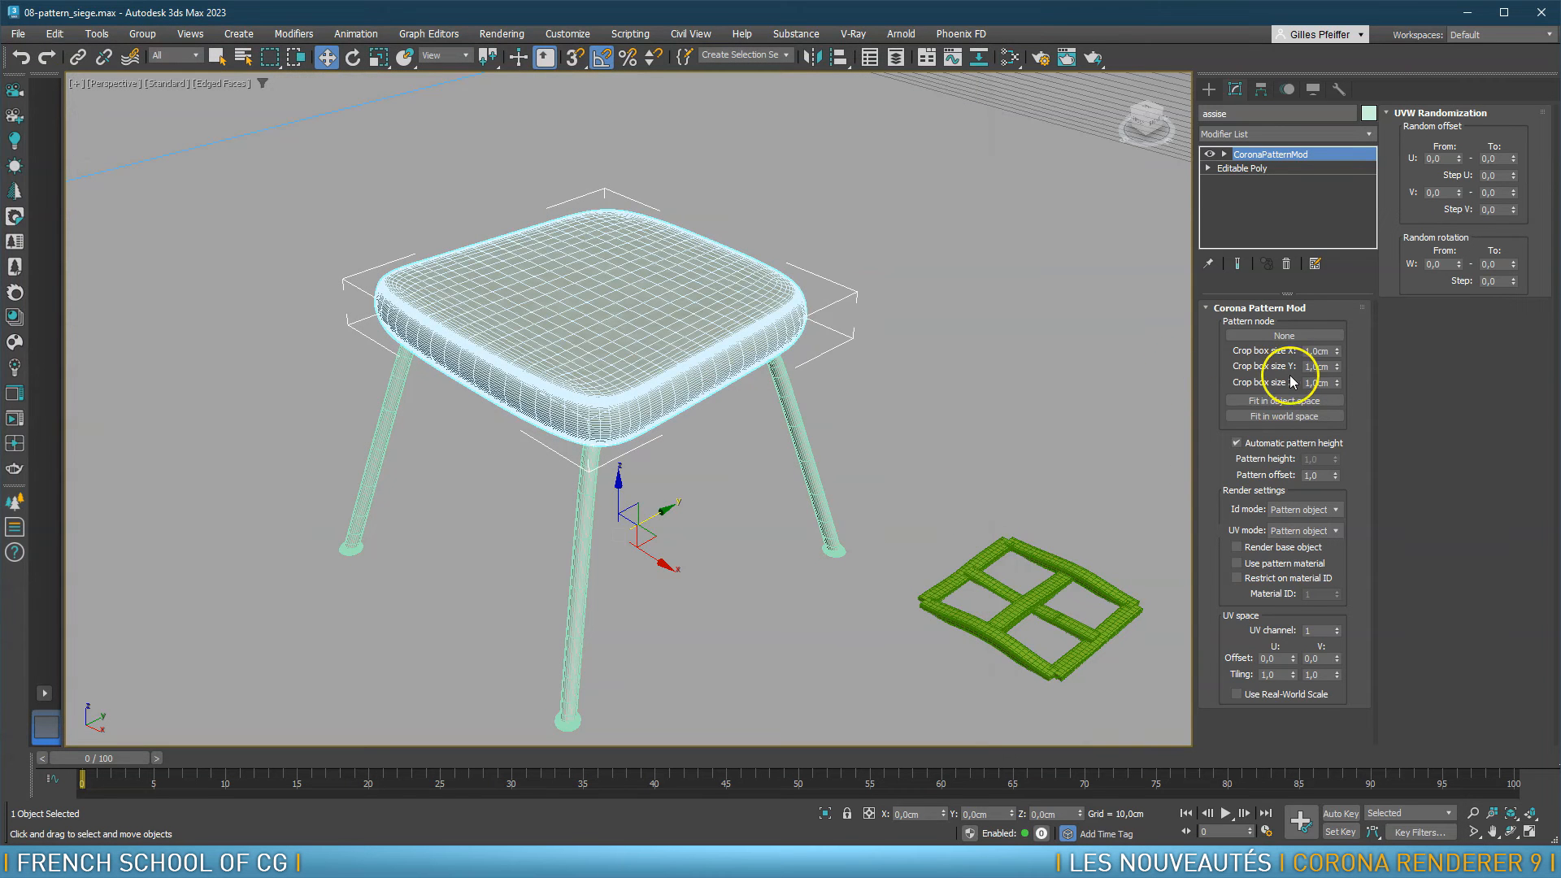
Reset the green grid's transforms with Reset XForm
{"action": "left_click", "coordinate": [1027, 610]}
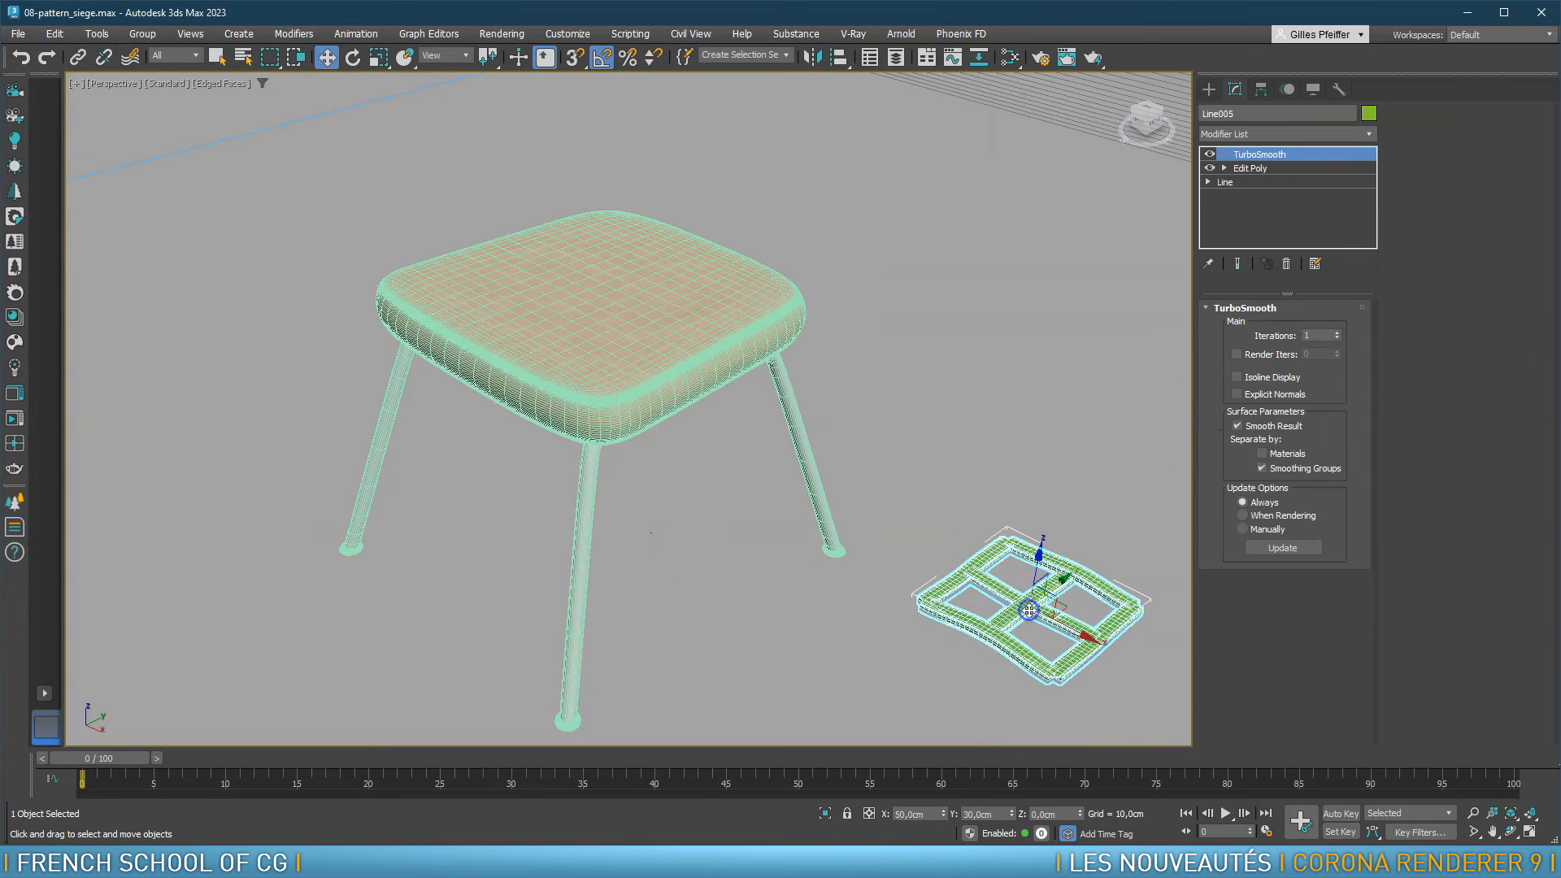
{"action": "left_click", "coordinate": [1339, 89]}
{"action": "left_click", "coordinate": [1306, 289]}
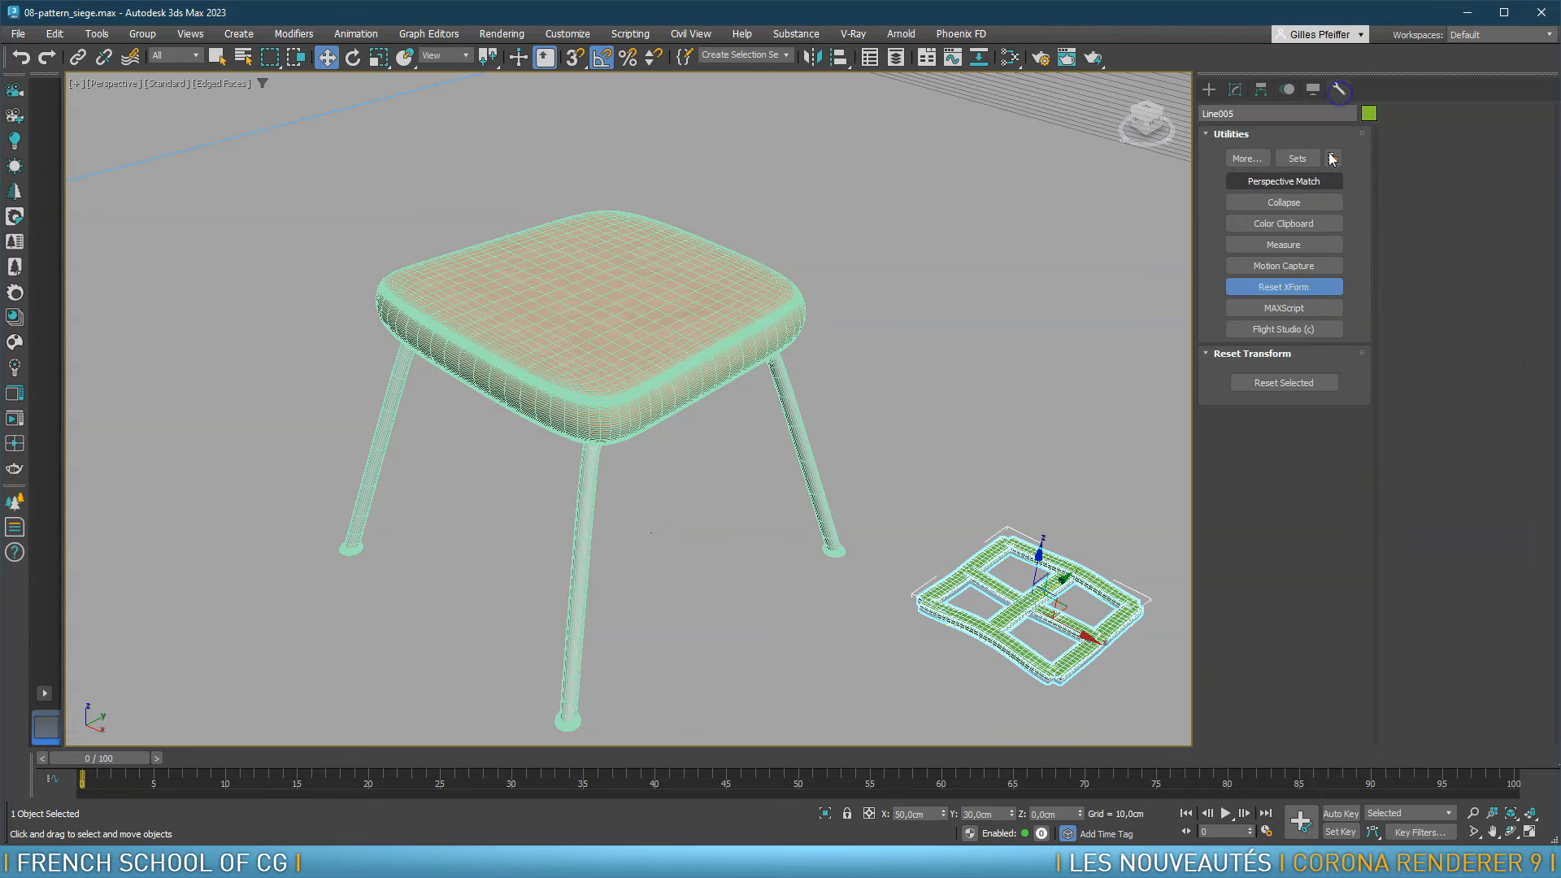
{"action": "left_click", "coordinate": [1291, 382]}
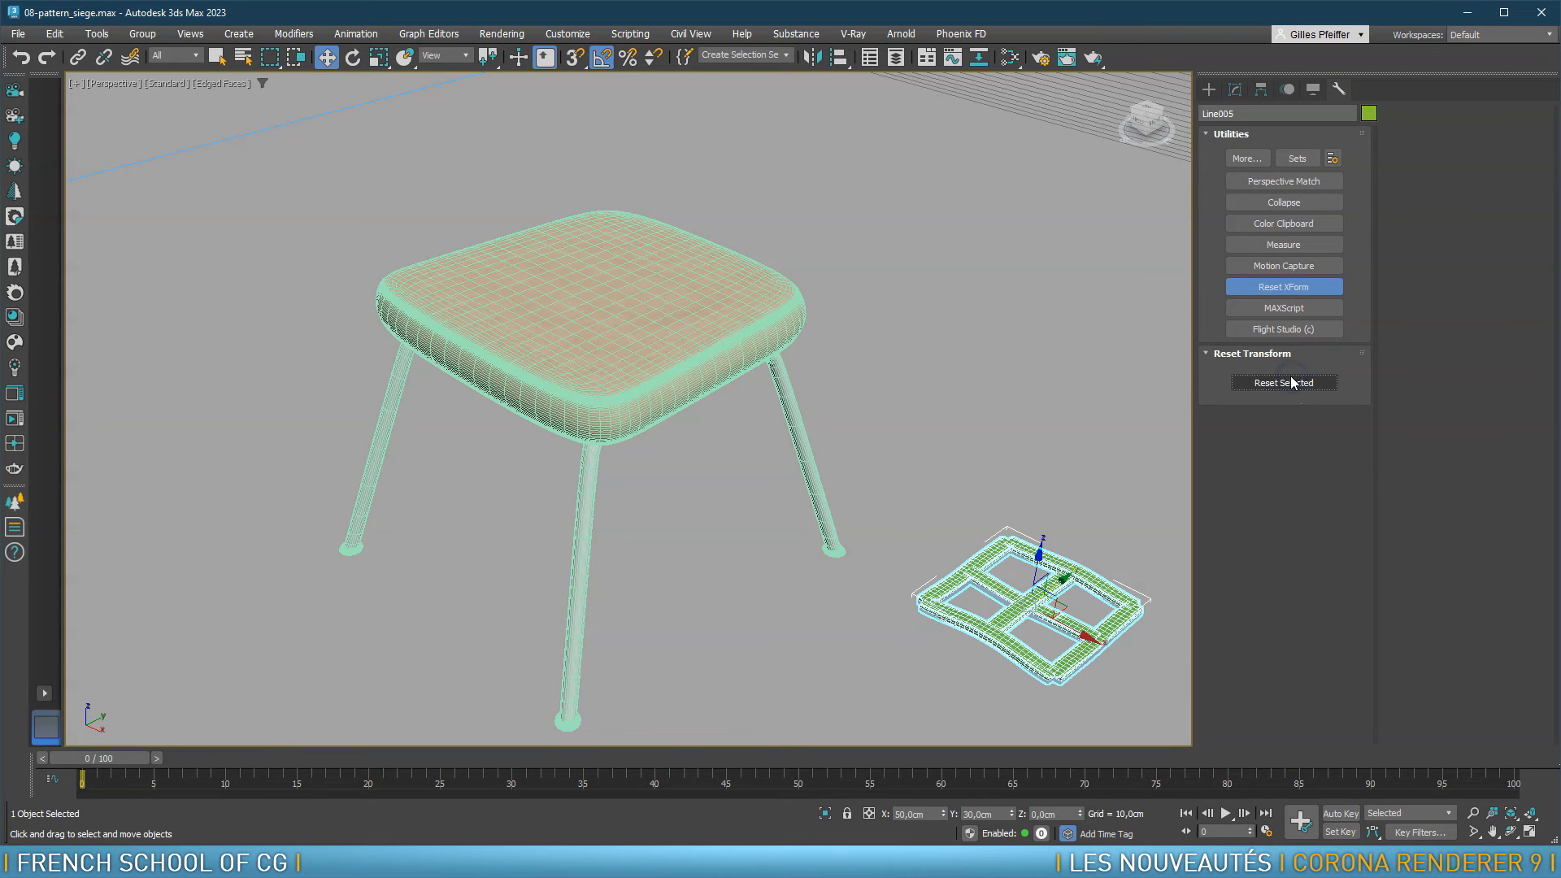
Collapse the grid's modifier stack to an Editable Mesh and rename the object pattern_base
{"action": "left_click", "coordinate": [1234, 89]}
{"action": "right_click", "coordinate": [1291, 162]}
{"action": "left_click", "coordinate": [1345, 313]}
{"action": "middle_click_drag", "start_coordinate": [1061, 559], "coordinate": [1012, 517]}
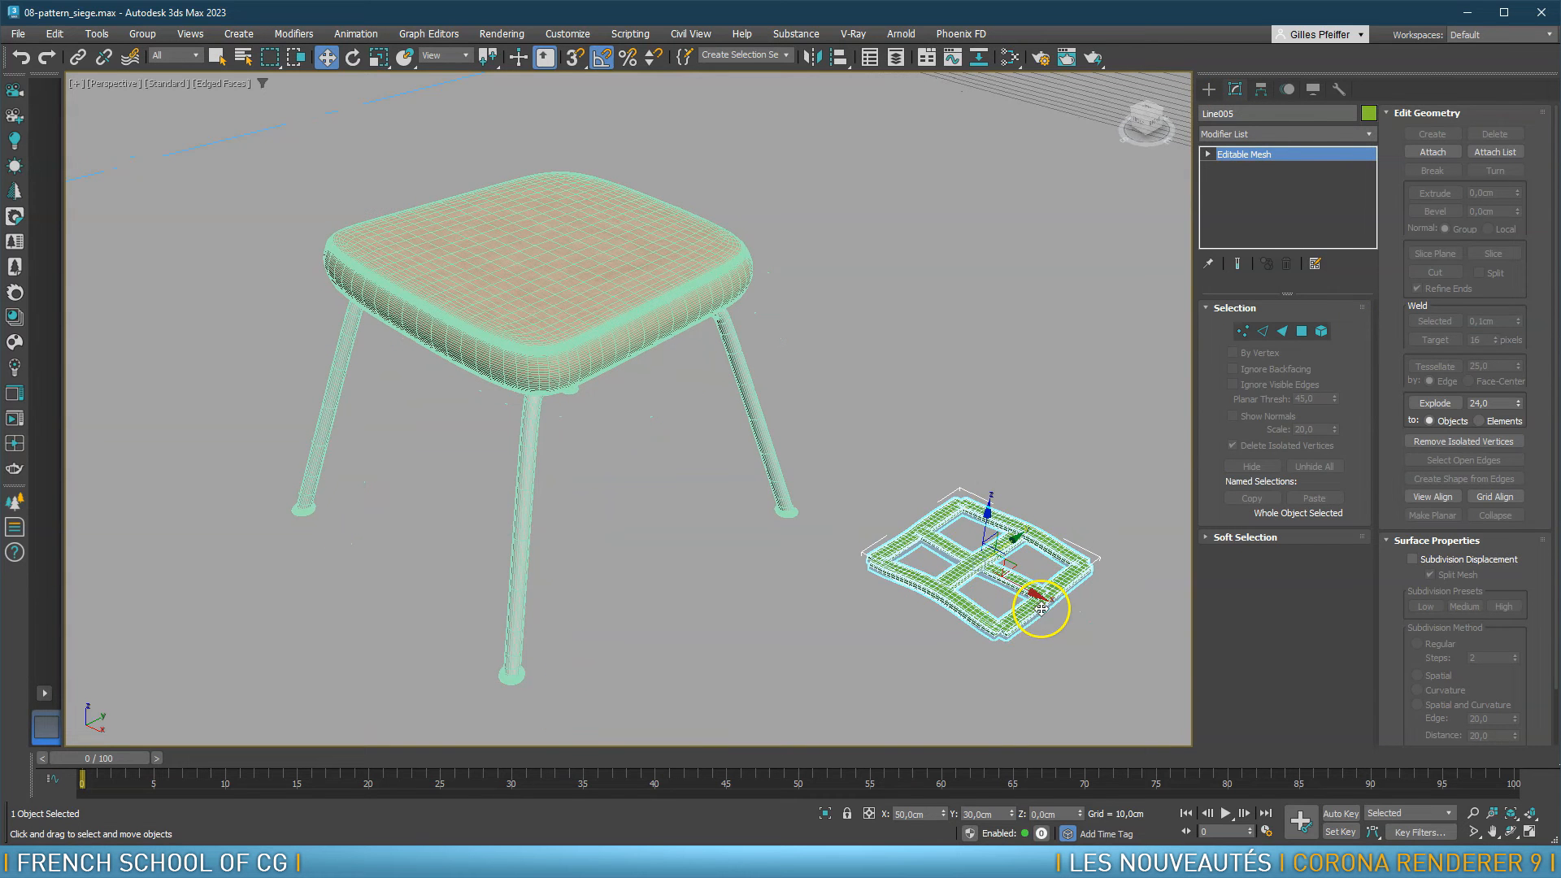
{"action": "left_click", "coordinate": [1236, 114]}
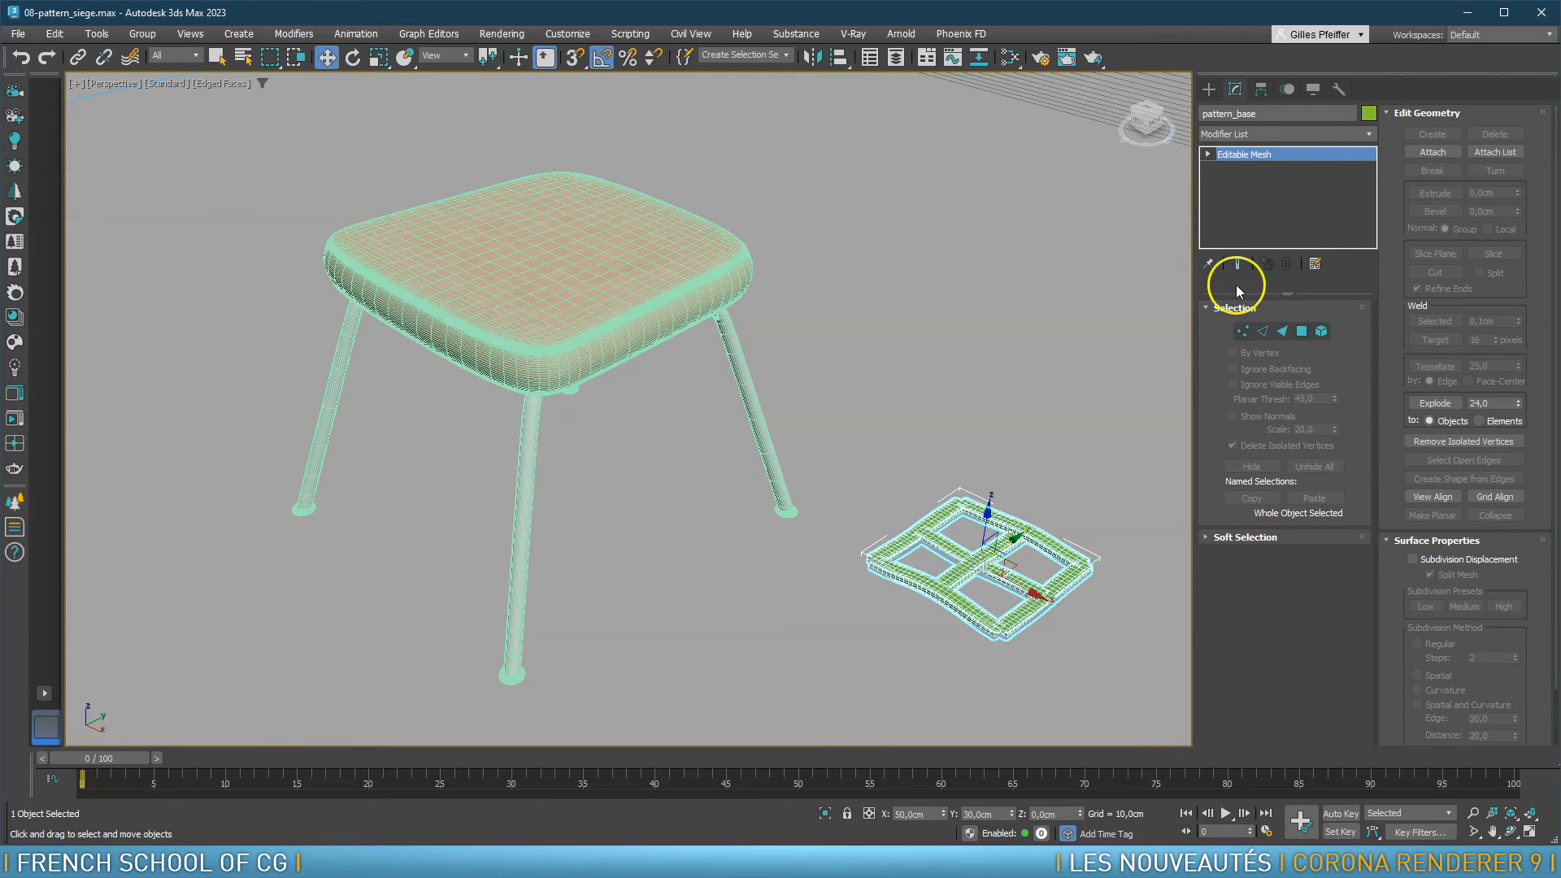
Assign the pattern_base grid as the pattern node of the seat cushion's CoronaPatternMod
{"action": "left_click", "coordinate": [1209, 87]}
{"action": "left_click", "coordinate": [670, 250]}
{"action": "left_click", "coordinate": [1235, 89]}
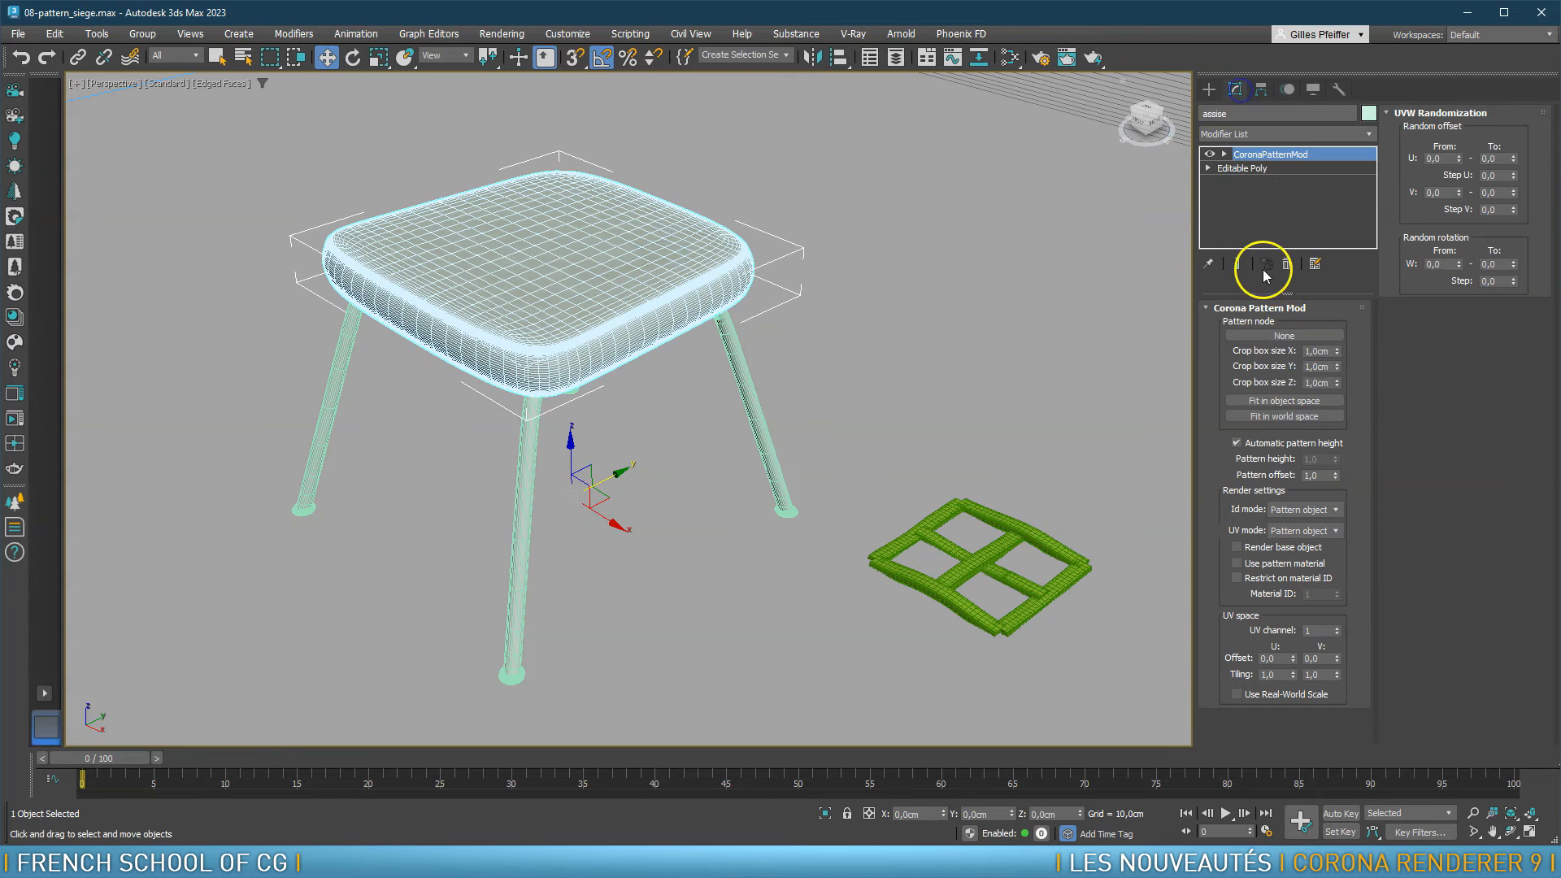
{"action": "left_click", "coordinate": [1284, 336]}
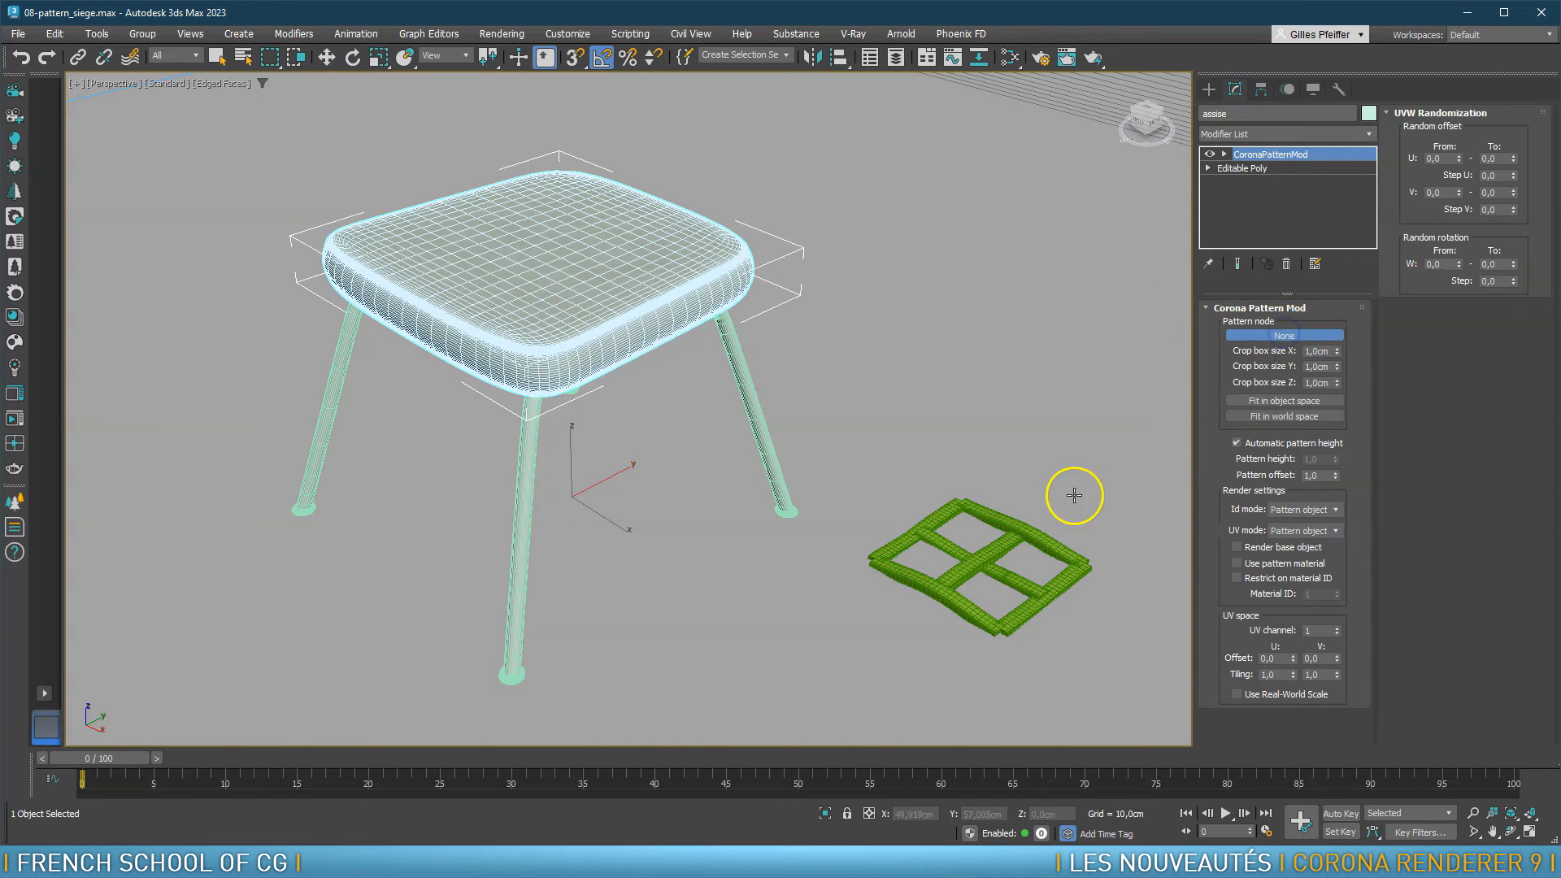
{"action": "left_click", "coordinate": [981, 553]}
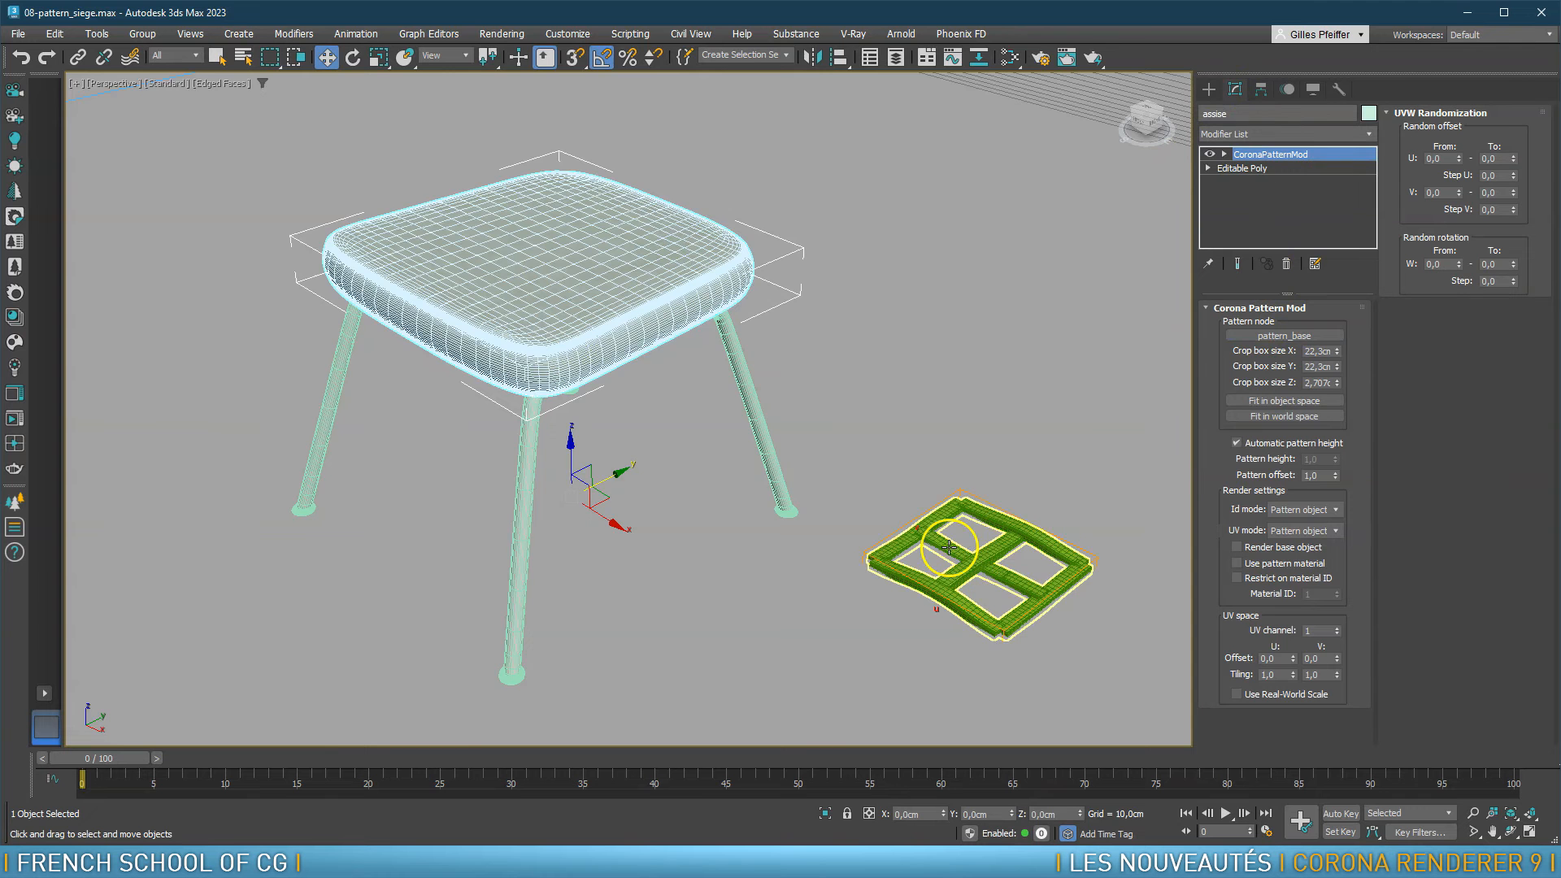
{"action": "mouse_move", "coordinate": [906, 579]}
{"action": "middle_mouse_down", "text": "alt"}
{"action": "mouse_move", "coordinate": [891, 555]}
{"action": "mouse_move", "coordinate": [894, 567]}
{"action": "middle_mouse_up", "text": "alt"}
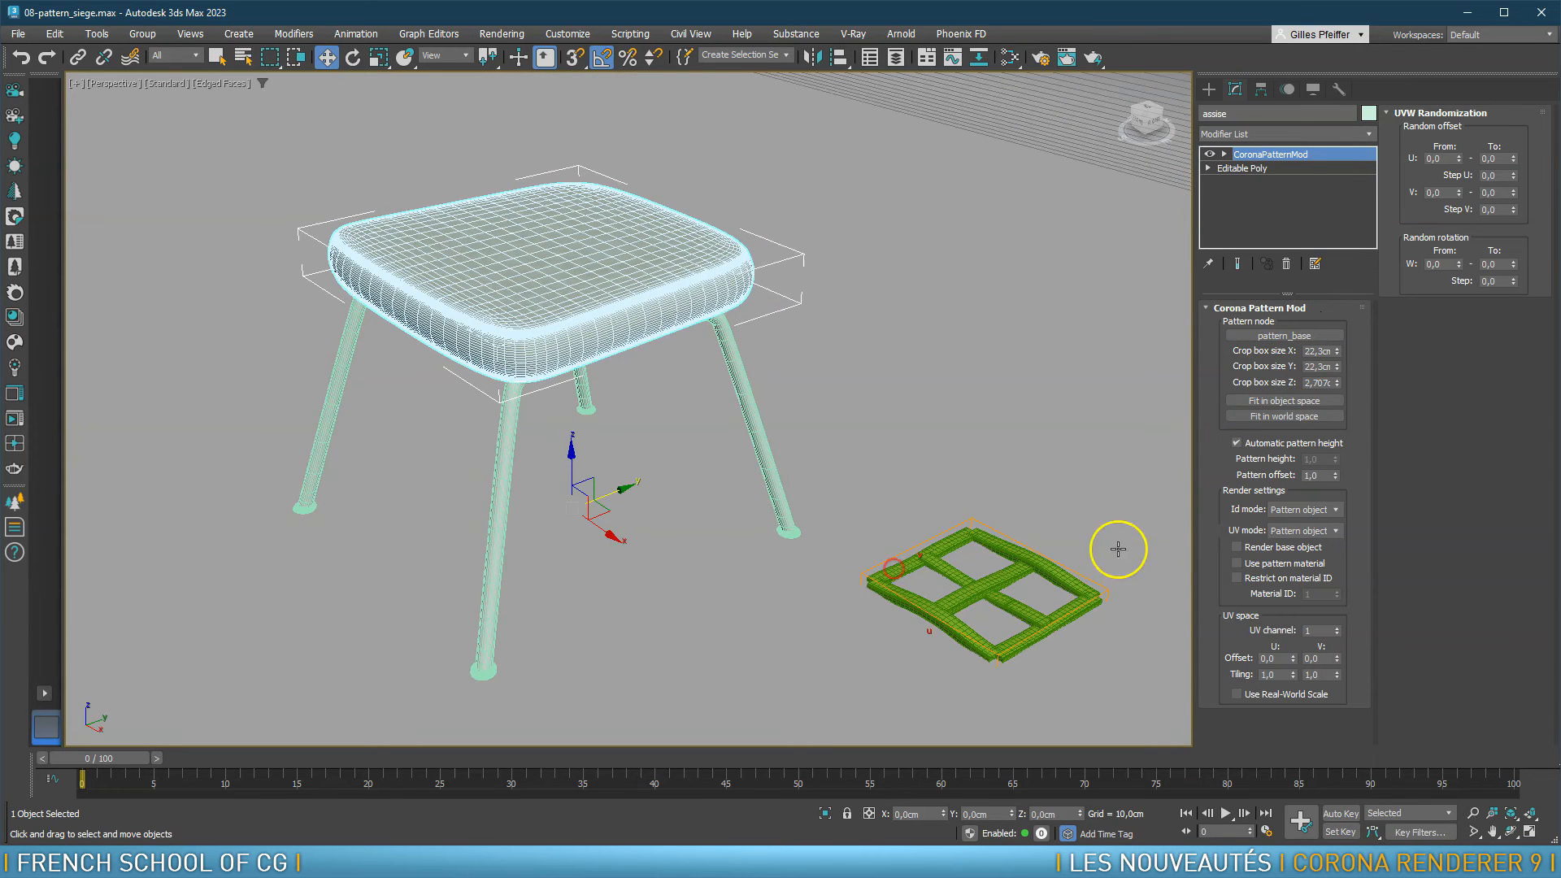
{"action": "scroll", "coordinate": [1030, 635], "scroll_direction": "up", "scroll_amount": 5}
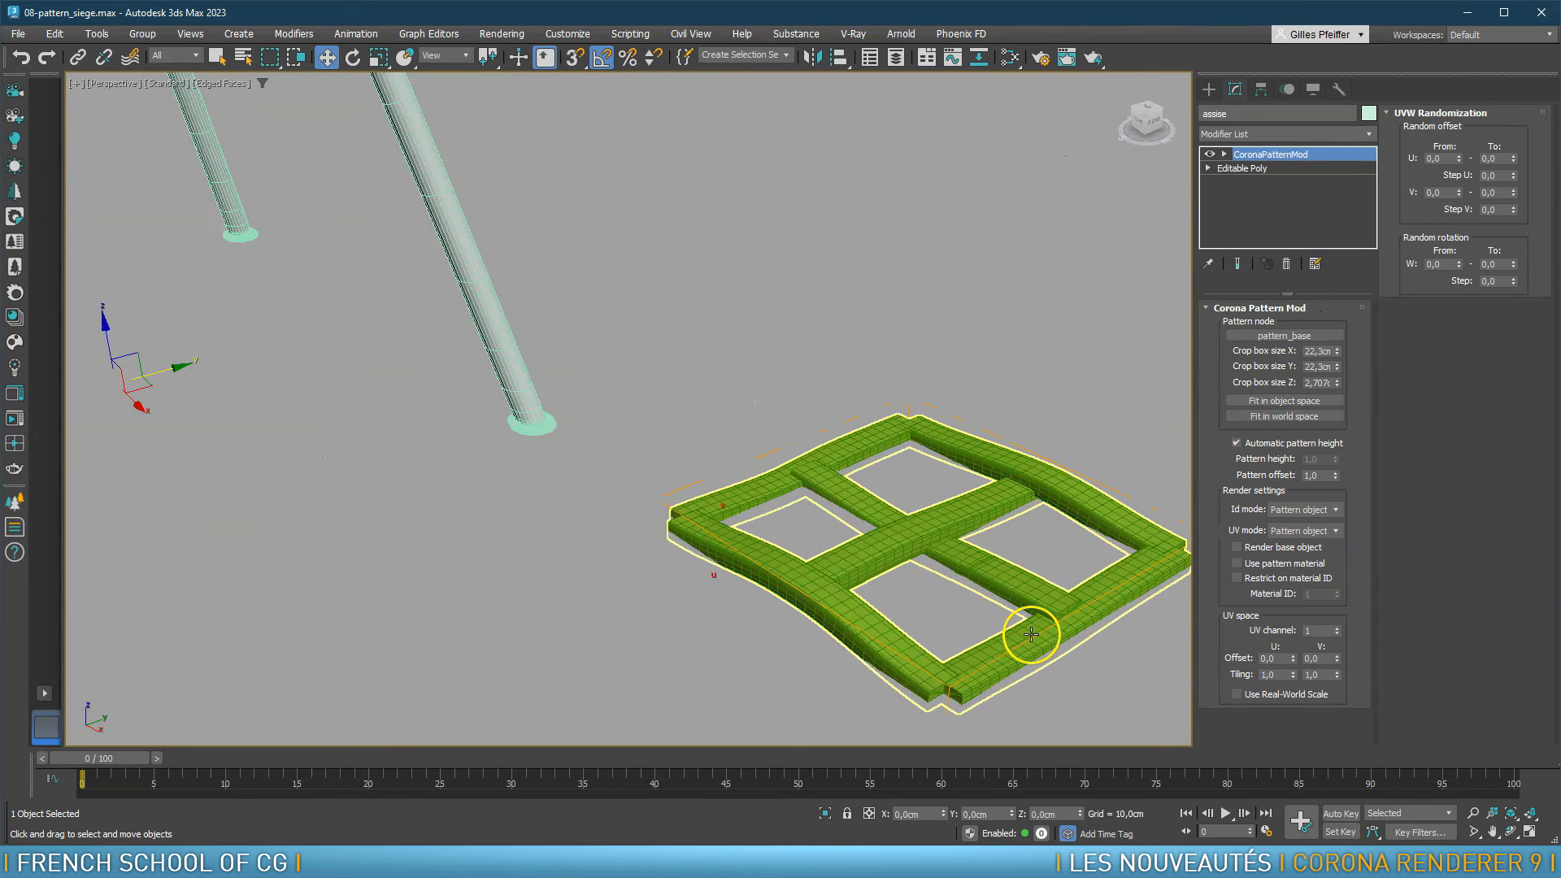
Set the Corona Pattern Mod crop box size to 20 cm in both X and Y, checking the fit from above
{"action": "key", "text": "t"}
{"action": "middle_click_drag", "start_coordinate": [726, 382], "coordinate": [756, 455]}
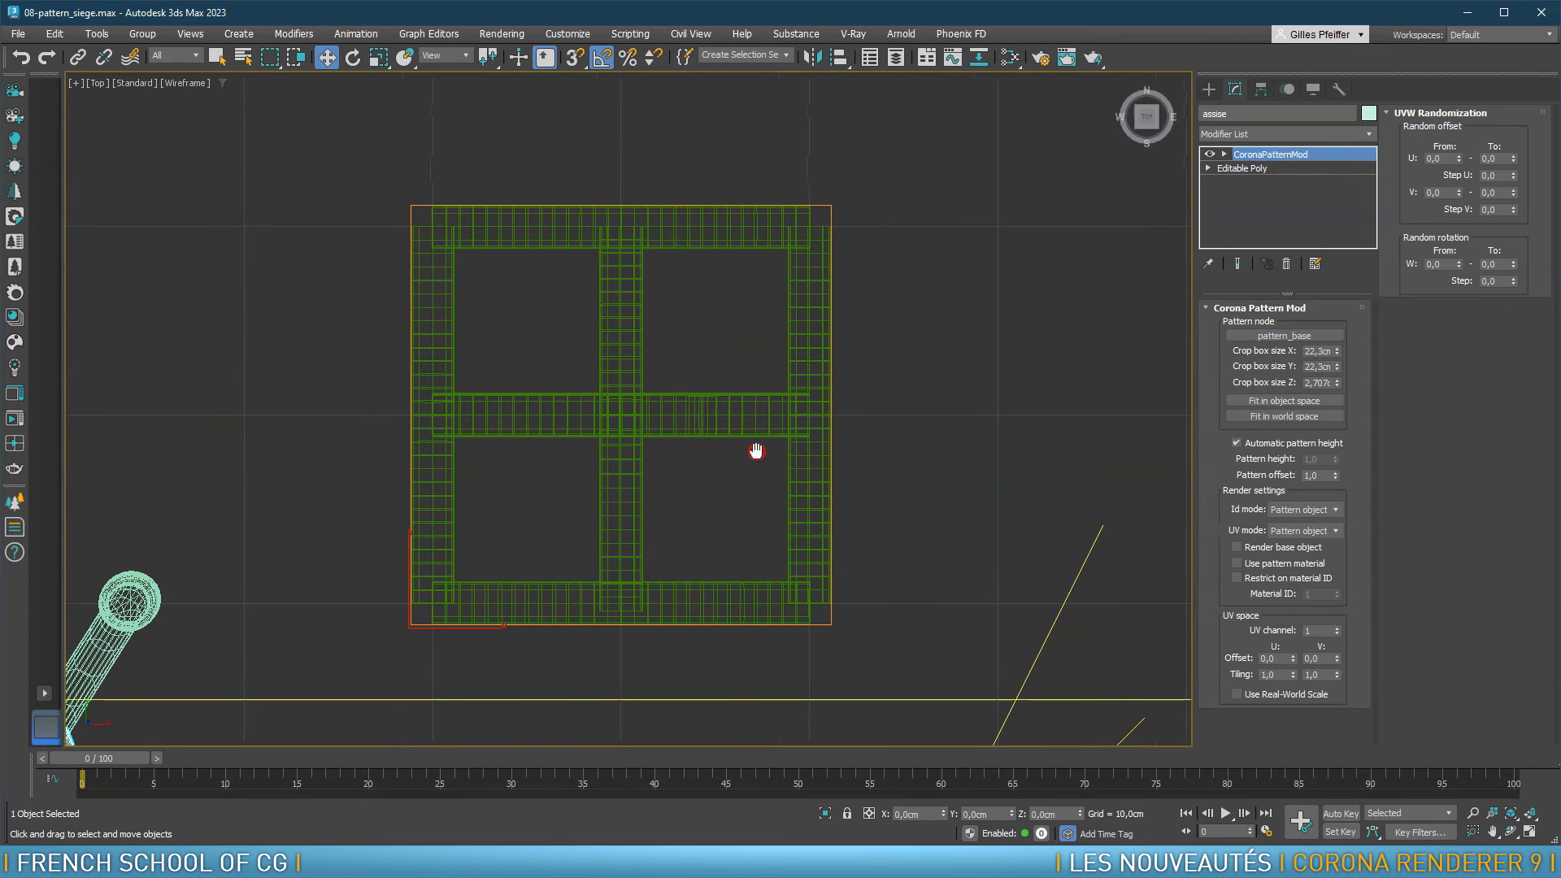
{"action": "scroll", "coordinate": [757, 240], "scroll_direction": "up", "scroll_amount": 3}
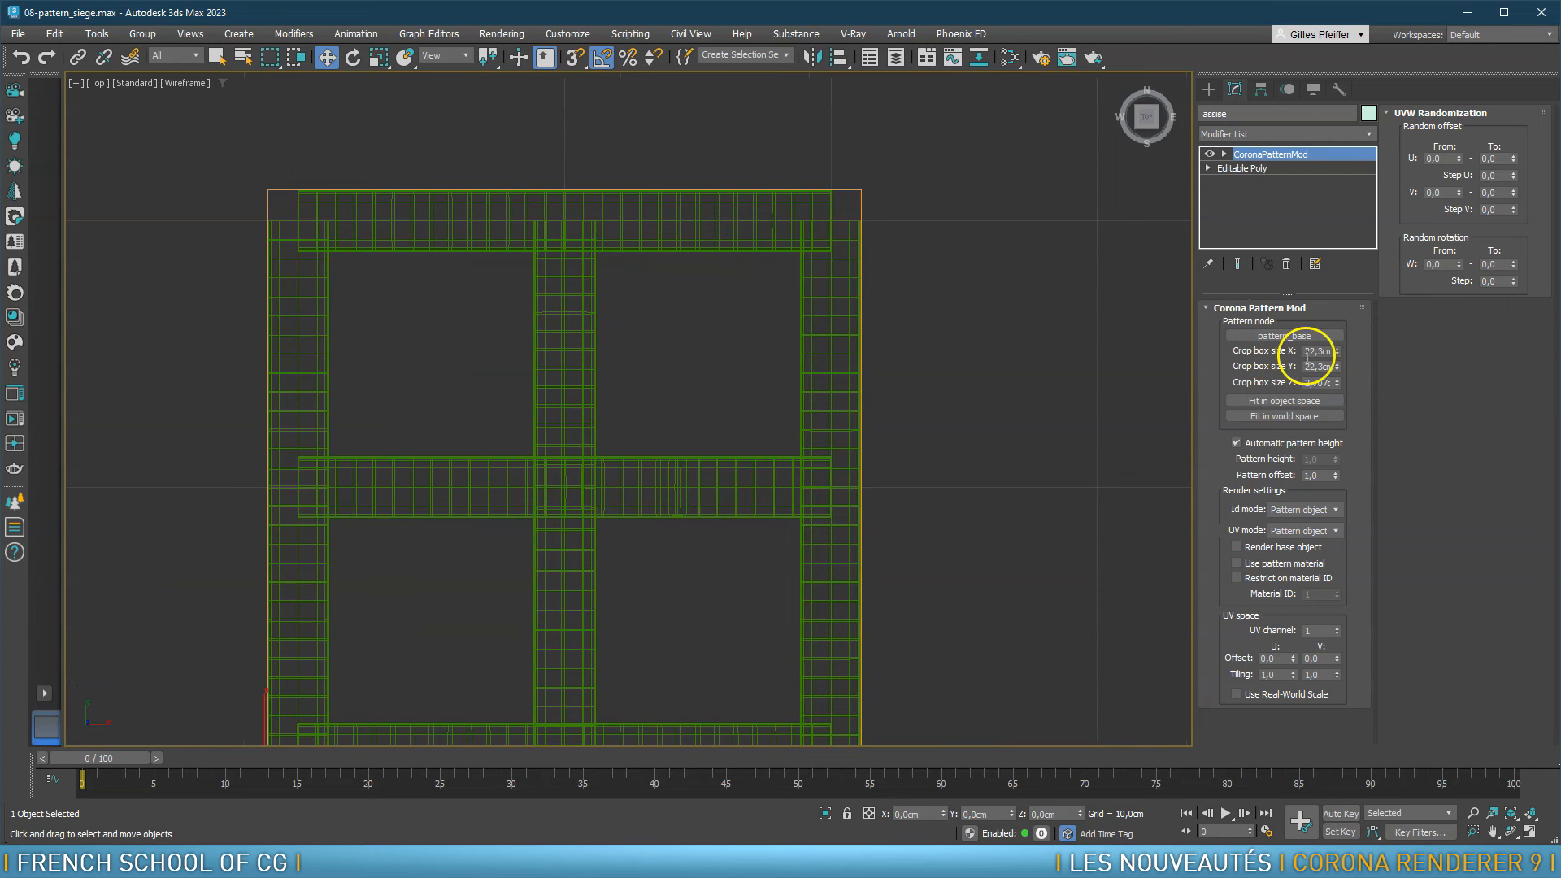
{"action": "type", "text": "21"}
{"action": "key", "text": "Return"}
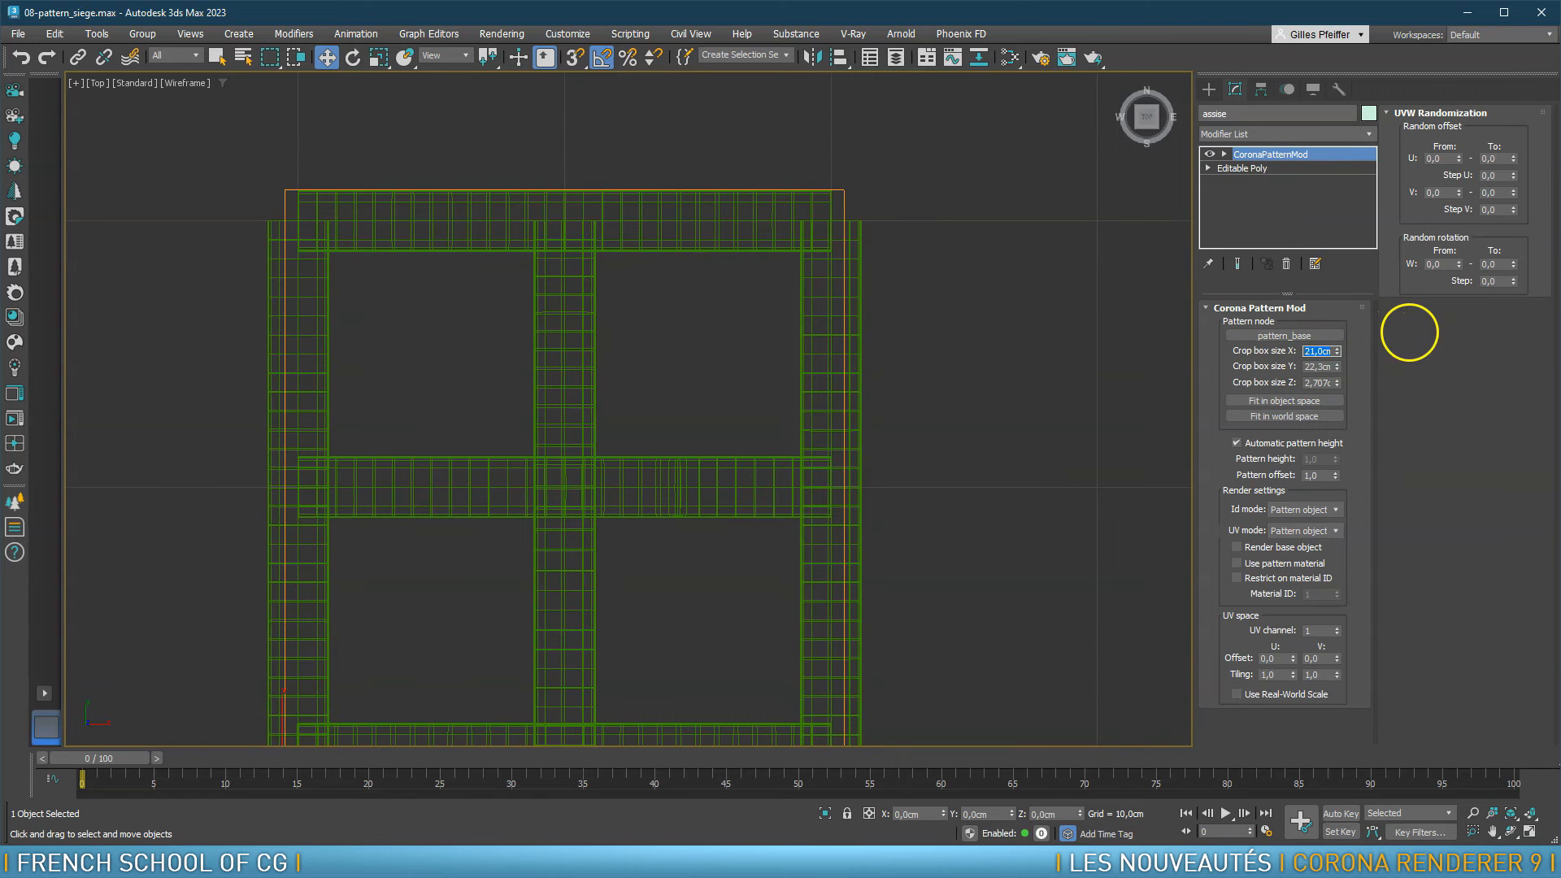
{"action": "type", "text": "20"}
{"action": "key", "text": "Return"}
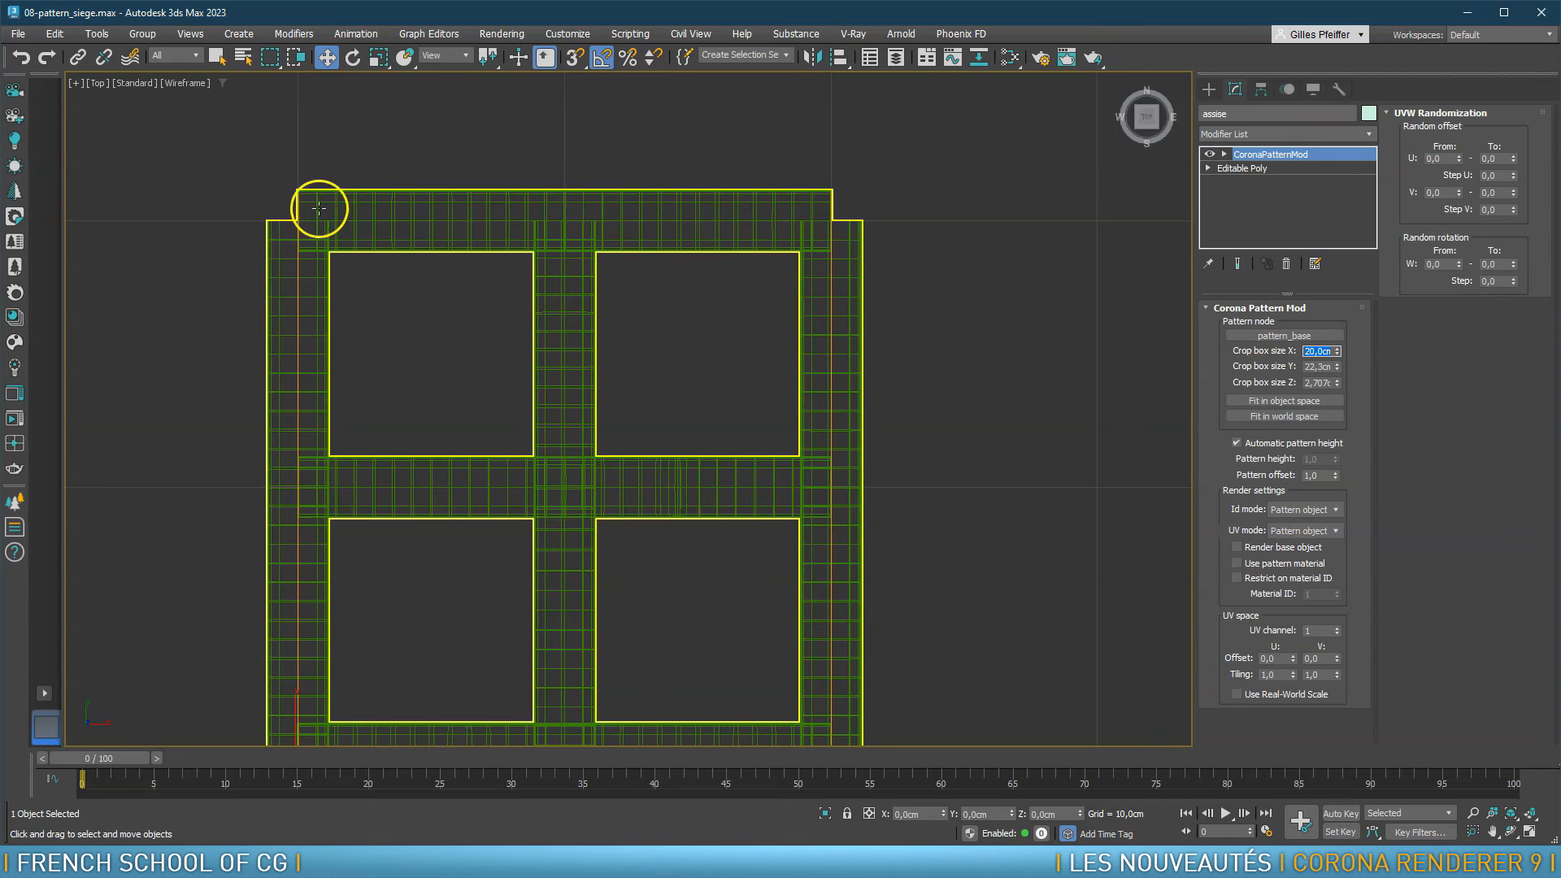
{"action": "key", "text": "Tab"}
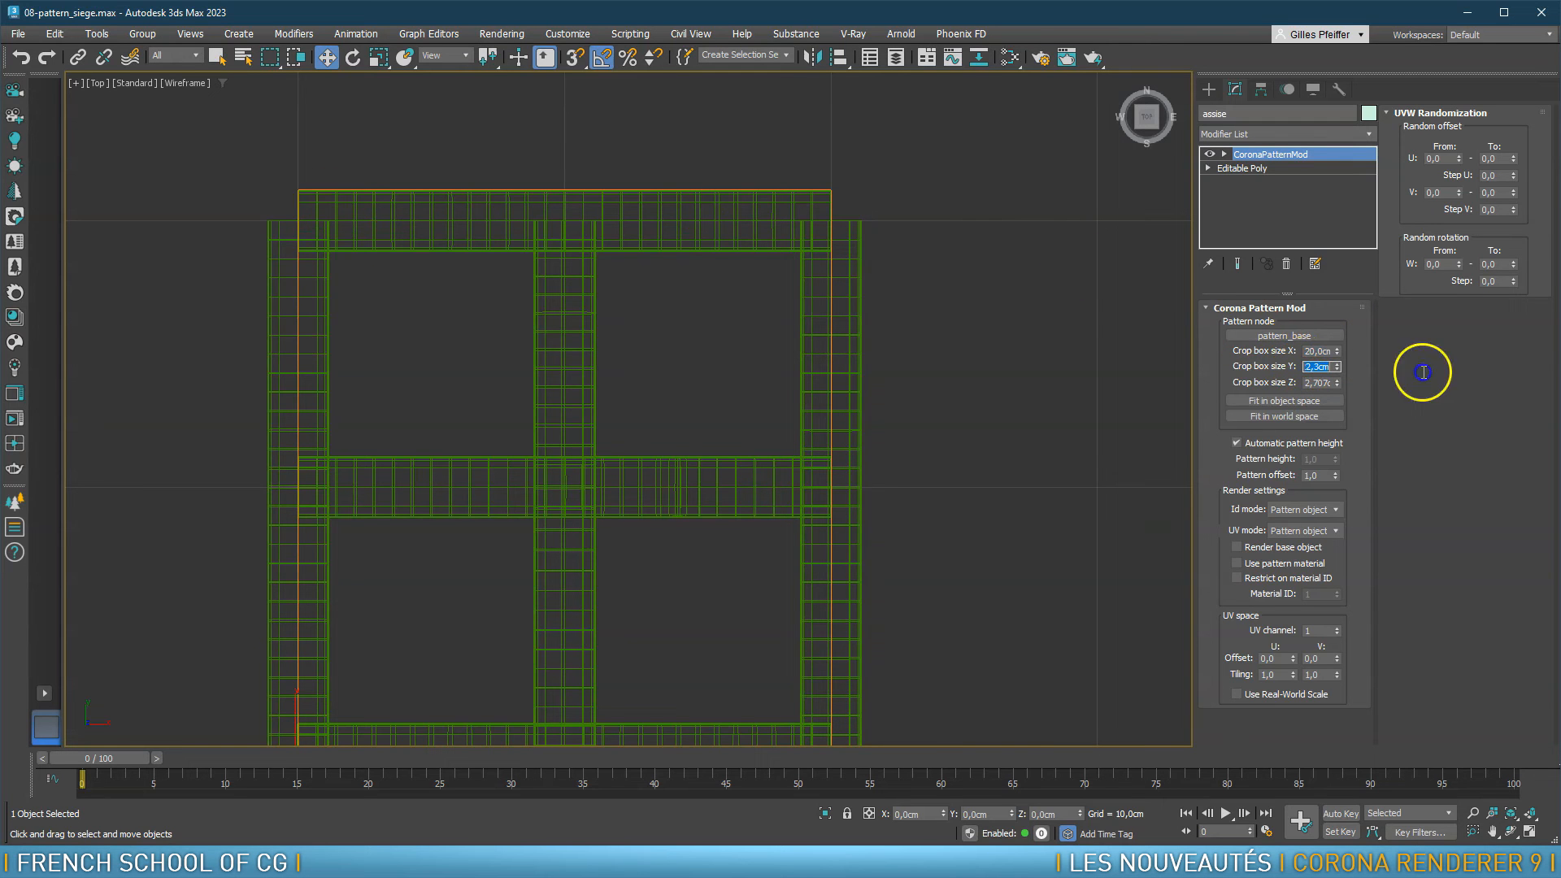
{"action": "type", "text": "20"}
{"action": "key", "text": "Return"}
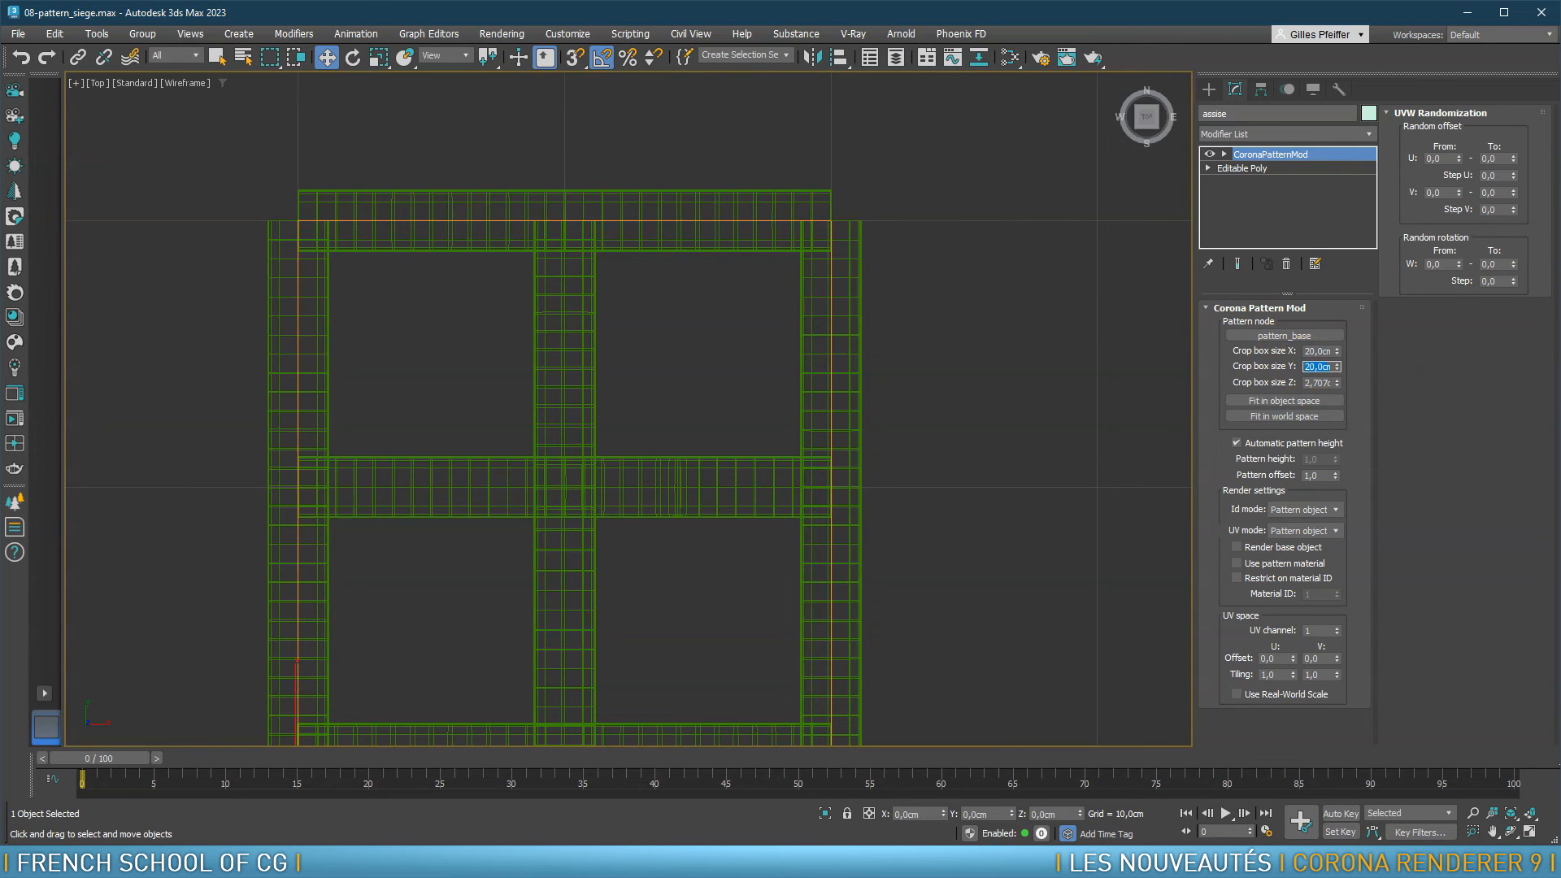
{"action": "middle_click_drag", "start_coordinate": [850, 472], "coordinate": [845, 407]}
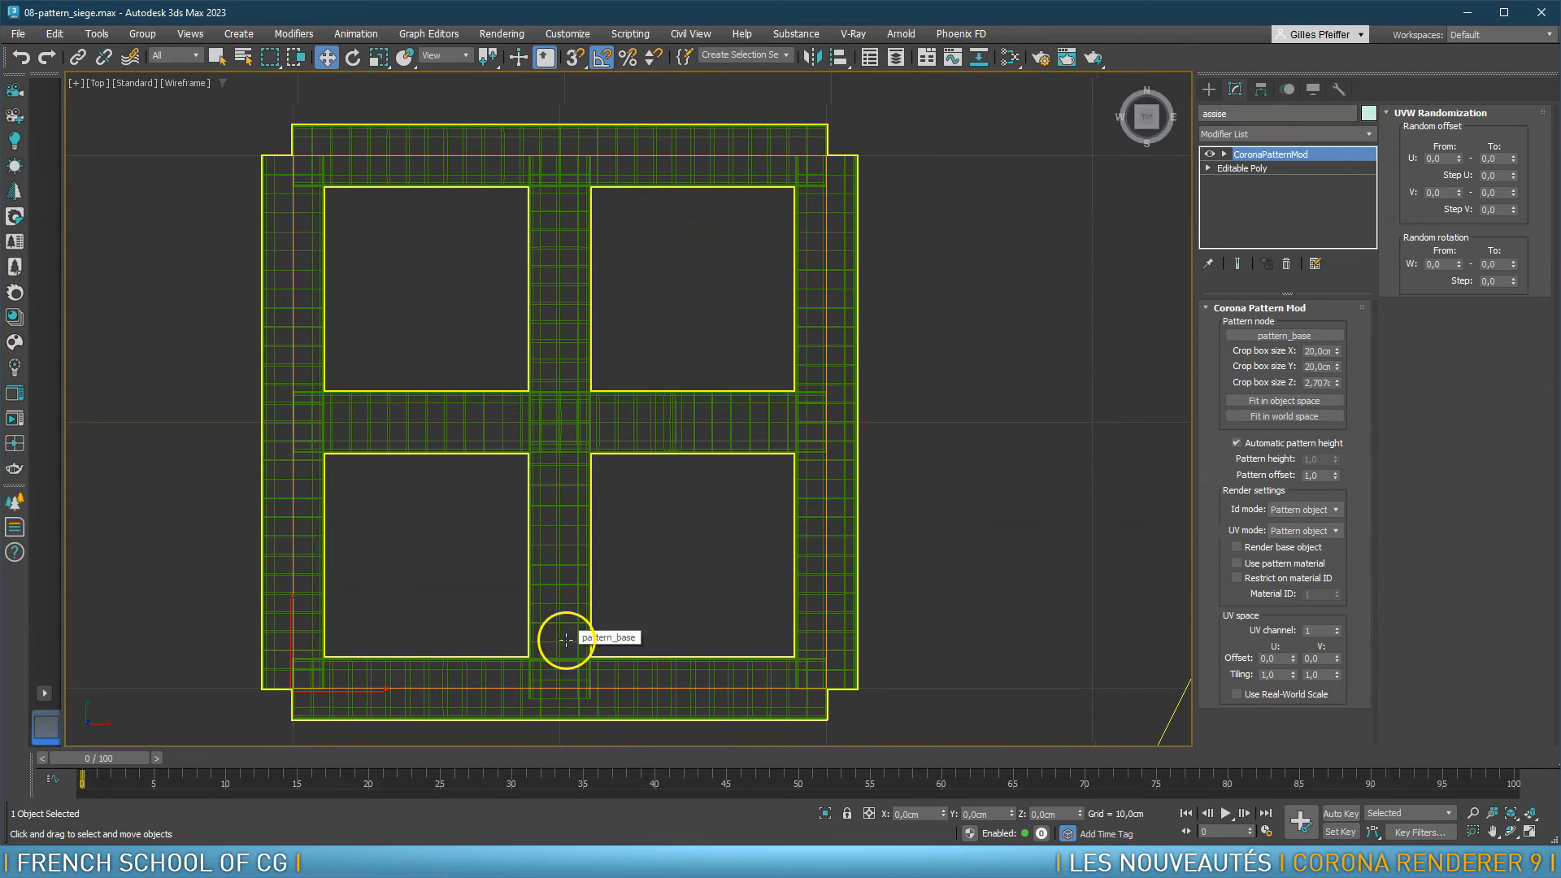
Frame the chair in the perspective view and start a Corona interactive render, keeping the modifier settings uncovered
{"action": "key", "text": "p"}
{"action": "middle_click_drag", "start_coordinate": [867, 607], "coordinate": [894, 612], "text": "alt"}
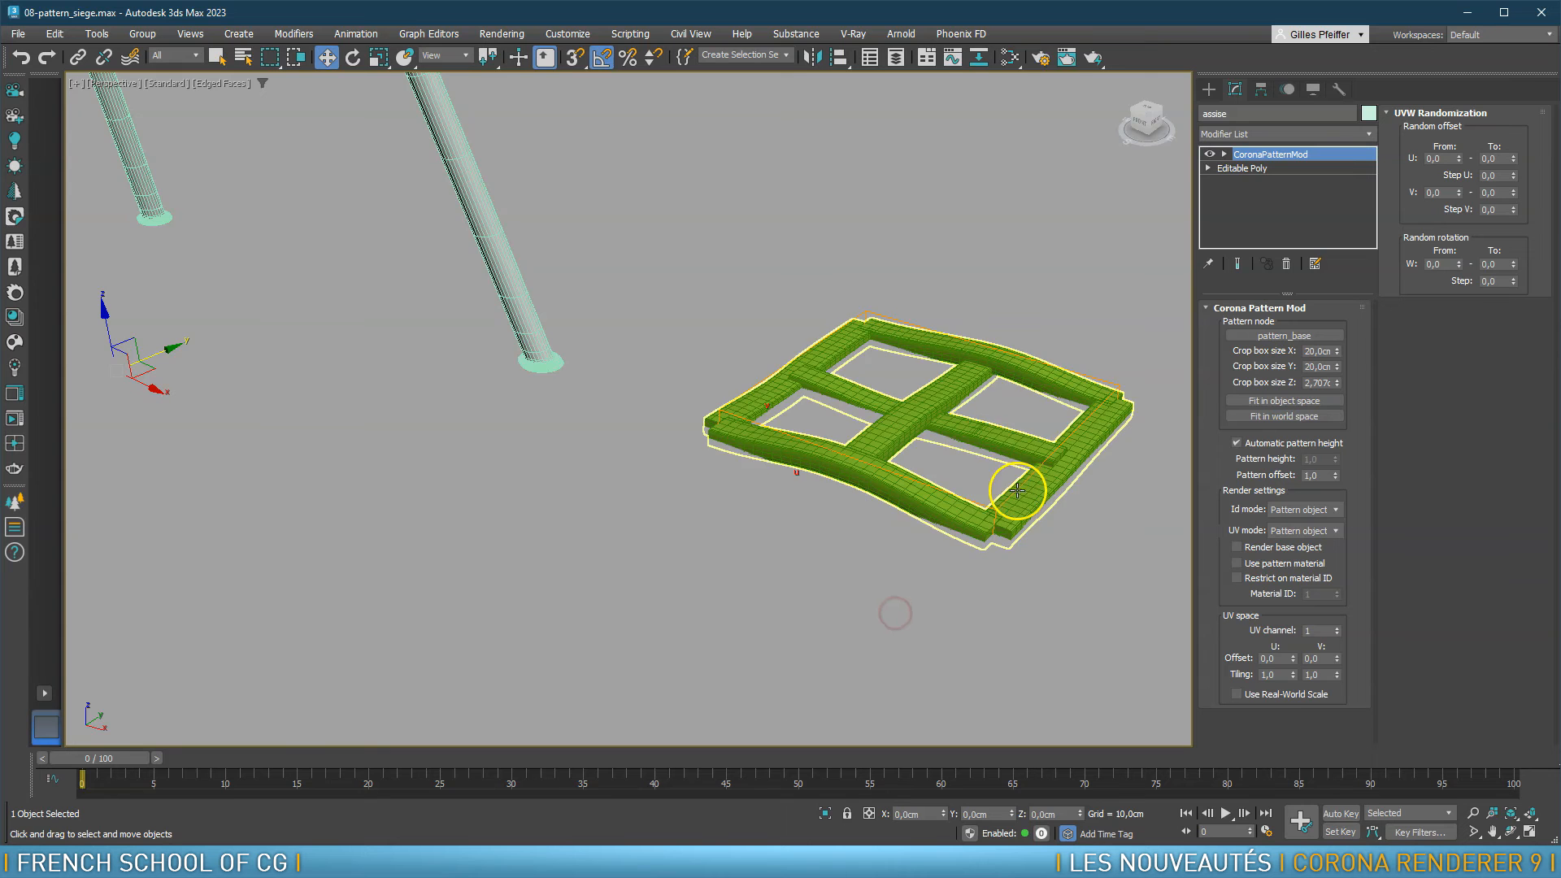
{"action": "key", "text": "z"}
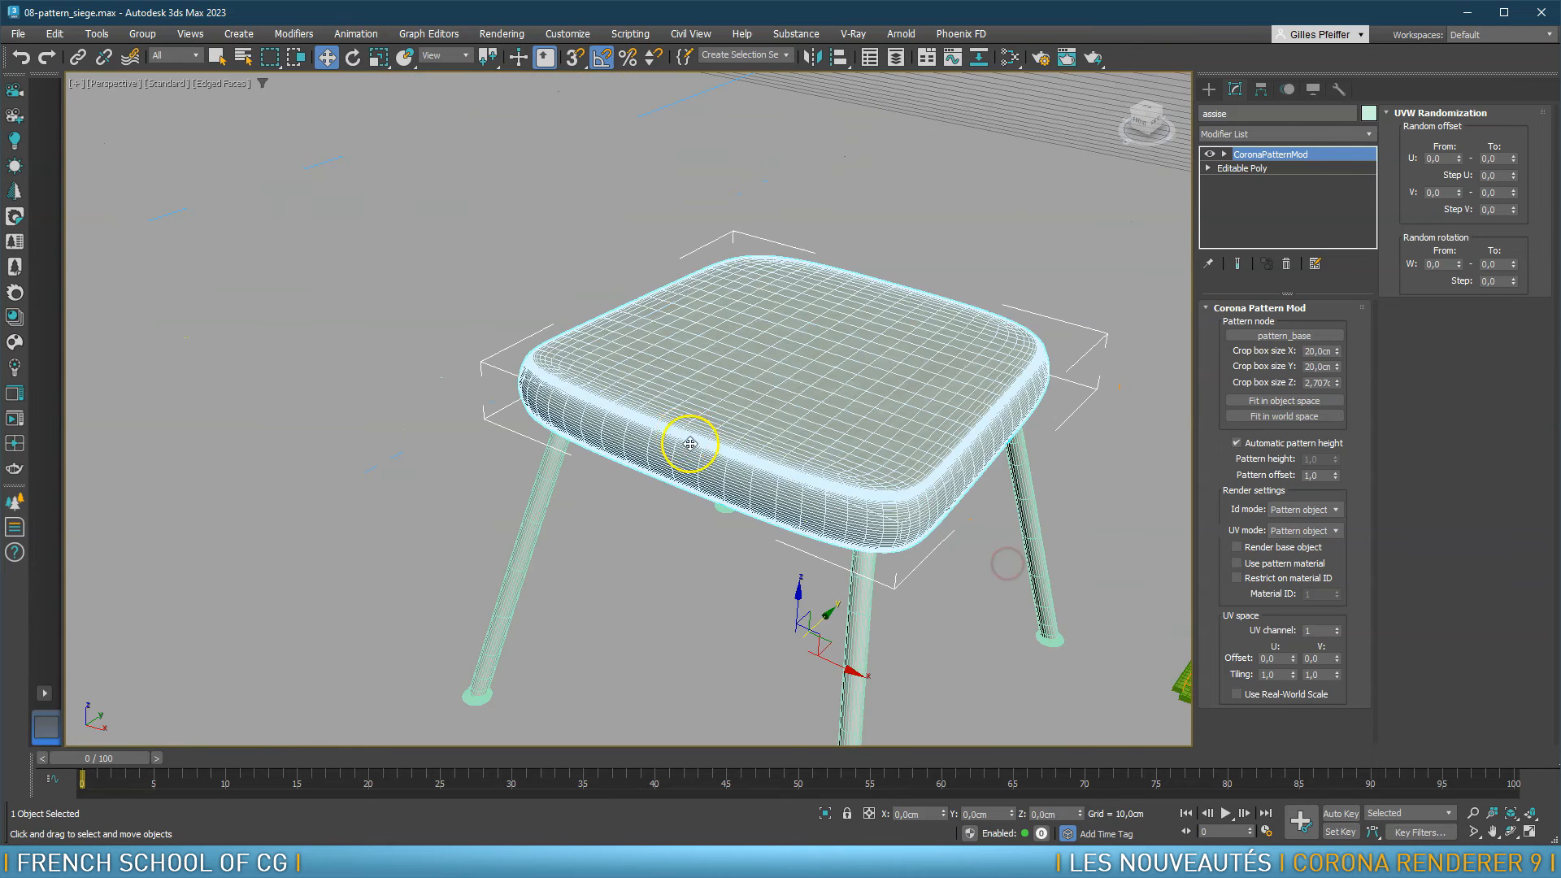
{"action": "middle_click_drag", "start_coordinate": [857, 414], "coordinate": [760, 358]}
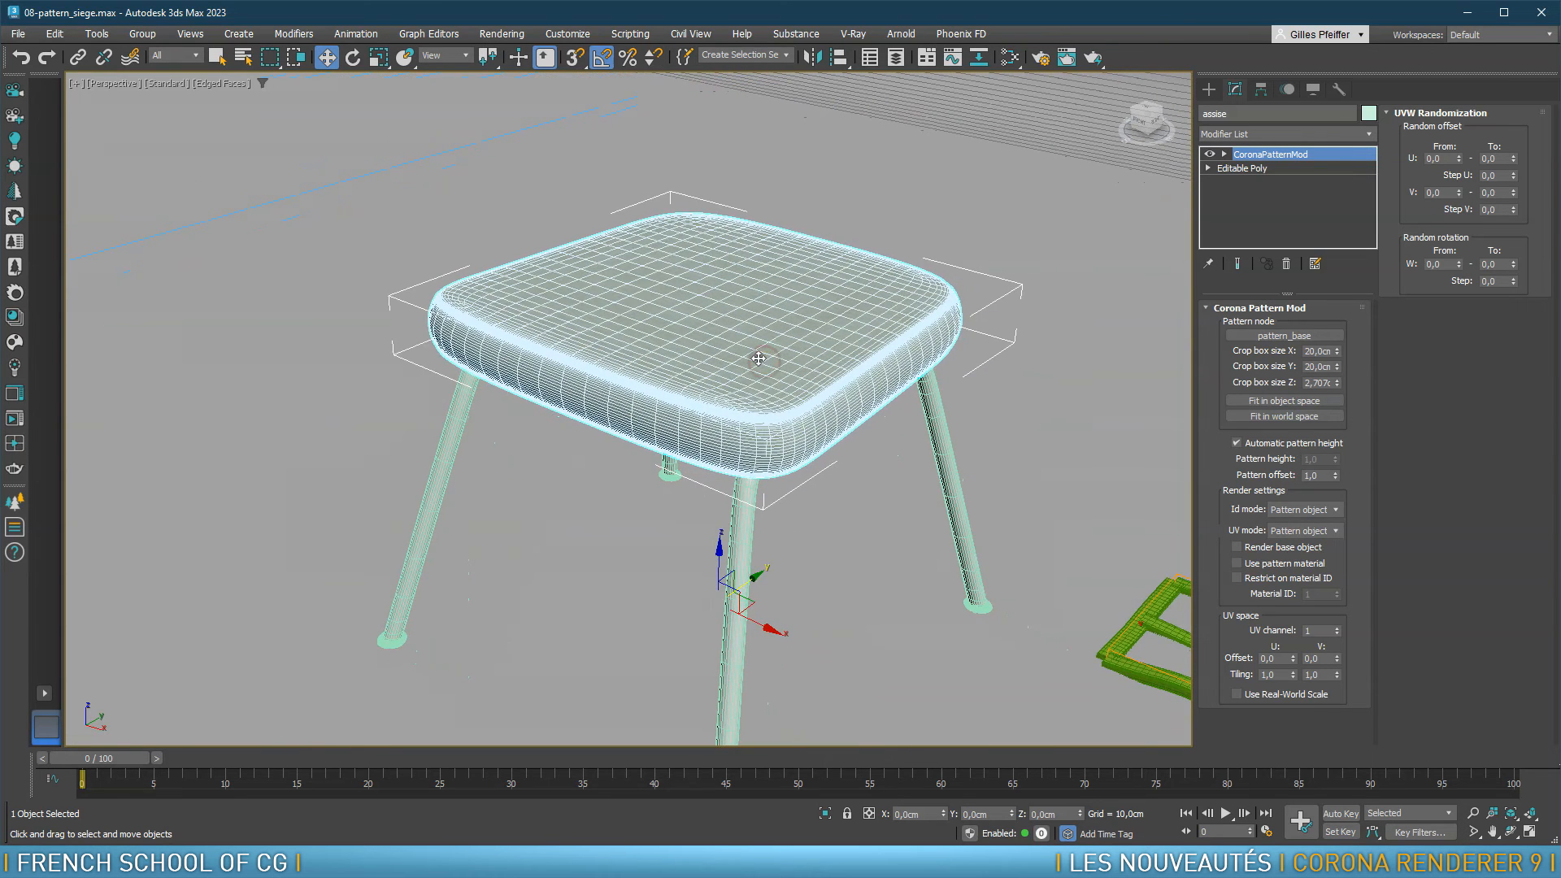
{"action": "left_click", "coordinate": [15, 418]}
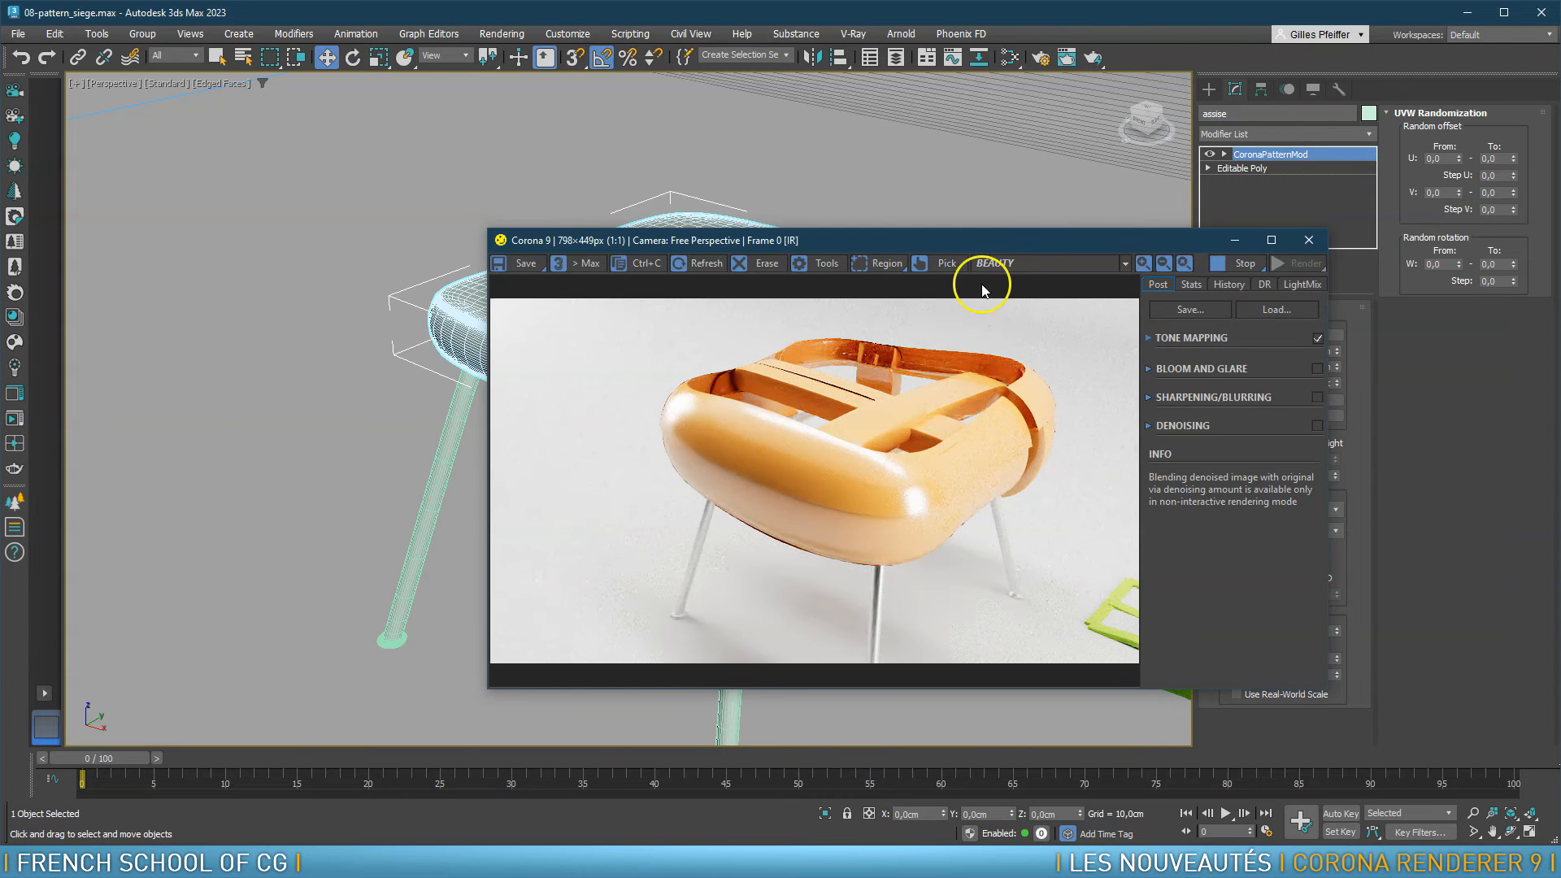
{"action": "left_click_drag", "start_coordinate": [1005, 239], "coordinate": [625, 150]}
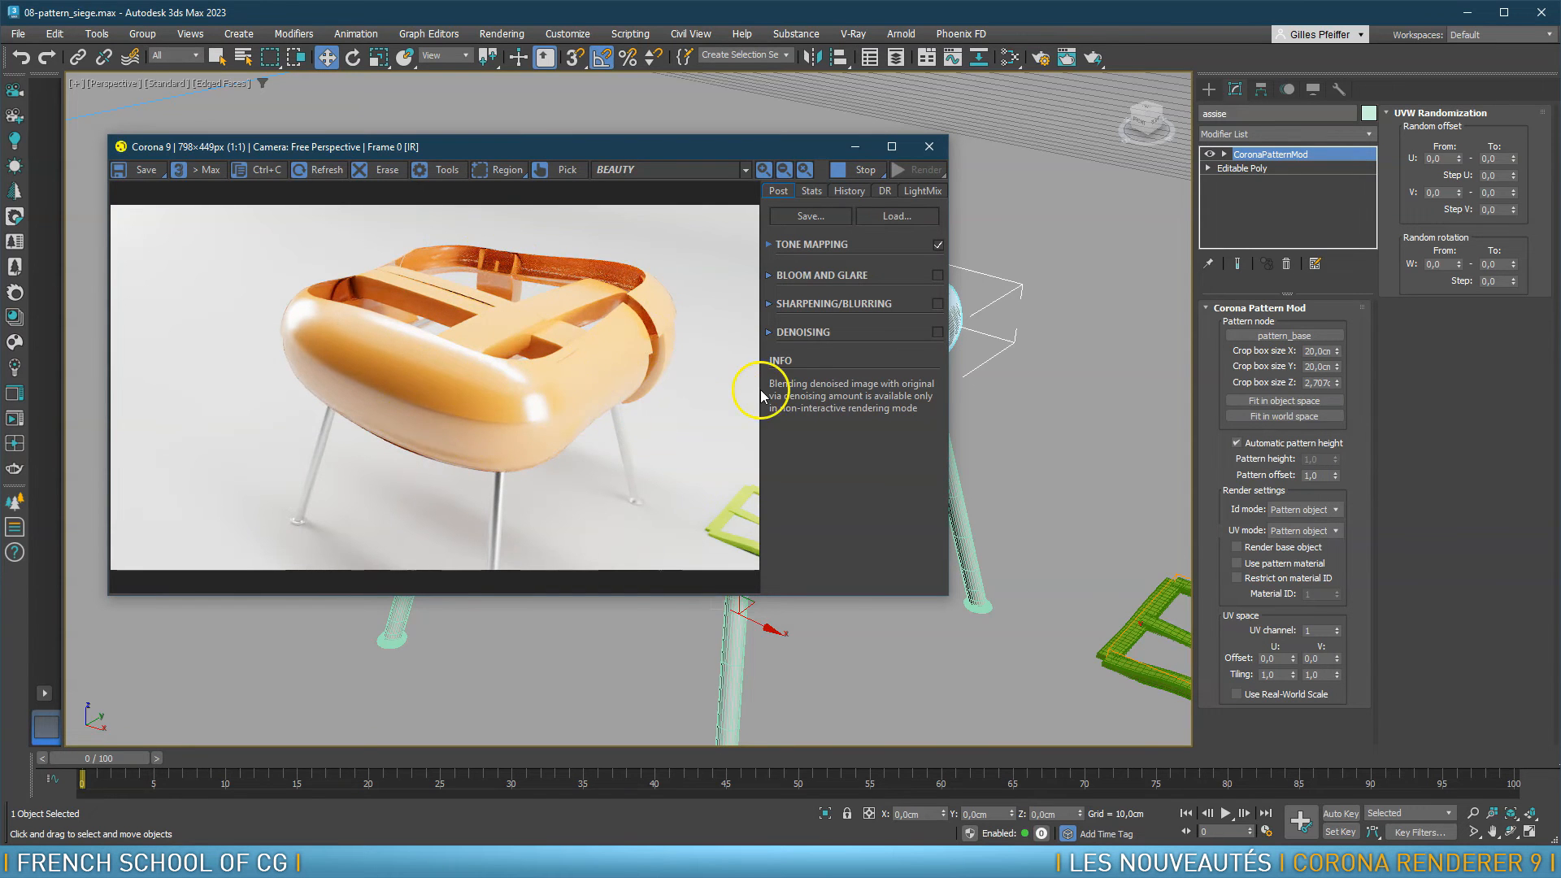
Try a UV tiling of 10 in both U and V for the seat cushion's pattern
{"action": "left_click_drag", "start_coordinate": [1280, 675], "coordinate": [1243, 676]}
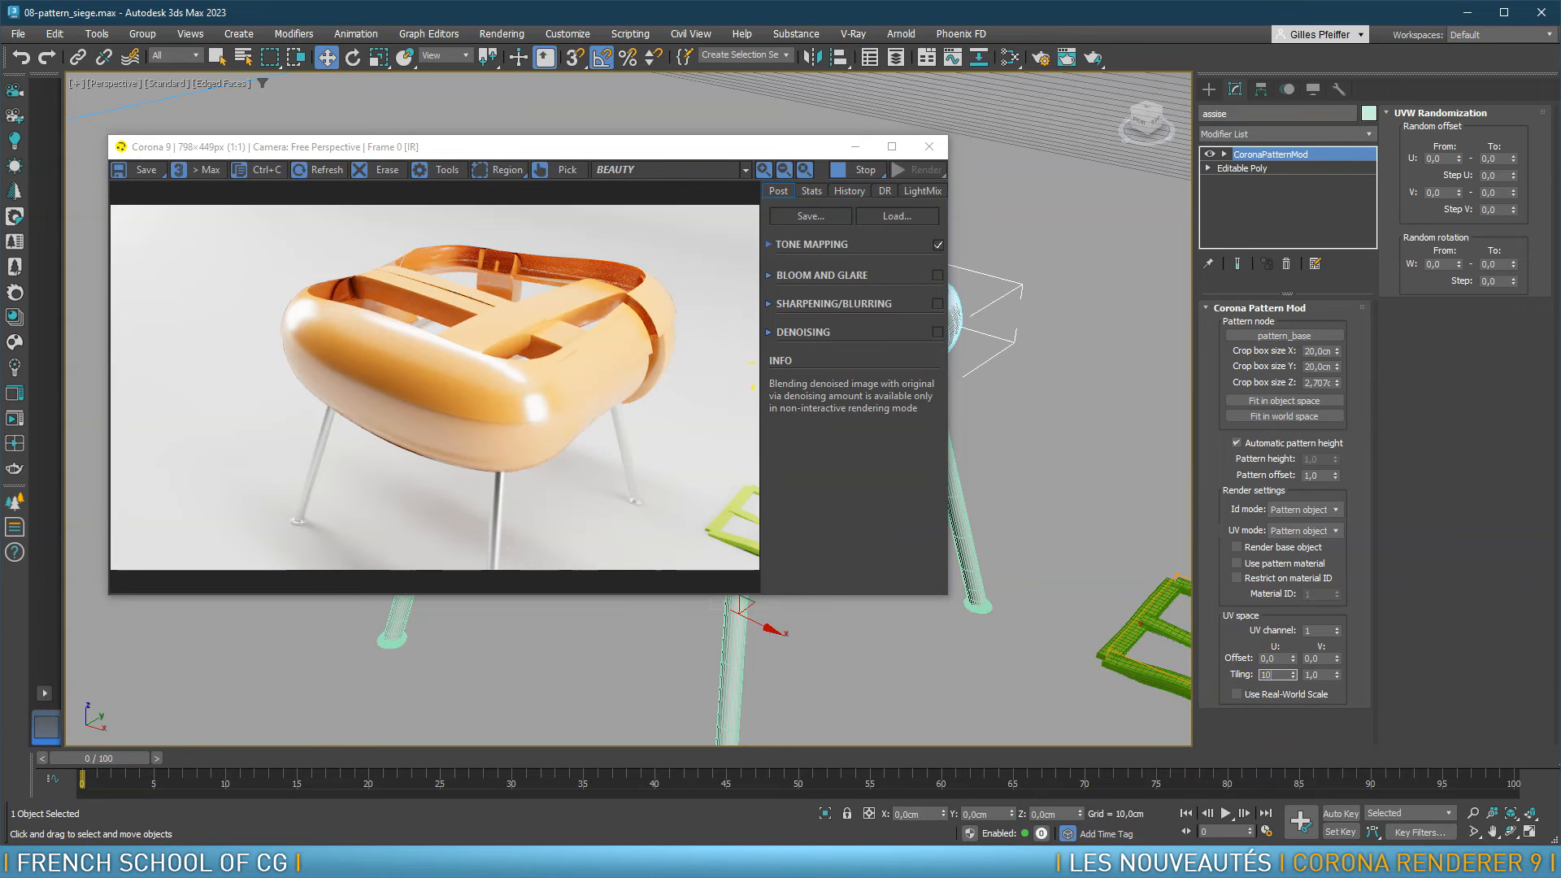
{"action": "type", "text": "10"}
{"action": "key", "text": "Tab"}
{"action": "left_click", "coordinate": [957, 813]}
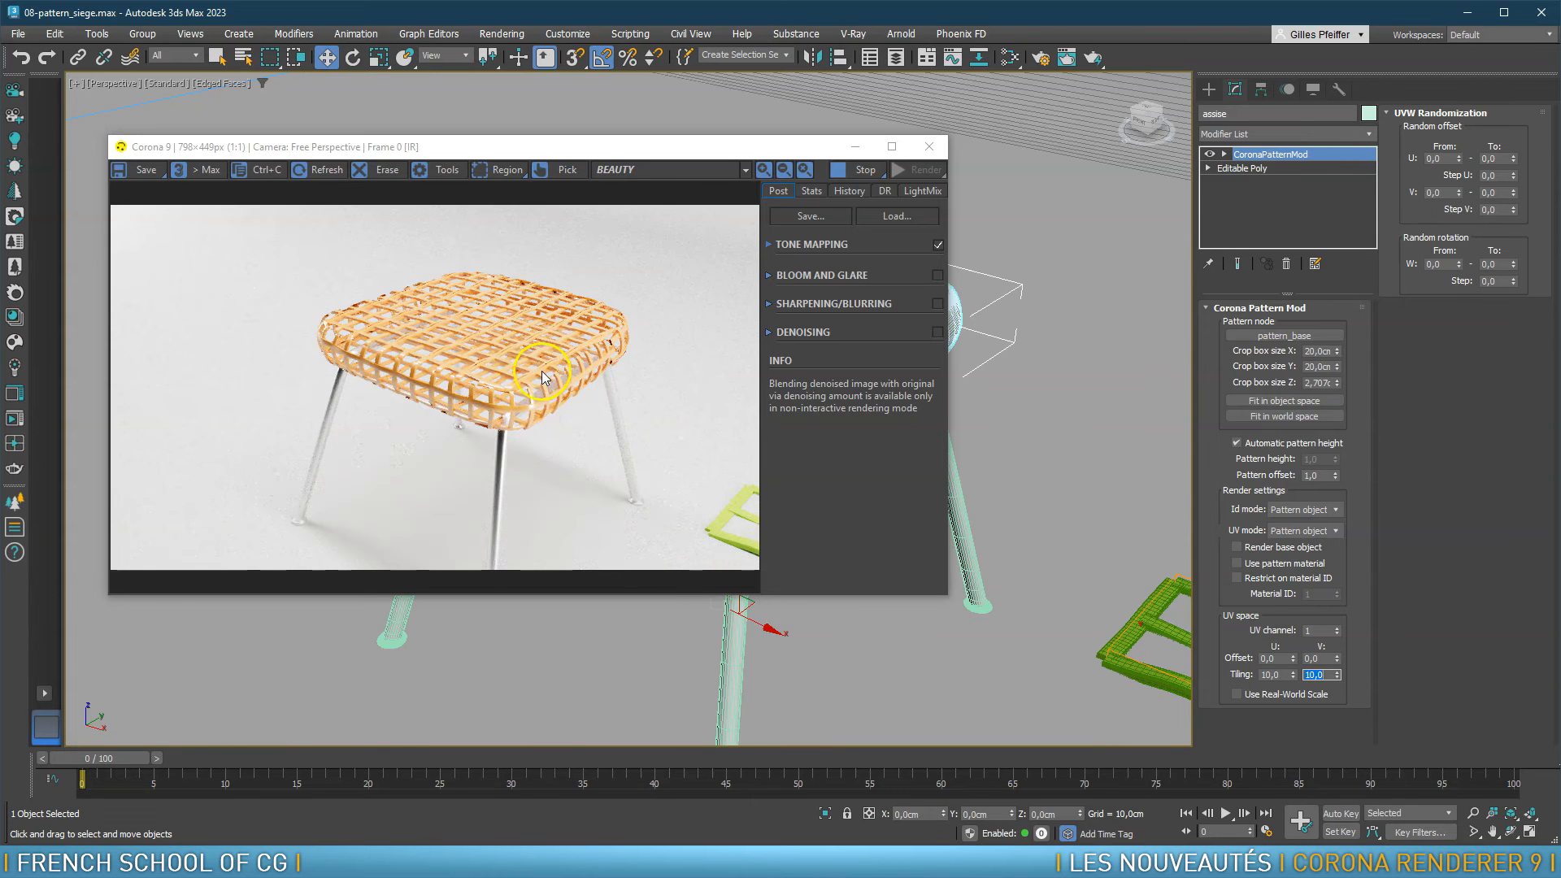
Try a denser UV tiling of 100 in both U and V for the seat cushion's pattern
{"action": "left_click", "coordinate": [1278, 677]}
{"action": "left_click_drag", "start_coordinate": [1280, 674], "coordinate": [1242, 675]}
{"action": "type", "text": "100"}
{"action": "key", "text": "Tab"}
{"action": "type", "text": "100"}
{"action": "key", "text": "Return"}
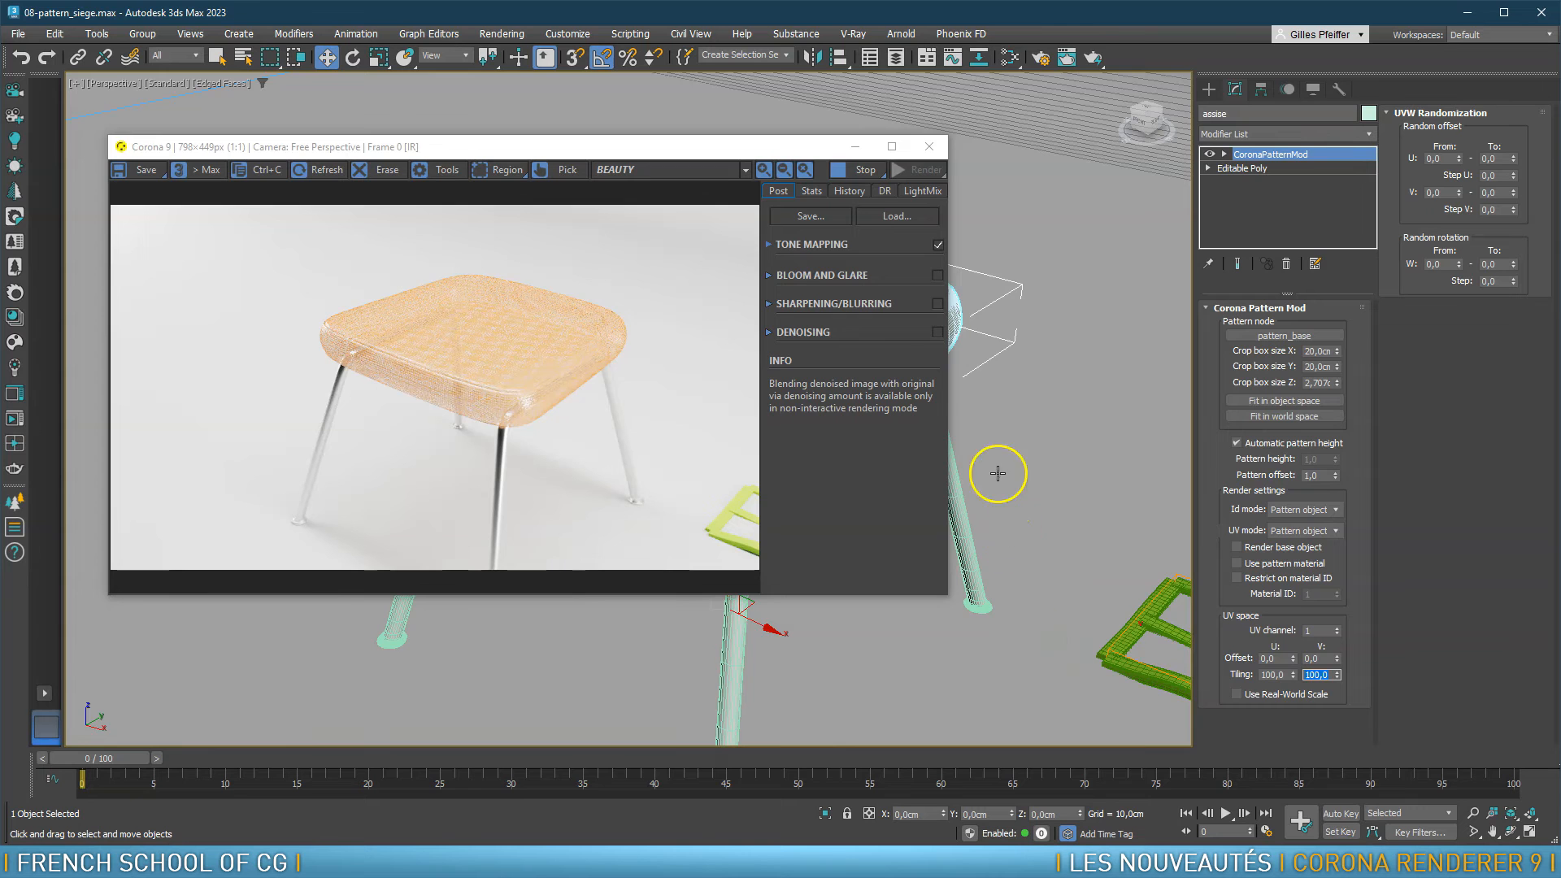
Set the cushion pattern's UV tiling to 200 in both U and V and inspect the weave up close
{"action": "scroll", "coordinate": [982, 323], "scroll_direction": "up", "scroll_amount": 10}
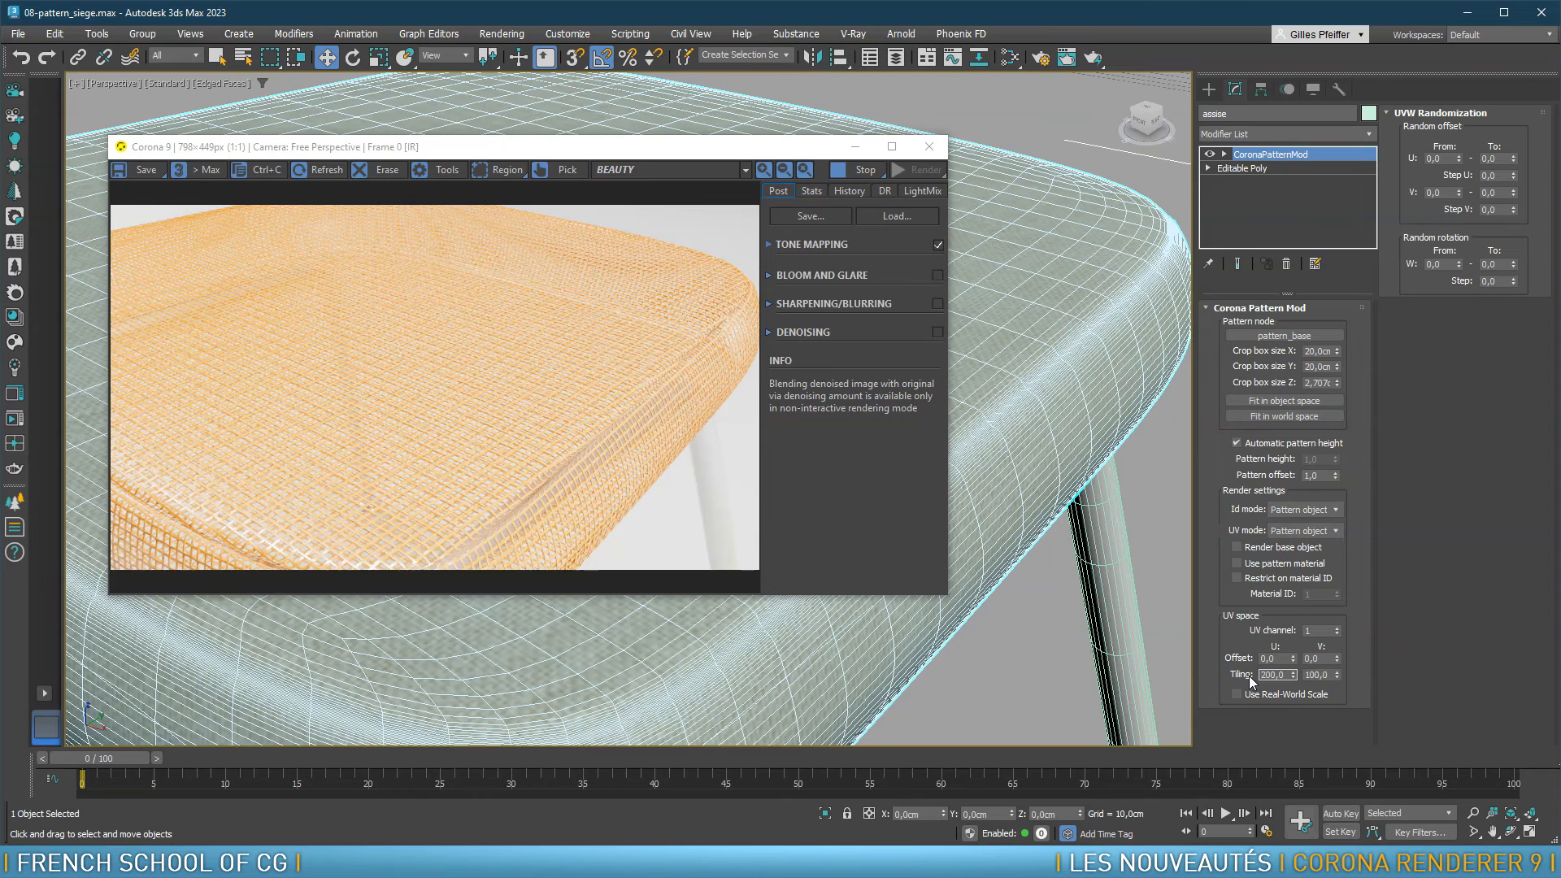
{"action": "key", "text": "Tab"}
{"action": "type", "text": "200"}
{"action": "key", "text": "Return"}
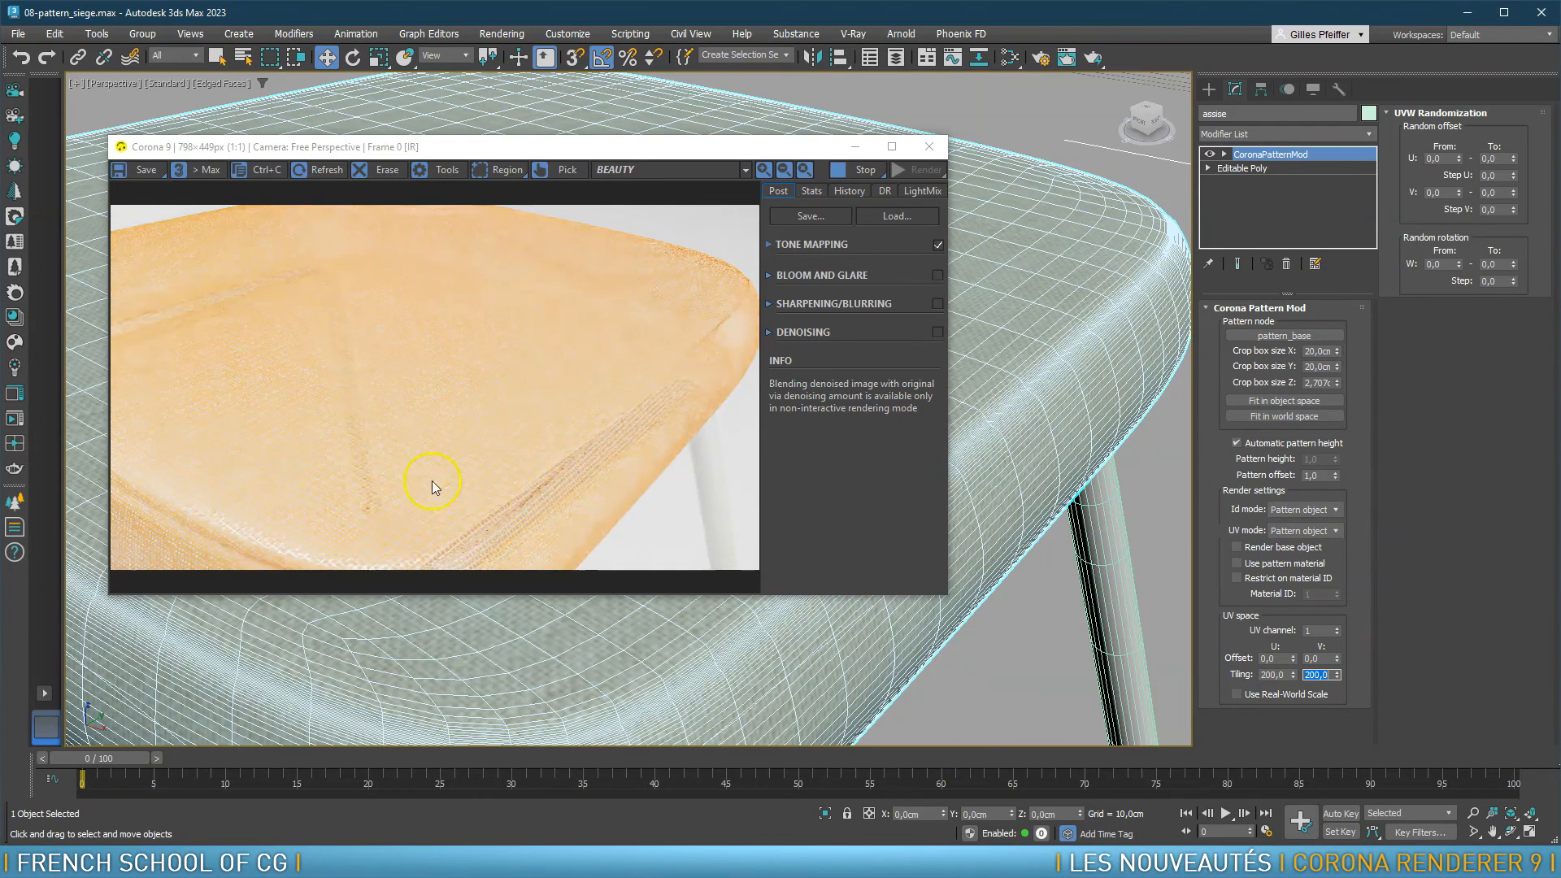
{"action": "scroll", "coordinate": [600, 654], "scroll_direction": "up", "scroll_amount": 5}
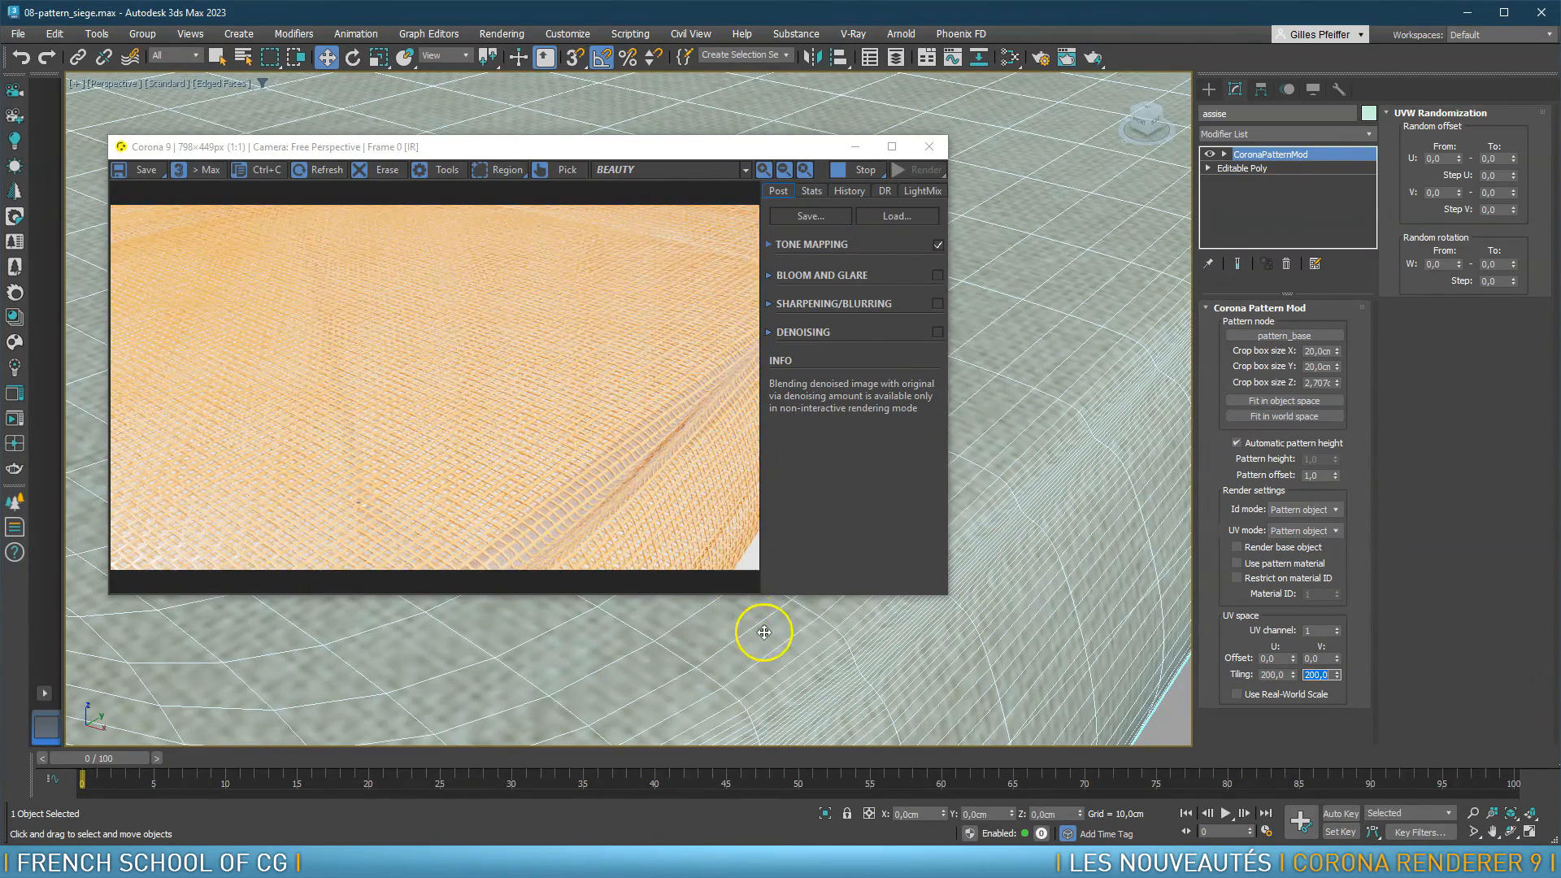
{"action": "scroll", "coordinate": [758, 644], "scroll_direction": "up", "scroll_amount": 3}
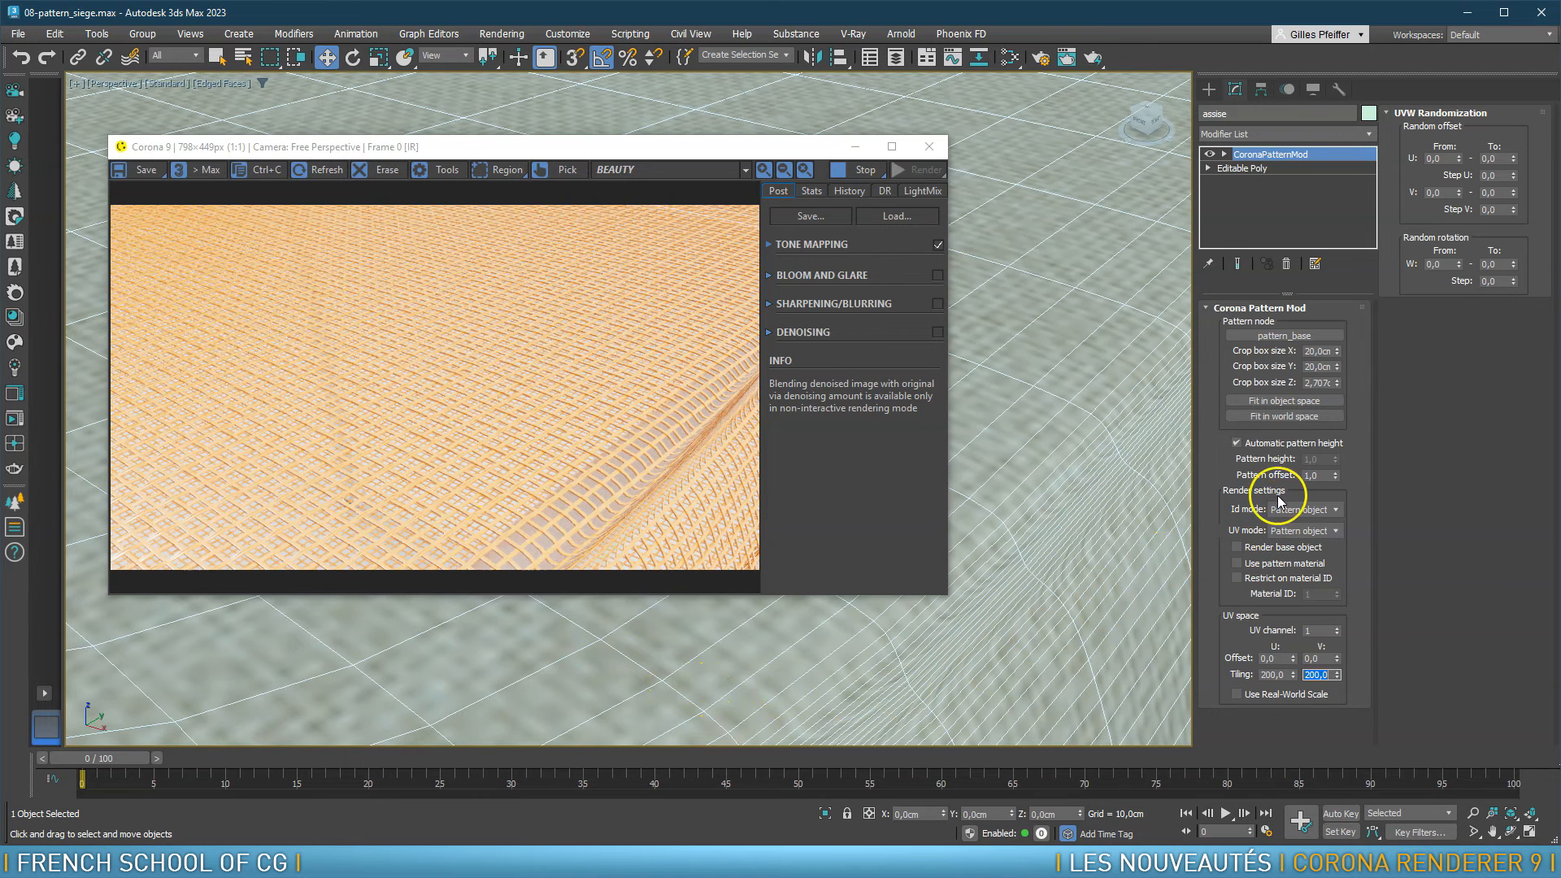
Turn off the automatic pattern height and set the pattern height to 0.1
{"action": "left_click", "coordinate": [1237, 443]}
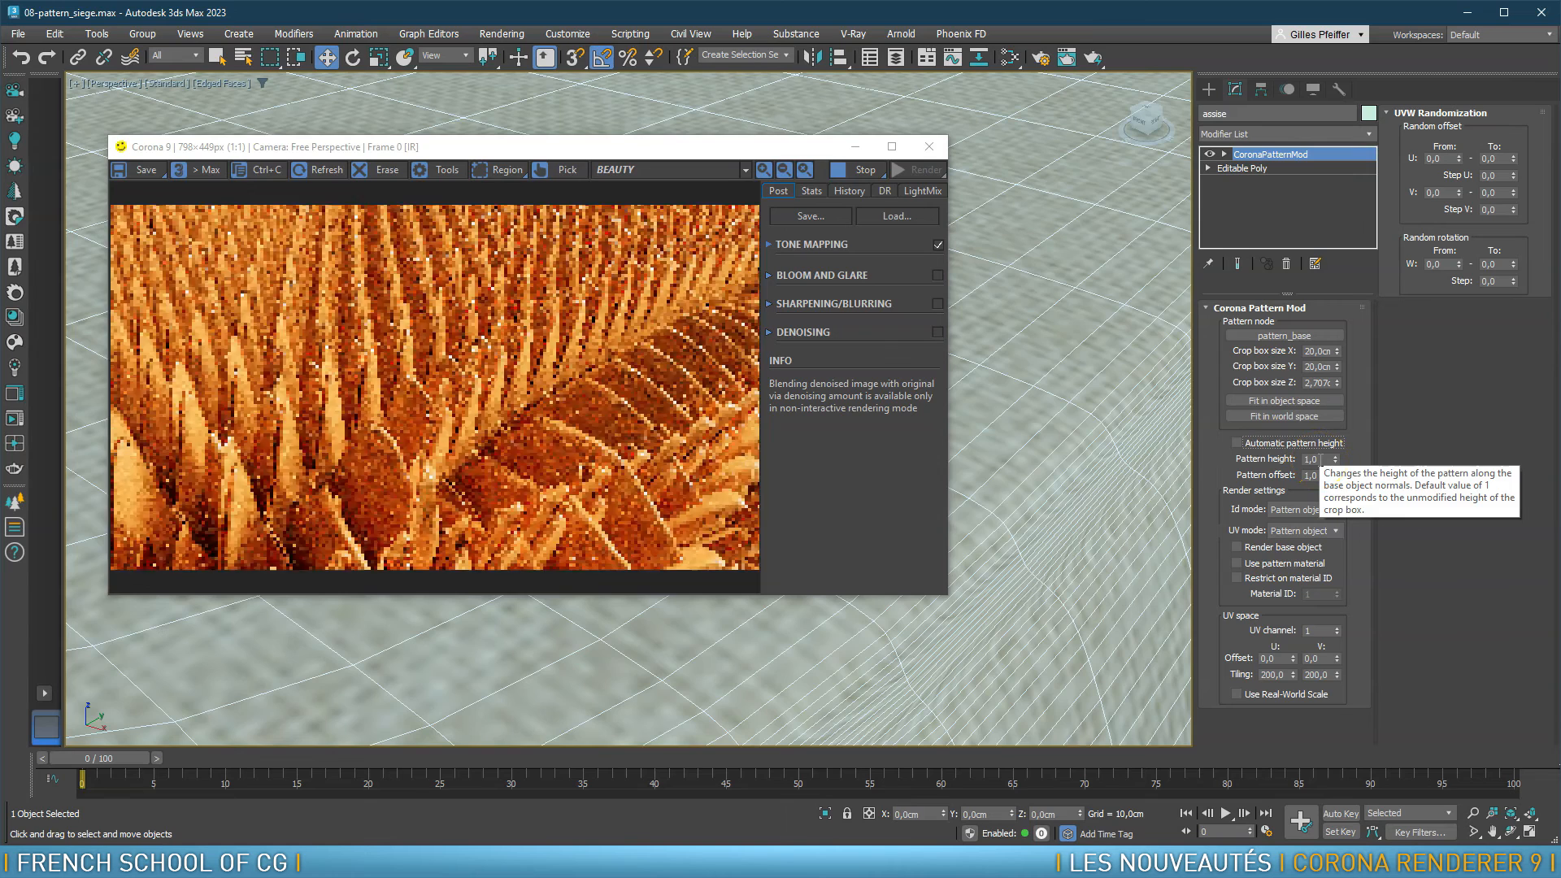
{"action": "scroll", "coordinate": [1010, 579], "scroll_direction": "up", "scroll_amount": 2}
{"action": "scroll", "coordinate": [1011, 580], "scroll_direction": "down", "scroll_amount": 3}
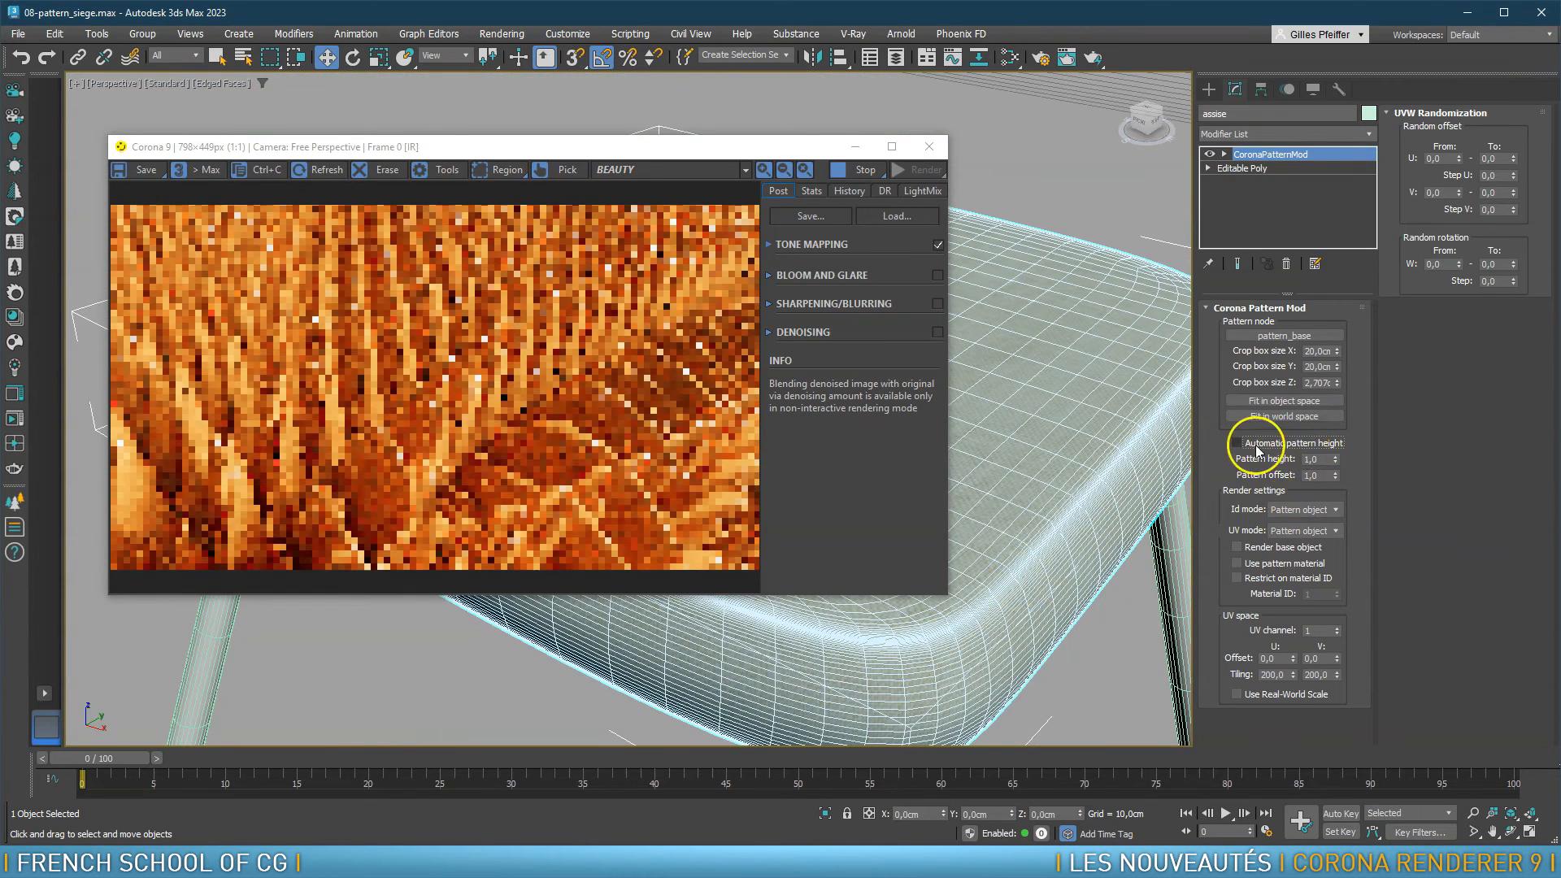
{"action": "left_click_drag", "start_coordinate": [1321, 459], "coordinate": [1265, 471]}
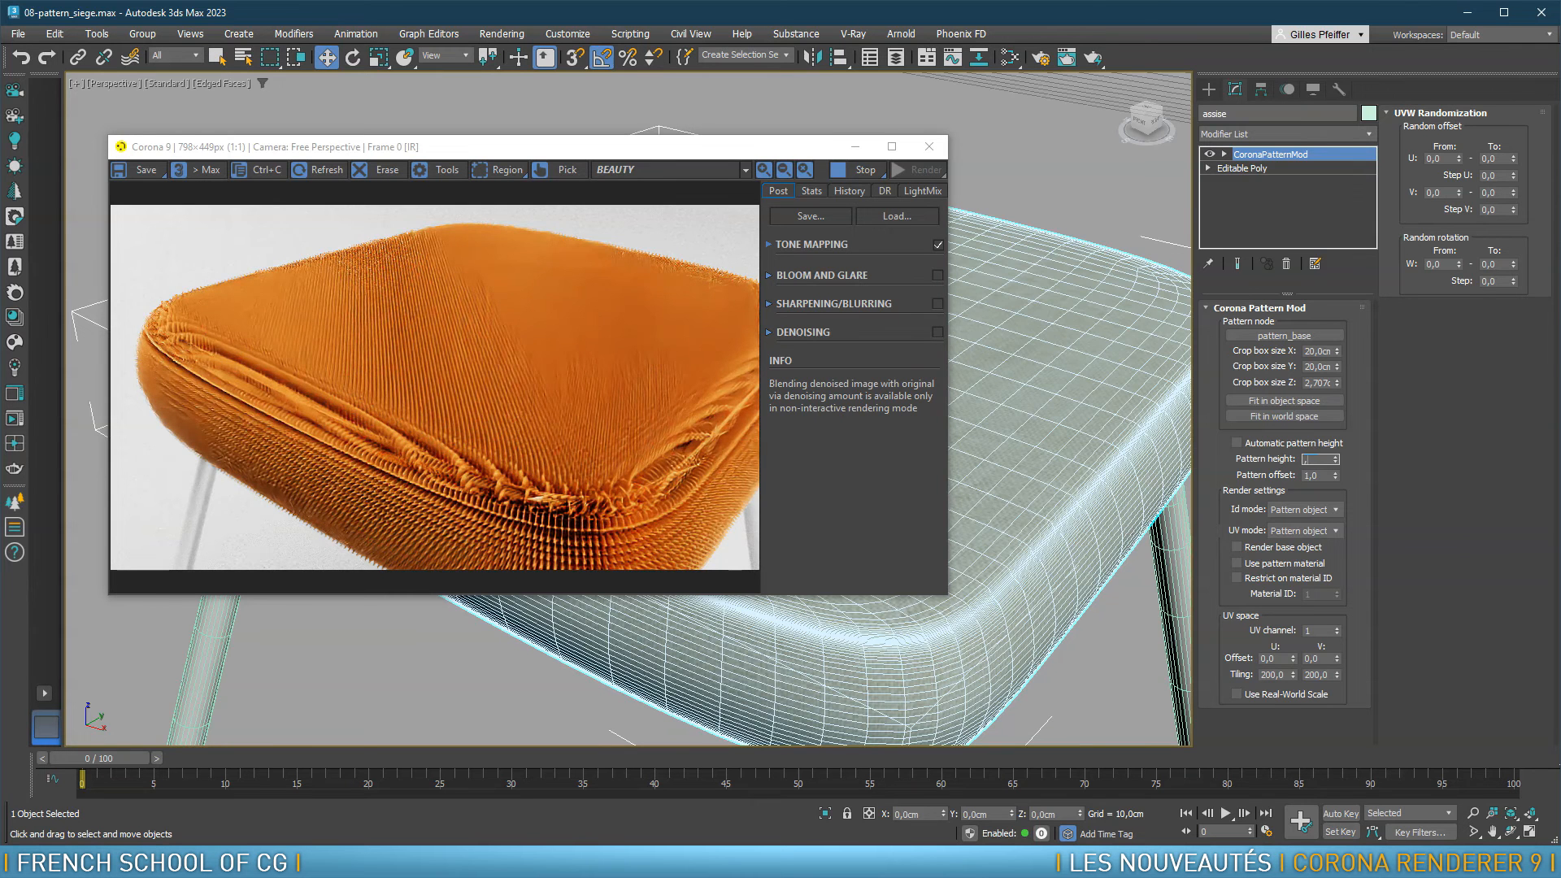
{"action": "type", "text": "0,1"}
{"action": "key", "text": "Return"}
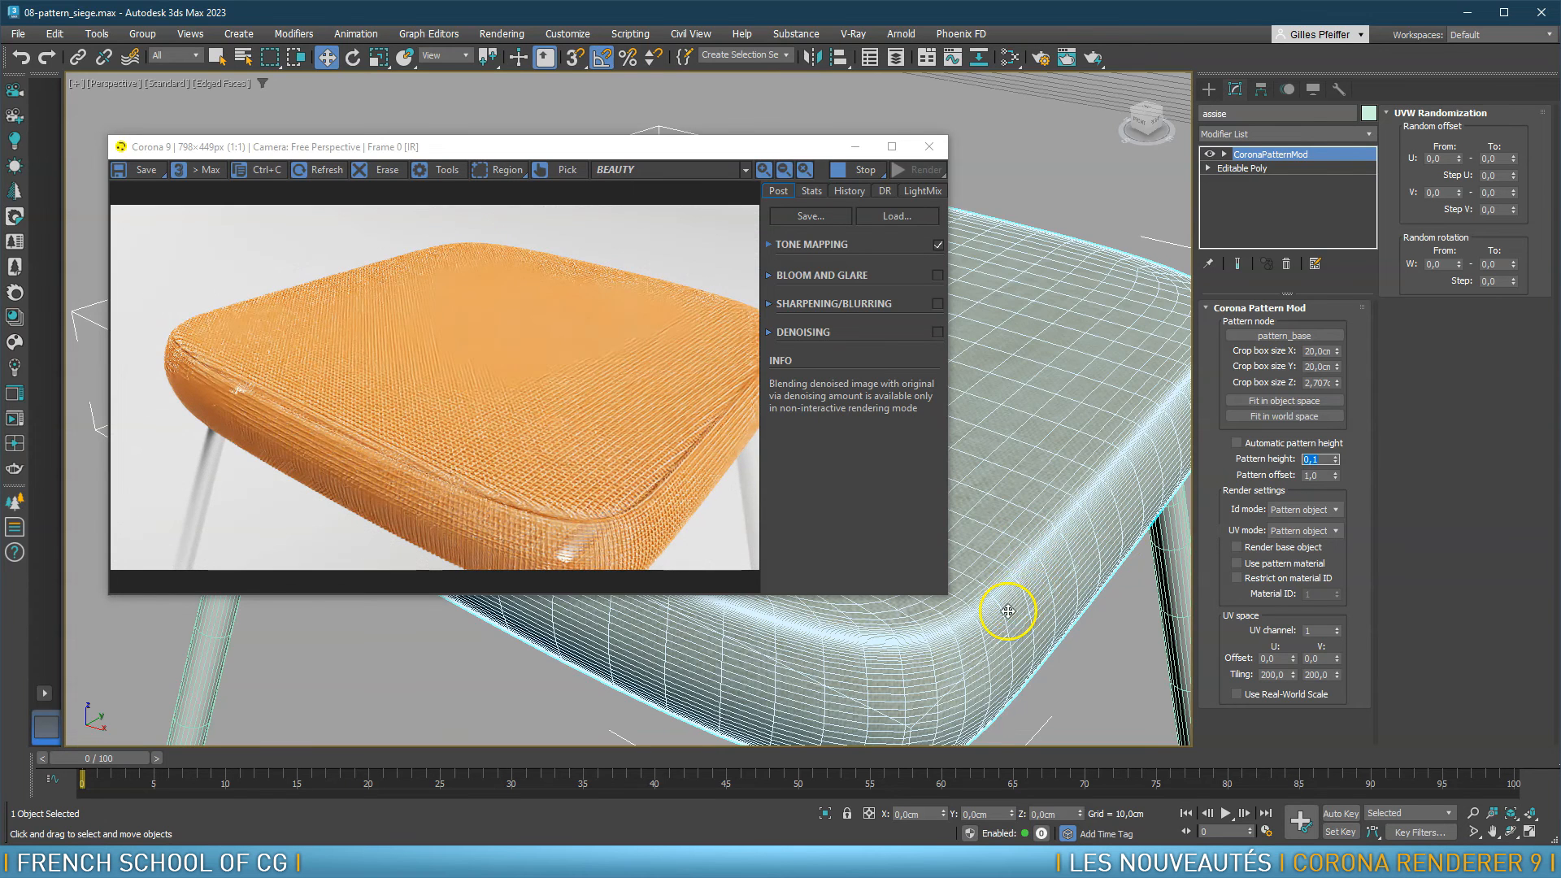
Inspect the cushion's weave and enable rendering of the base object beneath the pattern
{"action": "scroll", "coordinate": [980, 577], "scroll_direction": "up", "scroll_amount": 3}
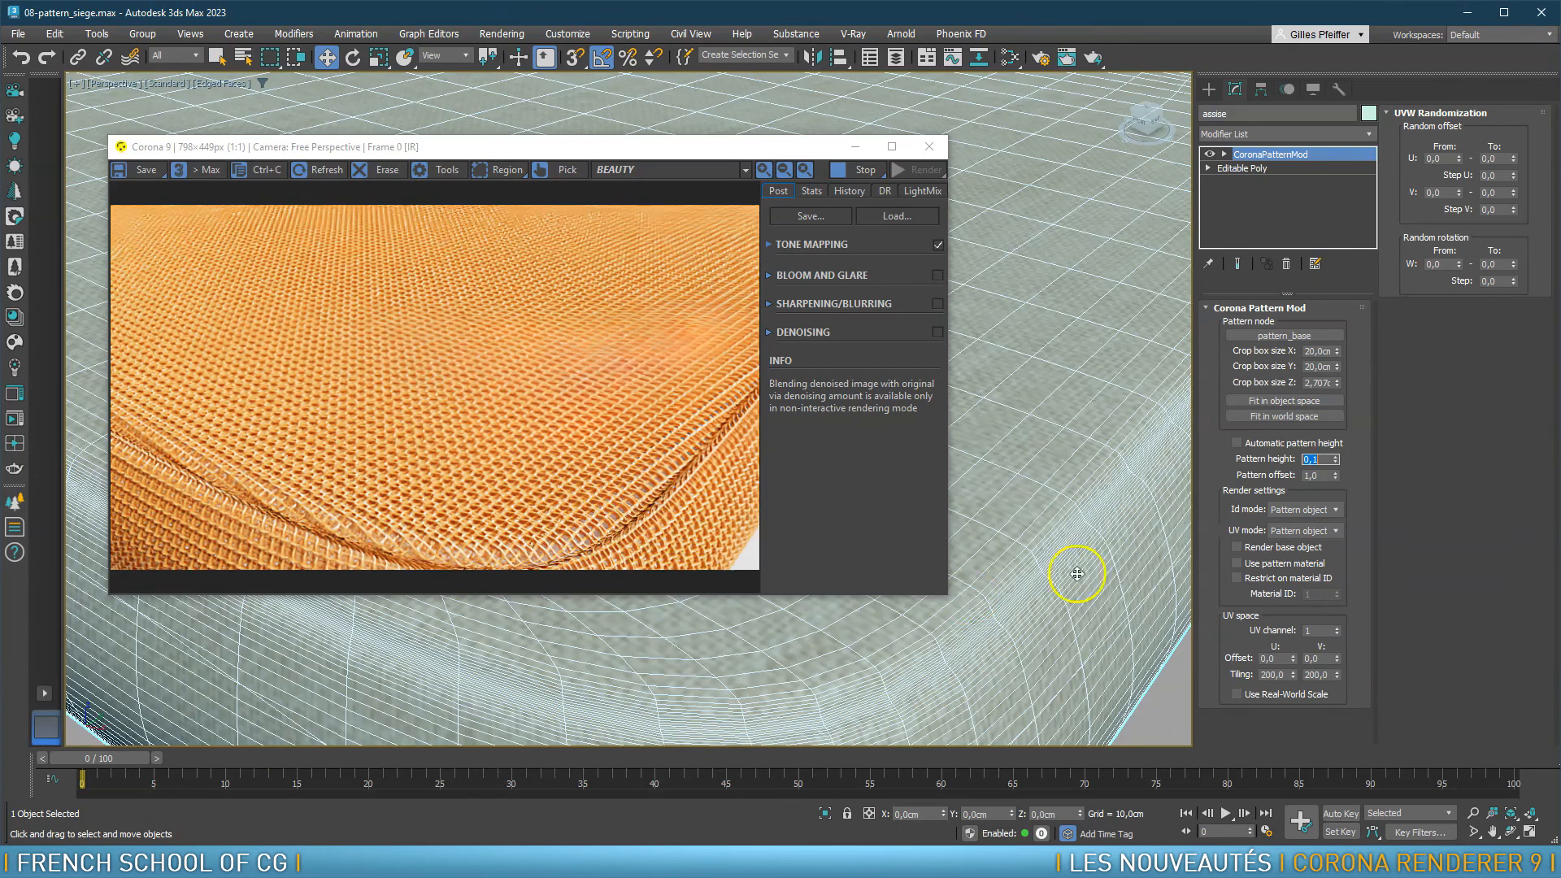
{"action": "scroll", "coordinate": [1080, 571], "scroll_direction": "down", "scroll_amount": 5}
{"action": "scroll", "coordinate": [1057, 537], "scroll_direction": "down", "scroll_amount": 3}
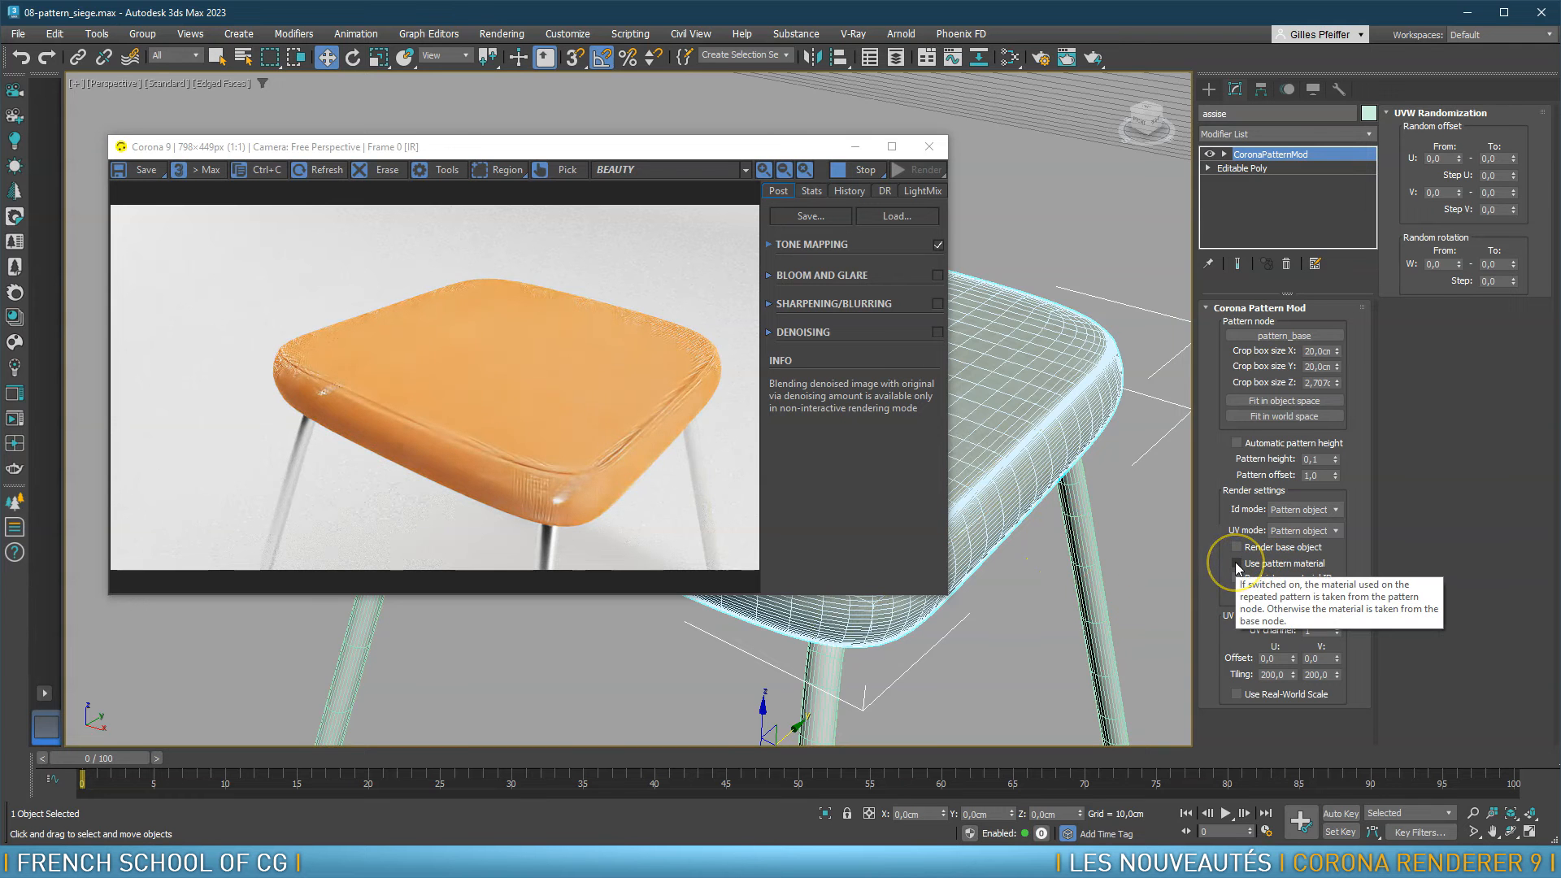
{"action": "left_click", "coordinate": [1236, 547]}
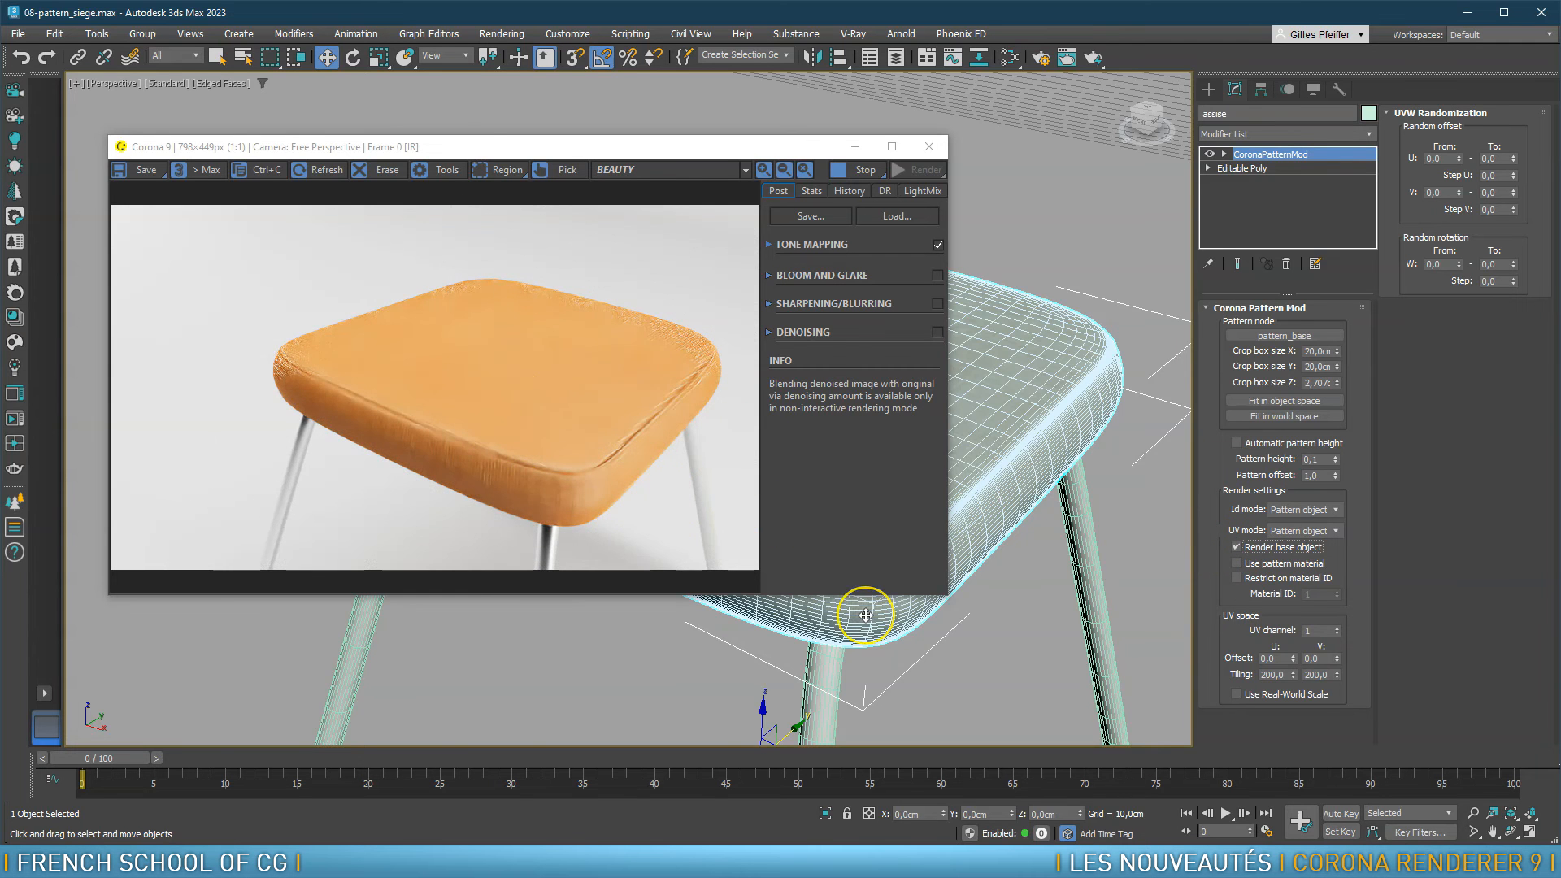
{"action": "scroll", "coordinate": [865, 615], "scroll_direction": "up", "scroll_amount": 5}
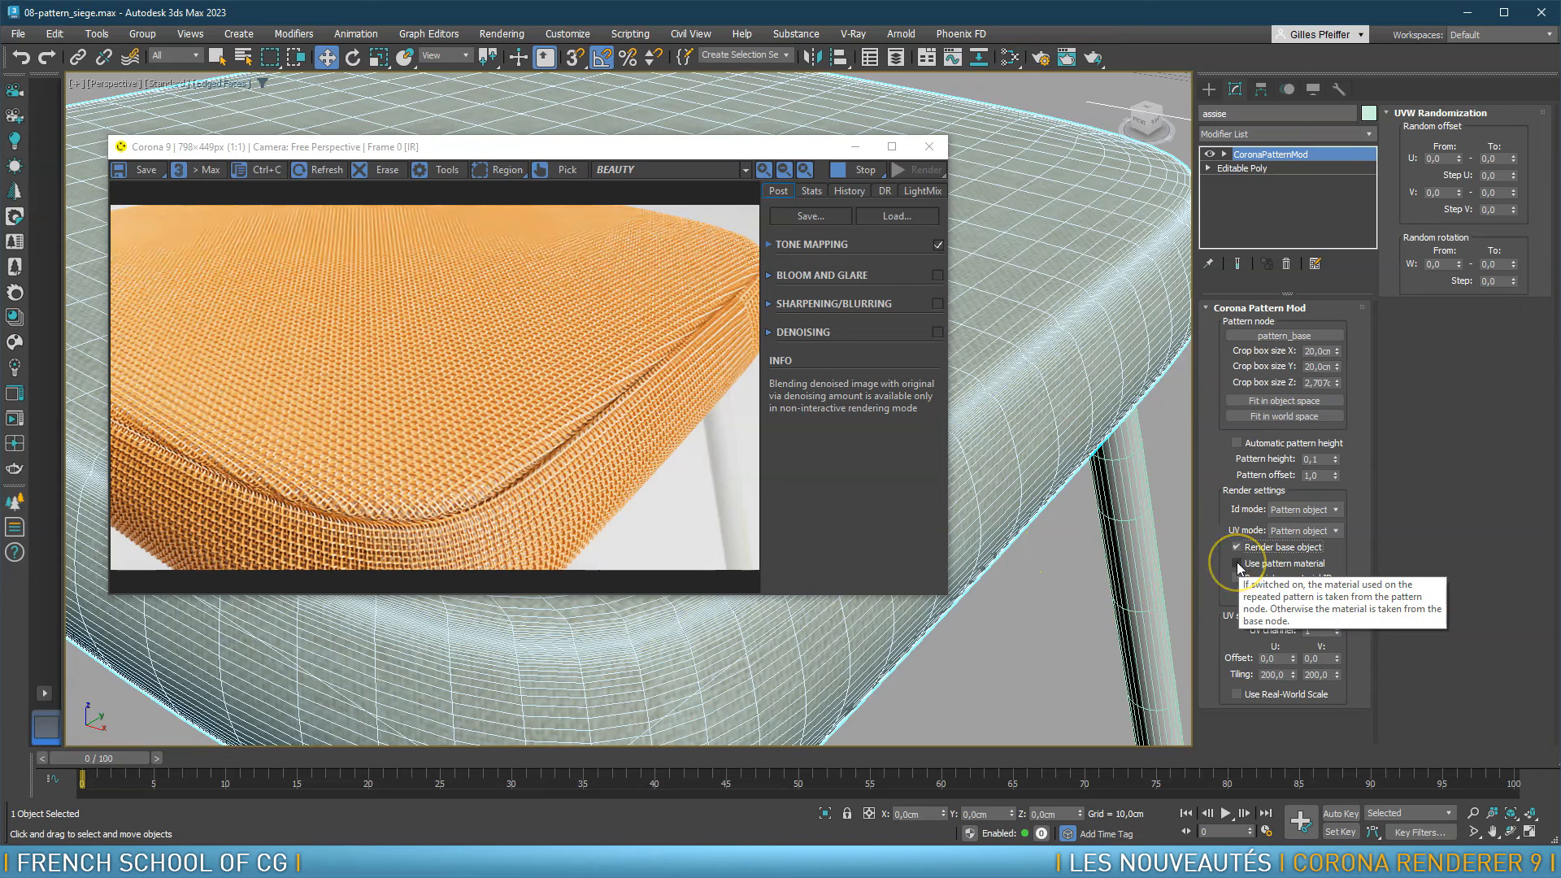
Examine the woven seat cushion and the green source grid in the interactive render, from close up and from afar
{"action": "scroll", "coordinate": [1037, 479], "scroll_direction": "down", "scroll_amount": 5}
{"action": "middle_click_drag", "start_coordinate": [1120, 461], "coordinate": [882, 442]}
{"action": "scroll", "coordinate": [1059, 505], "scroll_direction": "down", "scroll_amount": 1}
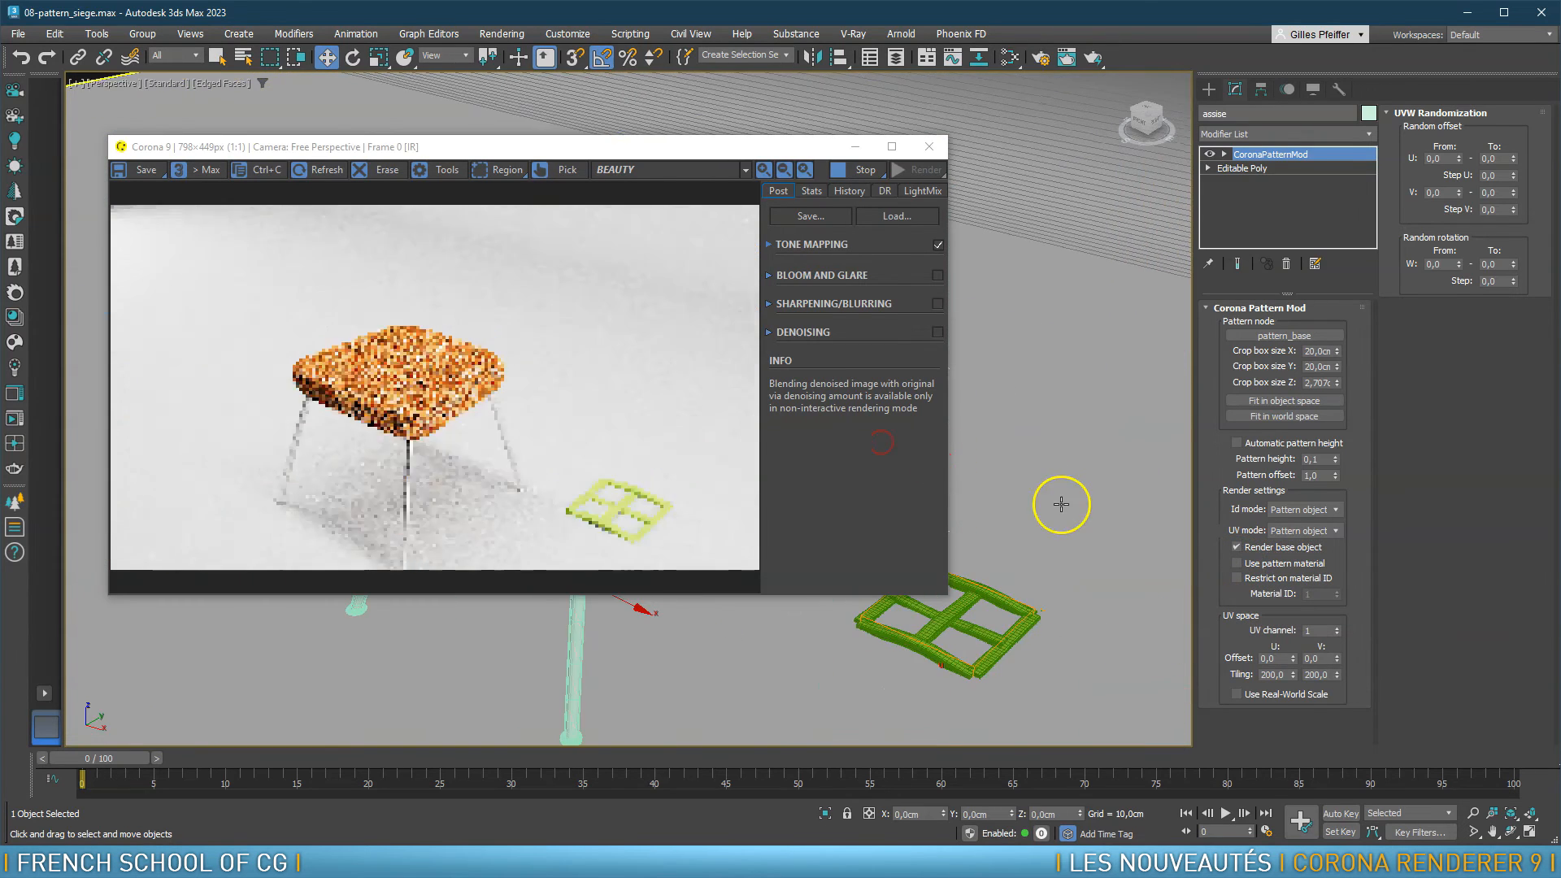
{"action": "middle_click_drag", "start_coordinate": [1059, 505], "coordinate": [1114, 446]}
{"action": "scroll", "coordinate": [1038, 540], "scroll_direction": "up", "scroll_amount": 4}
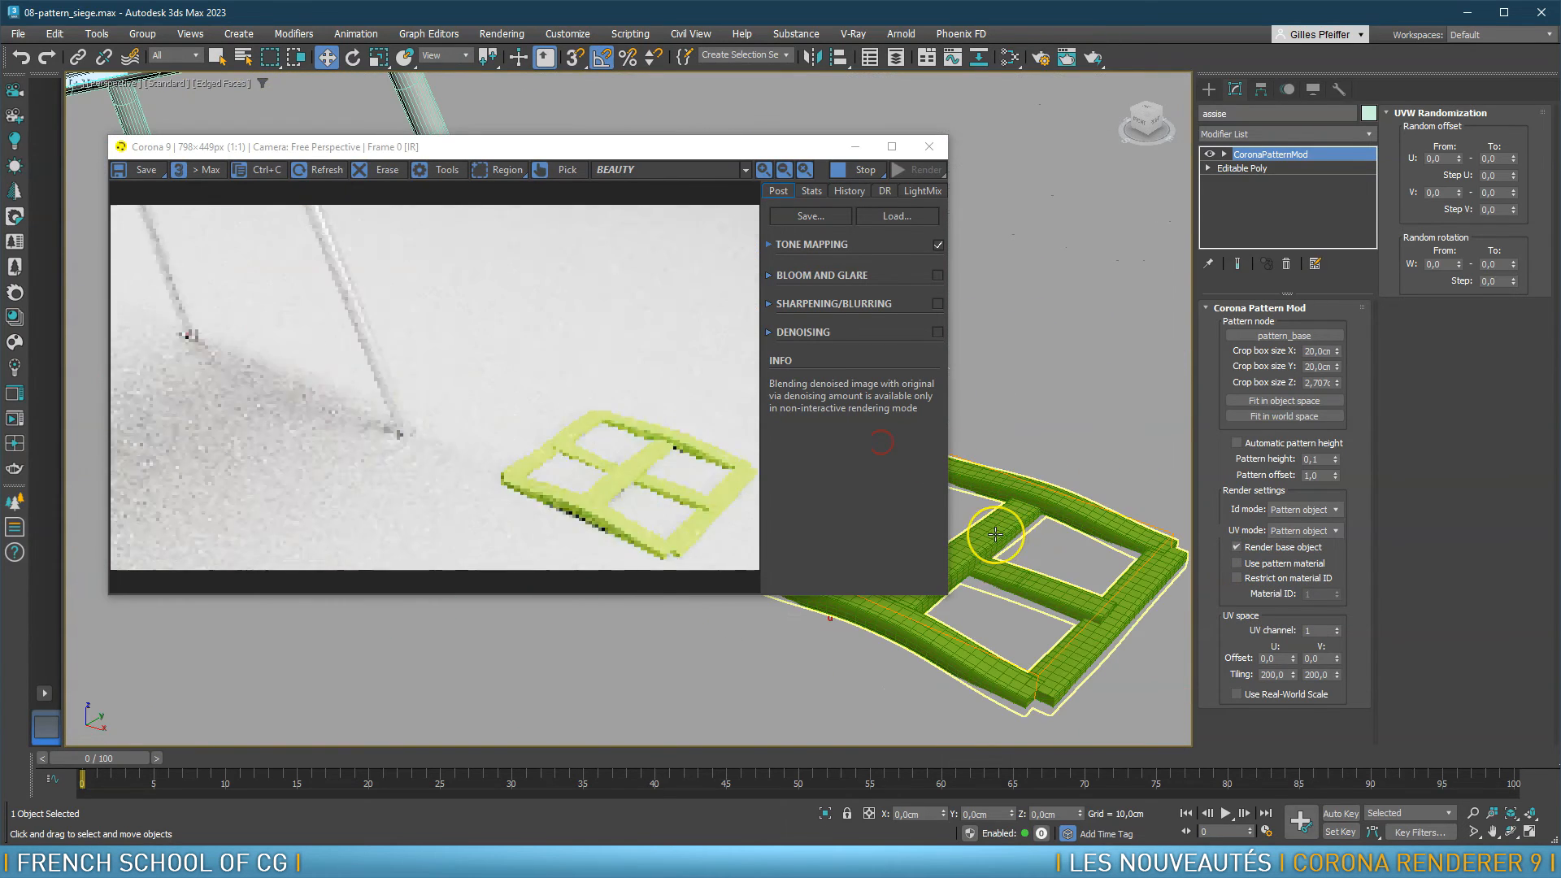
{"action": "scroll", "coordinate": [994, 534], "scroll_direction": "down", "scroll_amount": 5}
{"action": "middle_click_drag", "start_coordinate": [995, 534], "coordinate": [1122, 526]}
{"action": "scroll", "coordinate": [1117, 521], "scroll_direction": "up", "scroll_amount": 3}
{"action": "scroll", "coordinate": [1065, 502], "scroll_direction": "up", "scroll_amount": 6}
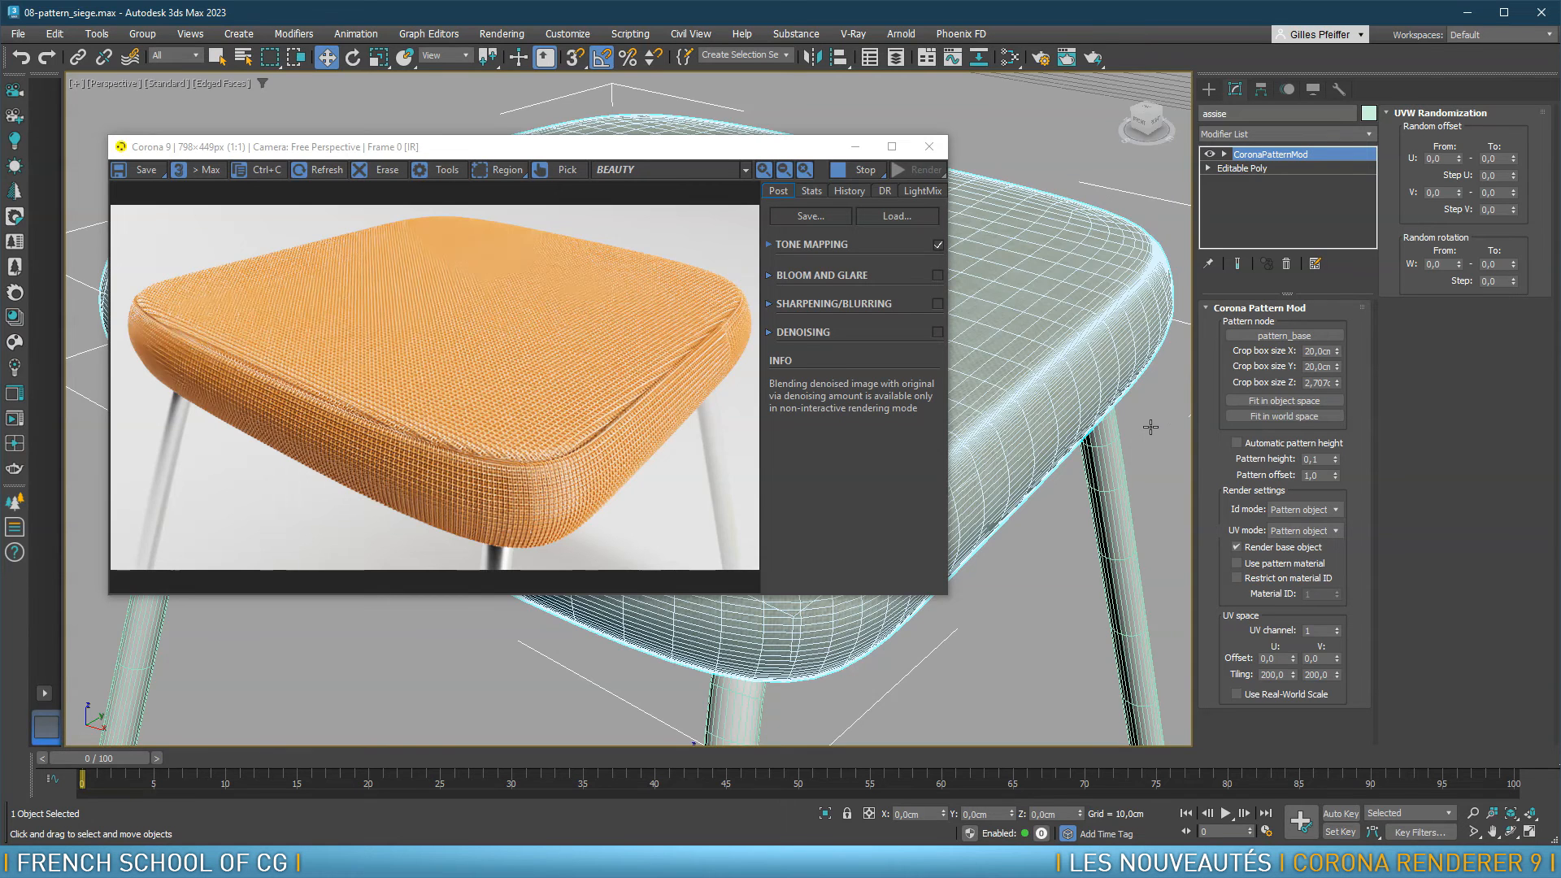
{"action": "scroll", "coordinate": [1163, 533], "scroll_direction": "down", "scroll_amount": 15}
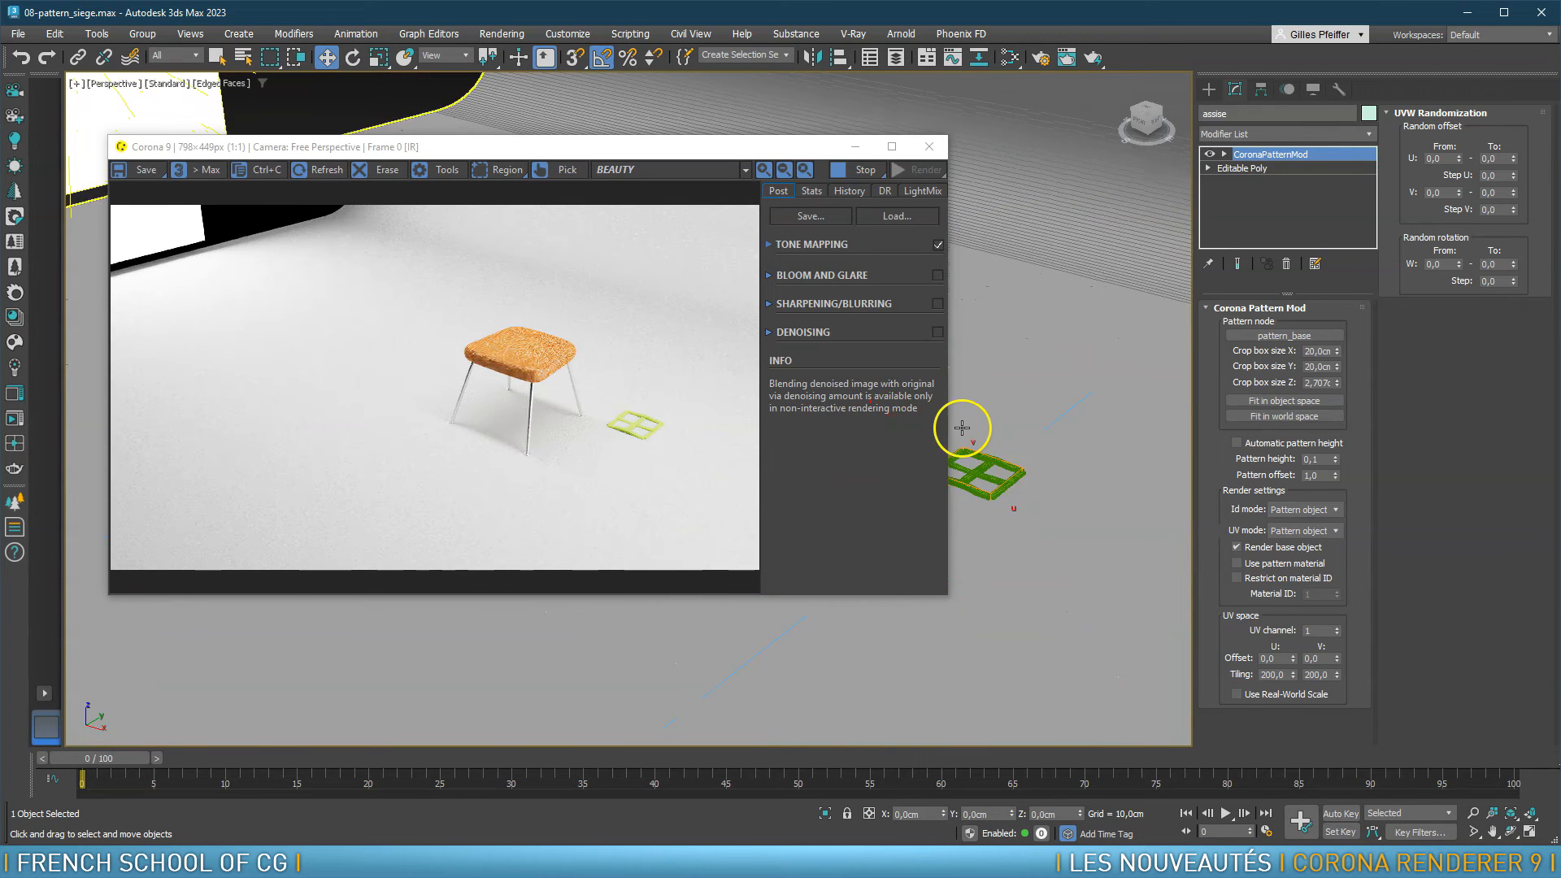
{"action": "scroll", "coordinate": [962, 428], "scroll_direction": "up", "scroll_amount": 8}
{"action": "scroll", "coordinate": [1000, 382], "scroll_direction": "up", "scroll_amount": 5}
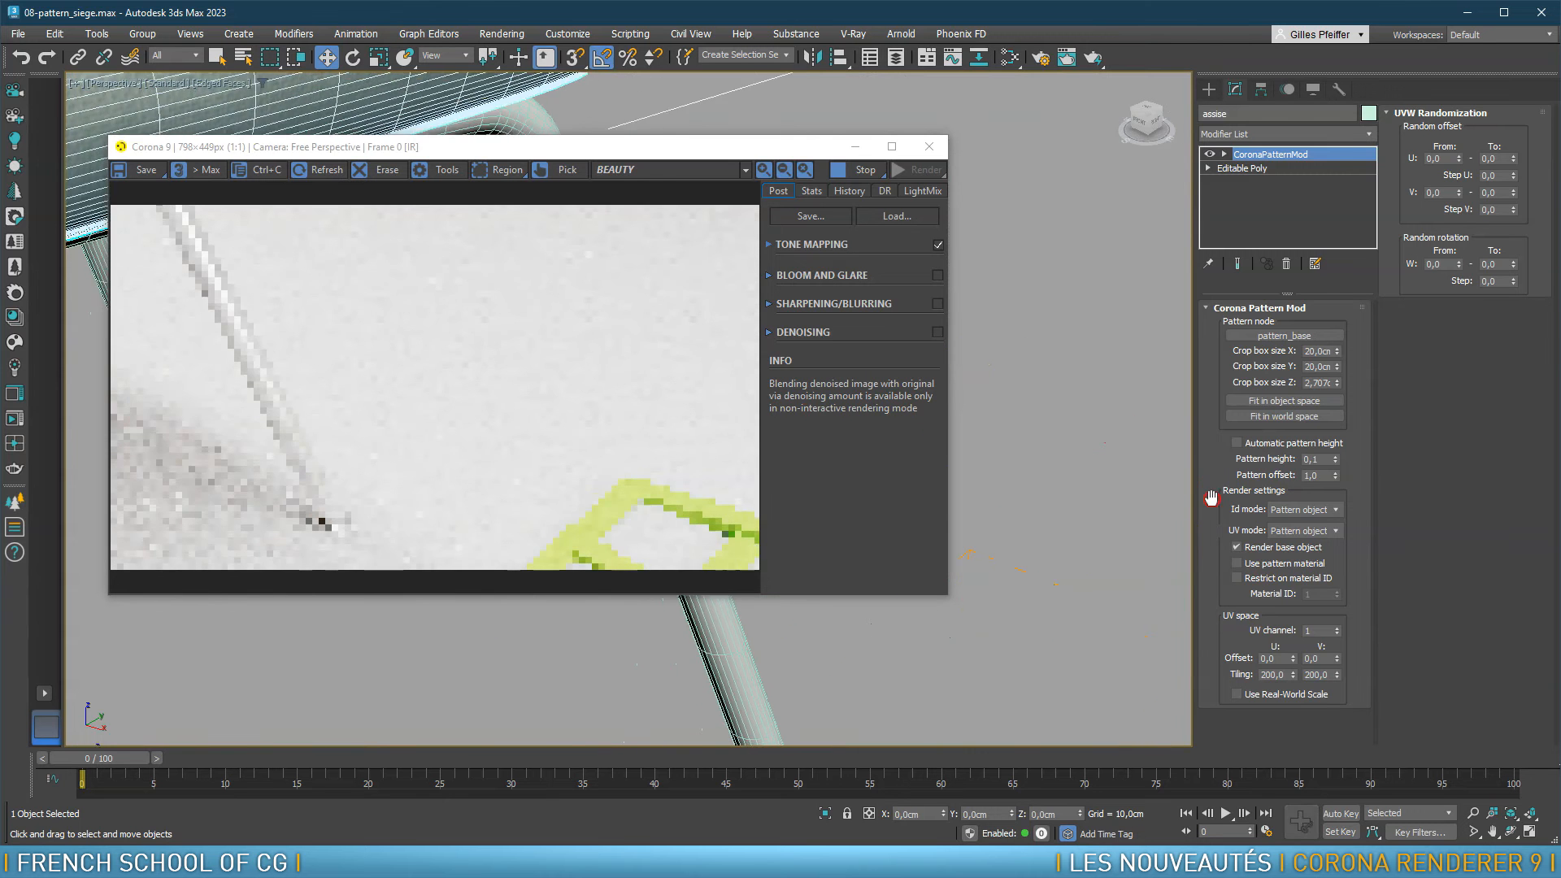
{"action": "scroll", "coordinate": [1012, 394], "scroll_direction": "down", "scroll_amount": 10}
{"action": "scroll", "coordinate": [1052, 400], "scroll_direction": "up", "scroll_amount": 6}
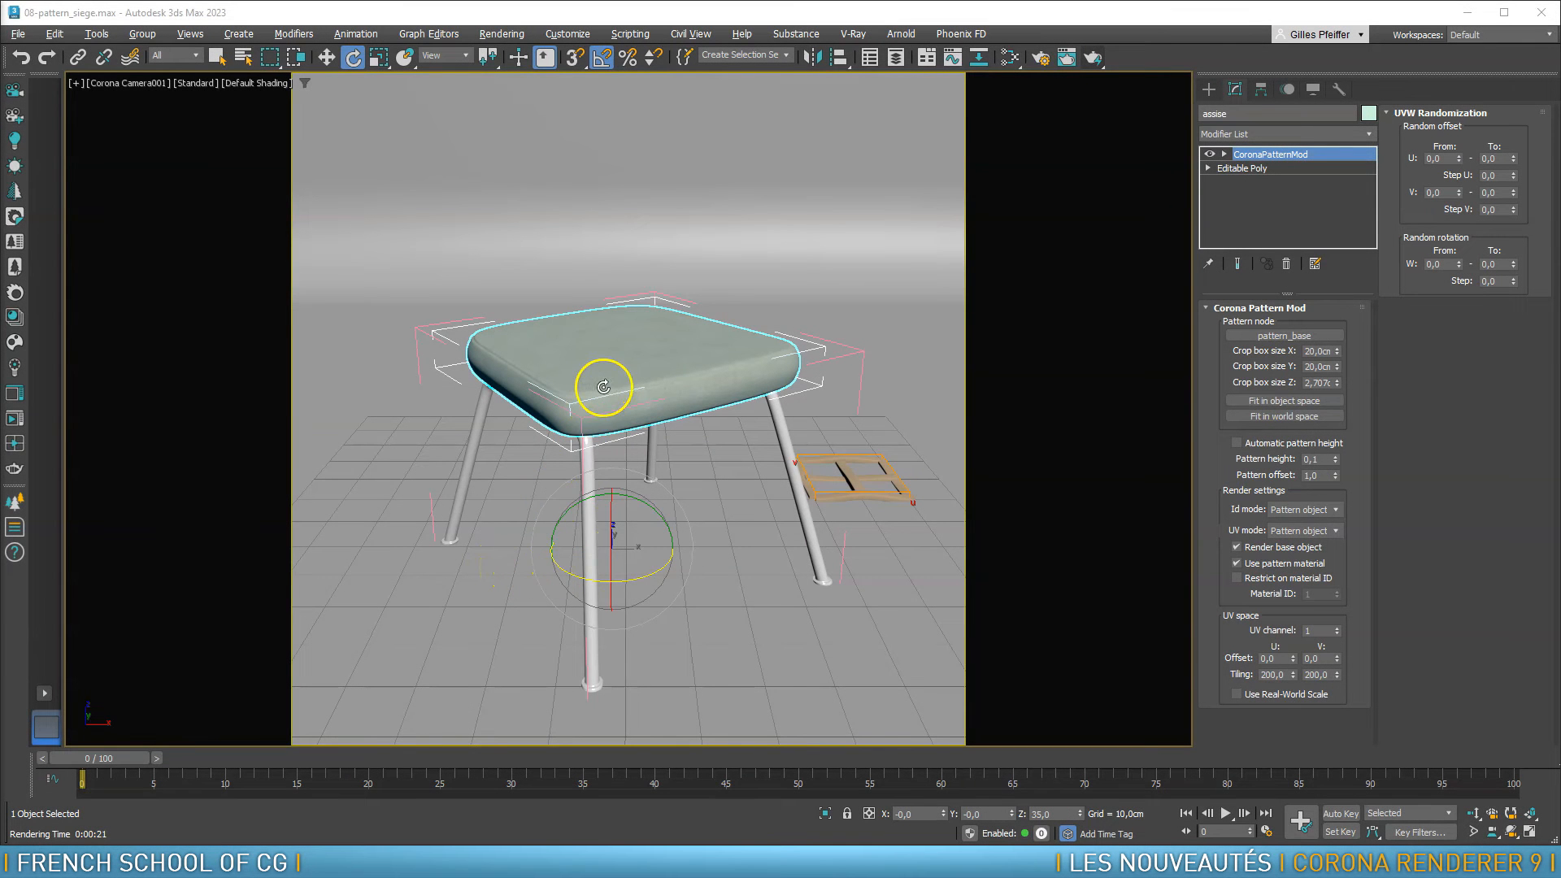
Select the pattern_base grid in a close-up perspective view
{"action": "right_click", "coordinate": [442, 513]}
{"action": "left_click", "coordinate": [415, 607]}
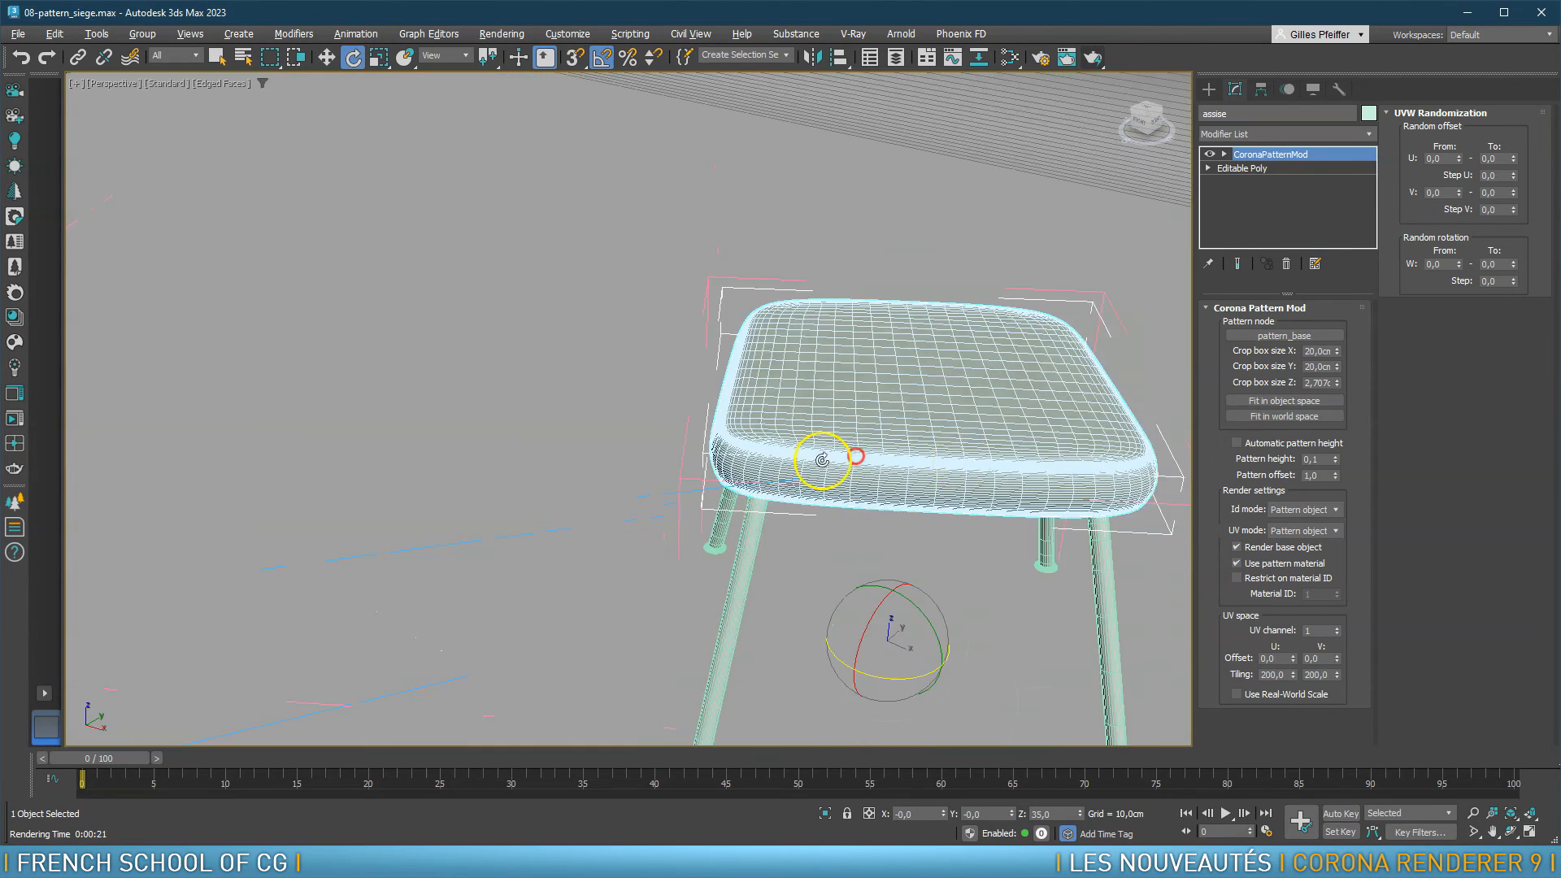
{"action": "middle_click_drag", "start_coordinate": [825, 464], "coordinate": [737, 477]}
{"action": "scroll", "coordinate": [823, 499], "scroll_direction": "up", "scroll_amount": 10}
{"action": "left_click", "coordinate": [821, 503]}
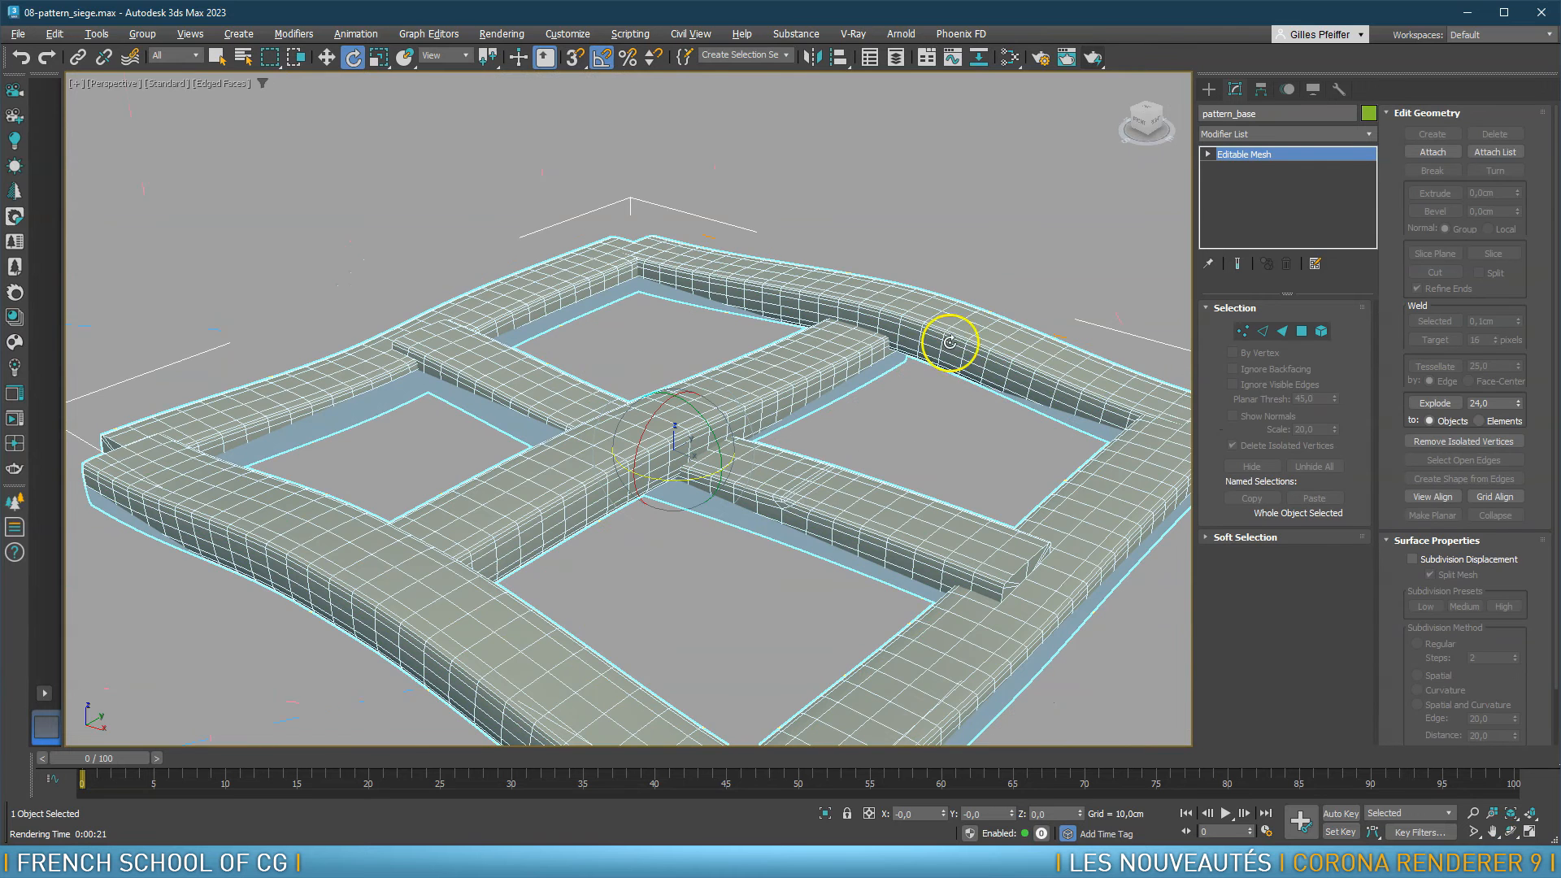
Examine the Fabric_mtl material and its base colour bitmap in the Slate Material Editor
{"action": "left_click", "coordinate": [1008, 60]}
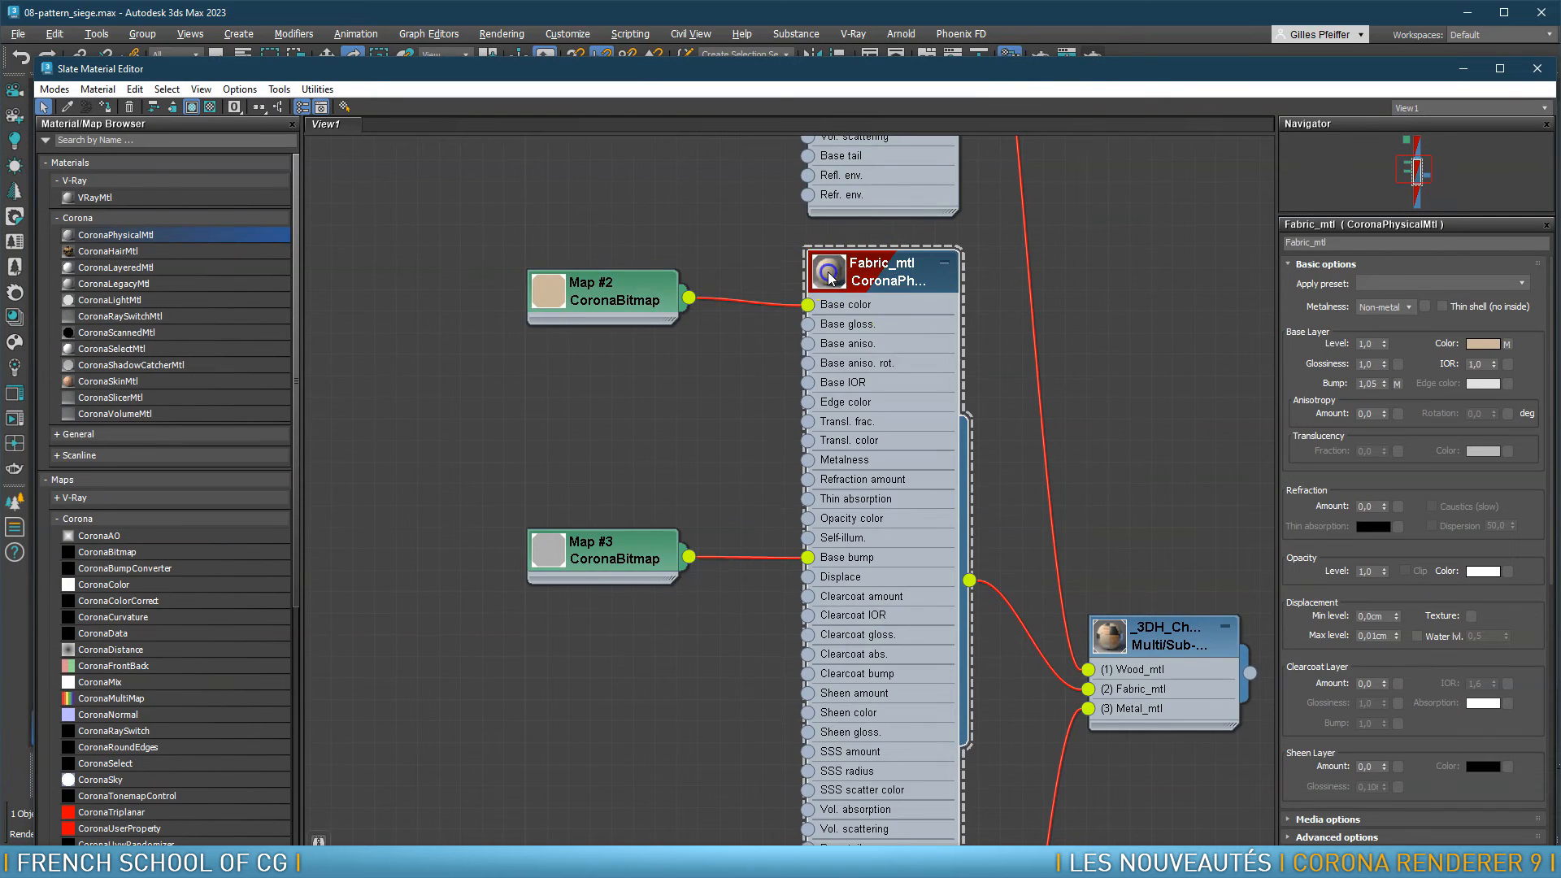
{"action": "double_click", "coordinate": [829, 279]}
{"action": "double_click", "coordinate": [550, 294]}
{"action": "left_click_drag", "start_coordinate": [549, 301], "coordinate": [484, 279]}
{"action": "left_click_drag", "start_coordinate": [1363, 71], "coordinate": [1041, 61]}
{"action": "left_click", "coordinate": [1222, 59]}
Select the chair's seat object in the perspective view
{"action": "scroll", "coordinate": [821, 393], "scroll_direction": "down", "scroll_amount": 10}
{"action": "scroll", "coordinate": [596, 290], "scroll_direction": "up", "scroll_amount": 5}
{"action": "left_click", "coordinate": [596, 290]}
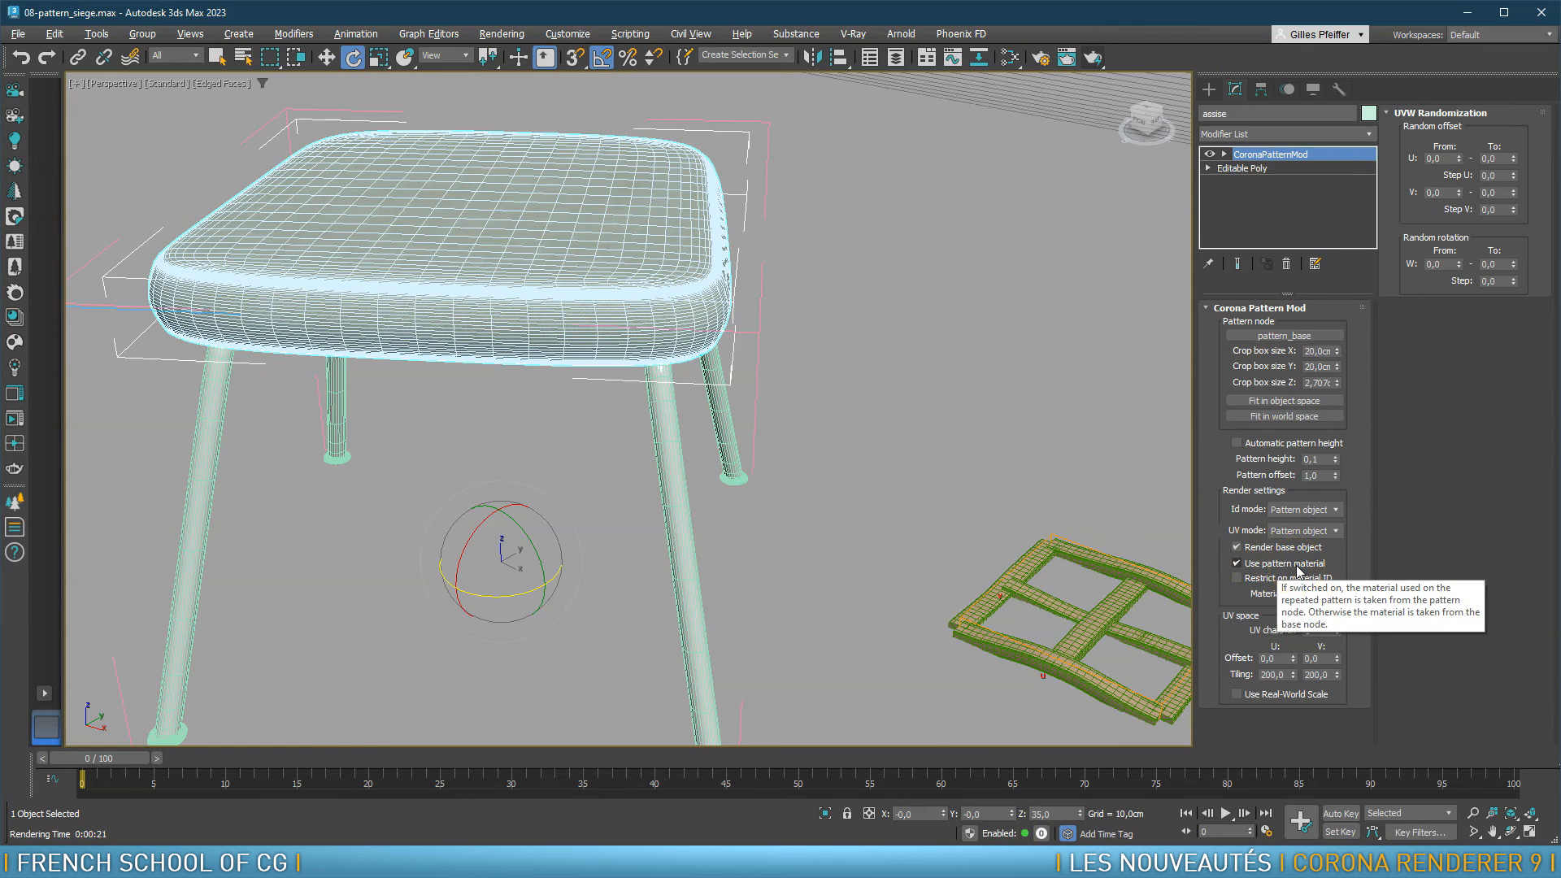
Inspect the front corner of the woven cushion up close in an interactive render
{"action": "scroll", "coordinate": [463, 314], "scroll_direction": "up", "scroll_amount": 8}
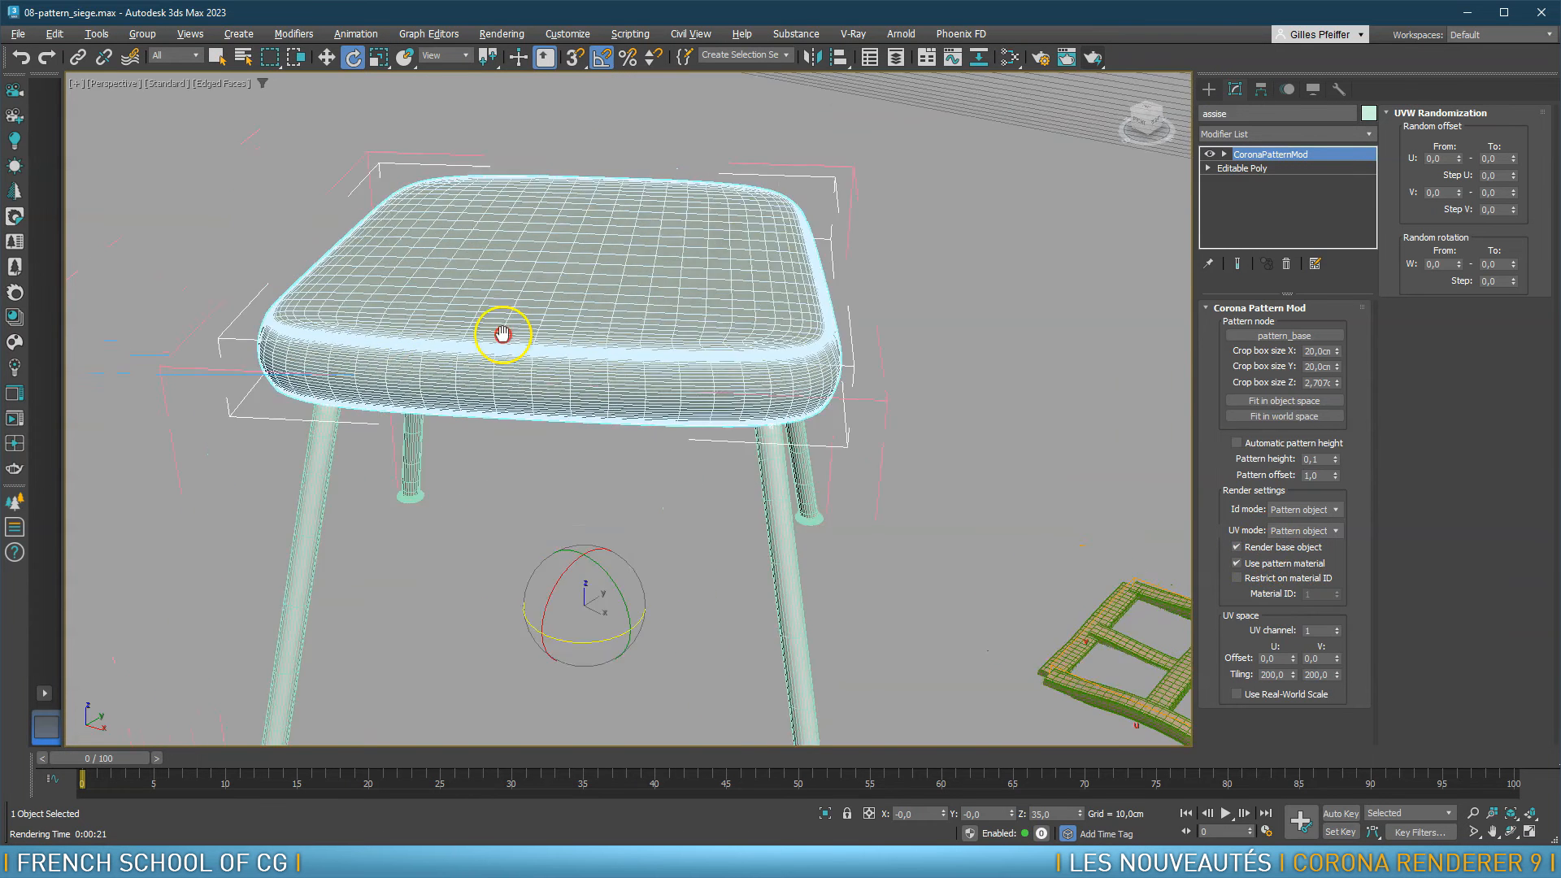
{"action": "scroll", "coordinate": [425, 351], "scroll_direction": "up", "scroll_amount": 3}
{"action": "middle_click_drag", "start_coordinate": [471, 367], "coordinate": [585, 375]}
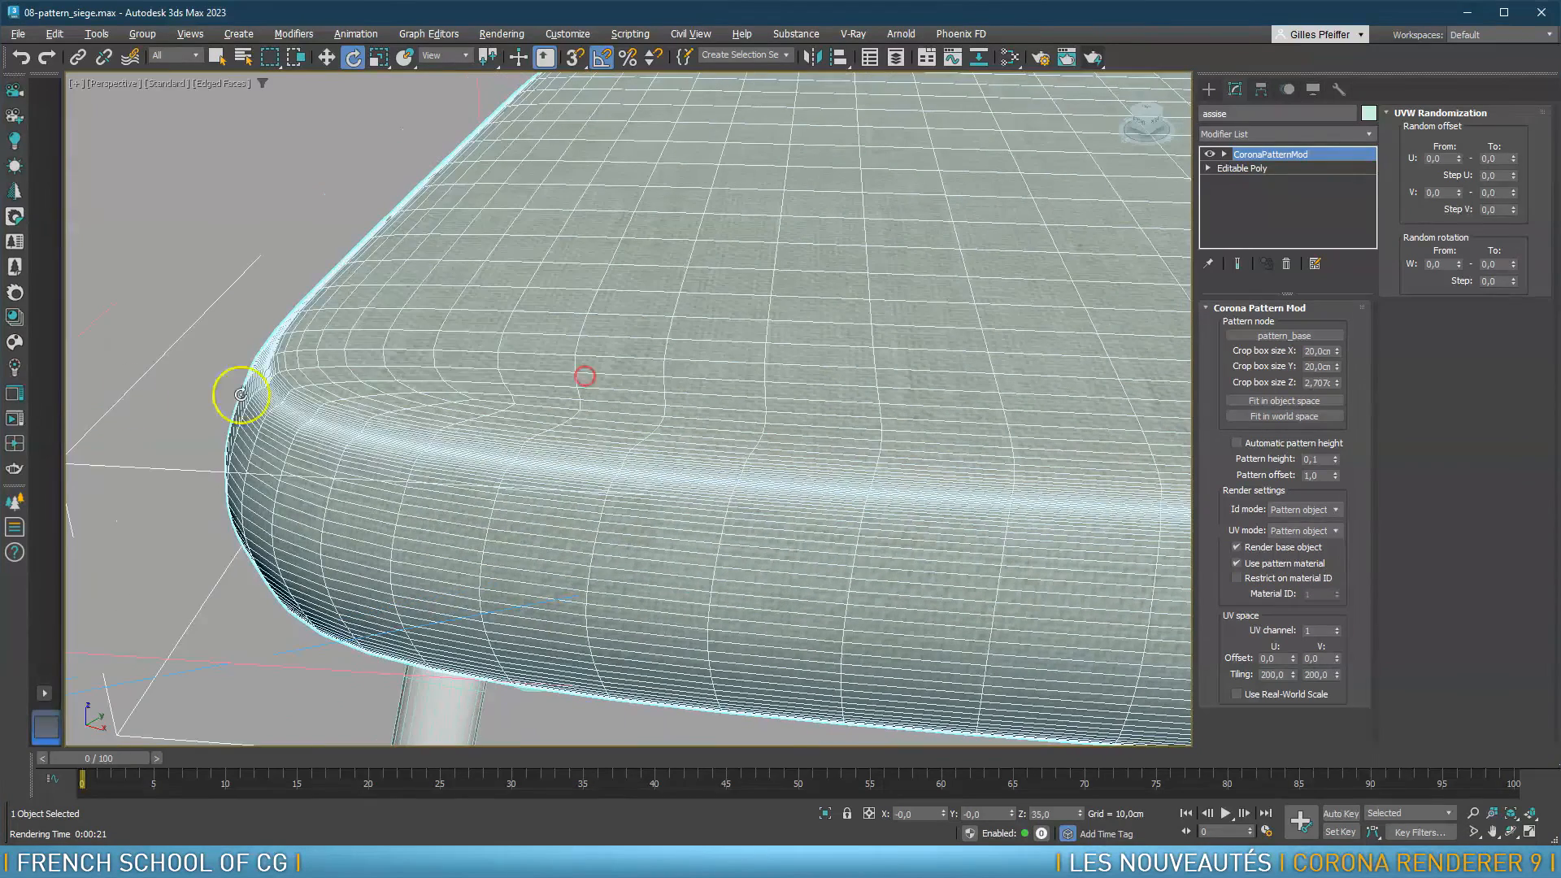
{"action": "left_click", "coordinate": [19, 423]}
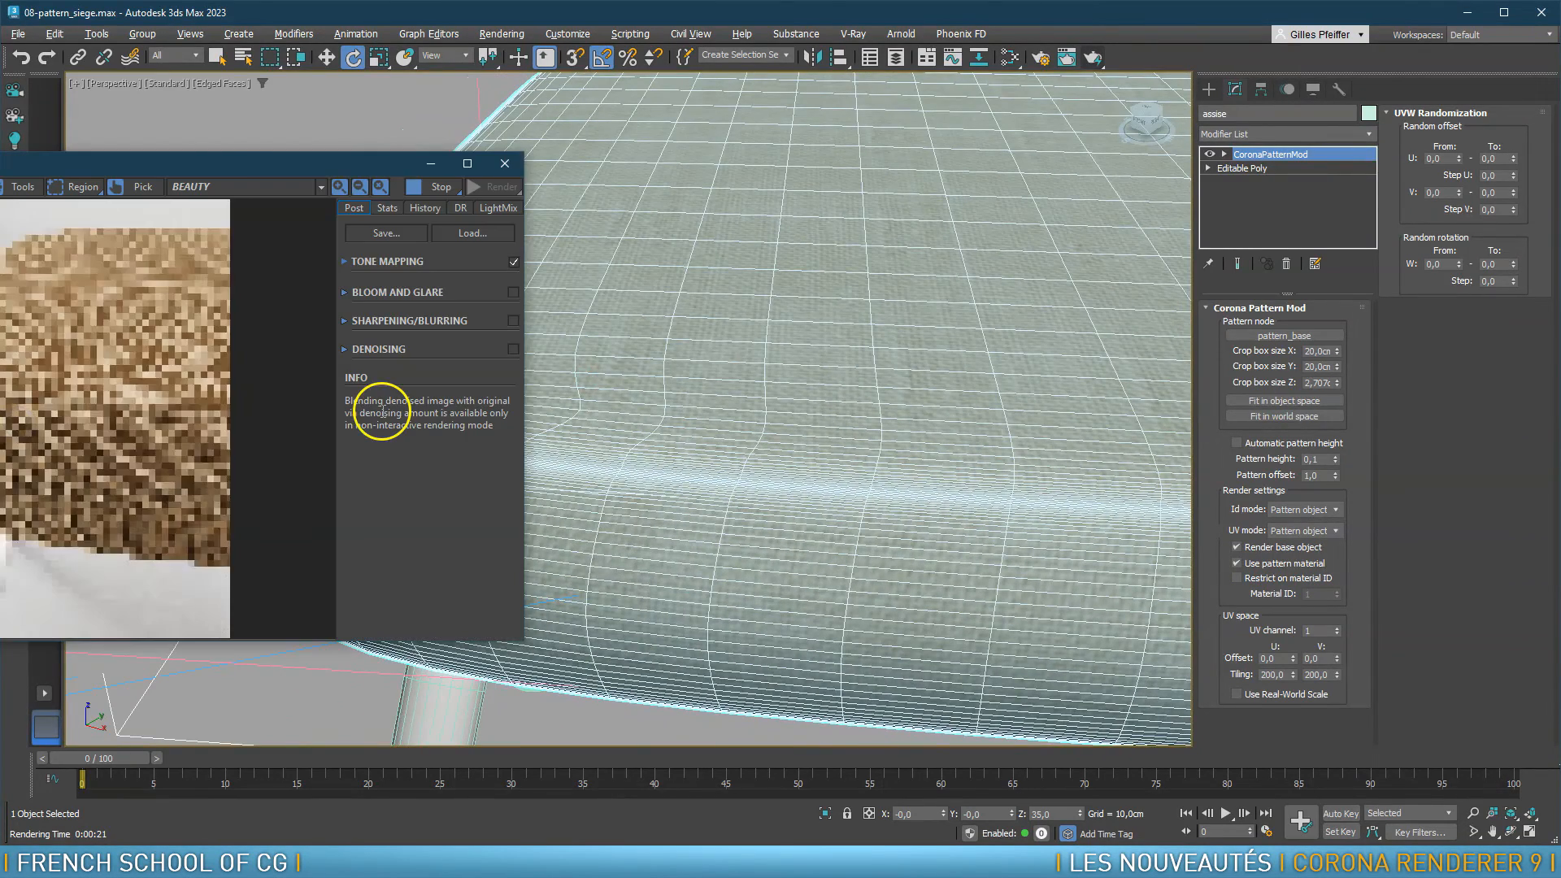
{"action": "left_click_drag", "start_coordinate": [203, 164], "coordinate": [497, 172]}
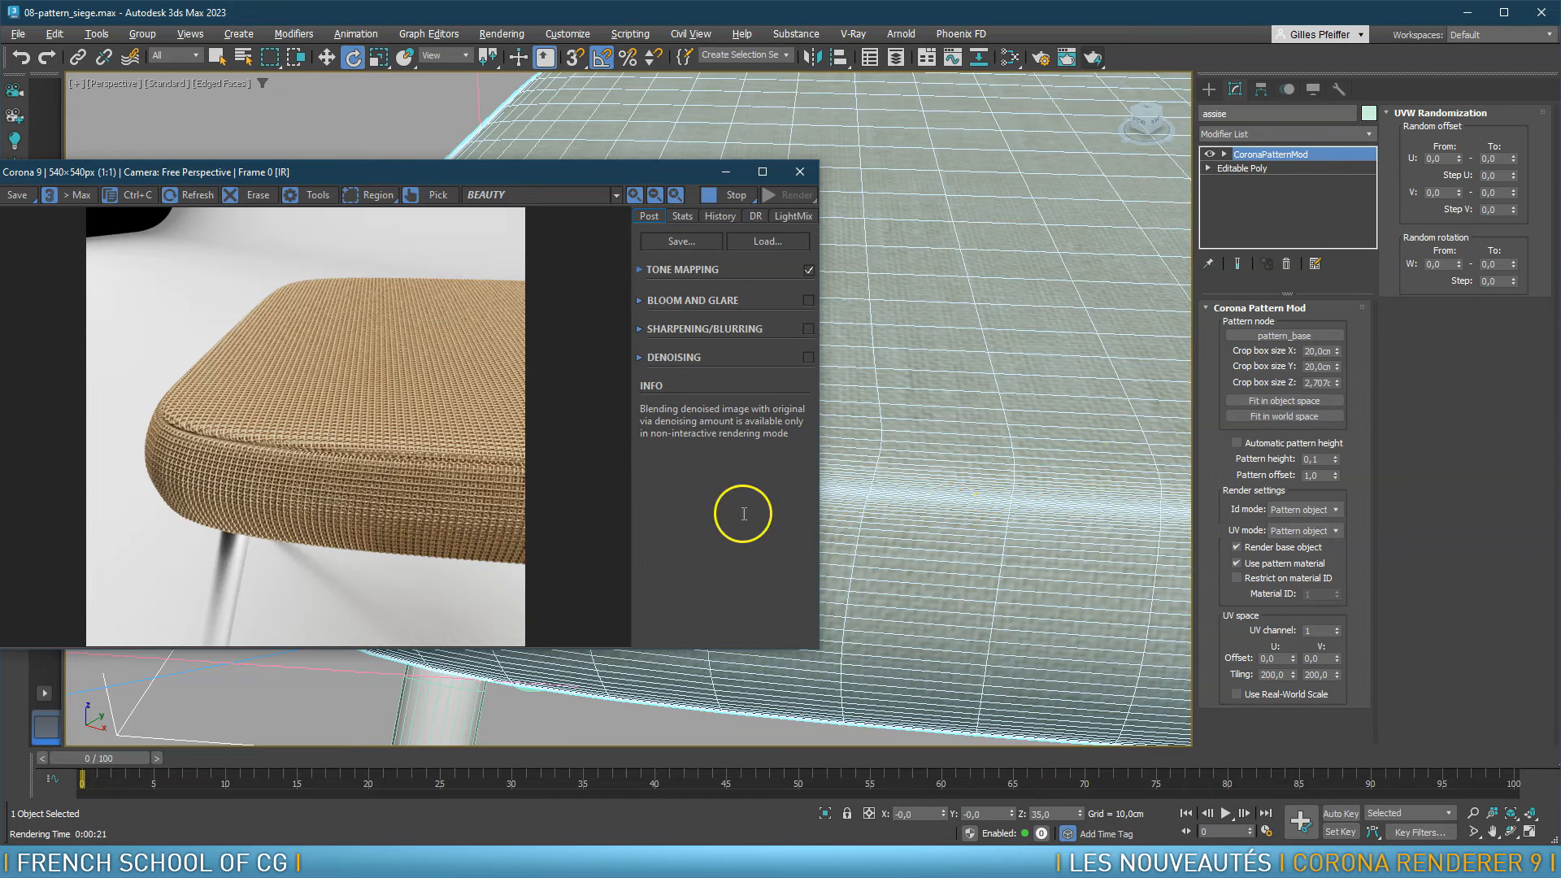
{"action": "left_click", "coordinate": [808, 175]}
Check the whole chair in an interactive render from the Corona camera
{"action": "key", "text": "c"}
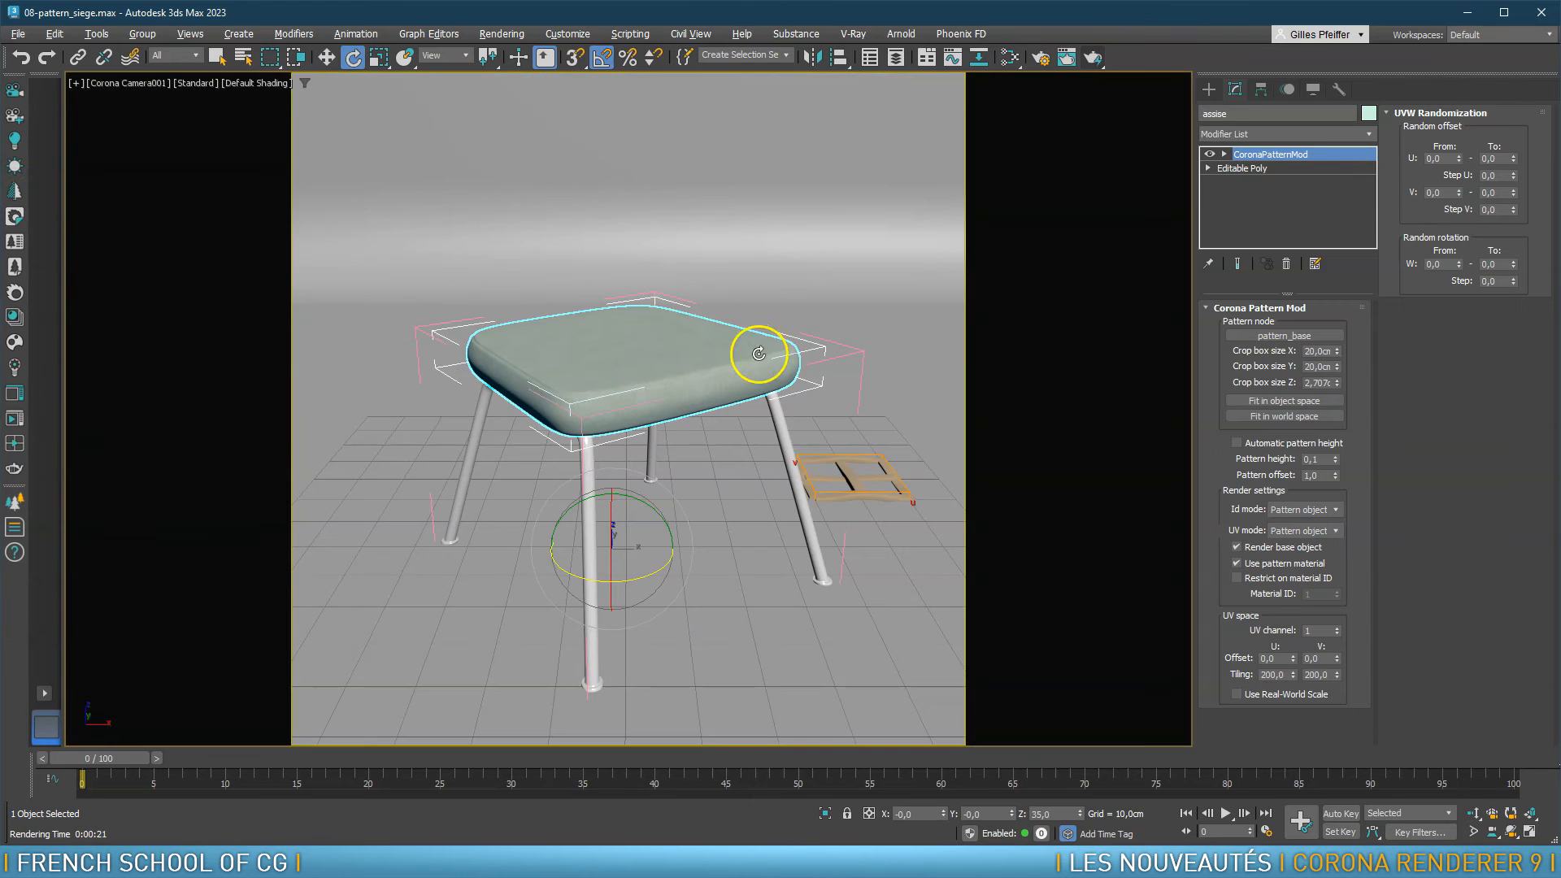
{"action": "left_click", "coordinate": [15, 417]}
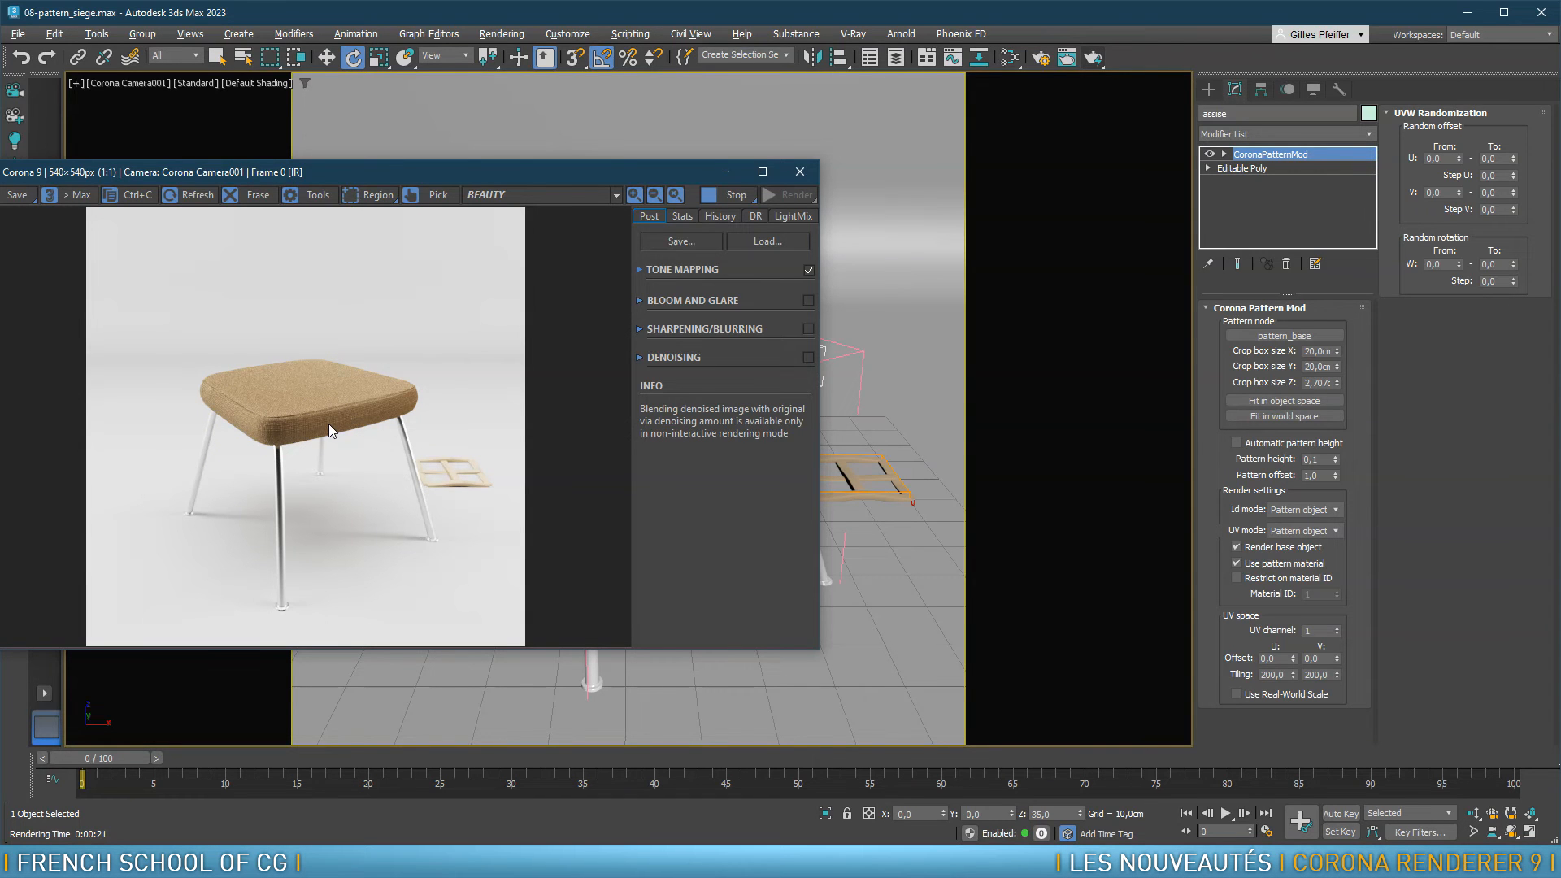
{"action": "left_click", "coordinate": [799, 169]}
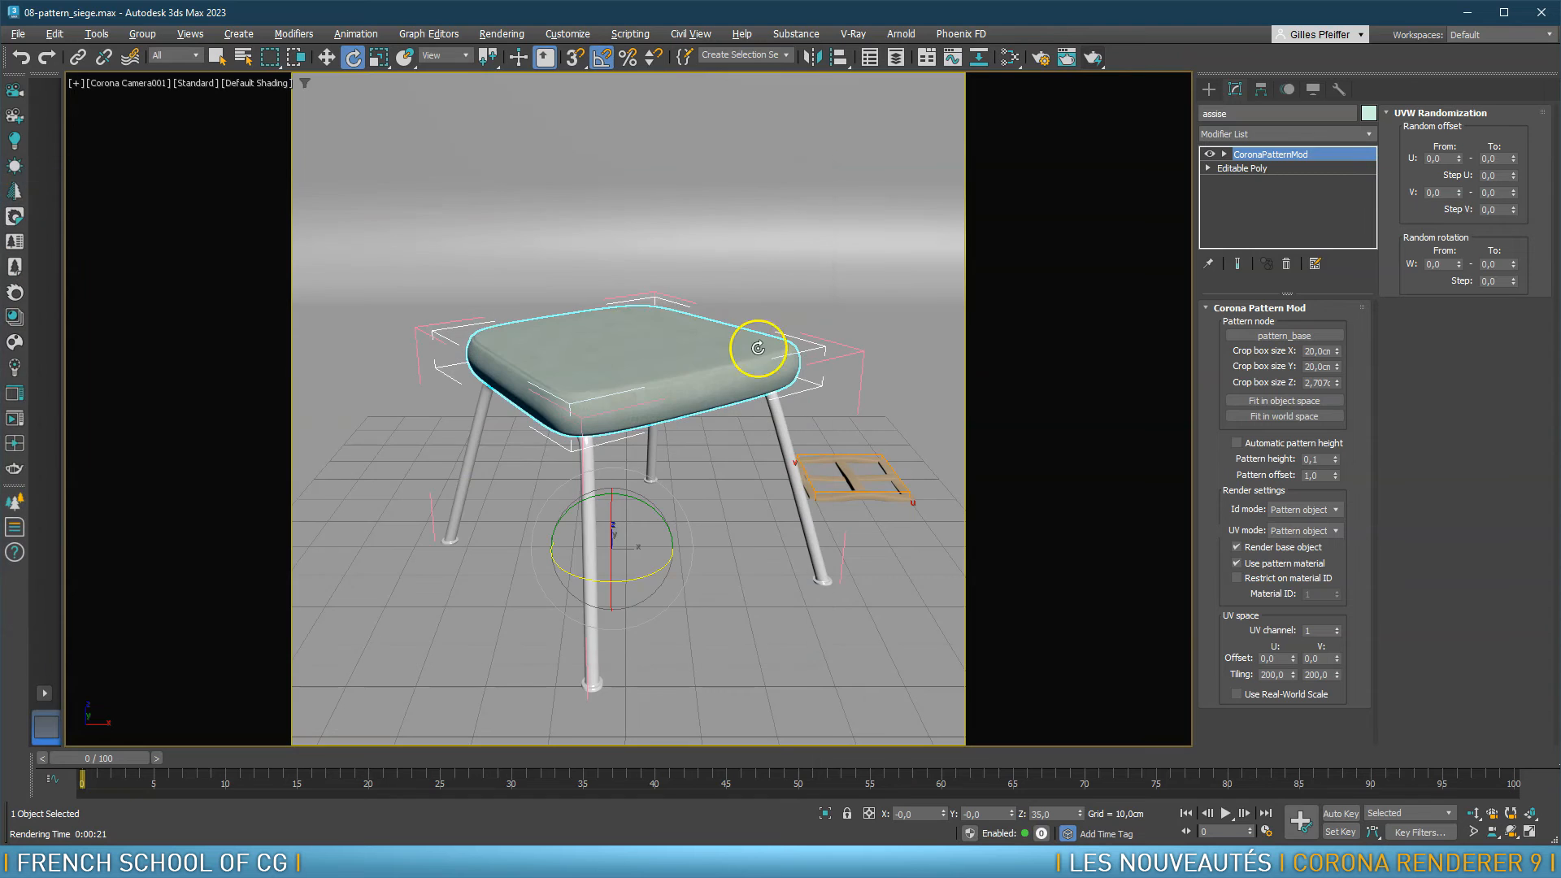
Switch to YouTube in the browser and search for "Corona Pattern with 3ds Max"
{"action": "left_click_drag", "start_coordinate": [0, 64], "coordinate": [1537, 0]}
{"action": "left_click", "coordinate": [574, 88]}
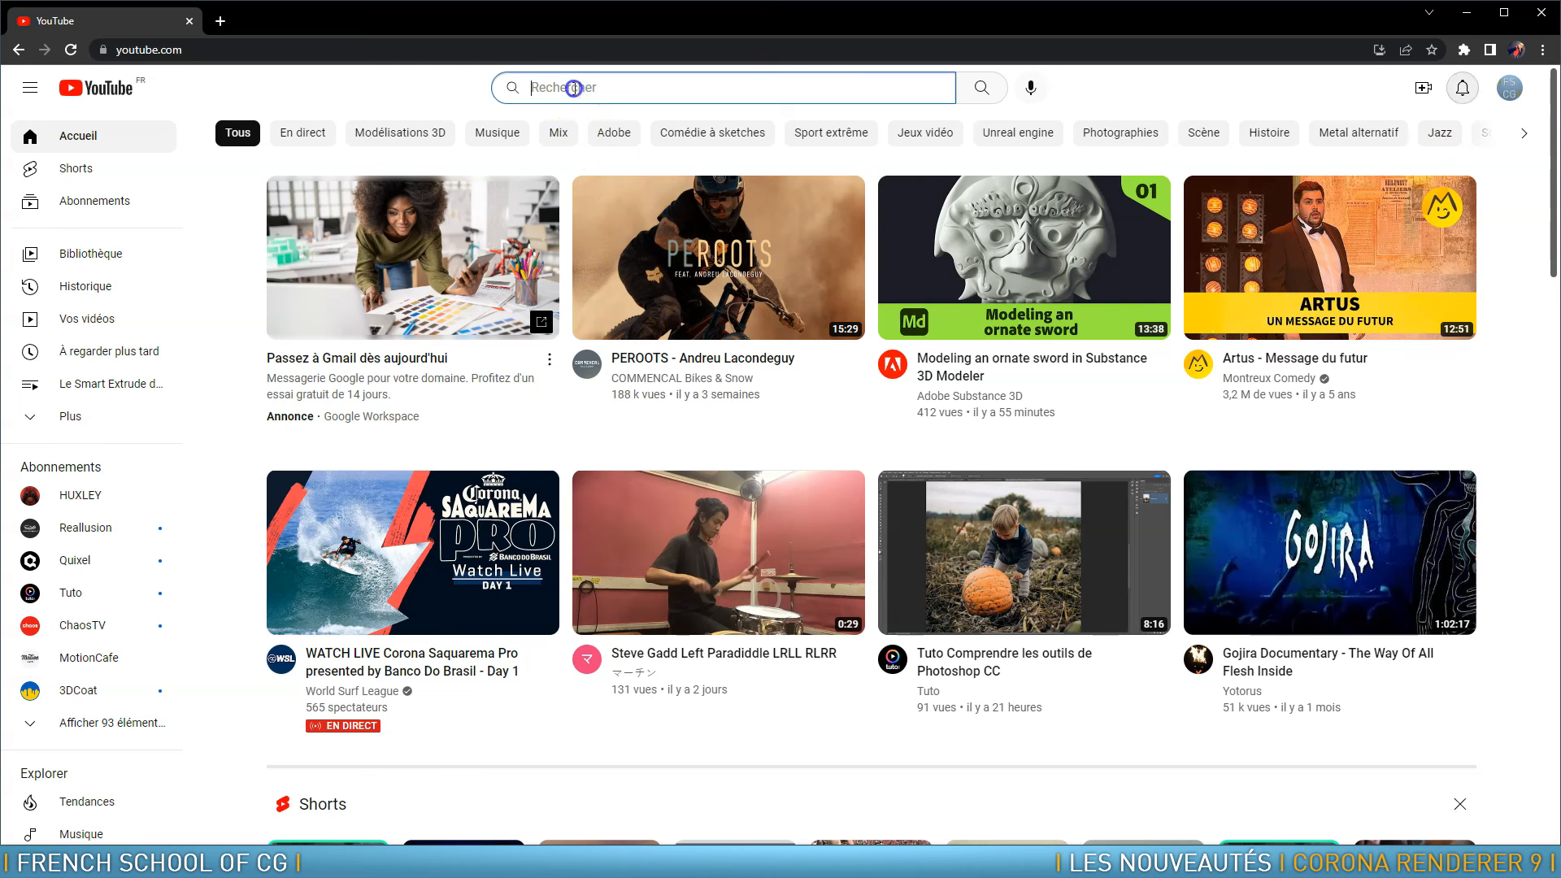
{"action": "type", "text": "Corona Pattern with 3ds Max"}
{"action": "left_click", "coordinate": [545, 88]}
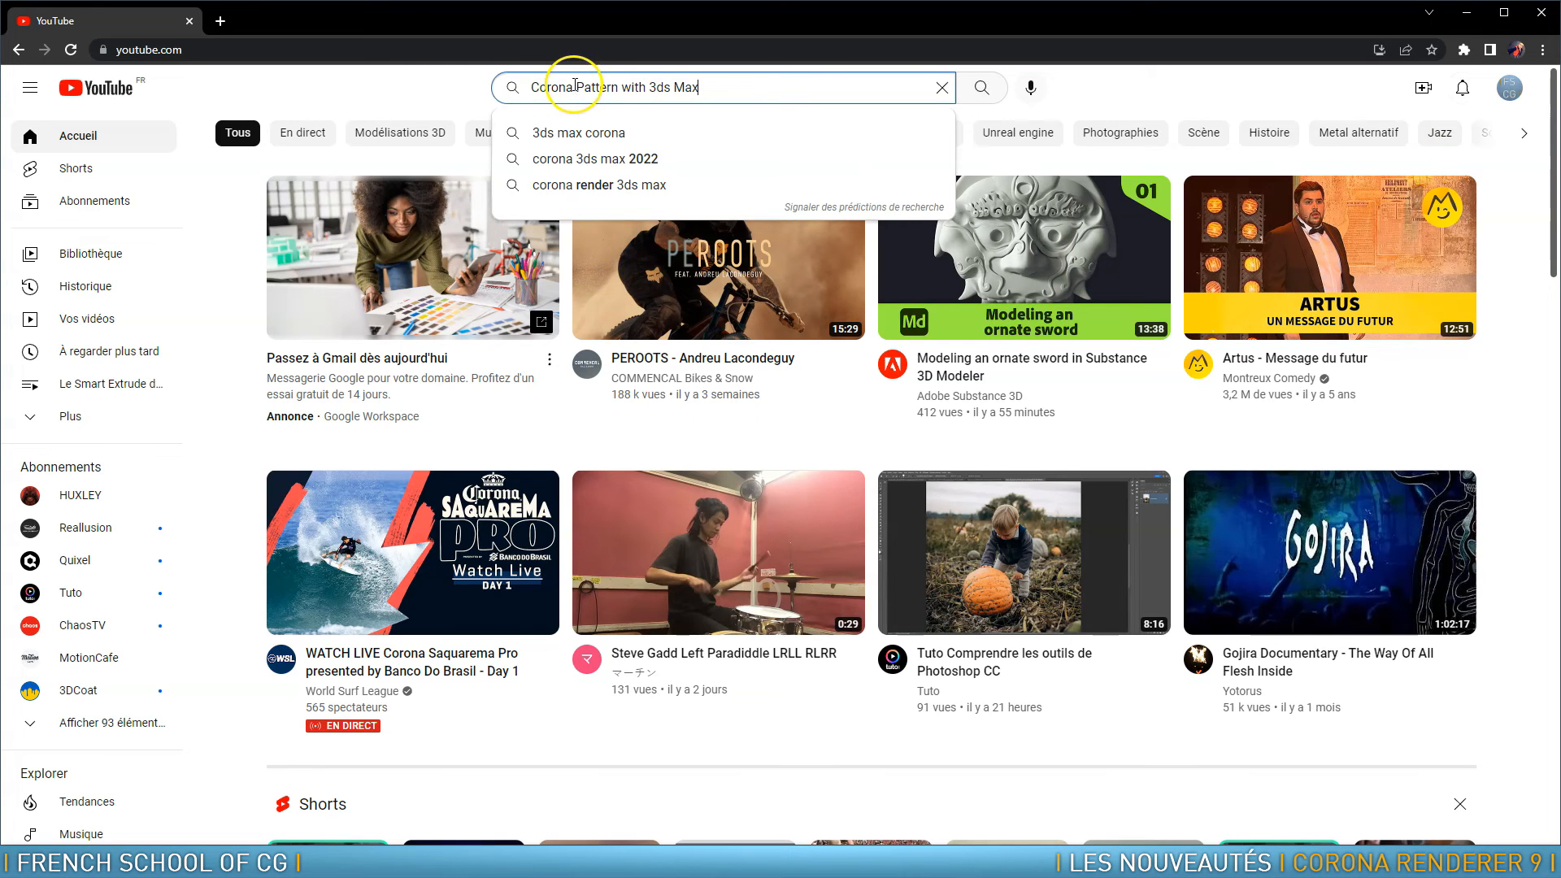
{"action": "key", "text": "Return"}
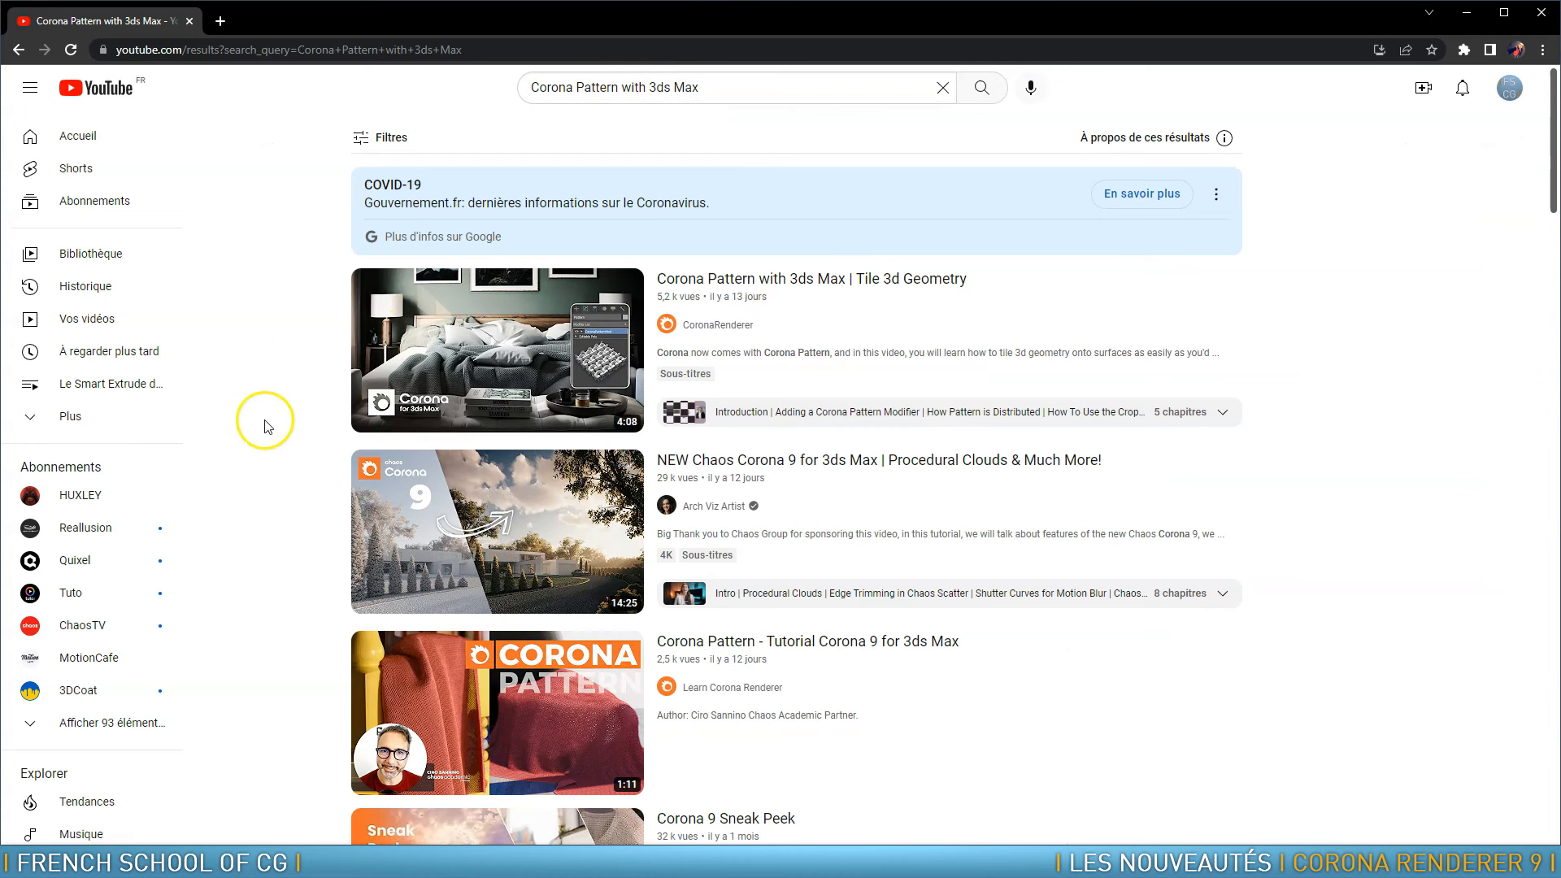
Open the video "Corona Pattern with 3ds Max | Tile 3d Geometry", mute it and skip the advertisement
{"action": "left_click", "coordinate": [793, 280]}
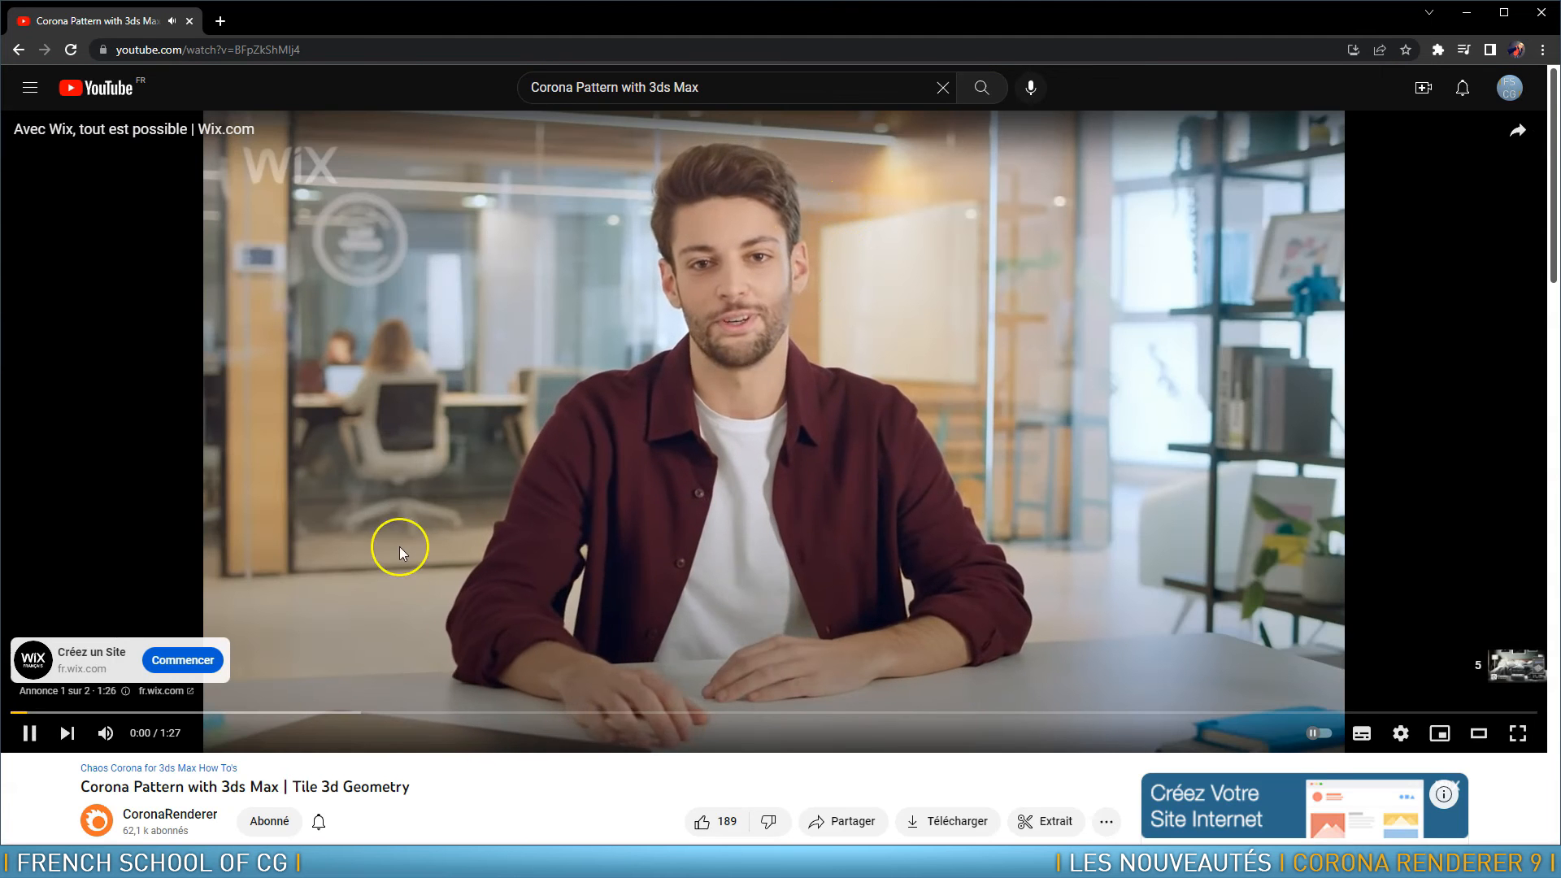
{"action": "left_click", "coordinate": [105, 732]}
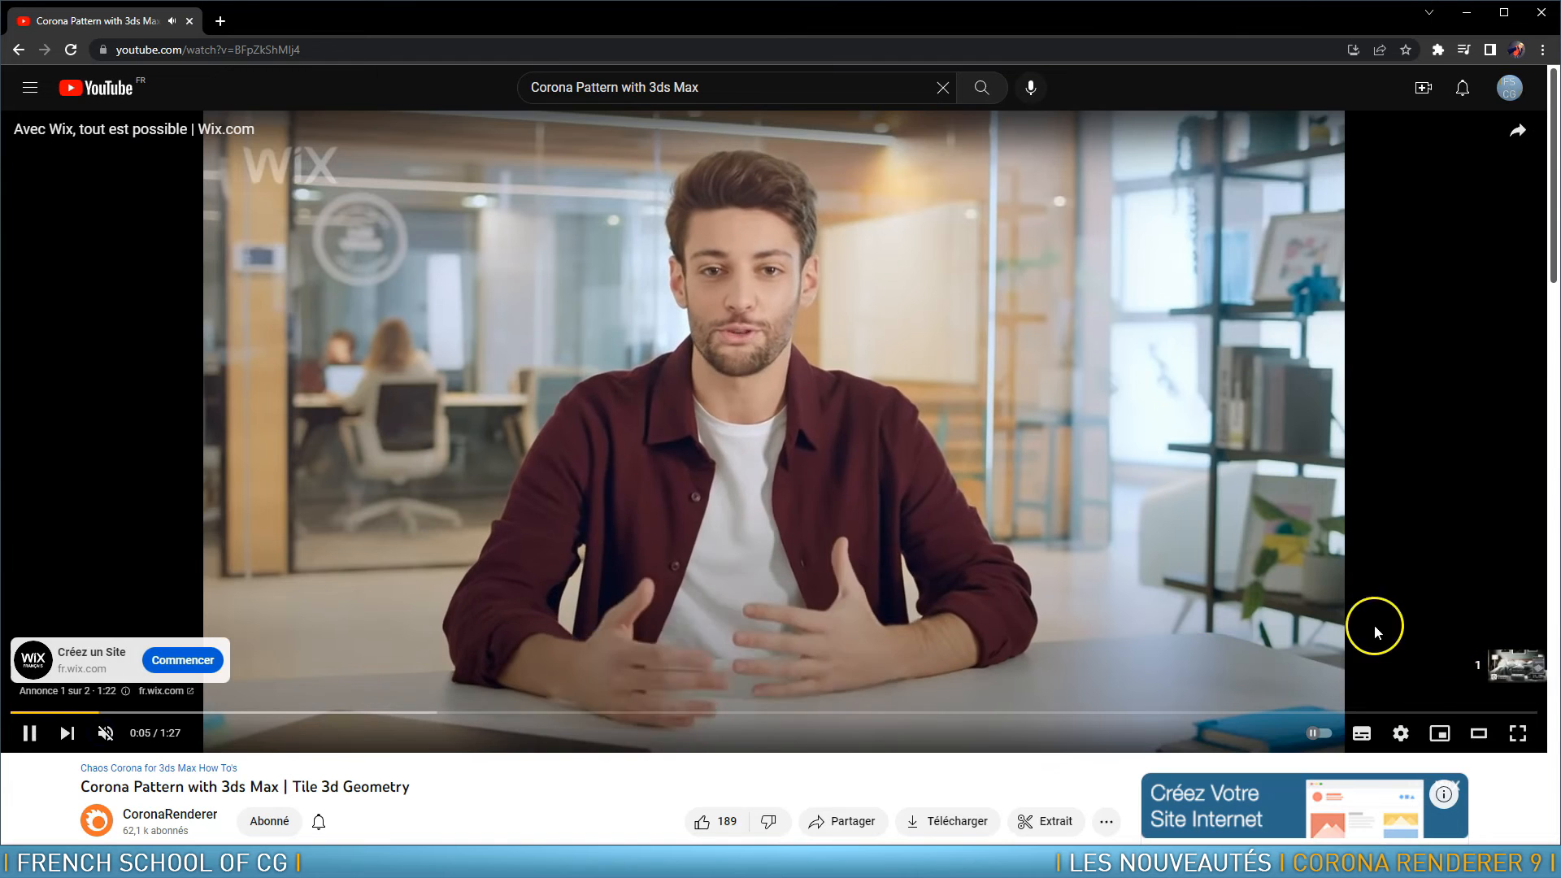
{"action": "left_click", "coordinate": [1395, 660]}
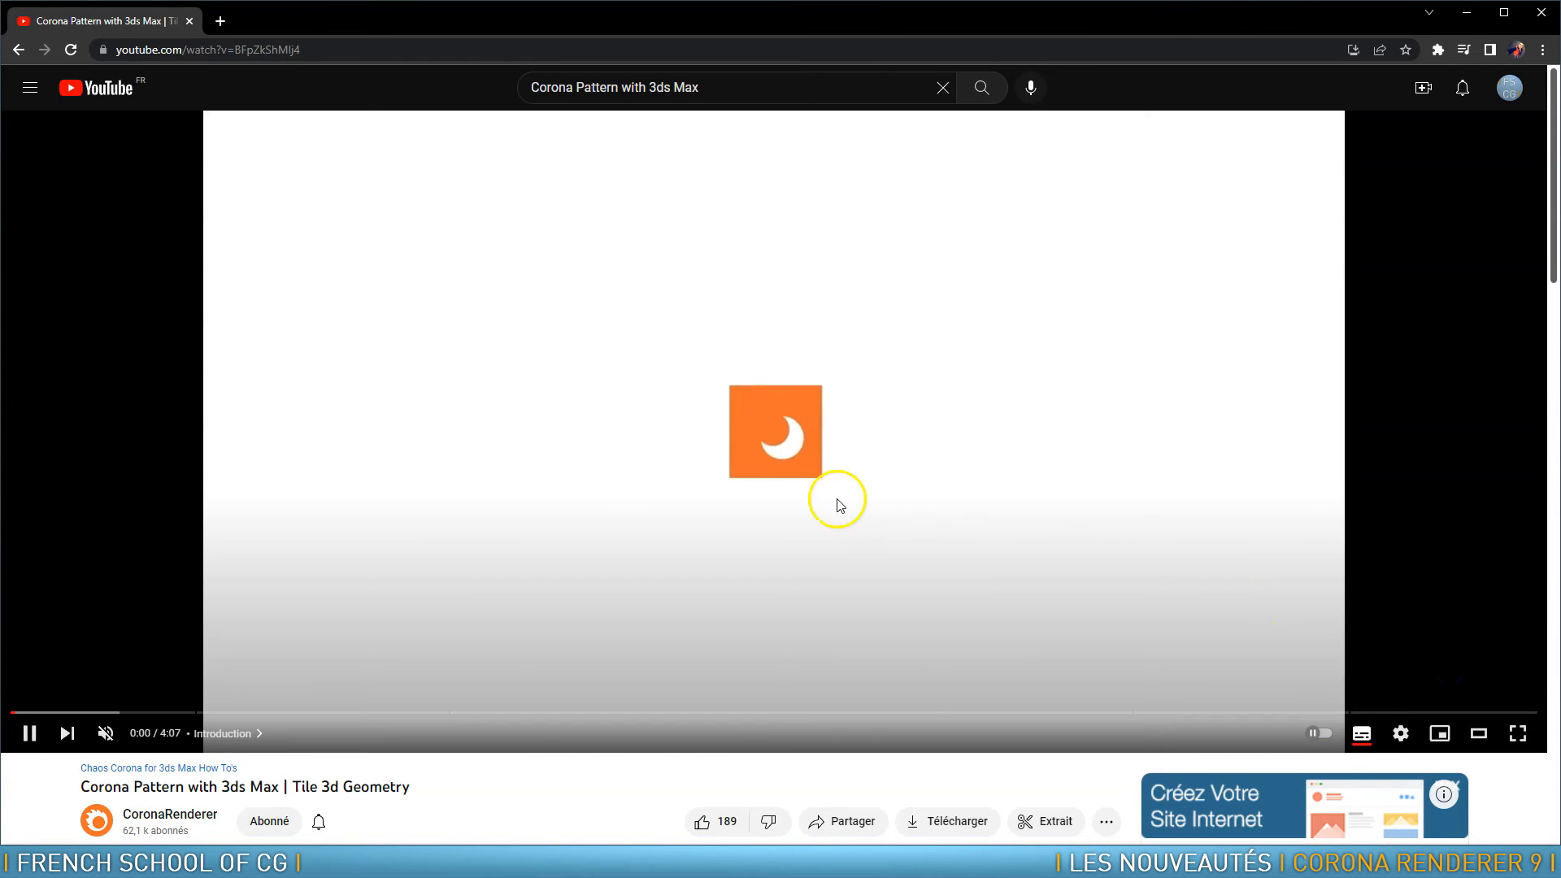
Skim the video's chapters on adding the modifier, pattern distribution and using the crop box
{"action": "scroll", "coordinate": [658, 439], "scroll_direction": "down", "scroll_amount": 3}
{"action": "scroll", "coordinate": [680, 390], "scroll_direction": "up", "scroll_amount": 3}
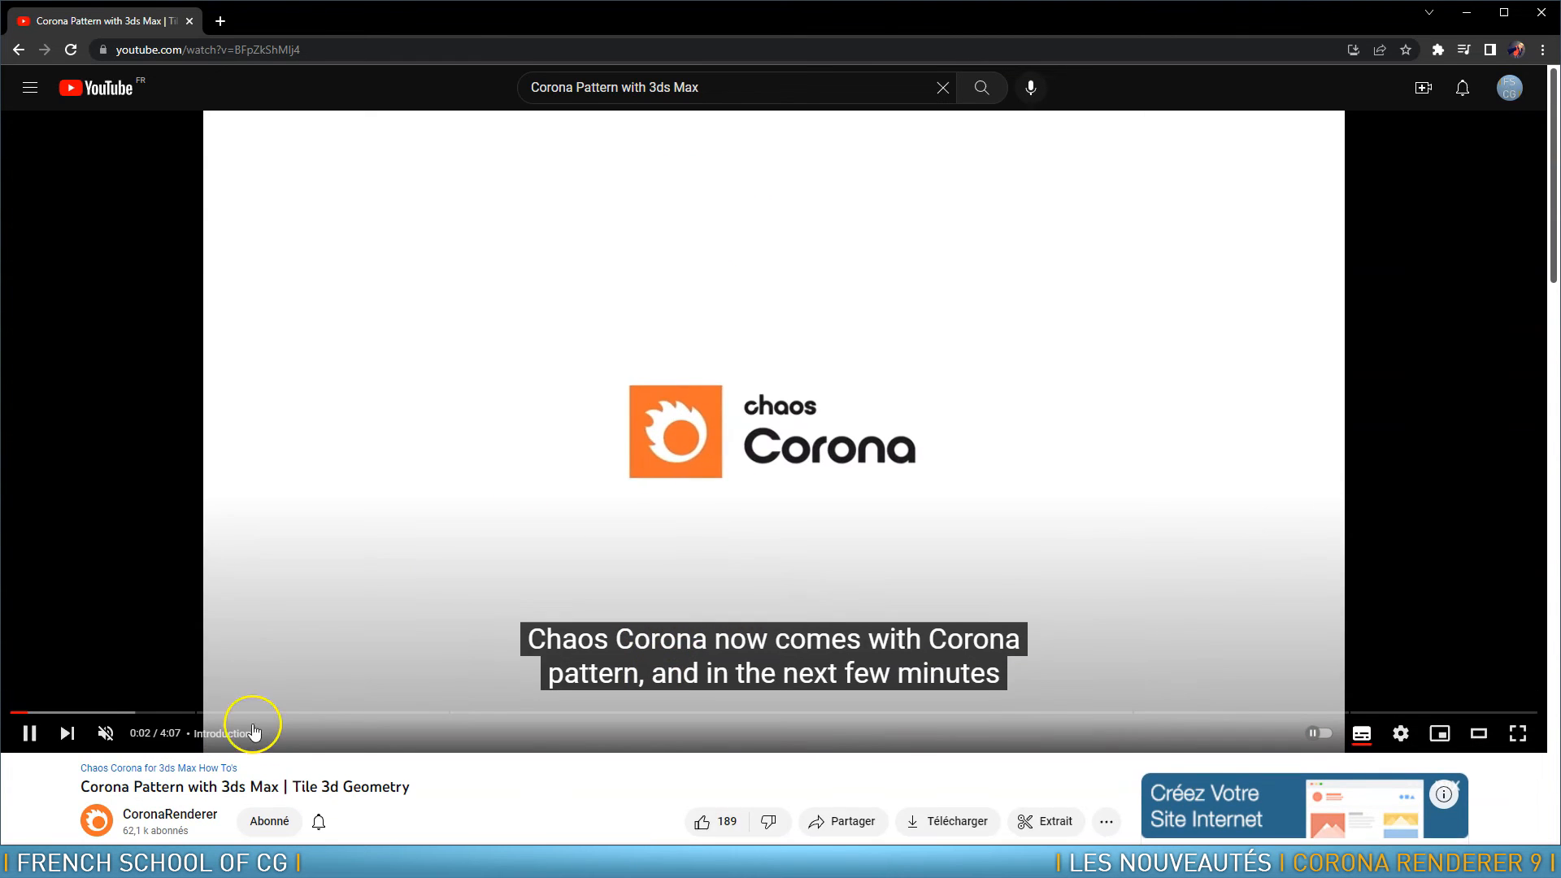
{"action": "left_click", "coordinate": [217, 713]}
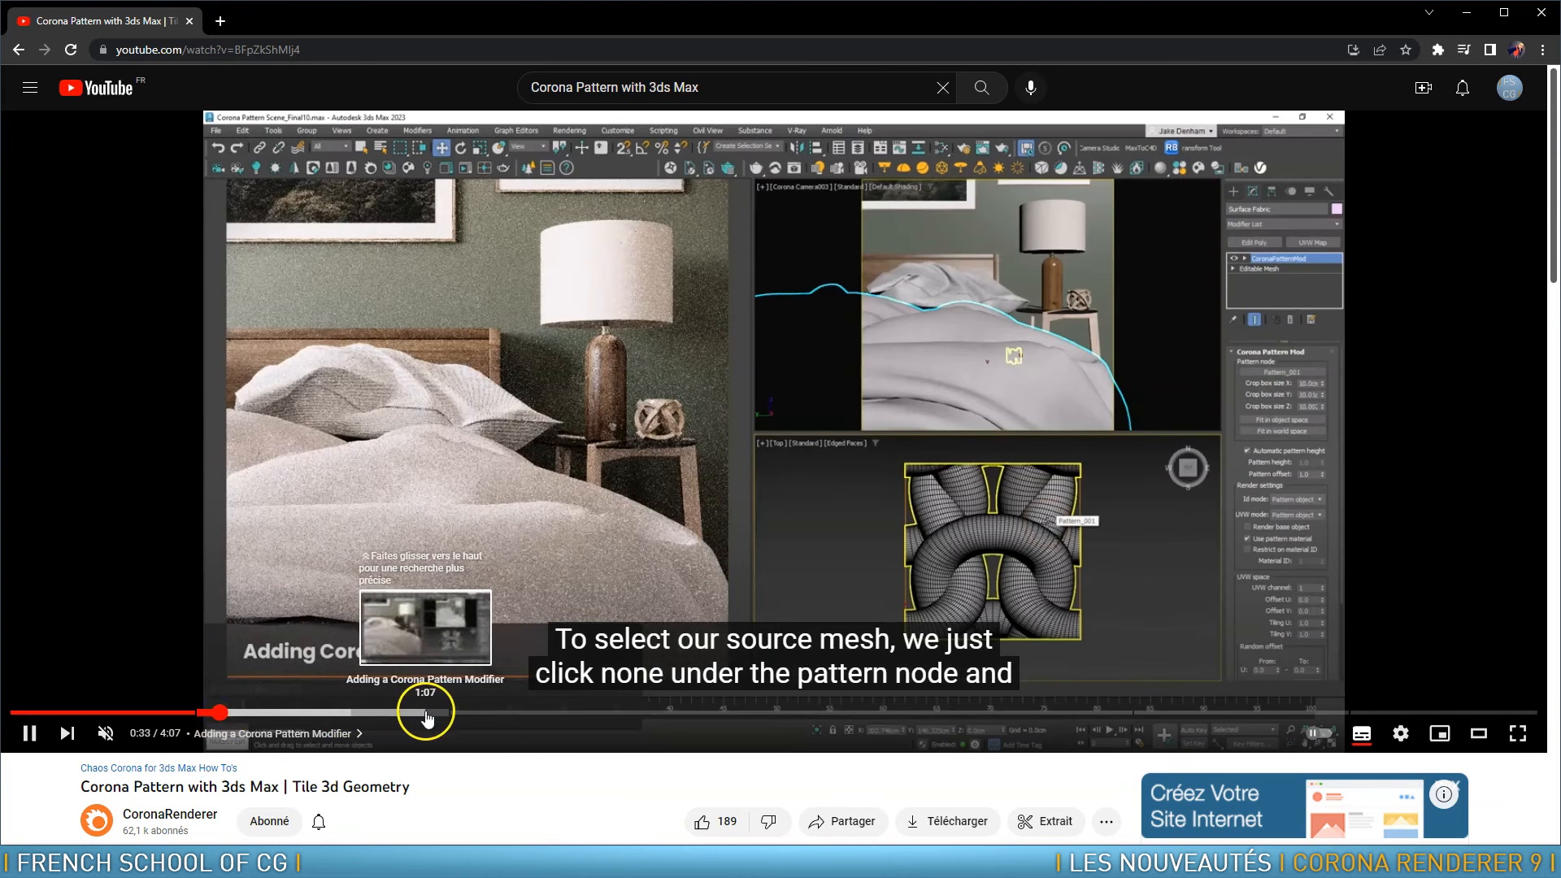
{"action": "left_click", "coordinate": [475, 713]}
{"action": "left_click", "coordinate": [720, 713]}
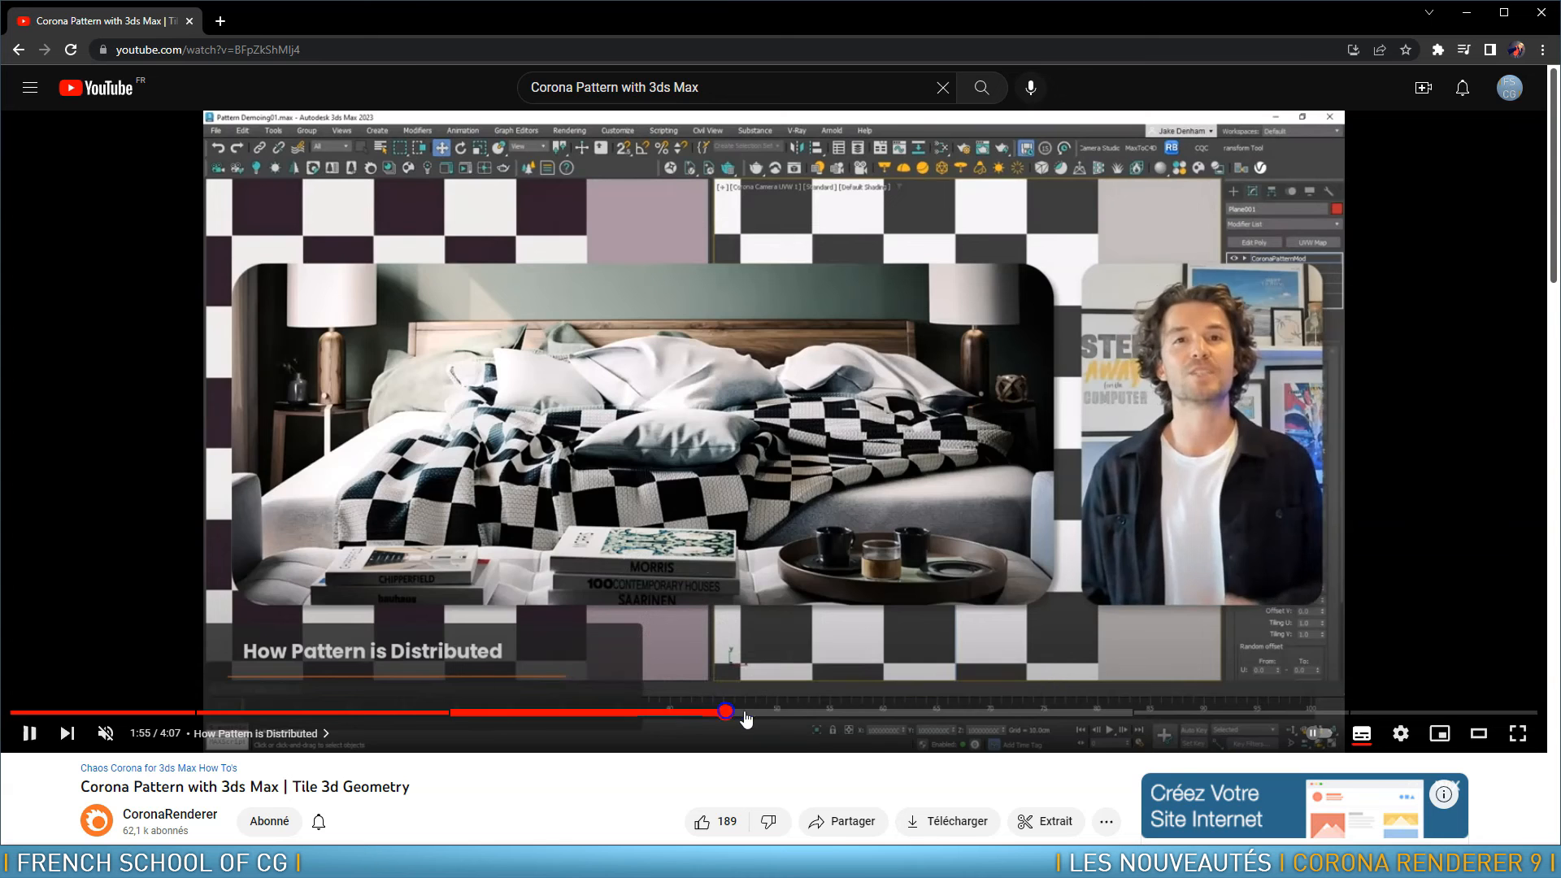
{"action": "left_click", "coordinate": [976, 713]}
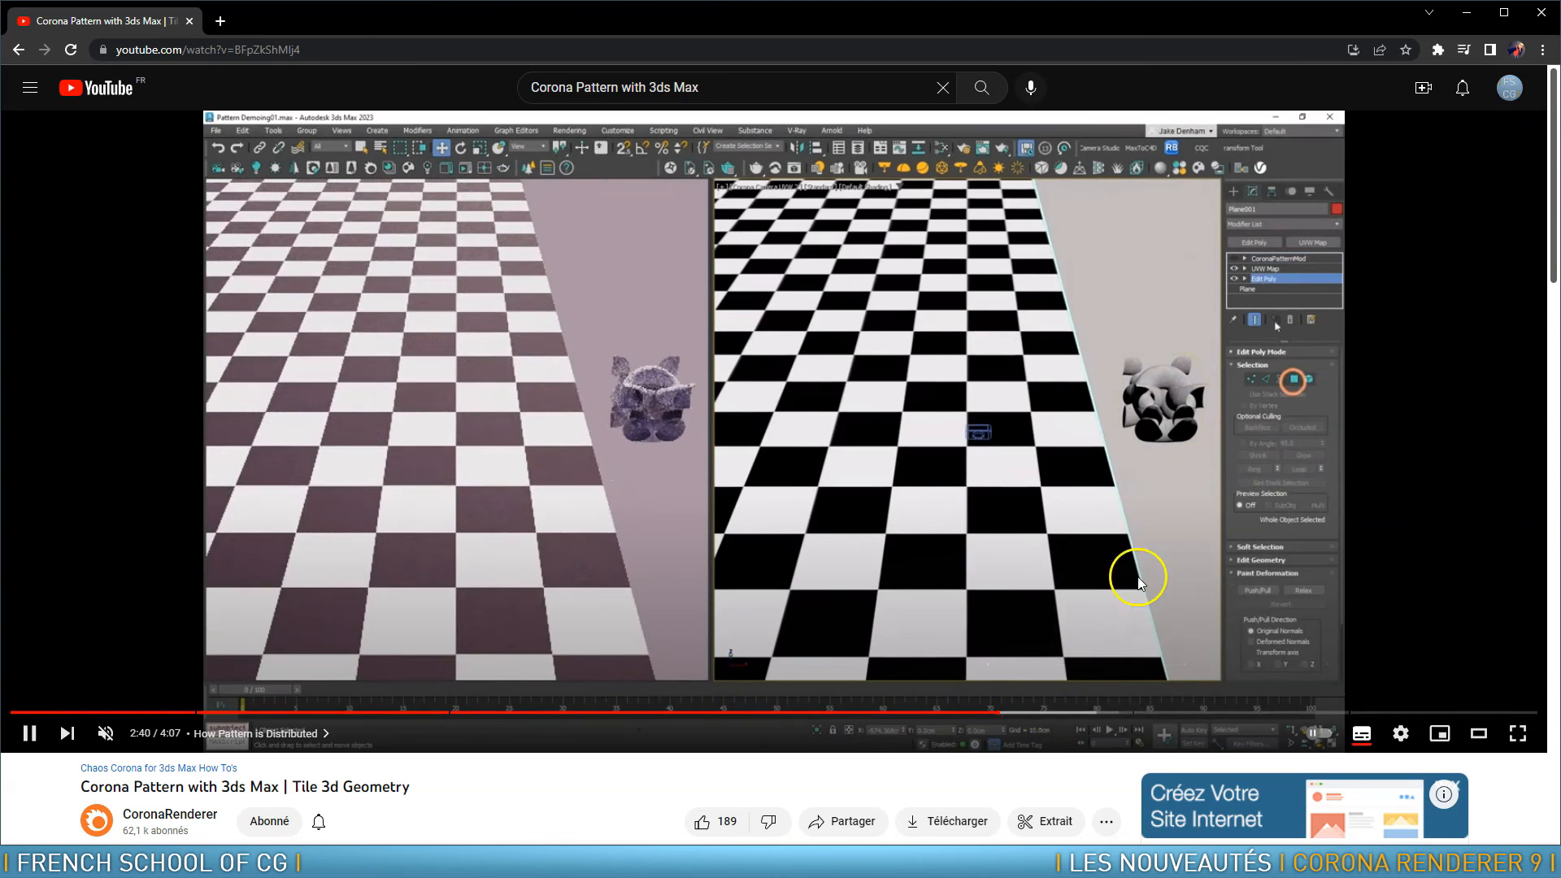
{"action": "left_click", "coordinate": [1160, 713]}
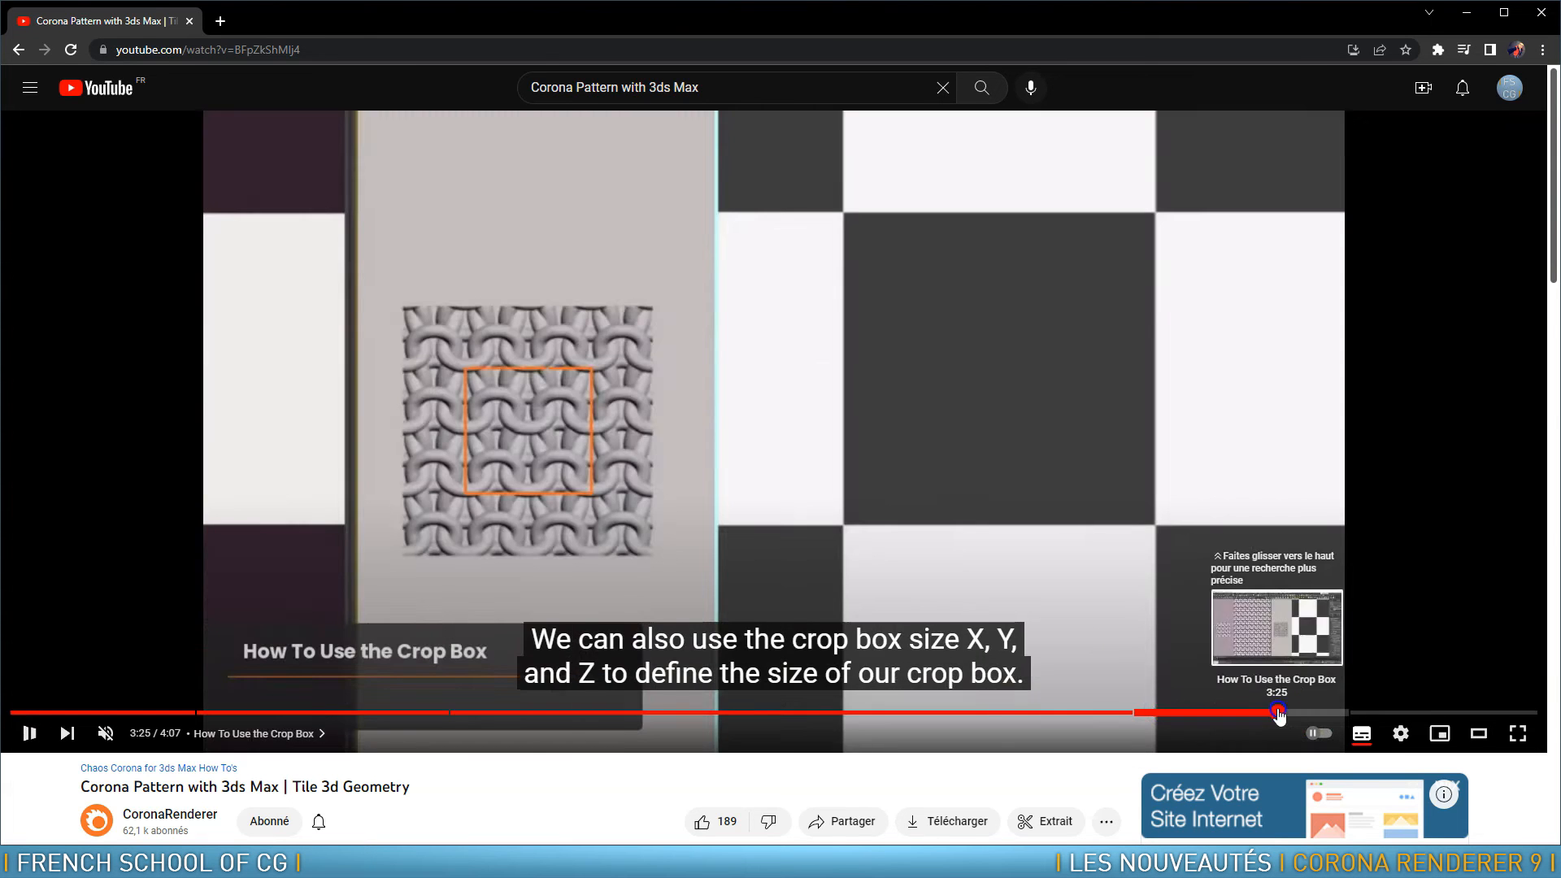
{"action": "left_click", "coordinate": [1281, 712]}
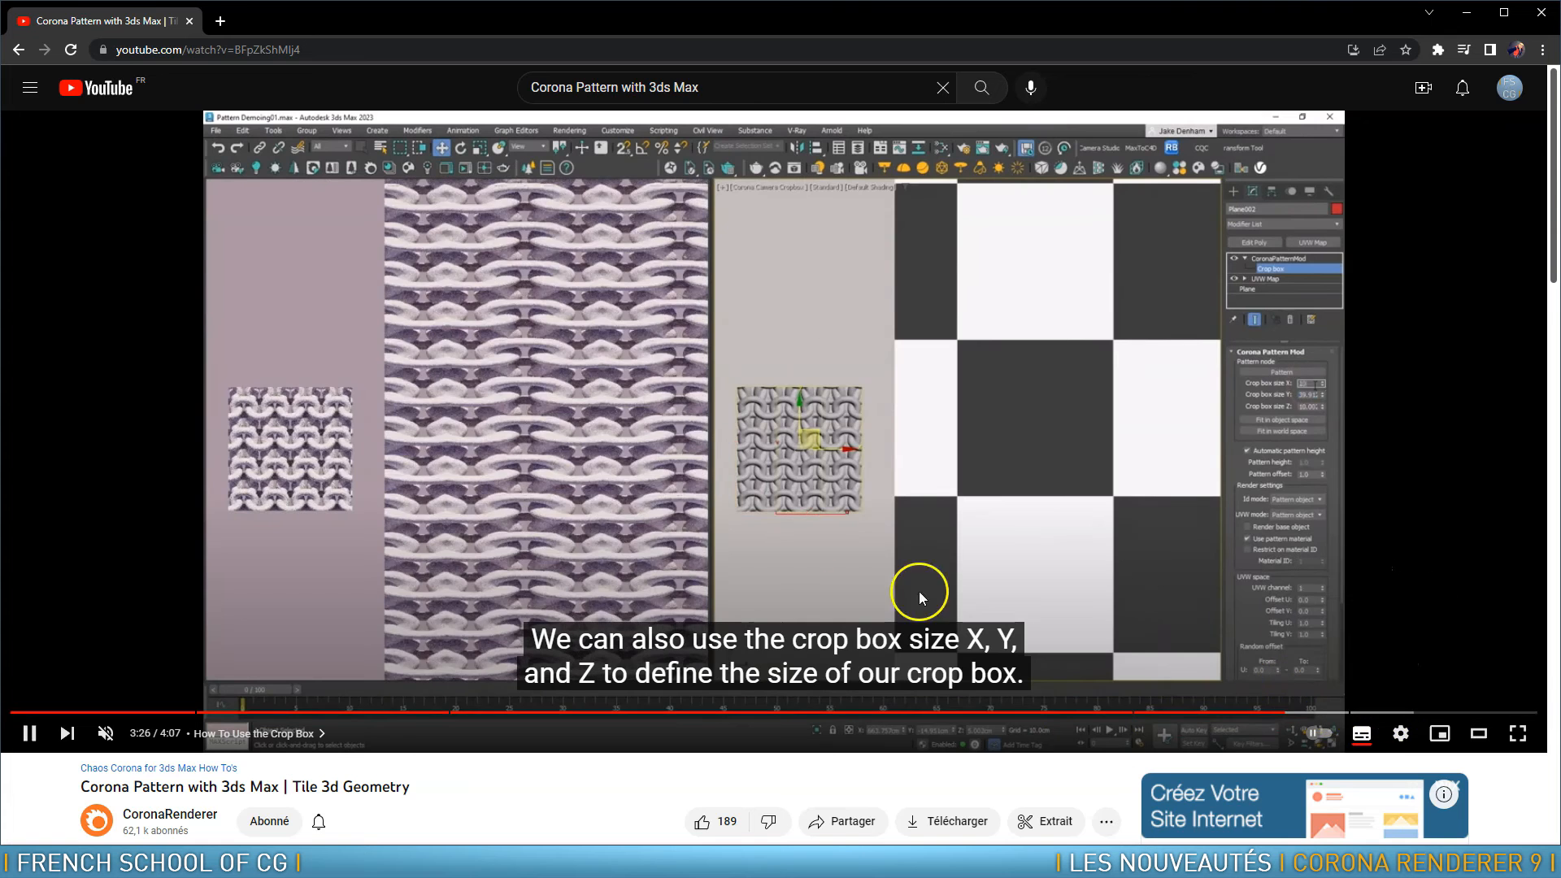
Find the pattern presets link in the pinned comment, open its download dialog without saving and close the video page
{"action": "scroll", "coordinate": [642, 471], "scroll_direction": "down", "scroll_amount": 4}
{"action": "scroll", "coordinate": [836, 564], "scroll_direction": "down", "scroll_amount": 2}
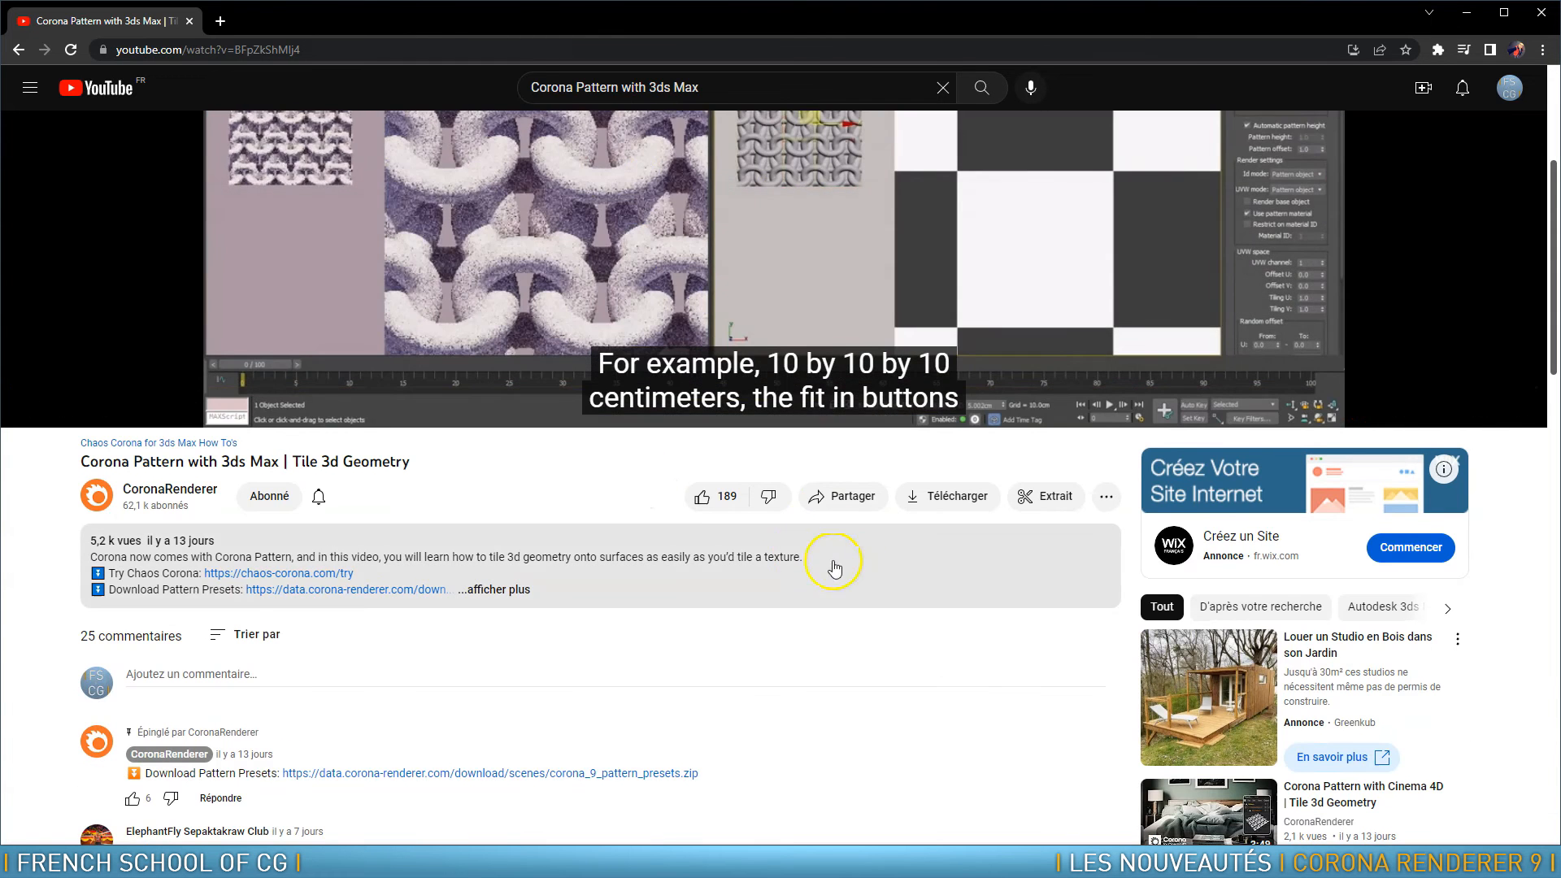
{"action": "scroll", "coordinate": [813, 260], "scroll_direction": "up", "scroll_amount": 4}
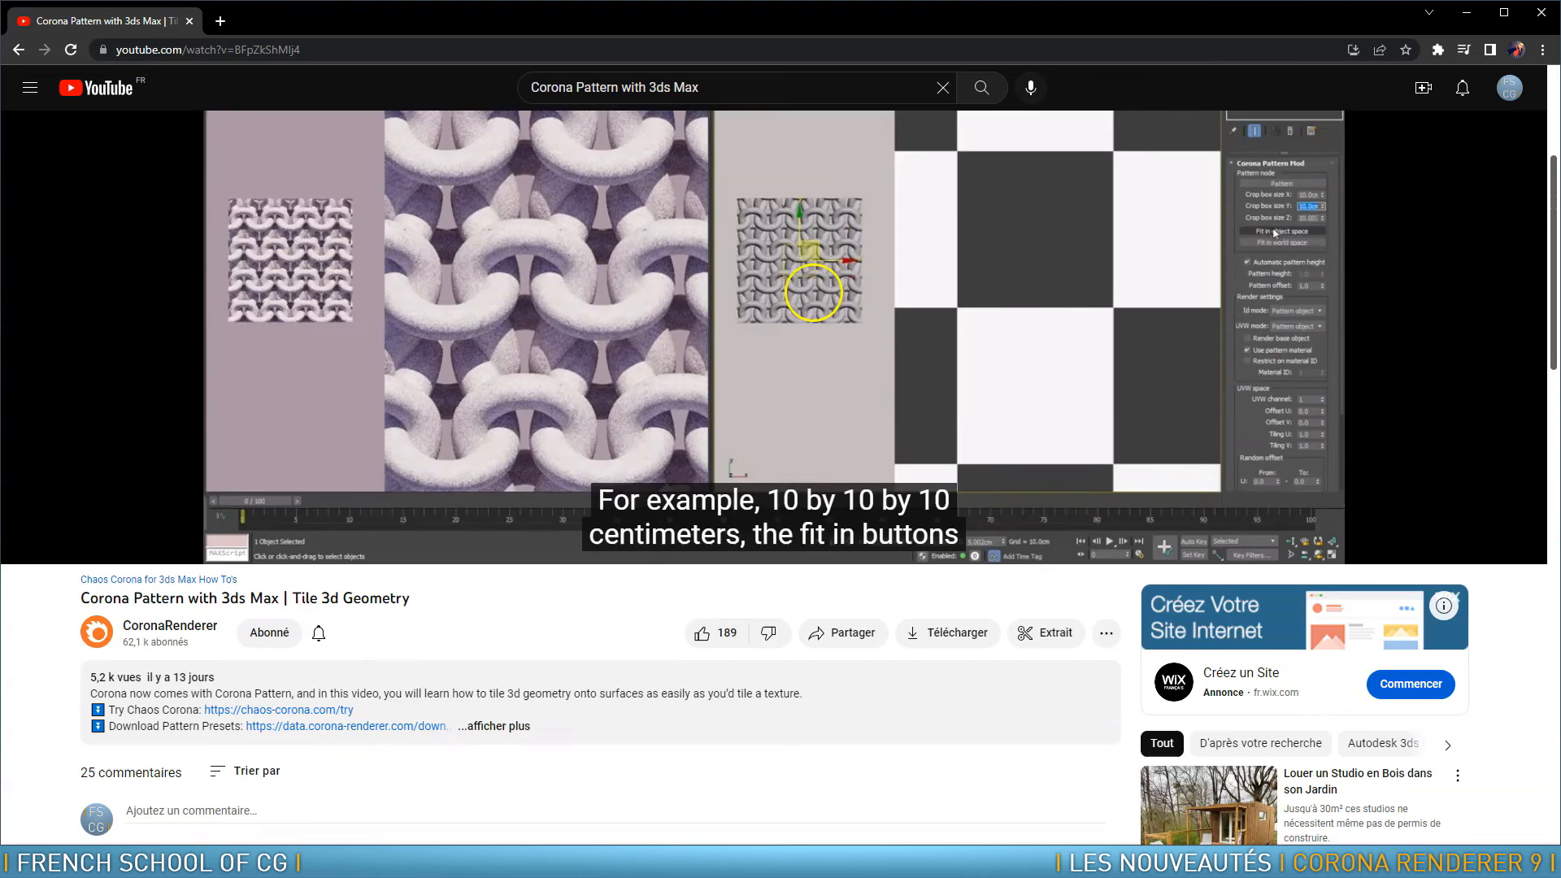
{"action": "scroll", "coordinate": [787, 366], "scroll_direction": "down", "scroll_amount": 5}
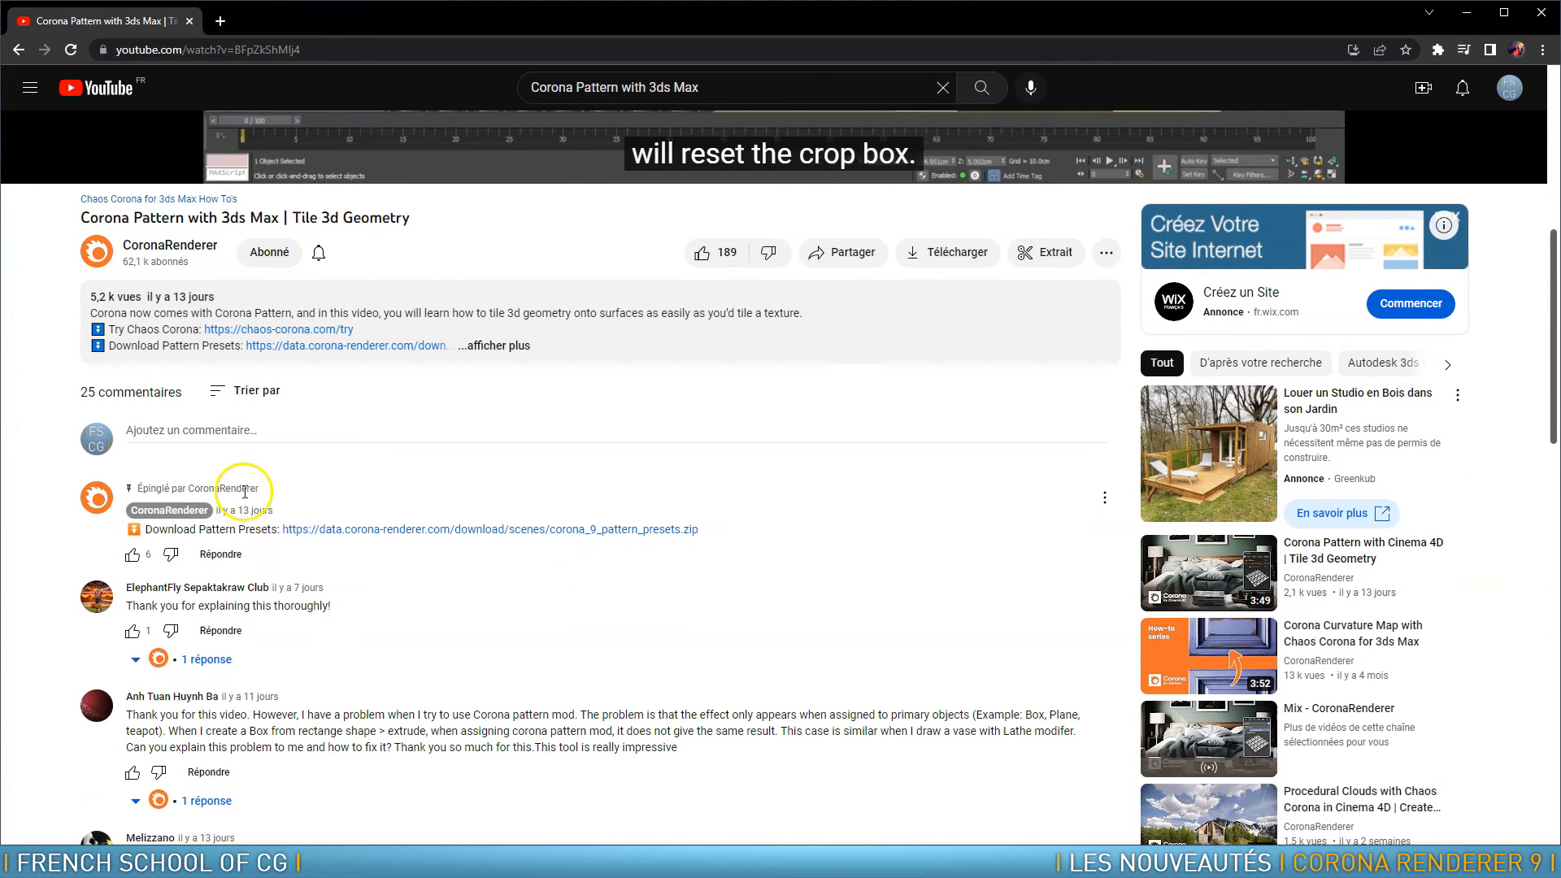
{"action": "left_click", "coordinate": [547, 538]}
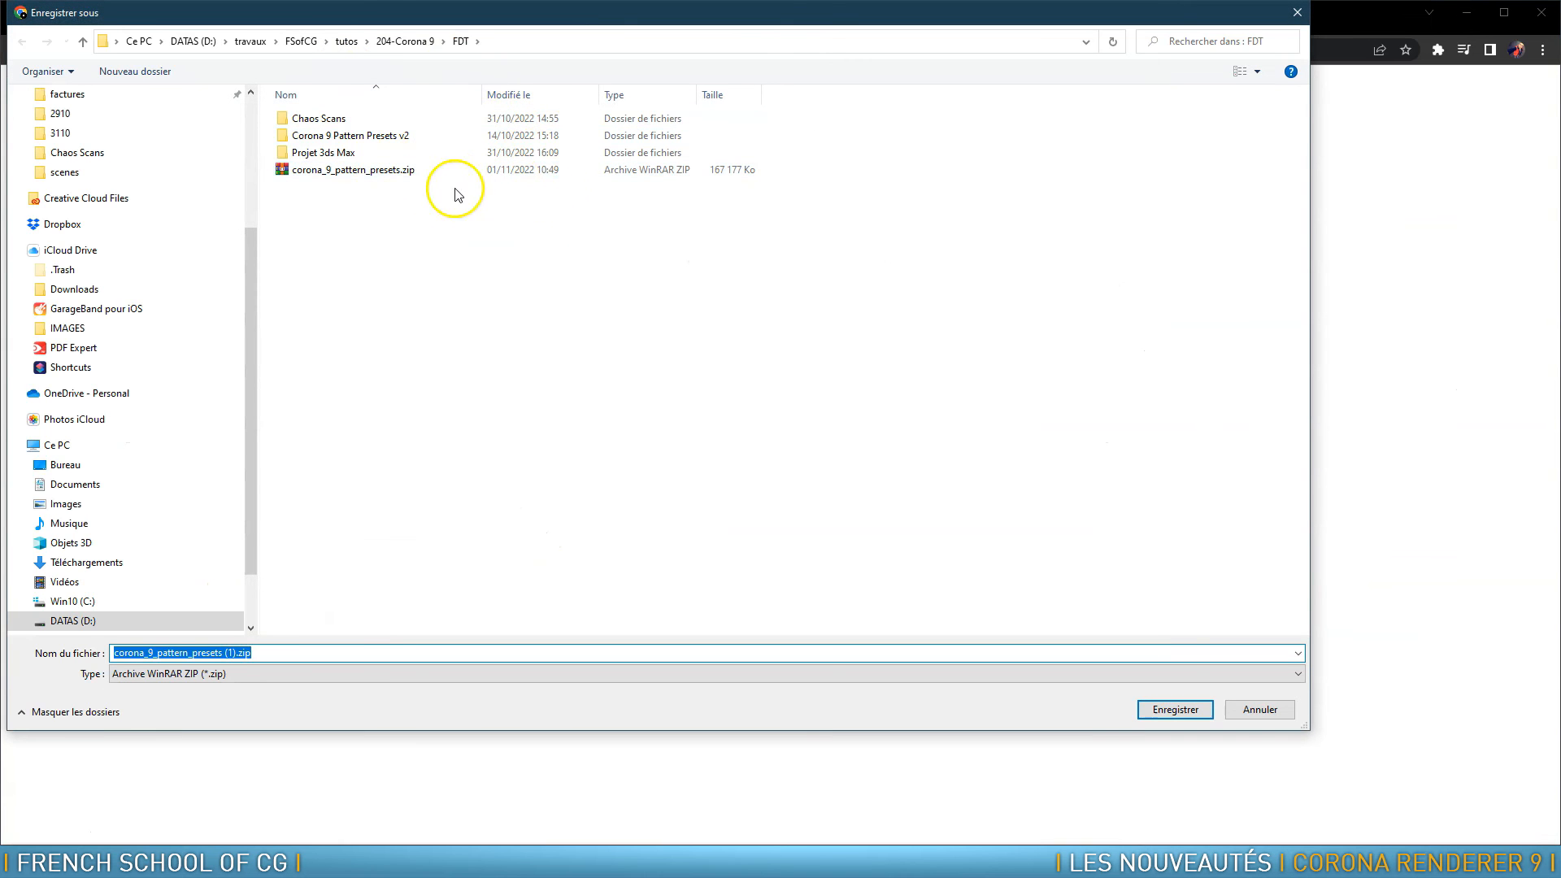
{"action": "left_click", "coordinate": [1258, 710]}
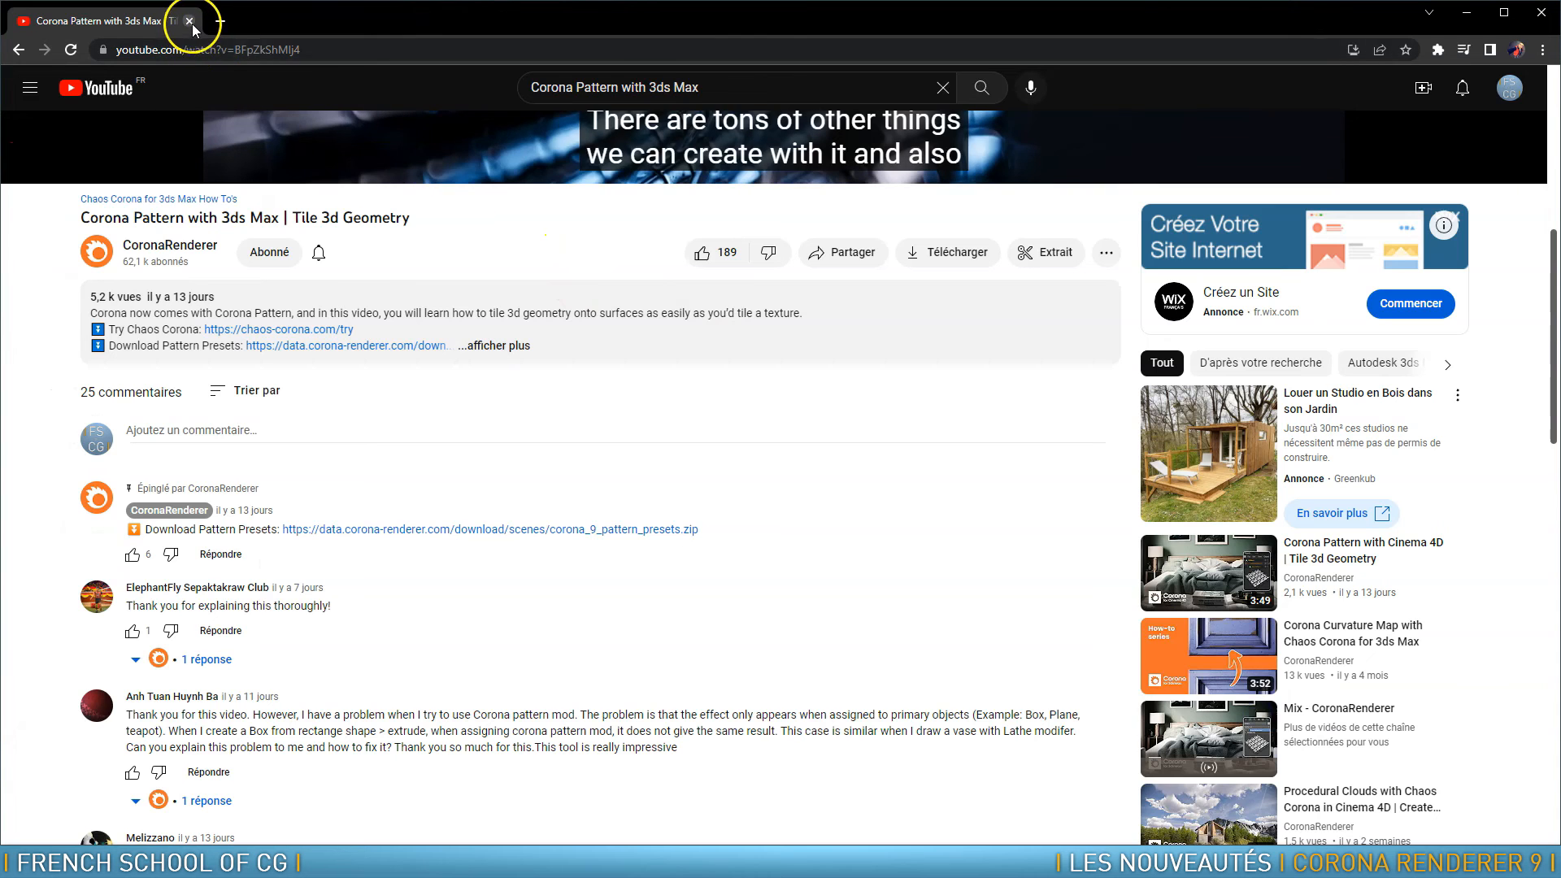
{"action": "left_click", "coordinate": [190, 22]}
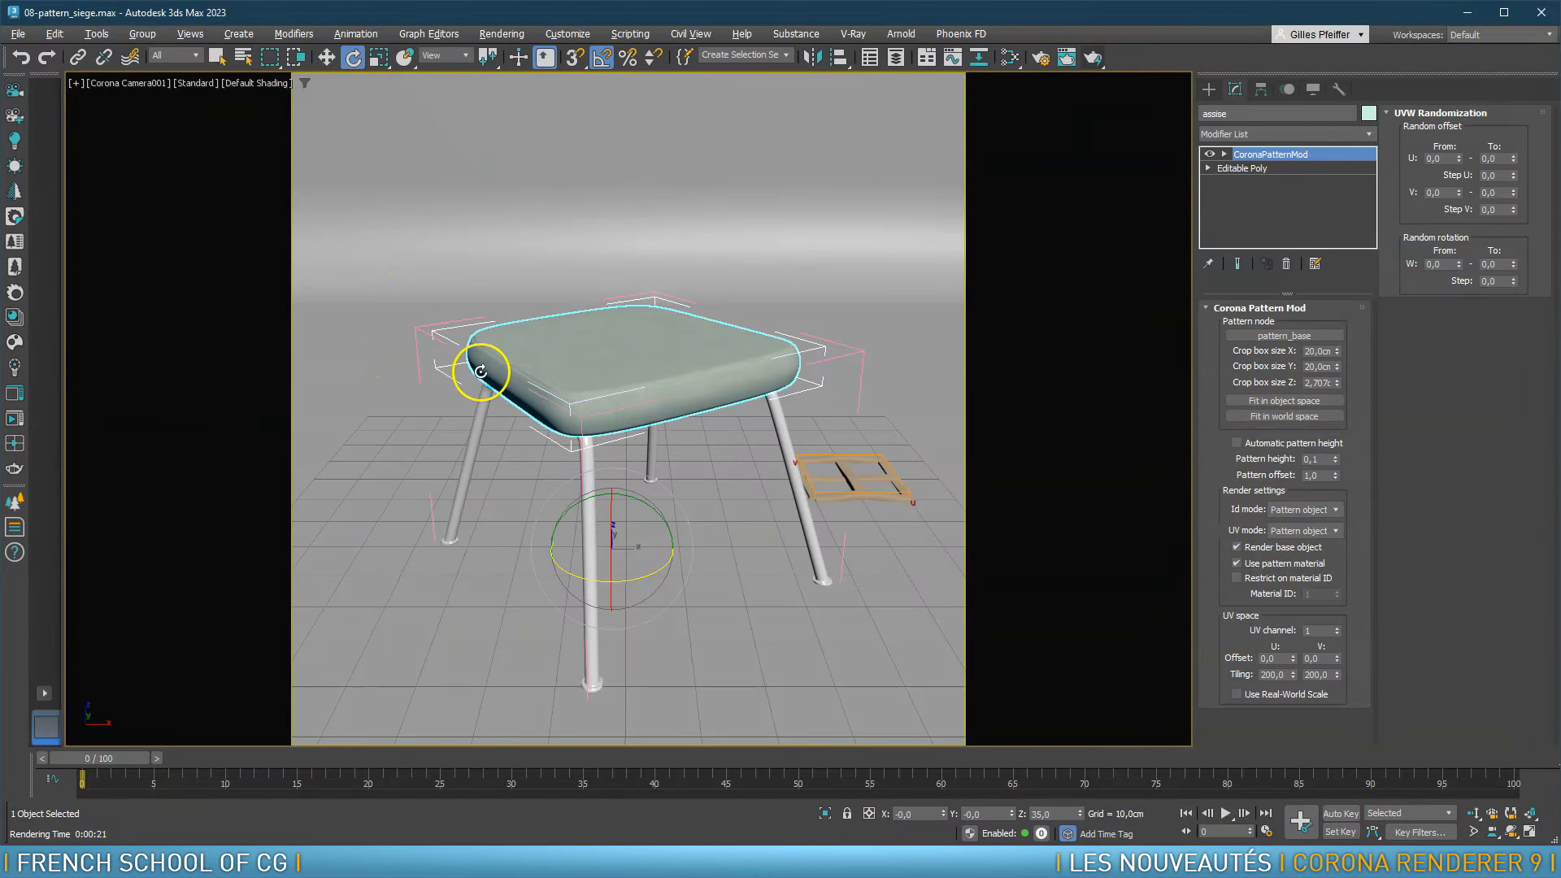
{"action": "left_click", "coordinate": [18, 35]}
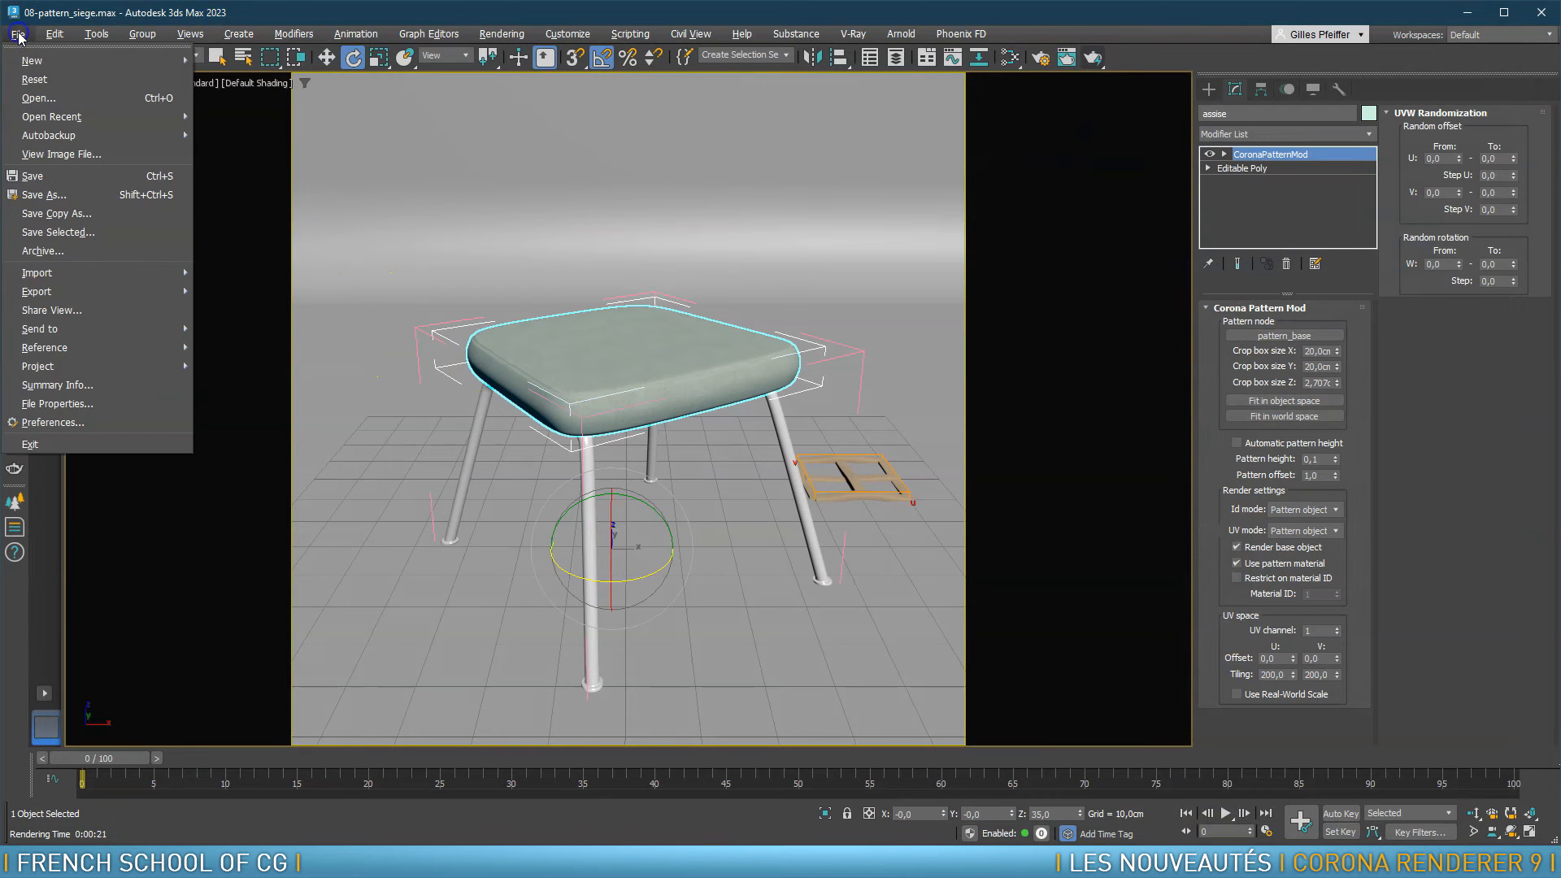
{"action": "mouse_move", "coordinate": [81, 277]}
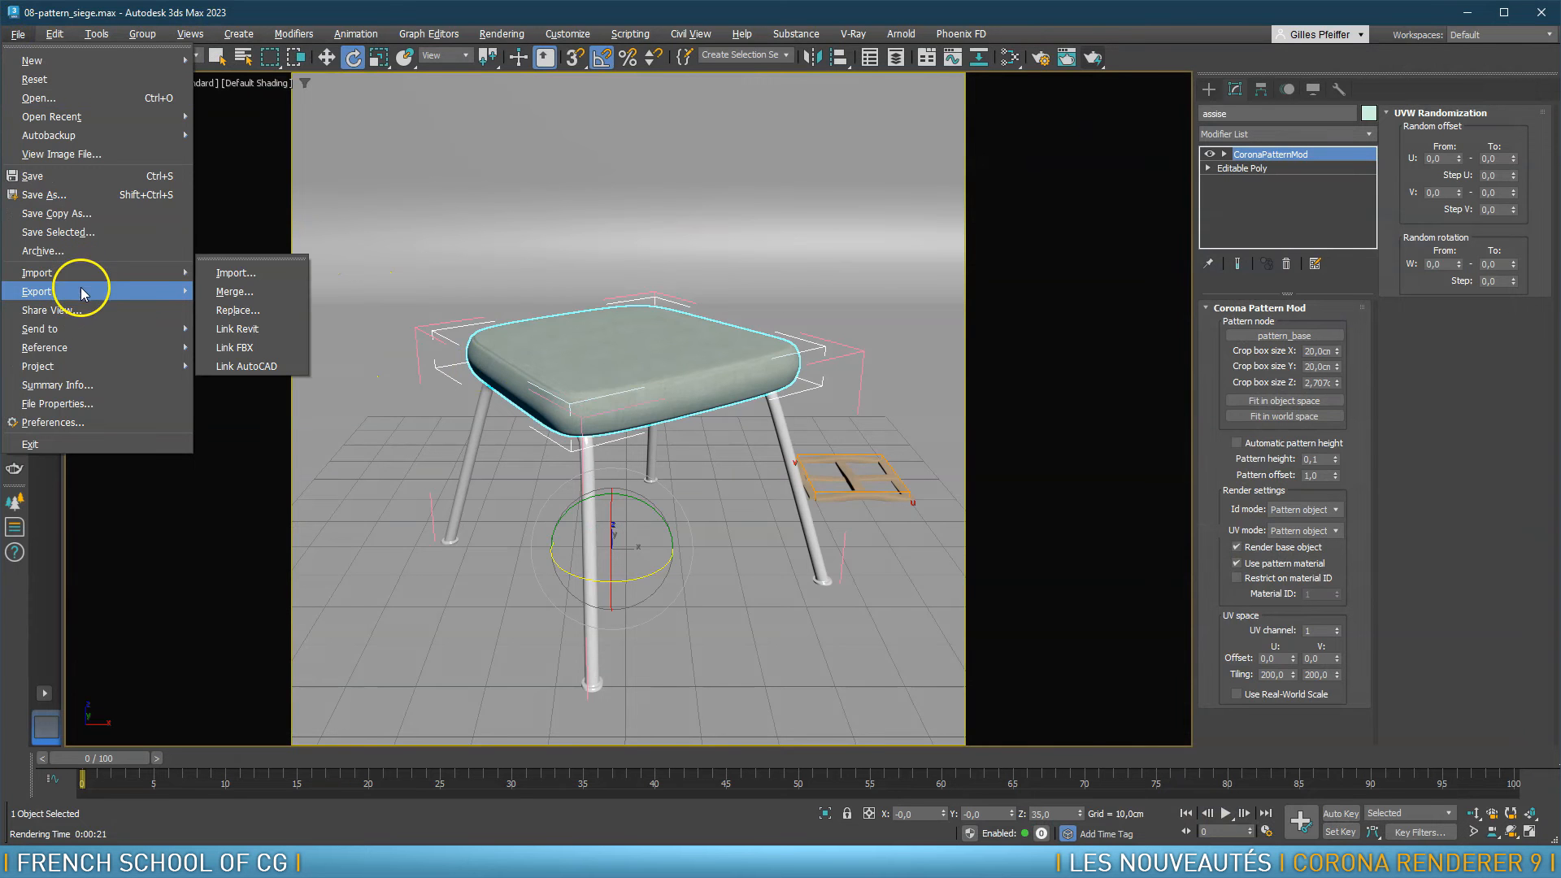
{"action": "left_click", "coordinate": [255, 292]}
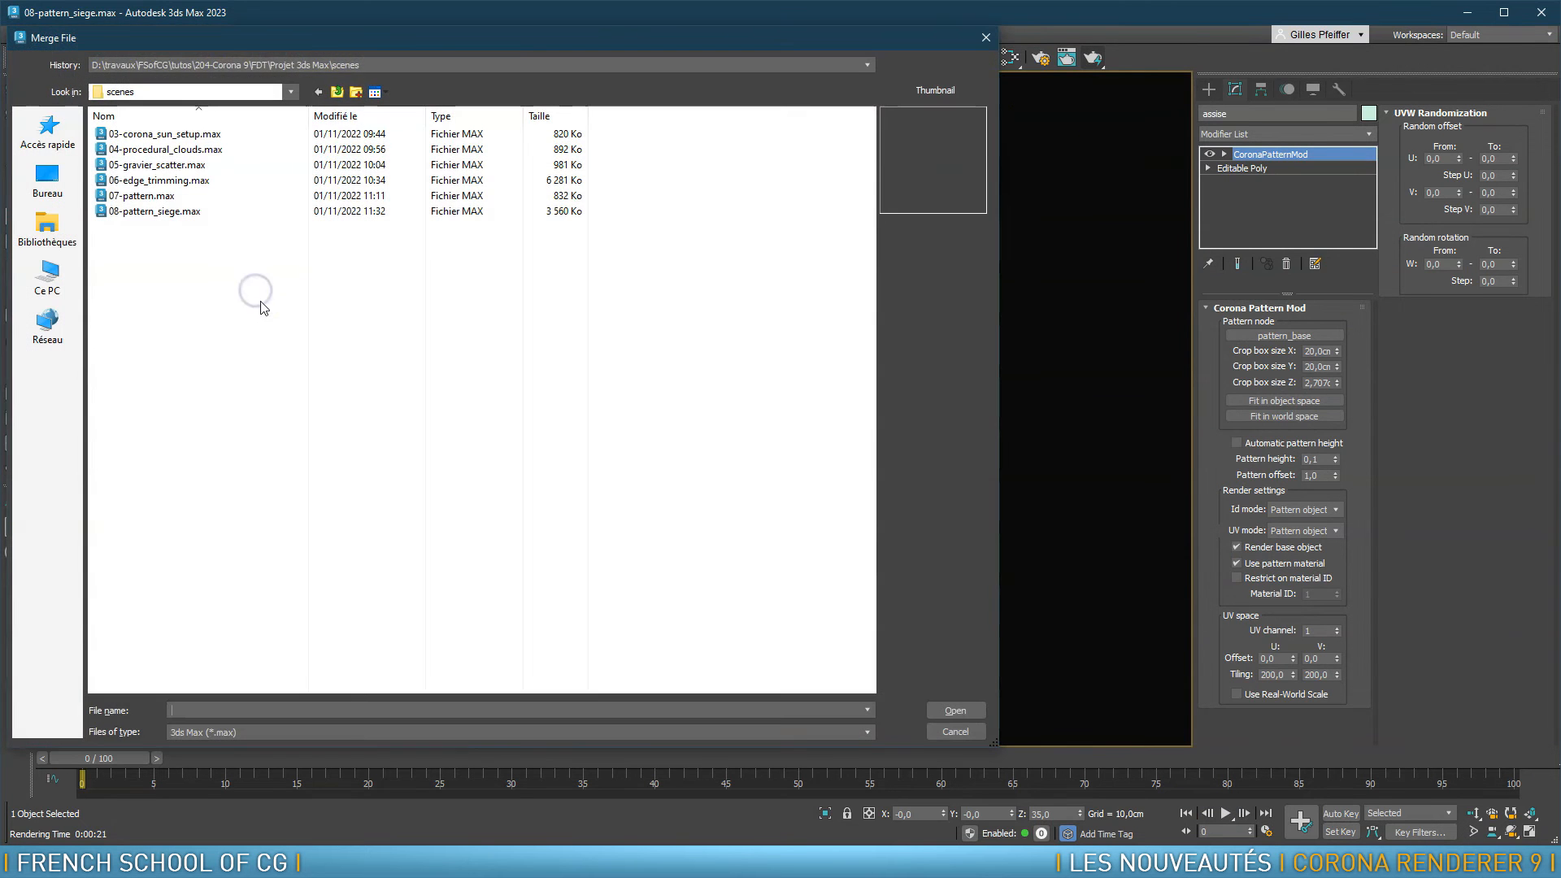
{"action": "left_click", "coordinate": [986, 38]}
Save the chair scene and reset to a new empty scene
{"action": "left_click", "coordinate": [17, 33]}
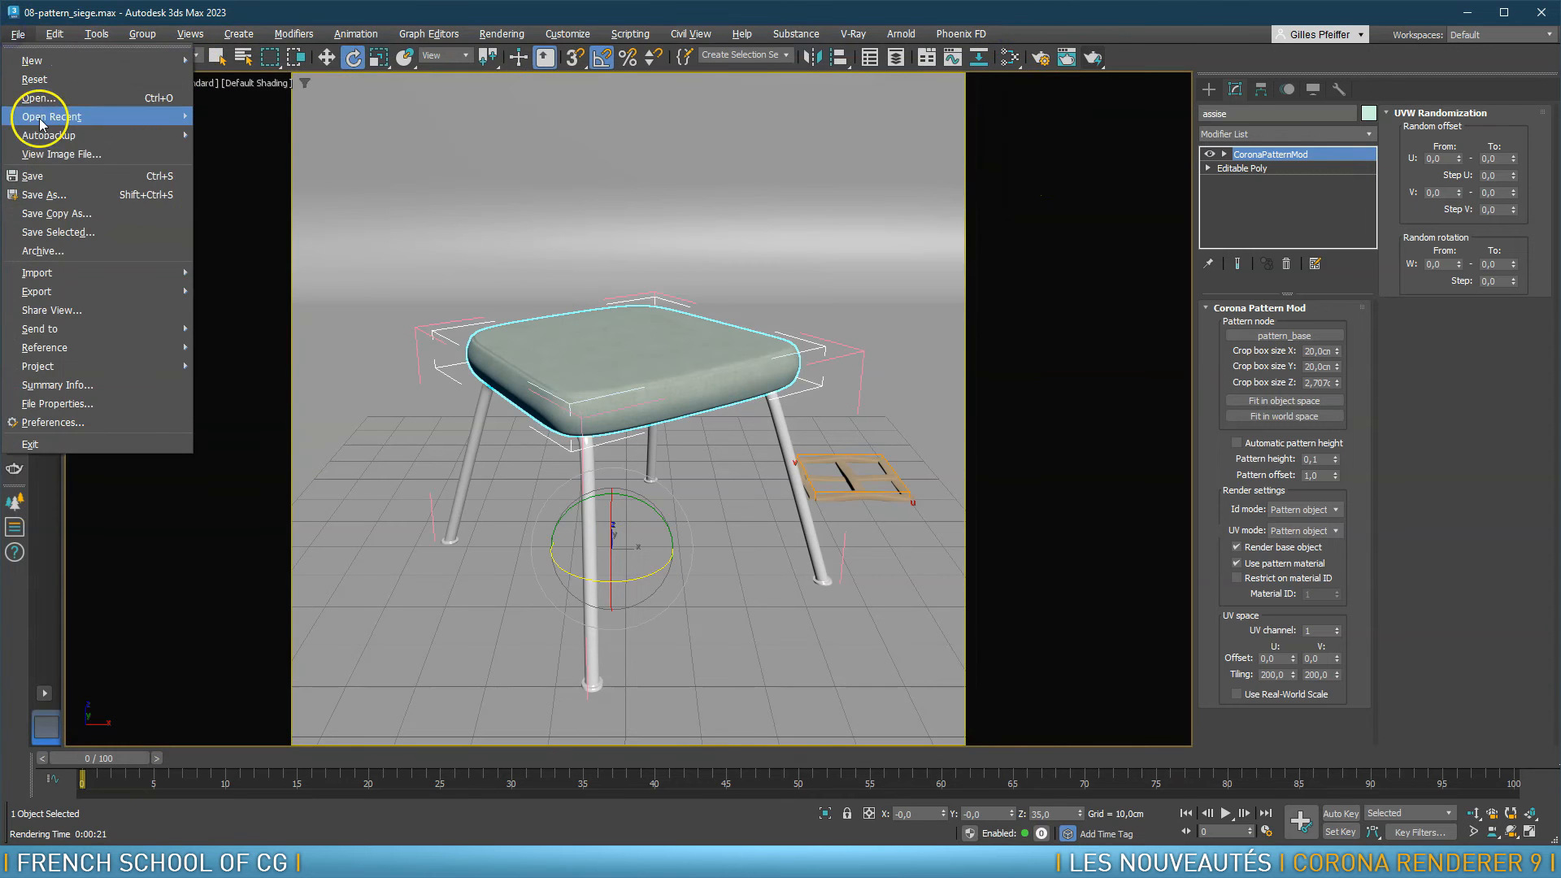
{"action": "left_click", "coordinate": [34, 79]}
{"action": "left_click", "coordinate": [716, 457]}
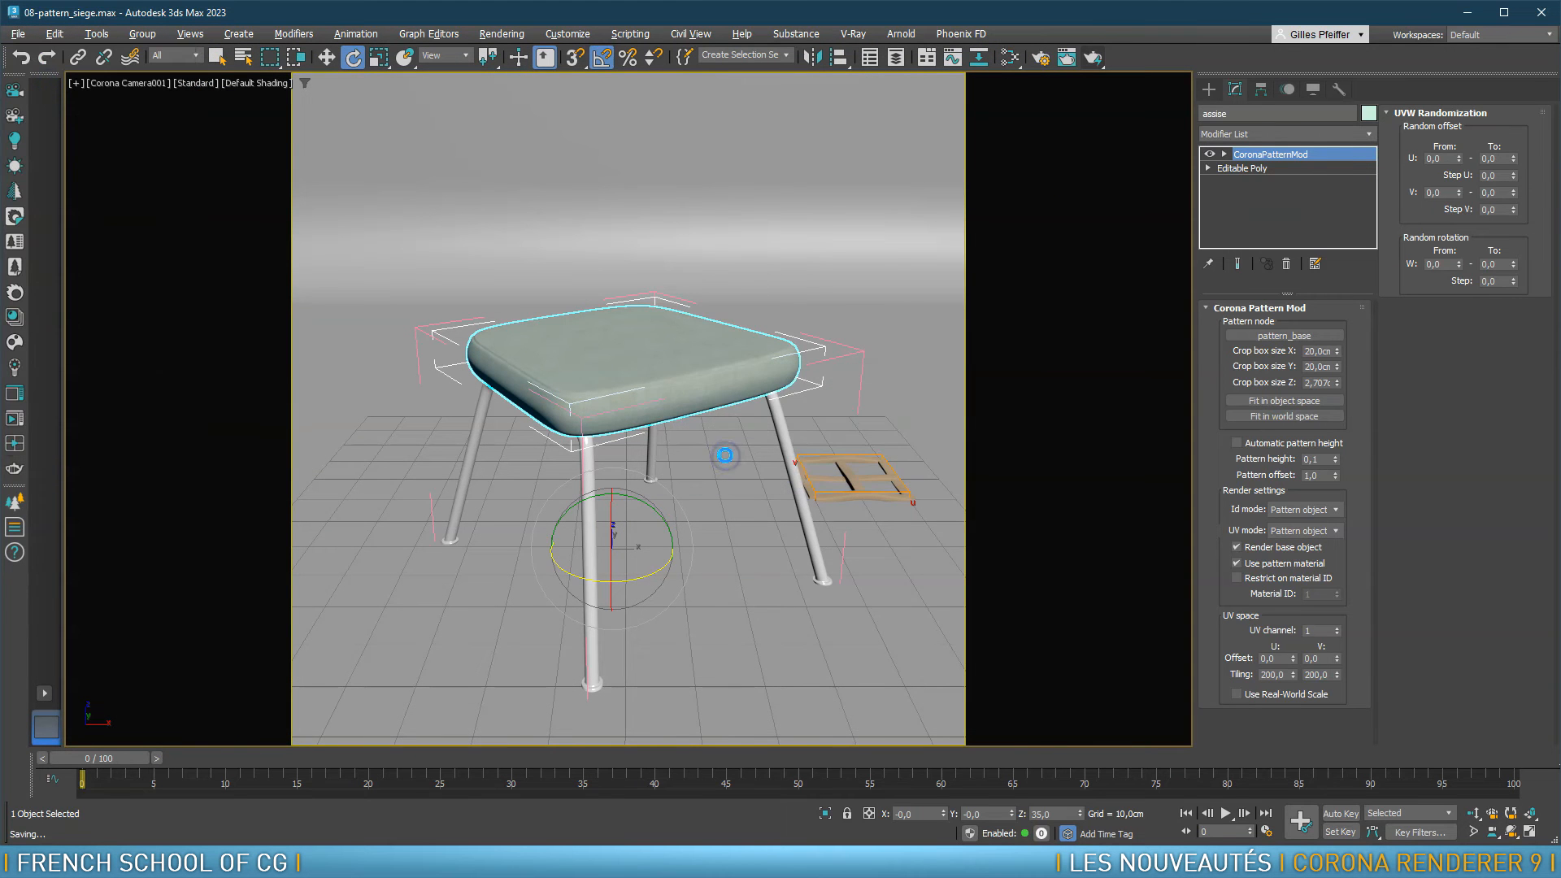
{"action": "left_click", "coordinate": [739, 462]}
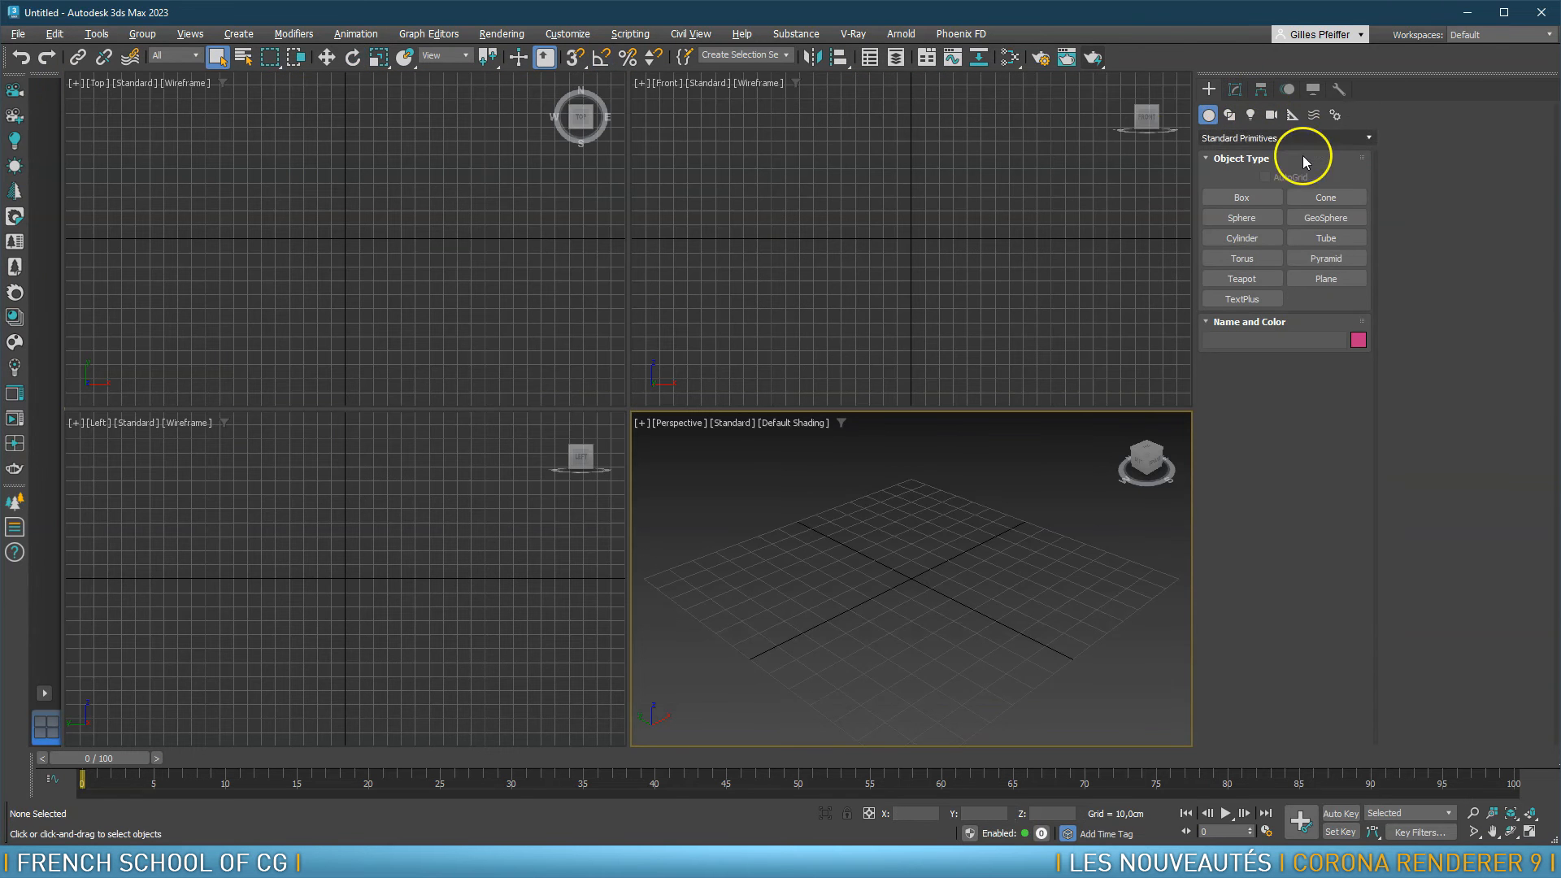
Create a 250 × 250 × 250 cm box at the origin from entered dimensions and maximize the perspective view
{"action": "left_click", "coordinate": [1251, 198]}
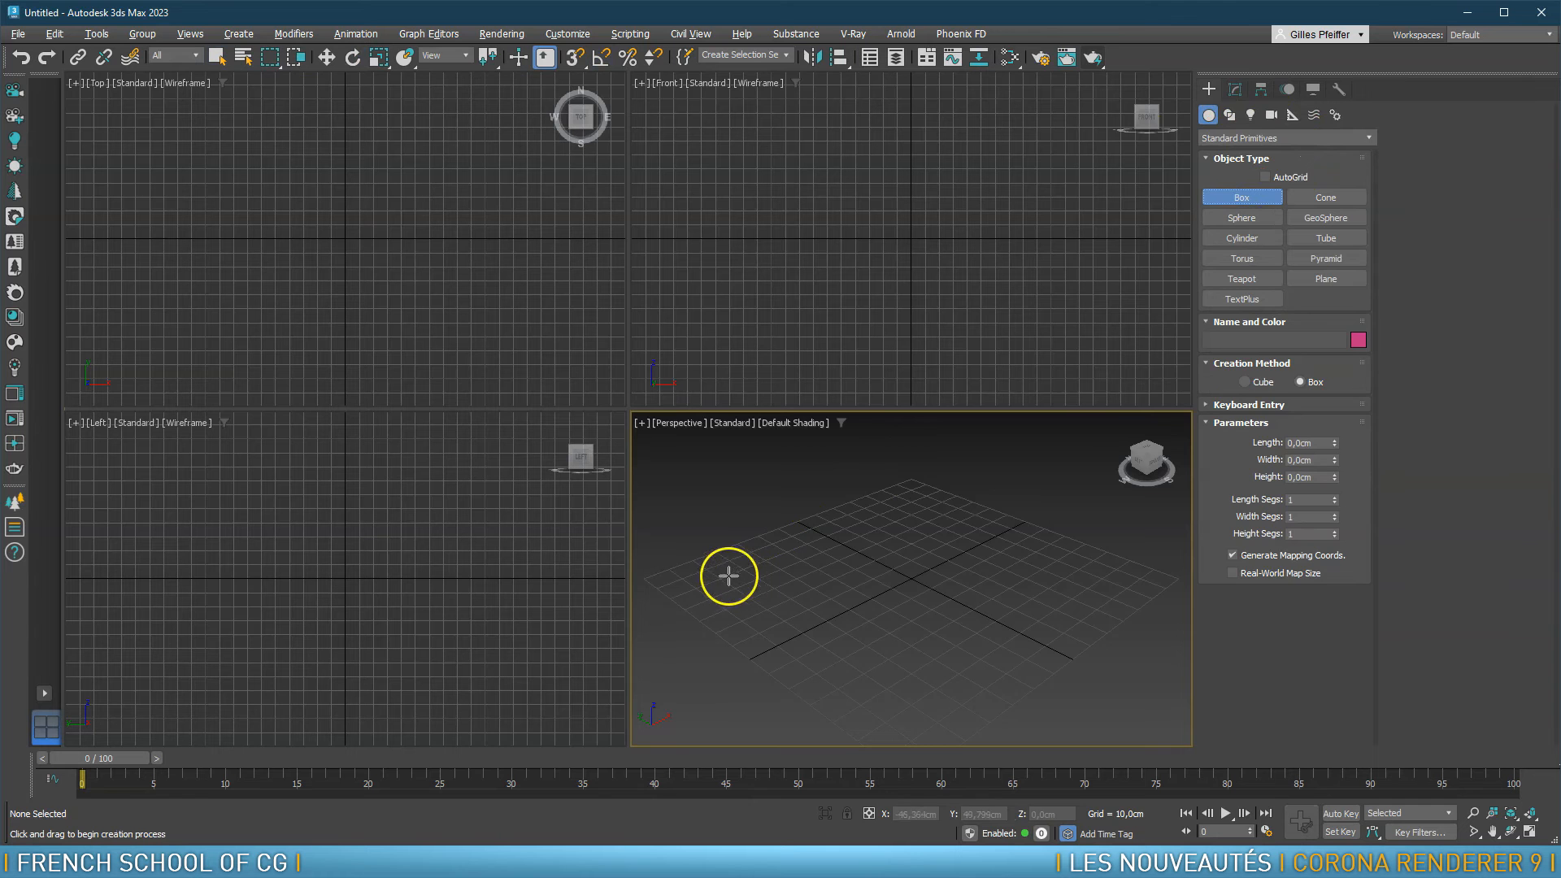
{"action": "left_click", "coordinate": [1255, 404]}
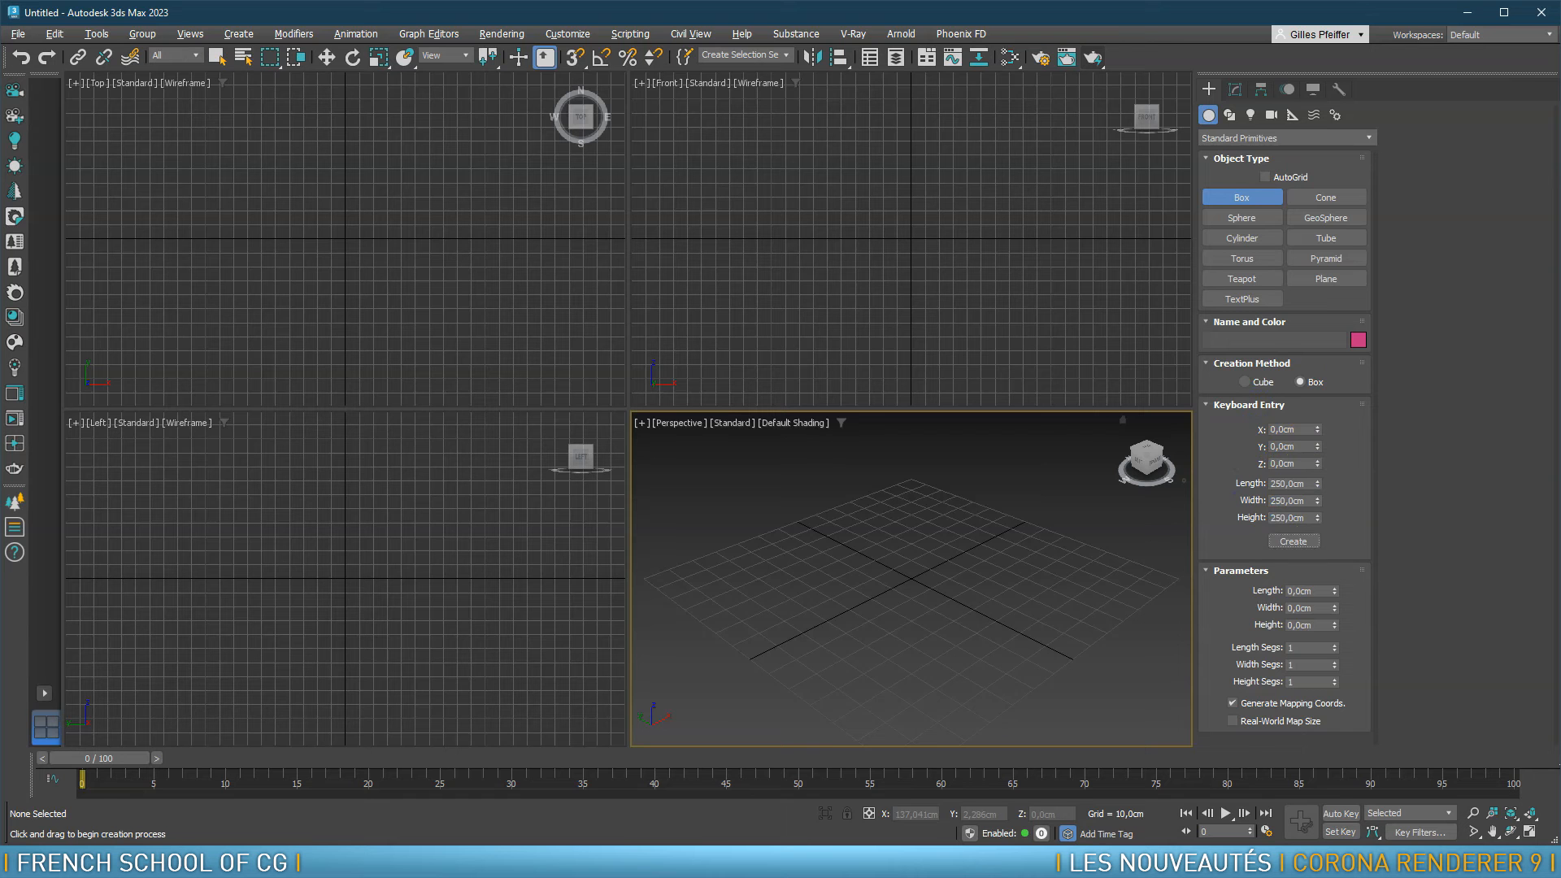
{"action": "left_click", "coordinate": [1292, 542]}
{"action": "scroll", "coordinate": [838, 582], "scroll_direction": "down", "scroll_amount": 7}
{"action": "middle_click_drag", "start_coordinate": [840, 588], "coordinate": [854, 665]}
{"action": "key", "text": "alt+w"}
{"action": "middle_click_drag", "start_coordinate": [566, 313], "coordinate": [672, 393]}
{"action": "right_click", "coordinate": [672, 393]}
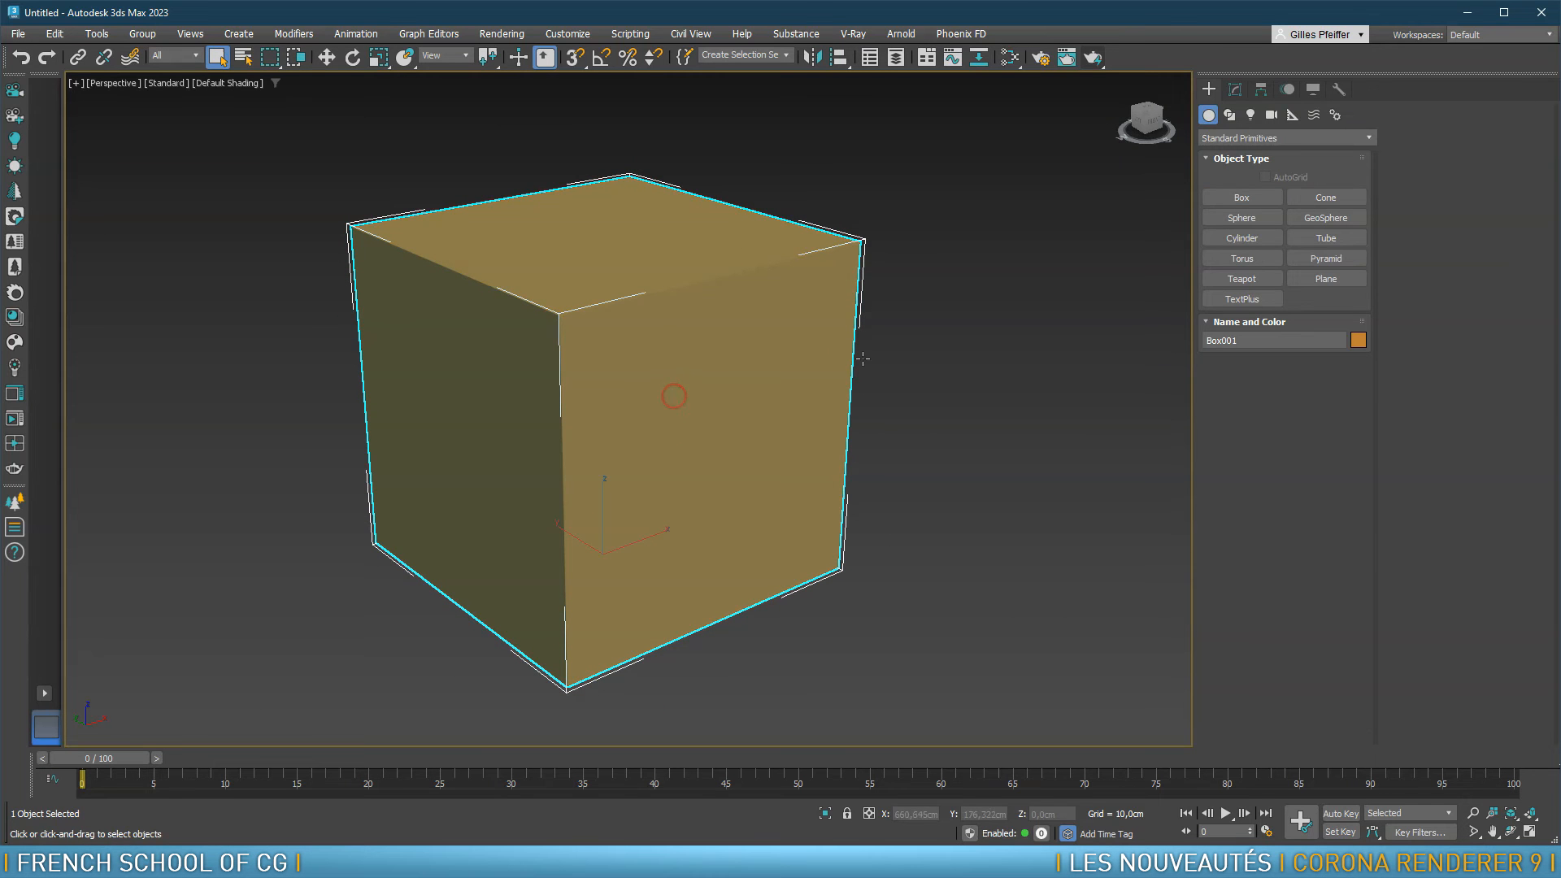
Rename the box as cabanon and display edged faces in the viewport
{"action": "left_click", "coordinate": [1234, 87]}
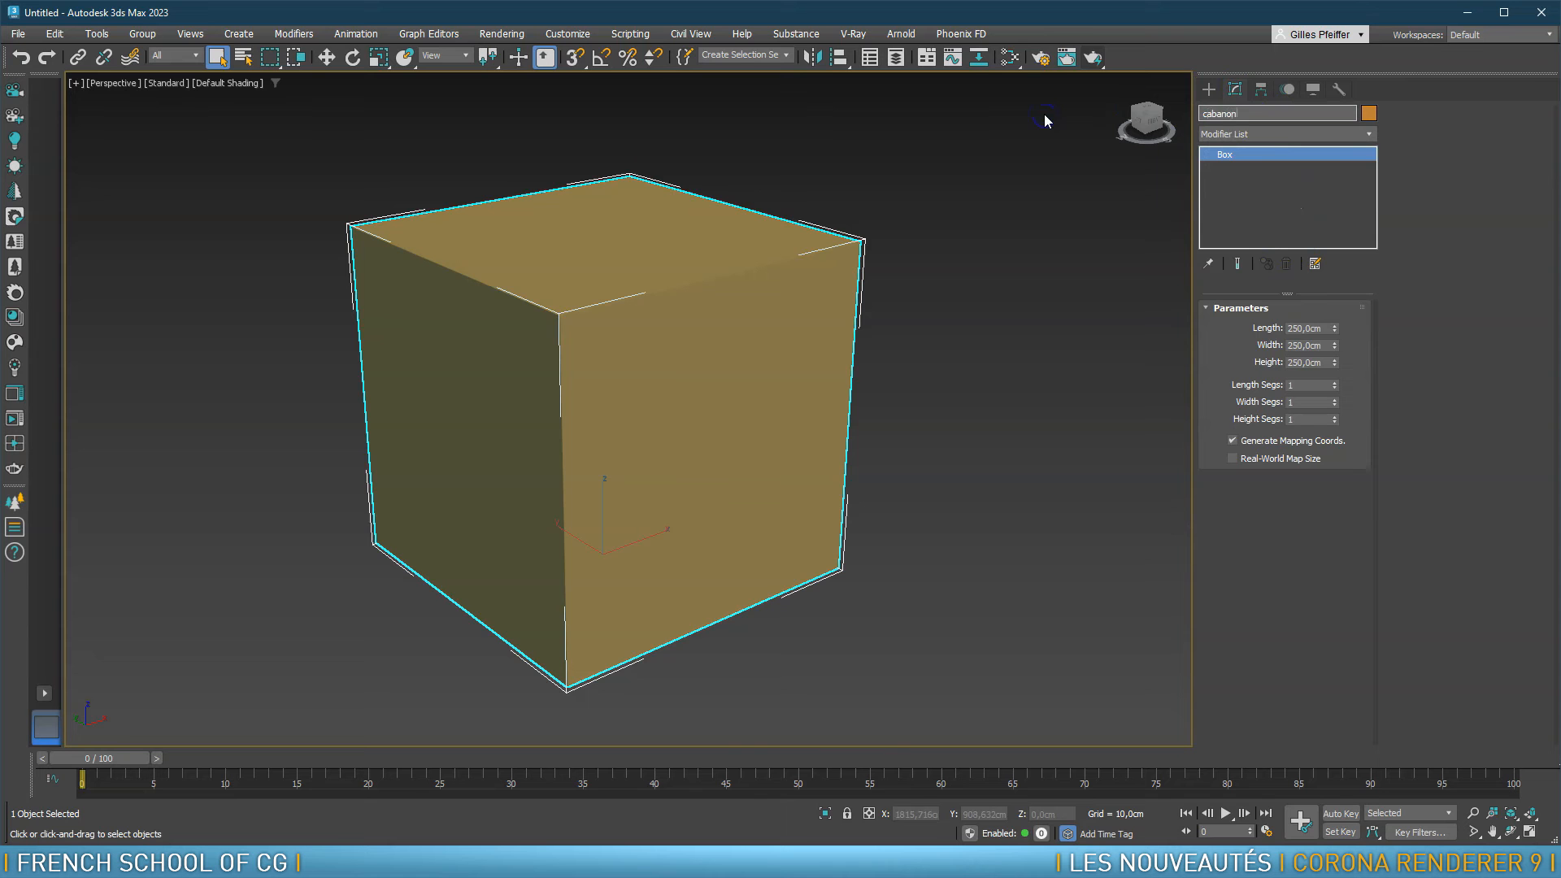
{"action": "key", "text": "F4"}
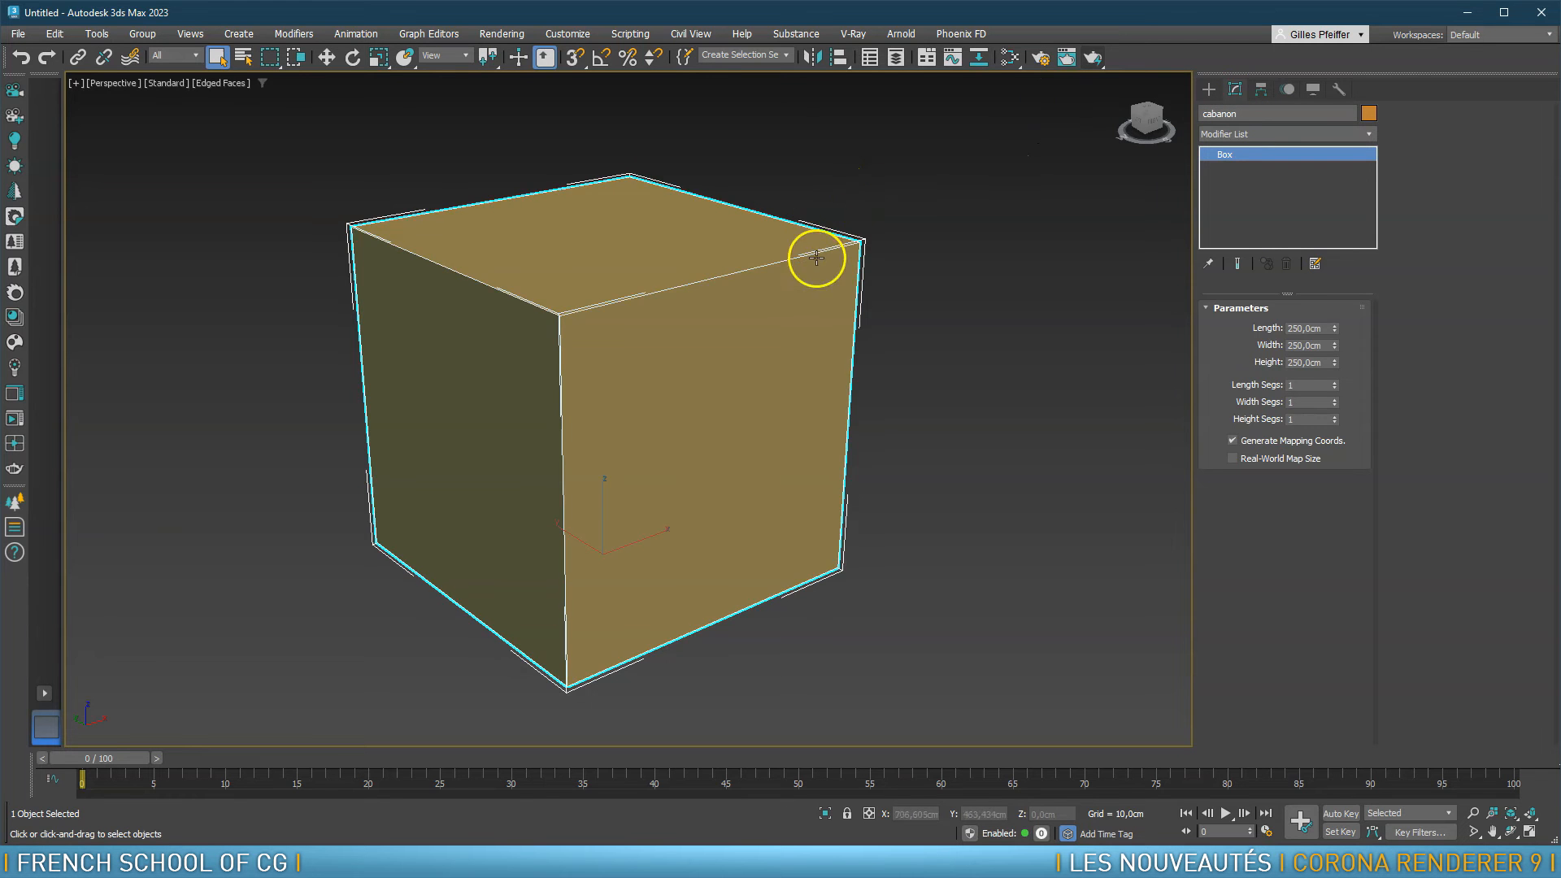
Set the box's length to 500 cm, with 1 length segment and 2 width segments
{"action": "left_click", "coordinate": [1334, 384]}
{"action": "middle_click_drag", "start_coordinate": [668, 321], "coordinate": [696, 331], "text": "alt"}
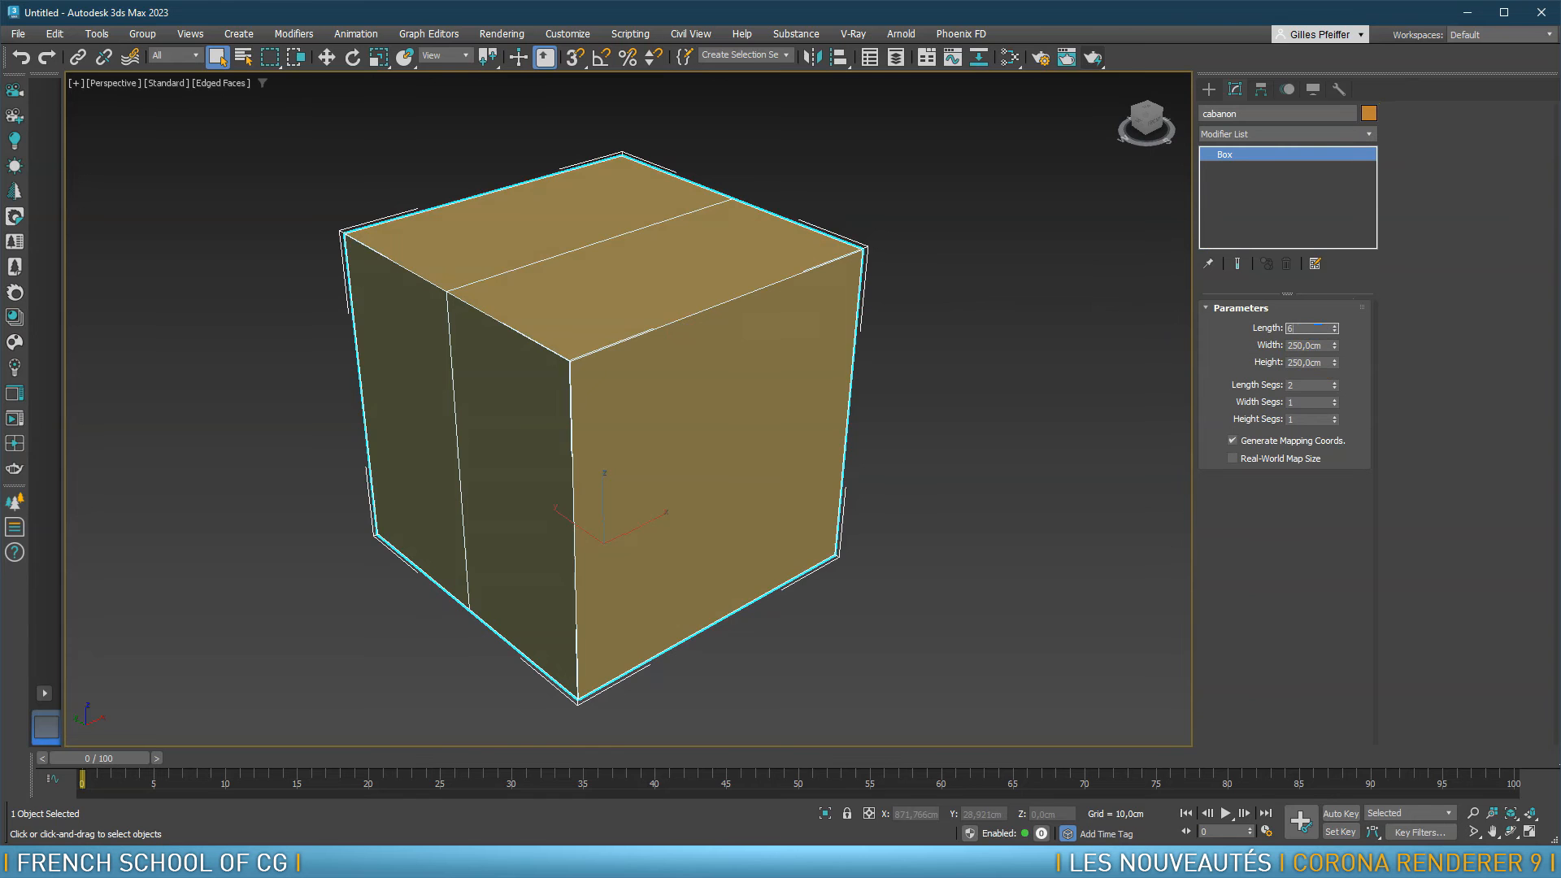
{"action": "type", "text": "600"}
{"action": "key", "text": "Return"}
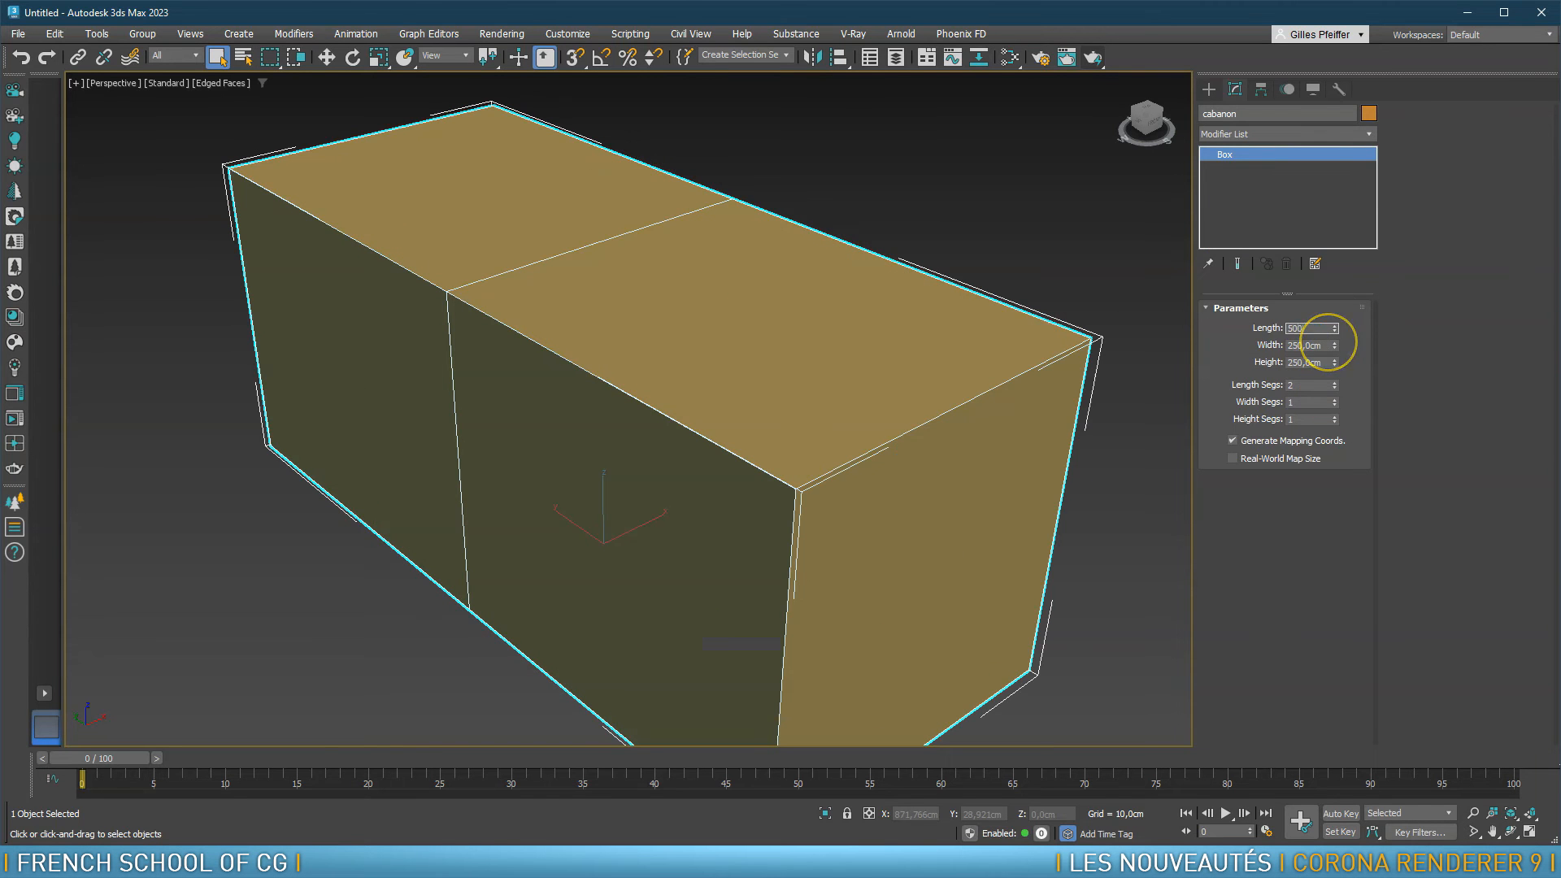
{"action": "type", "text": "500"}
{"action": "key", "text": "Return"}
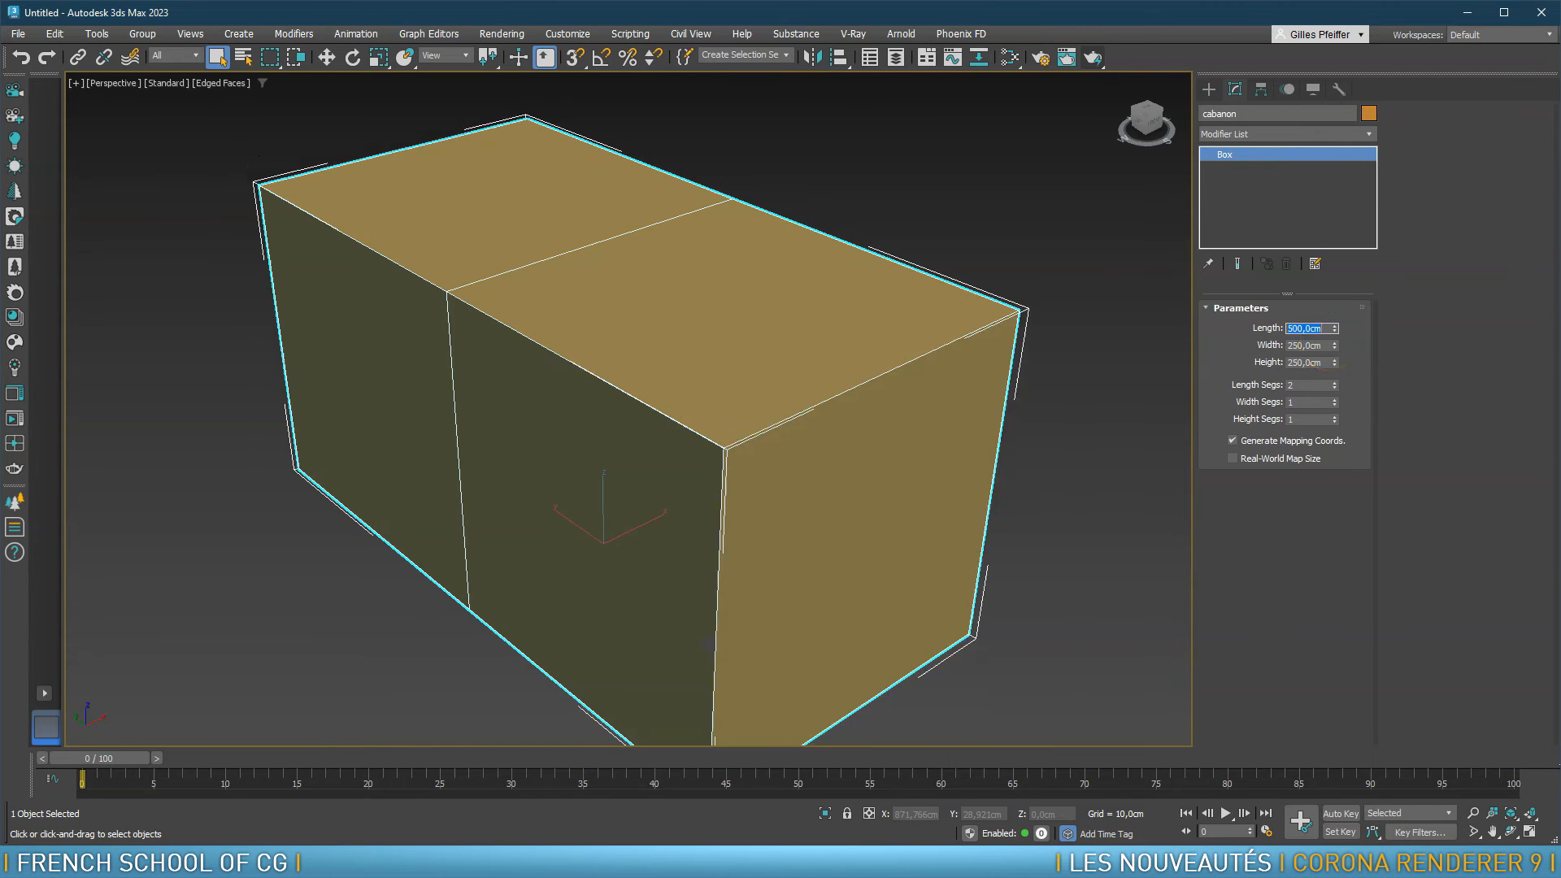
{"action": "left_click", "coordinate": [1335, 389]}
{"action": "left_click", "coordinate": [1333, 399]}
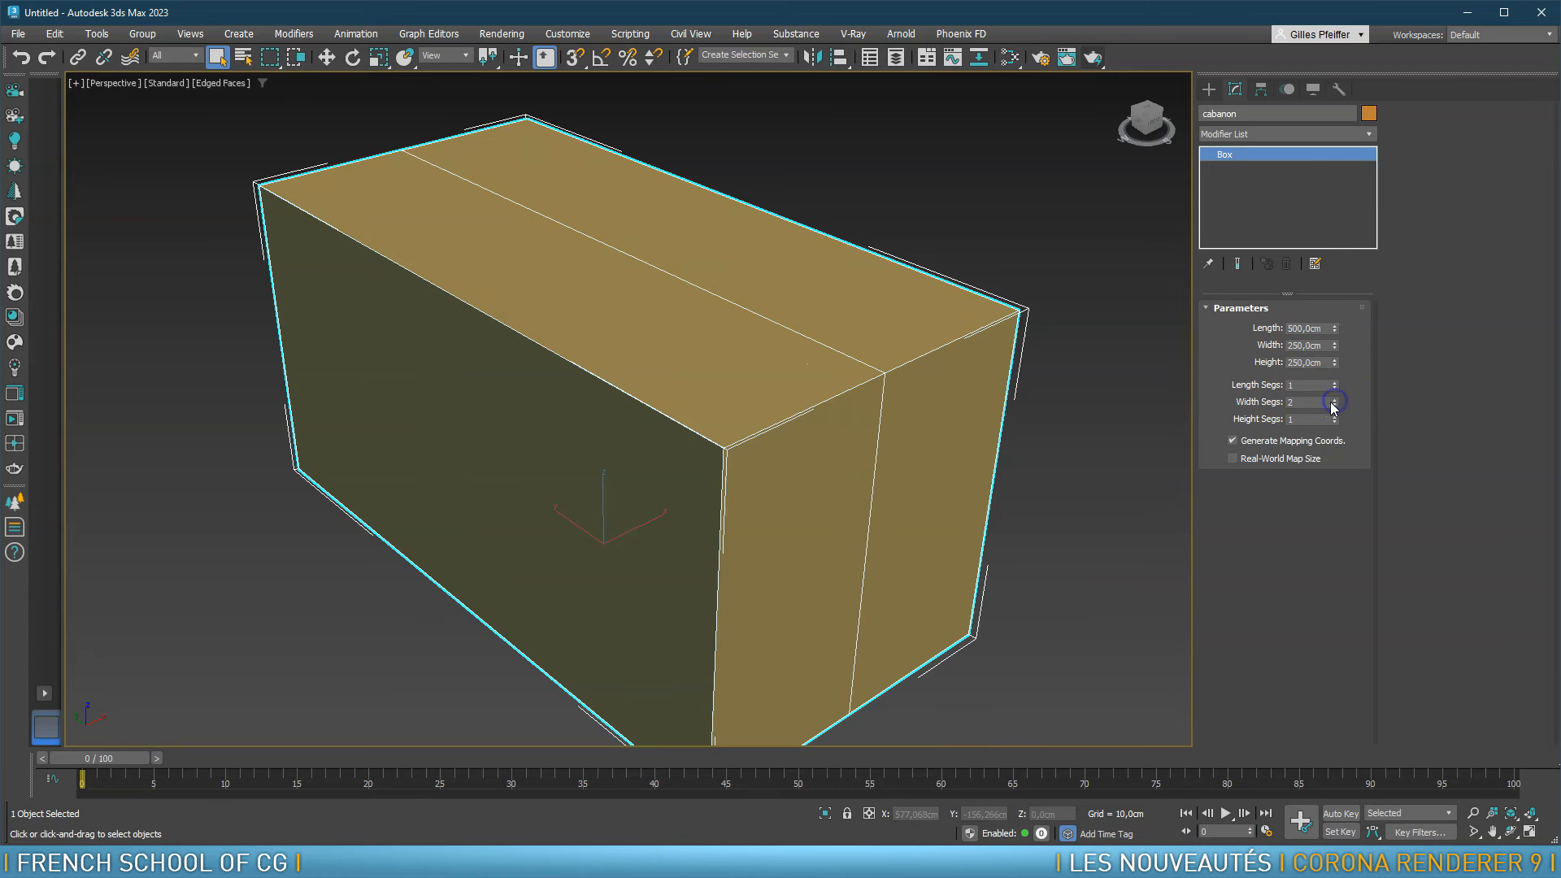
Convert the box to an editable poly and raise its top middle edge to a Z of 350 cm as a roof ridge
{"action": "right_click", "coordinate": [1312, 172]}
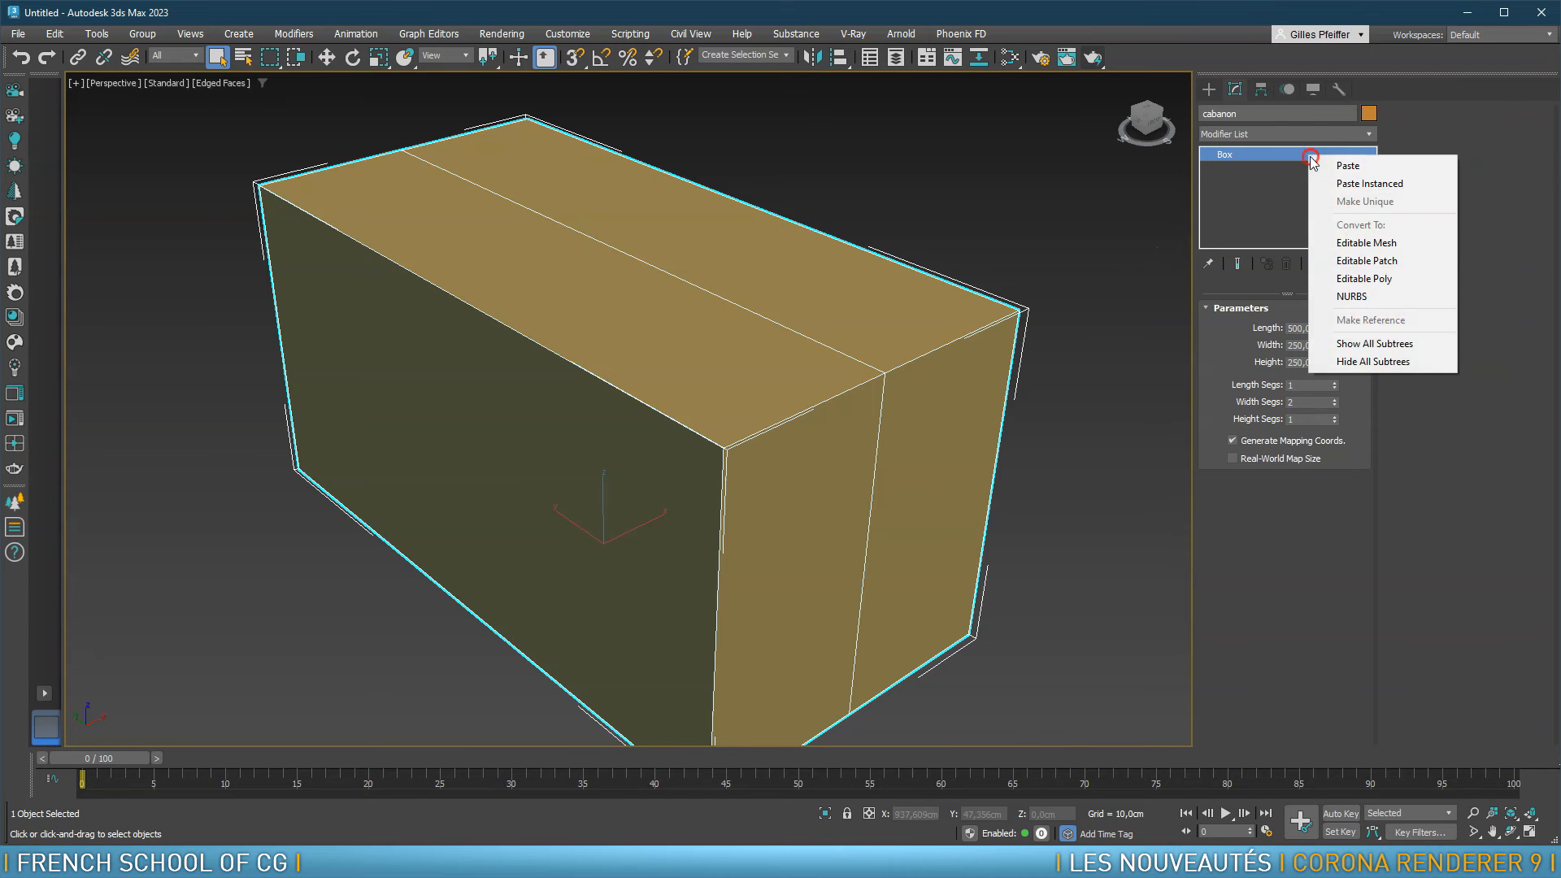
{"action": "left_click", "coordinate": [1372, 278]}
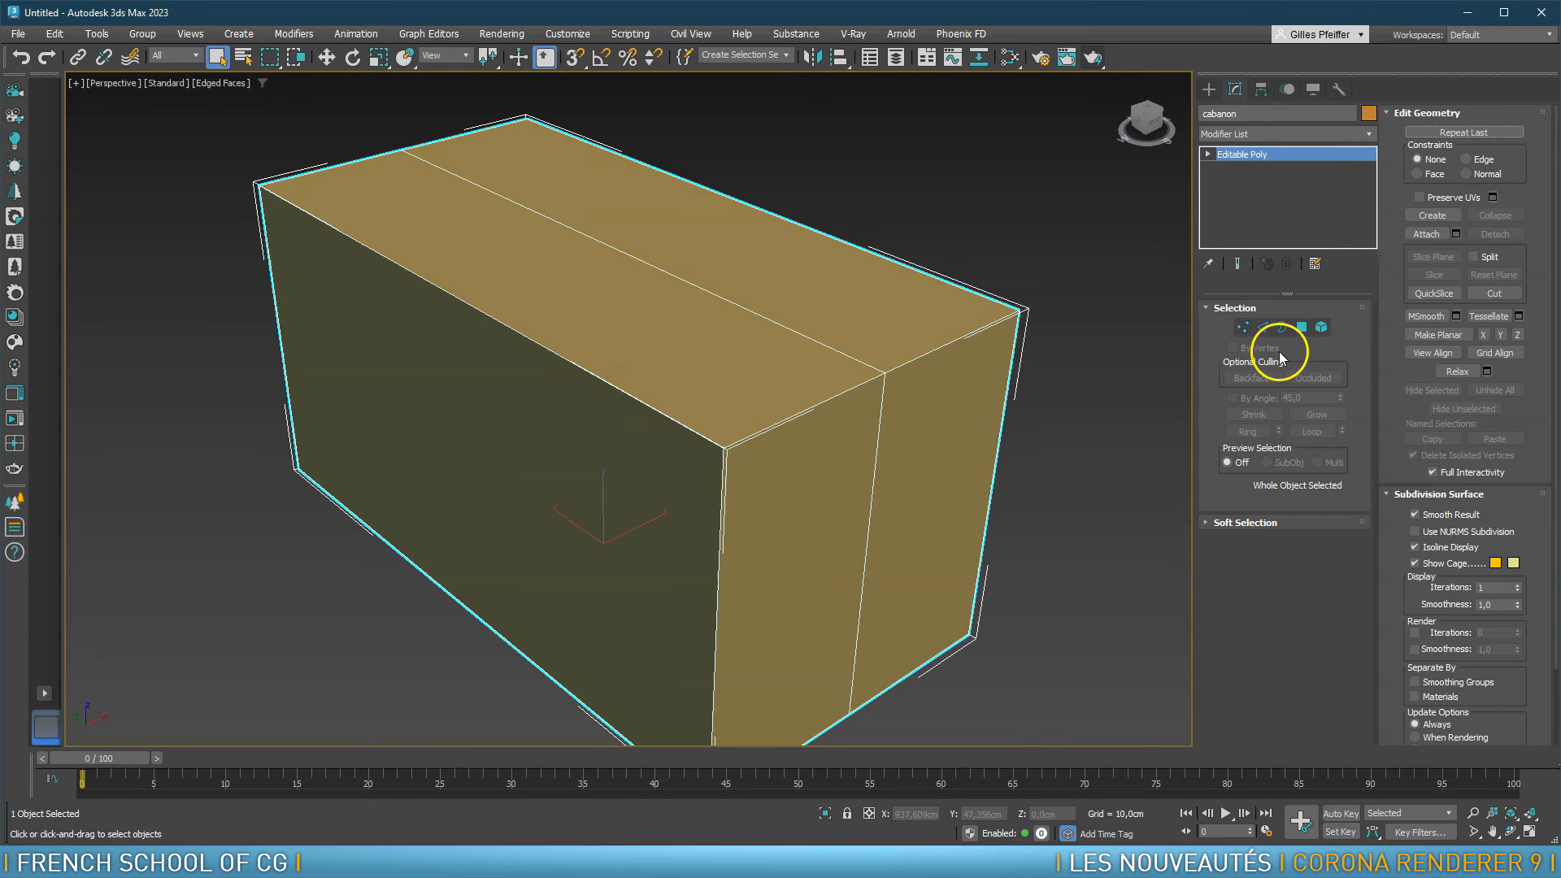
{"action": "left_click", "coordinate": [1263, 326]}
{"action": "left_click", "coordinate": [785, 330]}
{"action": "scroll", "coordinate": [772, 333], "scroll_direction": "down", "scroll_amount": 4}
{"action": "middle_click_drag", "start_coordinate": [725, 385], "coordinate": [737, 364], "text": "alt"}
{"action": "scroll", "coordinate": [780, 350], "scroll_direction": "up", "scroll_amount": 3}
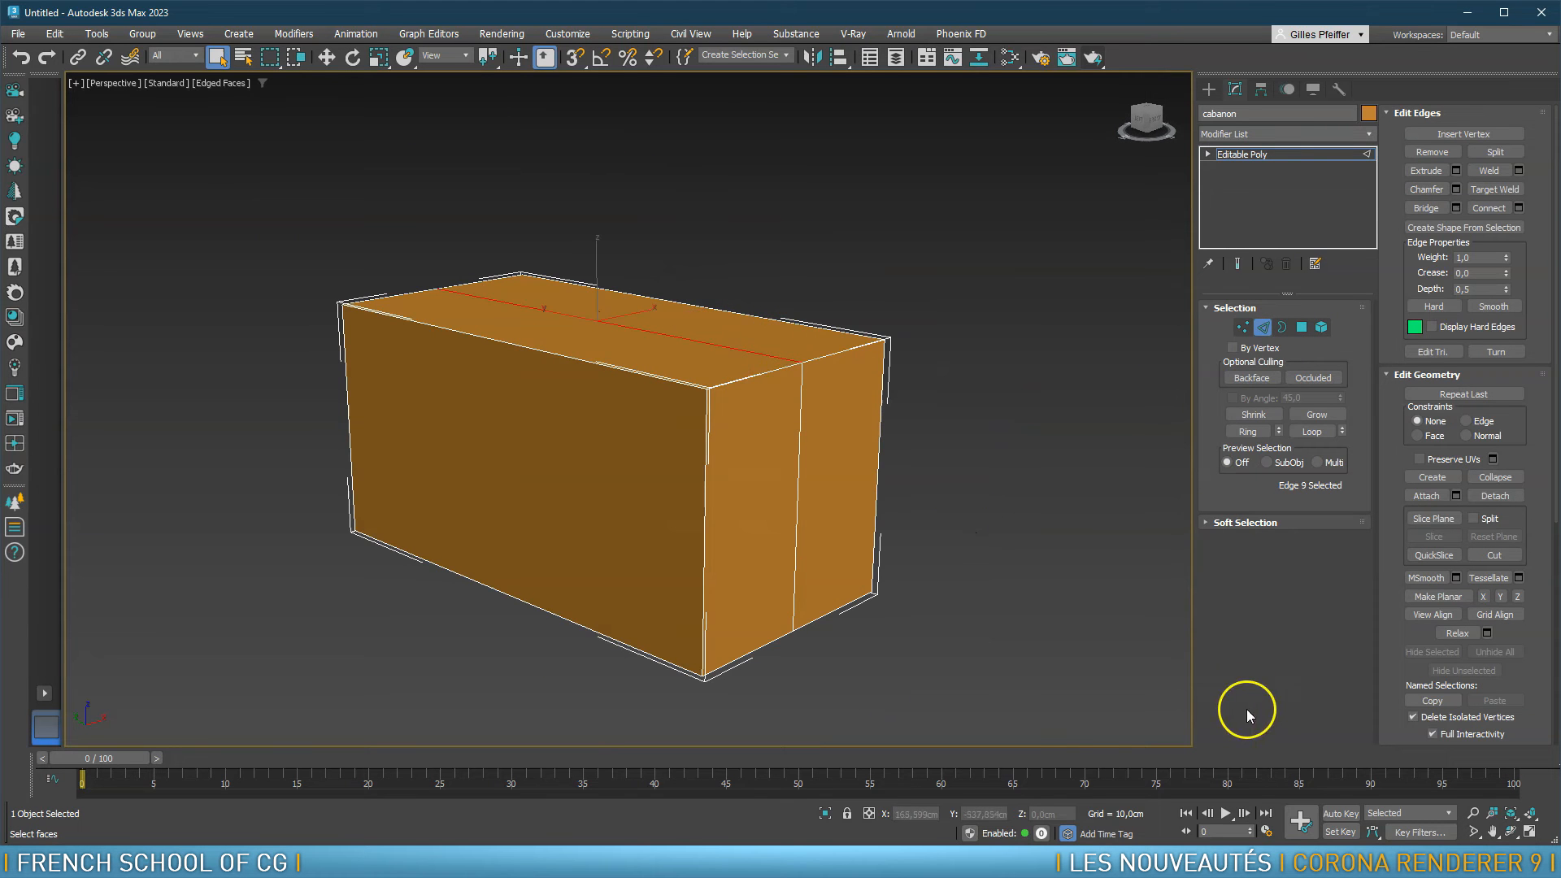
{"action": "key", "text": "w"}
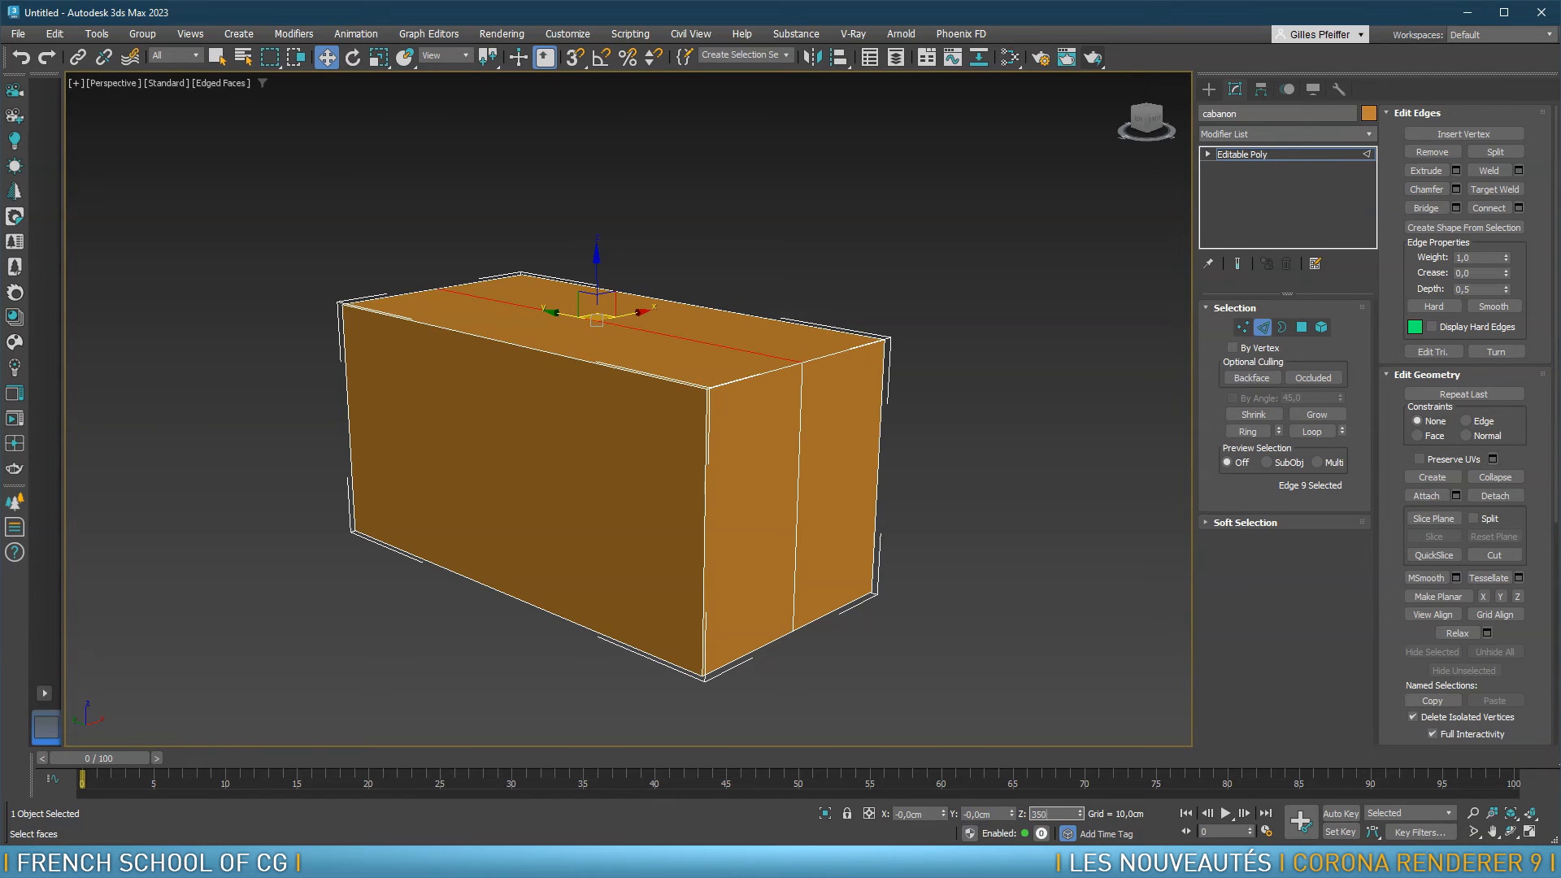
{"action": "key", "text": "Return"}
{"action": "mouse_move", "coordinate": [756, 467]}
{"action": "middle_mouse_down", "text": "alt"}
{"action": "mouse_move", "coordinate": [748, 452]}
{"action": "mouse_move", "coordinate": [755, 480]}
{"action": "middle_mouse_up", "text": "alt"}
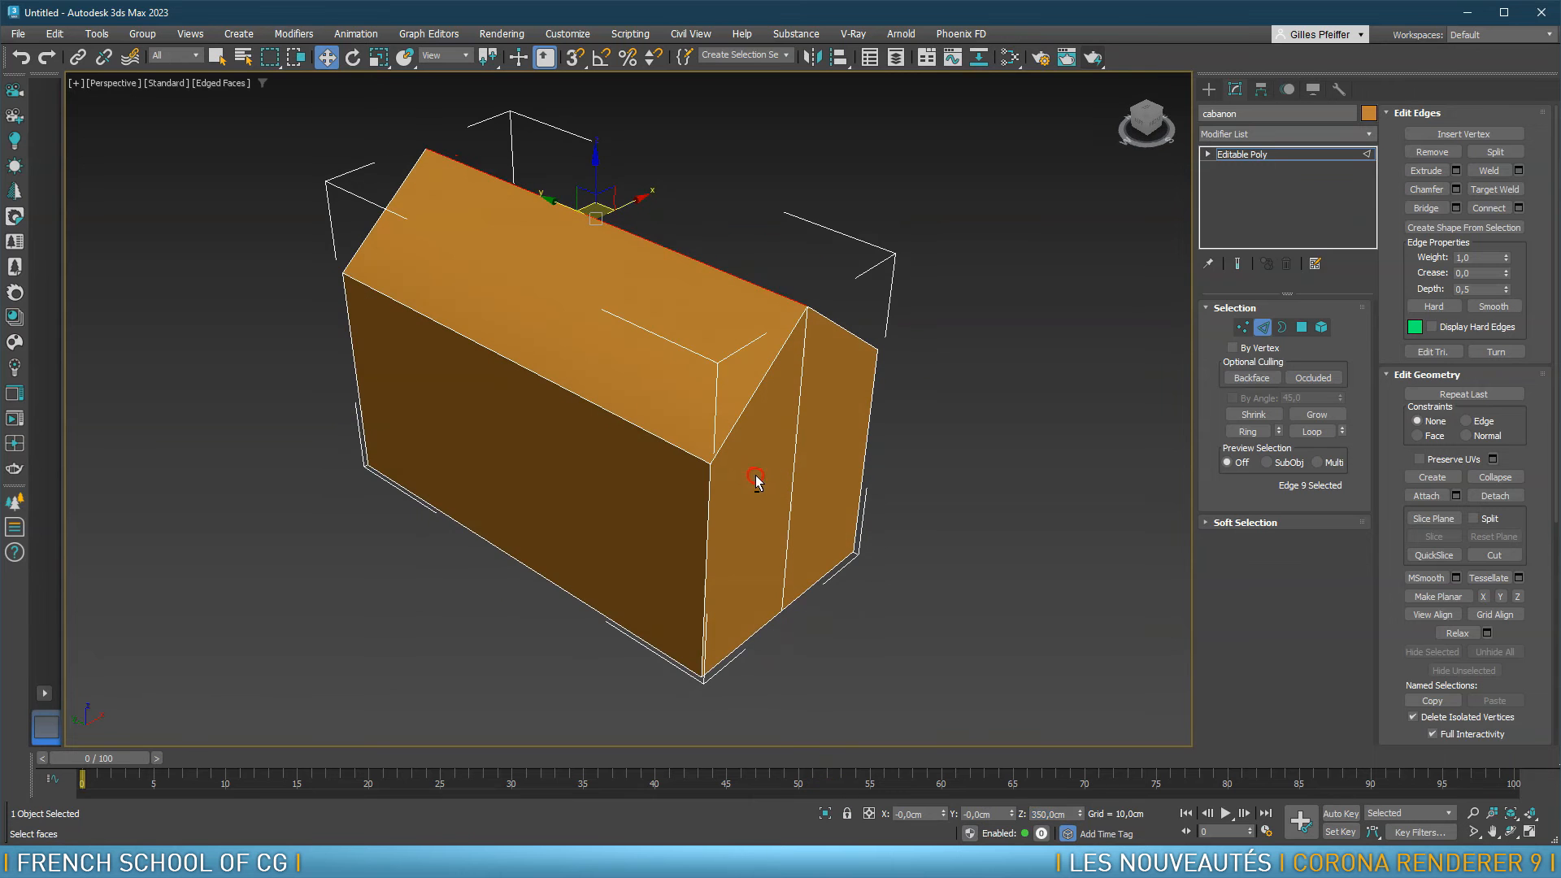
Assign material ID 1 to all polygons of the cabin and clear the selection
{"action": "left_click", "coordinate": [1301, 326]}
{"action": "scroll", "coordinate": [728, 359], "scroll_direction": "down", "scroll_amount": 3}
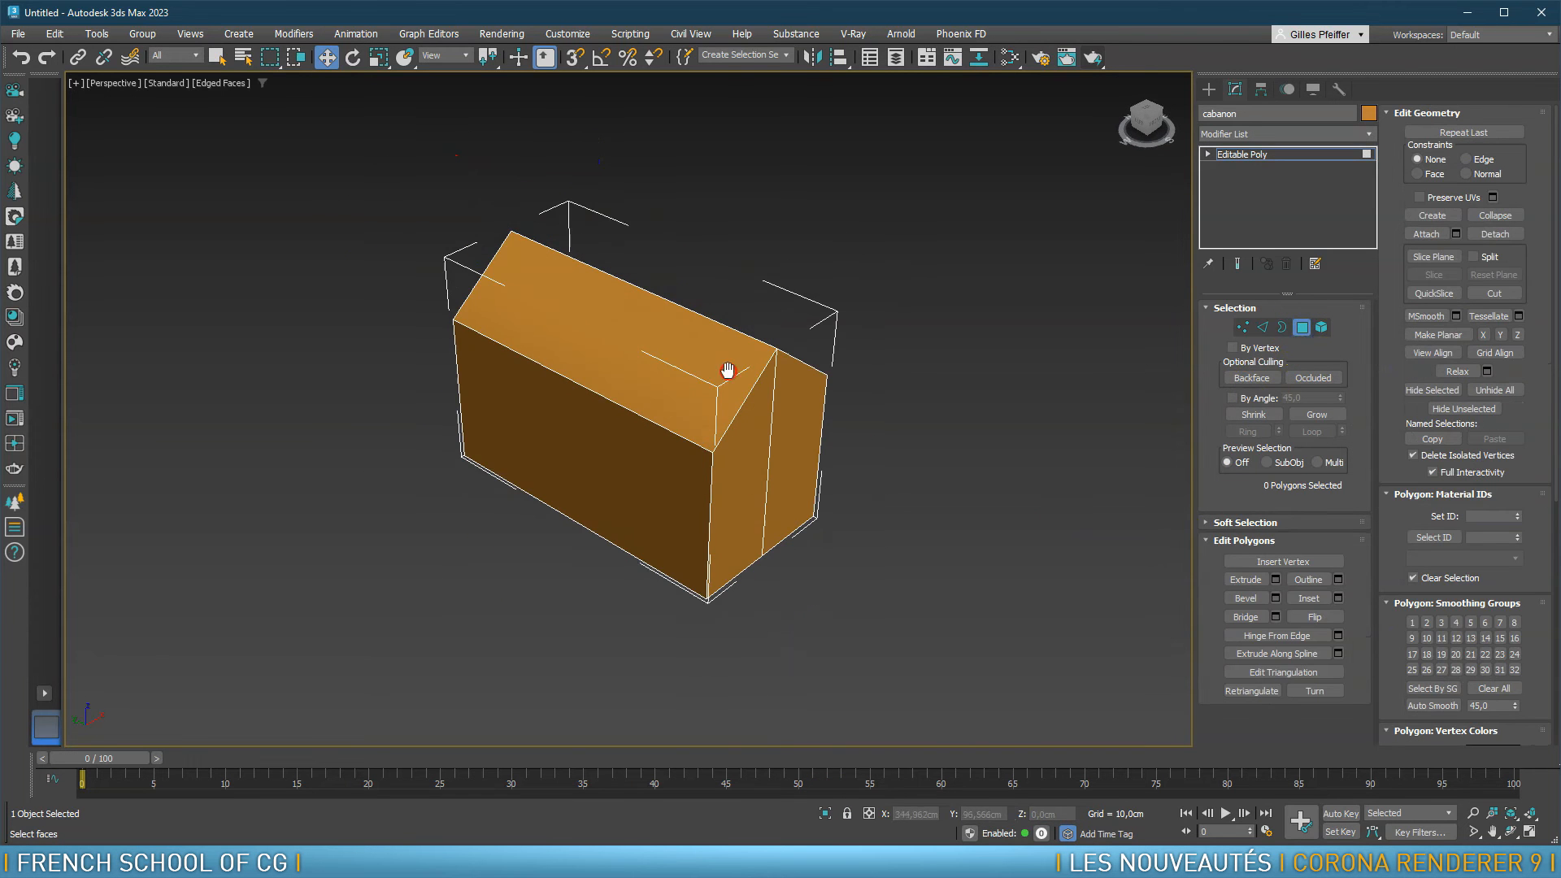
{"action": "left_click_drag", "start_coordinate": [348, 170], "coordinate": [927, 620]}
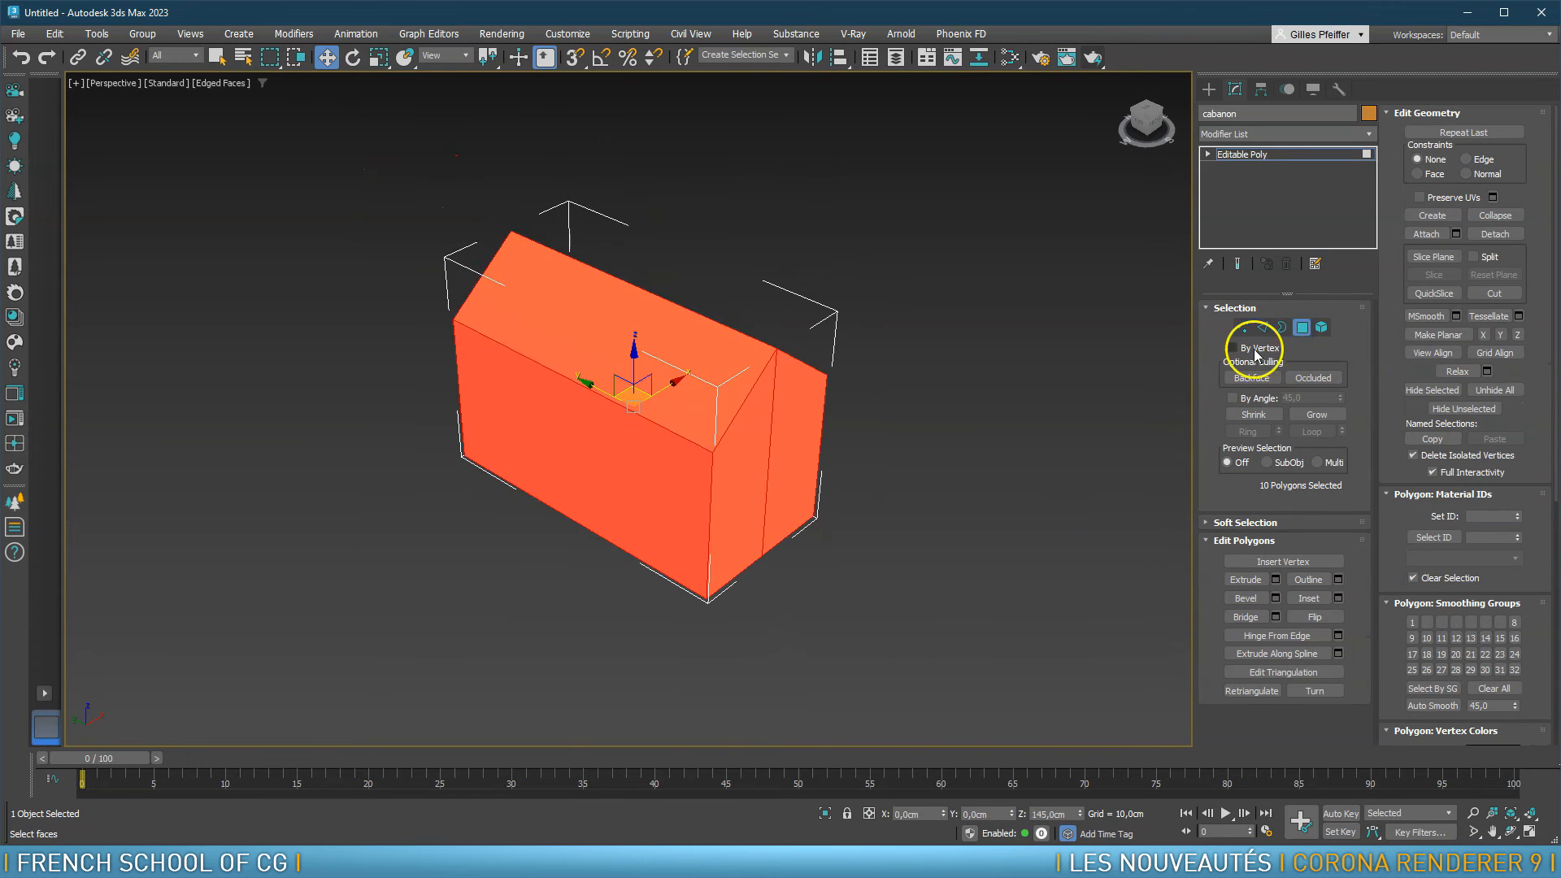
{"action": "left_click_drag", "start_coordinate": [400, 185], "coordinate": [851, 542]}
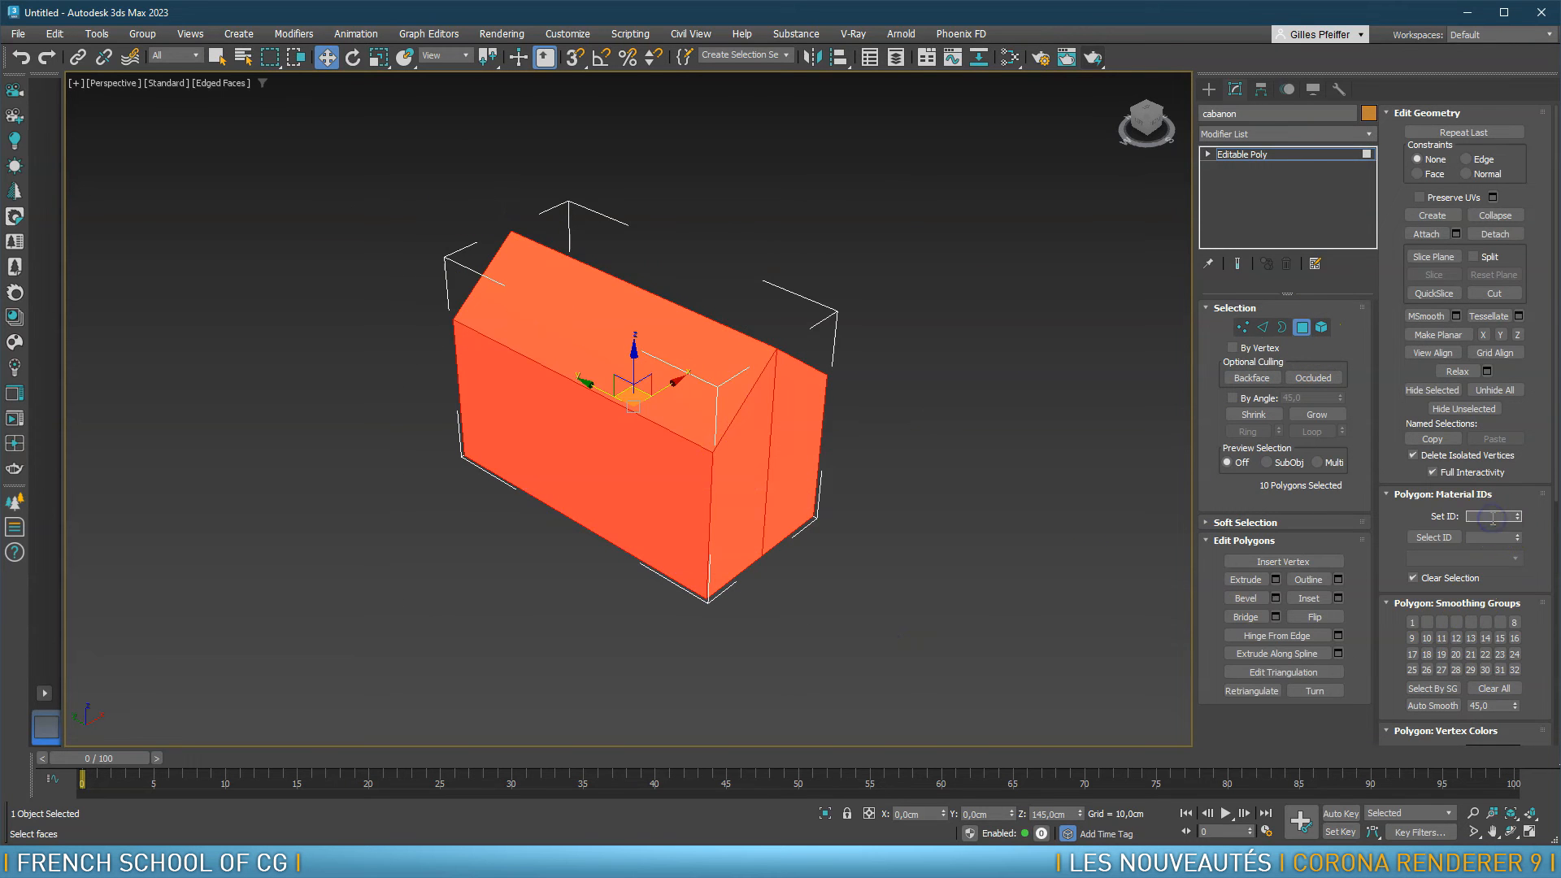
{"action": "middle_click_drag", "start_coordinate": [851, 484], "coordinate": [787, 451], "text": "alt"}
{"action": "scroll", "coordinate": [795, 431], "scroll_direction": "up", "scroll_amount": 3}
{"action": "left_click", "coordinate": [935, 514]}
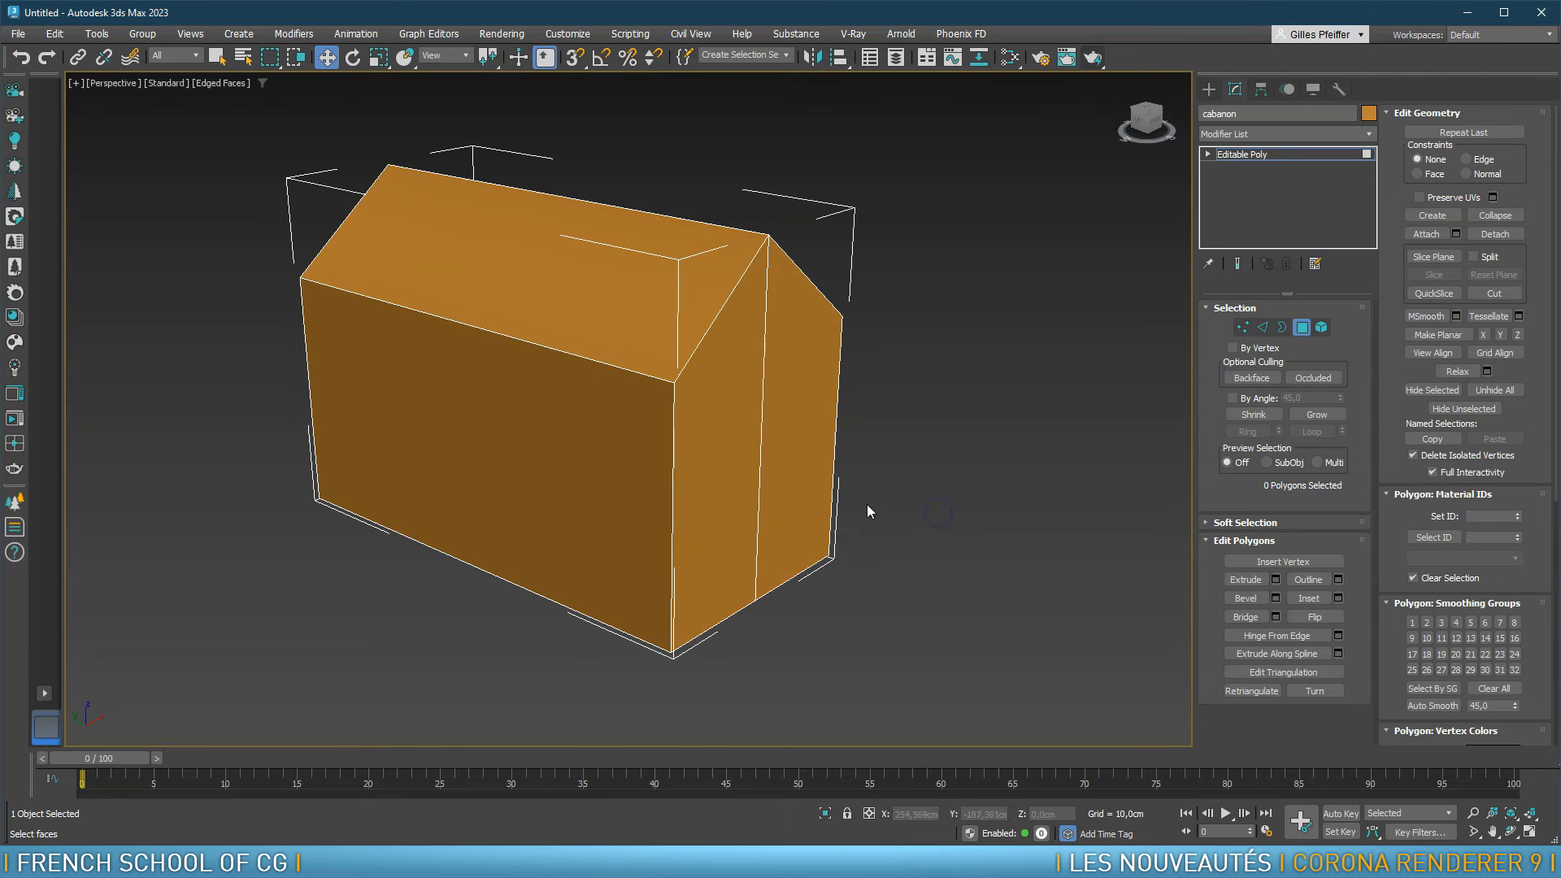
Assign material ID 2 to the two sloping roof polygons and return to whole-object level
{"action": "left_click", "coordinate": [676, 341]}
{"action": "middle_click_drag", "start_coordinate": [798, 292], "coordinate": [655, 337], "text": "alt"}
{"action": "left_click", "coordinate": [655, 335], "text": "ctrl"}
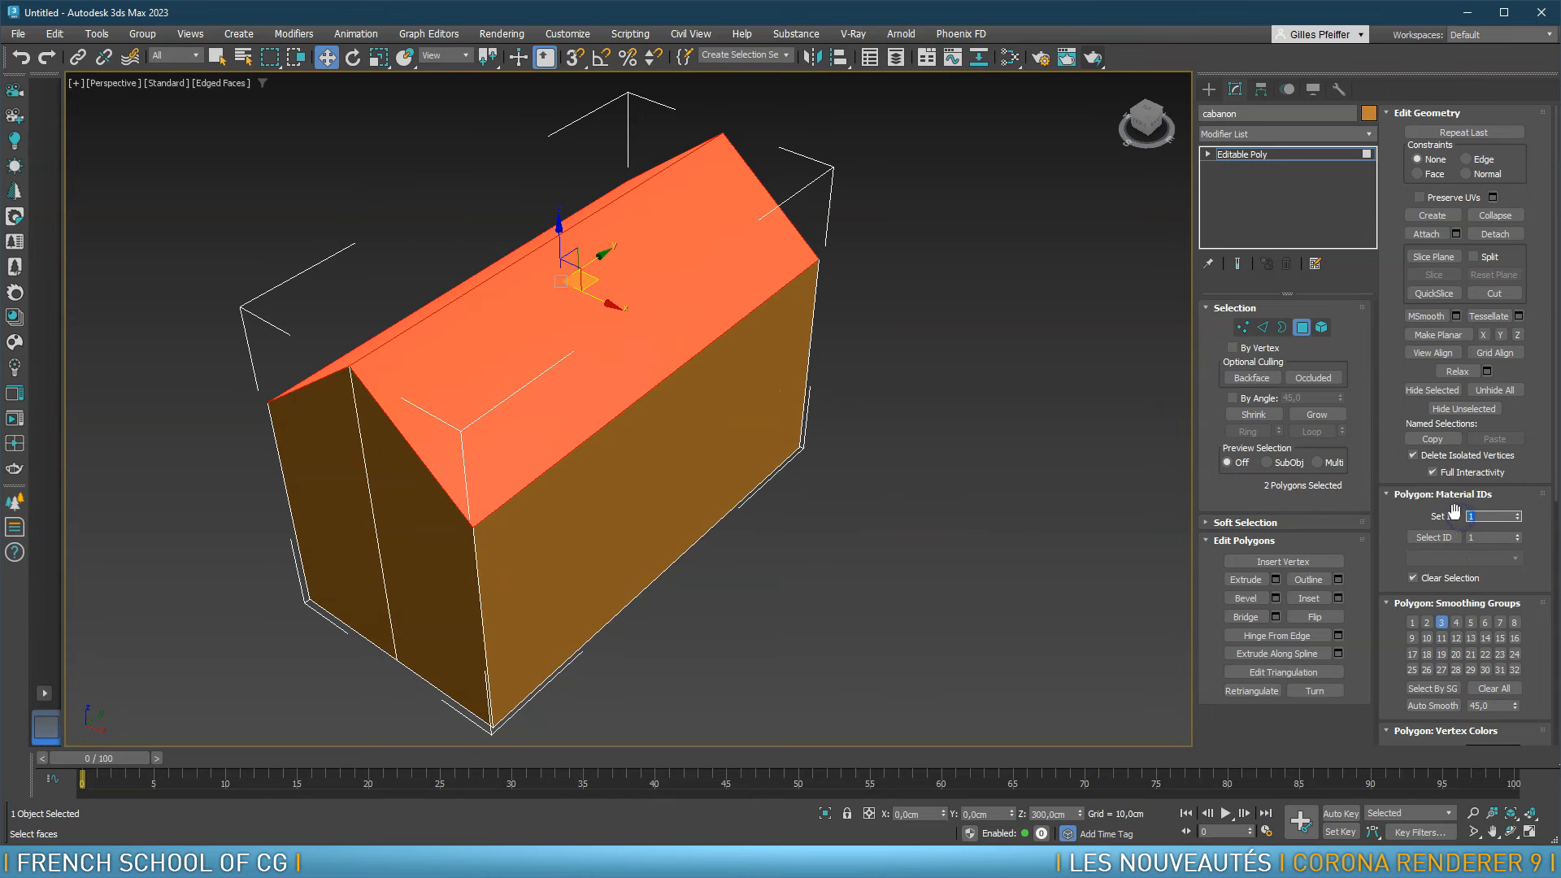
{"action": "middle_click_drag", "start_coordinate": [676, 428], "coordinate": [825, 407], "text": "alt"}
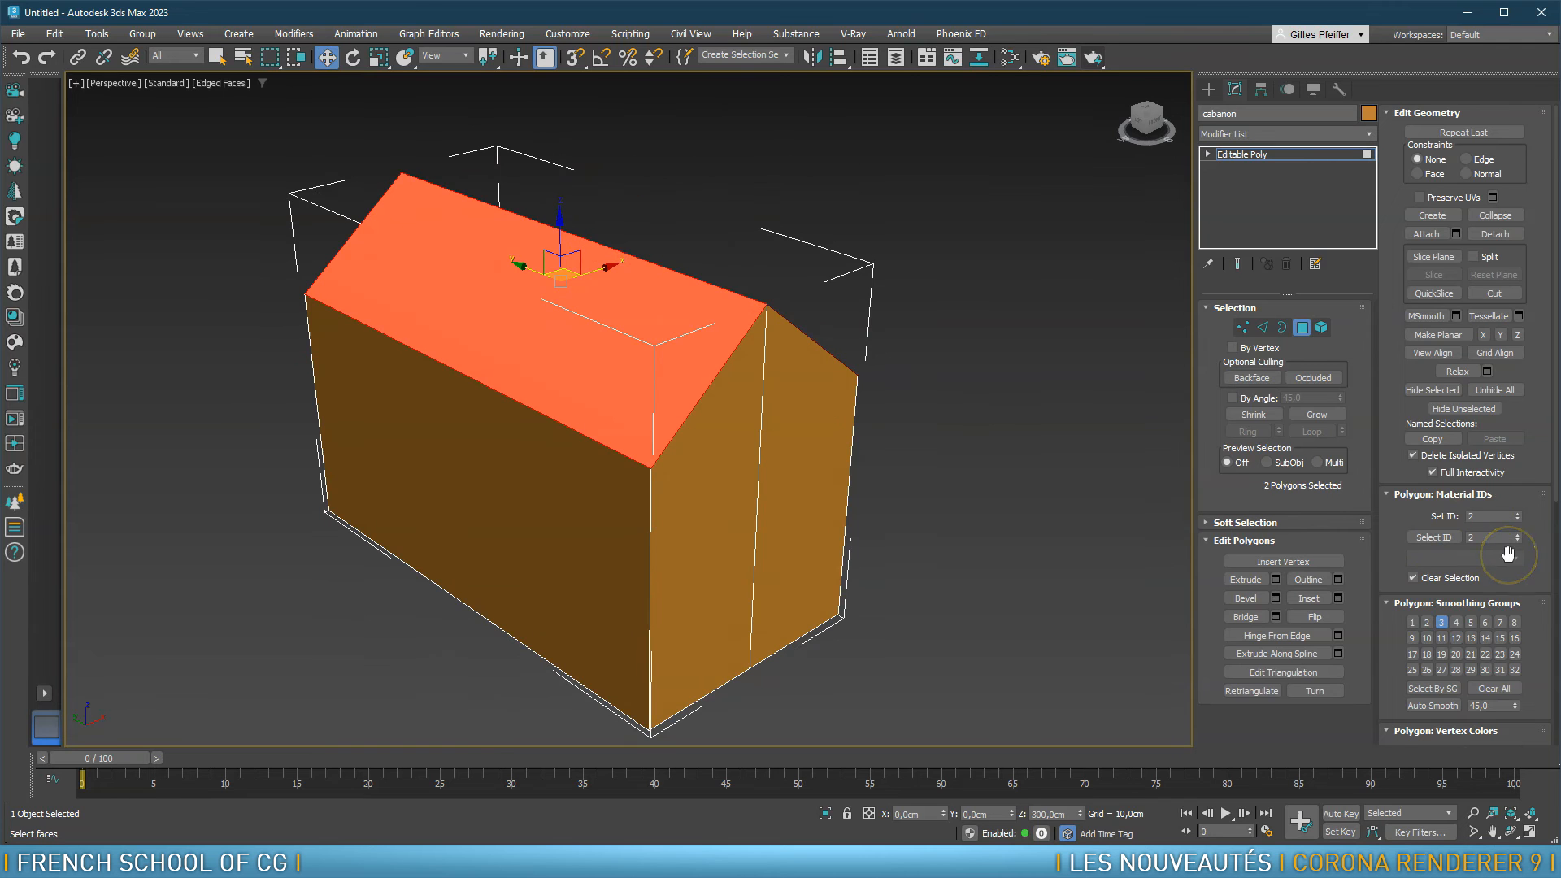
{"action": "left_click", "coordinate": [1303, 326]}
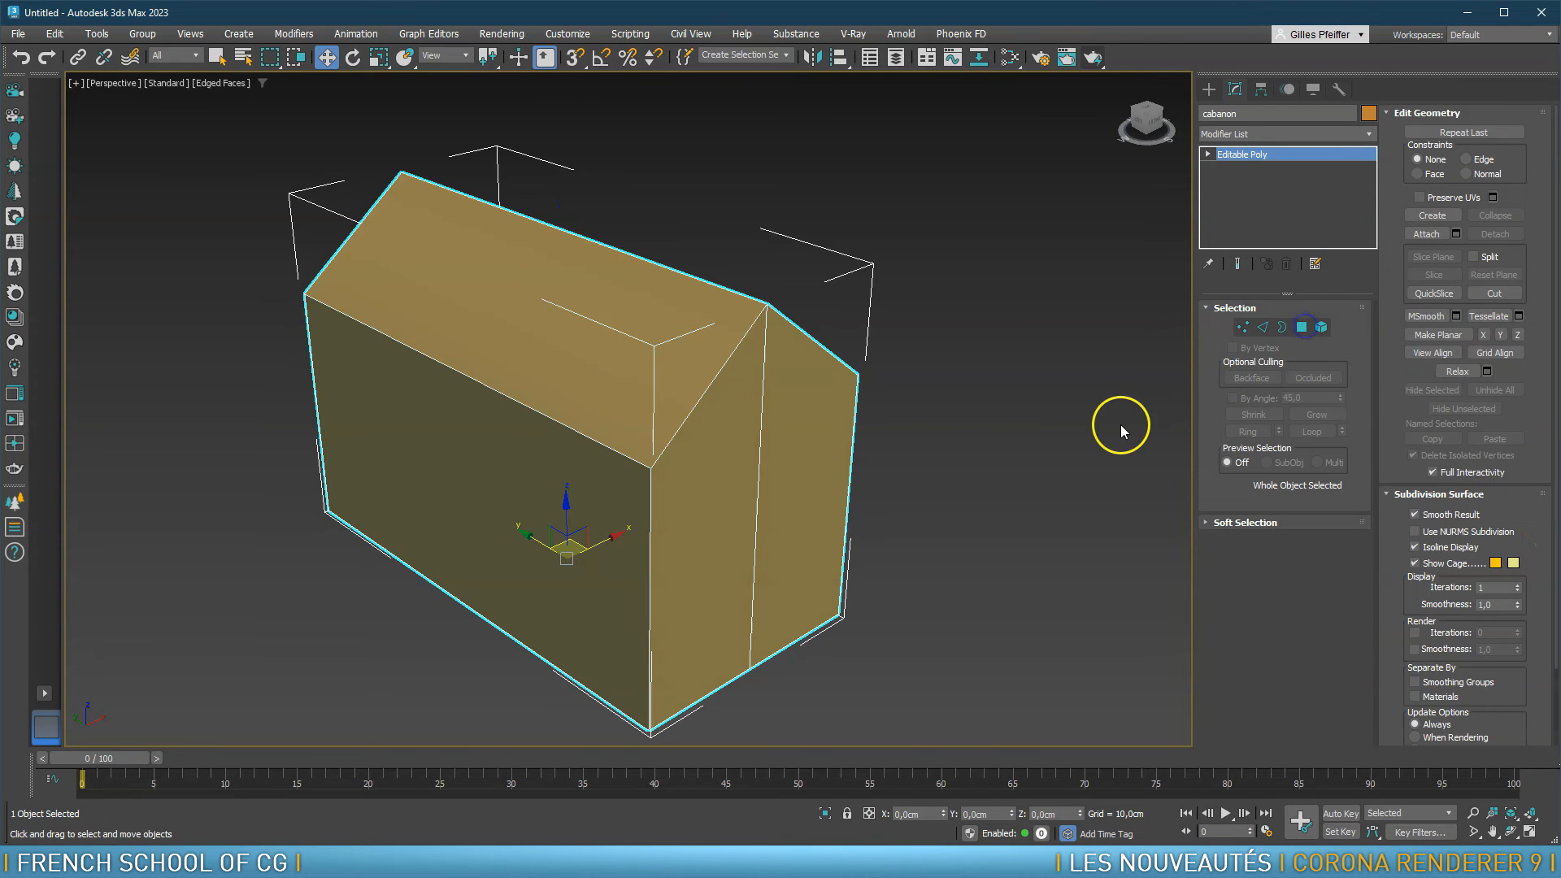
{"action": "middle_click_drag", "start_coordinate": [731, 479], "coordinate": [775, 446], "text": "alt"}
{"action": "scroll", "coordinate": [746, 453], "scroll_direction": "down", "scroll_amount": 3}
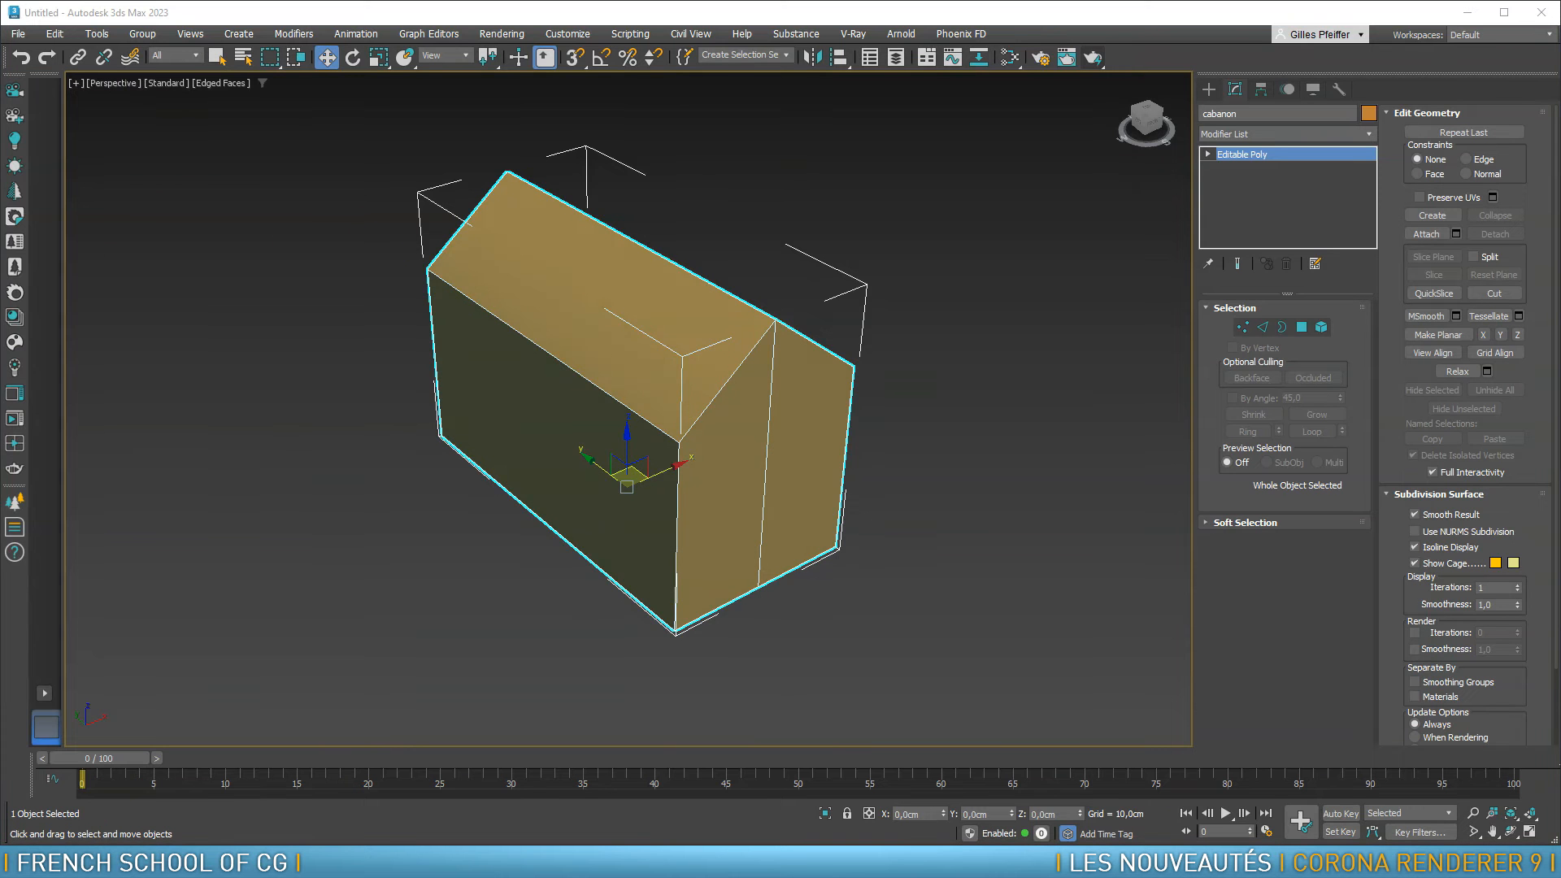
Switch to File Explorer and open the Corona 9 Pattern Presets v2 folder inside FDT
{"action": "left_click_drag", "start_coordinate": [0, 122], "coordinate": [819, 87]}
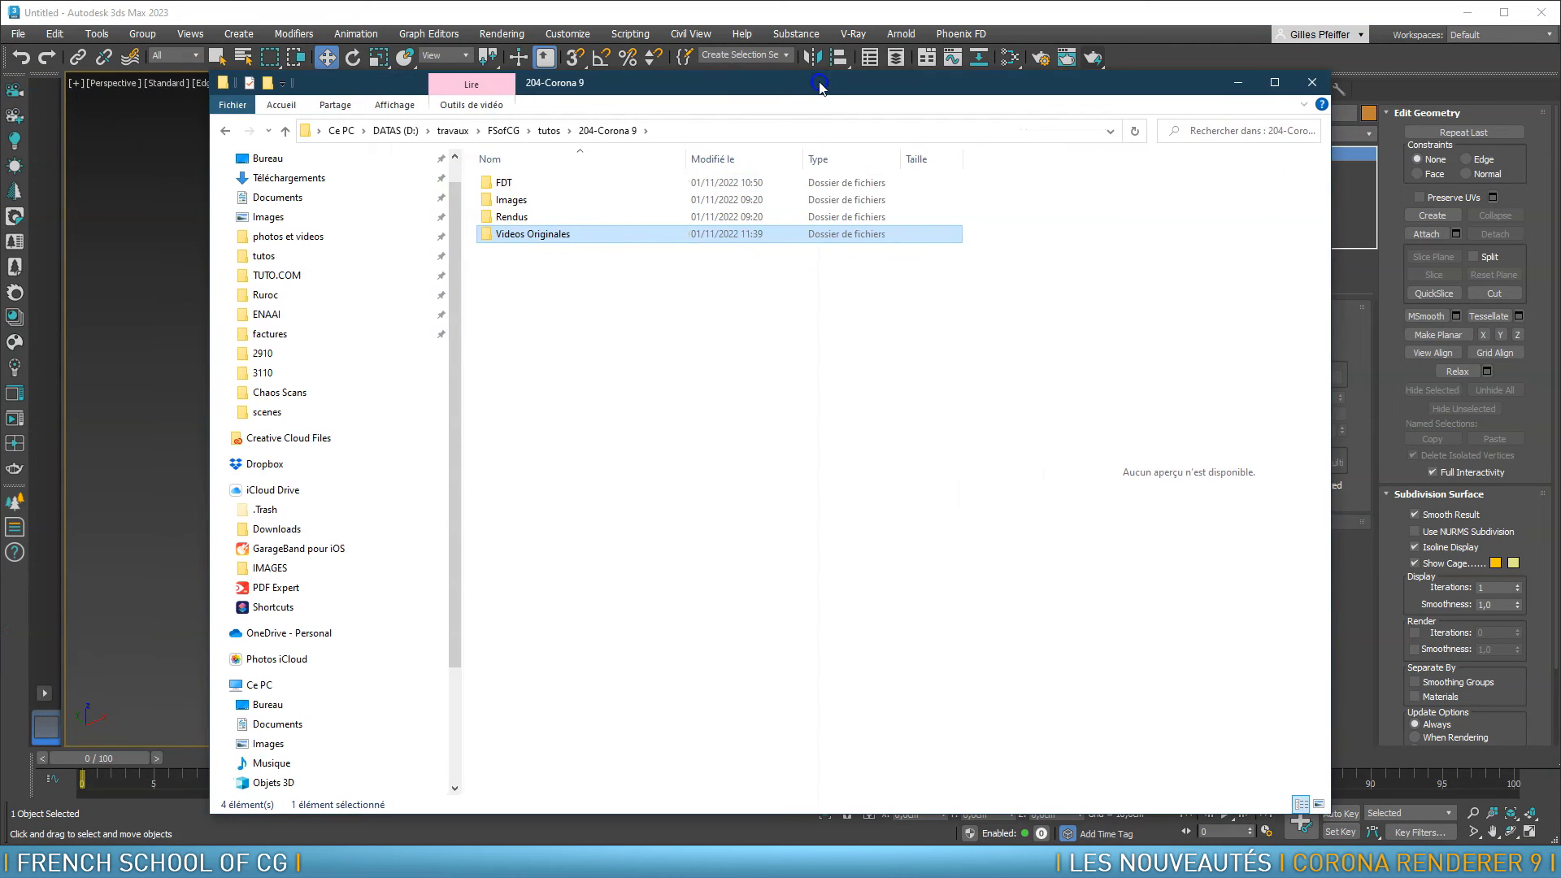
{"action": "double_click", "coordinate": [513, 182]}
{"action": "double_click", "coordinate": [530, 200]}
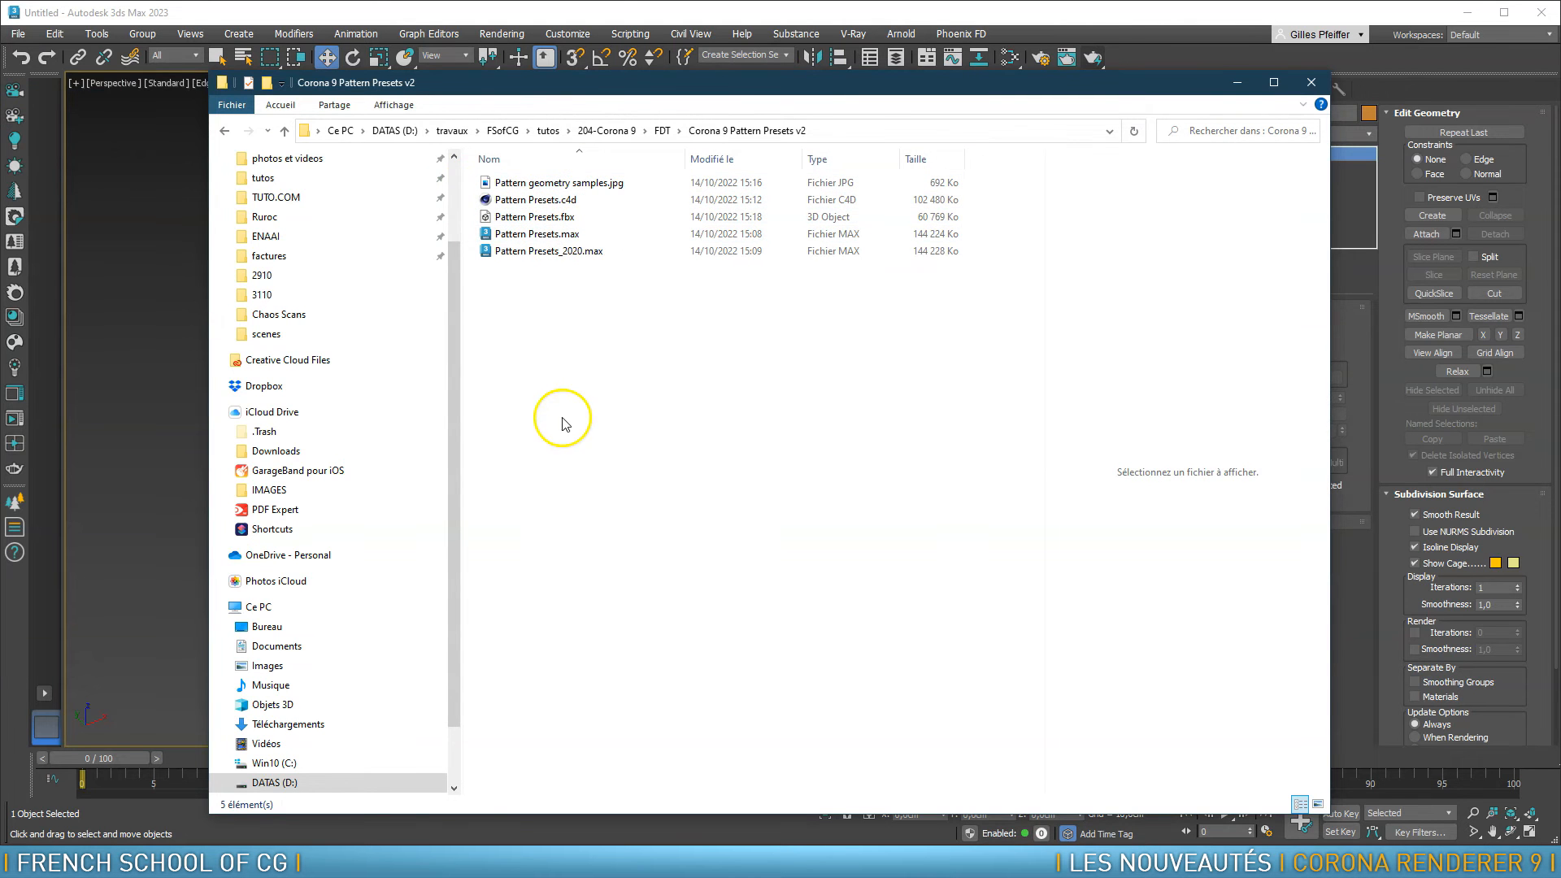
View the image Pattern geometry samples.jpg to examine the supplied pattern shapes, and move it out of the way
{"action": "left_click", "coordinate": [546, 182]}
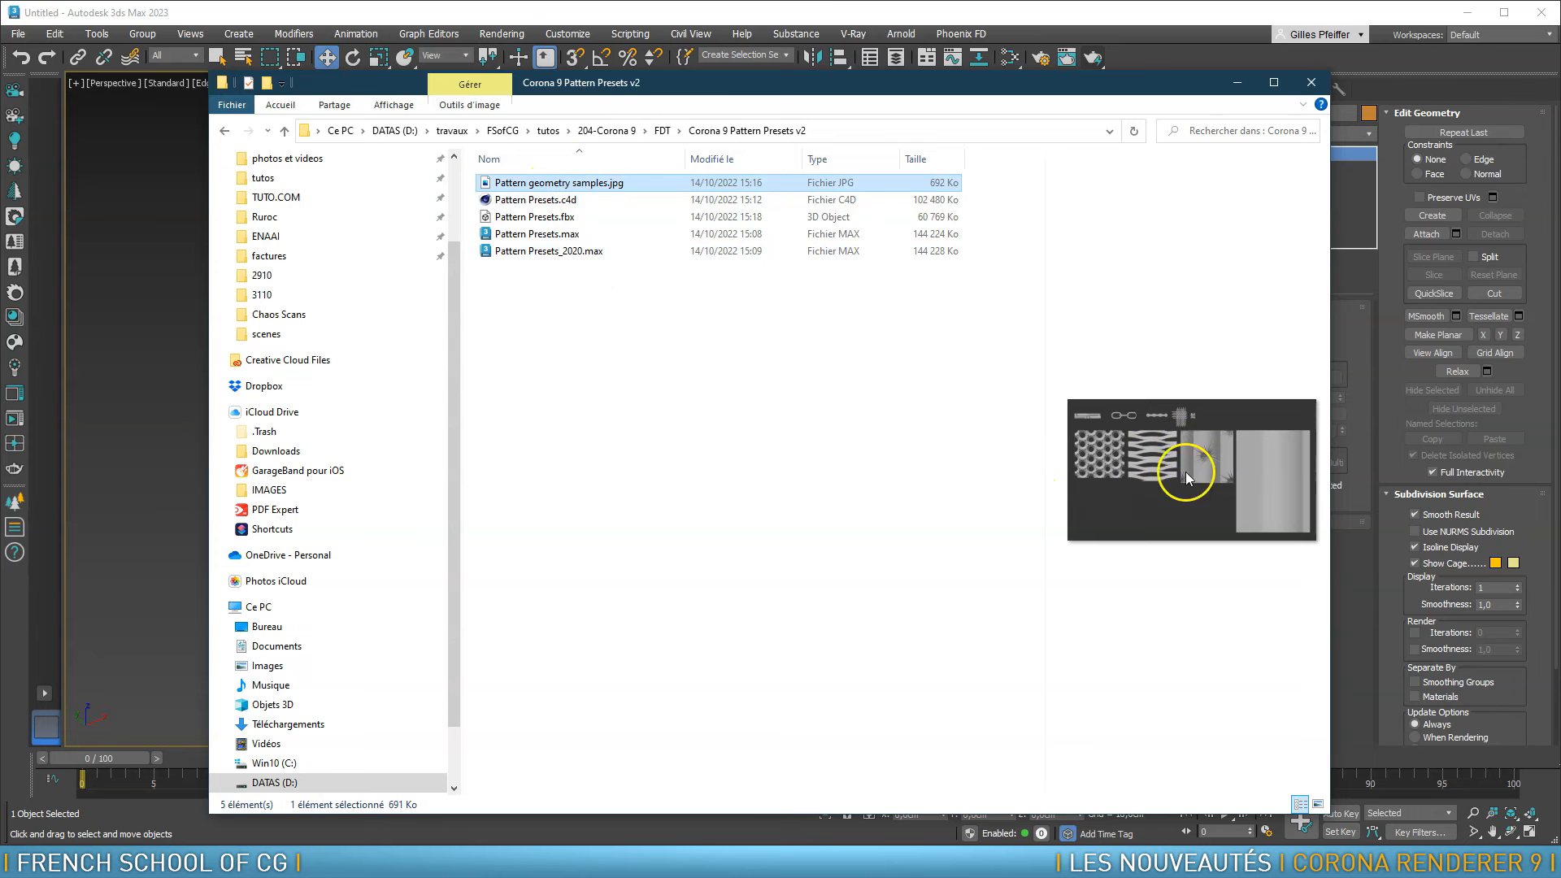
{"action": "double_click", "coordinate": [636, 185]}
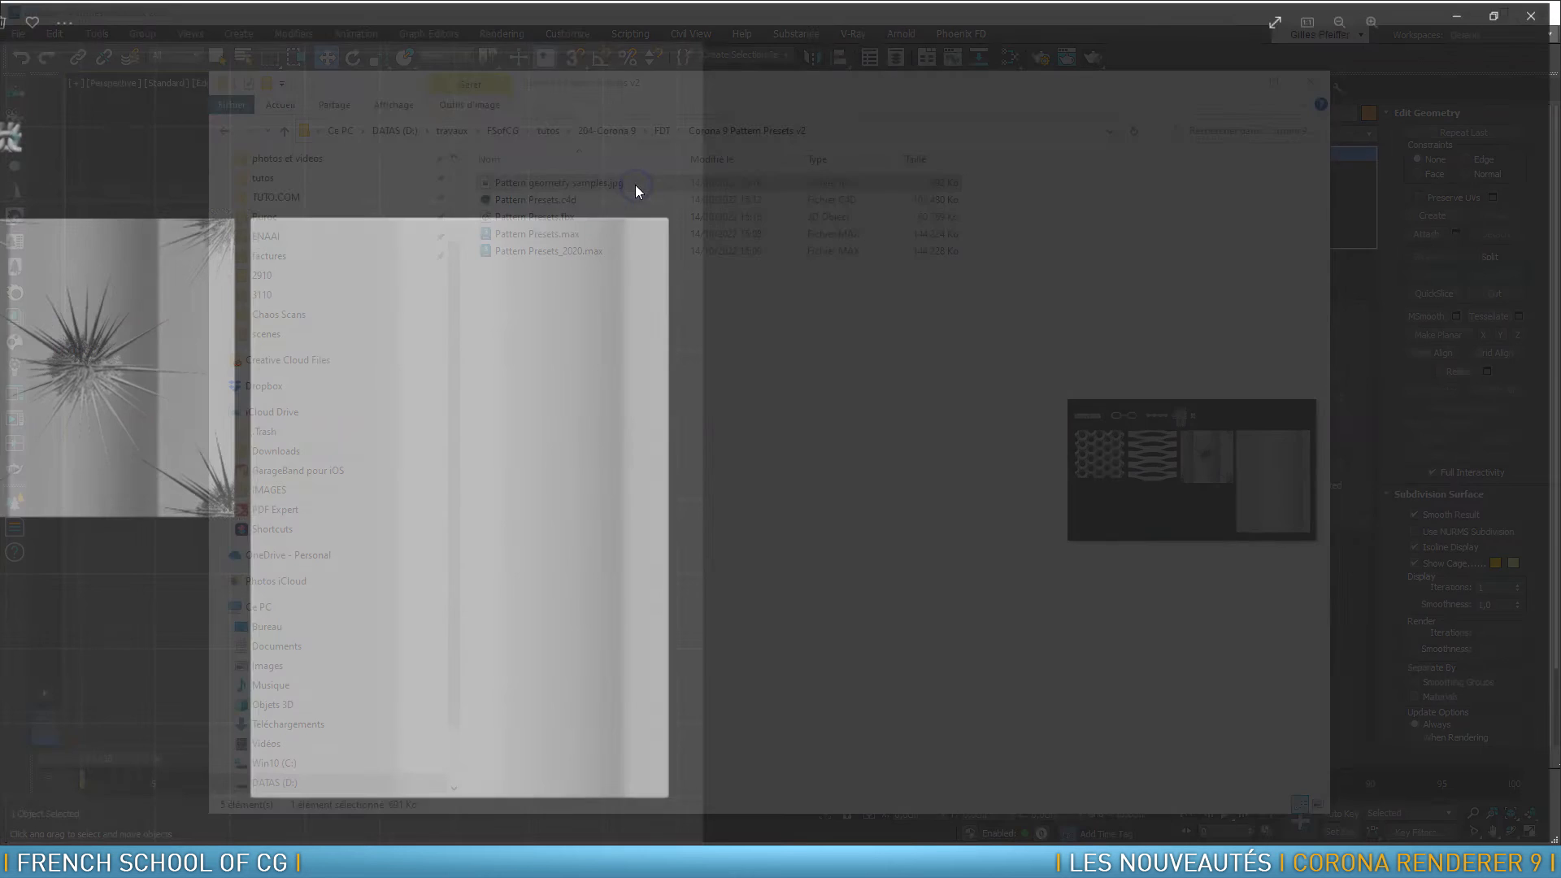
{"action": "left_click_drag", "start_coordinate": [148, 14], "coordinate": [768, 57]}
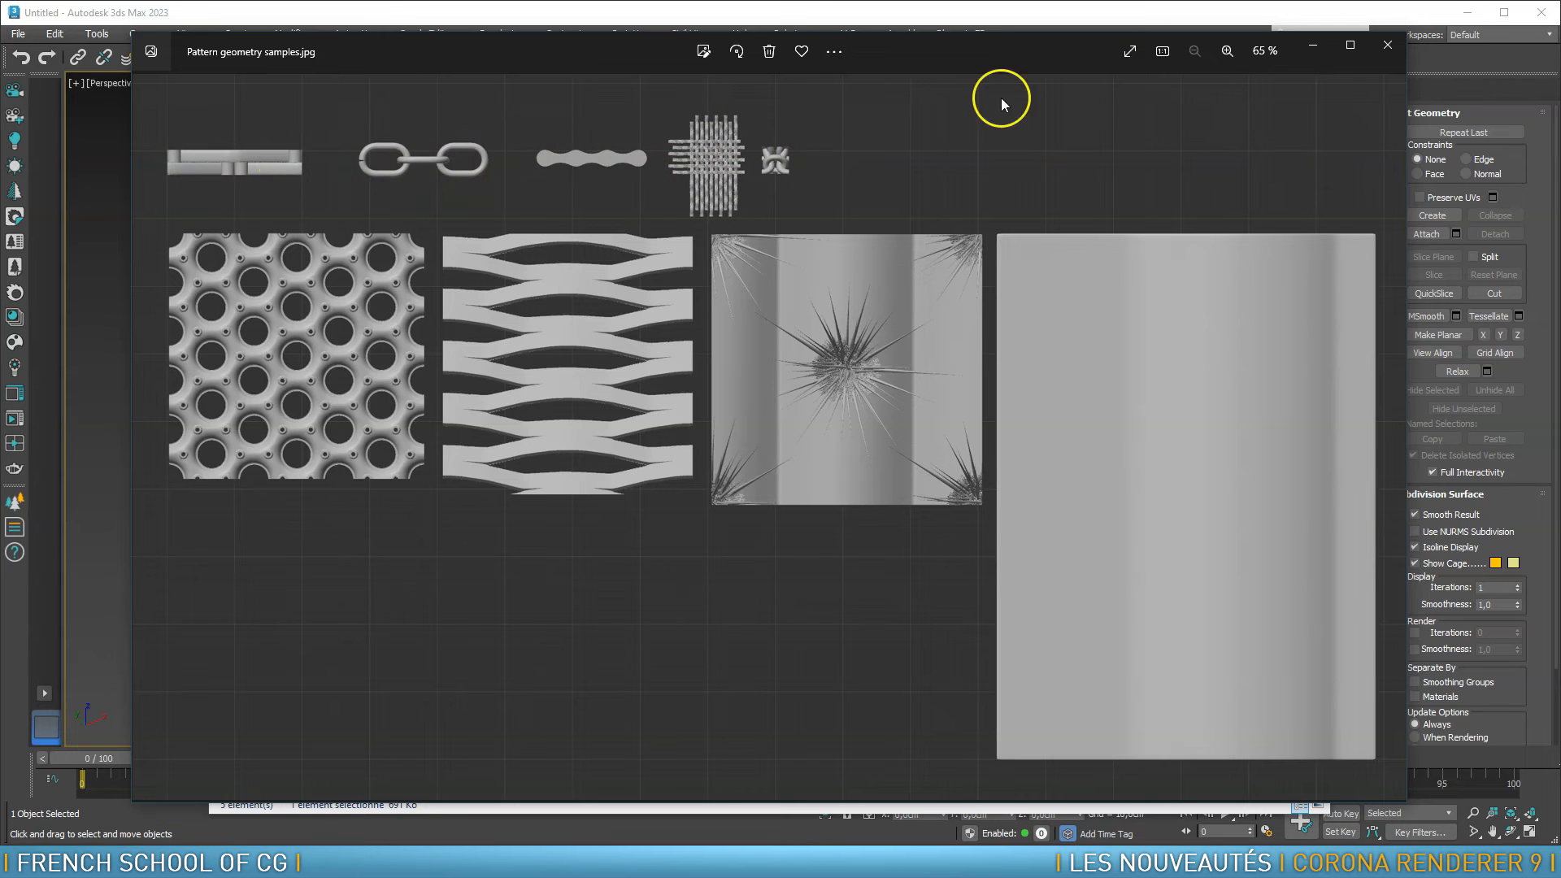
{"action": "left_click_drag", "start_coordinate": [1007, 48], "coordinate": [0, 50]}
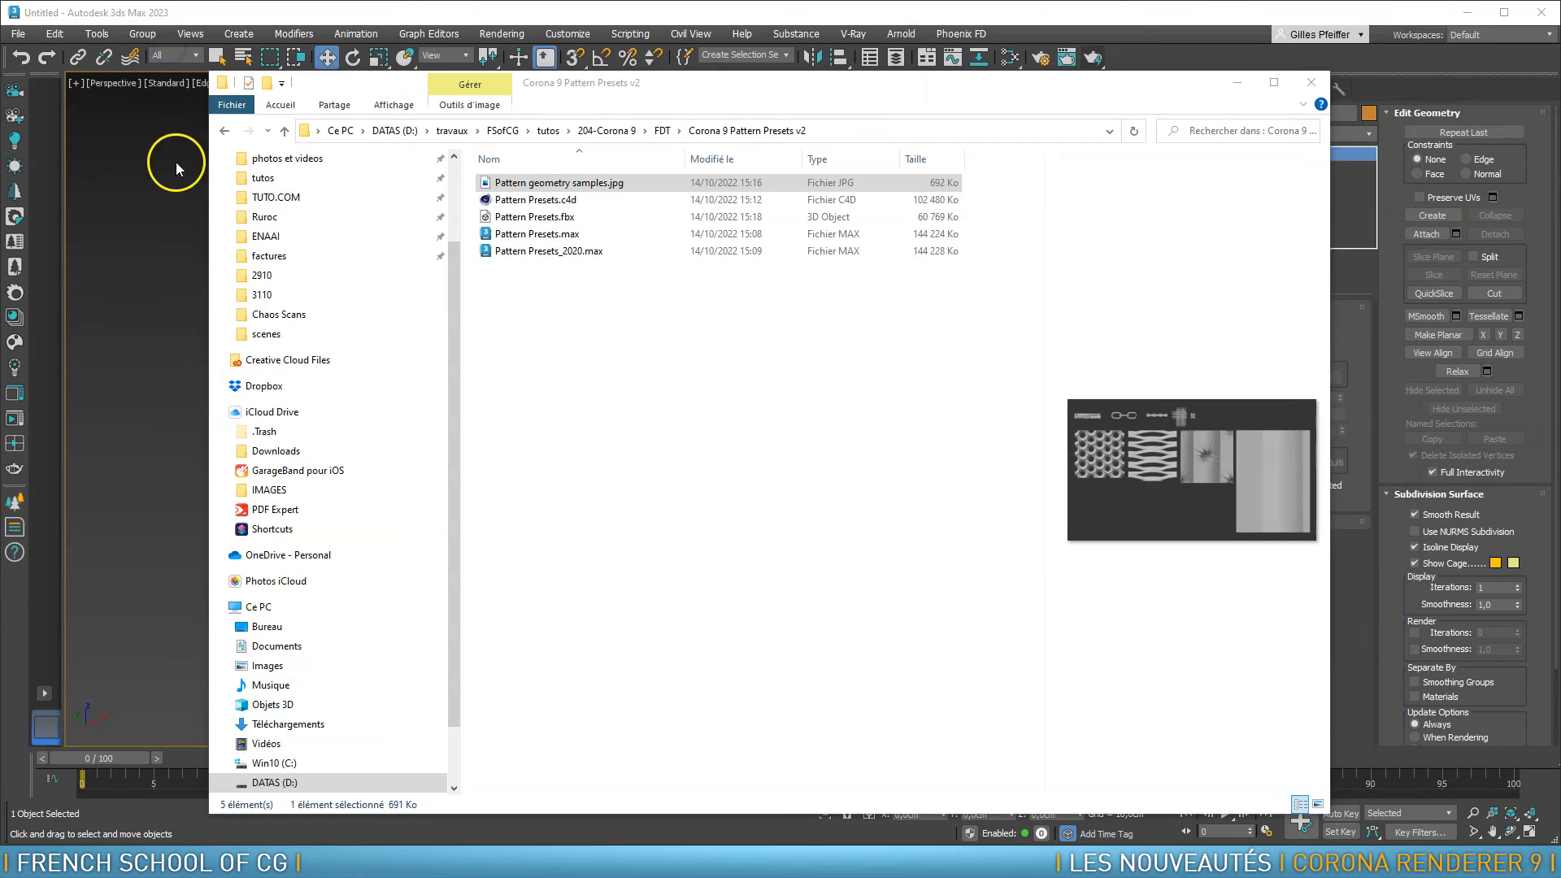
Merge Pattern Presets.max into the 3ds Max scene and move the imported objects along Y to outside the cabin
{"action": "left_click", "coordinate": [547, 236]}
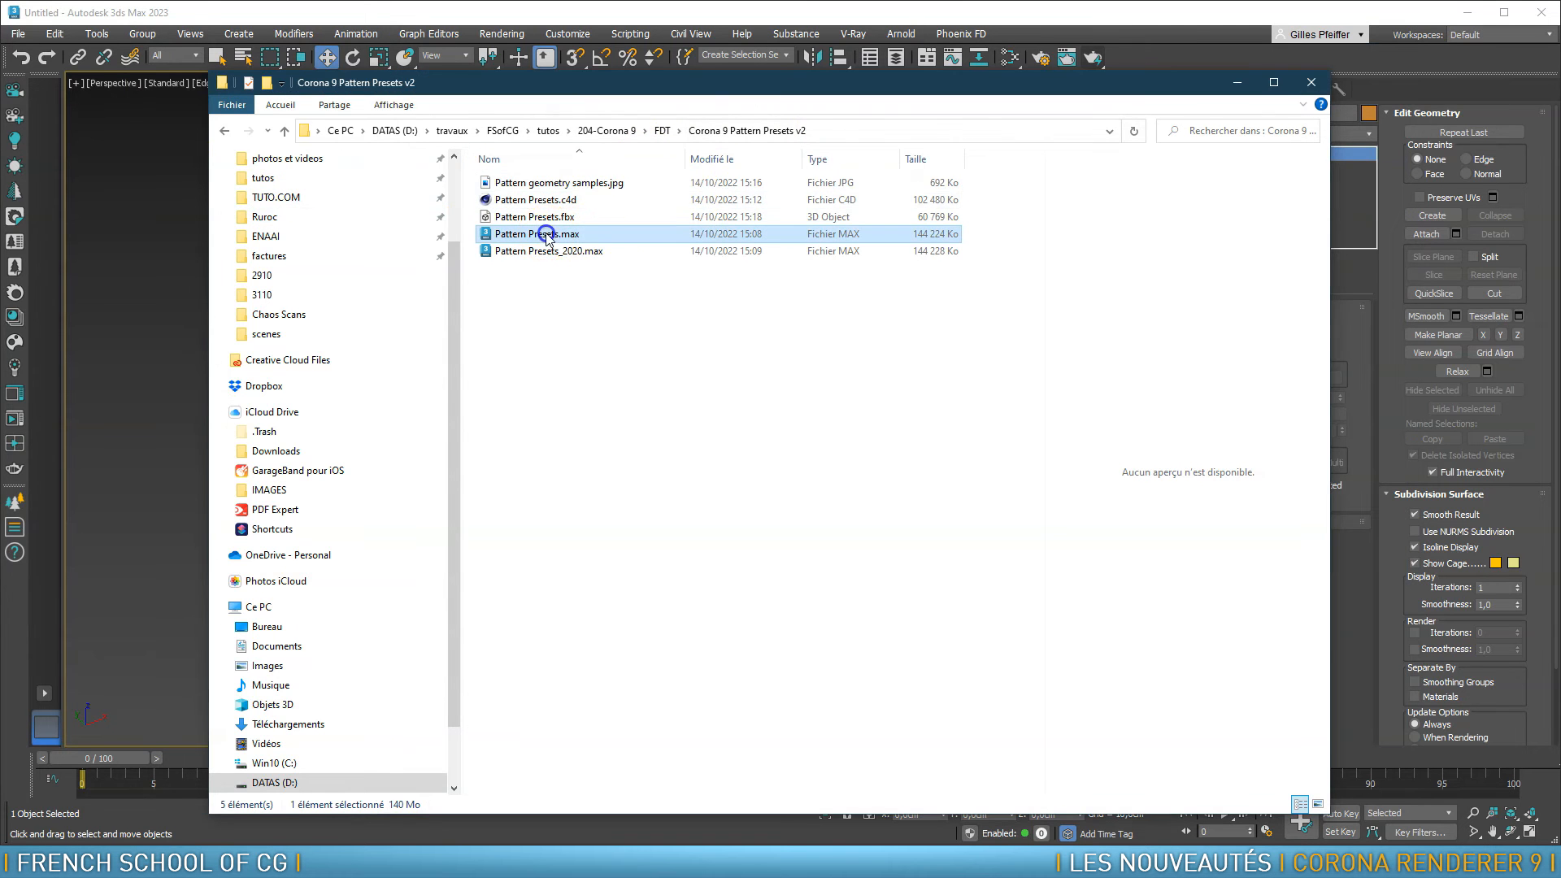
{"action": "left_click_drag", "start_coordinate": [644, 83], "coordinate": [914, 80]}
{"action": "left_click_drag", "start_coordinate": [788, 233], "coordinate": [274, 348]}
{"action": "left_click", "coordinate": [311, 370]}
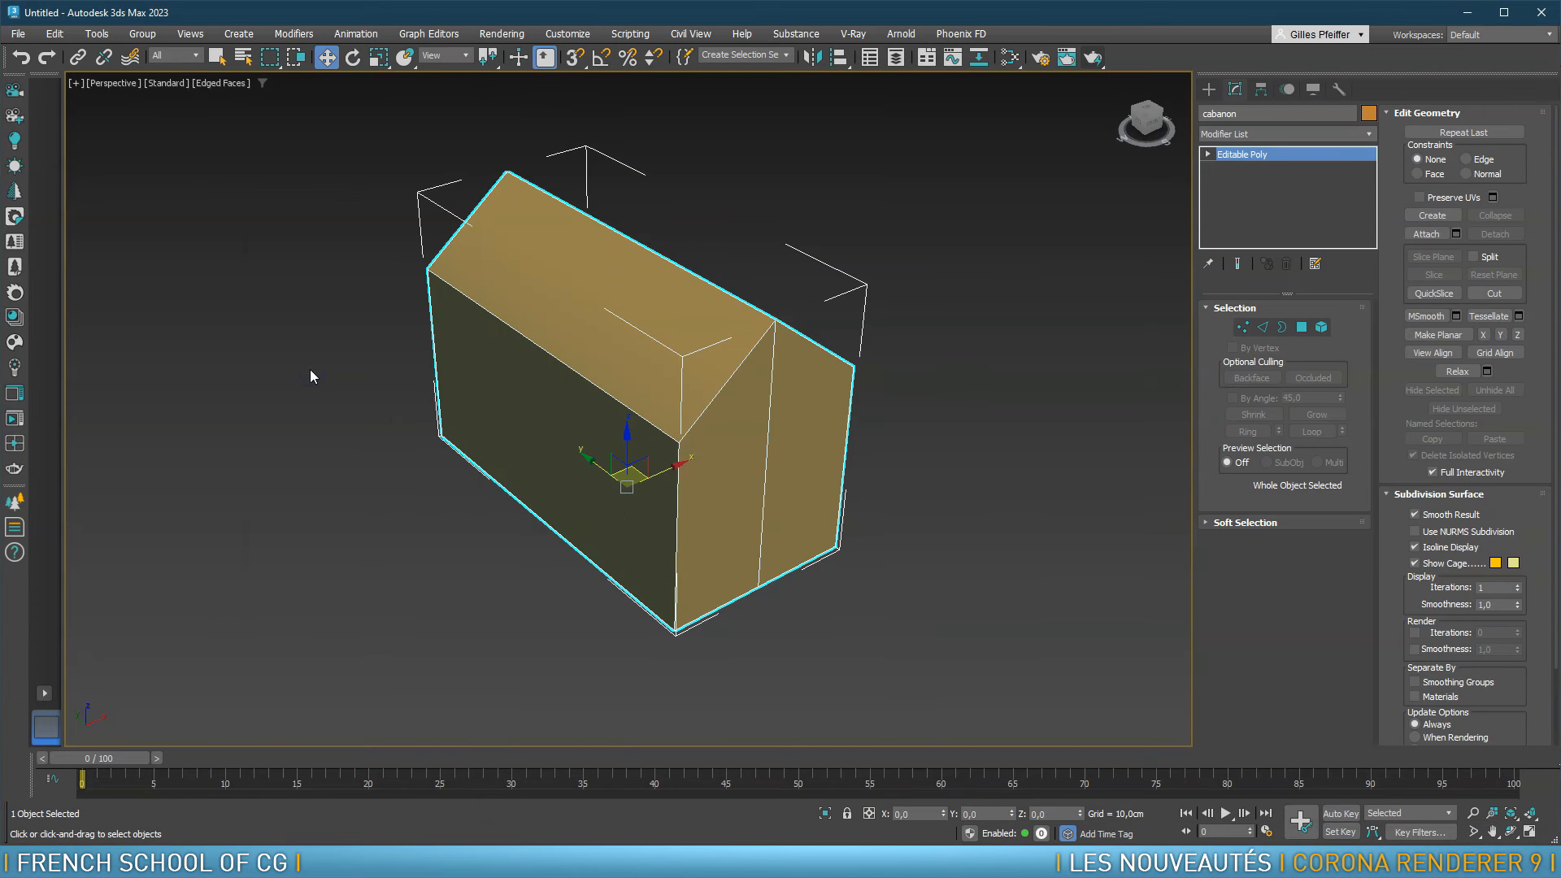
{"action": "middle_click_drag", "start_coordinate": [614, 525], "coordinate": [700, 520], "text": "alt"}
{"action": "key", "text": "w"}
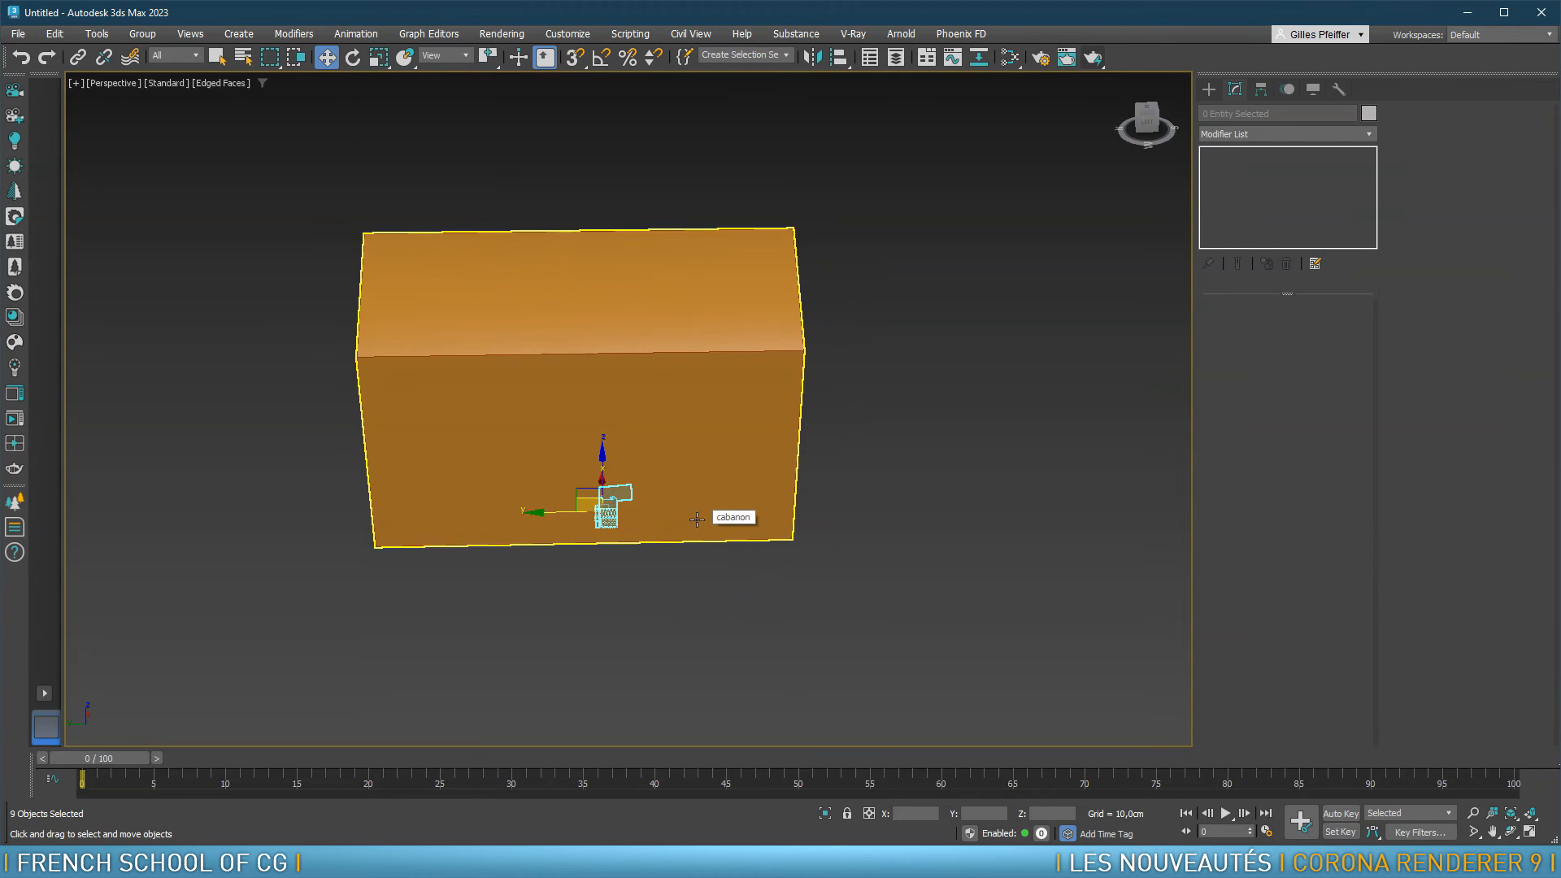
{"action": "left_click_drag", "start_coordinate": [534, 507], "coordinate": [843, 516]}
Examine the imported pattern objects up close, selecting individual pieces up to the roof tile
{"action": "middle_click_drag", "start_coordinate": [931, 500], "coordinate": [817, 585], "text": "alt"}
{"action": "scroll", "coordinate": [944, 495], "scroll_direction": "up", "scroll_amount": 9}
{"action": "left_click", "coordinate": [721, 443]}
{"action": "scroll", "coordinate": [663, 534], "scroll_direction": "up", "scroll_amount": 3}
{"action": "scroll", "coordinate": [660, 533], "scroll_direction": "up", "scroll_amount": 6}
{"action": "left_click", "coordinate": [638, 599]}
{"action": "scroll", "coordinate": [660, 618], "scroll_direction": "down", "scroll_amount": 5}
{"action": "scroll", "coordinate": [808, 535], "scroll_direction": "up", "scroll_amount": 2}
{"action": "left_click", "coordinate": [813, 506]}
{"action": "middle_click_drag", "start_coordinate": [826, 500], "coordinate": [675, 299], "text": "alt"}
{"action": "scroll", "coordinate": [856, 493], "scroll_direction": "down", "scroll_amount": 4}
{"action": "middle_click_drag", "start_coordinate": [709, 360], "coordinate": [722, 567]}
{"action": "scroll", "coordinate": [844, 294], "scroll_direction": "down", "scroll_amount": 6}
{"action": "middle_click_drag", "start_coordinate": [1005, 235], "coordinate": [923, 251], "text": "alt"}
{"action": "left_click", "coordinate": [976, 362]}
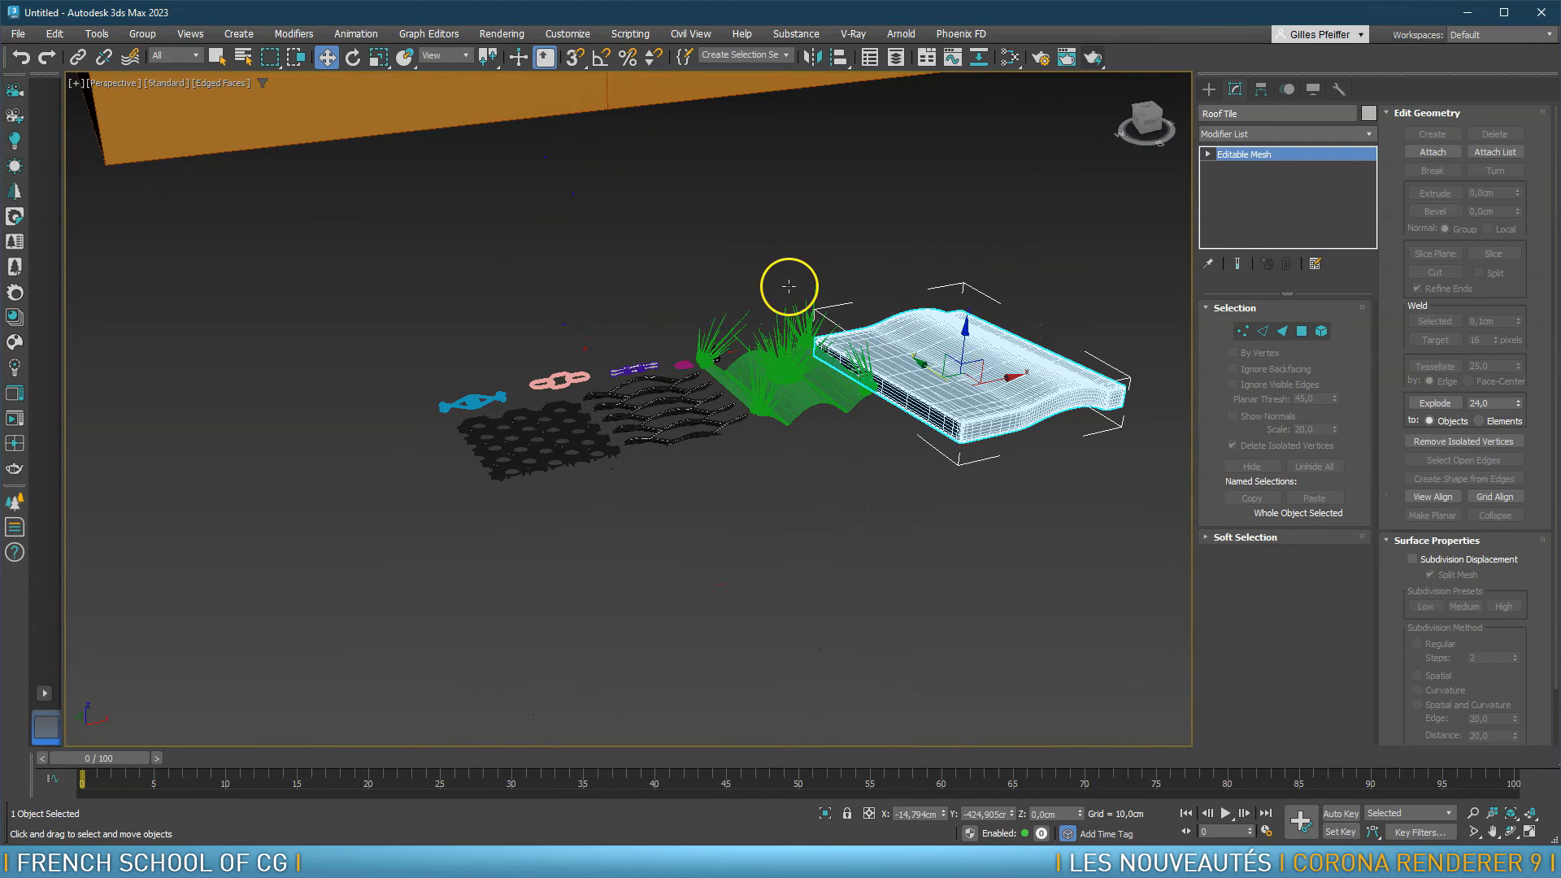
Select the cabin and save the scene as 09-pattern_cabanon in the scenes folder
{"action": "scroll", "coordinate": [784, 282], "scroll_direction": "down", "scroll_amount": 8}
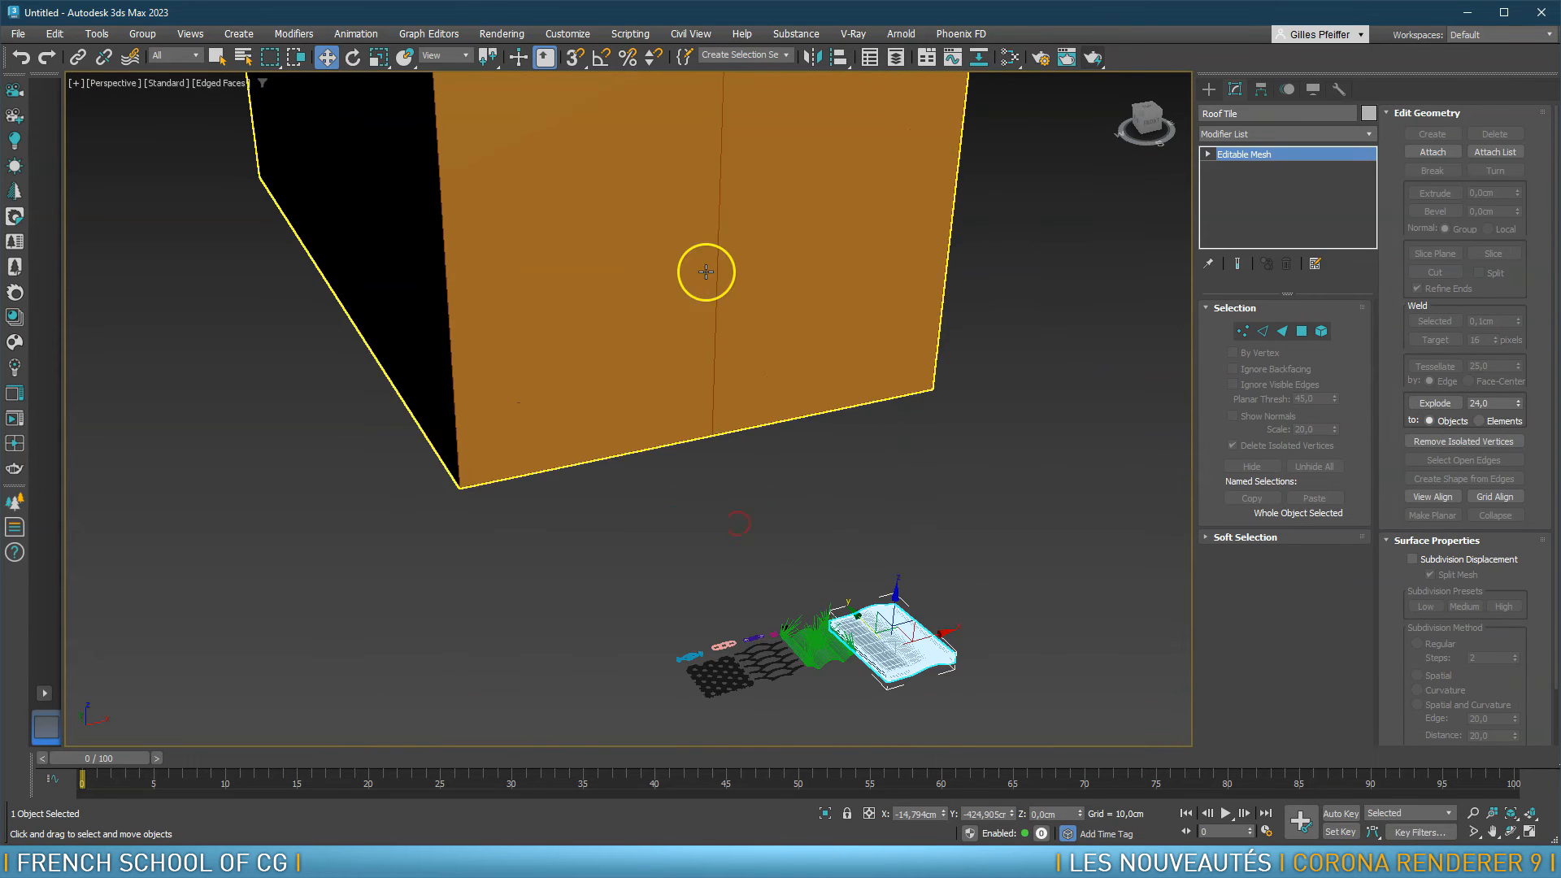
{"action": "left_click", "coordinate": [697, 252]}
{"action": "scroll", "coordinate": [707, 230], "scroll_direction": "down", "scroll_amount": 5}
{"action": "middle_click_drag", "start_coordinate": [708, 230], "coordinate": [786, 286]}
{"action": "scroll", "coordinate": [771, 328], "scroll_direction": "up", "scroll_amount": 5}
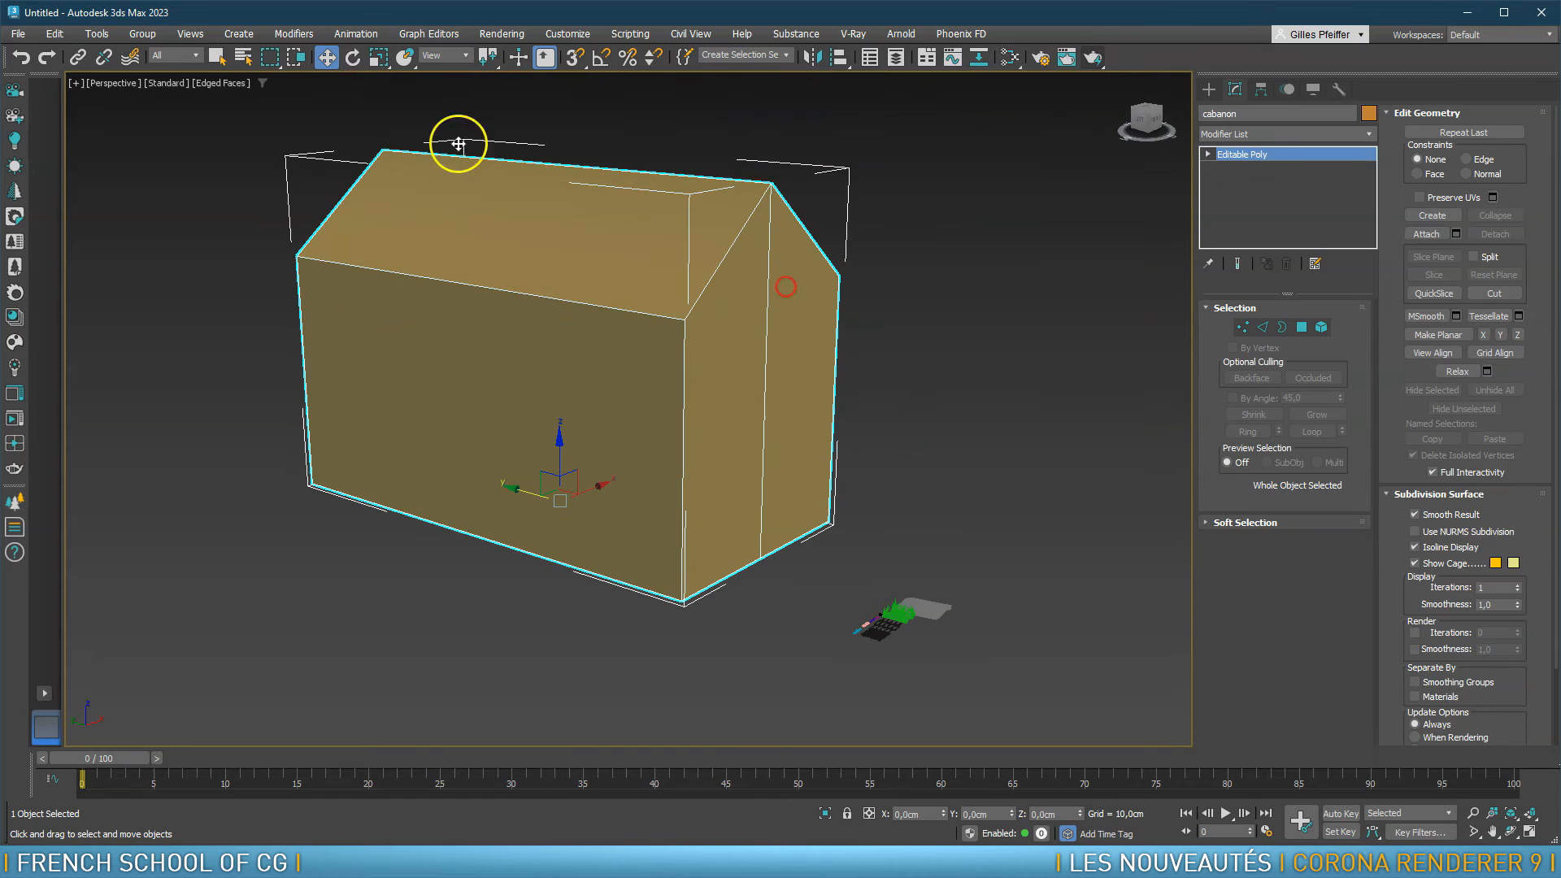
{"action": "left_click", "coordinate": [19, 34]}
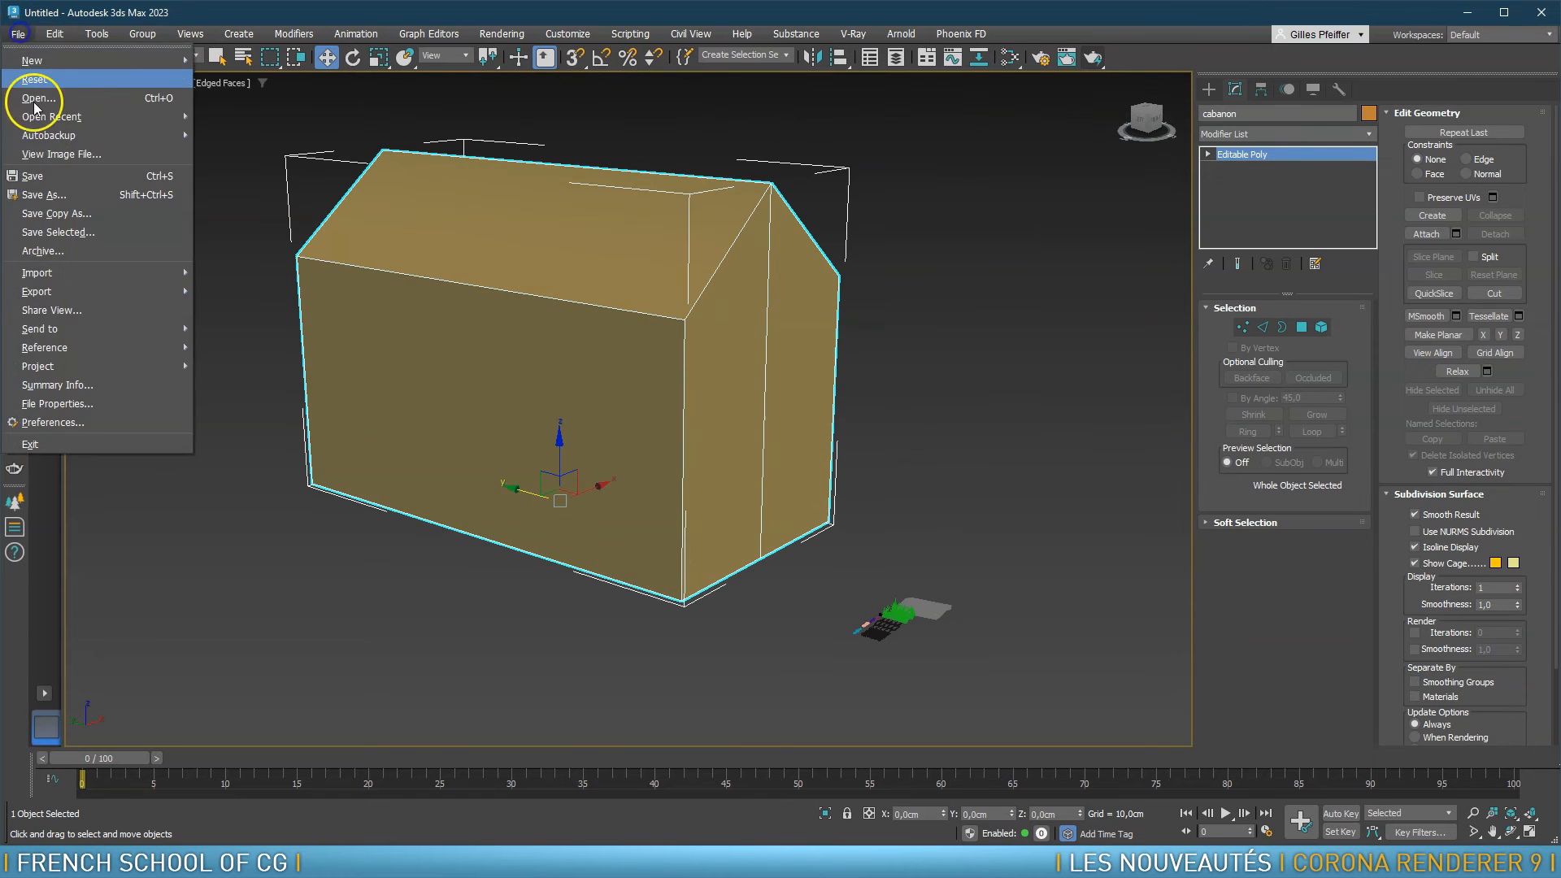
{"action": "left_click", "coordinate": [67, 195]}
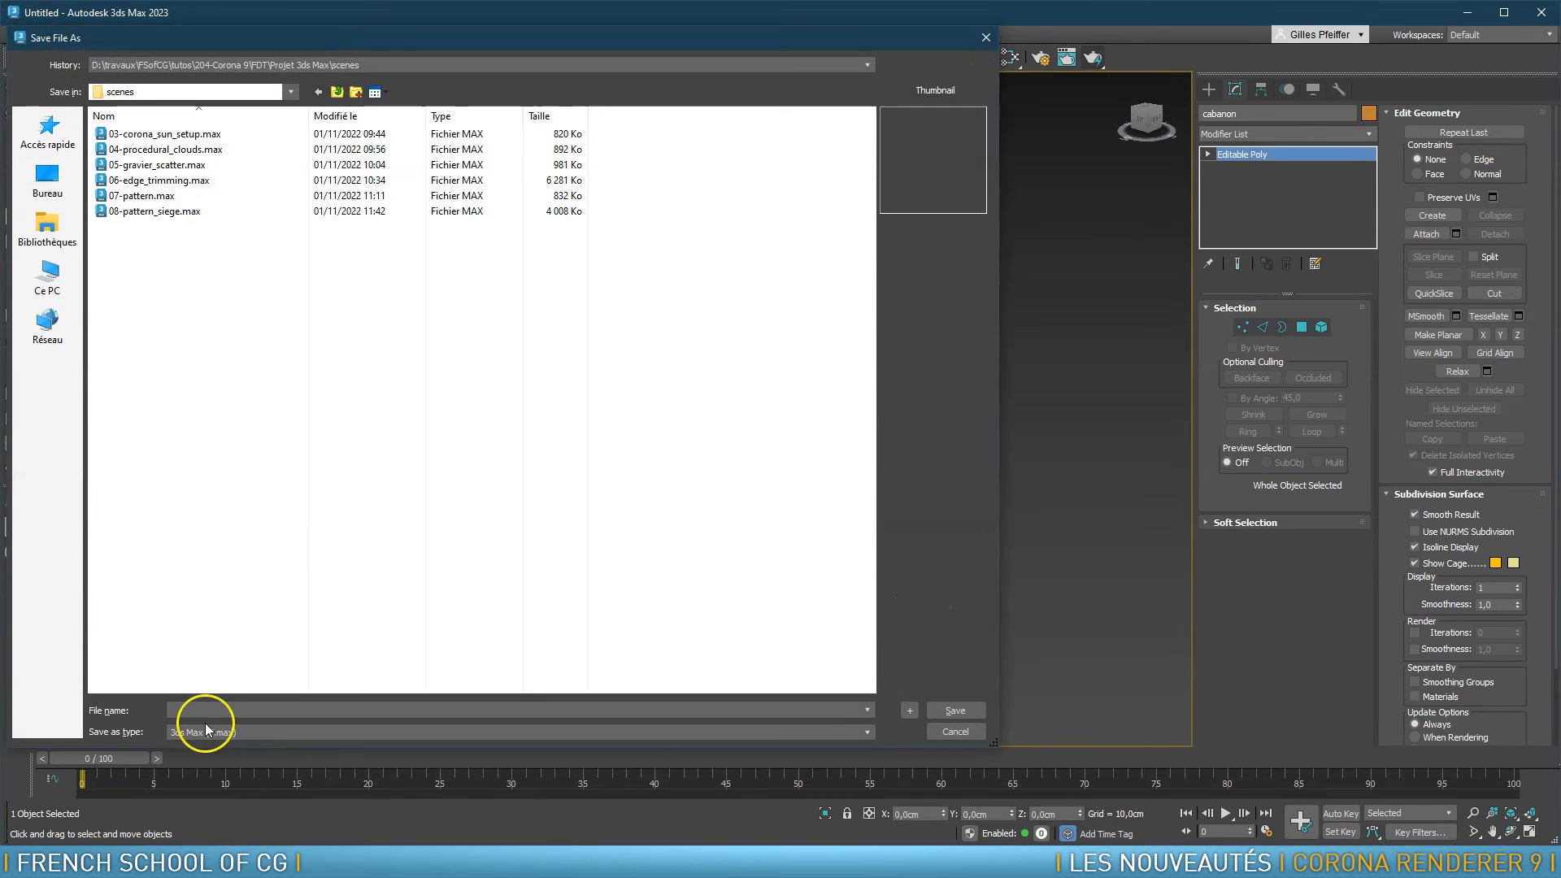
{"action": "type", "text": "09-pattern_cabanon"}
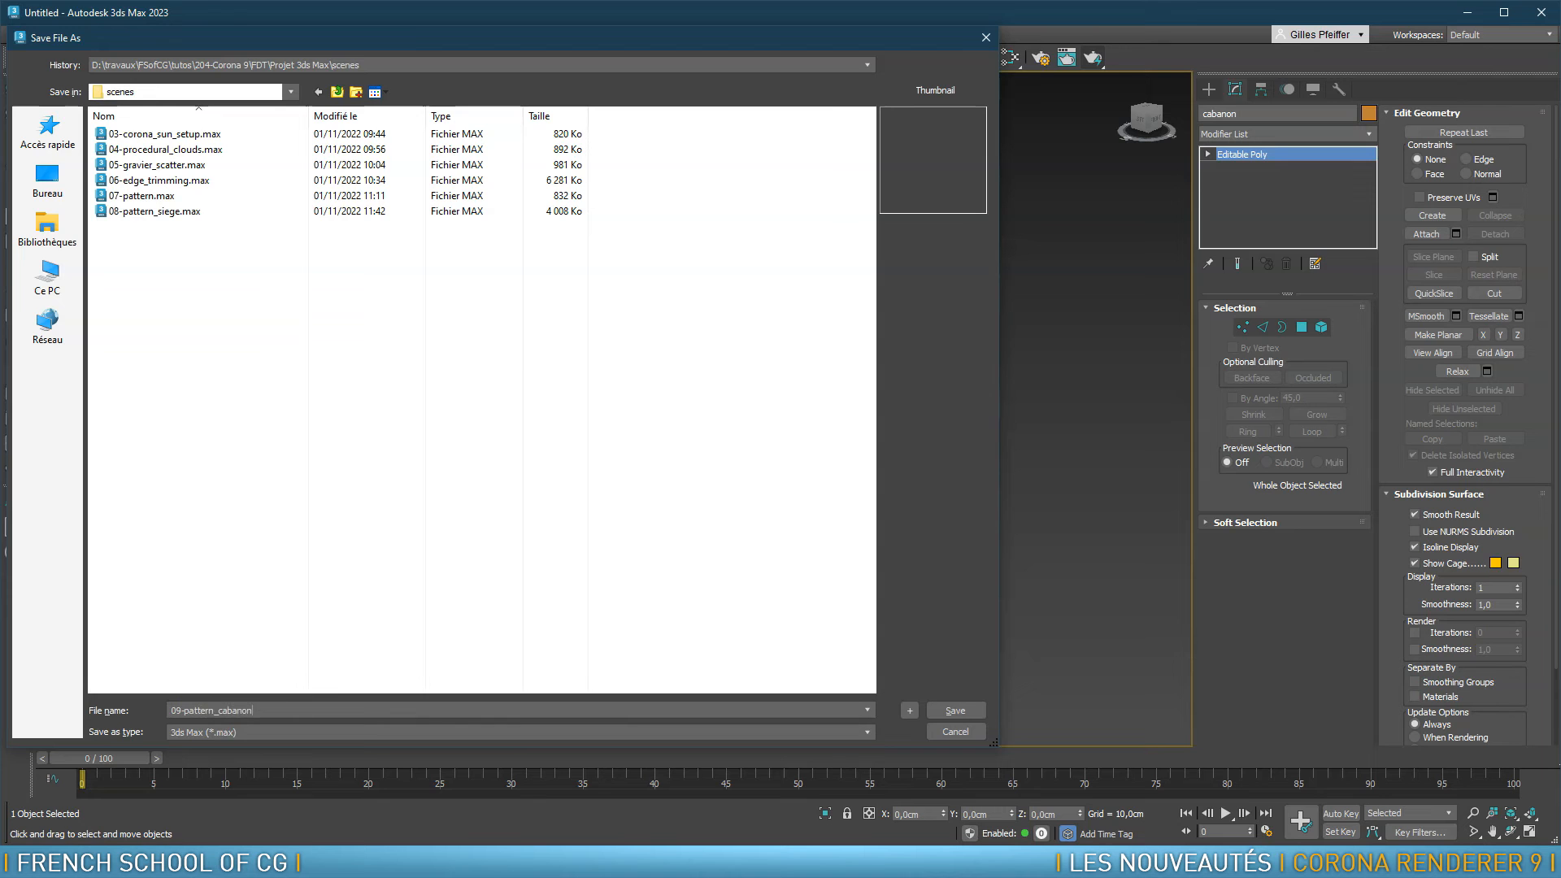
{"action": "key", "text": "Return"}
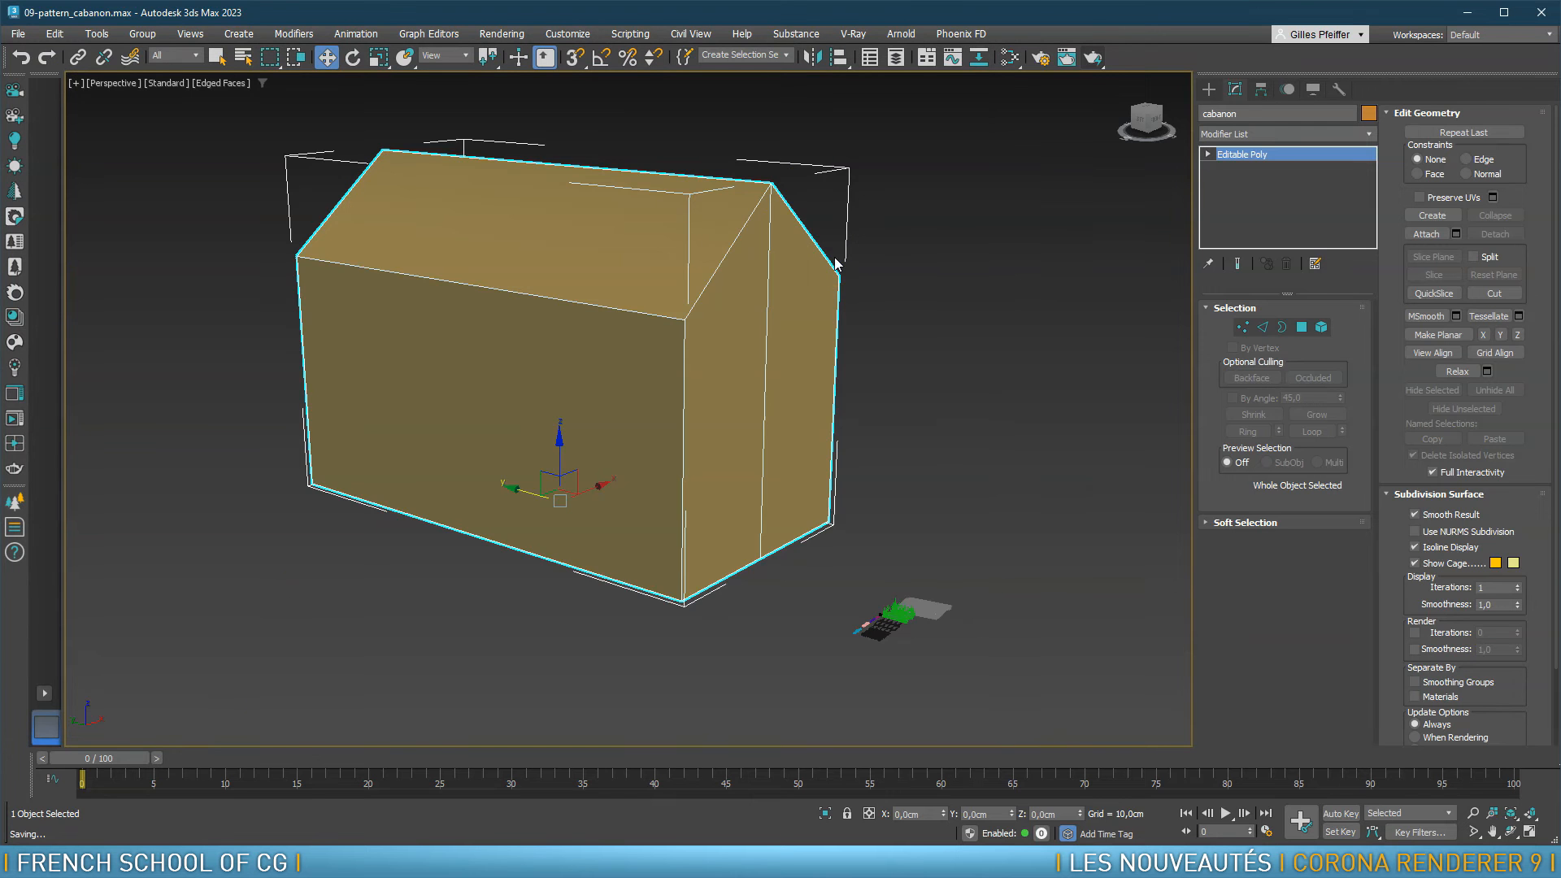
Apply a CoronaPatternMod modifier to the cabin, assign the Roof Tile object as its pattern node, and inspect the tile's crop box
{"action": "middle_click_drag", "start_coordinate": [823, 341], "coordinate": [857, 354], "text": "alt"}
{"action": "left_click", "coordinate": [1334, 134]}
{"action": "left_click", "coordinate": [1270, 573]}
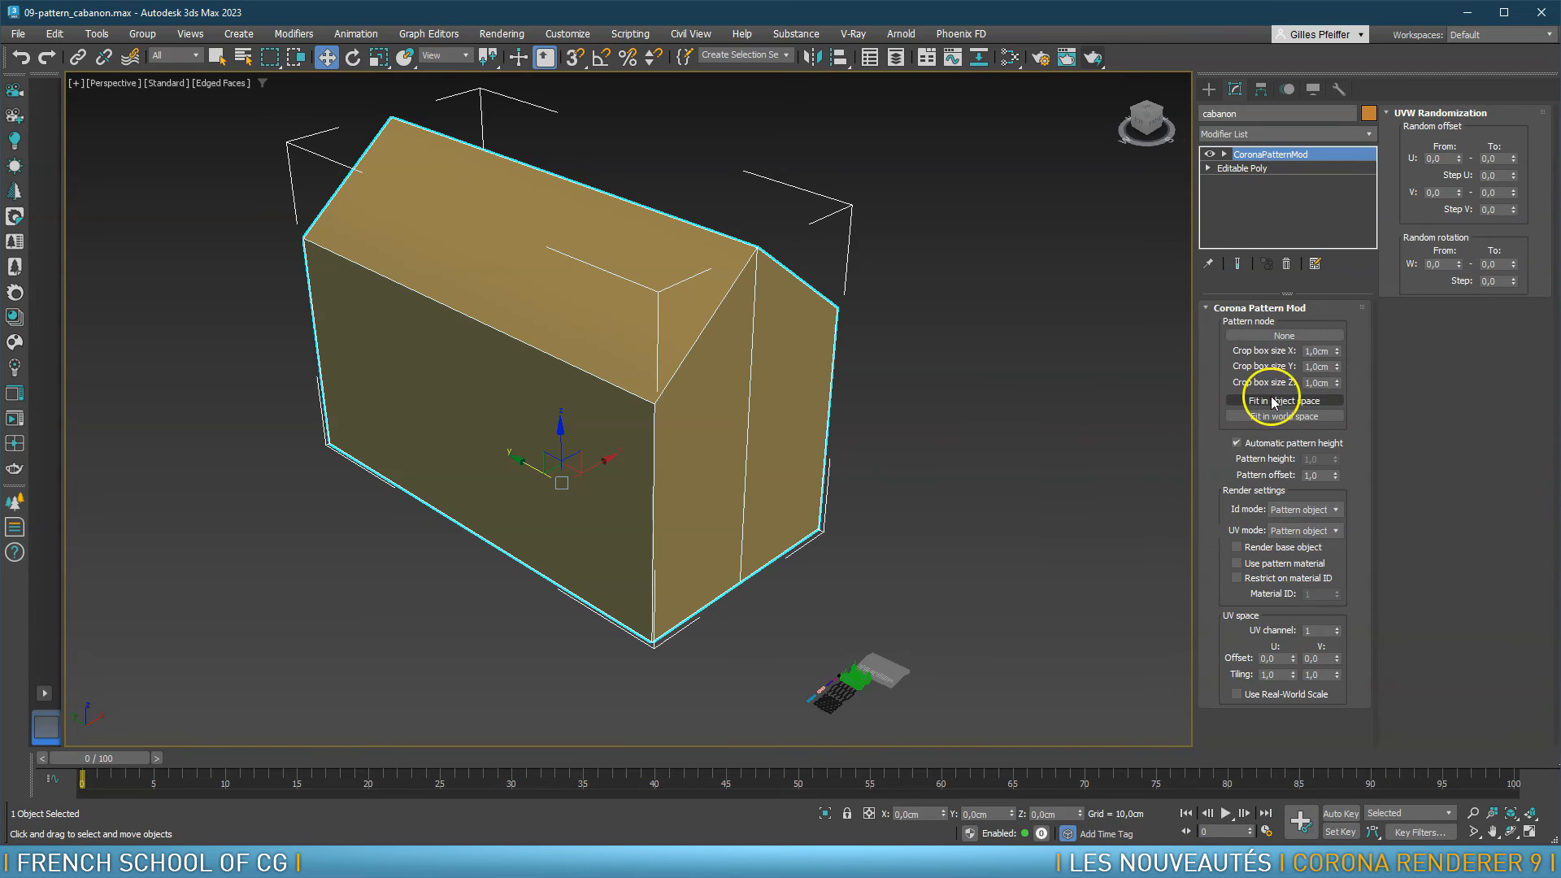
{"action": "left_click", "coordinate": [1284, 335]}
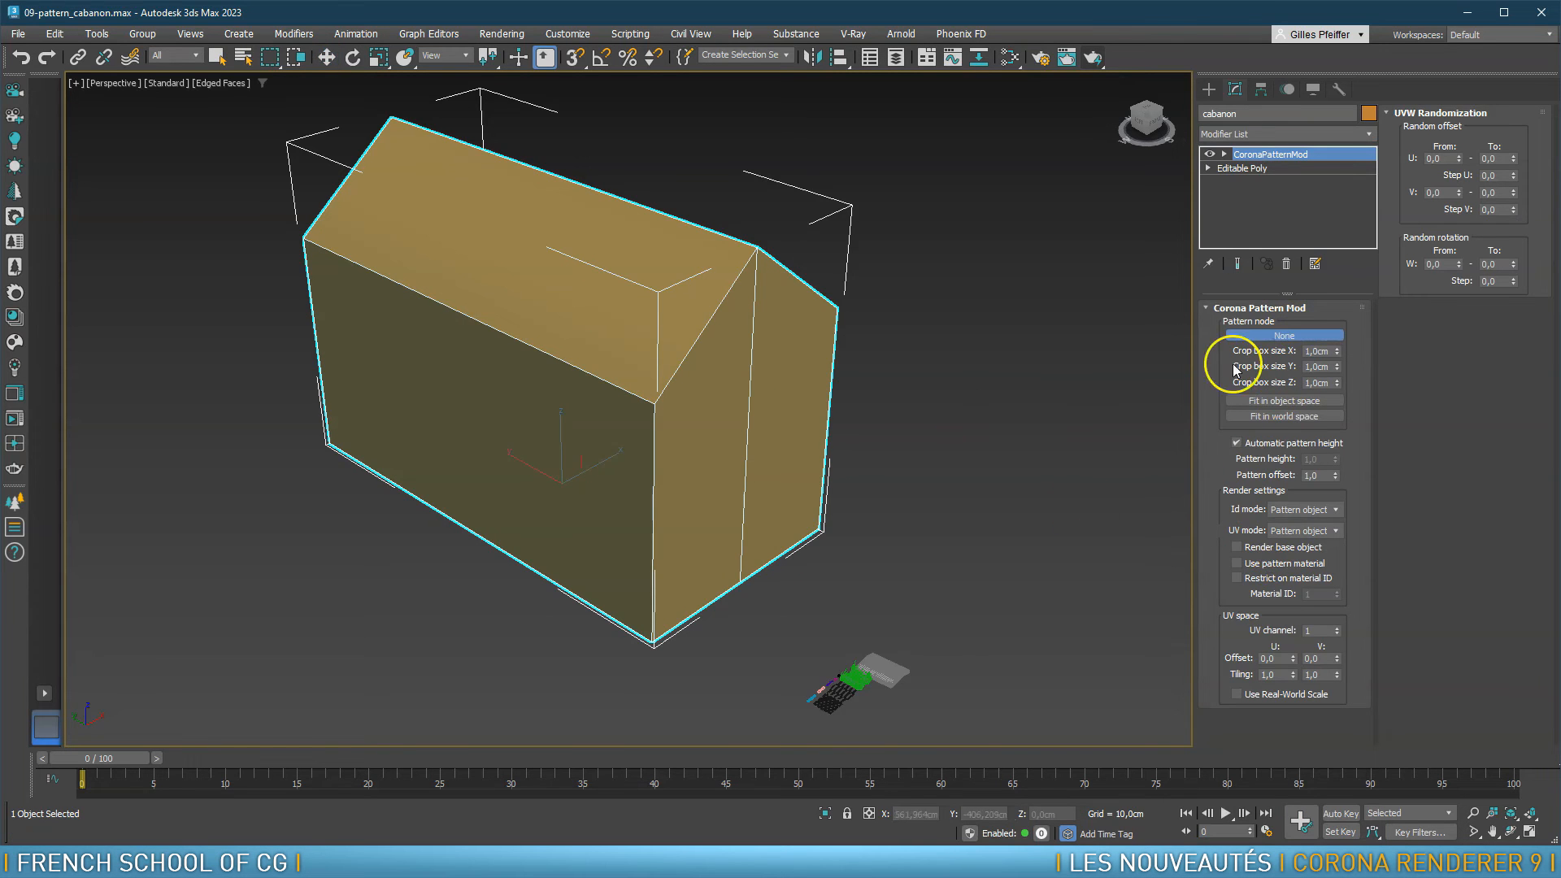
{"action": "left_click", "coordinate": [895, 667]}
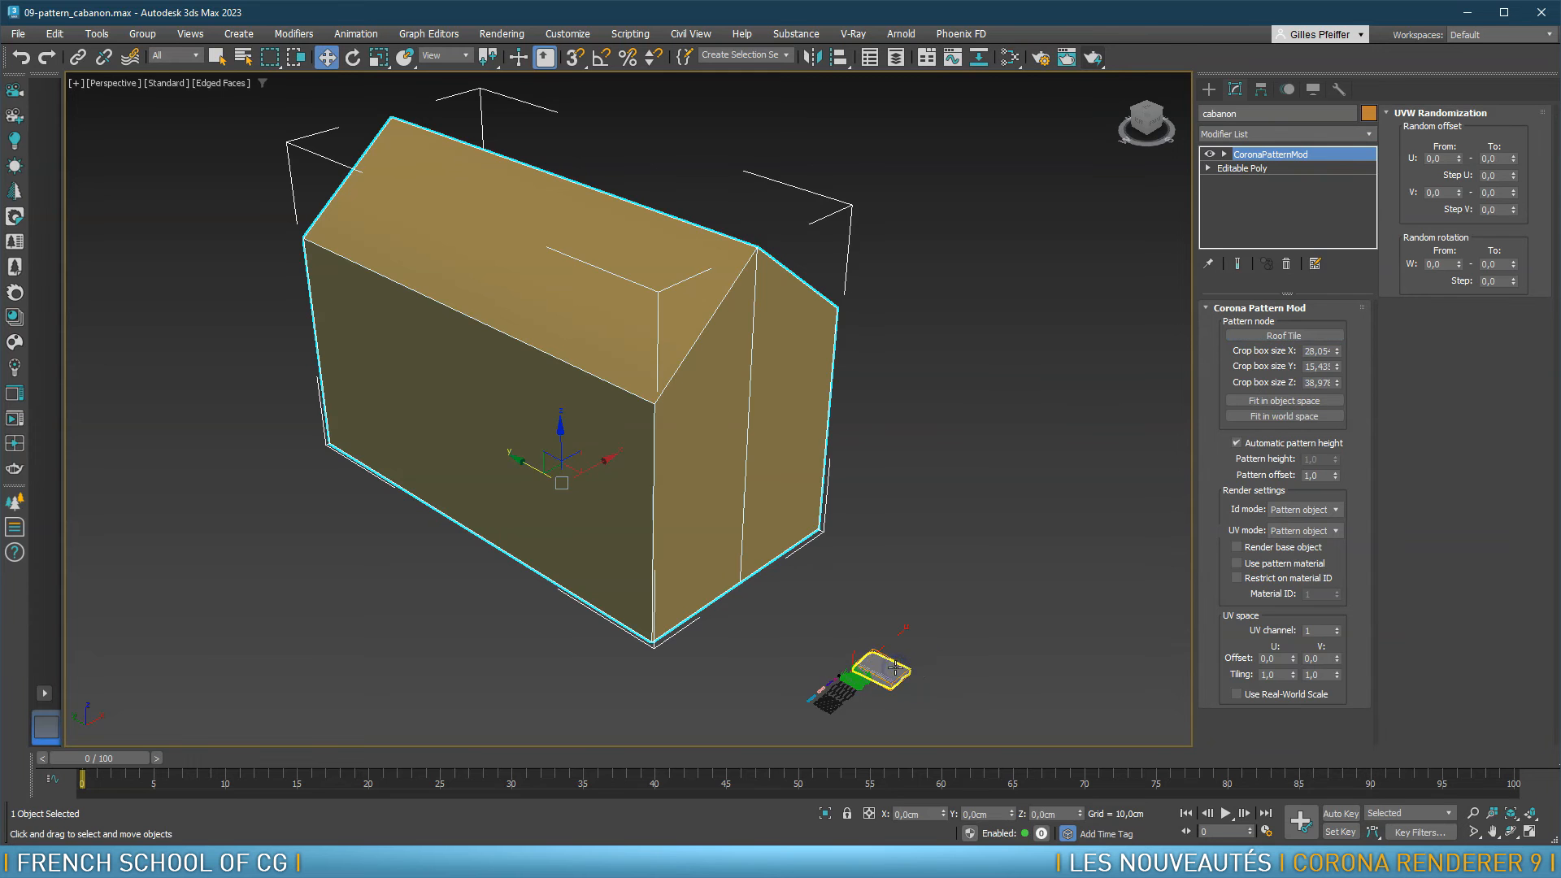
{"action": "middle_click_drag", "start_coordinate": [934, 722], "coordinate": [912, 714], "text": "alt"}
{"action": "scroll", "coordinate": [829, 712], "scroll_direction": "up", "scroll_amount": 5}
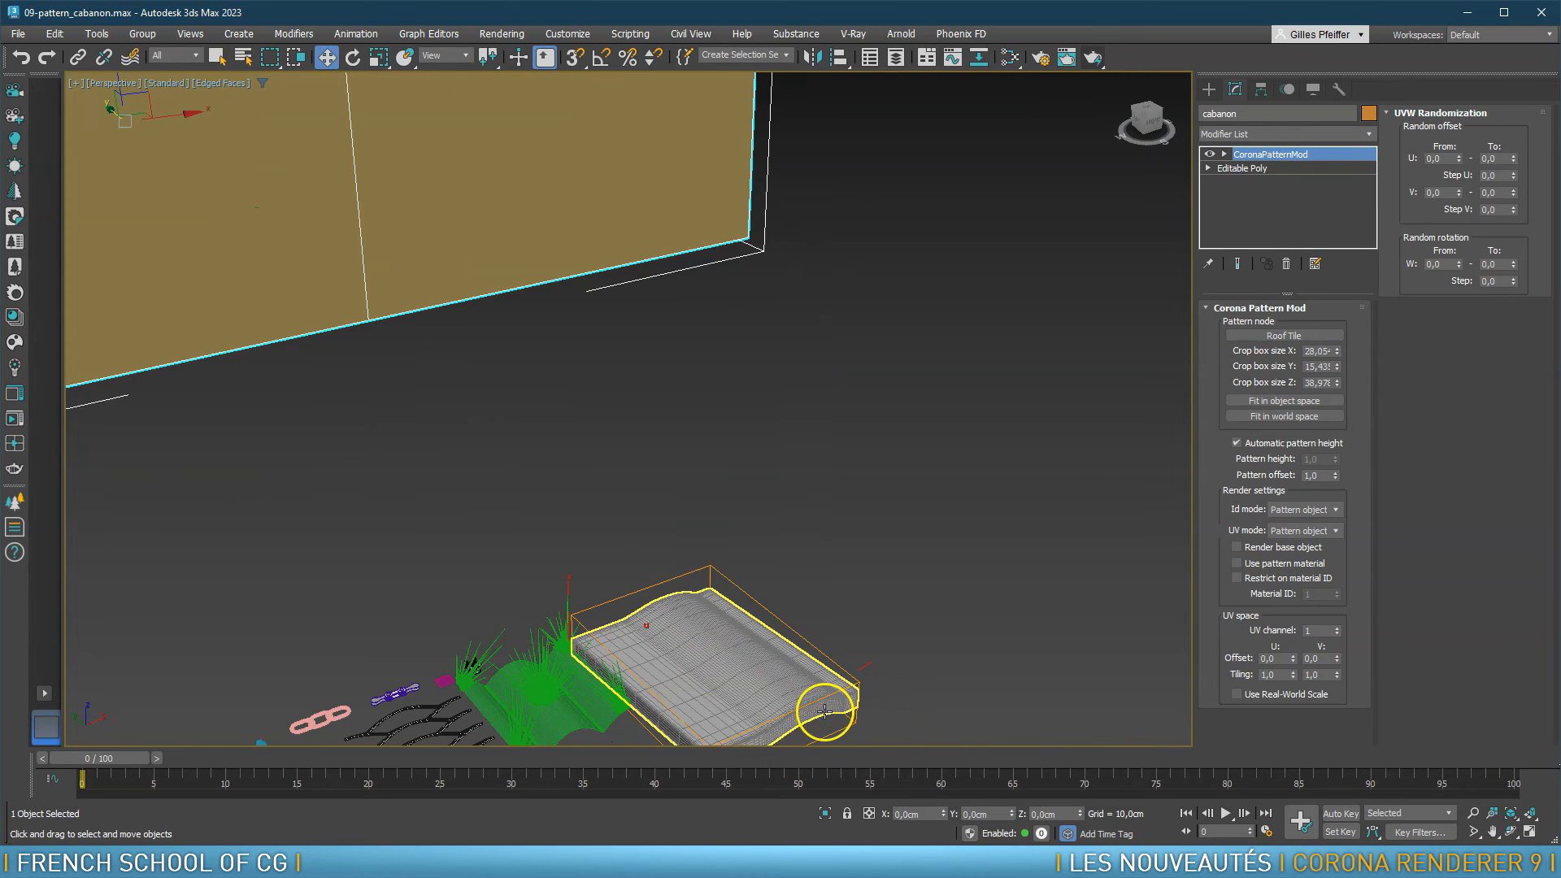
{"action": "right_click", "coordinate": [802, 566]}
{"action": "left_click", "coordinate": [588, 447]}
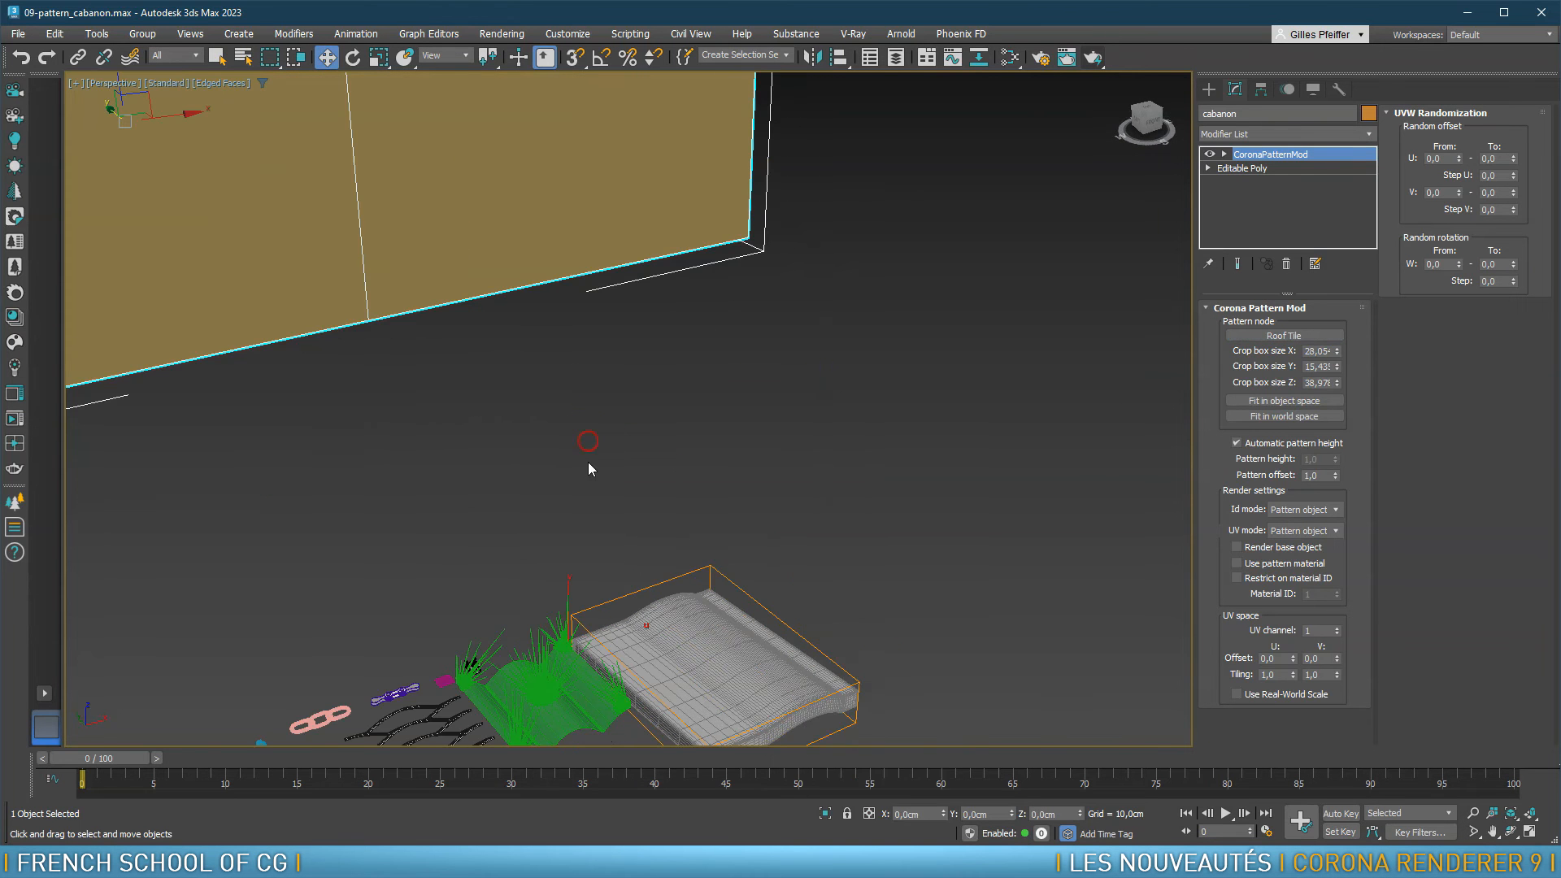
Create a ground plane of about 5105 by 5272 cm in the top view, surrounding the cabin
{"action": "key", "text": "z"}
{"action": "middle_click_drag", "start_coordinate": [540, 339], "coordinate": [657, 342], "text": "ctrl+alt"}
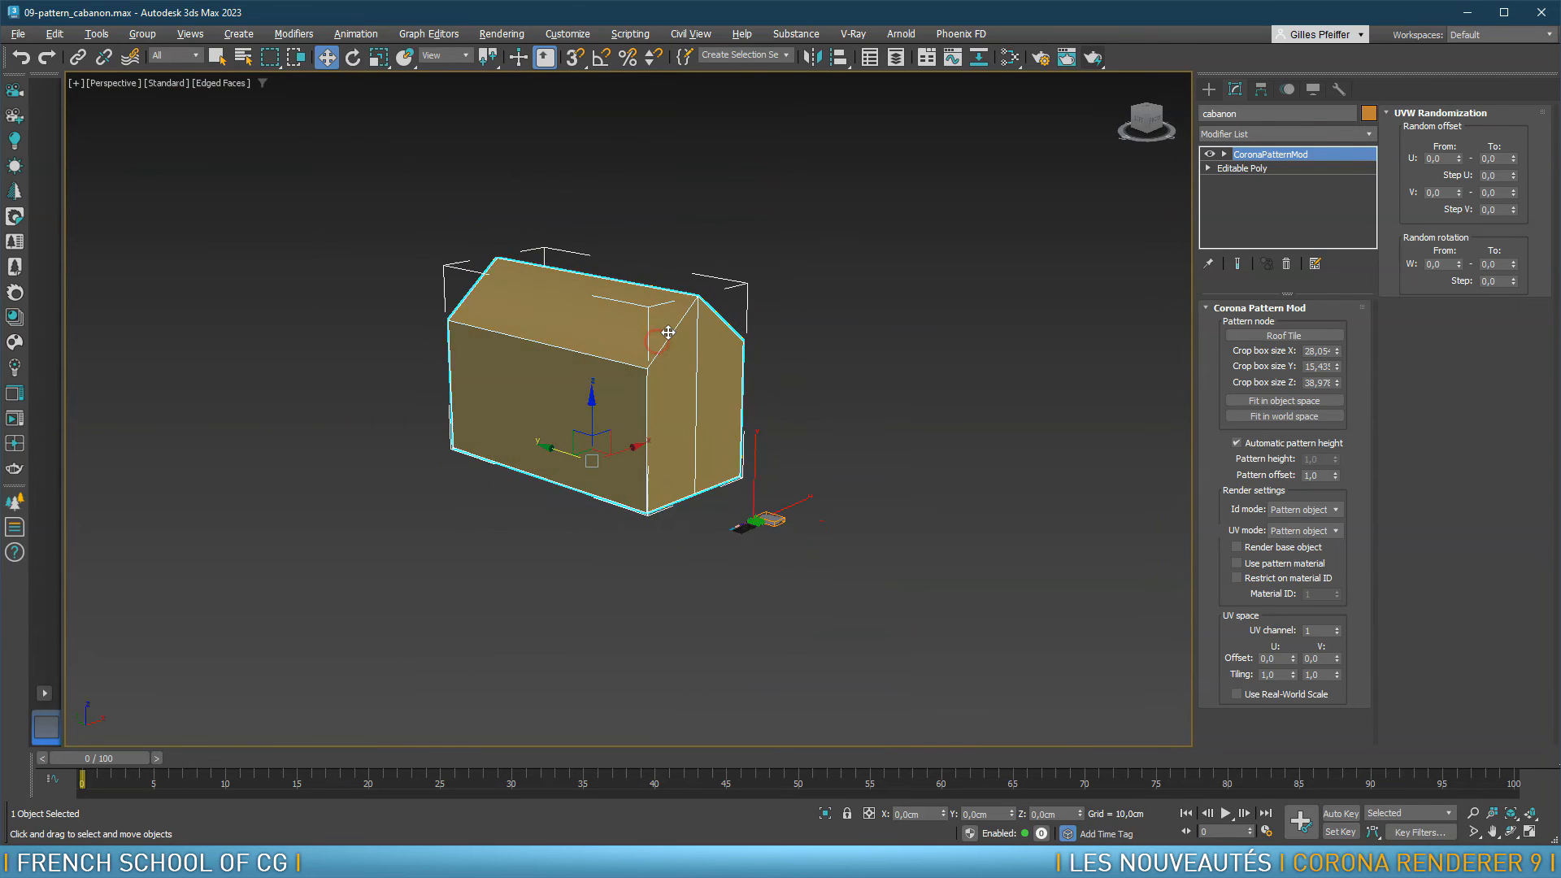
{"action": "key", "text": "t"}
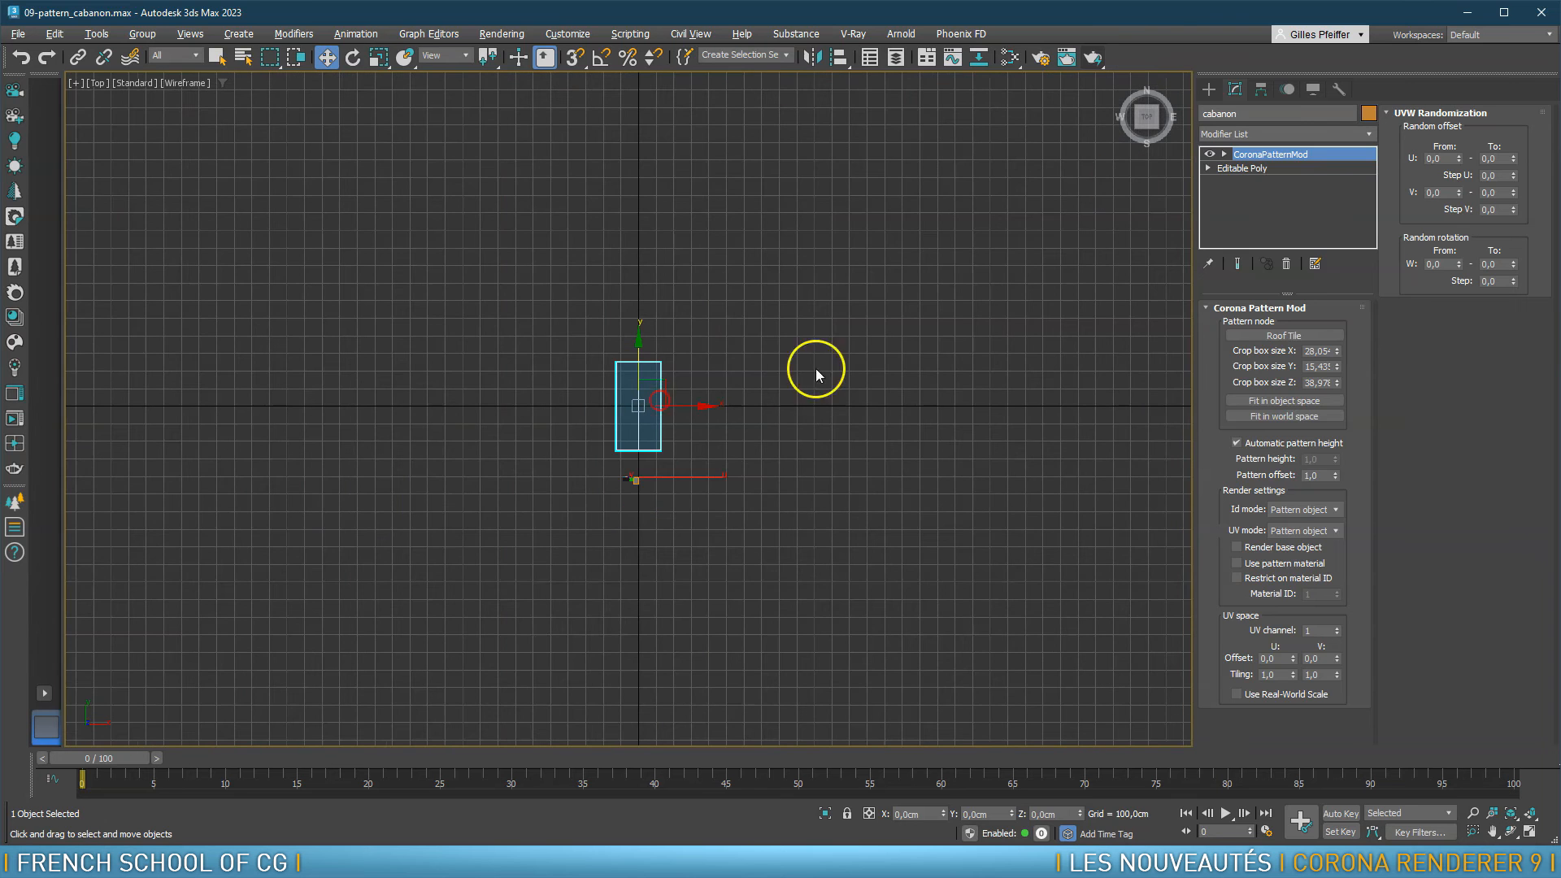
{"action": "left_click", "coordinate": [1208, 89]}
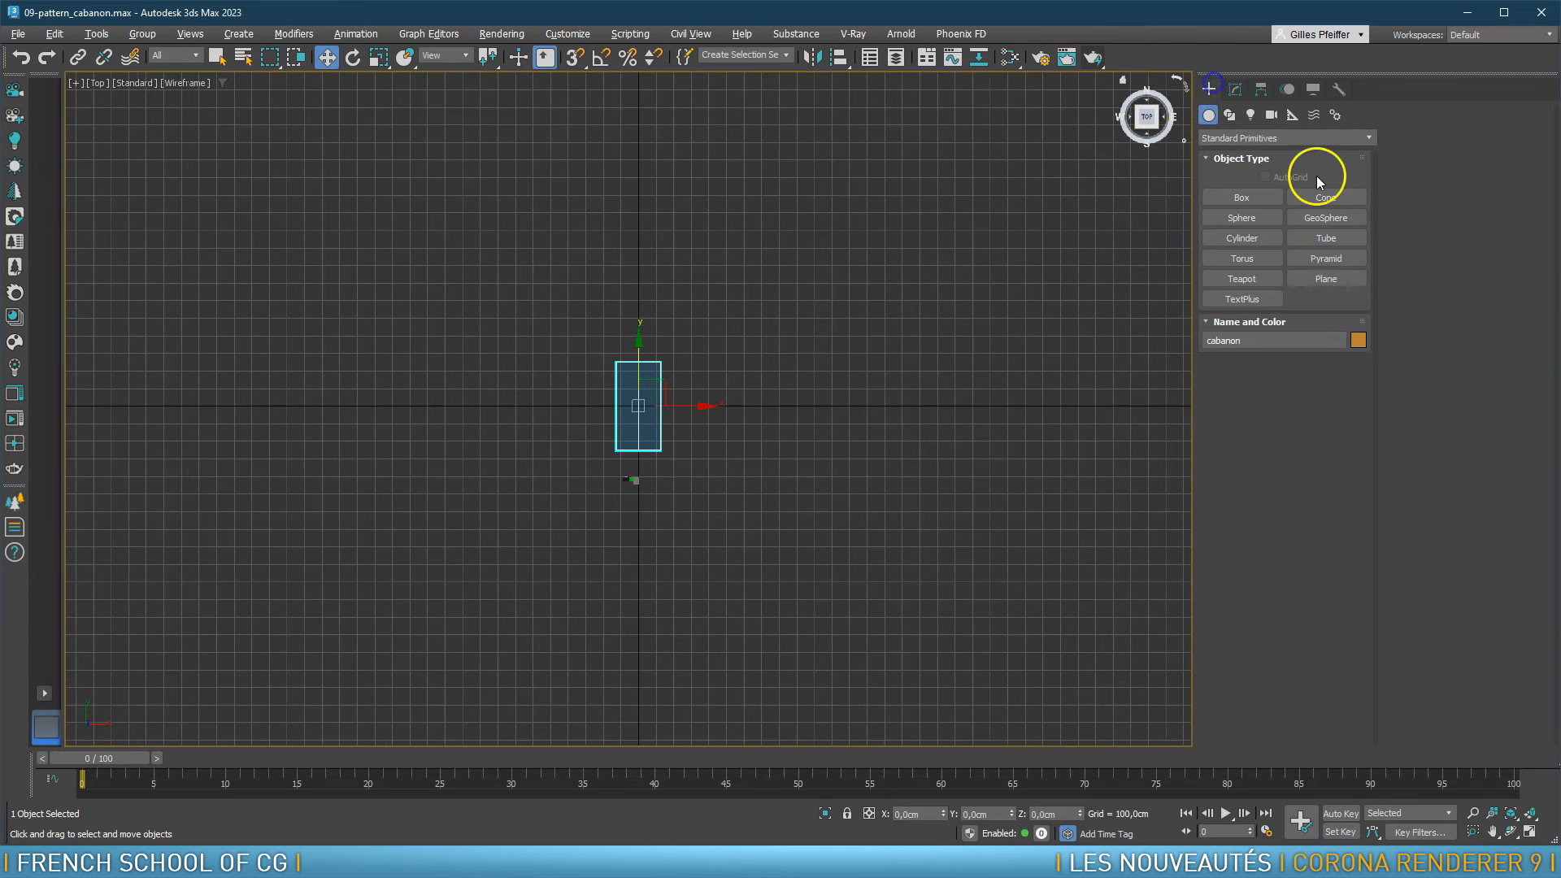
{"action": "left_click", "coordinate": [1325, 279]}
{"action": "scroll", "coordinate": [677, 375], "scroll_direction": "down", "scroll_amount": 3}
{"action": "left_click_drag", "start_coordinate": [417, 175], "coordinate": [880, 623]}
{"action": "right_click", "coordinate": [916, 553]}
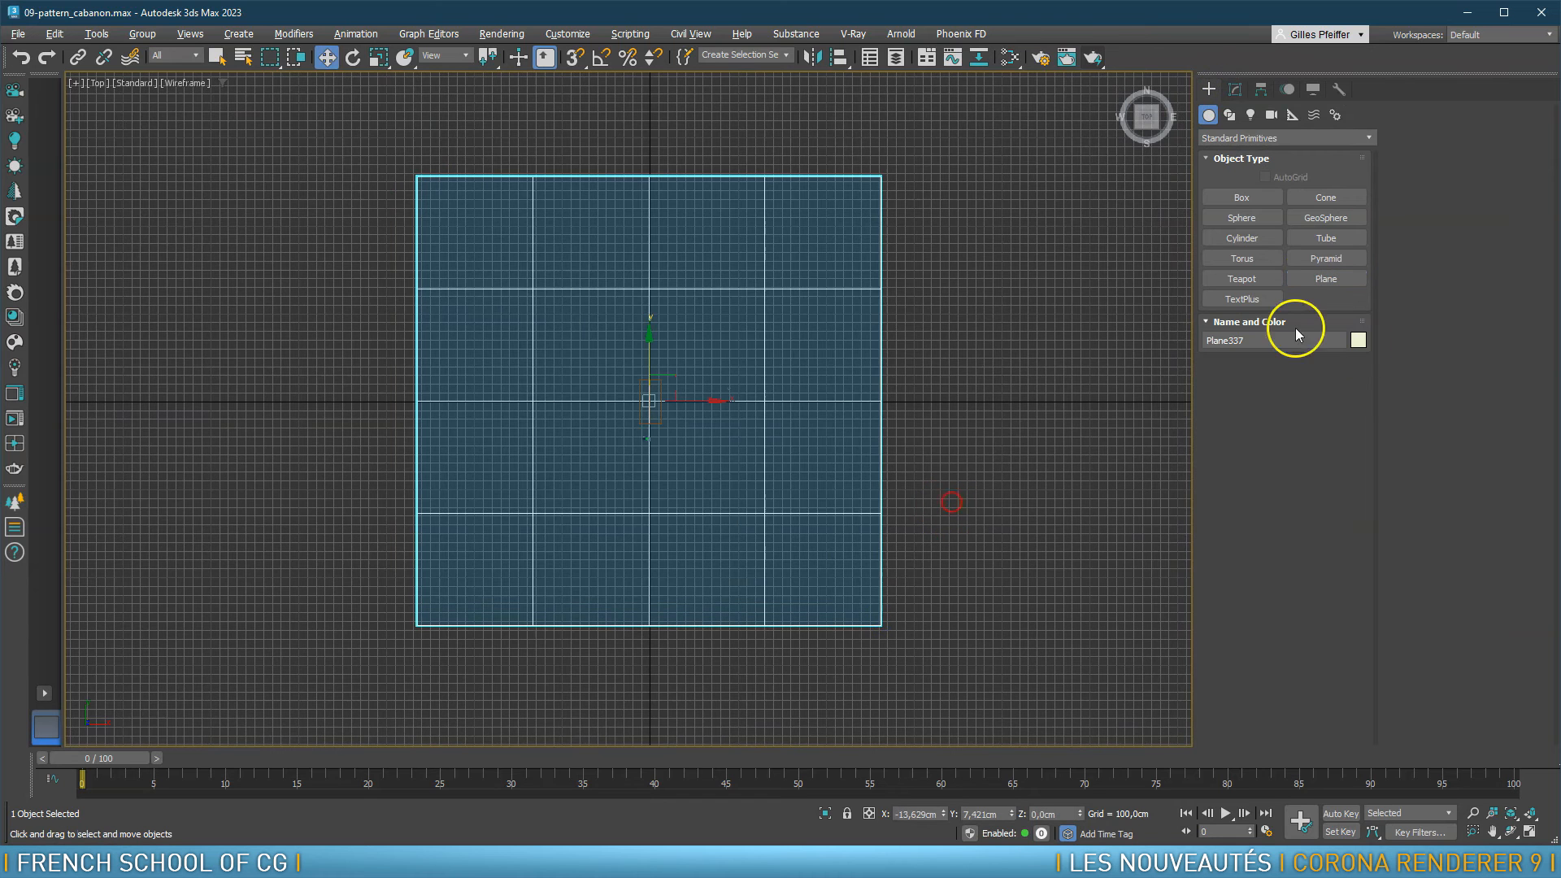
Give the ground plane a light grey object colour and rename it sol
{"action": "left_click", "coordinate": [1358, 340]}
{"action": "left_click", "coordinate": [859, 522]}
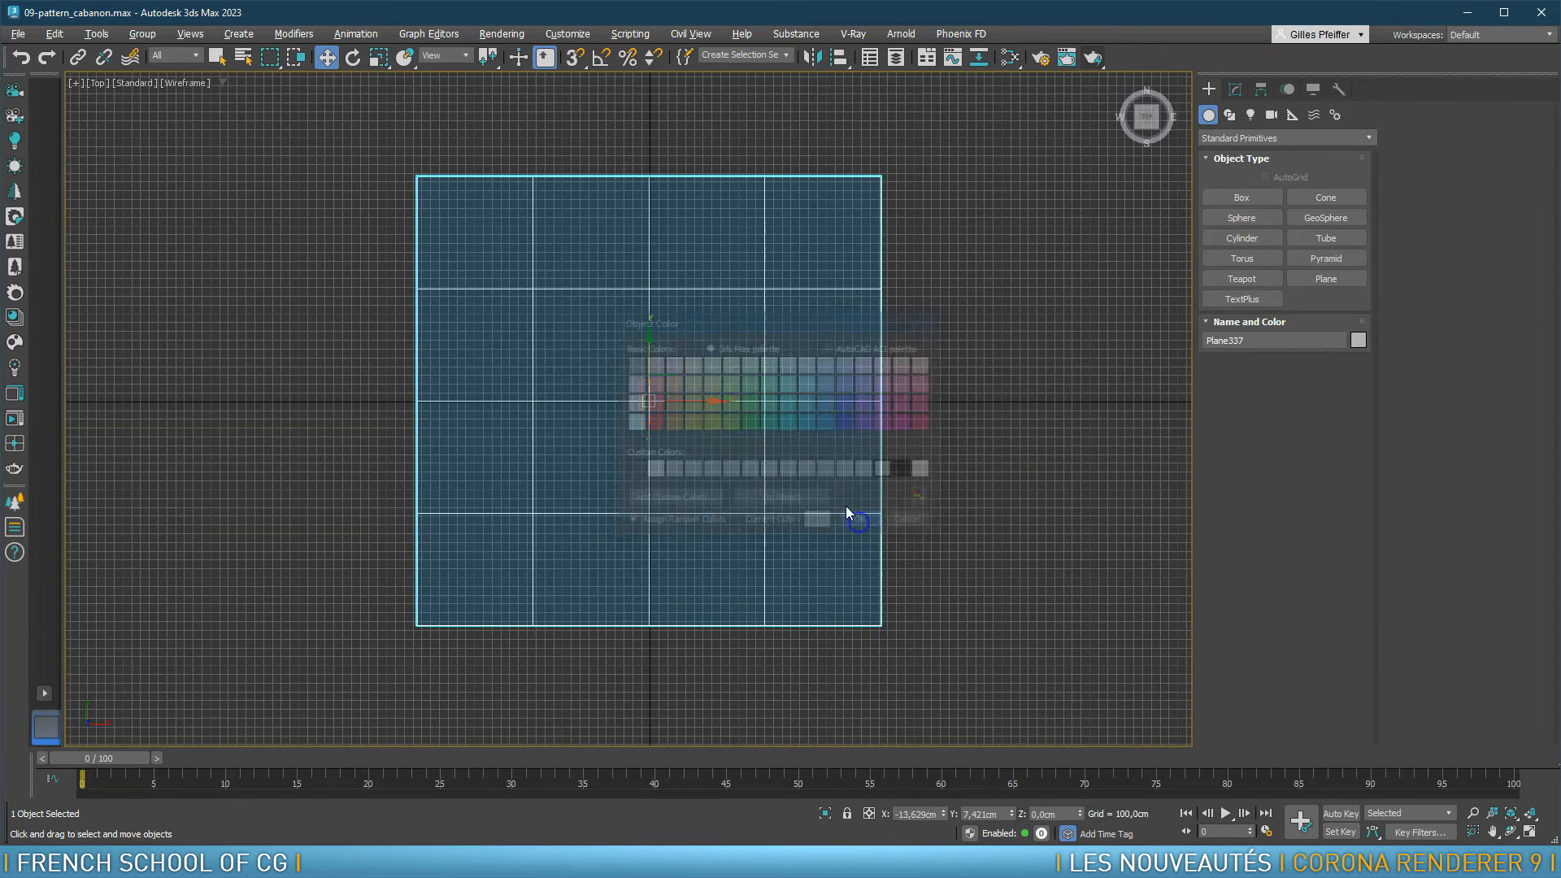
{"action": "left_click", "coordinate": [1237, 90]}
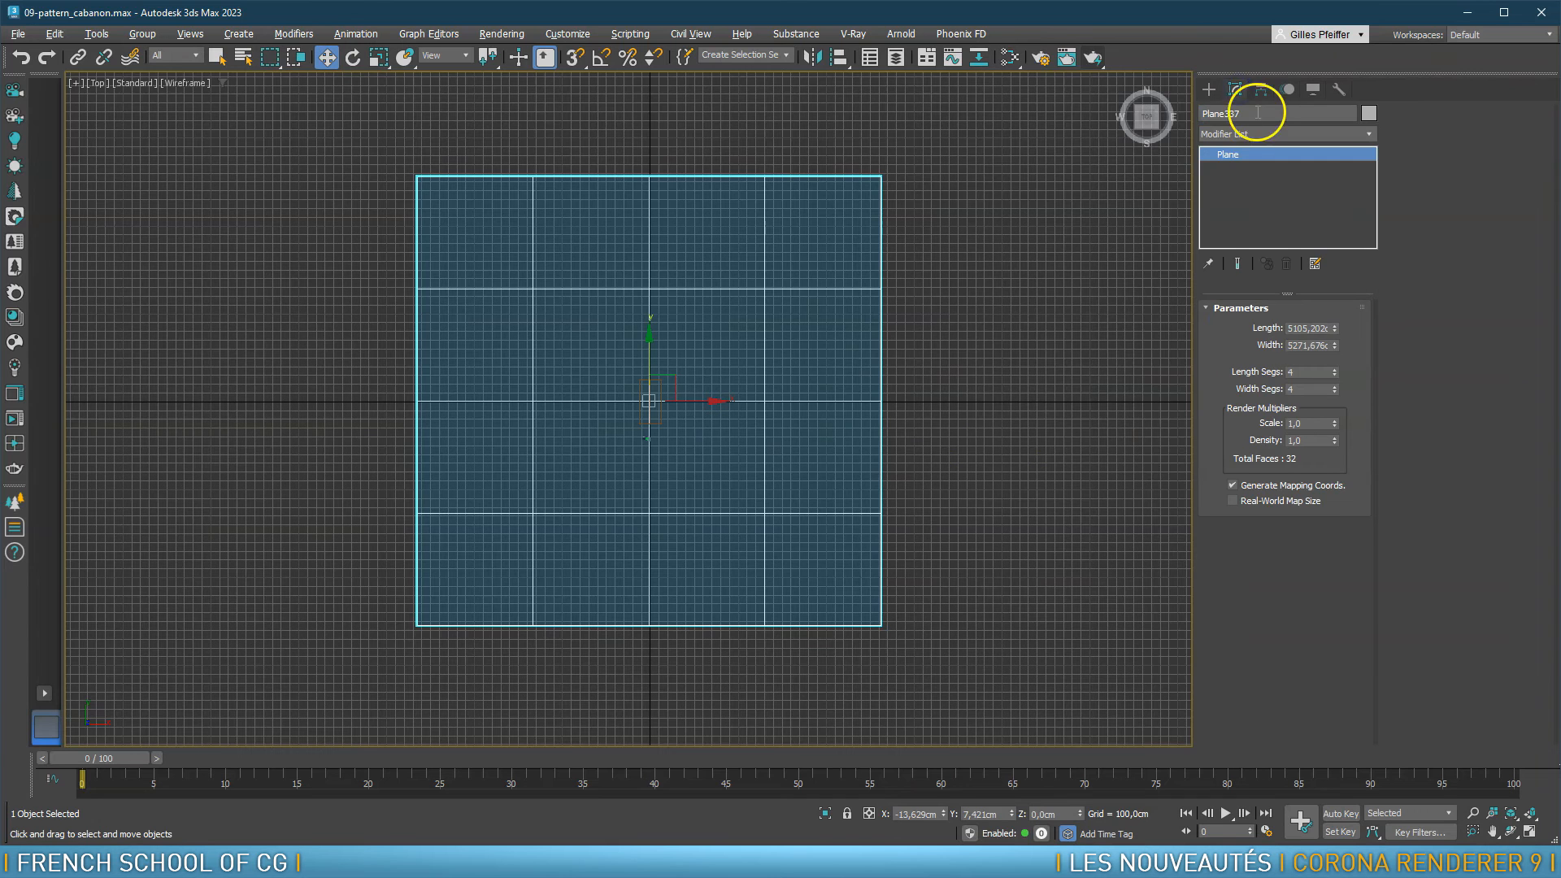
{"action": "left_click", "coordinate": [1257, 113]}
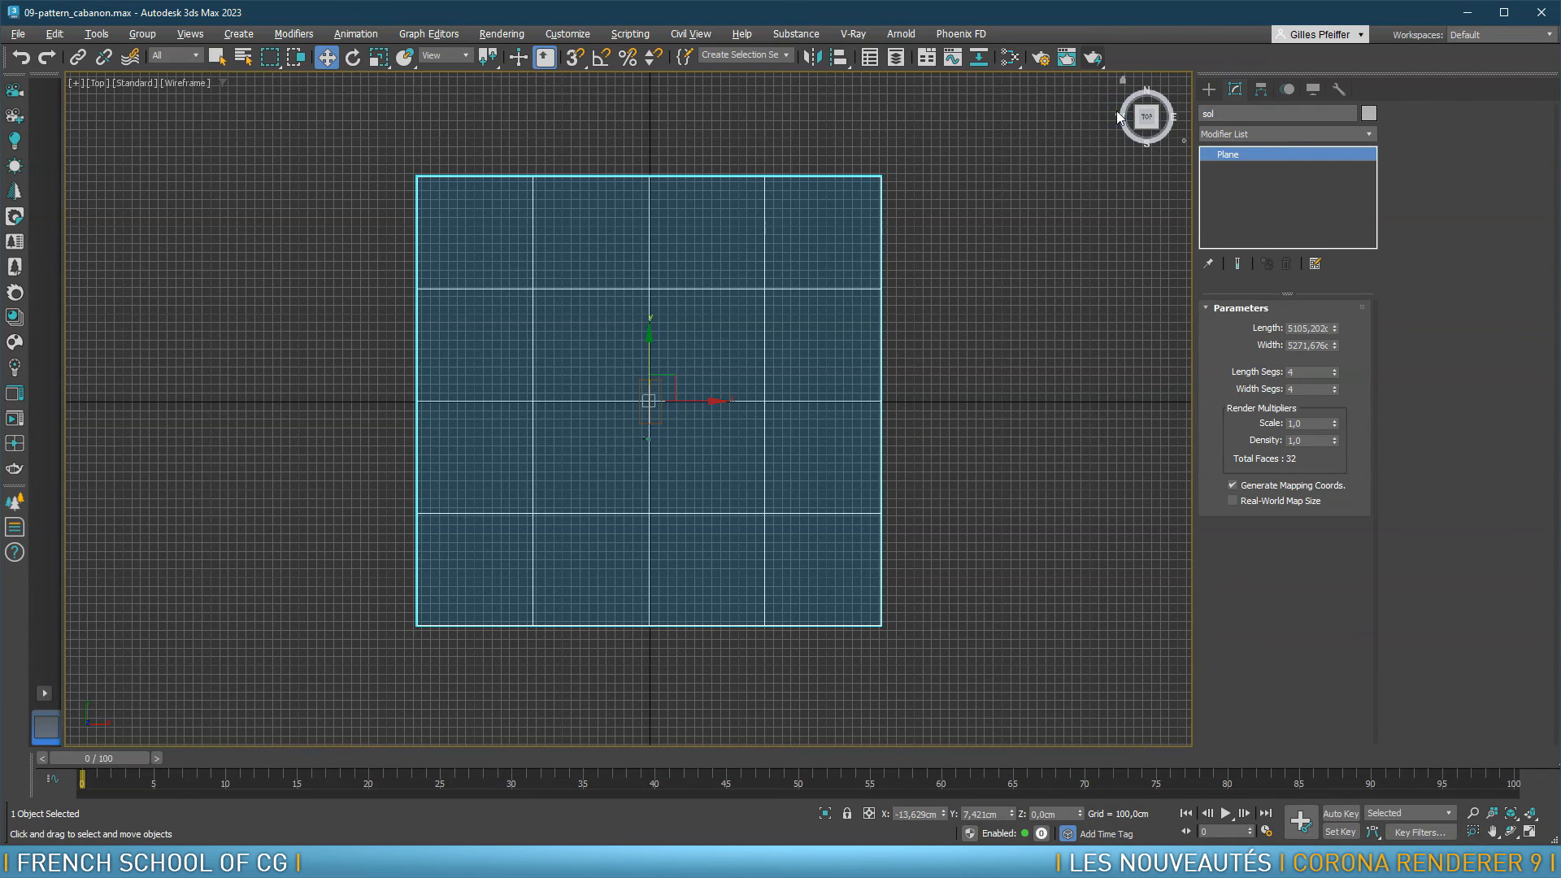
Create a targeted Corona Sun aimed at the cabin, about 1154 cm high, and add a CoronaSky environment from it
{"action": "middle_click_drag", "start_coordinate": [715, 407], "coordinate": [710, 431]}
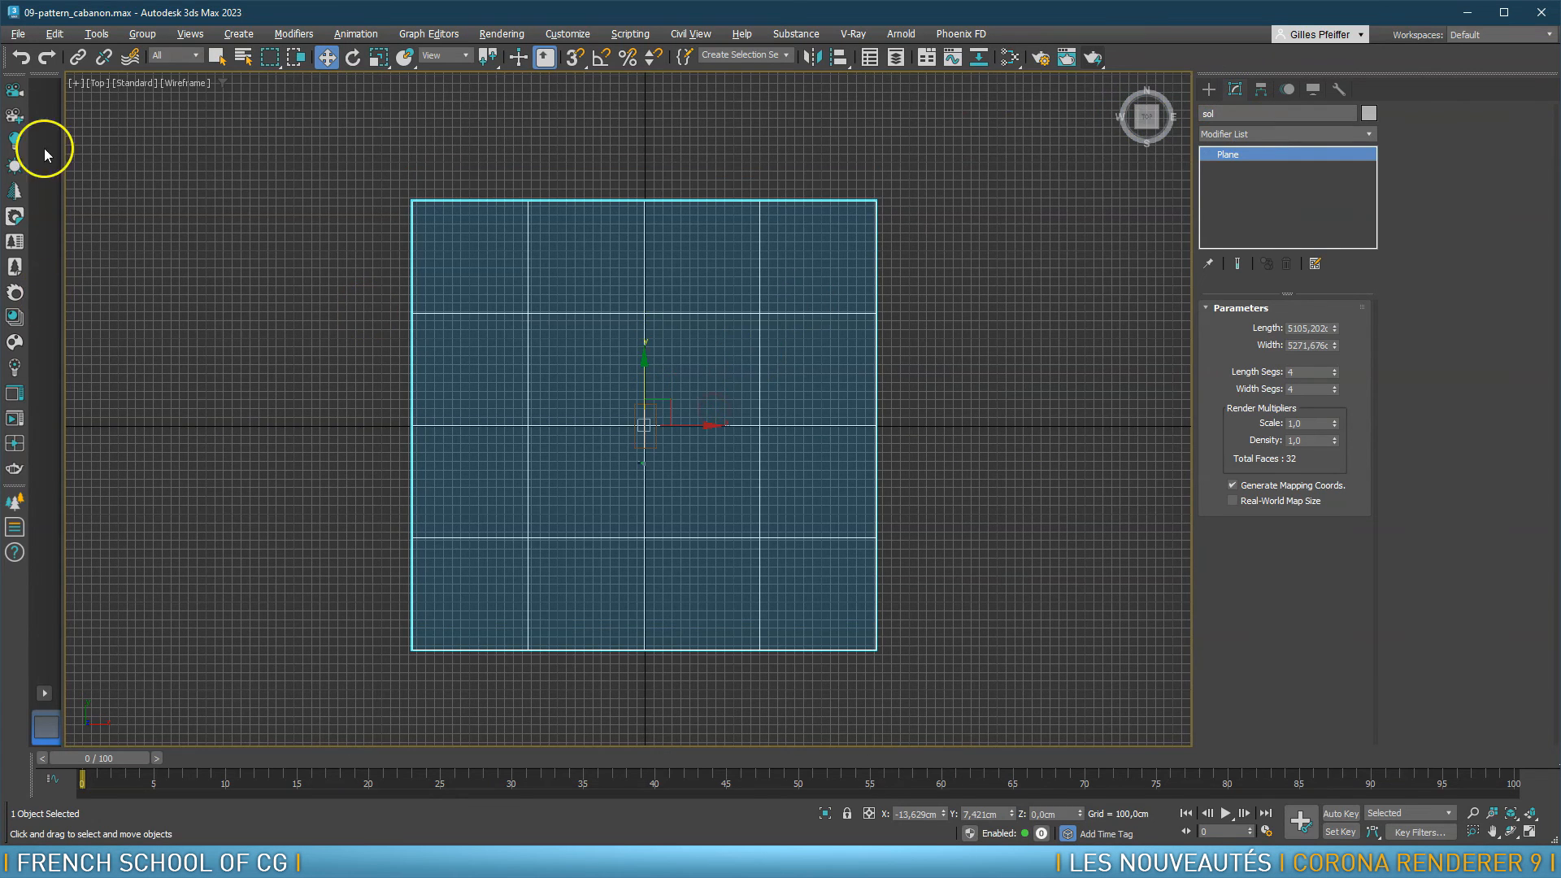
{"action": "left_click", "coordinate": [15, 165]}
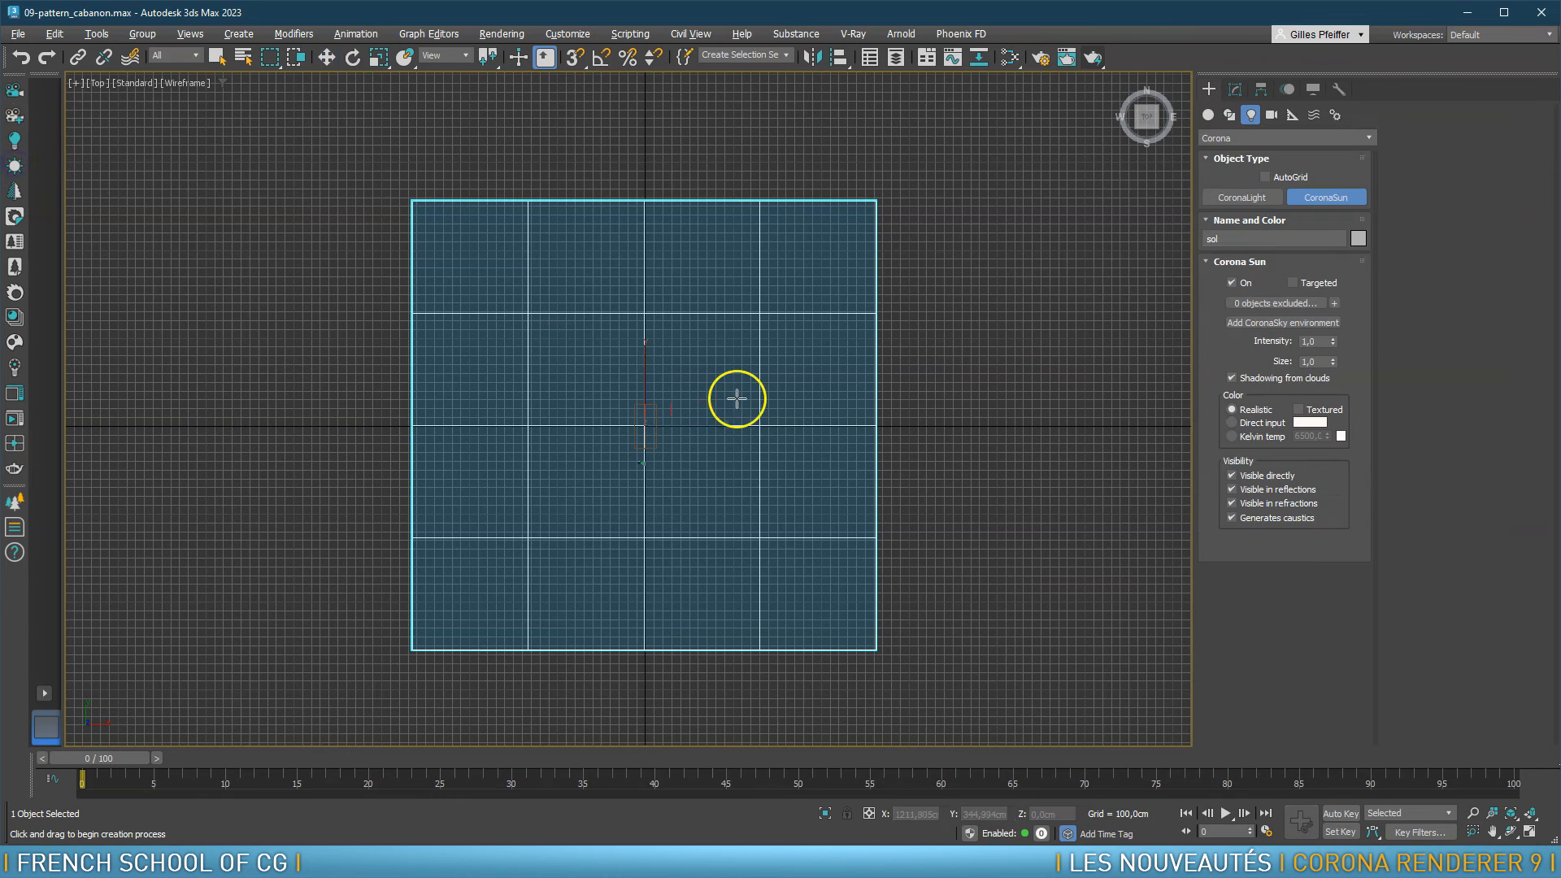
{"action": "left_click_drag", "start_coordinate": [935, 571], "coordinate": [655, 429]}
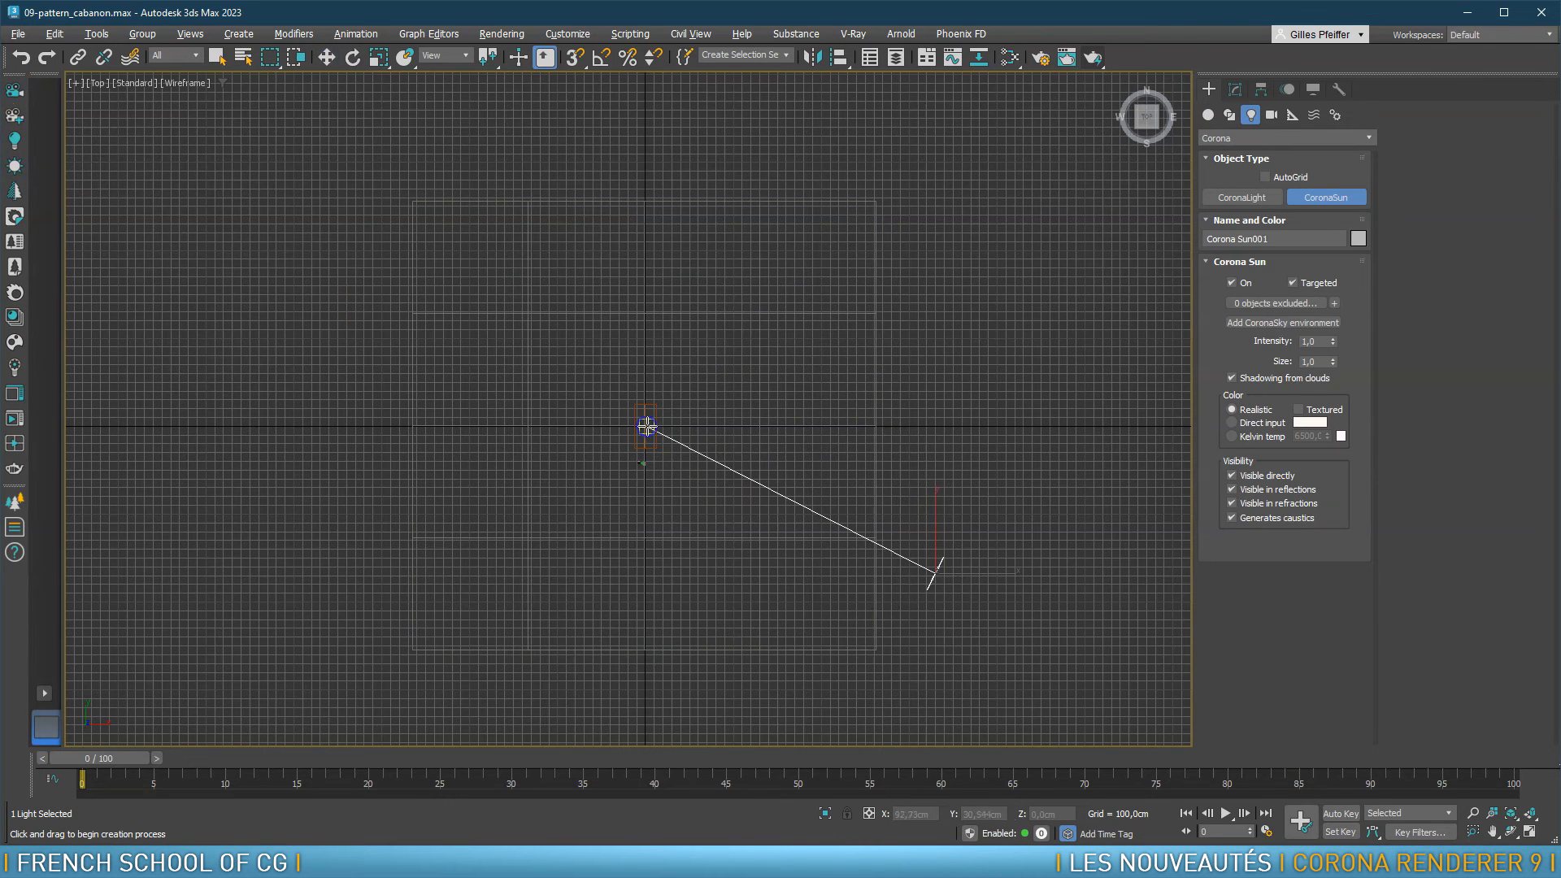
{"action": "left_click", "coordinate": [703, 343]}
{"action": "right_click", "coordinate": [703, 343]}
{"action": "key", "text": "p"}
{"action": "scroll", "coordinate": [772, 430], "scroll_direction": "down", "scroll_amount": 8}
{"action": "left_click", "coordinate": [1236, 89]}
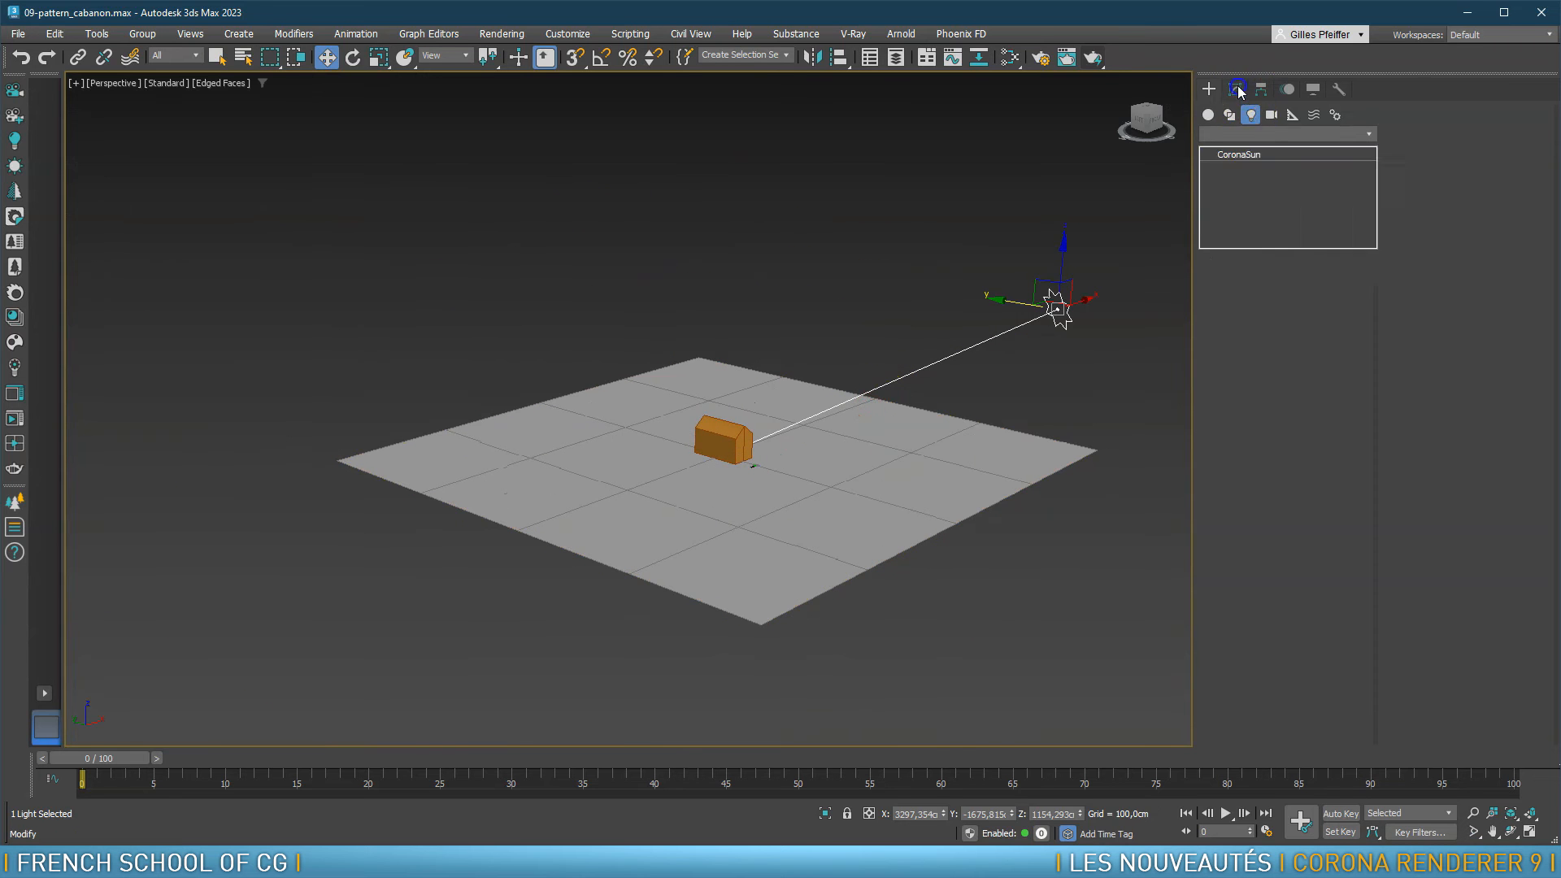
{"action": "left_click", "coordinate": [1284, 370]}
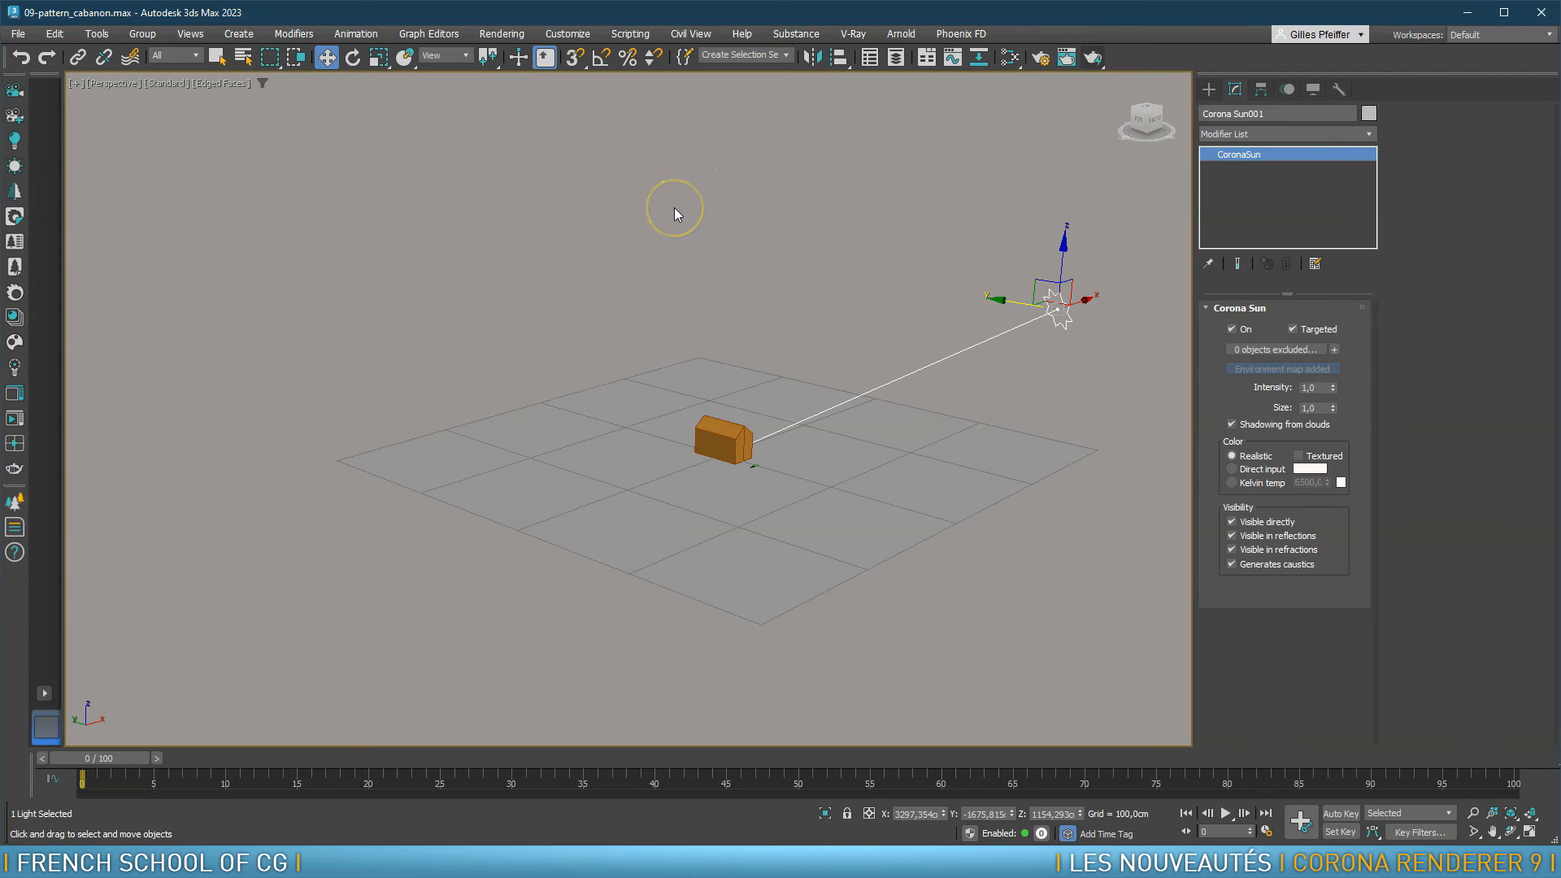
Bring the Skylight environment map from the environment settings into the Slate Material Editor as an instance
{"action": "key", "text": "8"}
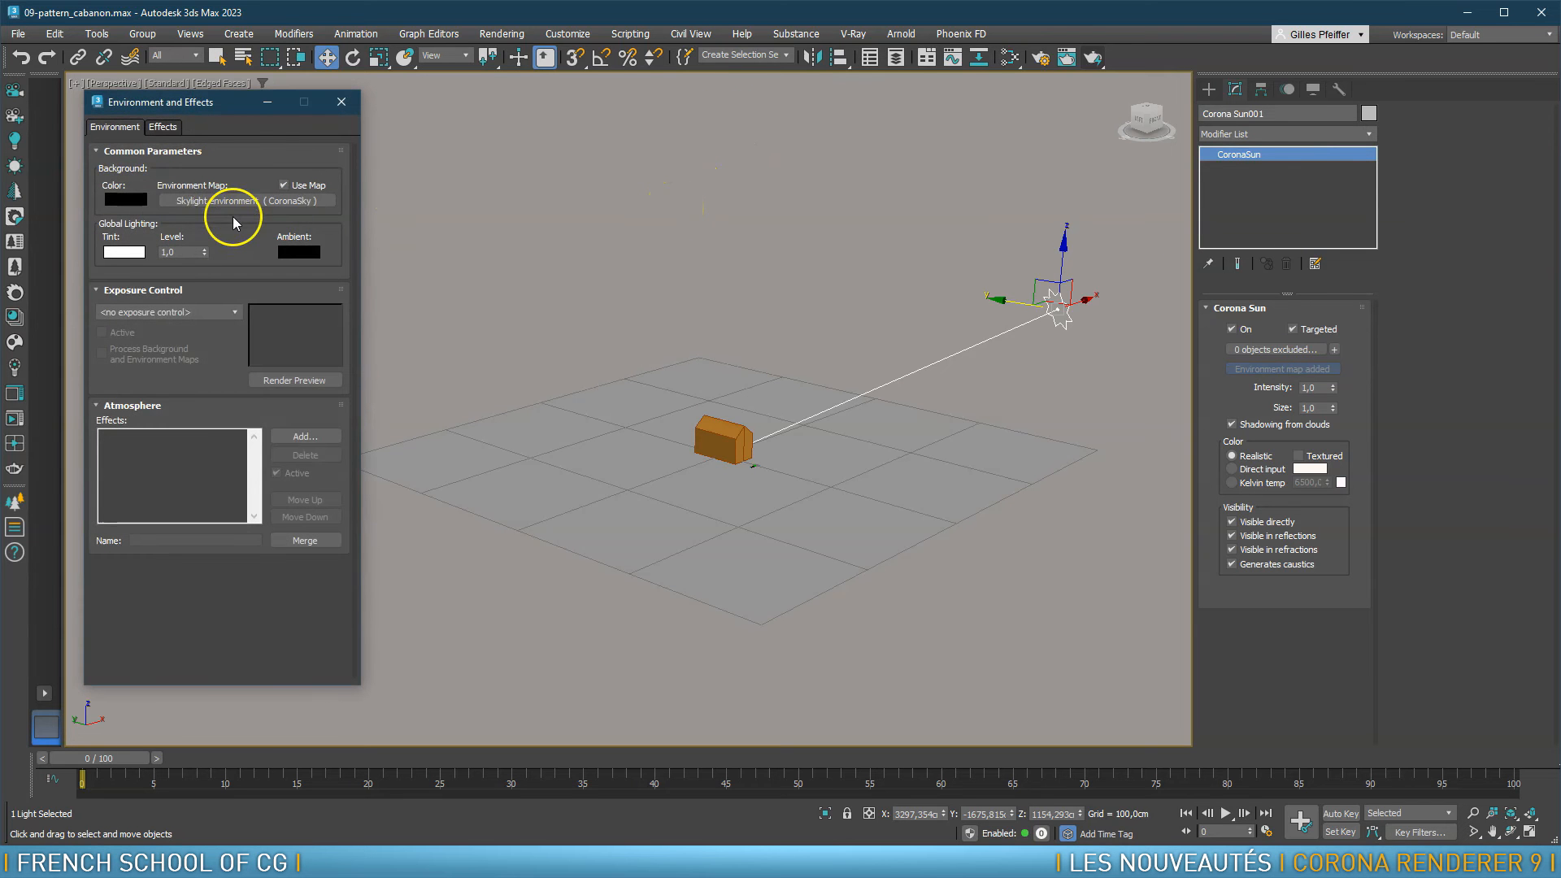
{"action": "left_click", "coordinate": [1008, 58]}
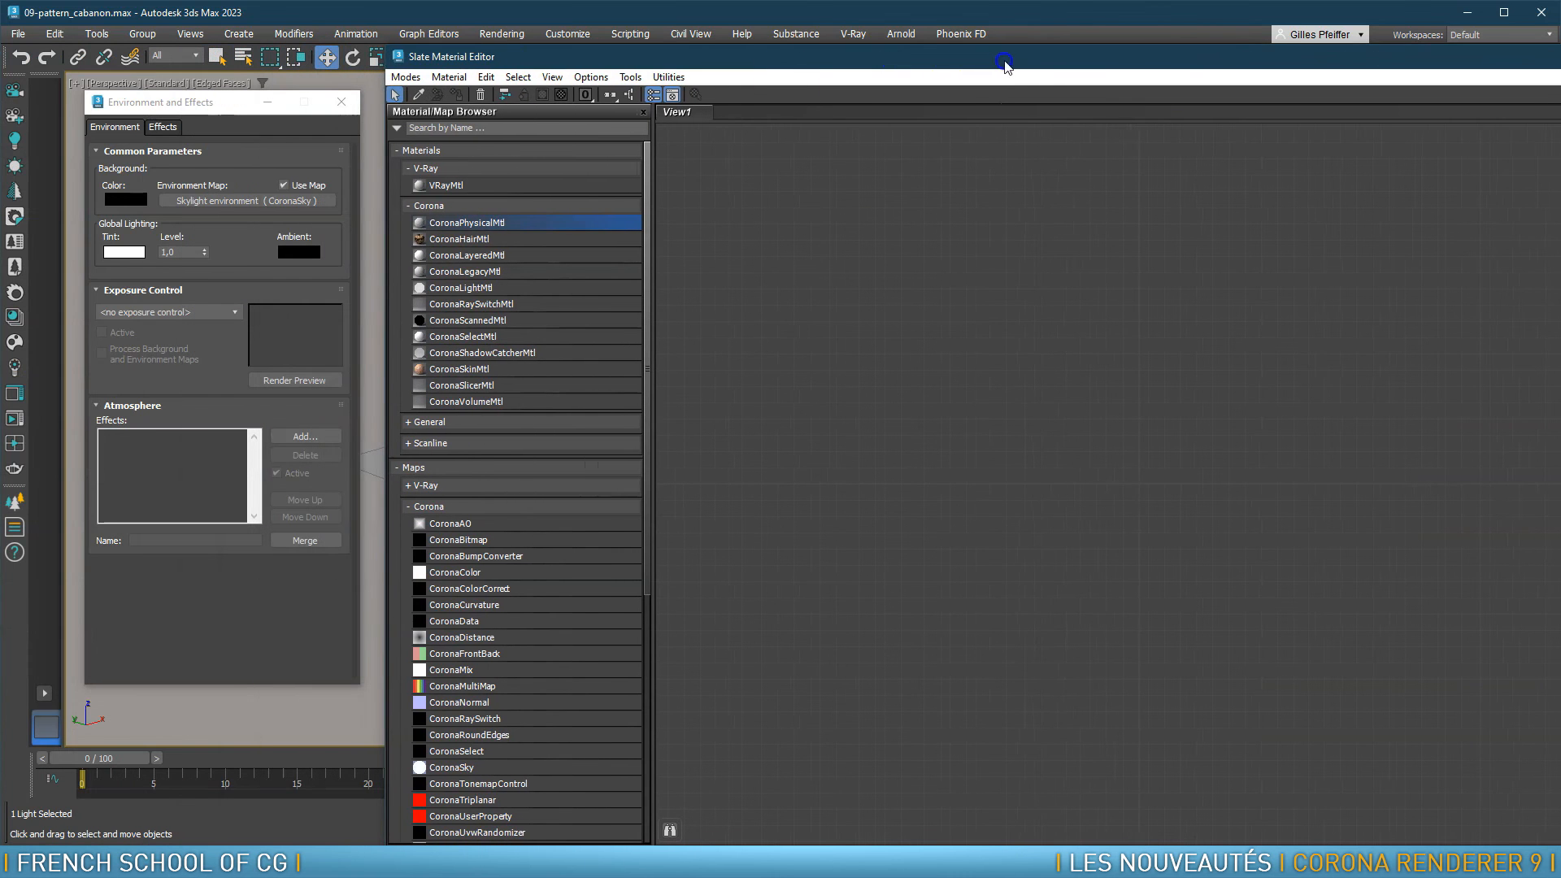
{"action": "left_click_drag", "start_coordinate": [207, 201], "coordinate": [843, 286]}
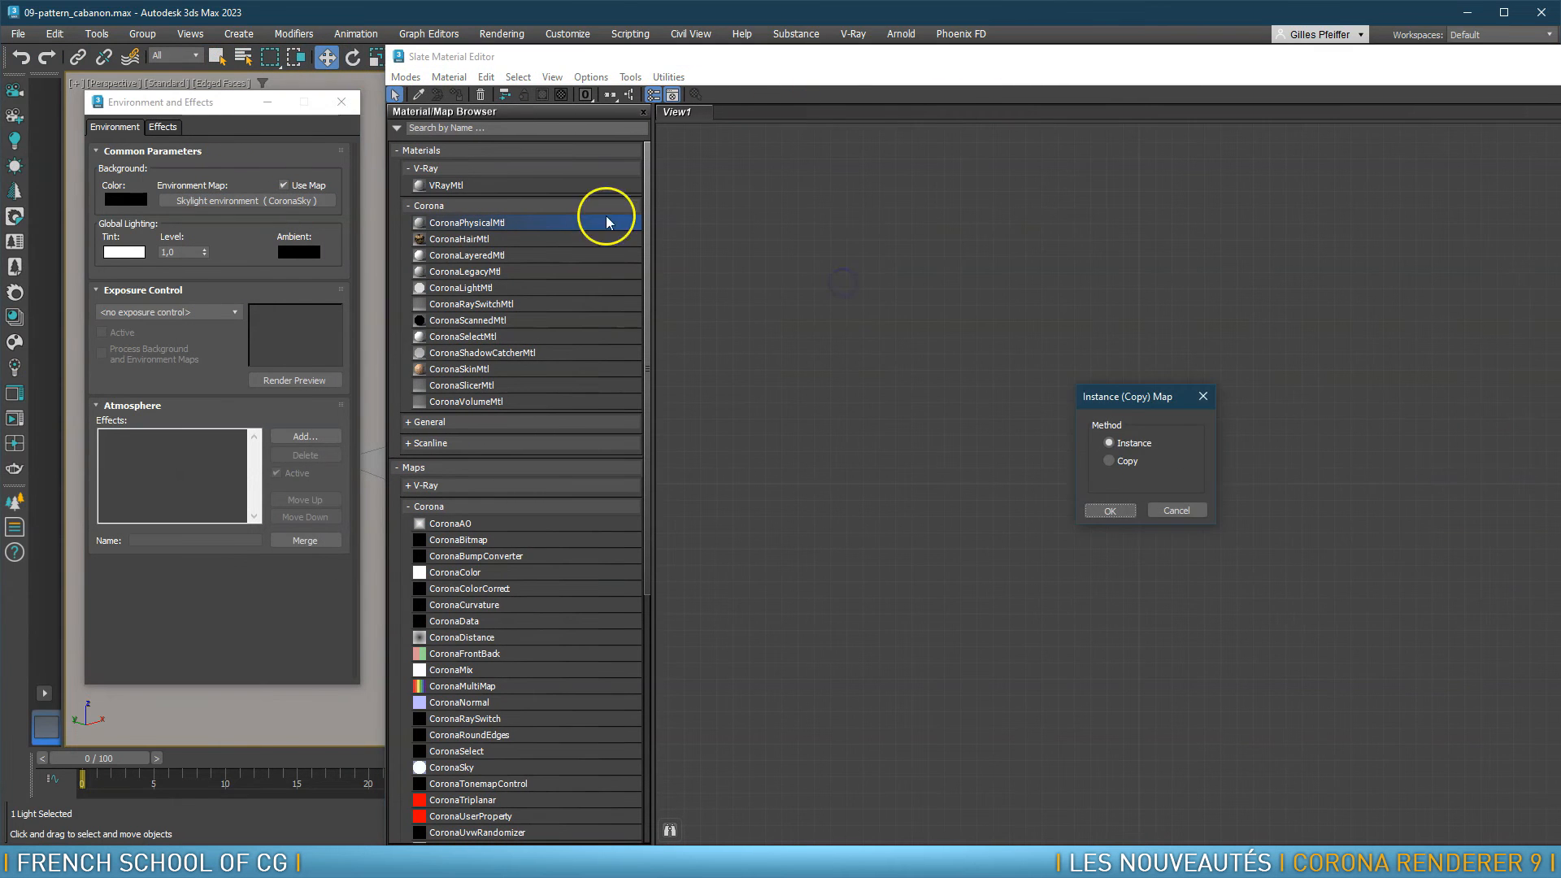
{"action": "left_click", "coordinate": [351, 112]}
{"action": "left_click", "coordinate": [1110, 510]}
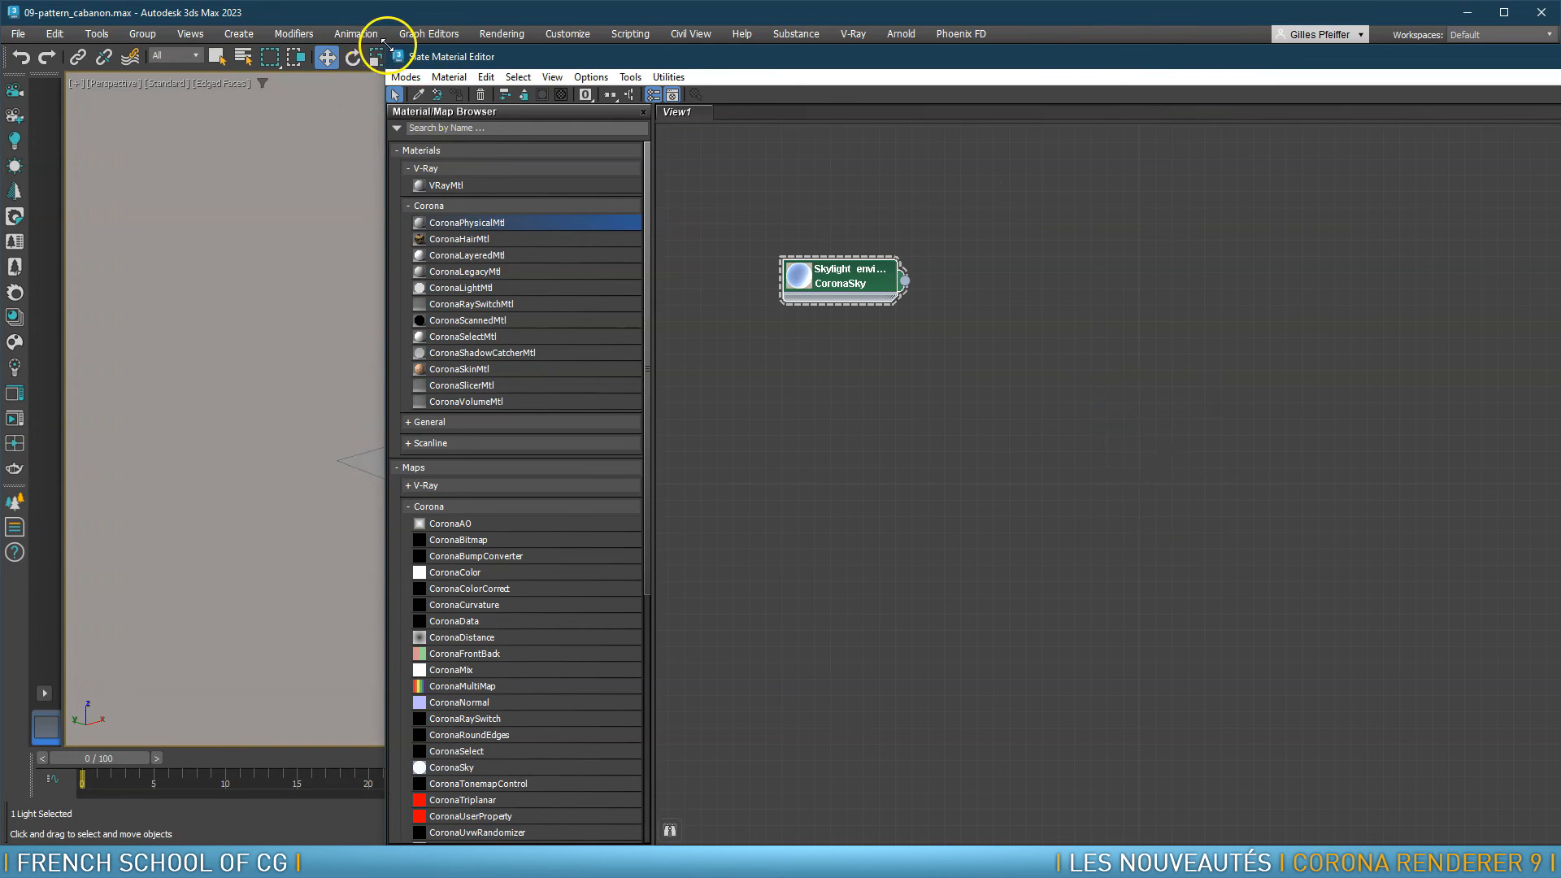
Enable clouds on the CoronaSky map, close the material editor and save the scene
{"action": "left_click_drag", "start_coordinate": [731, 191], "coordinate": [877, 279]}
{"action": "left_click_drag", "start_coordinate": [1198, 285], "coordinate": [335, 29]}
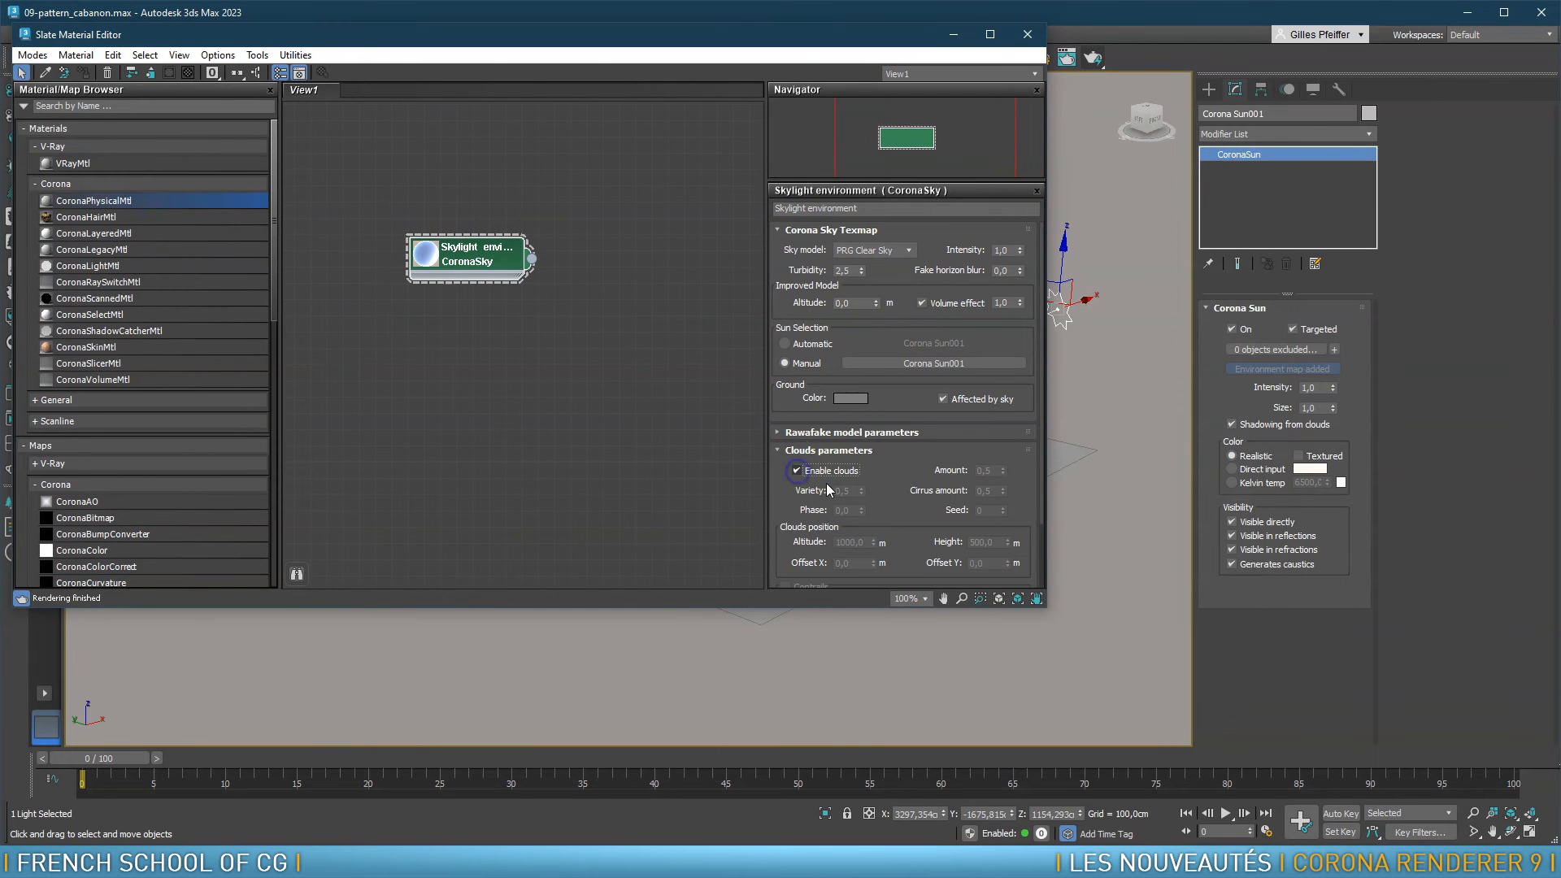
{"action": "left_click", "coordinate": [1027, 34]}
{"action": "scroll", "coordinate": [716, 426], "scroll_direction": "up", "scroll_amount": 8}
{"action": "middle_click_drag", "start_coordinate": [811, 539], "coordinate": [661, 311]}
{"action": "key", "text": "ctrl+s"}
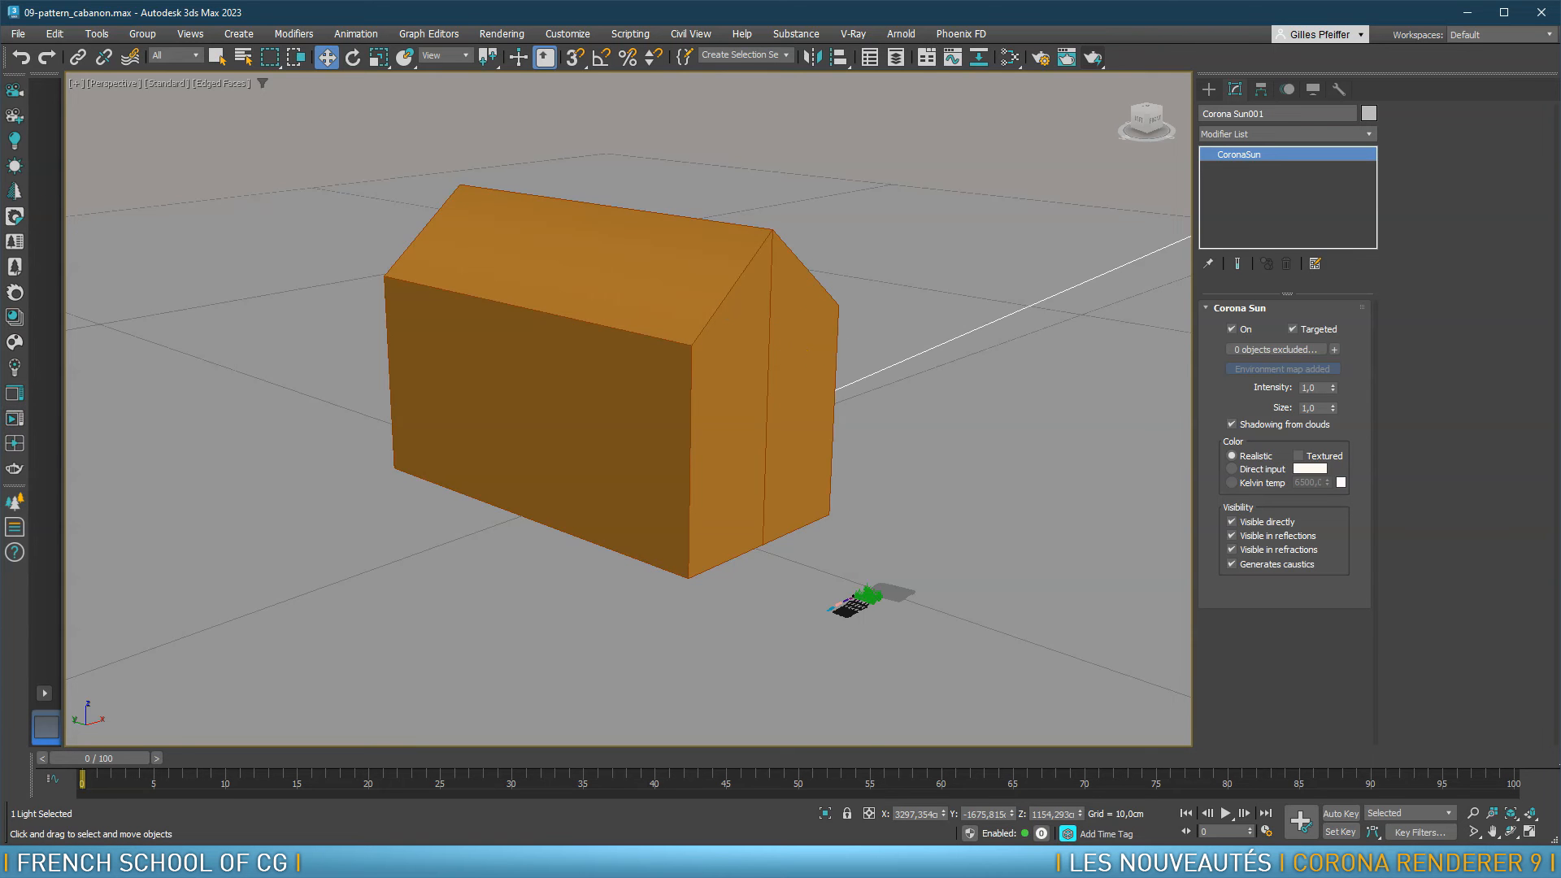
Set the interactive render's Simple Exposure to -2 and move the render window clear of the pattern objects in the viewport
{"action": "left_click_drag", "start_coordinate": [0, 171], "coordinate": [689, 160]}
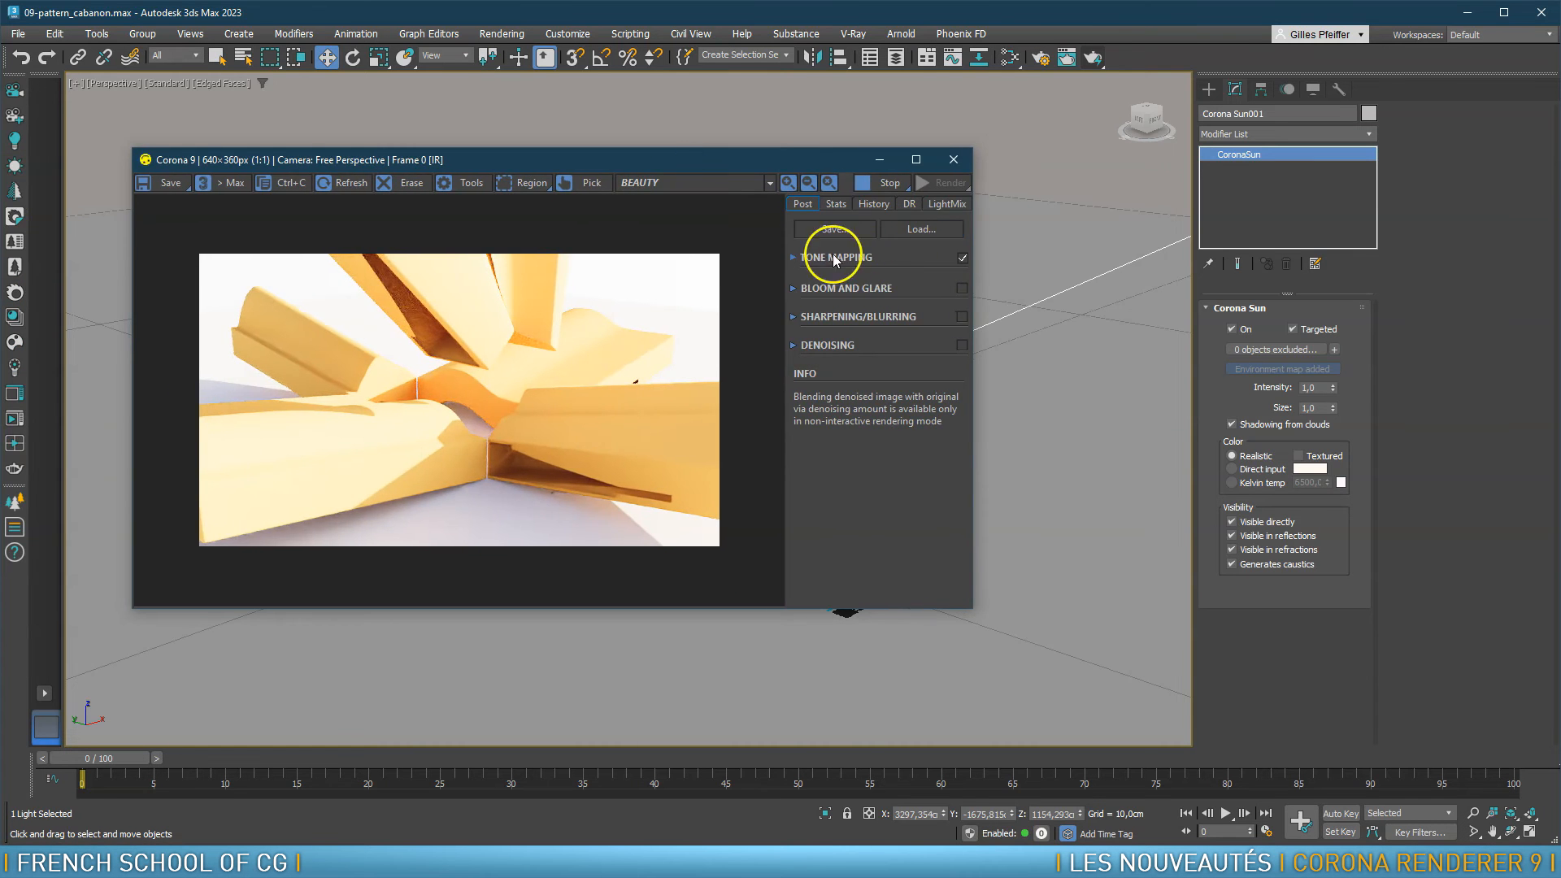
{"action": "left_click", "coordinate": [794, 258]}
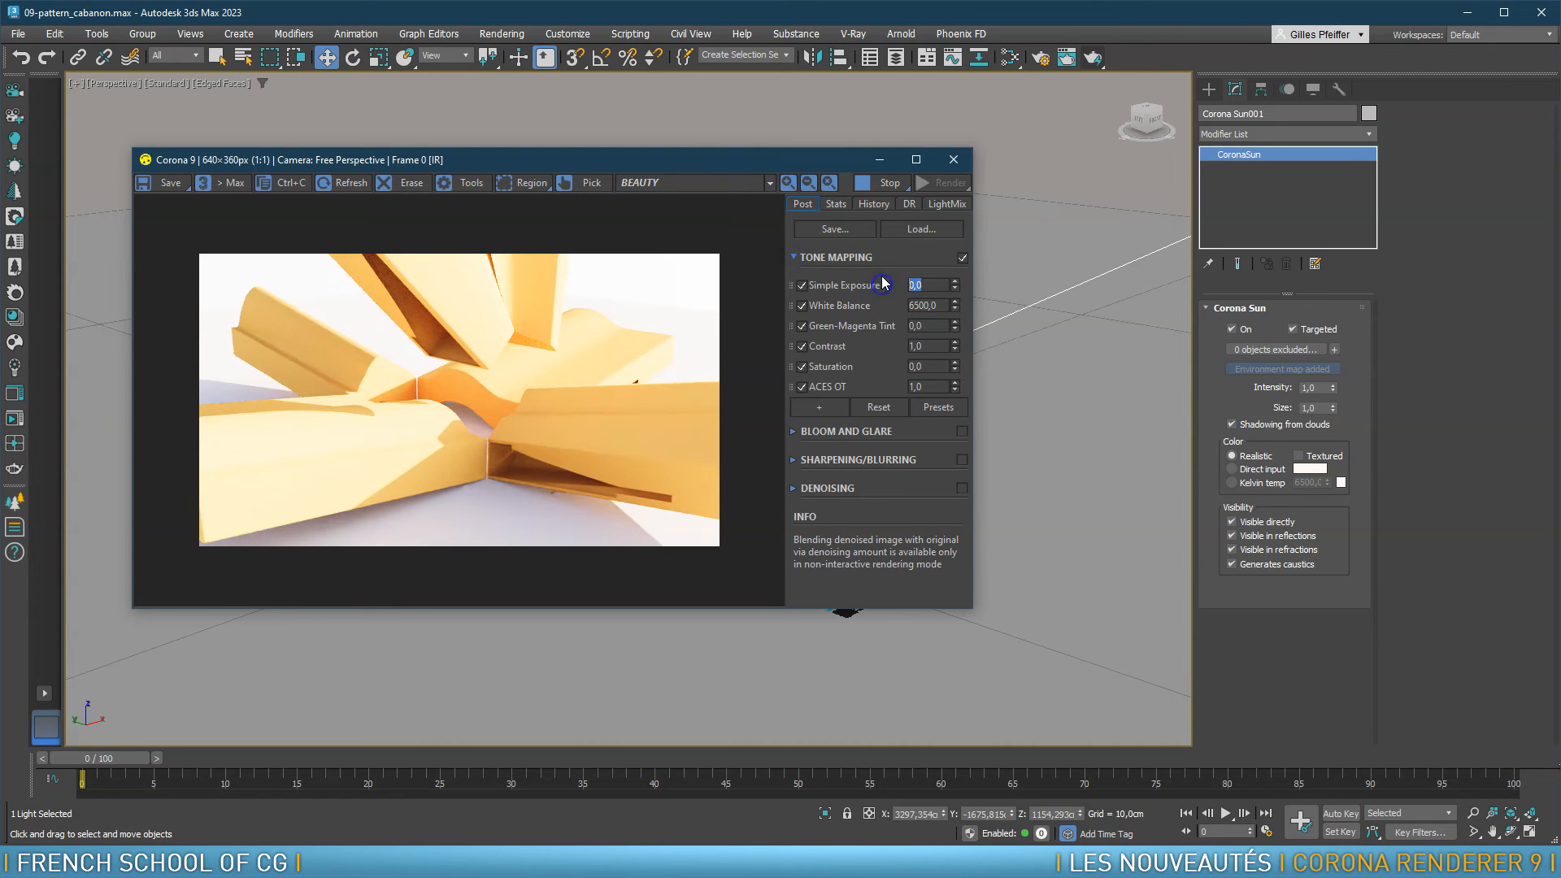
{"action": "type", "text": "-2"}
{"action": "key", "text": "Return"}
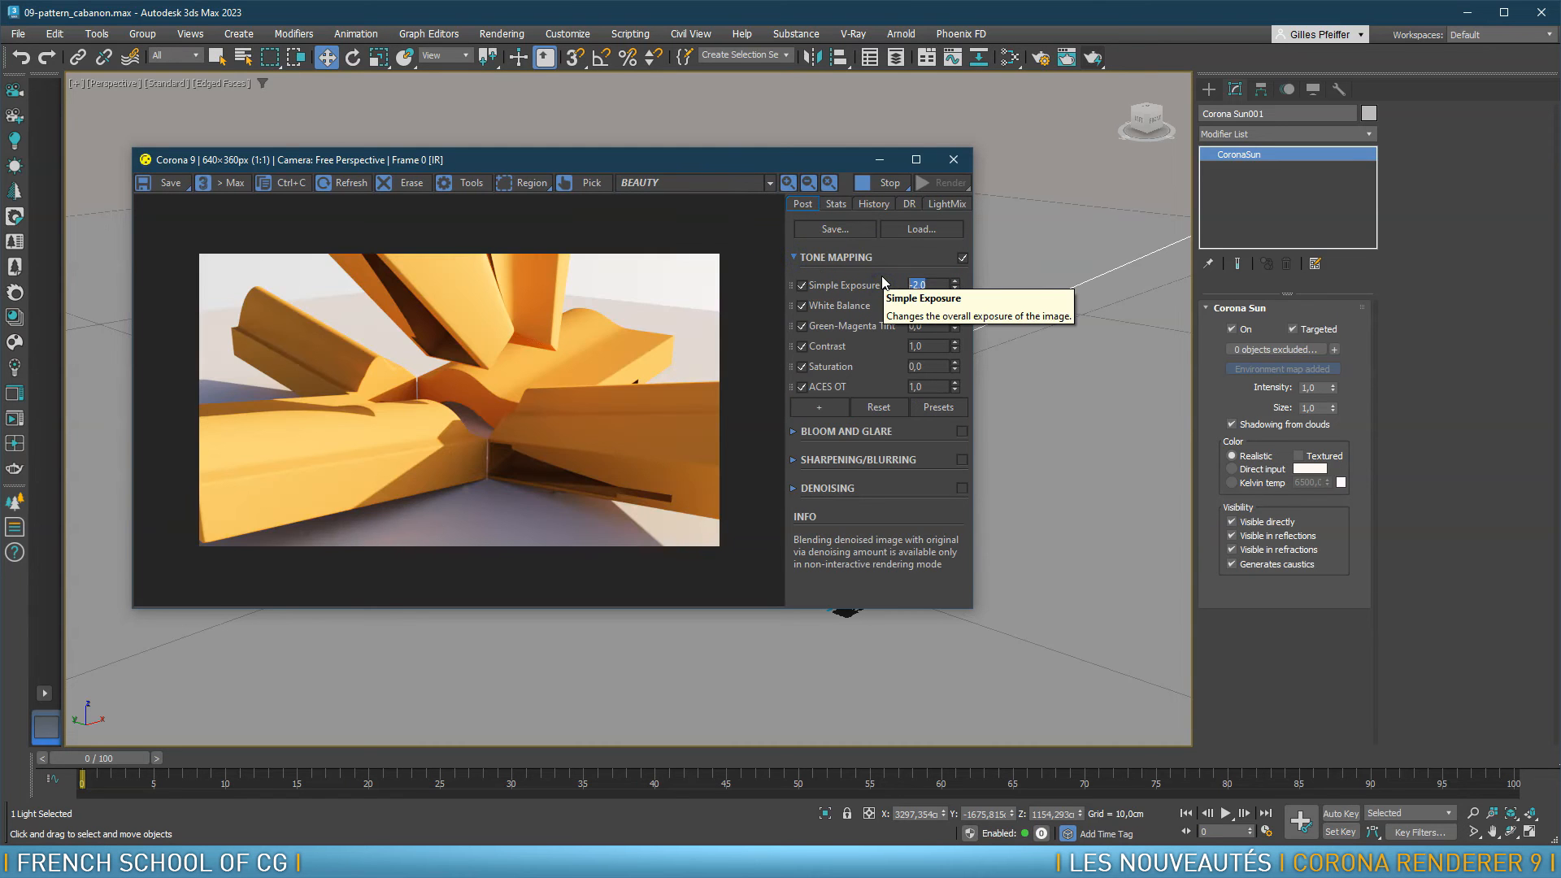
{"action": "left_click_drag", "start_coordinate": [627, 163], "coordinate": [751, 165]}
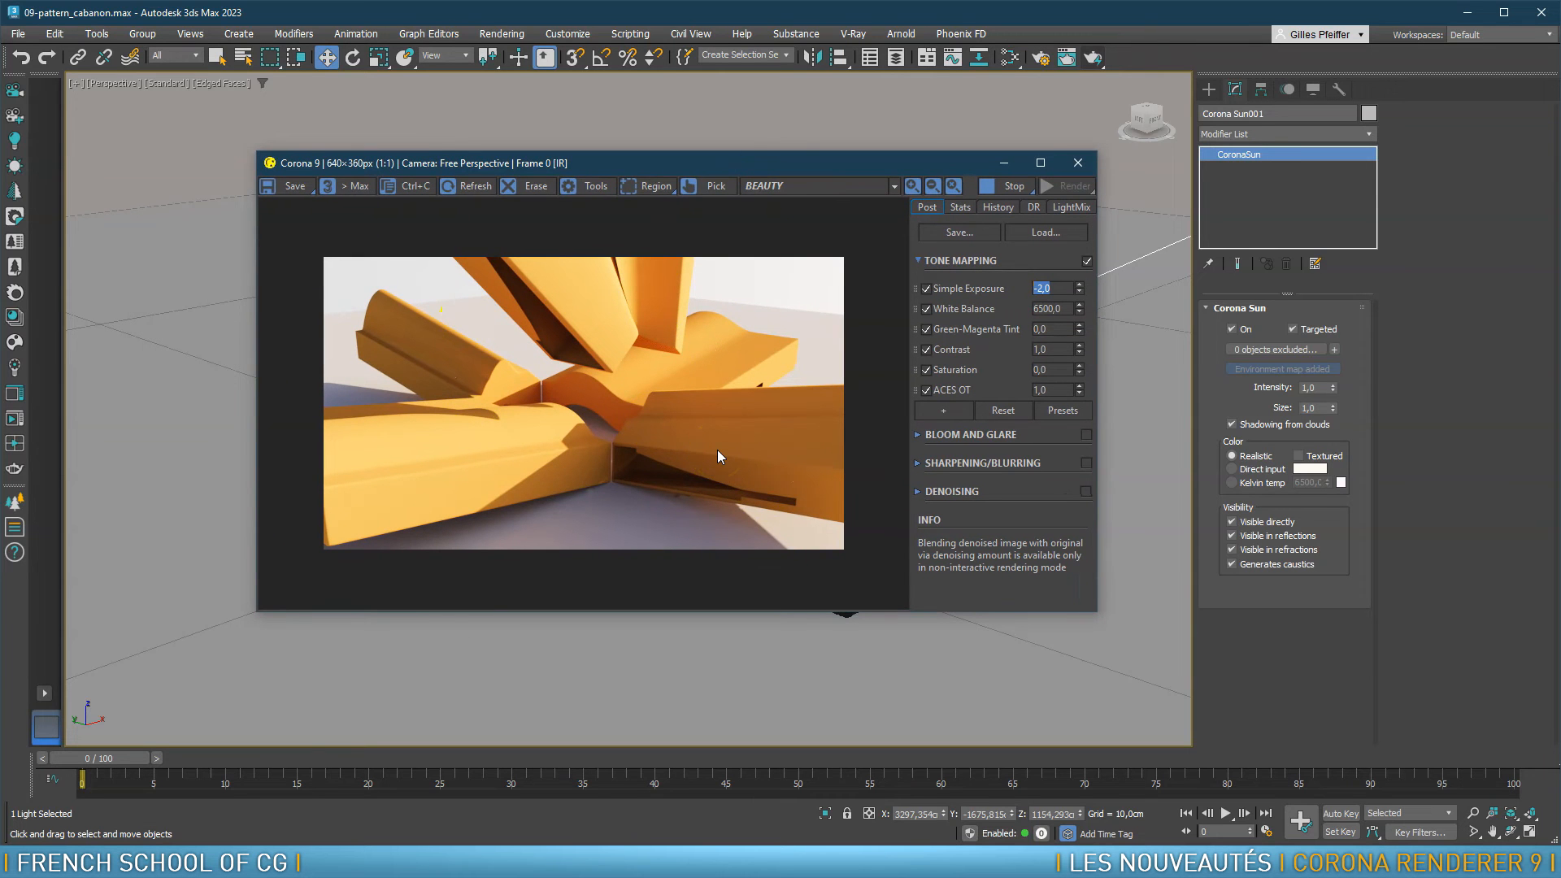
{"action": "left_click_drag", "start_coordinate": [806, 160], "coordinate": [680, 93]}
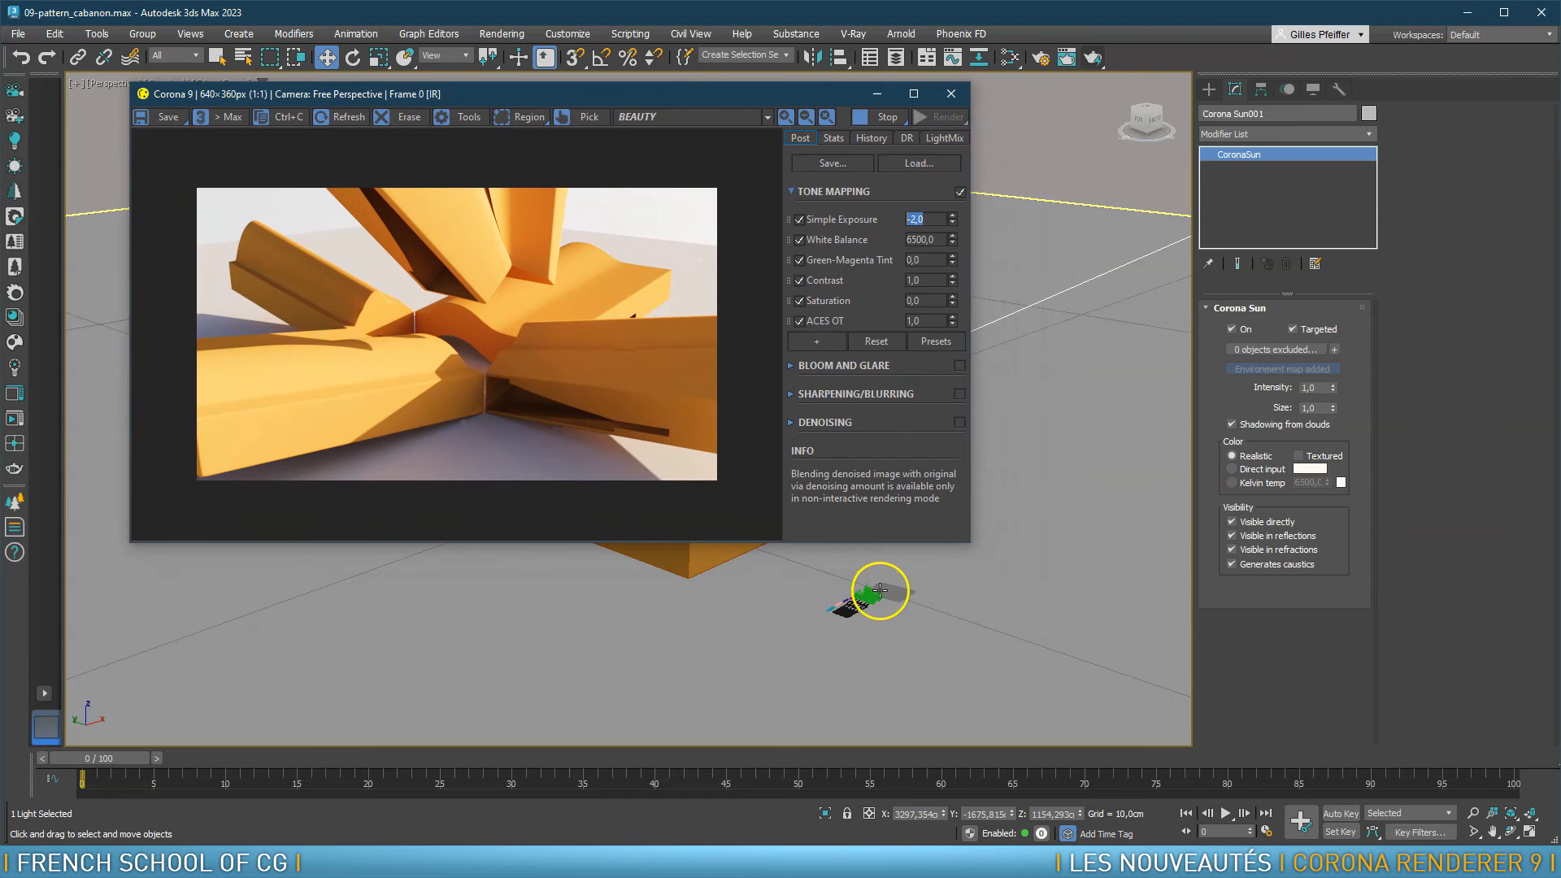
Set the UV tiling of the cabin's Corona Pattern modifier to 10 in both U and V
{"action": "scroll", "coordinate": [885, 594], "scroll_direction": "up", "scroll_amount": 6}
{"action": "middle_click_drag", "start_coordinate": [721, 593], "coordinate": [1003, 747]}
{"action": "left_click", "coordinate": [612, 608]}
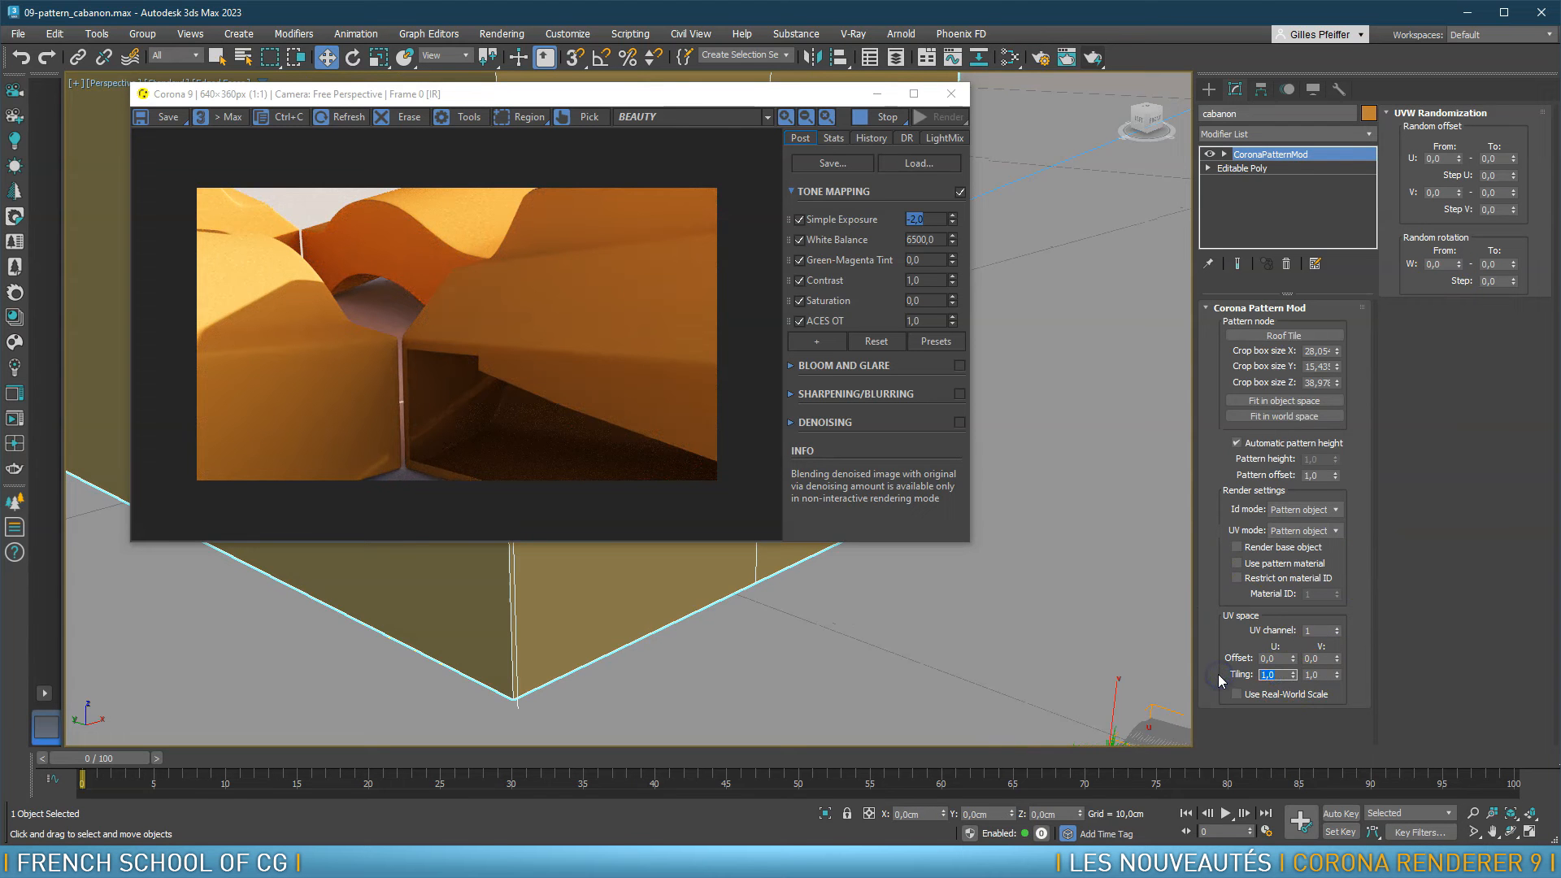
{"action": "key", "text": "Tab"}
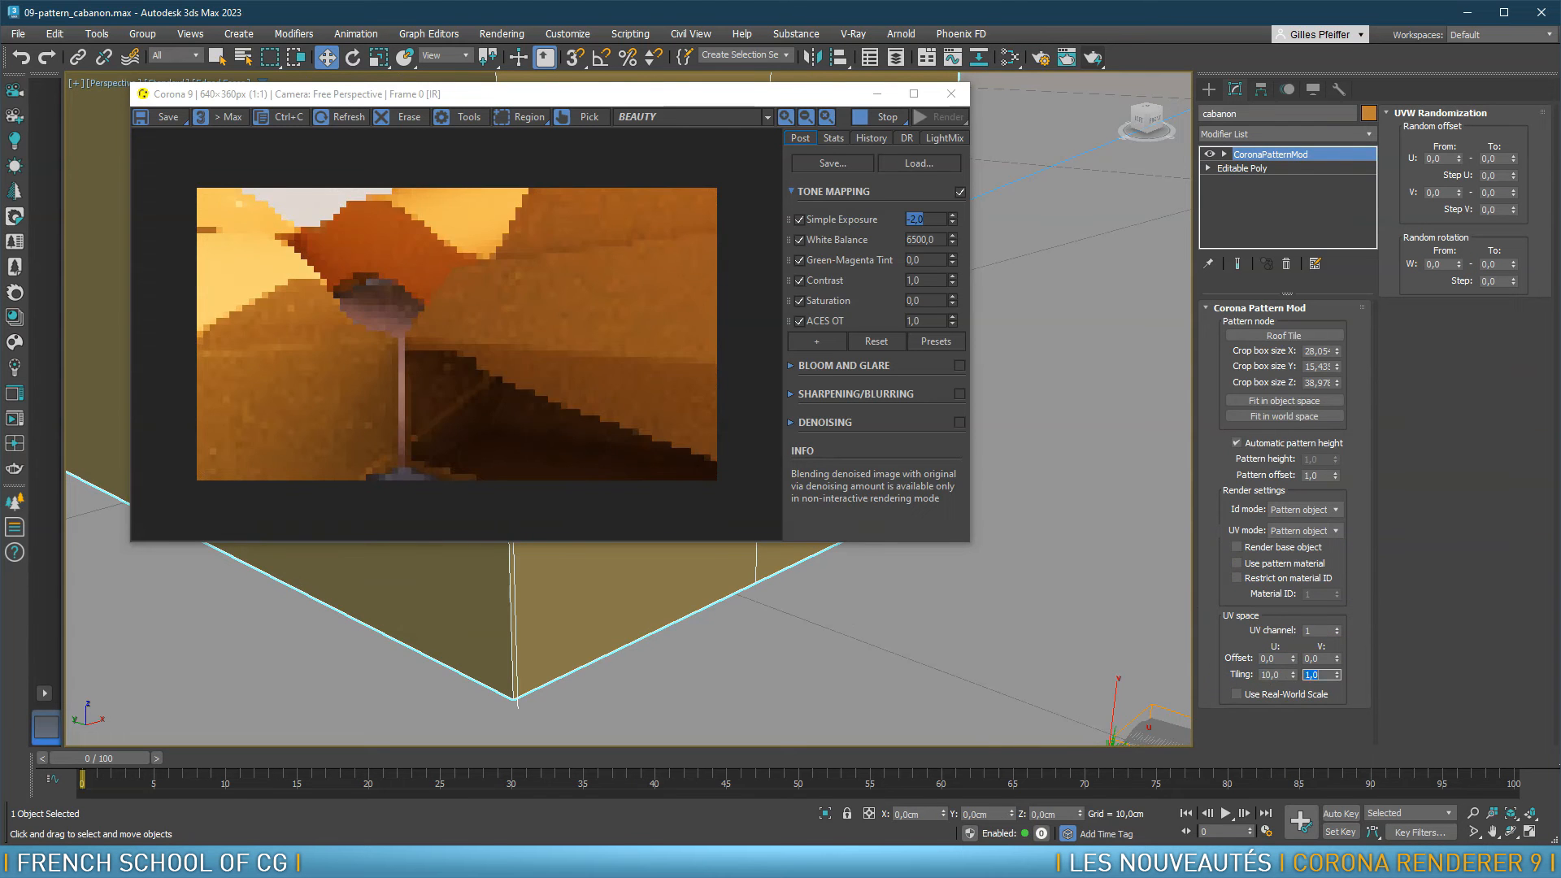
{"action": "type", "text": "10"}
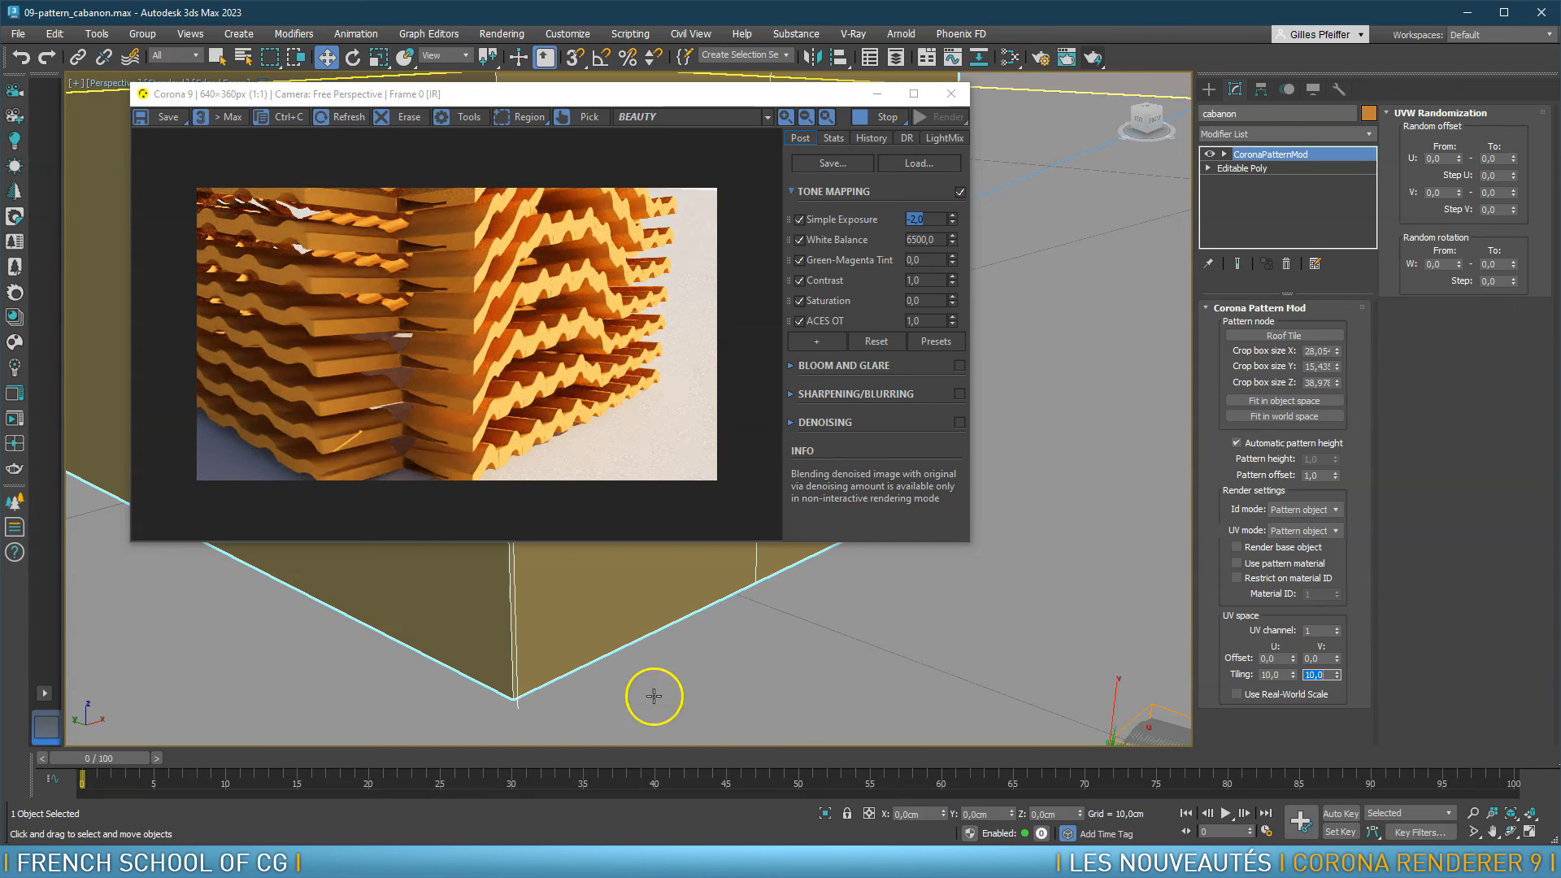
{"action": "scroll", "coordinate": [626, 599], "scroll_direction": "down", "scroll_amount": 5}
{"action": "middle_click_drag", "start_coordinate": [626, 600], "coordinate": [644, 669]}
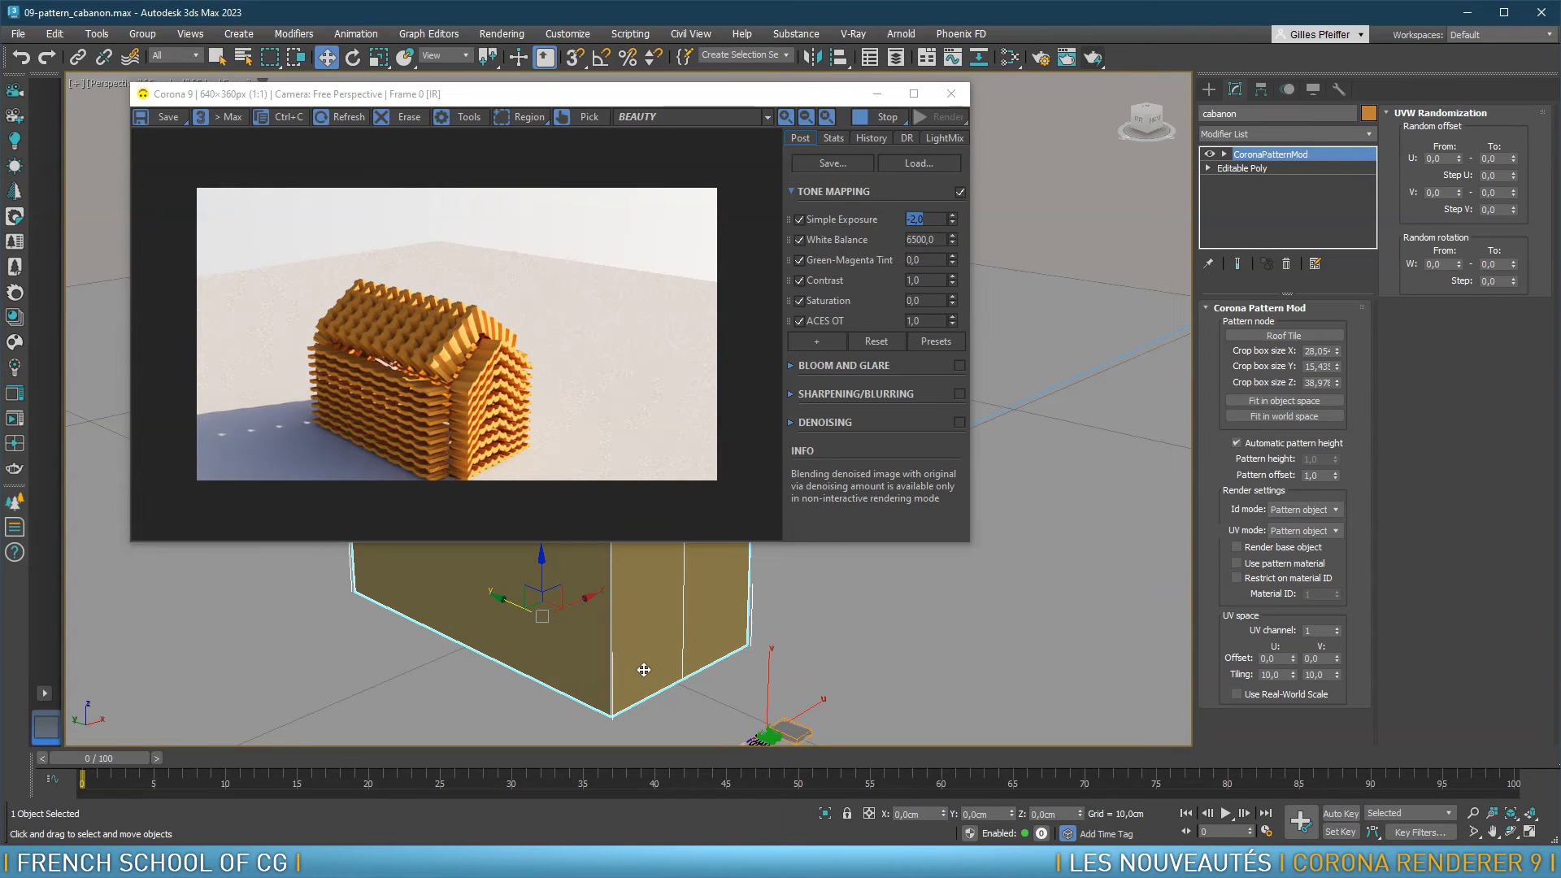
Select the Roof Tile pattern object and apply Reset XForm to it
{"action": "middle_click_drag", "start_coordinate": [824, 734], "coordinate": [791, 620]}
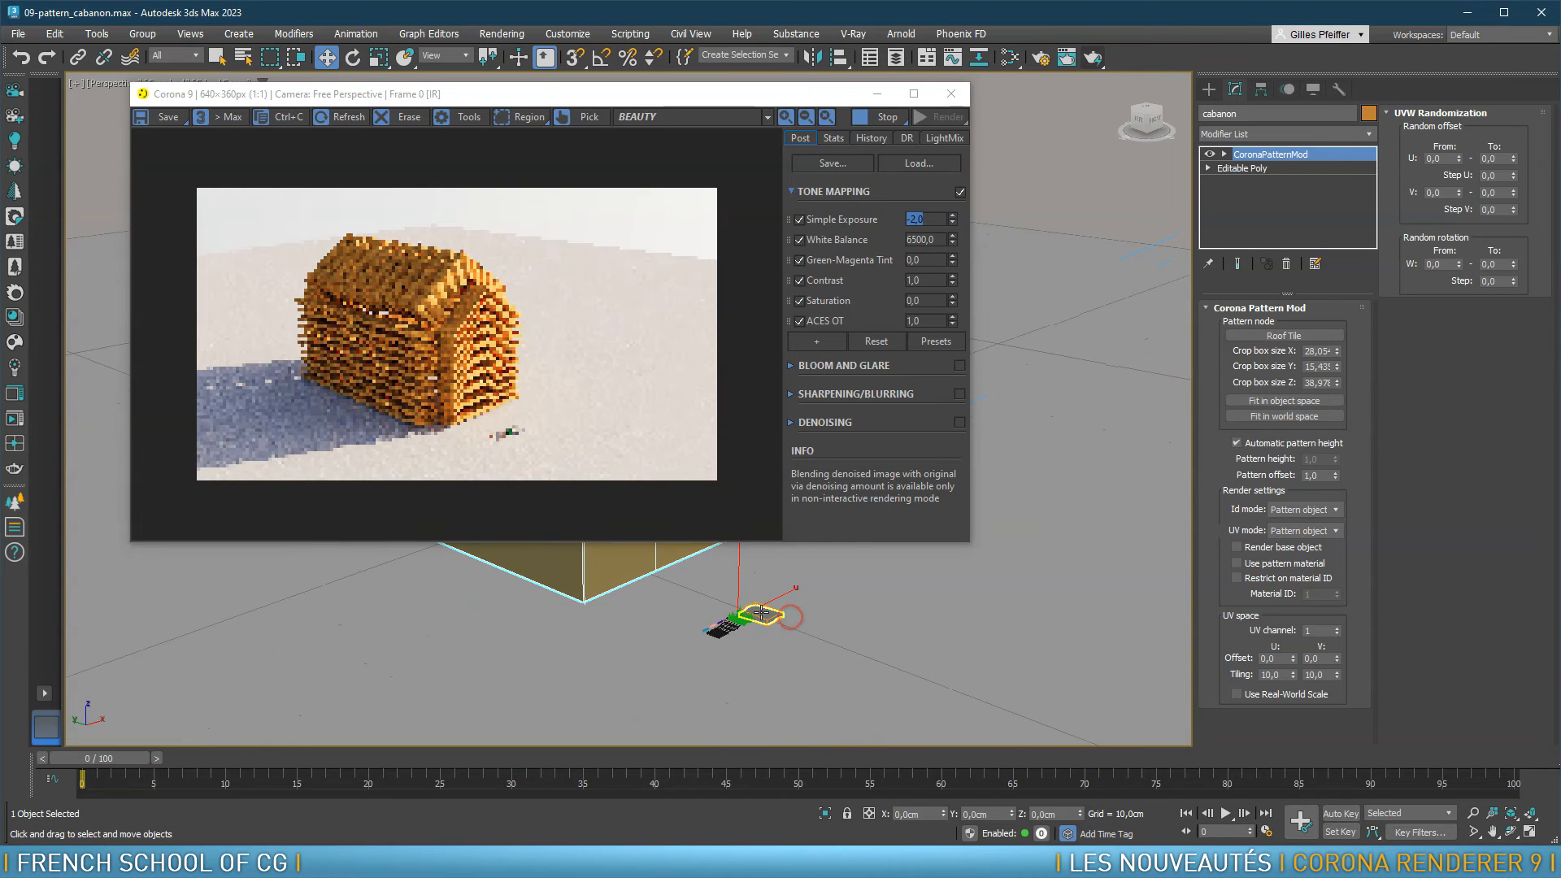
{"action": "scroll", "coordinate": [761, 613], "scroll_direction": "up", "scroll_amount": 5}
{"action": "scroll", "coordinate": [761, 613], "scroll_direction": "up", "scroll_amount": 2}
{"action": "left_click", "coordinate": [792, 618]}
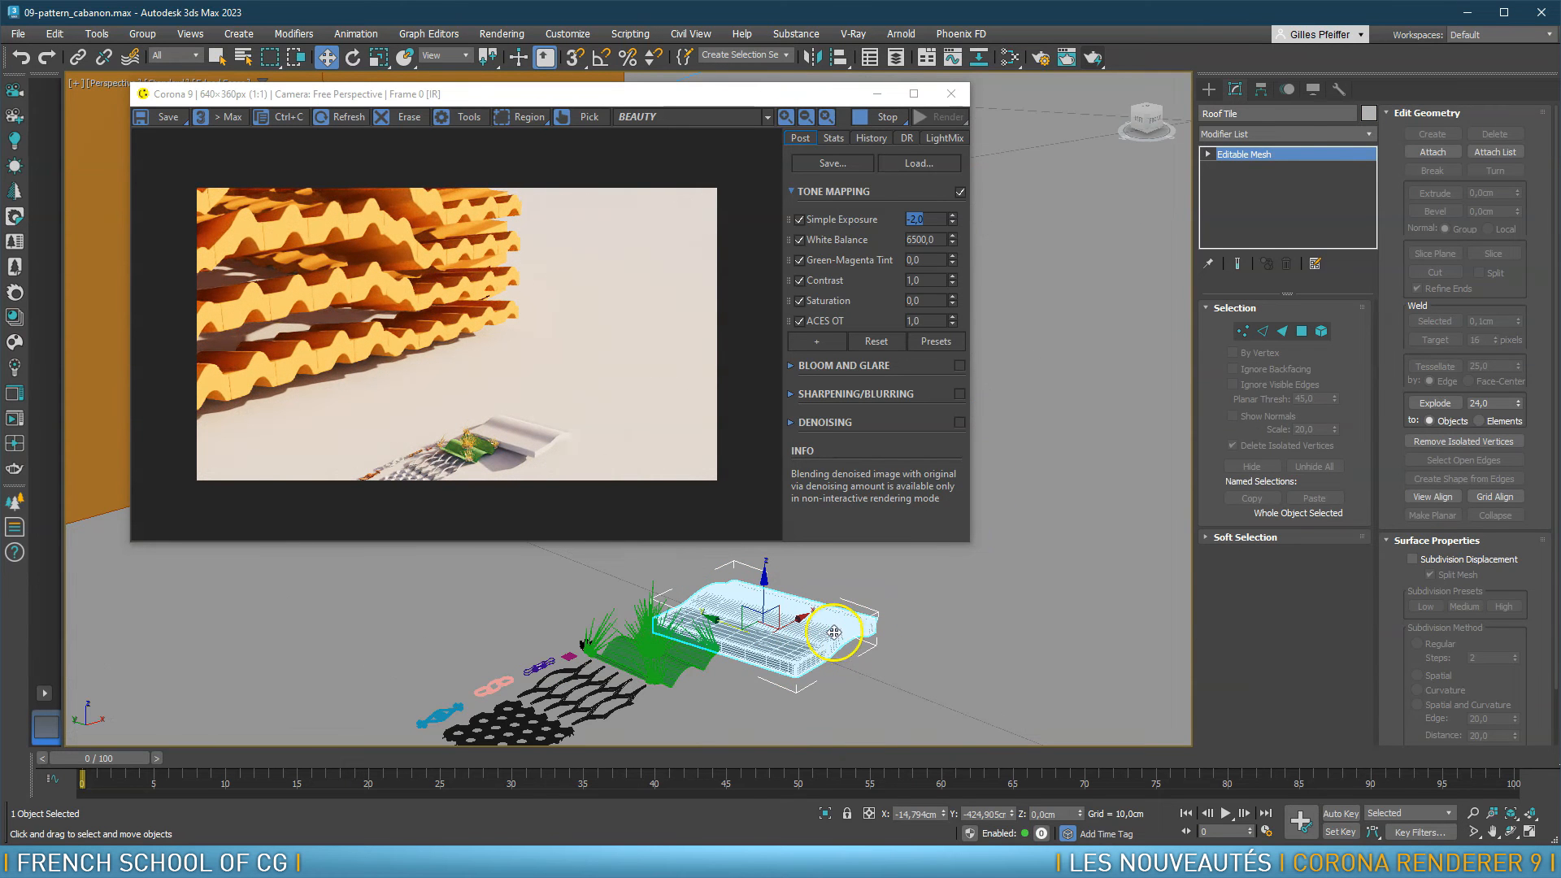
{"action": "left_click", "coordinate": [1338, 88]}
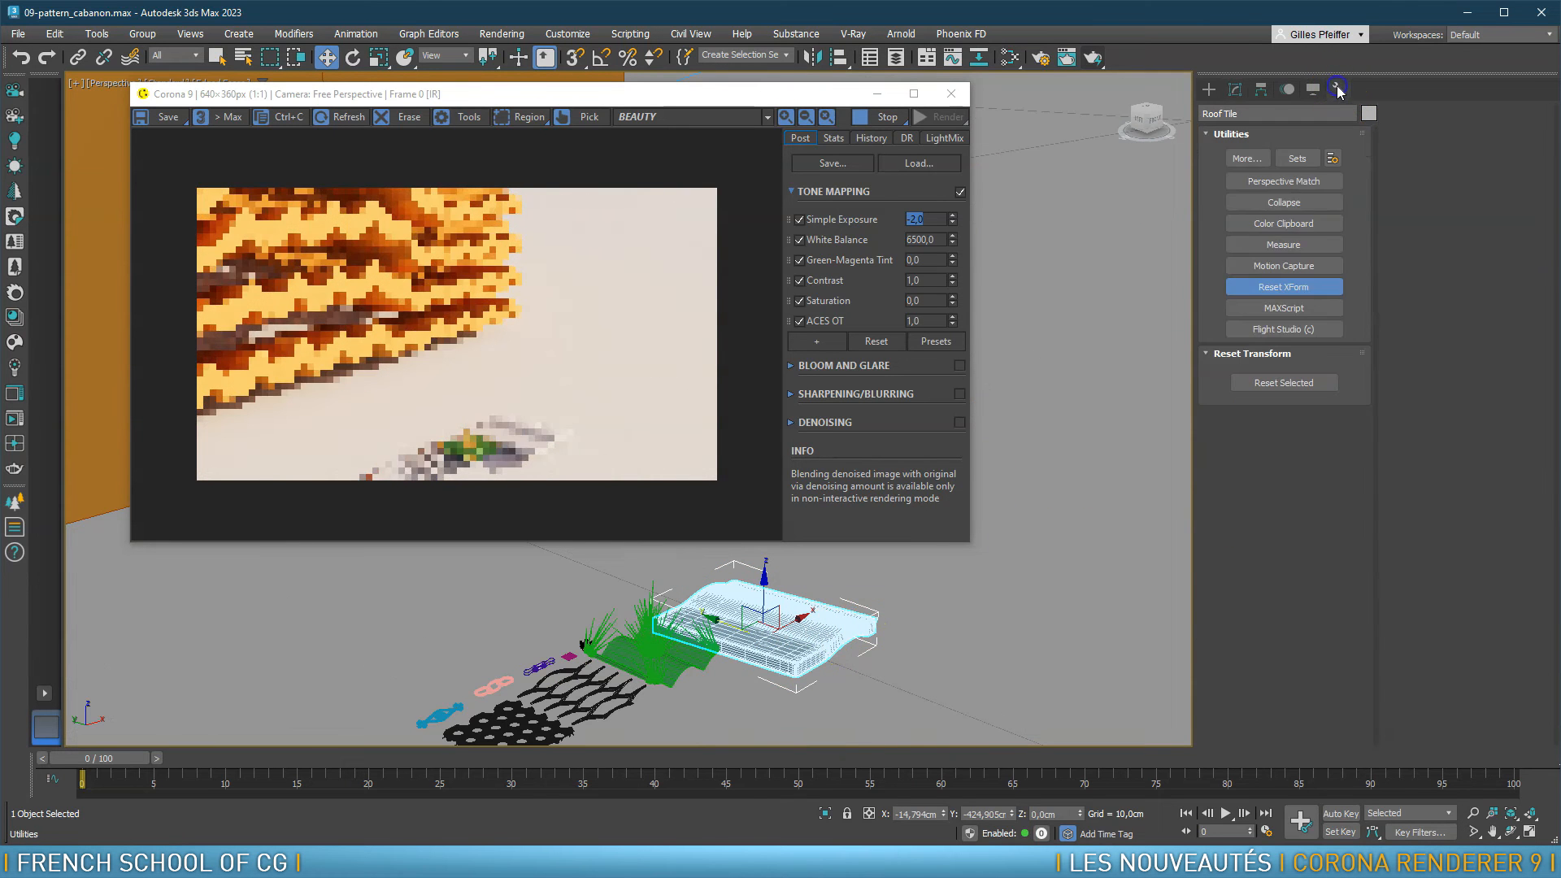
{"action": "left_click", "coordinate": [1283, 383]}
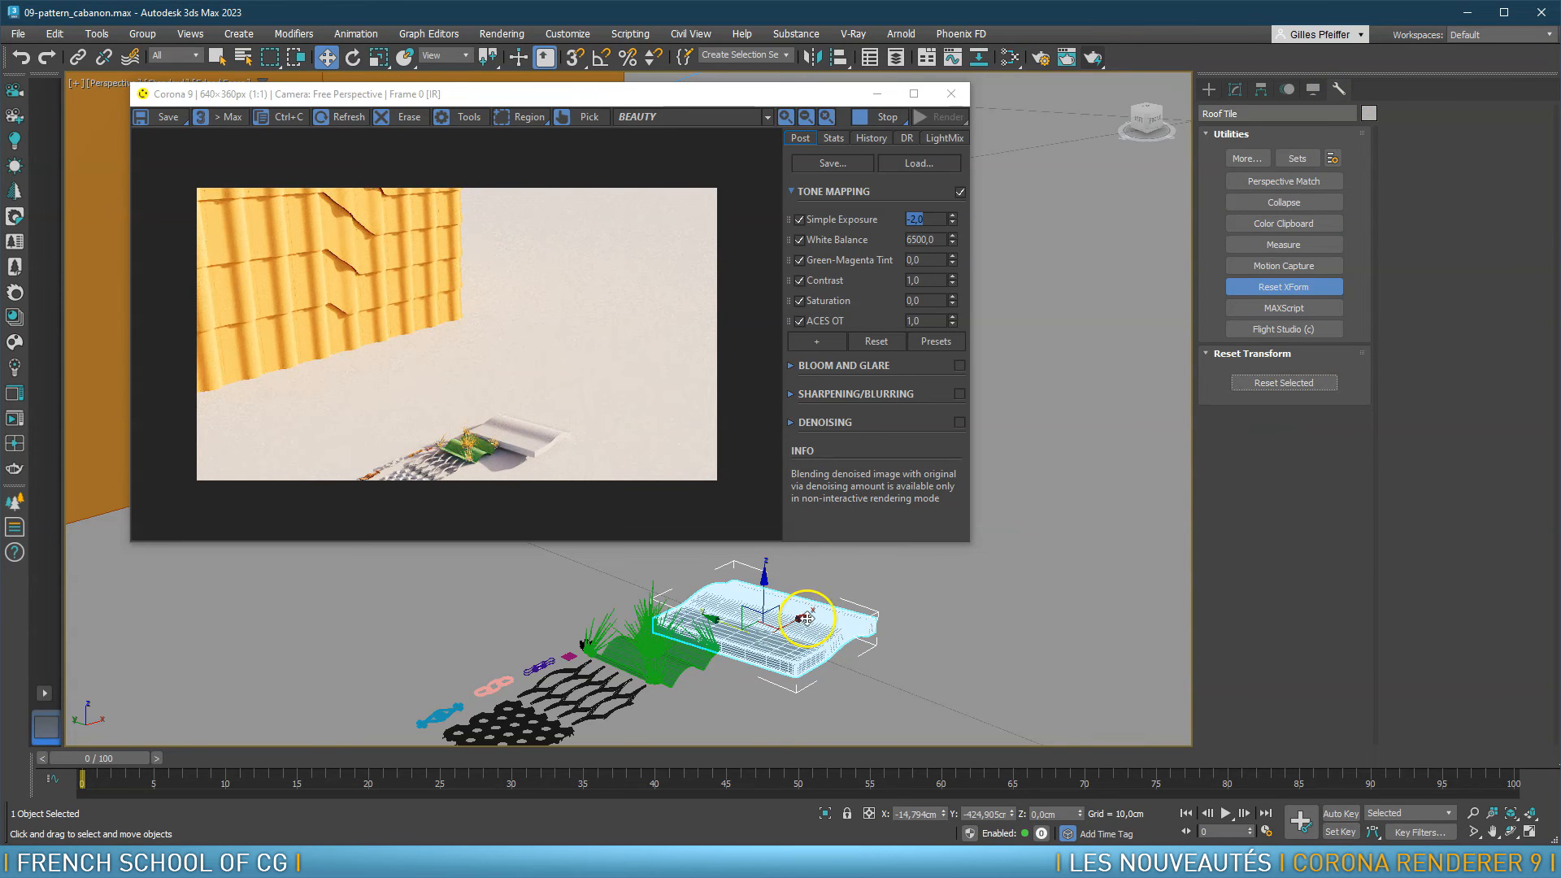
Examine the orientation of the tiles on the cabin's roof and walls in the interactive render
{"action": "scroll", "coordinate": [702, 574], "scroll_direction": "down", "scroll_amount": 4}
{"action": "middle_click_drag", "start_coordinate": [695, 571], "coordinate": [770, 644]}
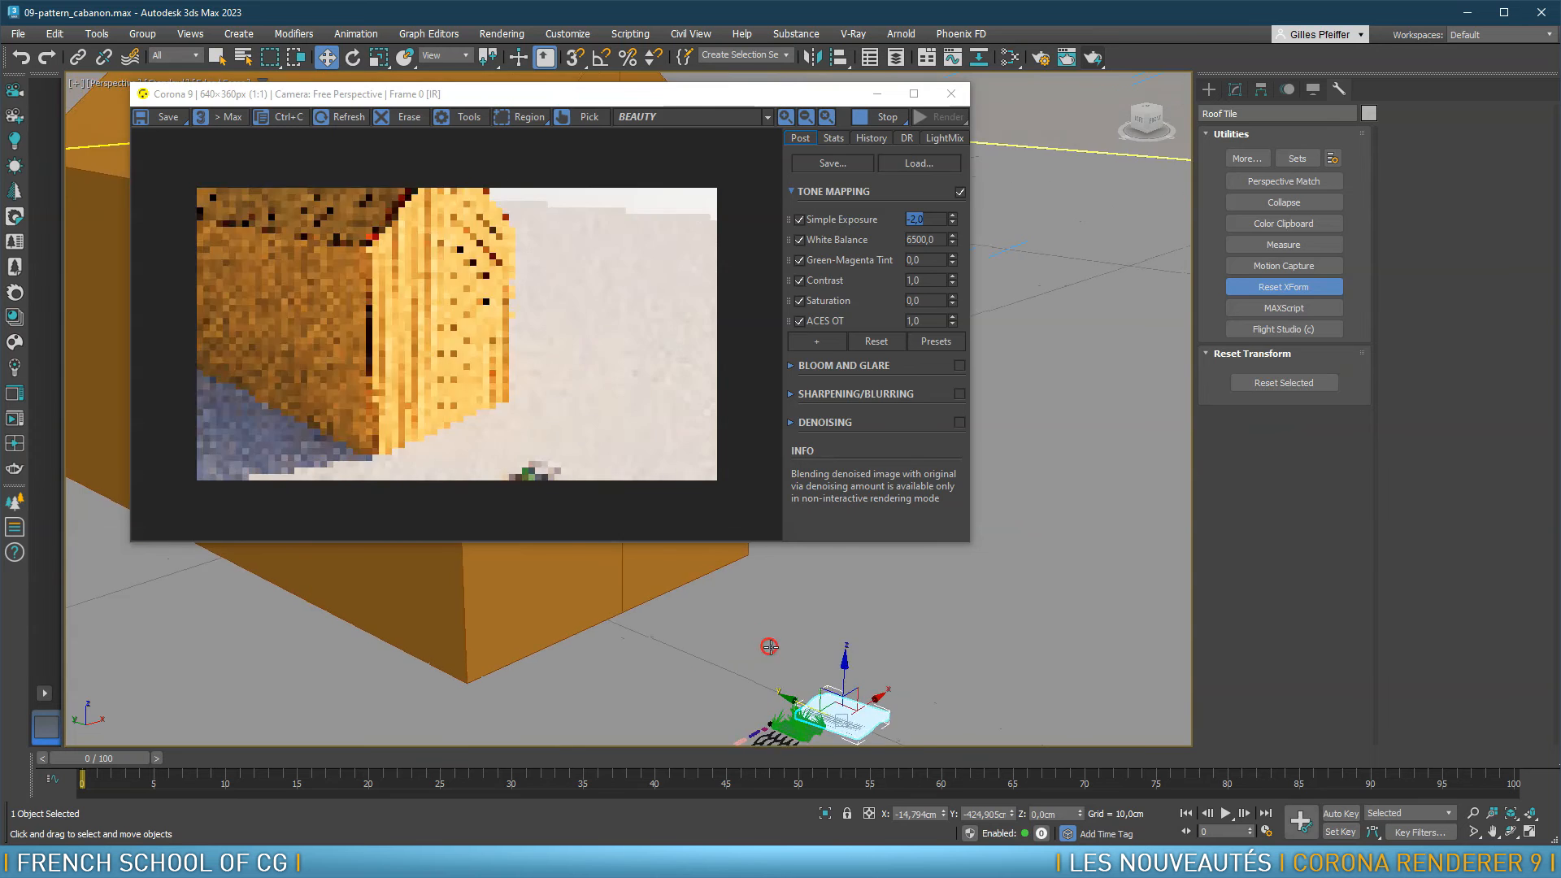
{"action": "scroll", "coordinate": [691, 591], "scroll_direction": "down", "scroll_amount": 2}
{"action": "middle_click_drag", "start_coordinate": [663, 584], "coordinate": [748, 641]}
{"action": "middle_click_drag", "start_coordinate": [716, 585], "coordinate": [765, 708]}
{"action": "scroll", "coordinate": [762, 600], "scroll_direction": "up", "scroll_amount": 4}
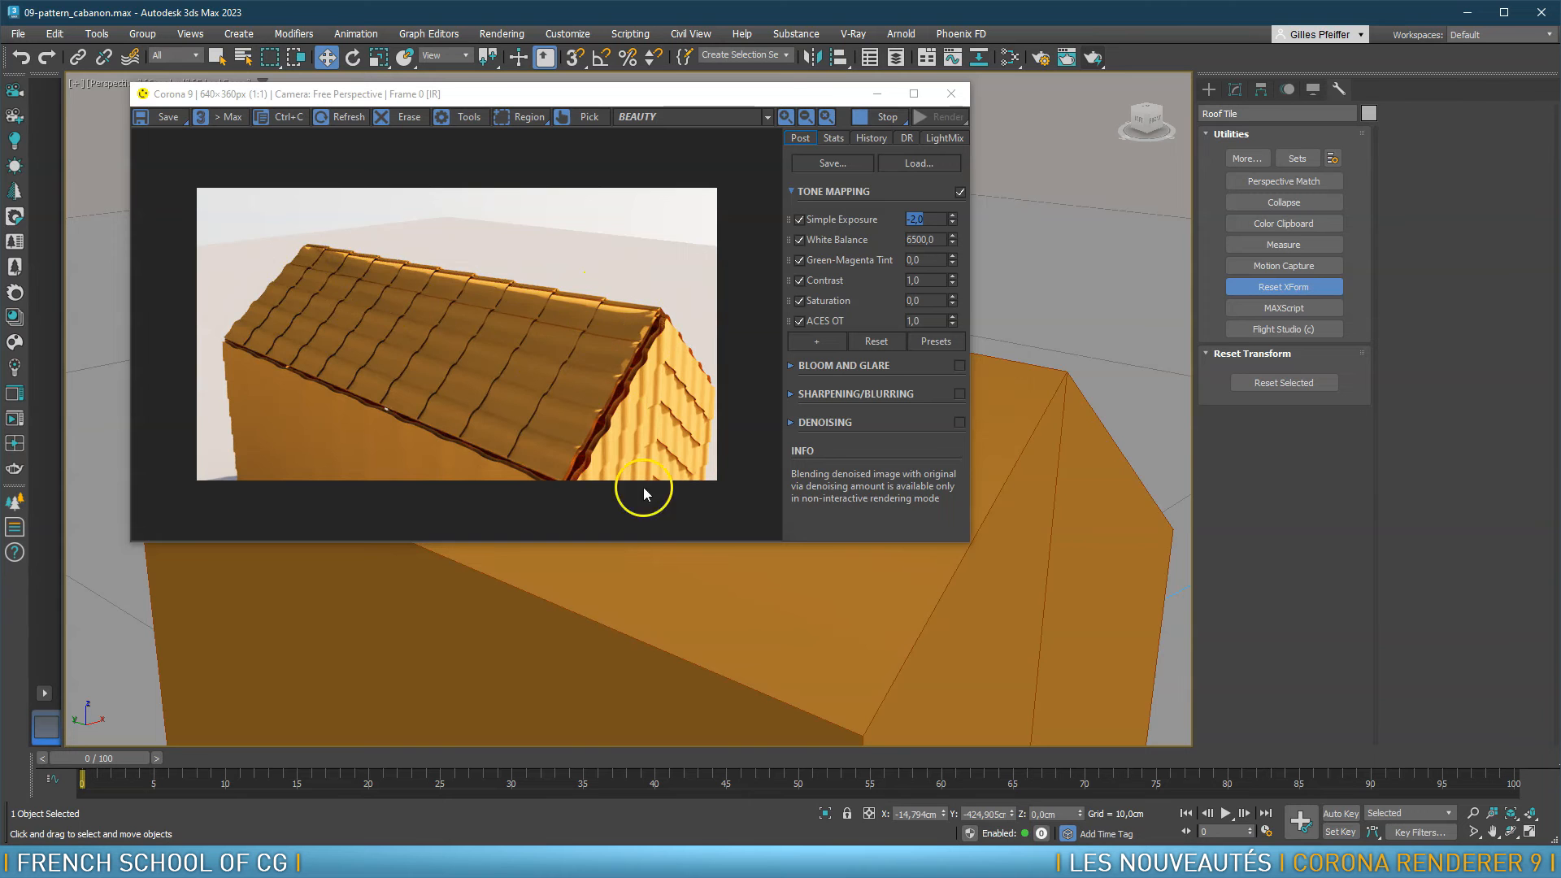
{"action": "scroll", "coordinate": [861, 648], "scroll_direction": "down", "scroll_amount": 5}
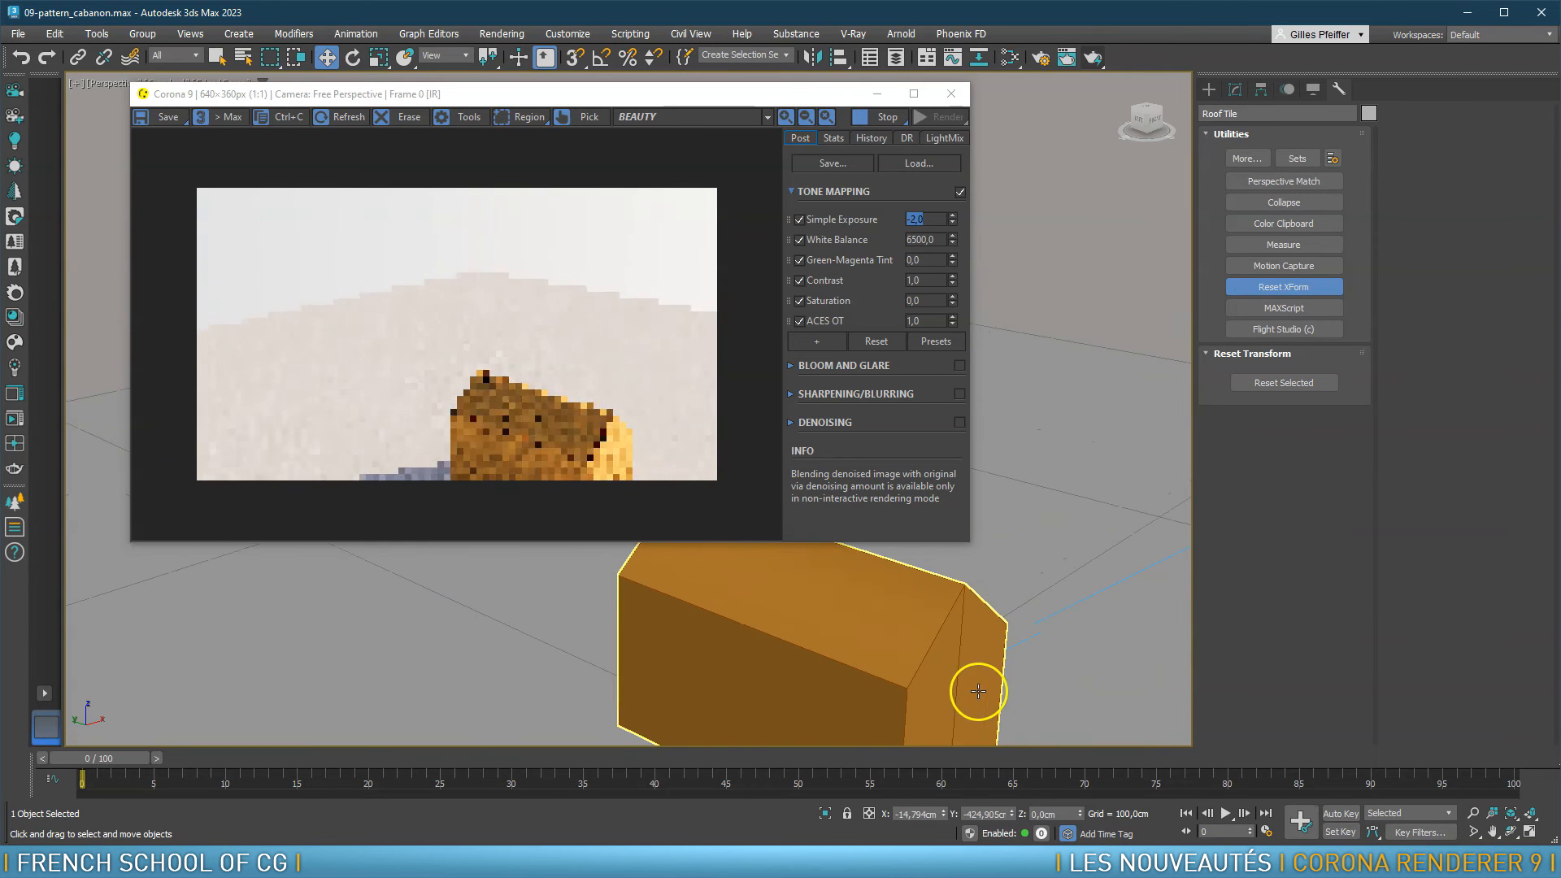
{"action": "scroll", "coordinate": [934, 642], "scroll_direction": "down", "scroll_amount": 3}
Rotate the Roof Tile object -90° about Z with angle snap enabled and reset its XForm again
{"action": "scroll", "coordinate": [899, 661], "scroll_direction": "up", "scroll_amount": 6}
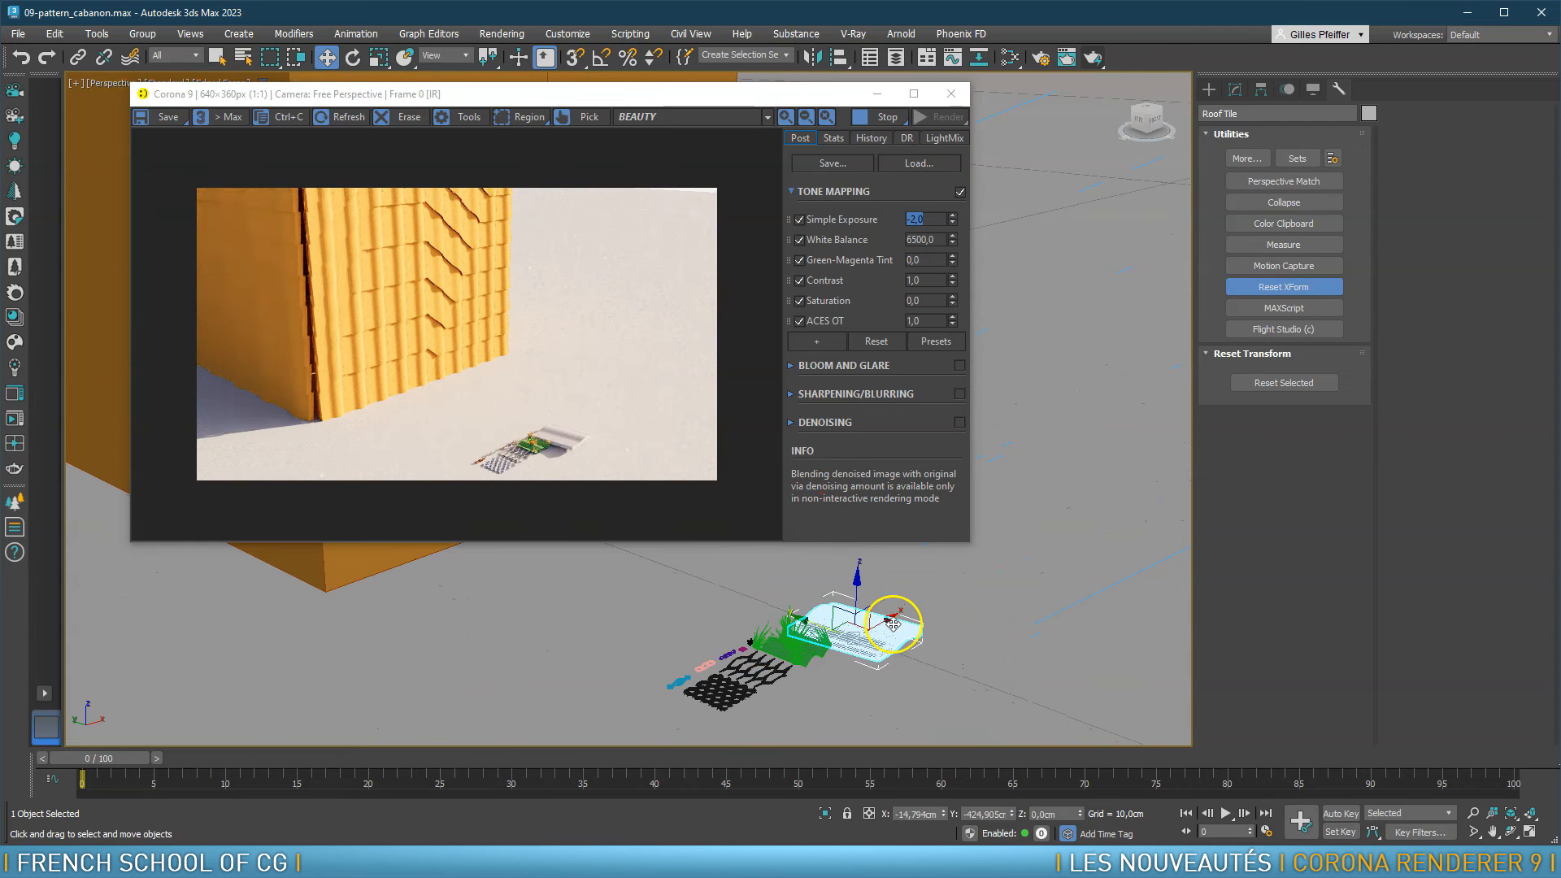
{"action": "key", "text": "e"}
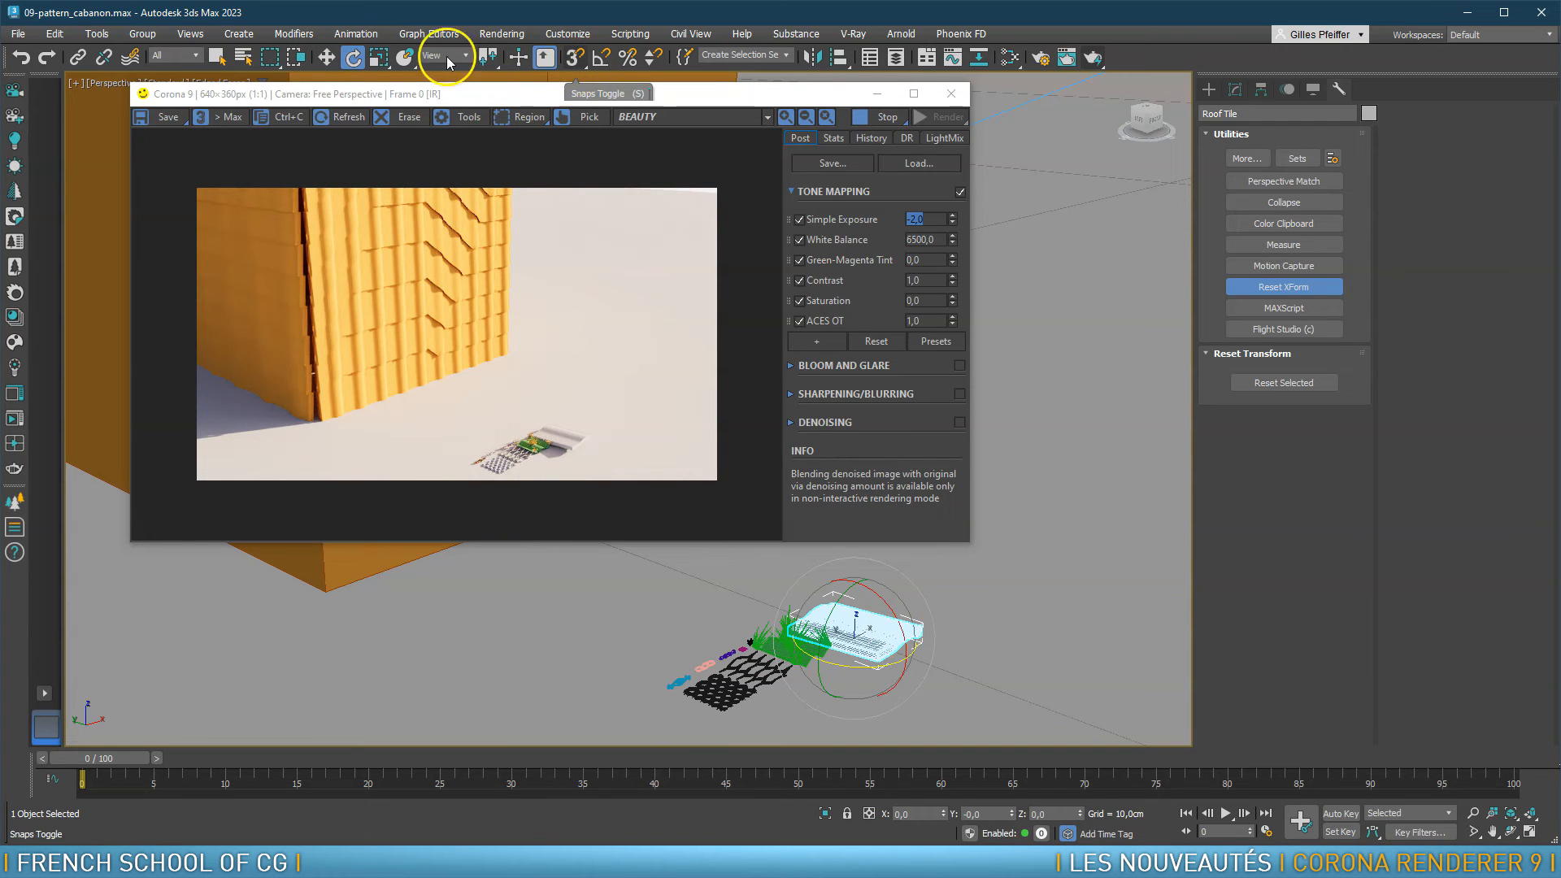
{"action": "left_click", "coordinate": [599, 60]}
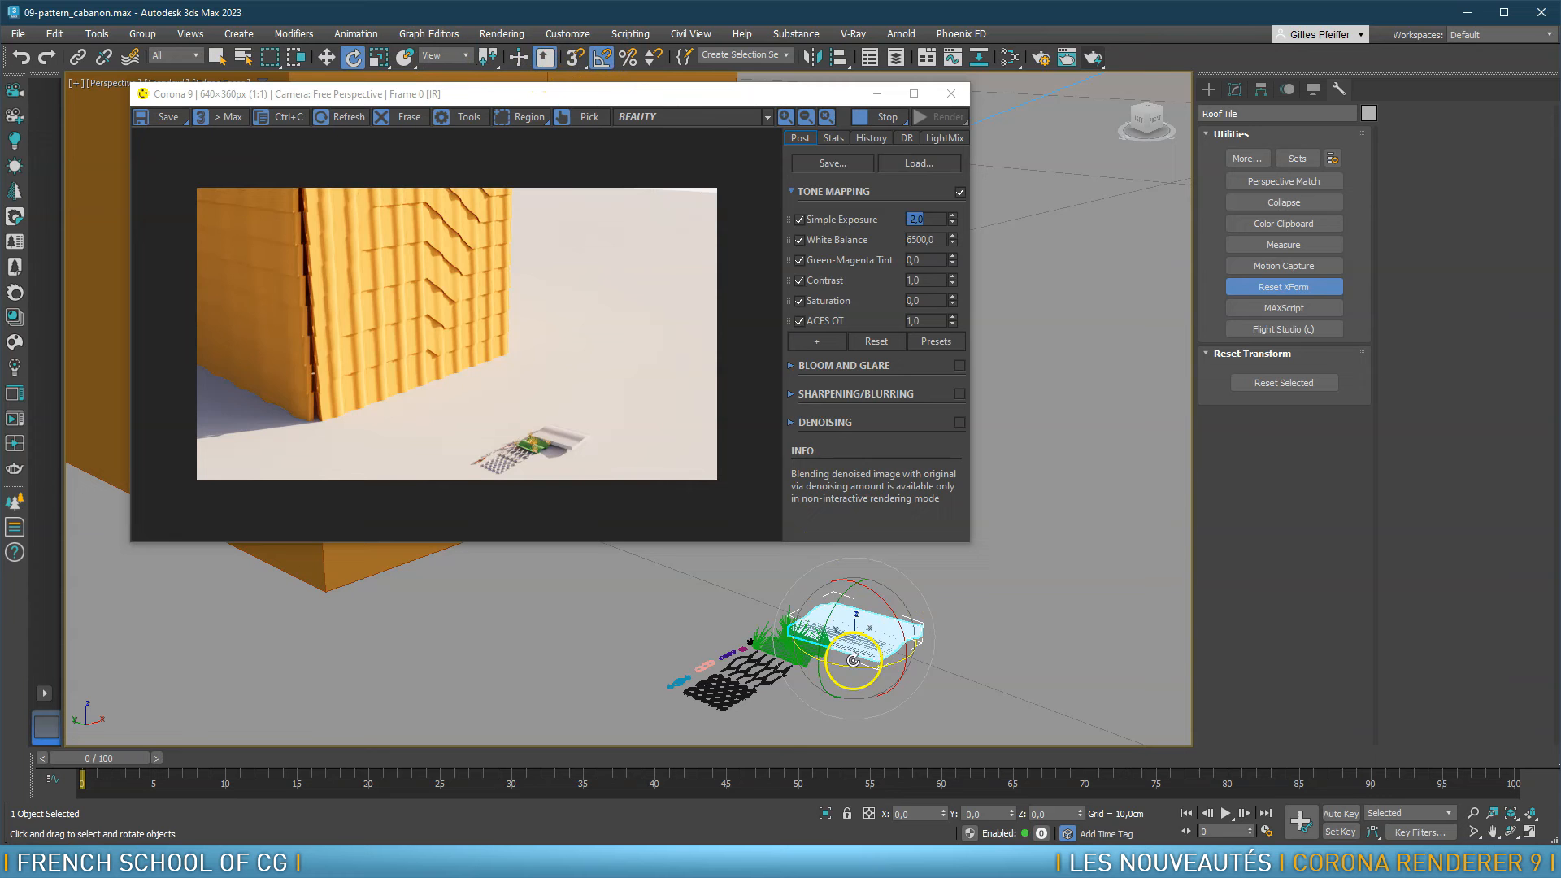
{"action": "left_click_drag", "start_coordinate": [873, 664], "coordinate": [800, 662]}
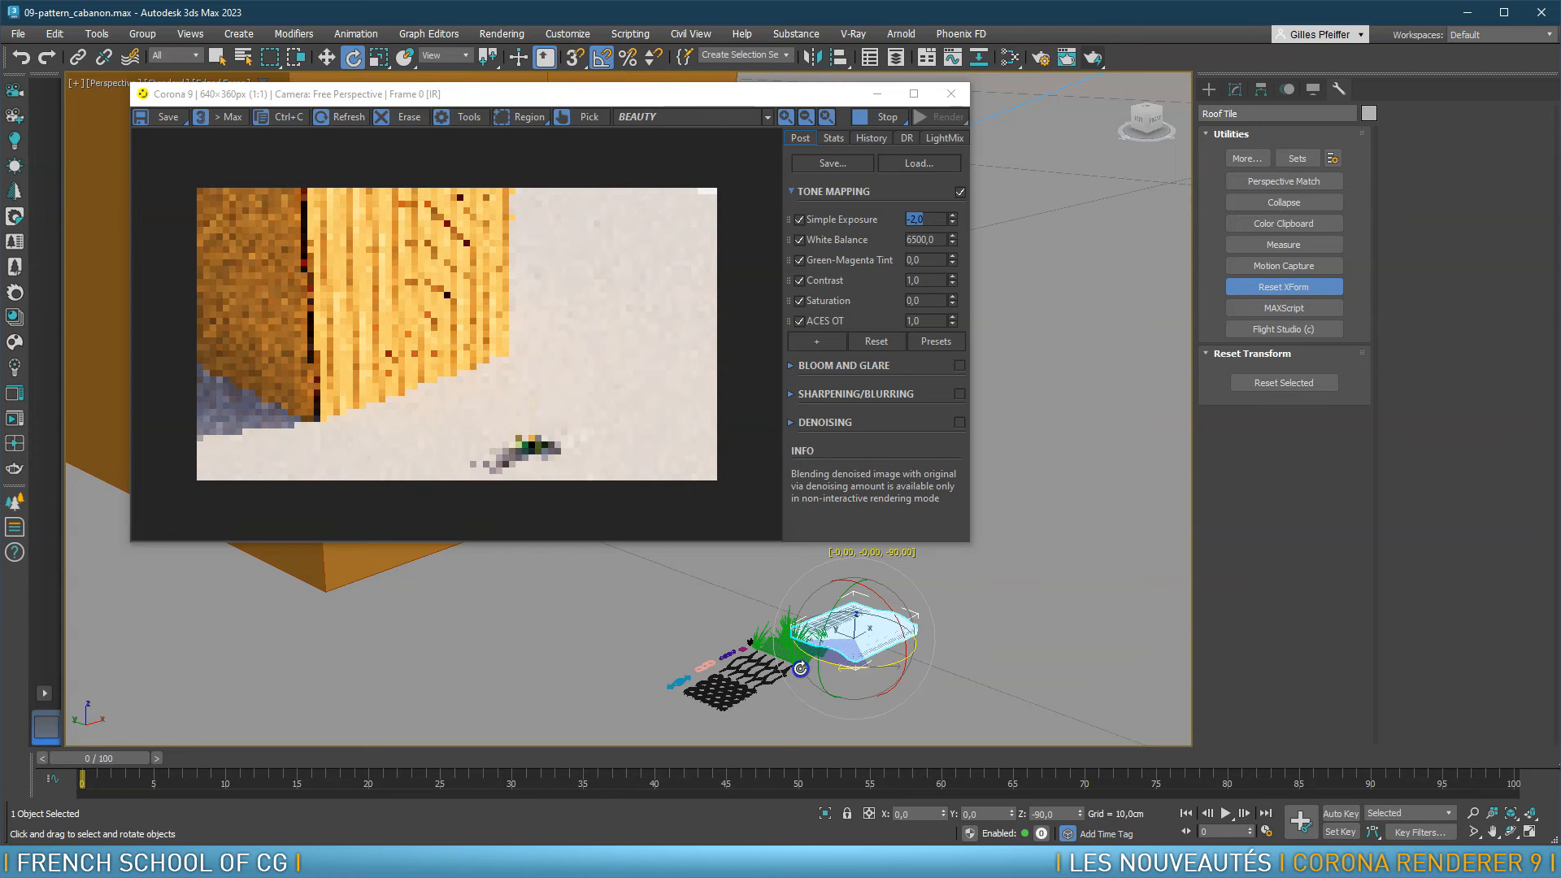
{"action": "left_click", "coordinate": [1286, 384]}
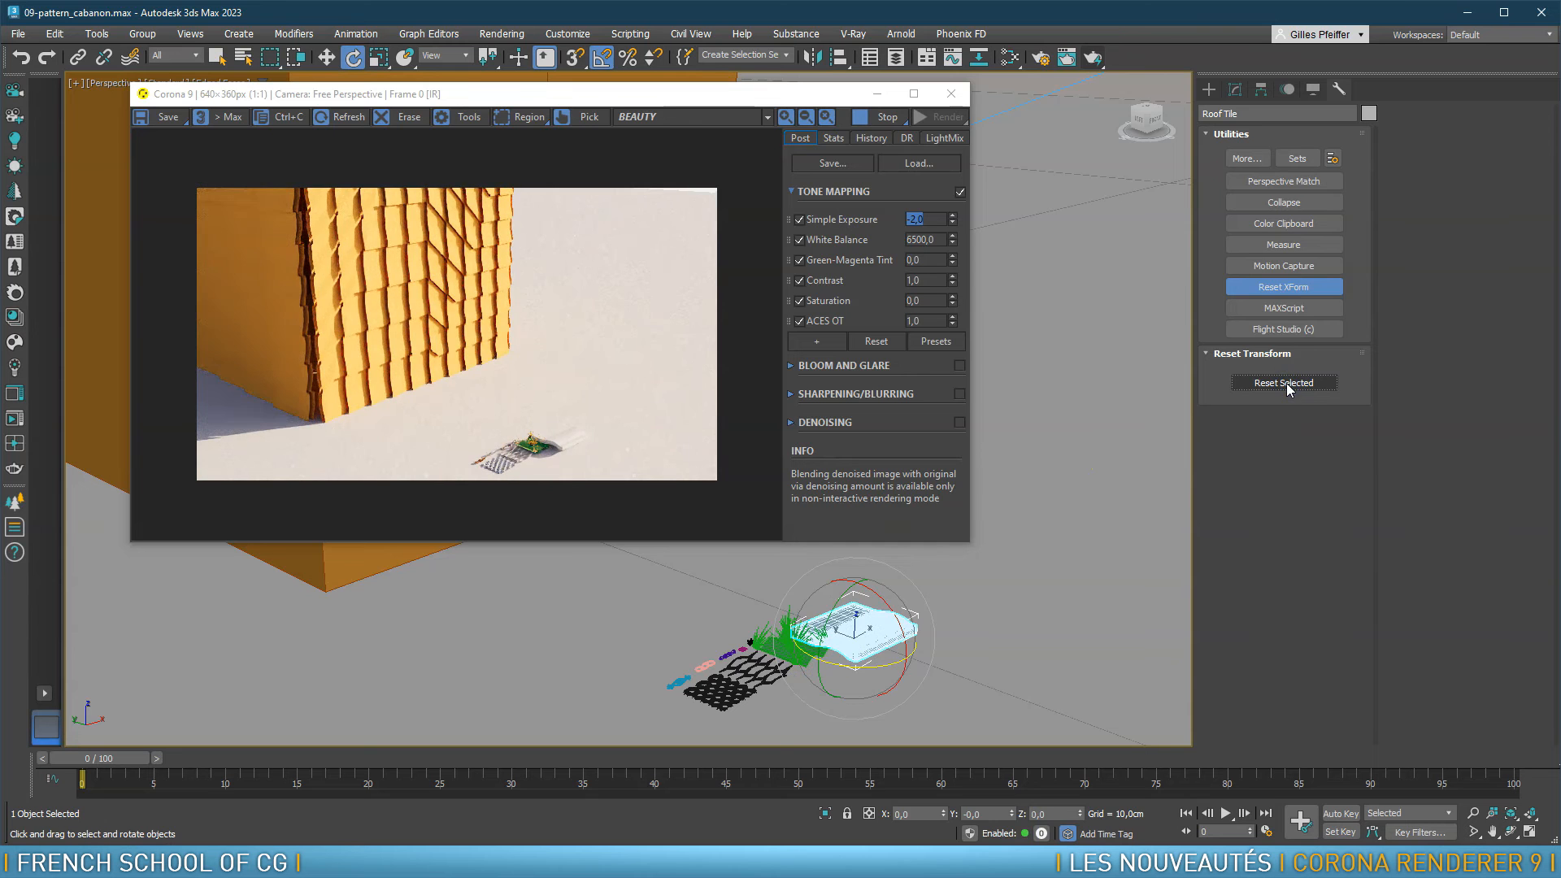
Inspect how the rotated tiles are laid out on the cabin's roof slope and gable in the interactive render
{"action": "scroll", "coordinate": [594, 603], "scroll_direction": "down", "scroll_amount": 4}
{"action": "middle_click_drag", "start_coordinate": [594, 603], "coordinate": [694, 751]}
{"action": "middle_click_drag", "start_coordinate": [652, 625], "coordinate": [667, 673]}
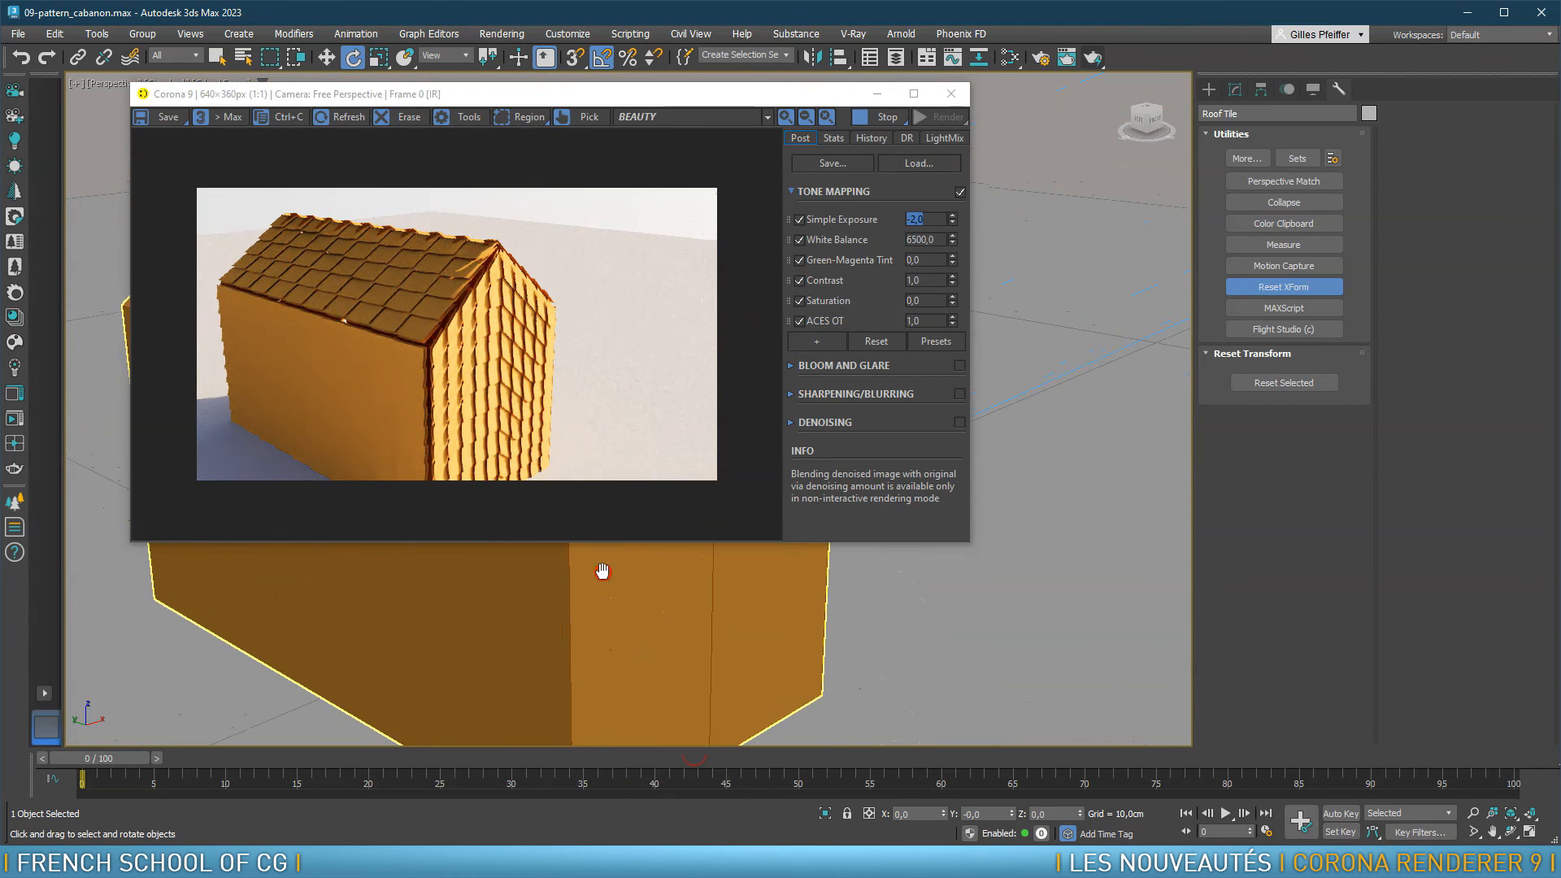
{"action": "middle_click_drag", "start_coordinate": [601, 567], "coordinate": [696, 731]}
{"action": "middle_click_drag", "start_coordinate": [659, 595], "coordinate": [690, 655]}
{"action": "scroll", "coordinate": [694, 581], "scroll_direction": "up", "scroll_amount": 3}
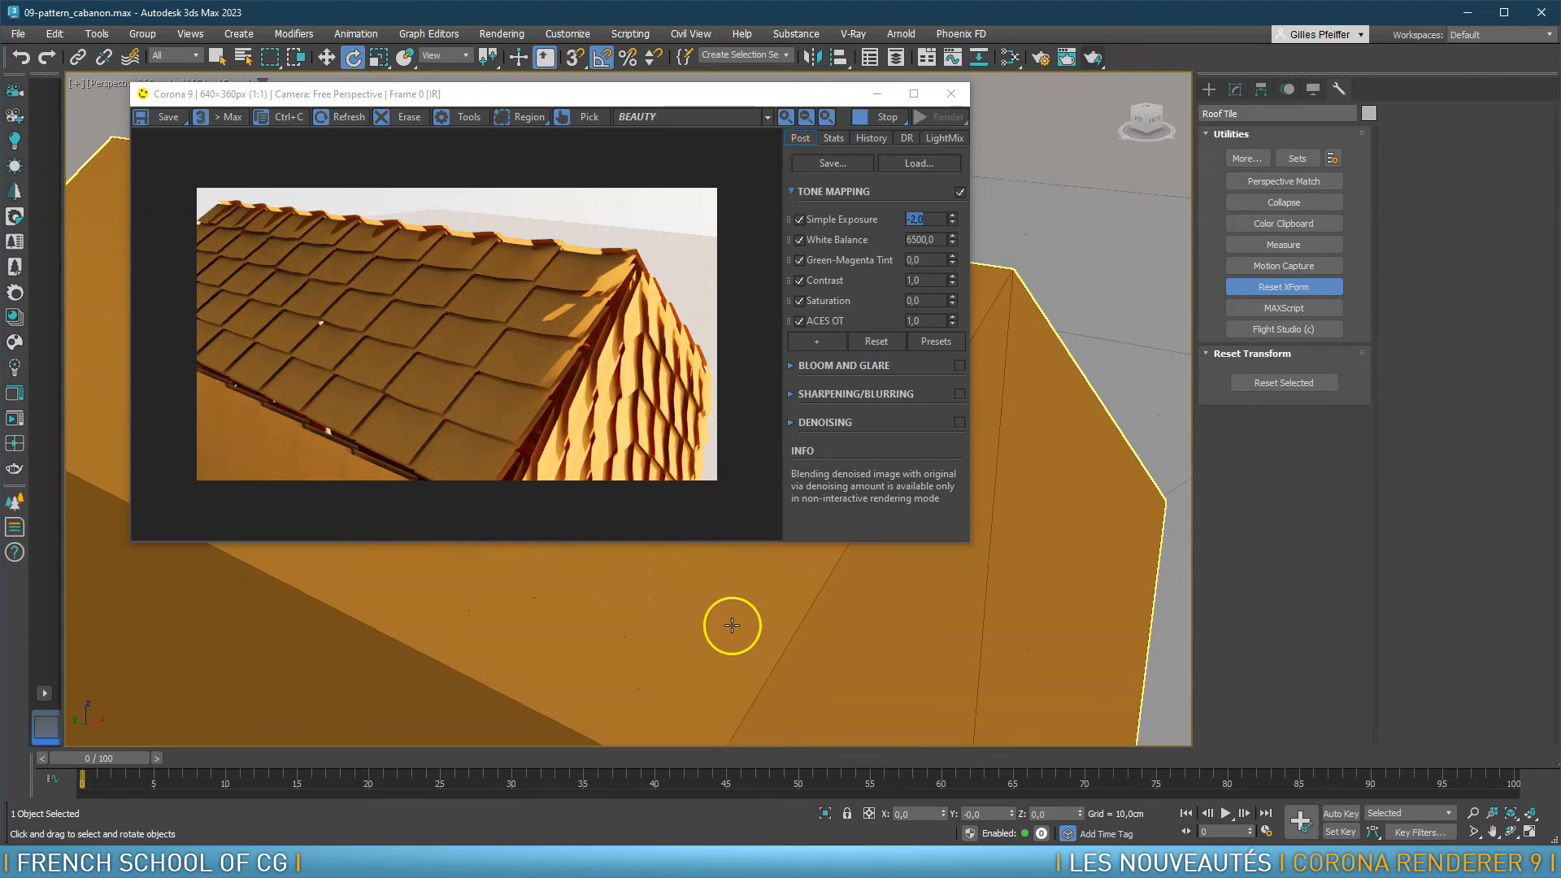
{"action": "scroll", "coordinate": [721, 623], "scroll_direction": "down", "scroll_amount": 5}
Collapse the Roof Tile's Reset XForm modifiers into its editable mesh
{"action": "middle_click_drag", "start_coordinate": [753, 627], "coordinate": [831, 640], "text": "alt"}
{"action": "middle_click_drag", "start_coordinate": [834, 726], "coordinate": [768, 652]}
{"action": "scroll", "coordinate": [755, 579], "scroll_direction": "up", "scroll_amount": 6}
{"action": "left_click", "coordinate": [1235, 91]}
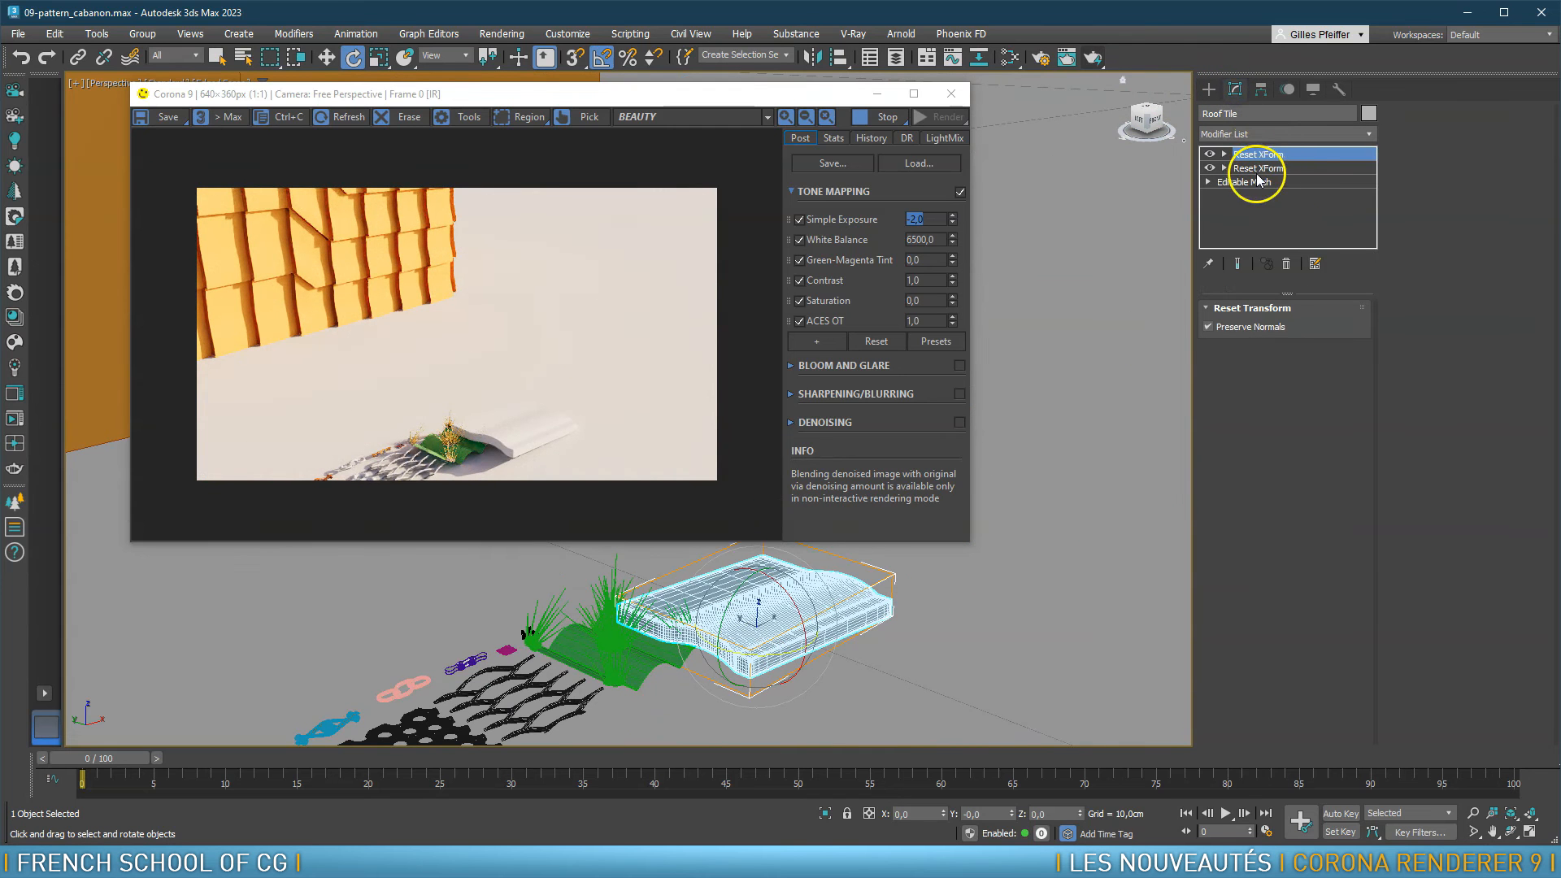
{"action": "right_click", "coordinate": [1283, 162]}
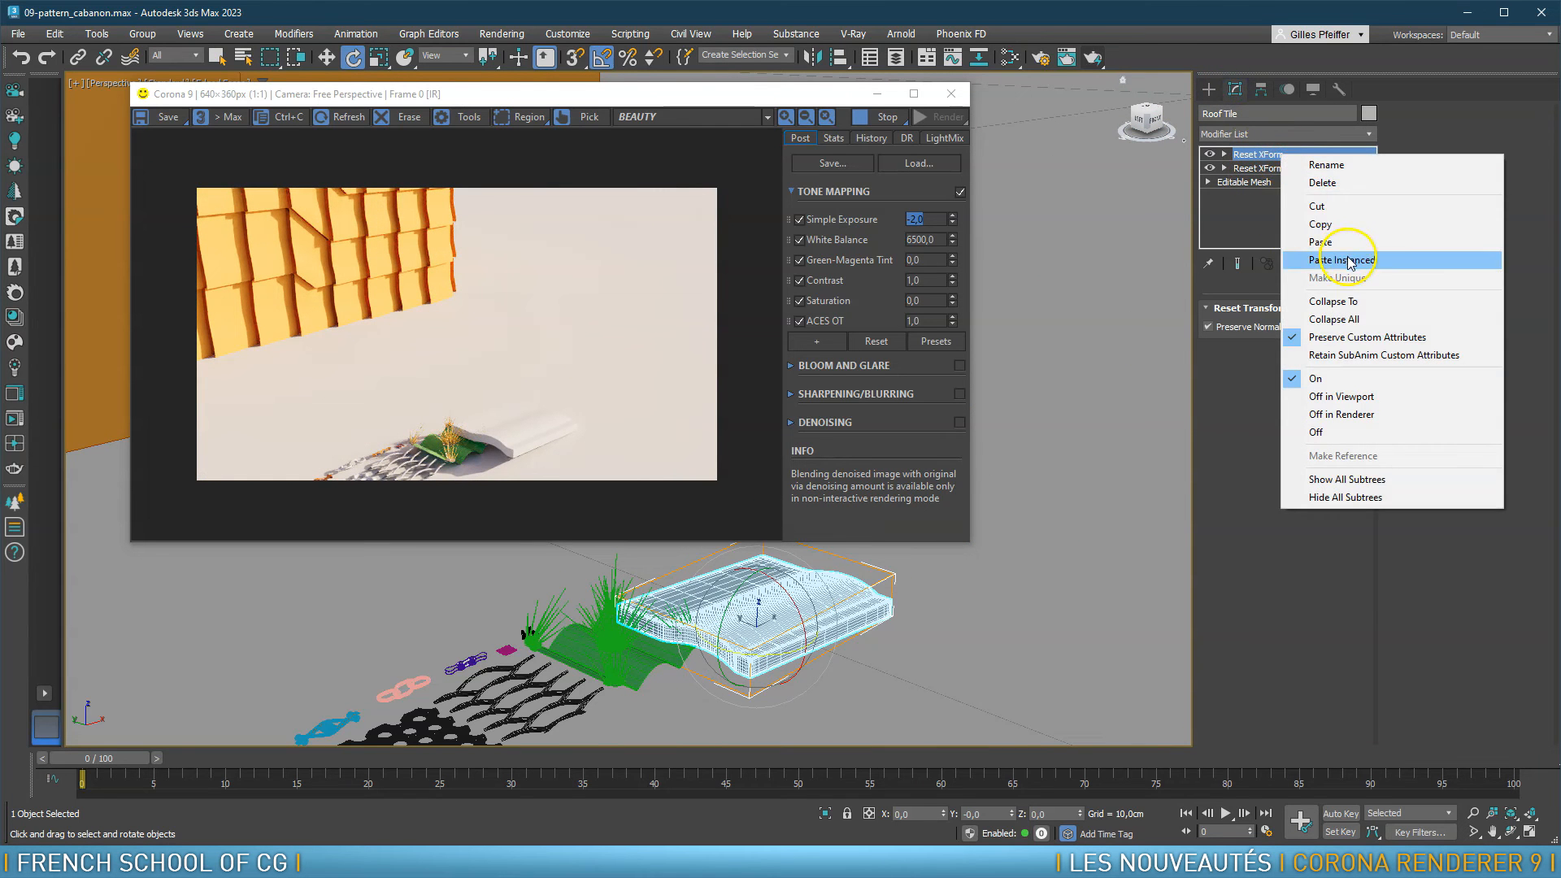
{"action": "left_click", "coordinate": [1364, 306]}
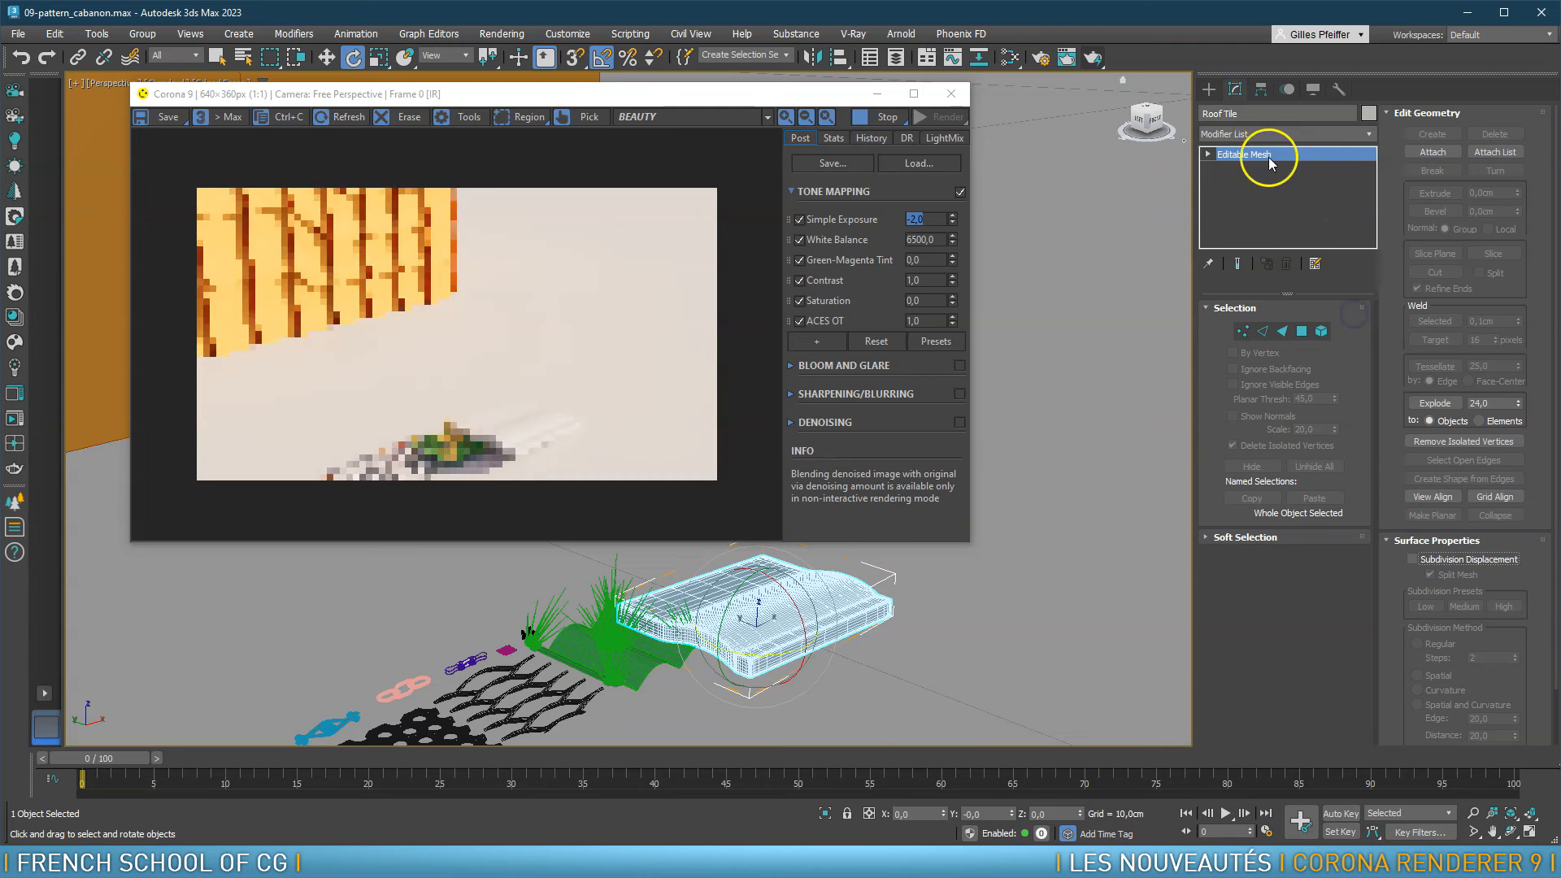
Select the cabin and refit its pattern crop box to the Roof Tile in object space
{"action": "middle_click_drag", "start_coordinate": [774, 623], "coordinate": [814, 616], "text": "alt"}
{"action": "scroll", "coordinate": [725, 581], "scroll_direction": "down", "scroll_amount": 10}
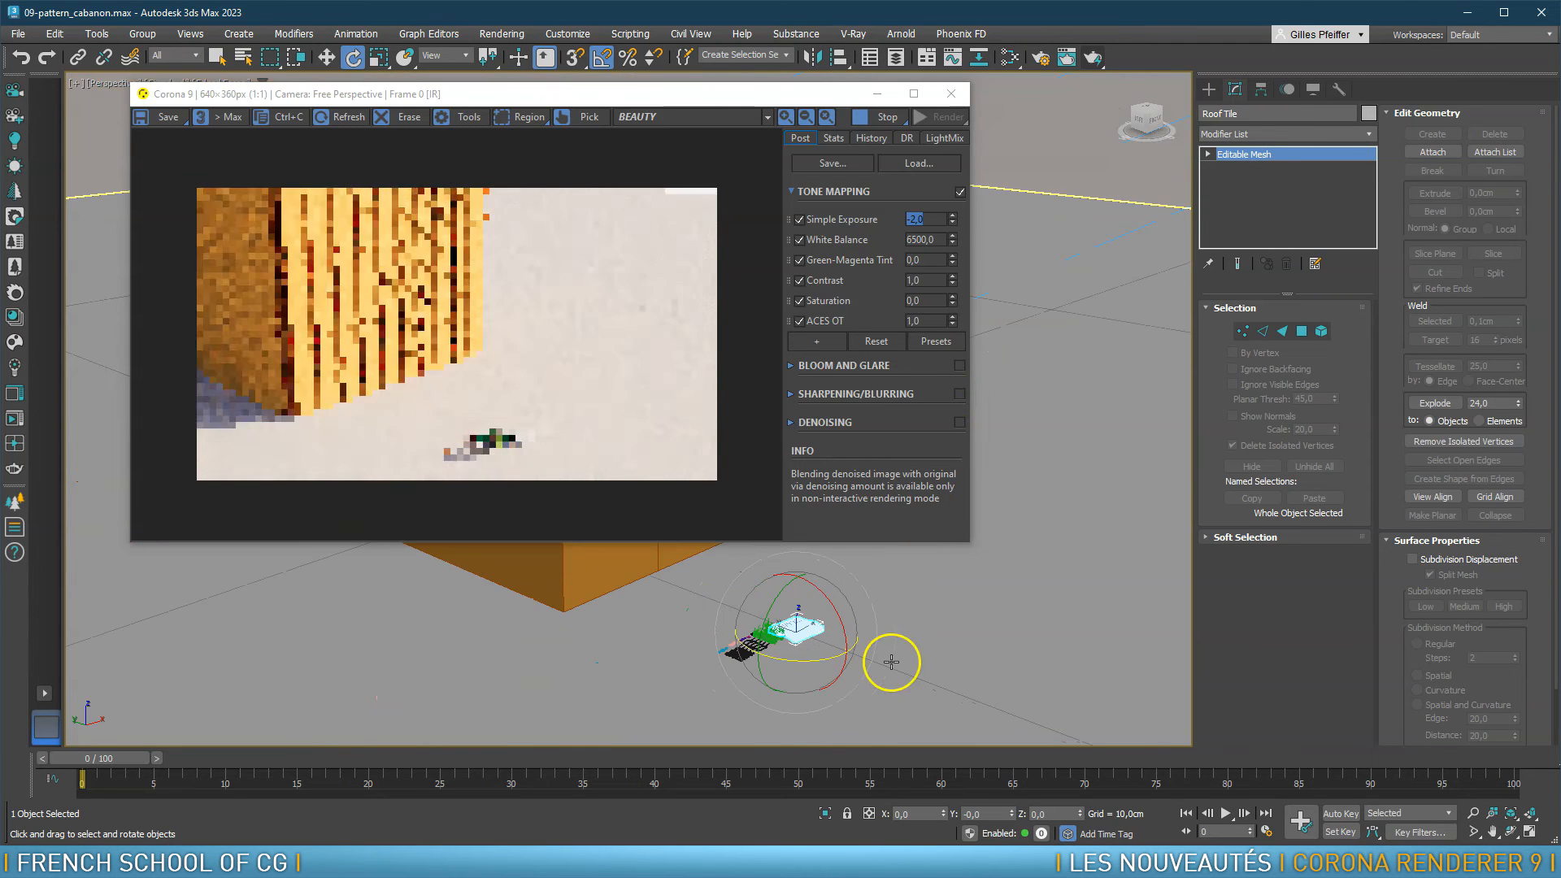
{"action": "left_click", "coordinate": [612, 573]}
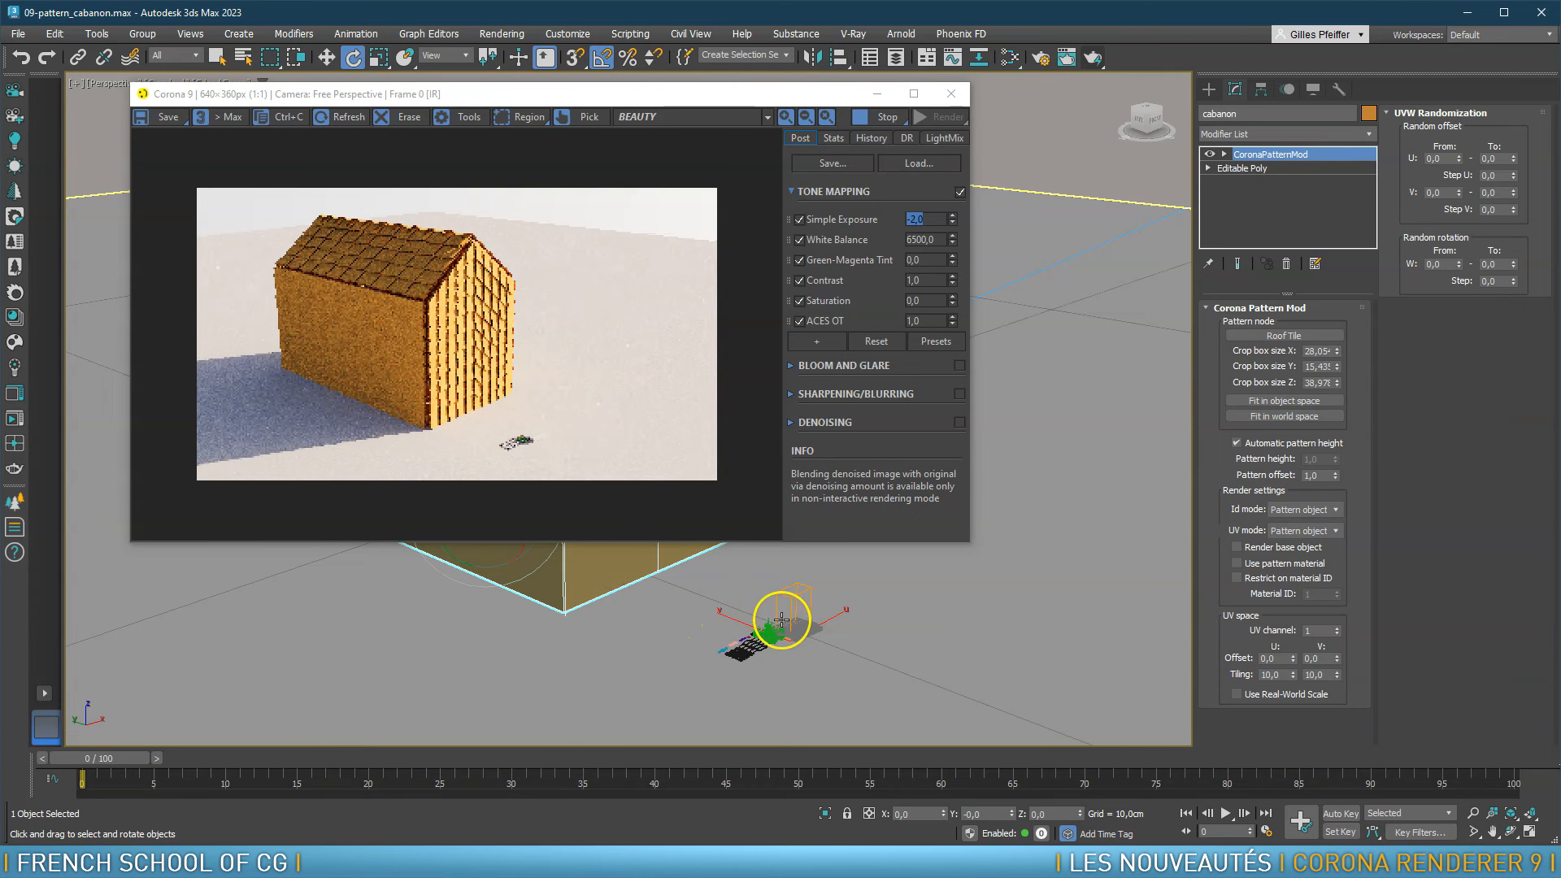
{"action": "scroll", "coordinate": [808, 640], "scroll_direction": "up", "scroll_amount": 3}
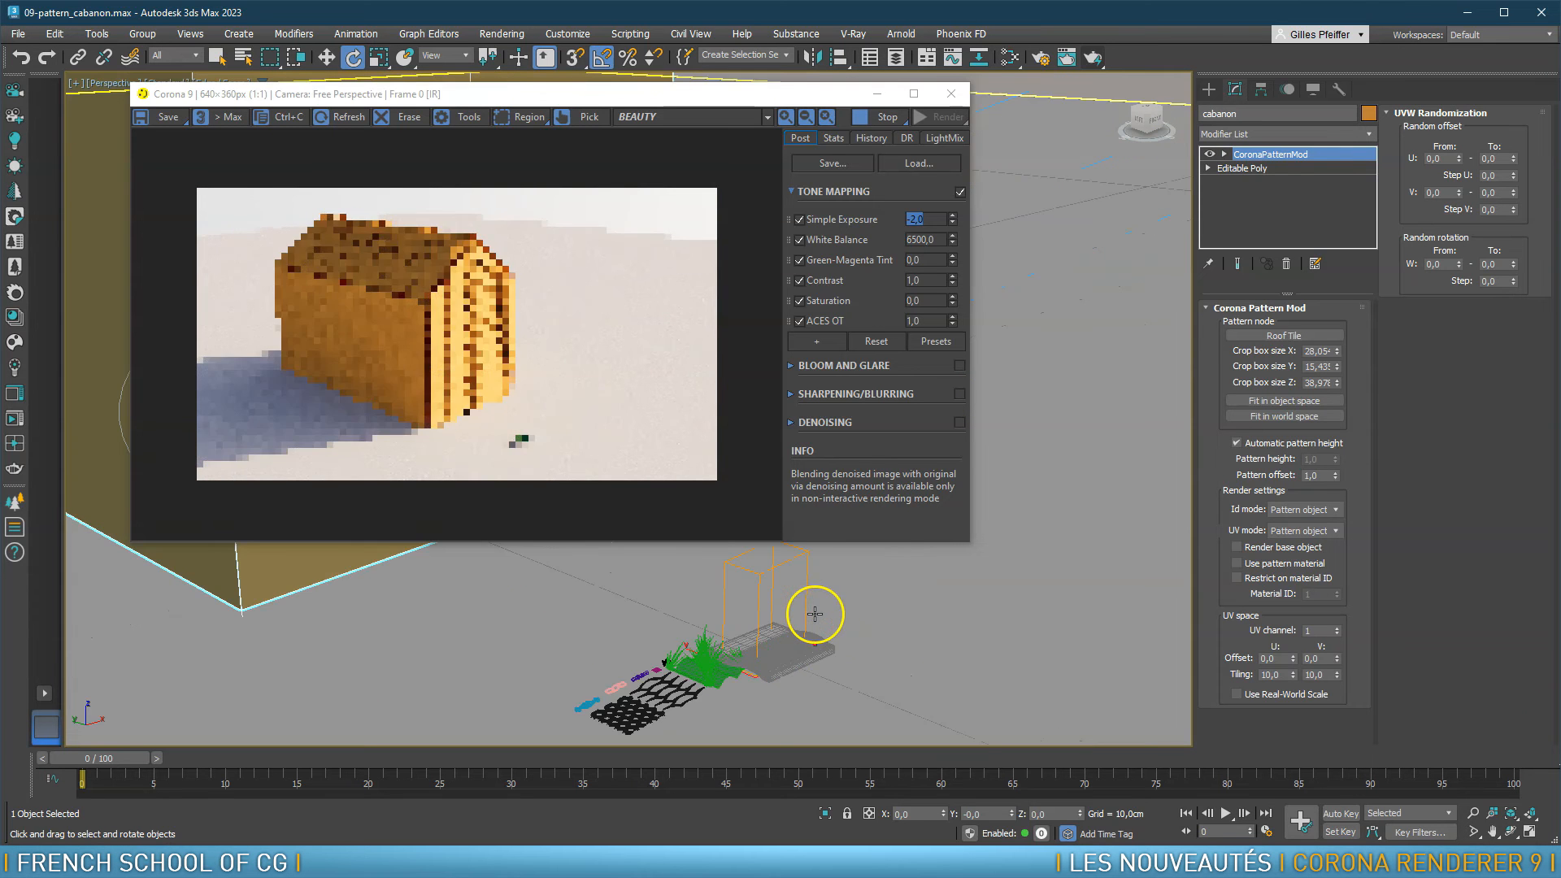
{"action": "scroll", "coordinate": [813, 642], "scroll_direction": "up", "scroll_amount": 2}
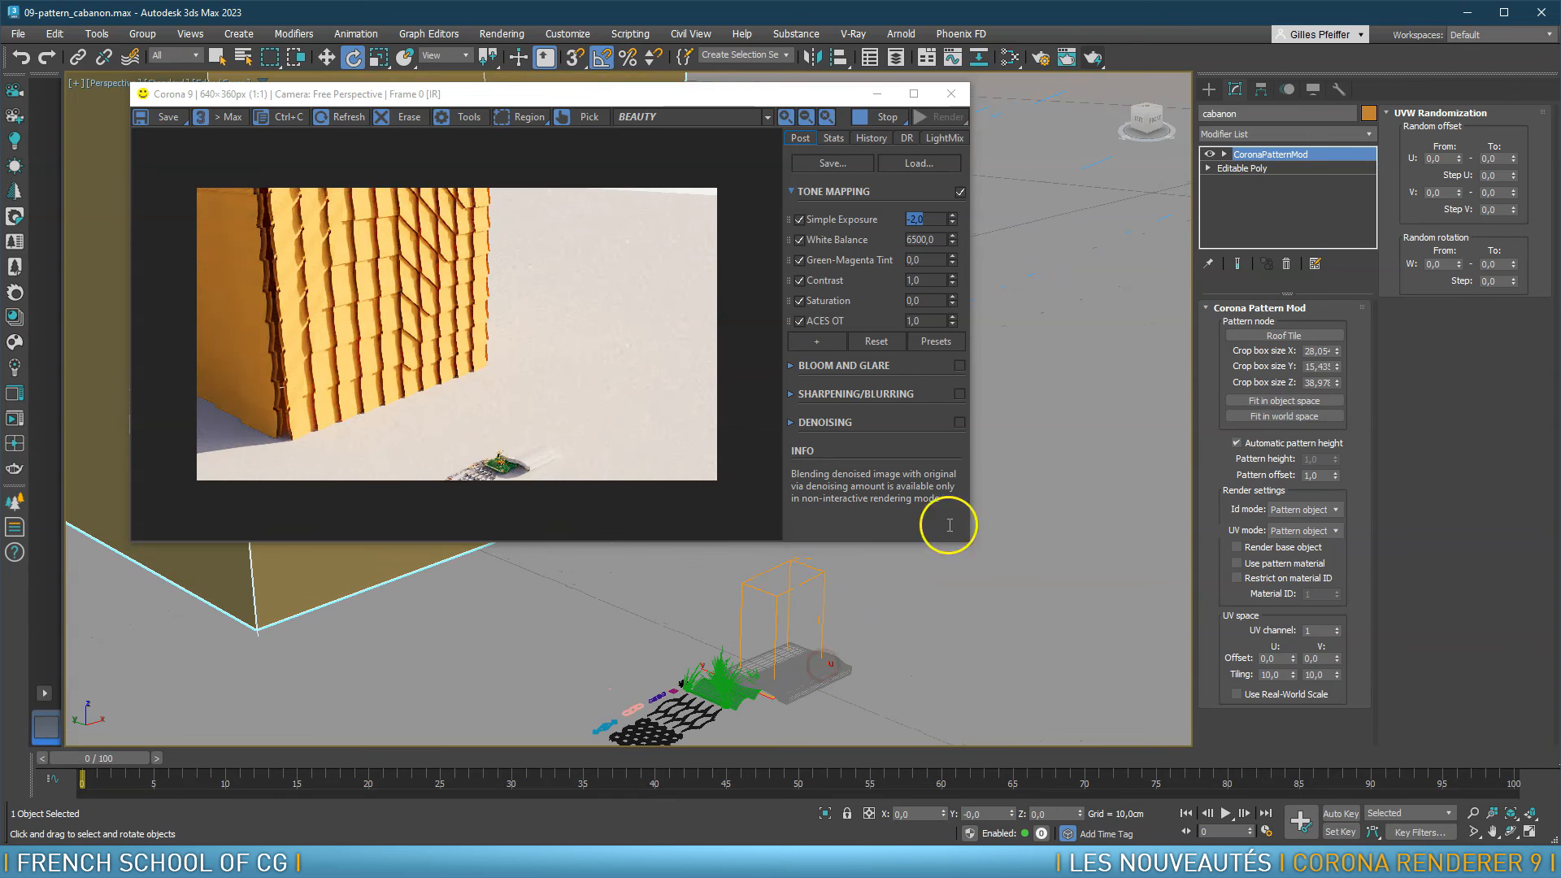
{"action": "left_click", "coordinate": [1283, 403]}
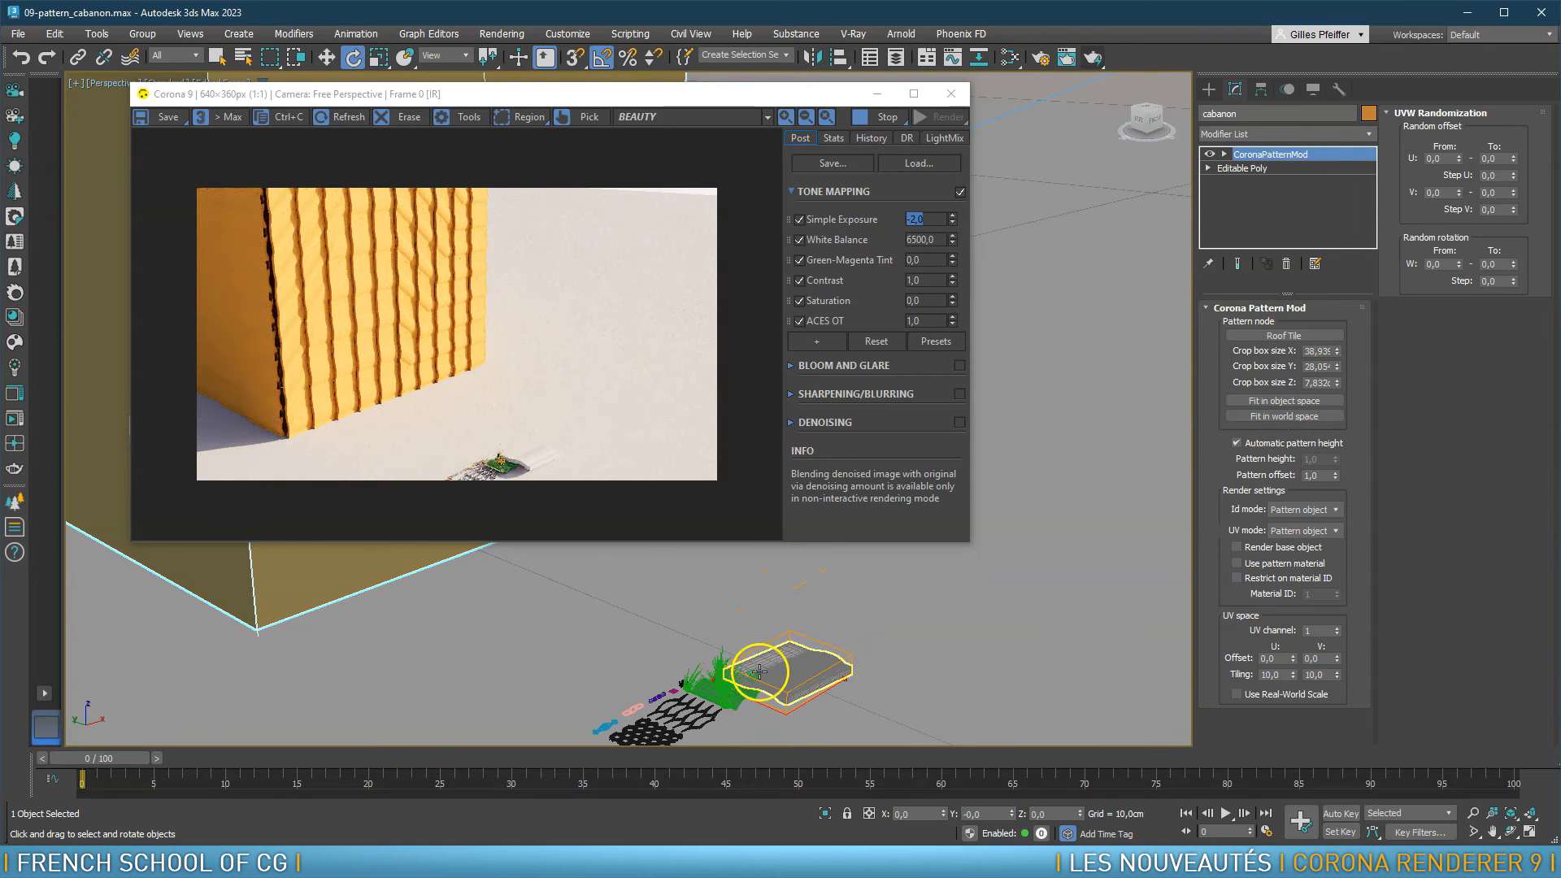
Restrict the cabin's pattern to material ID 2 so that only the roof receives tiles
{"action": "middle_click_drag", "start_coordinate": [742, 626], "coordinate": [801, 616]}
{"action": "left_click_drag", "start_coordinate": [819, 615], "coordinate": [482, 639]}
{"action": "middle_click_drag", "start_coordinate": [482, 640], "coordinate": [594, 650], "text": "alt"}
{"action": "scroll", "coordinate": [902, 674], "scroll_direction": "down", "scroll_amount": 4}
{"action": "middle_click_drag", "start_coordinate": [930, 665], "coordinate": [808, 599], "text": "alt"}
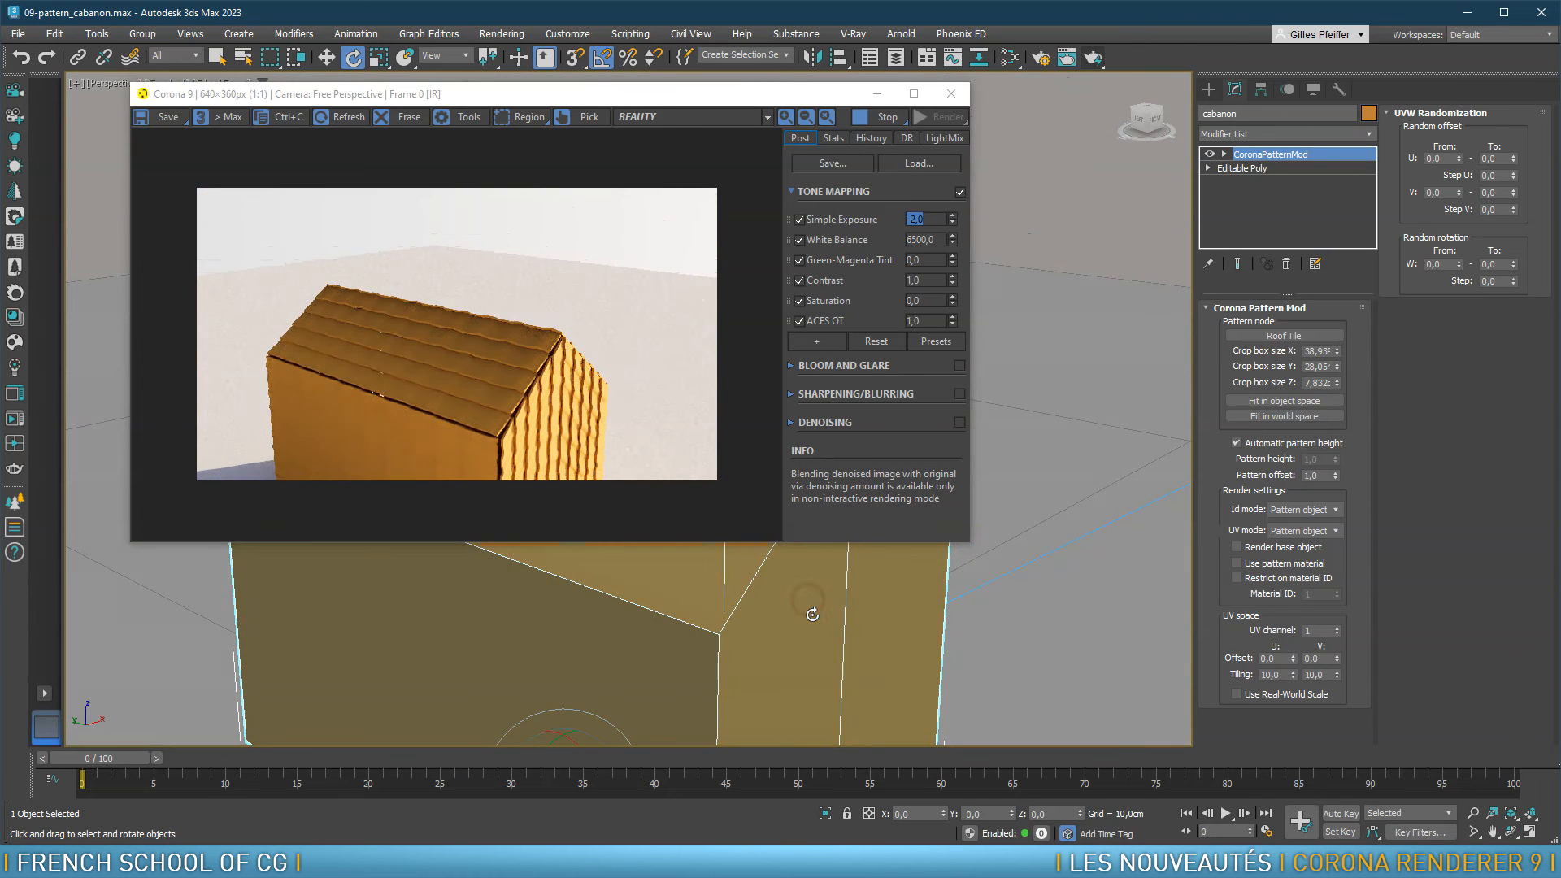
{"action": "left_click", "coordinate": [1236, 578]}
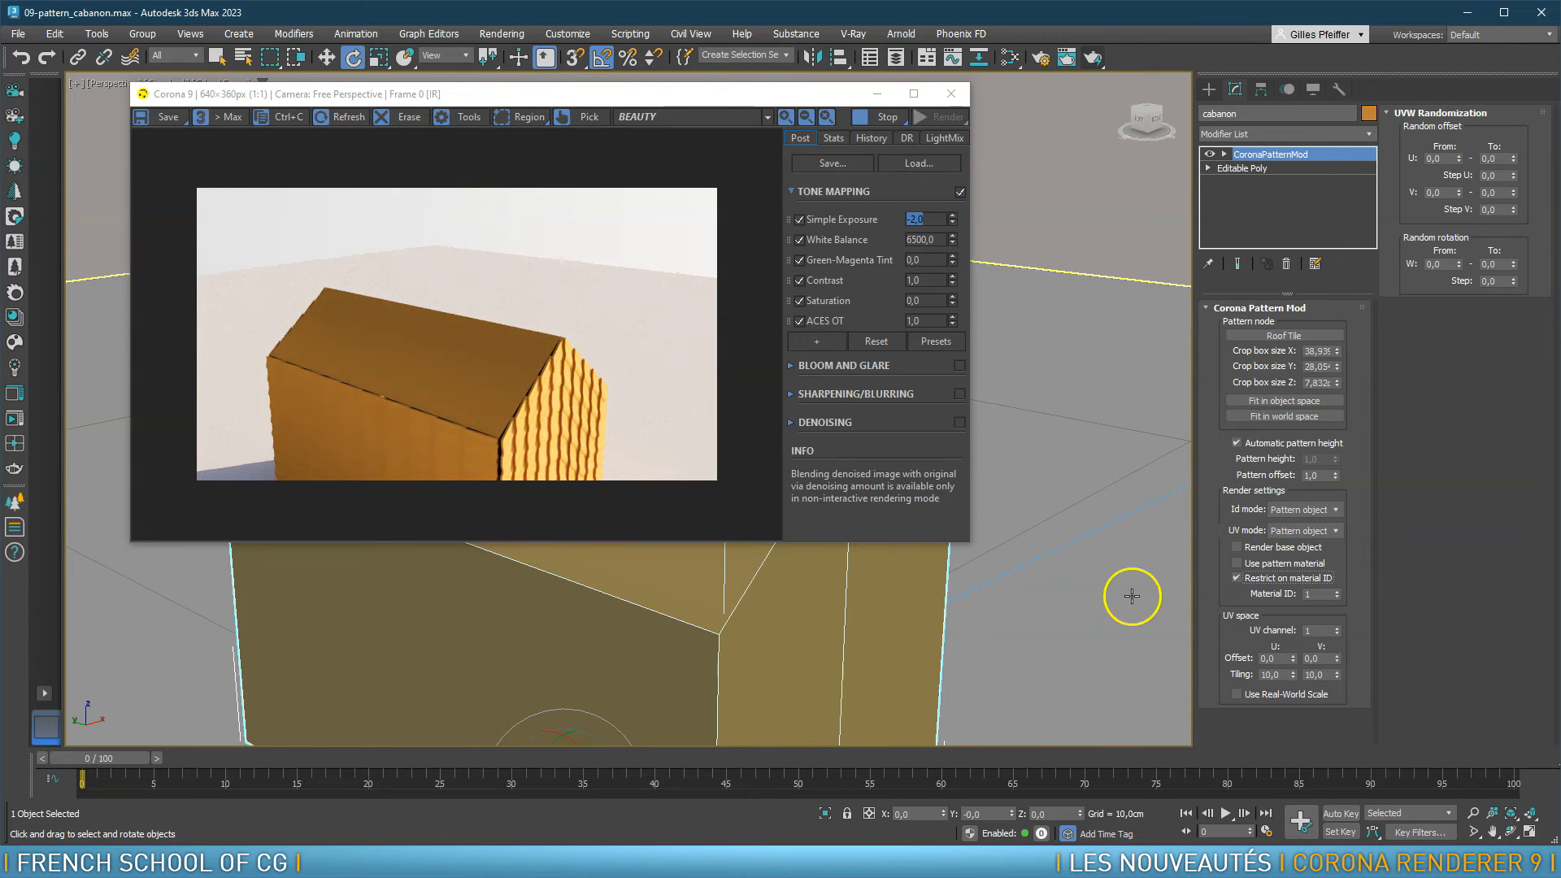
{"action": "left_click", "coordinate": [1306, 594]}
{"action": "type", "text": "2"}
{"action": "key", "text": "Return"}
Enable the pattern's own material for the tiles and check the roof from several angles in the render
{"action": "middle_click_drag", "start_coordinate": [847, 612], "coordinate": [707, 620], "text": "alt"}
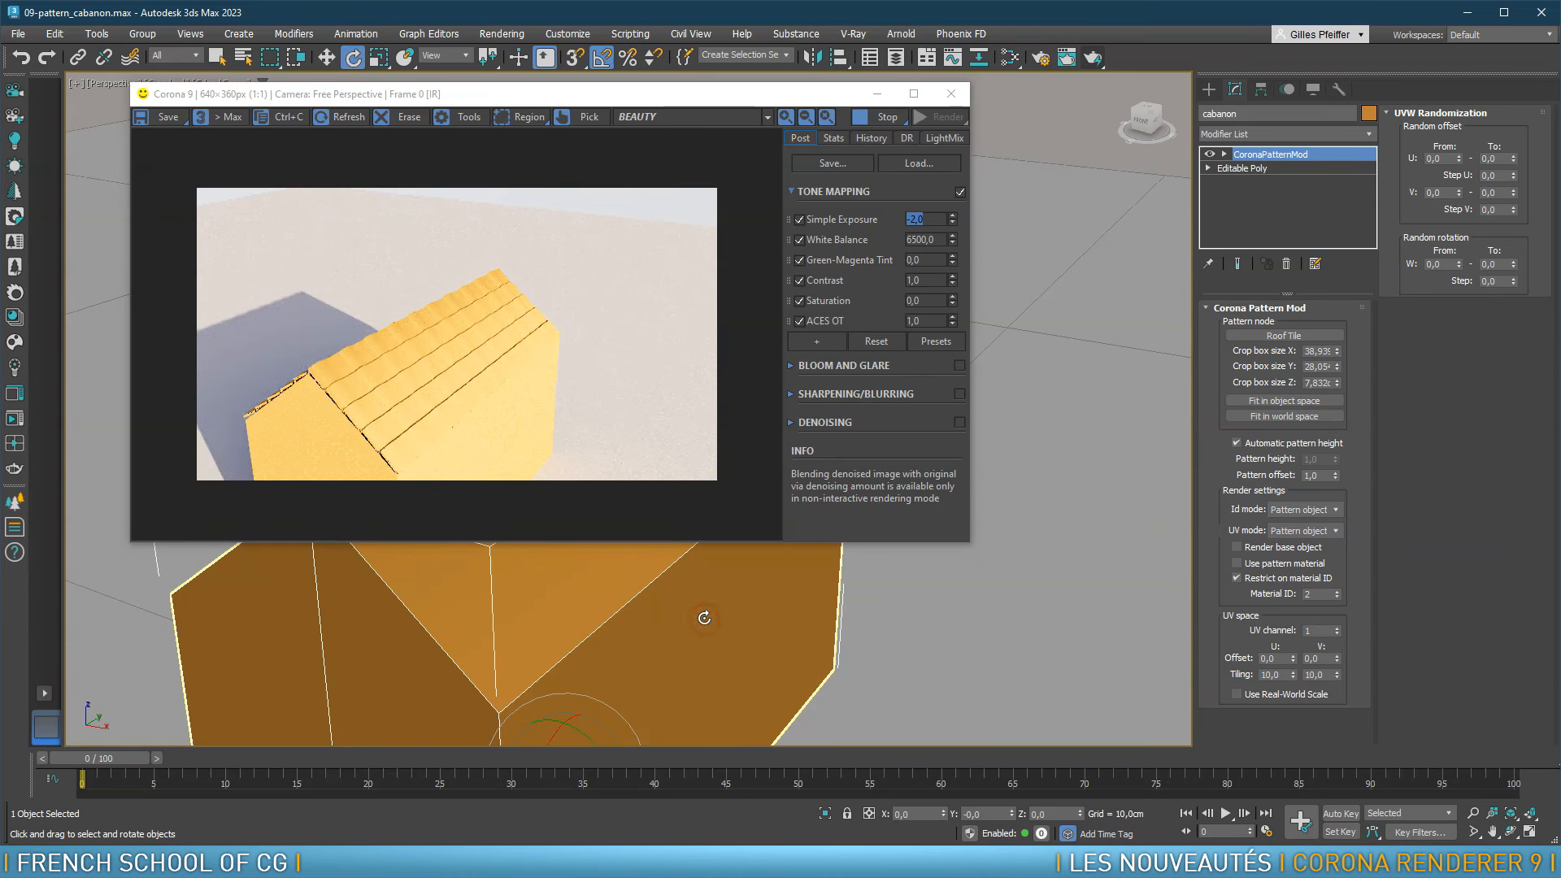
{"action": "middle_click_drag", "start_coordinate": [529, 644], "coordinate": [678, 651], "text": "alt"}
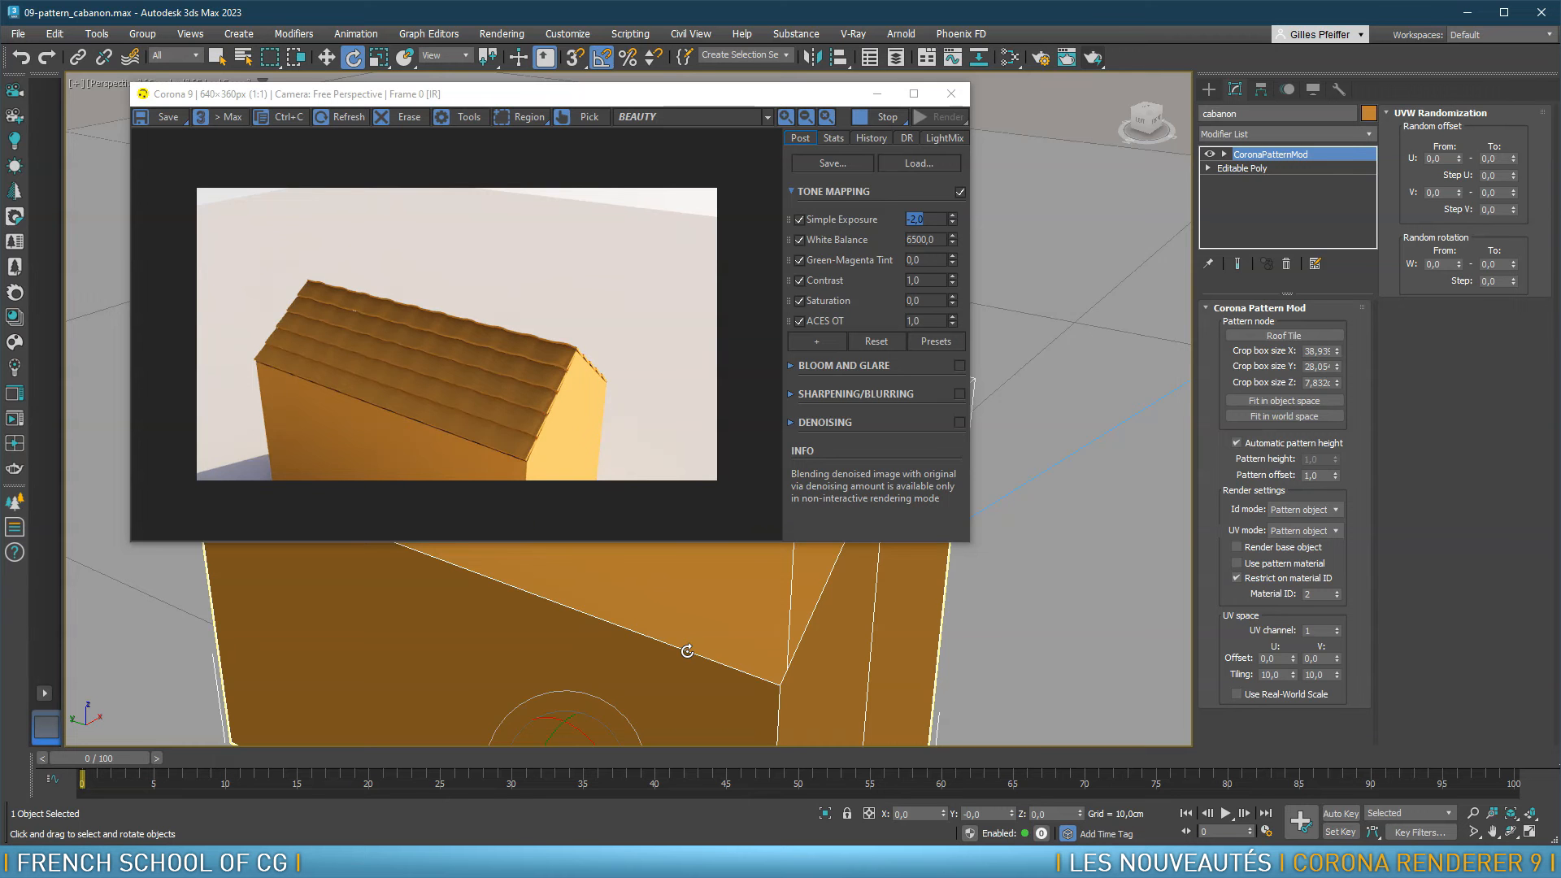
{"action": "middle_click_drag", "start_coordinate": [687, 650], "coordinate": [837, 634], "text": "alt"}
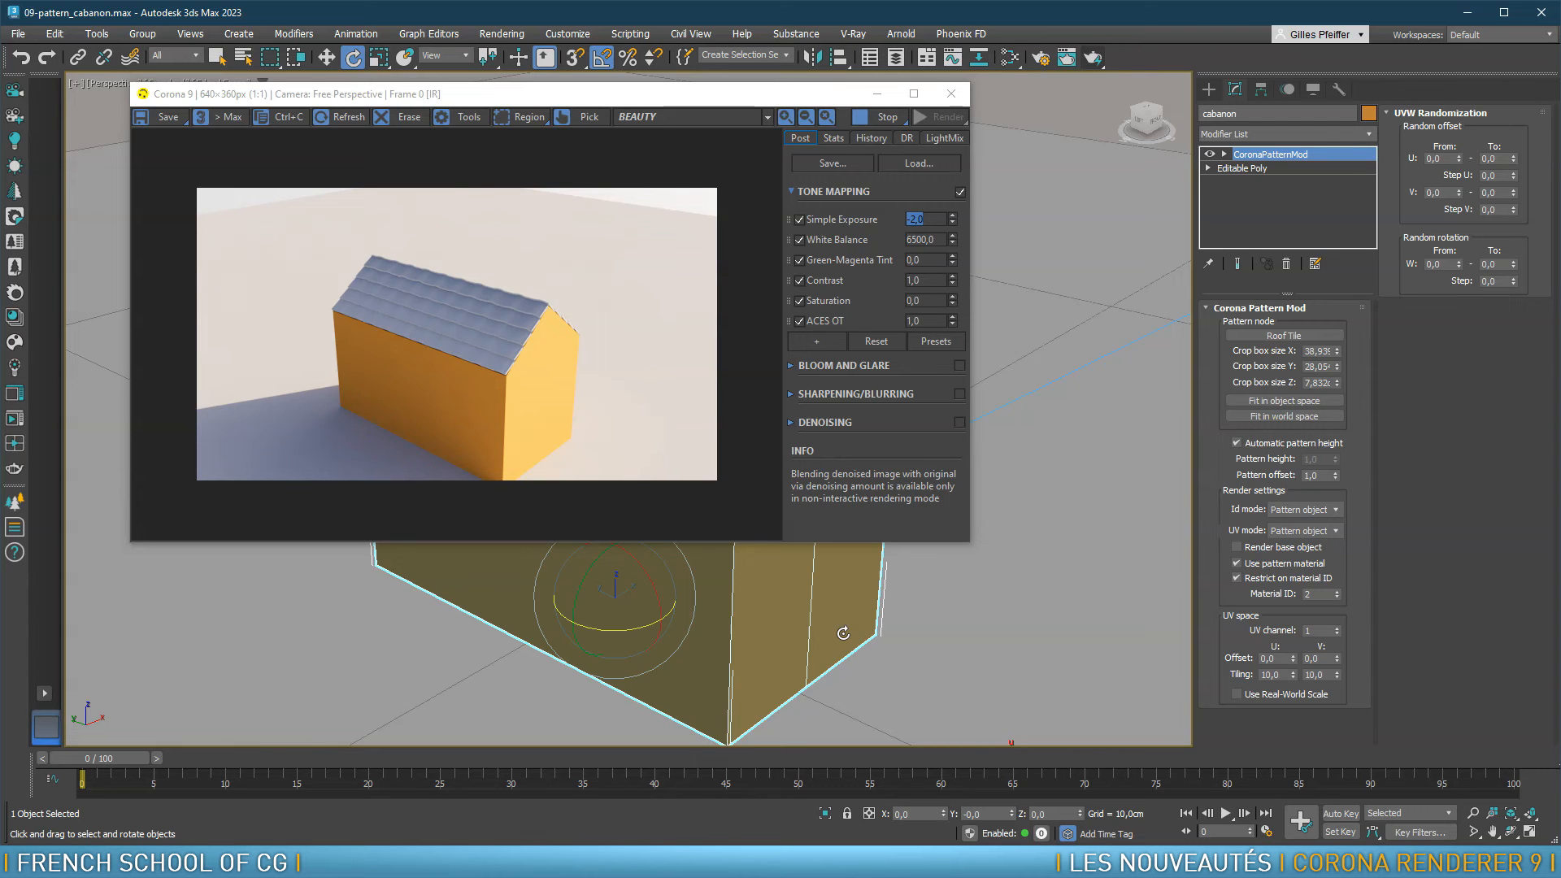
{"action": "middle_click_drag", "start_coordinate": [773, 630], "coordinate": [646, 607], "text": "alt"}
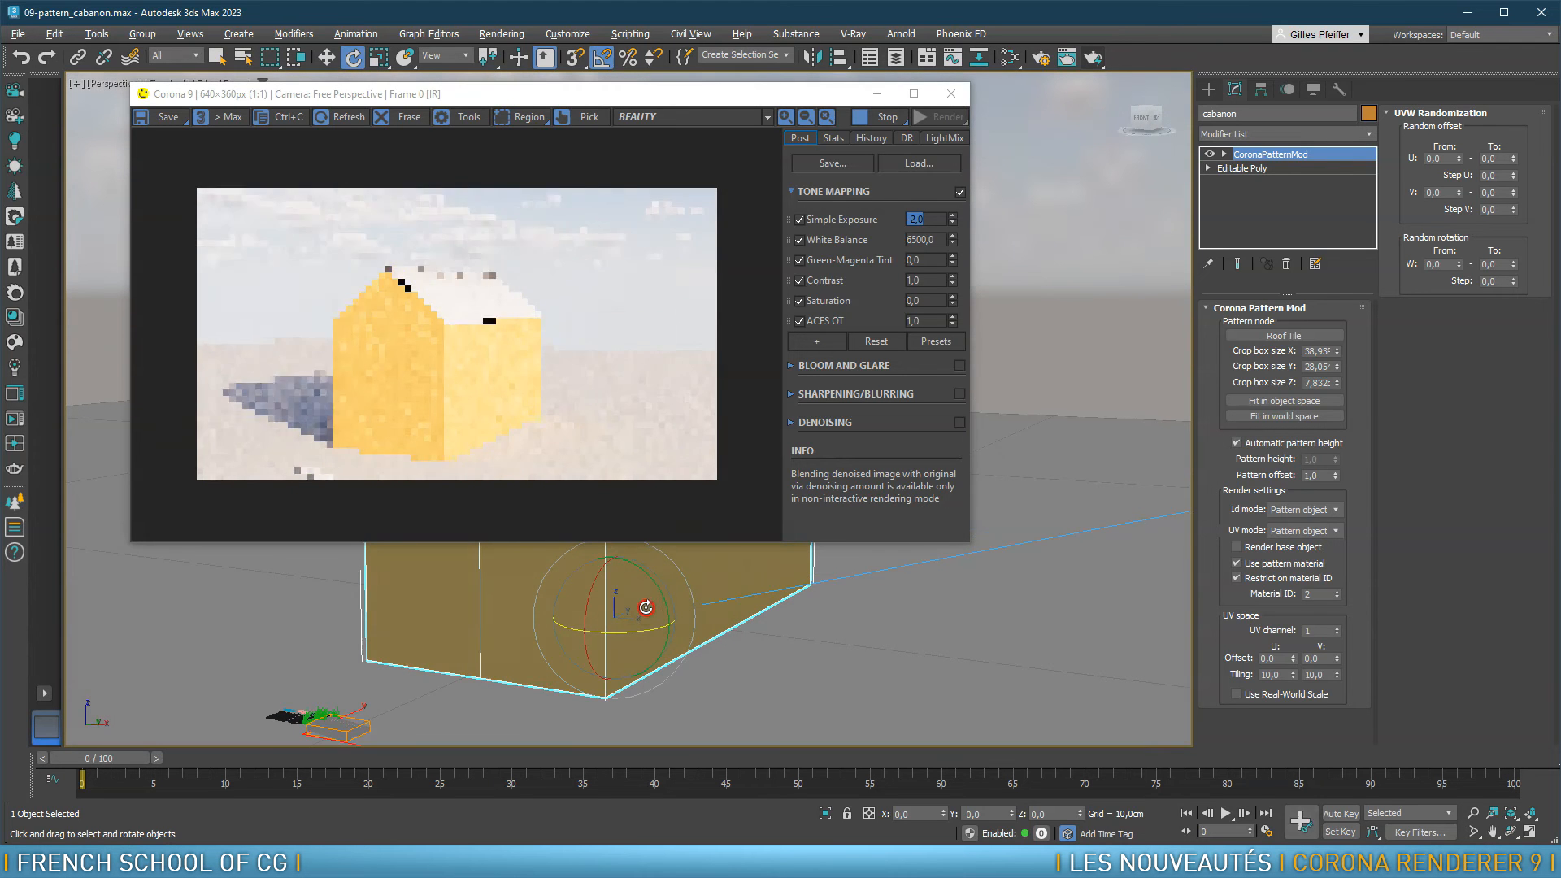
Close the interactive render window and save the cabin scene
{"action": "left_click", "coordinate": [951, 94]}
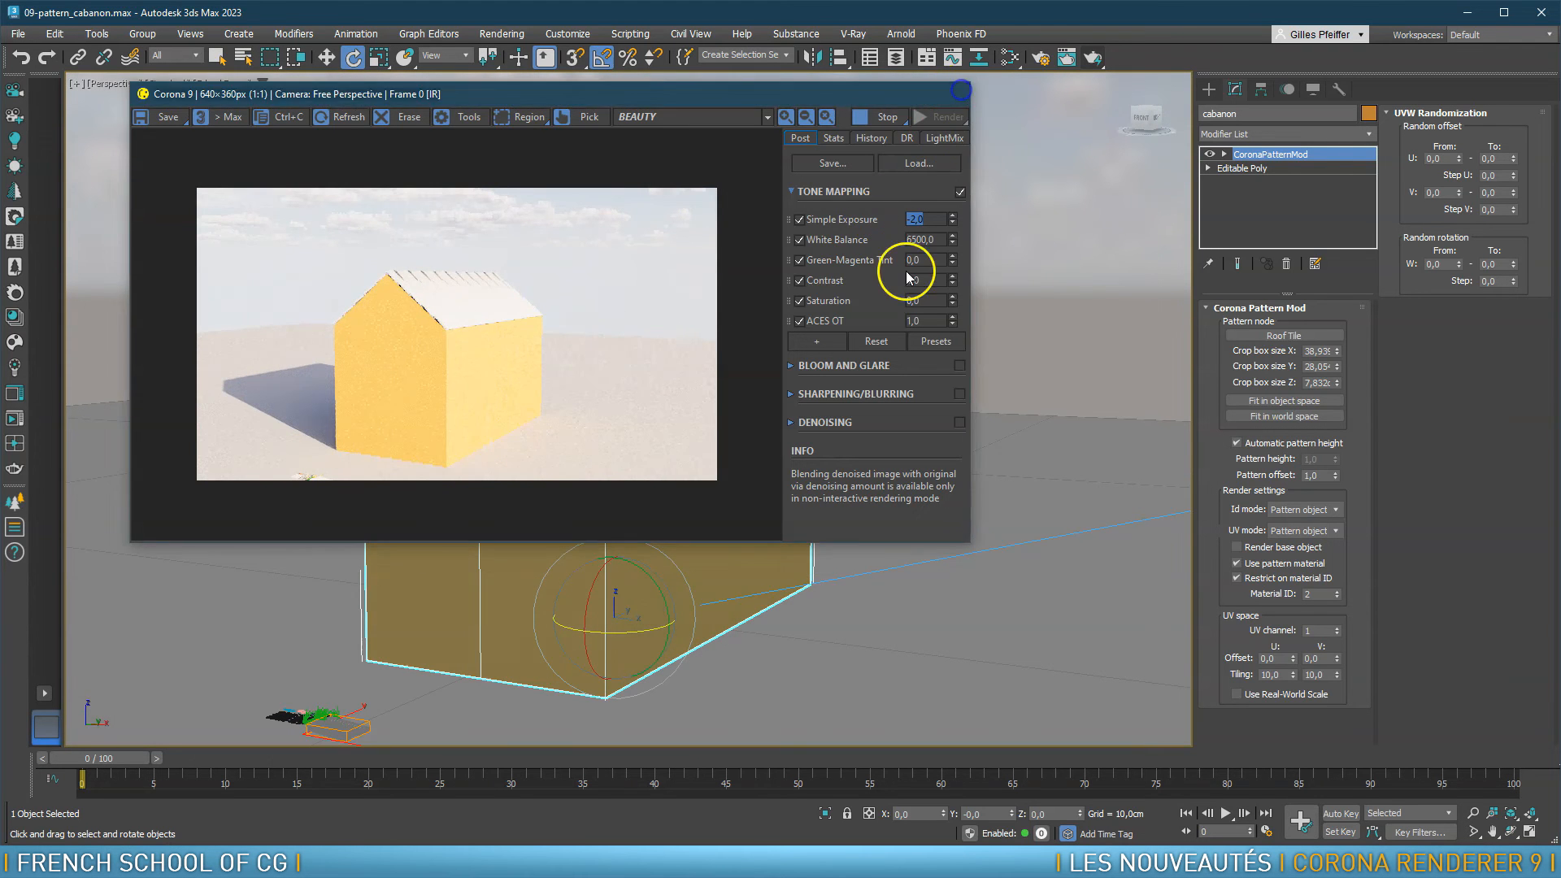
{"action": "middle_click_drag", "start_coordinate": [474, 456], "coordinate": [541, 486], "text": "alt"}
{"action": "left_click", "coordinate": [18, 34]}
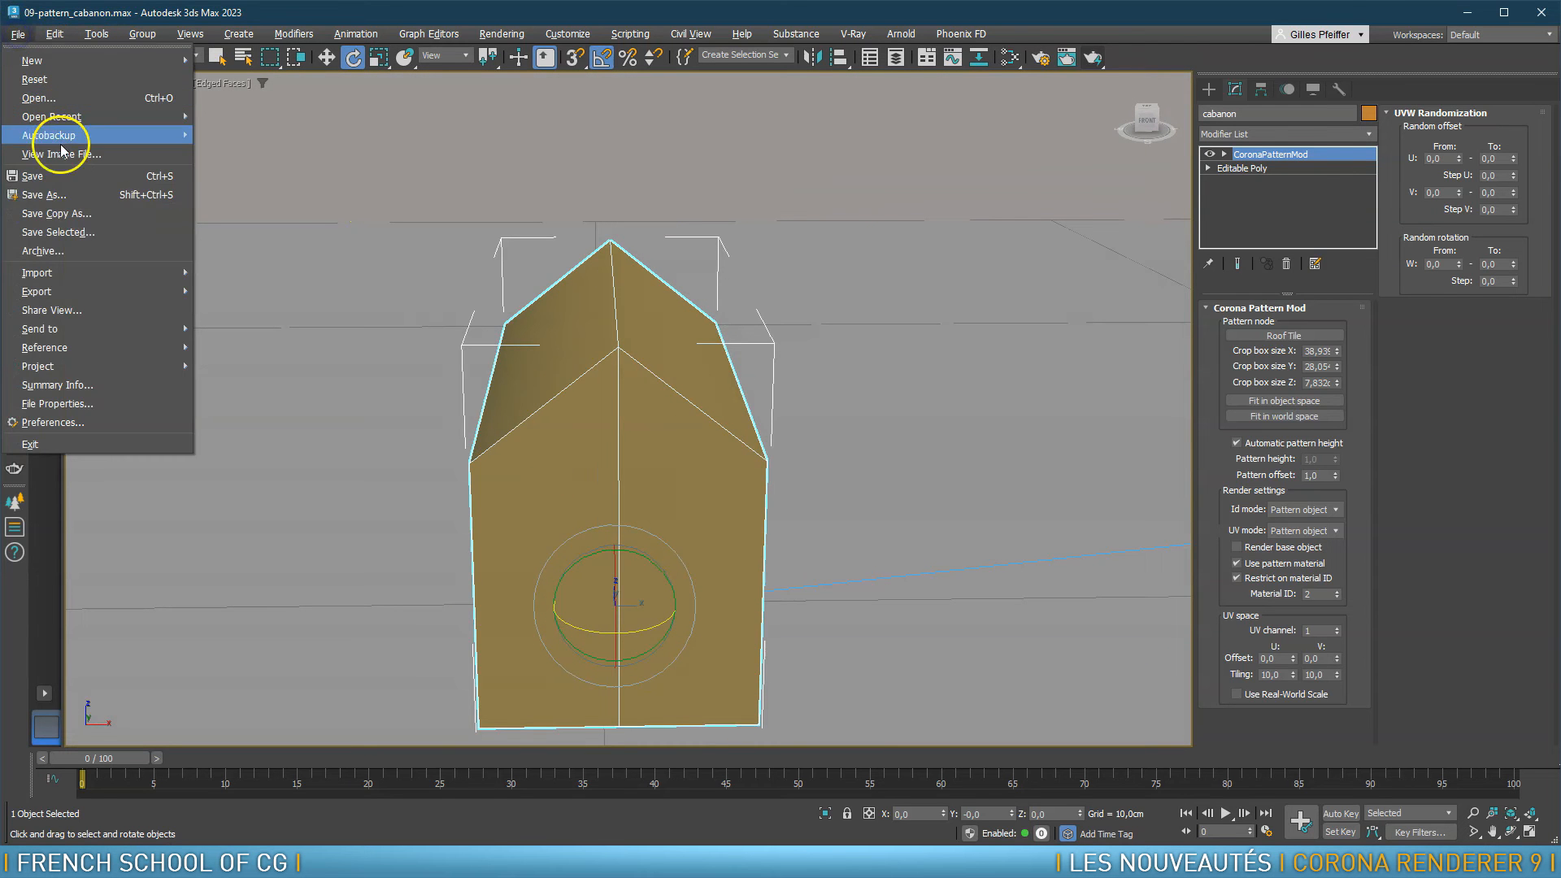
{"action": "left_click", "coordinate": [60, 179]}
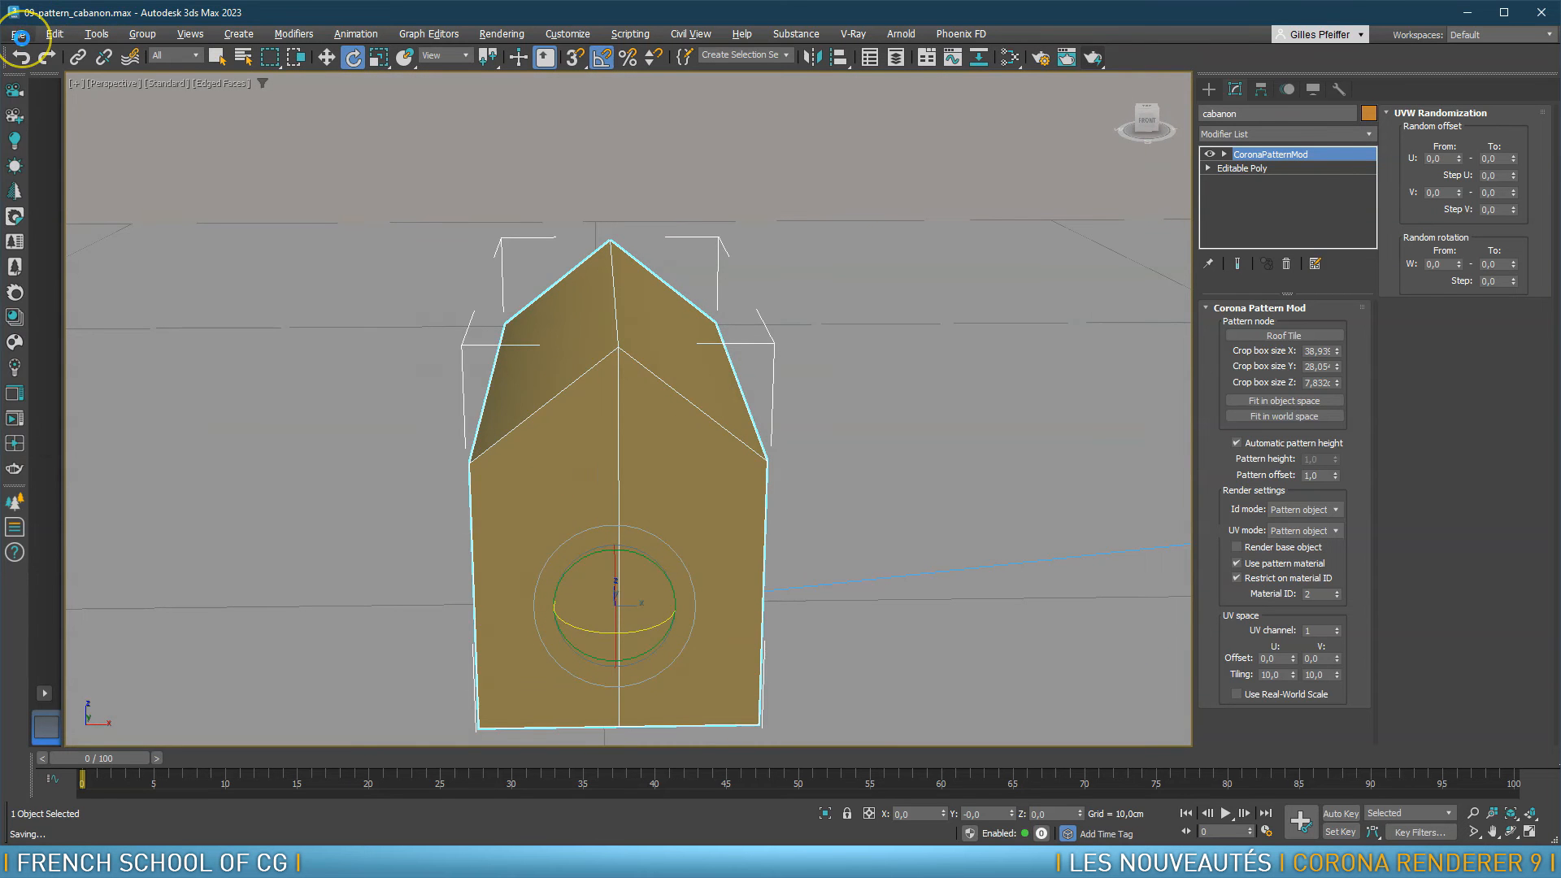
Open the recent scene 08-pattern_siege.max and frame the whole chair
{"action": "left_click", "coordinate": [18, 33]}
{"action": "mouse_move", "coordinate": [122, 117]}
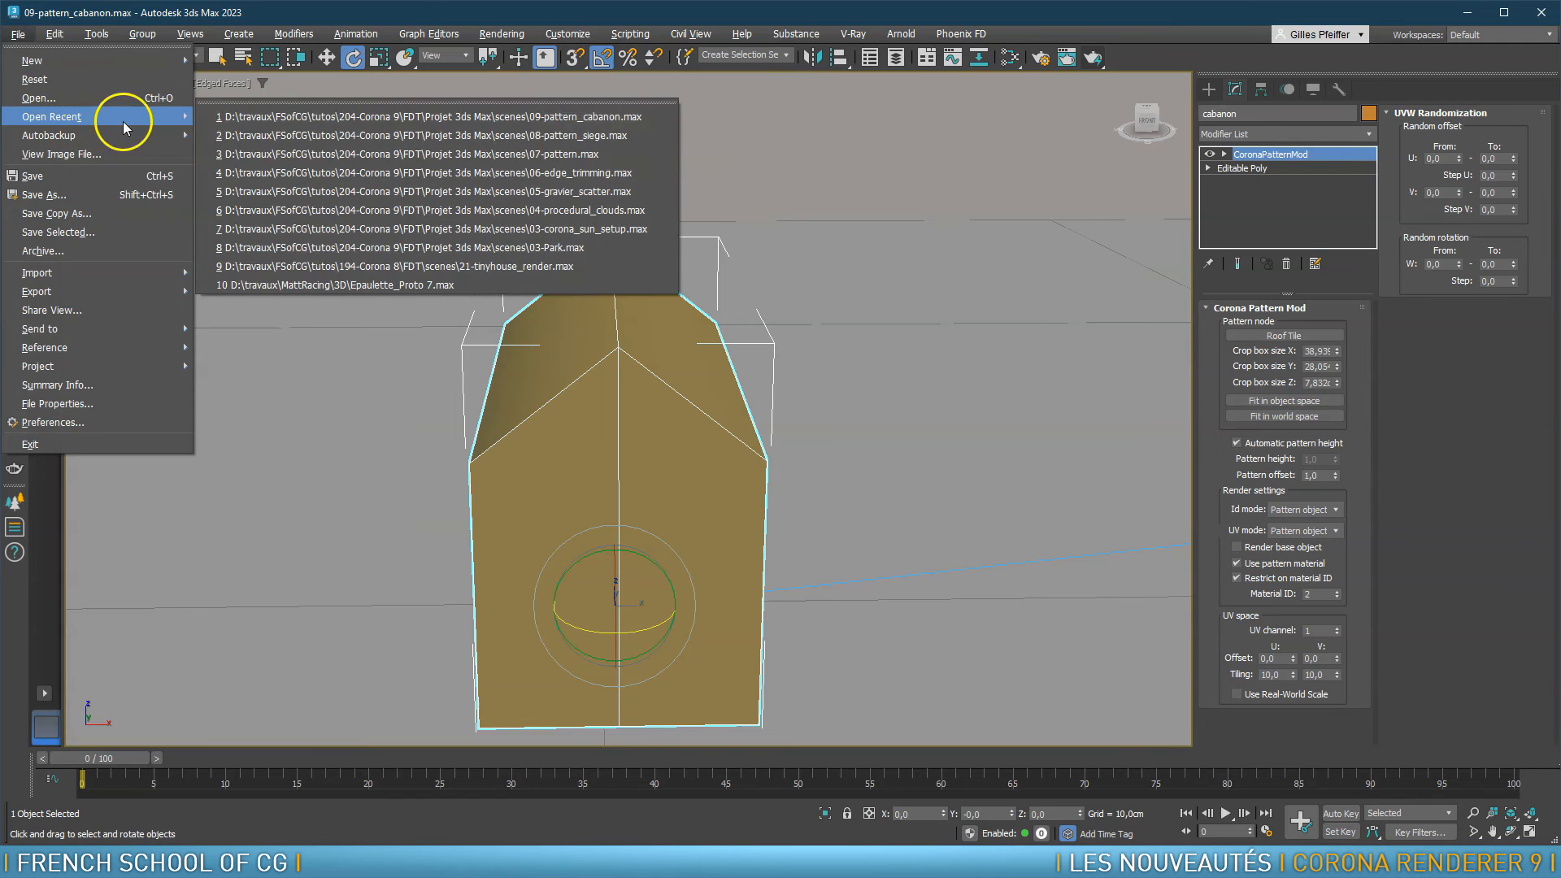
{"action": "left_click", "coordinate": [413, 135]}
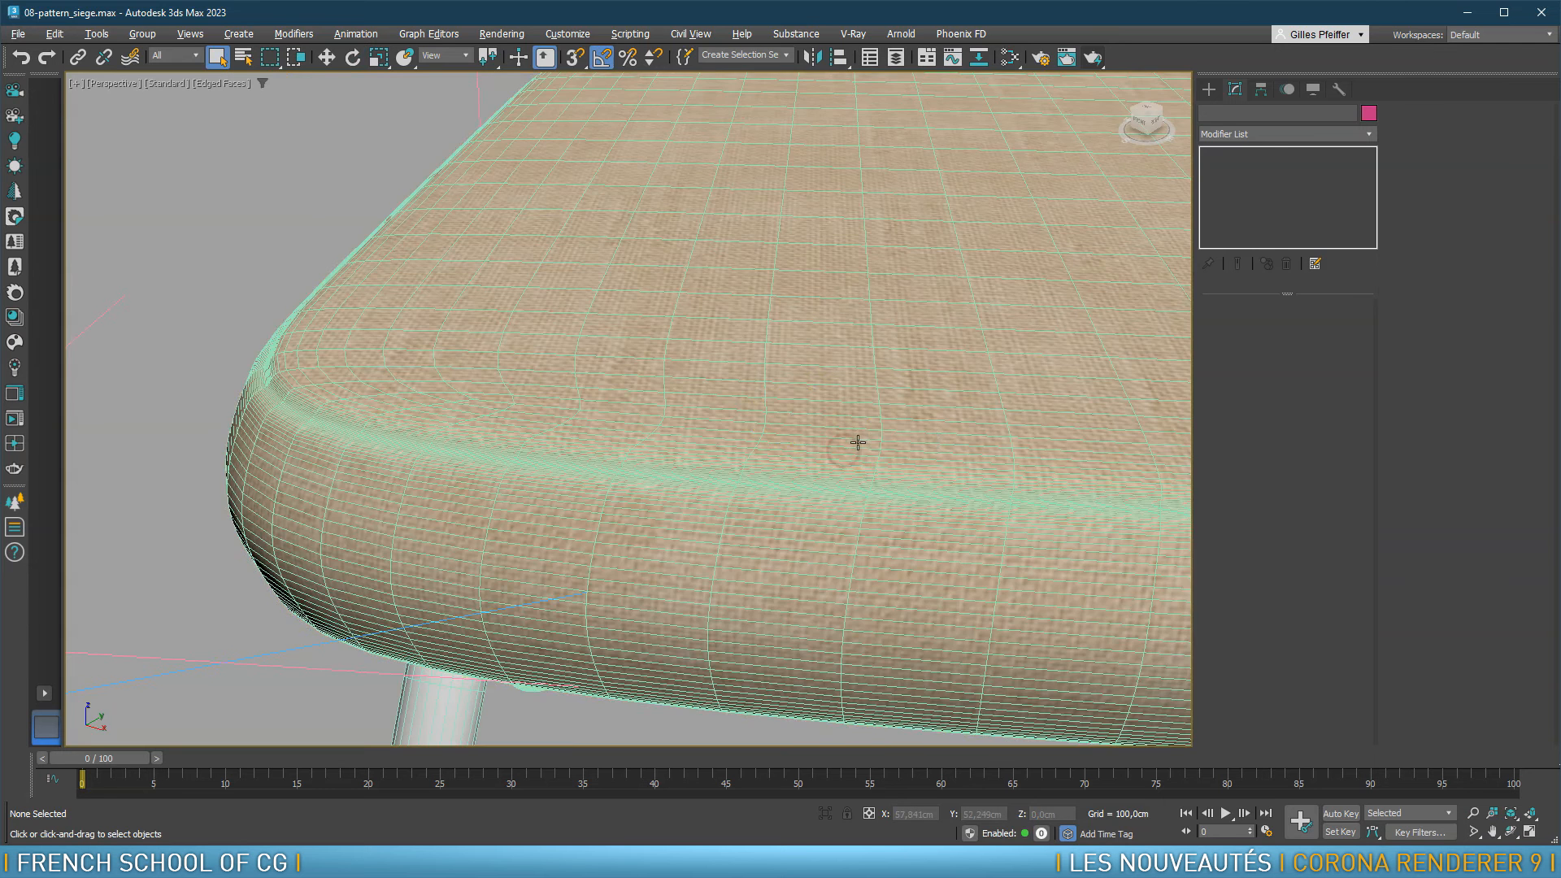
{"action": "scroll", "coordinate": [857, 441], "scroll_direction": "down", "scroll_amount": 15}
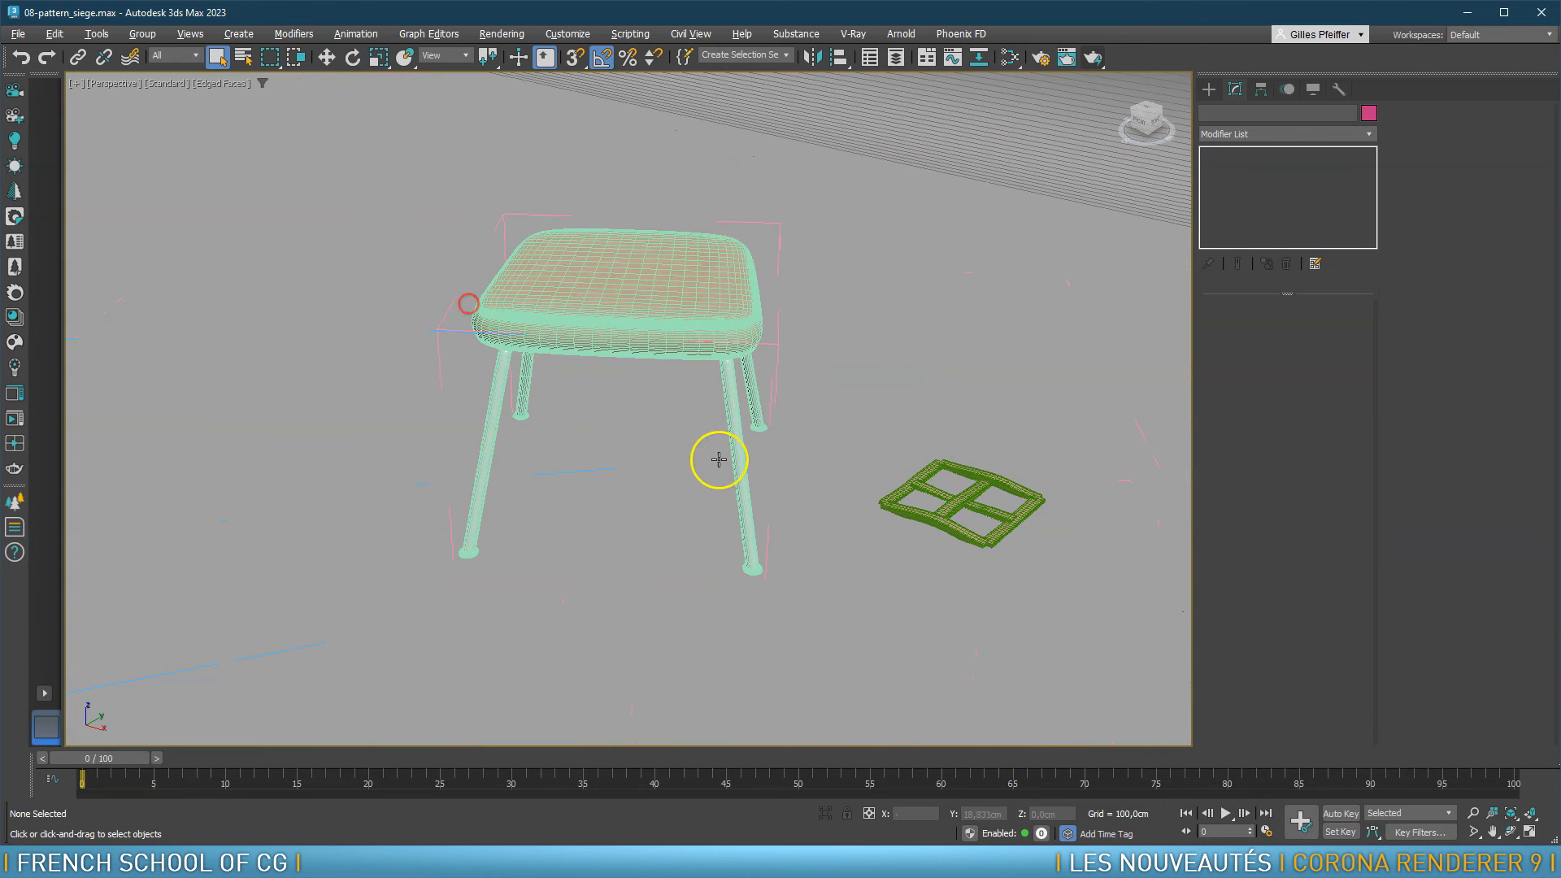
{"action": "middle_click_drag", "start_coordinate": [746, 440], "coordinate": [754, 441], "text": "alt"}
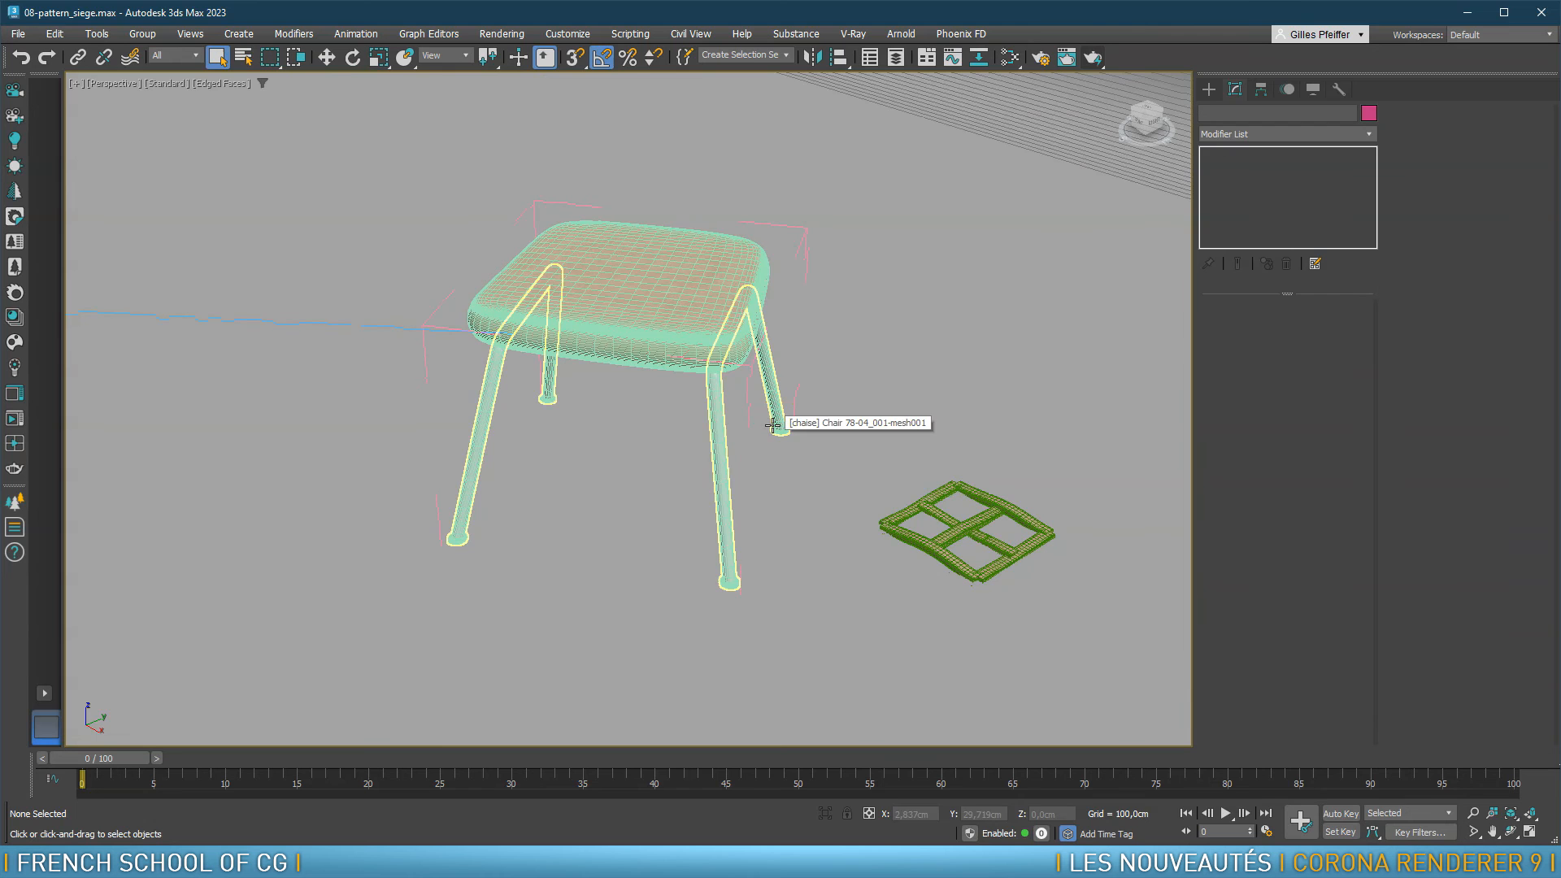
Merge Pattern Presets.max from the Corona 9 Pattern Presets v2 folder into the chair scene
{"action": "key", "text": "alt+Tab"}
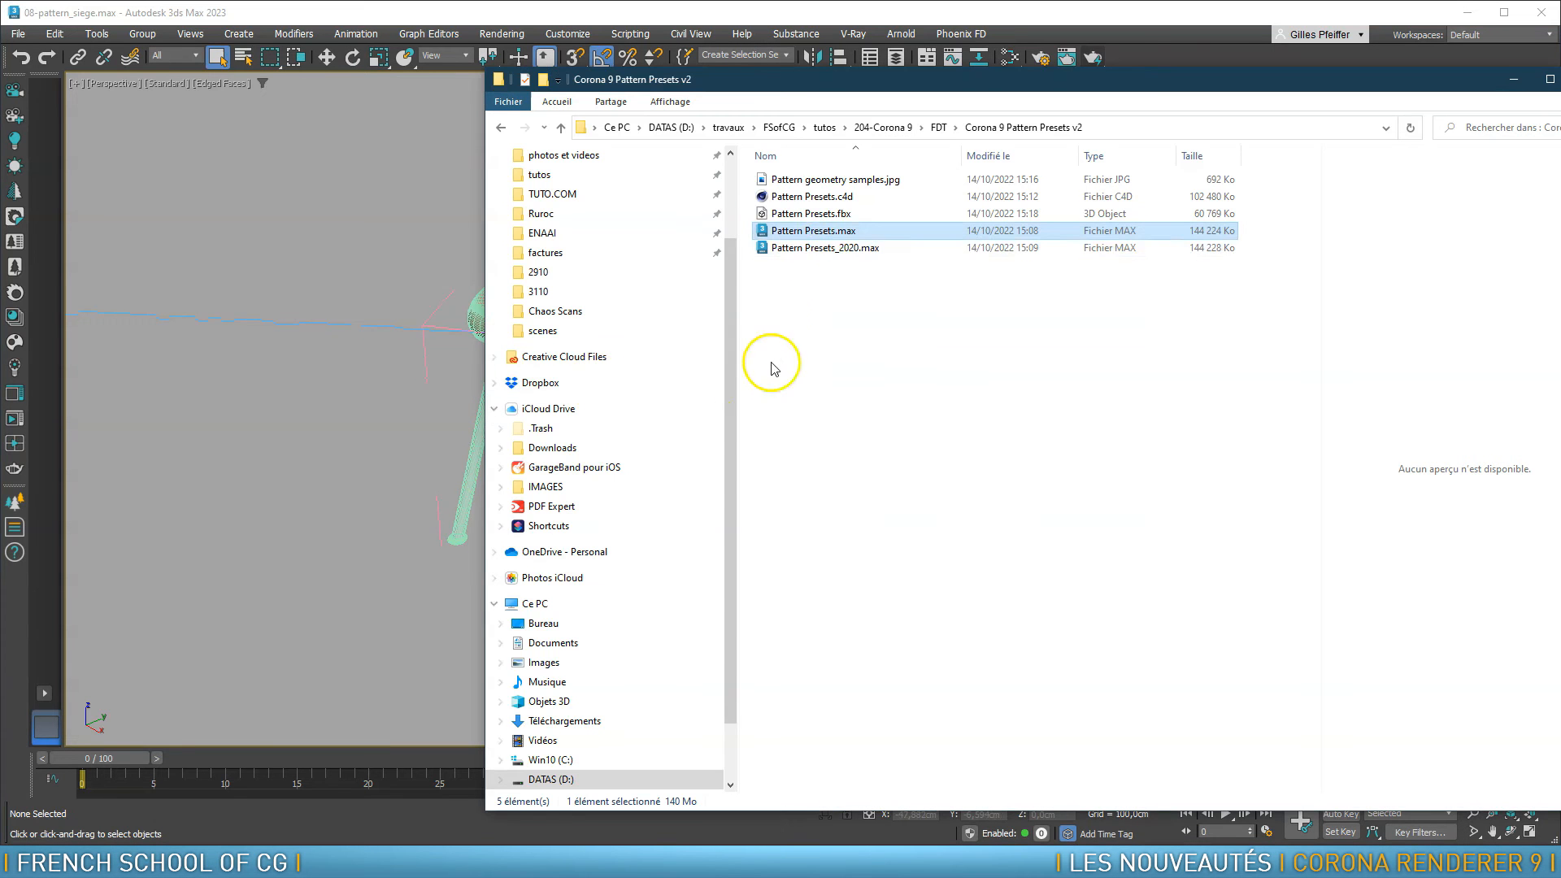
{"action": "left_click_drag", "start_coordinate": [437, 412], "coordinate": [261, 475]}
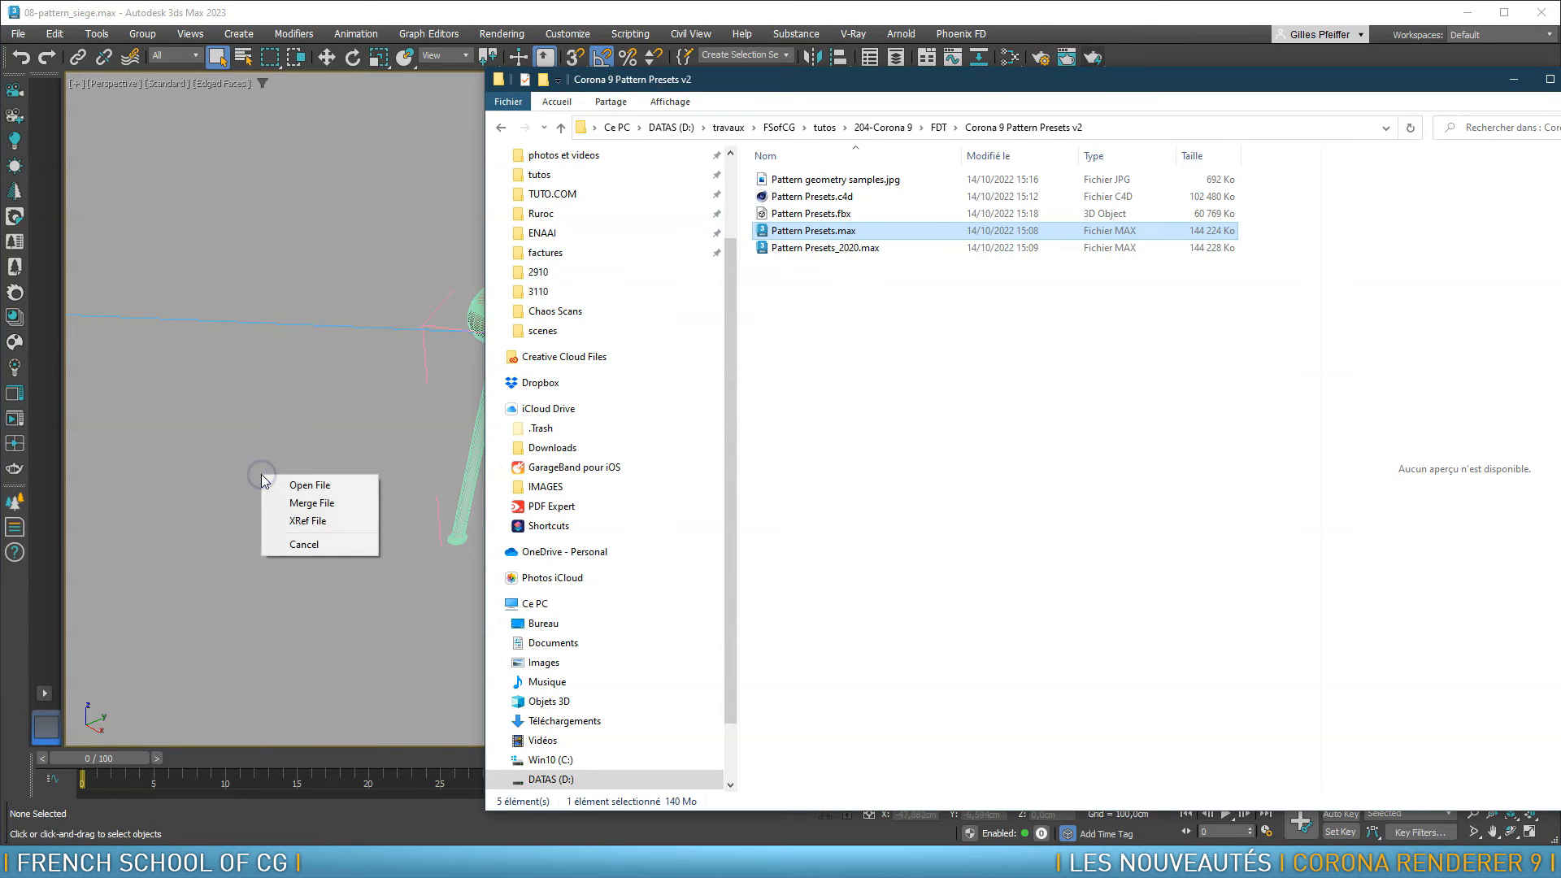
{"action": "left_click", "coordinate": [308, 503]}
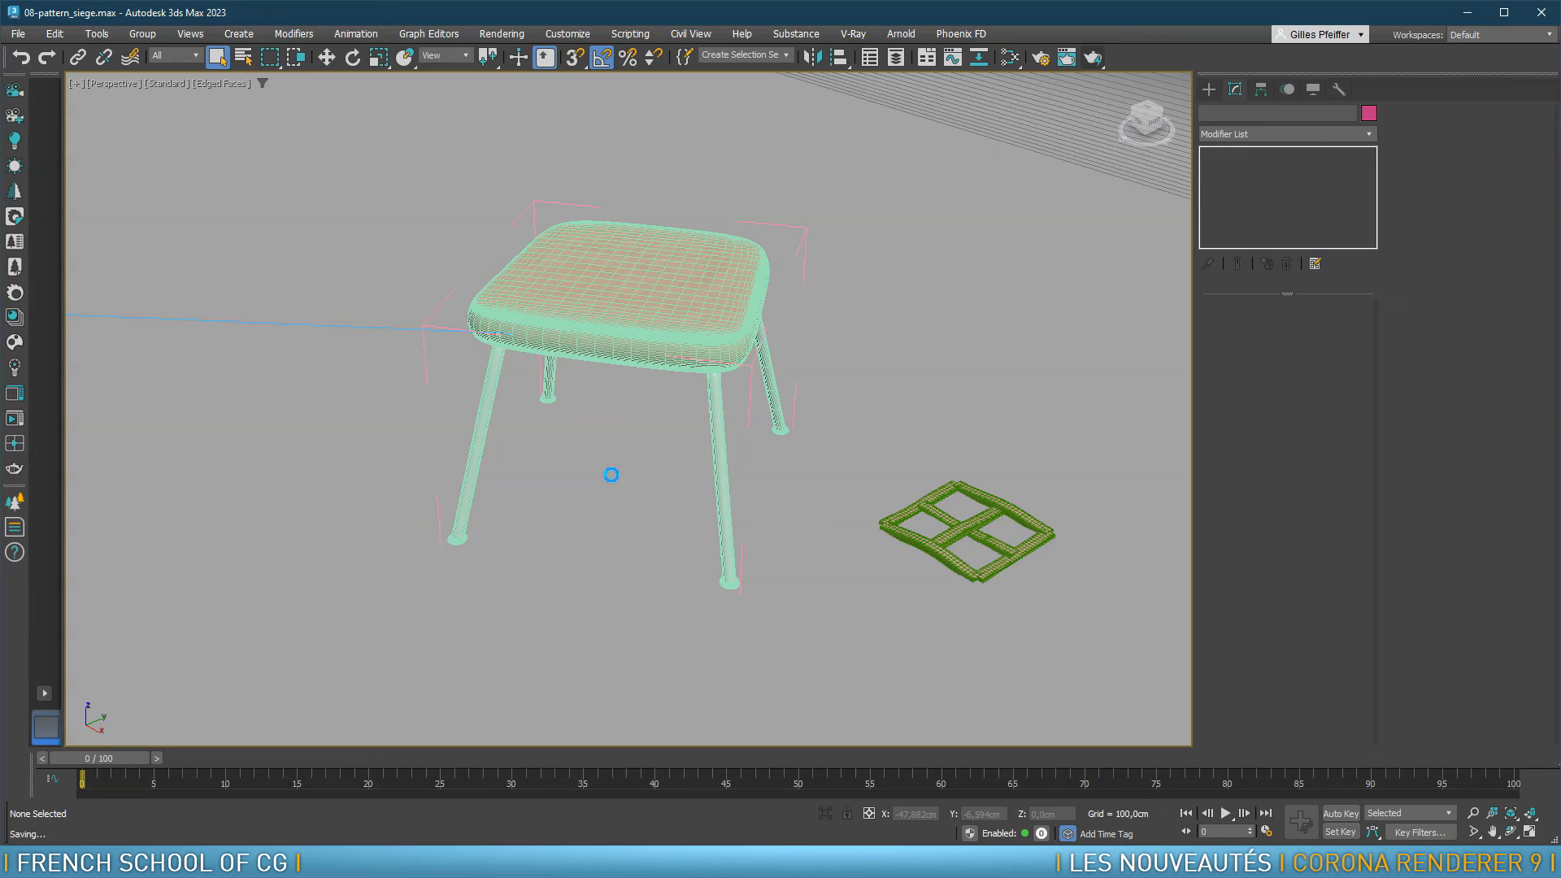
Move the merged presets out of the studio backdrop, and place the pattern_base grid beside them
{"action": "scroll", "coordinate": [627, 466], "scroll_direction": "down", "scroll_amount": 5}
{"action": "middle_click_drag", "start_coordinate": [574, 471], "coordinate": [378, 467], "text": "alt"}
{"action": "key", "text": "w"}
{"action": "left_click_drag", "start_coordinate": [244, 461], "coordinate": [1208, 575]}
{"action": "left_click", "coordinate": [405, 440]}
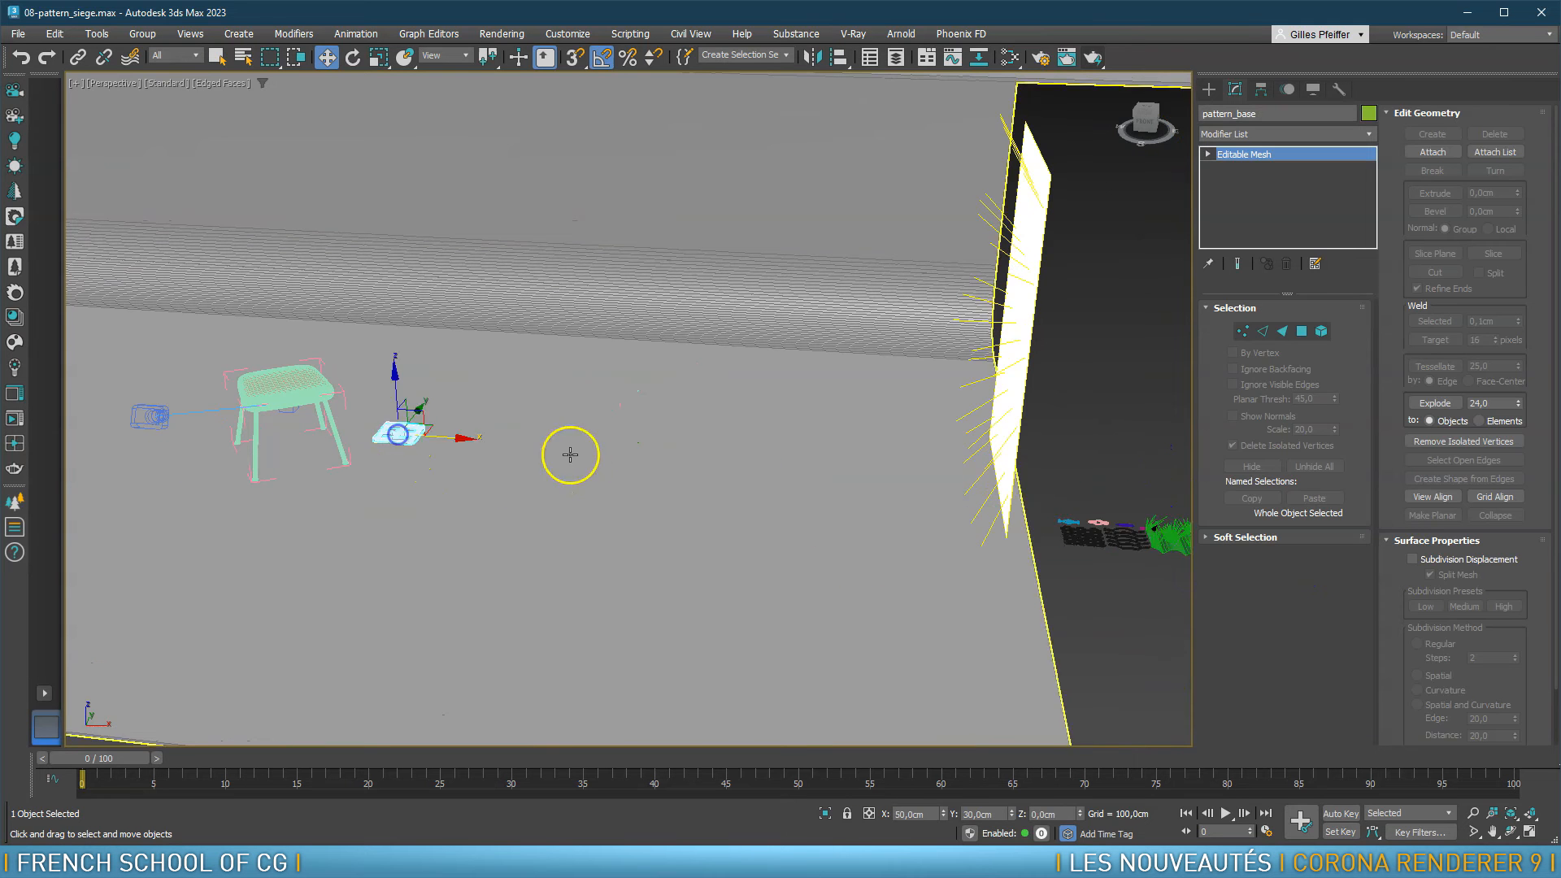
{"action": "middle_click_drag", "start_coordinate": [582, 453], "coordinate": [397, 456]}
{"action": "left_click_drag", "start_coordinate": [270, 442], "coordinate": [921, 524]}
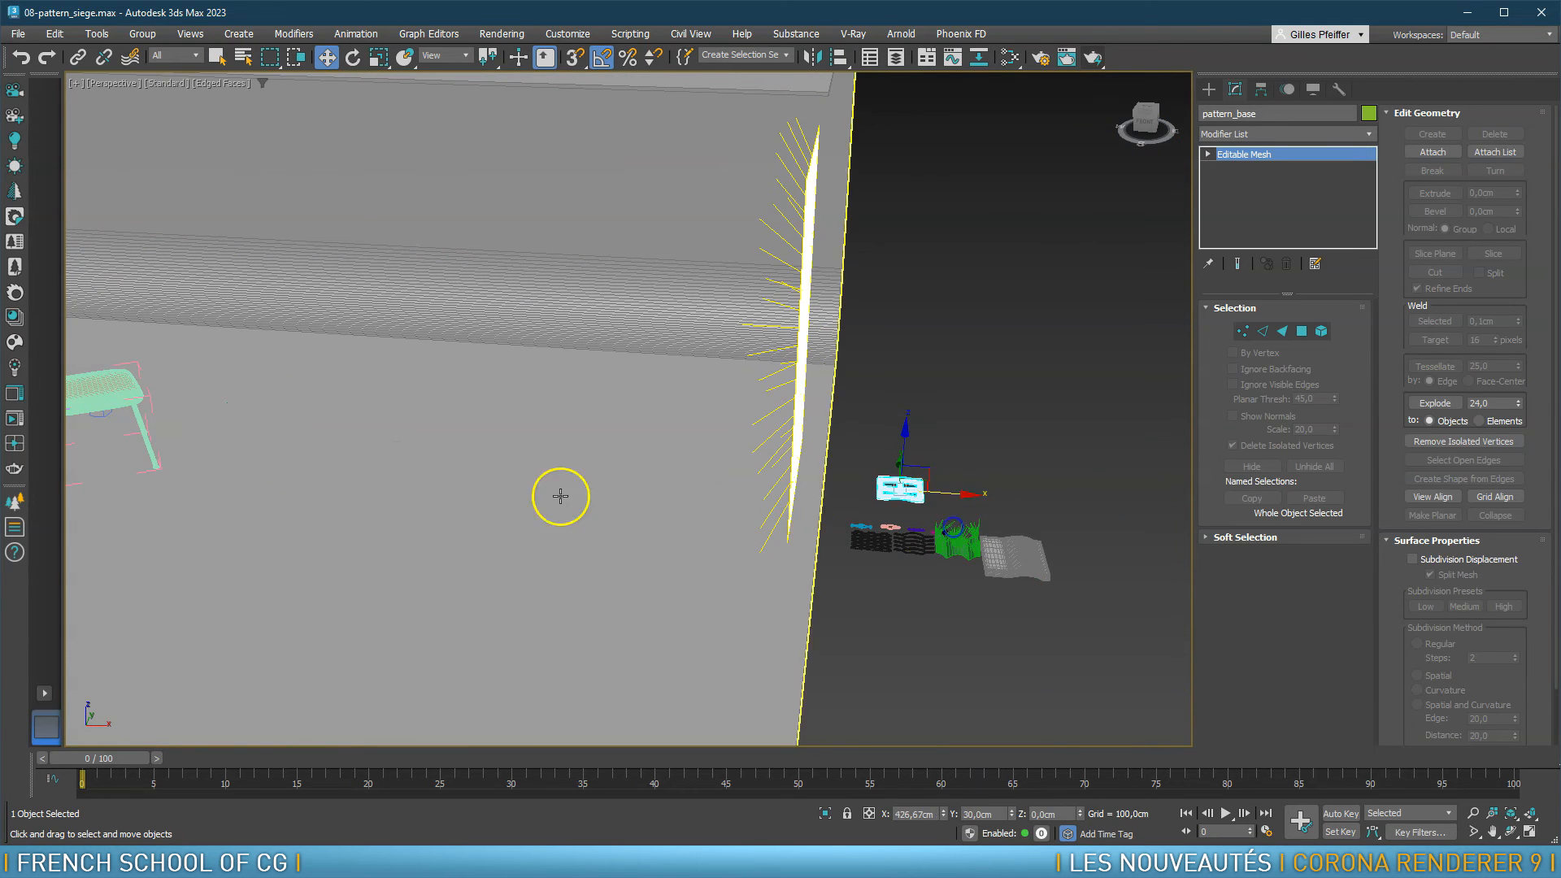
Select the chair's seat and assign the small interlaced loop preset, Pattern_003, as its pattern node
{"action": "left_click", "coordinate": [95, 376]}
{"action": "scroll", "coordinate": [1007, 565], "scroll_direction": "up", "scroll_amount": 6}
{"action": "middle_click_drag", "start_coordinate": [920, 534], "coordinate": [919, 574], "text": "alt"}
{"action": "middle_click_drag", "start_coordinate": [826, 172], "coordinate": [878, 651]}
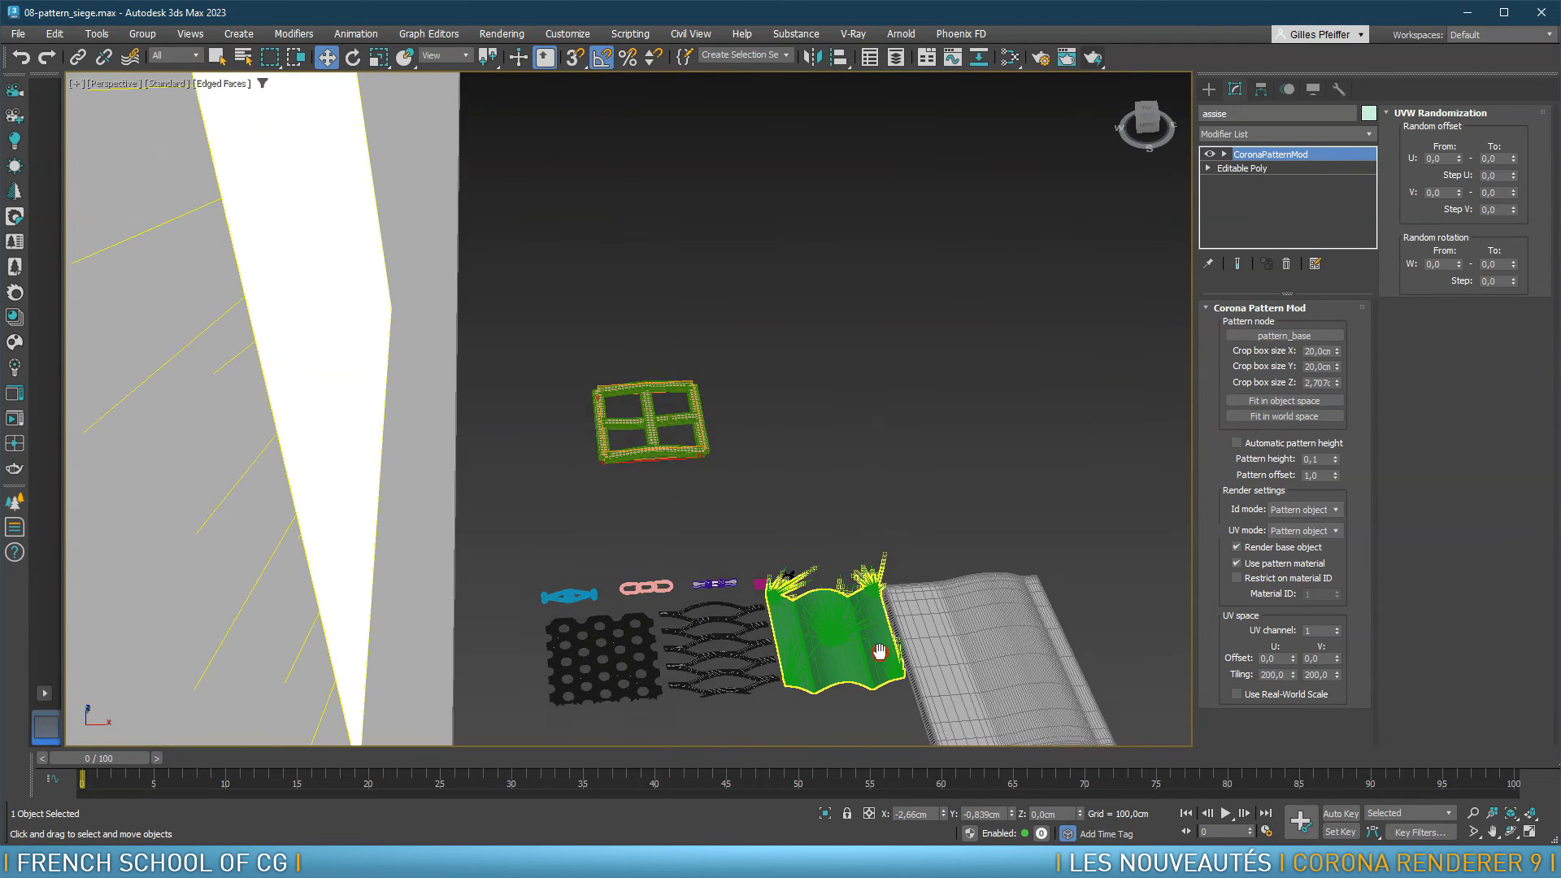
{"action": "scroll", "coordinate": [788, 571], "scroll_direction": "up", "scroll_amount": 3}
{"action": "middle_click_drag", "start_coordinate": [793, 582], "coordinate": [759, 651], "text": "alt"}
{"action": "scroll", "coordinate": [504, 573], "scroll_direction": "up", "scroll_amount": 5}
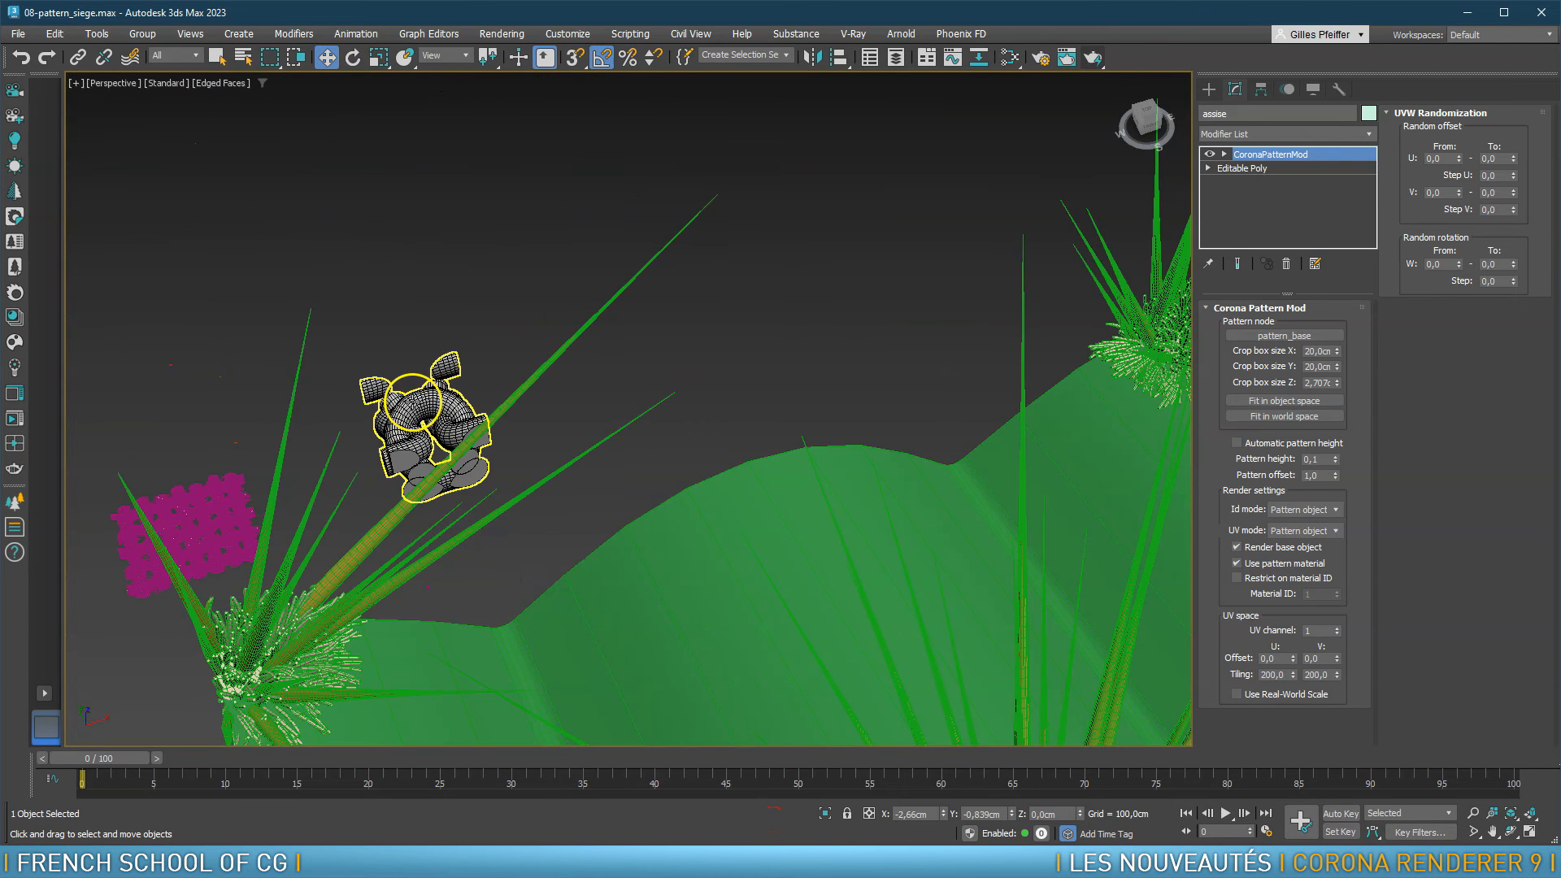
{"action": "left_click", "coordinate": [1292, 336]}
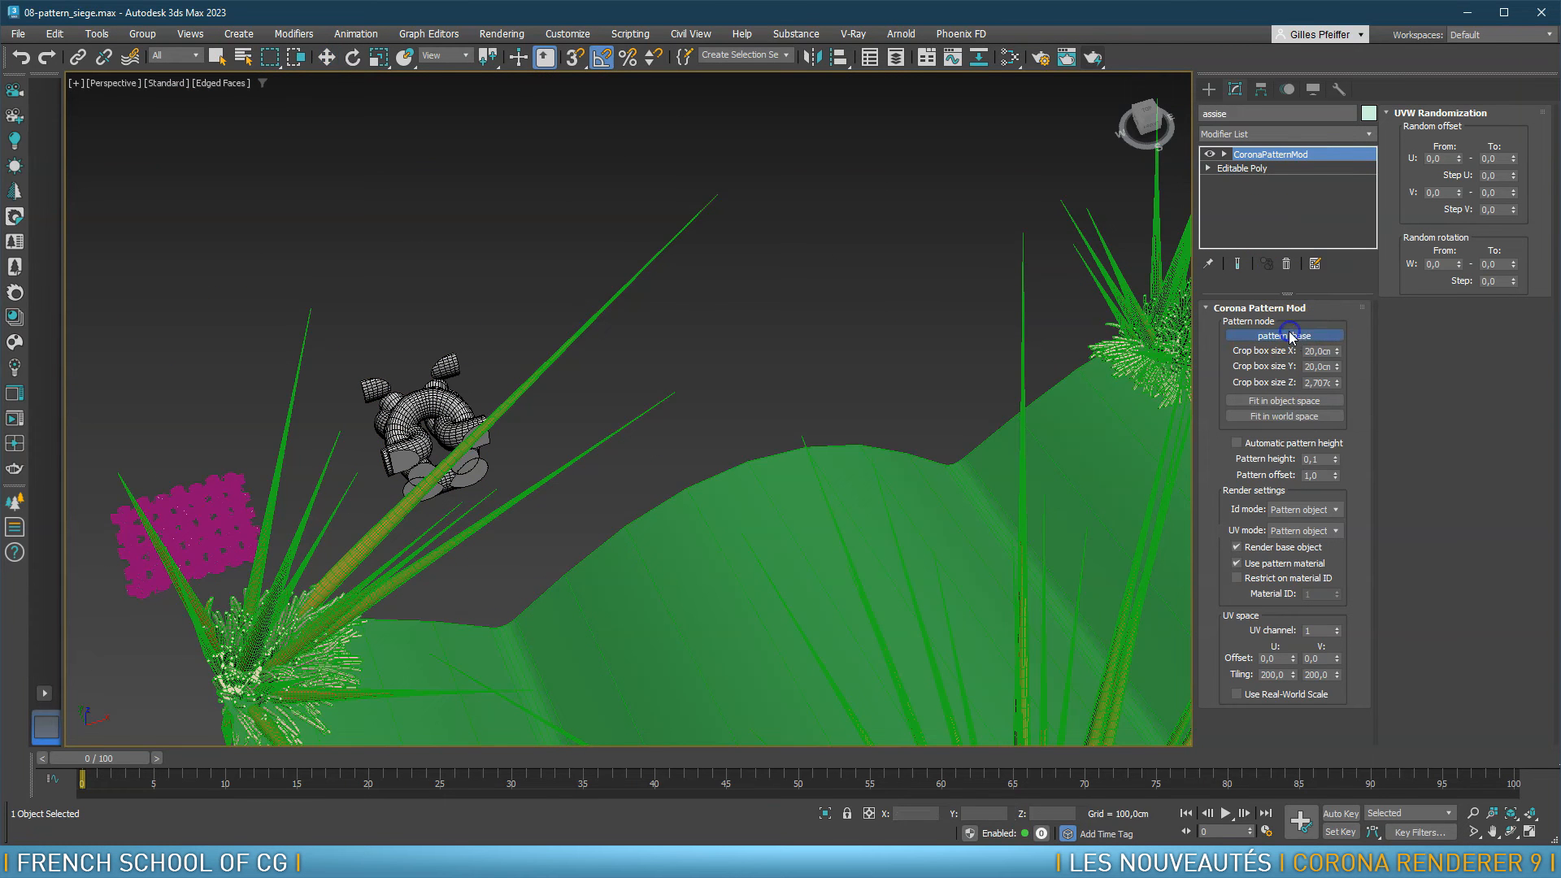
{"action": "left_click", "coordinate": [426, 420]}
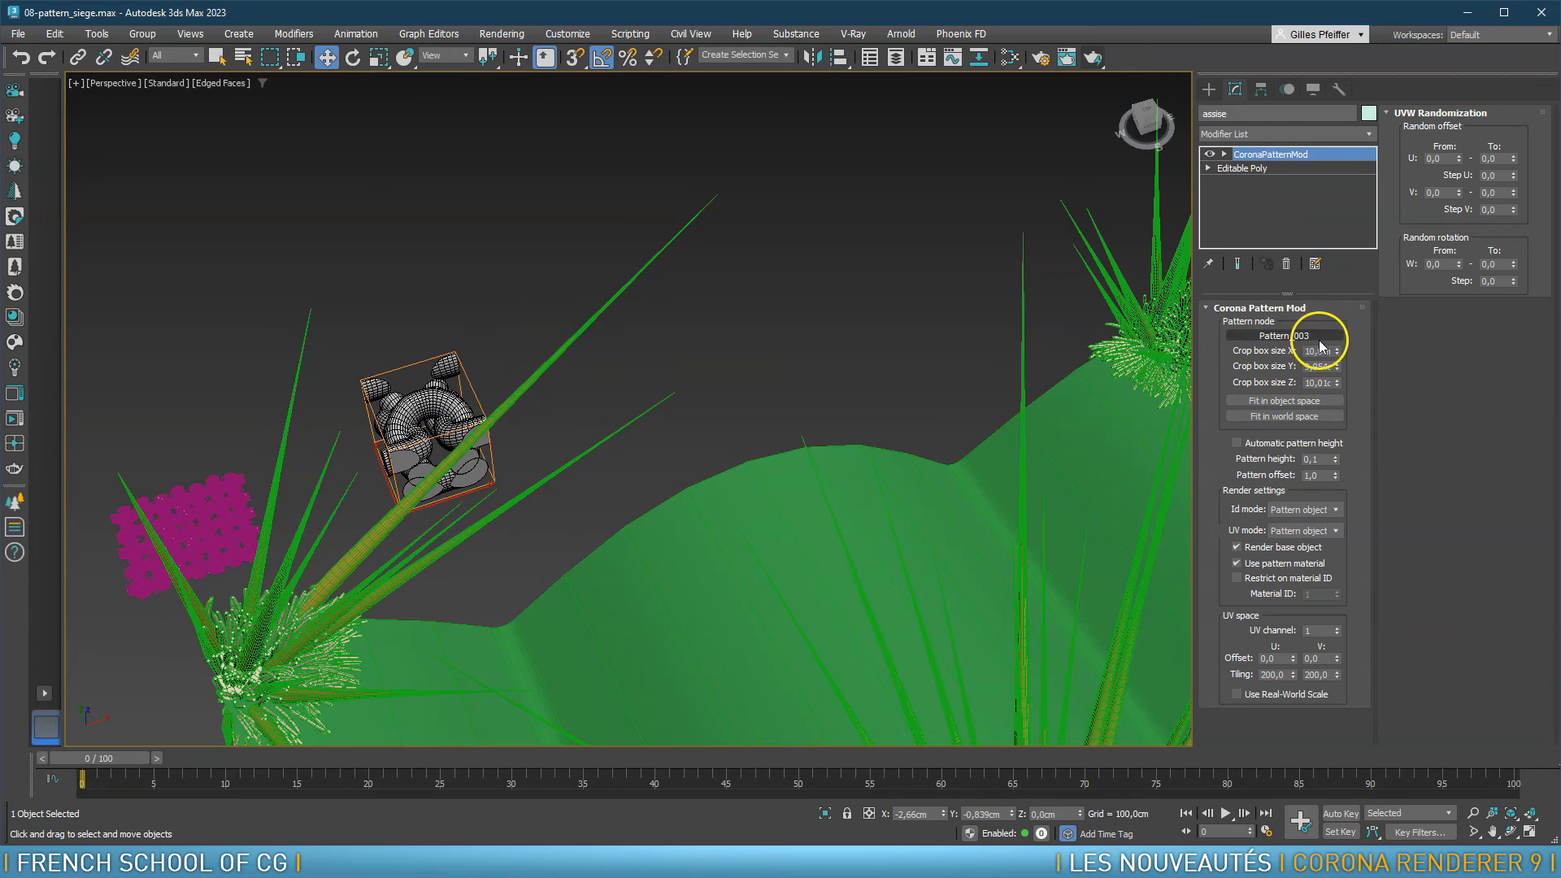
Start an interactive render of the chair and examine the knitted pattern close up on the seat's corner
{"action": "scroll", "coordinate": [455, 451], "scroll_direction": "down", "scroll_amount": 8}
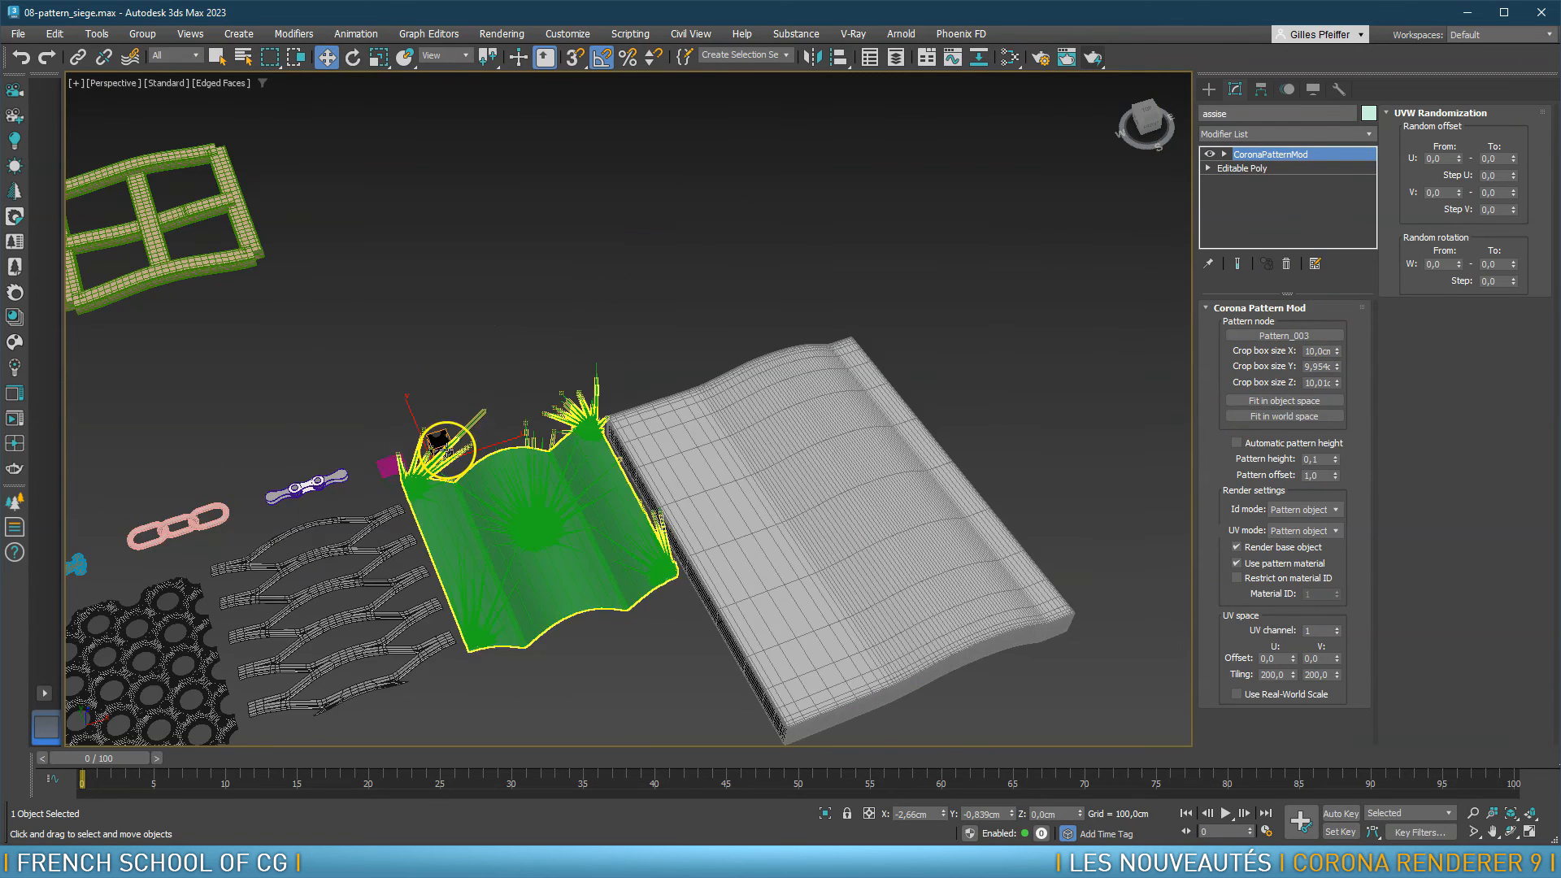
{"action": "middle_click_drag", "start_coordinate": [541, 390], "coordinate": [1192, 220]}
{"action": "middle_click_drag", "start_coordinate": [449, 469], "coordinate": [1122, 349]}
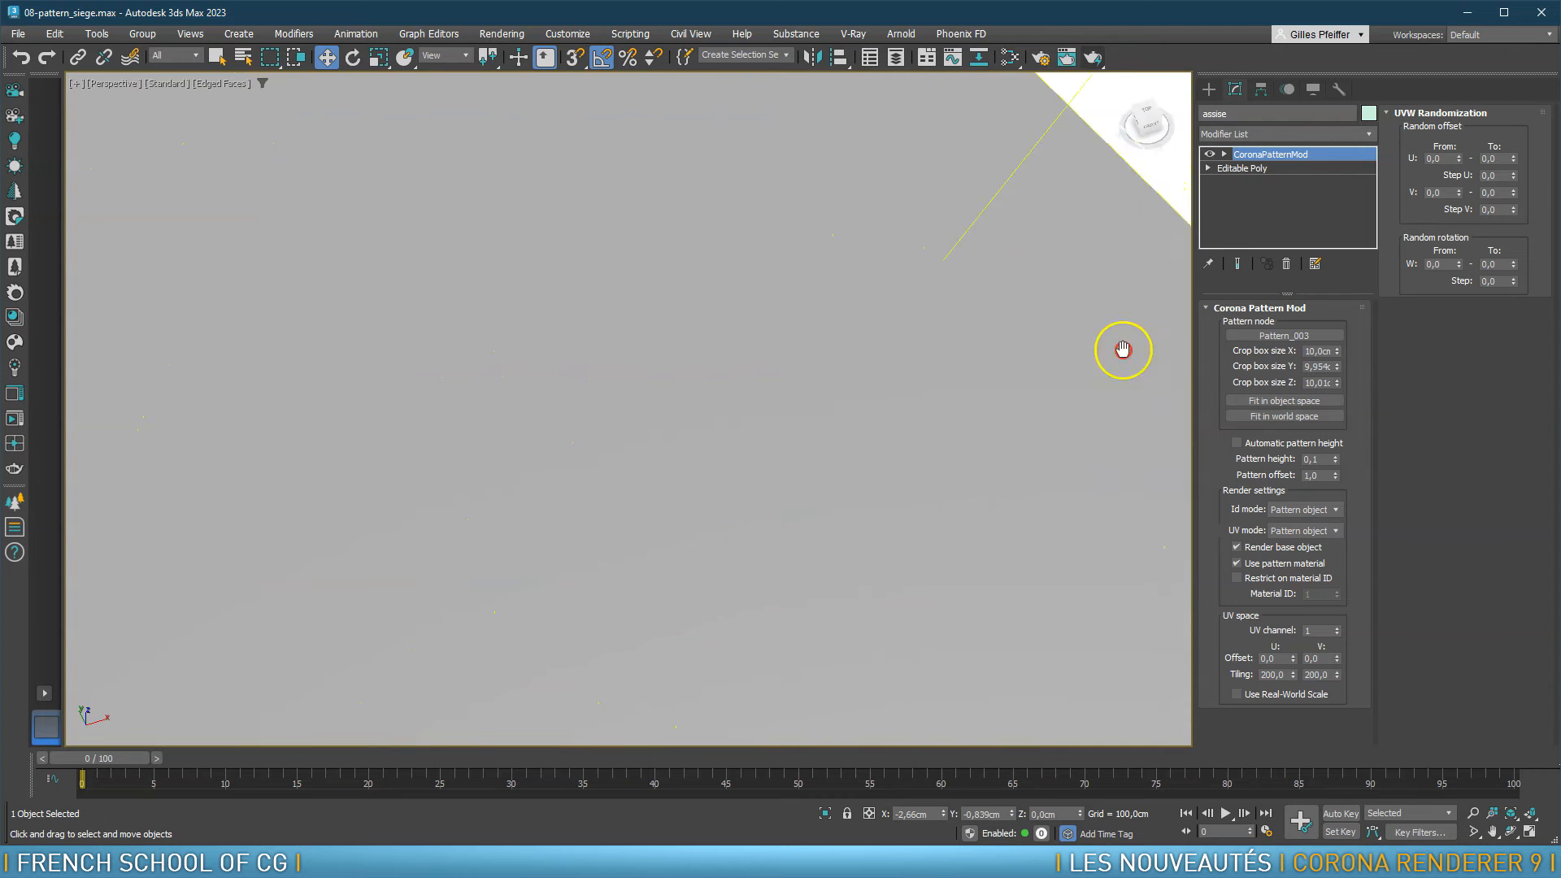
{"action": "middle_click_drag", "start_coordinate": [439, 498], "coordinate": [836, 317], "text": "alt"}
{"action": "scroll", "coordinate": [398, 472], "scroll_direction": "down", "scroll_amount": 5}
{"action": "middle_click_drag", "start_coordinate": [418, 526], "coordinate": [411, 486], "text": "alt"}
{"action": "scroll", "coordinate": [411, 486], "scroll_direction": "up", "scroll_amount": 3}
{"action": "middle_click_drag", "start_coordinate": [278, 338], "coordinate": [345, 335]}
{"action": "scroll", "coordinate": [344, 334], "scroll_direction": "up", "scroll_amount": 6}
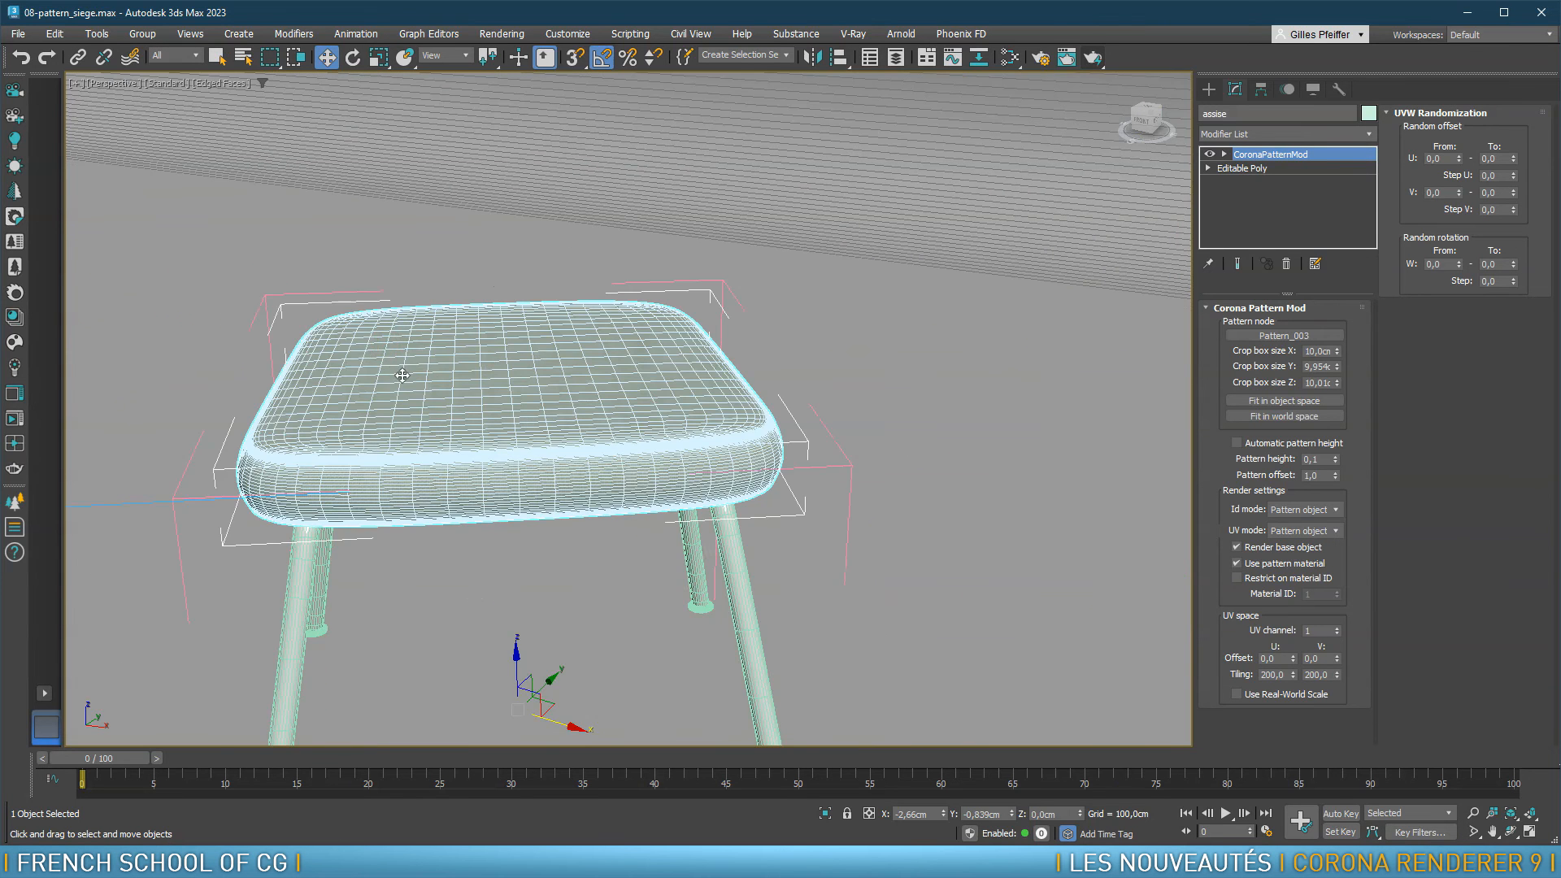
{"action": "scroll", "coordinate": [460, 412], "scroll_direction": "up", "scroll_amount": 2}
{"action": "middle_click_drag", "start_coordinate": [443, 417], "coordinate": [569, 391]}
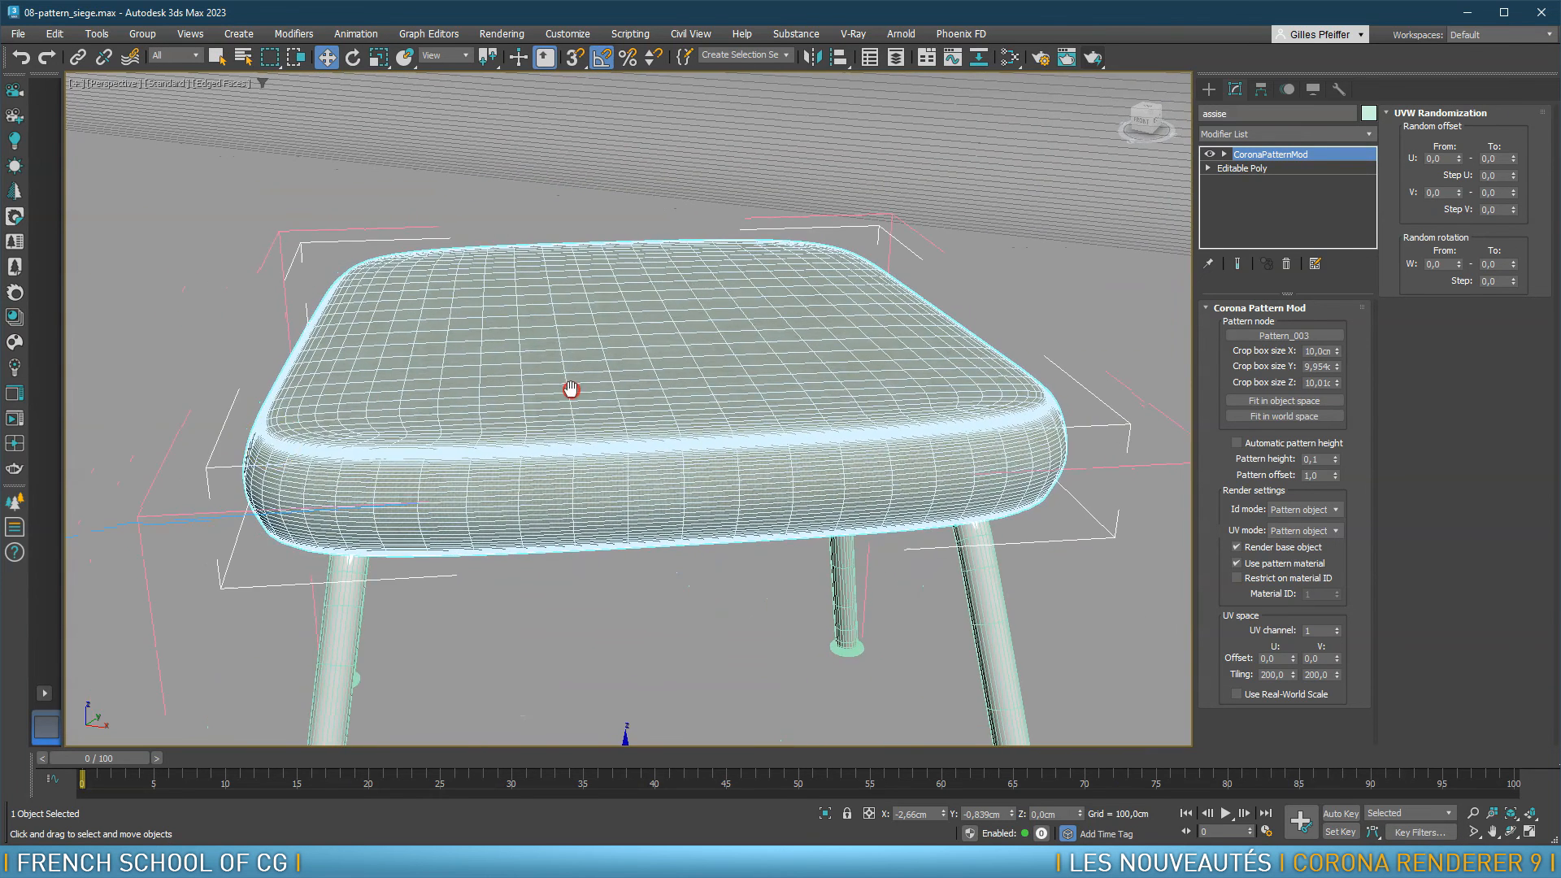
{"action": "left_click", "coordinate": [15, 418]}
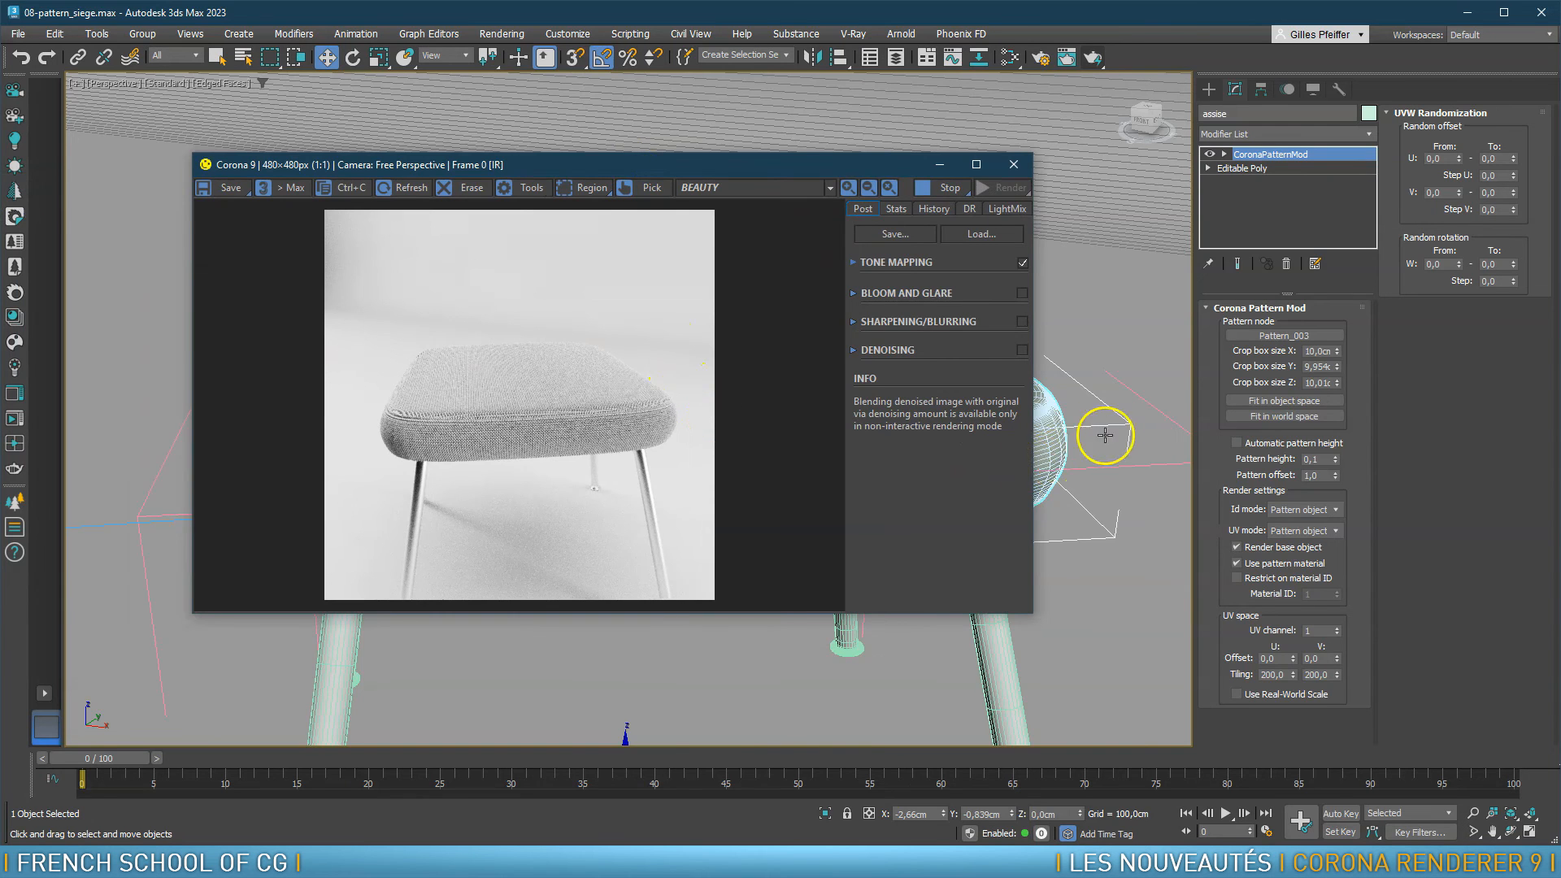
{"action": "scroll", "coordinate": [1049, 433], "scroll_direction": "up", "scroll_amount": 5}
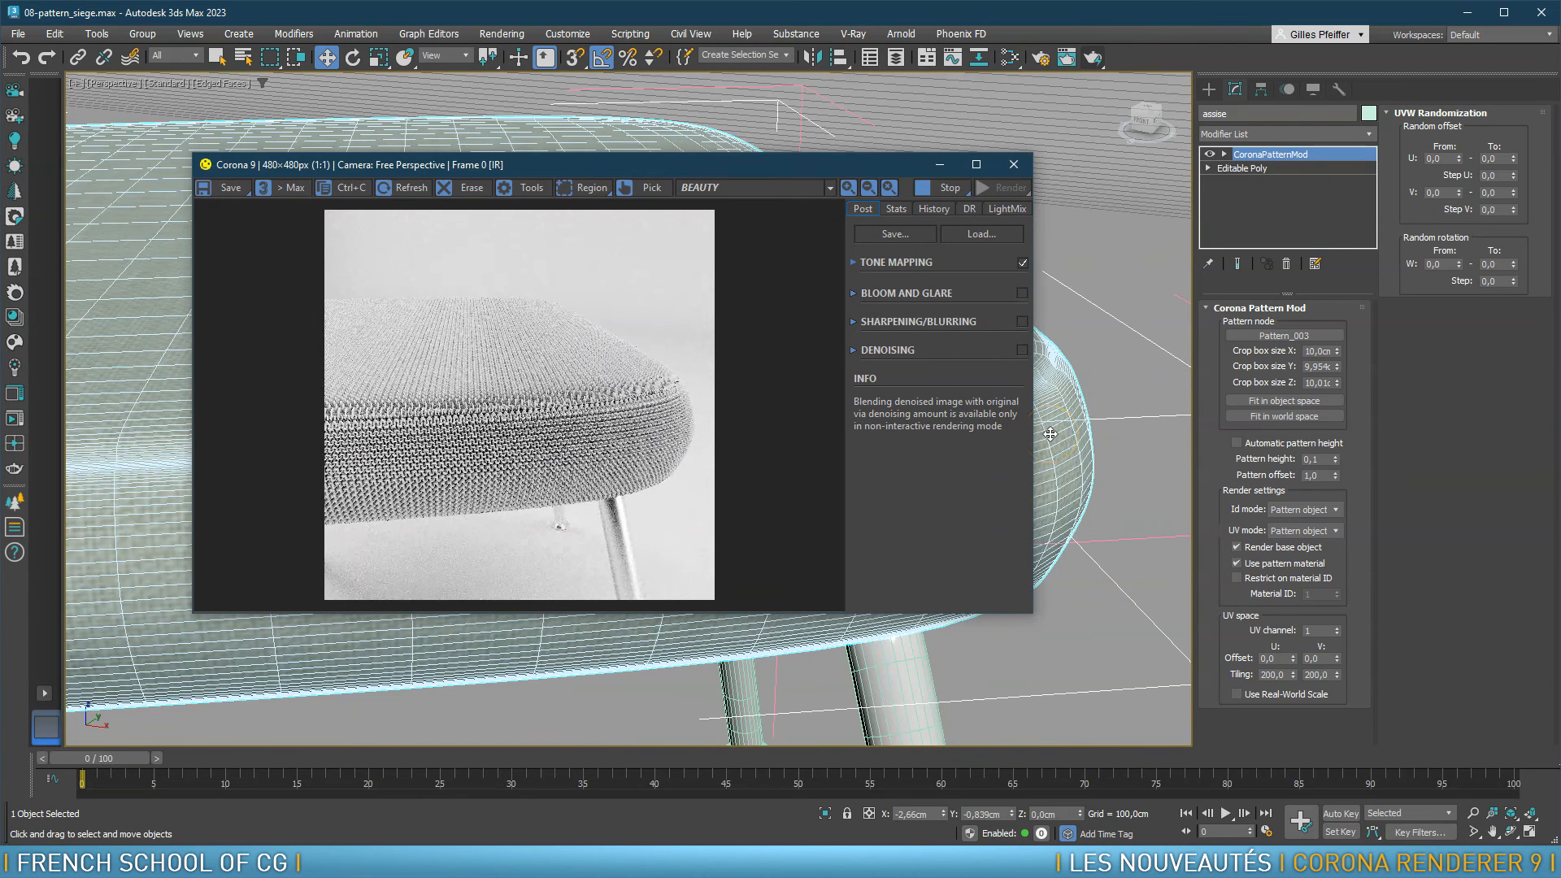
{"action": "scroll", "coordinate": [1050, 433], "scroll_direction": "up", "scroll_amount": 2}
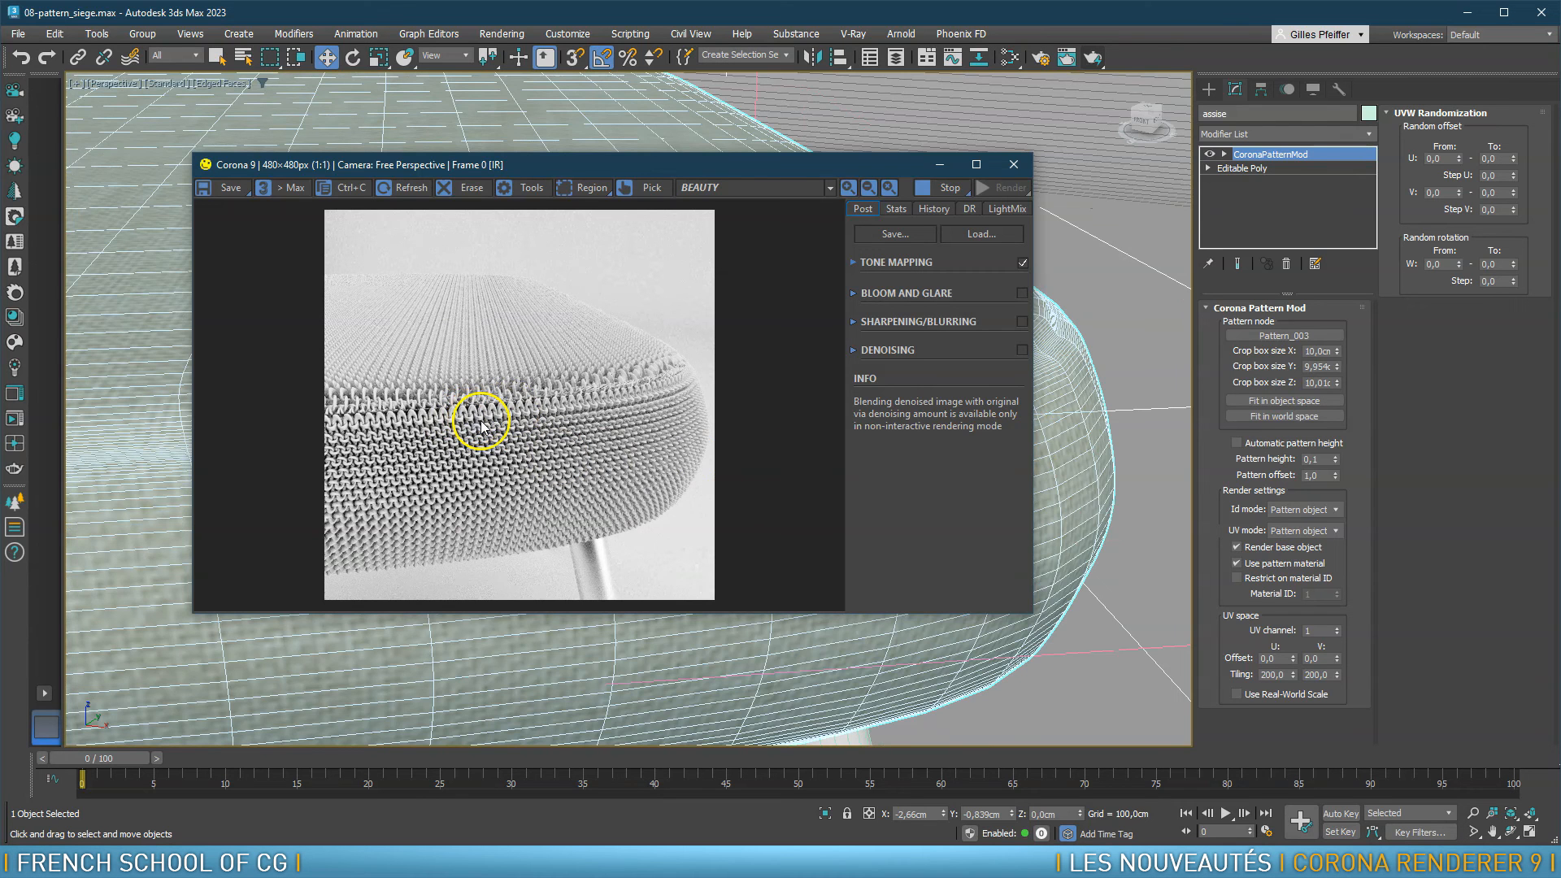
Flatten the seat's knit by setting the pattern height to 0,05 and finally to 0,02
{"action": "left_click", "coordinate": [1321, 459]}
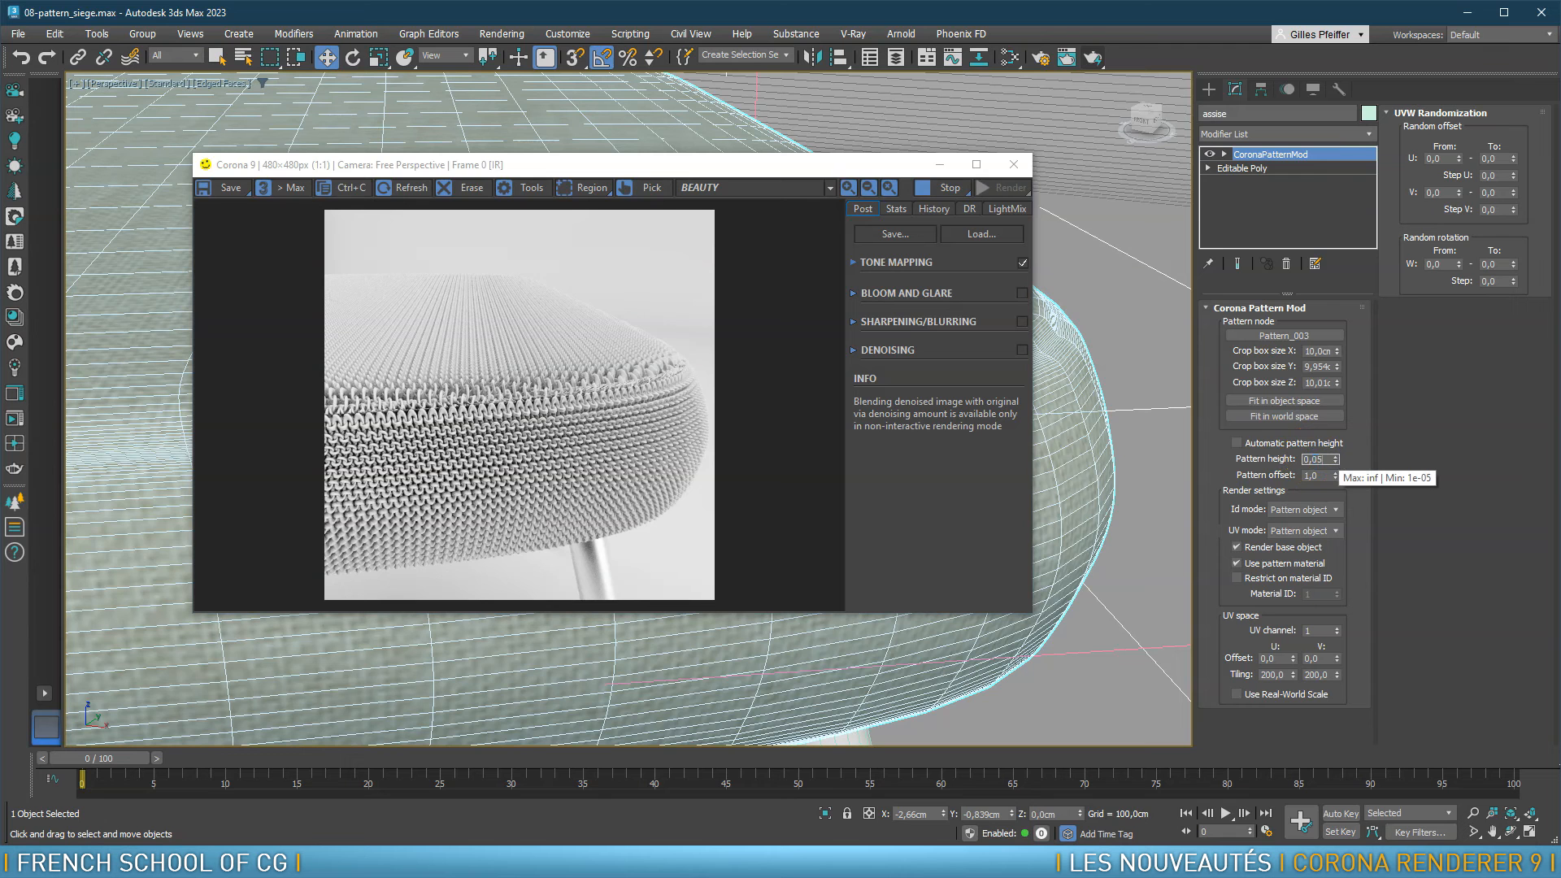
{"action": "type", "text": "0,05"}
{"action": "key", "text": "Return"}
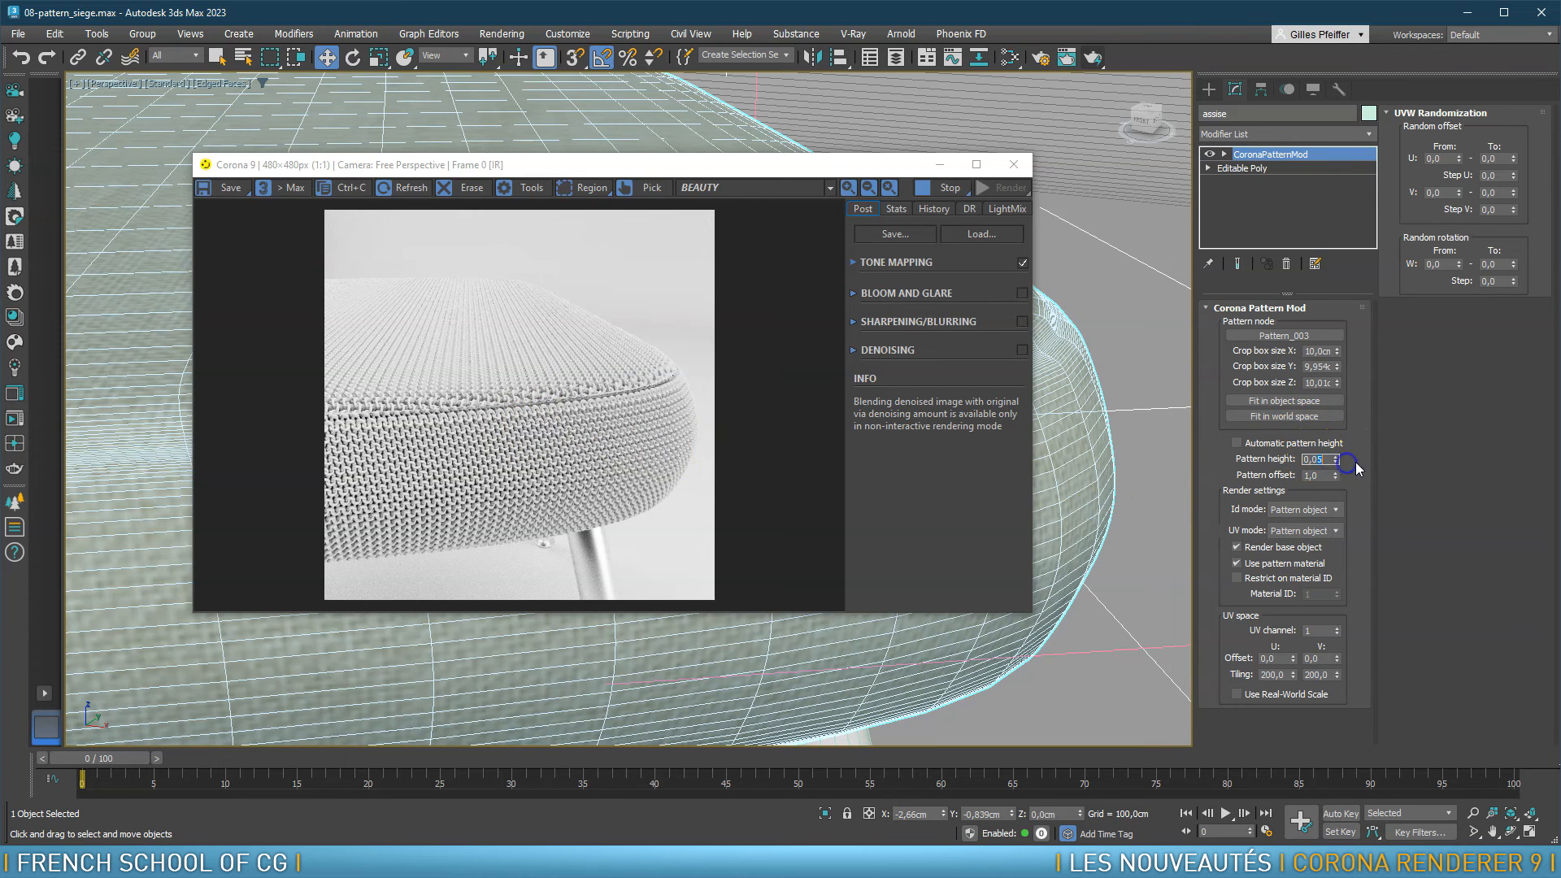
{"action": "type", "text": "0,02"}
{"action": "key", "text": "Return"}
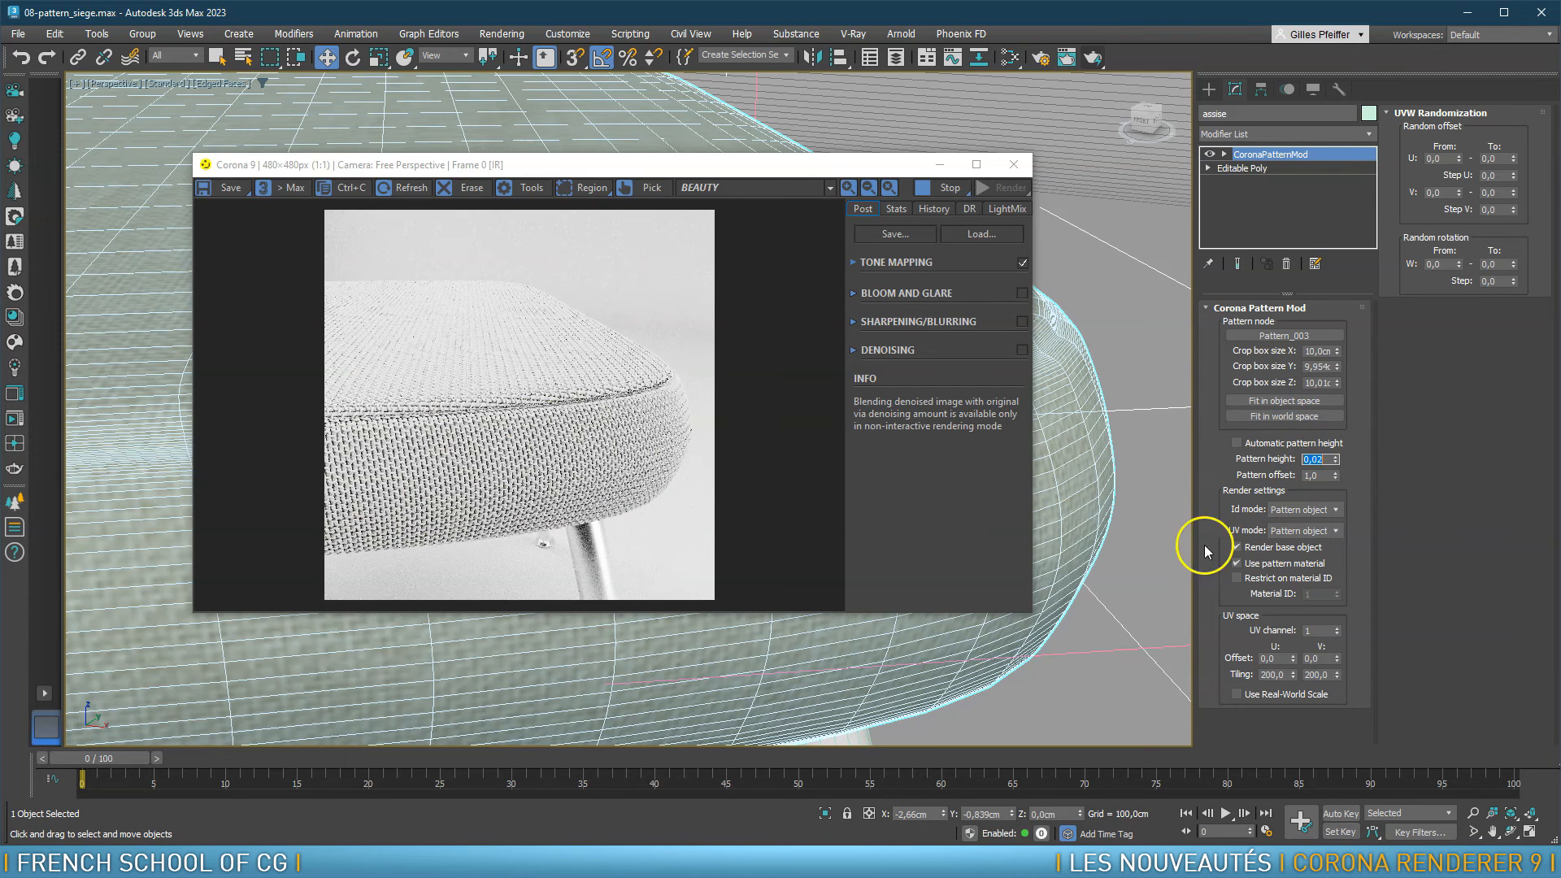
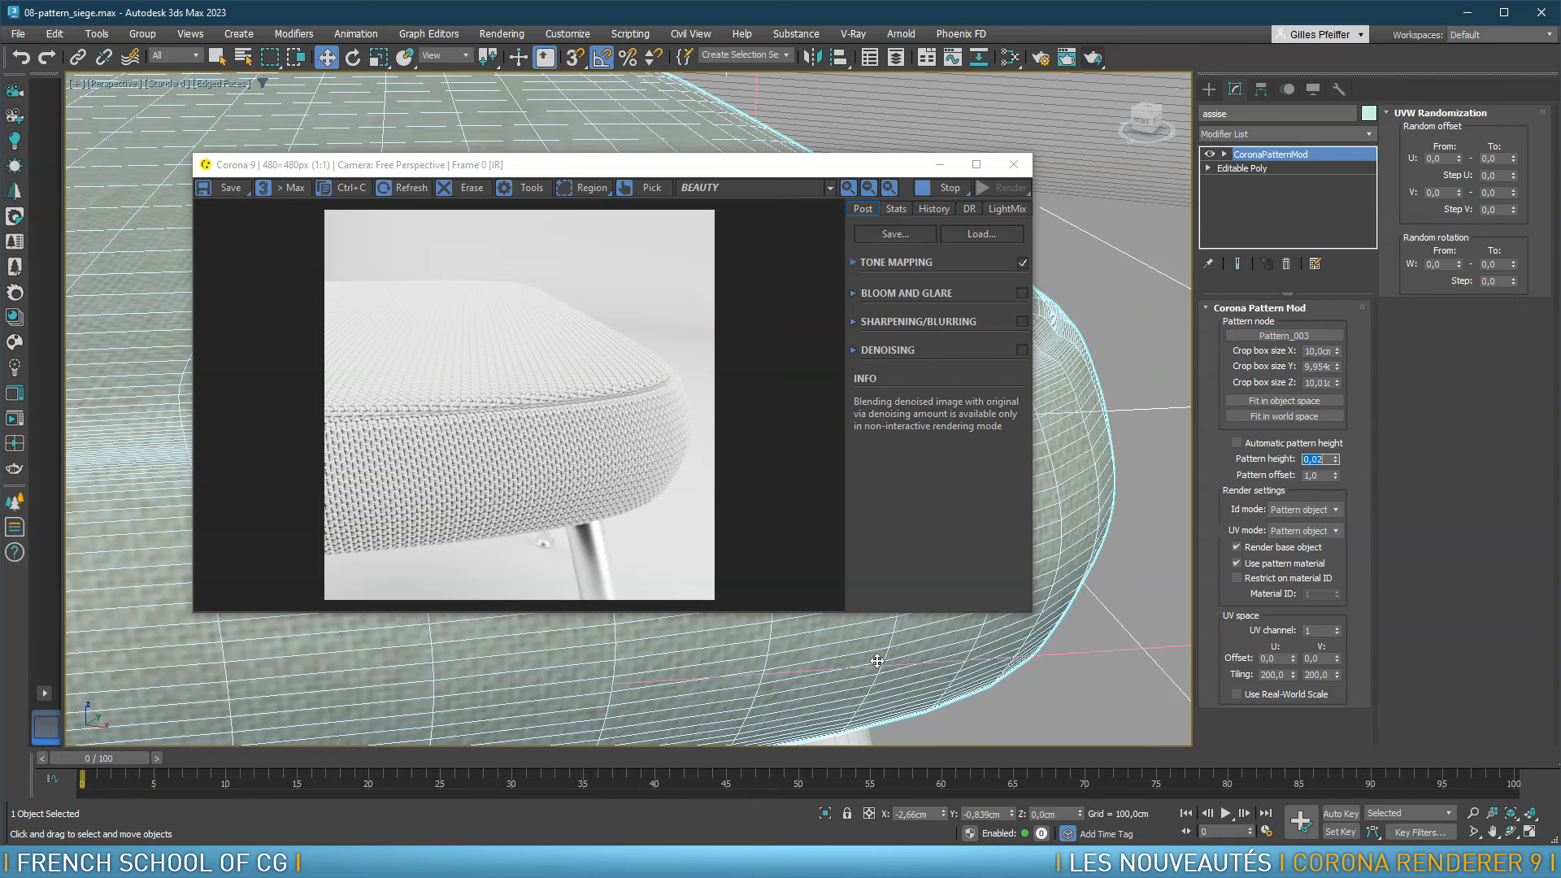
Close the interactive render window and bring the whole chair back into view
{"action": "left_click", "coordinate": [1014, 165]}
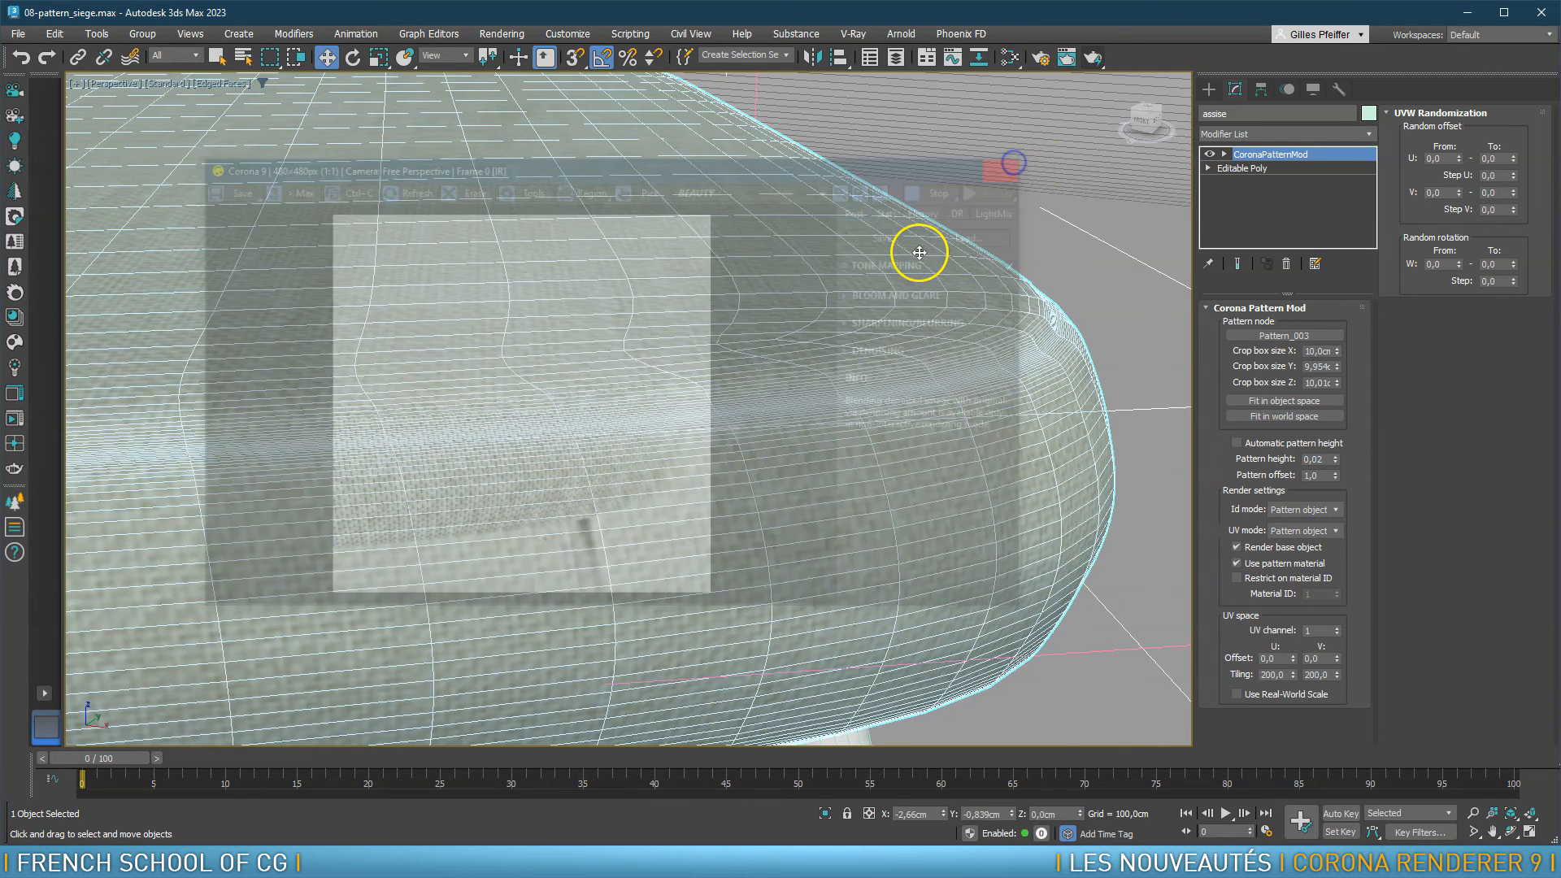
{"action": "scroll", "coordinate": [920, 251], "scroll_direction": "down", "scroll_amount": 6}
{"action": "scroll", "coordinate": [767, 232], "scroll_direction": "up", "scroll_amount": 1}
{"action": "middle_click_drag", "start_coordinate": [766, 232], "coordinate": [722, 344]}
{"action": "scroll", "coordinate": [722, 345], "scroll_direction": "down", "scroll_amount": 1}
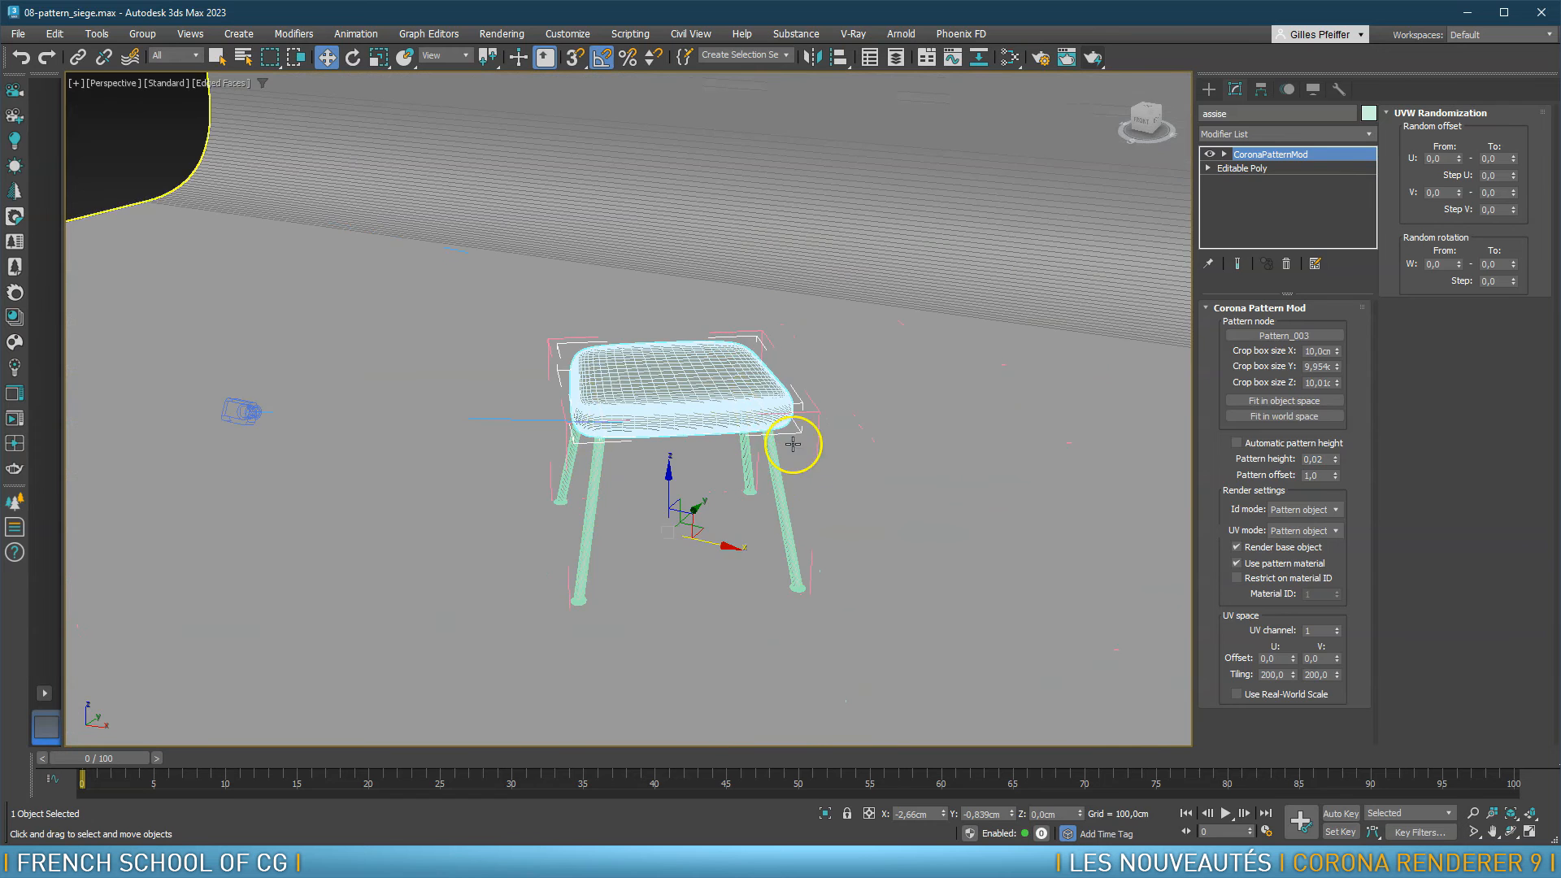
Close the open chaise group and hide it from the scene
{"action": "left_click", "coordinate": [822, 419]}
{"action": "left_click", "coordinate": [148, 42]}
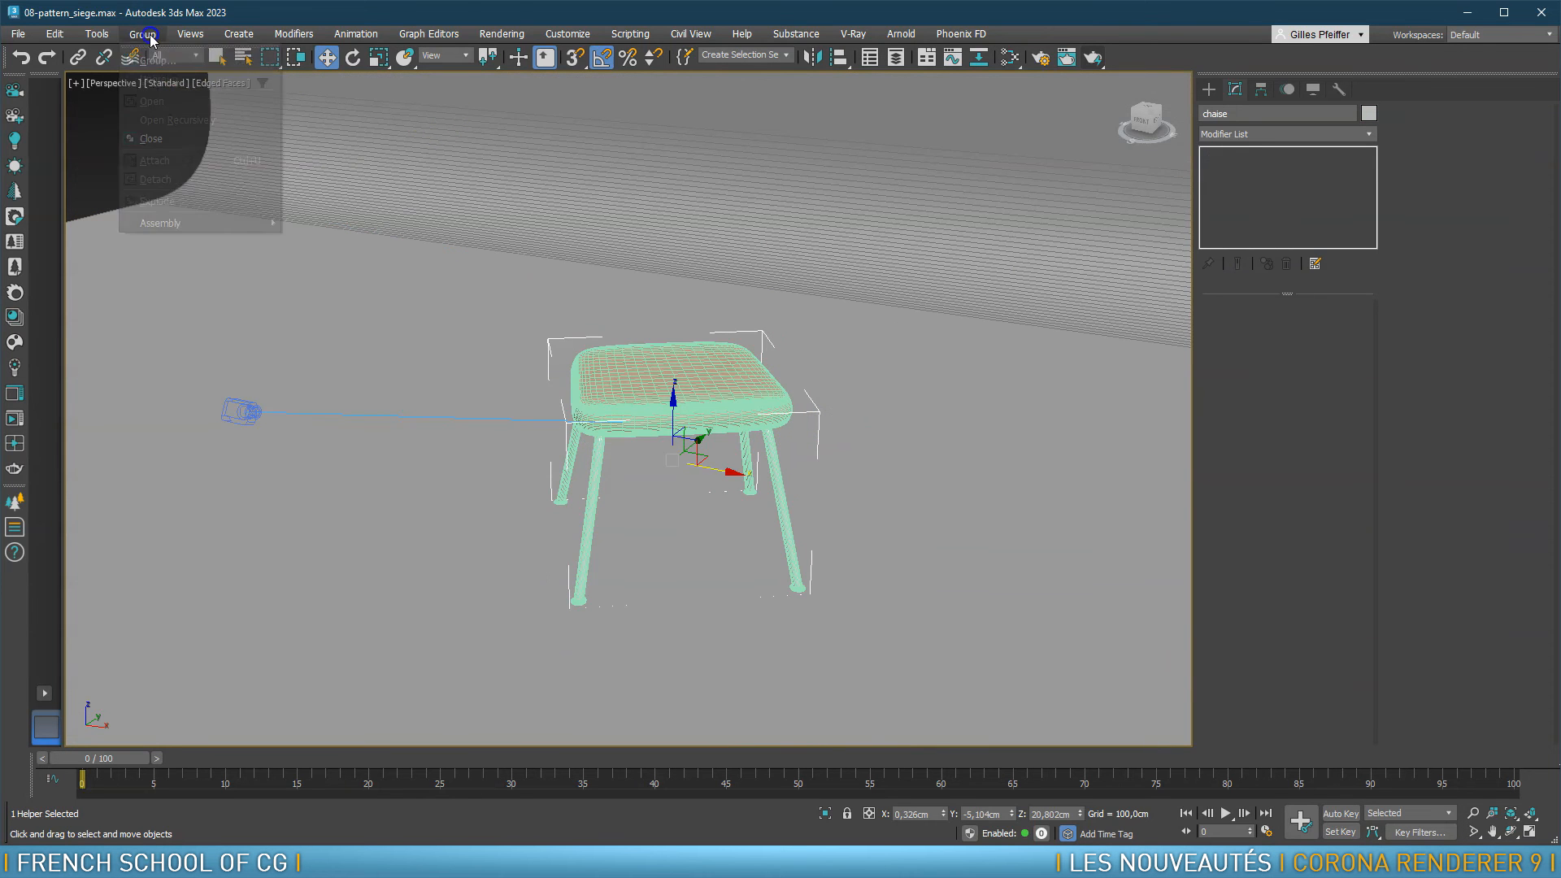
{"action": "left_click", "coordinate": [155, 135]}
{"action": "right_click", "coordinate": [413, 247]}
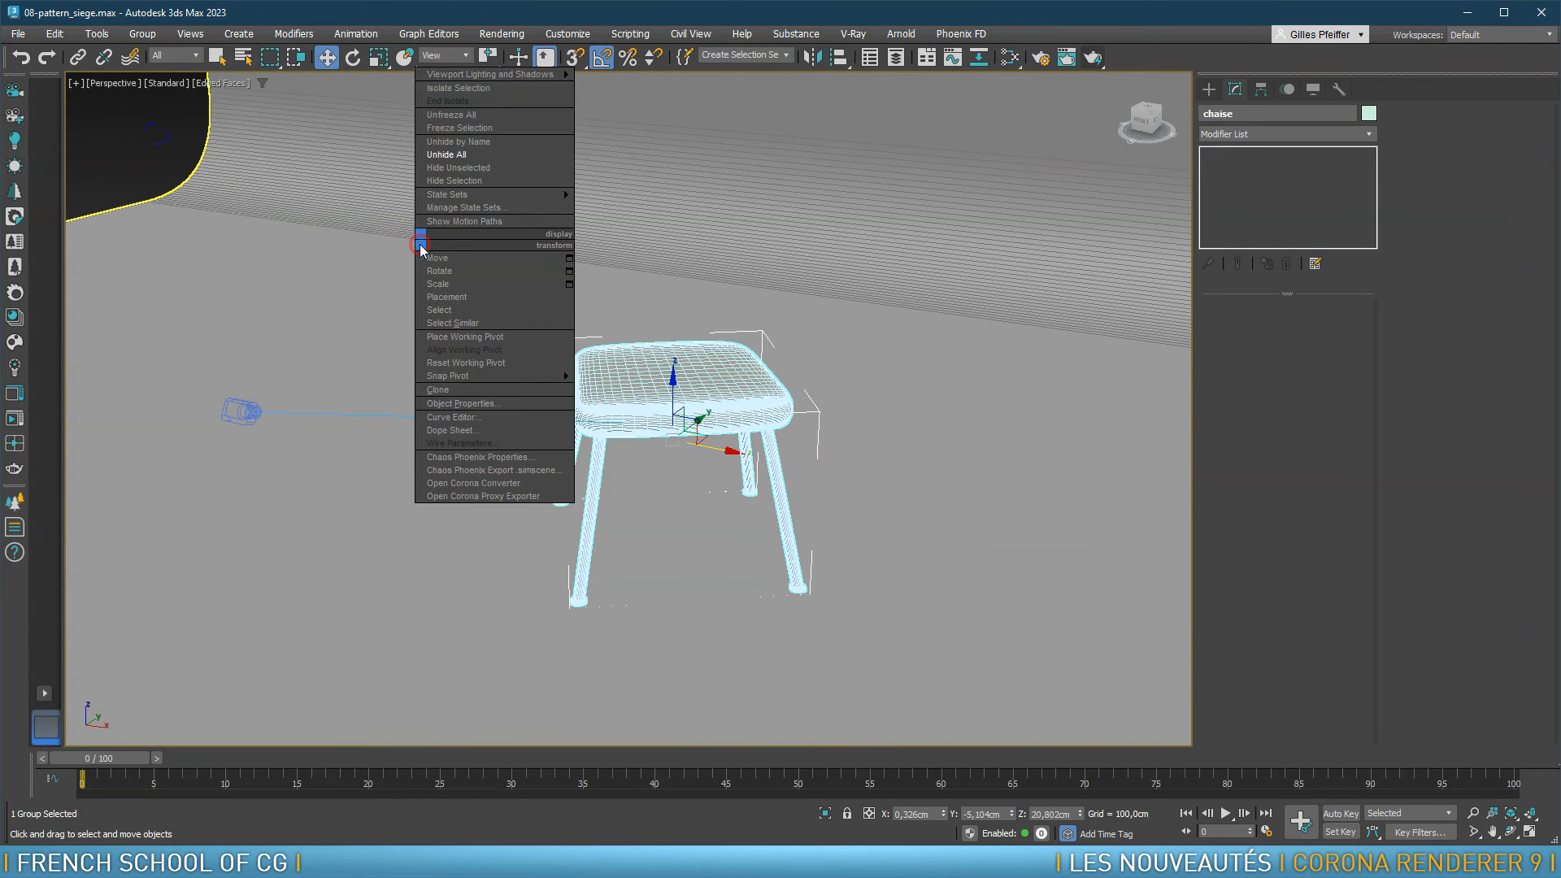
{"action": "left_click", "coordinate": [446, 180]}
Create a standard sphere with its base at the pivot on the studio floor where the chair stood
{"action": "left_click", "coordinate": [1209, 90]}
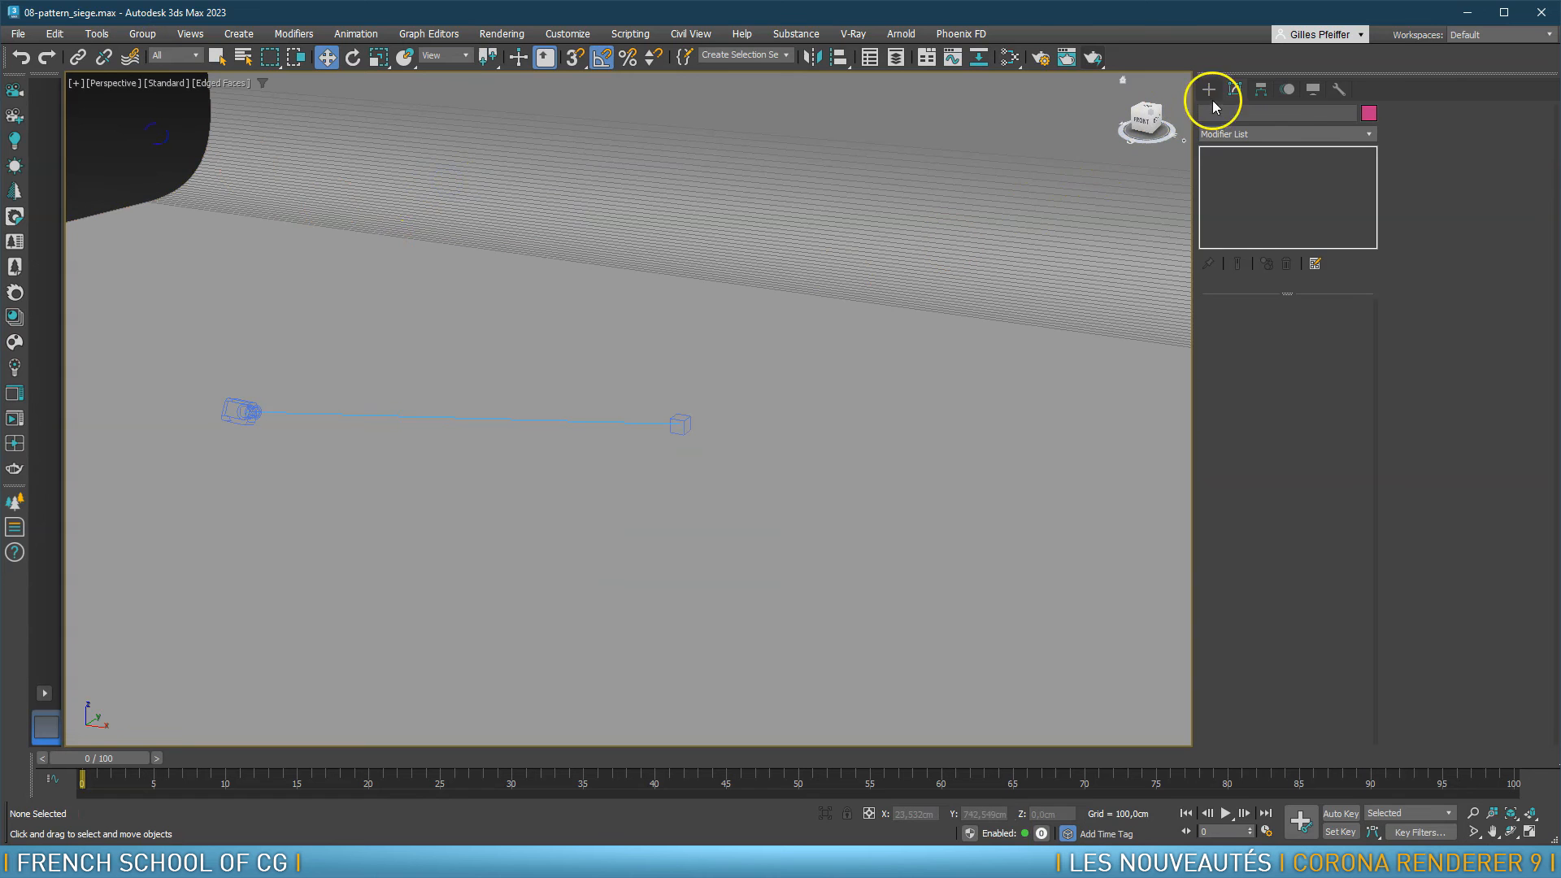
{"action": "left_click", "coordinate": [1209, 115]}
{"action": "left_click", "coordinate": [1241, 218]}
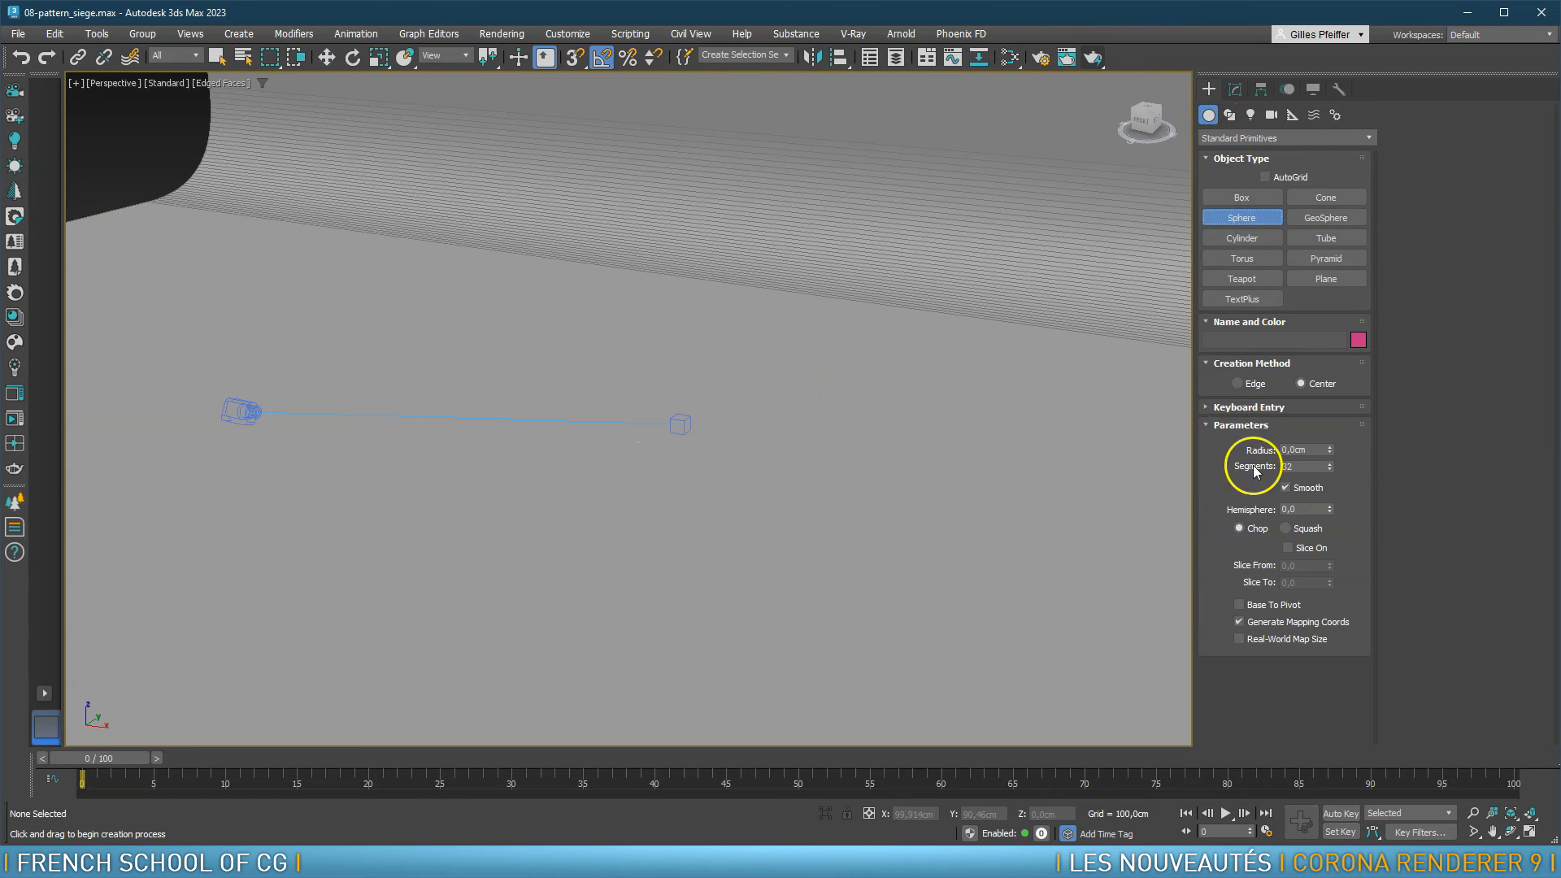
{"action": "left_click", "coordinate": [1238, 605]}
{"action": "left_click", "coordinate": [639, 501]}
{"action": "left_click_drag", "start_coordinate": [639, 502], "coordinate": [639, 527]}
Center the sphere in the scene by setting its X and Y positions to 0
{"action": "key", "text": "w"}
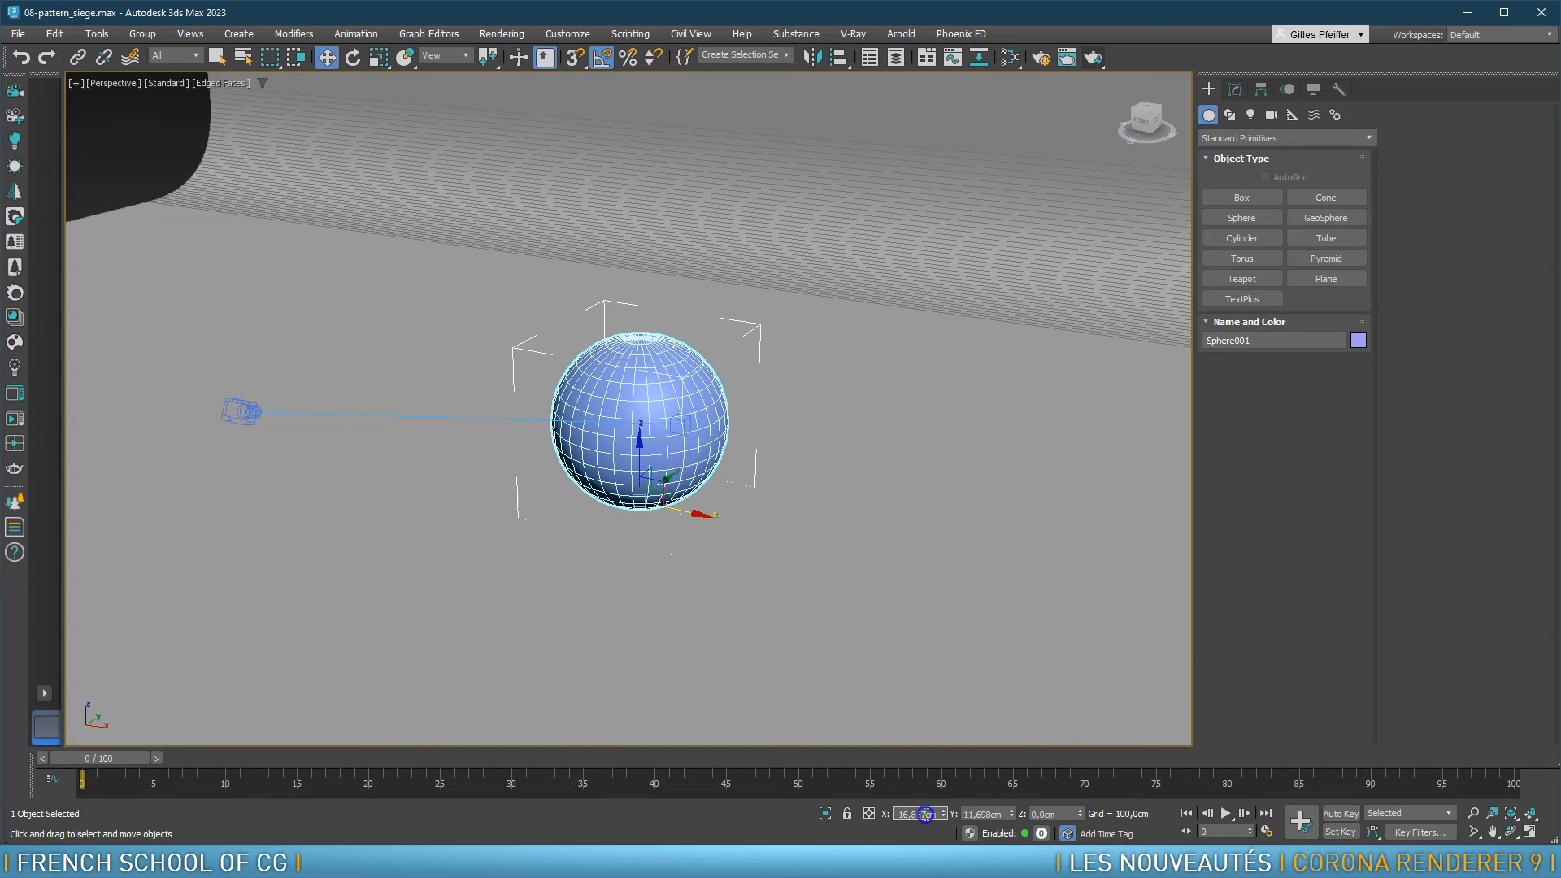
{"action": "key", "text": "Tab"}
{"action": "type", "text": "0"}
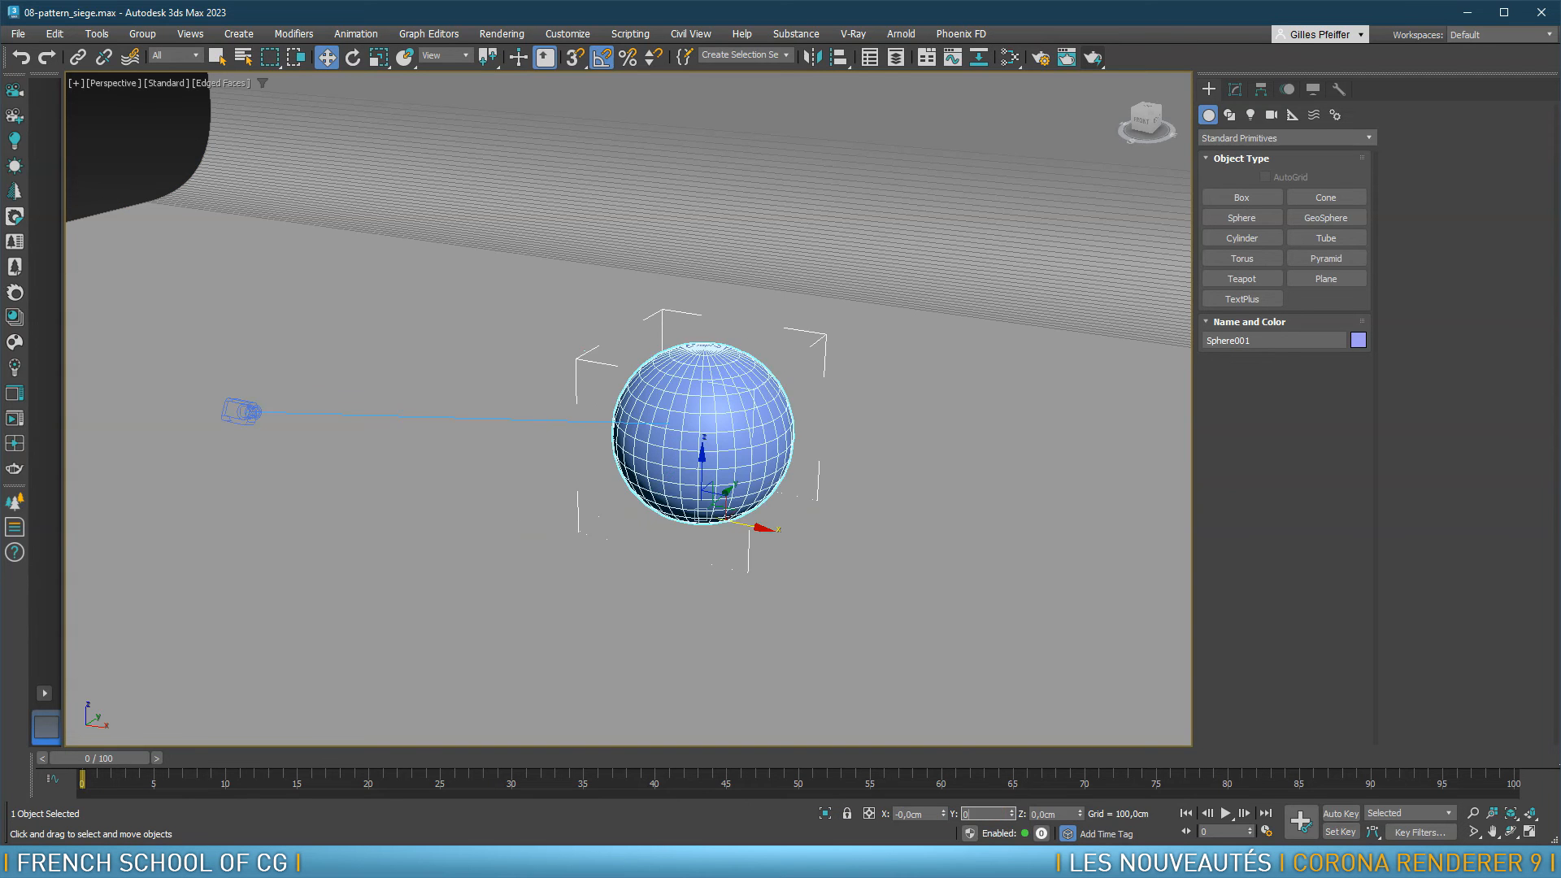
{"action": "key", "text": "Tab"}
Add the CoronaPatternMod modifier to the sphere
{"action": "scroll", "coordinate": [715, 479], "scroll_direction": "down", "scroll_amount": 6}
{"action": "middle_click_drag", "start_coordinate": [718, 481], "coordinate": [816, 477], "text": "alt"}
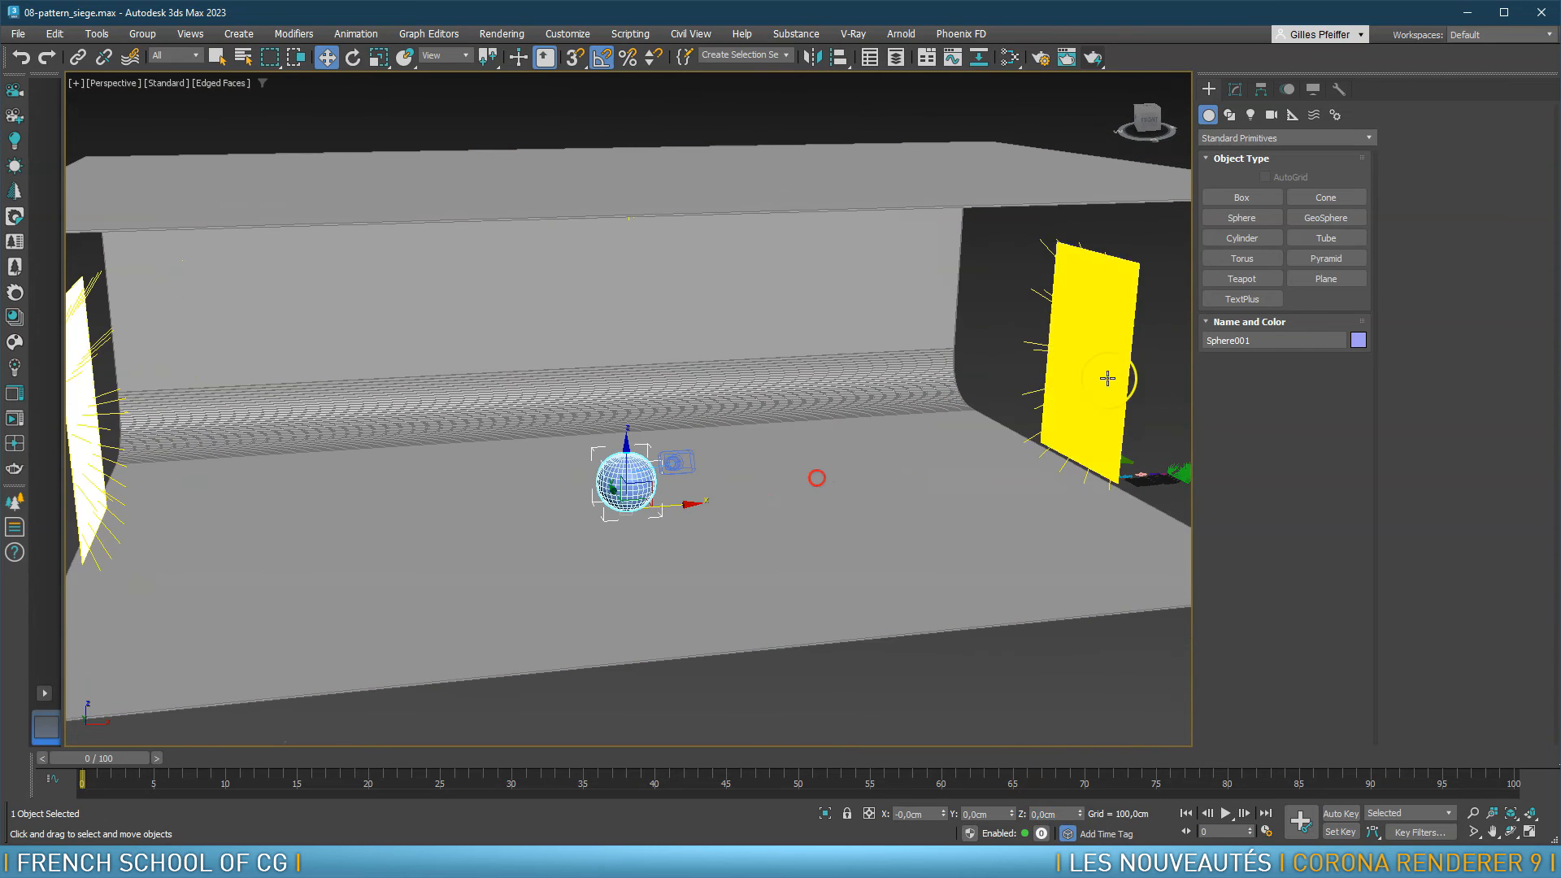
{"action": "left_click", "coordinate": [1234, 88]}
{"action": "left_click", "coordinate": [1303, 137]}
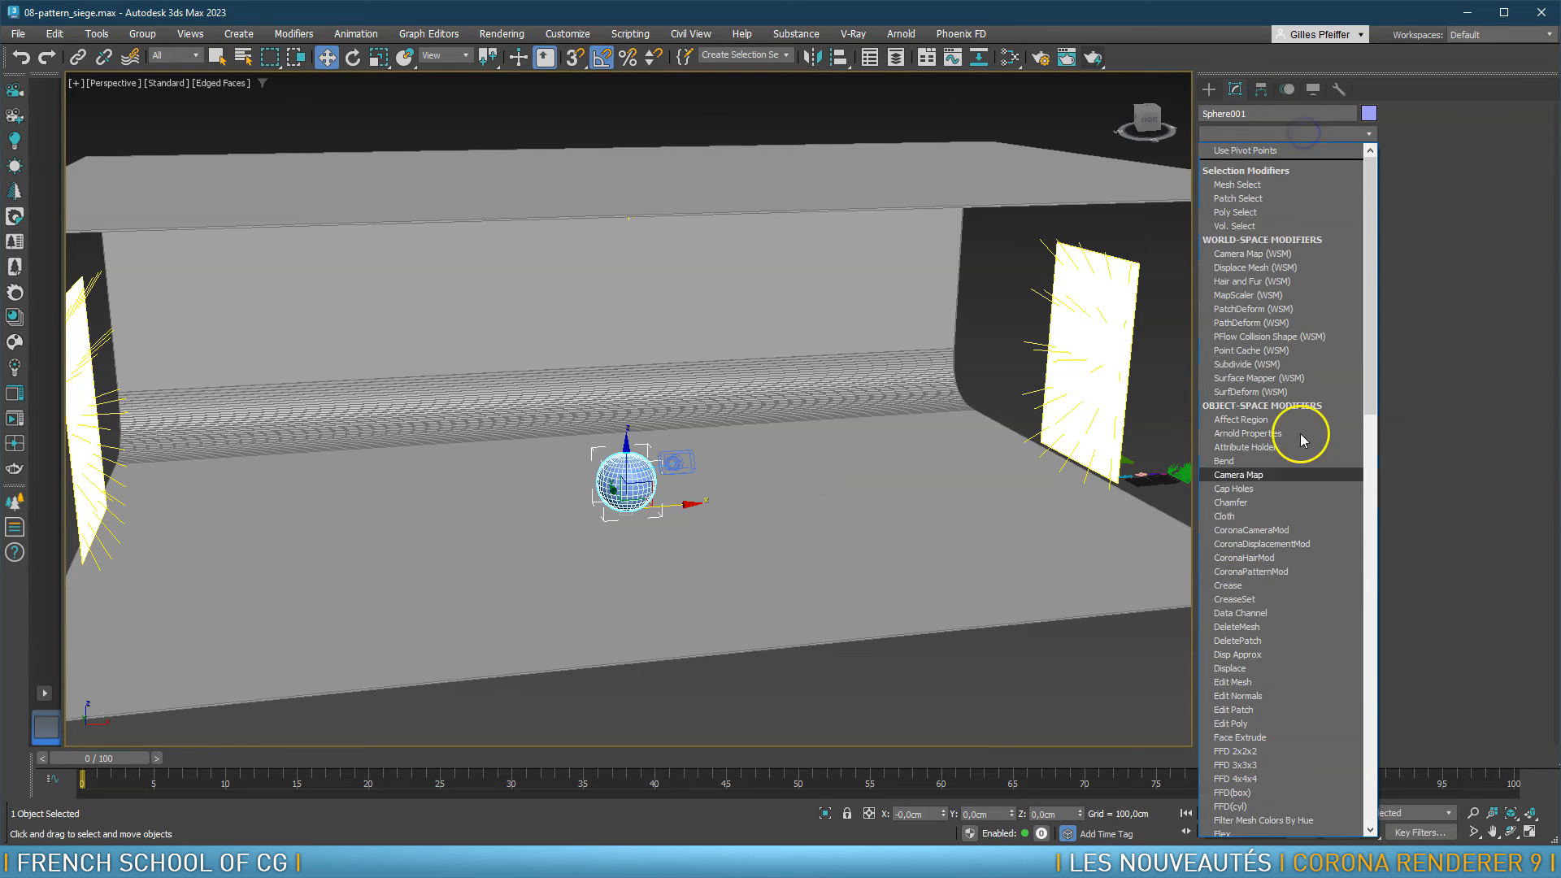
{"action": "left_click", "coordinate": [1268, 572]}
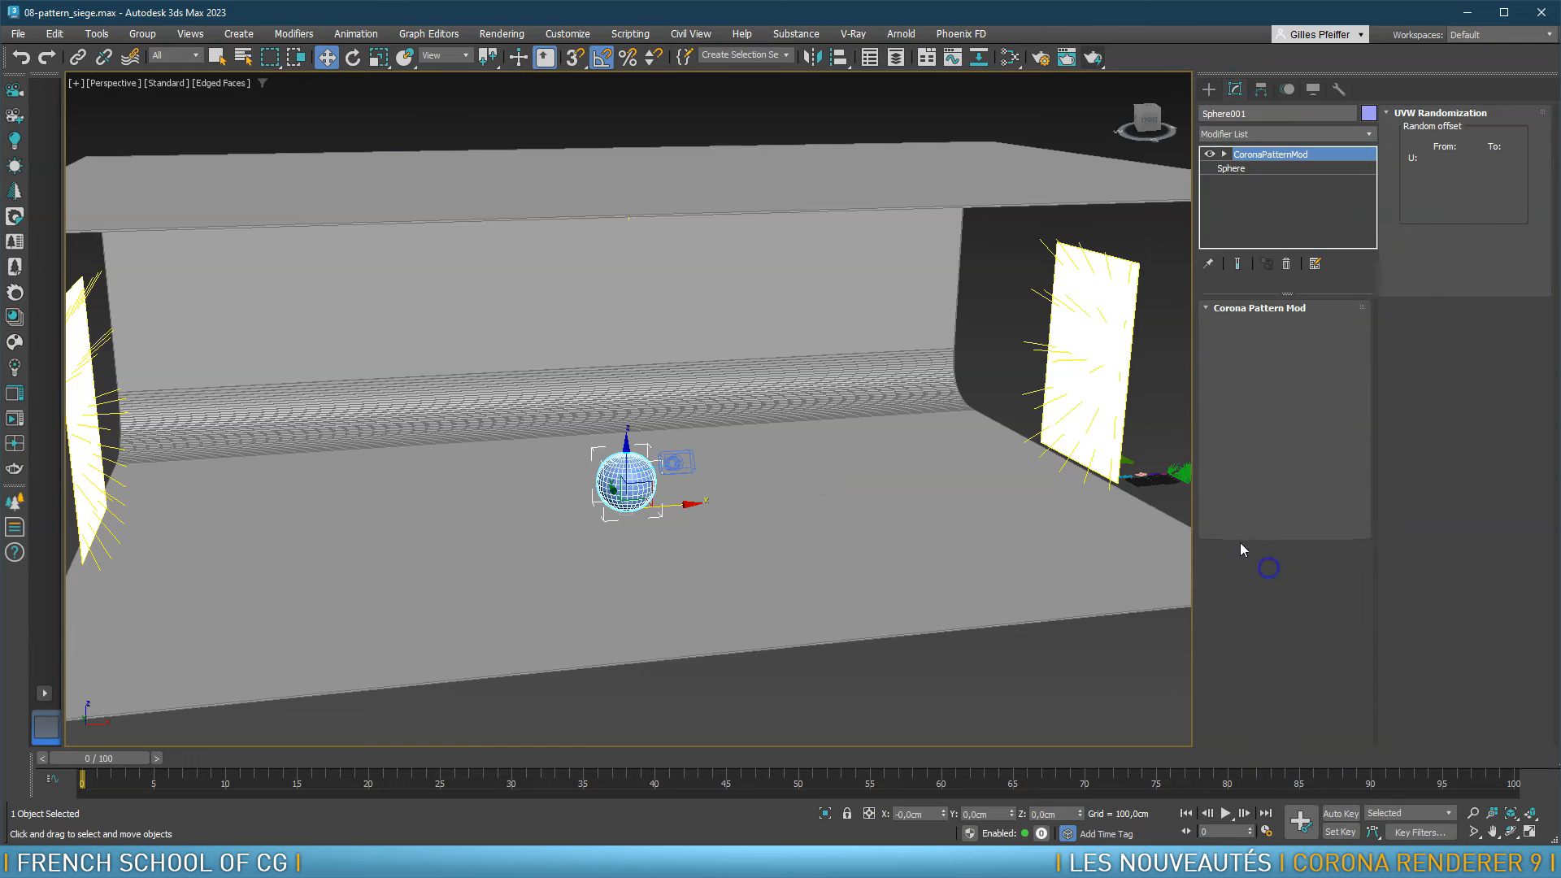
Try to pick the grass plane preset as the sphere's pattern node
{"action": "middle_click_drag", "start_coordinate": [993, 412], "coordinate": [673, 395]}
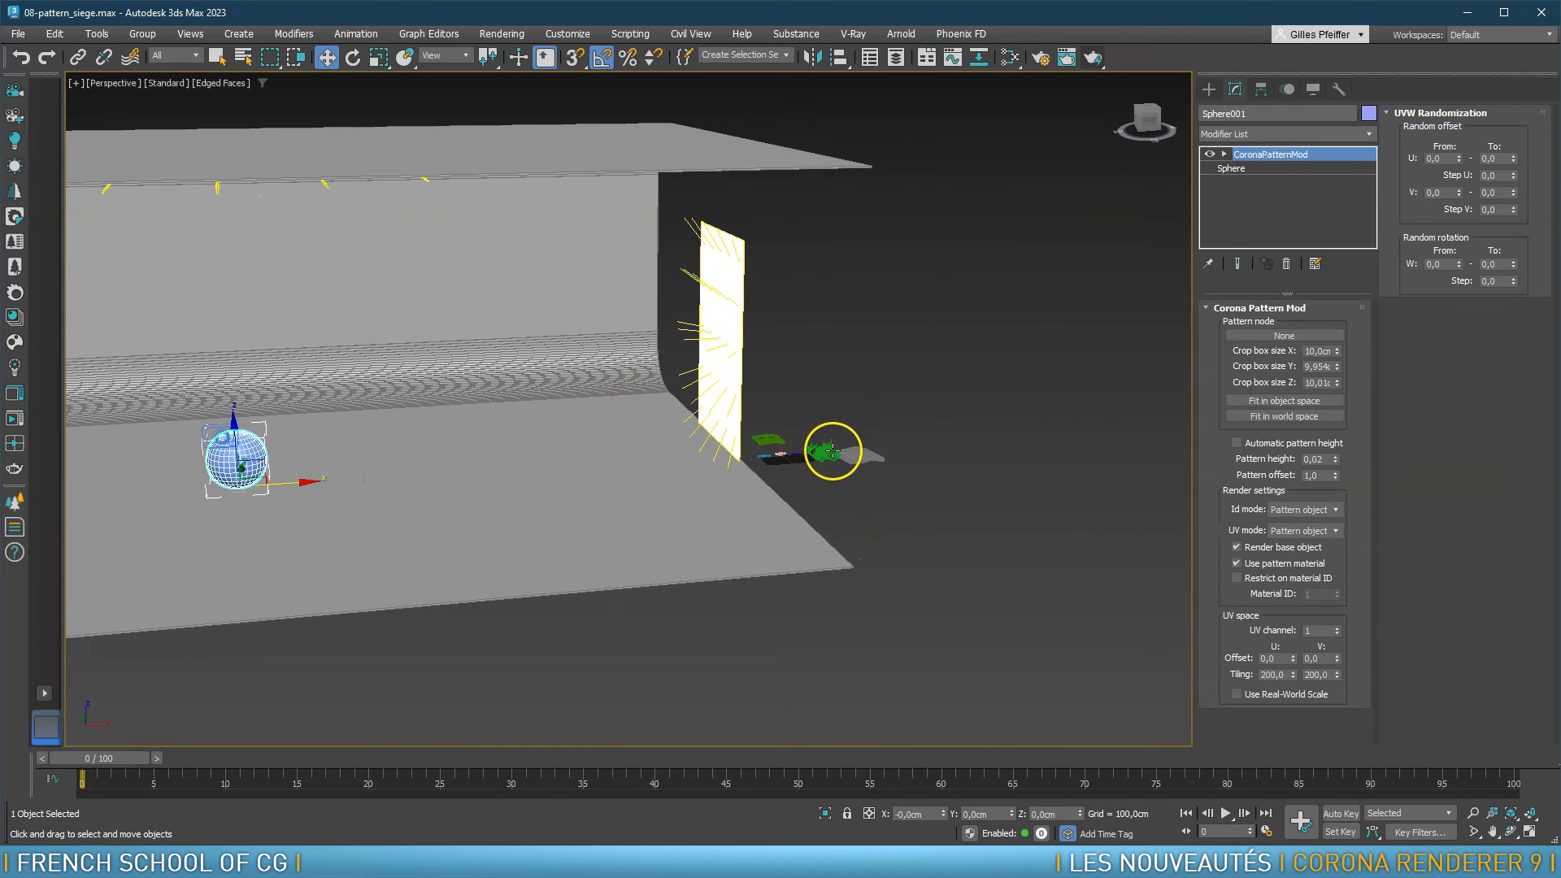
{"action": "scroll", "coordinate": [826, 453], "scroll_direction": "up", "scroll_amount": 8}
{"action": "scroll", "coordinate": [790, 469], "scroll_direction": "up", "scroll_amount": 4}
{"action": "middle_click_drag", "start_coordinate": [801, 481], "coordinate": [846, 603], "text": "alt"}
{"action": "middle_click_drag", "start_coordinate": [947, 375], "coordinate": [541, 412]}
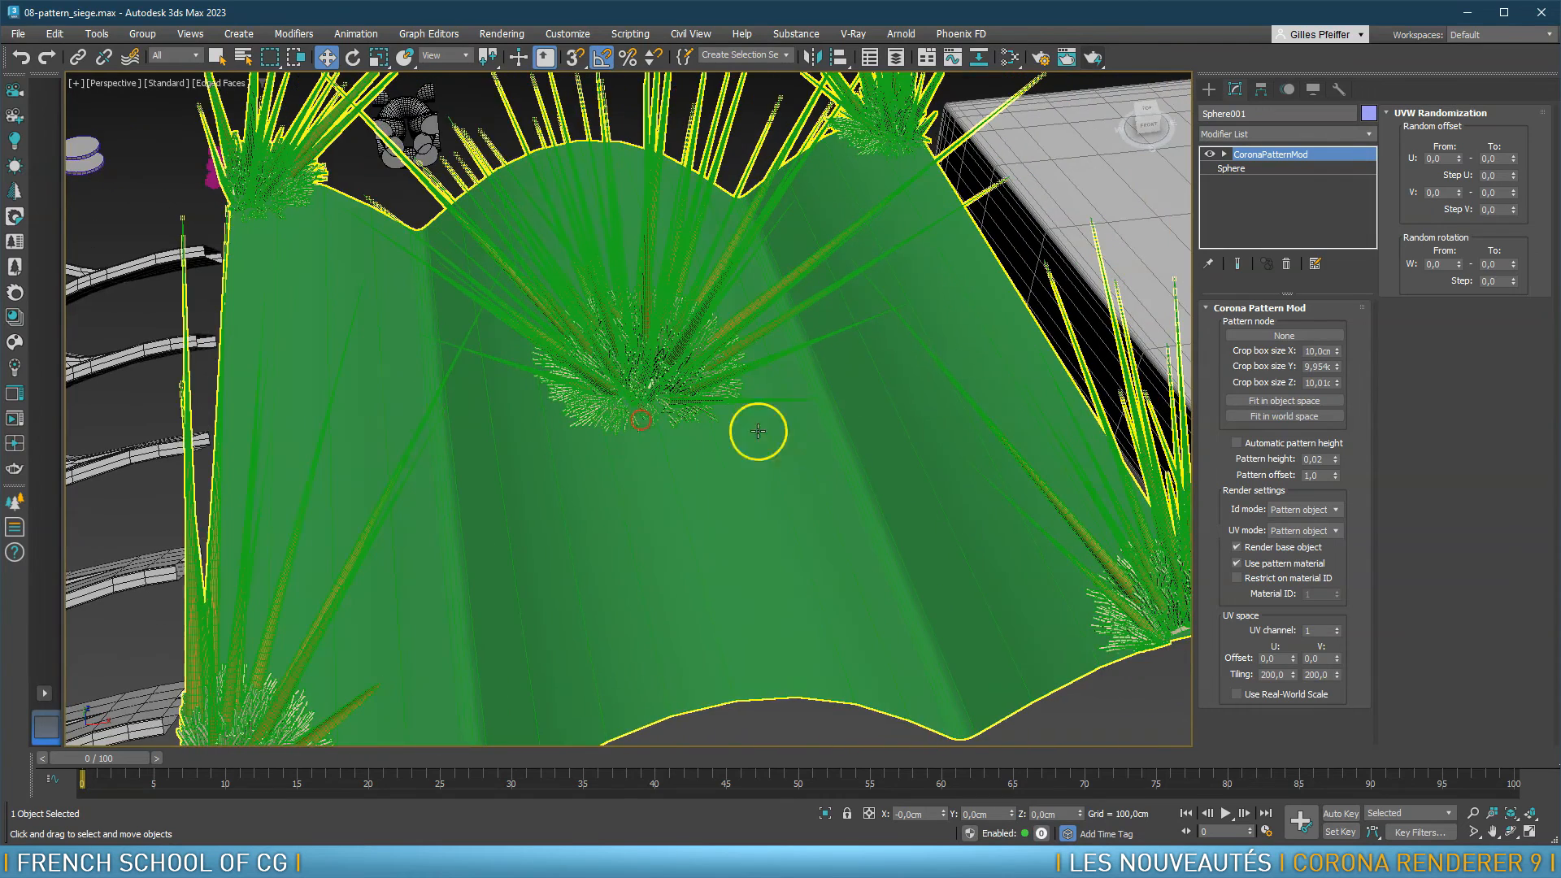
{"action": "left_click", "coordinate": [1290, 335]}
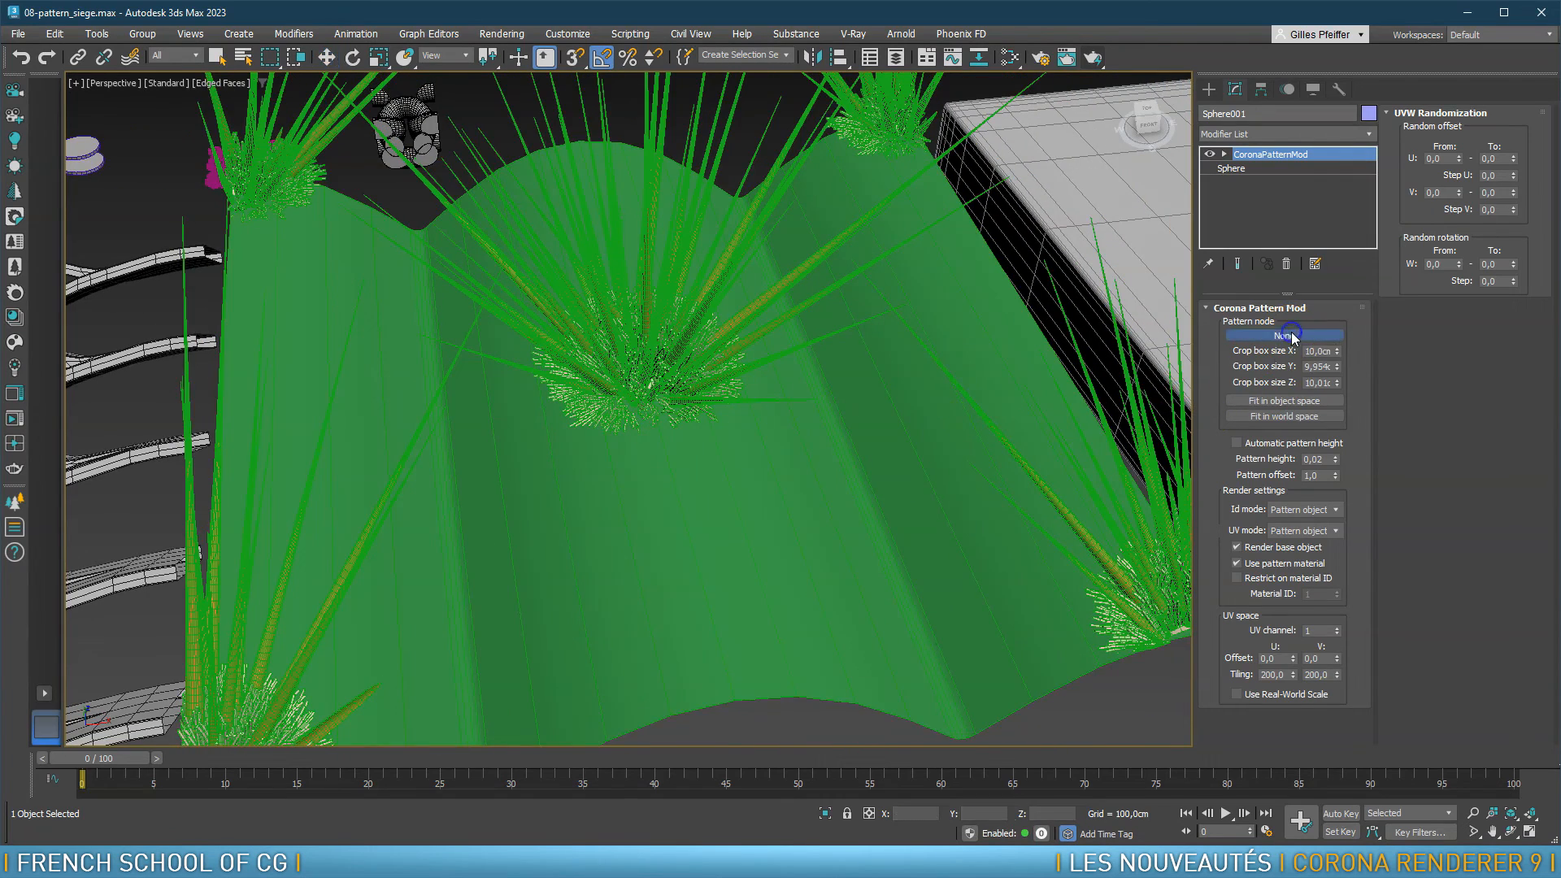
{"action": "left_click", "coordinate": [741, 476]}
{"action": "right_click", "coordinate": [741, 475]}
Select the grass plane, apply Reset XForm to it and open the stack commands for the Reset XForm modifier
{"action": "left_click", "coordinate": [666, 505]}
{"action": "left_click", "coordinate": [683, 516]}
{"action": "scroll", "coordinate": [699, 504], "scroll_direction": "down", "scroll_amount": 5}
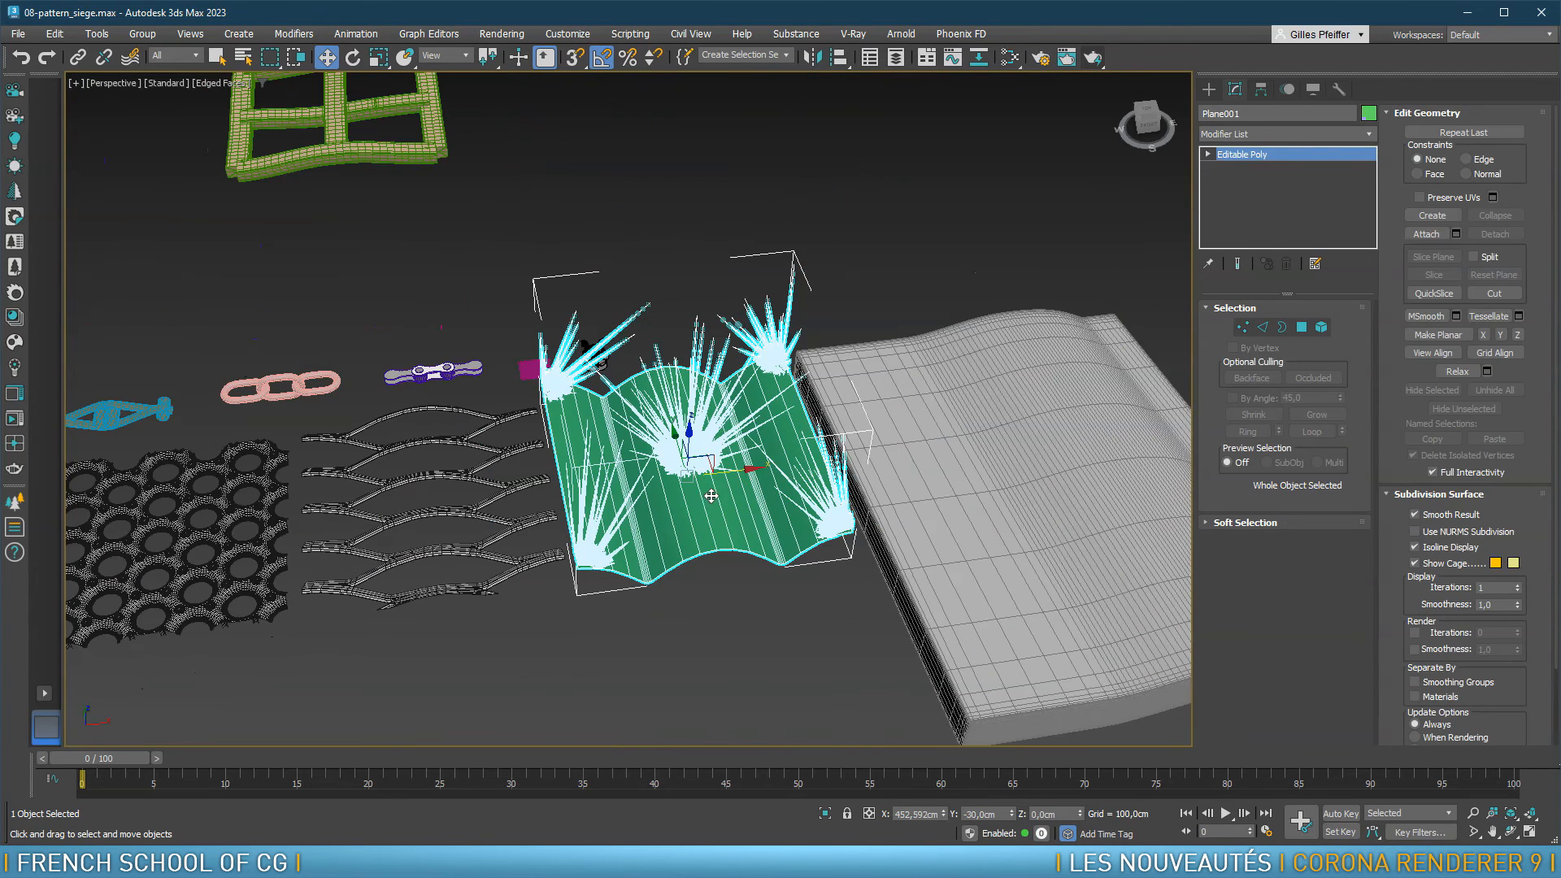
{"action": "left_click", "coordinate": [1338, 89]}
{"action": "left_click", "coordinate": [1283, 287]}
{"action": "left_click", "coordinate": [1282, 383]}
{"action": "left_click", "coordinate": [1280, 291]}
{"action": "left_click", "coordinate": [1234, 88]}
{"action": "left_click", "coordinate": [1275, 161]}
{"action": "right_click", "coordinate": [1274, 160]}
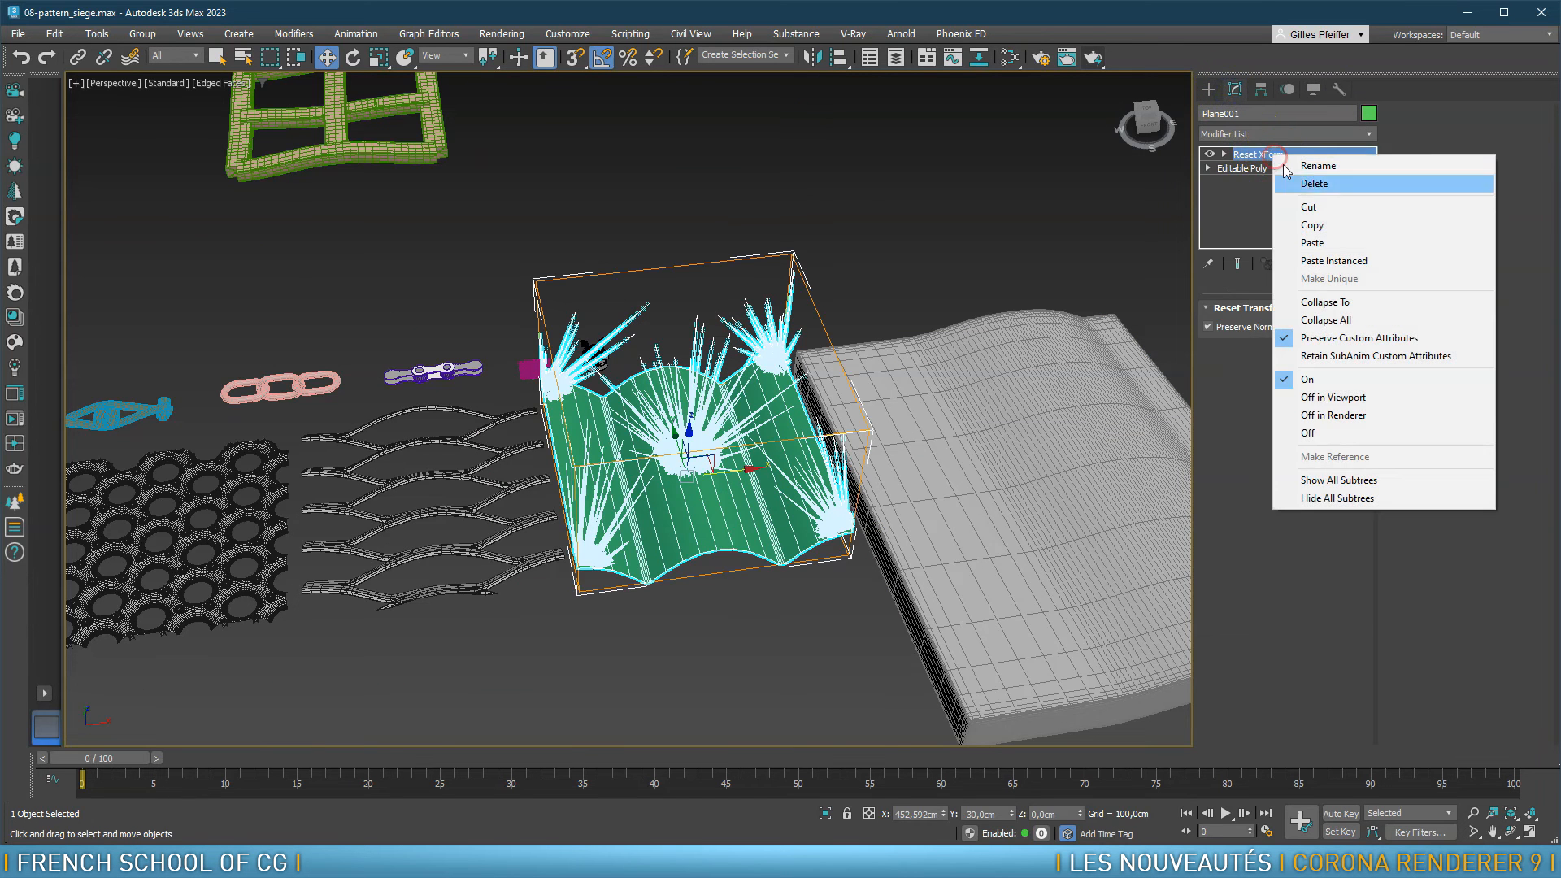
Collapse the modifier stack of the cactus pattern plane so the Reset XForm is baked into the Editable Poly
{"action": "left_click", "coordinate": [1305, 318]}
{"action": "left_click", "coordinate": [1266, 160]}
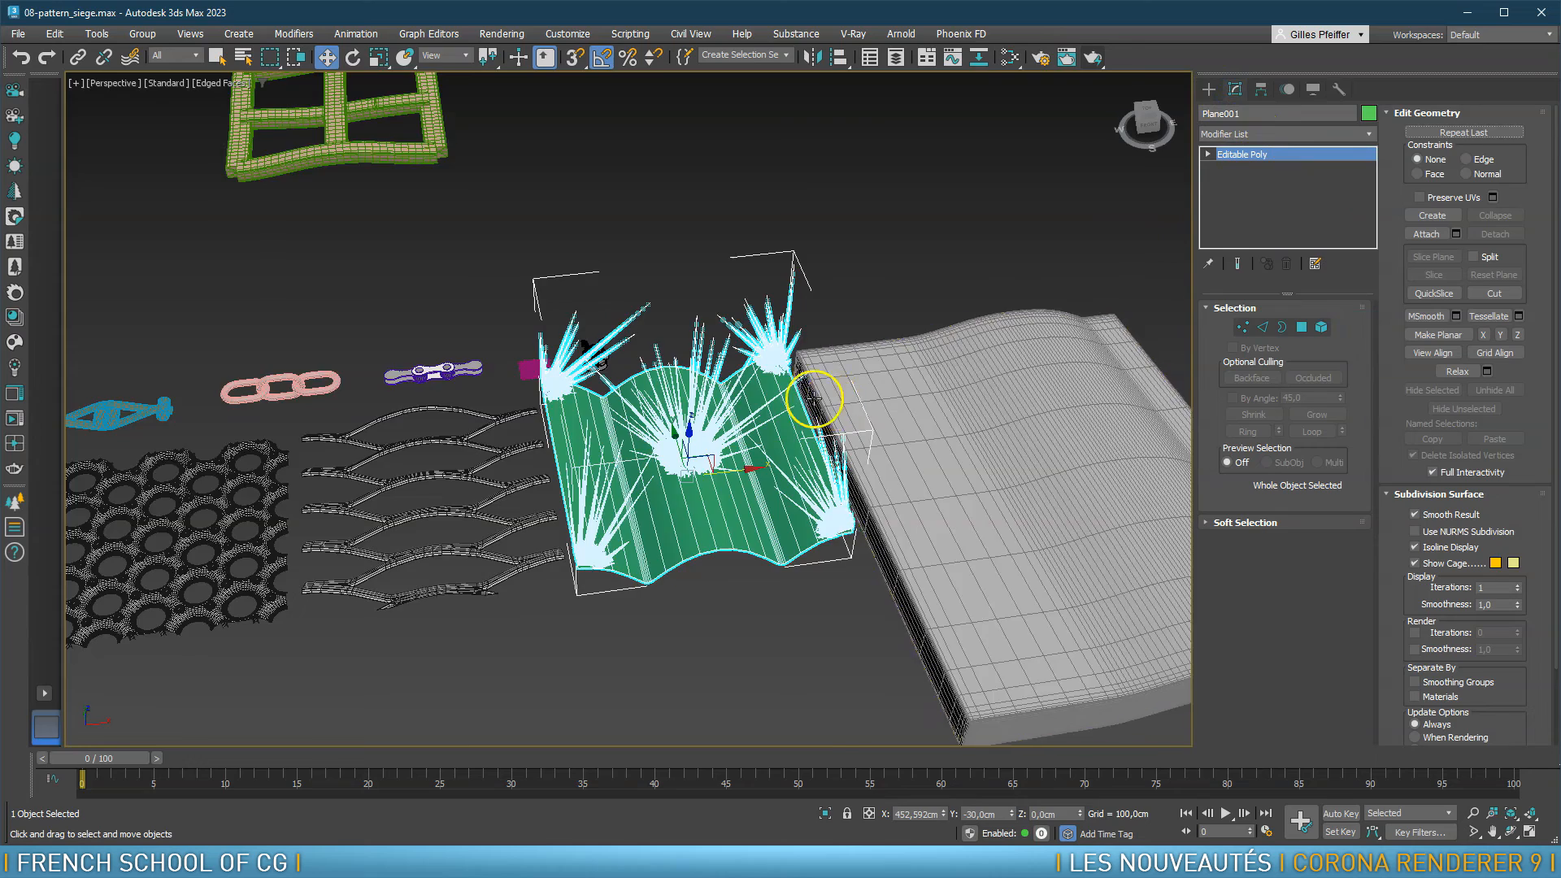
Select the sphere on the studio backdrop that carries the CoronaPatternMod modifier
{"action": "scroll", "coordinate": [808, 373], "scroll_direction": "down", "scroll_amount": 10}
{"action": "middle_click_drag", "start_coordinate": [454, 469], "coordinate": [1196, 271]}
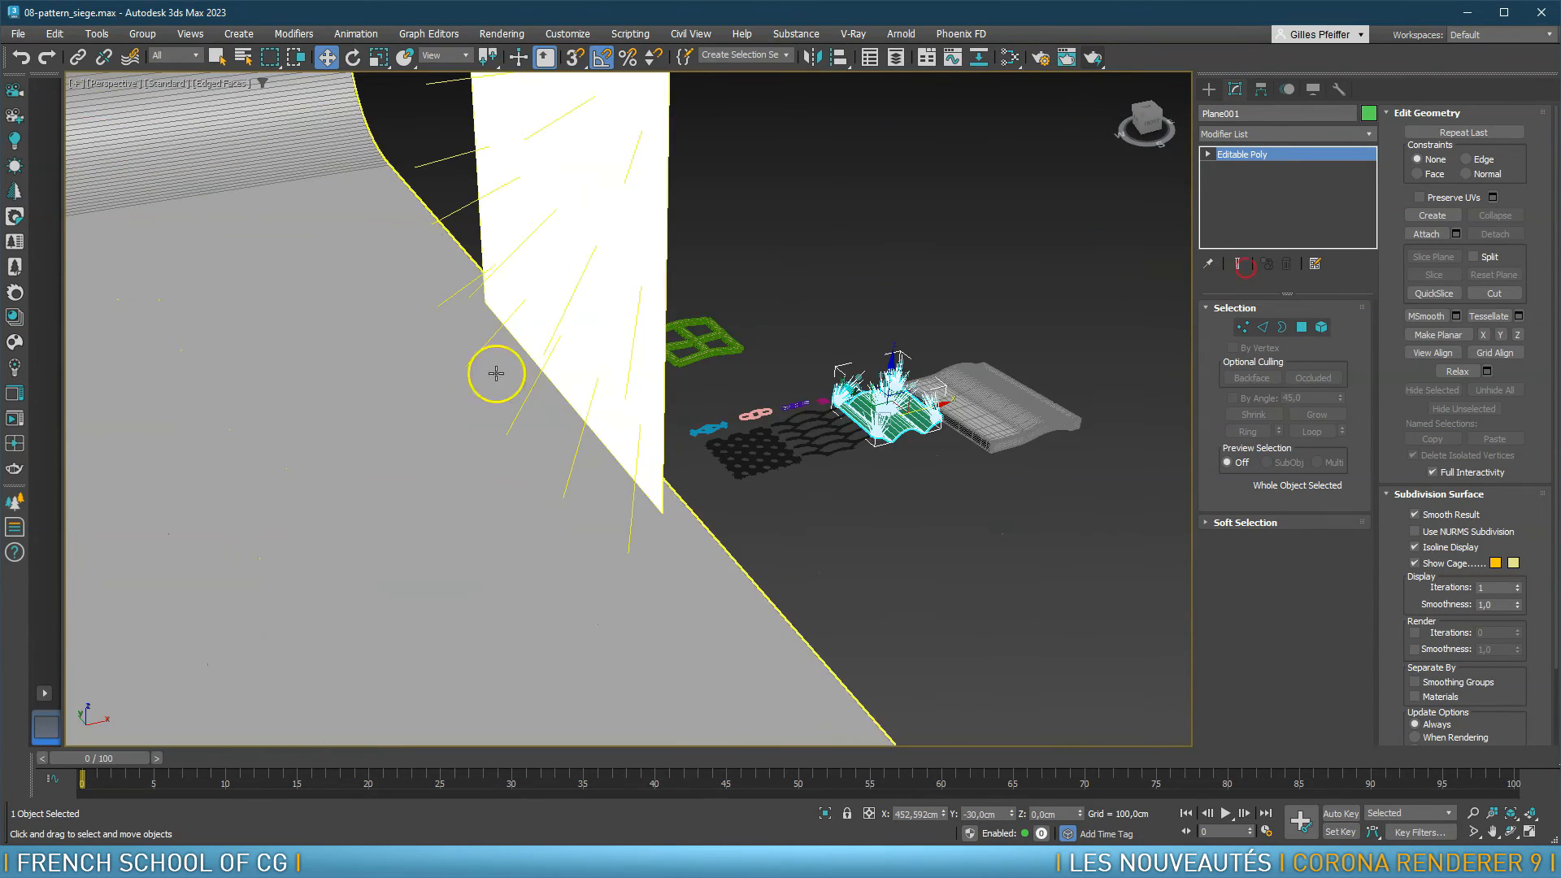
{"action": "middle_click_drag", "start_coordinate": [342, 380], "coordinate": [1108, 285]}
{"action": "middle_click_drag", "start_coordinate": [461, 380], "coordinate": [487, 317], "text": "alt"}
{"action": "left_click", "coordinate": [478, 228]}
{"action": "scroll", "coordinate": [478, 228], "scroll_direction": "down", "scroll_amount": 4}
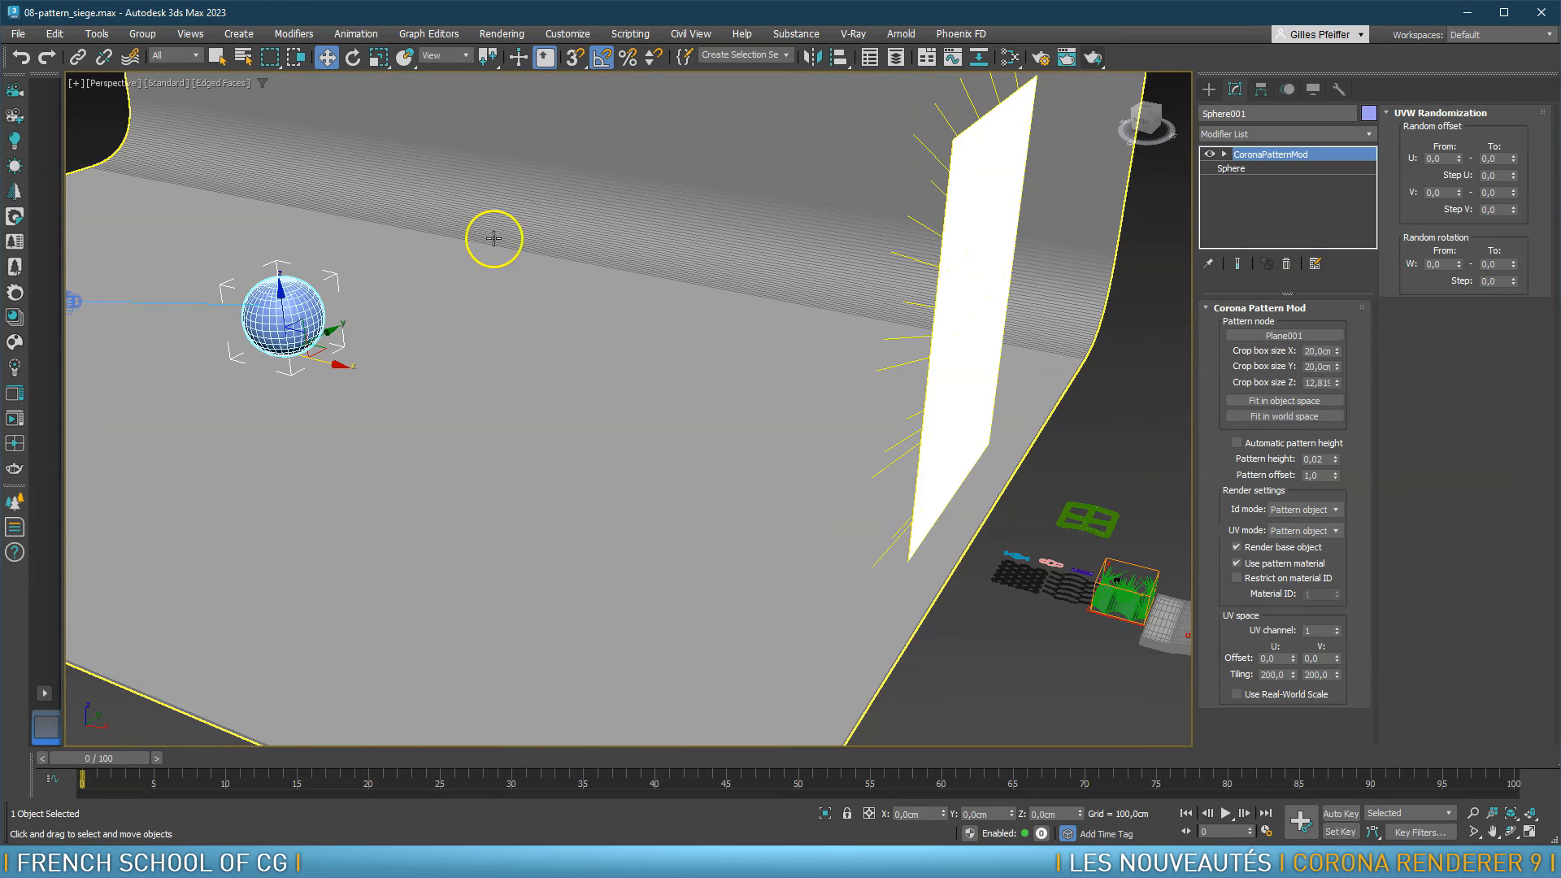
{"action": "middle_click_drag", "start_coordinate": [432, 222], "coordinate": [955, 244]}
{"action": "scroll", "coordinate": [993, 327], "scroll_direction": "up", "scroll_amount": 6}
{"action": "scroll", "coordinate": [993, 327], "scroll_direction": "up", "scroll_amount": 3}
{"action": "middle_click_drag", "start_coordinate": [1003, 338], "coordinate": [785, 290]}
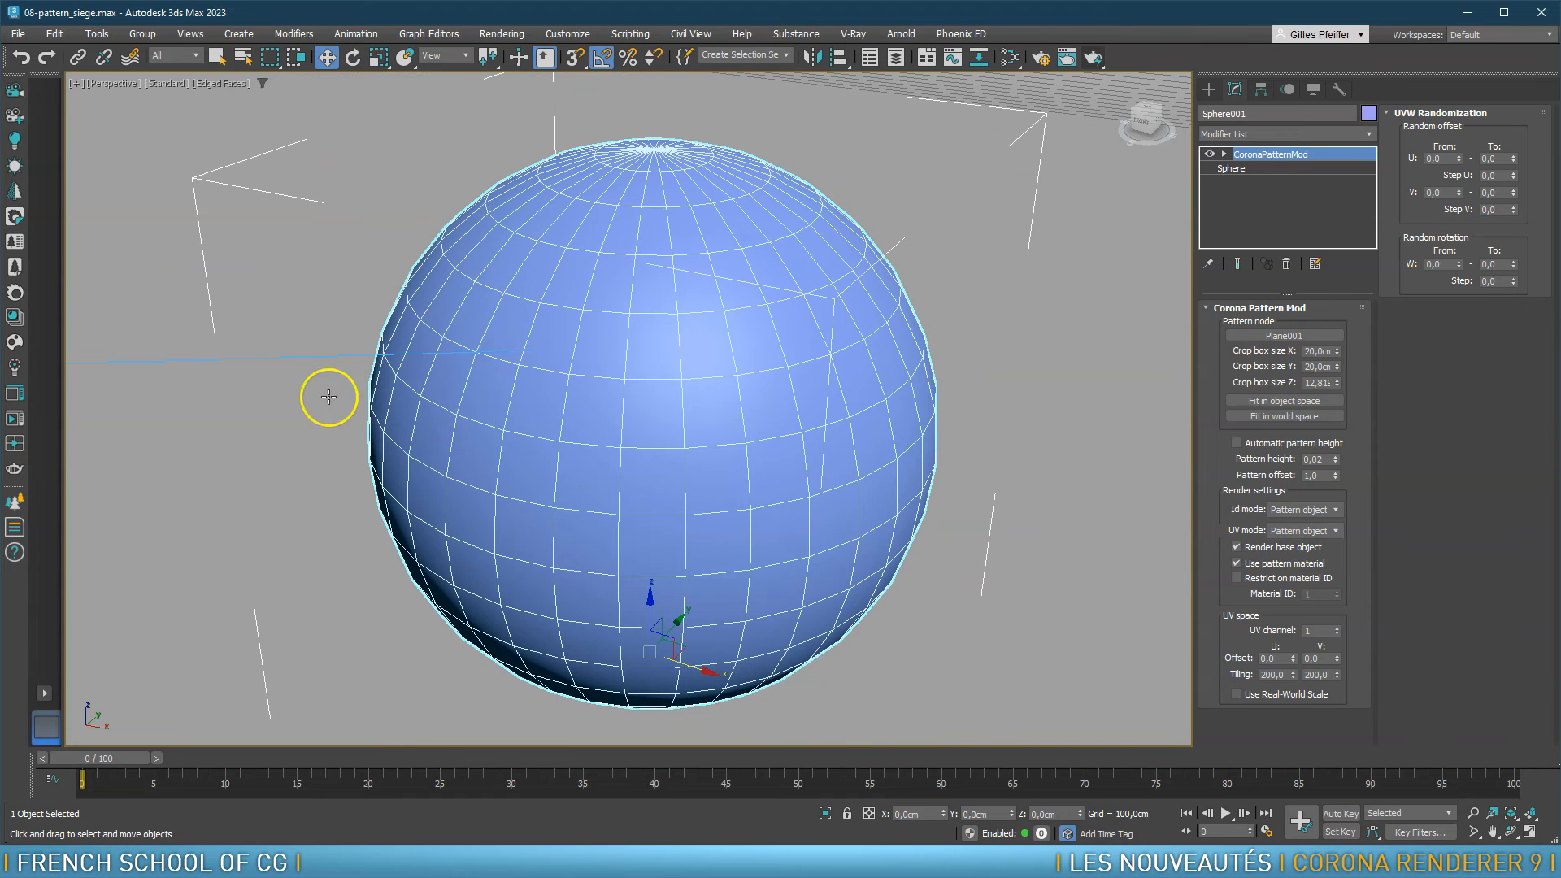
Start a Corona interactive render of the sphere and examine its pattern up close
{"action": "left_click", "coordinate": [15, 419]}
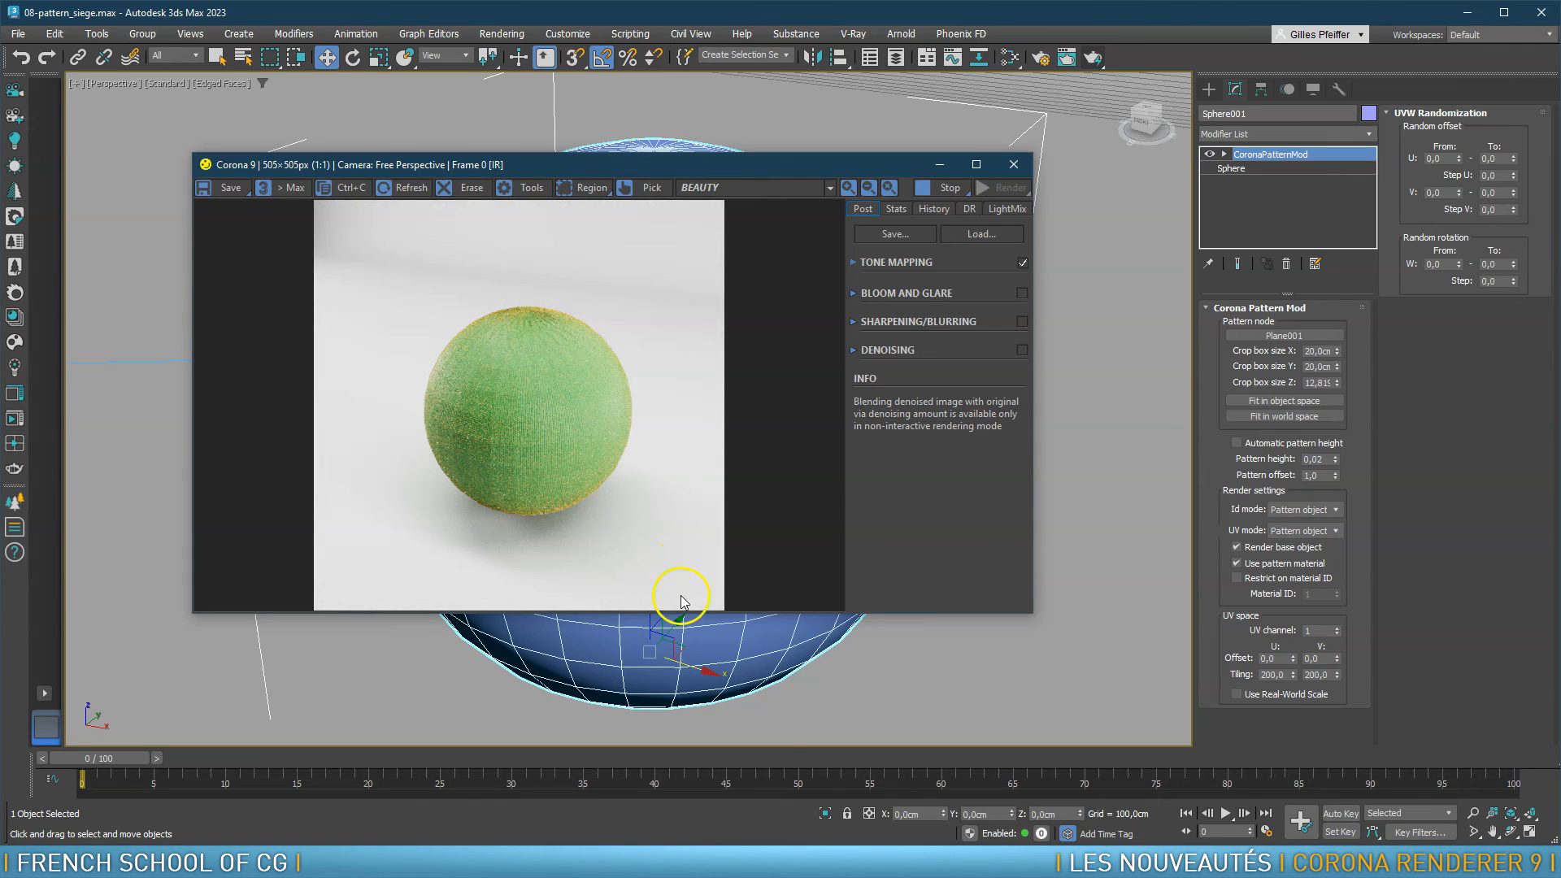
{"action": "scroll", "coordinate": [665, 639], "scroll_direction": "up", "scroll_amount": 5}
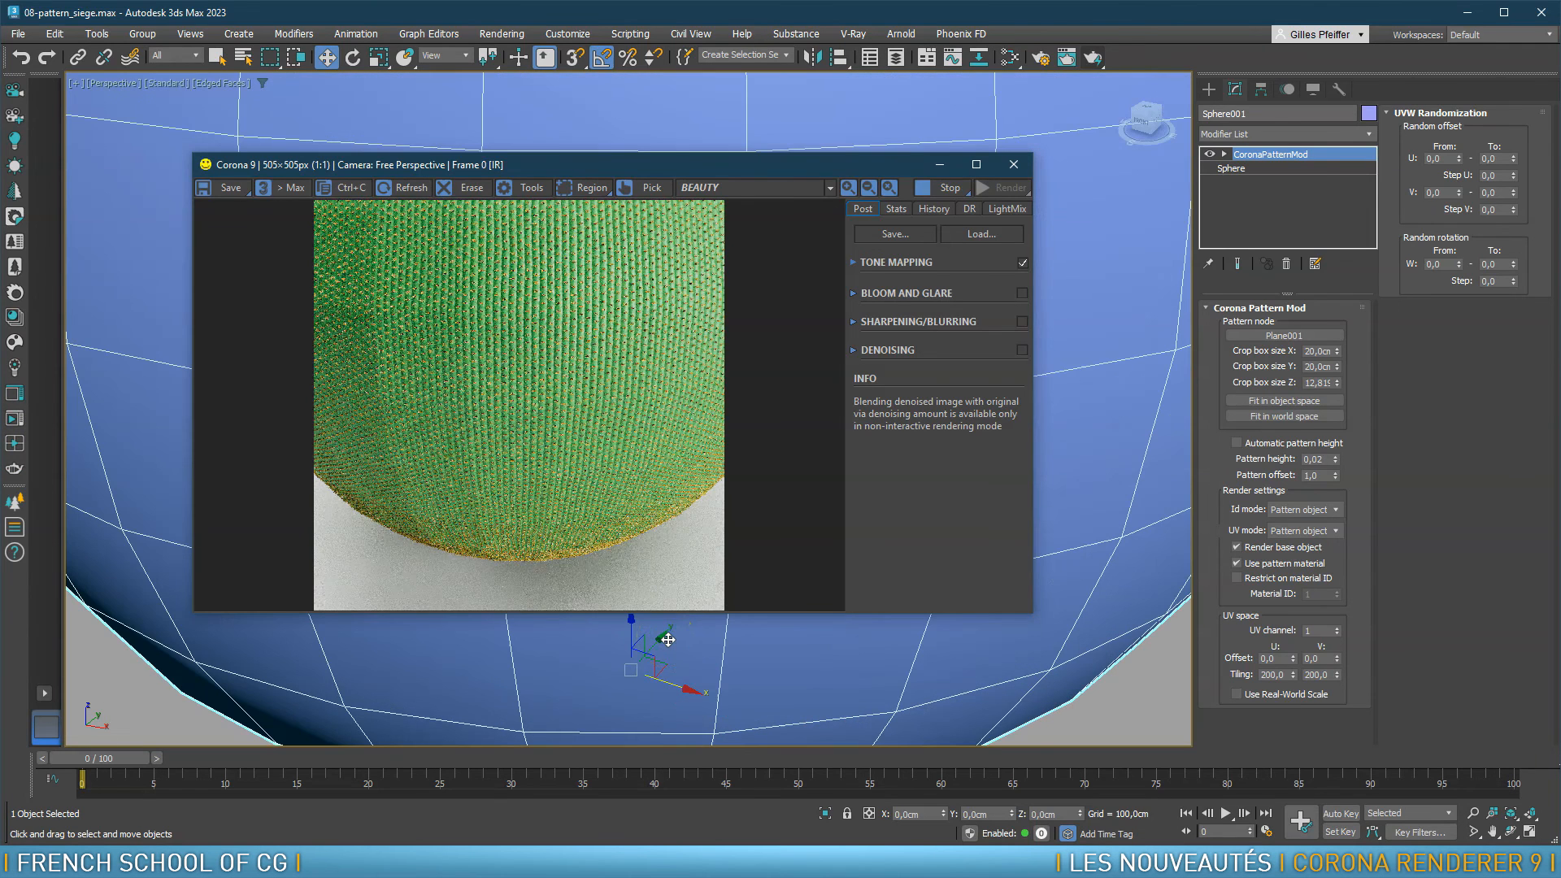
{"action": "scroll", "coordinate": [667, 640], "scroll_direction": "down", "scroll_amount": 5}
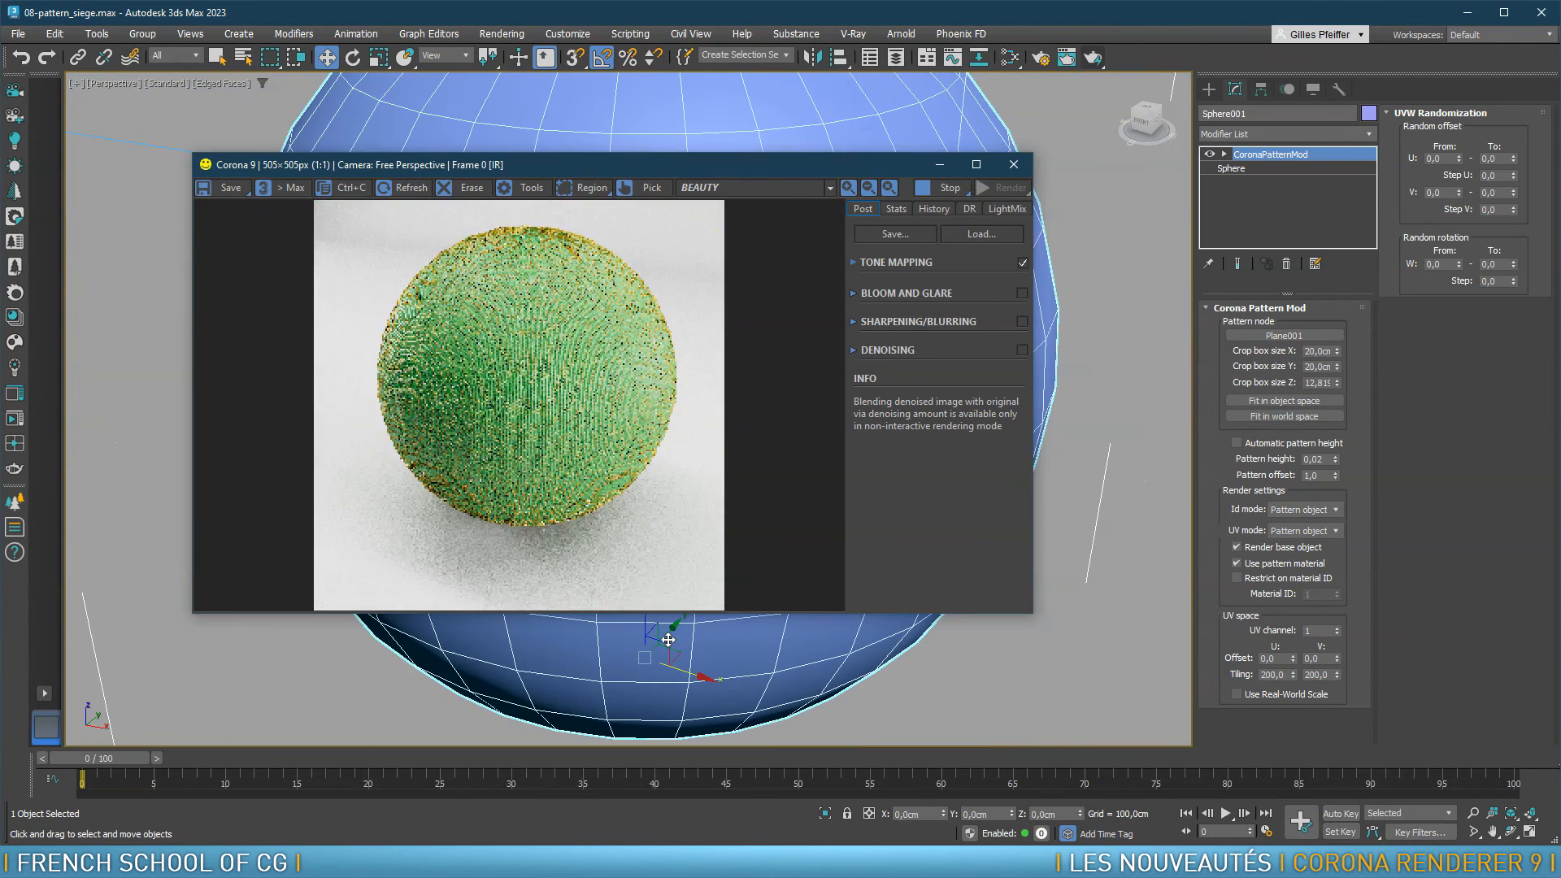
Set the sphere pattern's U and V tiling to 20
{"action": "double_click", "coordinate": [1252, 673]}
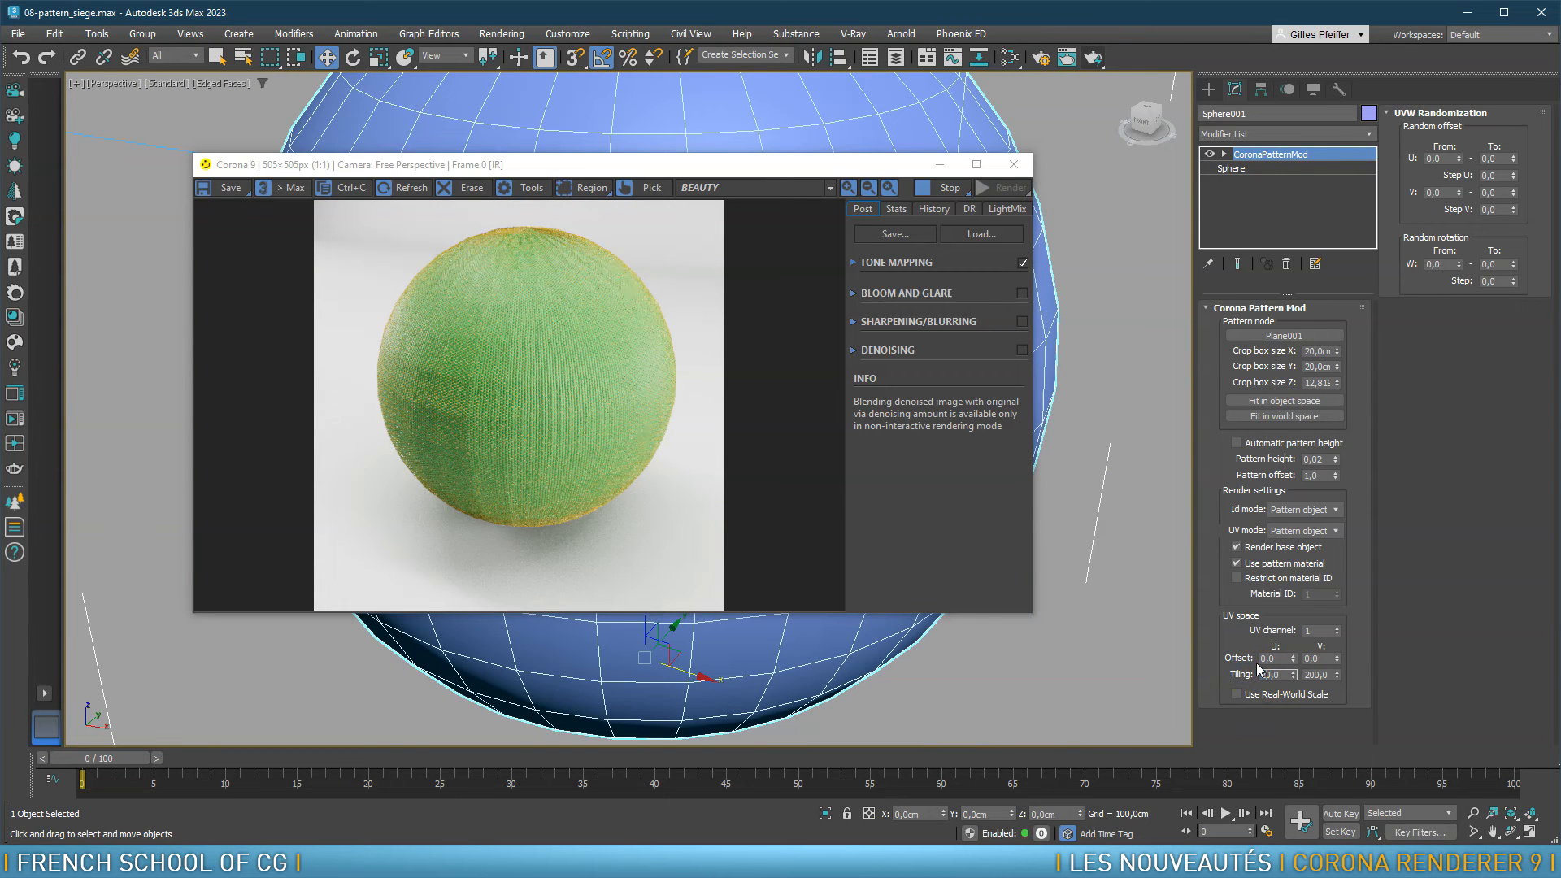
{"action": "key", "text": "Tab"}
{"action": "type", "text": "20"}
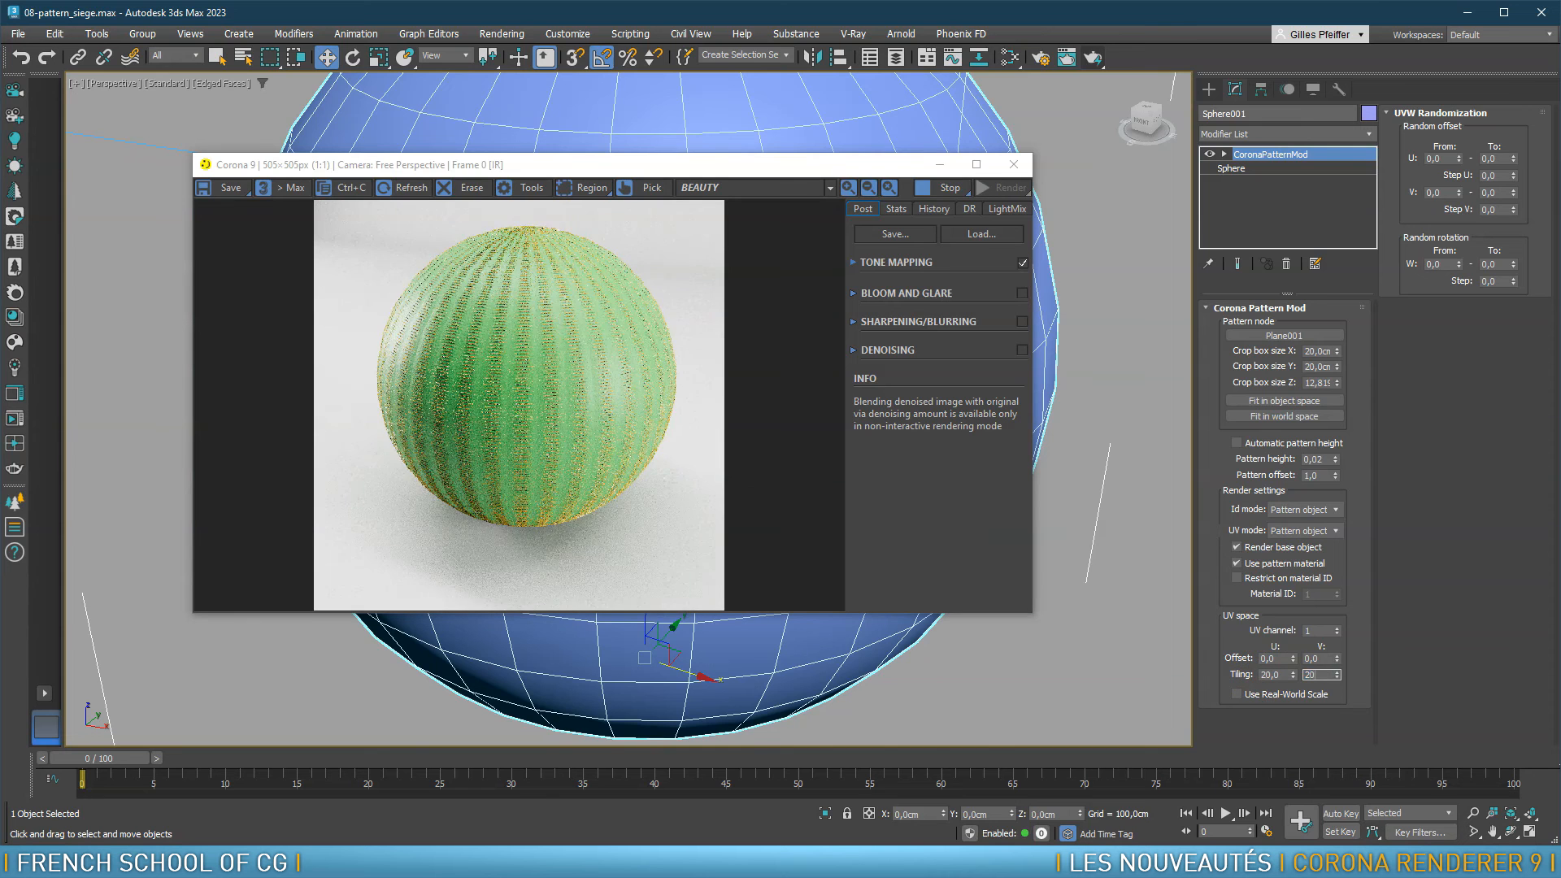
{"action": "key", "text": "Return"}
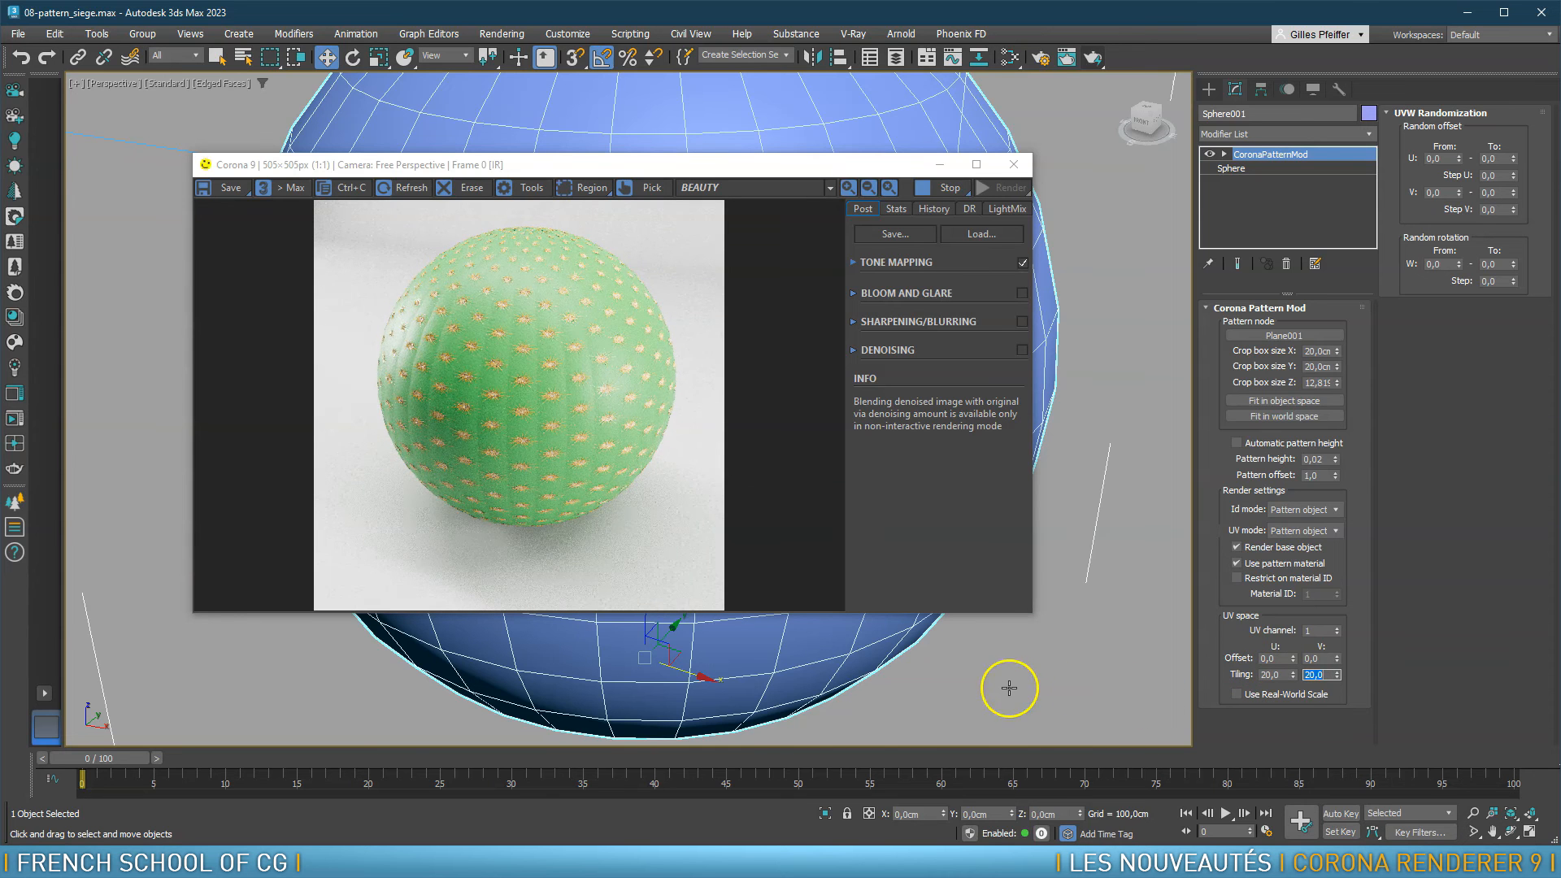
Set the pattern's U and V tiling to 10 and enable automatic pattern height
{"action": "left_click_drag", "start_coordinate": [1279, 673], "coordinate": [1242, 674]}
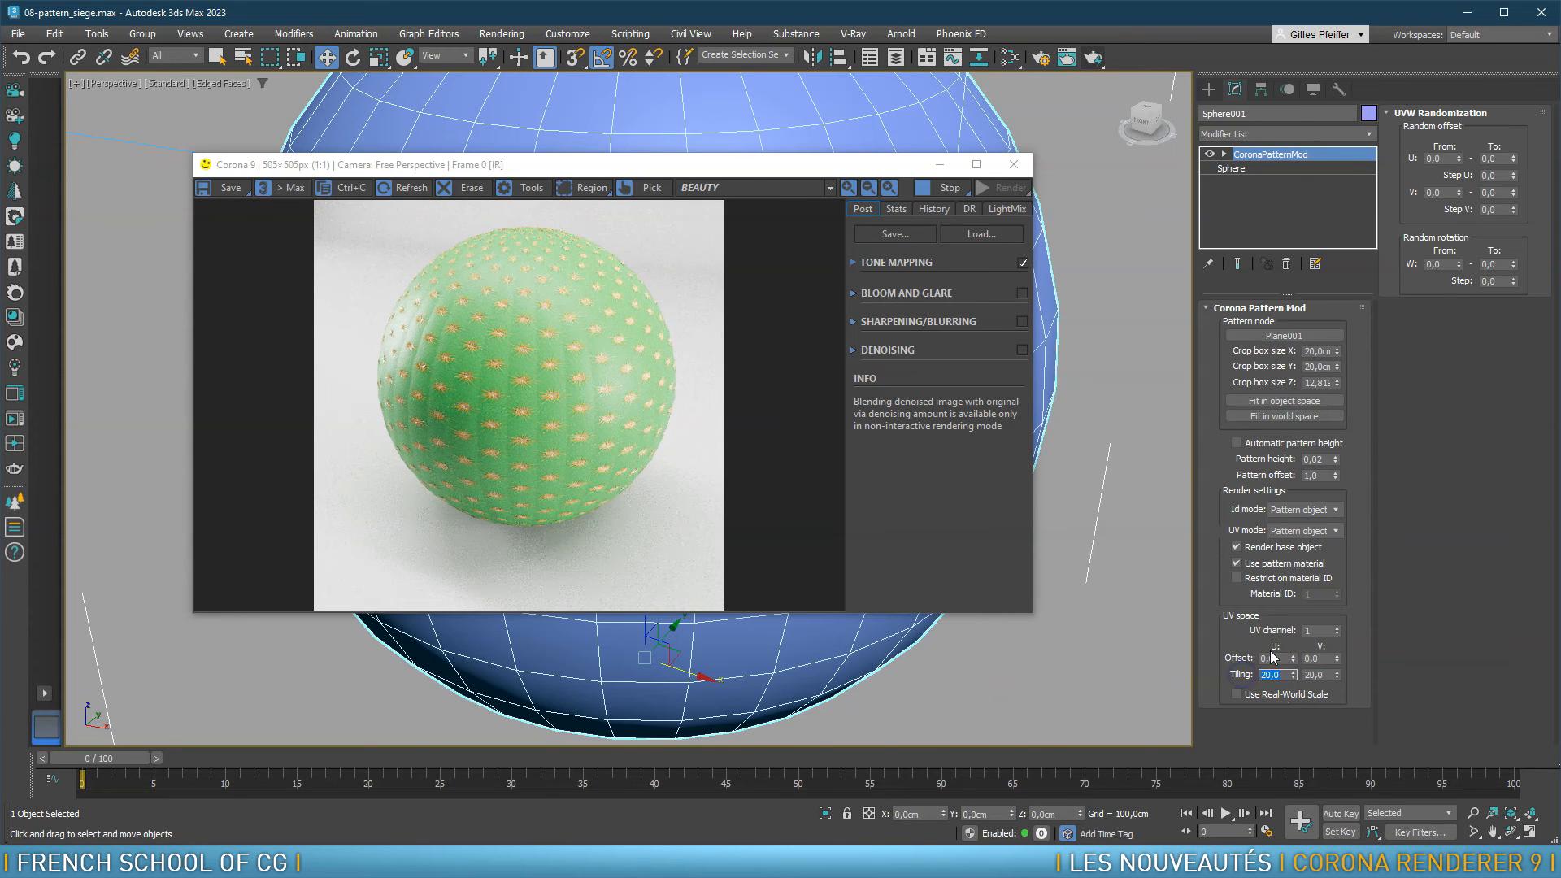
{"action": "type", "text": "1"}
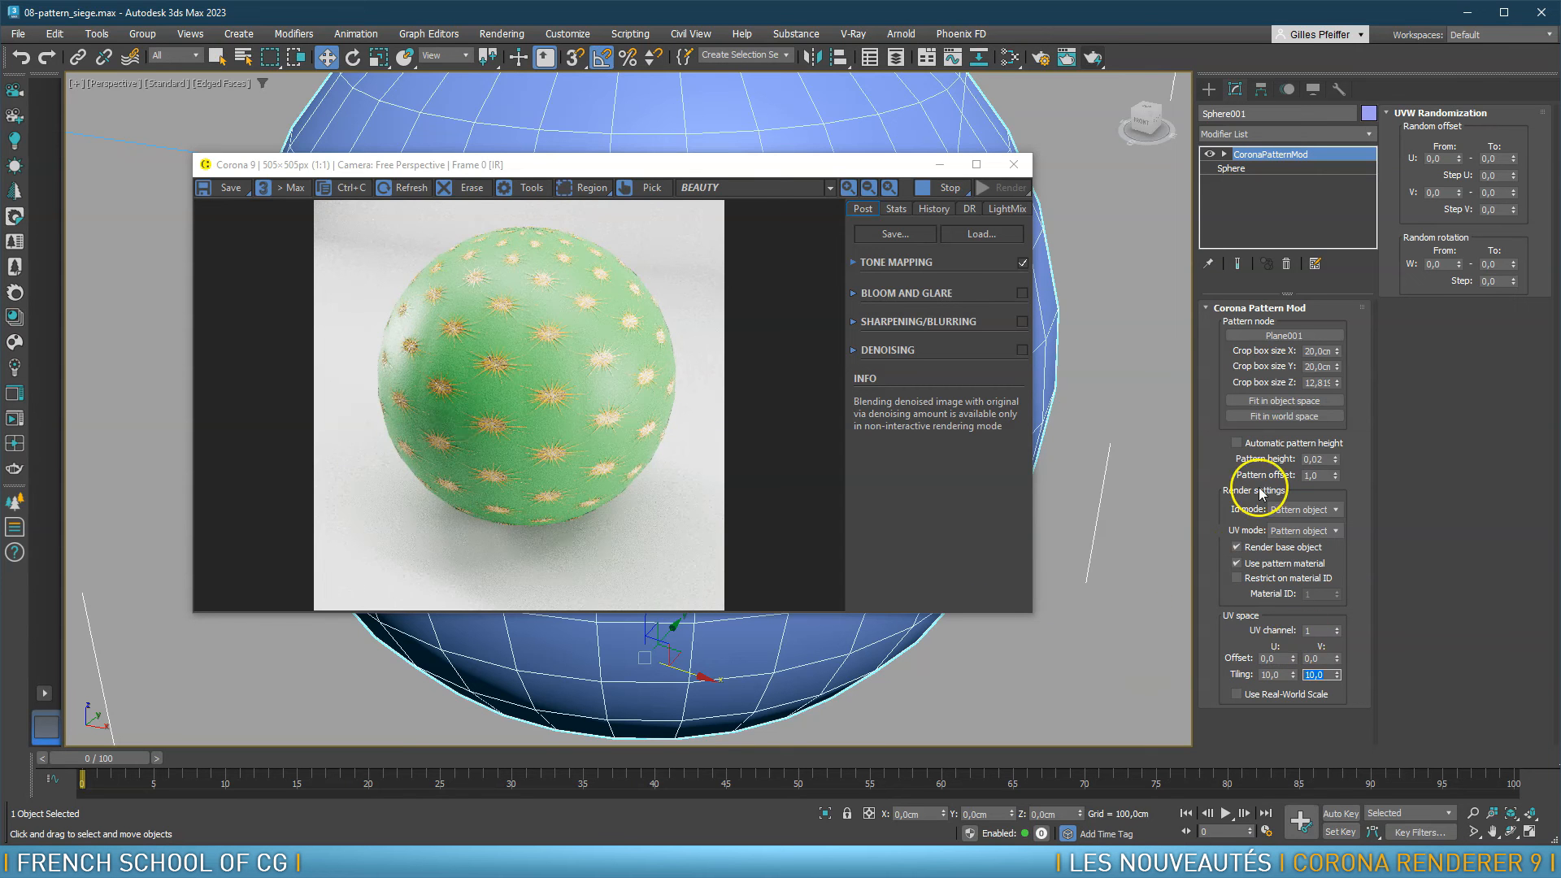
{"action": "left_click", "coordinate": [715, 667]}
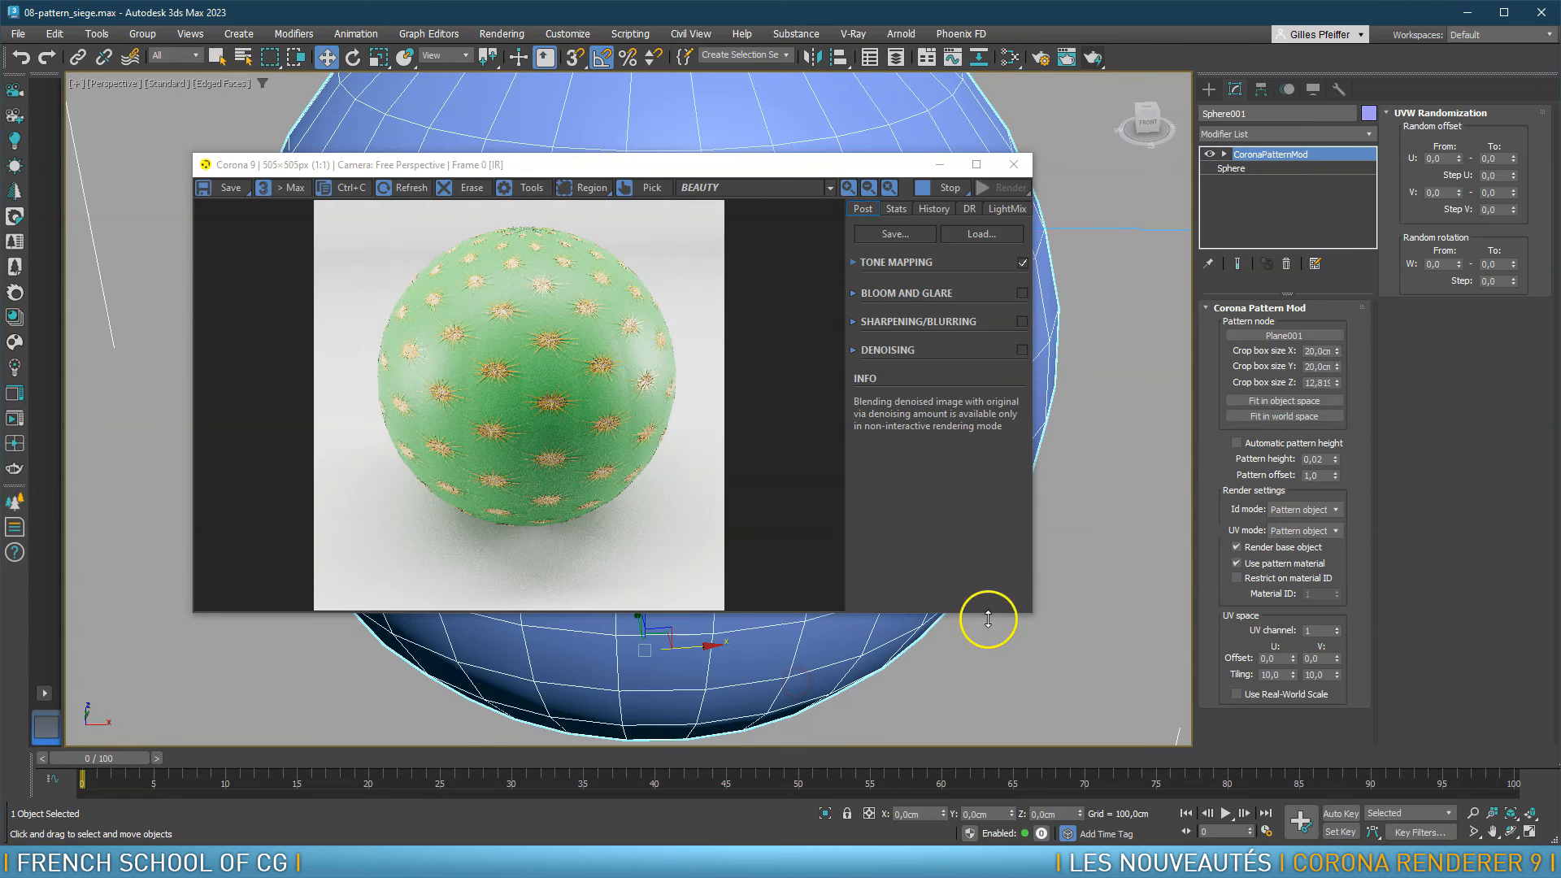
{"action": "left_click", "coordinate": [1236, 443]}
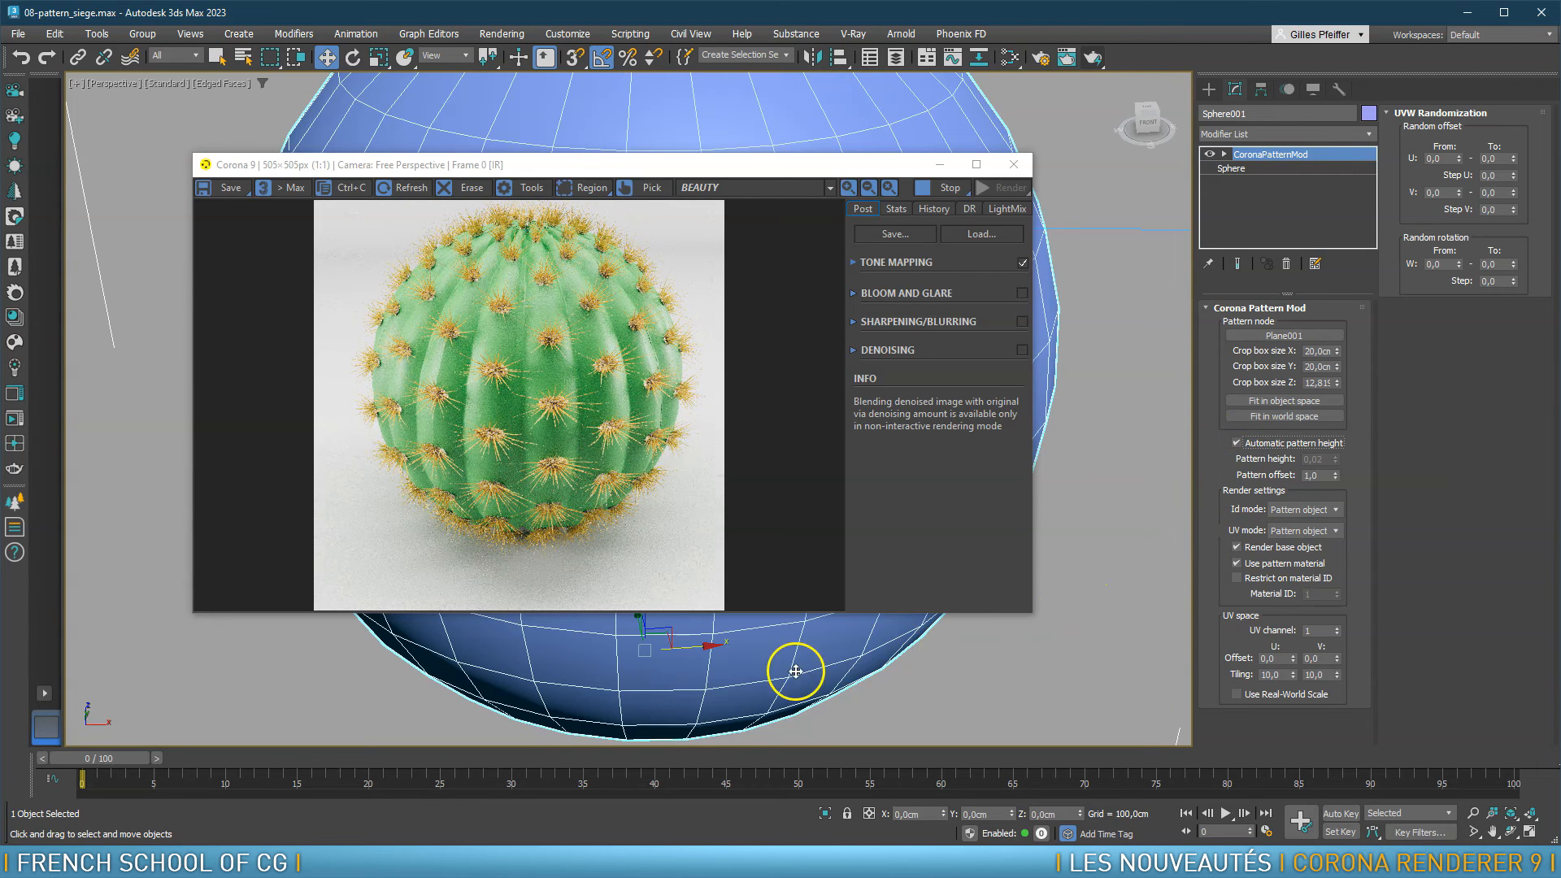
{"action": "mouse_move", "coordinate": [777, 665]}
{"action": "middle_mouse_down", "text": "alt"}
{"action": "mouse_move", "coordinate": [710, 655]}
{"action": "mouse_move", "coordinate": [742, 641]}
{"action": "mouse_move", "coordinate": [704, 634]}
{"action": "mouse_move", "coordinate": [771, 644]}
{"action": "middle_mouse_up", "text": "alt"}
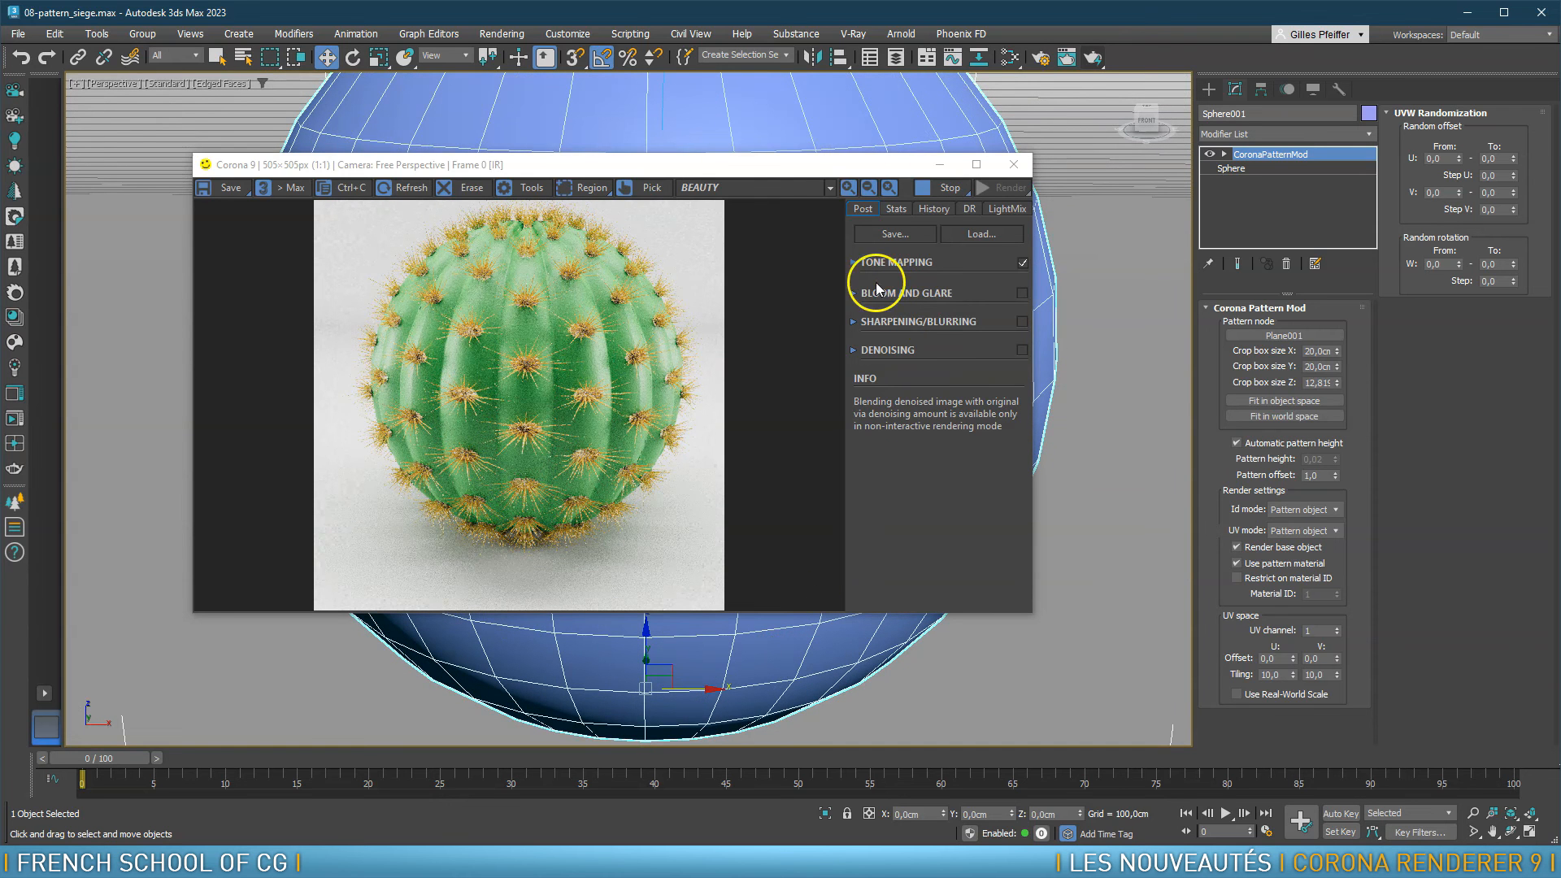
Set the Simple Exposure in the render's tone mapping to -1
{"action": "left_click", "coordinate": [855, 264]}
{"action": "left_click", "coordinate": [982, 289]}
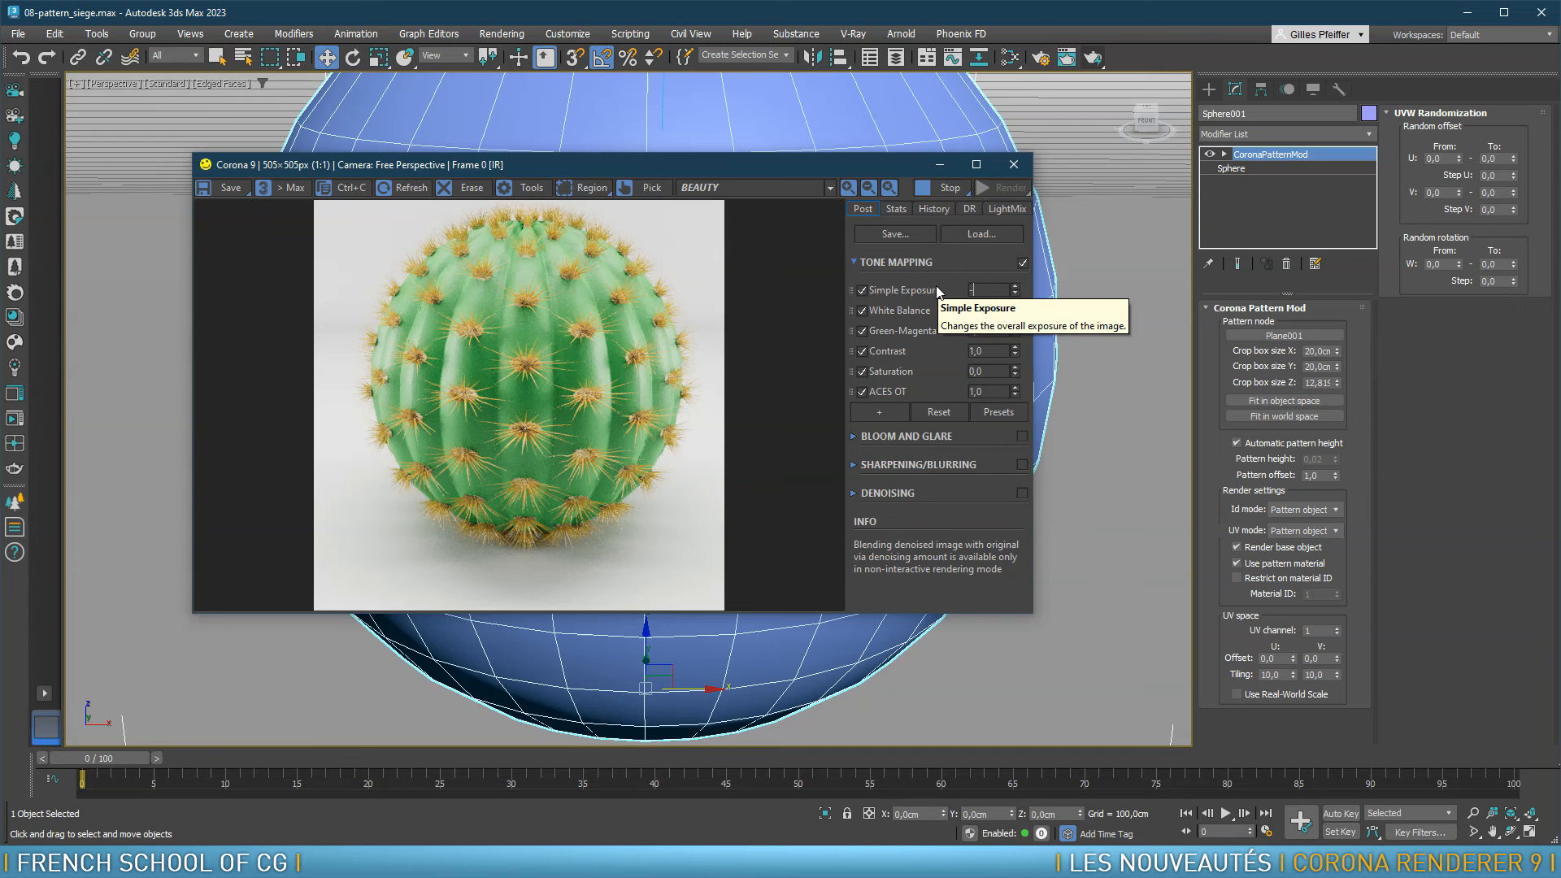
{"action": "type", "text": "-1"}
{"action": "key", "text": "Return"}
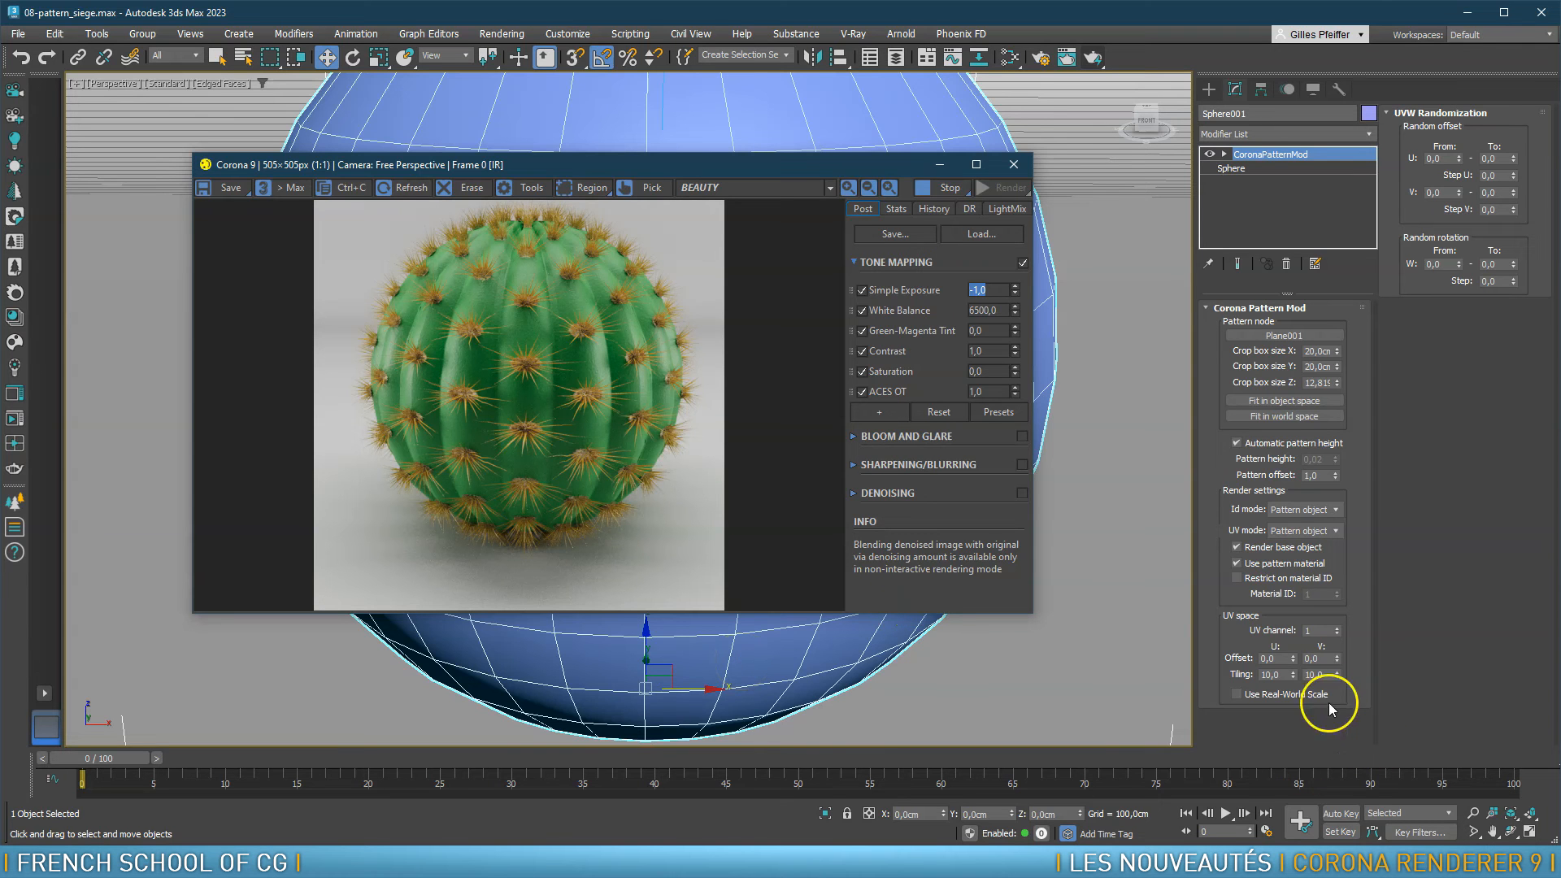
Set the sphere pattern's V tiling to 12
{"action": "double_click", "coordinate": [1313, 675]}
{"action": "type", "text": "1"}
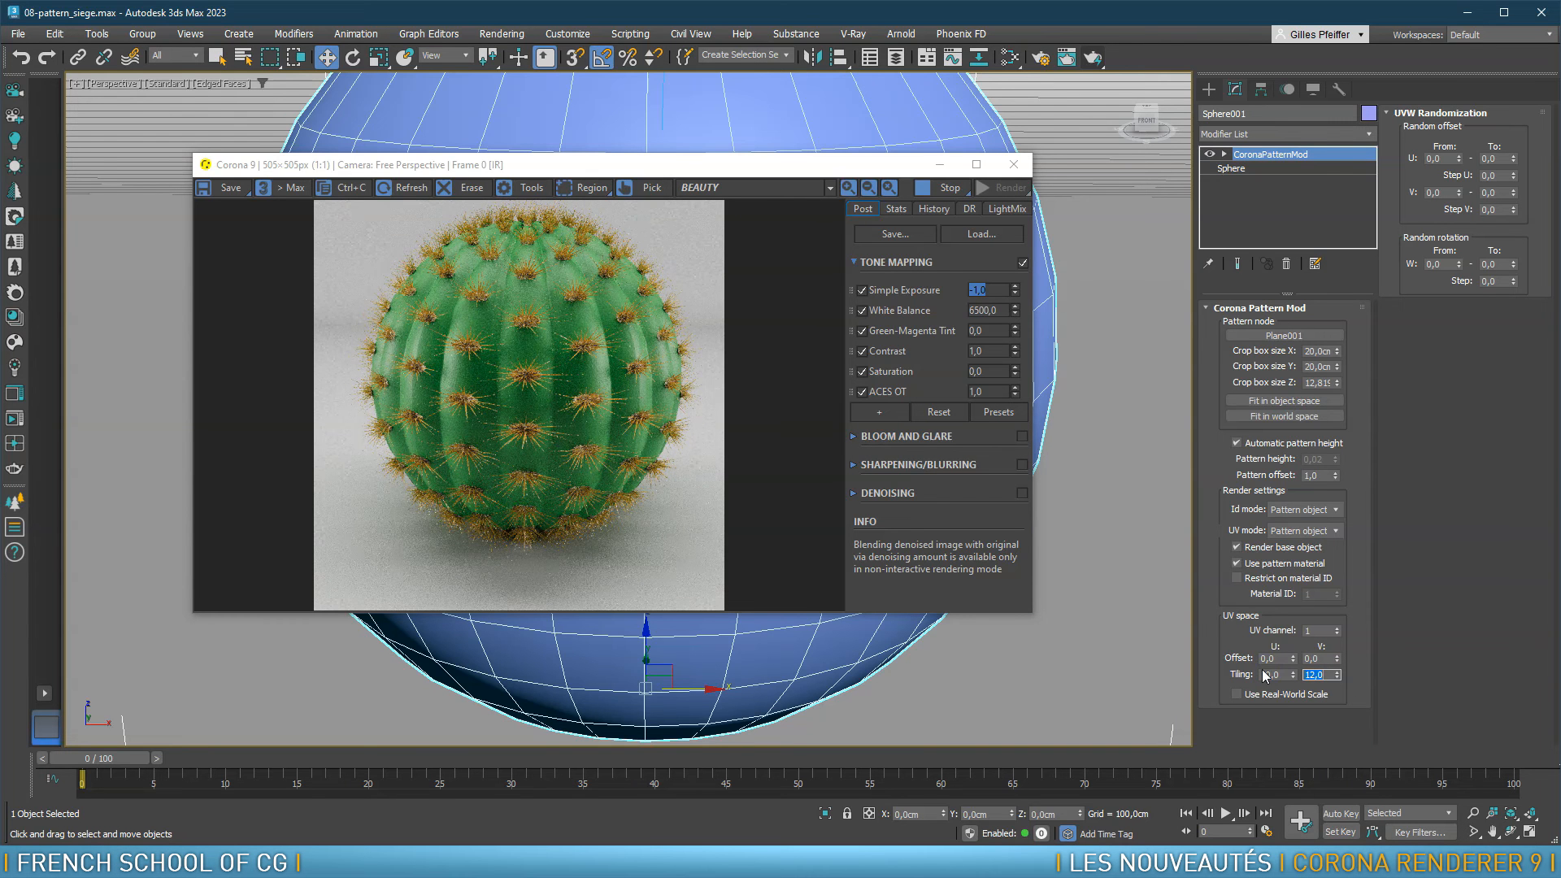
{"action": "key", "text": "Return"}
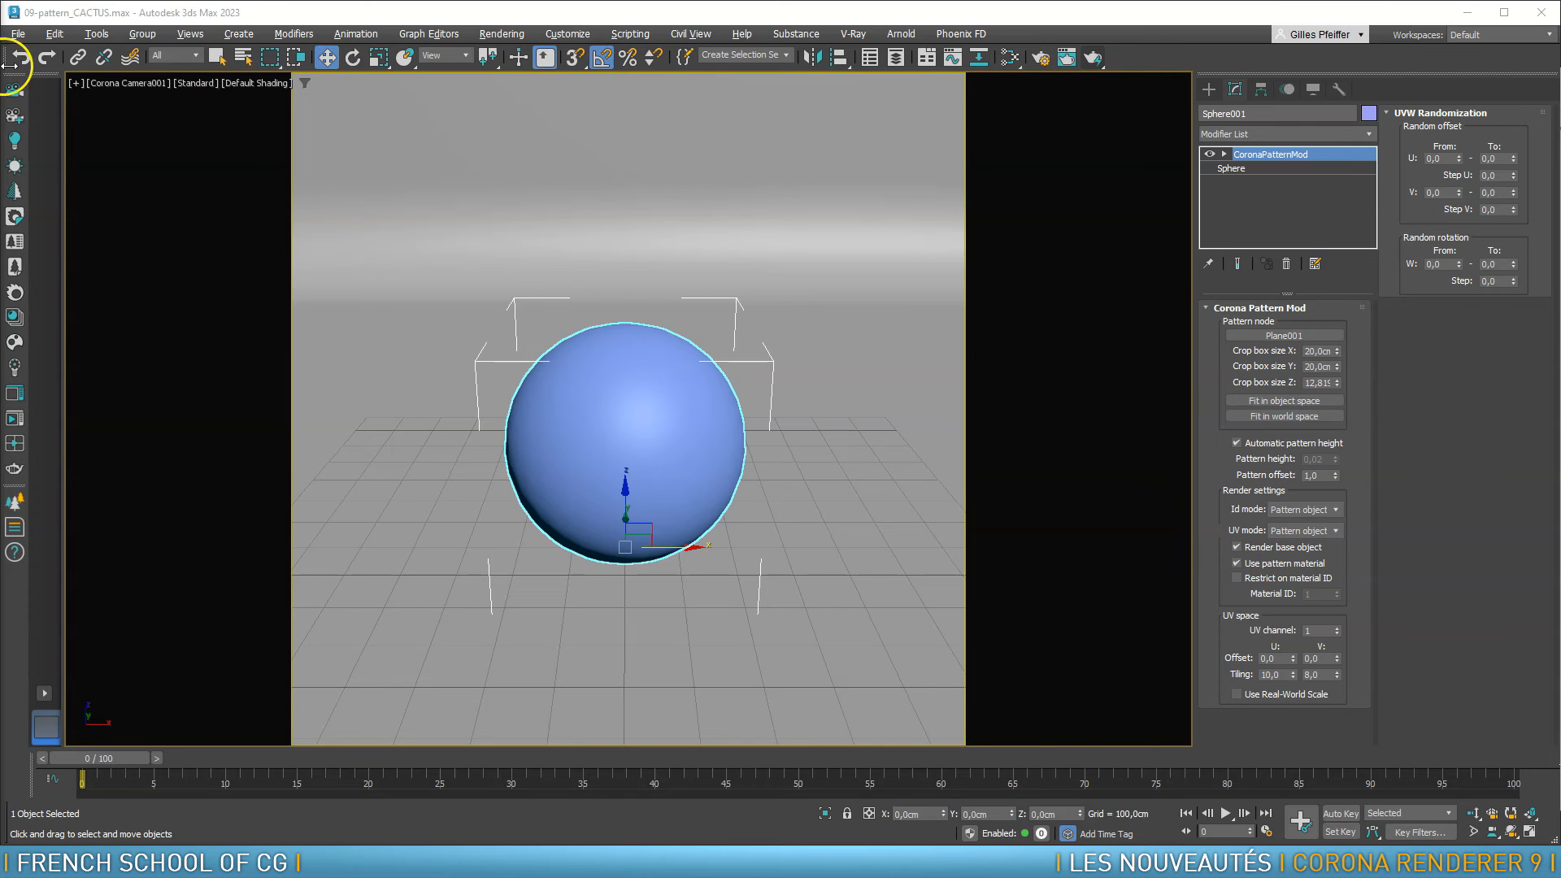
Reset 3ds Max to a new empty scene
{"action": "left_click", "coordinate": [18, 33]}
{"action": "left_click", "coordinate": [39, 56]}
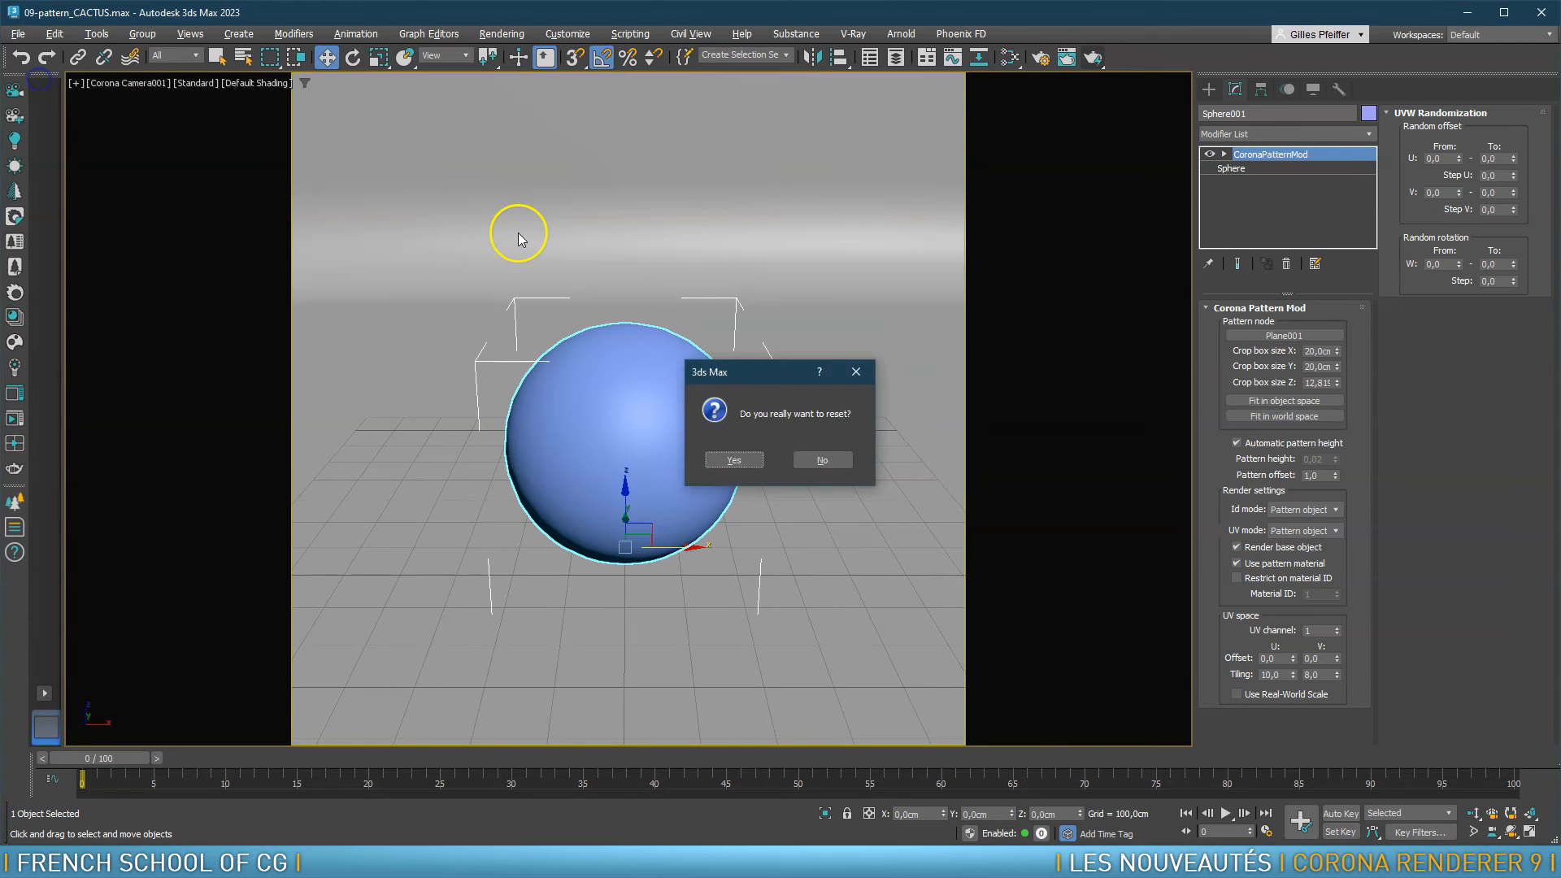
{"action": "left_click", "coordinate": [737, 460]}
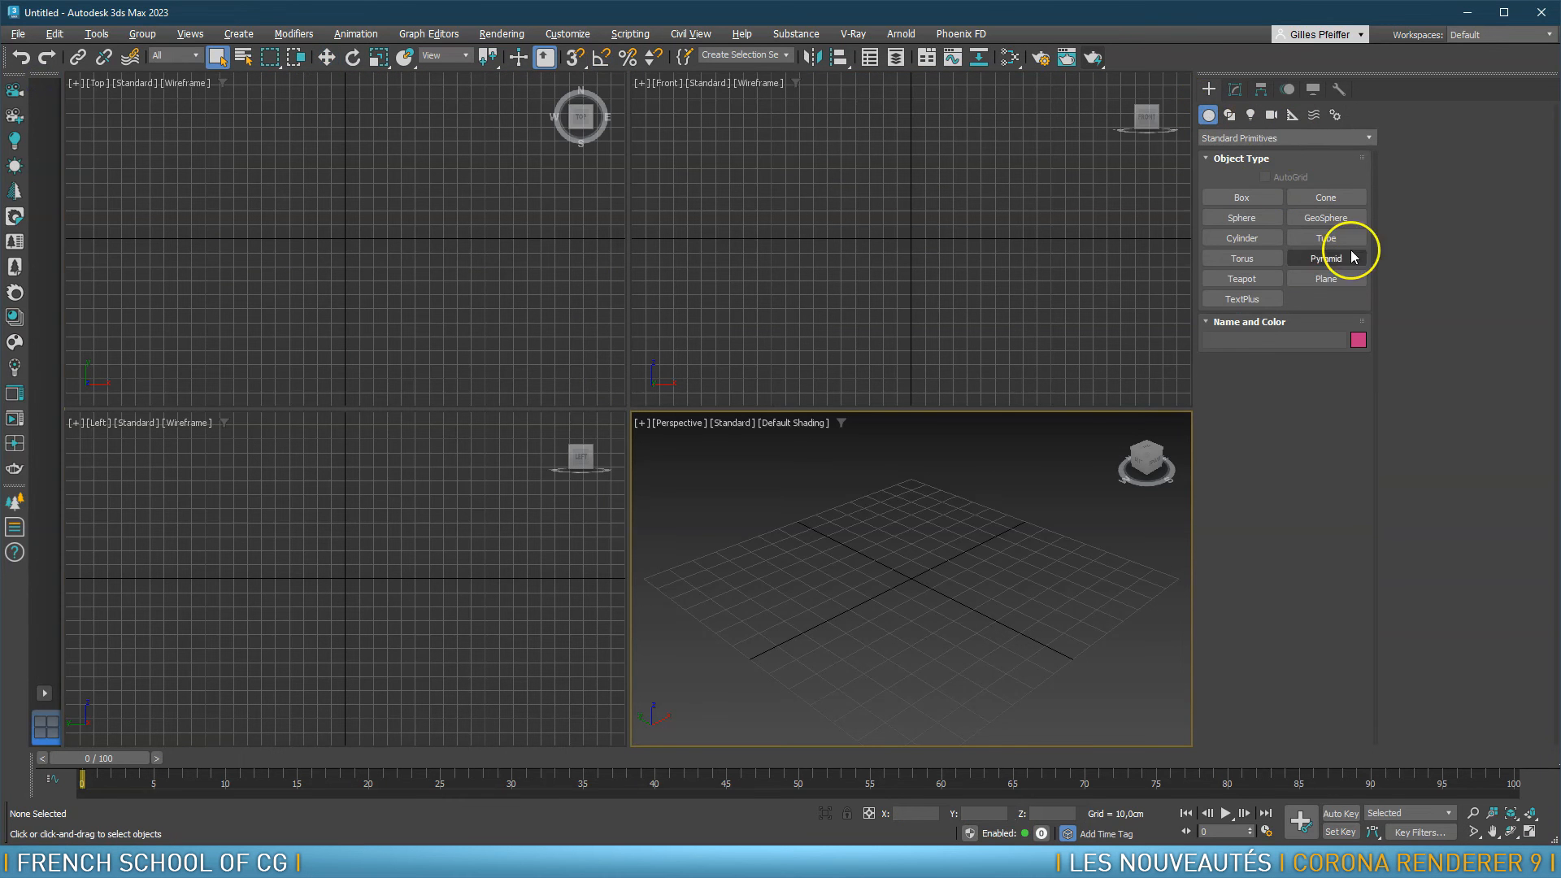
Create a plane at the origin with length and width of 5000 cm using exact entry values
{"action": "left_click", "coordinate": [1333, 278]}
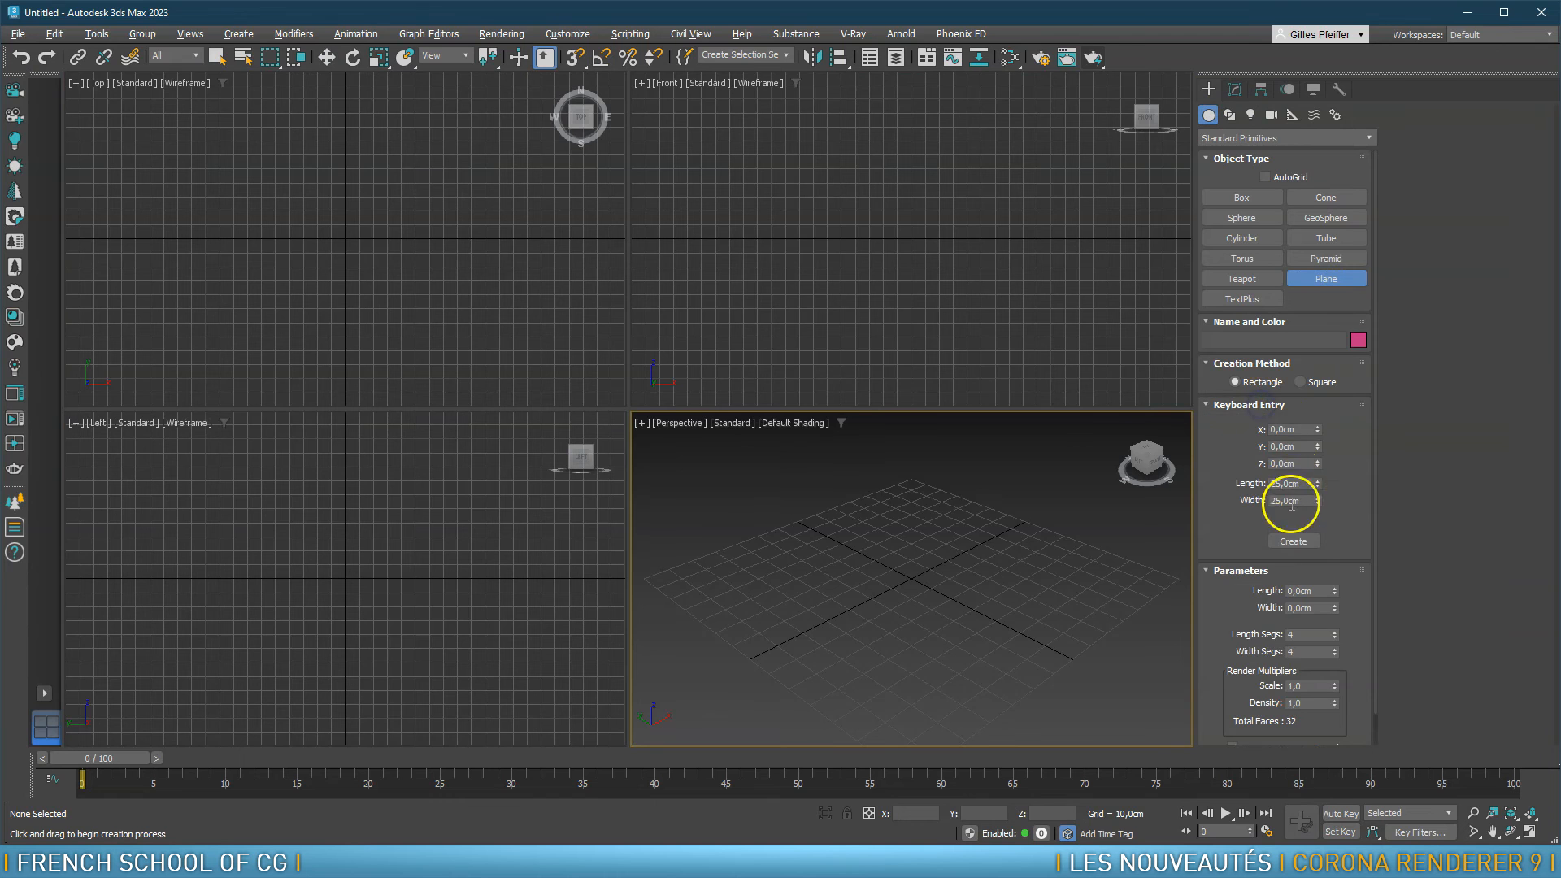
{"action": "left_click_drag", "start_coordinate": [1301, 484], "coordinate": [1237, 483]}
{"action": "left_click", "coordinate": [1292, 540]}
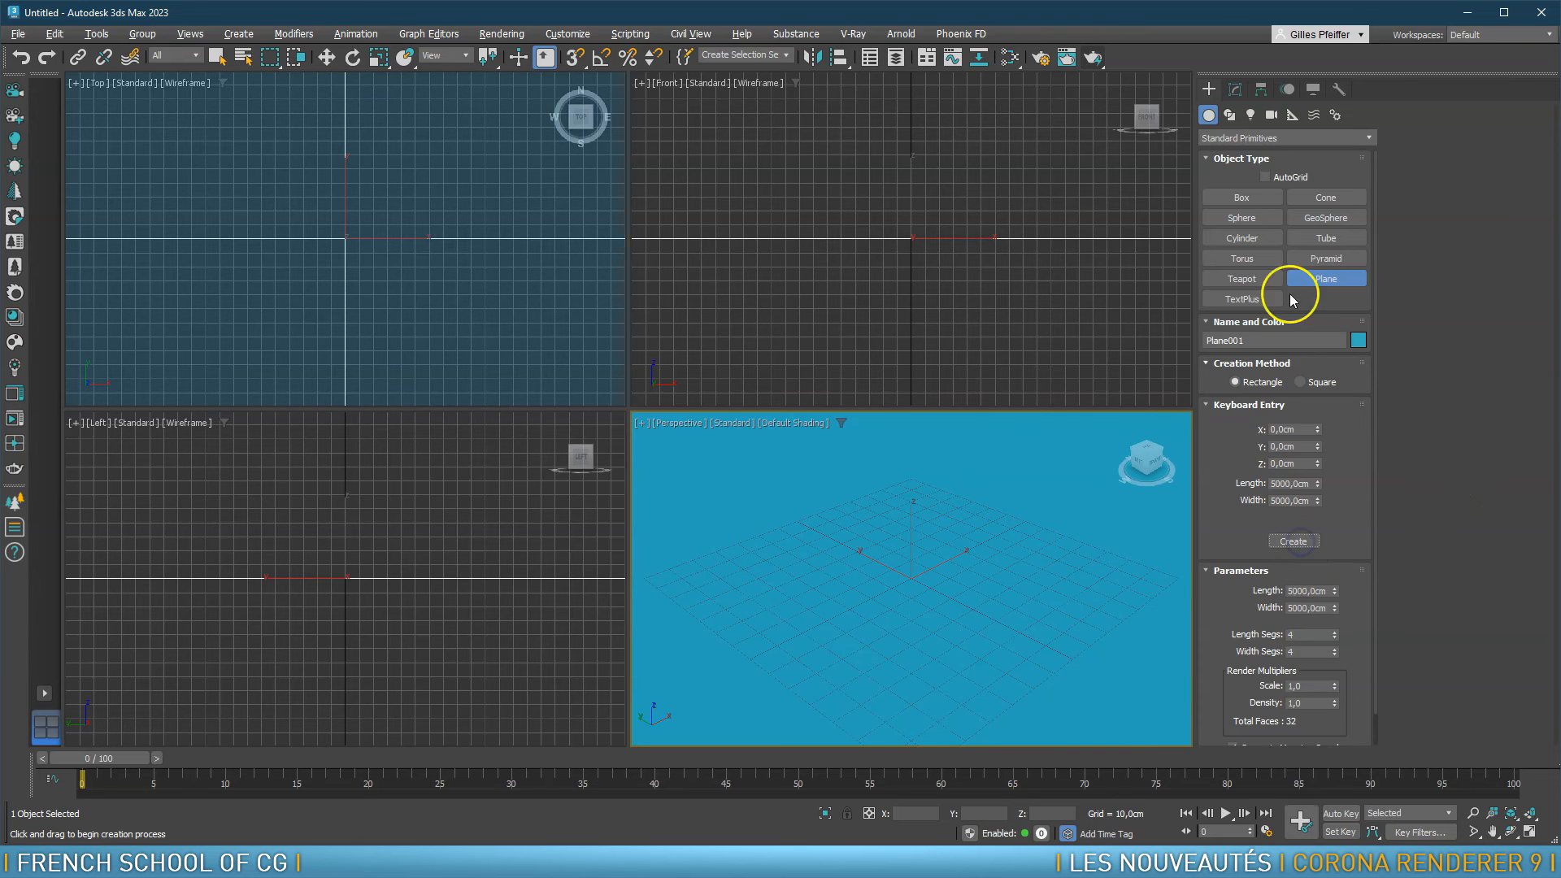
Rename the plane to "sol" and give it a light grey object colour
{"action": "left_click", "coordinate": [1235, 89]}
{"action": "left_click", "coordinate": [1268, 112]}
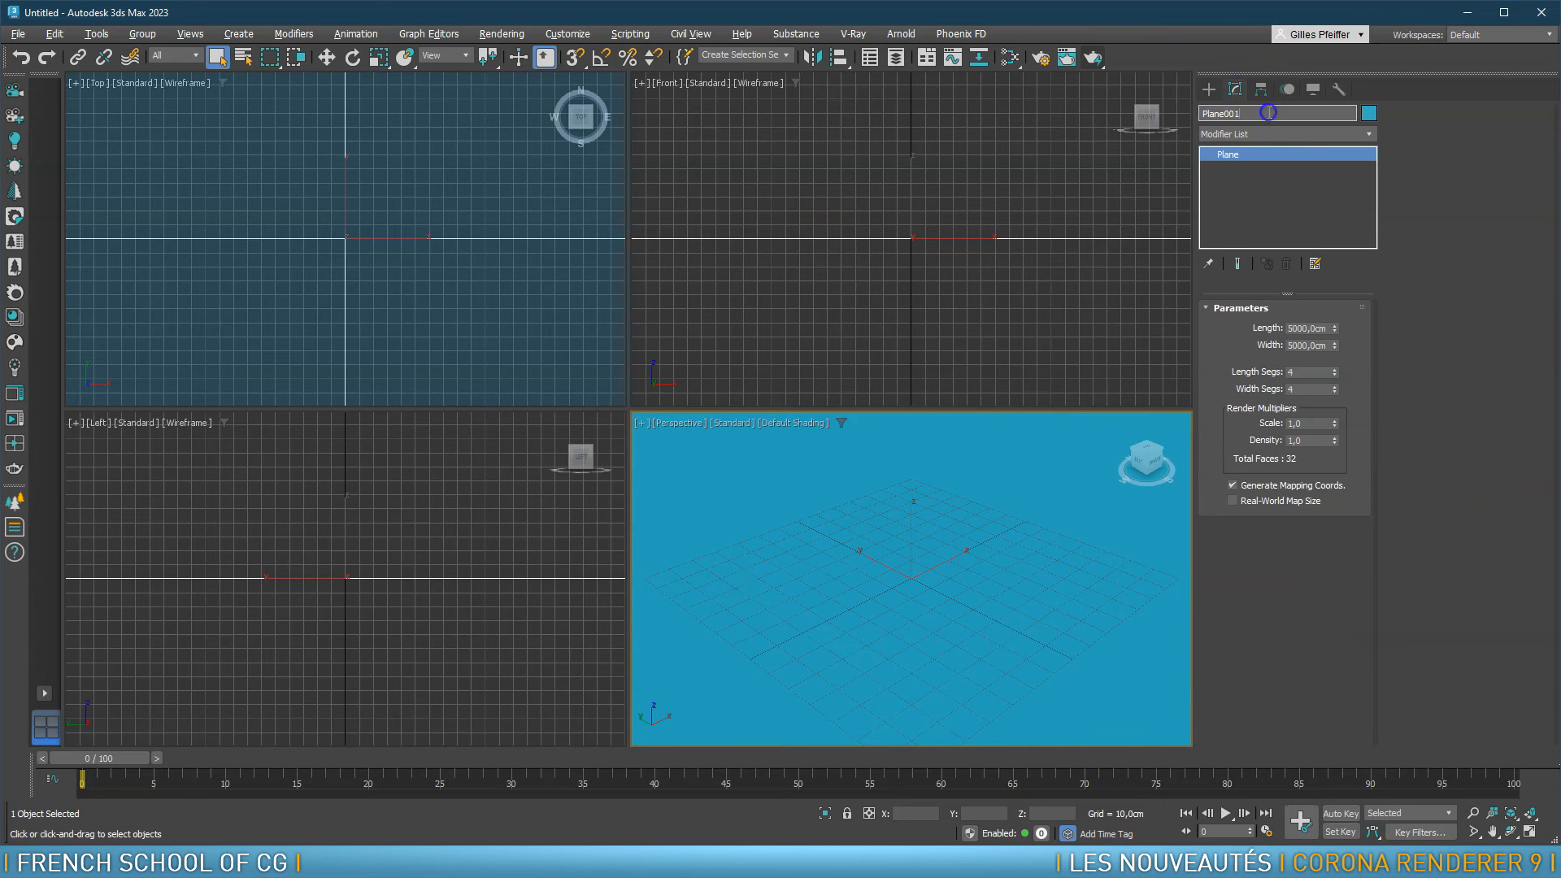
{"action": "type", "text": "sol"}
{"action": "key", "text": "Return"}
{"action": "left_click", "coordinate": [1369, 112]}
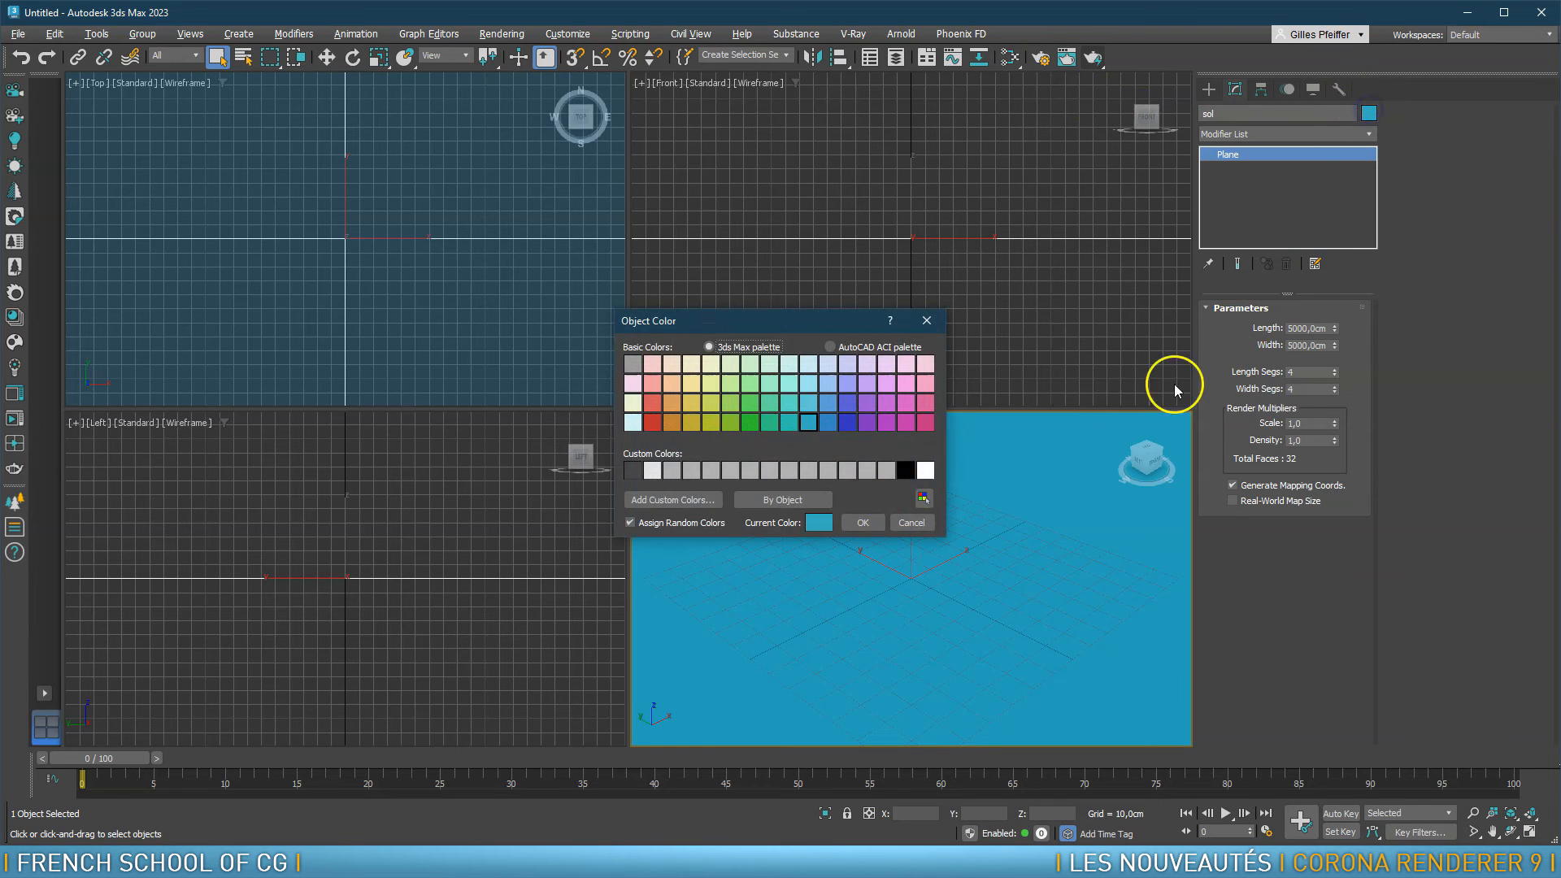
{"action": "left_click", "coordinate": [886, 473]}
{"action": "left_click", "coordinate": [861, 522]}
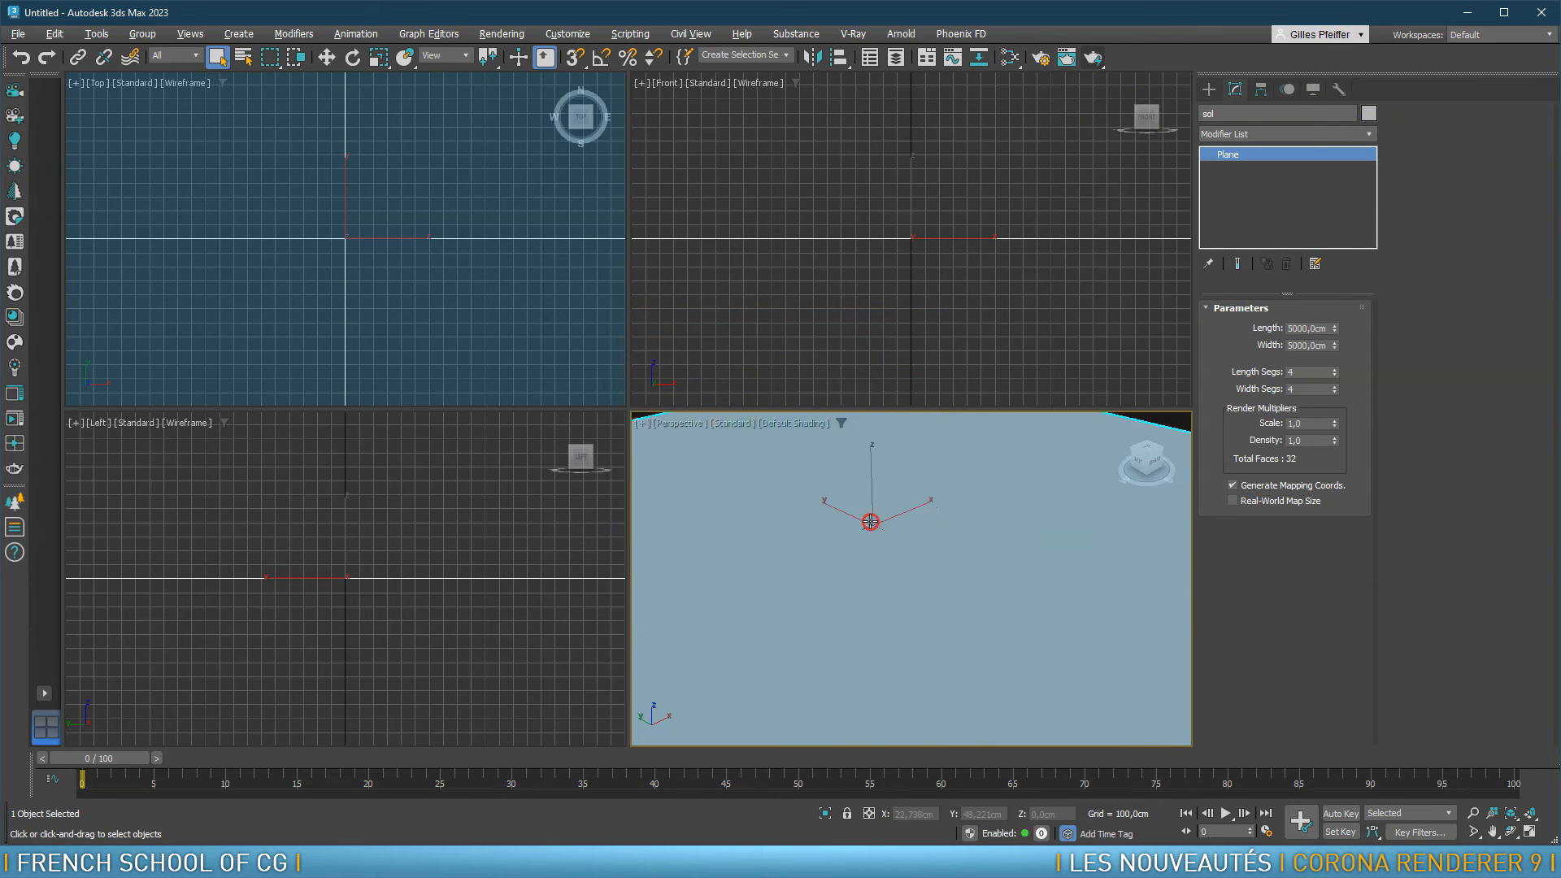
{"action": "middle_click_drag", "start_coordinate": [938, 489], "coordinate": [881, 554], "text": "alt"}
{"action": "scroll", "coordinate": [879, 510], "scroll_direction": "down", "scroll_amount": 1}
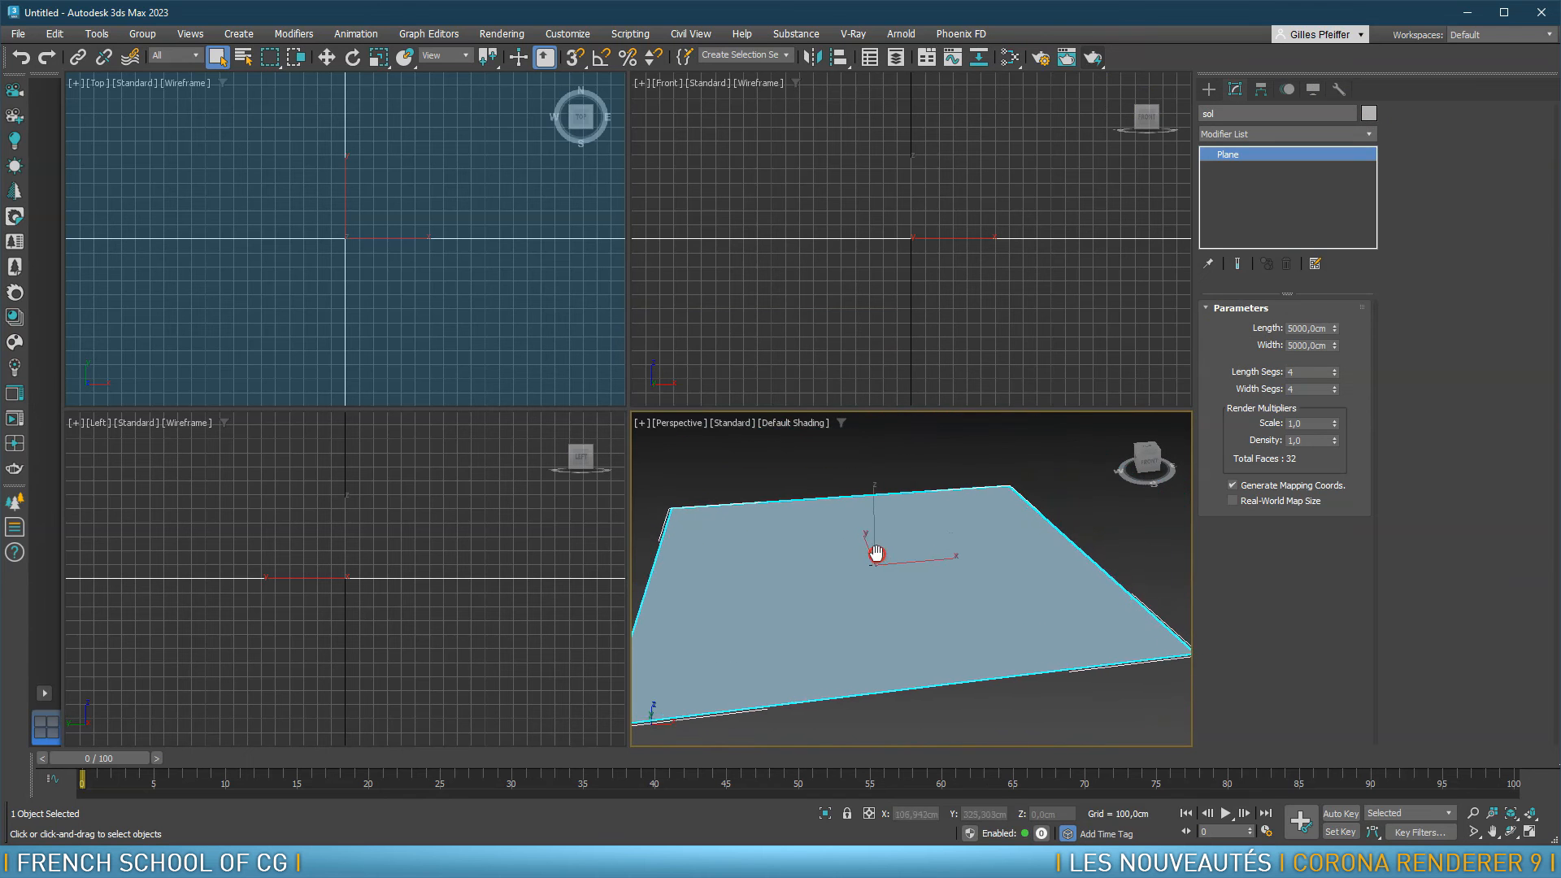
Open the Chaos Cosmos asset browser and browse its 3D models in the Vehicles category
{"action": "left_click", "coordinate": [16, 344]}
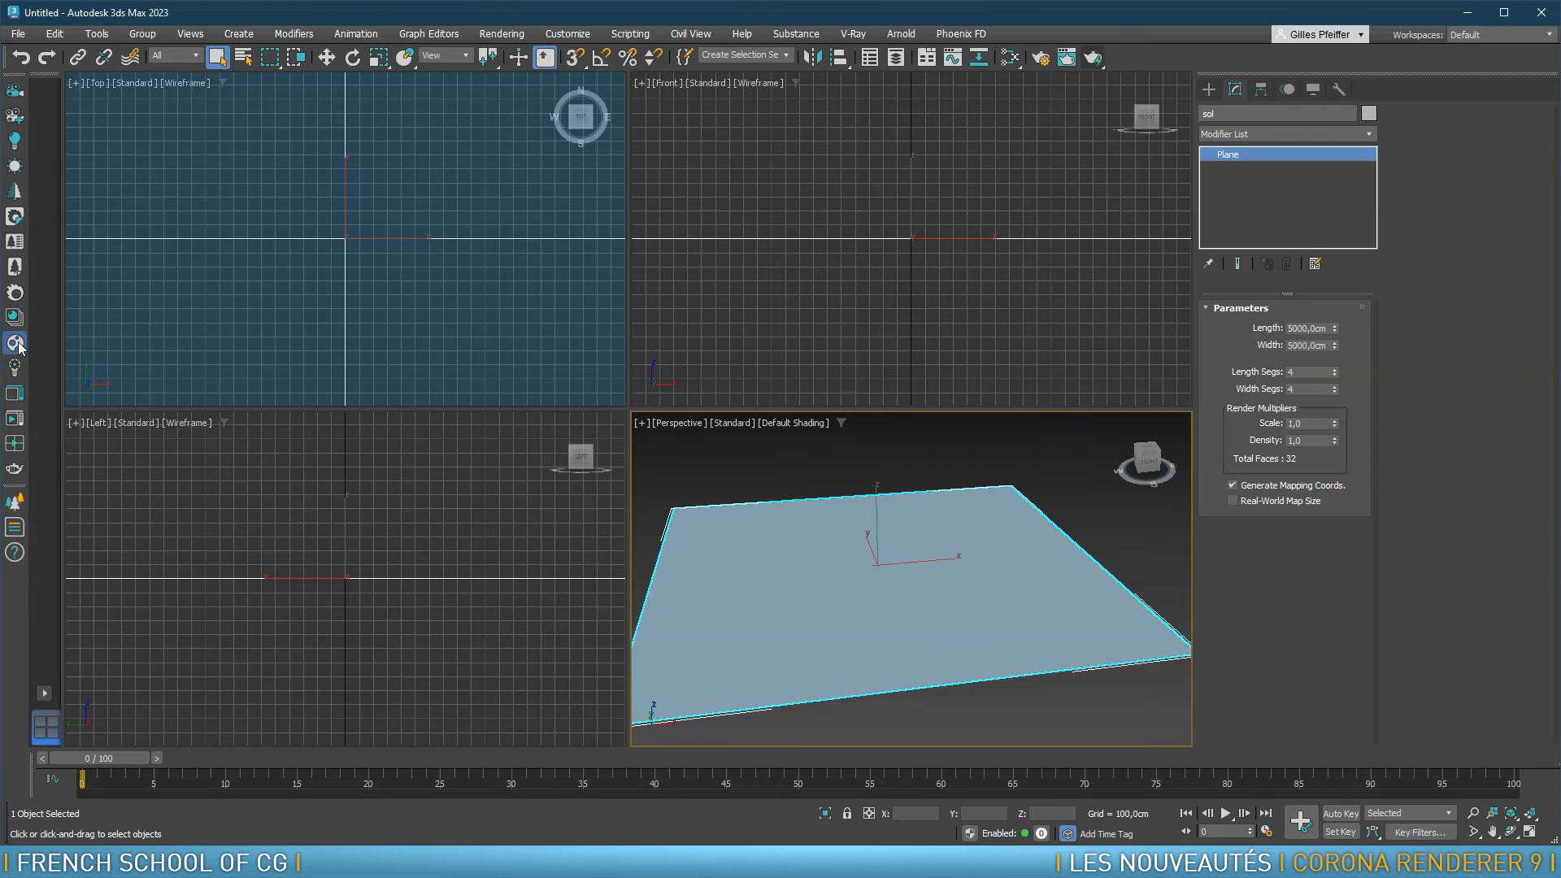
{"action": "left_click", "coordinate": [17, 346]}
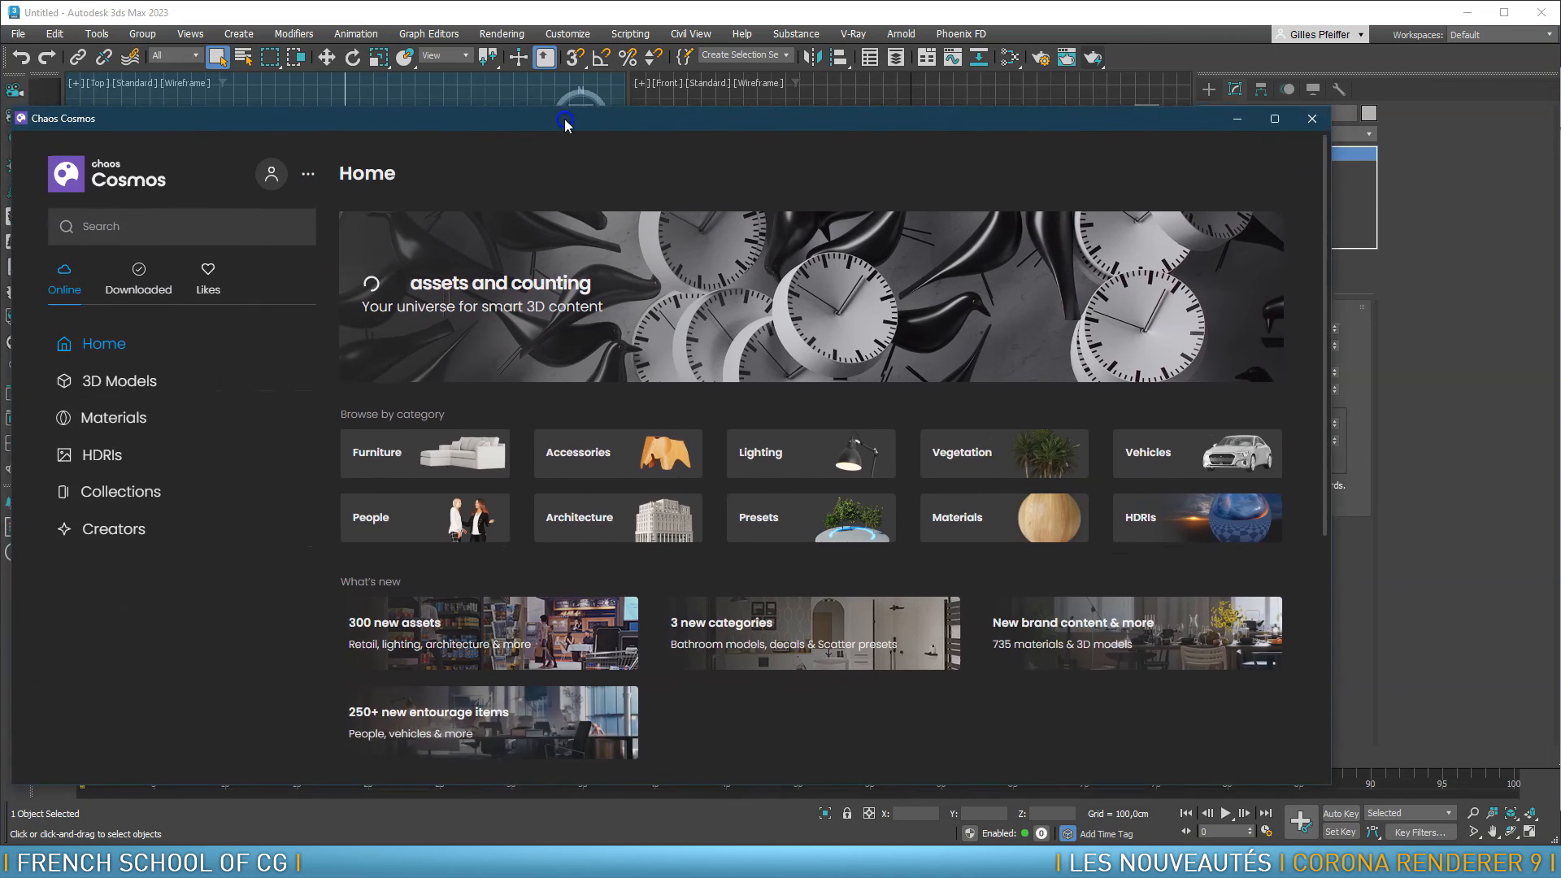
{"action": "left_click_drag", "start_coordinate": [567, 124], "coordinate": [616, 116]}
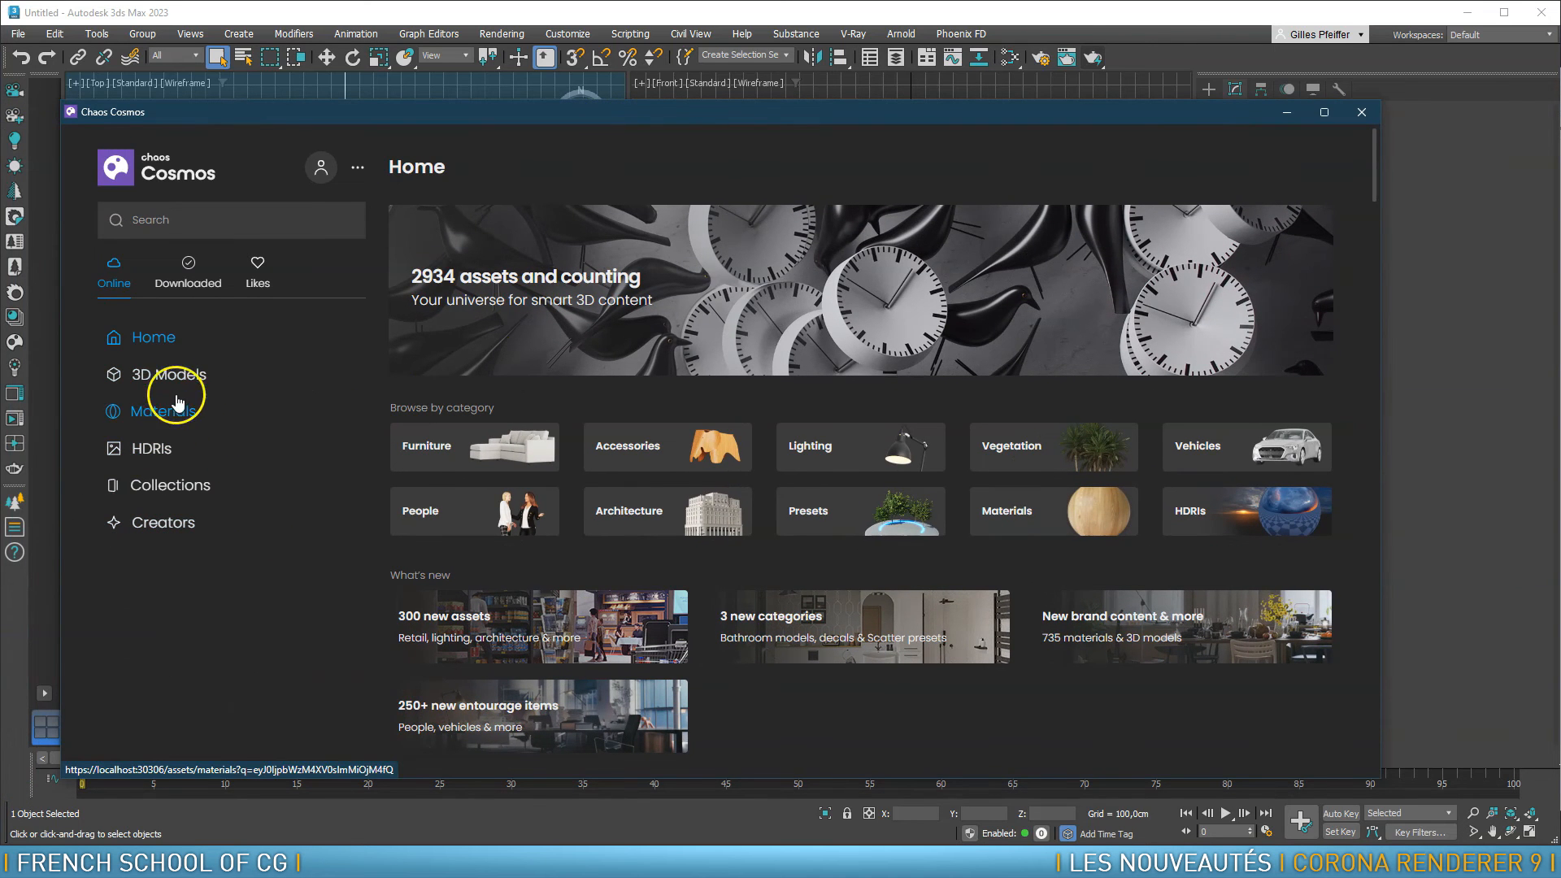
{"action": "left_click", "coordinate": [163, 377]}
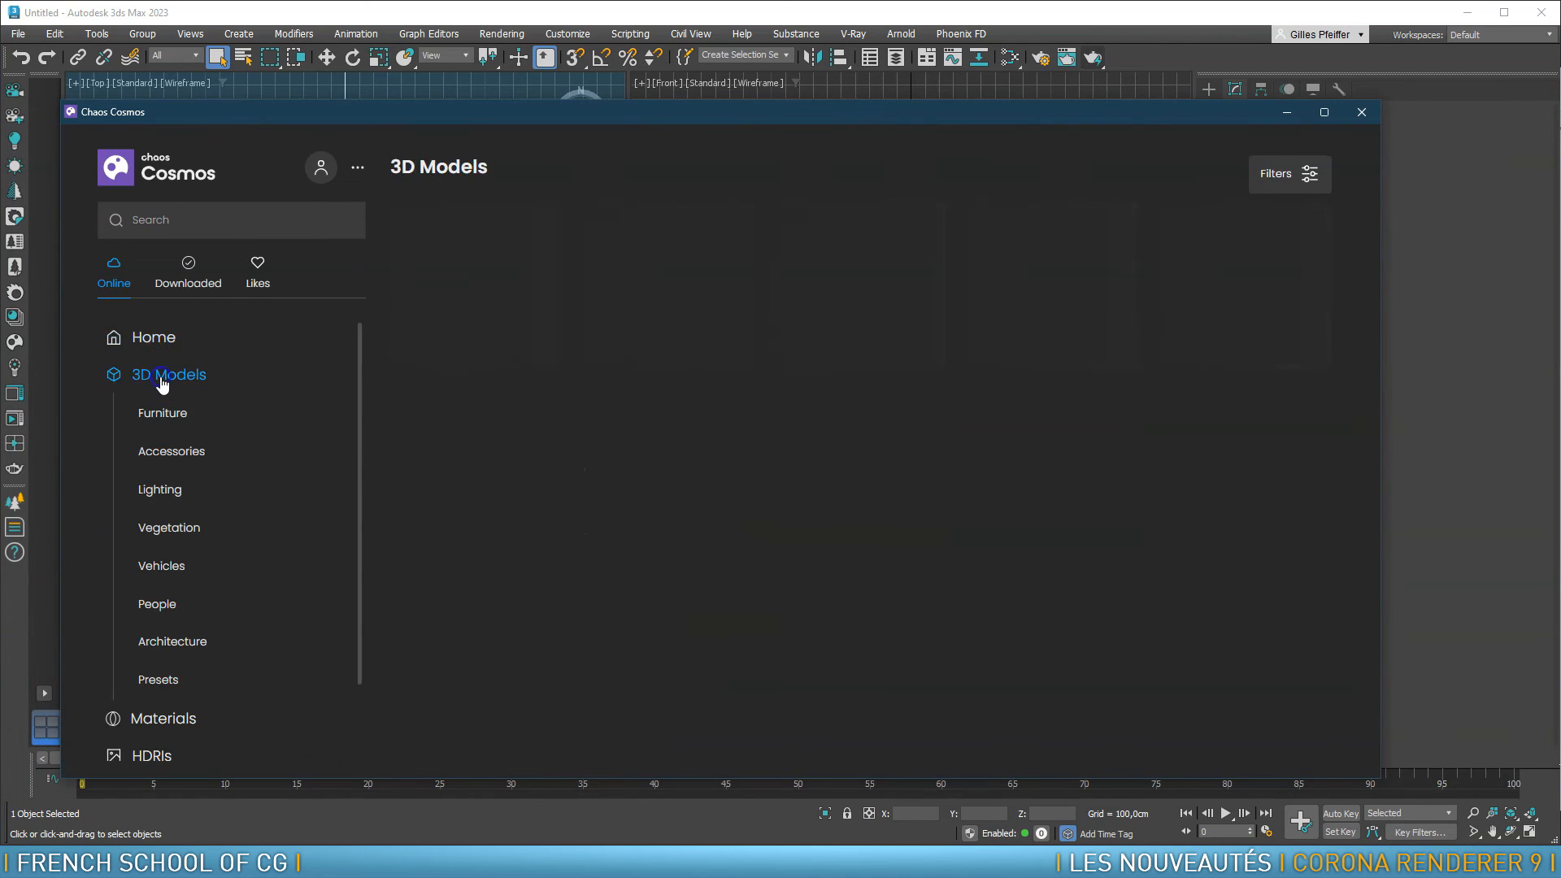
{"action": "left_click", "coordinate": [179, 557]}
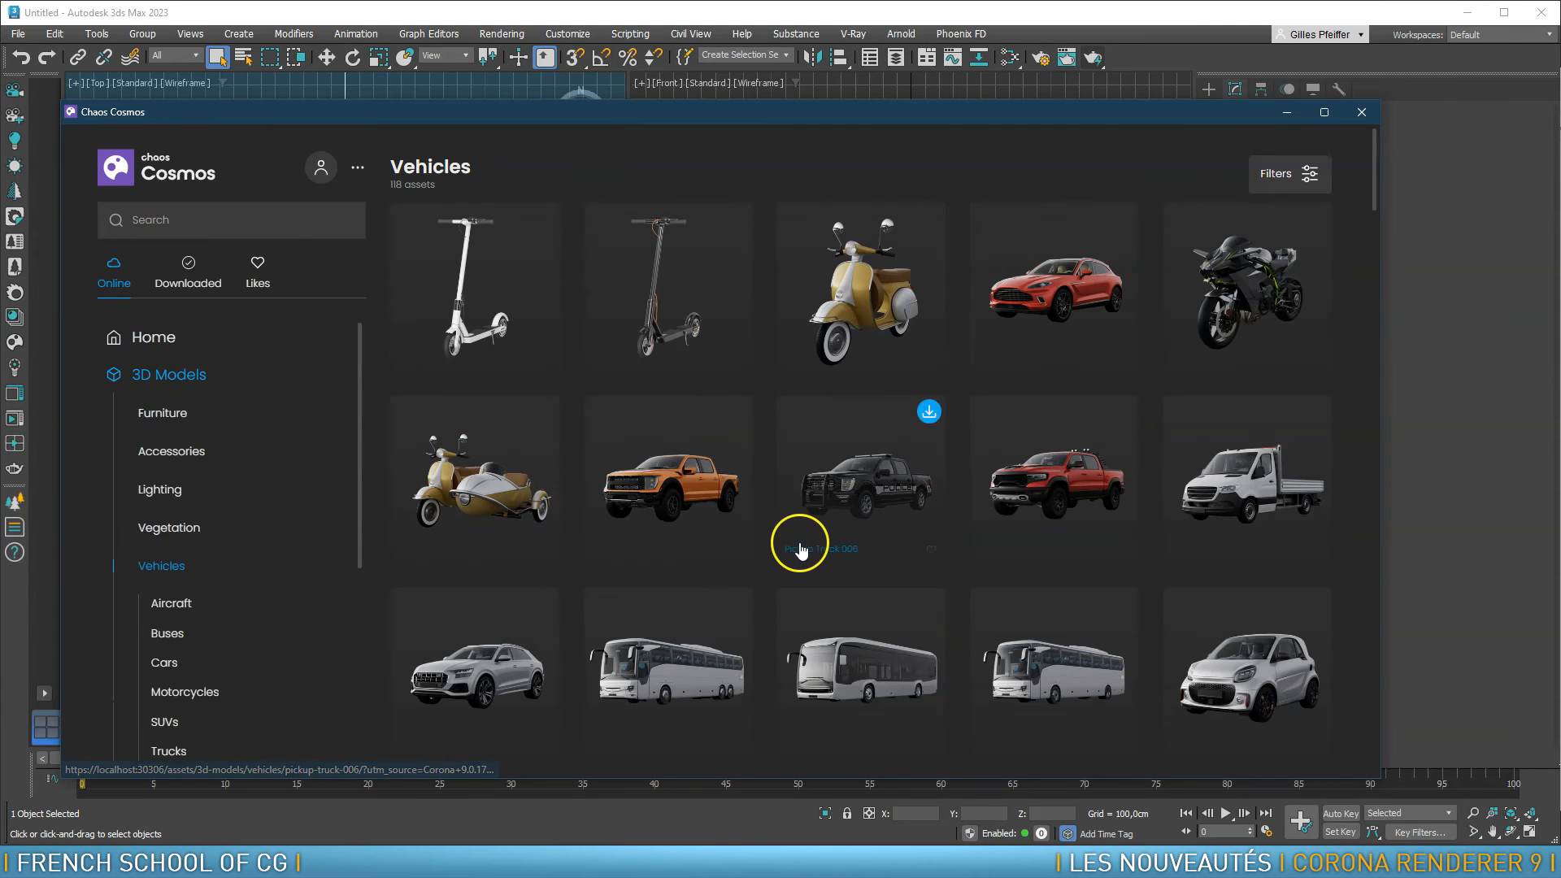
Import the downloaded Motorcycle 002 asset into the scene at the centre of the ground plane
{"action": "scroll", "coordinate": [910, 474], "scroll_direction": "down", "scroll_amount": 10}
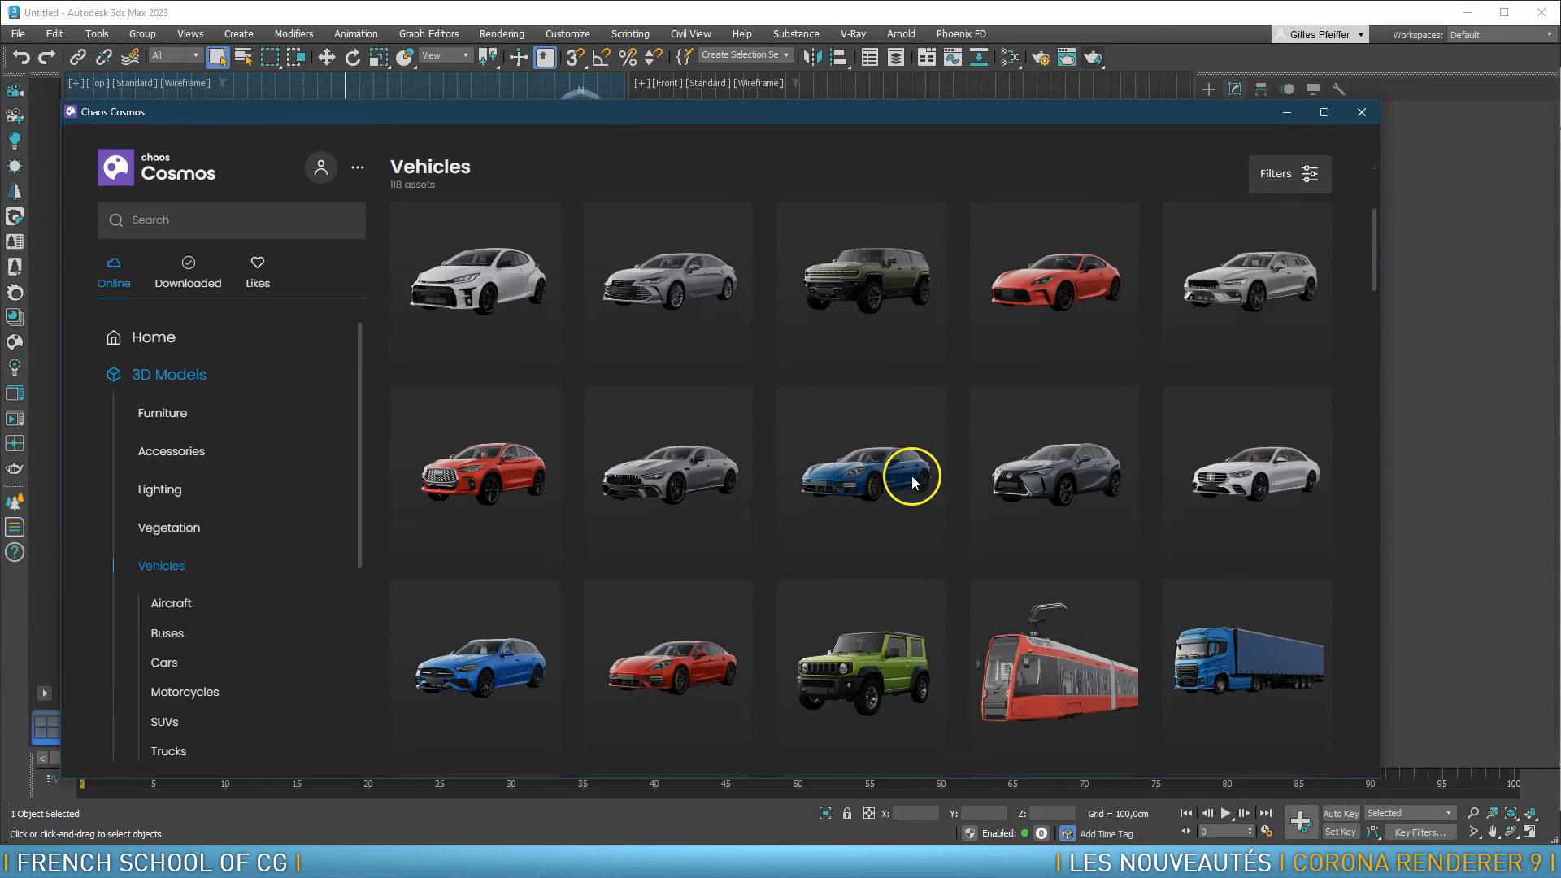
{"action": "scroll", "coordinate": [919, 493], "scroll_direction": "down", "scroll_amount": 3}
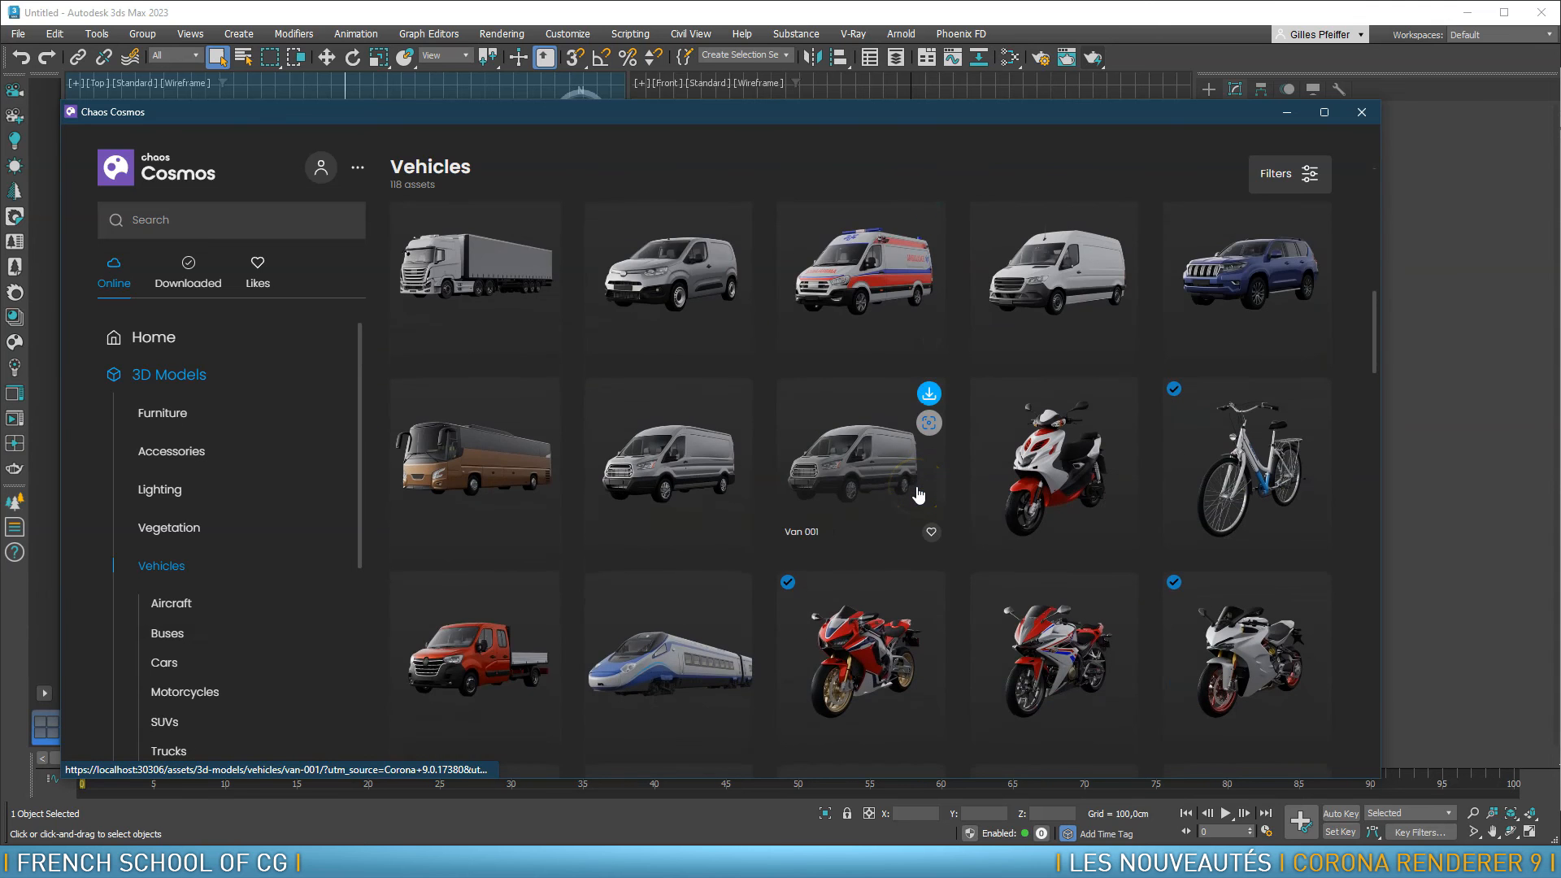
{"action": "scroll", "coordinate": [918, 493], "scroll_direction": "down", "scroll_amount": 3}
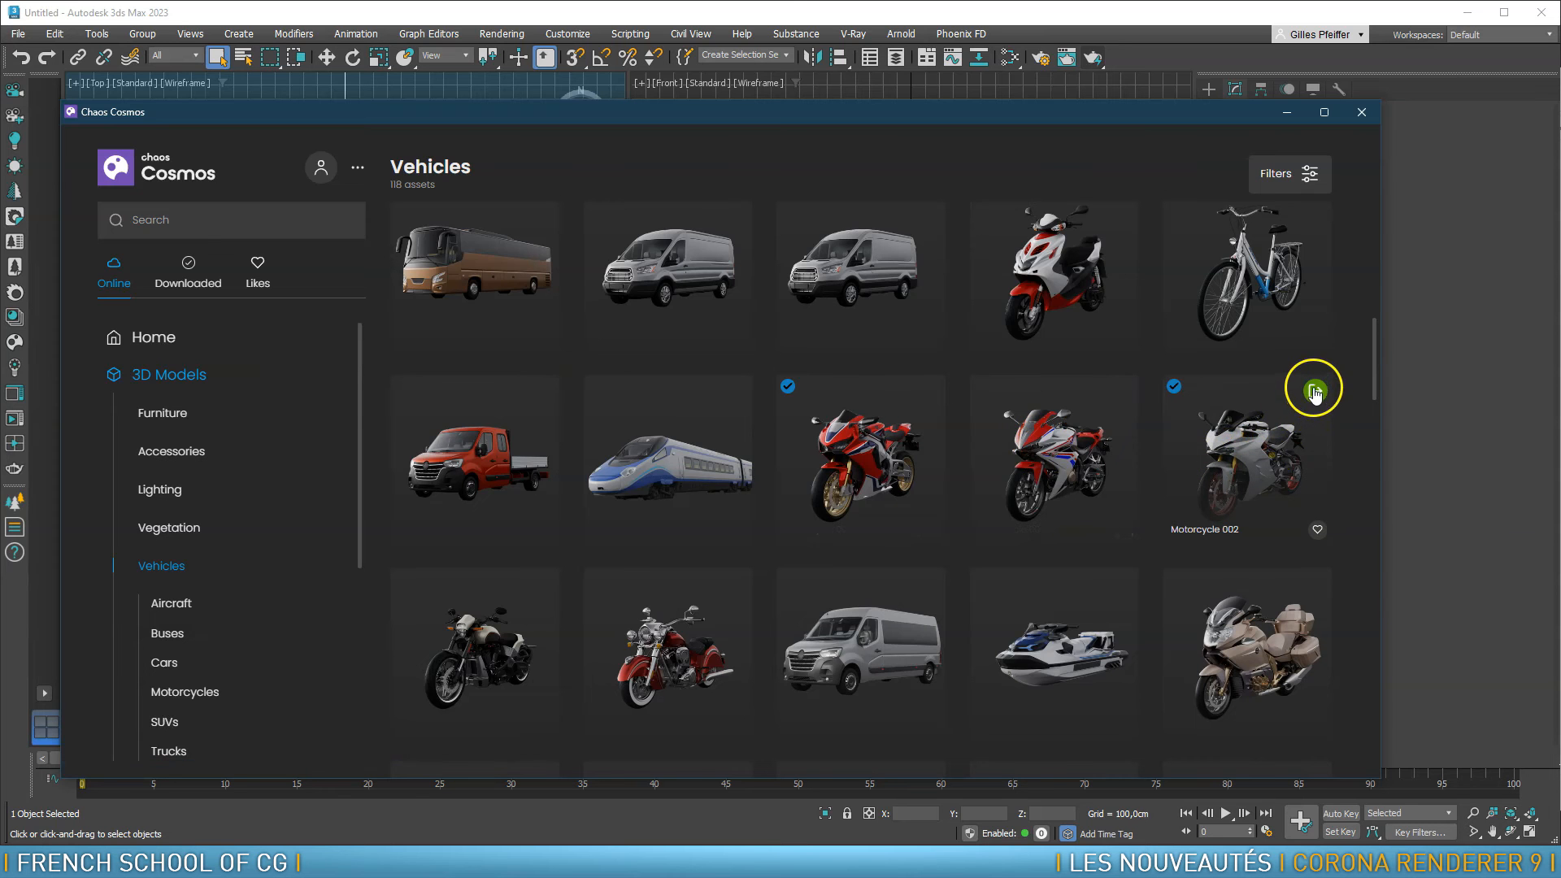
{"action": "left_click", "coordinate": [1314, 392]}
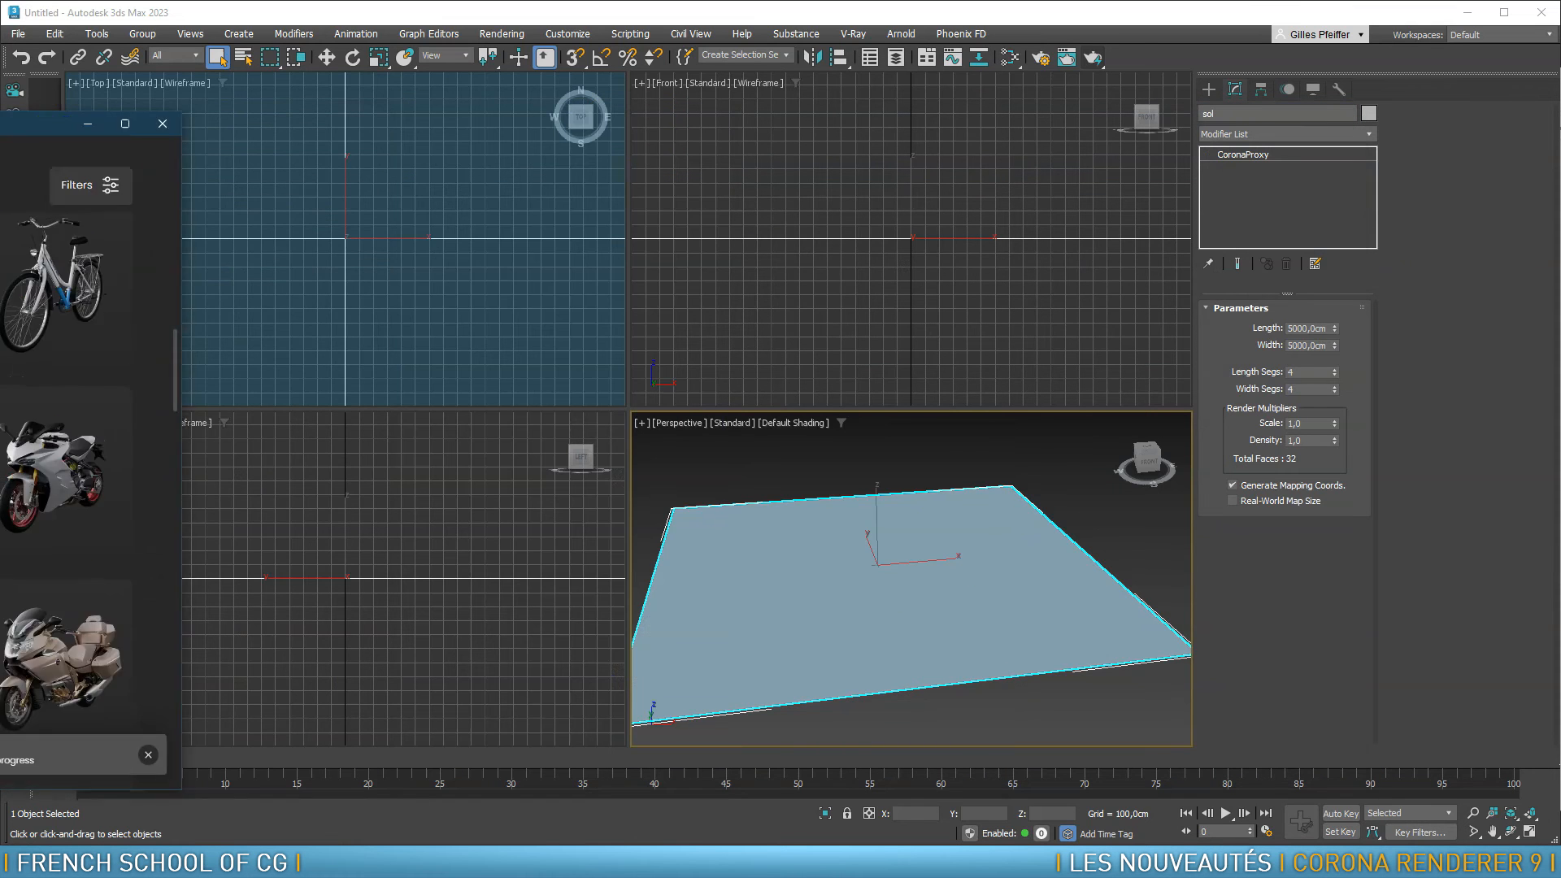
{"action": "left_click", "coordinate": [892, 551]}
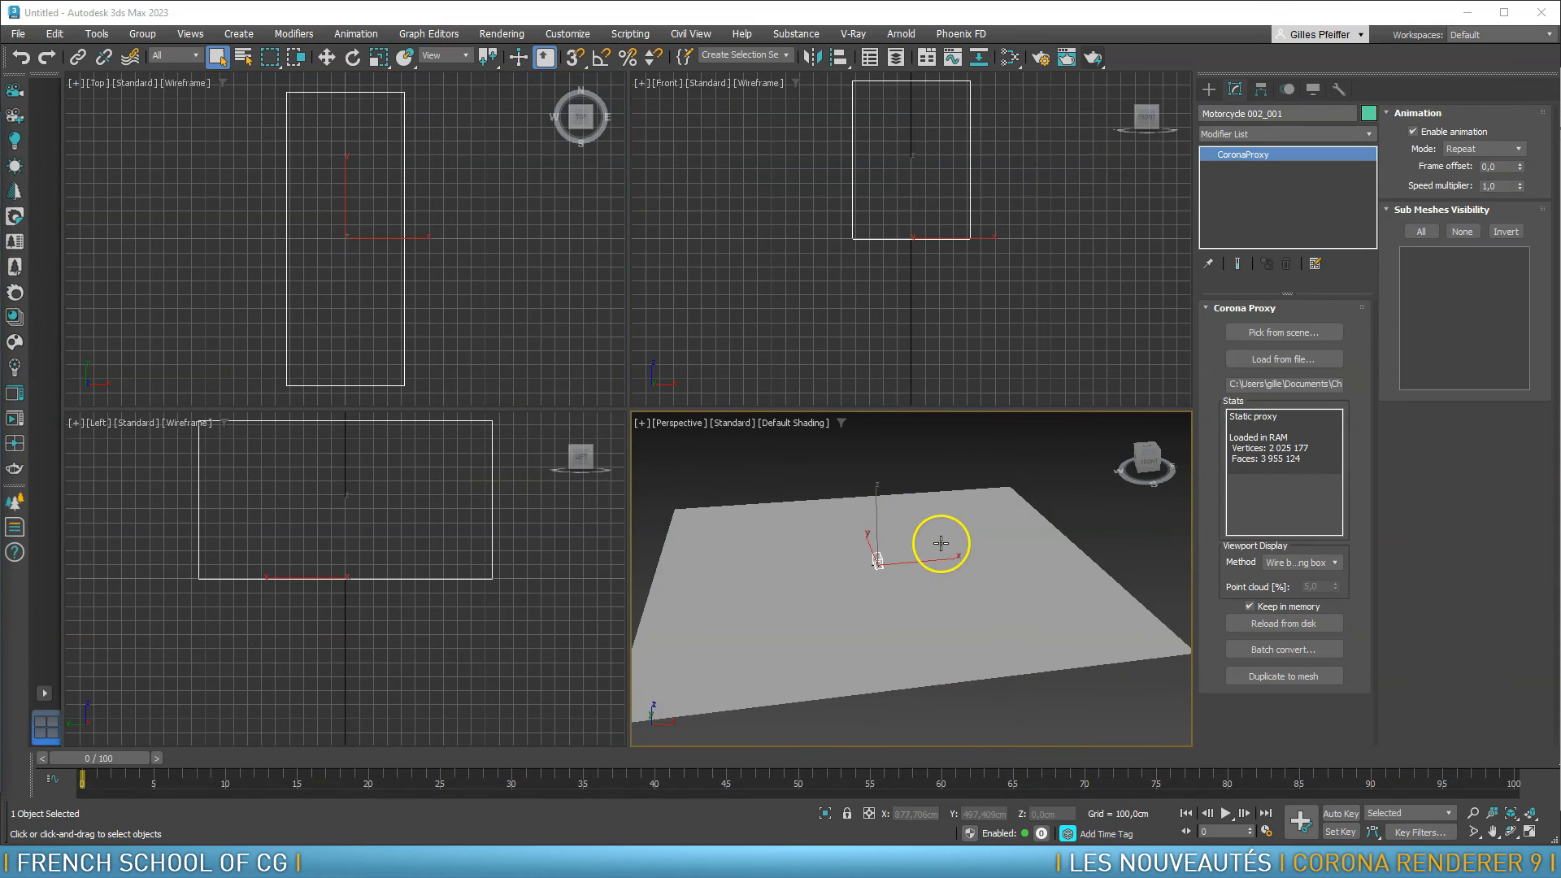
Set the motorcycle proxy's viewport display method to Full mesh and maximize the perspective view
{"action": "middle_click_drag", "start_coordinate": [889, 599], "coordinate": [1016, 579], "text": "alt"}
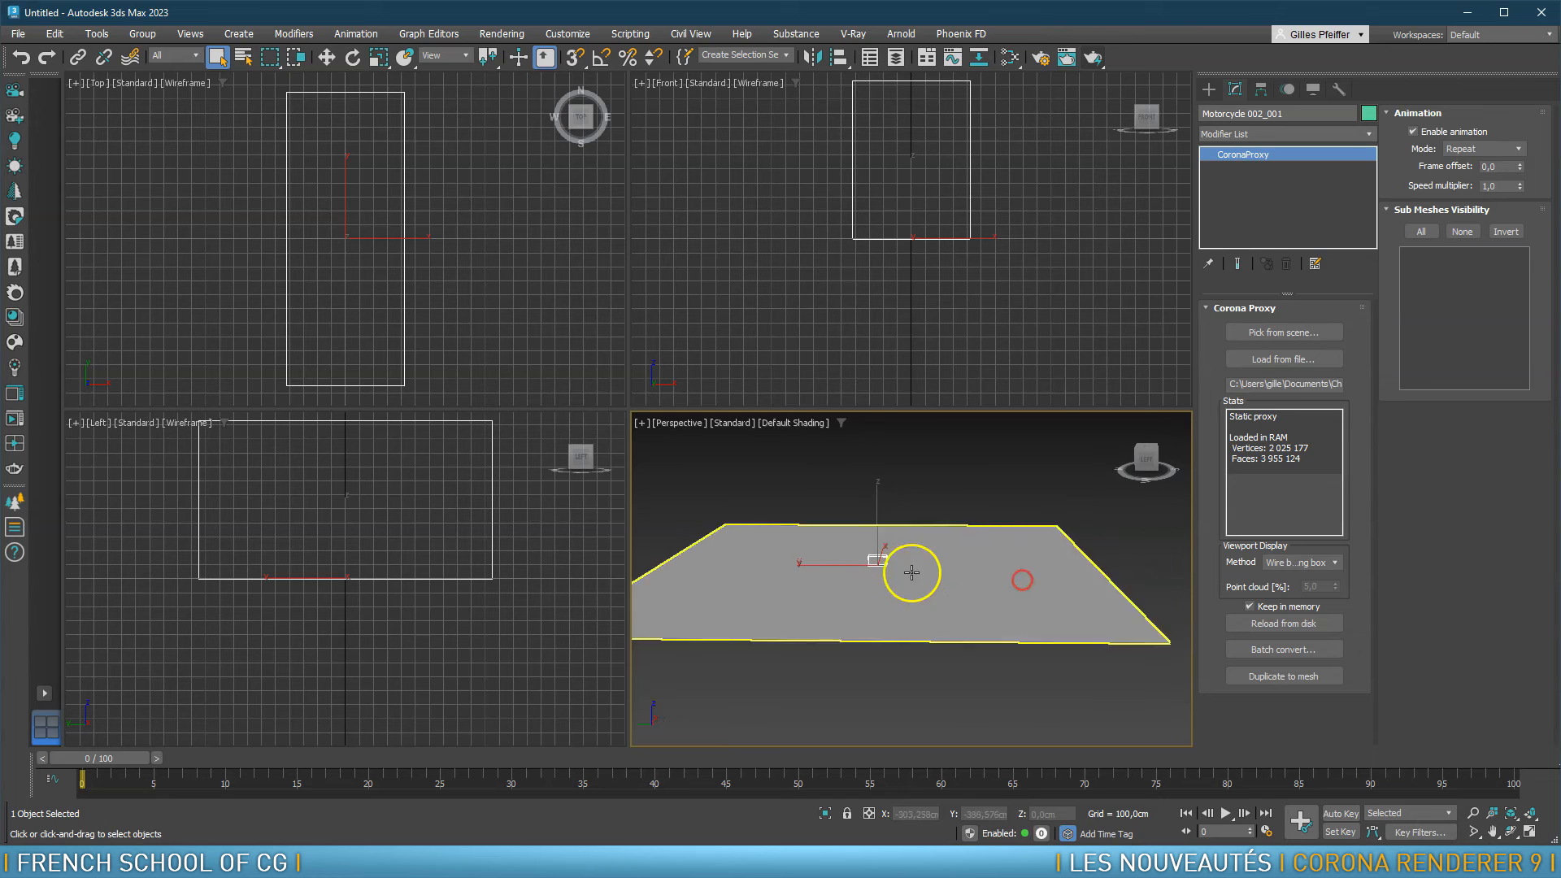
{"action": "scroll", "coordinate": [881, 564], "scroll_direction": "up", "scroll_amount": 8}
{"action": "middle_click_drag", "start_coordinate": [870, 551], "coordinate": [942, 586]}
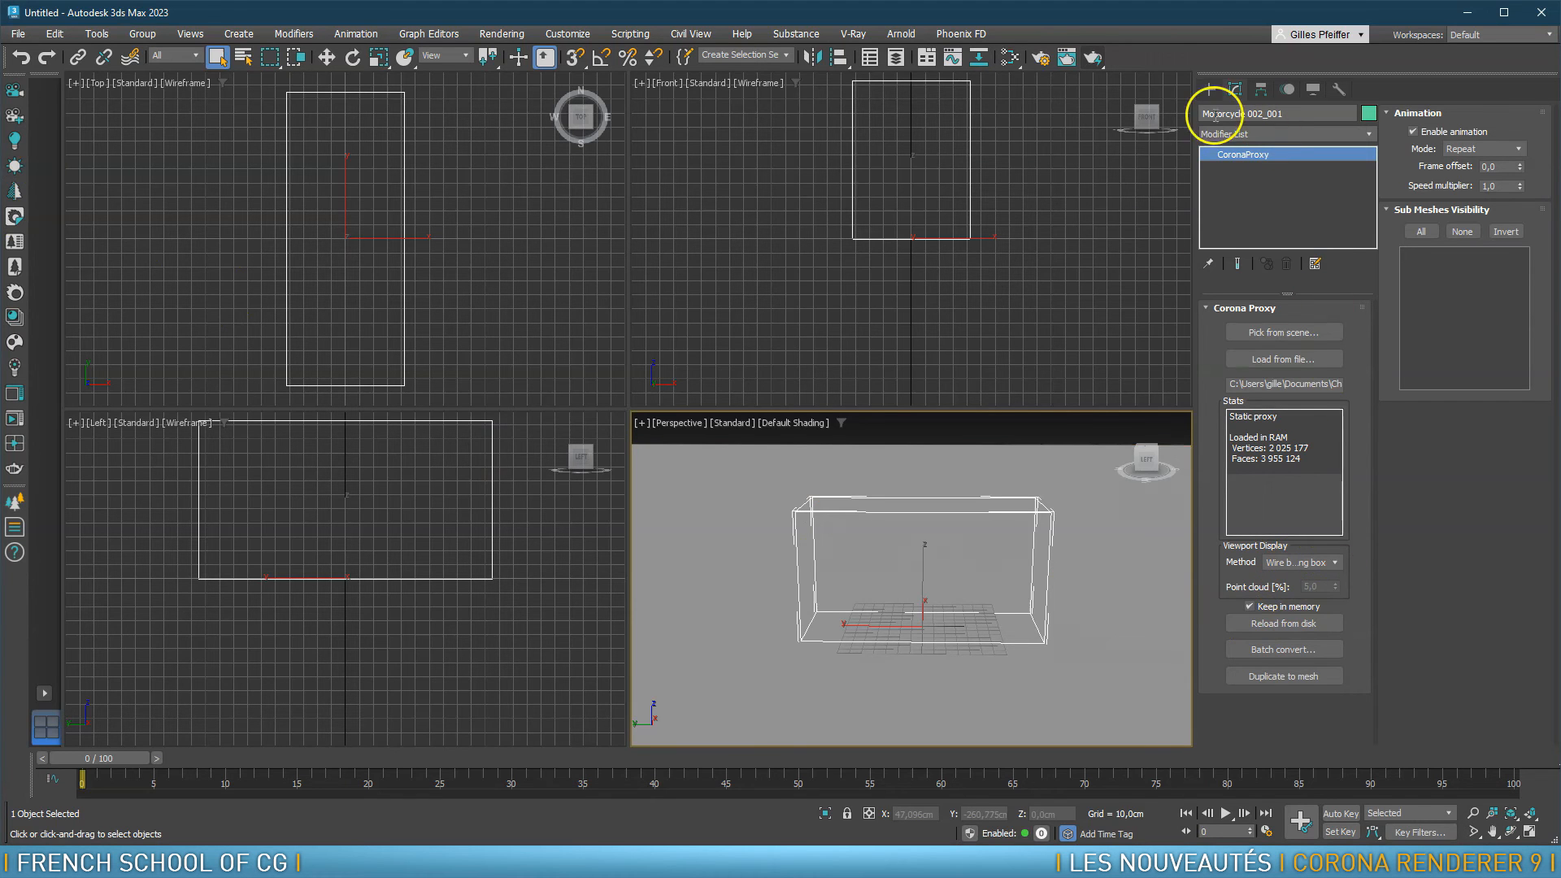
{"action": "left_click", "coordinate": [1293, 561]}
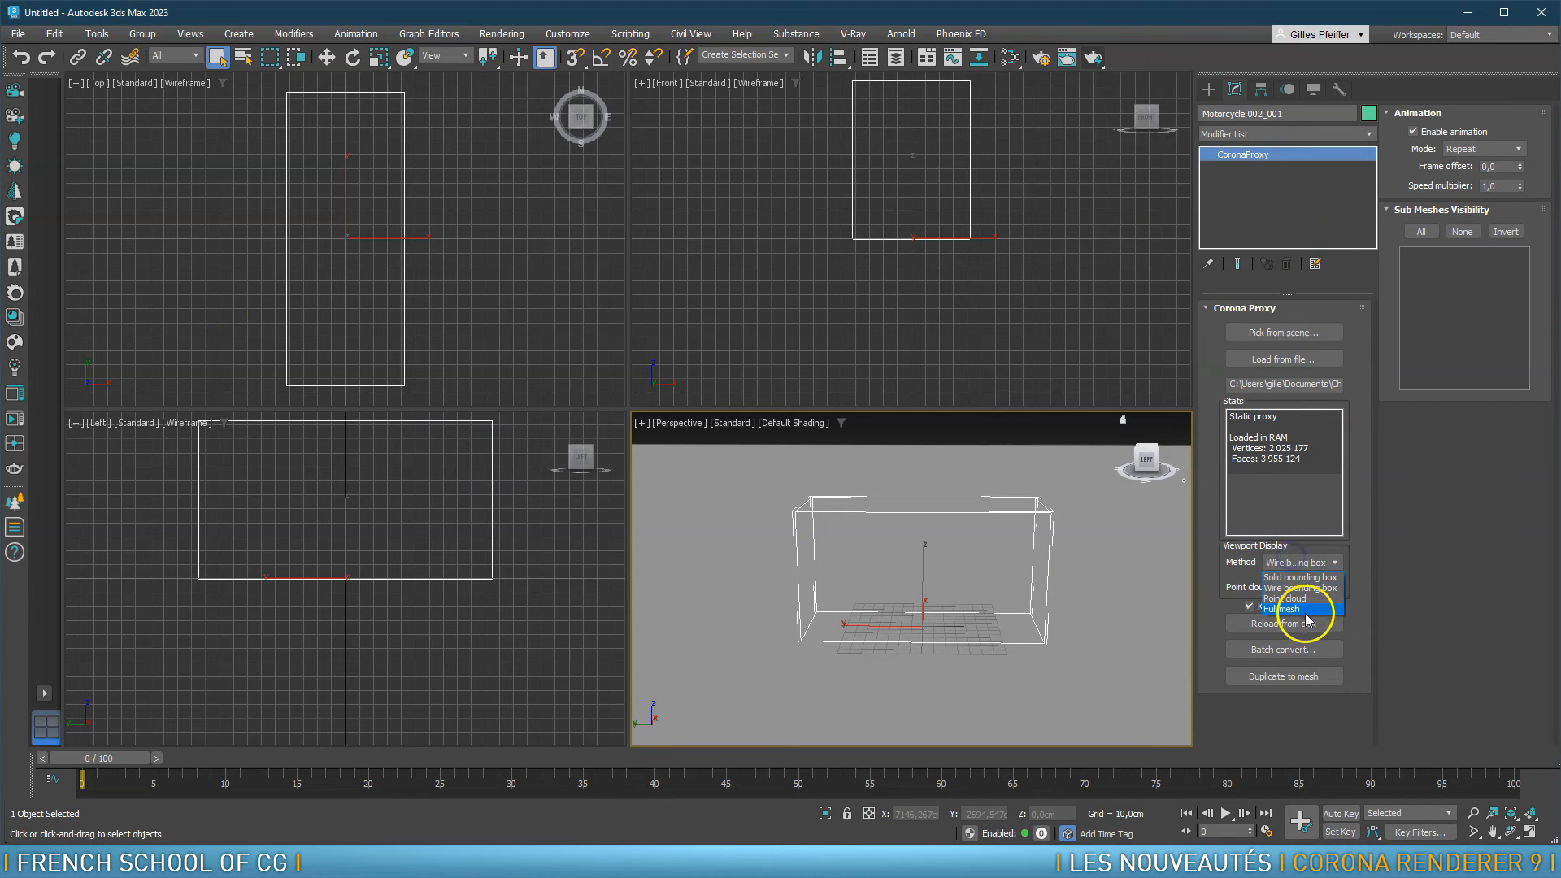
{"action": "left_click", "coordinate": [1294, 609]}
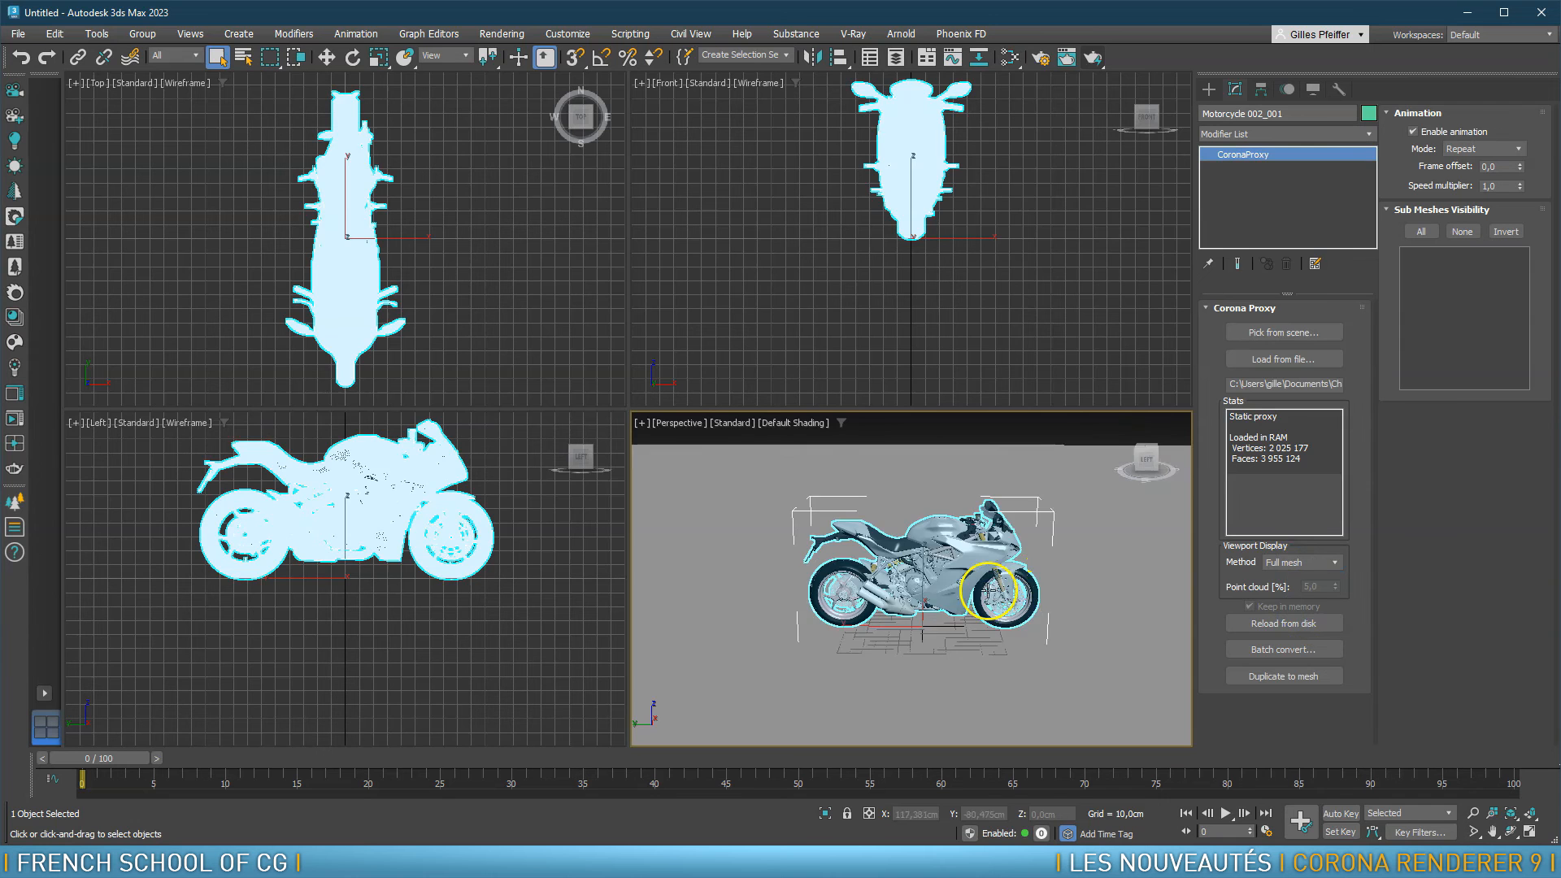
{"action": "key", "text": "alt+w"}
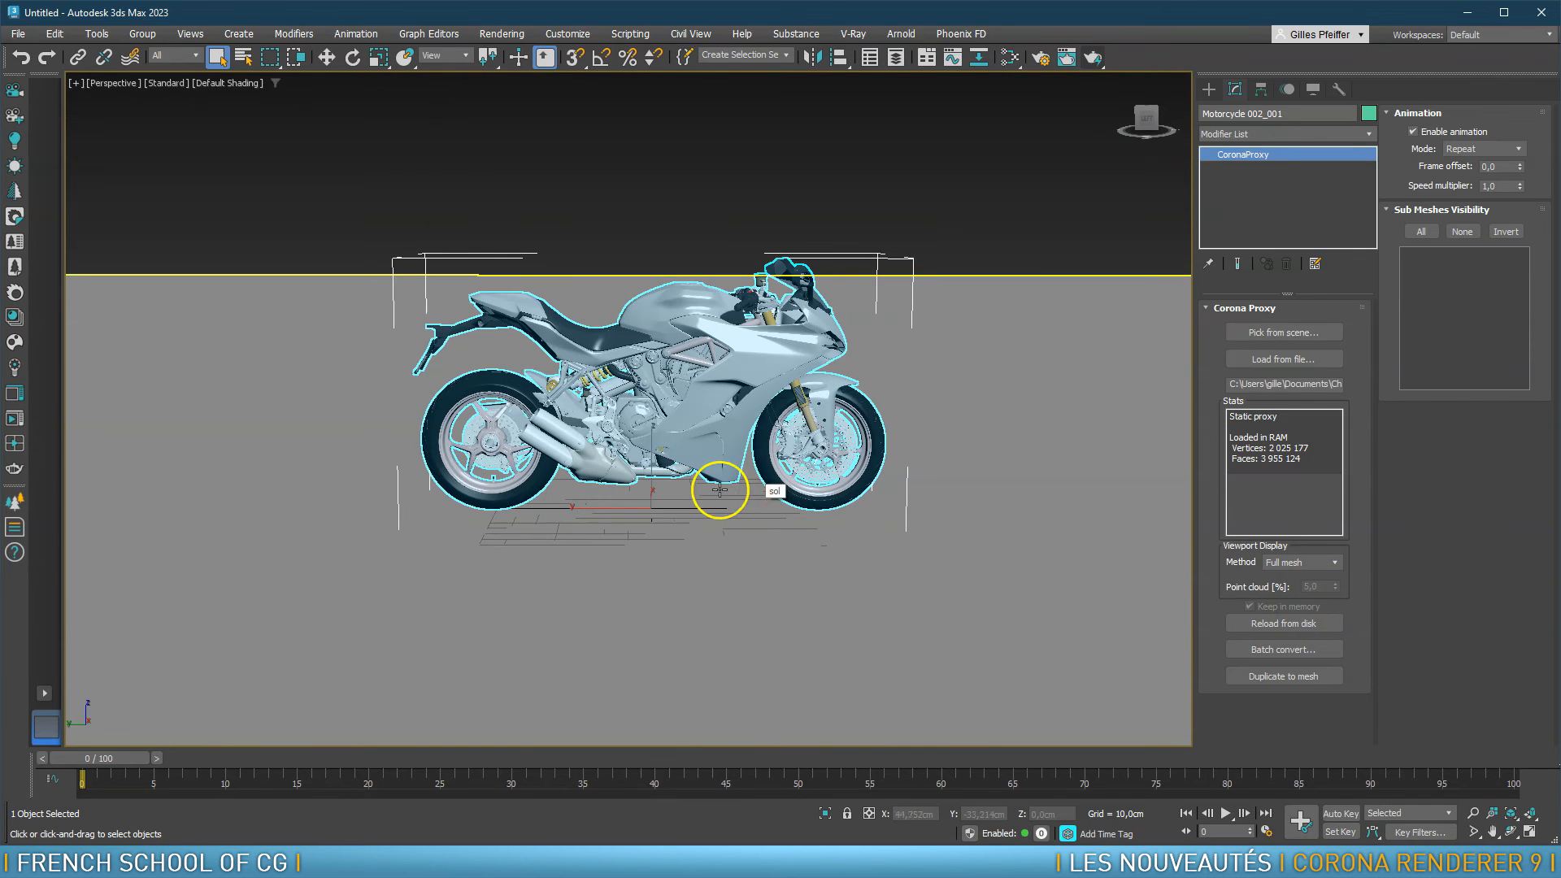
Move the motorcycle along Y to about 453.7 cm and set a key for it at frame 0 in Set Key mode
{"action": "left_click", "coordinate": [326, 56]}
{"action": "scroll", "coordinate": [651, 488], "scroll_direction": "down", "scroll_amount": 5}
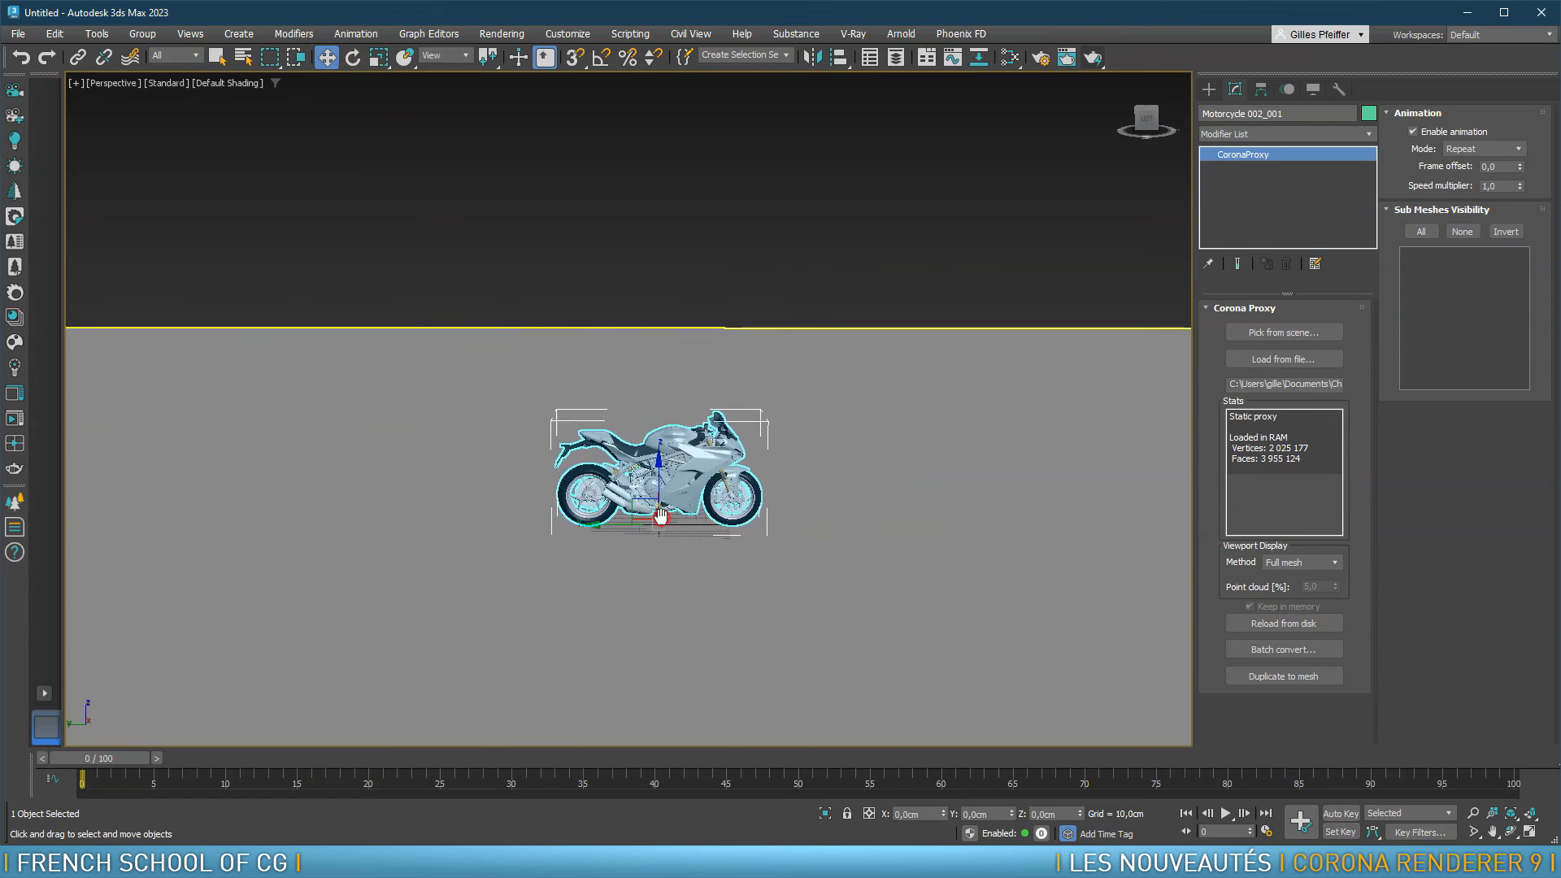
{"action": "middle_click_drag", "start_coordinate": [663, 520], "coordinate": [743, 532]}
{"action": "left_click_drag", "start_coordinate": [681, 535], "coordinate": [237, 536]}
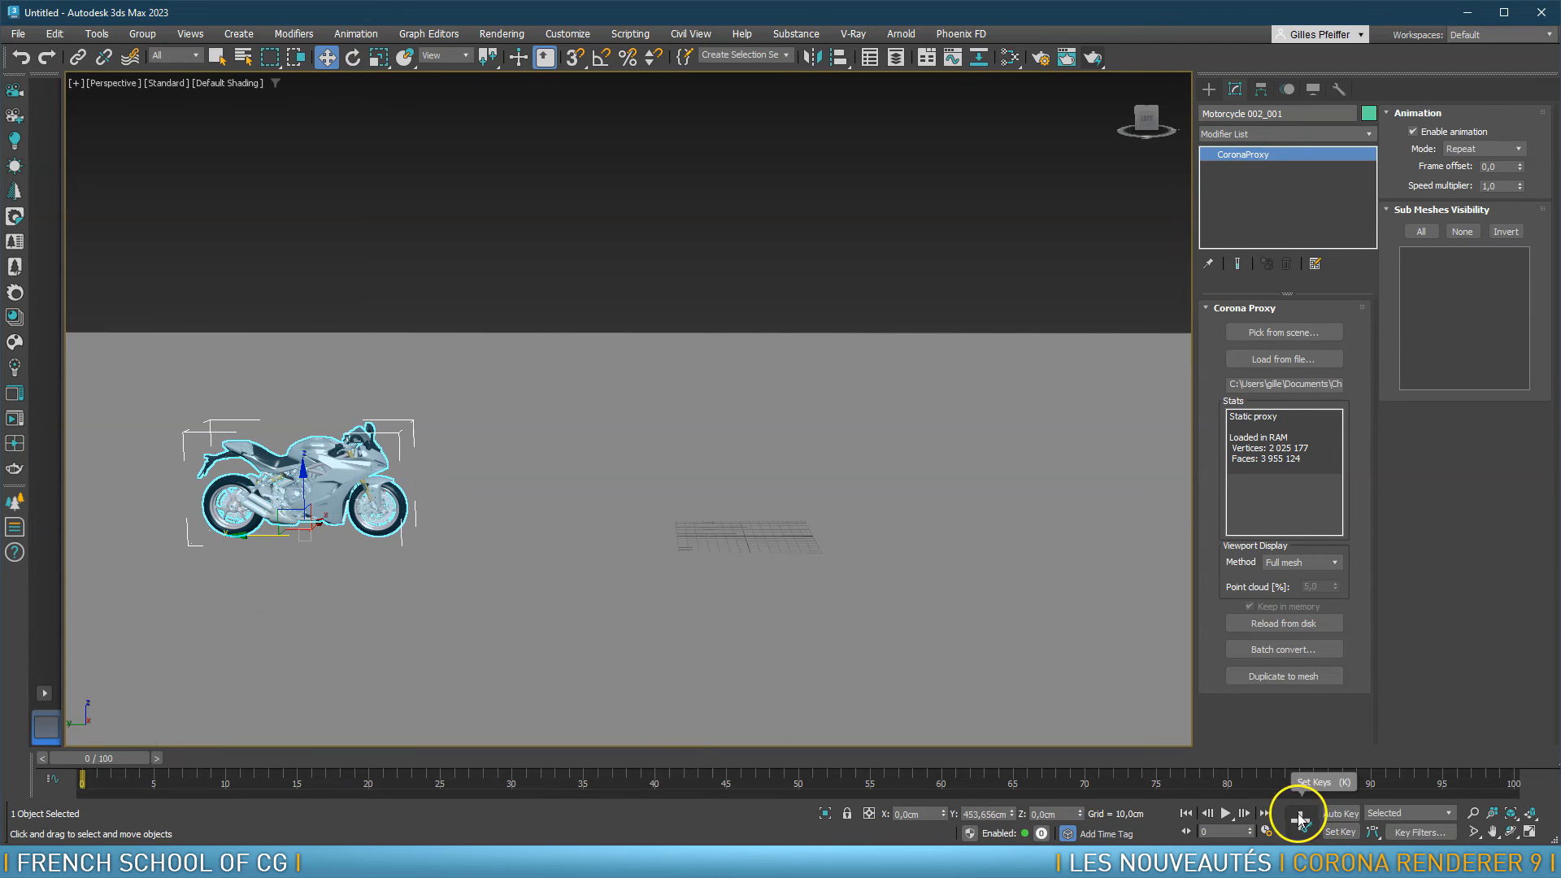
{"action": "left_click", "coordinate": [1341, 832]}
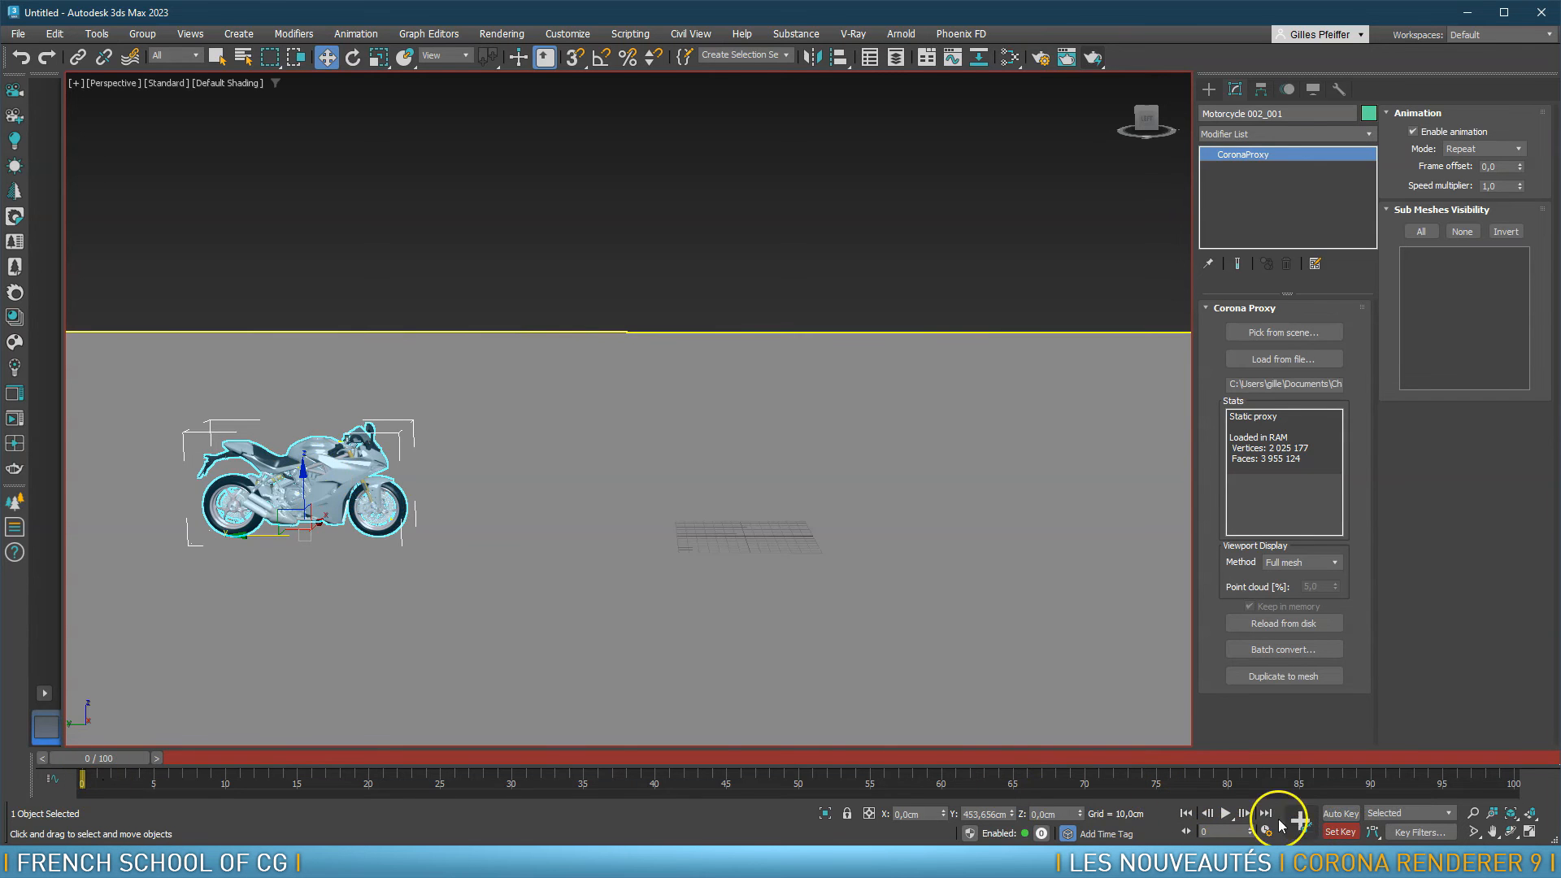
{"action": "left_click", "coordinate": [1303, 822]}
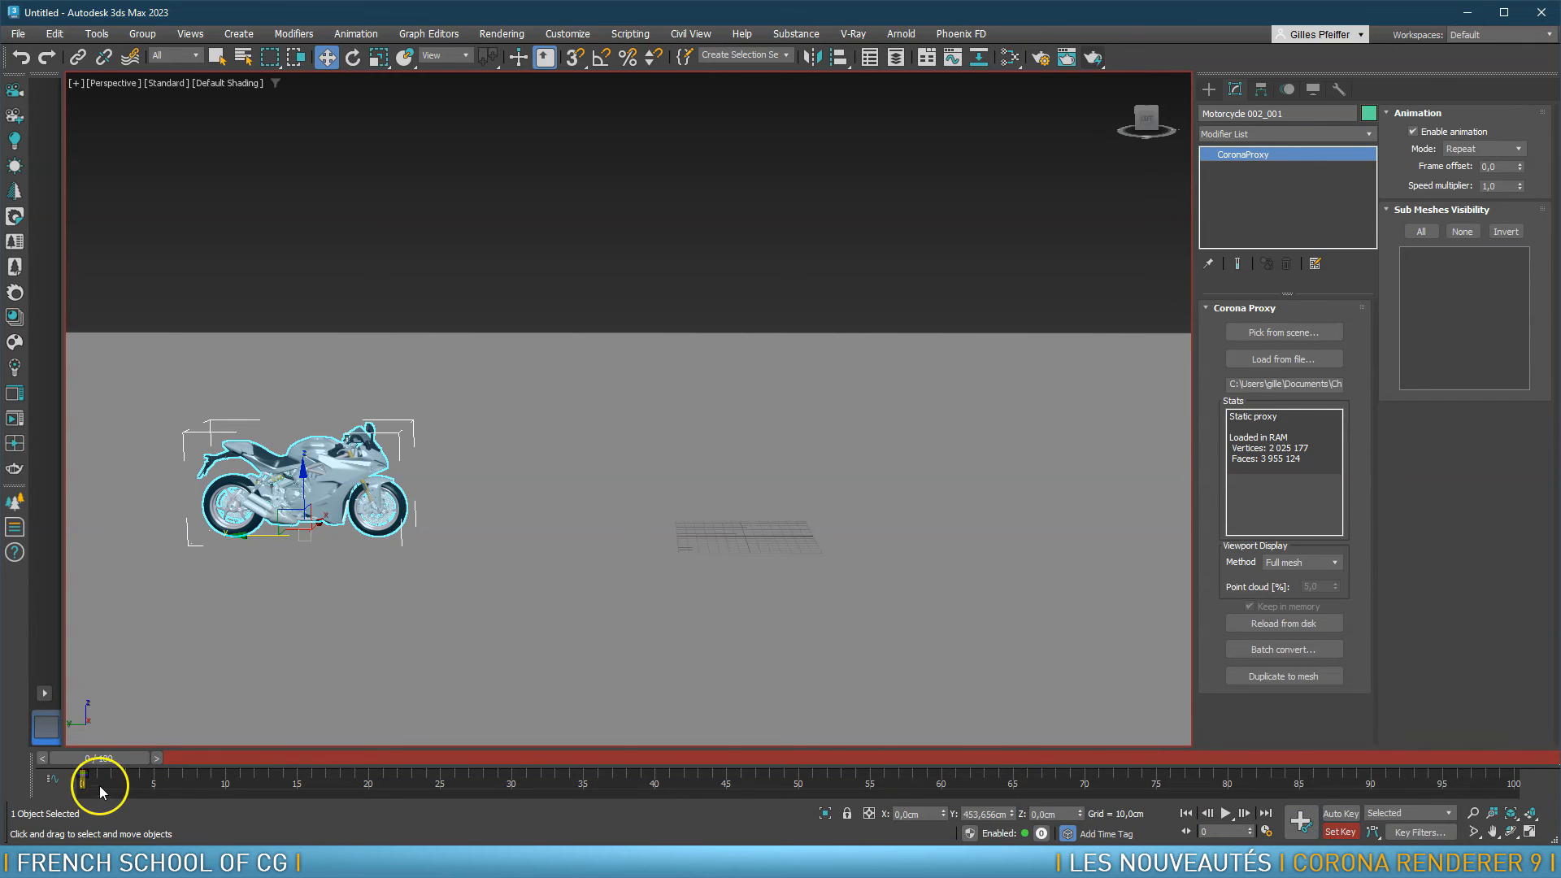
Go to frame 100, move the motorcycle forward along Y to about -465.6 cm and set a key there
{"action": "left_click_drag", "start_coordinate": [108, 765], "coordinate": [1537, 765]}
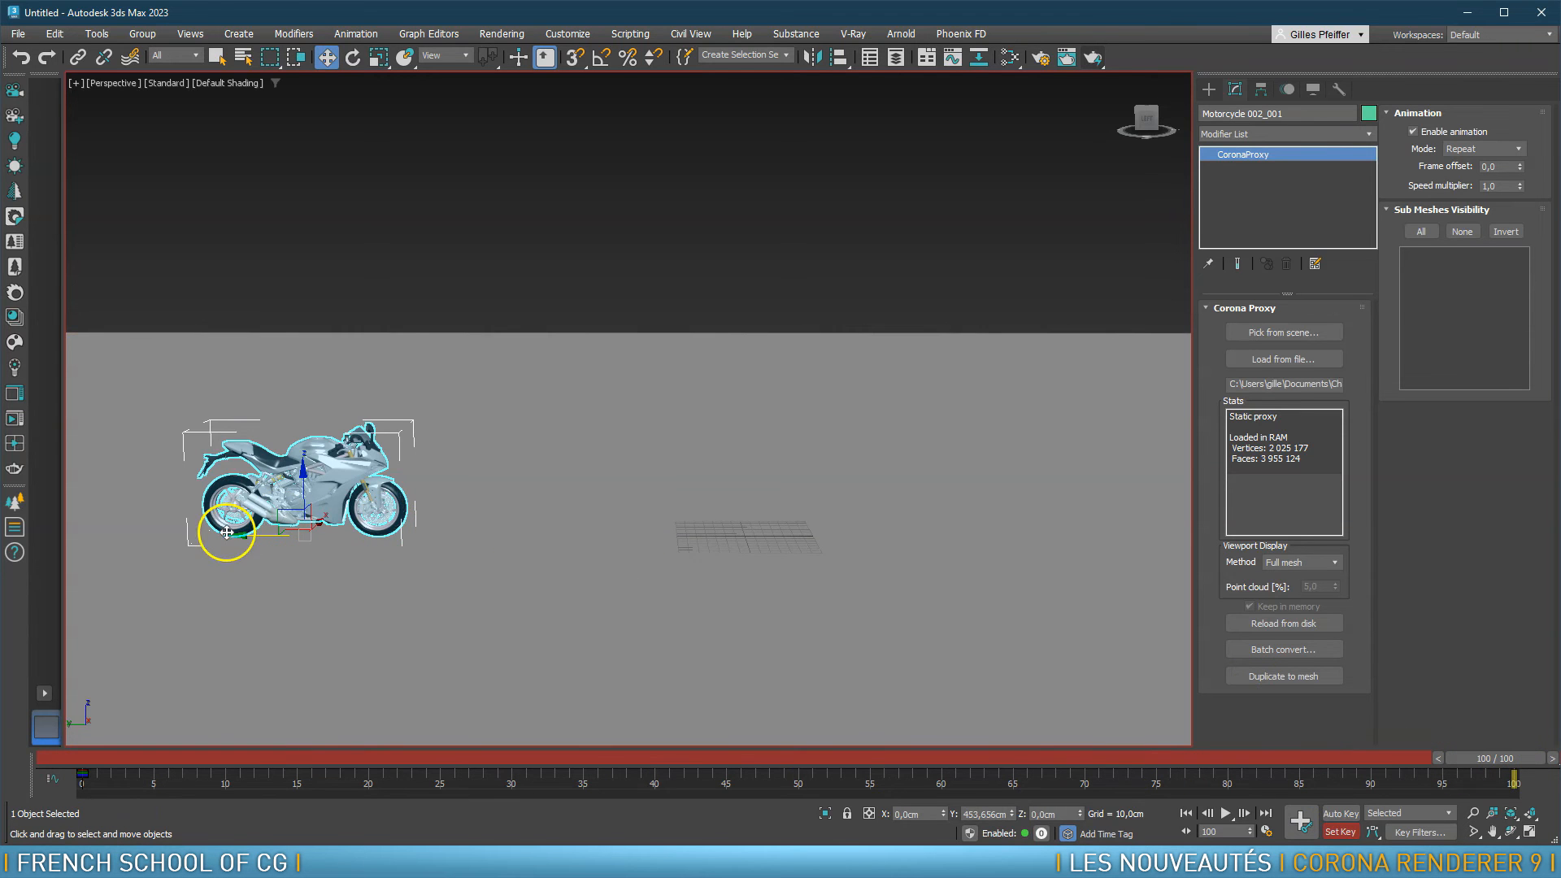
{"action": "left_click_drag", "start_coordinate": [234, 535], "coordinate": [1041, 566]}
{"action": "middle_click_drag", "start_coordinate": [1033, 558], "coordinate": [891, 567]}
{"action": "left_click_drag", "start_coordinate": [1502, 759], "coordinate": [1534, 762]}
{"action": "key", "text": "w"}
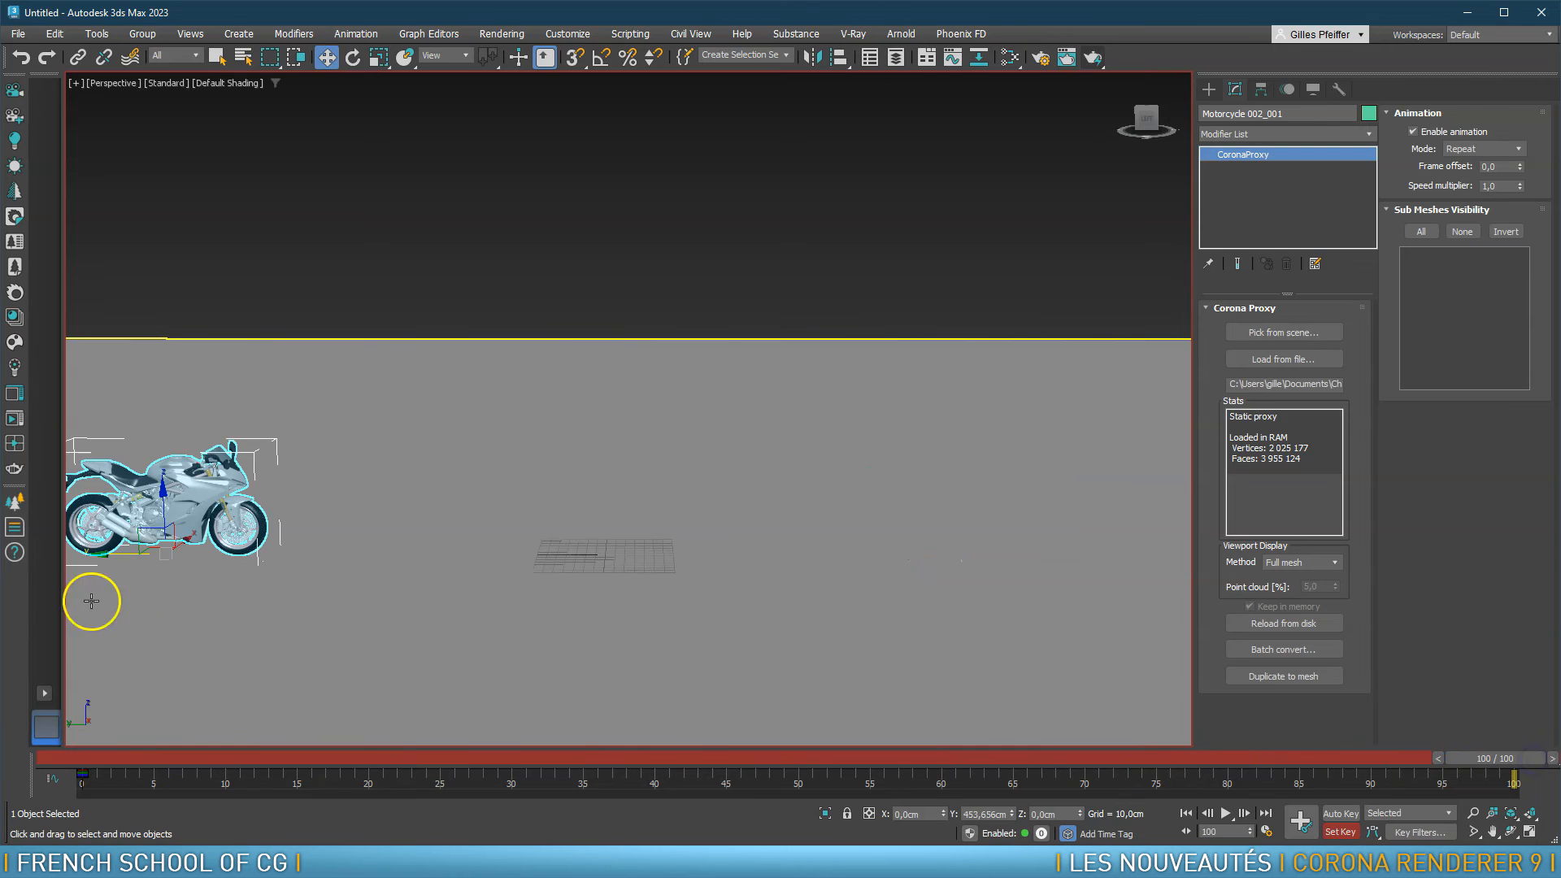
{"action": "left_click_drag", "start_coordinate": [99, 555], "coordinate": [990, 588]}
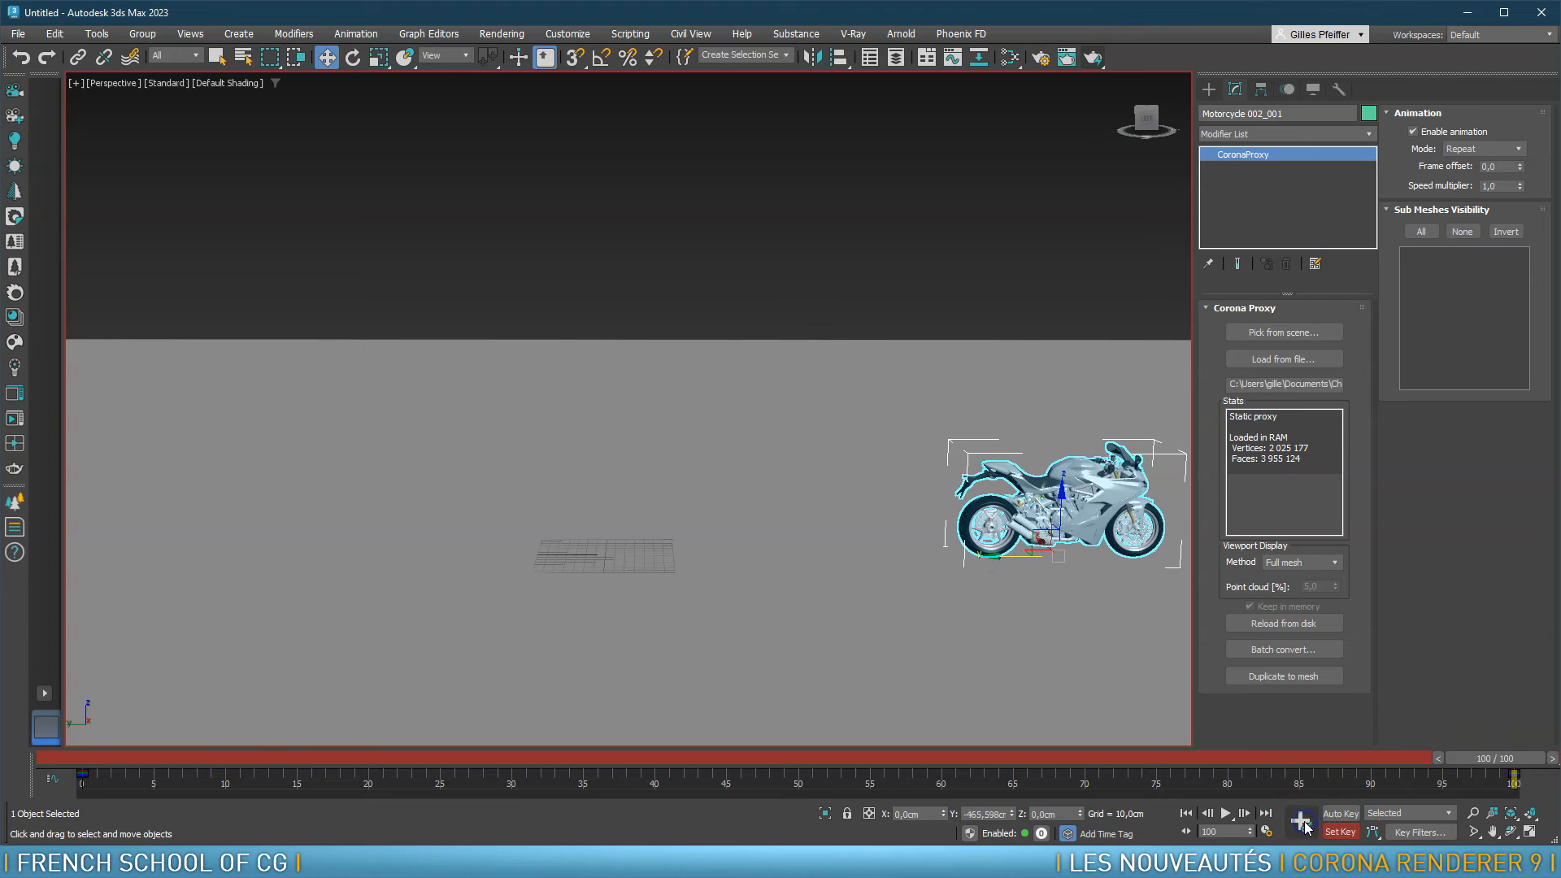
Scrub through the animation to check the motorcycle's movement and stop at frame 49
{"action": "left_click_drag", "start_coordinate": [1488, 760], "coordinate": [156, 784]}
{"action": "key", "text": "w"}
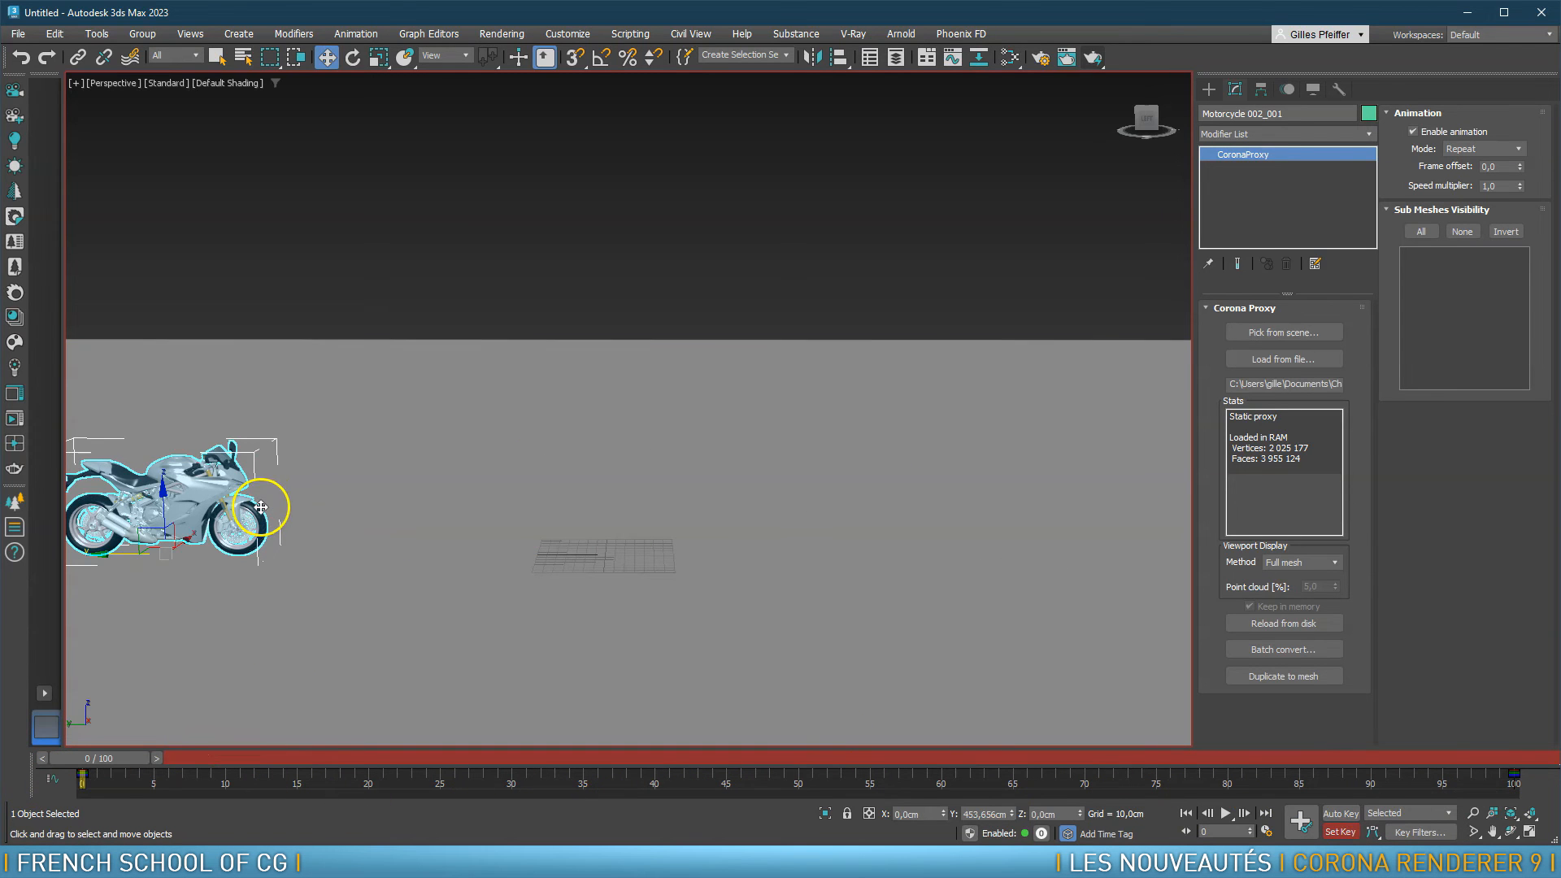
{"action": "left_click_drag", "start_coordinate": [102, 765], "coordinate": [1456, 760]}
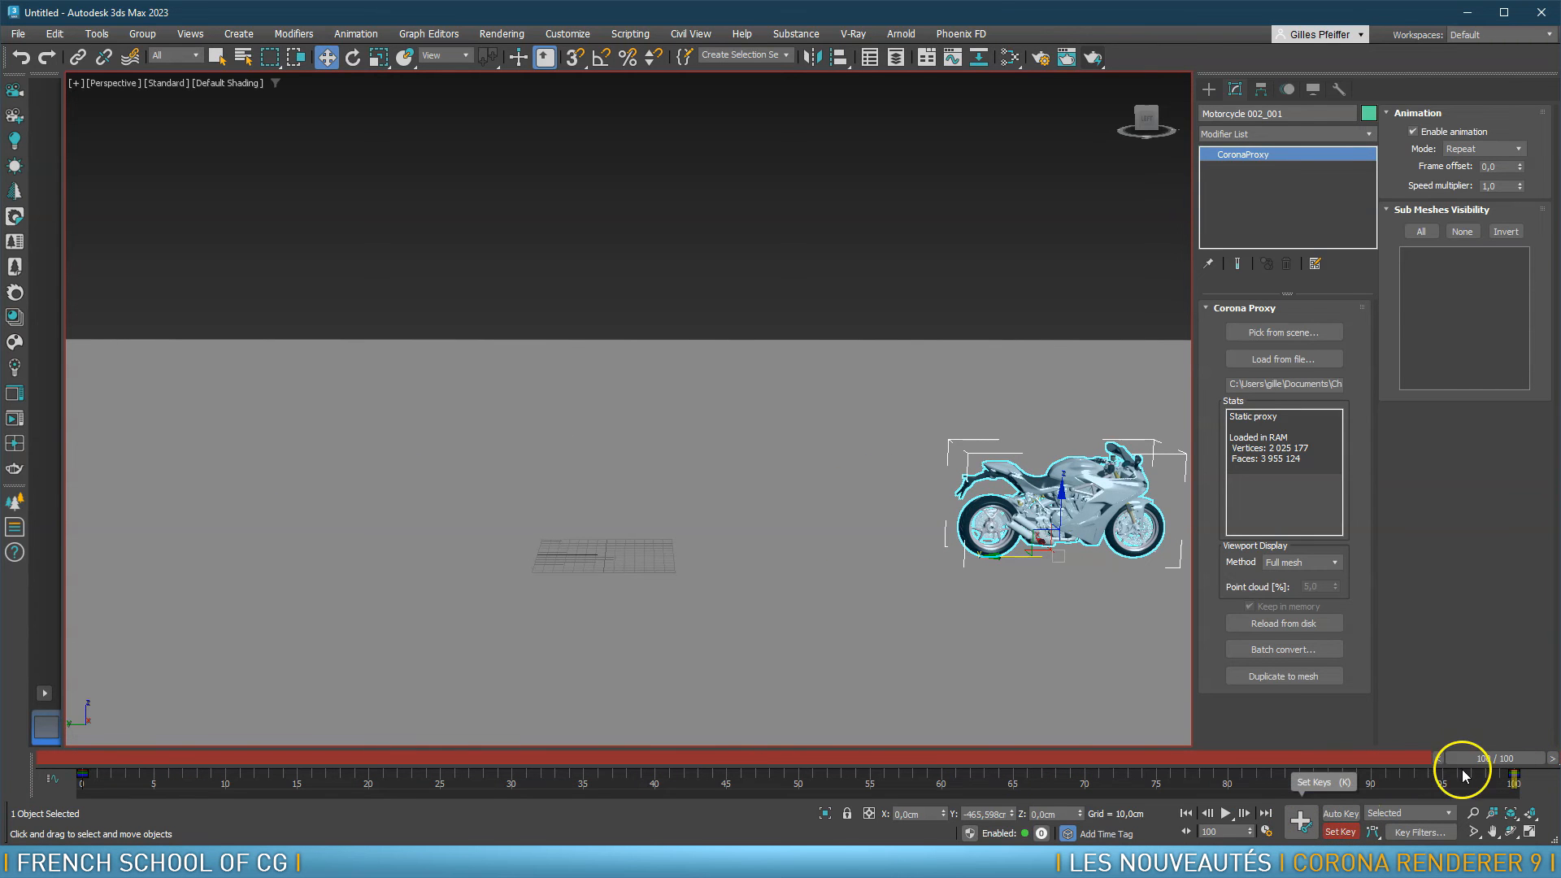
{"action": "left_click_drag", "start_coordinate": [1512, 759], "coordinate": [770, 758]}
{"action": "mouse_move", "coordinate": [770, 695]}
{"action": "left_mouse_down"}
{"action": "mouse_move", "coordinate": [802, 696]}
{"action": "mouse_move", "coordinate": [782, 690]}
{"action": "left_mouse_up"}
{"action": "key", "text": "w"}
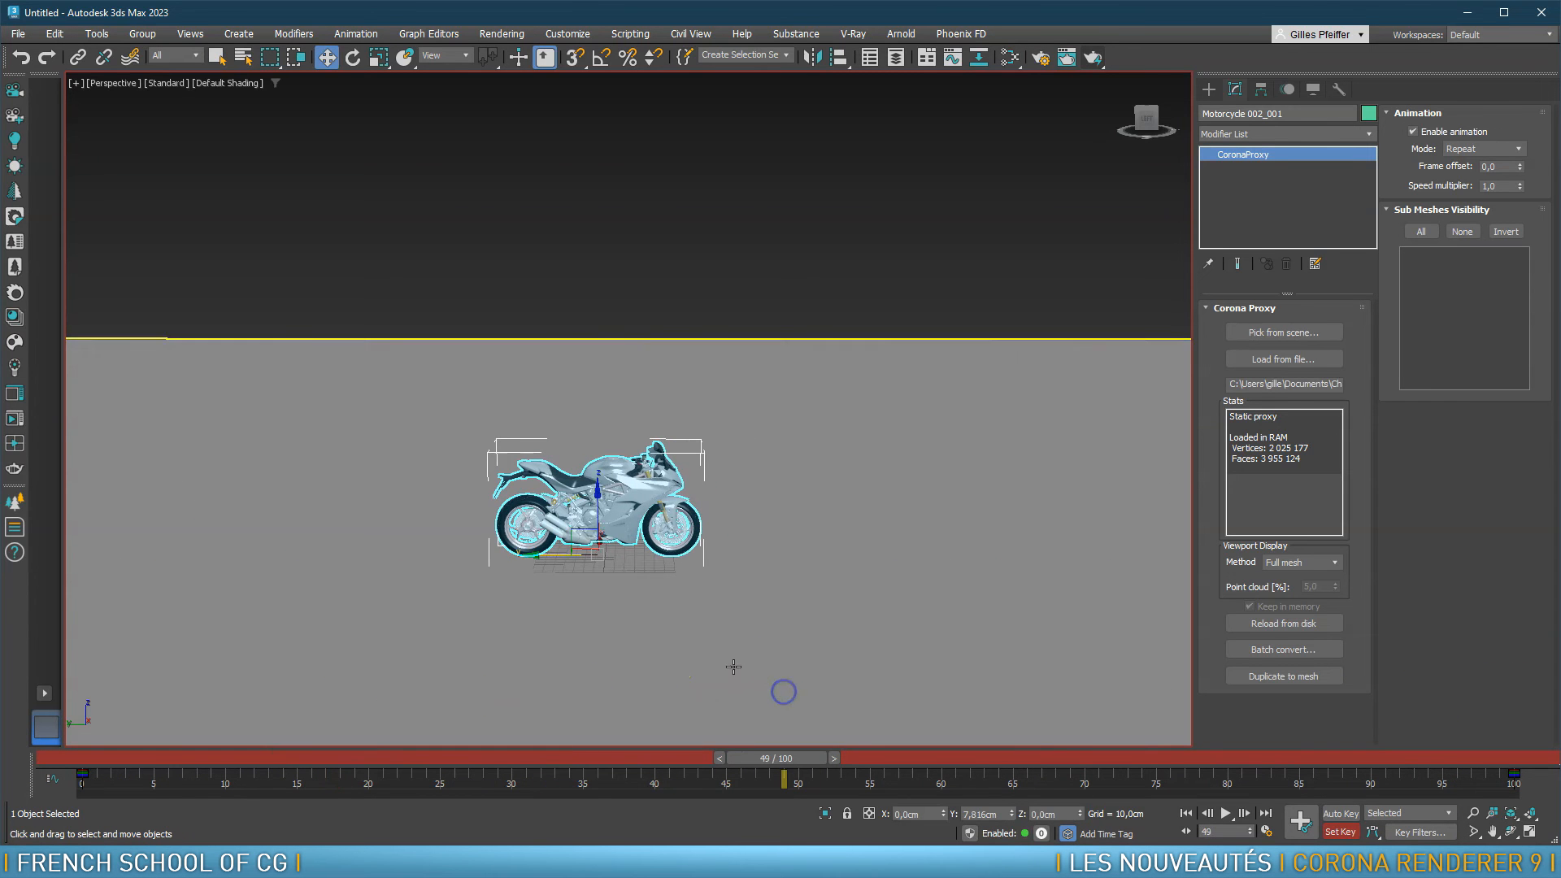
In the top view, create a Corona Sun at about X 232, Y -212 cm aimed at the motorcycle and add a CoronaSky environment
{"action": "key", "text": "t"}
{"action": "scroll", "coordinate": [651, 477], "scroll_direction": "down", "scroll_amount": 4}
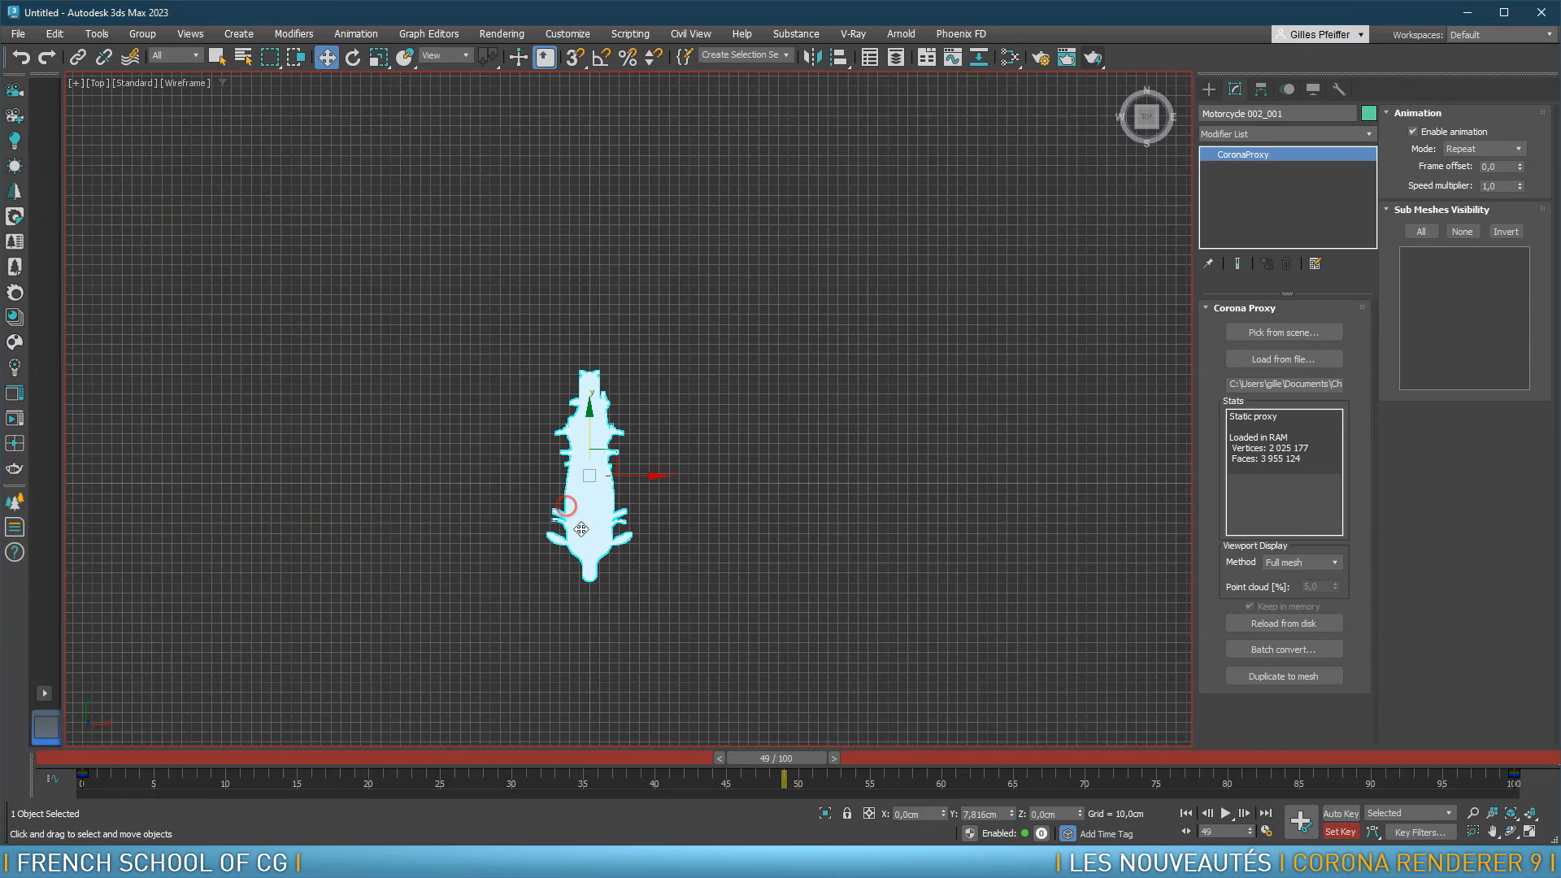
{"action": "left_click", "coordinate": [16, 168]}
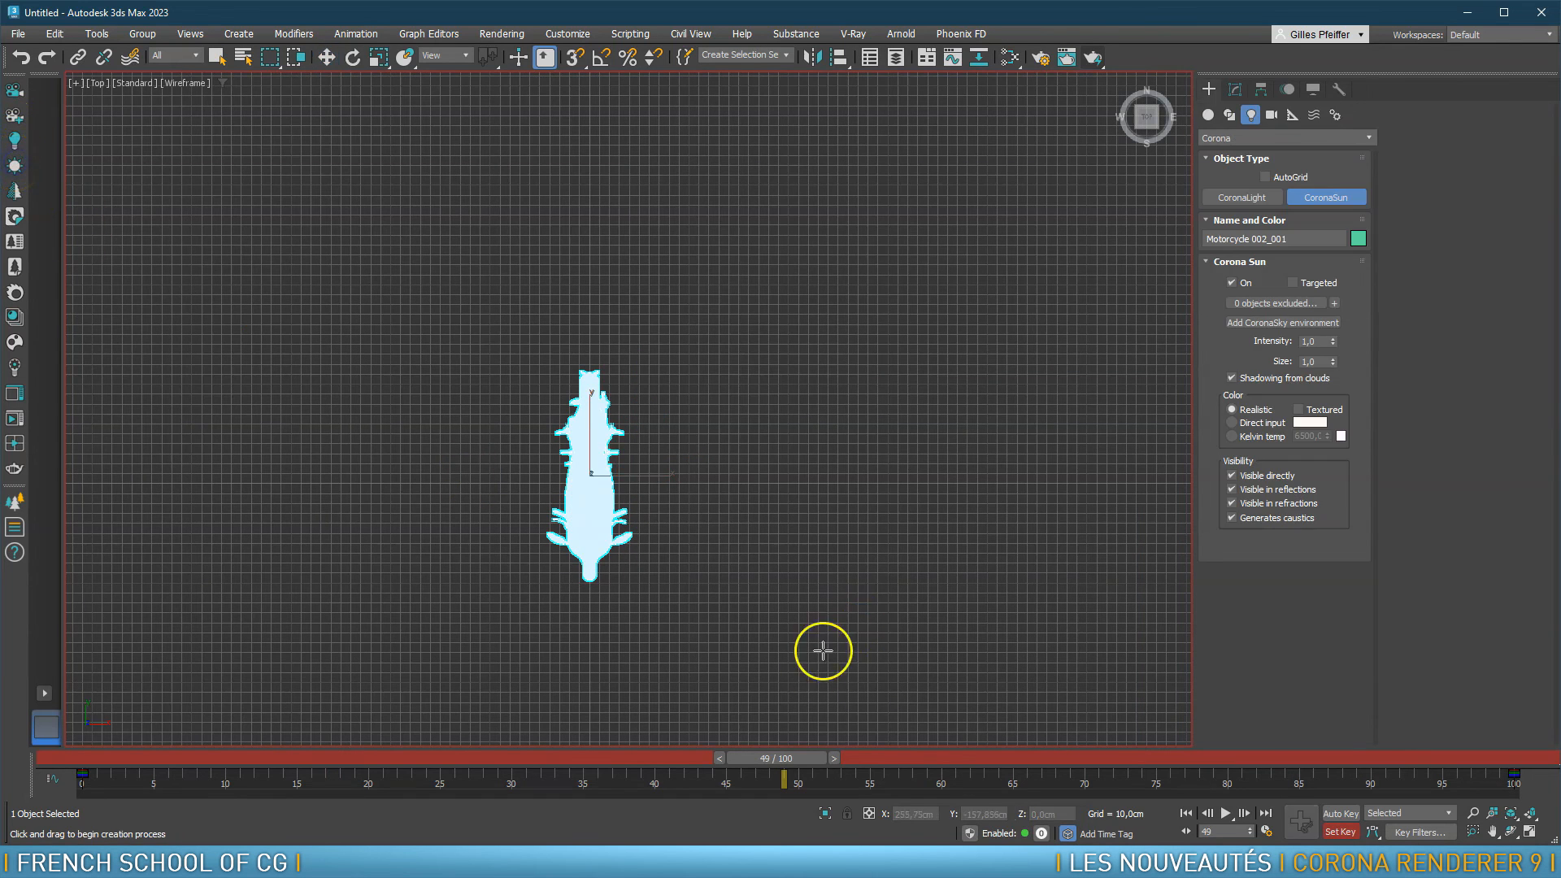
{"action": "left_click_drag", "start_coordinate": [818, 693], "coordinate": [611, 486]}
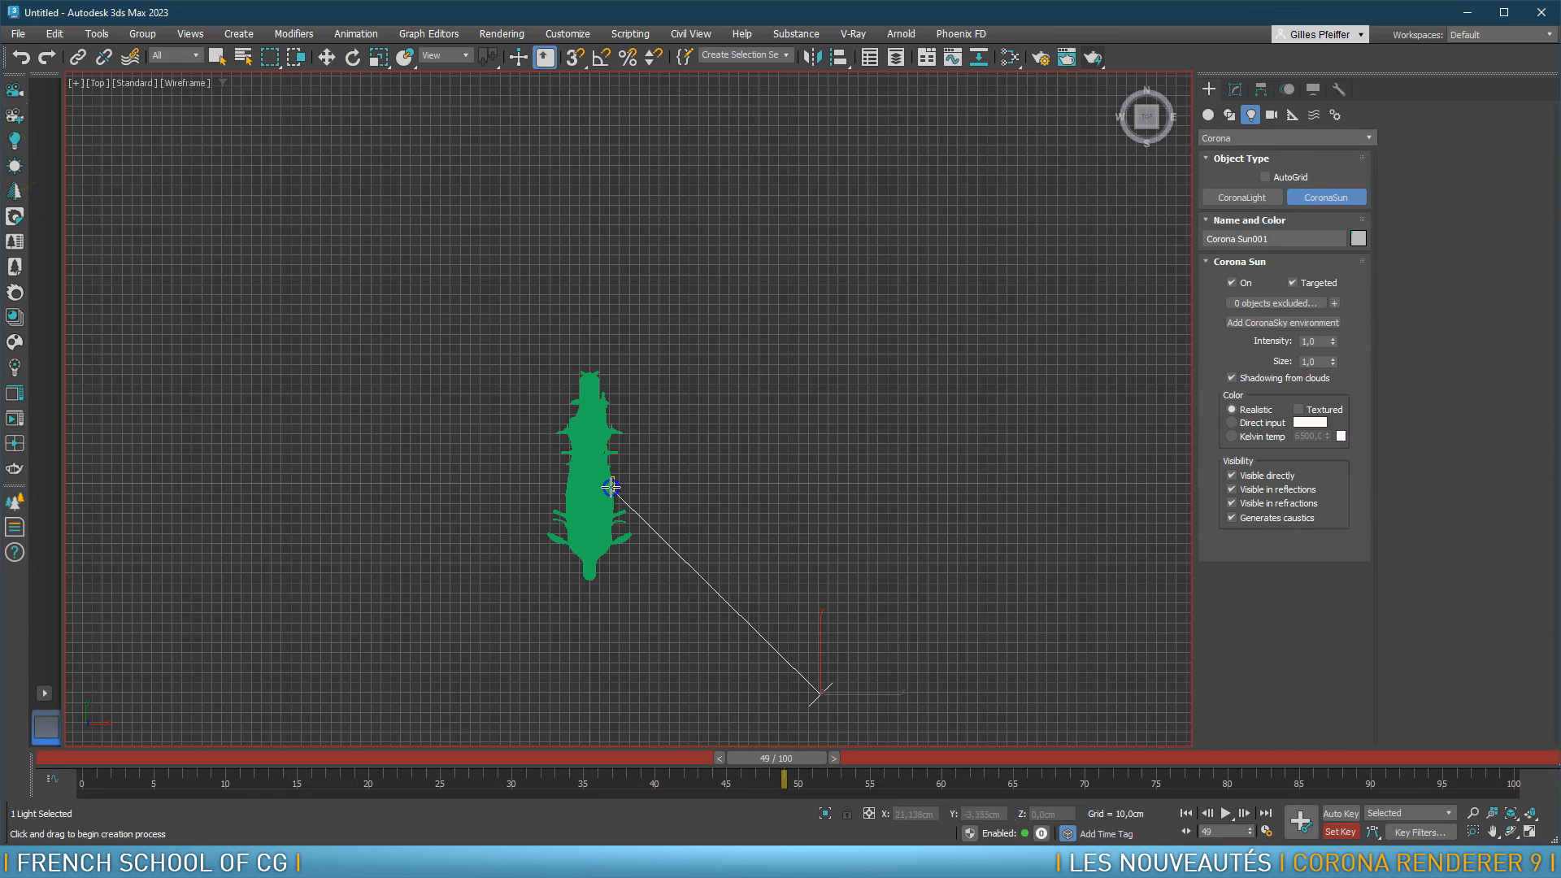
{"action": "right_click", "coordinate": [623, 407]}
{"action": "left_click", "coordinate": [1234, 90]}
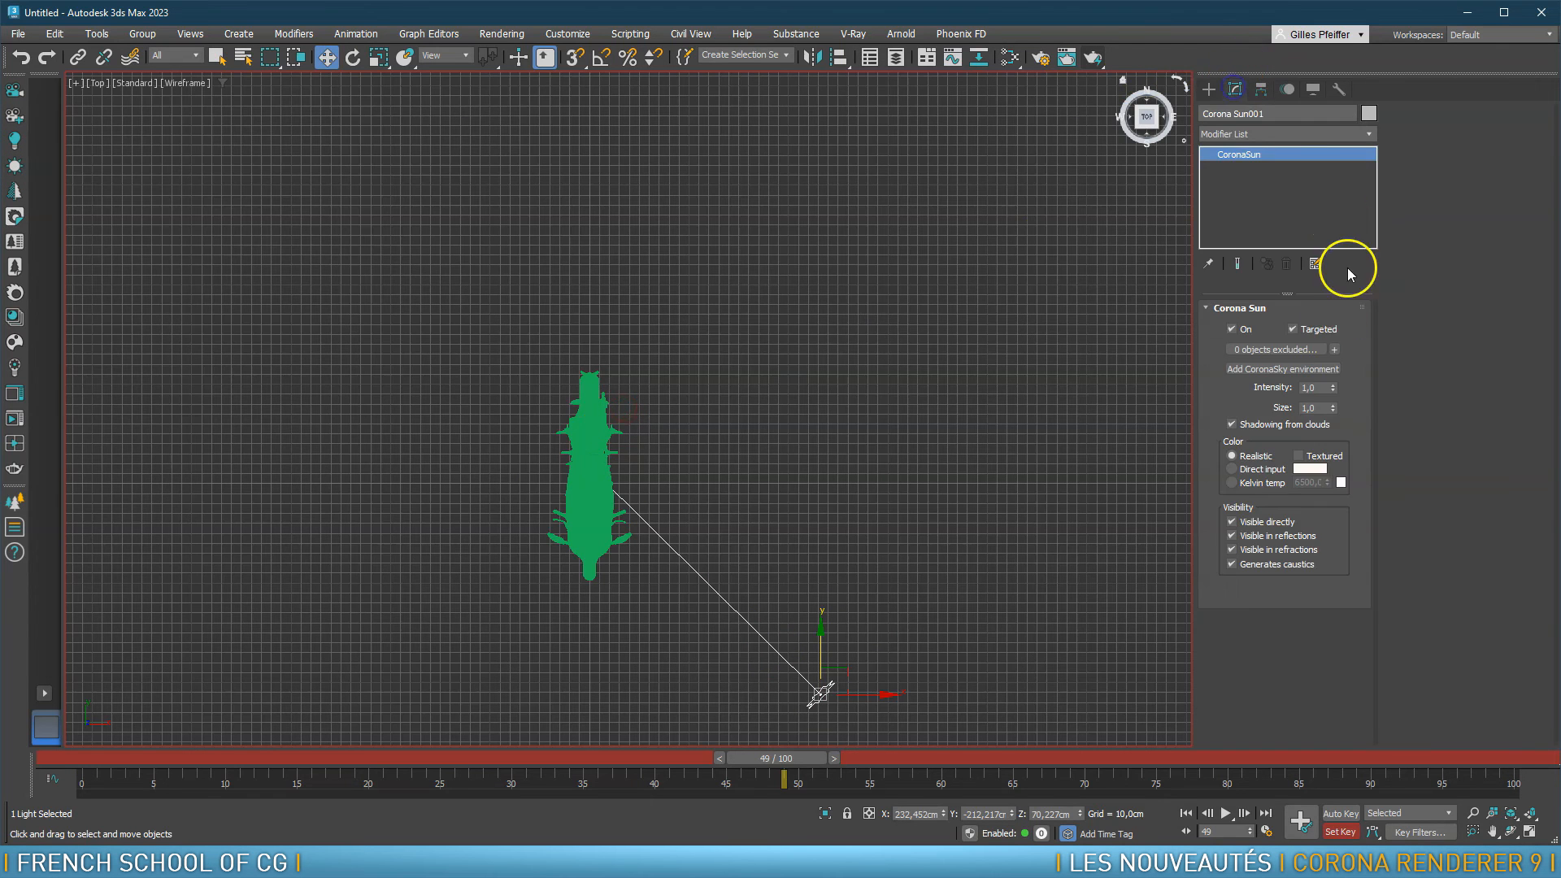
{"action": "left_click", "coordinate": [1294, 370]}
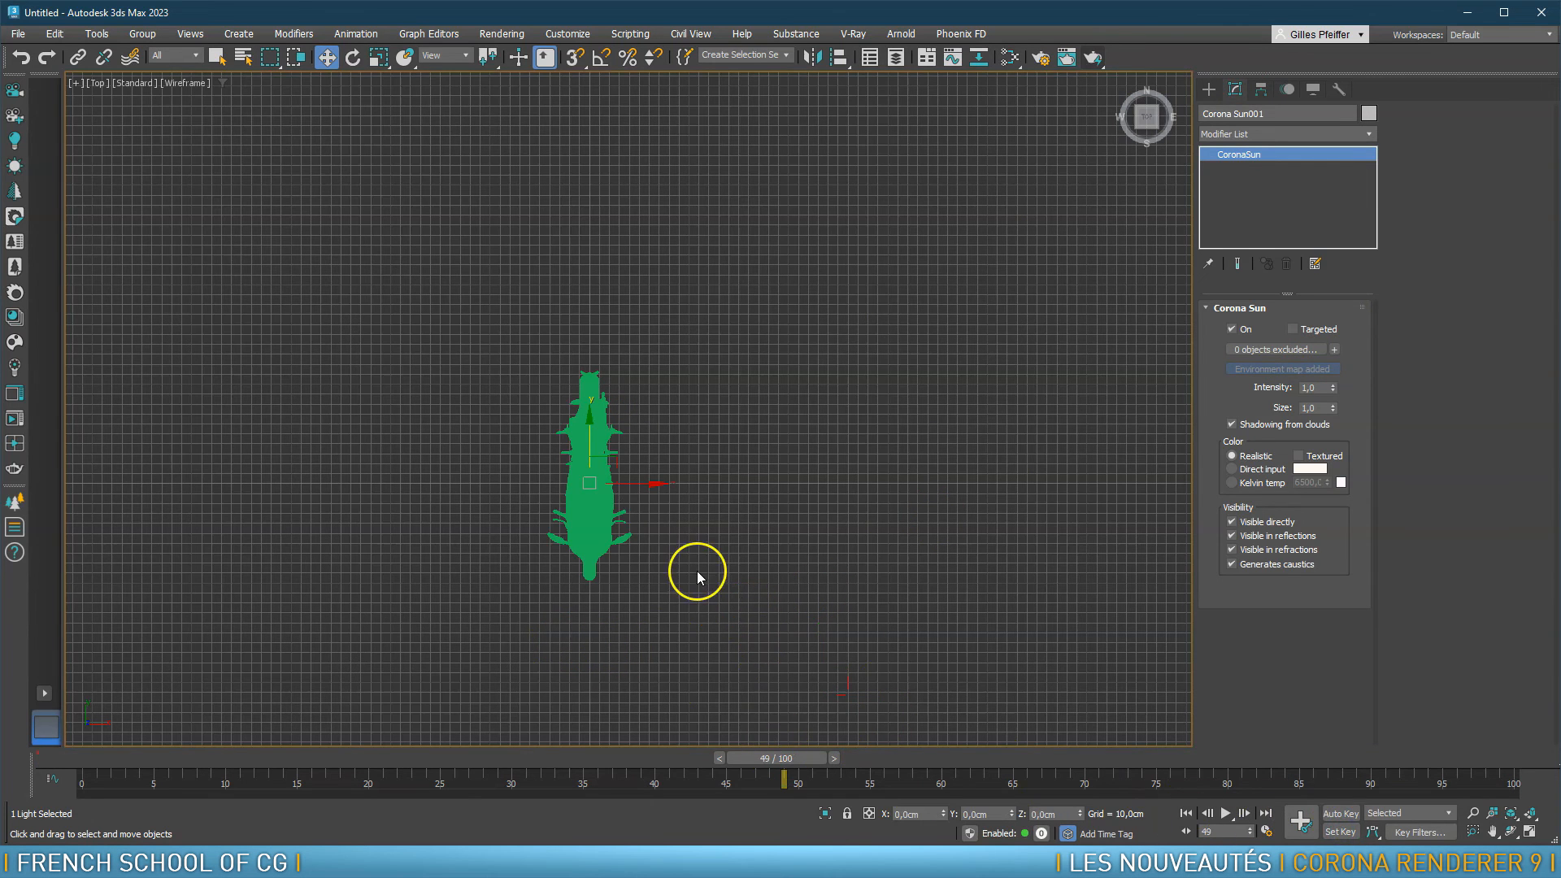
Create a Corona camera beside the motorcycle at about X -504, Y 2 cm, aimed at it, and view the scene through it
{"action": "key", "text": "p"}
{"action": "scroll", "coordinate": [595, 536], "scroll_direction": "up", "scroll_amount": 3}
{"action": "scroll", "coordinate": [596, 530], "scroll_direction": "down", "scroll_amount": 1}
{"action": "middle_click_drag", "start_coordinate": [642, 513], "coordinate": [649, 485], "text": "alt"}
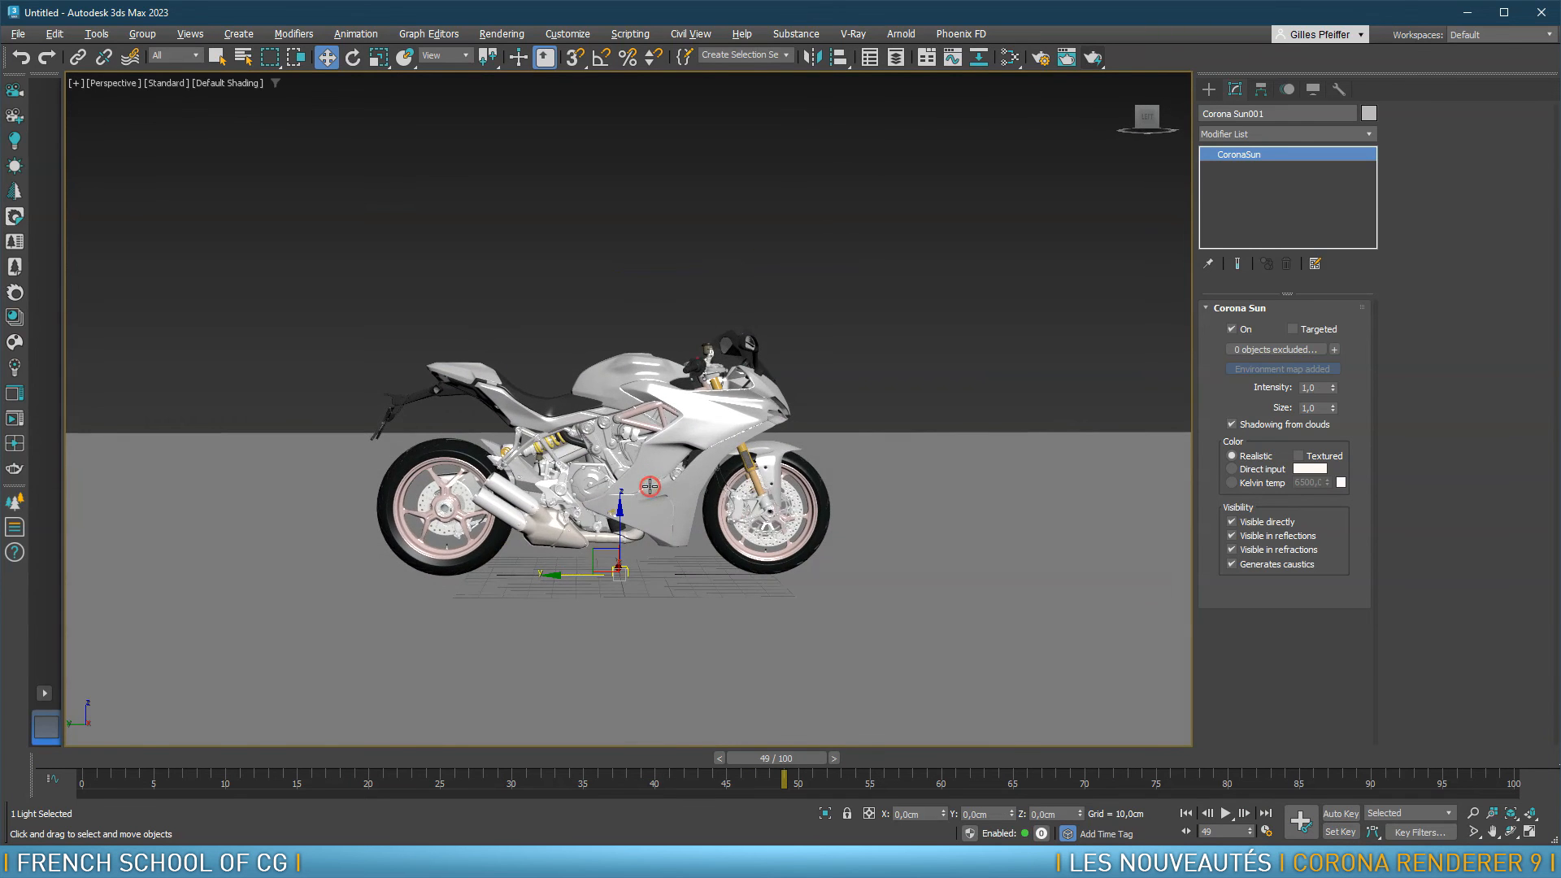
{"action": "key", "text": "t"}
{"action": "scroll", "coordinate": [627, 504], "scroll_direction": "down", "scroll_amount": 2}
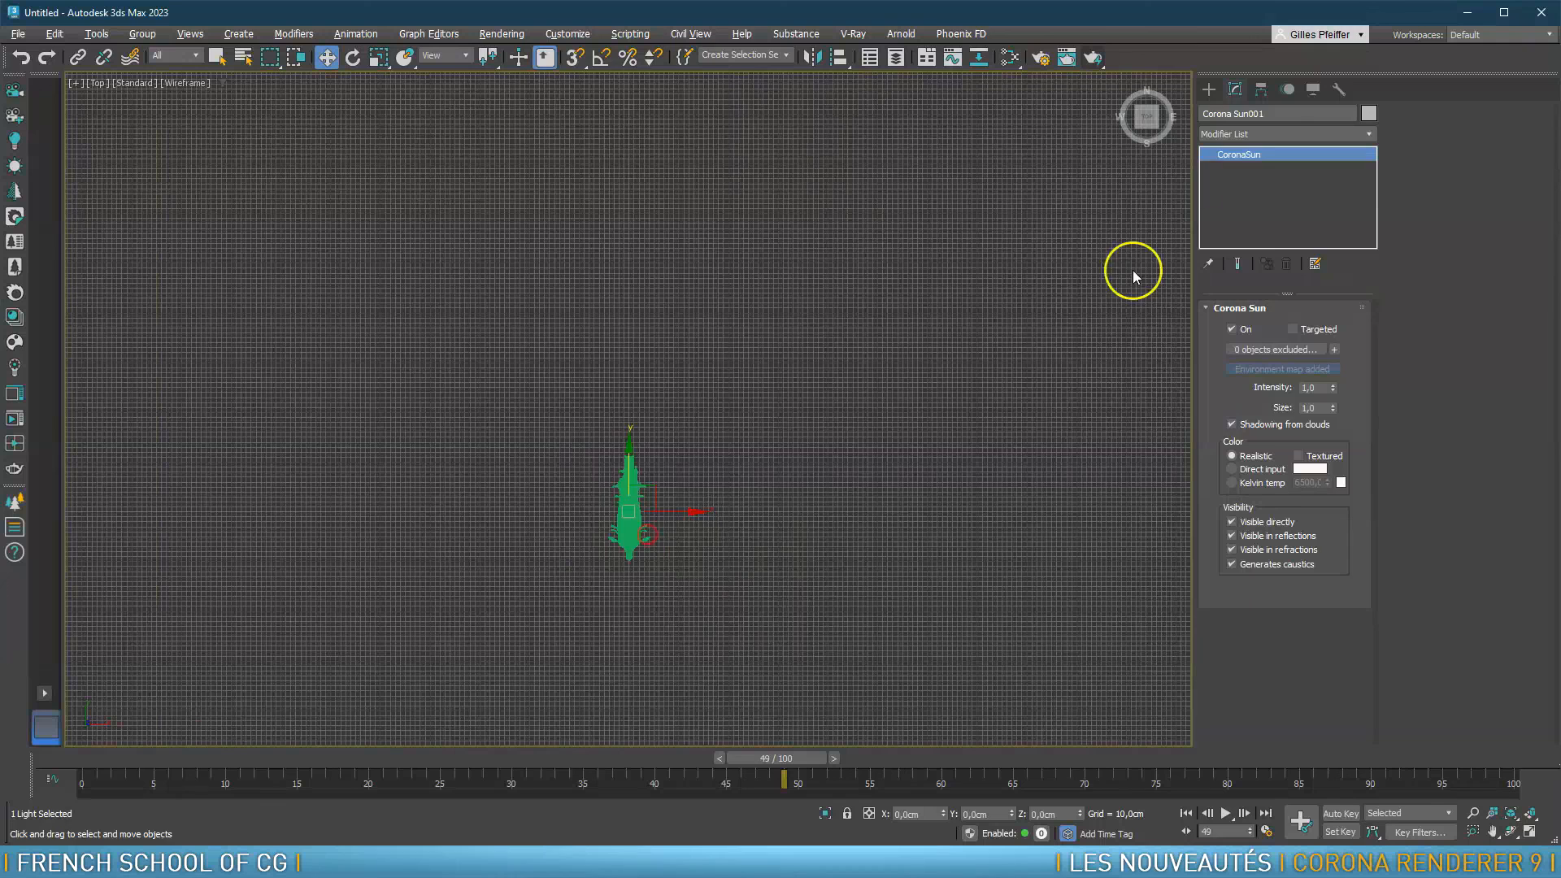
{"action": "left_click", "coordinate": [16, 94]}
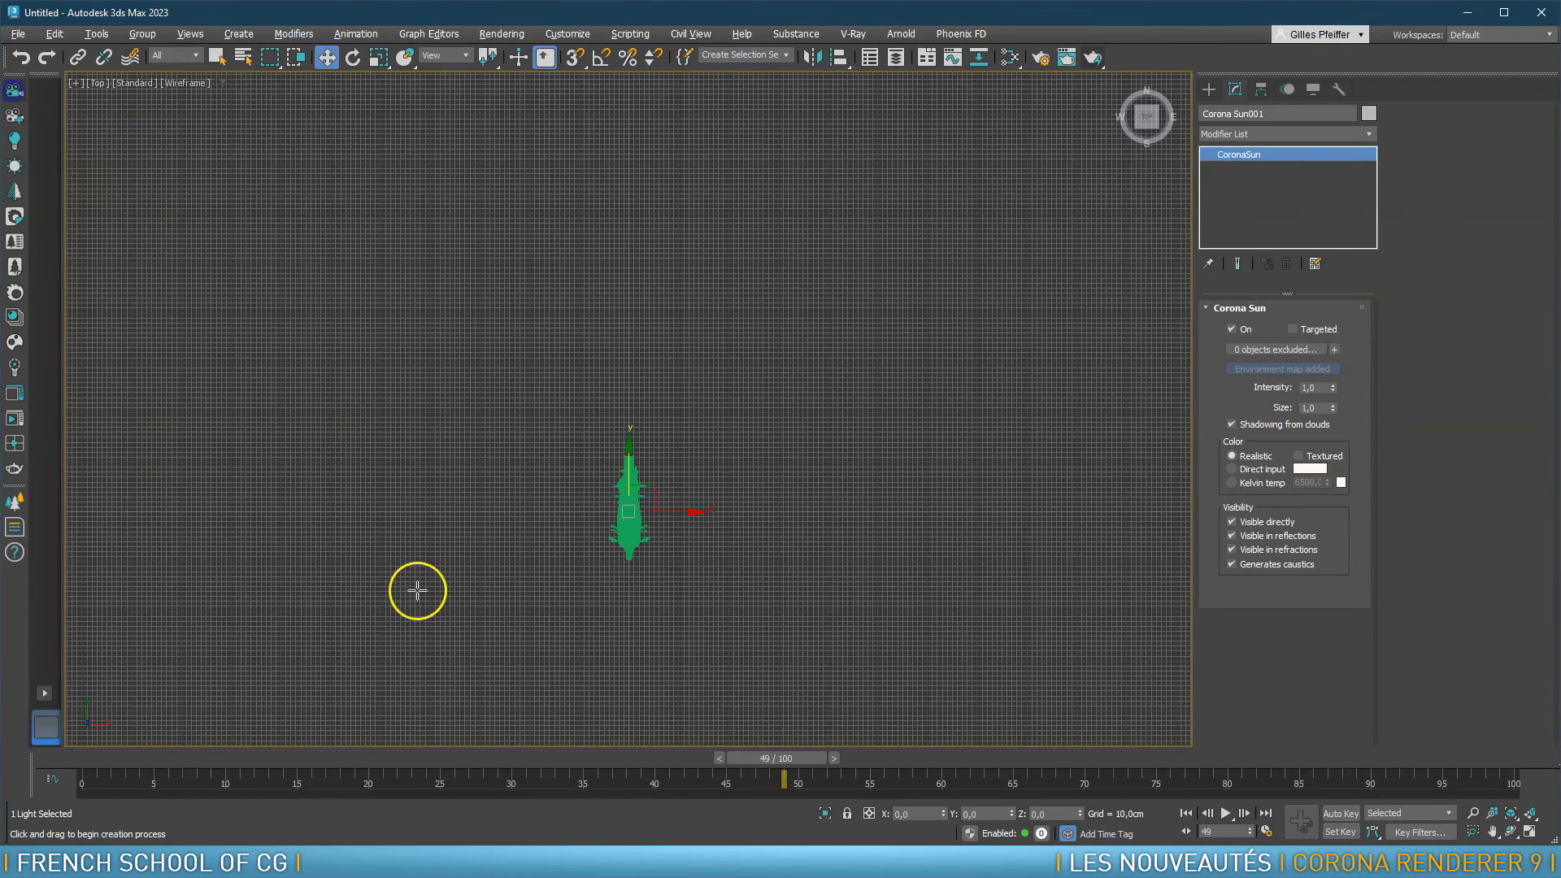
{"action": "left_click_drag", "start_coordinate": [379, 510], "coordinate": [630, 510]}
{"action": "right_click", "coordinate": [658, 515]}
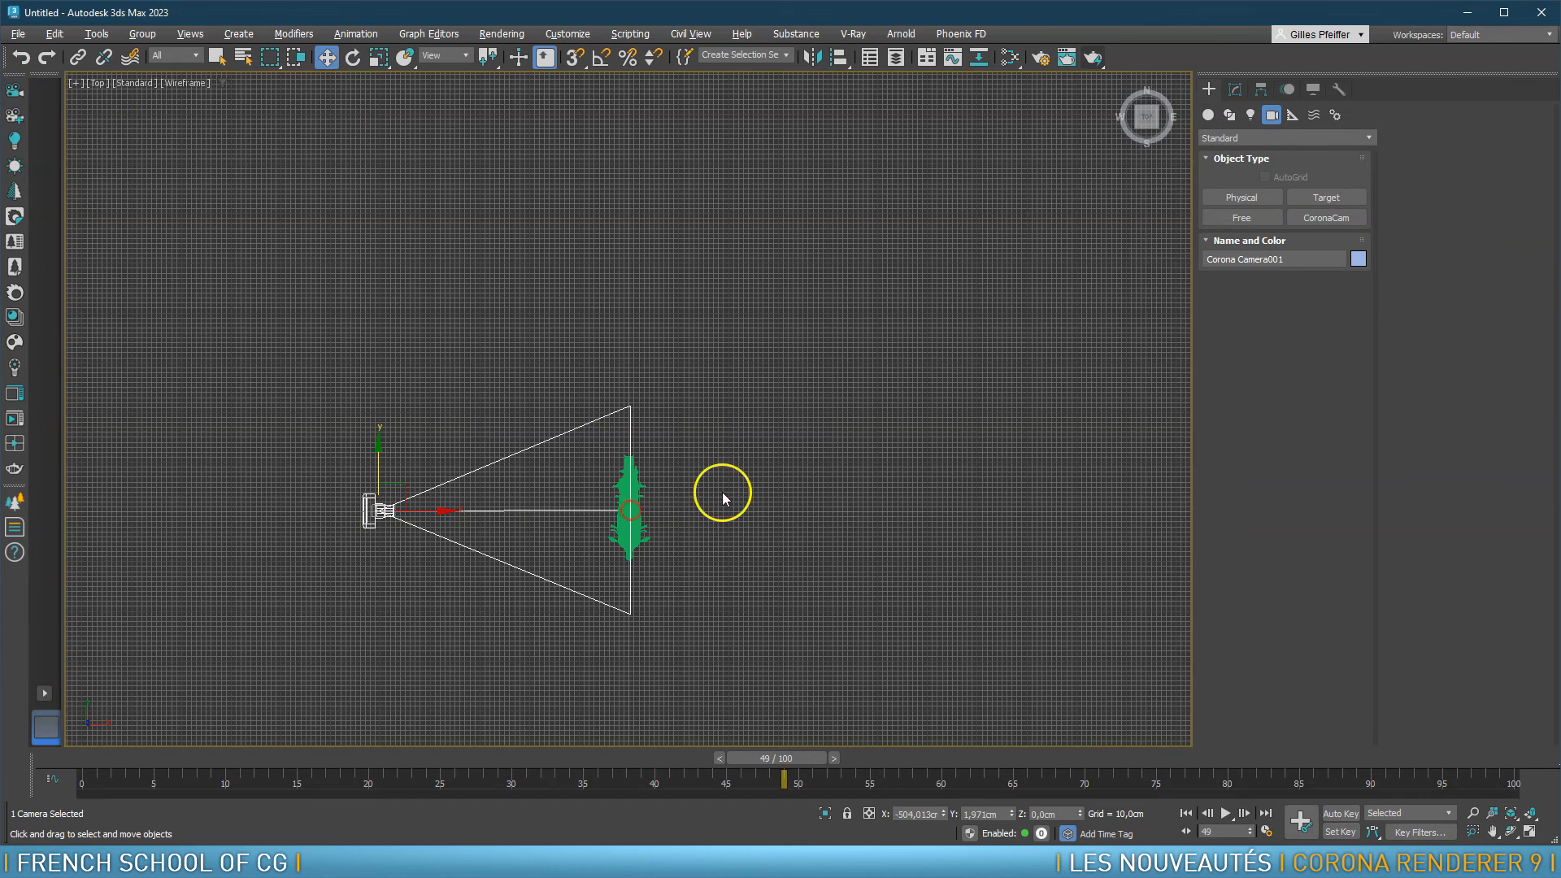
{"action": "key", "text": "c"}
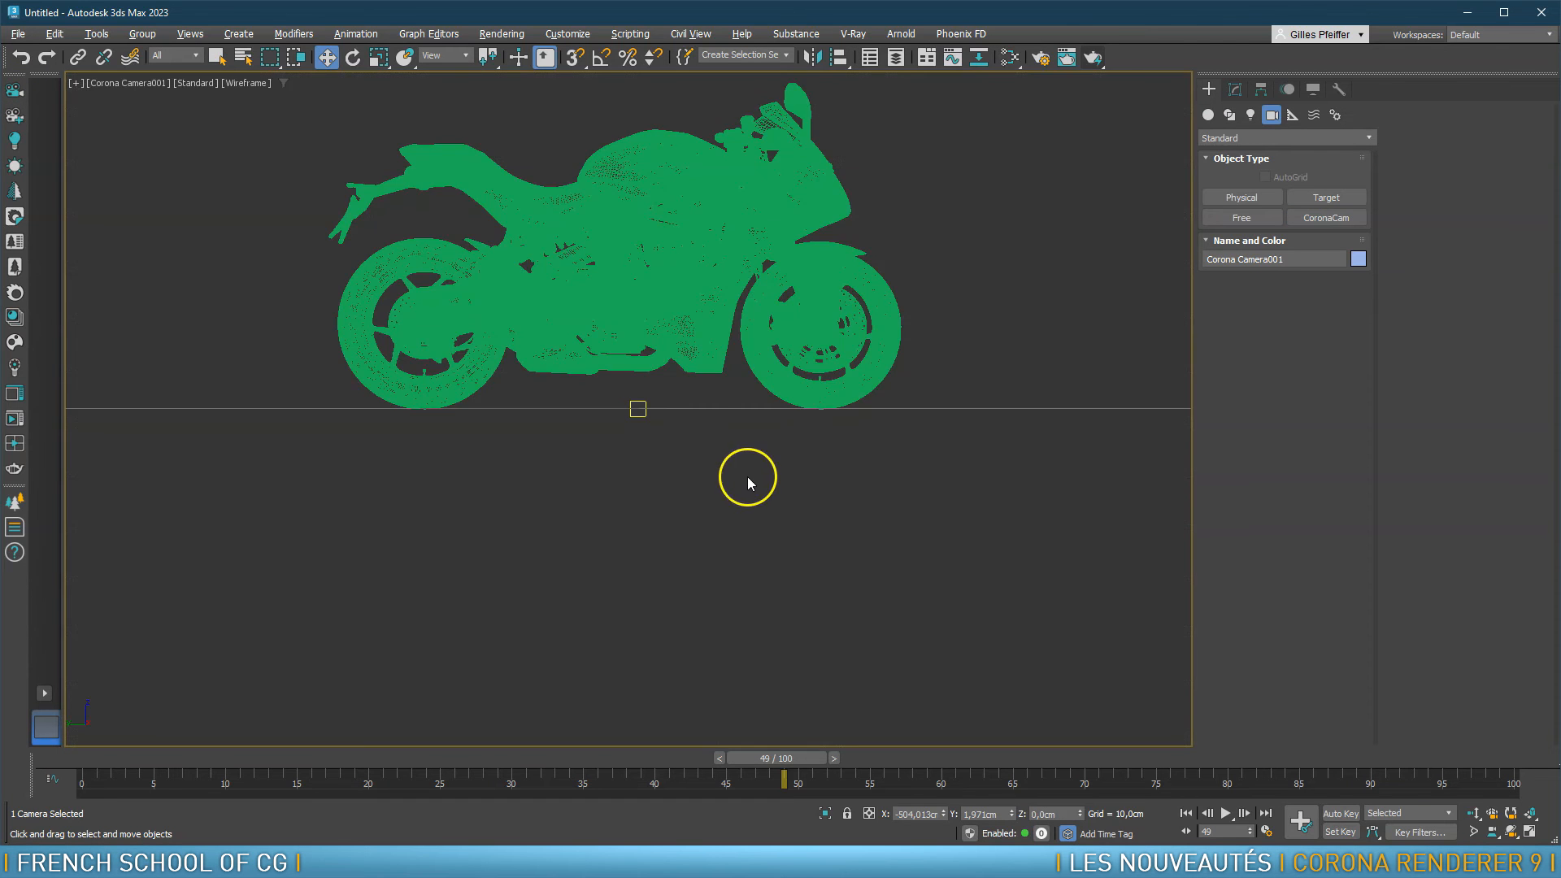
Centre the motorcycle vertically in the shaded camera view and set the render output to a custom size of 1080 × 1080
{"action": "key", "text": "F3"}
{"action": "middle_click_drag", "start_coordinate": [742, 279], "coordinate": [721, 421]}
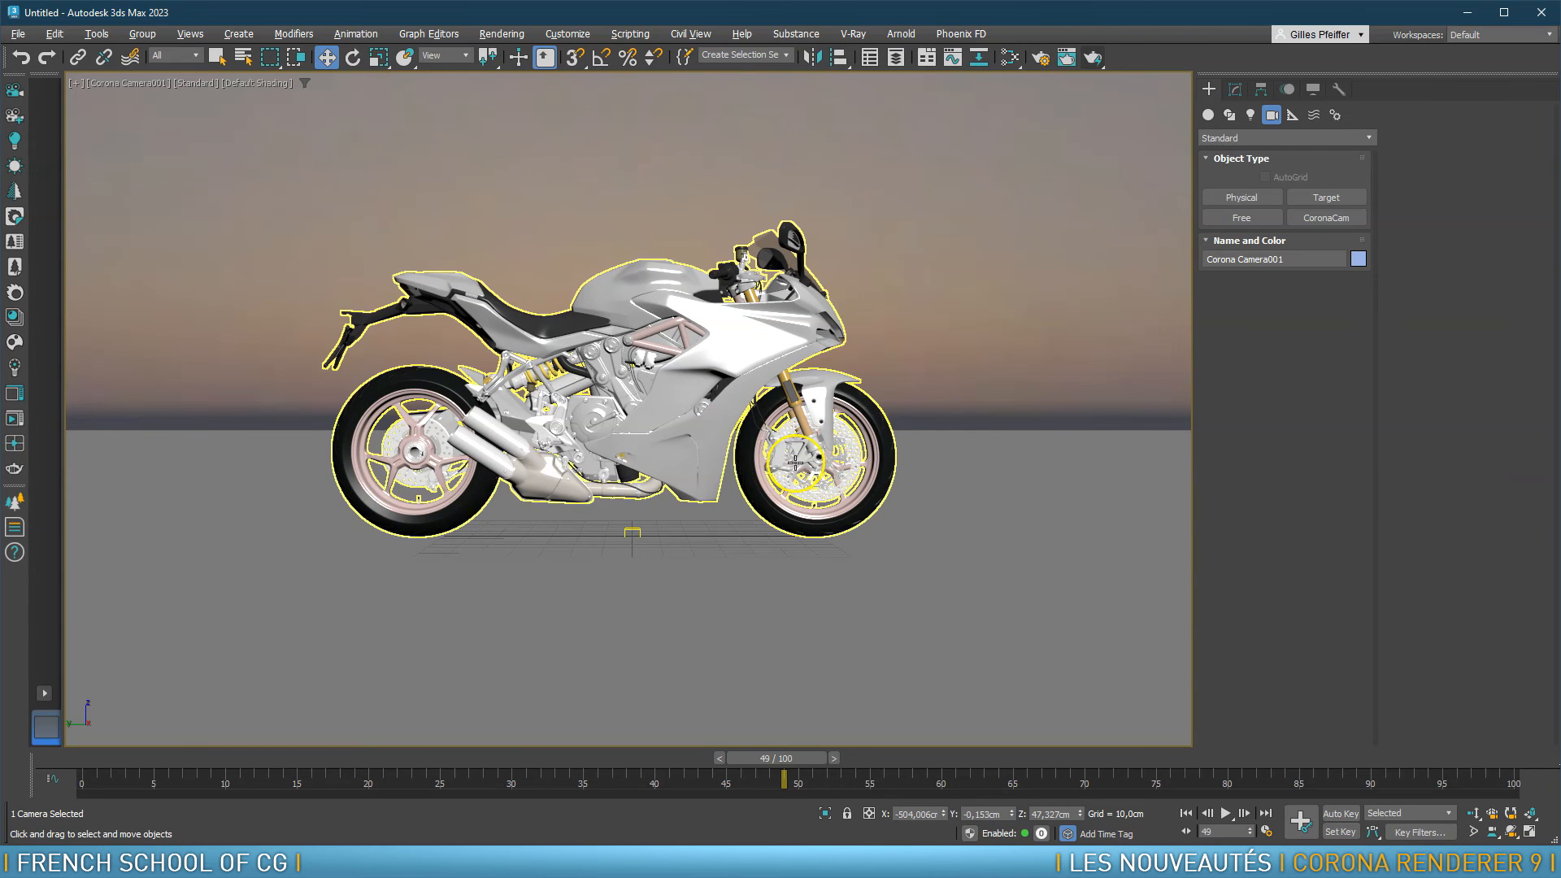
{"action": "left_click", "coordinate": [1042, 58]}
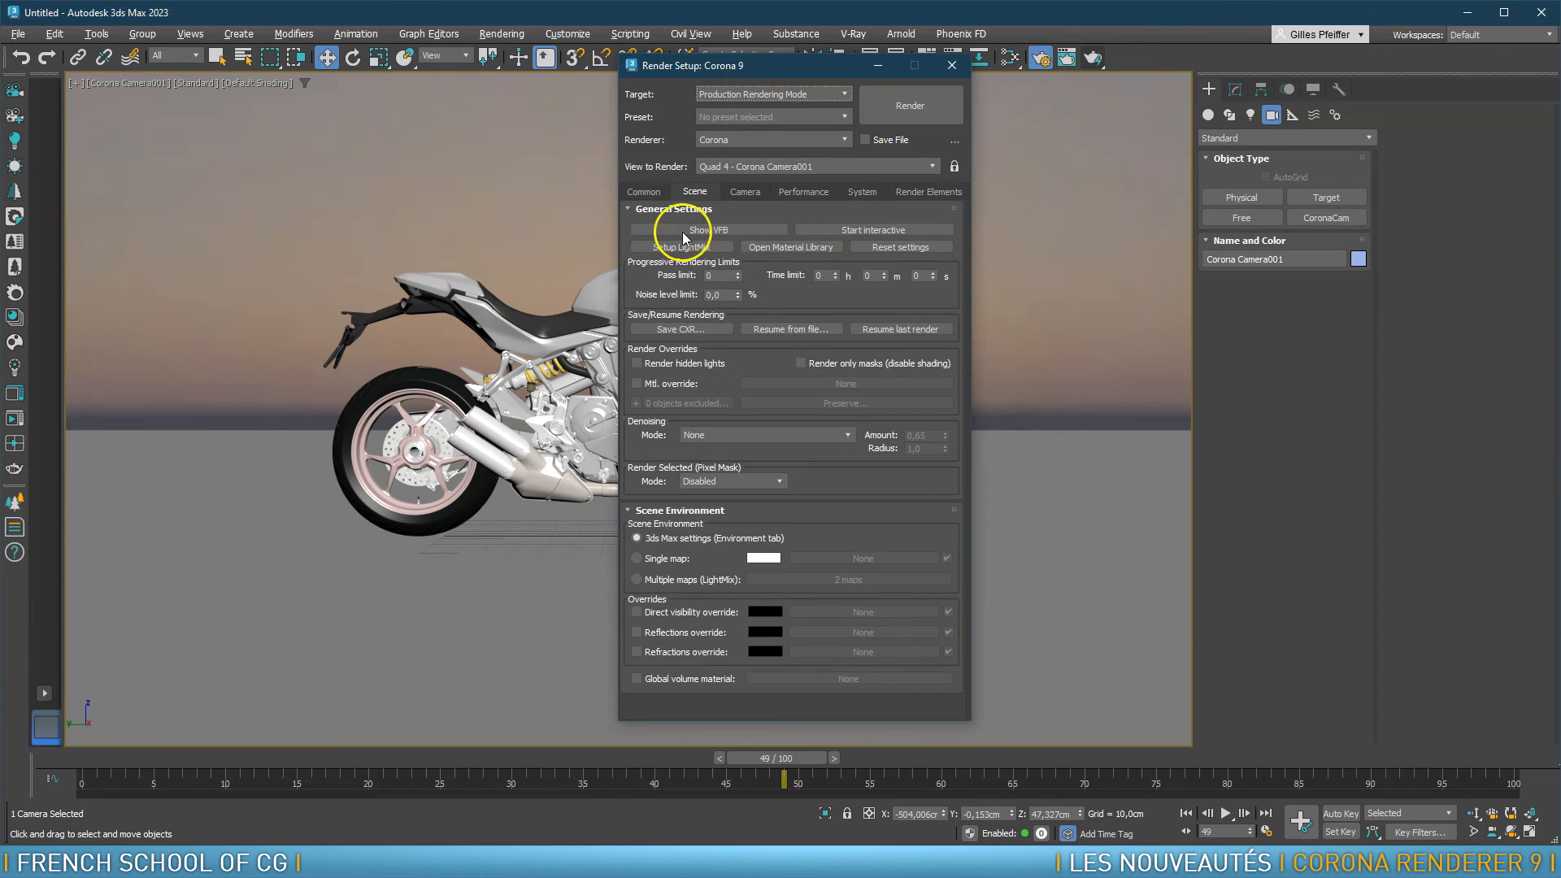
{"action": "left_click", "coordinate": [658, 193]}
{"action": "left_click", "coordinate": [719, 350]}
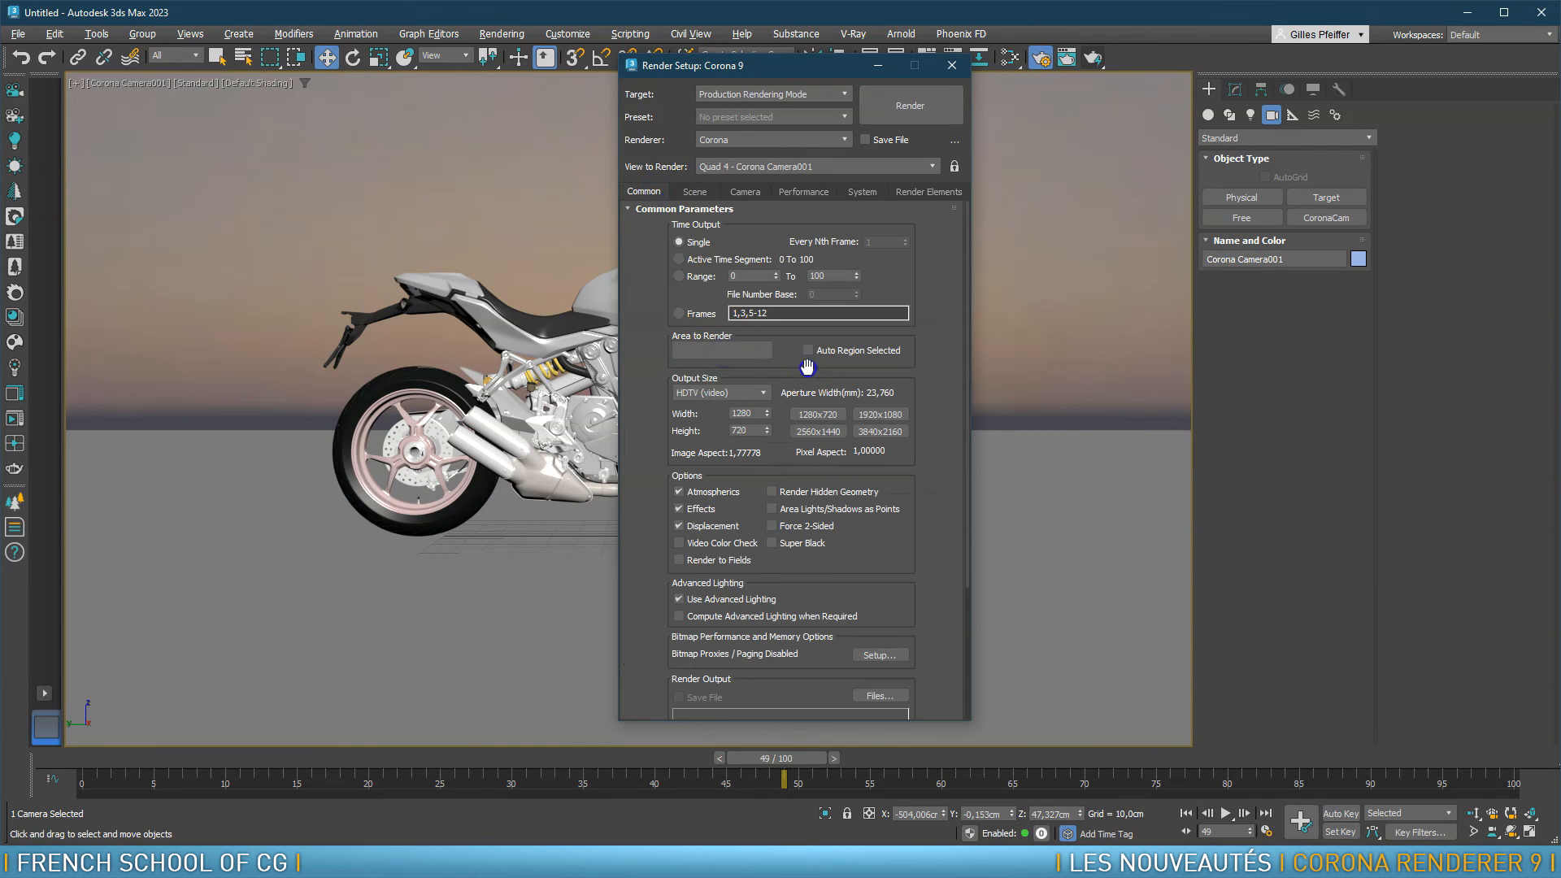
{"action": "left_click", "coordinate": [710, 393]}
{"action": "left_click", "coordinate": [706, 409]}
{"action": "double_click", "coordinate": [723, 414]}
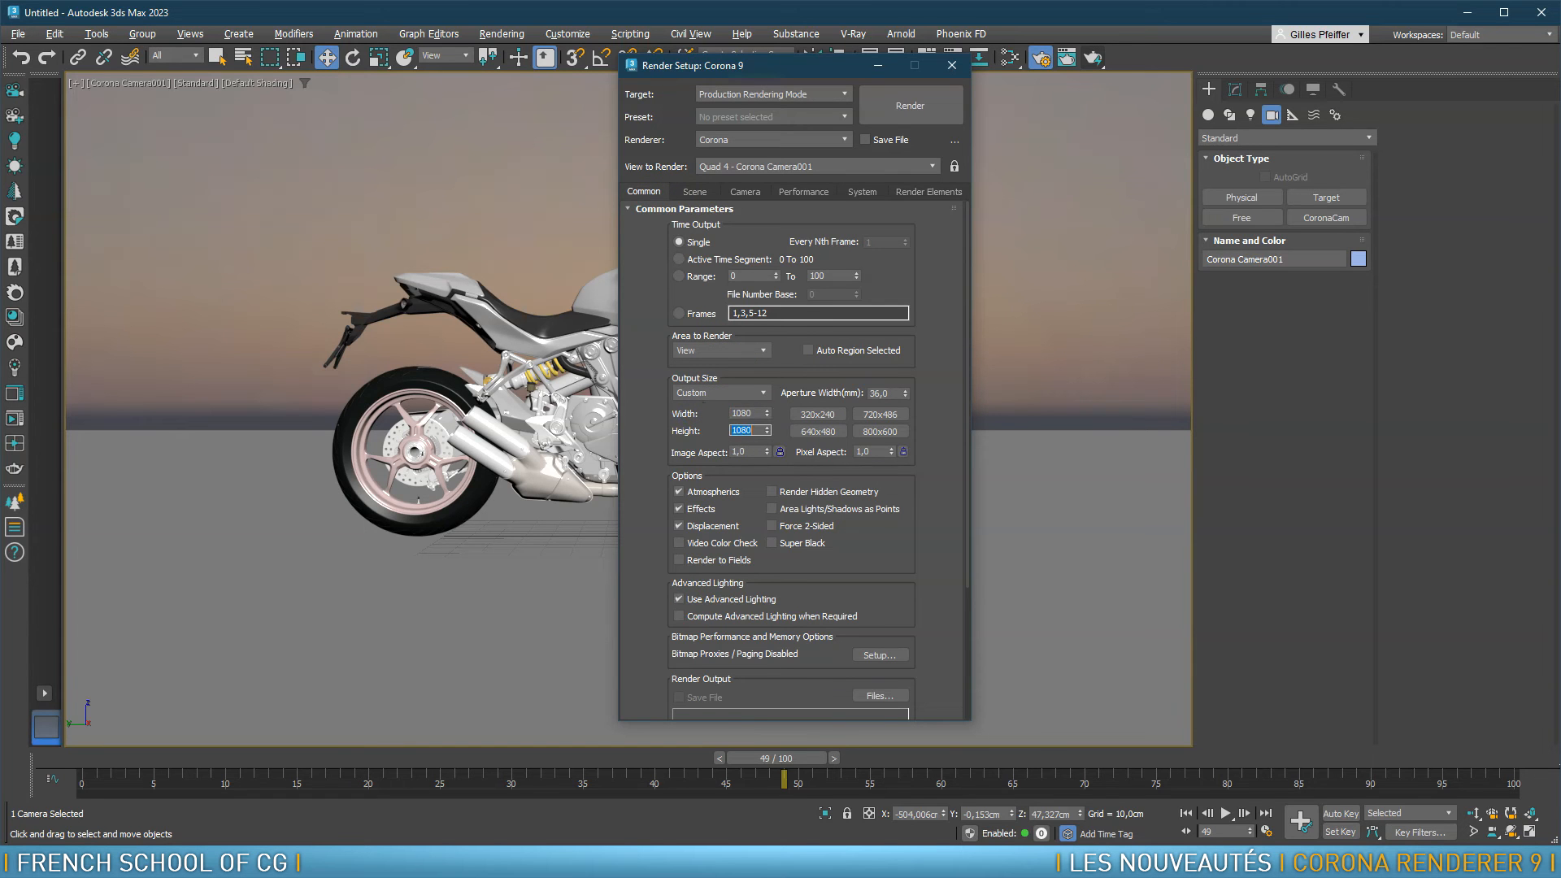
{"action": "left_click", "coordinate": [951, 65]}
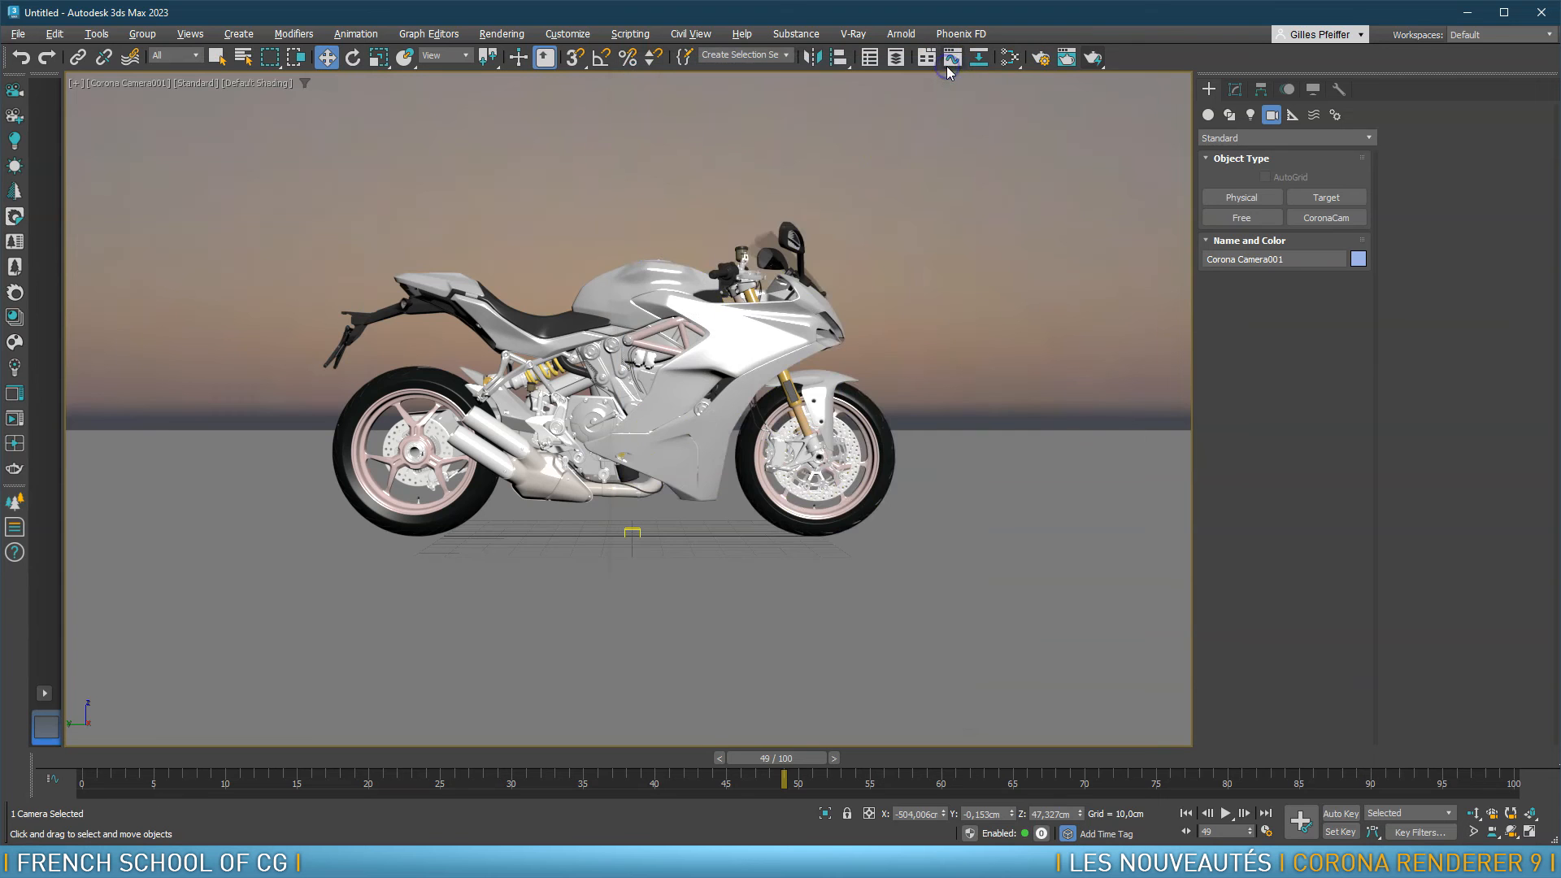
Start interactive rendering of the camera view and set the tone mapping Simple Exposure to 1
{"action": "left_click", "coordinate": [15, 418]}
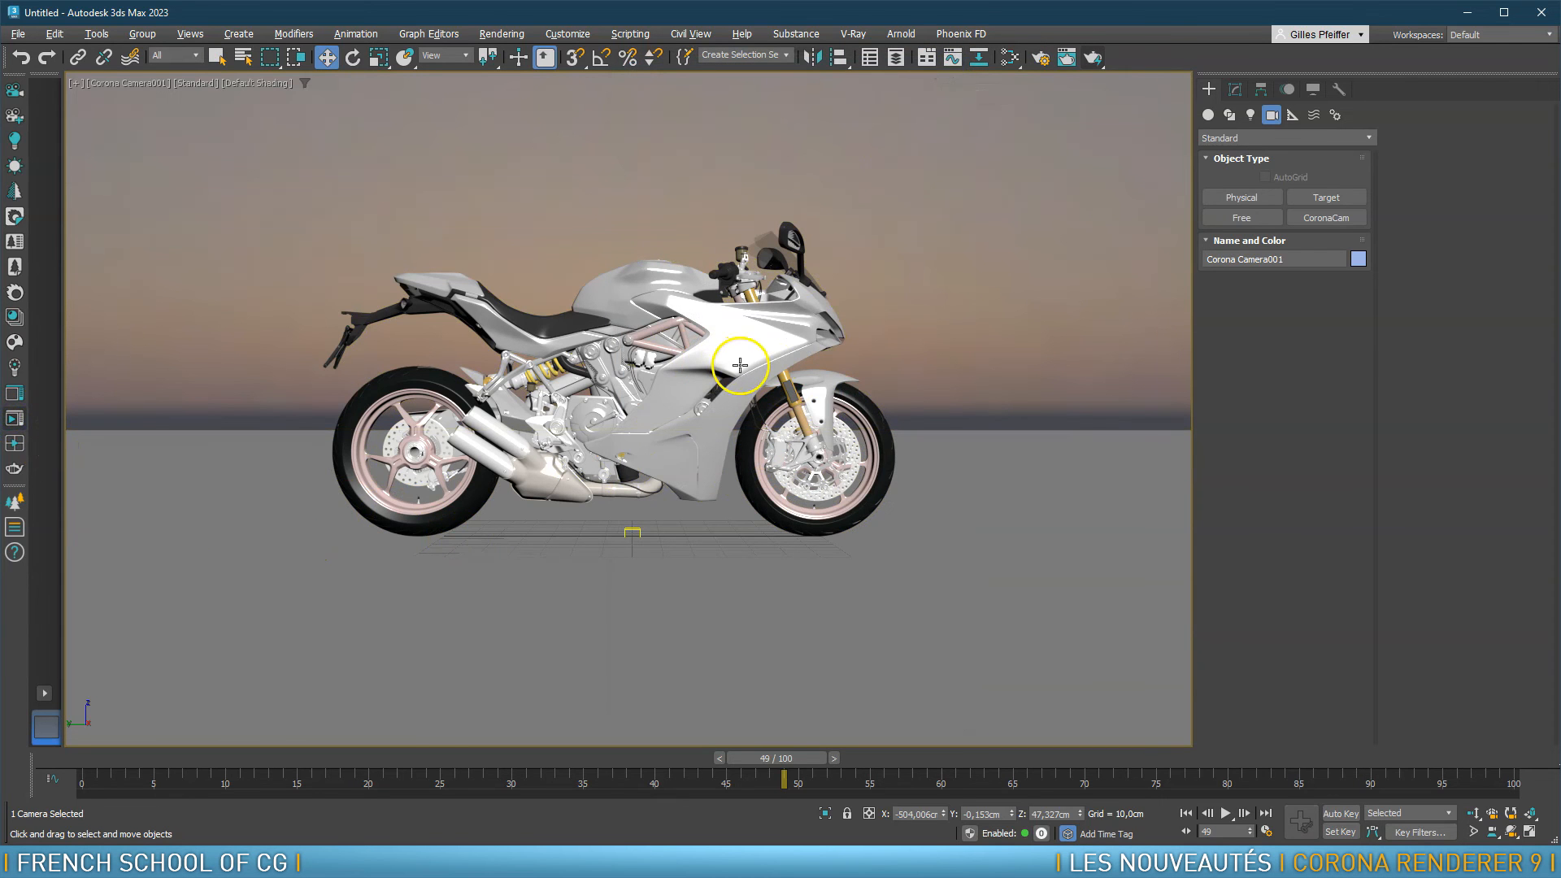
{"action": "left_click_drag", "start_coordinate": [0, 107], "coordinate": [678, 128]}
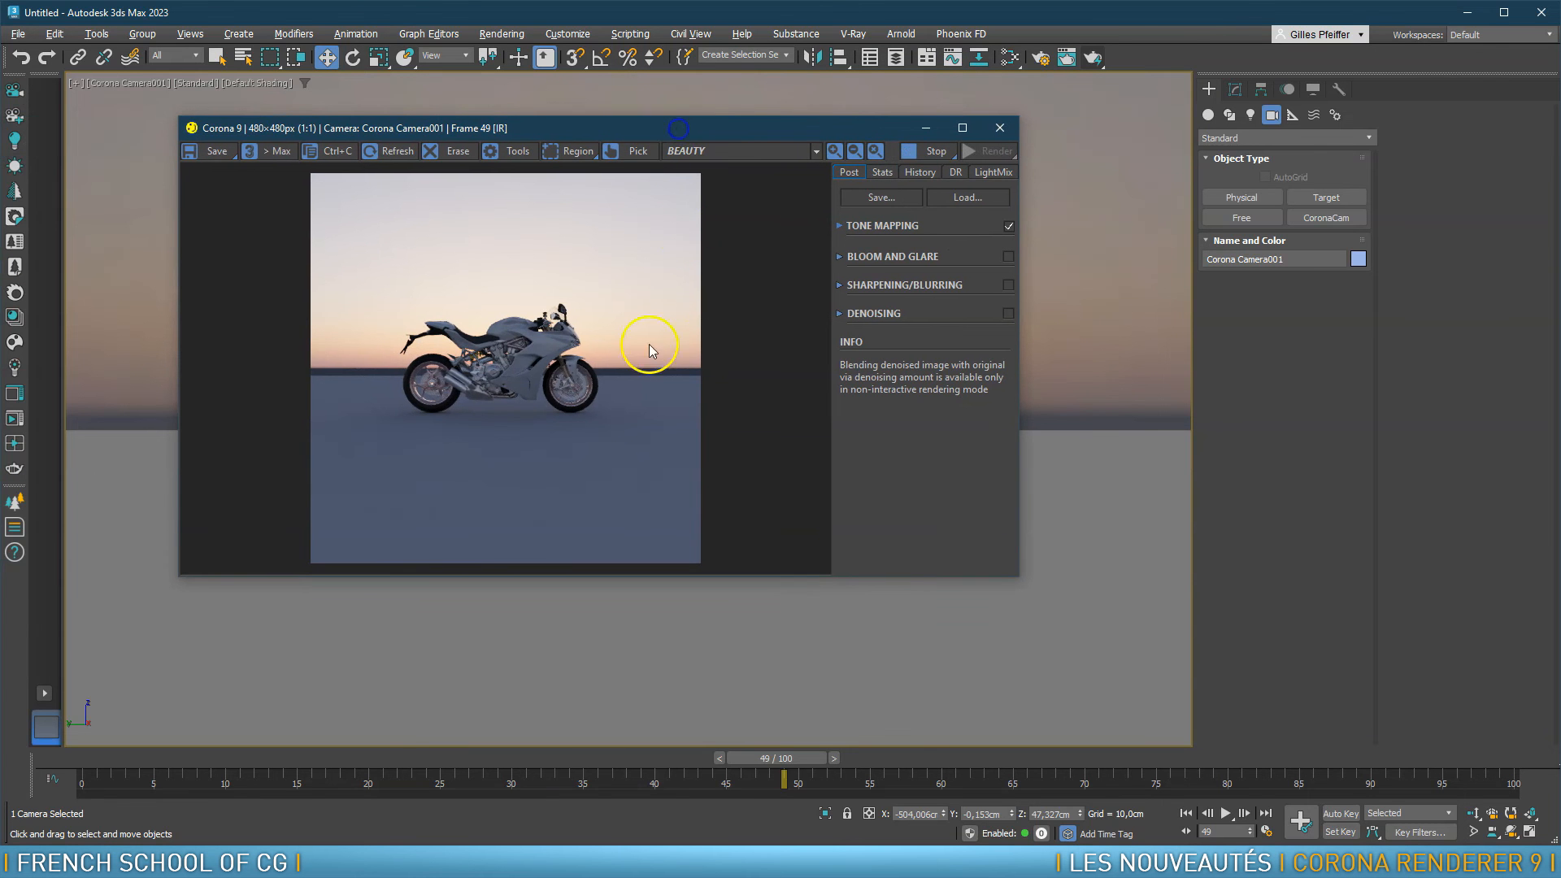
{"action": "left_click", "coordinate": [843, 226]}
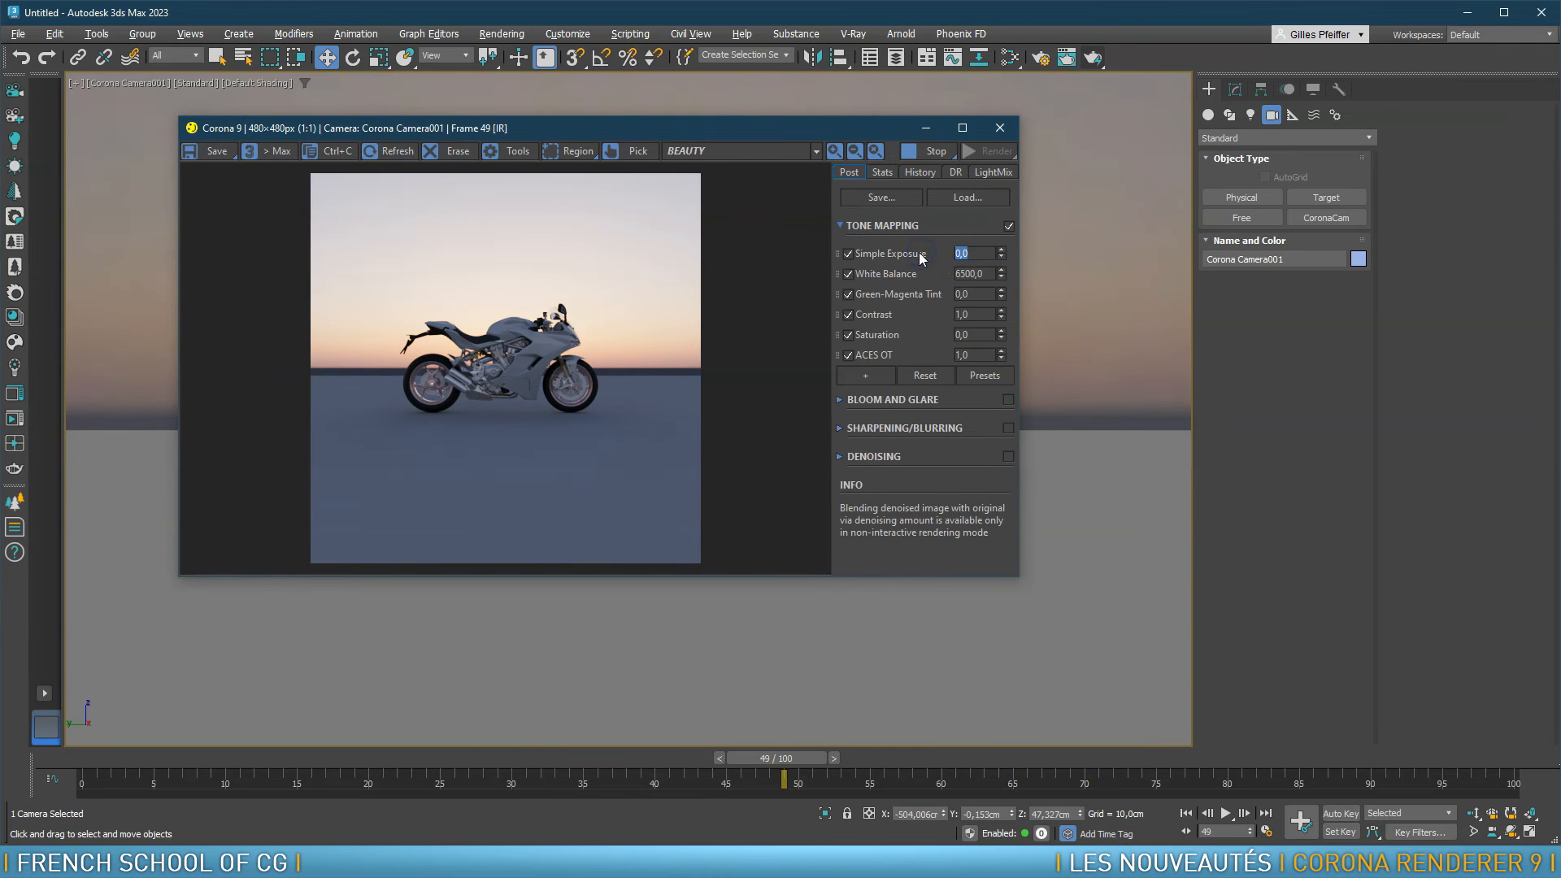
{"action": "type", "text": "1"}
{"action": "key", "text": "Return"}
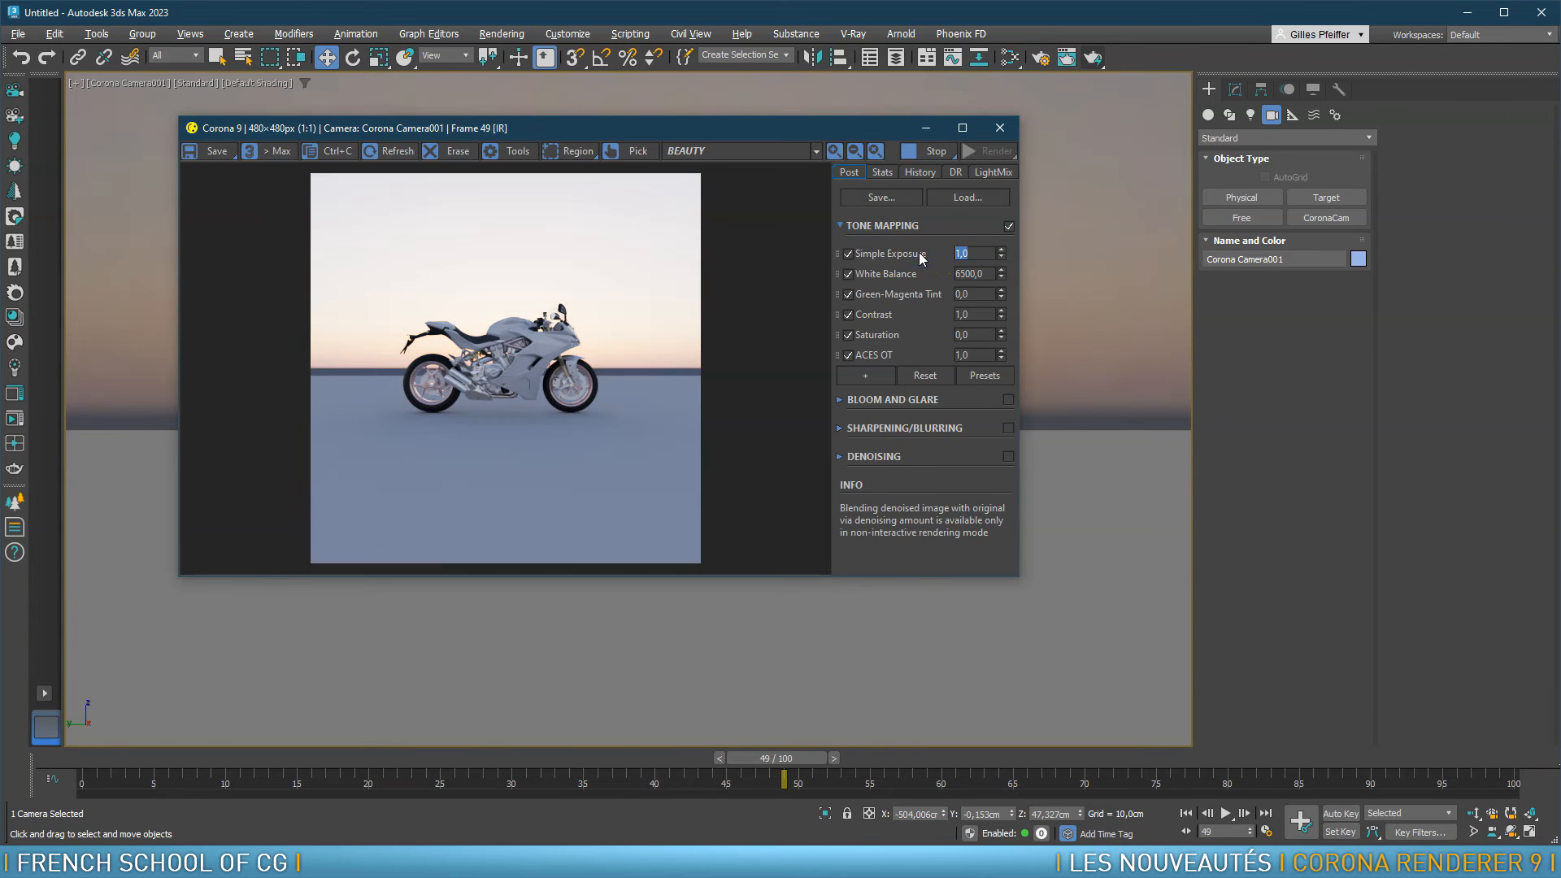
Dolly the camera closer to the motorcycle with safe frames shown, and restart interactive rendering
{"action": "left_click", "coordinate": [1000, 129]}
{"action": "left_click", "coordinate": [751, 488]}
{"action": "left_click", "coordinate": [1469, 813]}
{"action": "left_click_drag", "start_coordinate": [628, 471], "coordinate": [668, 399]}
{"action": "key", "text": "shift+f"}
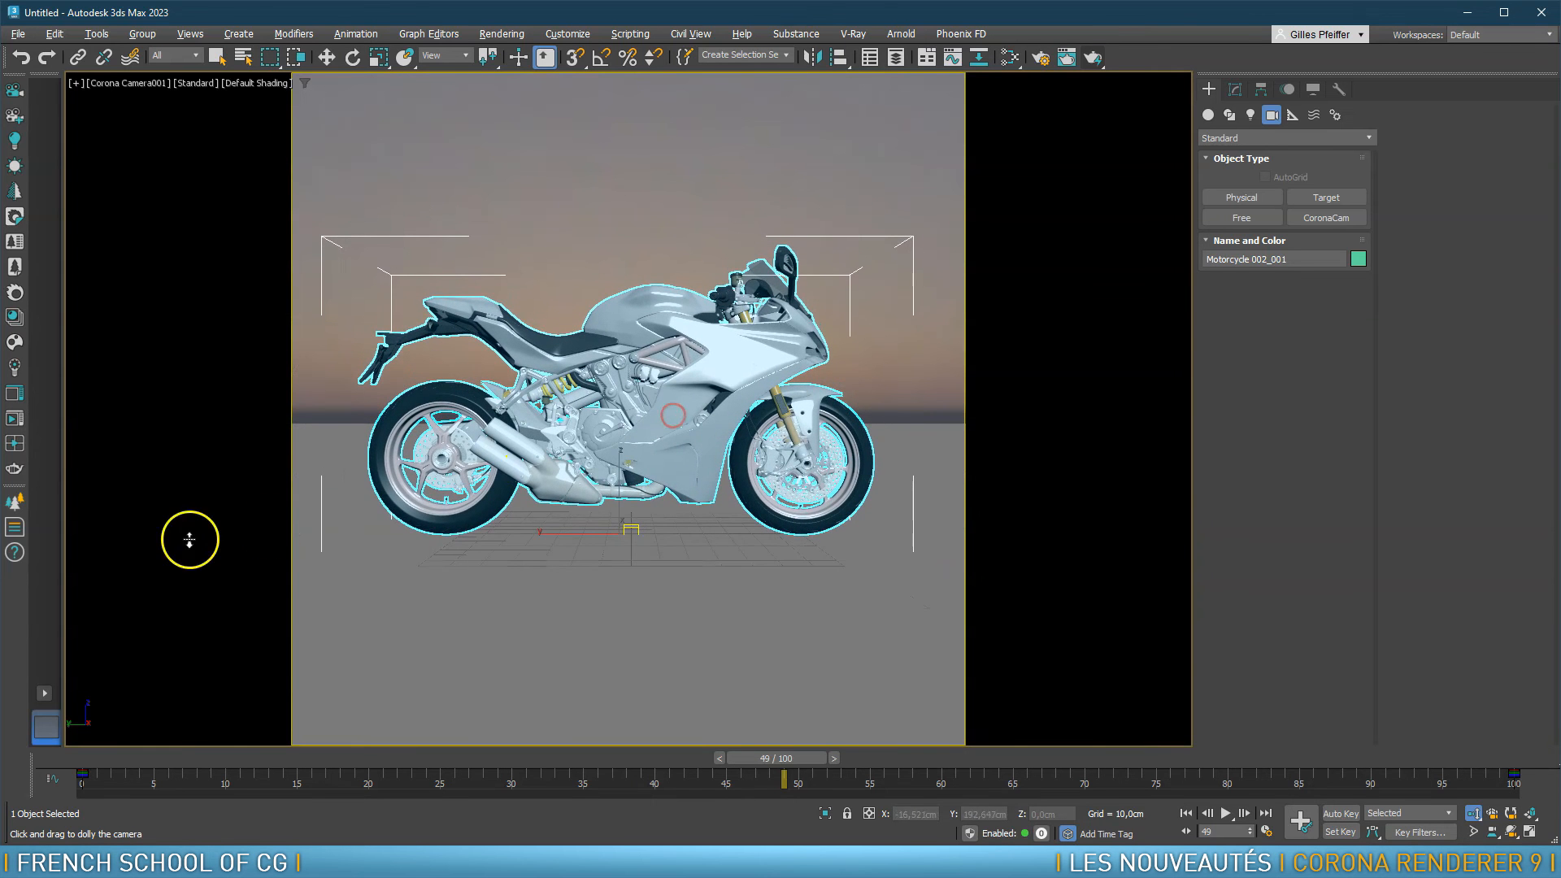
{"action": "left_click", "coordinate": [15, 418]}
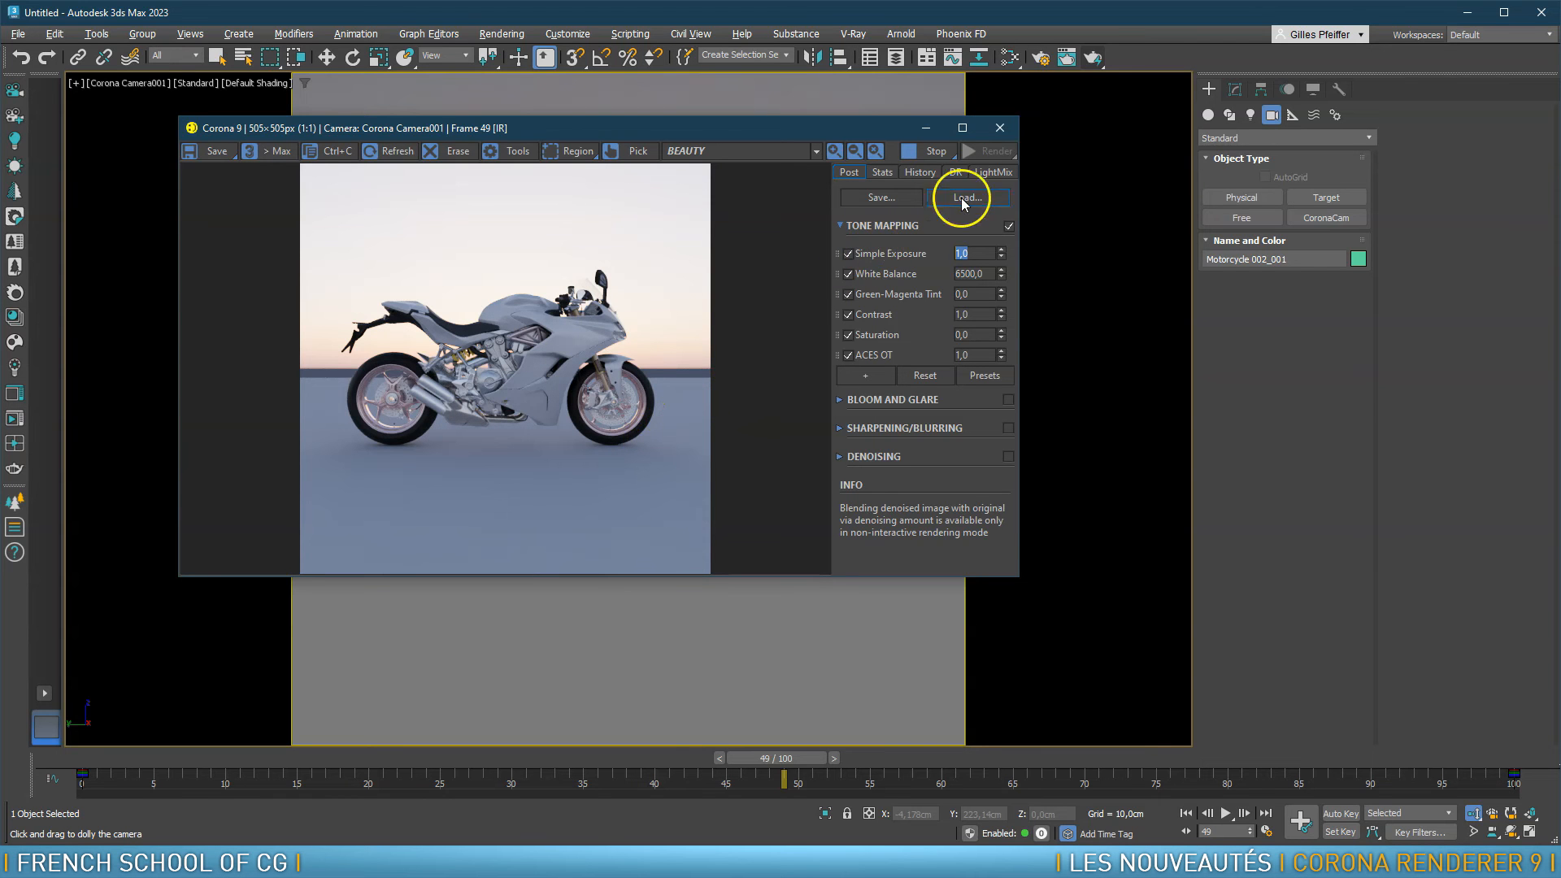
Select the active Corona camera and enable Geometry motion blur in its parameters
{"action": "left_click", "coordinate": [124, 83]}
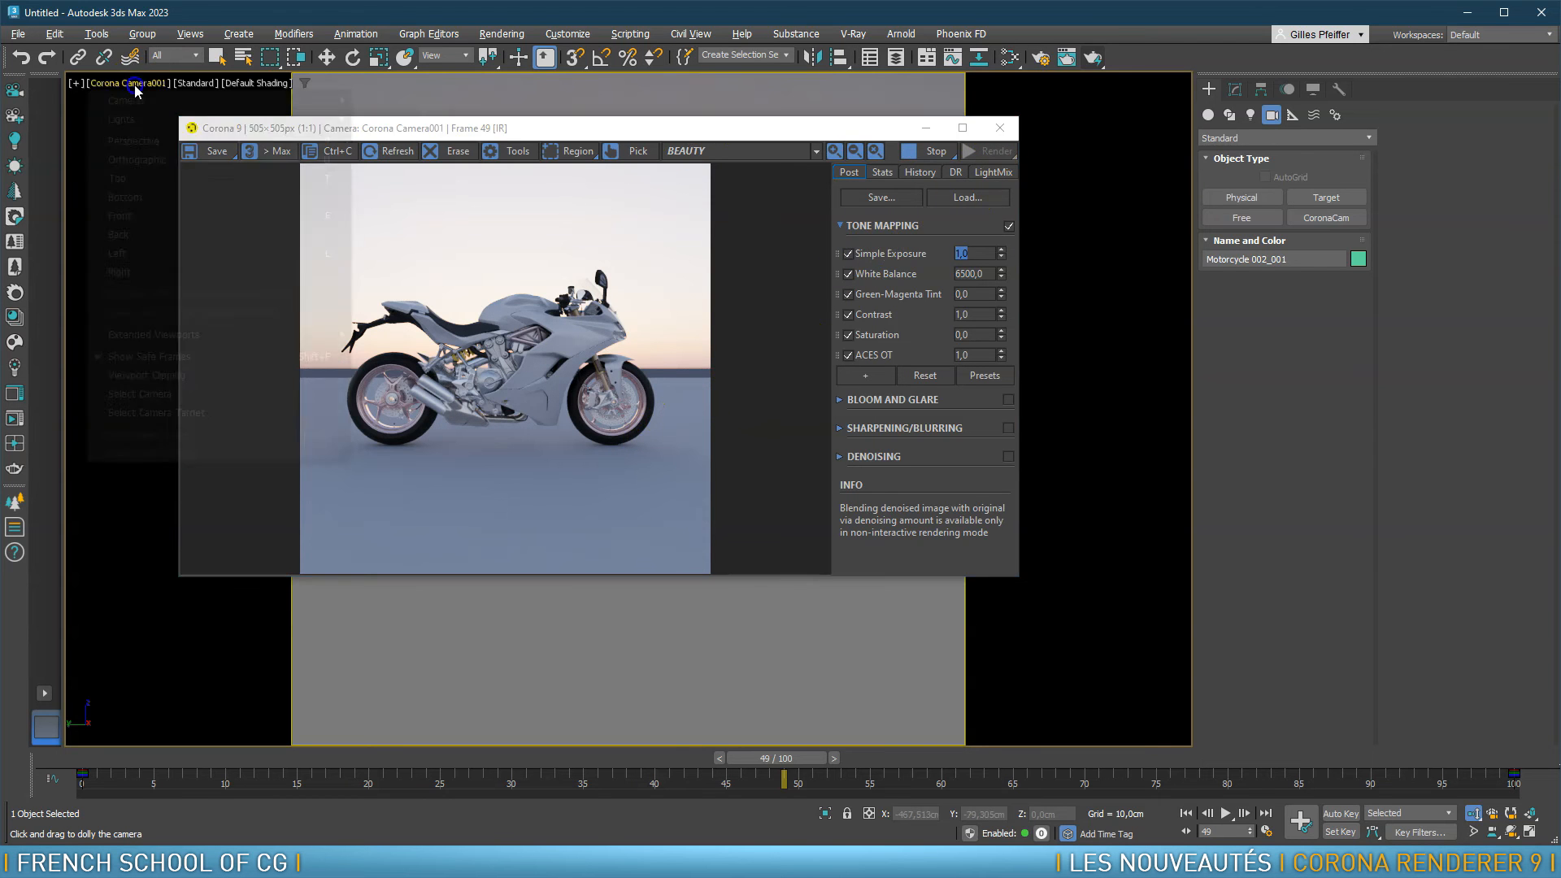
{"action": "left_click", "coordinate": [154, 394]}
{"action": "left_click", "coordinate": [134, 83]}
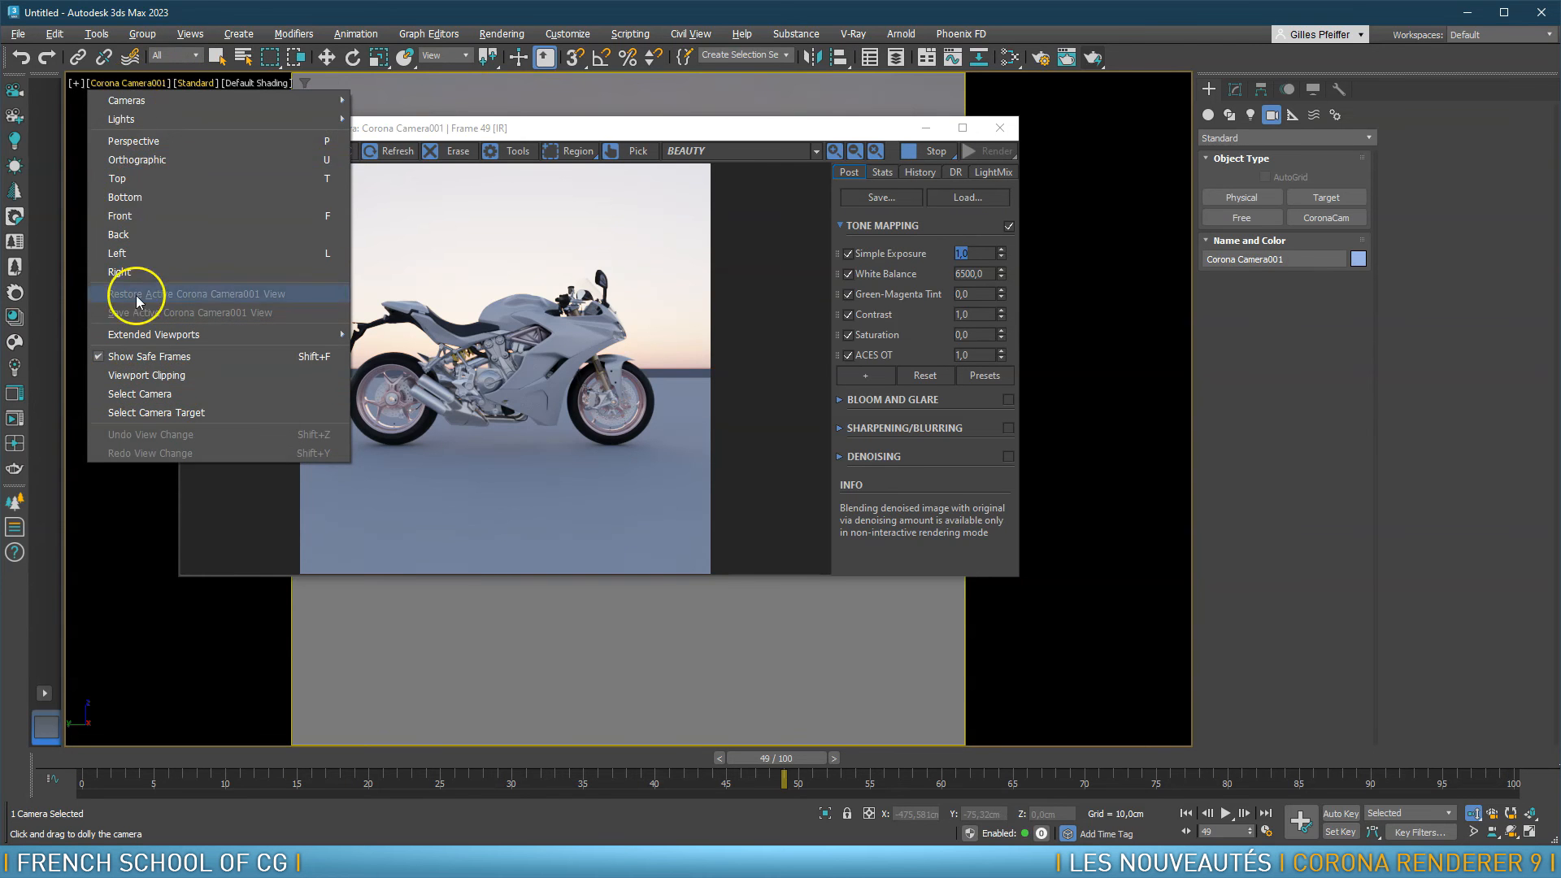
{"action": "left_click", "coordinate": [1234, 89]}
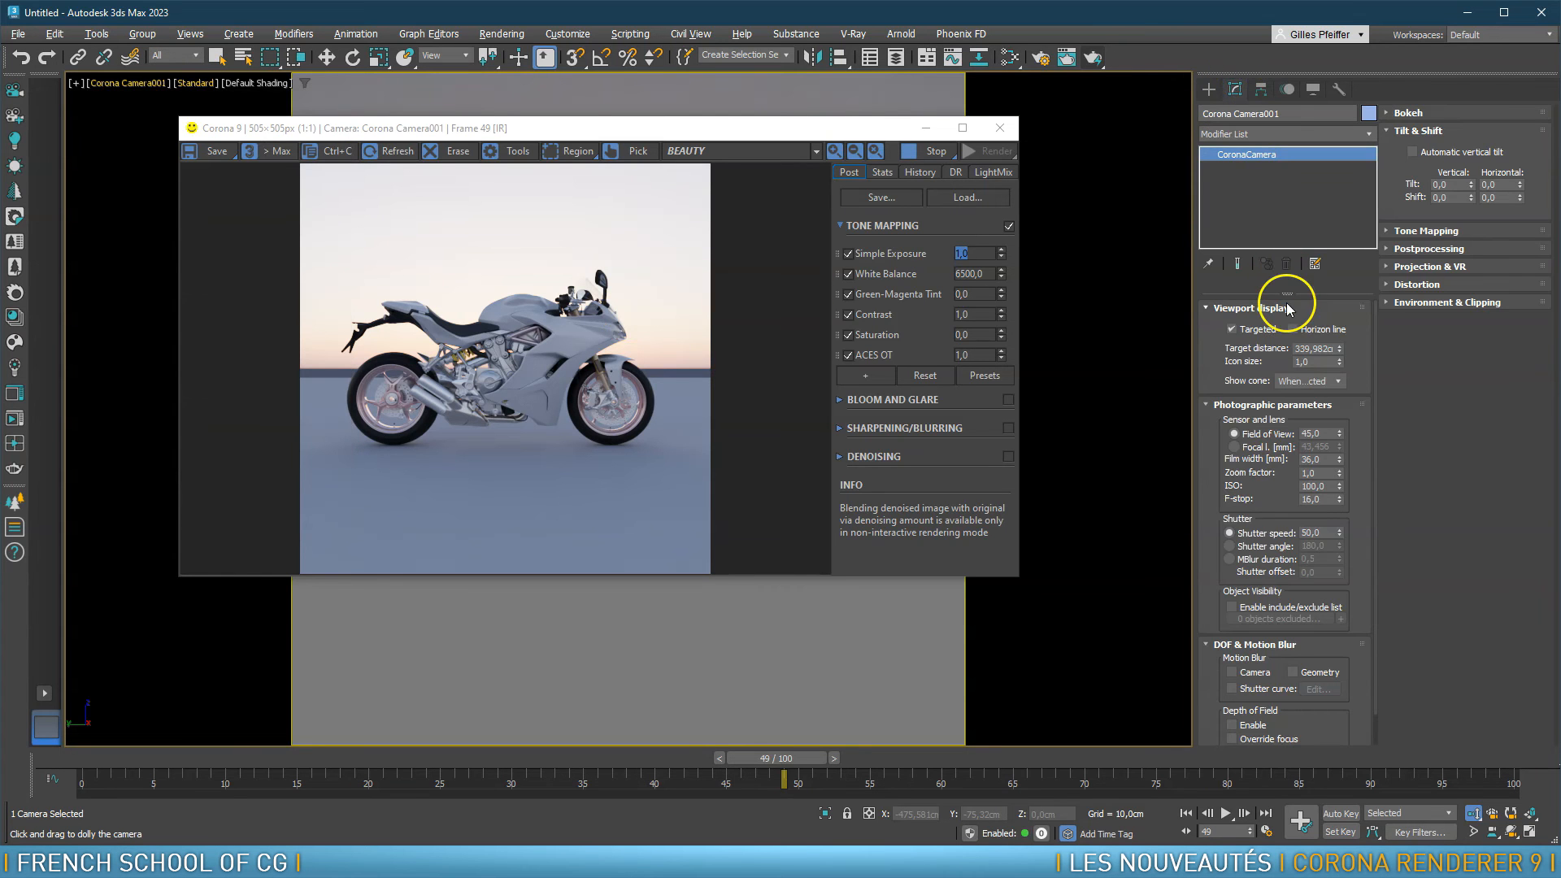
{"action": "scroll", "coordinate": [1359, 642], "scroll_direction": "down", "scroll_amount": 1}
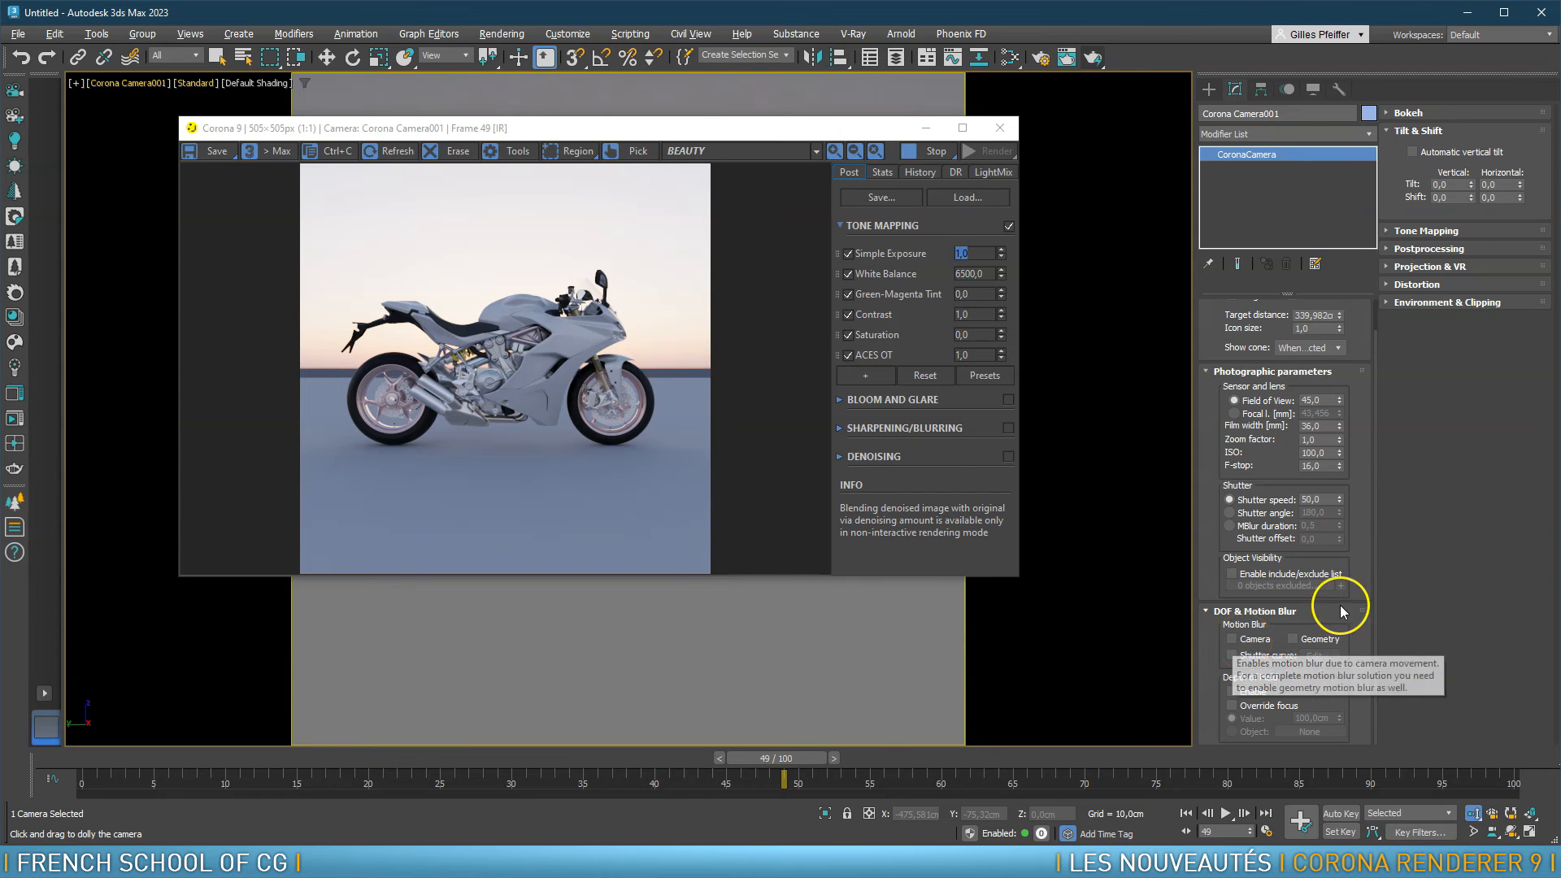
{"action": "left_click", "coordinate": [1294, 640]}
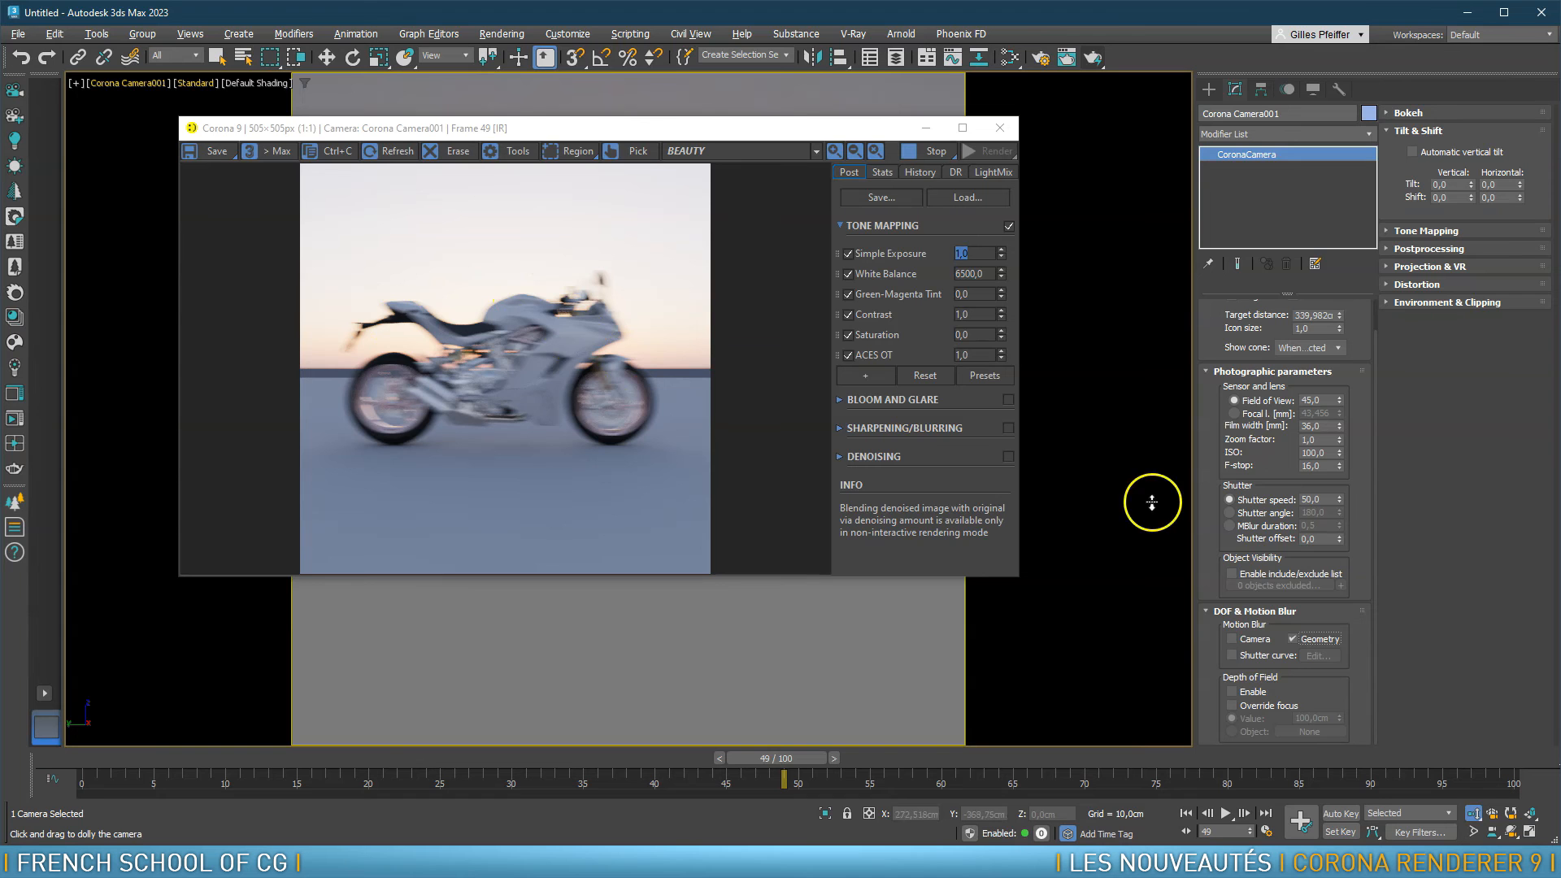
Enable the camera's motion blur shutter curve and open it for editing beside the render
{"action": "left_click", "coordinate": [1232, 654]}
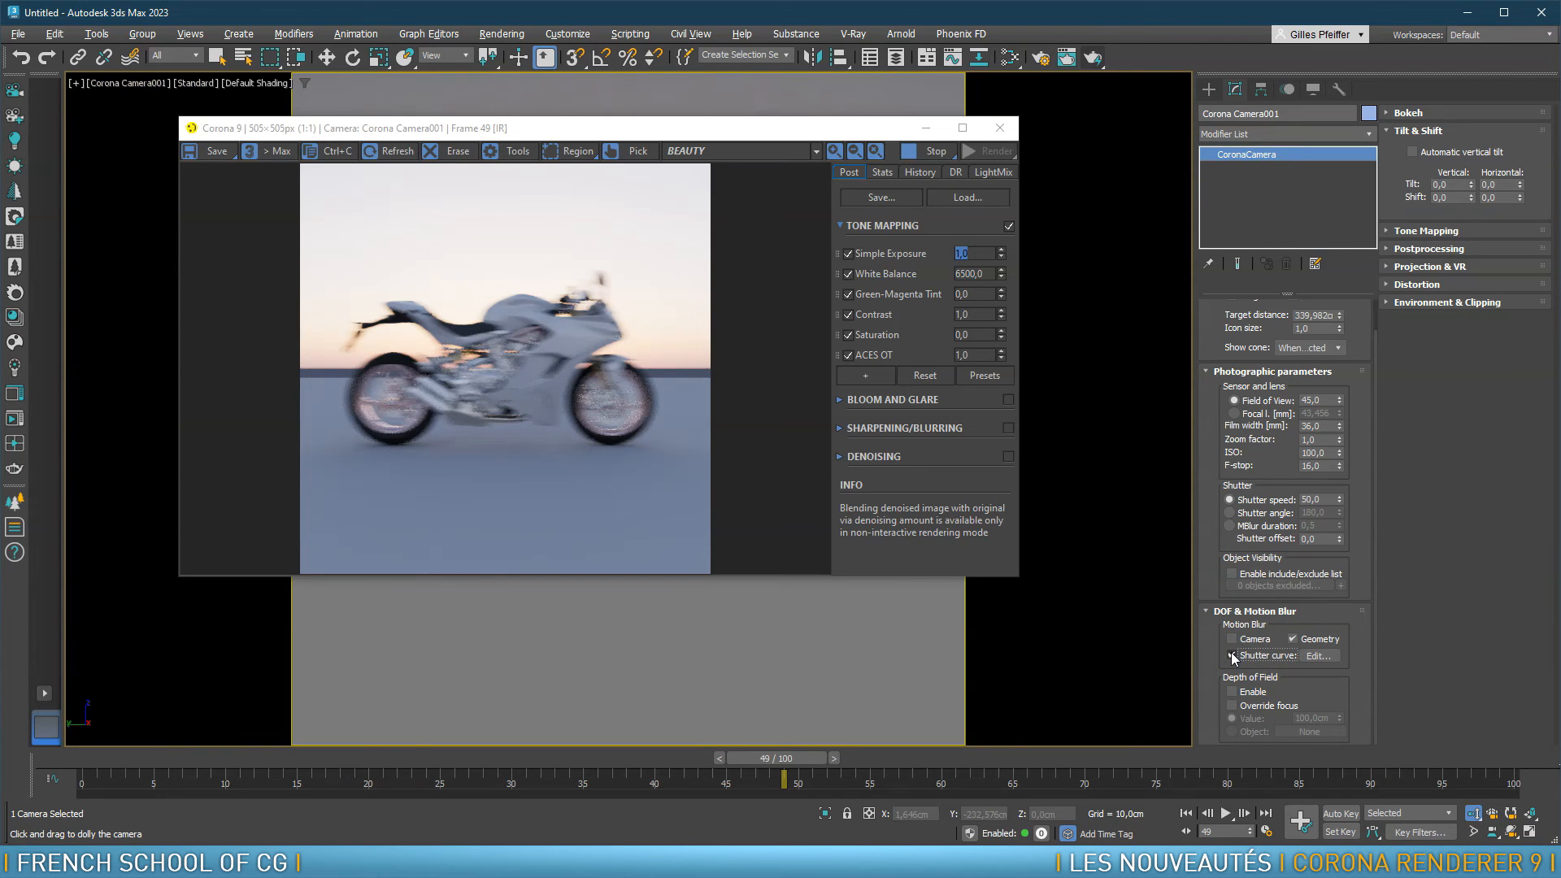
{"action": "left_click", "coordinate": [1316, 655]}
{"action": "left_click_drag", "start_coordinate": [42, 304], "coordinate": [948, 447]}
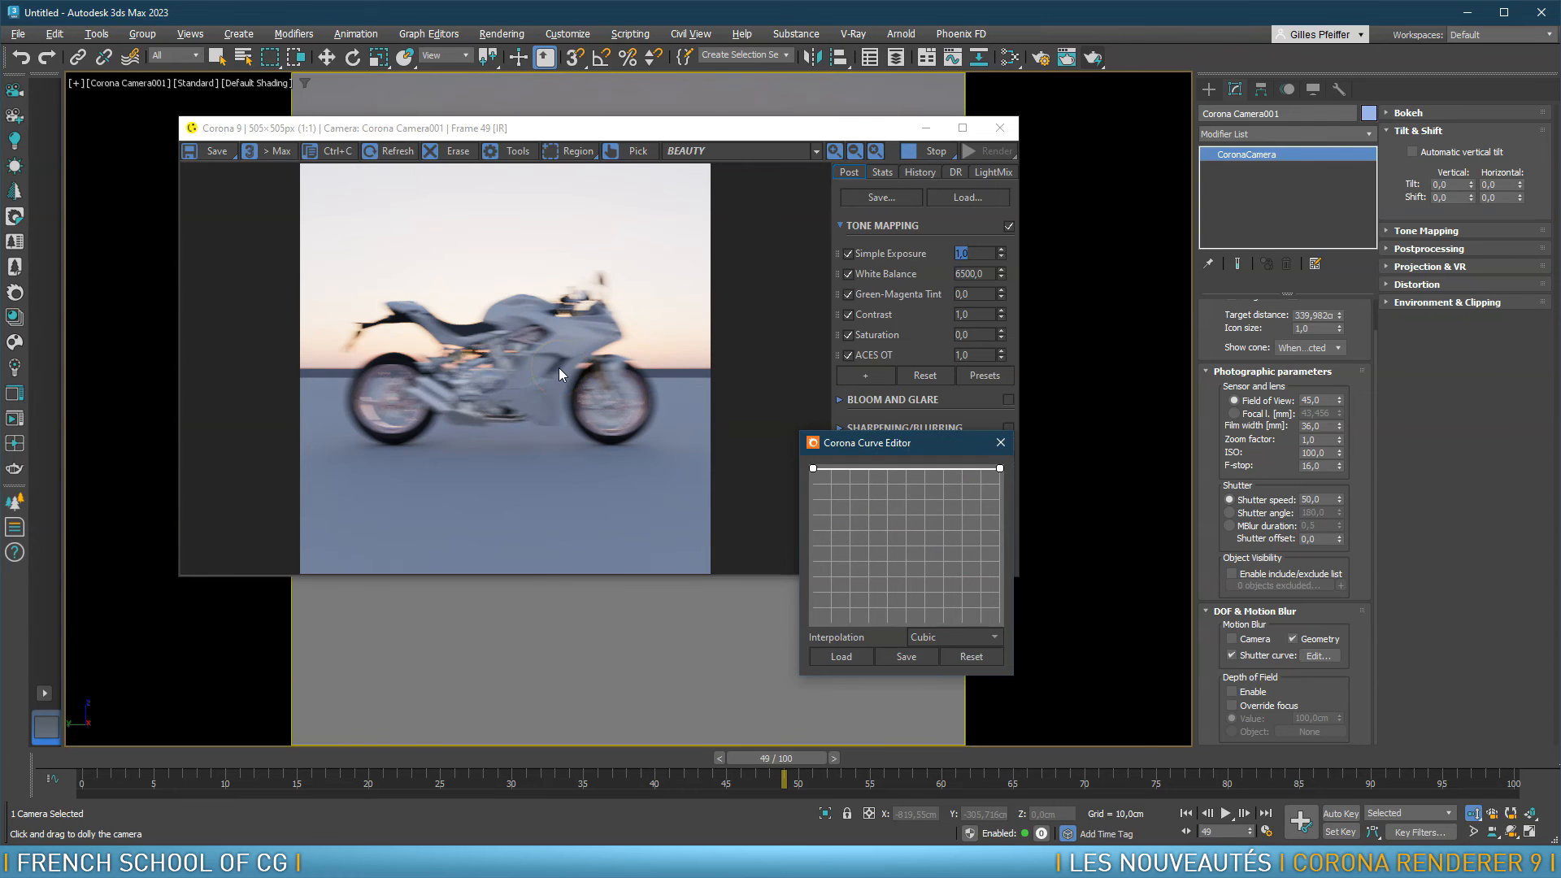
Lower the shutter curve's start point to zero and set its end point to about half height with Cubic interpolation
{"action": "left_click_drag", "start_coordinate": [812, 469], "coordinate": [797, 631]}
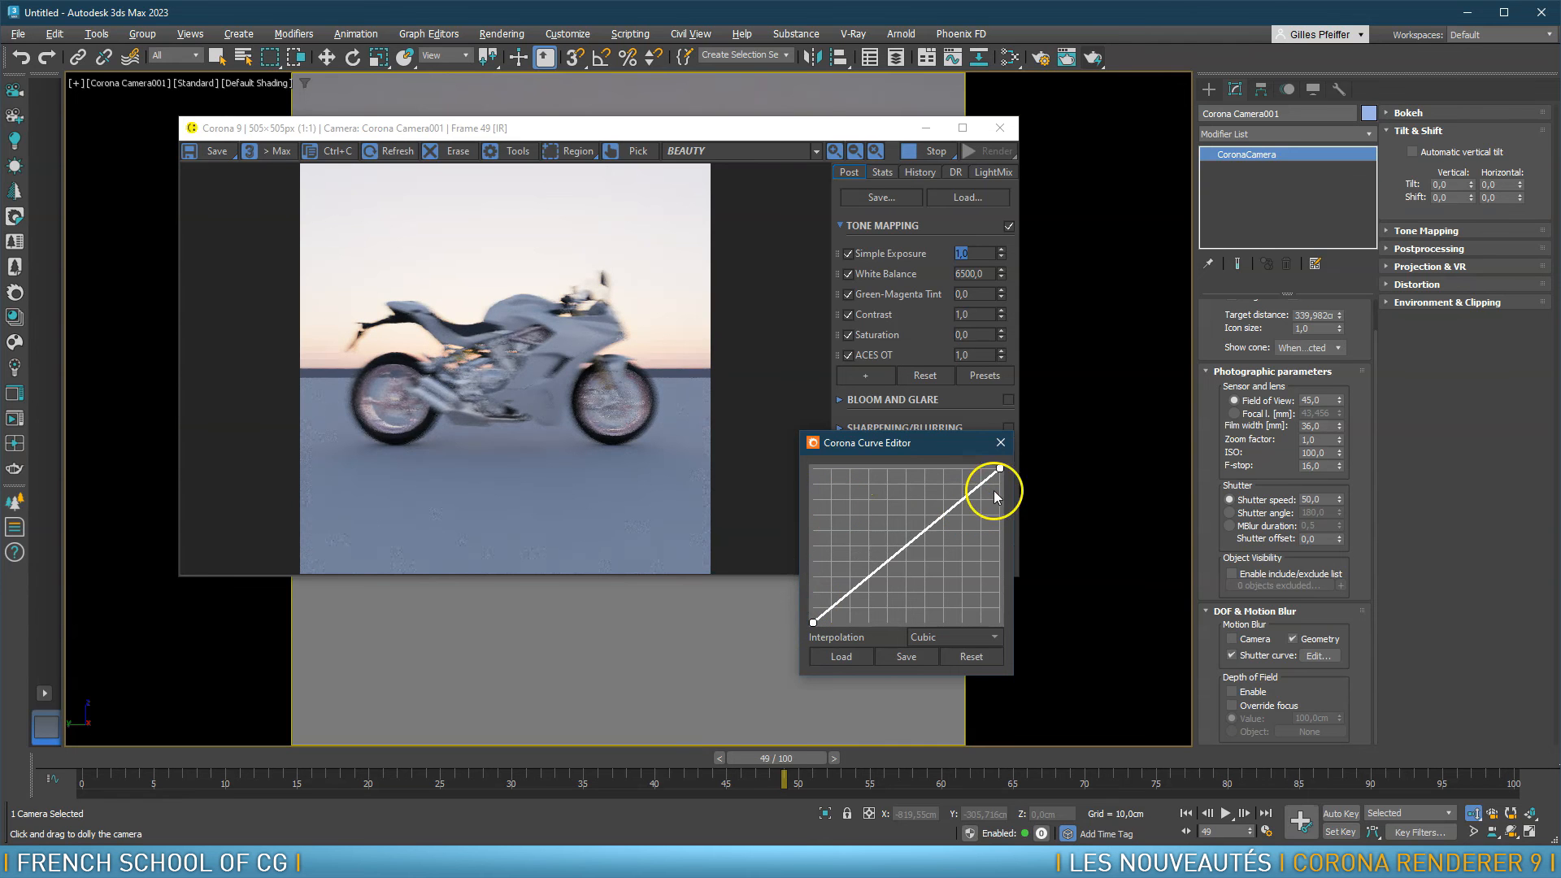
{"action": "left_click_drag", "start_coordinate": [999, 470], "coordinate": [1014, 626]}
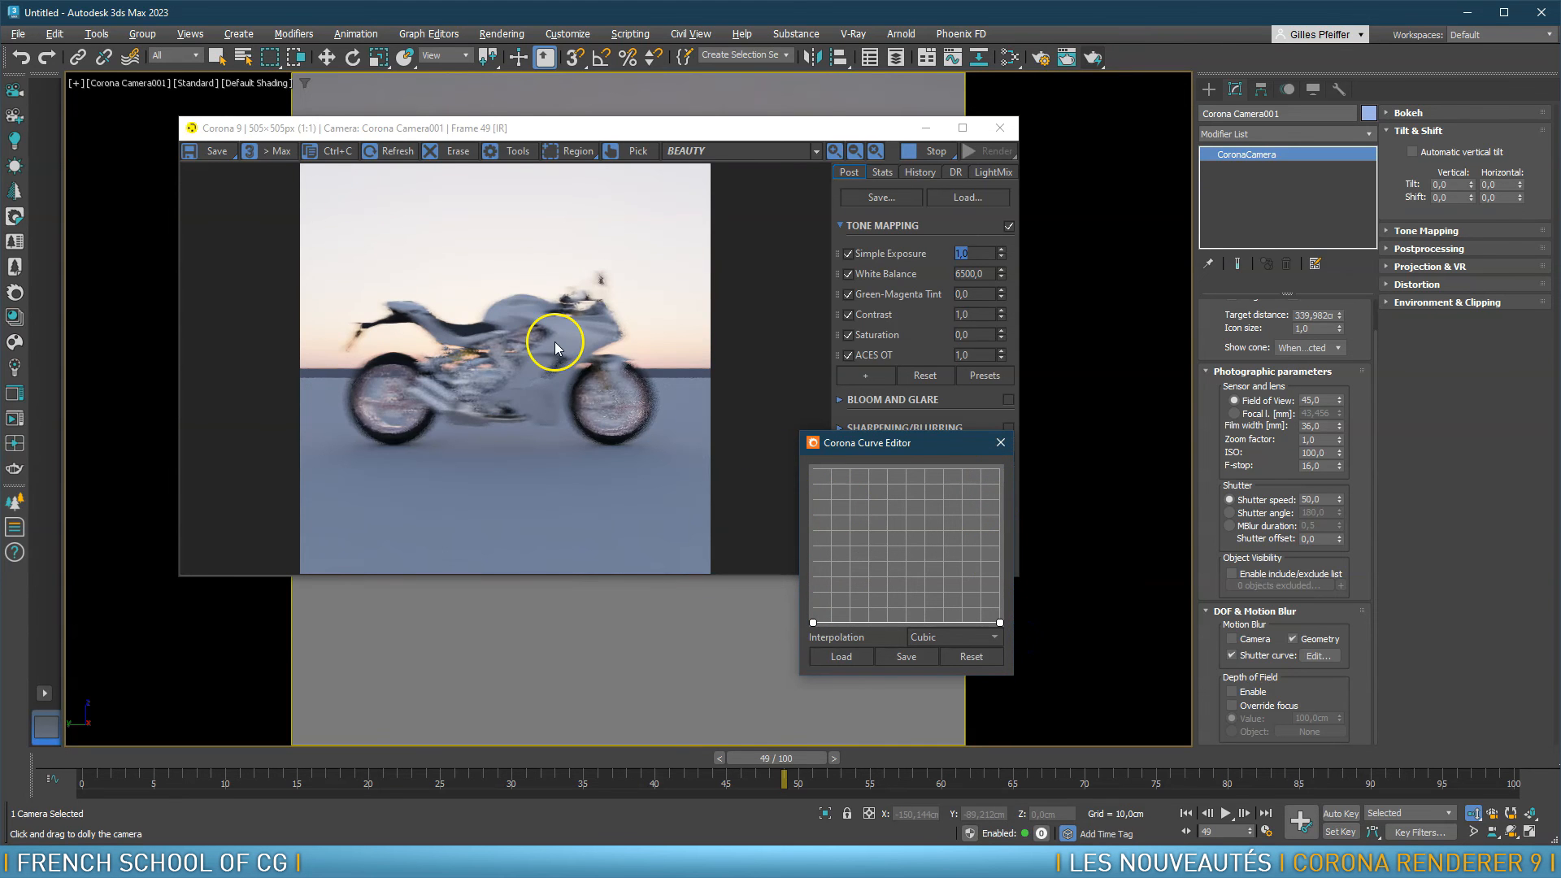
{"action": "left_click_drag", "start_coordinate": [999, 624], "coordinate": [1004, 543]}
{"action": "left_click", "coordinate": [950, 638]}
{"action": "left_click", "coordinate": [938, 654]}
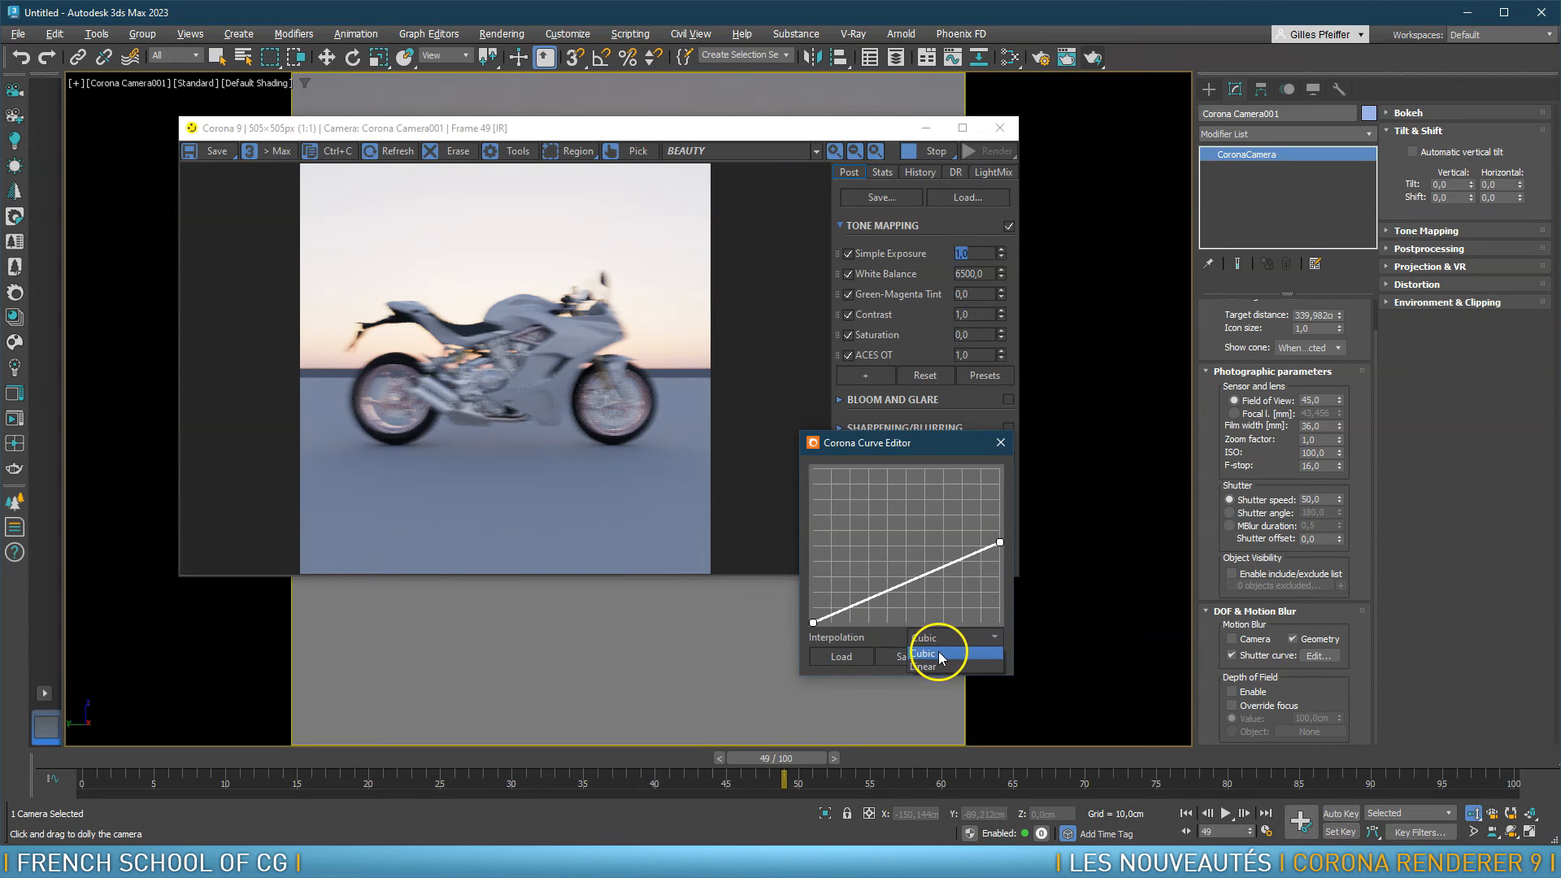
{"action": "left_click", "coordinate": [938, 655]}
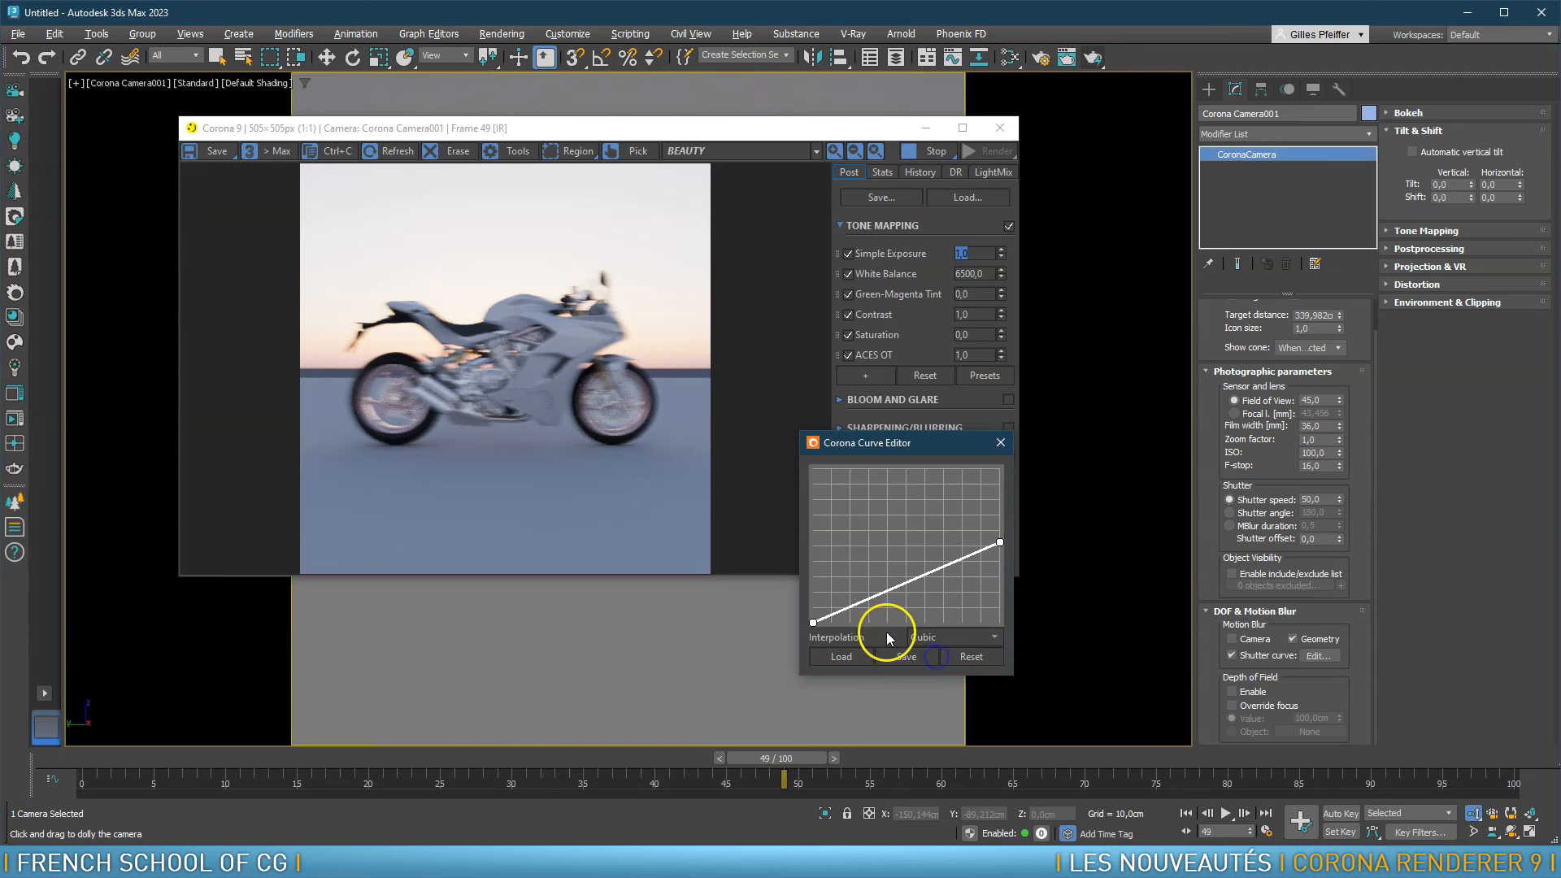
Add a raised point near the shutter curve's start, lower its end point to zero, and switch interpolation to Linear
{"action": "left_click", "coordinate": [850, 607]}
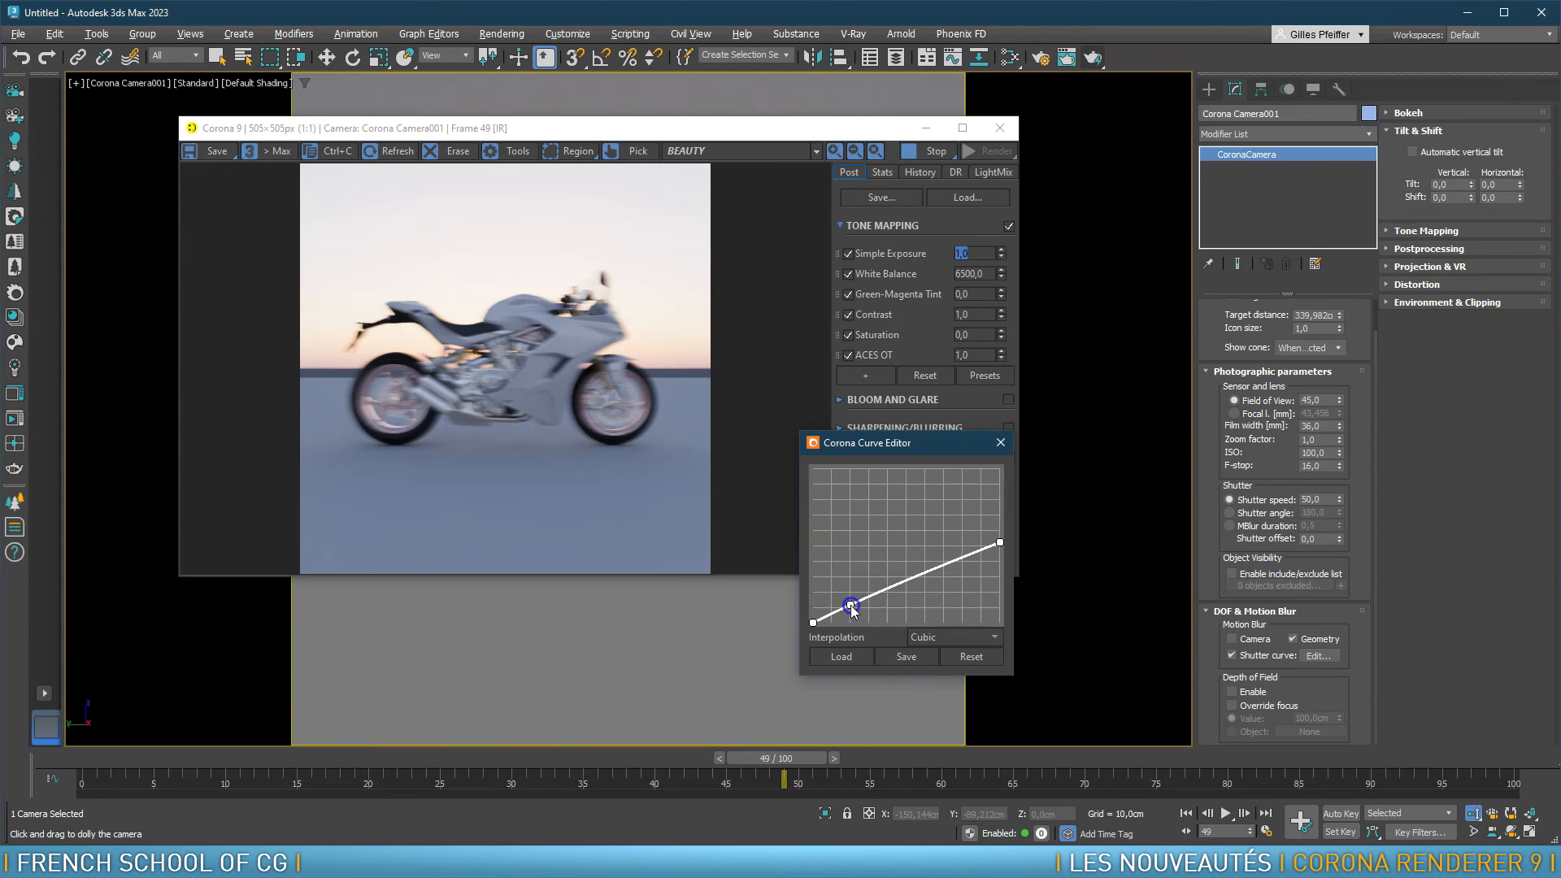
{"action": "left_click_drag", "start_coordinate": [850, 606], "coordinate": [837, 530]}
{"action": "left_click", "coordinate": [1000, 541]}
{"action": "left_click_drag", "start_coordinate": [1000, 541], "coordinate": [1000, 623]}
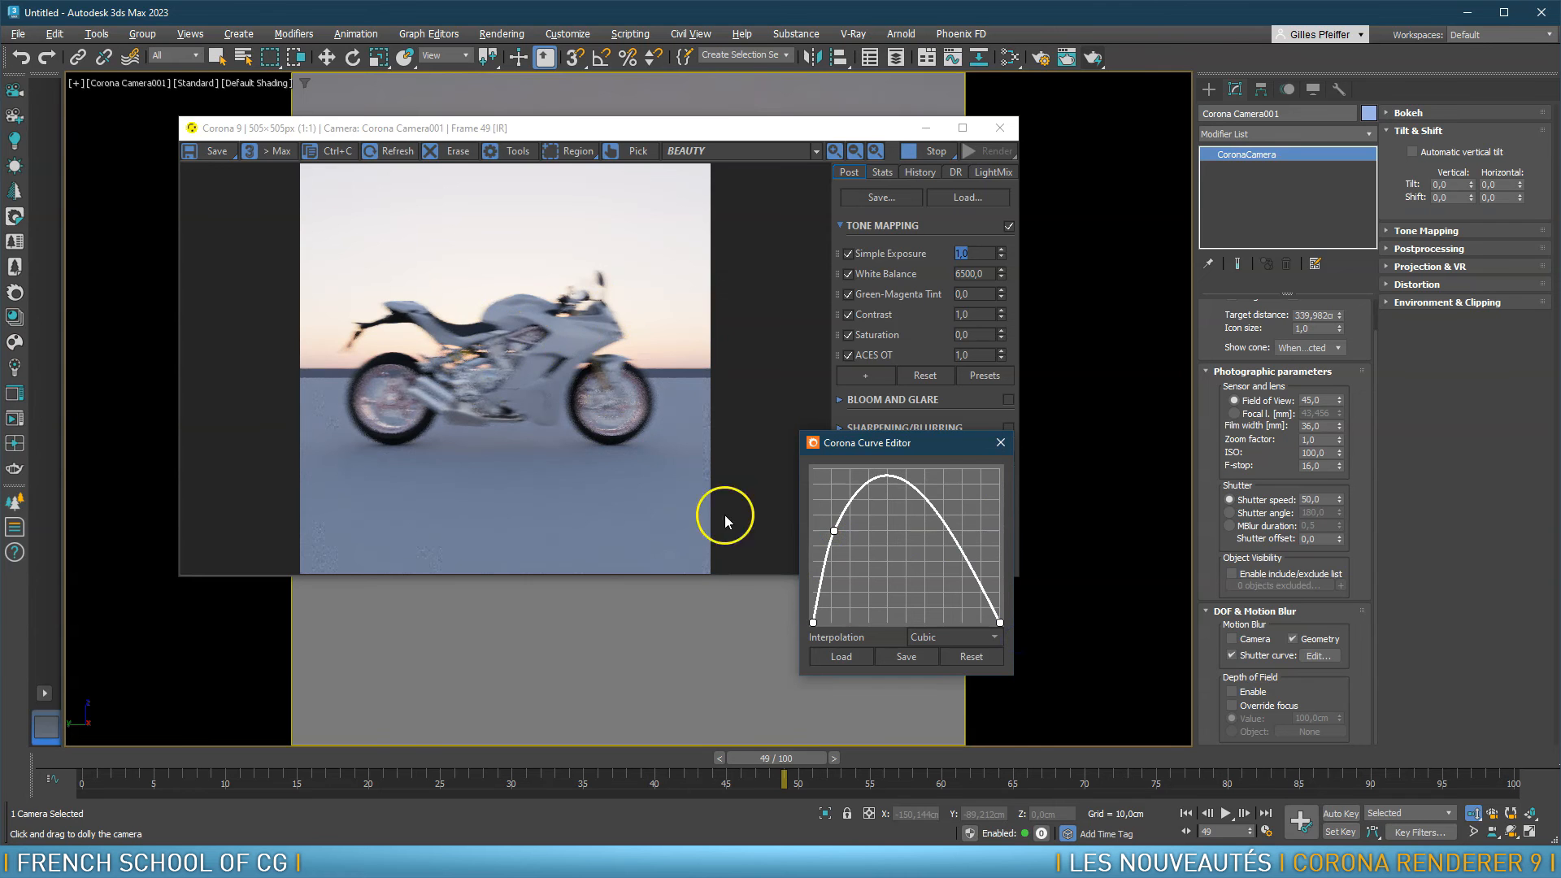
{"action": "left_click", "coordinate": [923, 637]}
{"action": "left_click", "coordinate": [931, 664]}
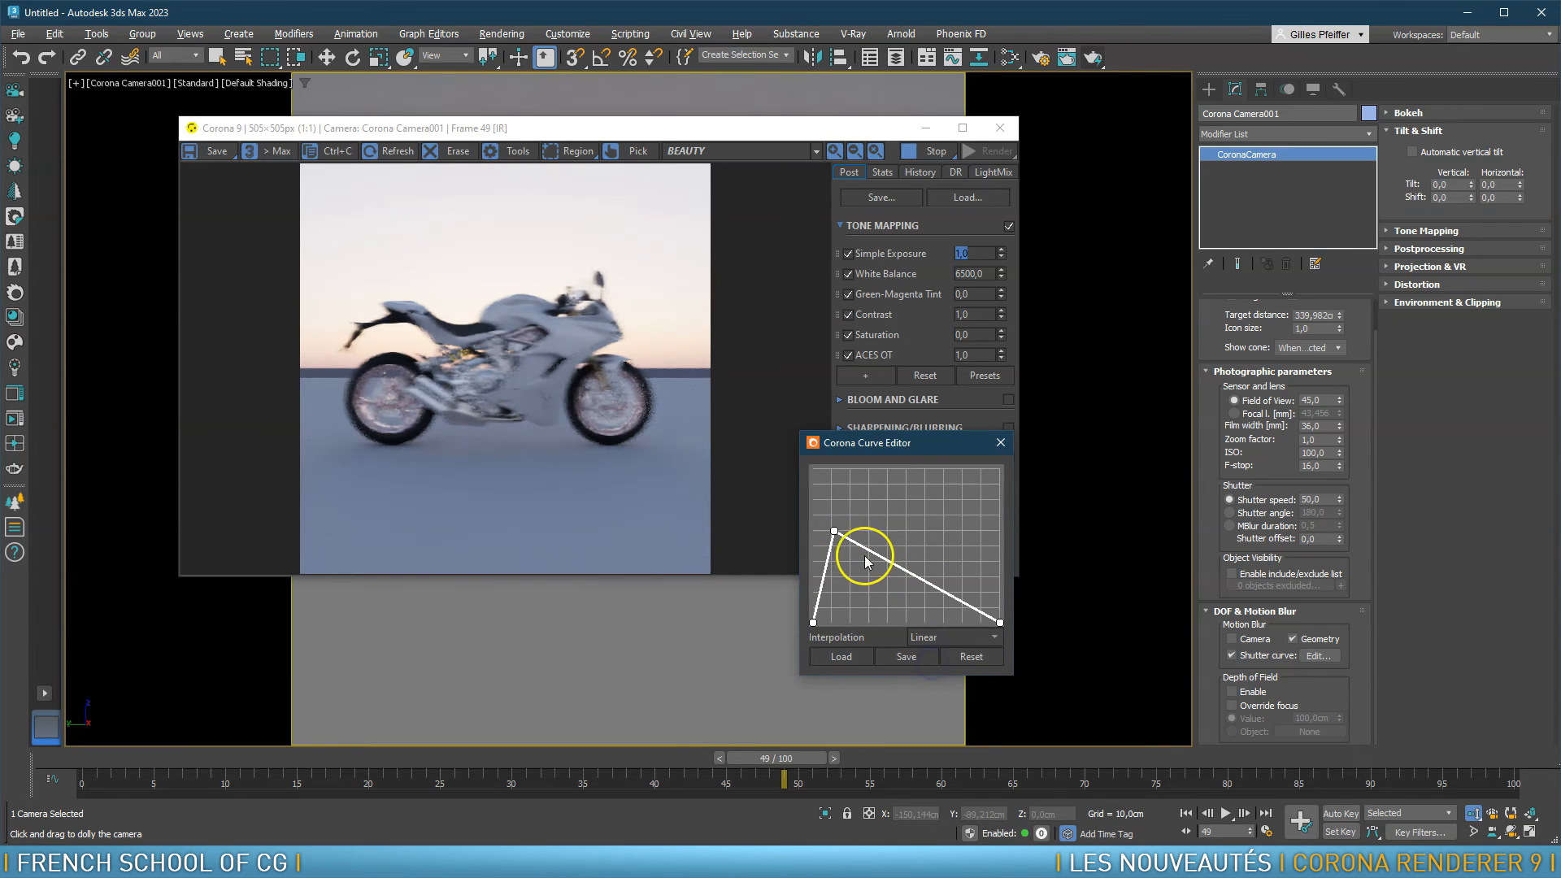
Add and move shutter curve points to form a zigzag of three near-full-height peaks separated by two drops
{"action": "left_click_drag", "start_coordinate": [834, 531], "coordinate": [955, 468]}
{"action": "left_click_drag", "start_coordinate": [831, 470], "coordinate": [842, 469]}
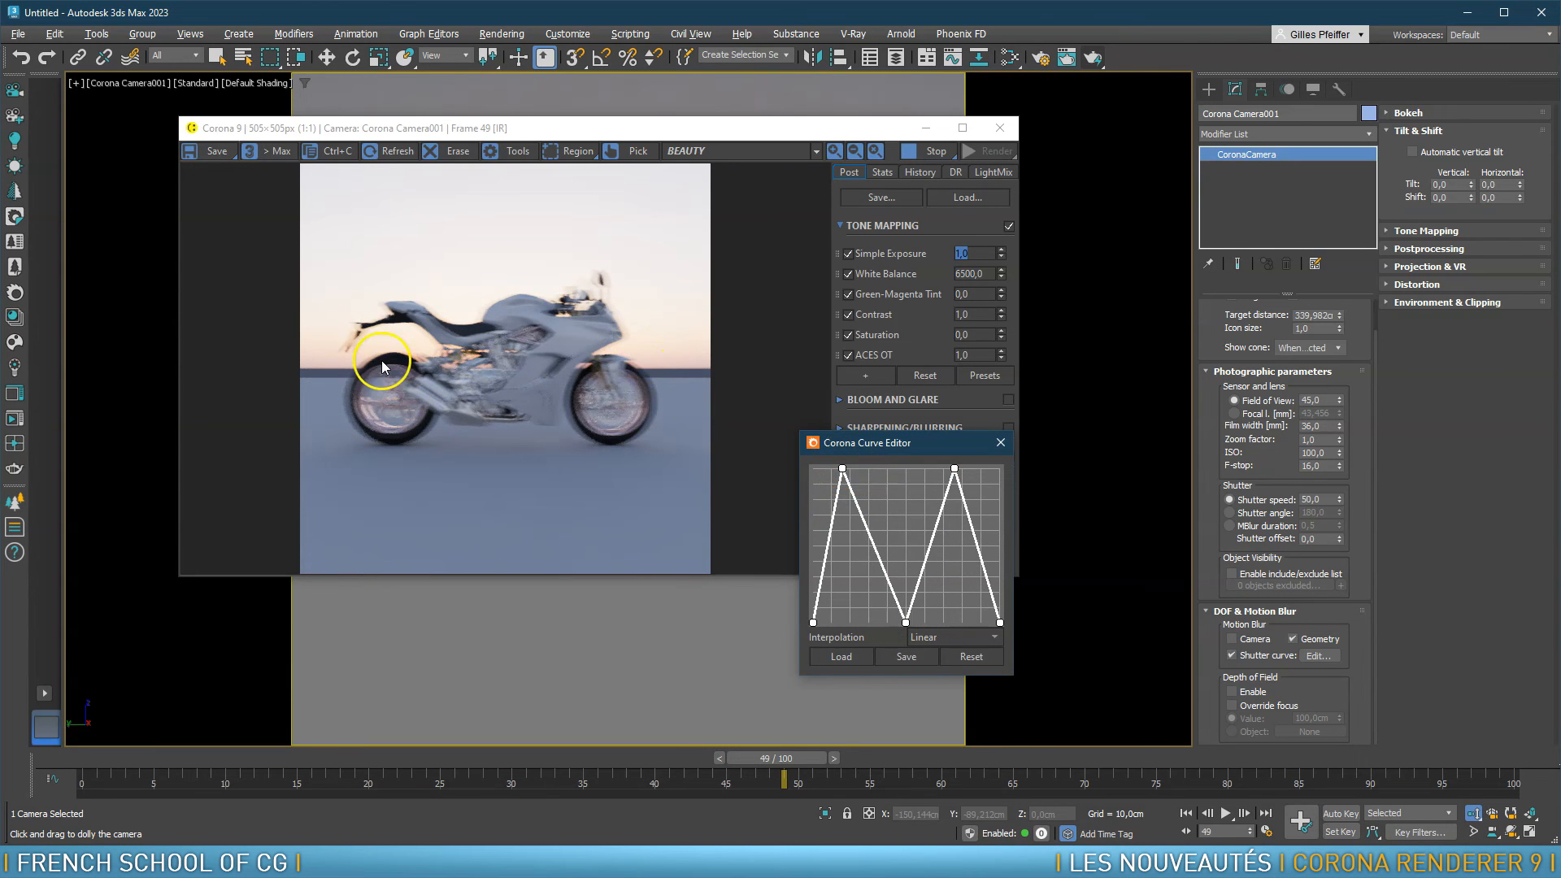
{"action": "left_click_drag", "start_coordinate": [906, 624], "coordinate": [871, 619]}
{"action": "left_click_drag", "start_coordinate": [928, 470], "coordinate": [933, 621]}
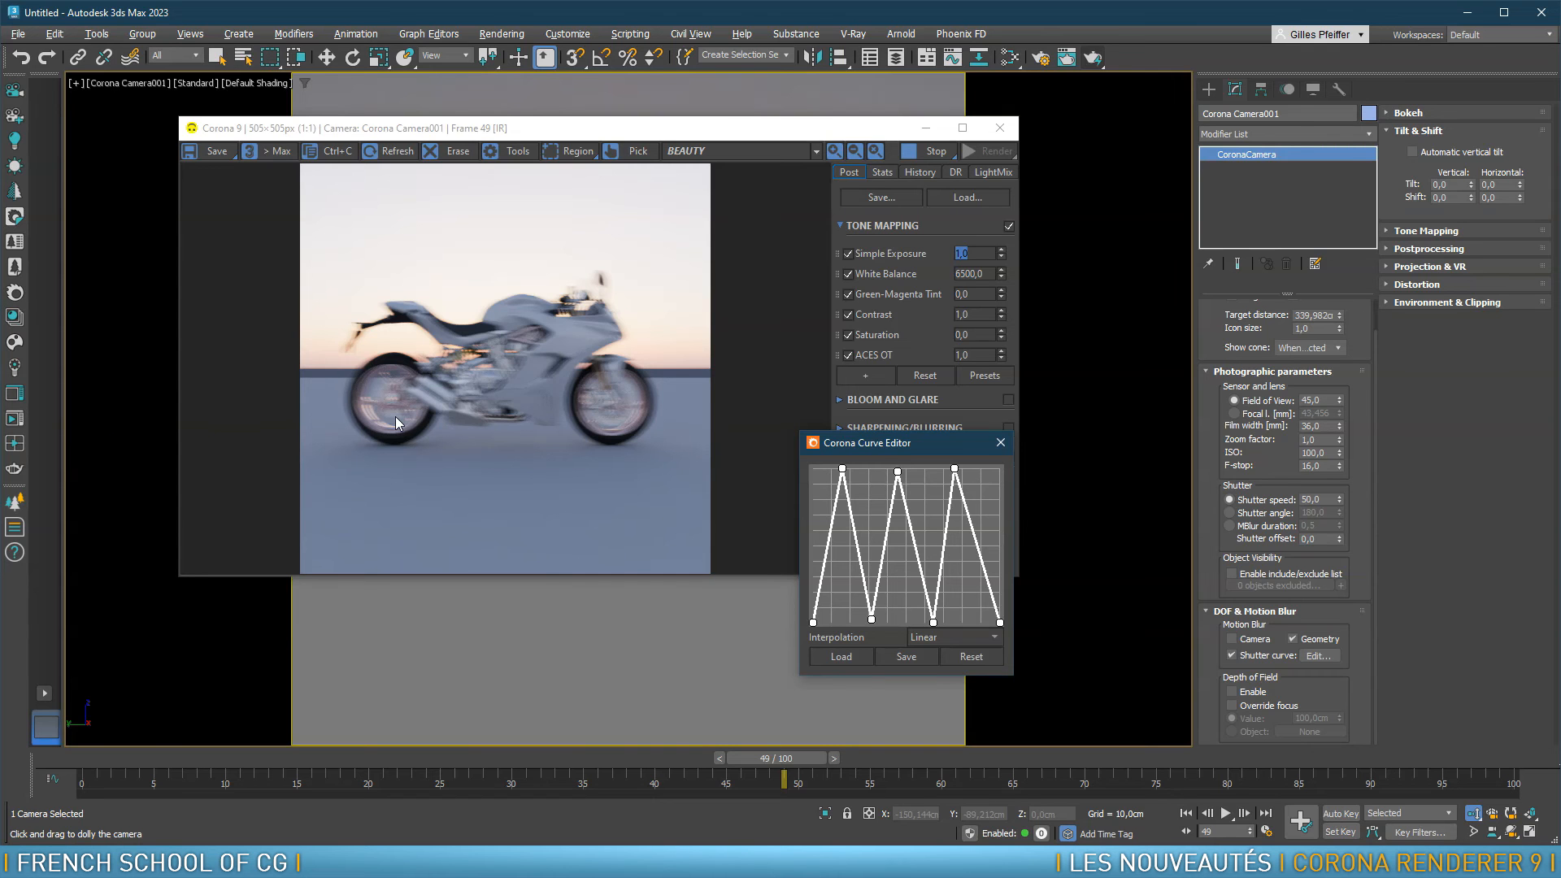
Refine the zigzag shutter curve, placing its low points at zero and spacing the three peaks evenly at full height
{"action": "left_click", "coordinate": [813, 621]}
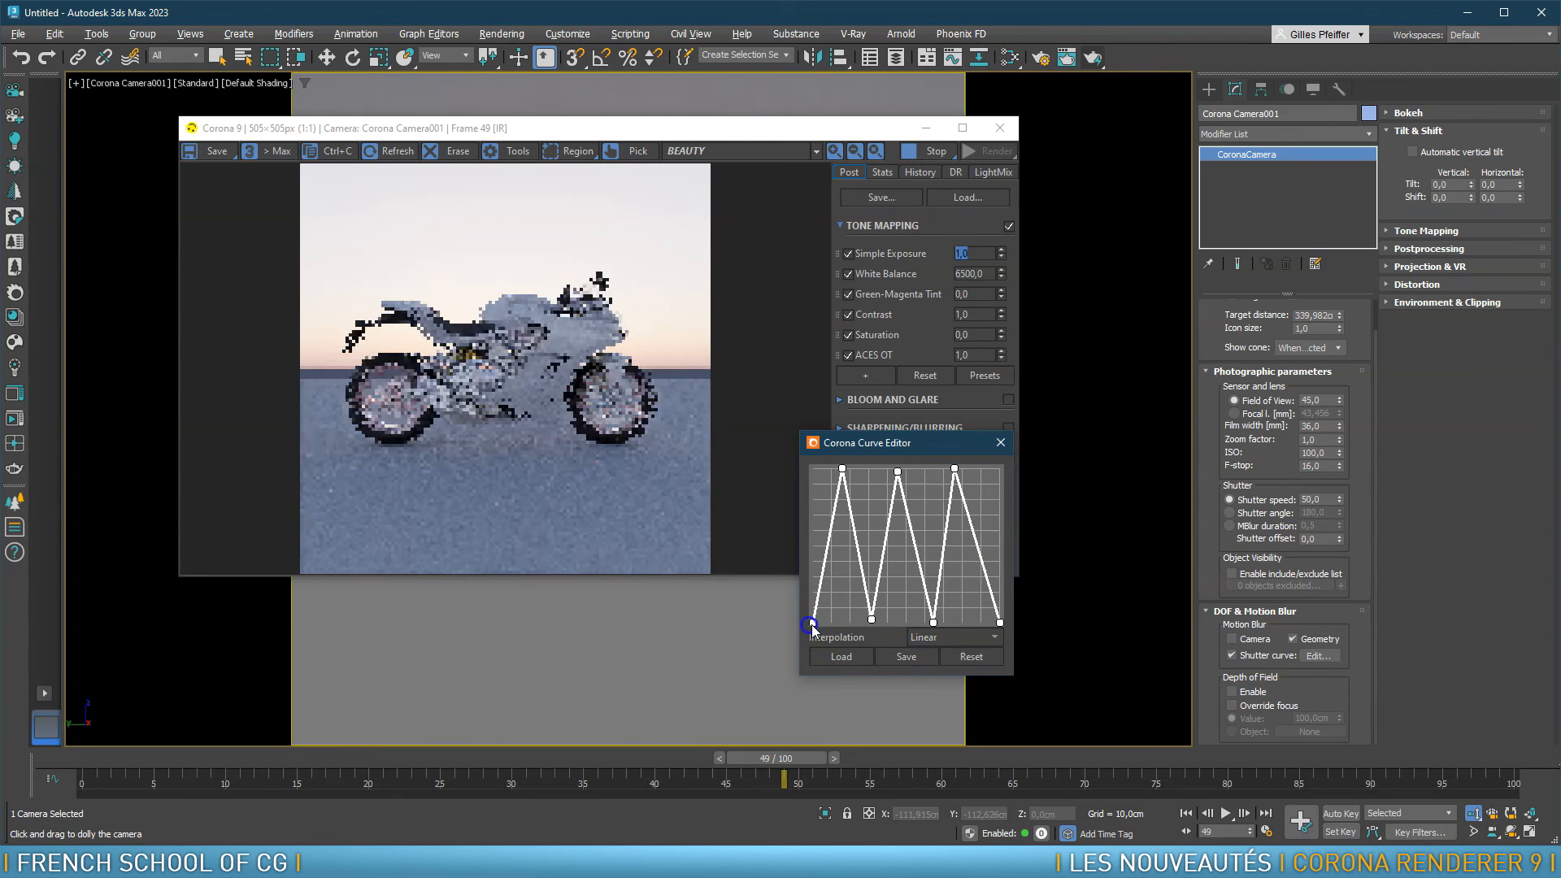
{"action": "left_click", "coordinate": [871, 620]}
{"action": "left_click", "coordinate": [840, 469]}
{"action": "left_click_drag", "start_coordinate": [894, 473], "coordinate": [961, 469]}
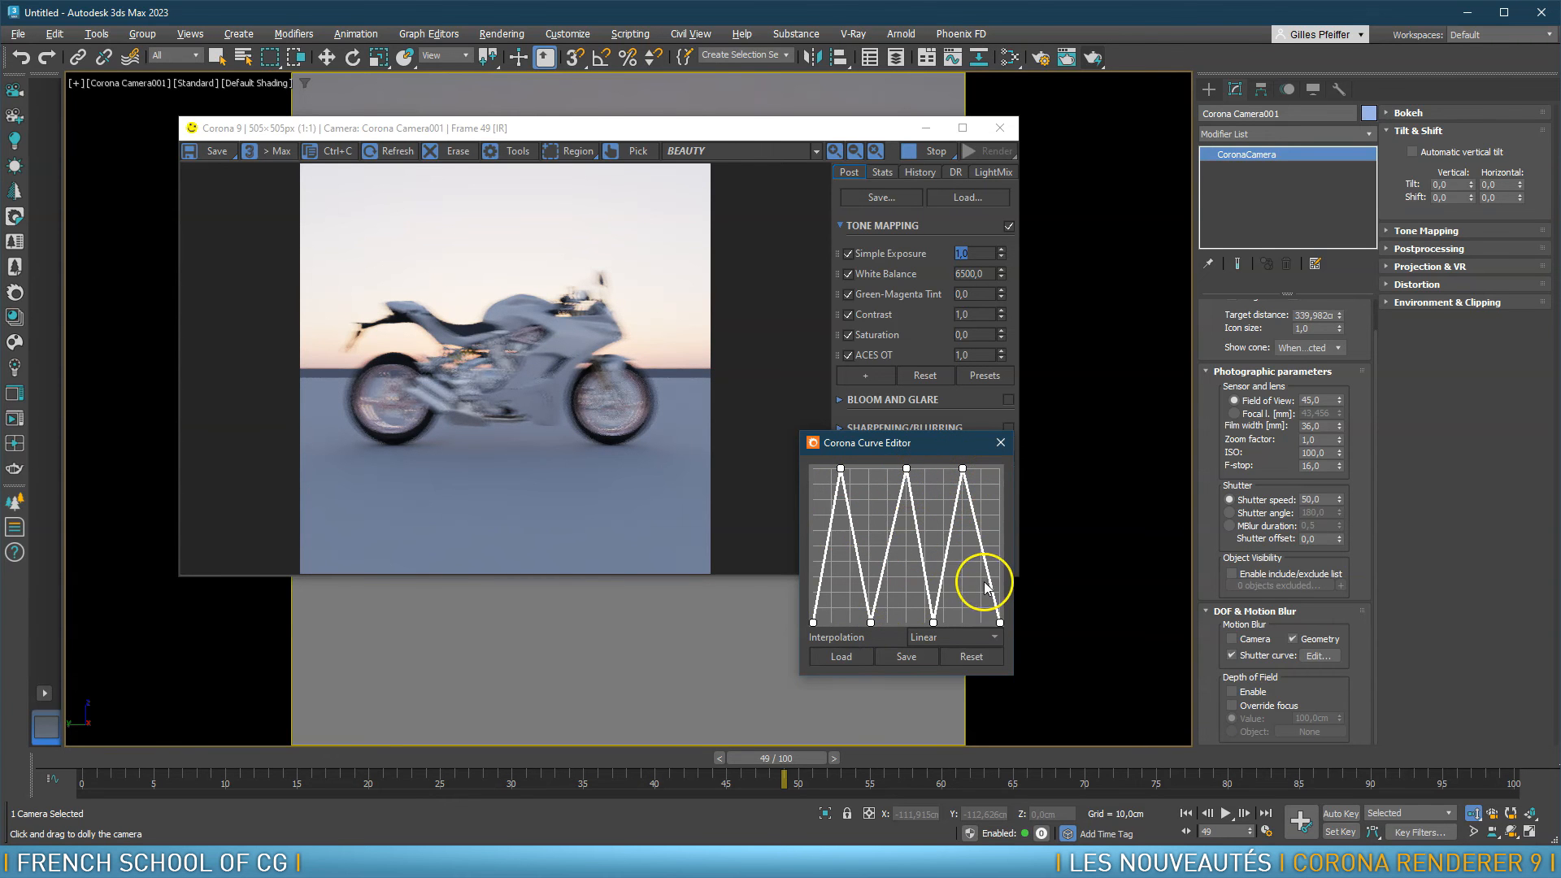
{"action": "left_click", "coordinate": [943, 653]}
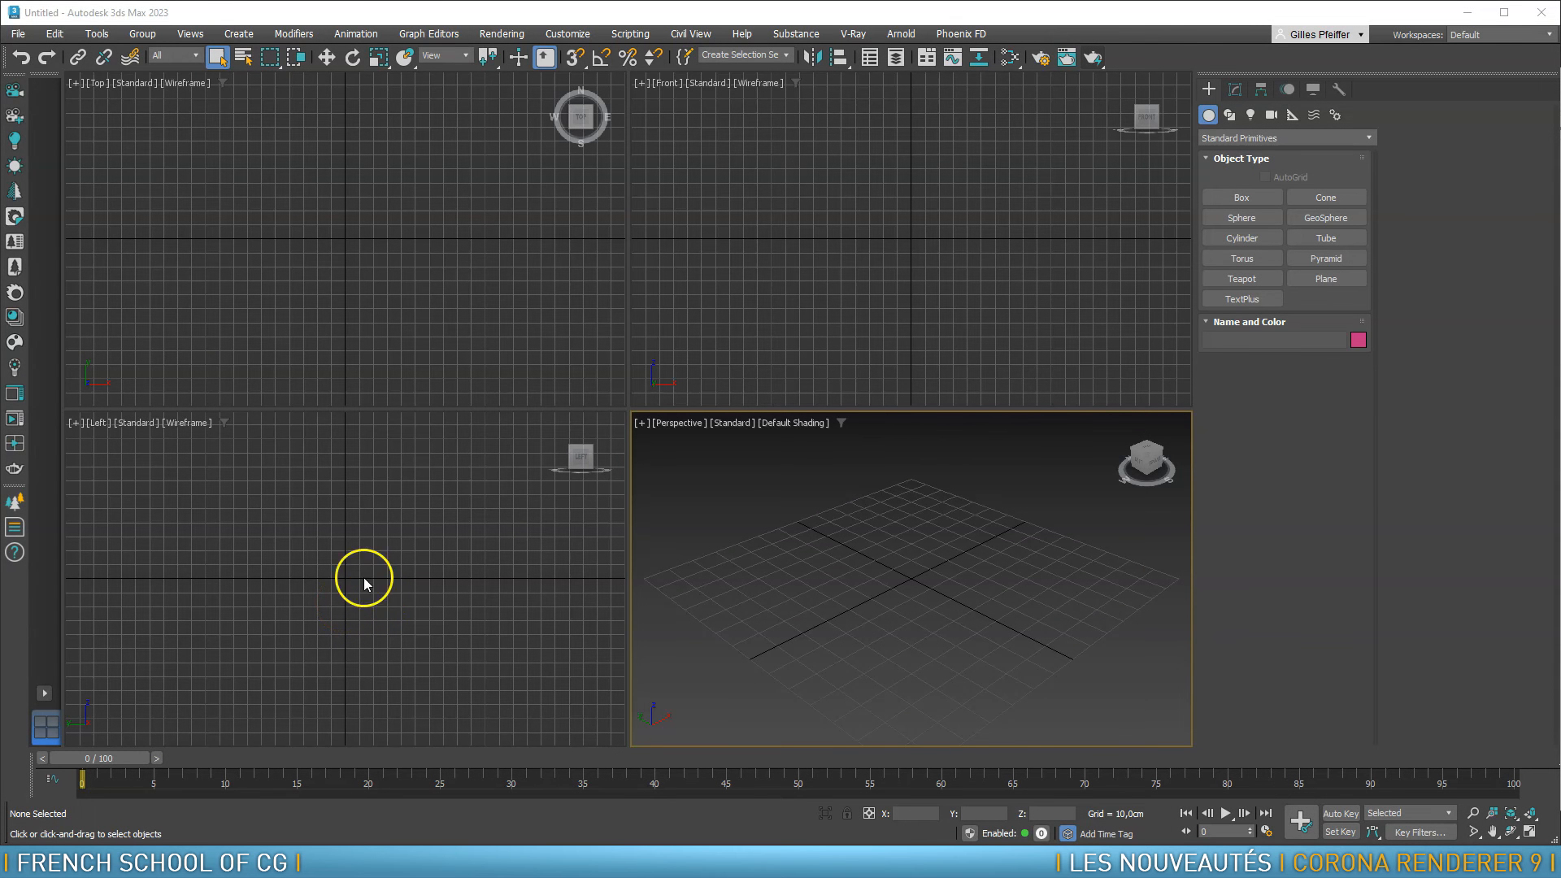
Open the recent scene 06-edge_trimming.max and select the children's house with the slide
{"action": "left_click", "coordinate": [18, 34]}
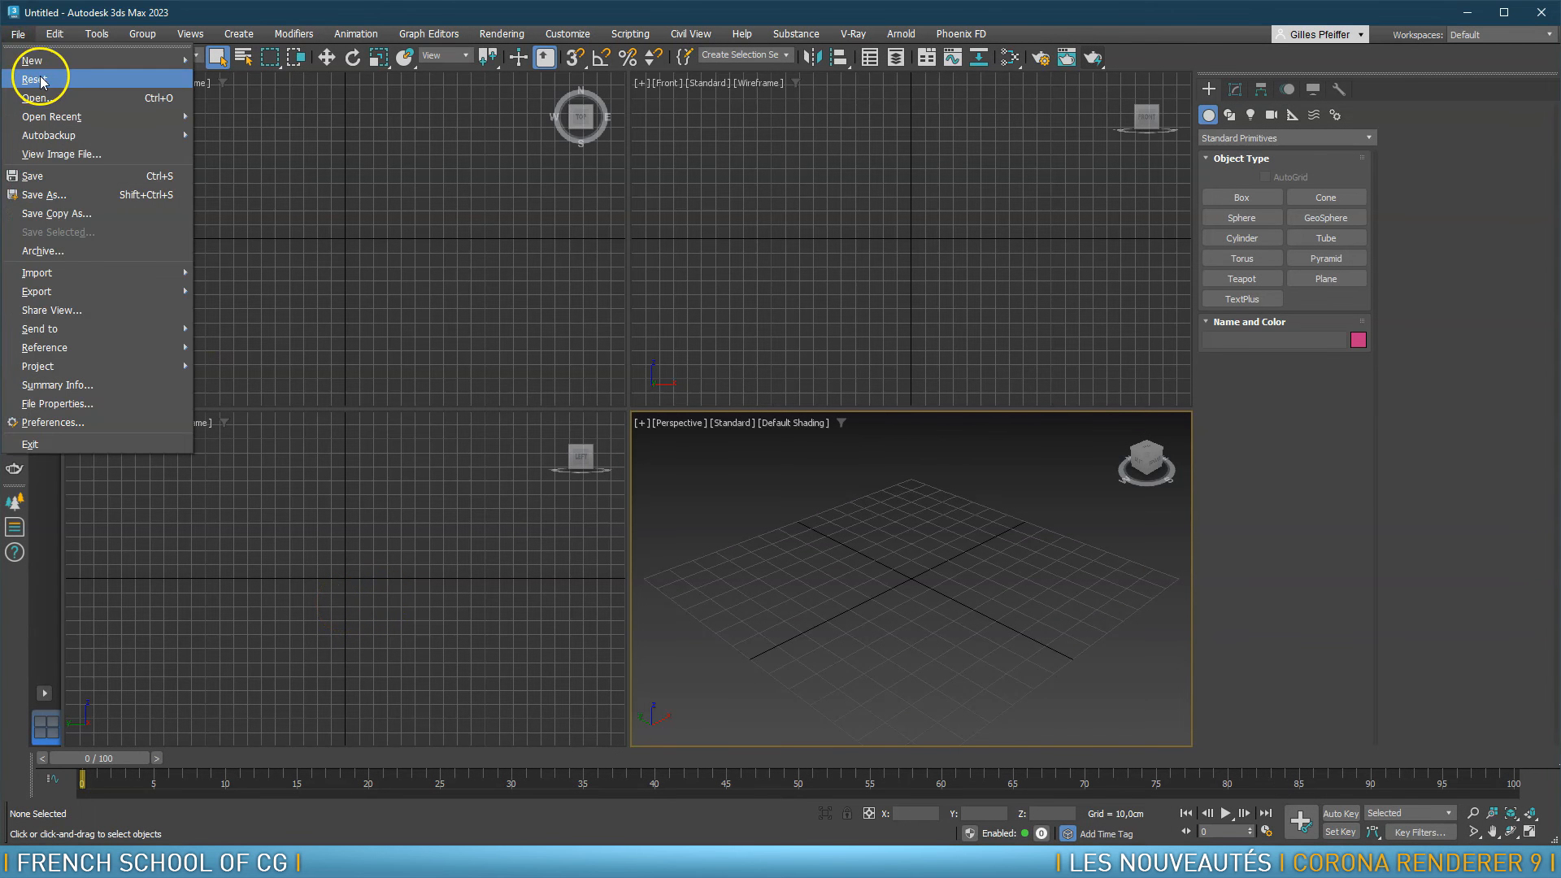
{"action": "mouse_move", "coordinate": [89, 116]}
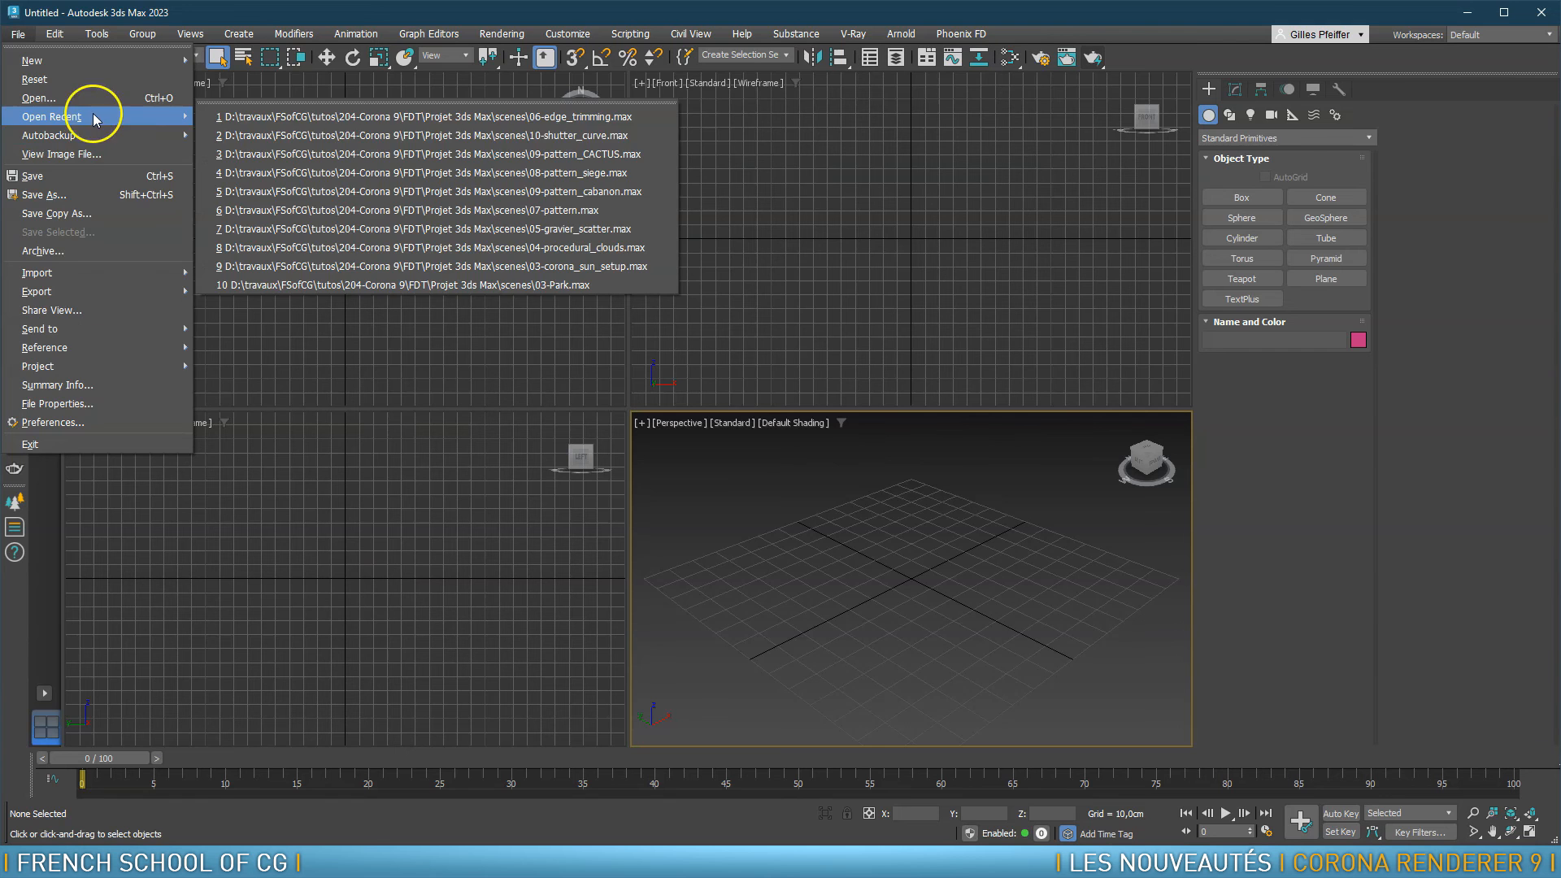
{"action": "left_click", "coordinate": [502, 122]}
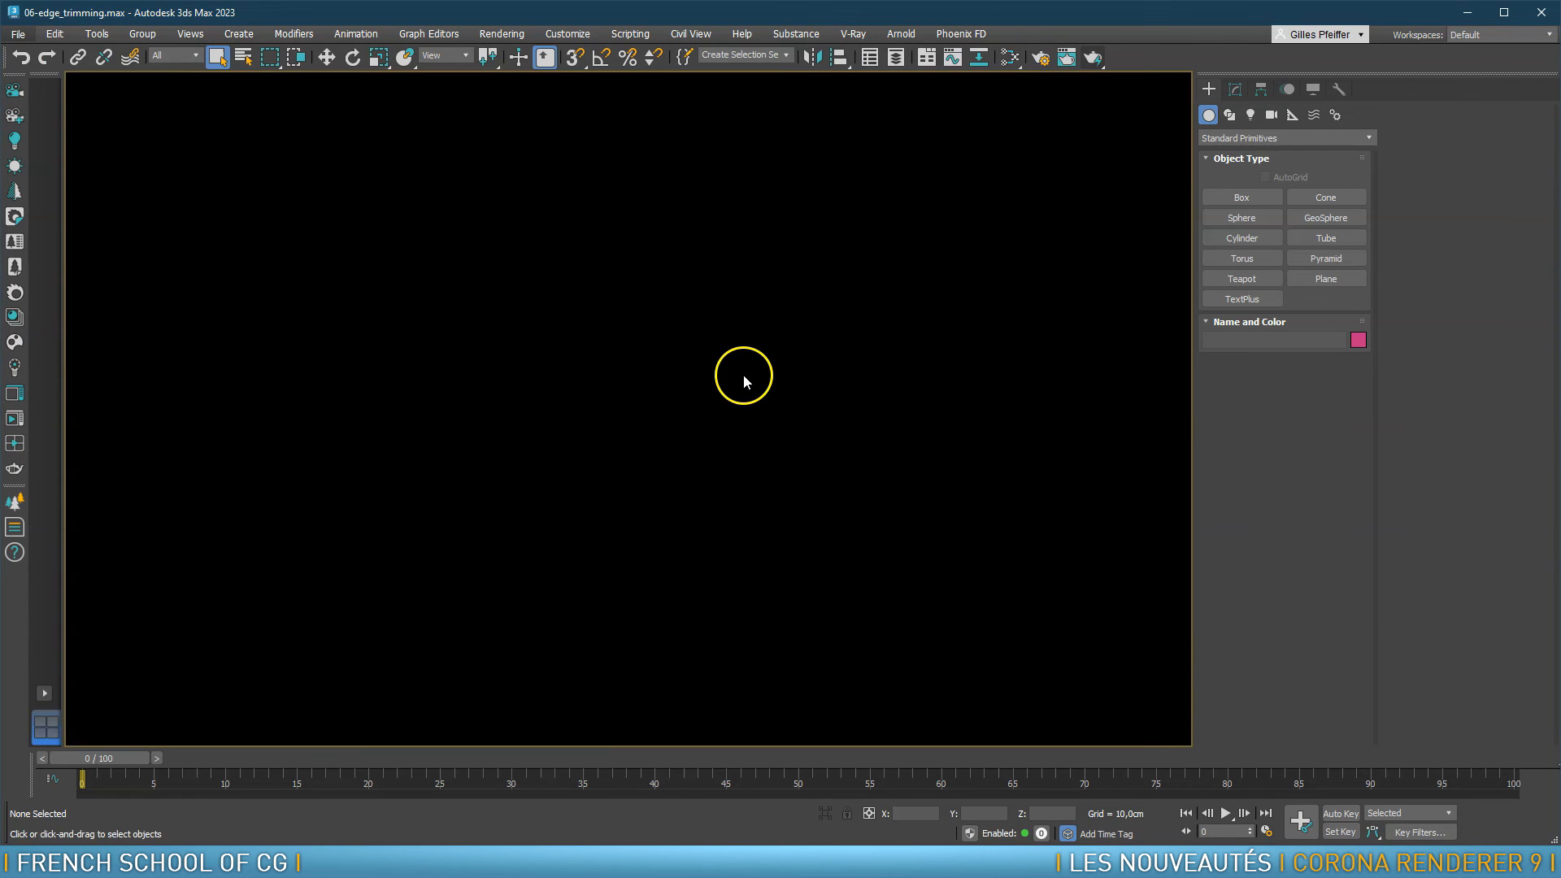
{"action": "key", "text": "ctrl+s"}
{"action": "left_click", "coordinate": [795, 363]}
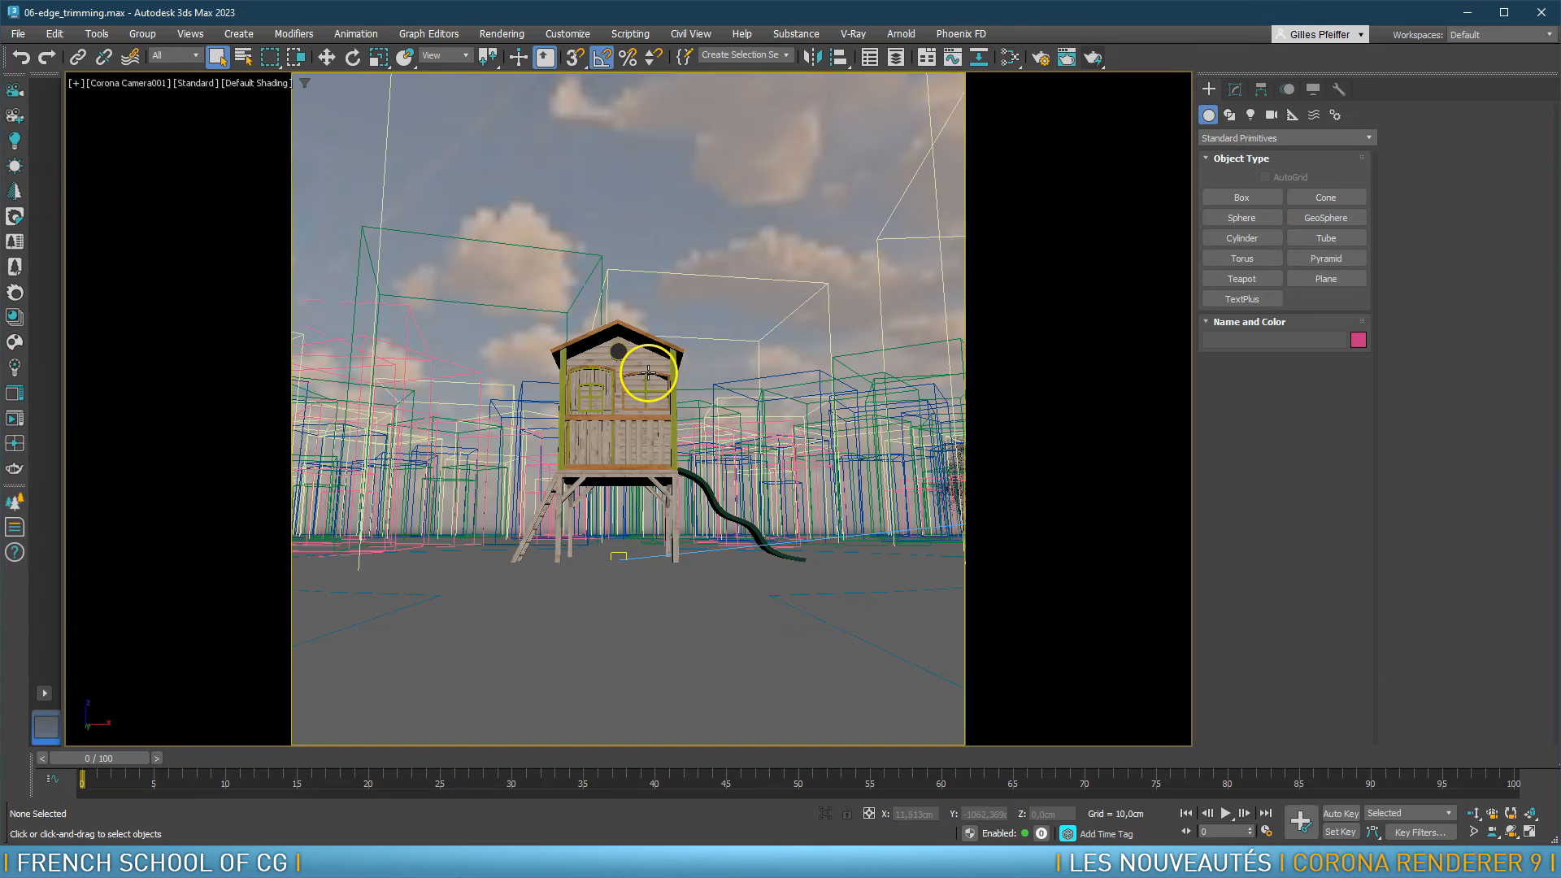
{"action": "left_click", "coordinate": [629, 385]}
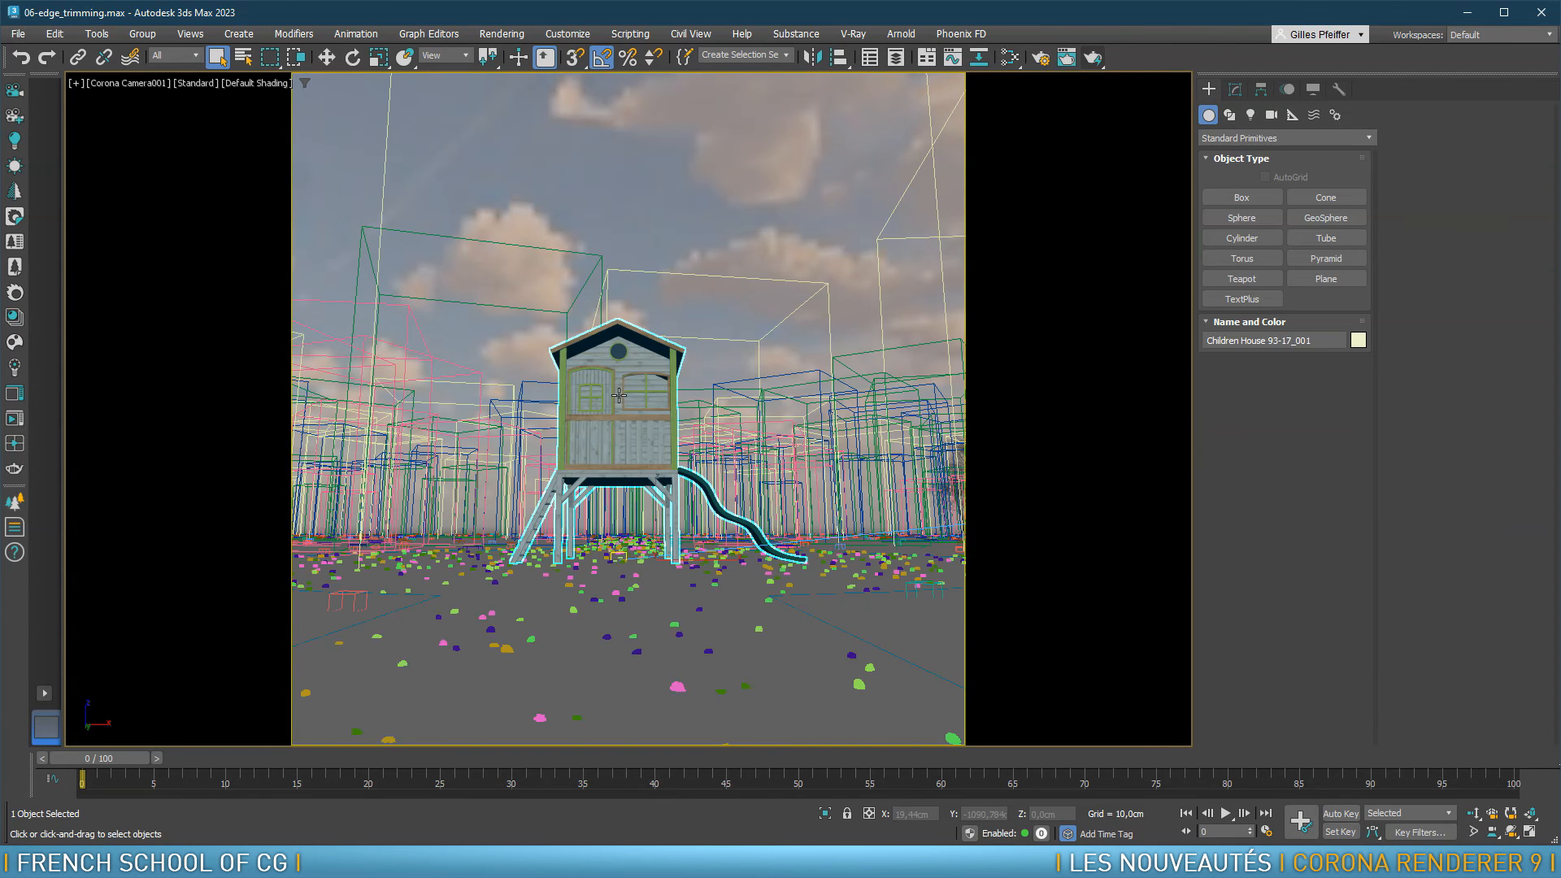
Frame the playhouse's balcony railing up close in a shaded perspective view and create a Corona camera from that view
{"action": "key", "text": "p"}
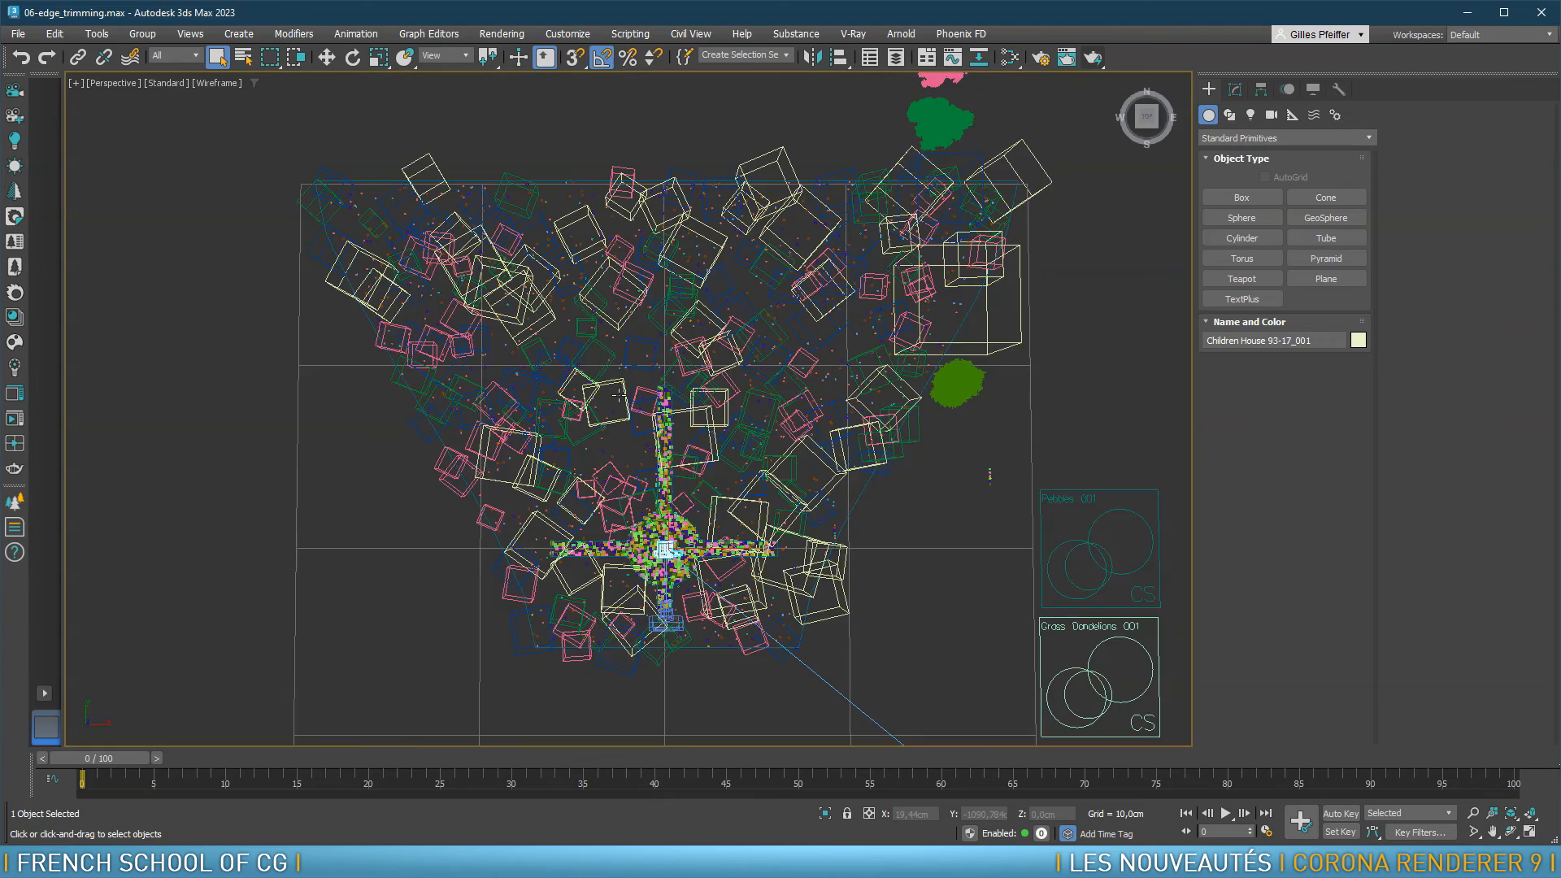
{"action": "key", "text": "z"}
{"action": "middle_click_drag", "start_coordinate": [620, 417], "coordinate": [704, 391], "text": "alt"}
{"action": "key", "text": "F3"}
{"action": "scroll", "coordinate": [773, 453], "scroll_direction": "up", "scroll_amount": 8}
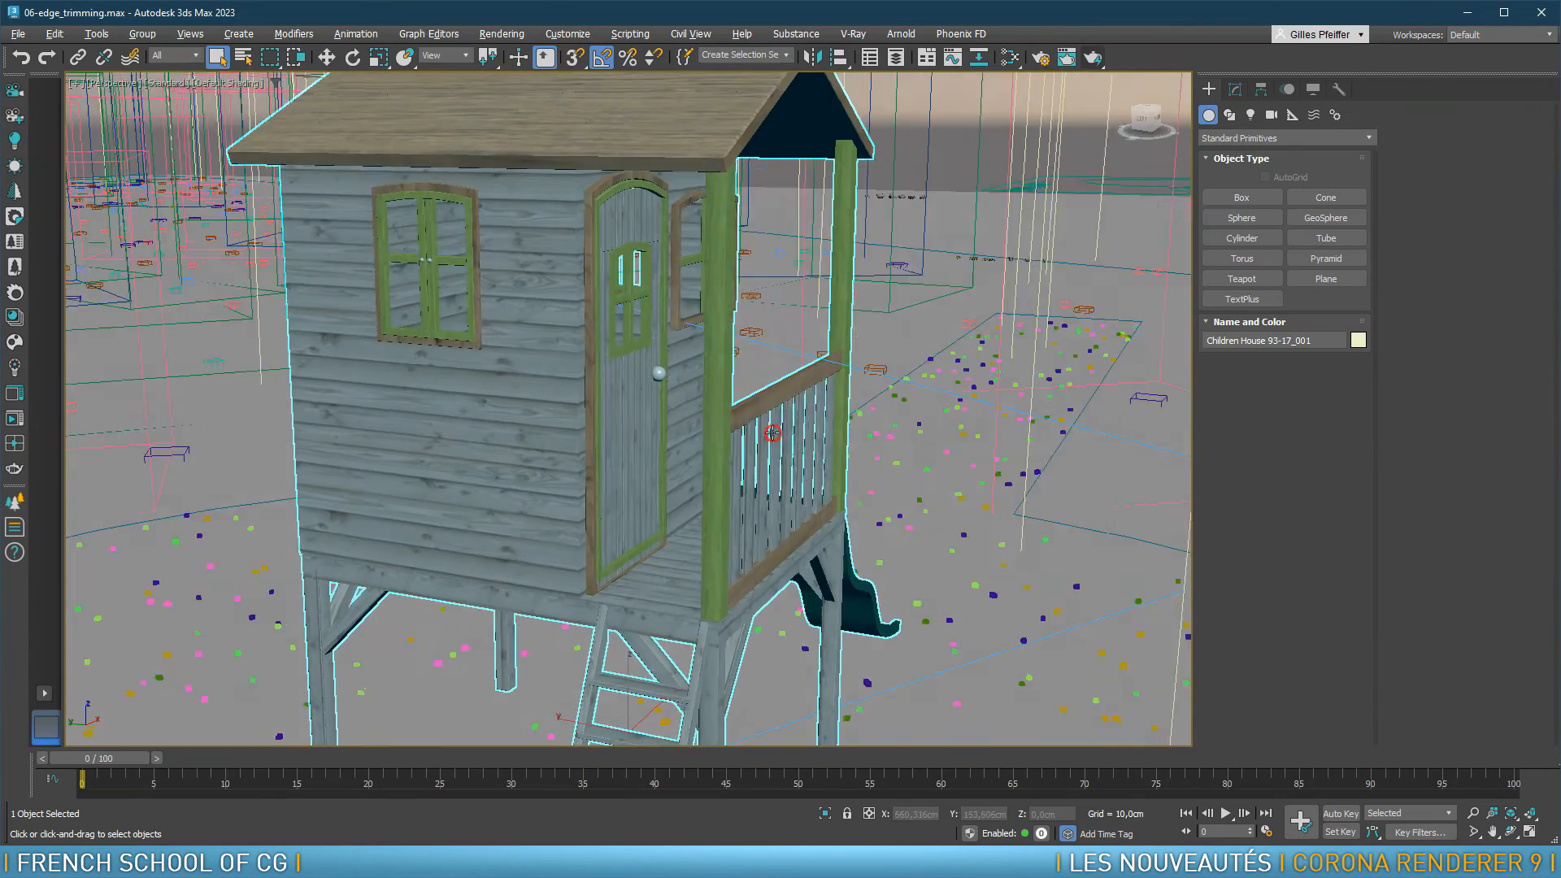
{"action": "scroll", "coordinate": [773, 401], "scroll_direction": "up", "scroll_amount": 4}
{"action": "middle_click_drag", "start_coordinate": [788, 393], "coordinate": [871, 545]}
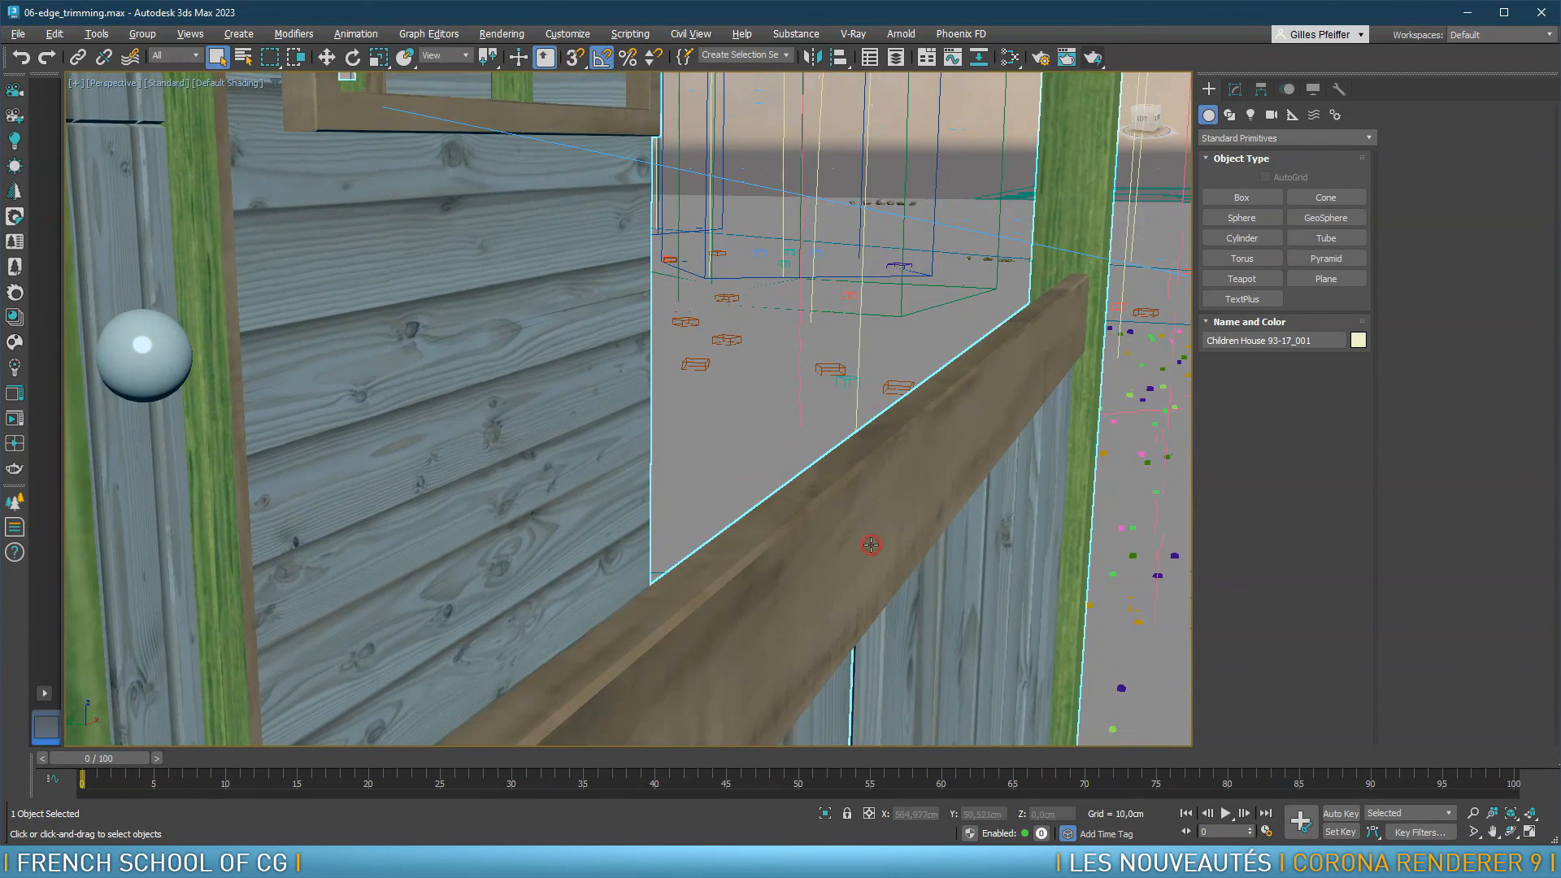
{"action": "left_click", "coordinate": [13, 117]}
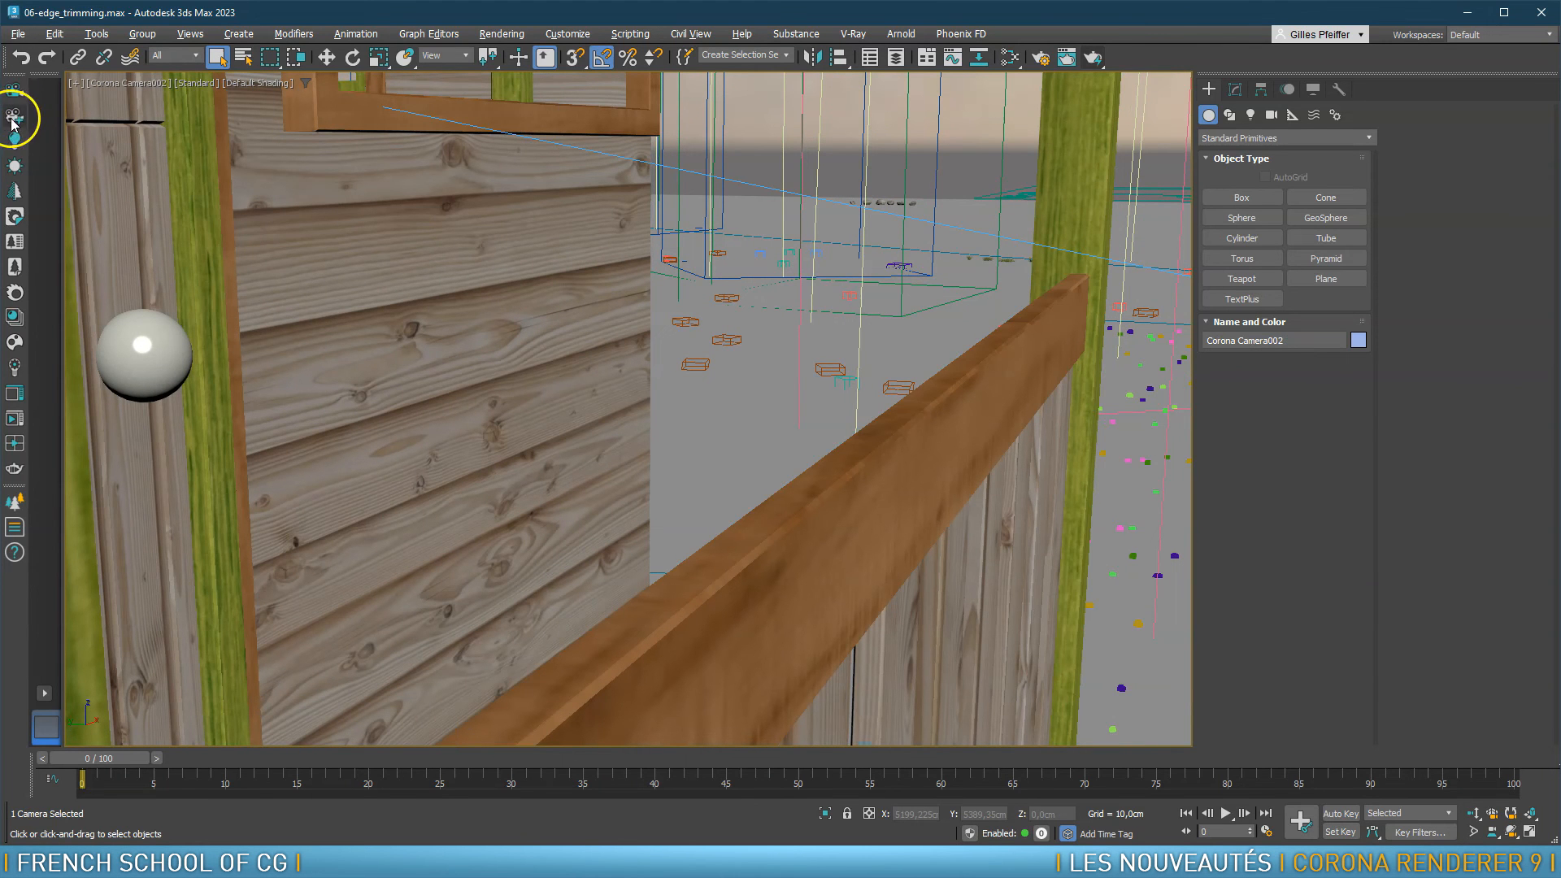
Select the new Corona camera, set its projection type to Fisheye, and show safe frames in its view
{"action": "left_click", "coordinate": [128, 82]}
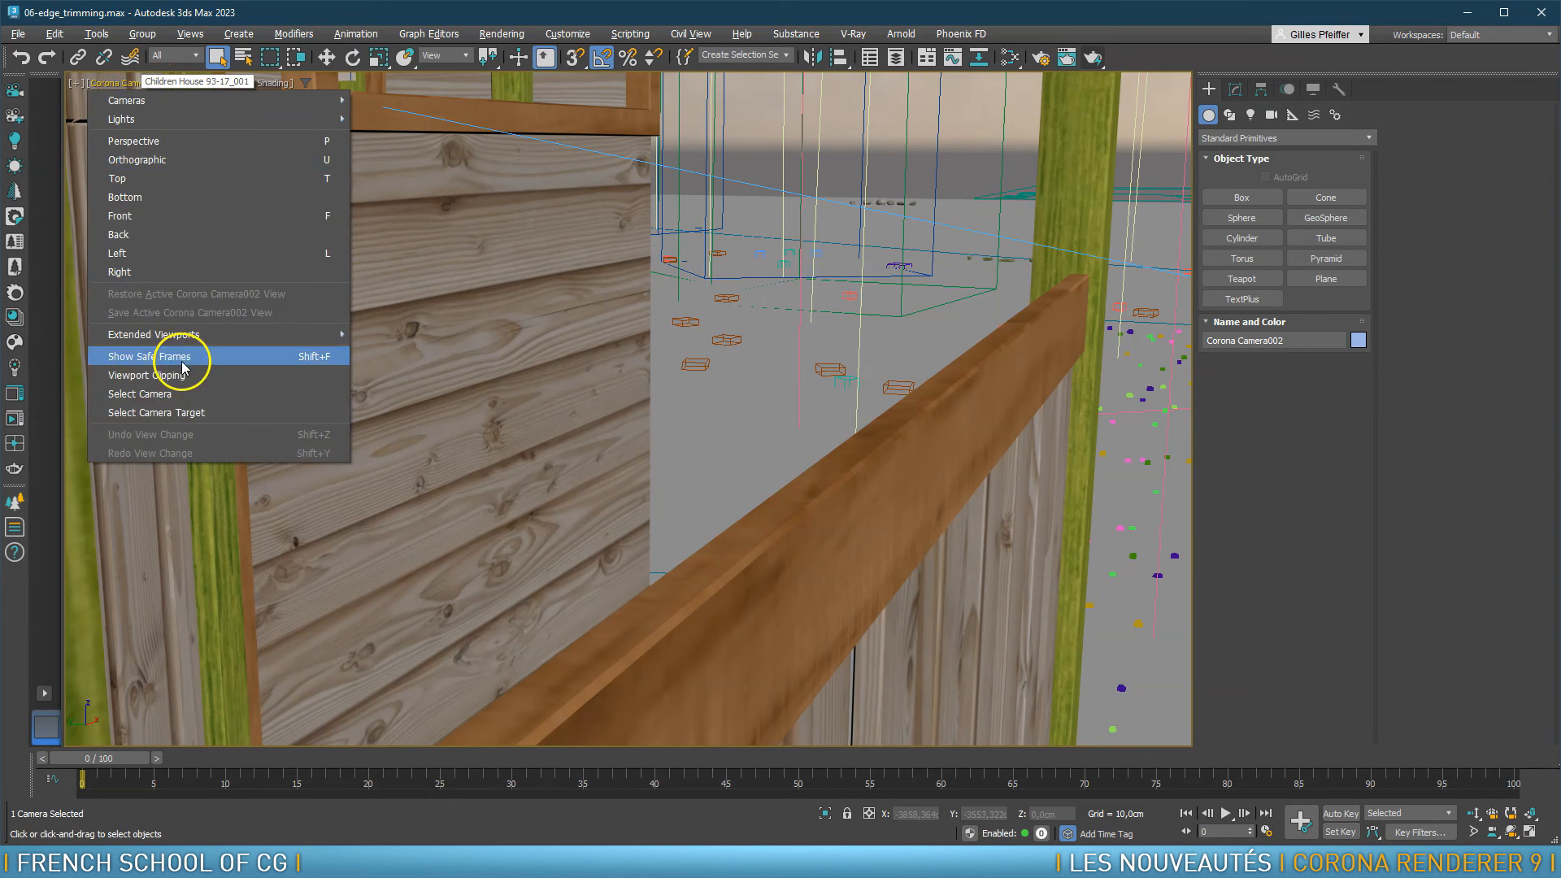
{"action": "left_click", "coordinate": [171, 393]}
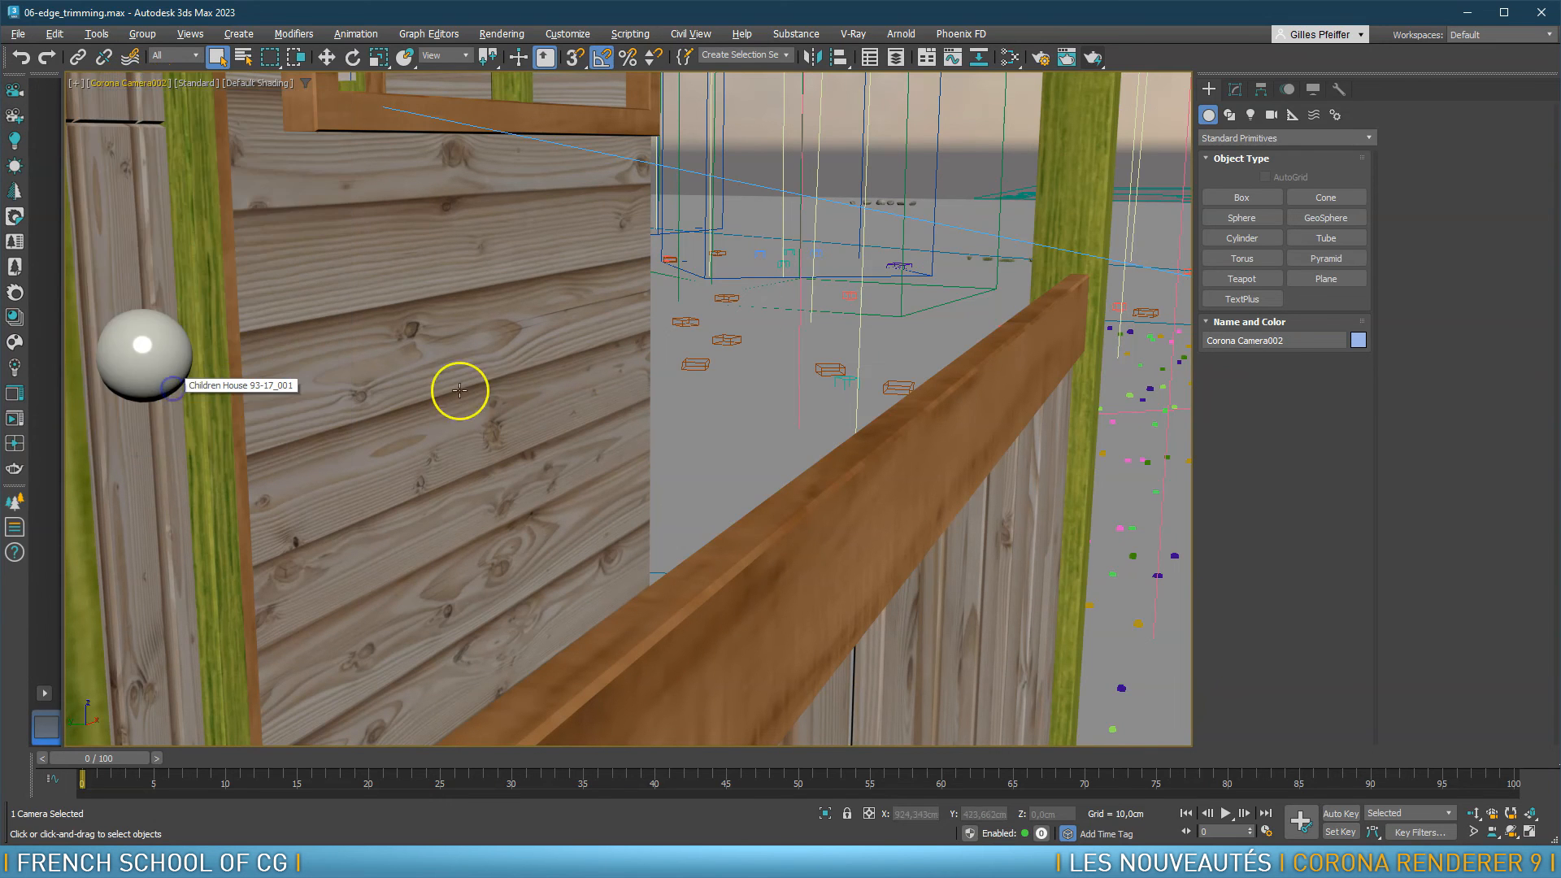
{"action": "left_click", "coordinate": [1236, 89]}
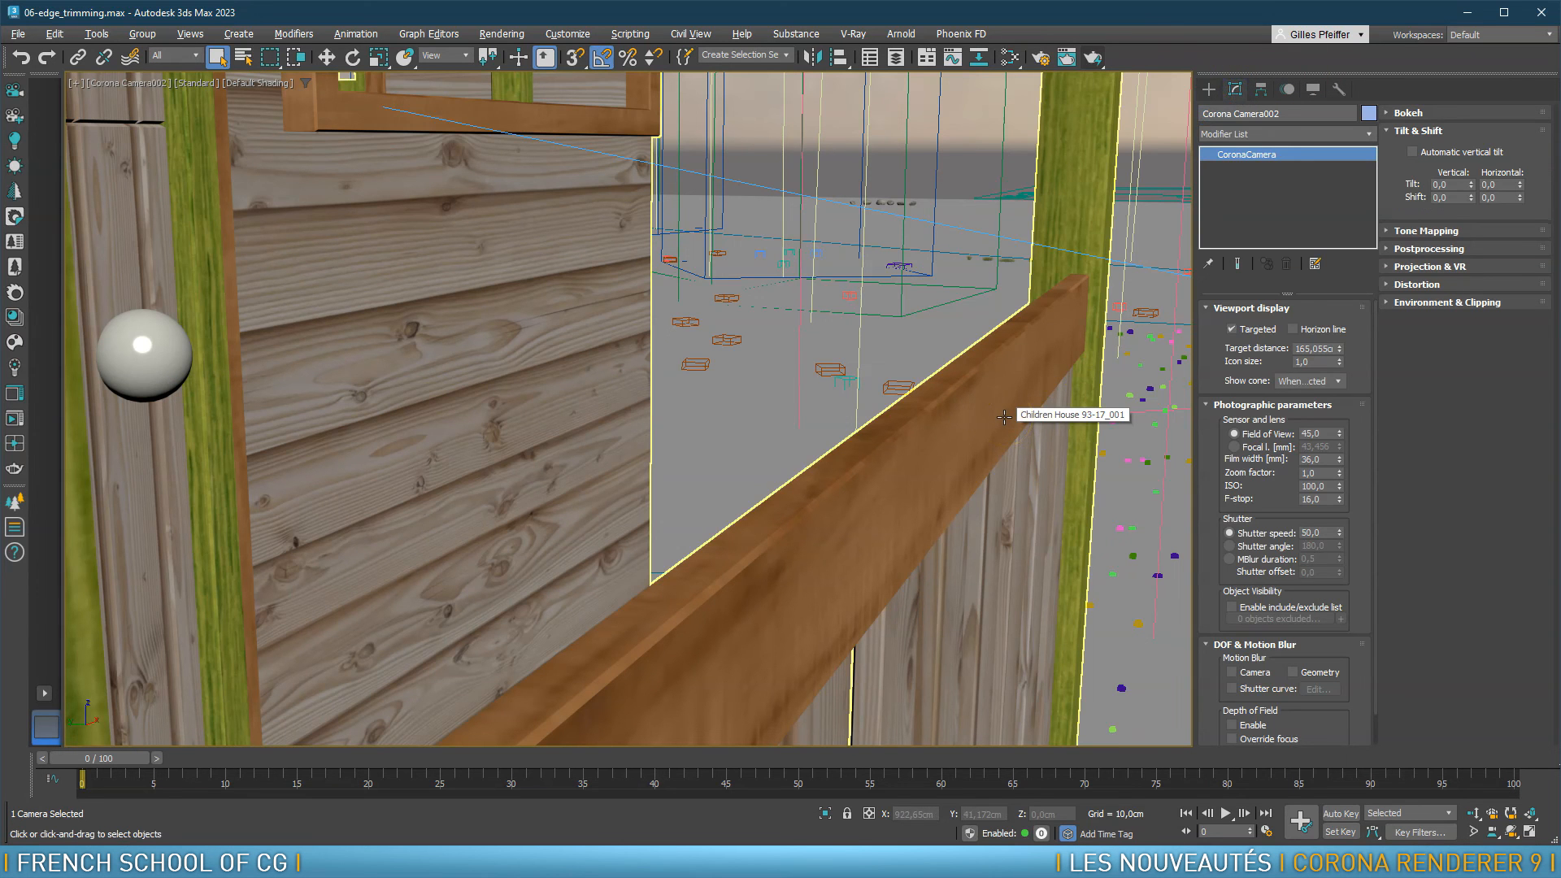
{"action": "left_click", "coordinate": [1390, 269]}
{"action": "left_click", "coordinate": [1487, 287]}
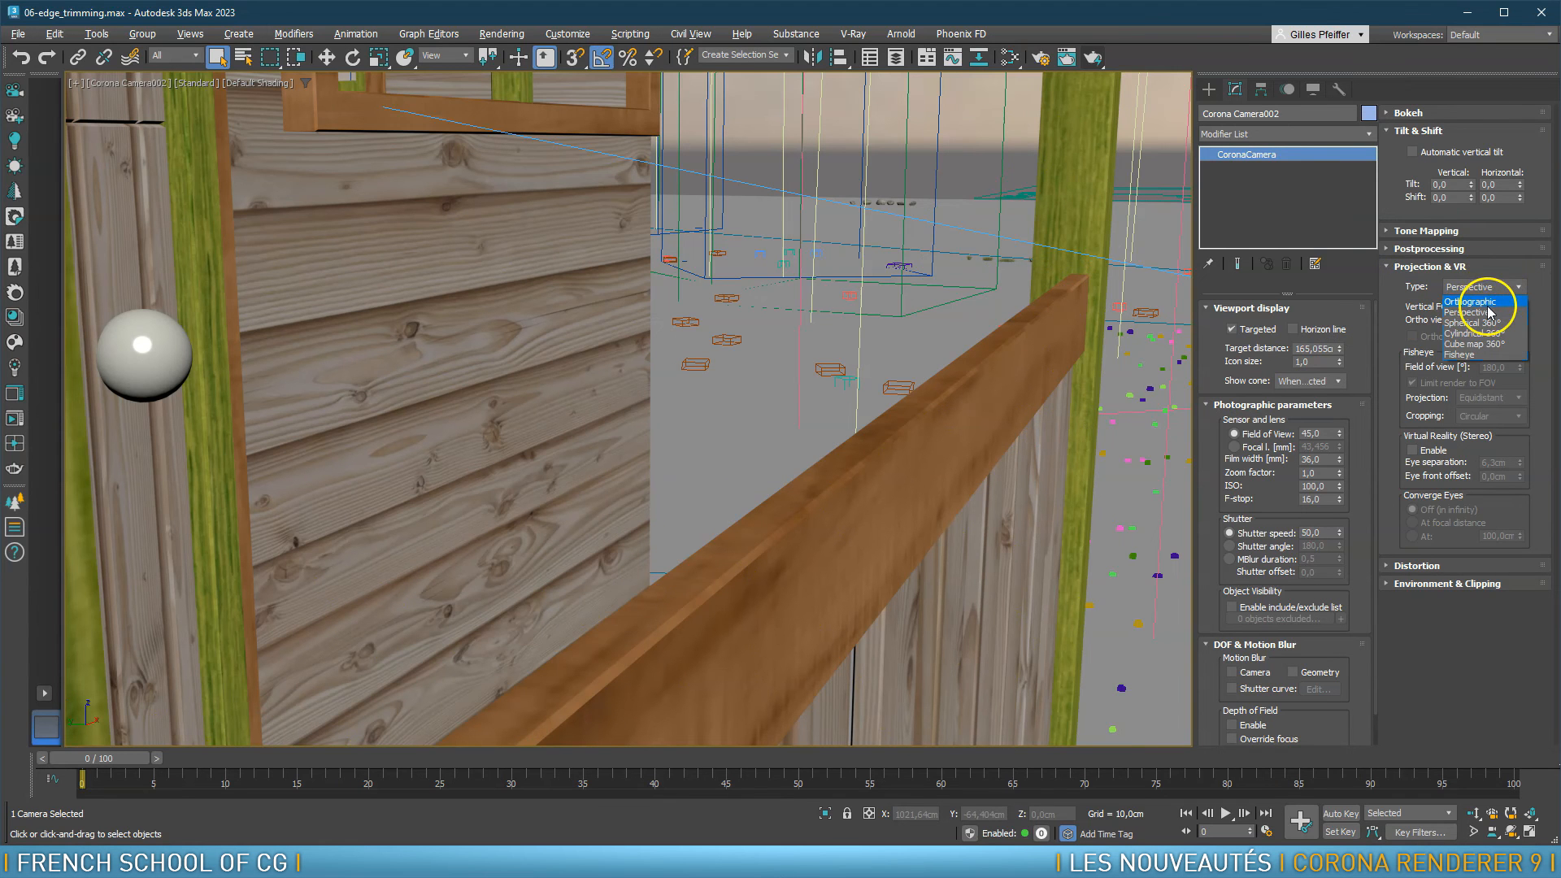
{"action": "left_click", "coordinate": [1471, 355]}
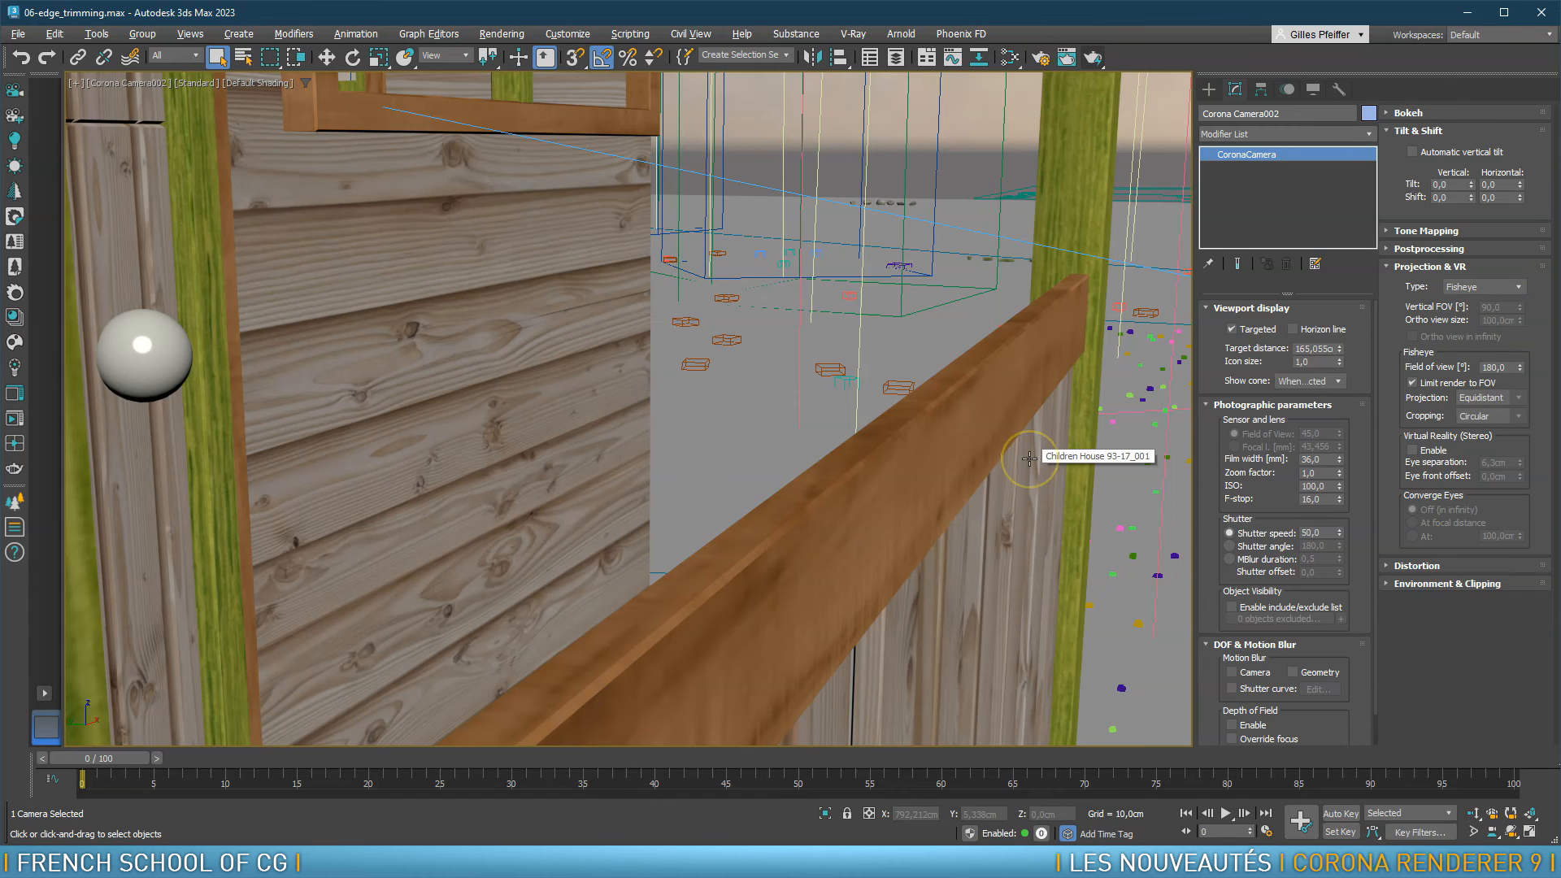
{"action": "key", "text": "shift+f"}
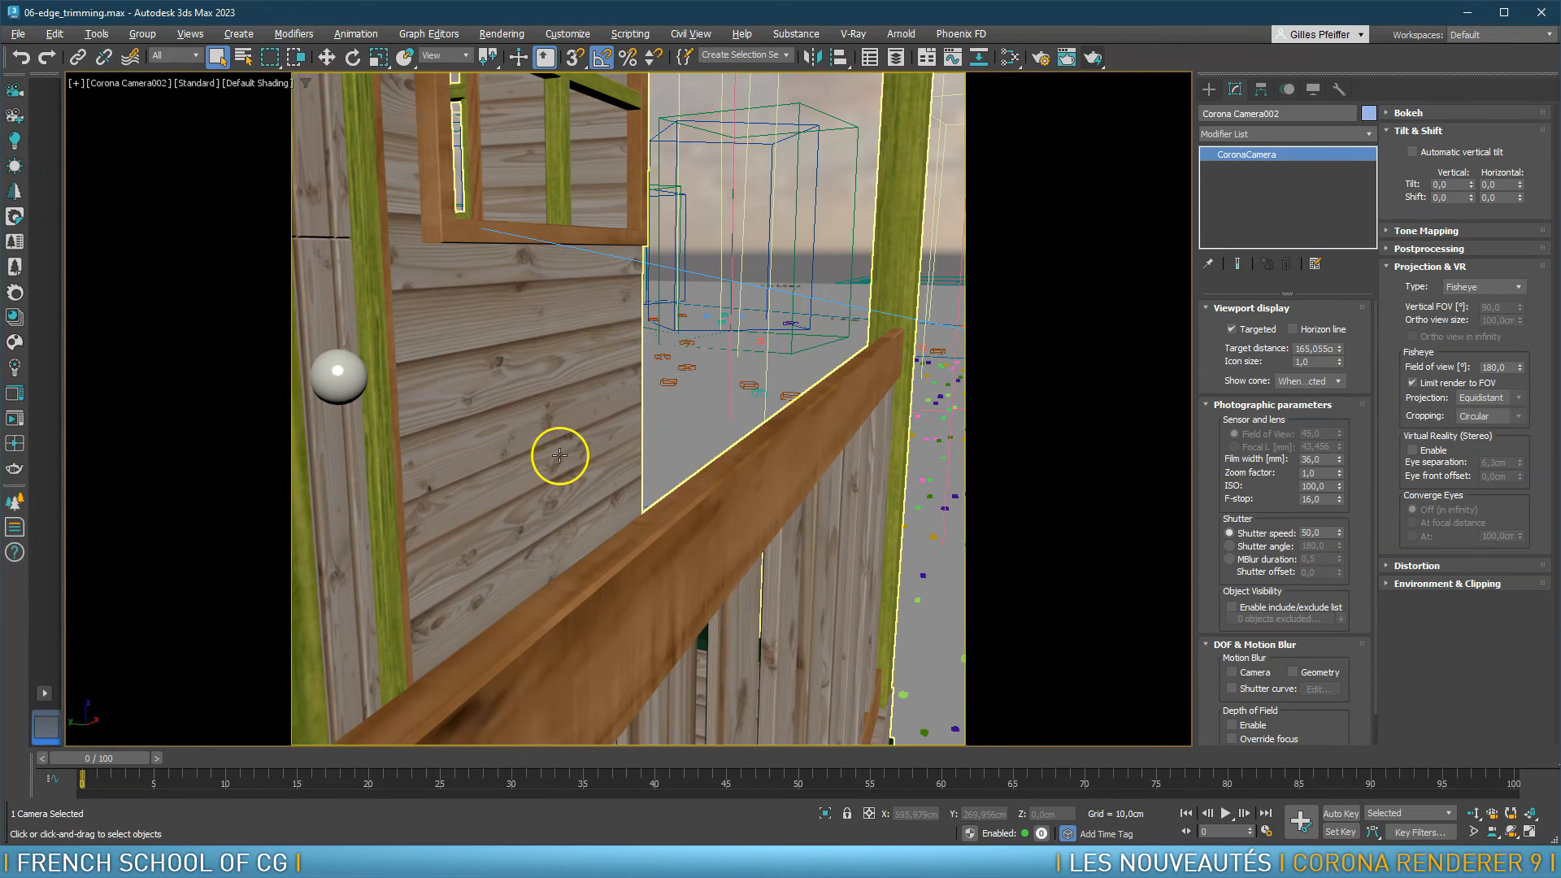
Start an interactive render of the fisheye camera and dolly it forward so the playhouse's balcony and door fill the image
{"action": "left_click", "coordinate": [12, 418]}
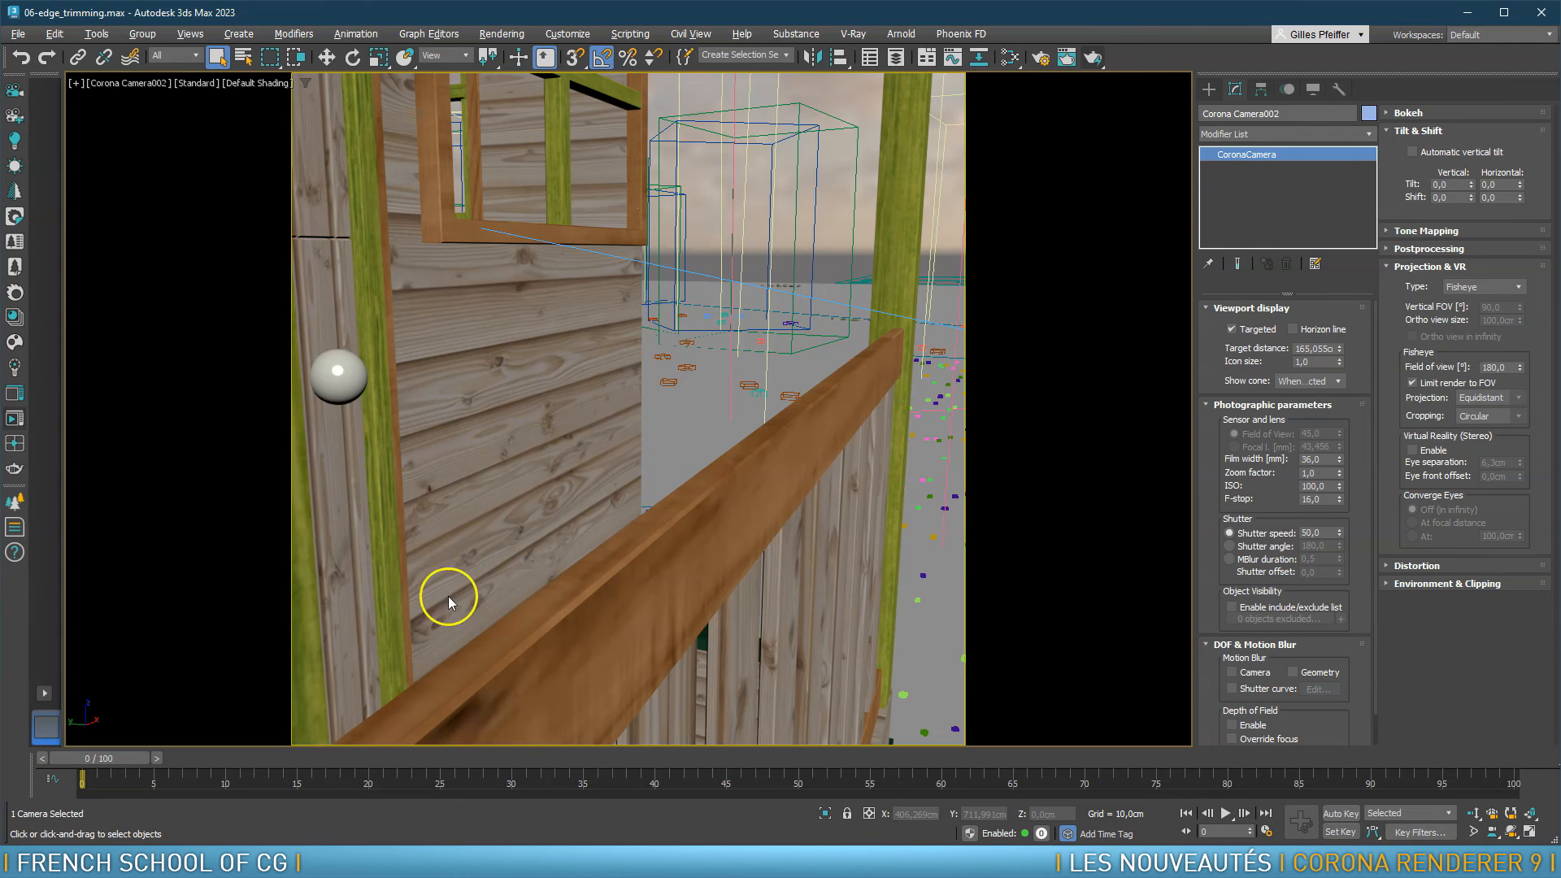
{"action": "left_click_drag", "start_coordinate": [616, 404], "coordinate": [552, 214]}
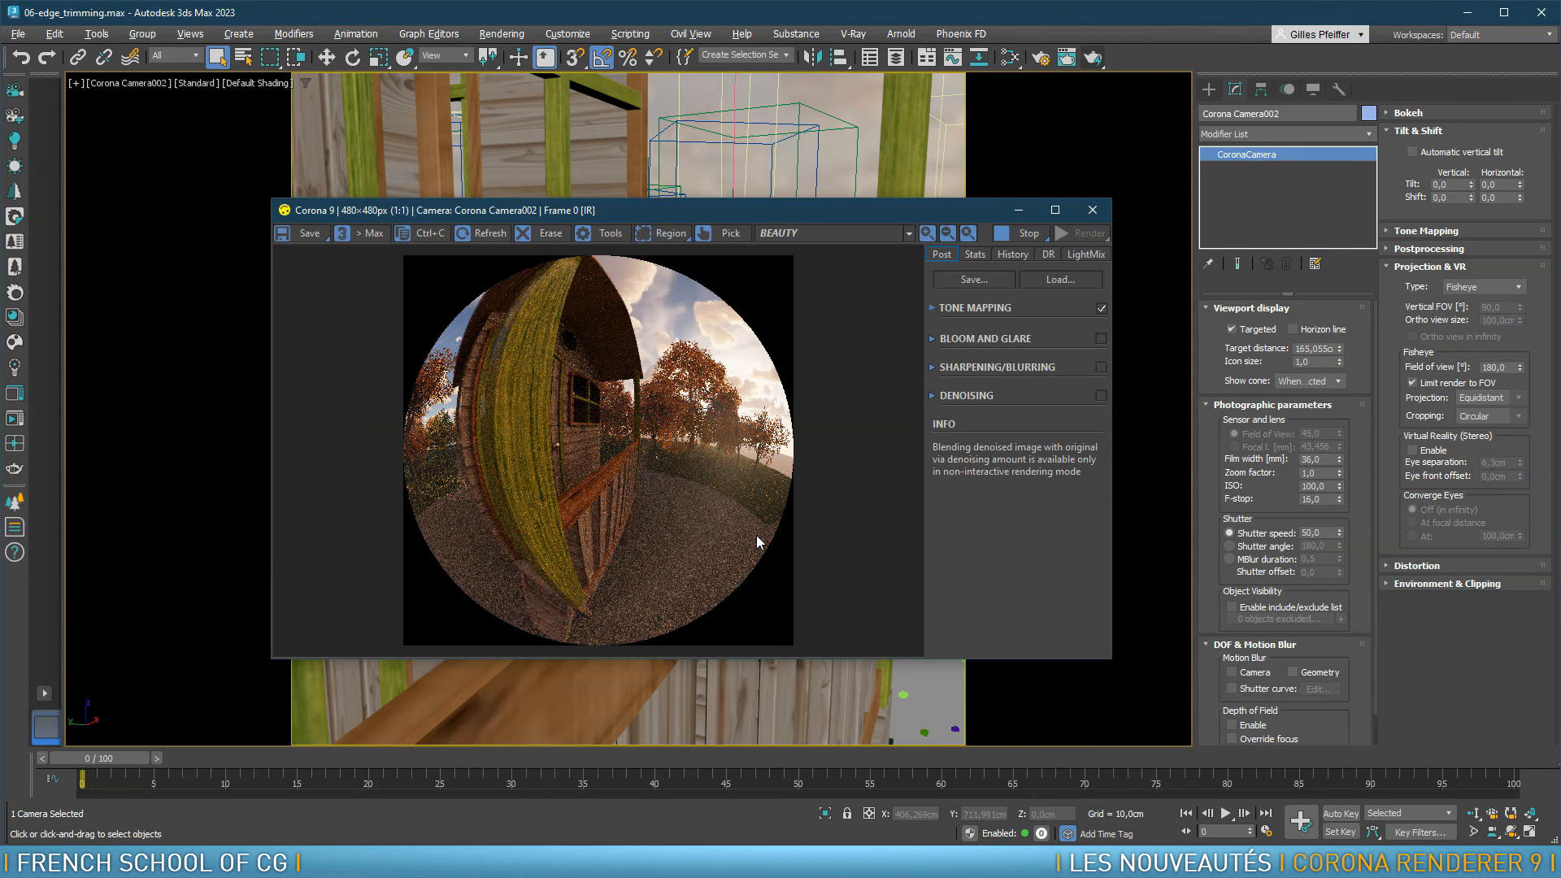
{"action": "left_click", "coordinate": [876, 490]}
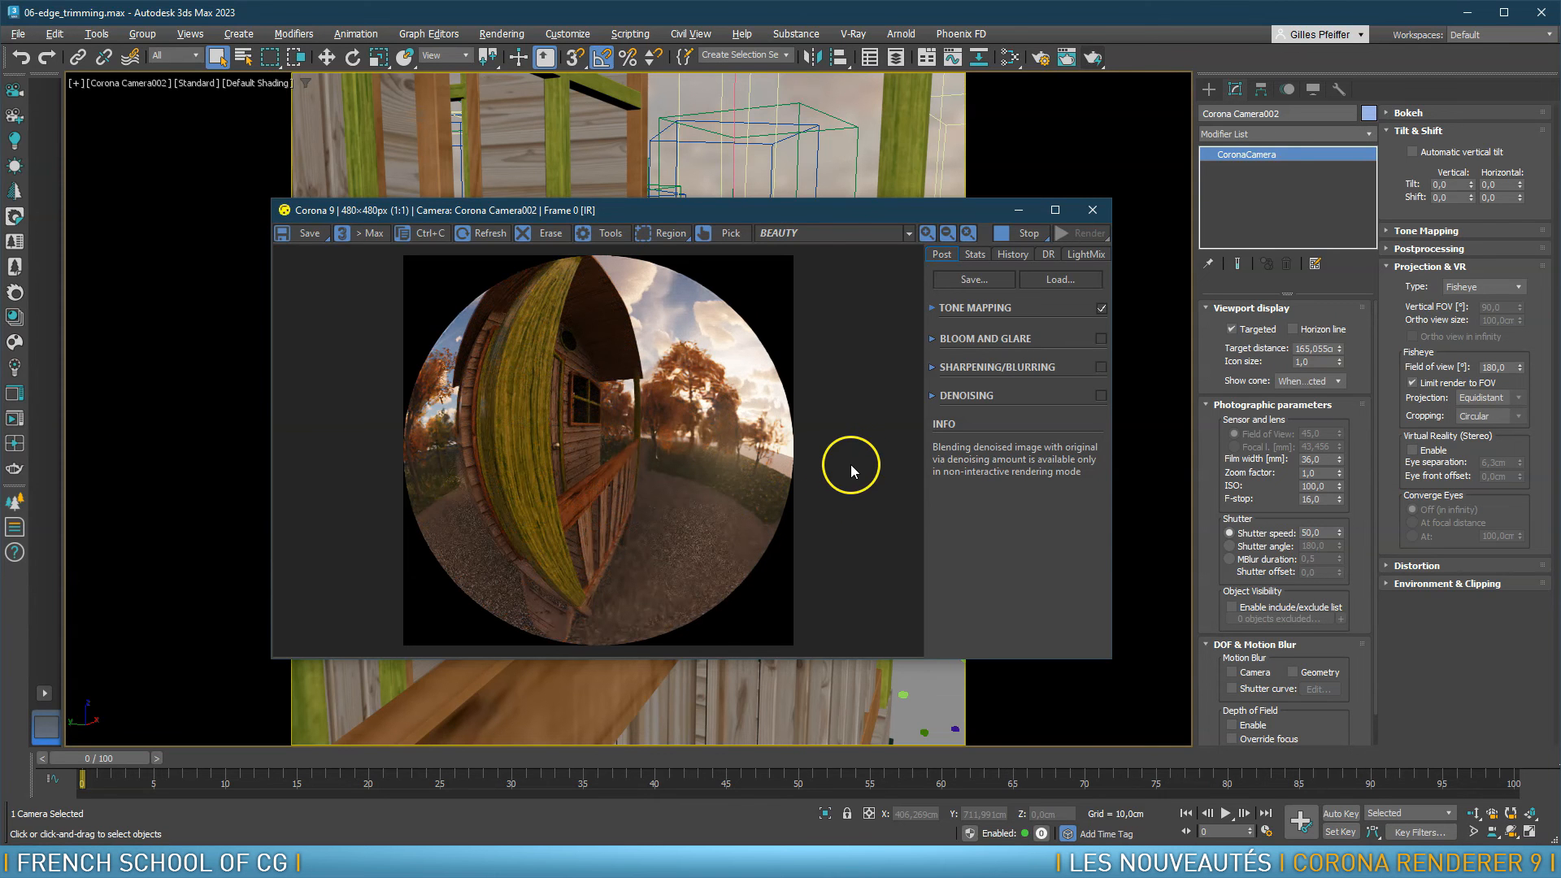
{"action": "left_click", "coordinate": [1472, 812]}
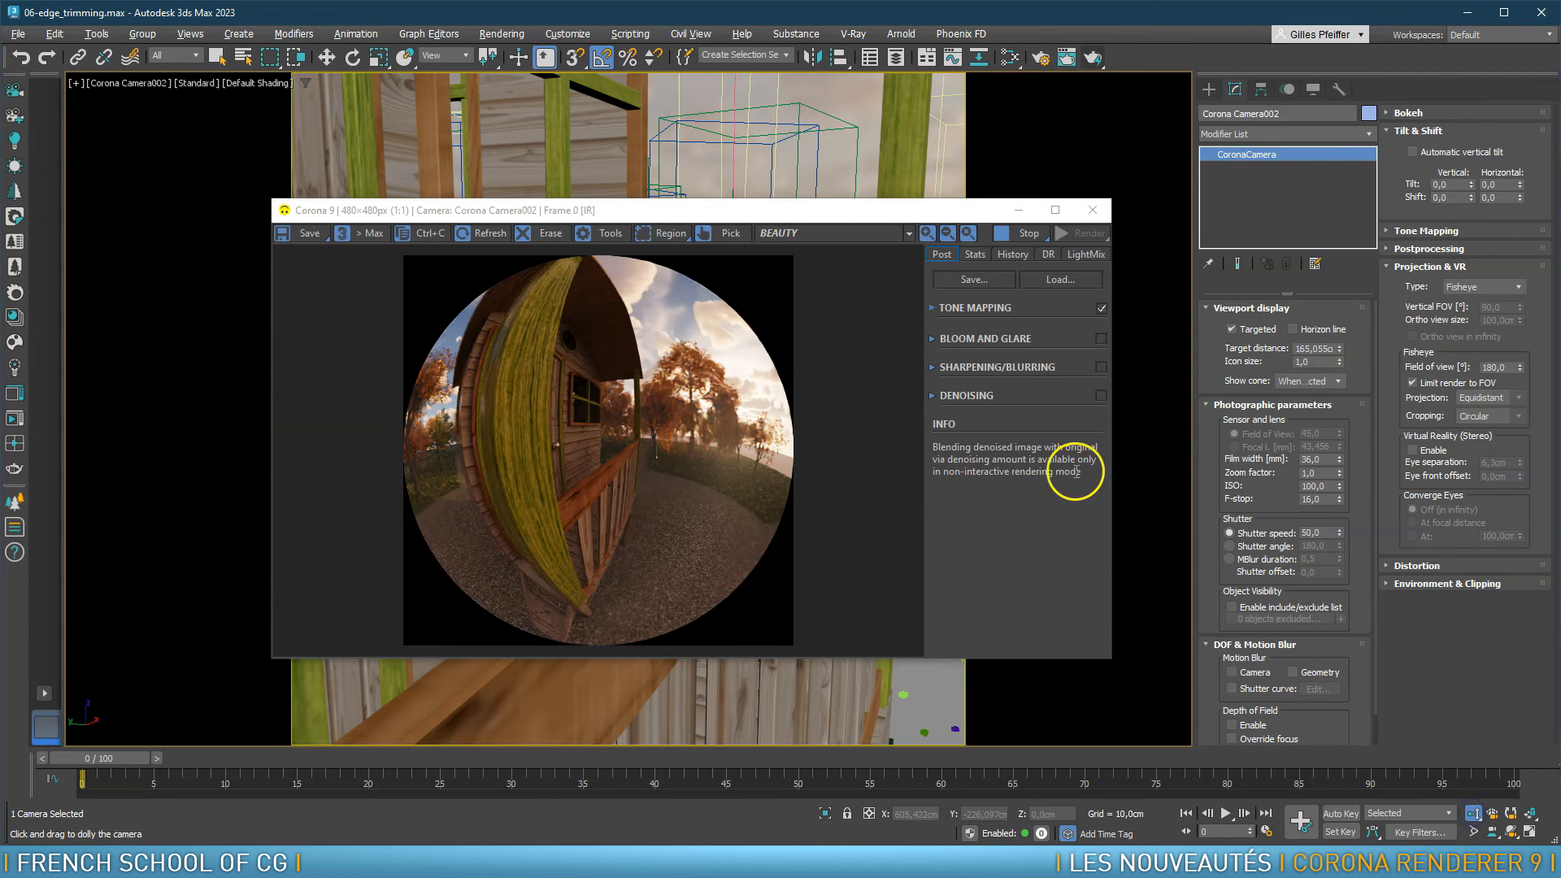
{"action": "left_click_drag", "start_coordinate": [749, 170], "coordinate": [738, 144]}
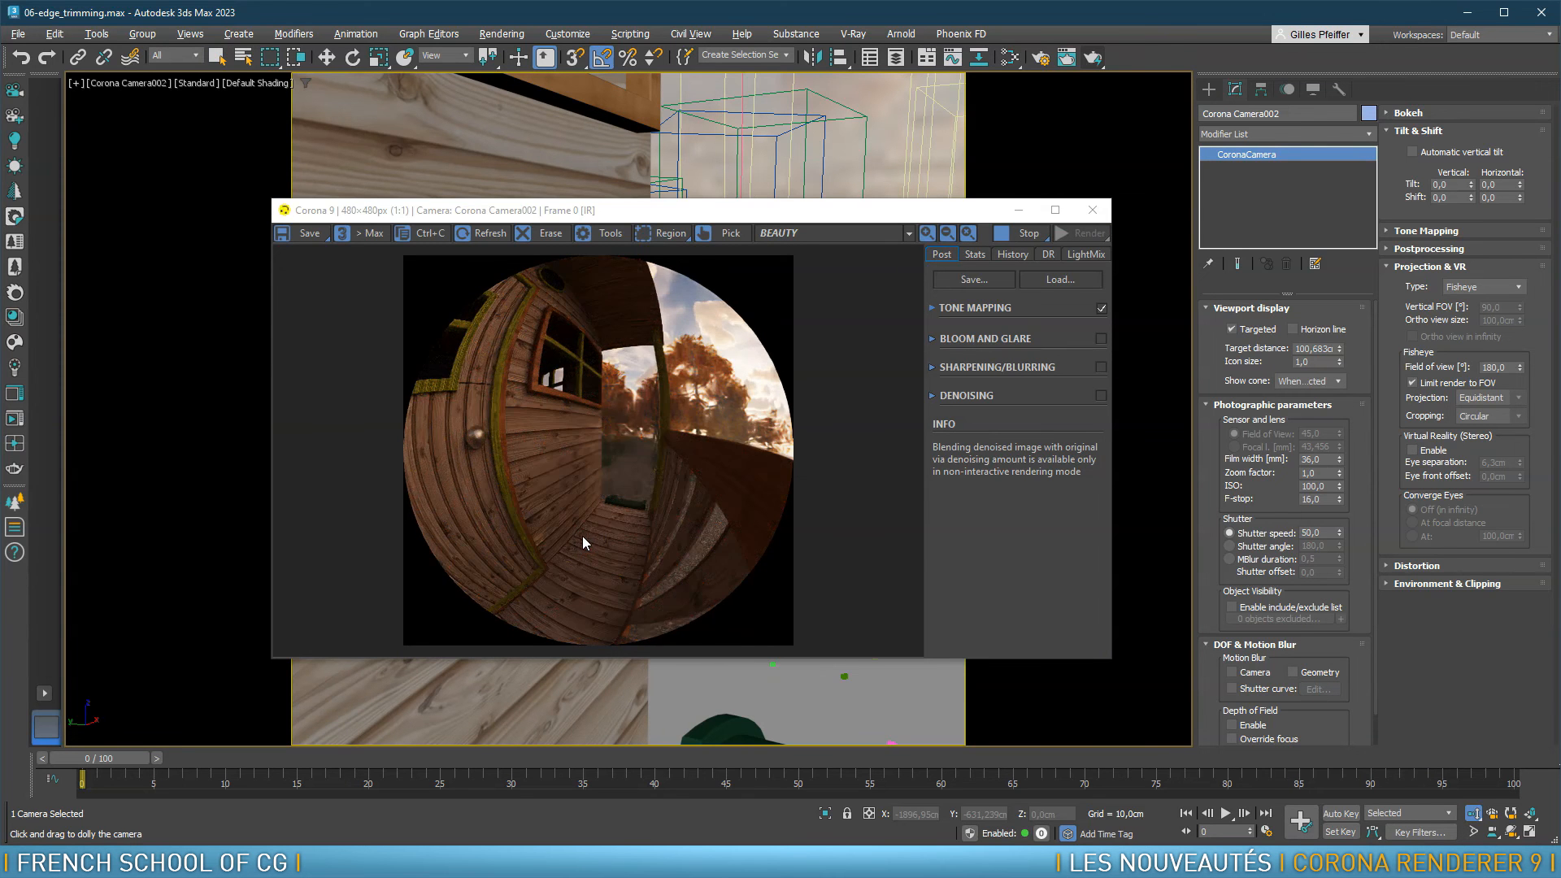
{"action": "left_click_drag", "start_coordinate": [707, 192], "coordinate": [703, 168]}
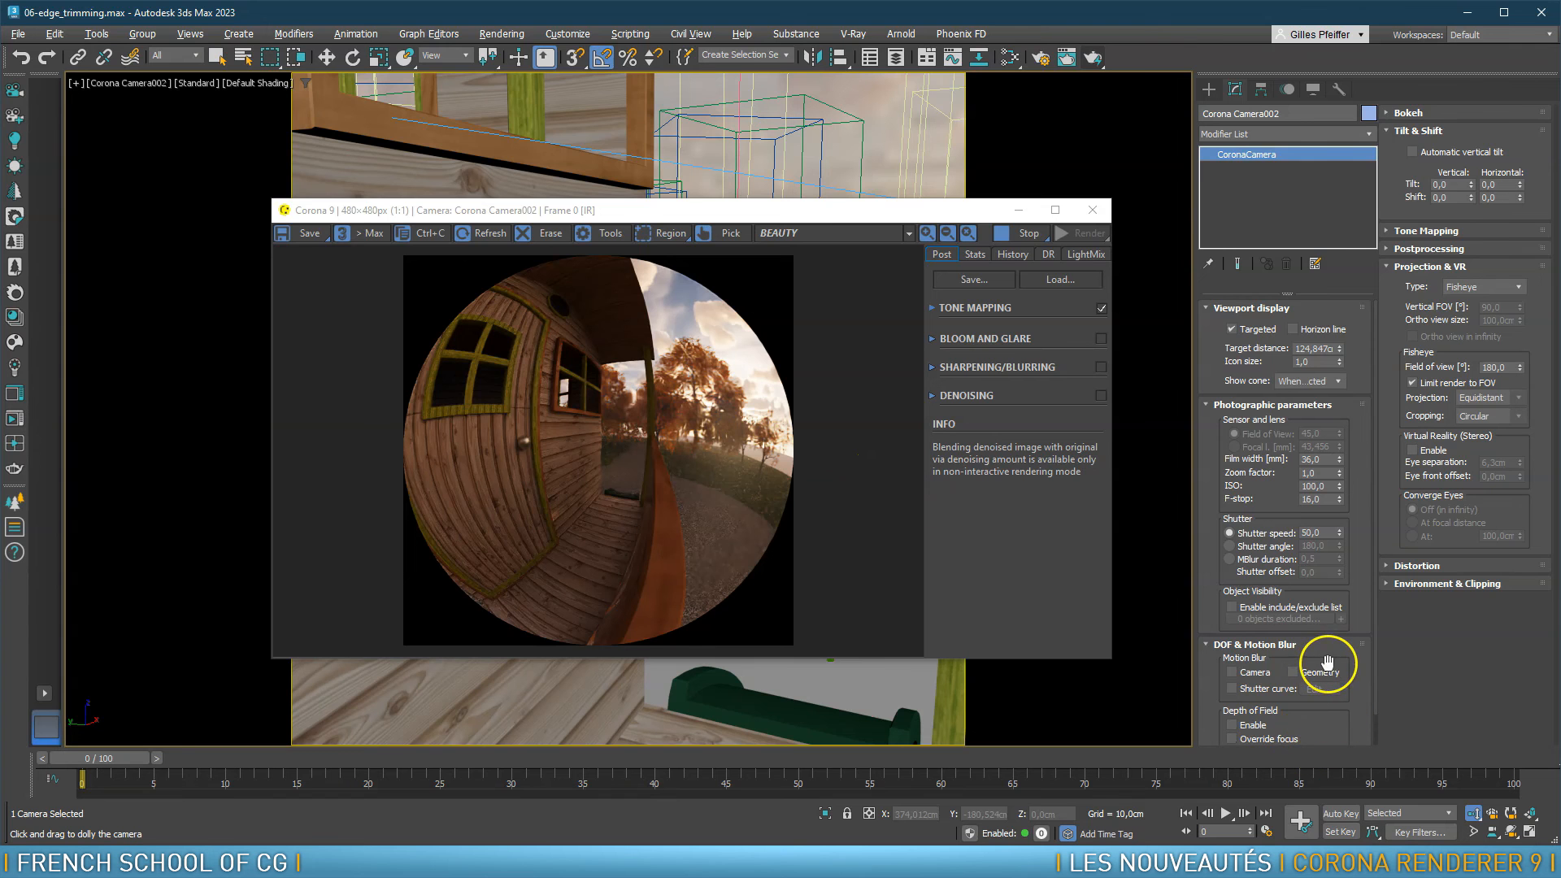
Enable depth of field on the fisheye camera and set its F-stop to 0,1
{"action": "scroll", "coordinate": [1327, 663], "scroll_direction": "down", "scroll_amount": 1}
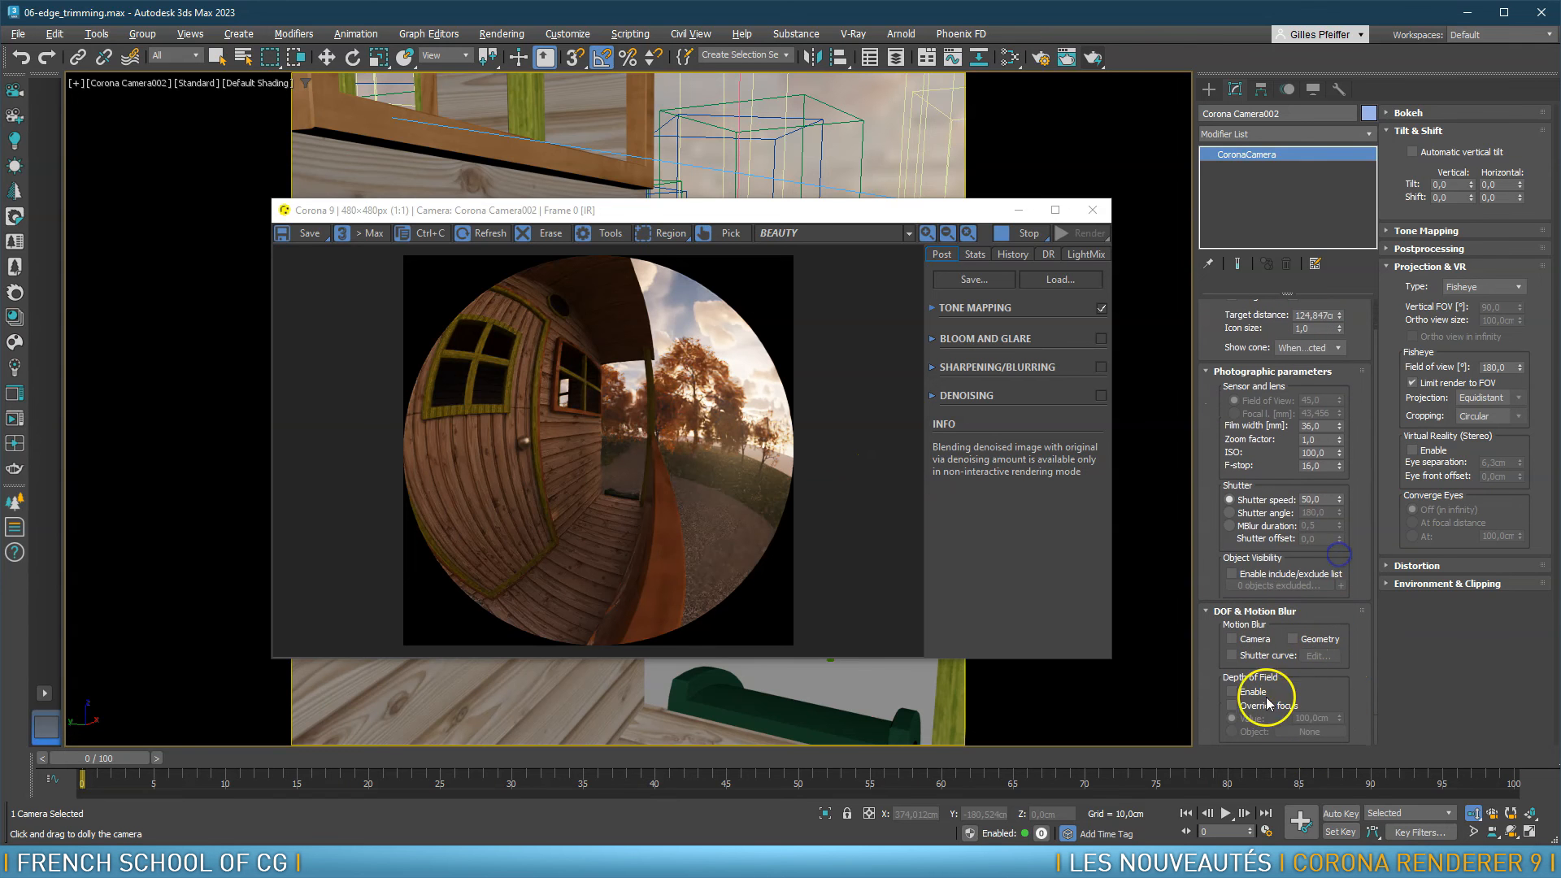
{"action": "left_click", "coordinate": [1232, 692]}
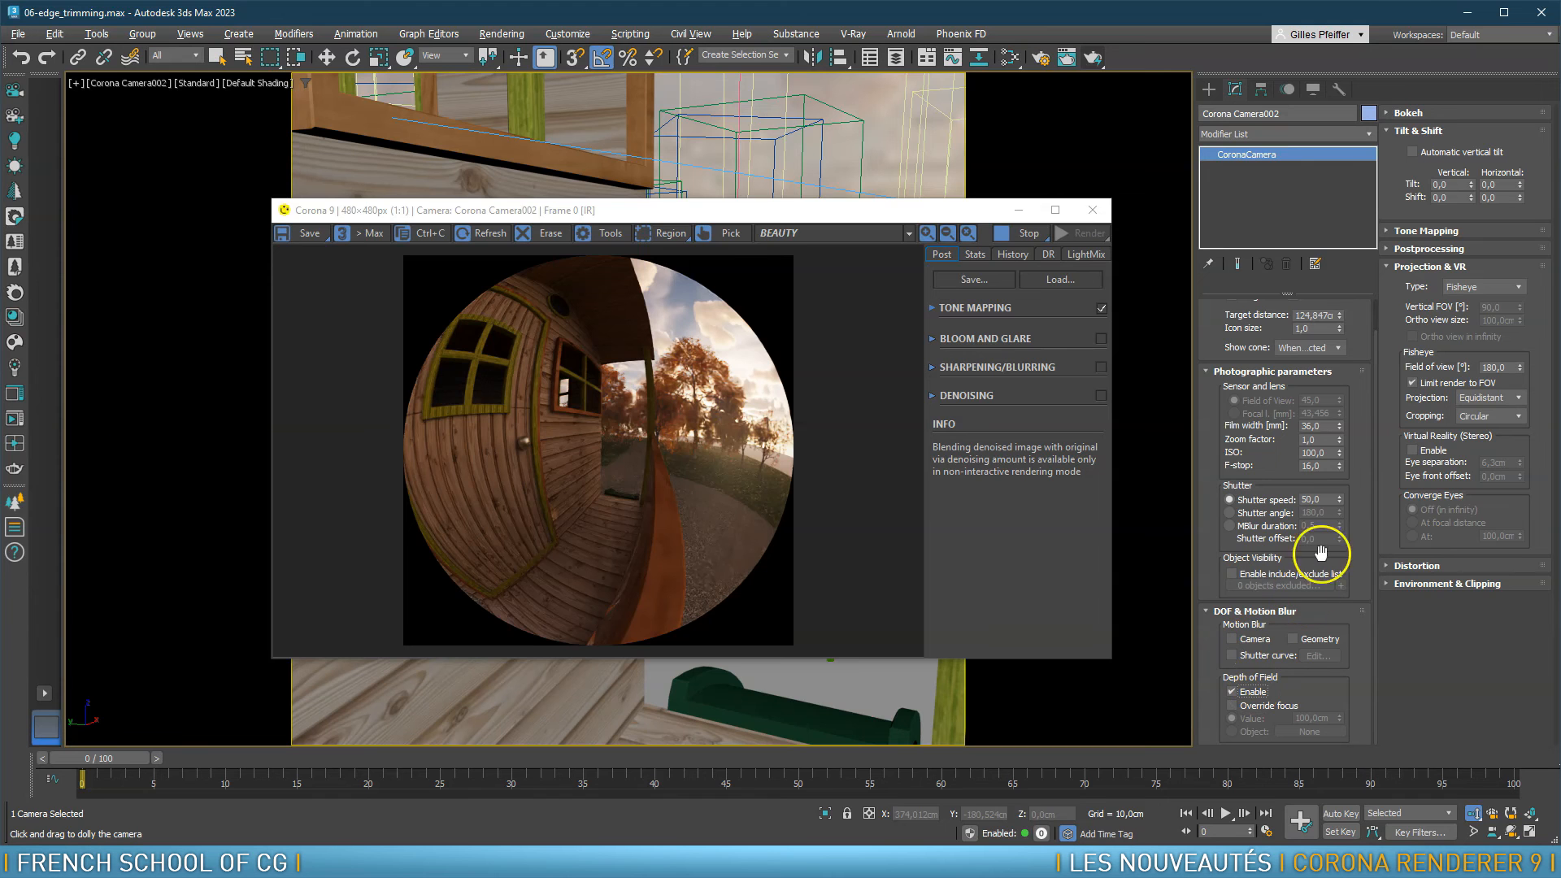
{"action": "left_click_drag", "start_coordinate": [1325, 469], "coordinate": [1270, 466]}
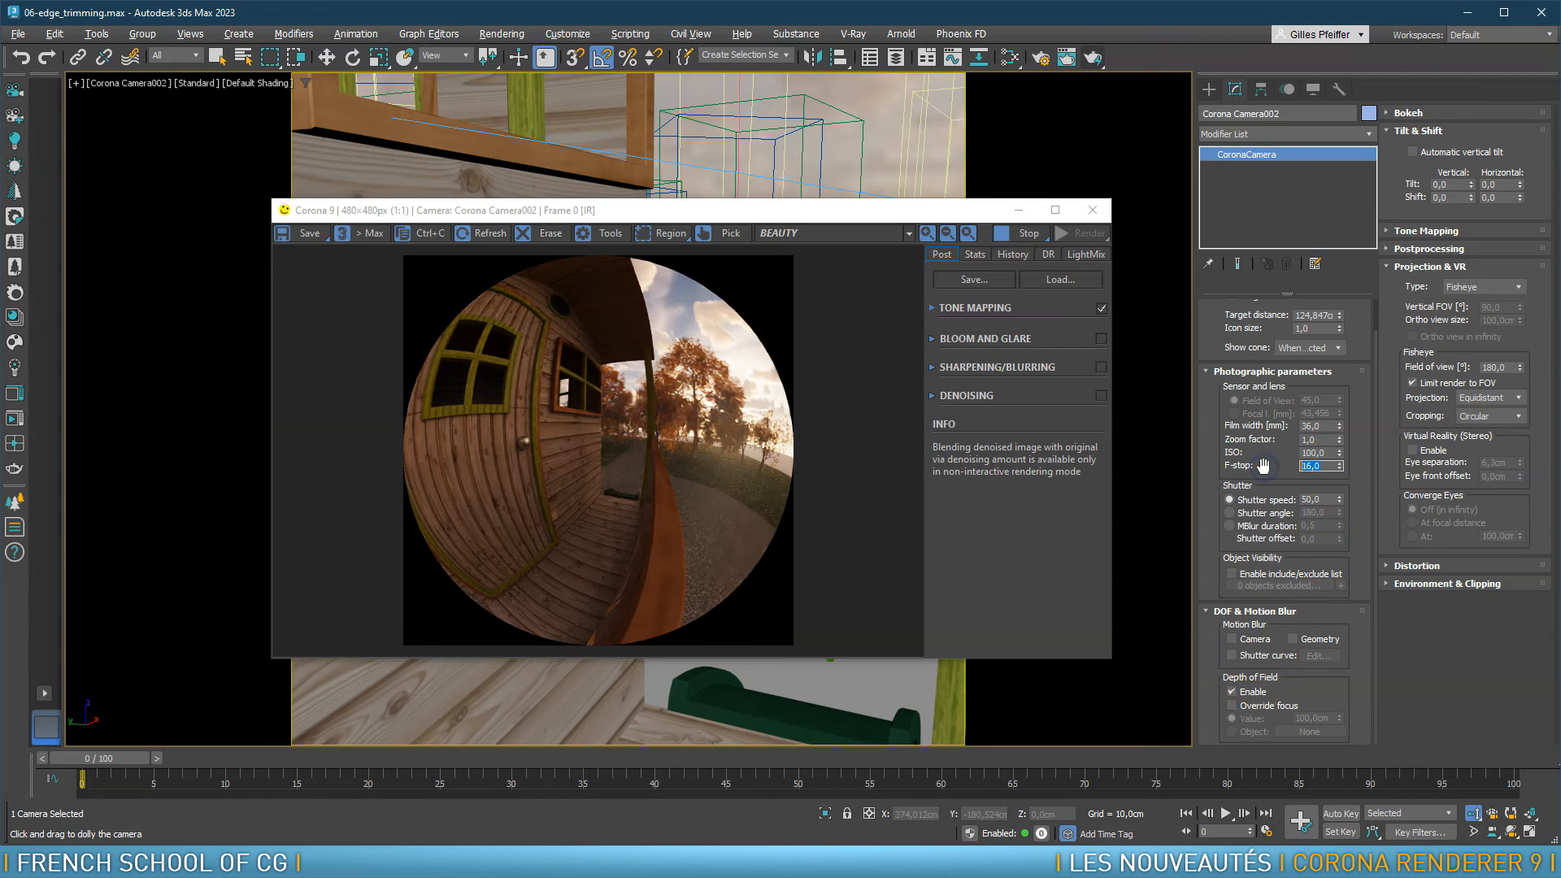
{"action": "type", "text": "1"}
{"action": "key", "text": "Return"}
{"action": "type", "text": "0,1"}
{"action": "key", "text": "Return"}
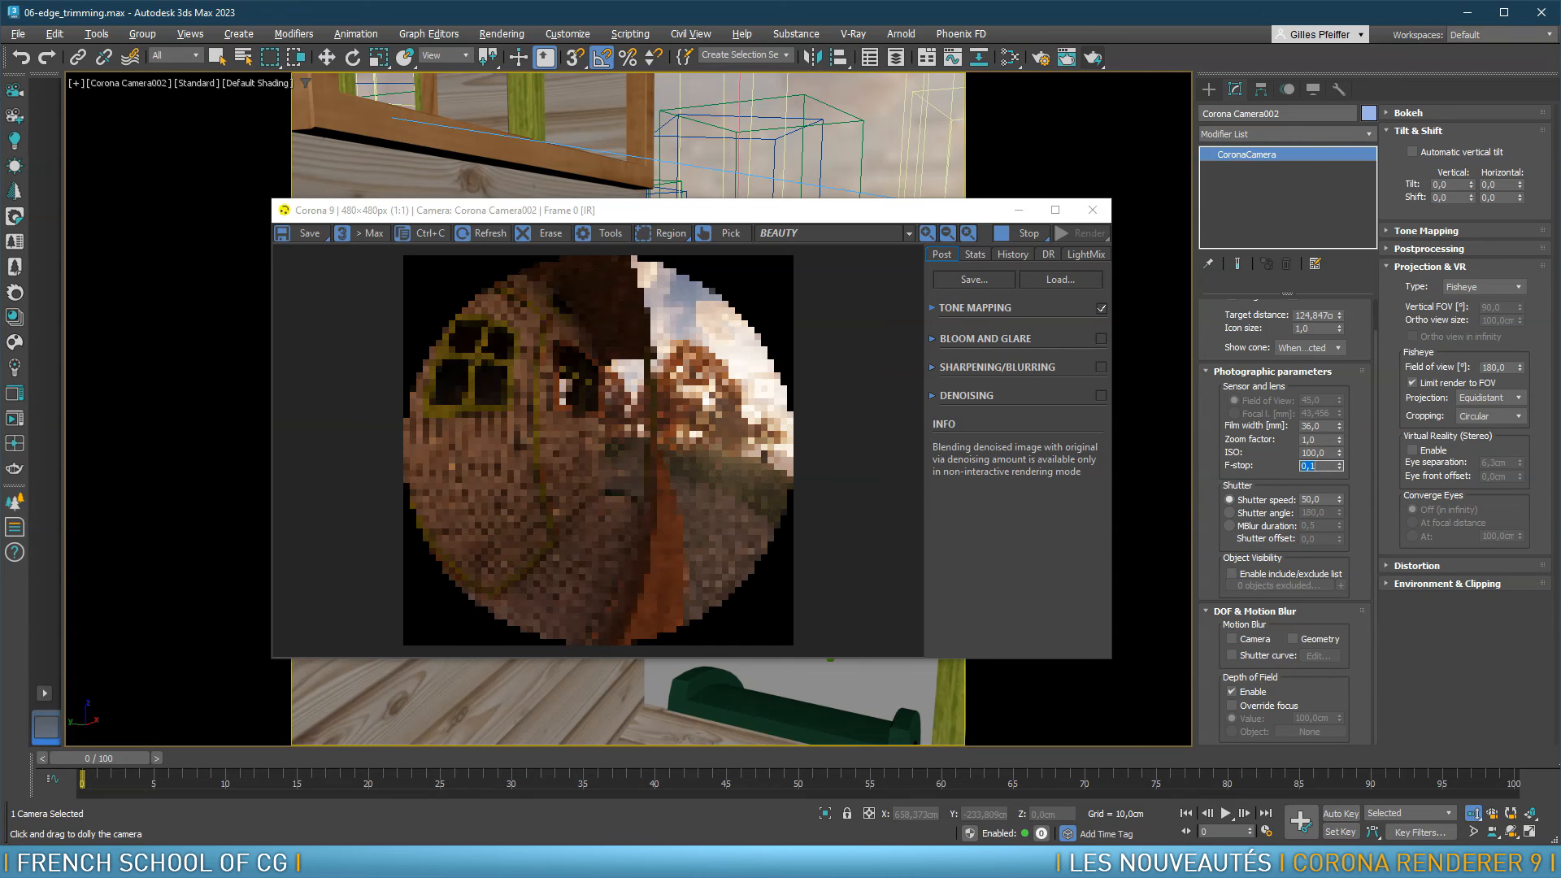
{"action": "left_click", "coordinate": [1242, 458]}
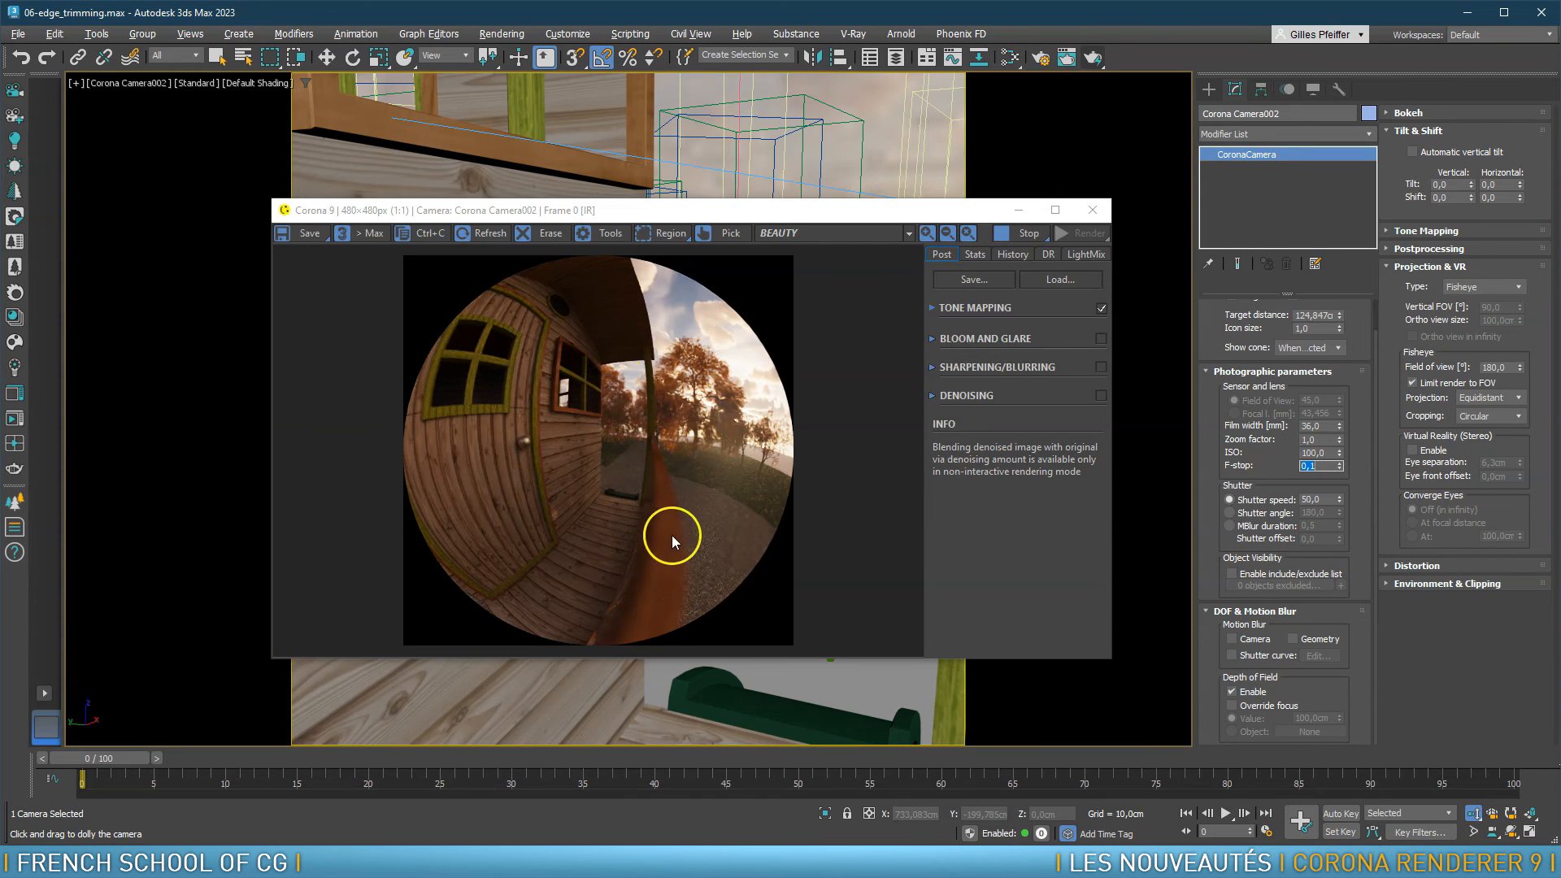
Pick the camera's focus point in the render, first on the near railing and finally on the door knob
{"action": "left_click", "coordinate": [720, 235]}
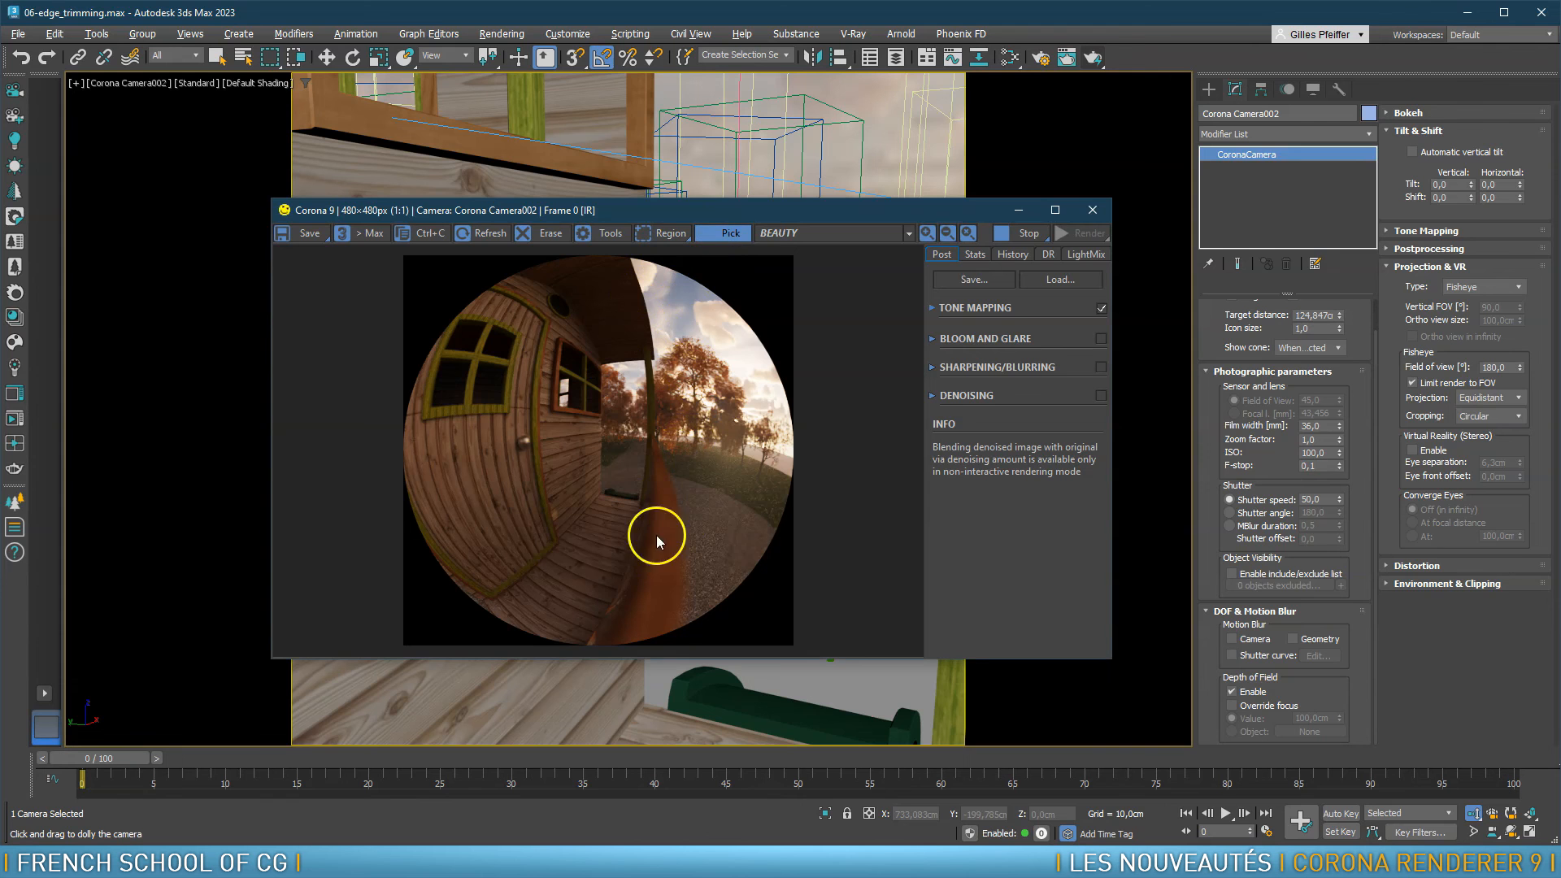
{"action": "left_click", "coordinate": [650, 593]}
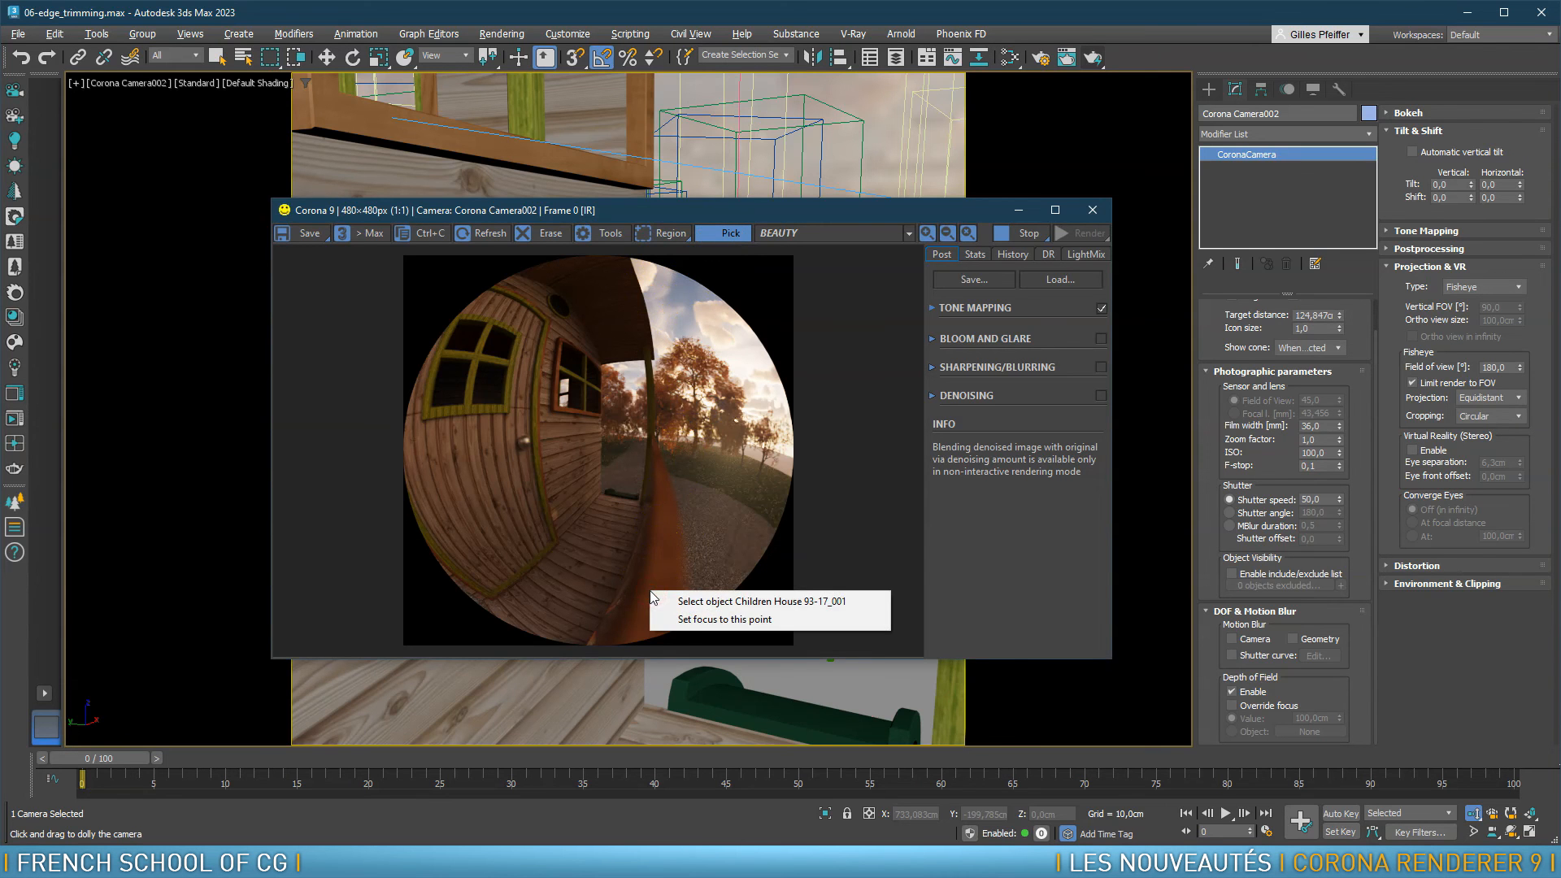
{"action": "left_click", "coordinate": [690, 619]}
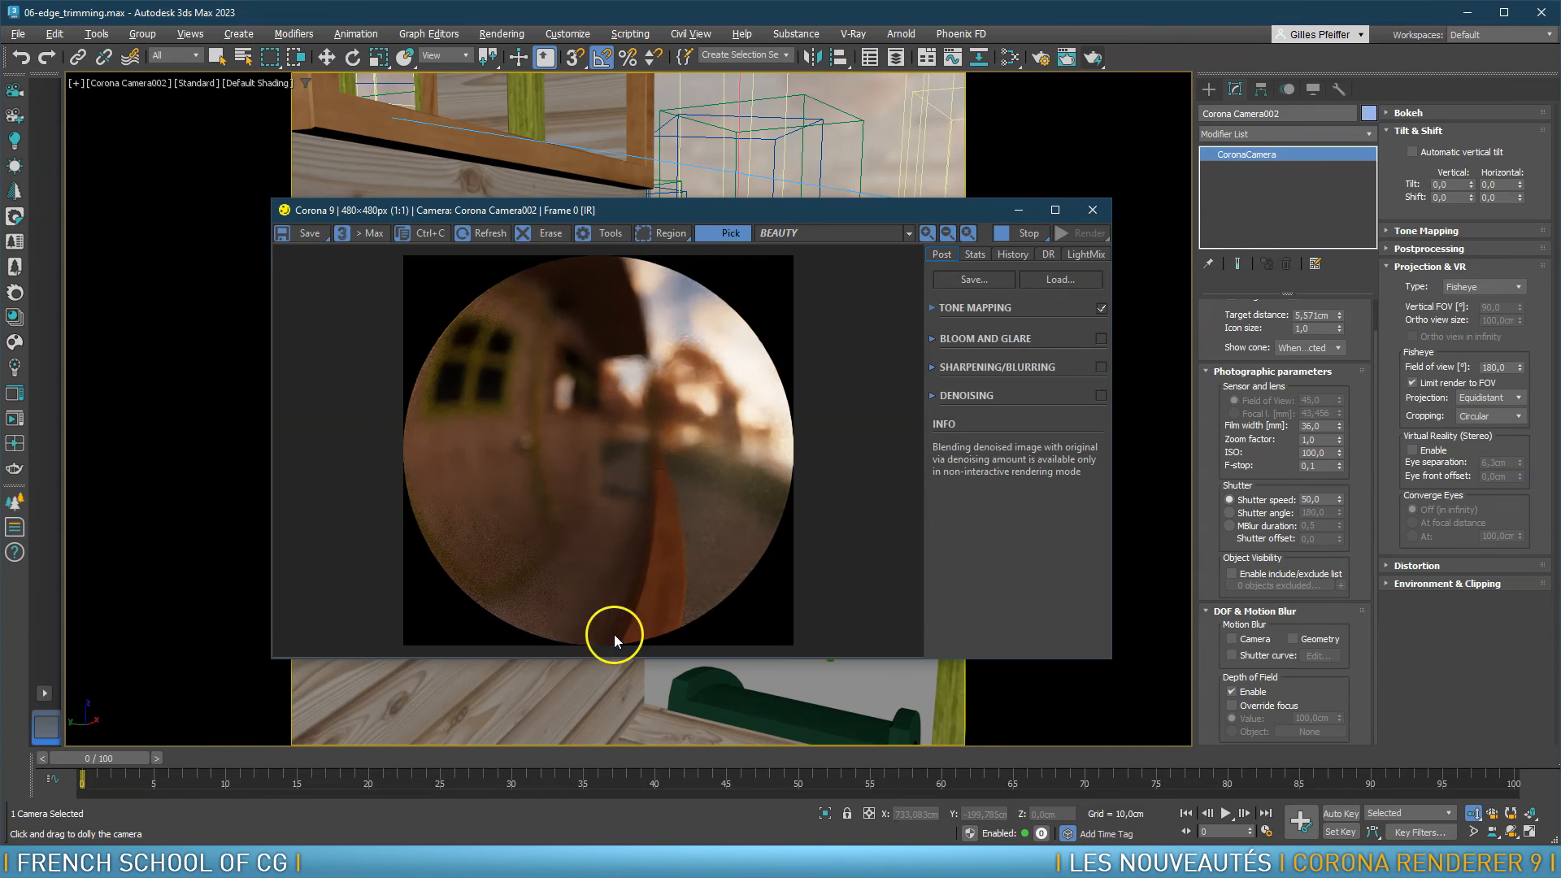
{"action": "left_click", "coordinate": [521, 443]}
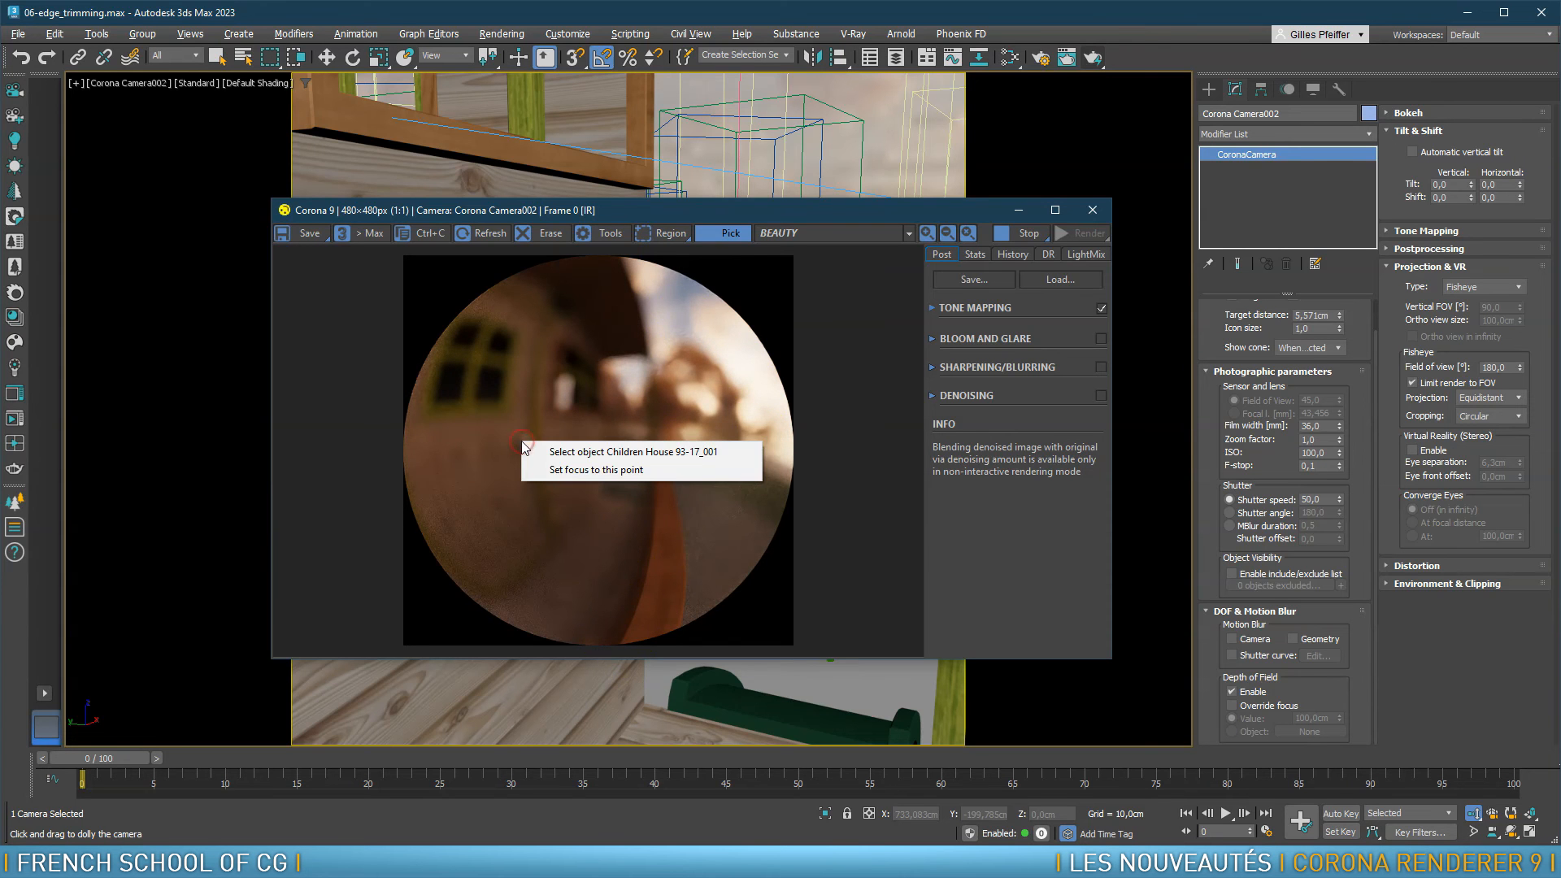
{"action": "left_click", "coordinate": [595, 469]}
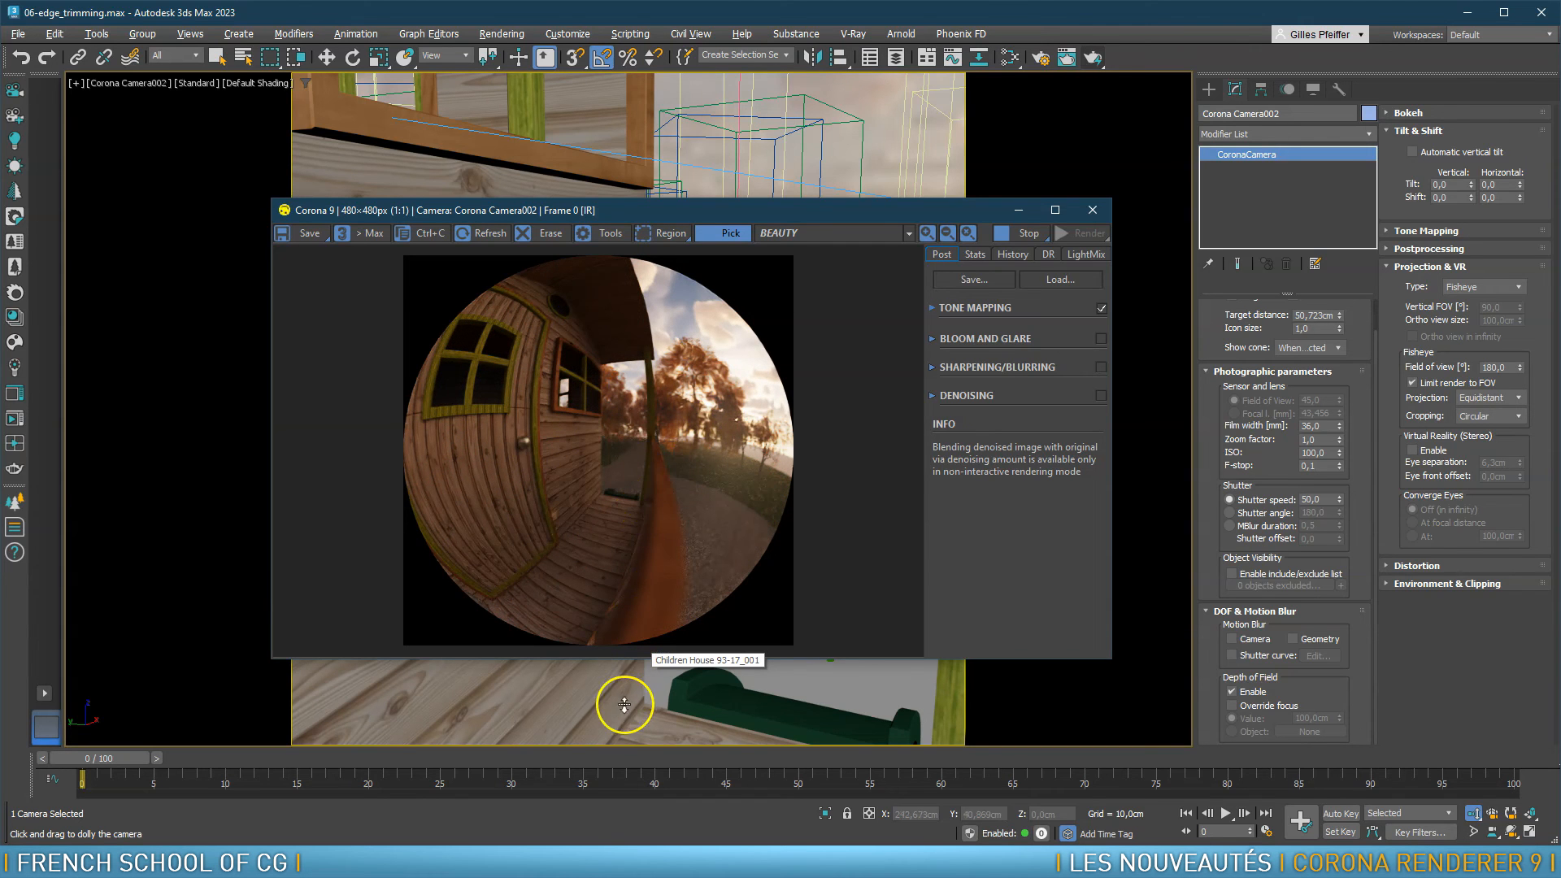
Move the render window to the screen's corner and enlarge it to inspect the fisheye depth of field
{"action": "left_click_drag", "start_coordinate": [652, 219], "coordinate": [408, 33]}
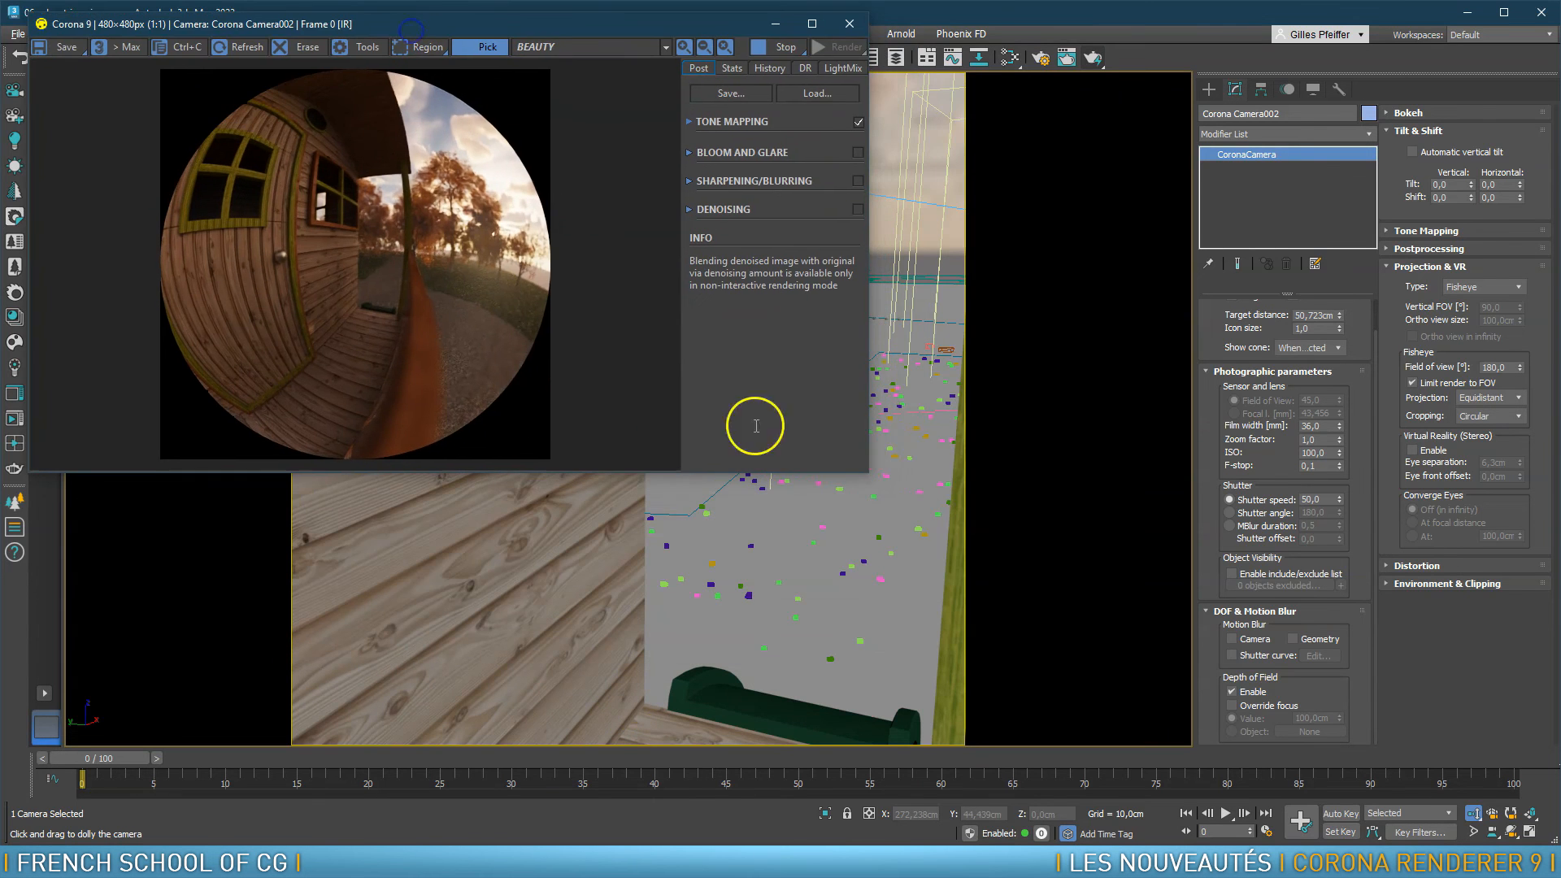
{"action": "left_click_drag", "start_coordinate": [867, 471], "coordinate": [1303, 839]}
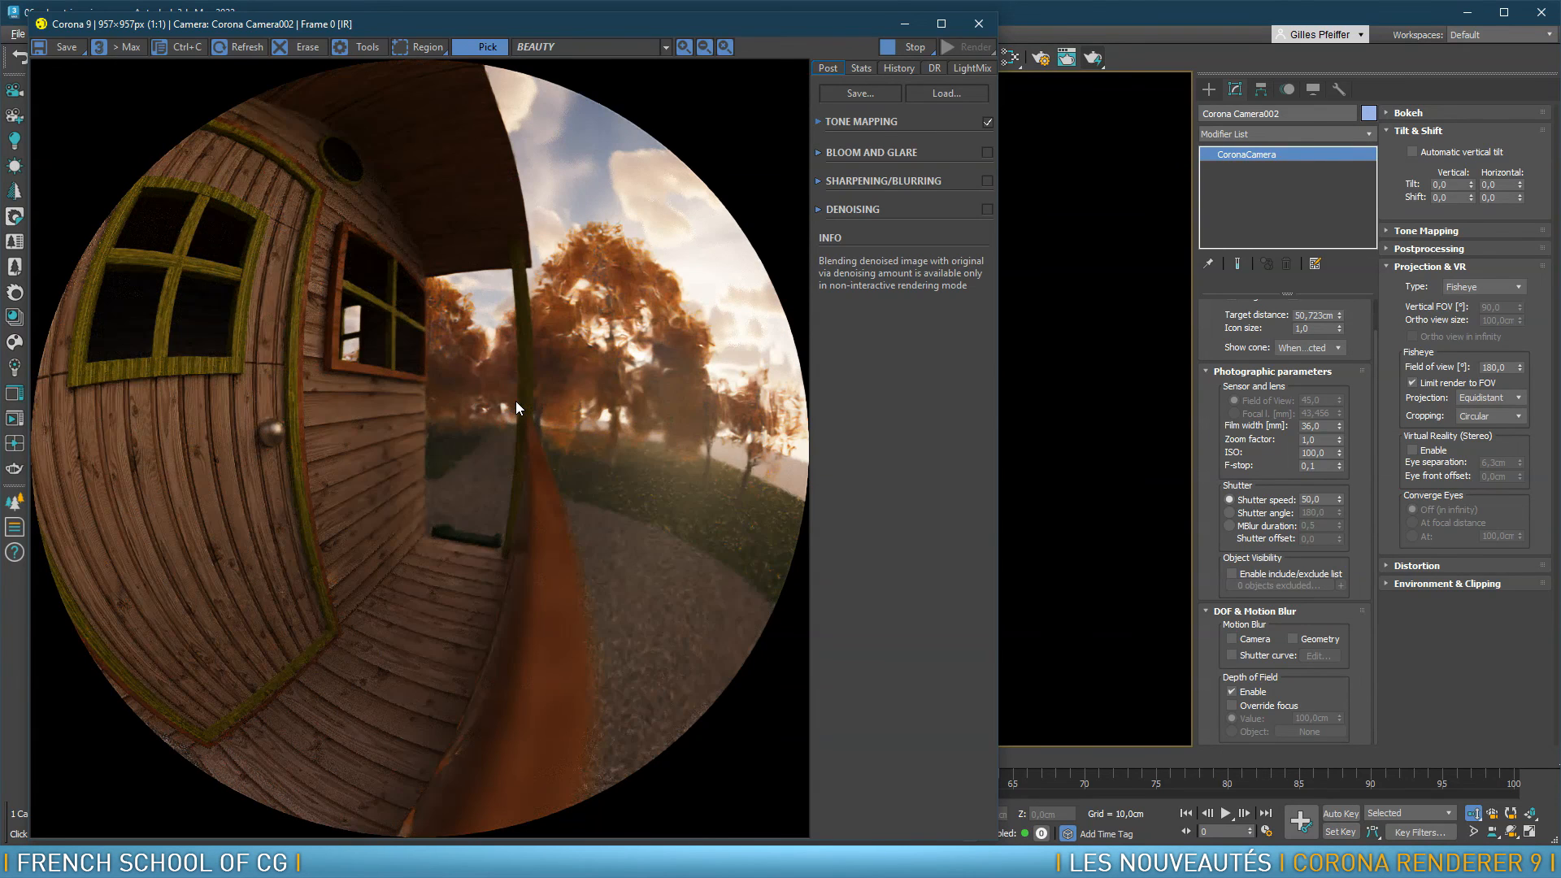
{"action": "left_click", "coordinate": [535, 391]}
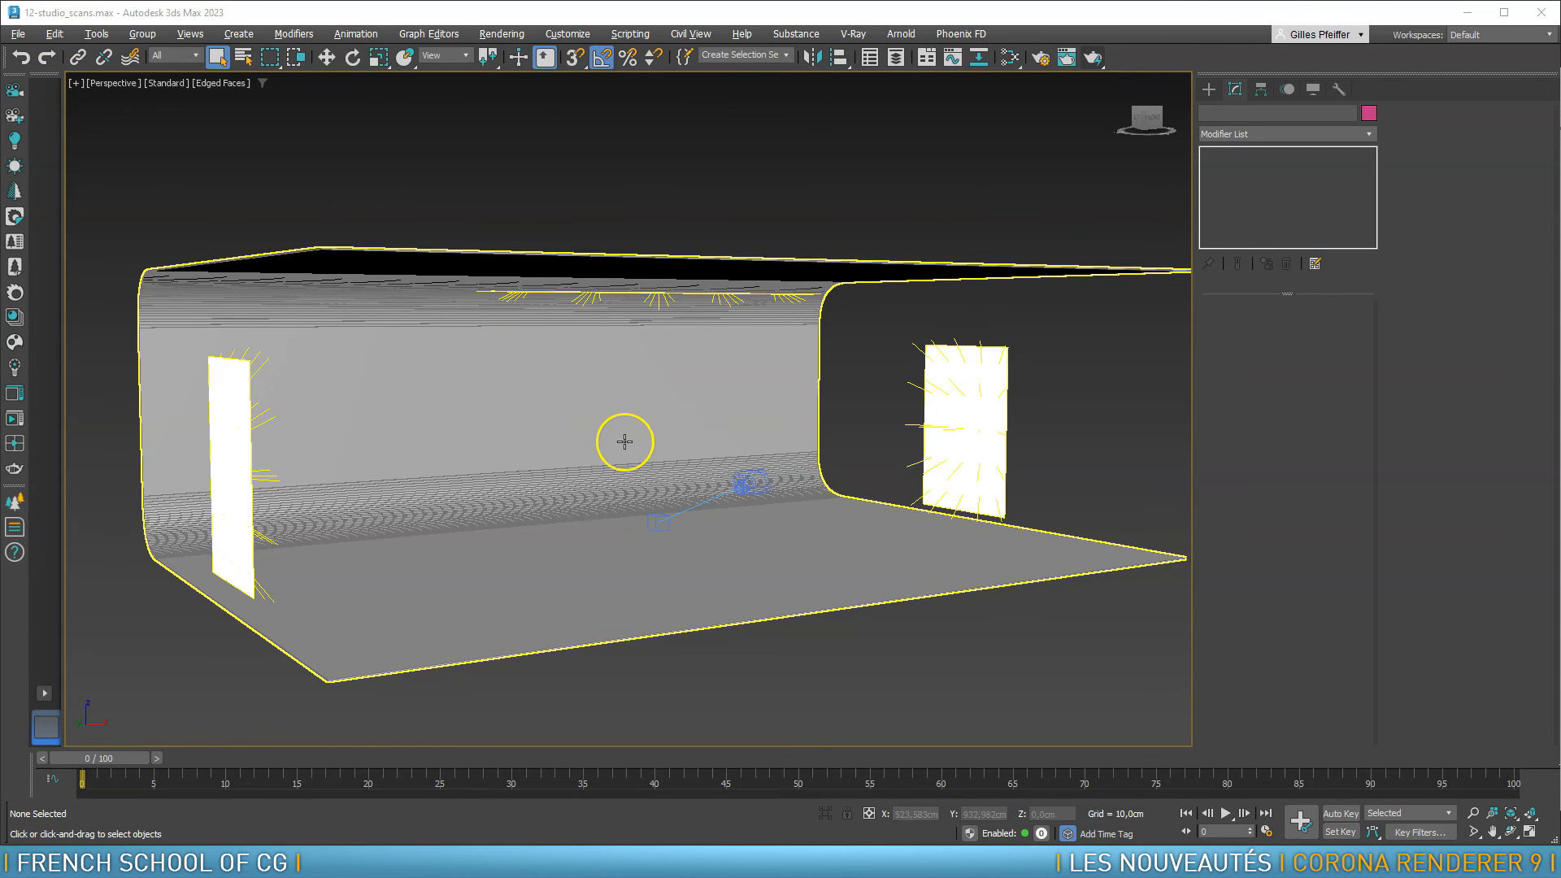
Open Chaos Cosmos from the 12-studio_scans.max scene, browse the Vehicles category of 3D models, and download Motorcycle 012
{"action": "left_click", "coordinate": [15, 342]}
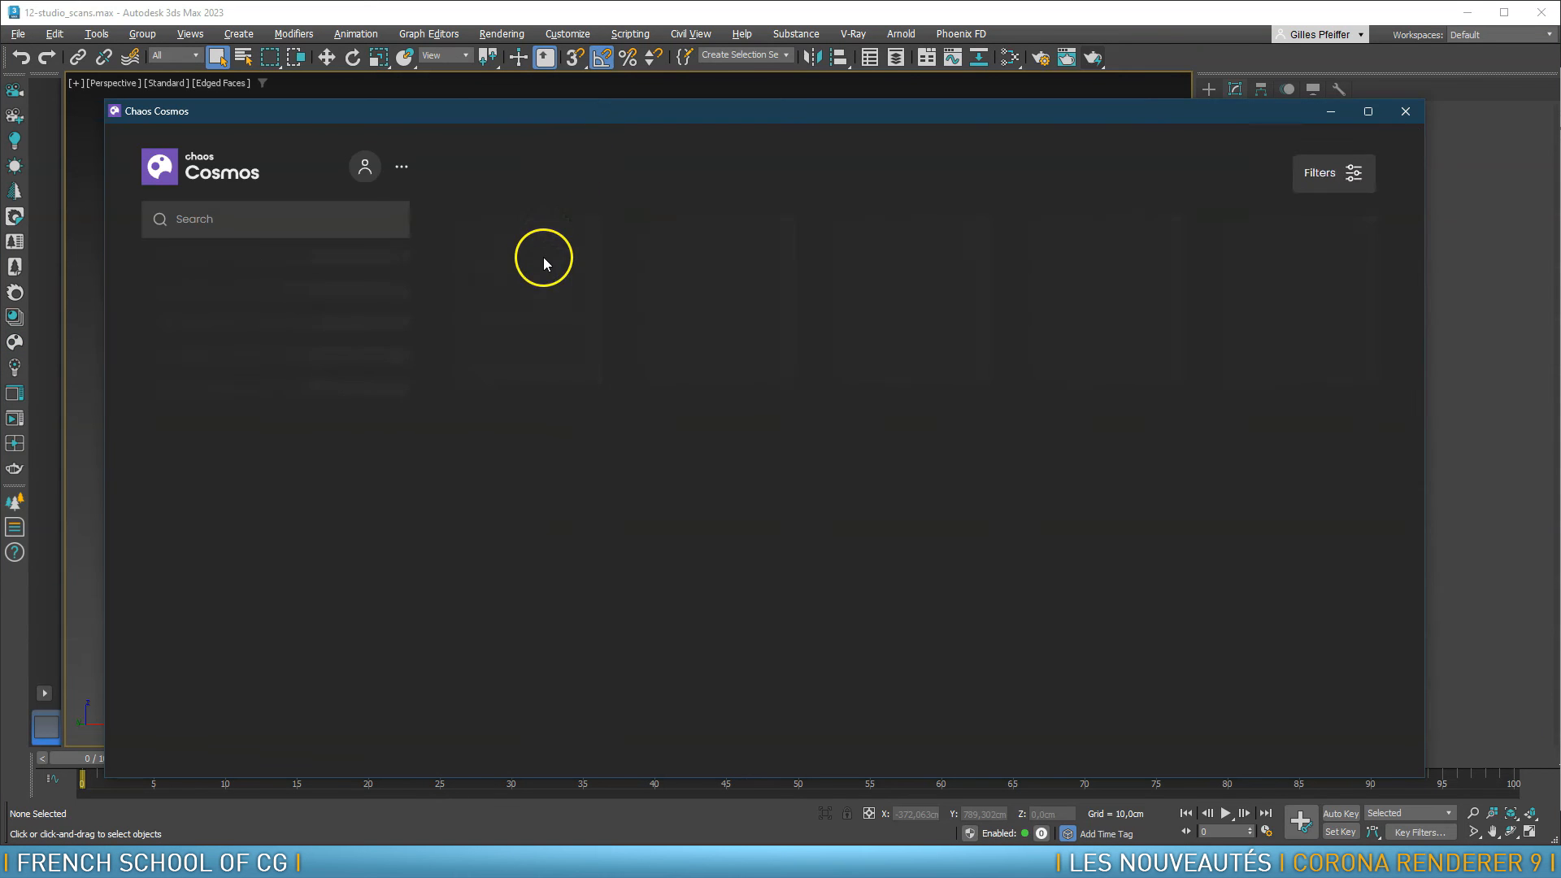
{"action": "left_click", "coordinate": [221, 375]}
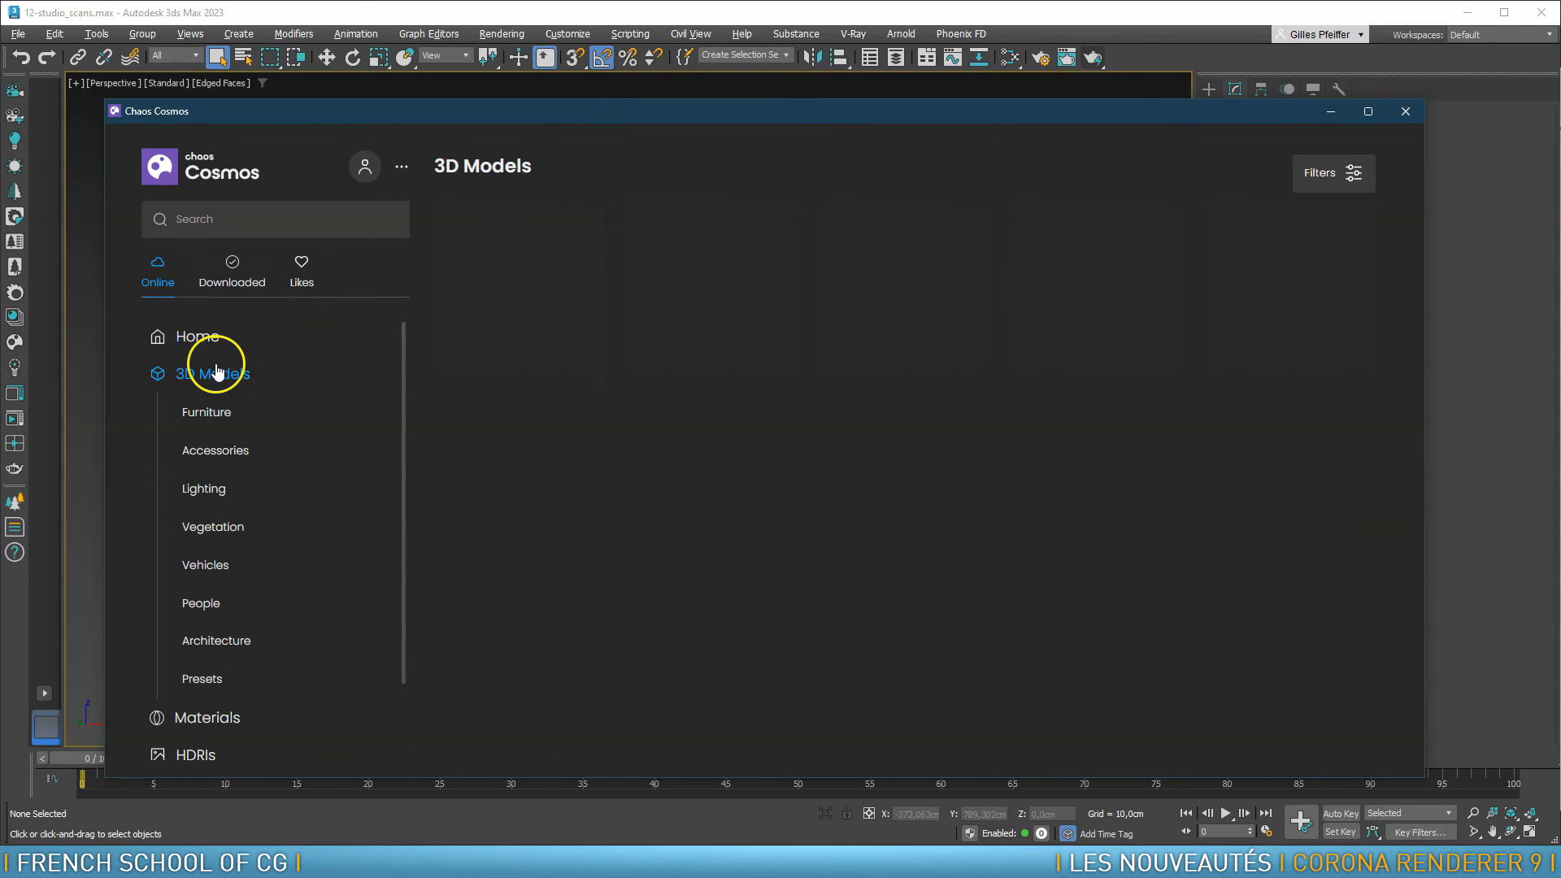
{"action": "left_click", "coordinate": [201, 573]}
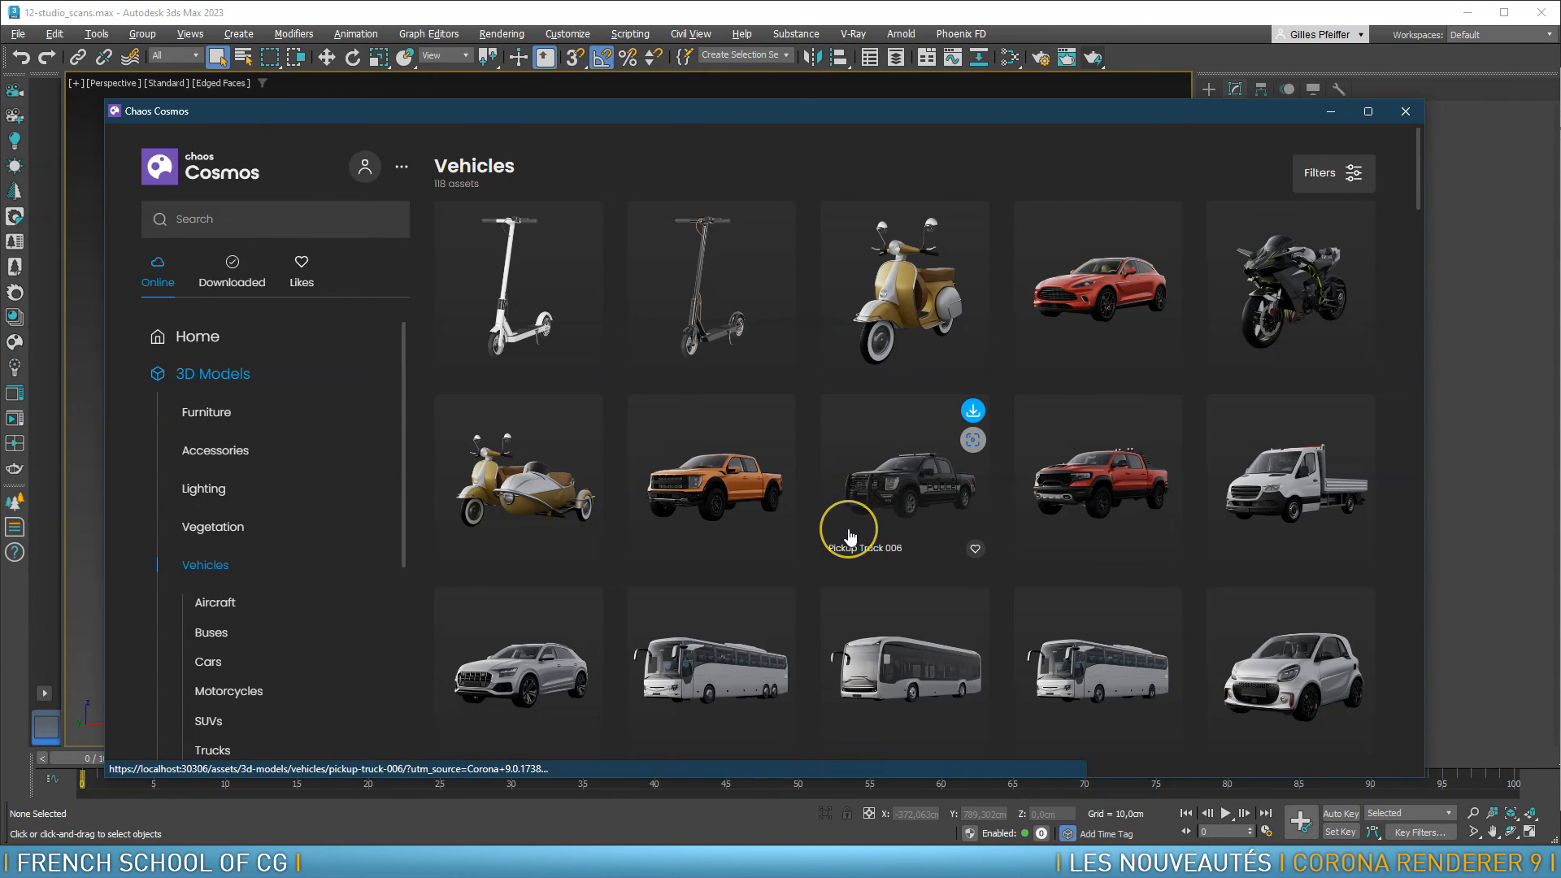
{"action": "scroll", "coordinate": [899, 491], "scroll_direction": "down", "scroll_amount": 2}
{"action": "scroll", "coordinate": [899, 489], "scroll_direction": "up", "scroll_amount": 2}
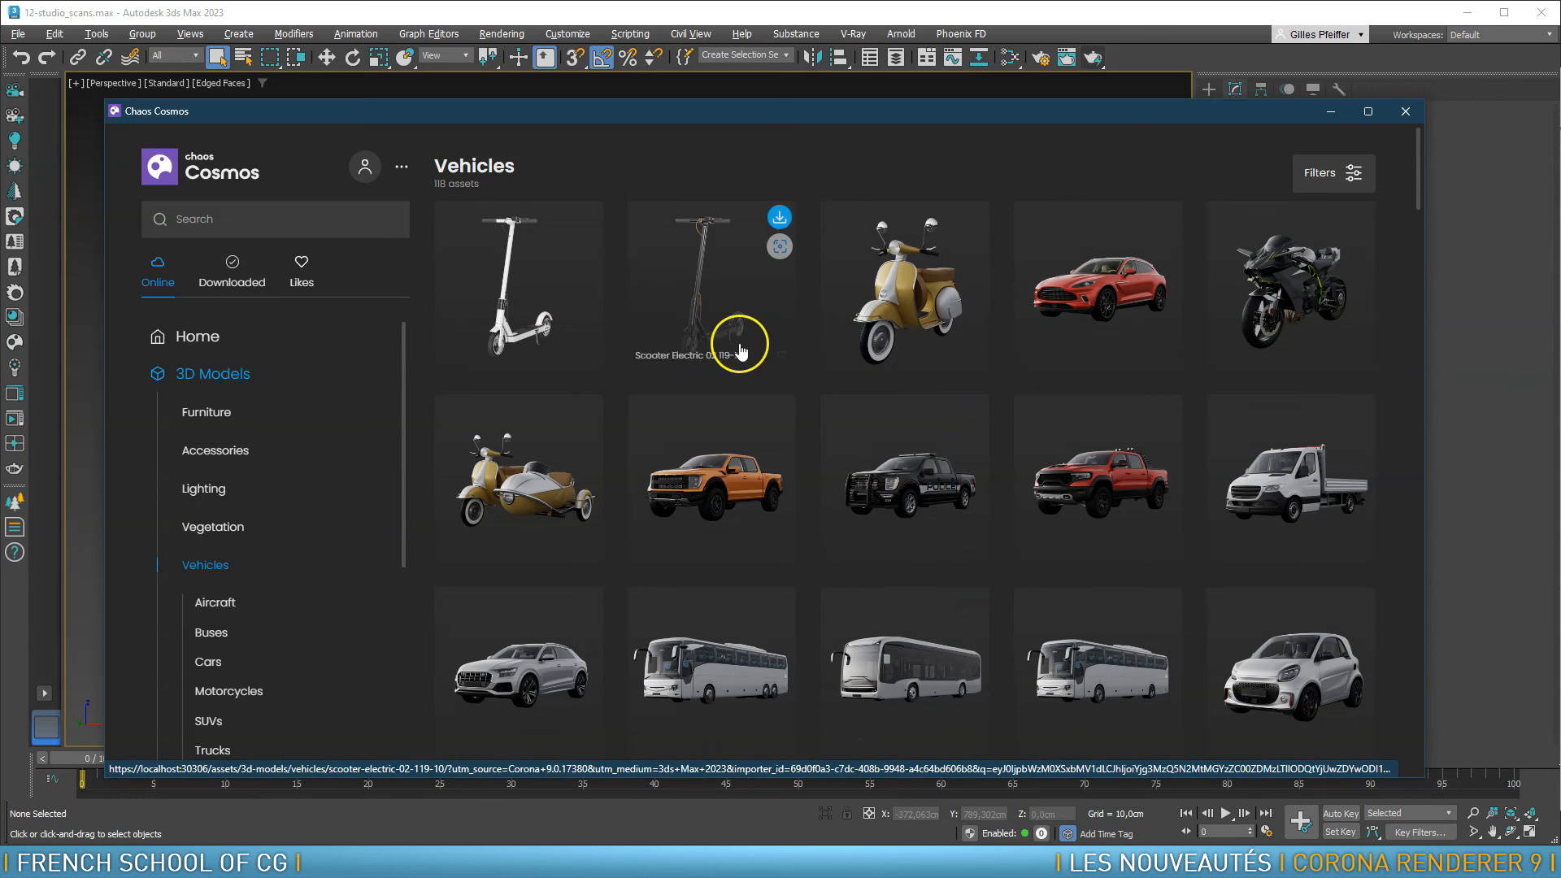
{"action": "left_click", "coordinate": [972, 217]}
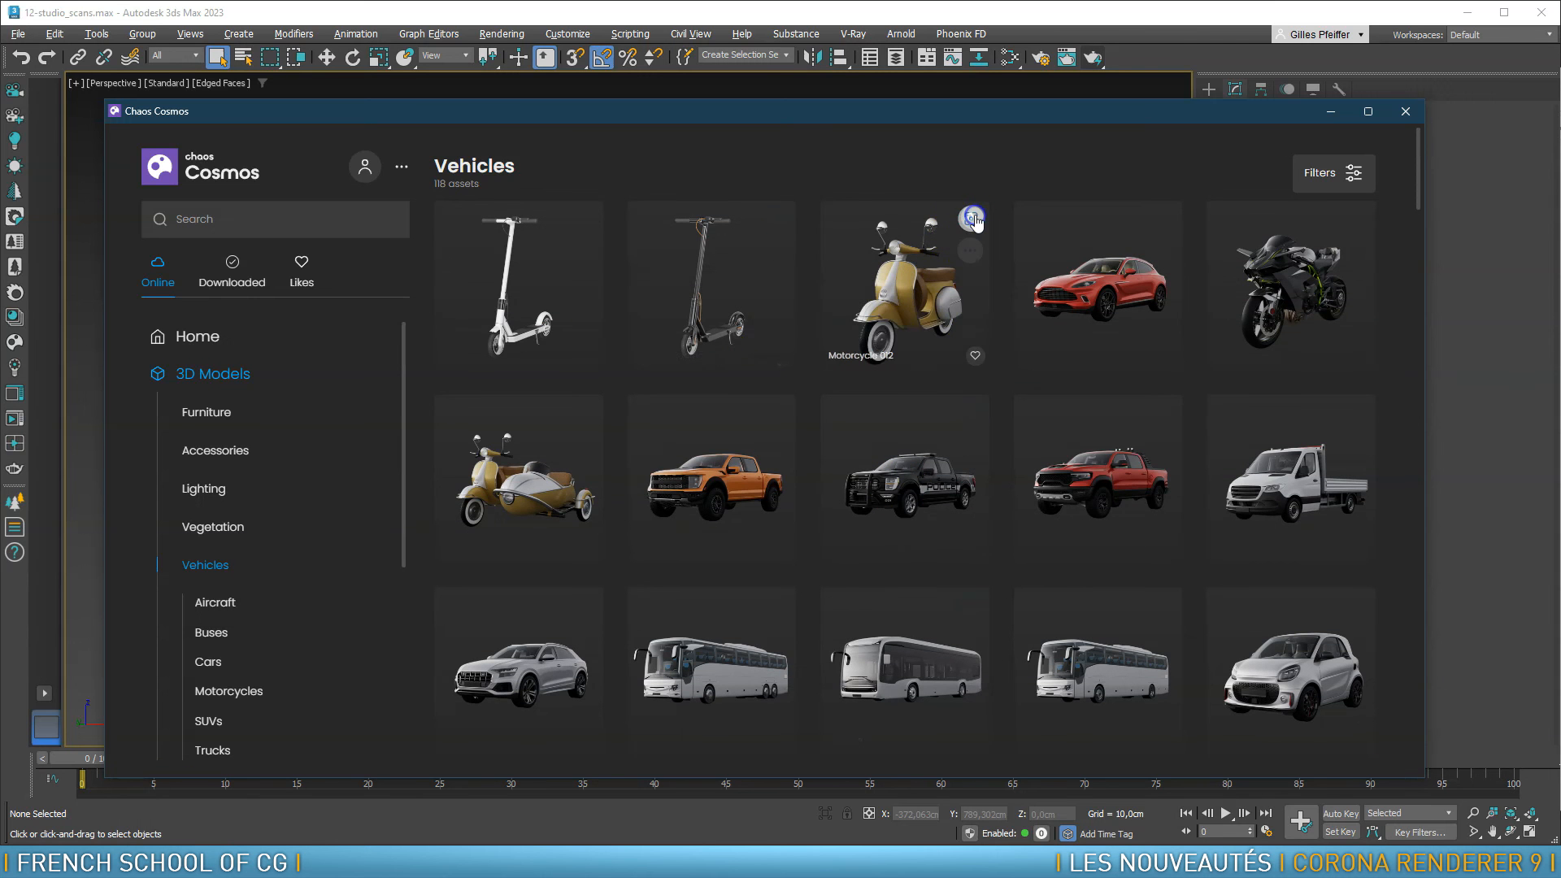
{"action": "left_click", "coordinate": [918, 301]}
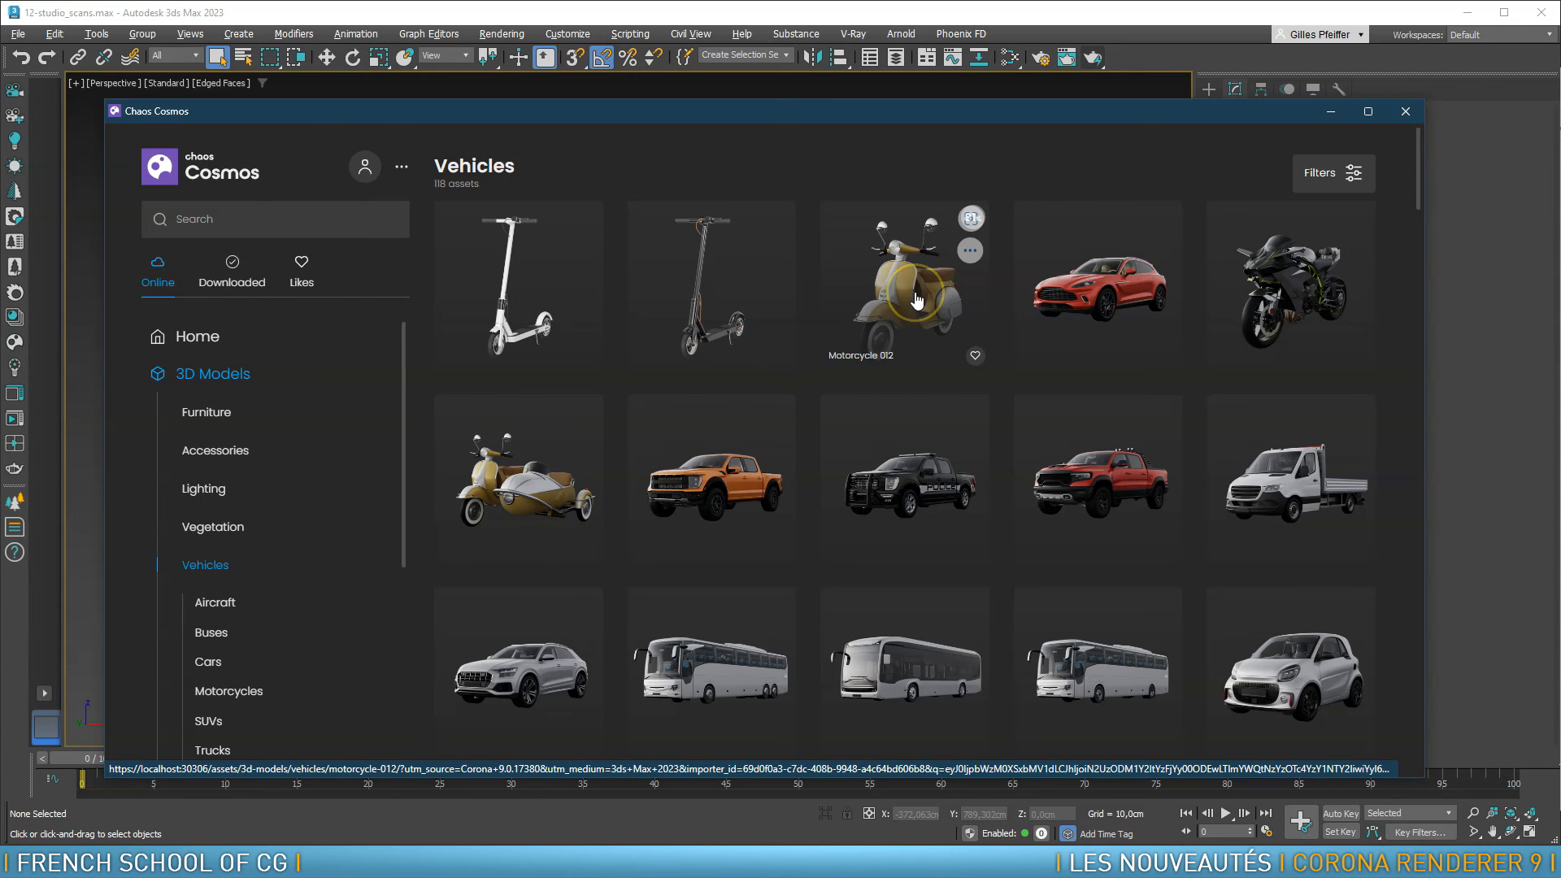
Import Motorcycle 012 into the scene, move Chaos Cosmos aside and set the proxy's viewport display to Full mesh
{"action": "left_click", "coordinate": [949, 319]}
{"action": "left_click", "coordinate": [972, 218]}
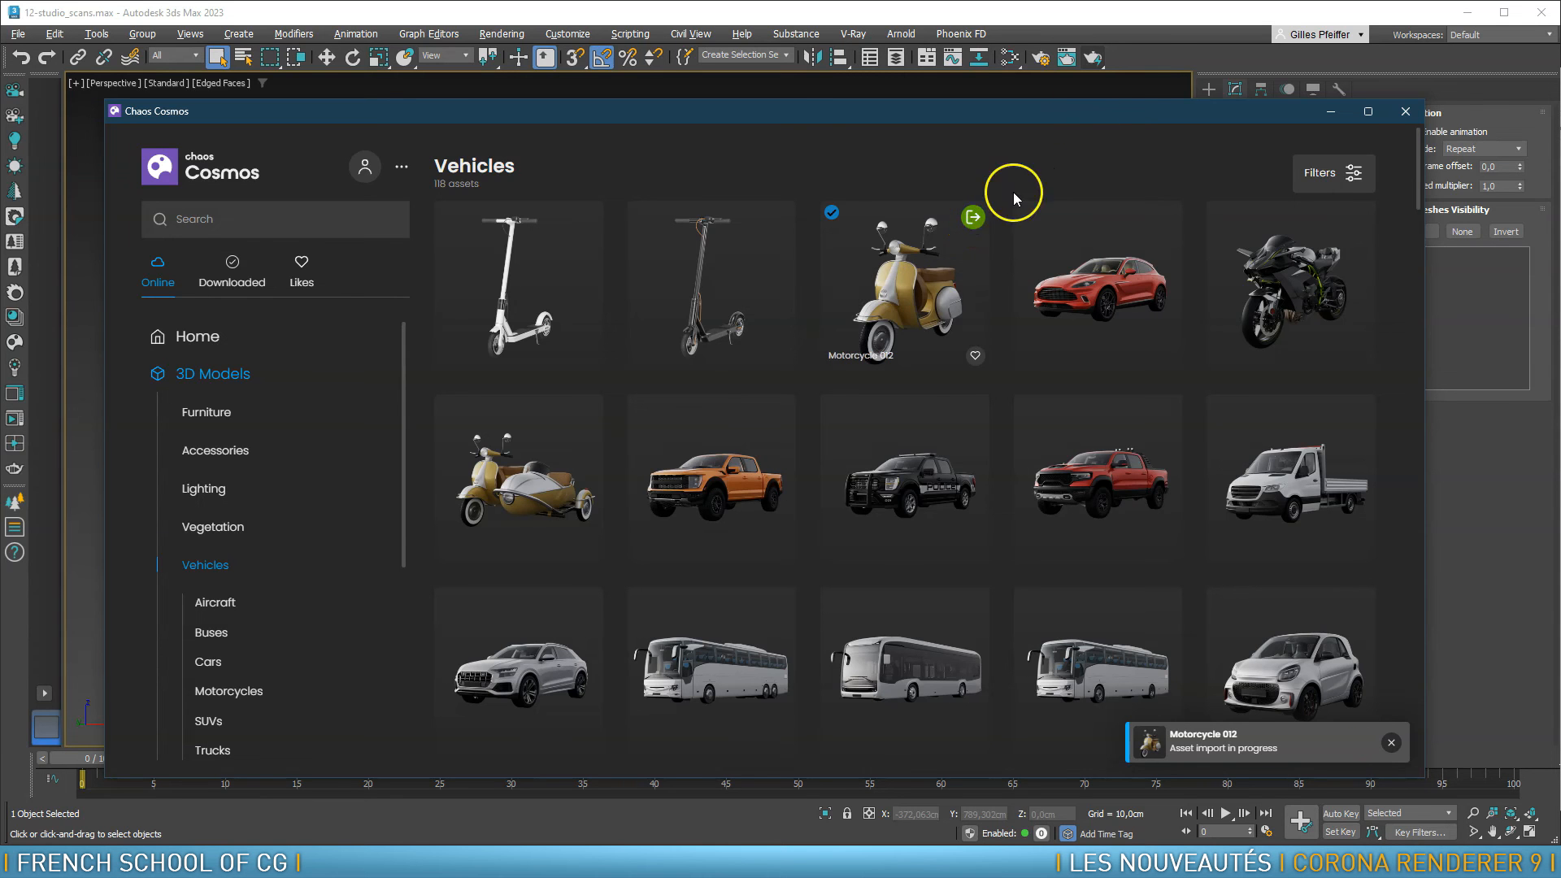
{"action": "left_click_drag", "start_coordinate": [1124, 113], "coordinate": [0, 140]}
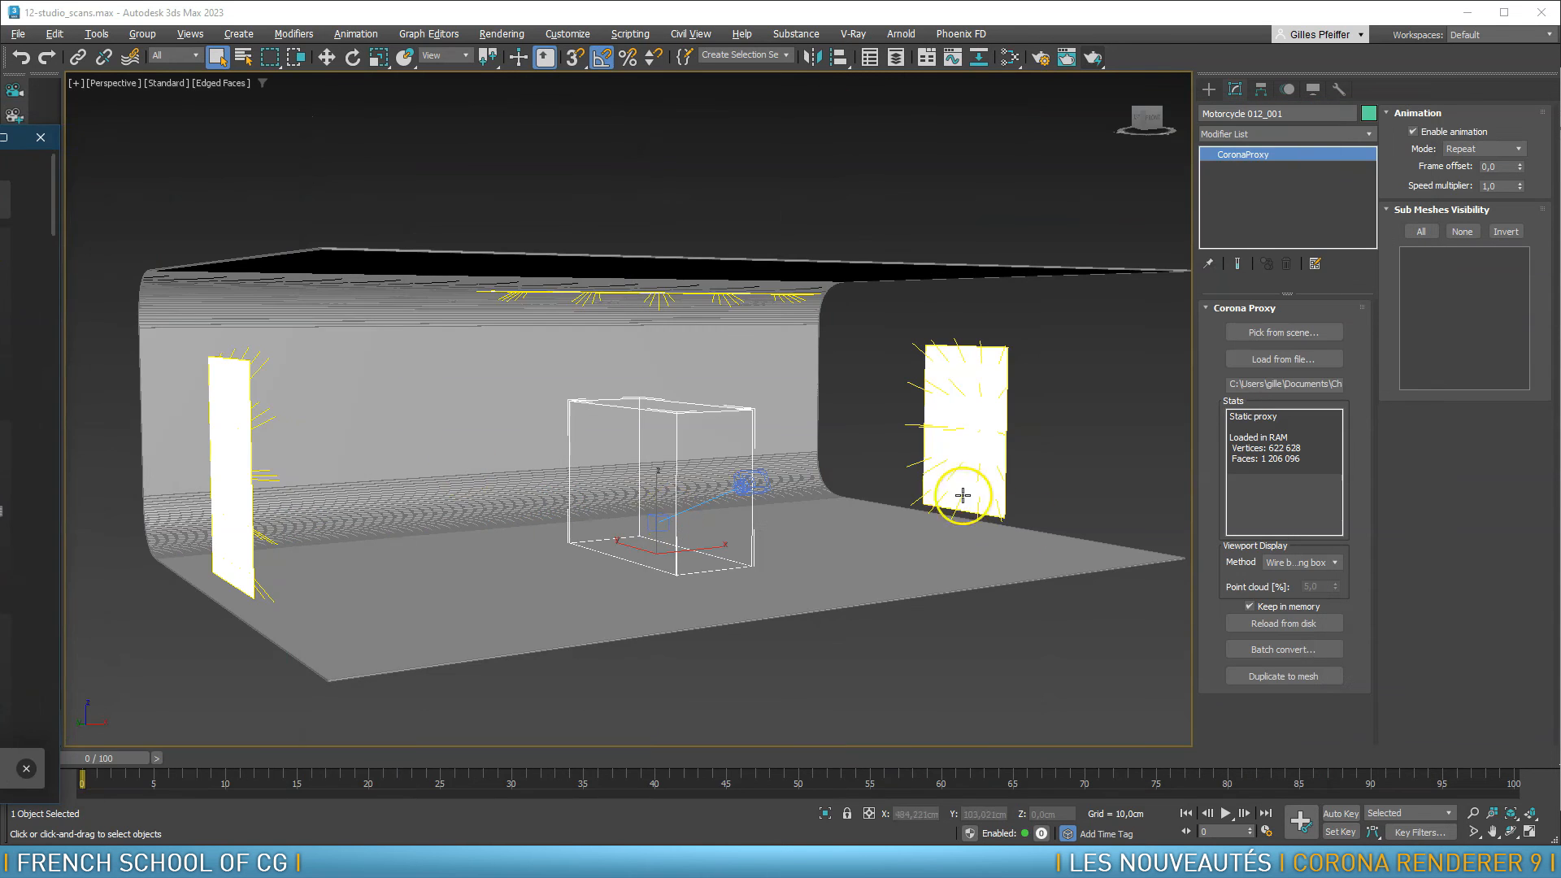
{"action": "left_click", "coordinate": [1307, 562]}
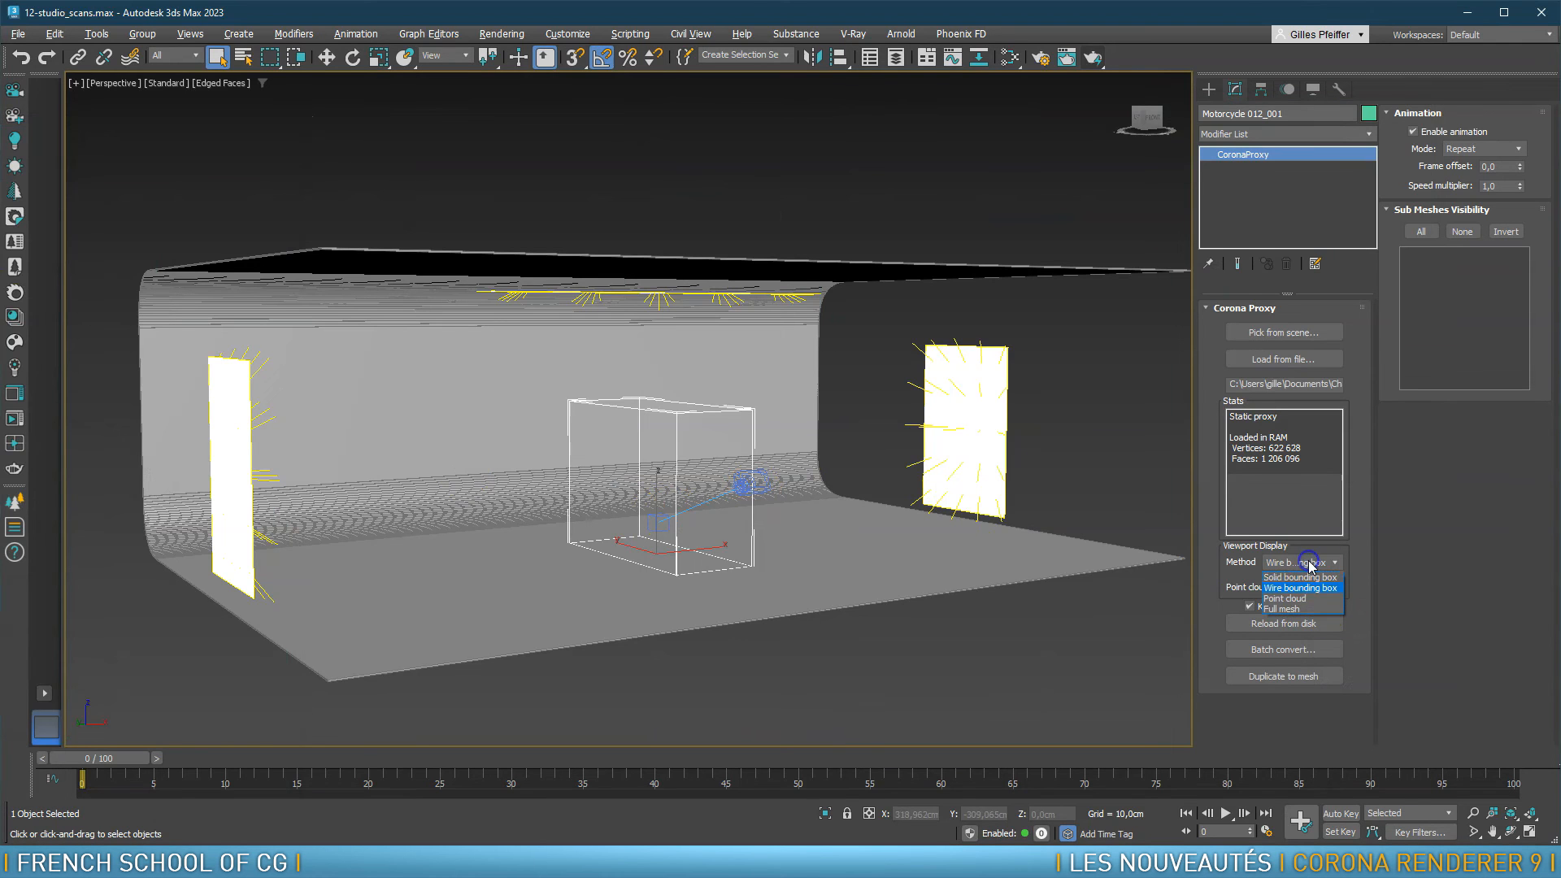
{"action": "left_click", "coordinate": [1297, 609]}
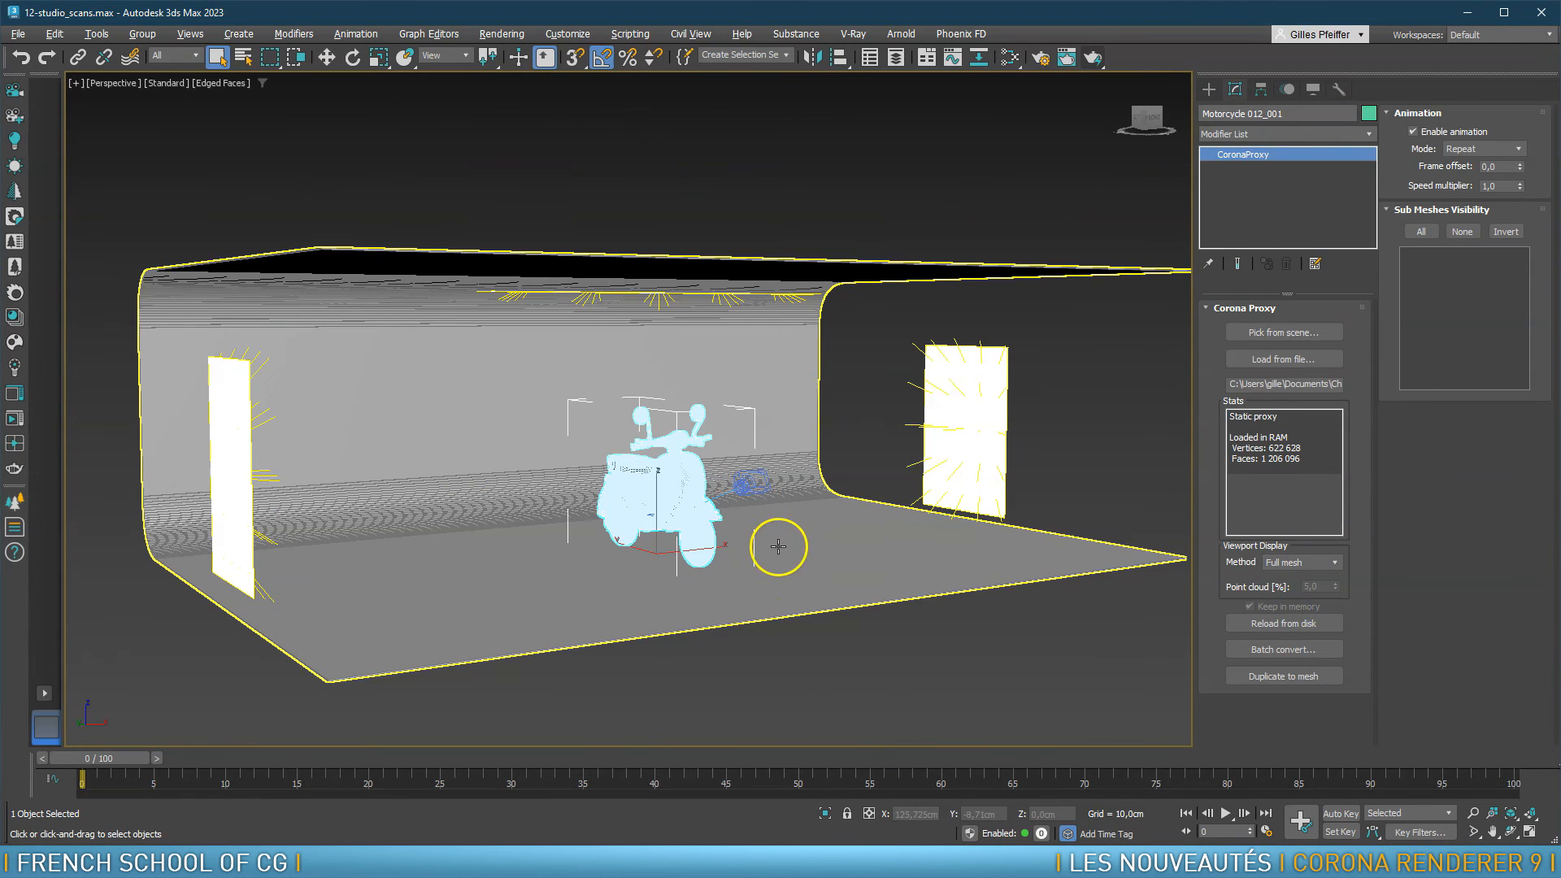
Rotate the scooter -45 degrees about Z, then pan and dolly Corona Camera001 back to frame the whole scooter
{"action": "key", "text": "e"}
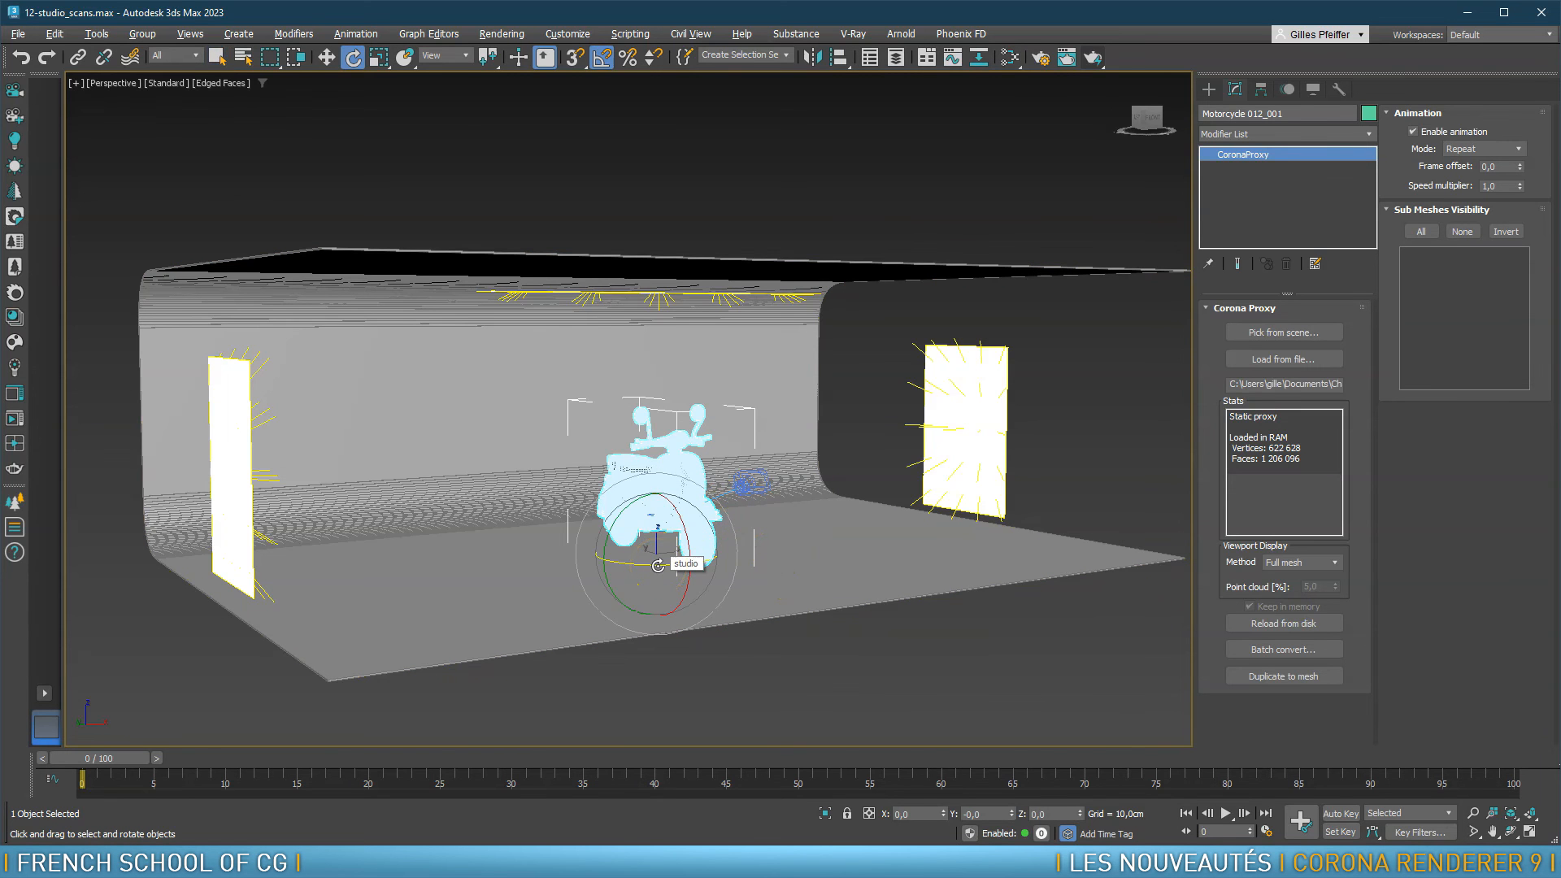
{"action": "left_click_drag", "start_coordinate": [651, 564], "coordinate": [633, 567]}
{"action": "key", "text": "c"}
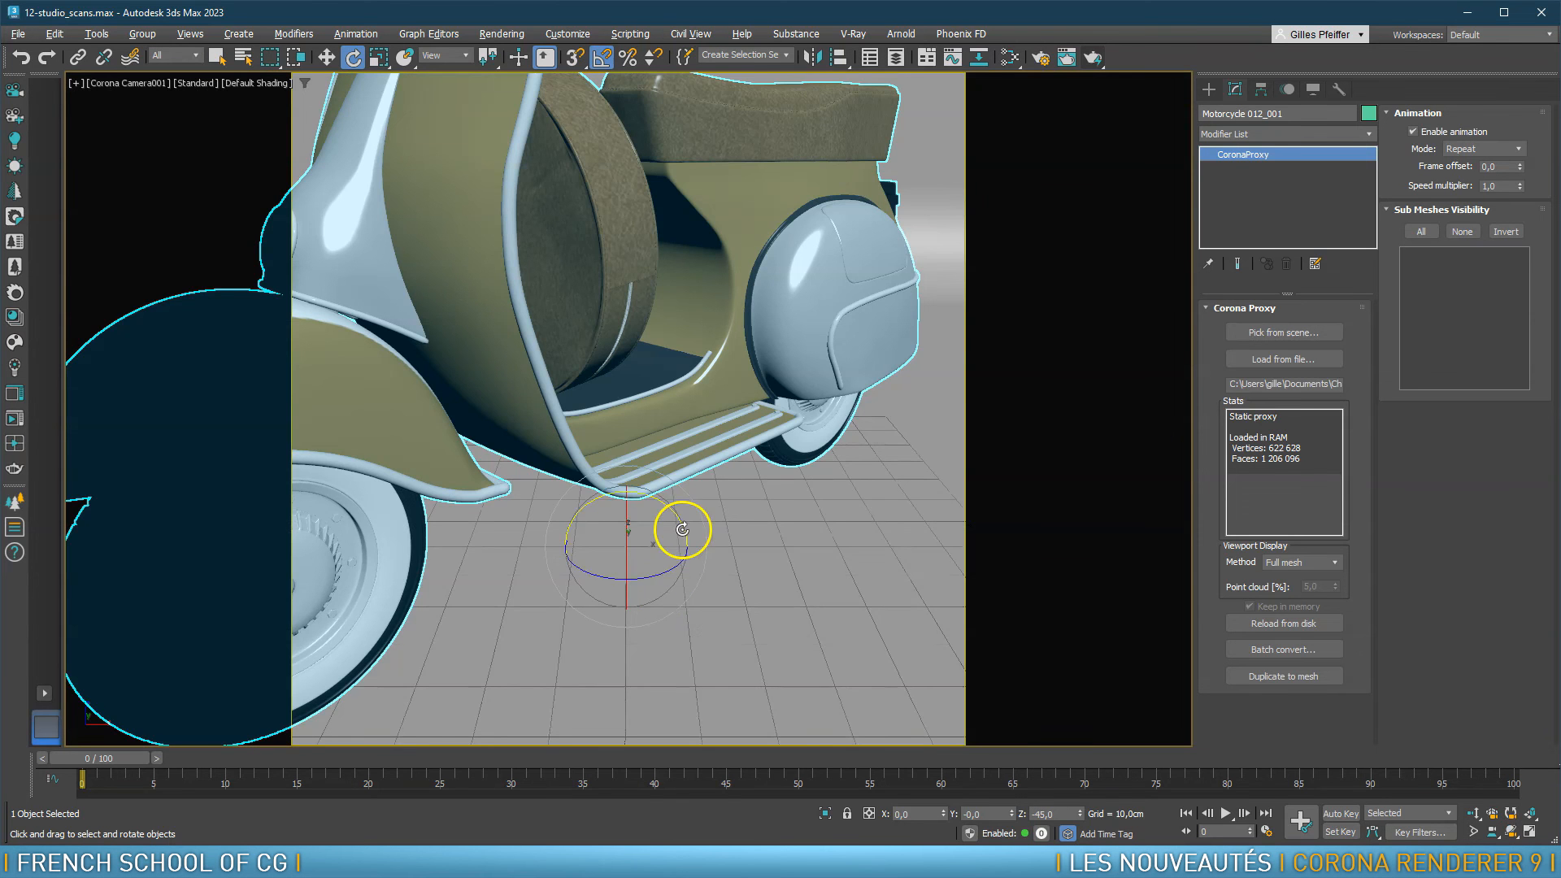
{"action": "middle_click_drag", "start_coordinate": [629, 388], "coordinate": [681, 405]}
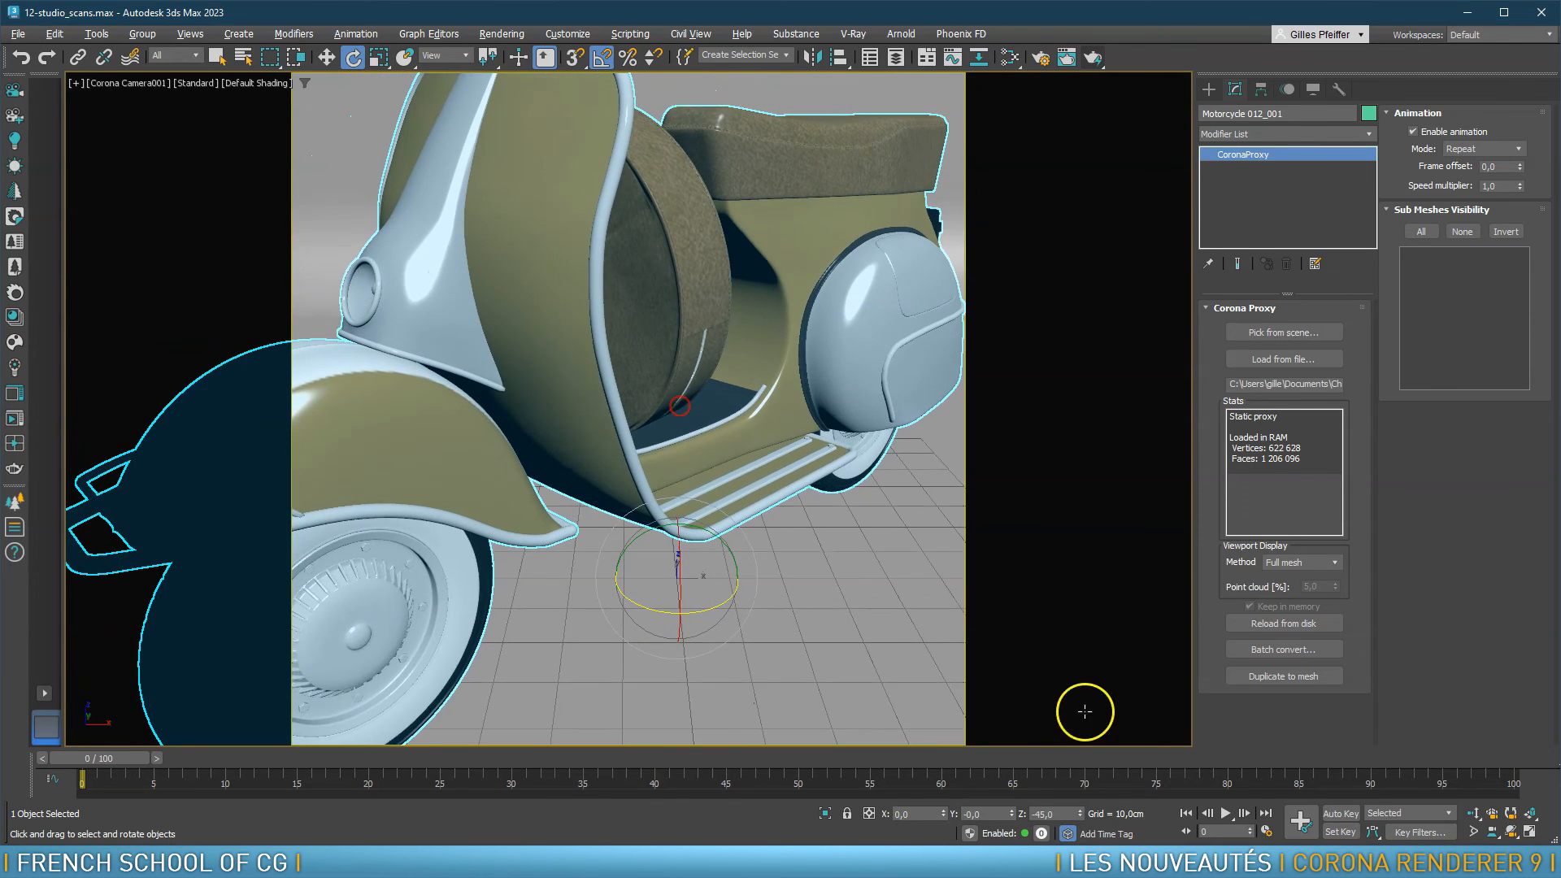
{"action": "left_click", "coordinate": [1472, 813]}
{"action": "left_click_drag", "start_coordinate": [700, 325], "coordinate": [715, 446]}
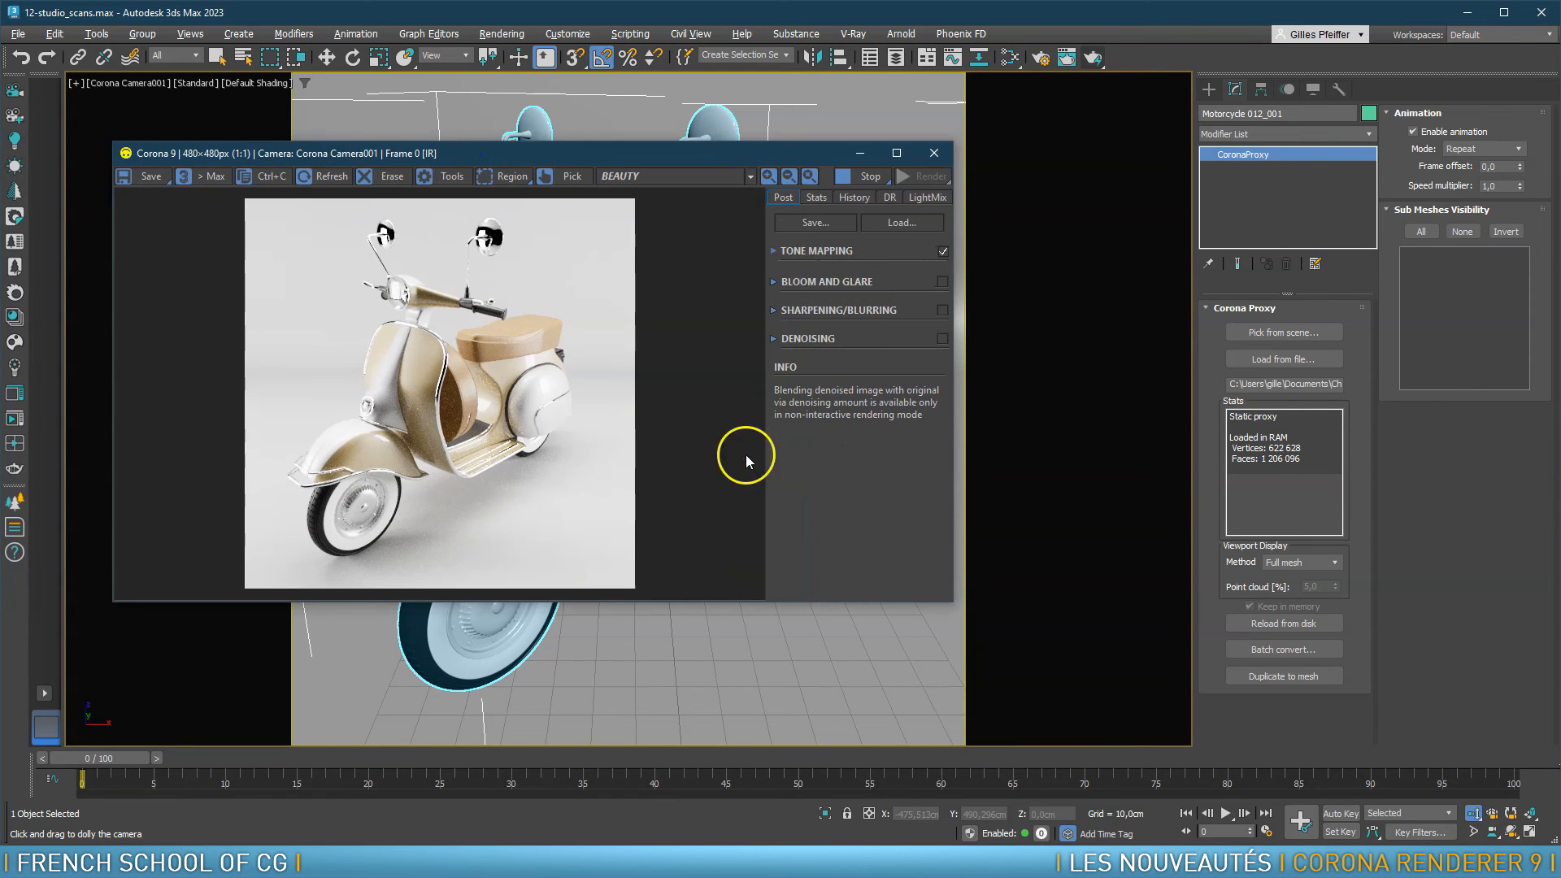
Set the render's Simple Exposure to -1 in the tone mapping settings
{"action": "left_click", "coordinate": [775, 250]}
{"action": "double_click", "coordinate": [909, 278]}
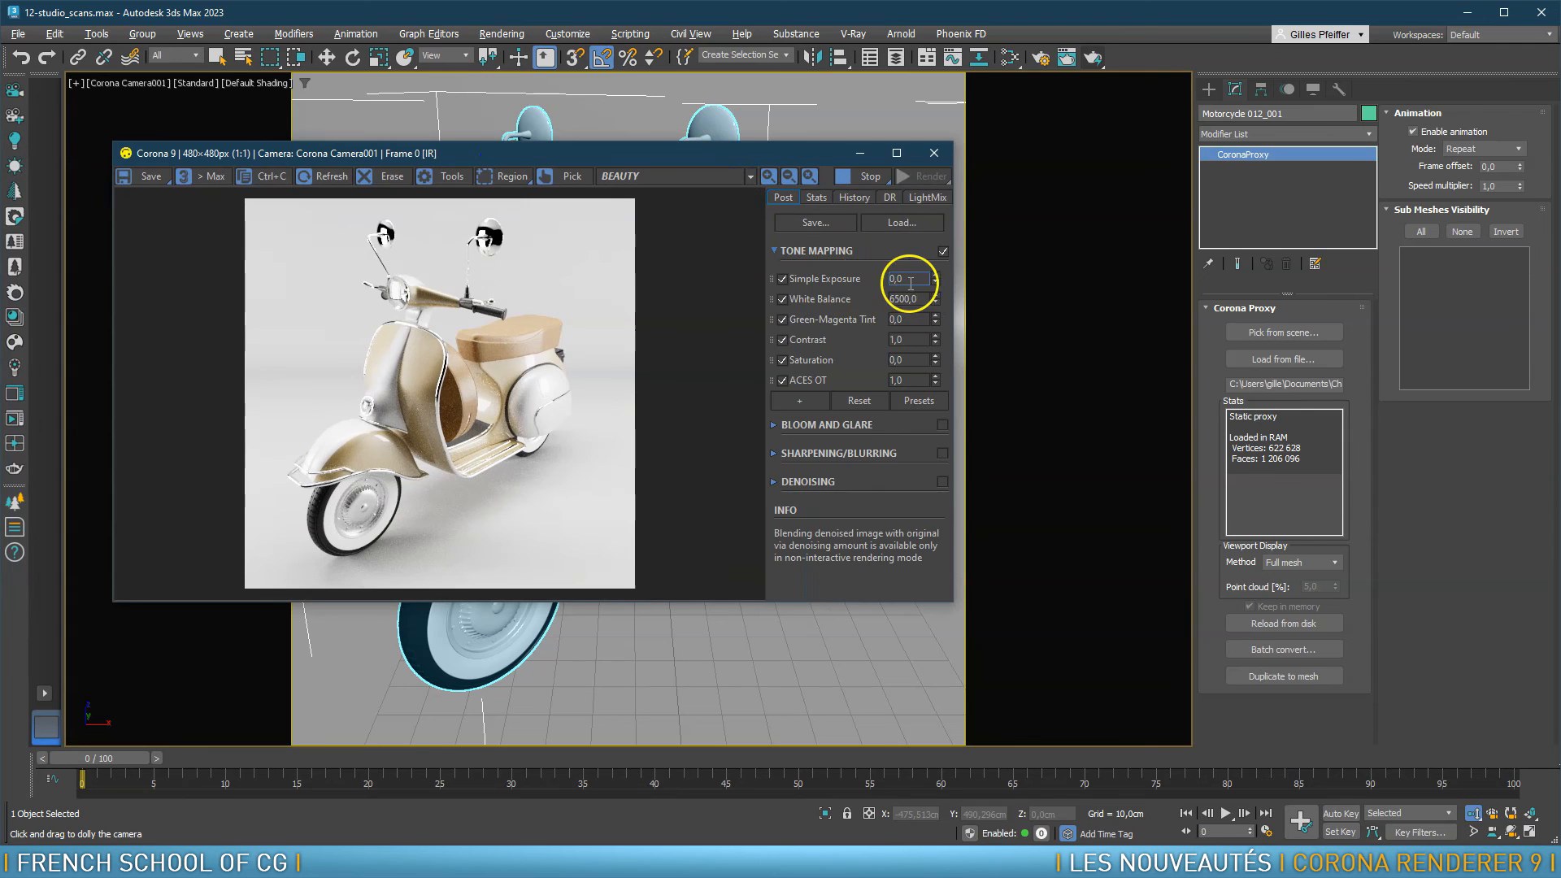
{"action": "type", "text": "-"}
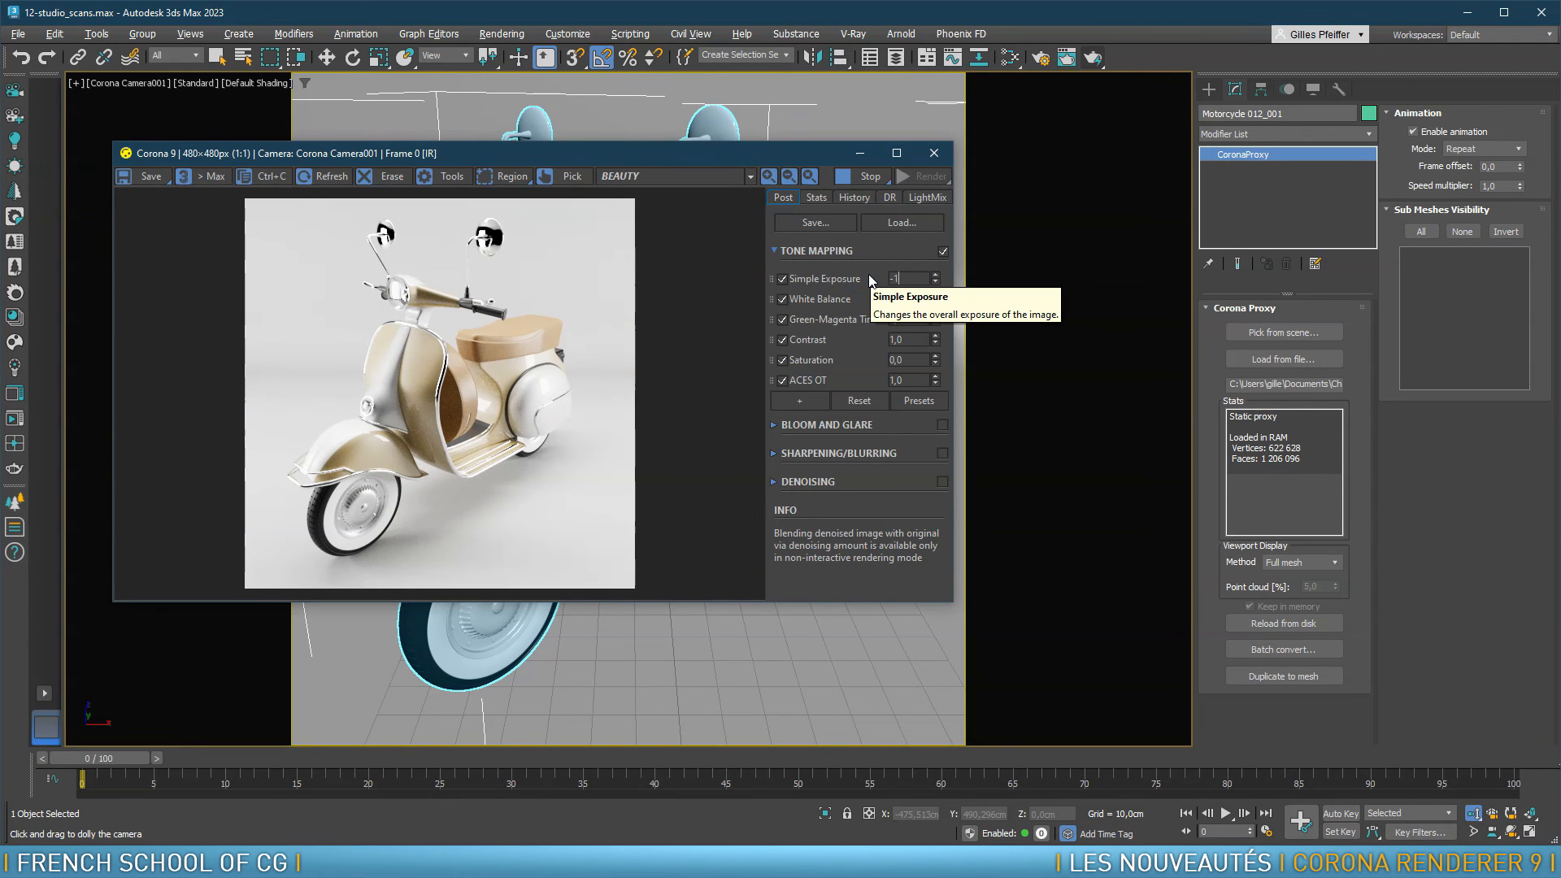
{"action": "type", "text": "1"}
{"action": "key", "text": "Return"}
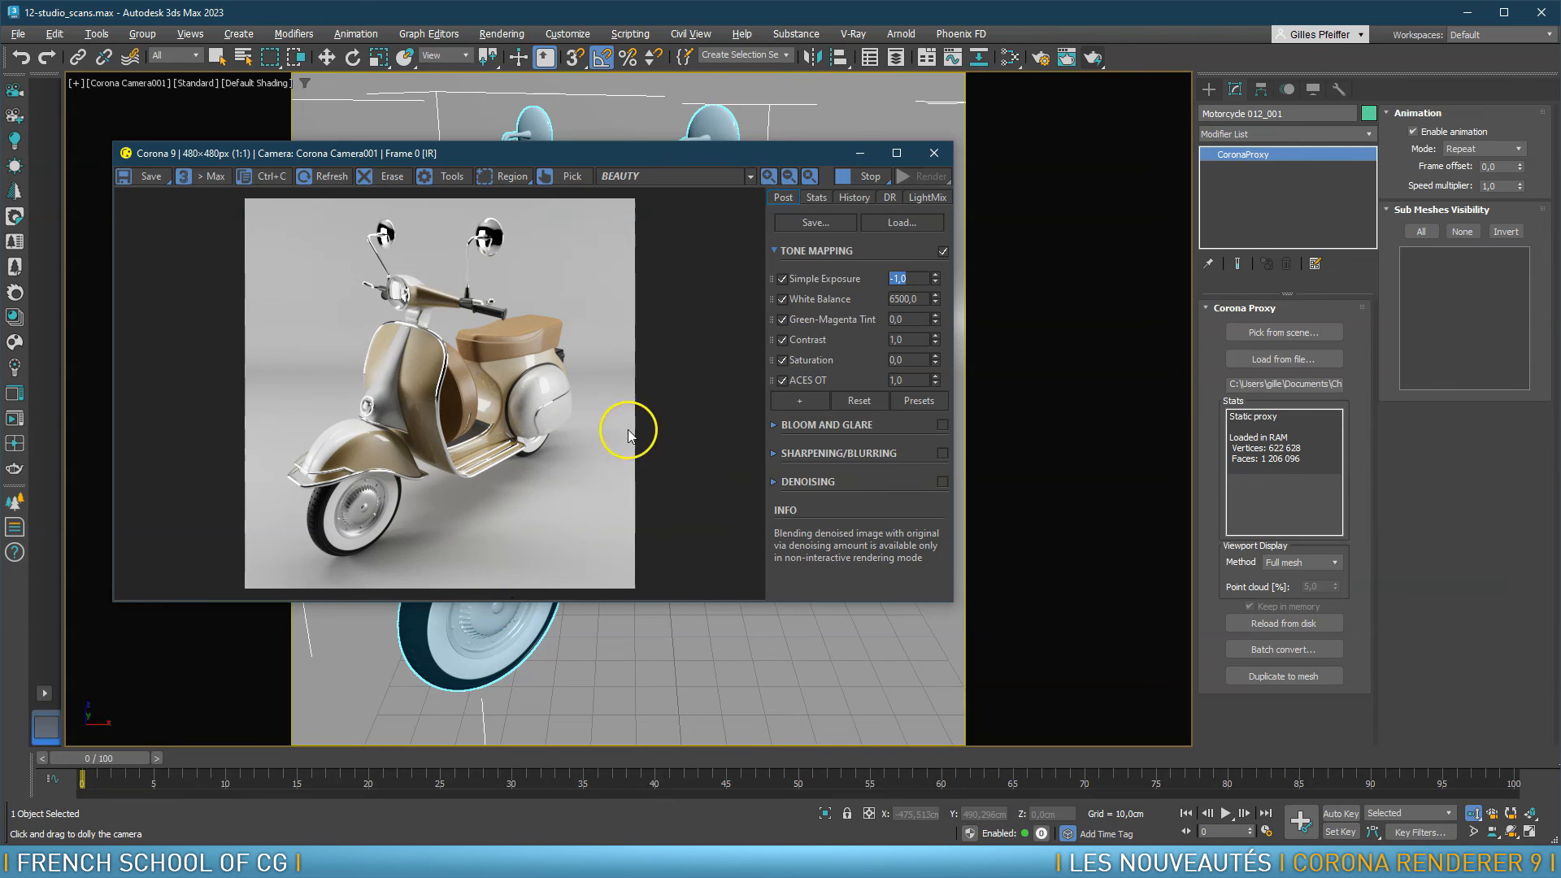
Save the scene under the new name 12-scooter_sacans.max in the project's scenes folder
{"action": "left_click", "coordinate": [18, 33]}
{"action": "left_click", "coordinate": [64, 197]}
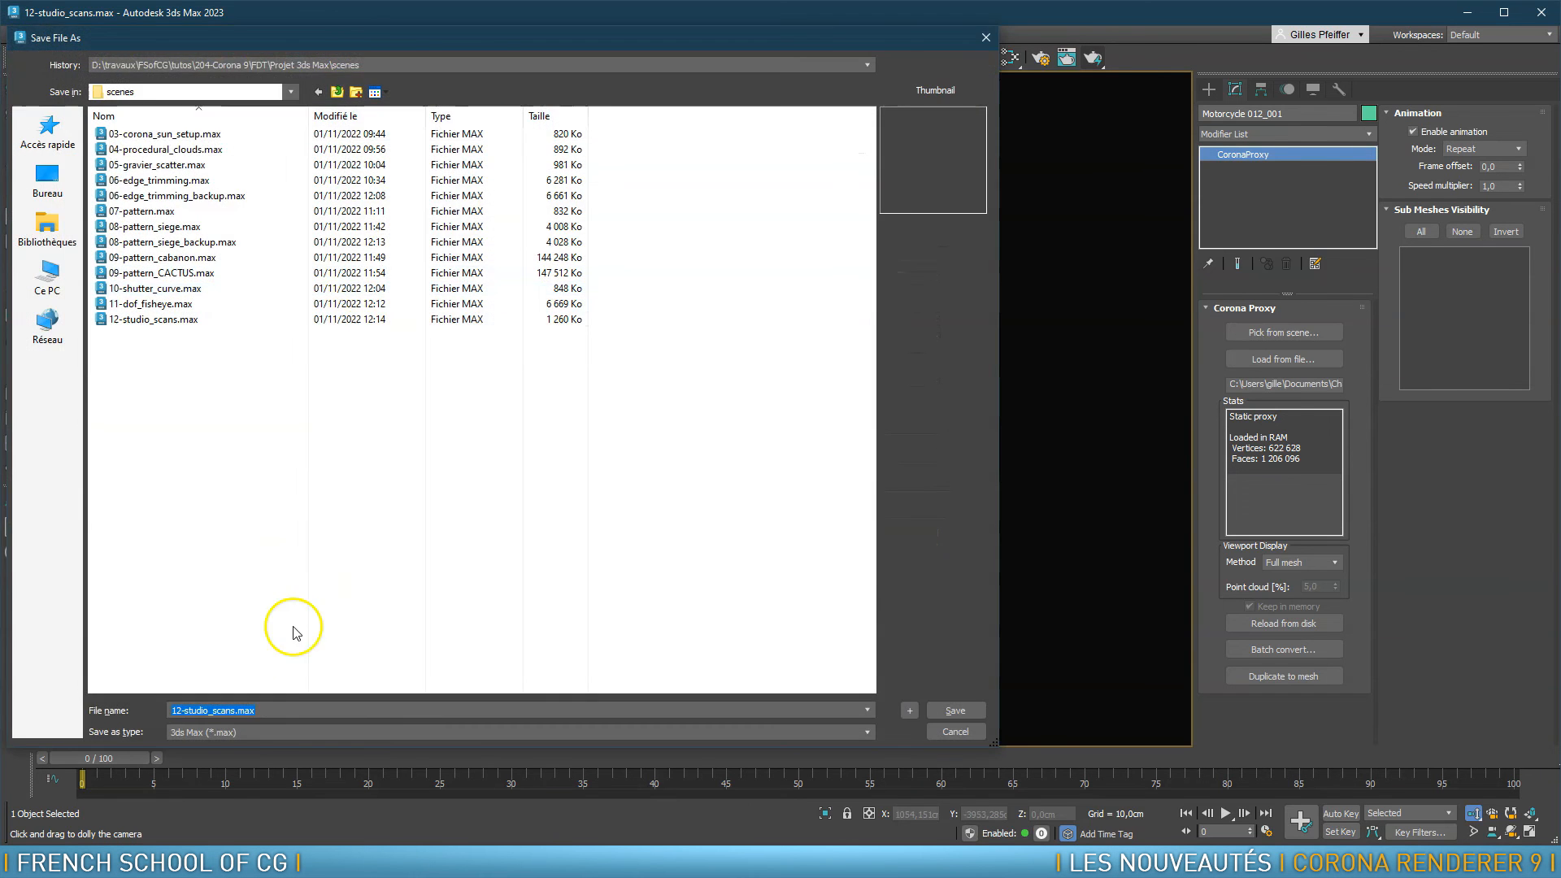
{"action": "type", "text": "12-s"}
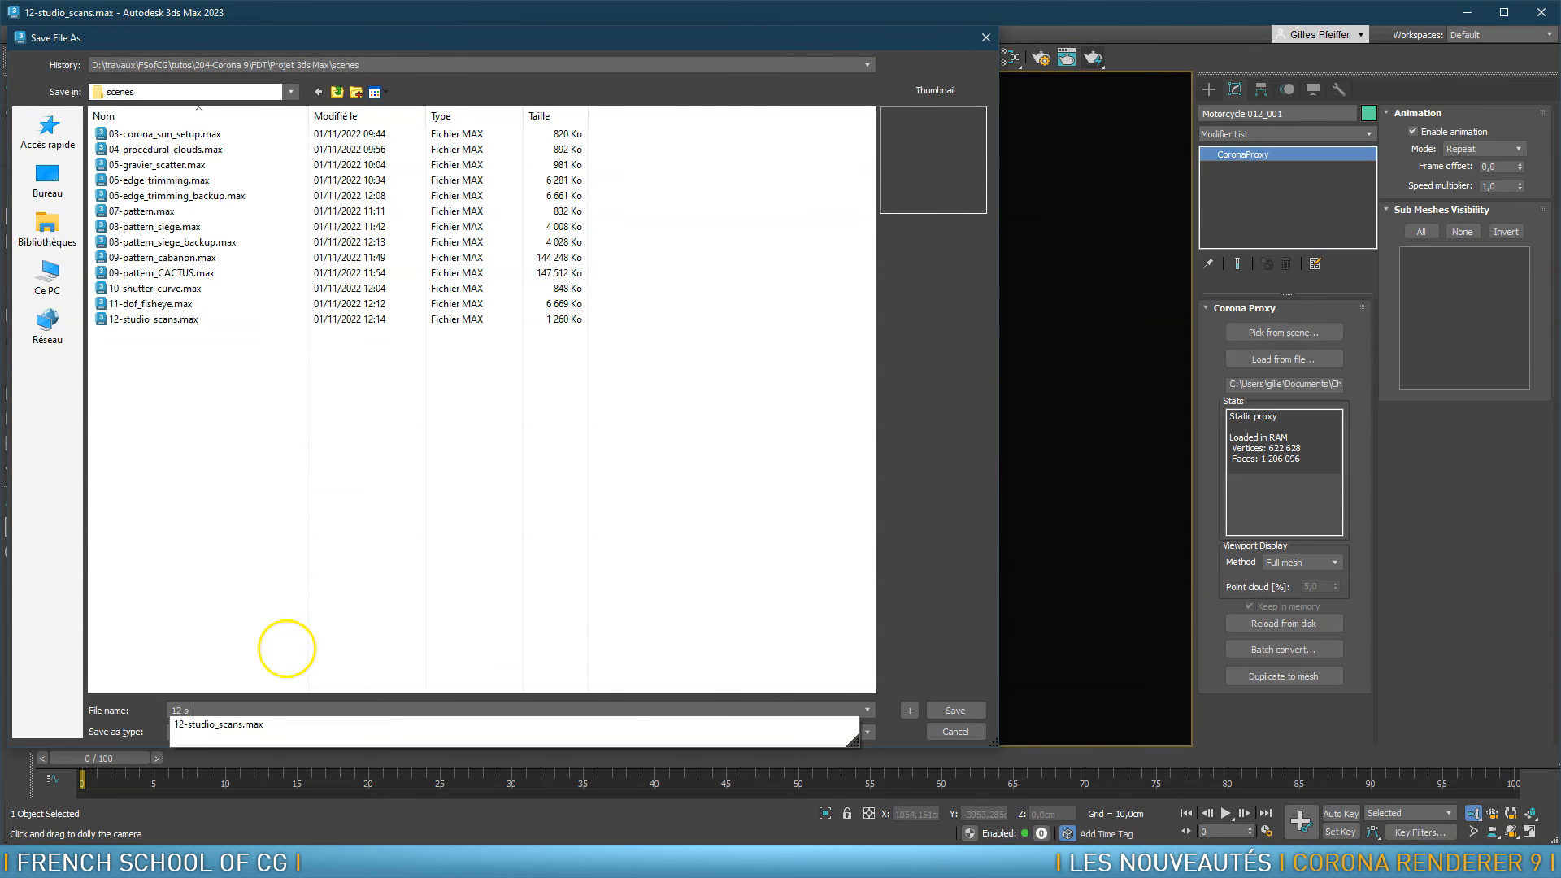
{"action": "type", "text": "cooter_"}
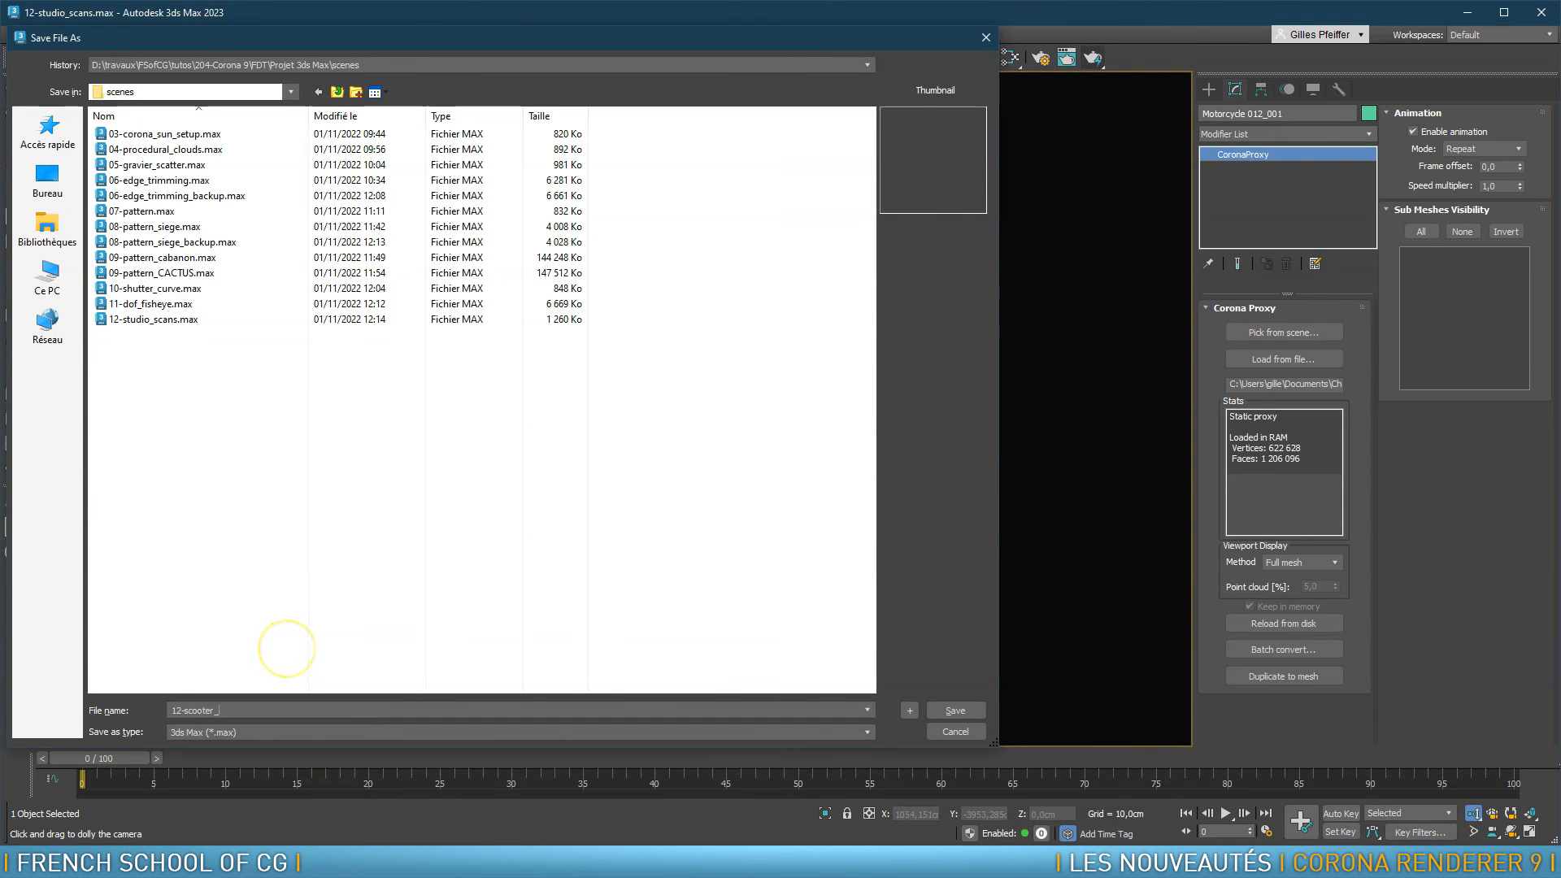
{"action": "type", "text": "sacans"}
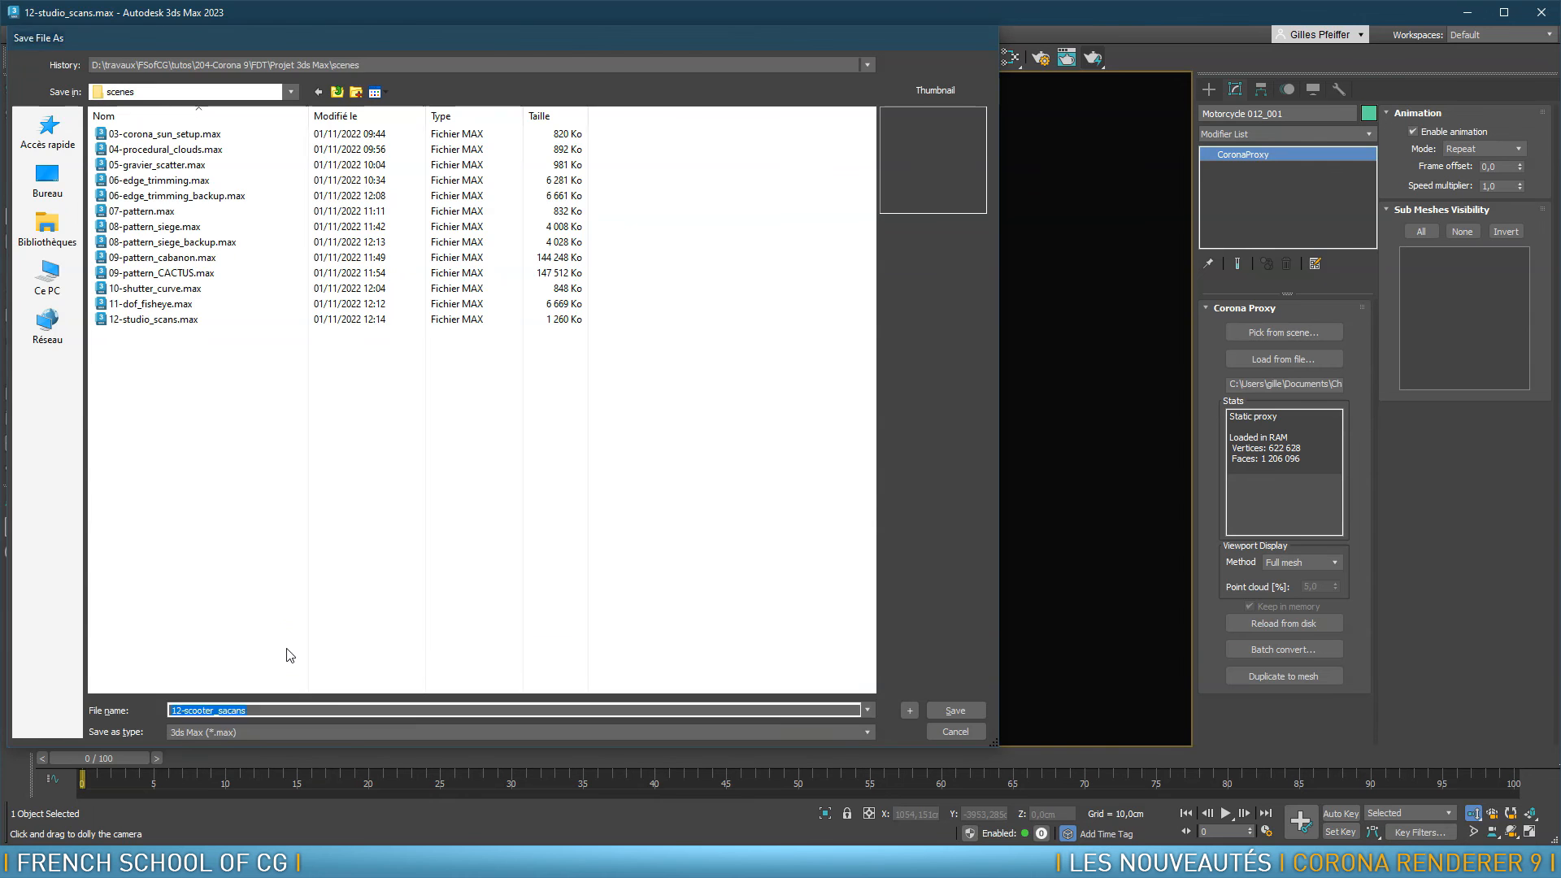
{"action": "key", "text": "Return"}
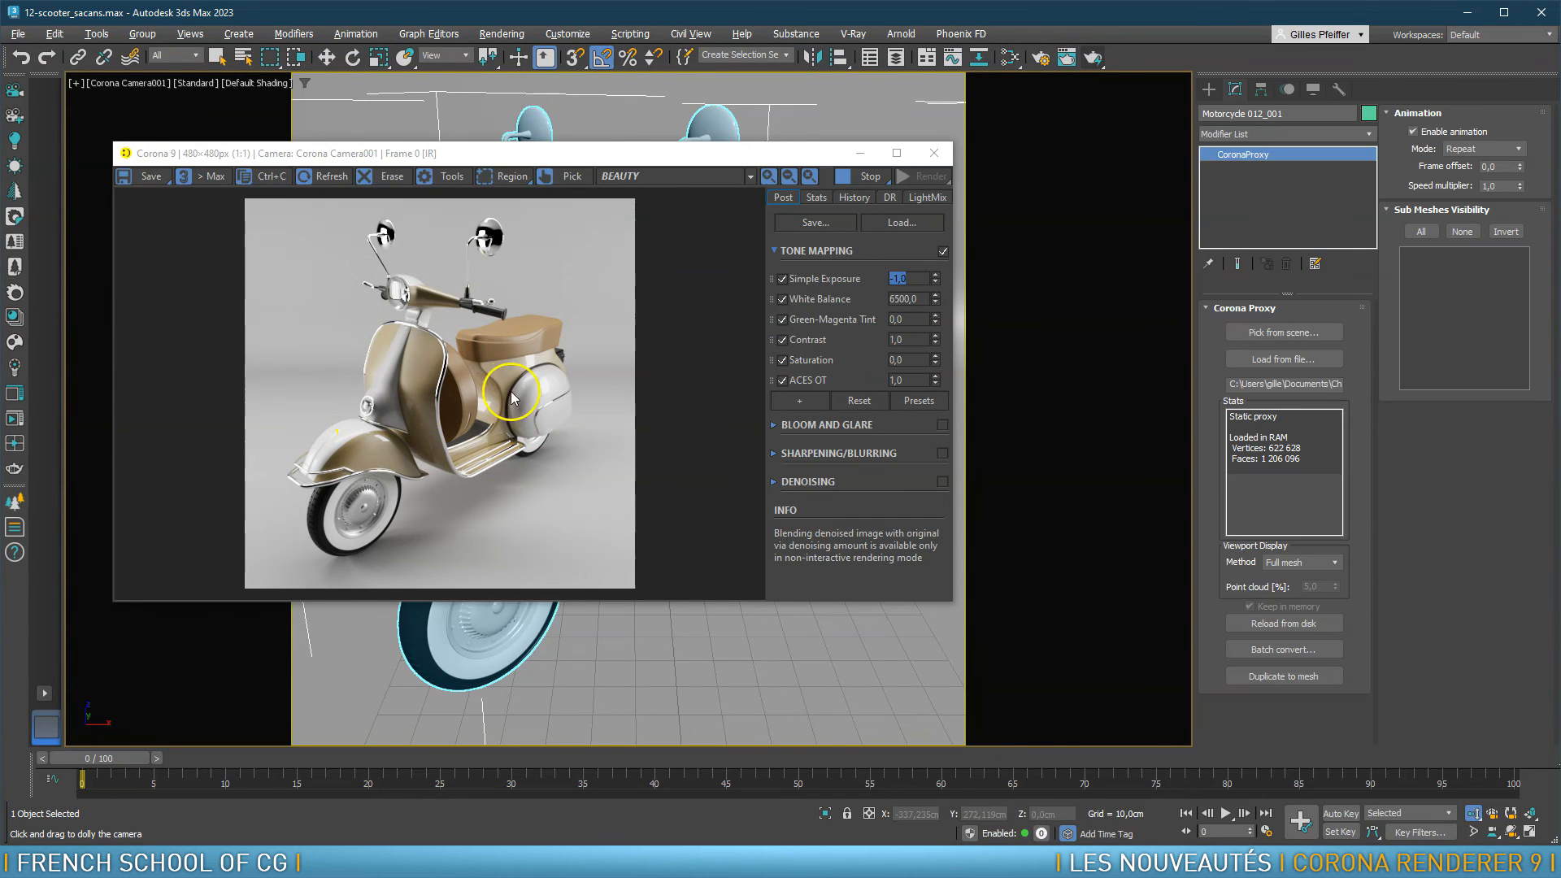
Move the render window over, bring Chrome with download.chaos.com onto the screen and enlarge its window
{"action": "left_click", "coordinate": [550, 154]}
{"action": "left_click_drag", "start_coordinate": [548, 153], "coordinate": [636, 166]}
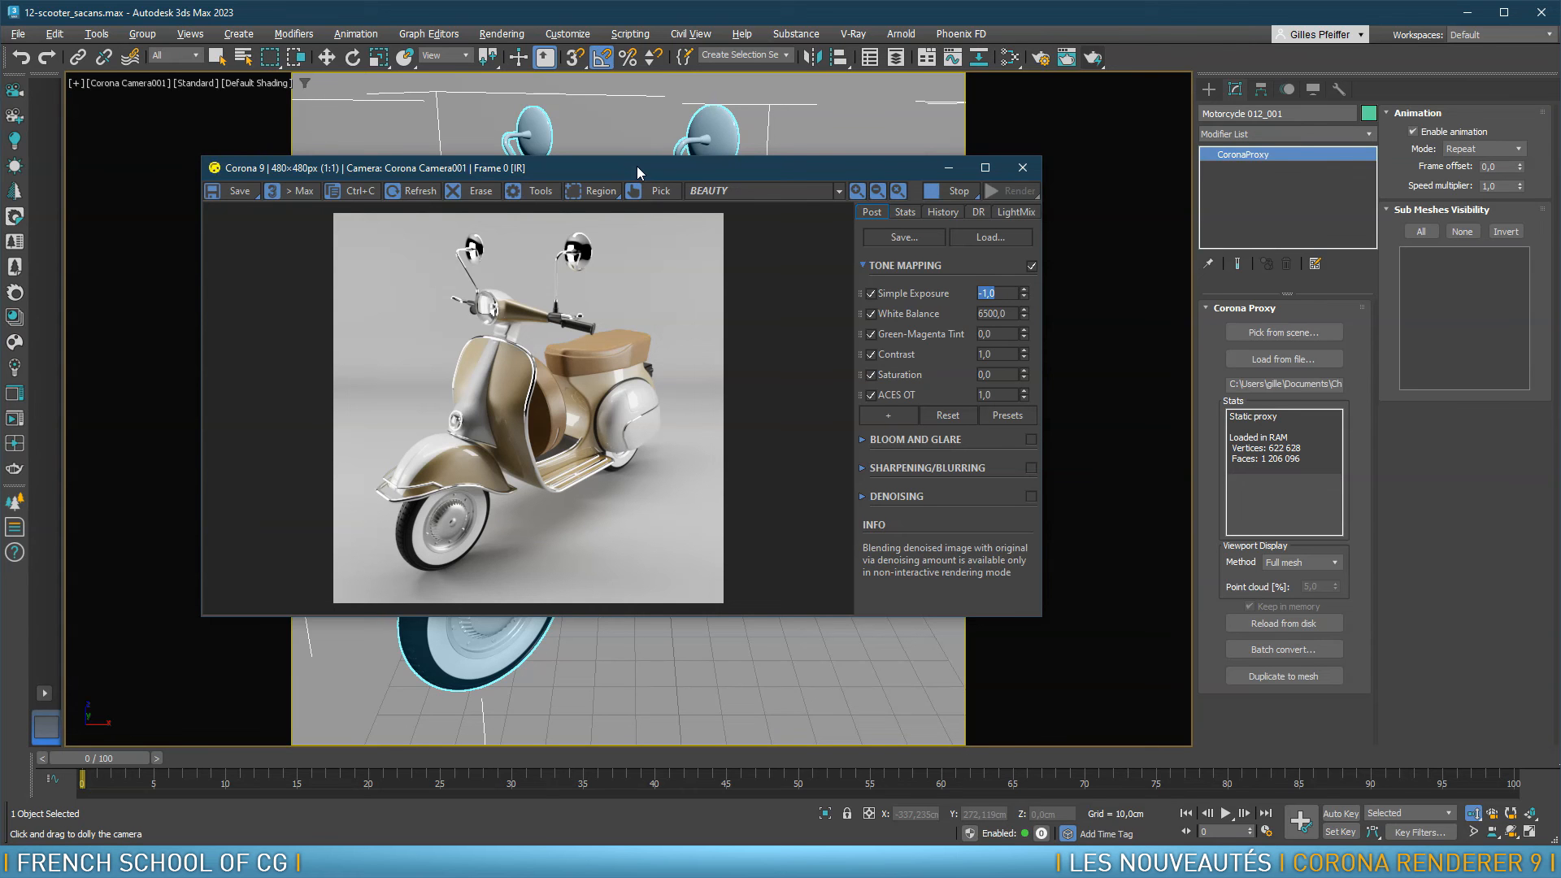
{"action": "left_click", "coordinate": [191, 453]}
{"action": "left_click_drag", "start_coordinate": [0, 155], "coordinate": [512, 125]}
{"action": "left_click_drag", "start_coordinate": [1466, 102], "coordinate": [1012, 243]}
{"action": "left_click_drag", "start_coordinate": [790, 250], "coordinate": [1078, 74]}
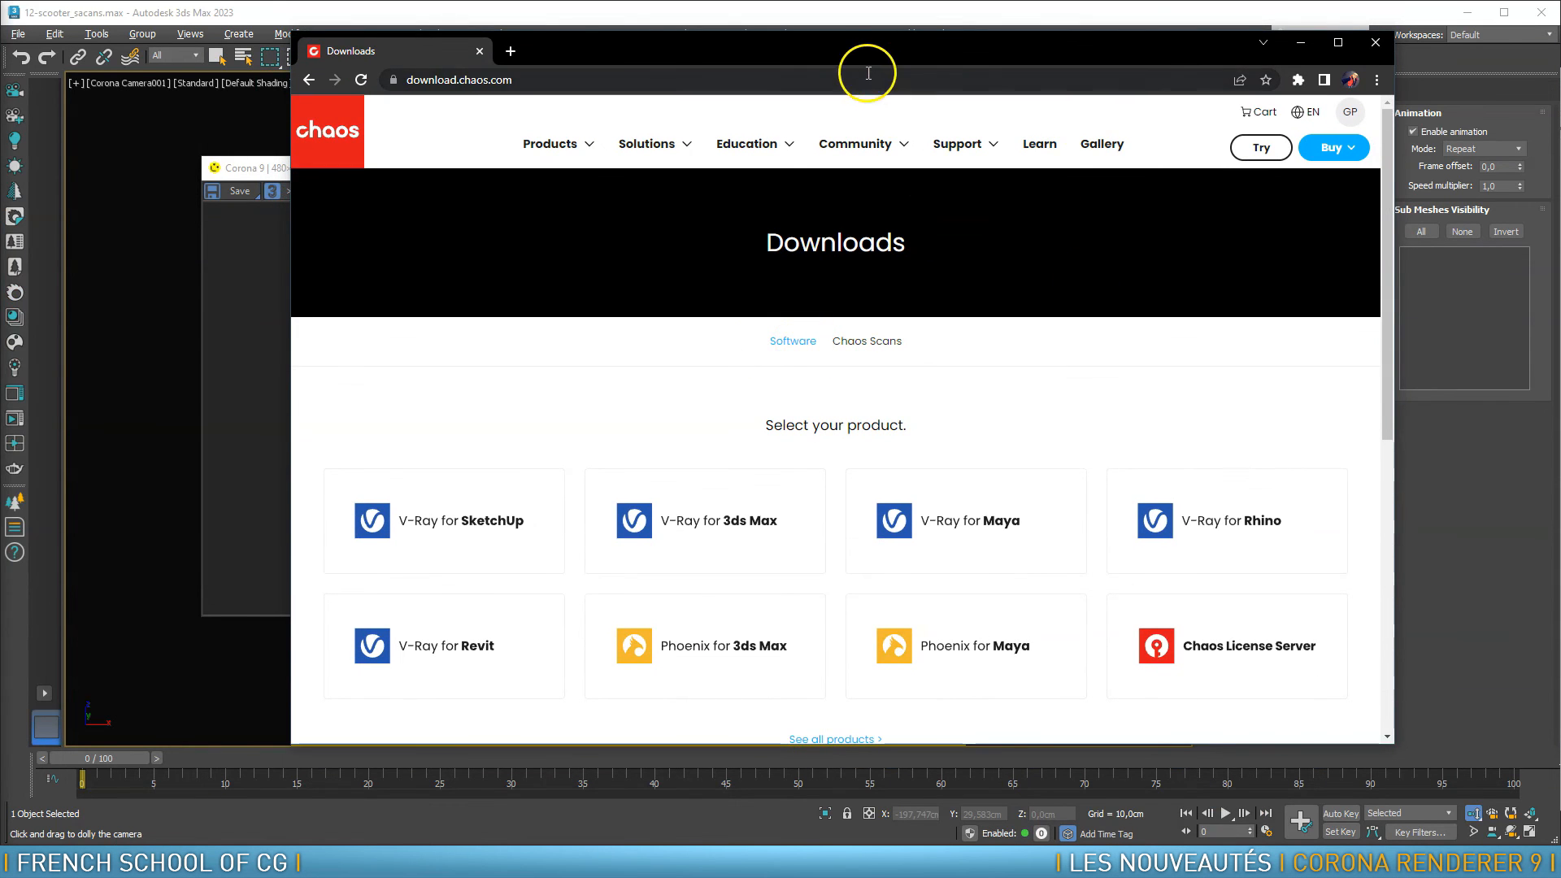
{"action": "left_click_drag", "start_coordinate": [863, 59], "coordinate": [764, 45]}
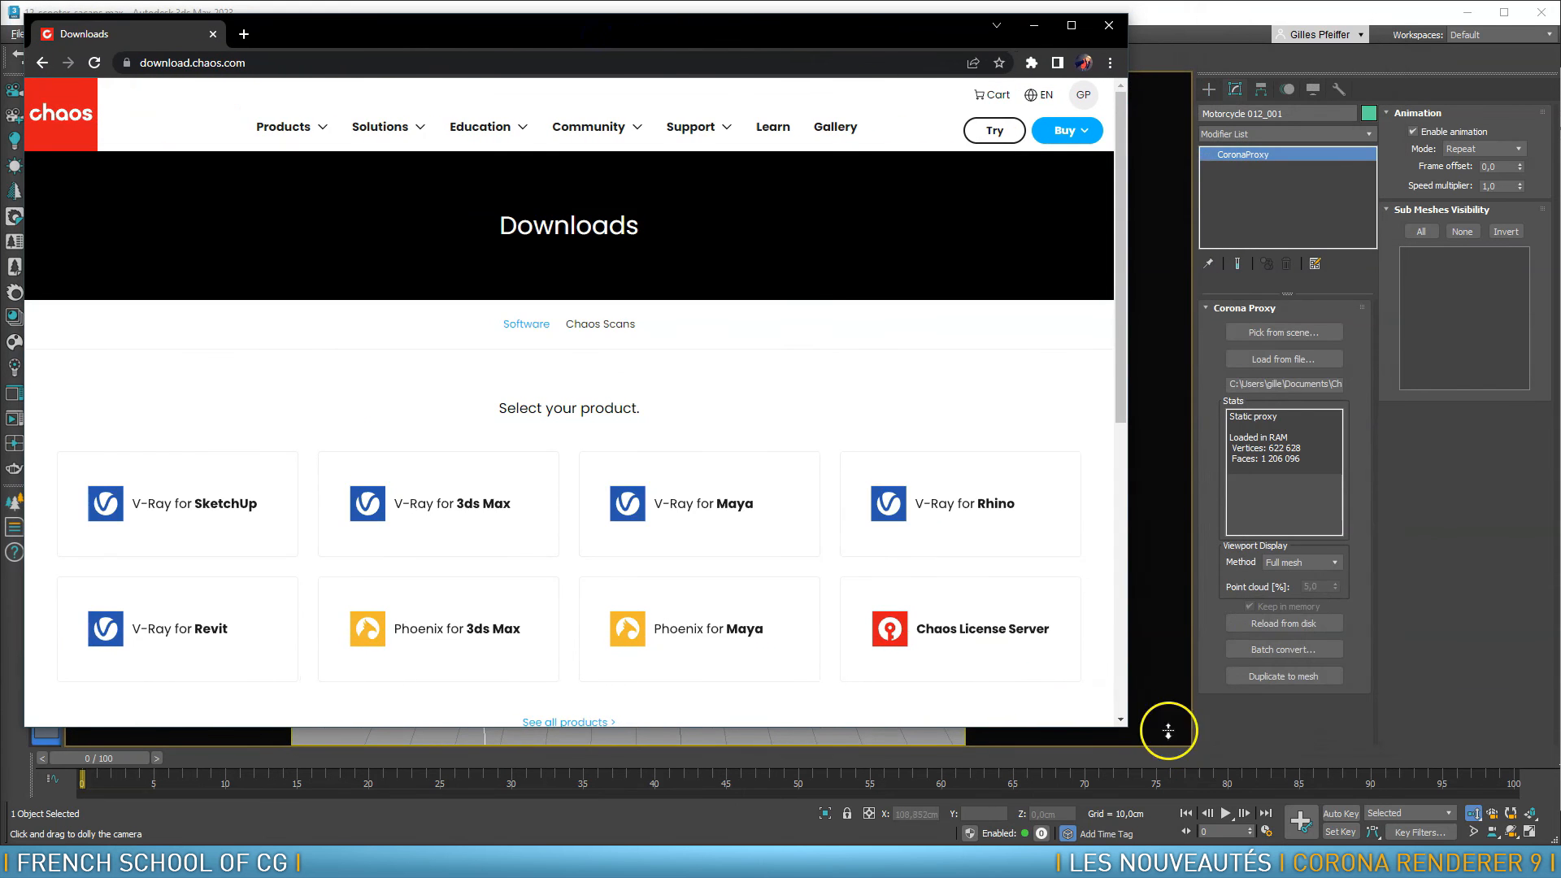
{"action": "left_click_drag", "start_coordinate": [1124, 729], "coordinate": [1435, 819]}
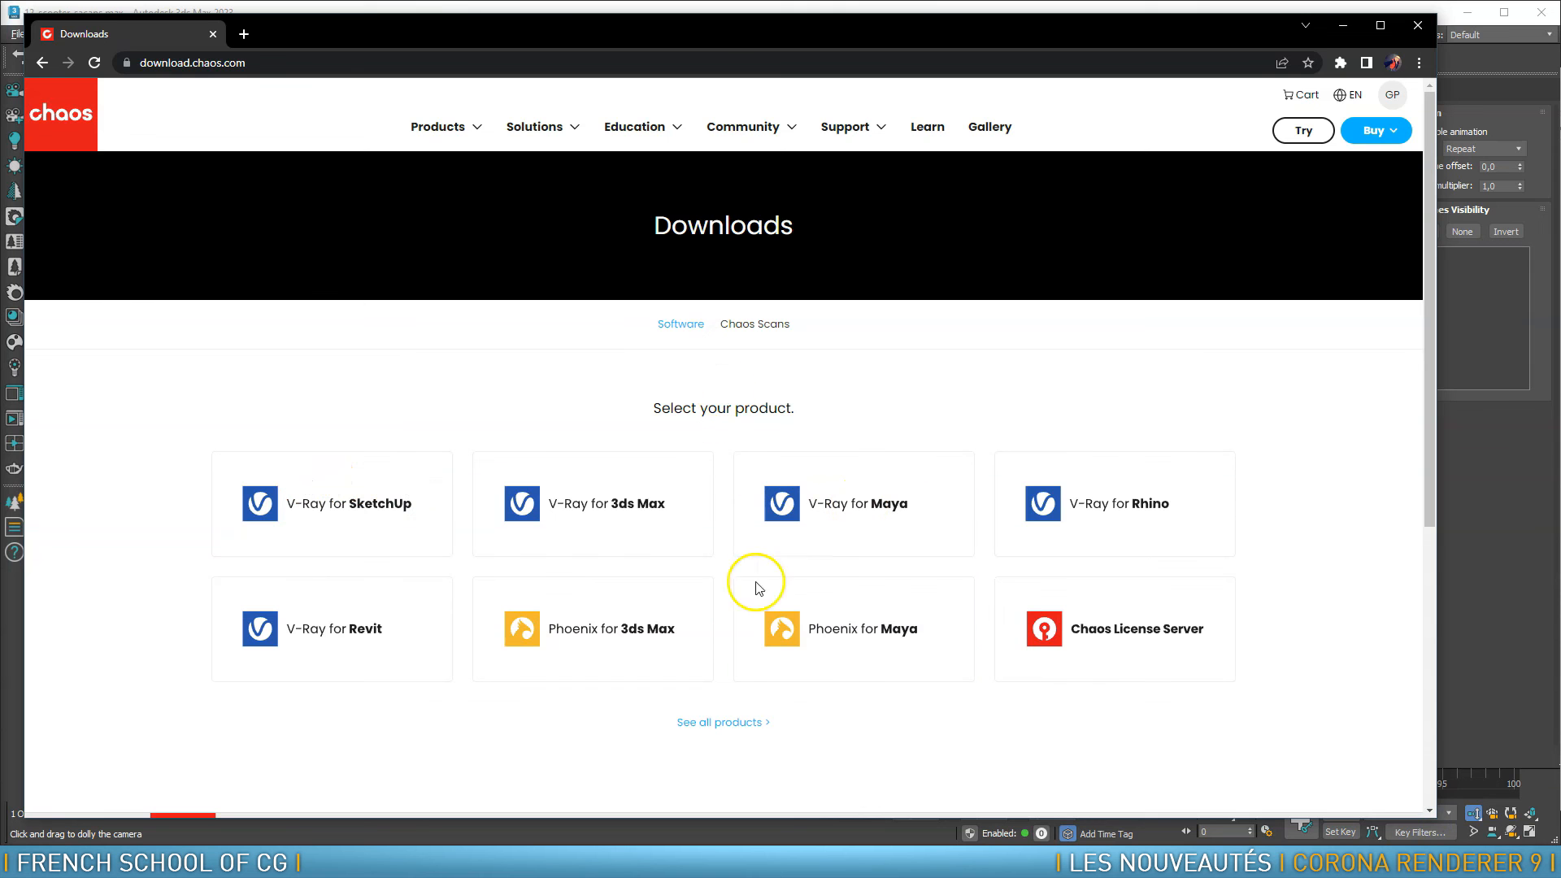
Expand the Chaos downloads page to all products and examine the list of available software
{"action": "left_click", "coordinate": [716, 722]}
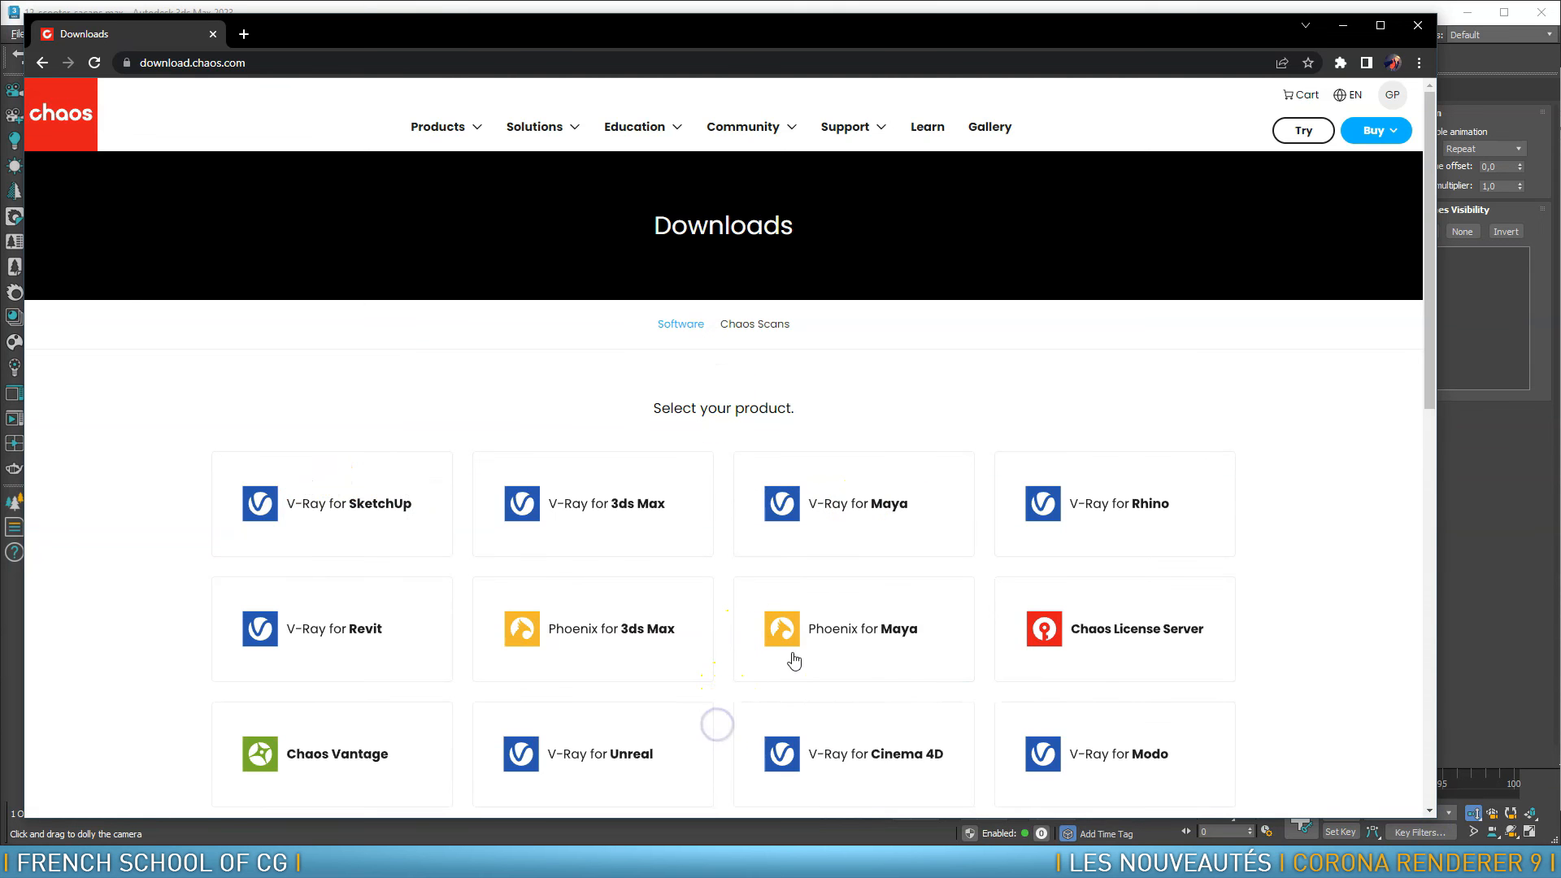
{"action": "scroll", "coordinate": [963, 401], "scroll_direction": "down", "scroll_amount": 4}
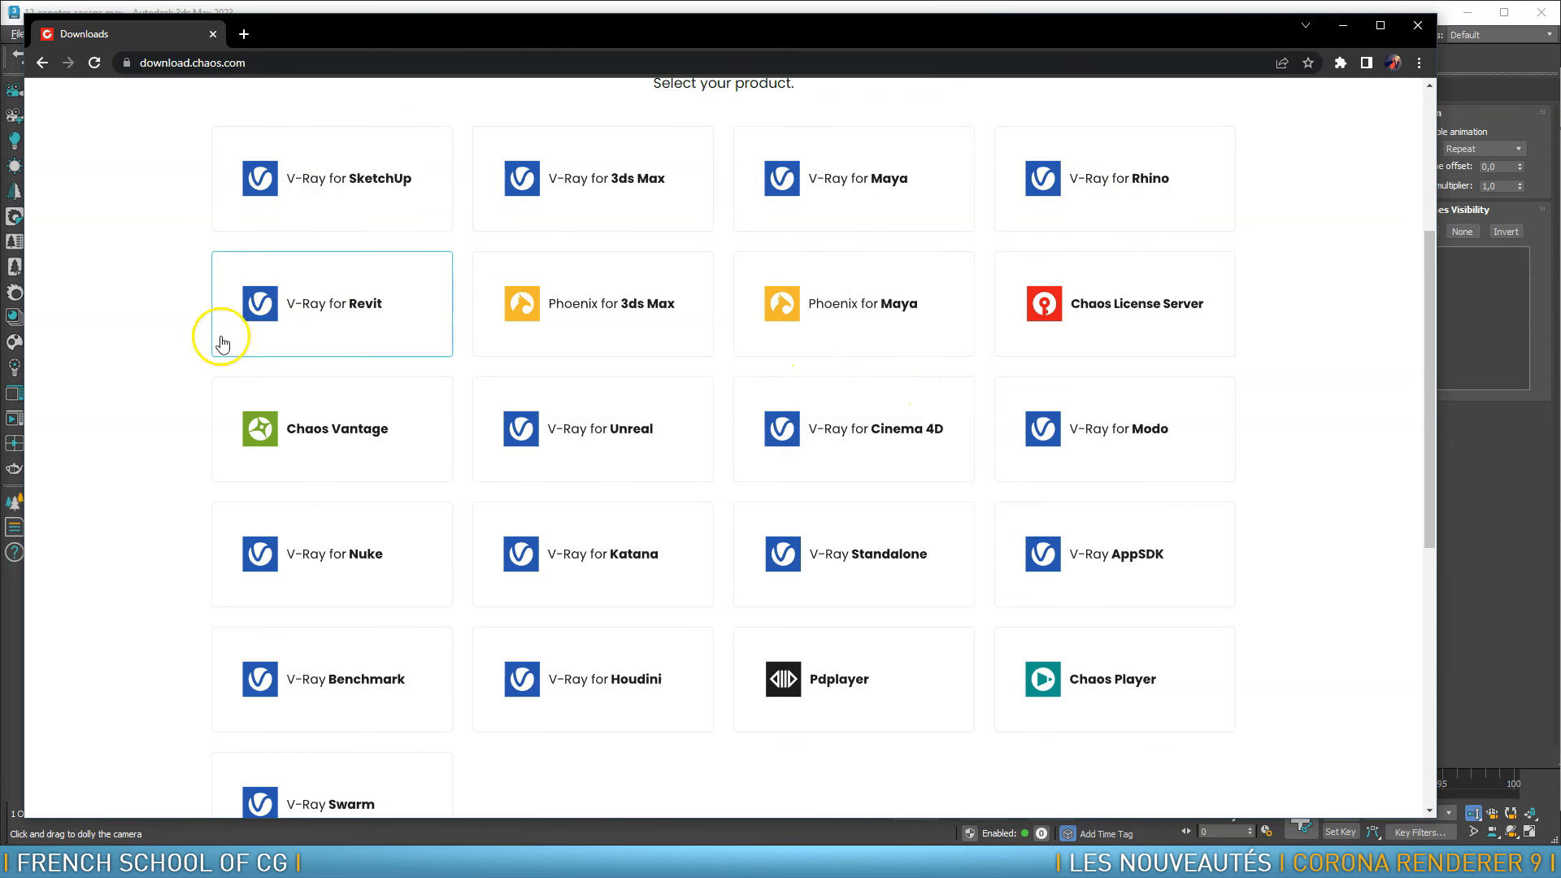
{"action": "scroll", "coordinate": [1114, 334], "scroll_direction": "down", "scroll_amount": 3}
{"action": "scroll", "coordinate": [975, 390], "scroll_direction": "up", "scroll_amount": 4}
{"action": "scroll", "coordinate": [648, 523], "scroll_direction": "down", "scroll_amount": 3}
{"action": "scroll", "coordinate": [1010, 394], "scroll_direction": "up", "scroll_amount": 4}
{"action": "scroll", "coordinate": [1040, 406], "scroll_direction": "down", "scroll_amount": 4}
{"action": "scroll", "coordinate": [1041, 406], "scroll_direction": "up", "scroll_amount": 4}
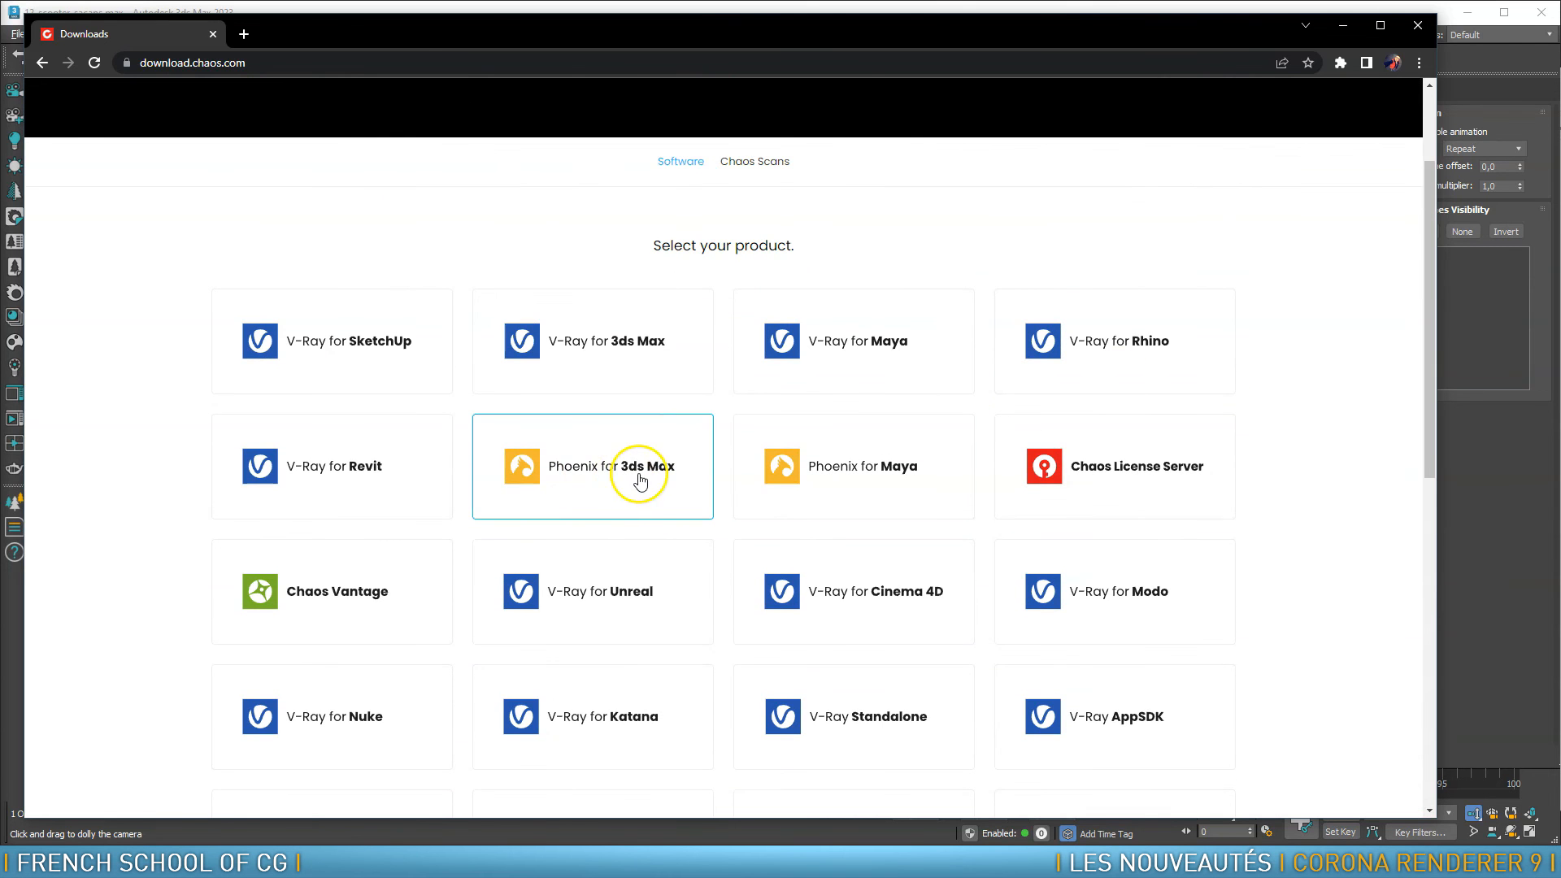
{"action": "scroll", "coordinate": [933, 342], "scroll_direction": "up", "scroll_amount": 2}
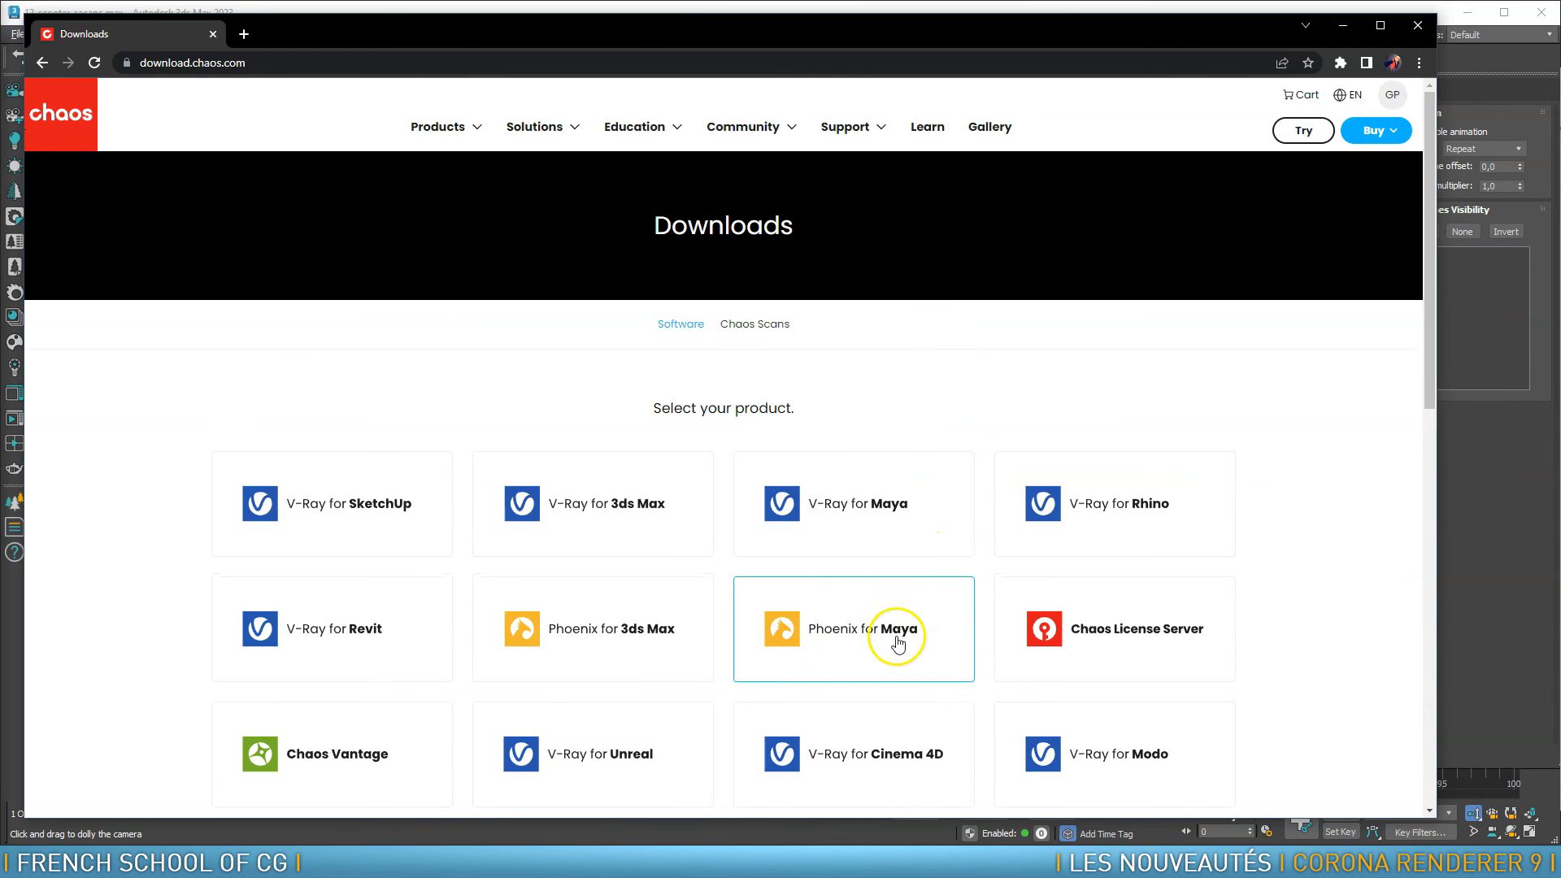
Open the Chaos Scans downloads, browse the materials and filter them by the Car Paint material type
{"action": "left_click", "coordinate": [758, 325]}
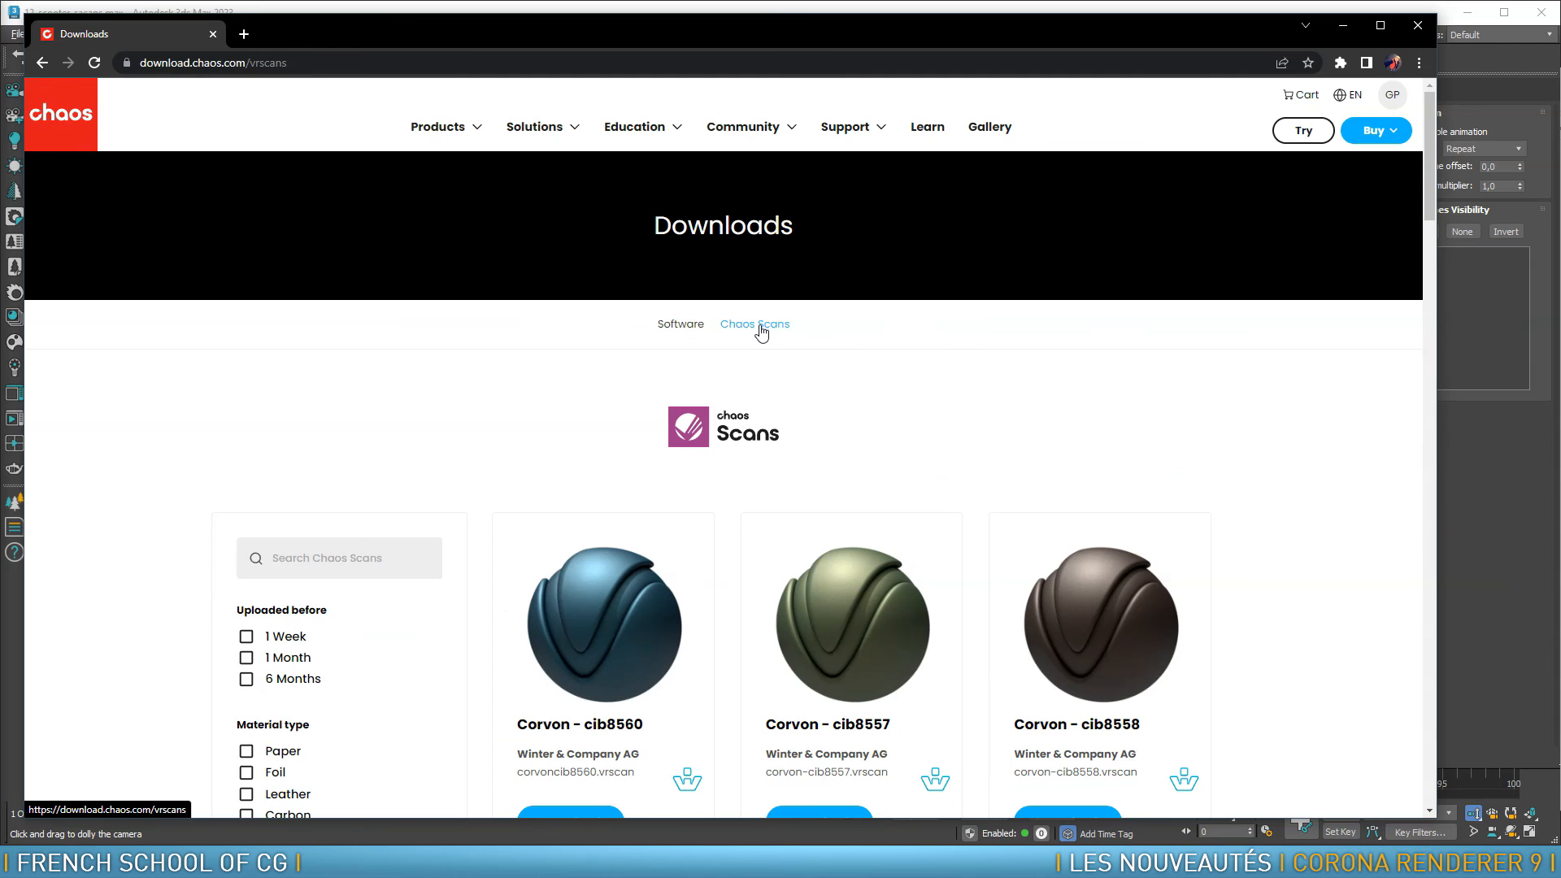
{"action": "scroll", "coordinate": [1247, 407], "scroll_direction": "down", "scroll_amount": 4}
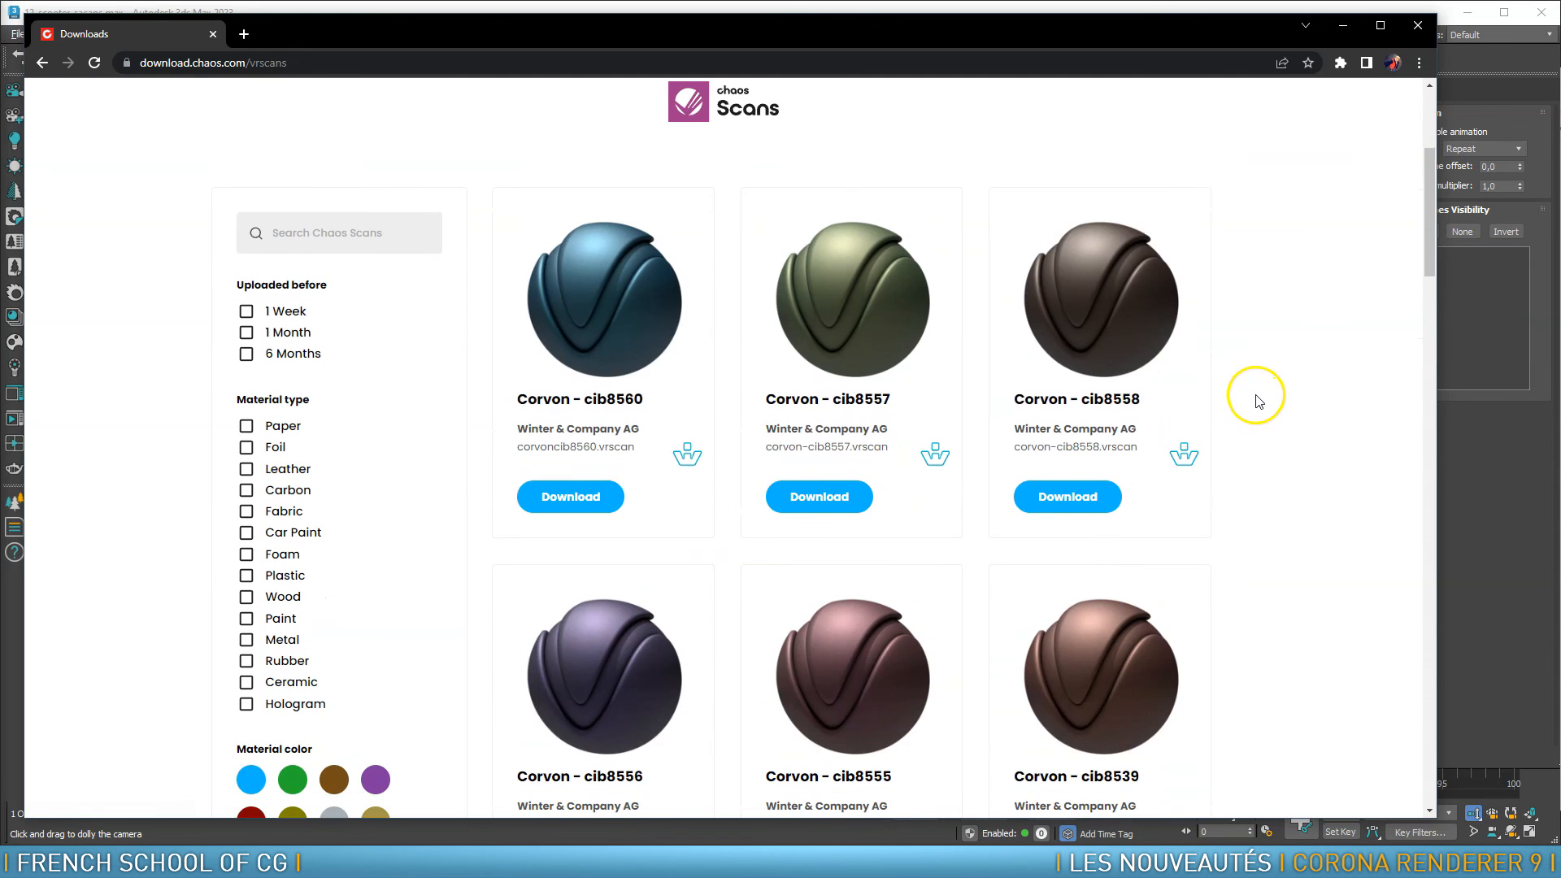
{"action": "scroll", "coordinate": [1259, 400], "scroll_direction": "down", "scroll_amount": 3}
{"action": "scroll", "coordinate": [1273, 378], "scroll_direction": "down", "scroll_amount": 4}
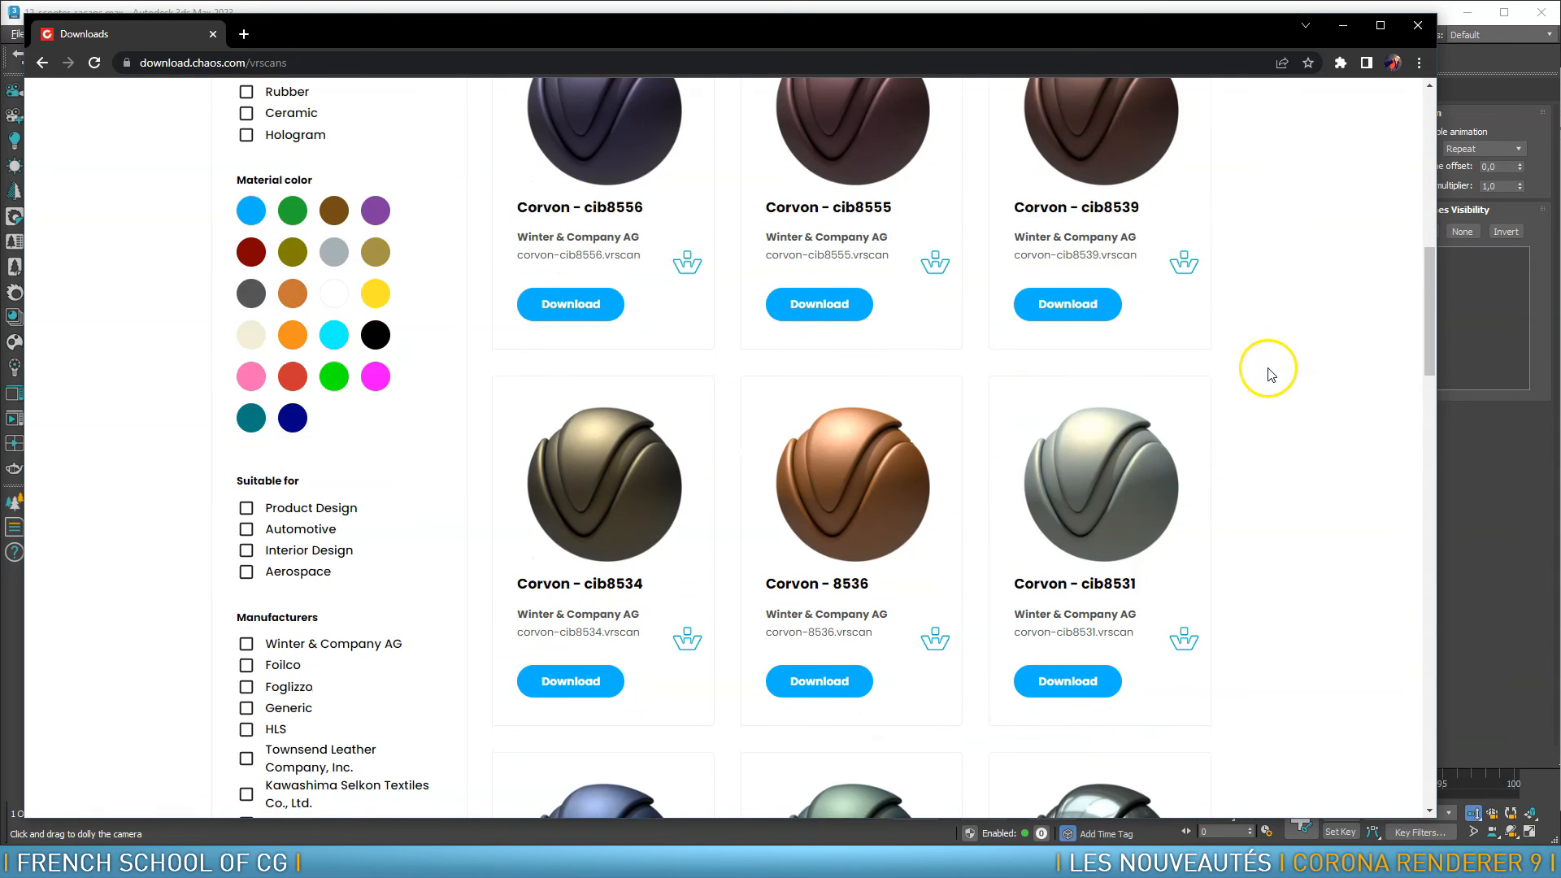
{"action": "scroll", "coordinate": [1266, 373], "scroll_direction": "down", "scroll_amount": 6}
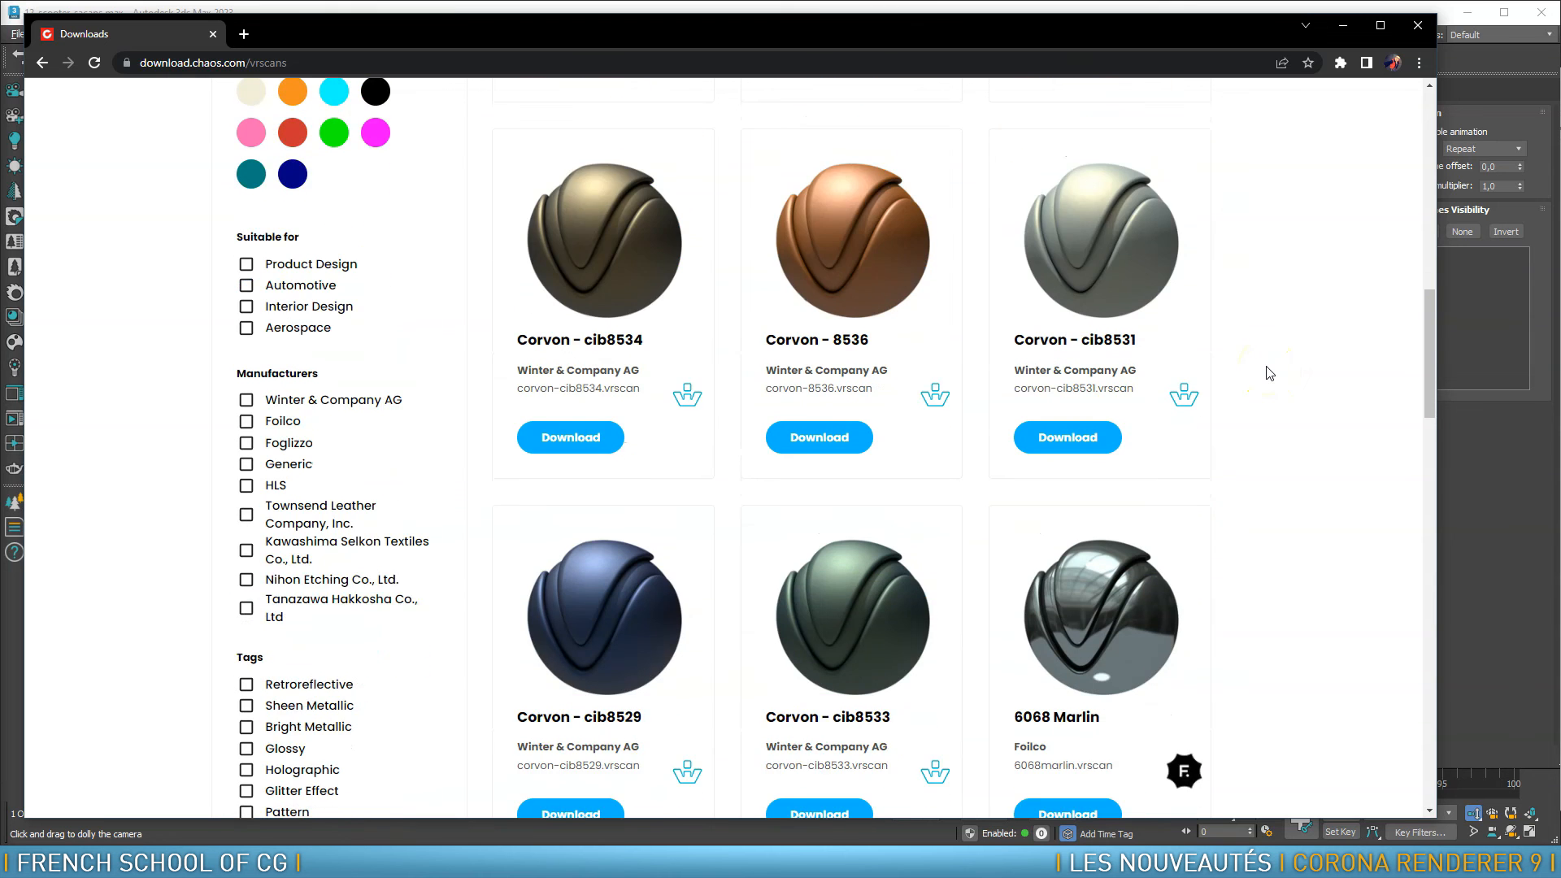
{"action": "left_click", "coordinate": [175, 396]}
{"action": "scroll", "coordinate": [162, 400], "scroll_direction": "up", "scroll_amount": 11}
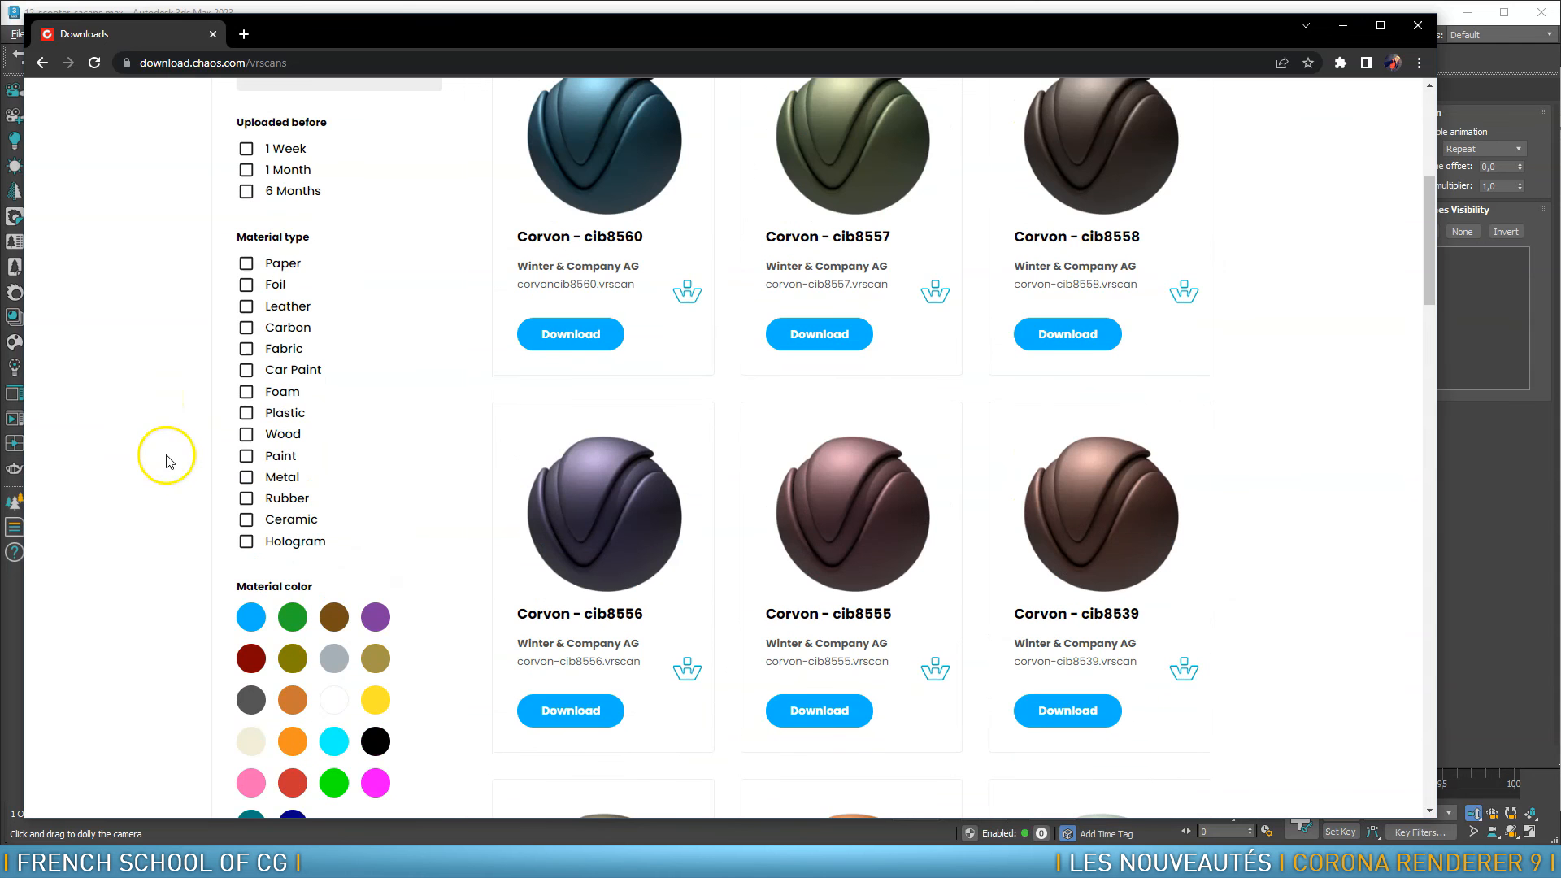
{"action": "left_click", "coordinate": [246, 369]}
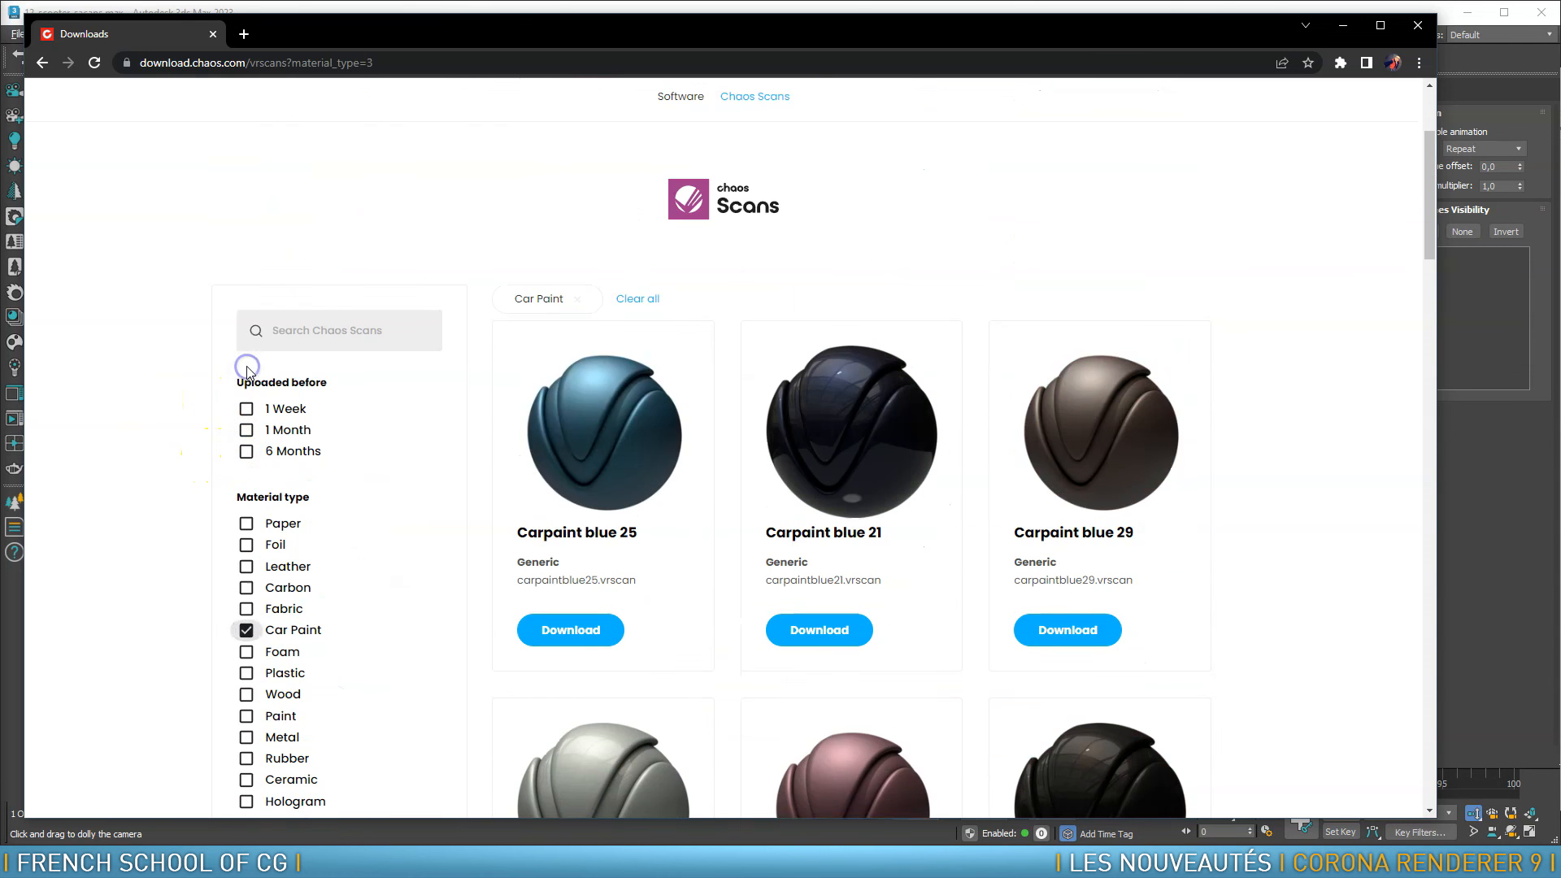
Download Carpaint red 14 as carpaintred14.zip into the materiallibraries folder of Projet 3ds Max
{"action": "scroll", "coordinate": [1315, 440], "scroll_direction": "down", "scroll_amount": 10}
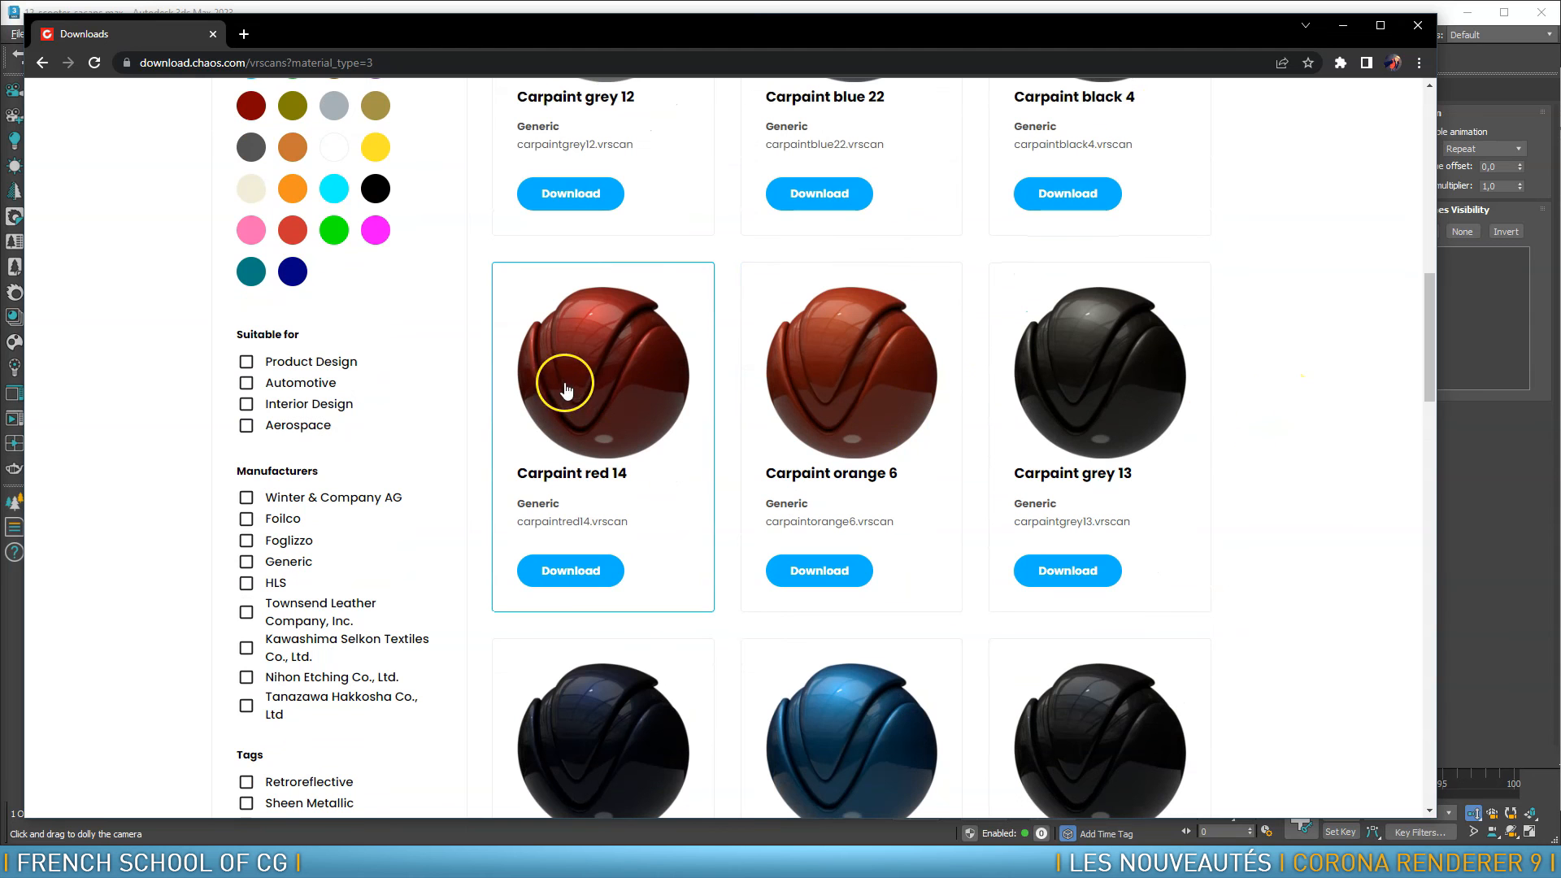
{"action": "left_click", "coordinate": [591, 577]}
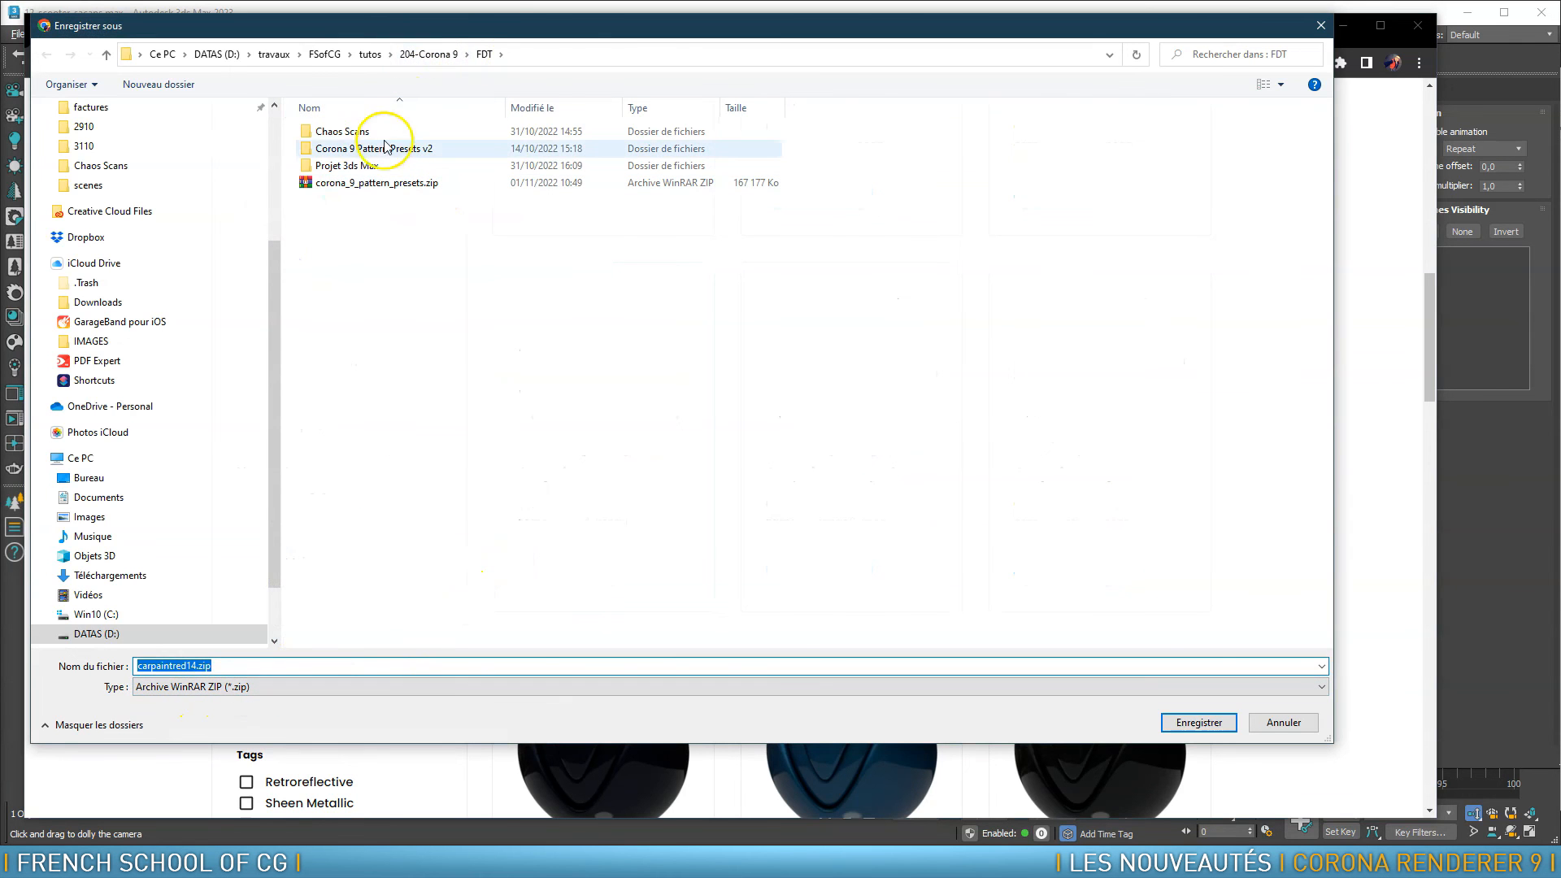
{"action": "double_click", "coordinate": [343, 166]}
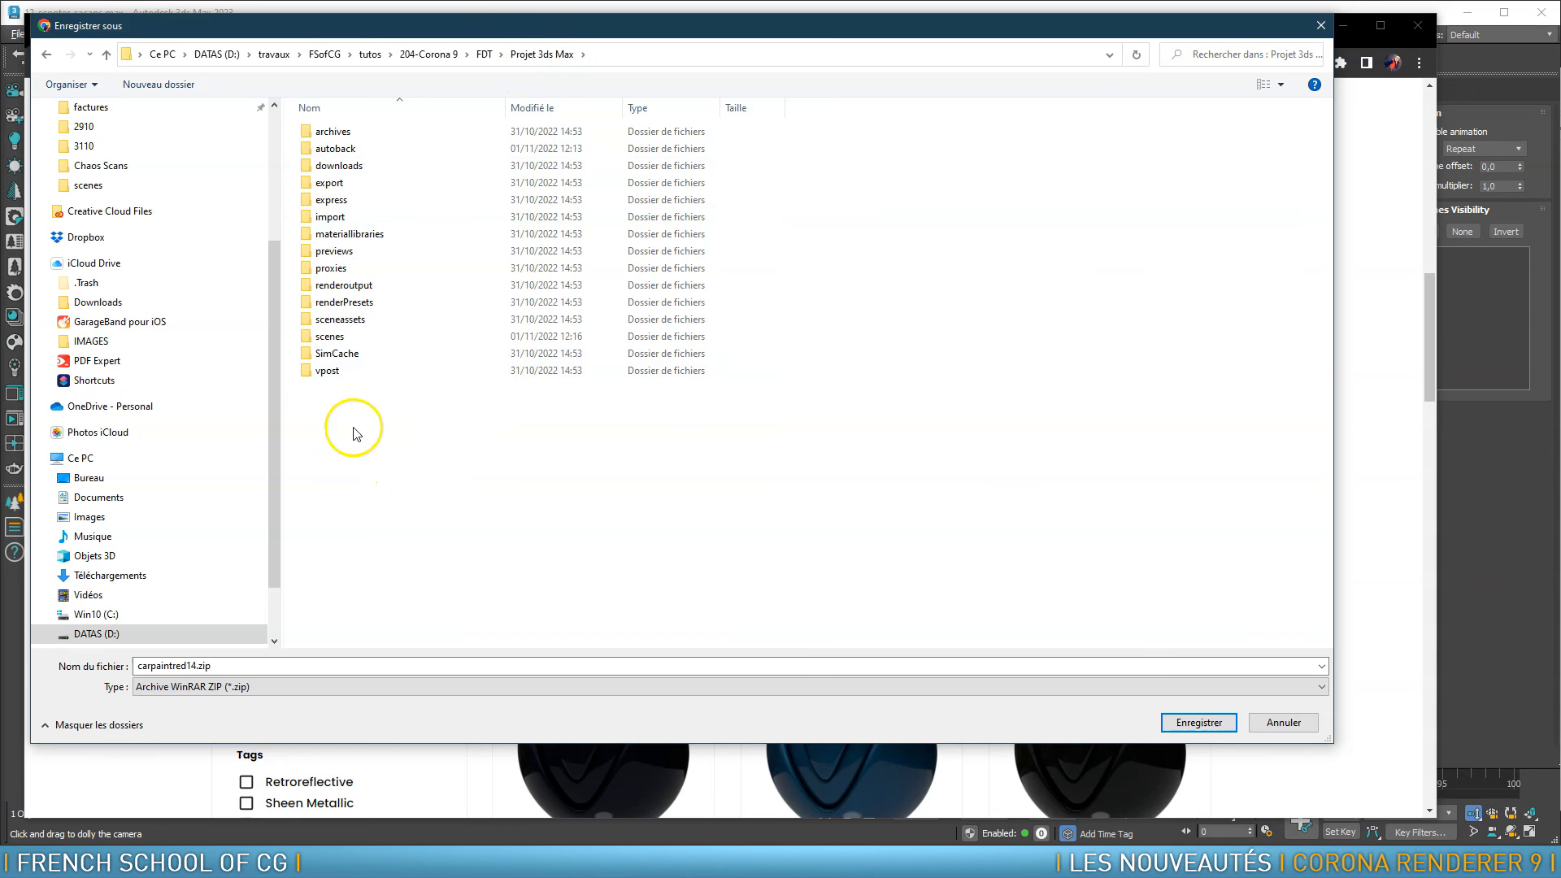
{"action": "double_click", "coordinate": [346, 234]}
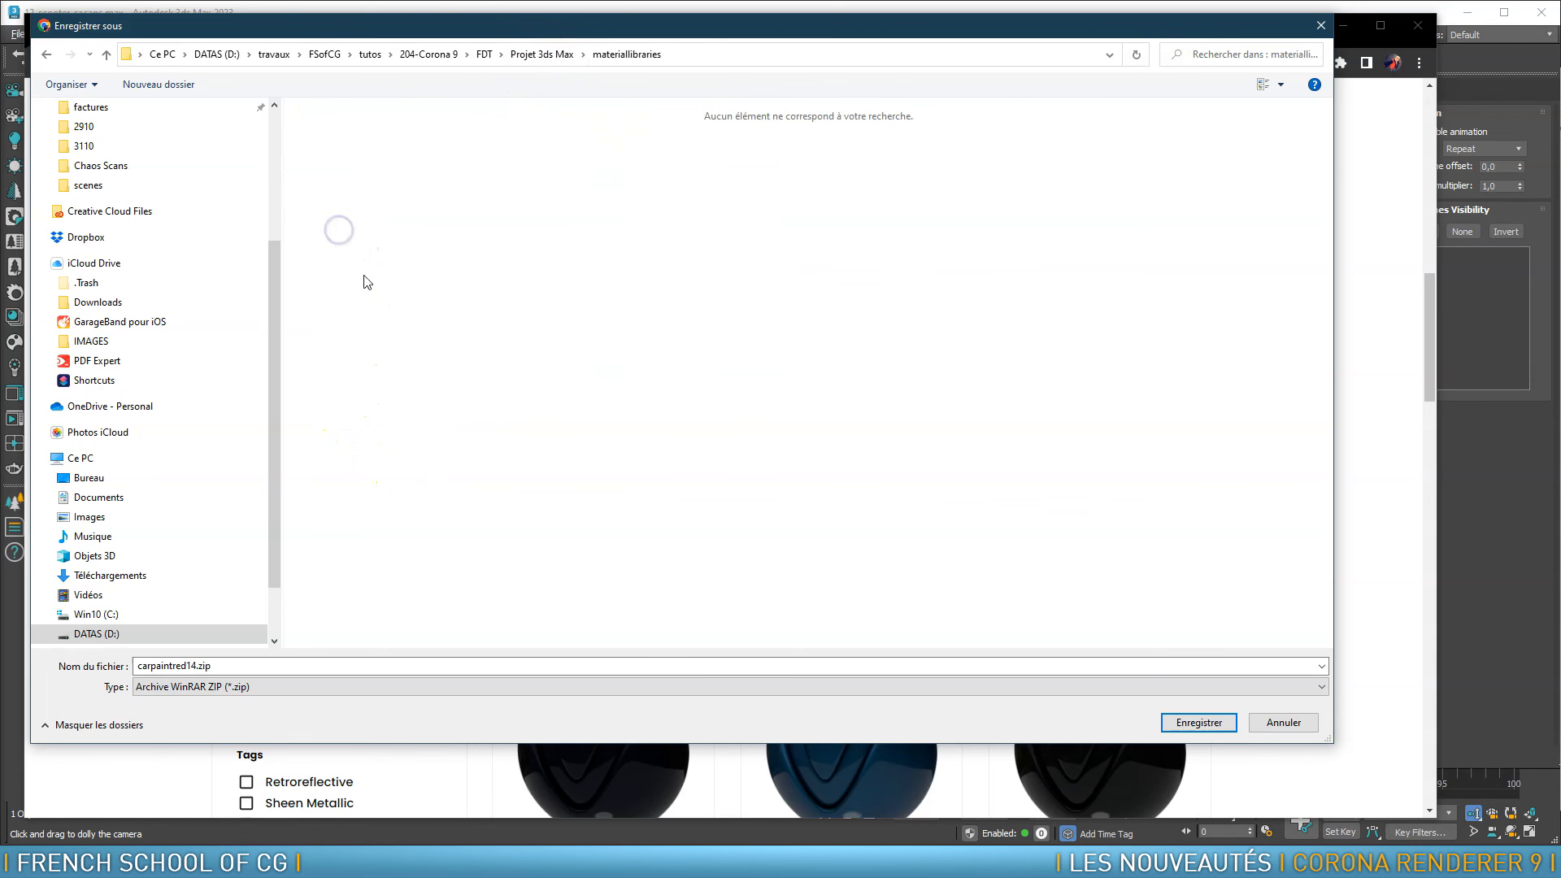
{"action": "left_click", "coordinate": [1198, 722]}
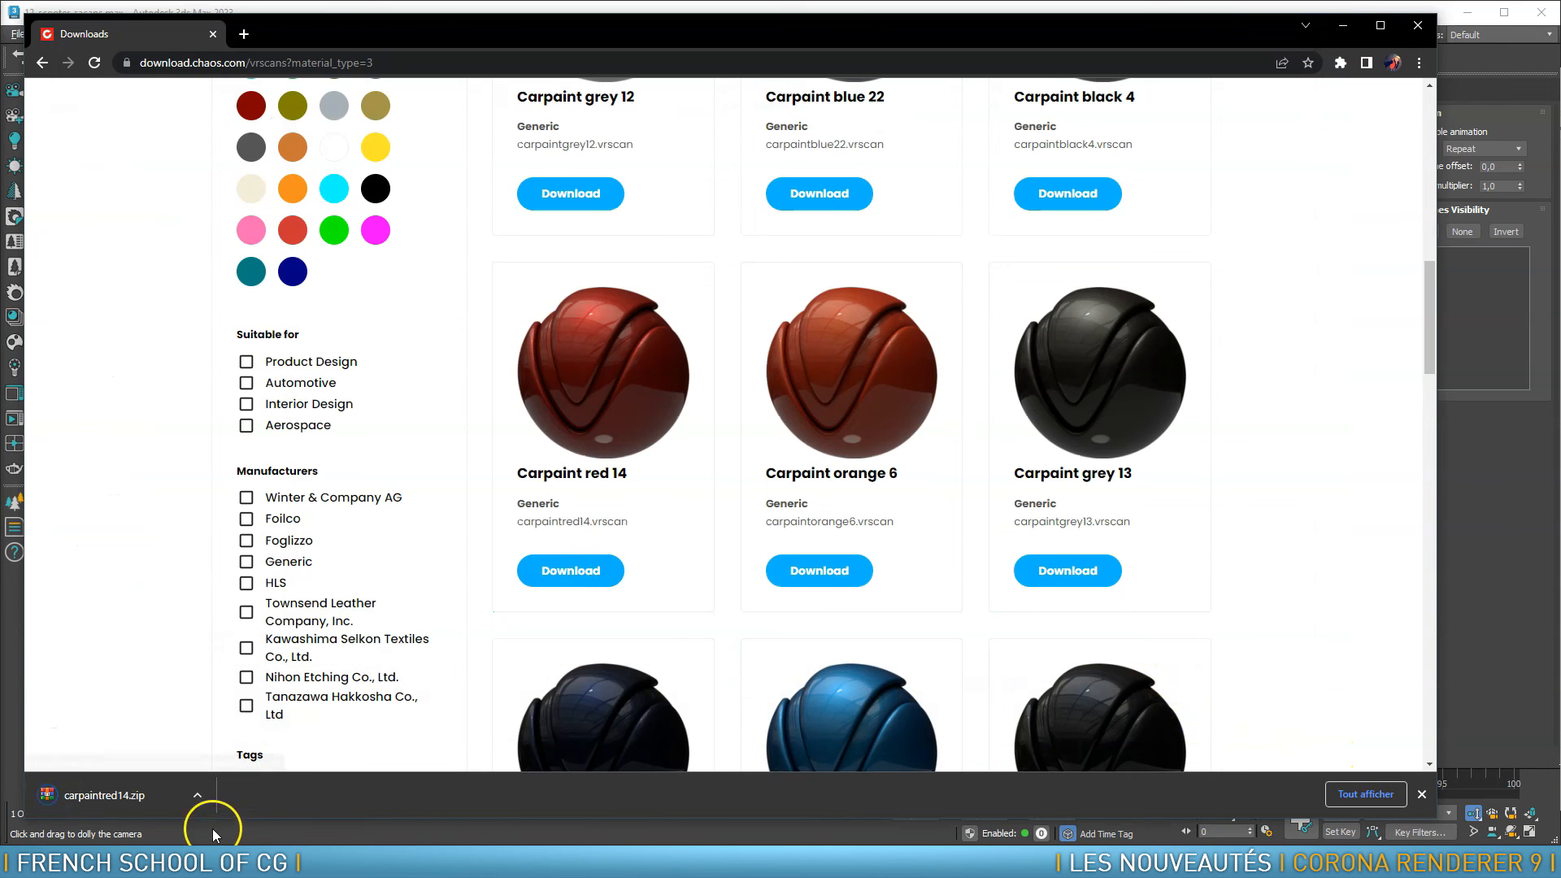
Extract carpaintred14.zip inside the materiallibraries folder and delete the archive
{"action": "left_click", "coordinate": [197, 795]}
{"action": "left_click", "coordinate": [254, 737]}
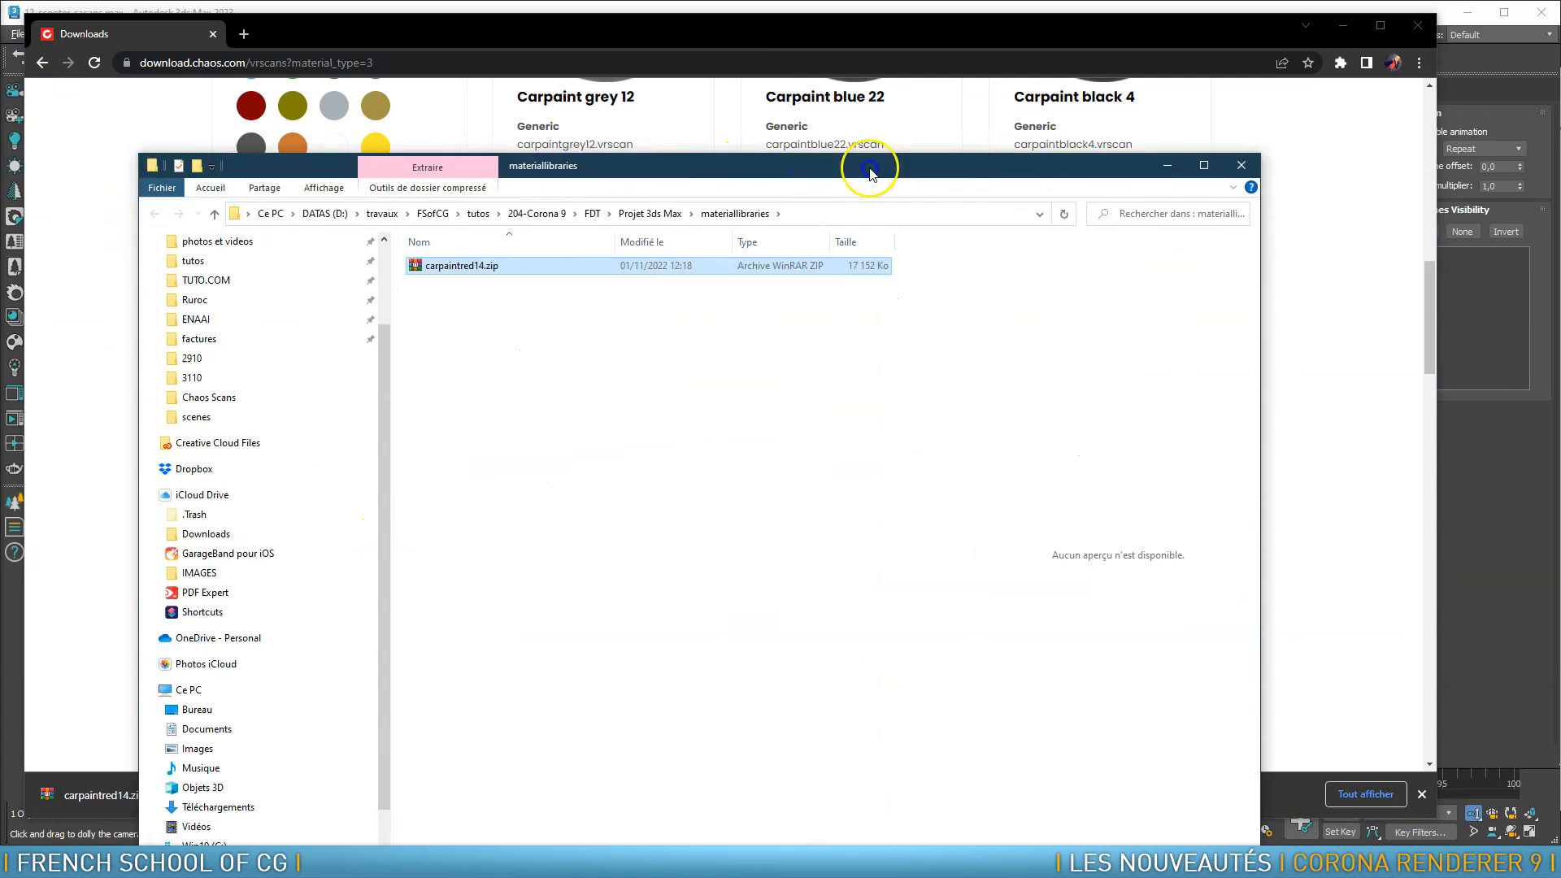
{"action": "right_click", "coordinate": [573, 192]}
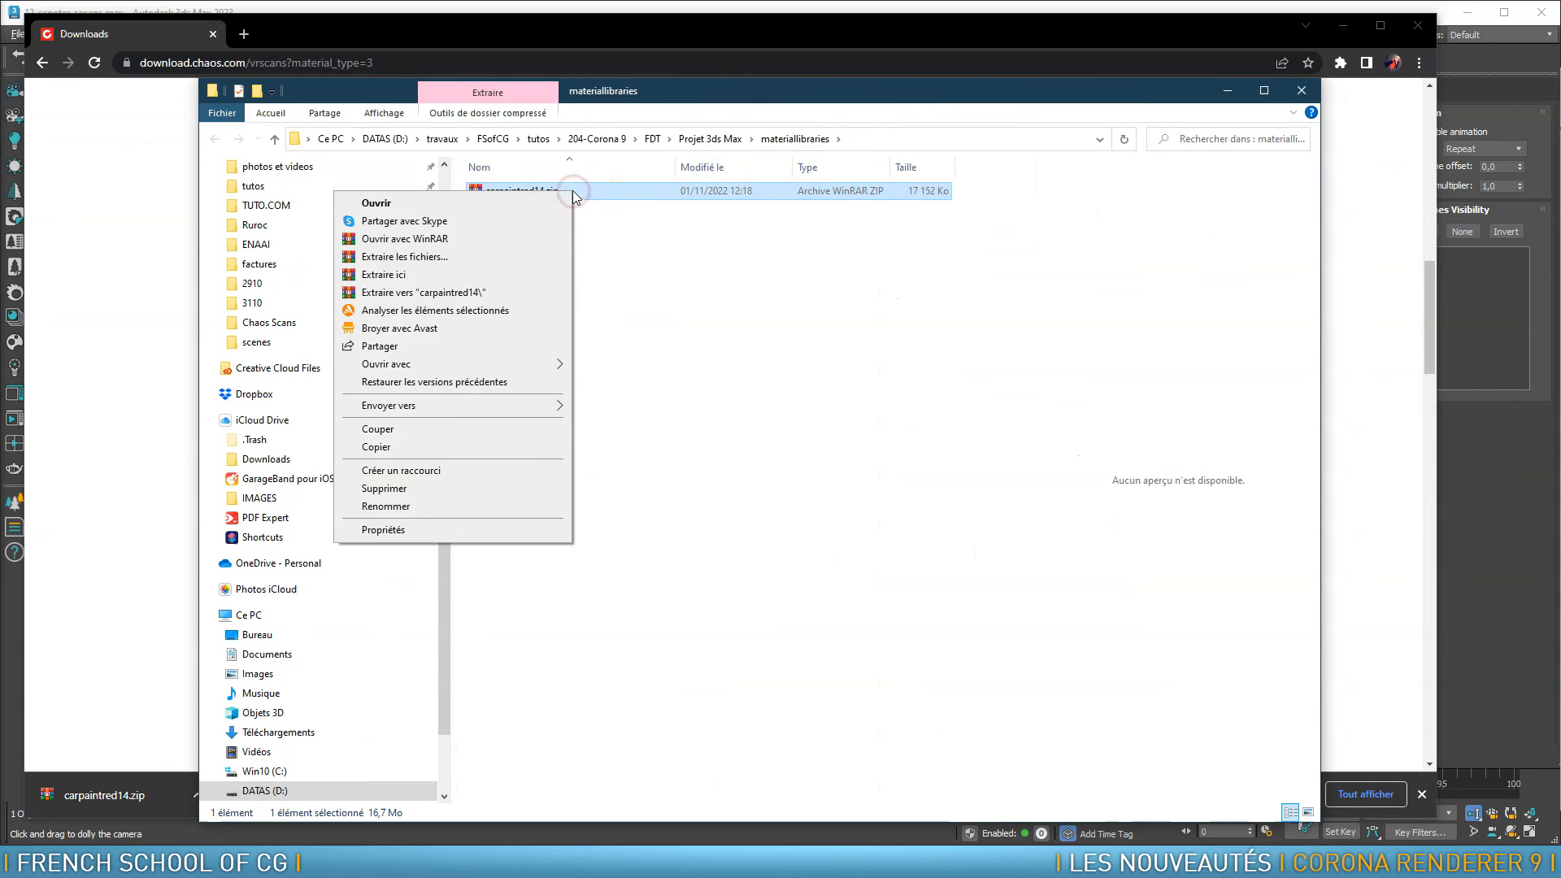
{"action": "left_click", "coordinate": [408, 277]}
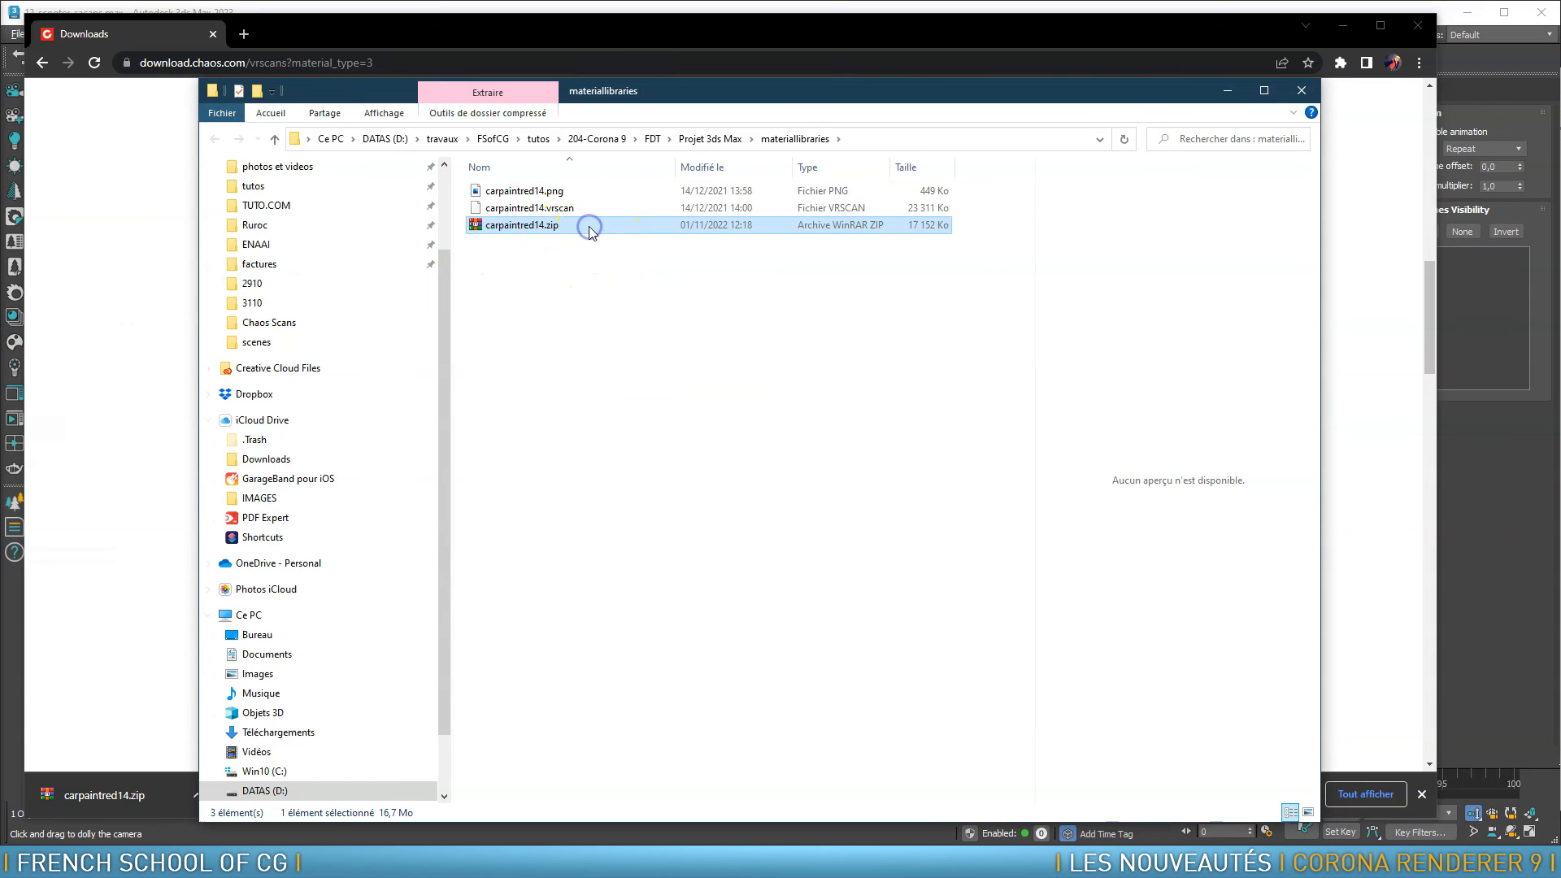
{"action": "key", "text": "Delete"}
{"action": "left_click", "coordinate": [594, 213]}
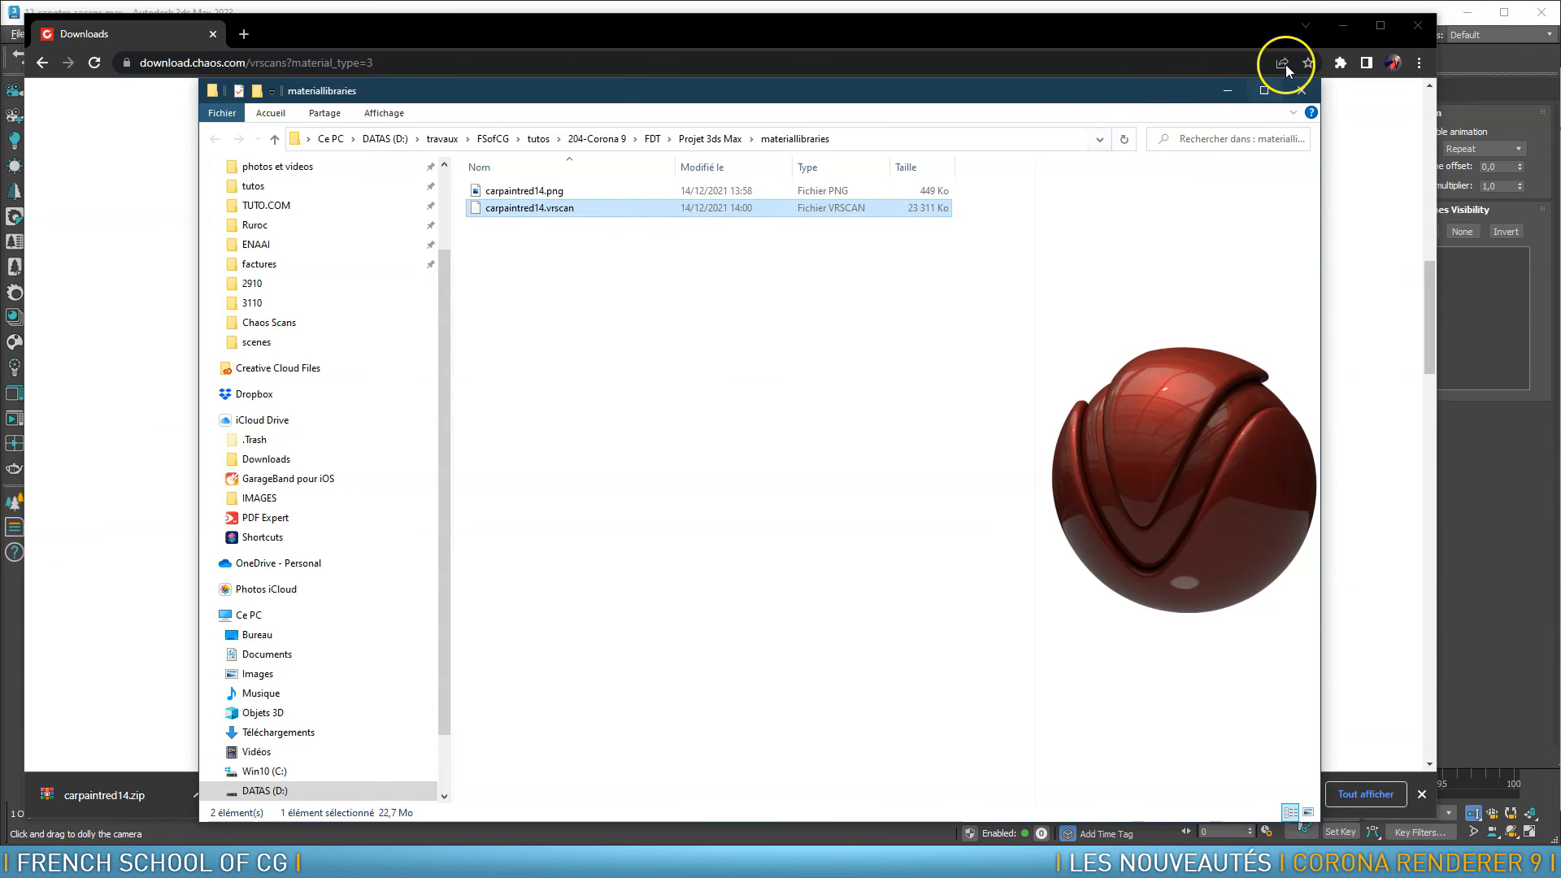
Return to 3ds Max, close the render window and open the Slate Material Editor over the viewport
{"action": "left_click", "coordinate": [1343, 26]}
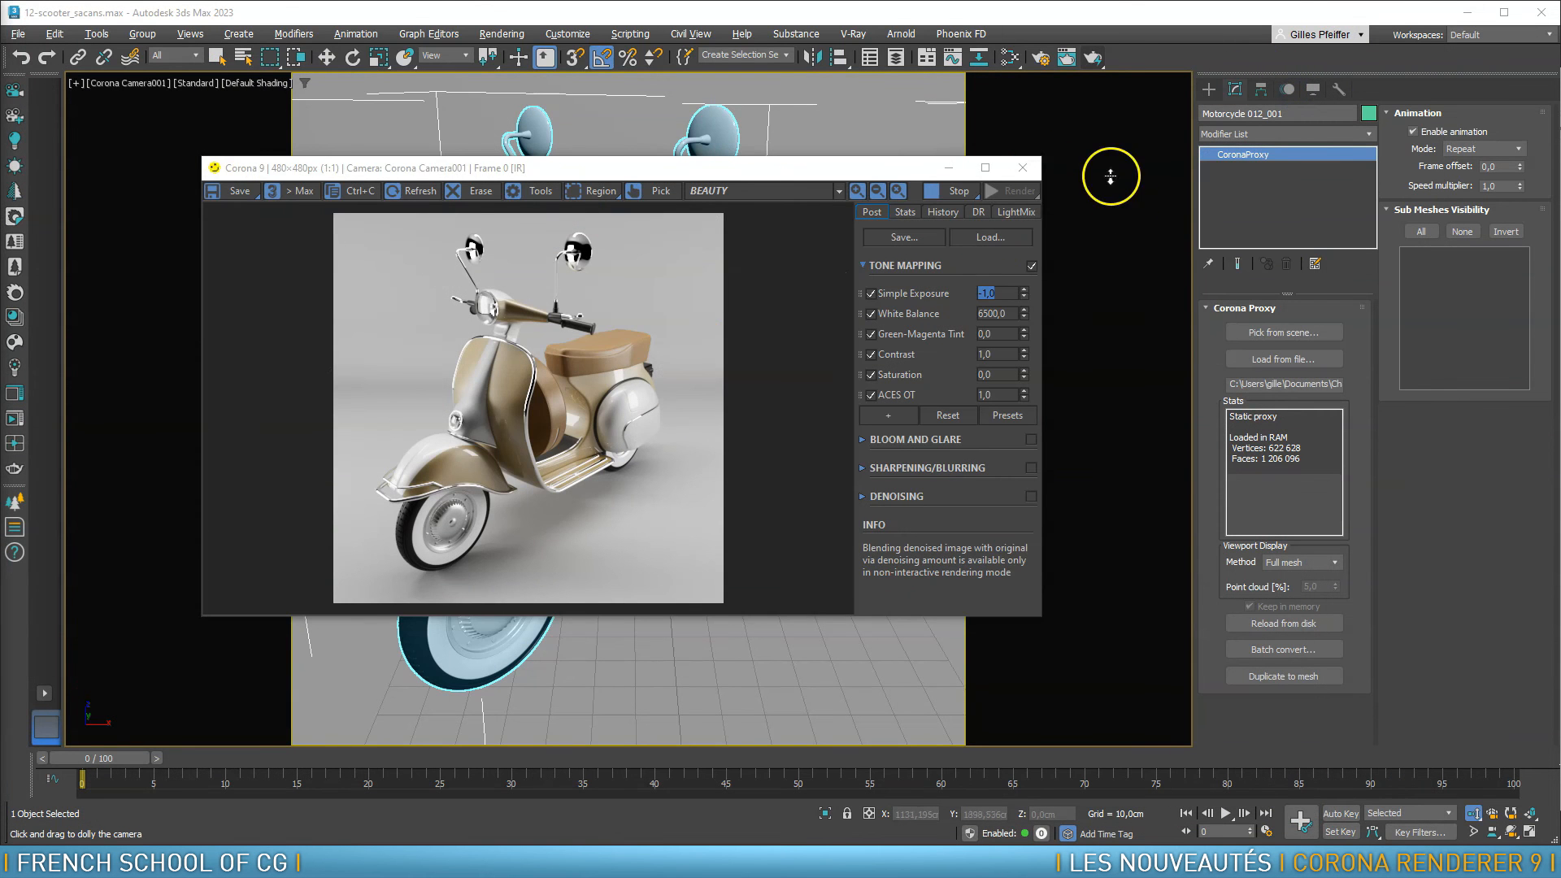
{"action": "left_click", "coordinate": [1023, 167]}
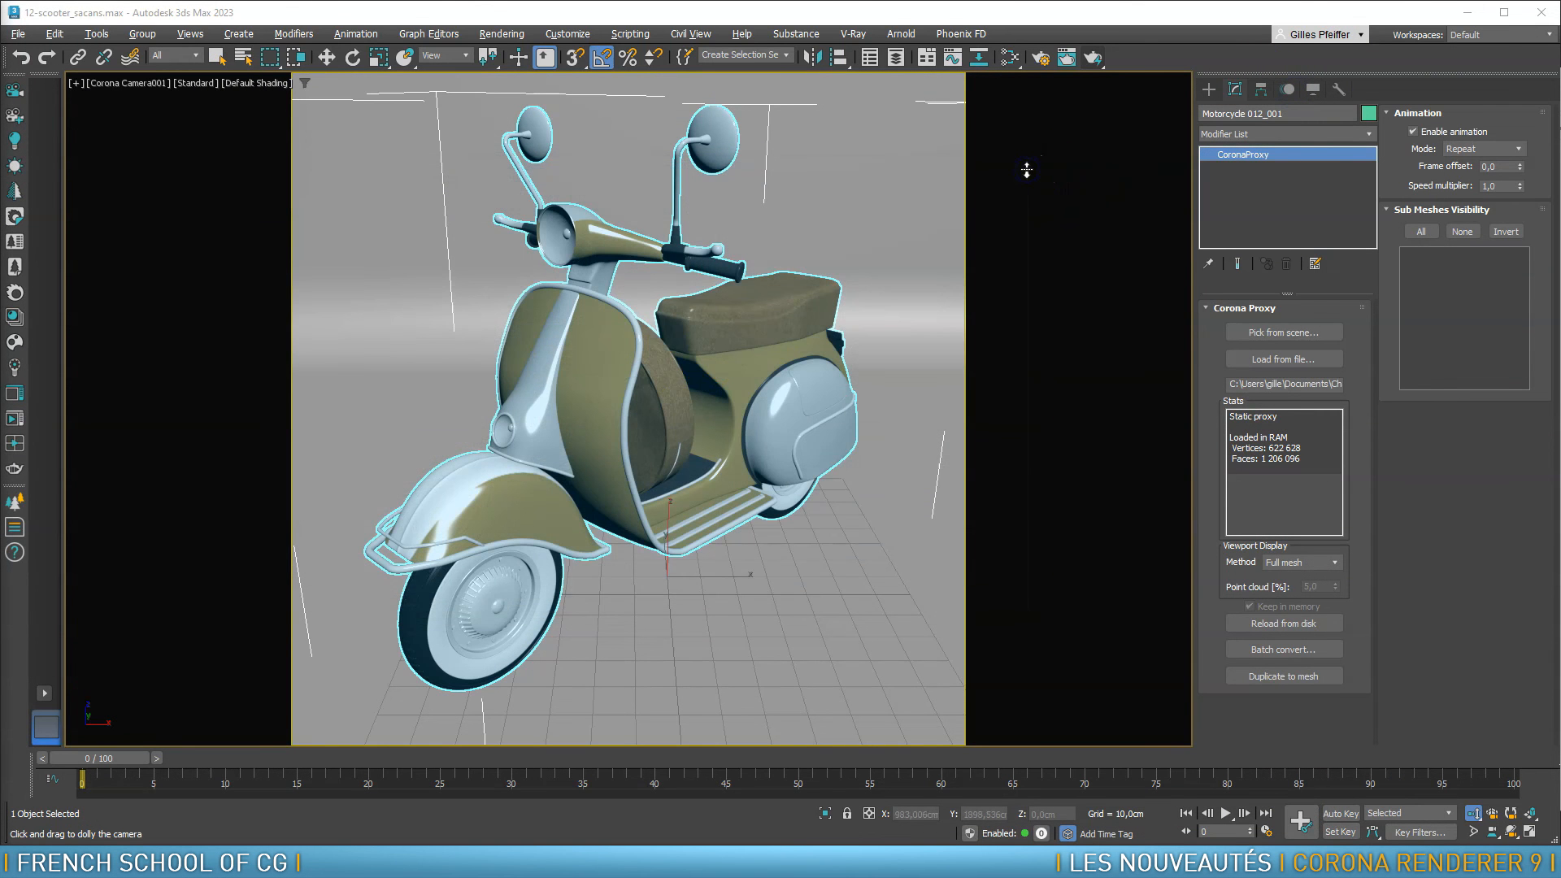
{"action": "key", "text": "e"}
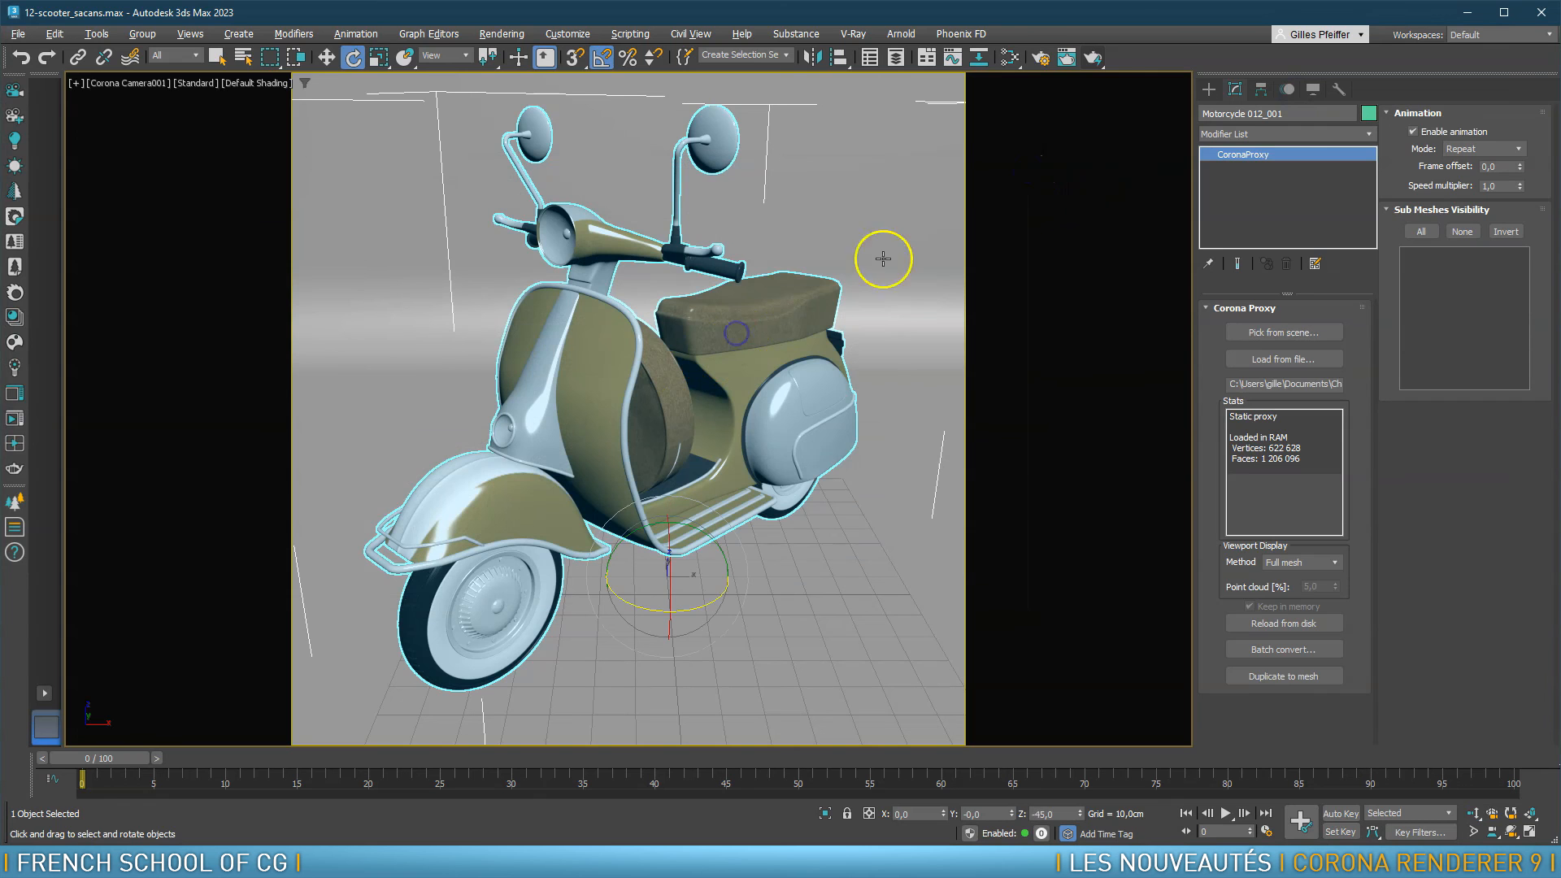
{"action": "left_click", "coordinate": [1011, 57]}
{"action": "left_click_drag", "start_coordinate": [623, 43], "coordinate": [797, 65]}
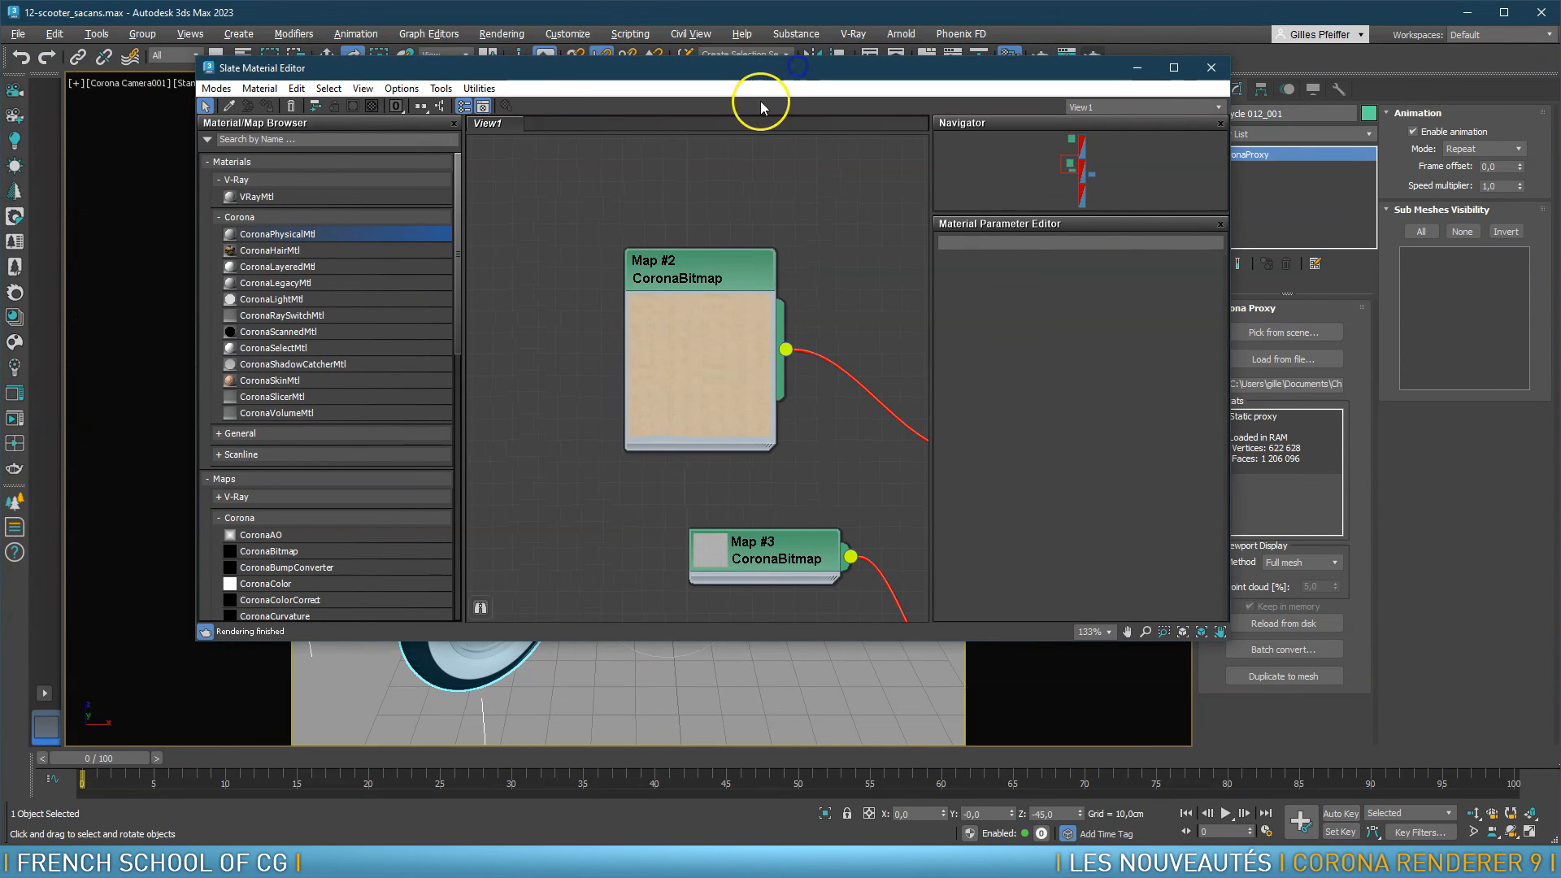
Load all scene materials into the Slate Material Editor's node view
{"action": "left_click", "coordinate": [419, 106]}
{"action": "middle_click_drag", "start_coordinate": [653, 286], "coordinate": [773, 286]}
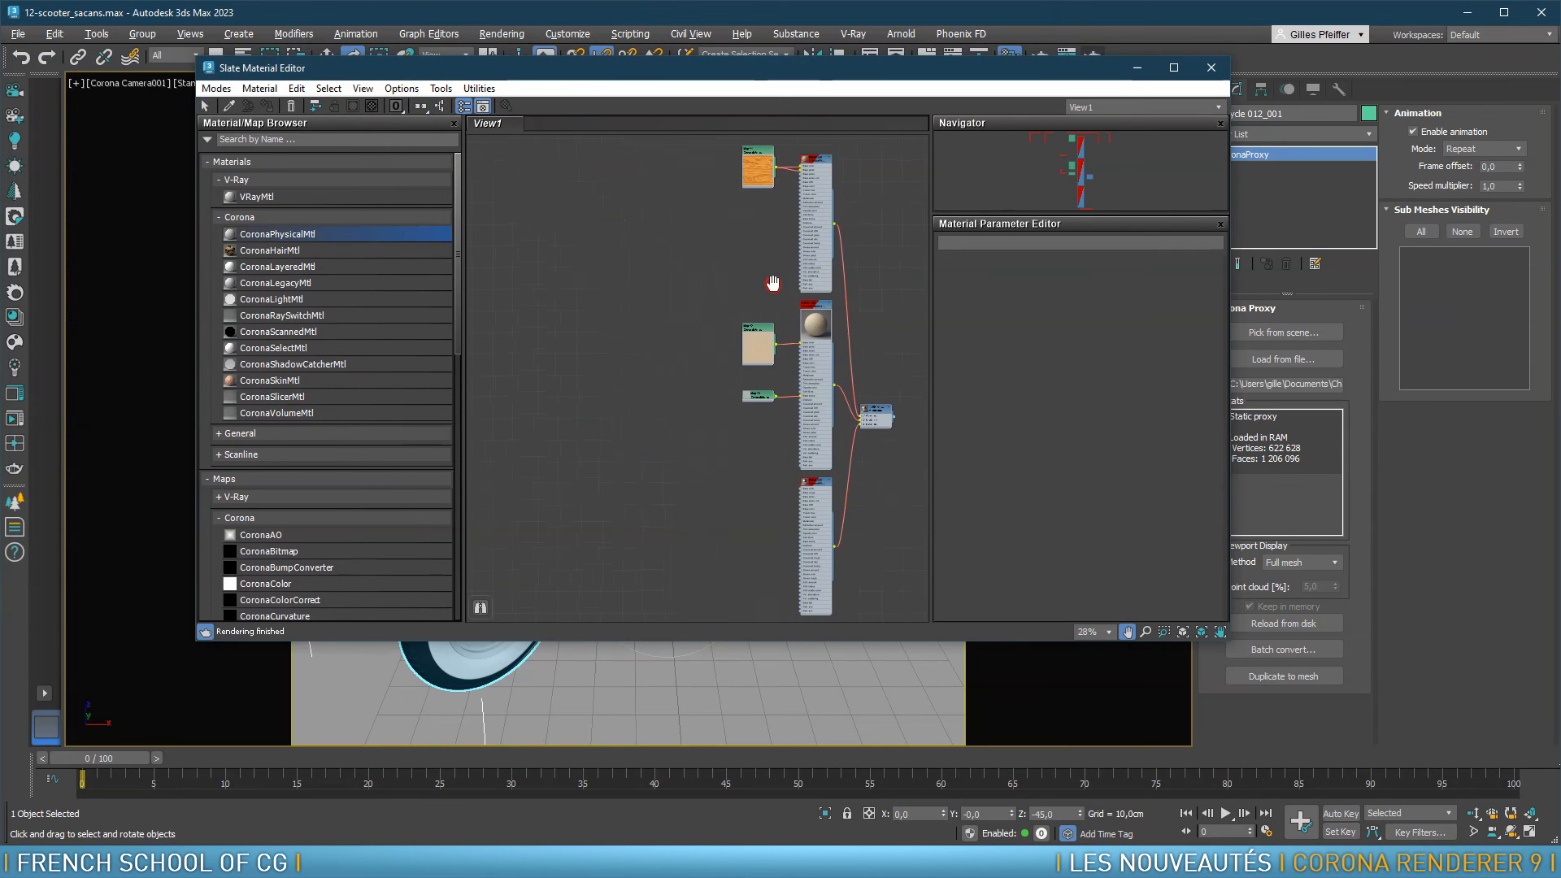
{"action": "left_click", "coordinate": [260, 88]}
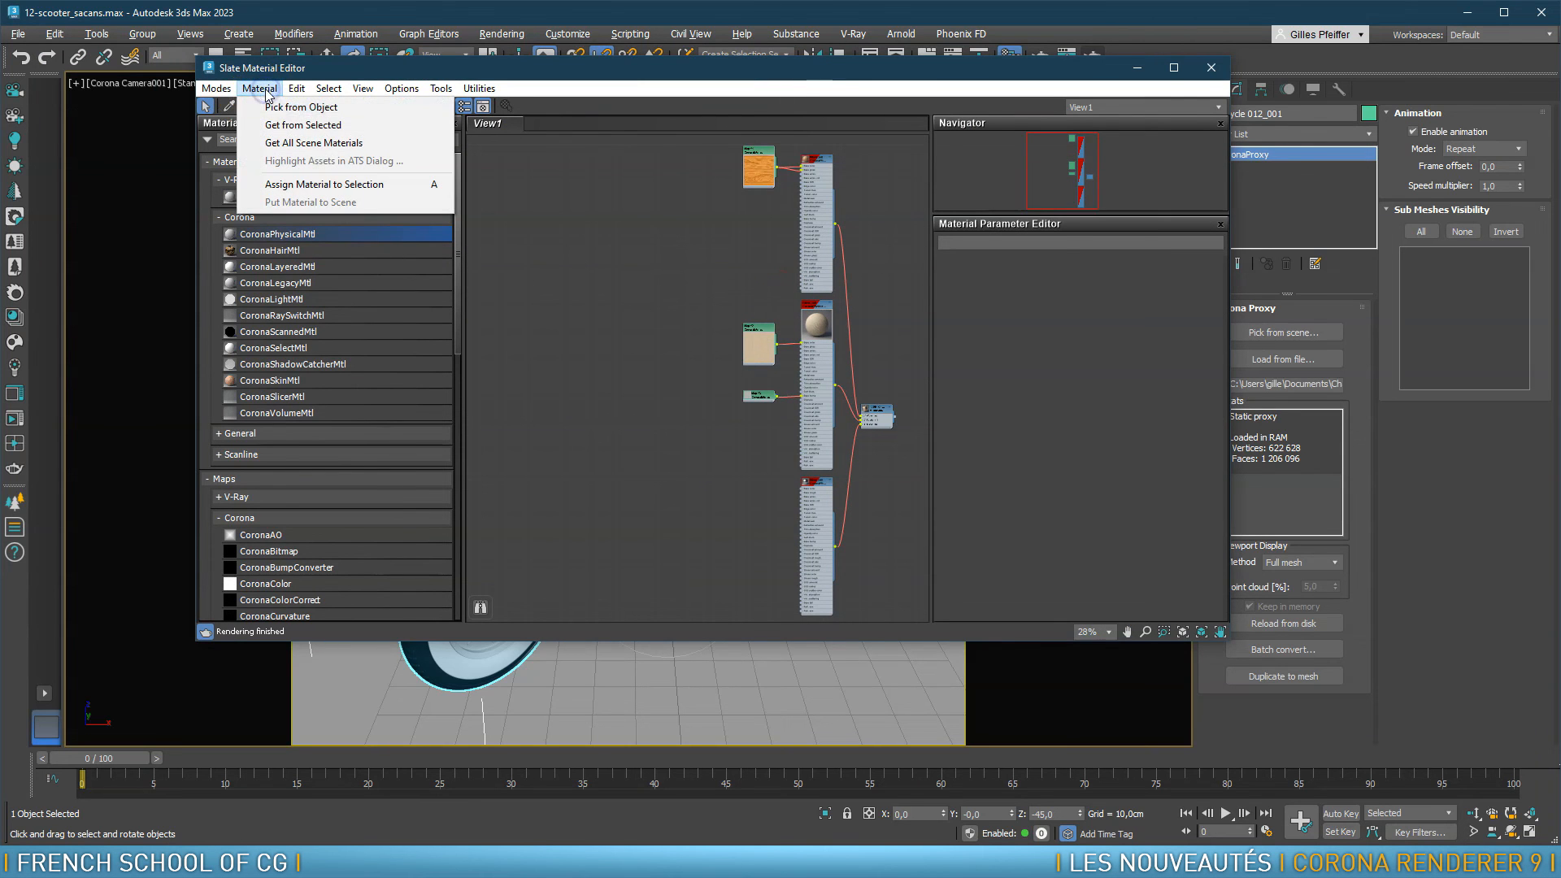
{"action": "left_click", "coordinate": [305, 143]}
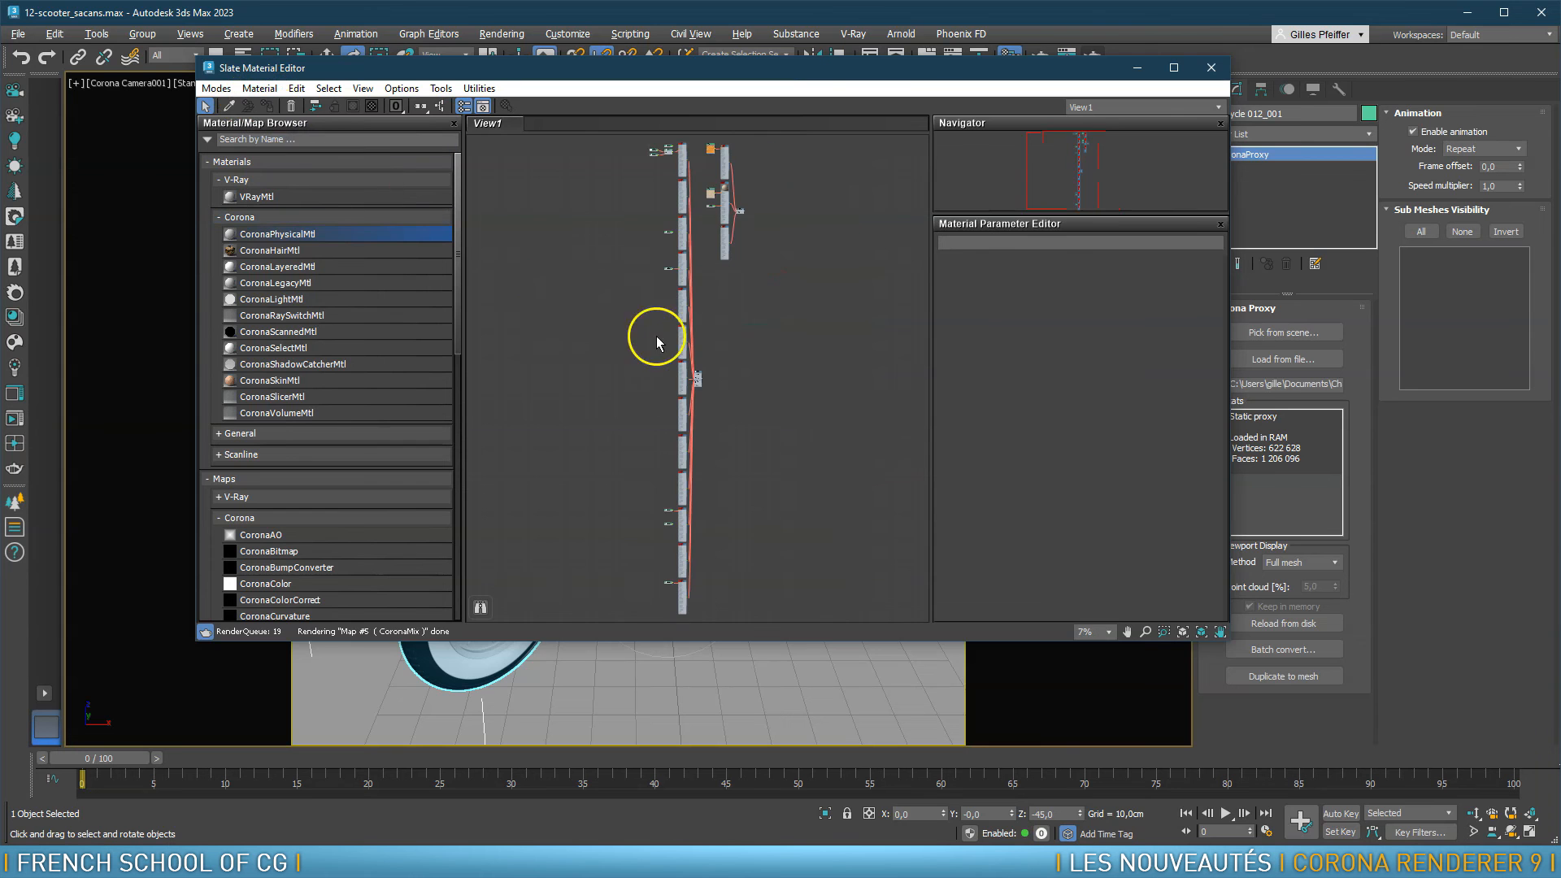
Examine the scooter's Multi/Sub-Object material and the bitmap and CoronaMix maps feeding its body material
{"action": "scroll", "coordinate": [690, 363], "scroll_direction": "up", "scroll_amount": 10}
{"action": "scroll", "coordinate": [725, 397], "scroll_direction": "up", "scroll_amount": 2}
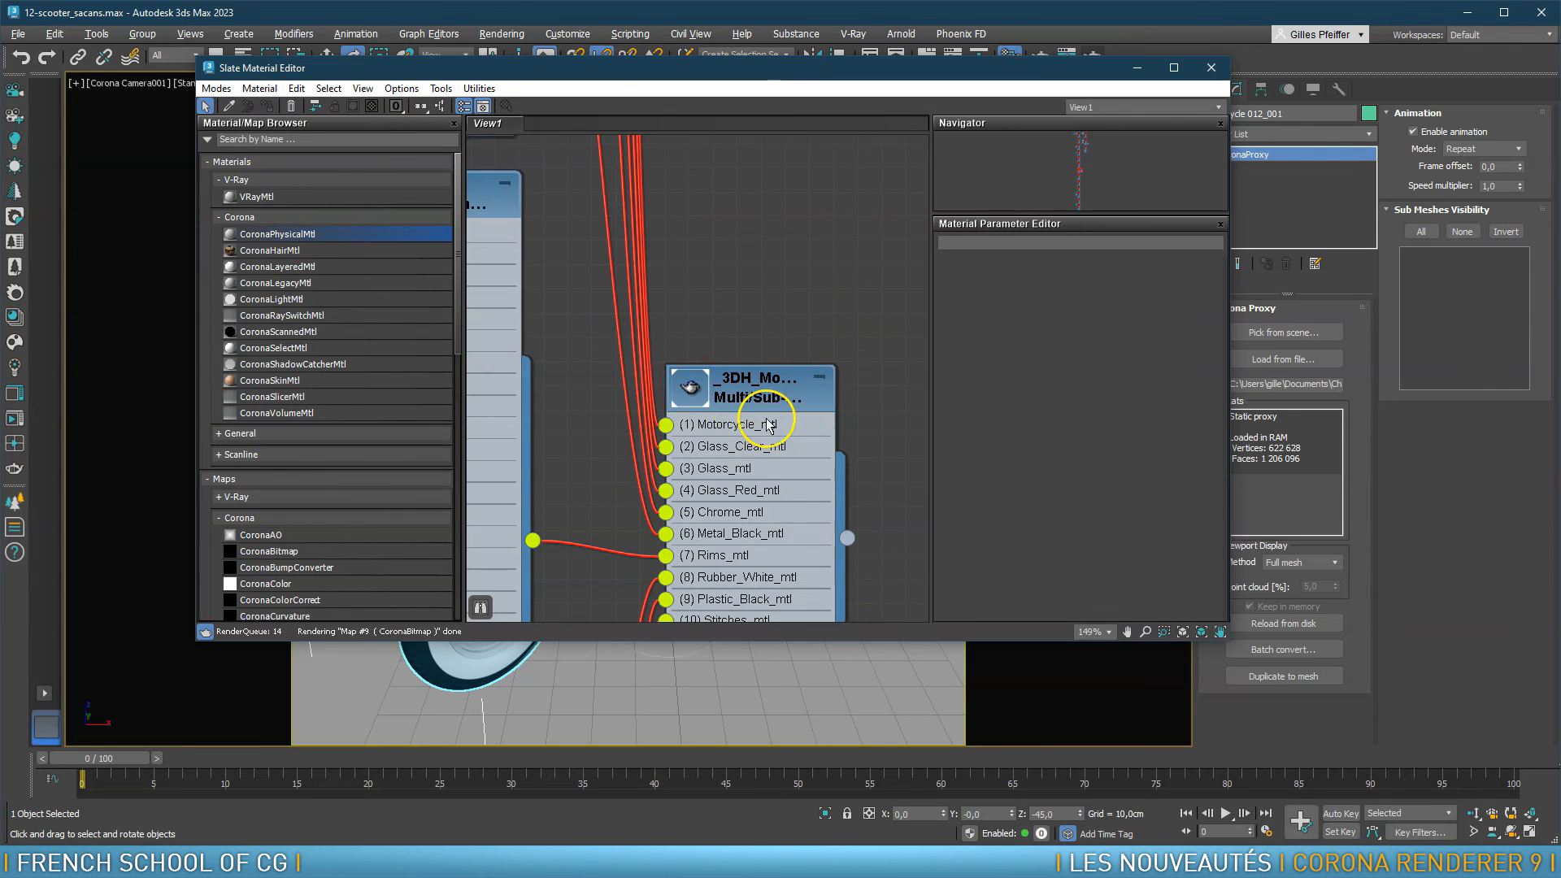
{"action": "scroll", "coordinate": [753, 425], "scroll_direction": "down", "scroll_amount": 5}
{"action": "middle_click_drag", "start_coordinate": [693, 308], "coordinate": [738, 406]}
{"action": "scroll", "coordinate": [726, 346], "scroll_direction": "down", "scroll_amount": 6}
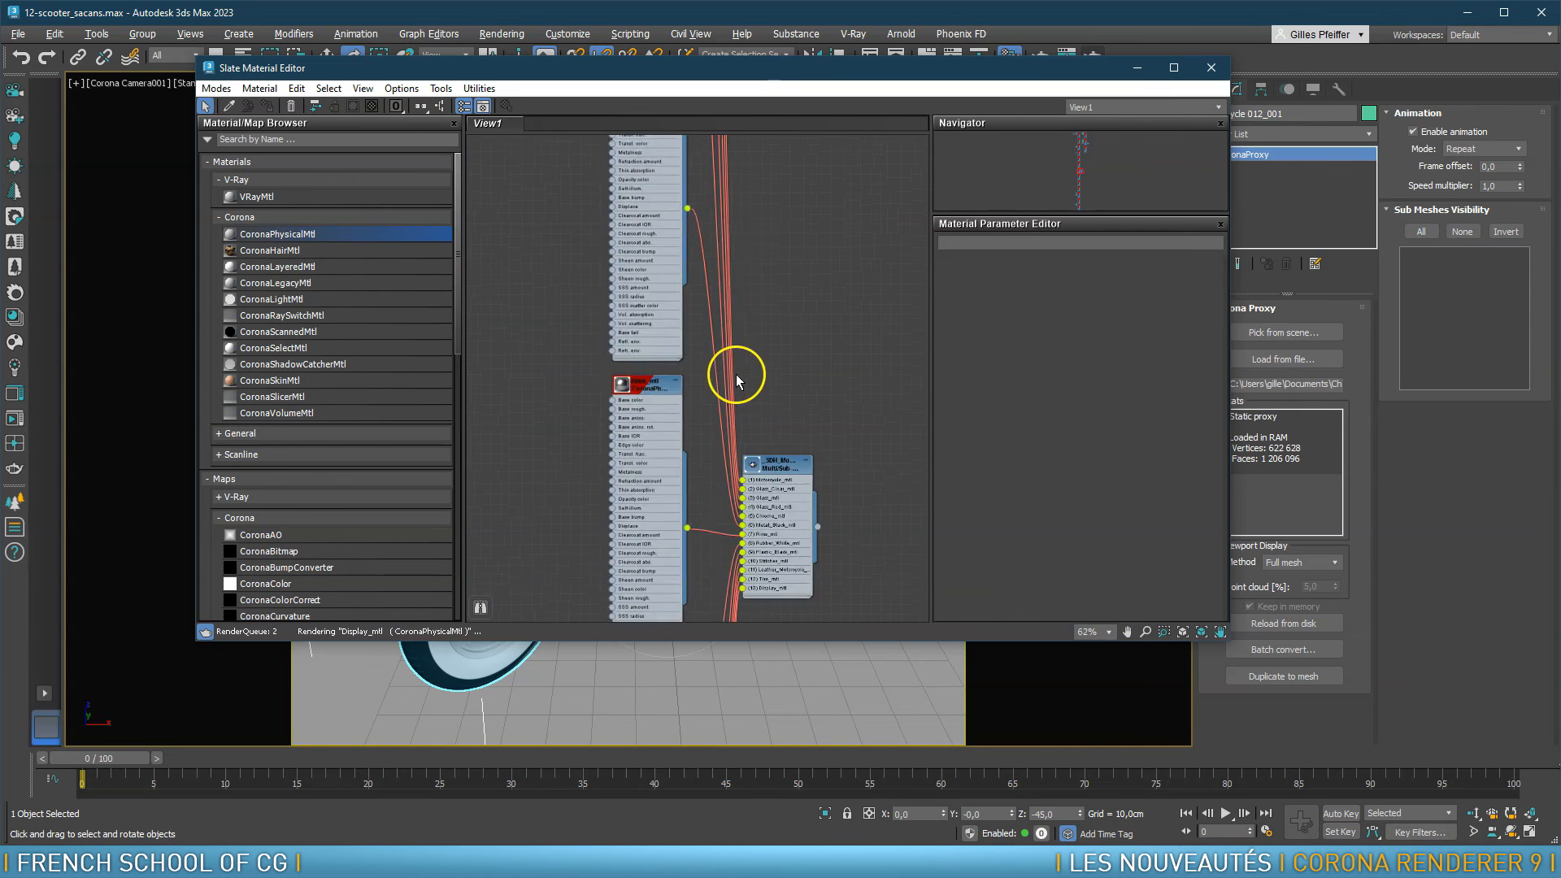
{"action": "middle_click_drag", "start_coordinate": [721, 268], "coordinate": [725, 469]}
{"action": "middle_click_drag", "start_coordinate": [726, 229], "coordinate": [741, 401]}
{"action": "scroll", "coordinate": [715, 330], "scroll_direction": "up", "scroll_amount": 6}
{"action": "scroll", "coordinate": [715, 330], "scroll_direction": "up", "scroll_amount": 2}
{"action": "middle_click_drag", "start_coordinate": [681, 345], "coordinate": [829, 348]}
{"action": "middle_click_drag", "start_coordinate": [659, 390], "coordinate": [764, 316]}
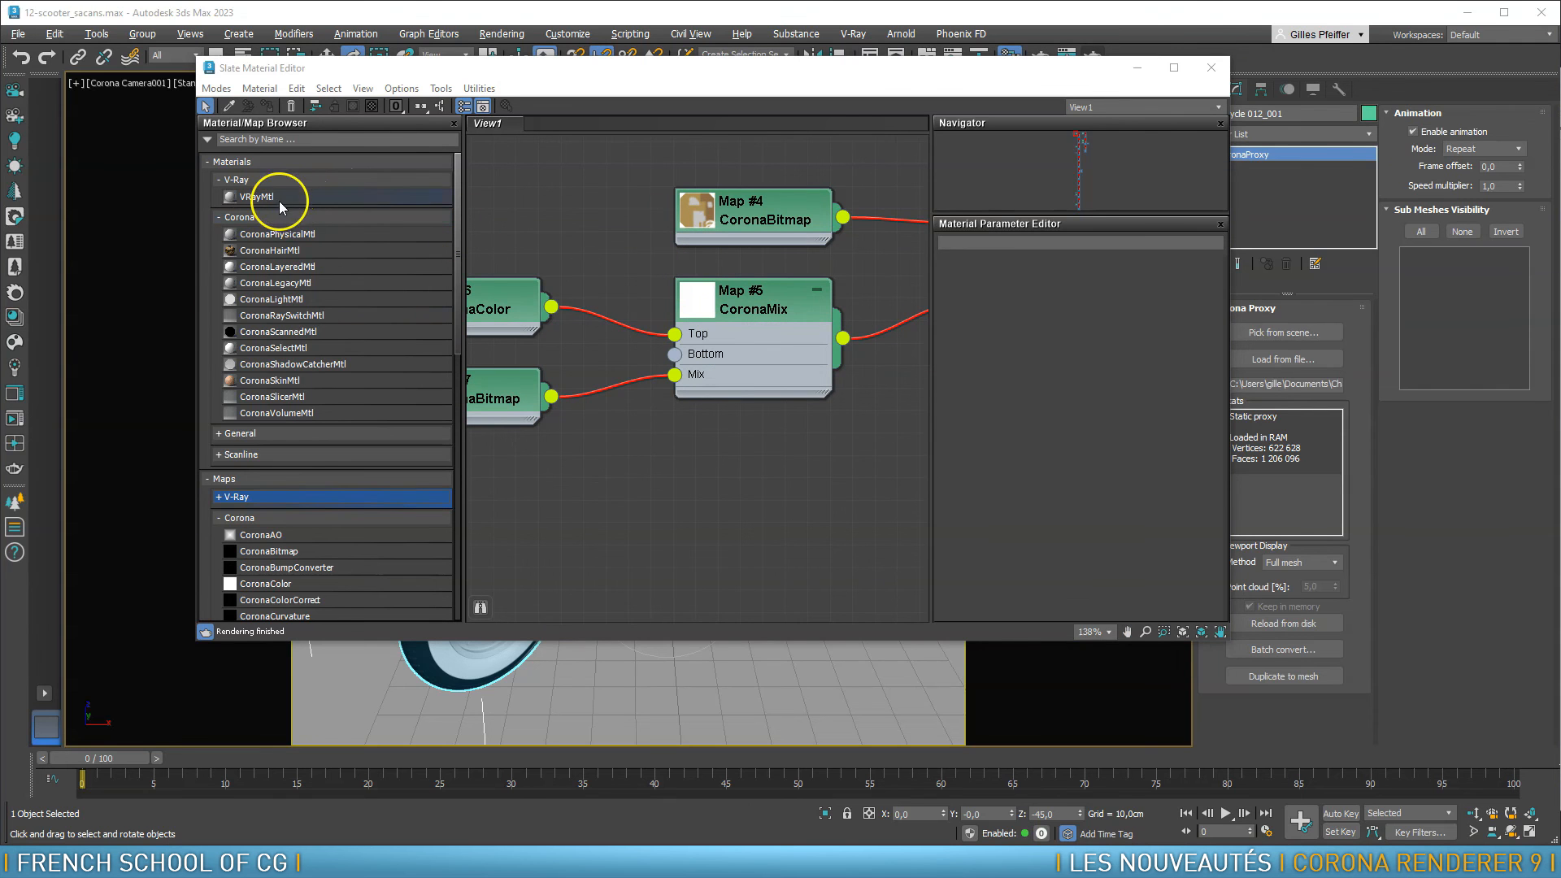
Add a CoronaScannedMtl node below the CoronaMix map and display its parameters
{"action": "left_click", "coordinate": [273, 333]}
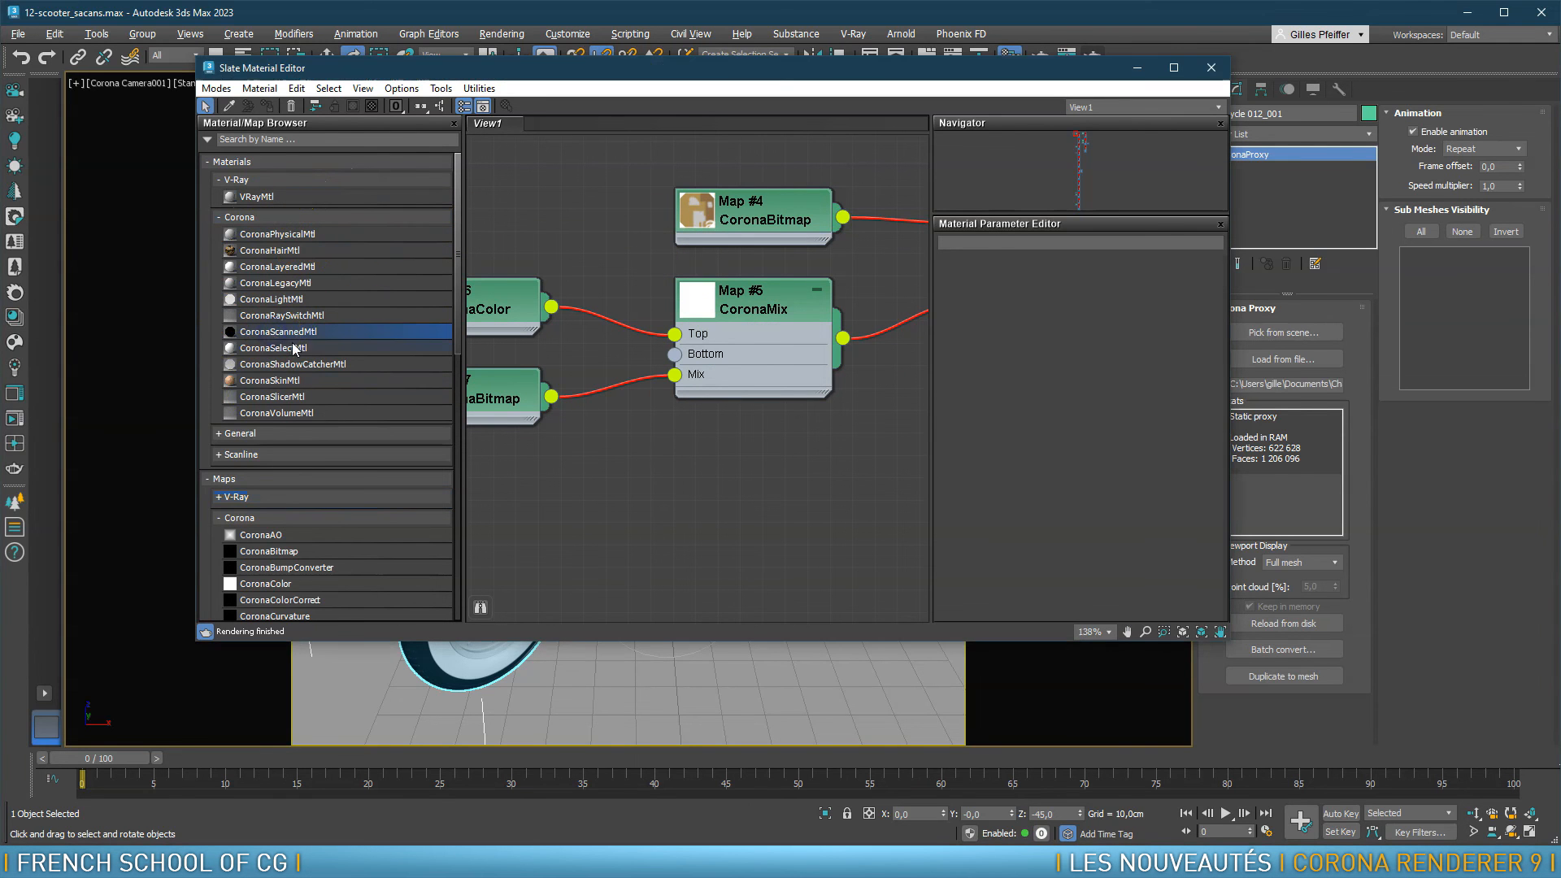
{"action": "left_click_drag", "start_coordinate": [778, 504], "coordinate": [778, 502]}
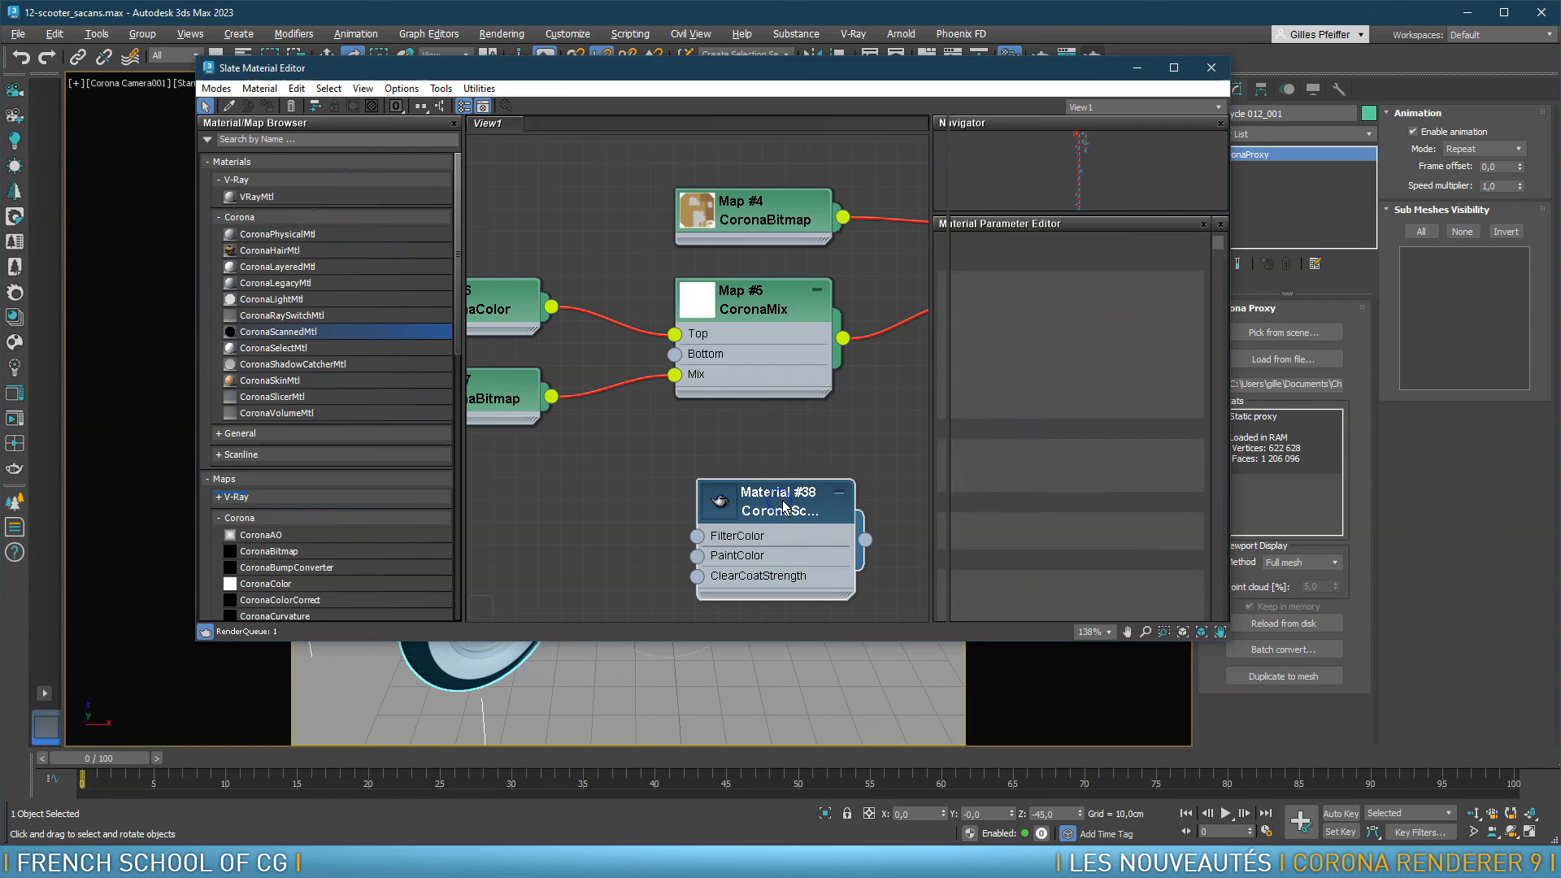
{"action": "double_click", "coordinate": [782, 497]}
{"action": "middle_click_drag", "start_coordinate": [790, 498], "coordinate": [709, 402]}
{"action": "left_click_drag", "start_coordinate": [706, 396], "coordinate": [638, 418]}
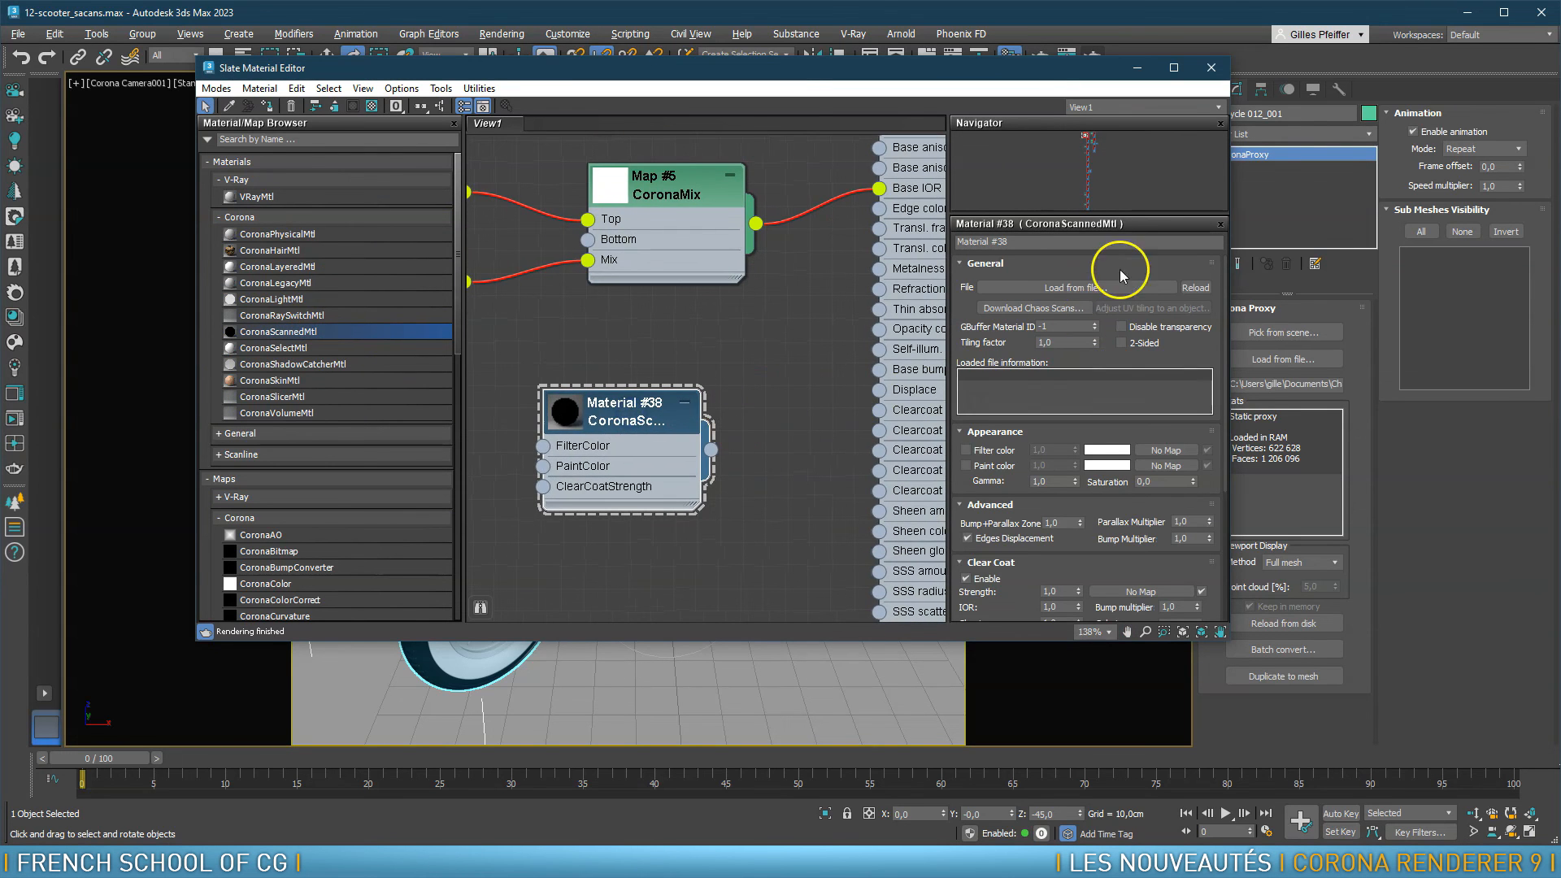
Load carpaintred14.vrscan from Projet 3ds Max's materiallibraries folder into the scanned material, then enlarge its node preview
{"action": "left_click", "coordinate": [1073, 289]}
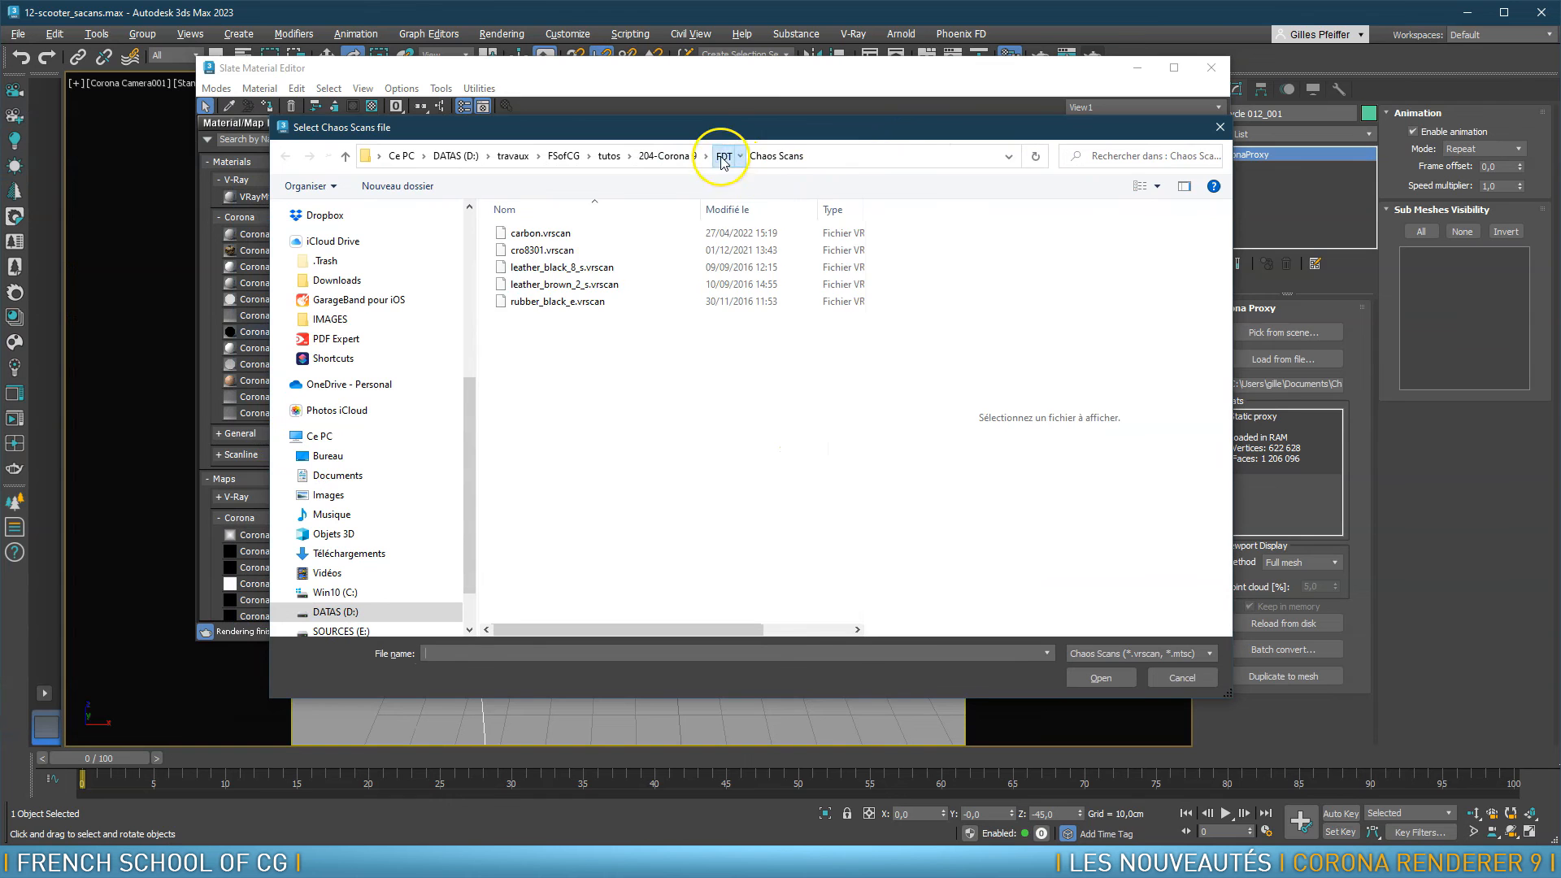
{"action": "left_click", "coordinate": [722, 160]}
{"action": "left_click", "coordinate": [551, 269]}
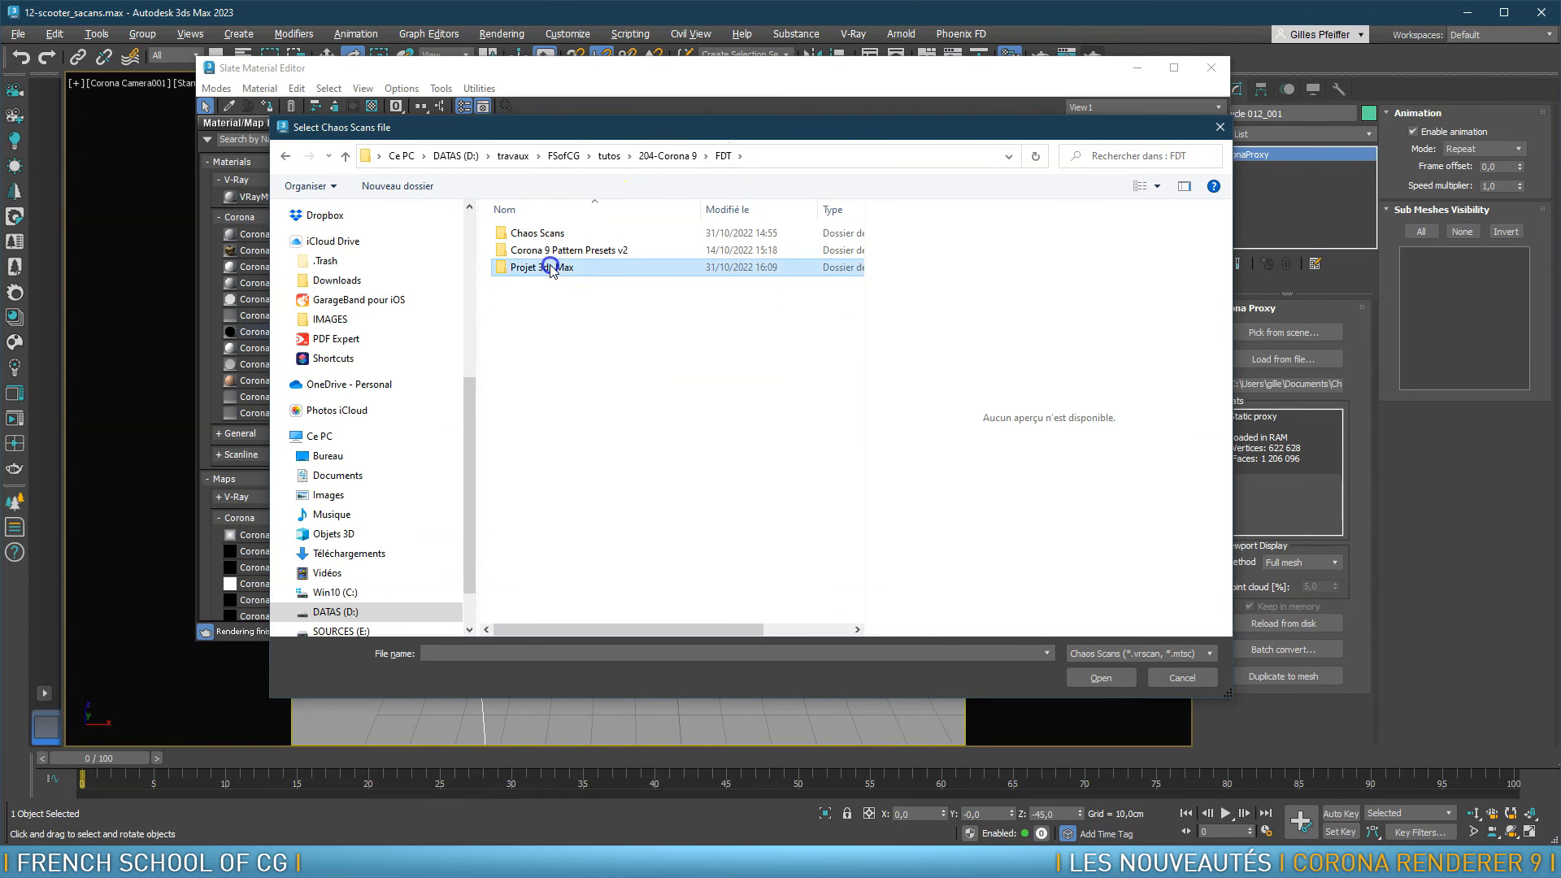
{"action": "double_click", "coordinate": [550, 268]}
{"action": "double_click", "coordinate": [553, 339]}
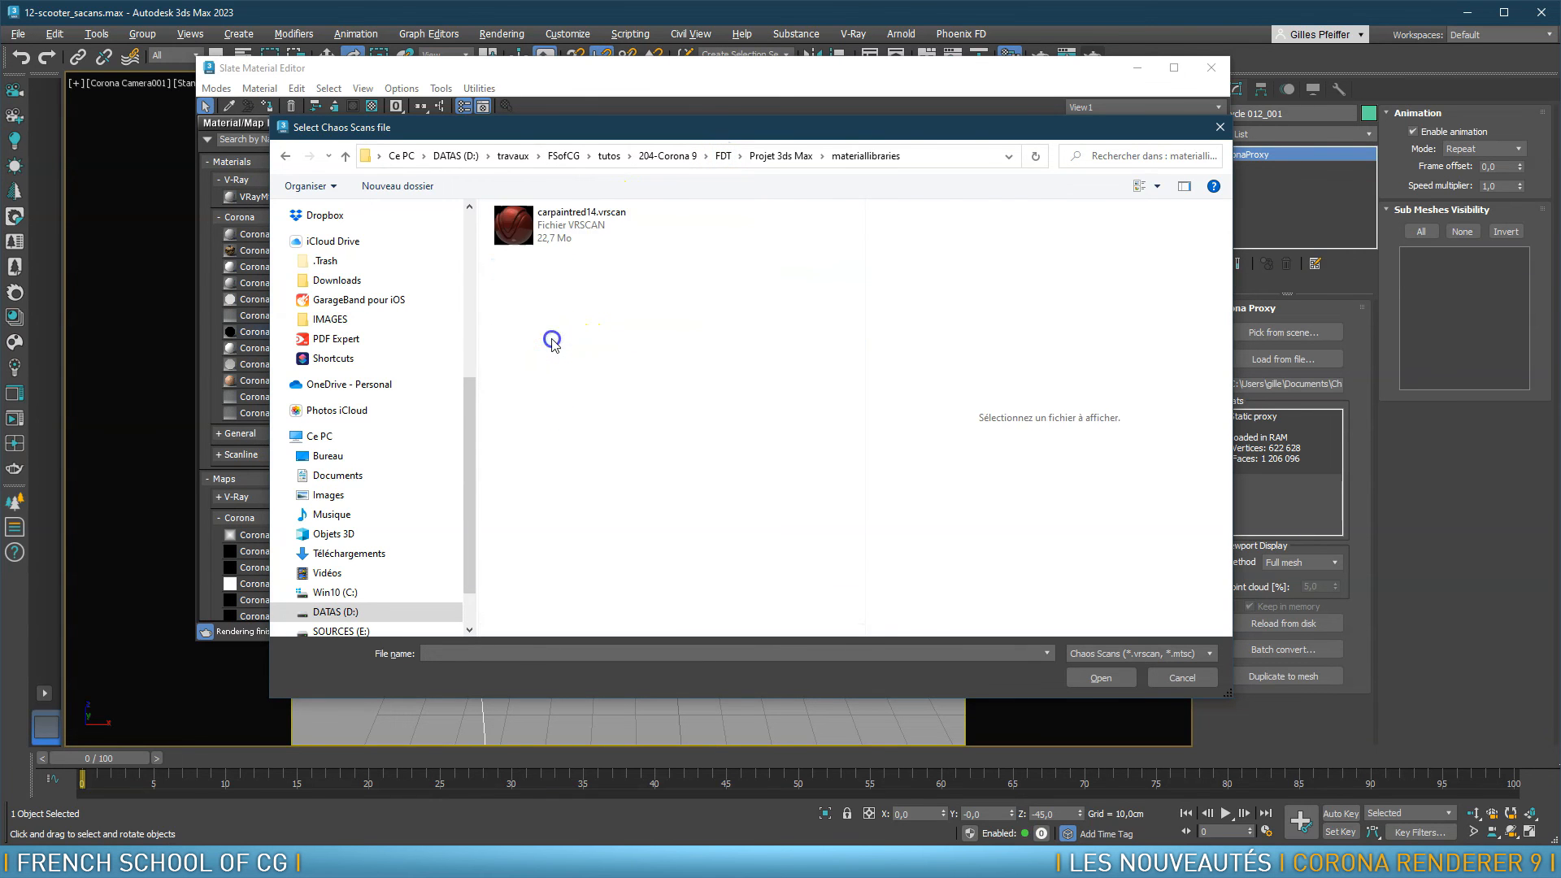
{"action": "left_click", "coordinate": [512, 234]}
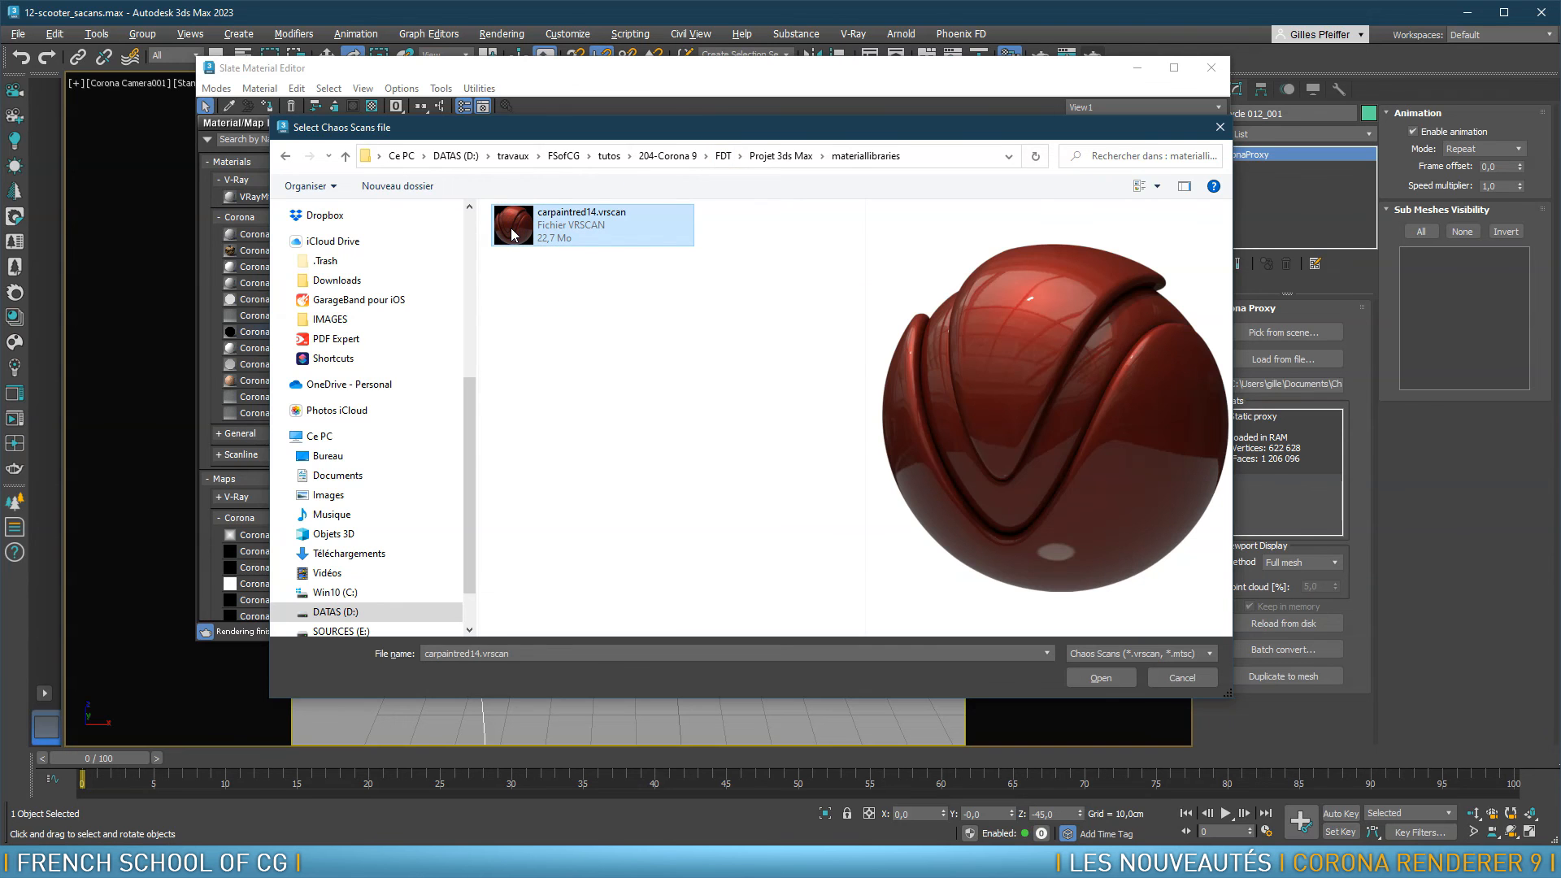
{"action": "left_click", "coordinate": [1101, 678]}
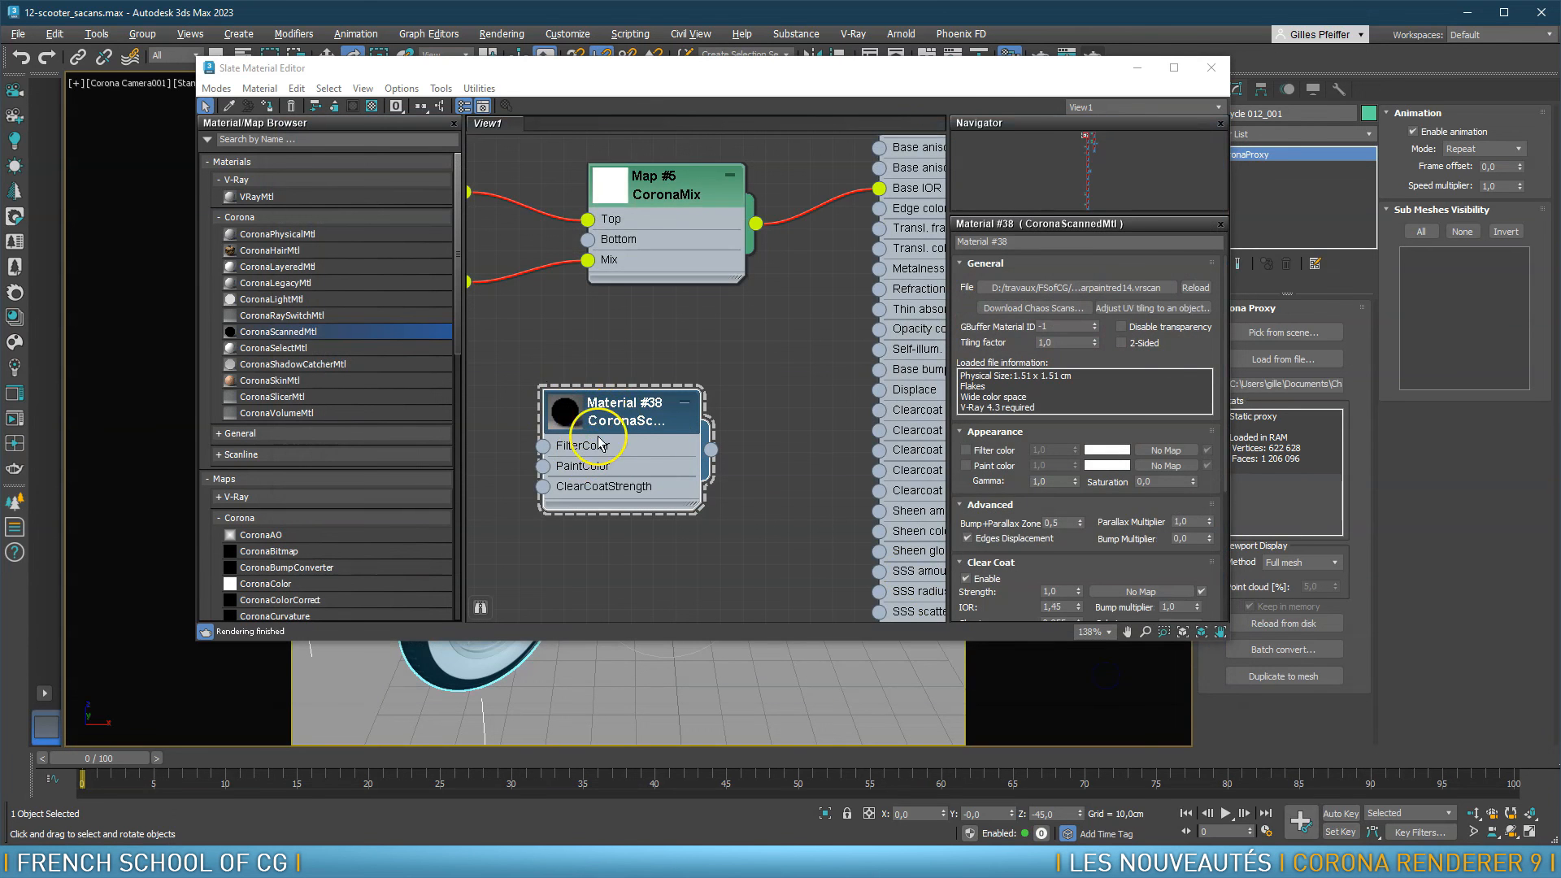
{"action": "double_click", "coordinate": [569, 420]}
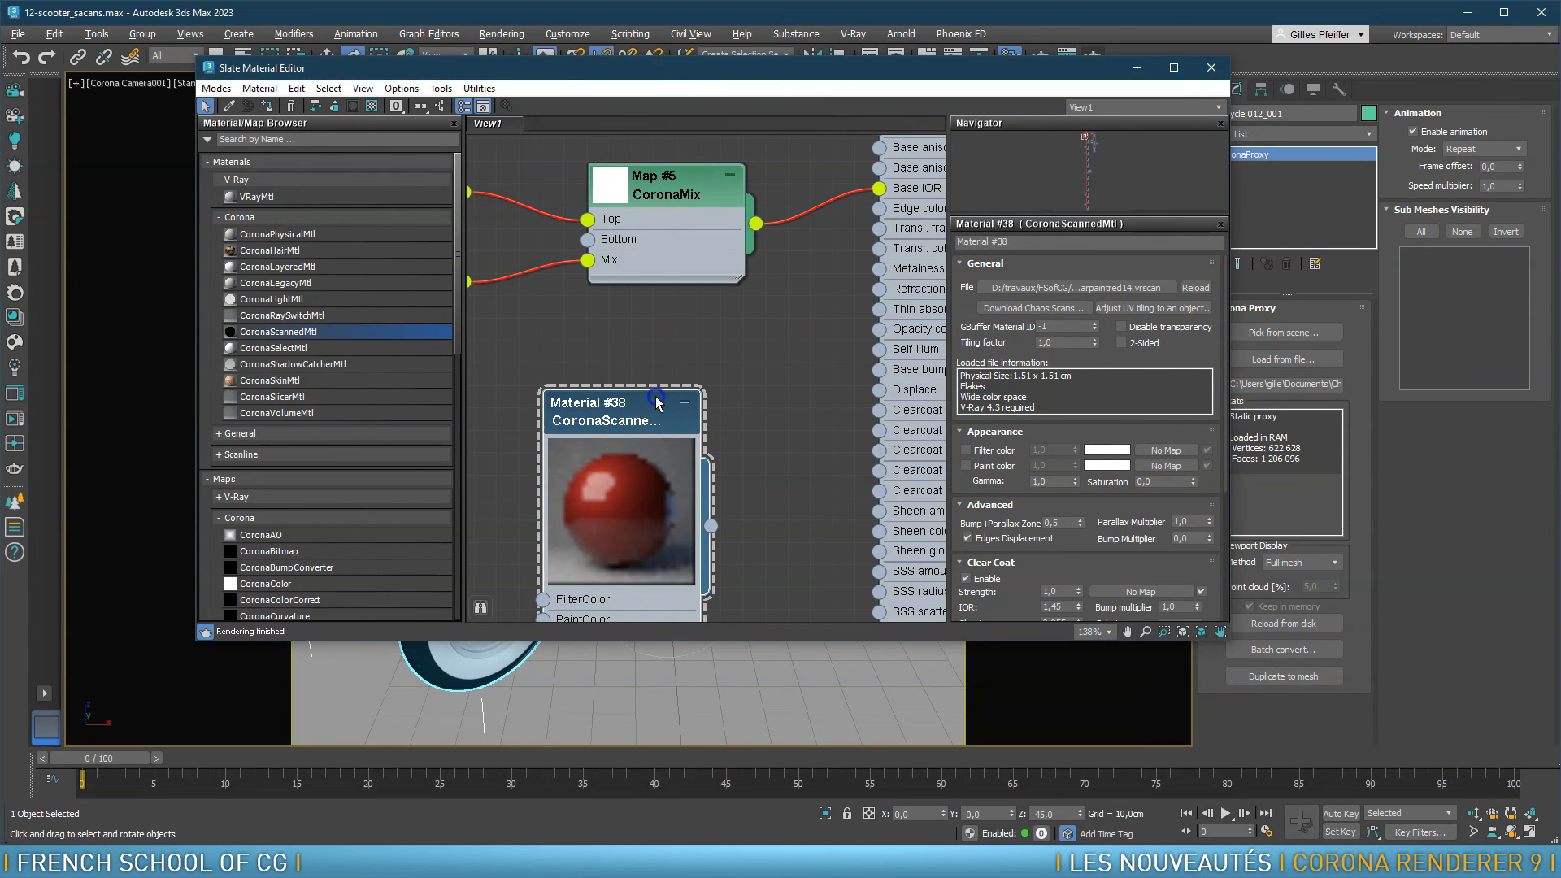
{"action": "left_click_drag", "start_coordinate": [646, 412], "coordinate": [731, 352]}
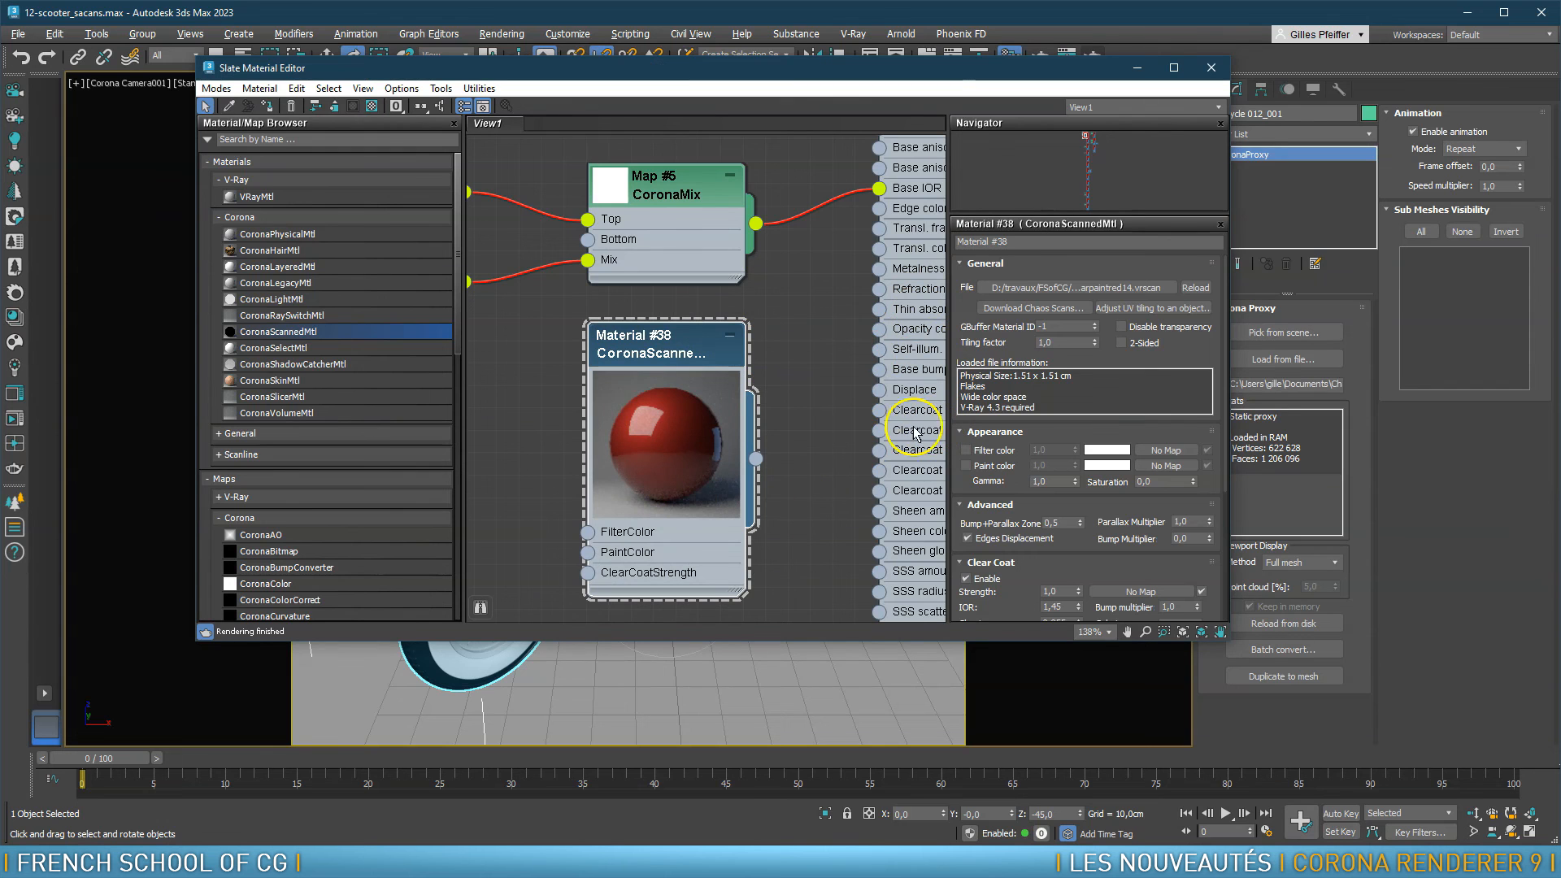
View the Chaos Scans download page linked from the scanned material's parameters, then return to the material editor
{"action": "left_click", "coordinate": [1034, 308]}
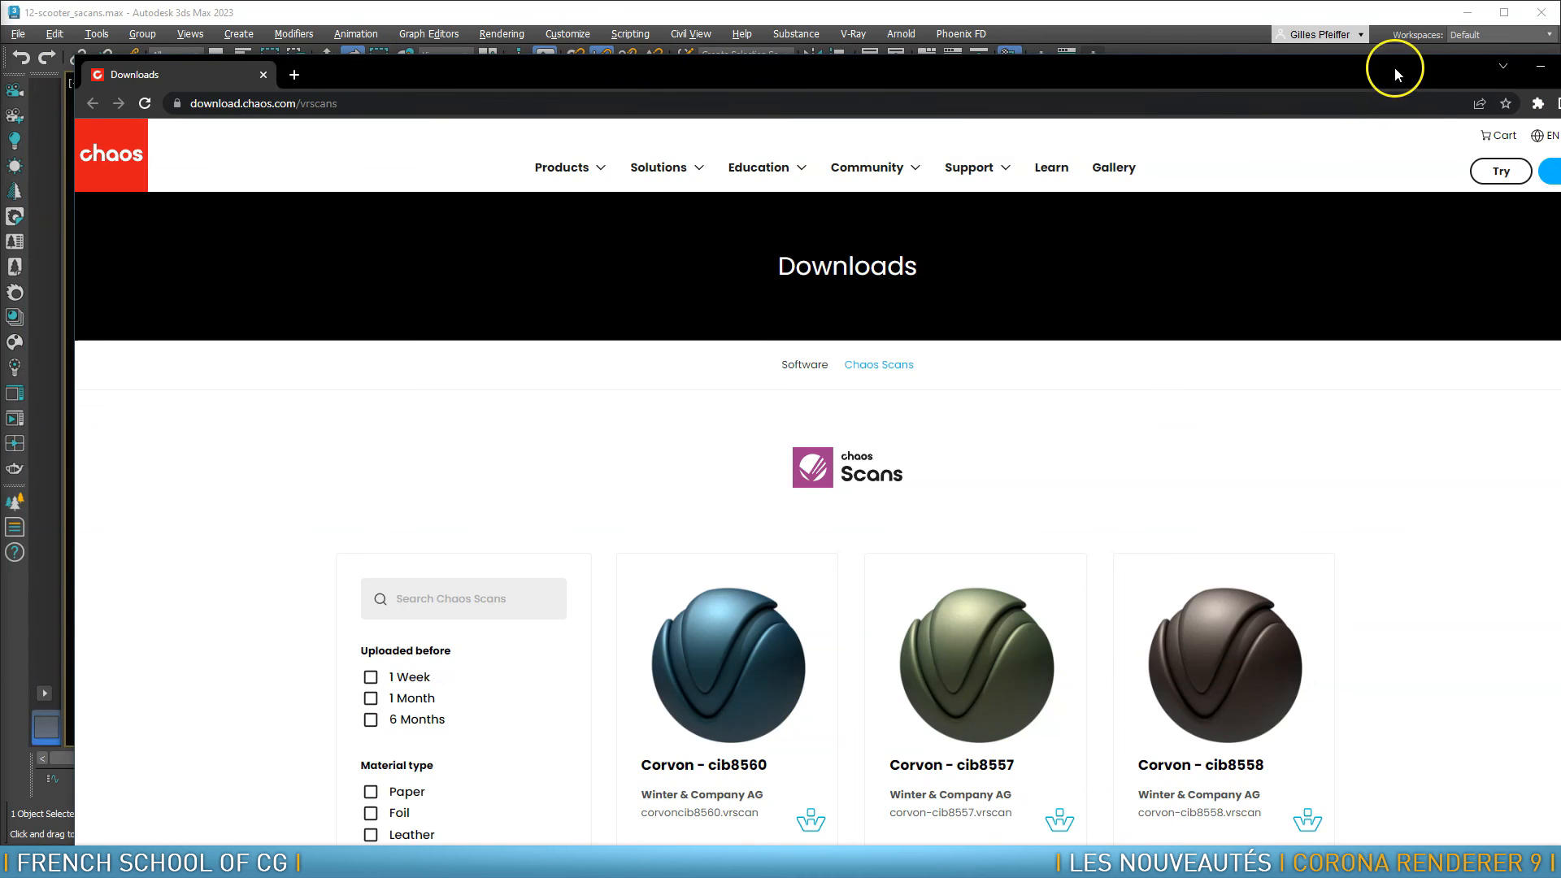
{"action": "left_click", "coordinate": [1334, 70]}
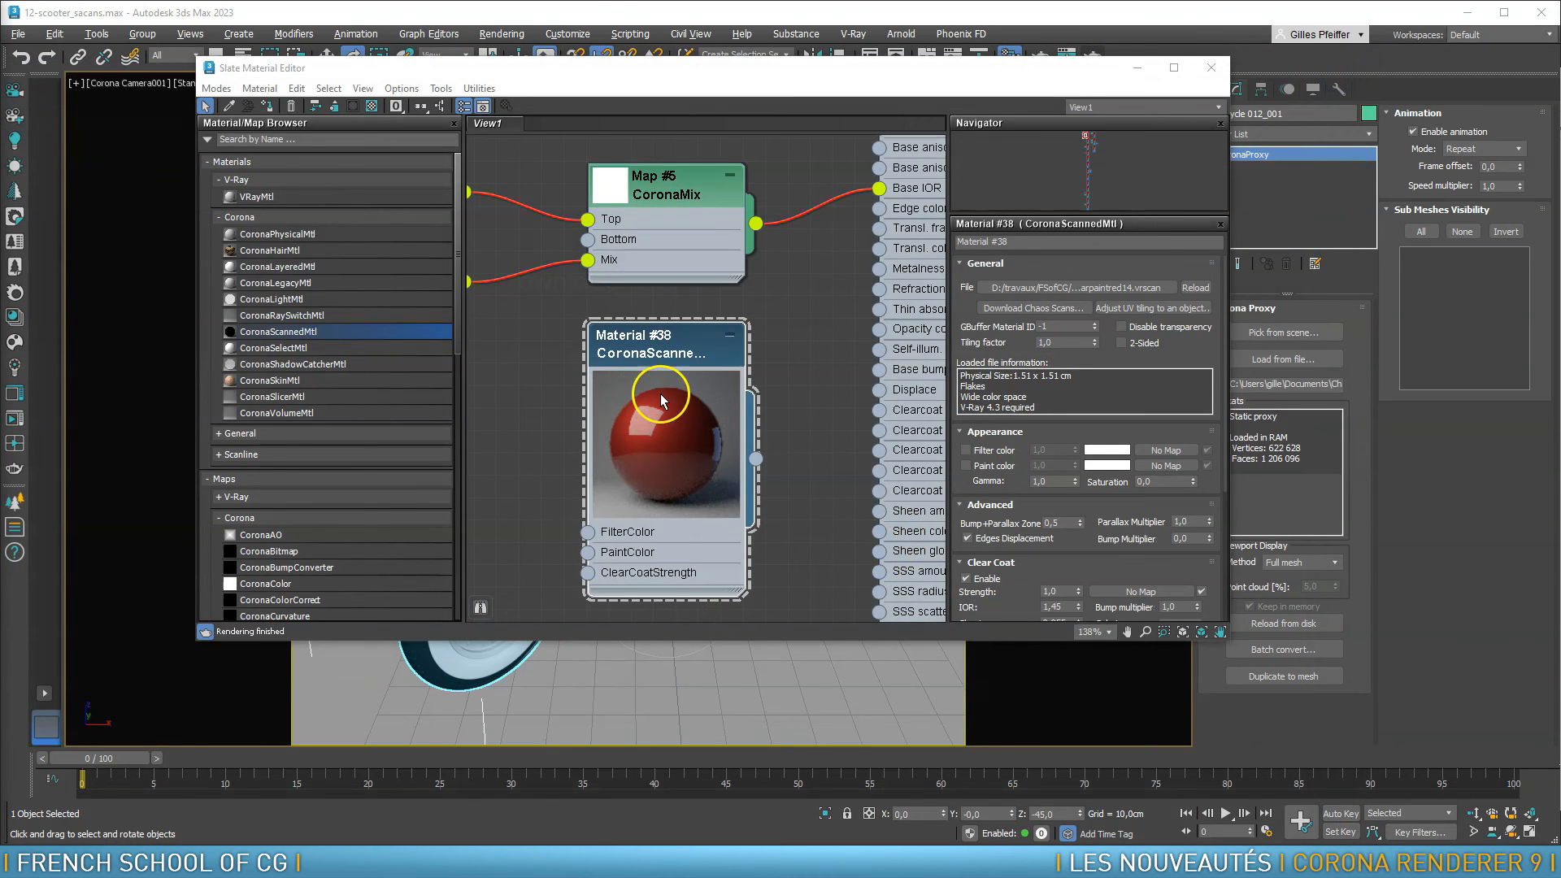
Move the scanned material node down the graph to the area beside the scooter's Multi/Sub-Object material
{"action": "scroll", "coordinate": [700, 394], "scroll_direction": "down", "scroll_amount": 6}
{"action": "middle_click_drag", "start_coordinate": [743, 383], "coordinate": [686, 400]}
{"action": "middle_click_drag", "start_coordinate": [785, 495], "coordinate": [734, 336]}
{"action": "left_click_drag", "start_coordinate": [587, 224], "coordinate": [893, 400]}
{"action": "middle_click_drag", "start_coordinate": [869, 455], "coordinate": [741, 181]}
{"action": "middle_click_drag", "start_coordinate": [794, 314], "coordinate": [788, 293]}
{"action": "middle_click_drag", "start_coordinate": [764, 225], "coordinate": [773, 355]}
{"action": "left_click_drag", "start_coordinate": [769, 235], "coordinate": [782, 448]}
{"action": "middle_click_drag", "start_coordinate": [830, 491], "coordinate": [795, 200]}
{"action": "left_click_drag", "start_coordinate": [743, 152], "coordinate": [755, 469]}
{"action": "middle_click_drag", "start_coordinate": [794, 509], "coordinate": [760, 199]}
{"action": "left_click_drag", "start_coordinate": [715, 171], "coordinate": [725, 469]}
{"action": "middle_click_drag", "start_coordinate": [760, 499], "coordinate": [717, 147]}
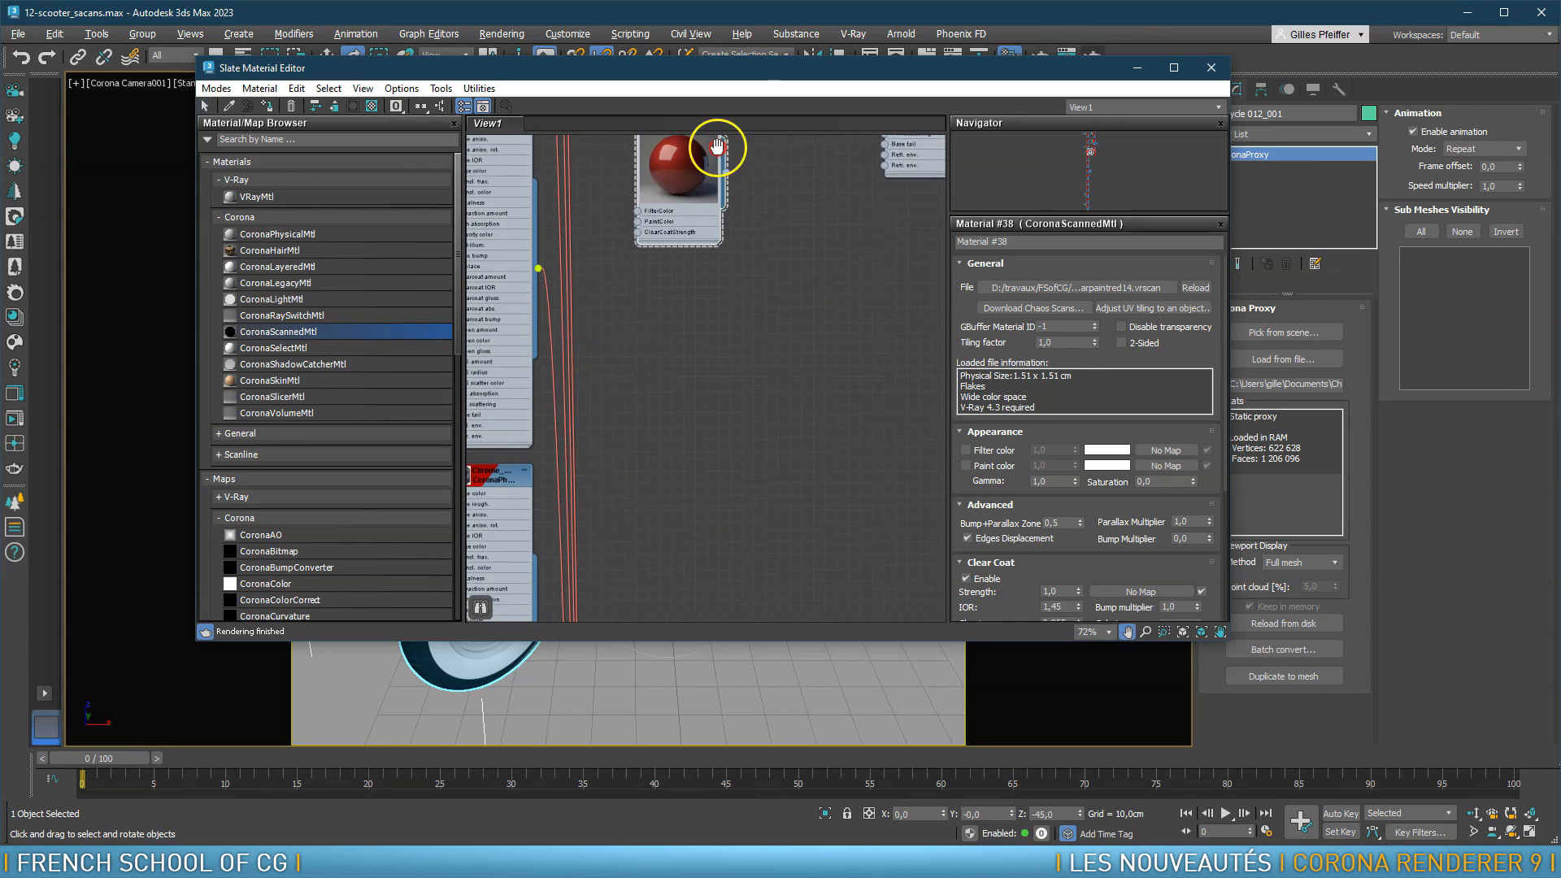
{"action": "left_click_drag", "start_coordinate": [717, 147], "coordinate": [711, 483]}
{"action": "middle_click_drag", "start_coordinate": [748, 540], "coordinate": [709, 176]}
{"action": "left_click_drag", "start_coordinate": [661, 139], "coordinate": [695, 458]}
{"action": "scroll", "coordinate": [703, 431], "scroll_direction": "down", "scroll_amount": 6}
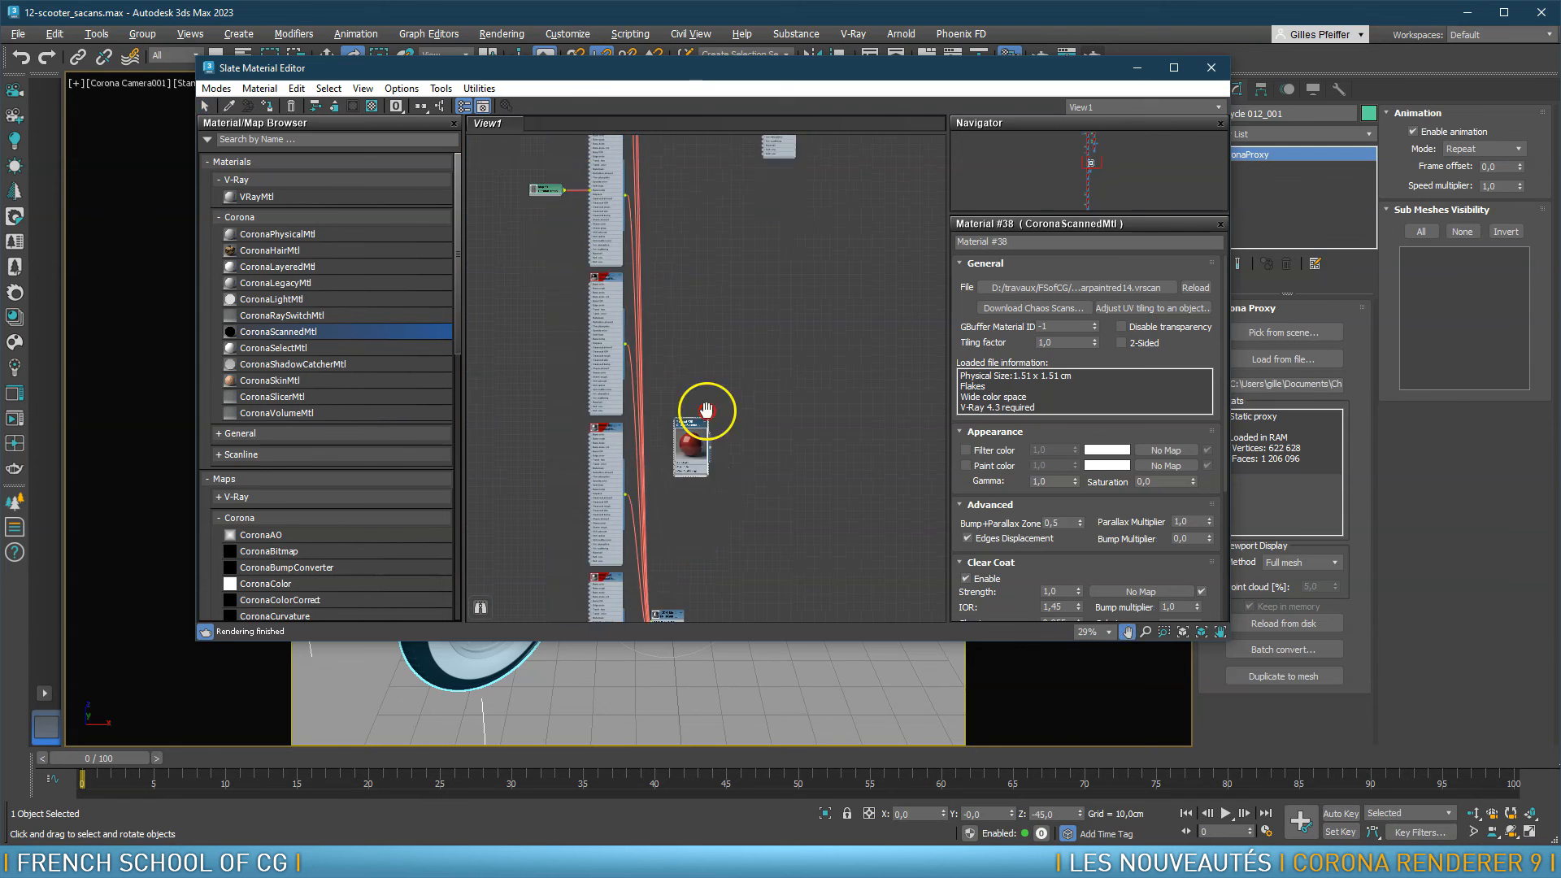
{"action": "middle_click_drag", "start_coordinate": [706, 411], "coordinate": [700, 206]}
{"action": "left_click_drag", "start_coordinate": [696, 220], "coordinate": [751, 516]}
Space the Multi/Sub-Object and scanned material nodes apart and connect the scanned material to slot 1, Motorcycle_mtl
{"action": "left_click_drag", "start_coordinate": [666, 422], "coordinate": [778, 422]}
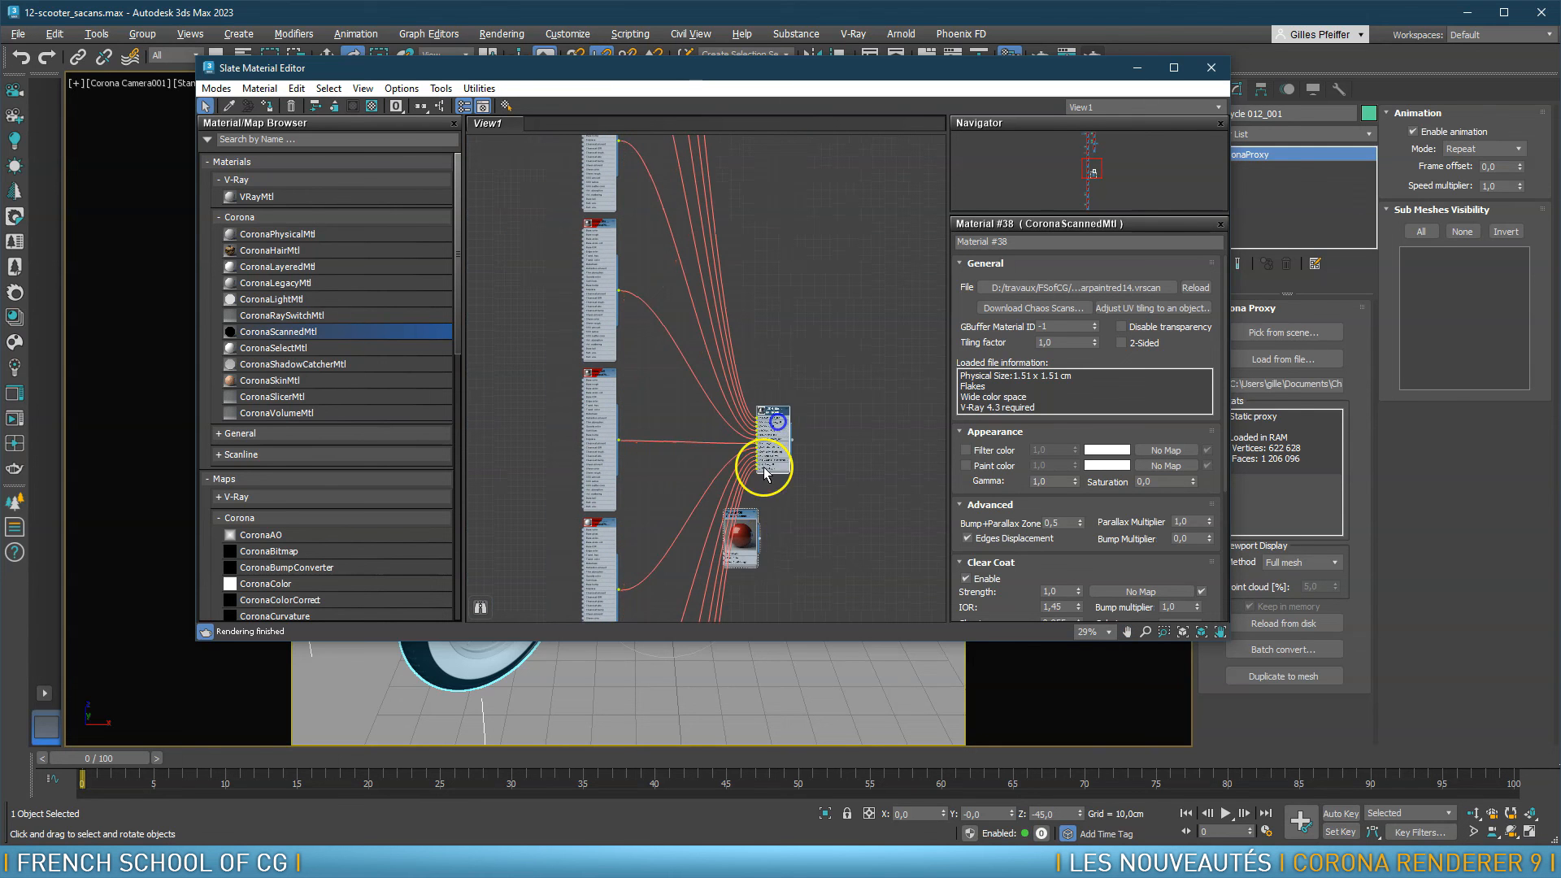
{"action": "left_click_drag", "start_coordinate": [742, 516], "coordinate": [665, 384]}
{"action": "scroll", "coordinate": [790, 418], "scroll_direction": "up", "scroll_amount": 6}
{"action": "middle_click_drag", "start_coordinate": [757, 456], "coordinate": [814, 466]}
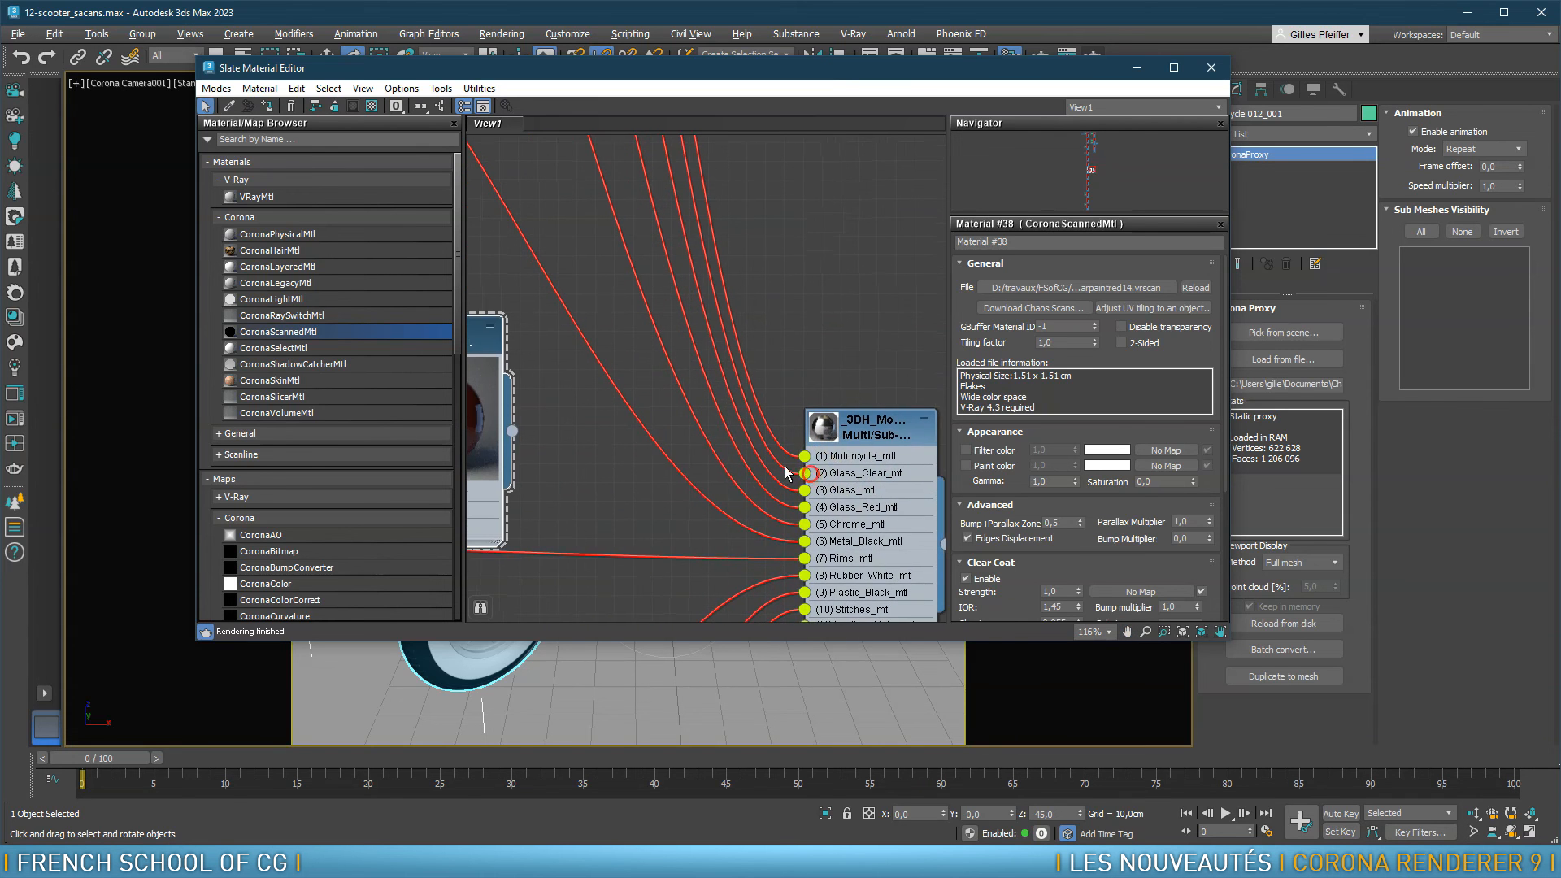
{"action": "scroll", "coordinate": [680, 462], "scroll_direction": "down", "scroll_amount": 1}
{"action": "left_click_drag", "start_coordinate": [529, 435], "coordinate": [795, 462]}
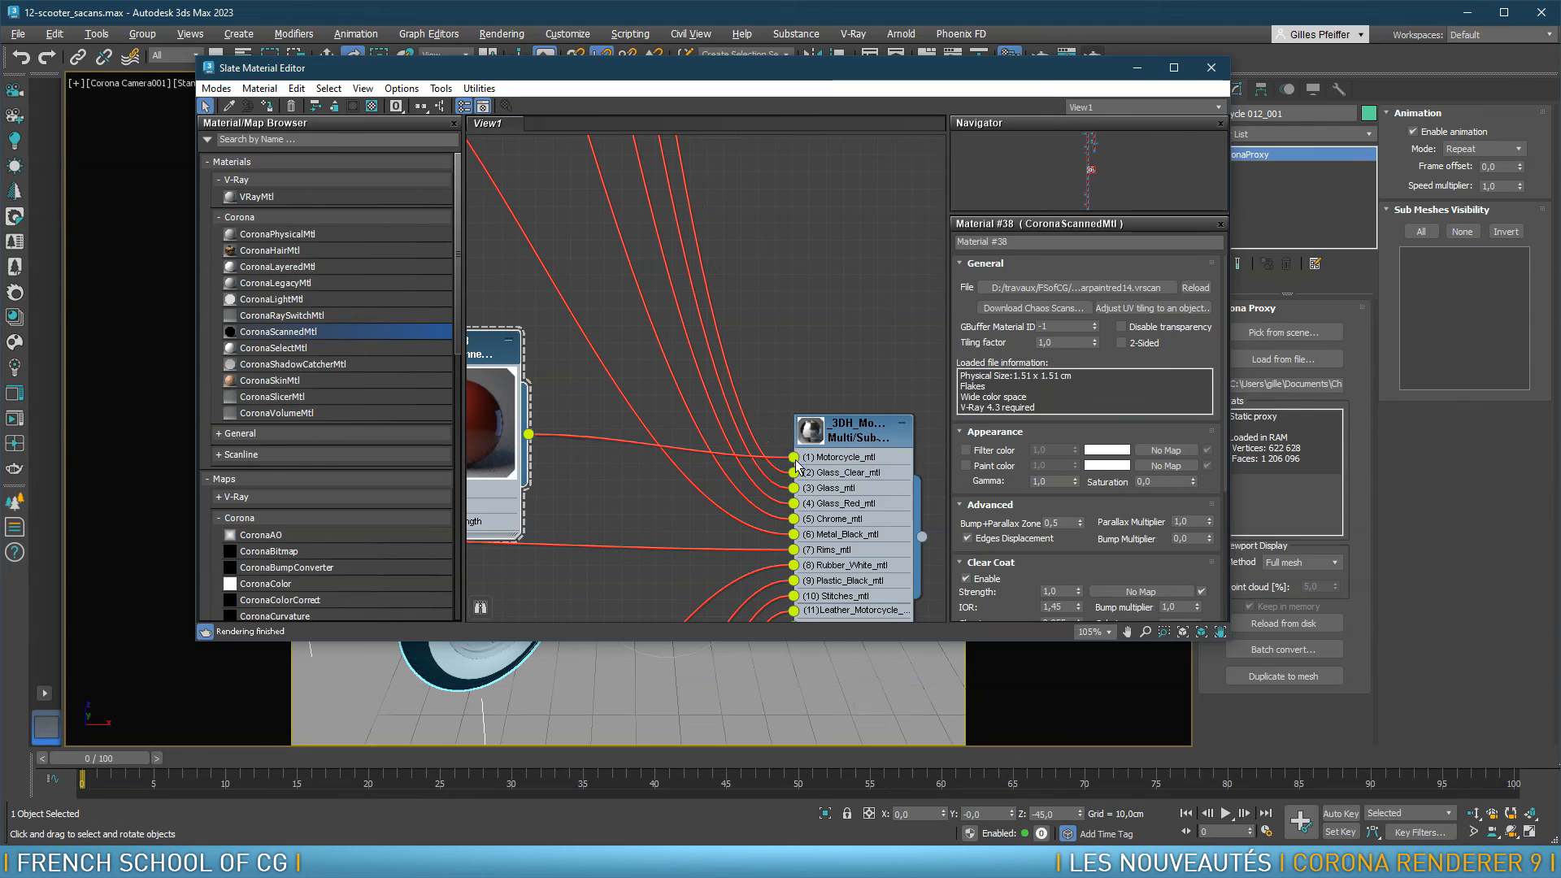
Start the Corona interactive render of the scooter from the camera and close the Slate Material Editor
{"action": "left_click", "coordinate": [17, 414]}
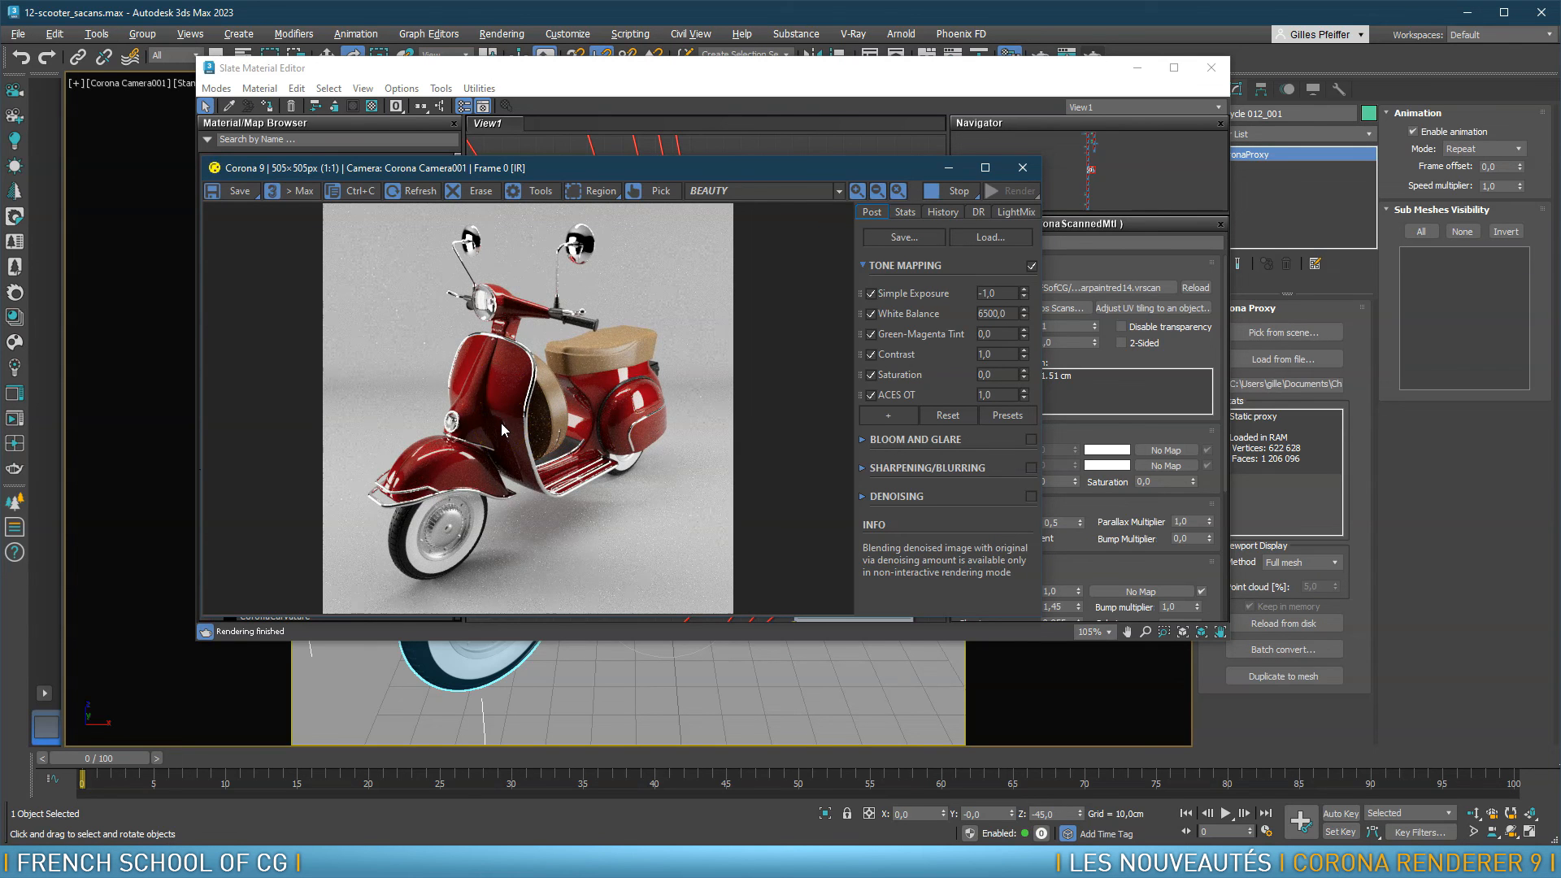
{"action": "left_click", "coordinate": [1219, 70]}
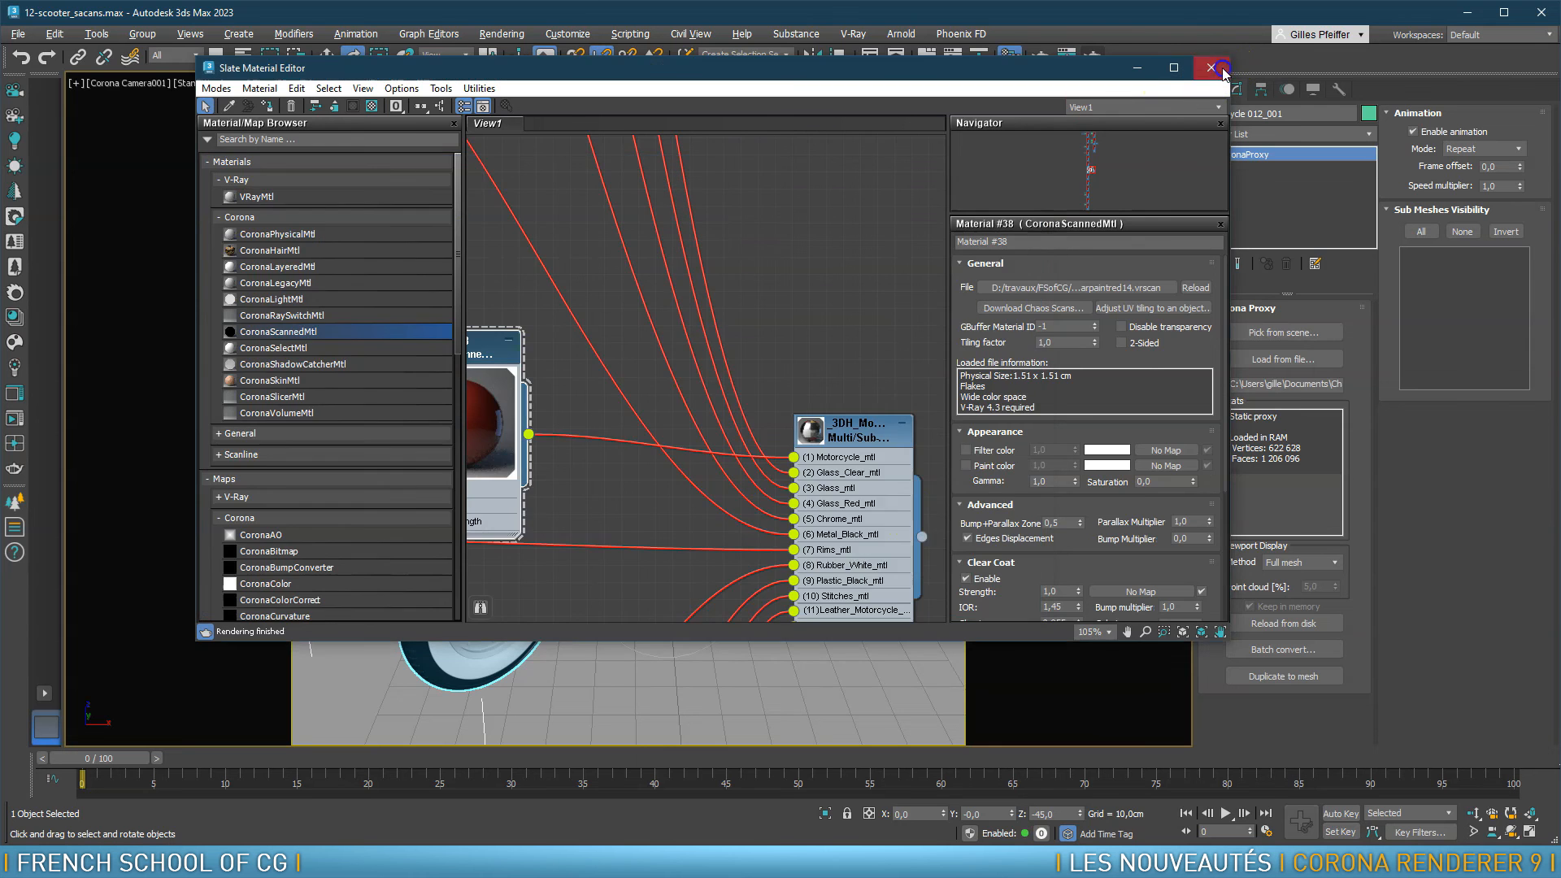
{"action": "left_click", "coordinate": [1211, 68]}
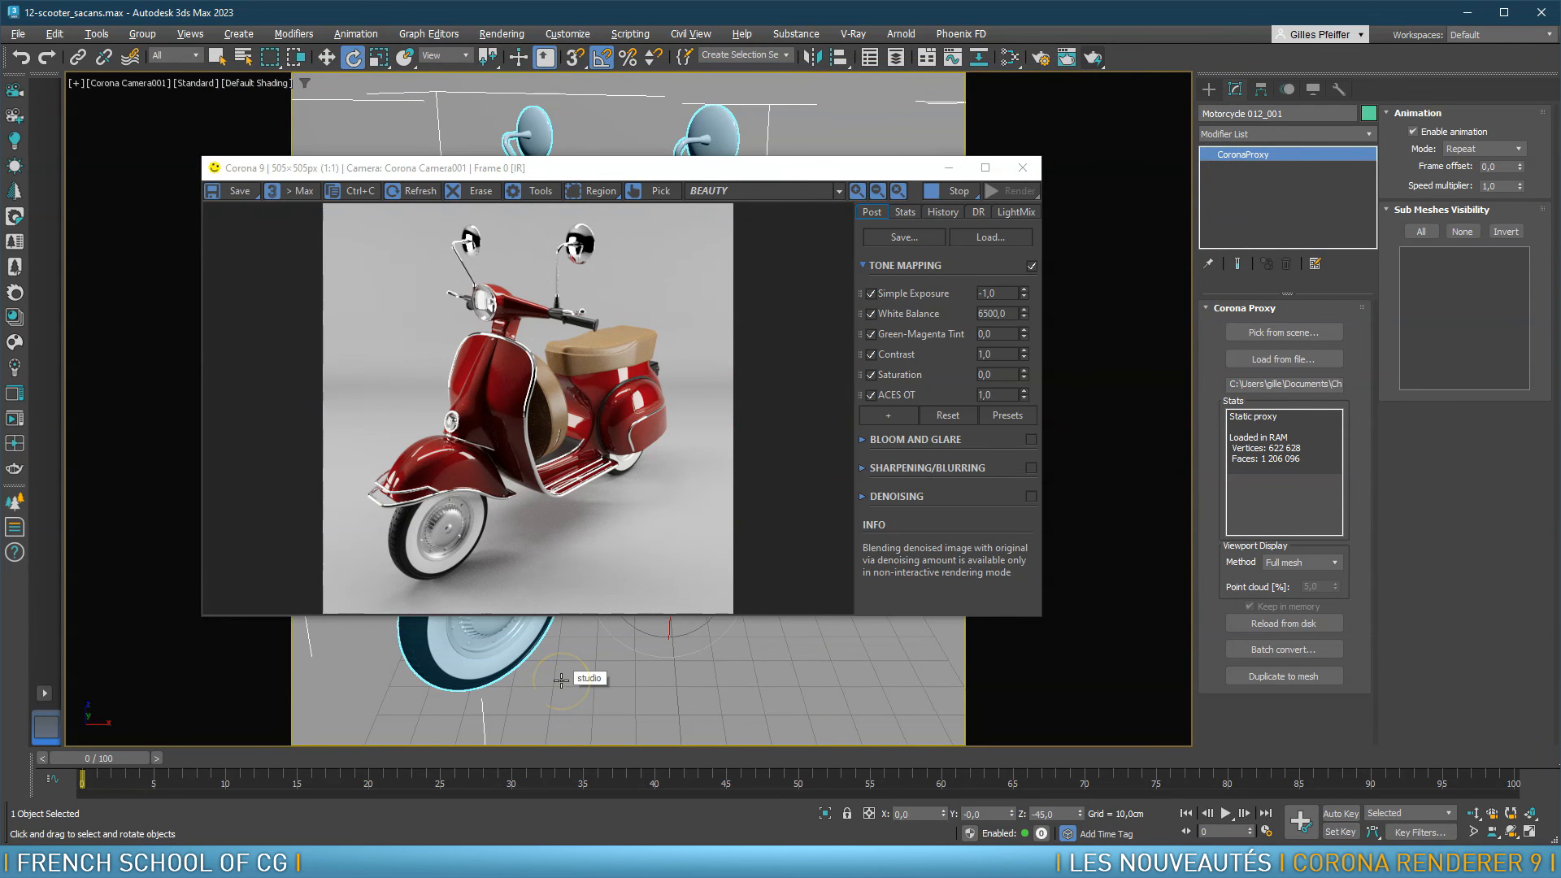
Switch the viewport from the camera to perspective and examine the scooter's red bodywork and seat up close in the interactive render
{"action": "key", "text": "p"}
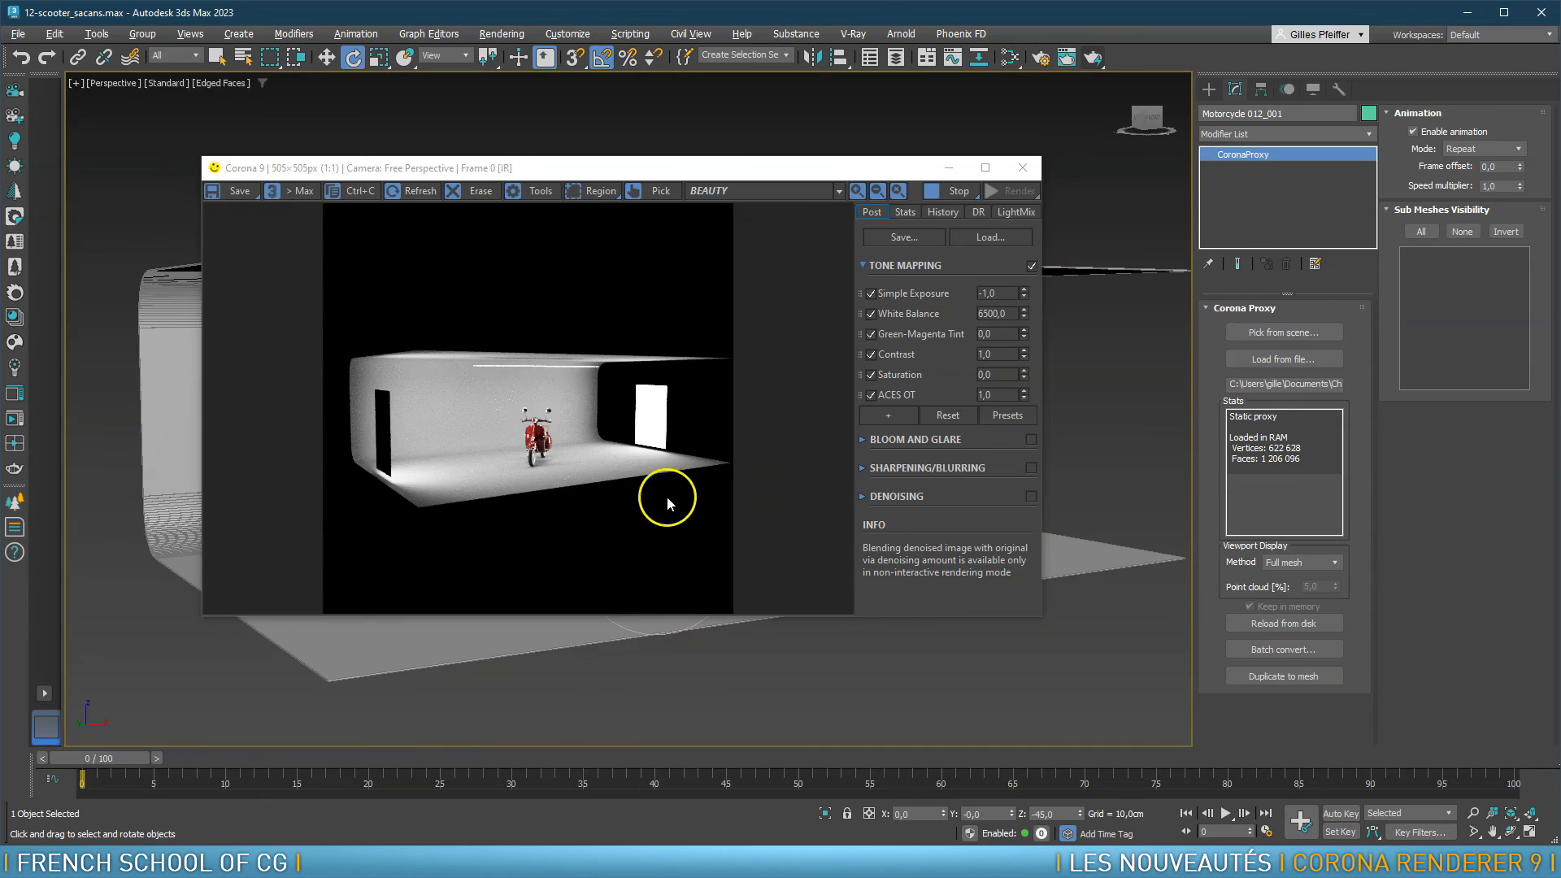
{"action": "left_click_drag", "start_coordinate": [769, 170], "coordinate": [27, 220]}
{"action": "key", "text": "z"}
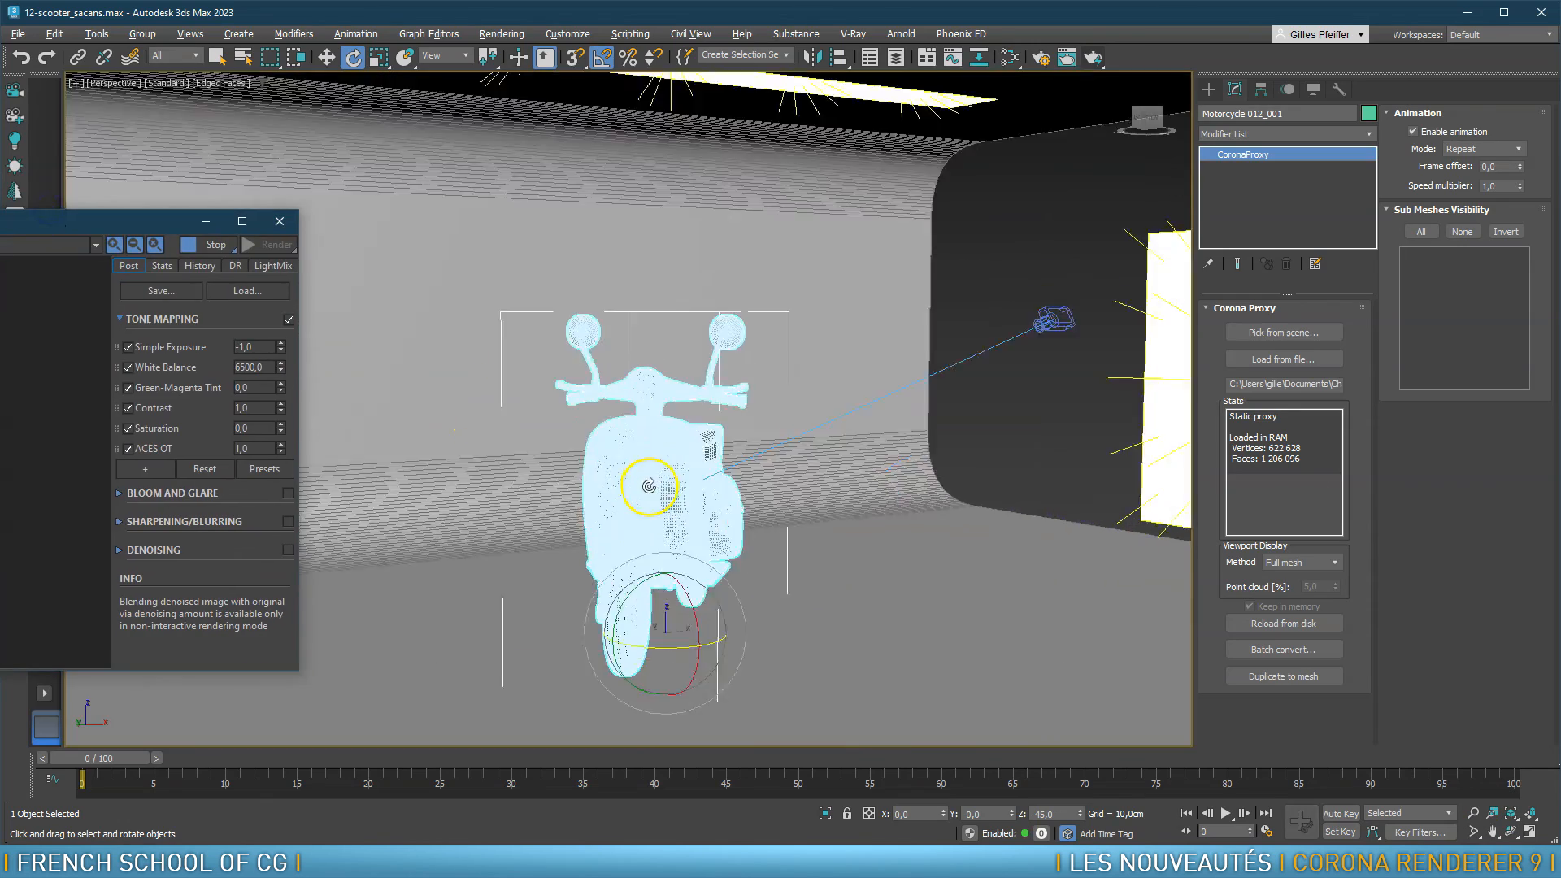
{"action": "middle_click_drag", "start_coordinate": [650, 478], "coordinate": [697, 470], "text": "alt"}
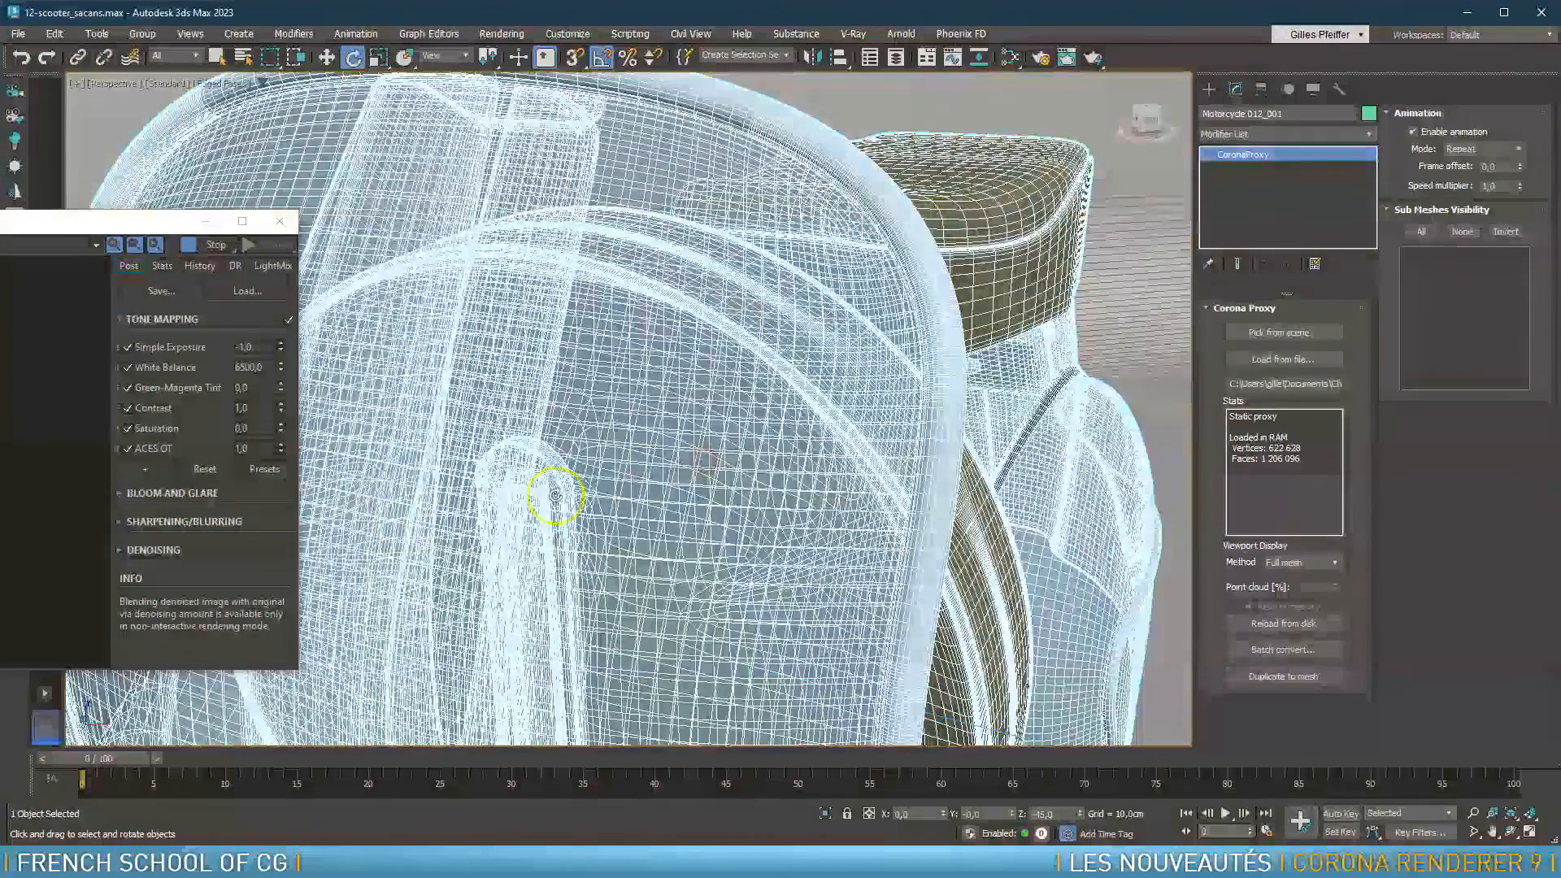
{"action": "left_click_drag", "start_coordinate": [43, 225], "coordinate": [738, 245]}
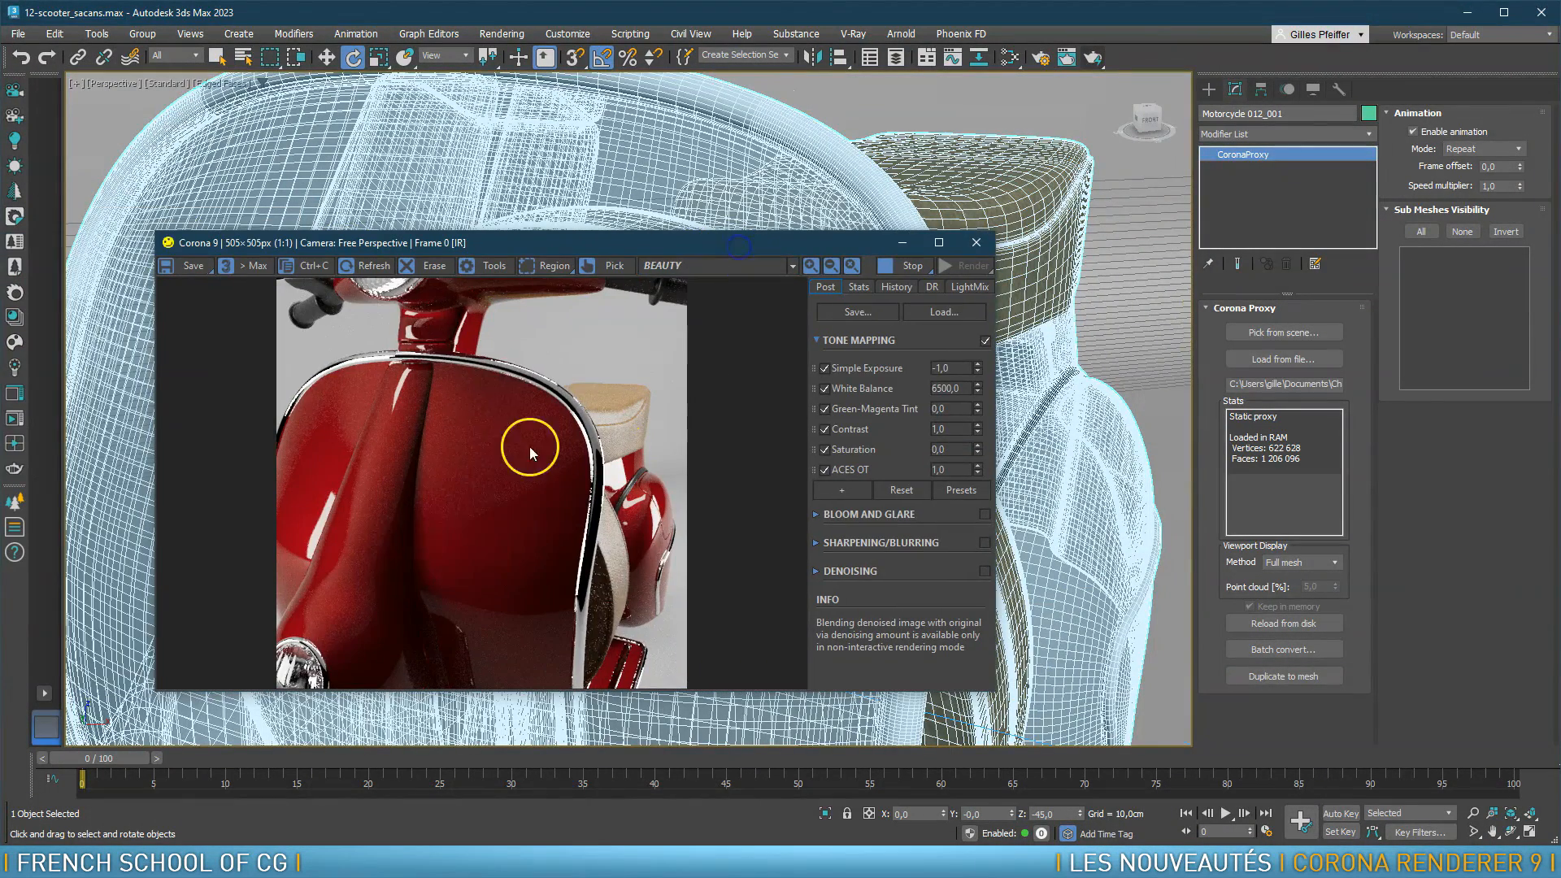
{"action": "middle_click_drag", "start_coordinate": [1084, 327], "coordinate": [320, 387], "text": "alt"}
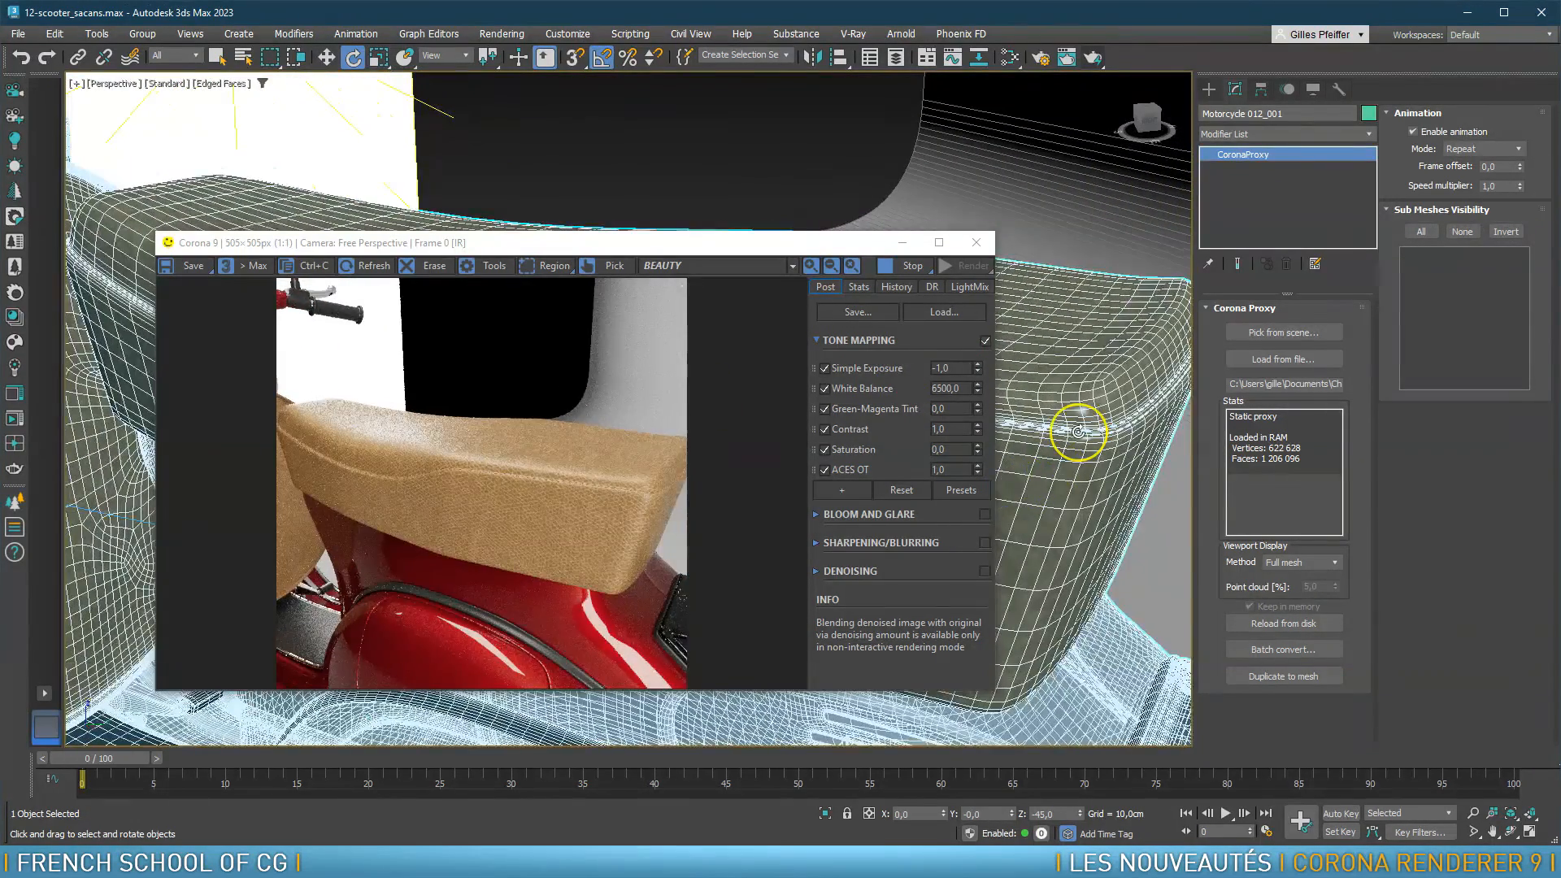
{"action": "scroll", "coordinate": [1078, 431], "scroll_direction": "up", "scroll_amount": 2}
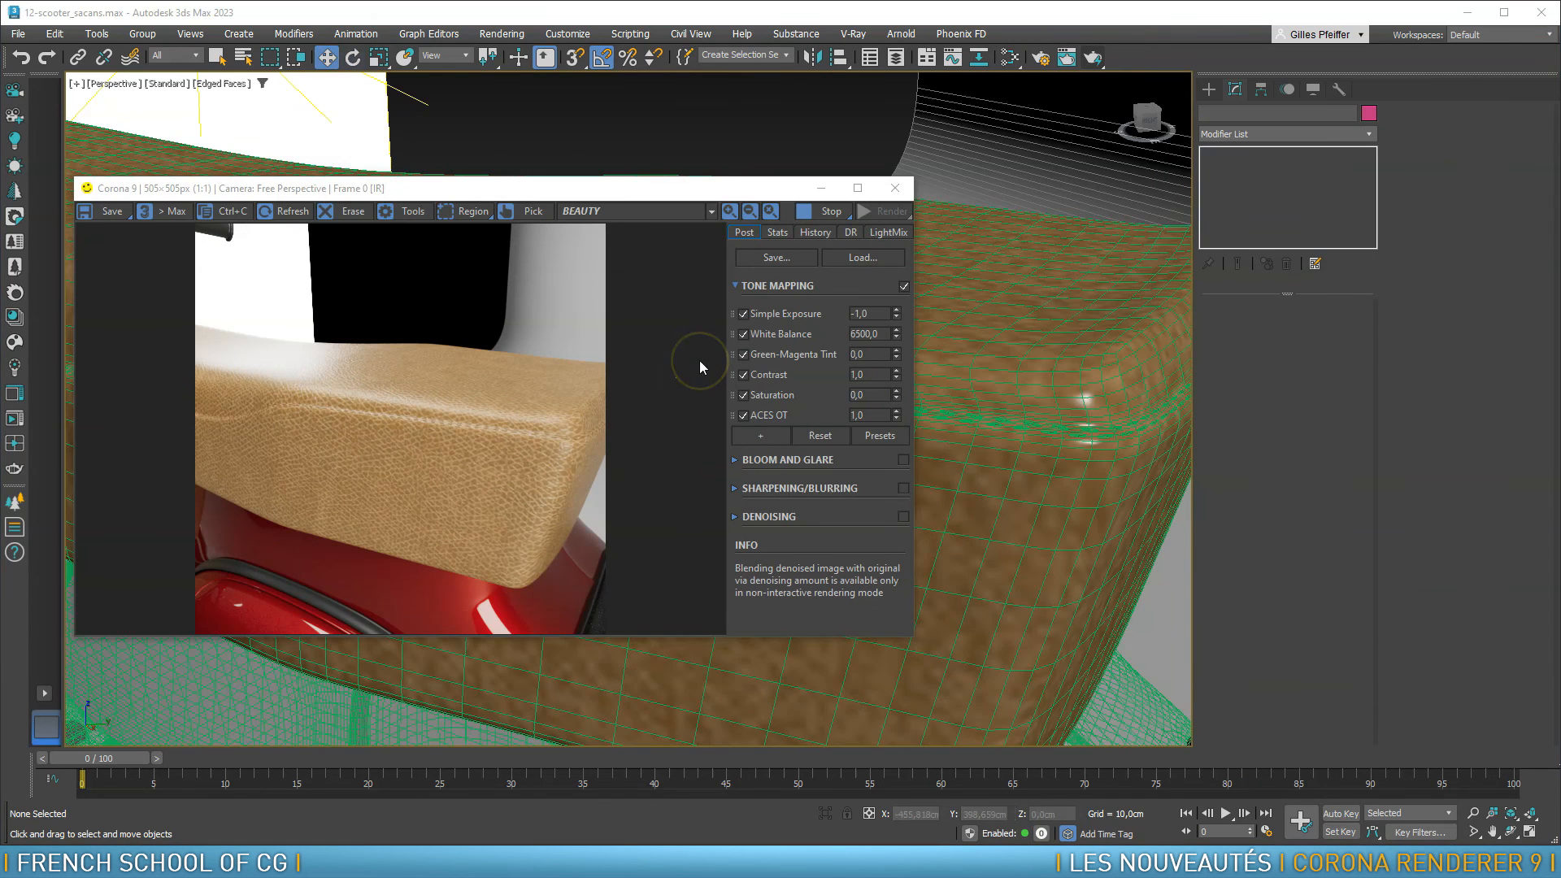
Reopen the Slate Material Editor, duplicate the red scanned material node below the original and show the copy's parameters
{"action": "left_click", "coordinate": [1009, 58]}
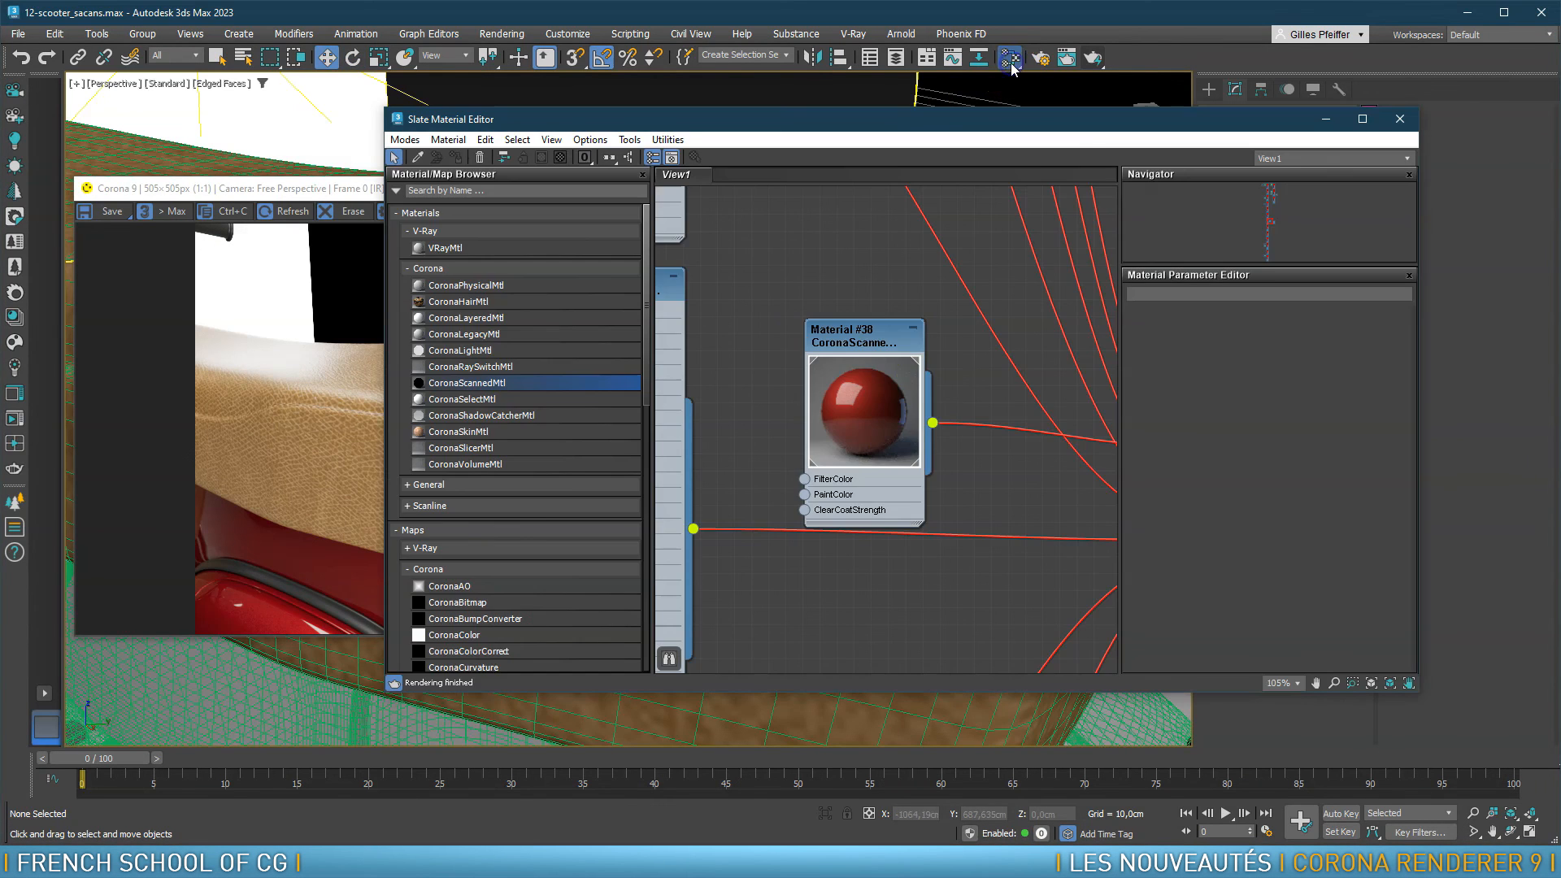
{"action": "middle_click_drag", "start_coordinate": [835, 348], "coordinate": [710, 287]}
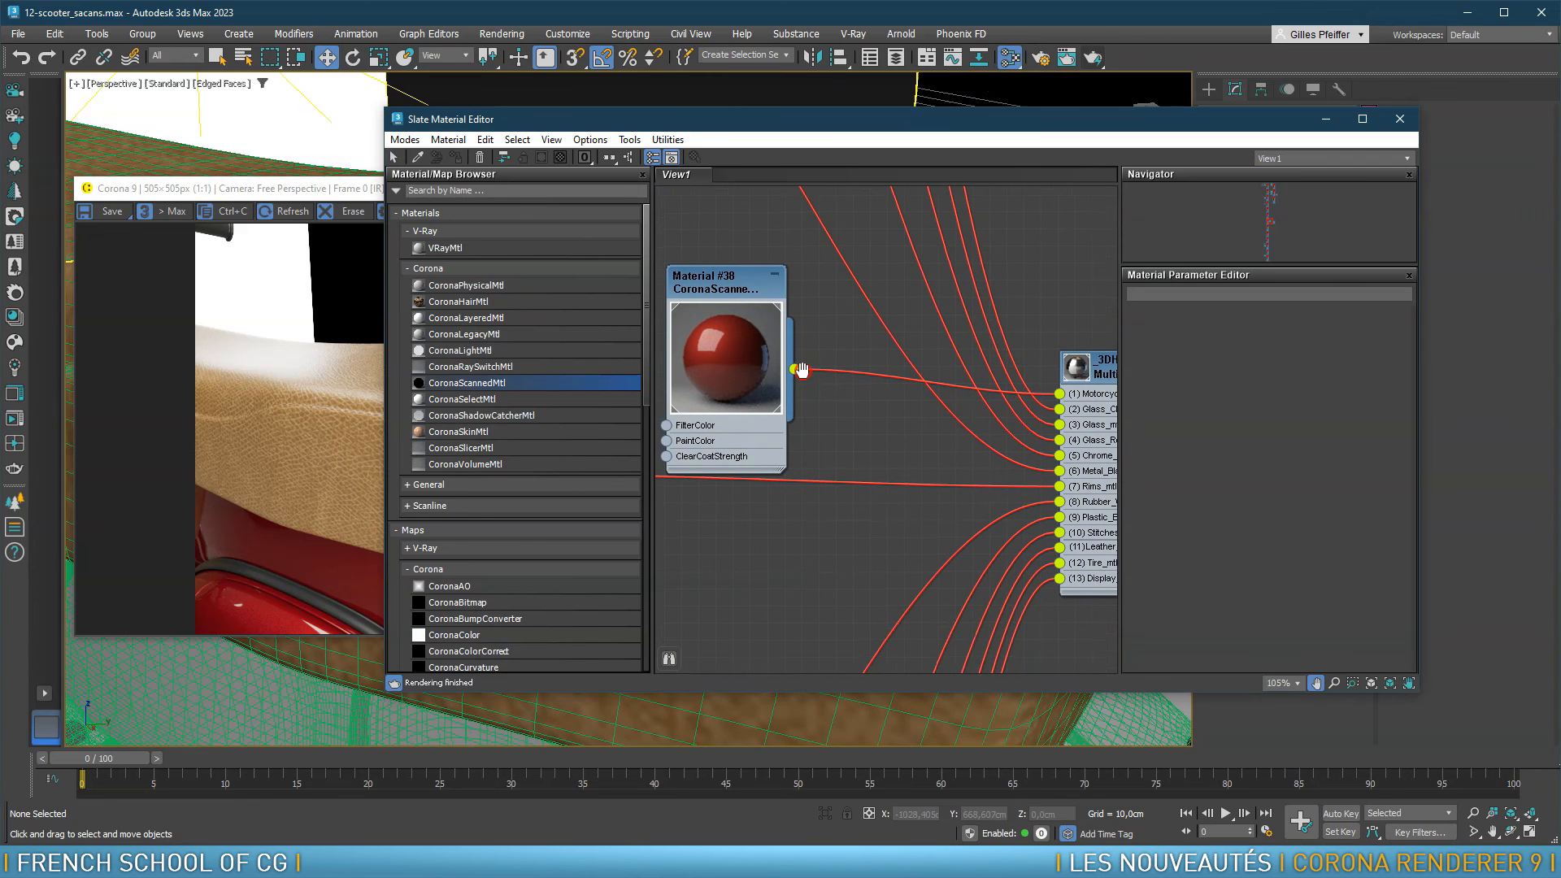
{"action": "left_click_drag", "start_coordinate": [736, 286], "coordinate": [789, 547], "text": "shift"}
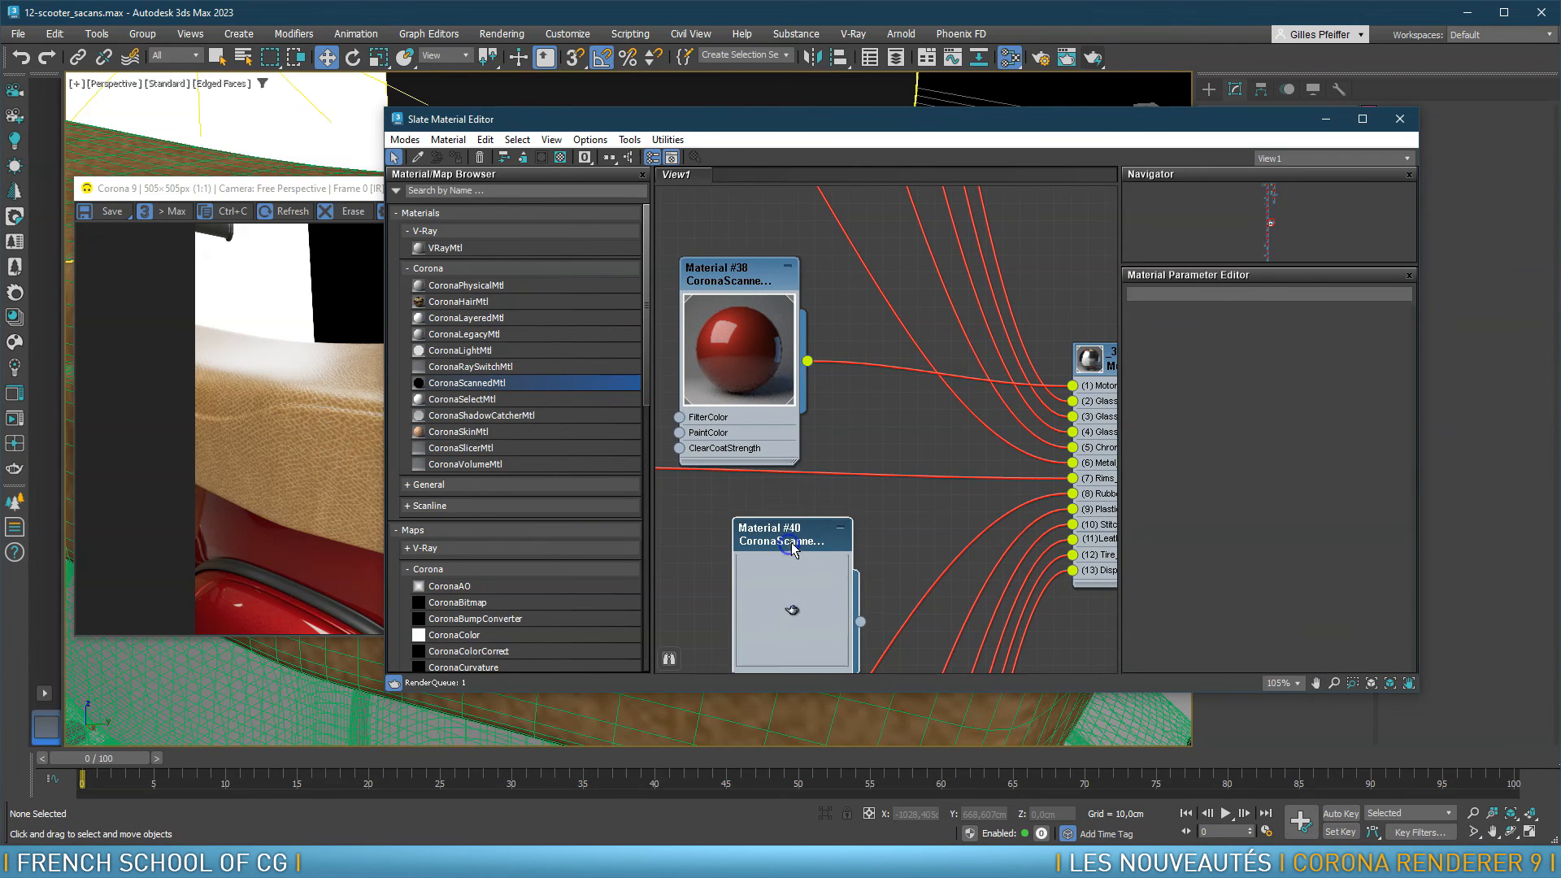
{"action": "double_click", "coordinate": [789, 547]}
{"action": "middle_click_drag", "start_coordinate": [853, 580], "coordinate": [853, 351]}
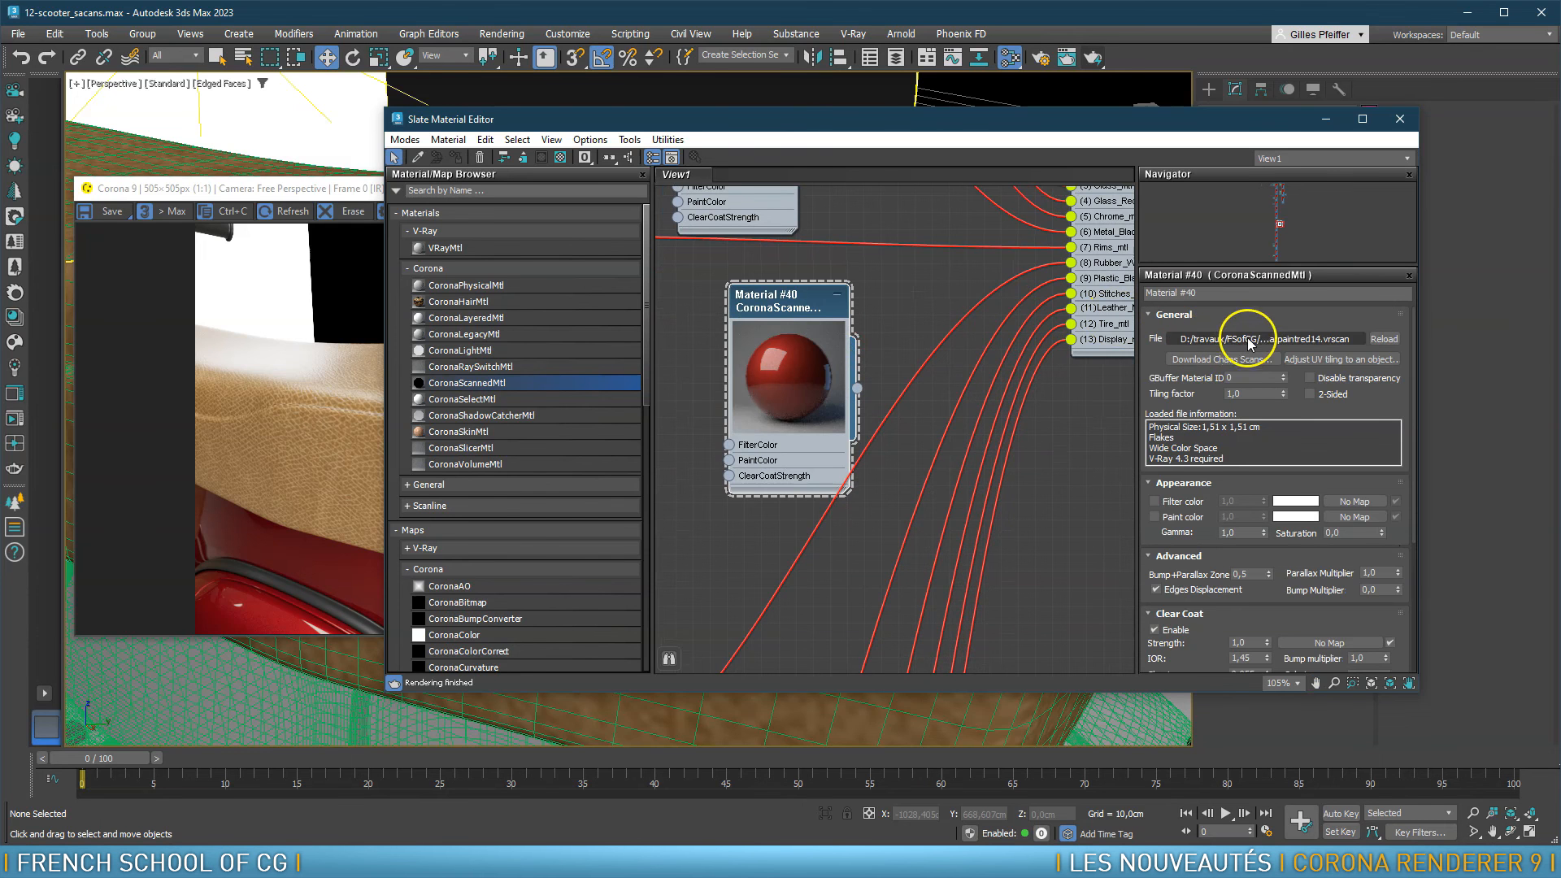
Open the Chaos Scans download page from the copied material and filter the scans by the Leather material type
{"action": "left_click", "coordinate": [1229, 360]}
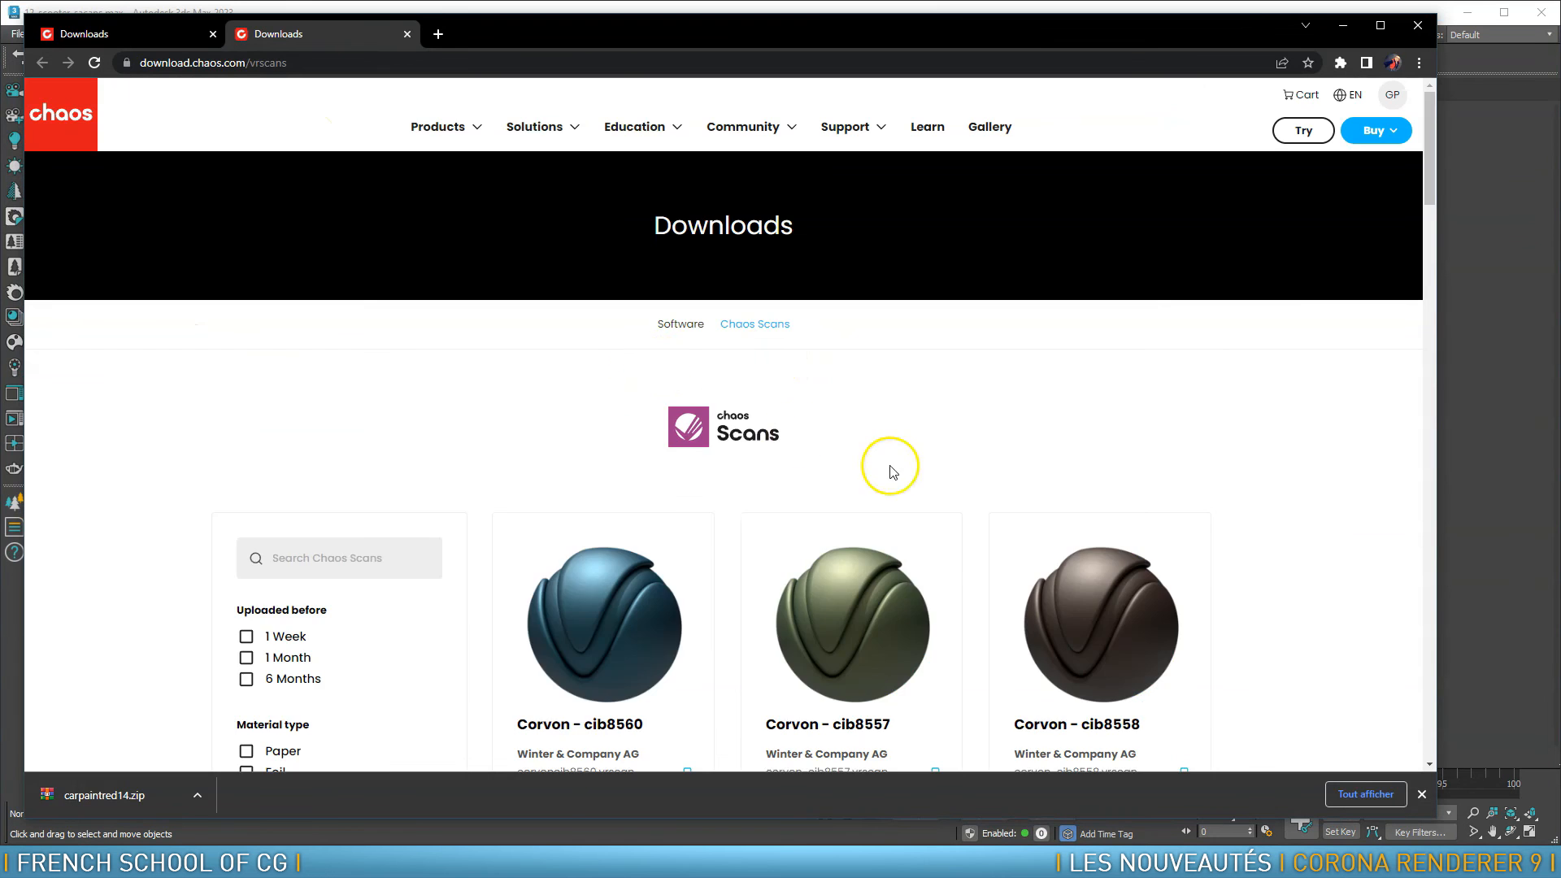
{"action": "scroll", "coordinate": [870, 461], "scroll_direction": "down", "scroll_amount": 5}
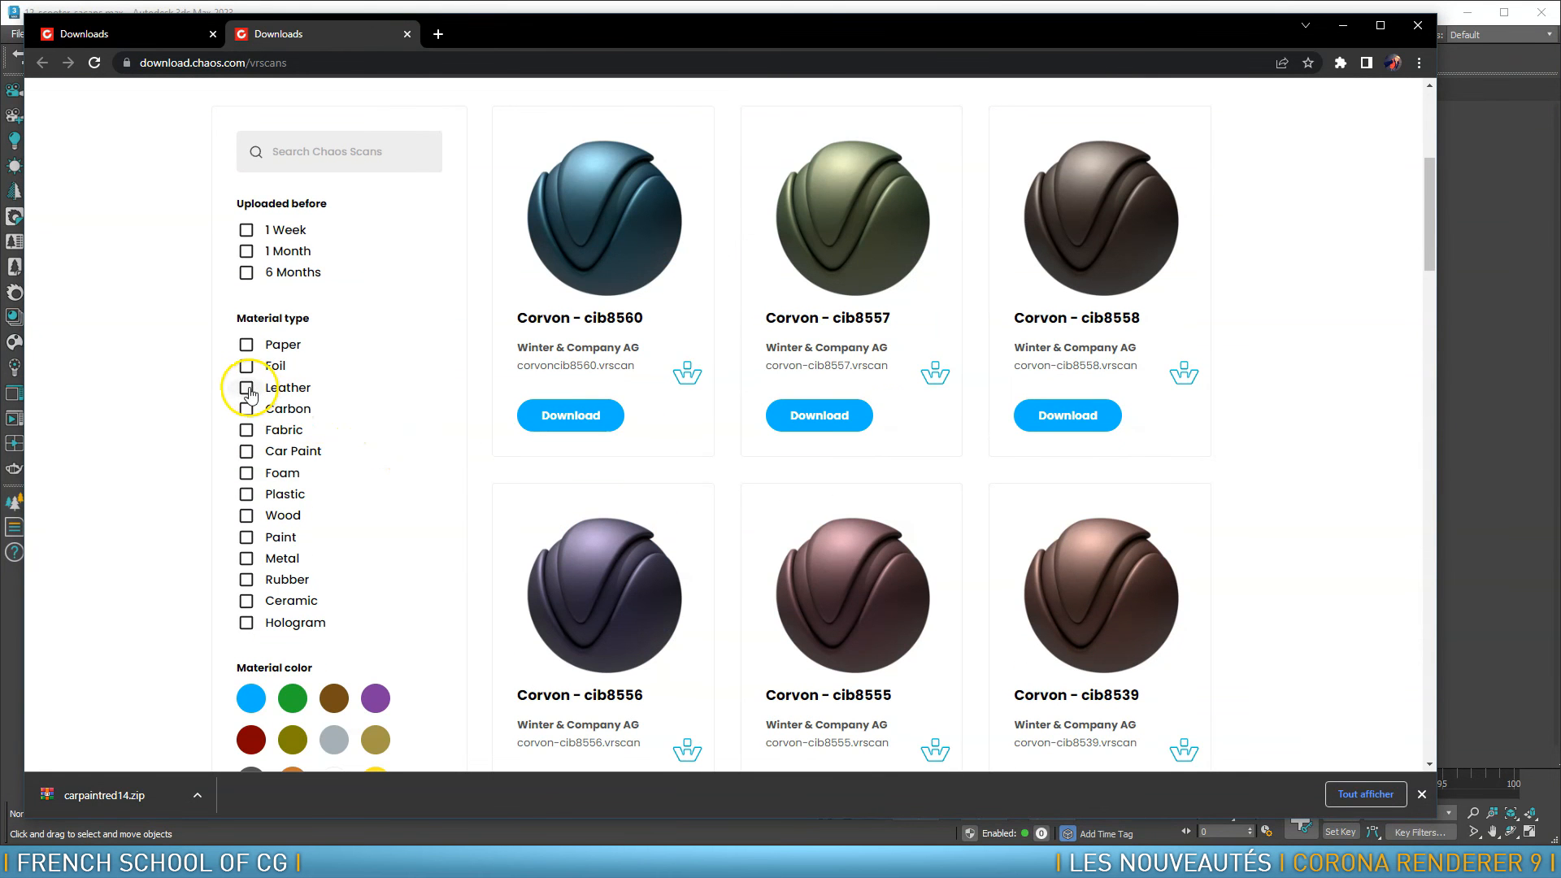
{"action": "left_click", "coordinate": [249, 392]}
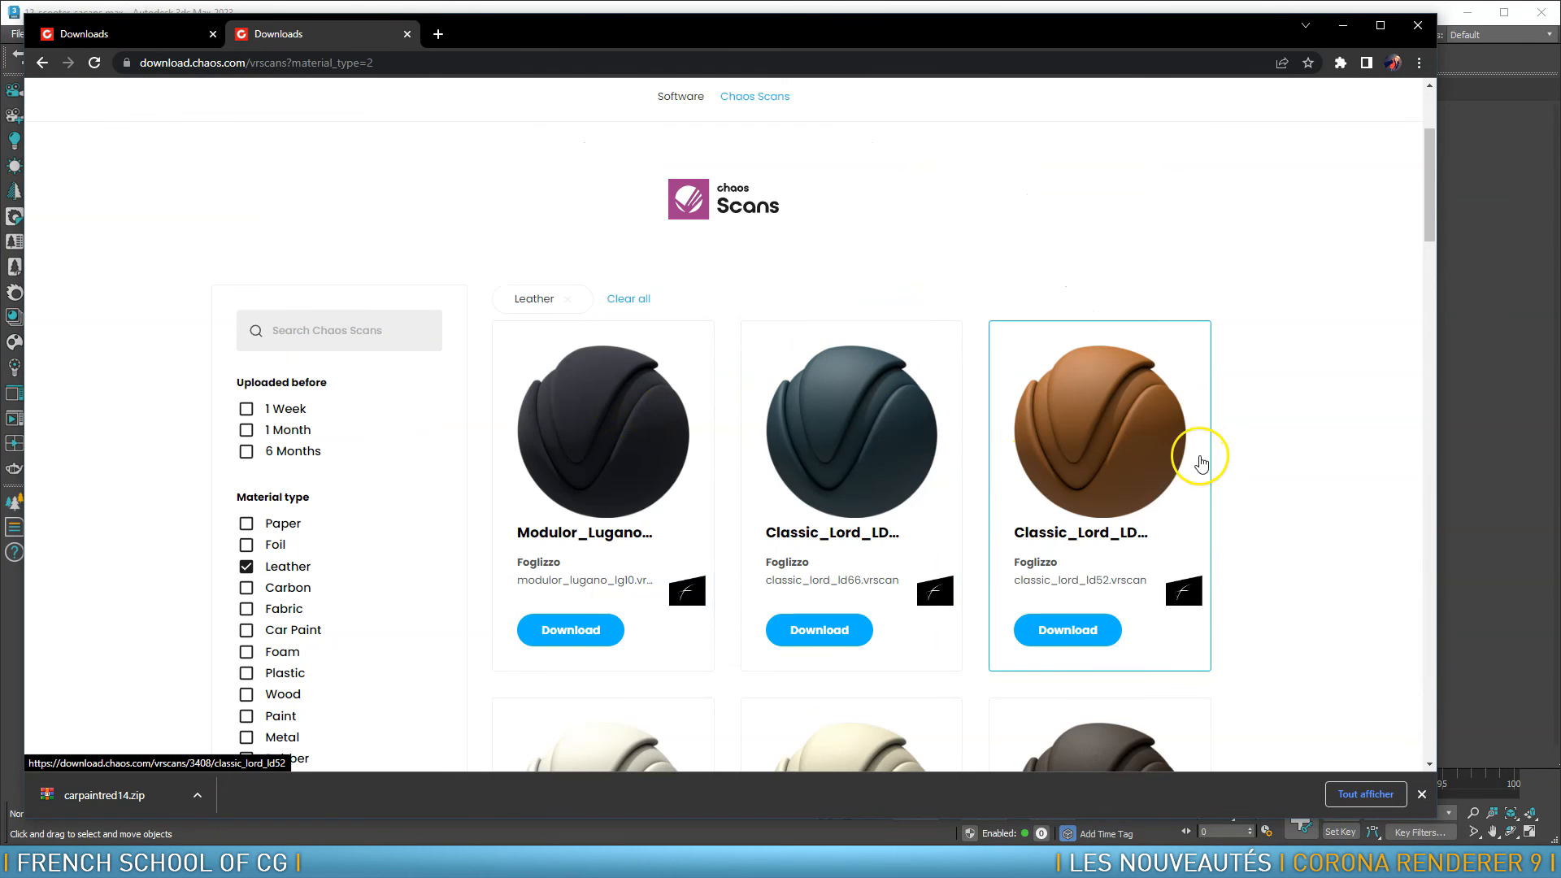
{"action": "scroll", "coordinate": [1200, 463], "scroll_direction": "down", "scroll_amount": 4}
{"action": "scroll", "coordinate": [1200, 463], "scroll_direction": "down", "scroll_amount": 9}
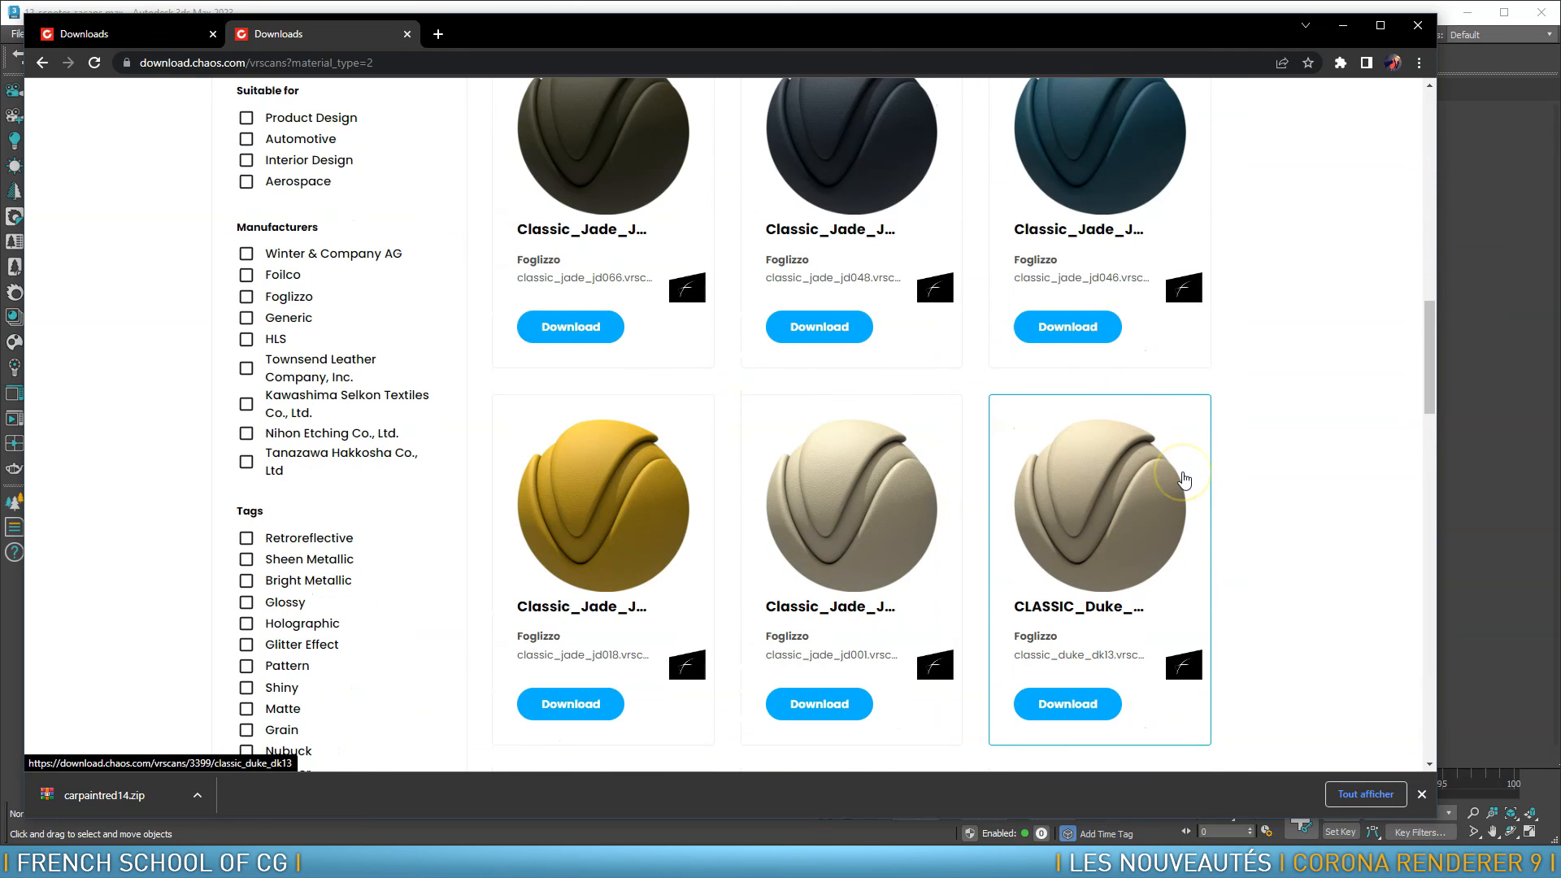
{"action": "scroll", "coordinate": [1195, 476], "scroll_direction": "down", "scroll_amount": 3}
{"action": "scroll", "coordinate": [1321, 357], "scroll_direction": "up", "scroll_amount": 15}
{"action": "scroll", "coordinate": [1327, 345], "scroll_direction": "up", "scroll_amount": 2}
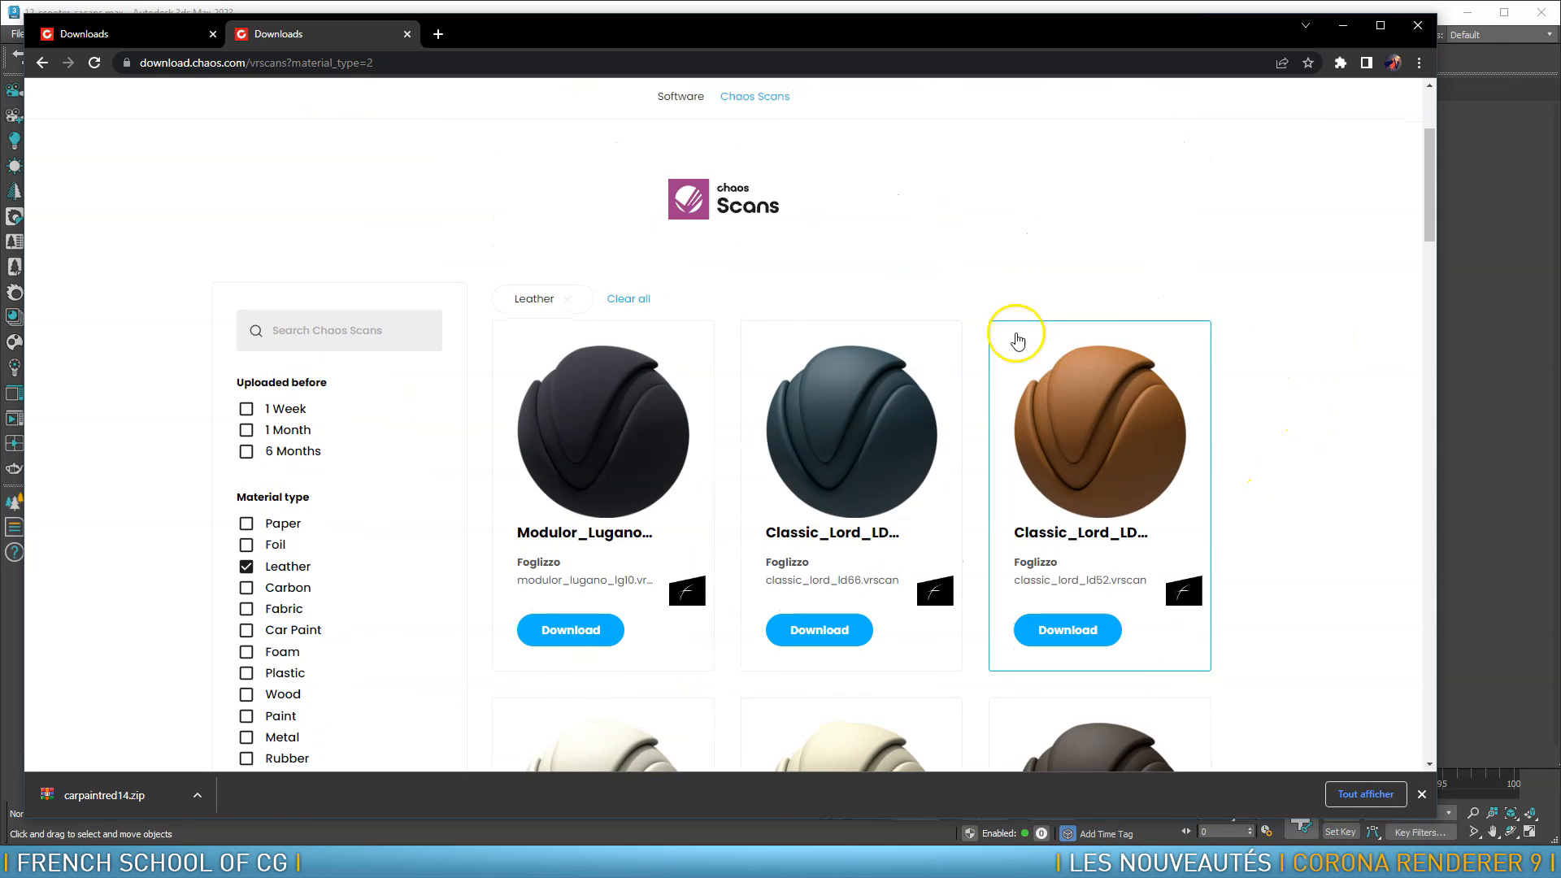
Try the upload-date filters on the leather scans, ending with only 6 Months enabled
{"action": "left_click", "coordinate": [246, 409]}
{"action": "left_click", "coordinate": [249, 434]}
{"action": "left_click", "coordinate": [247, 430]}
{"action": "left_click", "coordinate": [246, 452]}
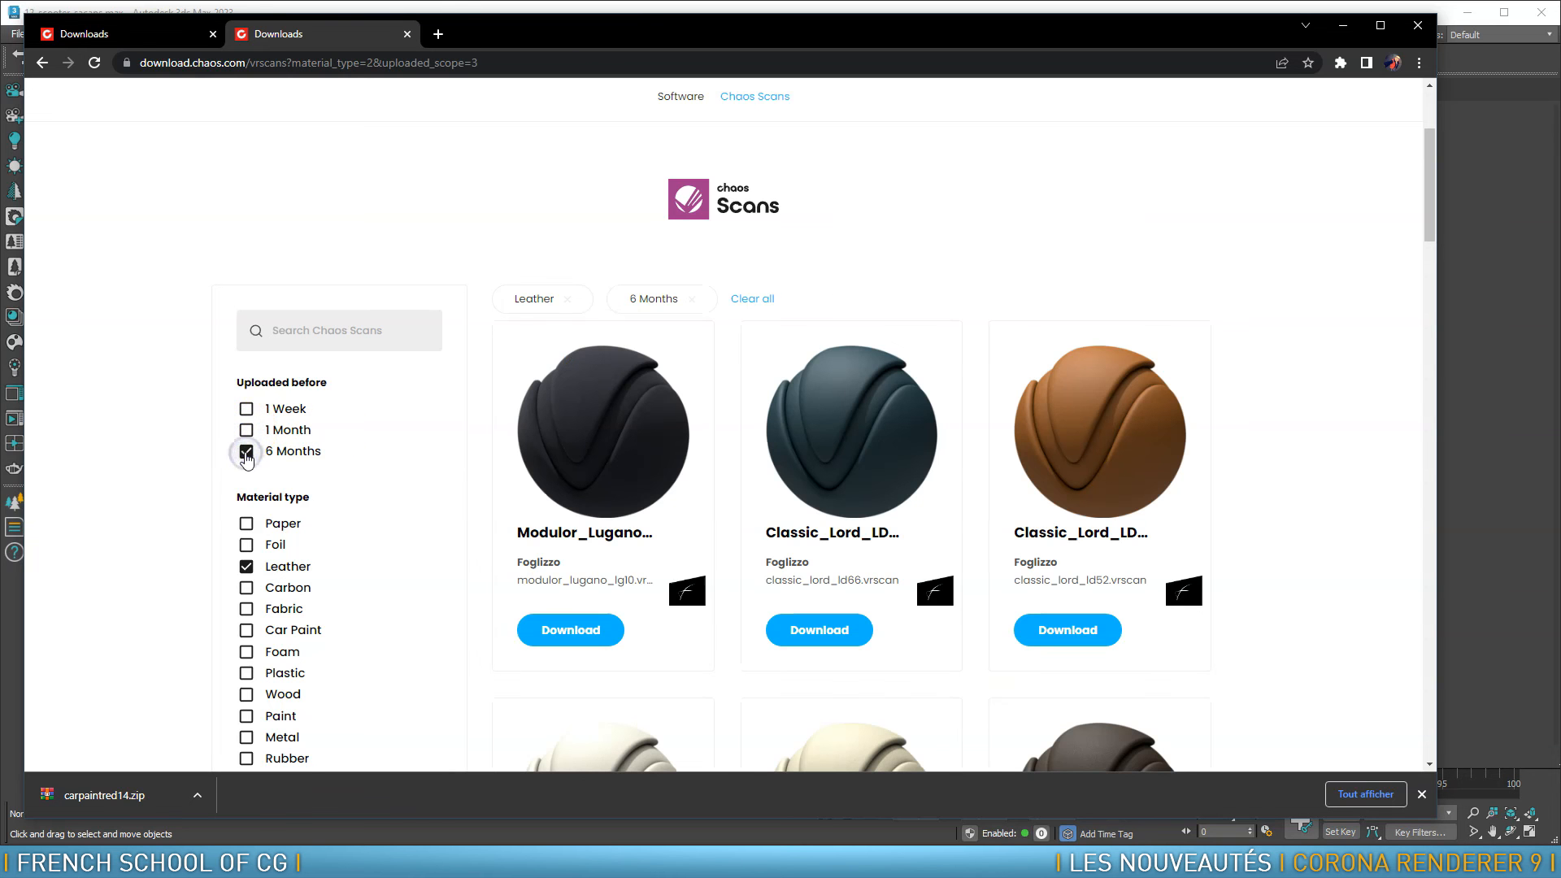
Browse the filtered leather scans and download classic_jade_jd001.zip into the project's materiallibraries folder
{"action": "scroll", "coordinate": [1074, 437], "scroll_direction": "down", "scroll_amount": 4}
{"action": "scroll", "coordinate": [1154, 428], "scroll_direction": "down", "scroll_amount": 4}
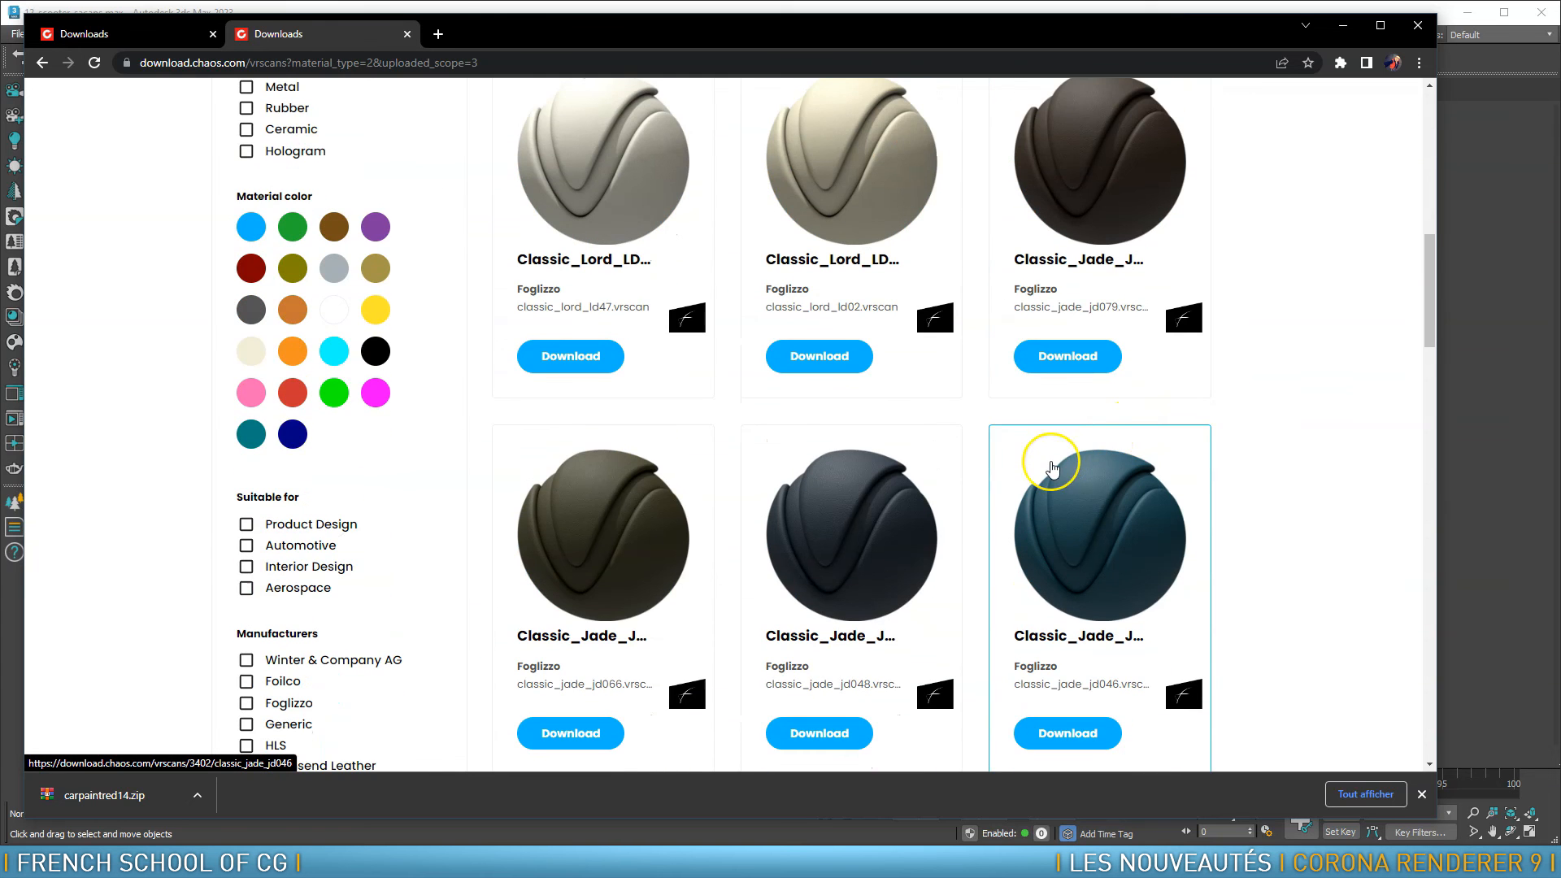
{"action": "scroll", "coordinate": [1052, 469], "scroll_direction": "down", "scroll_amount": 4}
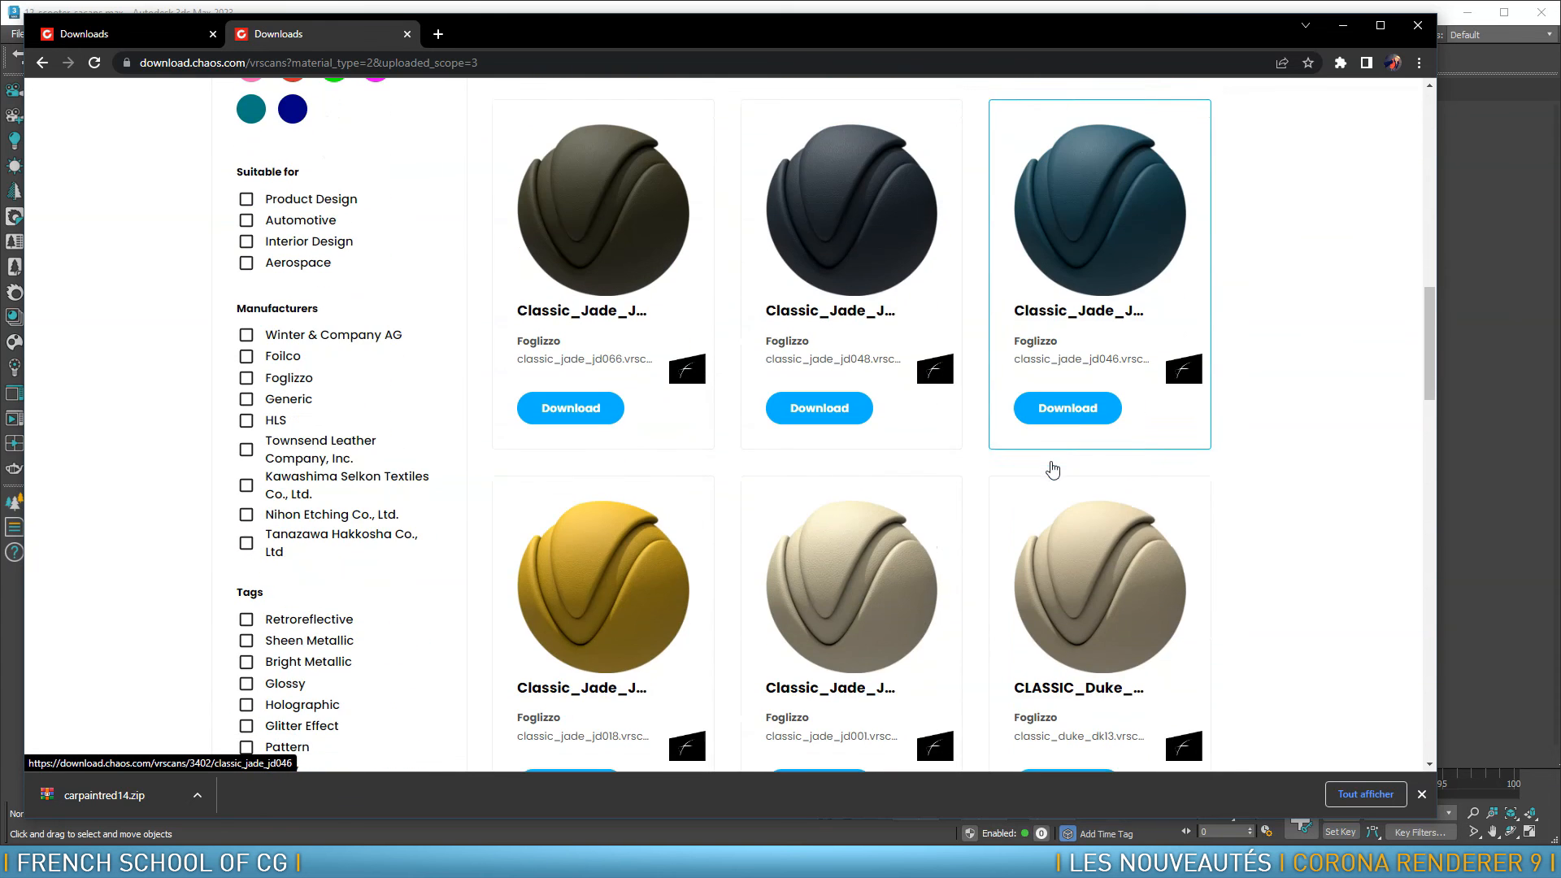
{"action": "scroll", "coordinate": [1052, 463], "scroll_direction": "down", "scroll_amount": 4}
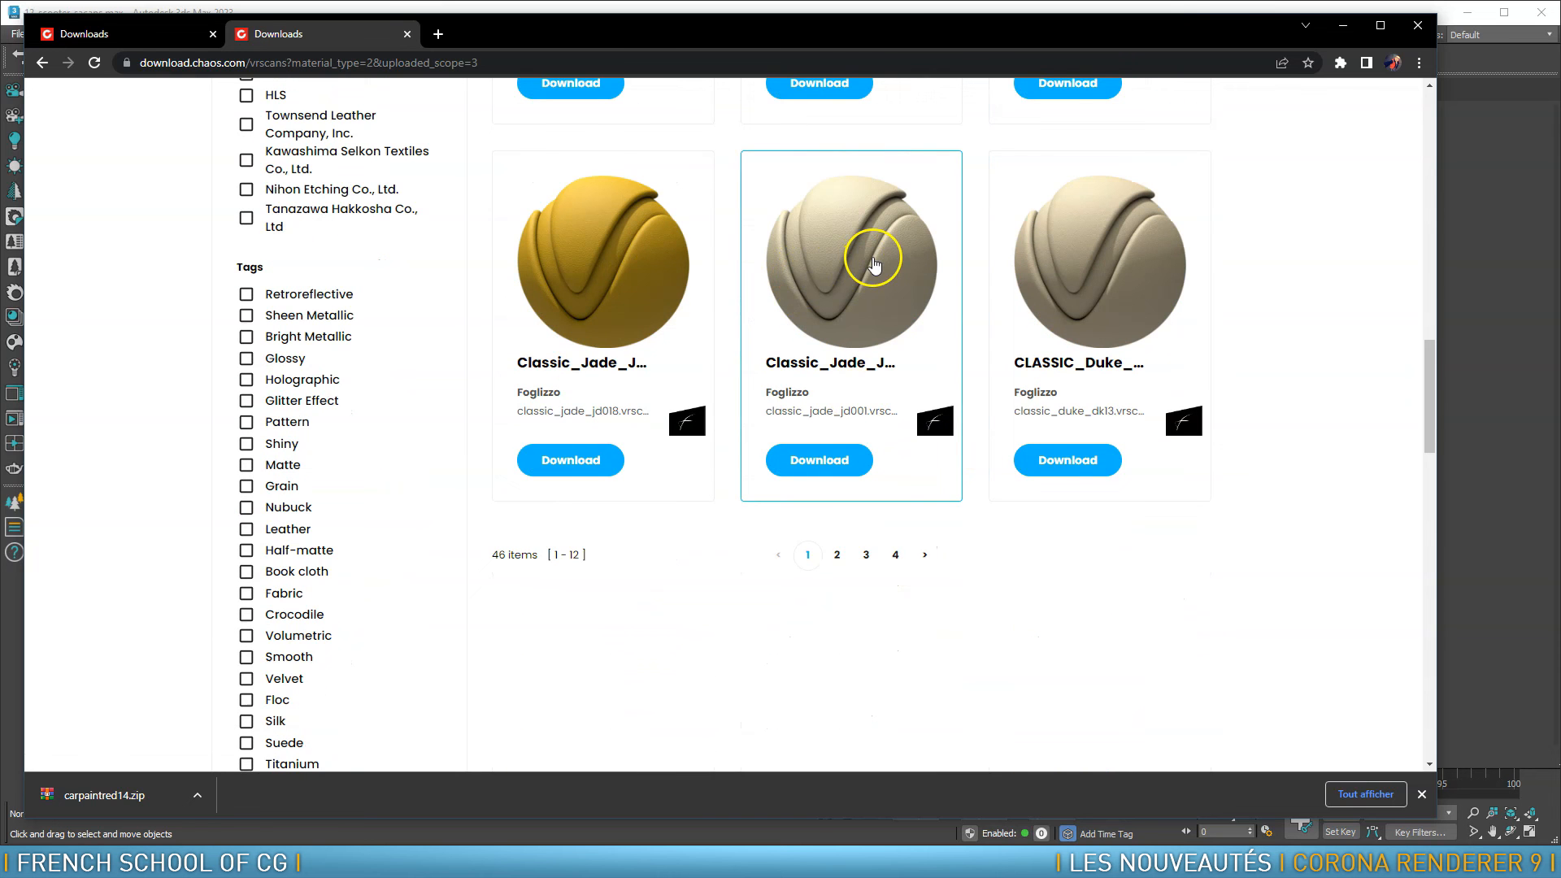
{"action": "left_click", "coordinate": [827, 458]}
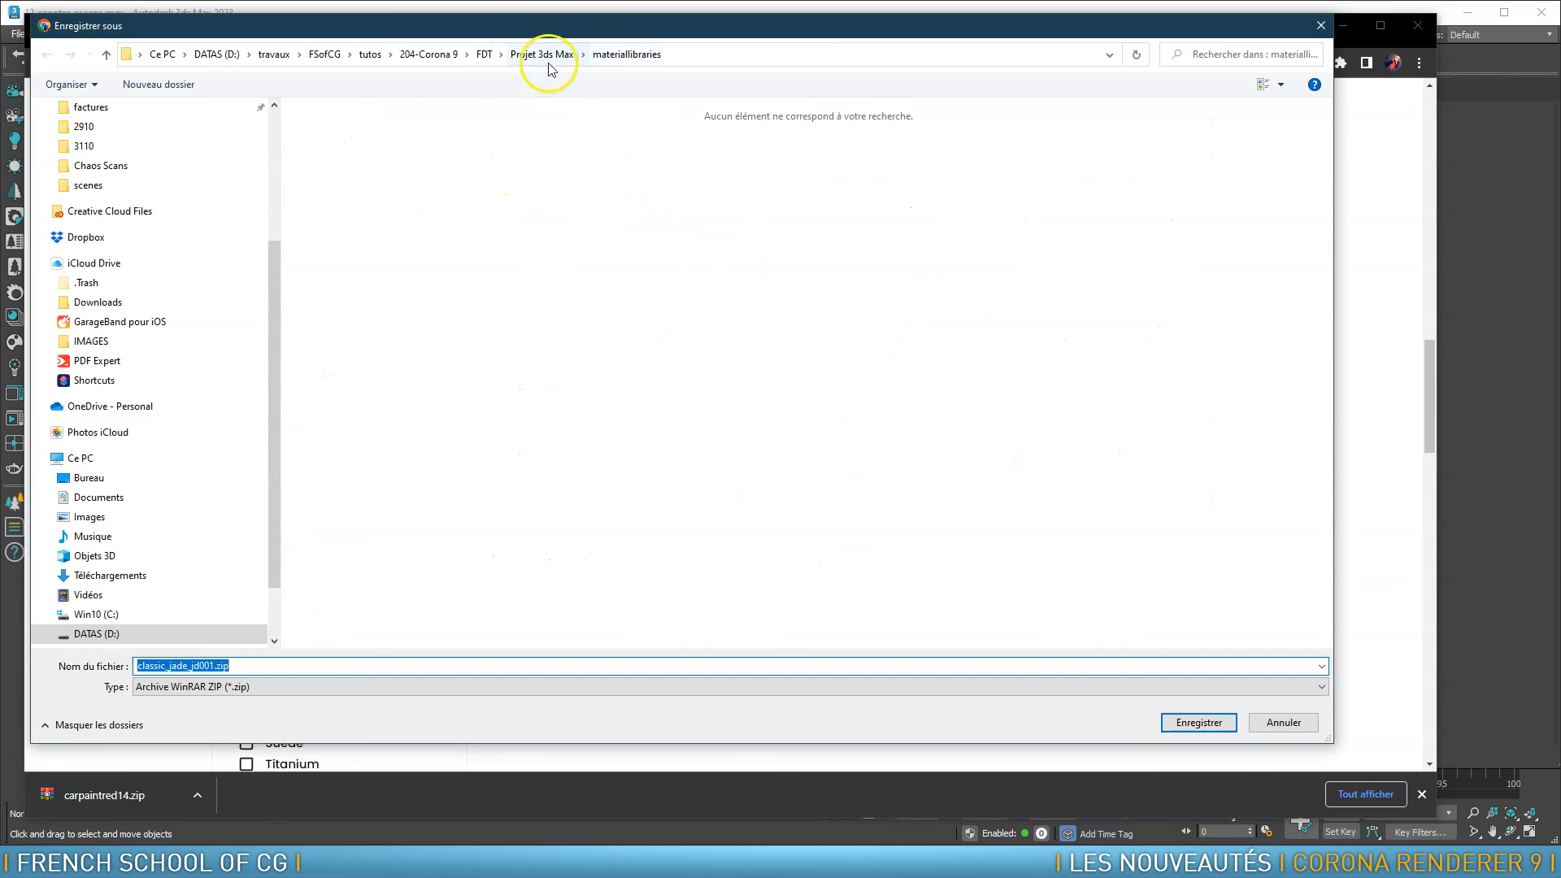
{"action": "left_click", "coordinate": [1198, 722]}
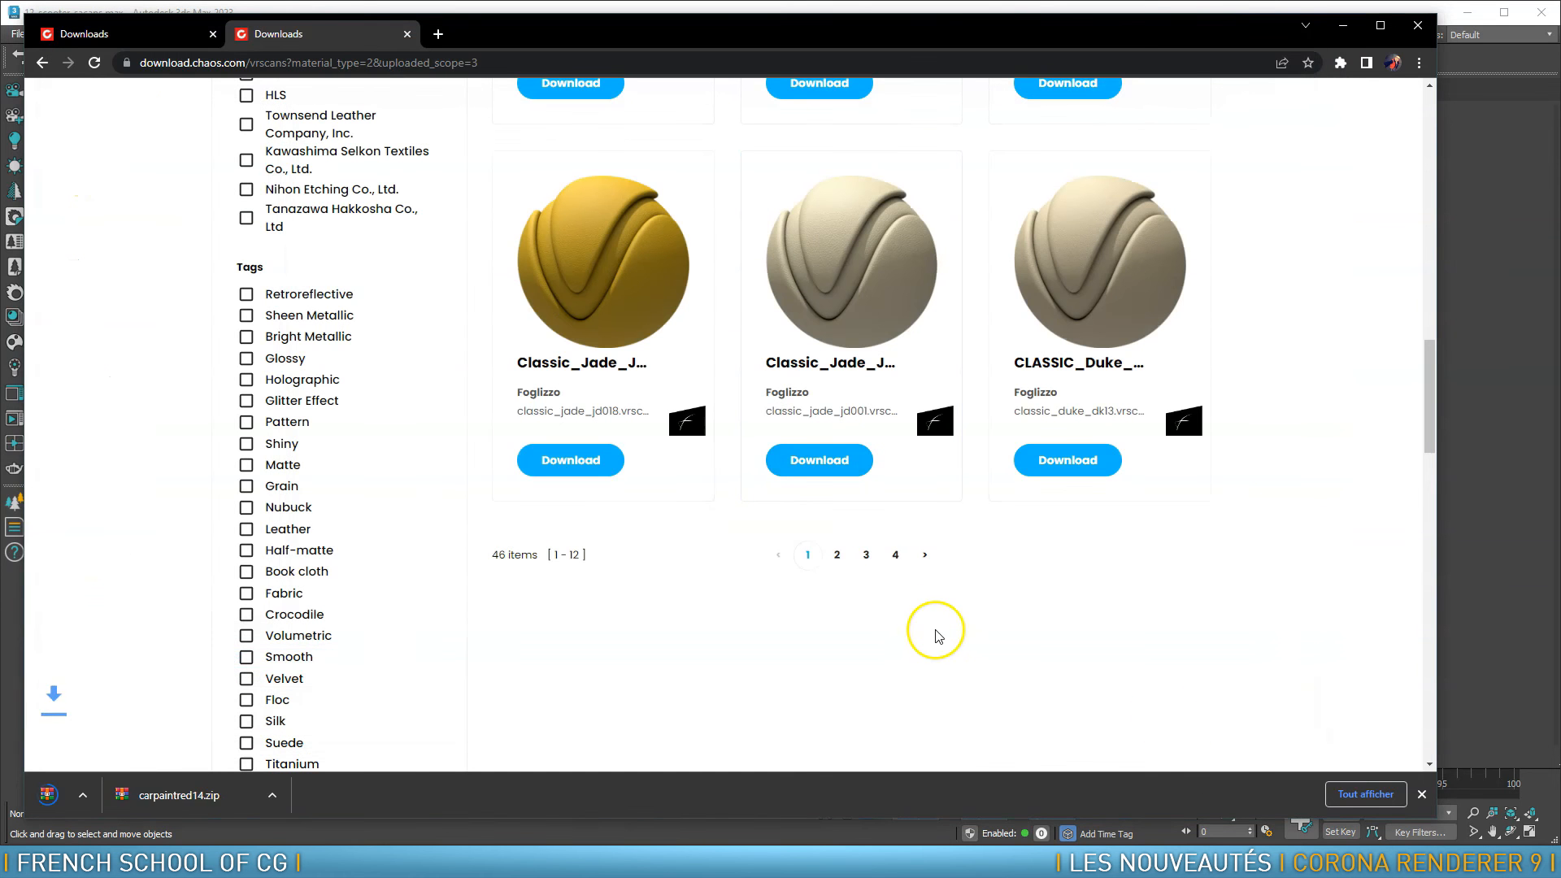
Show the downloaded classic_jade_jd001.zip in its folder and extract its contents there
{"action": "left_click", "coordinate": [196, 797]}
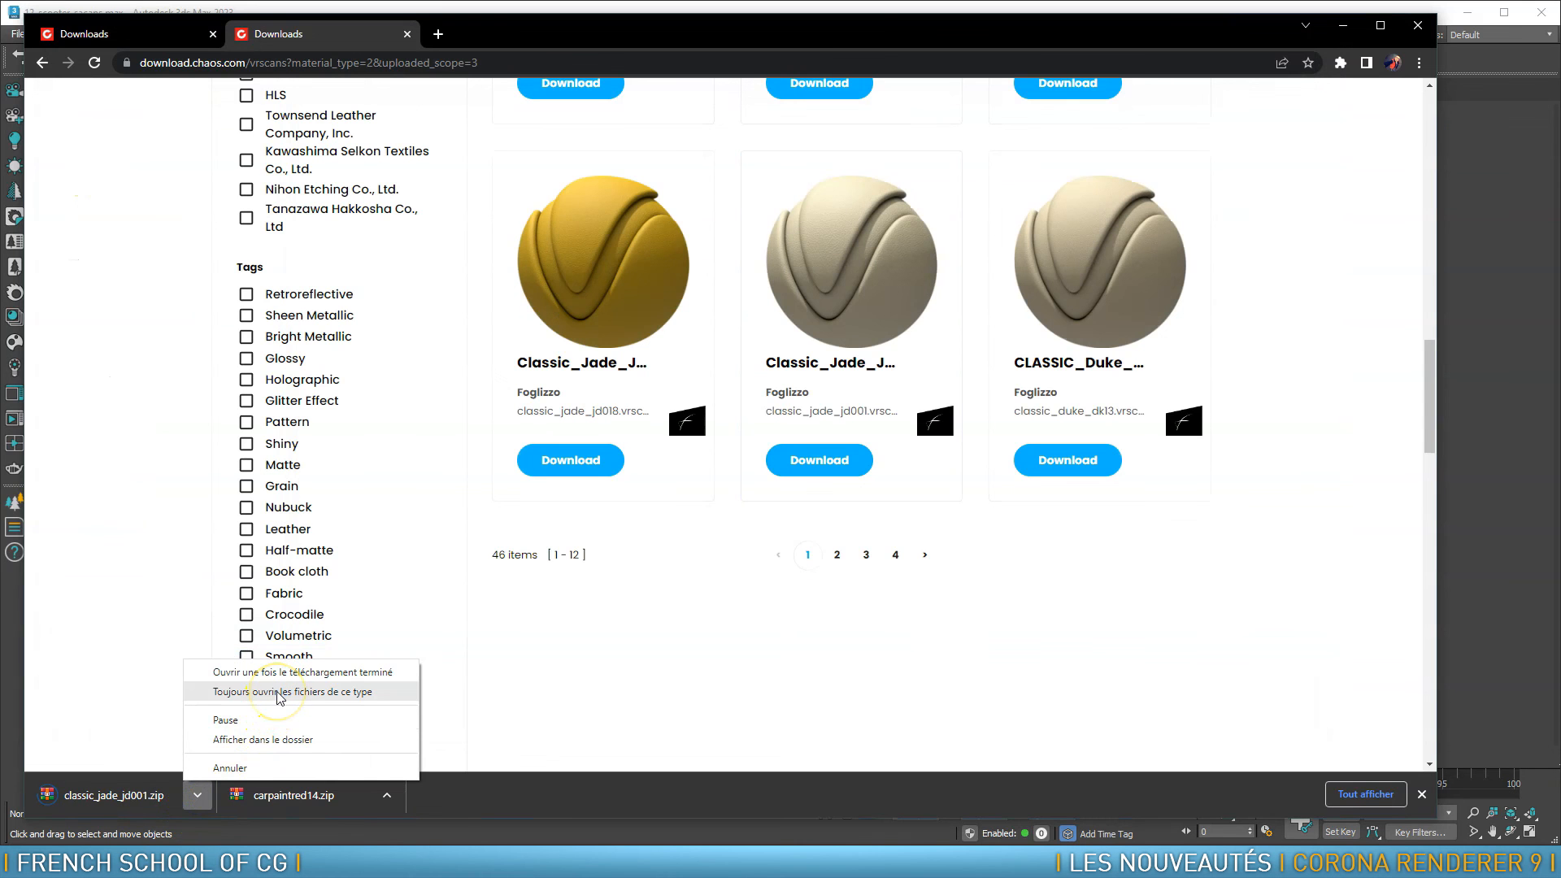
{"action": "left_click", "coordinate": [272, 737]}
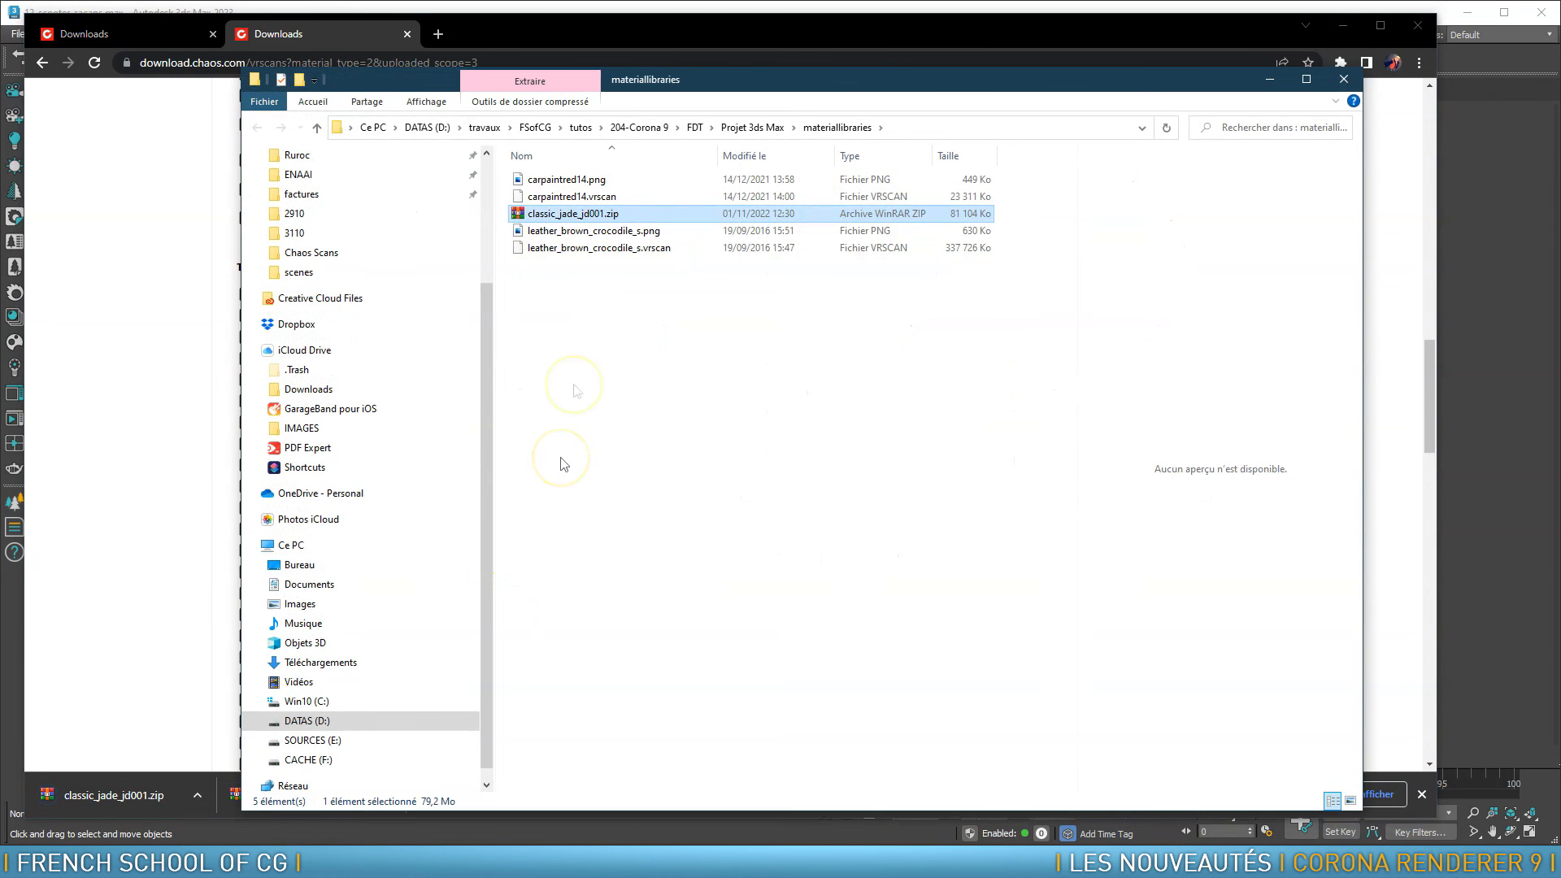
{"action": "right_click", "coordinate": [582, 214]}
{"action": "left_click", "coordinate": [449, 301]}
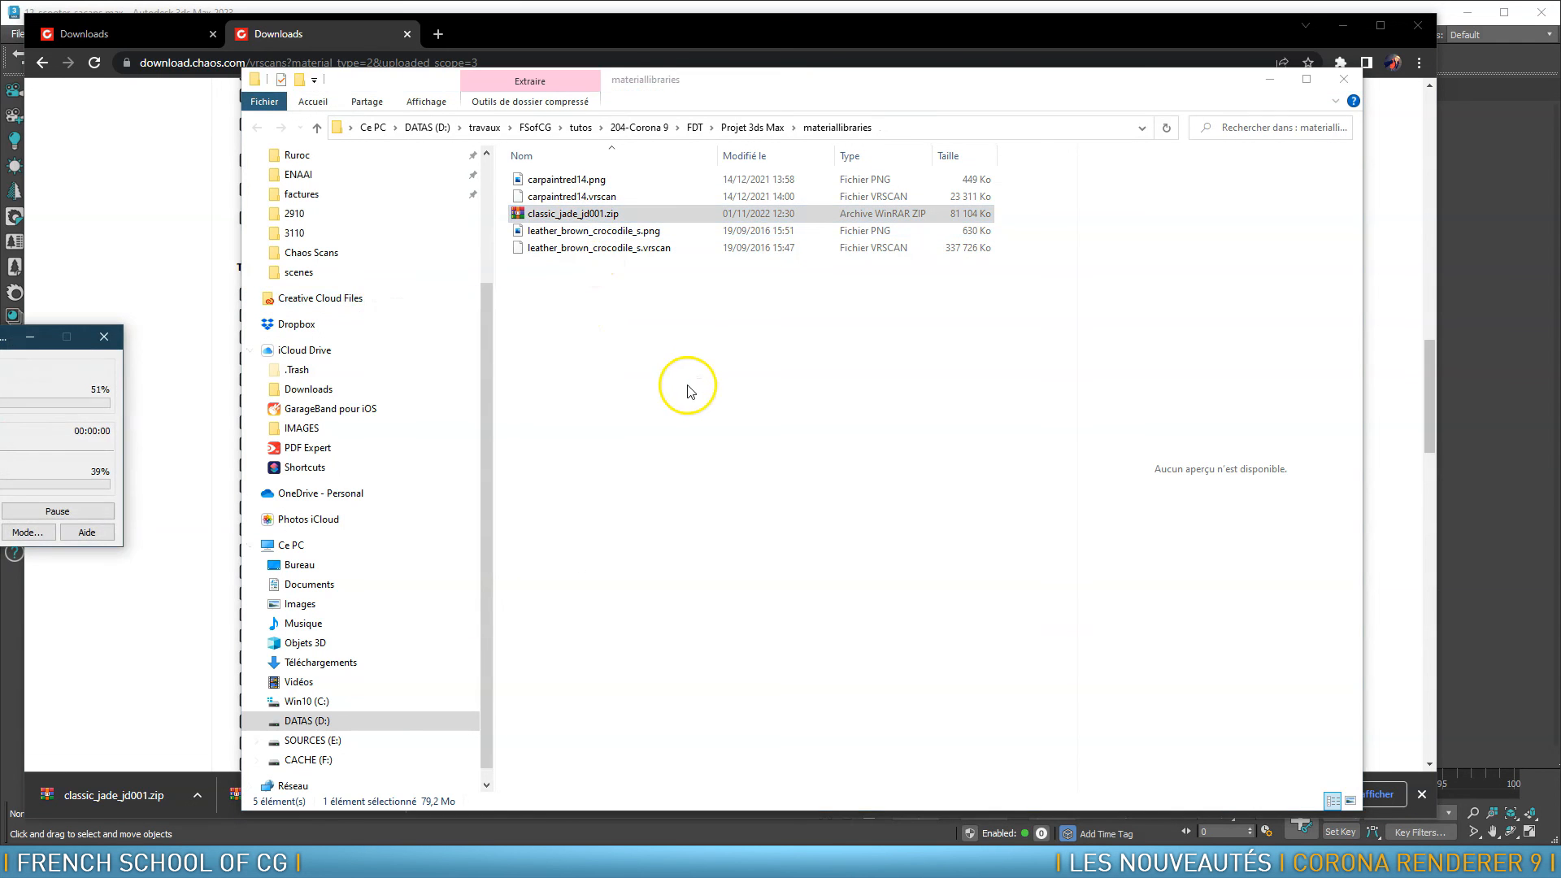
Delete the classic_jade_jd001.zip archive, check the extracted .vrscan file and return to the material editor in 3ds Max
{"action": "left_click", "coordinate": [652, 246]}
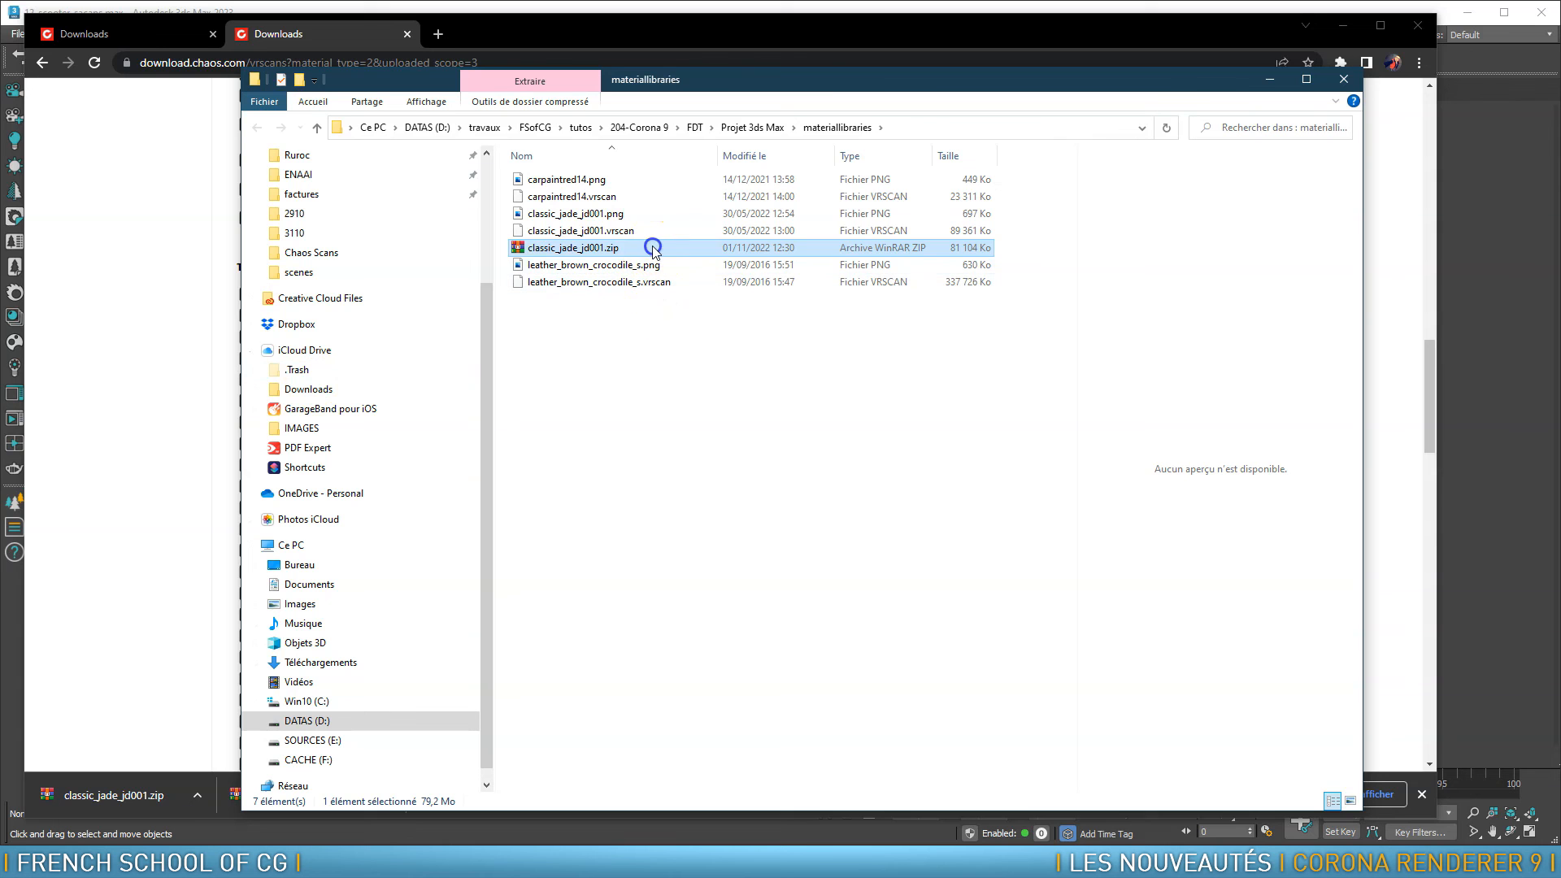
{"action": "key", "text": "Delete"}
{"action": "left_click", "coordinate": [636, 232]}
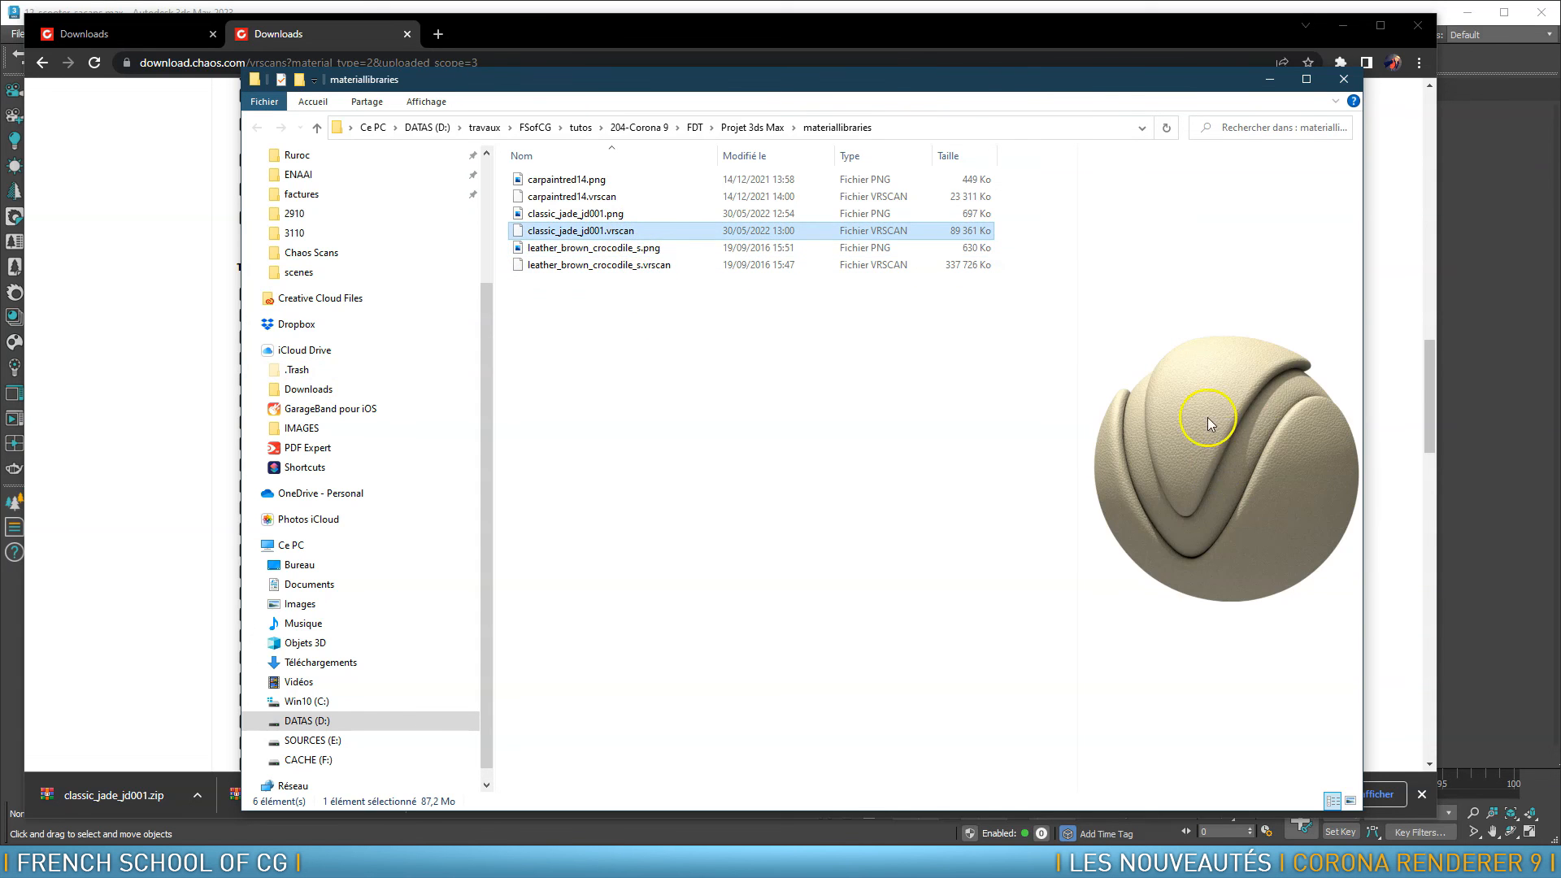
{"action": "left_click", "coordinate": [1341, 78]}
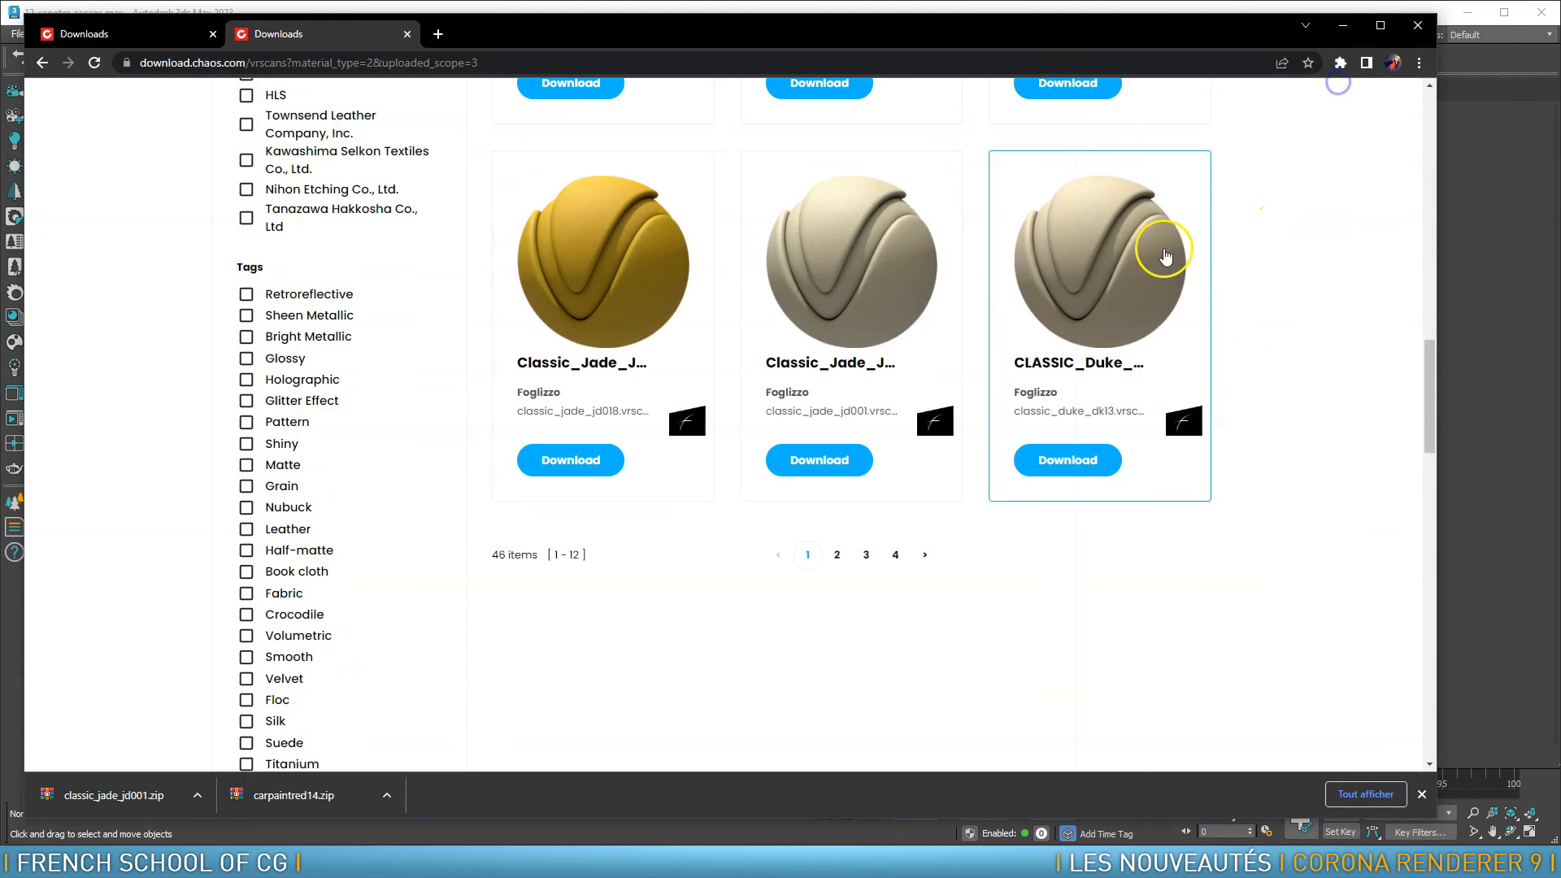
{"action": "left_click", "coordinate": [1342, 25]}
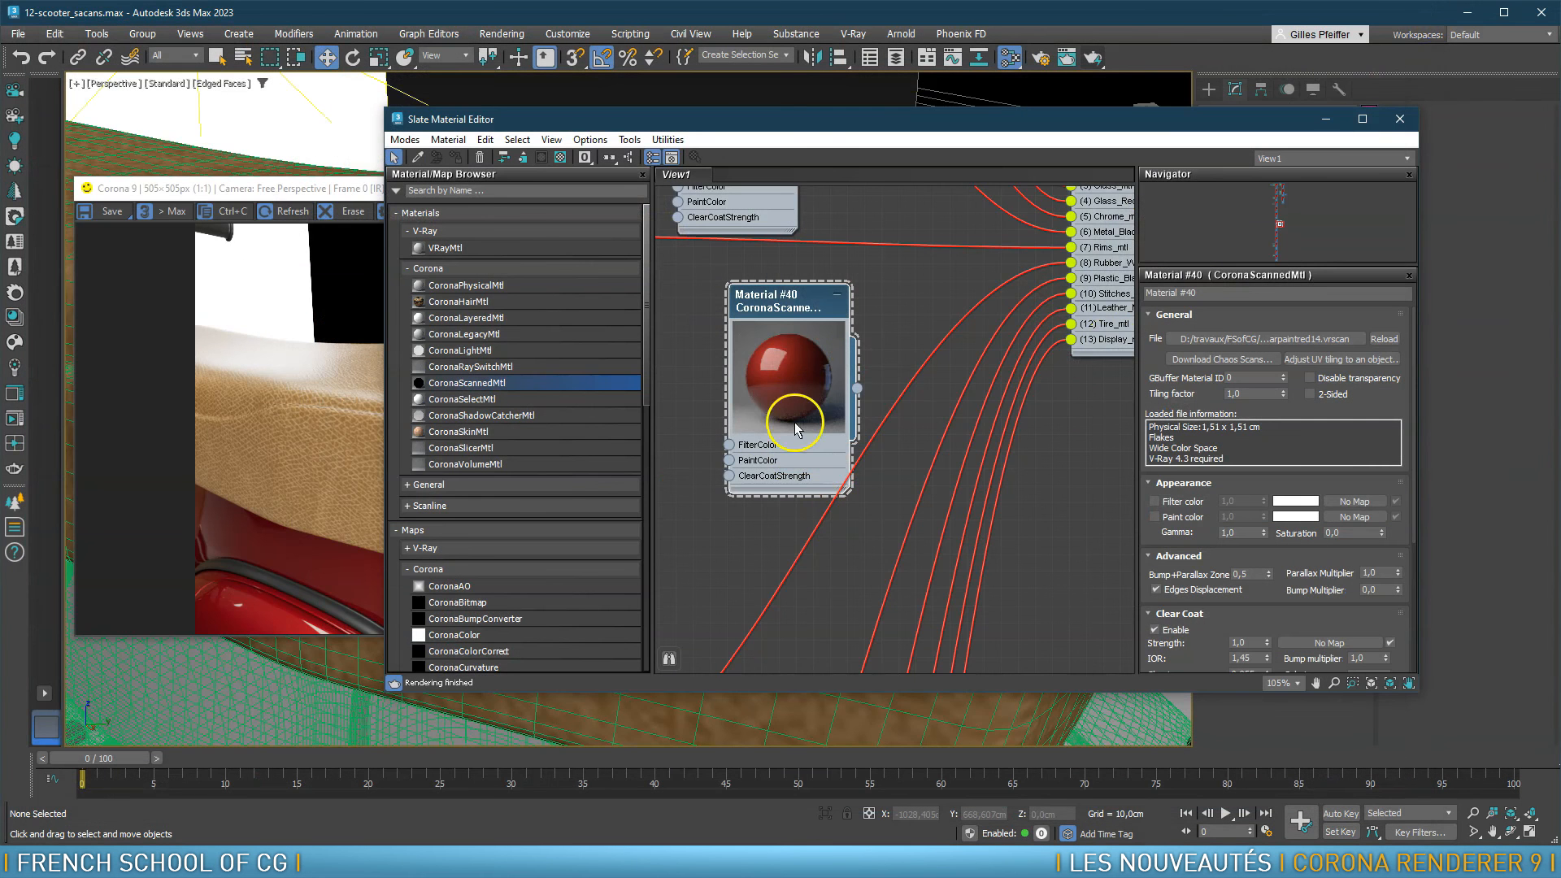
Load classic_jade_jd001.vrscan into the copied scanned material, connect it to the Multi/Sub-Object's Leather_Motorcycle slot 11 and bring the render to the front
{"action": "middle_click_drag", "start_coordinate": [782, 415], "coordinate": [787, 440]}
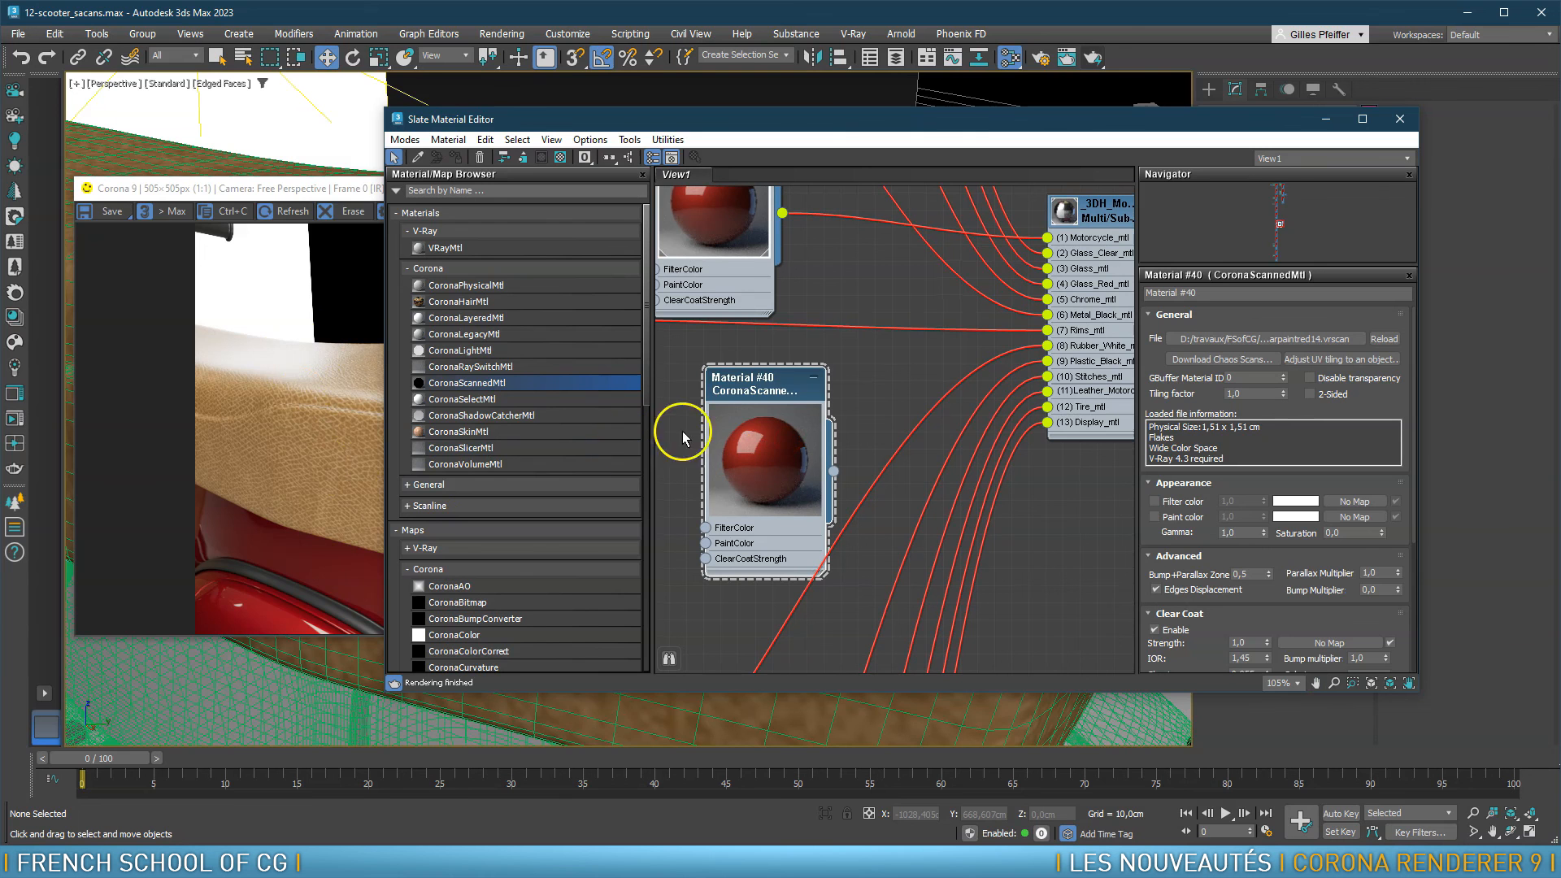
{"action": "middle_click_drag", "start_coordinate": [904, 416], "coordinate": [896, 437]}
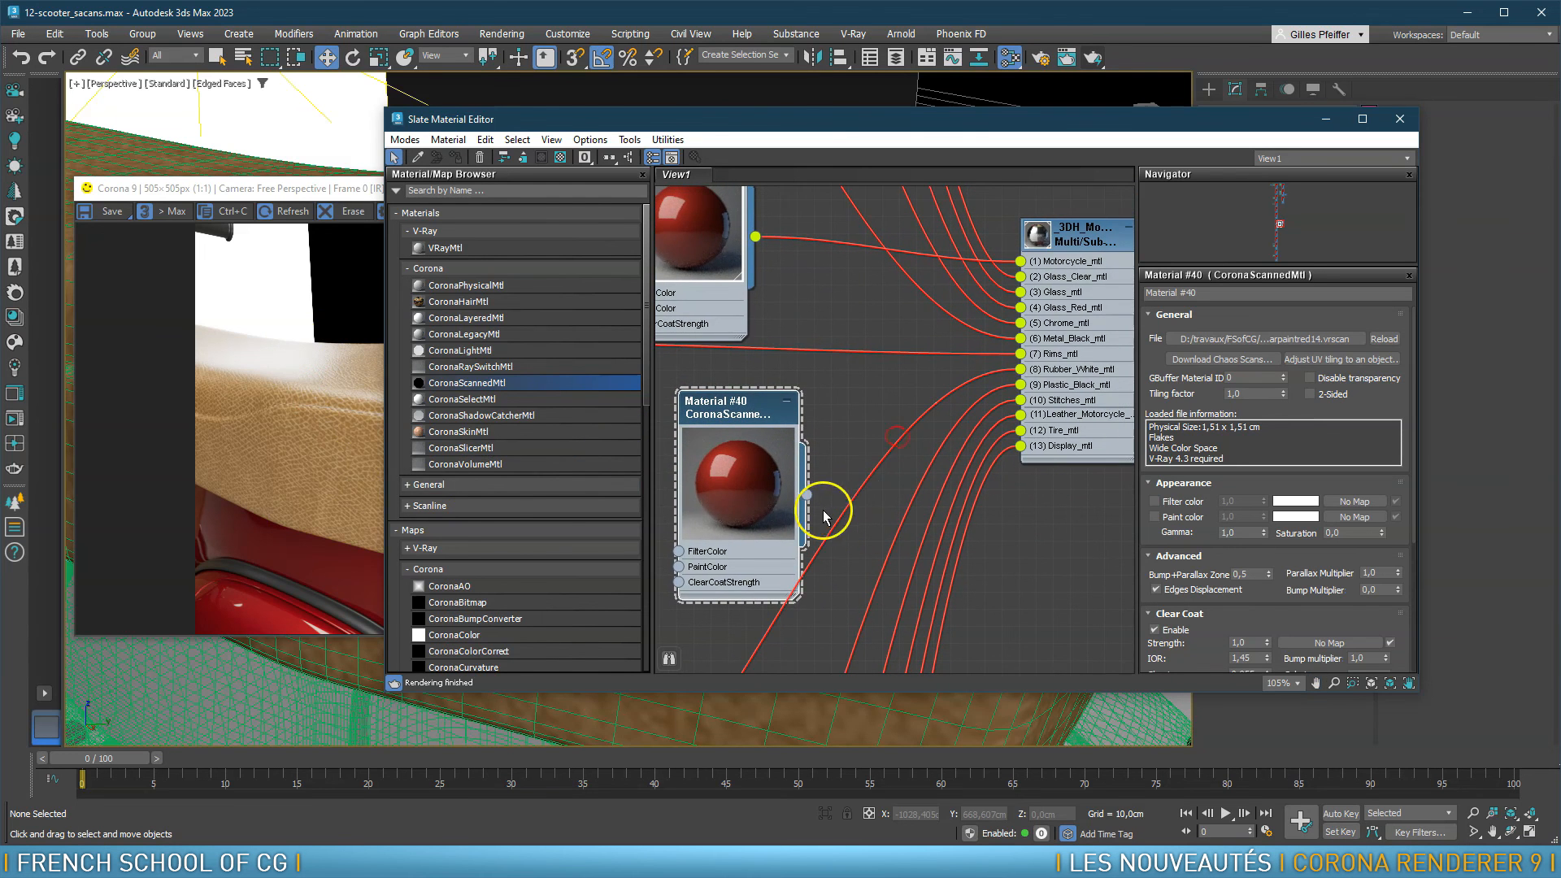
{"action": "left_click_drag", "start_coordinate": [748, 415], "coordinate": [766, 415]}
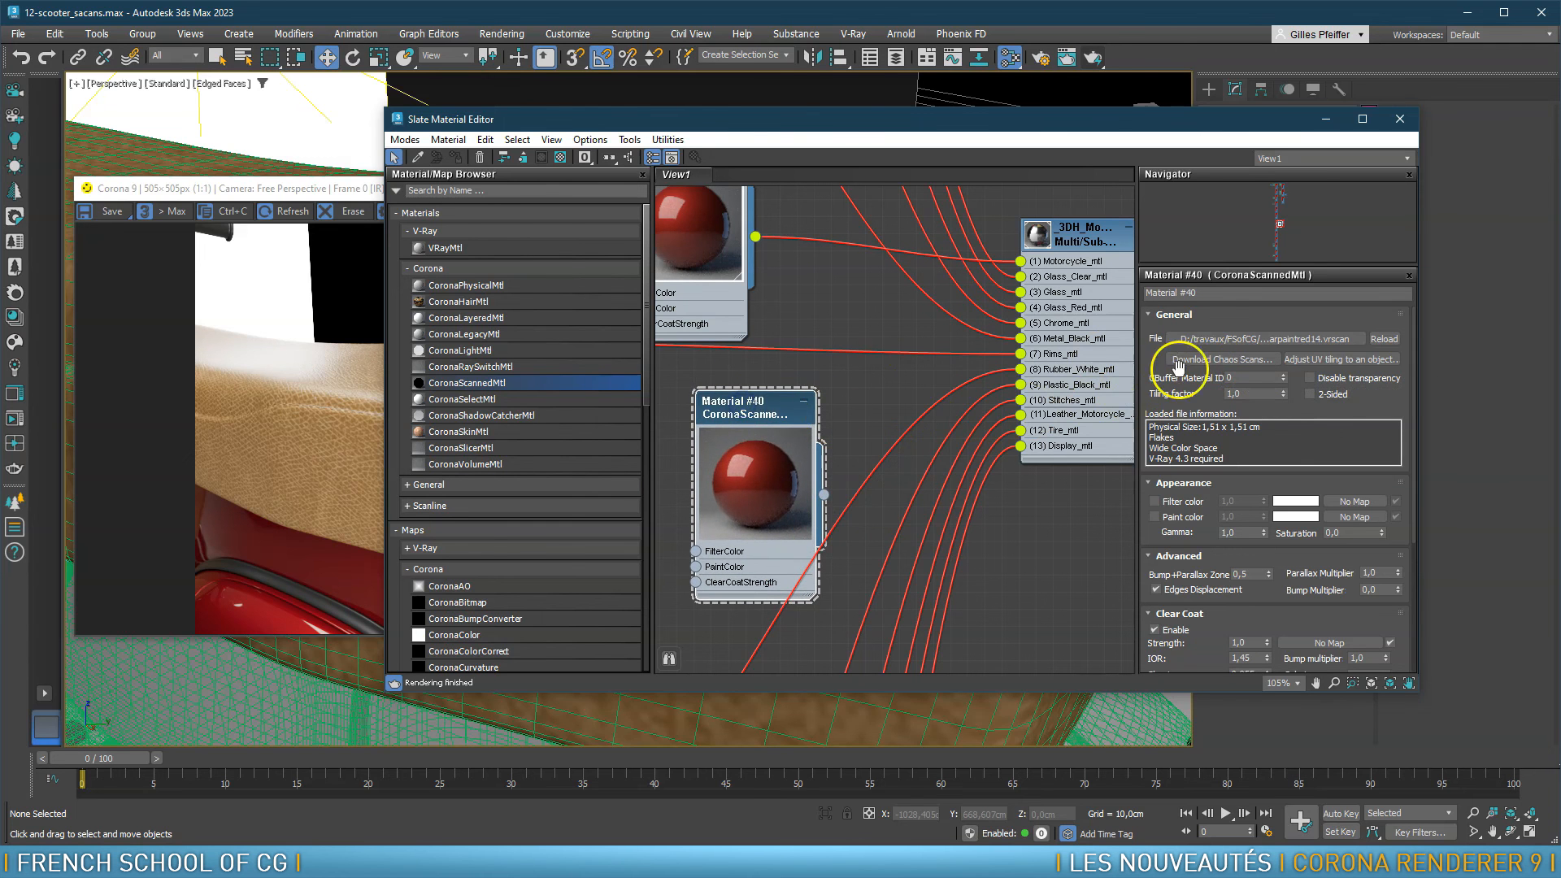
{"action": "left_click", "coordinate": [1222, 340]}
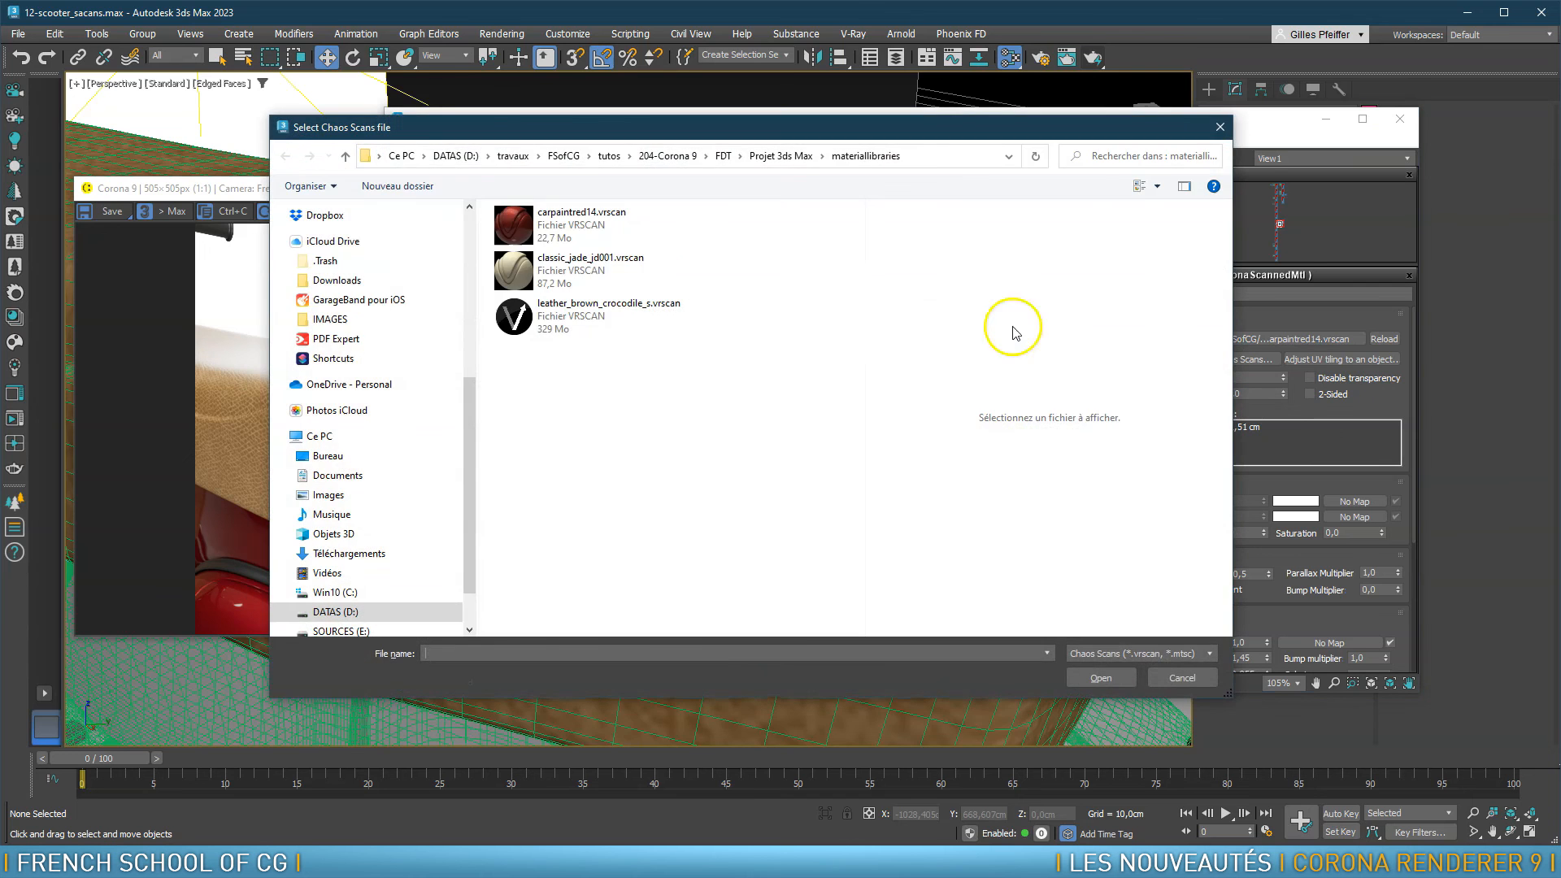
{"action": "double_click", "coordinate": [620, 289]}
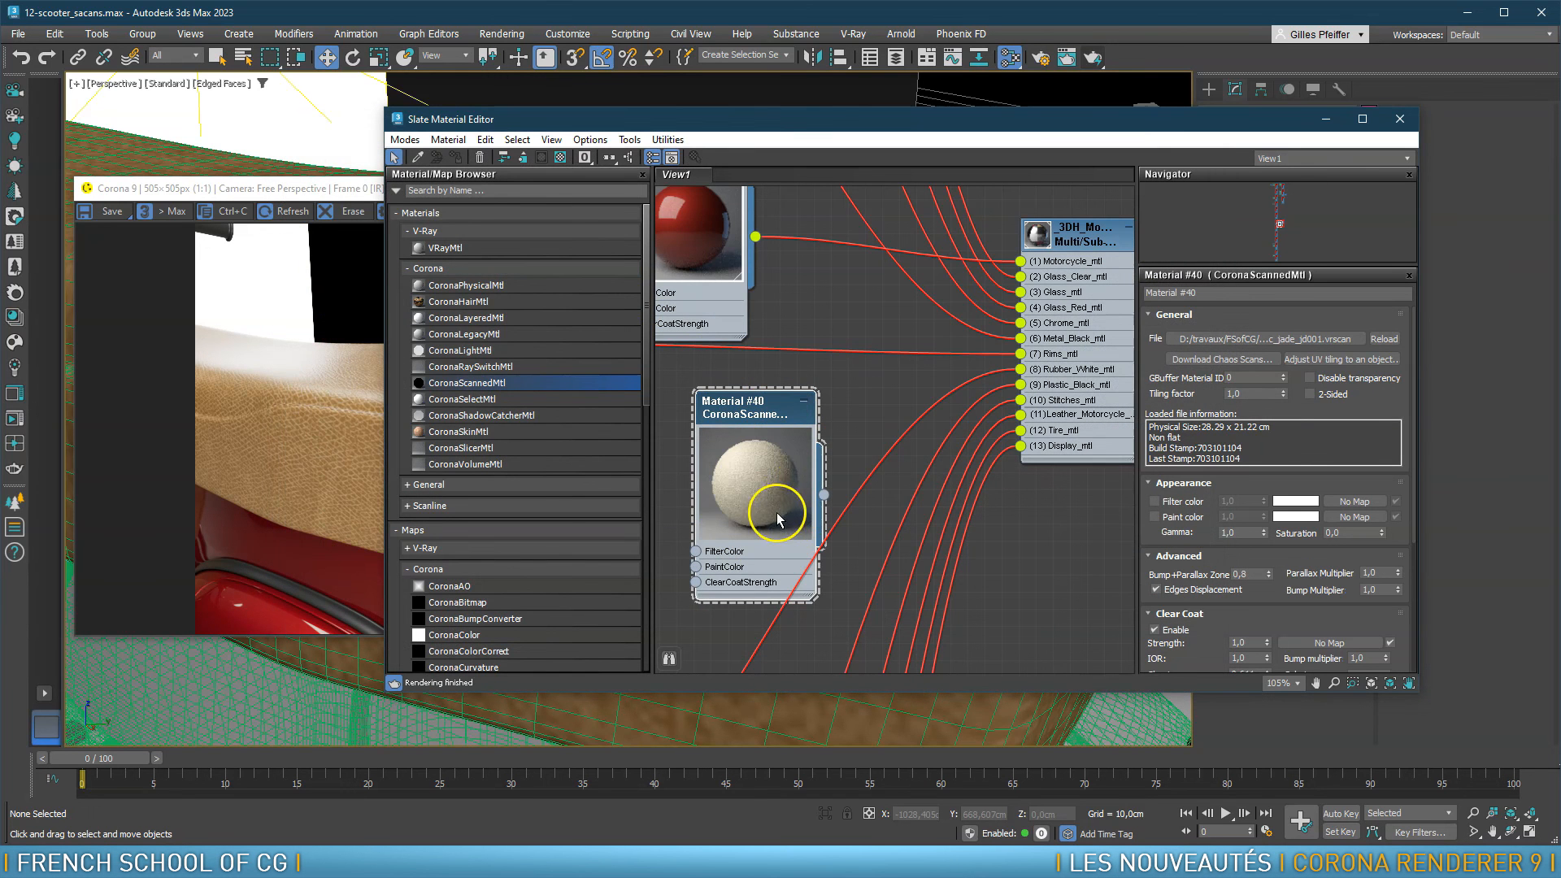
{"action": "left_click_drag", "start_coordinate": [876, 499], "coordinate": [1023, 418]}
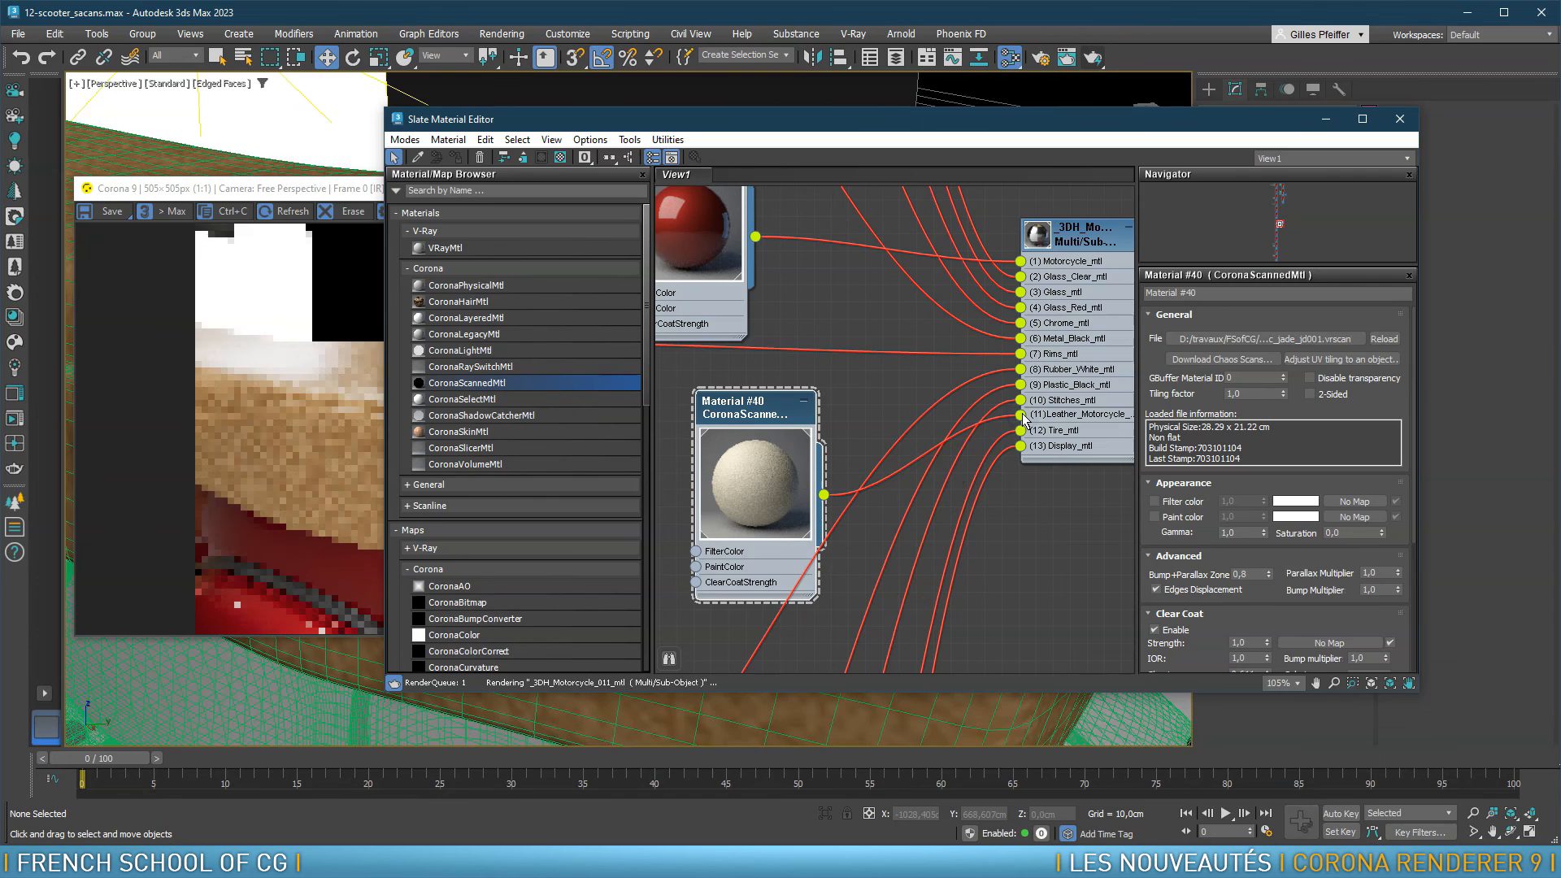
{"action": "left_click", "coordinate": [341, 189]}
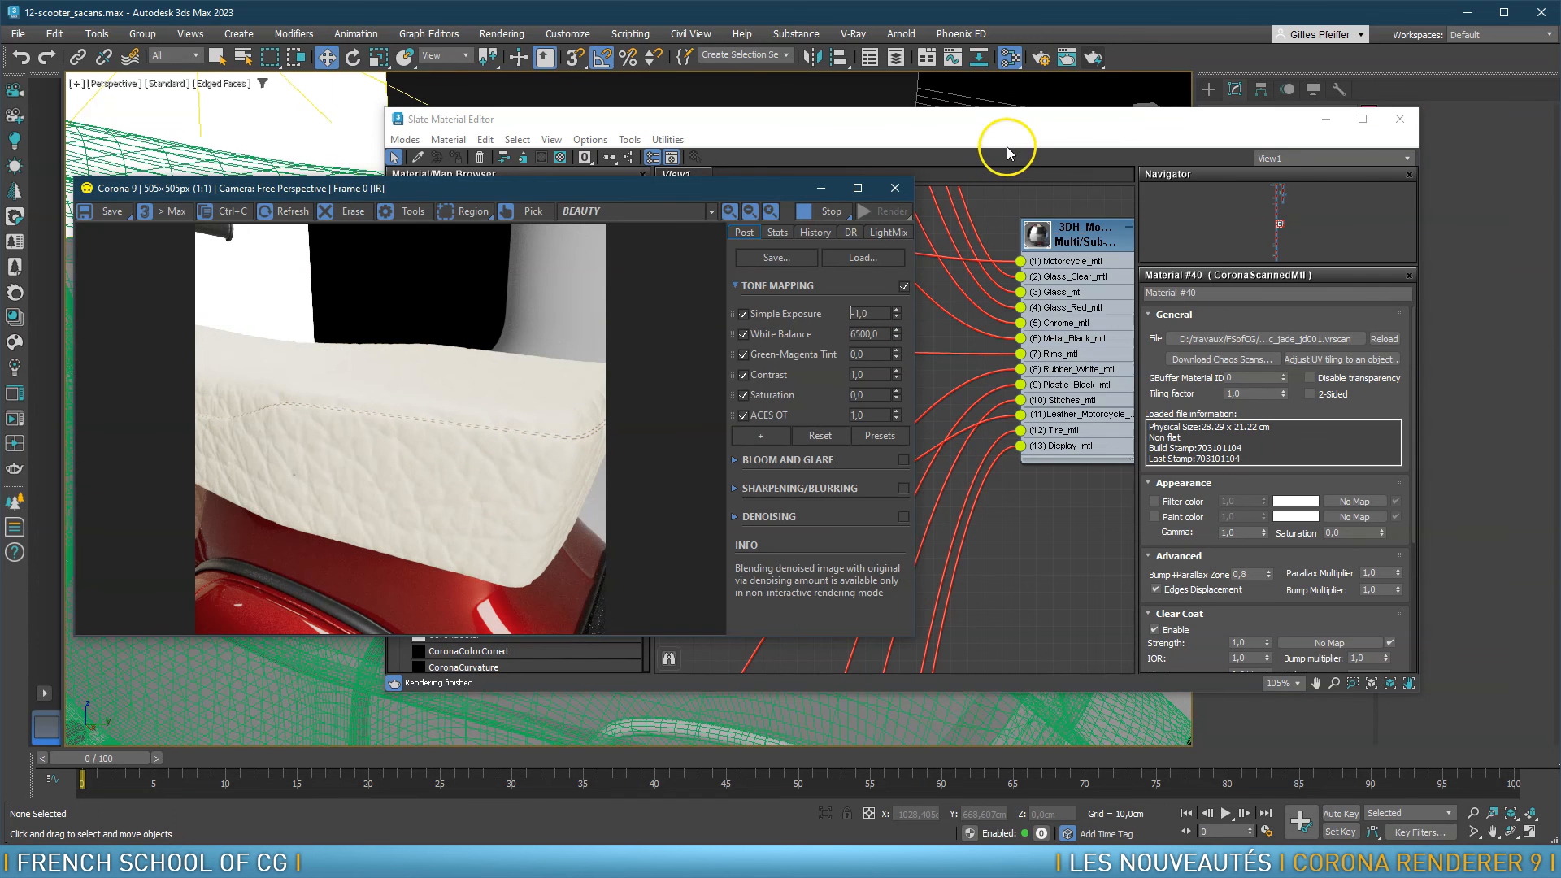
Set the jade leather scanned material's tiling factor to 0.1 and check the seat in the interactive render
{"action": "left_click", "coordinate": [1008, 122]}
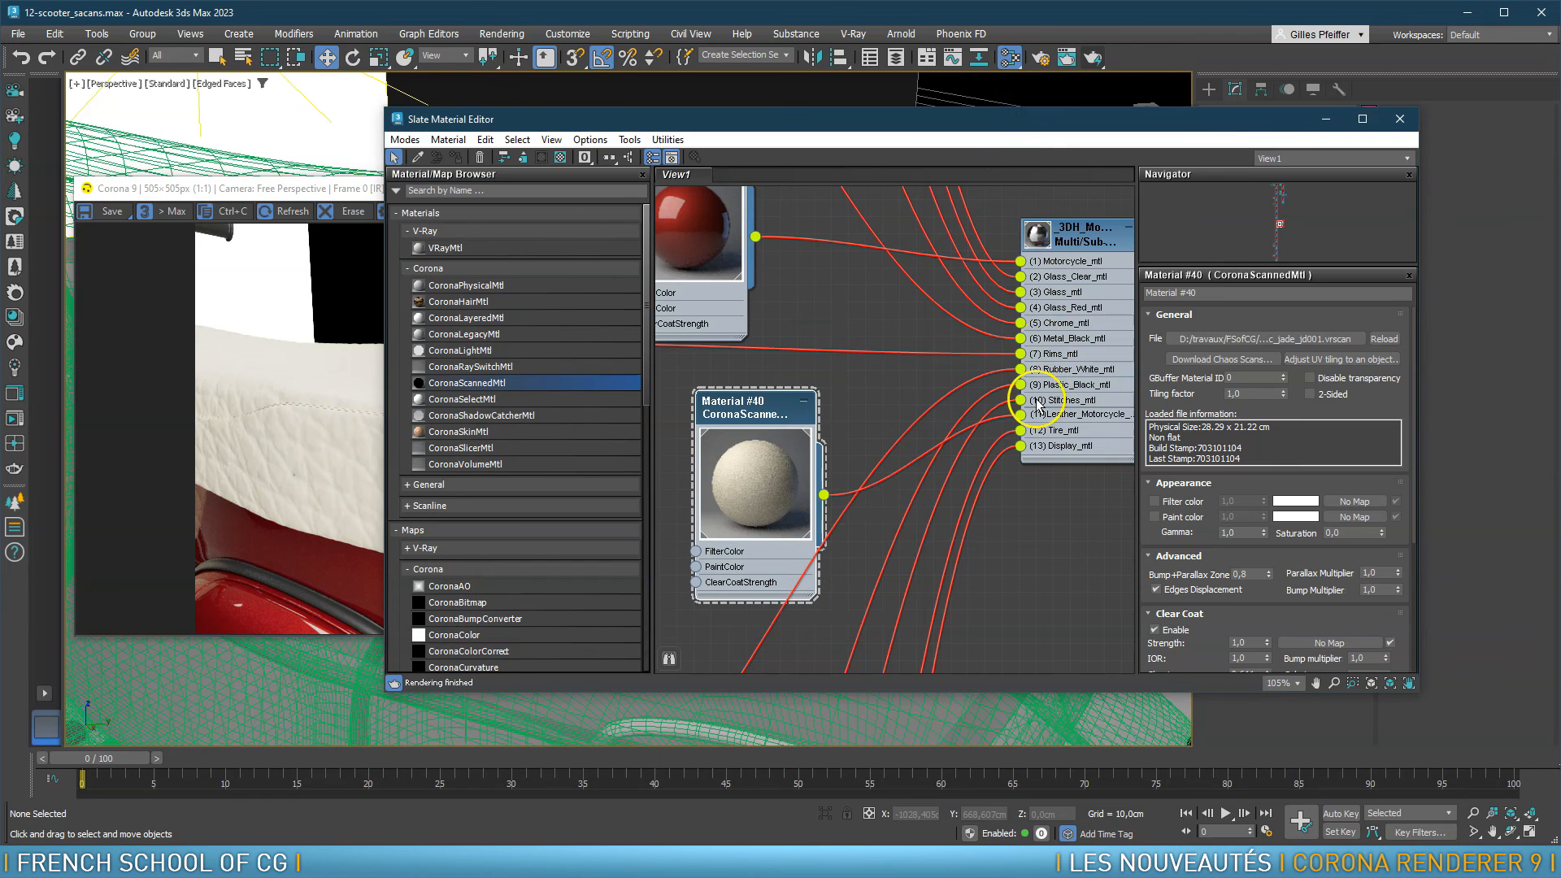
{"action": "left_click_drag", "start_coordinate": [771, 418], "coordinate": [787, 419]}
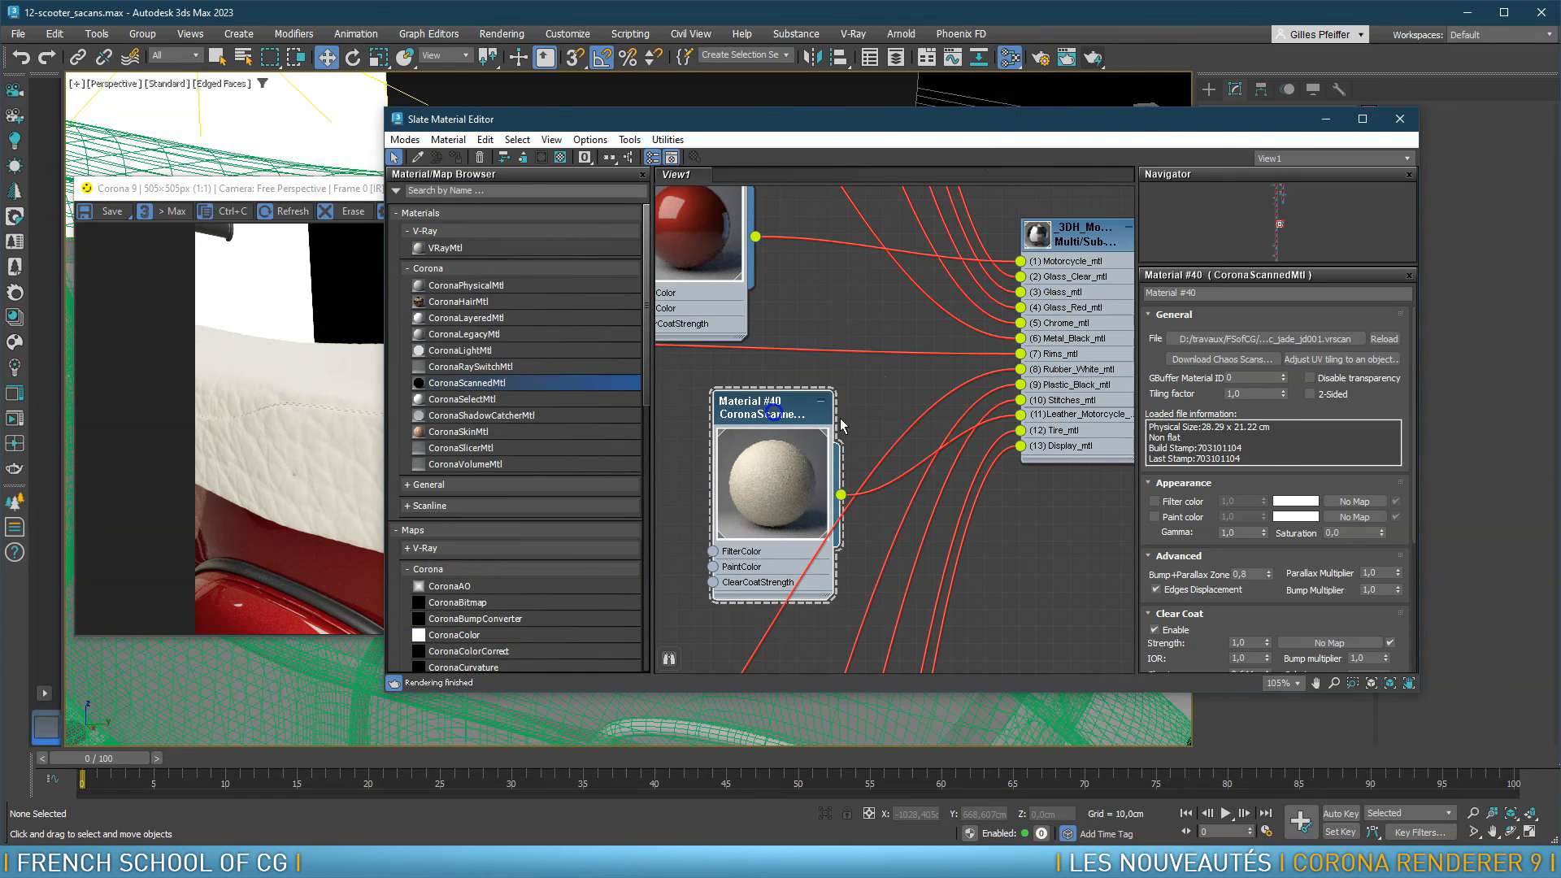
{"action": "double_click", "coordinate": [1237, 394]}
{"action": "type", "text": ",1"}
{"action": "key", "text": "Return"}
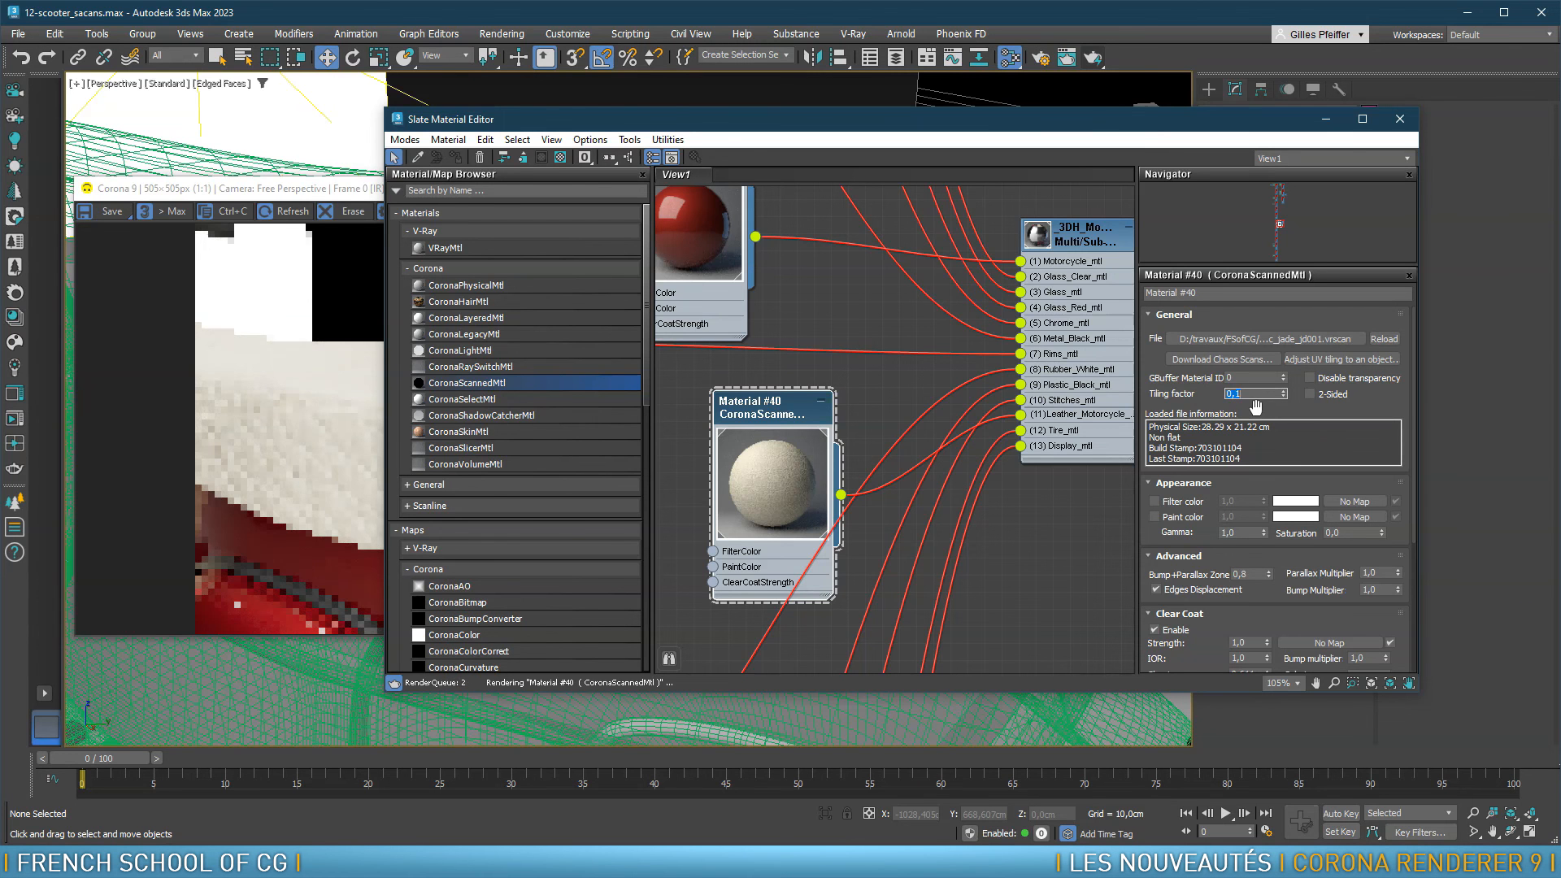
{"action": "left_click", "coordinate": [302, 188]}
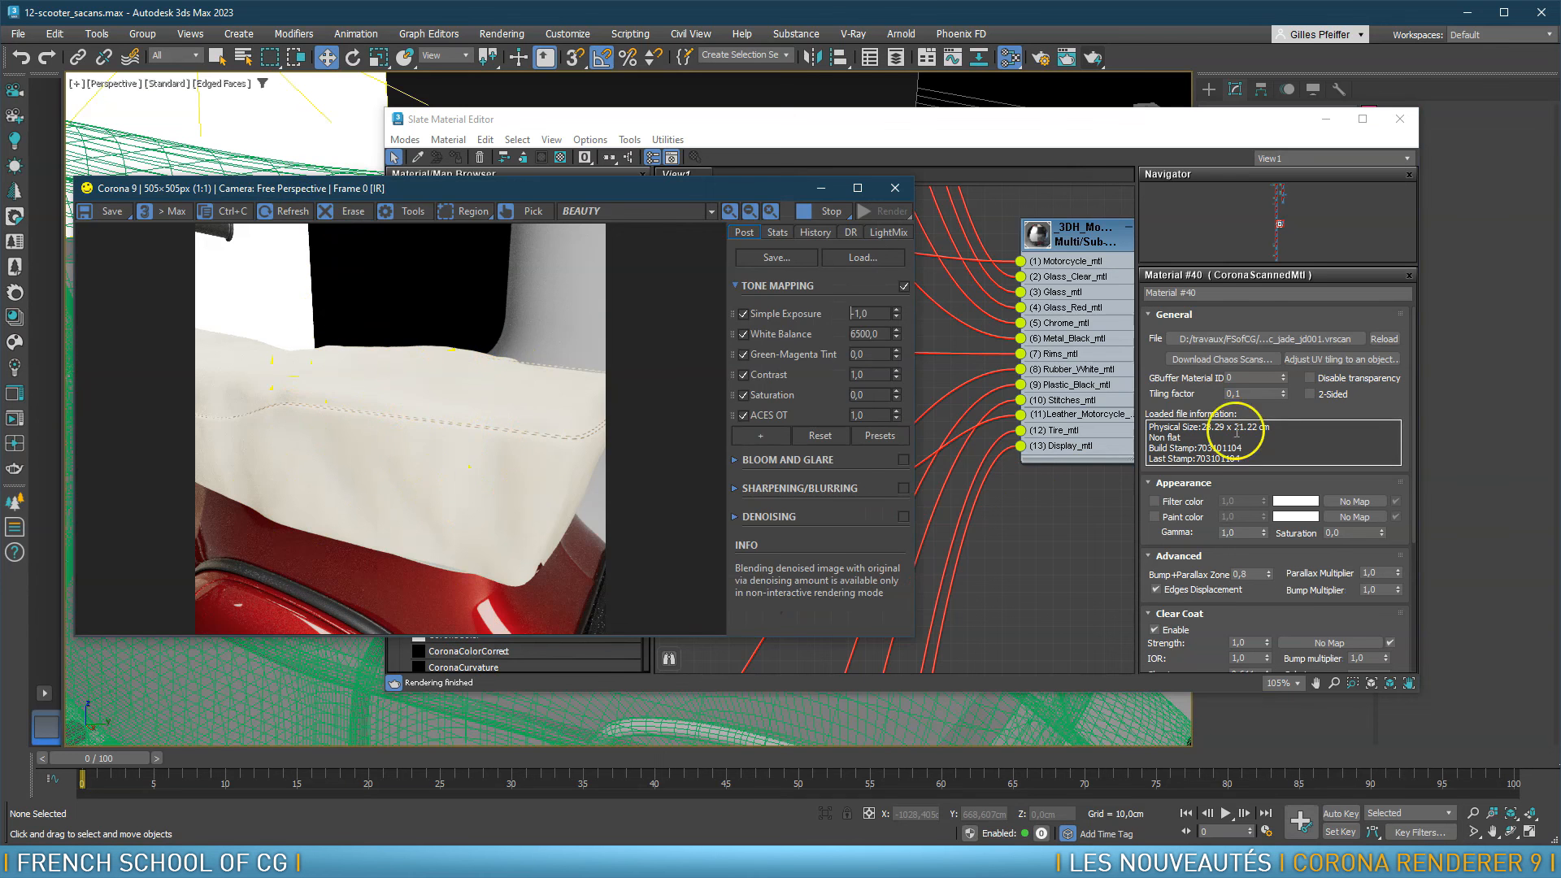
Set the leather scanned material's tiling factor to 10, check the seat in the render and close the material editor
{"action": "left_click", "coordinate": [1244, 393]}
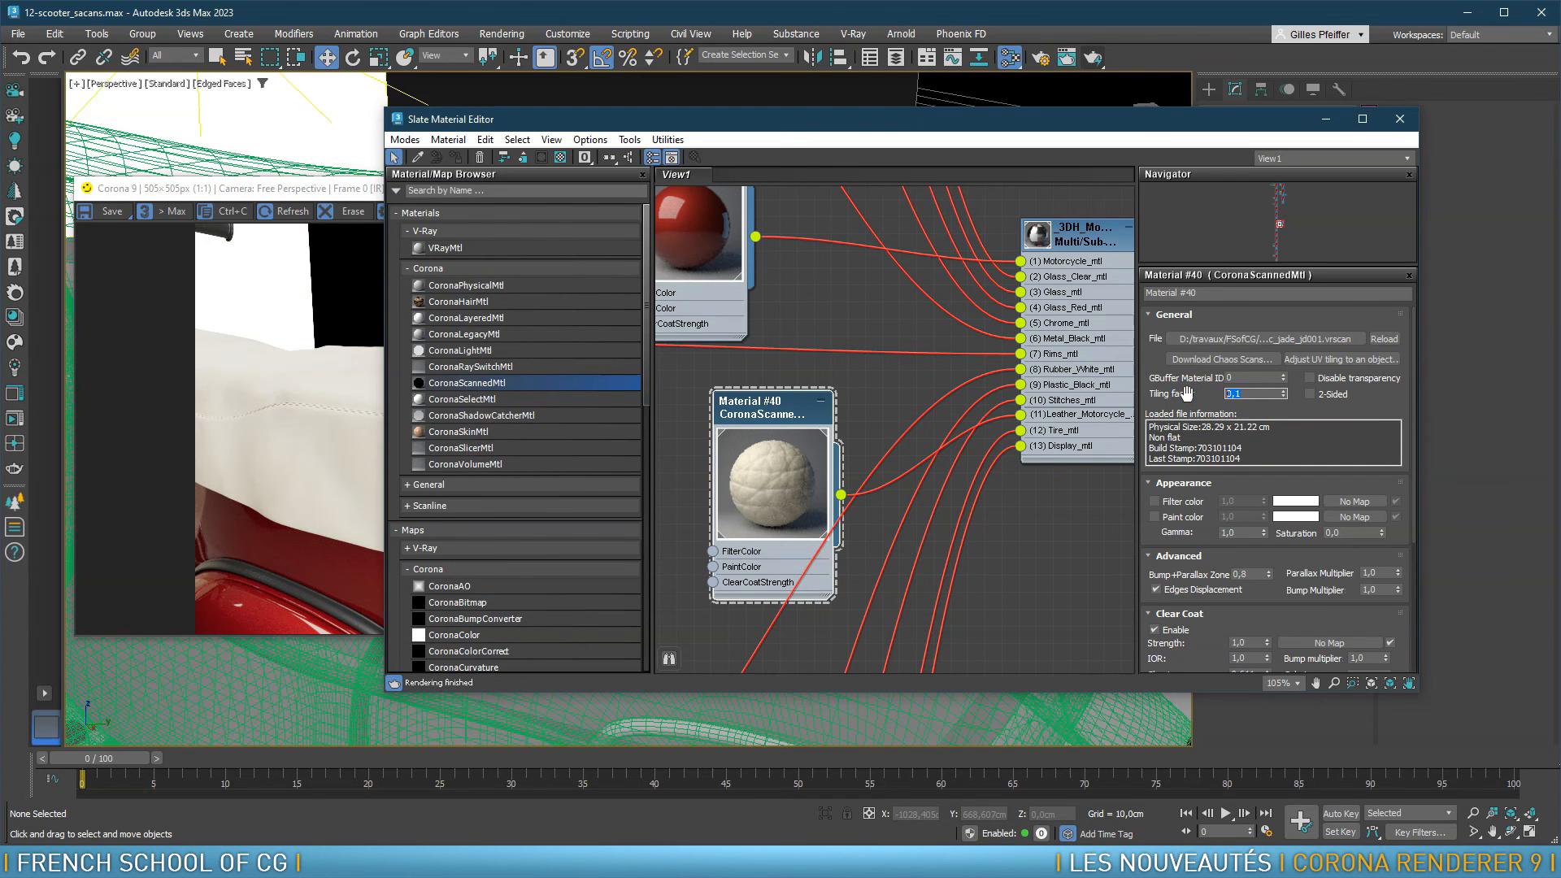
{"action": "key", "text": "Return"}
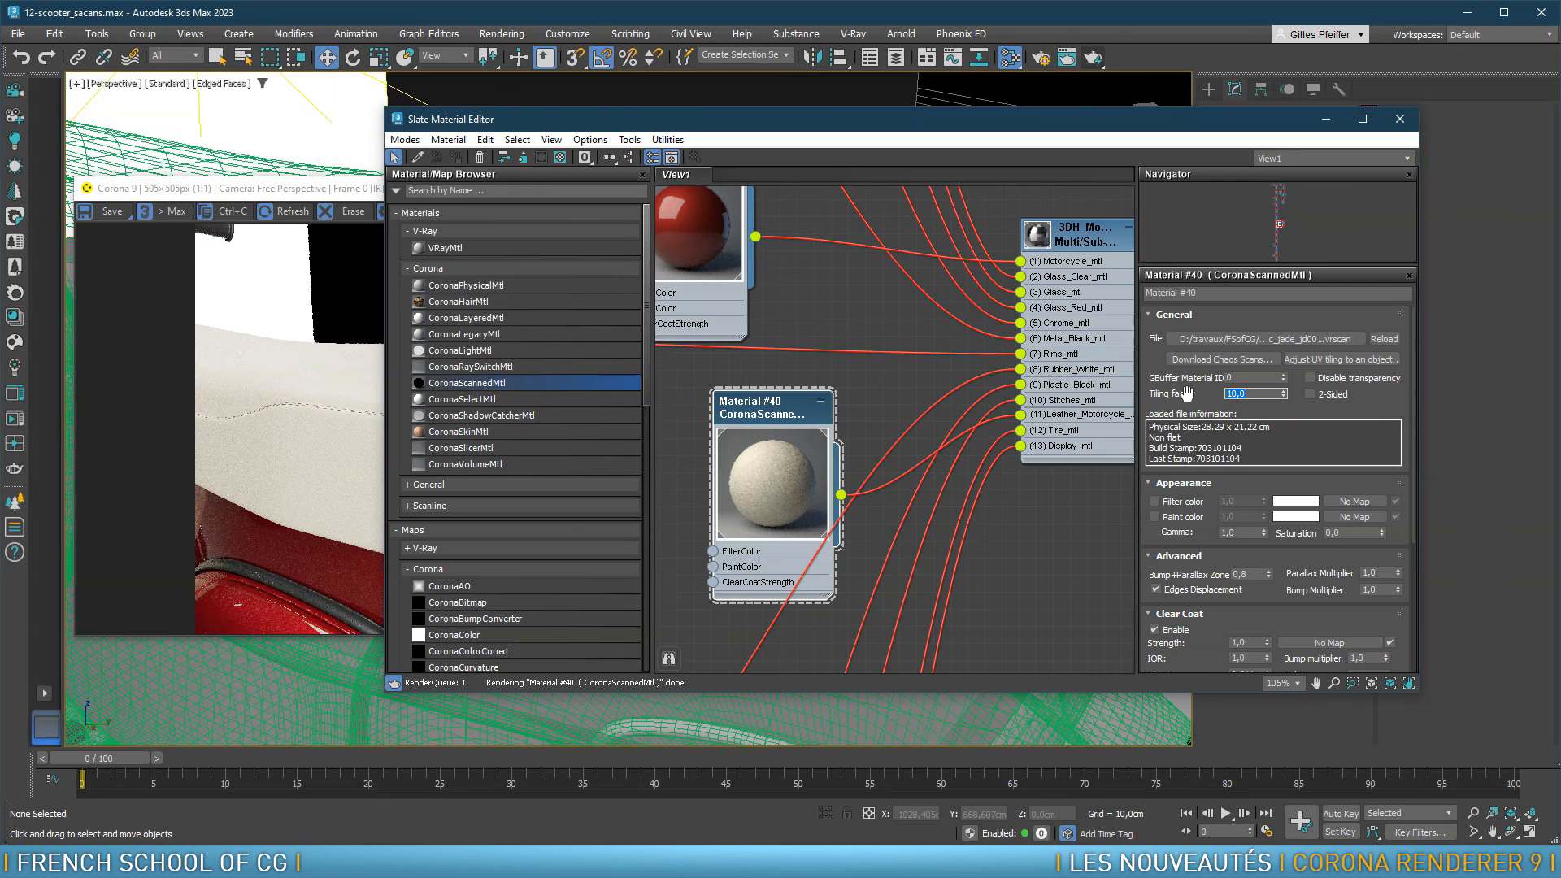
{"action": "left_click", "coordinate": [929, 424]}
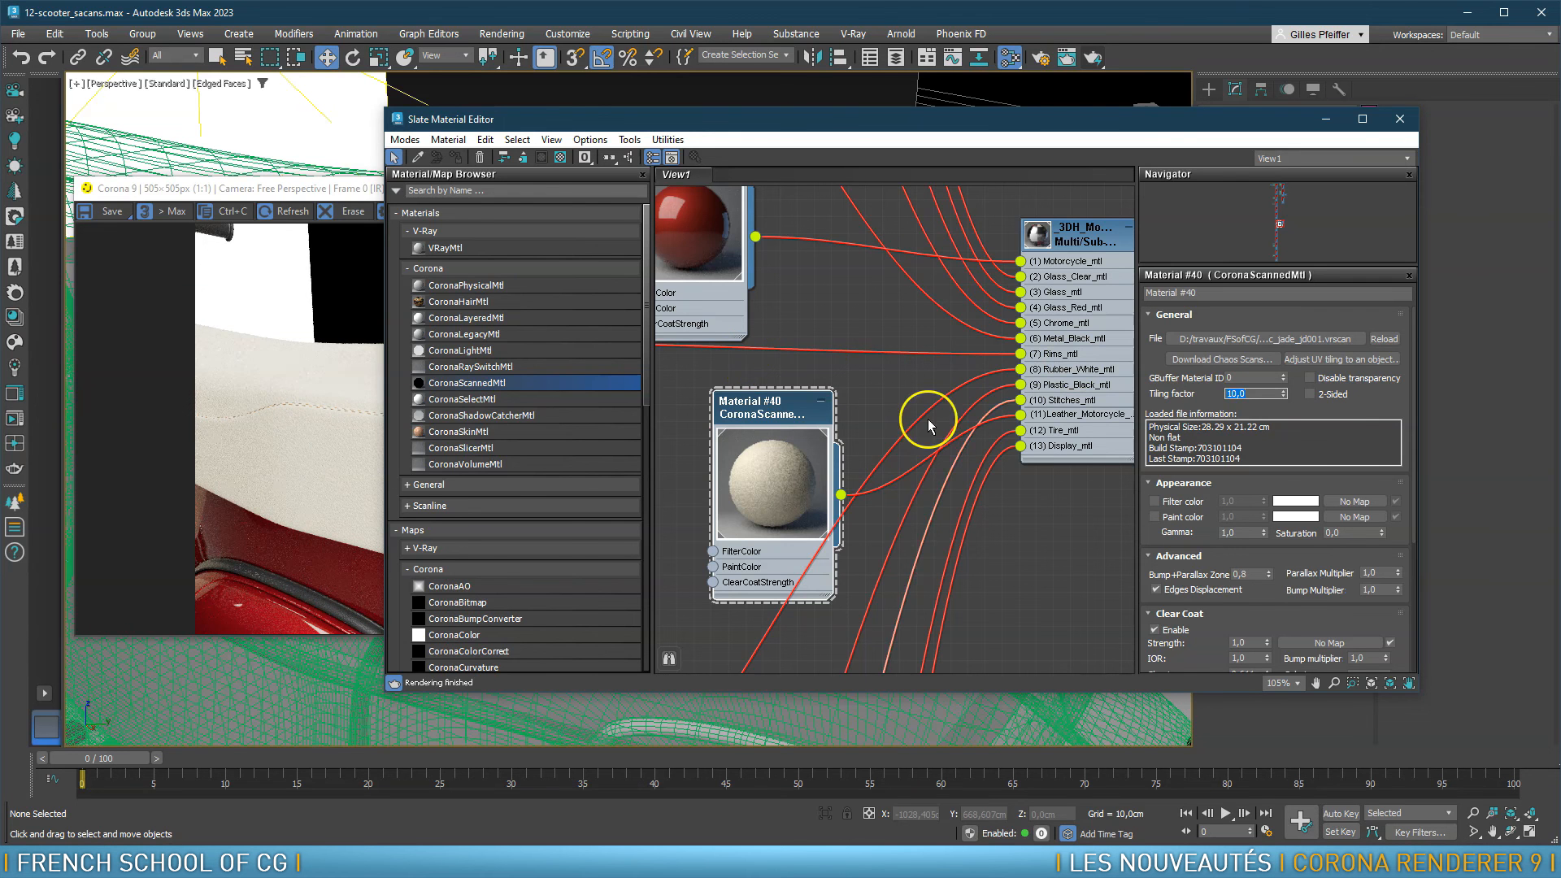
{"action": "left_click", "coordinate": [347, 199]}
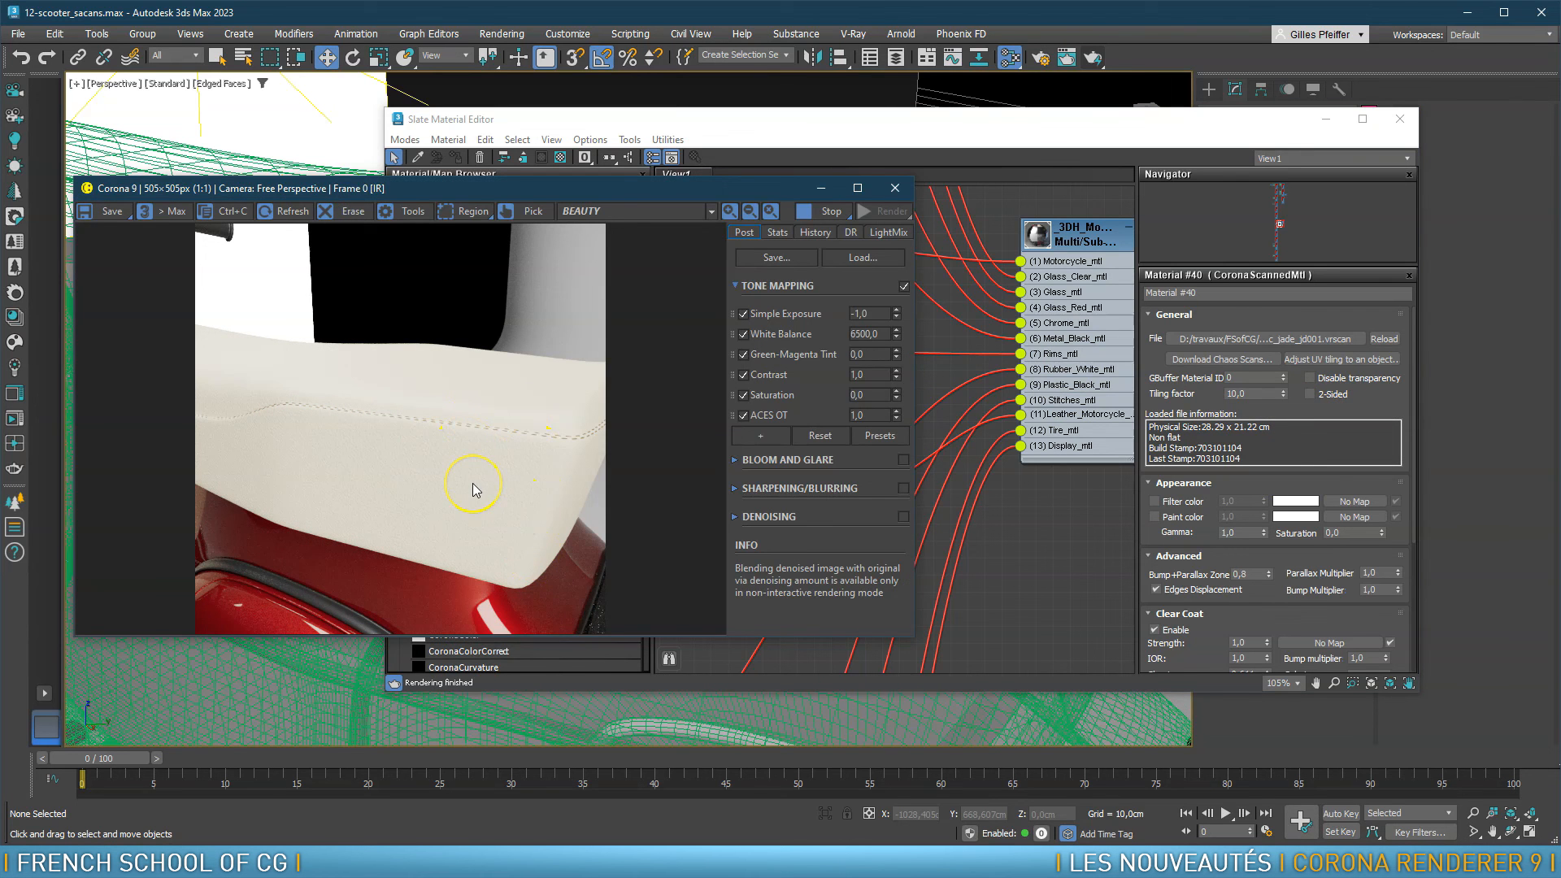
{"action": "left_click", "coordinate": [1386, 120]}
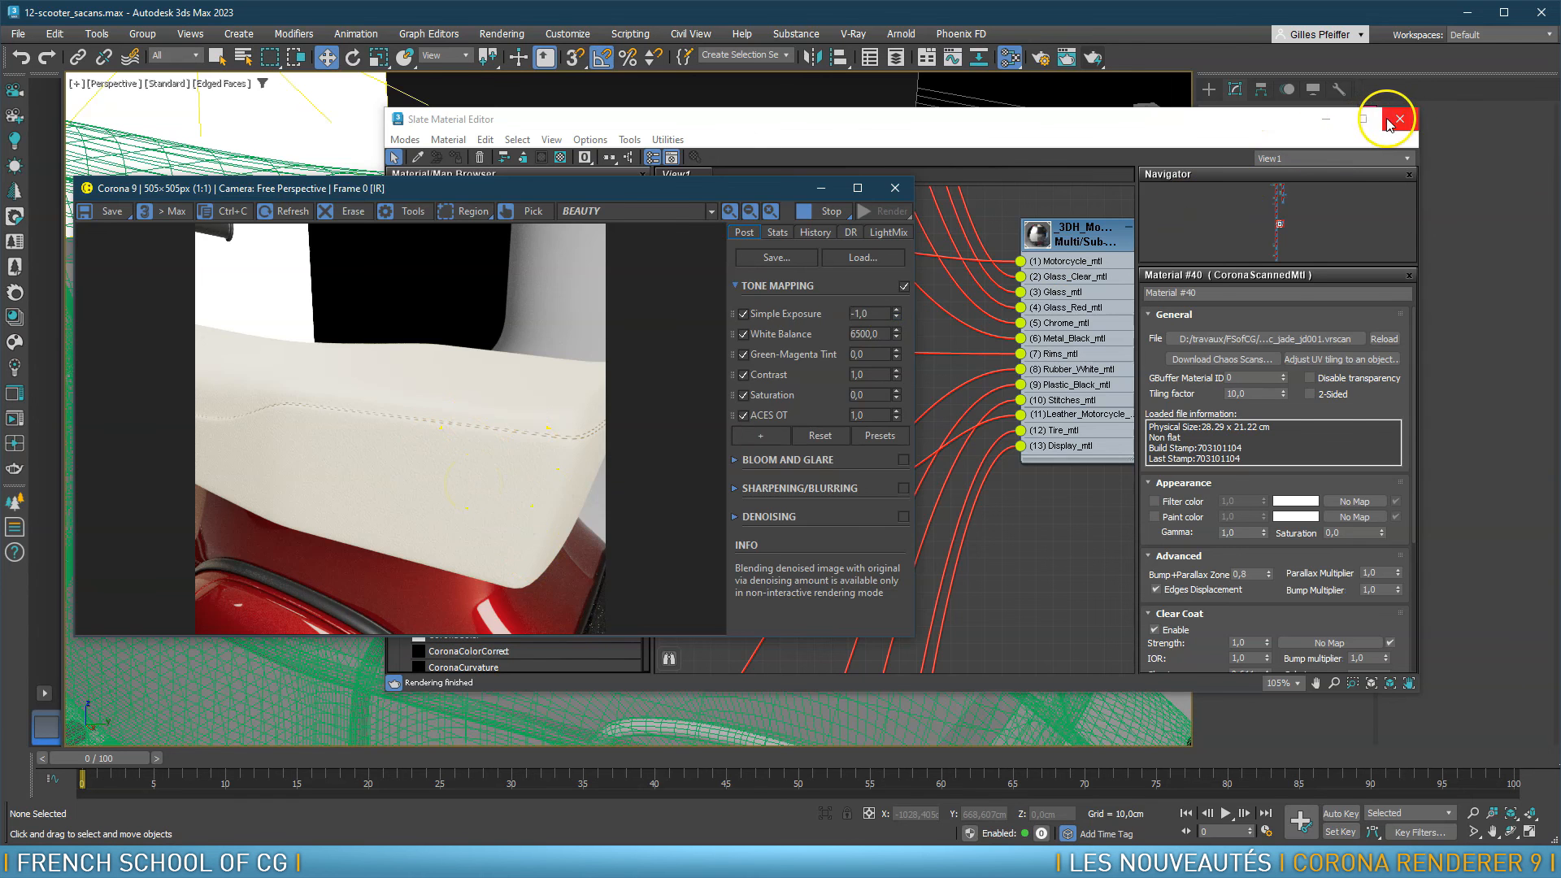
{"action": "key", "text": "m"}
Examine the leather grain and stitching on the scooter seat up close from several angles in the interactive render
{"action": "scroll", "coordinate": [1024, 431], "scroll_direction": "up", "scroll_amount": 6}
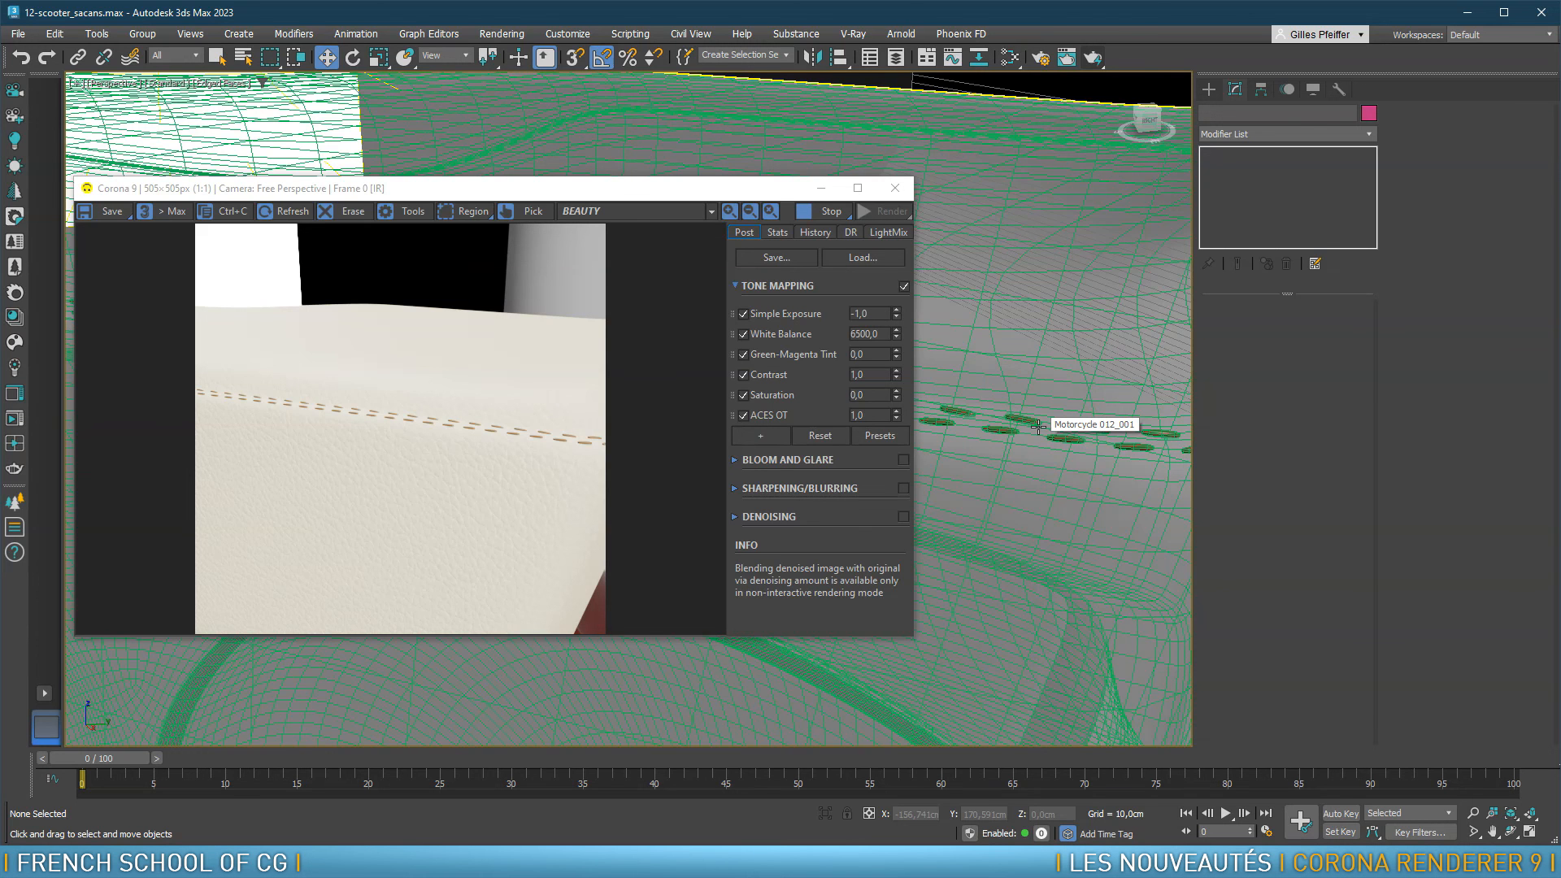
{"action": "scroll", "coordinate": [1097, 356], "scroll_direction": "down", "scroll_amount": 4}
{"action": "middle_click_drag", "start_coordinate": [1007, 489], "coordinate": [1086, 497], "text": "alt"}
{"action": "left_click_drag", "start_coordinate": [1087, 497], "coordinate": [1150, 479], "text": "alt"}
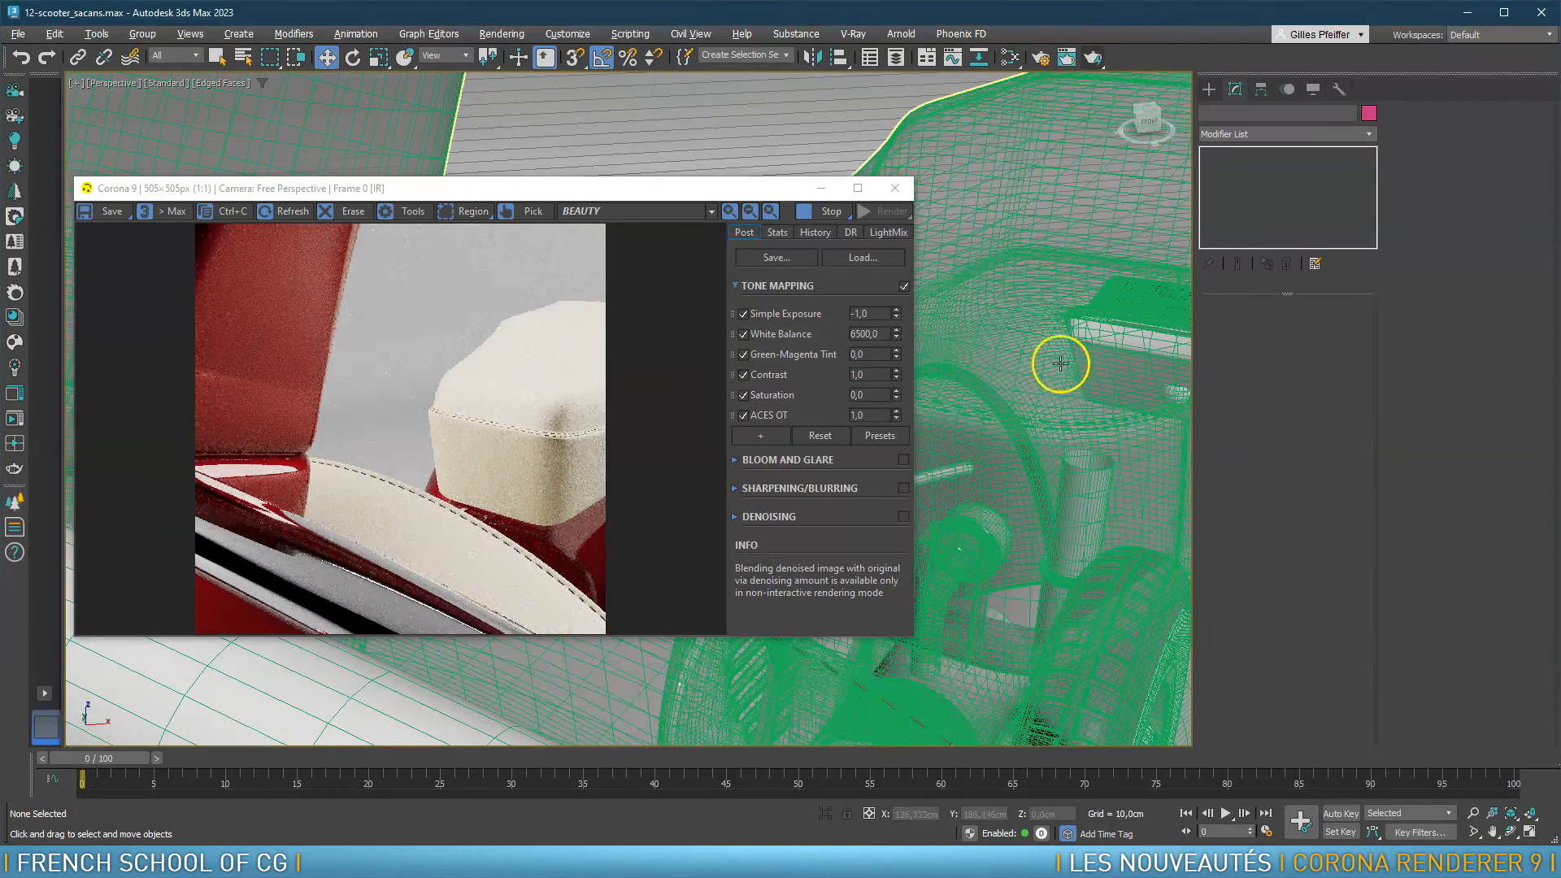
{"action": "scroll", "coordinate": [1024, 397], "scroll_direction": "up", "scroll_amount": 5}
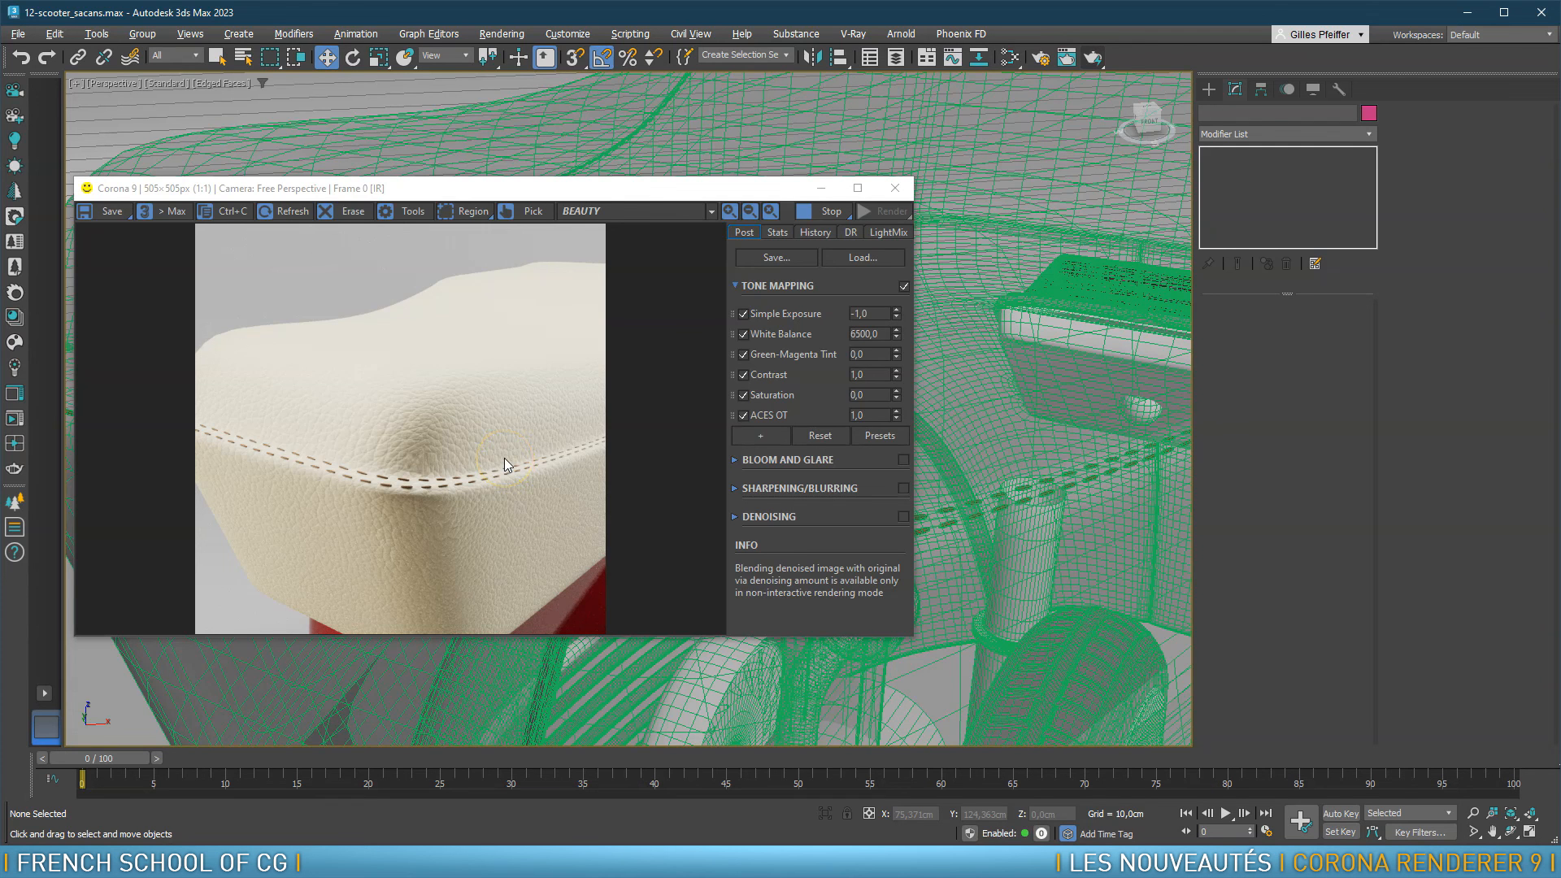
Close the render window, show the scooter without edged faces through Corona Camera001 and start rendering it
{"action": "left_click", "coordinate": [895, 188]}
{"action": "scroll", "coordinate": [697, 392], "scroll_direction": "down", "scroll_amount": 7}
{"action": "key", "text": "F4"}
{"action": "key", "text": "c"}
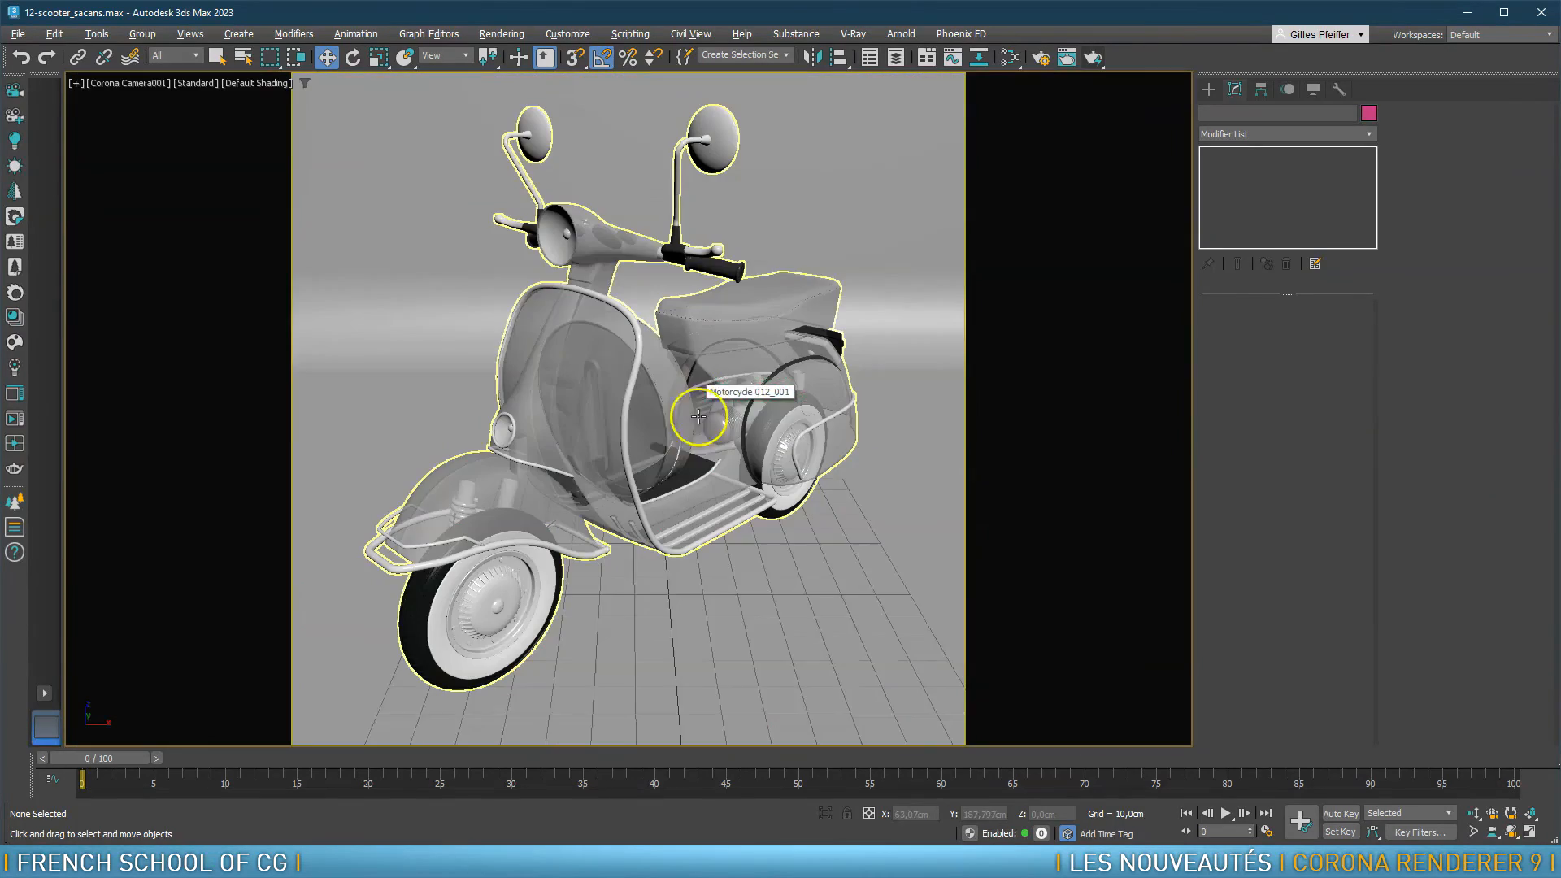
{"action": "left_click", "coordinate": [15, 418]}
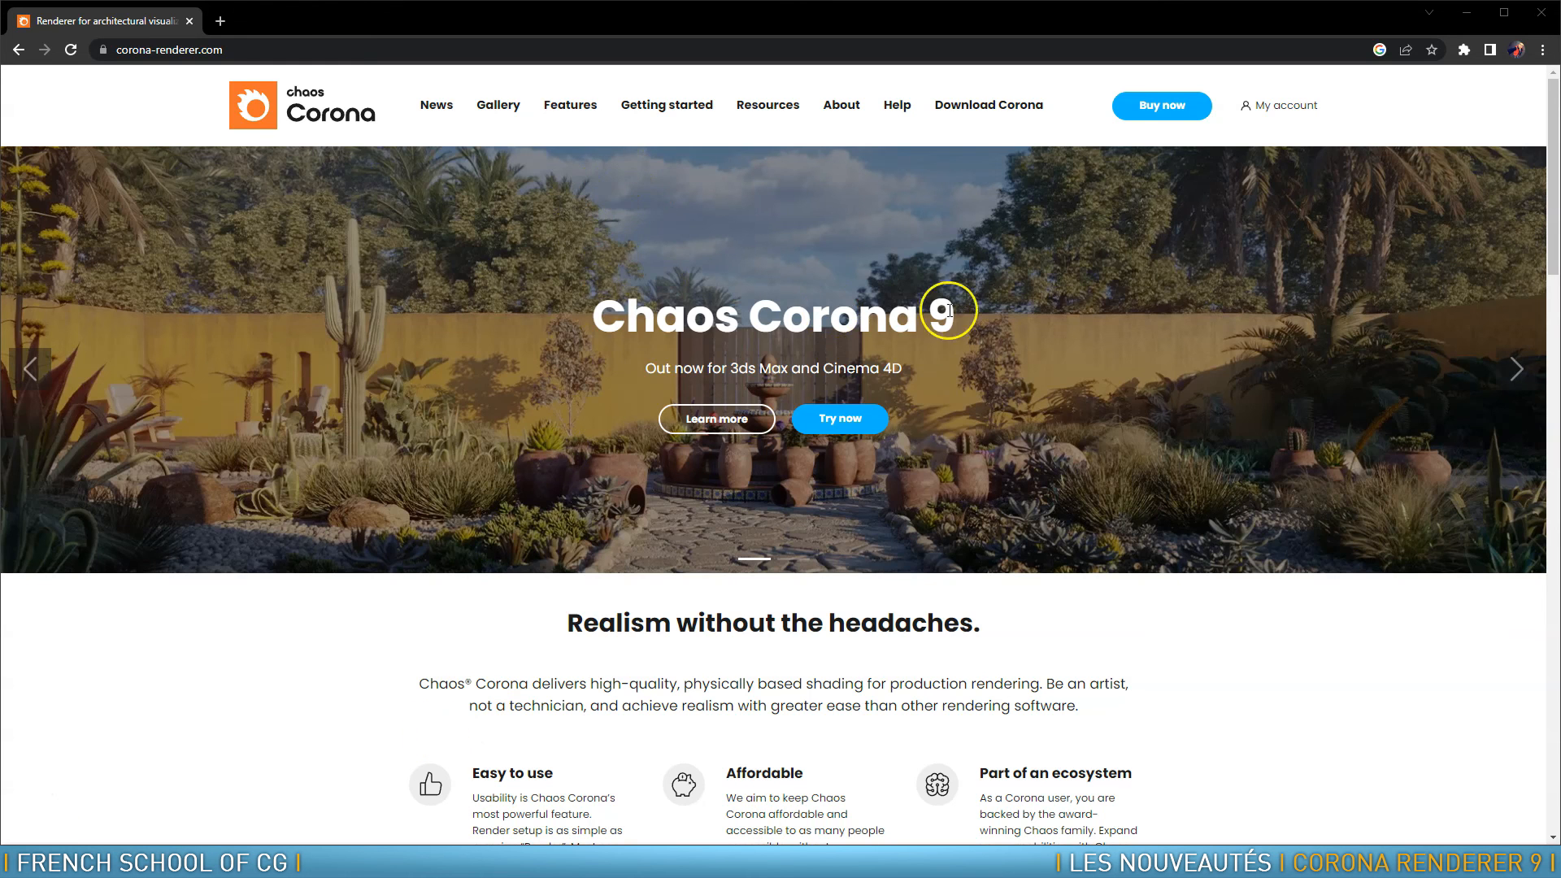
Open the Chaos Corona pricing page in the browser and compare what the Solo and Premium plans include
{"action": "left_click", "coordinate": [1167, 114]}
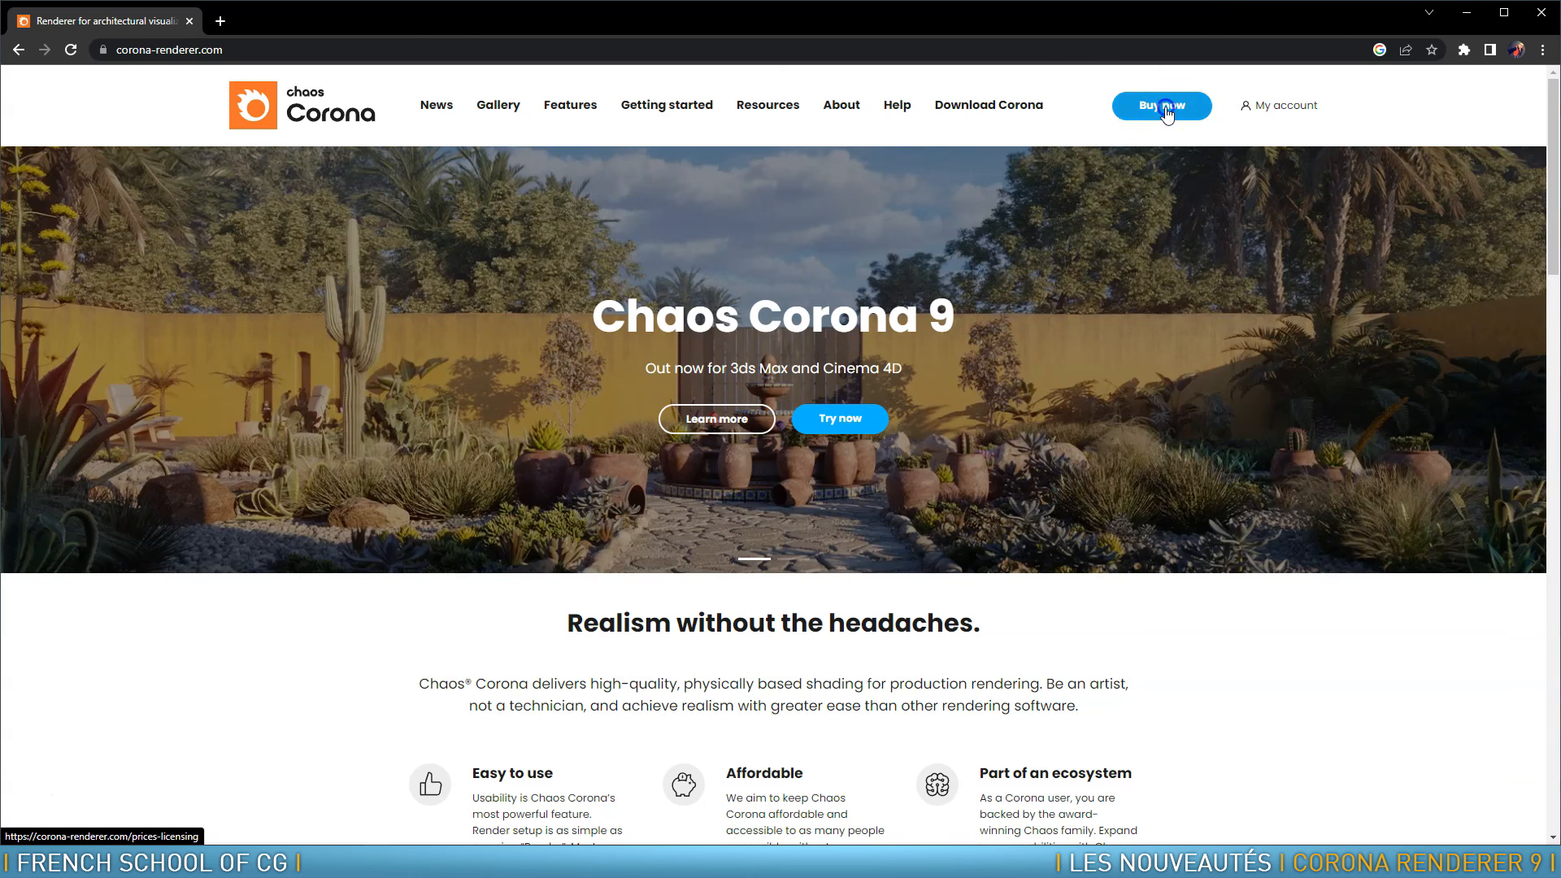
{"action": "scroll", "coordinate": [1126, 488], "scroll_direction": "down", "scroll_amount": 3}
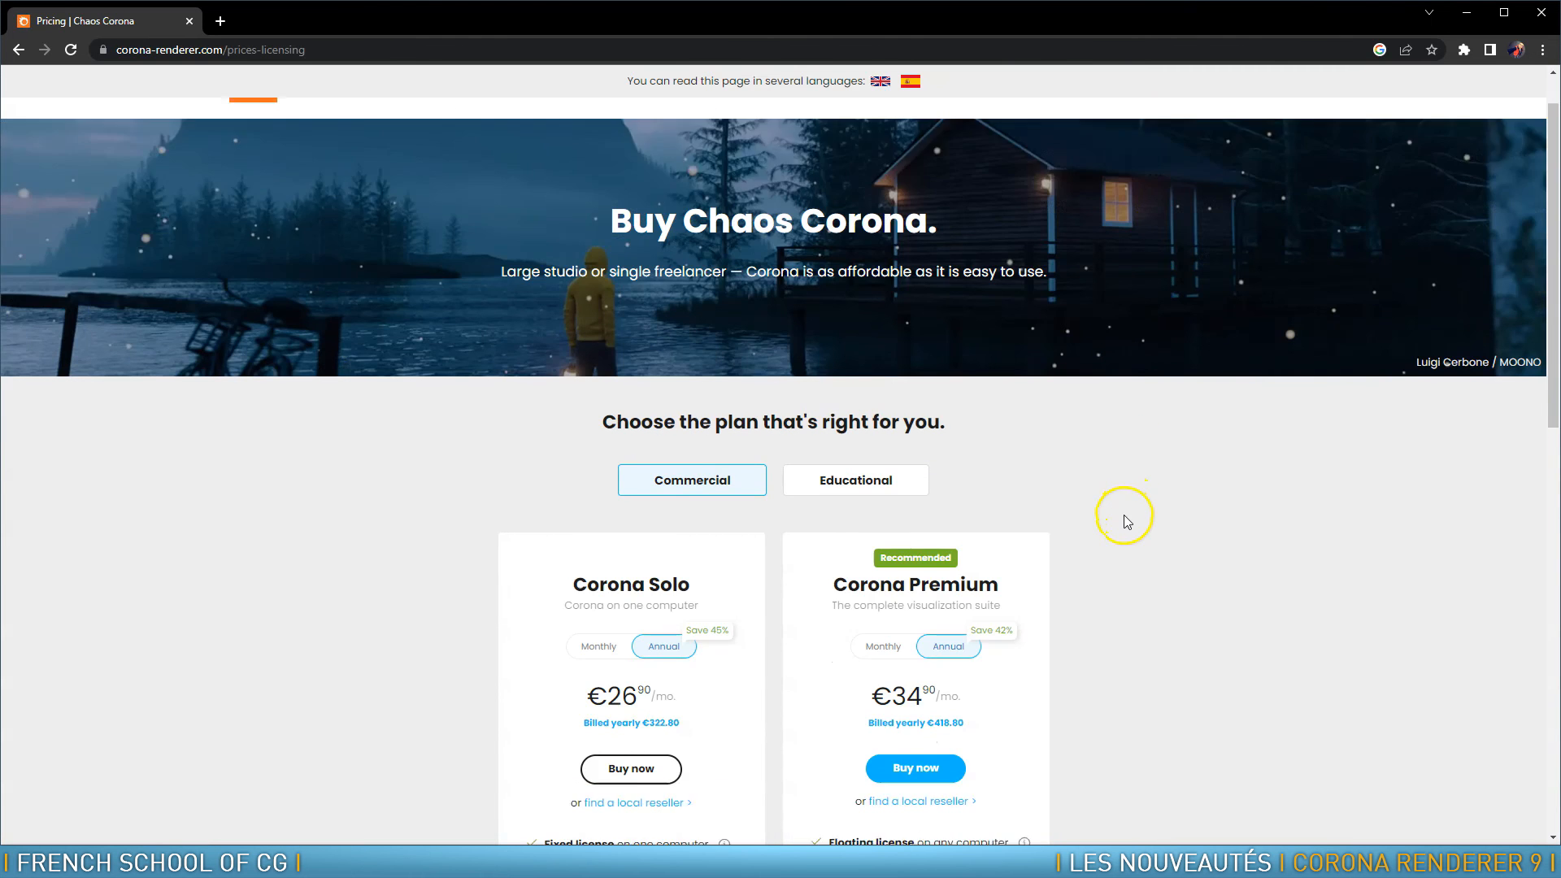
{"action": "scroll", "coordinate": [1139, 494], "scroll_direction": "down", "scroll_amount": 2}
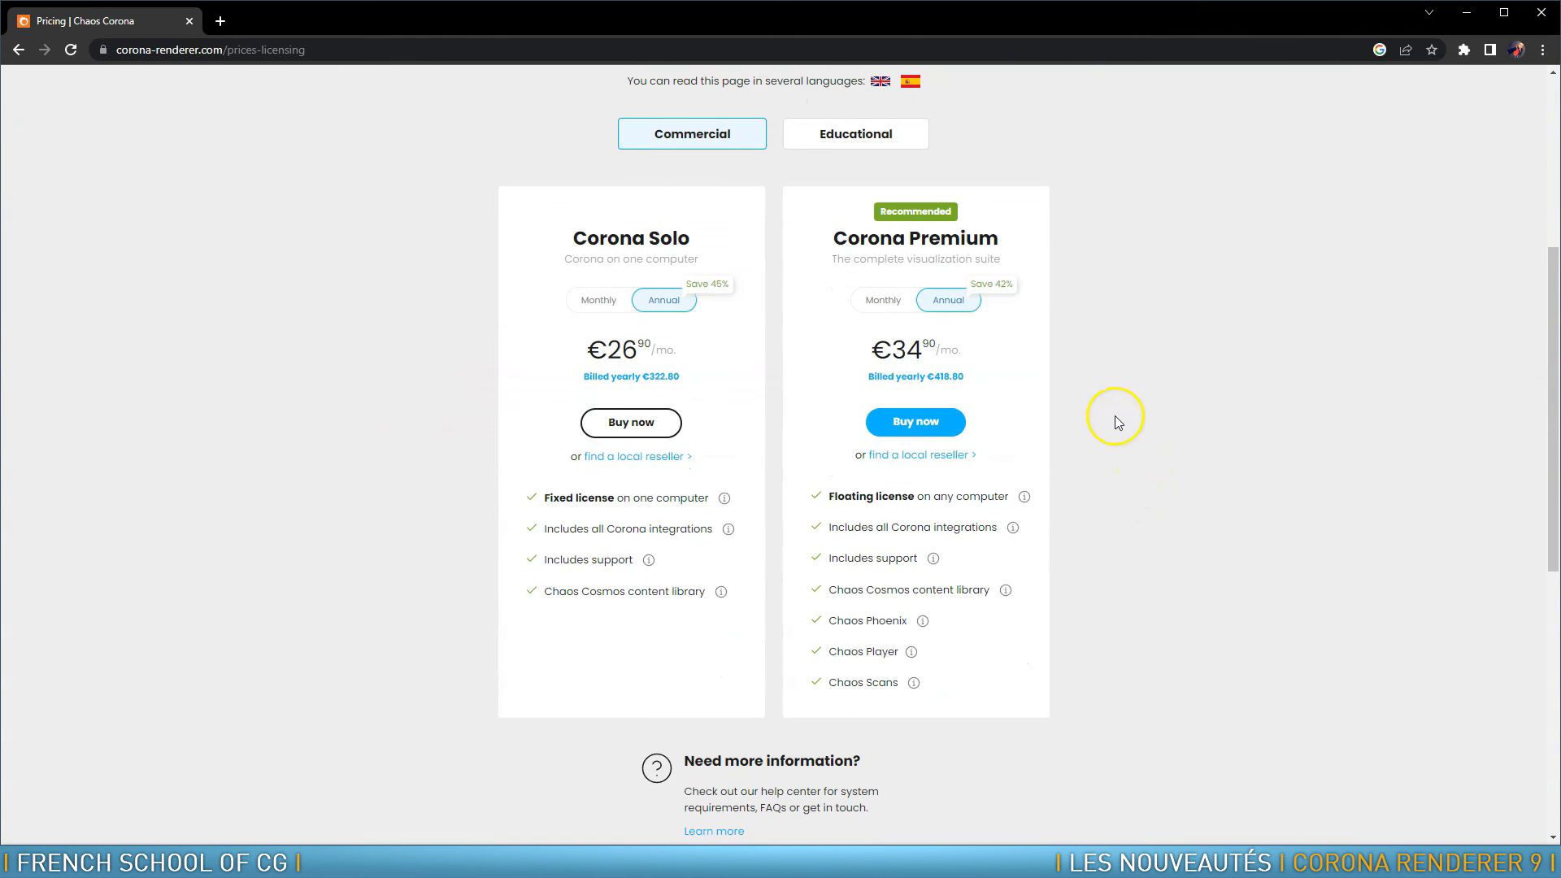
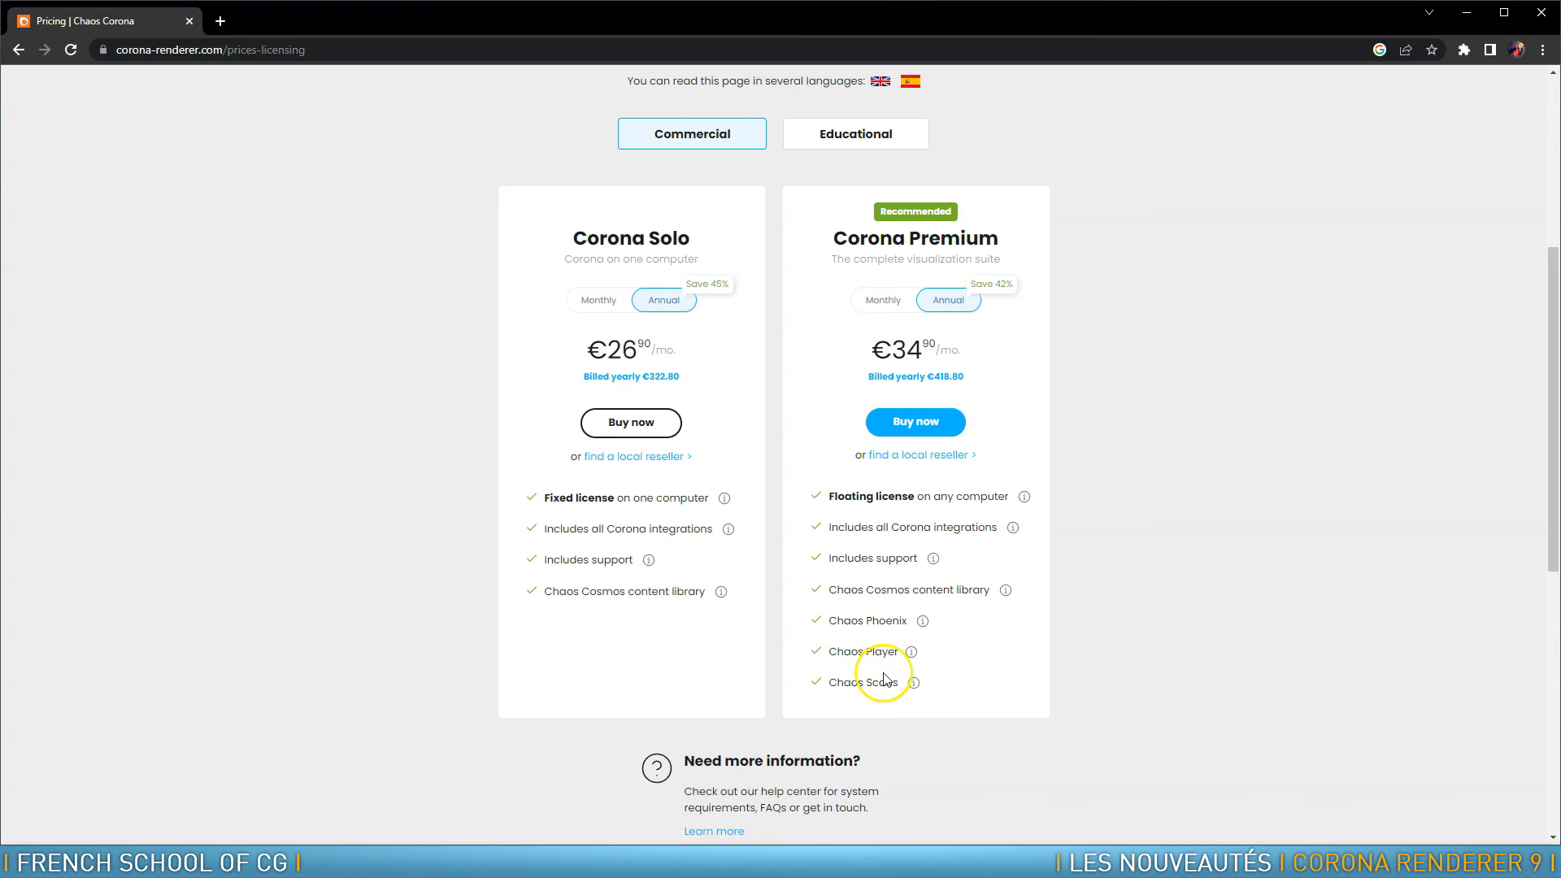
{"action": "scroll", "coordinate": [1060, 572], "scroll_direction": "up", "scroll_amount": 5}
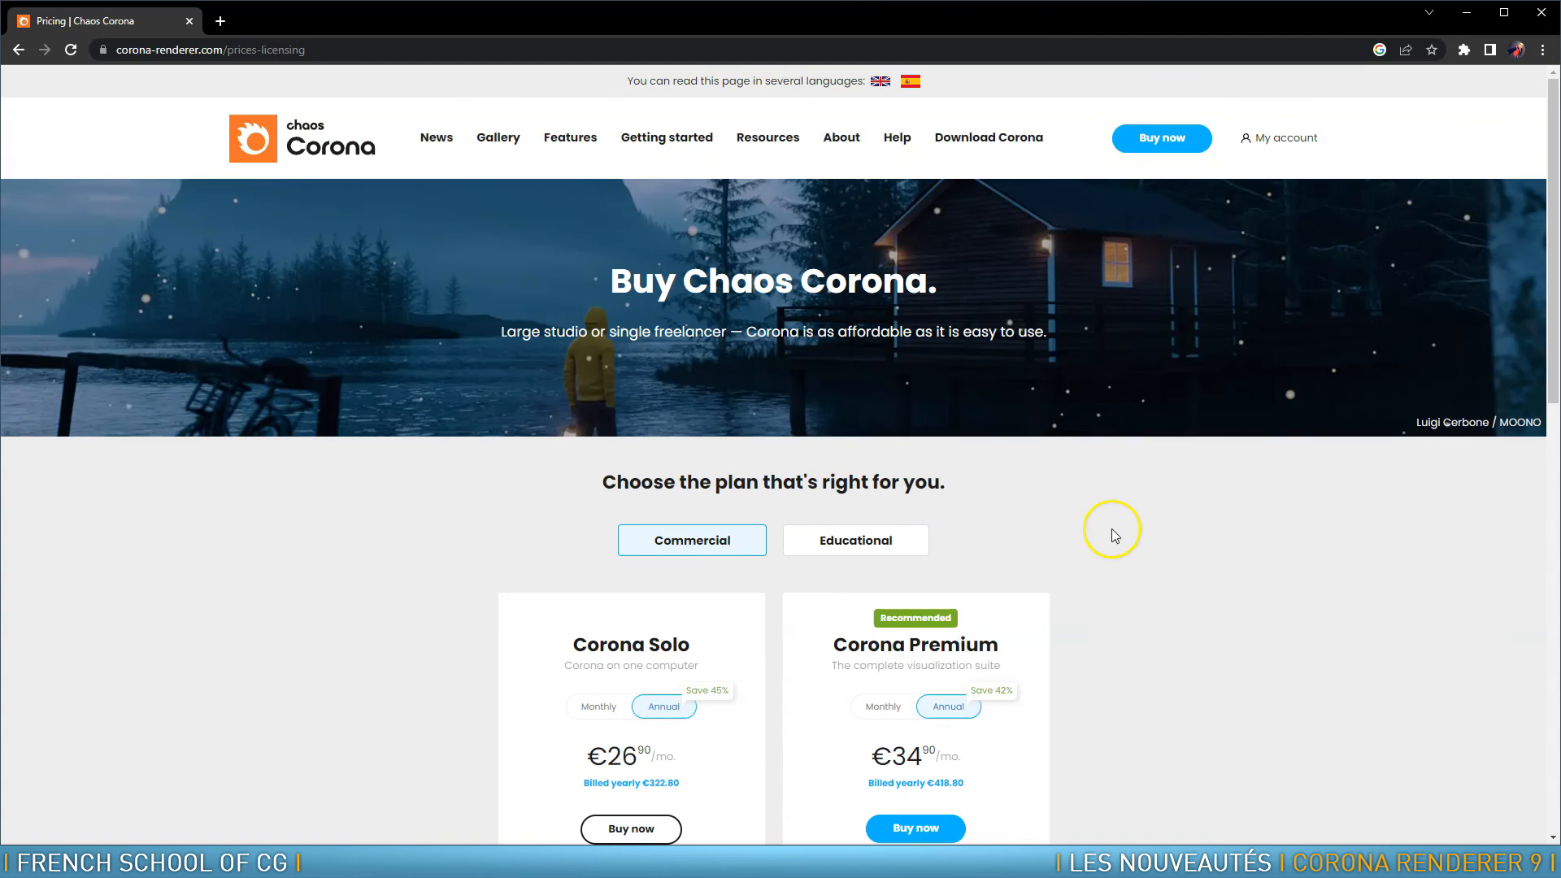
Go from the Chaos account to the downloads site, list all products and open the Chaos Player download page
{"action": "left_click", "coordinate": [1272, 138]}
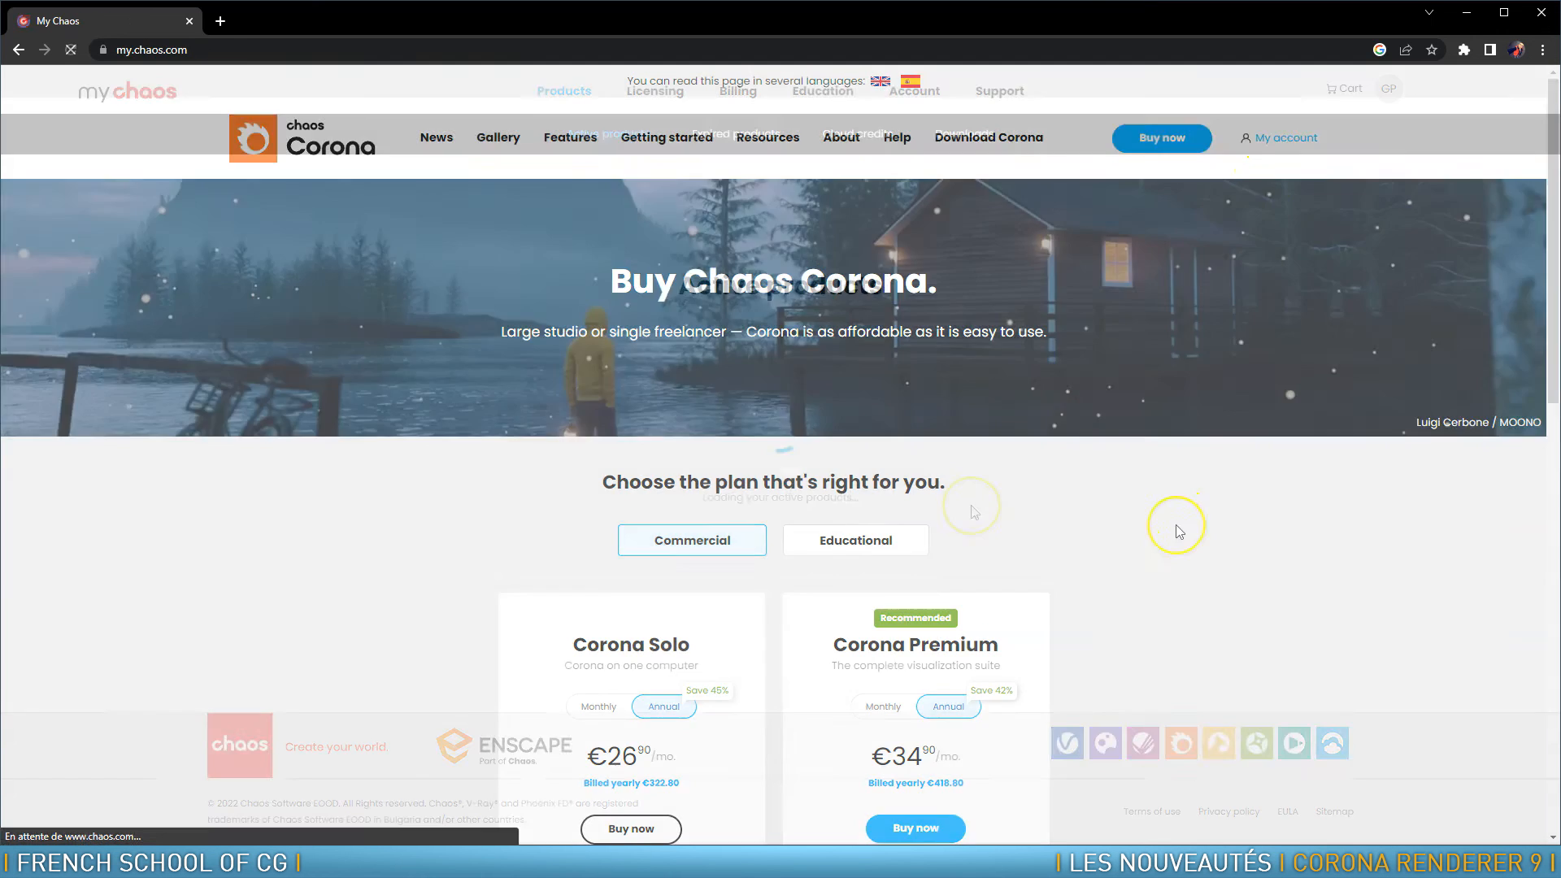
{"action": "left_click", "coordinate": [962, 133]}
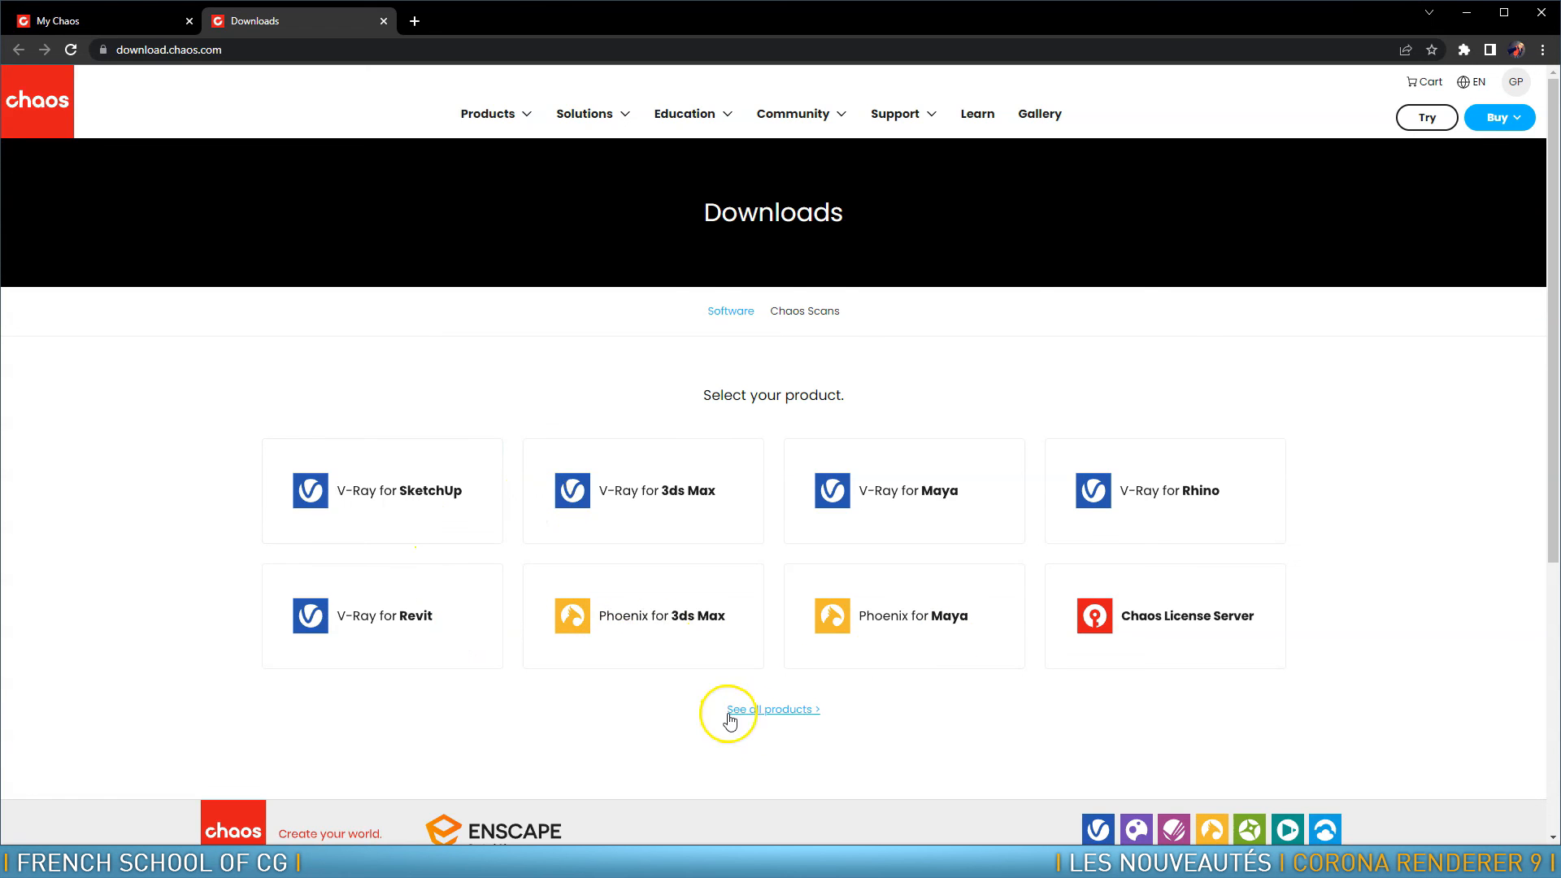
{"action": "left_click", "coordinate": [778, 712]}
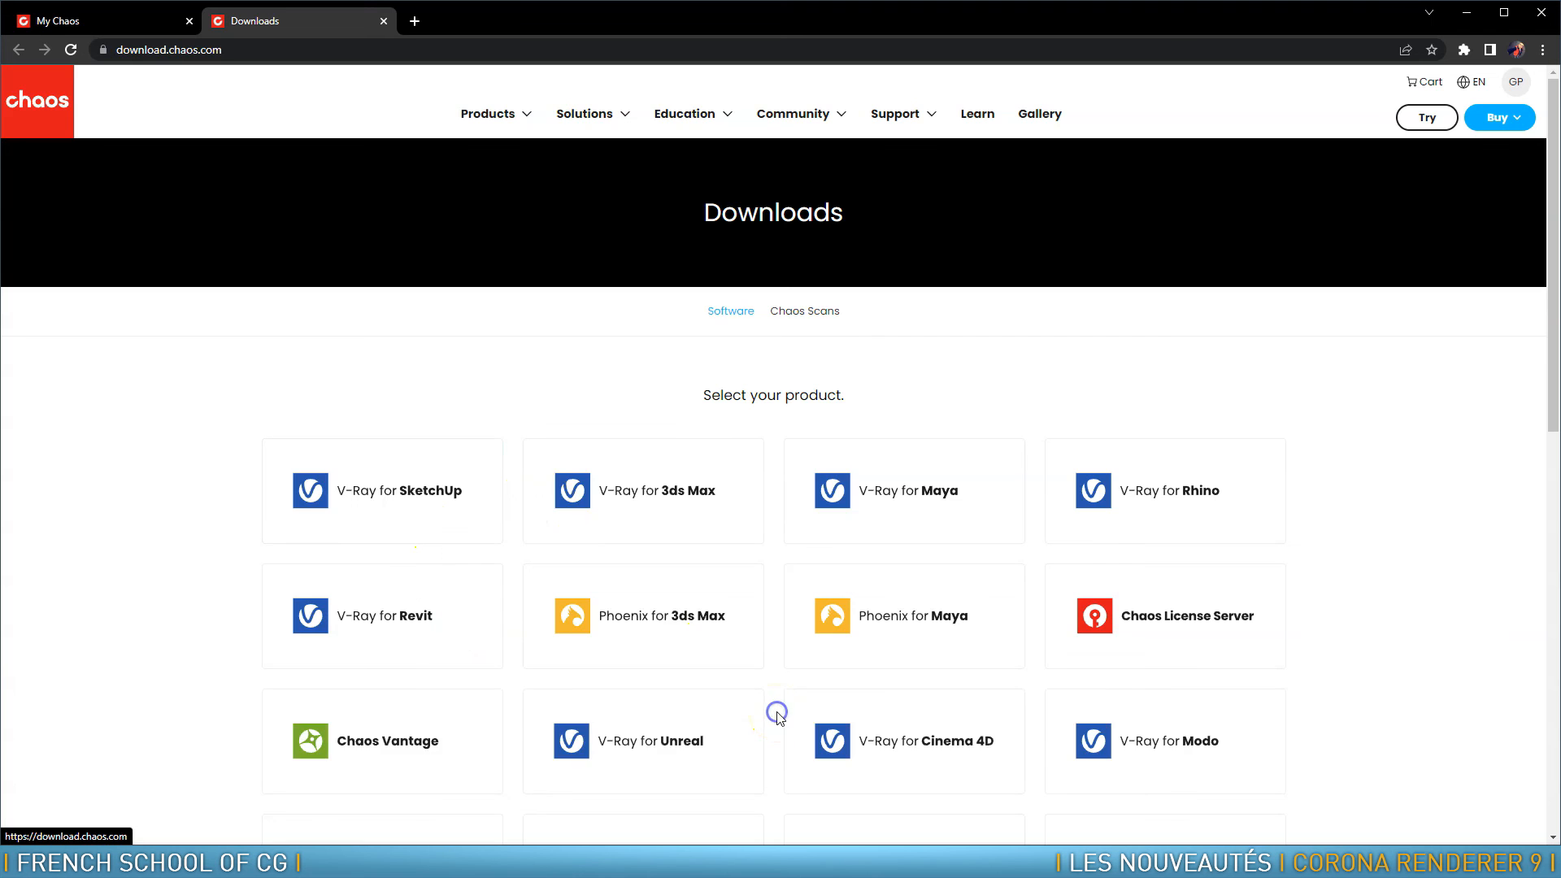
{"action": "scroll", "coordinate": [1195, 609], "scroll_direction": "down", "scroll_amount": 4}
{"action": "scroll", "coordinate": [1335, 532], "scroll_direction": "down", "scroll_amount": 2}
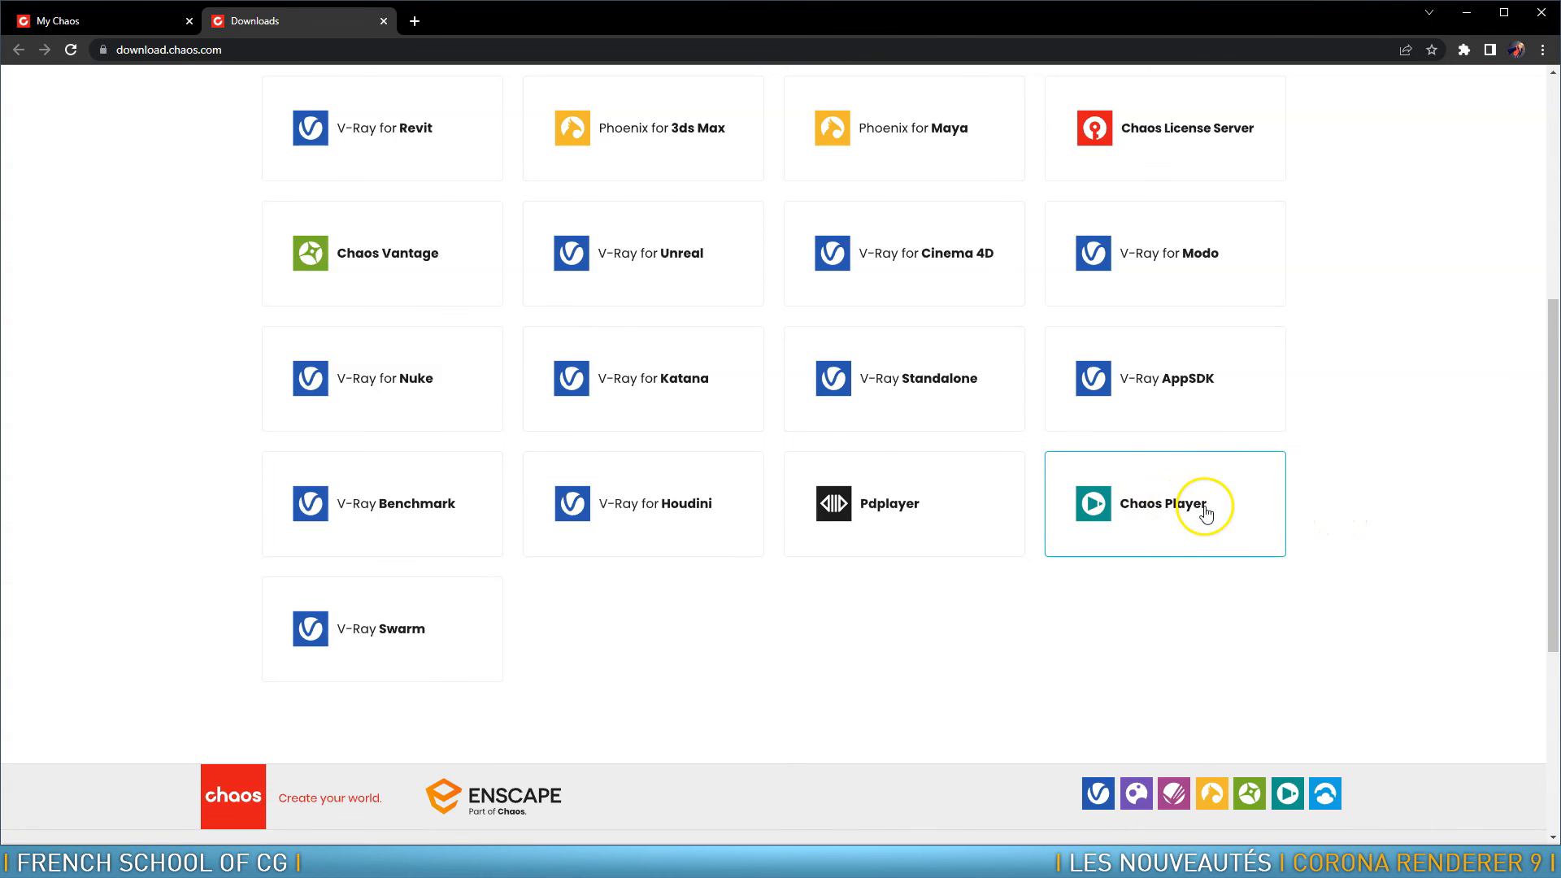
{"action": "left_click", "coordinate": [1175, 513]}
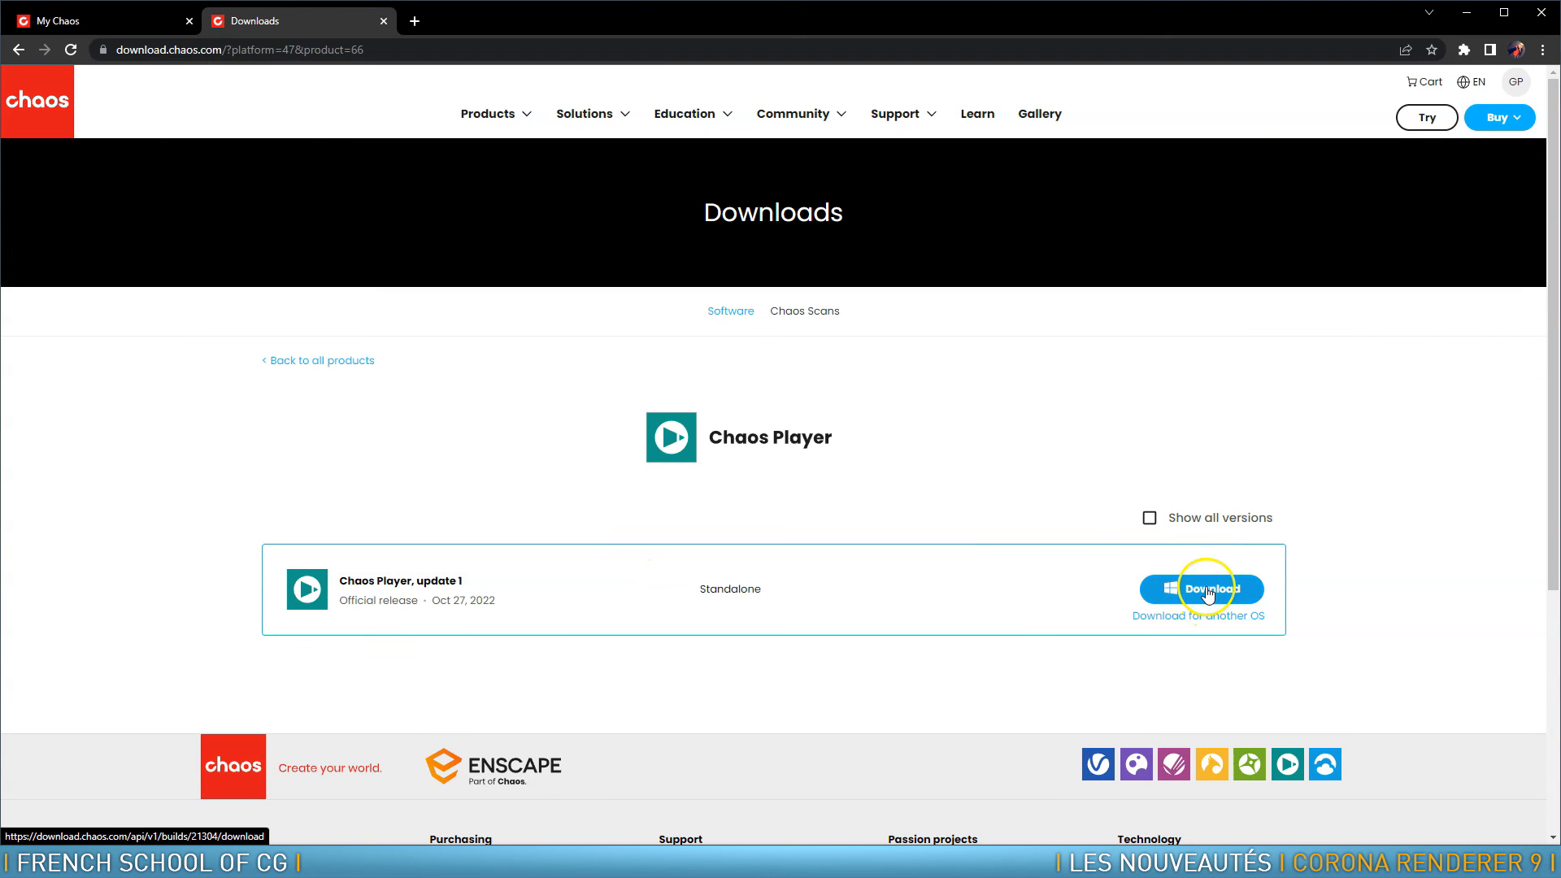
Return to the product list and open the Phoenix for 3ds Max downloads for host version 2023
{"action": "left_click", "coordinate": [735, 314]}
{"action": "left_click", "coordinate": [335, 362]}
{"action": "left_click", "coordinate": [671, 608]}
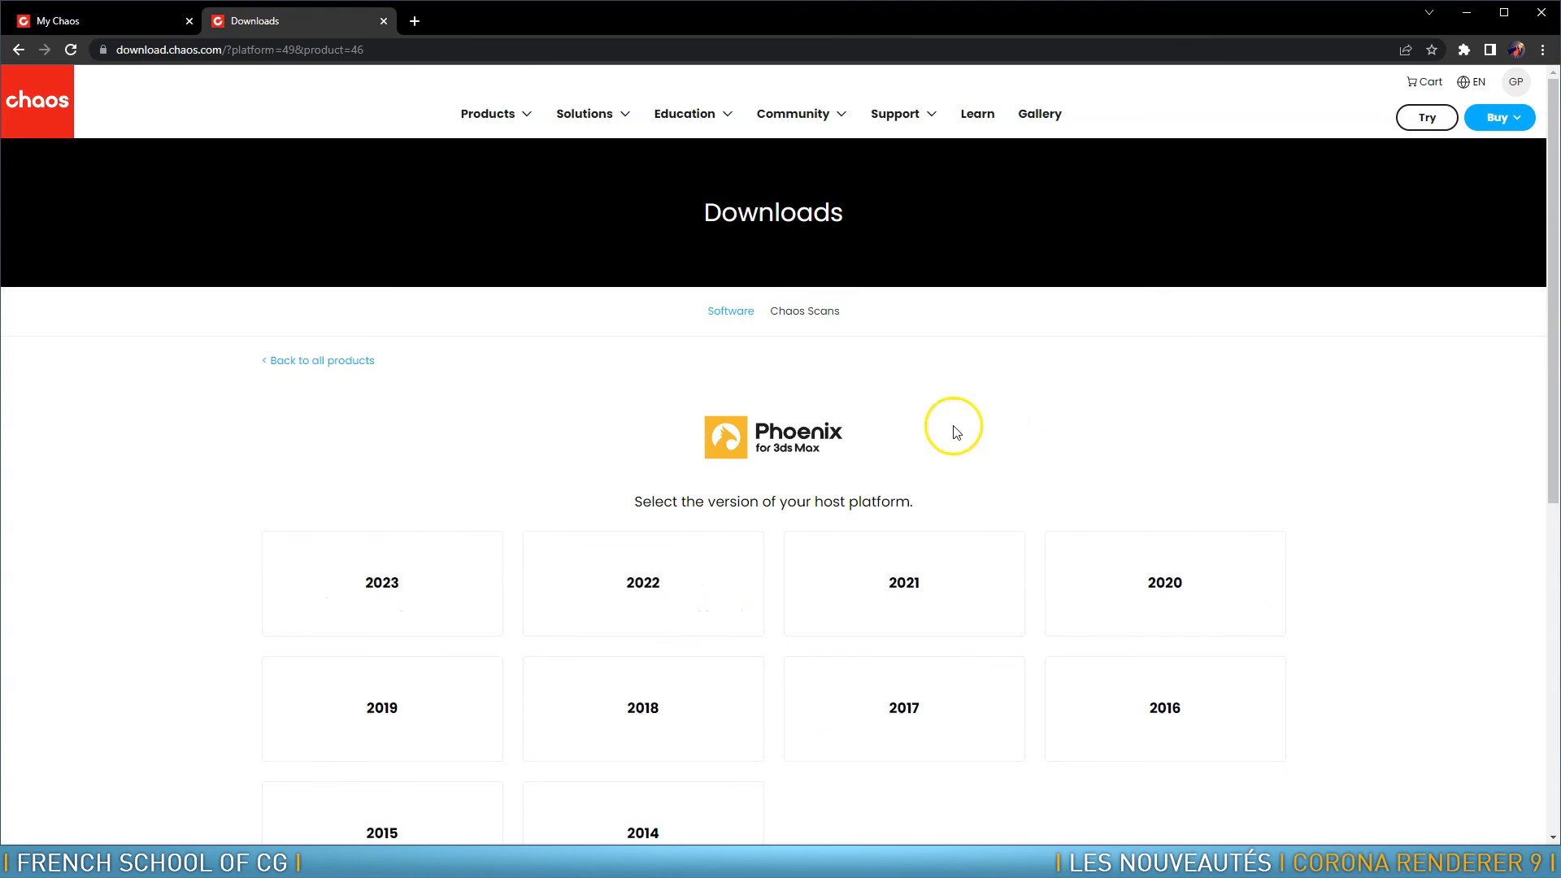
{"action": "left_click", "coordinate": [382, 583]}
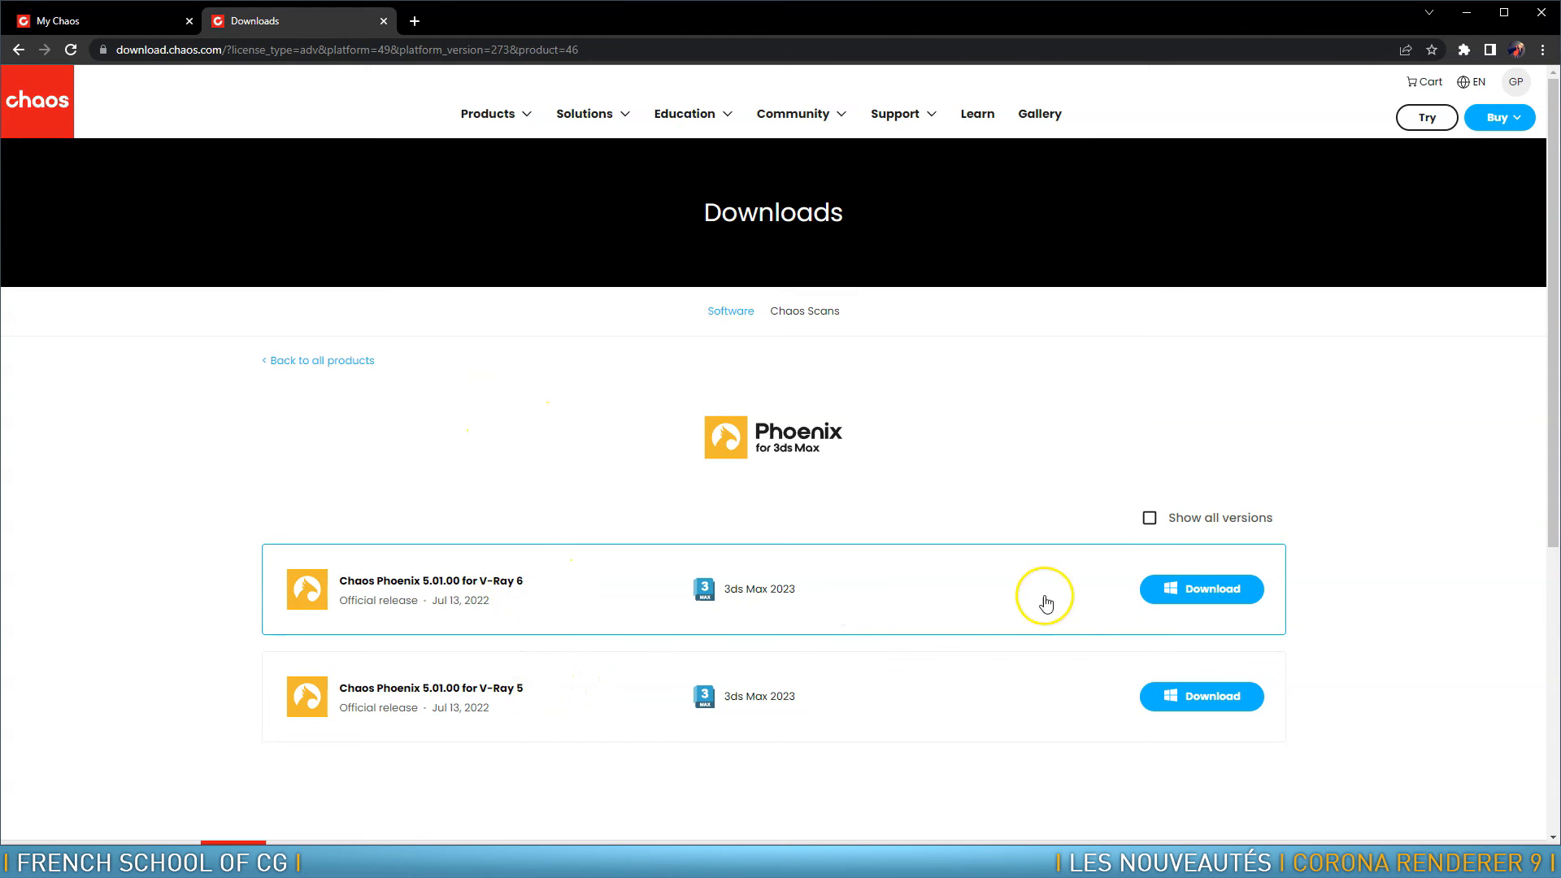
Download the Chaos Phoenix 5.01.00 for V-Ray 6 installer into the Téléchargements folder and close the browser
{"action": "left_click", "coordinate": [1211, 589]}
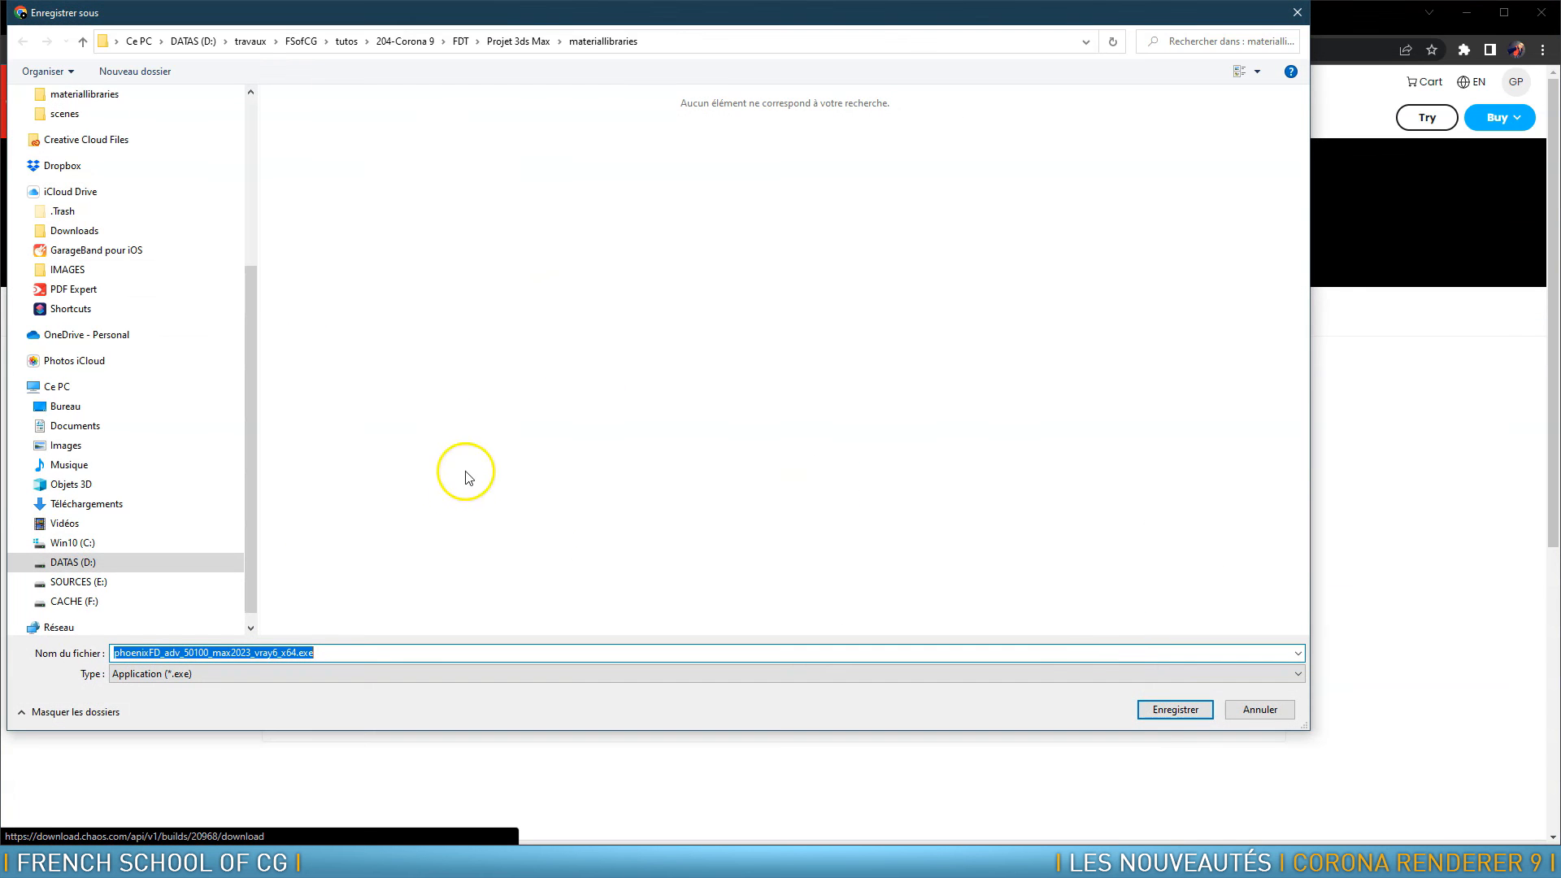
{"action": "scroll", "coordinate": [187, 197], "scroll_direction": "up", "scroll_amount": 3}
{"action": "scroll", "coordinate": [187, 198], "scroll_direction": "up", "scroll_amount": 3}
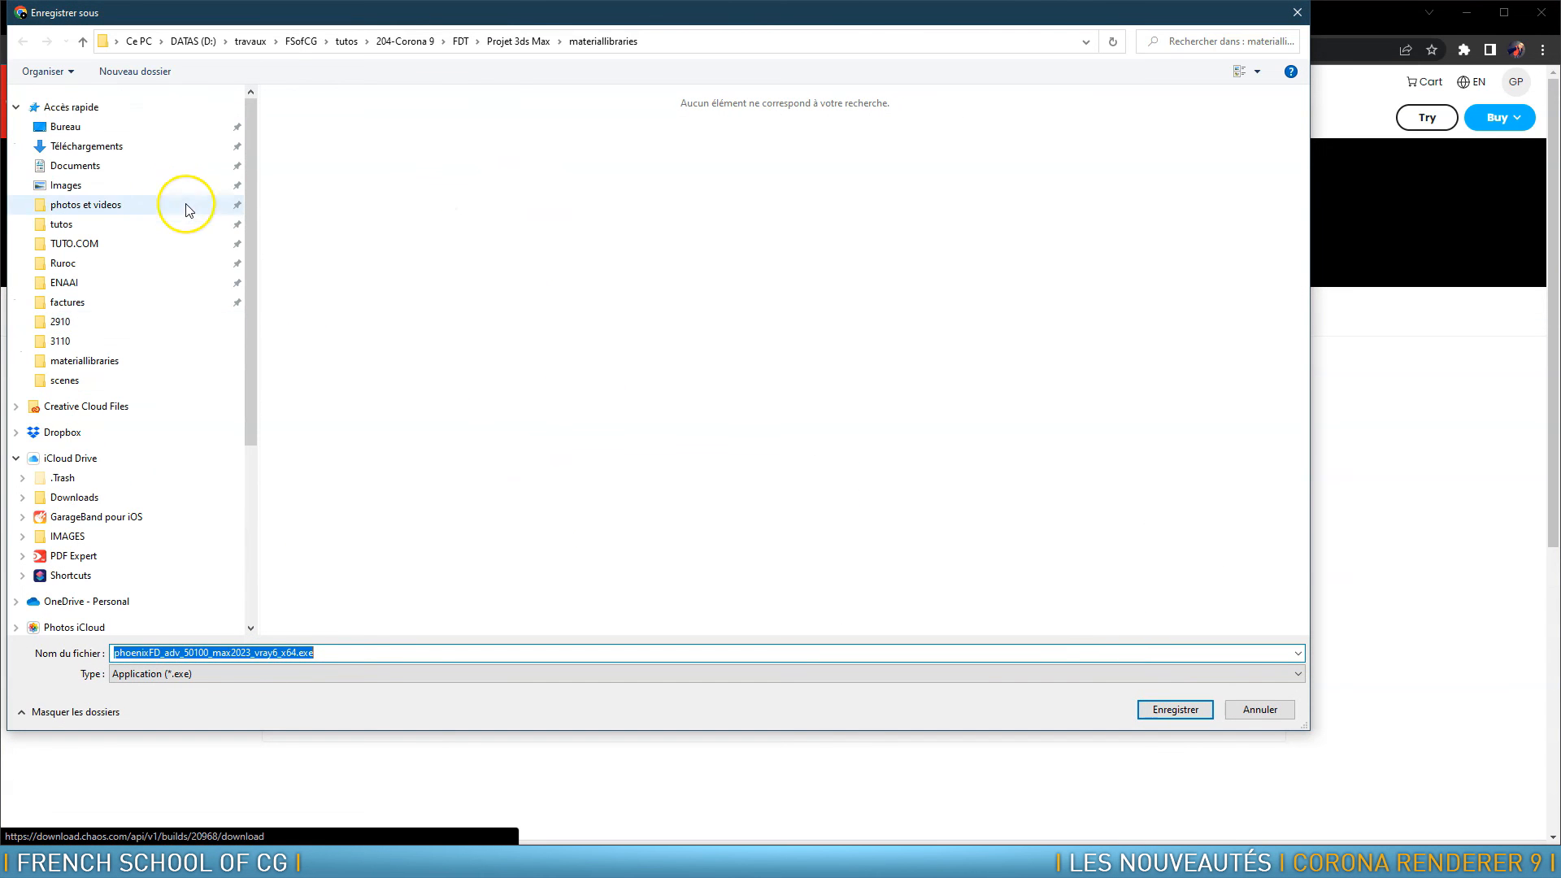
{"action": "left_click", "coordinate": [98, 146]}
{"action": "left_click", "coordinate": [1173, 708]}
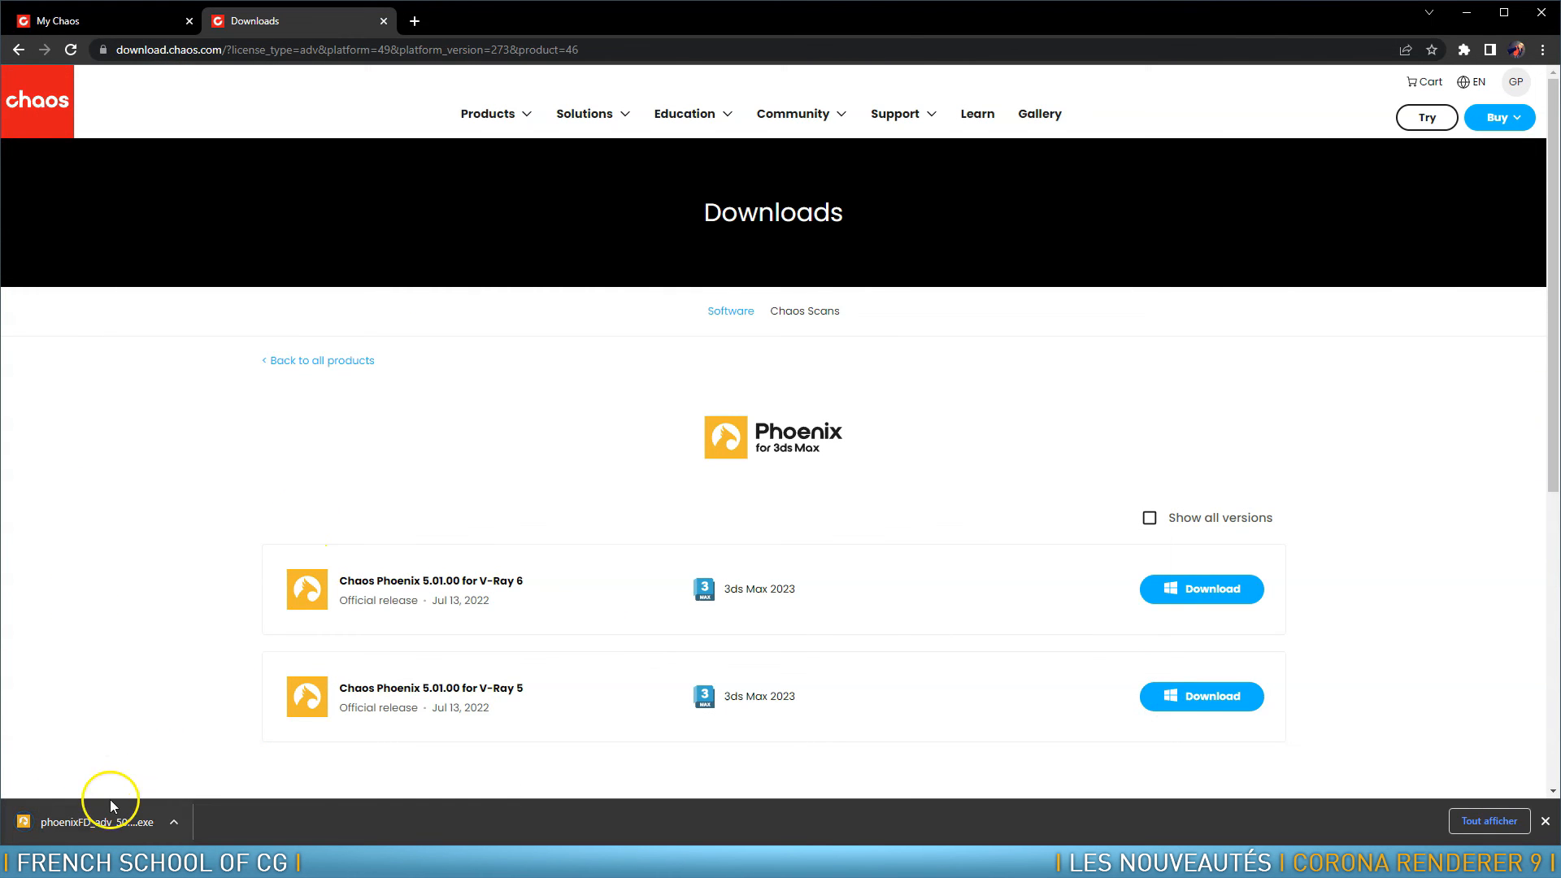
{"action": "left_click", "coordinate": [1538, 14]}
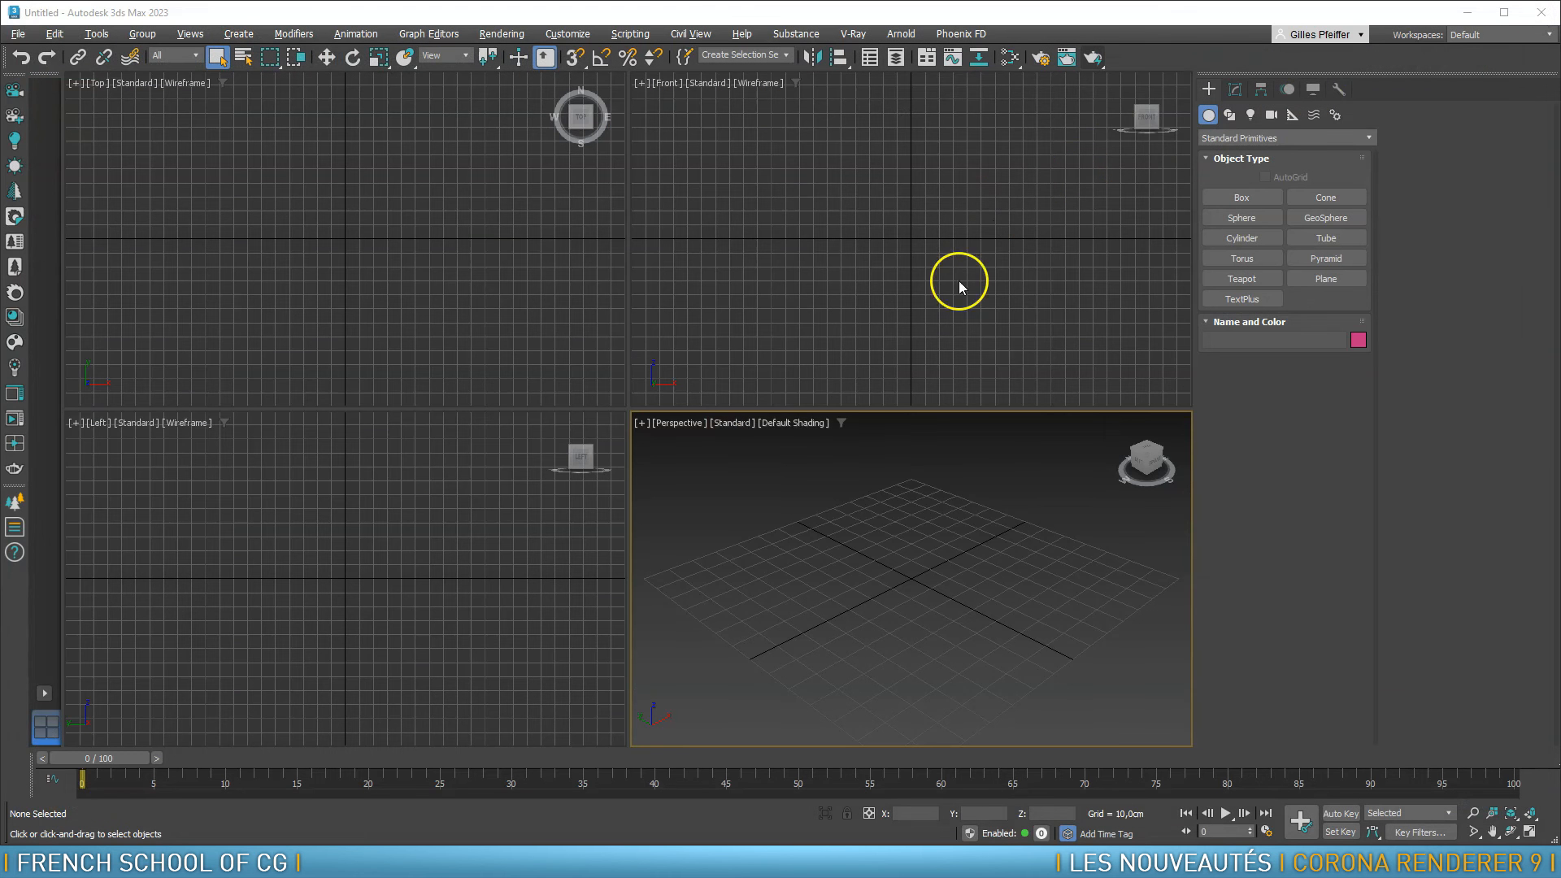
Show the PhoenixFD Toolbar in 3ds Max and dock it directly below the main toolbar
{"action": "right_click", "coordinate": [1150, 63]}
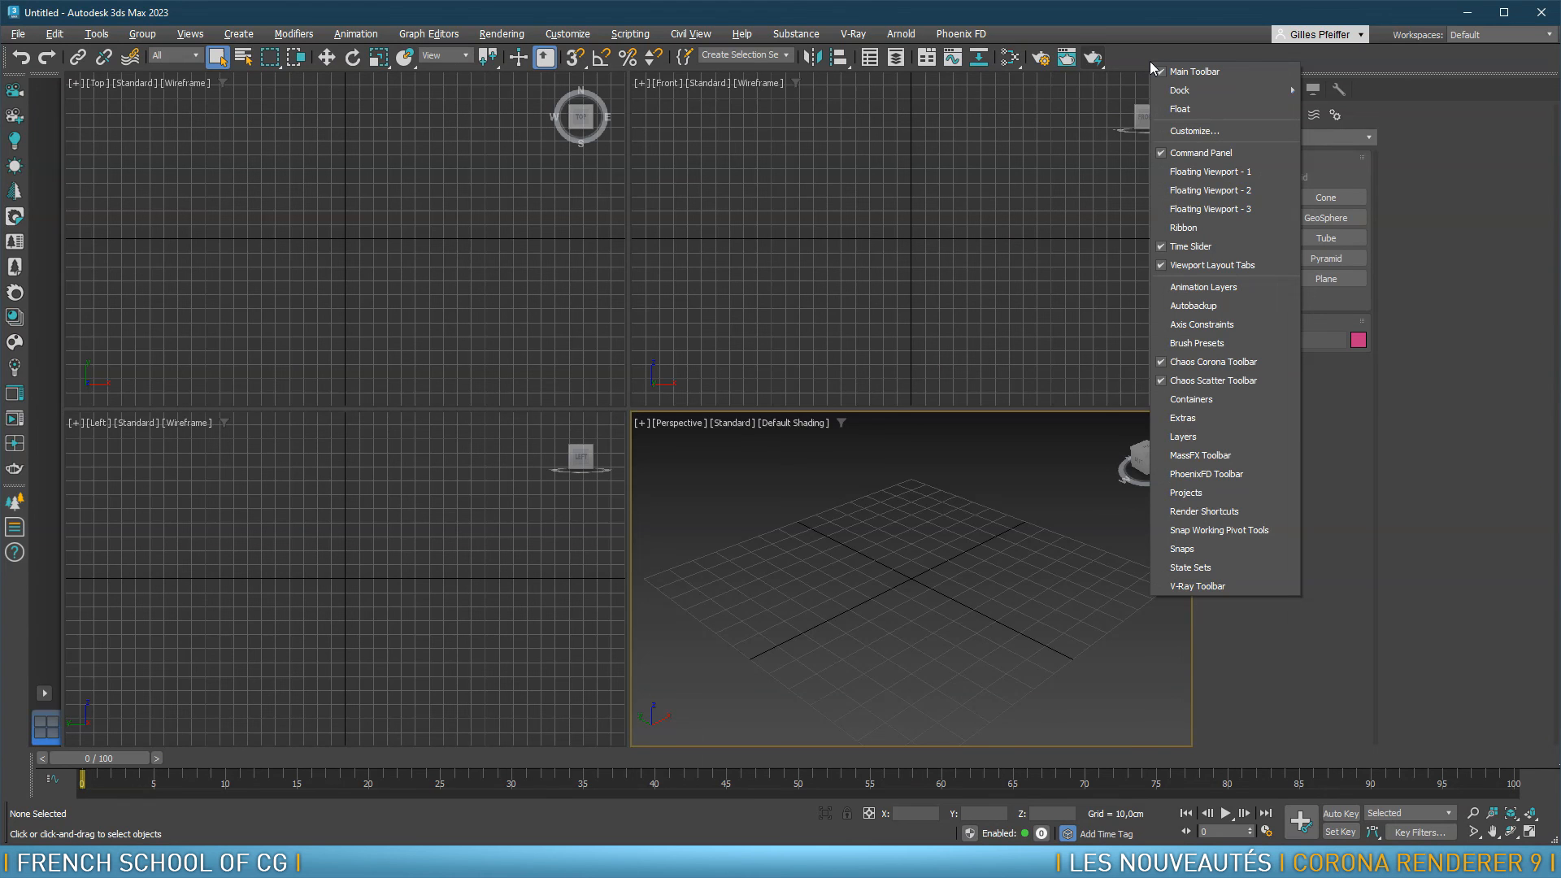
{"action": "left_click", "coordinate": [1221, 476]}
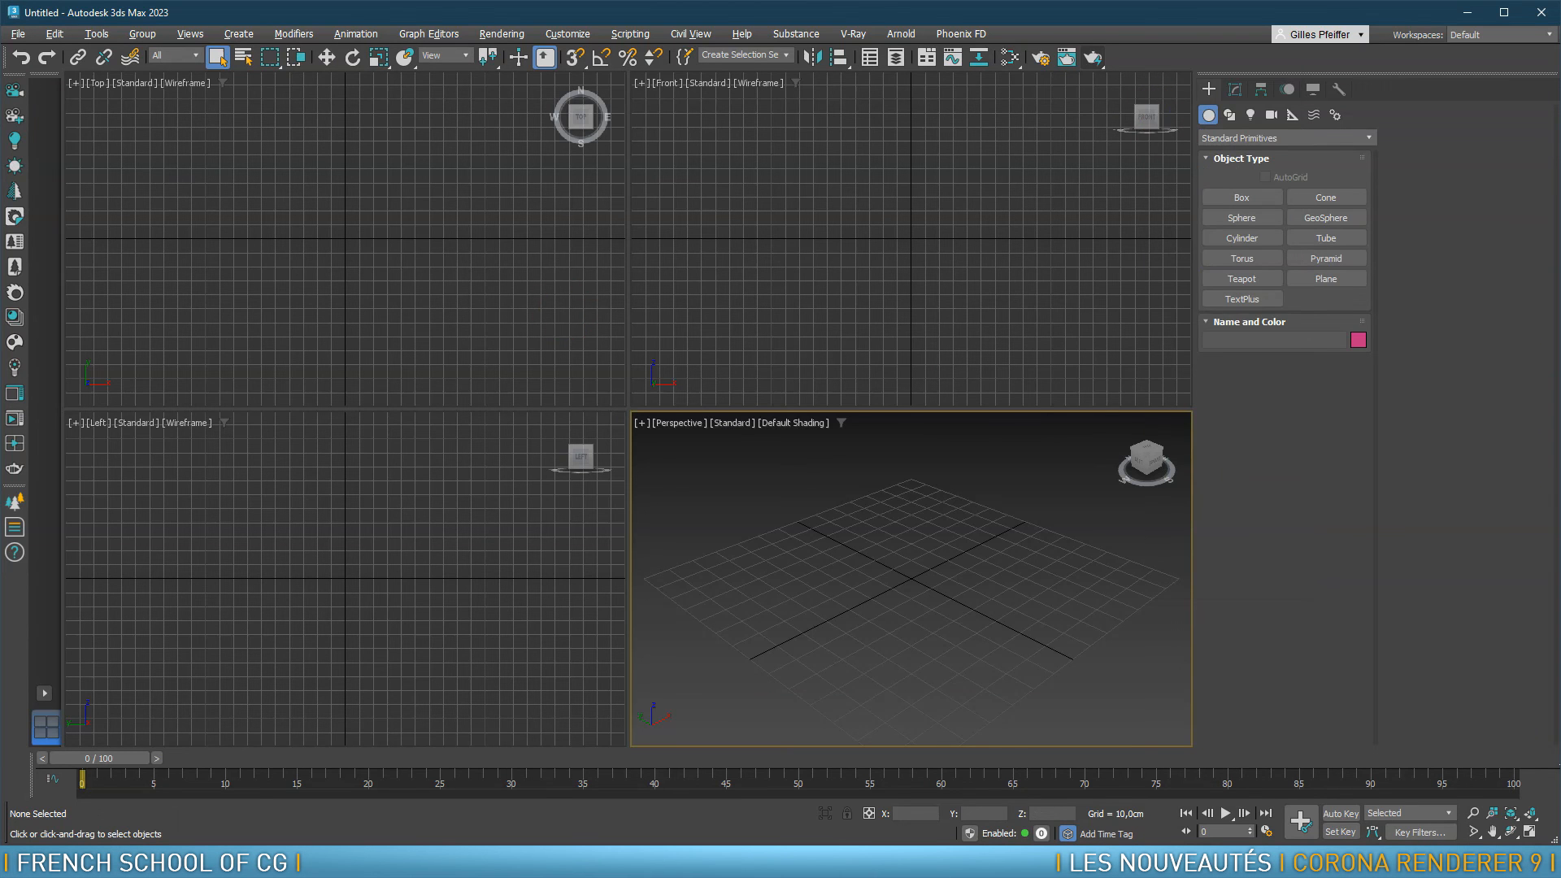
{"action": "left_click_drag", "start_coordinate": [51, 225], "coordinate": [173, 213]}
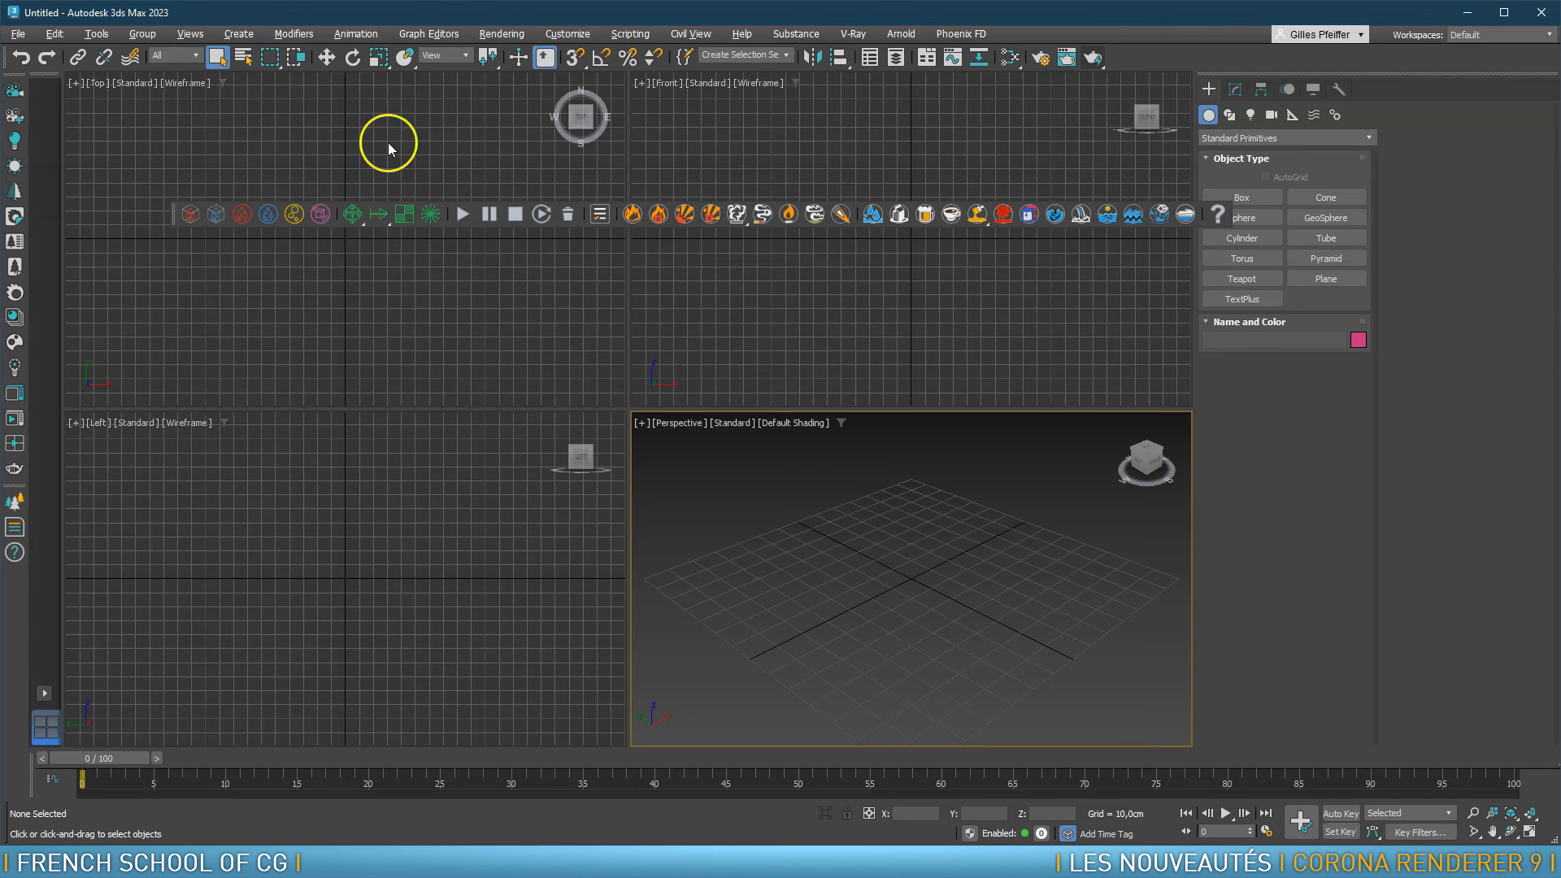
{"action": "left_click_drag", "start_coordinate": [174, 213], "coordinate": [122, 82]}
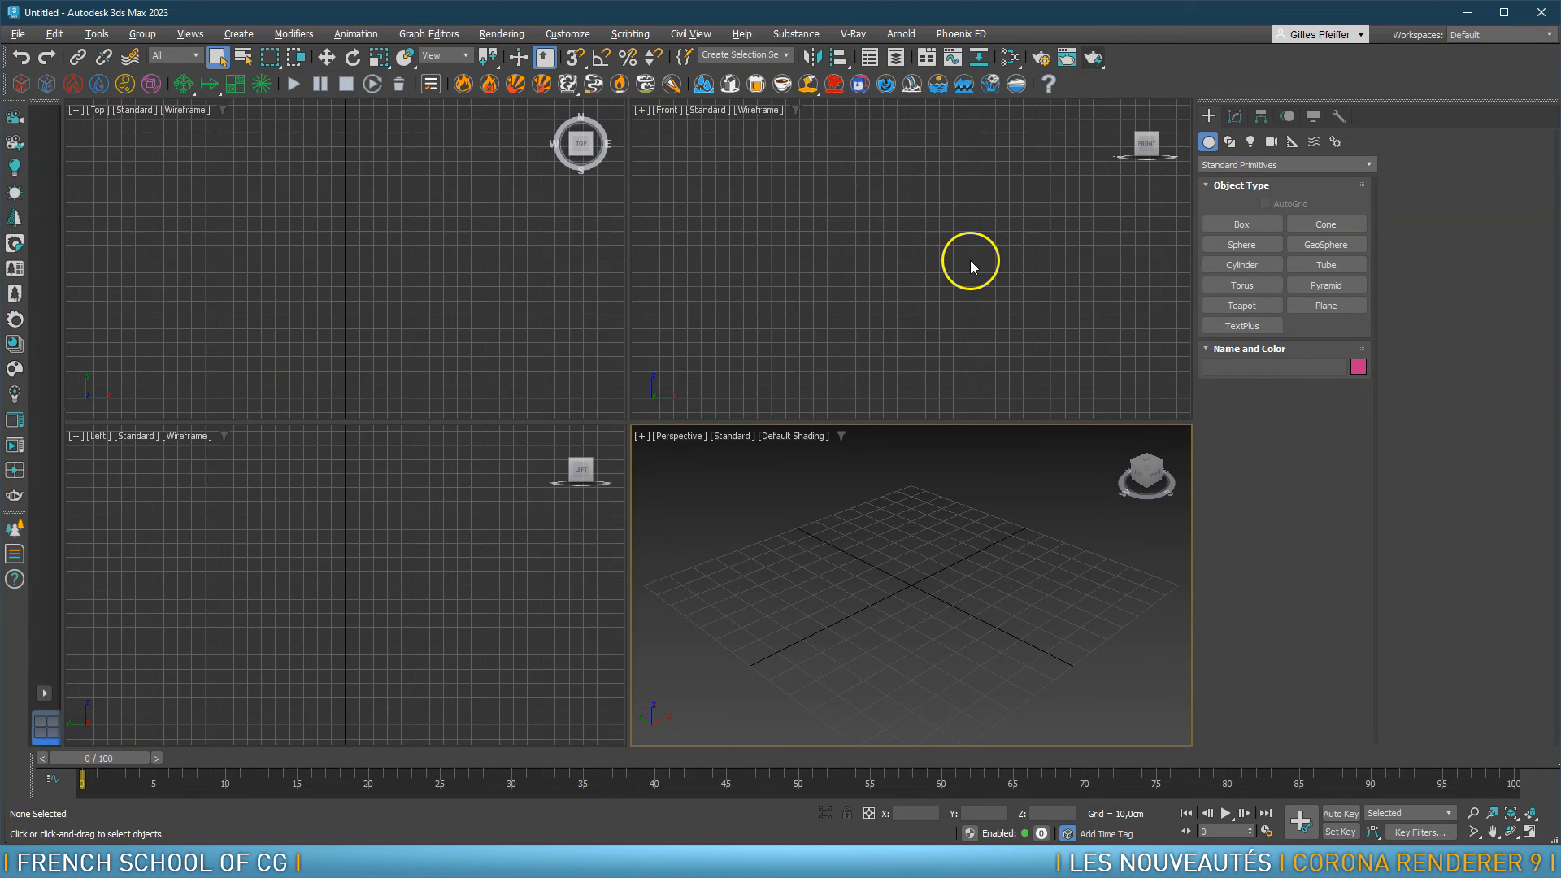
Create a plane about 137 cm long and 141 cm wide across the grid in the Perspective view
{"action": "left_click", "coordinate": [1325, 307]}
{"action": "left_click_drag", "start_coordinate": [646, 585], "coordinate": [1176, 582]}
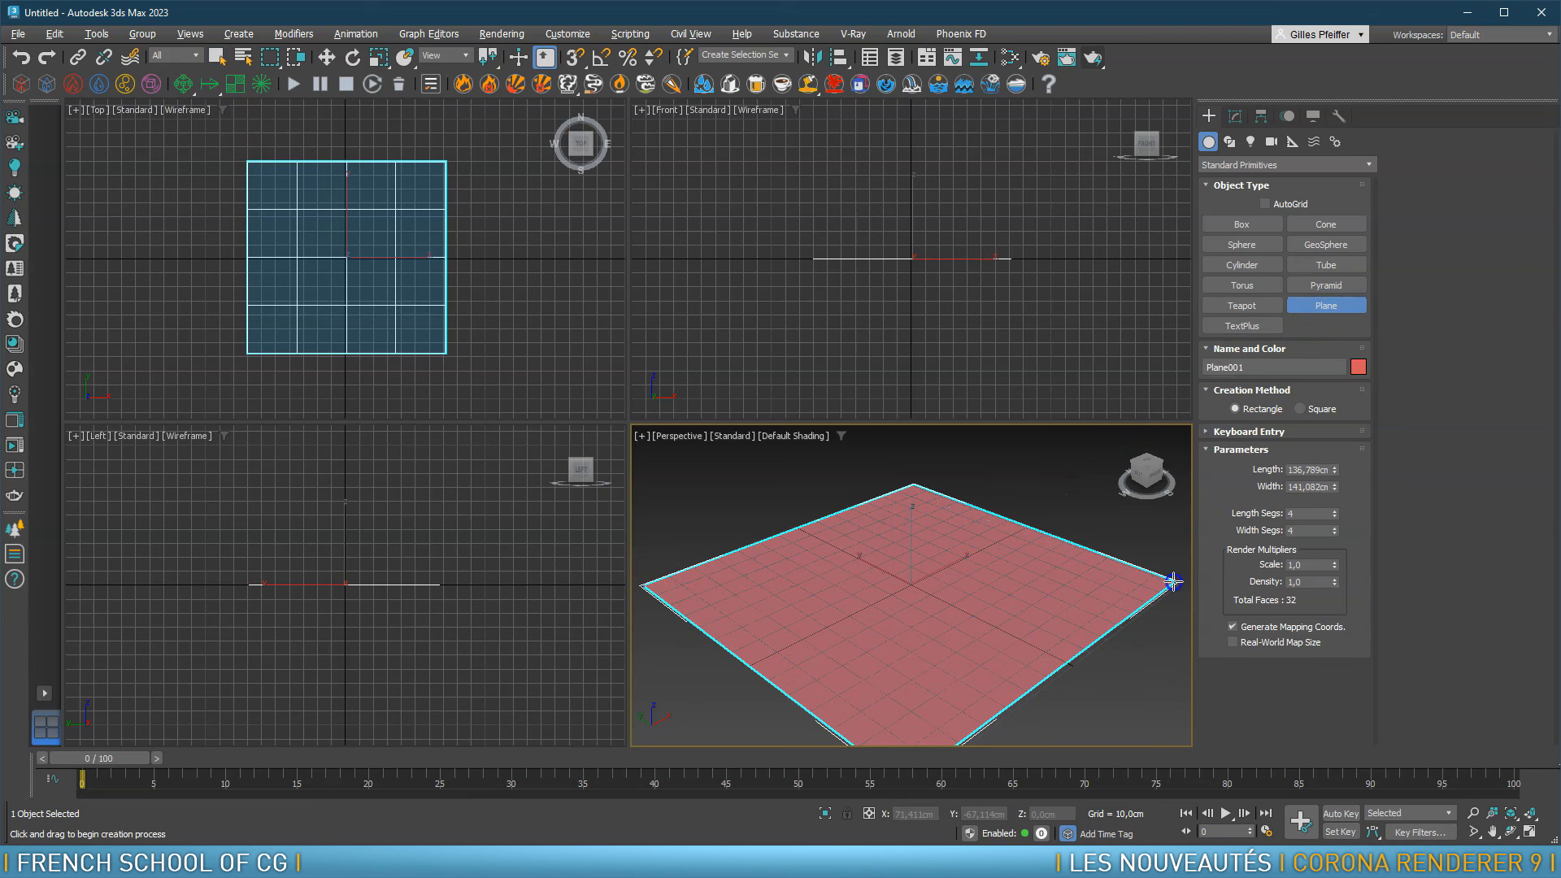
Change the plane's object color from the palette to one of the light grey custom colors
{"action": "left_click", "coordinate": [1357, 366]}
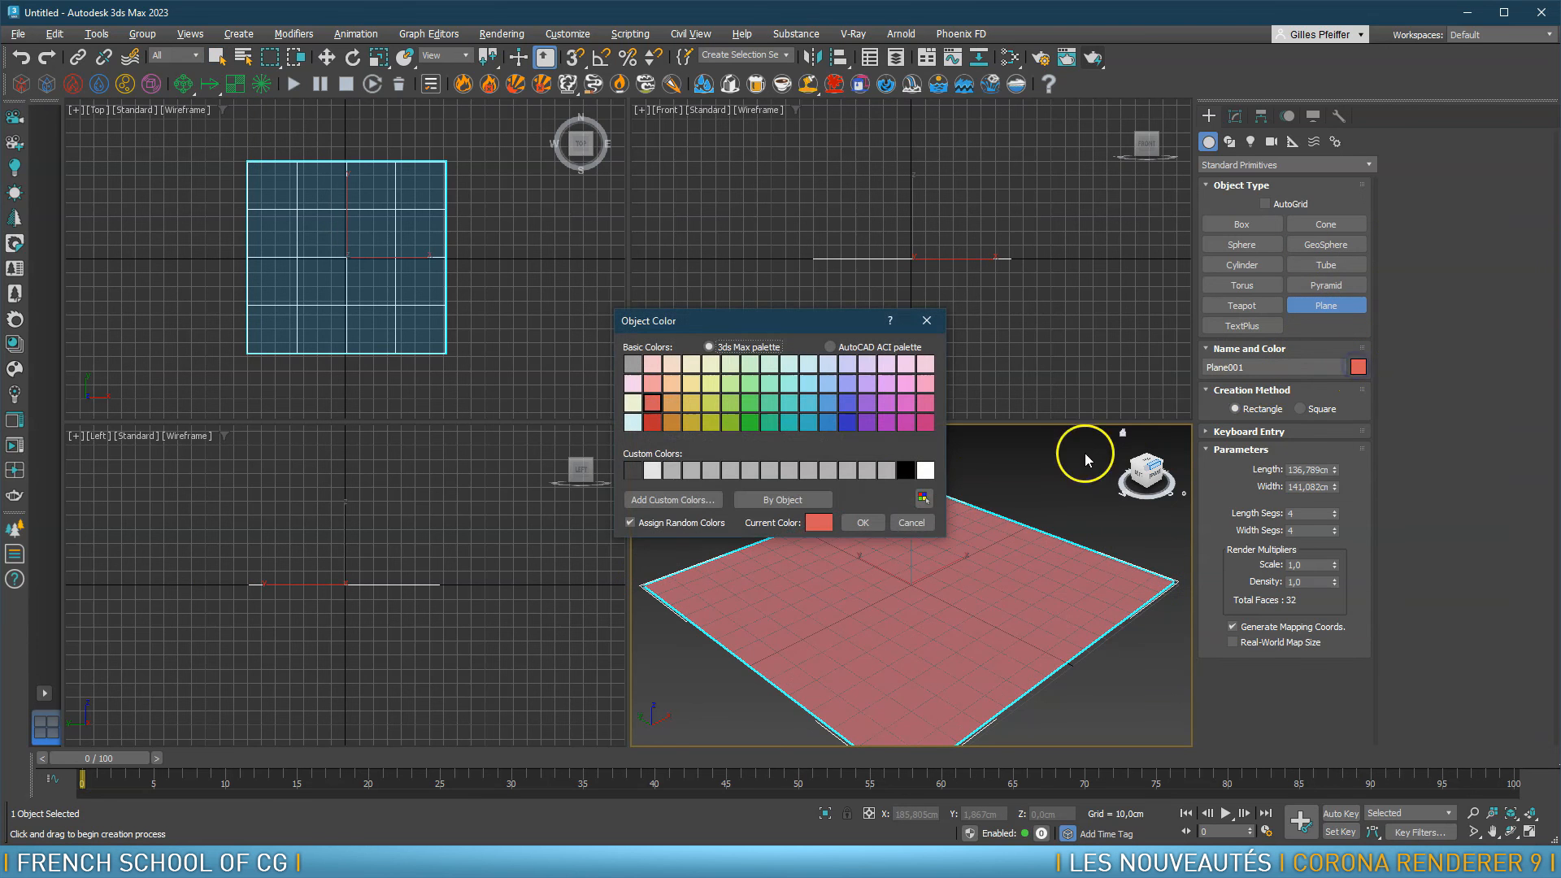
{"action": "left_click", "coordinate": [883, 469]}
{"action": "left_click", "coordinate": [862, 522]}
Create a sphere with a 50 cm radius at the origin, with Base To Pivot enabled, and maximize the Perspective view
{"action": "scroll", "coordinate": [919, 548], "scroll_direction": "down", "scroll_amount": 5}
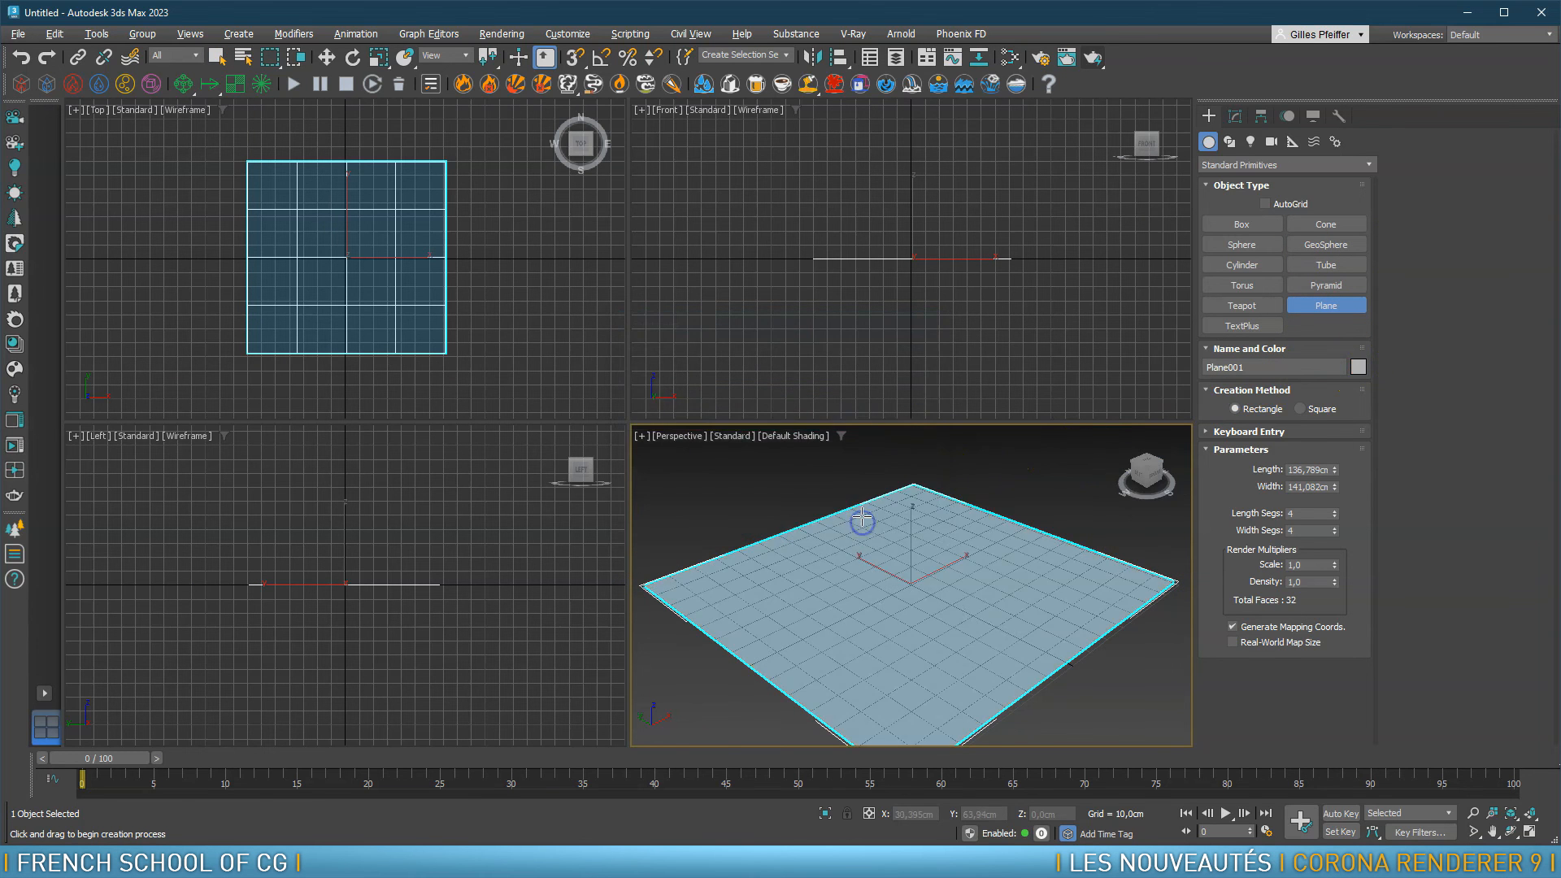
{"action": "scroll", "coordinate": [907, 559], "scroll_direction": "up", "scroll_amount": 5}
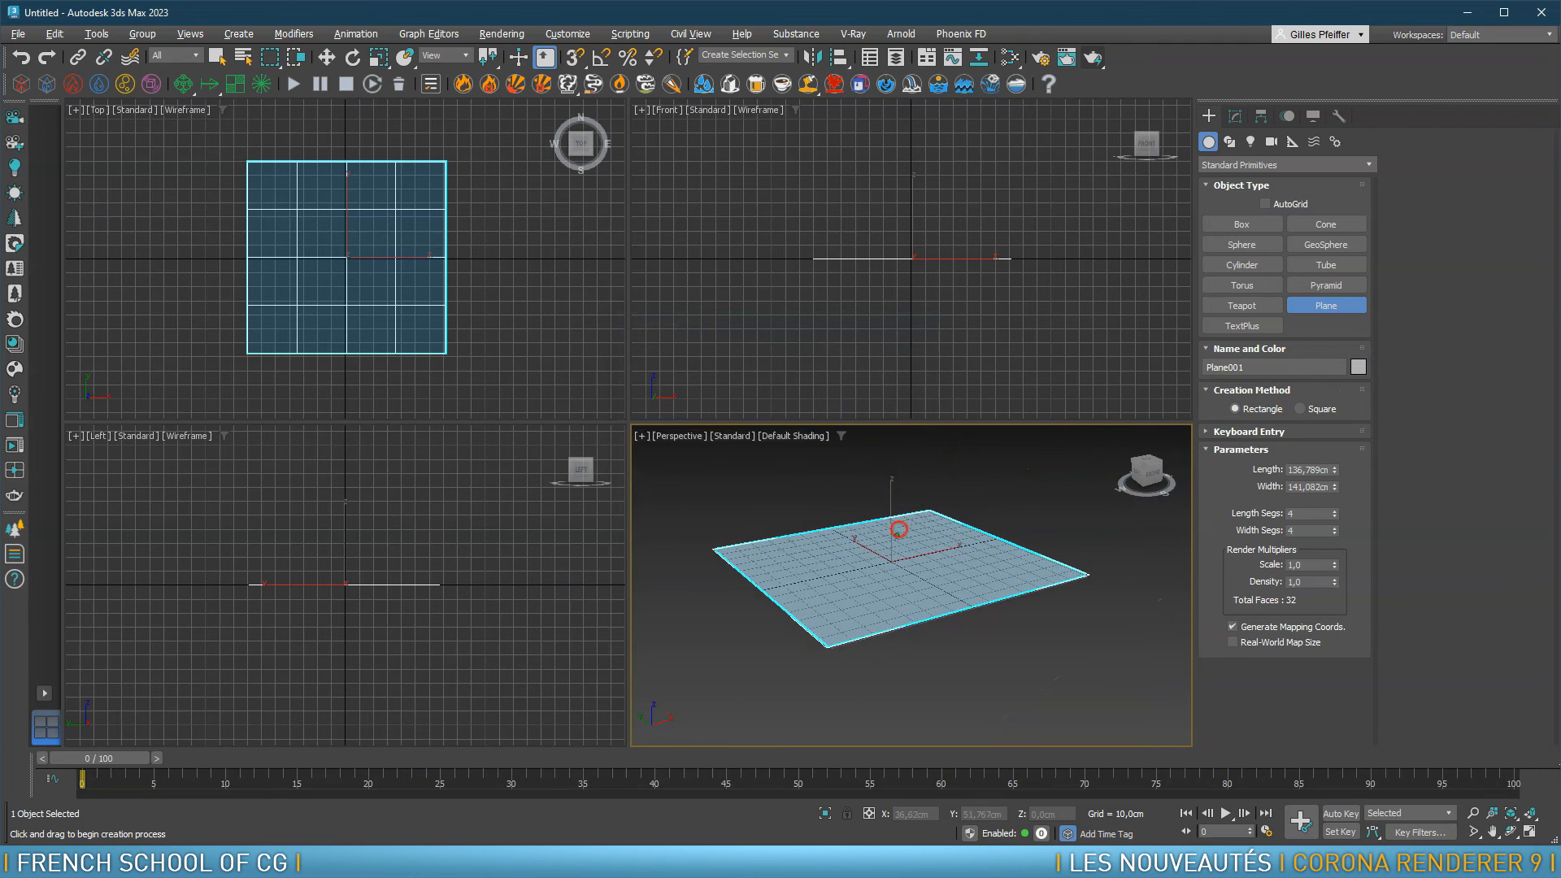
{"action": "left_click", "coordinate": [1239, 328]}
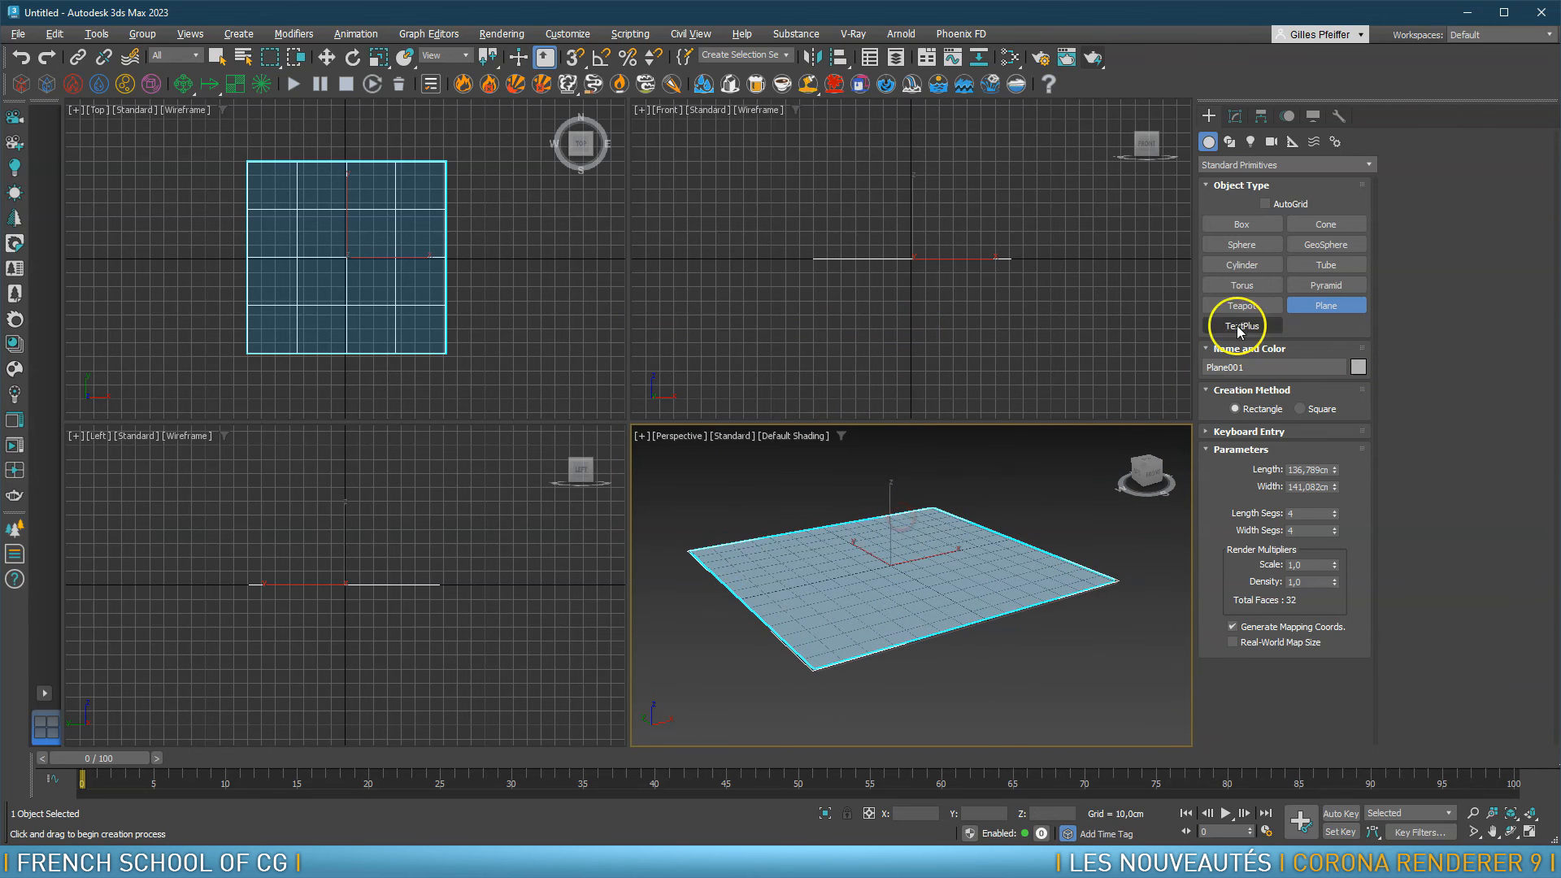
{"action": "left_click", "coordinate": [1243, 245]}
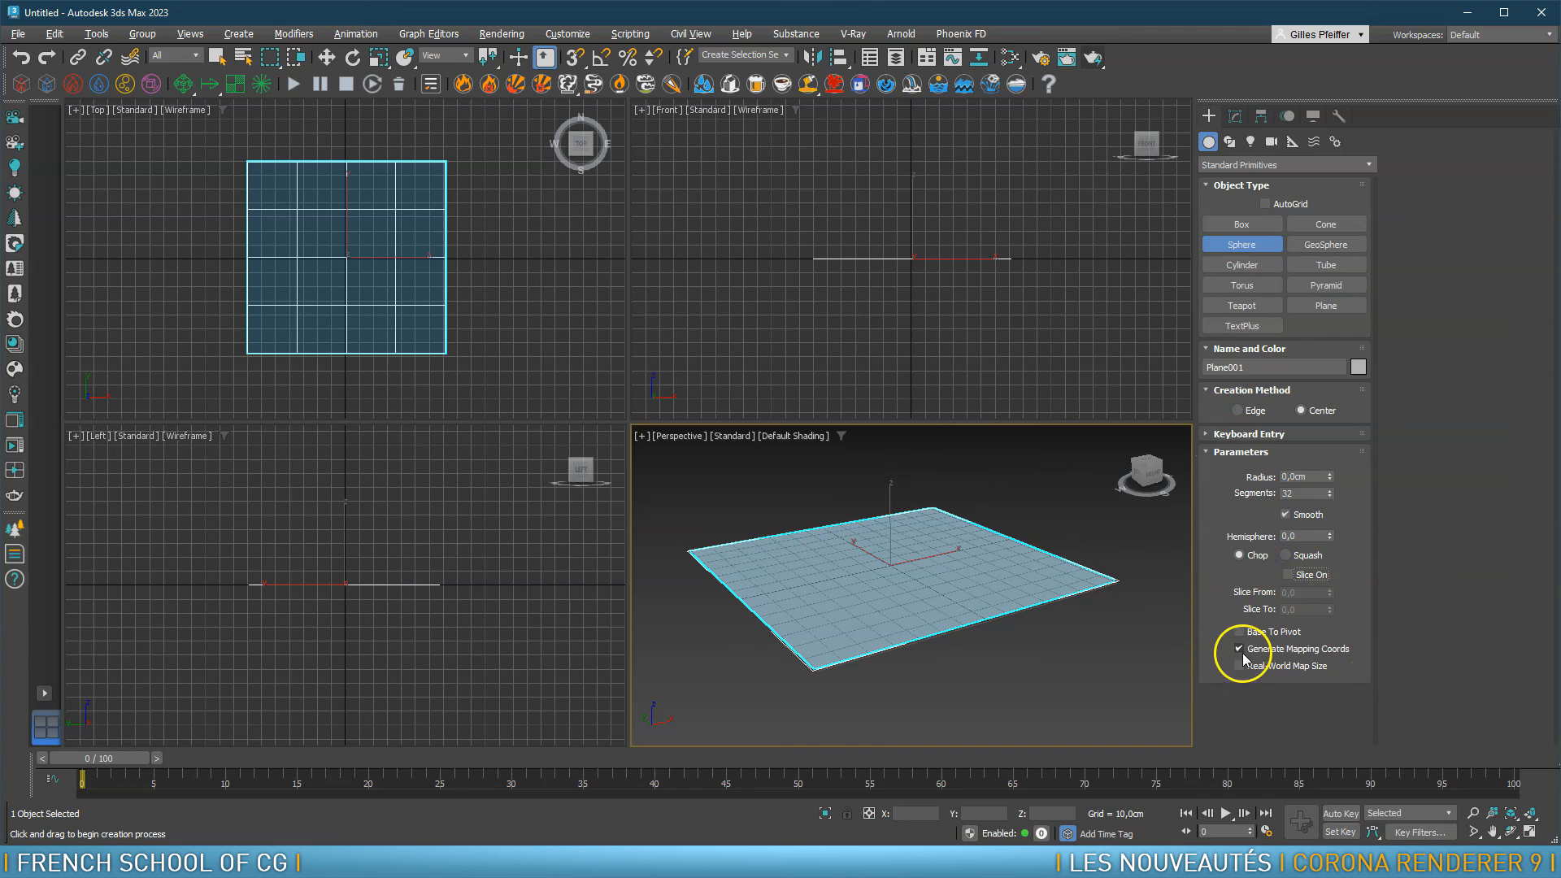
{"action": "left_click", "coordinate": [1240, 631]}
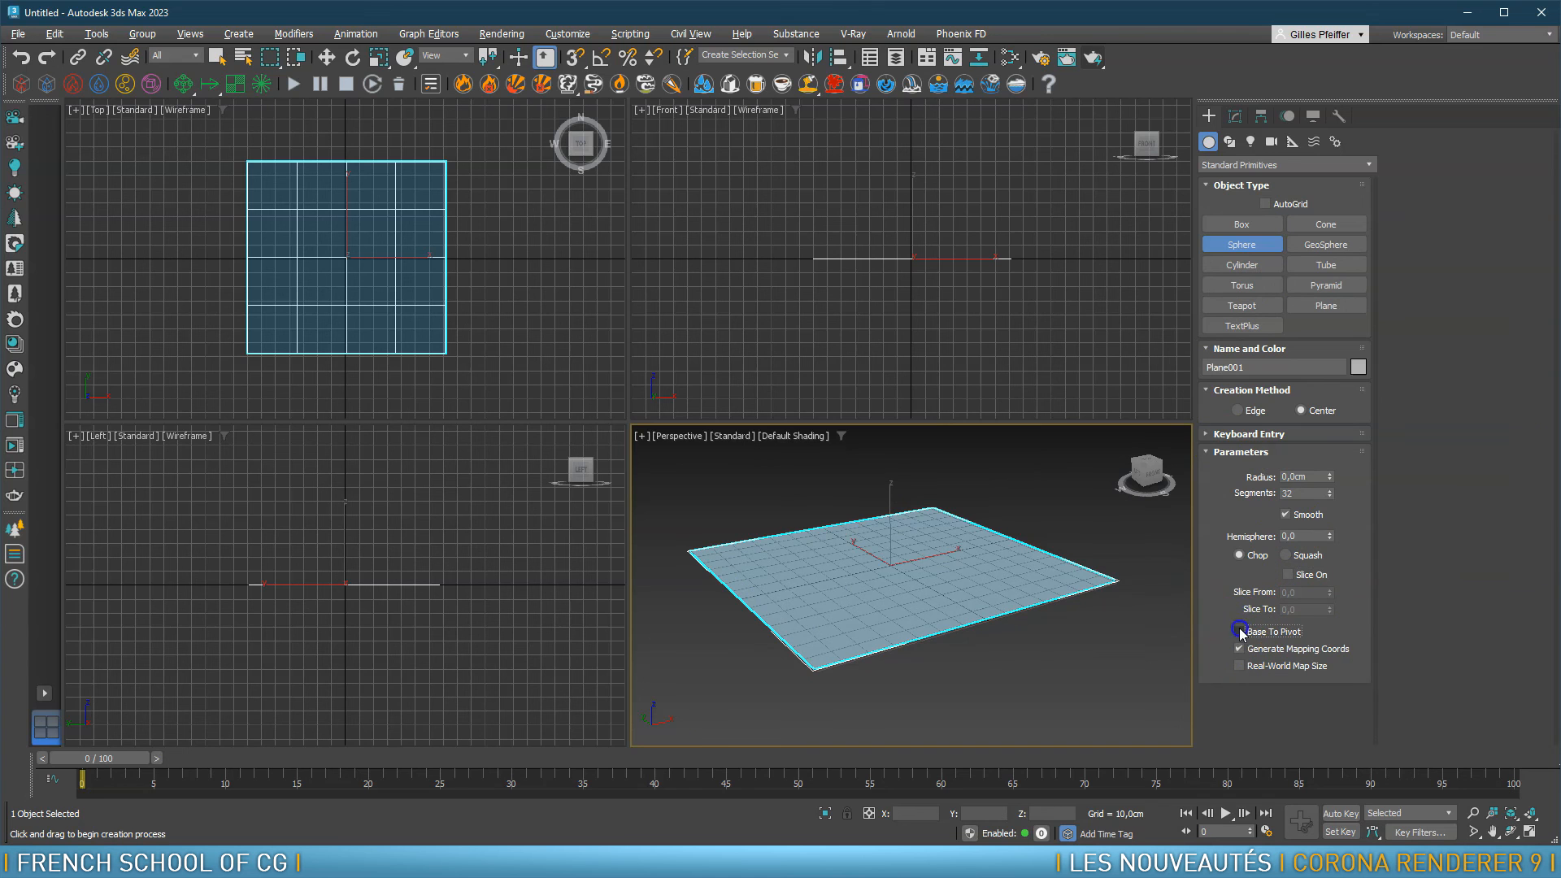
{"action": "left_click", "coordinate": [1211, 433]}
{"action": "left_click_drag", "start_coordinate": [1300, 513], "coordinate": [1227, 514]}
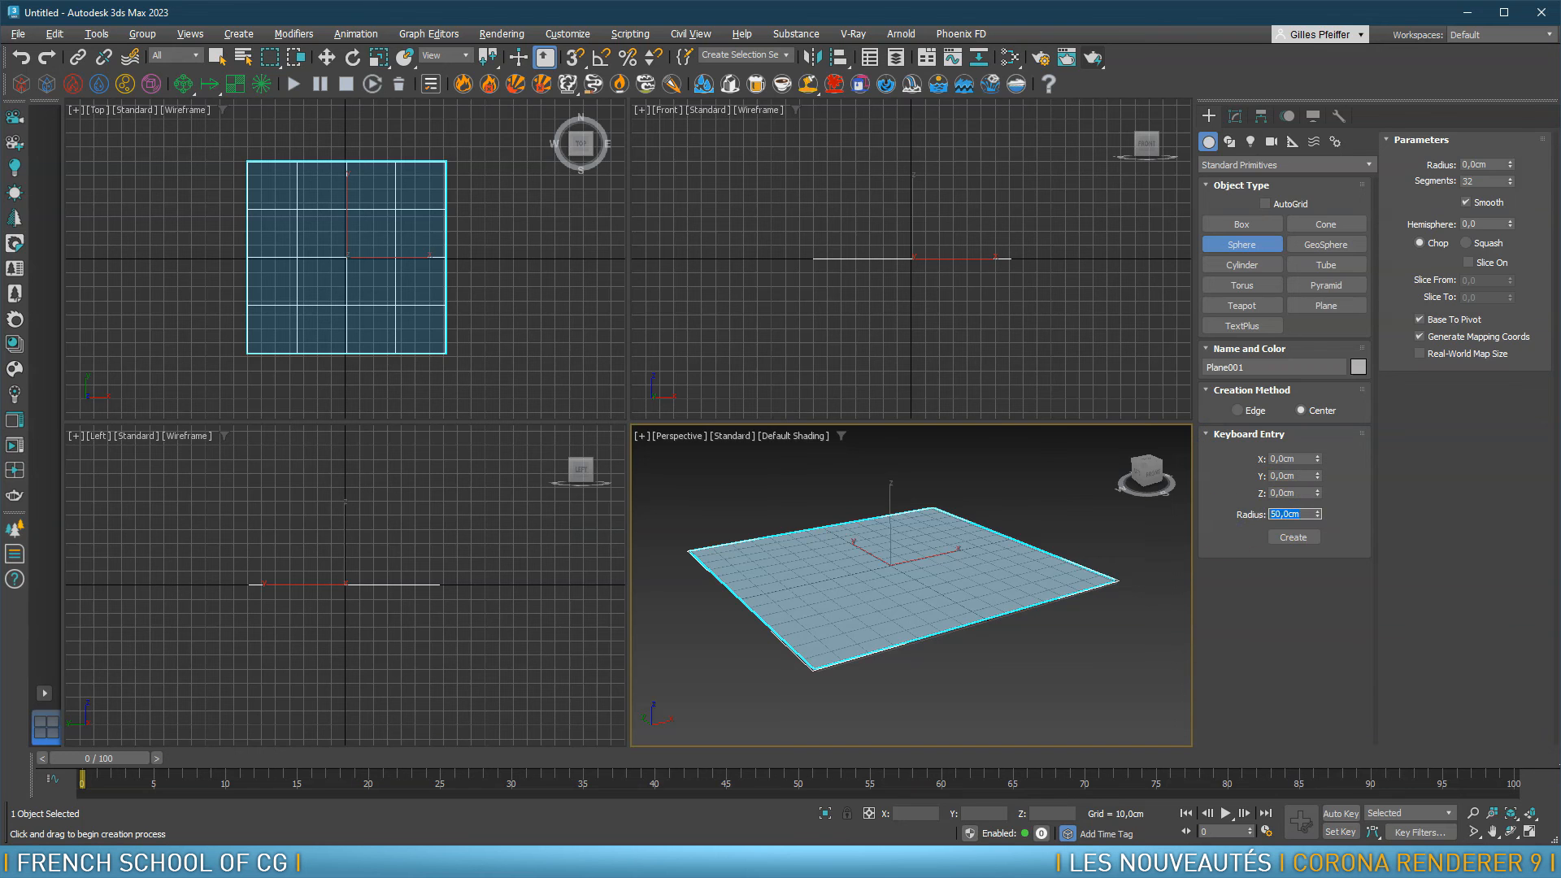
{"action": "left_click", "coordinate": [1293, 536]}
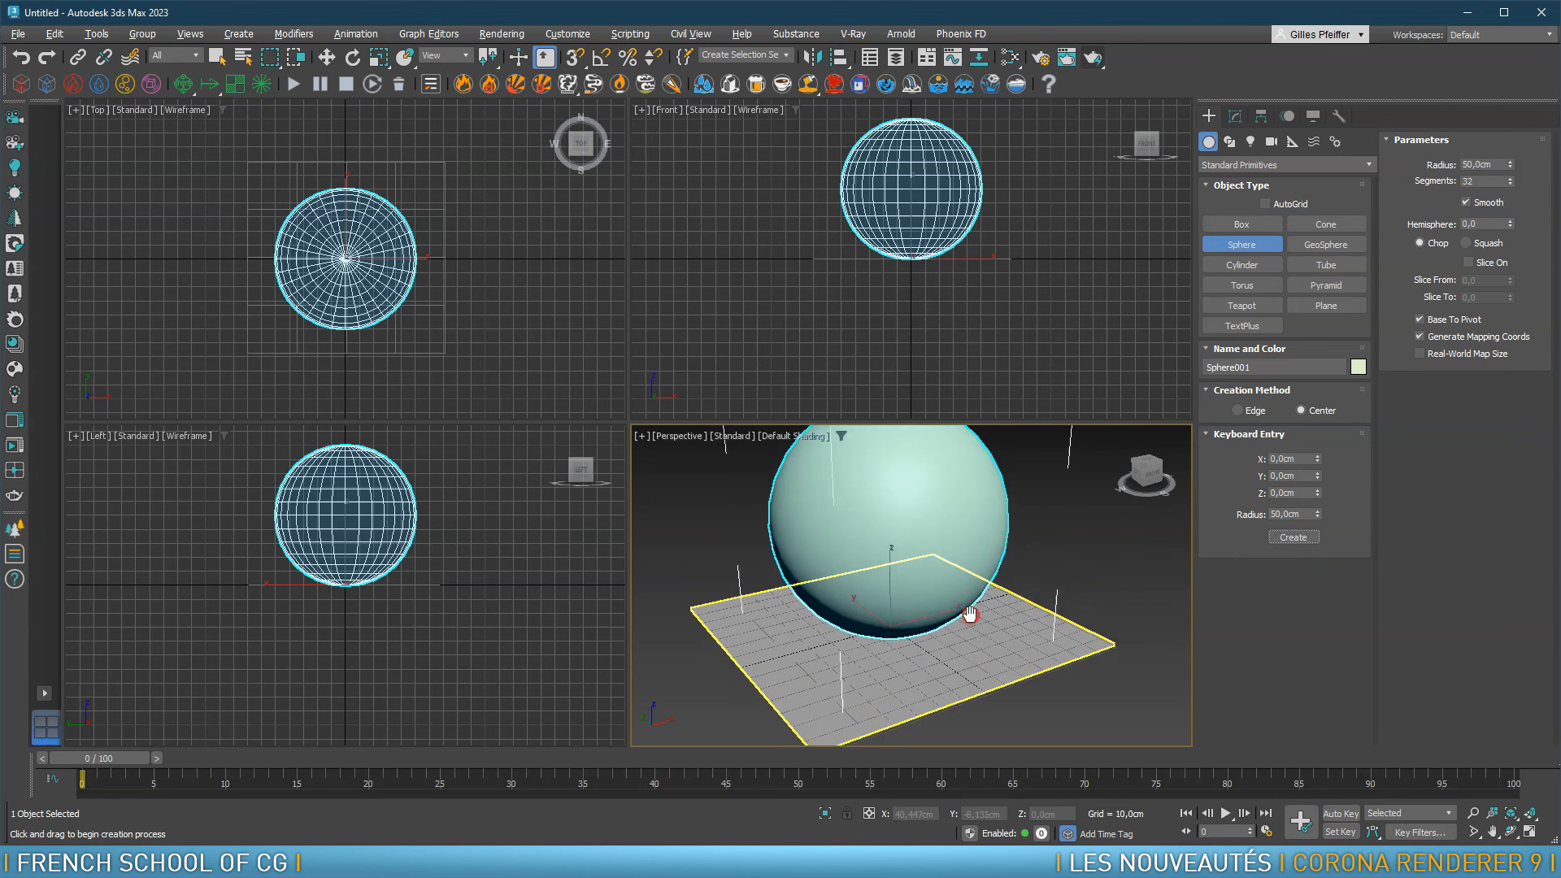
{"action": "scroll", "coordinate": [940, 617], "scroll_direction": "down", "scroll_amount": 3}
{"action": "key", "text": "alt+w"}
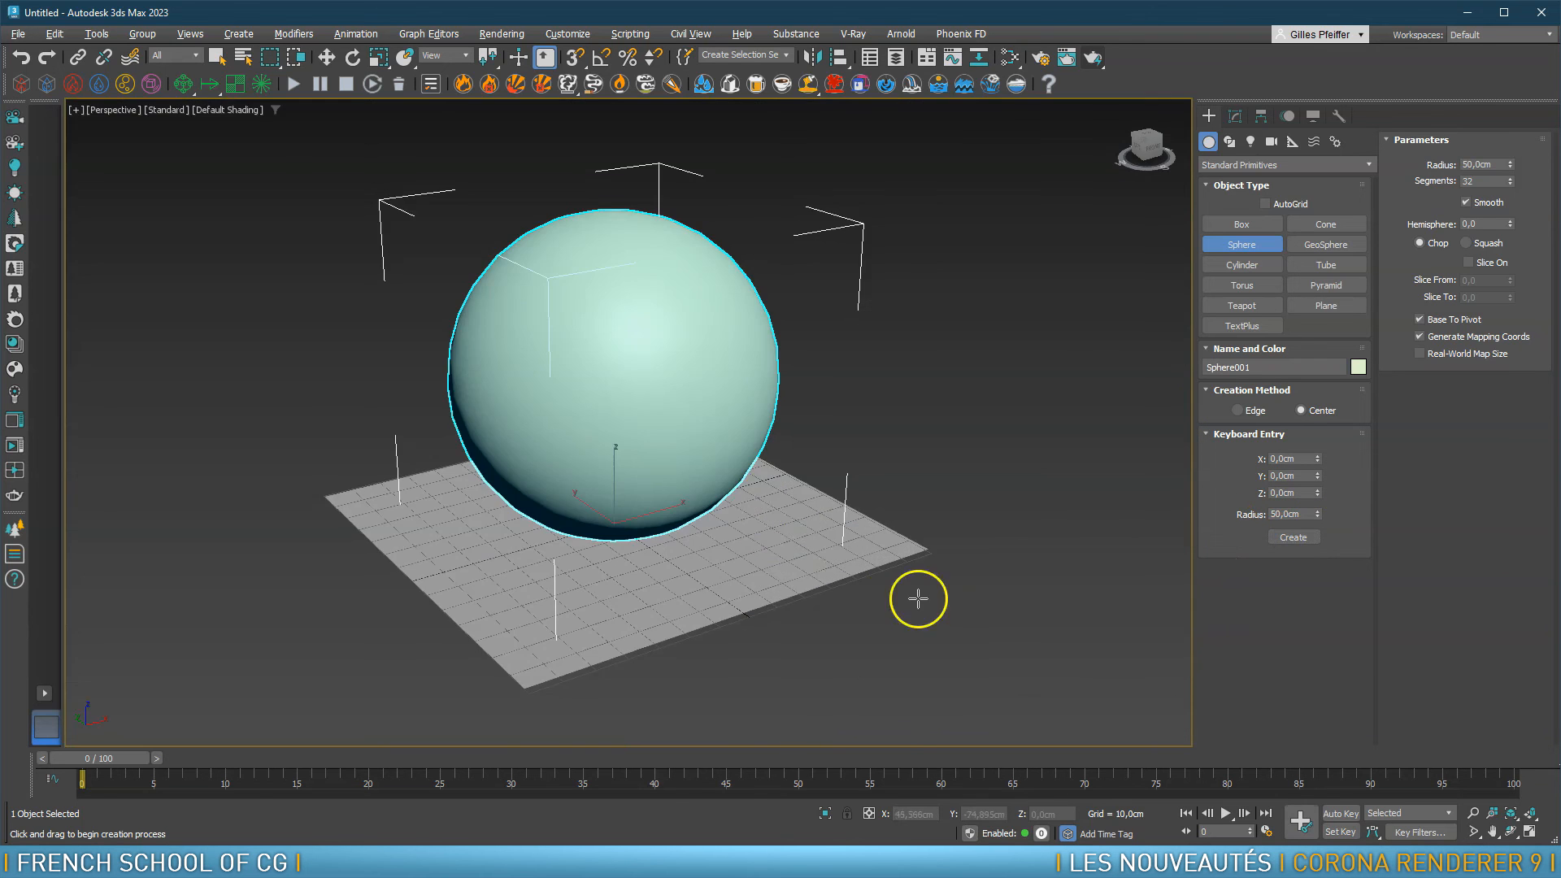
Enlarge the ground plane under the sphere to 500 cm in both length and width
{"action": "middle_click_drag", "start_coordinate": [777, 524], "coordinate": [777, 538]}
{"action": "left_click", "coordinate": [780, 538]}
{"action": "right_click", "coordinate": [797, 543]}
{"action": "left_click", "coordinate": [795, 533]}
{"action": "left_click", "coordinate": [1233, 116]}
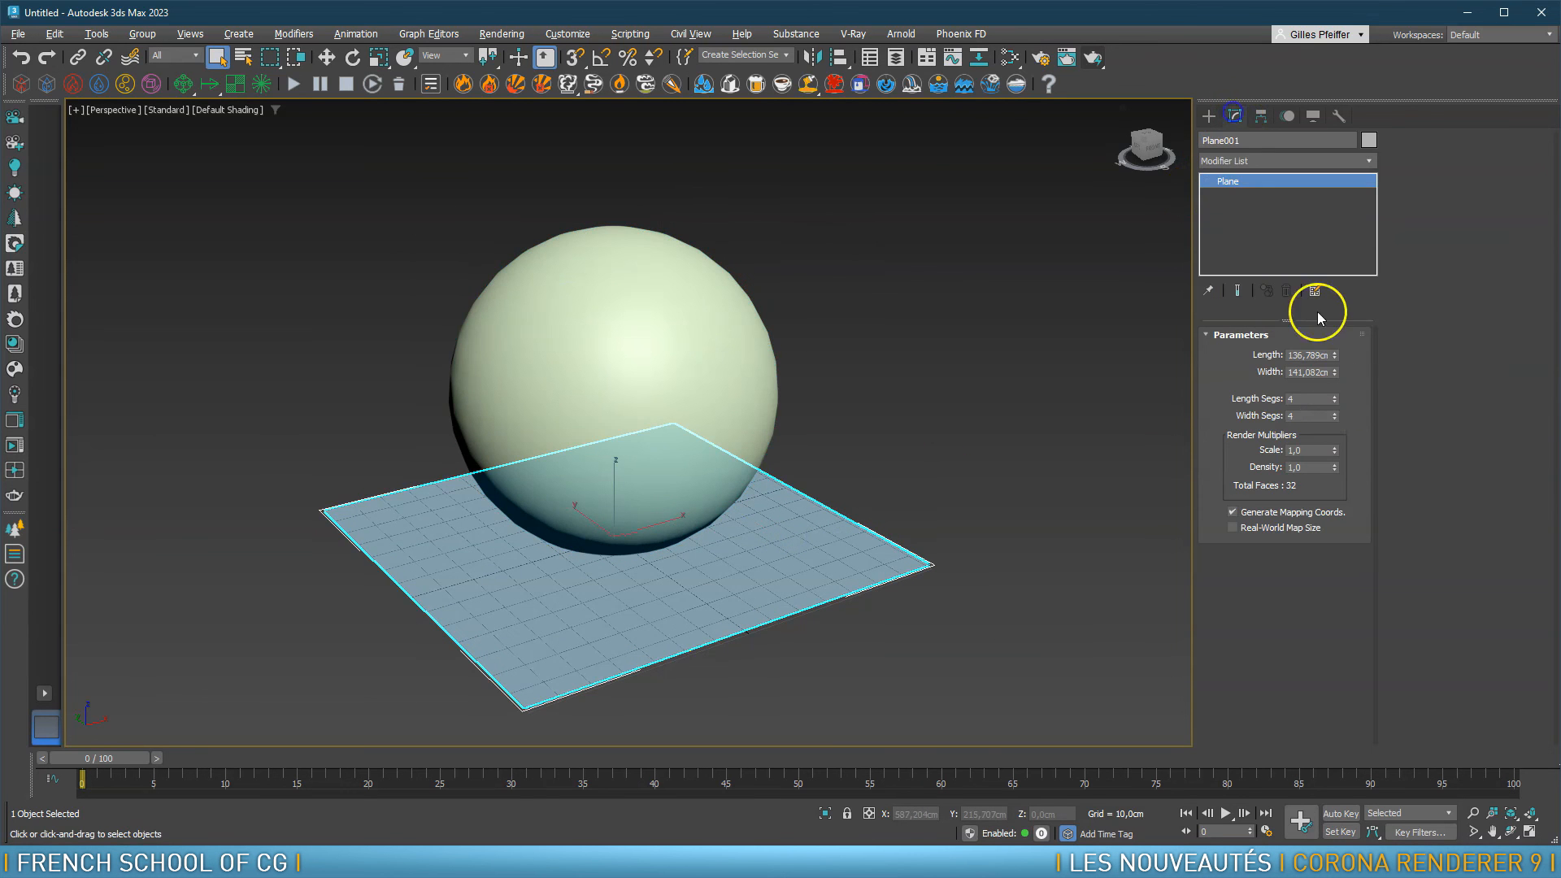
{"action": "double_click", "coordinate": [1303, 355]}
{"action": "key", "text": "Tab"}
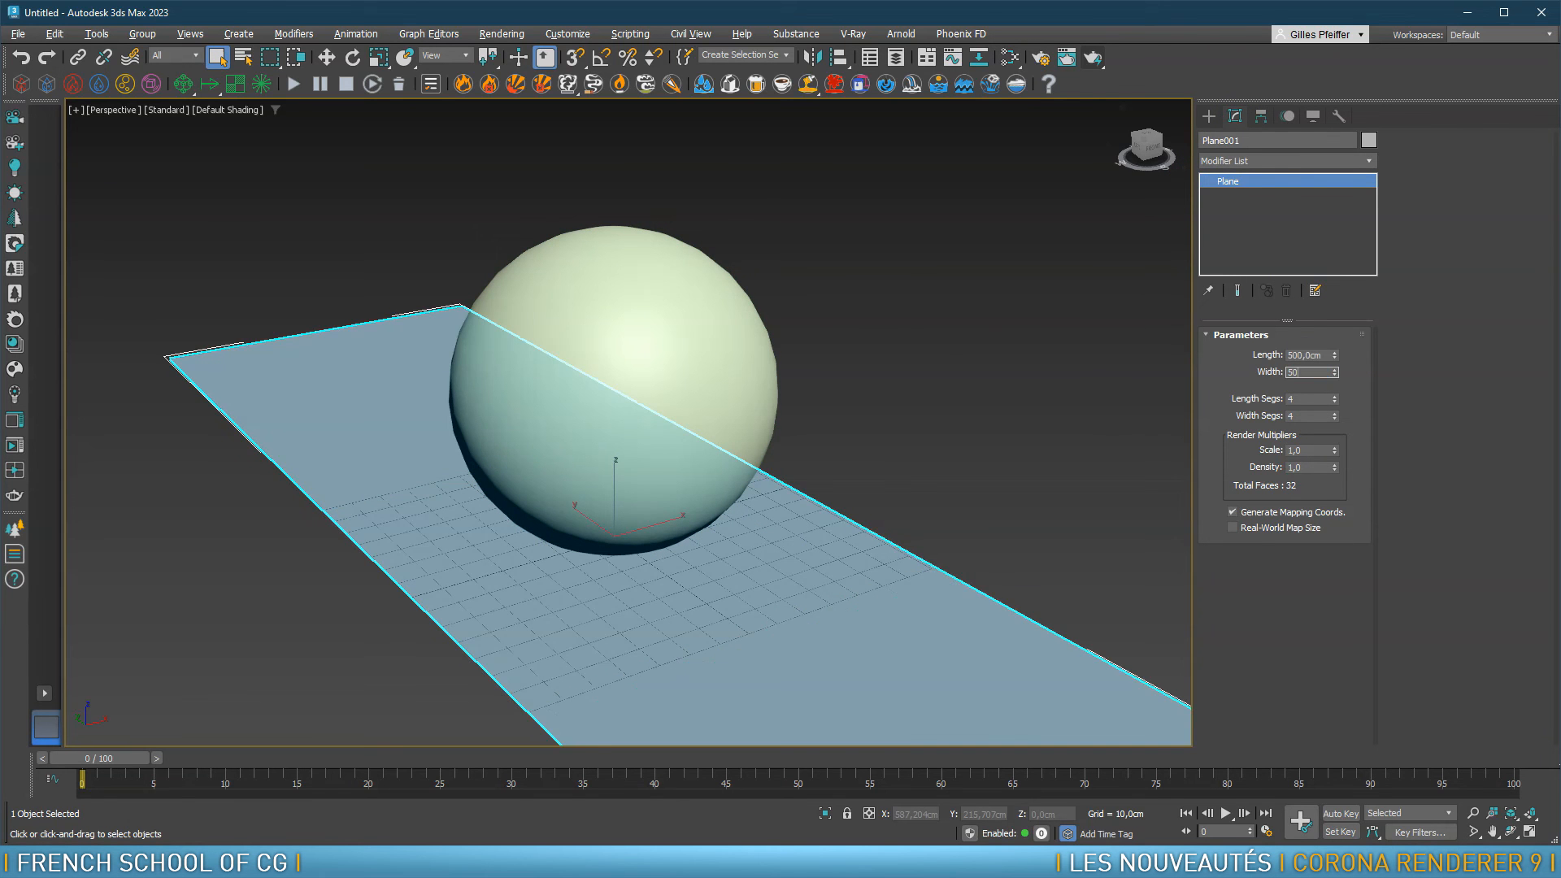
{"action": "key", "text": "Return"}
{"action": "middle_click_drag", "start_coordinate": [728, 319], "coordinate": [682, 300], "text": "alt"}
Set up a Phoenix Fire simulation on the sphere
{"action": "left_click", "coordinate": [630, 305]}
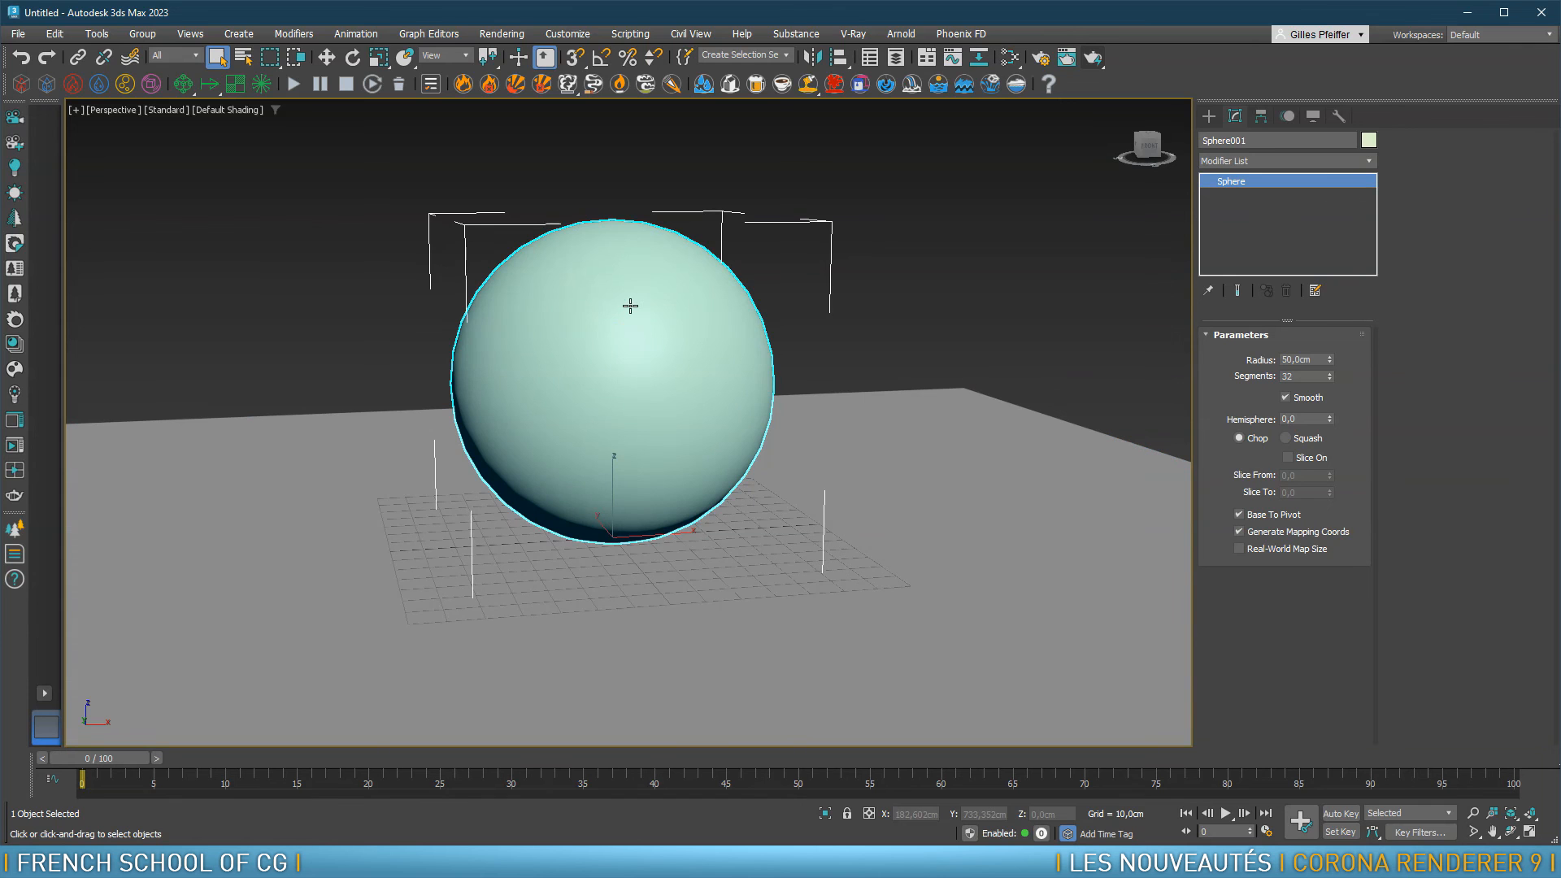
{"action": "left_click", "coordinate": [465, 84]}
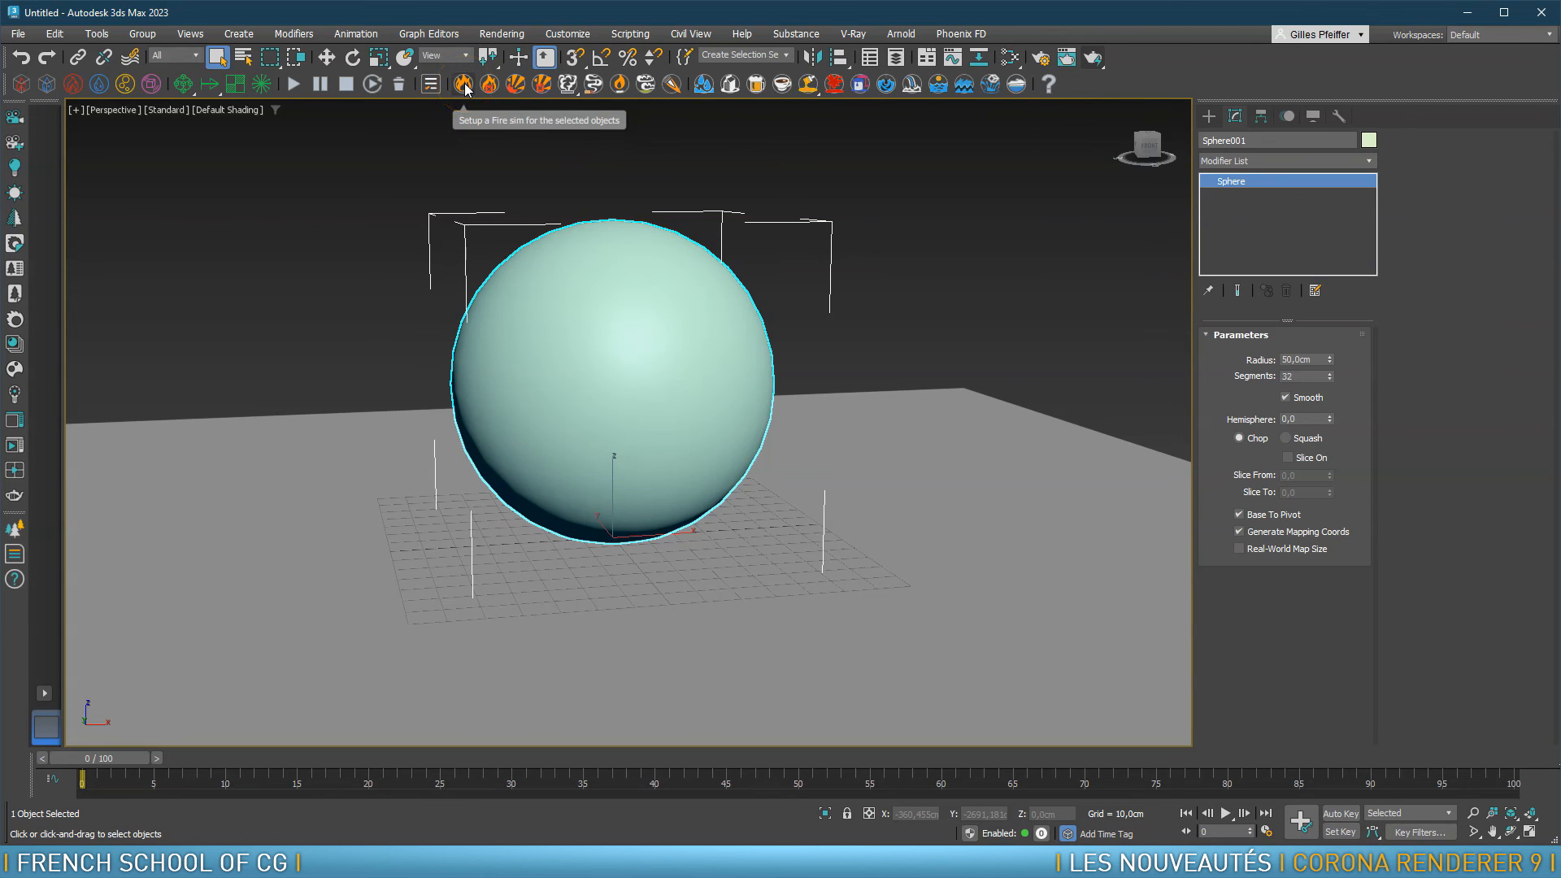
{"action": "left_click", "coordinate": [464, 84]}
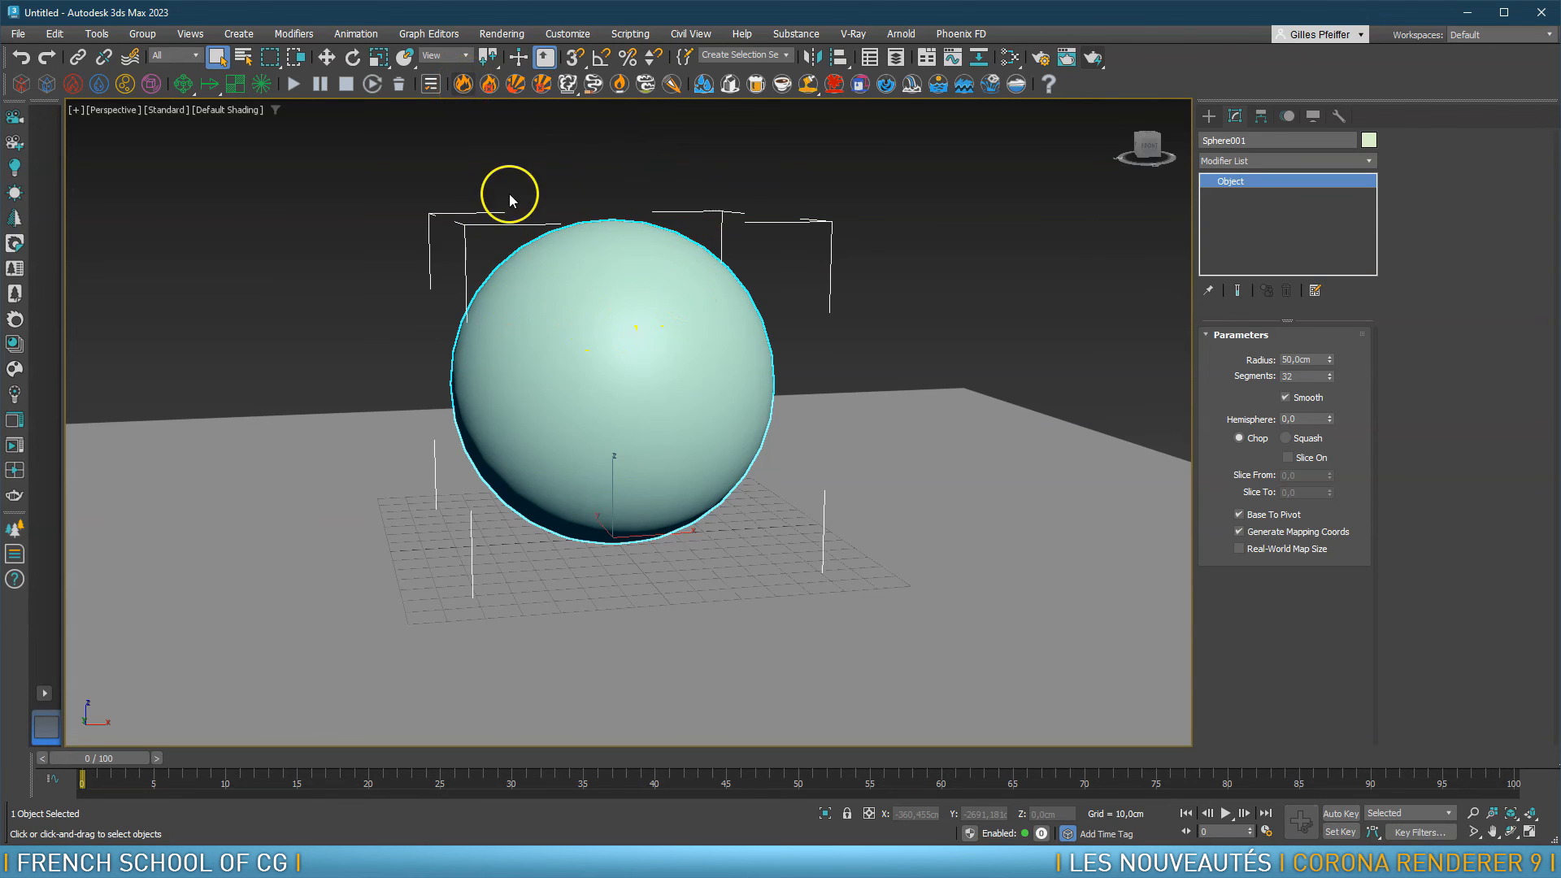
{"action": "scroll", "coordinate": [610, 390], "scroll_direction": "down", "scroll_amount": 5}
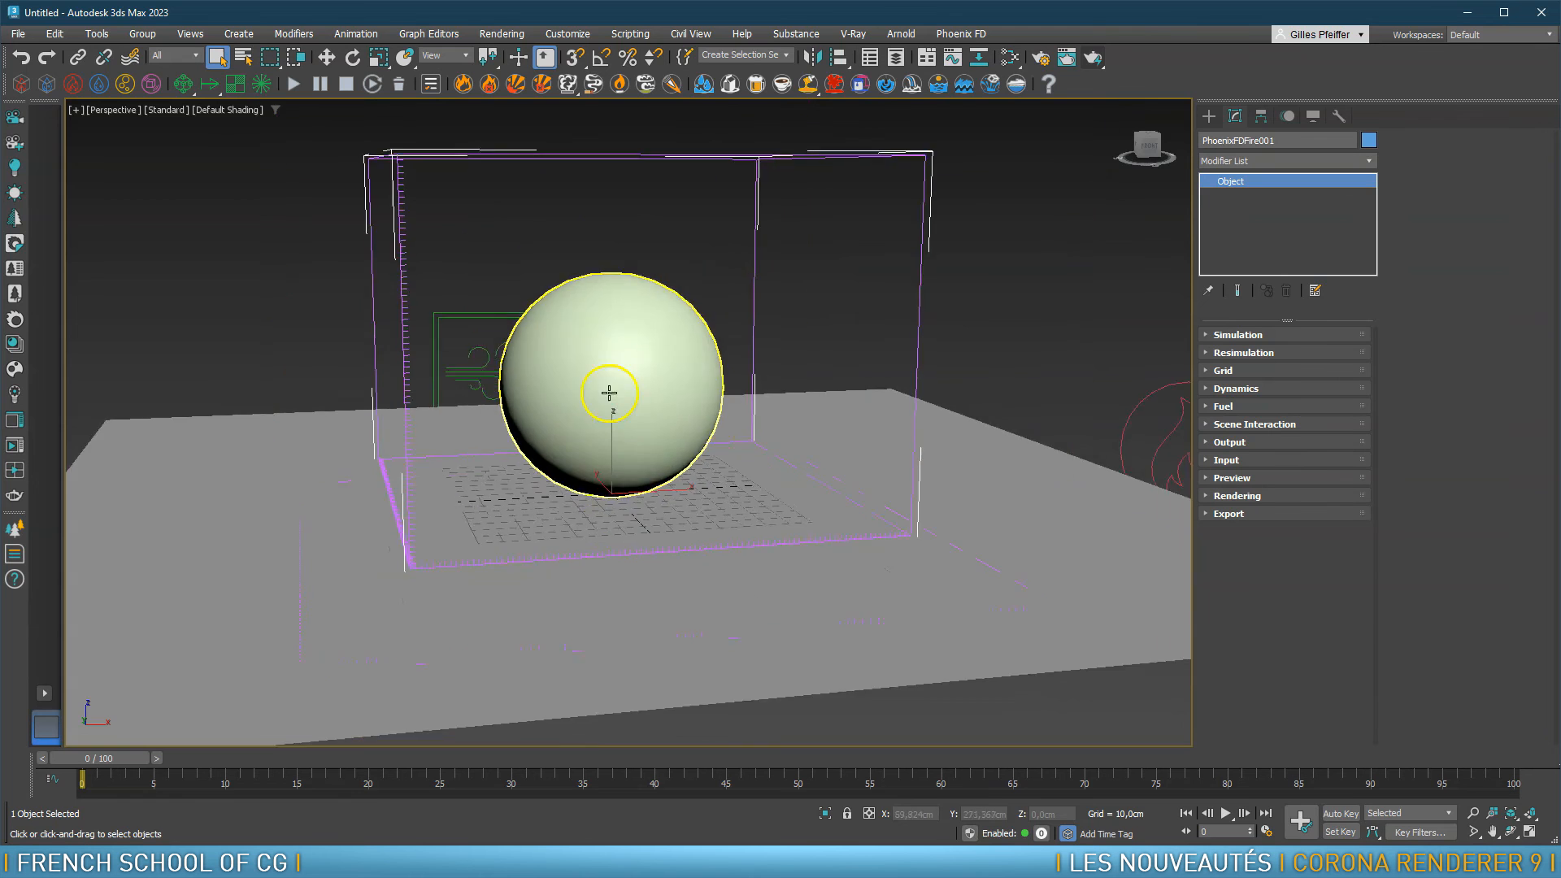
{"action": "scroll", "coordinate": [612, 398], "scroll_direction": "up", "scroll_amount": 1}
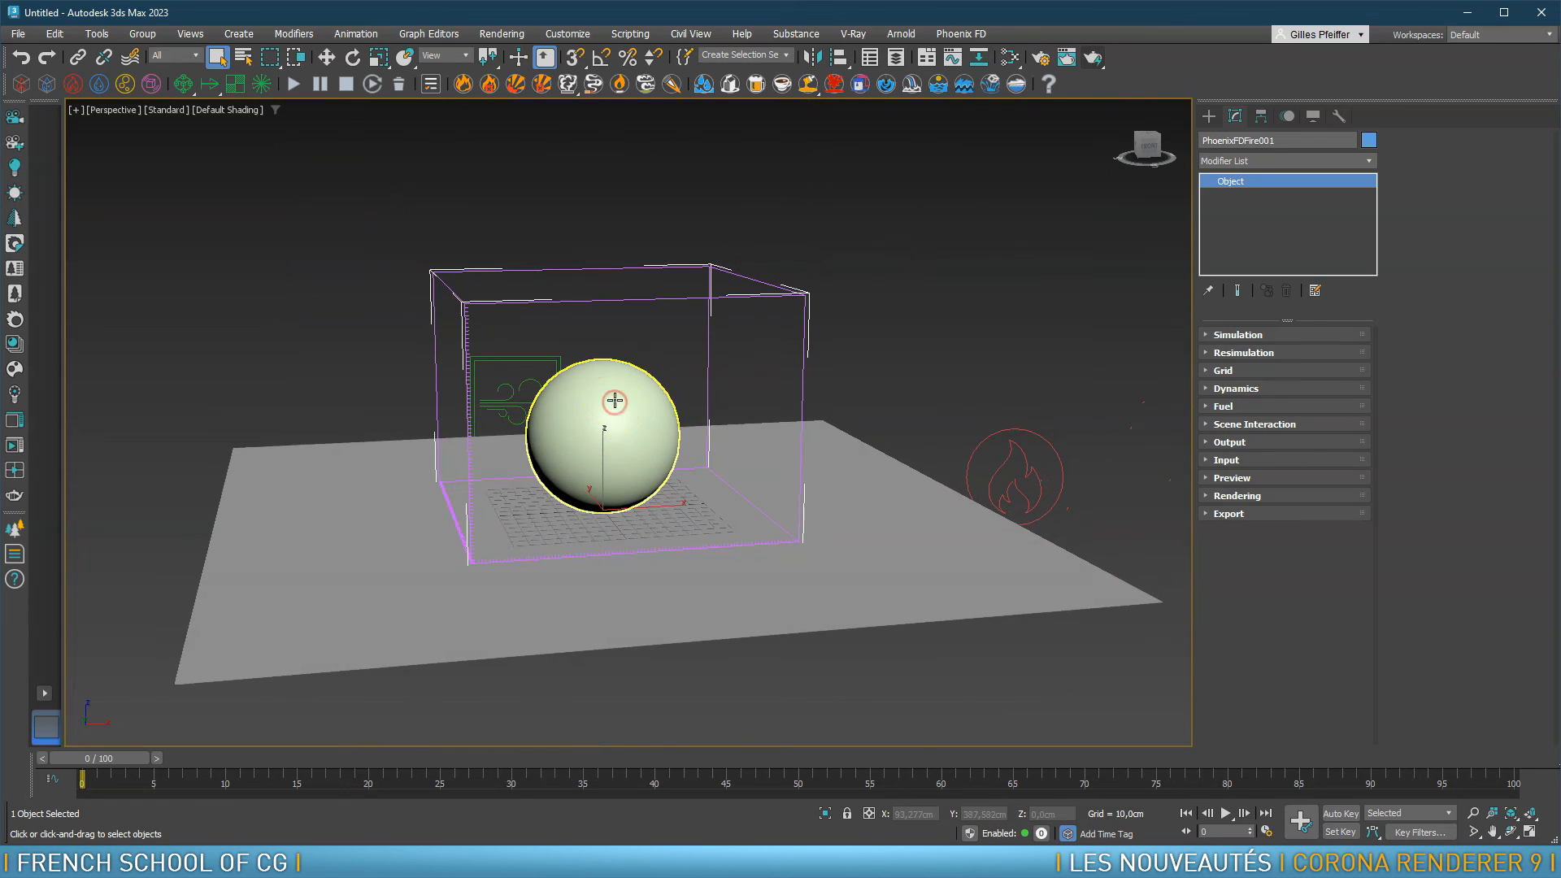
Run the fire simulation and stop it at about frame 40
{"action": "left_click", "coordinate": [294, 85]}
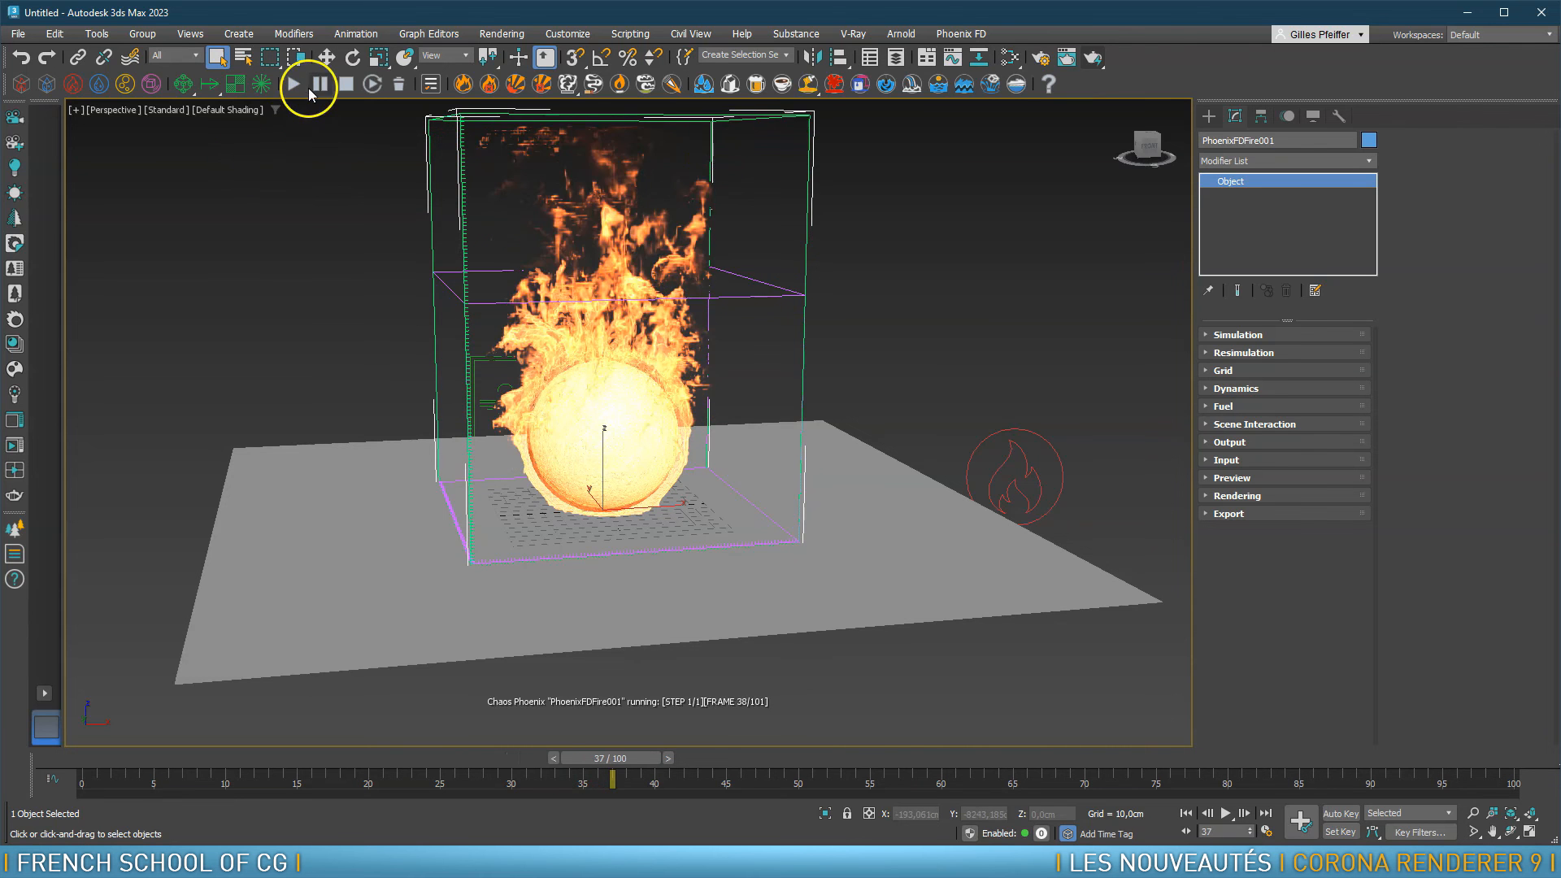
{"action": "left_click", "coordinate": [343, 89]}
{"action": "middle_click_drag", "start_coordinate": [656, 308], "coordinate": [650, 393]}
{"action": "scroll", "coordinate": [635, 398], "scroll_direction": "up", "scroll_amount": 1}
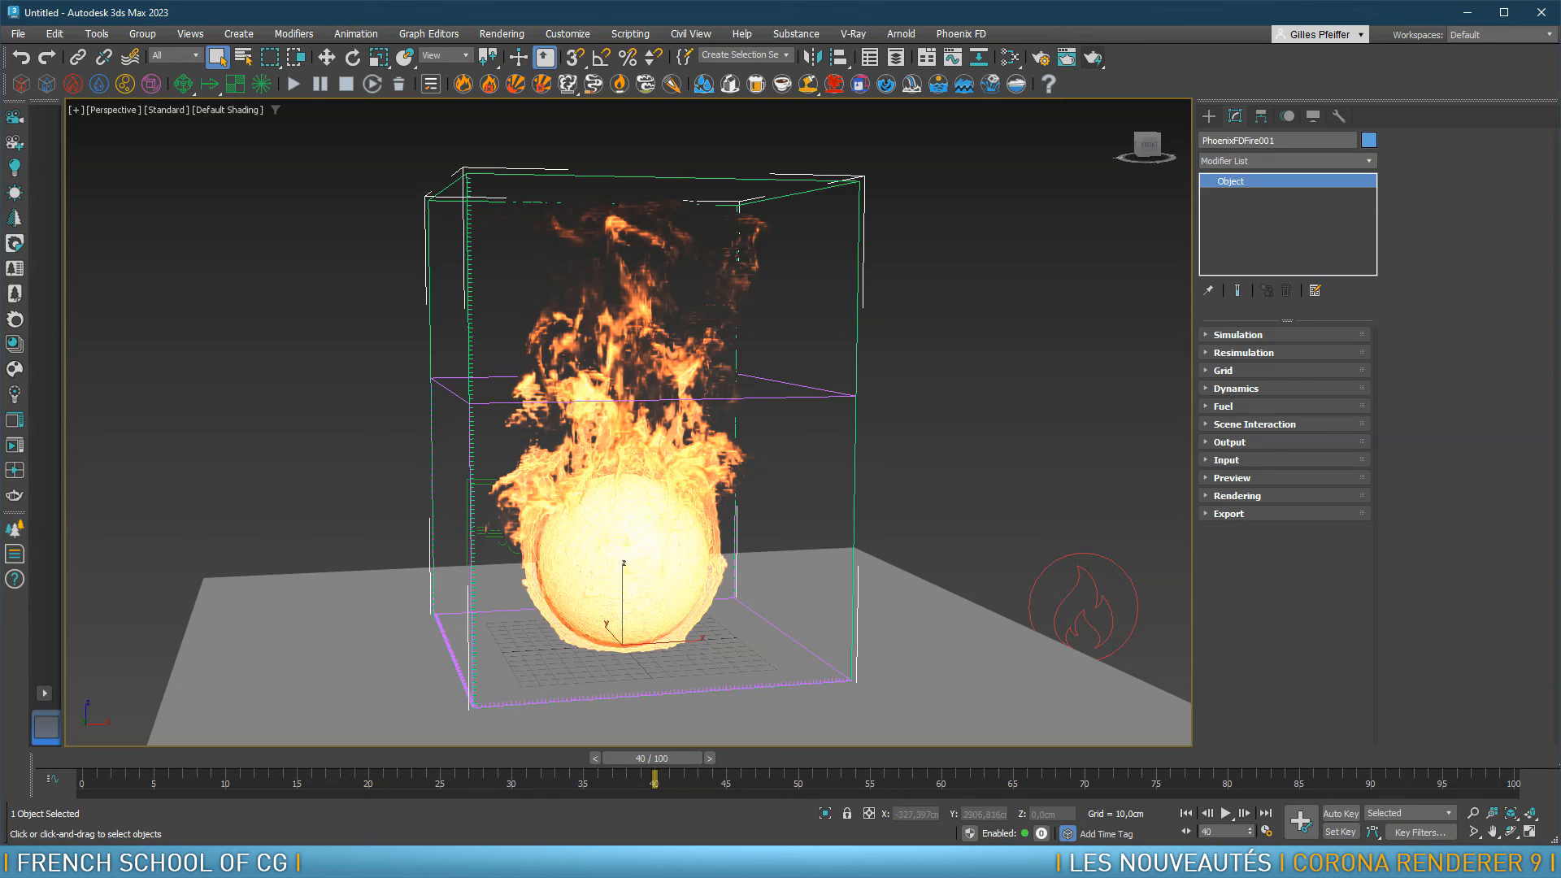
Preview the burning sphere at frame 40 with Corona interactive rendering, and close the frame buffer
{"action": "left_click", "coordinate": [16, 452]}
{"action": "left_click_drag", "start_coordinate": [520, 208], "coordinate": [724, 209]}
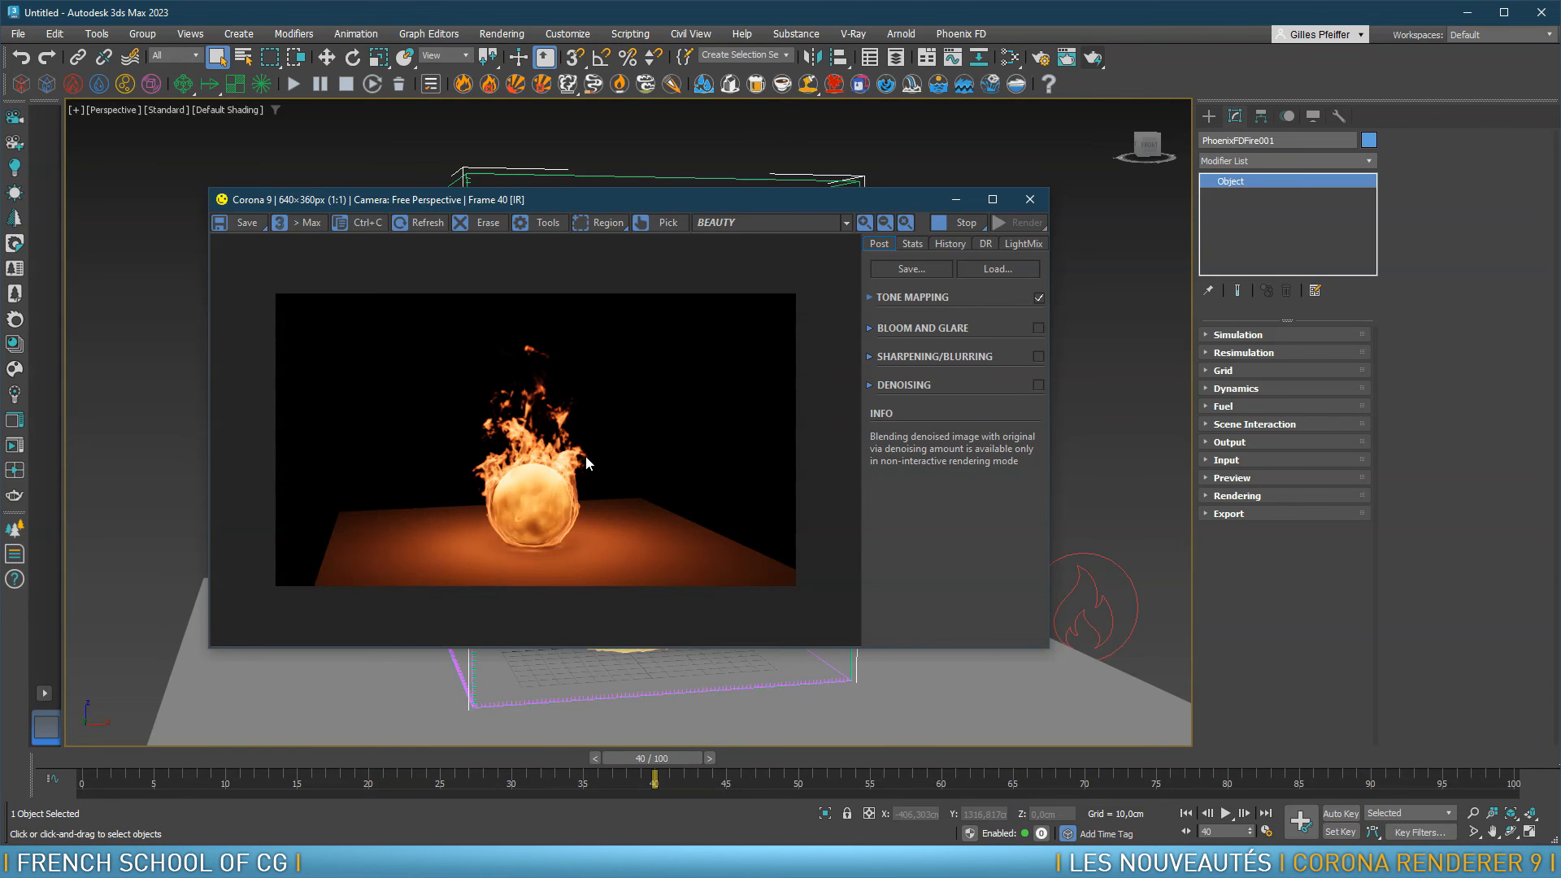
{"action": "left_click", "coordinate": [1030, 199]}
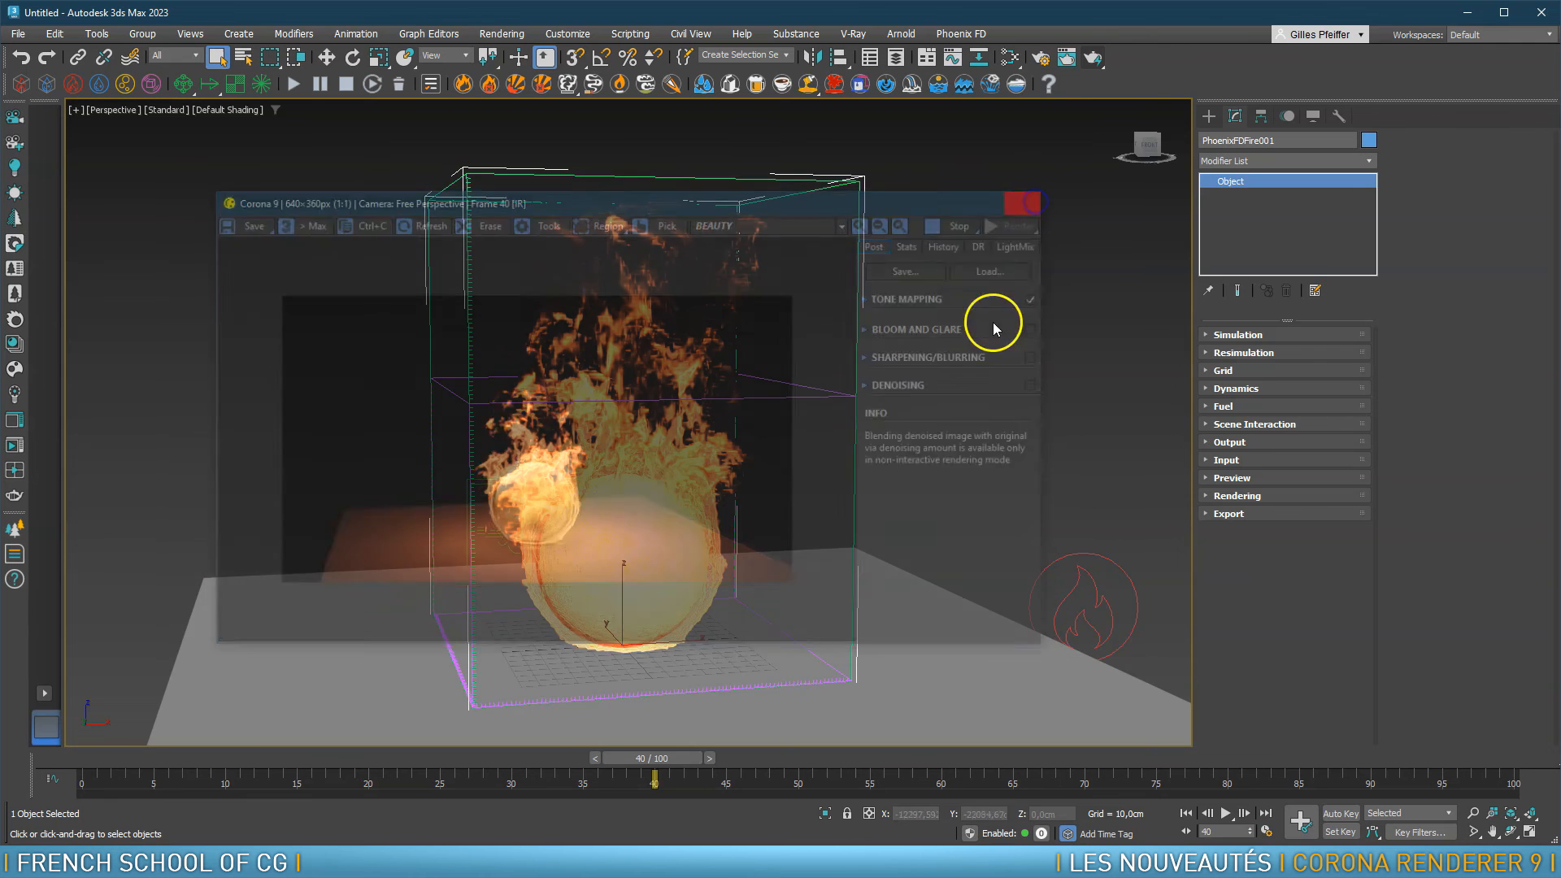
Delete the fire source, the fire simulator and its wind helper, and check the scene object list for leftovers
{"action": "left_click", "coordinate": [1075, 577]}
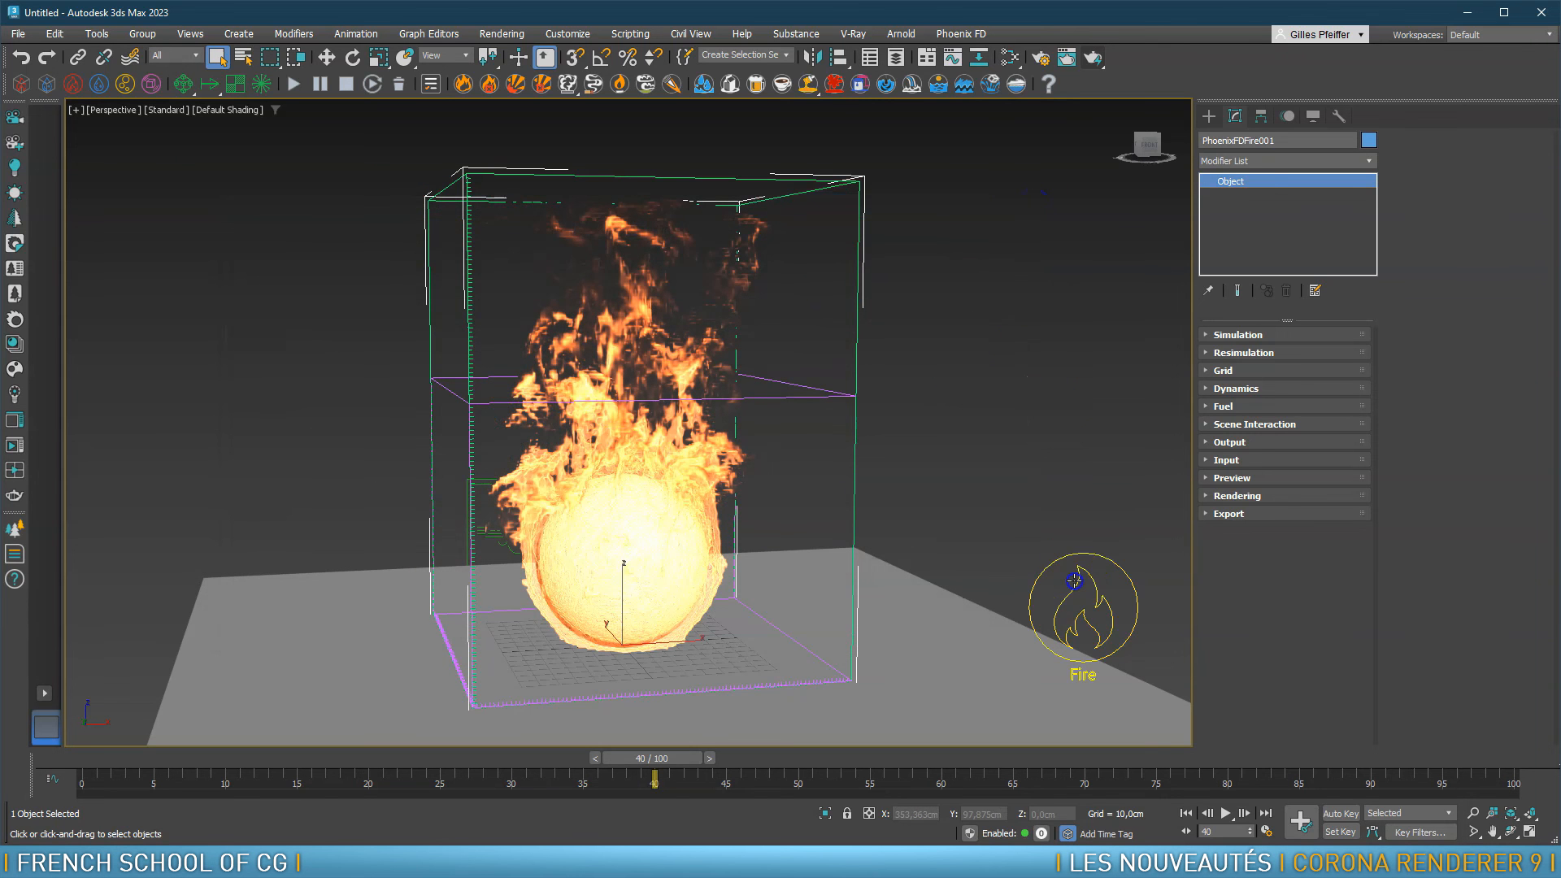
{"action": "key", "text": "Delete"}
{"action": "left_click", "coordinate": [993, 445]}
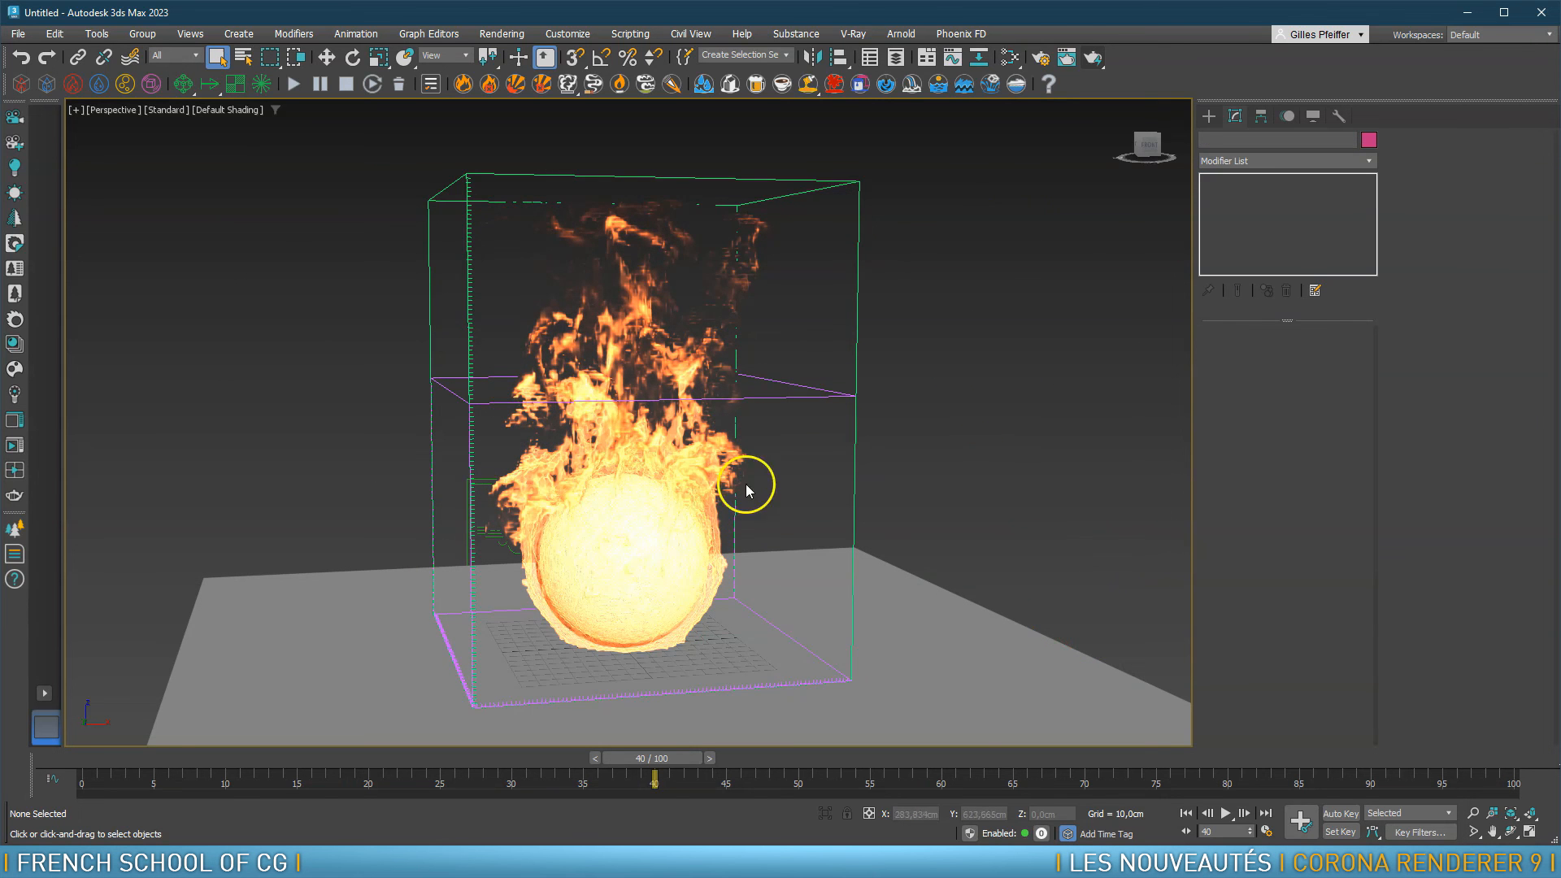
{"action": "left_click_drag", "start_coordinate": [922, 345], "coordinate": [831, 424]}
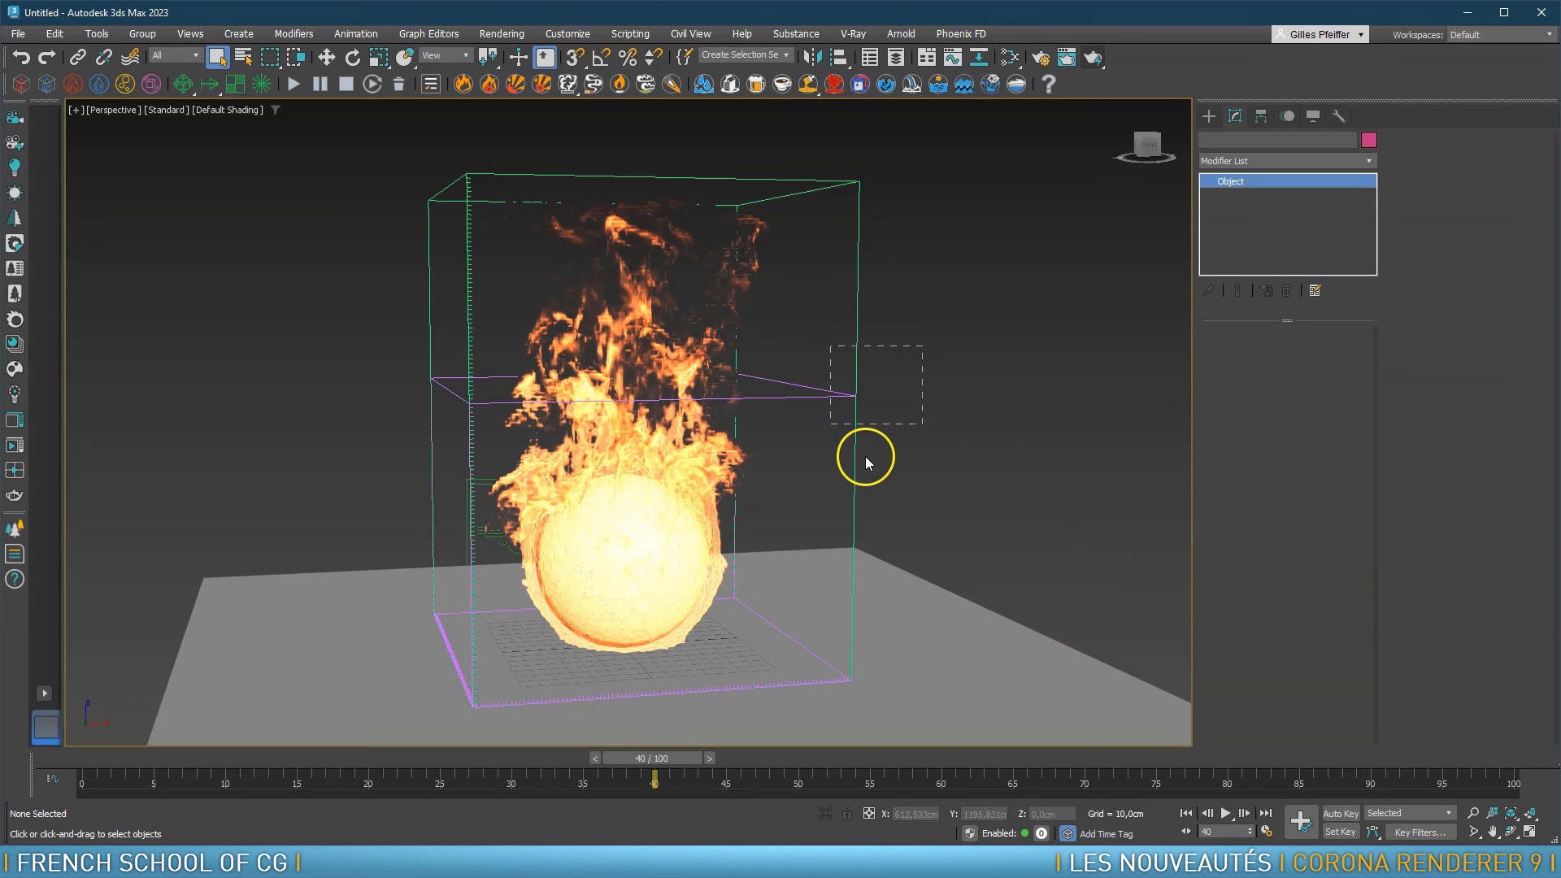
{"action": "left_click_drag", "start_coordinate": [948, 446], "coordinate": [953, 441]}
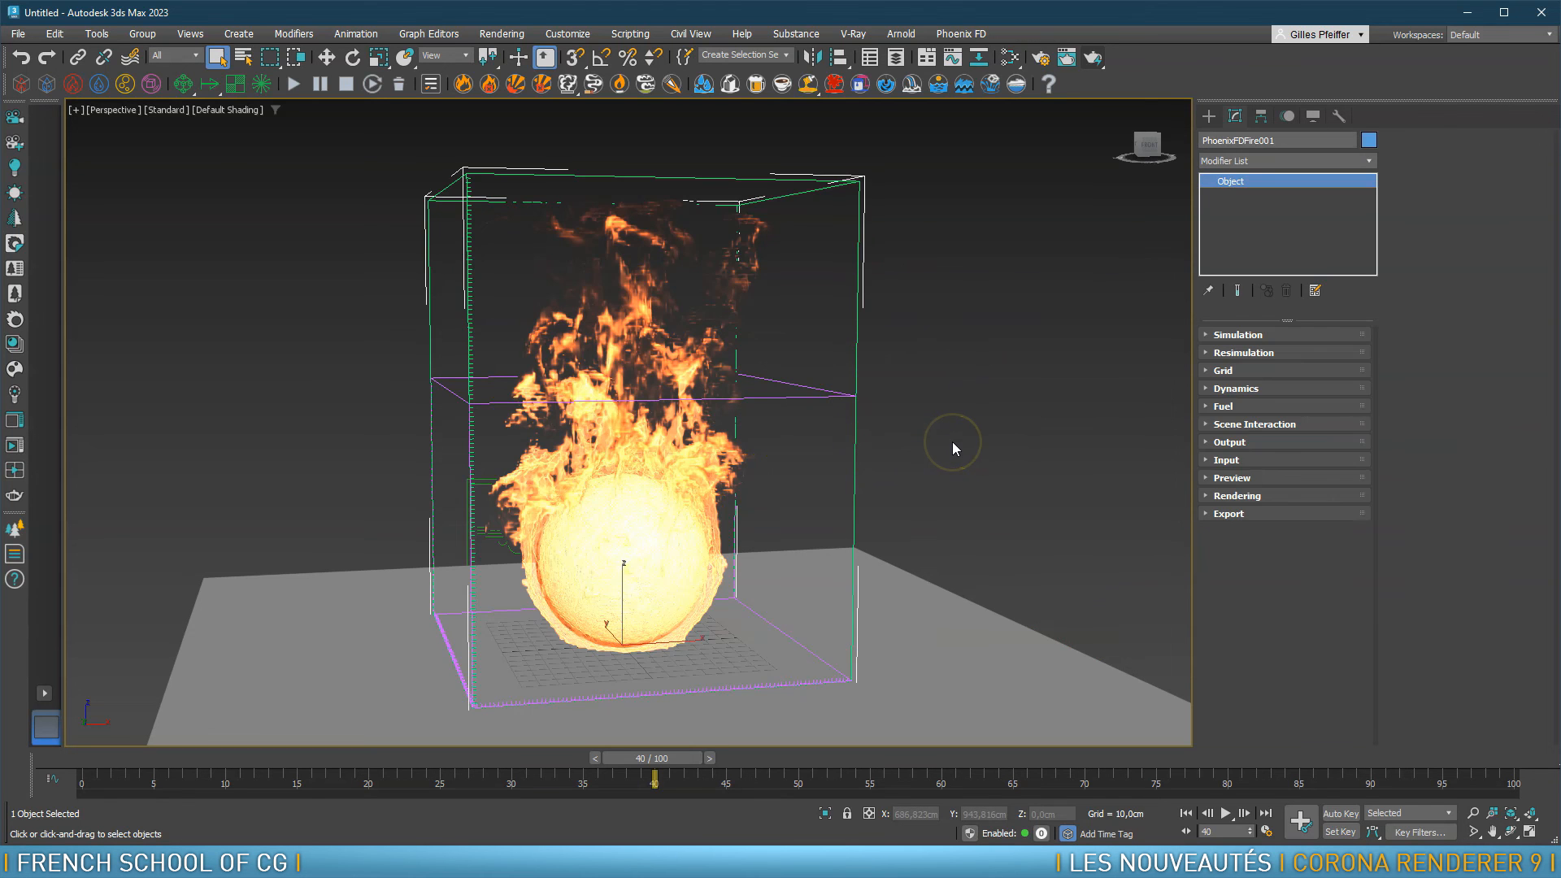
{"action": "key", "text": "Delete"}
{"action": "left_click", "coordinate": [505, 524]}
{"action": "key", "text": "Delete"}
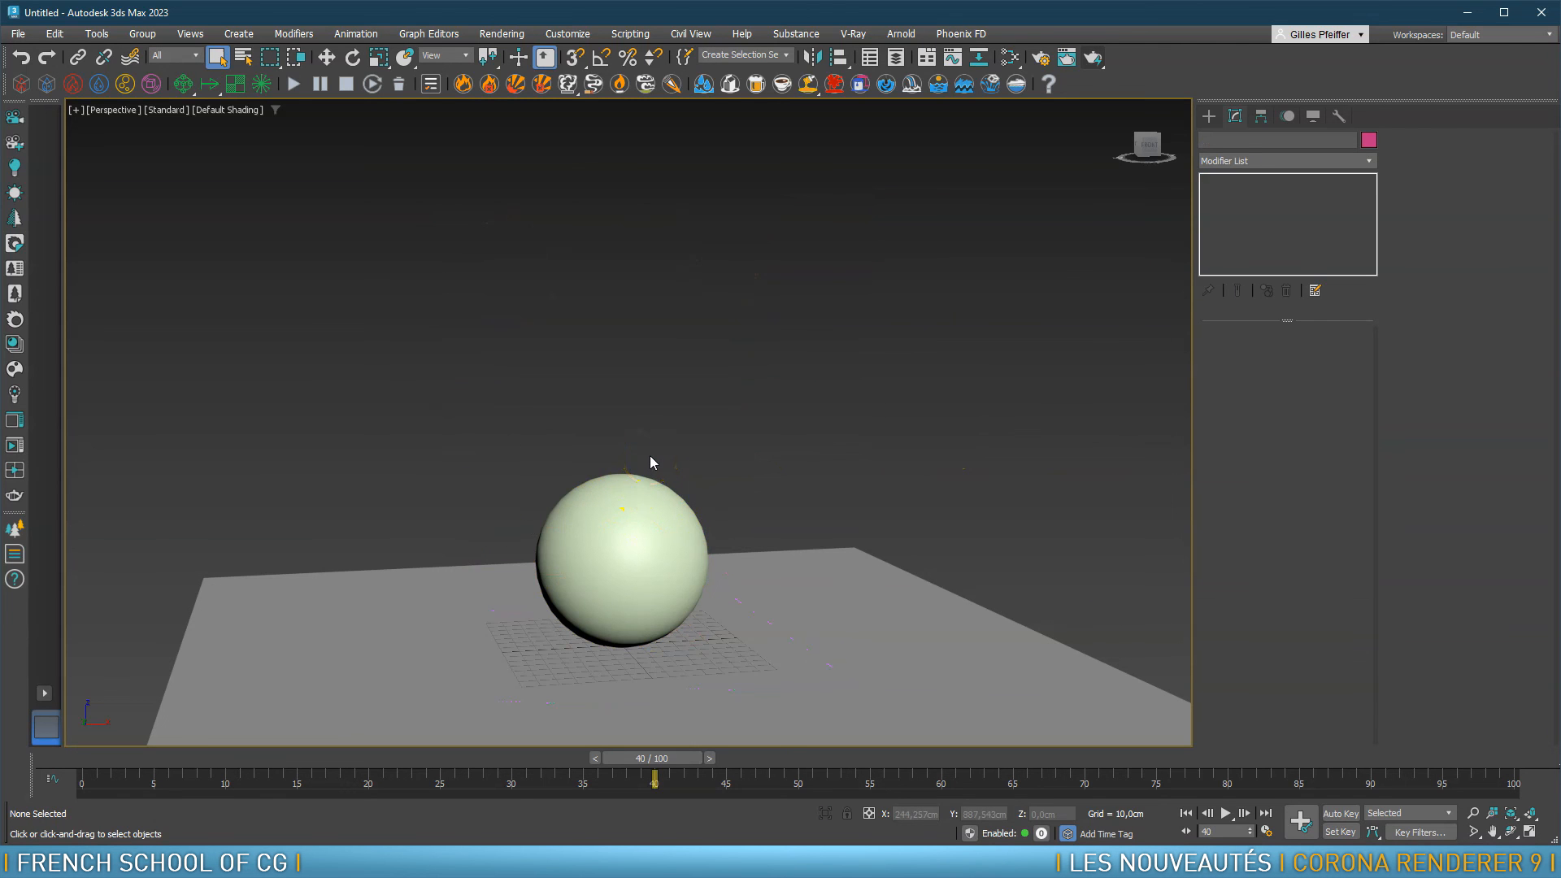
{"action": "key", "text": "h"}
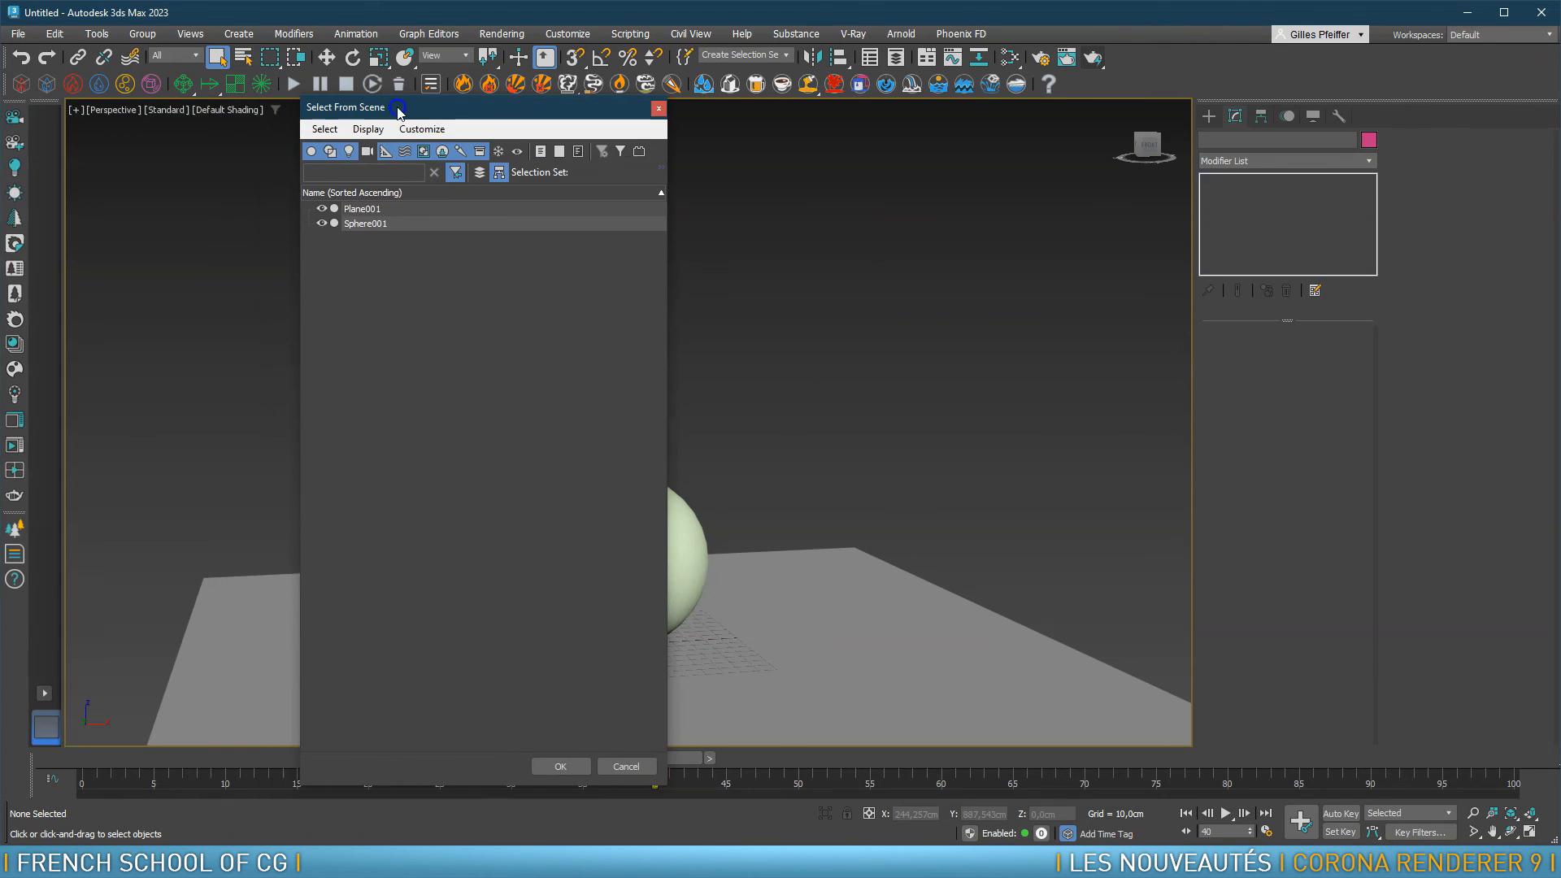
{"action": "left_click", "coordinate": [658, 111]}
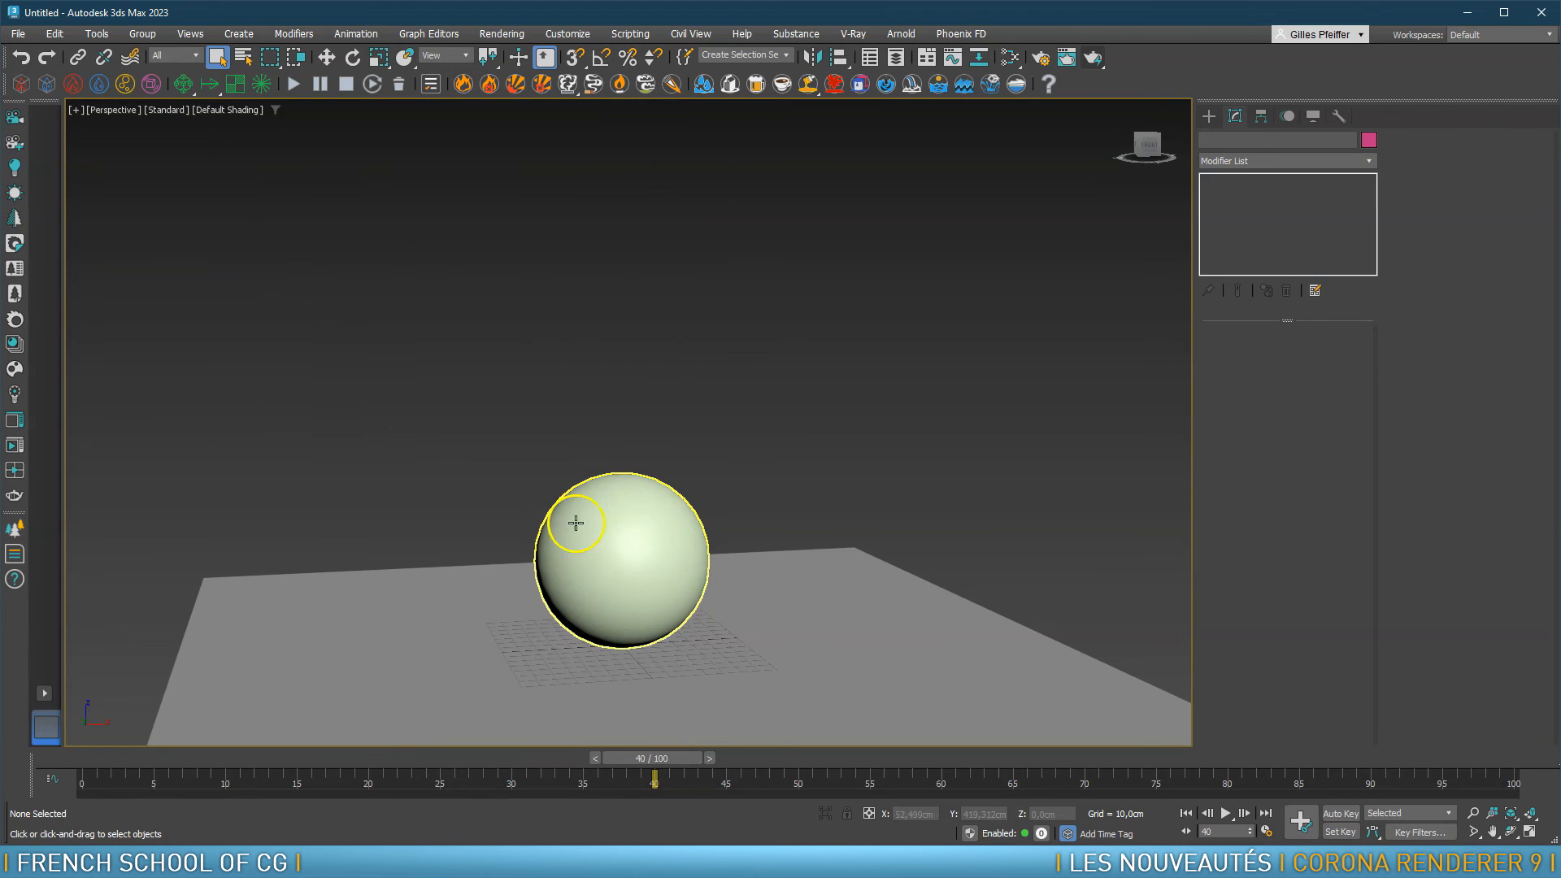
Set up a Phoenix smoke simulation on the sphere and run it from frame 0 to about frame 66
{"action": "left_click", "coordinate": [627, 516]}
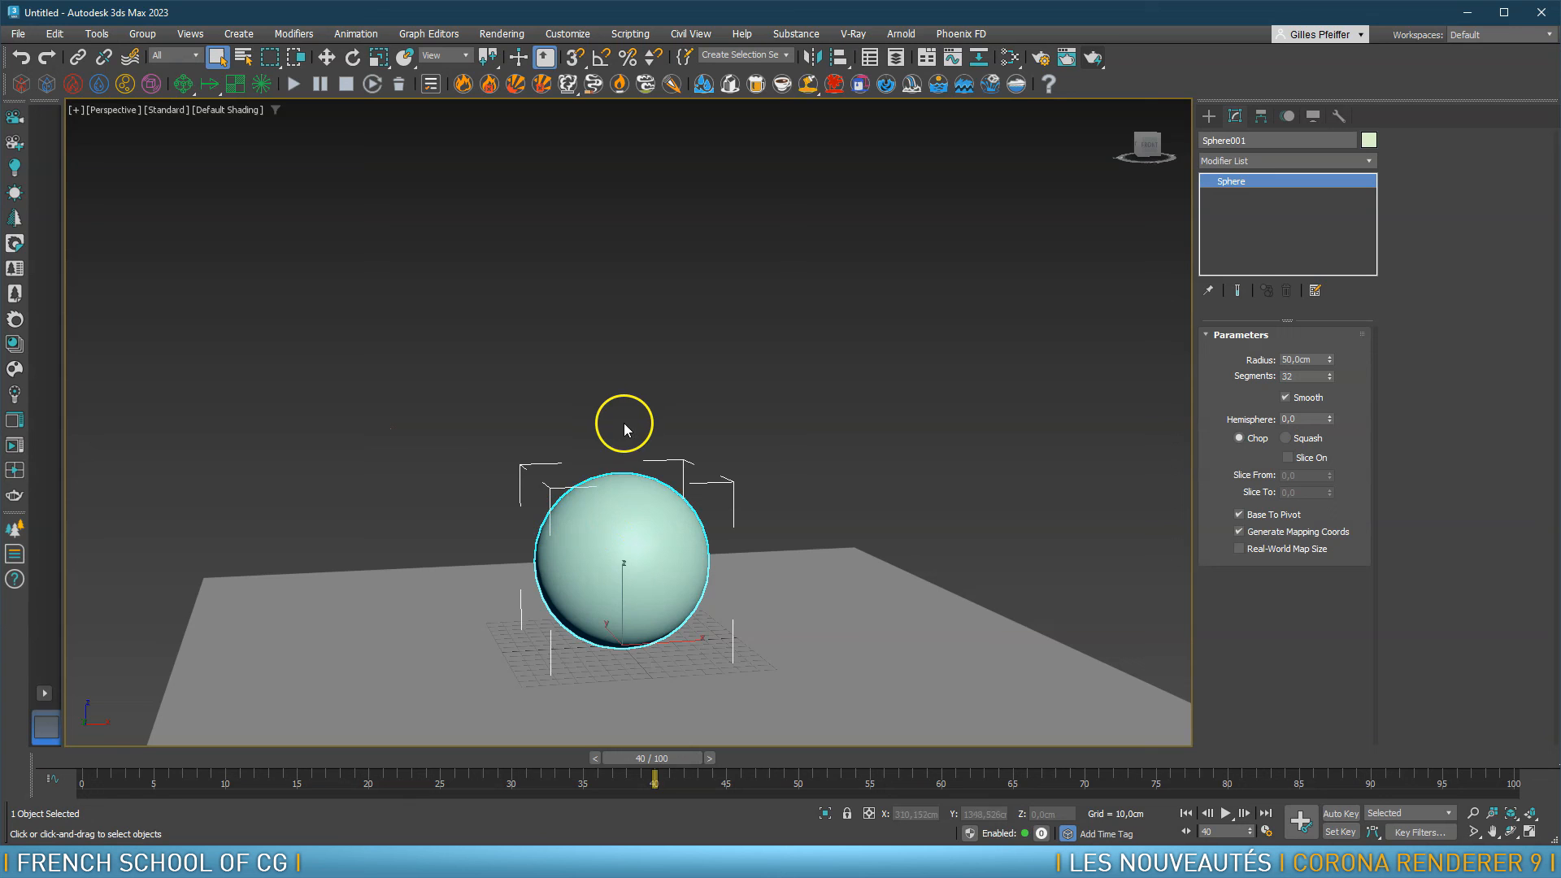
{"action": "left_click", "coordinate": [567, 90]}
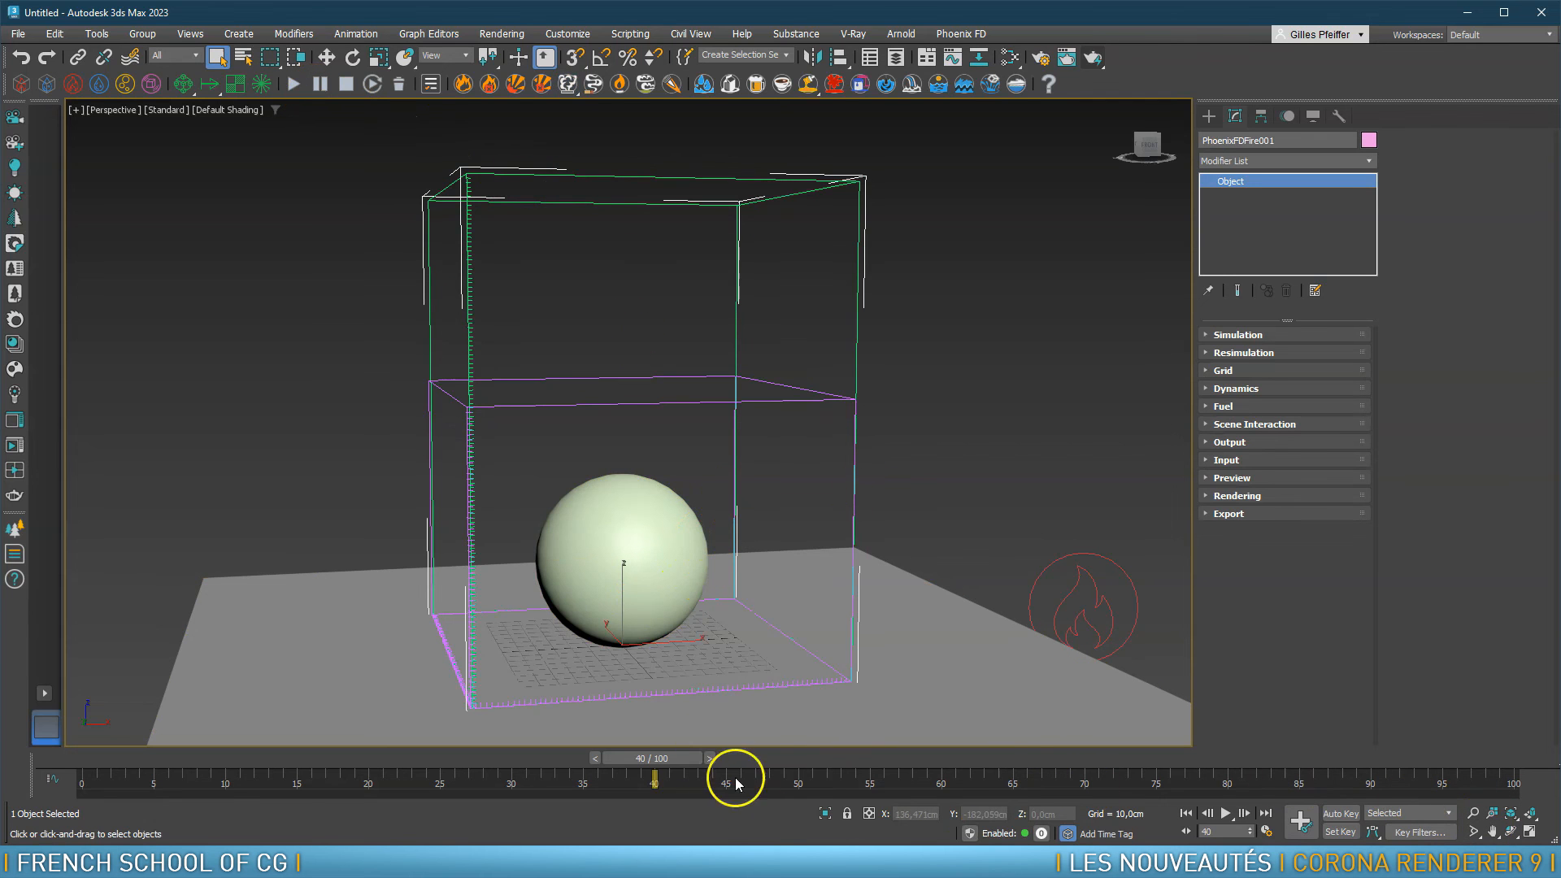
{"action": "left_click_drag", "start_coordinate": [673, 760], "coordinate": [32, 760]}
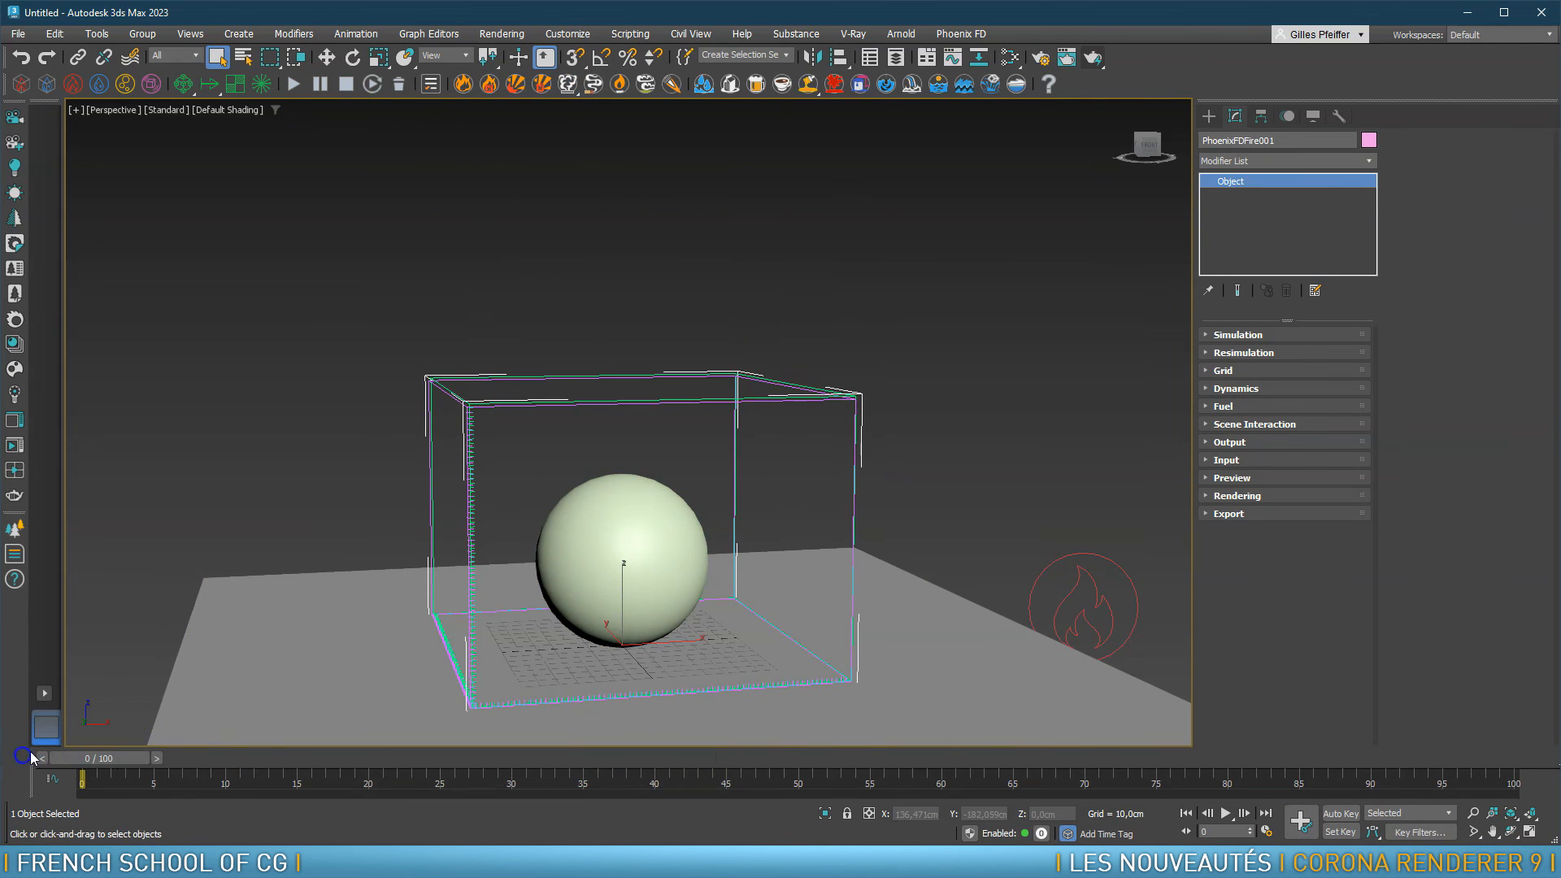
{"action": "left_click", "coordinate": [292, 84]}
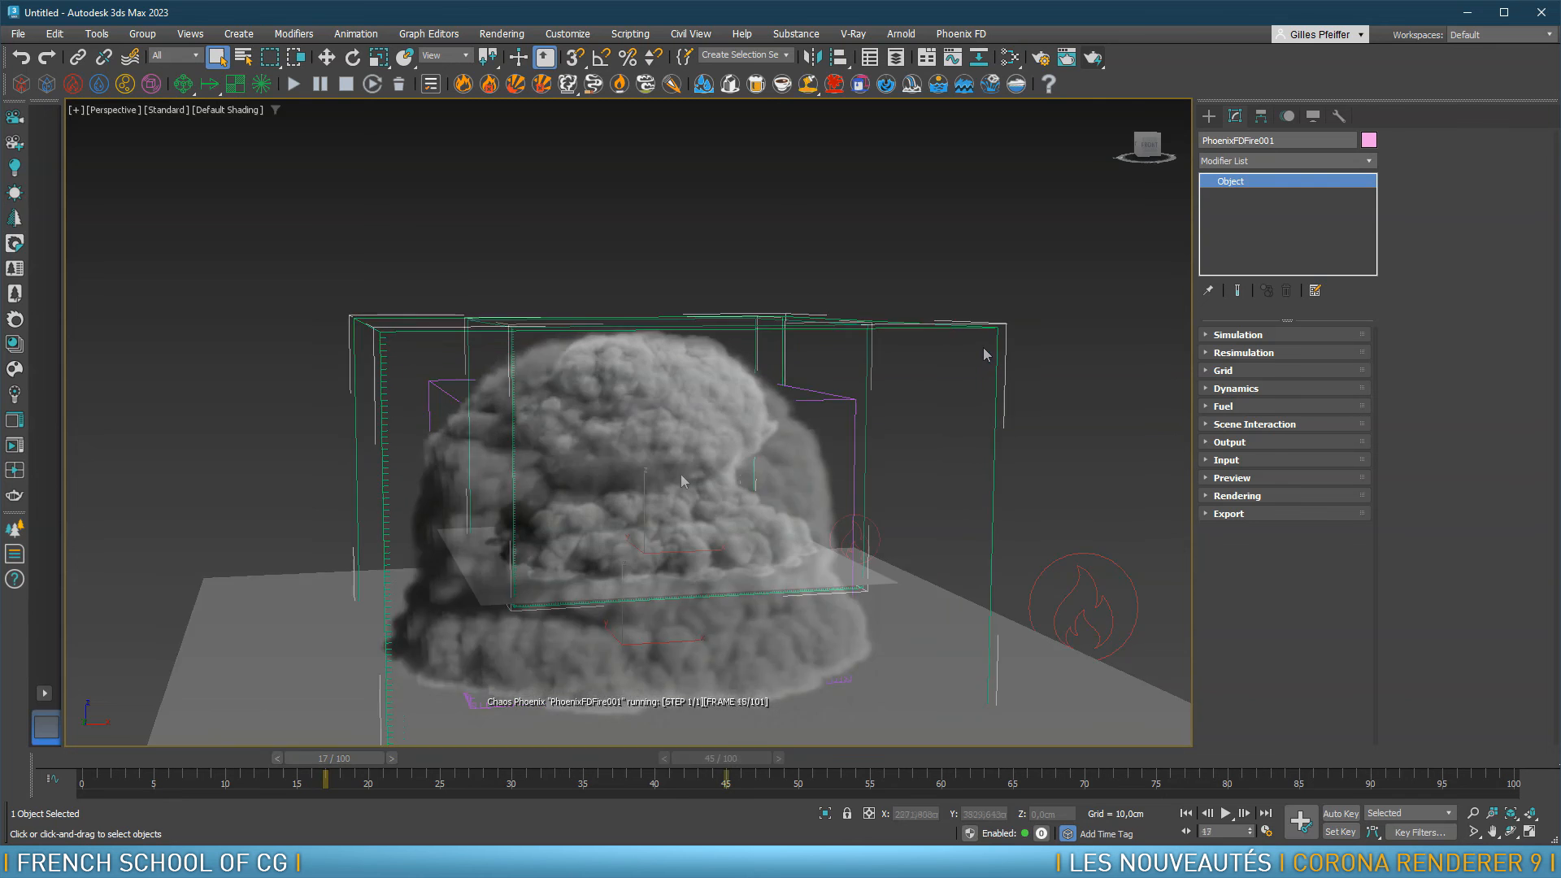
{"action": "scroll", "coordinate": [680, 478], "scroll_direction": "down", "scroll_amount": 3}
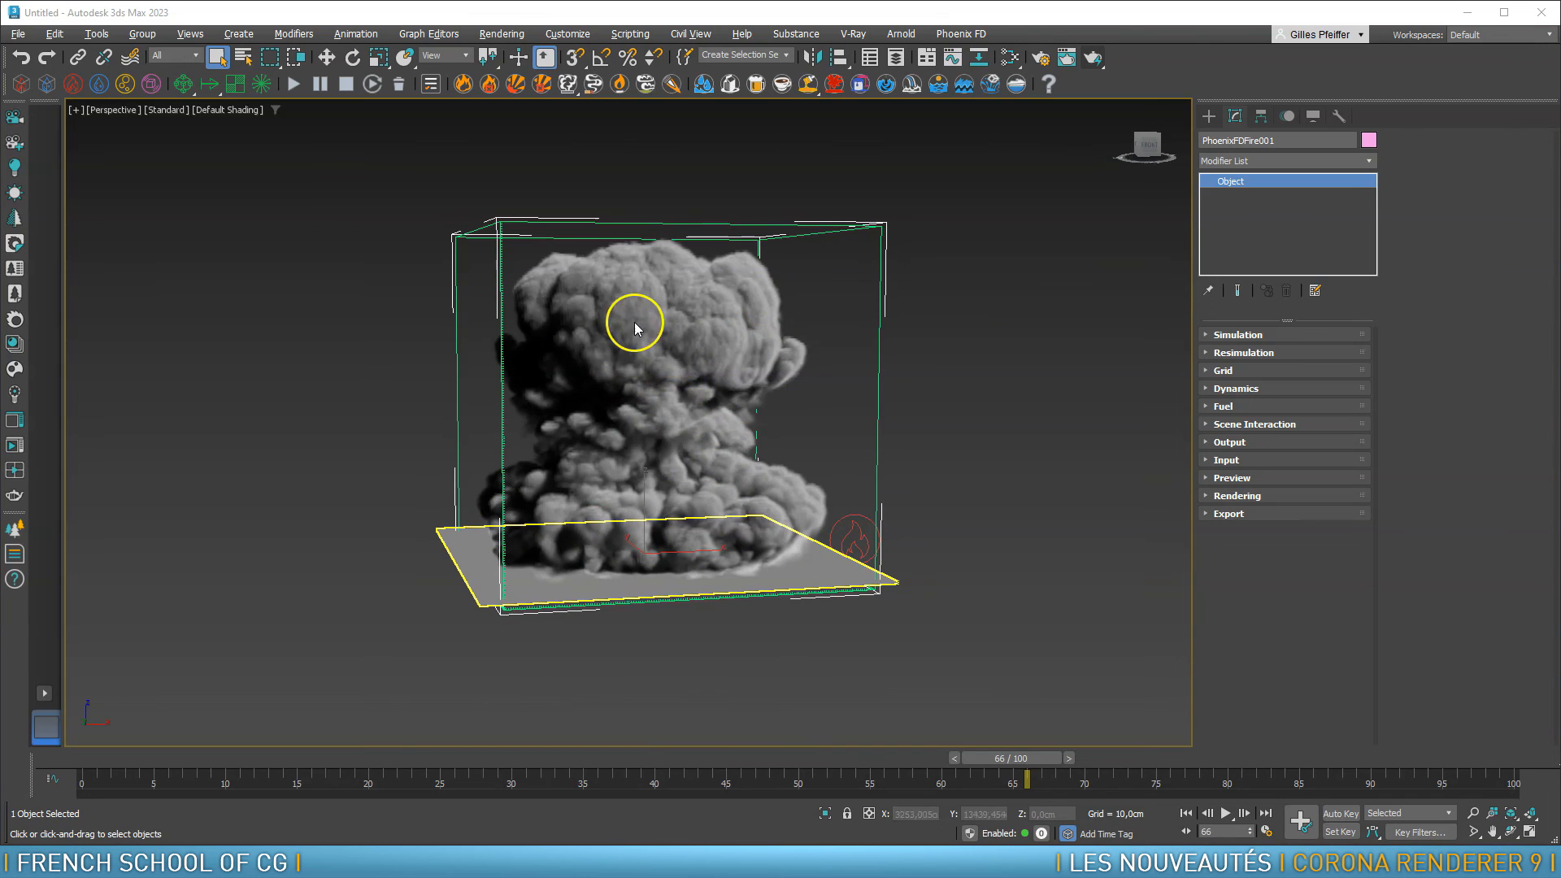
Create a targeted Corona Sun in the Top view, northeast of the smoke cloud and aimed near its centre
{"action": "middle_click_drag", "start_coordinate": [627, 331], "coordinate": [635, 432], "text": "alt"}
{"action": "key", "text": "t"}
{"action": "scroll", "coordinate": [652, 398], "scroll_direction": "down", "scroll_amount": 8}
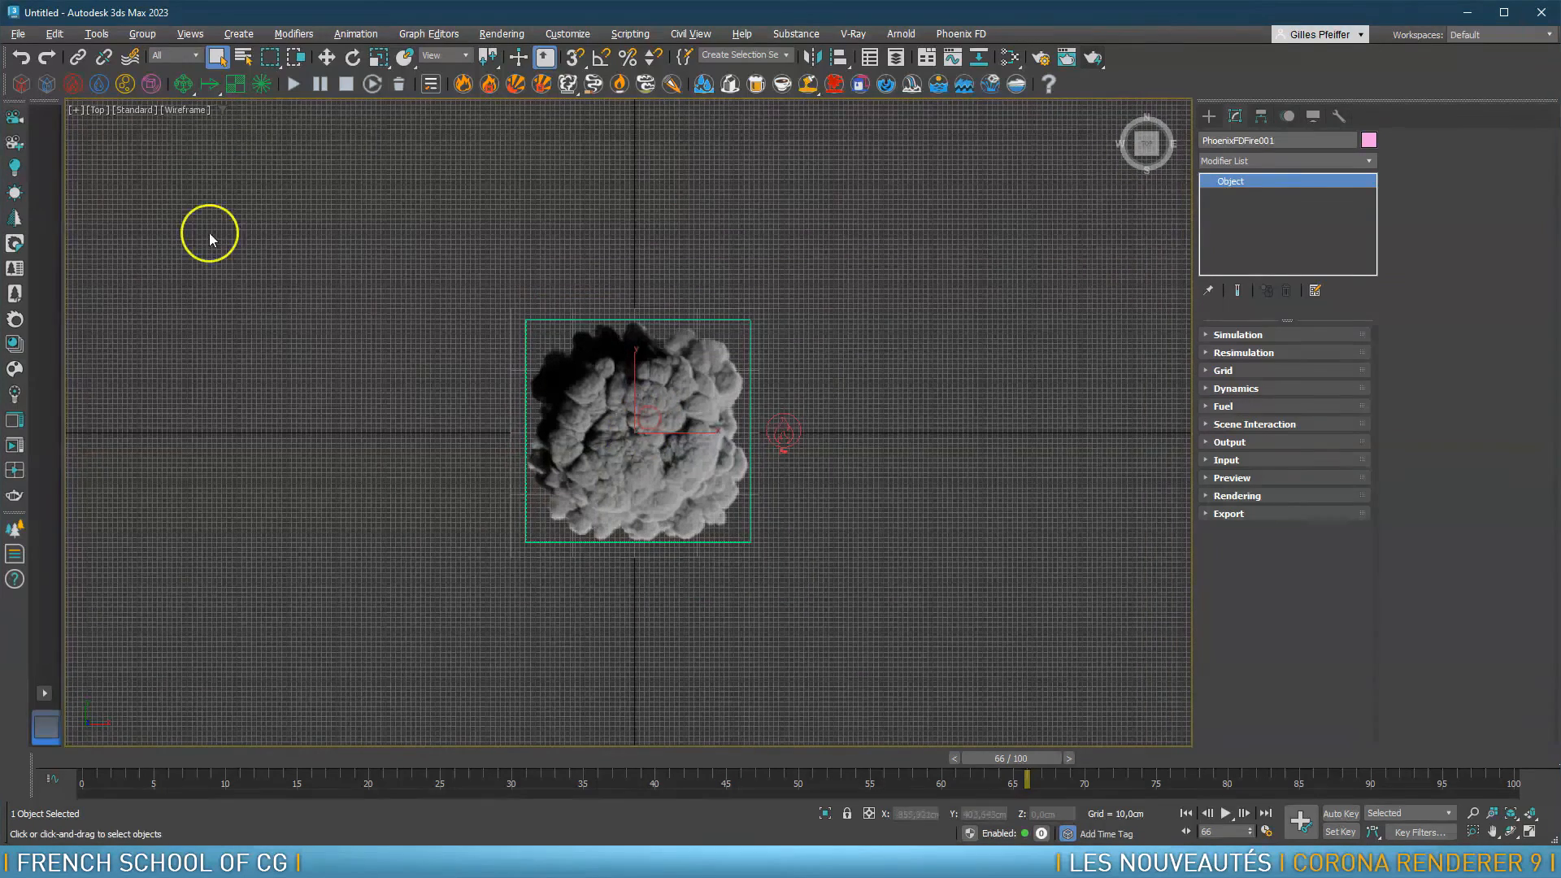
{"action": "left_click", "coordinate": [15, 192]}
{"action": "left_click_drag", "start_coordinate": [820, 266], "coordinate": [656, 419]}
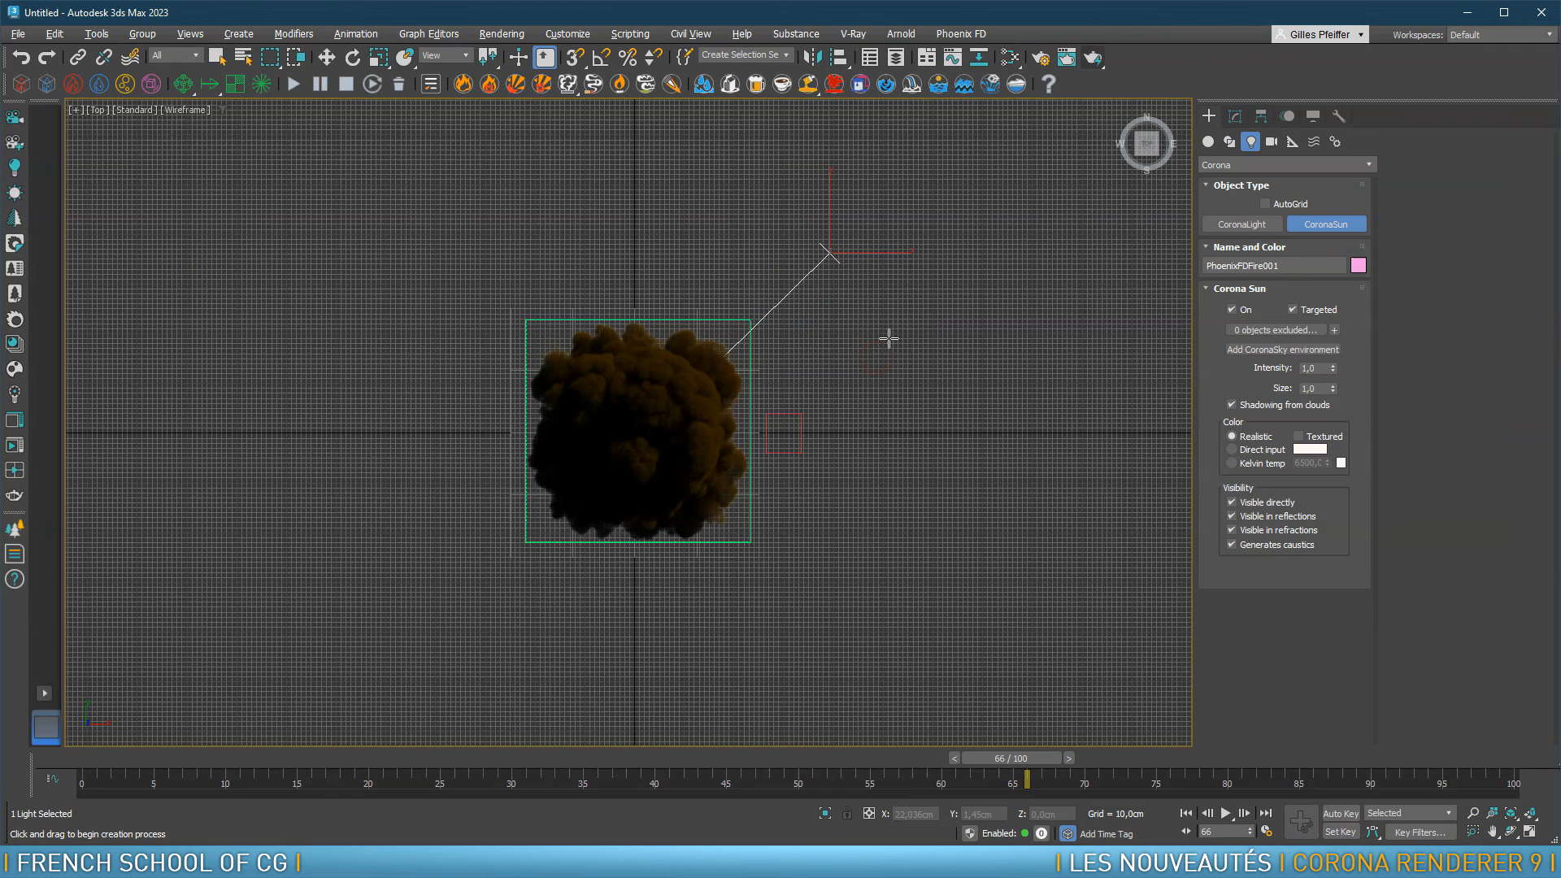
{"action": "key", "text": "ctrl+z"}
{"action": "key", "text": "ctrl+y"}
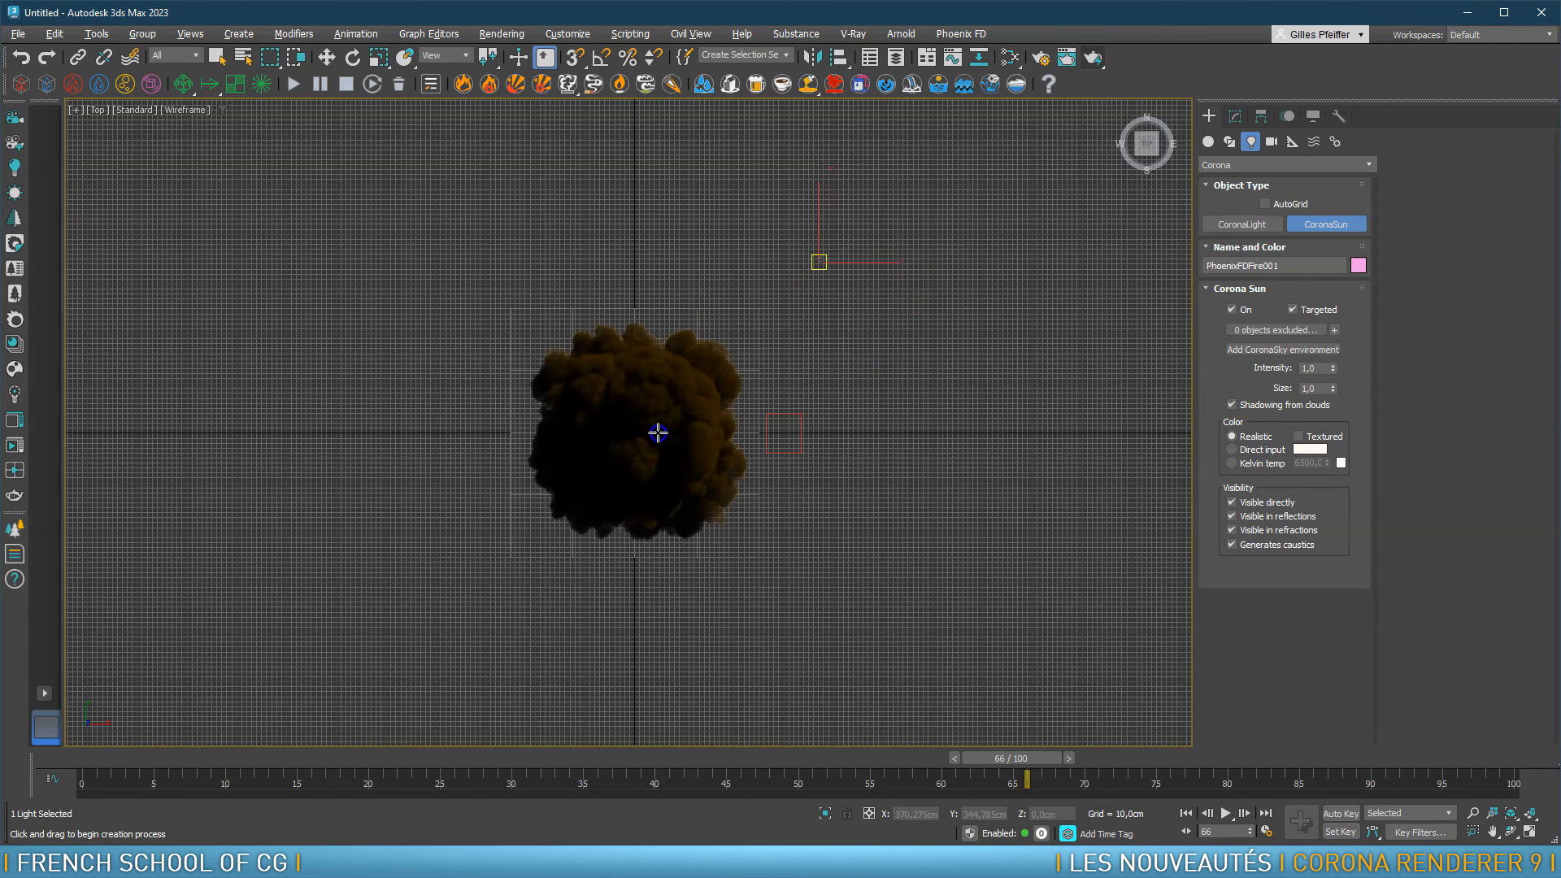
Finish placing the Corona Sun, switch to the Perspective view, and add a CoronaSky environment from the sun's settings
{"action": "left_click_drag", "start_coordinate": [648, 437], "coordinate": [649, 434]}
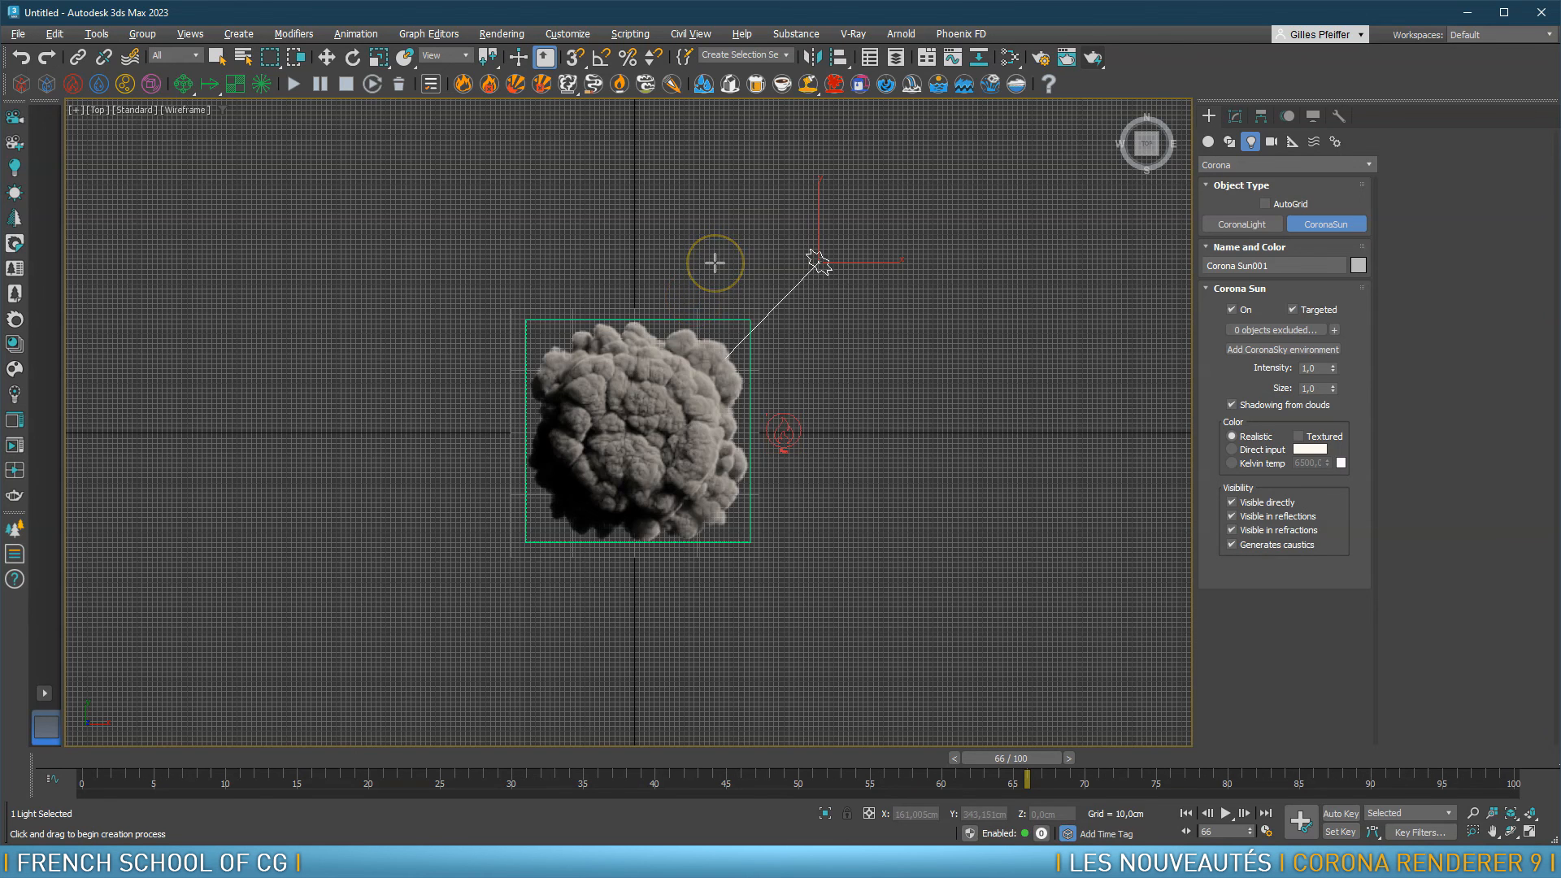
{"action": "right_click", "coordinate": [716, 264]}
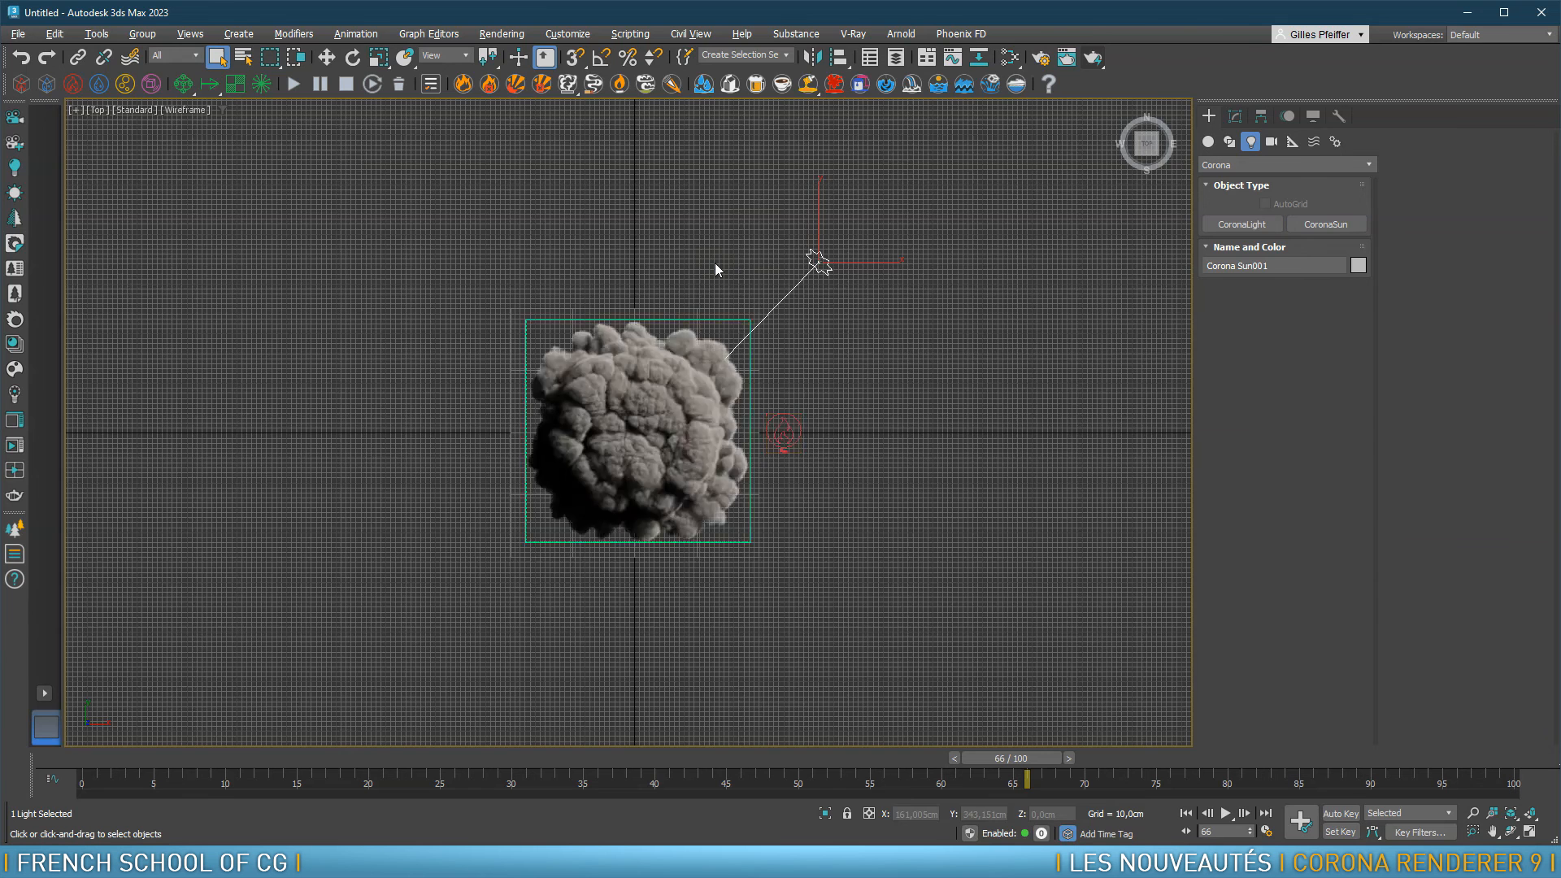
{"action": "key", "text": "p"}
{"action": "mouse_move", "coordinate": [715, 339]}
{"action": "middle_mouse_down", "text": "alt"}
{"action": "mouse_move", "coordinate": [742, 405]}
{"action": "mouse_move", "coordinate": [791, 324]}
{"action": "mouse_move", "coordinate": [716, 338]}
{"action": "middle_mouse_up", "text": "alt"}
{"action": "scroll", "coordinate": [752, 394], "scroll_direction": "up", "scroll_amount": 5}
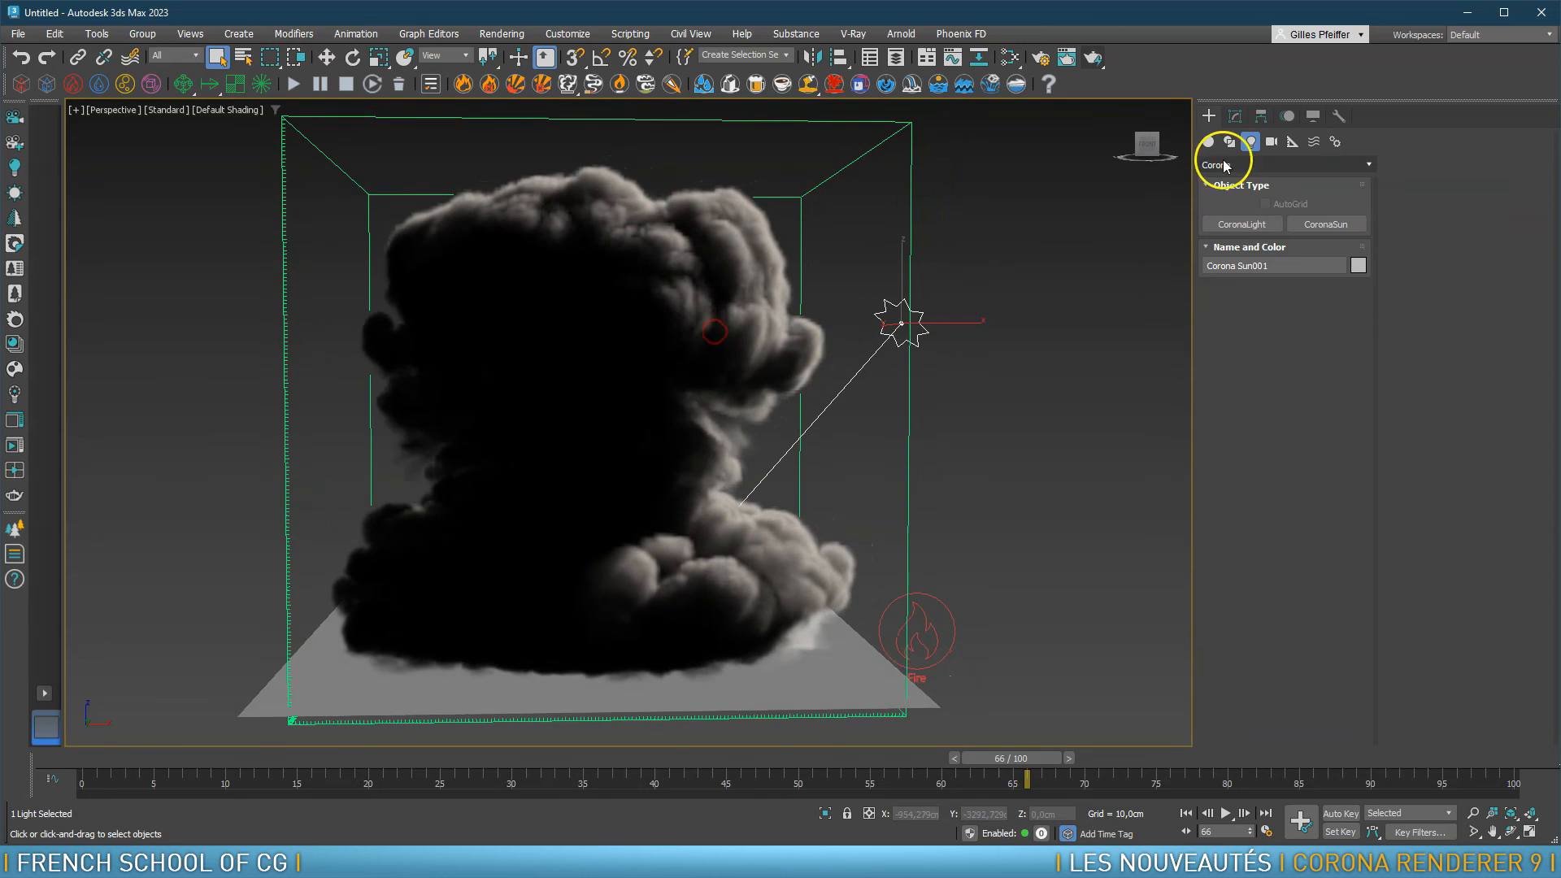
{"action": "left_click", "coordinate": [1234, 115]}
{"action": "left_click", "coordinate": [1301, 395]}
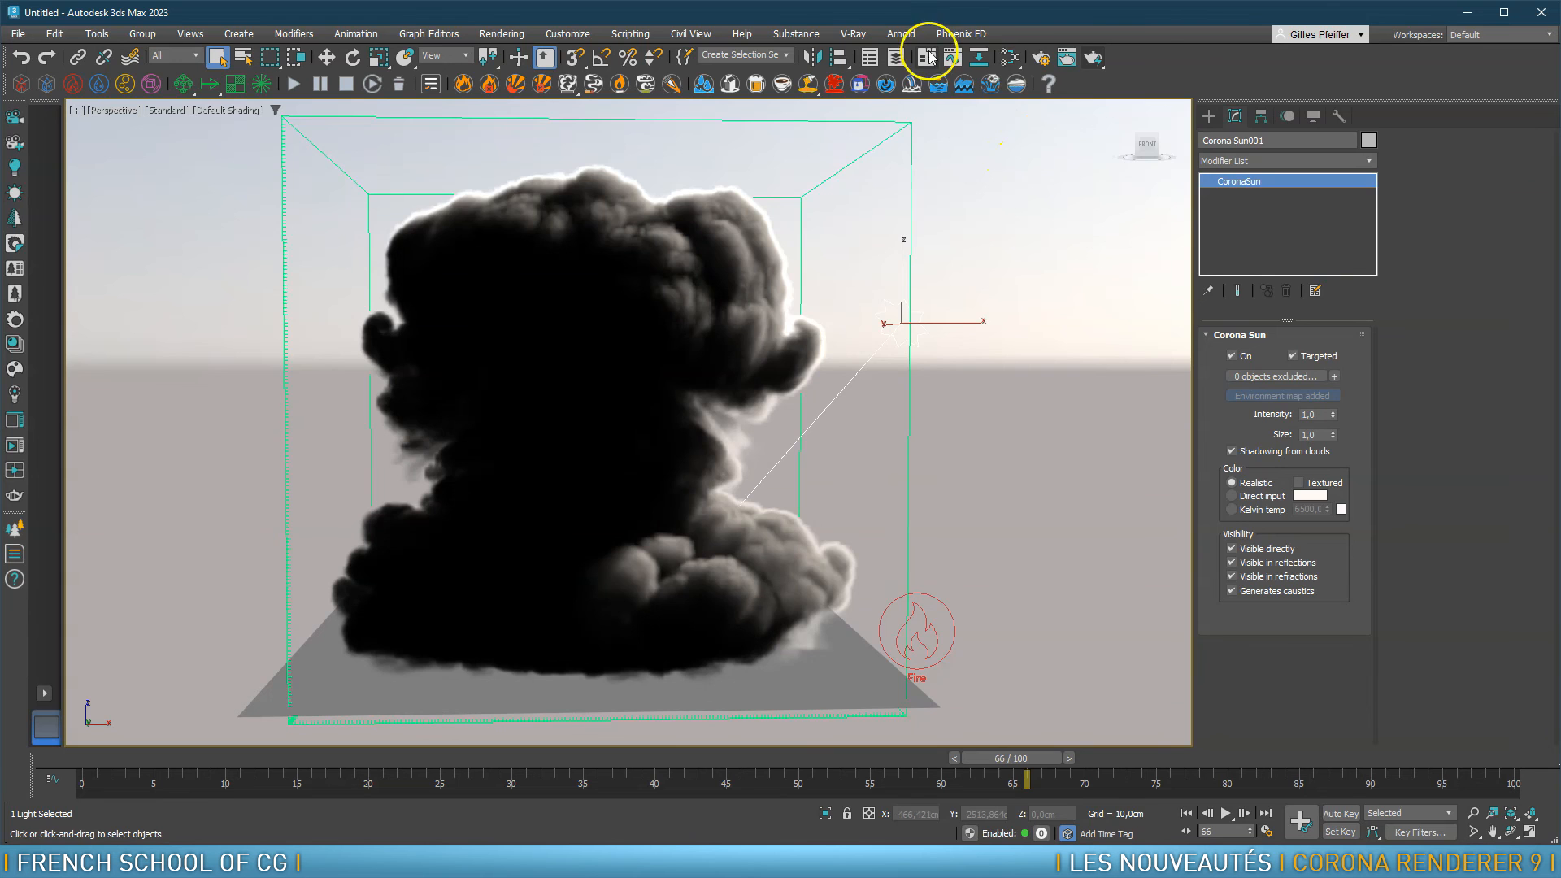
Bring the CoronaSky environment map into the Slate Material Editor as an instance, and close the environment settings
{"action": "left_click", "coordinate": [1010, 57]}
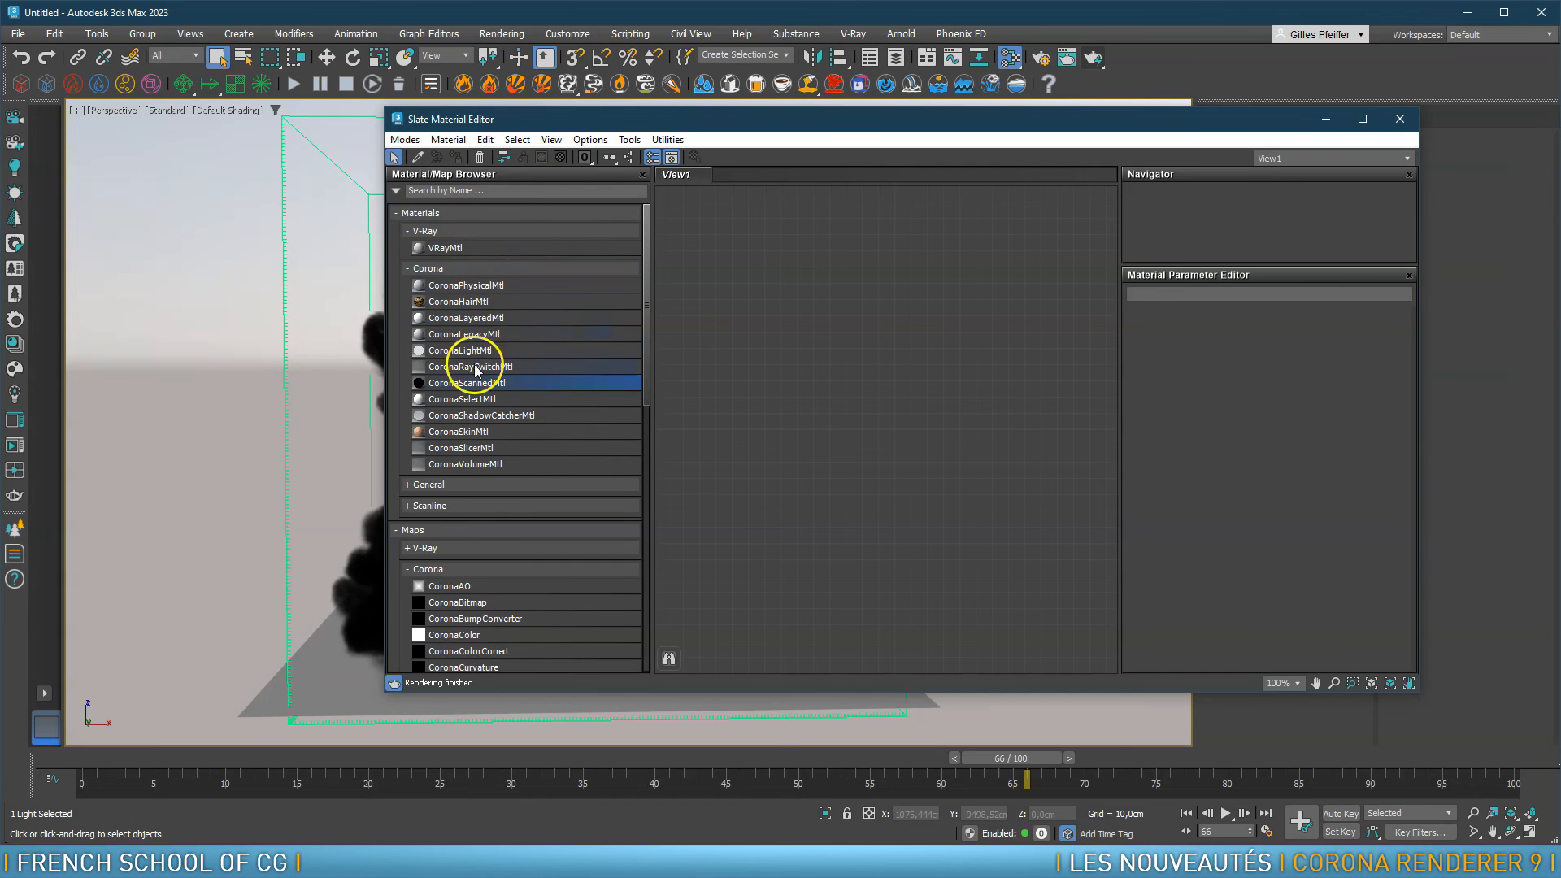
{"action": "left_click", "coordinate": [512, 36]}
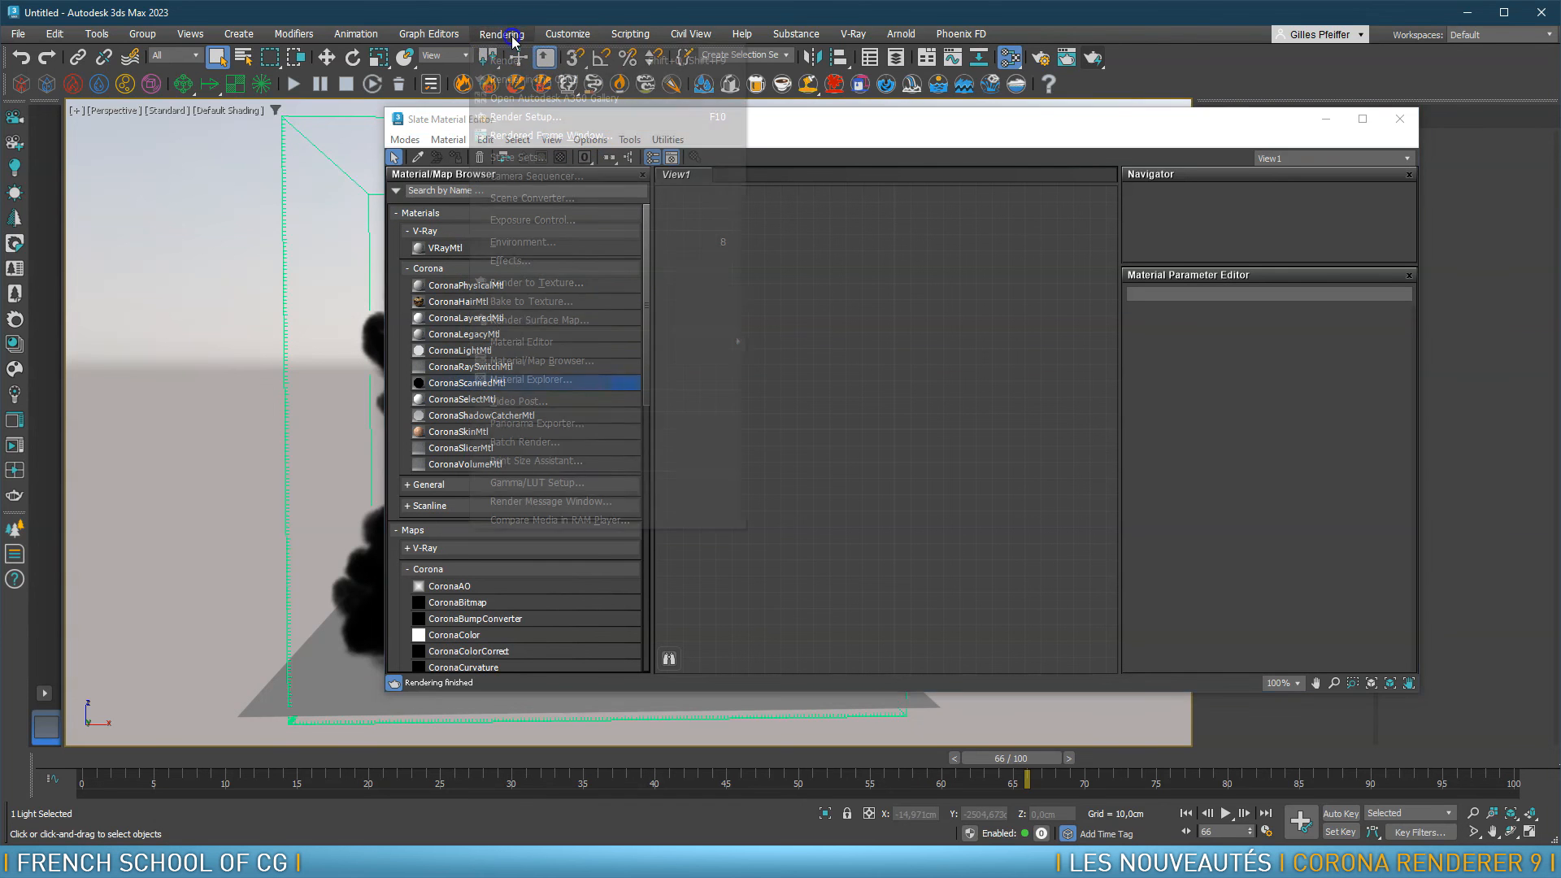
{"action": "left_click", "coordinate": [556, 242]}
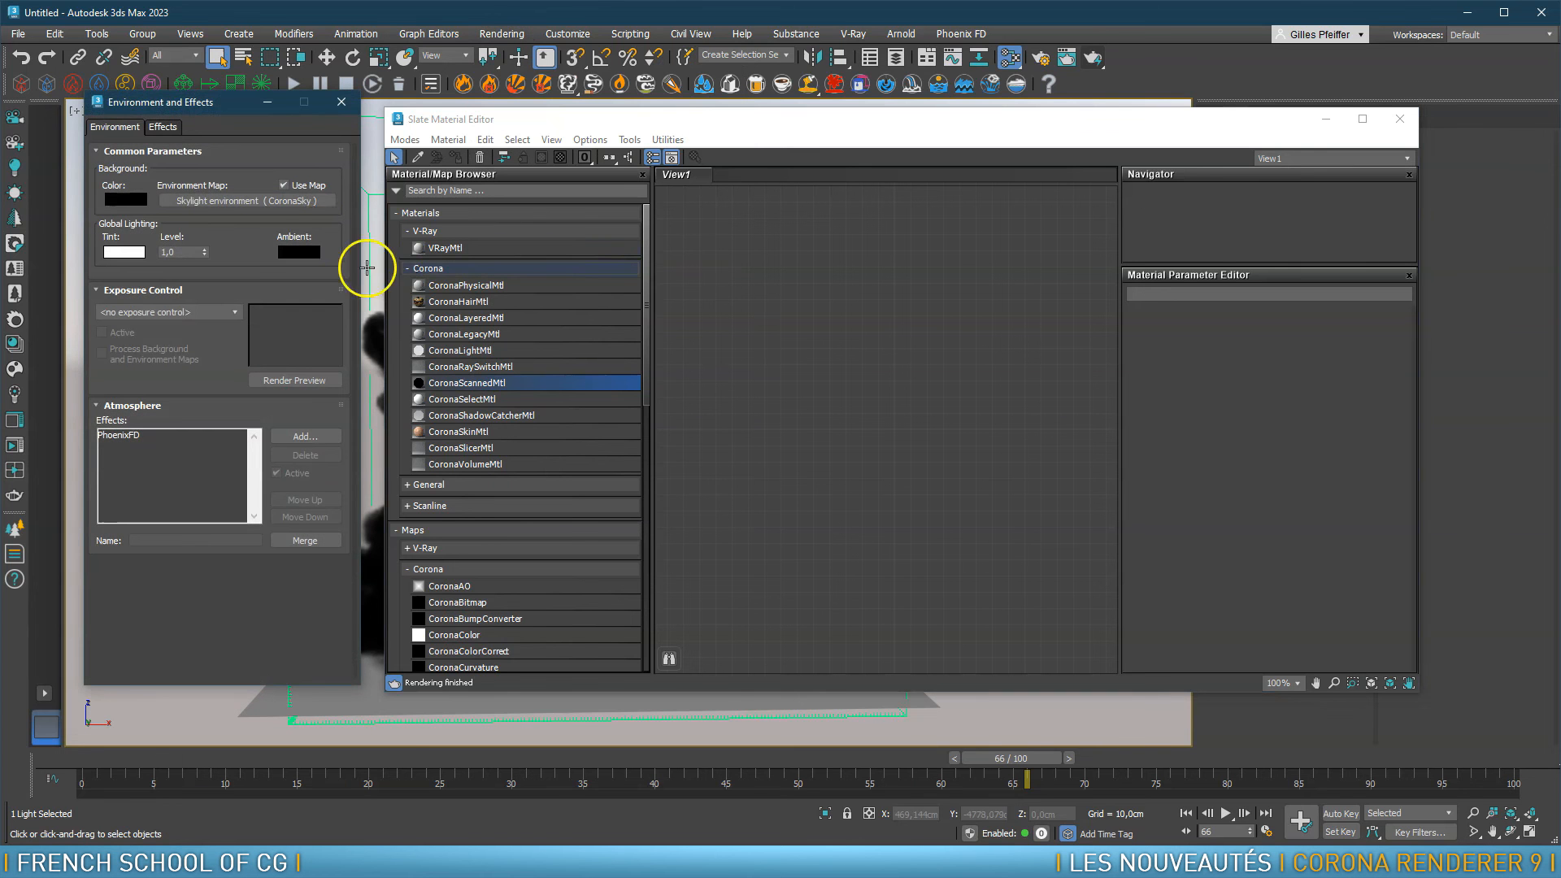
{"action": "left_click_drag", "start_coordinate": [264, 201], "coordinate": [864, 320]}
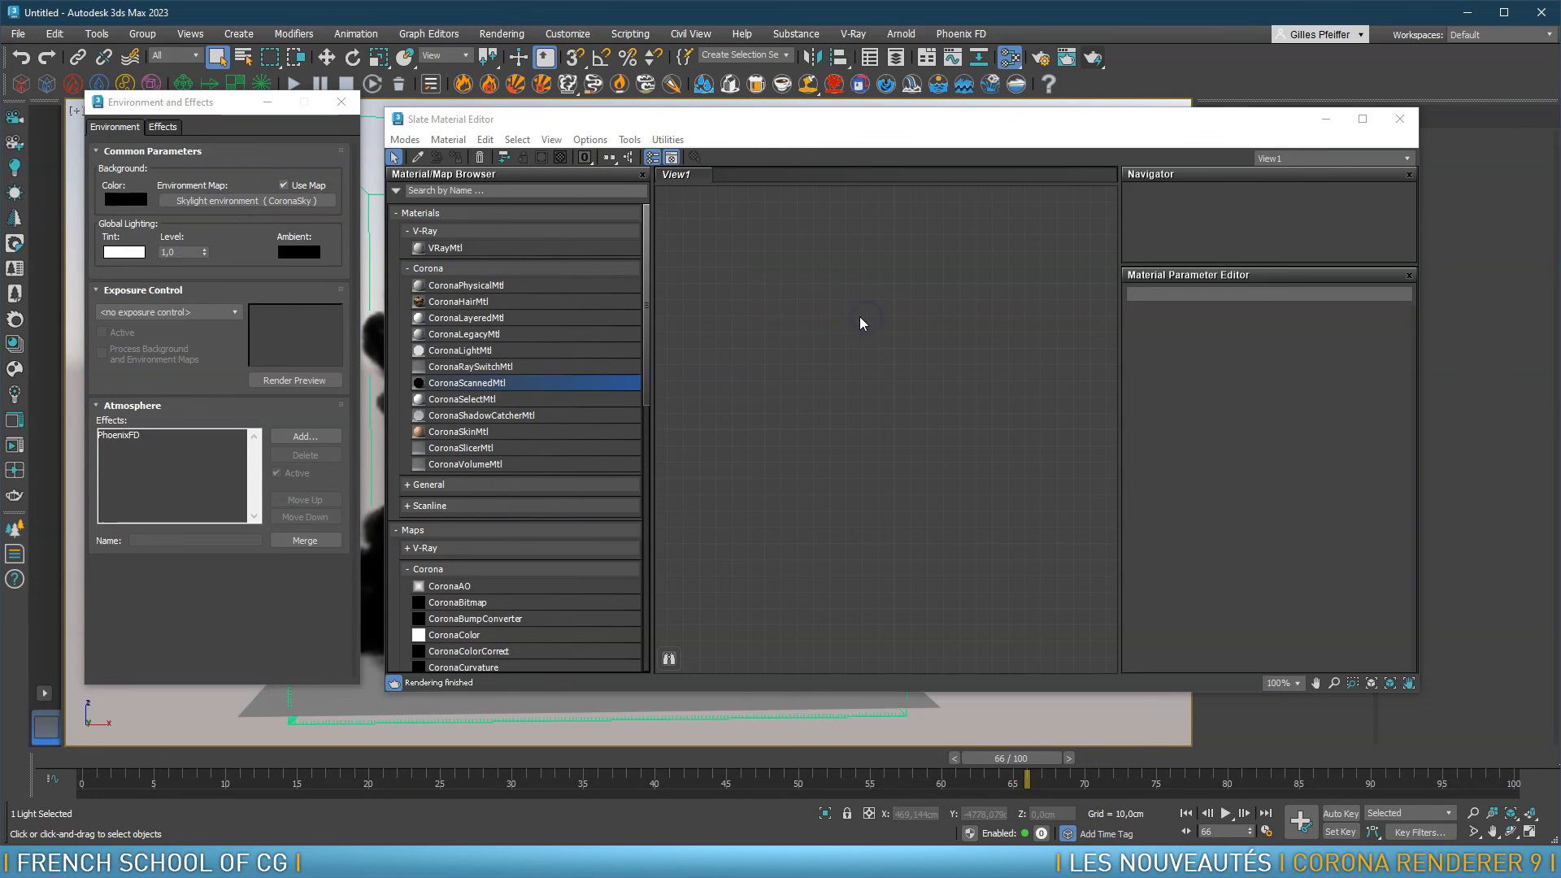
{"action": "left_click", "coordinate": [864, 455]}
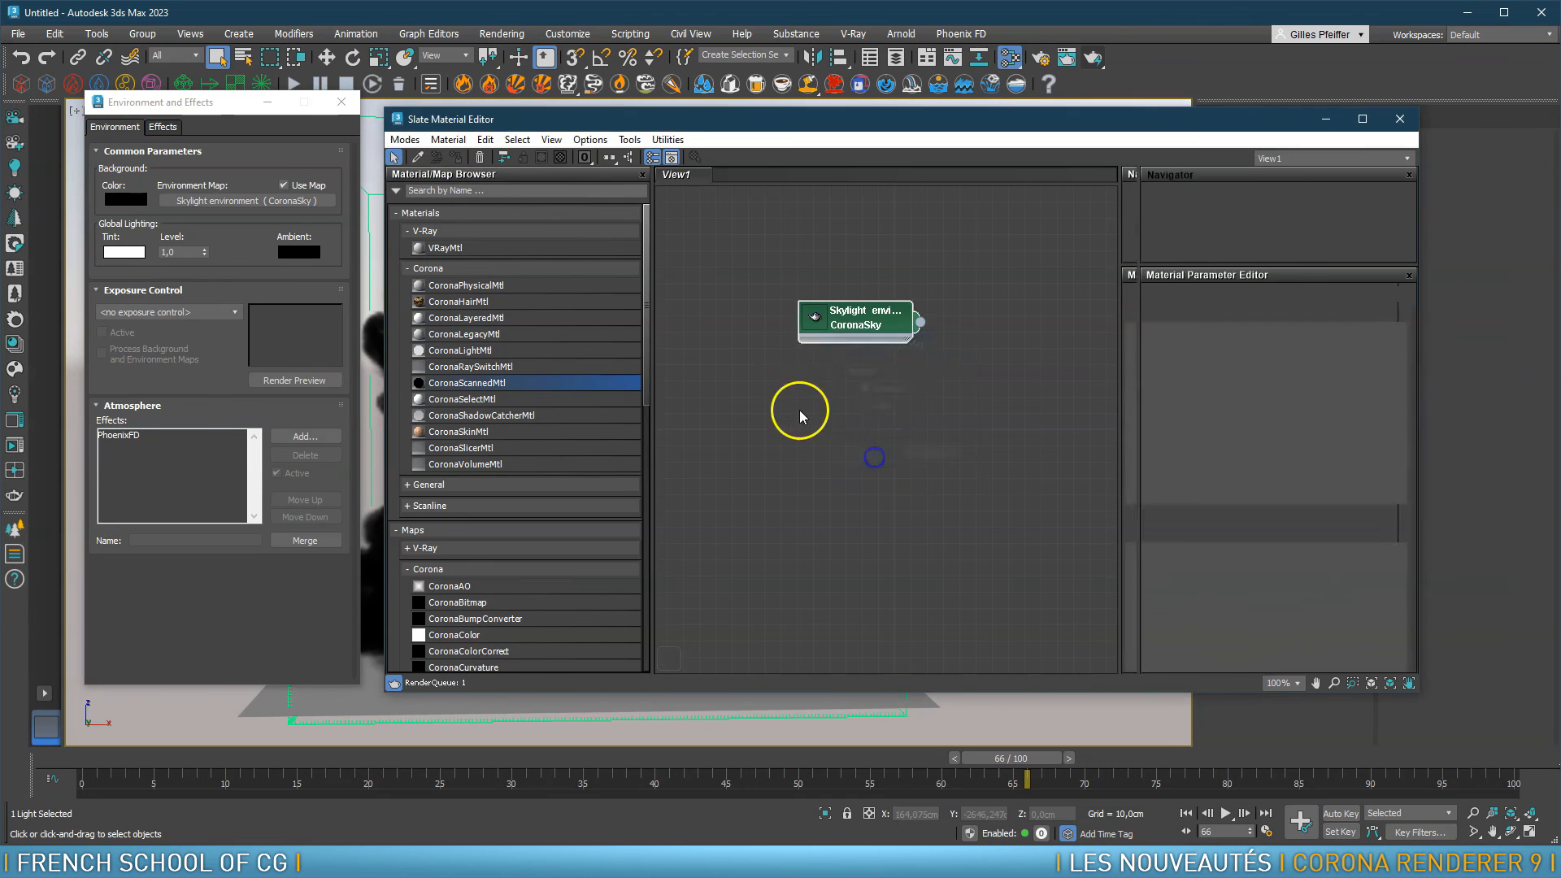
{"action": "left_click", "coordinate": [341, 102]}
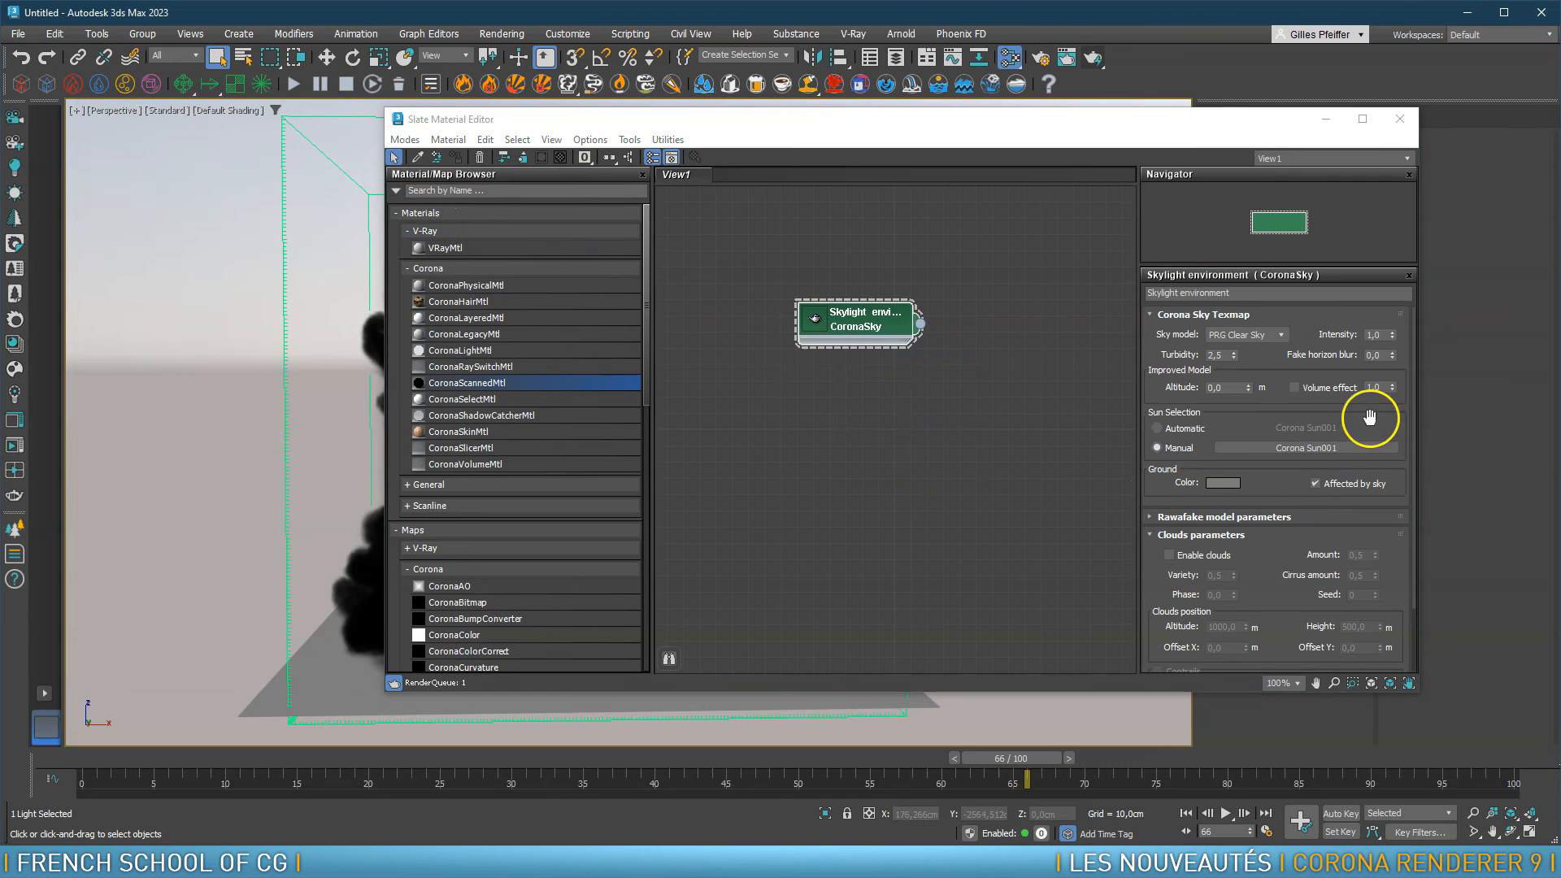
Enable the volume effect and clouds on the CoronaSky map, and close the material editor
{"action": "left_click", "coordinate": [1294, 388]}
{"action": "left_click", "coordinate": [1168, 555]}
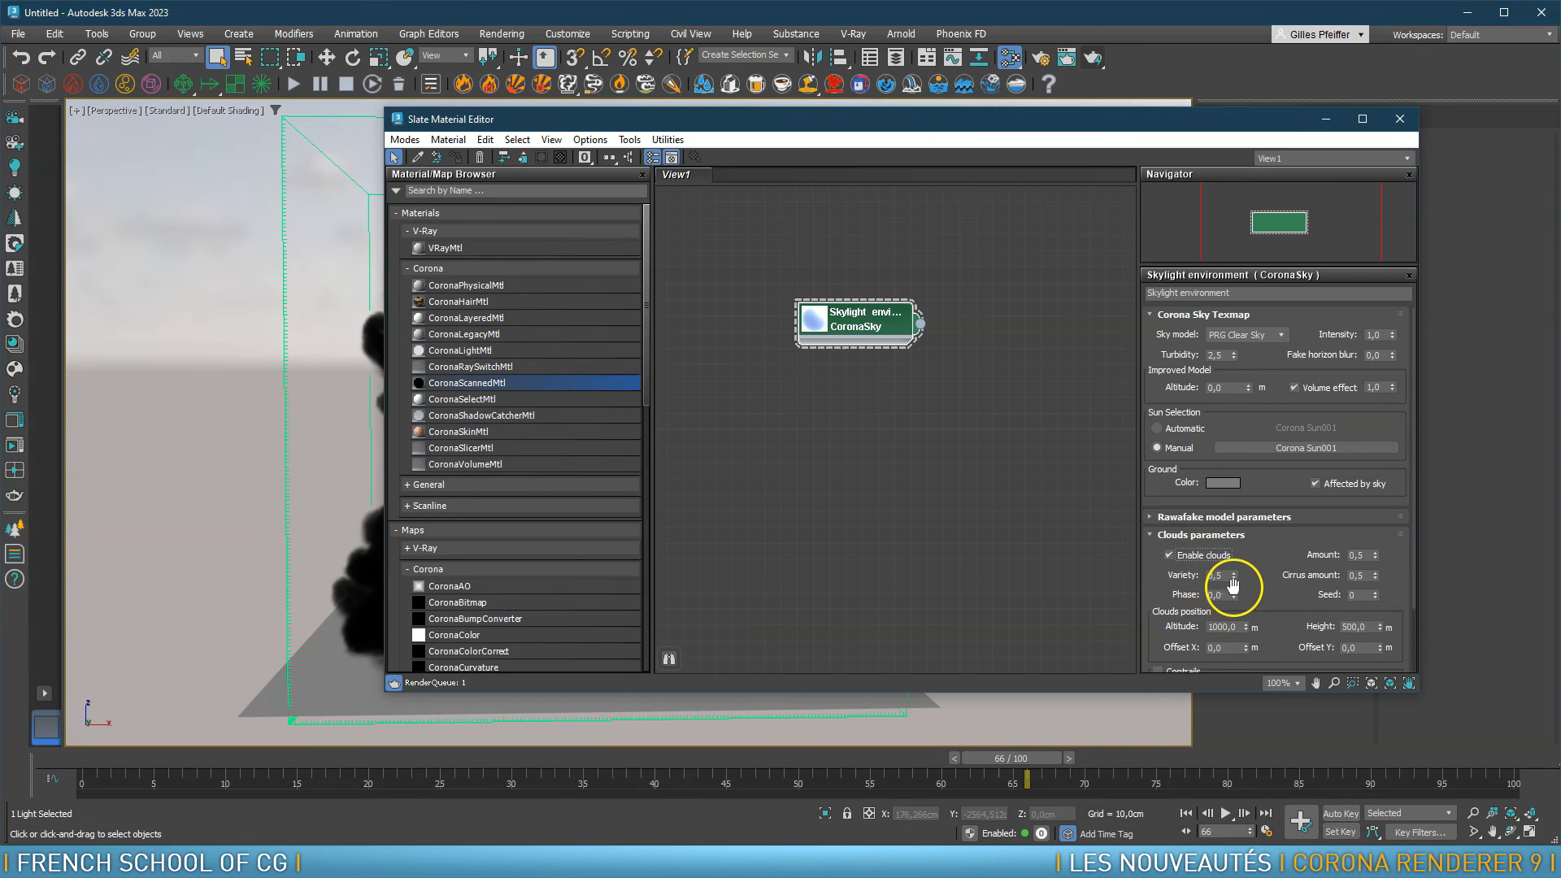
{"action": "left_click", "coordinate": [1399, 119]}
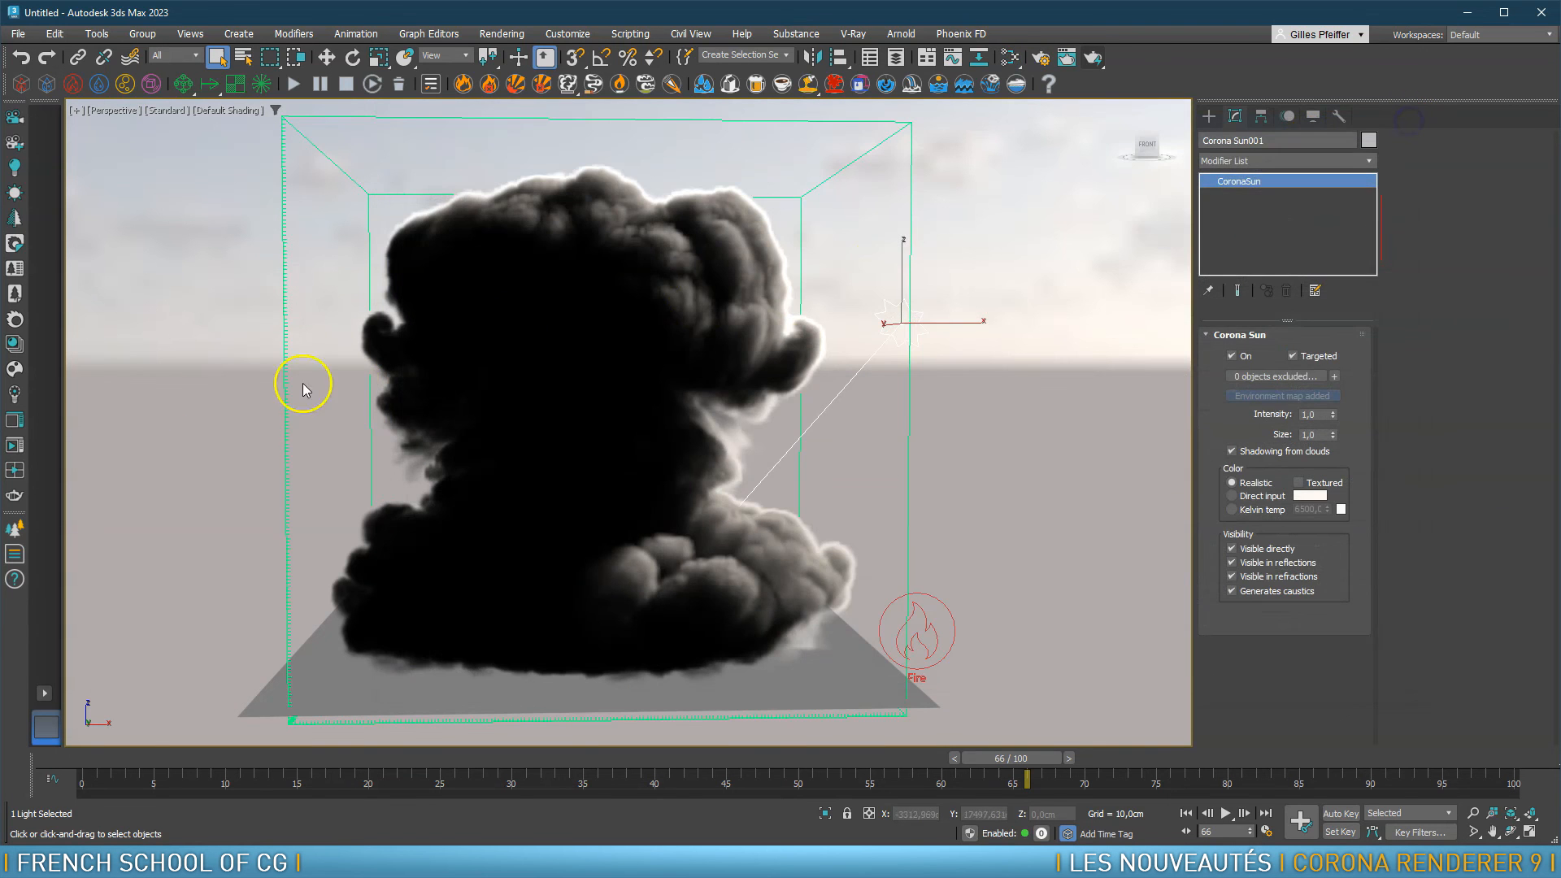
Preview the smoke with Corona interactive rendering, set Simple Exposure to -2, and close the frame buffer
{"action": "left_click", "coordinate": [11, 430]}
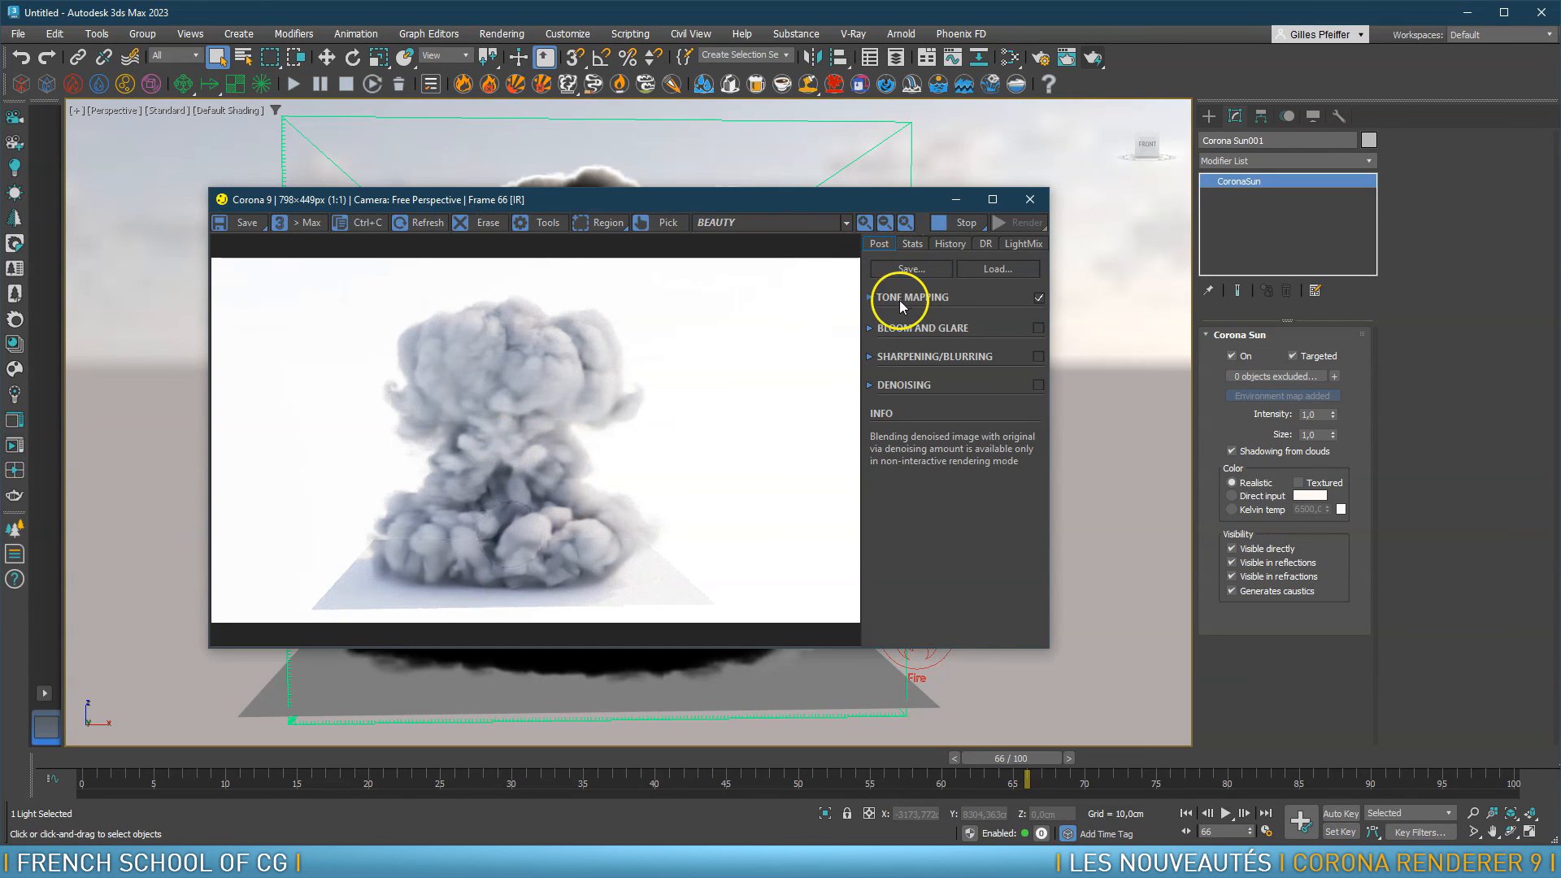
{"action": "left_click", "coordinate": [870, 296]}
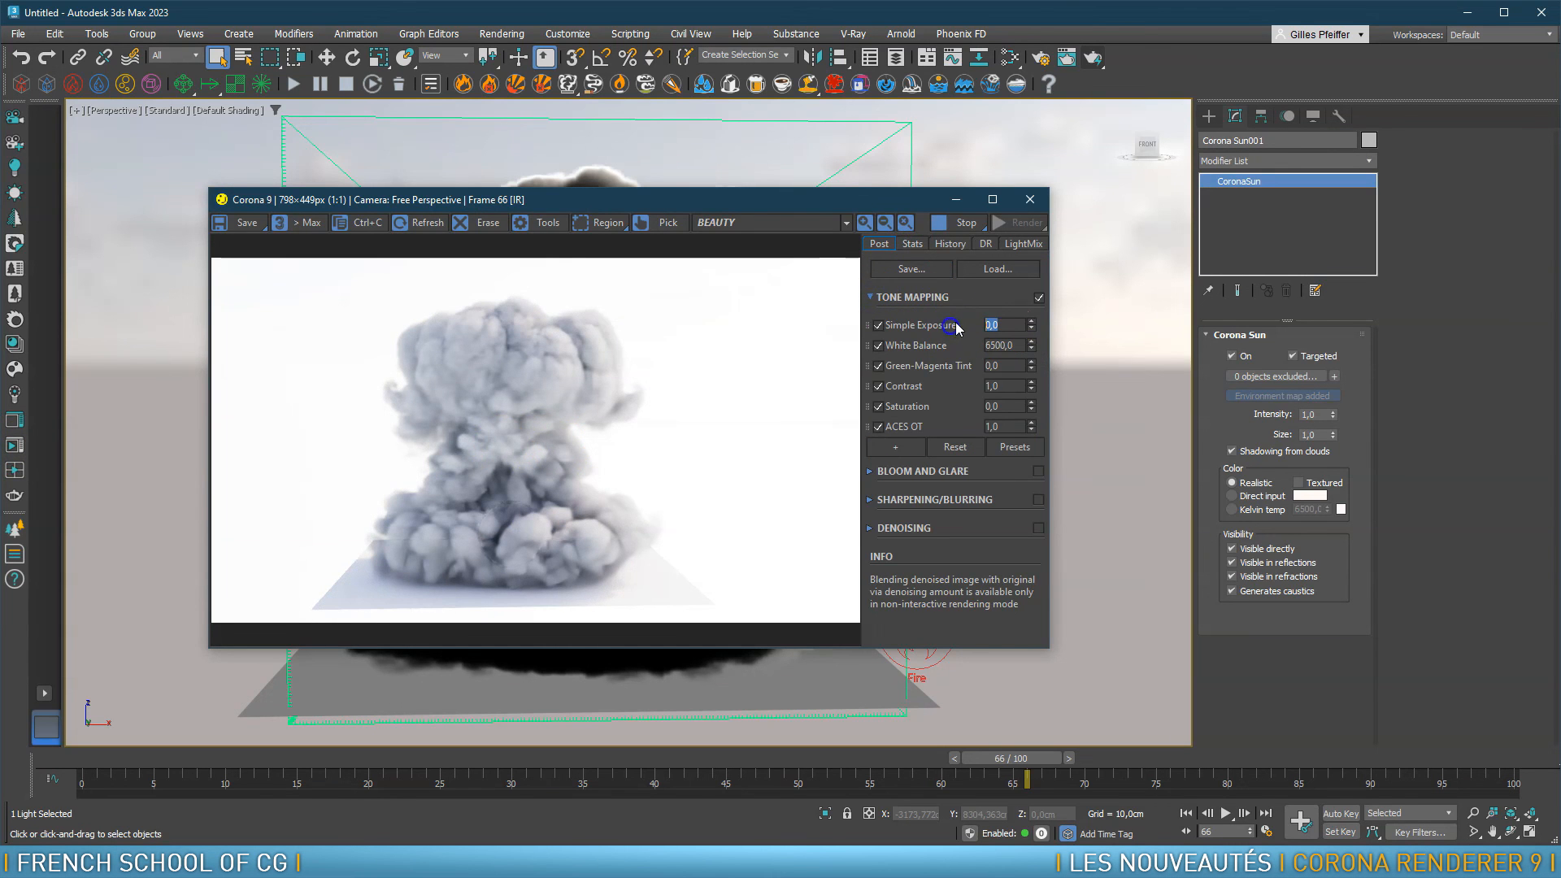
{"action": "type", "text": "-2"}
{"action": "key", "text": "Return"}
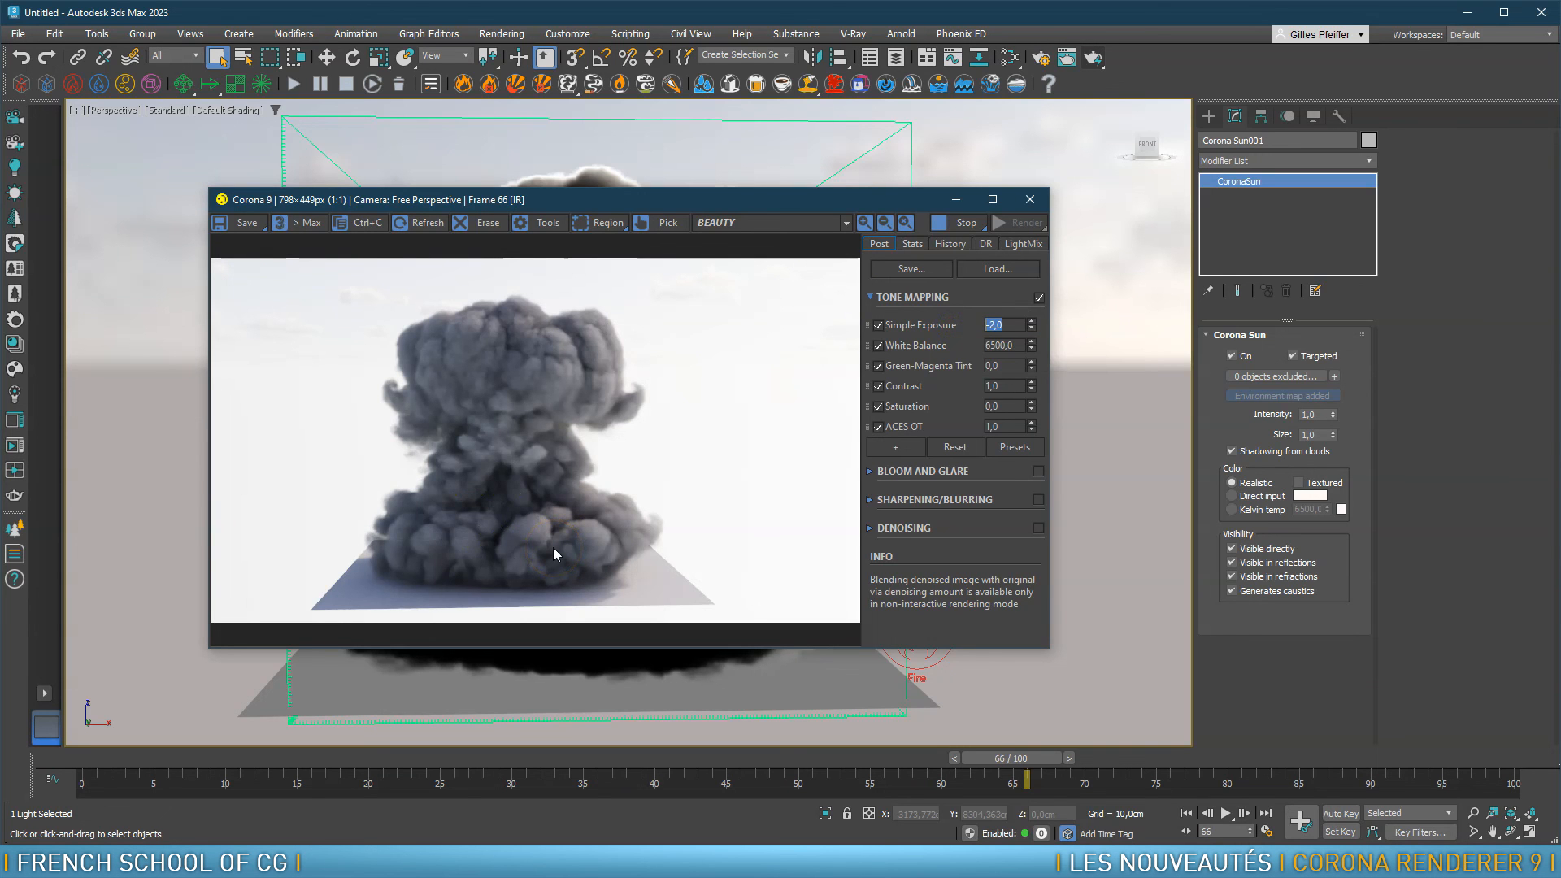
{"action": "key", "text": "Escape"}
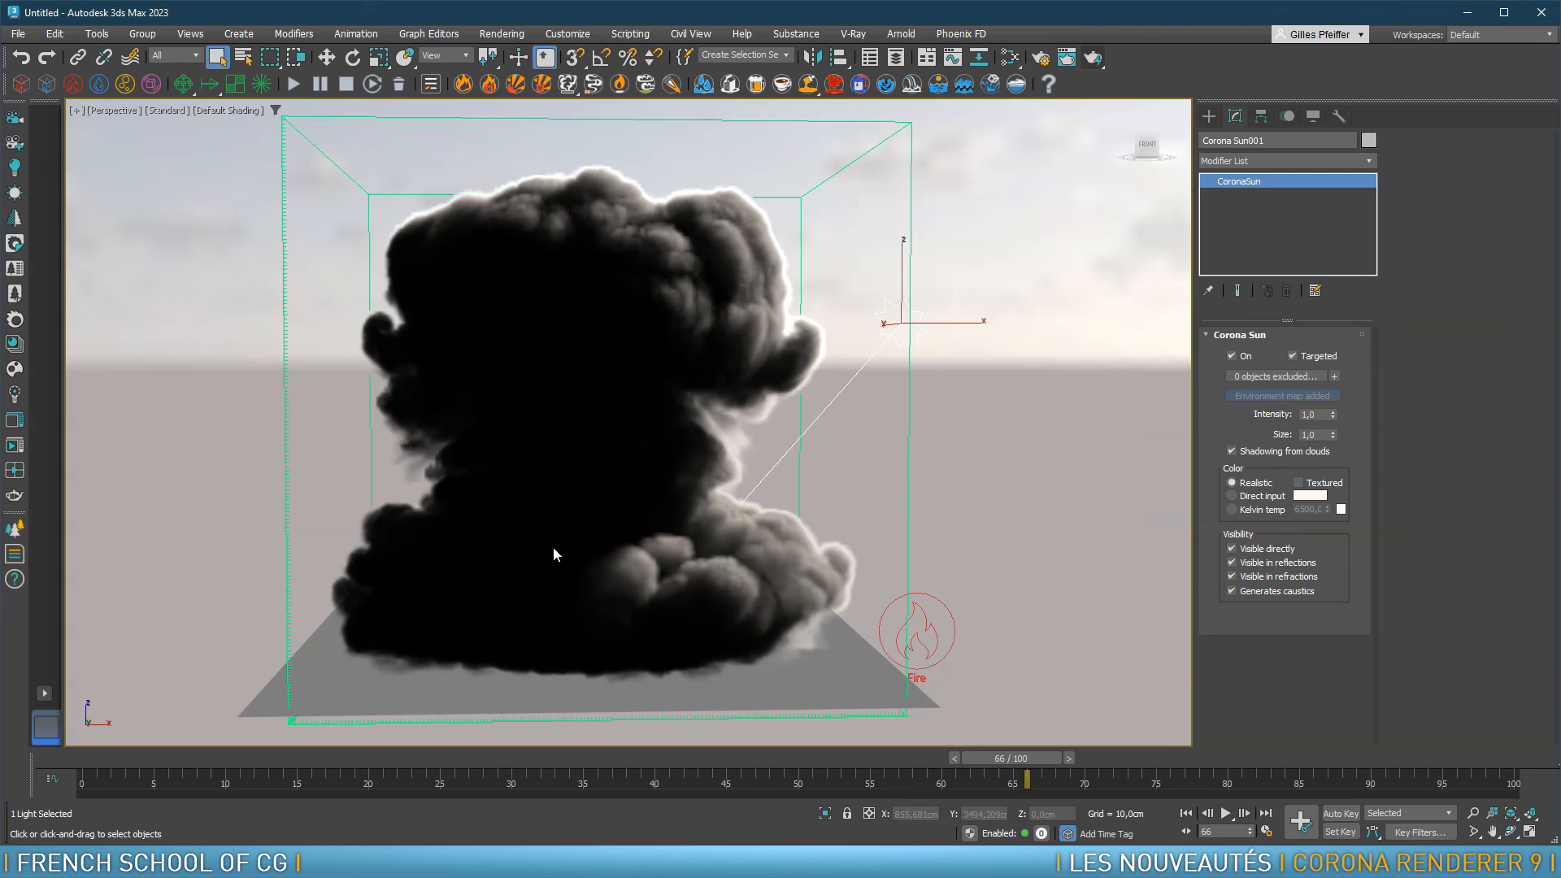
Switch to Chaos Player, and reposition and shrink its window so it sits clear of the surrounding area
{"action": "key", "text": "alt+Tab"}
{"action": "key", "text": "alt+Tab"}
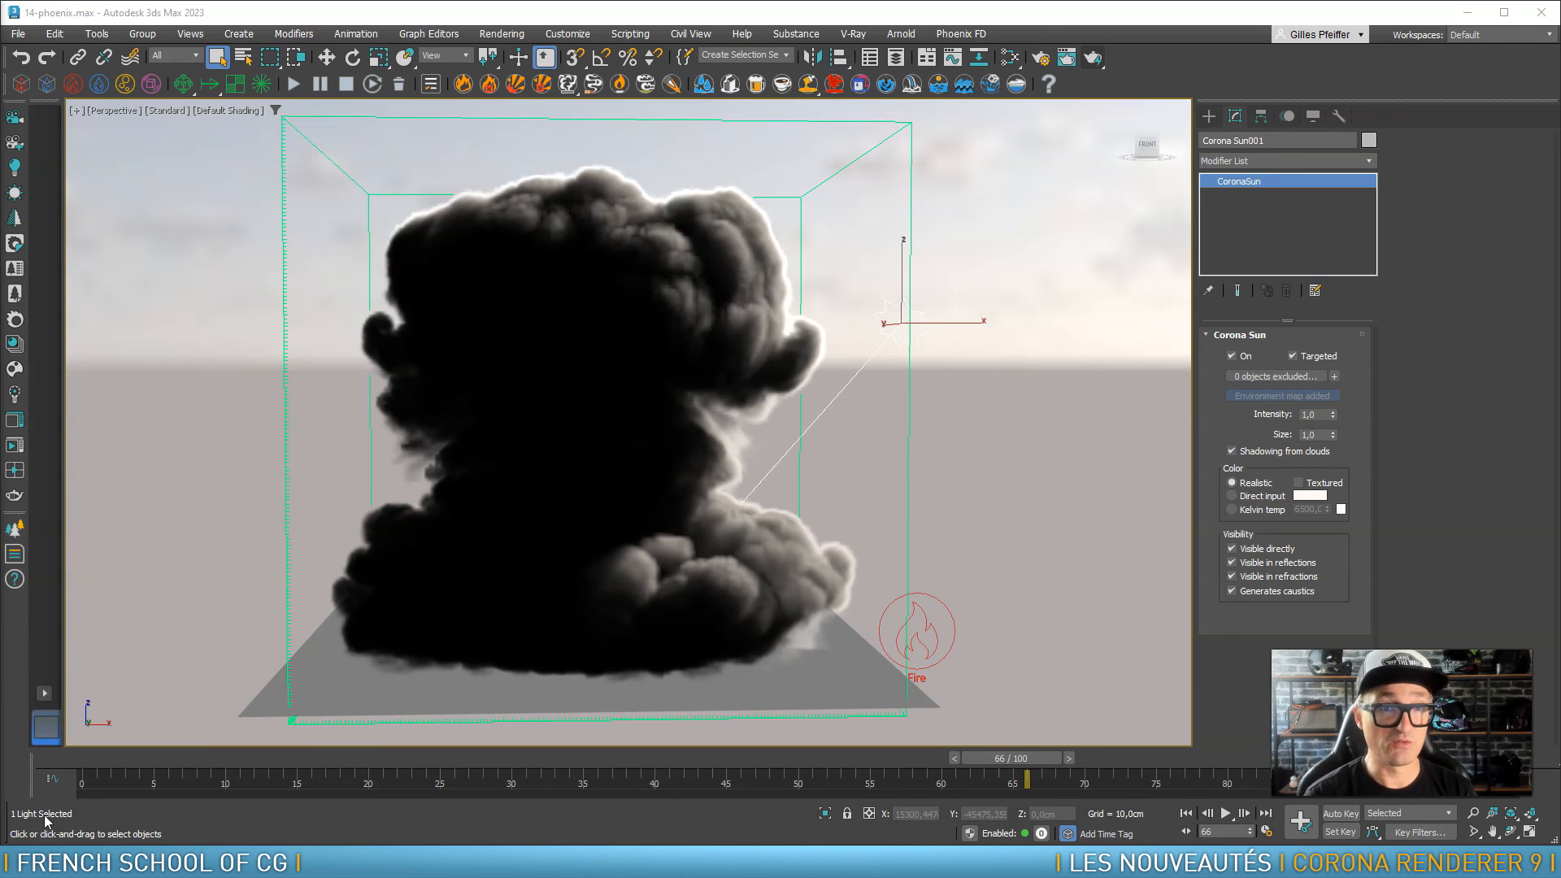
{"action": "left_click", "coordinate": [43, 815]}
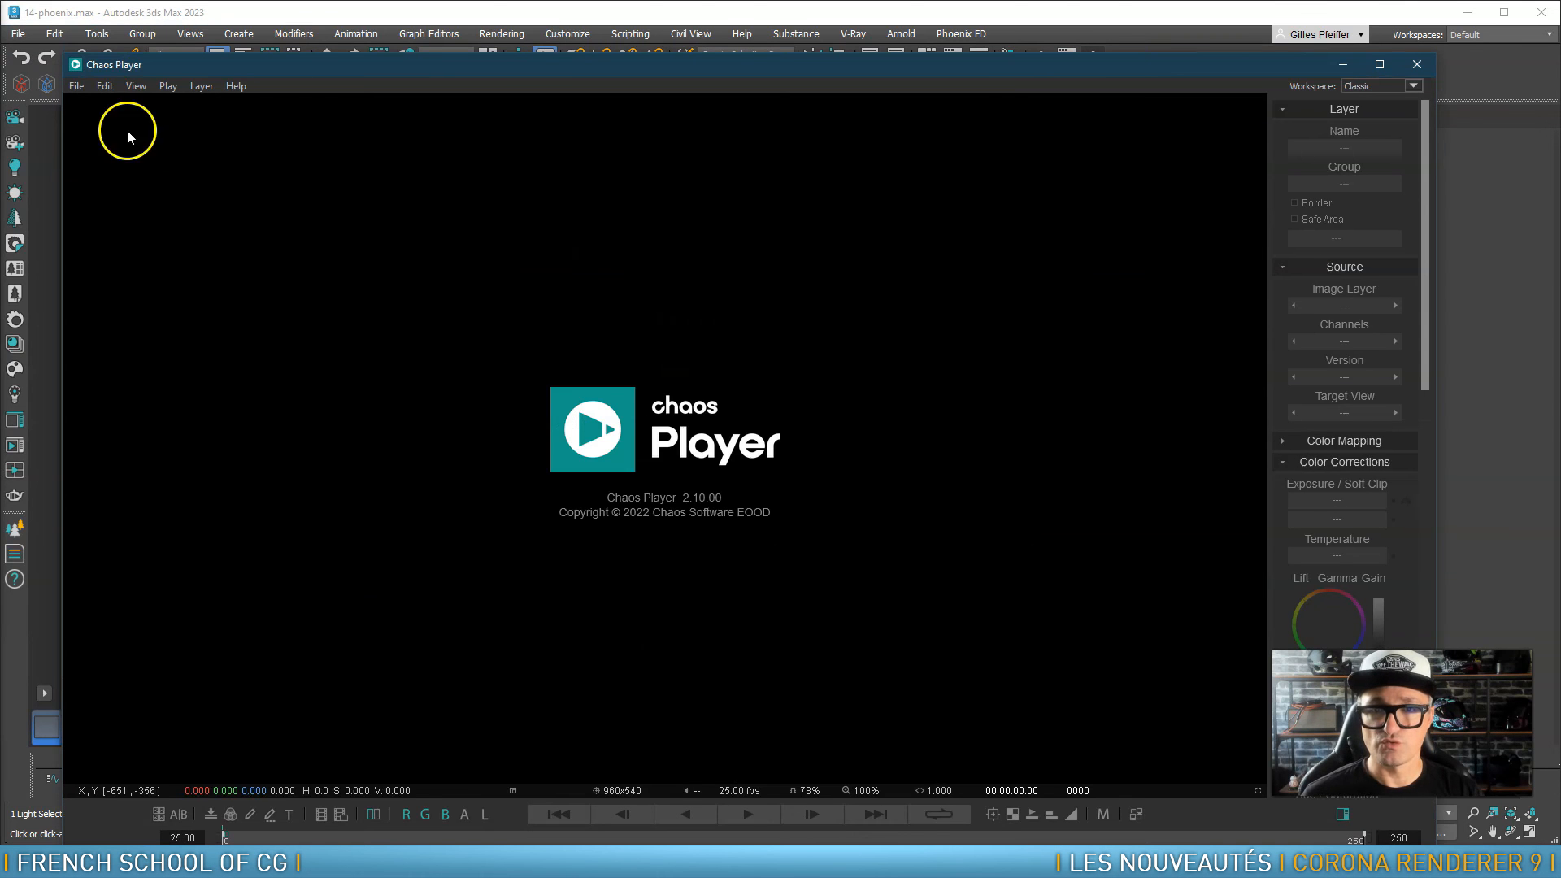
{"action": "left_click_drag", "start_coordinate": [322, 64], "coordinate": [337, 32]}
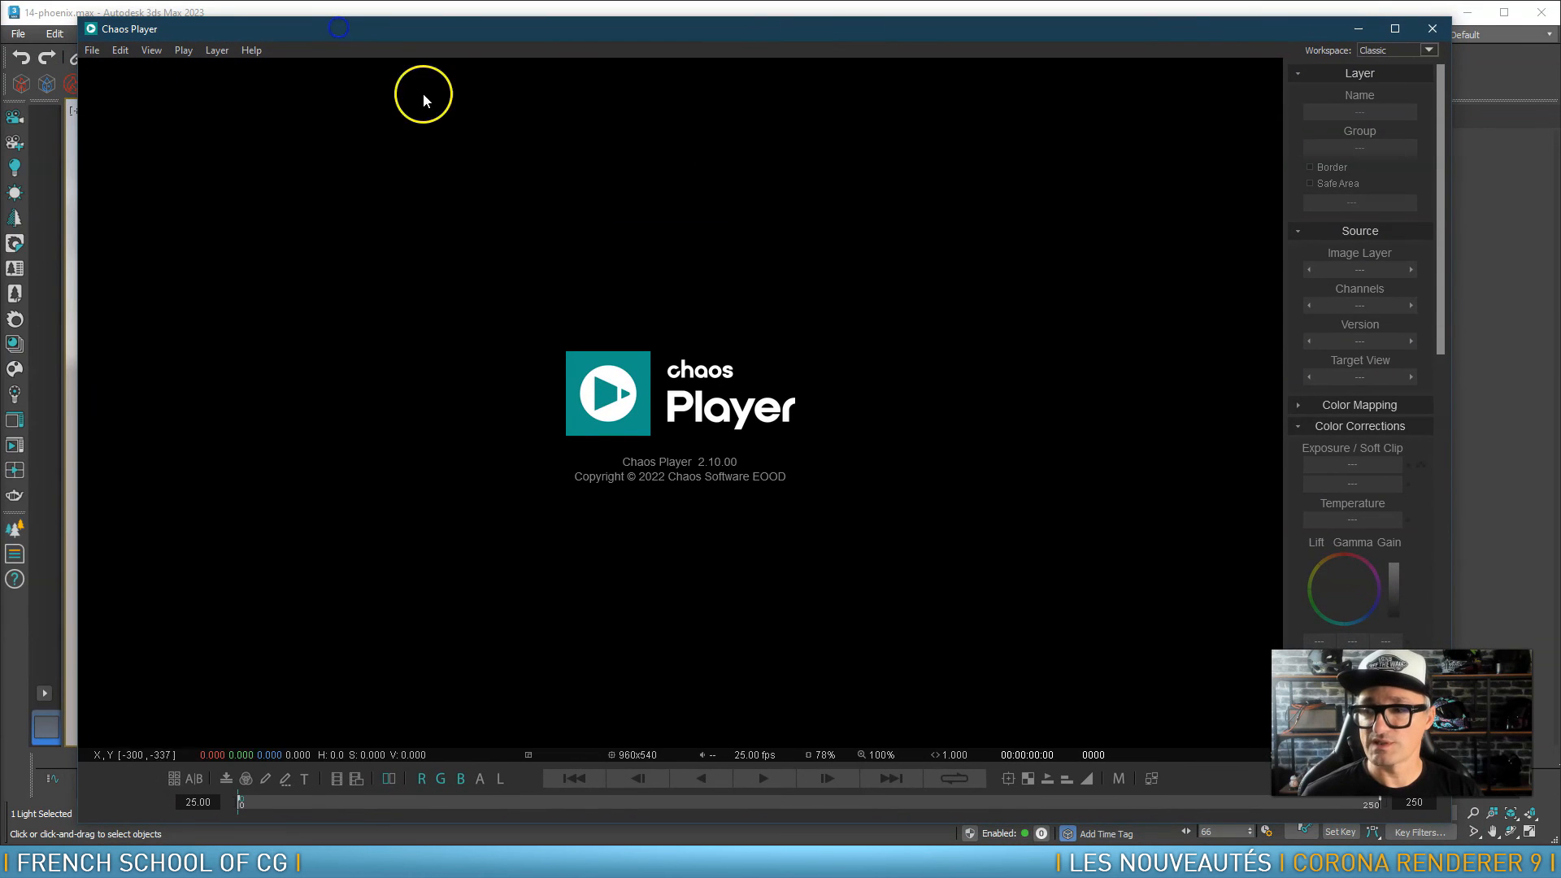
{"action": "left_click_drag", "start_coordinate": [1452, 17], "coordinate": [1355, 152]}
{"action": "left_click_drag", "start_coordinate": [1052, 164], "coordinate": [1050, 45]}
{"action": "left_click_drag", "start_coordinate": [1344, 209], "coordinate": [1246, 209]}
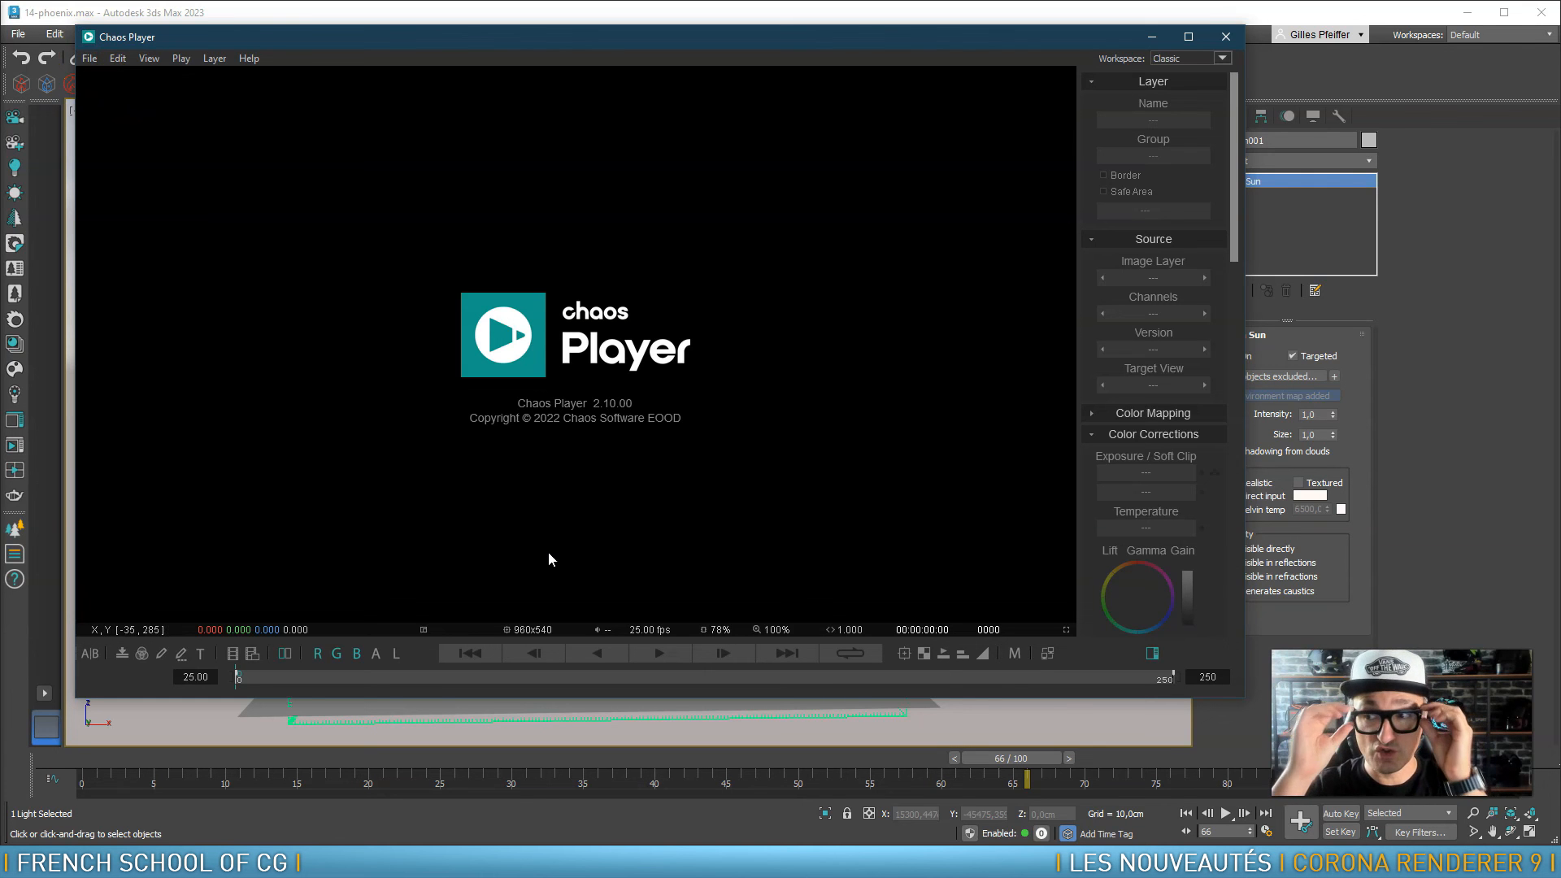
{"action": "left_click", "coordinate": [571, 538]}
{"action": "mouse_move", "coordinate": [1235, 115]}
{"action": "left_mouse_down"}
{"action": "mouse_move", "coordinate": [1230, 276]}
{"action": "mouse_move", "coordinate": [1228, 109]}
{"action": "left_mouse_up"}
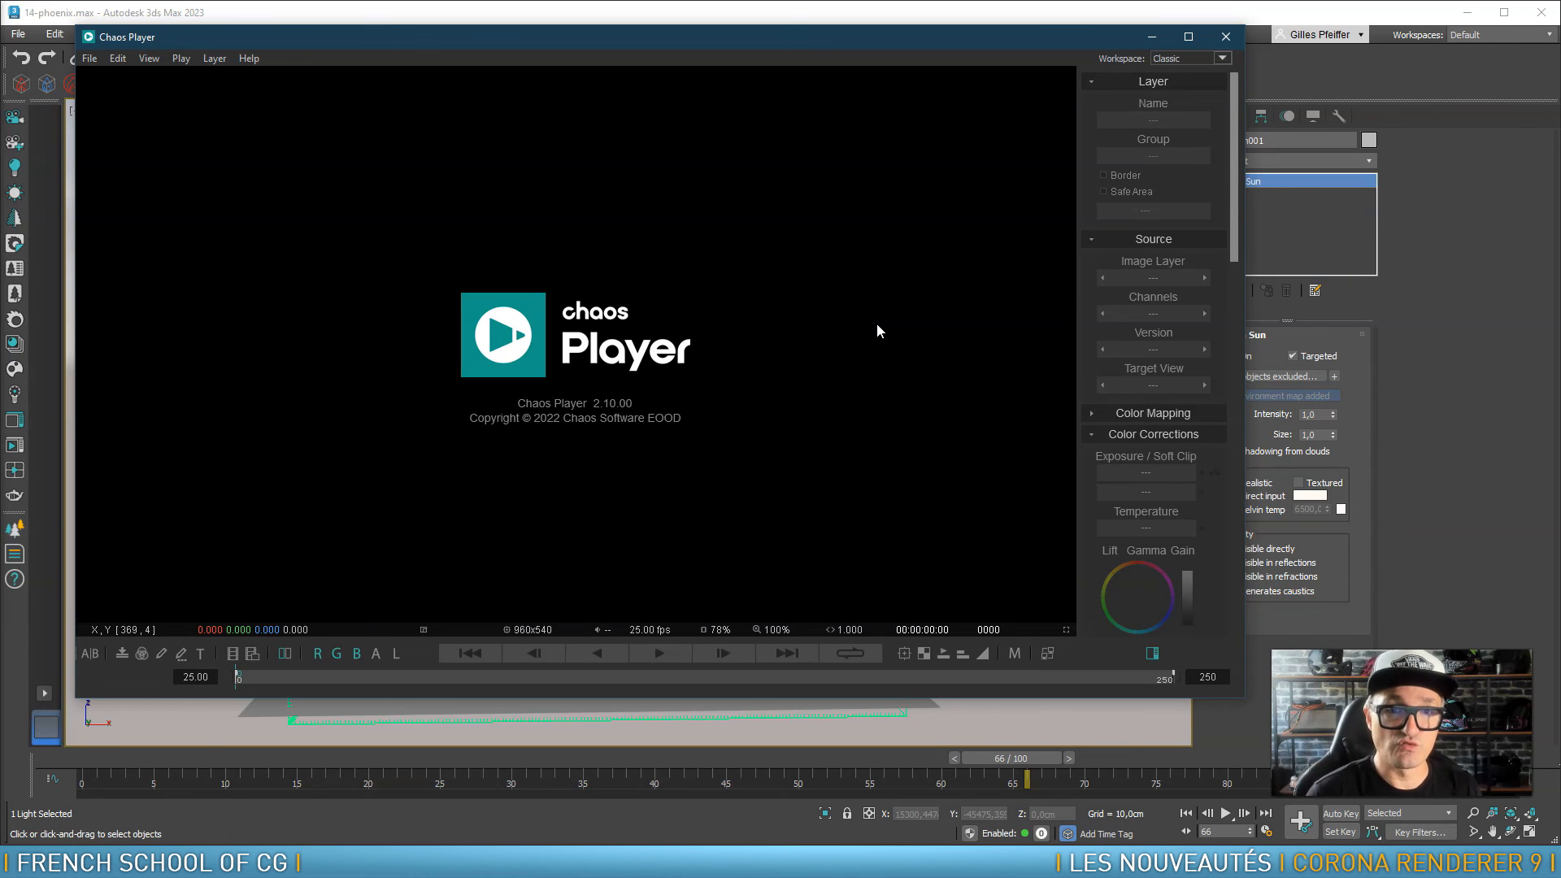
Load rendu_robot.exr from the renderoutput folder into Chaos Player and fit the whole image in the viewer
{"action": "left_click_drag", "start_coordinate": [0, 162], "coordinate": [942, 222]}
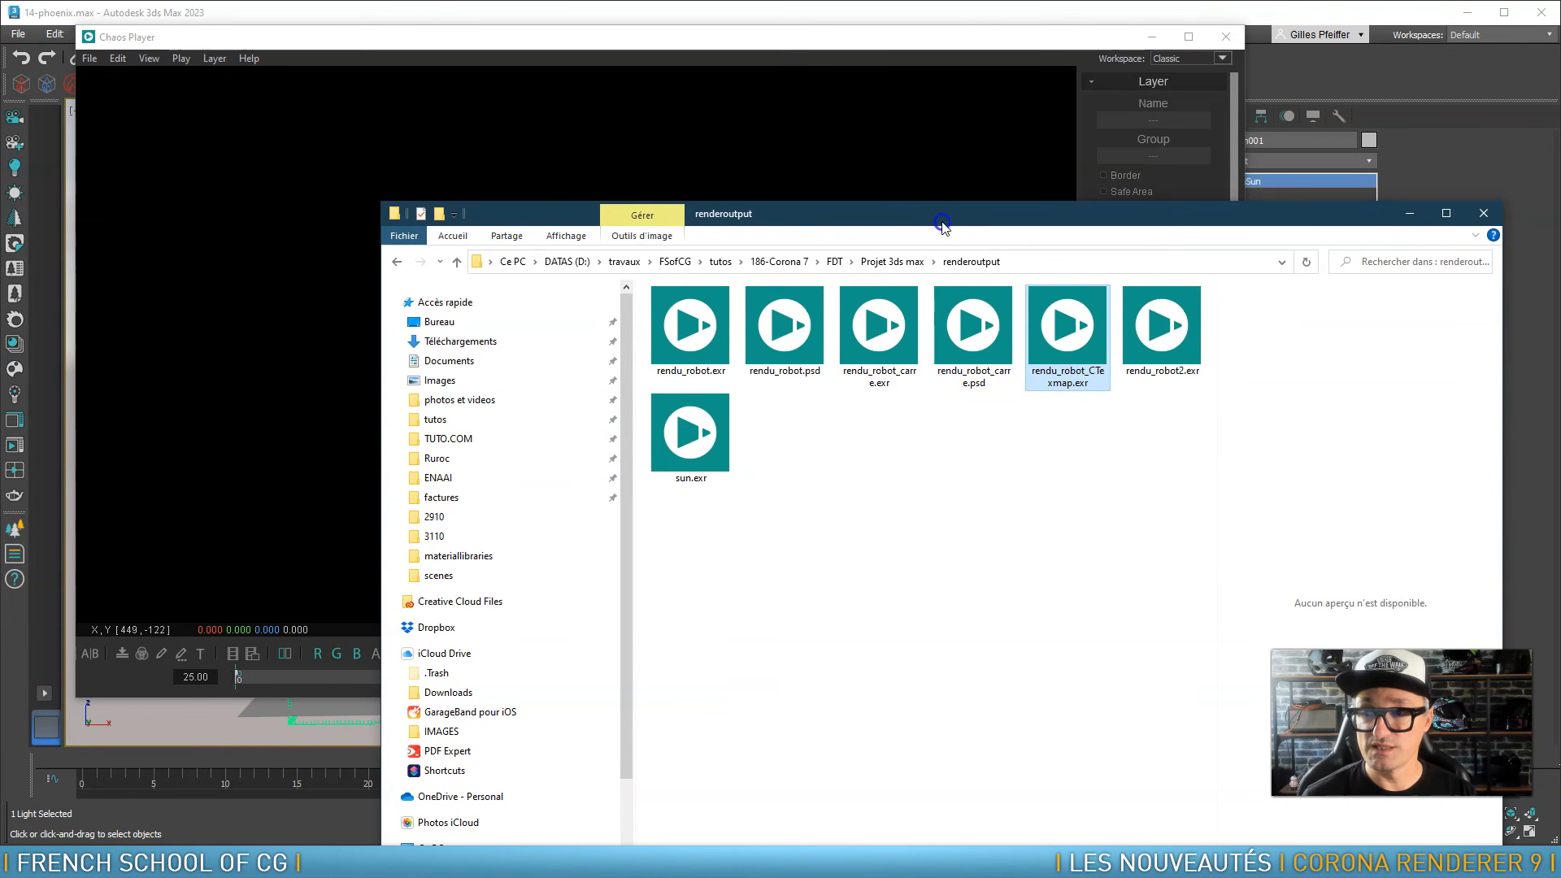
{"action": "left_click", "coordinate": [689, 328]}
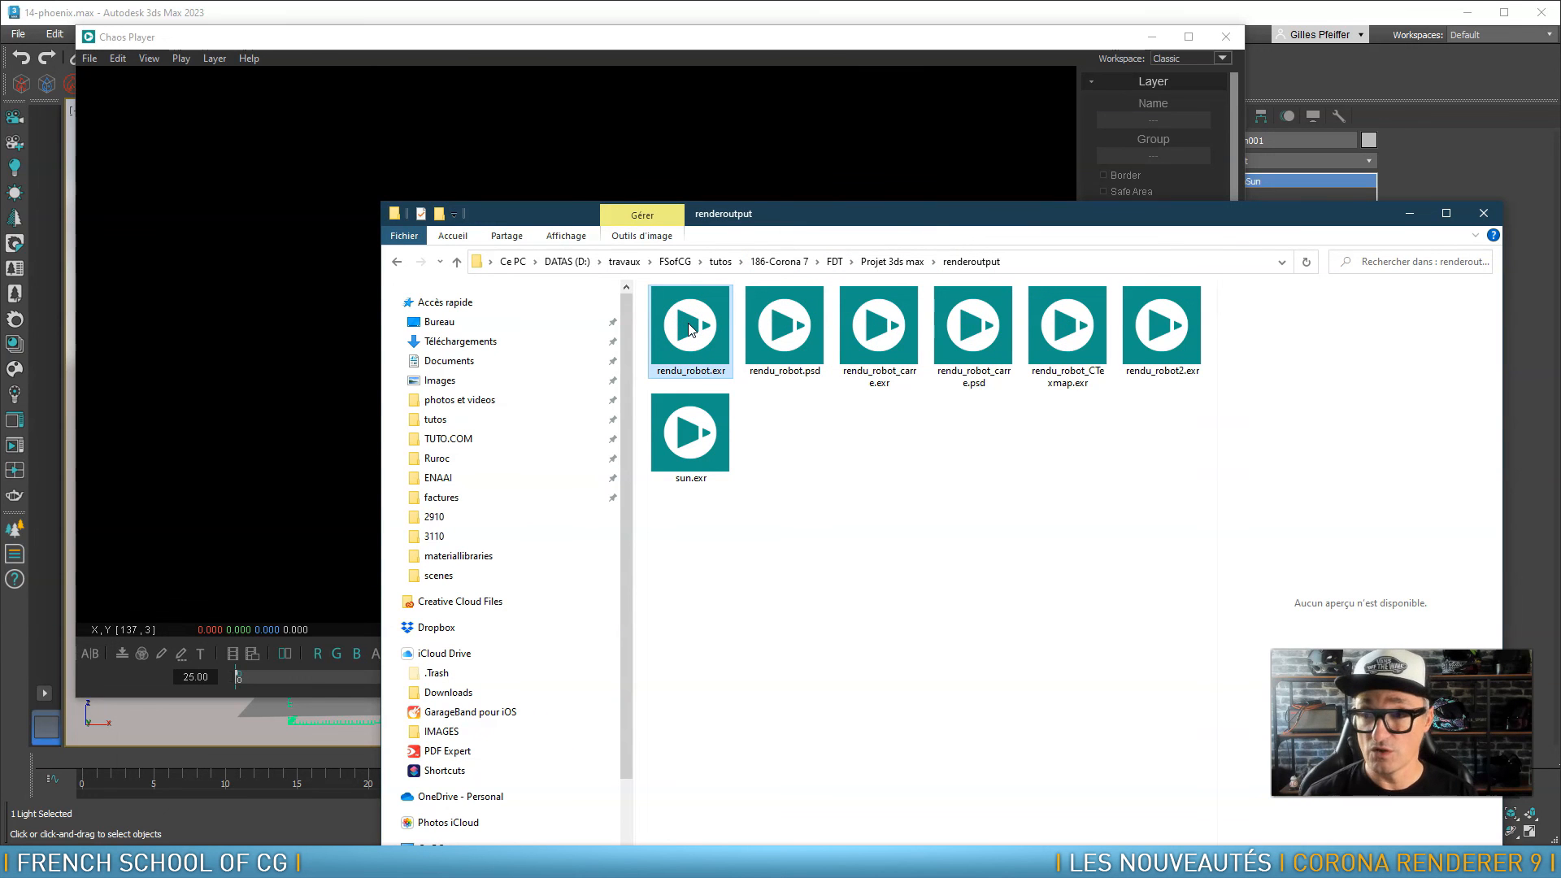
{"action": "left_click_drag", "start_coordinate": [691, 324], "coordinate": [295, 286]}
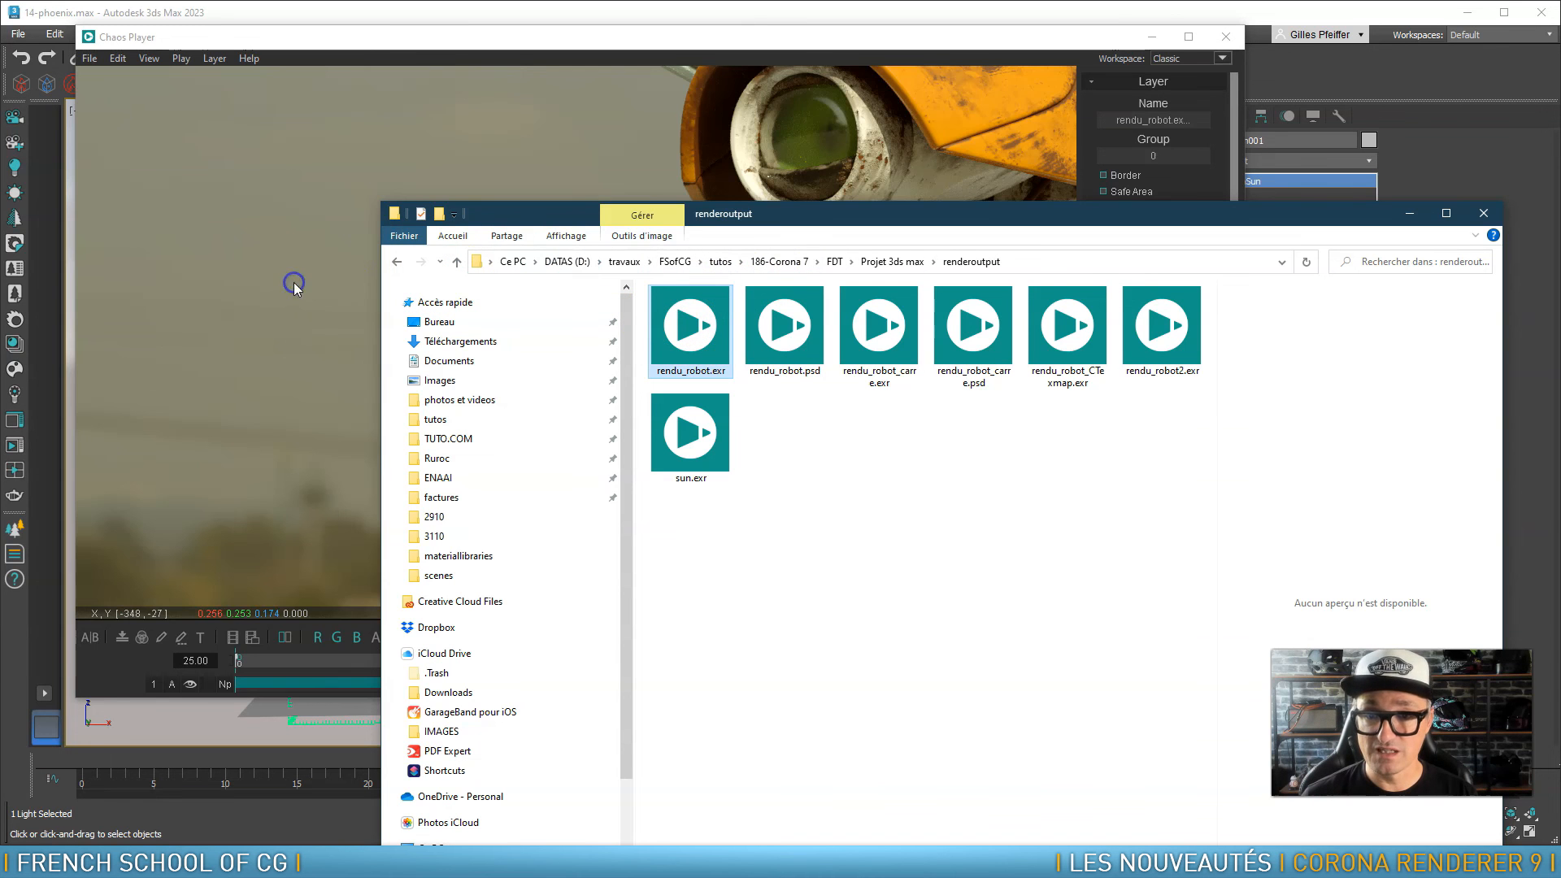
{"action": "left_click", "coordinate": [782, 39]}
{"action": "double_click", "coordinate": [765, 319]}
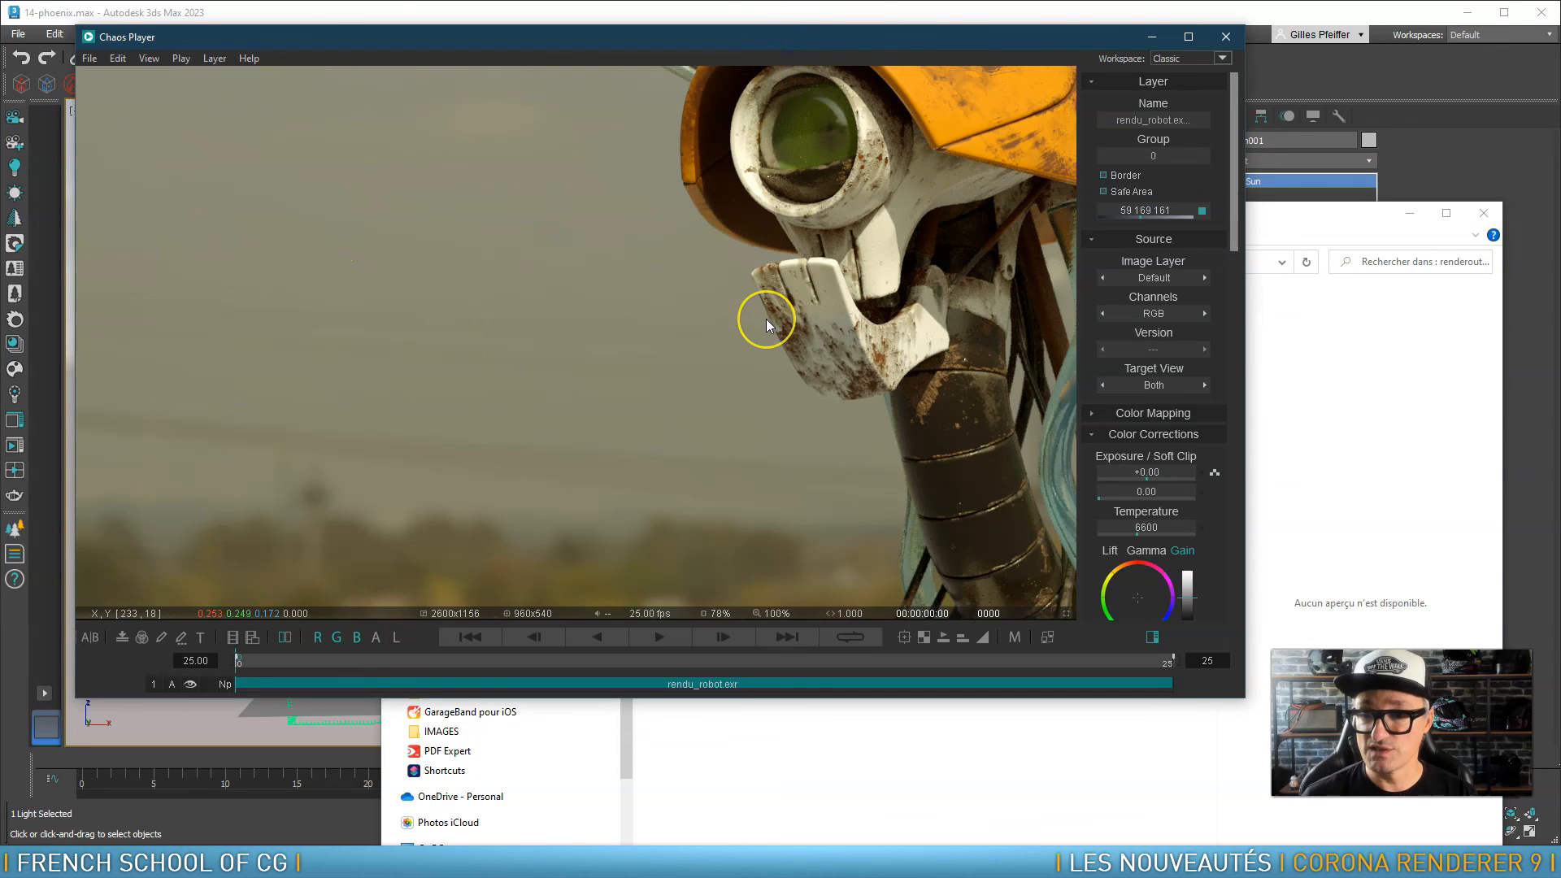
Add rendu_robot_CTexmap.exr from the renderoutput folder as a second Chaos Player layer, and close the folder window
{"action": "left_click", "coordinate": [1288, 313]}
{"action": "left_click", "coordinate": [1279, 219]}
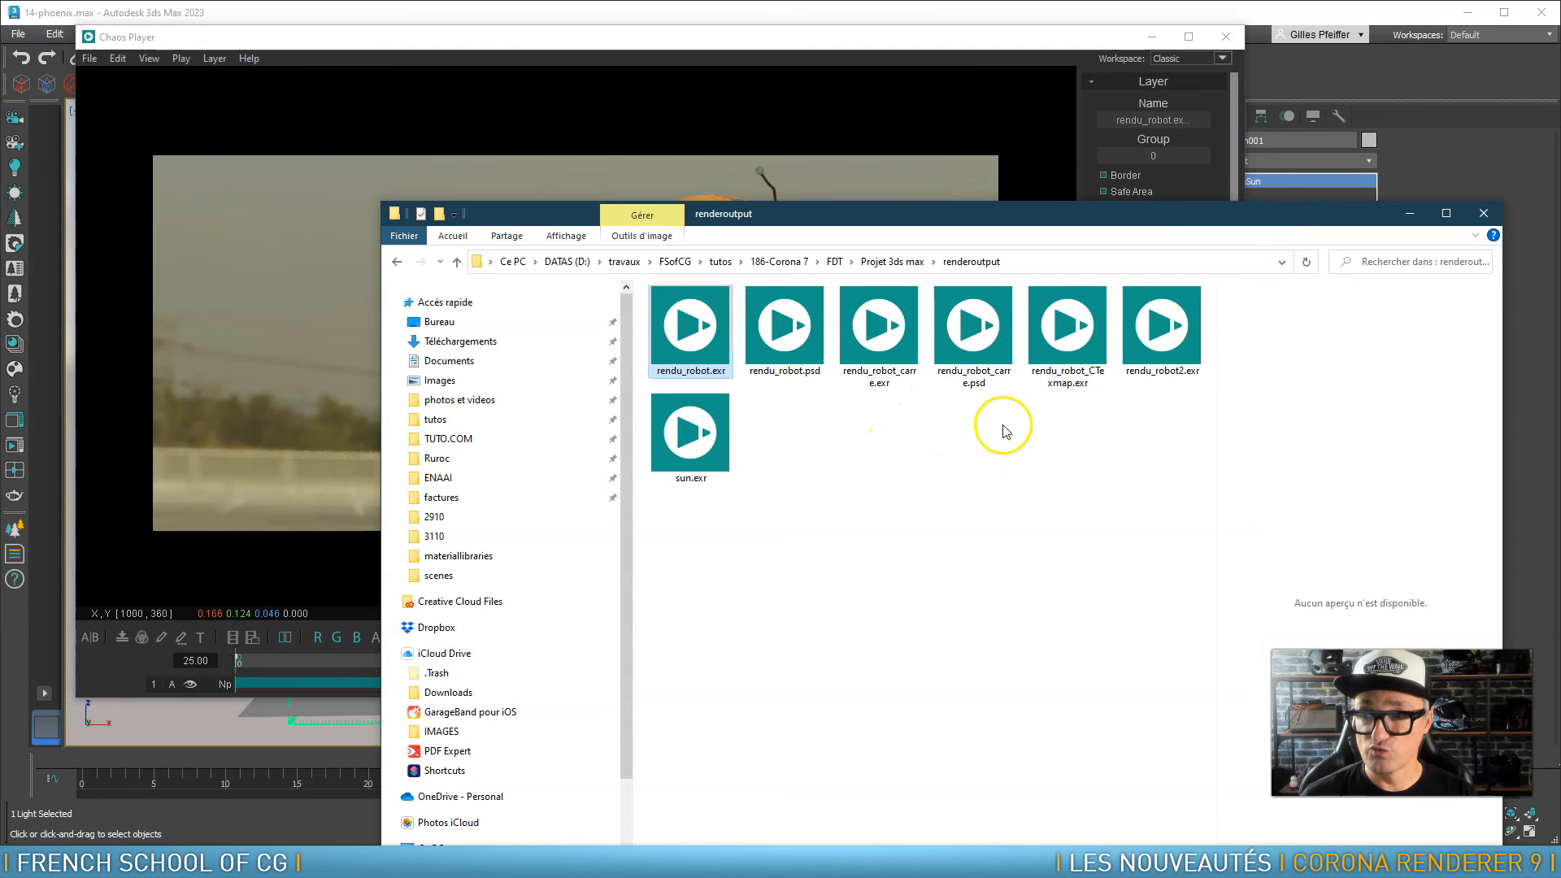
{"action": "left_click", "coordinate": [1070, 337]}
{"action": "left_click_drag", "start_coordinate": [1066, 330], "coordinate": [345, 146]}
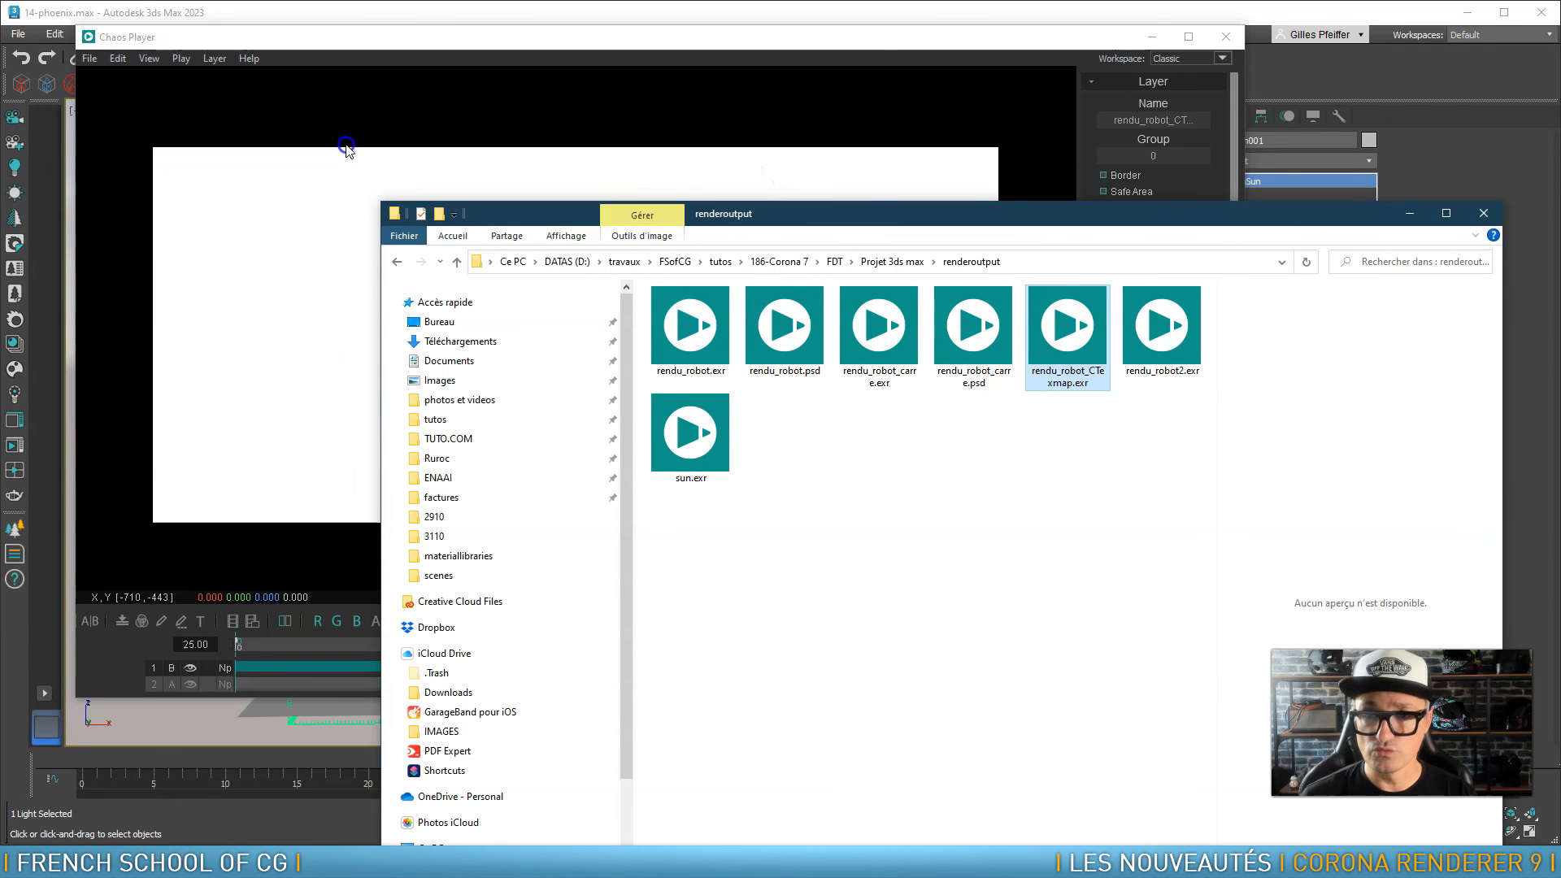
{"action": "left_click", "coordinate": [1483, 213]}
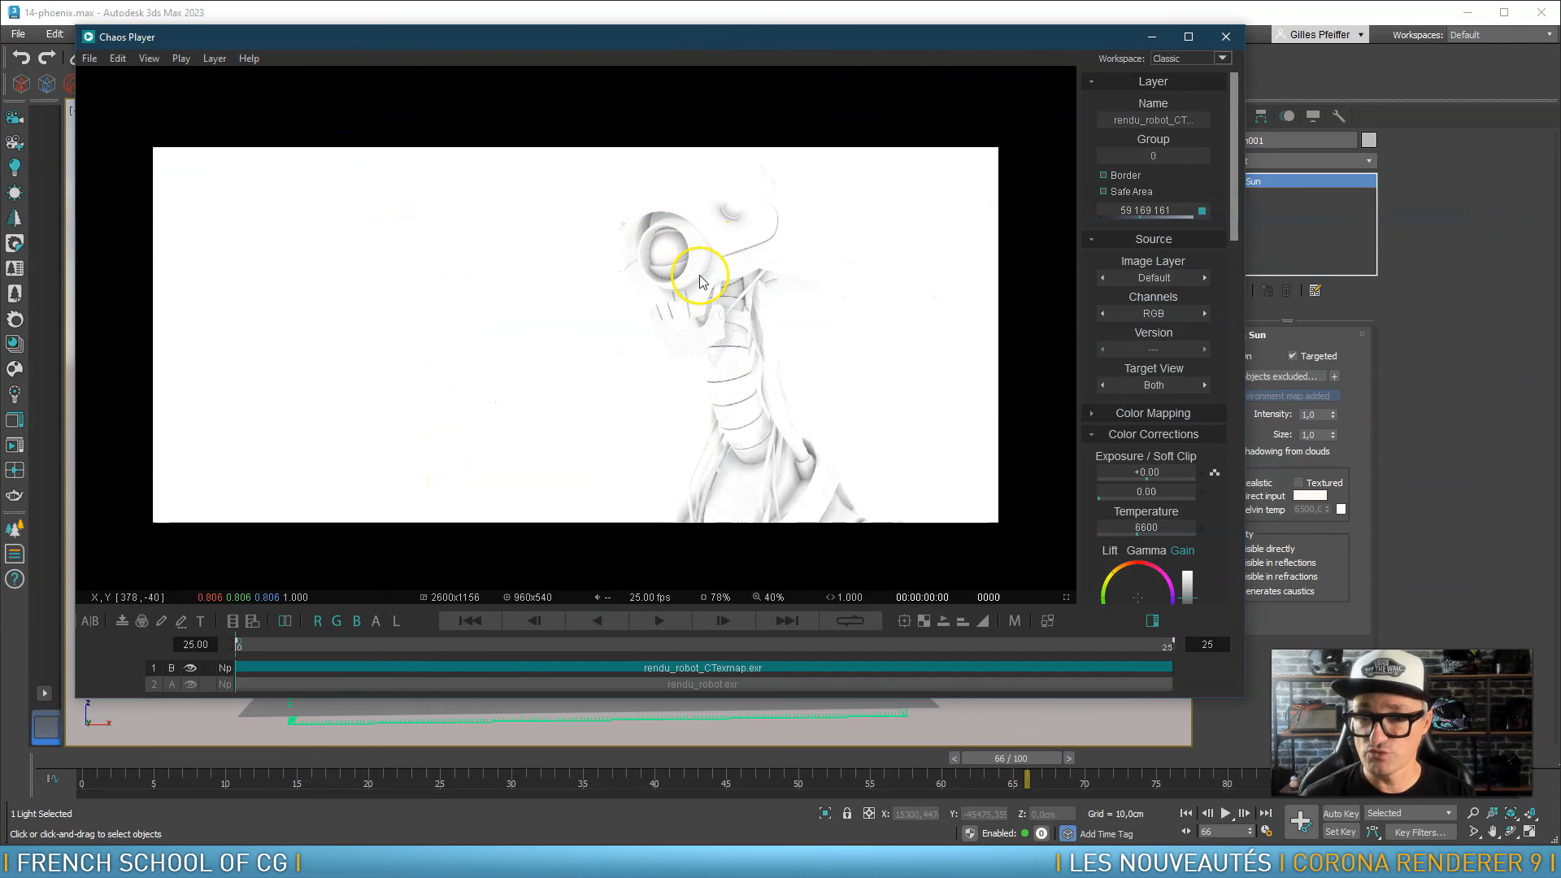
Make the Chaos Player window taller to reveal both layers, and toggle the rendu_robot_CTexmap.exr layer off and on
{"action": "left_click_drag", "start_coordinate": [368, 699], "coordinate": [366, 725]}
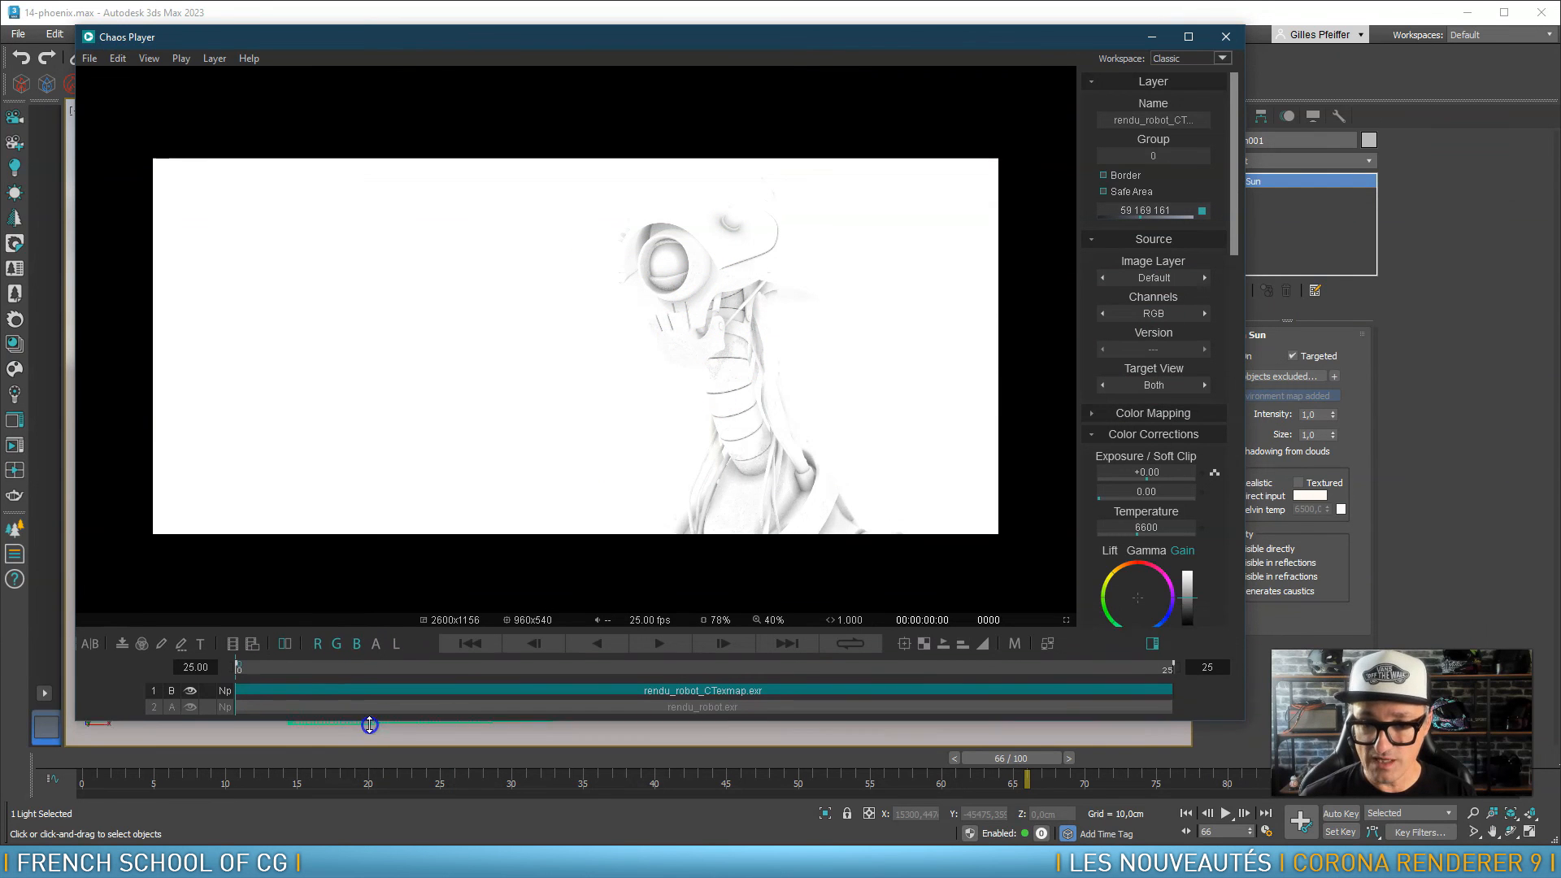
{"action": "left_click", "coordinate": [190, 694]}
{"action": "left_click", "coordinate": [190, 694]}
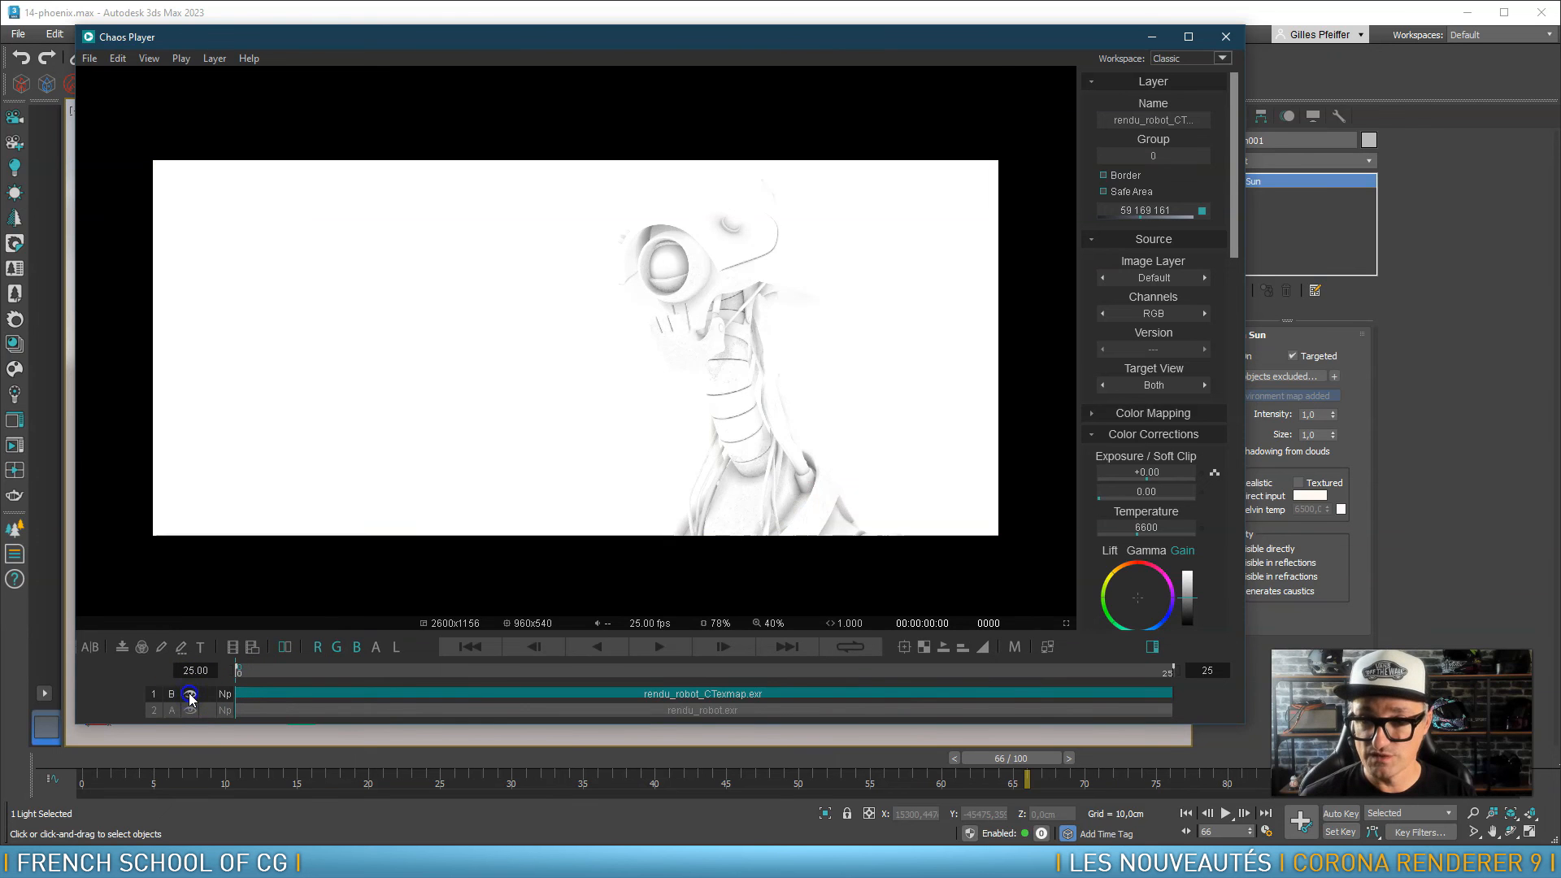
Set the rendu_robot_CTexmap.exr layer's colour blending mode to Multiply, and toggle its visibility to compare the result
{"action": "left_click", "coordinate": [153, 699]}
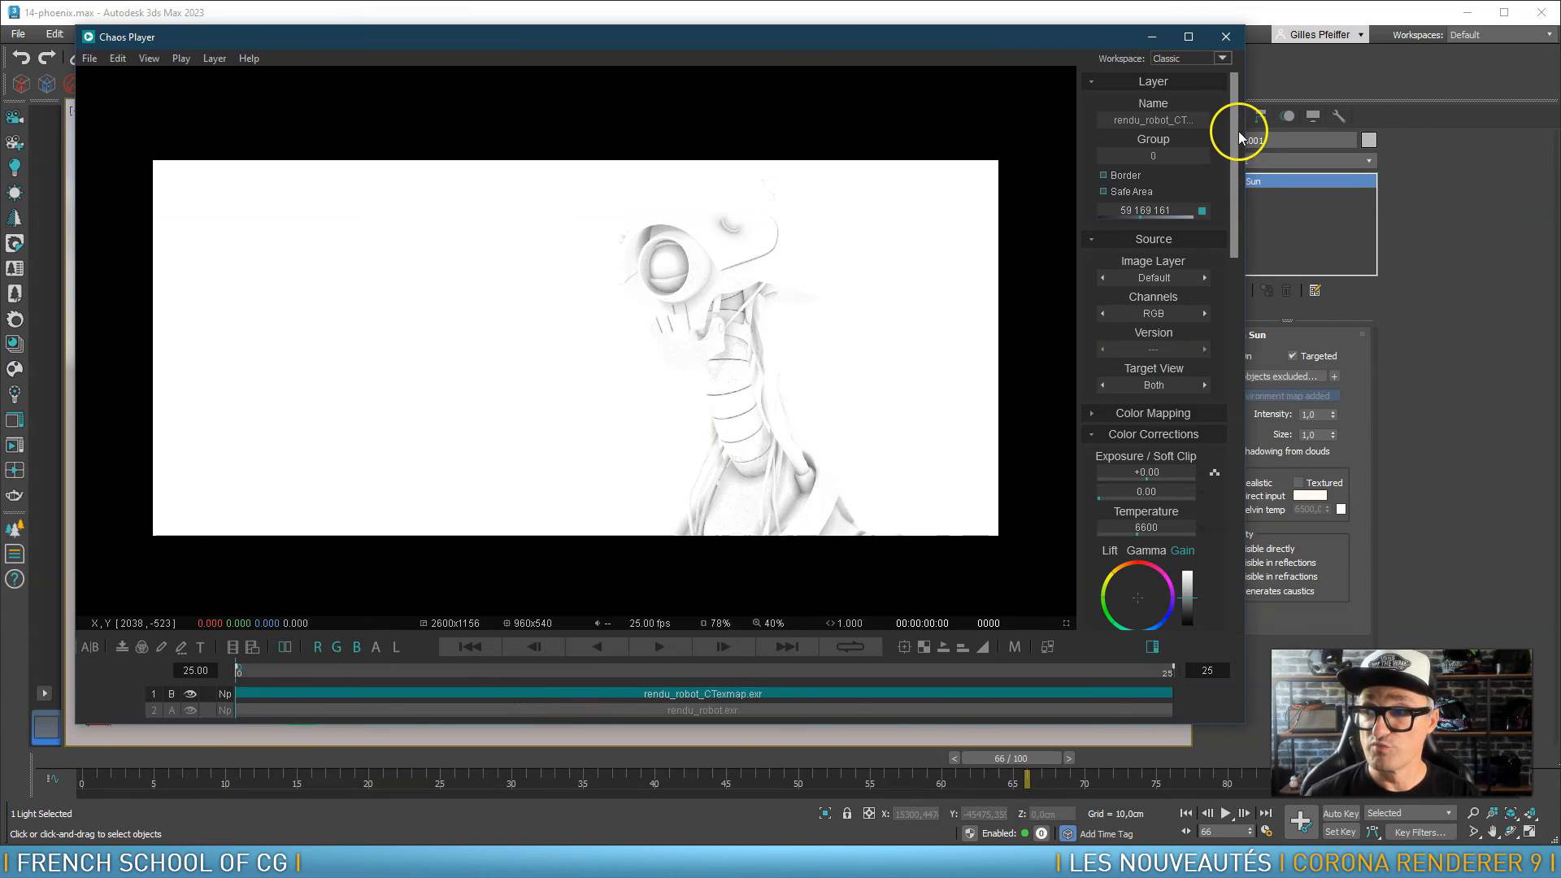
{"action": "left_click_drag", "start_coordinate": [1234, 125], "coordinate": [1235, 418]}
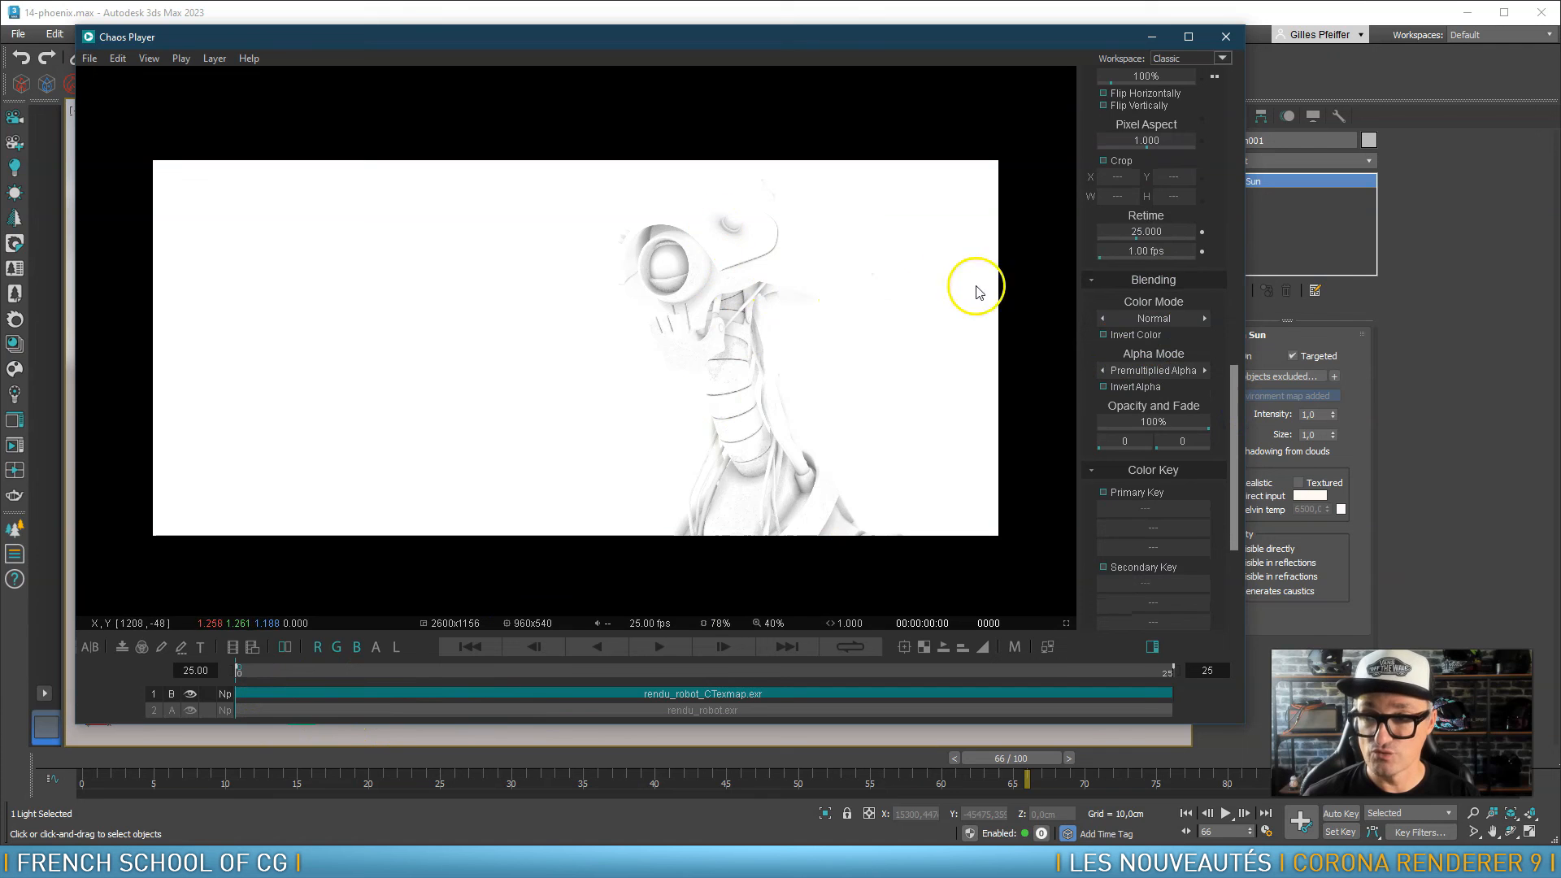
{"action": "left_click", "coordinate": [1204, 319]}
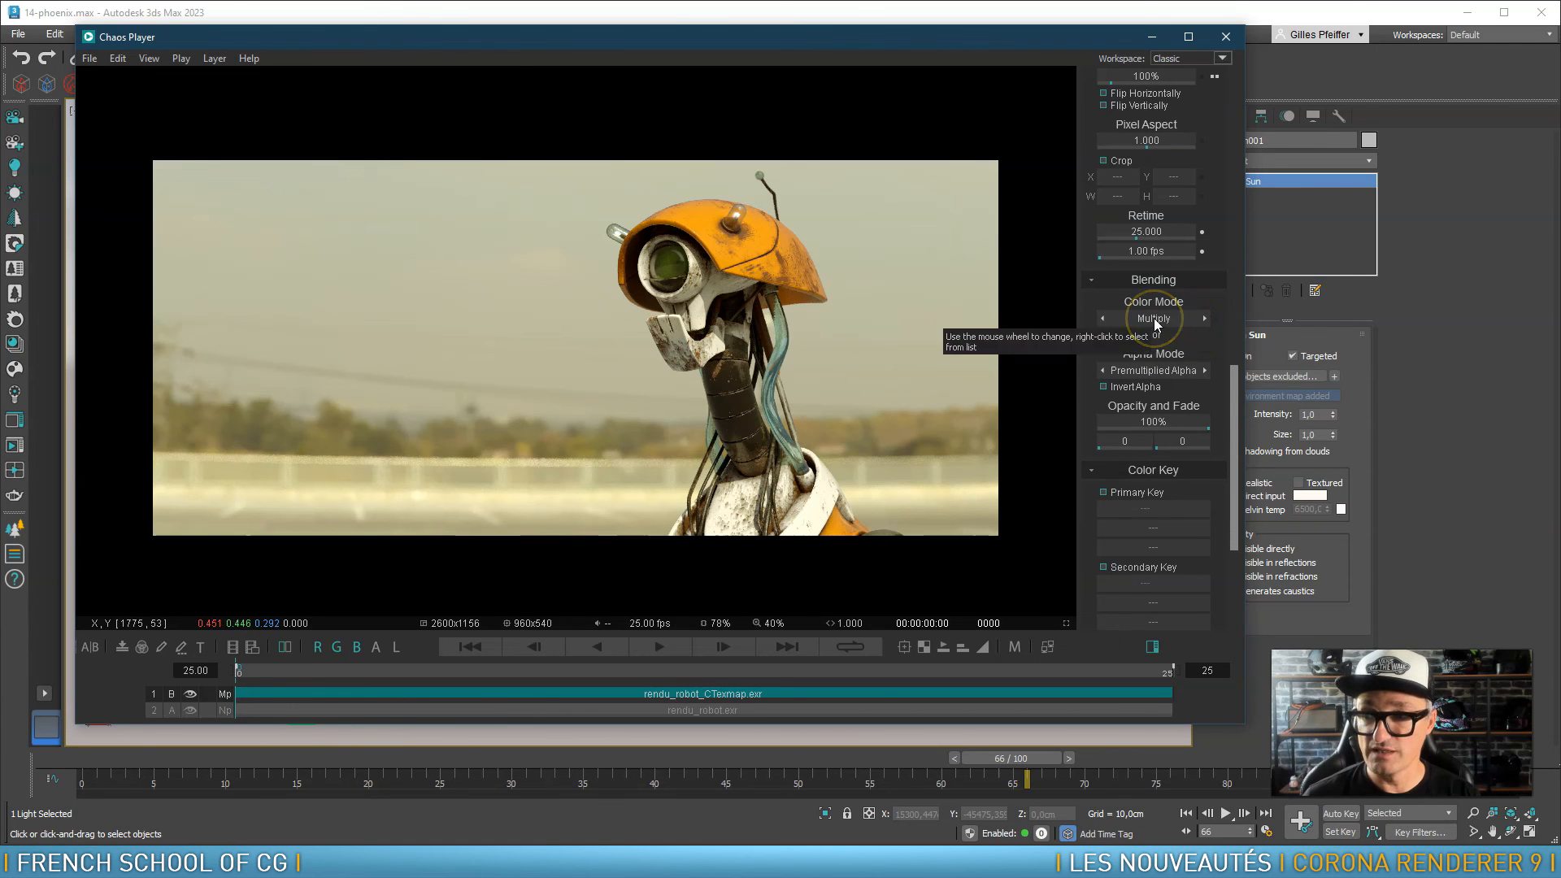
{"action": "left_click", "coordinate": [190, 693]}
{"action": "left_click", "coordinate": [189, 693]}
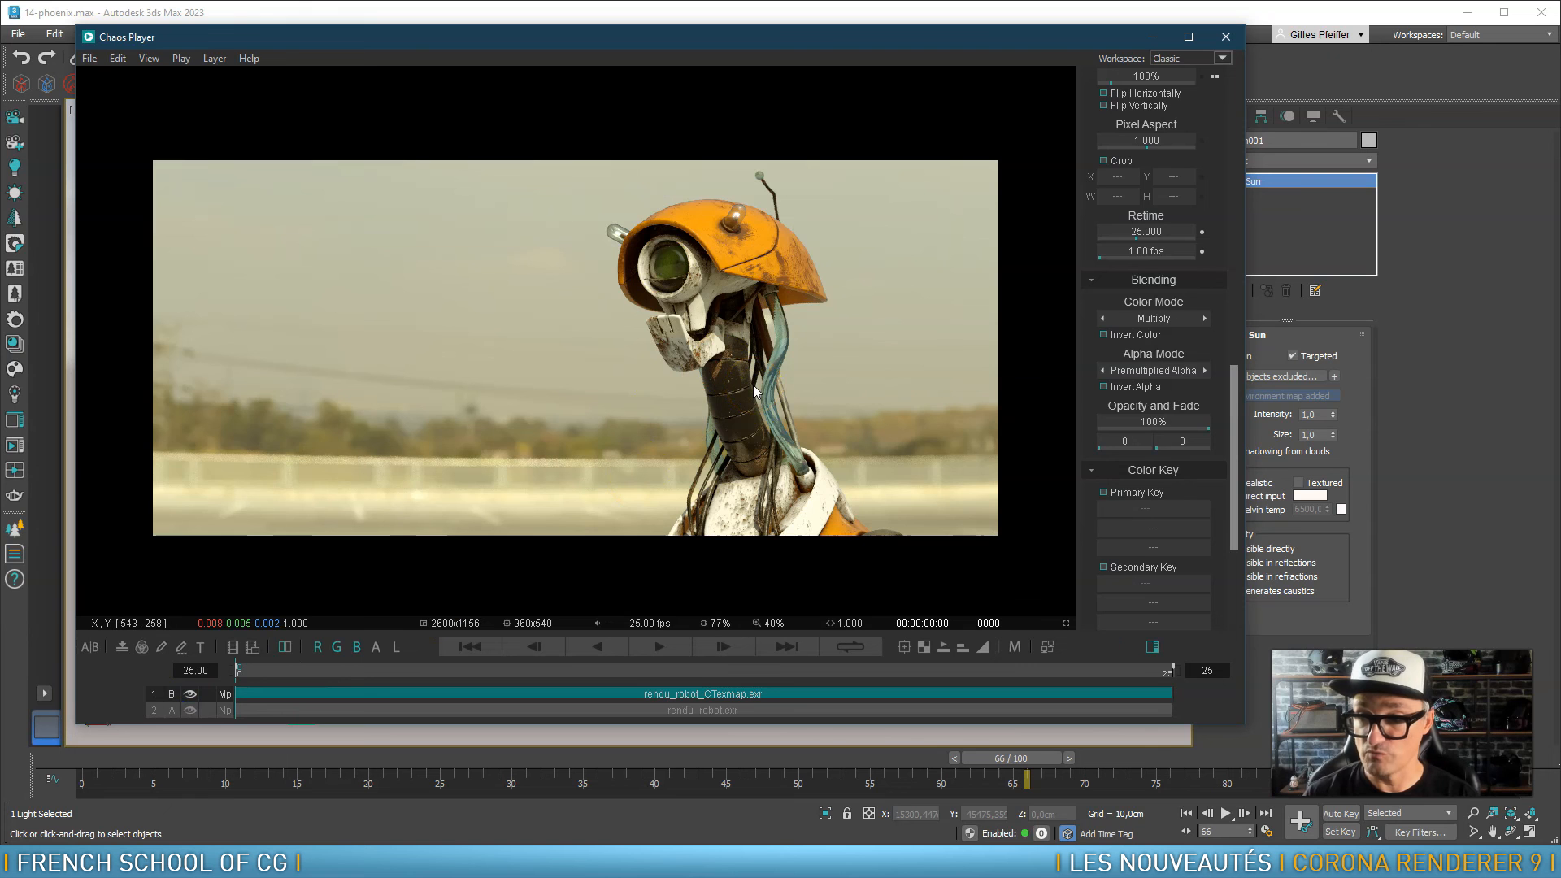
Examine the layer's opacity control and the remaining layer settings, and return to the start of the list
{"action": "left_click_drag", "start_coordinate": [1206, 425], "coordinate": [1246, 425]}
{"action": "scroll", "coordinate": [1235, 427], "scroll_direction": "down", "scroll_amount": 5}
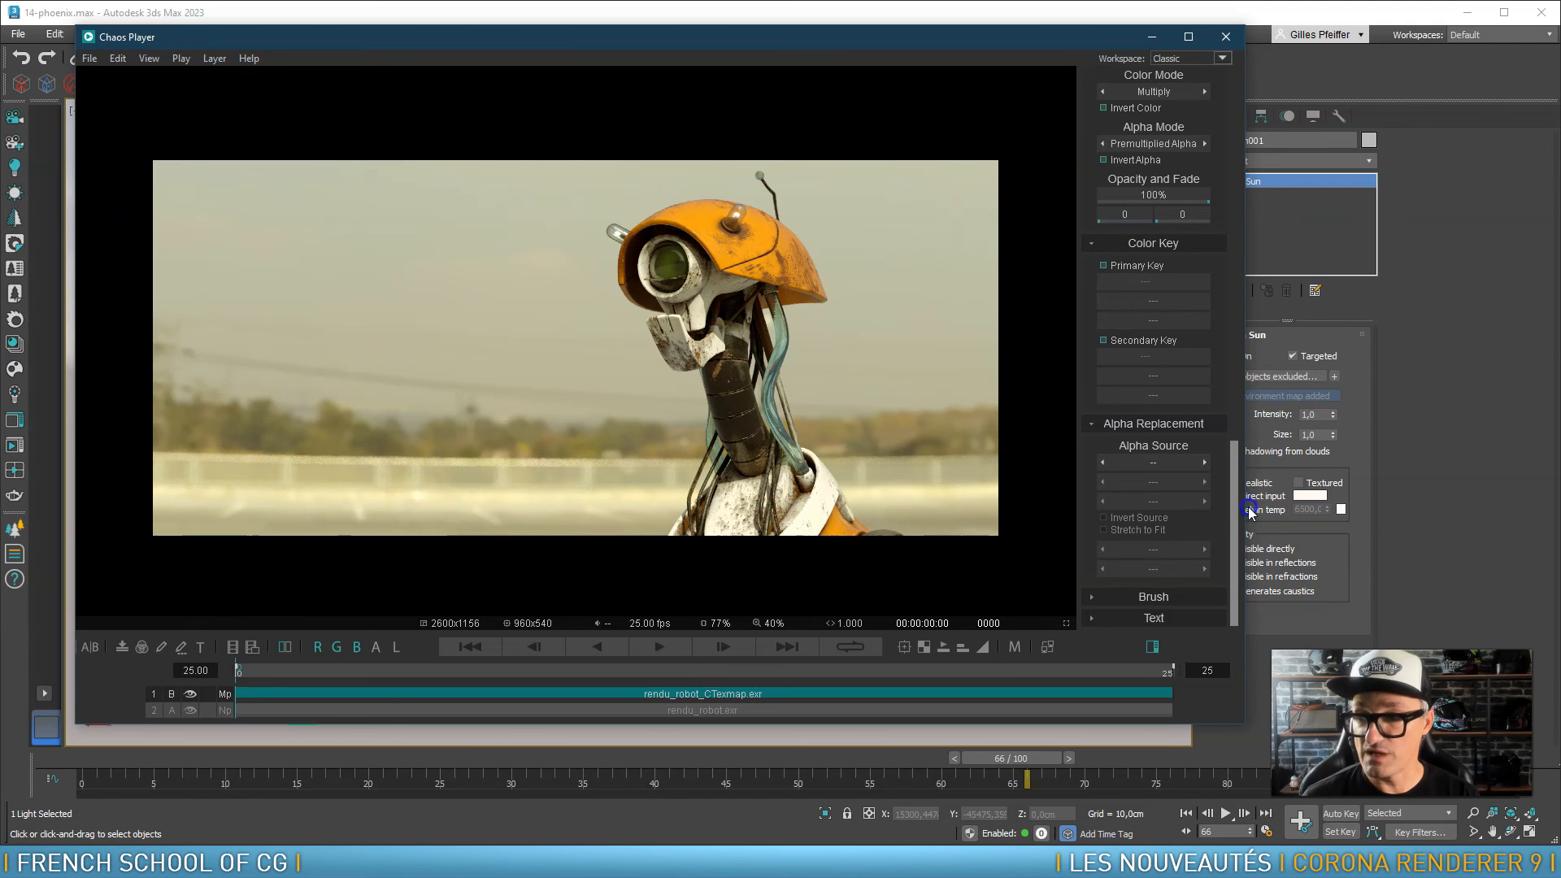
{"action": "left_click_drag", "start_coordinate": [1251, 517], "coordinate": [1257, 106]}
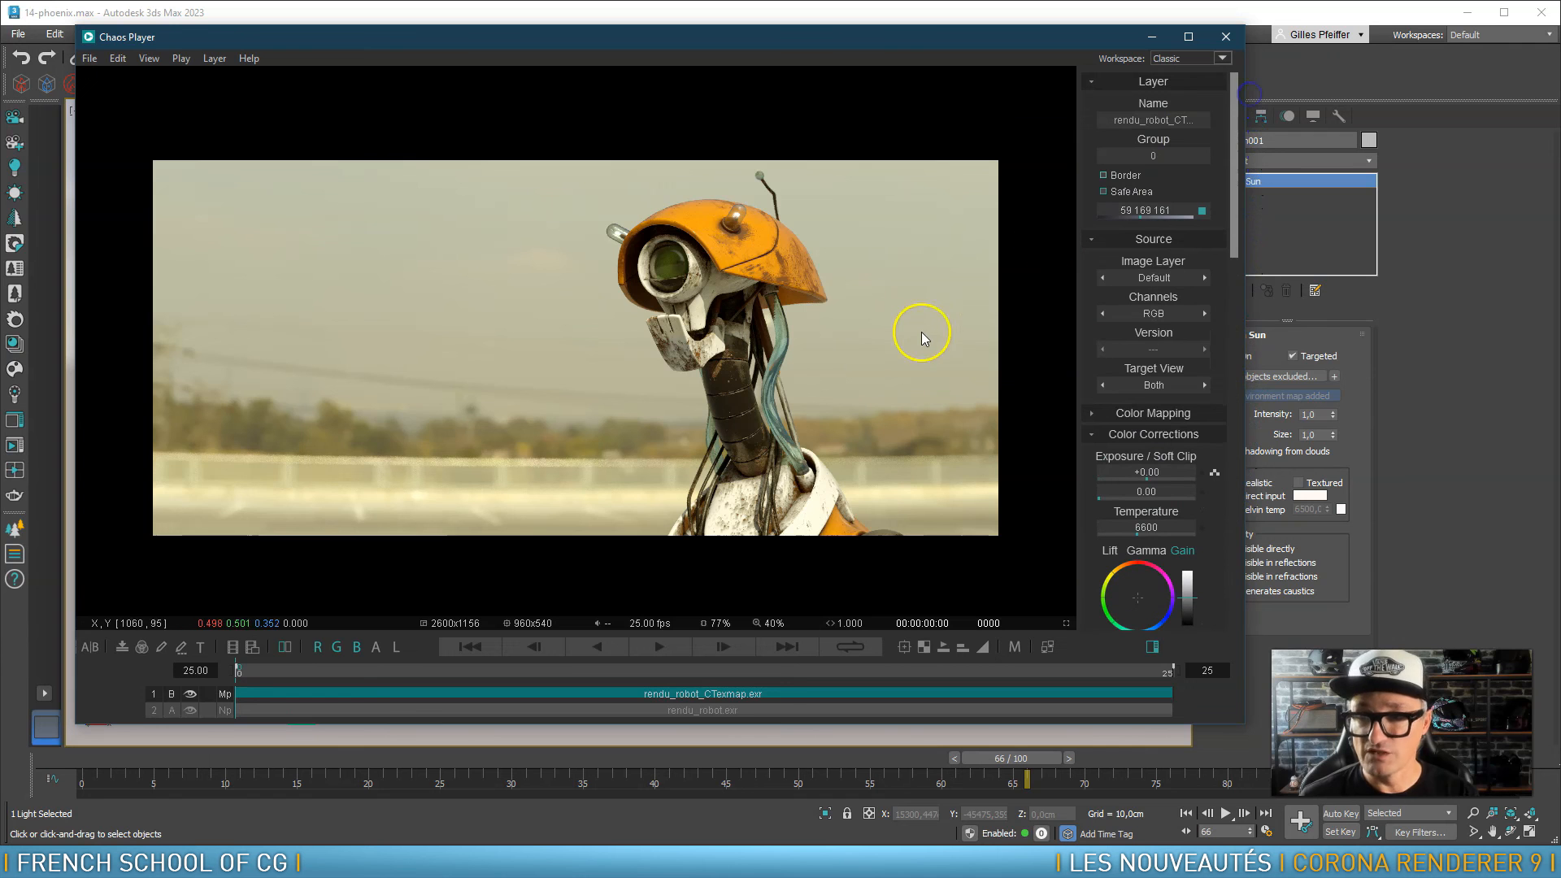